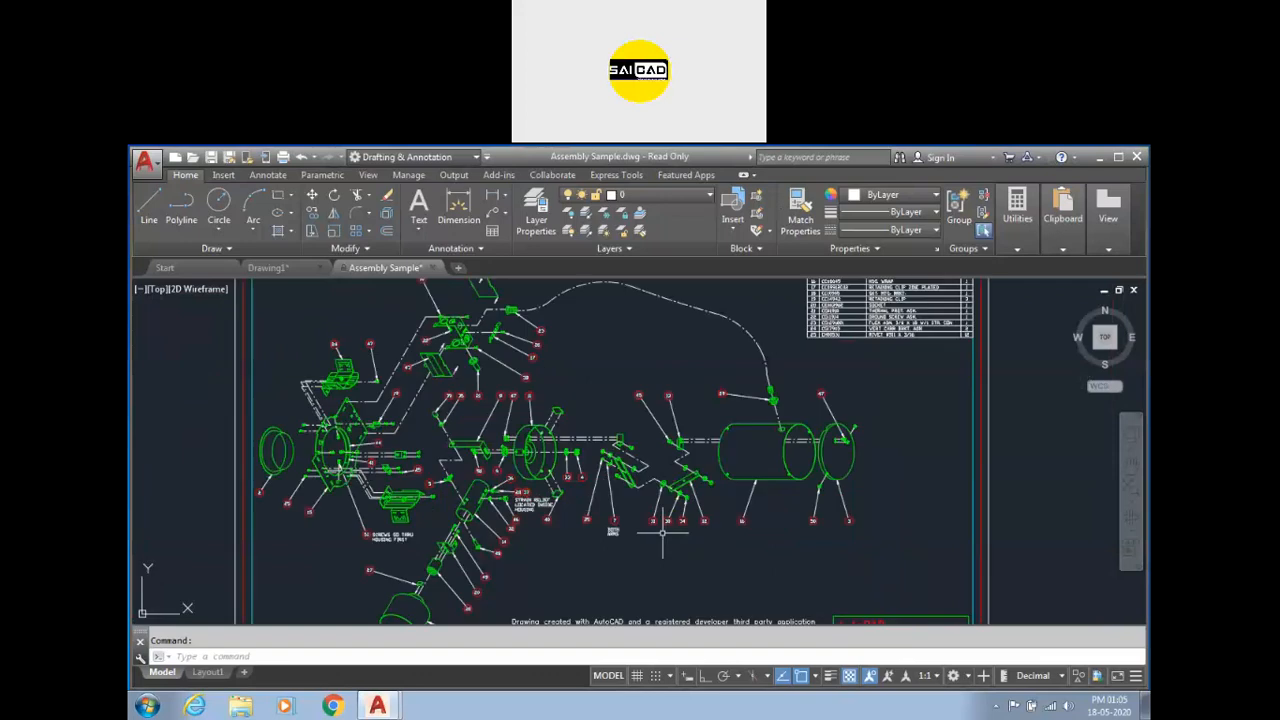
scroll(614, 526, "up", 5)
Zoom into the assembly drawing and select balloon 7 with its leader.
left_click(690, 446)
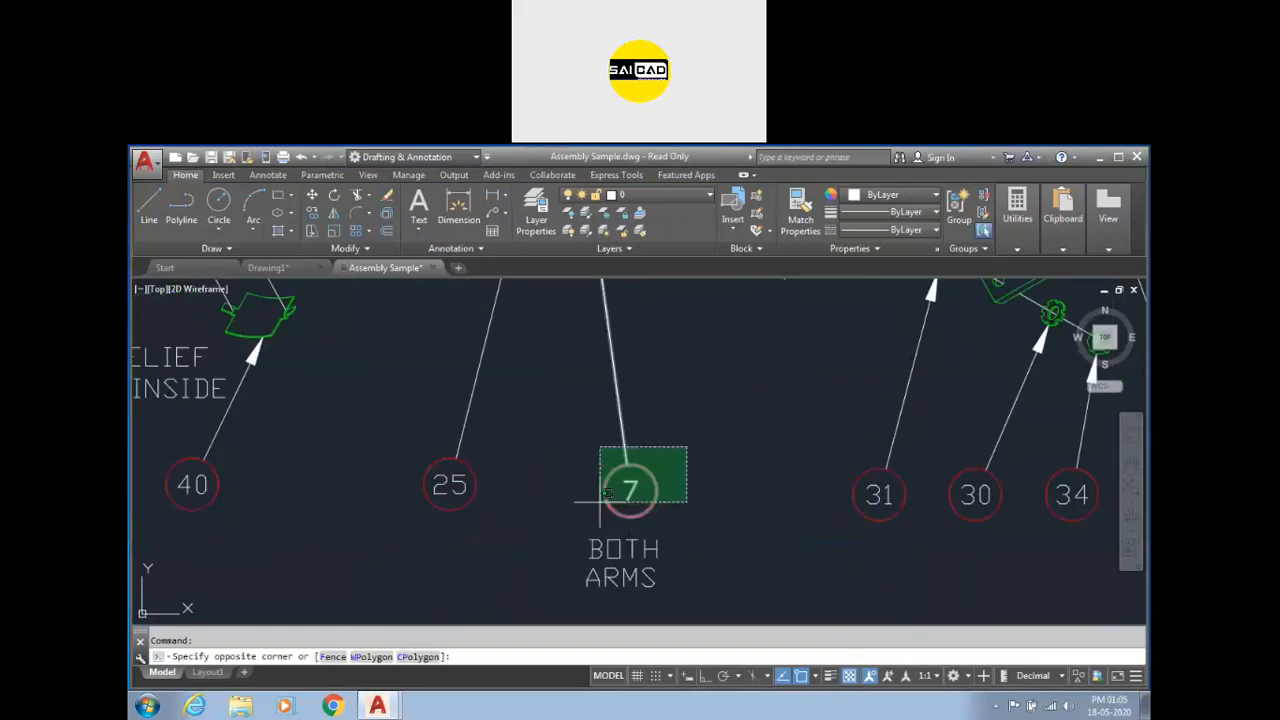
left_click(598, 512)
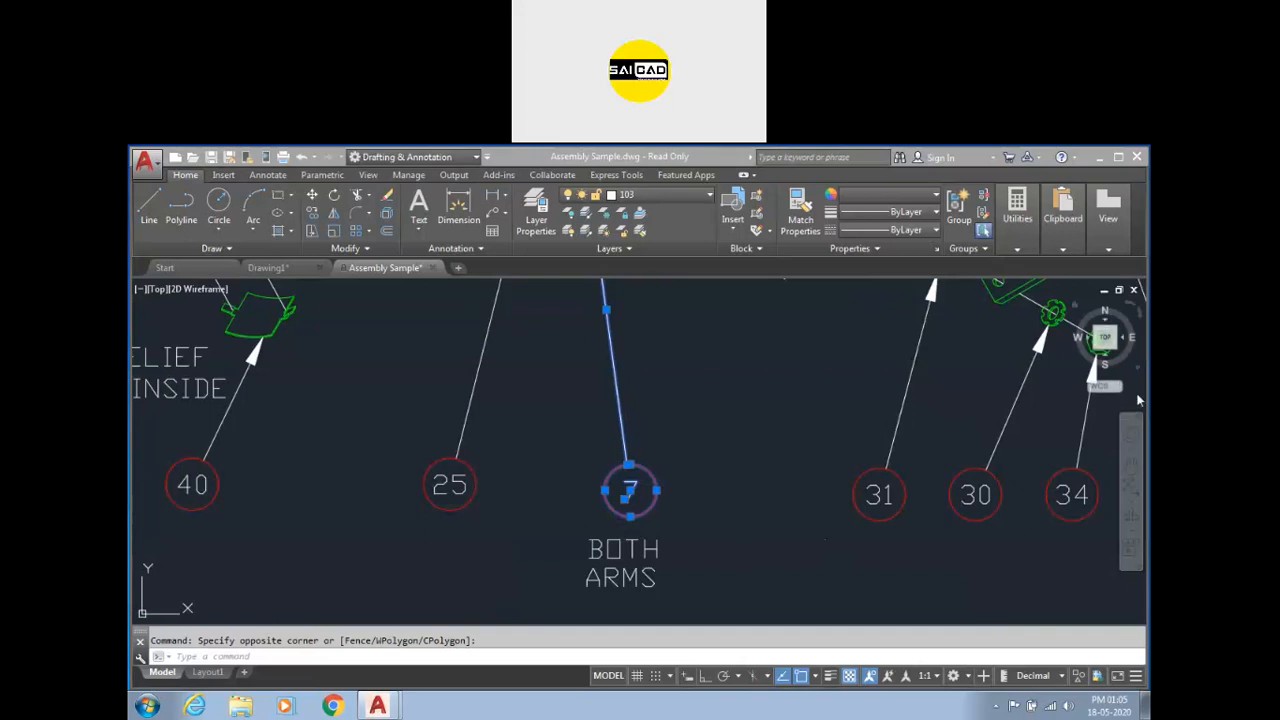
Switch to Drawing1 and draw a circle by centre and radius point.
left_click(267, 268)
type("c")
key("Return")
left_click(701, 451)
left_click(714, 418)
type("re")
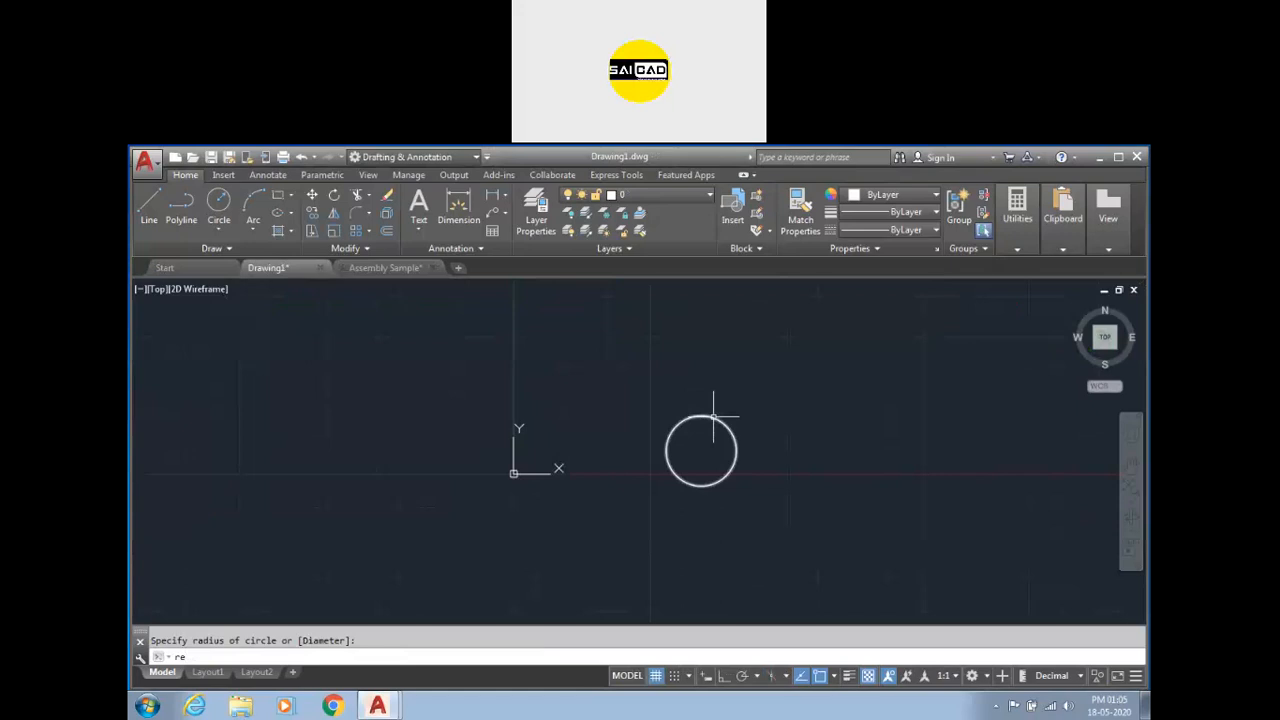
key("Return")
Draw a rectangle to the left of the circle.
left_click(637, 477)
type("rec")
key("Return")
left_click(577, 437)
left_click(638, 466)
Draw a small rectangle overlapping the first rectangle's upper-right corner.
key("Return")
left_click(622, 446)
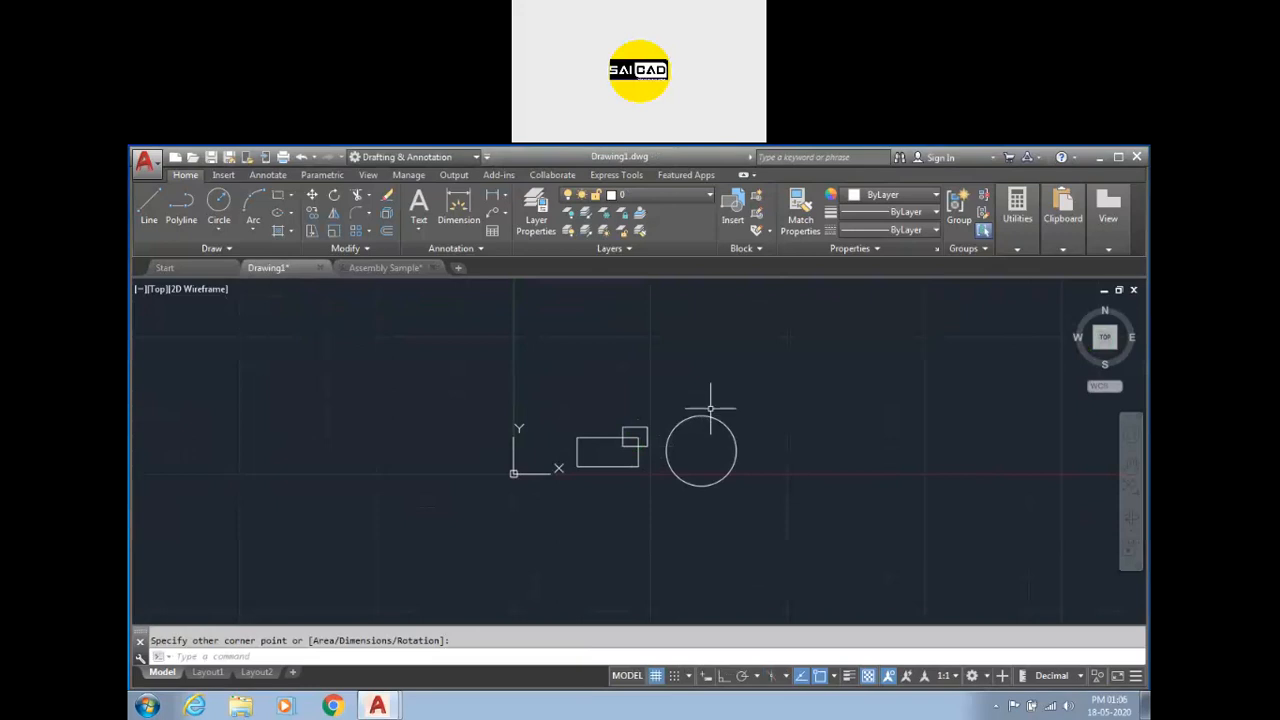
key("Escape")
Polar-array both rectangles six times around the circle's centre and close the array.
left_click(770, 384)
left_click(717, 391)
left_click(649, 381)
left_click(592, 479)
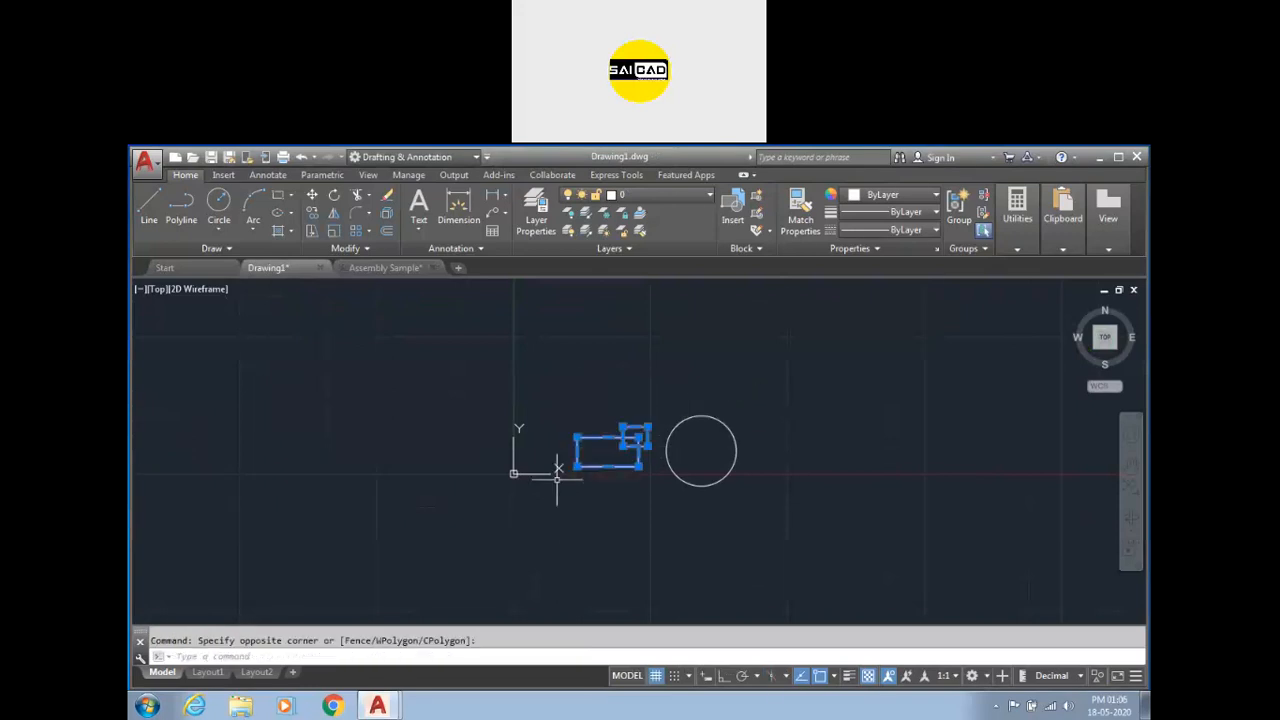
left_click(368, 231)
left_click(370, 314)
left_click(701, 450)
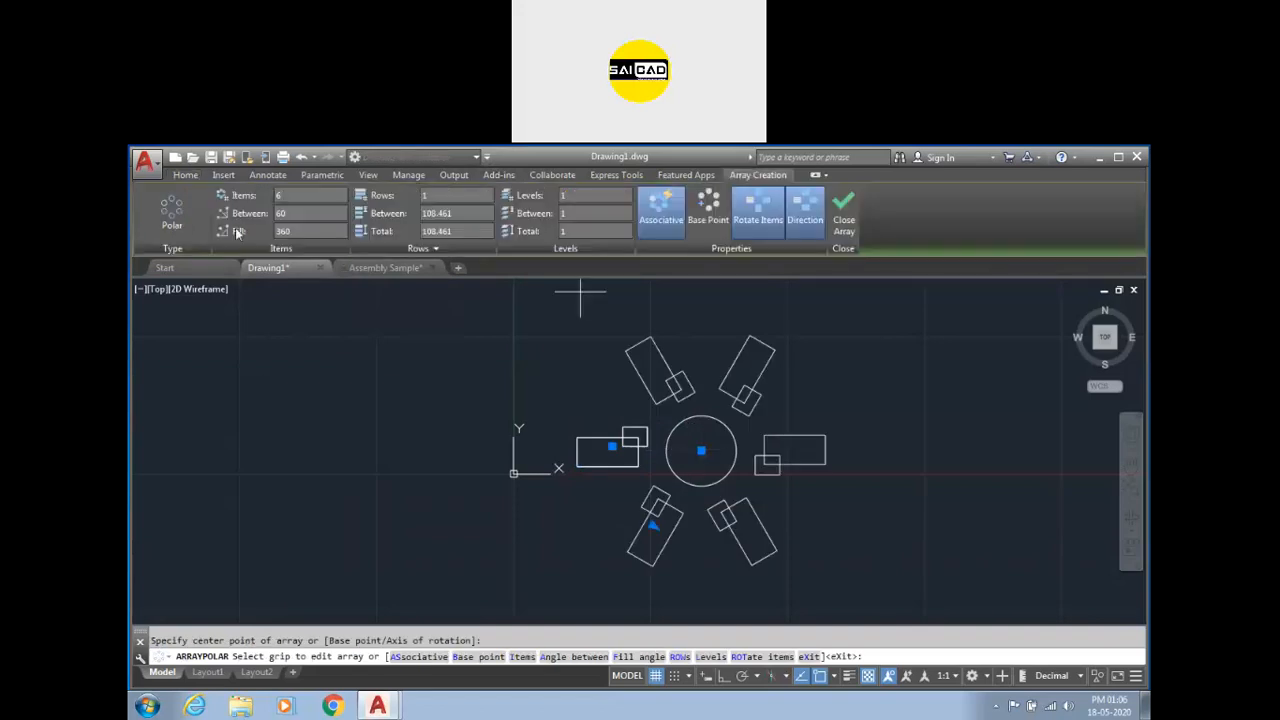
left_click(847, 213)
left_click(966, 457)
key("Escape")
left_click(809, 420)
left_click(800, 472)
key("Escape")
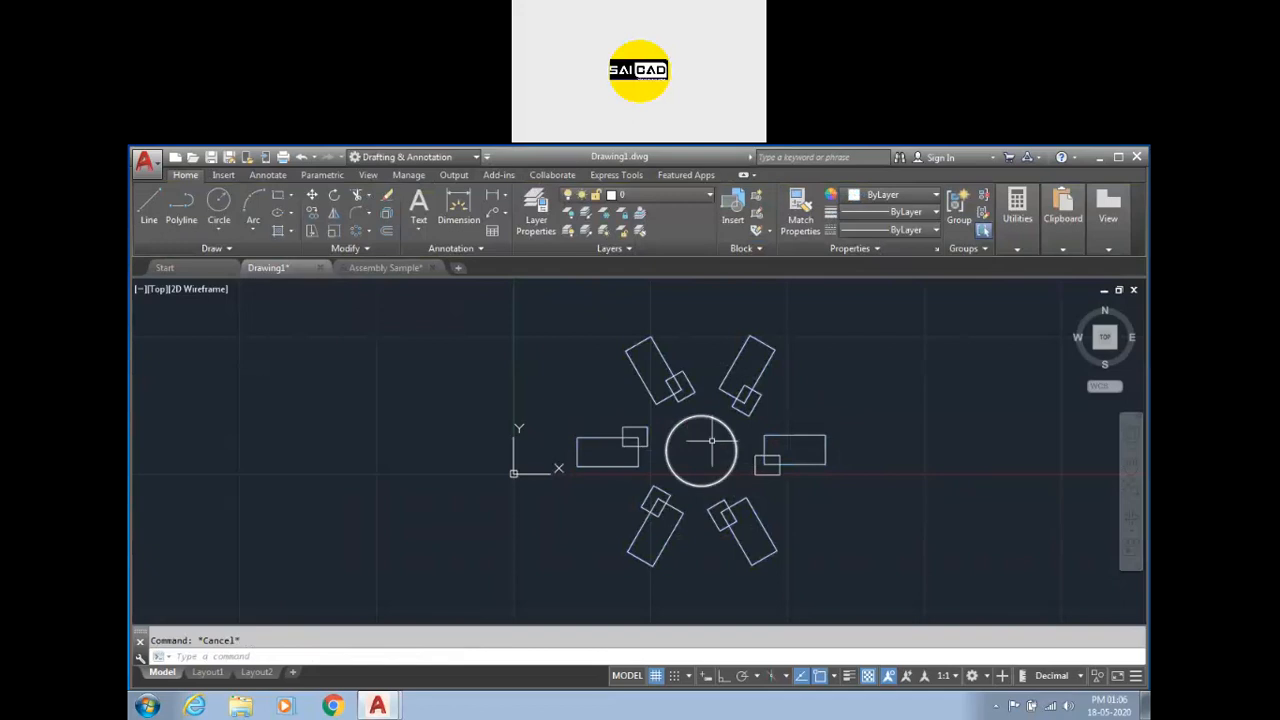
type("tr")
key("Return")
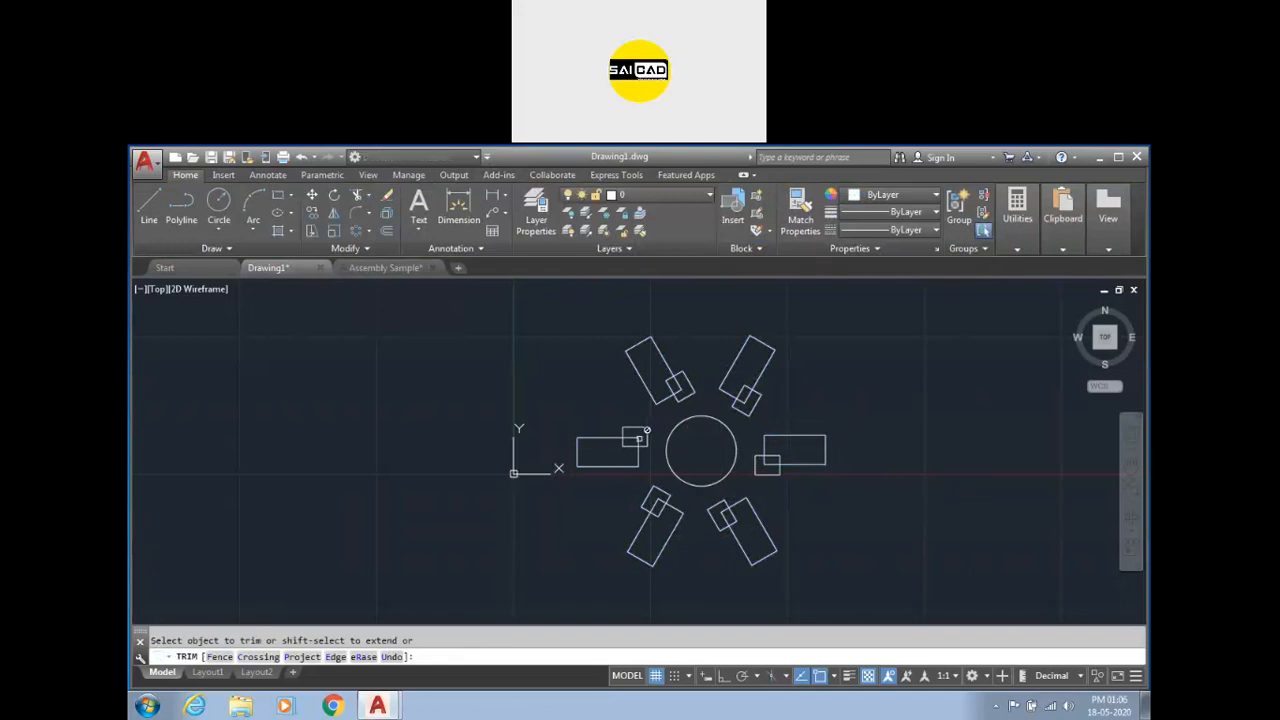
key("Escape")
key("Escape")
Select the polar array and explode it into separate objects.
left_click(634, 420)
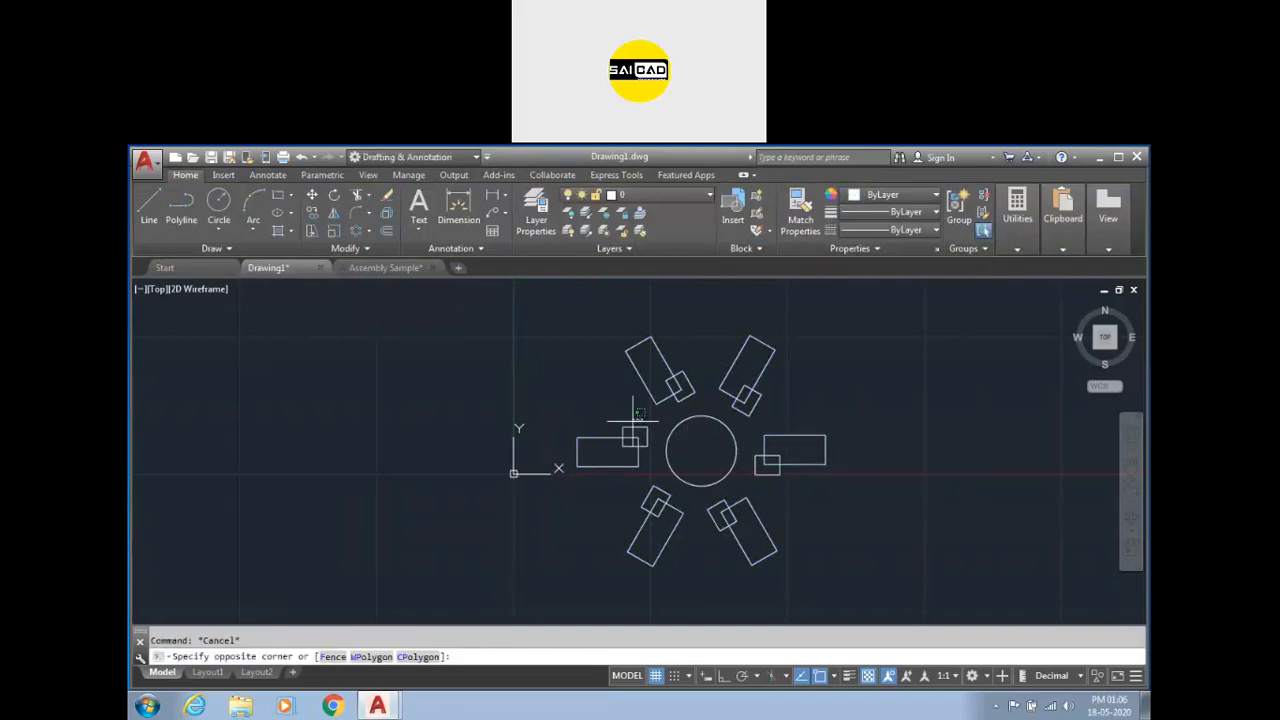
left_click(631, 517)
type("x")
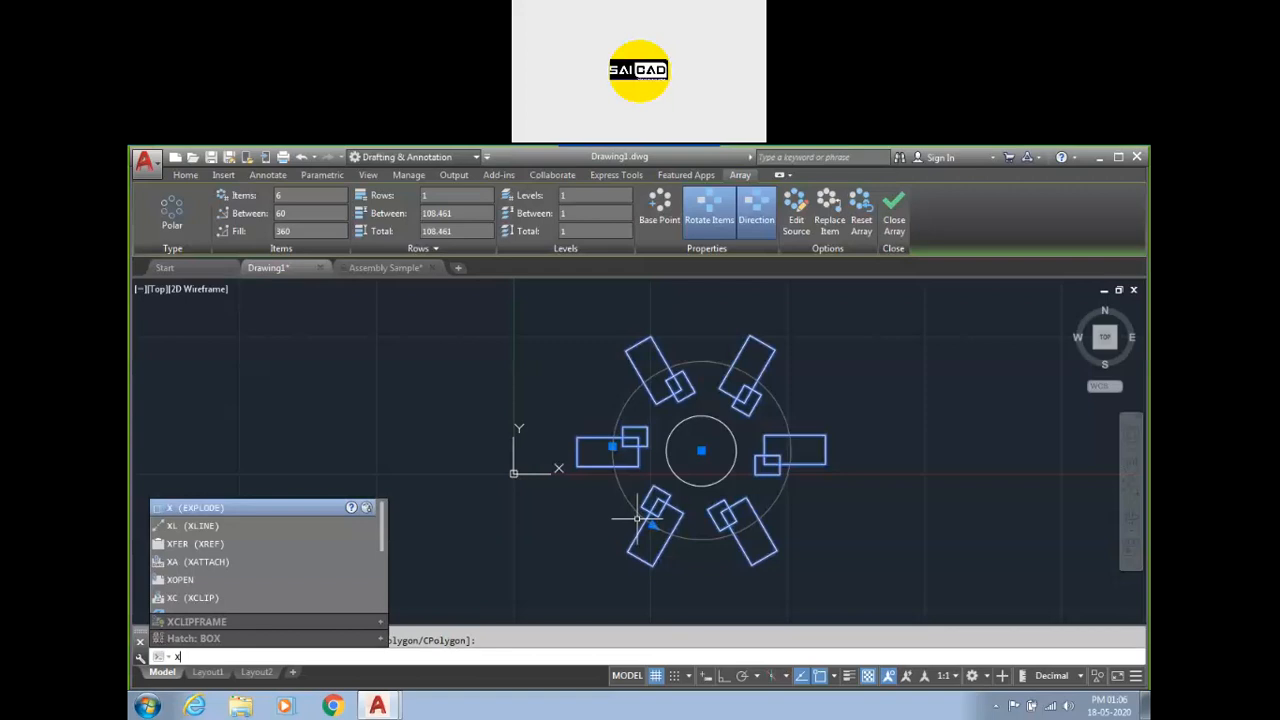
key("Return")
key("Escape")
left_click(632, 442)
key("Escape")
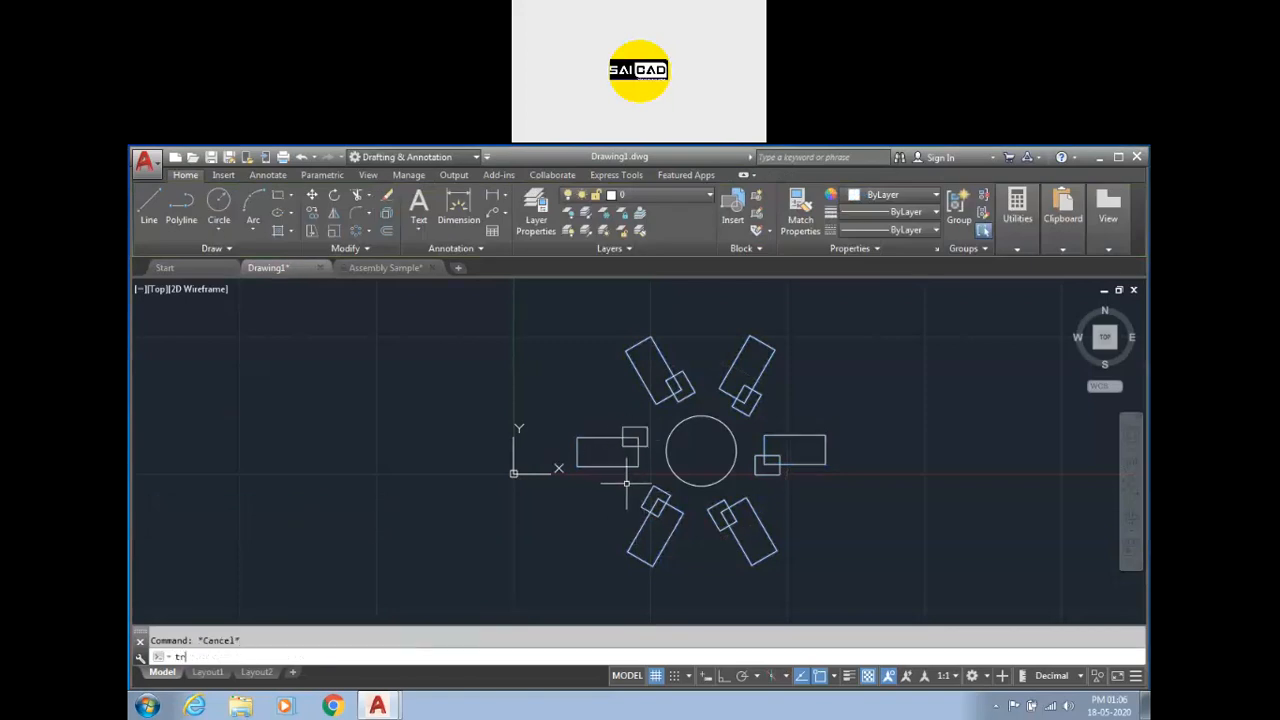
Trim the overlapping edge between the left rectangle and its small rectangle.
type("tr")
key("Return")
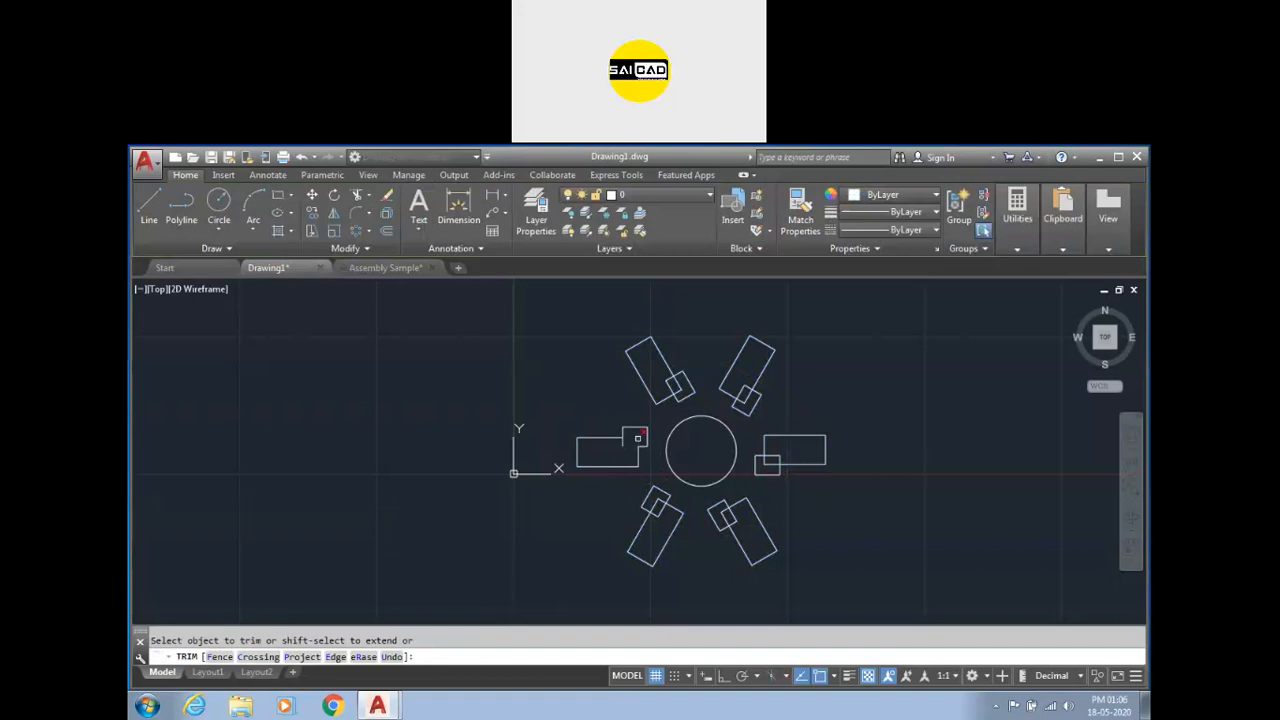
key("Escape")
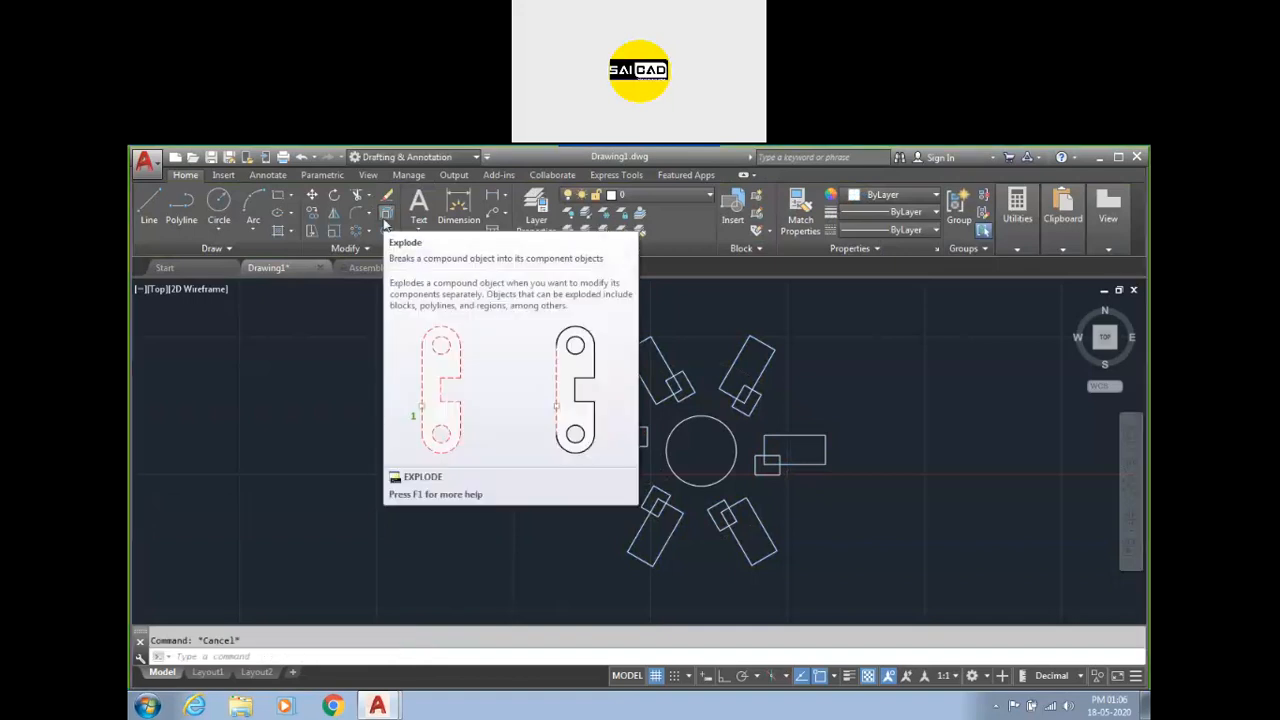
Switch to the assembly drawing and zoom around its balloons and leaders.
left_click(367, 270)
scroll(537, 477, "down", 3)
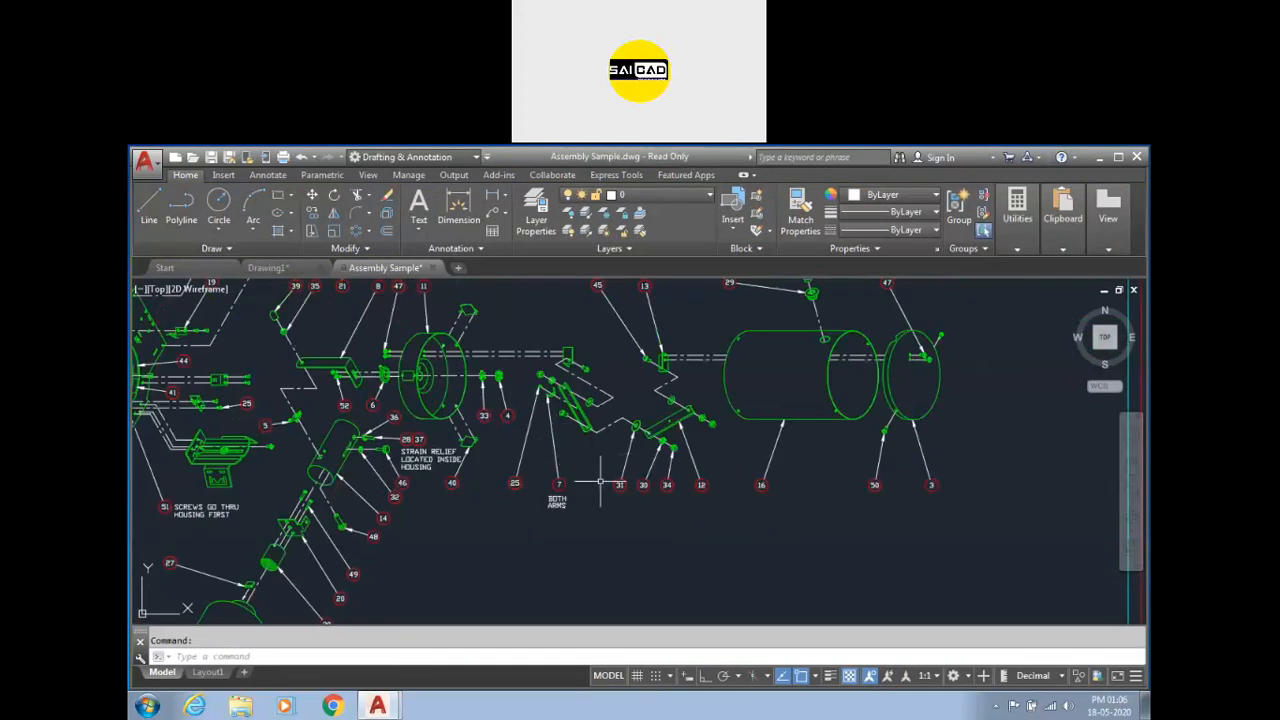
scroll(600, 484, "up", 5)
left_click(634, 517)
scroll(545, 585, "down", 2)
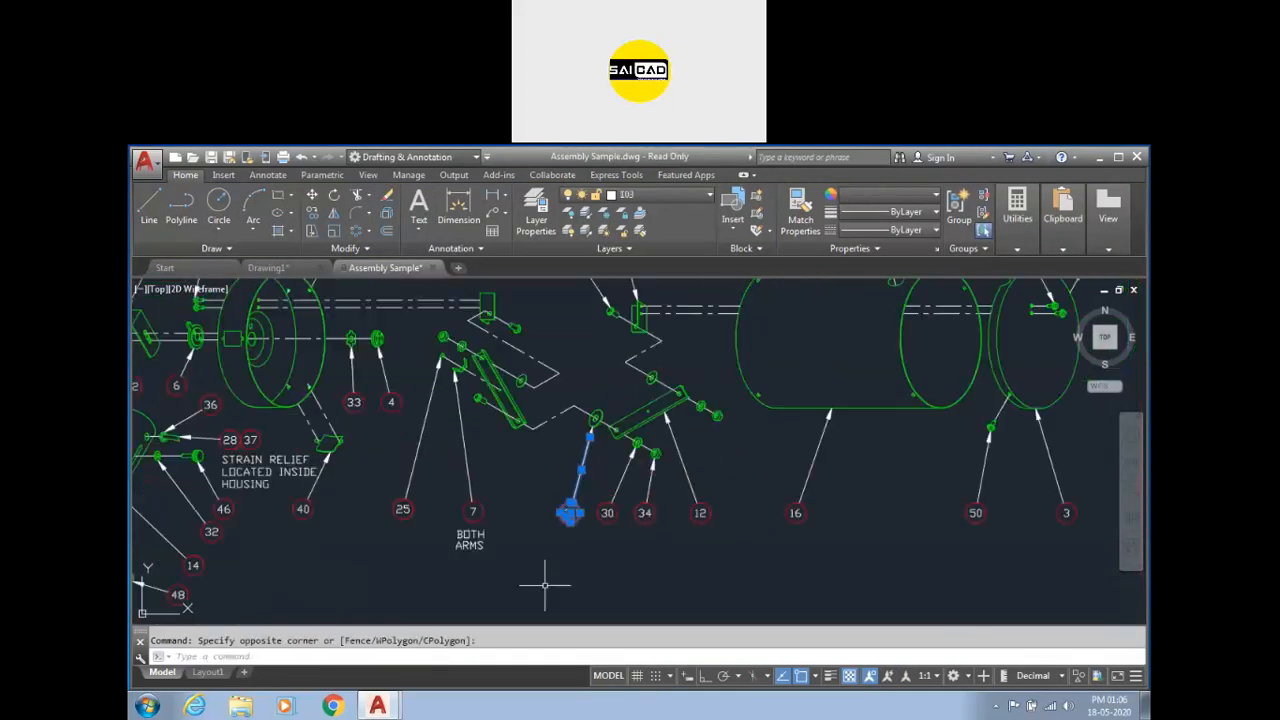
scroll(651, 514, "down", 2)
scroll(790, 432, "up", 5)
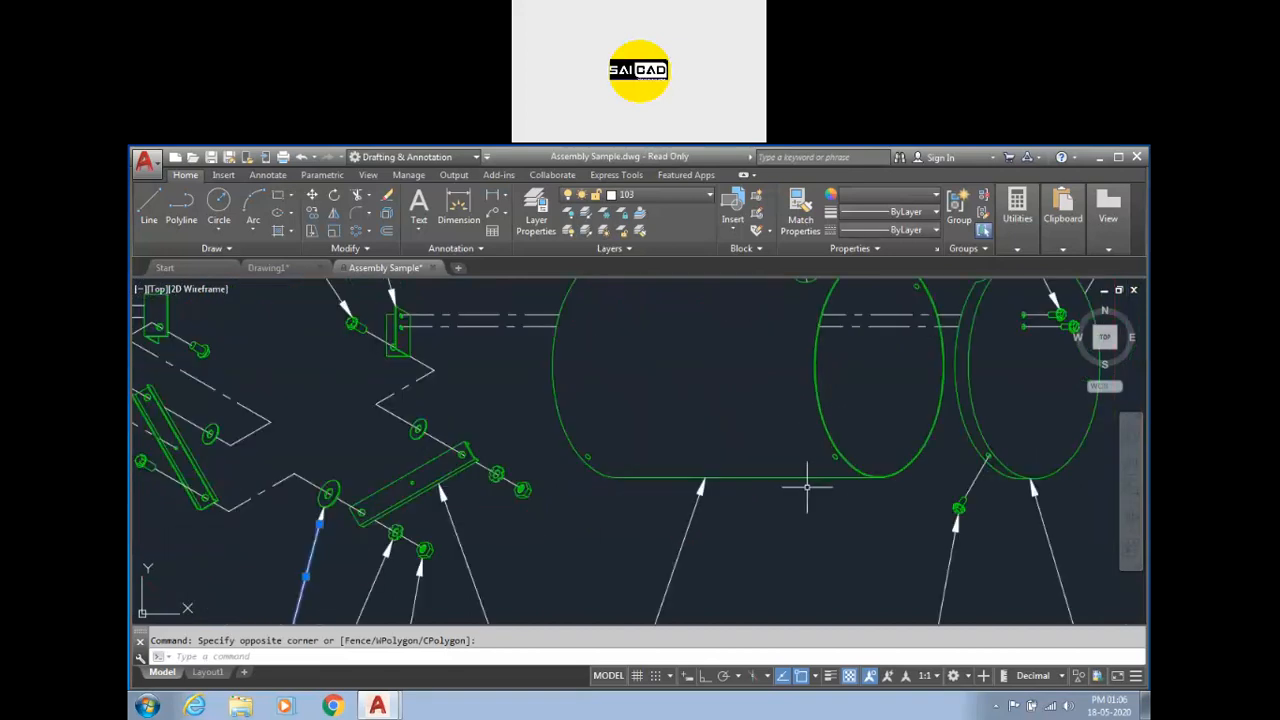
scroll(766, 423, "down", 3)
scroll(749, 434, "up", 4)
scroll(749, 434, "down", 3)
scroll(770, 430, "down", 3)
scroll(770, 430, "up", 4)
scroll(770, 430, "down", 3)
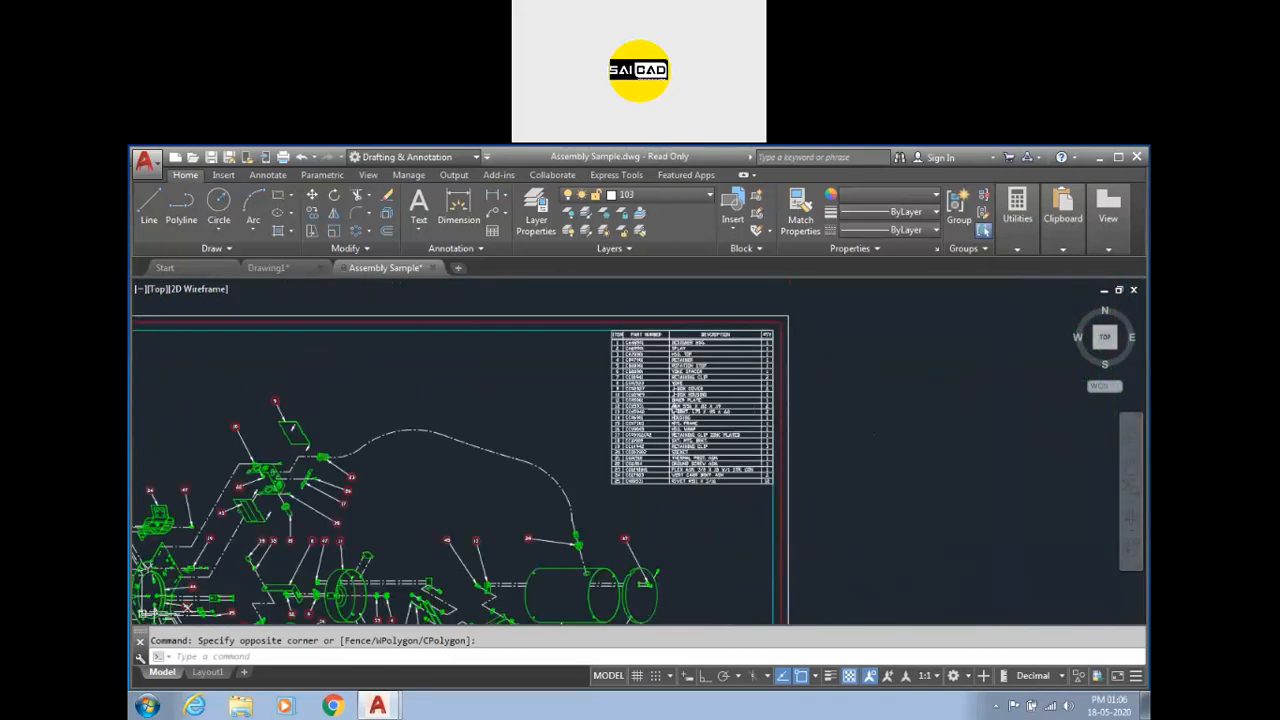
scroll(718, 326, "down", 2)
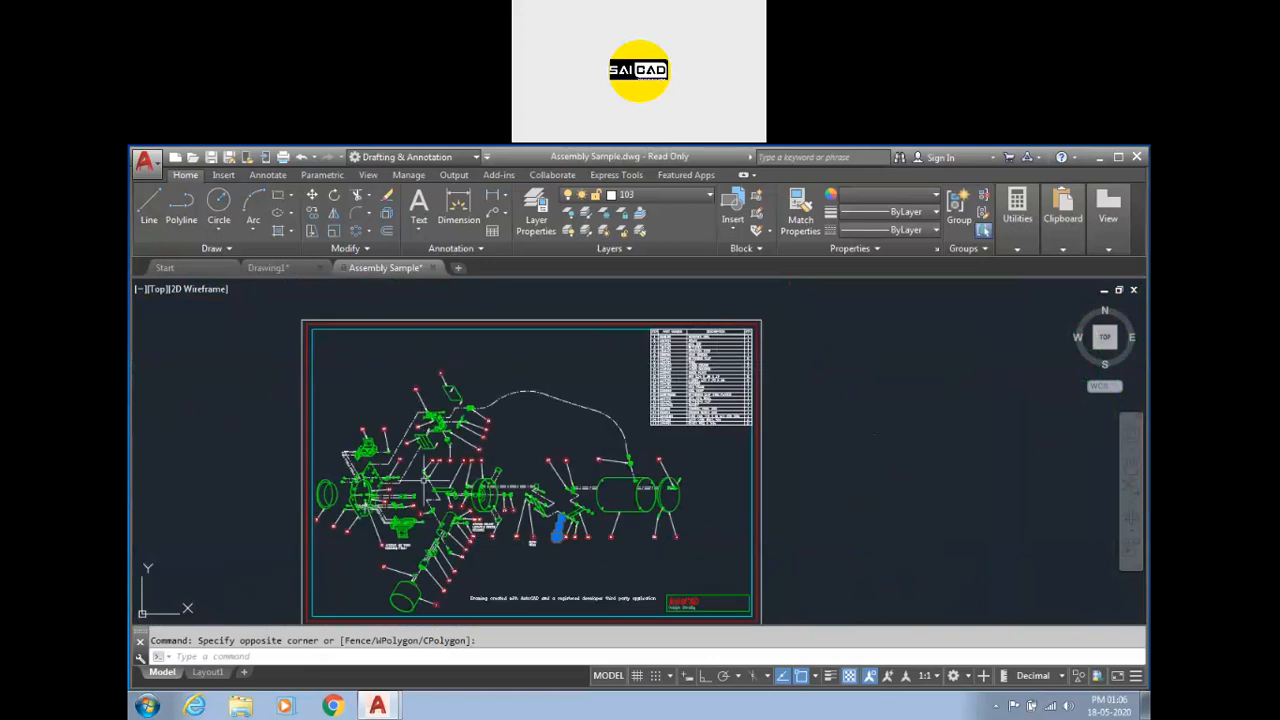
Browse the text and leader options available for annotating the drawing.
left_click(417, 232)
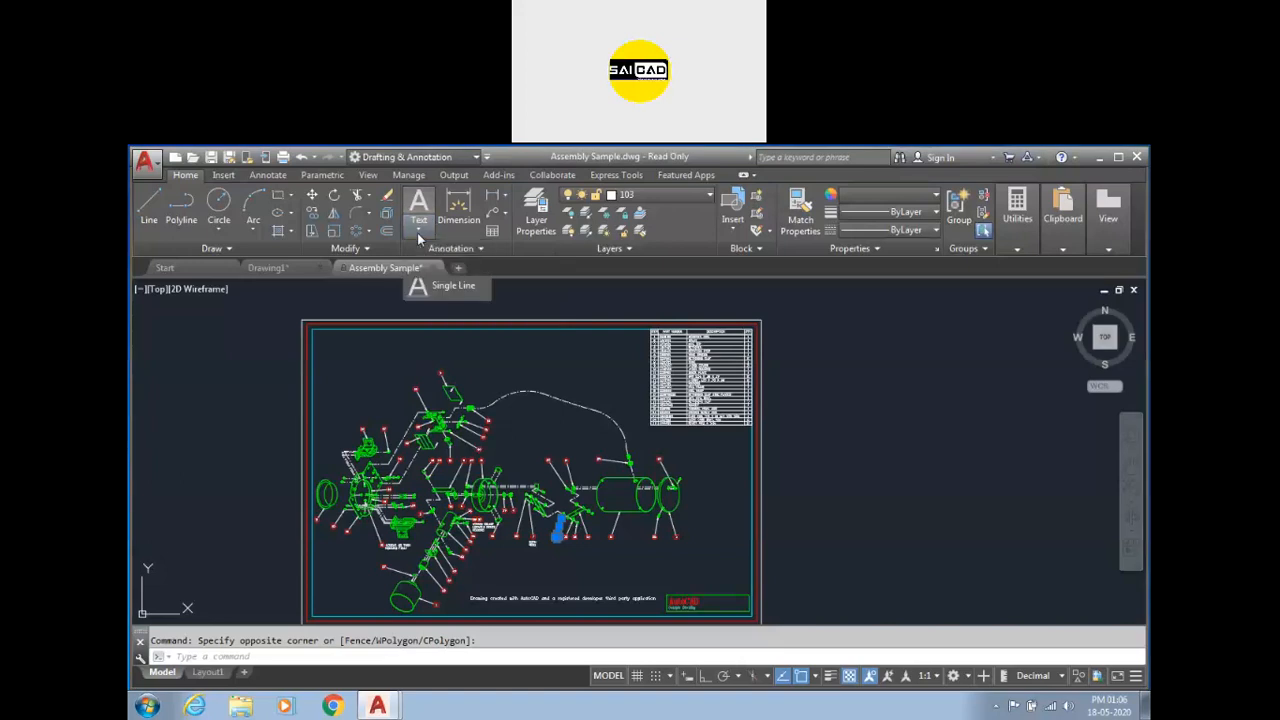
scroll(540, 592, "up", 6)
scroll(402, 536, "down", 2)
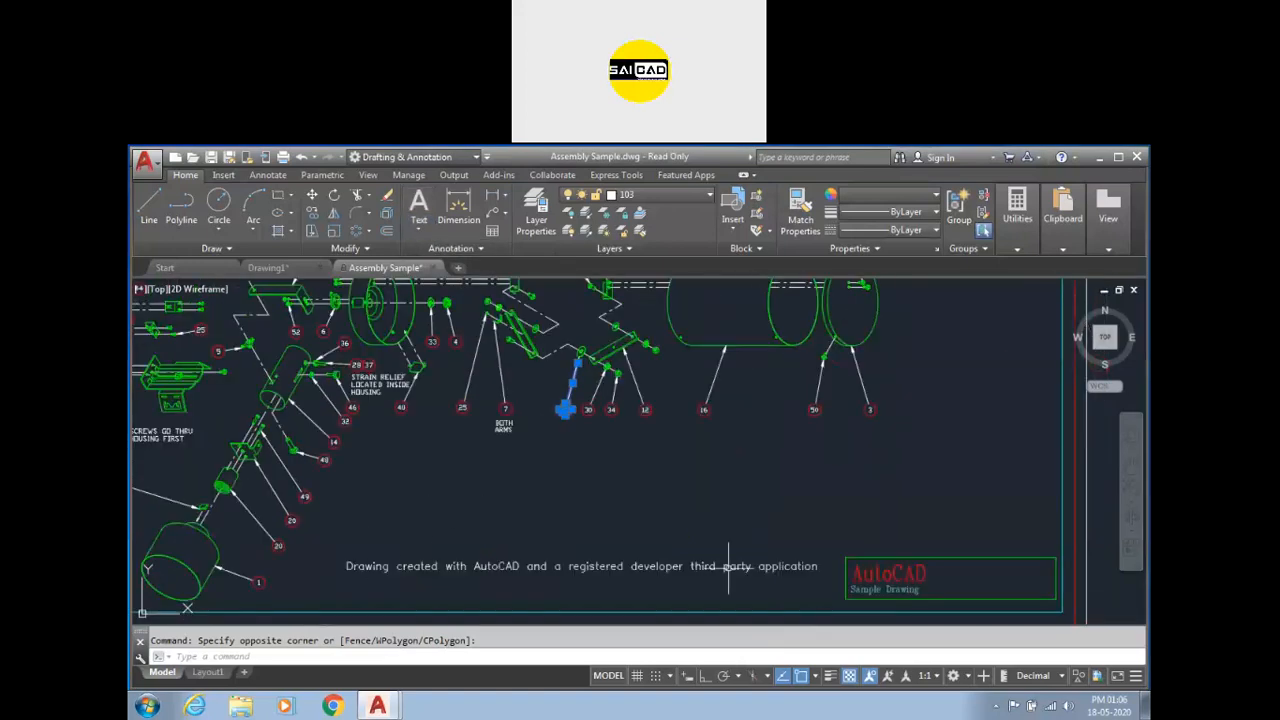
scroll(586, 557, "up", 4)
scroll(586, 571, "down", 4)
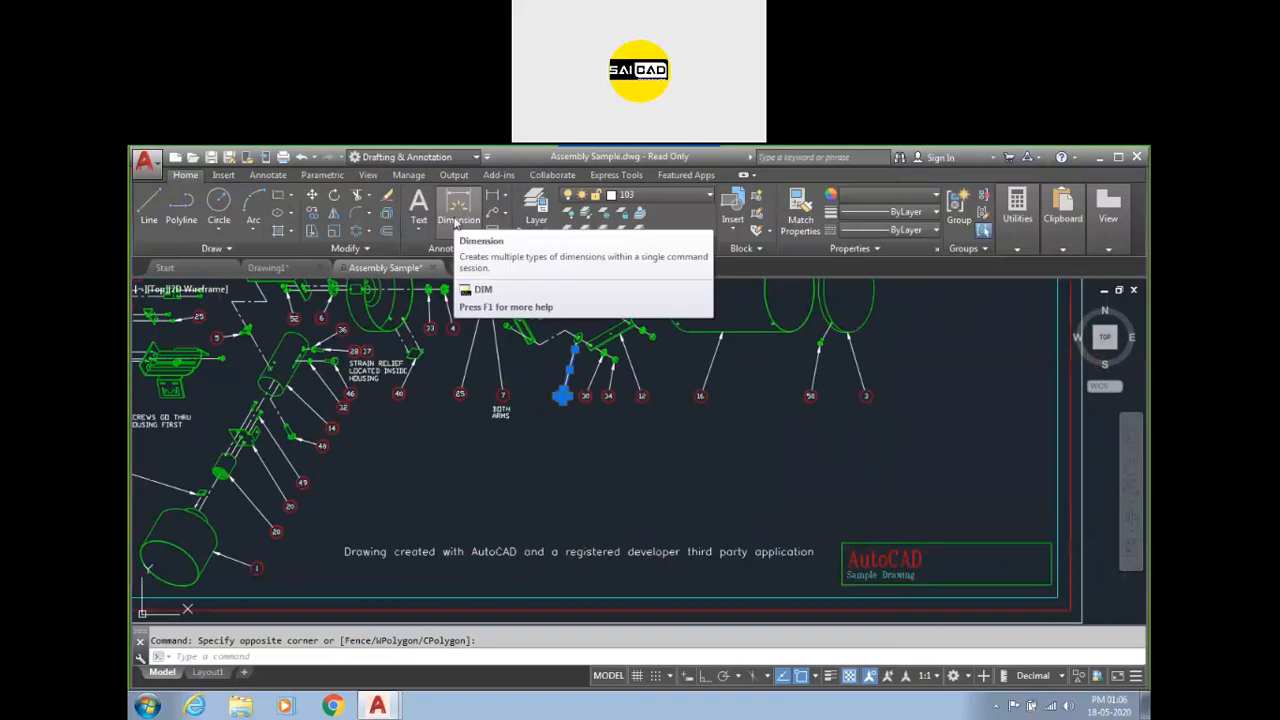
left_click(504, 196)
left_click(270, 176)
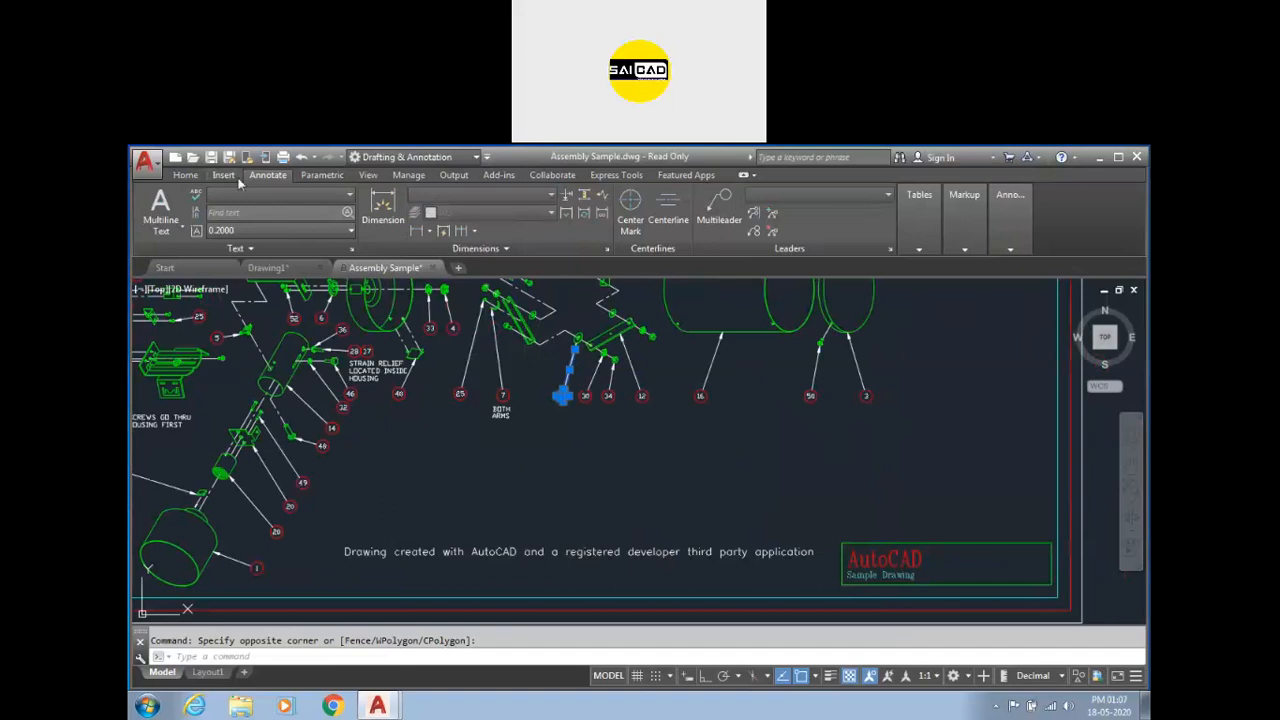
left_click(185, 175)
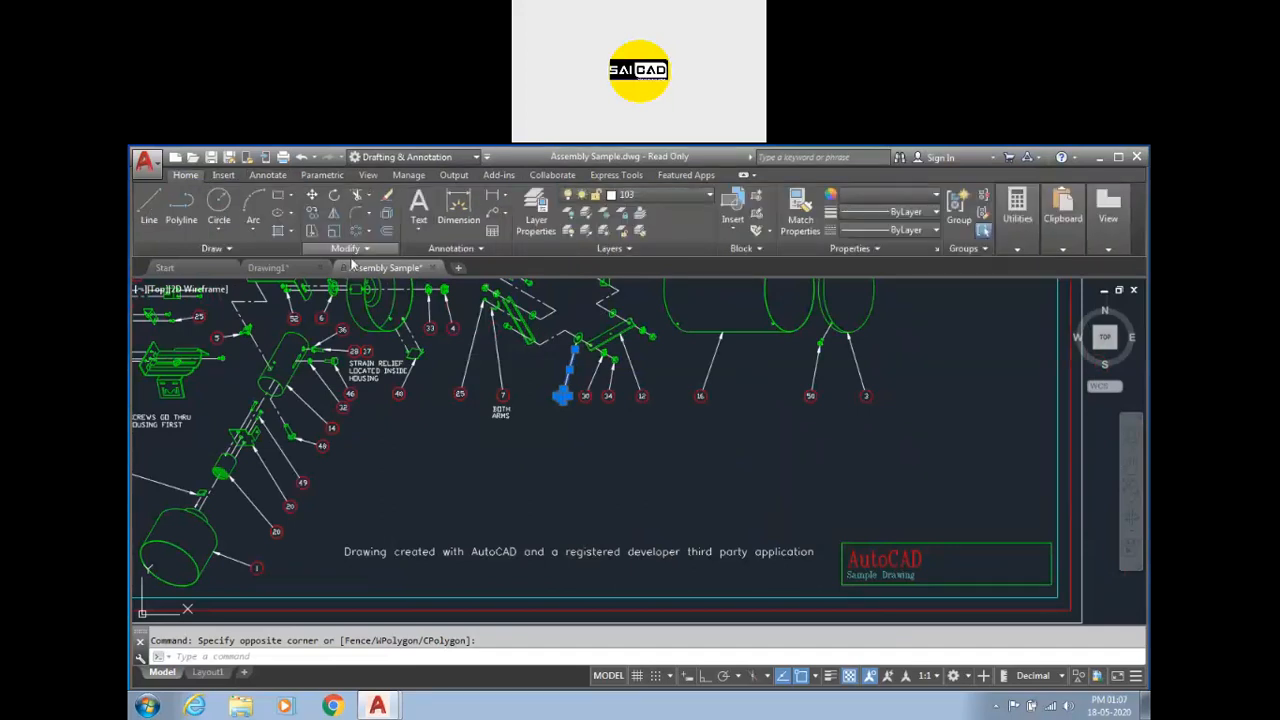
left_click(506, 217)
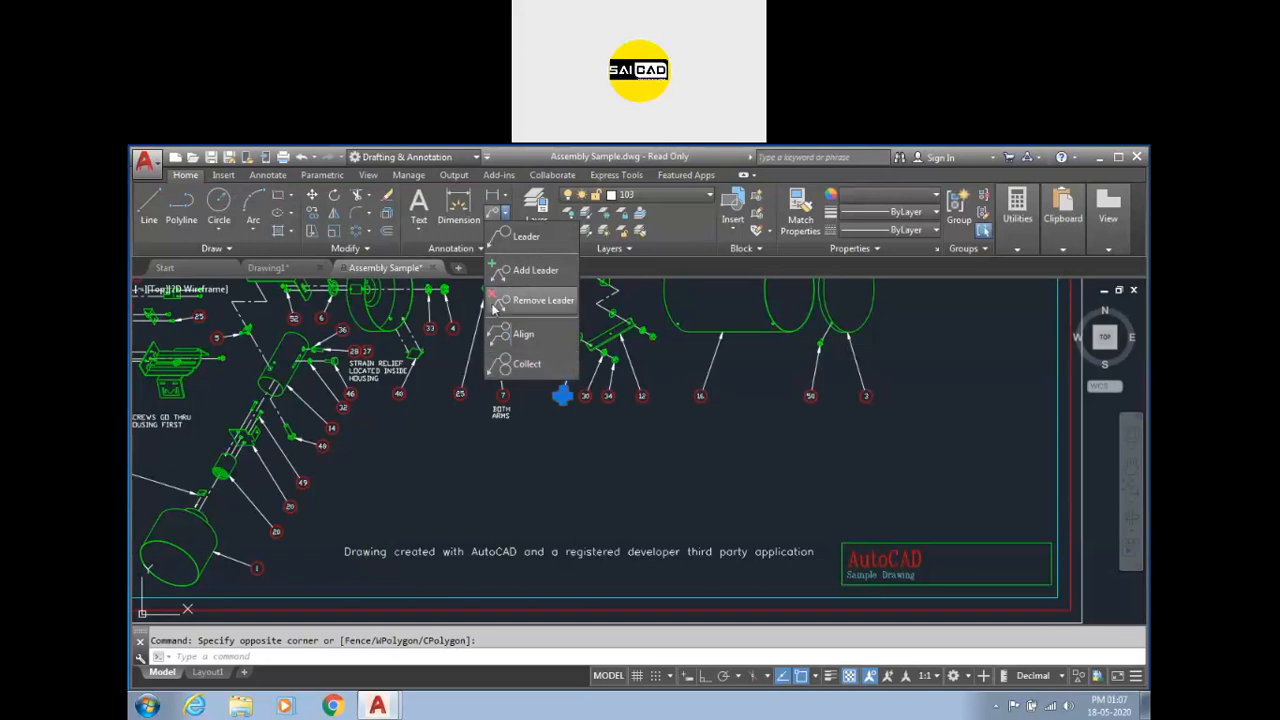
left_click(513, 220)
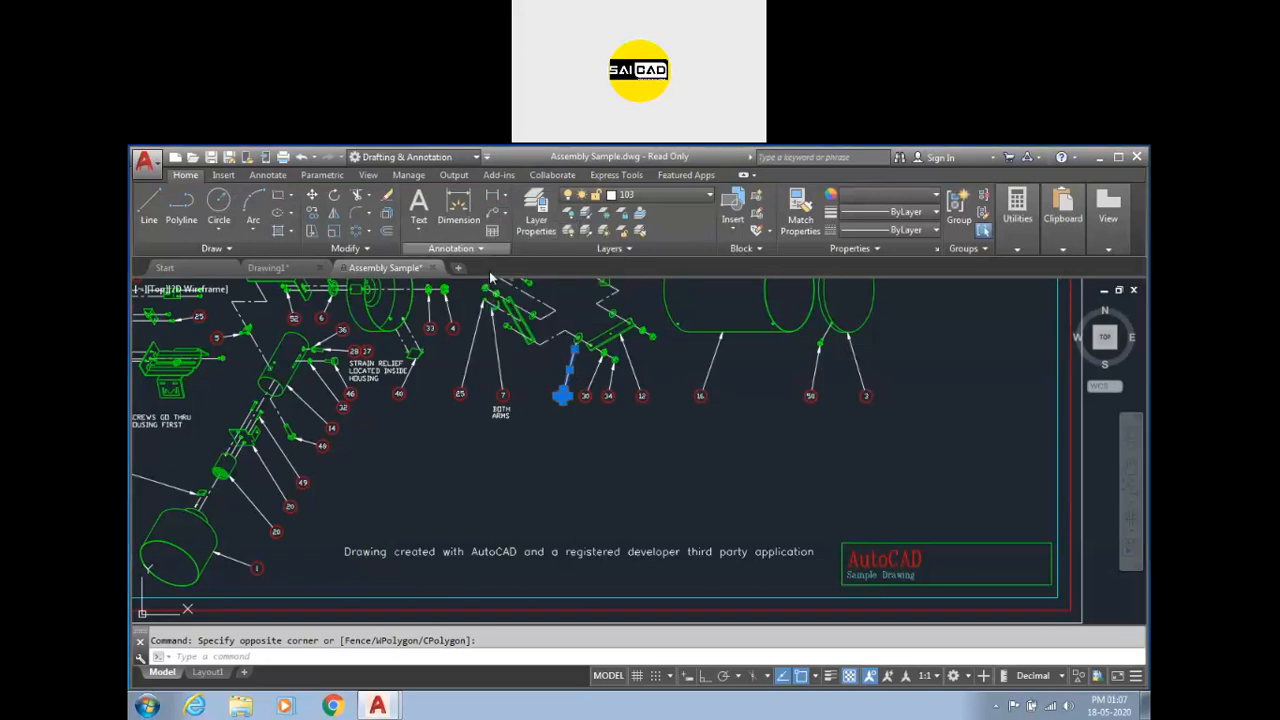
scroll(514, 432, "down", 6)
scroll(609, 315, "up", 4)
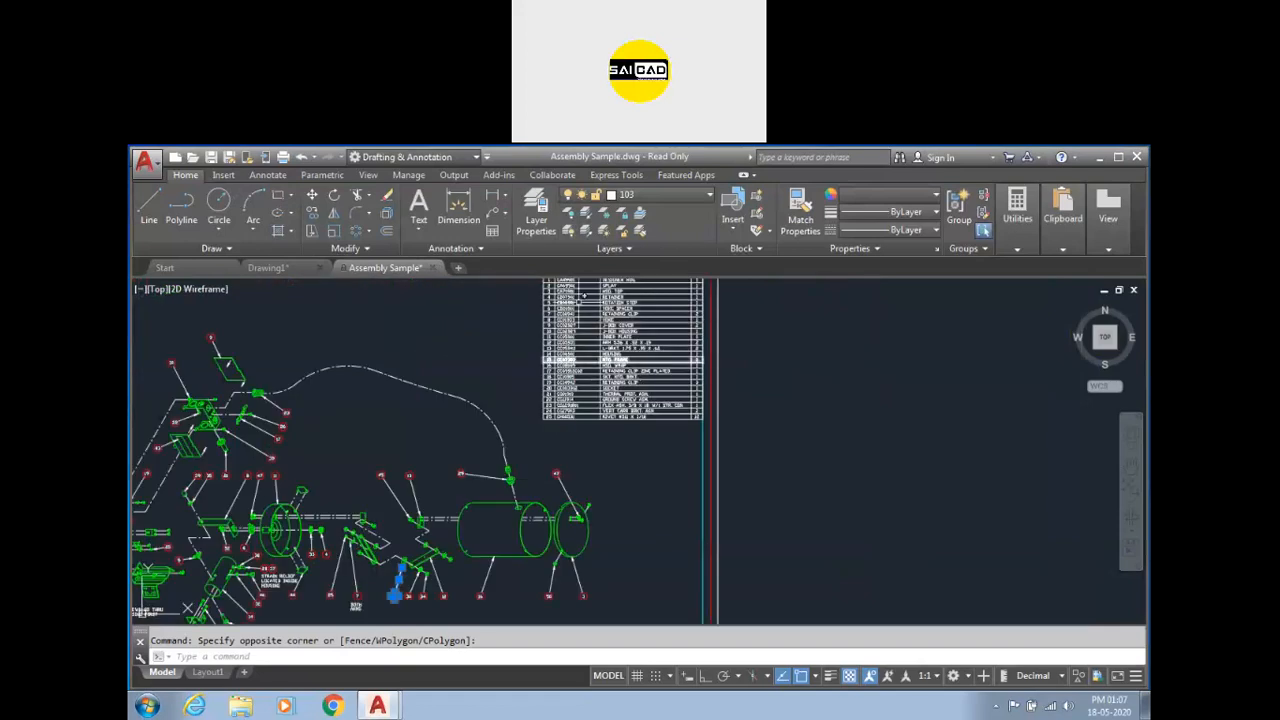
scroll(700, 340, "down", 4)
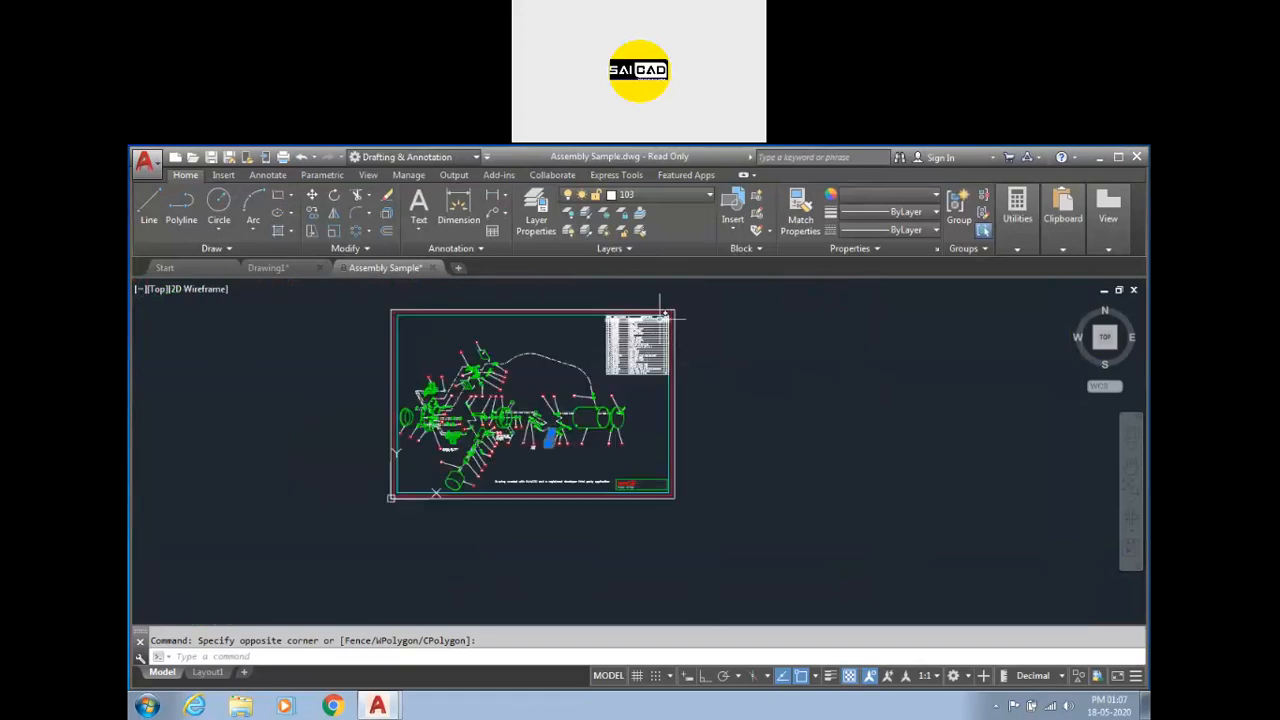
scroll(635, 318, "up", 2)
scroll(624, 362, "down", 2)
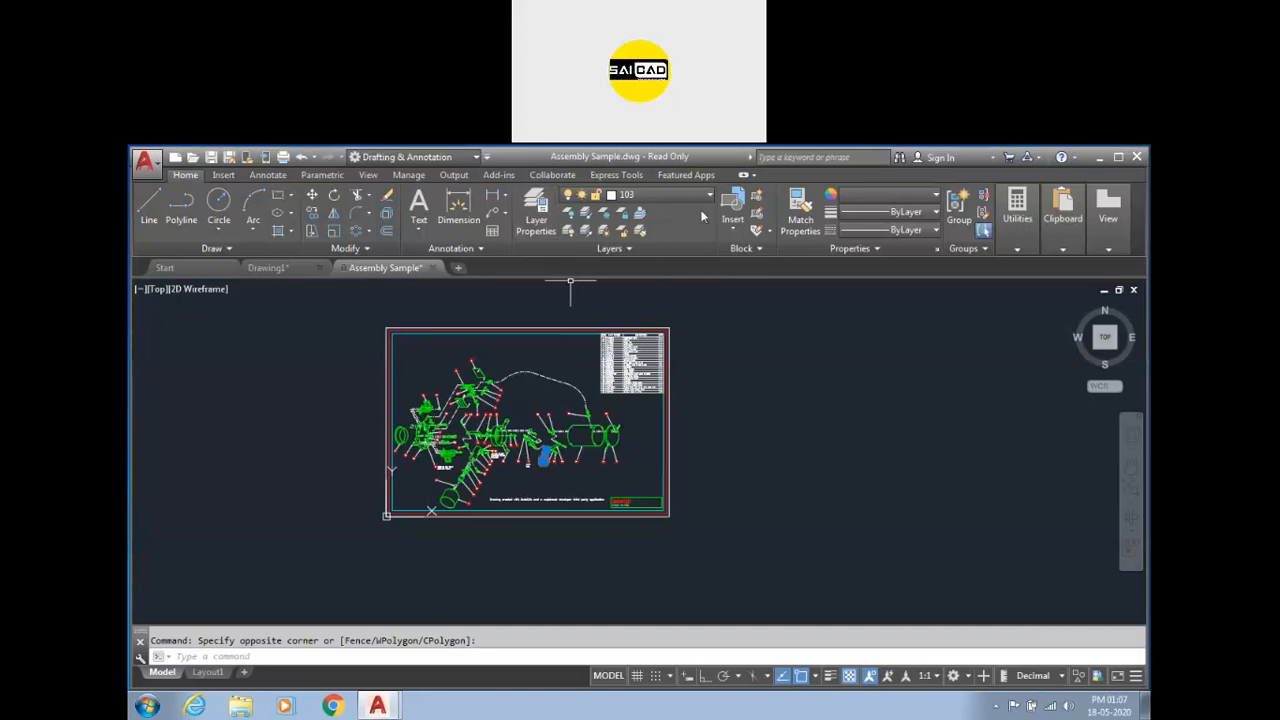
key("Escape")
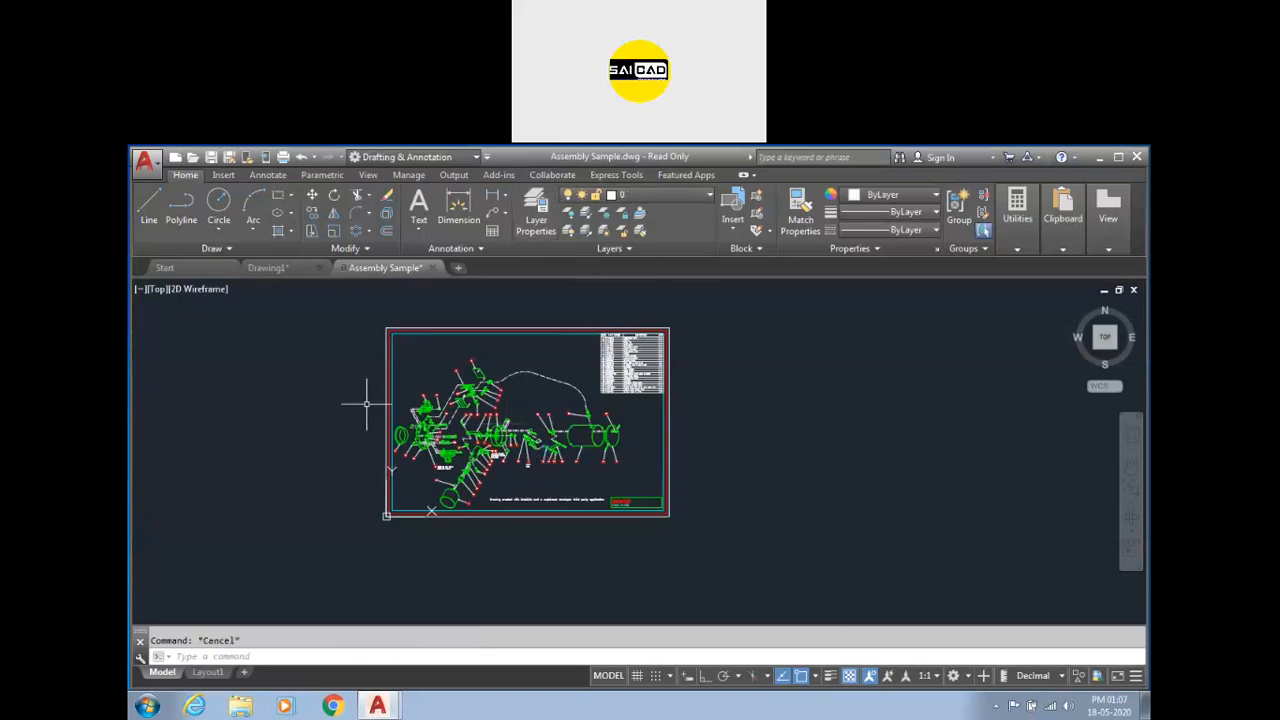
Switch to Drawing1 and erase all the drawn objects.
left_click(268, 267)
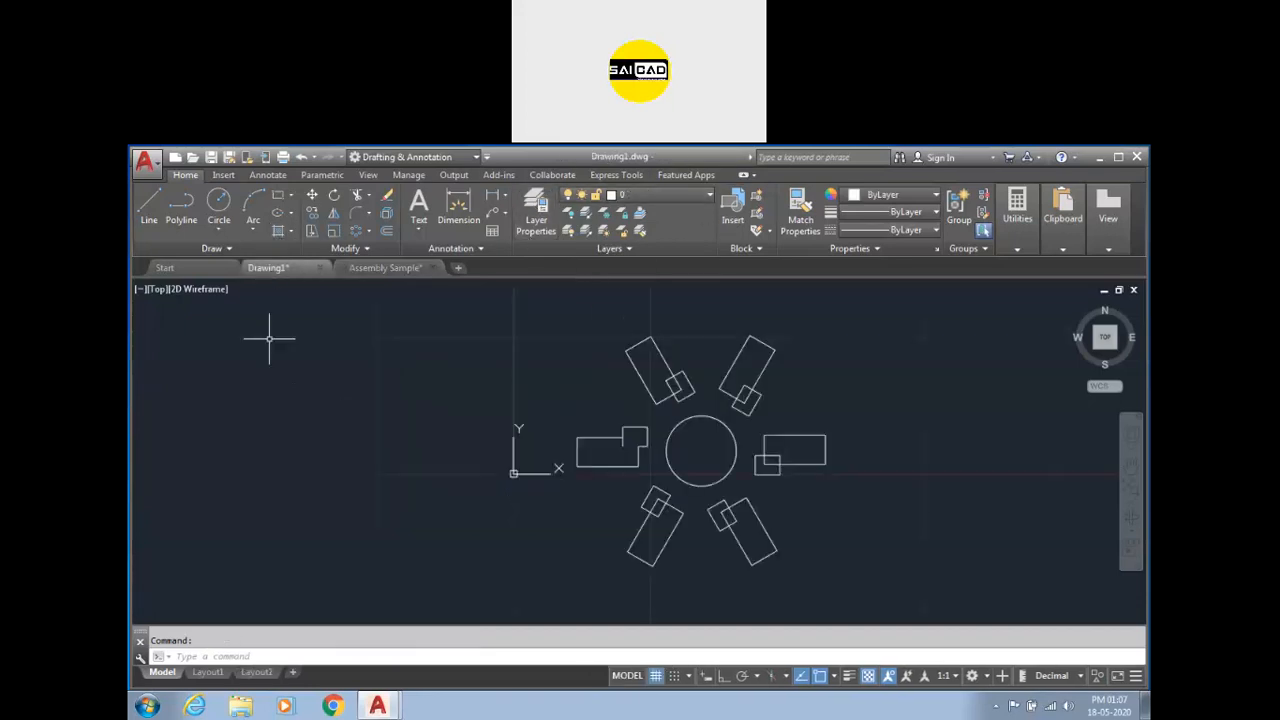
left_click(868, 362)
left_click(549, 543)
key("Delete")
scroll(471, 517, "down", 2)
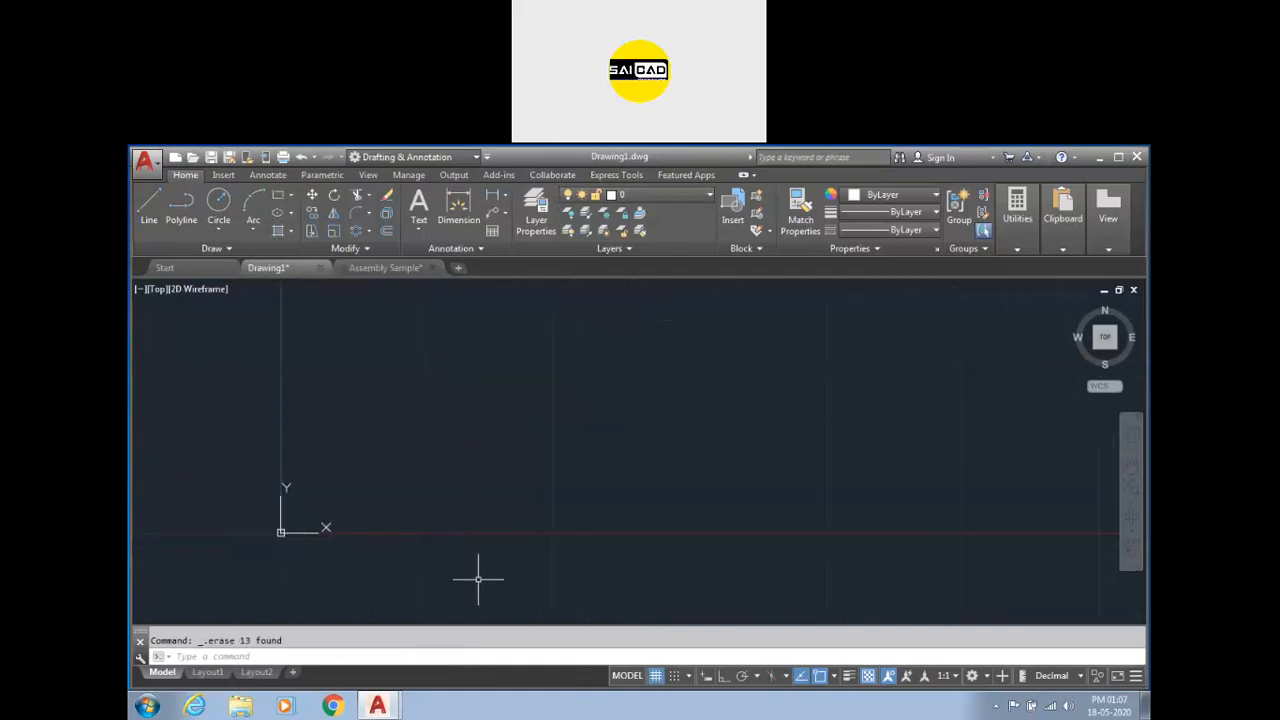
scroll(330, 523, "up", 3)
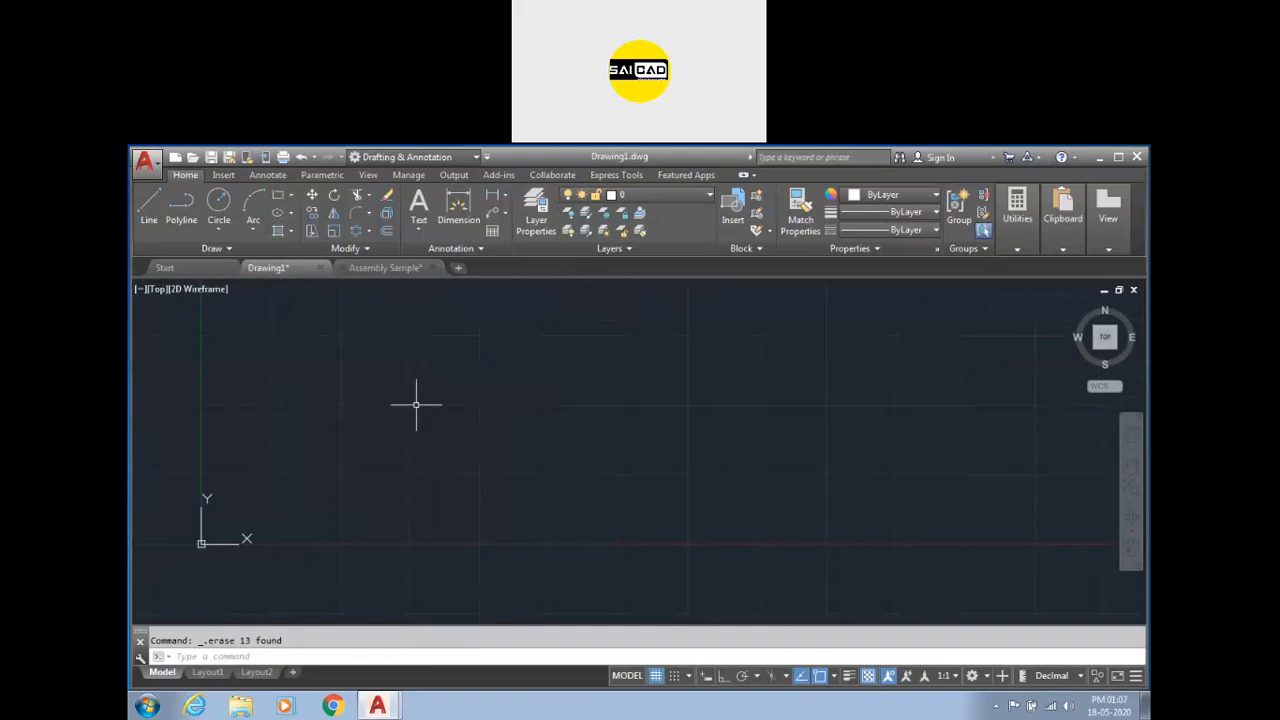
left_click(425, 224)
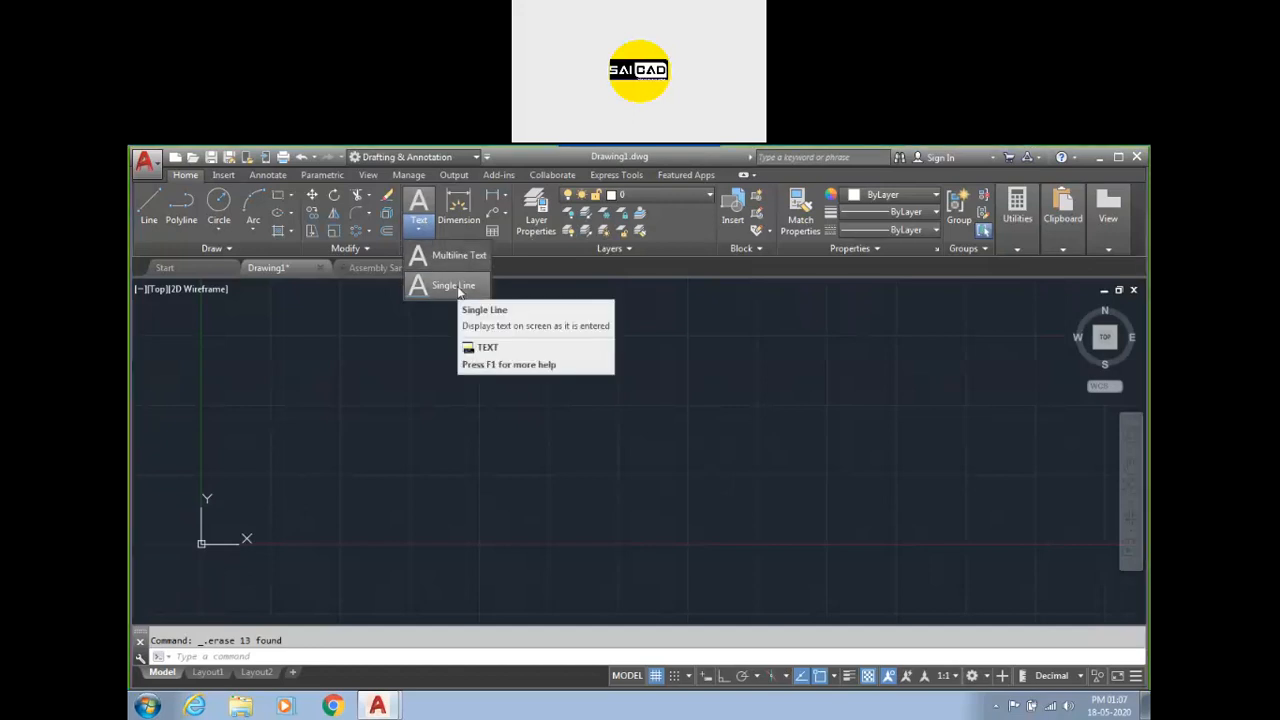
left_click(455, 287)
key("Escape")
Place single-line text SAICAD with height 5 and 0° rotation in the empty drawing.
left_click(418, 205)
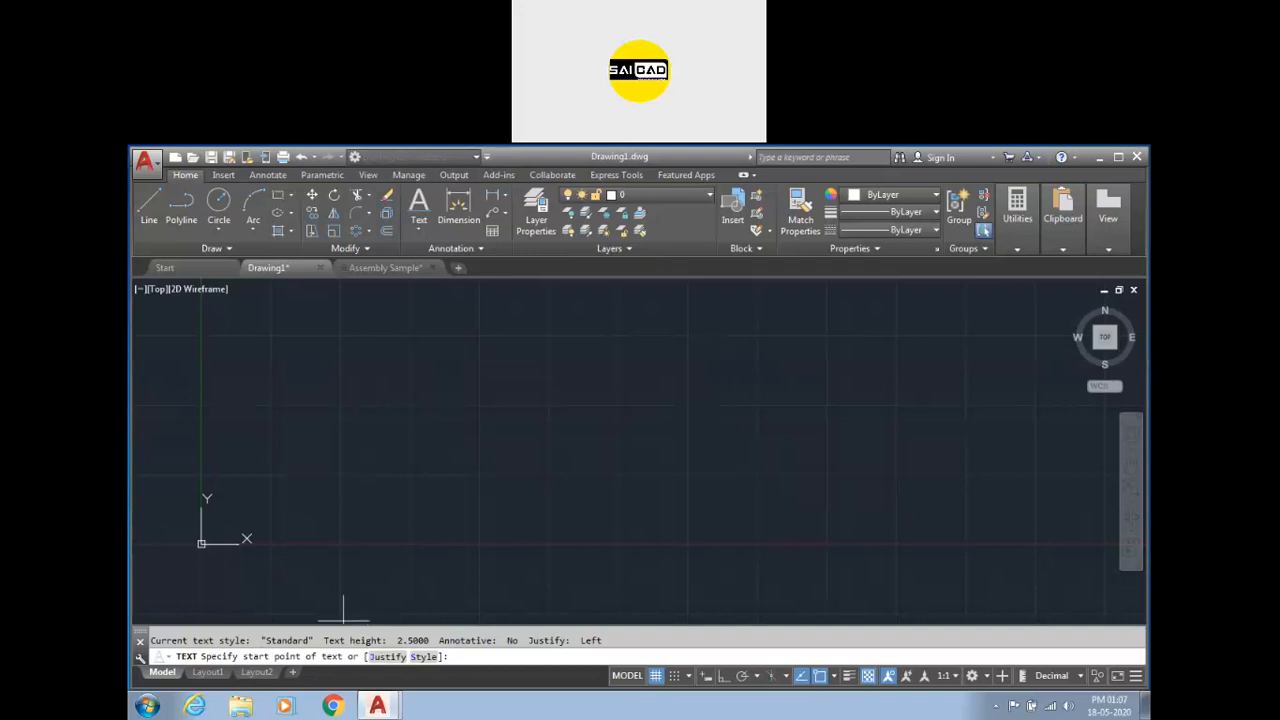
left_click(434, 475)
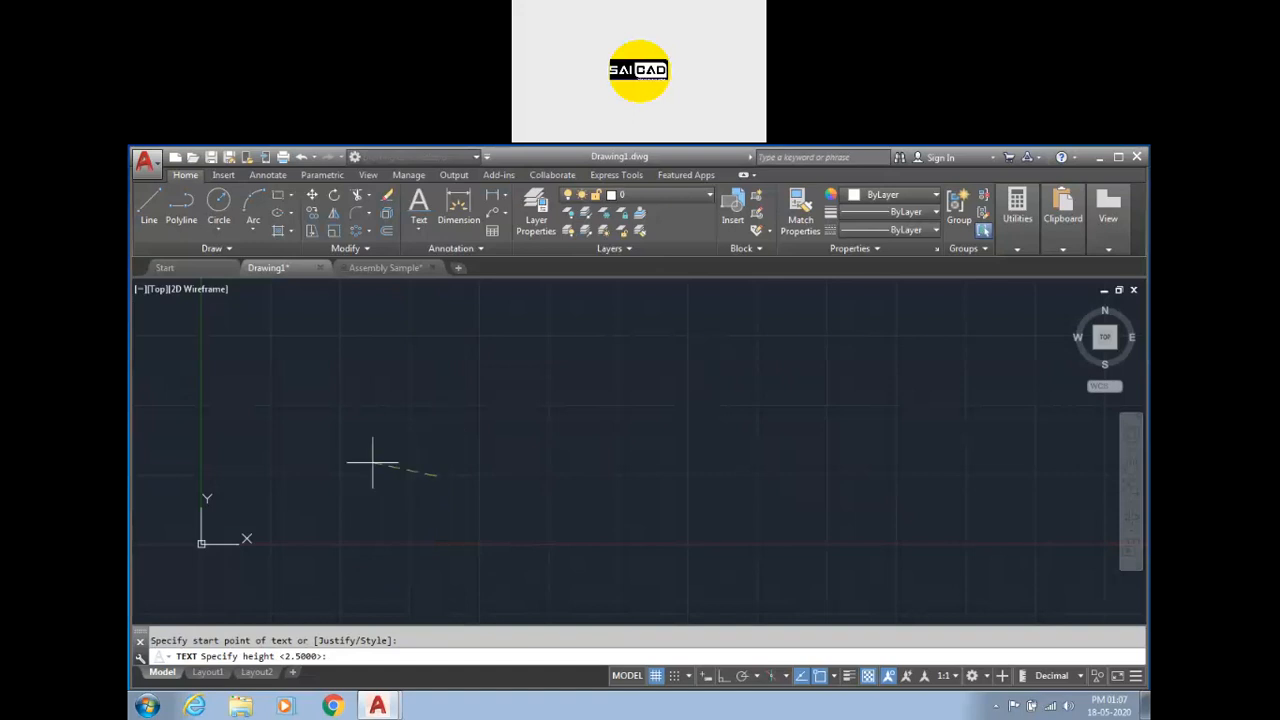
key("Return")
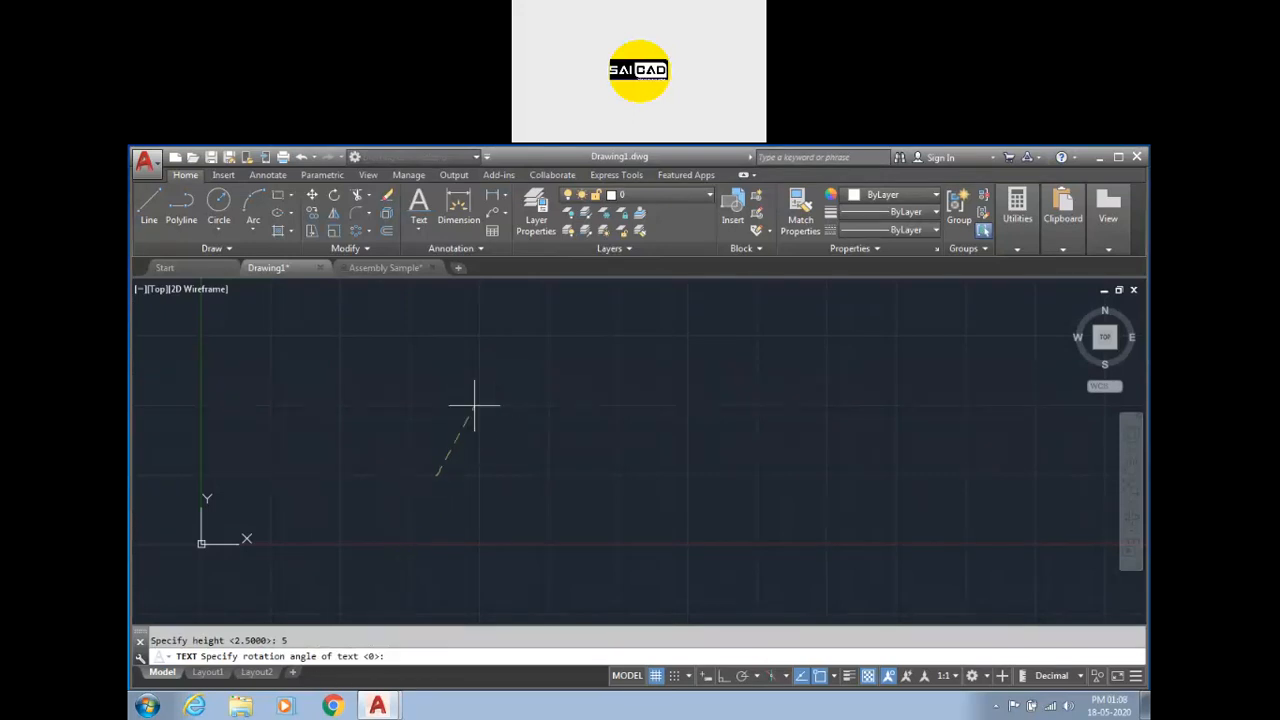
key("Return")
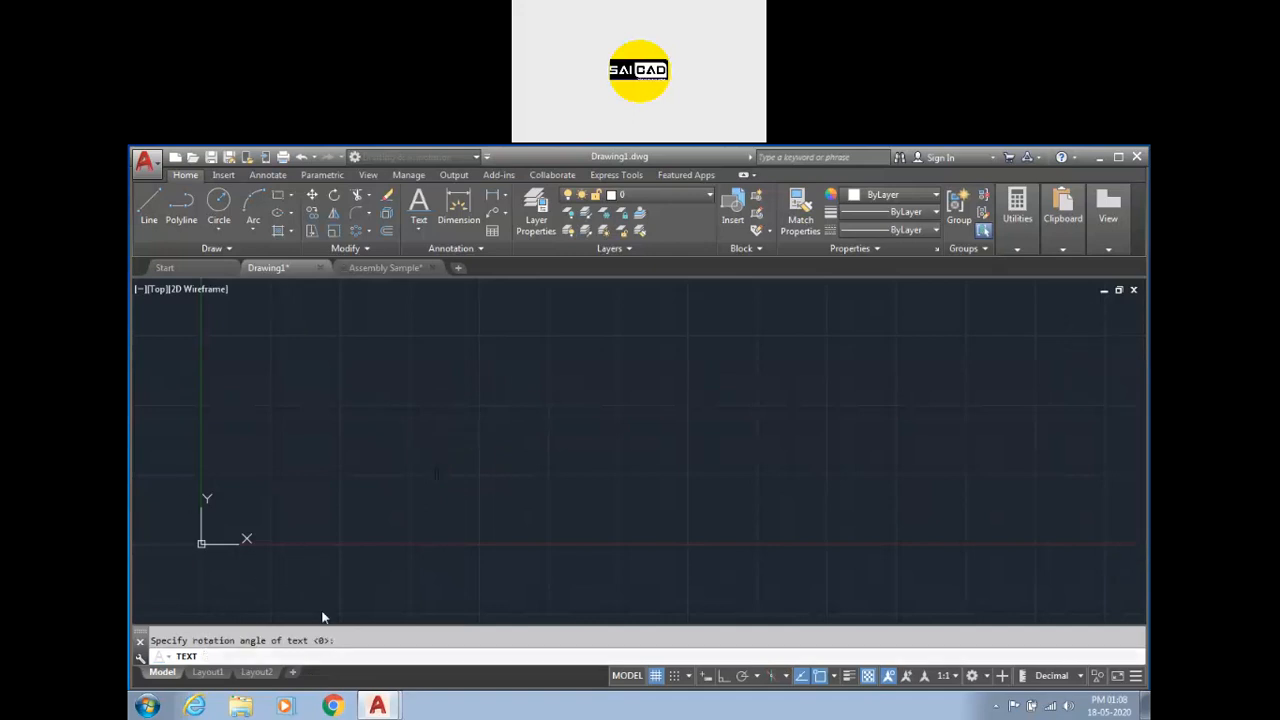
scroll(422, 495, "up", 5)
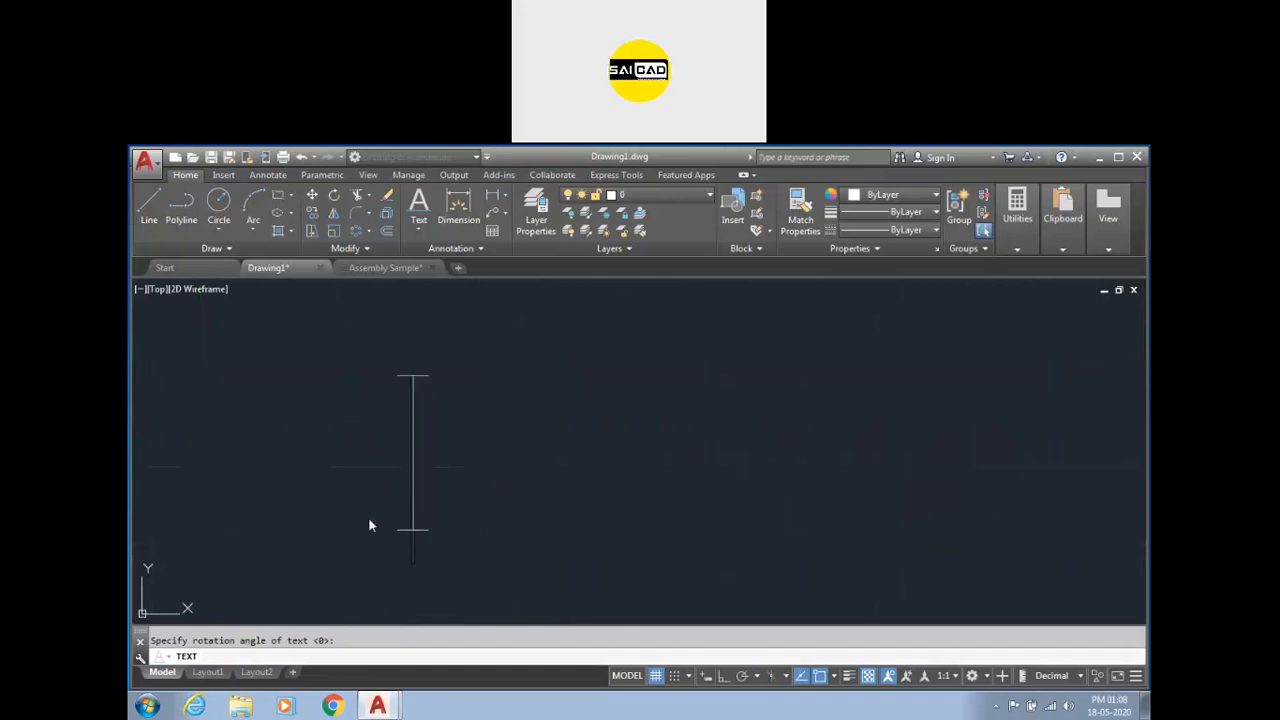
type("SAICAD")
scroll(275, 464, "down", 3)
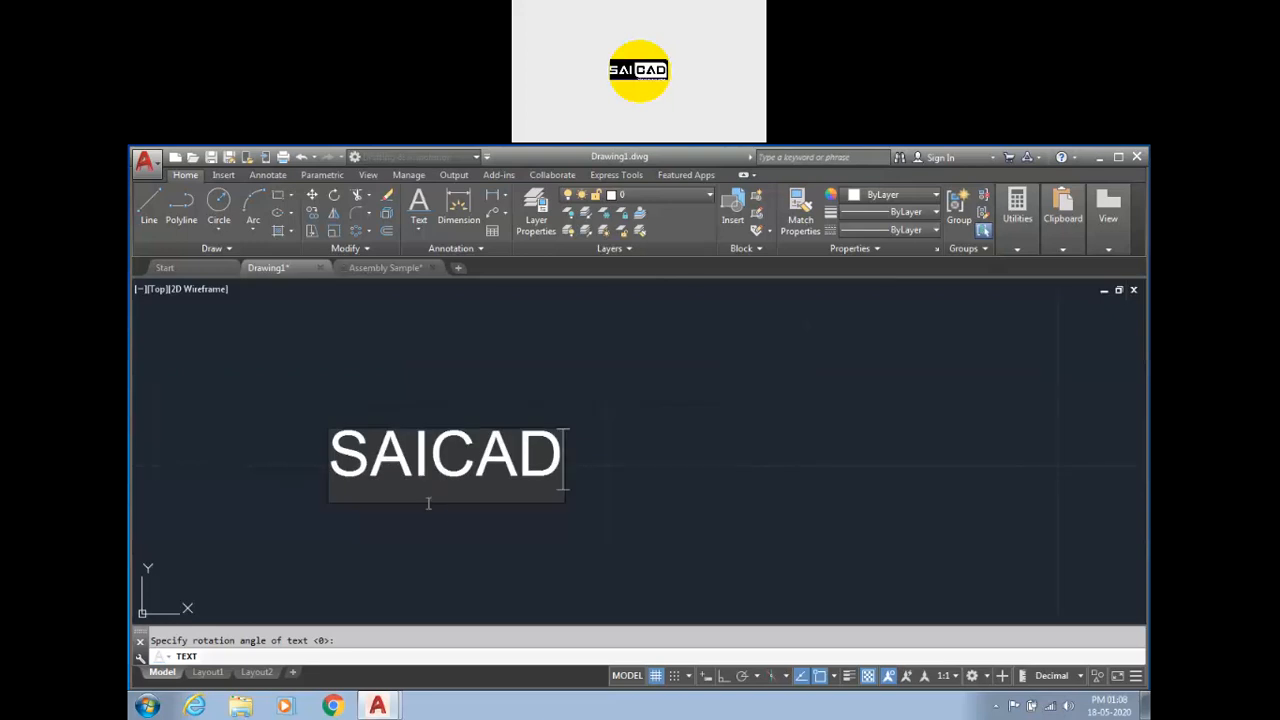
scroll(445, 490, "up", 2)
key("Return")
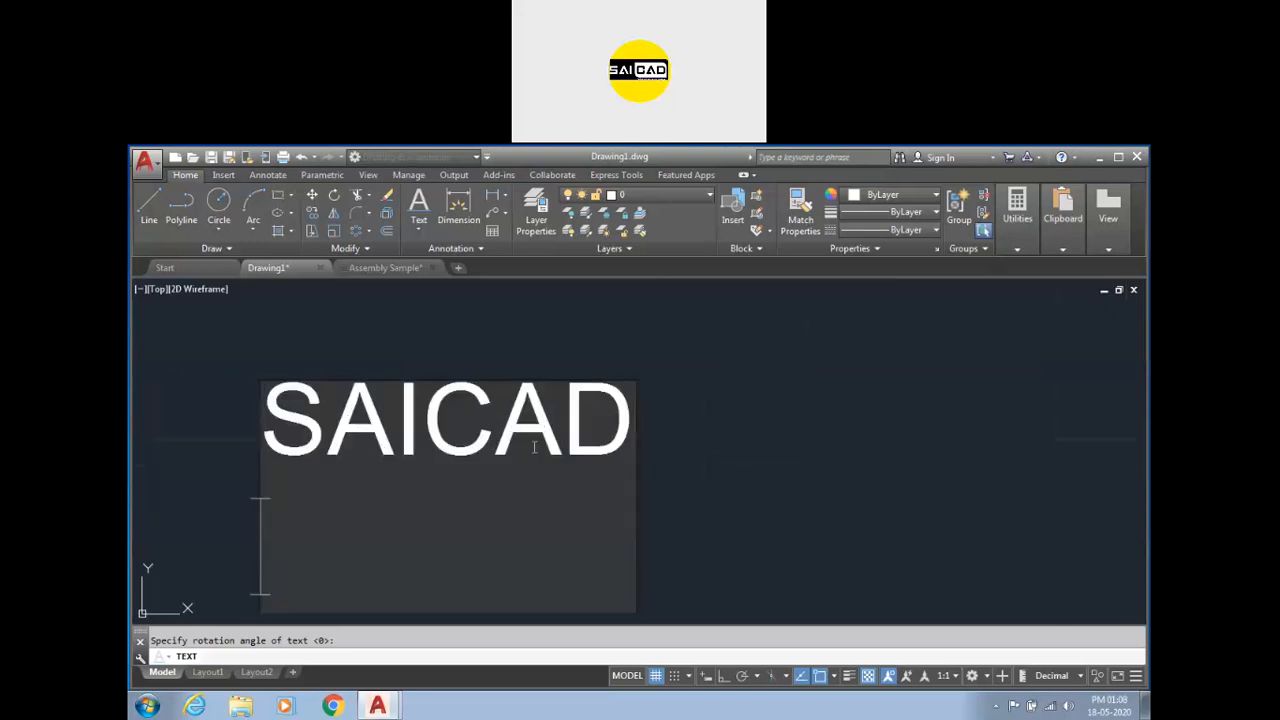
Add the lines Centre and HQ below SAICAD and end the text command.
scroll(722, 334, "down", 3)
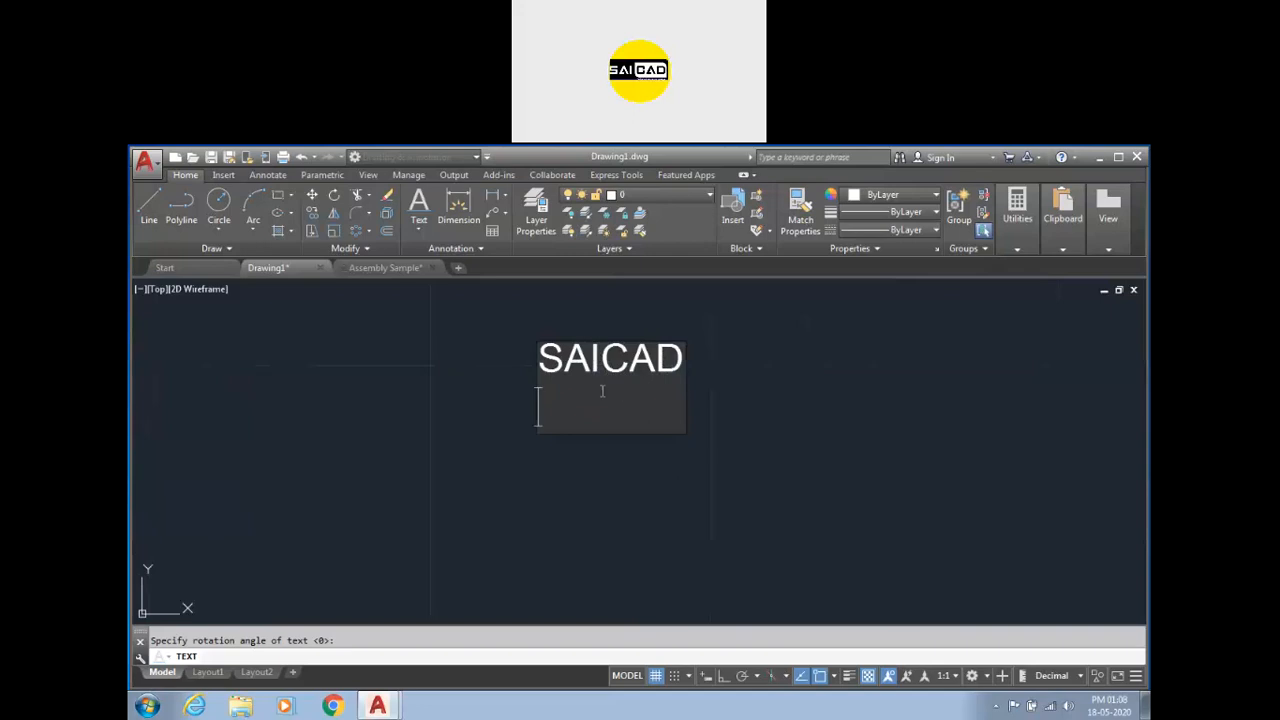
type("Centre")
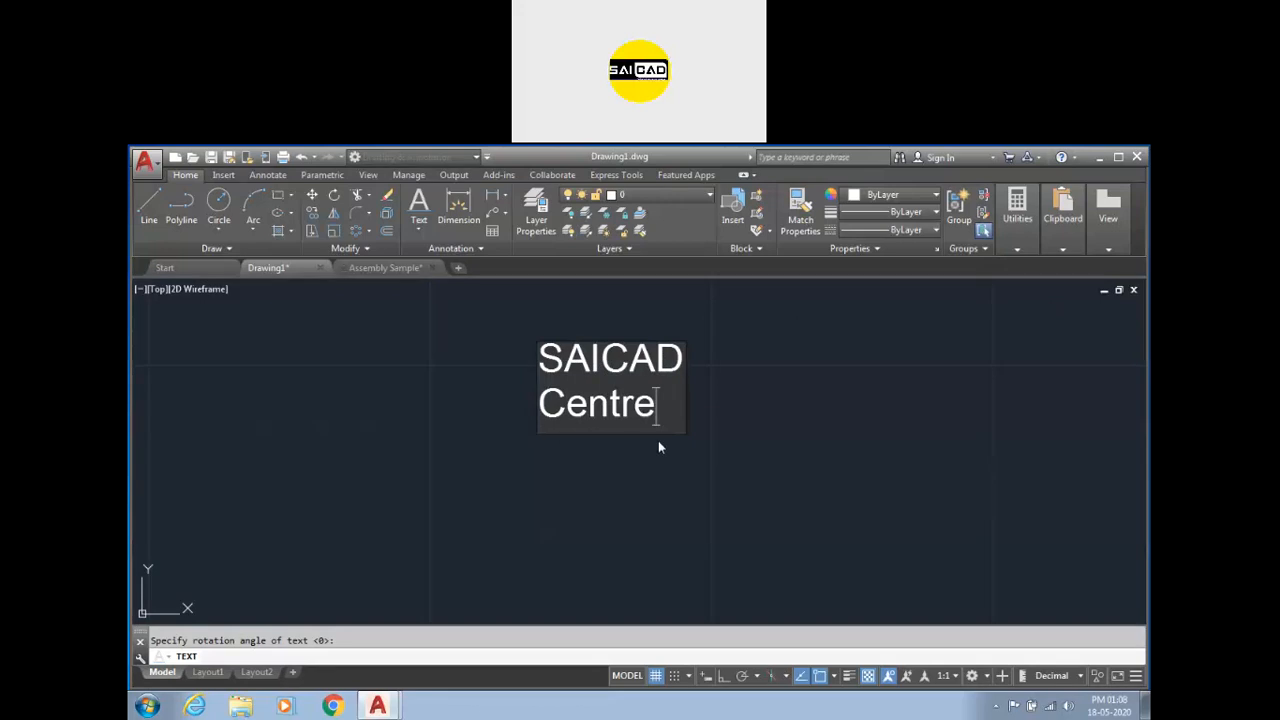
key("Return")
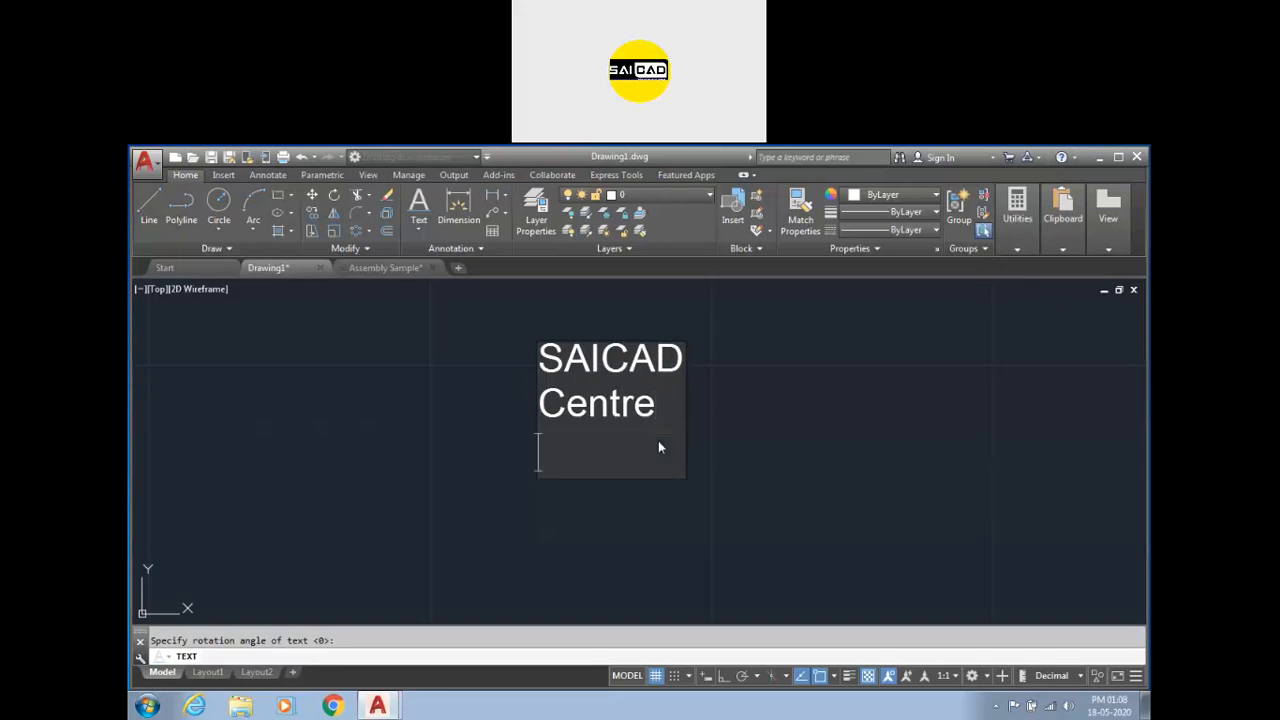
type("HQ")
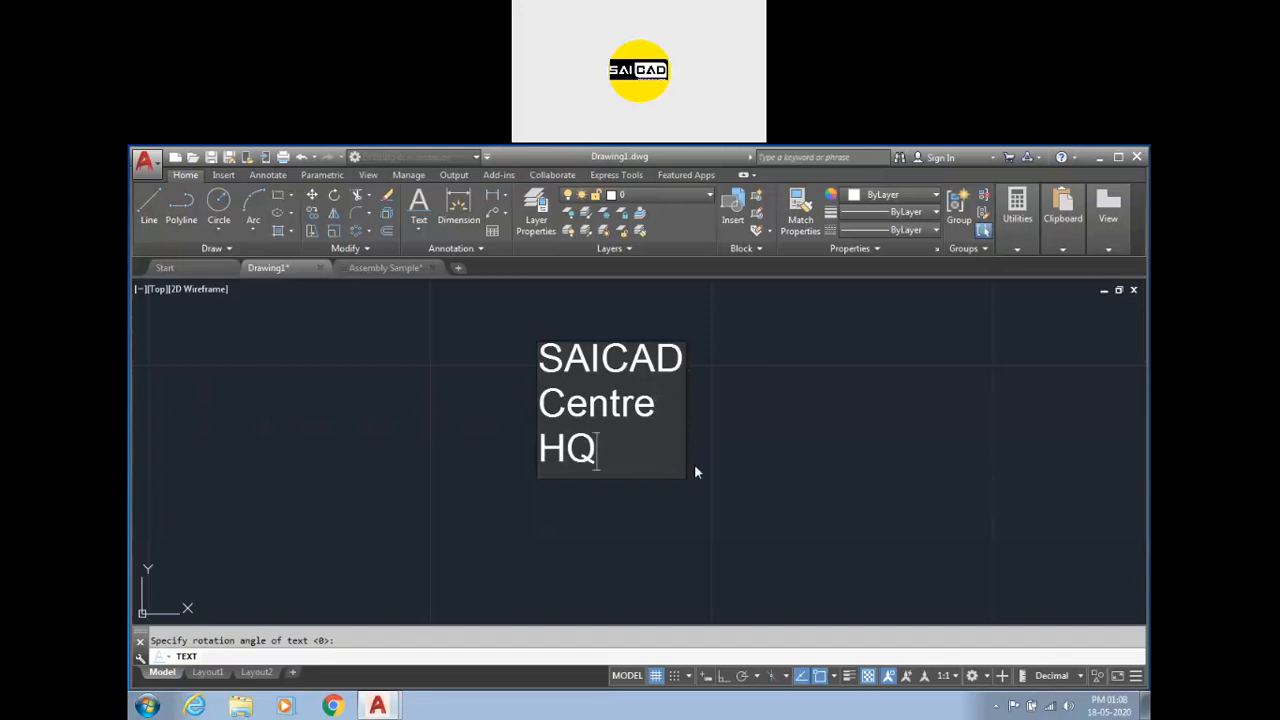
left_click(840, 394)
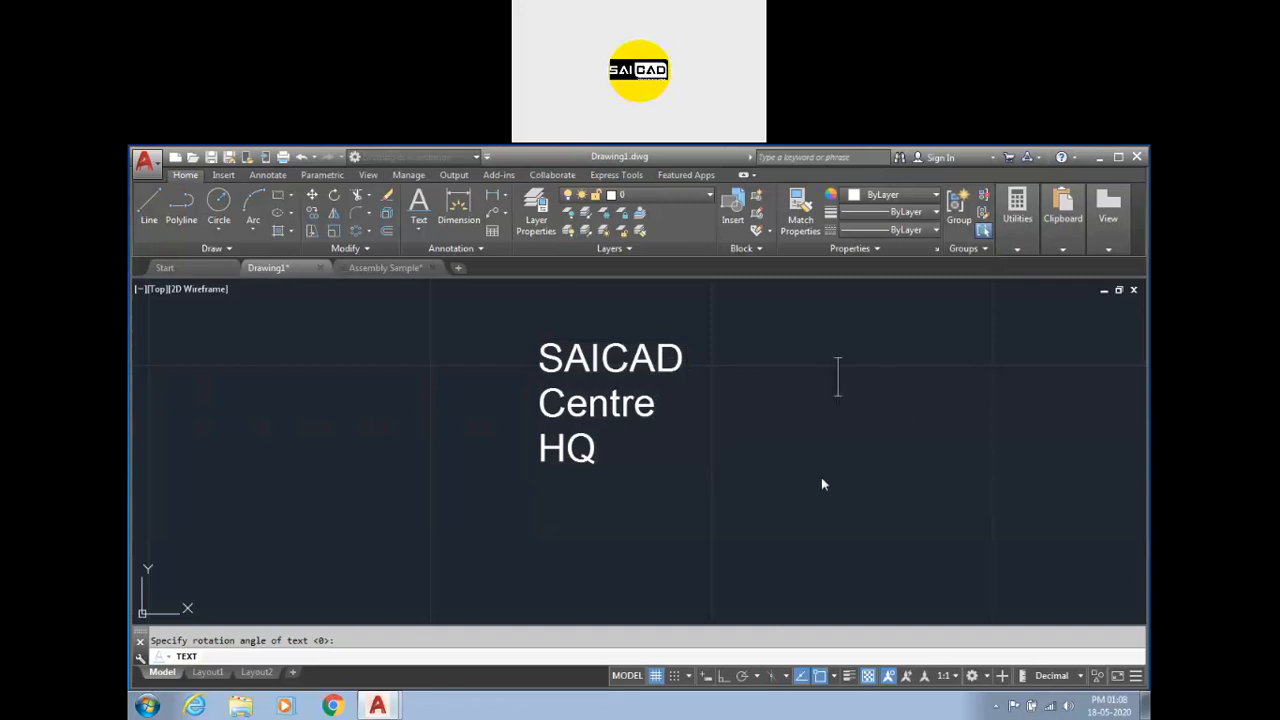
key("Escape")
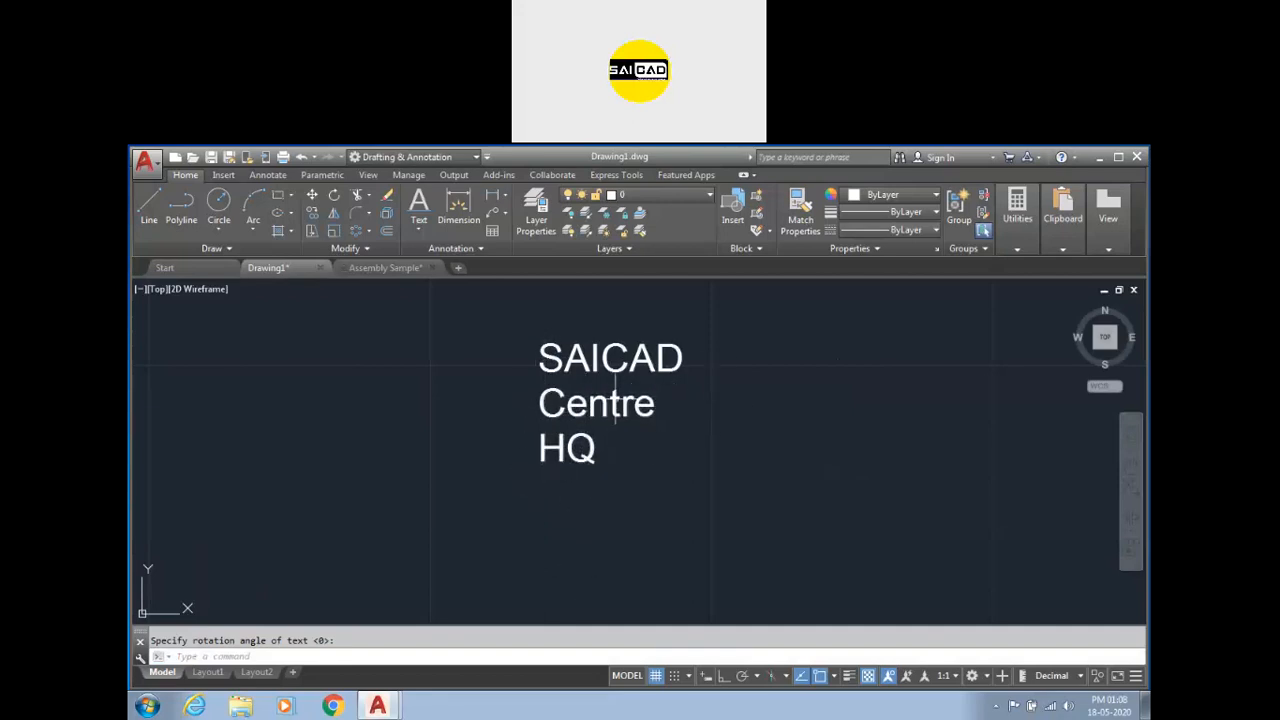
Move the Centre text by its grip so it lines up under SAICAD.
left_click(623, 344)
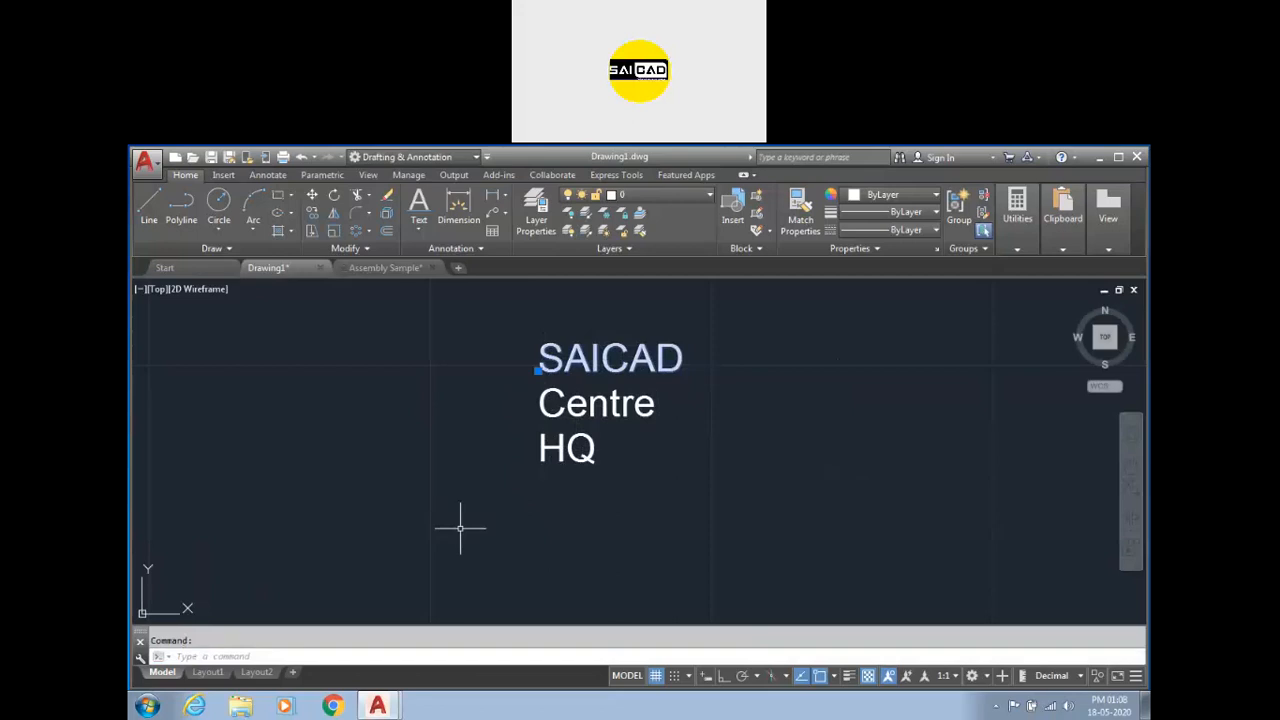
left_click(538, 370)
left_click(548, 316)
key("Escape")
left_click(538, 414)
scroll(534, 423, "down", 3)
scroll(622, 389, "up", 2)
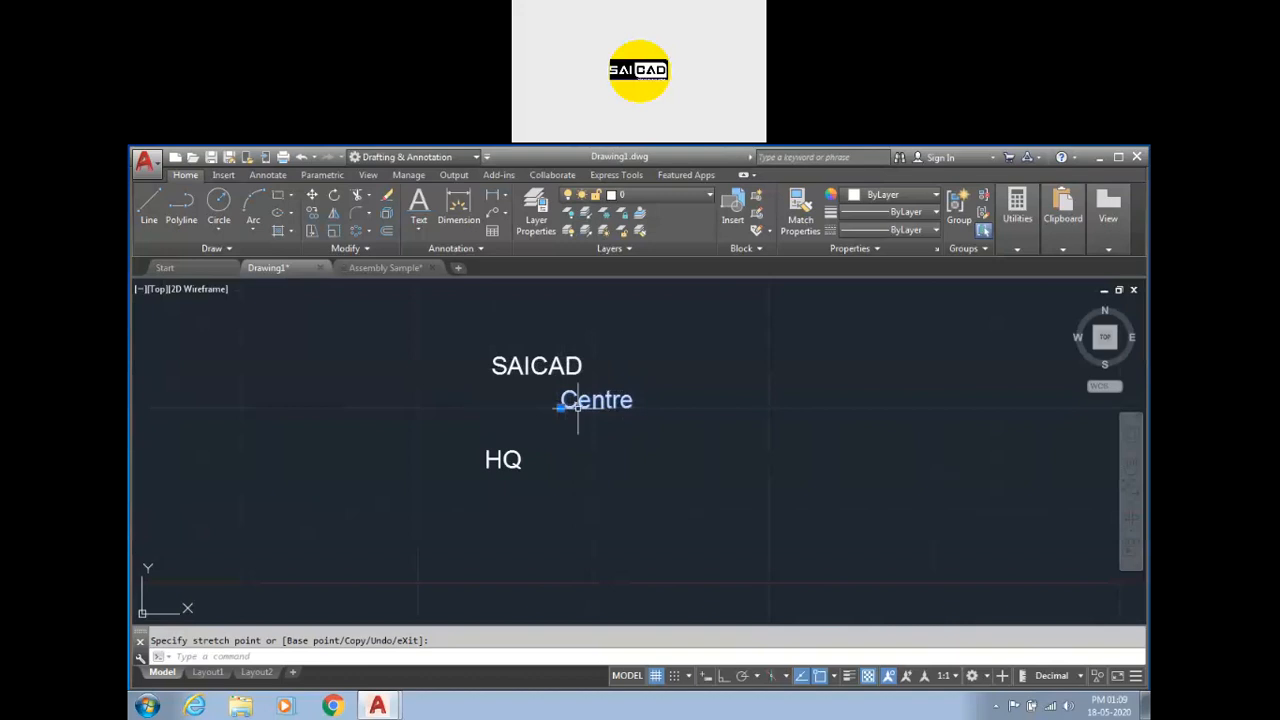
left_click(419, 230)
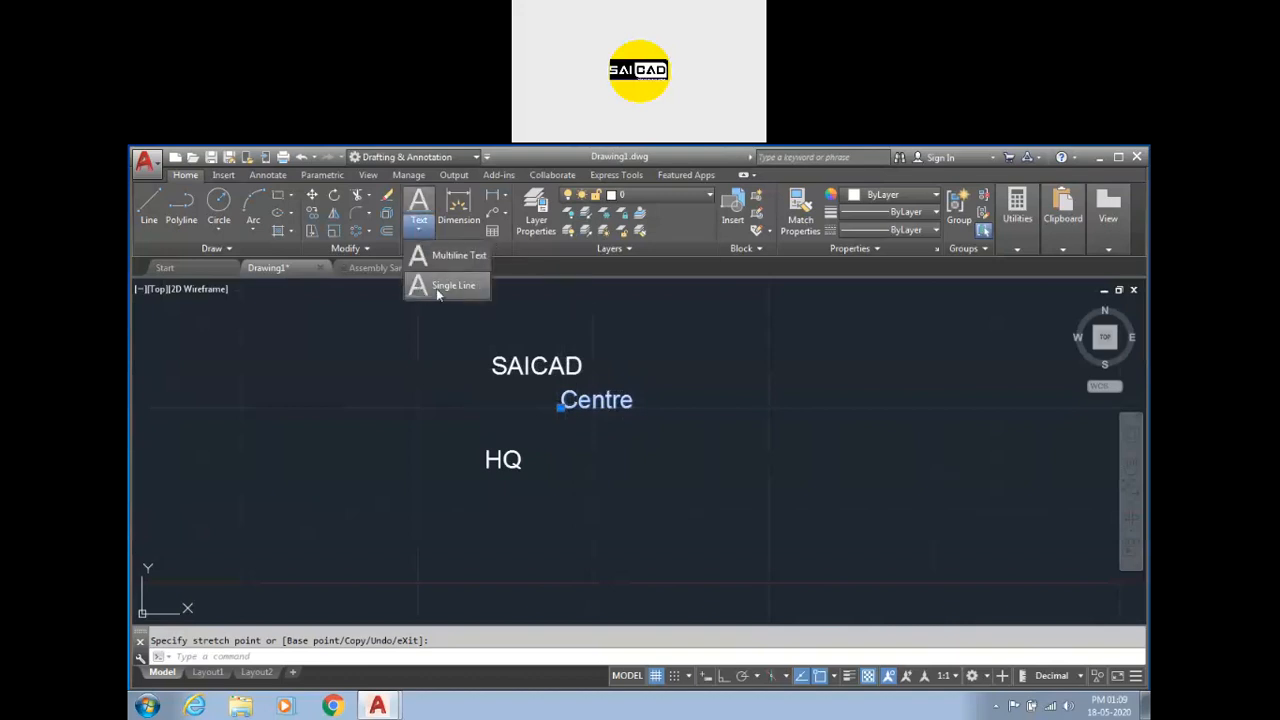
key("Escape")
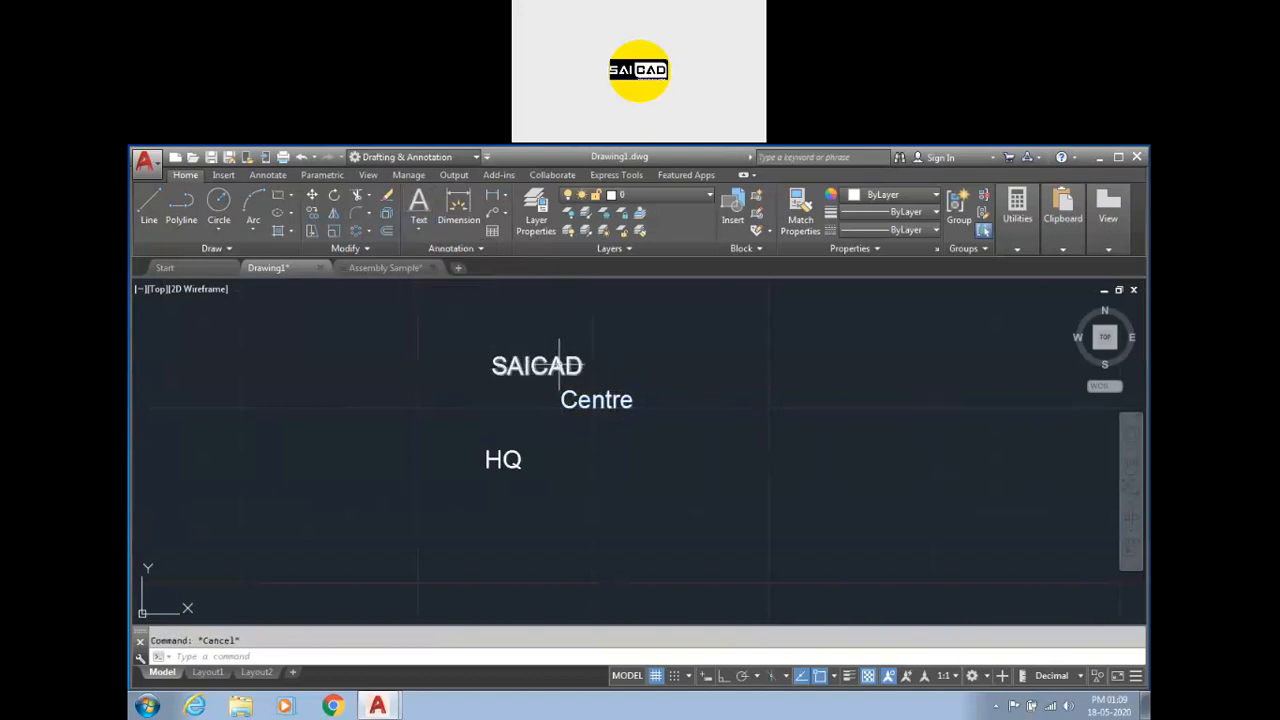
left_click(564, 404)
left_click(563, 408)
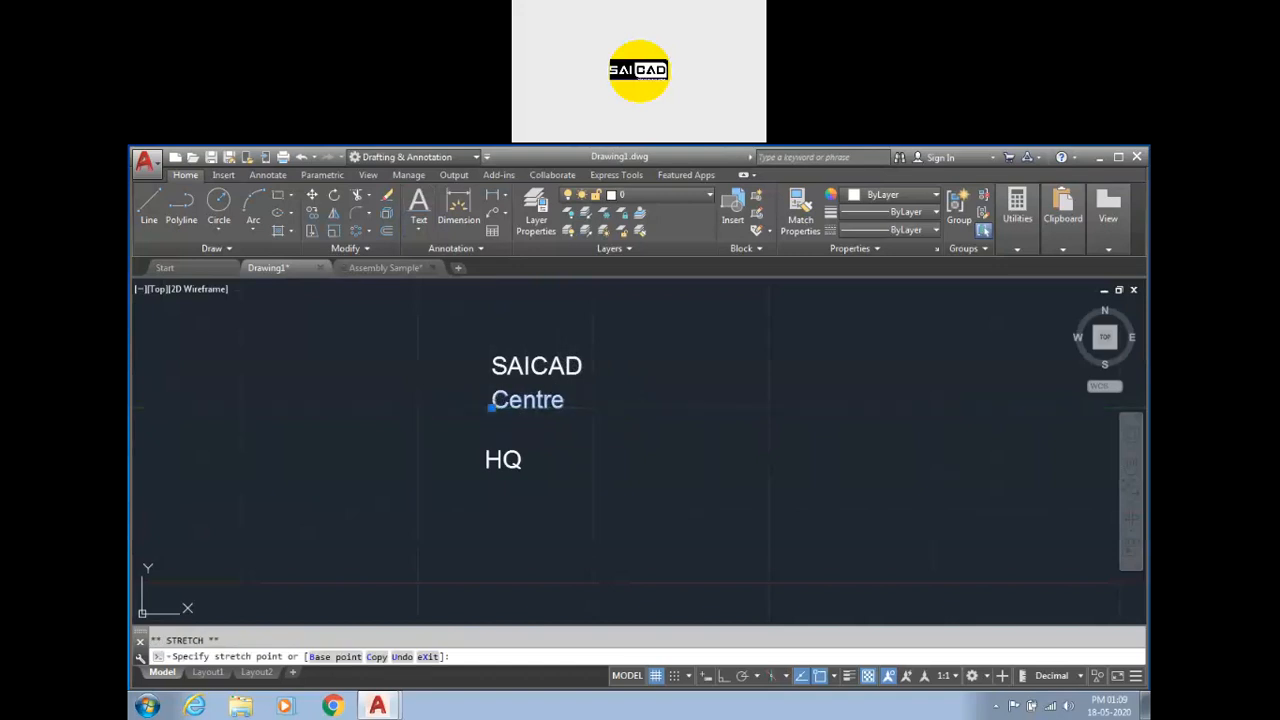
left_click(491, 405)
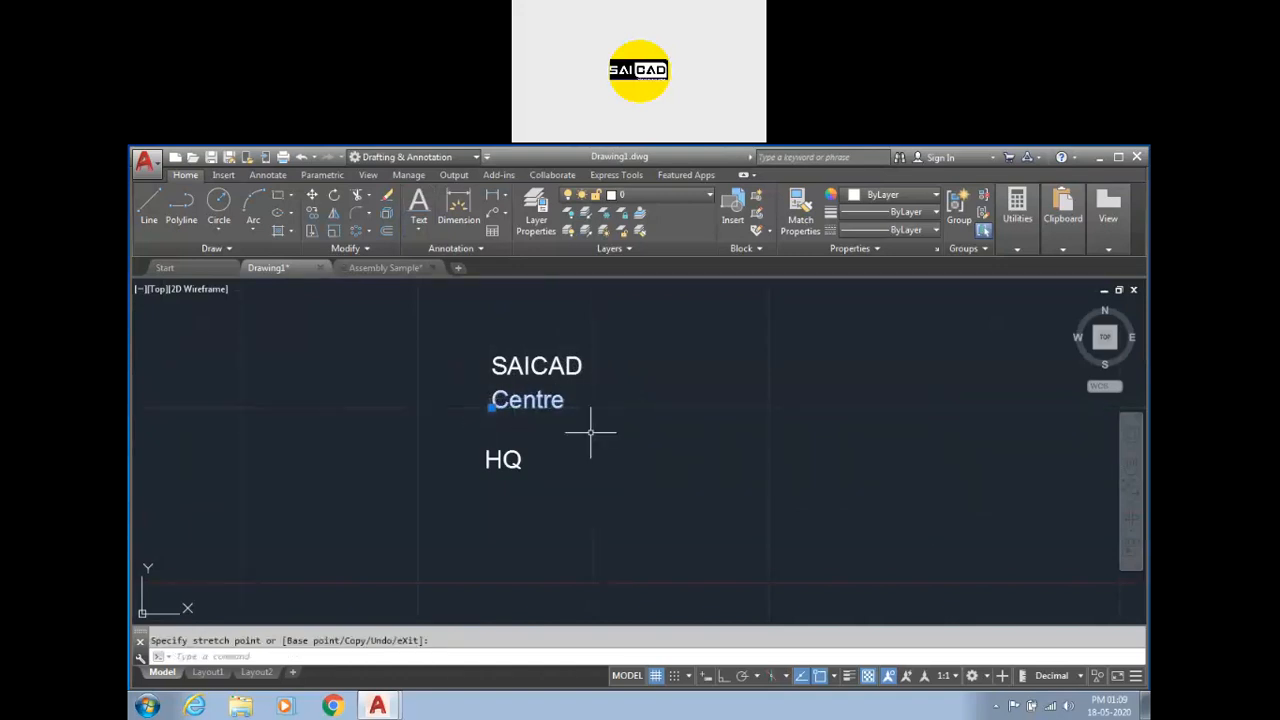
scroll(515, 388, "up", 5)
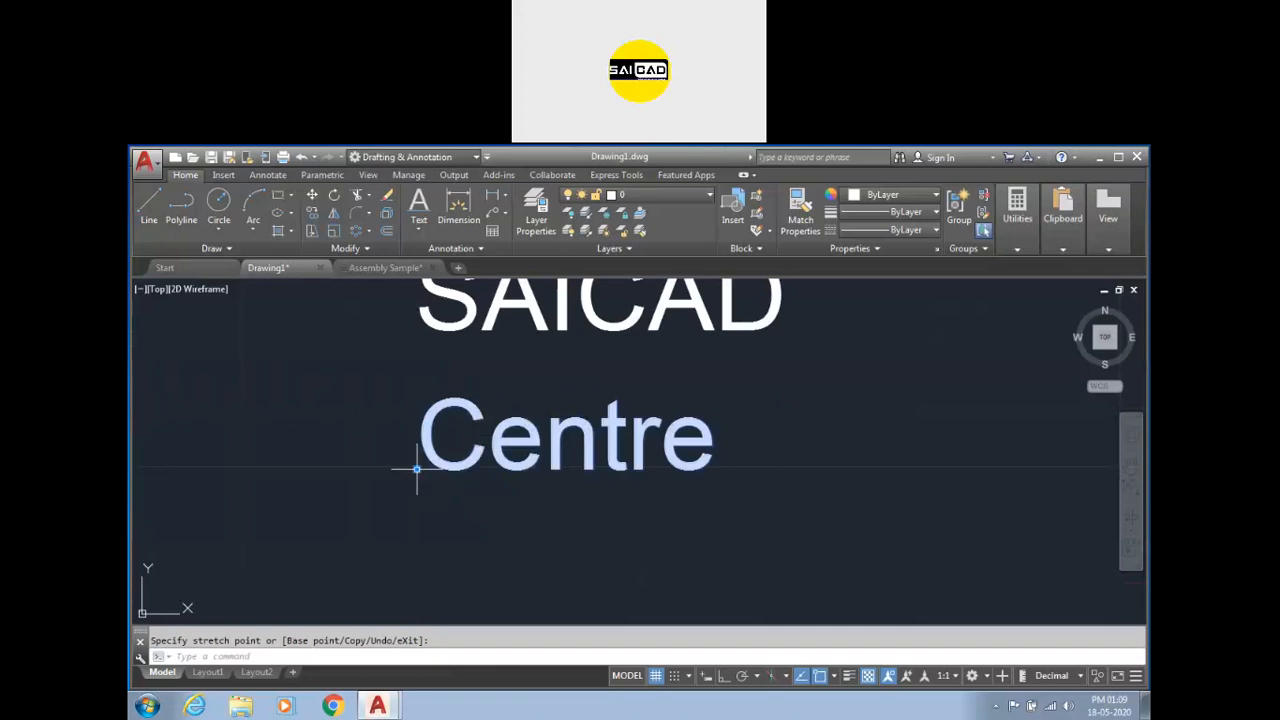
scroll(440, 440, "down", 5)
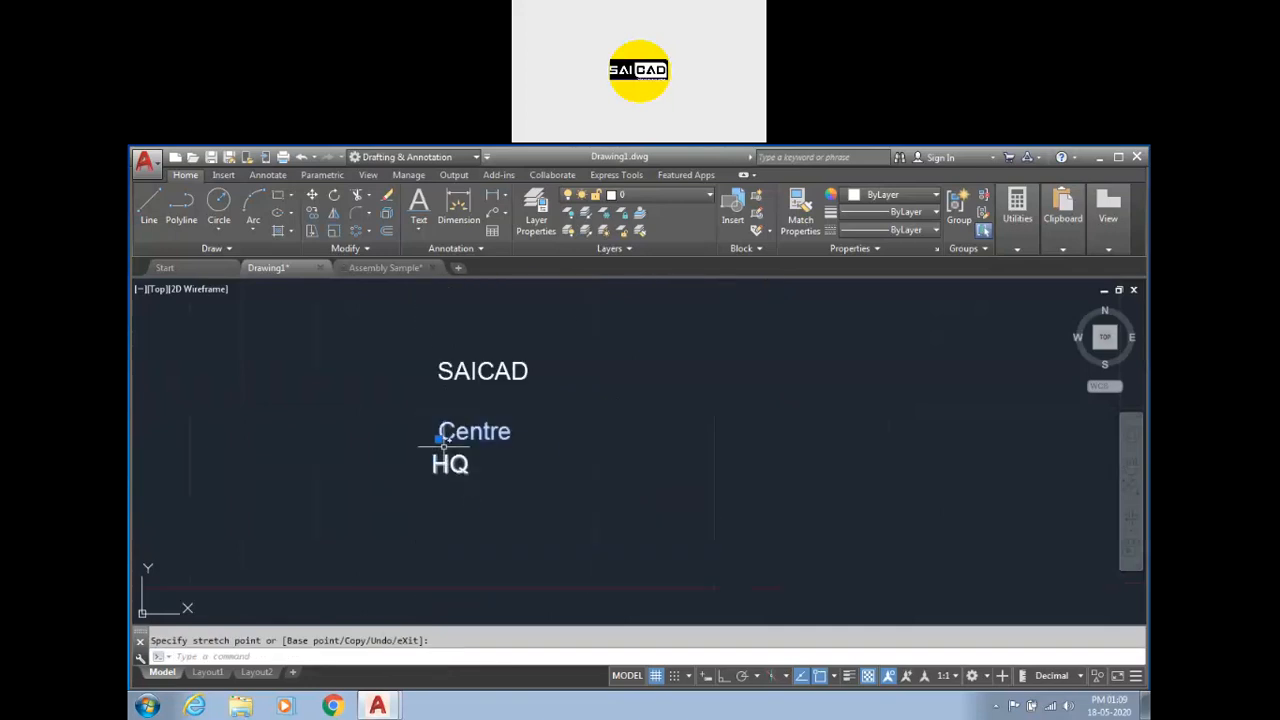
key("Escape")
Edit the Centre text line to read zxccz.
scroll(445, 445, "up", 2)
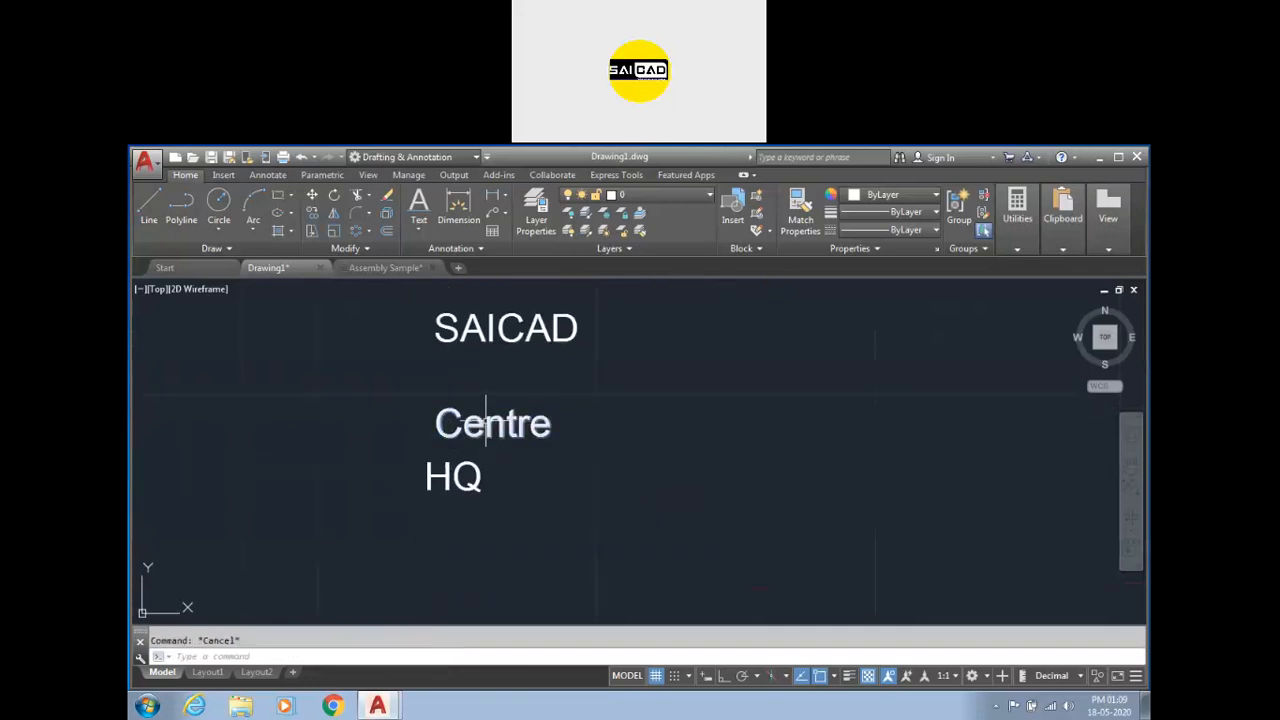
double_click(491, 424)
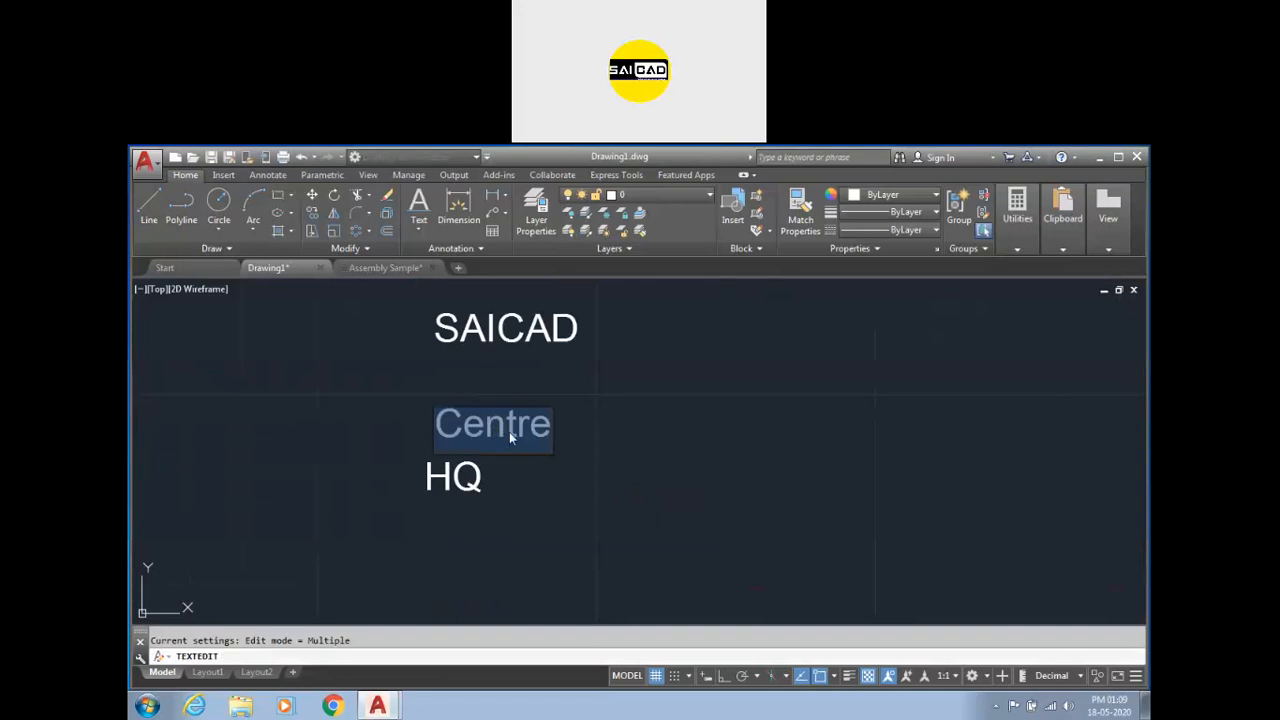
type("zxccz")
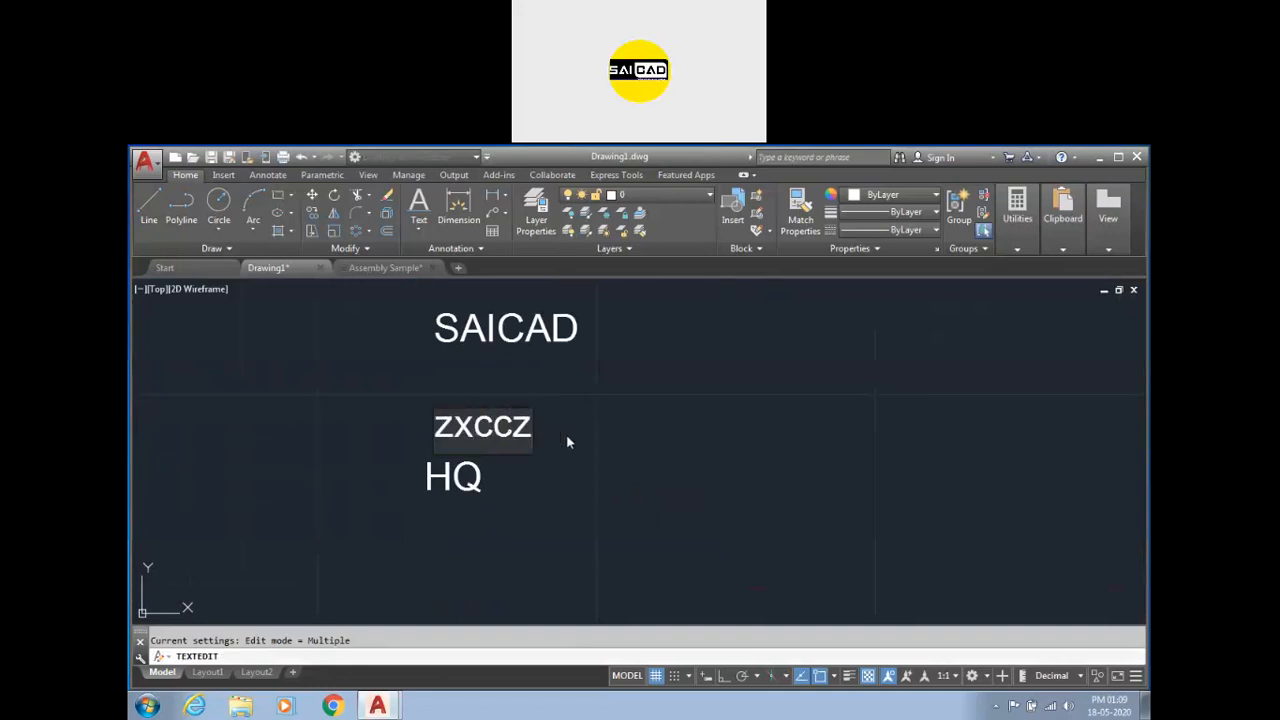
left_click(616, 402)
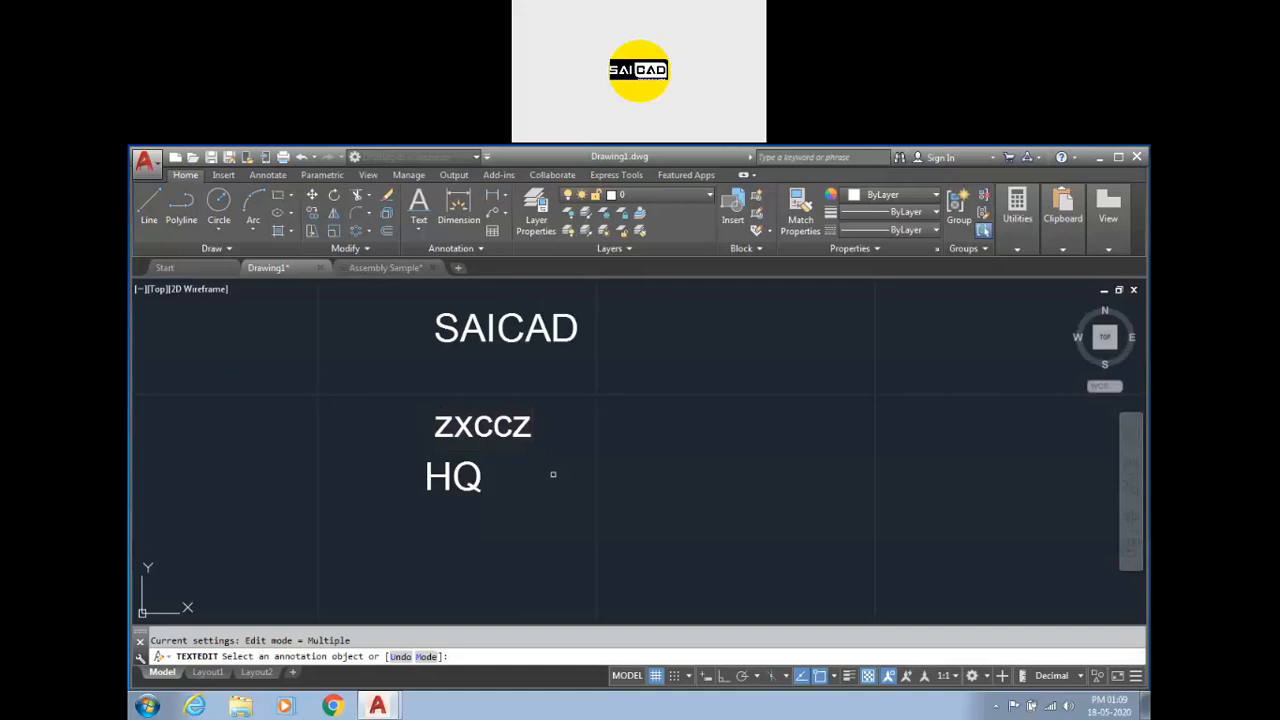
key("Escape")
left_click(524, 427)
double_click(524, 427)
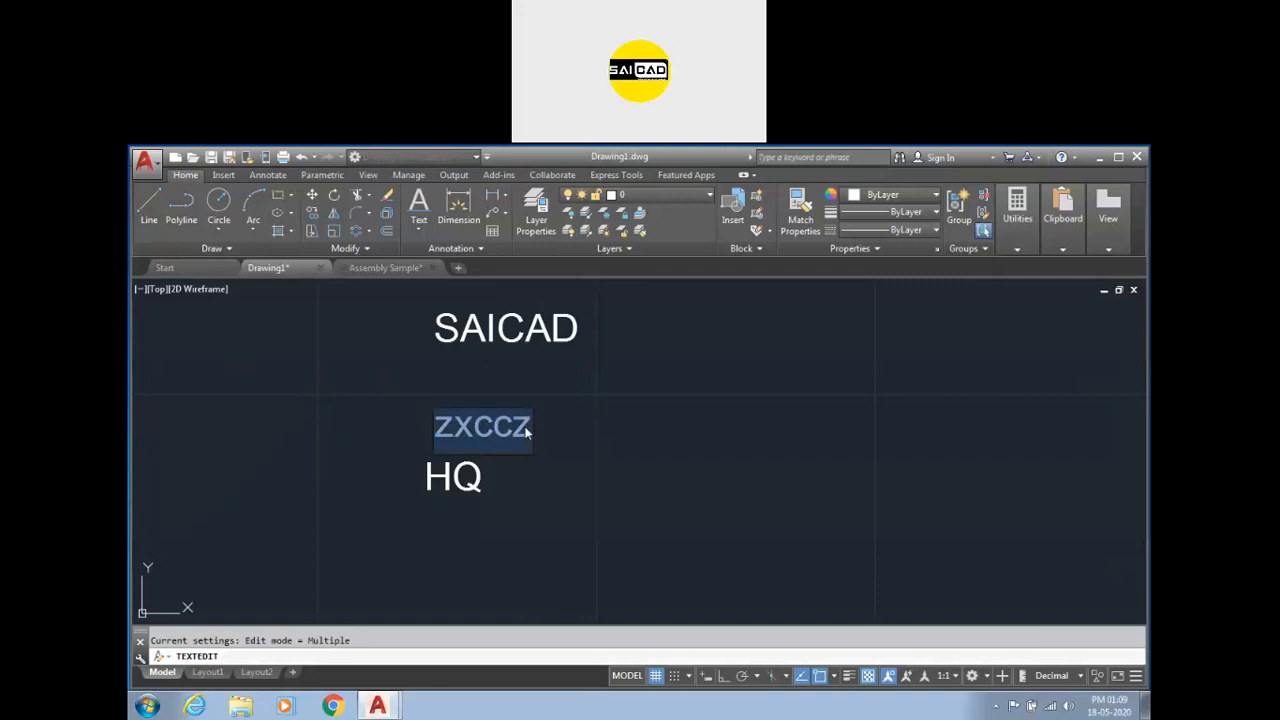
key("Escape")
key("Escape")
scroll(511, 452, "down", 2)
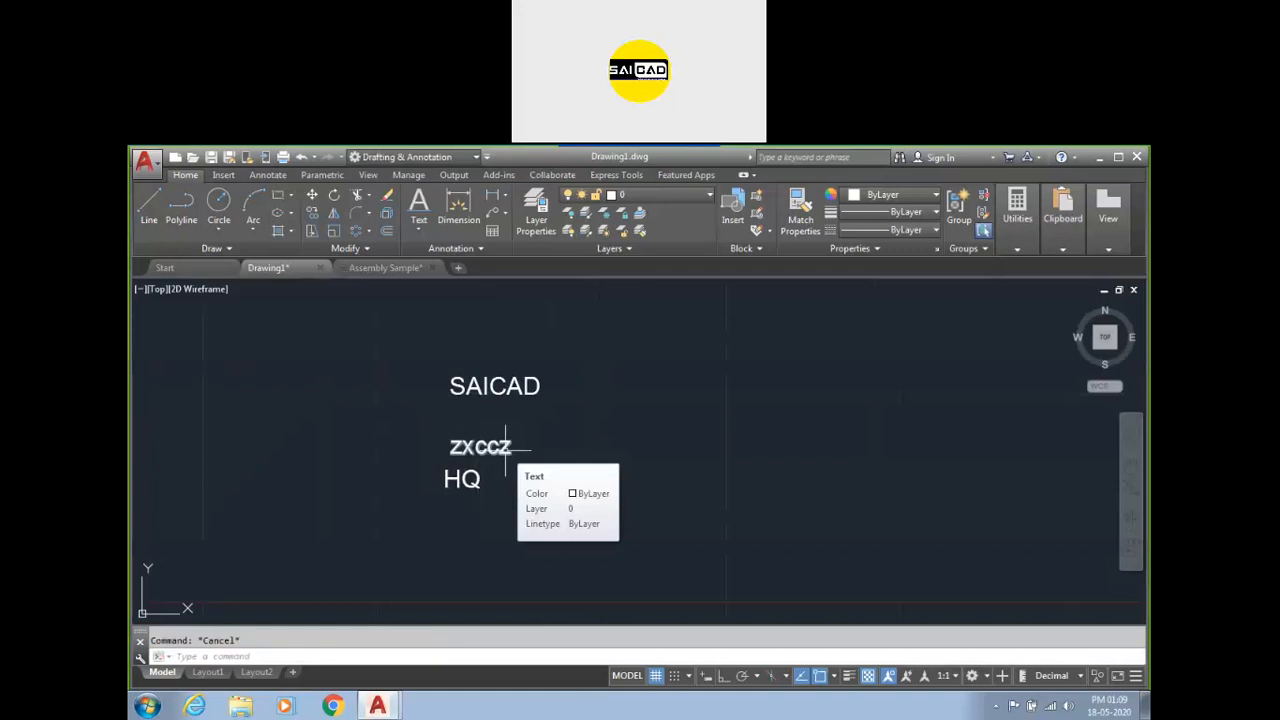
Start Multiline Text and draw its text box to the right of the existing text.
left_click(420, 227)
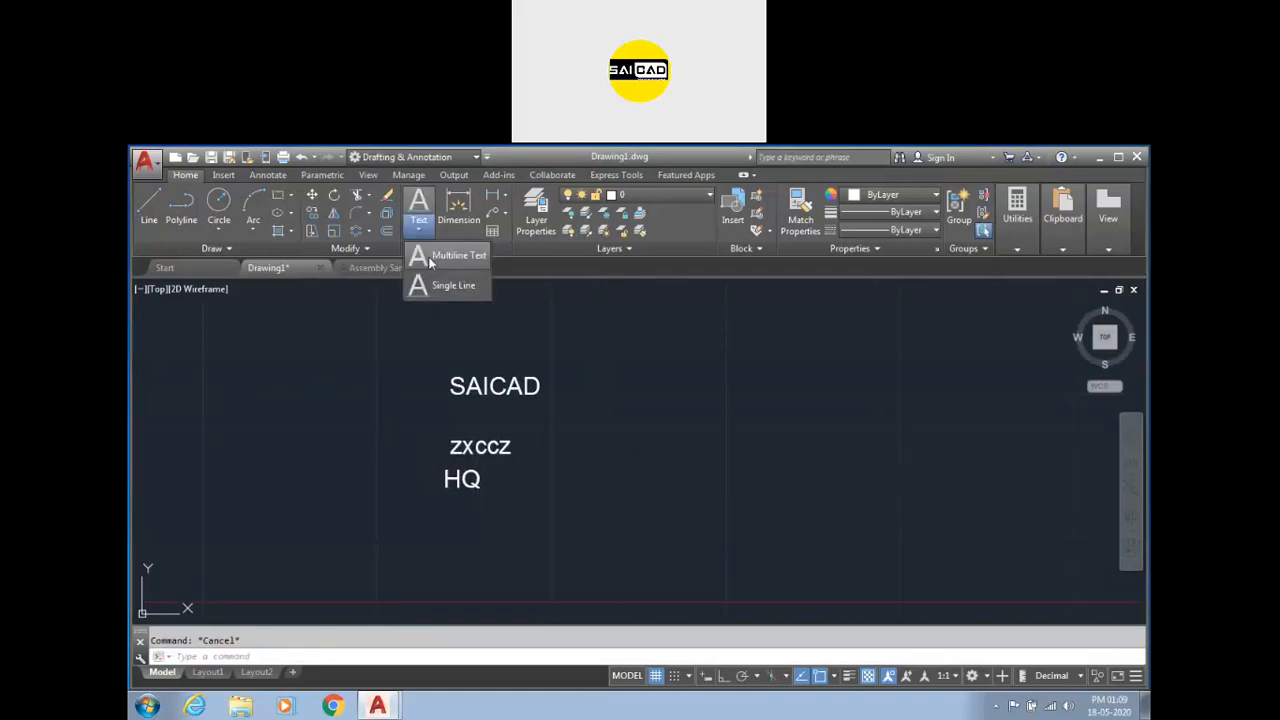
left_click(430, 258)
key("Escape")
key("Return")
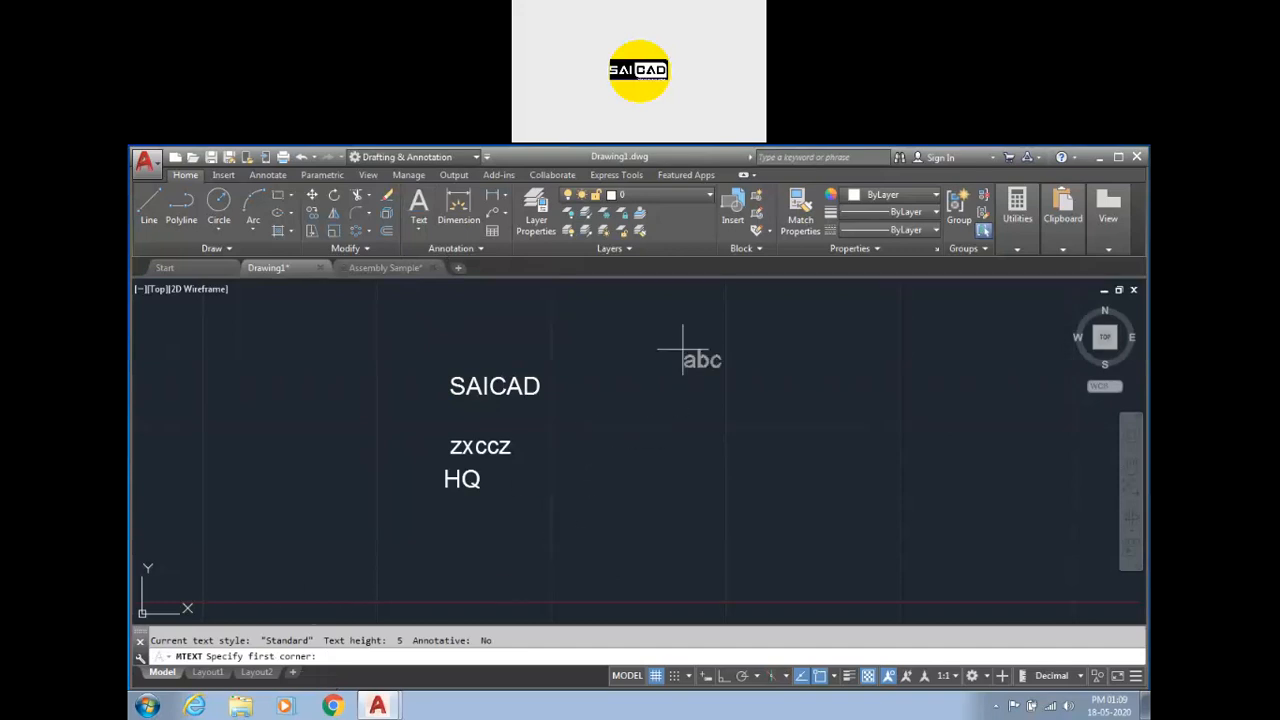
scroll(684, 352, "up", 2)
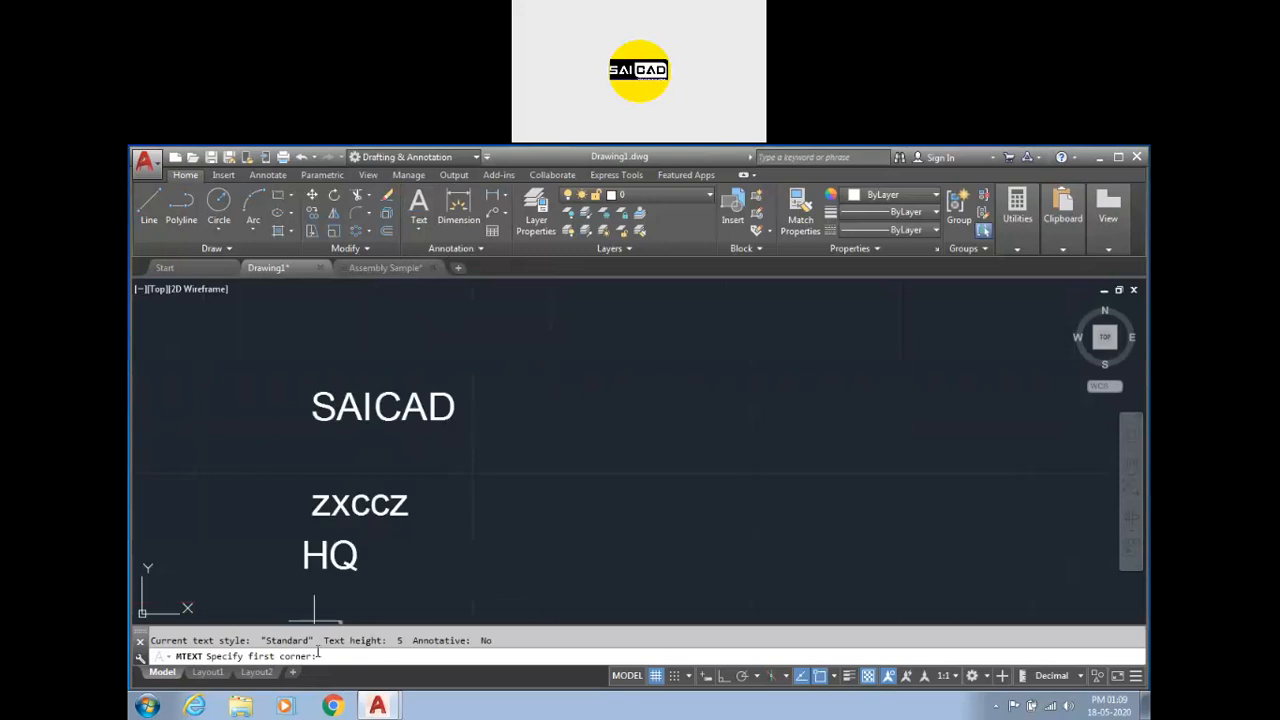
left_click(534, 369)
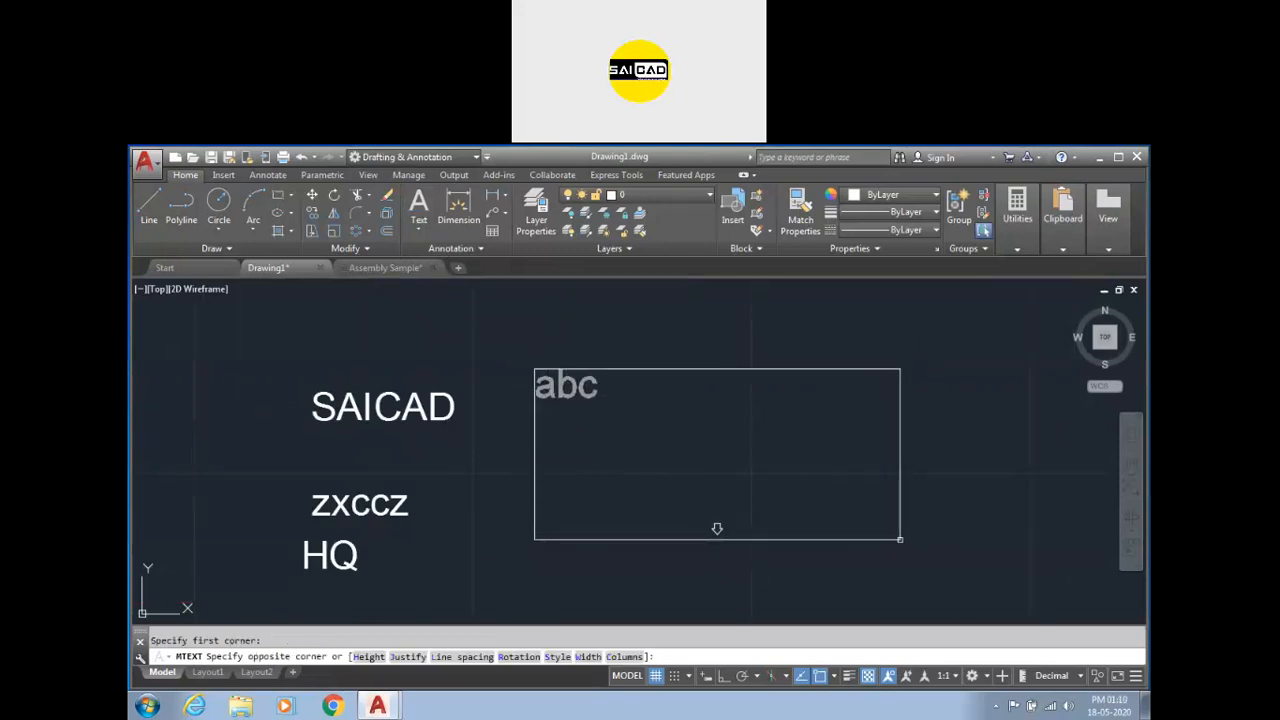
left_click(958, 552)
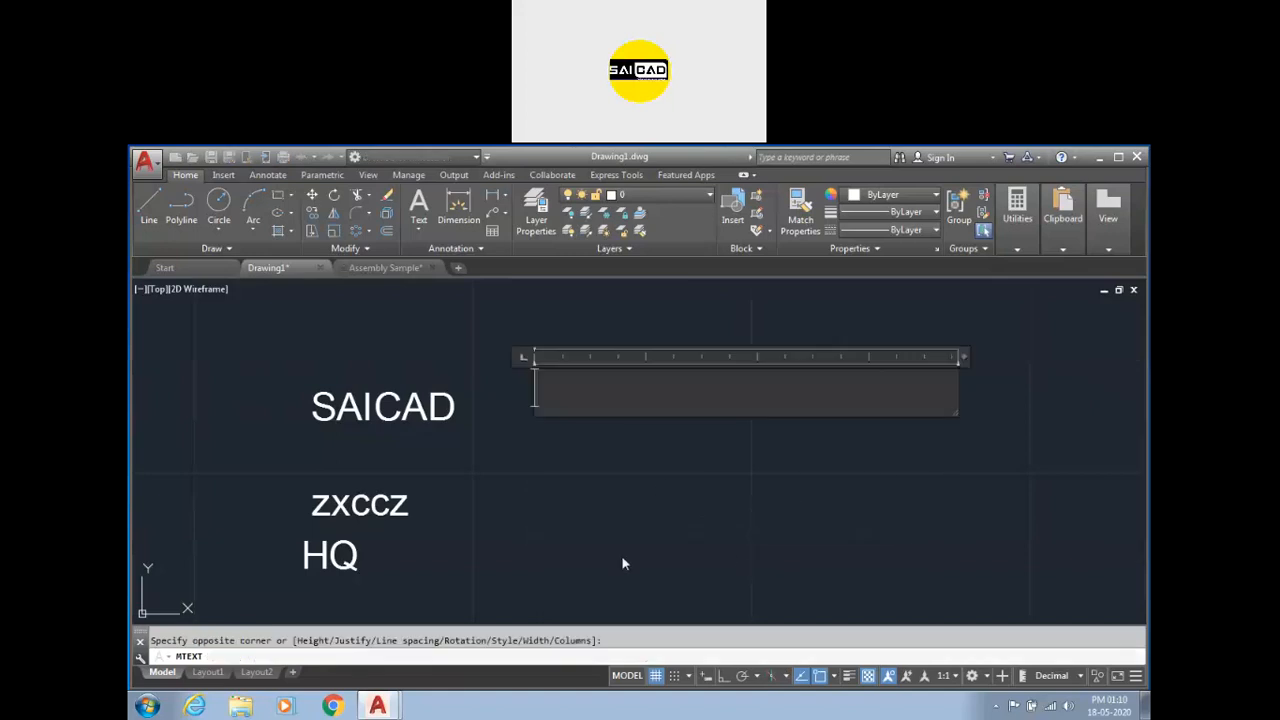
Enter SAICAD as the first line of the multiline text.
type("SAAI")
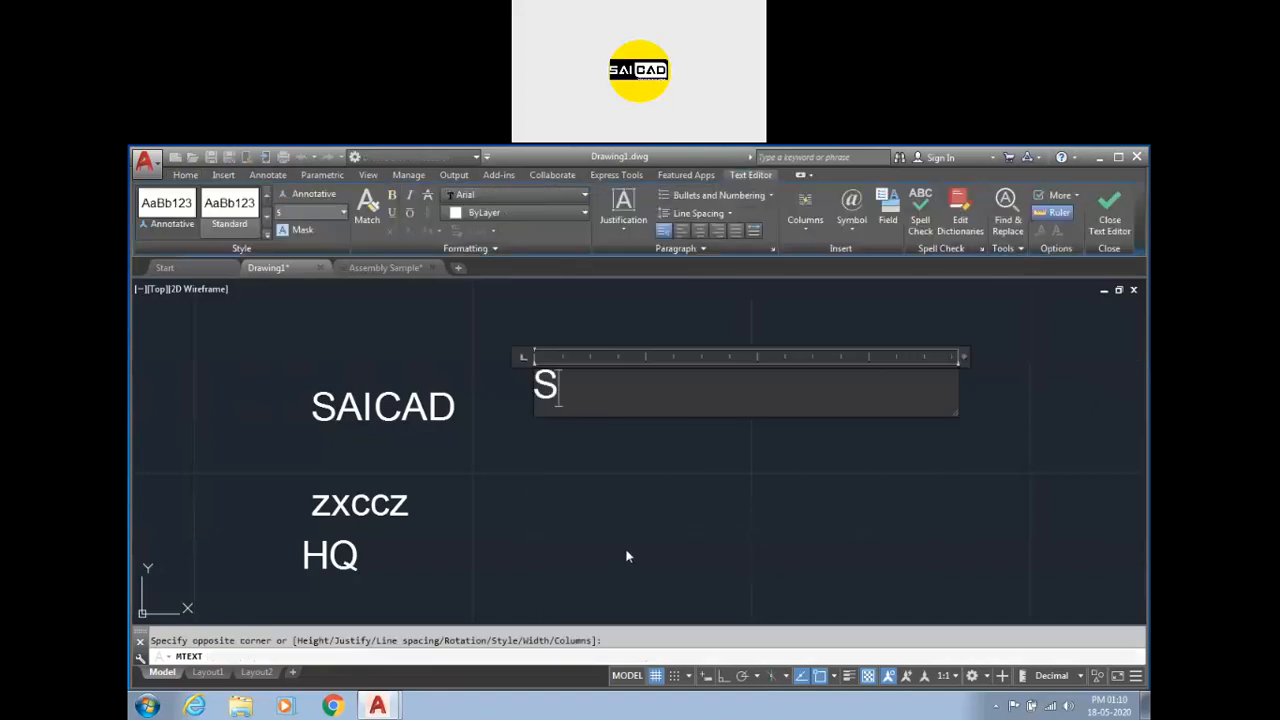
key("BackSpace")
key("BackSpace")
type("ICAD")
key("Return")
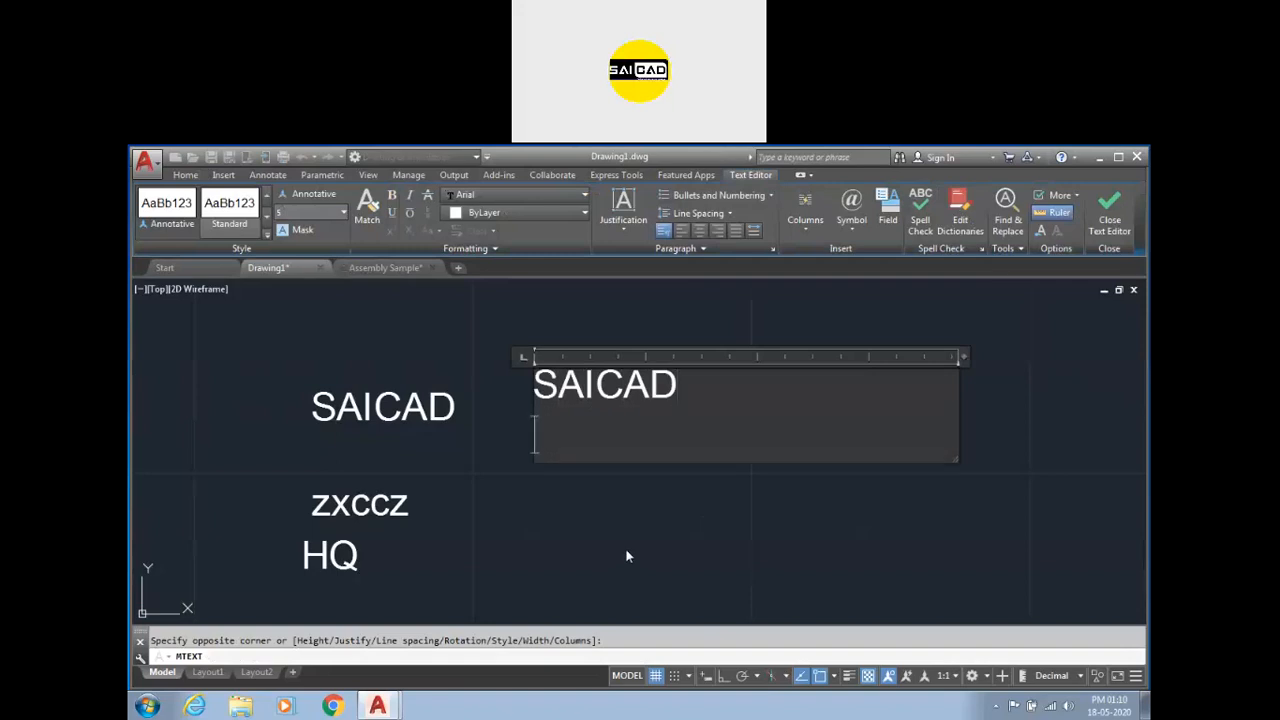
Add the lines Centre, zczxc and zxc below SAICAD in the multiline text.
type("S")
key("BackSpace")
type("Centre")
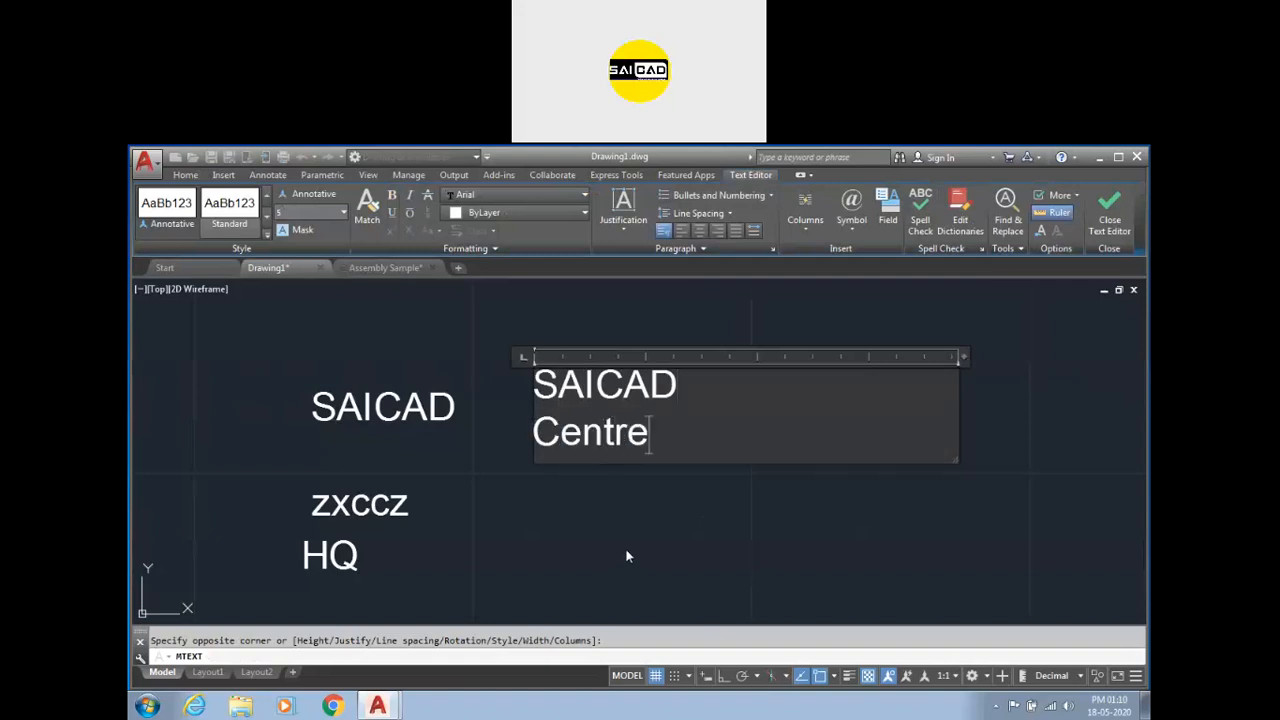
key("Return")
type("zczxc")
key("Return")
type("zxc")
key("Return")
type("zxc")
key("Return")
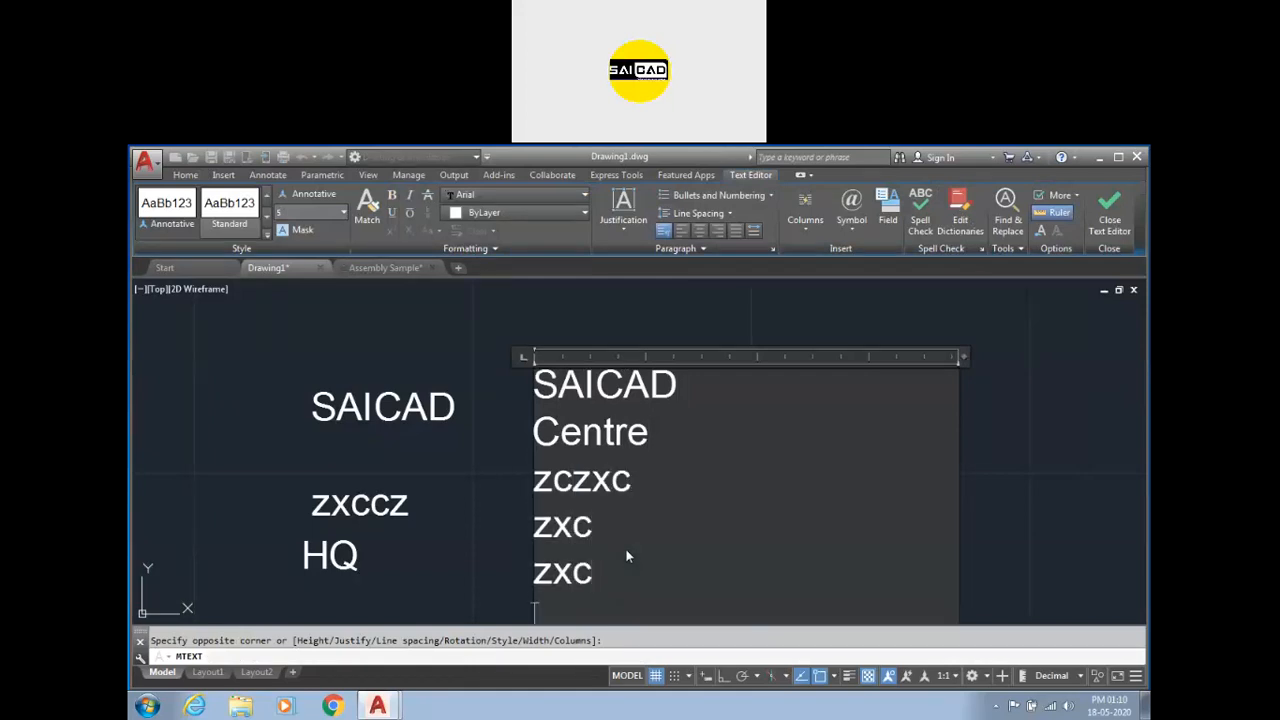
Select all the multiline text and set its height to 2.5.
scroll(644, 407, "down", 4)
scroll(662, 432, "up", 2)
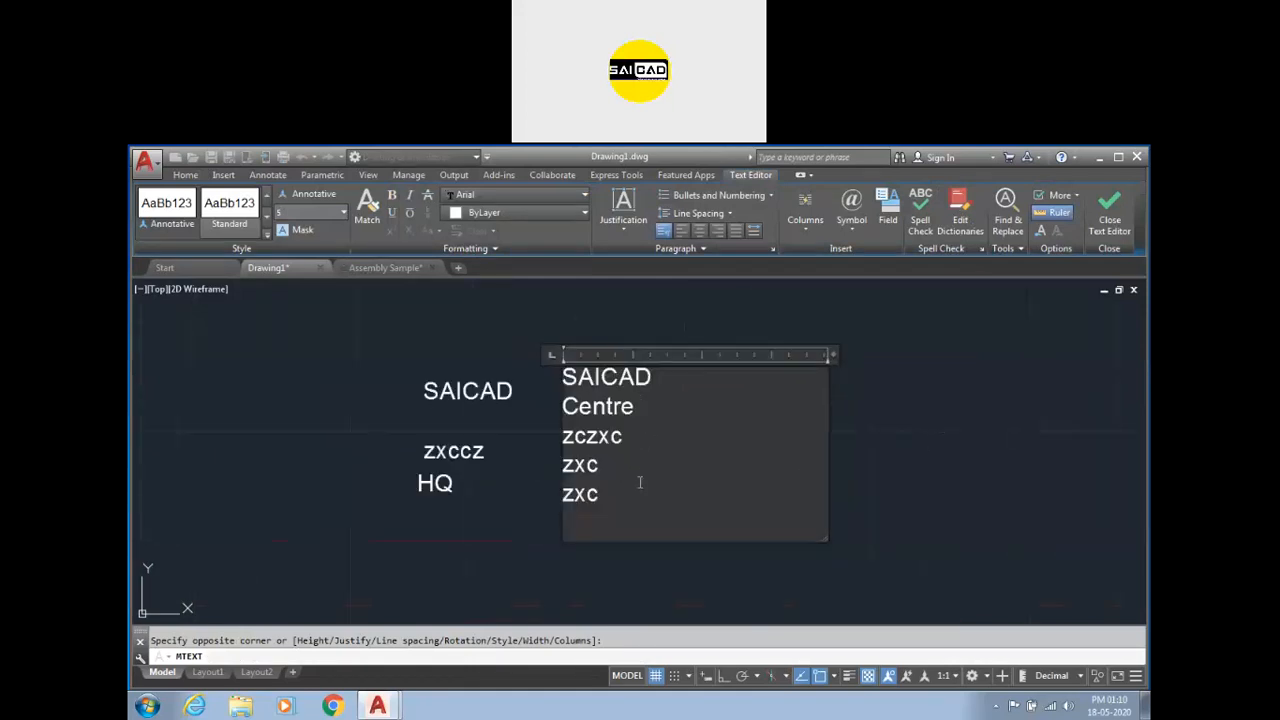
left_click_drag(614, 498, 557, 380)
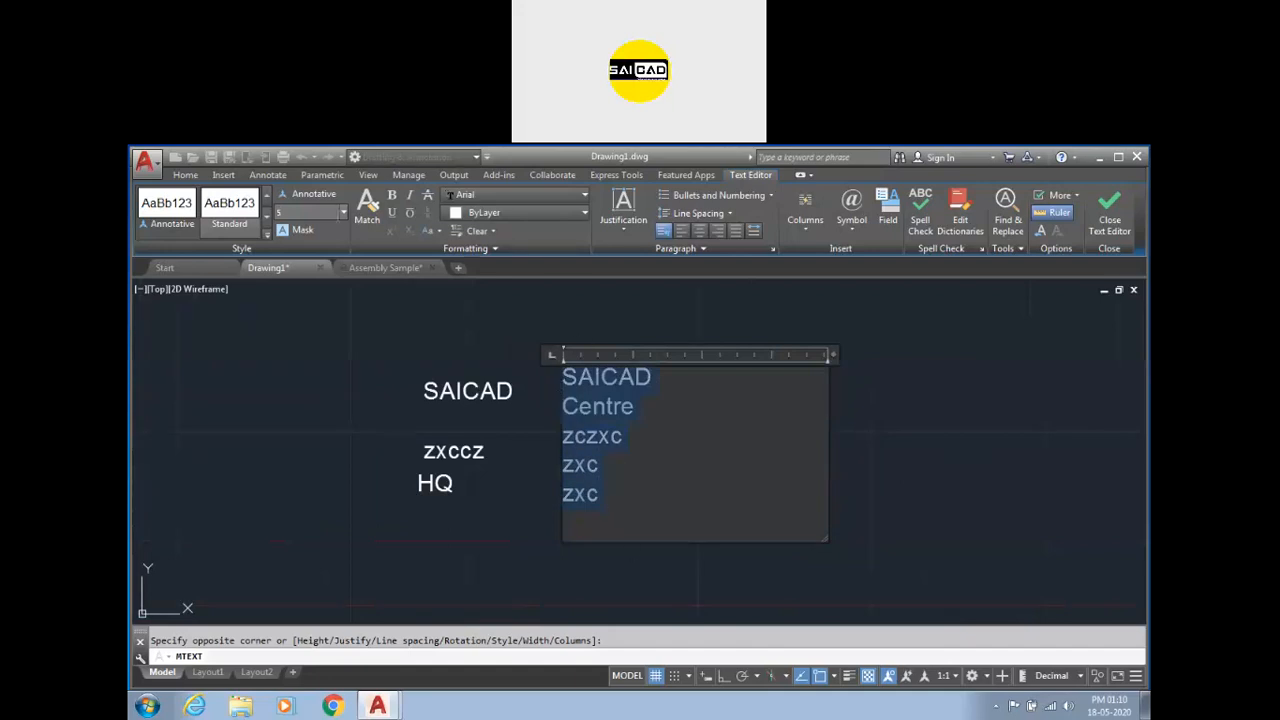
left_click(680, 462)
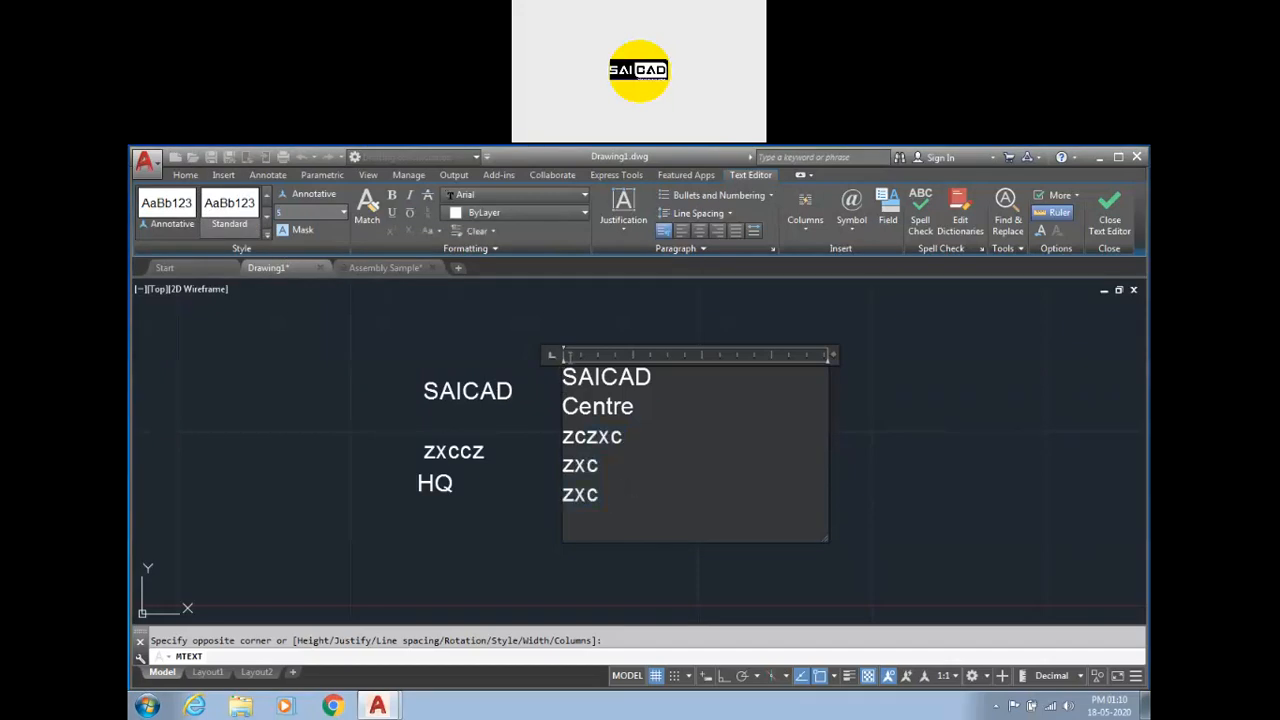
left_click_drag(598, 490, 568, 362)
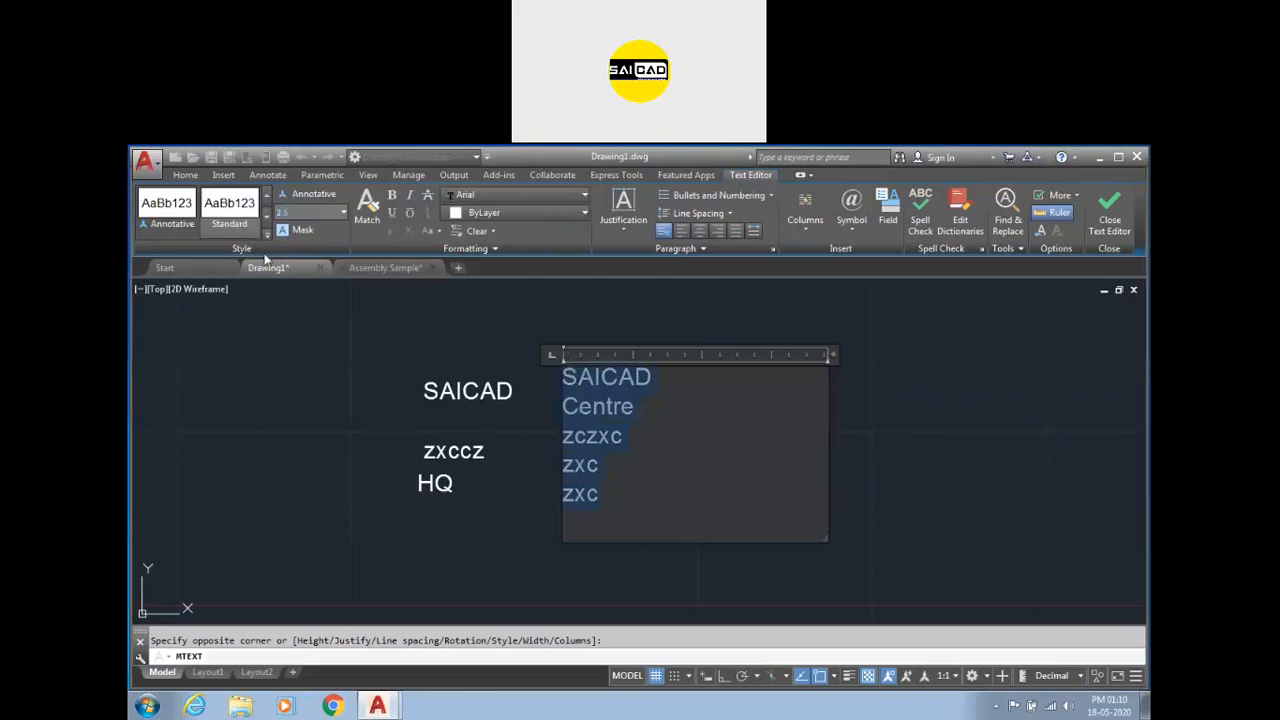
left_click(621, 408)
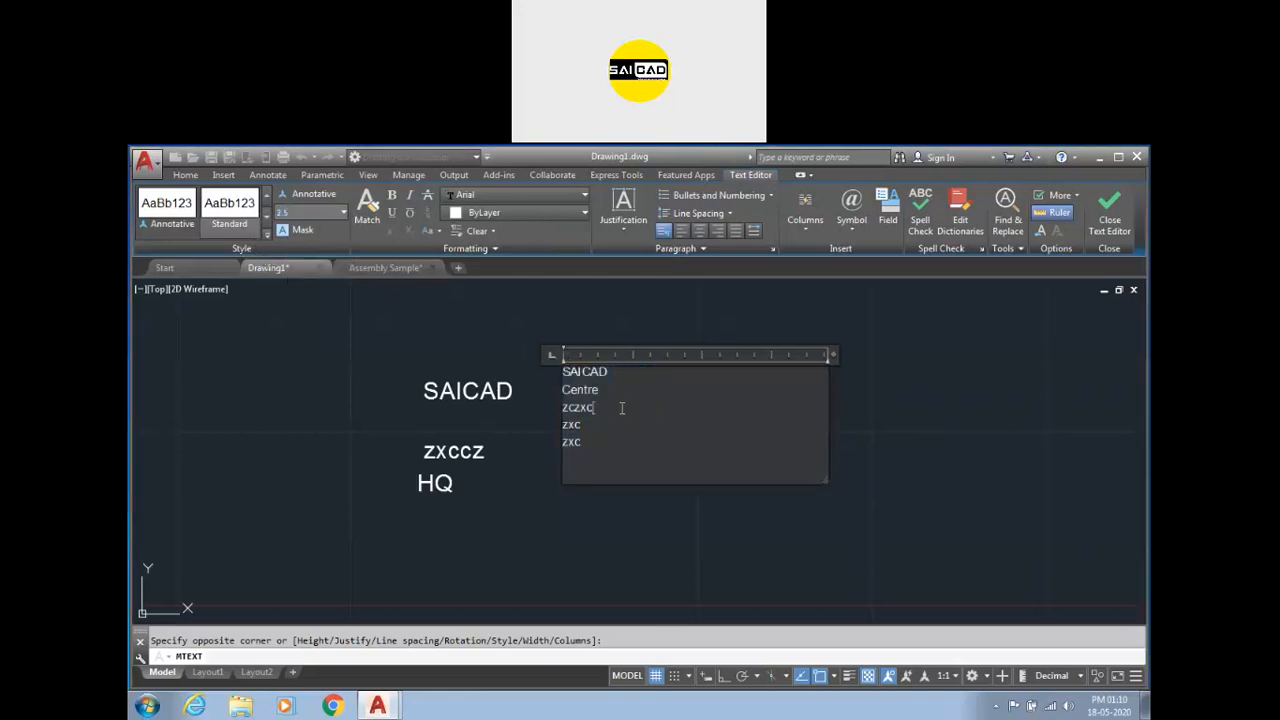
Set the SAICAD line's text height to 3.
left_click_drag(612, 391, 558, 371)
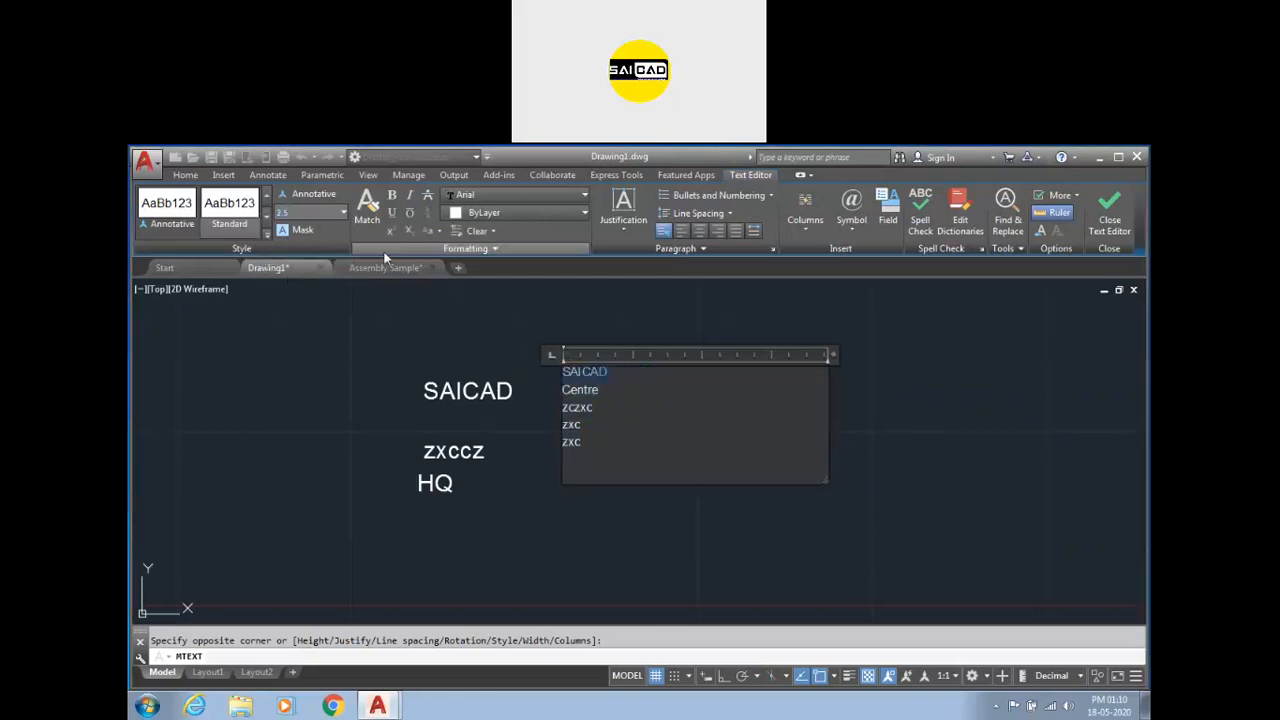
key("Return")
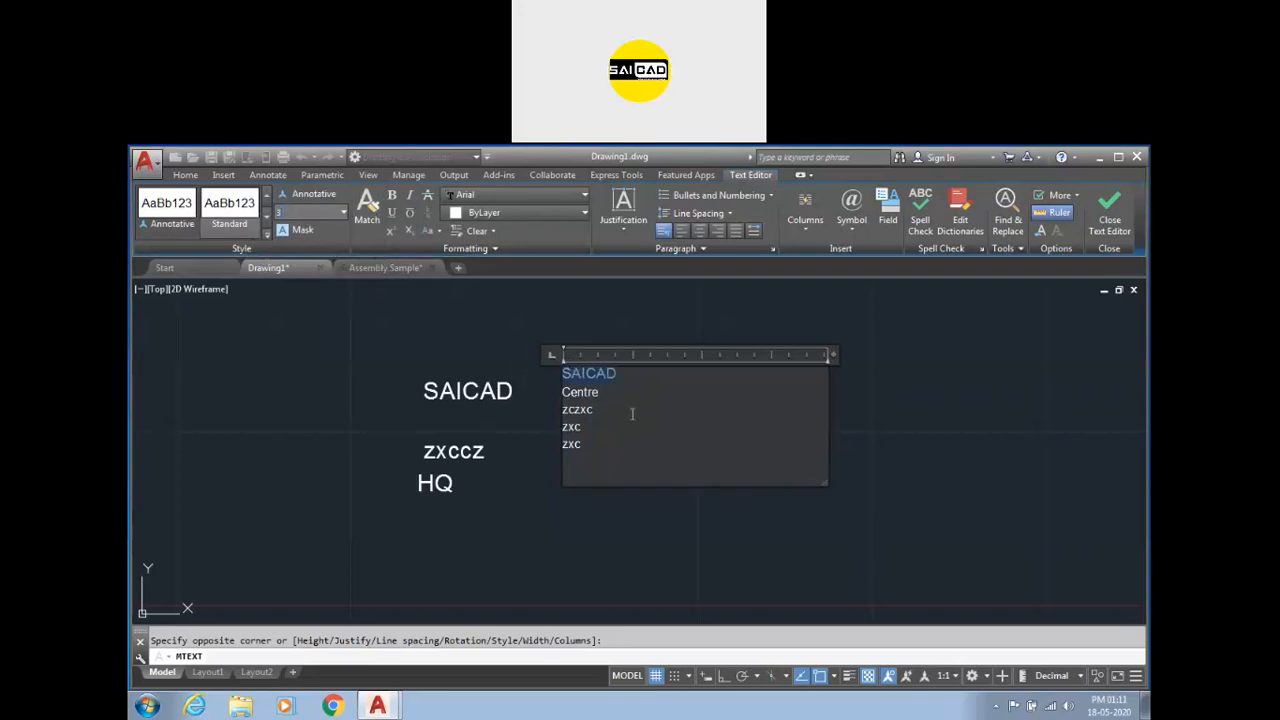
Make the SAICAD line bold, in BankGothic Md BT font and red colour.
left_click(392, 195)
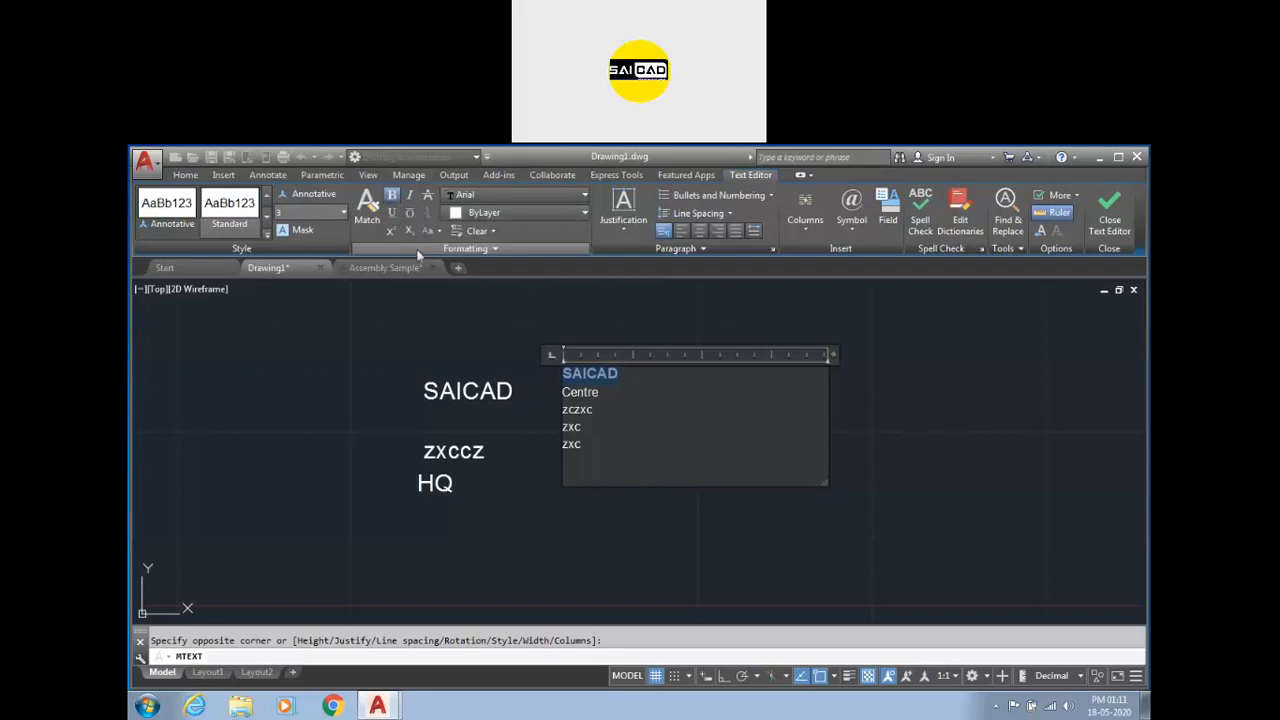
left_click(566, 196)
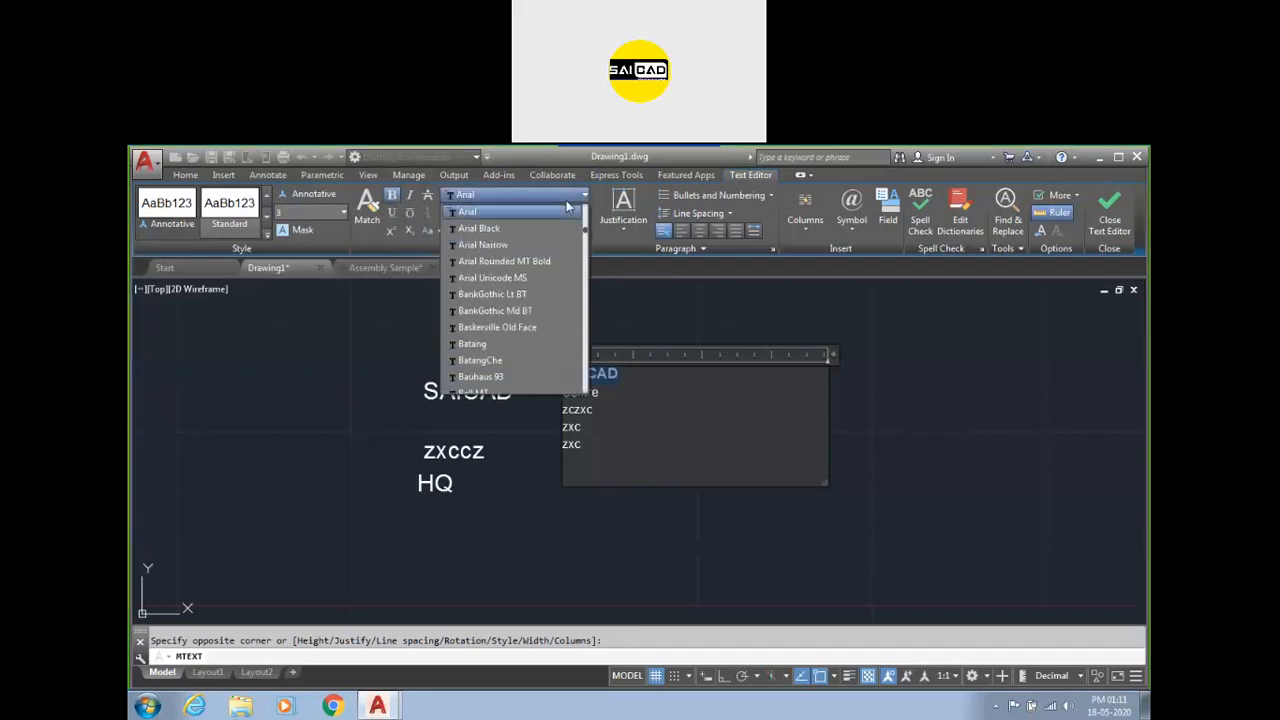
left_click(526, 311)
left_click(511, 214)
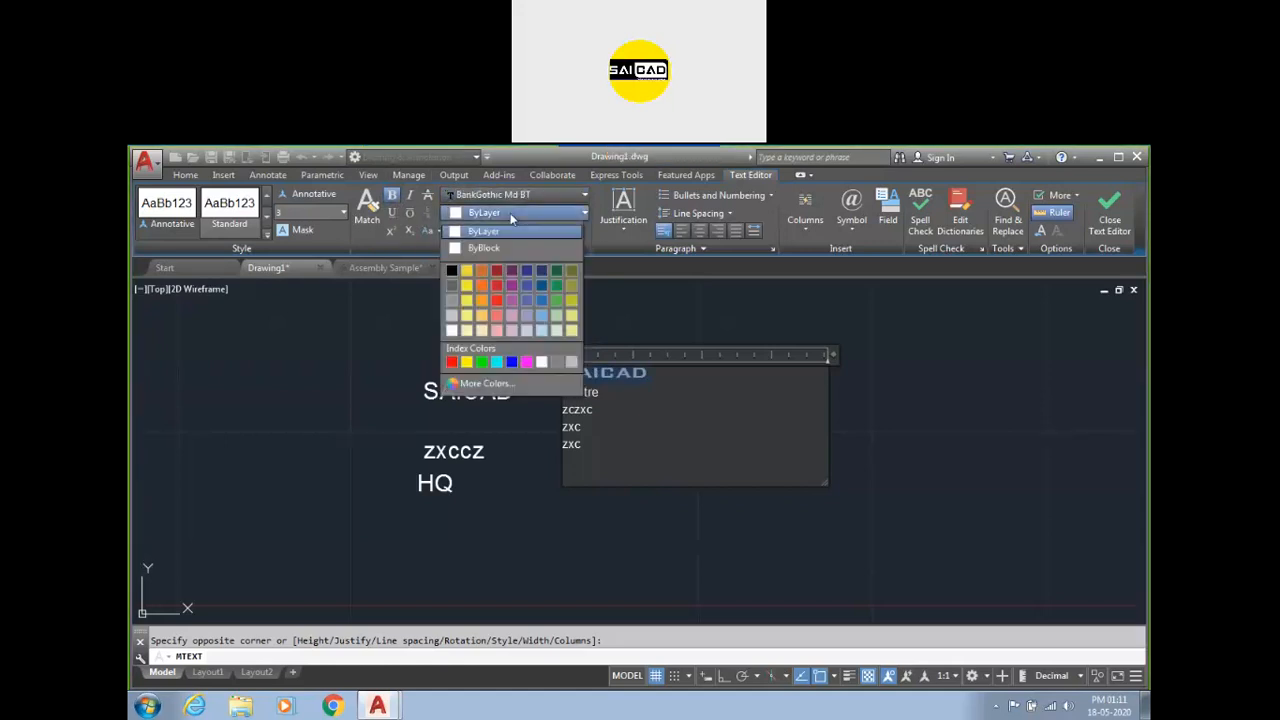
left_click(511, 214)
left_click(505, 214)
left_click(451, 362)
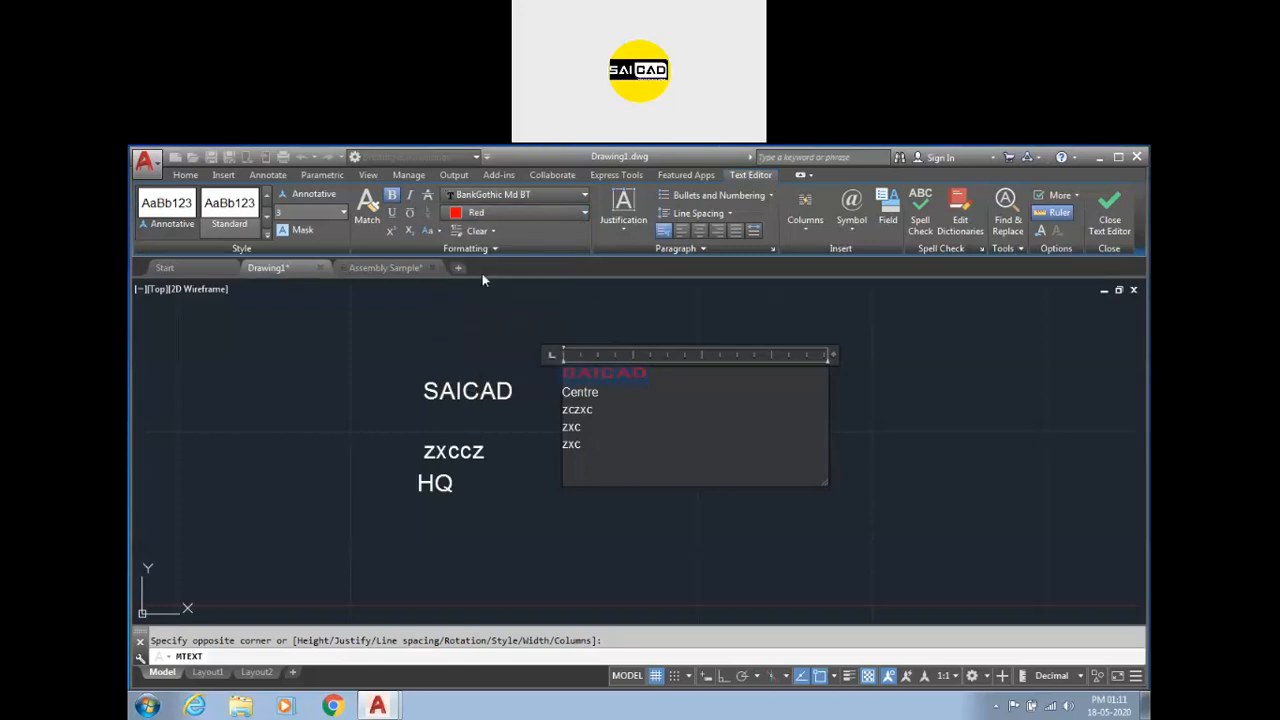
Clear the SAICAD line's character formatting and reapply the BankGothic Md BT font in red.
left_click(484, 232)
left_click(487, 258)
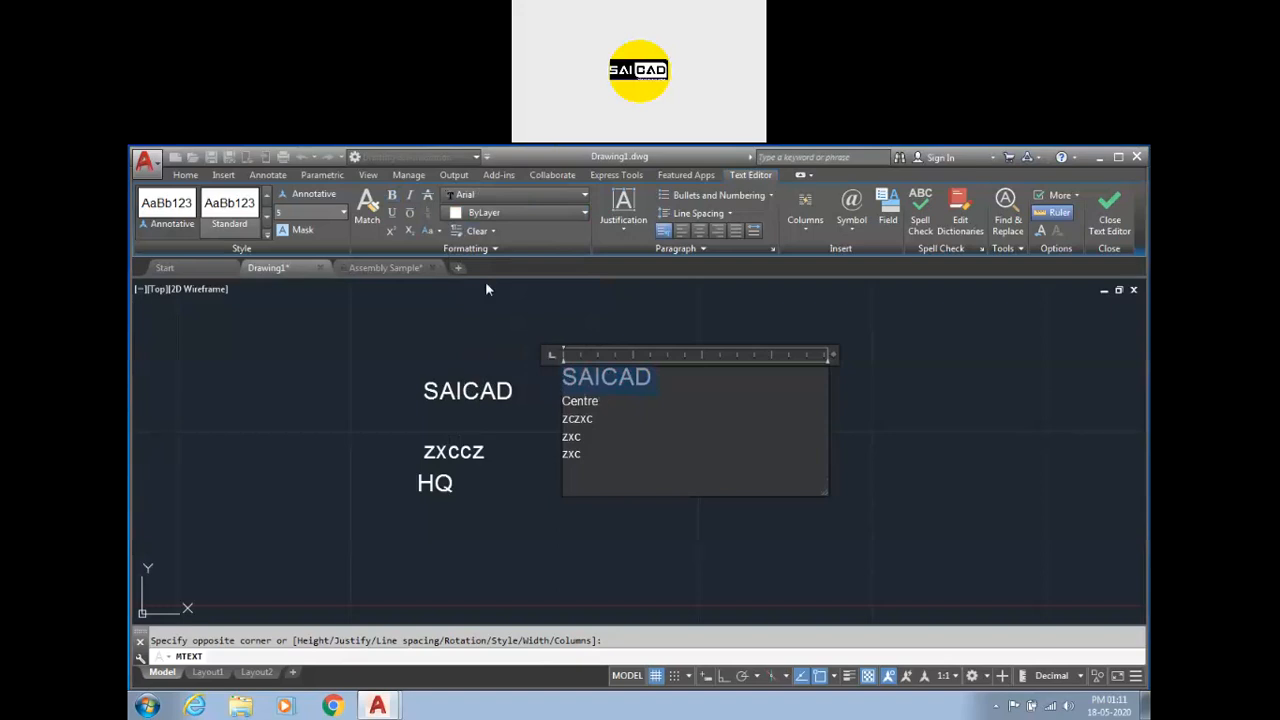
left_click(495, 195)
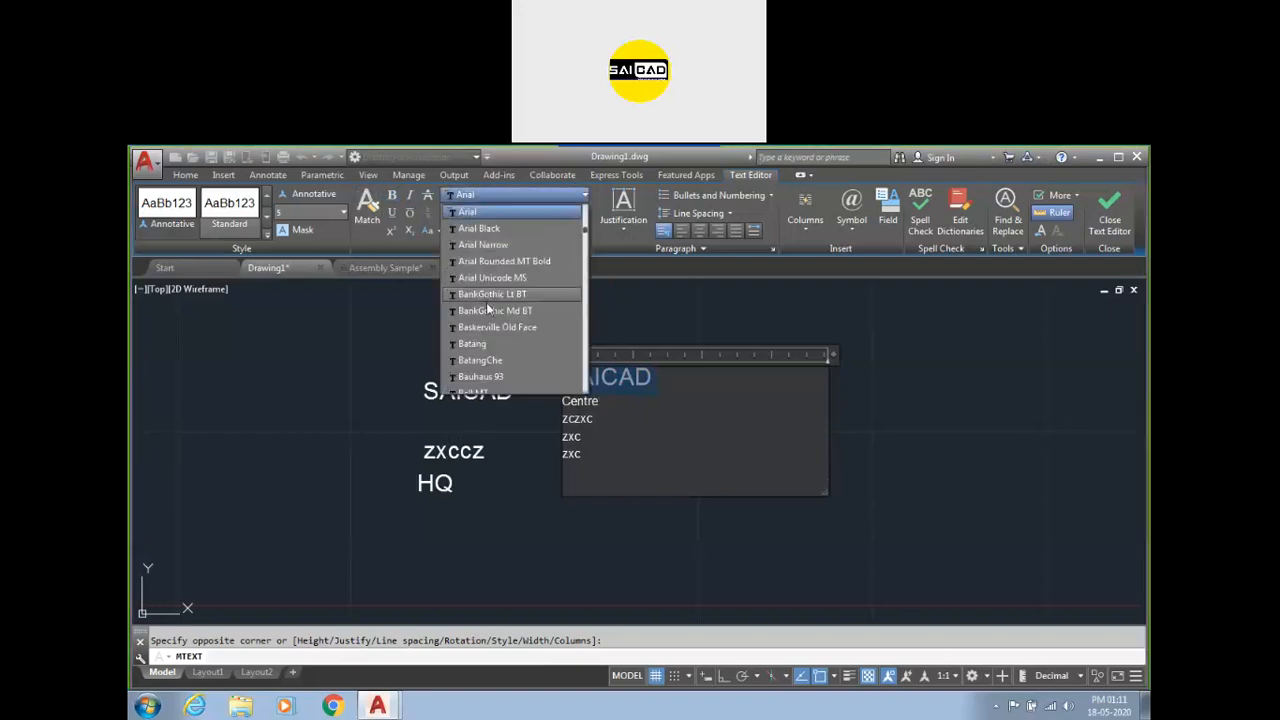
left_click(489, 311)
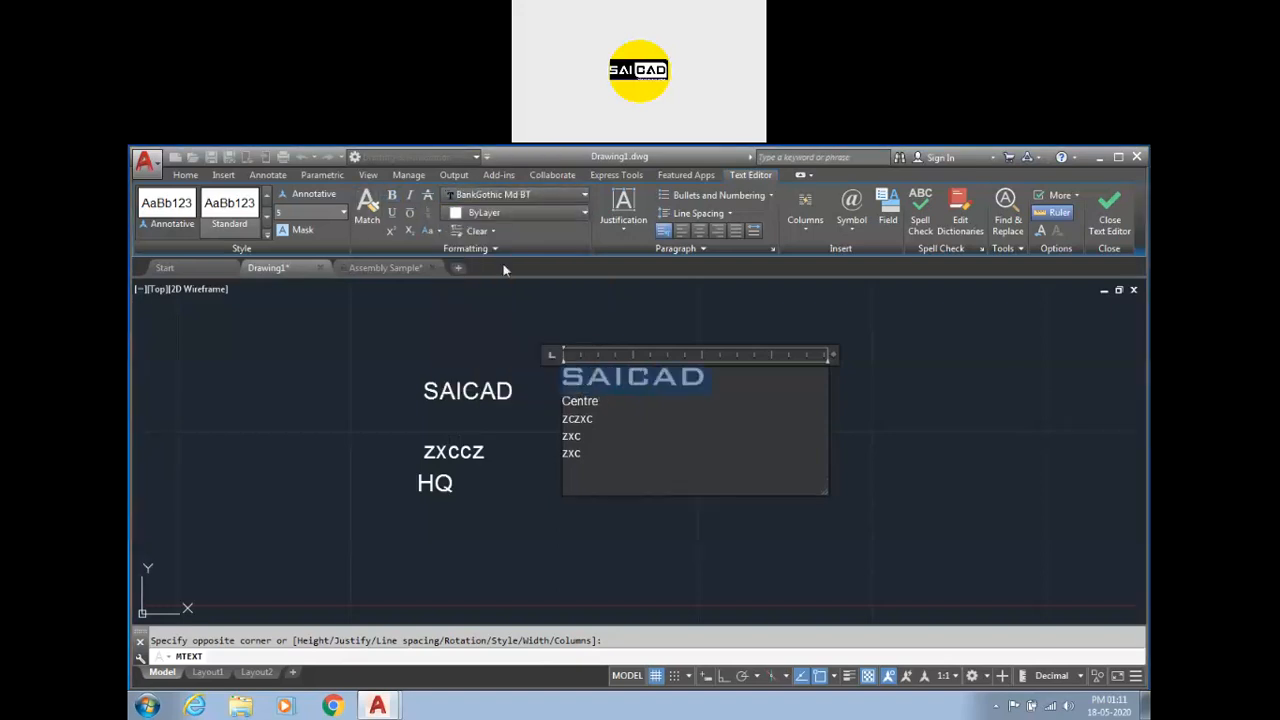
left_click(520, 213)
left_click(454, 363)
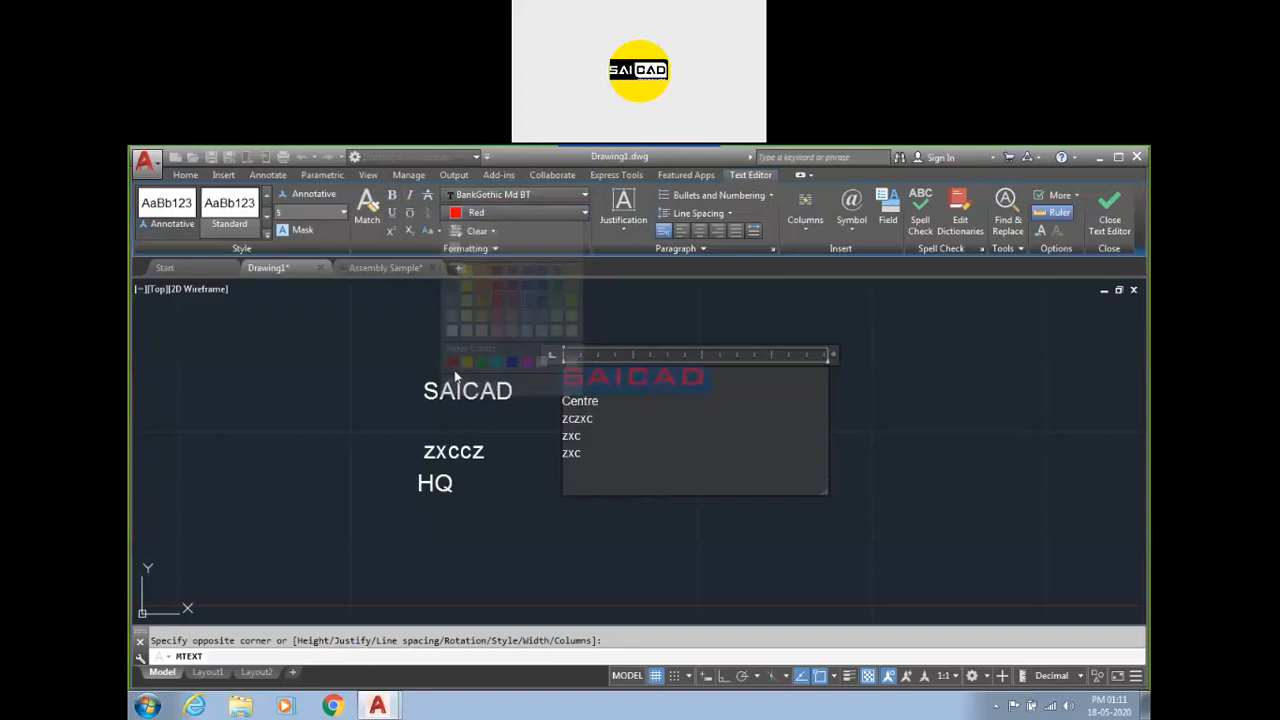
Centre-align the SAICAD line within the text box.
left_click(628, 230)
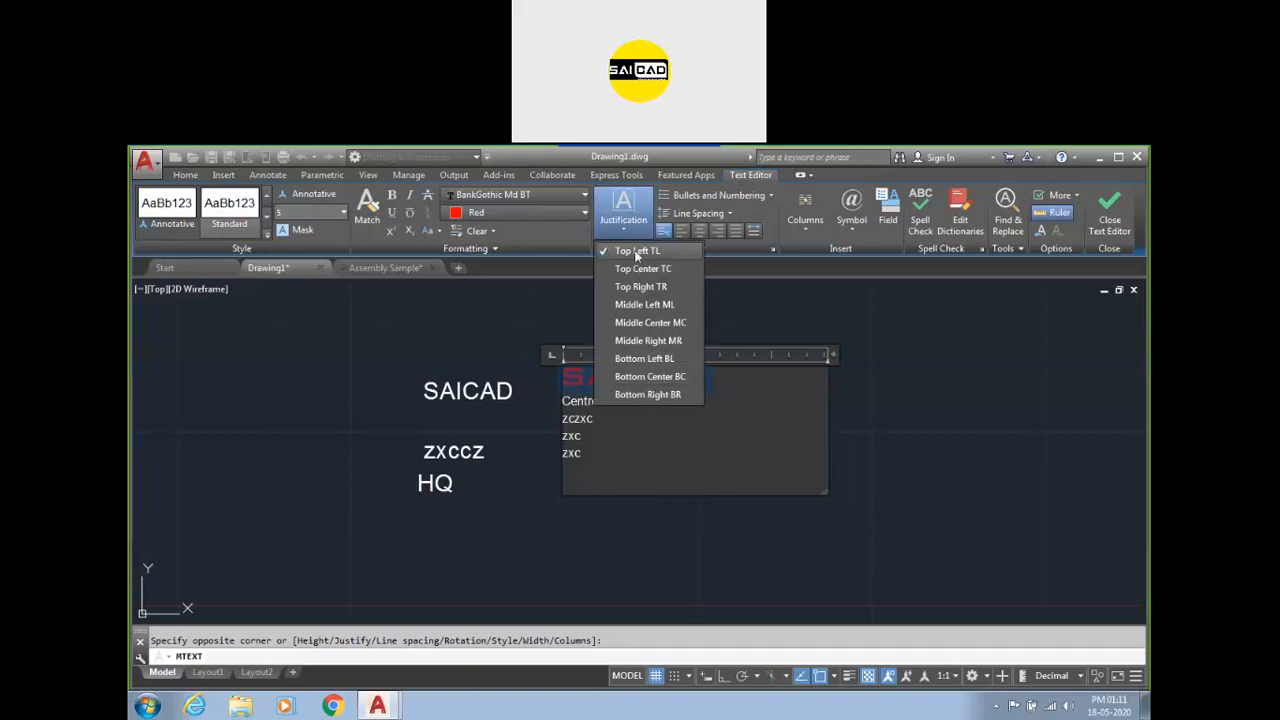
left_click(595, 400)
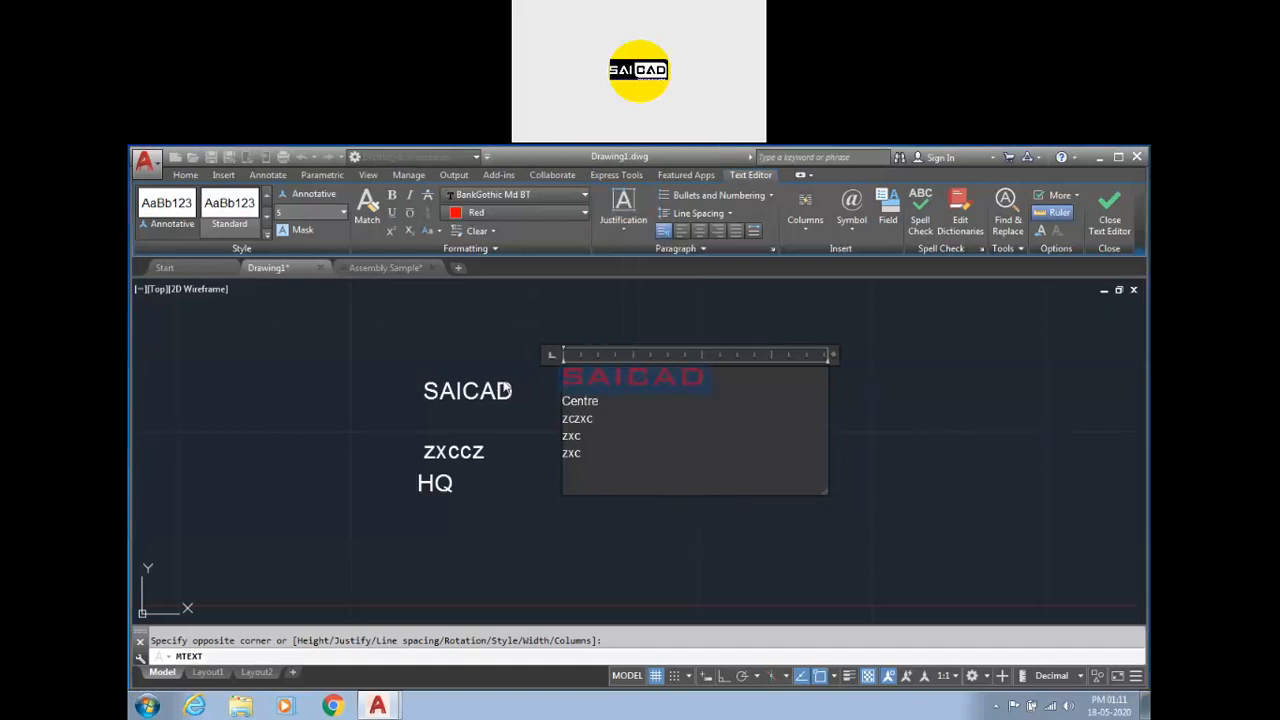
left_click(699, 232)
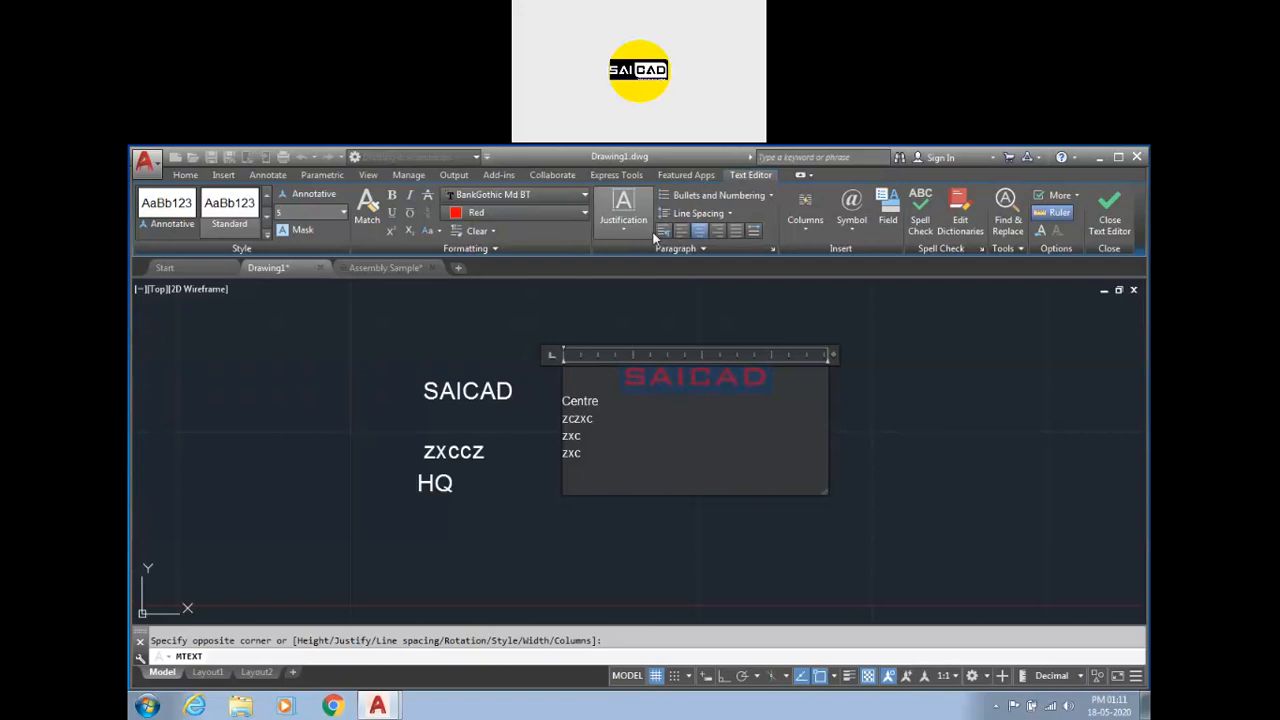
Close the text editor to finish the multiline text.
left_click(622, 217)
left_click(622, 217)
left_click(757, 196)
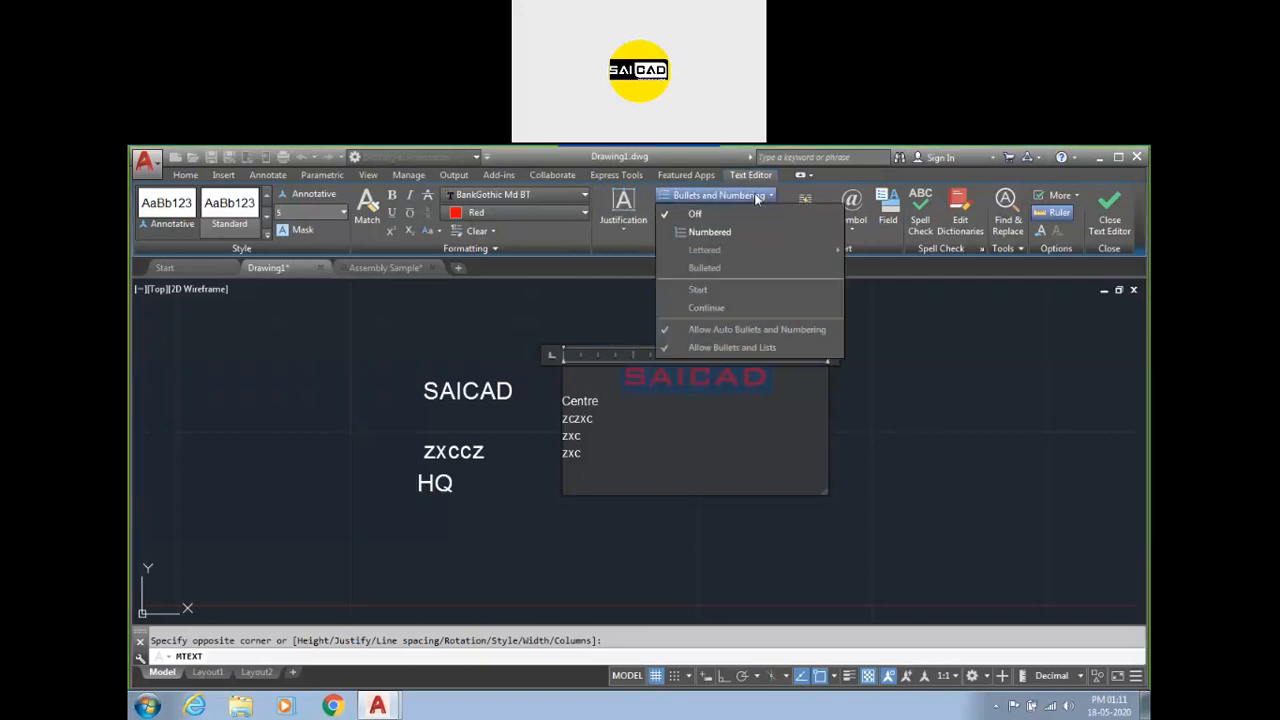
left_click(749, 196)
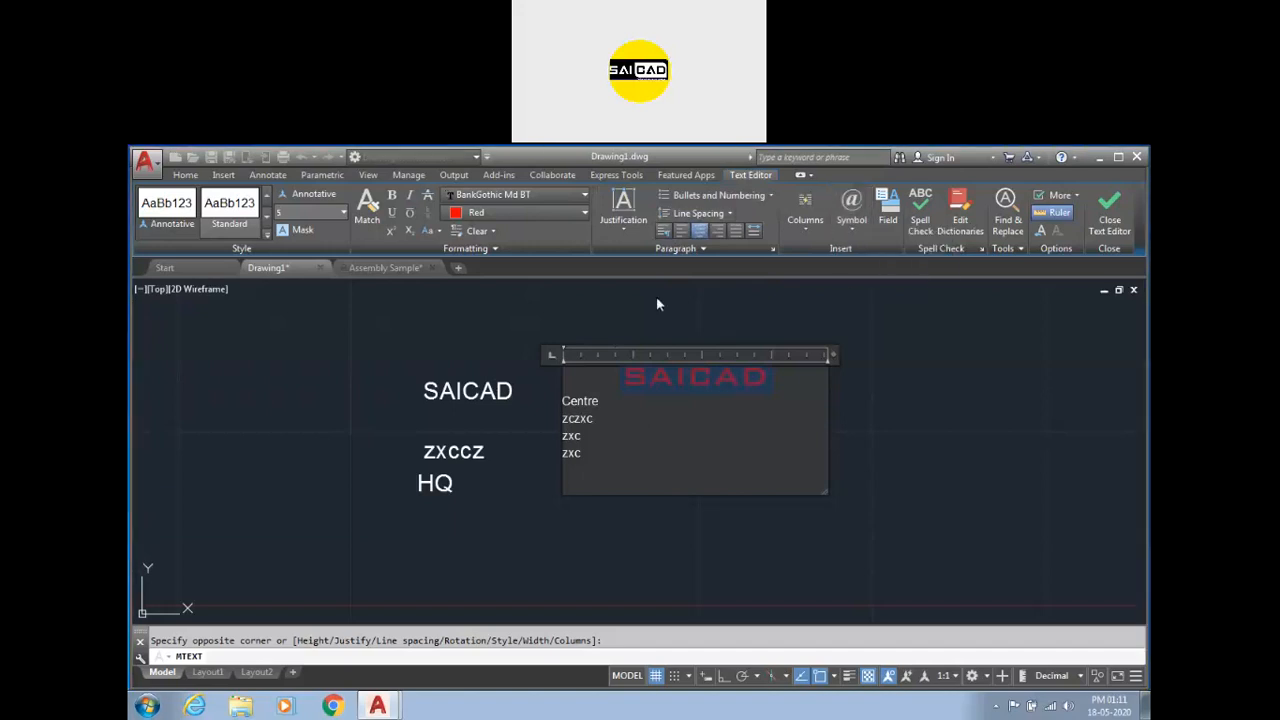
left_click(913, 408)
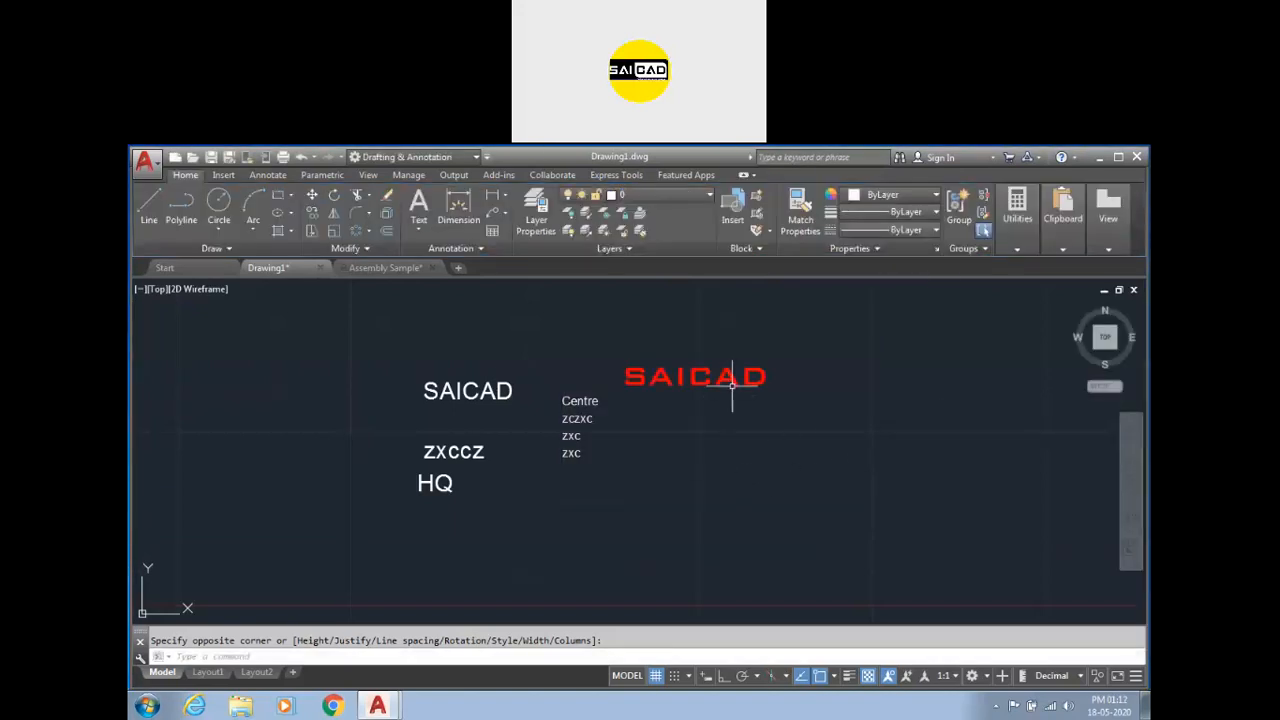
Reposition the multiline text by its corner grip closer to the single-line text.
left_click(733, 380)
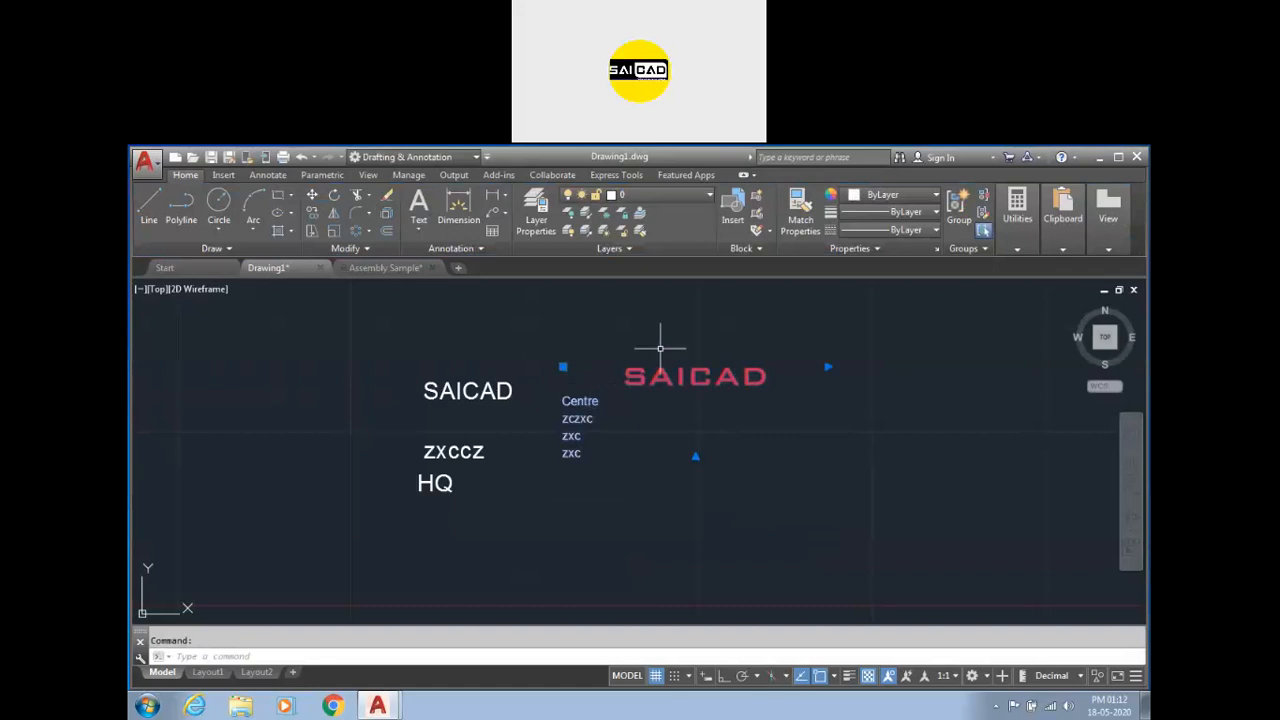
left_click(563, 367)
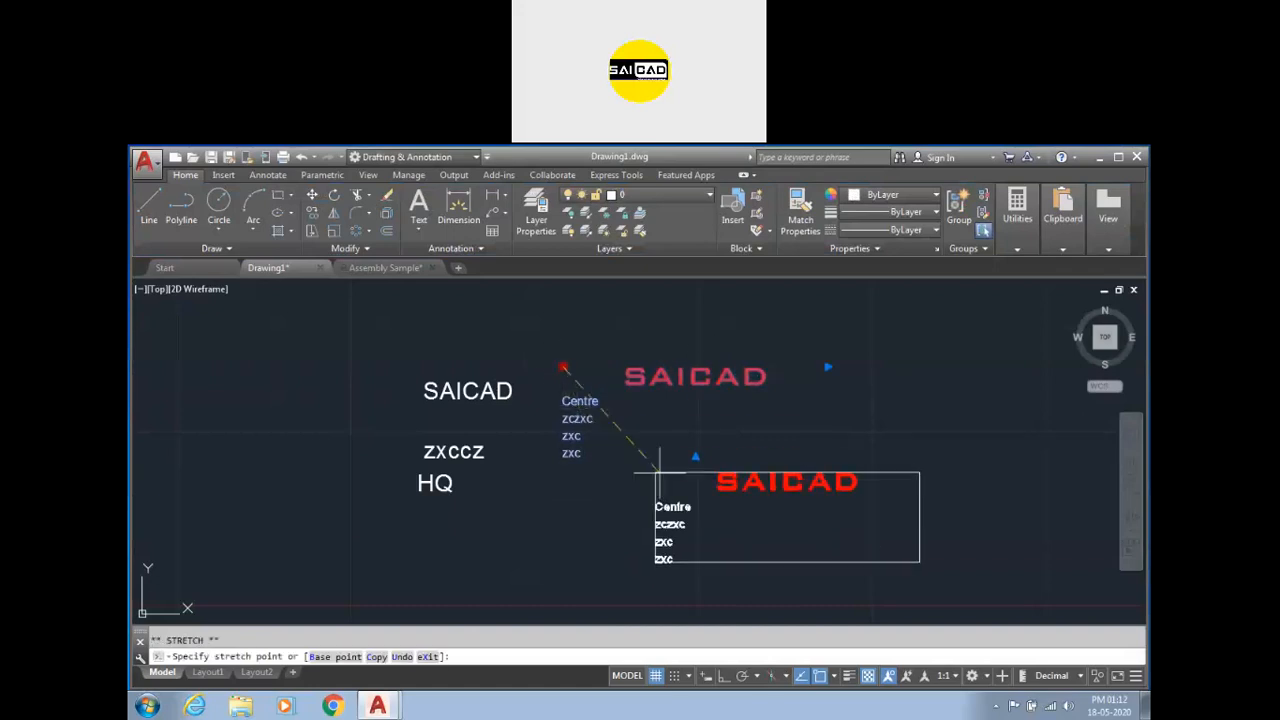
left_click(760, 421)
left_click(760, 421)
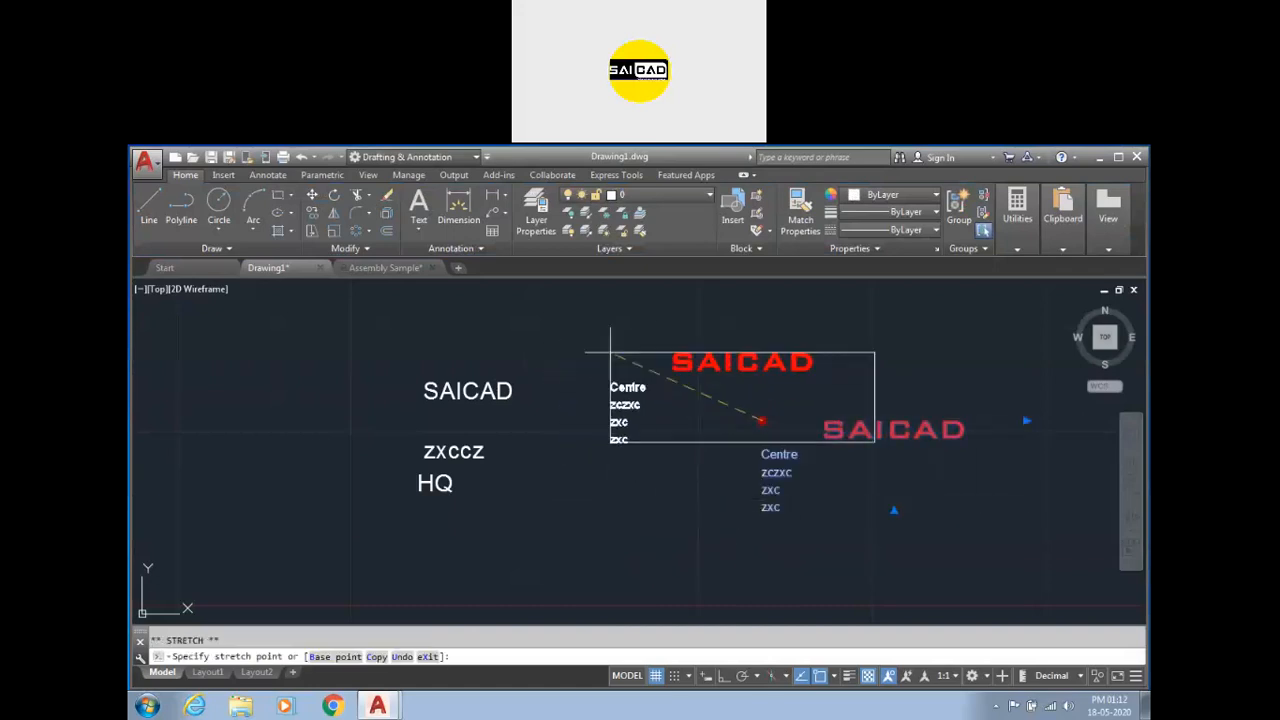
left_click(610, 352)
scroll(312, 529, "down", 2)
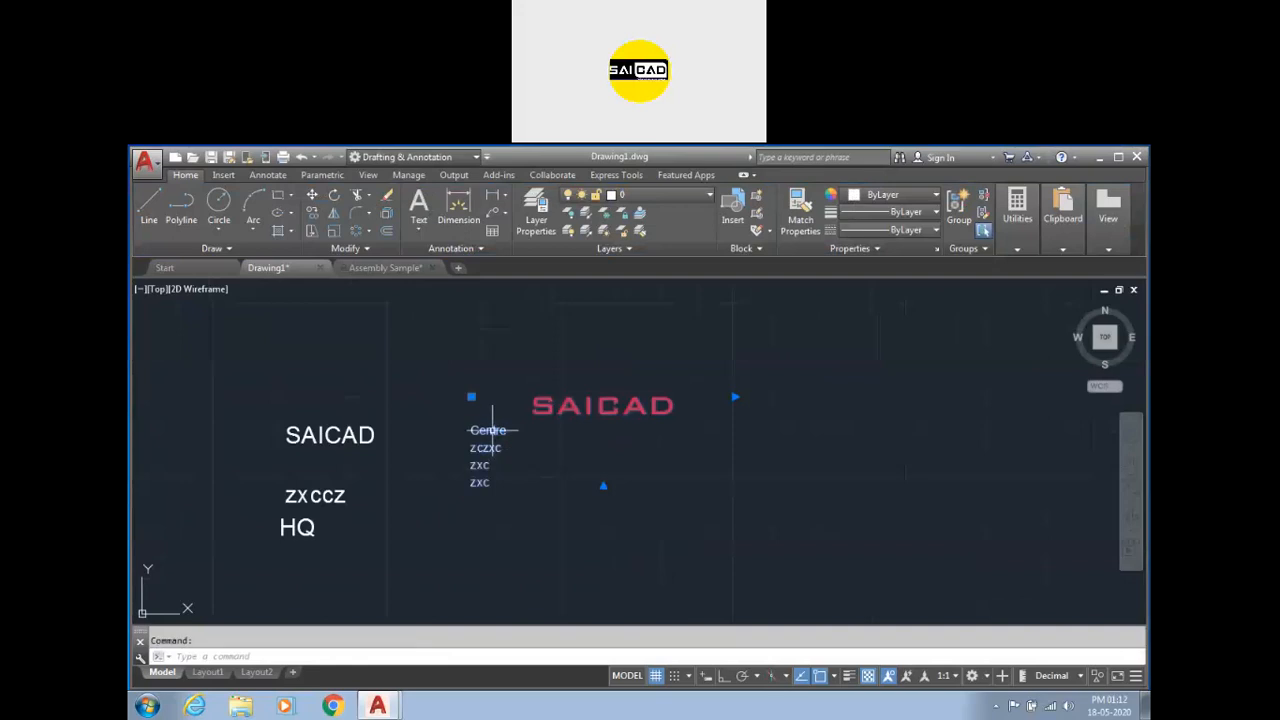
double_click(488, 432)
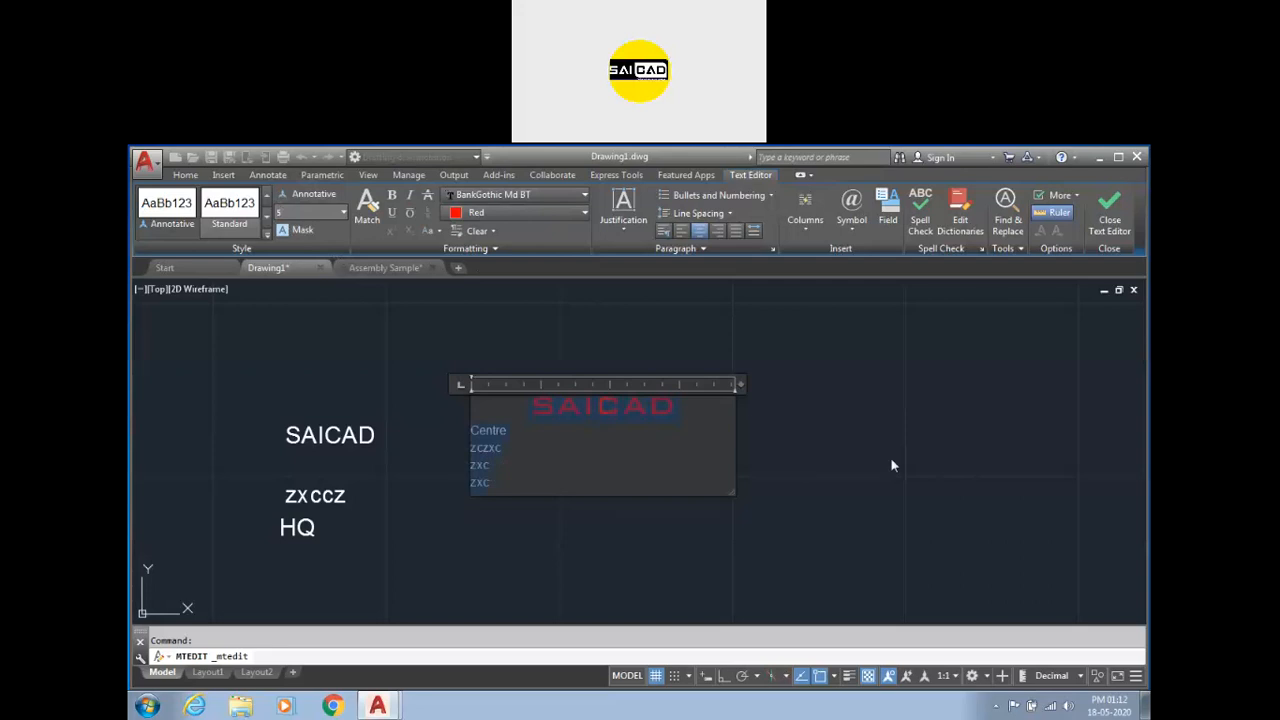
left_click(661, 500)
key("Escape")
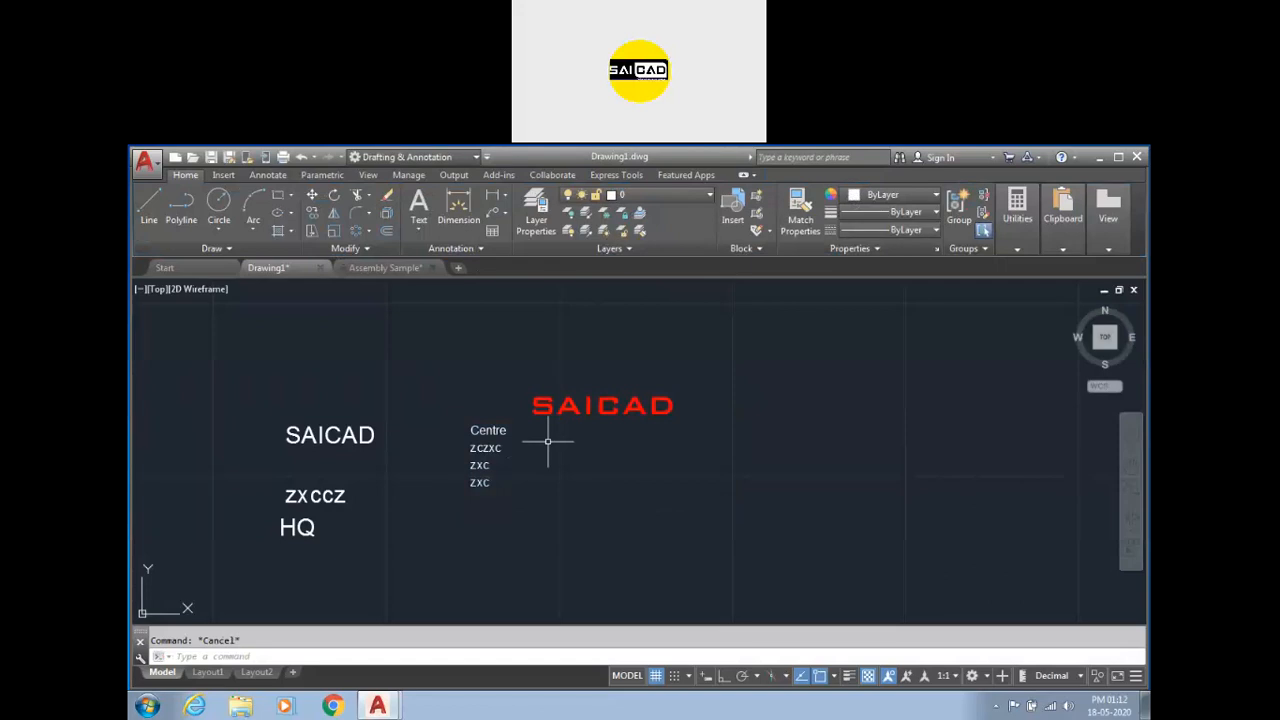
double_click(551, 429)
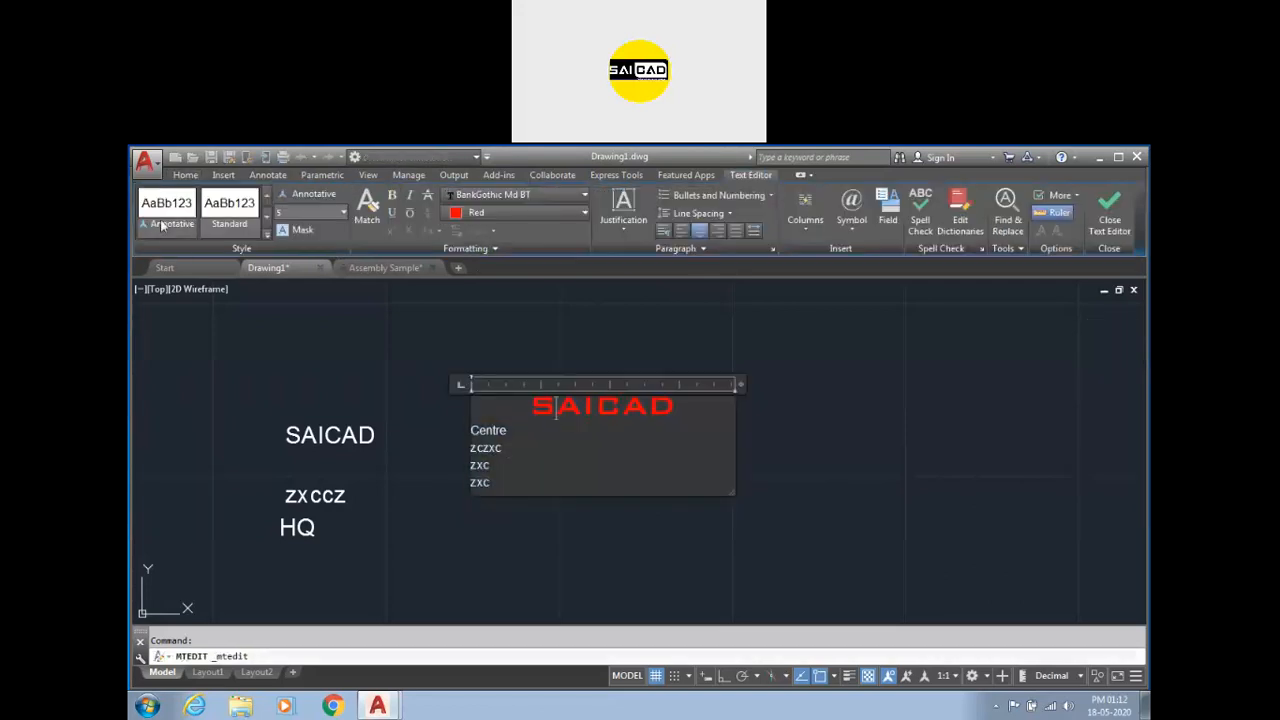
left_click(431, 378)
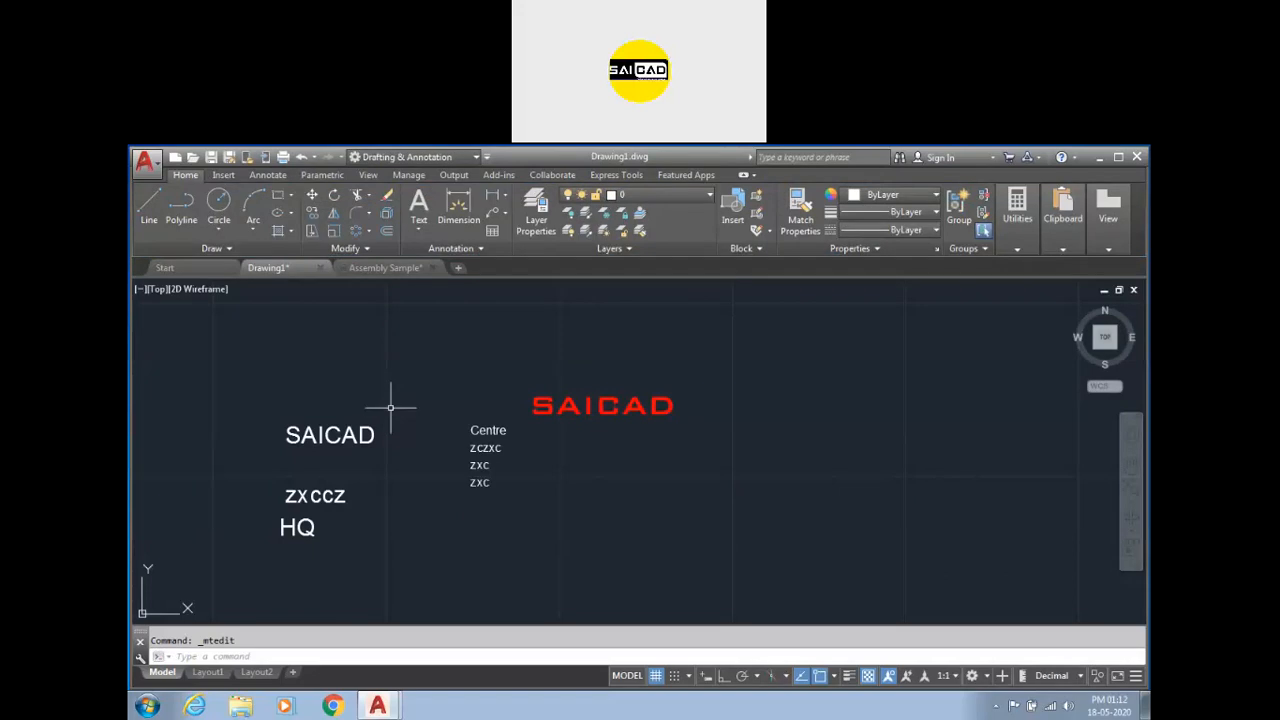
Open the Text Style settings, select the Standard style, and set its text height to 3.
type("ST")
key("Return")
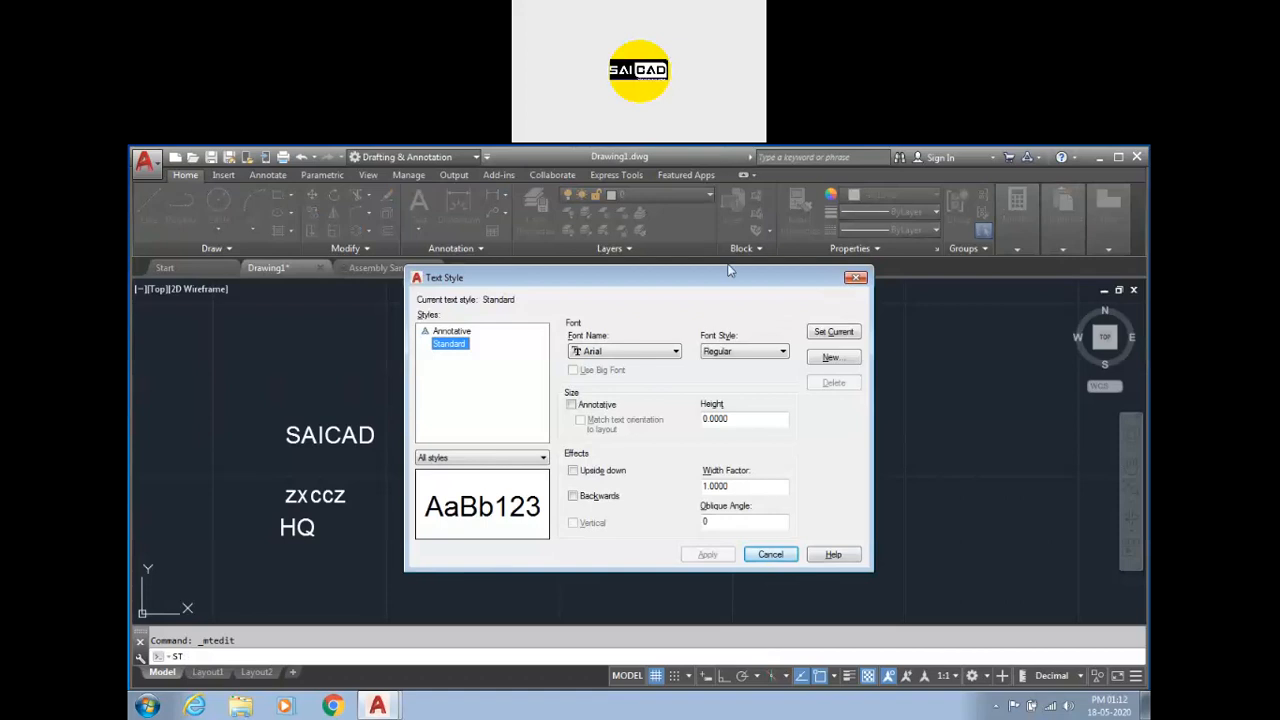
left_click_drag(471, 281, 429, 287)
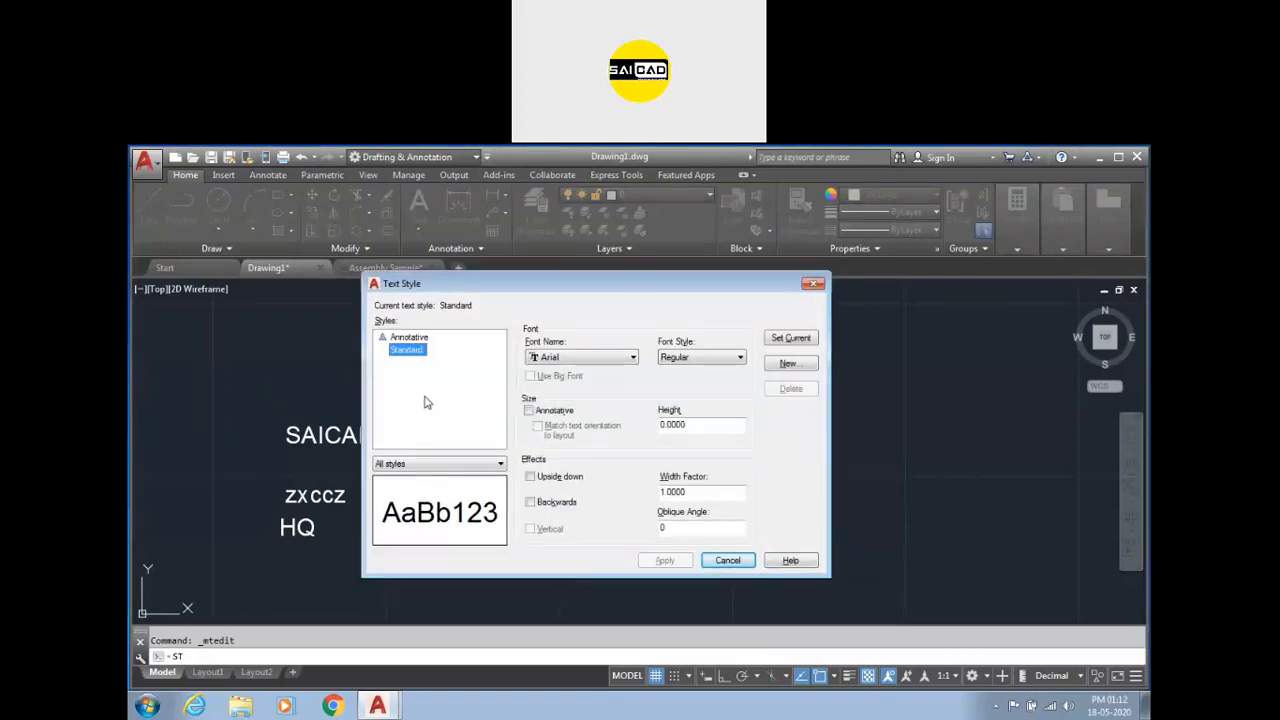
left_click(407, 352)
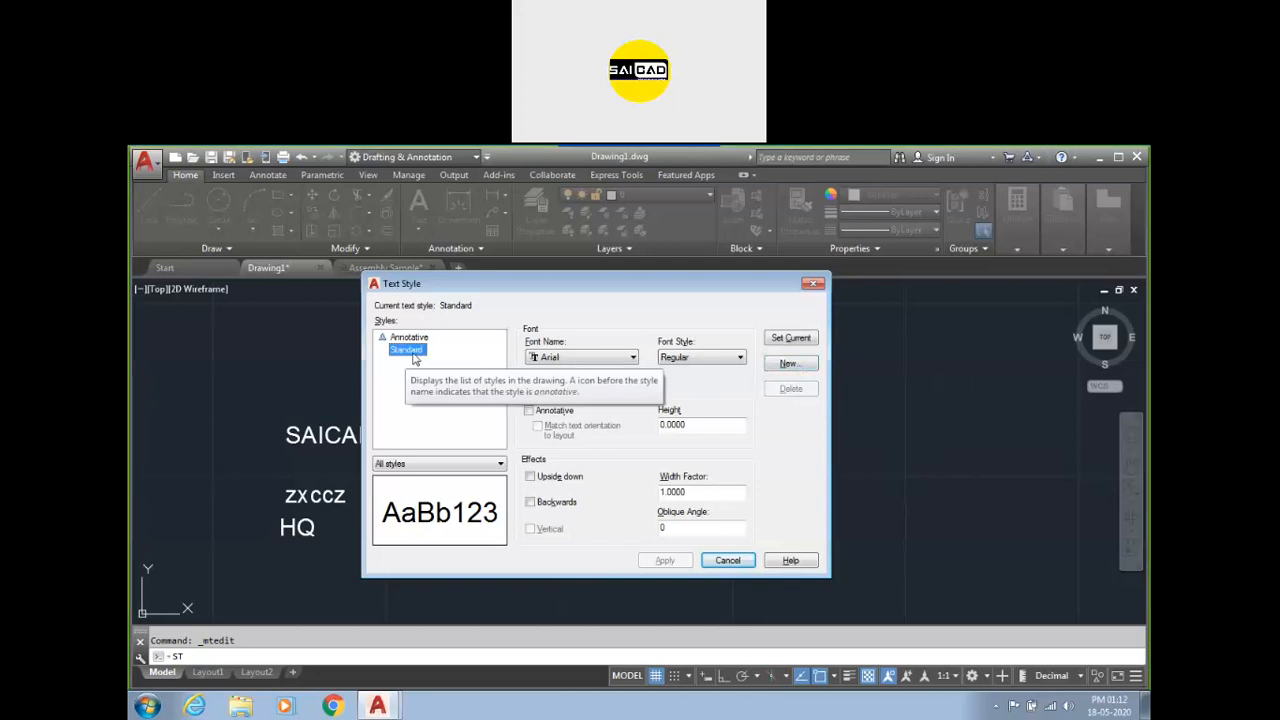
left_click(580, 360)
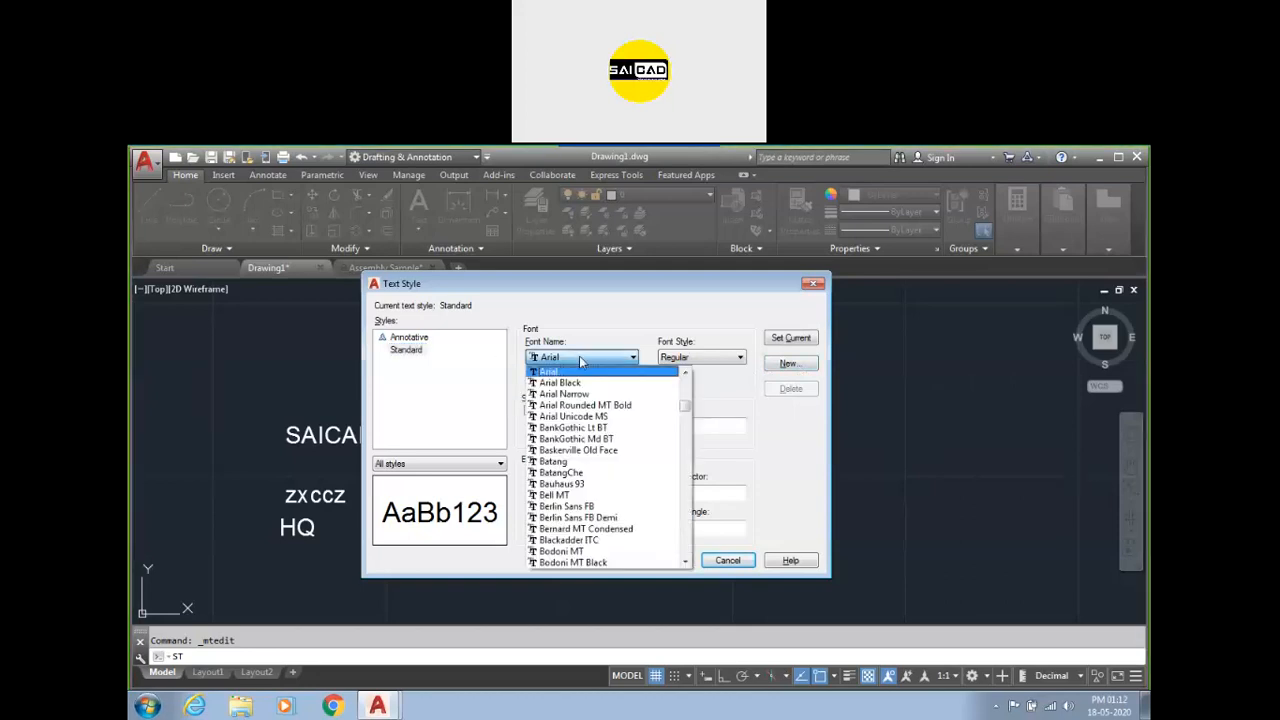
left_click(634, 358)
left_click(683, 359)
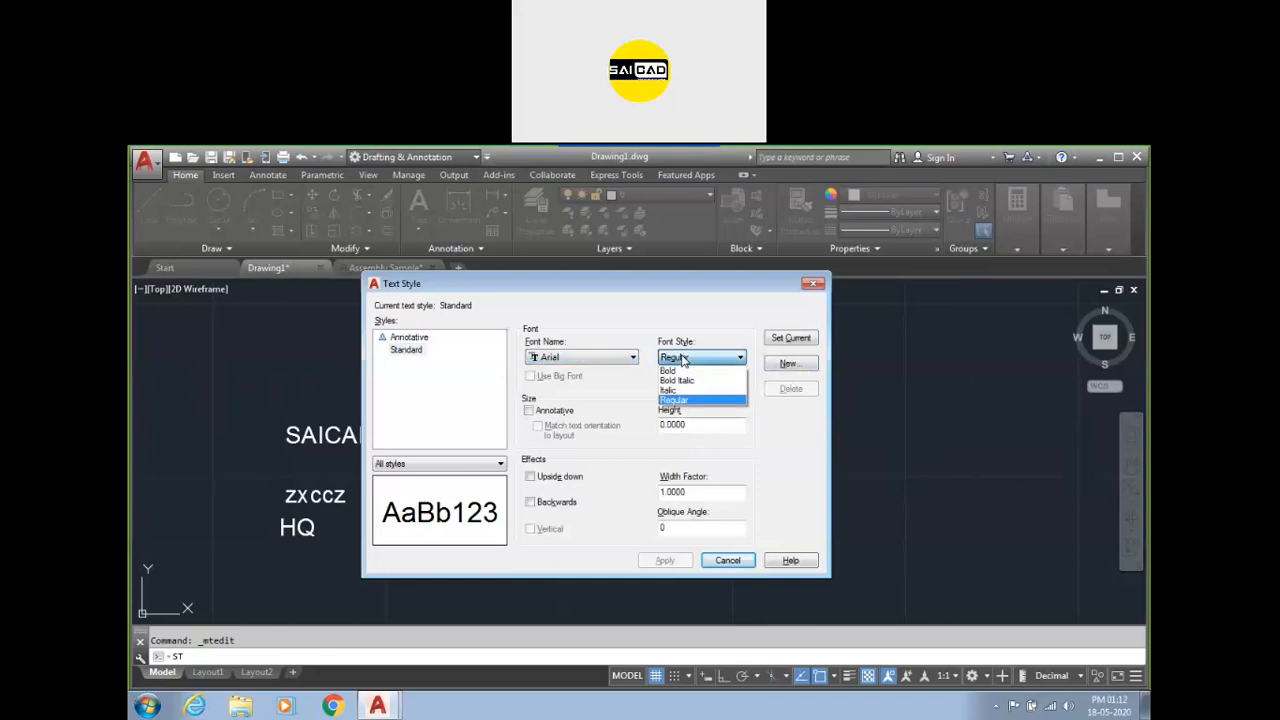
left_click(683, 359)
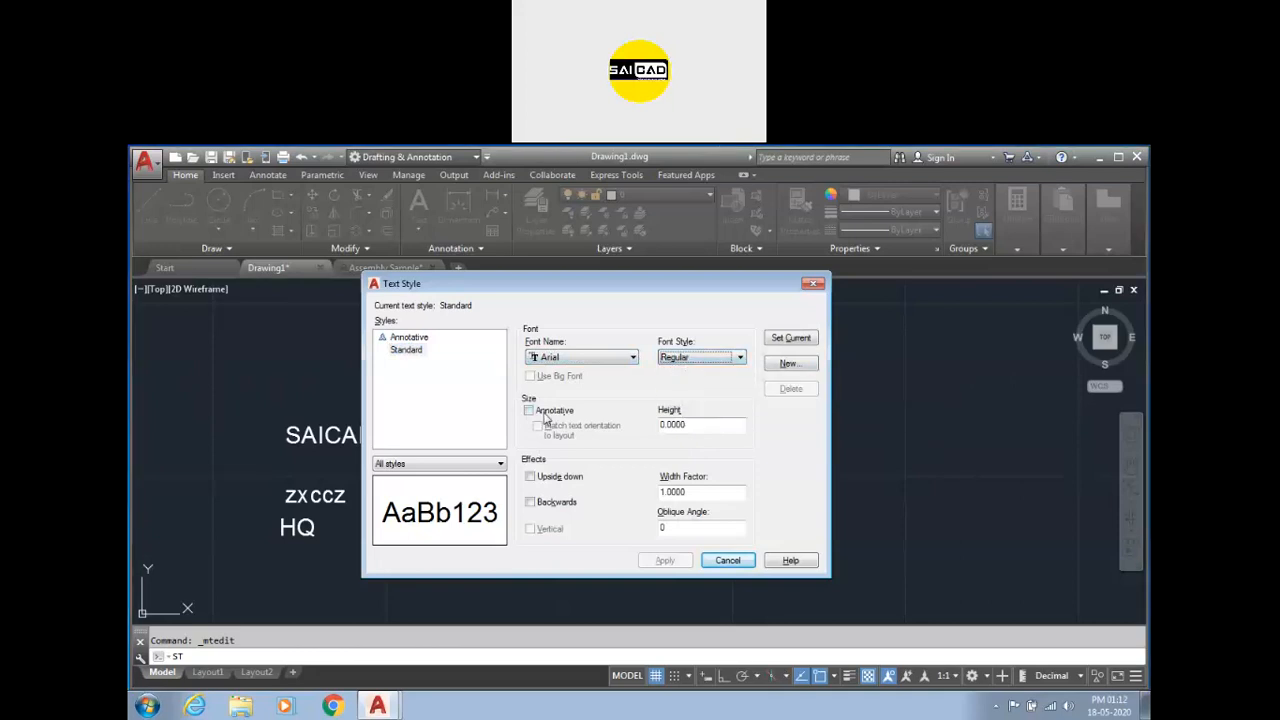
left_click_drag(712, 425, 522, 435)
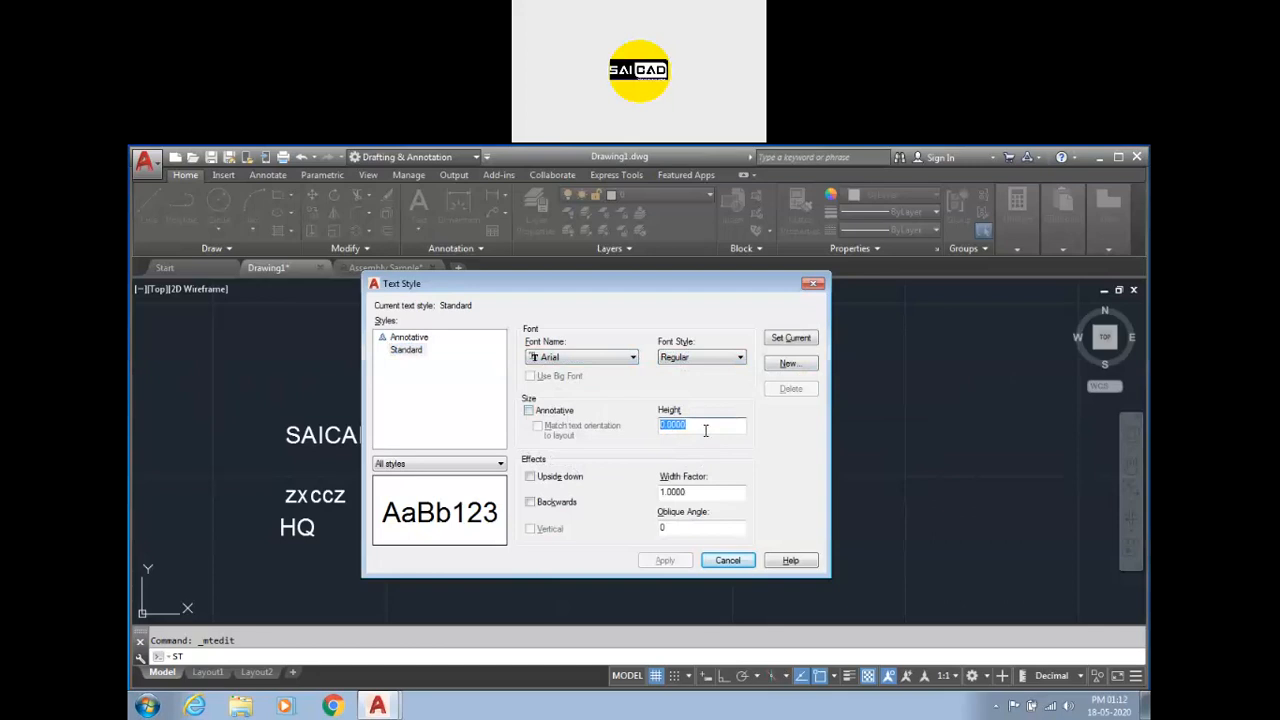
type("5")
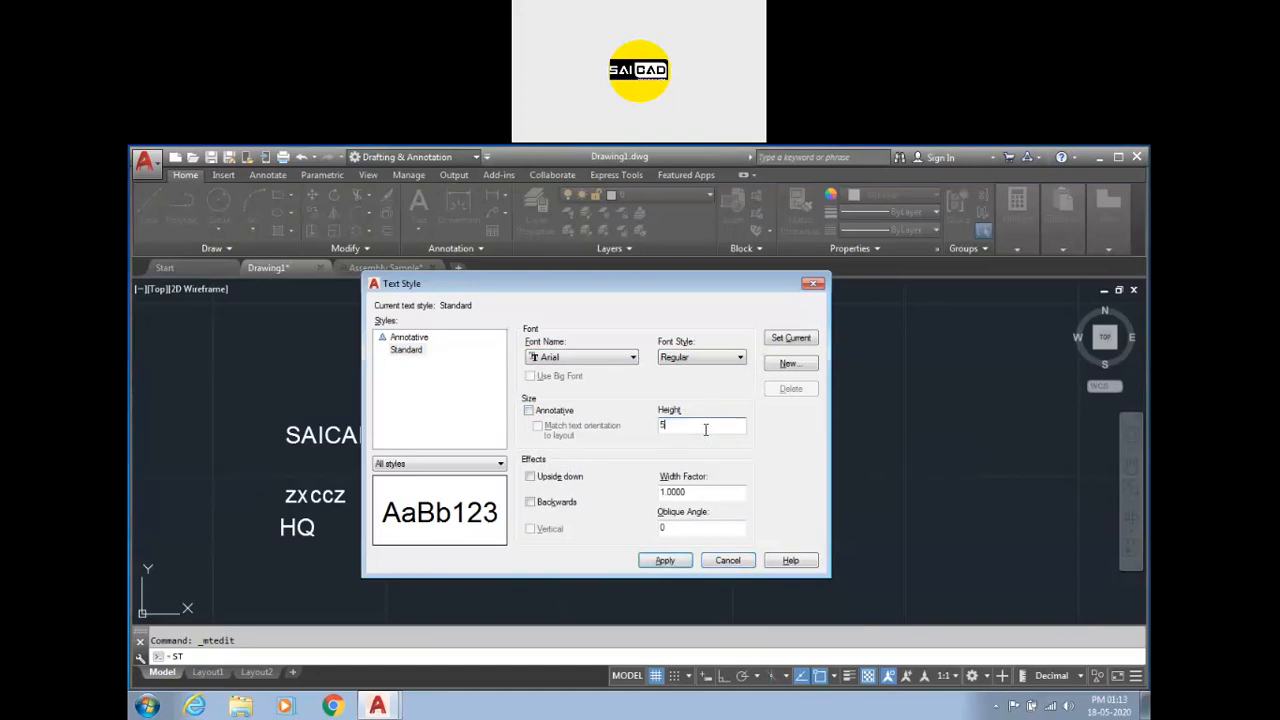
left_click_drag(671, 428, 631, 430)
Set the Standard style's width factor to 1 and oblique angle to 30.
left_click_drag(705, 492, 633, 492)
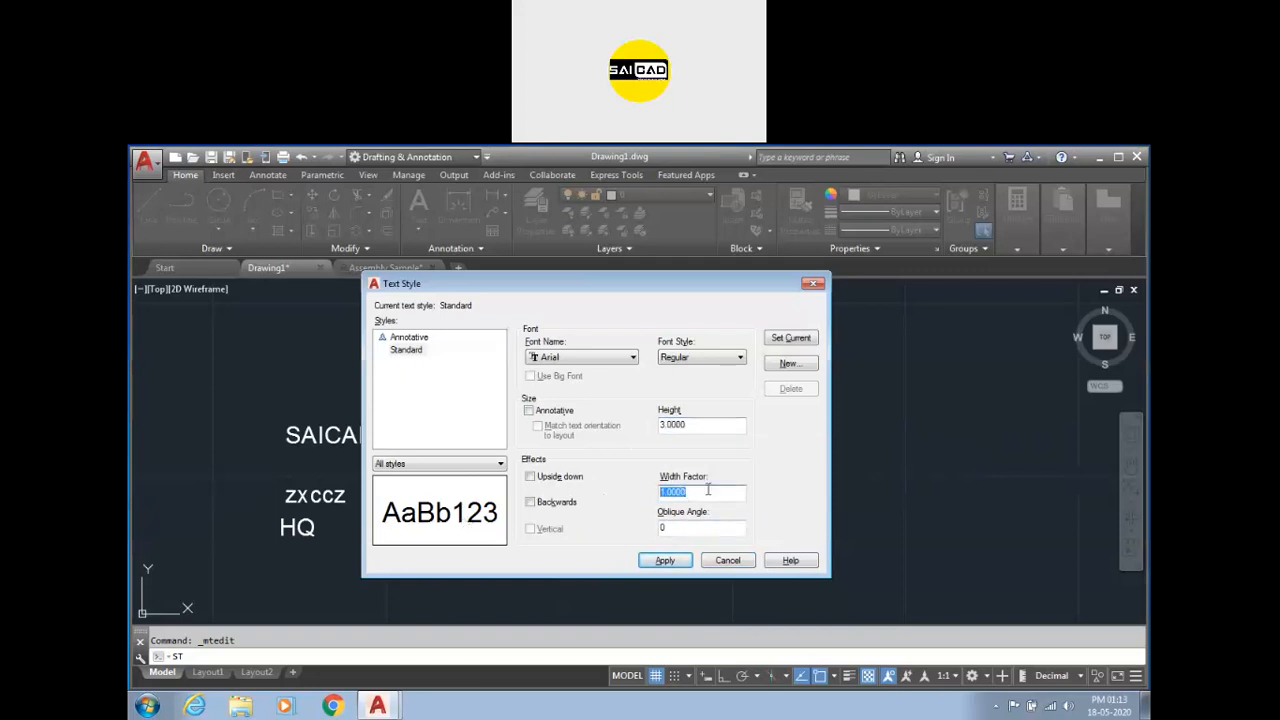
type("4")
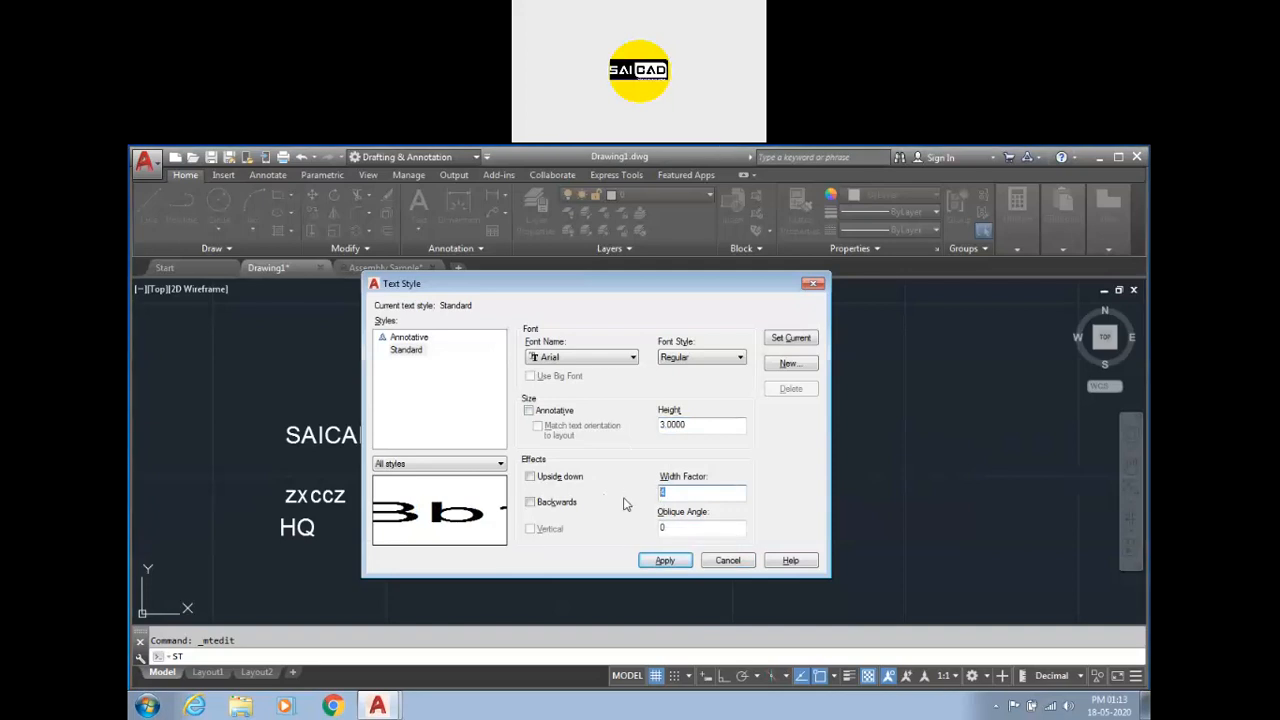
type("1")
left_click_drag(690, 526, 611, 531)
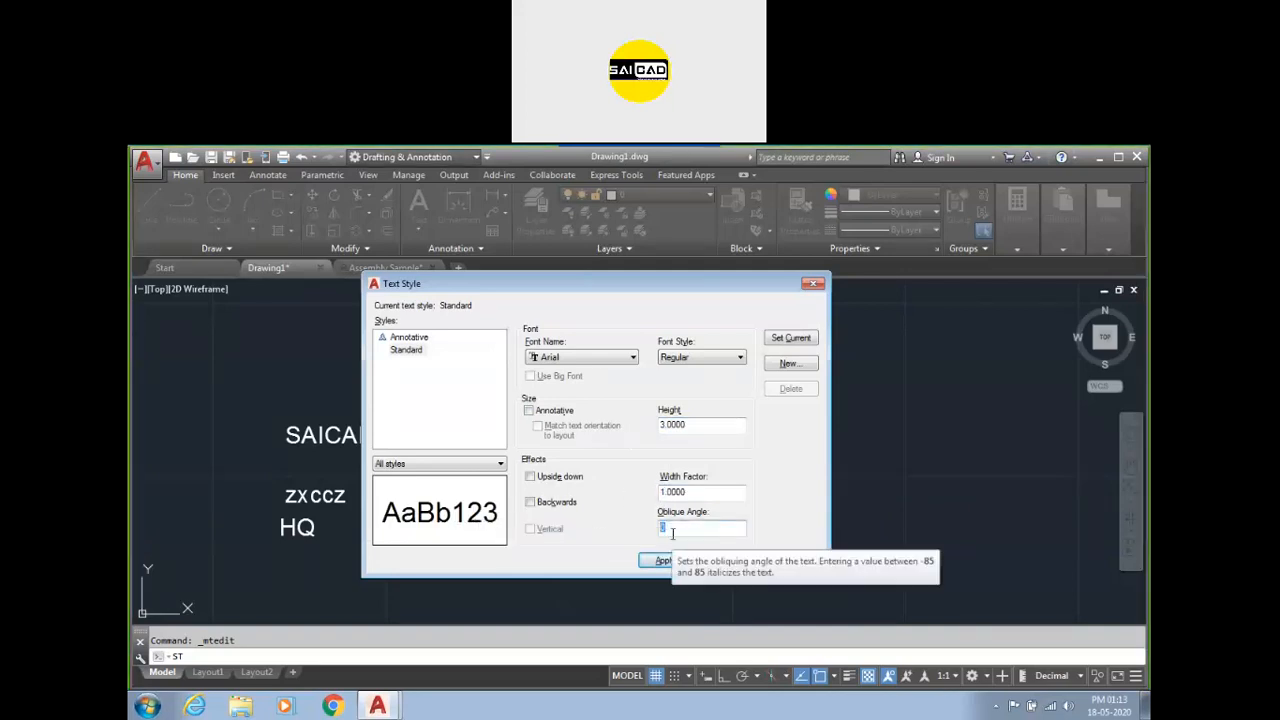
type("30")
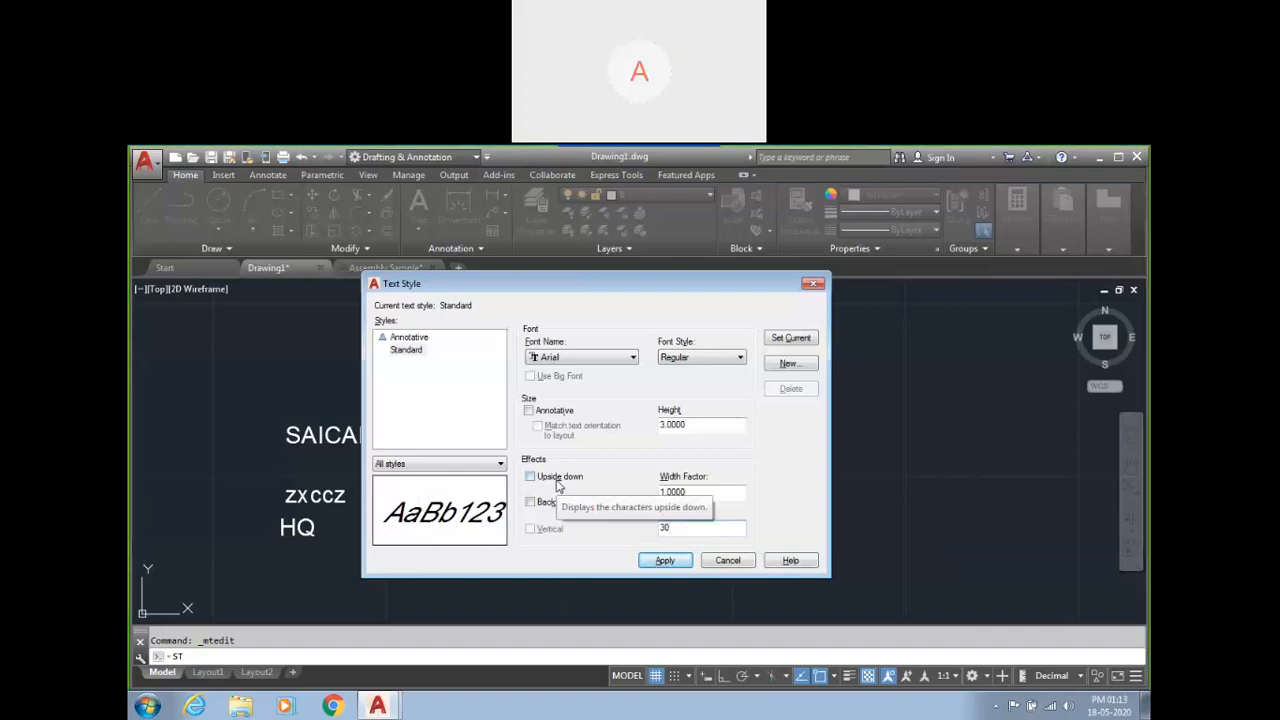
Preview the Upside down and Backwards effects, then apply the style changes and close the Text Style dialog.
left_click(556, 477)
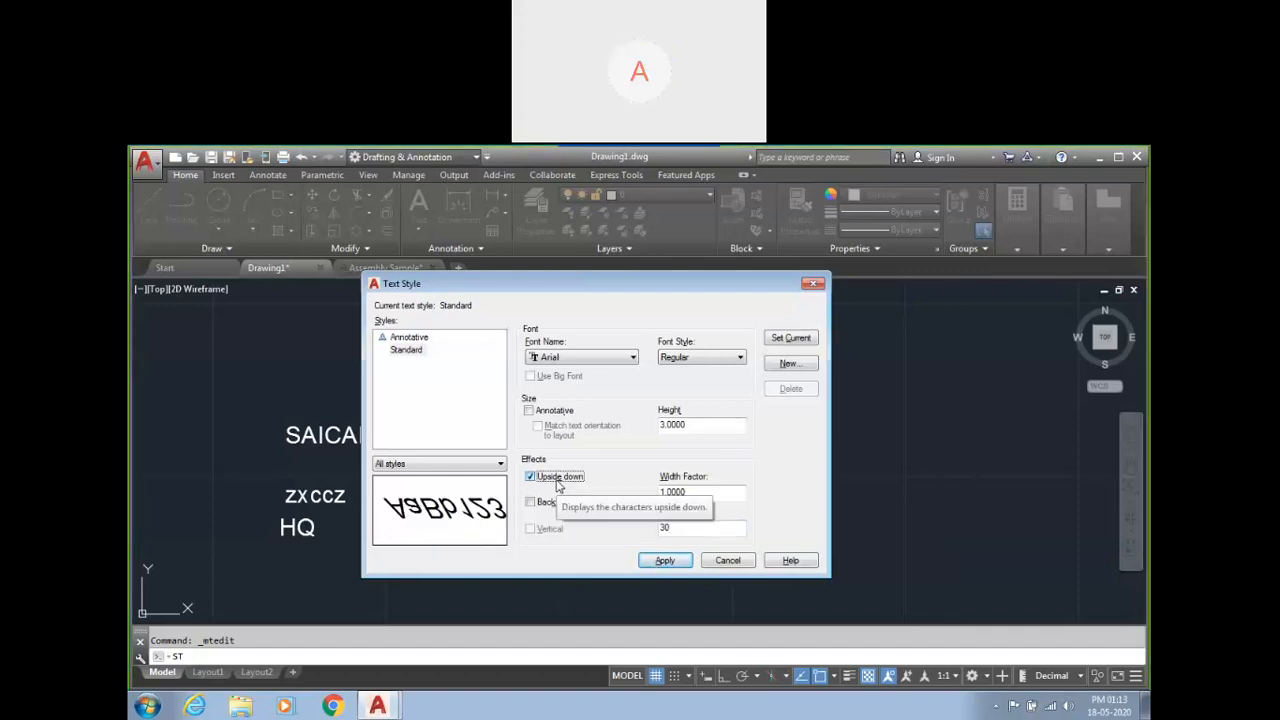
left_click(557, 481)
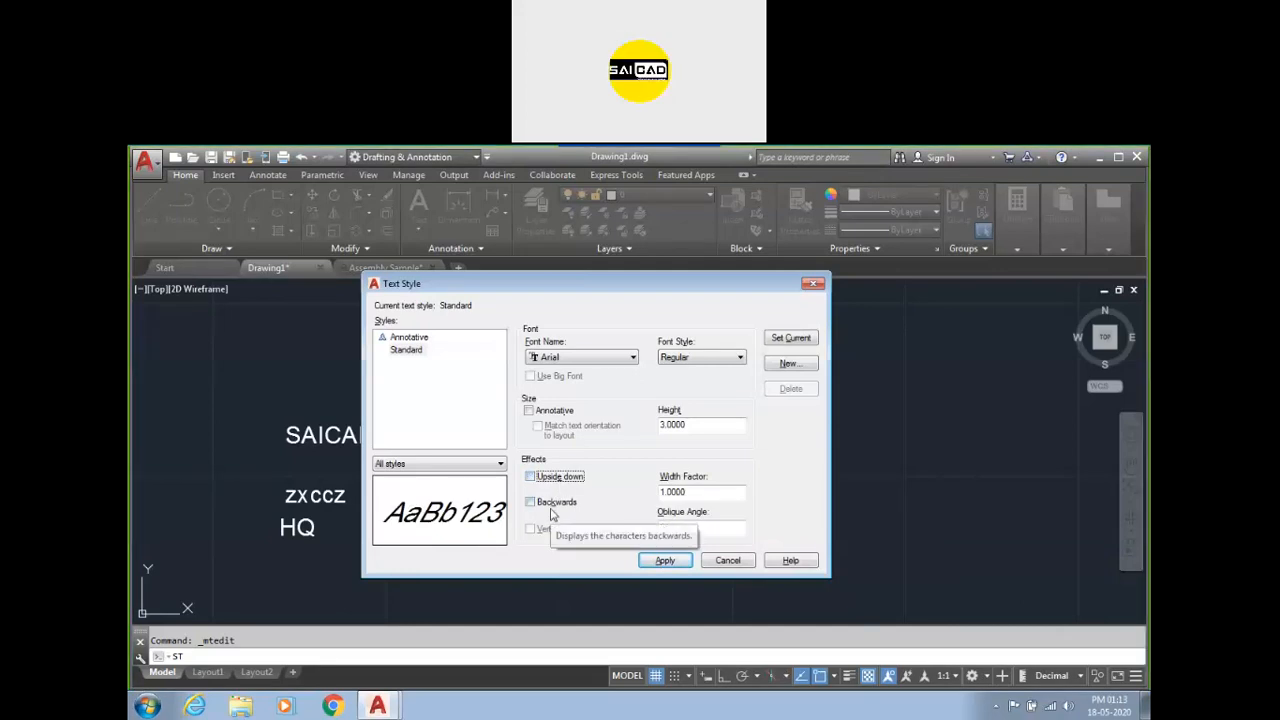
left_click(549, 508)
left_click(550, 515)
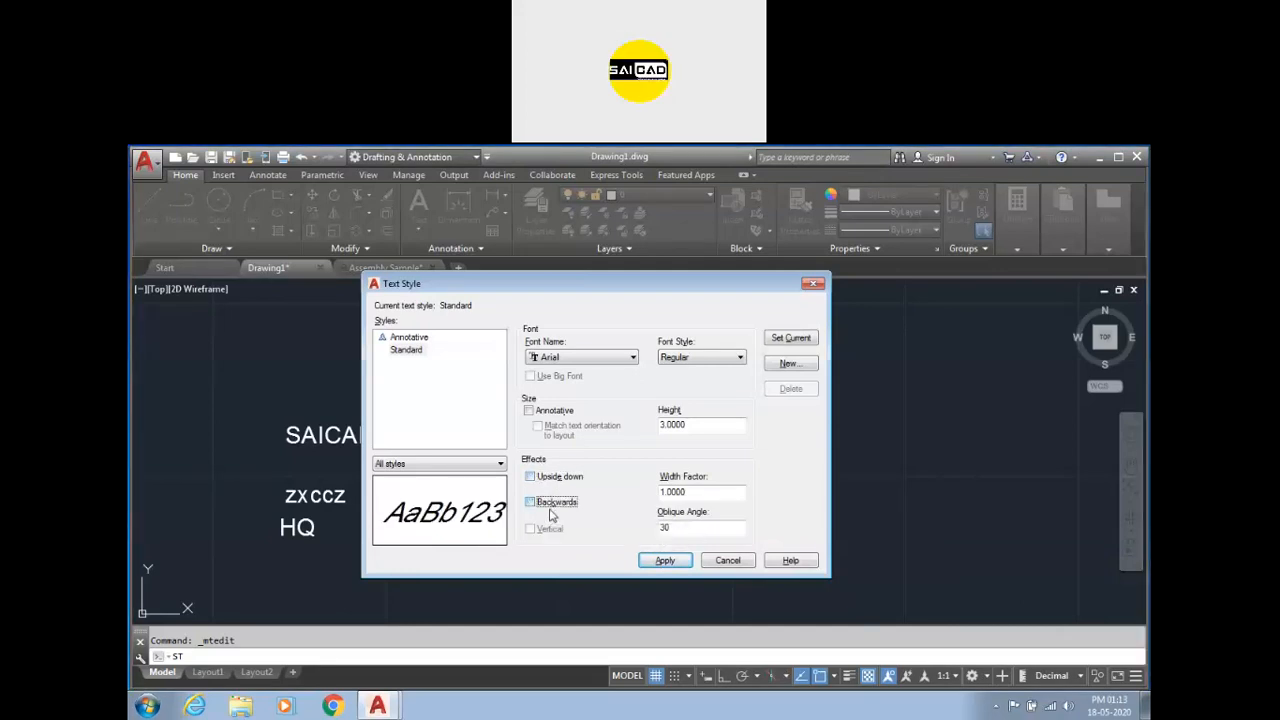
left_click(550, 515)
left_click(551, 515)
left_click(560, 484)
left_click(559, 484)
left_click(678, 562)
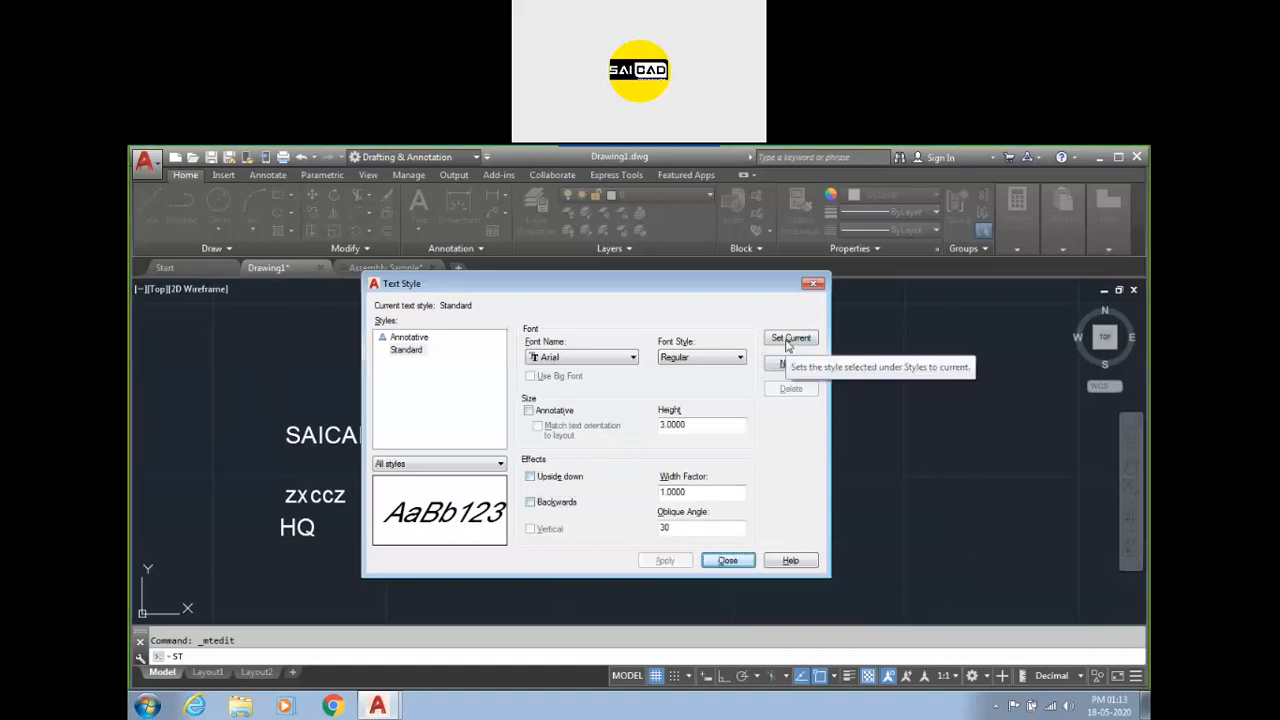
left_click(727, 560)
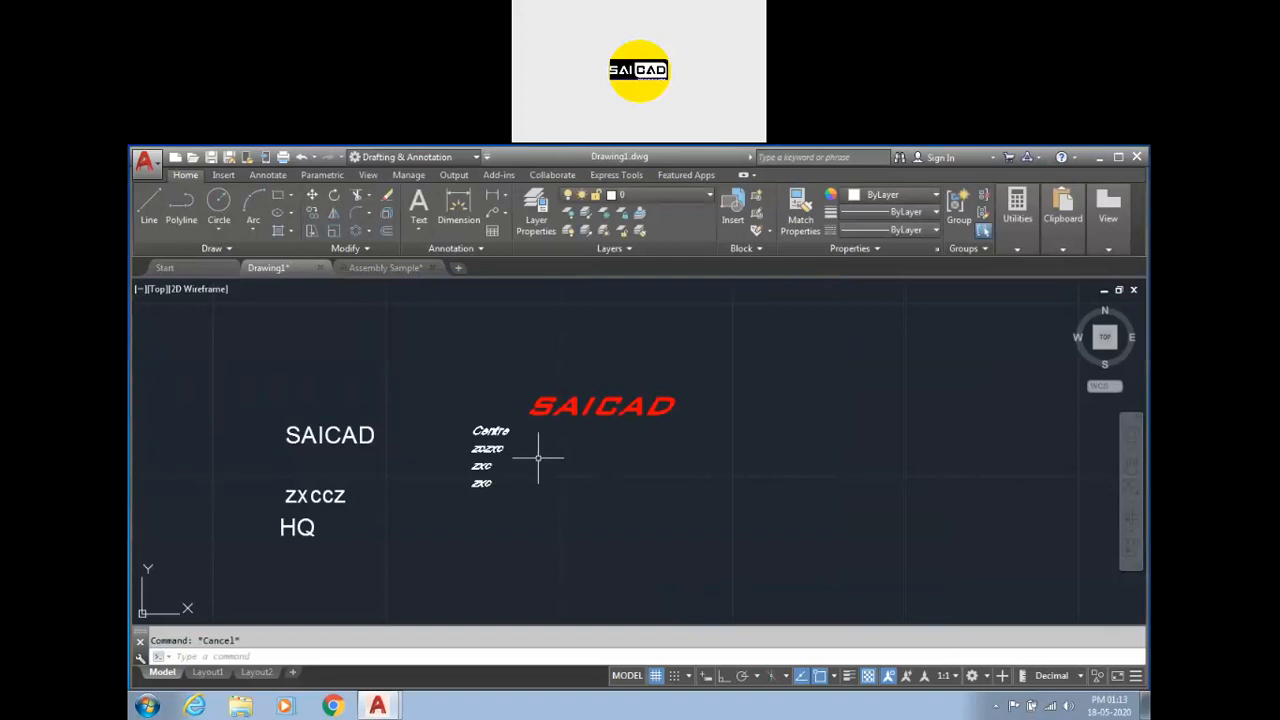
Create a multiline text box to the right of the Centre list containing asdfg.
scroll(565, 440, "up", 3)
type("t")
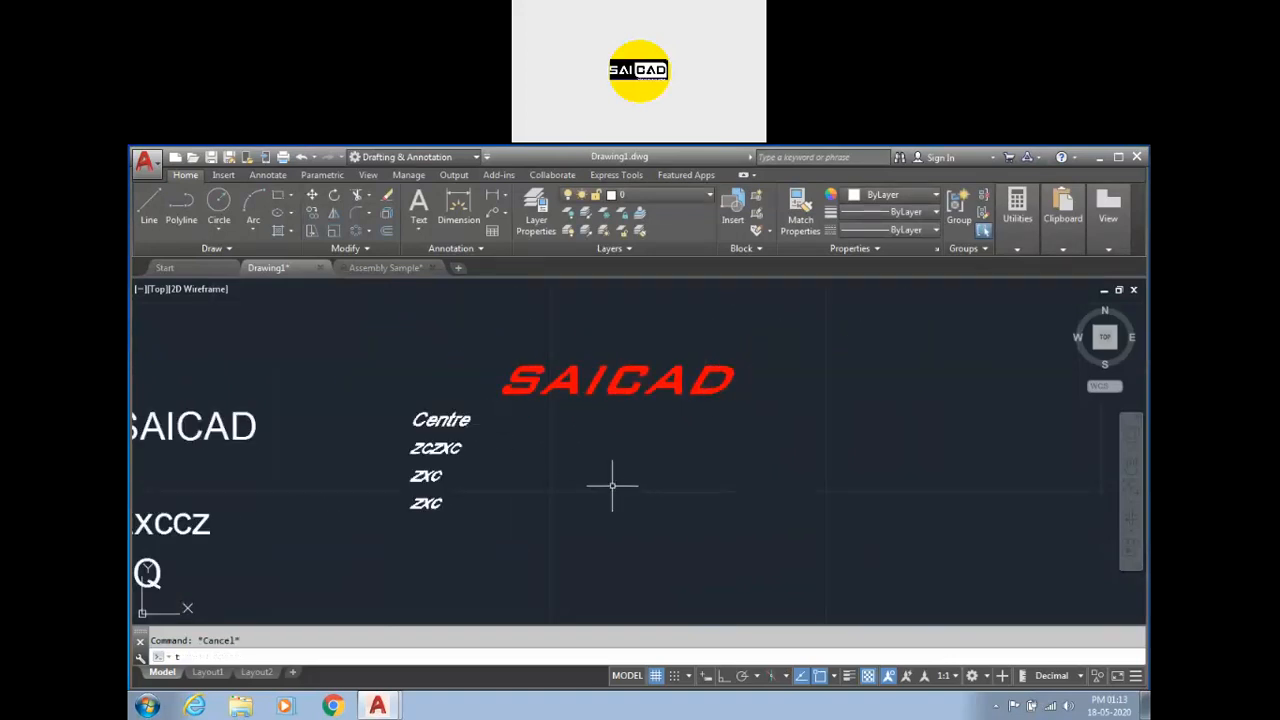
key("Return")
left_click(630, 457)
left_click(872, 540)
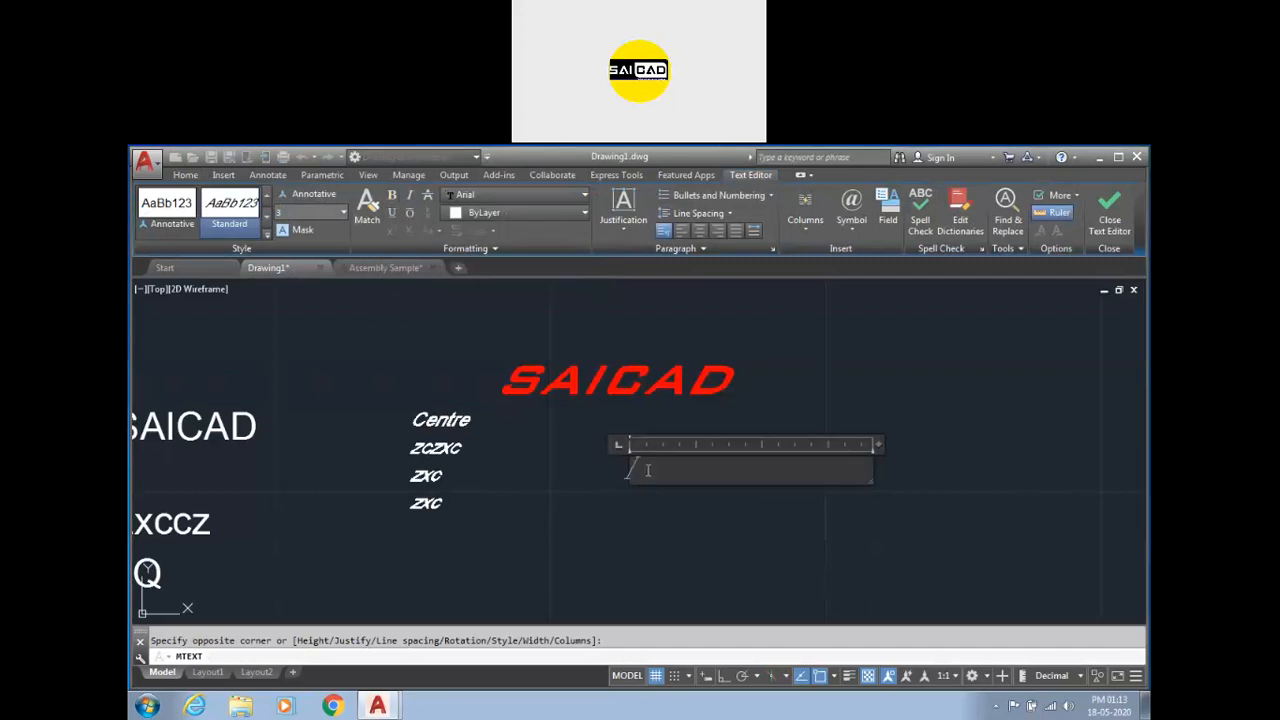
type("asdfg")
key("ctrl+a")
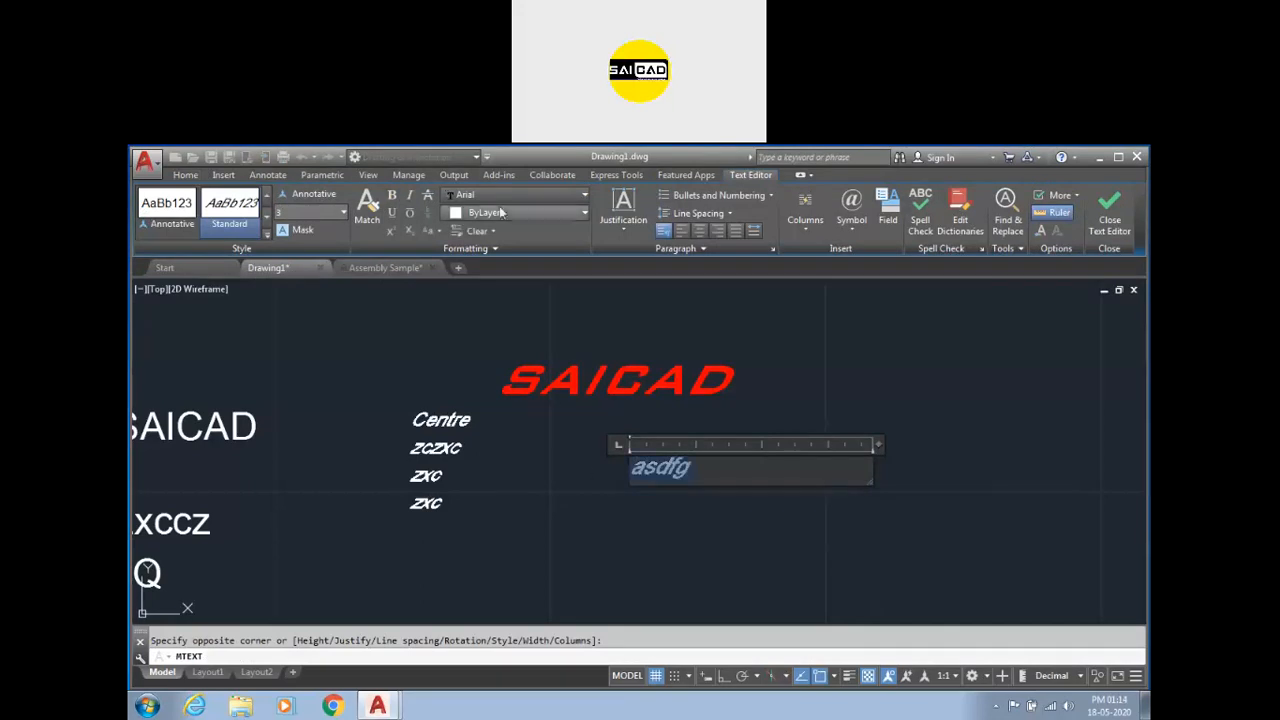
left_click(857, 426)
key("Escape")
Move the SAICAD multiline text up and to the left using its corner grip.
scroll(491, 486, "down", 3)
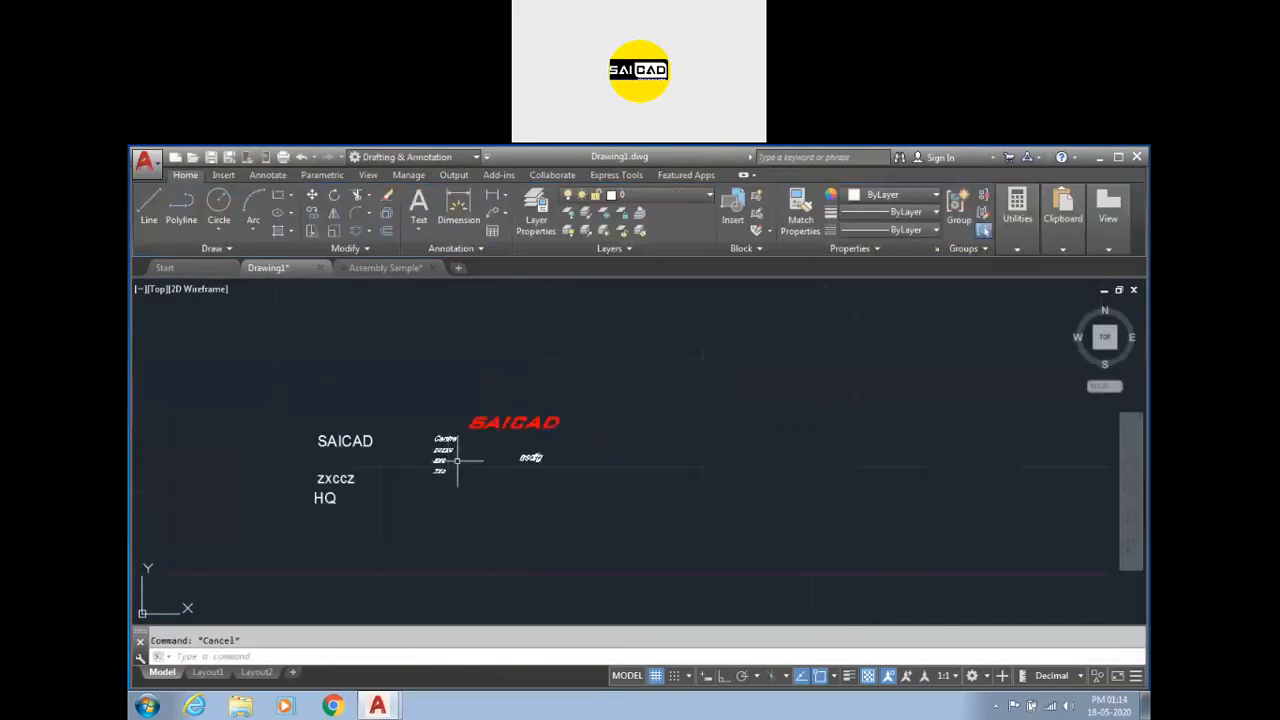
left_click(591, 517)
left_click(423, 378)
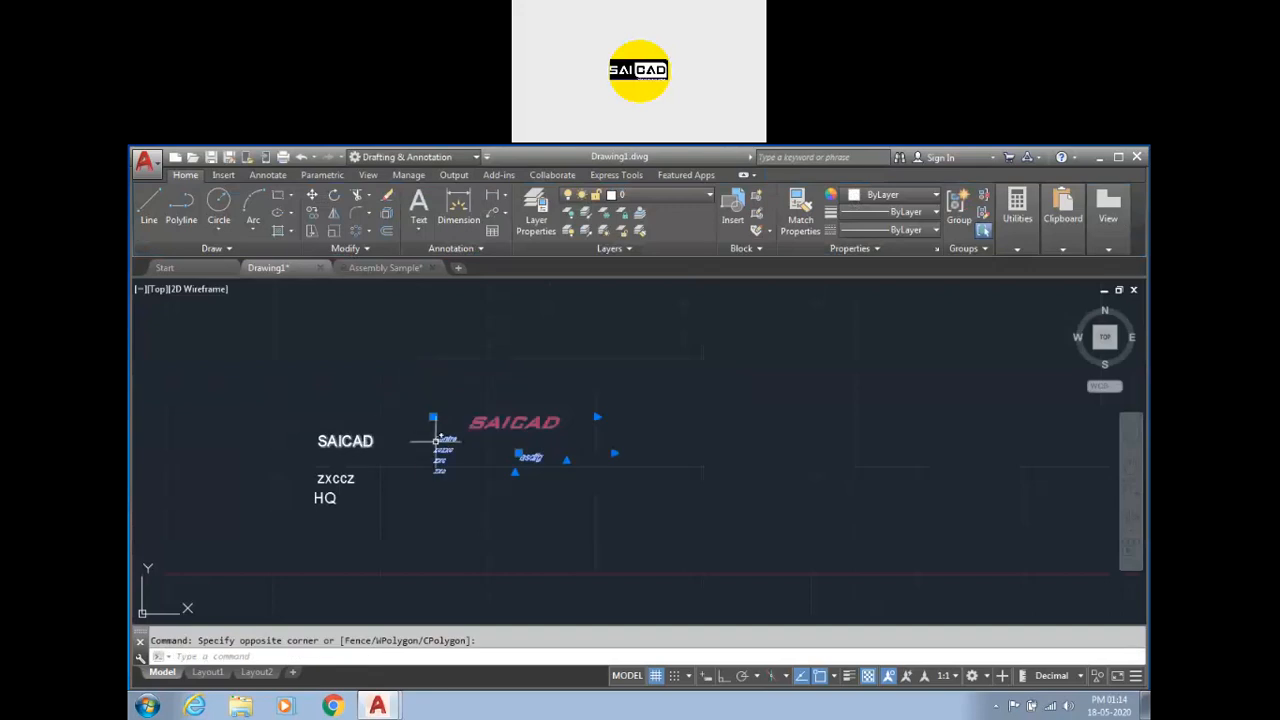
left_click(432, 418)
left_click(399, 390)
key("Escape")
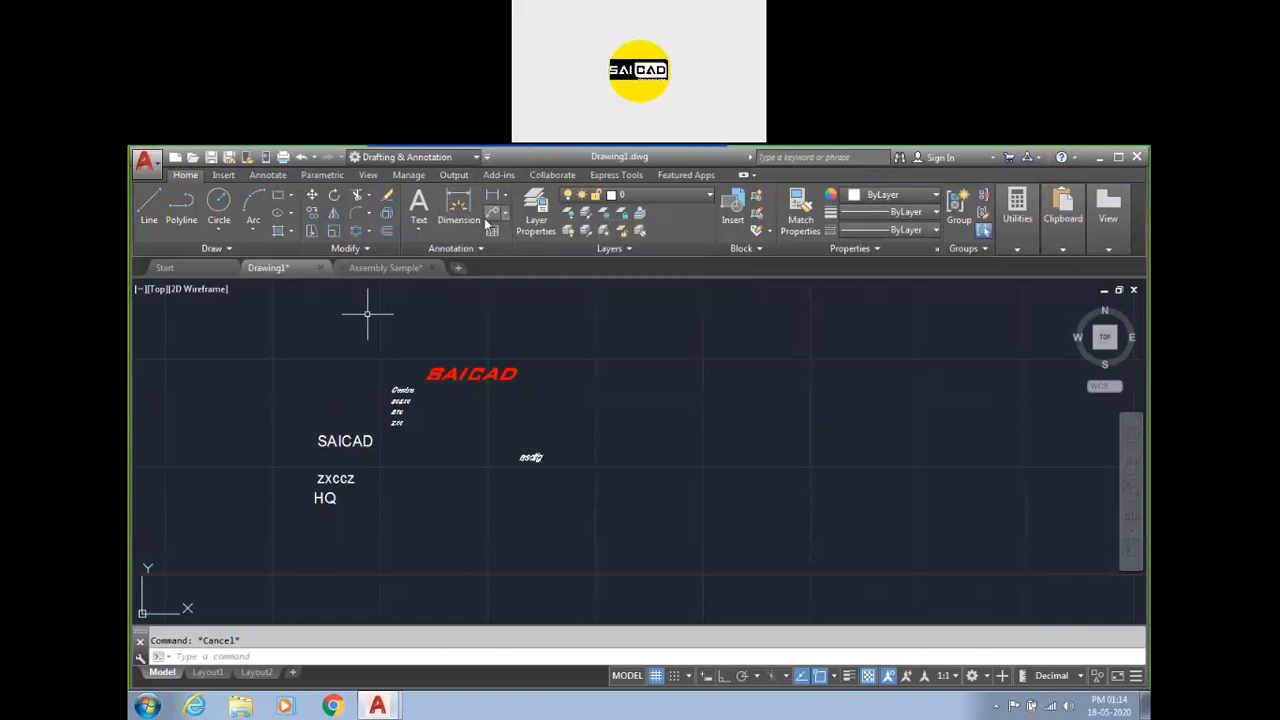
left_click(505, 195)
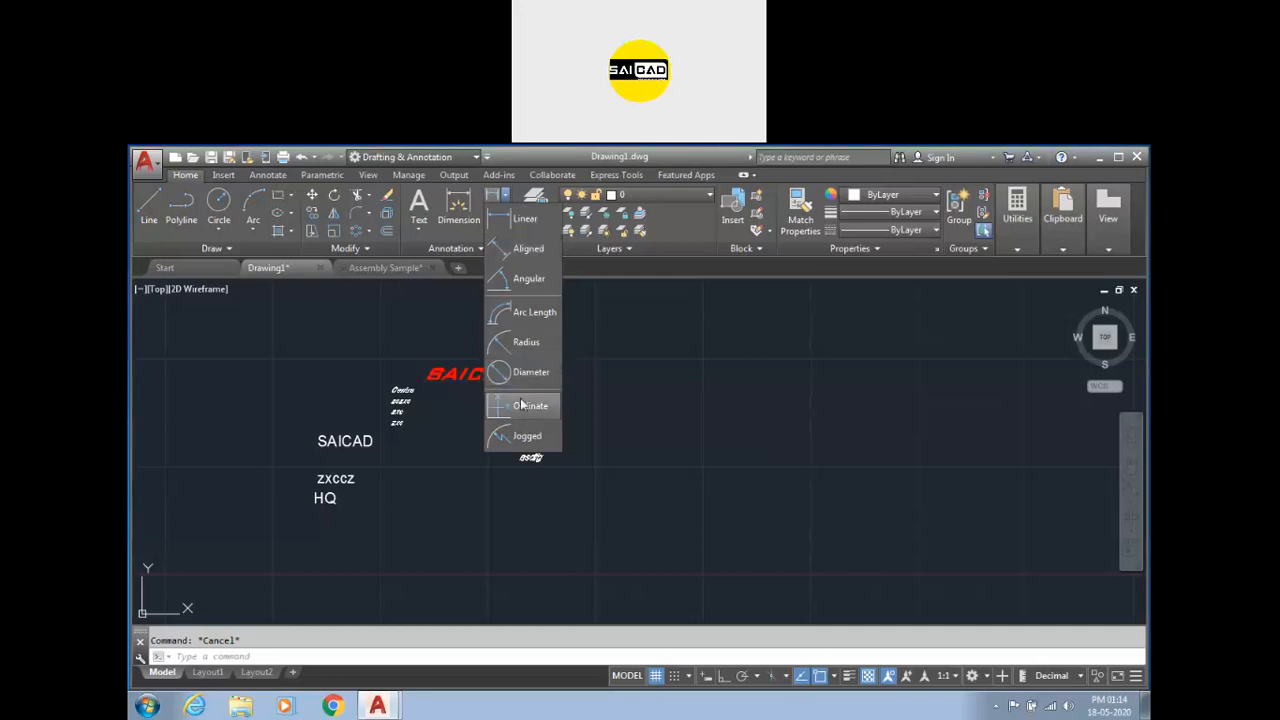
left_click(657, 405)
key("Escape")
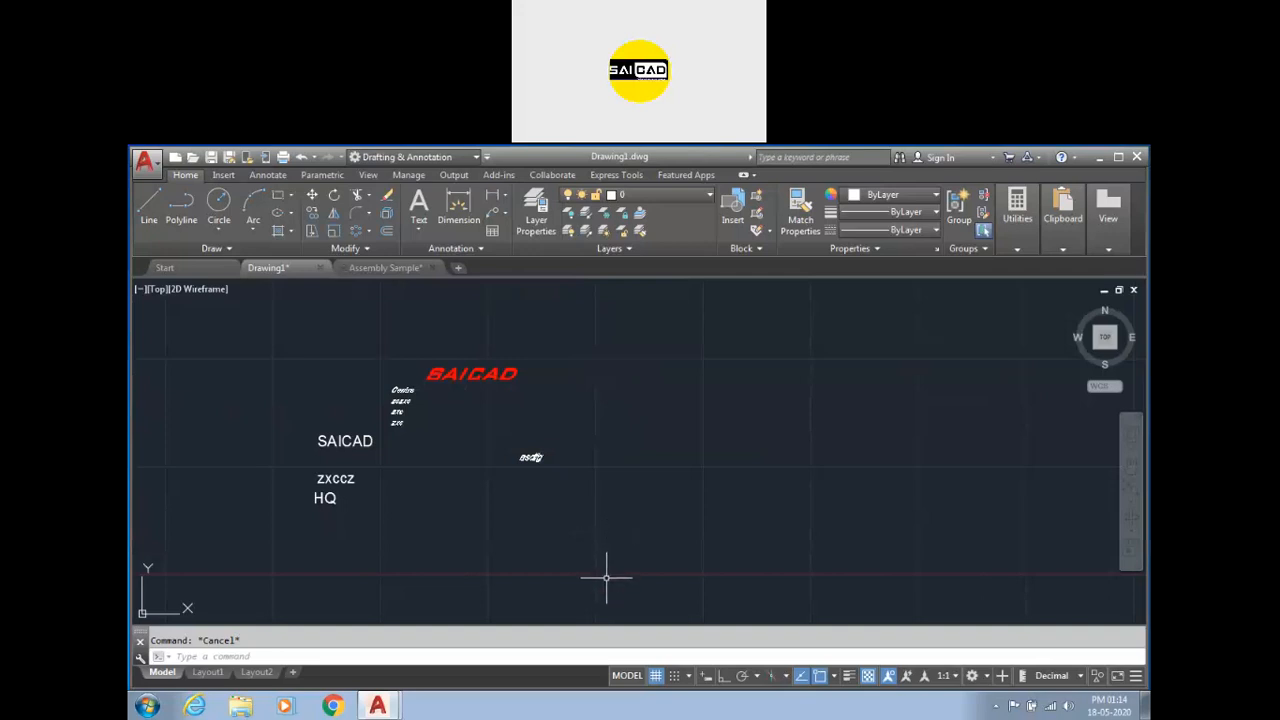
type("c")
key("Return")
left_click(775, 403)
key("Return")
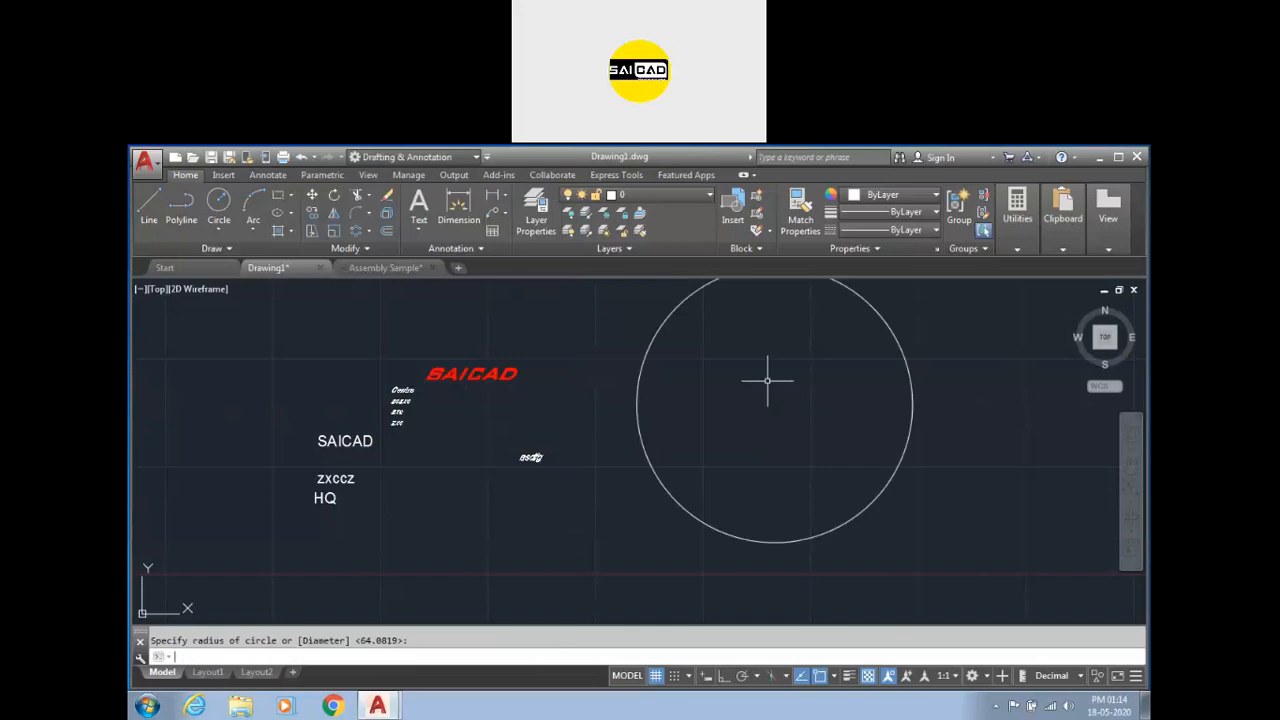
key("Escape")
key("ctrl+z")
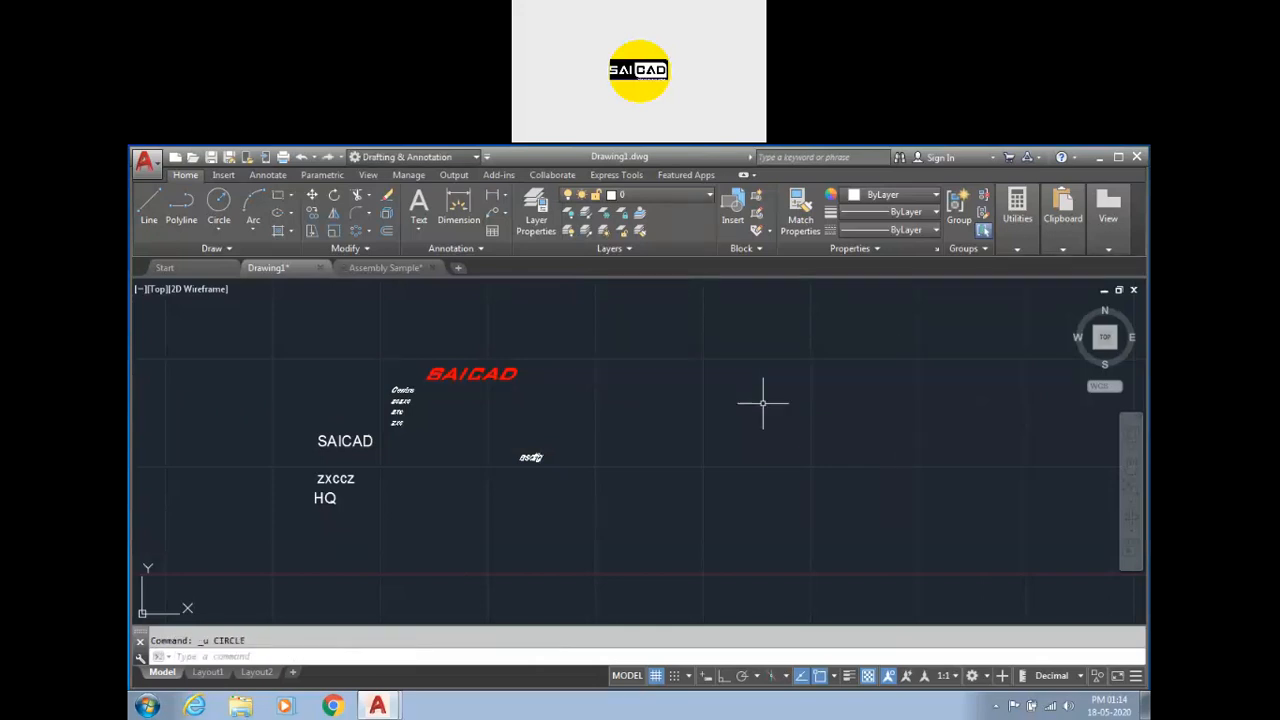
Draw a circle of radius 1 to the right of the text annotations.
key("Return")
left_click(755, 408)
type("1")
key("Return")
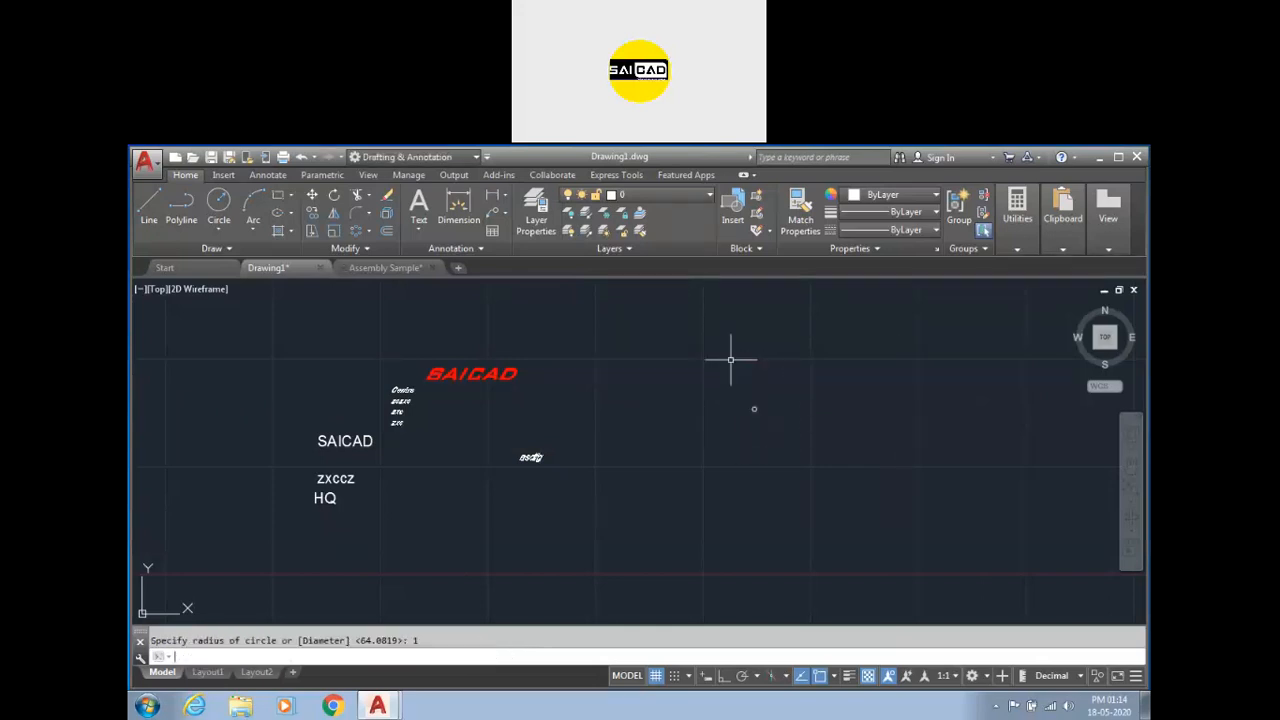
Draw a smaller circle concentric with the radius 1 circle.
scroll(760, 400, "up", 6)
scroll(637, 447, "up", 3)
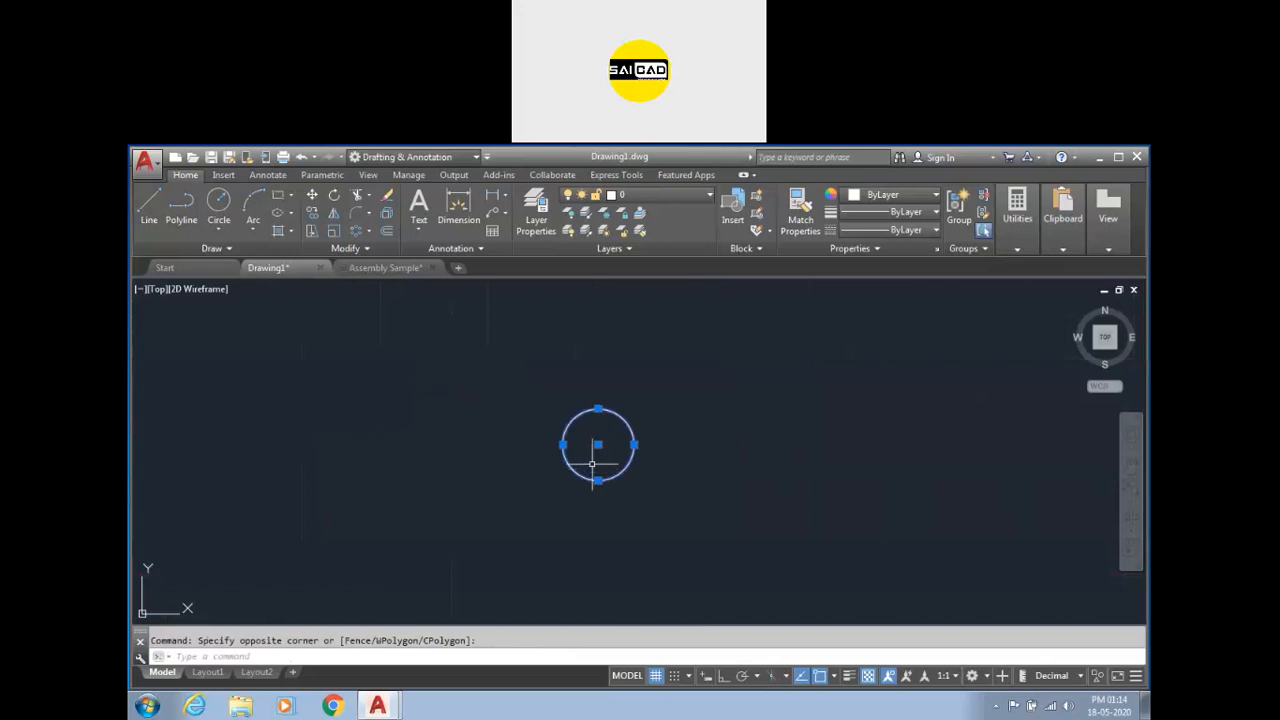
type("c")
key("Return")
left_click(598, 445)
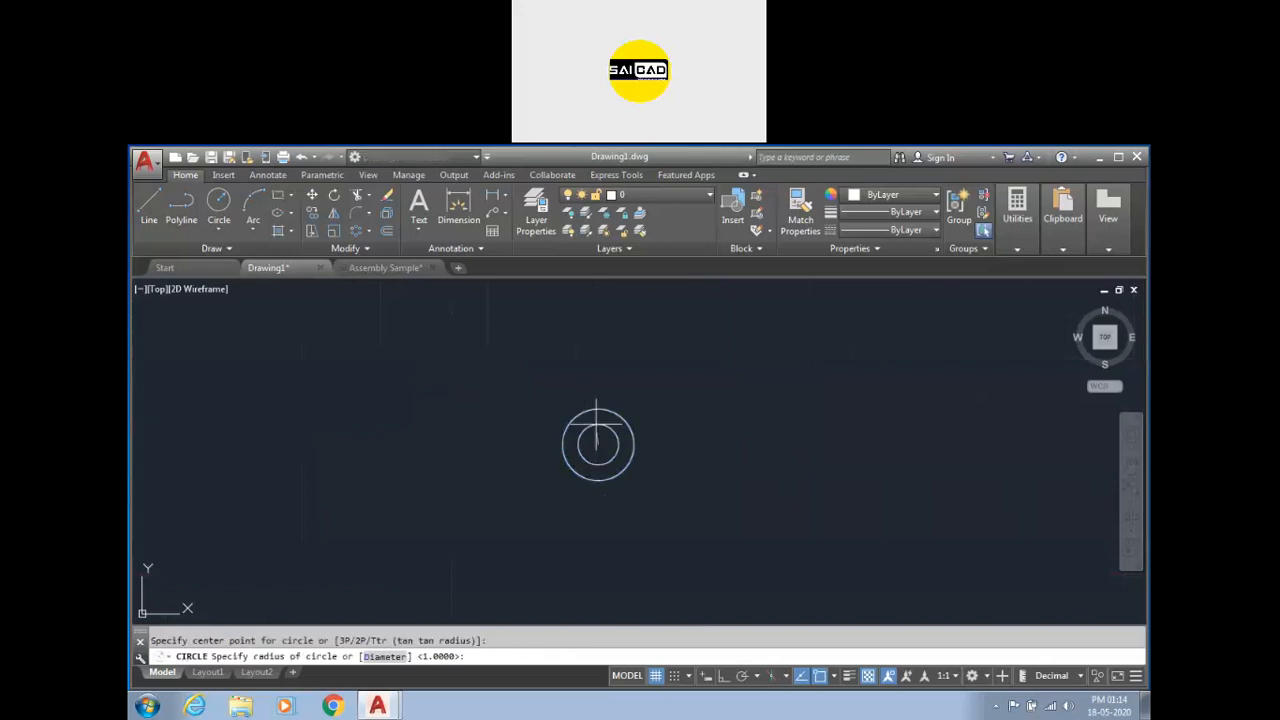
key("Return")
Copy both concentric circles 7 units to the right with Ortho mode on.
left_click(640, 391)
left_click(471, 500)
type("c")
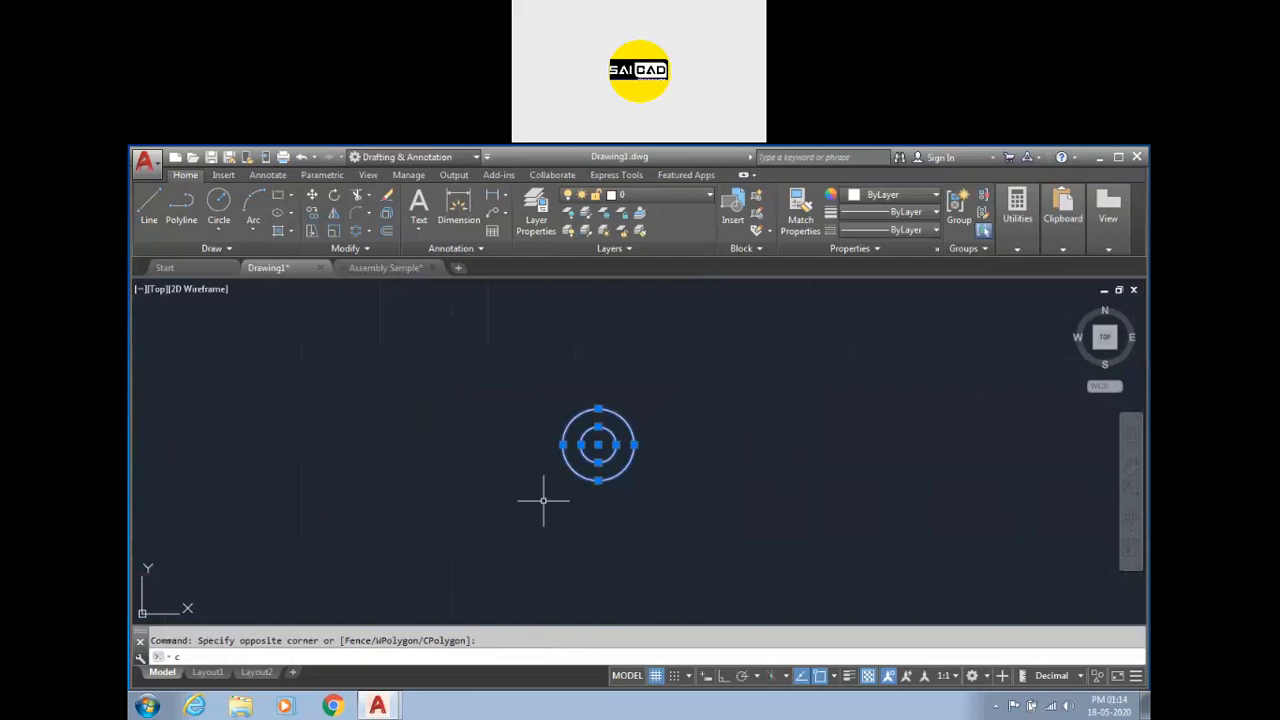
key("Return")
left_click(598, 445)
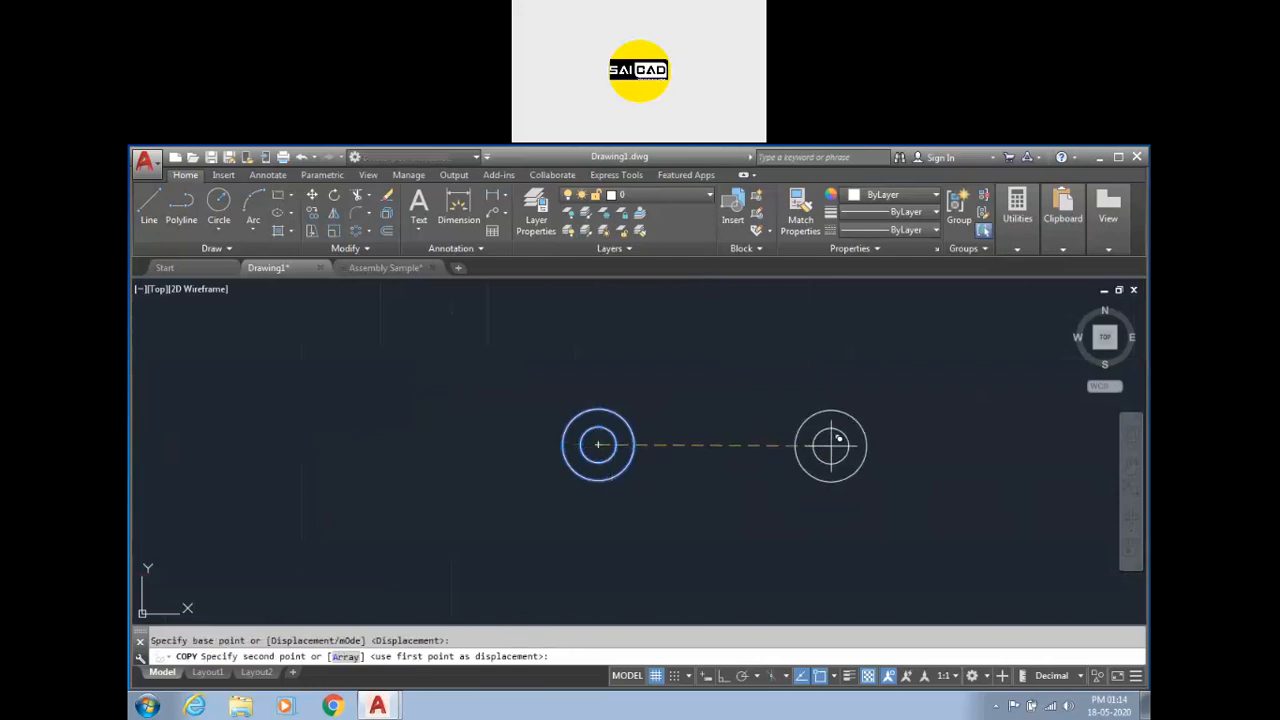
key("F8")
key("Return")
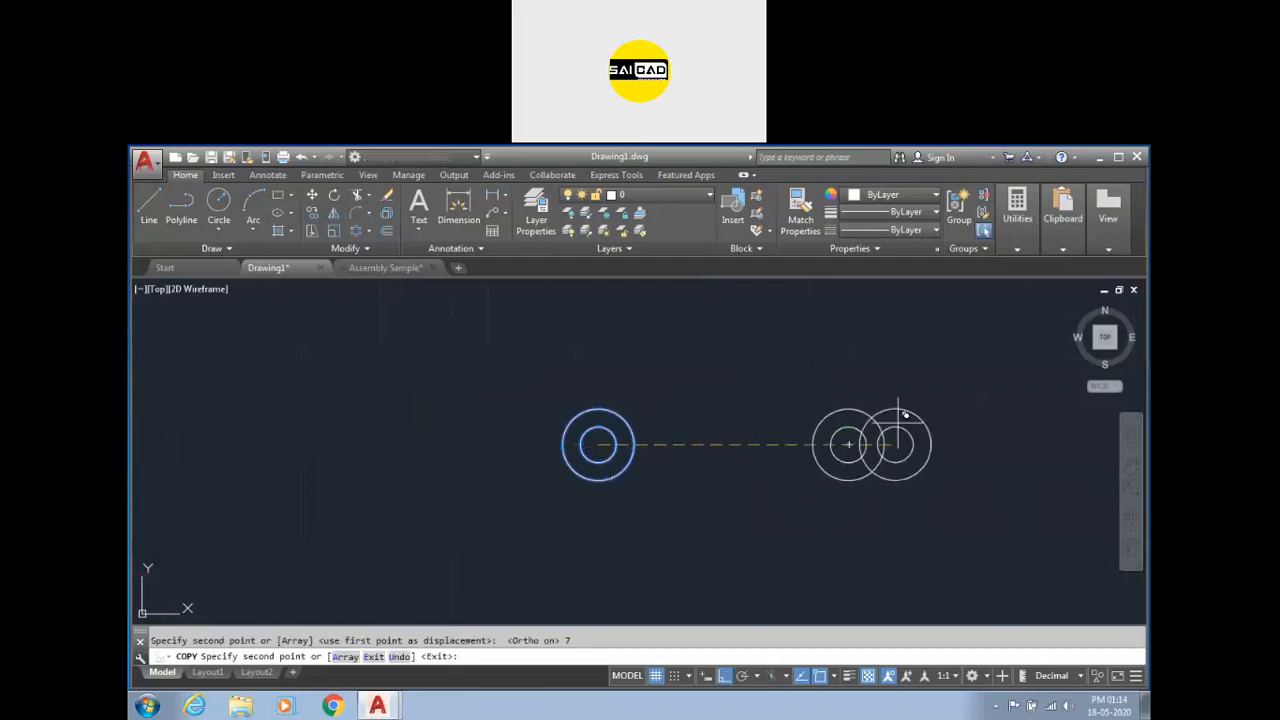
key("Escape")
Select both concentric circle pairs and copy them 4.2 units straight down.
left_click(934, 384)
left_click(476, 531)
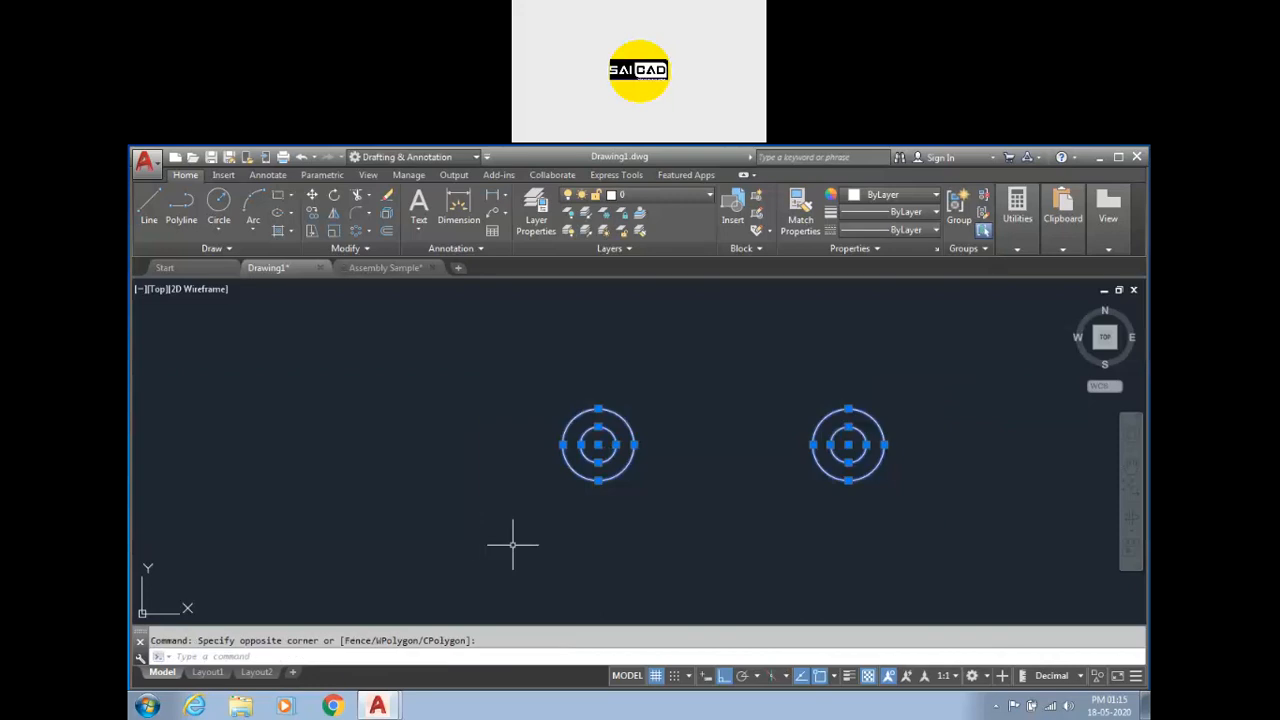
key("Return")
left_click(698, 440)
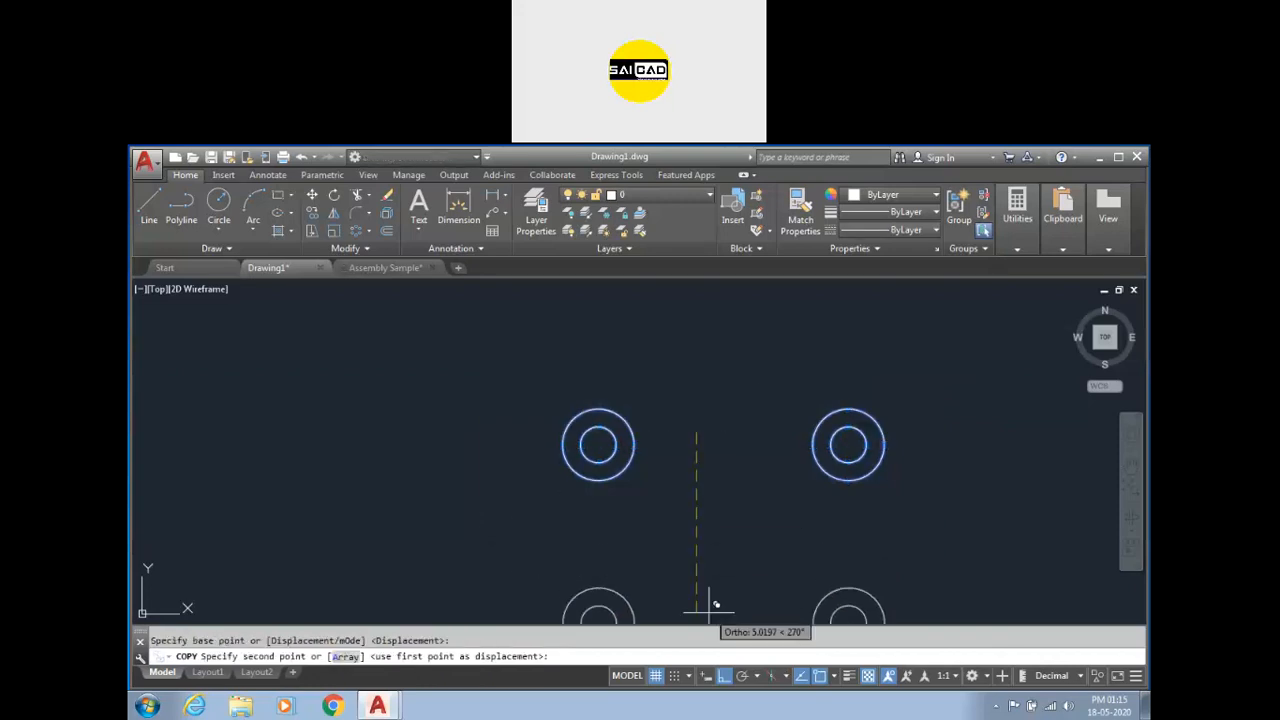
type("4")
key("Return")
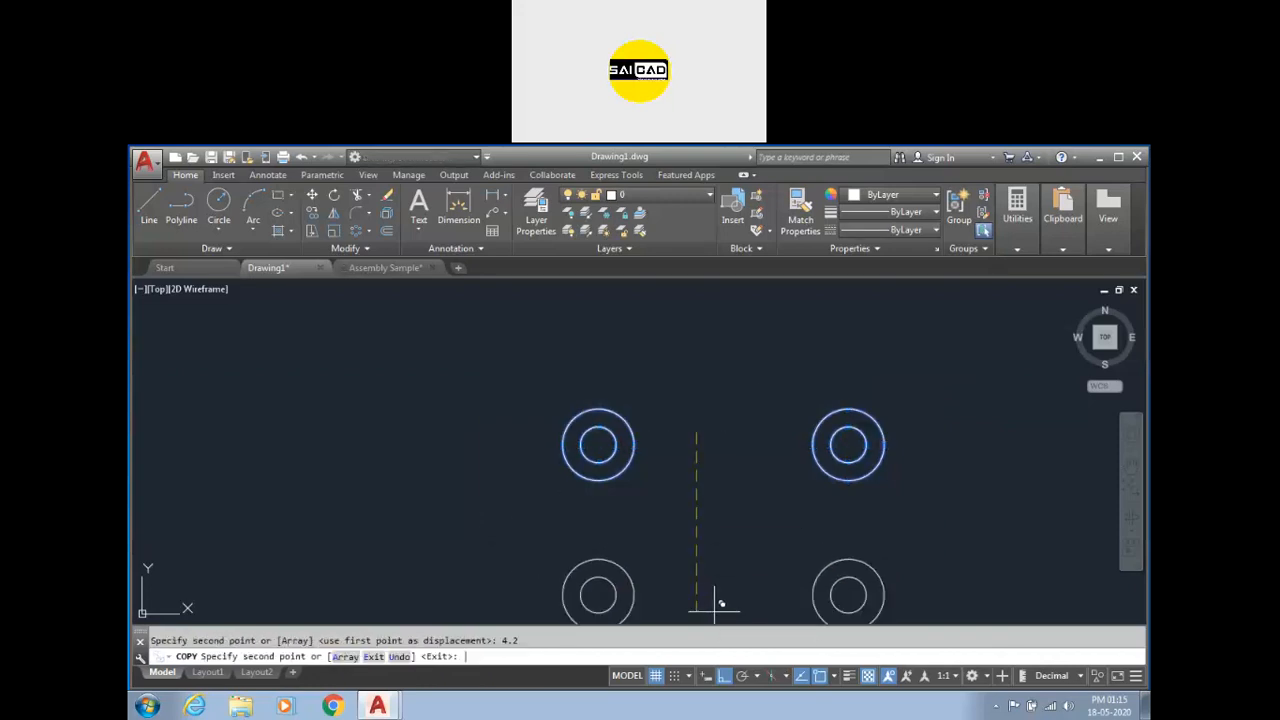
key("Escape")
Move the lower-right circle pair to the left using its center grip.
scroll(741, 440, "down", 1)
left_click(860, 510)
left_click(797, 560)
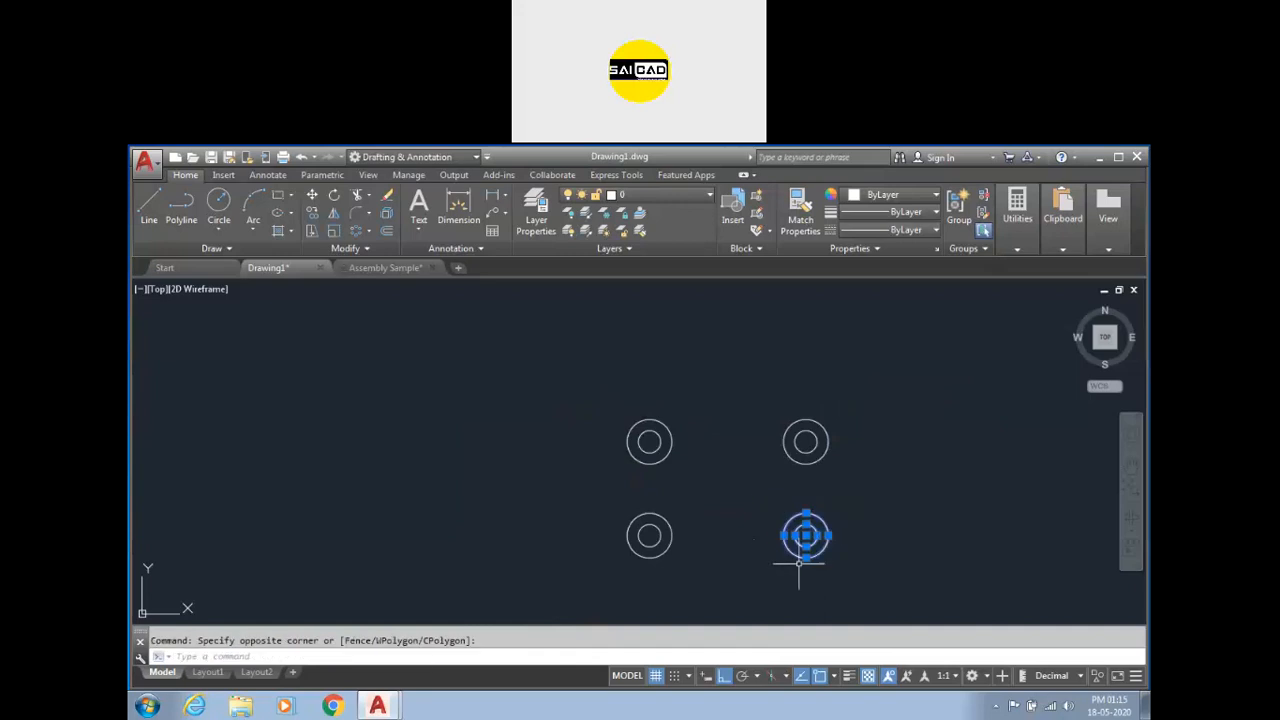
scroll(797, 562, "up", 2)
left_click(805, 535)
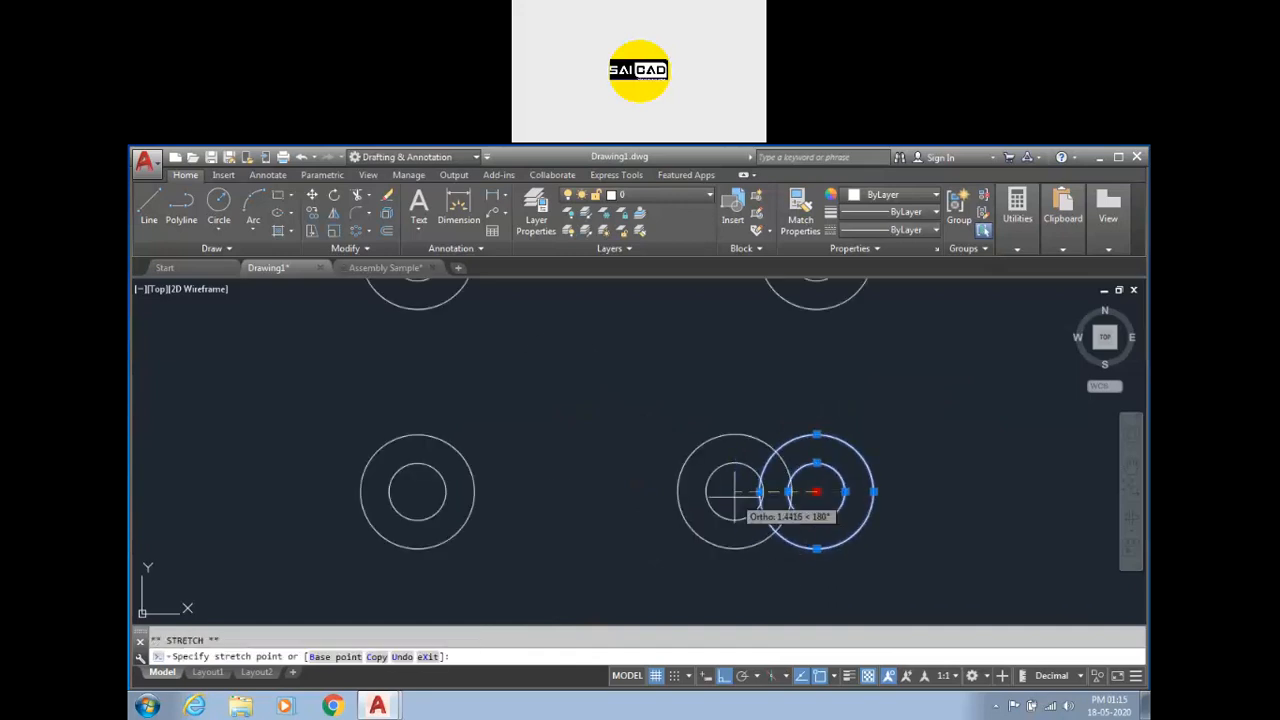
key("Escape")
left_click(400, 529)
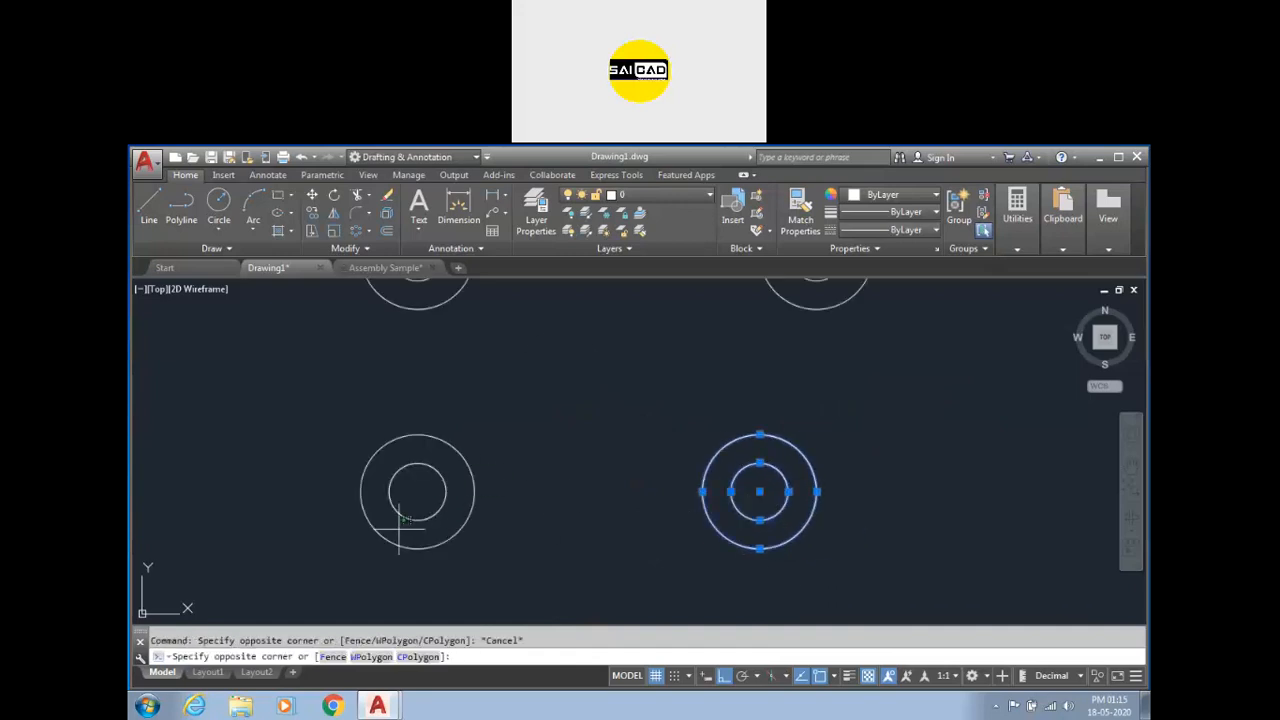
Move the lower-left circle pair 1 unit to the right using its center grip.
left_click(488, 470)
left_click(390, 516)
key("Escape")
left_click(470, 484)
left_click(391, 521)
left_click(417, 491)
type("1")
key("Return")
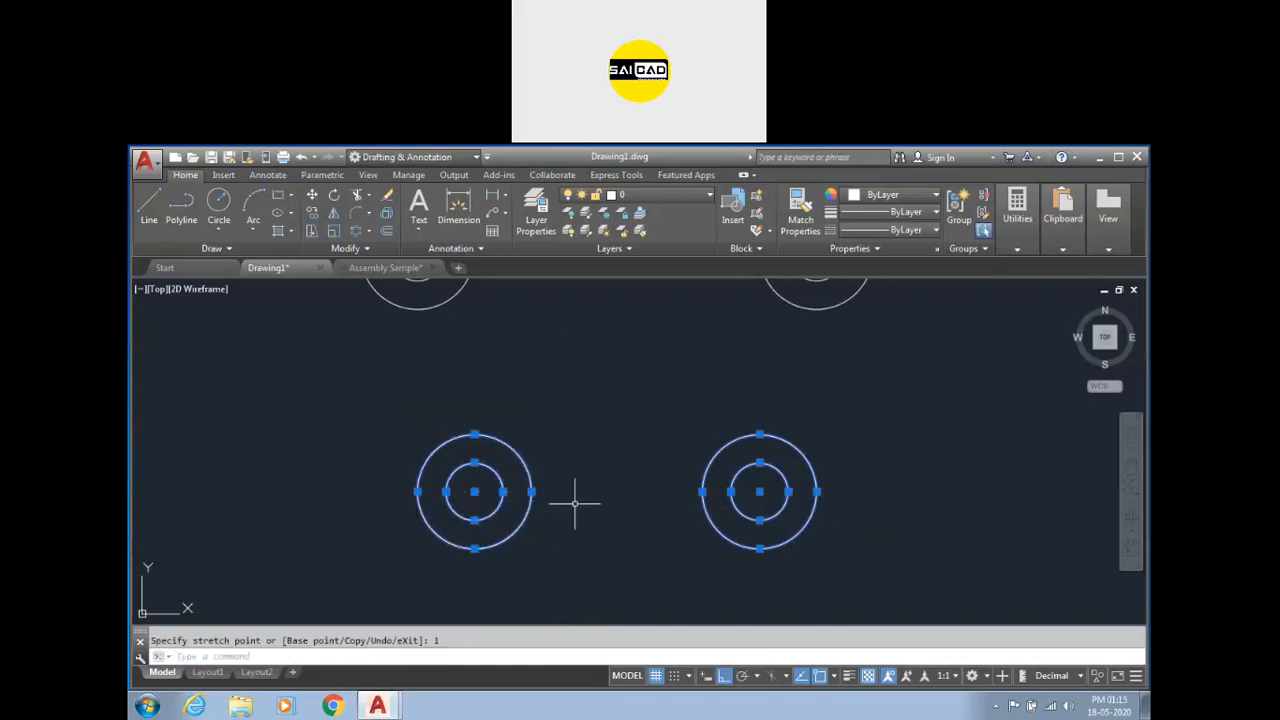
key("Escape")
Draw a line tangent to the outer circles of the upper-right and lower-right pairs.
scroll(577, 503, "down", 2)
type("l")
key("Return")
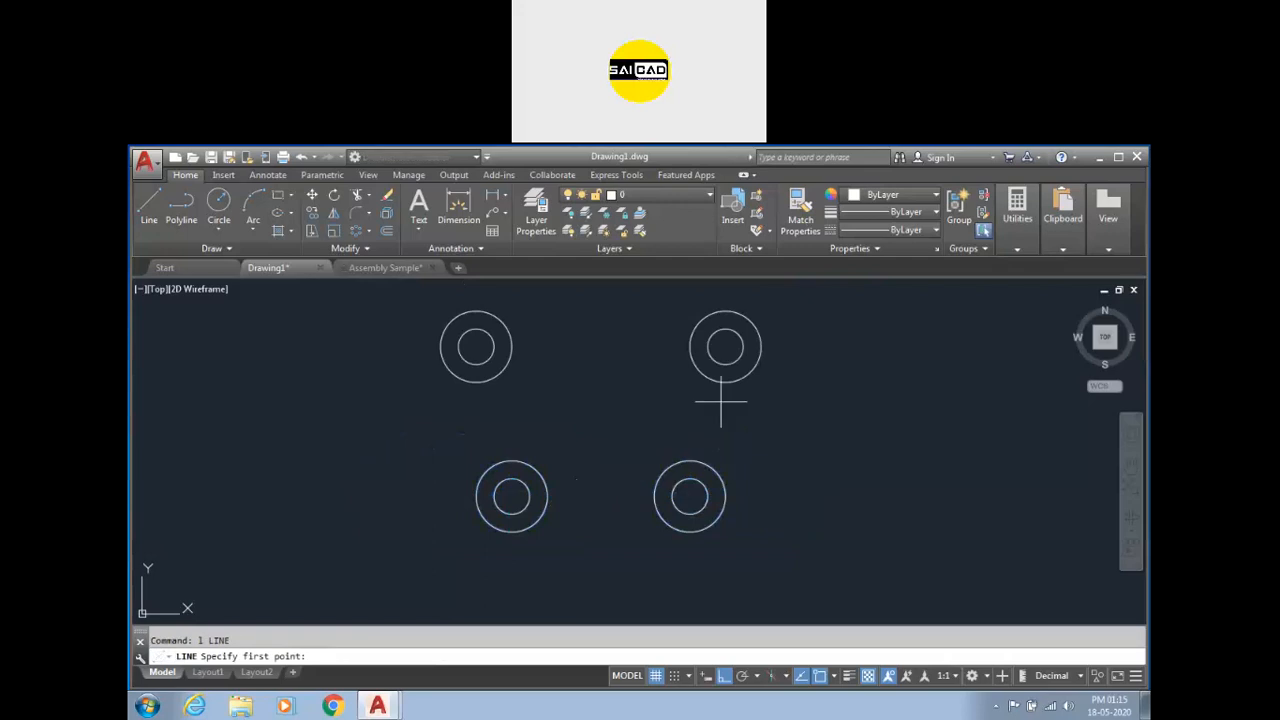
right_click(783, 400, "shift")
left_click(803, 552)
left_click(751, 366)
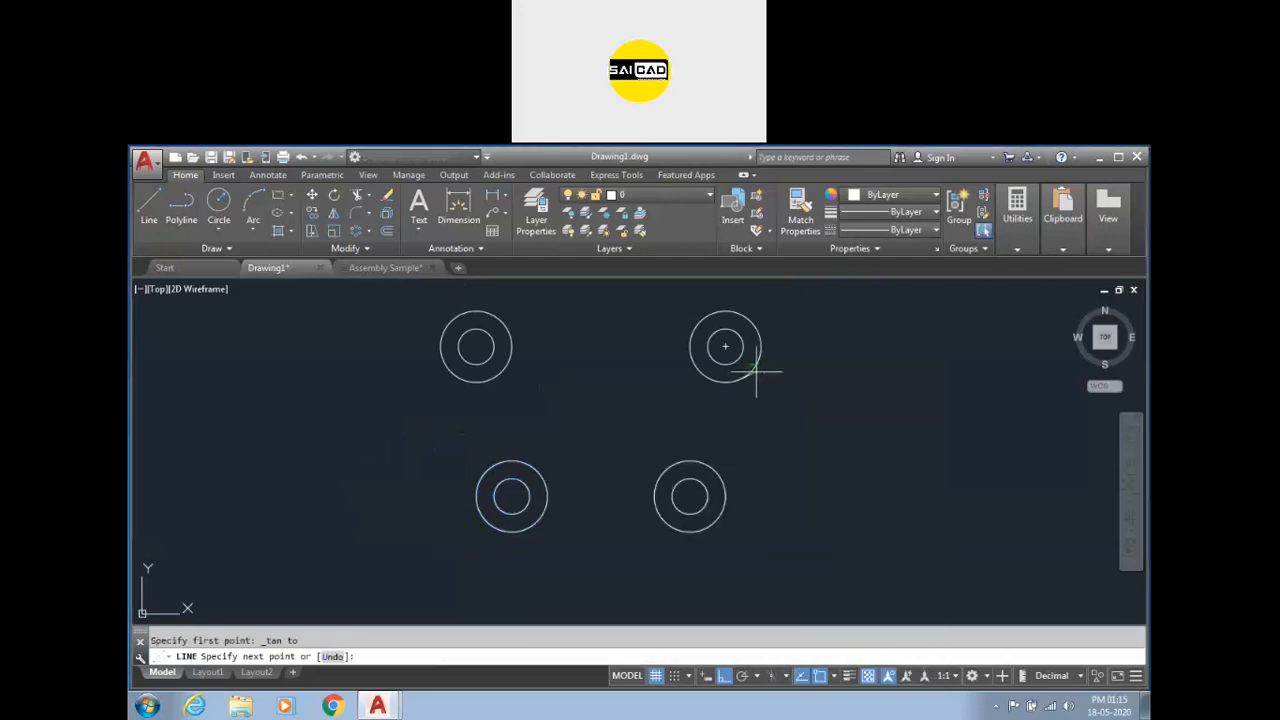
right_click(779, 462, "shift")
left_click(822, 552)
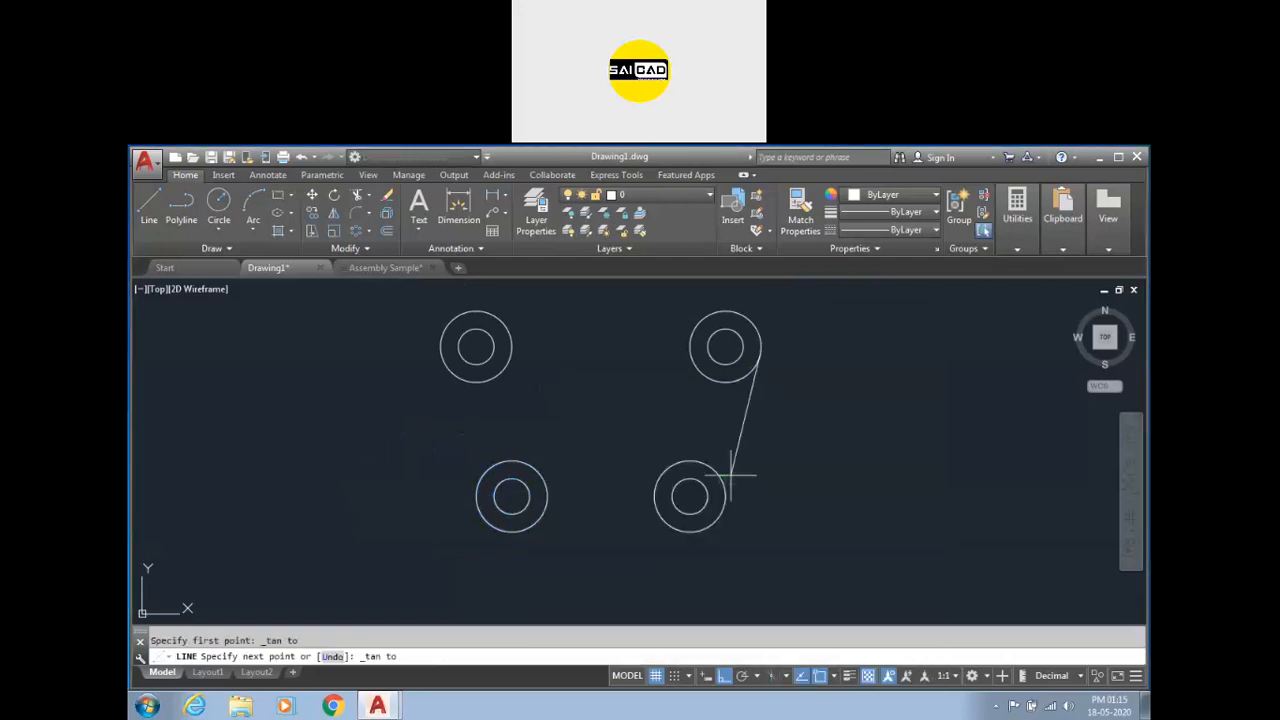
left_click(727, 508)
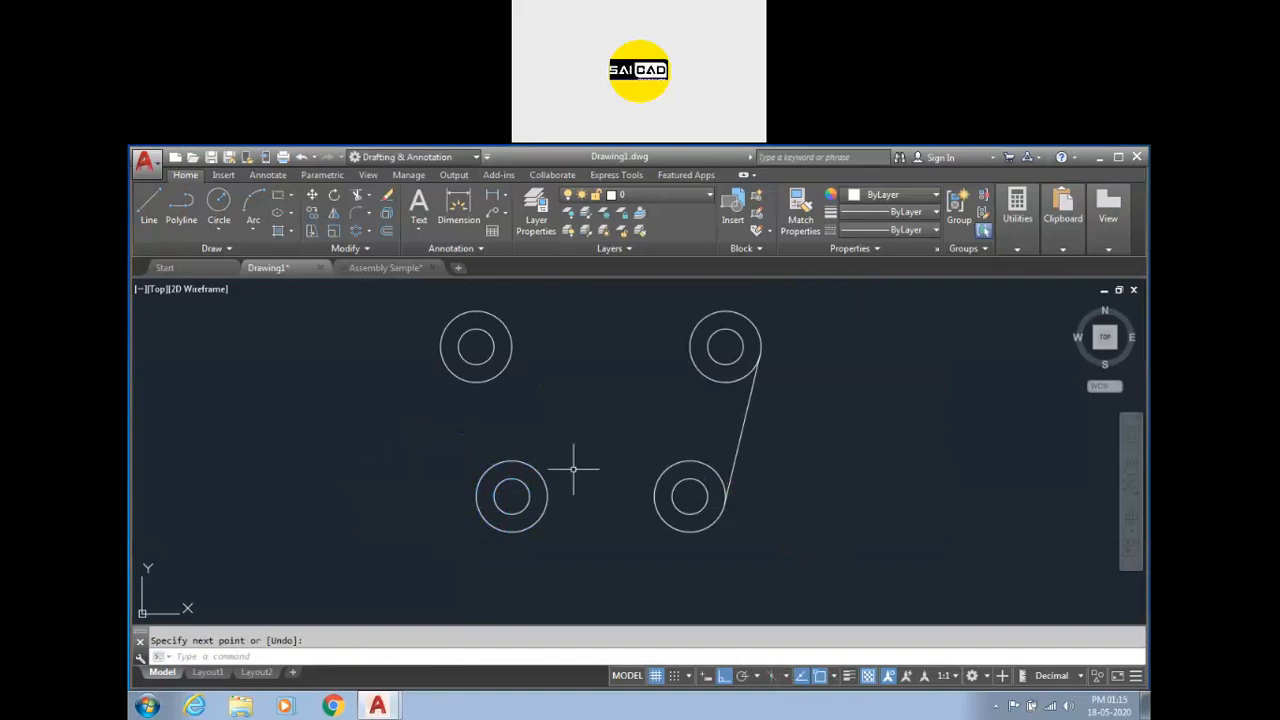
key("Return")
Draw a circle of radius 1.2 tangent to the new line and the lower-right outer circle.
type("c")
key("Return")
type("t")
key("Return")
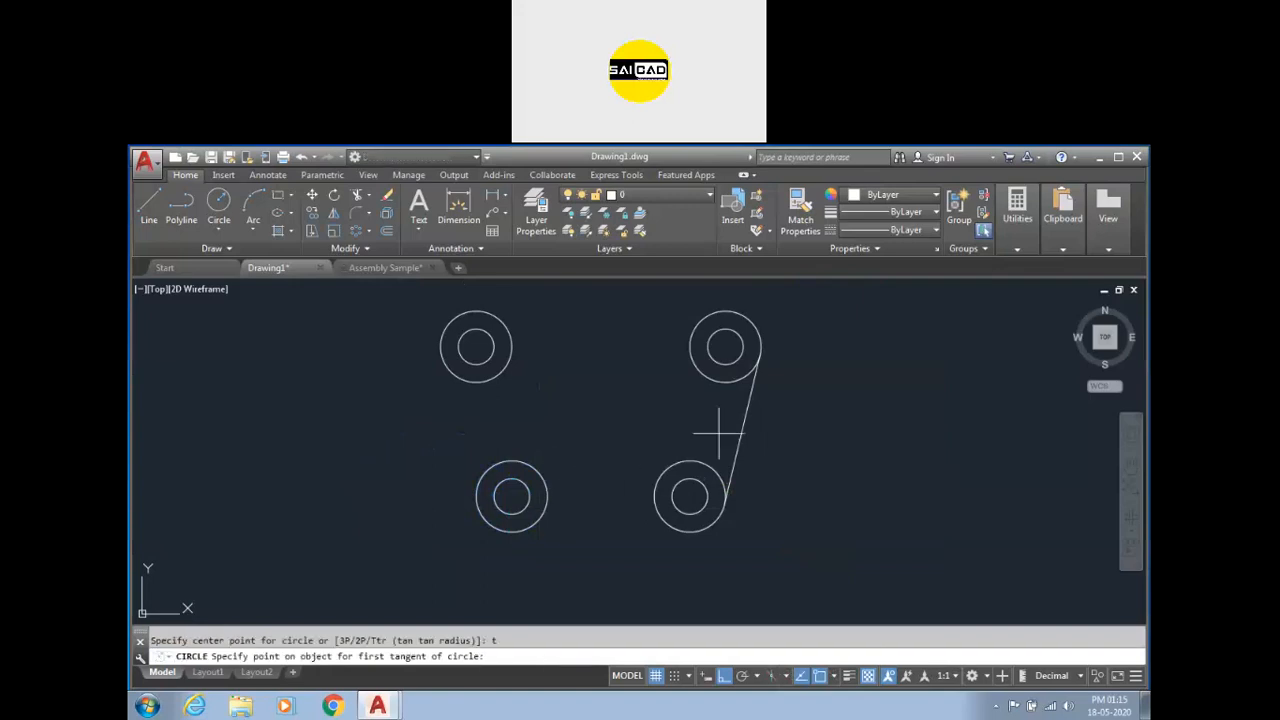
left_click(718, 383)
left_click(700, 478)
type("1.2")
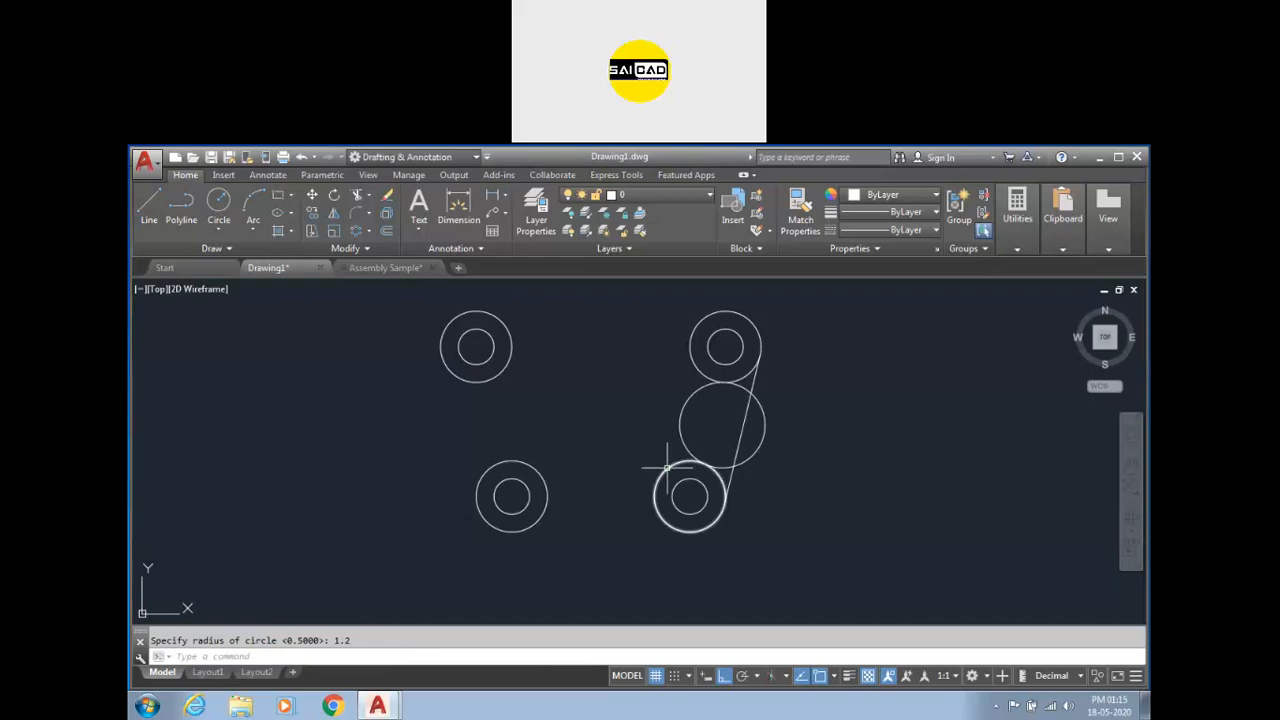
Delete the radius 1.2 tangent circle.
left_click(737, 409)
left_click(611, 441)
scroll(718, 402, "up", 6)
scroll(723, 371, "down", 4)
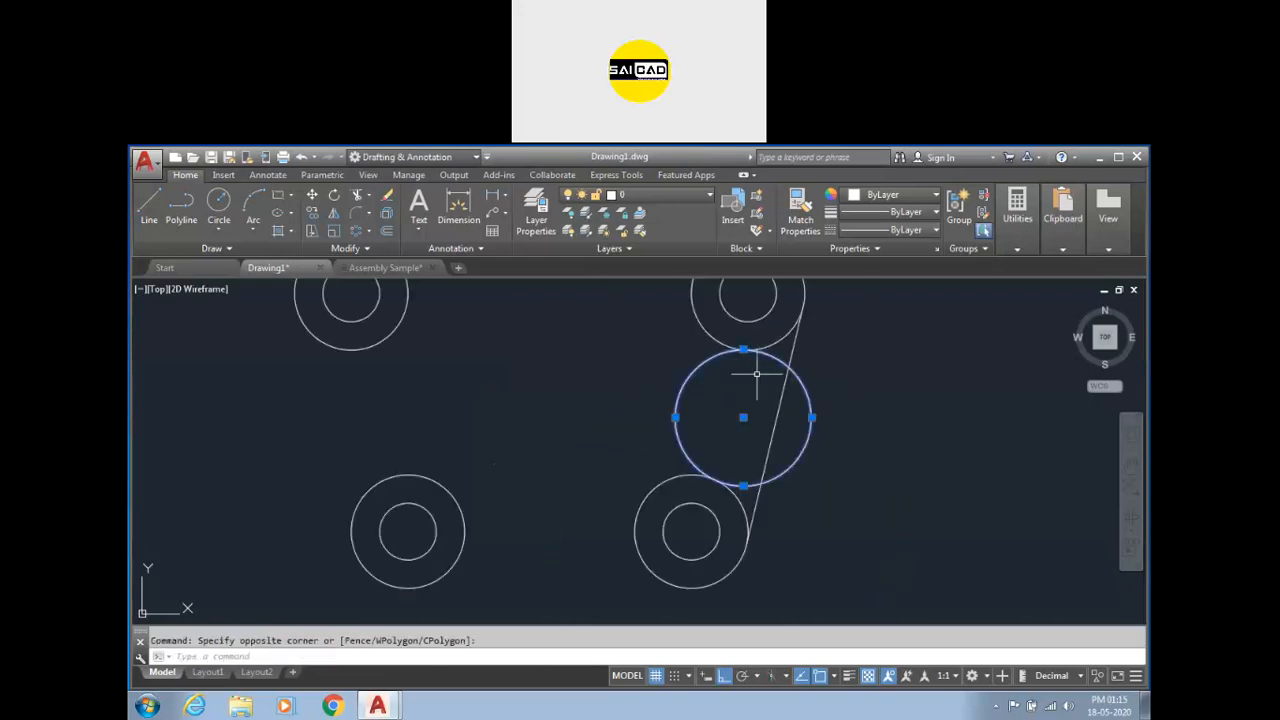
key("Delete")
type("c")
key("Return")
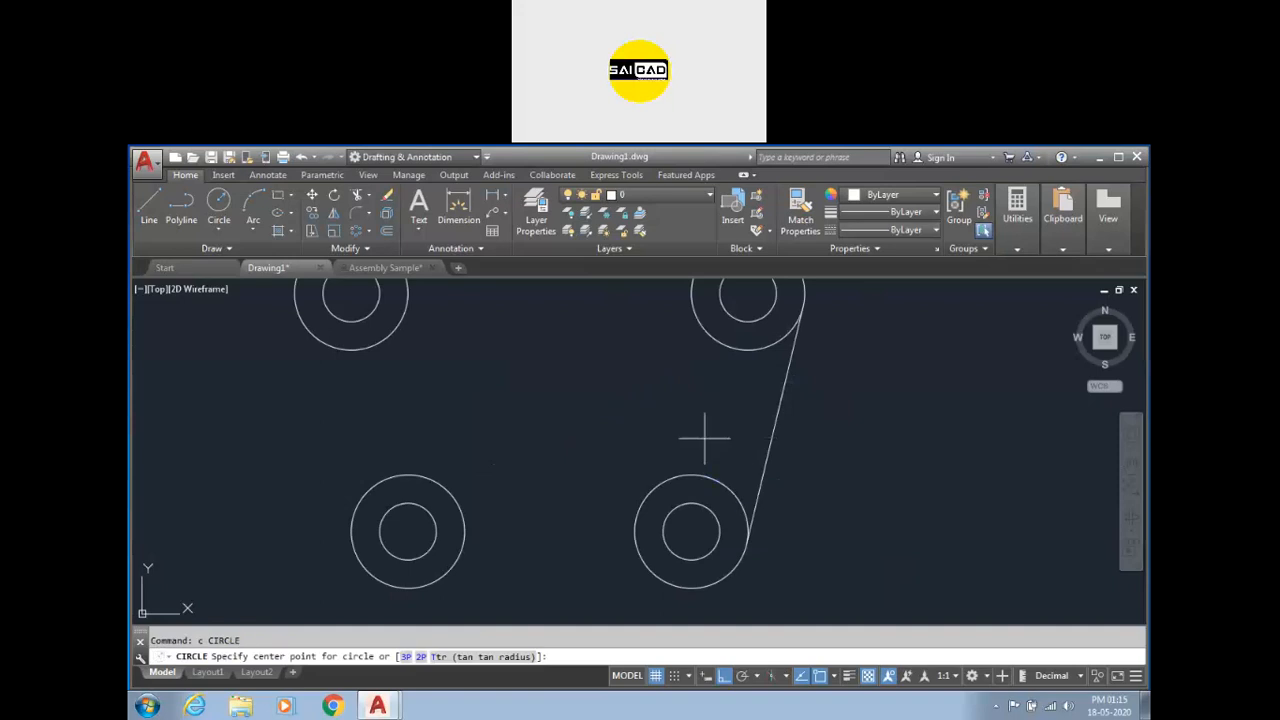
left_click(694, 322)
key("Escape")
type("c")
key("Return")
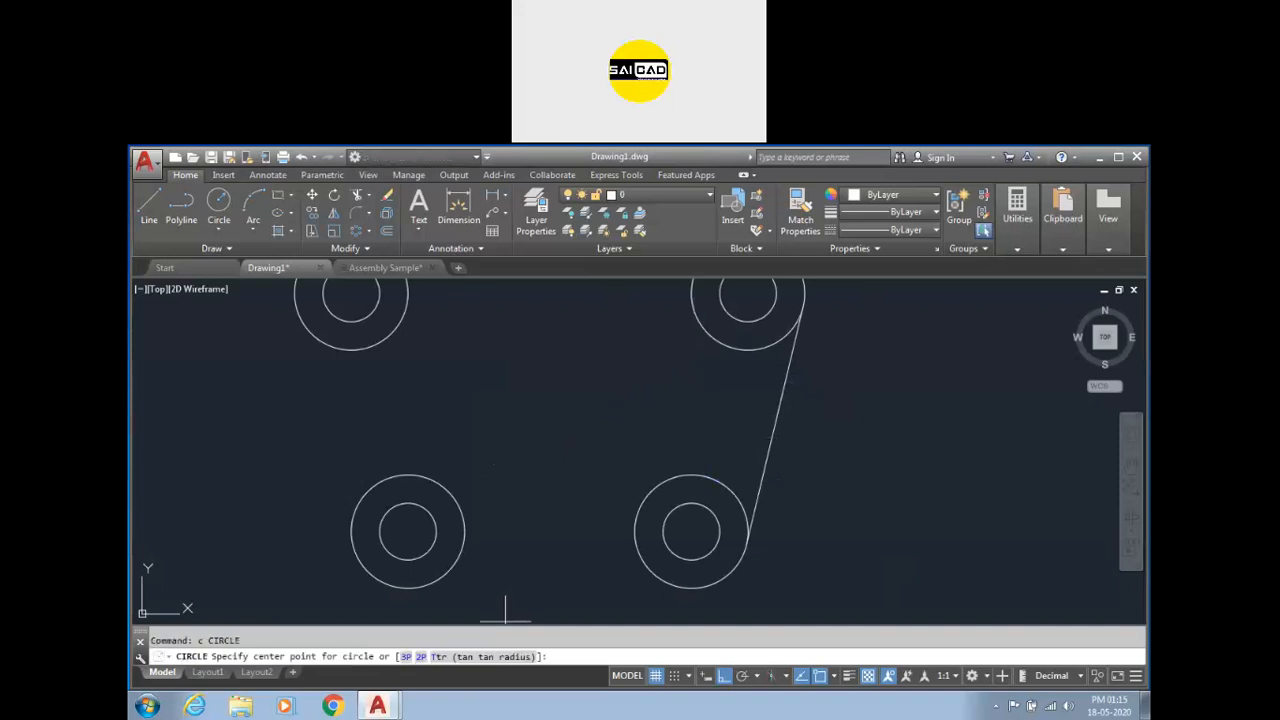
left_click(691, 307)
key("Escape")
Draw a circle of radius 1.2 tangent to the upper-right and lower-right outer circles, on their inner side.
type("c")
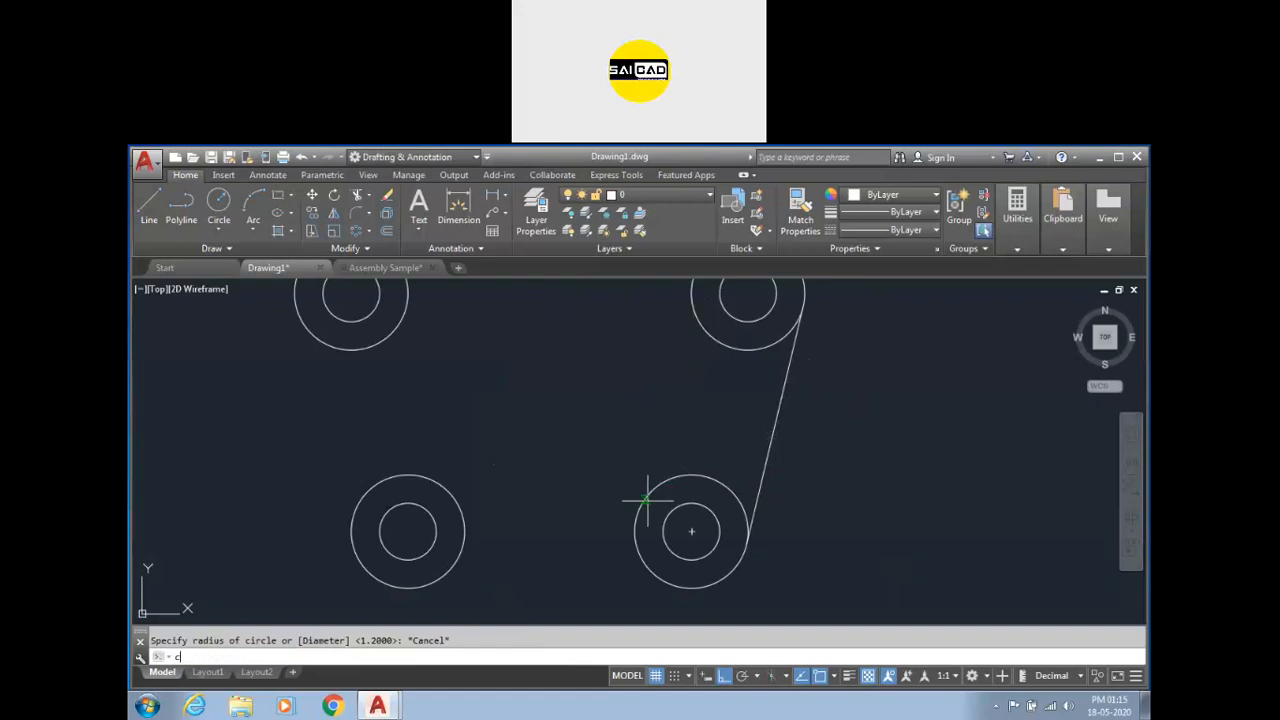
key("Return")
type("t")
key("Return")
left_click(697, 333)
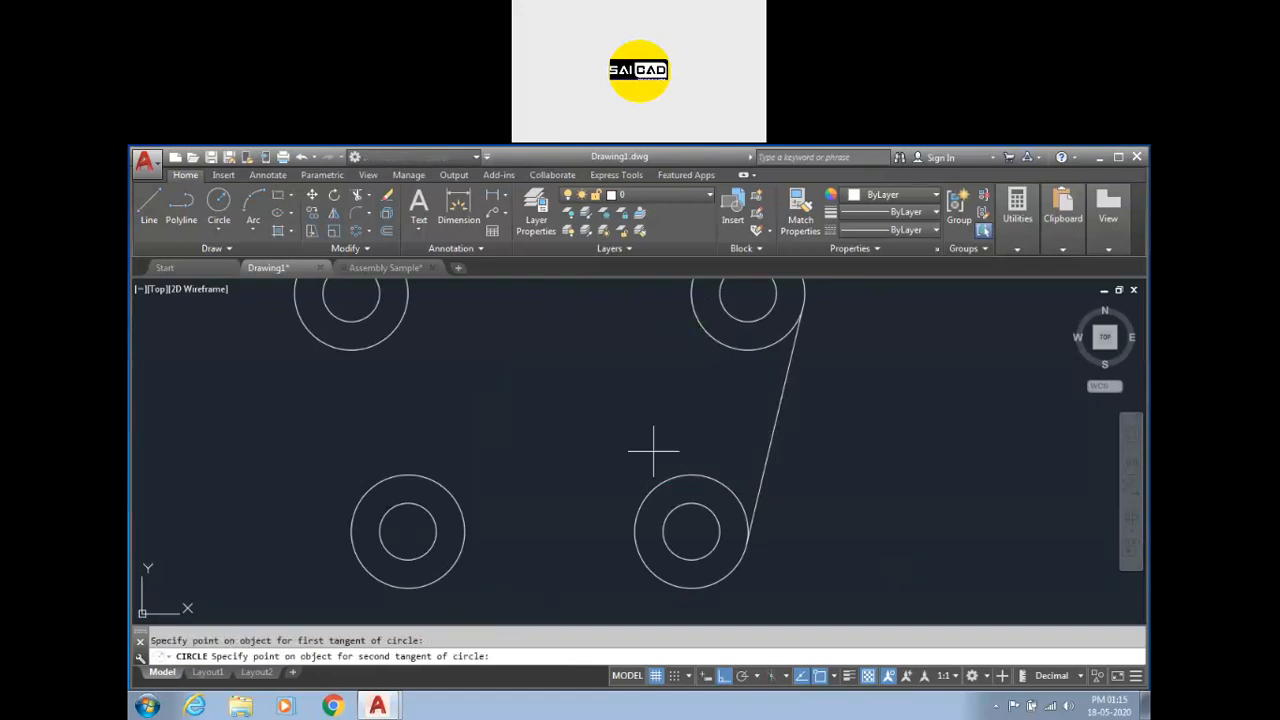
left_click(651, 487)
type("1.2")
key("Return")
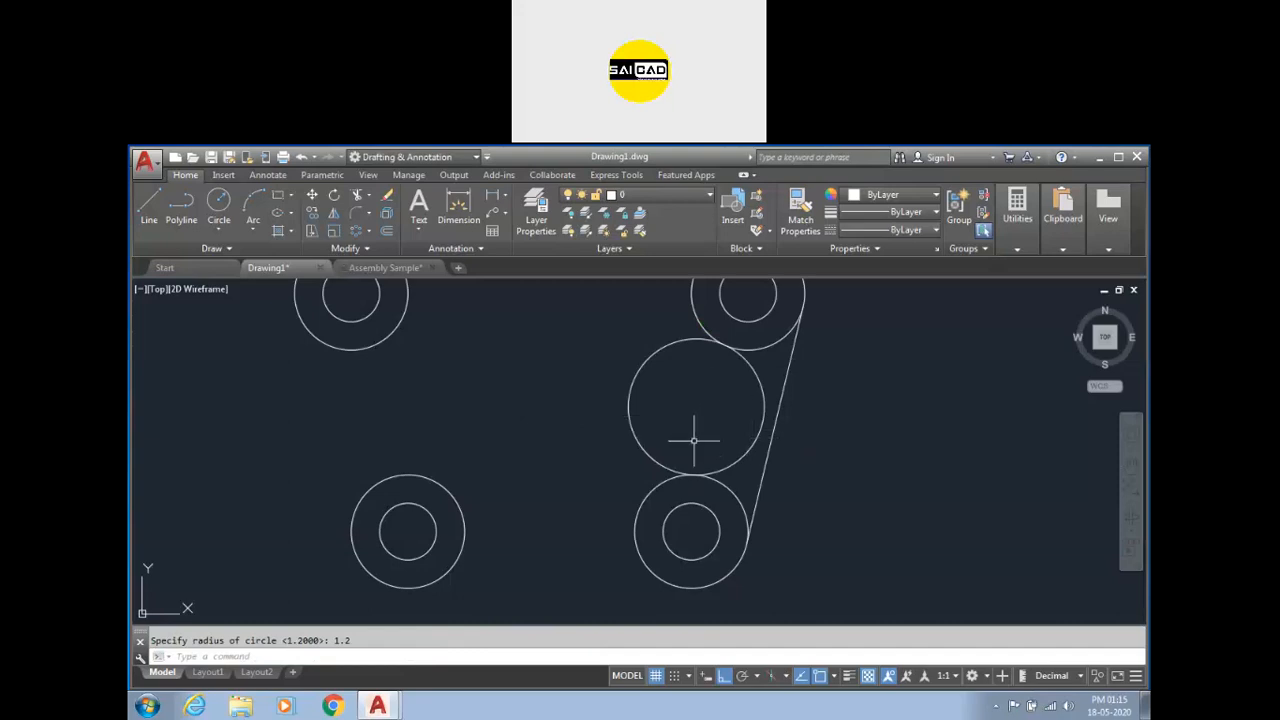
Trim the tangent circle and outer circles to form a curved link between the right-hand circle pairs.
key("Return")
key("Return")
left_click(675, 403)
left_click(597, 428)
scroll(658, 424, "down", 3)
key("Escape")
scroll(692, 419, "up", 2)
key("Return")
key("Return")
left_click(655, 472)
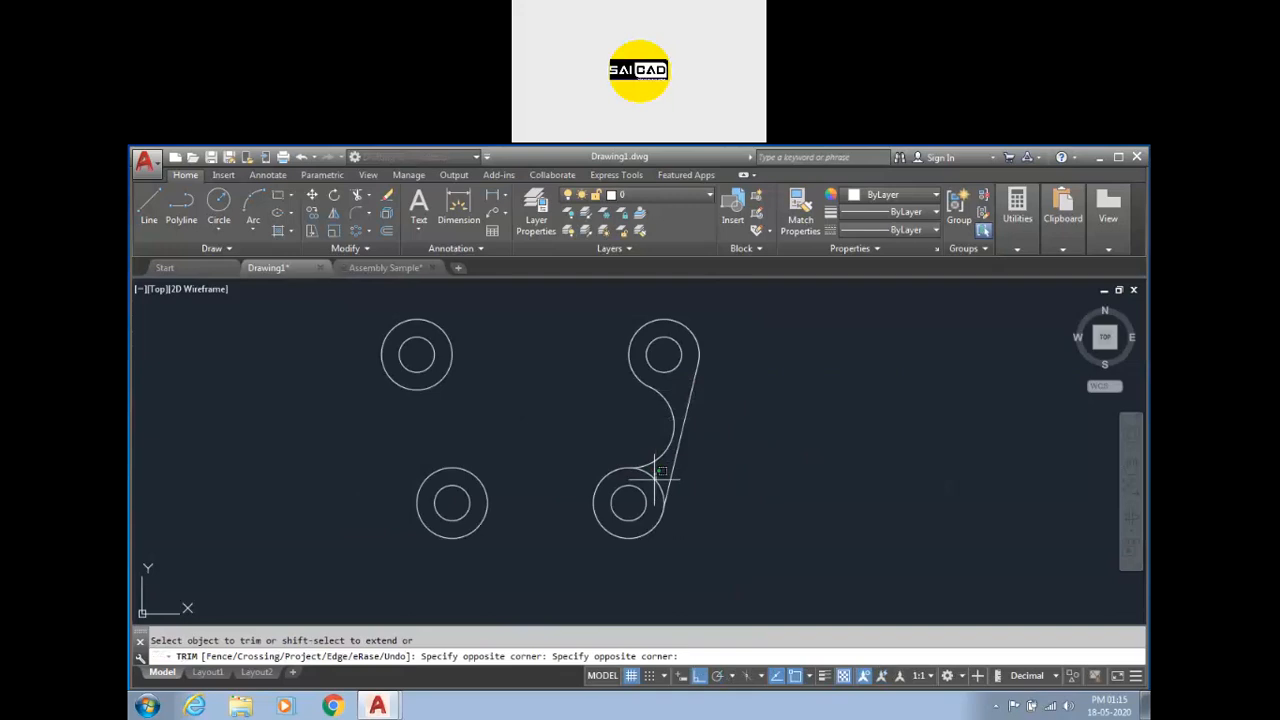
key("Return")
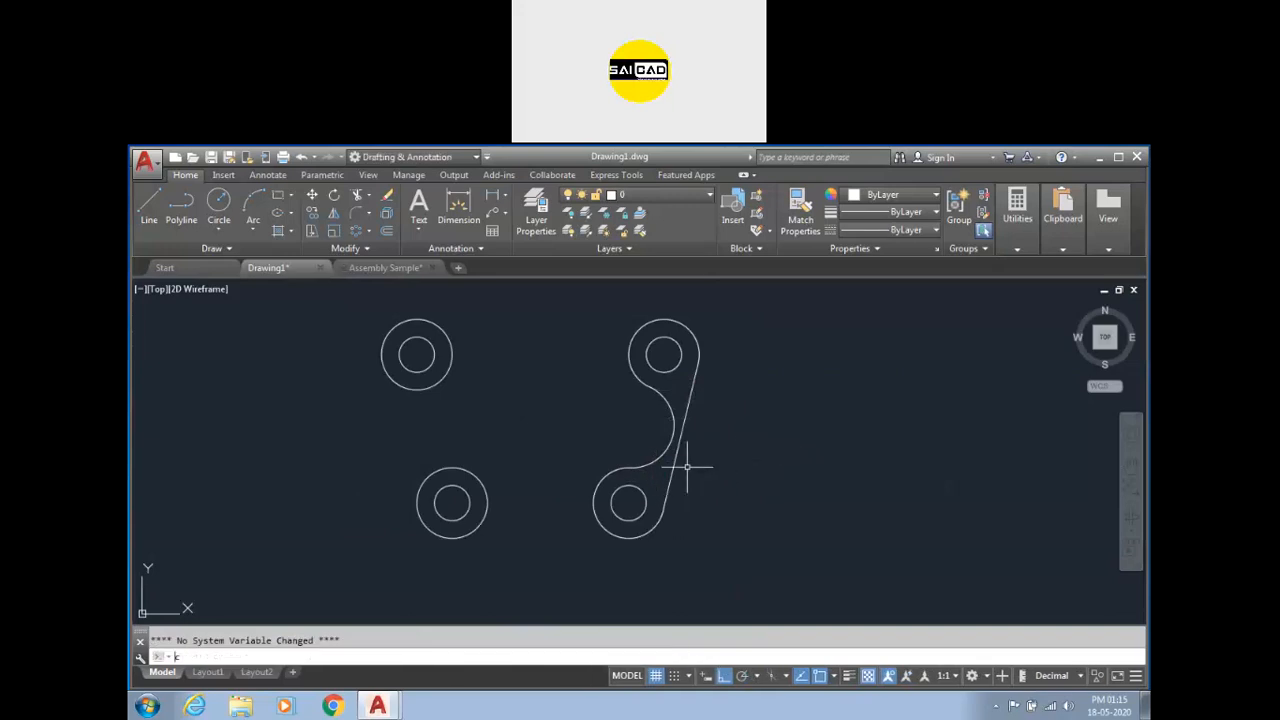
Draw a circle of radius 8 tangent to the two upper outer circles.
key("Return")
type("t")
key("Return")
left_click(382, 337)
left_click(701, 327)
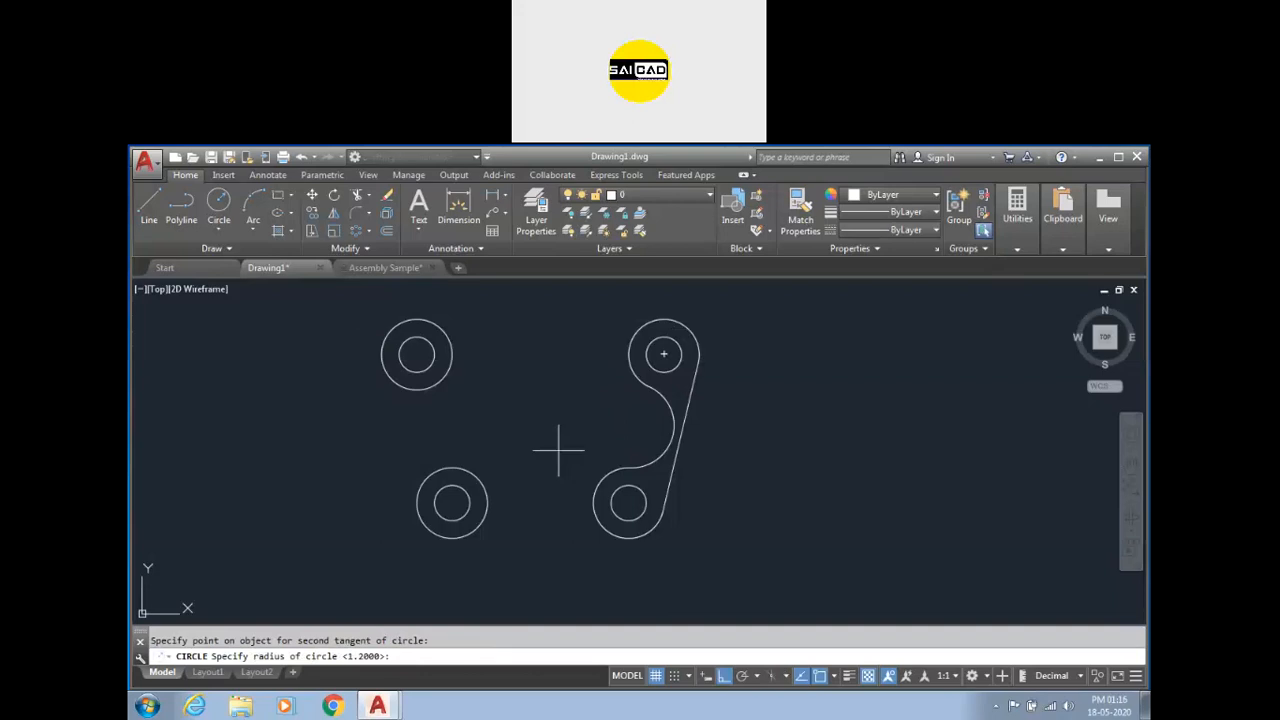
type("8")
key("Return")
Draw a circle of radius 3.5 tangent to the two lower outer circles.
scroll(603, 364, "down", 1)
key("Return")
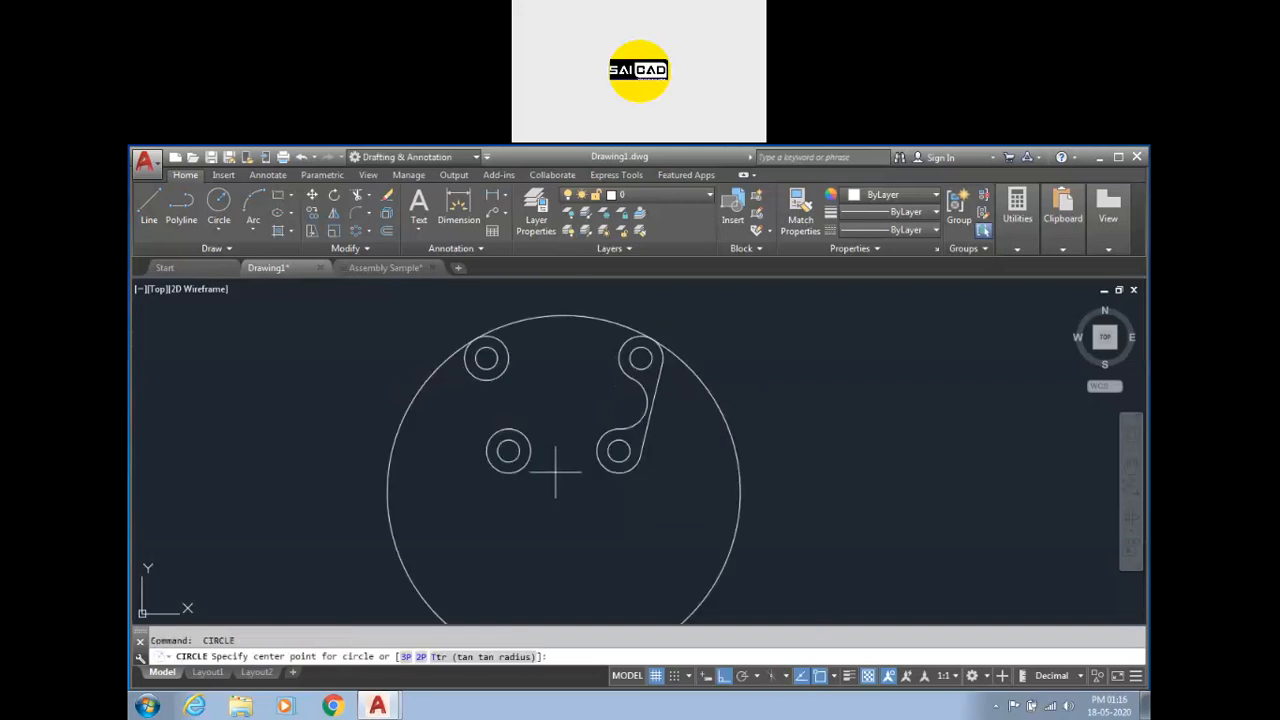
type("t")
key("Return")
left_click(528, 478)
left_click(609, 472)
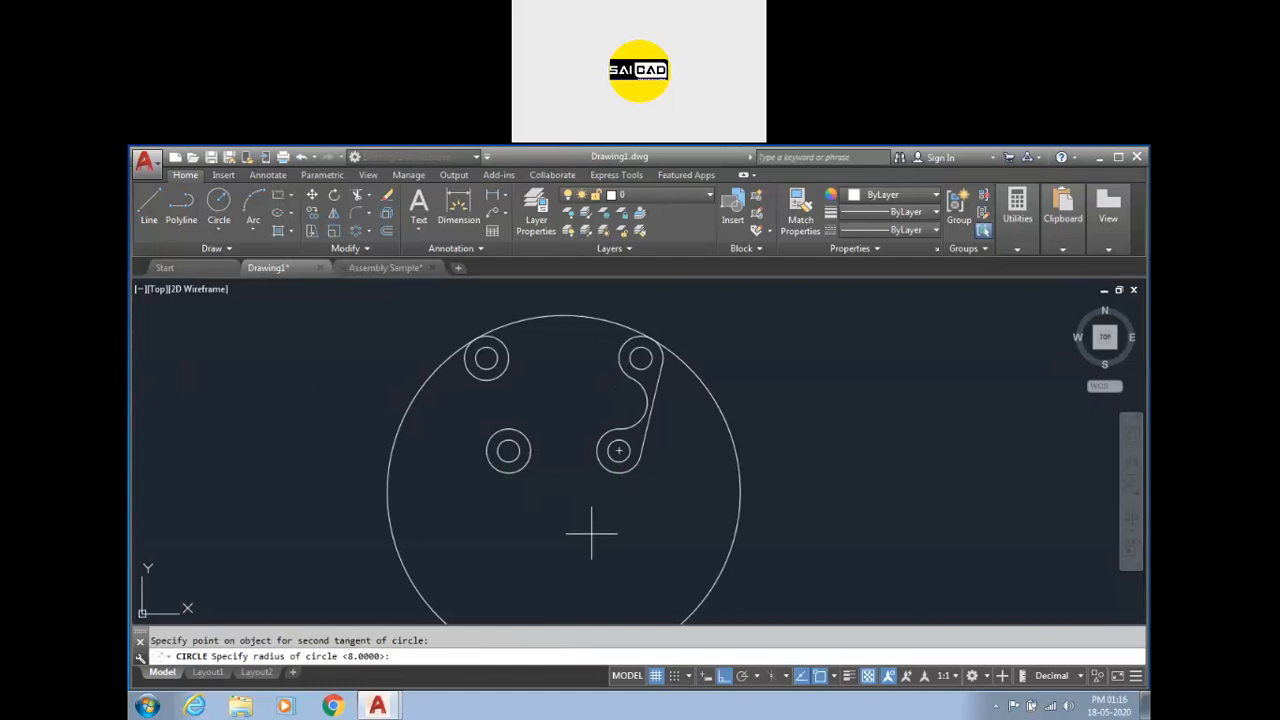
type("3.5")
key("Return")
key("Escape")
Trim the radius 8 and radius 3.5 circles to form the outer top and bottom edges of the part.
key("Return")
key("Return")
scroll(730, 445, "down", 5)
left_click(798, 472)
left_click(644, 526)
key("Escape")
scroll(705, 455, "up", 5)
Offset the top and bottom profile arcs 1 unit toward the inside of the part.
type("o")
key("Return")
type("1")
key("Return")
left_click(733, 418)
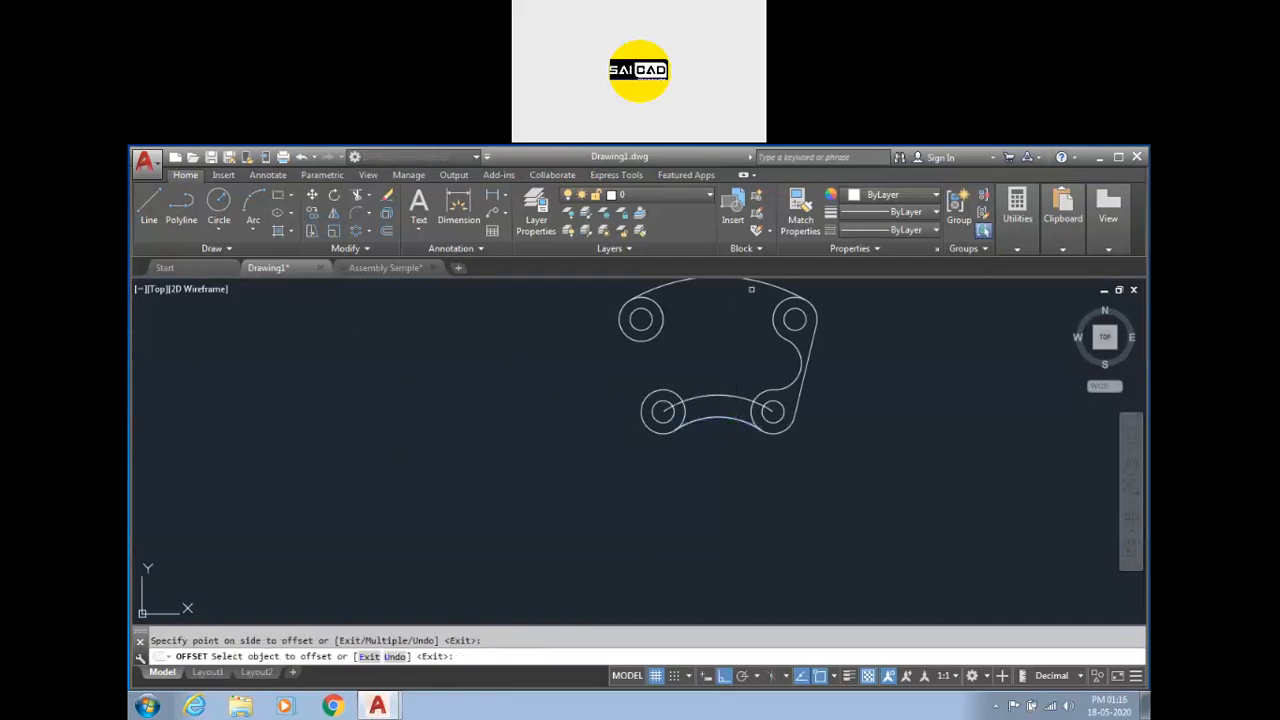
left_click(766, 285)
left_click(748, 324)
key("Escape")
key("Escape")
Mirror the right-side link curves about a vertical line through the part's center.
left_click(846, 351)
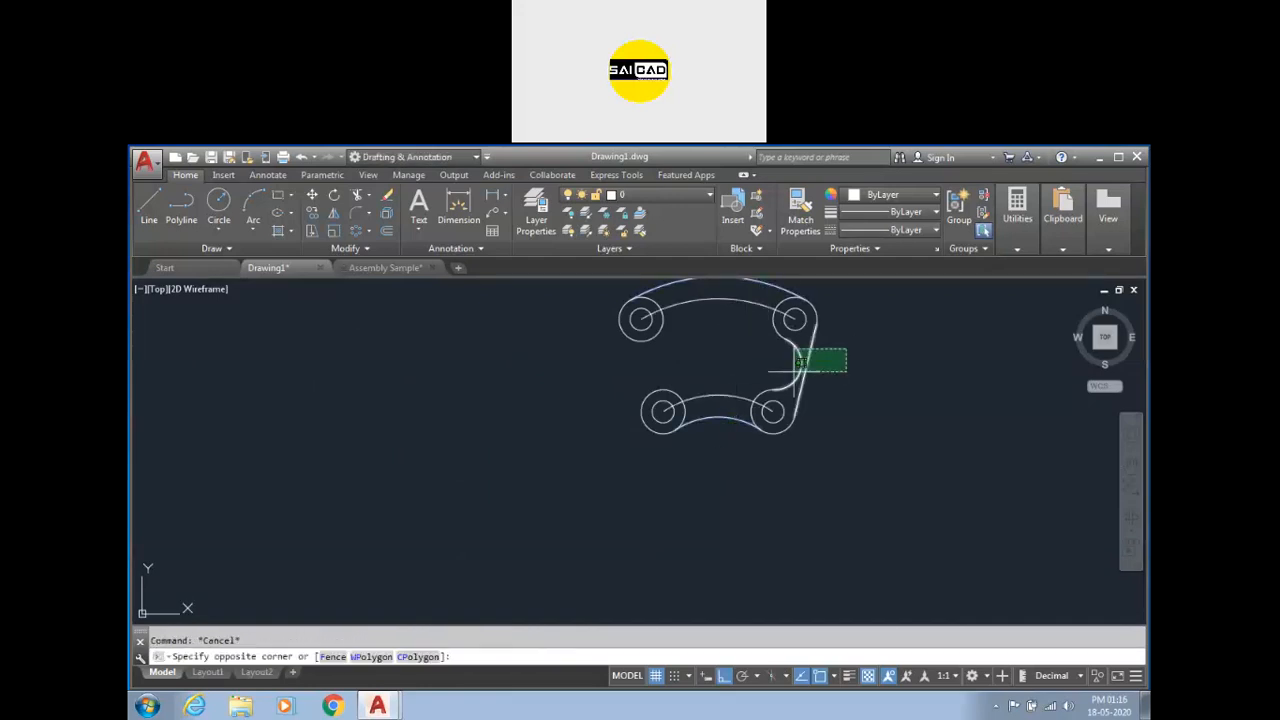
left_click(794, 371)
type("mi")
key("Return")
left_click(717, 493)
left_click(712, 372)
key("Return")
scroll(677, 330, "up", 4)
scroll(598, 399, "down", 5)
key("Escape")
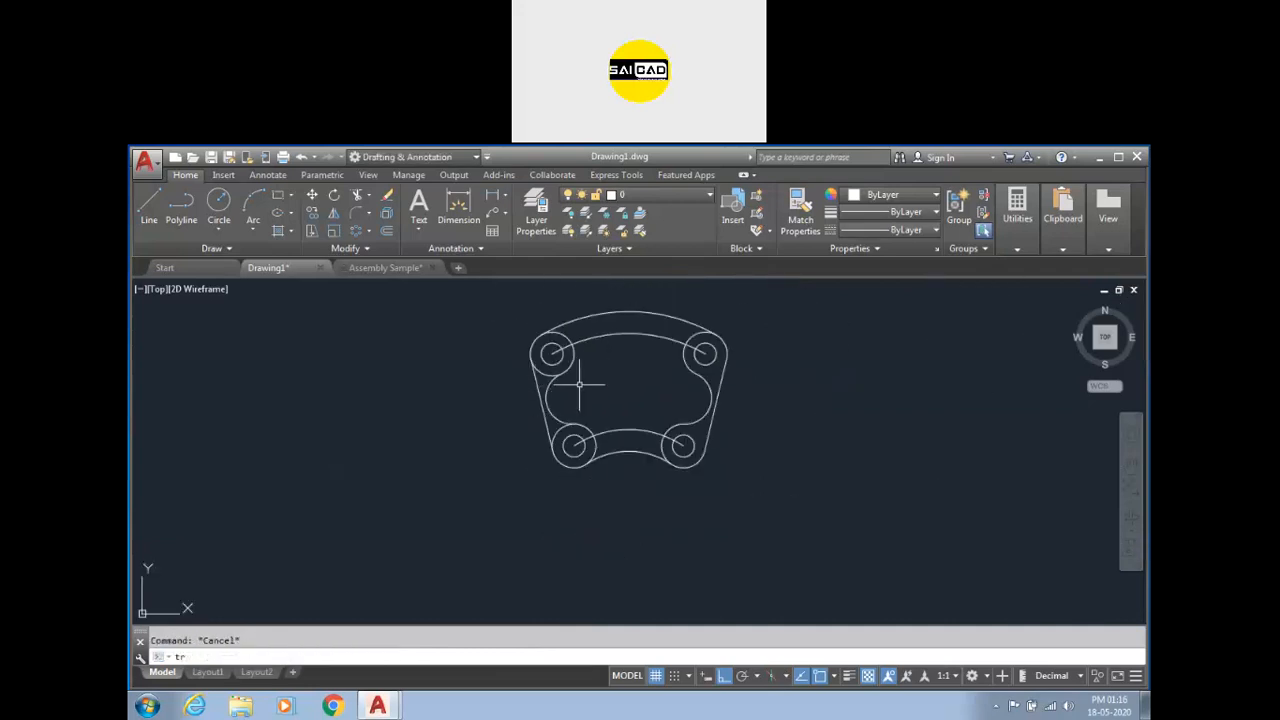
type("tr")
key("Return")
scroll(563, 363, "up", 2)
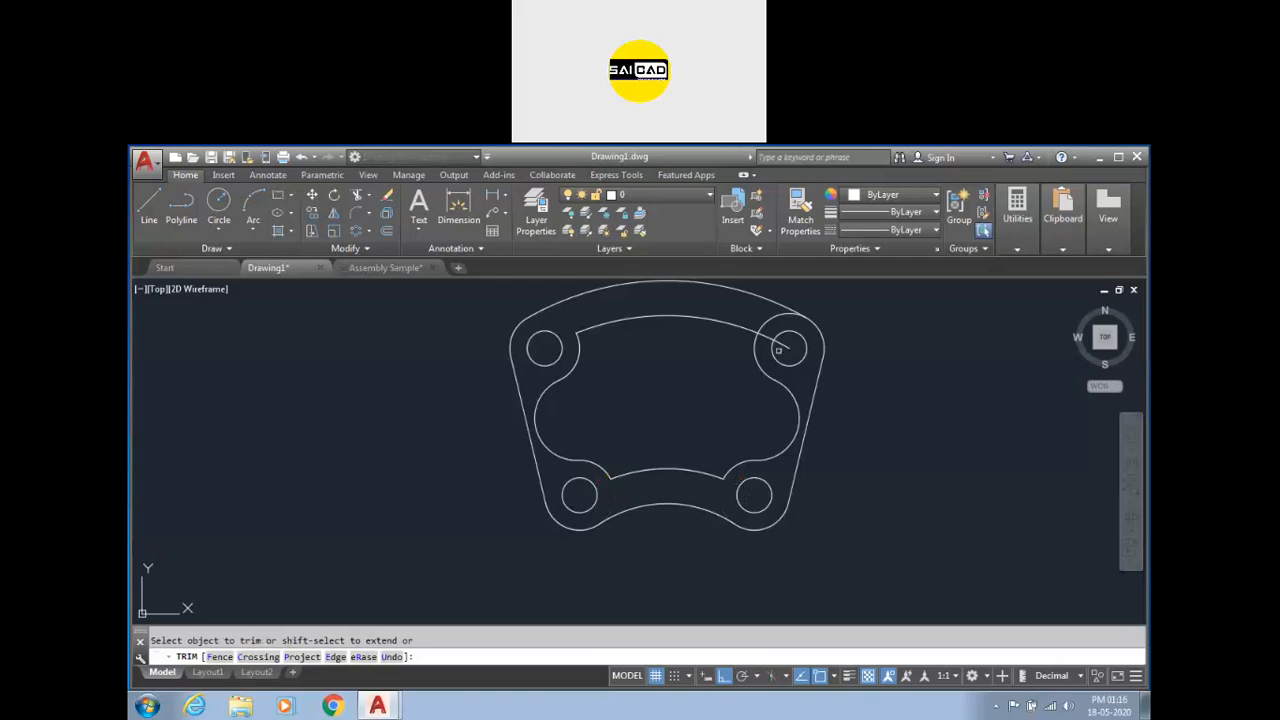
key("Escape")
scroll(626, 434, "down", 4)
scroll(620, 434, "up", 3)
scroll(523, 471, "down", 2)
scroll(643, 463, "up", 3)
scroll(523, 428, "down", 1)
scroll(356, 410, "down", 1)
scroll(356, 410, "up", 3)
scroll(371, 434, "down", 4)
scroll(366, 429, "up", 3)
scroll(366, 414, "down", 2)
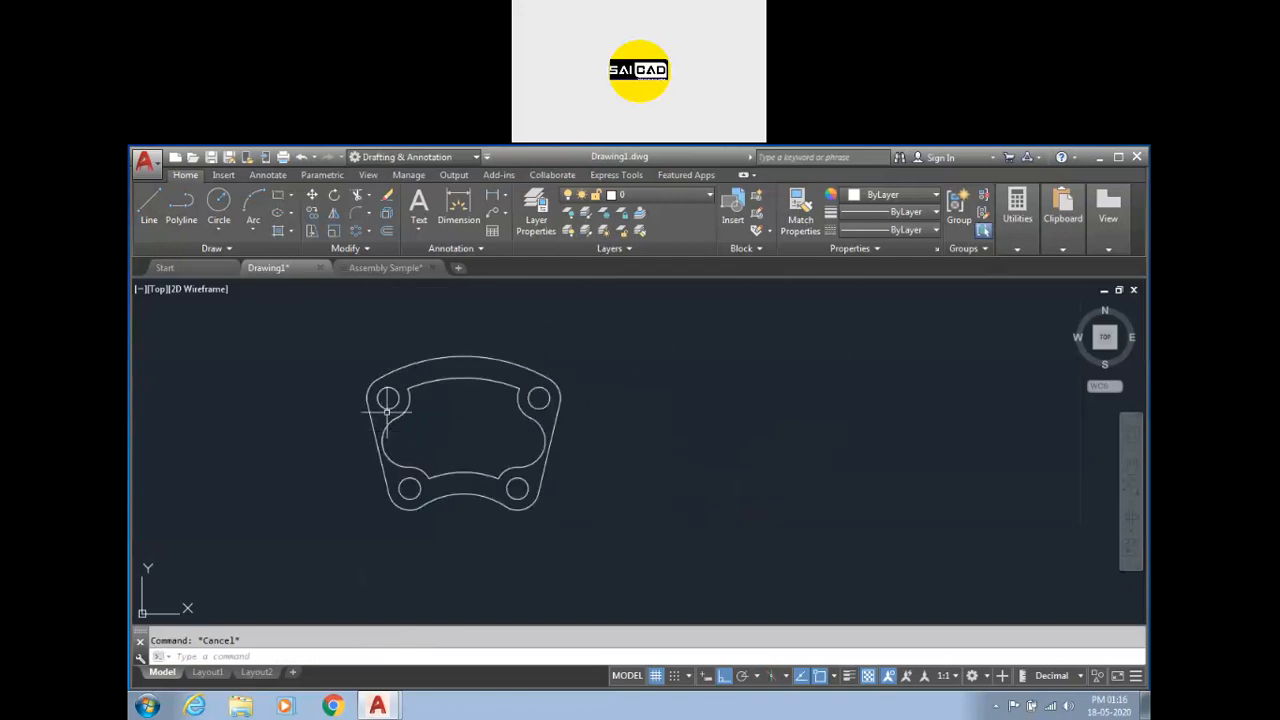
Try to add a vertical linear dimension between the two right-hand hole centers.
left_click(505, 196)
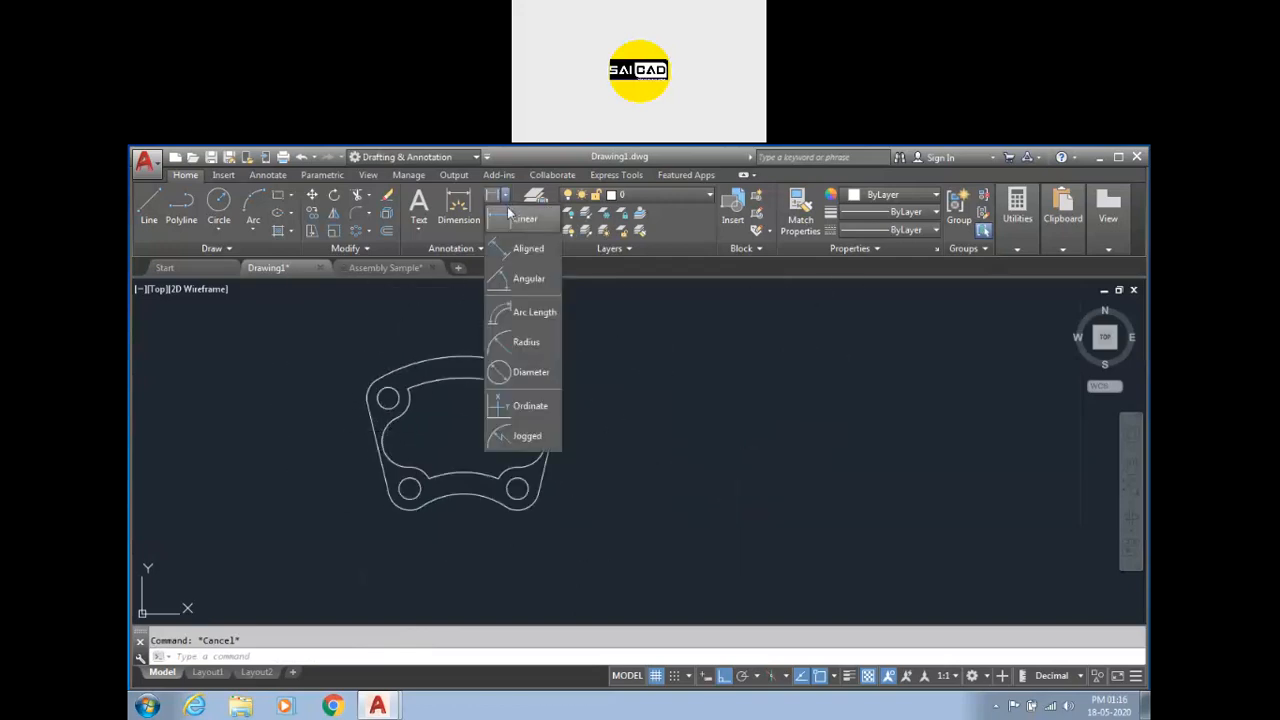
left_click(534, 222)
scroll(468, 510, "up", 2)
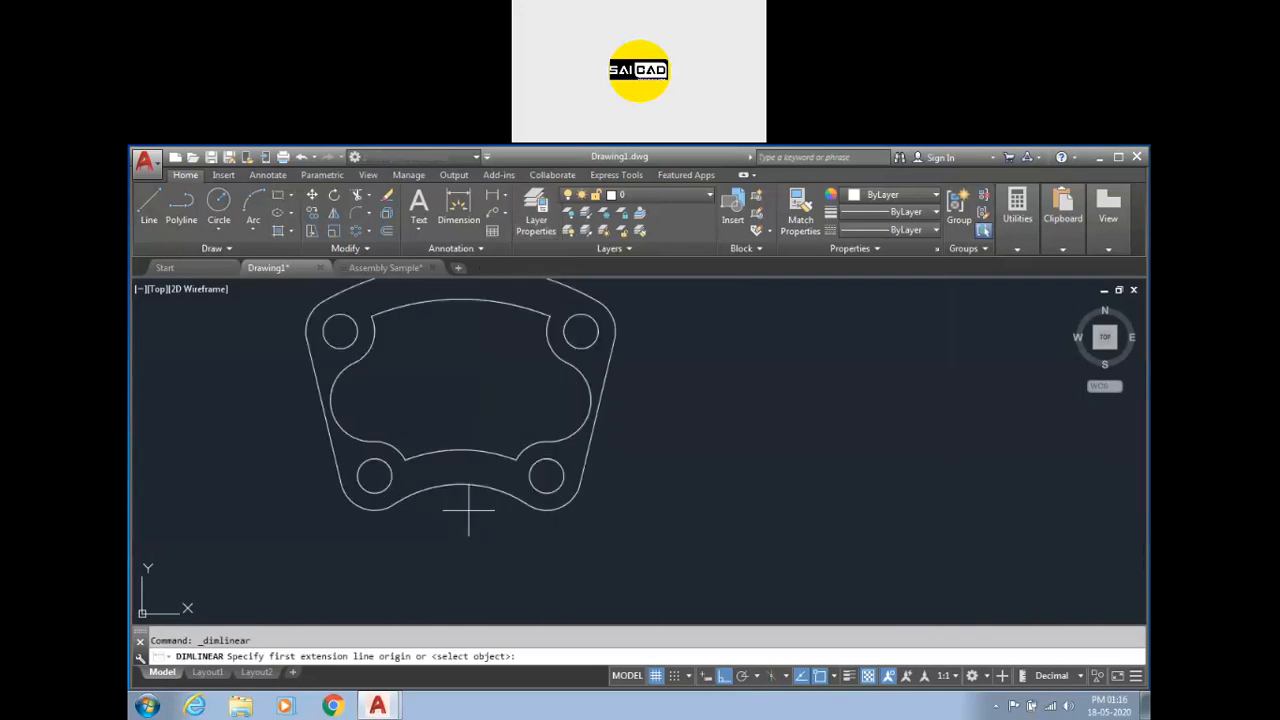
scroll(480, 557, "down", 2)
left_click(521, 507)
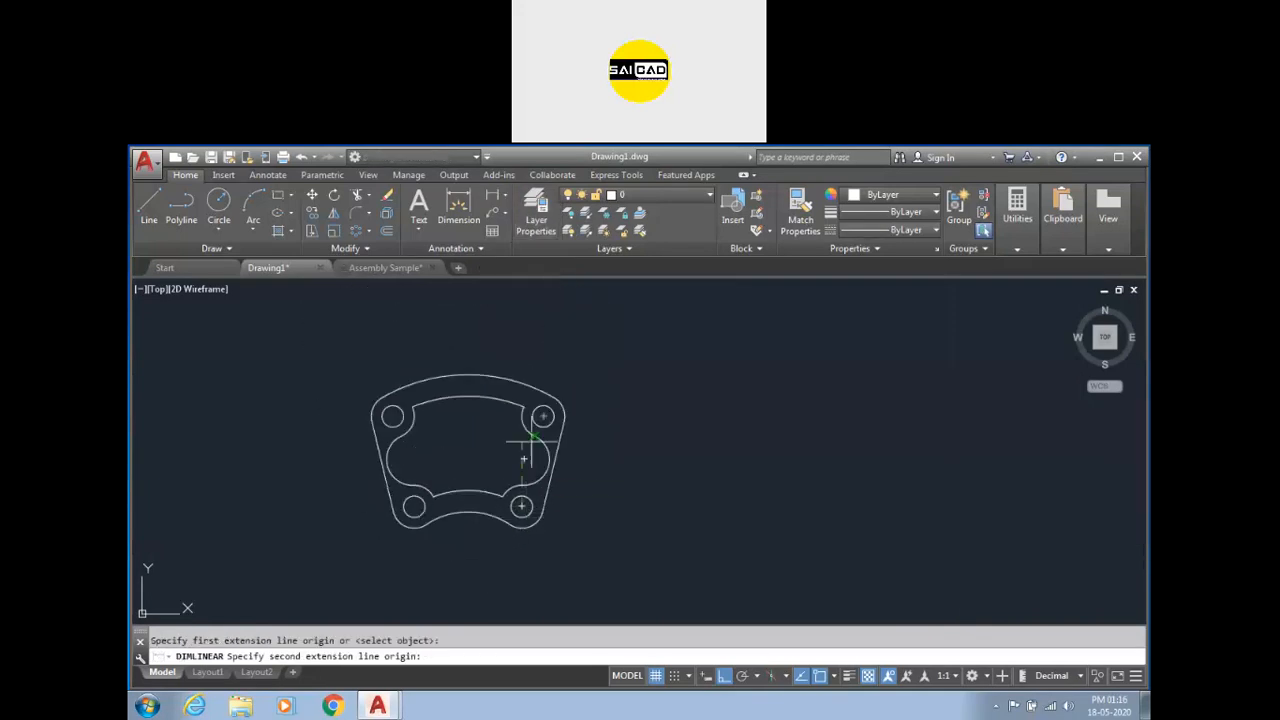
left_click(542, 416)
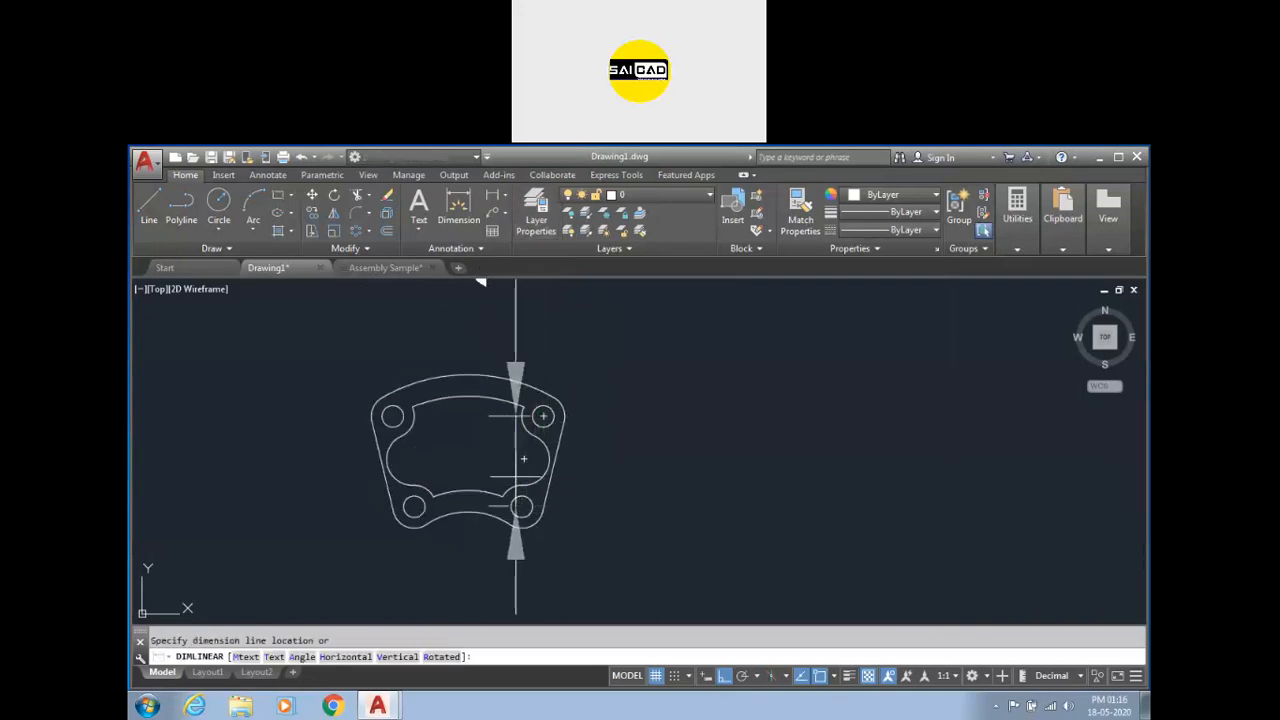
scroll(676, 466, "down", 3)
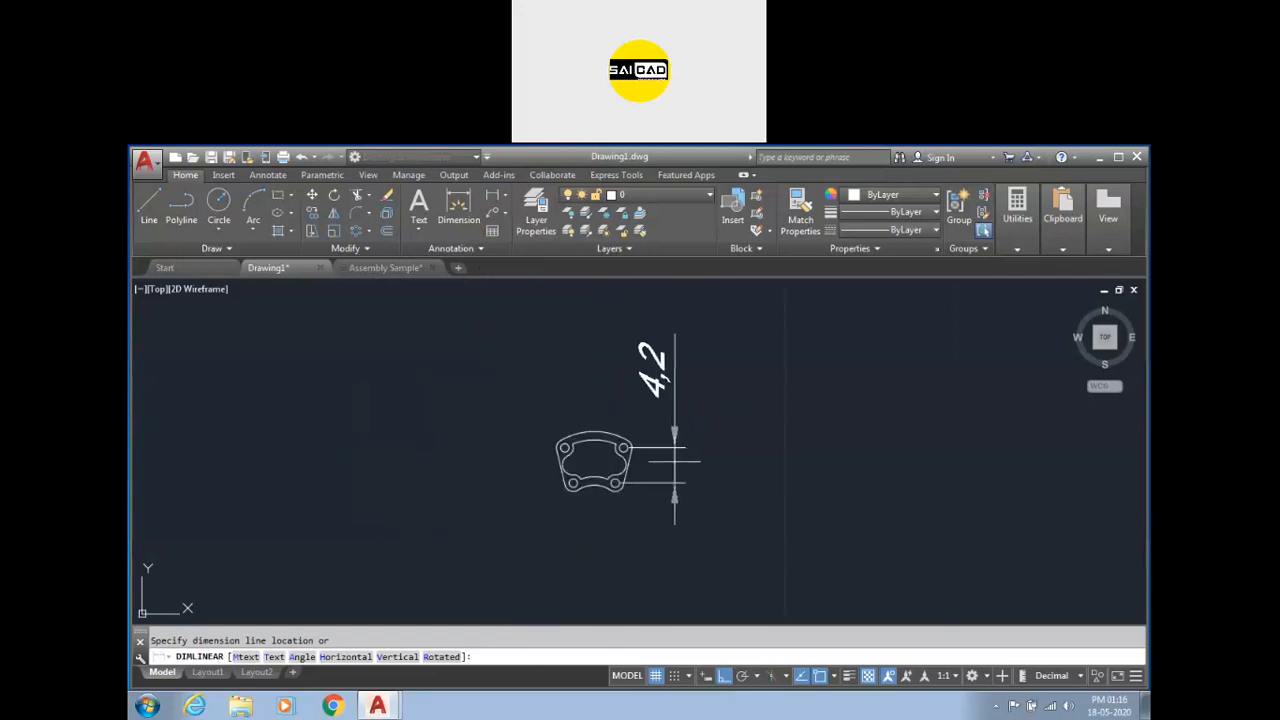
scroll(668, 460, "up", 4)
scroll(667, 456, "down", 2)
key("Escape")
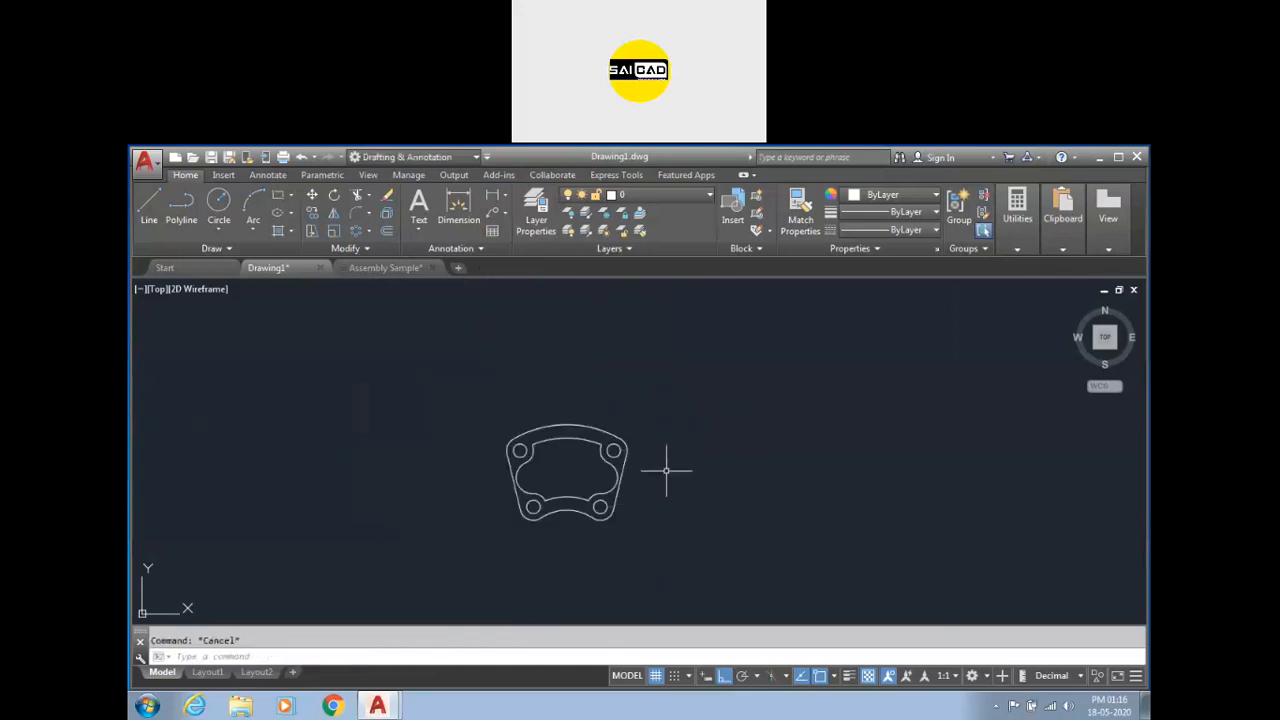
type("d")
key("Return")
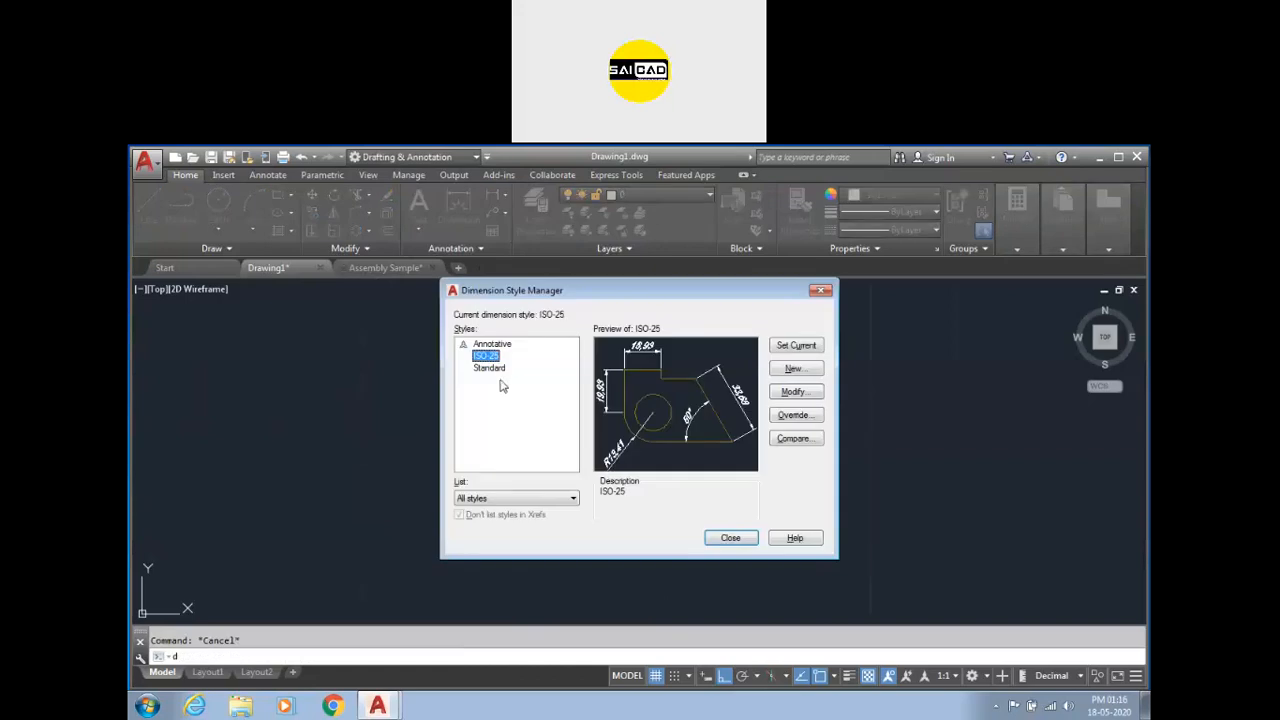
left_click(819, 292)
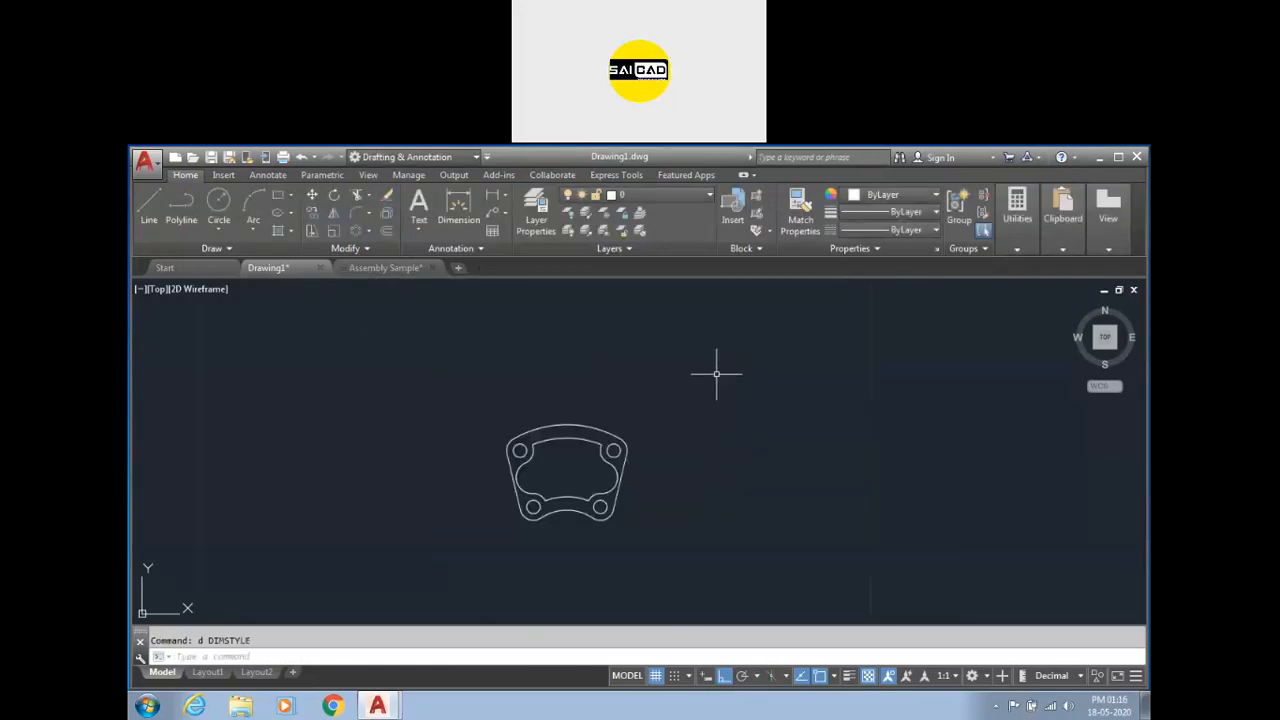
Set the Standard text style's height to 0 and its oblique angle to 0.
type("sty")
key("Return")
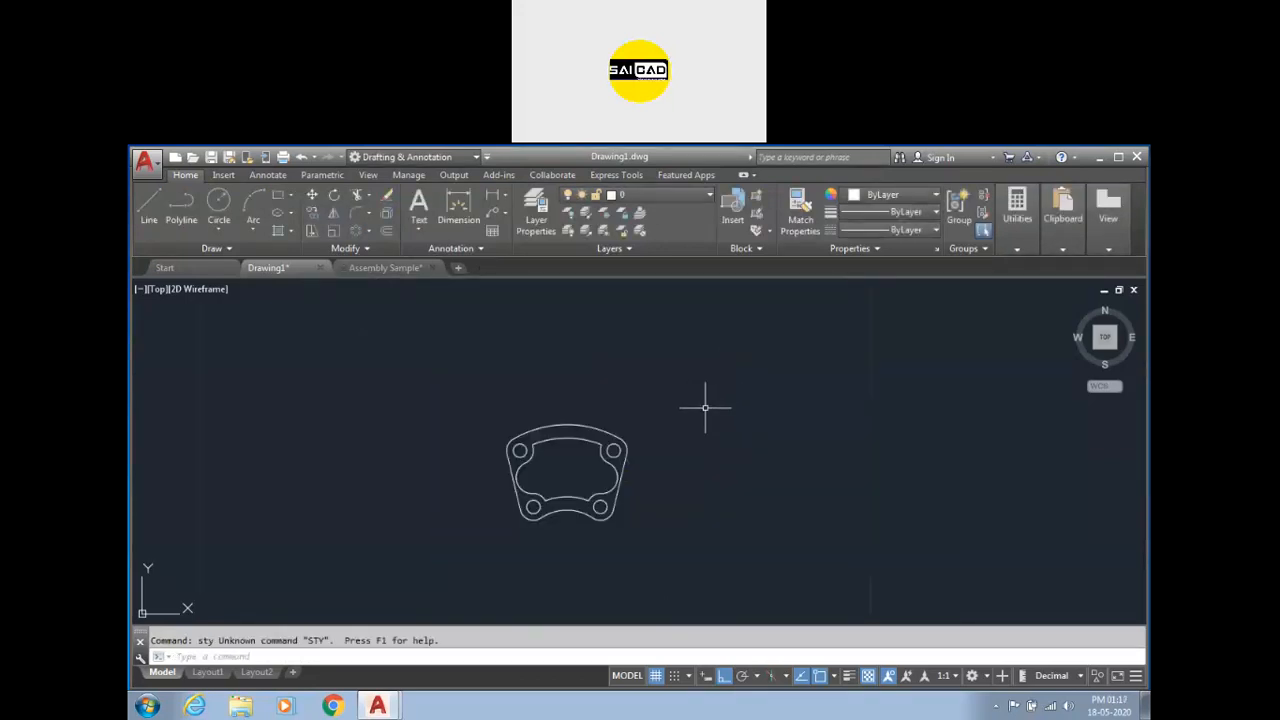
type("st")
key("Return")
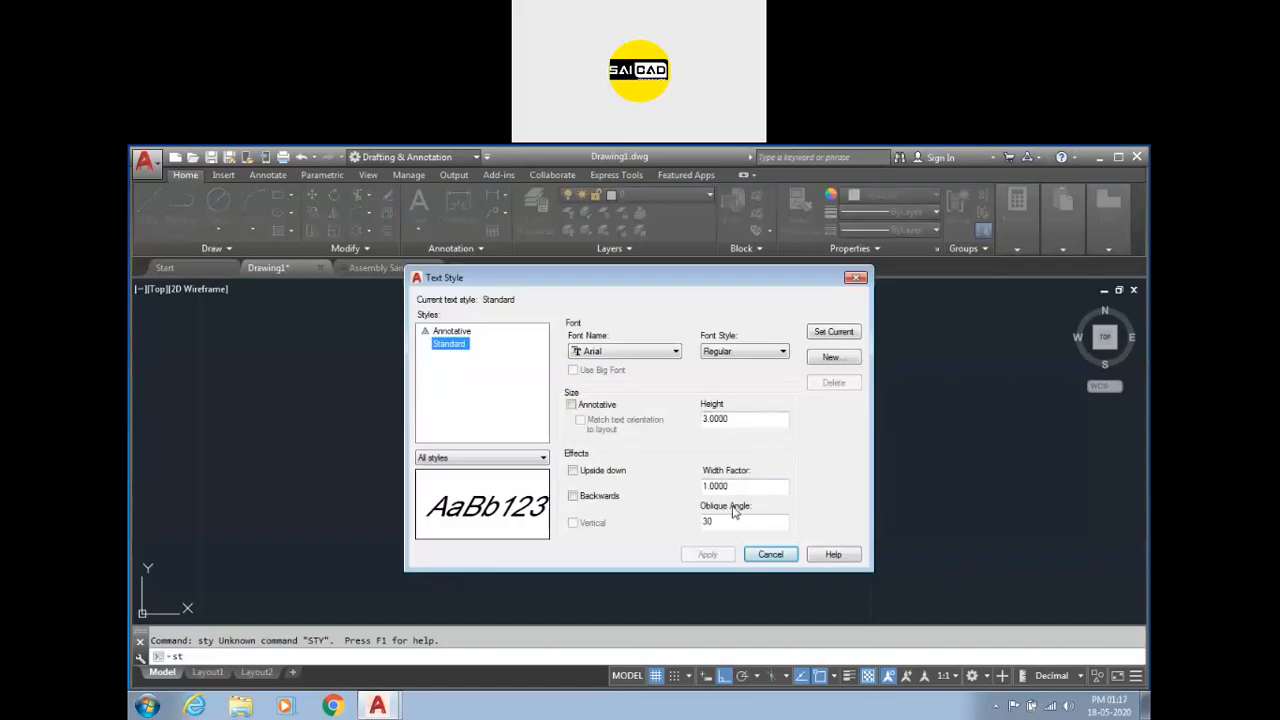
double_click(740, 420)
type("2")
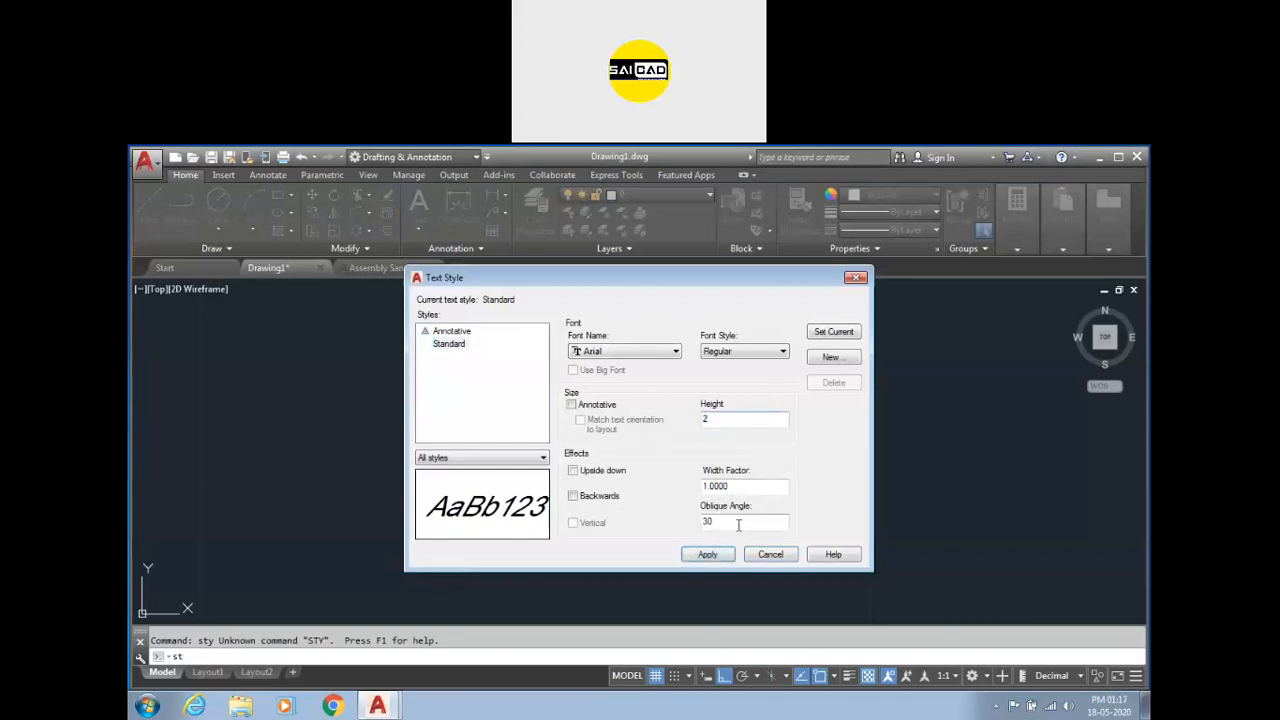
double_click(720, 423)
type("0")
key("Return")
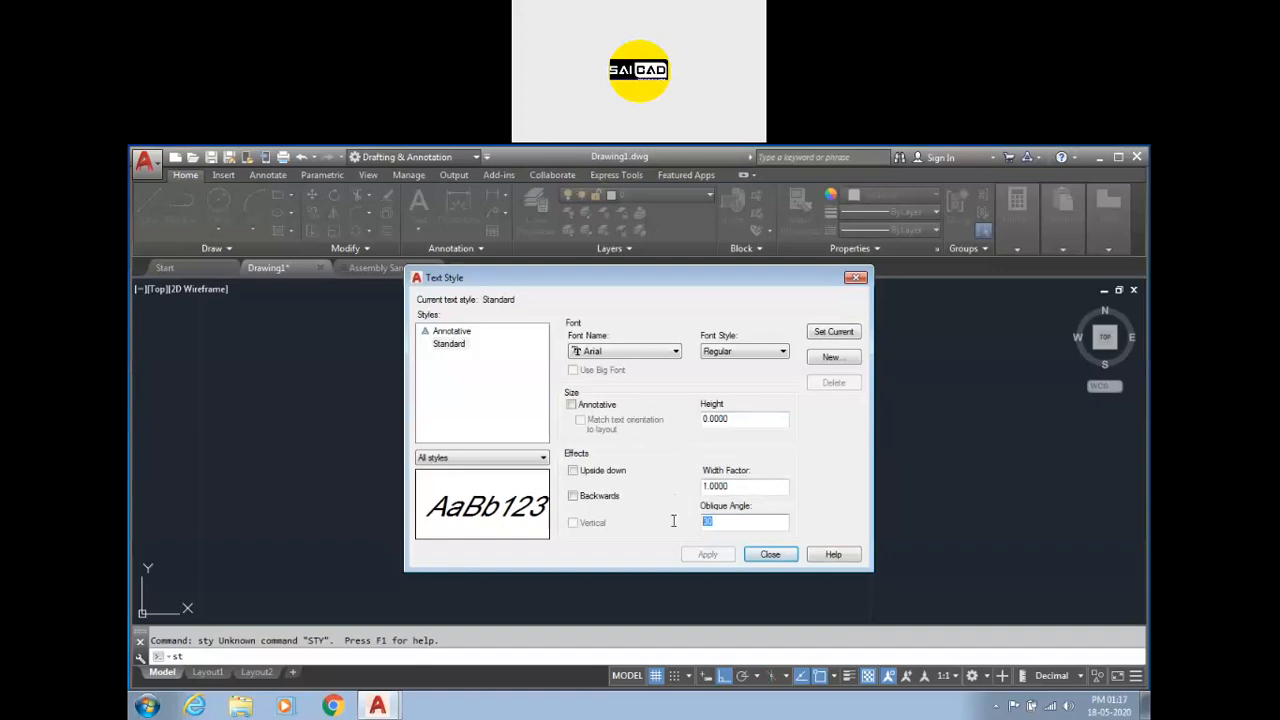
type("0")
key("Return")
left_click(768, 554)
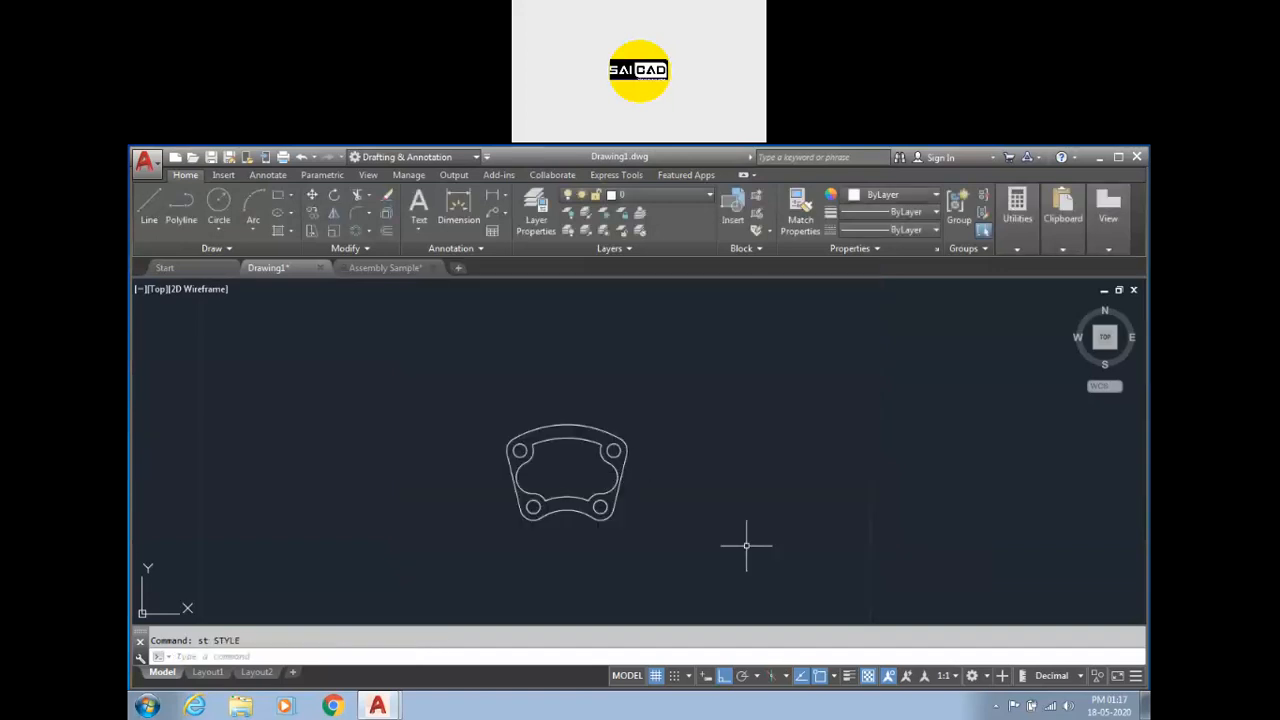
Add a radius dimension to the top outer arc of the part.
left_click(458, 206)
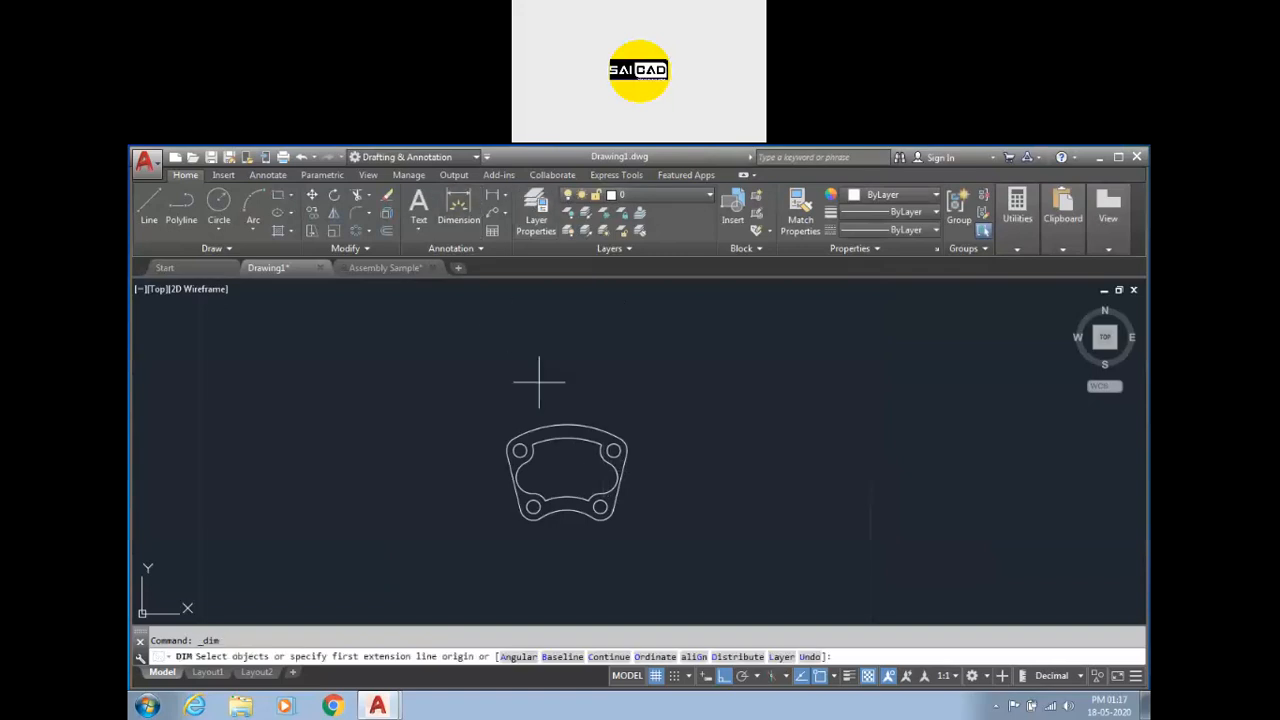
left_click(570, 428)
left_click(587, 390)
key("Escape")
Make Standard the current dimension style and erase the existing radius dimension.
type("d")
key("Return")
left_click(492, 367)
left_click(795, 345)
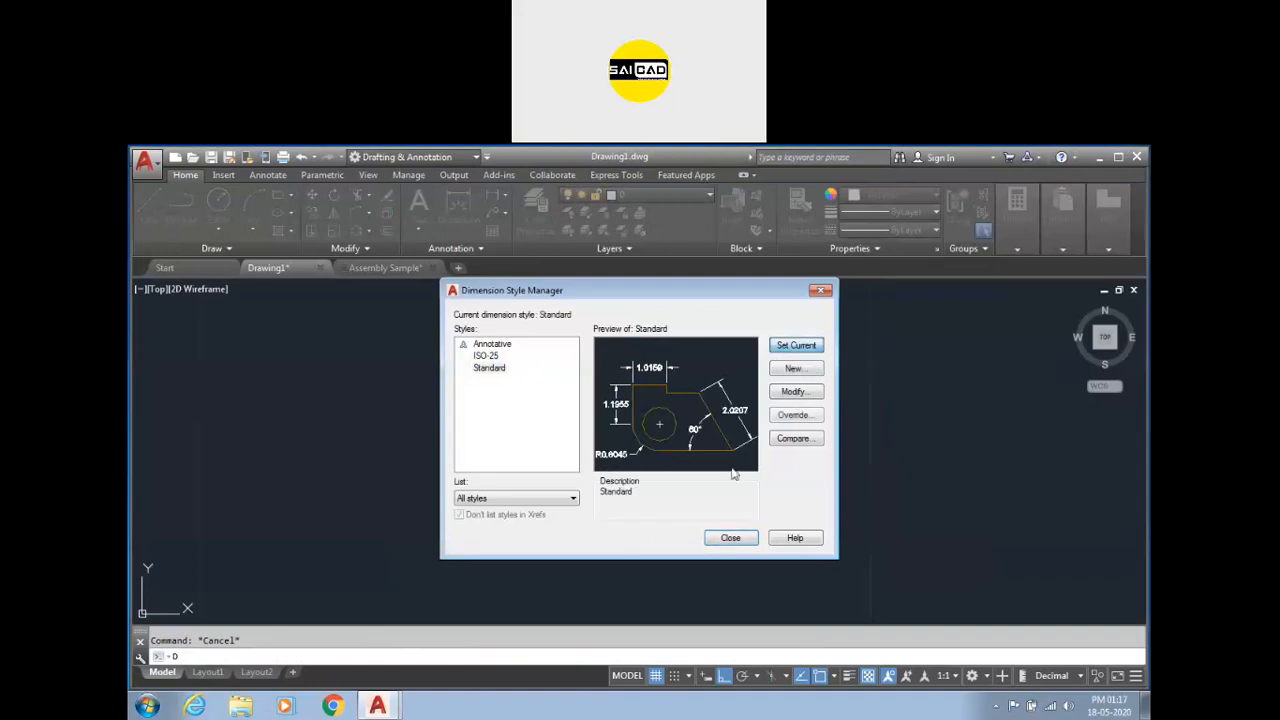
left_click(729, 537)
left_click(557, 337)
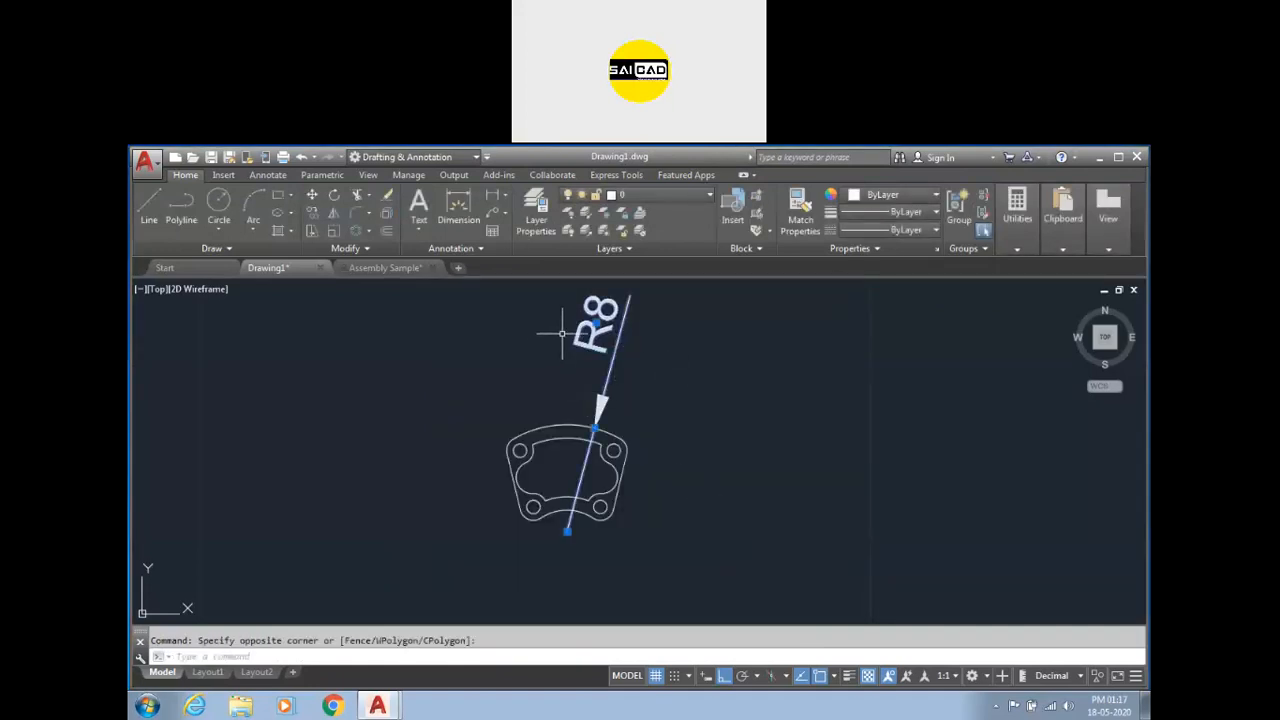
key("Delete")
Add a new radius dimension to the top outer arc.
left_click(491, 199)
scroll(549, 467, "up", 2)
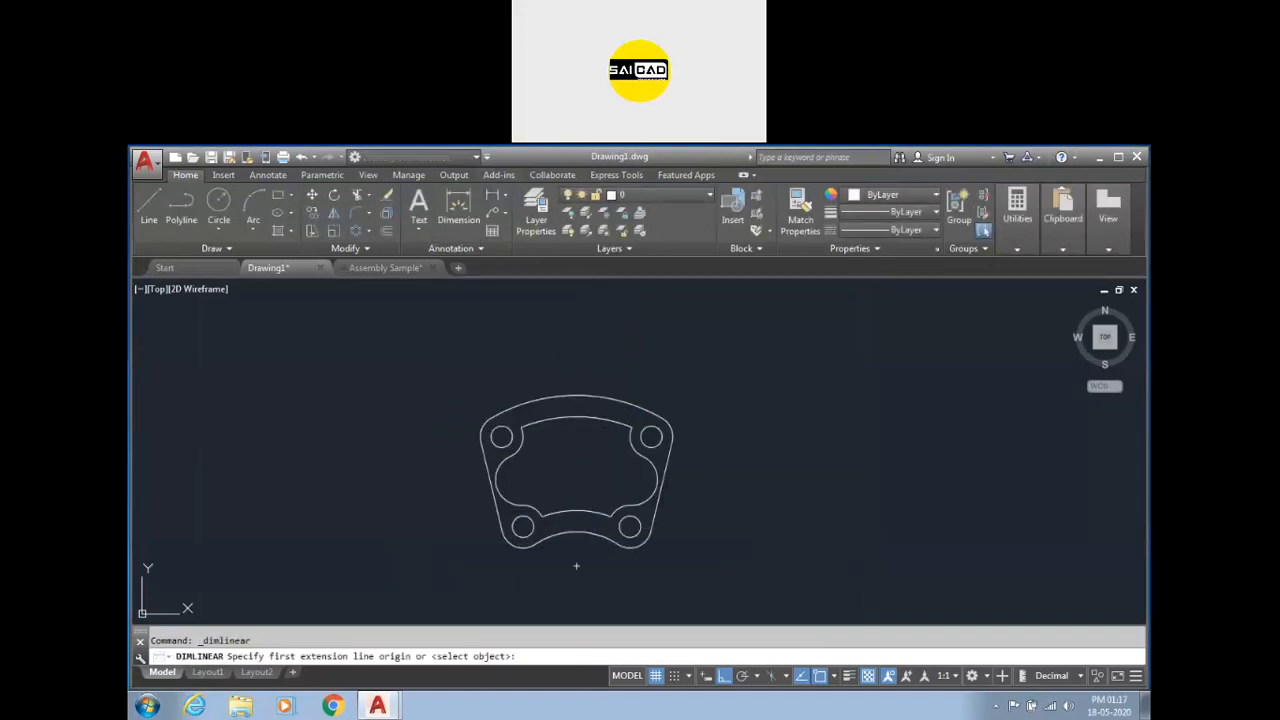
left_click(586, 398)
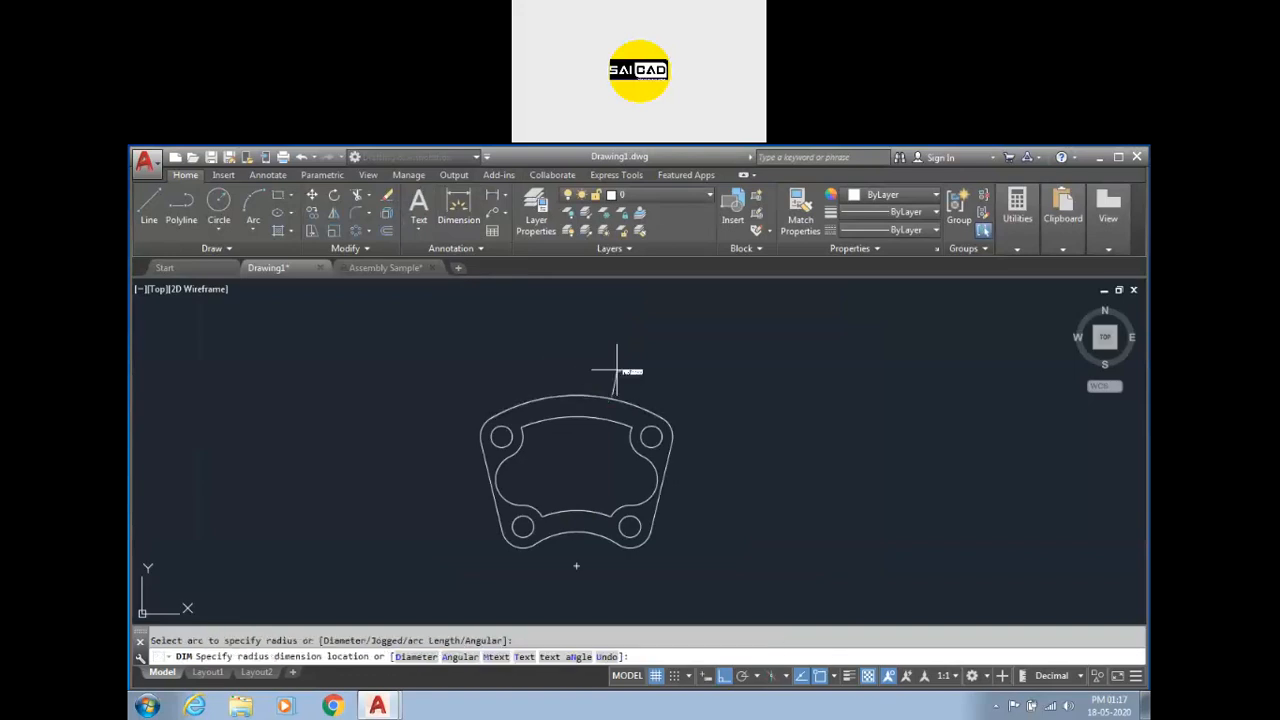
left_click(617, 369)
scroll(606, 378, "up", 4)
scroll(606, 378, "down", 4)
key("Escape")
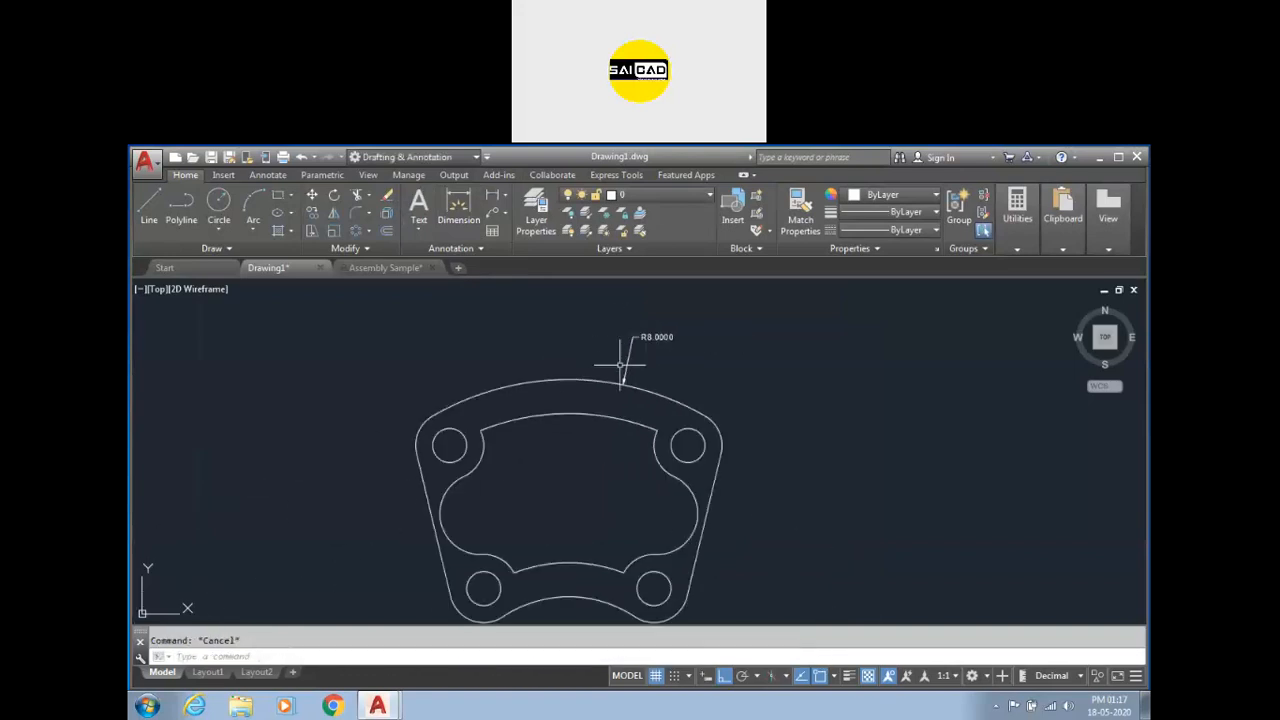
Set the Standard dimension style's overall scale to 3.
type("d")
key("Return")
left_click(788, 399)
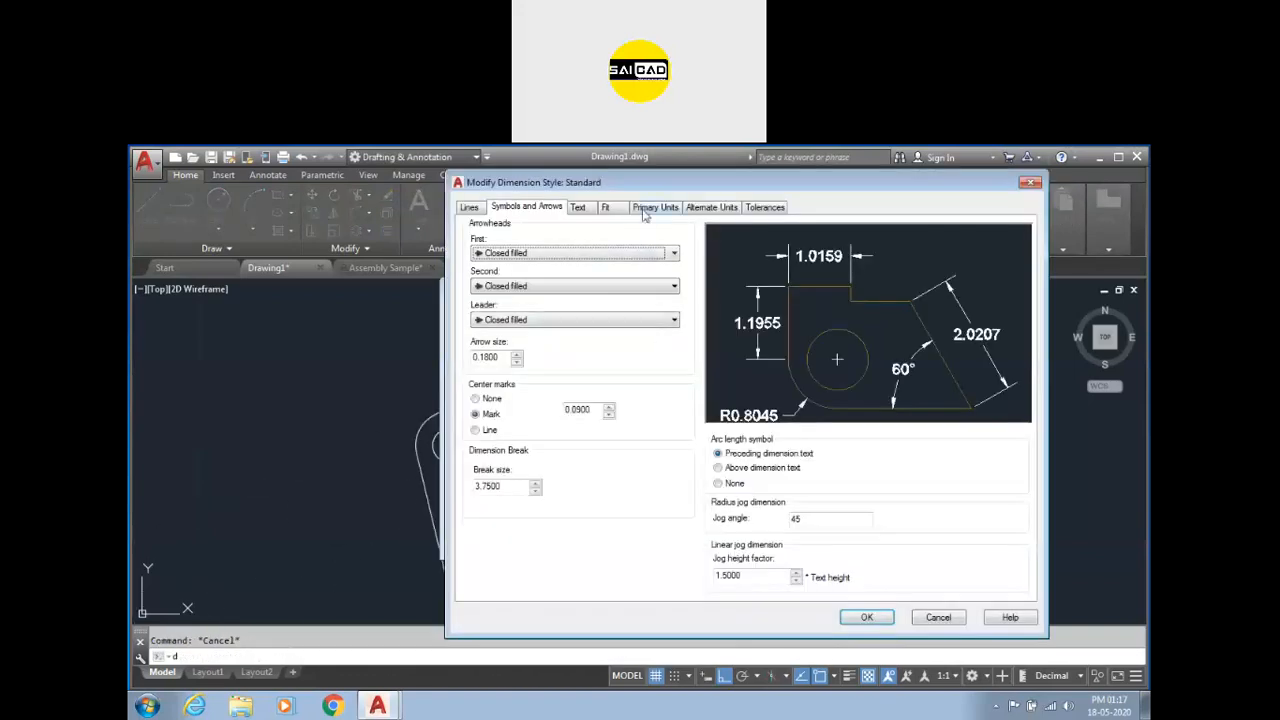
left_click(615, 209)
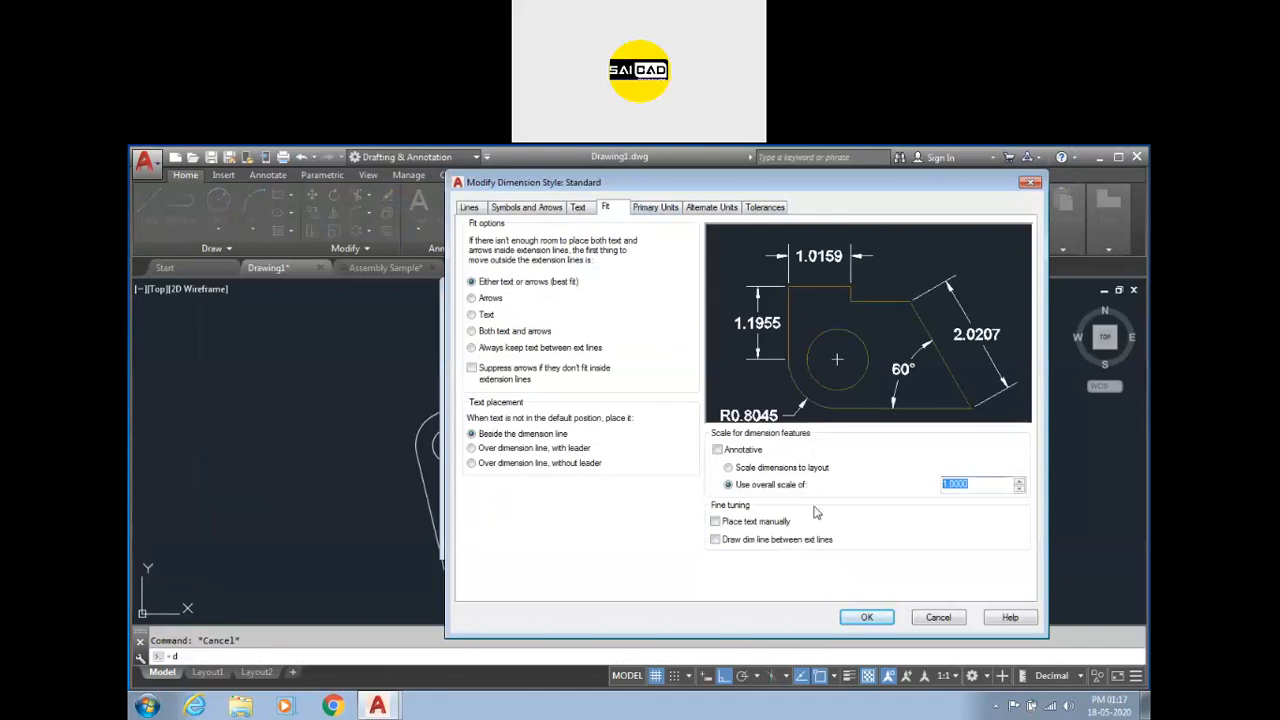
type("3")
left_click(868, 617)
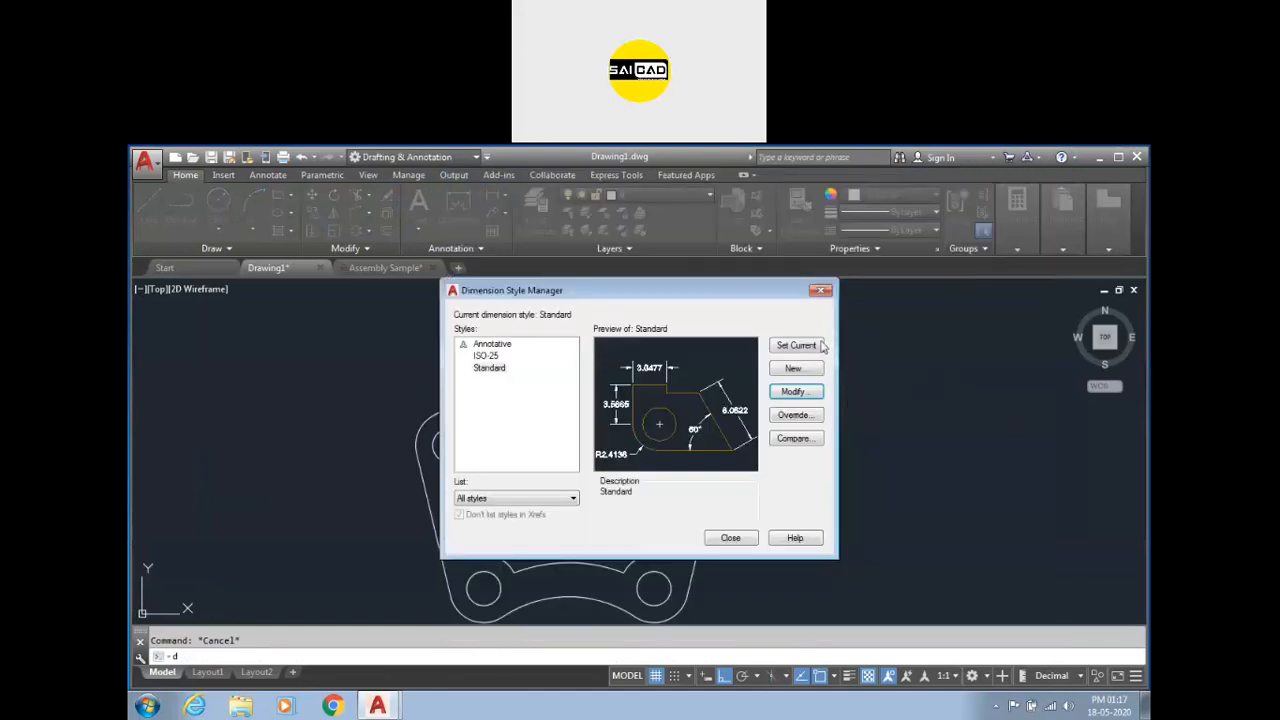
left_click(733, 539)
Erase the radius dimension on the top arc.
key("Escape")
scroll(586, 449, "down", 1)
scroll(629, 423, "up", 1)
scroll(686, 434, "down", 1)
scroll(681, 418, "up", 1)
left_click(690, 386)
left_click(609, 340)
key("Delete")
Add a vertical linear dimension between the two right-hand hole centers, placed to the right of the part.
scroll(572, 424, "down", 3)
scroll(572, 424, "up", 2)
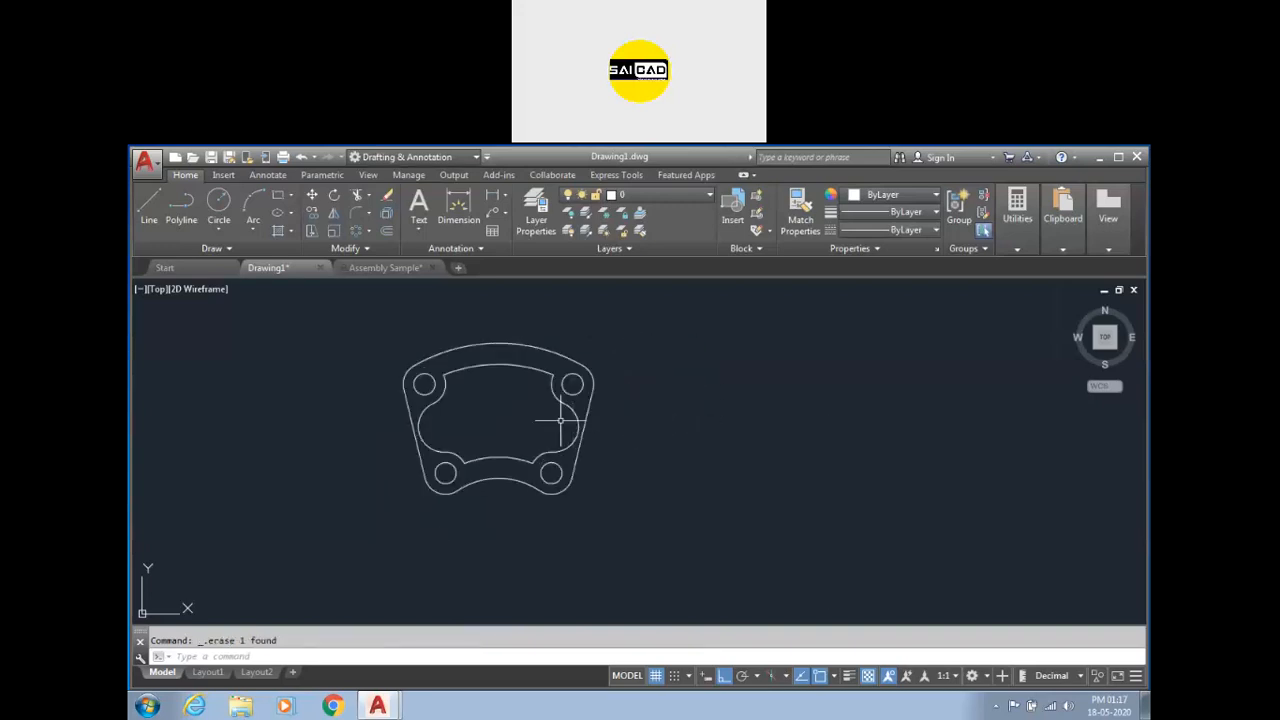
left_click(505, 196)
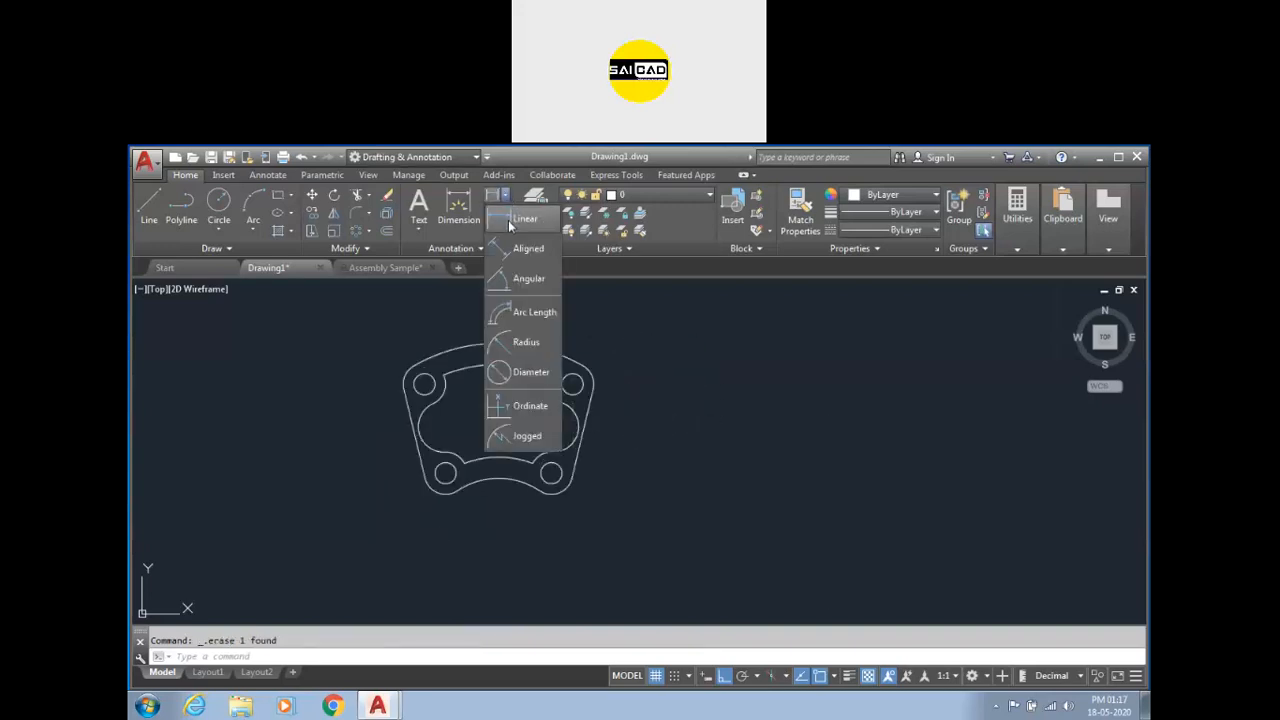
left_click(508, 220)
scroll(495, 505, "up", 2)
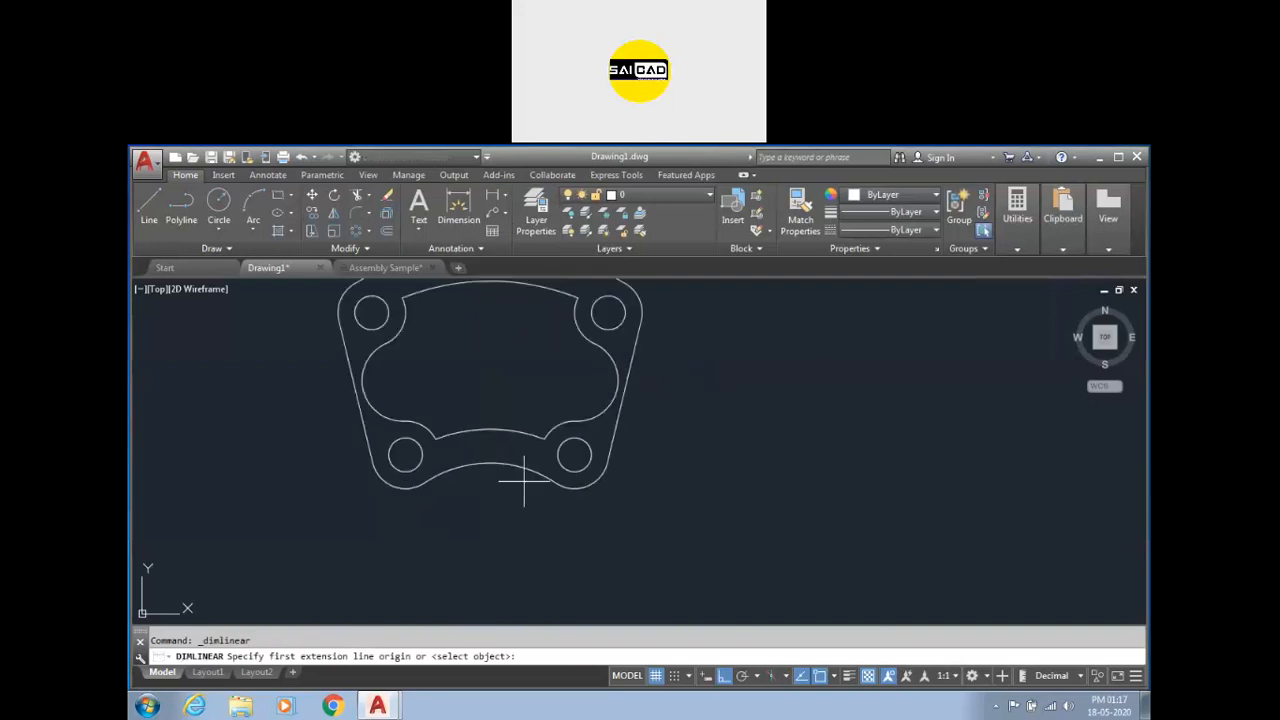
scroll(580, 430, "down", 2)
left_click(595, 360)
left_click(574, 449)
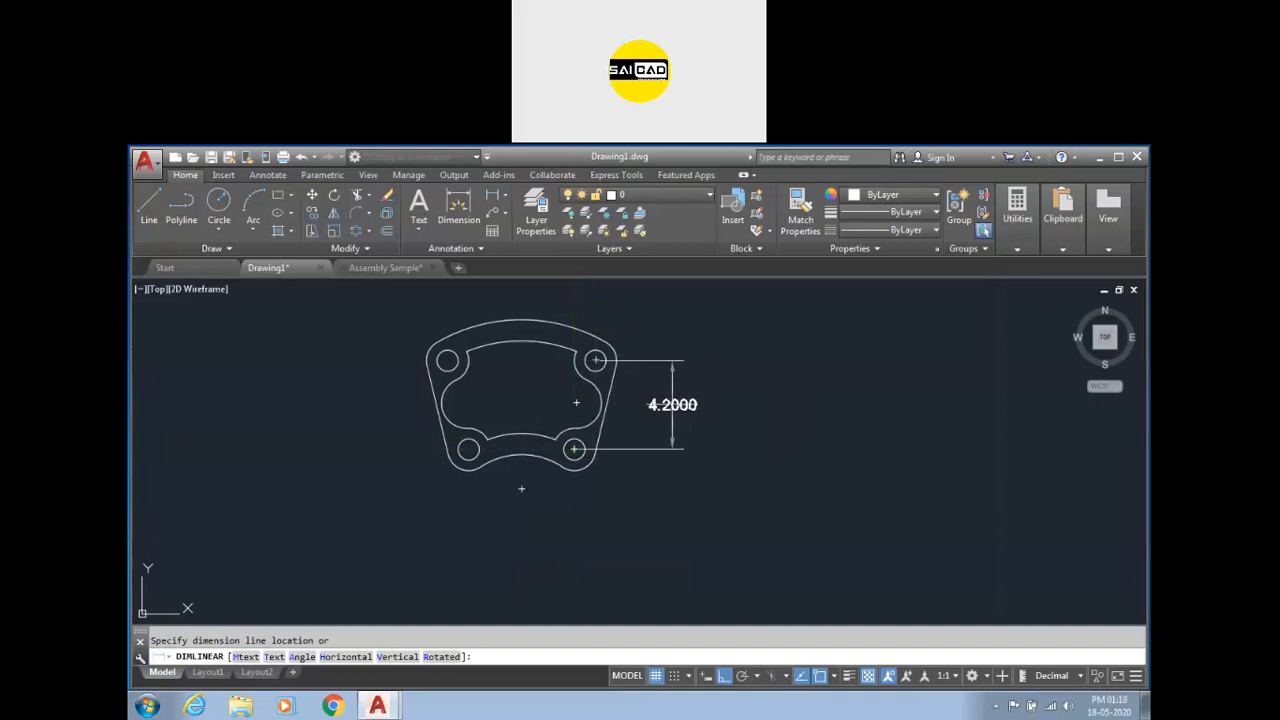
left_click(669, 405)
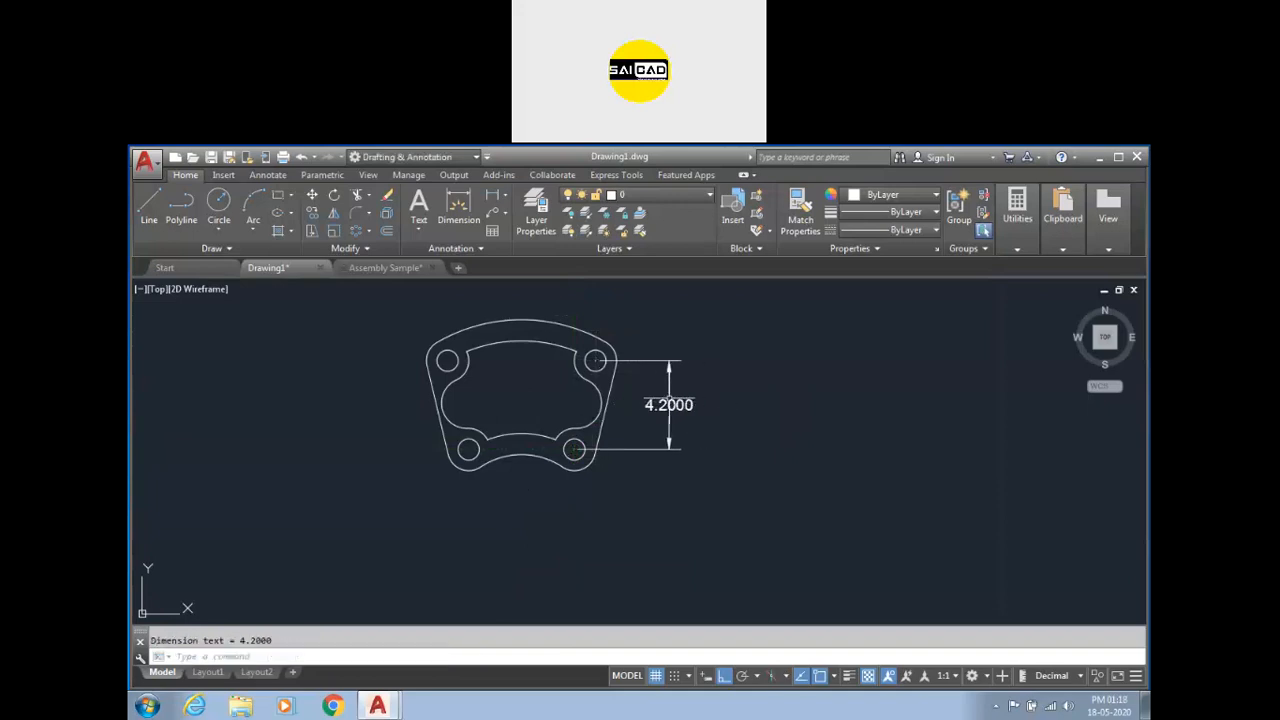
Add a horizontal linear dimension between the two bottom hole centers, placed below the part.
left_click(458, 208)
left_click(468, 450)
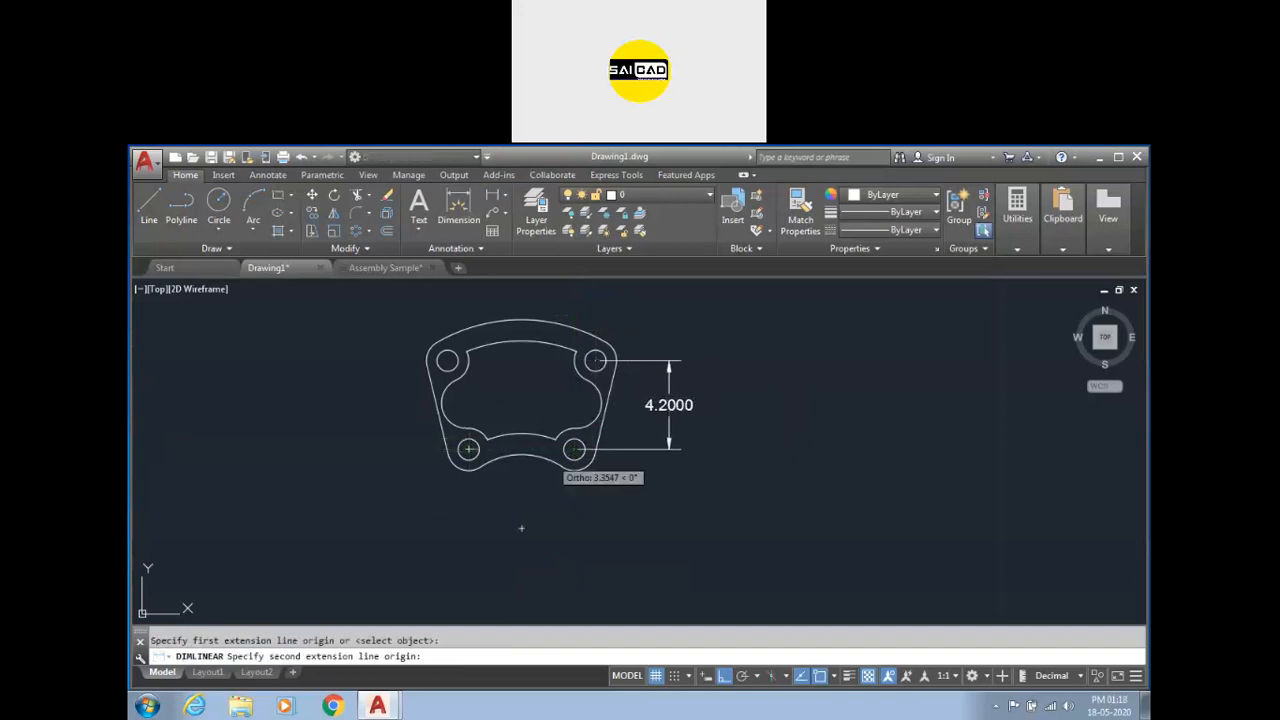
left_click(574, 450)
left_click(550, 524)
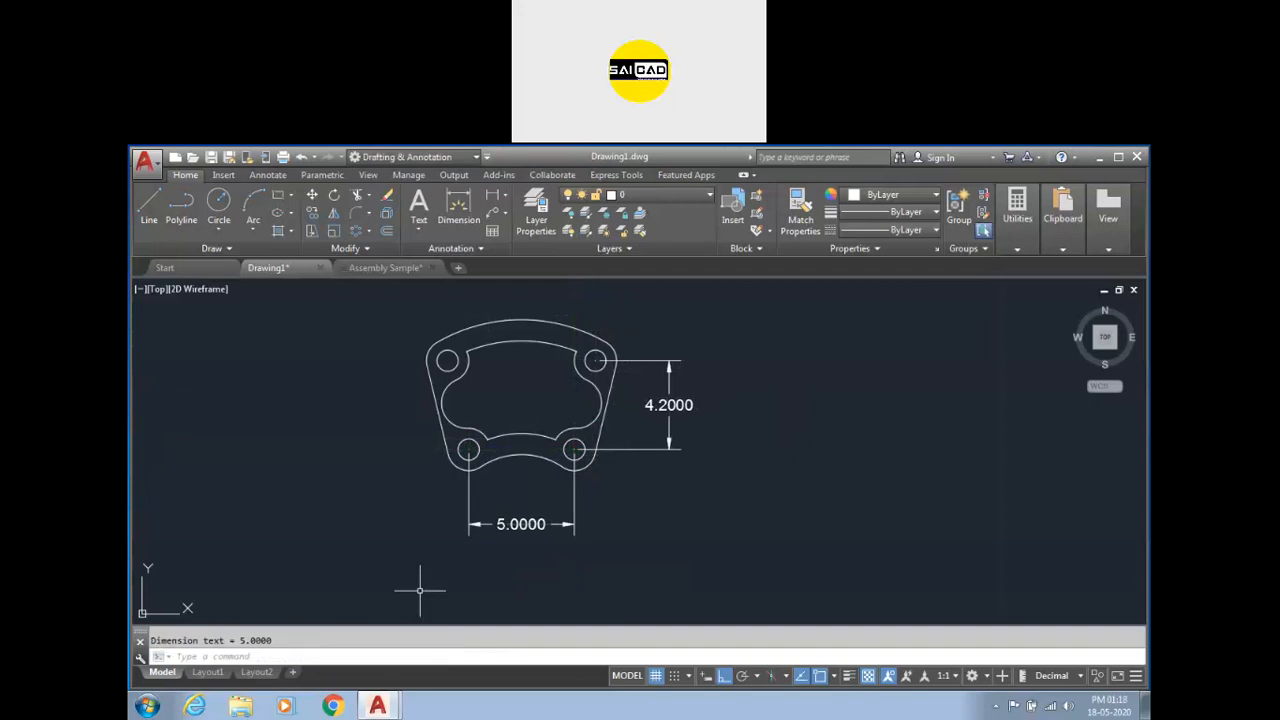
Add an aligned dimension between the two right-hand hole centers.
left_click(505, 196)
left_click(507, 254)
scroll(480, 362, "up", 2)
left_click(633, 494)
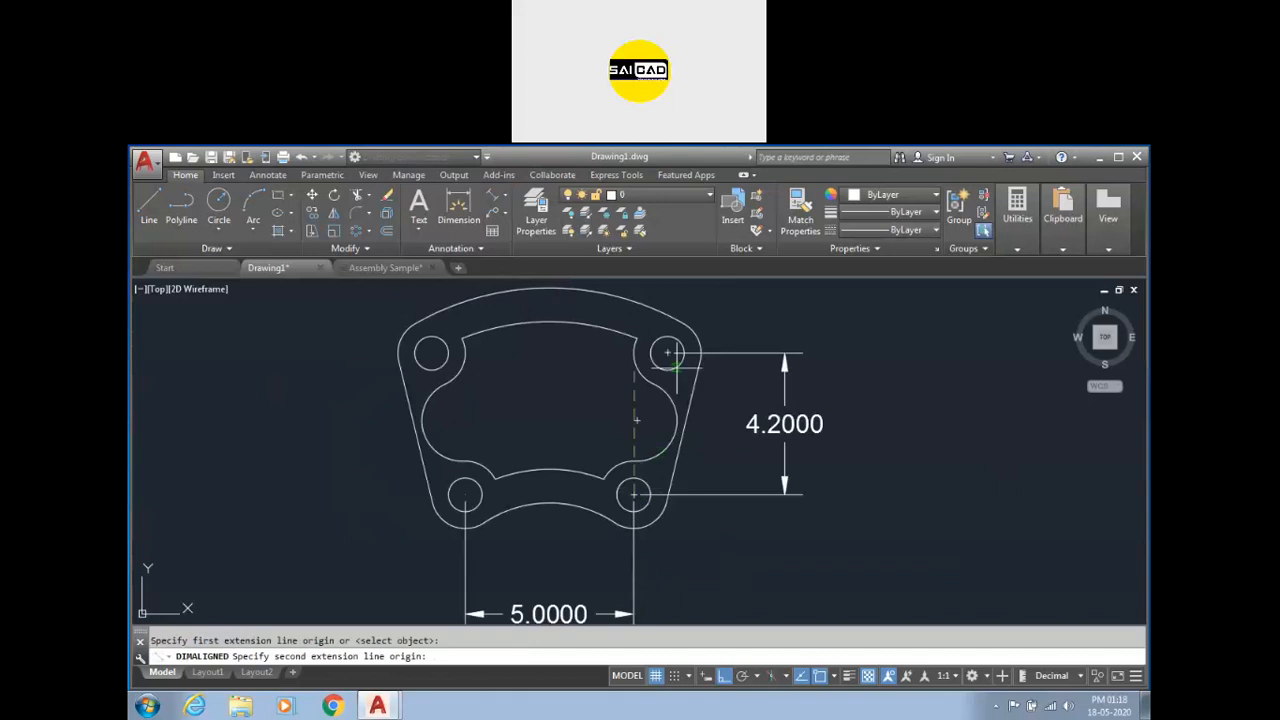
left_click(667, 352)
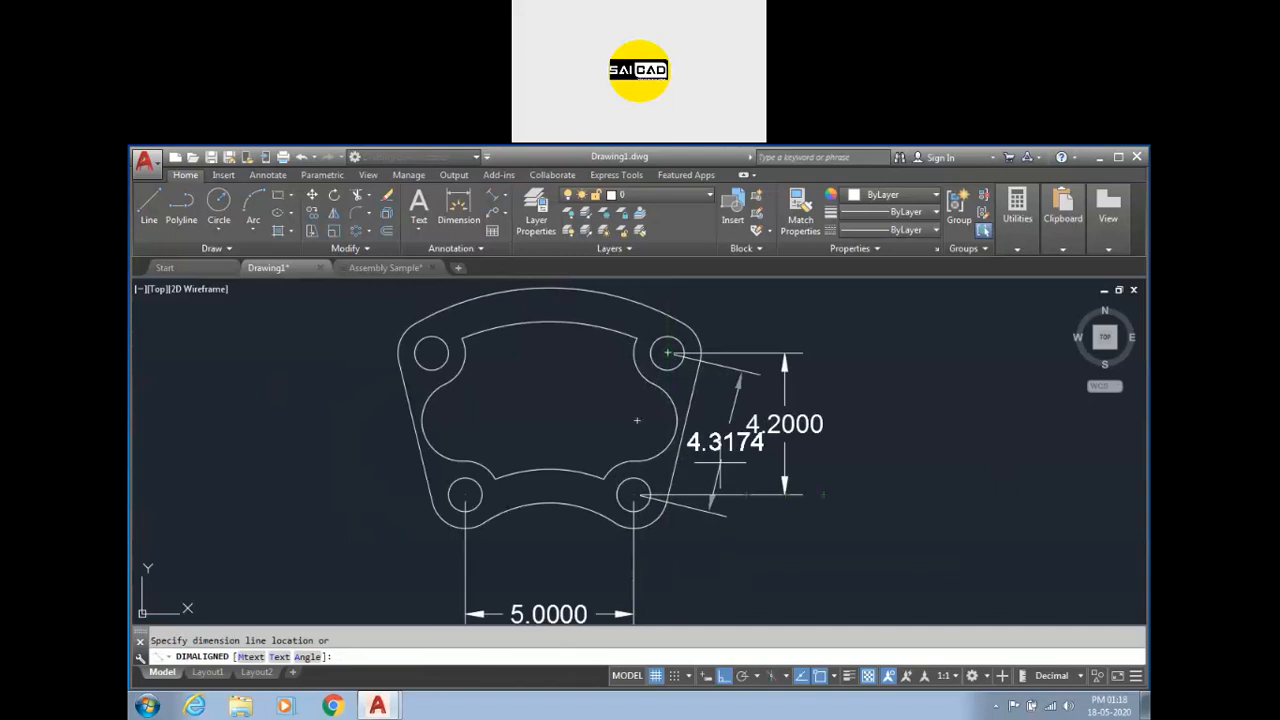
left_click(724, 446)
Erase the aligned dimension beside the right edge.
scroll(726, 450, "up", 2)
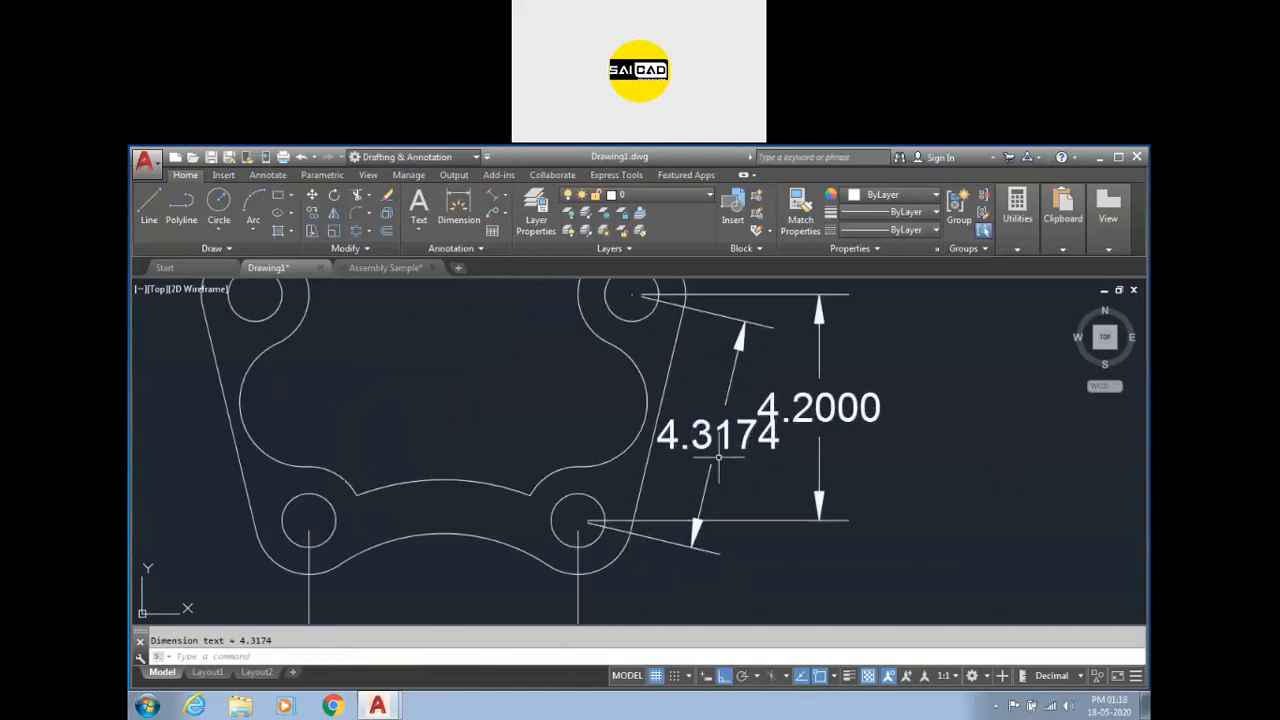
scroll(714, 447, "down", 2)
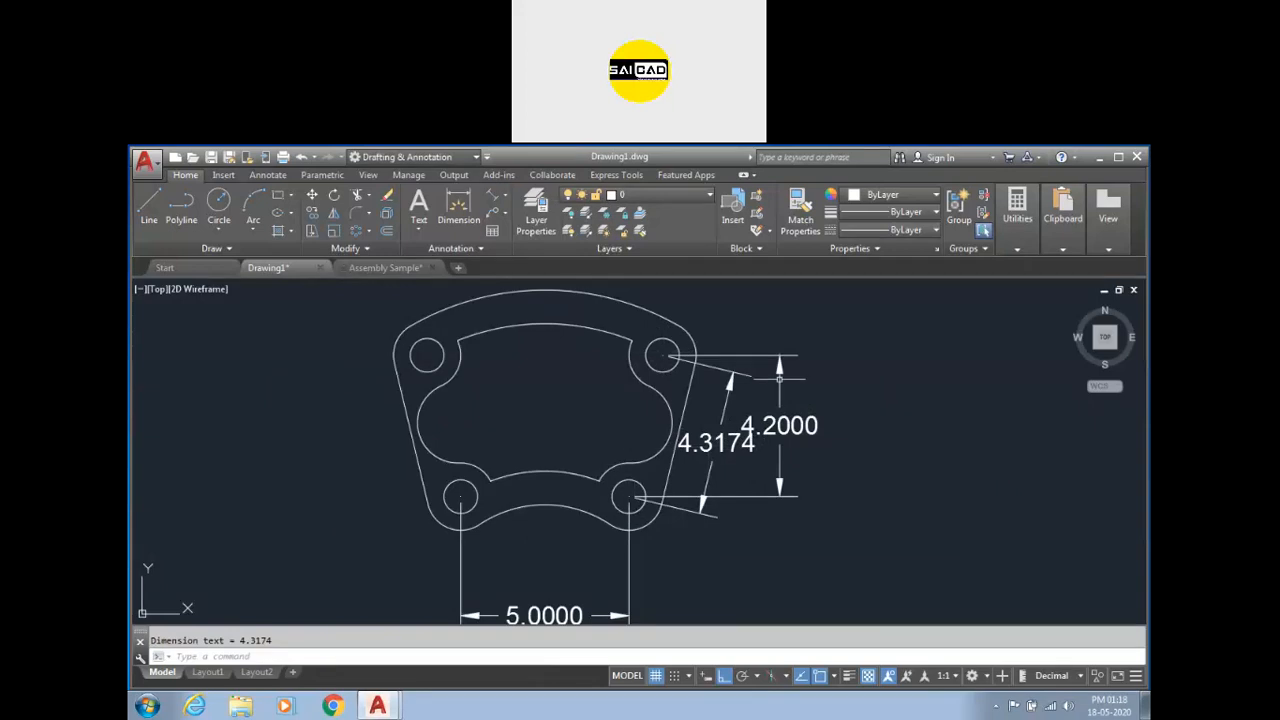
left_click(856, 384)
left_click(769, 475)
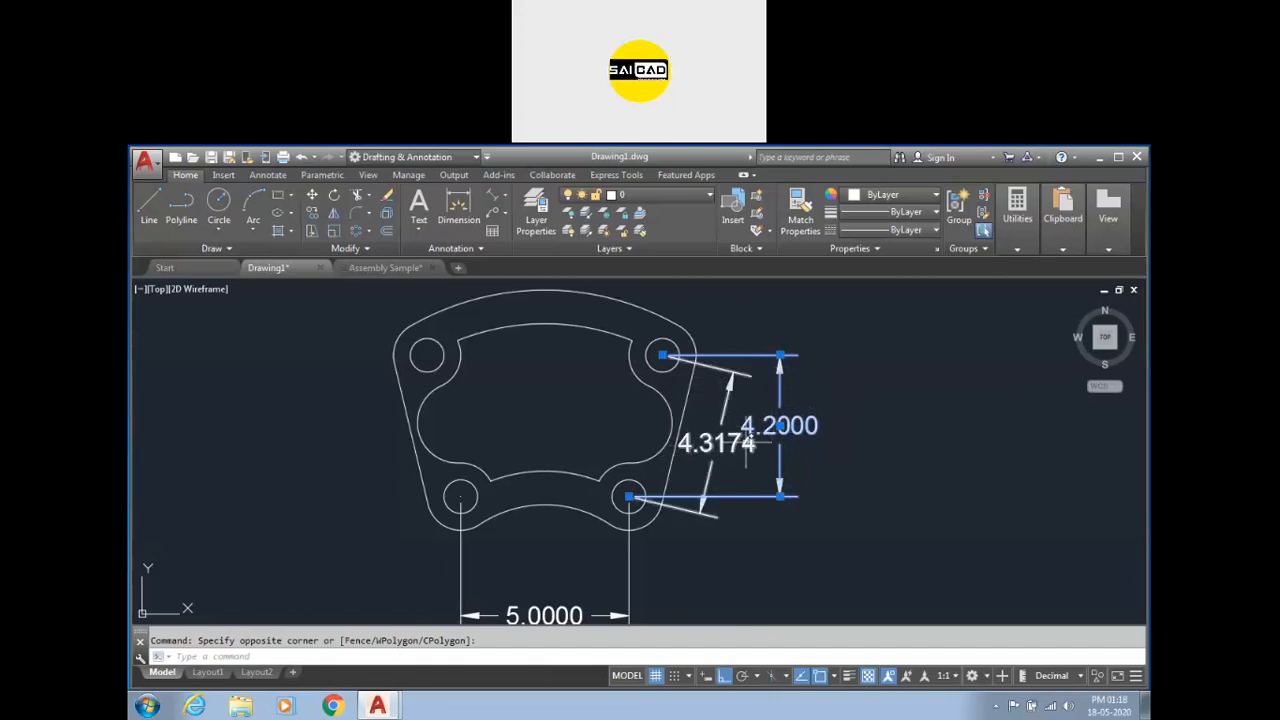
key("Escape")
left_click(712, 516)
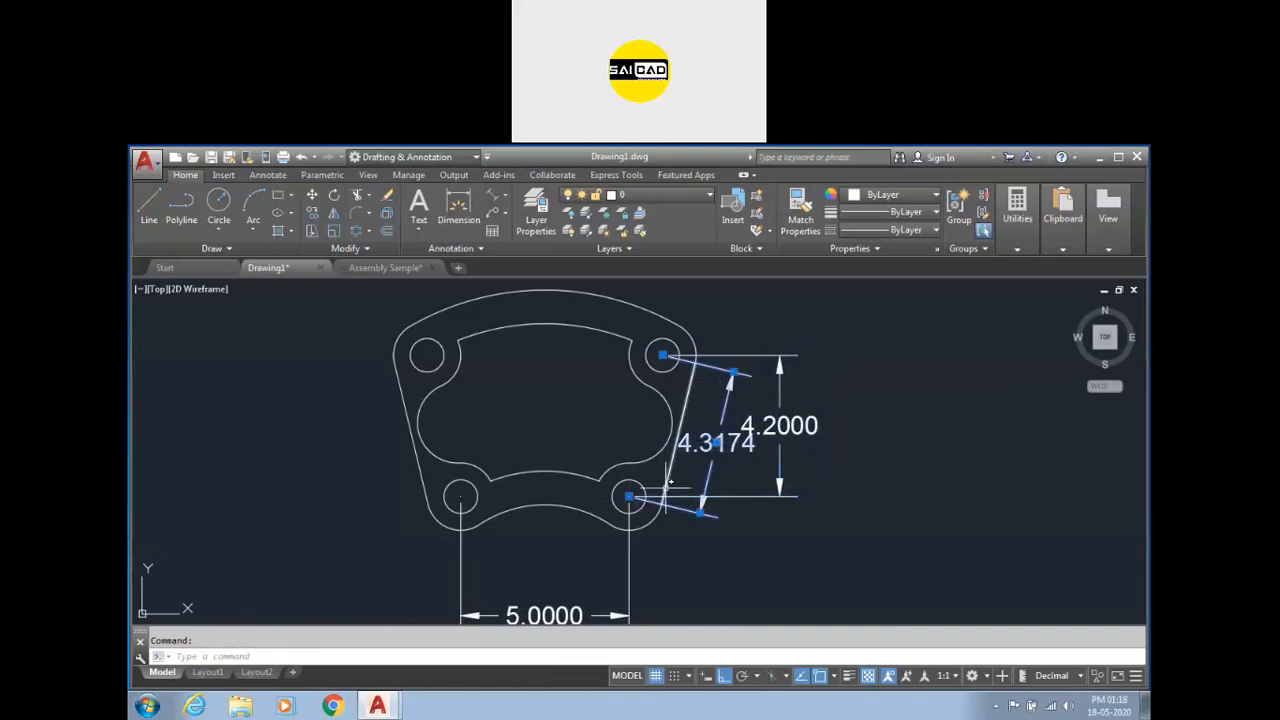
key("Delete")
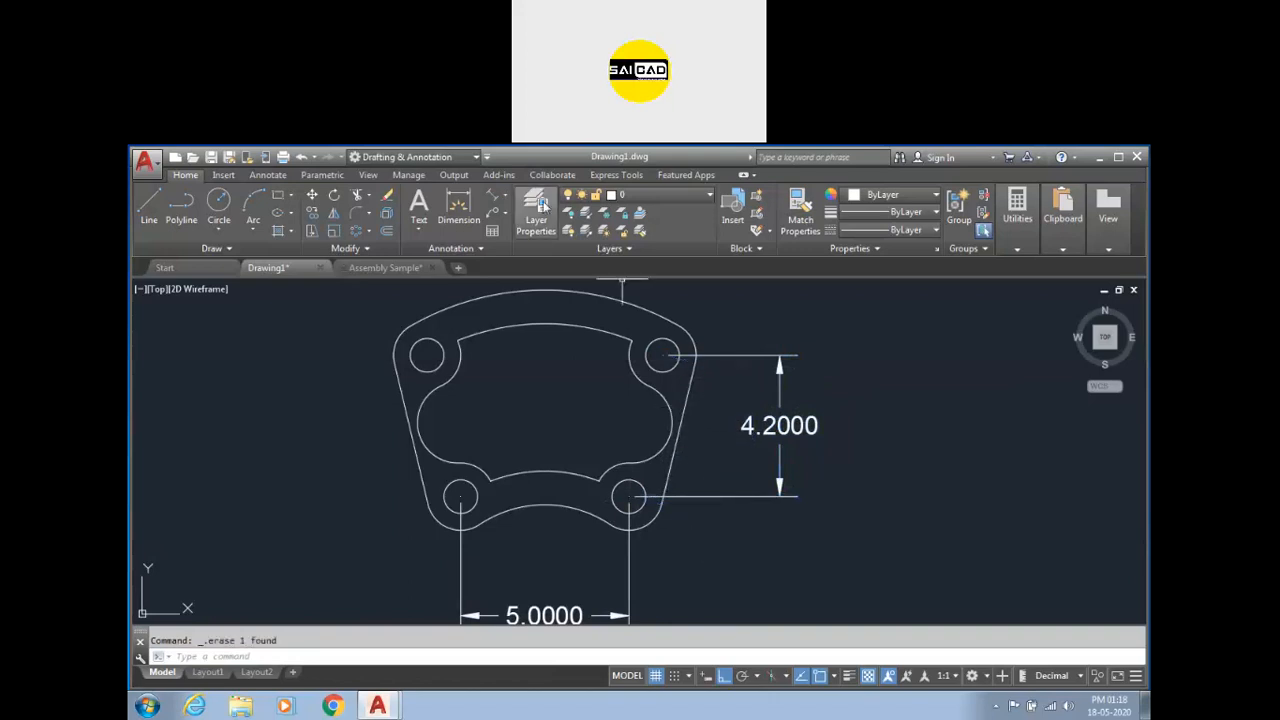
left_click(506, 196)
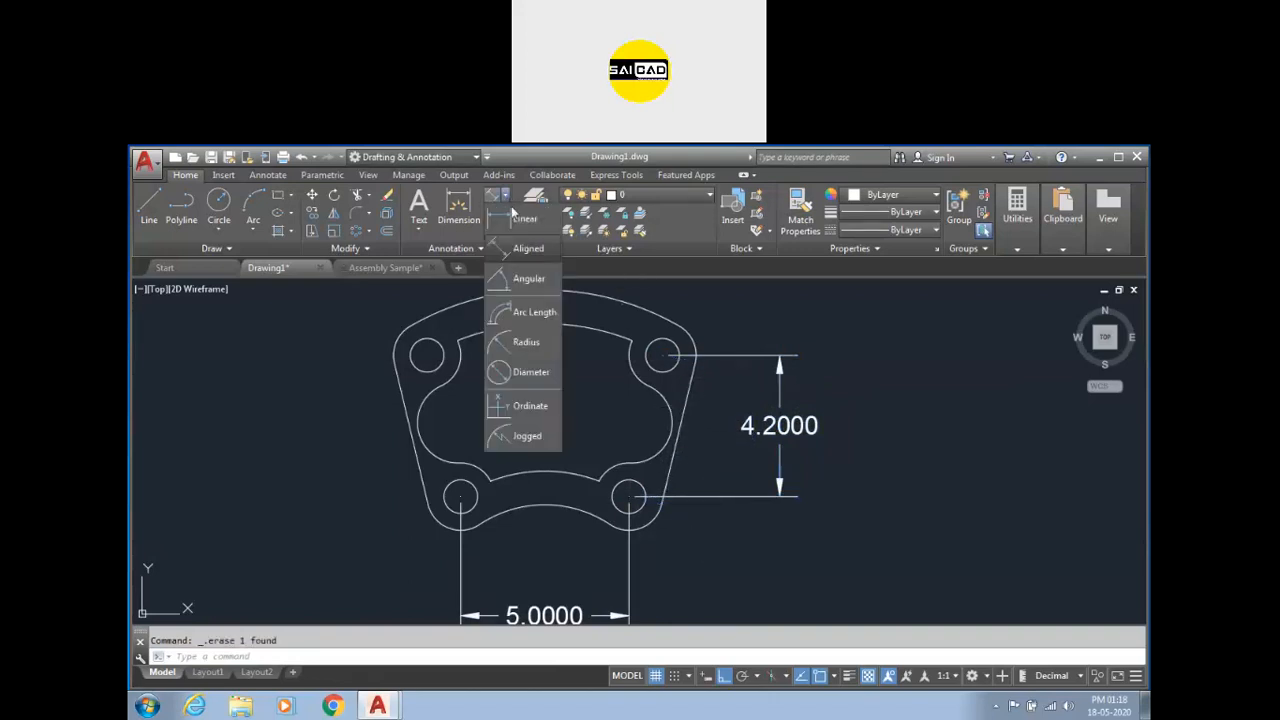
left_click(510, 248)
left_click(426, 354)
left_click(460, 496)
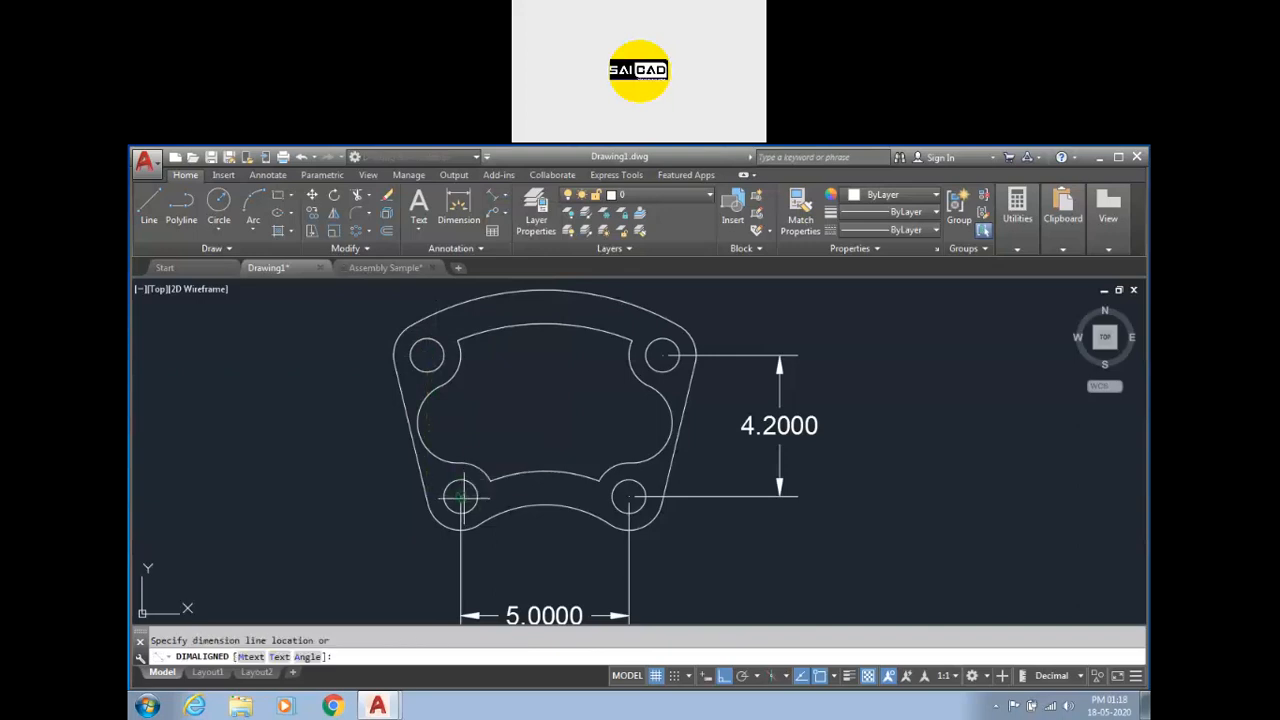
key("Escape")
Add an aligned dimension between the two top hole centers, placed above the part.
left_click(426, 355)
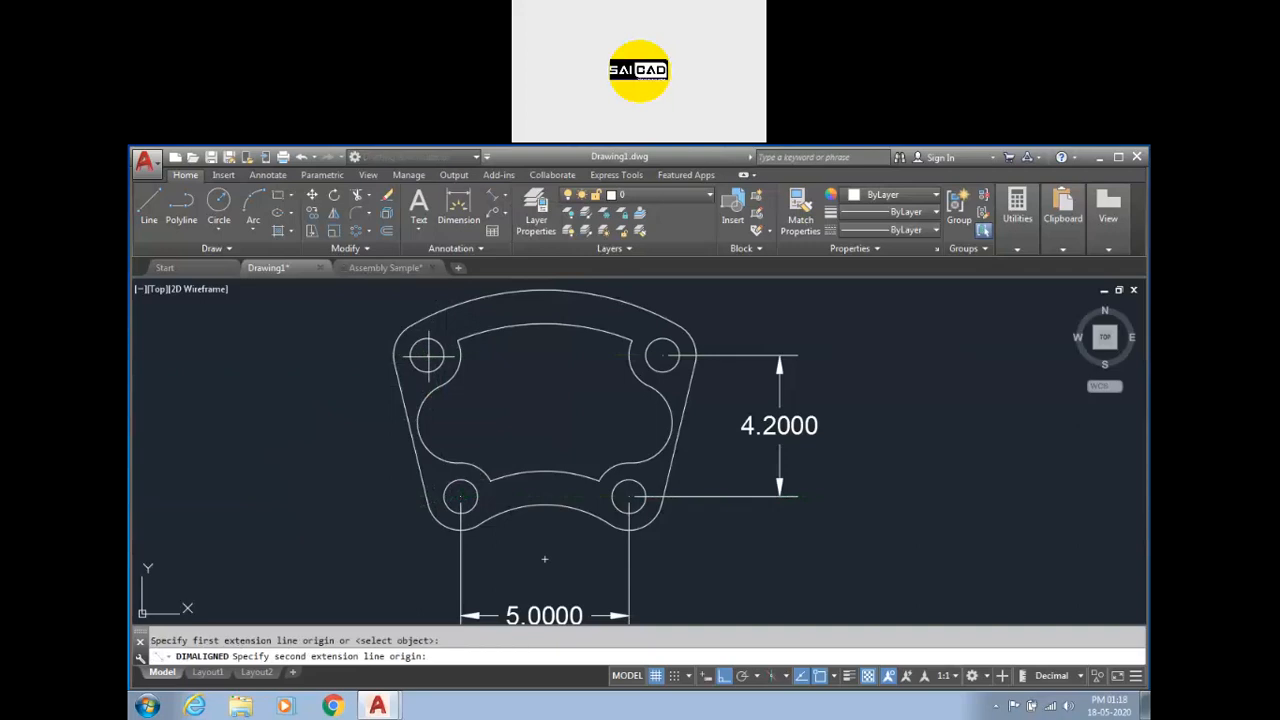
left_click(661, 355)
scroll(575, 433, "down", 2)
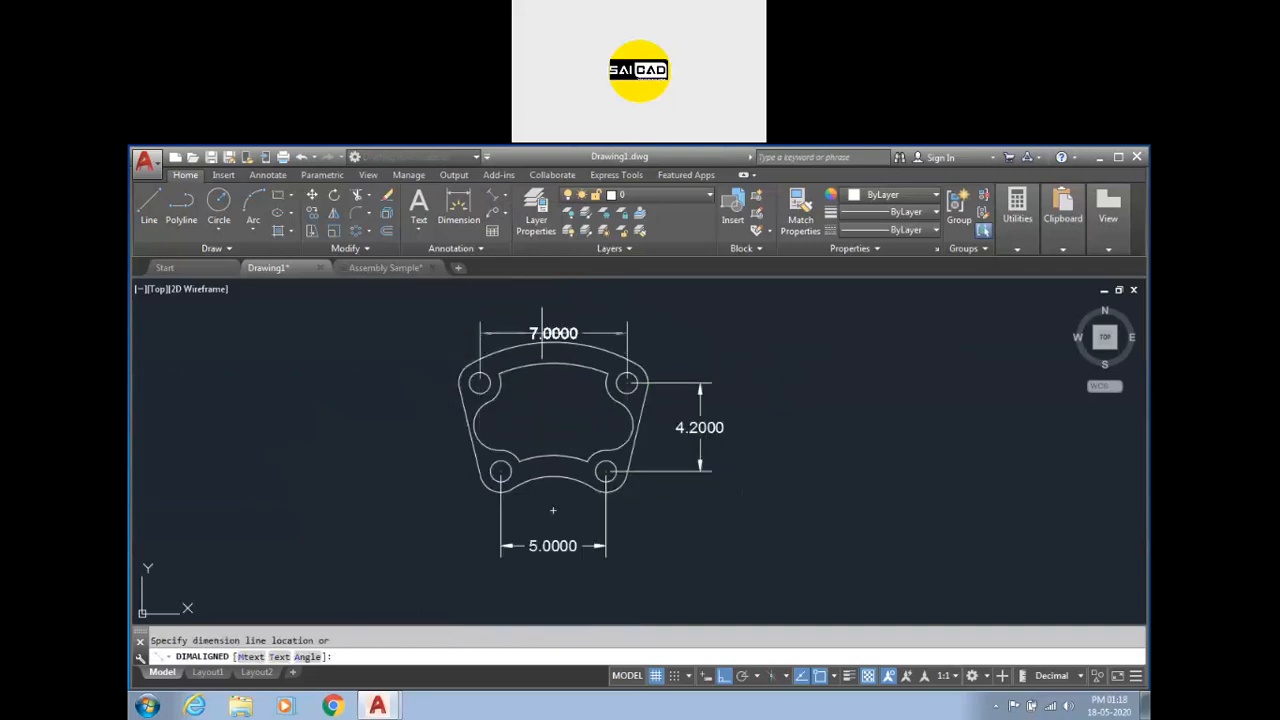
left_click(555, 307)
key("Escape")
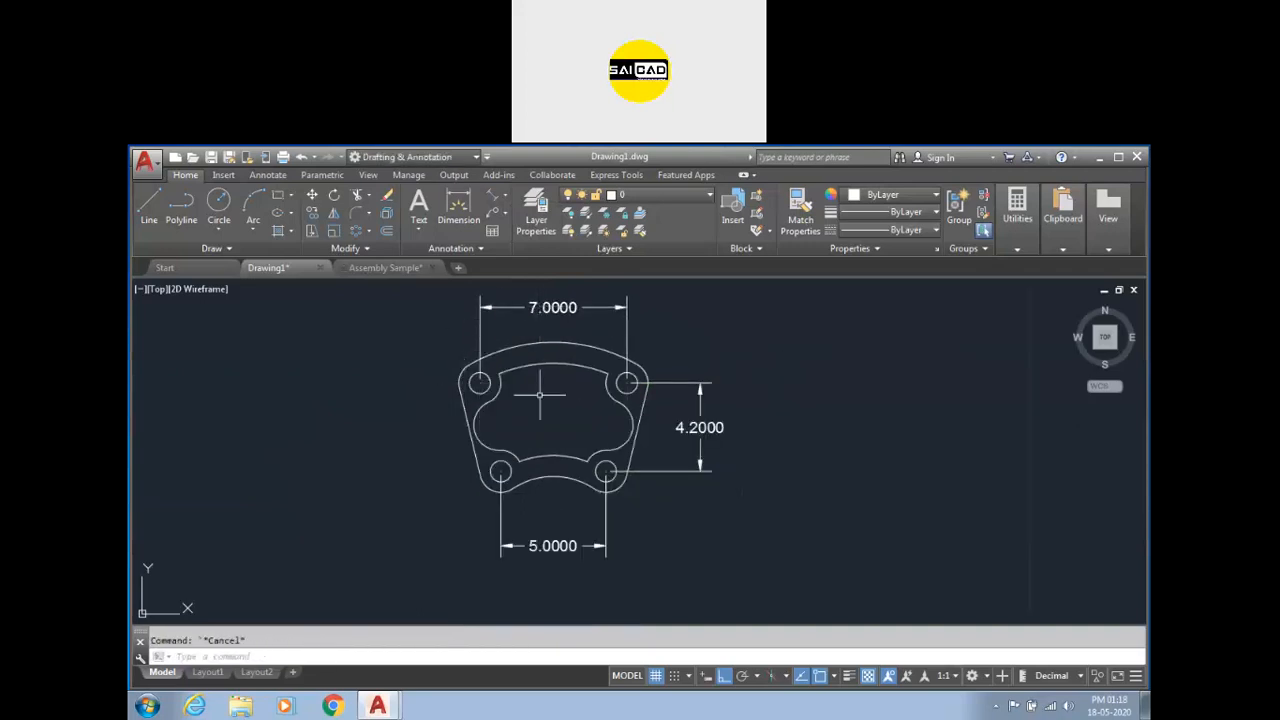
scroll(580, 400, "down", 2)
scroll(573, 390, "up", 2)
scroll(555, 442, "down", 2)
scroll(552, 474, "up", 2)
scroll(550, 472, "down", 2)
scroll(550, 472, "up", 2)
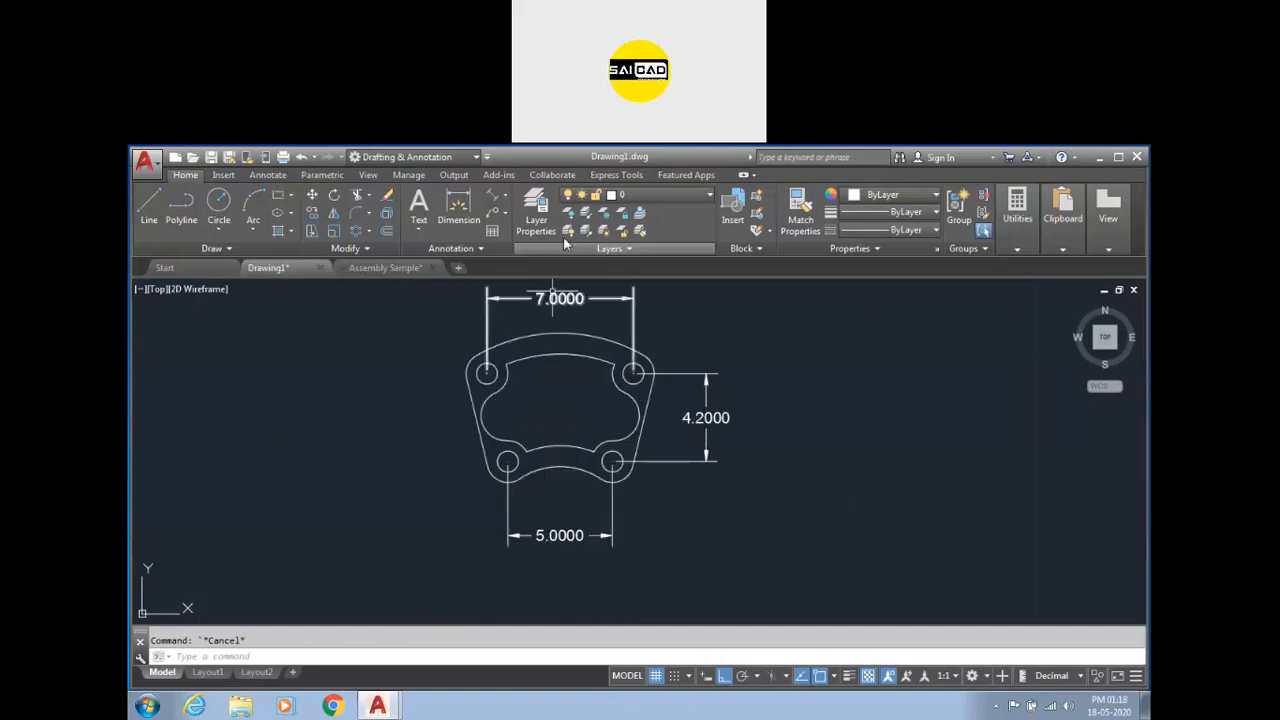
left_click(506, 200)
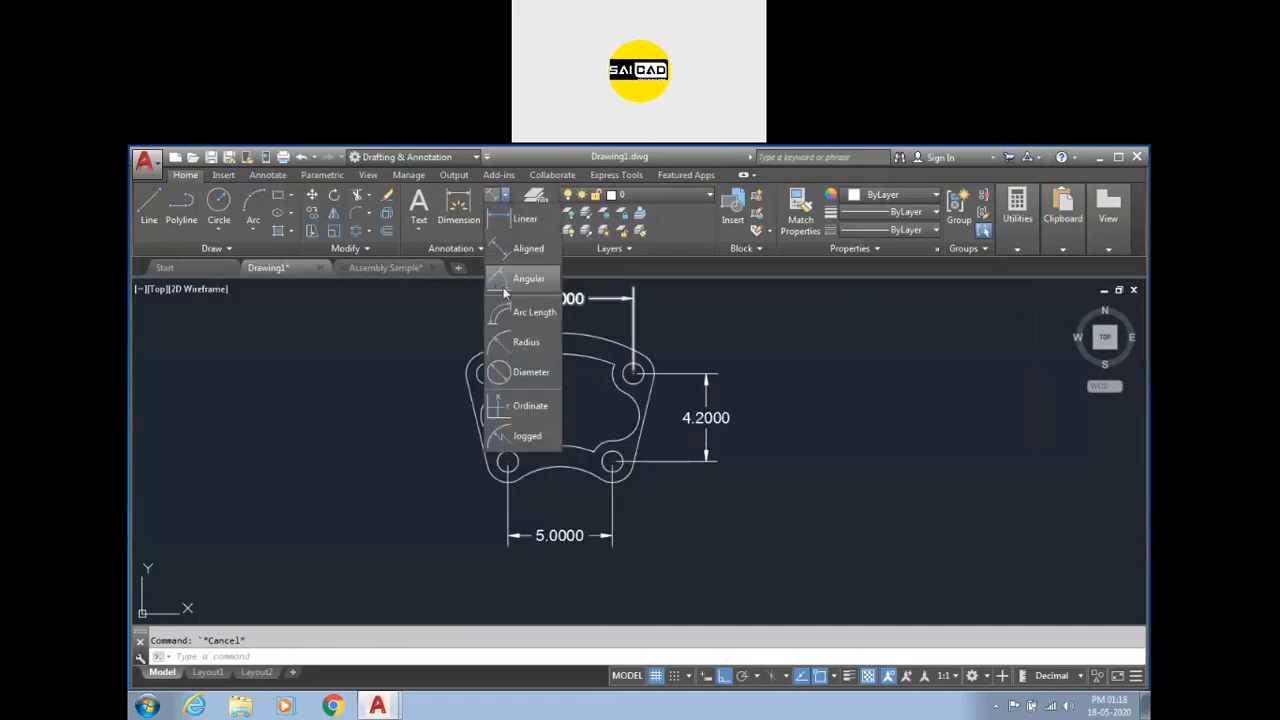
left_click(500, 284)
left_click(473, 399)
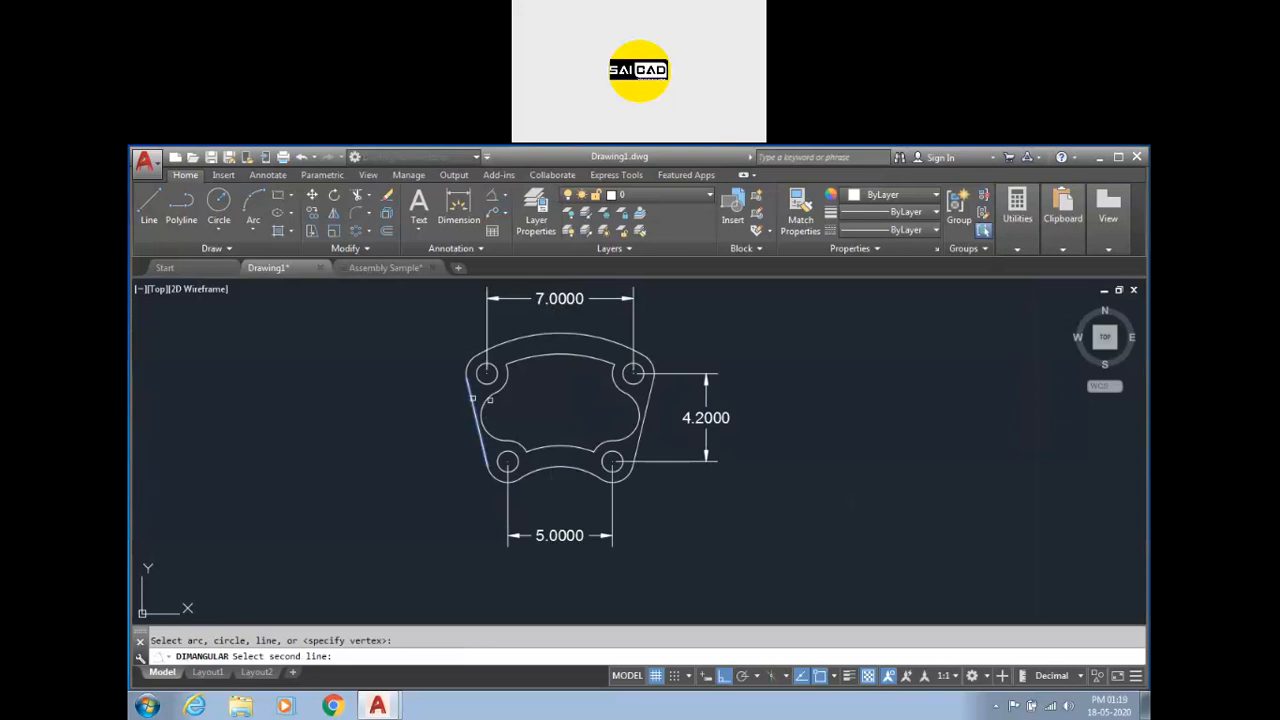
left_click(649, 399)
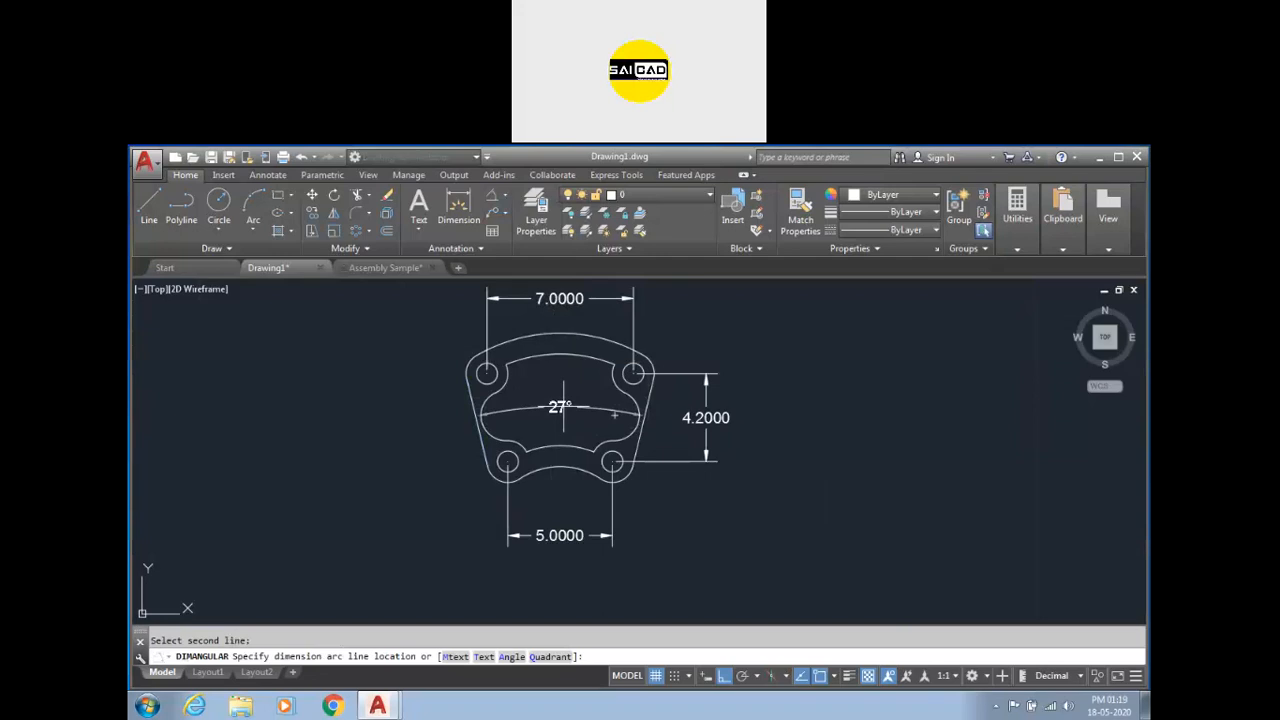
key("Escape")
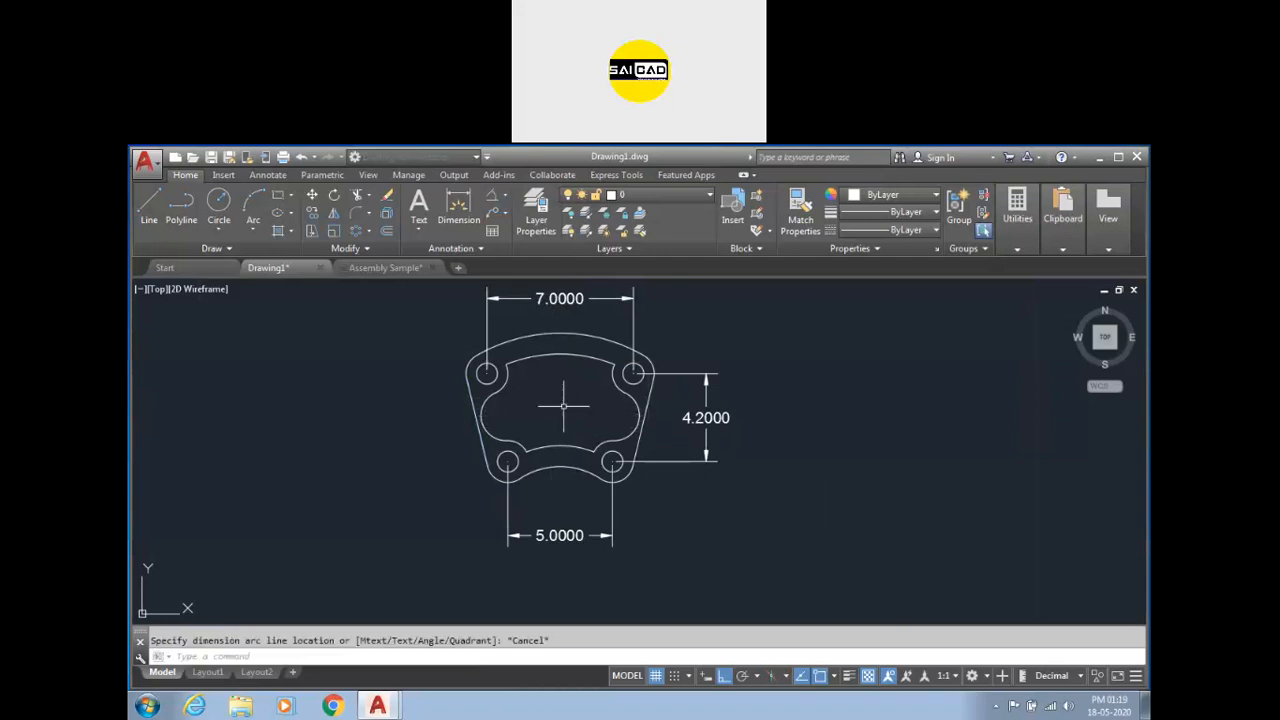
Draw a rectangle to the right of the part.
type("rec")
key("Return")
left_click(818, 395)
left_click(1013, 512)
key("Escape")
Try to dimension the angle between two parallel edges of the rectangle.
left_click(494, 196)
left_click(857, 397)
left_click(844, 512)
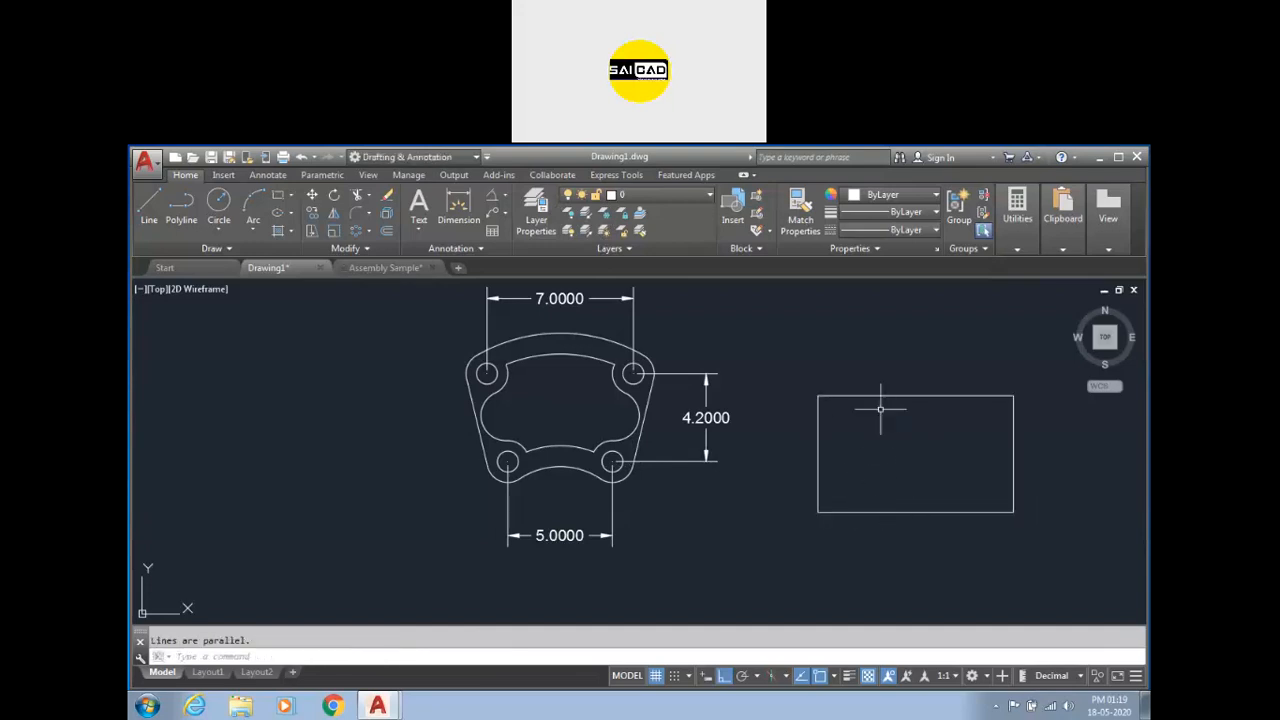
scroll(820, 434, "down", 2)
scroll(802, 442, "up", 2)
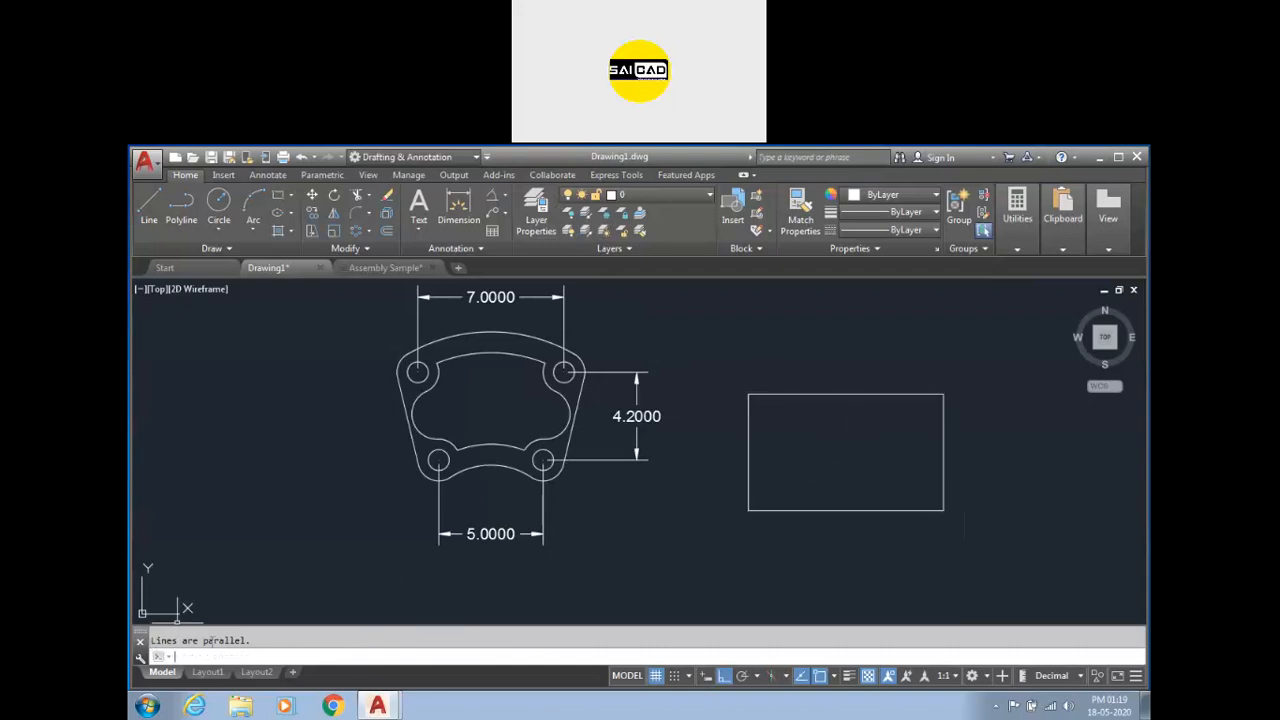
key("Escape")
Draw two lines forming a wedge to the right of the rectangle, one sloped and one horizontal.
type("l")
key("Return")
scroll(863, 374, "down", 4)
left_click(816, 505)
left_click(955, 497)
key("F8")
left_click(815, 446)
key("Escape")
Add an angular dimension between the wedge's sloped and horizontal lines, placed inside the wedge.
left_click(495, 204)
scroll(890, 504, "up", 2)
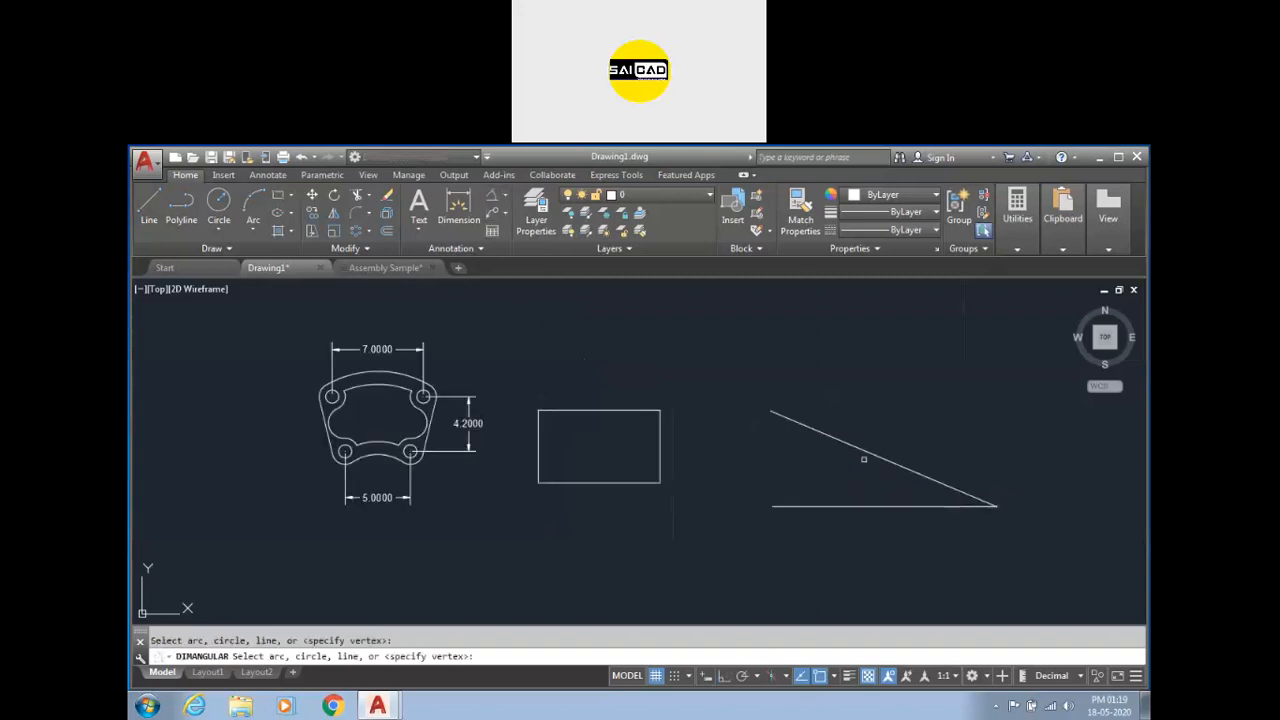
left_click(864, 452)
left_click(847, 508)
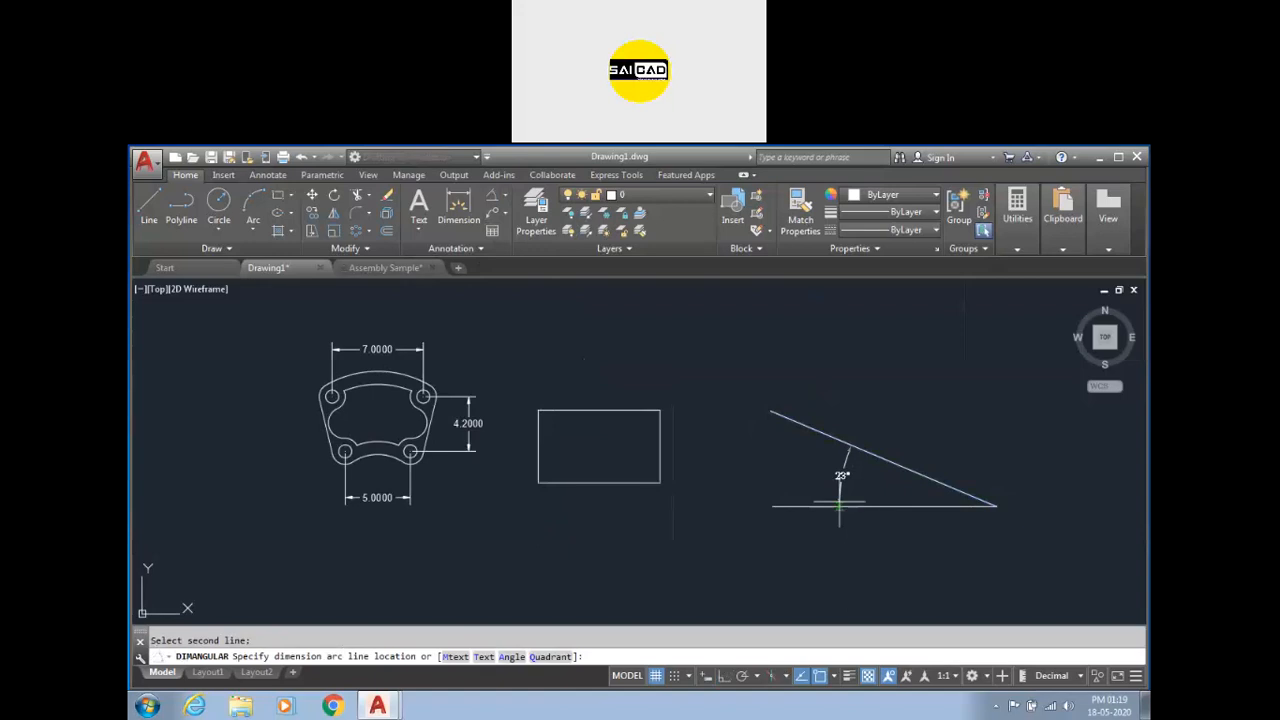
left_click(810, 462)
scroll(777, 443, "up", 2)
scroll(709, 476, "down", 2)
left_click(752, 462)
left_click(666, 428)
scroll(946, 473, "down", 2)
key("Escape")
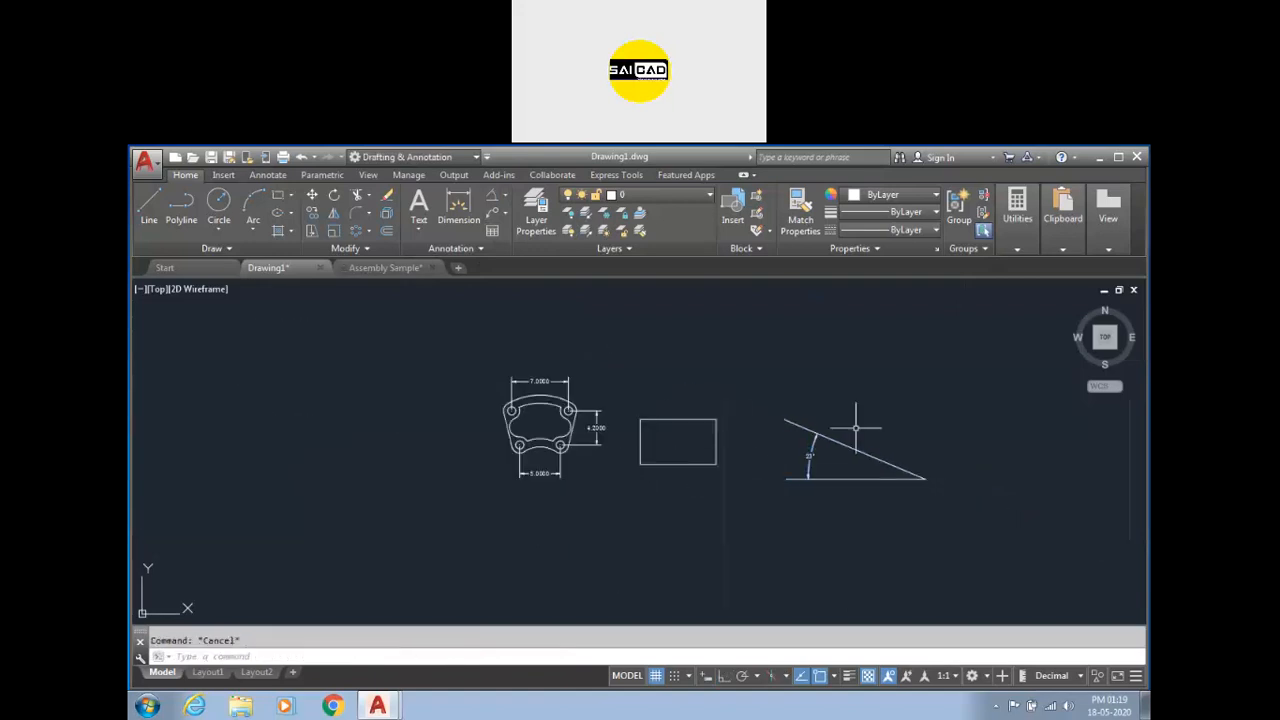
left_click(908, 412)
left_click(655, 505)
key("Escape")
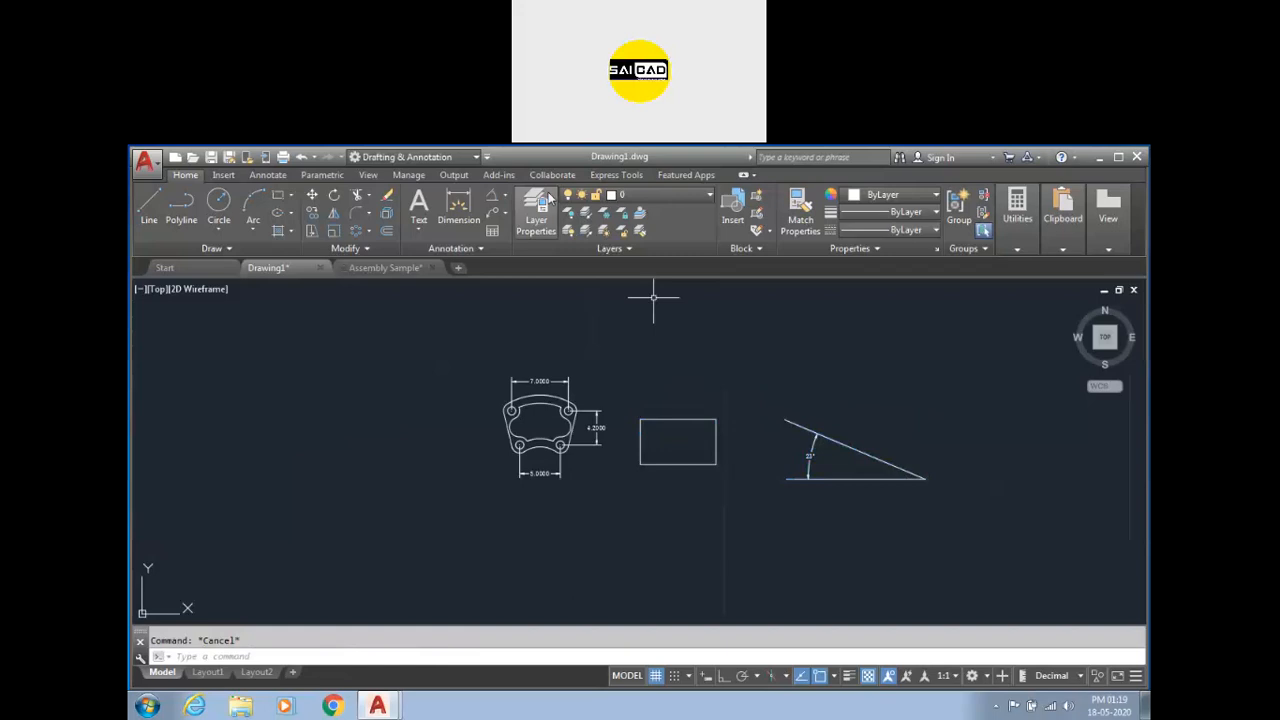
left_click(492, 196)
scroll(695, 441, "up", 2)
left_click(727, 460)
left_click(713, 478)
scroll(697, 451, "up", 3)
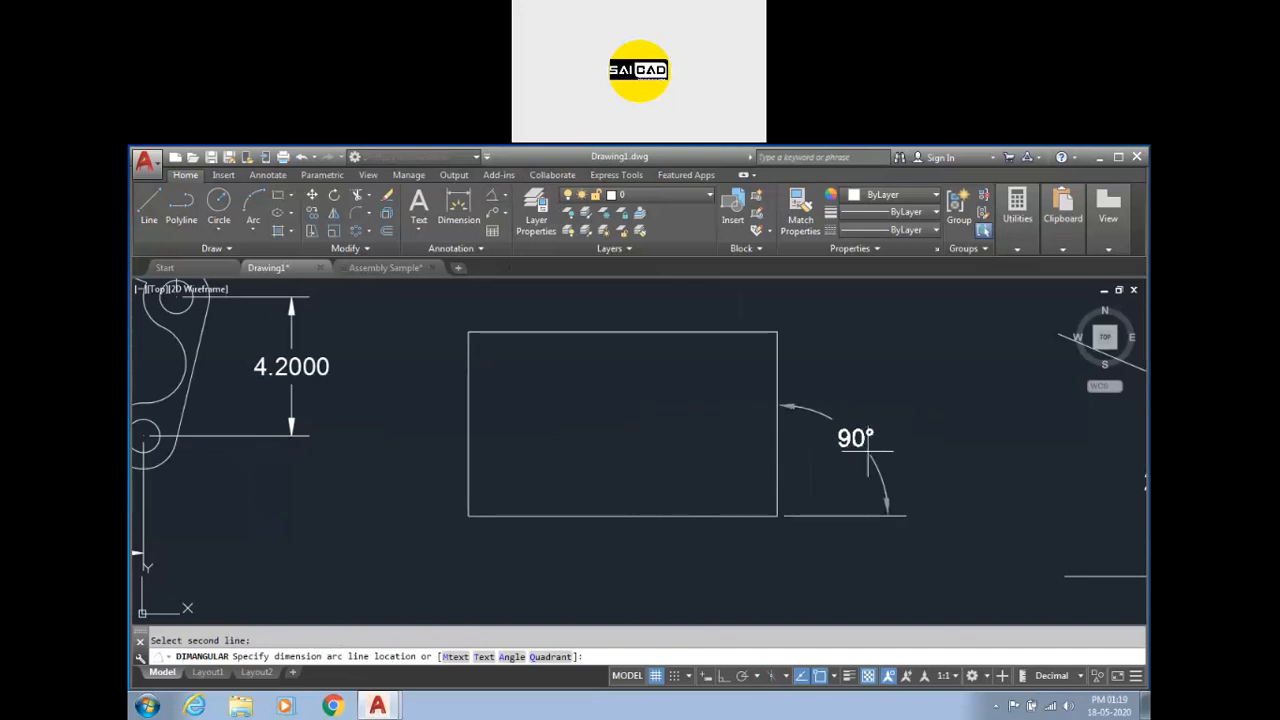
scroll(685, 455, "down", 2)
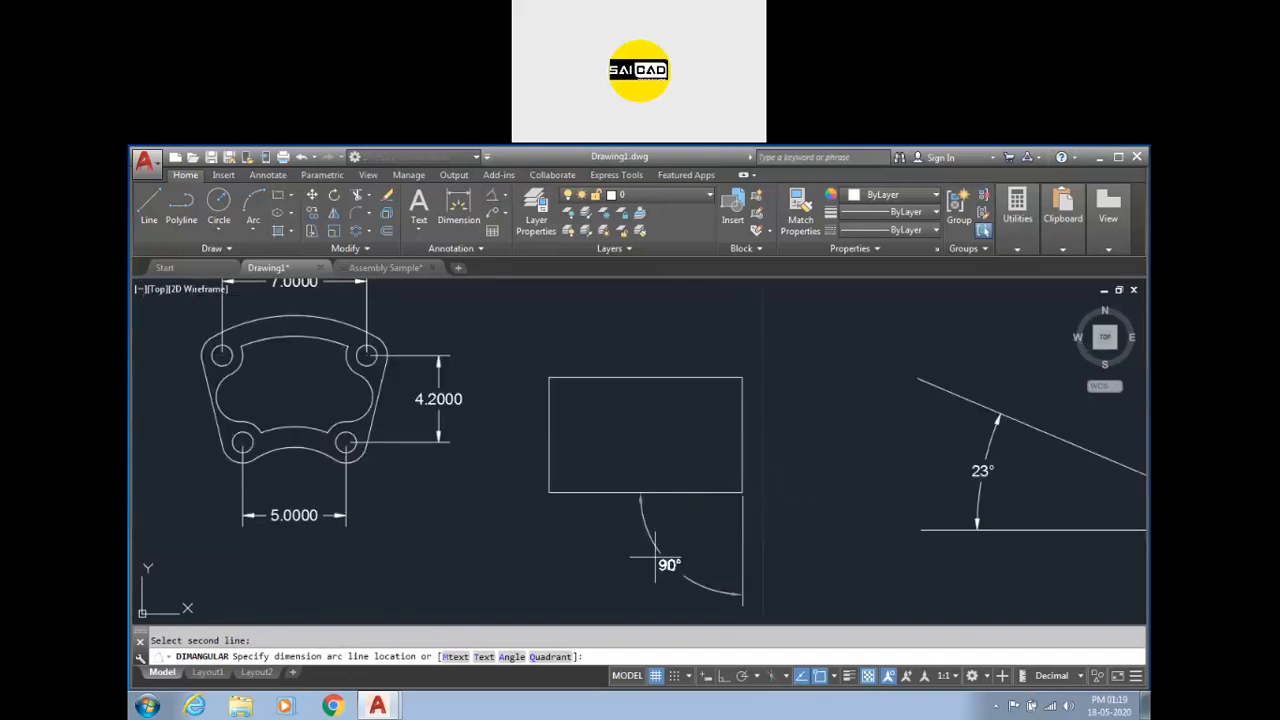
key("Escape")
scroll(656, 495, "down", 2)
left_click(492, 195)
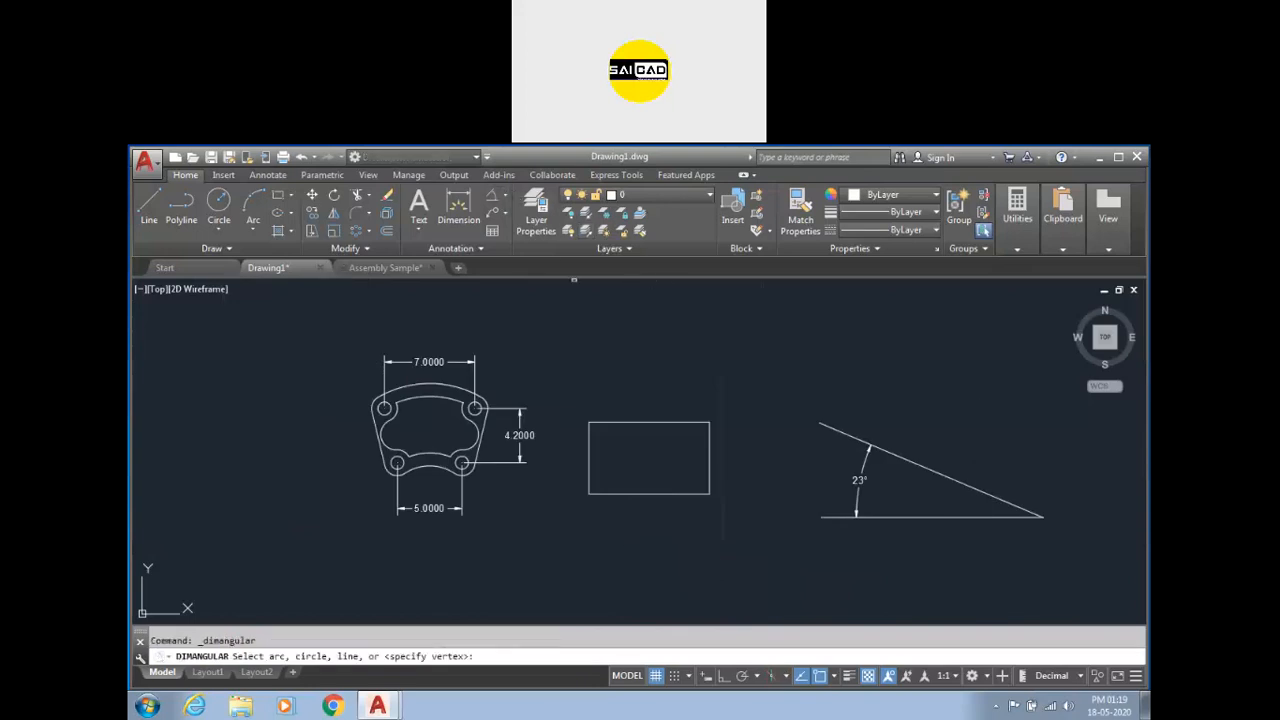
scroll(1037, 515, "up", 2)
left_click(1002, 518)
left_click(985, 493)
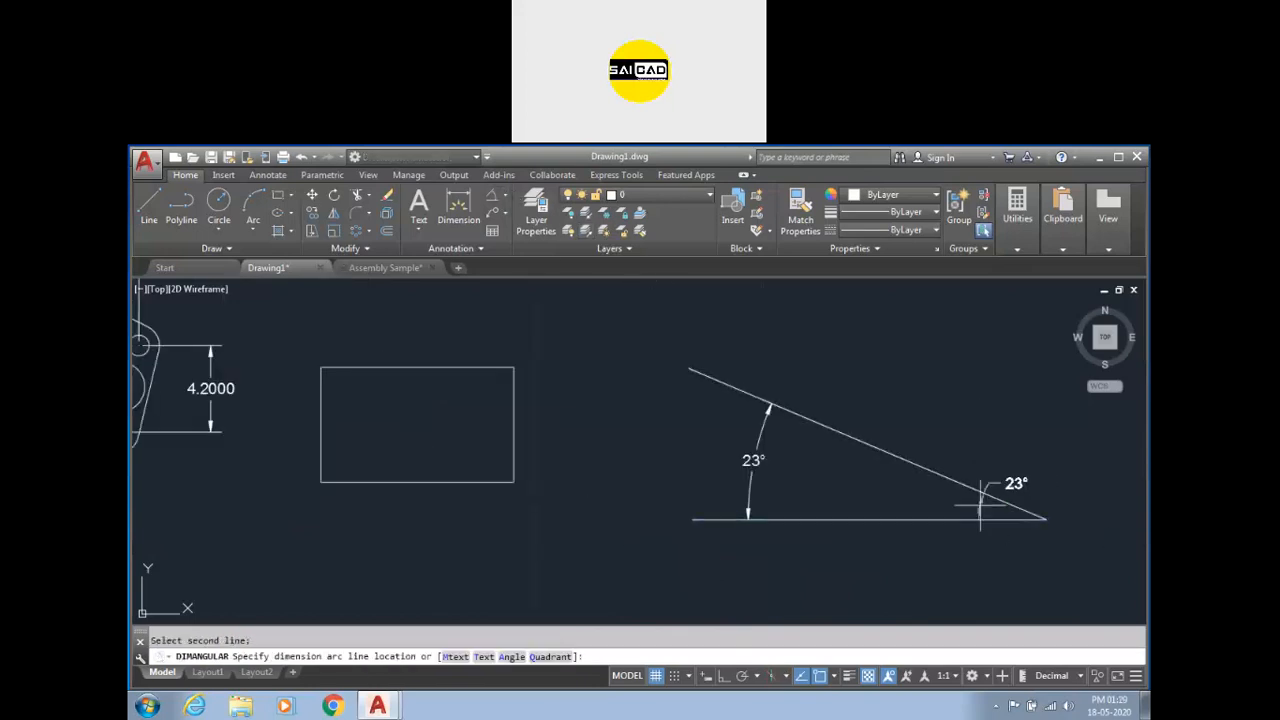
scroll(740, 490, "down", 1)
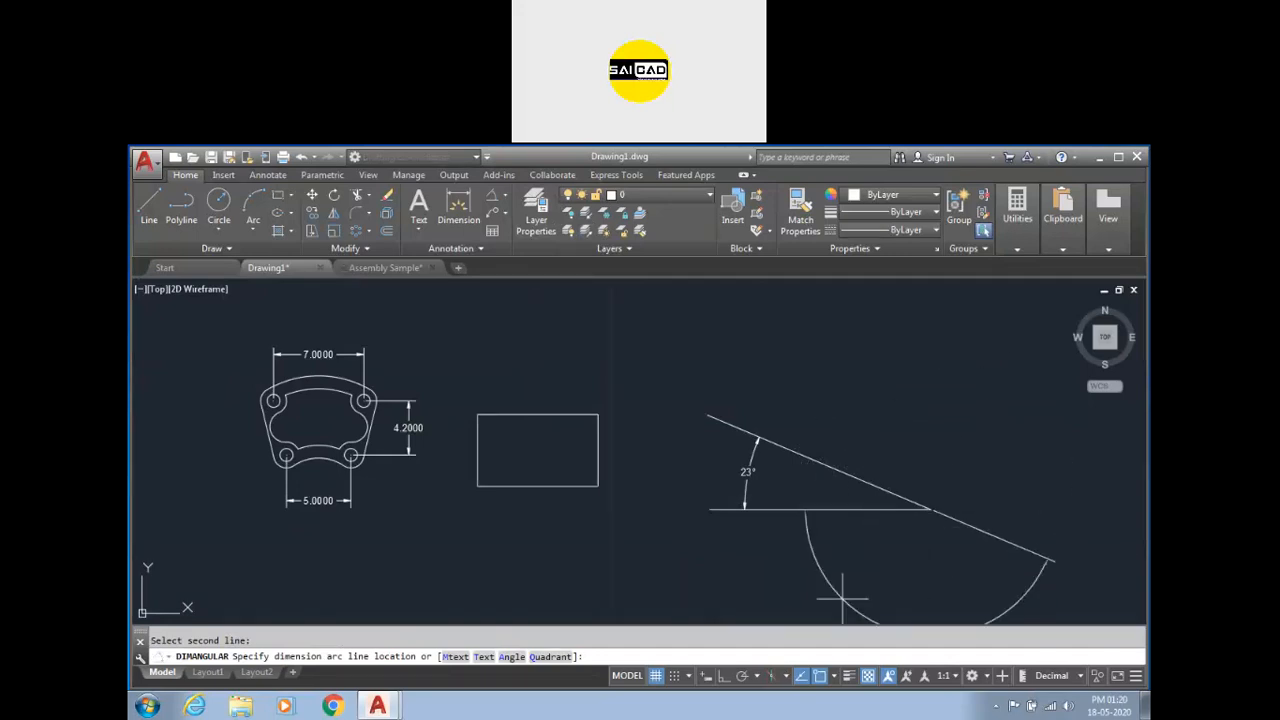
key("Escape")
Erase the rectangle, the wedge lines and their angular dimension.
scroll(923, 408, "down", 5)
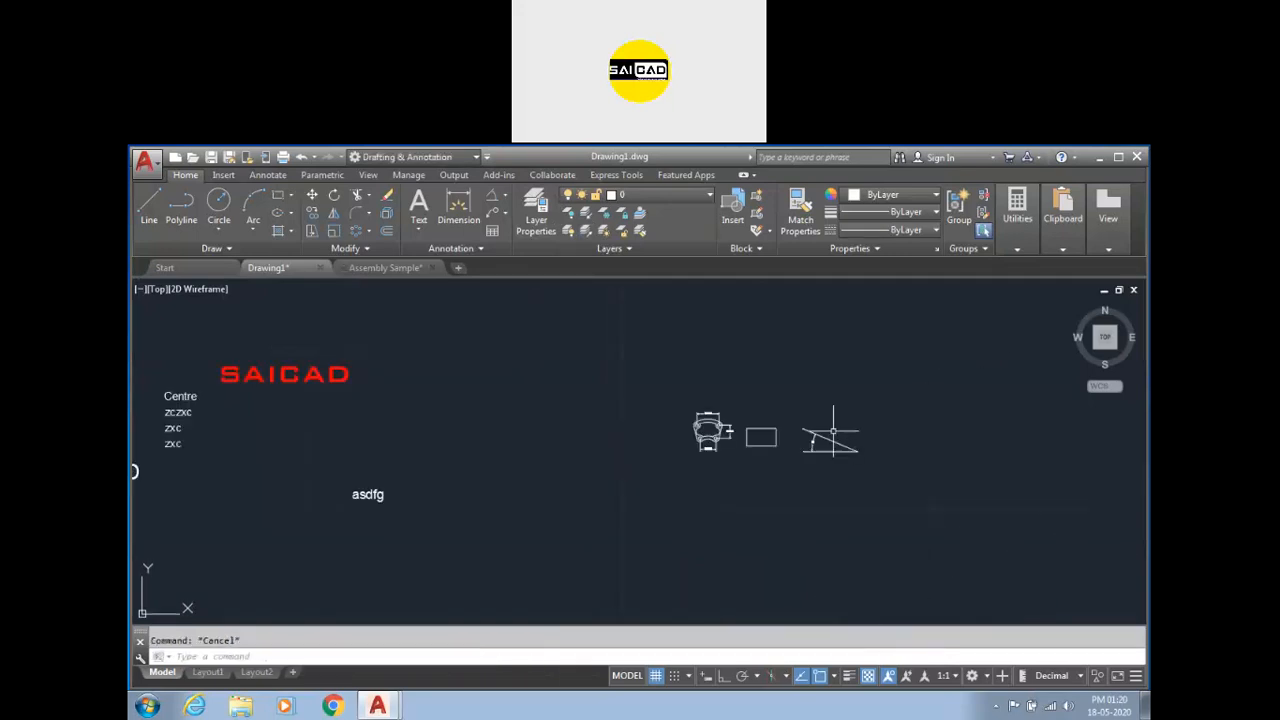
scroll(833, 432, "up", 2)
left_click(910, 375)
left_click(708, 483)
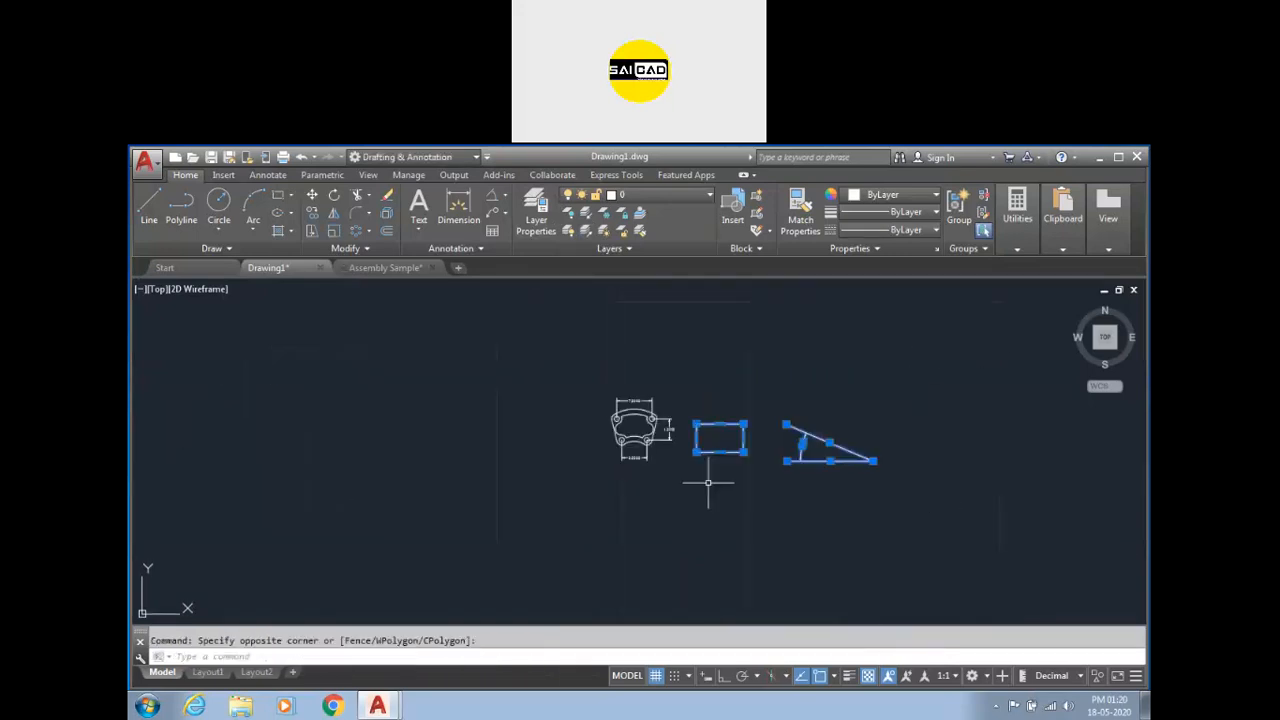
key("Delete")
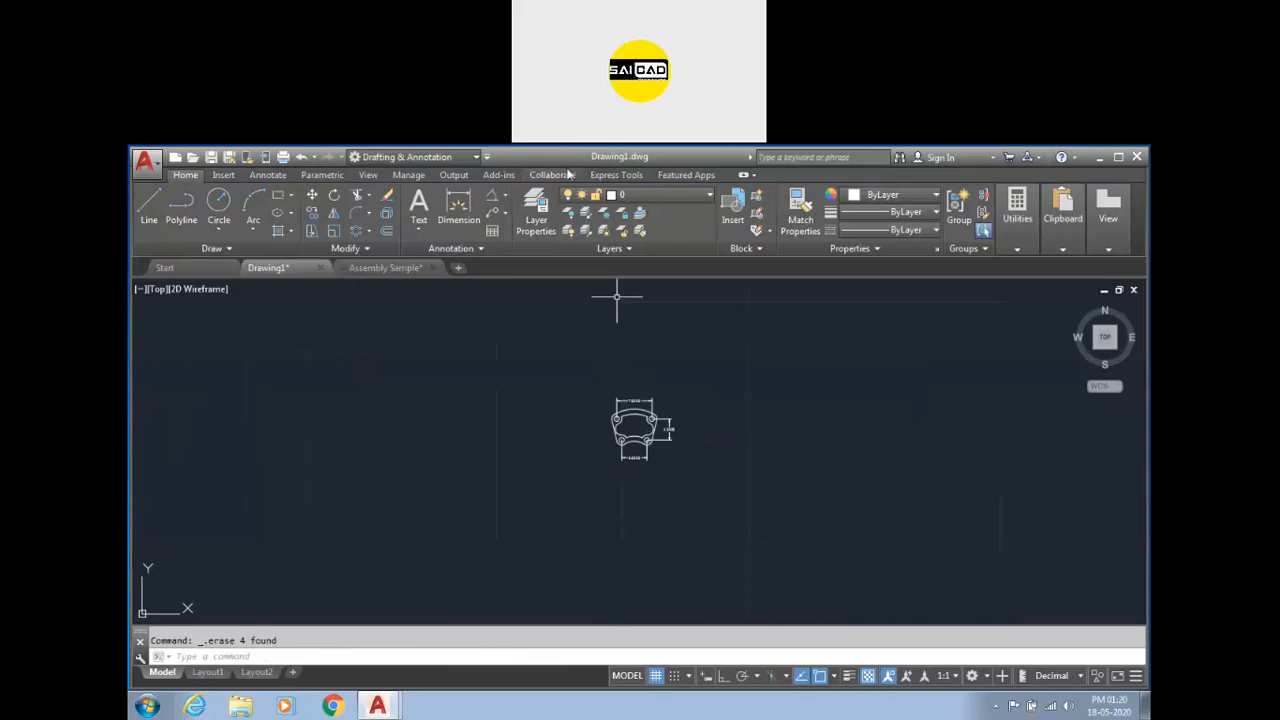
left_click(505, 195)
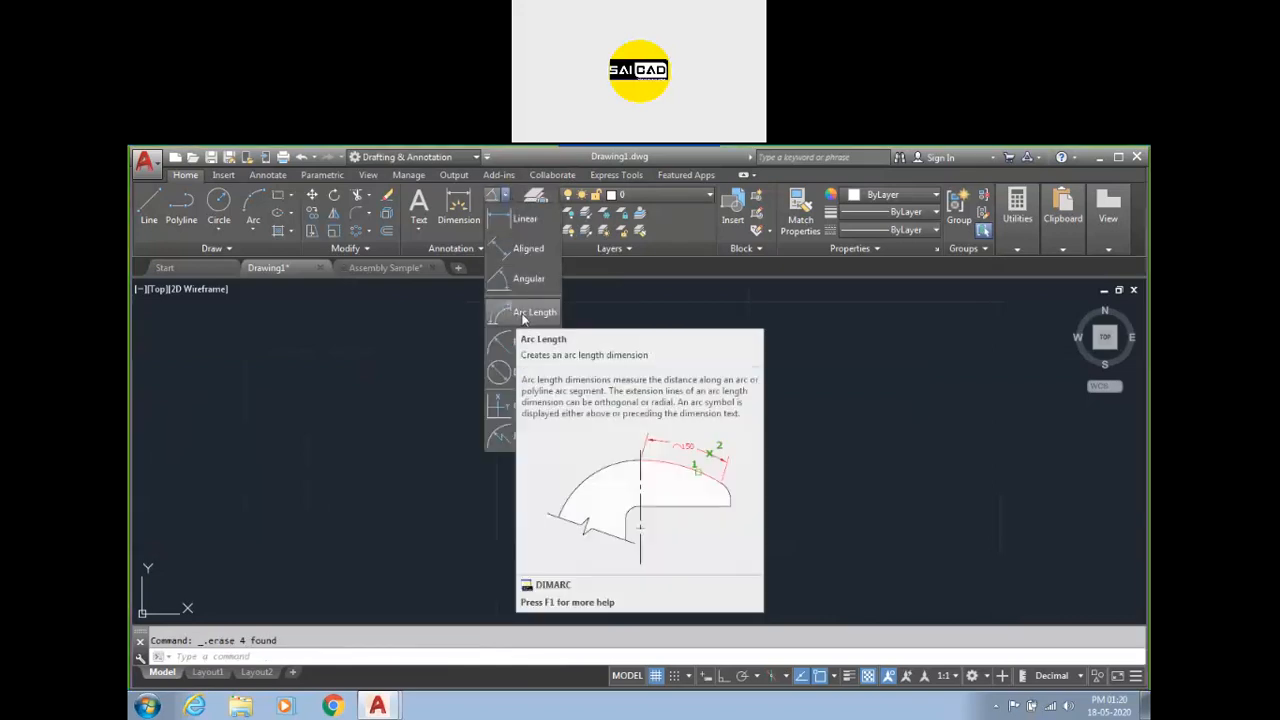
key("Escape")
left_click(254, 203)
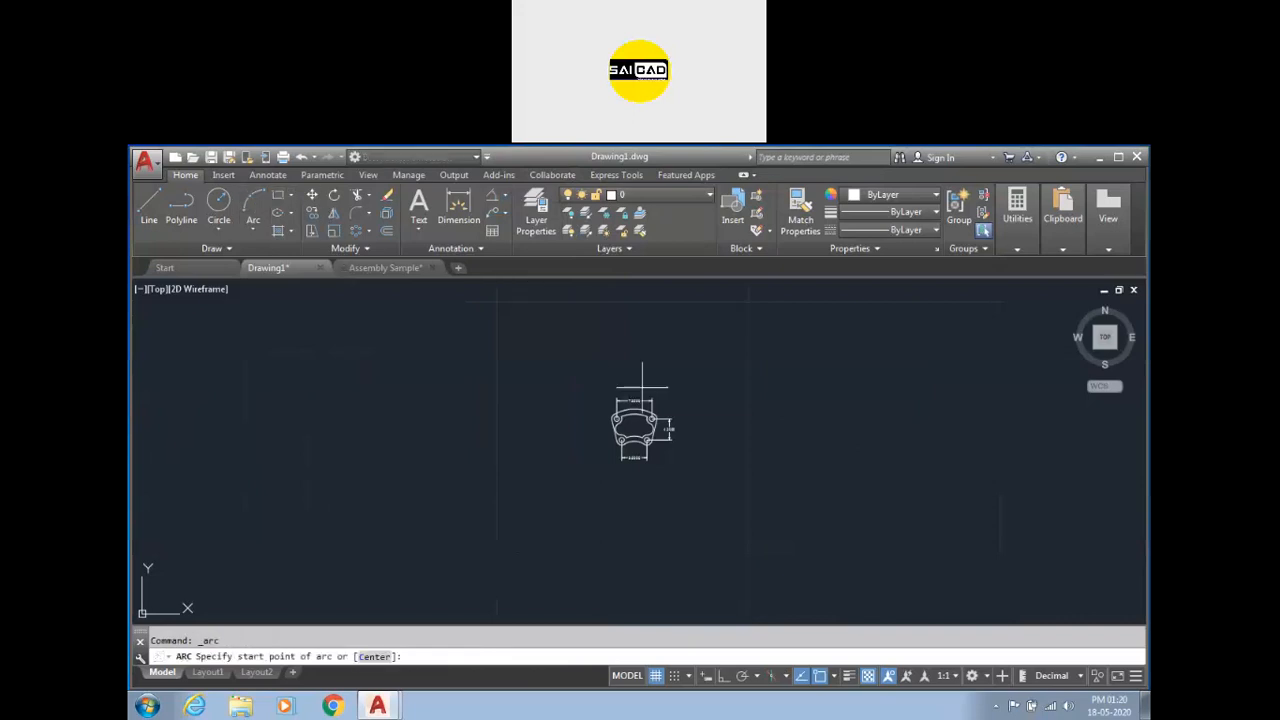
scroll(671, 420, "up", 5)
scroll(610, 405, "down", 3)
scroll(515, 316, "up", 3)
key("Escape")
Add a radius dimension to the top outer arc of the part, placed above and to the left.
left_click(506, 200)
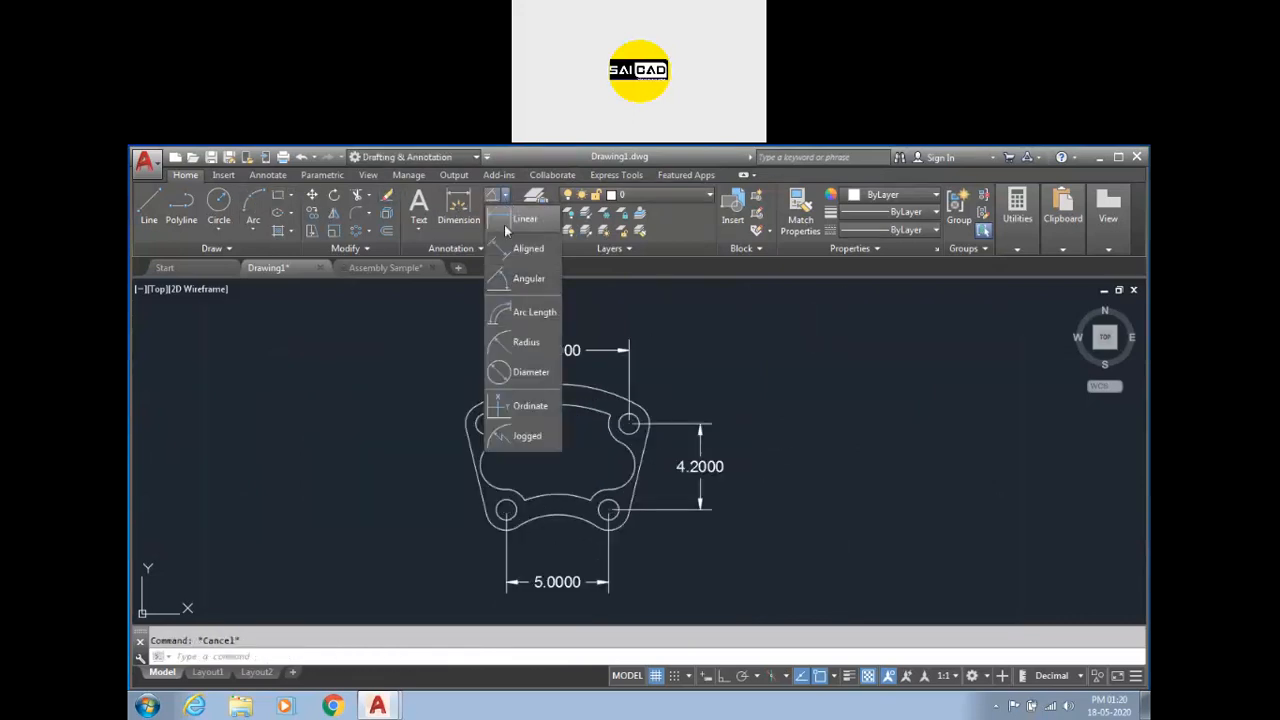
left_click(518, 340)
left_click(556, 386)
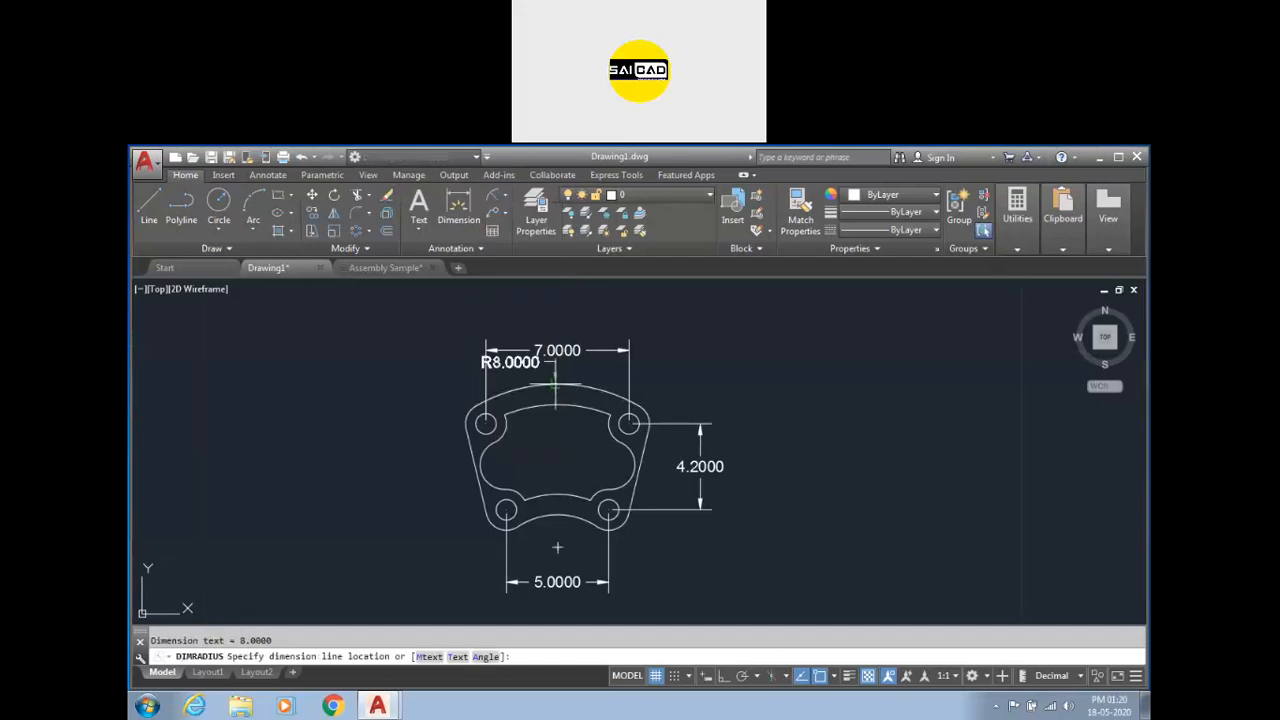
left_click(596, 329)
Move the top hole-spacing dimension below the part, beneath the bottom hole-spacing dimension.
left_click(570, 351)
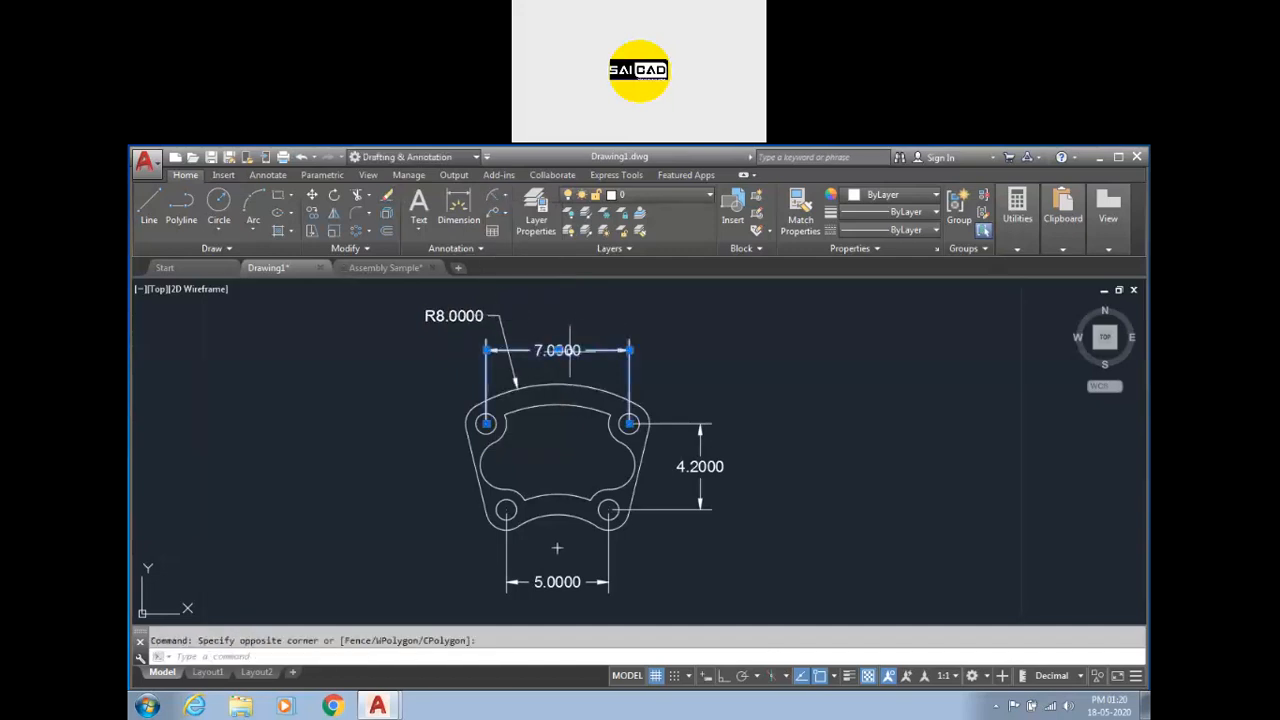
left_click(557, 350)
left_click(580, 613)
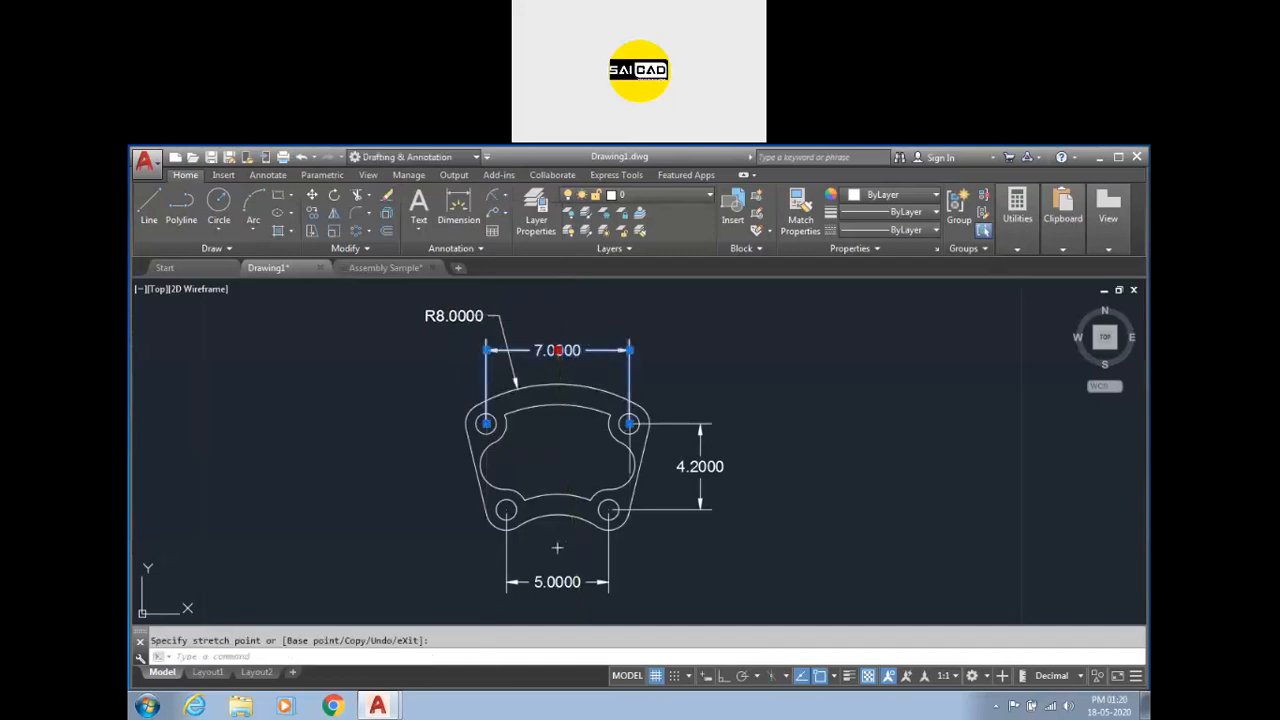
key("Escape")
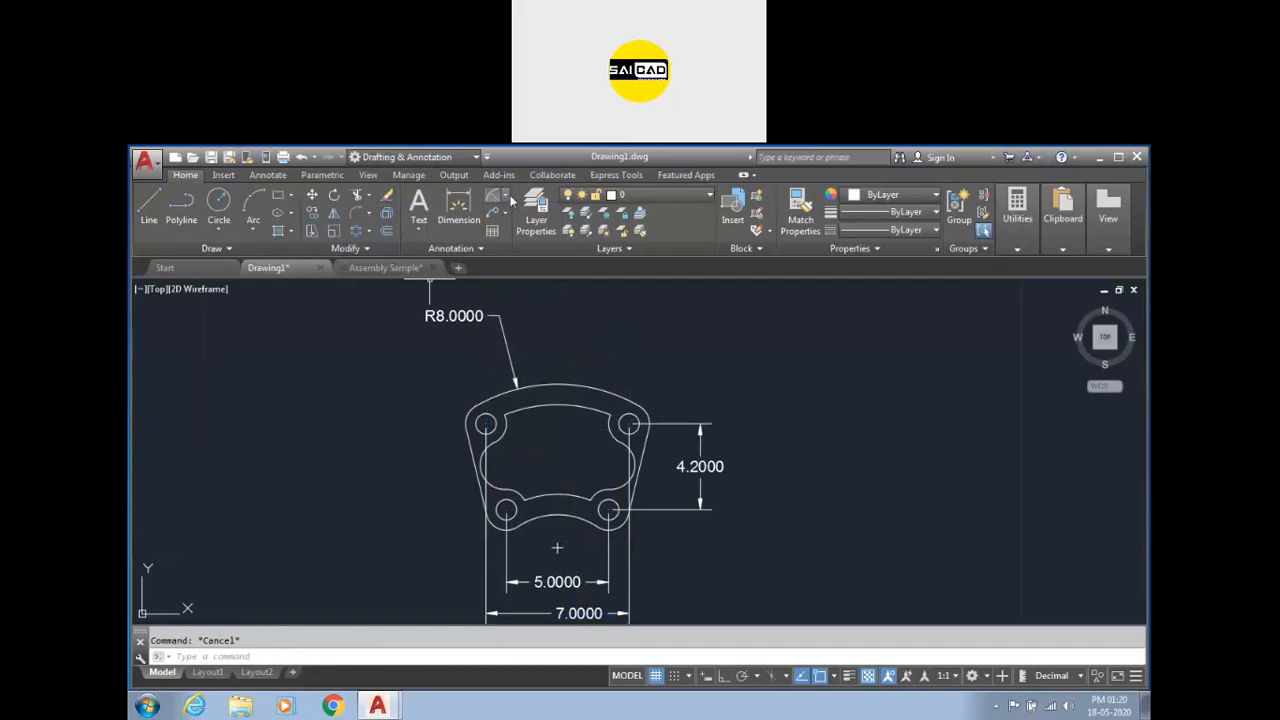
Add an arc length dimension to the top outer arc, placed just above it.
left_click(505, 194)
left_click(530, 312)
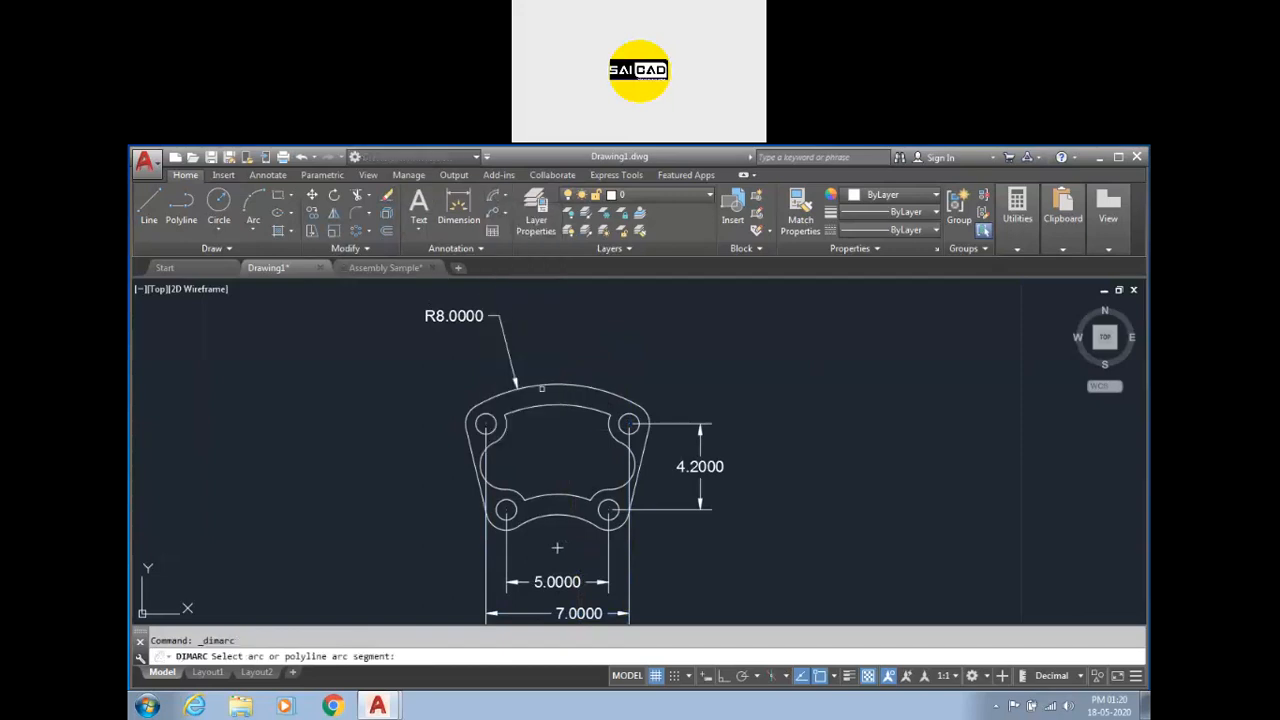
left_click(545, 386)
left_click(530, 345)
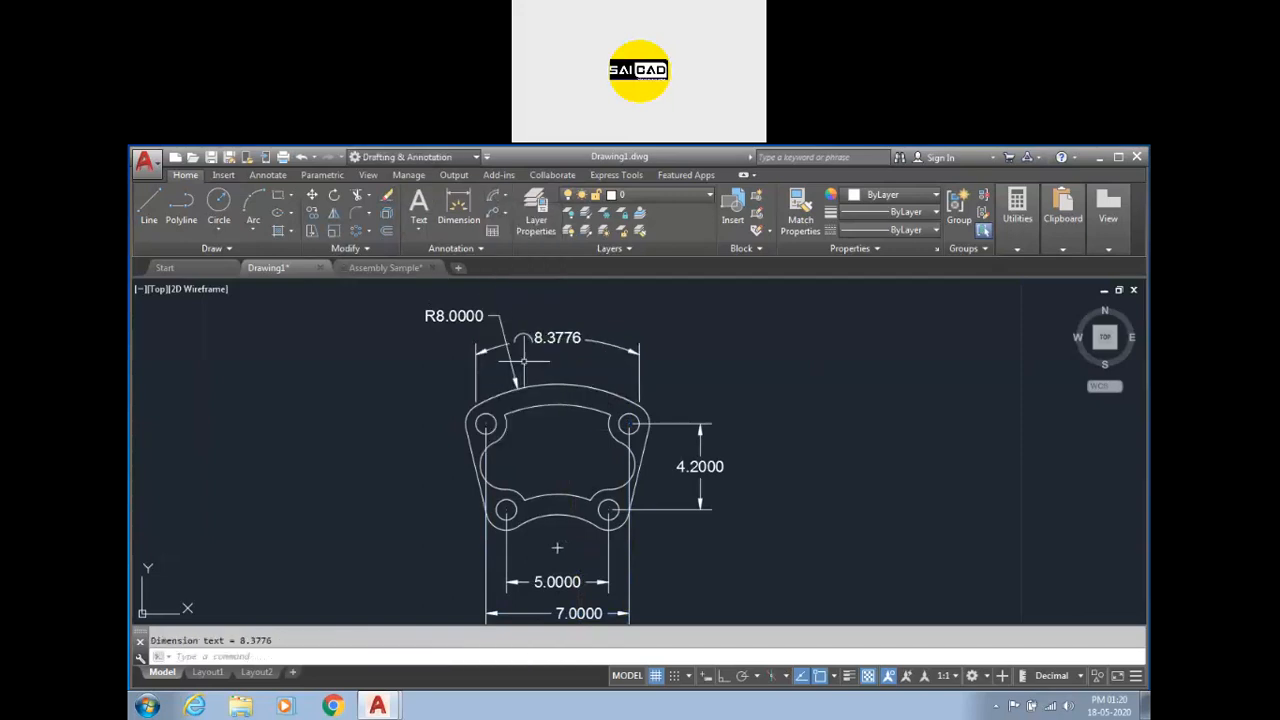
key("Escape")
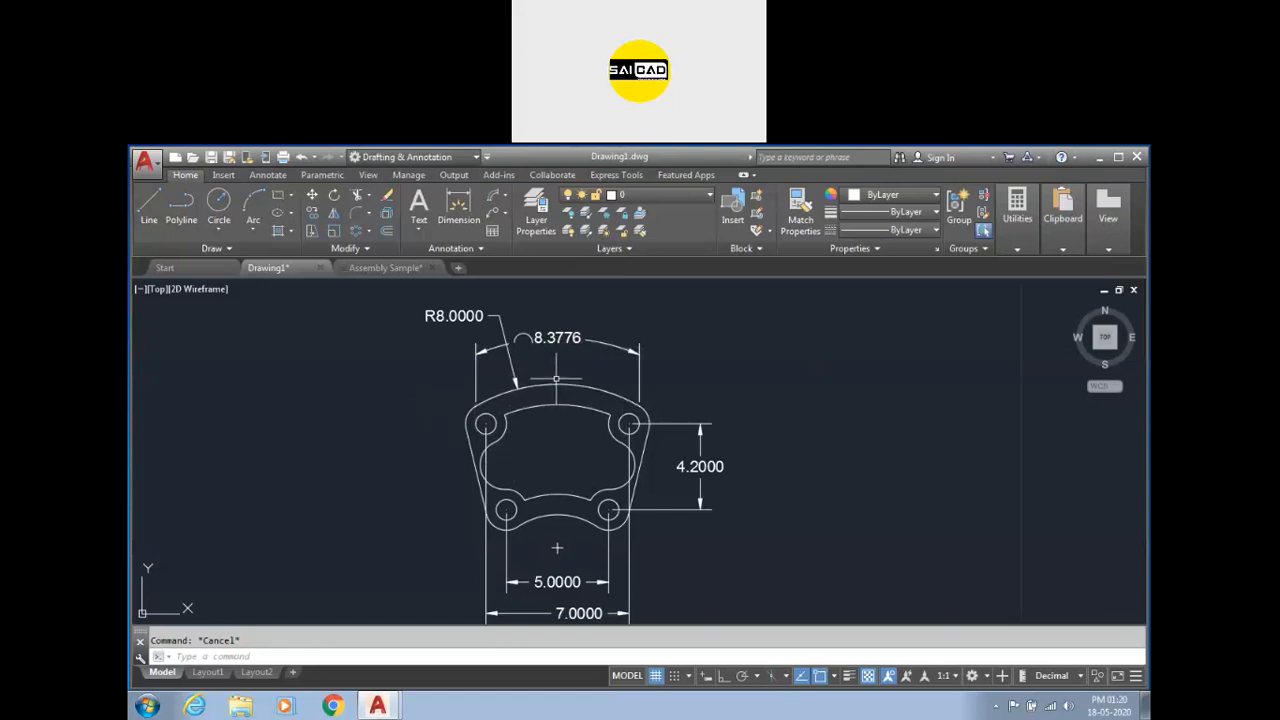
Draw a horizontal line to the right of the part, then erase it.
left_click(148, 205)
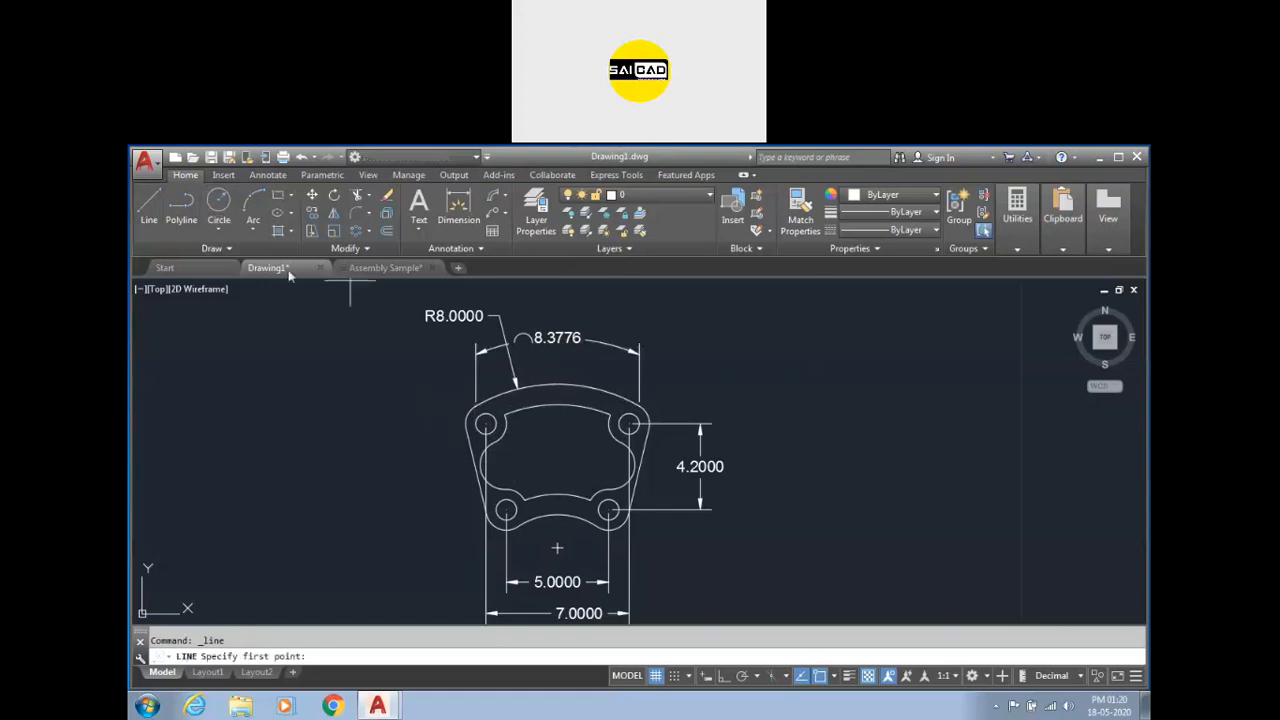
left_click(823, 407)
left_click(1033, 410)
key("Return")
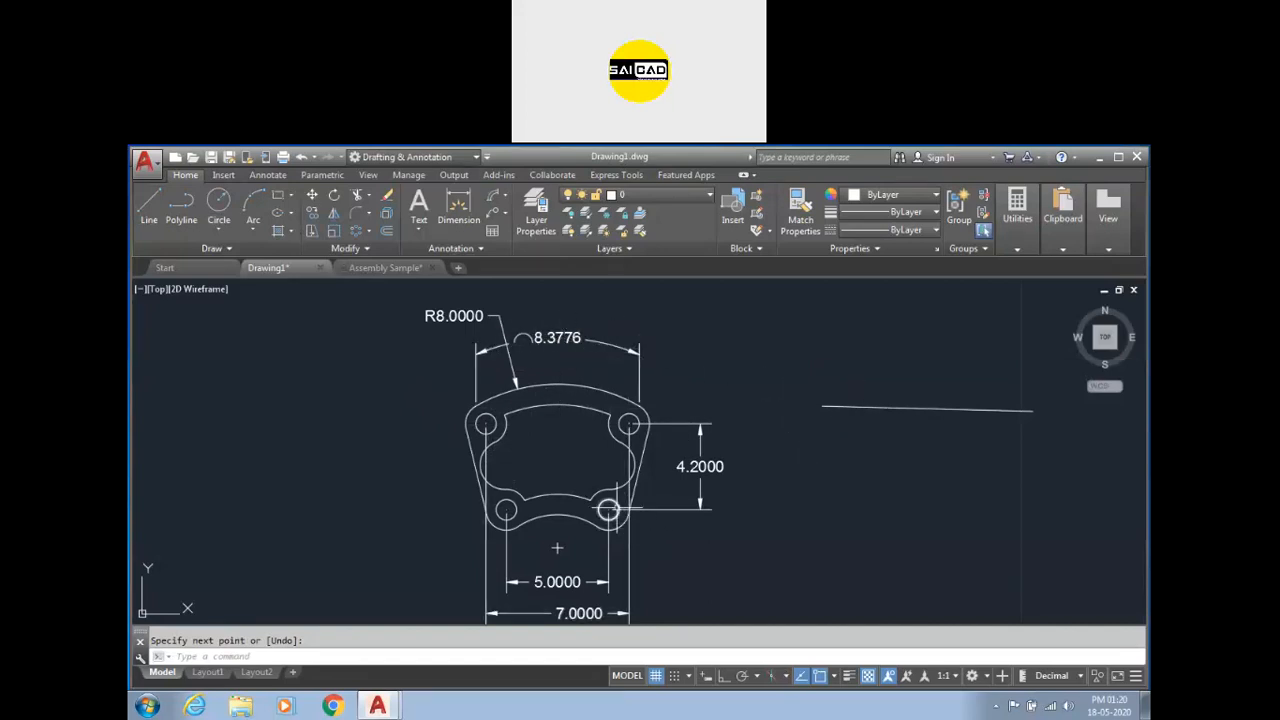
scroll(269, 380, "down", 2)
left_click(737, 348)
left_click(606, 422)
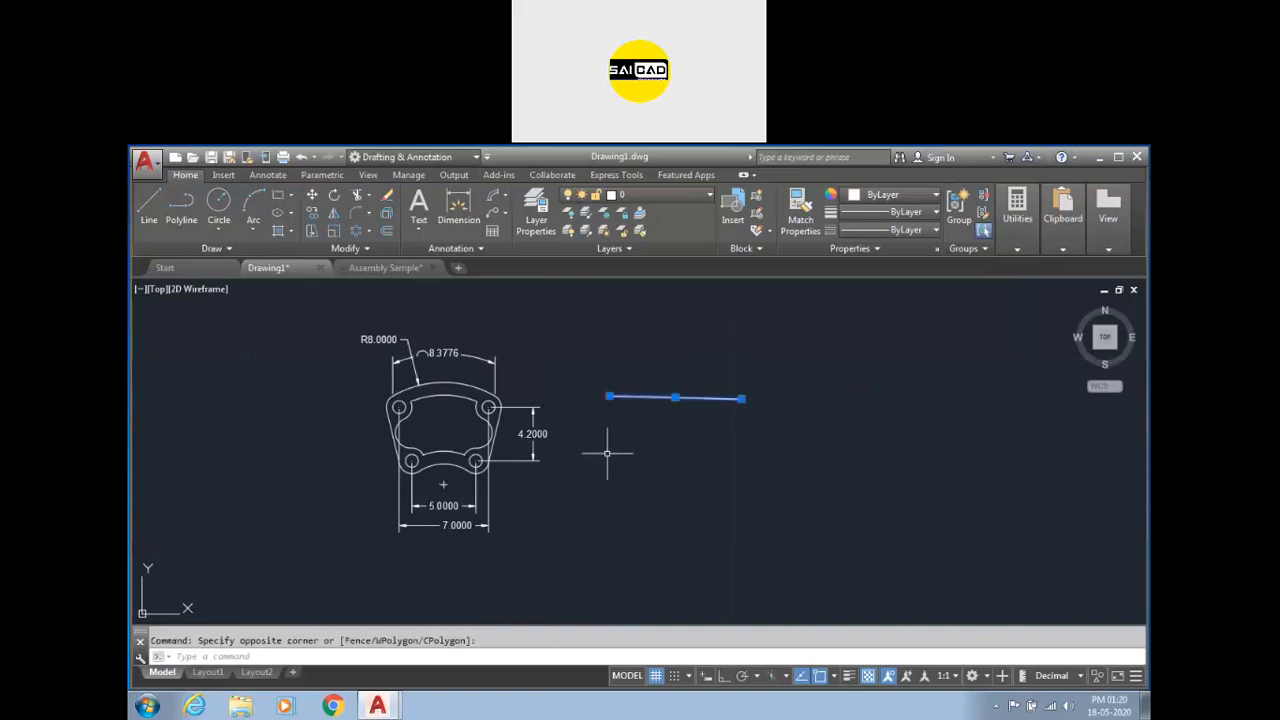
key("Delete")
Zoom in on the arc length dimension, then open the Dimension Style Manager and close it without changes.
scroll(410, 355, "up", 10)
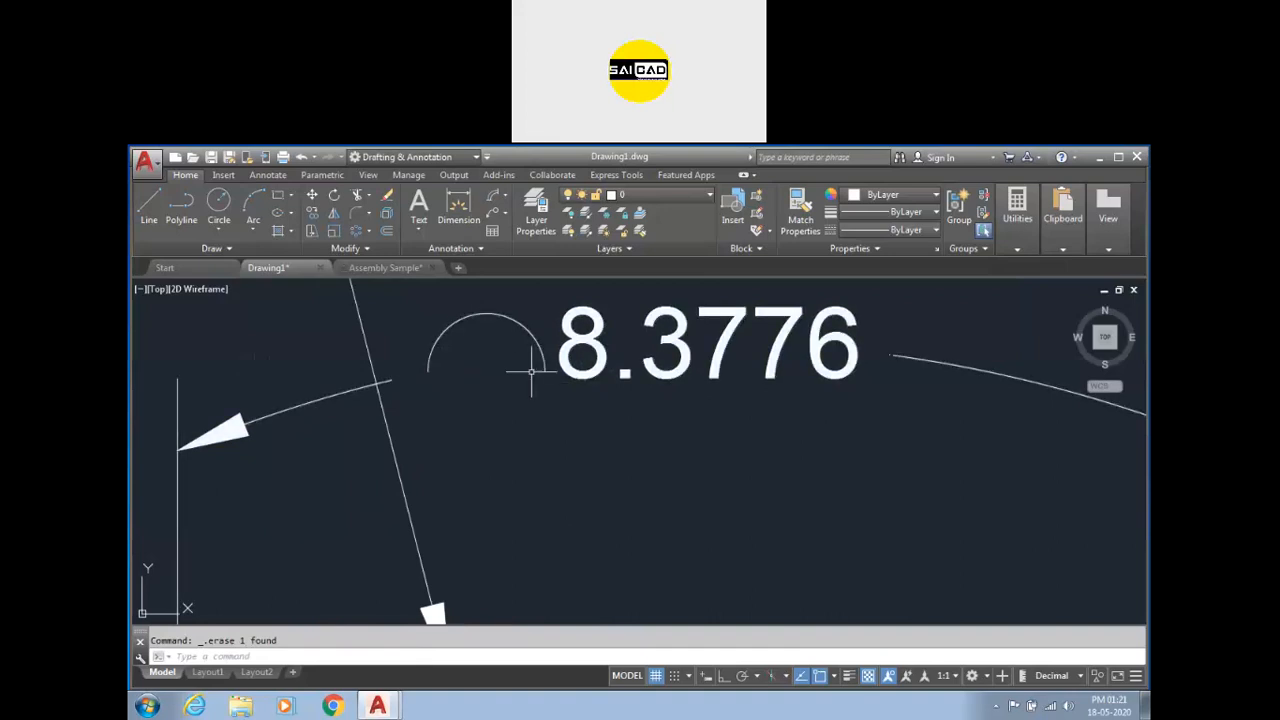
scroll(533, 393, "down", 4)
scroll(520, 380, "up", 2)
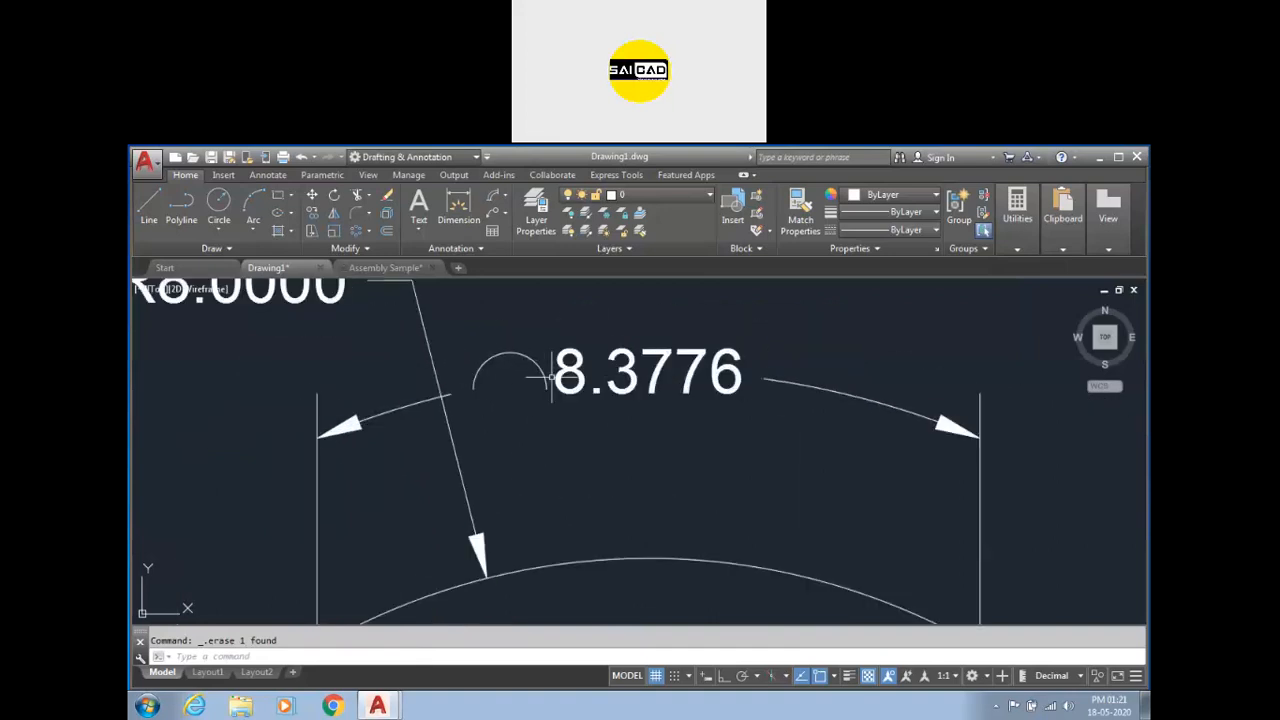
key("Return")
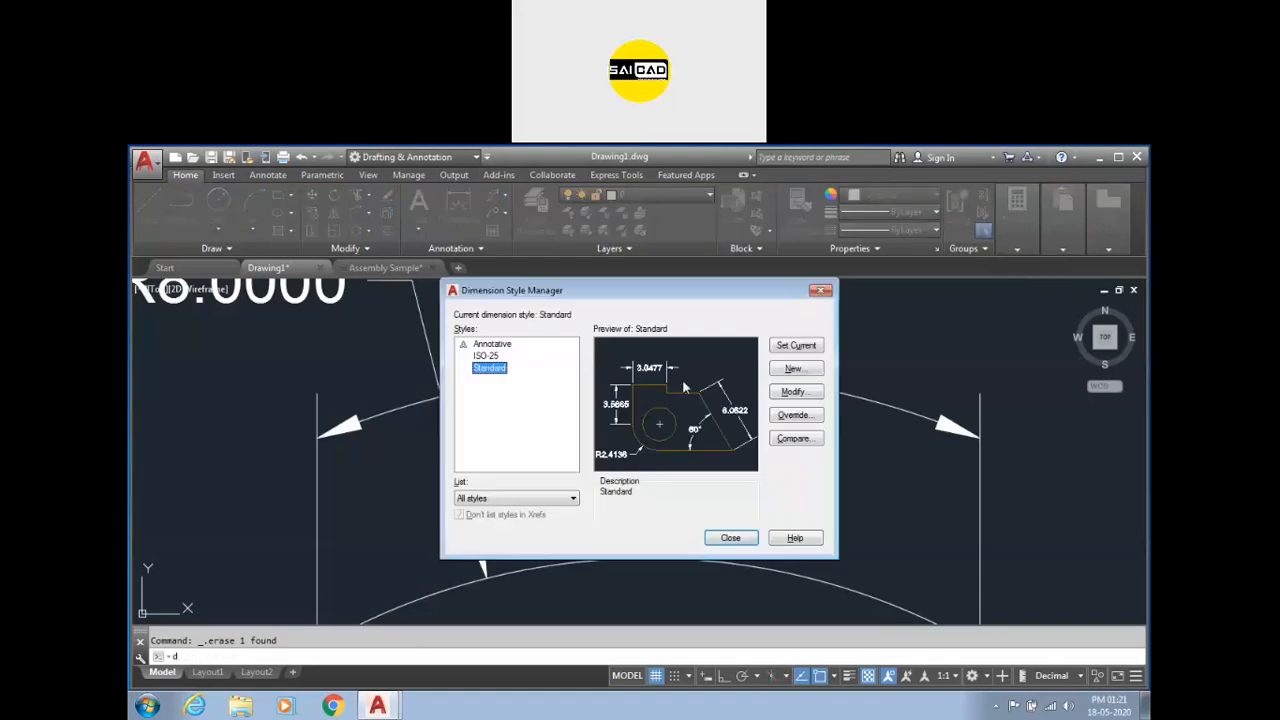
left_click(818, 292)
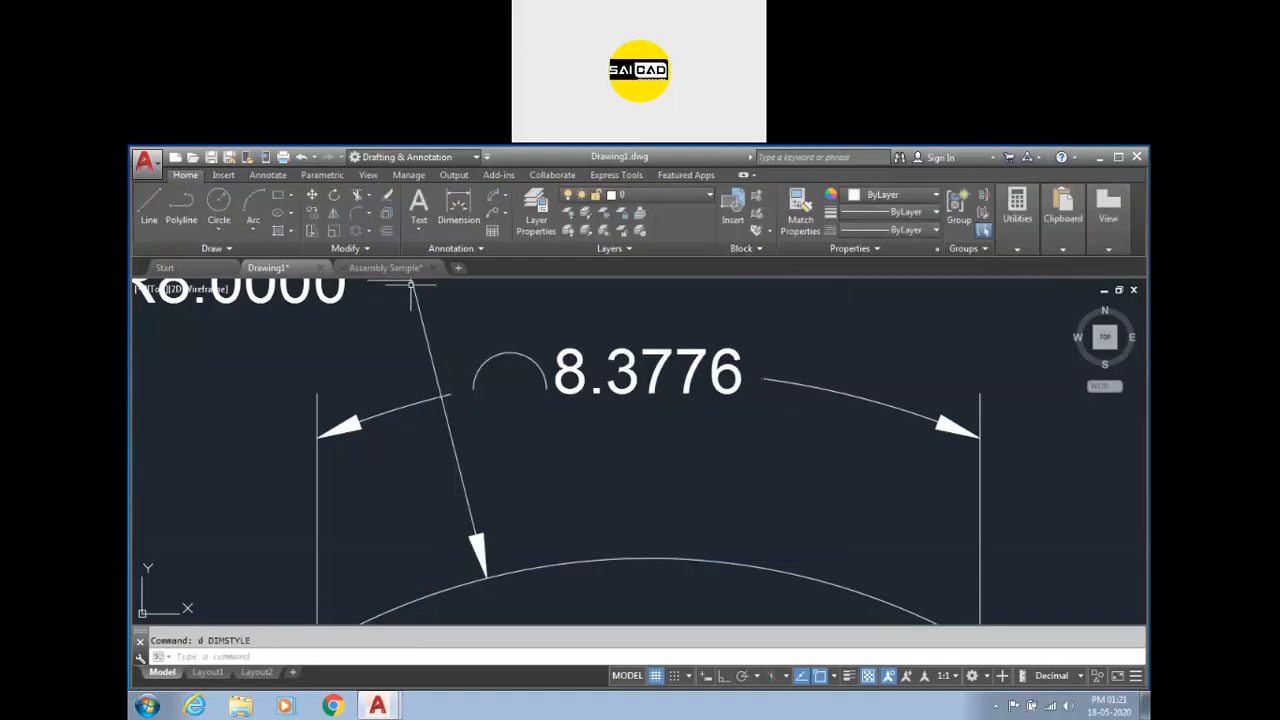
Add a diameter dimension to the top outer arc, placed above and to the right.
left_click(507, 200)
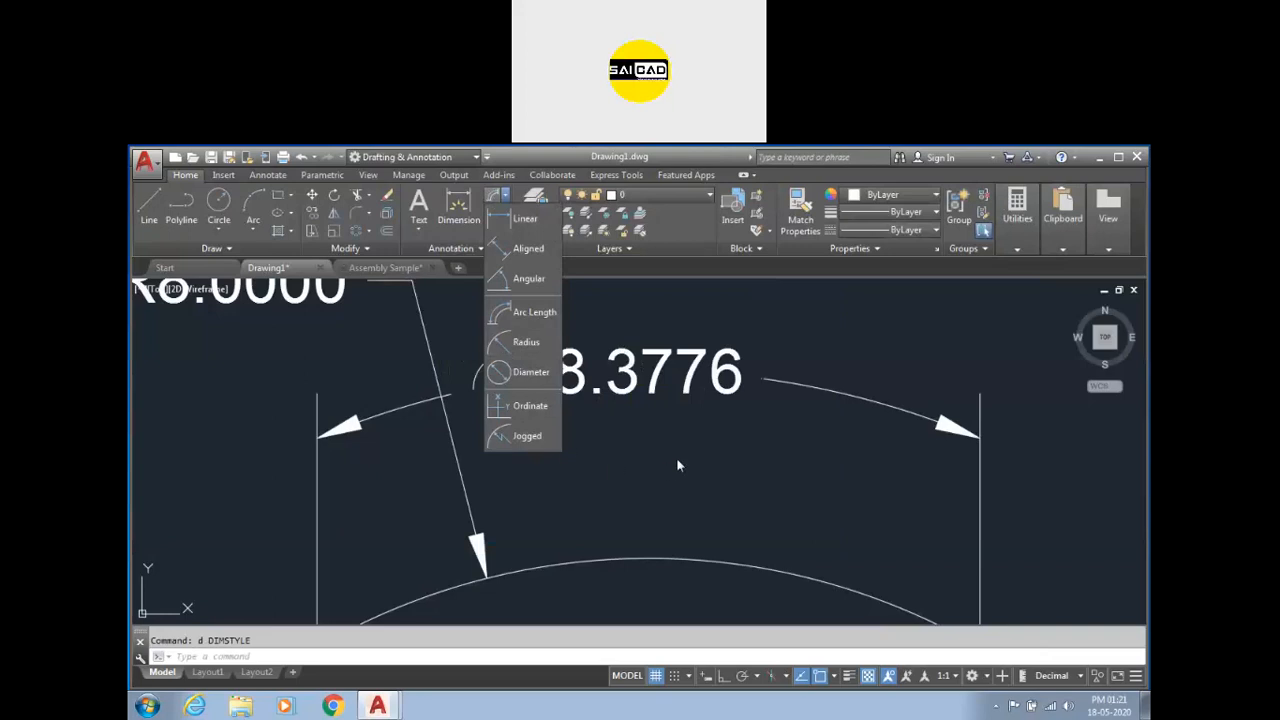
scroll(515, 365, "down", 5)
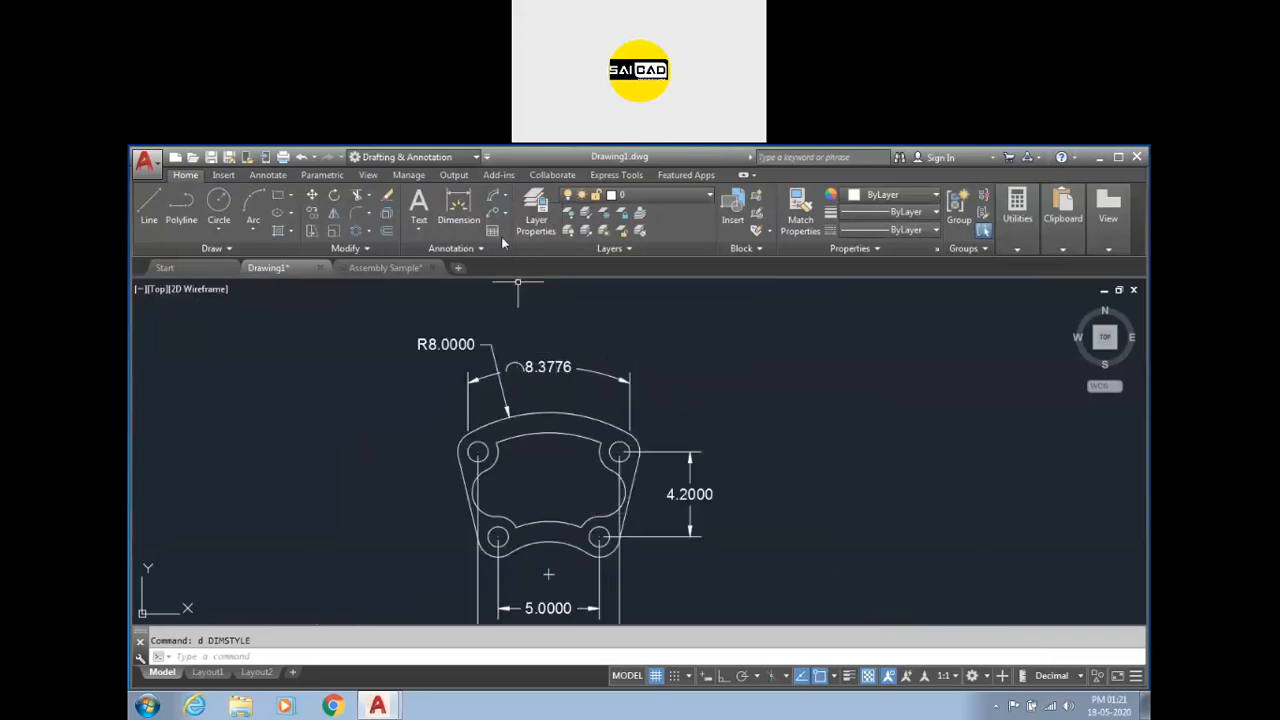
left_click(510, 200)
left_click(520, 372)
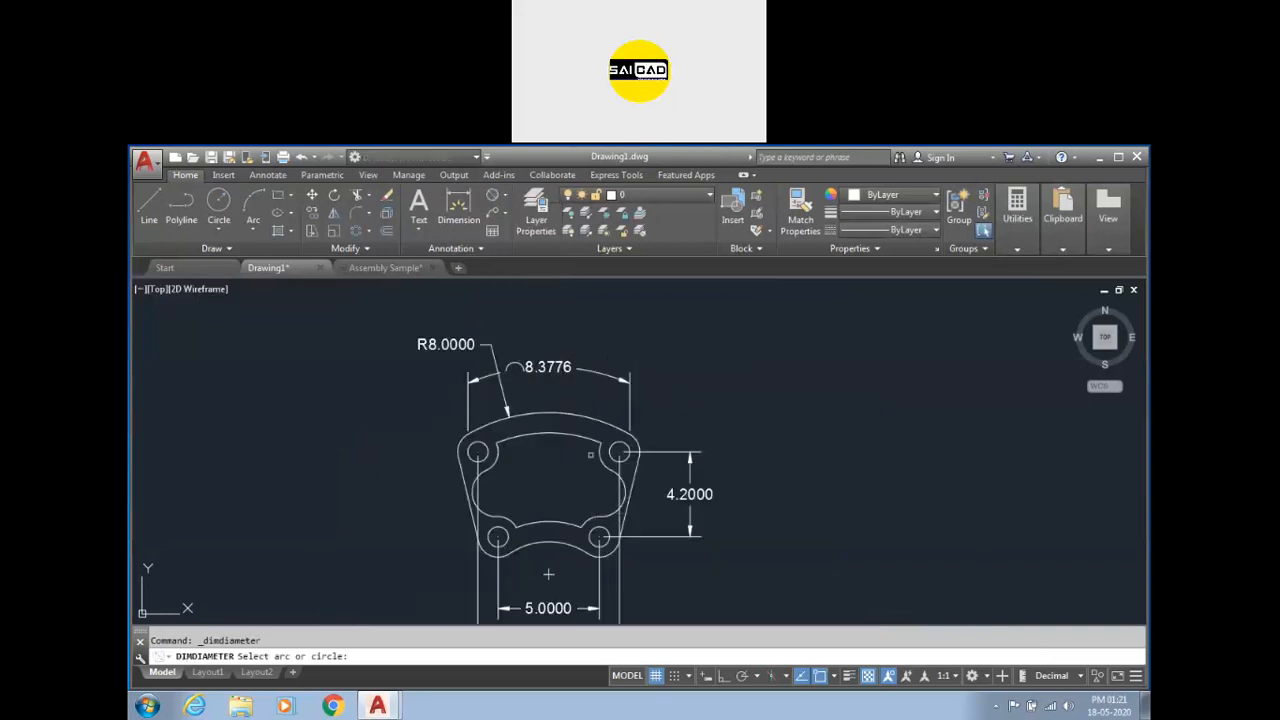
scroll(600, 450, "up", 2)
left_click(572, 400)
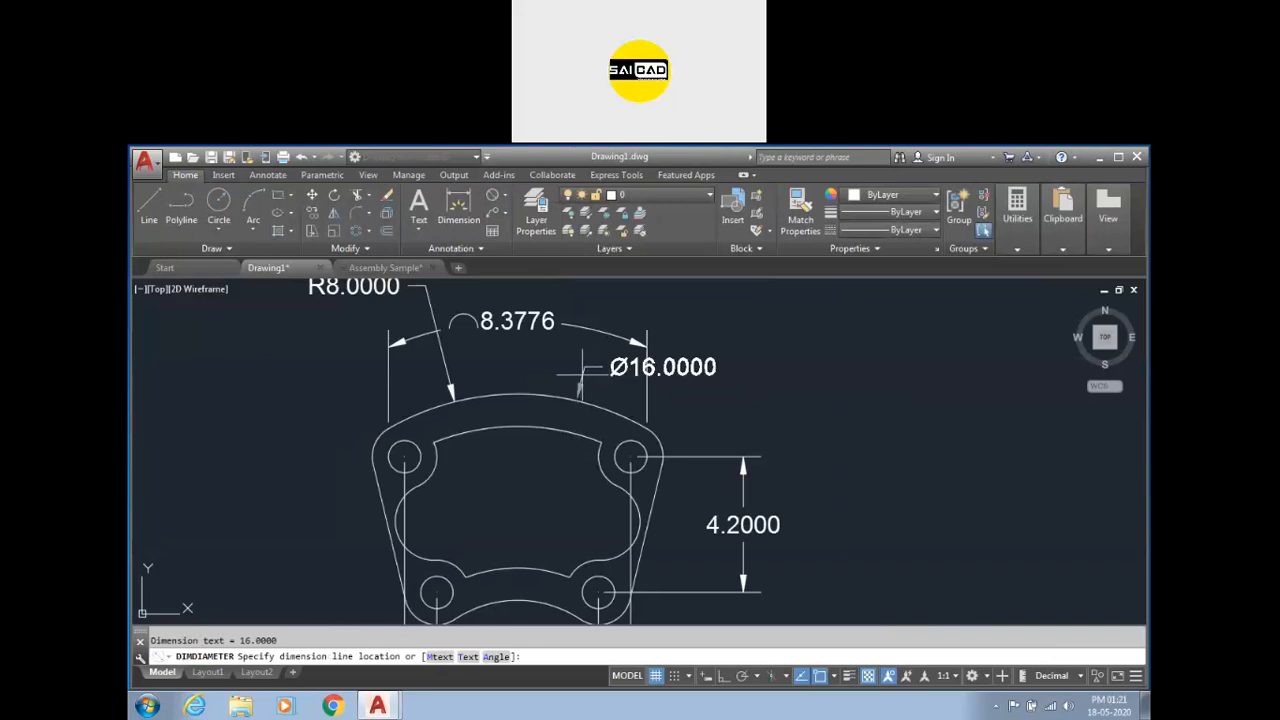
left_click(505, 197)
left_click(525, 340)
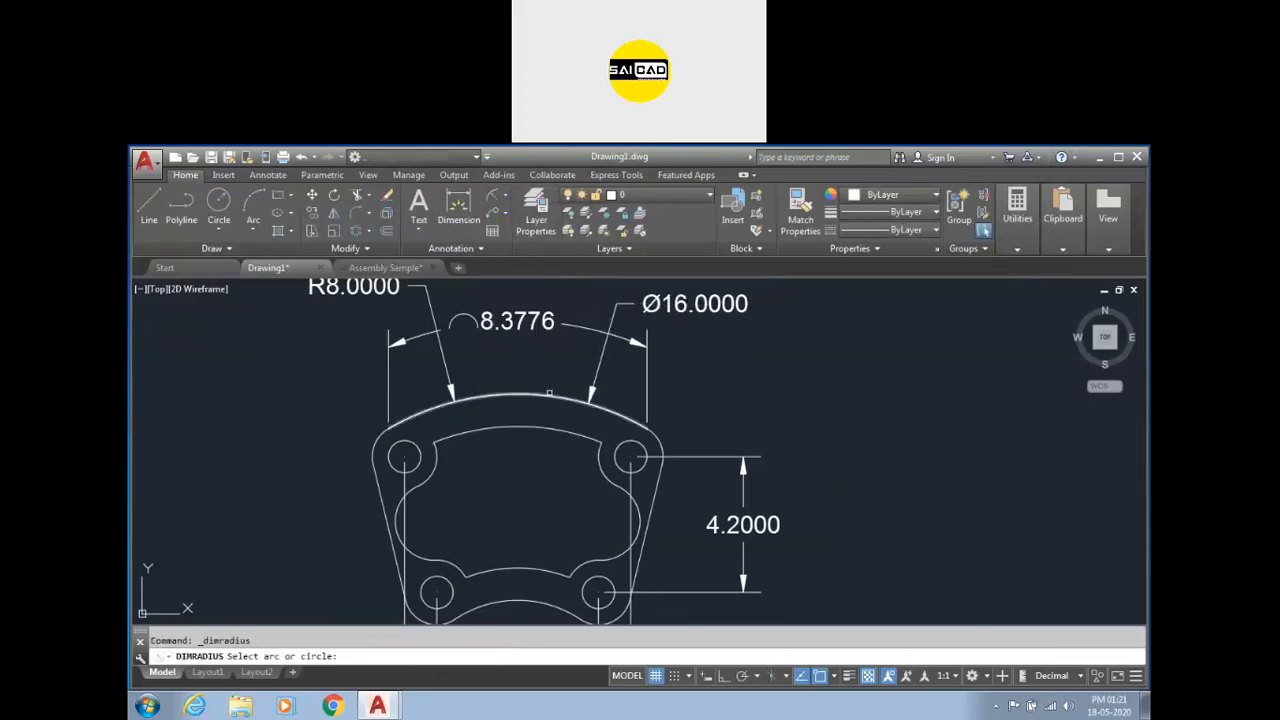
left_click(559, 392)
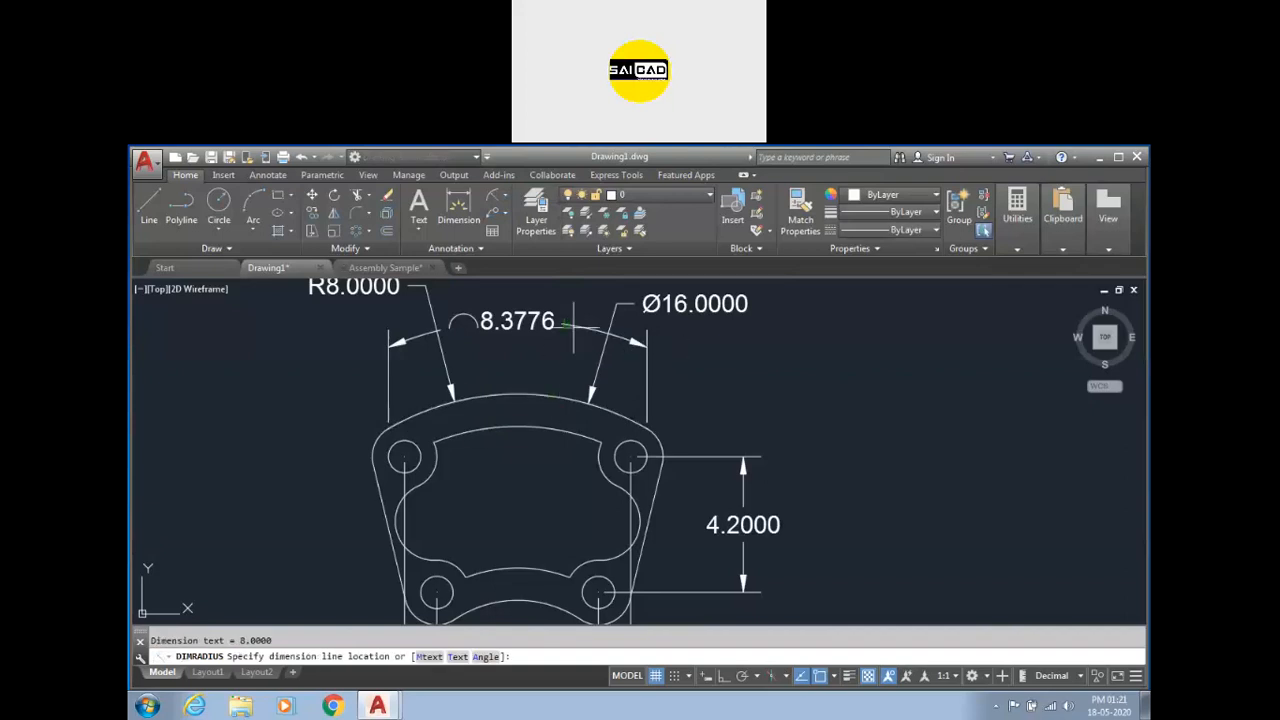
right_click(577, 290)
left_click(605, 311)
scroll(612, 346, "down", 2)
left_click(506, 198)
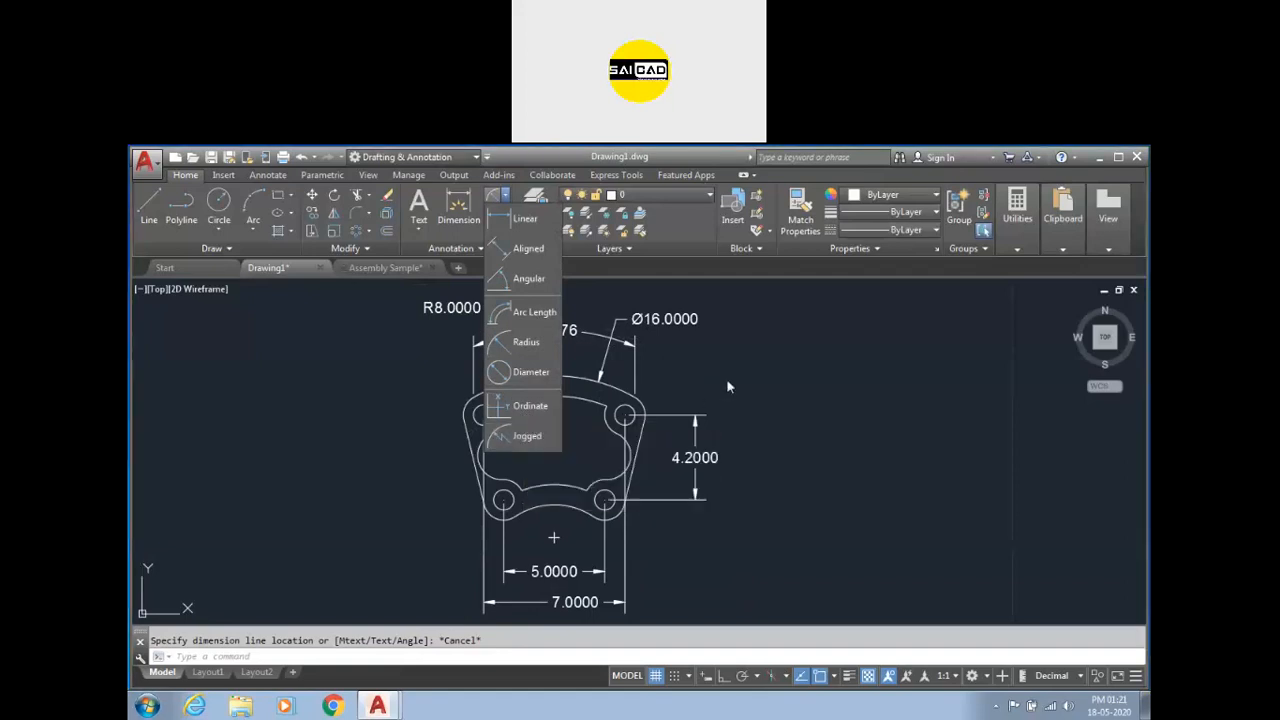
key("Escape")
scroll(285, 428, "down", 5)
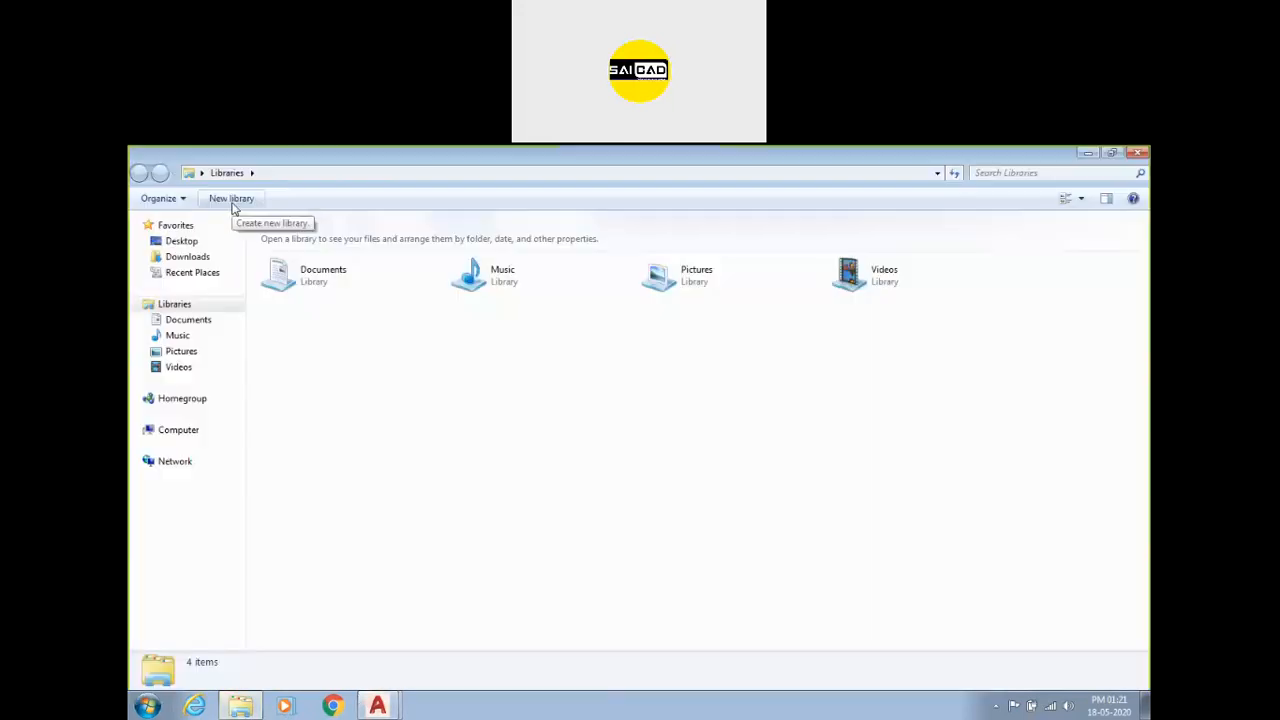
Switch to File Explorer, open image 1_3 from Desktop > Online Training > Assignment > AutoCAD > Drawings, and zoom into it.
left_click(192, 256)
left_click(181, 241)
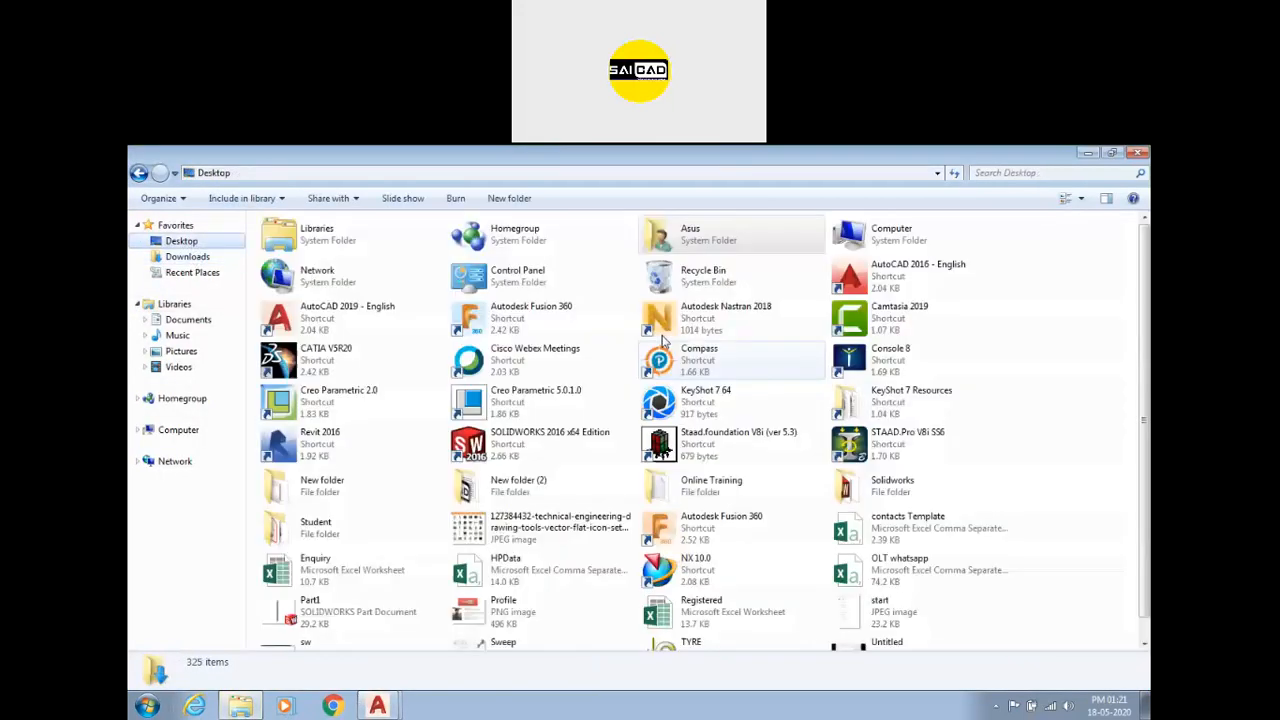
double_click(675, 490)
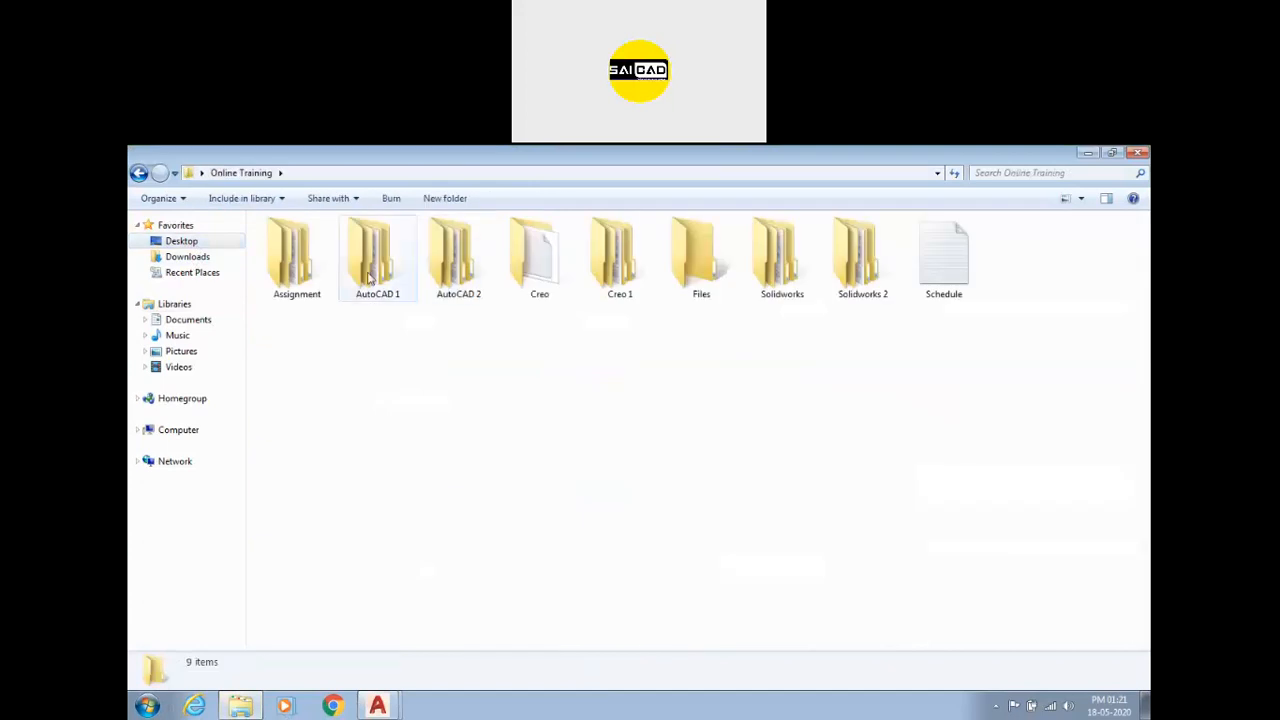
double_click(296, 255)
left_click(297, 250)
double_click(297, 250)
double_click(302, 272)
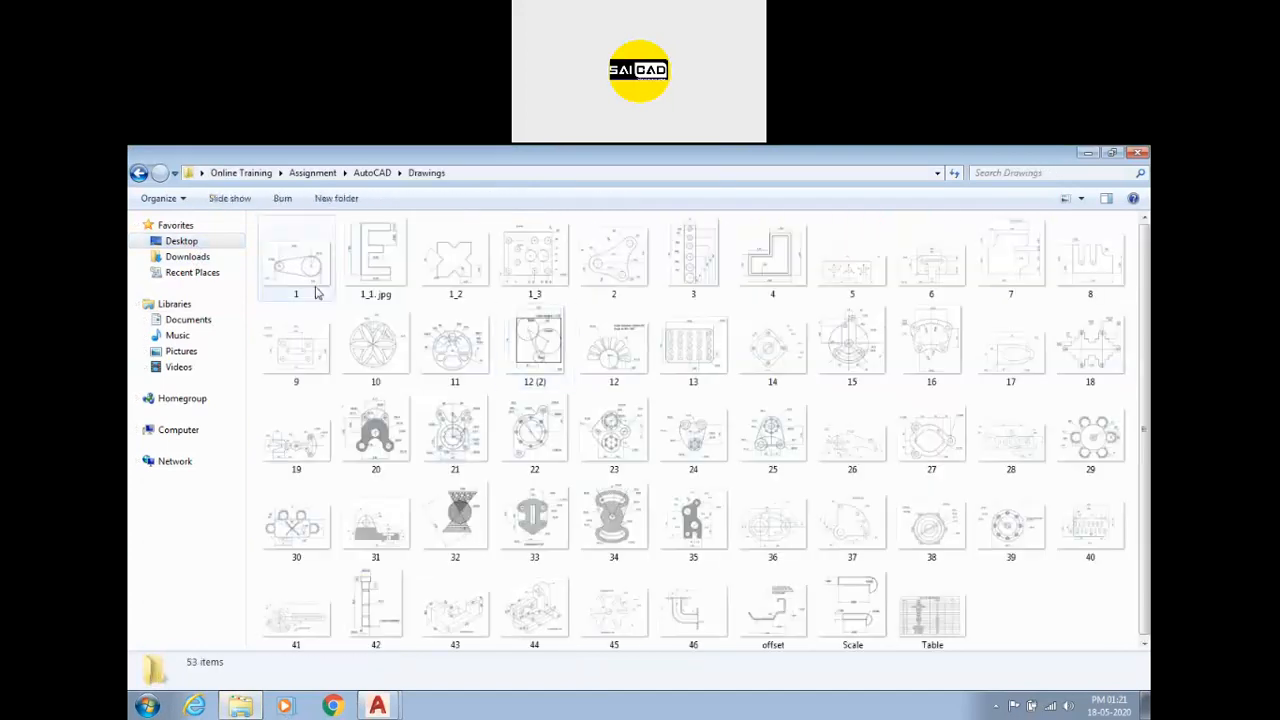
double_click(537, 254)
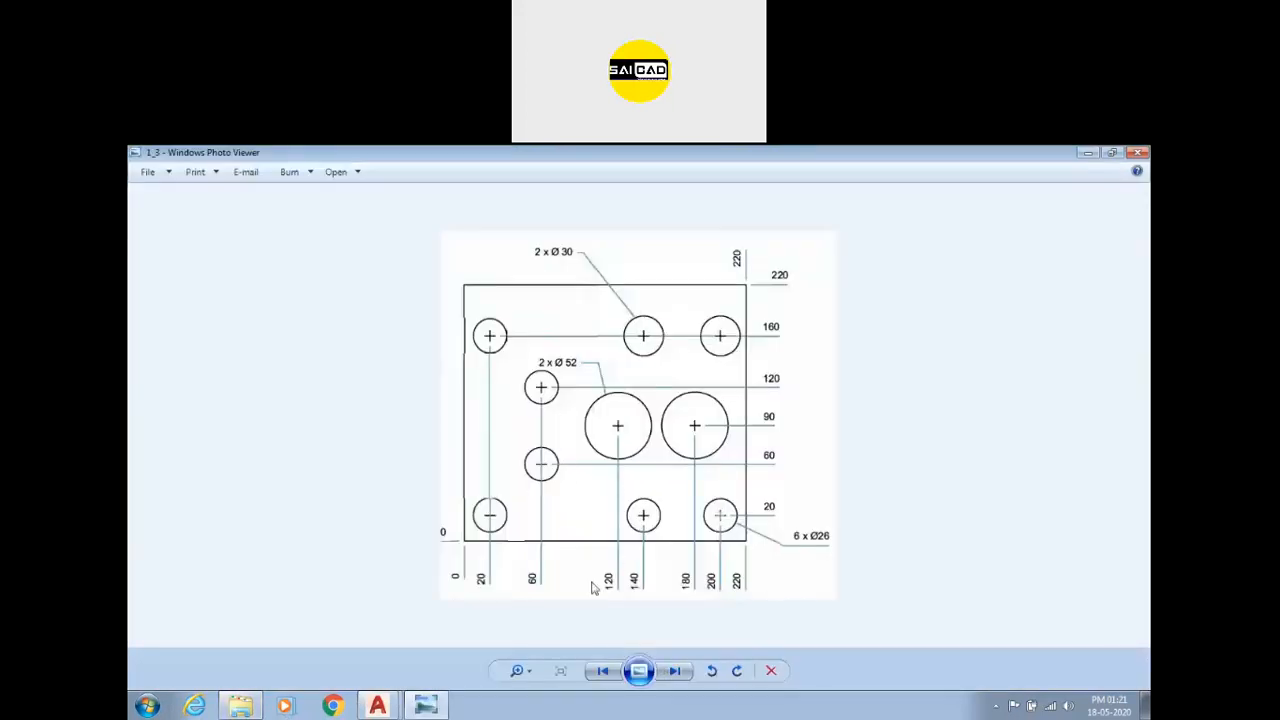
scroll(477, 566, "up", 2)
scroll(465, 570, "down", 2)
scroll(480, 558, "up", 3)
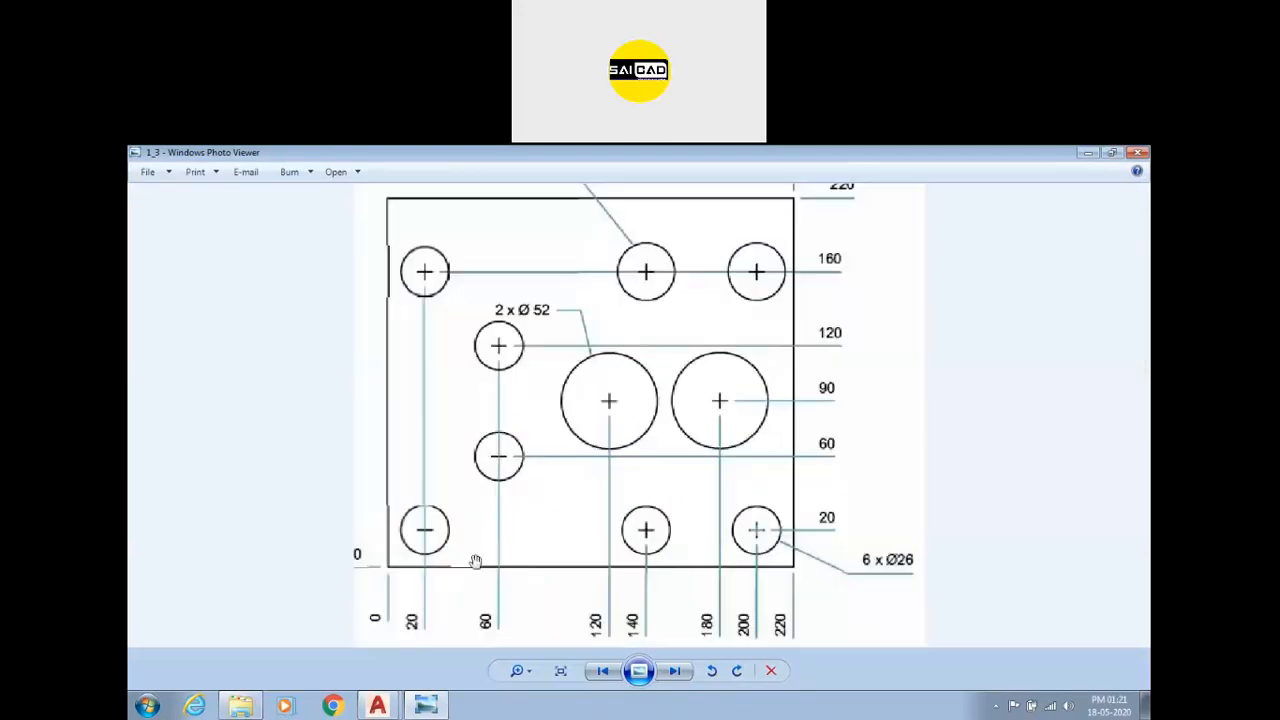
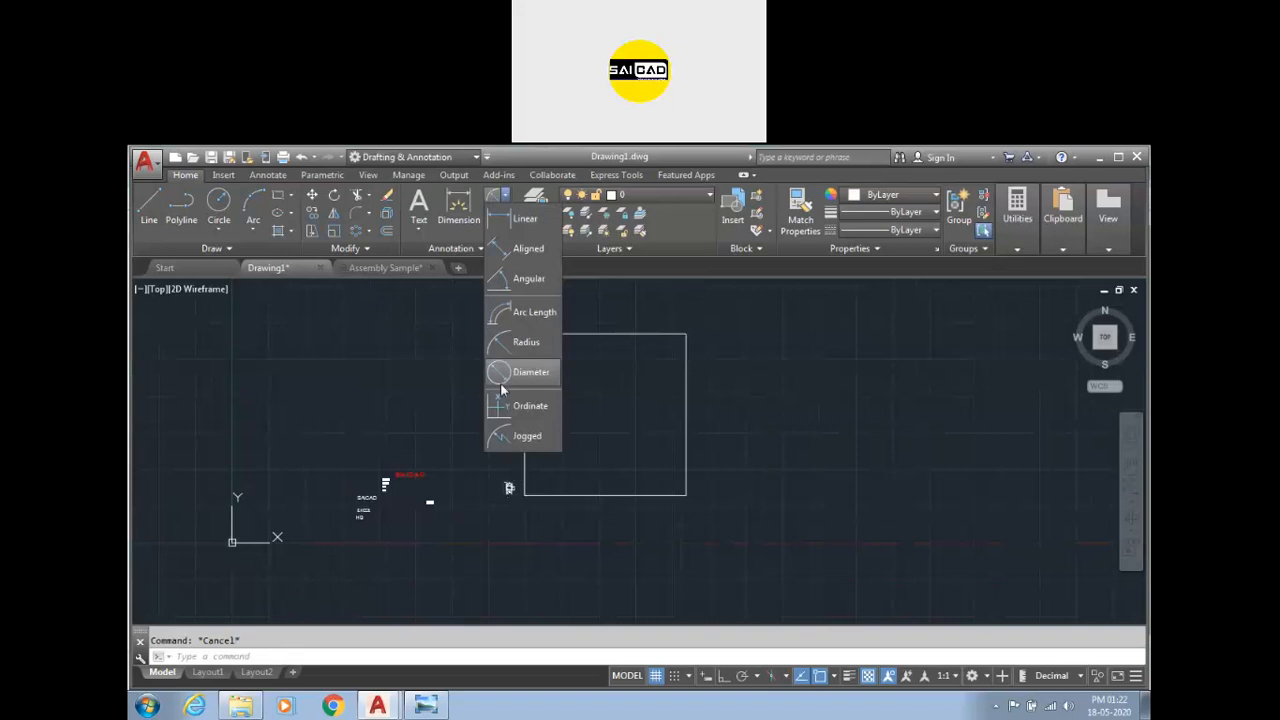
Place an ordinate dimension at the square's lower-left corner, then erase it.
scroll(535, 484, "up", 6)
left_click(537, 486)
left_click(534, 520)
scroll(523, 523, "up", 8)
key("Escape")
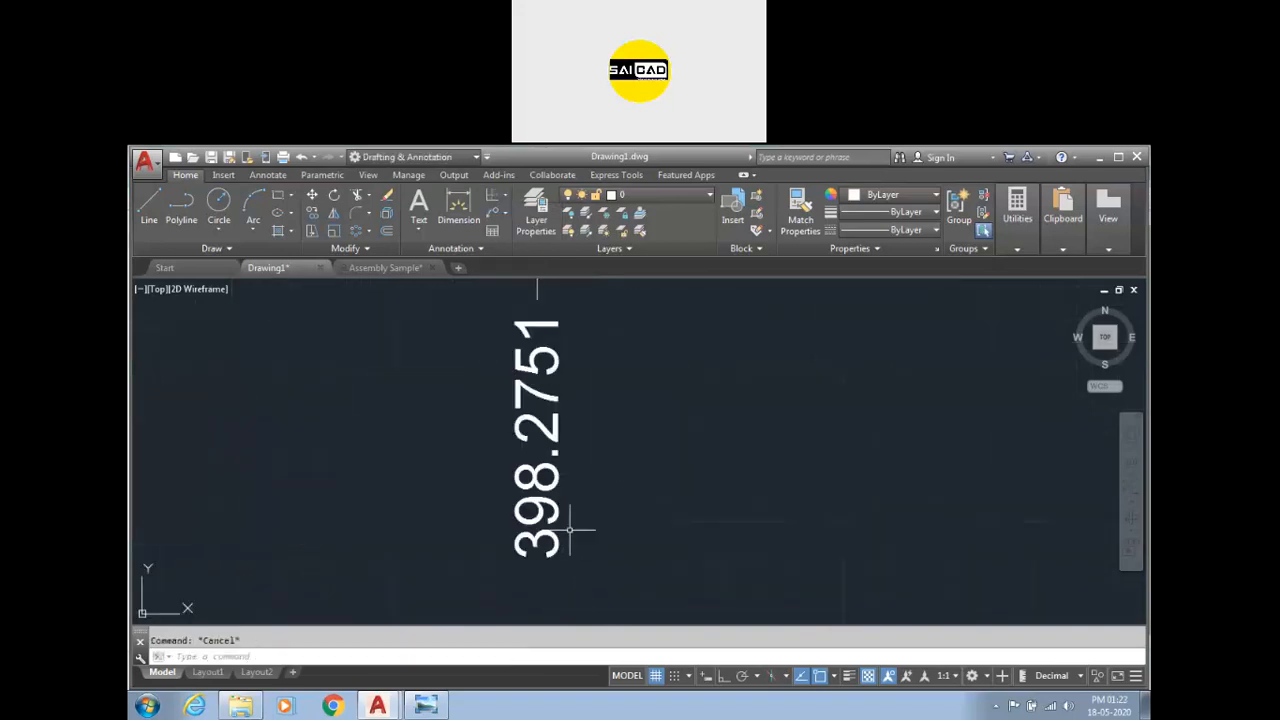
scroll(575, 530, "down", 10)
left_click(602, 488)
left_click(557, 537)
key("Delete")
Move the UCS origin to the lower-left corner of the square.
scroll(696, 450, "down", 4)
scroll(696, 450, "down", 4)
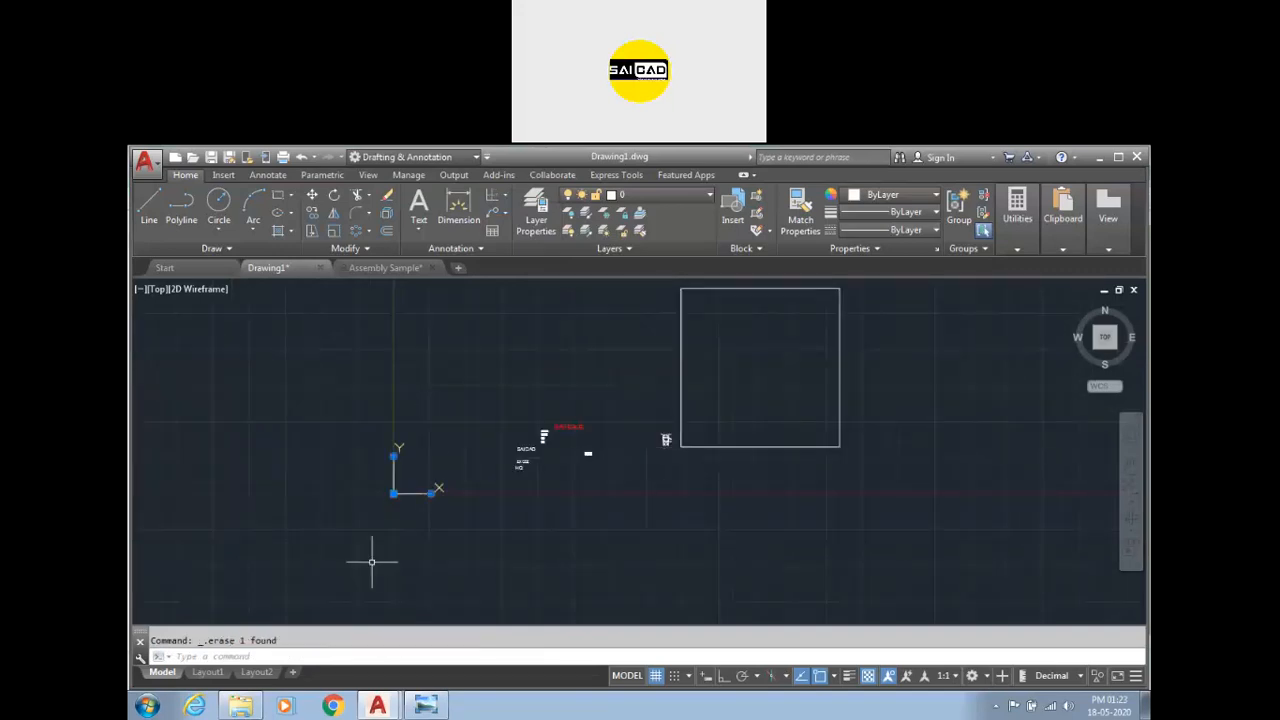
scroll(392, 520, "up", 5)
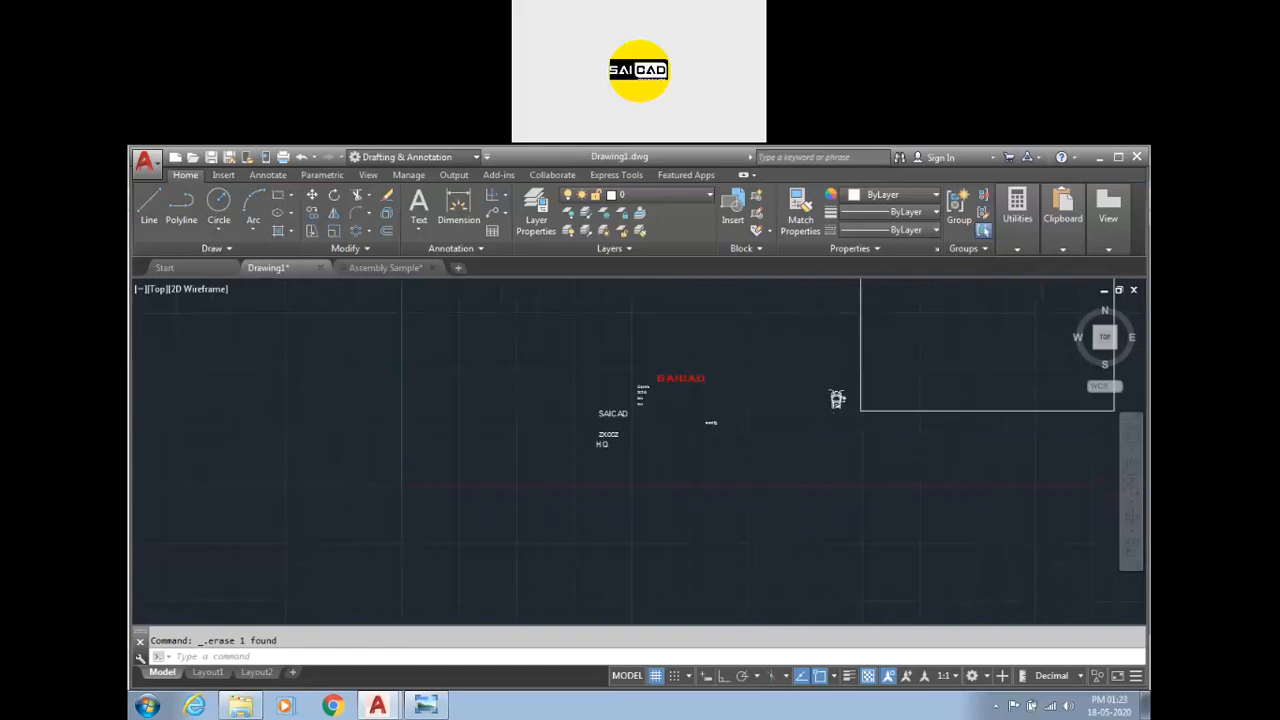
left_click(413, 470)
scroll(430, 480, "down", 5)
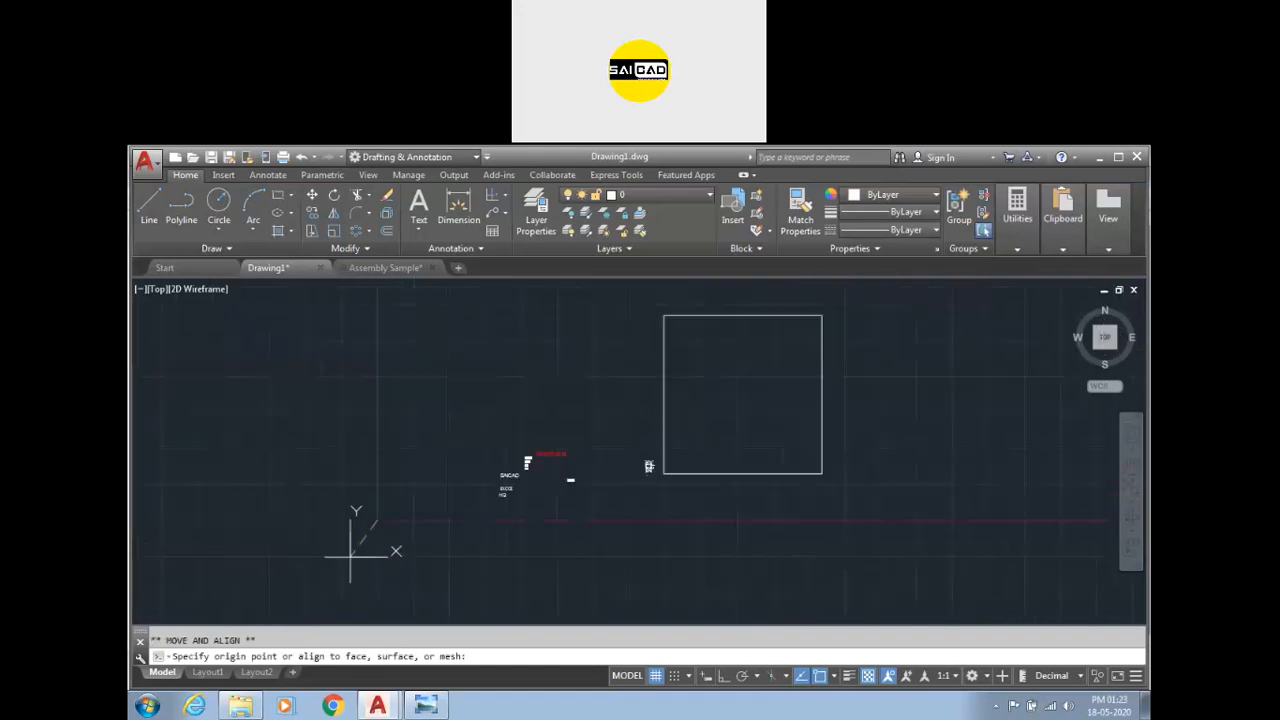
scroll(586, 471, "up", 4)
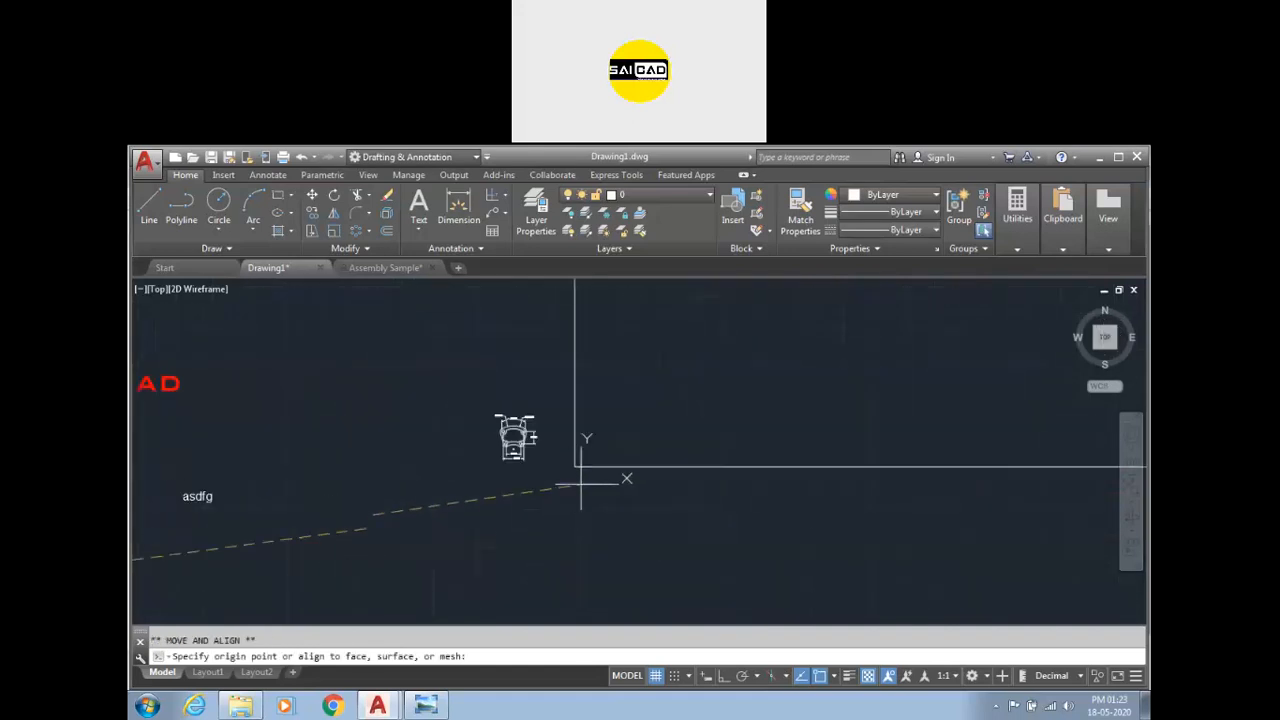
left_click(570, 459)
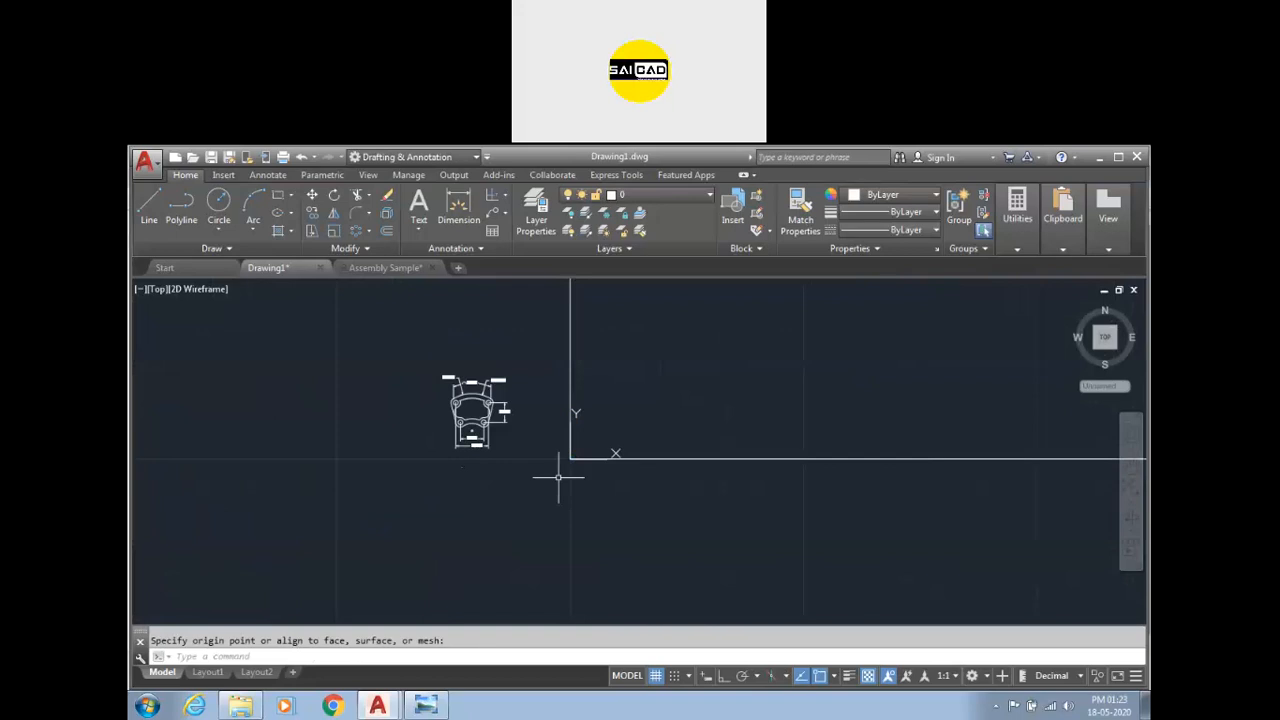
Place an ordinate dimension at the new UCS origin, then erase it.
scroll(563, 459, "up", 3)
key("Escape")
left_click(452, 205)
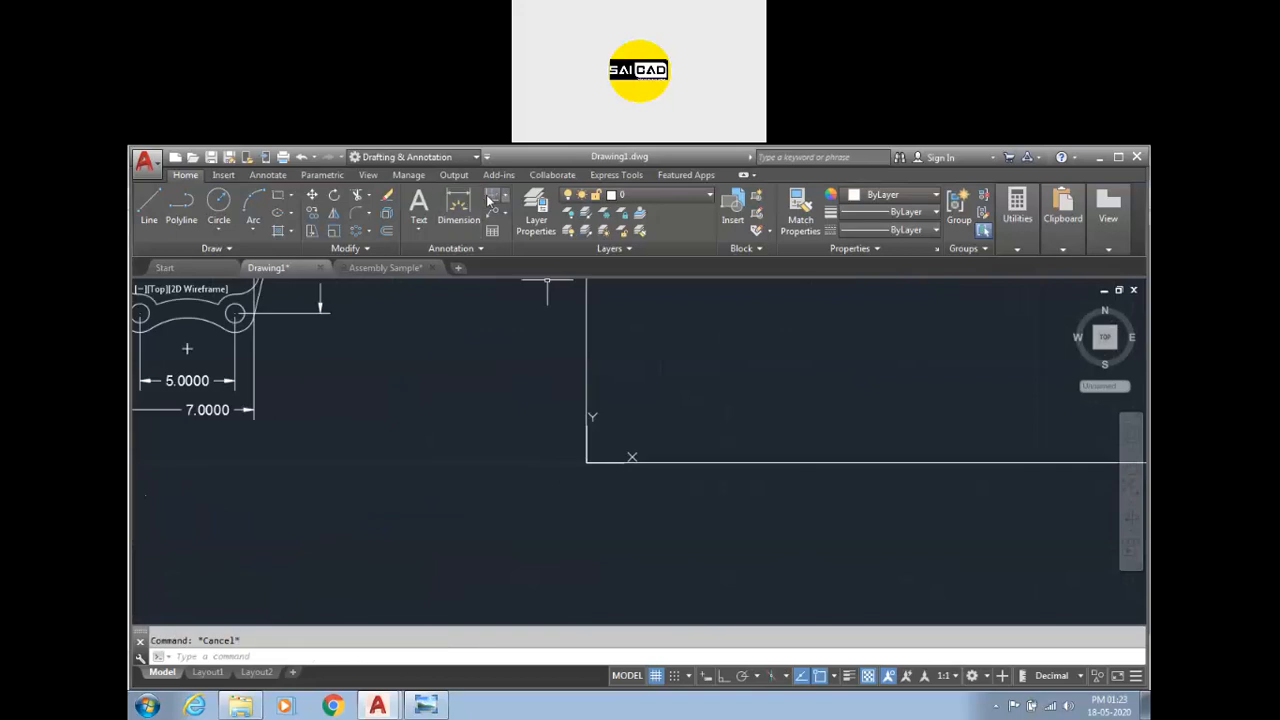
left_click(586, 461)
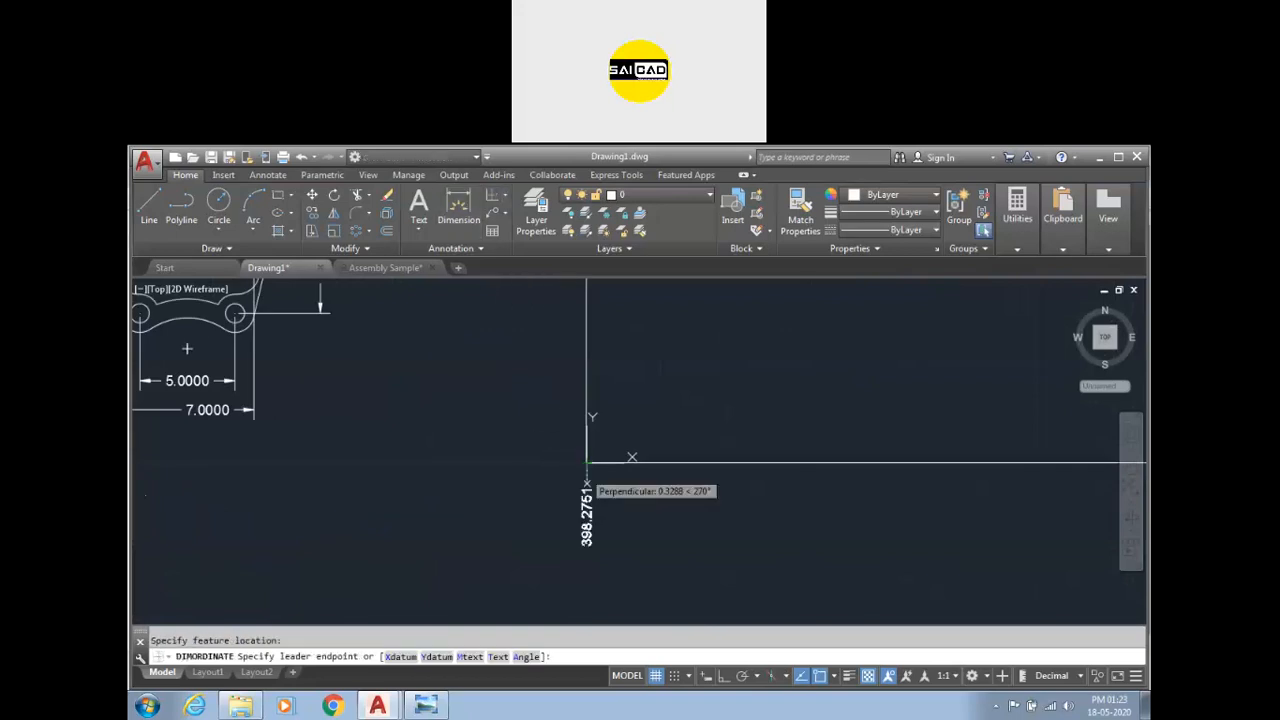
left_click(586, 548)
key("Escape")
scroll(596, 457, "down", 3)
left_click(600, 480)
scroll(630, 505, "down", 3)
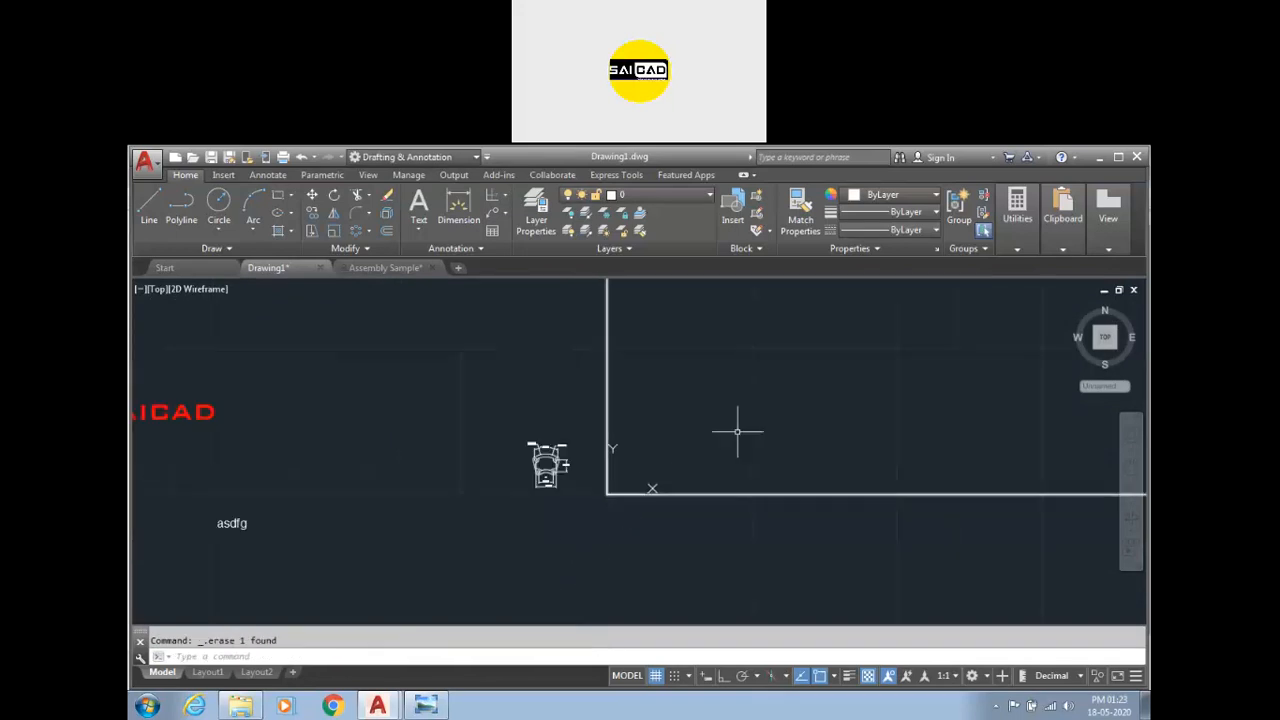
key("Escape")
type("rec")
key("Return")
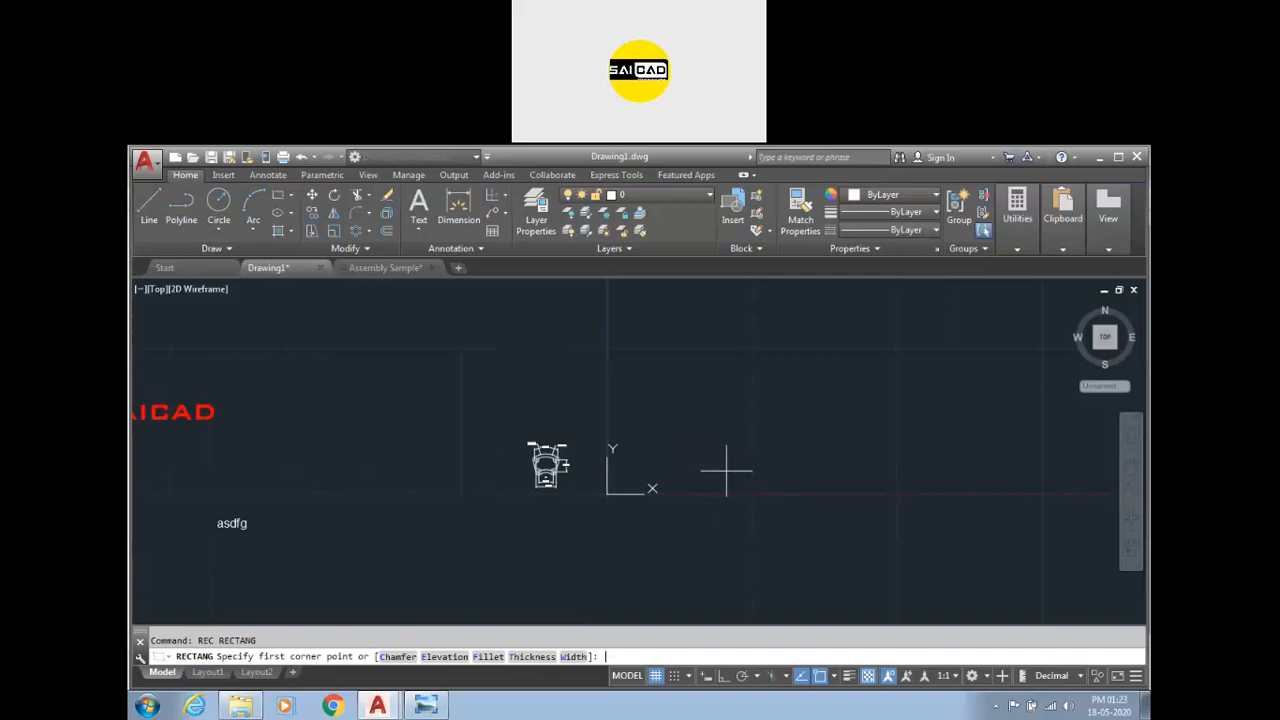
type("0,0")
key("Return")
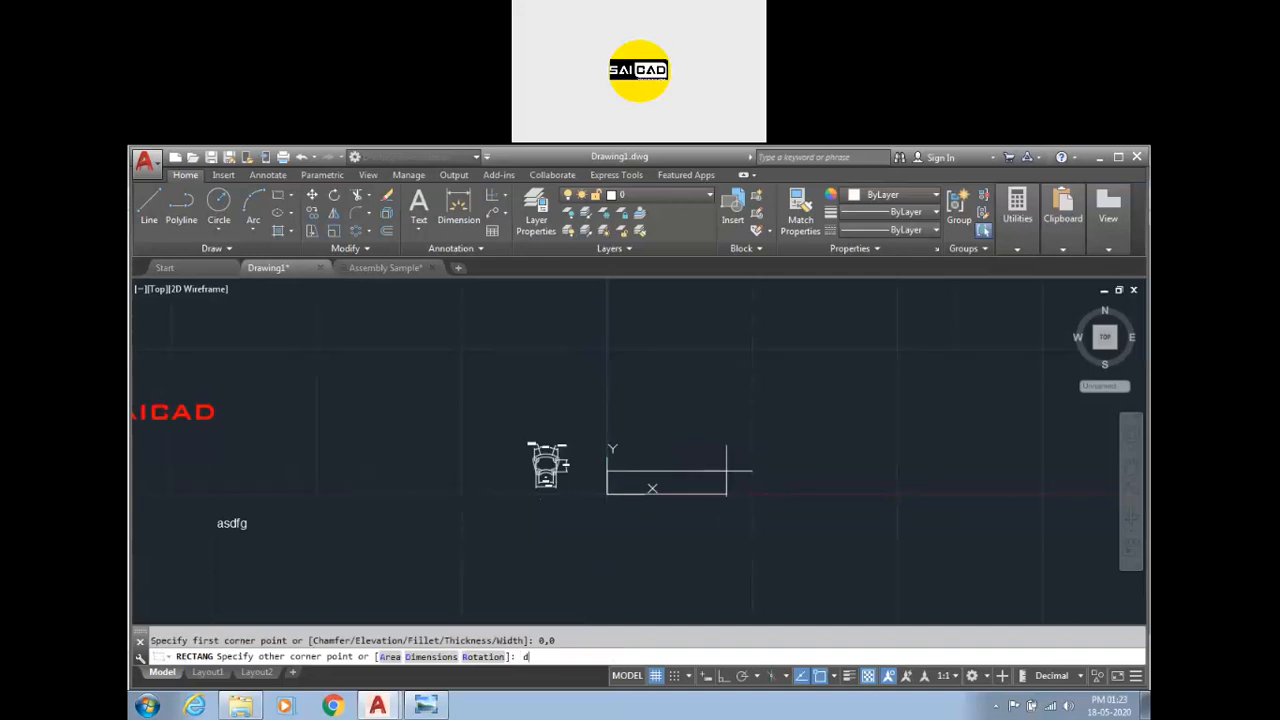
type("220")
key("Return")
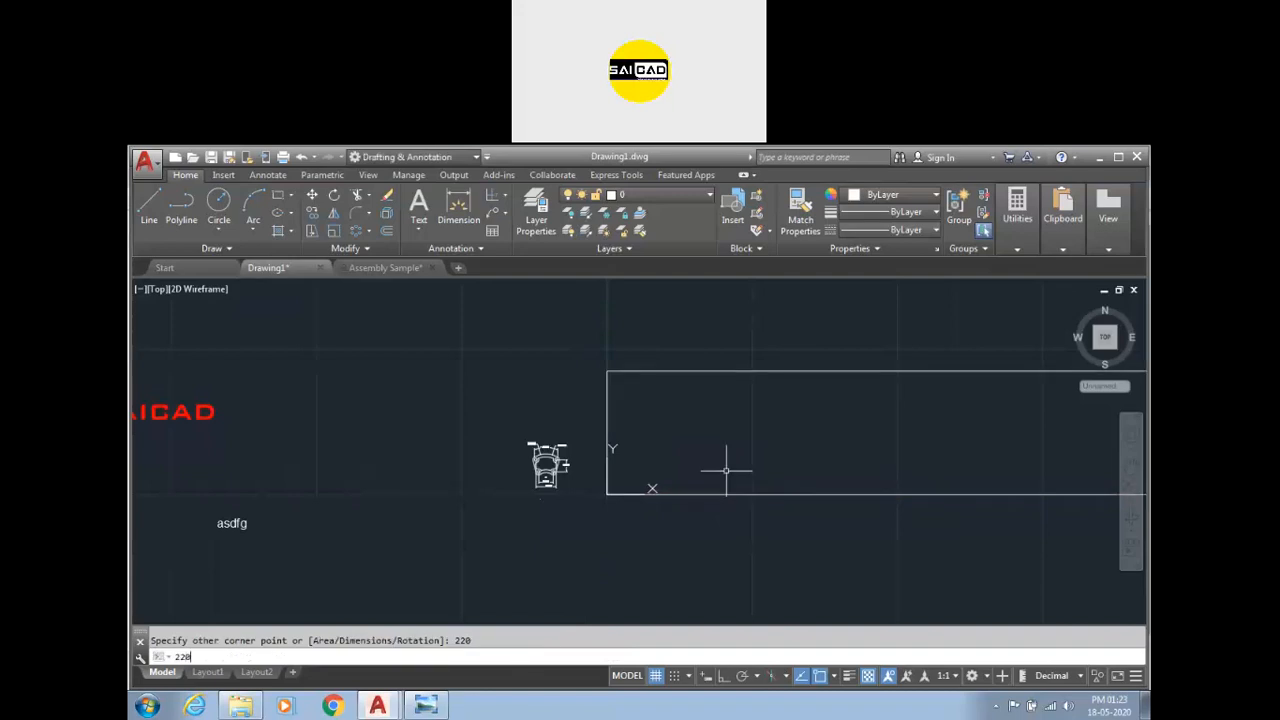
key("Escape")
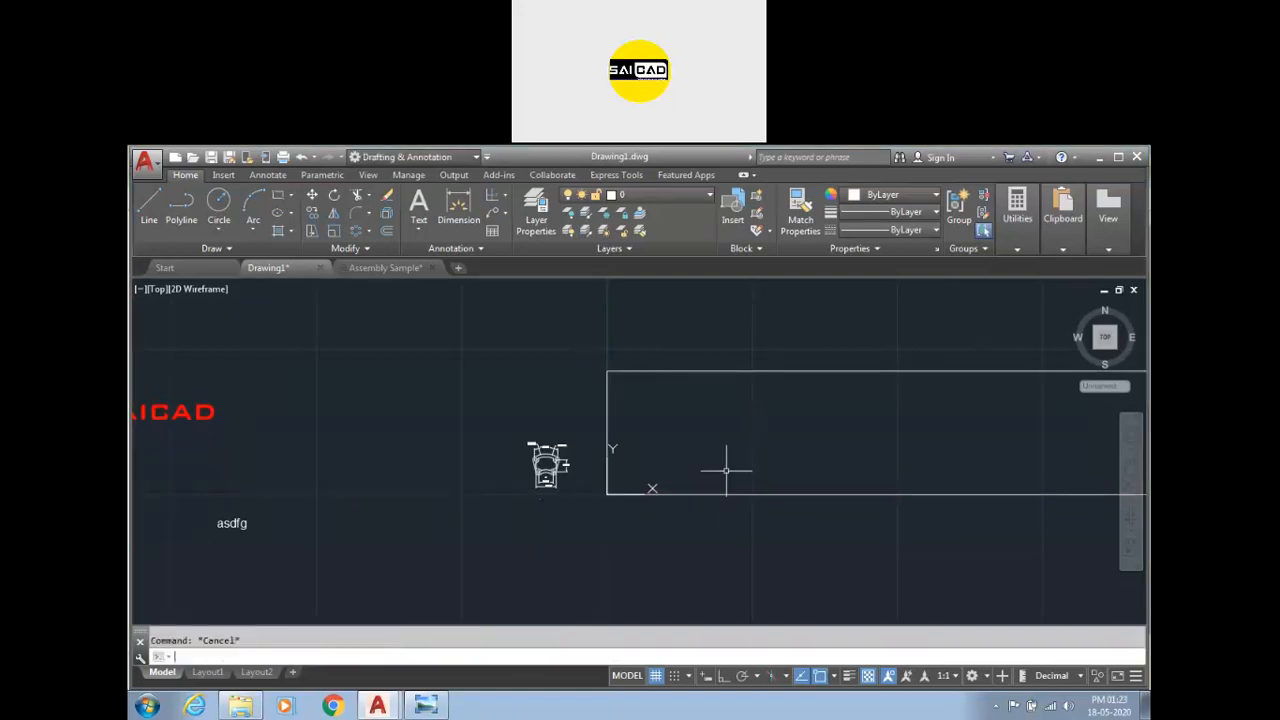
Erase the large square with a selection window.
left_click(764, 462)
left_click(750, 525)
key("Delete")
Draw a rectangle from corner 0,0 to corner 220,220.
type("rec")
key("Return")
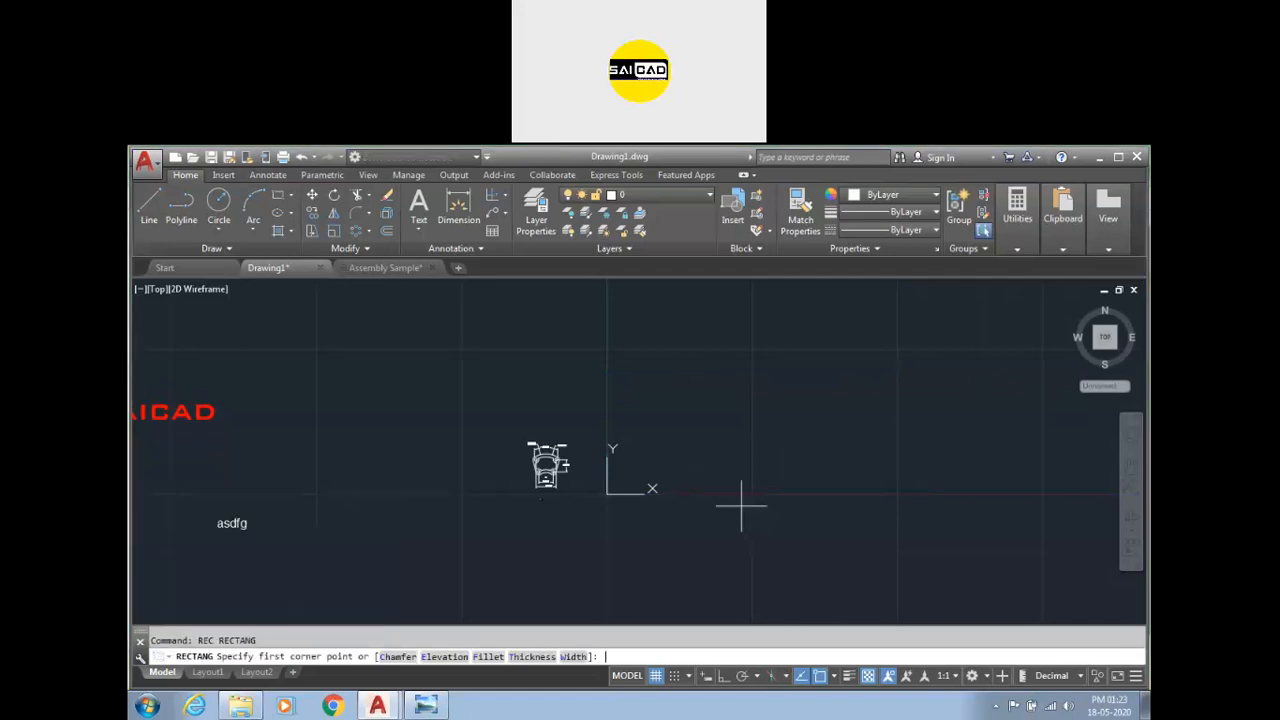
type("0,0")
key("Return")
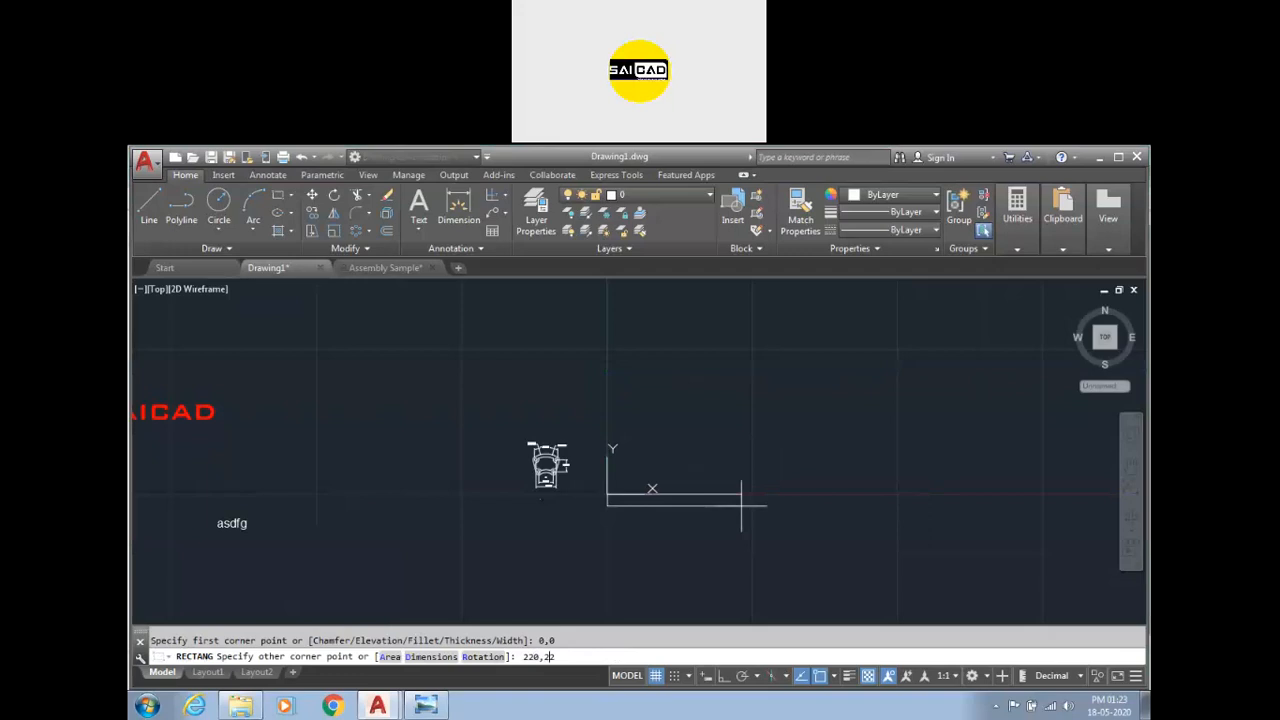
type("220,220")
key("Return")
scroll(514, 523, "down", 3)
key("Escape")
scroll(482, 517, "up", 2)
Place an ordinate dimension at the rectangle's origin corner, then erase it.
left_click(492, 196)
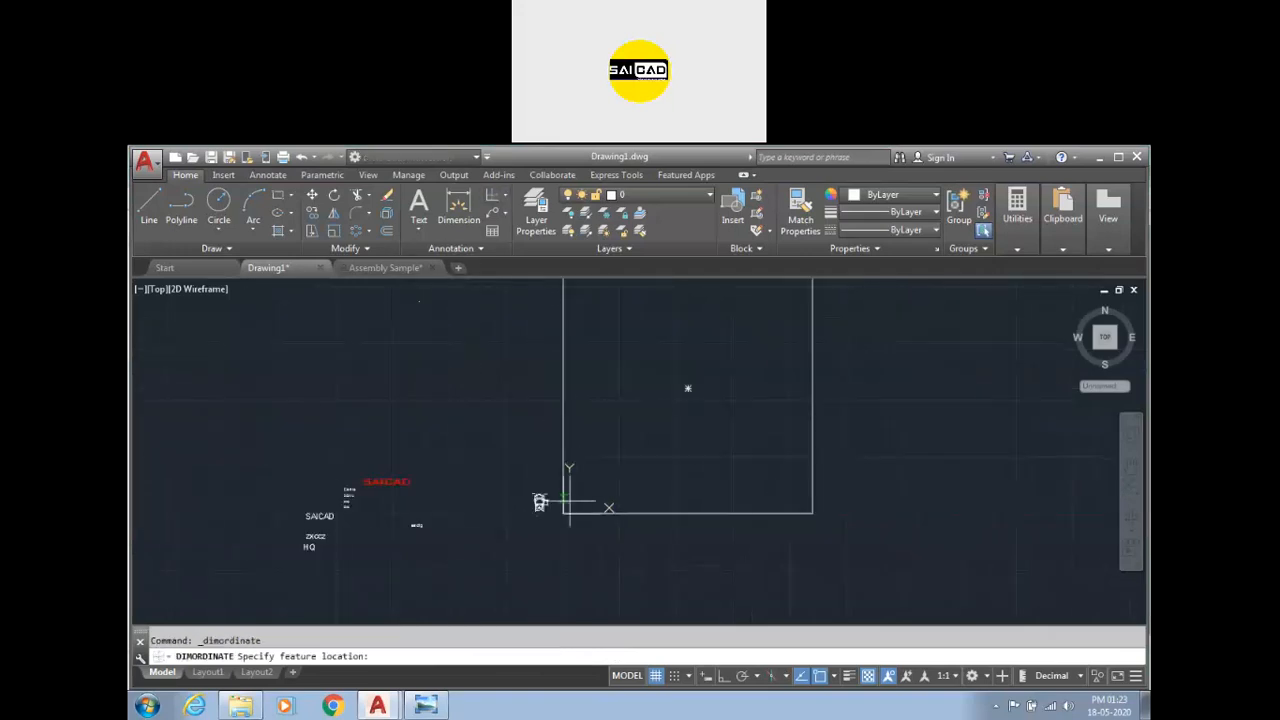
left_click(563, 513)
left_click(565, 555)
scroll(566, 564, "up", 5)
scroll(552, 504, "up", 5)
scroll(570, 497, "down", 10)
left_click(566, 491)
left_click(488, 542)
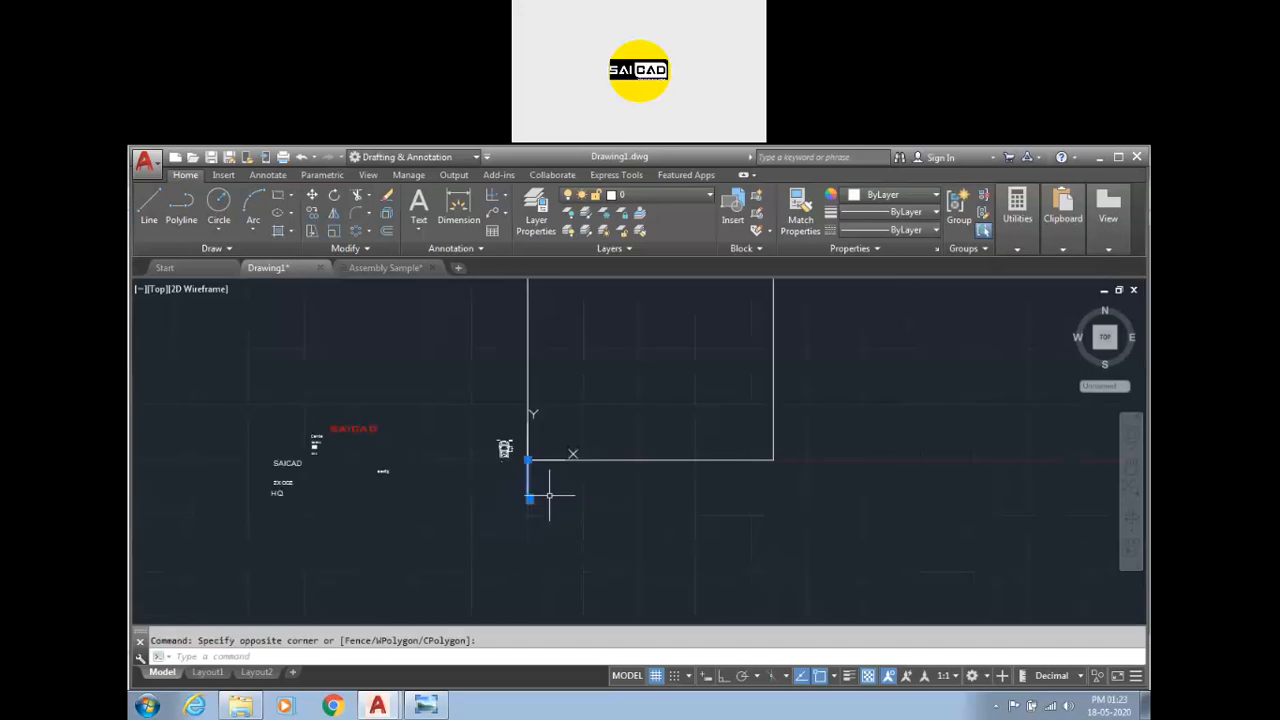
key("Delete")
scroll(563, 455, "down", 4)
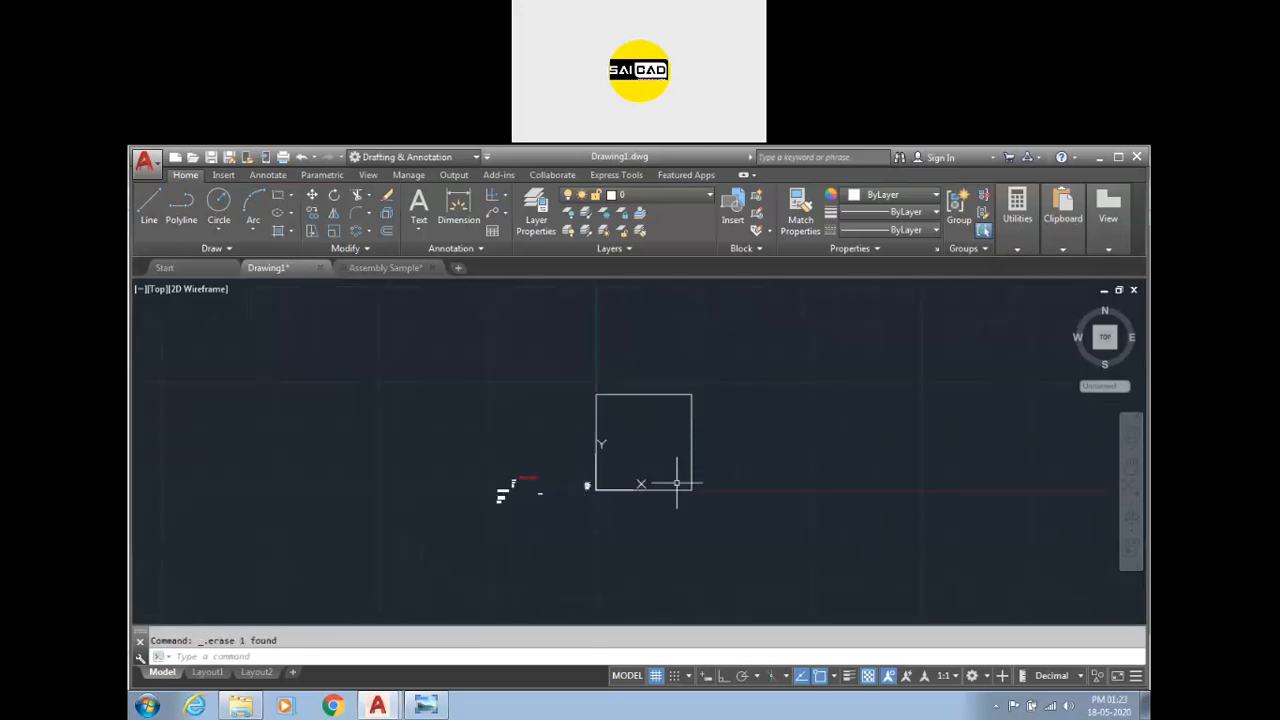
Start a new drawing from the default template.
key("ctrl+n")
key("Return")
scroll(600, 362, "up", 4)
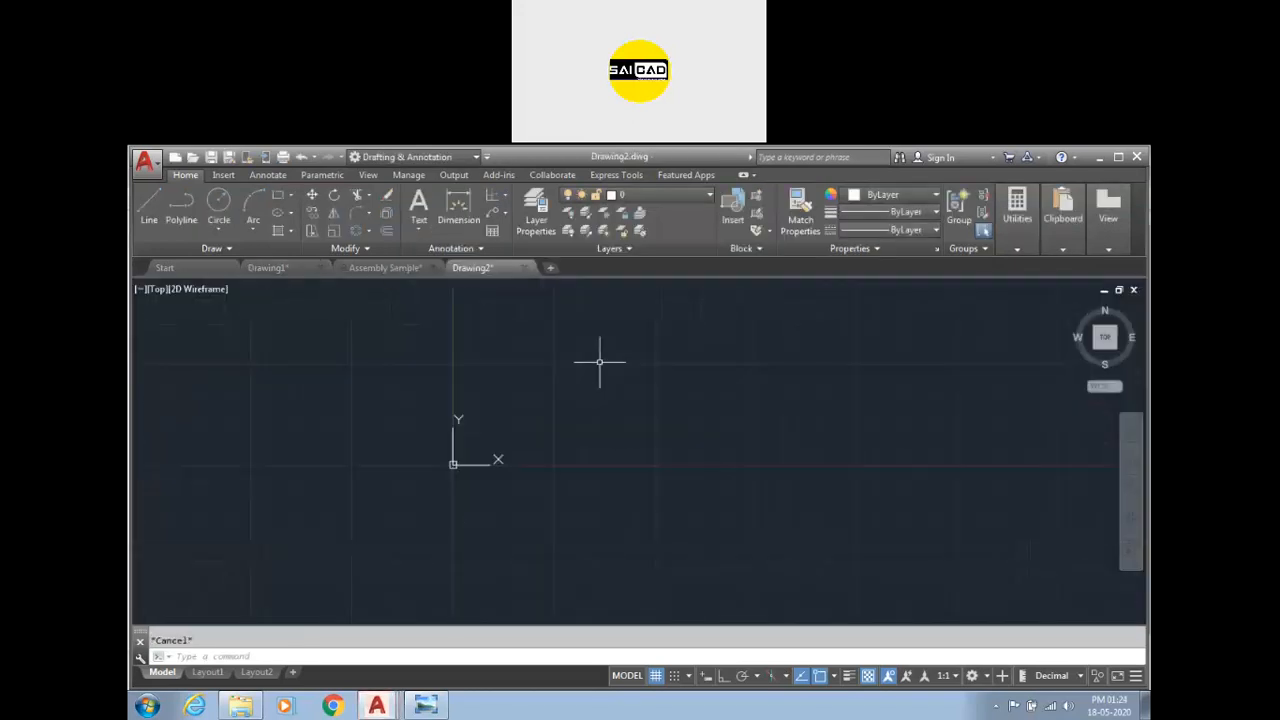
Draw a 220 by 220 rectangle in the new drawing from 0,0 to 220,220.
type("rec")
key("Return")
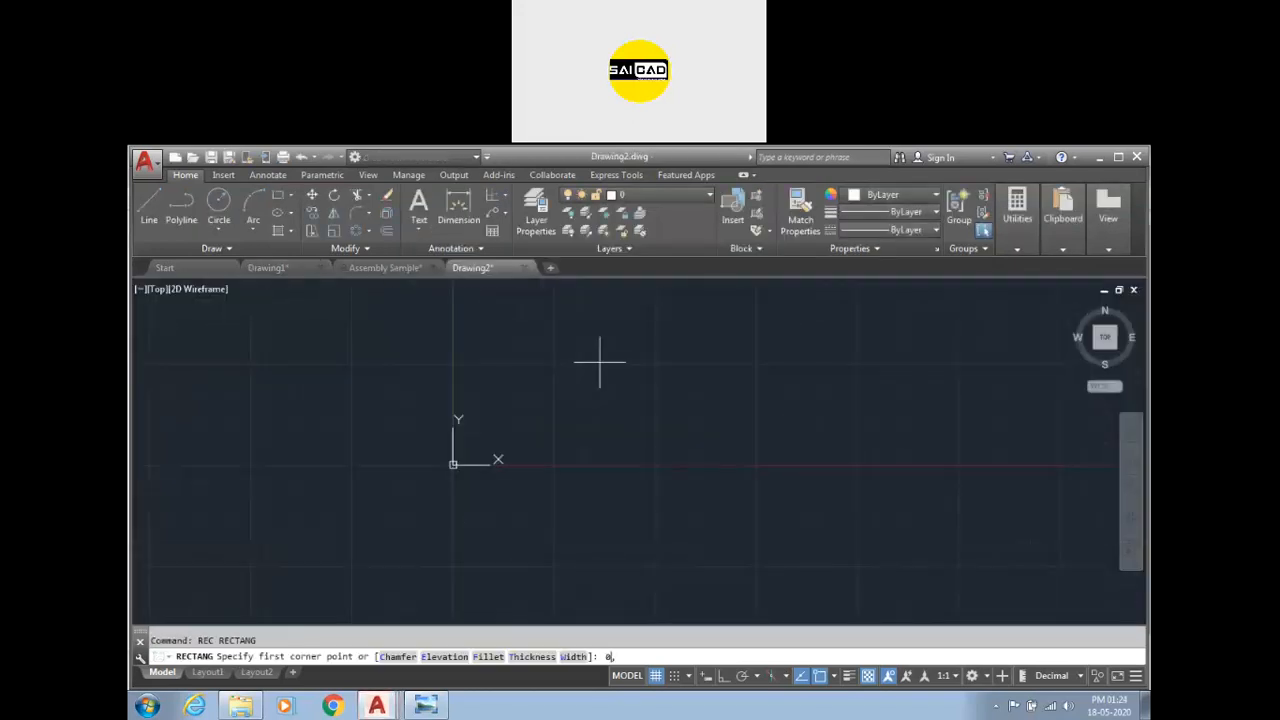
type("0,0")
key("Return")
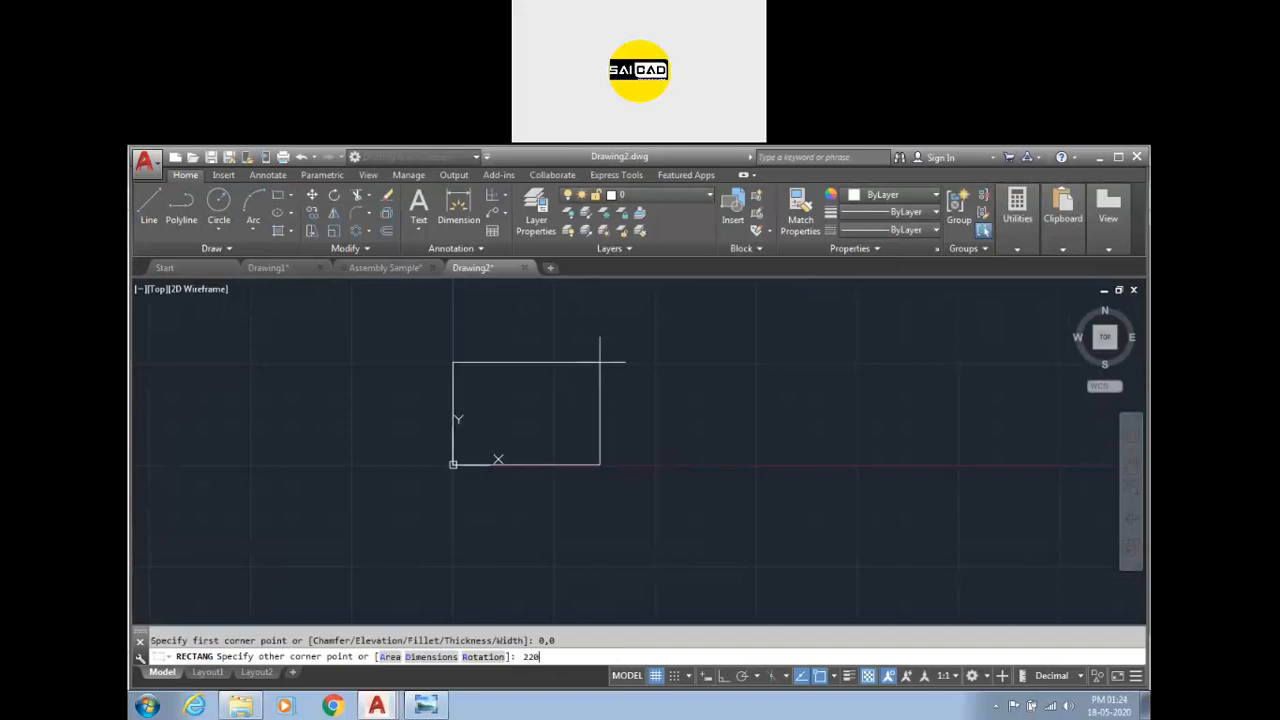
type("220,220")
key("Return")
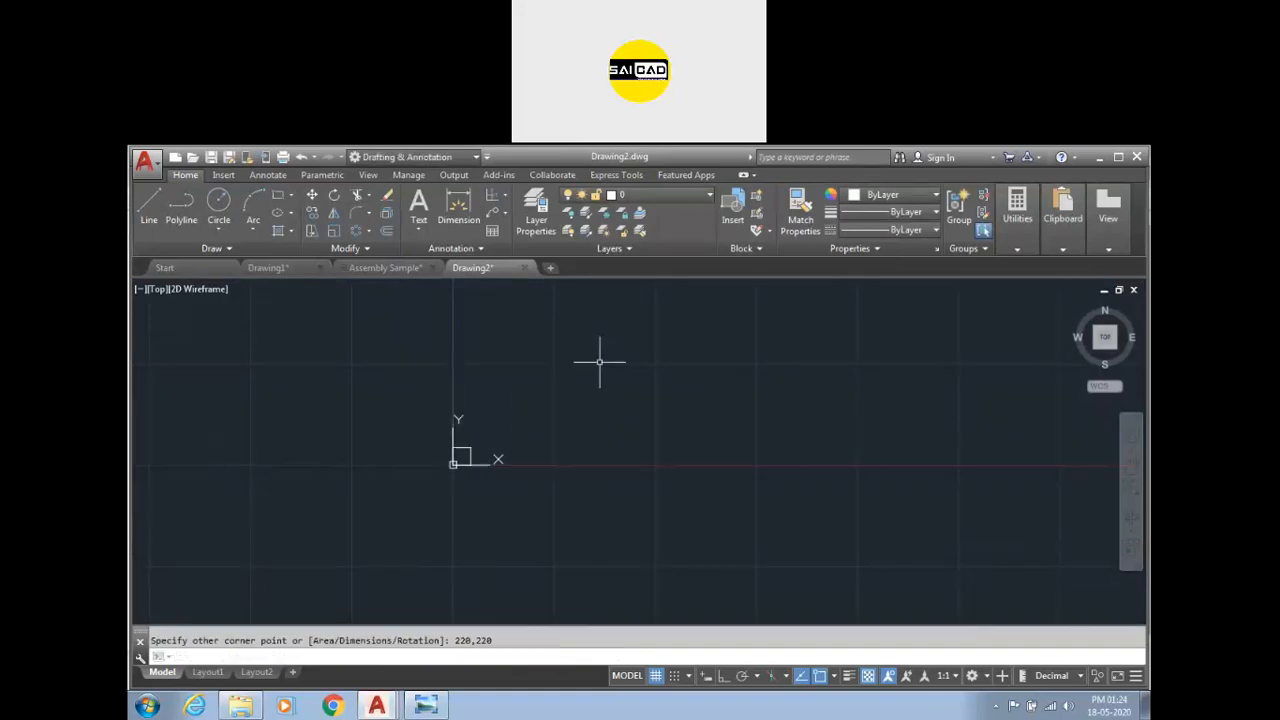
Place an ordinate dimension at the rectangle's origin corner with a vertical leader.
scroll(466, 457, "down", 3)
left_click(492, 196)
scroll(490, 427, "up", 2)
left_click(503, 443)
left_click(502, 471)
scroll(502, 471, "up", 4)
scroll(490, 485, "down", 2)
Add ordinate dimensions at the rectangle's upper corners, with leaders pointing up and to the right.
key("Return")
left_click(751, 451)
left_click(604, 304)
scroll(660, 400, "up", 3)
scroll(660, 410, "down", 3)
key("Return")
left_click(755, 322)
left_click(793, 325)
scroll(674, 320, "up", 3)
key("Return")
Add ordinate dimensions at the origin corner, turning on Ortho to place the Y ordinate leftwards.
left_click(629, 320)
left_click(629, 298)
scroll(543, 557, "down", 3)
scroll(663, 520, "up", 3)
key("Return")
left_click(663, 495)
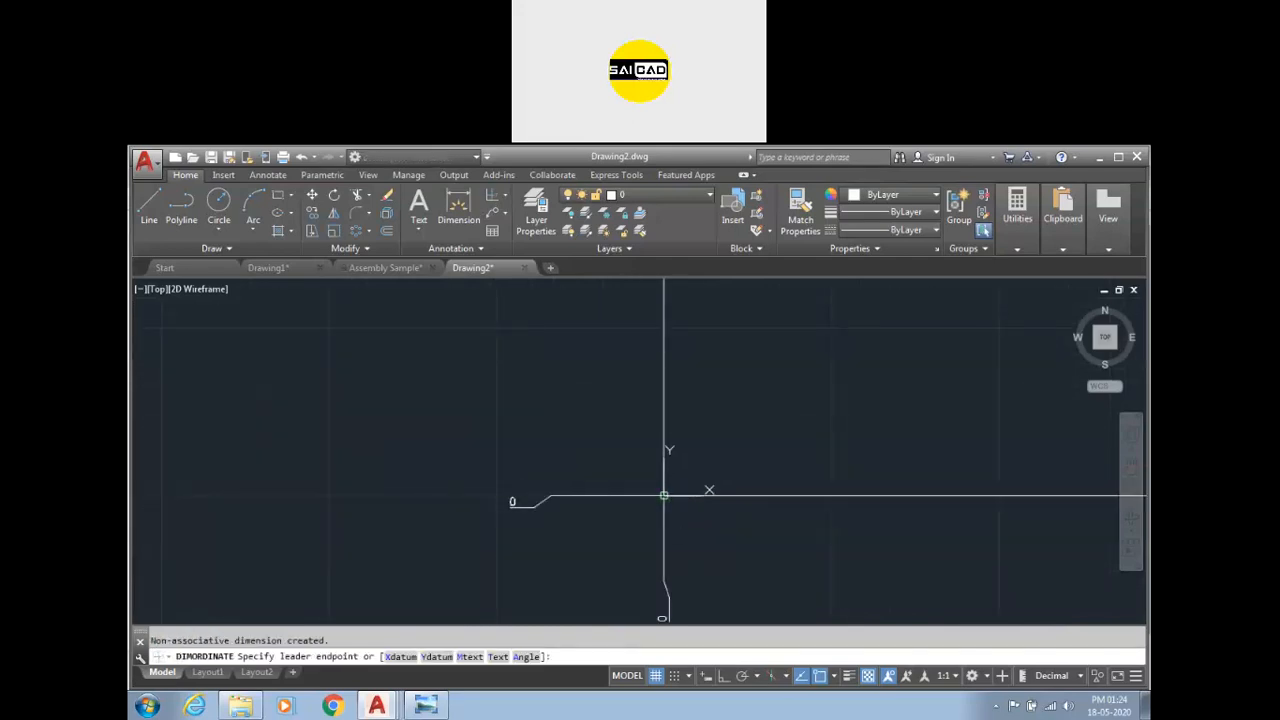
key("F8")
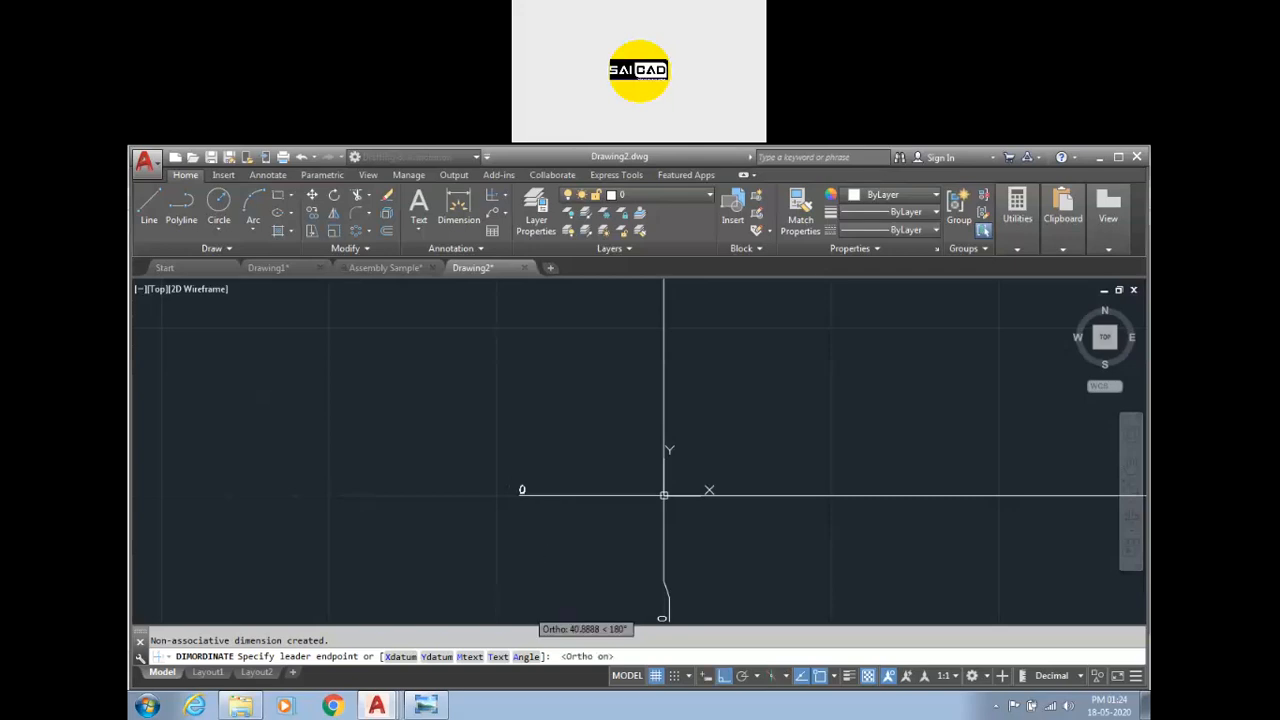
left_click(511, 495)
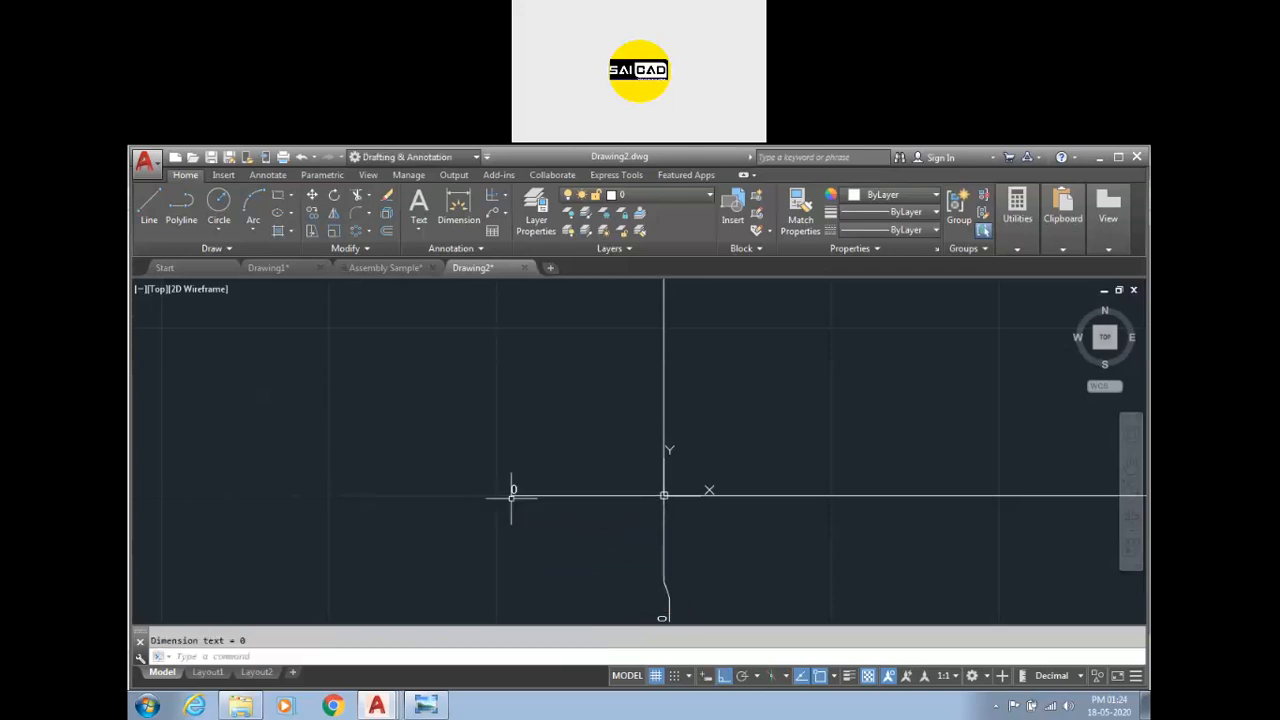
Reposition the top 220 ordinate dimension by stretching its text grip.
scroll(648, 552, "up", 2)
scroll(509, 509, "down", 4)
scroll(726, 357, "up", 6)
scroll(706, 382, "down", 2)
scroll(651, 342, "up", 1)
left_click(638, 338)
left_click(638, 339)
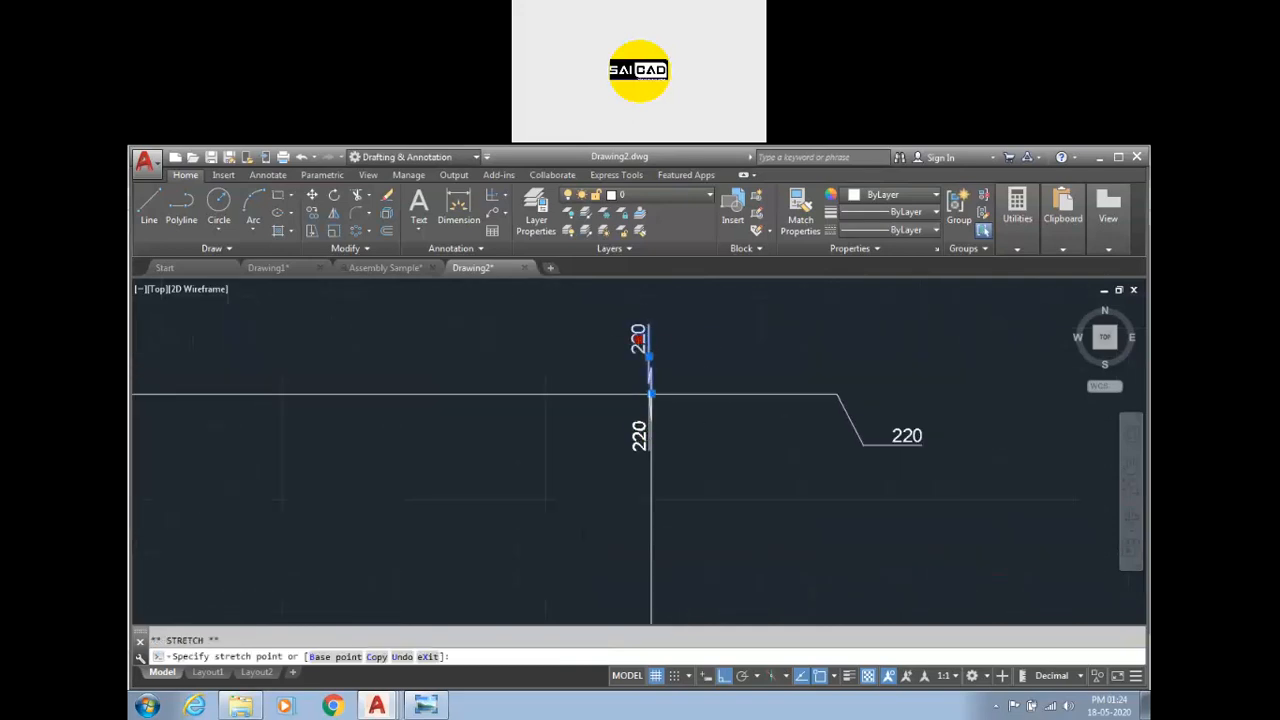
scroll(650, 430, "down", 4)
left_click(620, 347)
scroll(700, 314, "down", 6)
scroll(638, 398, "up", 2)
key("Escape")
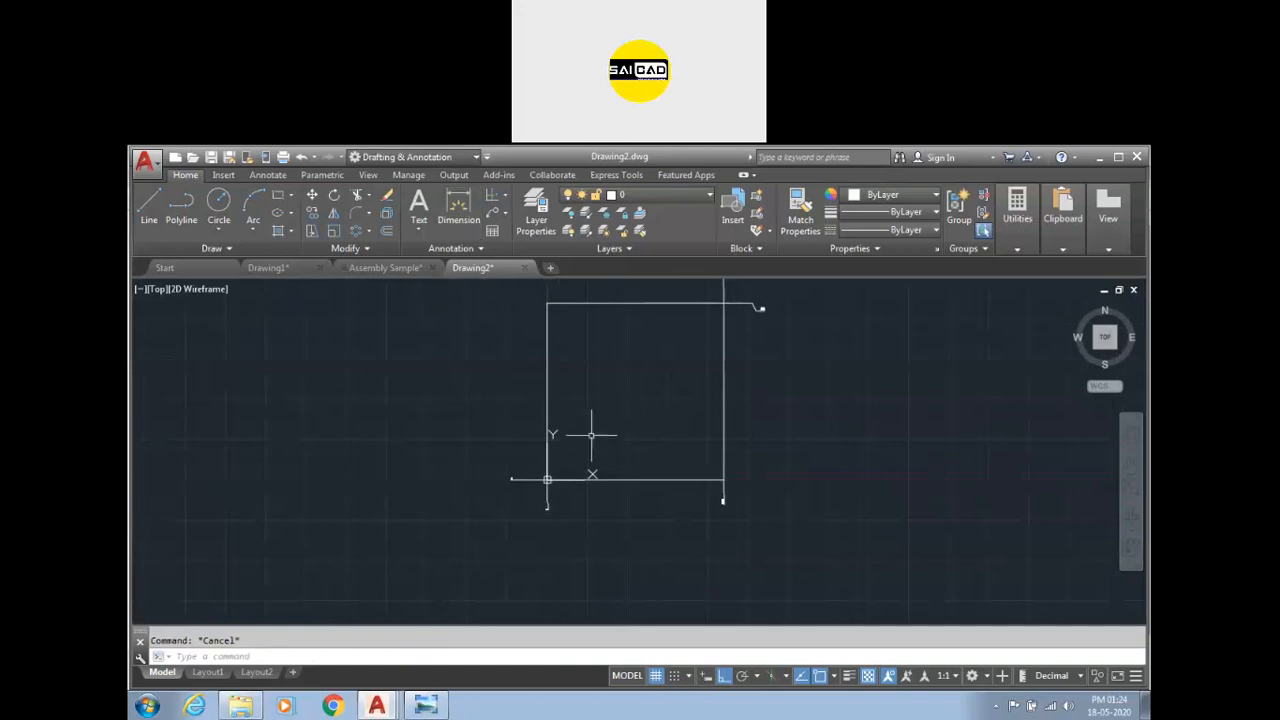
left_click(505, 196)
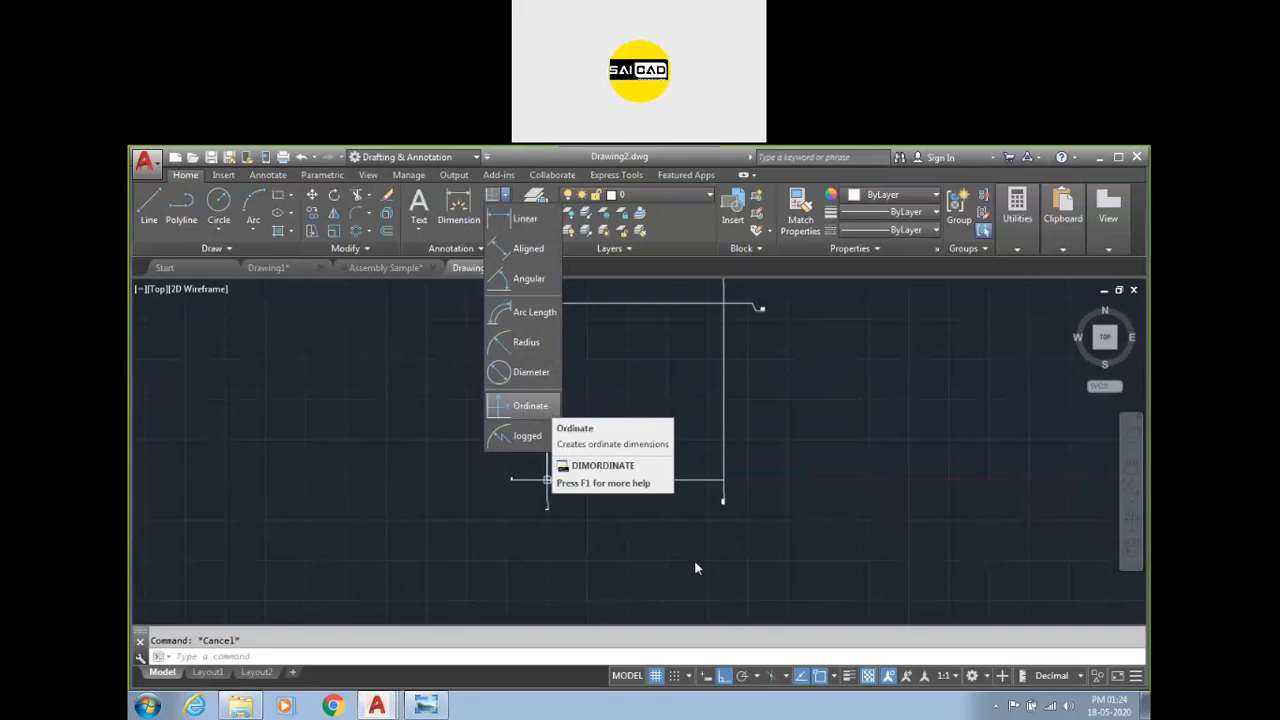
left_click(583, 546)
left_click(571, 553)
left_click(342, 511)
scroll(357, 583, "down", 6)
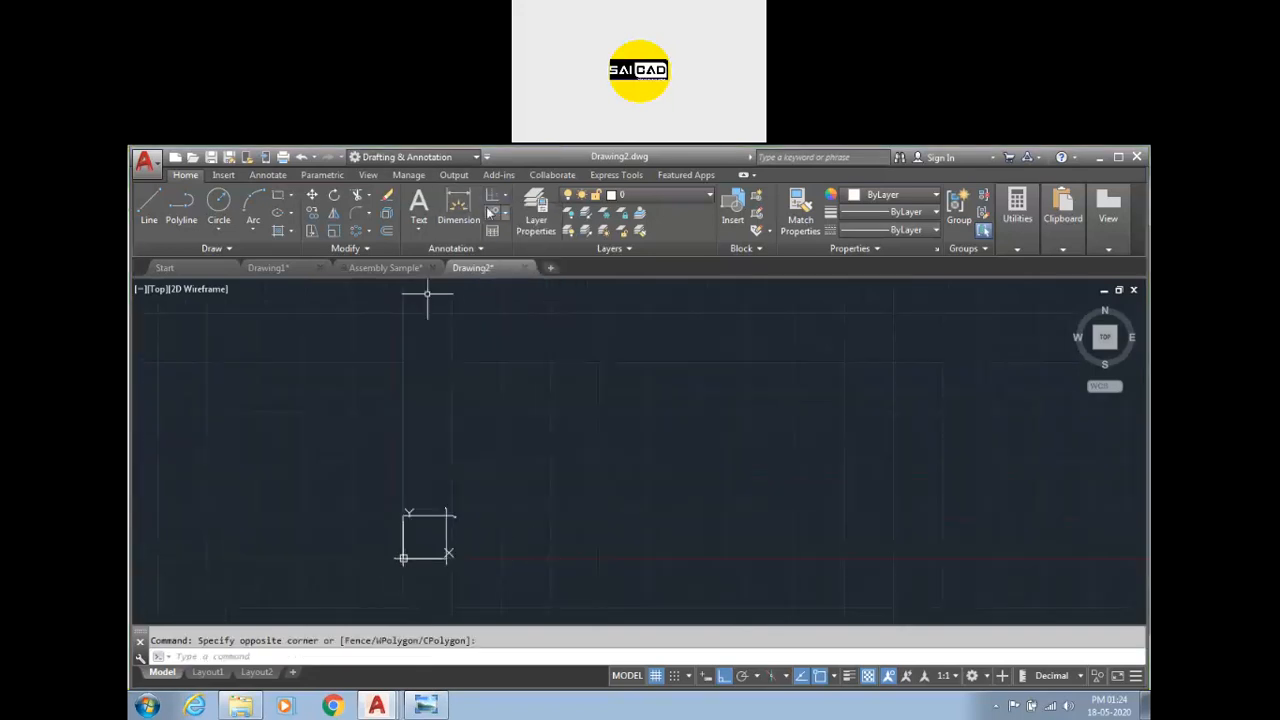
left_click(501, 200)
left_click(505, 212)
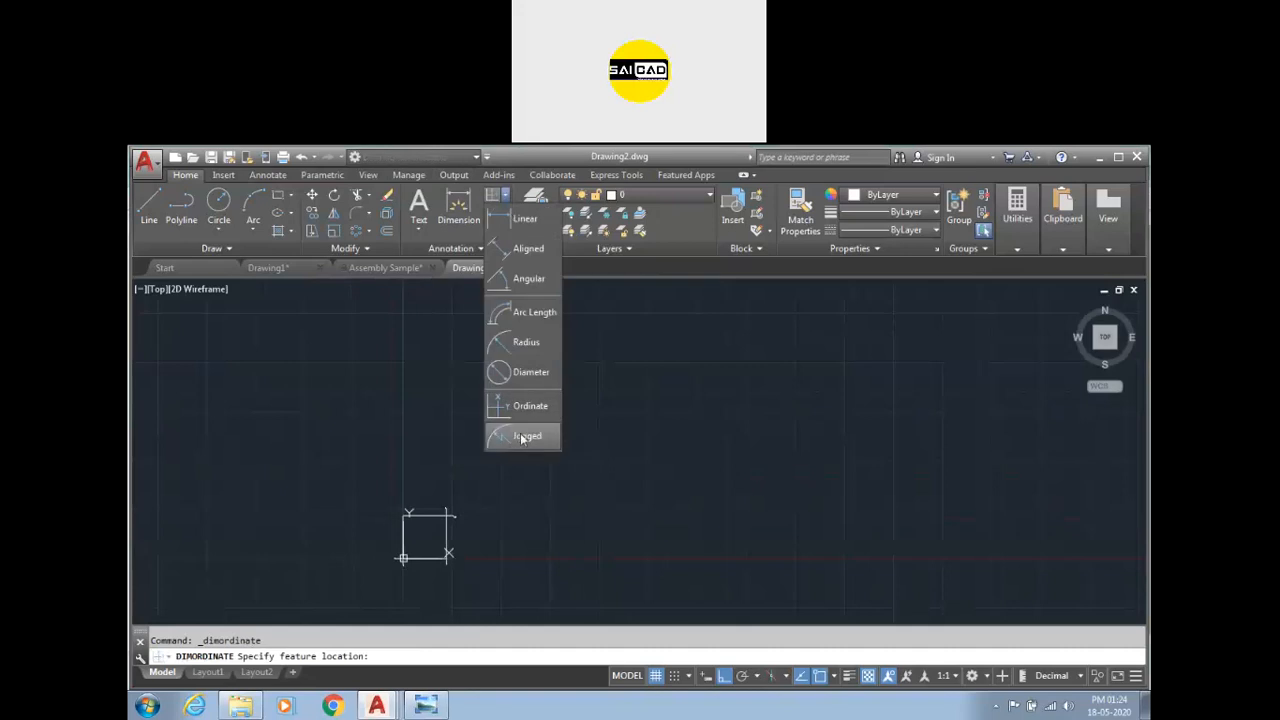
key("Escape")
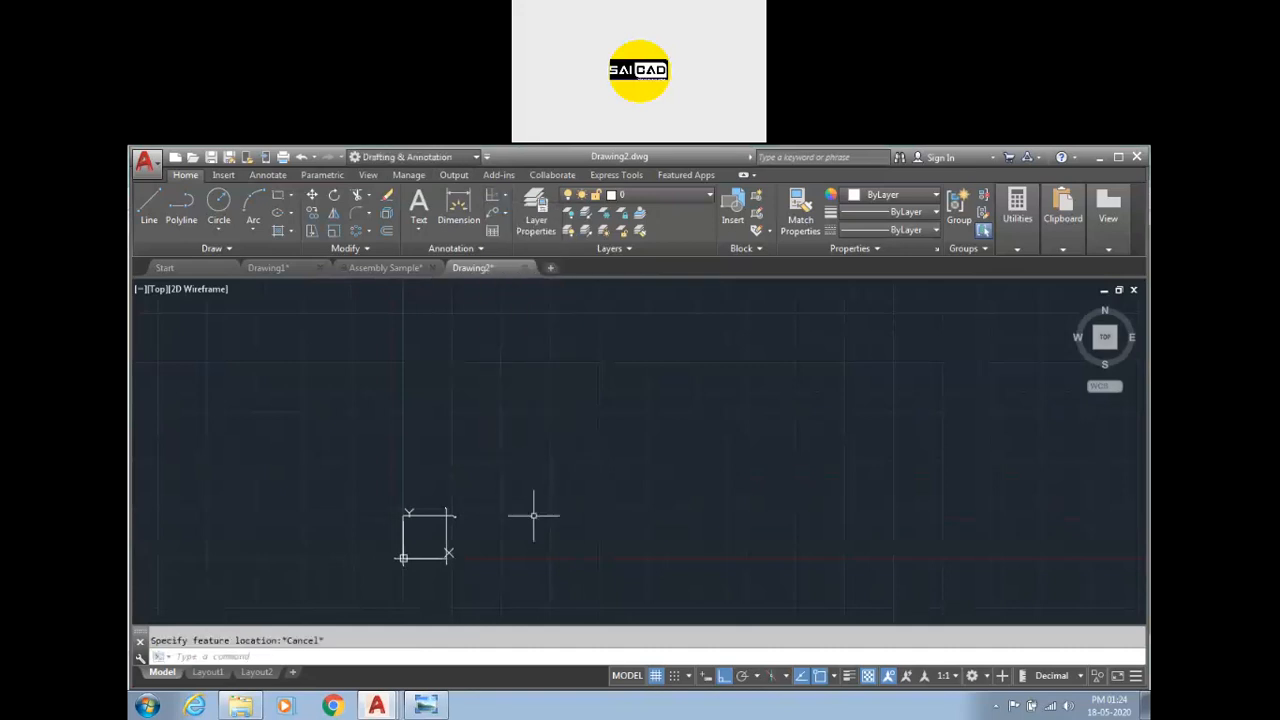
type("c")
key("Escape")
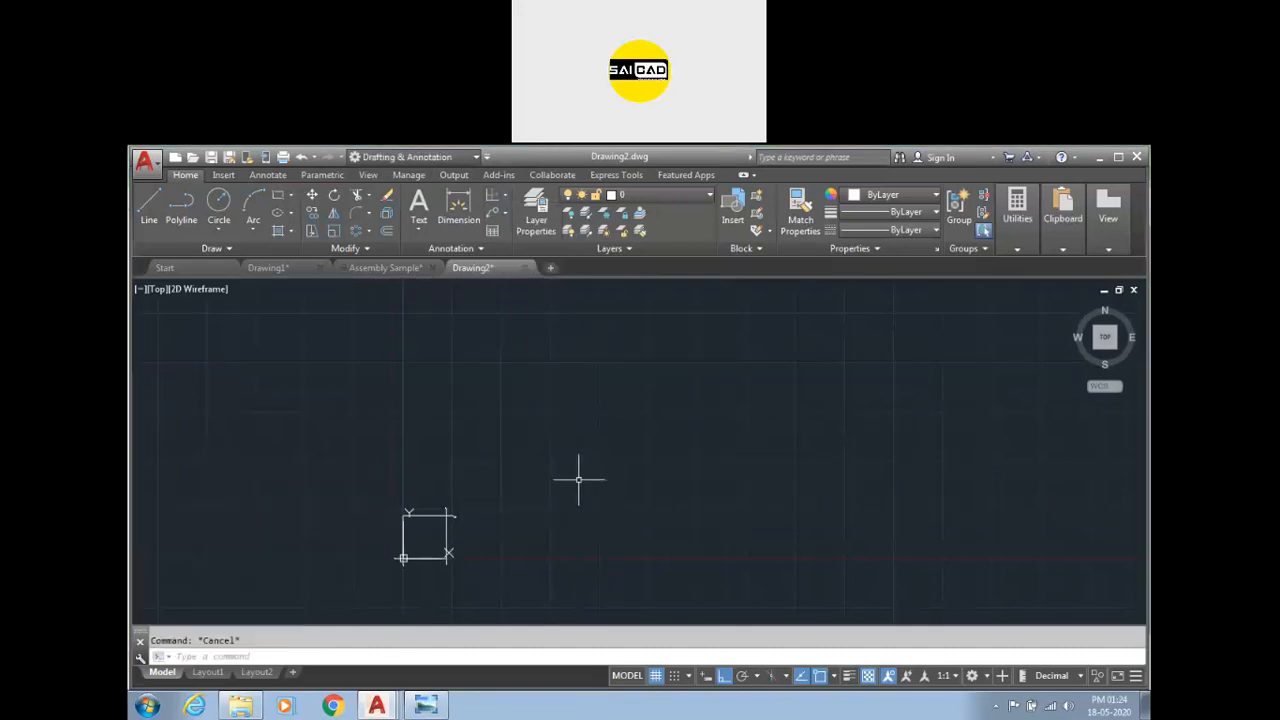
Draw a three-point arc above and to the right of the rectangle.
left_click(253, 205)
left_click(513, 444)
left_click(895, 416)
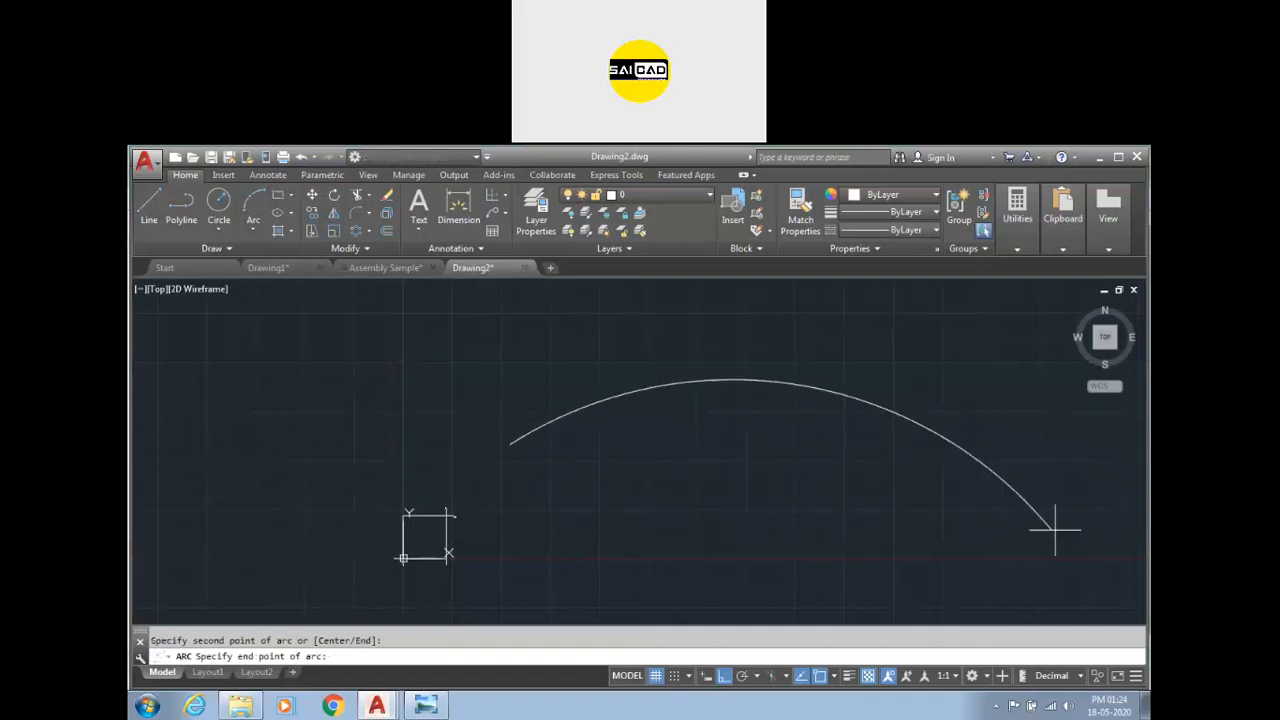
left_click(1115, 466)
scroll(755, 462, "down", 2)
scroll(846, 465, "up", 2)
Add a radius dimension to the arc using the Dimension command, placing it above the arc.
left_click(773, 429)
left_click(722, 402)
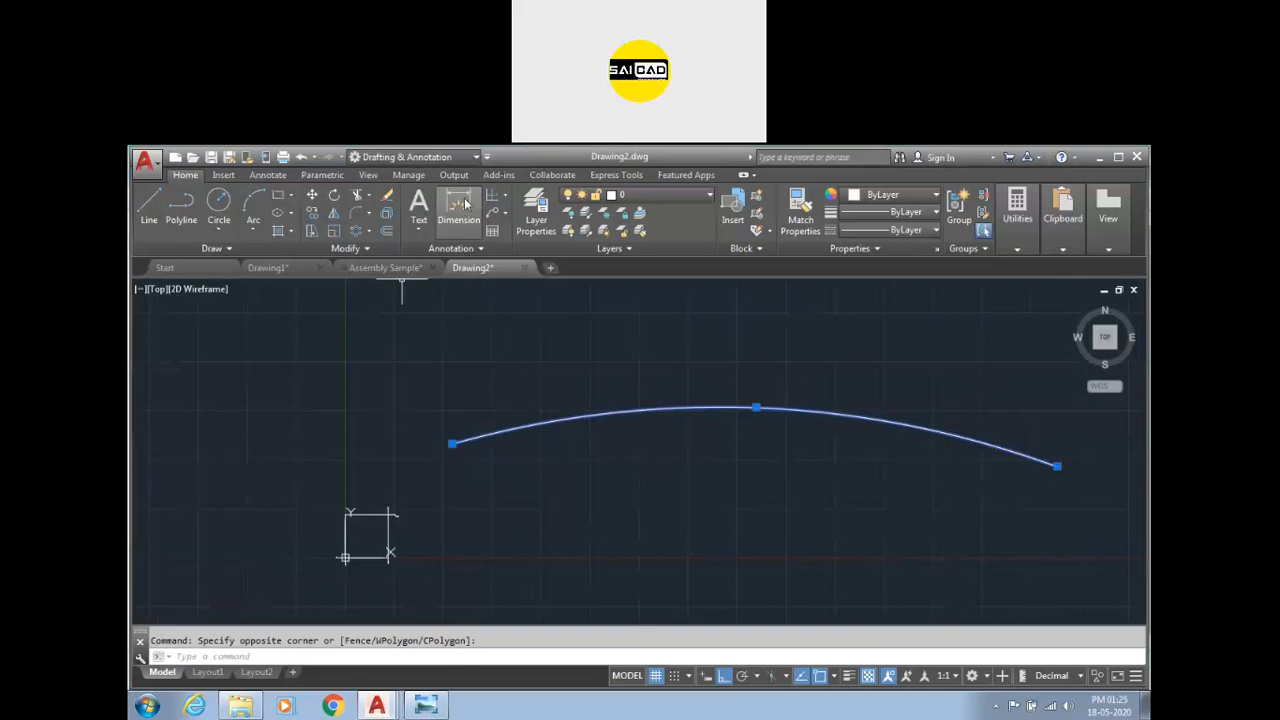
left_click(505, 195)
left_click(455, 222)
left_click(617, 412)
left_click(602, 355)
scroll(586, 371, "up", 5)
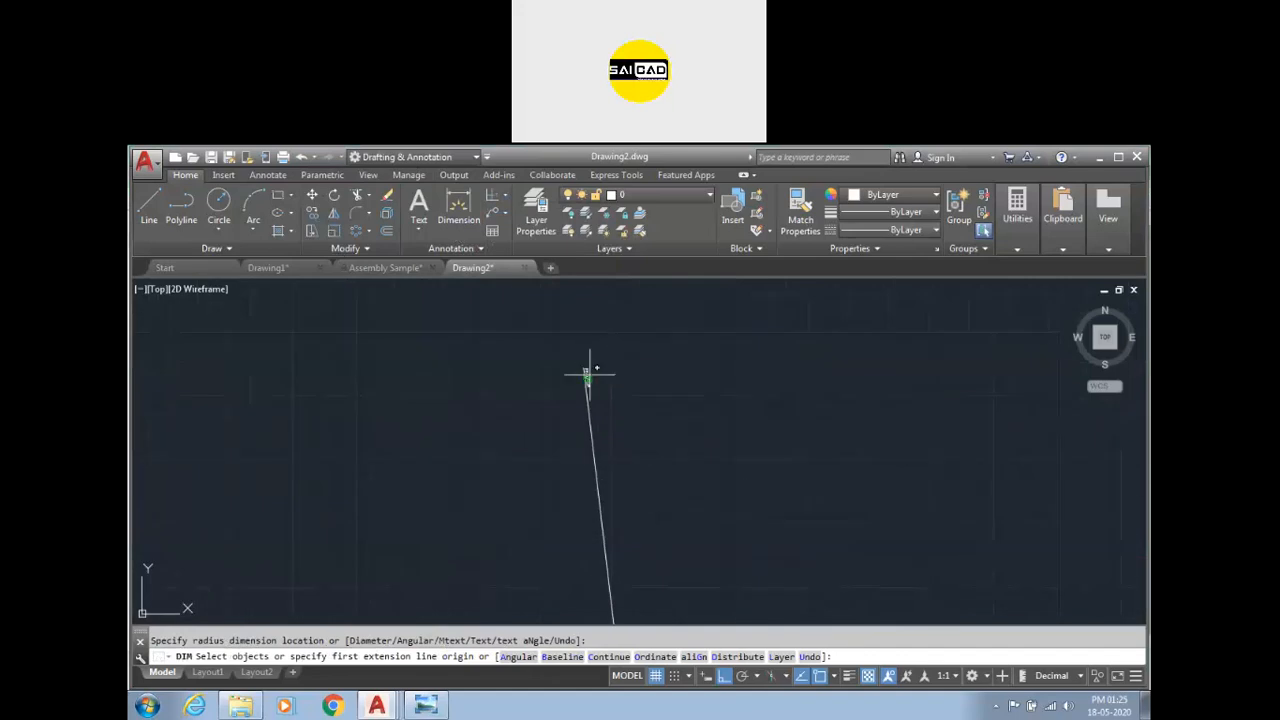
Add a jogged radius dimension to the arc, overriding the center location below it and placing the jog.
scroll(584, 377, "down", 5)
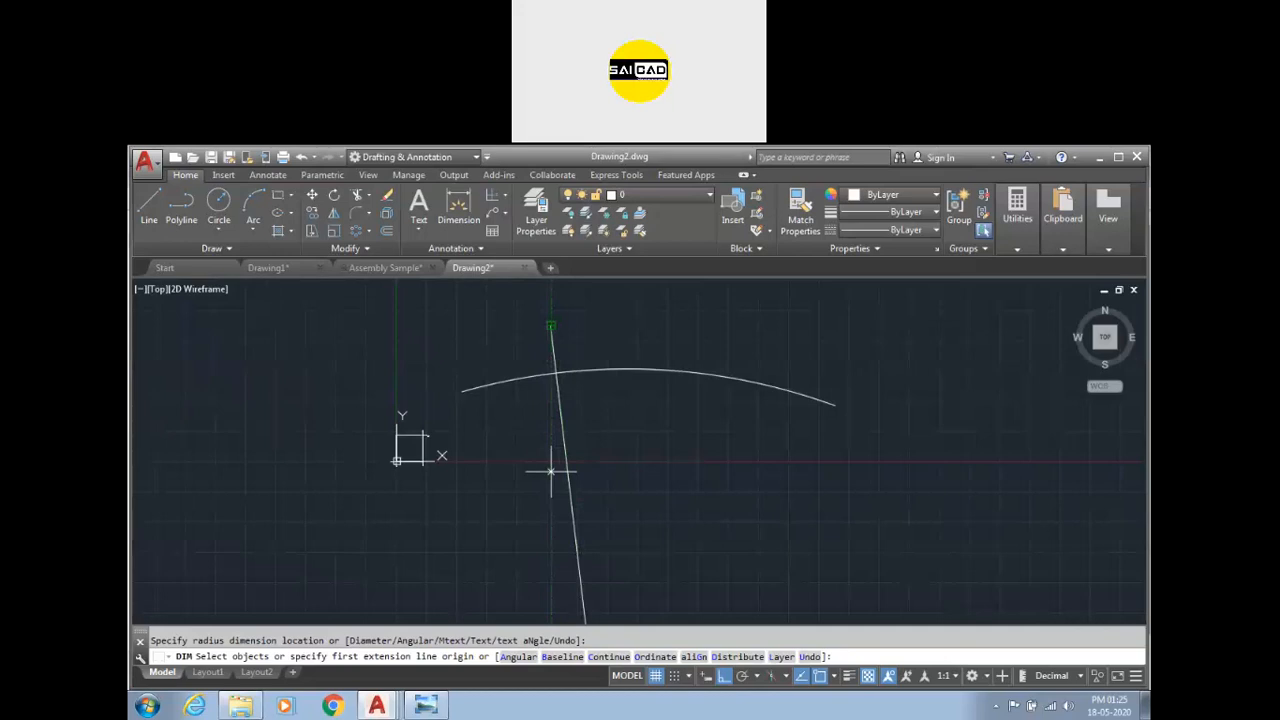
scroll(577, 334, "up", 4)
scroll(512, 380, "down", 2)
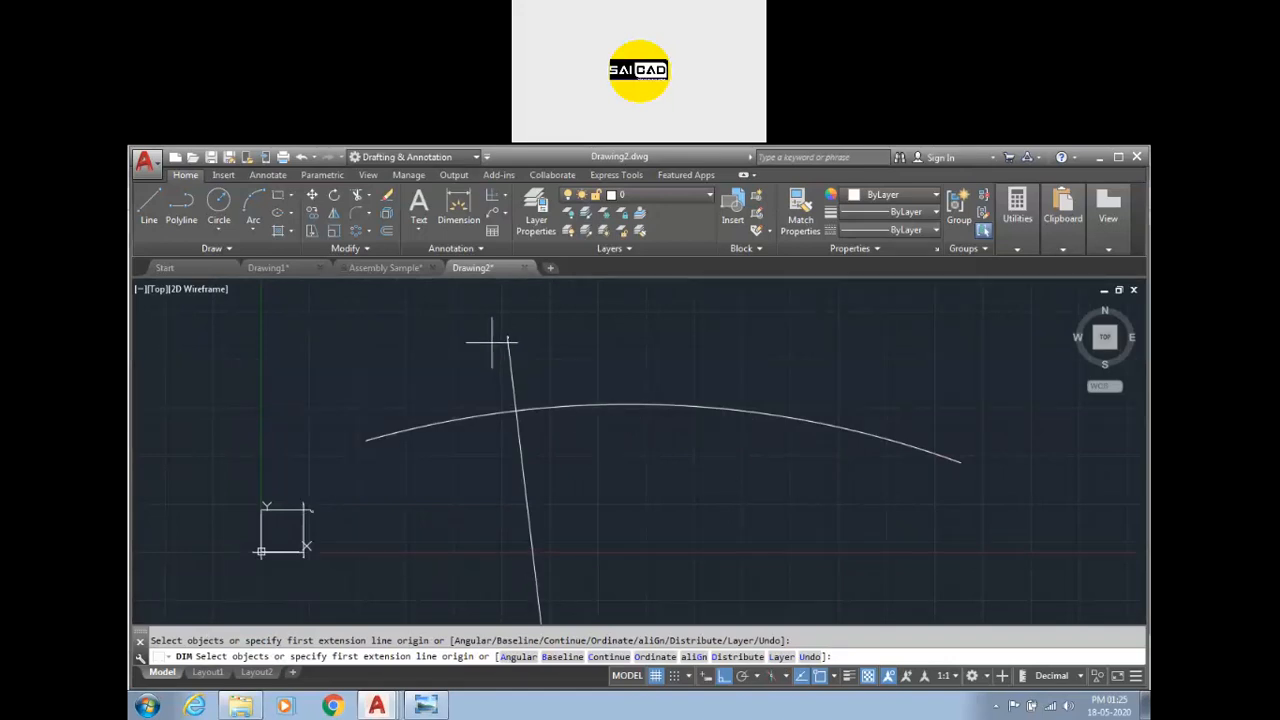
scroll(500, 335, "up", 1)
scroll(515, 325, "up", 2)
scroll(518, 326, "down", 2)
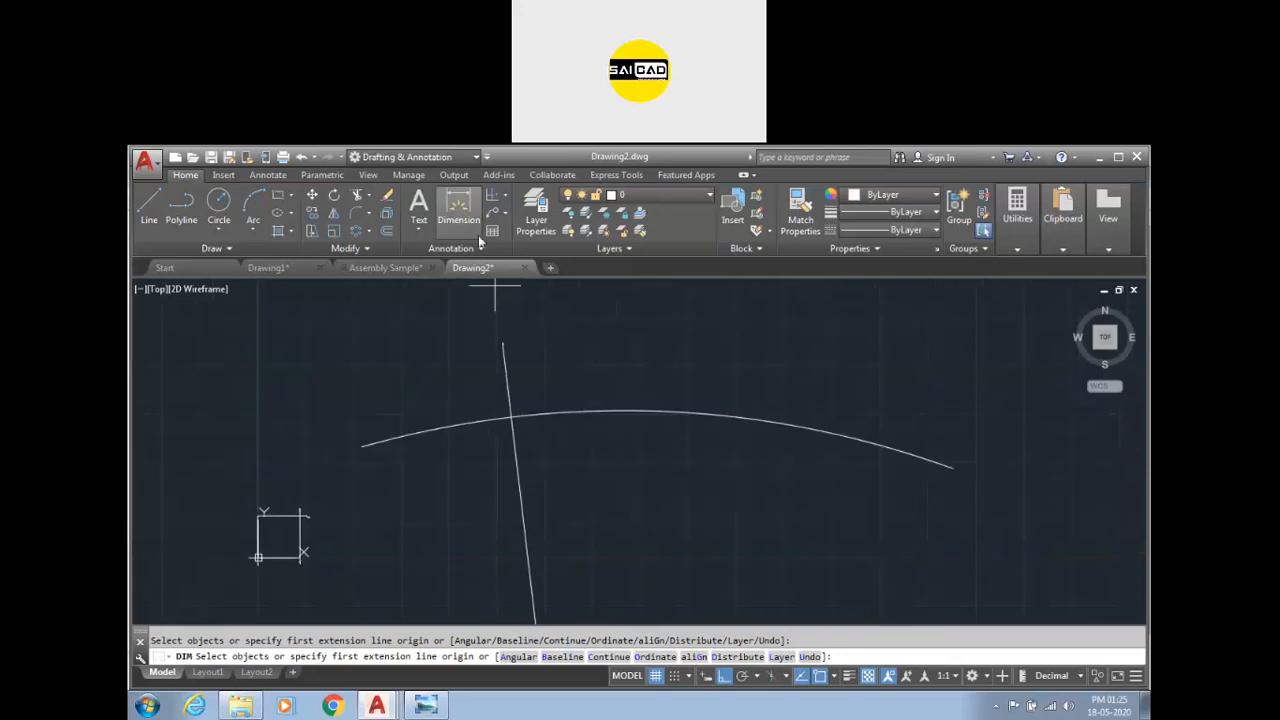
left_click(505, 196)
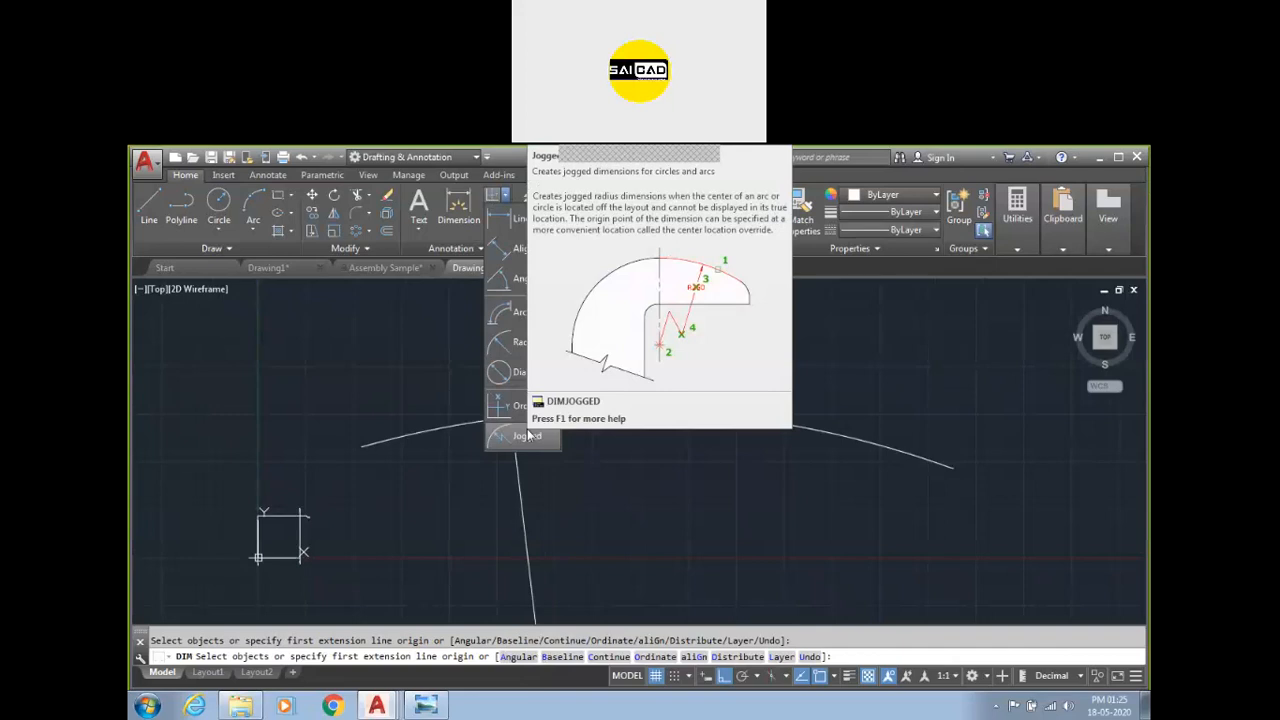
left_click(522, 435)
left_click(573, 416)
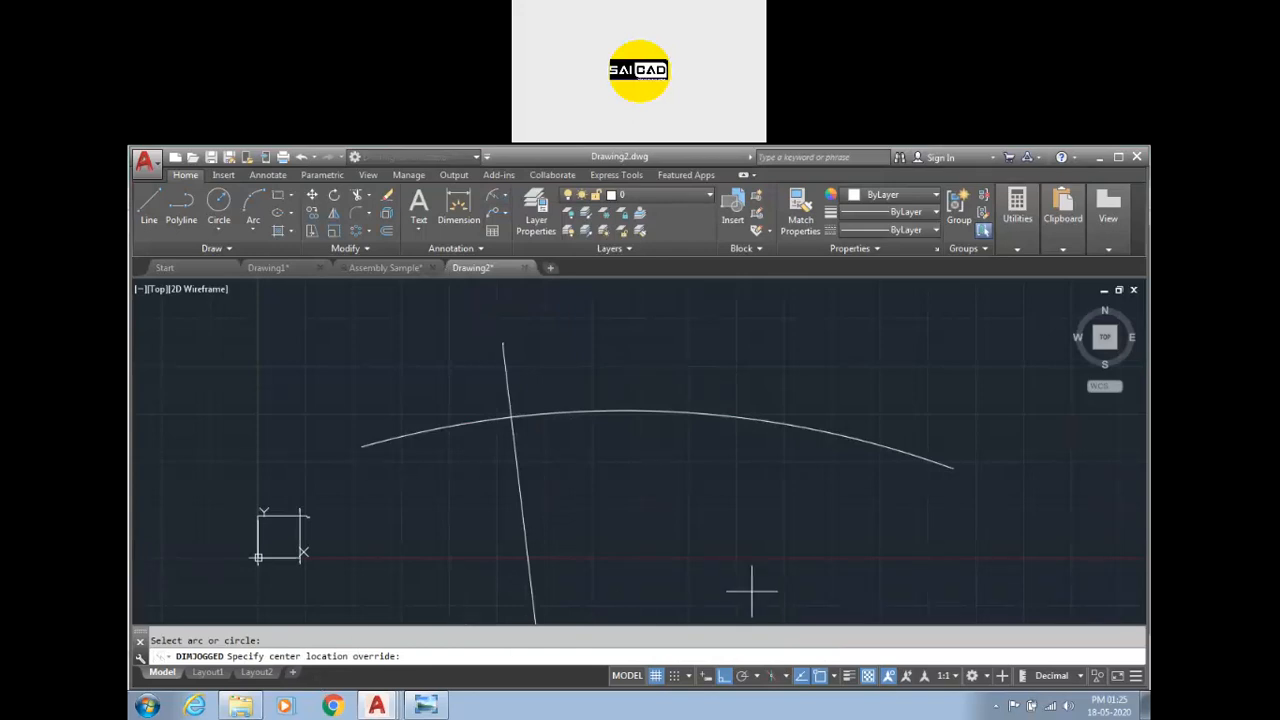
left_click(681, 604)
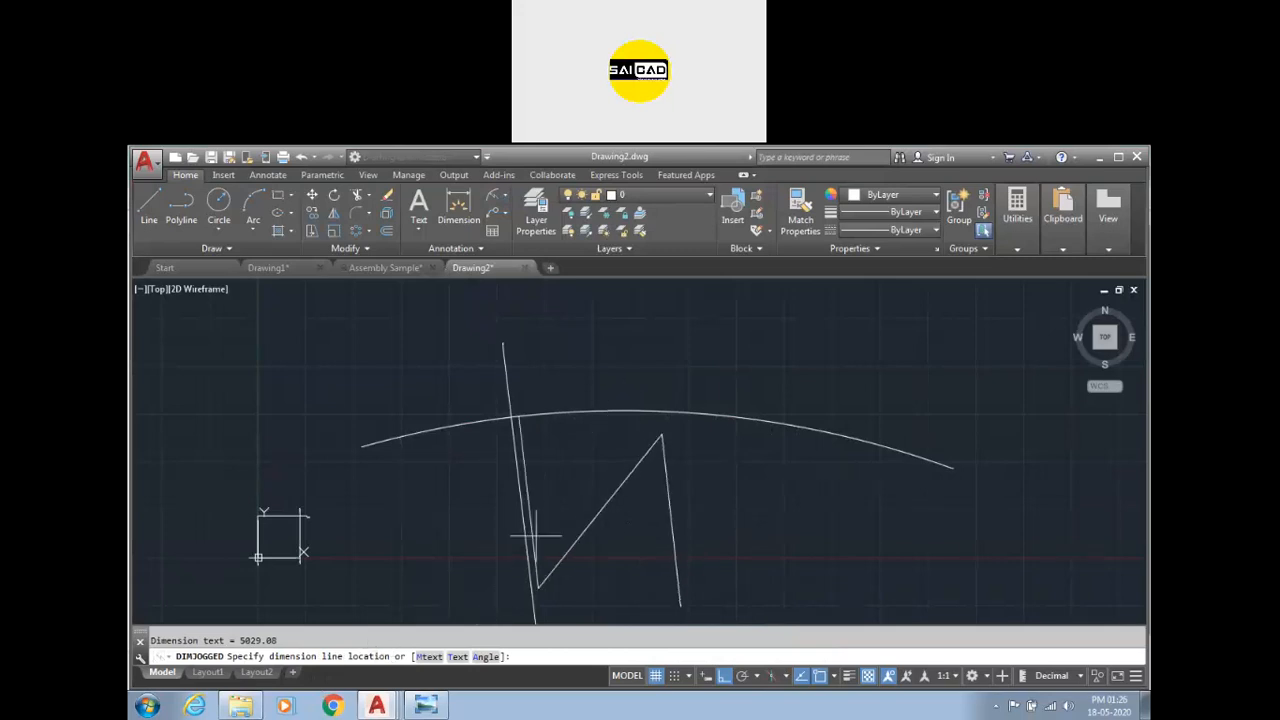
left_click(610, 492)
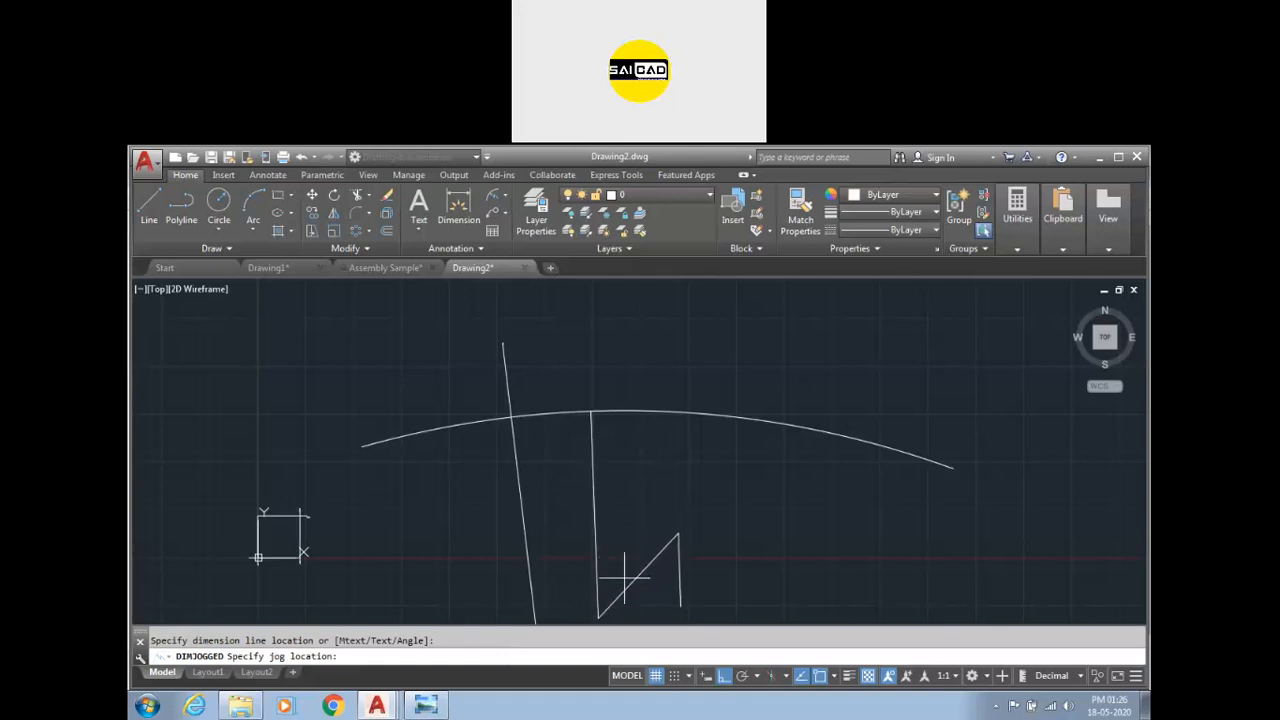
left_click(639, 528)
Erase the arc and its dimensions with a window selection.
scroll(583, 482, "down", 3)
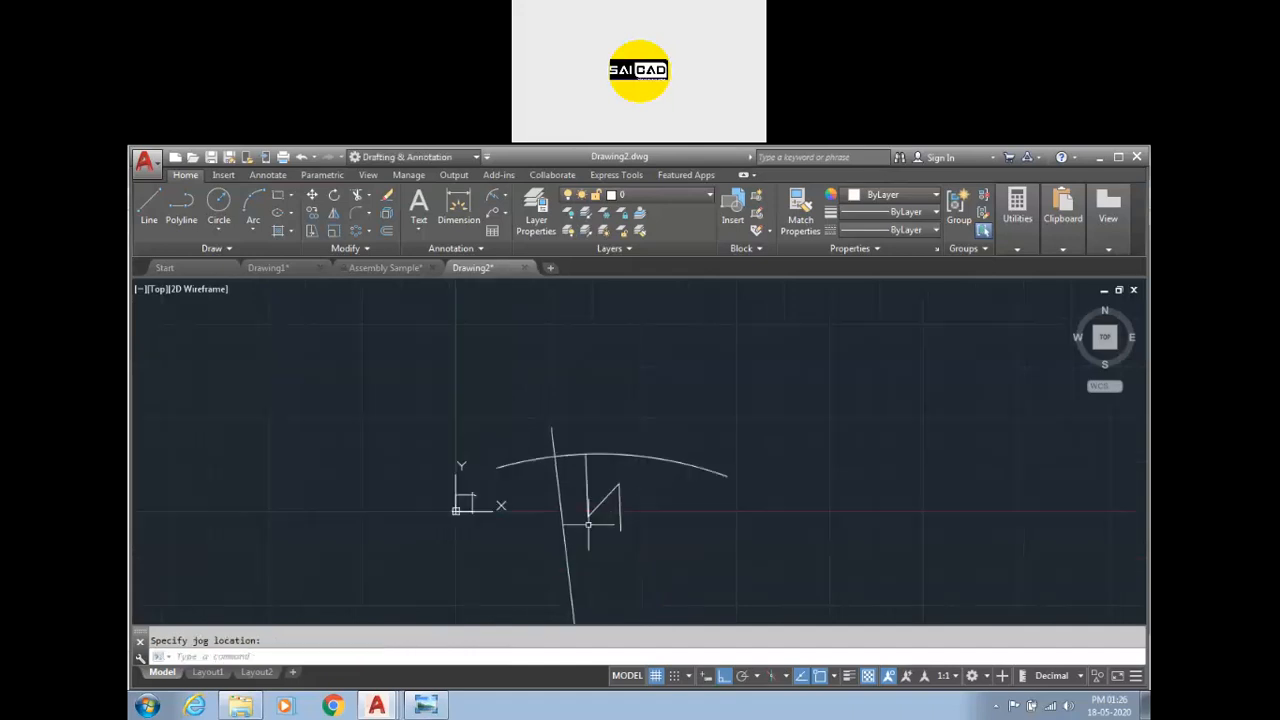
scroll(588, 524, "up", 3)
key("Escape")
left_click(729, 391)
left_click(566, 543)
key("Delete")
Draw a three-point arc spanning above the rectangle.
scroll(486, 490, "up", 12)
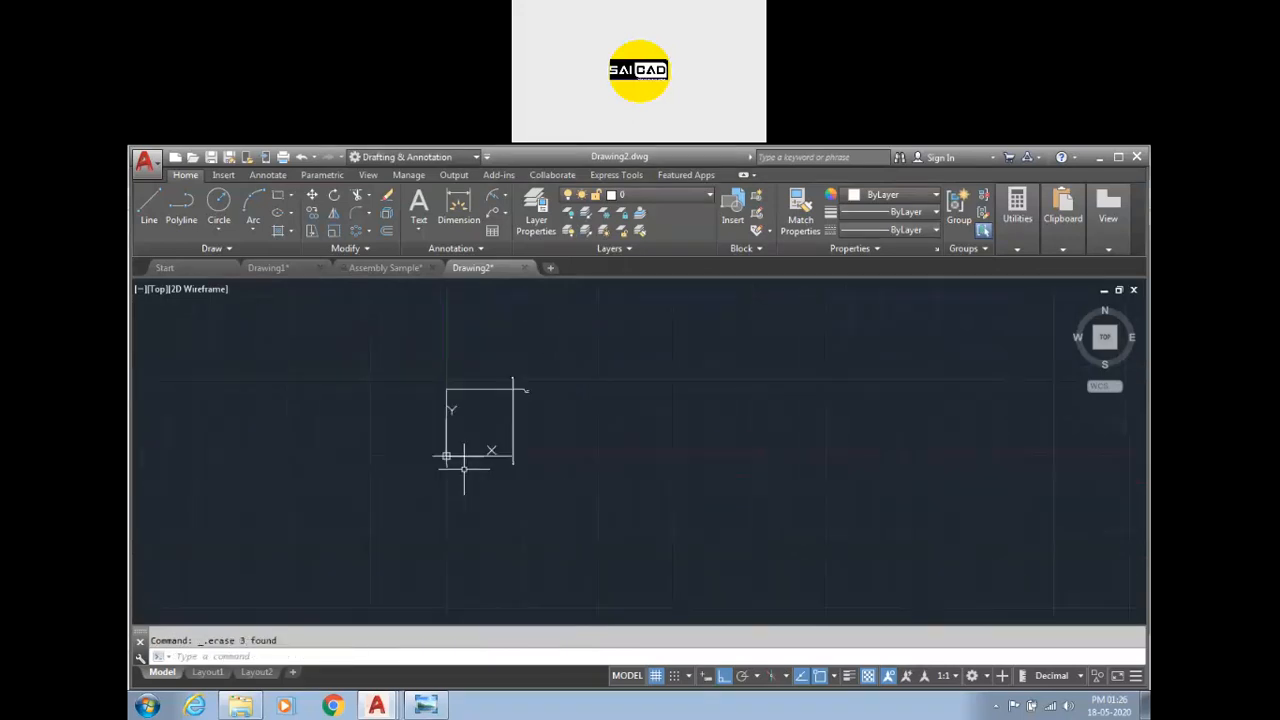
scroll(521, 462, "down", 6)
scroll(555, 507, "up", 2)
scroll(460, 459, "up", 5)
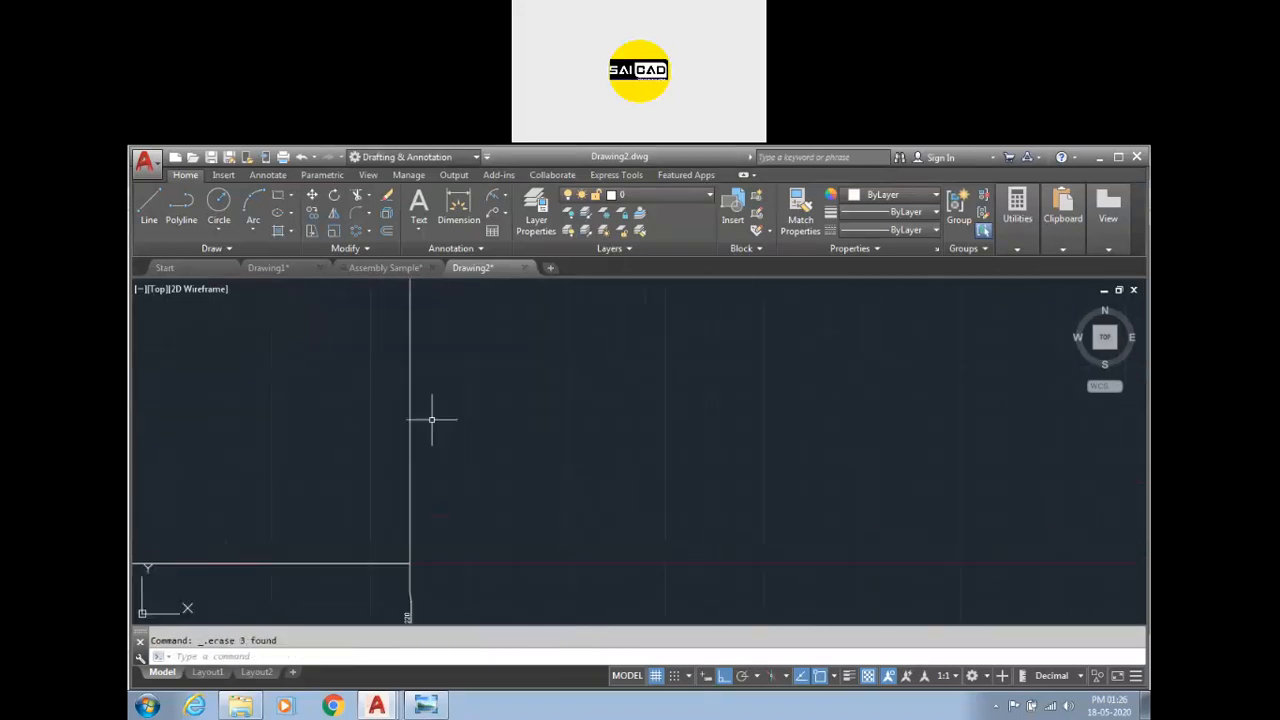
scroll(621, 440, "down", 5)
scroll(455, 428, "up", 4)
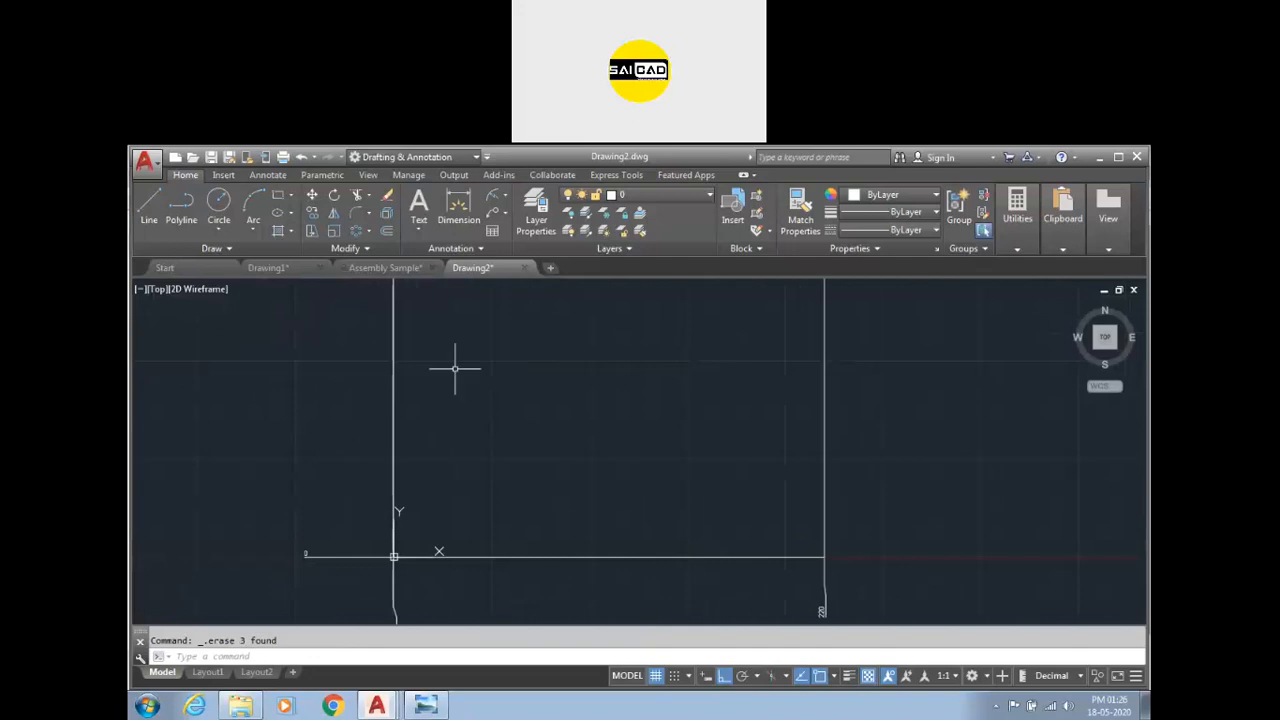
left_click(253, 205)
left_click(431, 418)
left_click(645, 340)
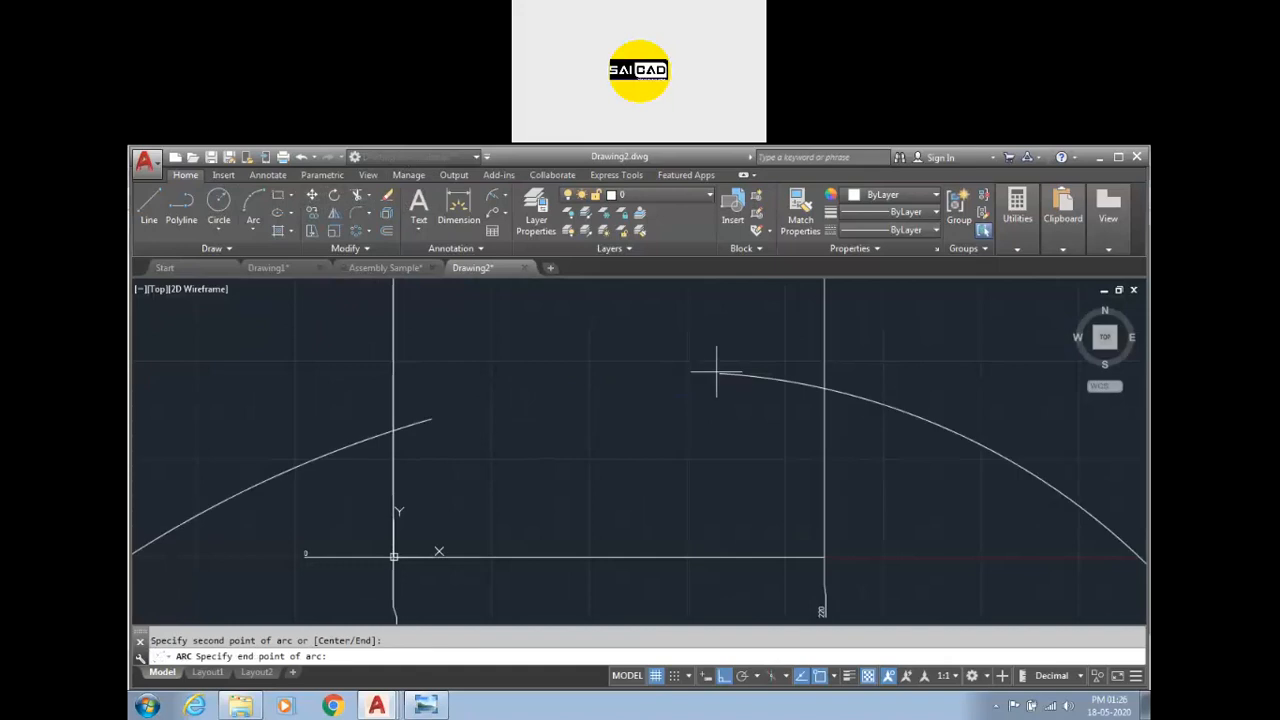
left_click(790, 409)
Add a jogged radius dimension to the new arc, overriding the center location below it and placing the jog.
scroll(650, 349, "up", 4)
scroll(645, 363, "down", 2)
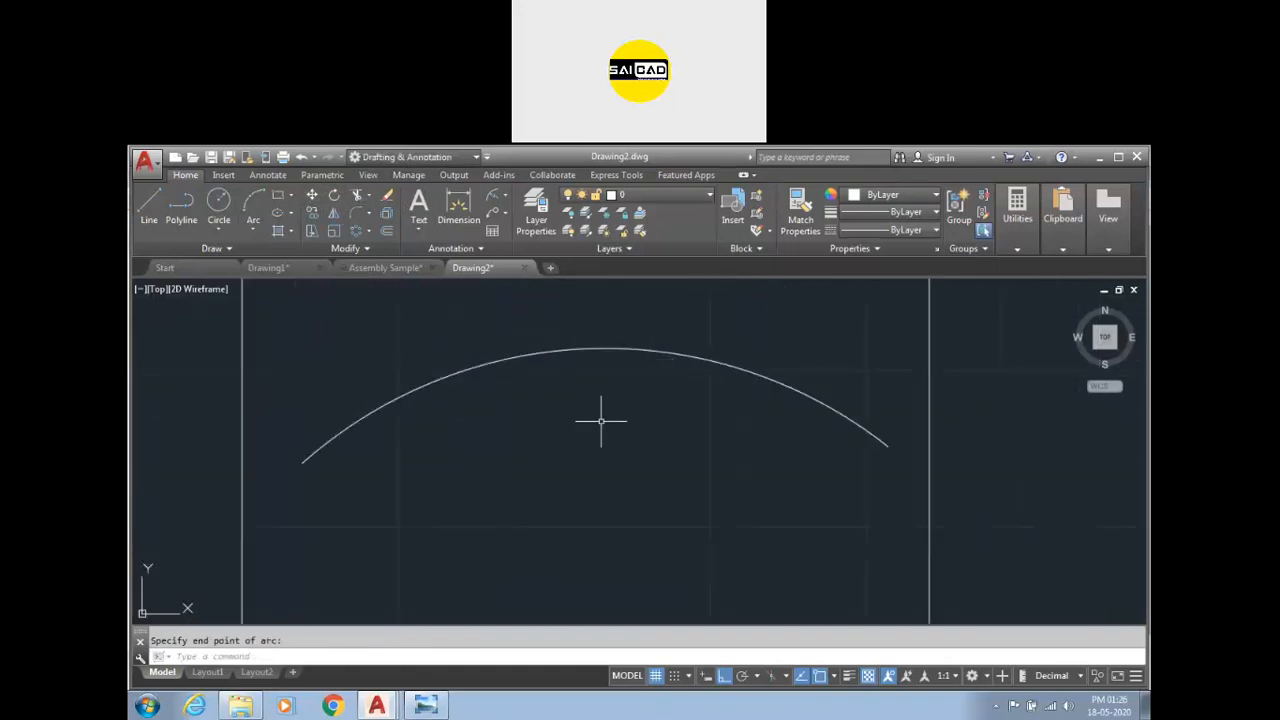
scroll(600, 420, "down", 2)
left_click(490, 198)
left_click(613, 377)
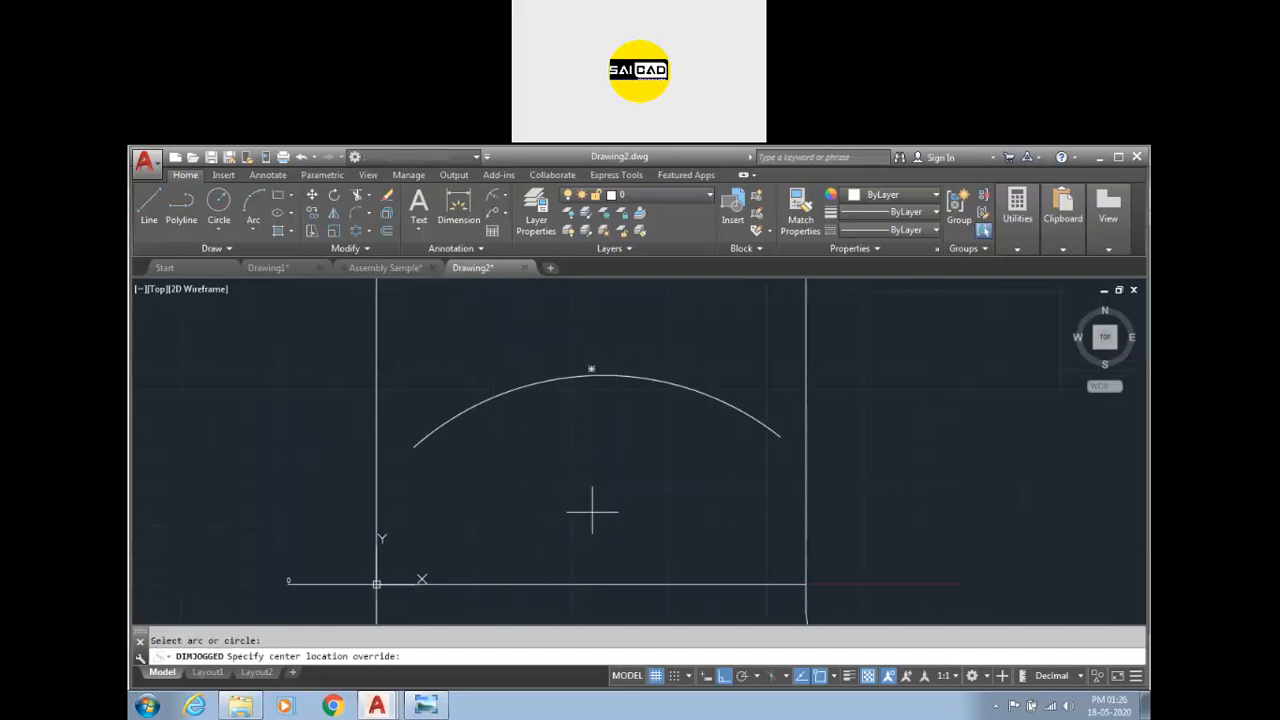
left_click(583, 543)
scroll(587, 495, "up", 3)
scroll(591, 591, "down", 3)
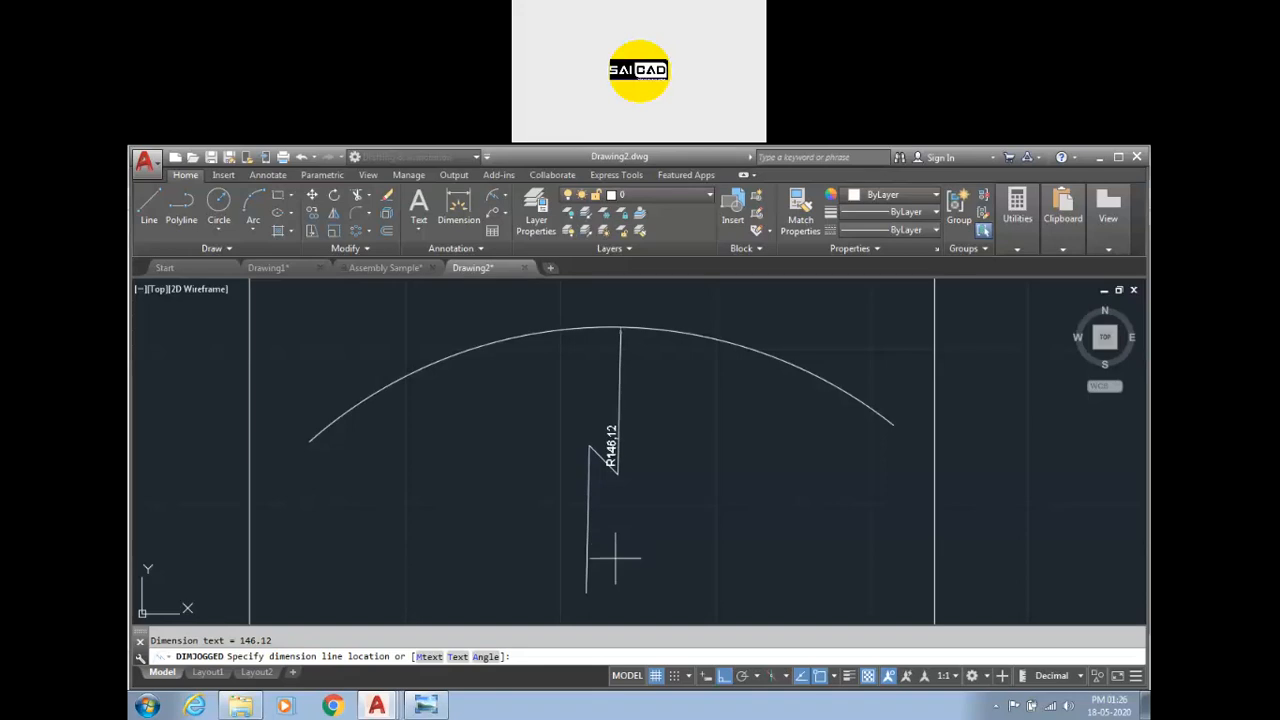
left_click(698, 438)
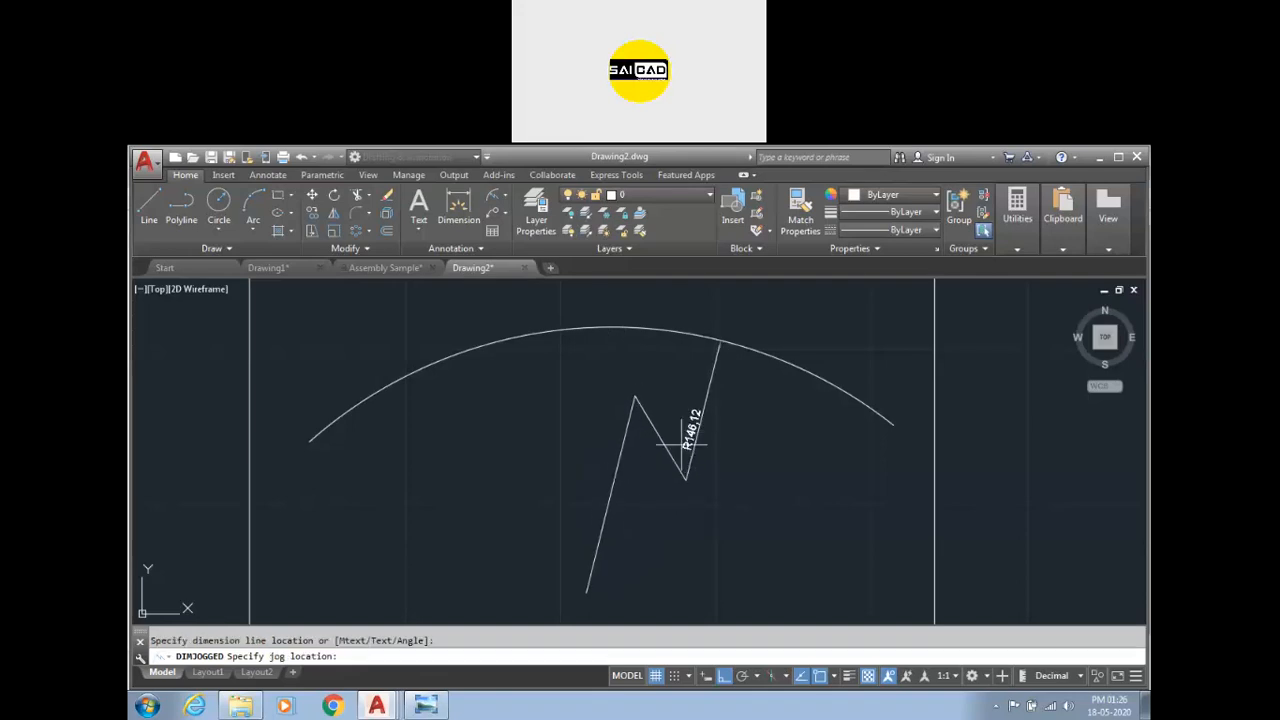
left_click(614, 513)
key("Escape")
Examine the jogged dimension and the arc by selecting each to show its grips.
left_click(737, 497)
left_click(651, 450)
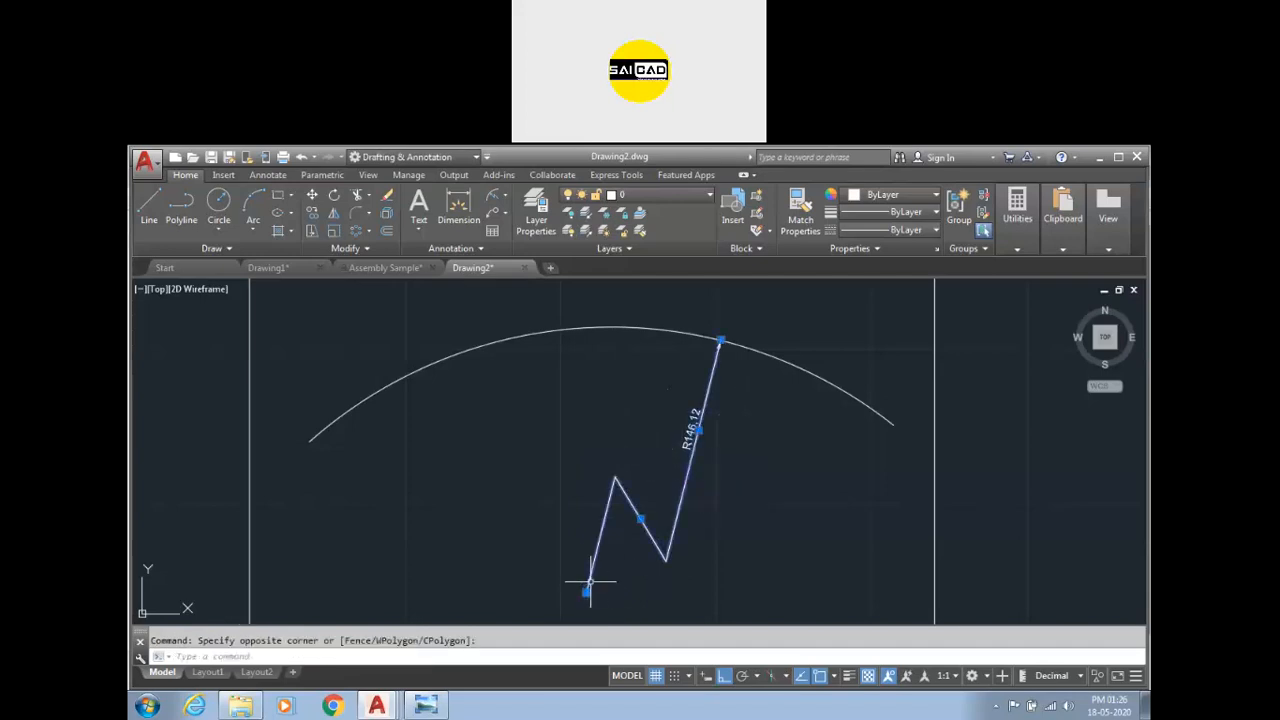
scroll(697, 440, "up", 3)
scroll(697, 440, "down", 3)
key("Escape")
left_click(782, 336)
scroll(700, 400, "down", 8)
scroll(694, 404, "up", 4)
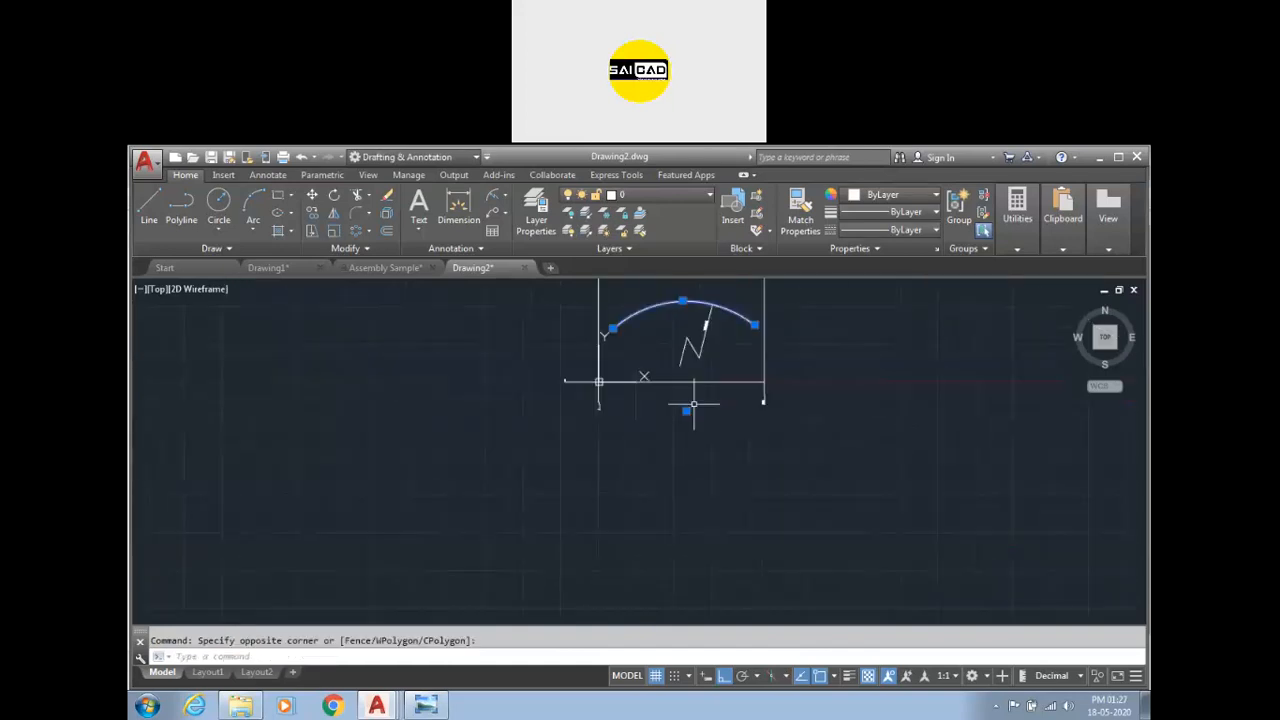
scroll(716, 279, "up", 4)
key("Escape")
left_click(691, 520)
left_click(645, 487)
scroll(638, 416, "down", 3)
scroll(624, 472, "up", 4)
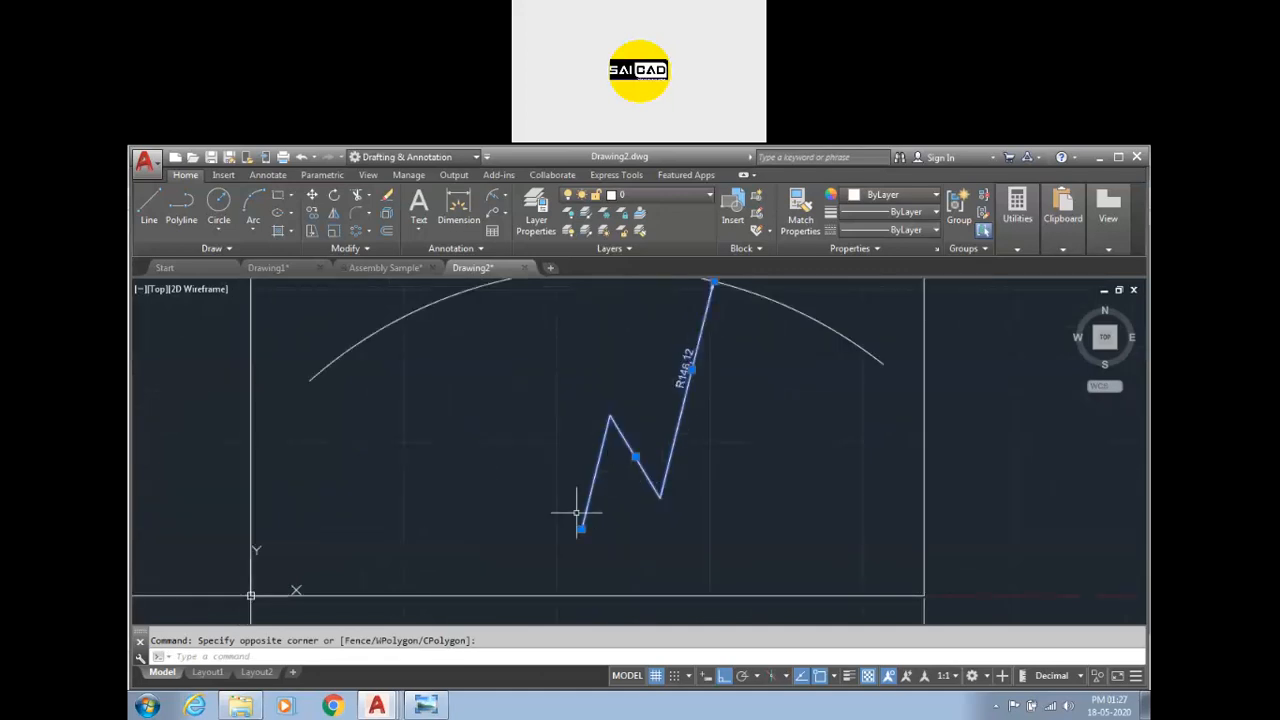
scroll(560, 398, "down", 4)
key("Escape")
left_click(680, 405)
left_click(632, 356)
key("Escape")
left_click(637, 424)
left_click(567, 395)
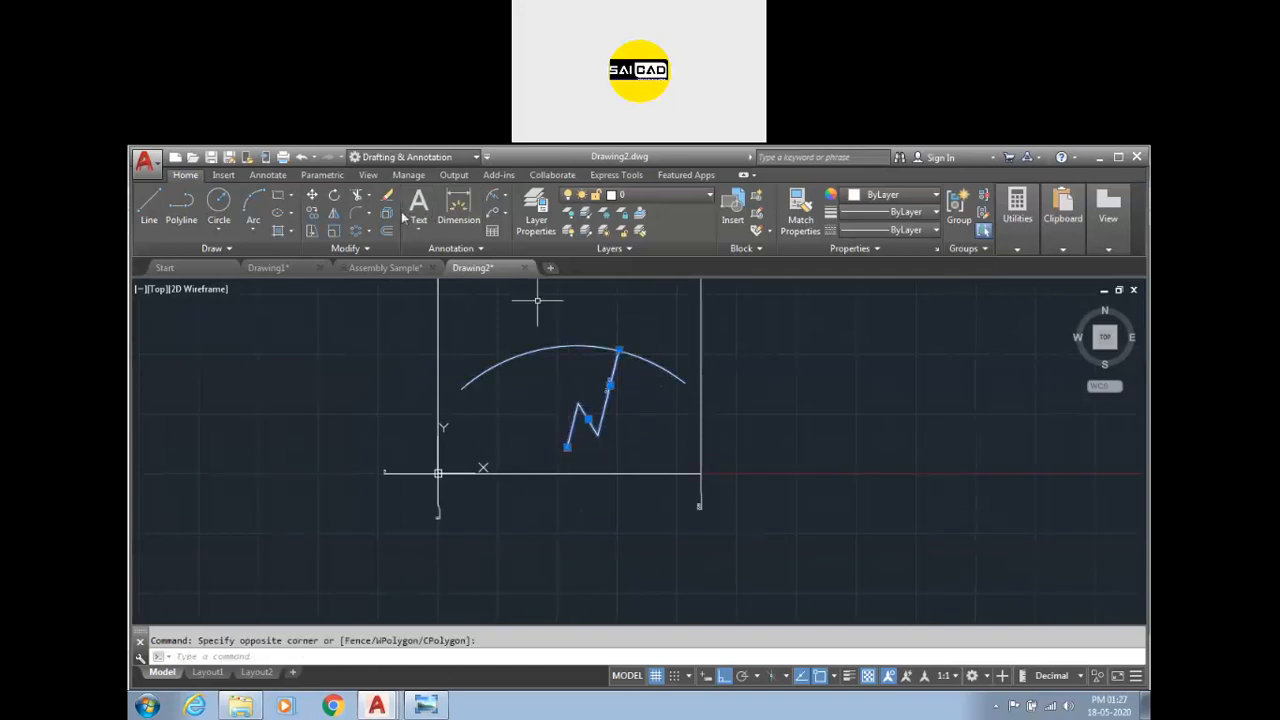
left_click(495, 195)
key("Escape")
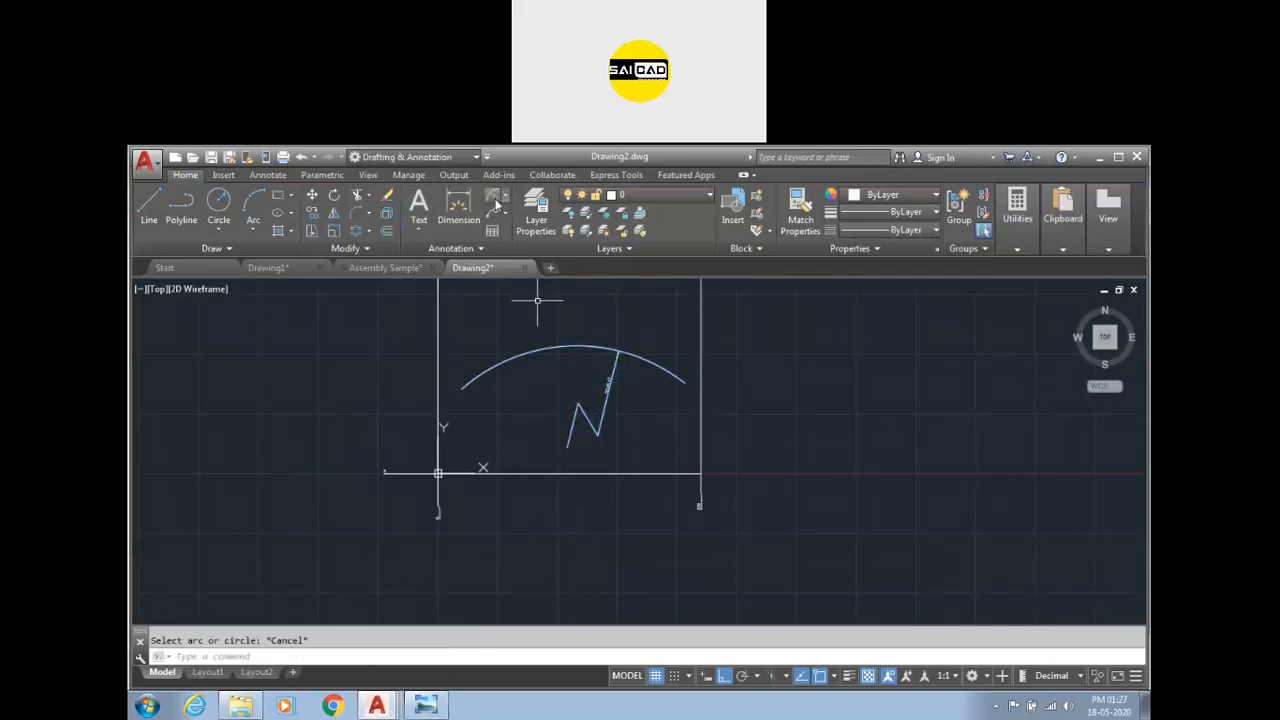
left_click(506, 196)
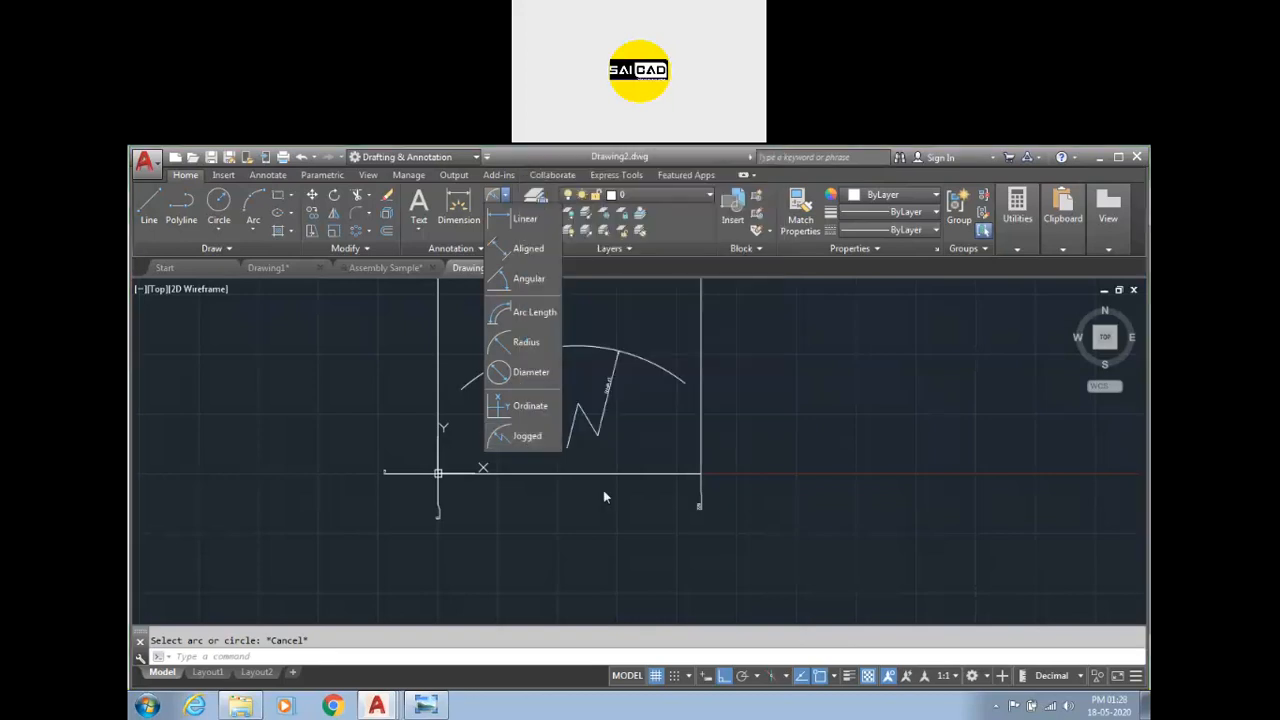
left_click(494, 490)
Add a radius dimension to the arc with the Dimension command, placing it at the arc's upper right.
left_click(675, 349)
left_click(653, 370)
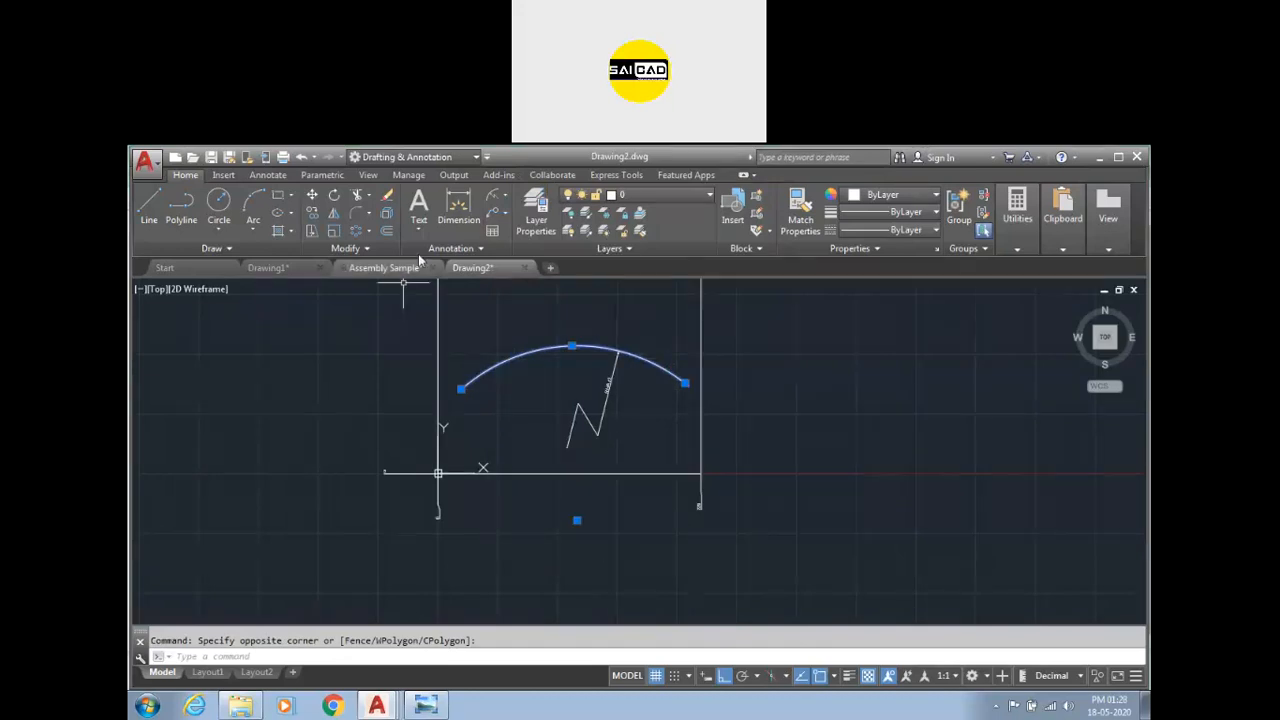
left_click(458, 210)
left_click(641, 348)
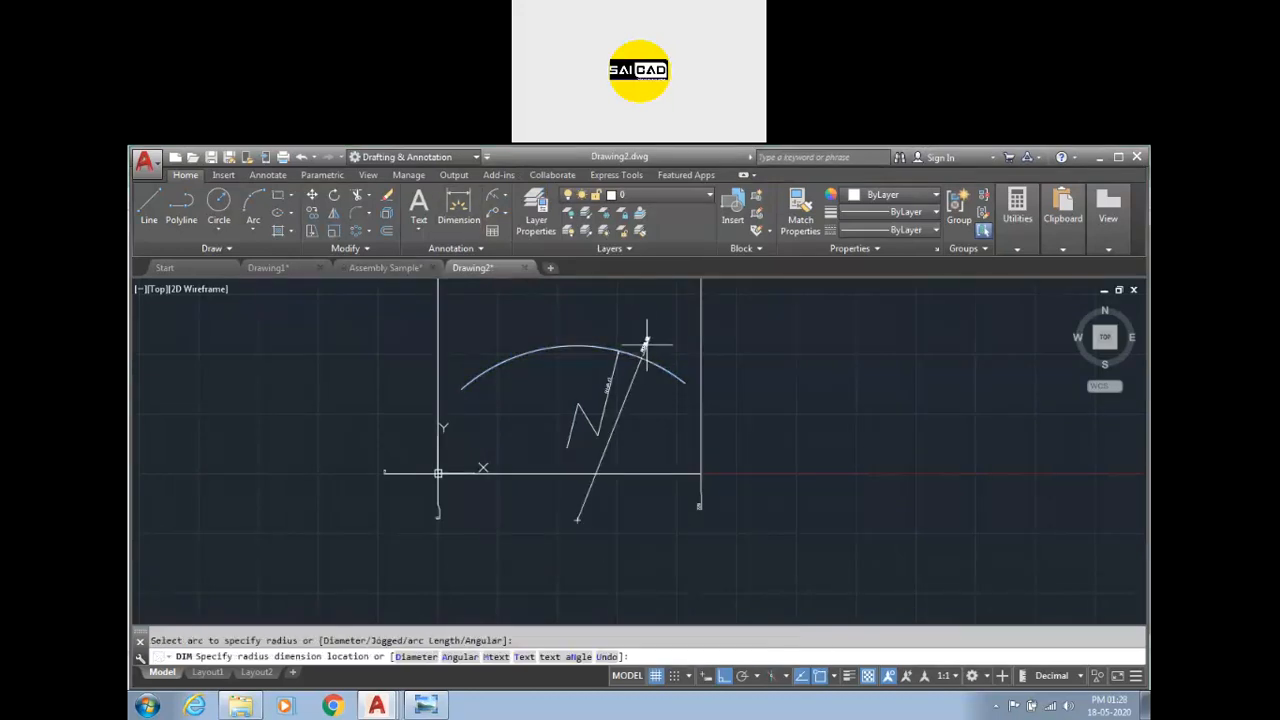
left_click(633, 352)
scroll(655, 312, "up", 5)
scroll(680, 310, "down", 2)
scroll(686, 312, "down", 3)
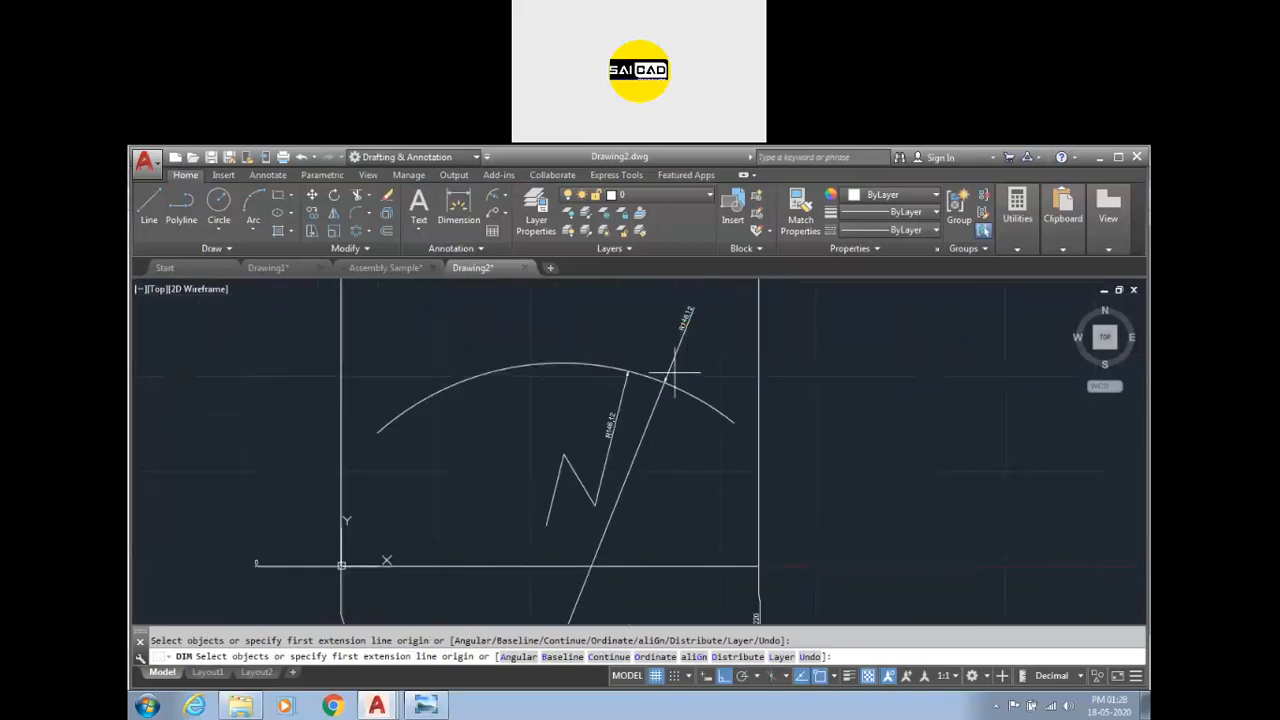
scroll(596, 490, "up", 3)
scroll(654, 425, "down", 2)
scroll(674, 391, "up", 2)
scroll(694, 323, "down", 2)
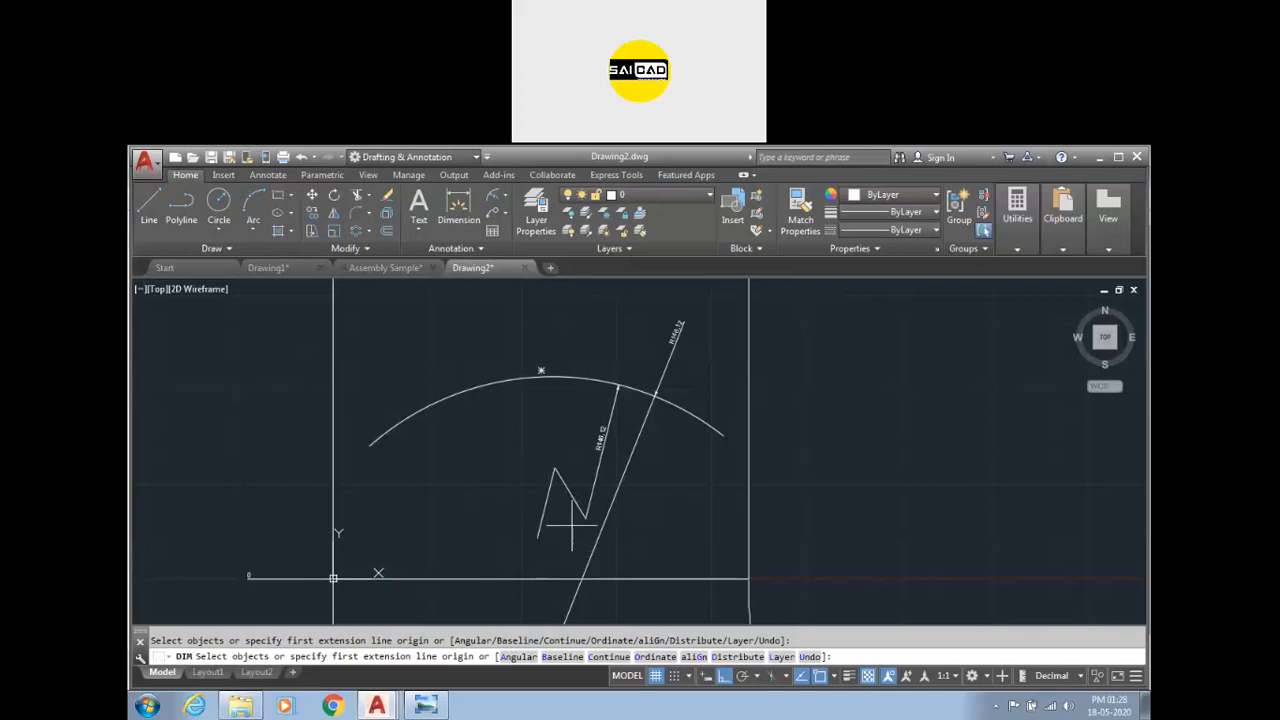
left_click(492, 198)
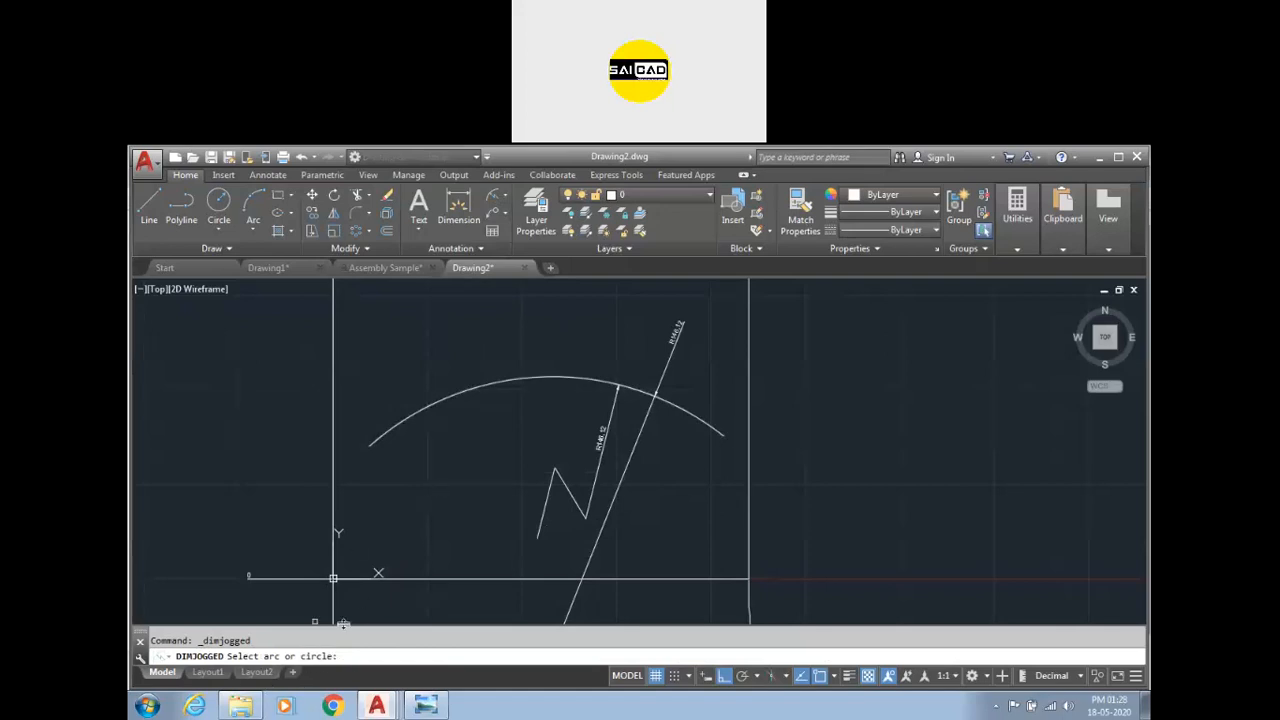
left_click(386, 436)
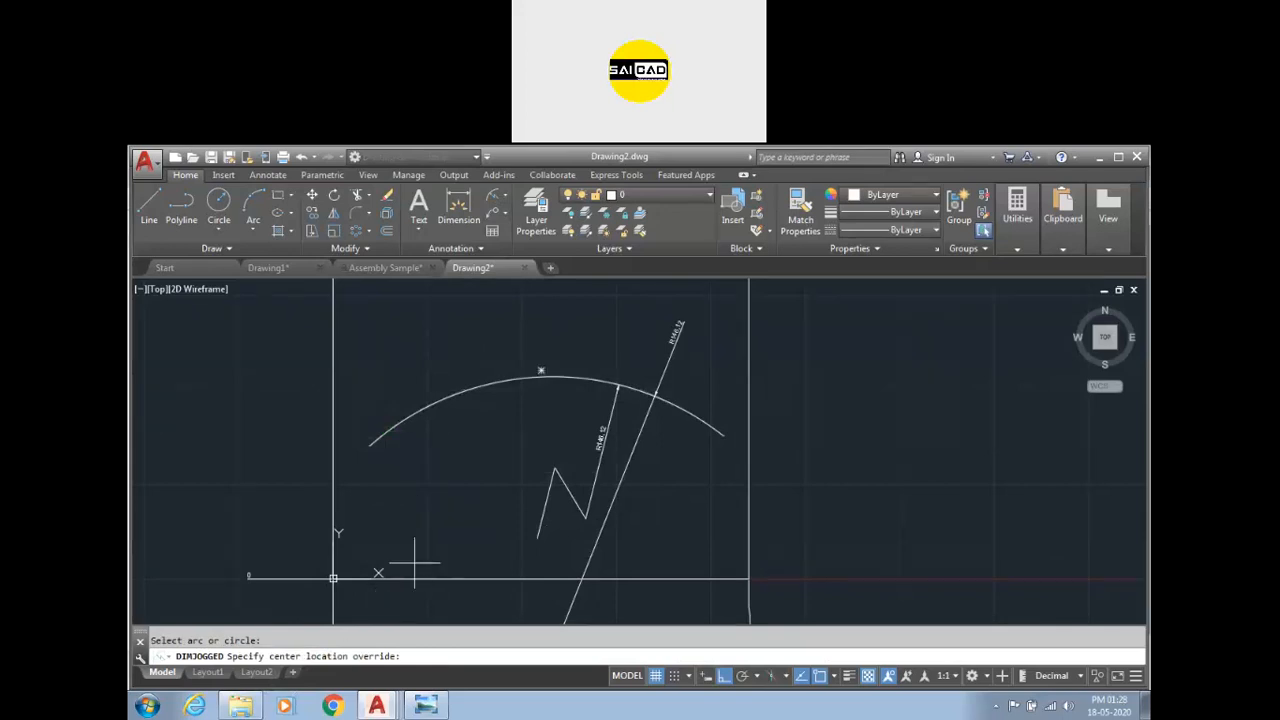
left_click(434, 475)
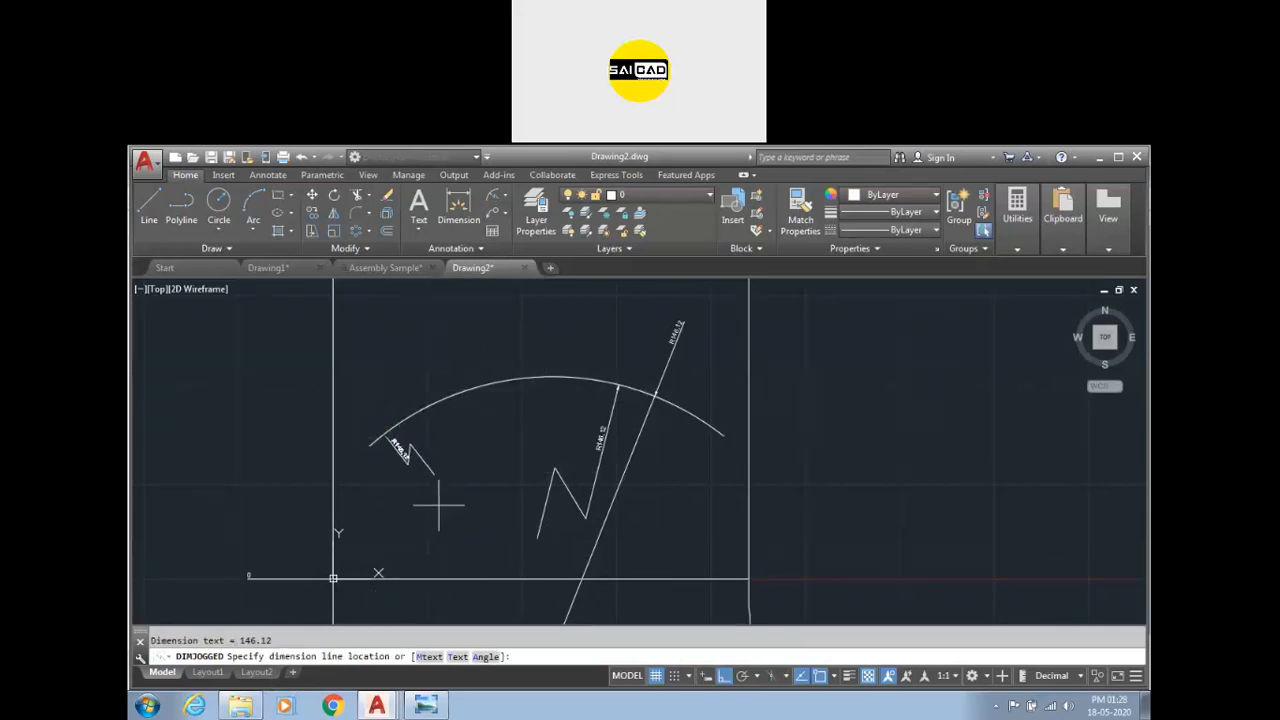
key("Escape")
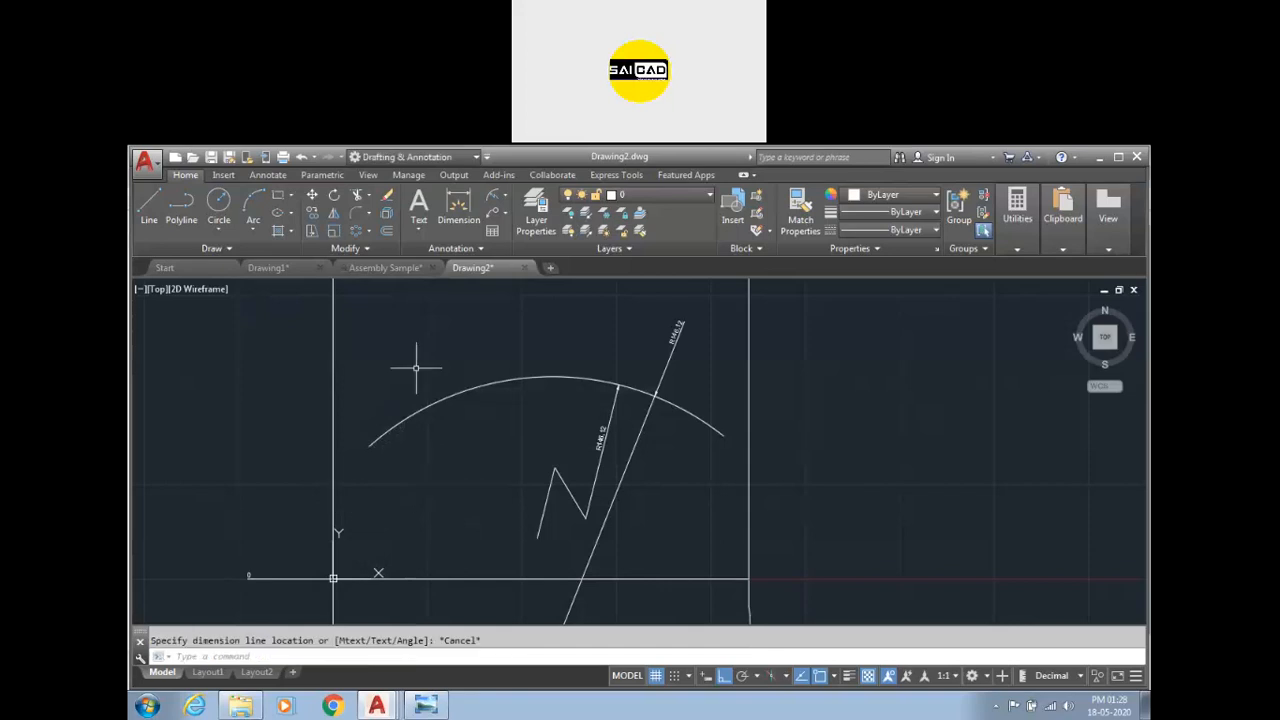
Add a second jogged radius dimension on the arc's left side, overriding the center location and placing the jog.
left_click(493, 211)
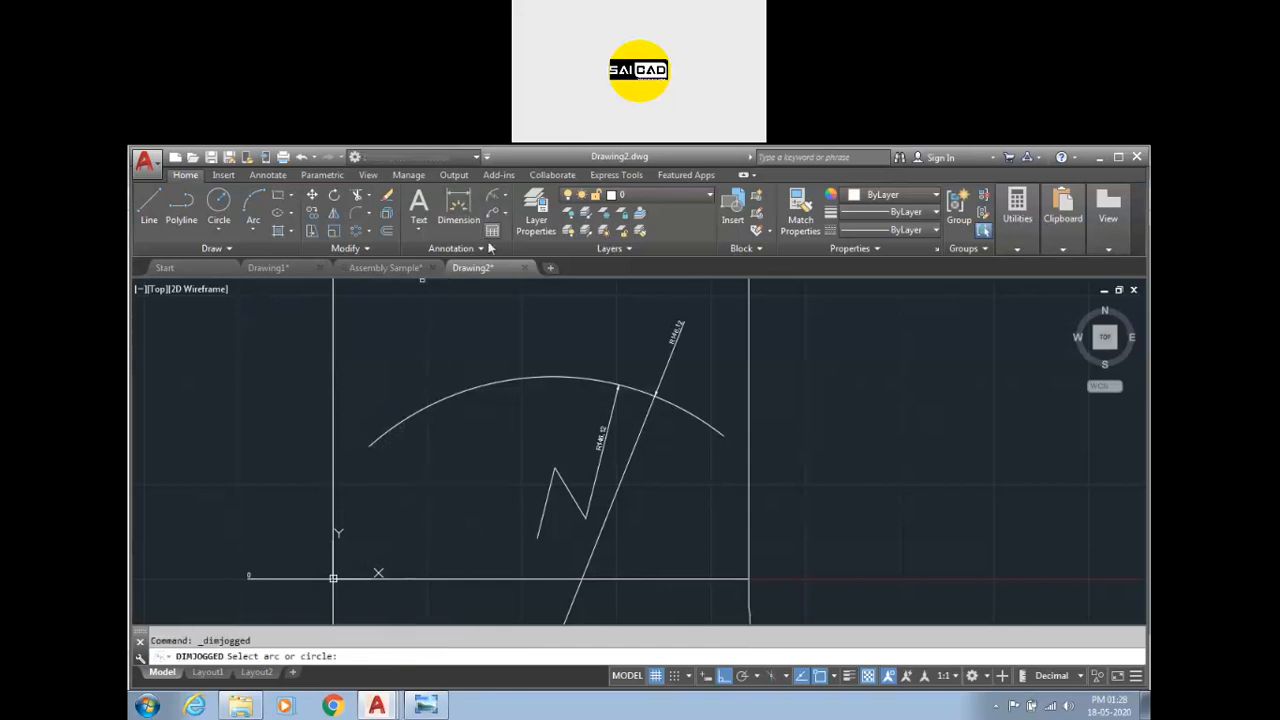
left_click(432, 404)
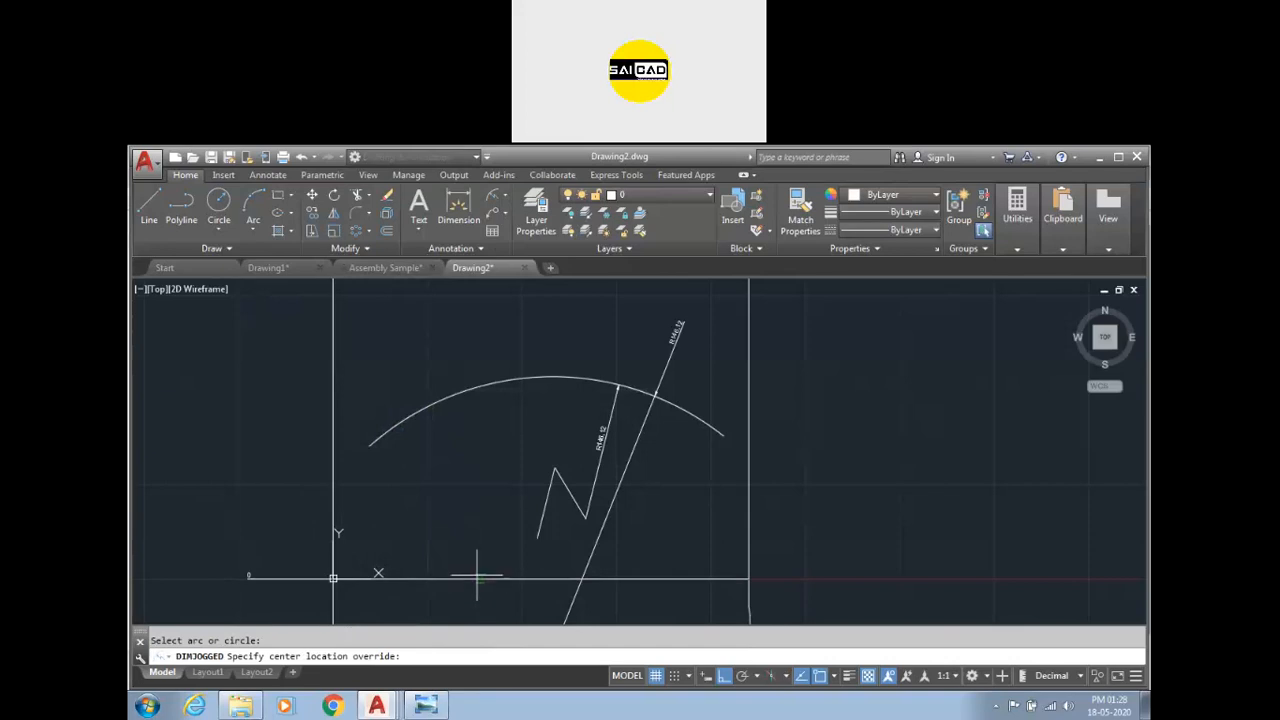
left_click(550, 566)
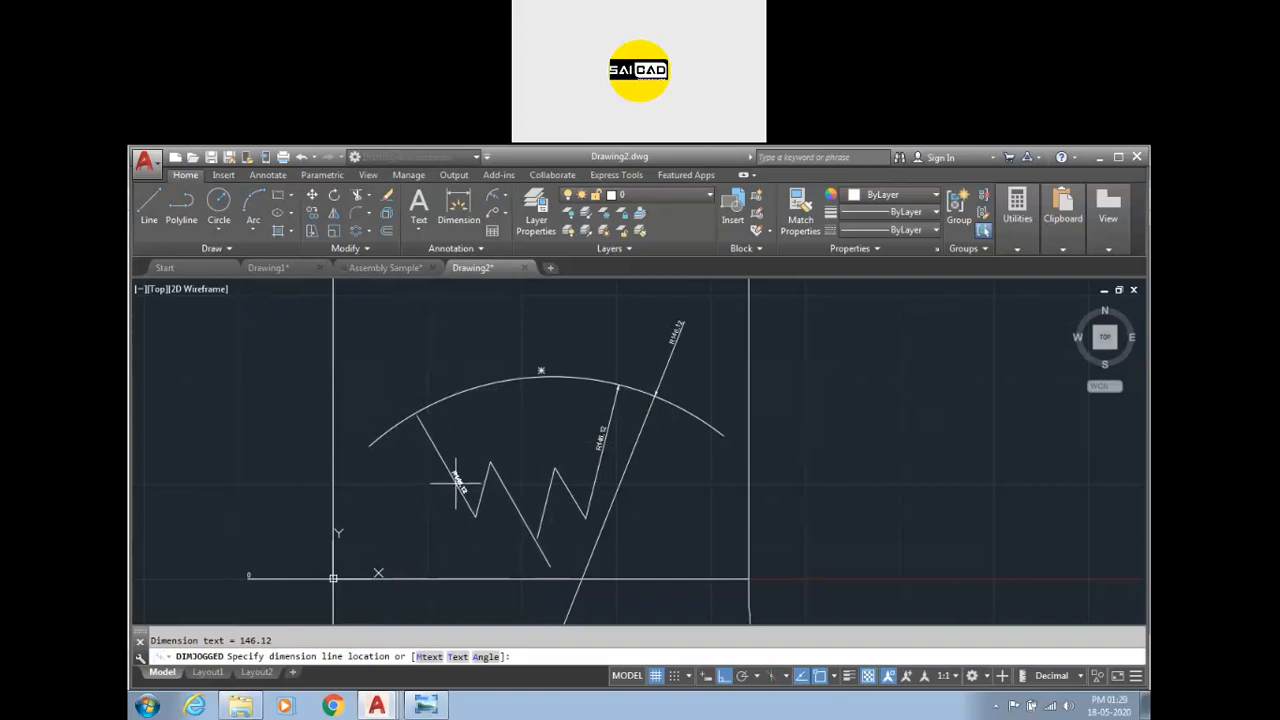
left_click(450, 470)
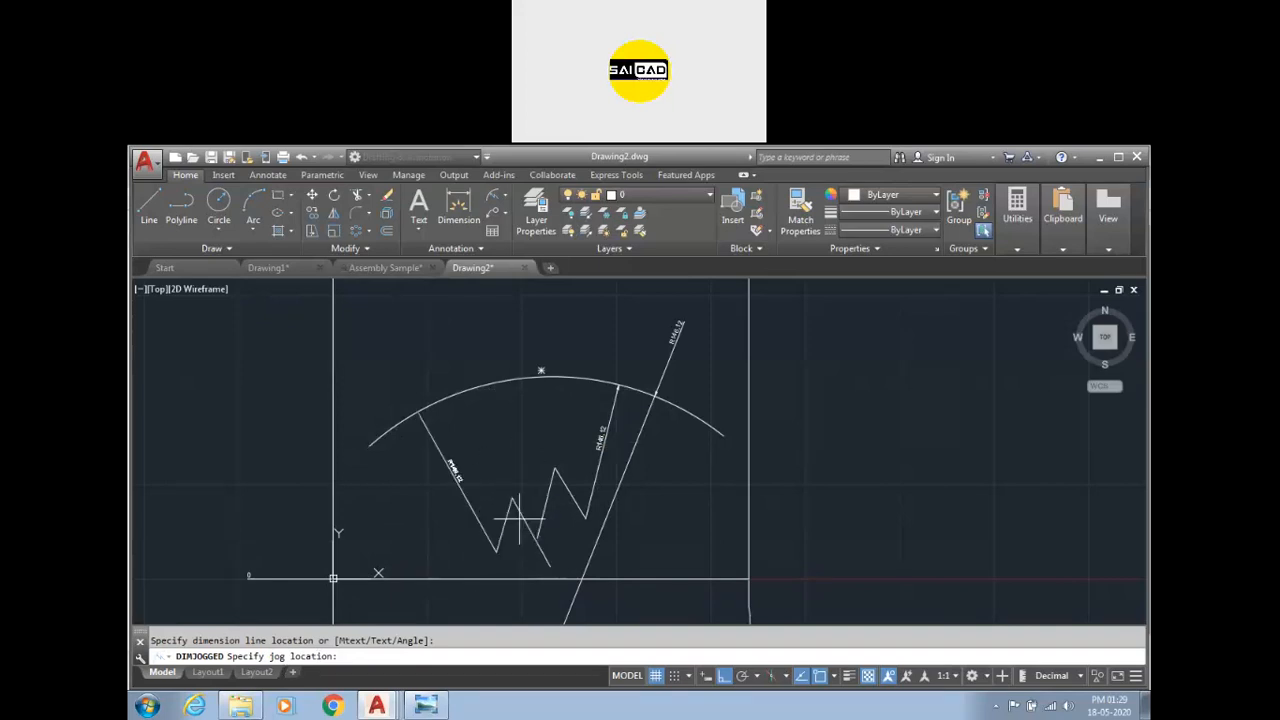
left_click(490, 500)
left_click(570, 508)
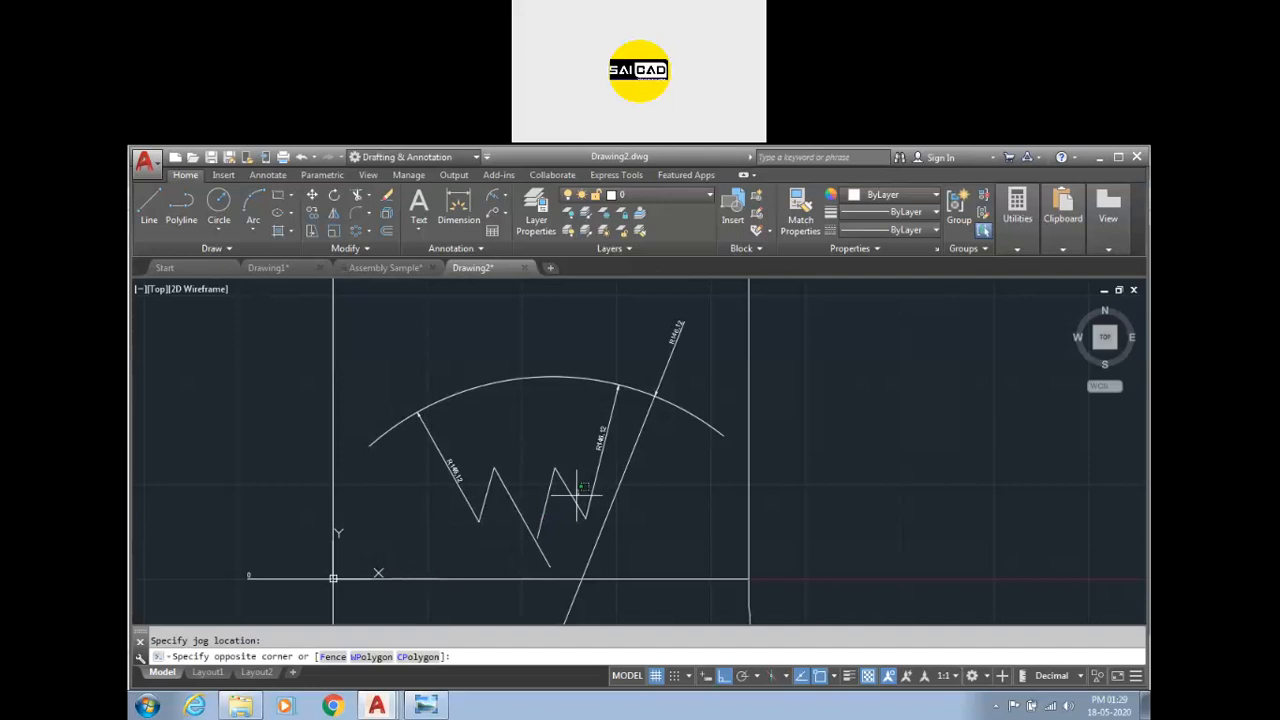
Delete the second jogged radius dimension from the arc's left side.
key("Delete")
scroll(440, 480, "up", 5)
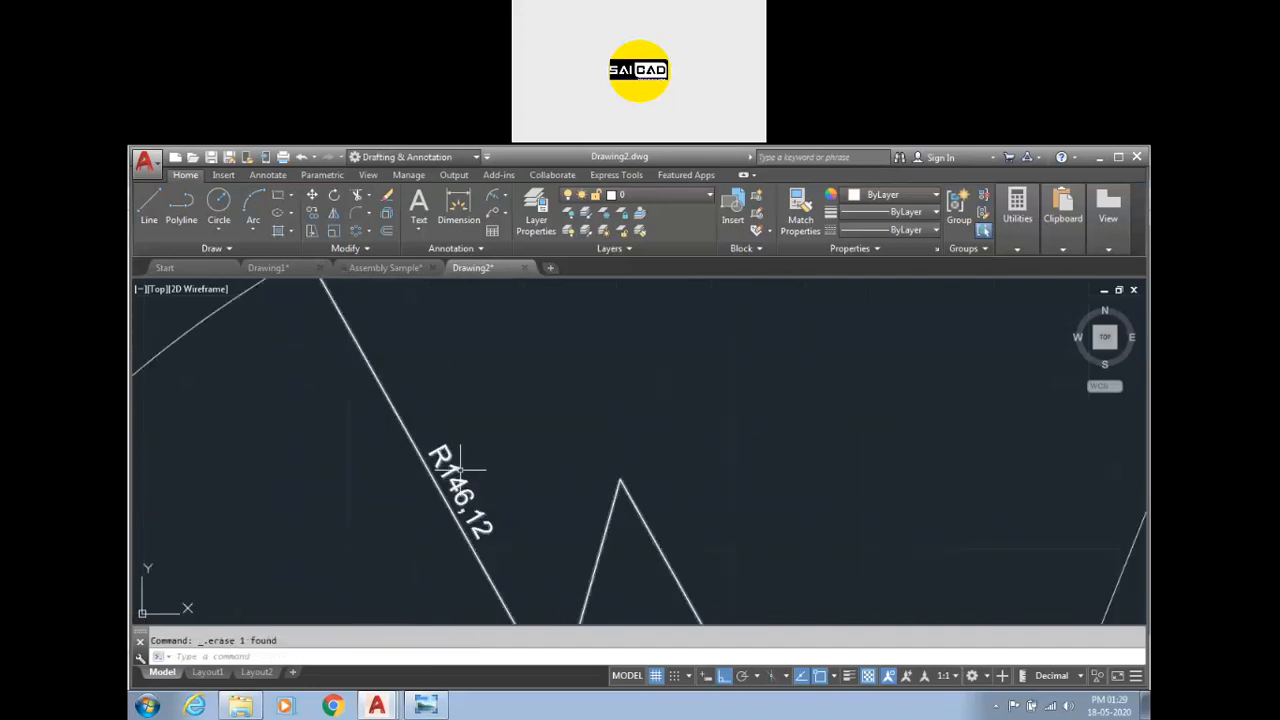
scroll(451, 423, "down", 5)
scroll(462, 445, "up", 2)
scroll(463, 340, "up", 3)
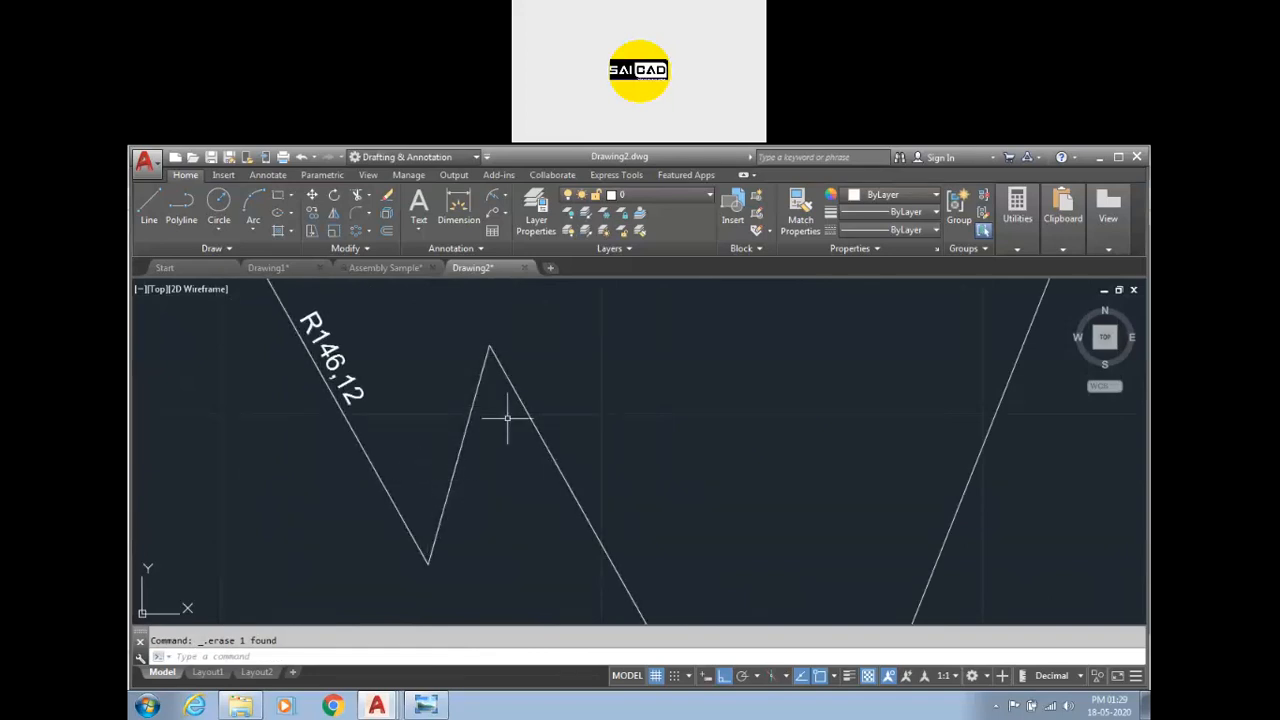
scroll(485, 430, "down", 4)
scroll(485, 430, "down", 2)
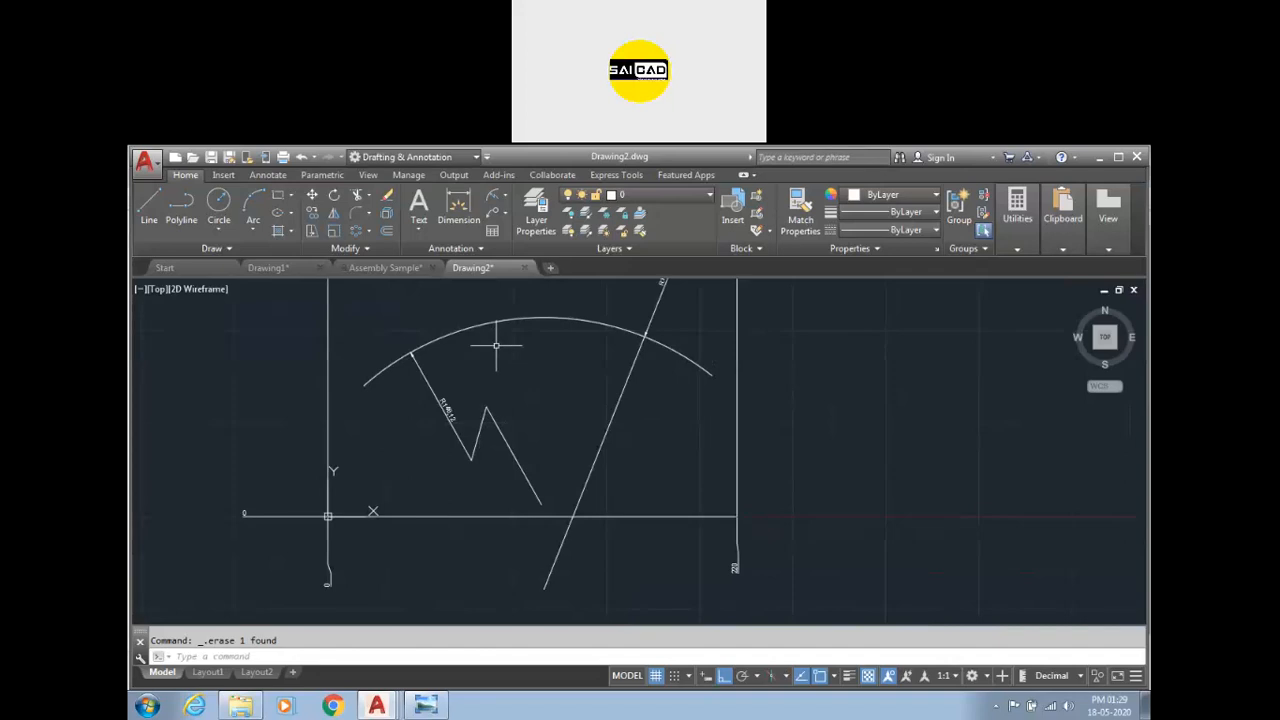
scroll(560, 335, "up", 2)
scroll(565, 320, "down", 4)
scroll(575, 285, "up", 2)
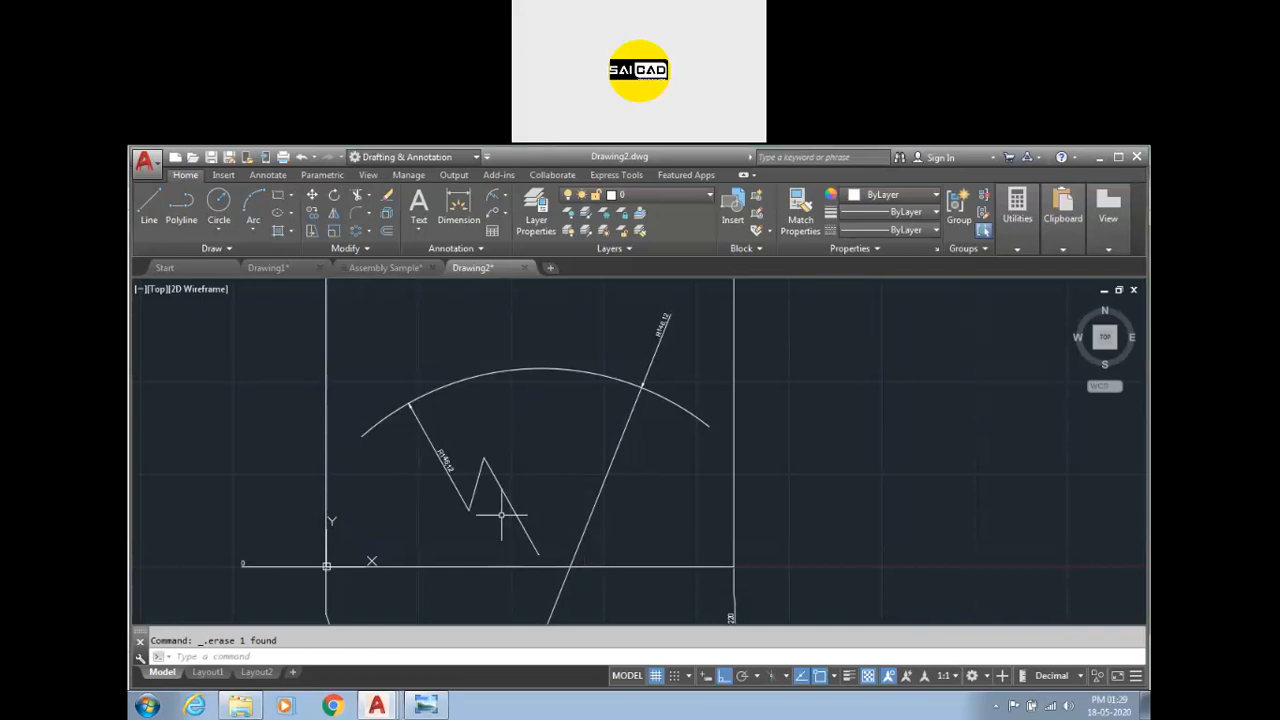
Select the remaining jogged radius dimension to show its grips.
left_click(507, 506)
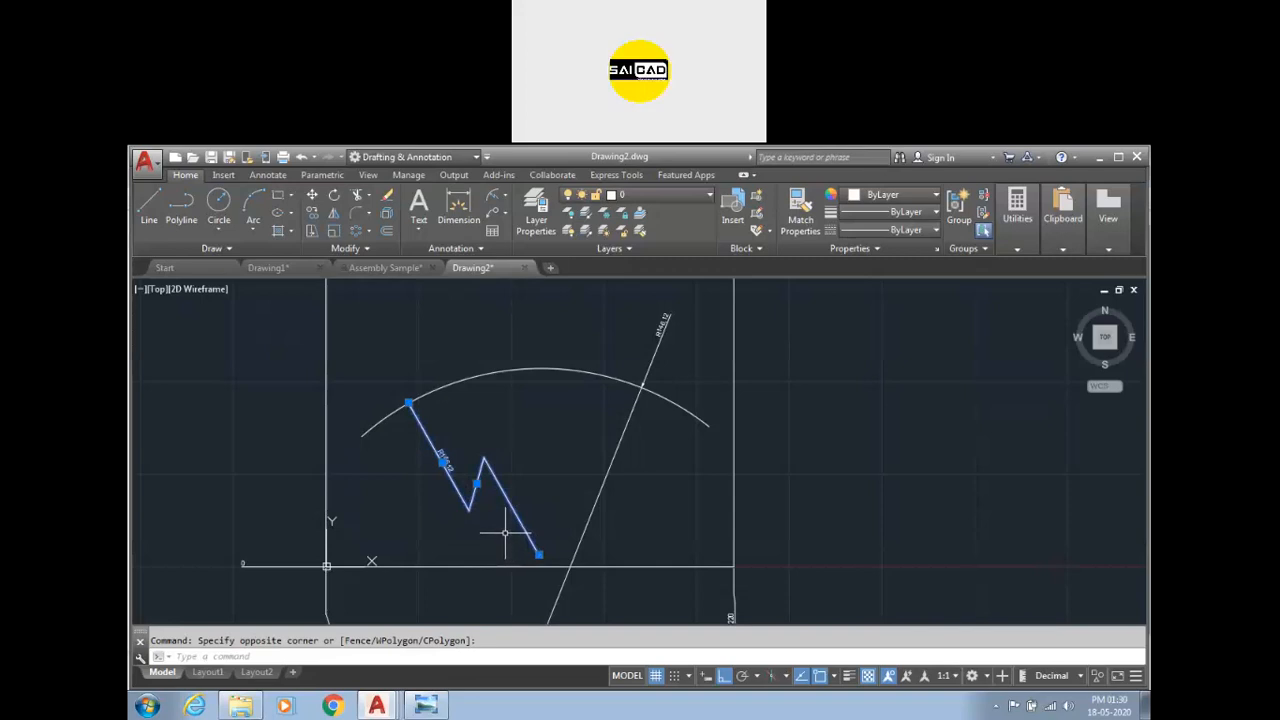
scroll(505, 532, "up", 2)
scroll(569, 440, "down", 4)
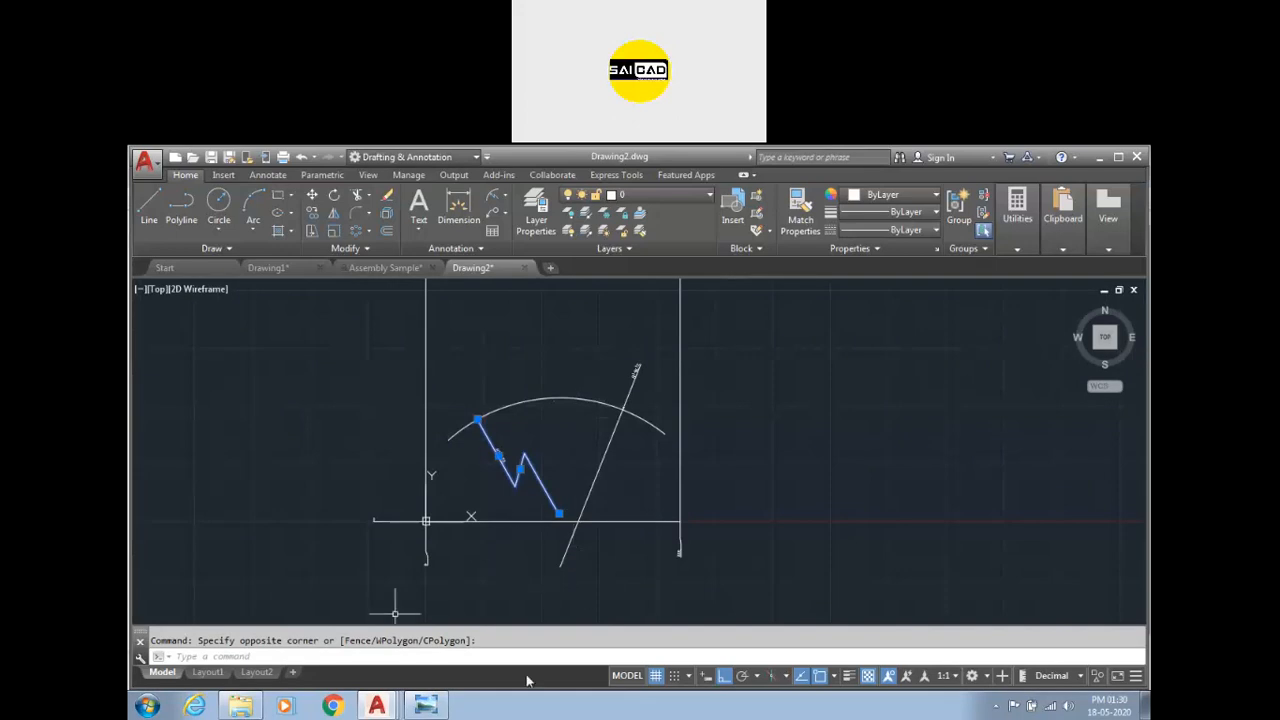
scroll(532, 458, "up", 4)
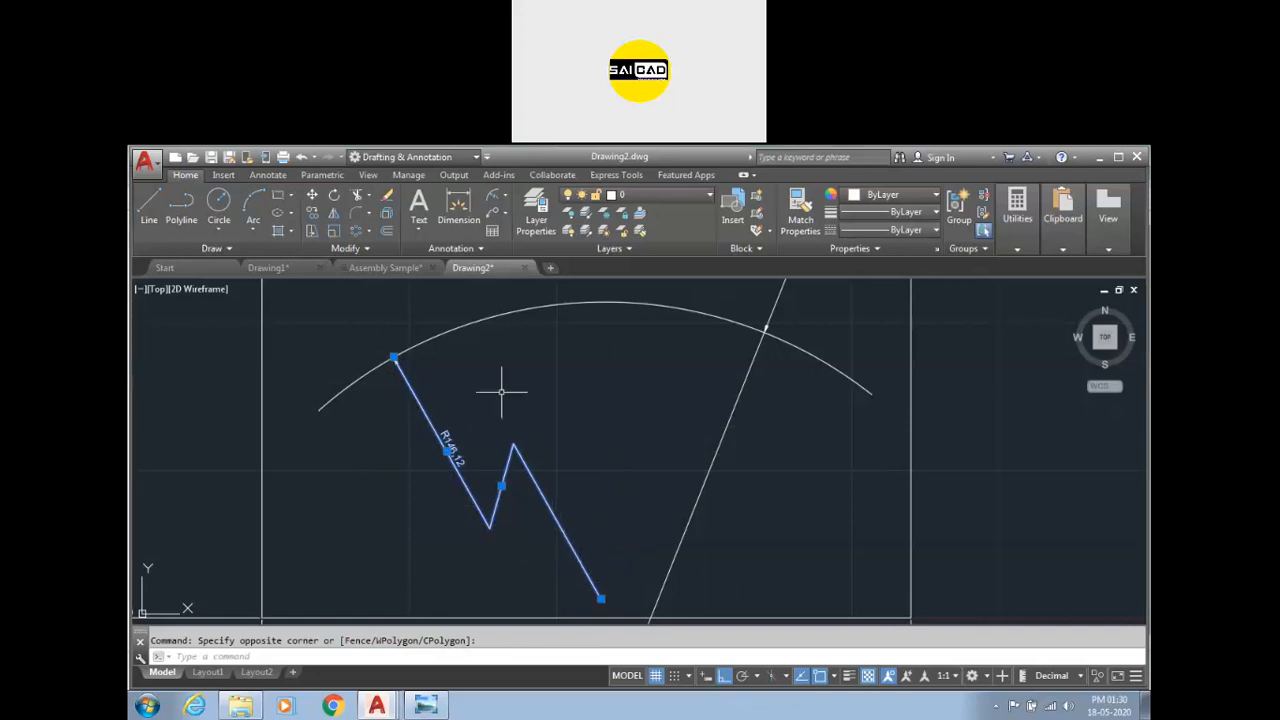
Add a radius dimension to the arc with the Radius dimension tool, placing it above the arc's top.
left_click(506, 194)
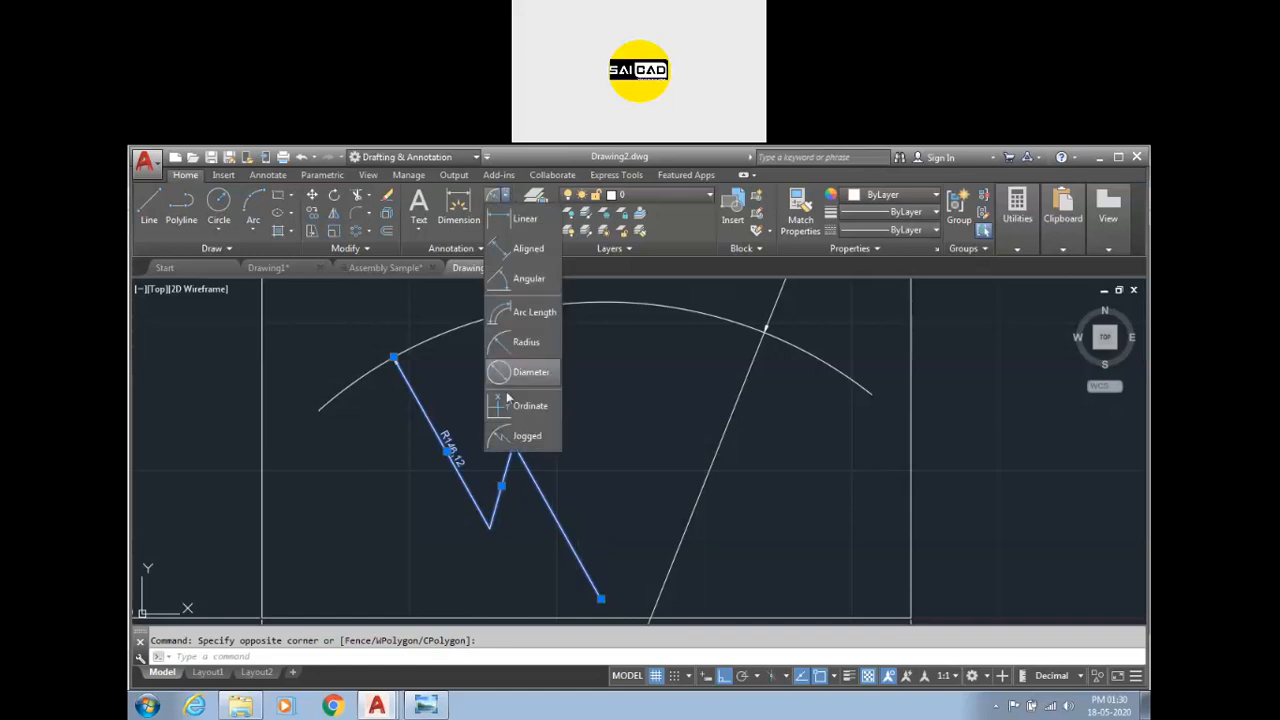
left_click(538, 438)
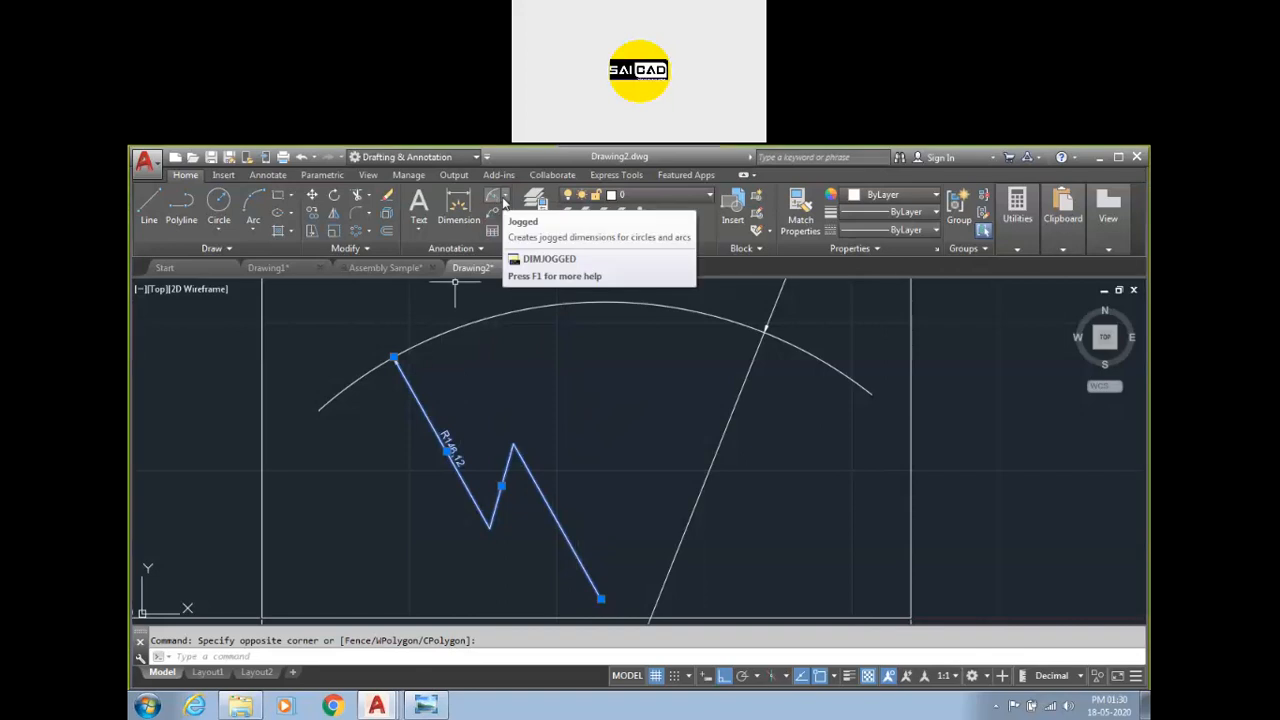
left_click(504, 197)
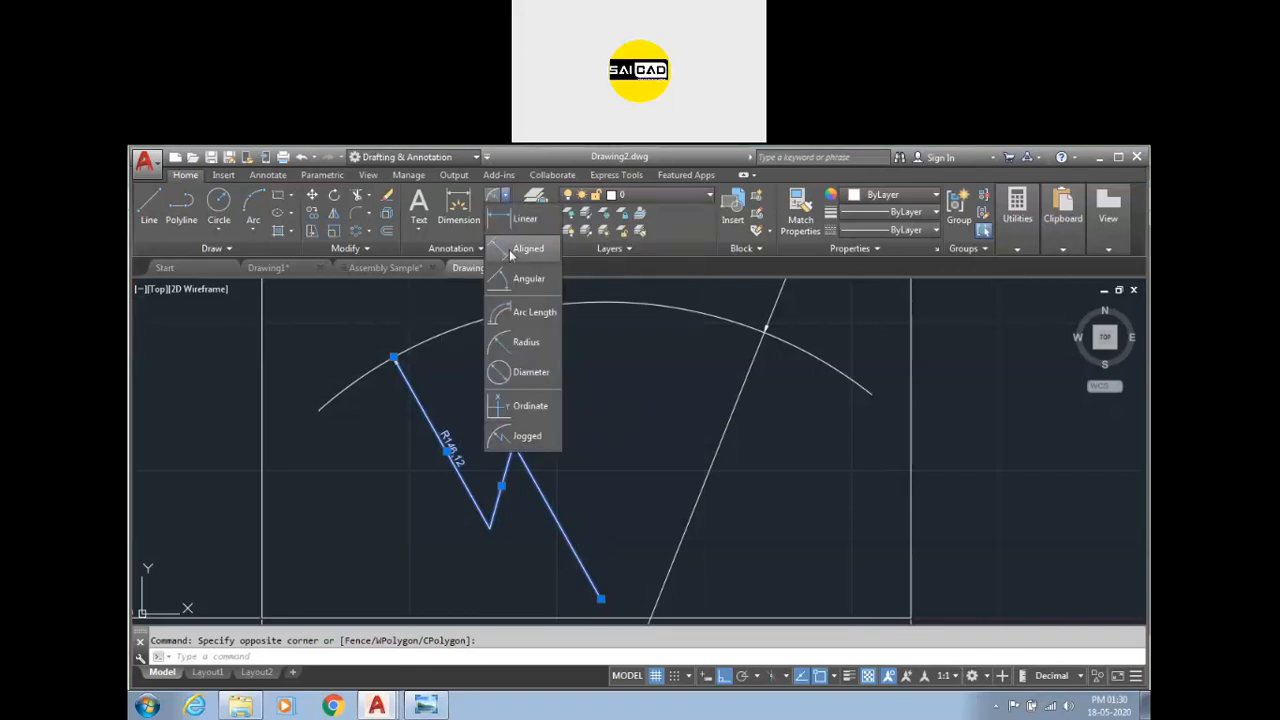
left_click(522, 342)
scroll(643, 357, "down", 3)
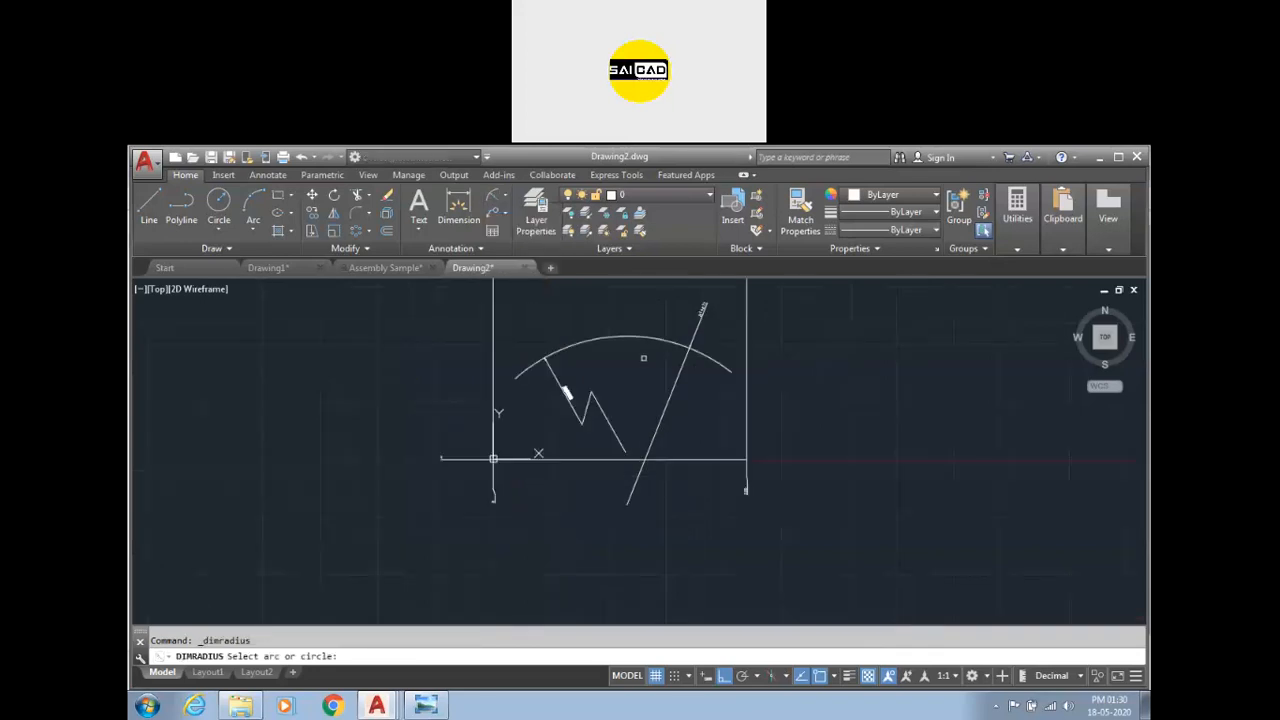
left_click(677, 342)
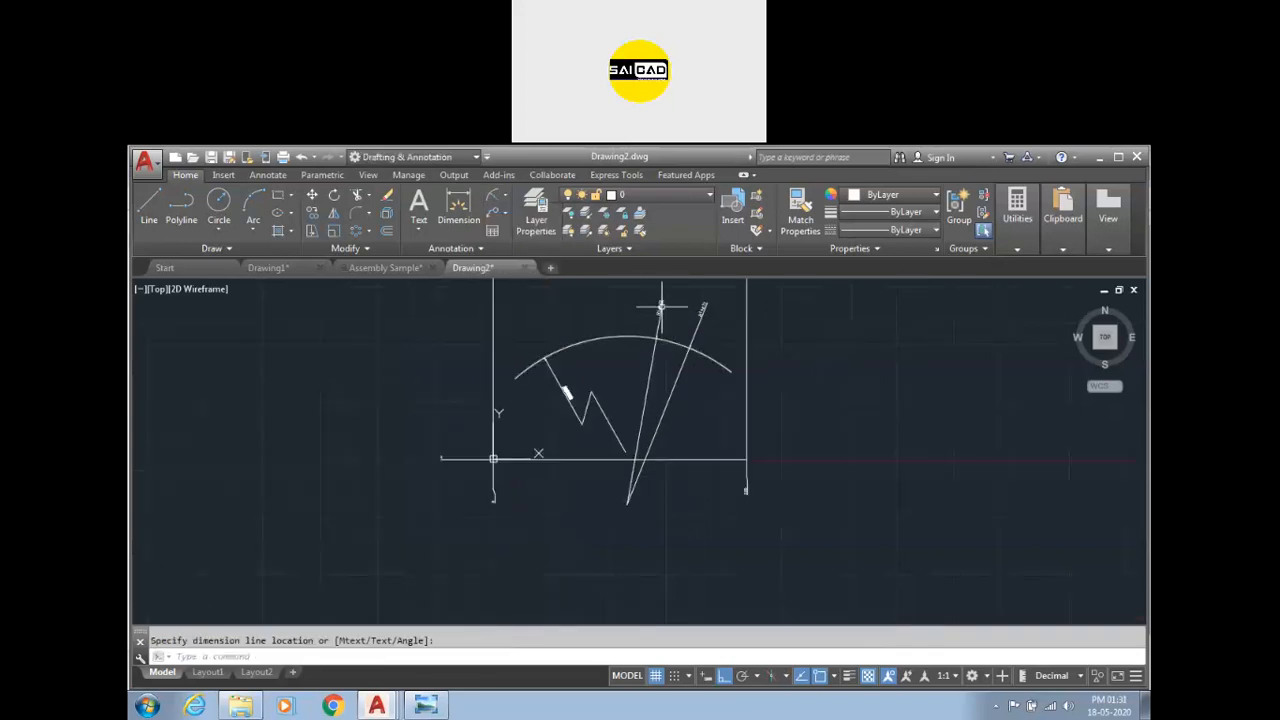
scroll(674, 297, "up", 3)
scroll(622, 304, "down", 2)
scroll(612, 415, "down", 3)
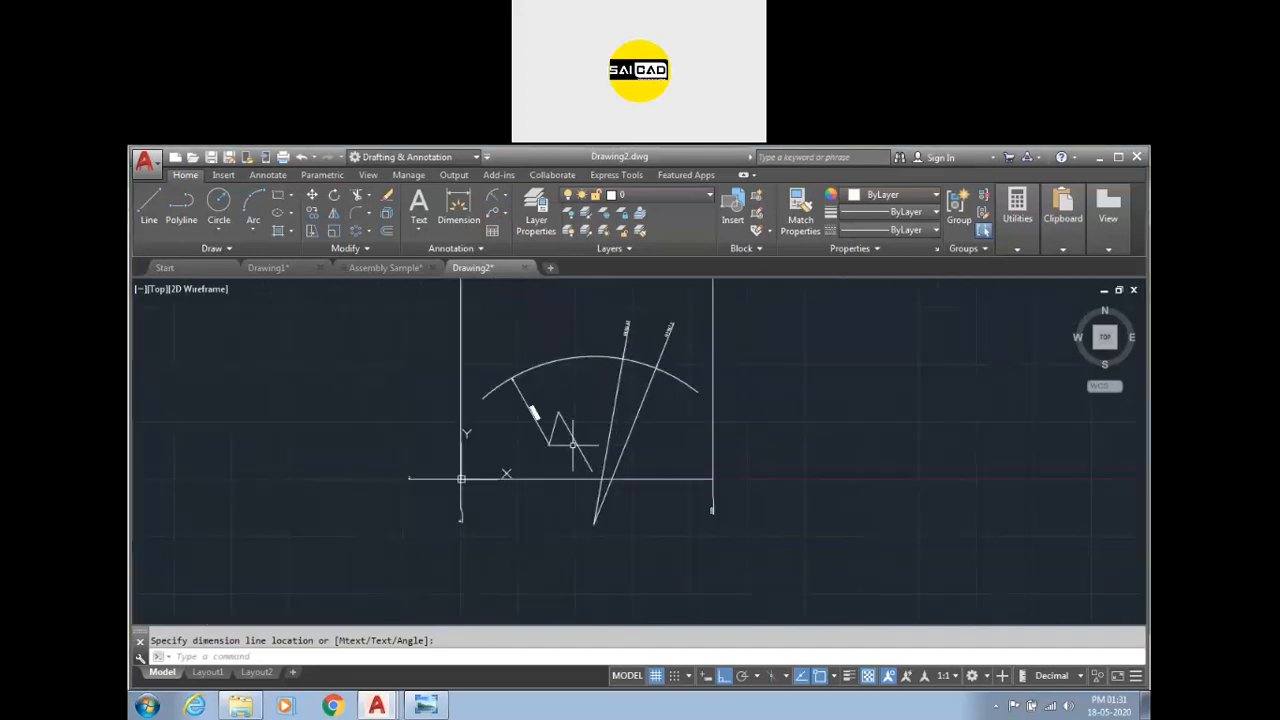
Modify the ISO-25 dimension style's Fit options to stop drawing the dimension line between extension lines, and set ISO-25 current.
key("Return")
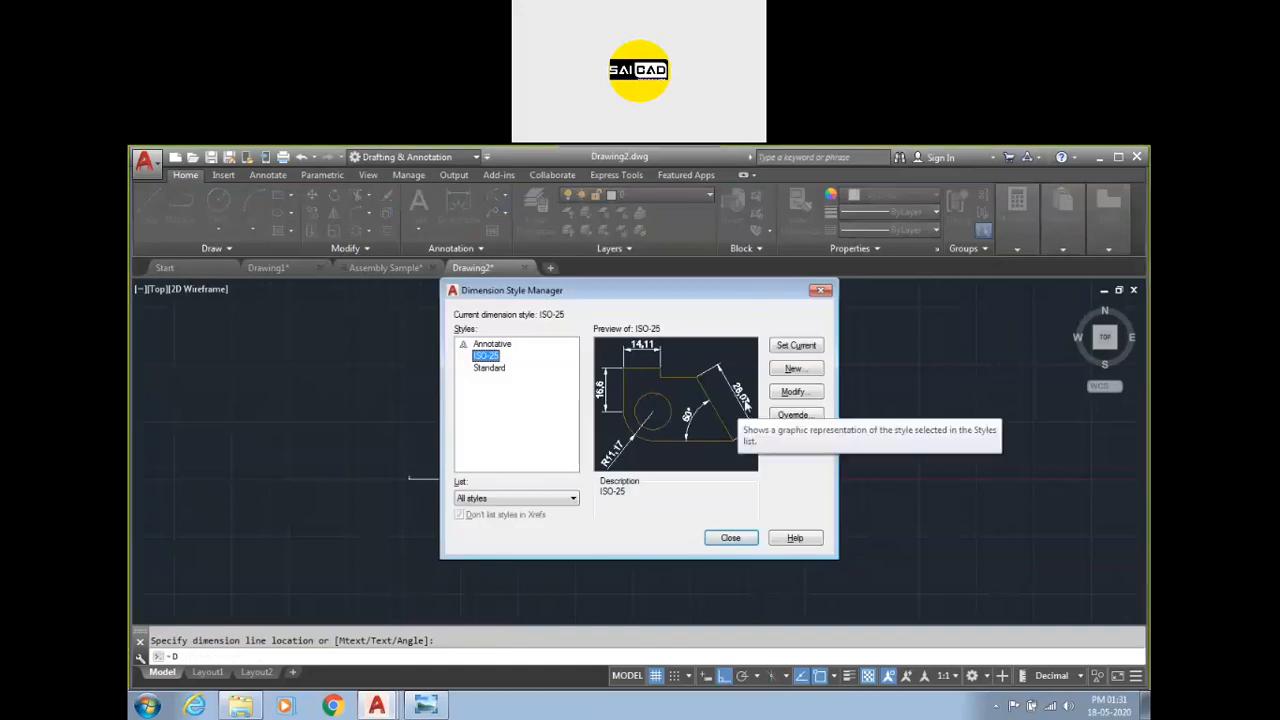
left_click(795, 391)
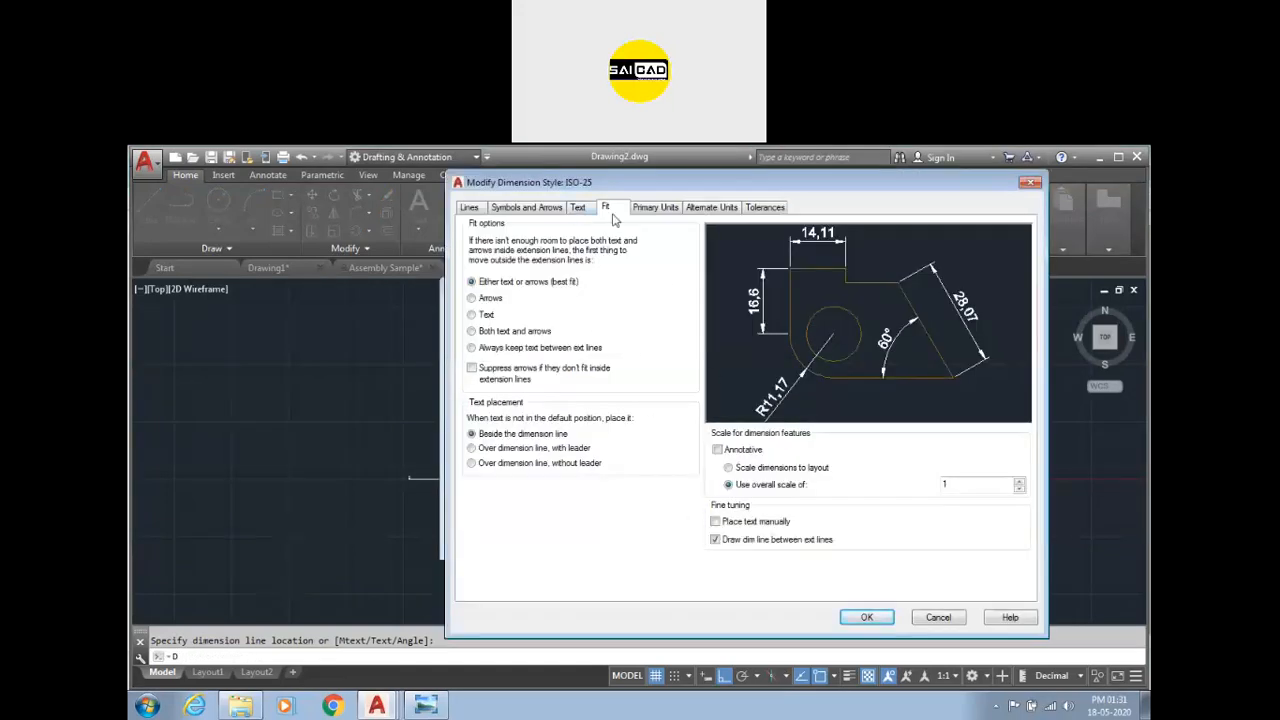
left_click(715, 540)
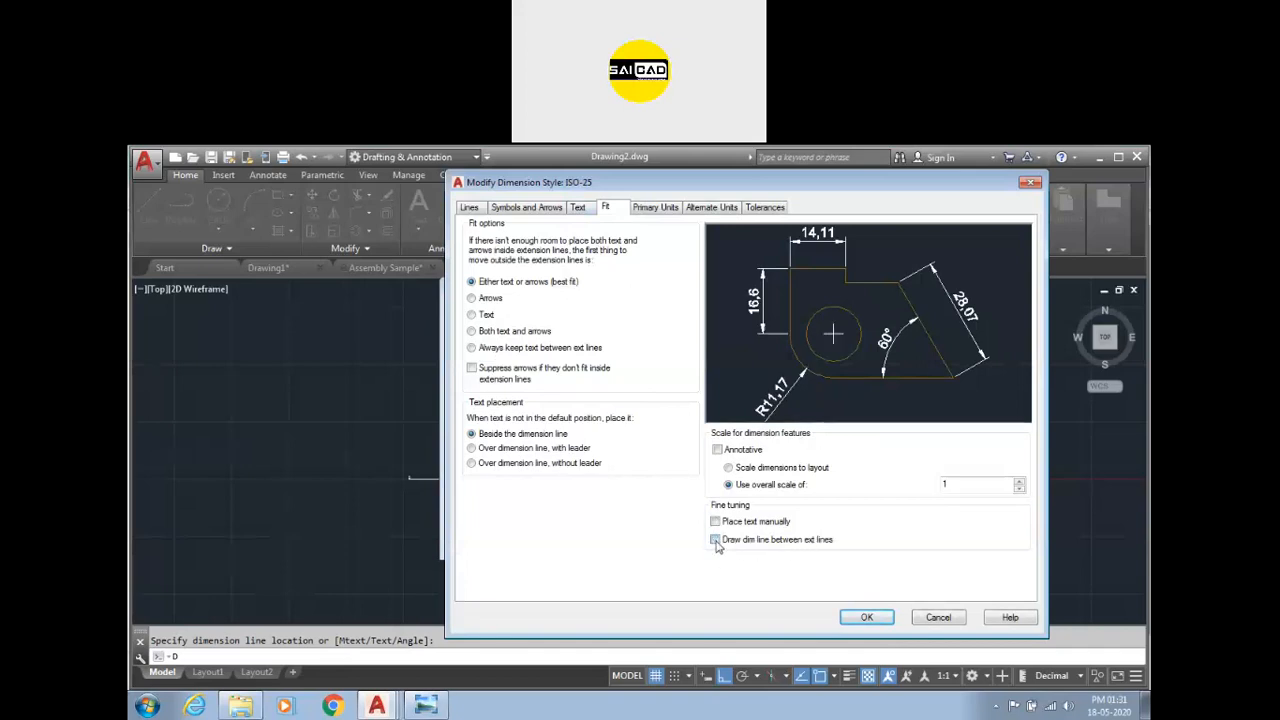
left_click(851, 618)
left_click(800, 347)
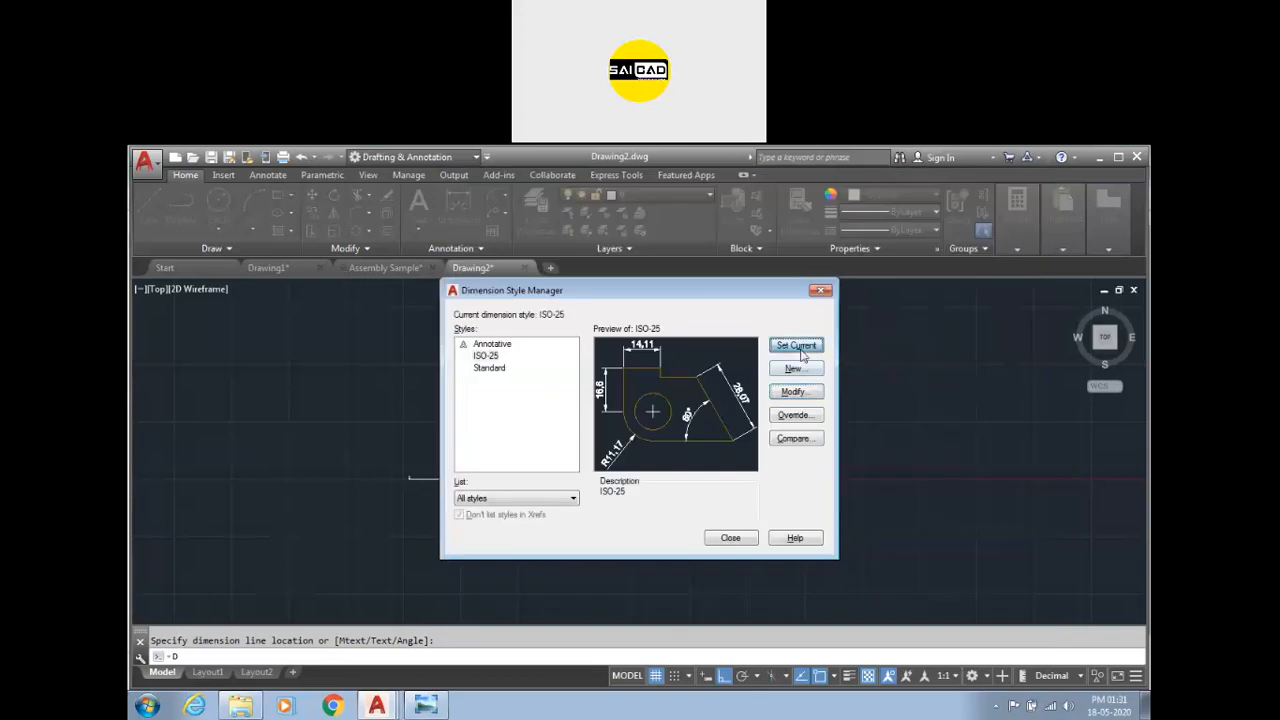
left_click(730, 538)
Delete the radius dimension at the arc's upper right.
scroll(630, 405, "up", 3)
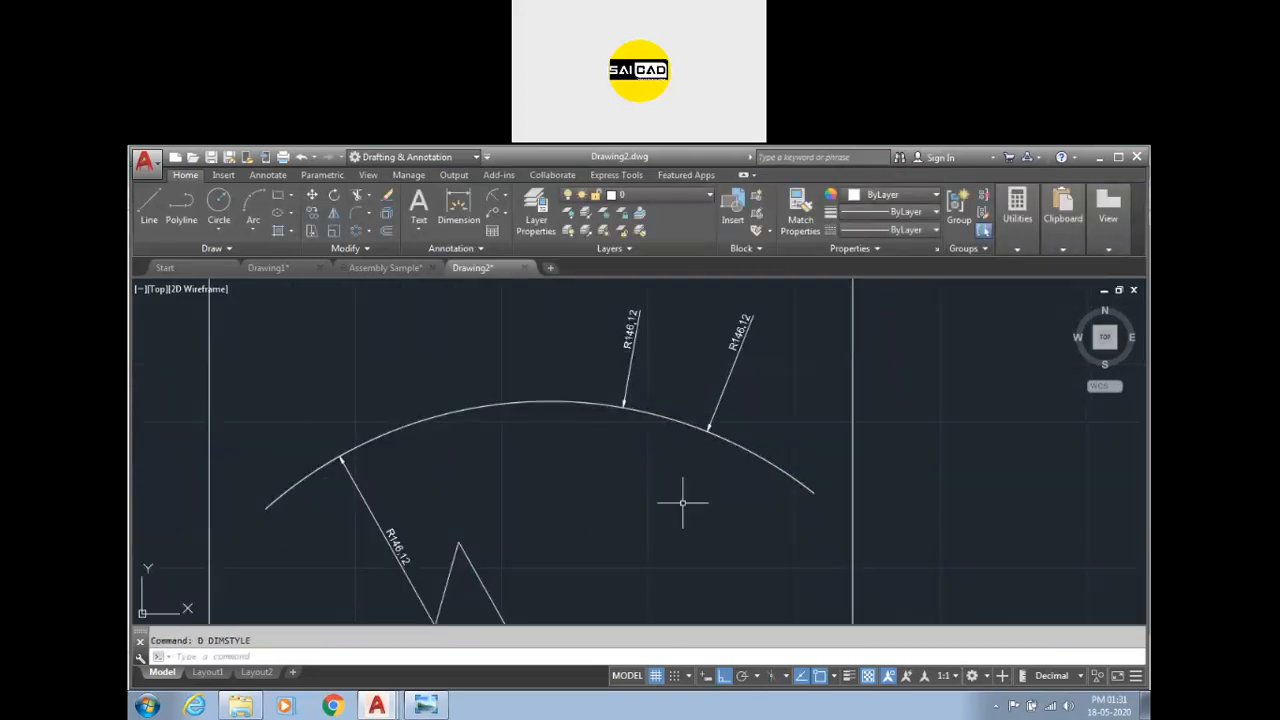
scroll(692, 390, "down", 2)
left_click_drag(730, 405, 700, 334)
scroll(730, 372, "up", 2)
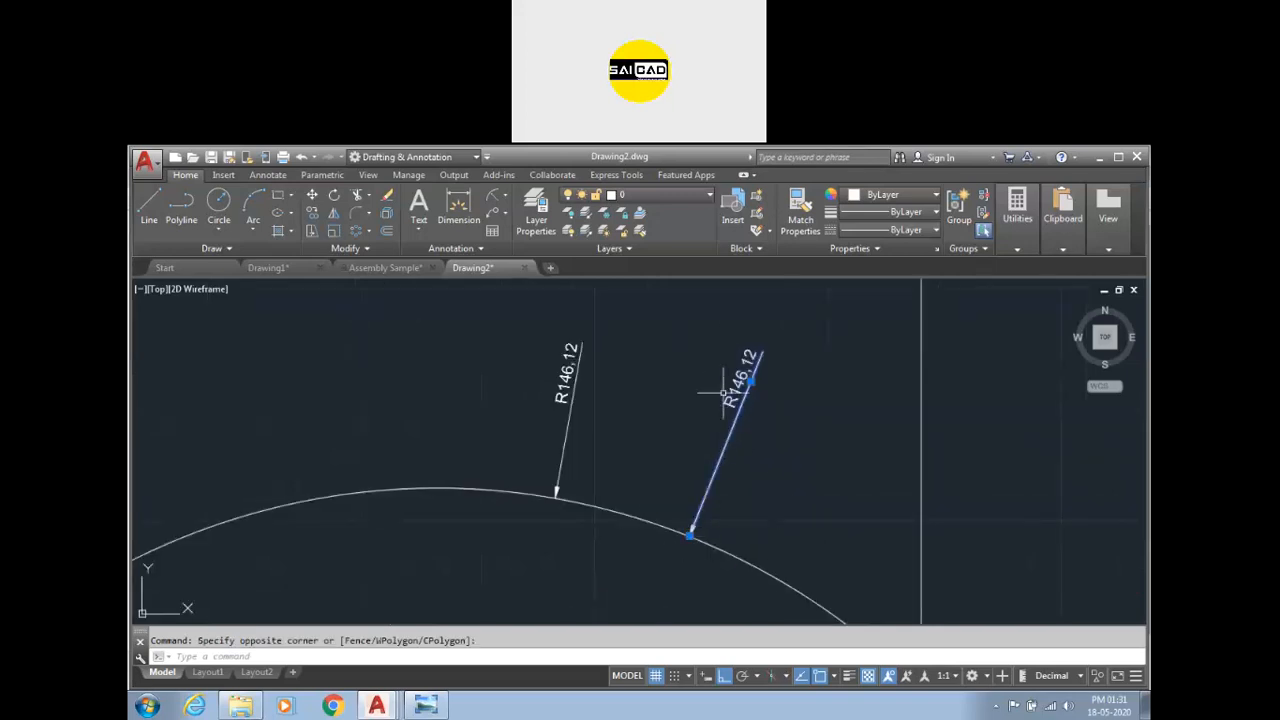
key("Delete")
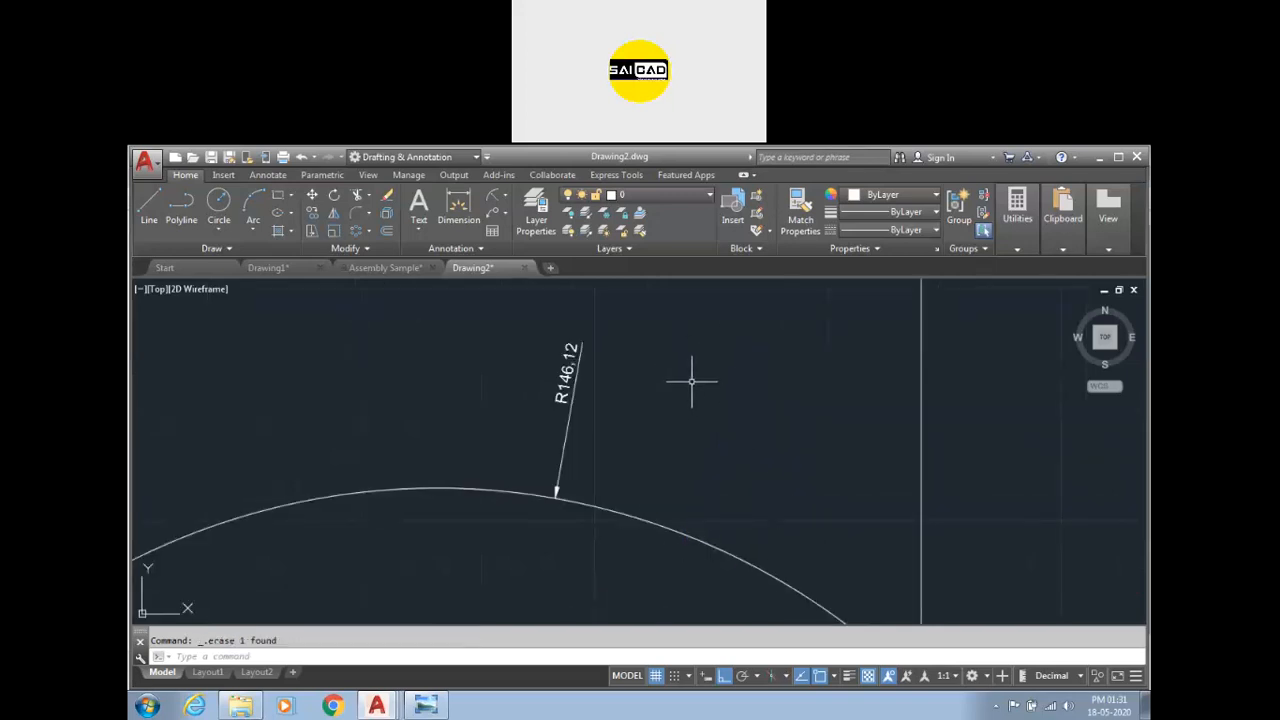
Examine the jogged radius dimension by selecting it, then clear the selection.
scroll(690, 380, "down", 5)
left_click(630, 475)
left_click(578, 490)
scroll(580, 490, "up", 4)
scroll(584, 480, "down", 2)
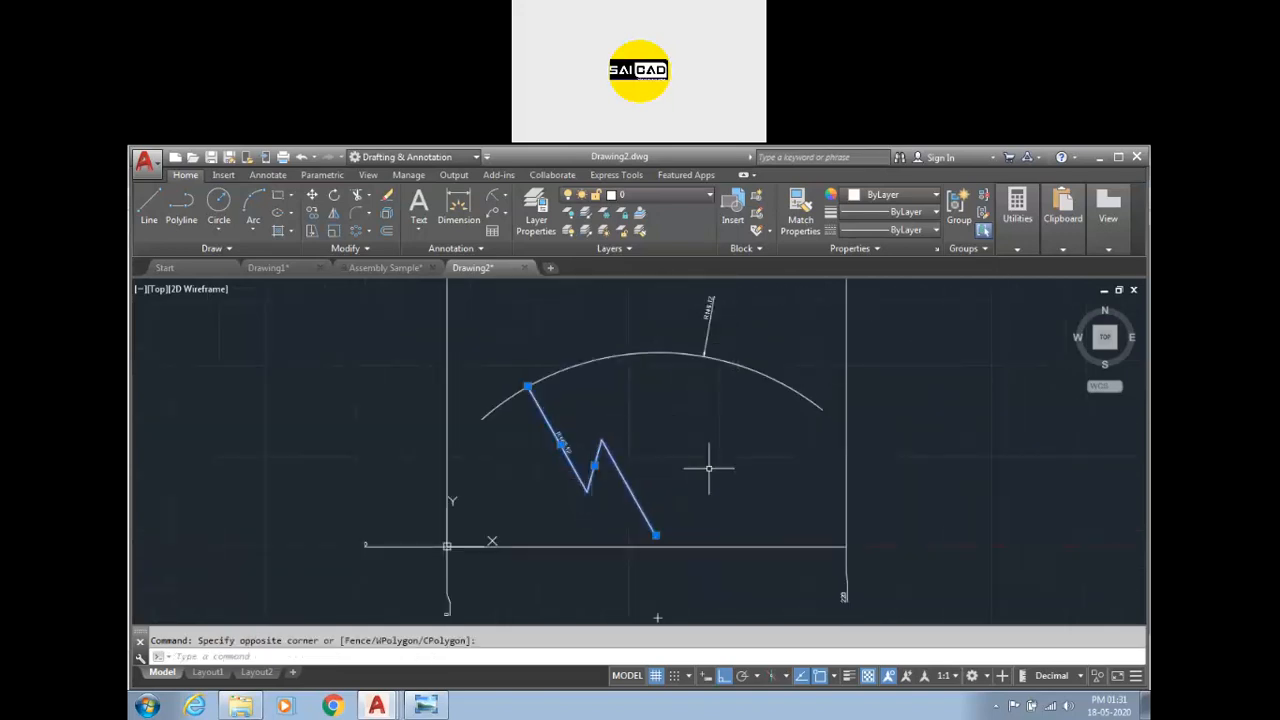
scroll(595, 509, "down", 2)
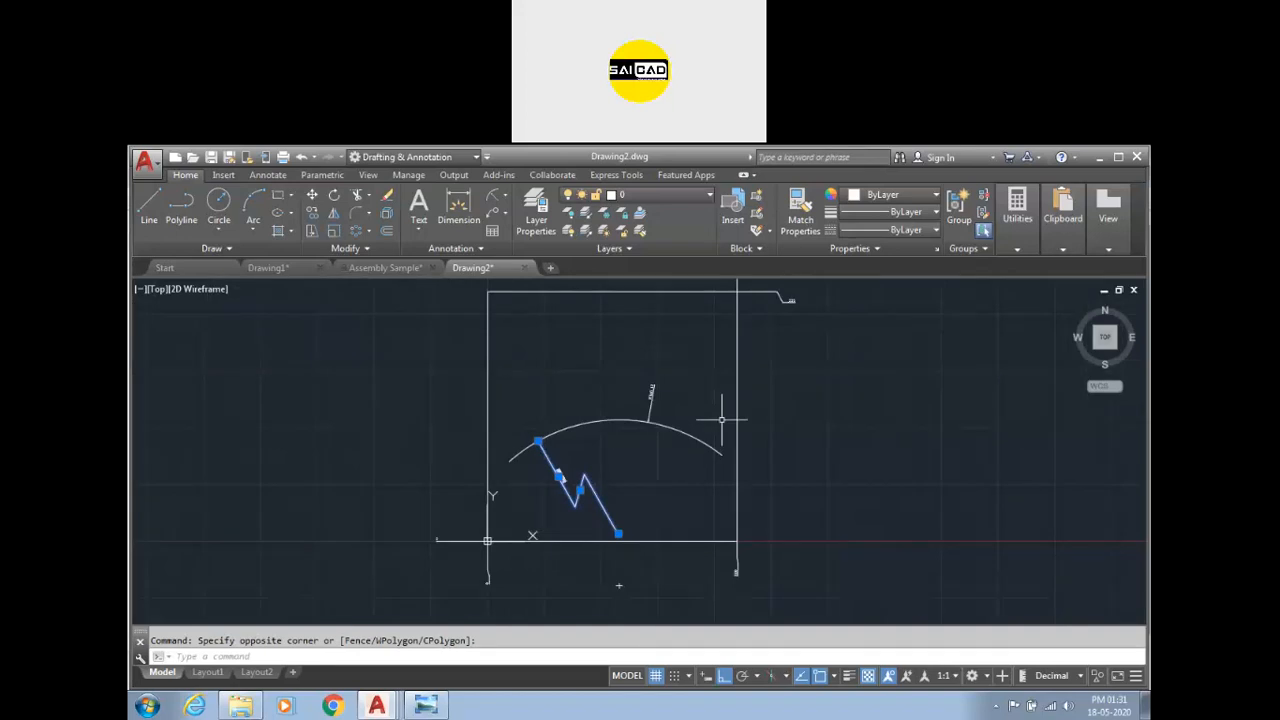
scroll(580, 443, "down", 3)
scroll(560, 440, "up", 2)
key("Escape")
scroll(534, 497, "up", 2)
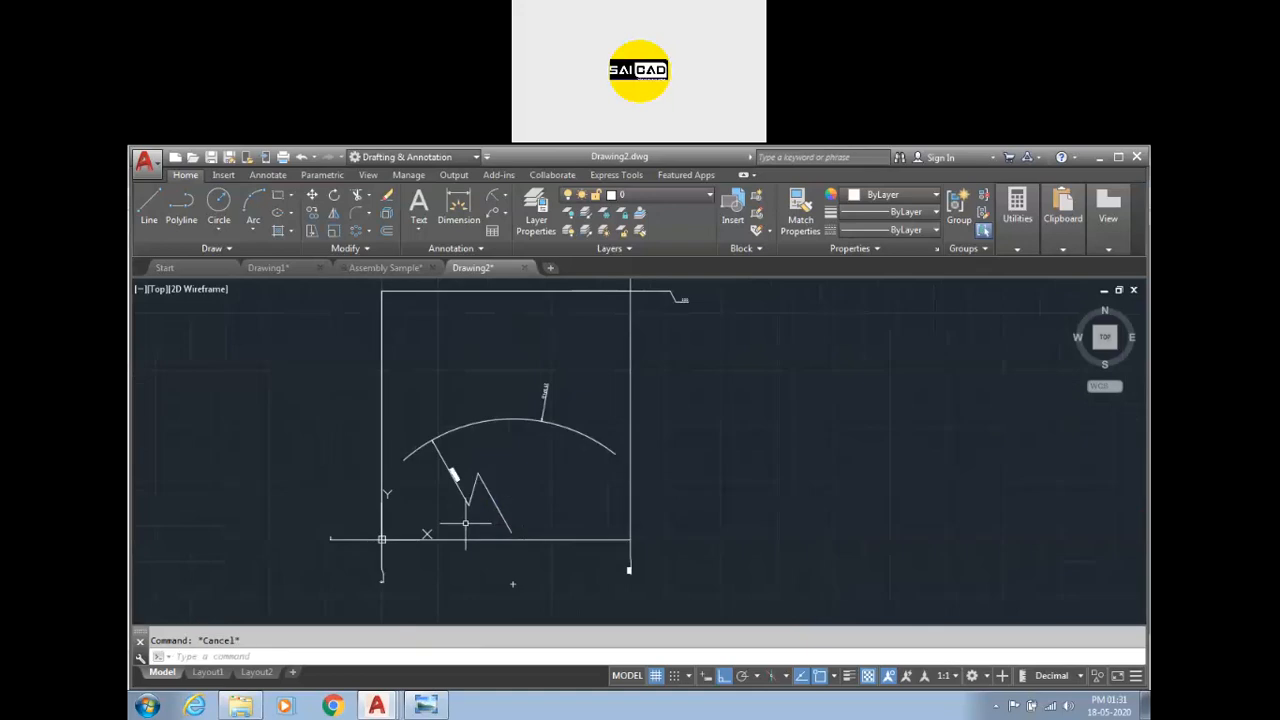
scroll(479, 515, "down", 8)
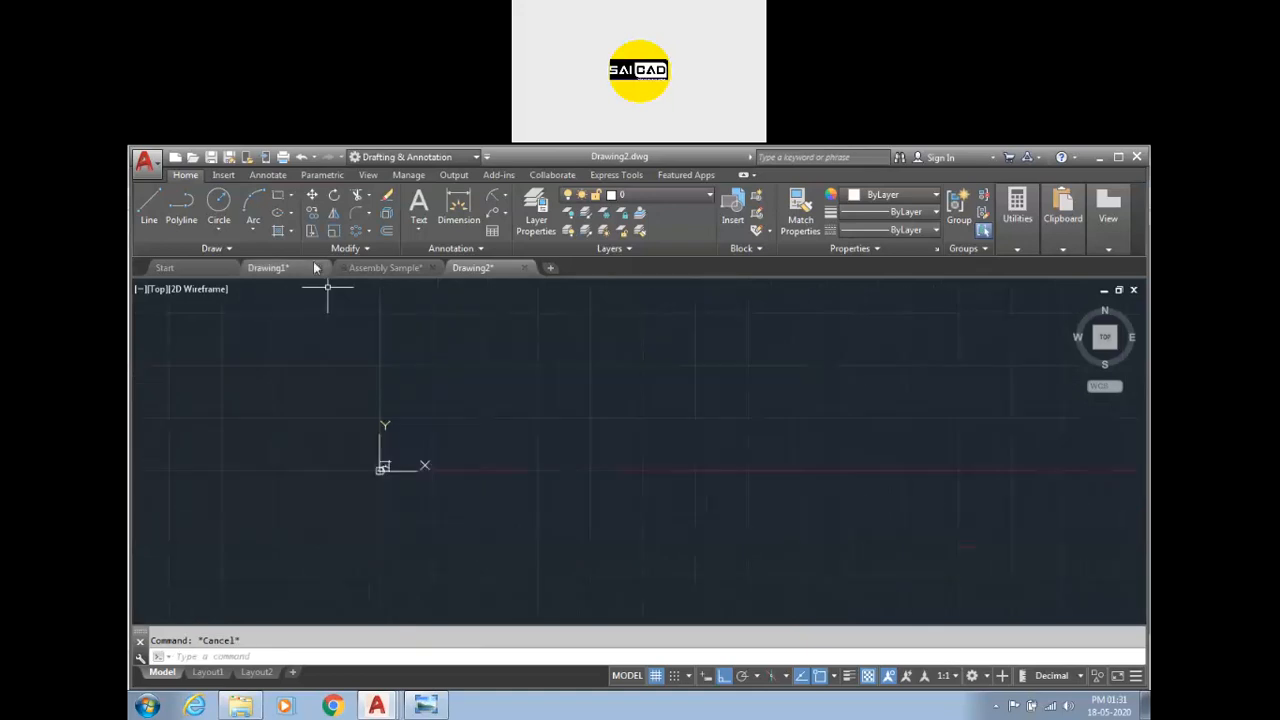
Switch to Drawing1 and erase several existing dimensions from the part drawing.
left_click(300, 267)
left_click(804, 392)
left_click(674, 474)
key("Delete")
scroll(563, 488, "up", 5)
scroll(625, 415, "down", 2)
left_click(568, 373)
left_click(297, 543)
key("Delete")
scroll(754, 409, "up", 8)
scroll(604, 436, "down", 5)
scroll(634, 410, "up", 4)
scroll(625, 520, "down", 3)
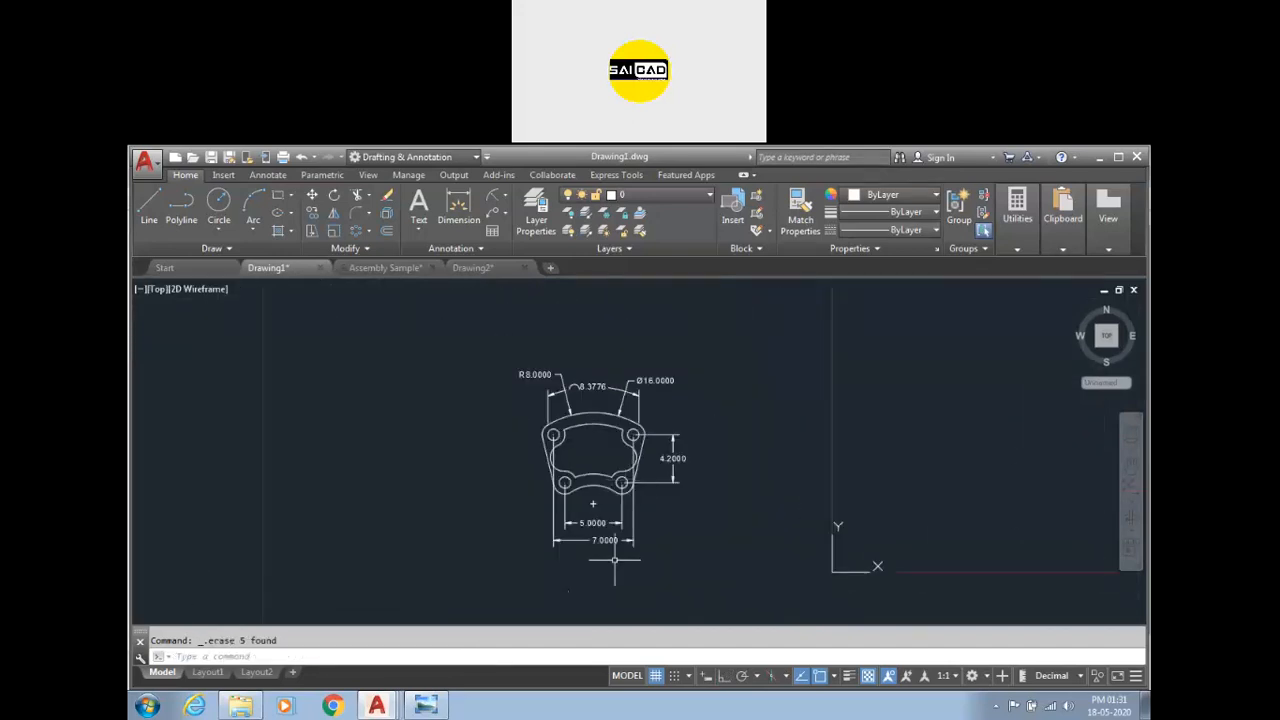
Delete the 8.3776 arc dimension above the part's top edge.
scroll(605, 385, "up", 4)
left_click(568, 392)
key("Delete")
Try to reposition the R8.0000 dimension using its text grip.
left_click(427, 357)
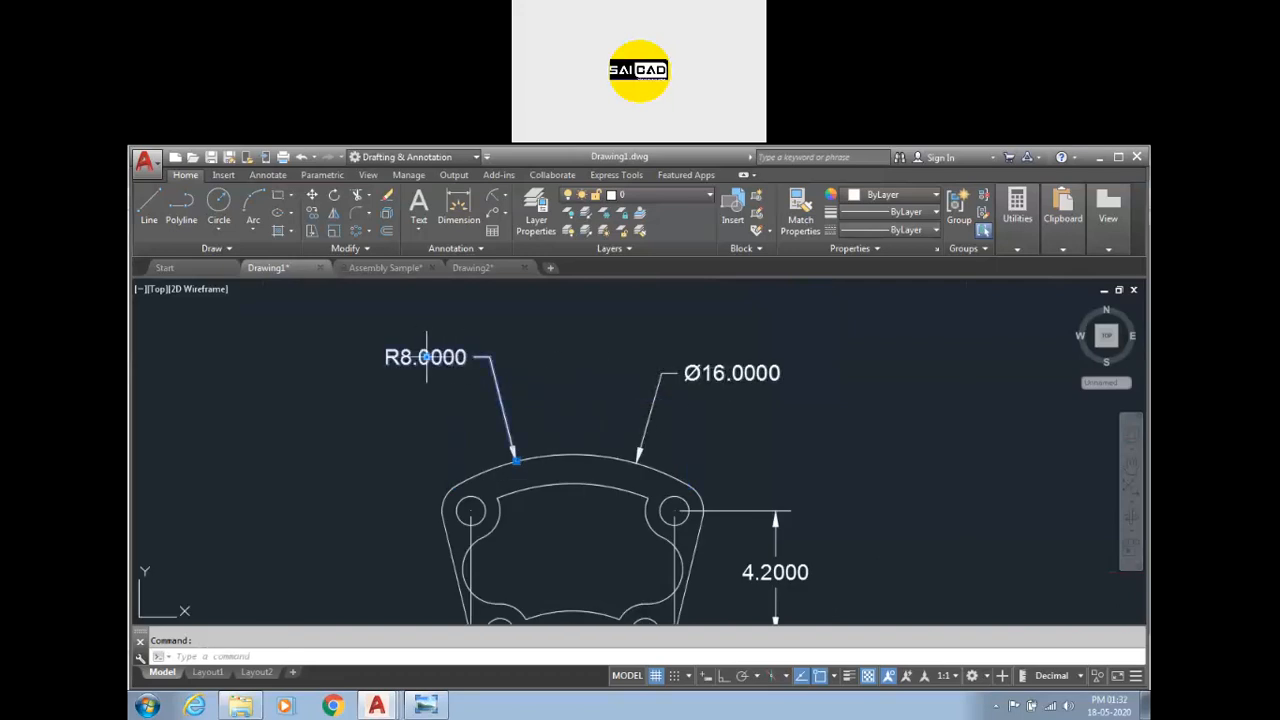
left_click(427, 357)
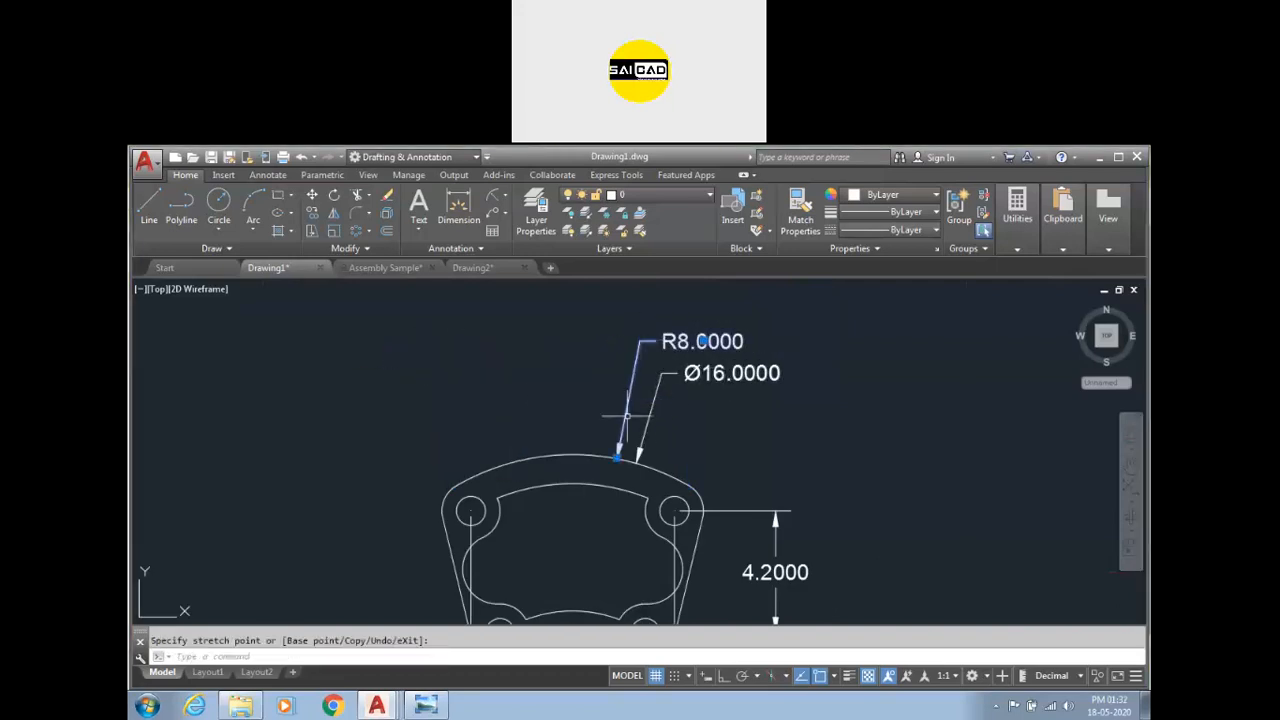
scroll(660, 410, "down", 2)
key("Escape")
left_click(670, 594)
scroll(605, 583, "down", 4)
left_click(637, 581)
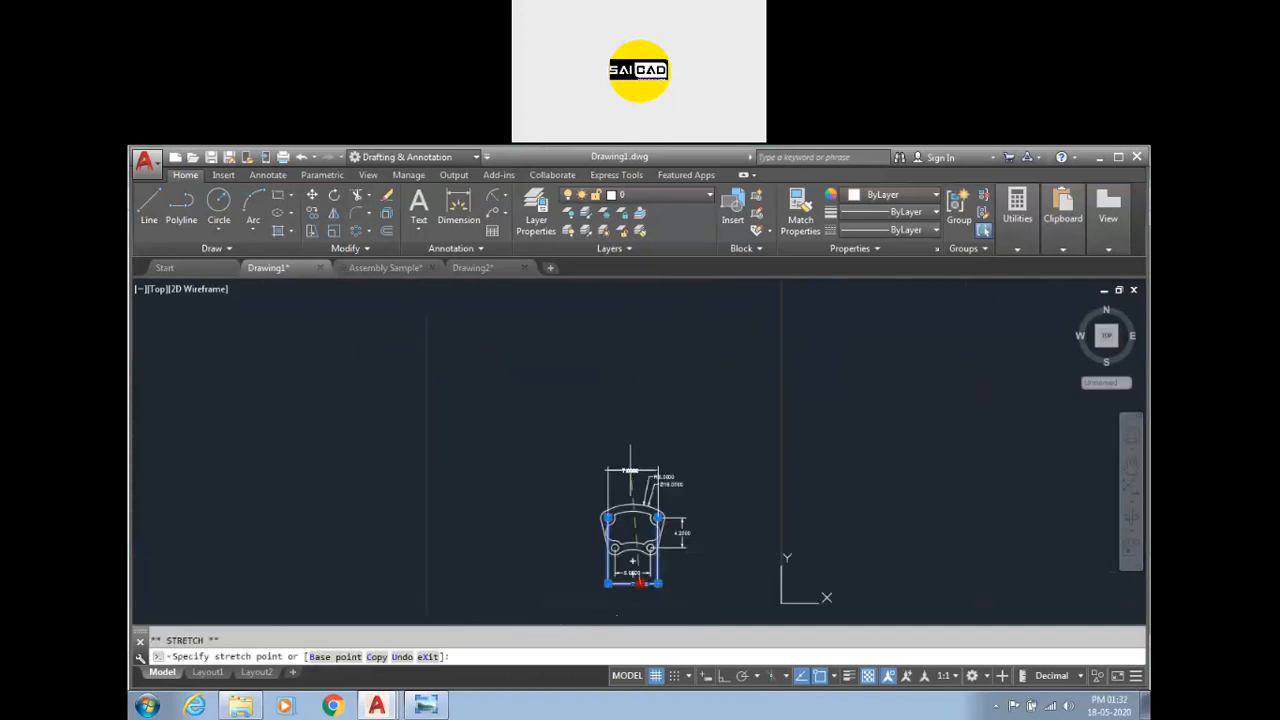
scroll(634, 540, "up", 4)
key("Escape")
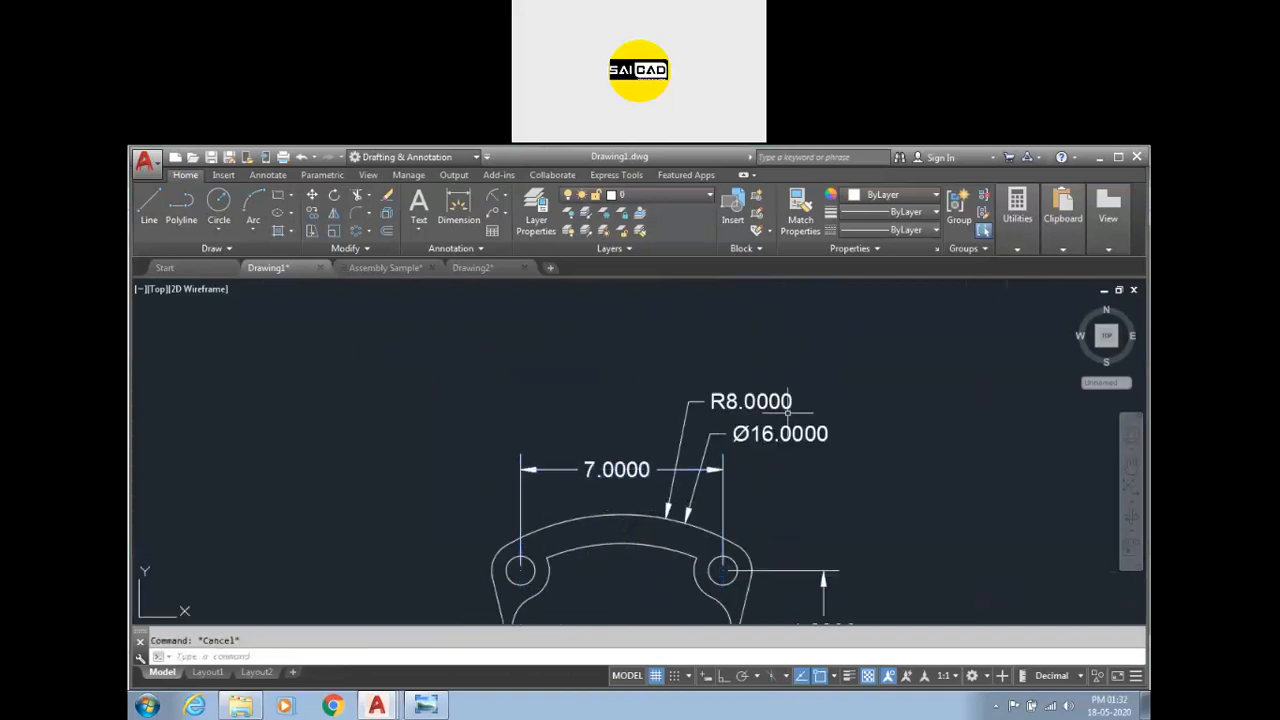
scroll(712, 507, "down", 4)
scroll(716, 520, "up", 4)
Delete the Ø16.0000 dimension and move the R8.0000 dimension text inside the part outline.
key("Delete")
left_click(730, 352)
left_click(731, 352)
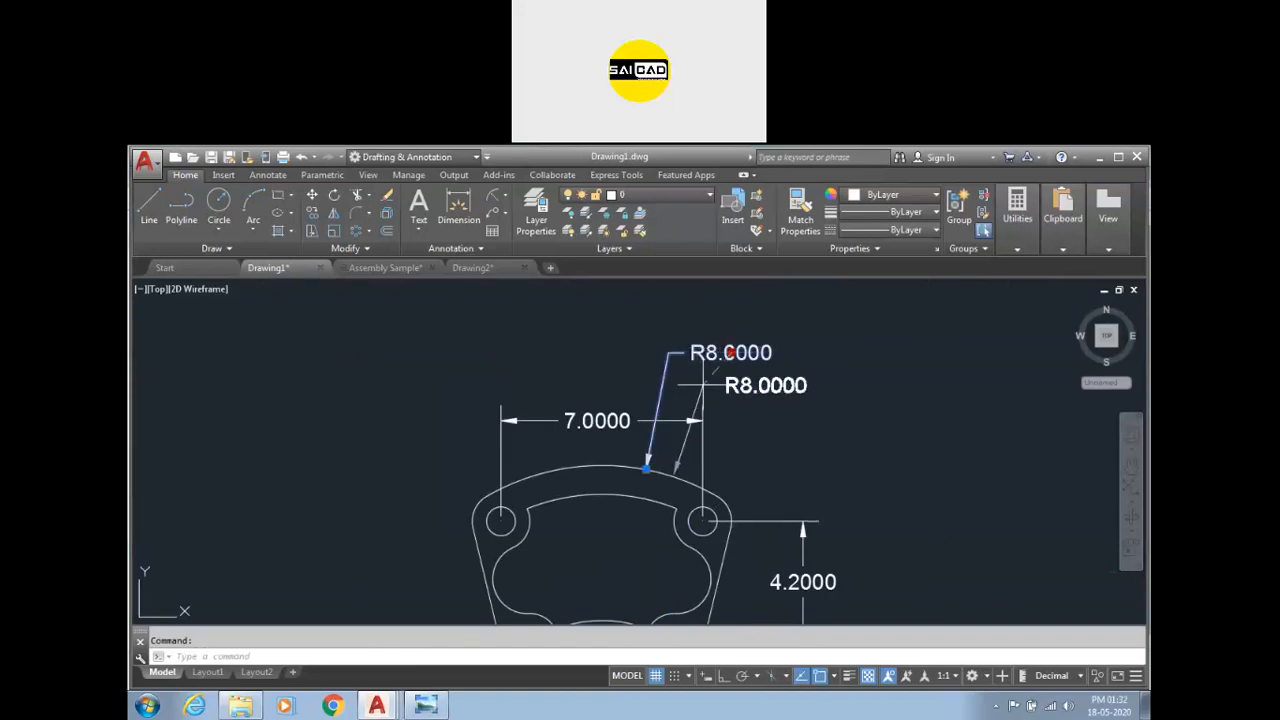
left_click(640, 550)
key("Escape")
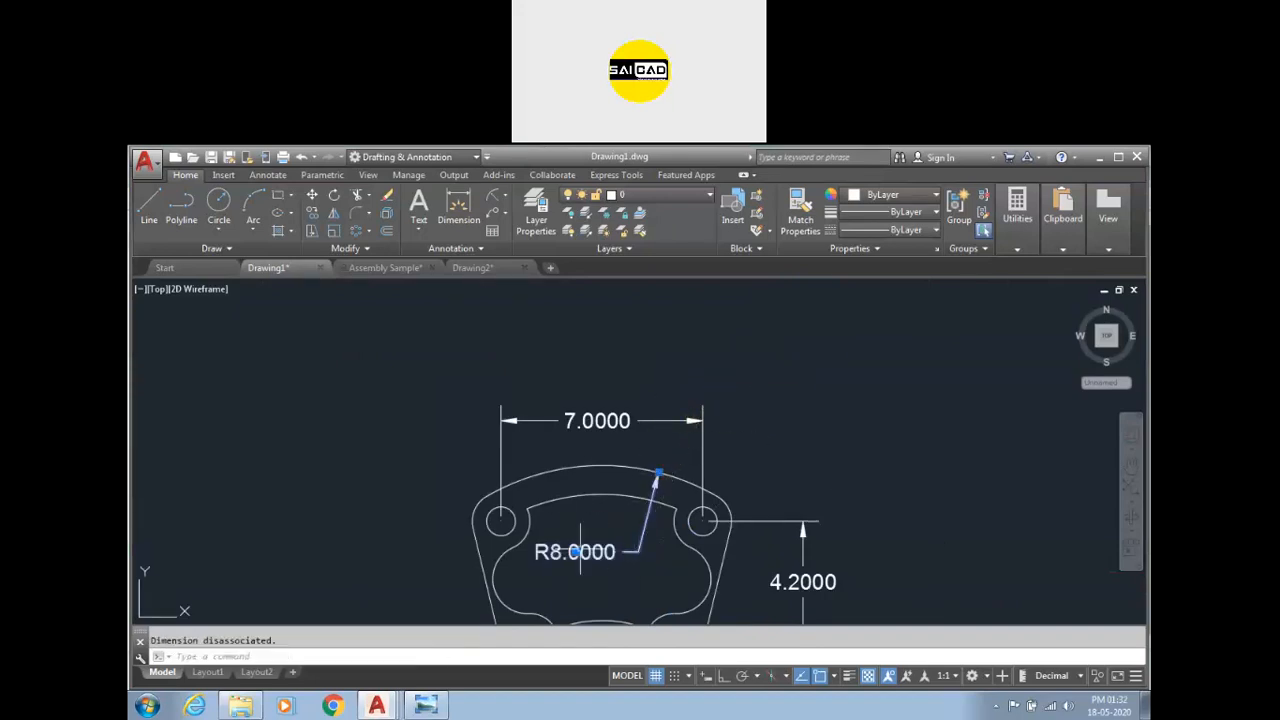
Add a radius dimension to the part's upper-left corner arc, placing the text at the upper left.
scroll(675, 483, "down", 4)
scroll(660, 444, "up", 3)
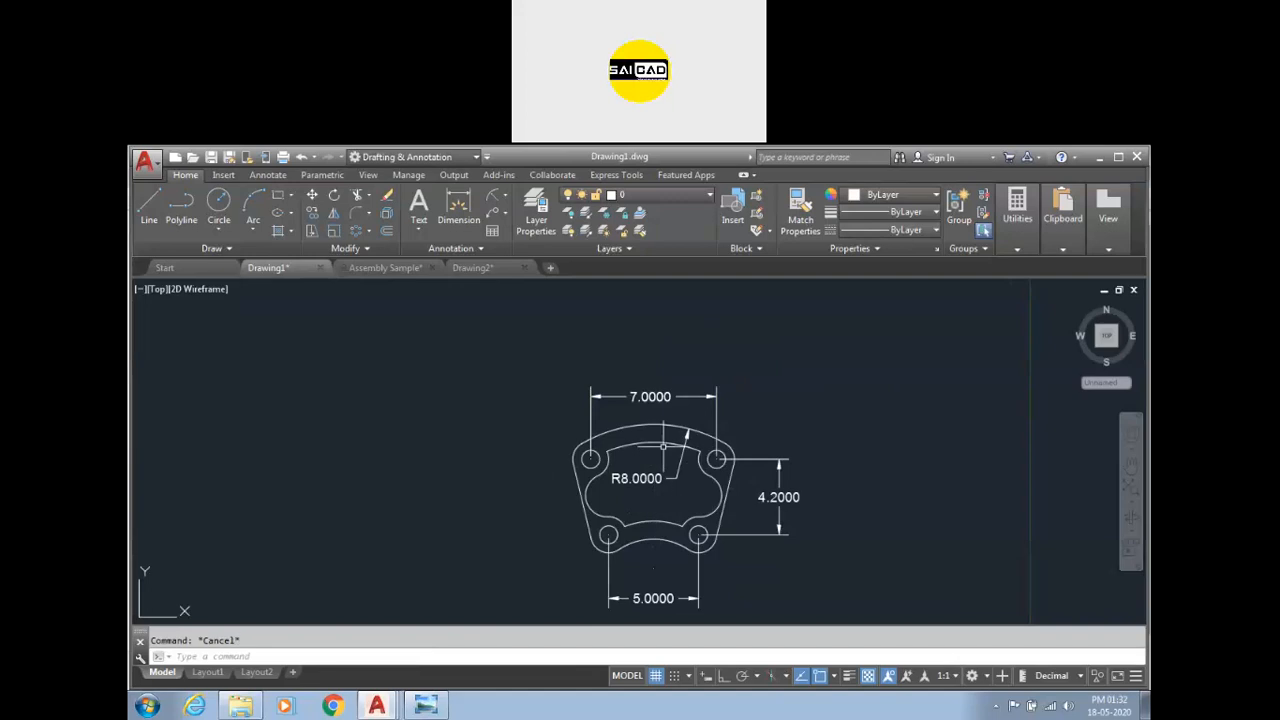
left_click(490, 196)
scroll(566, 443, "up", 5)
left_click(574, 430)
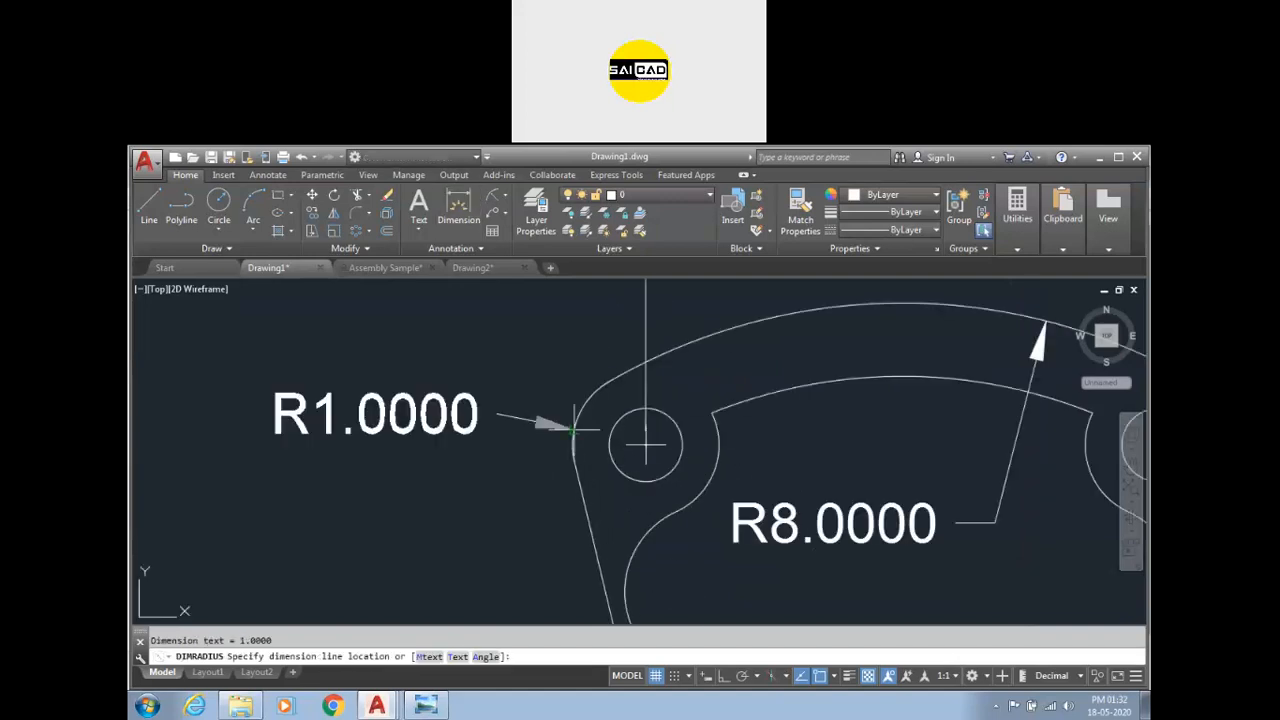
left_click(405, 336)
Add a radius dimension to the upper-left hole, placing the text to its left.
key("Return")
left_click(607, 436)
left_click(385, 423)
scroll(593, 434, "down", 5)
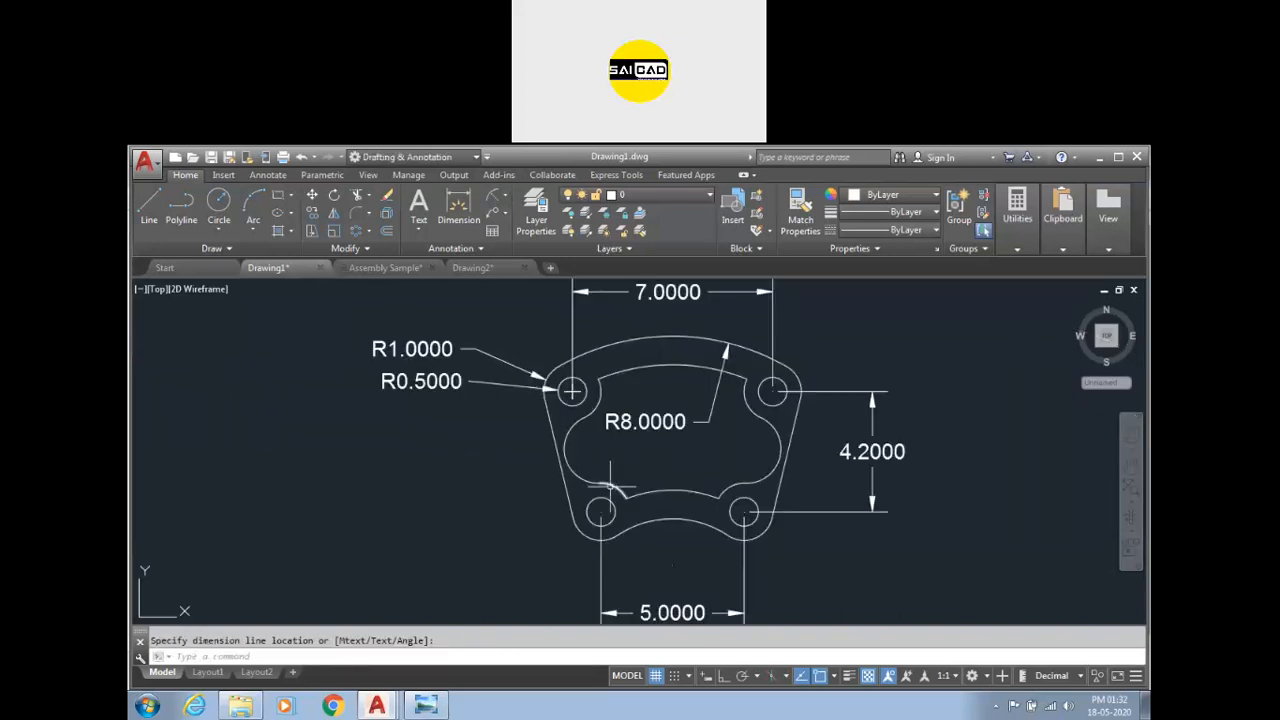
Add a radius dimension to the inner cutout's left curve, placing the text at the left.
key("Return")
left_click(566, 436)
left_click(478, 494)
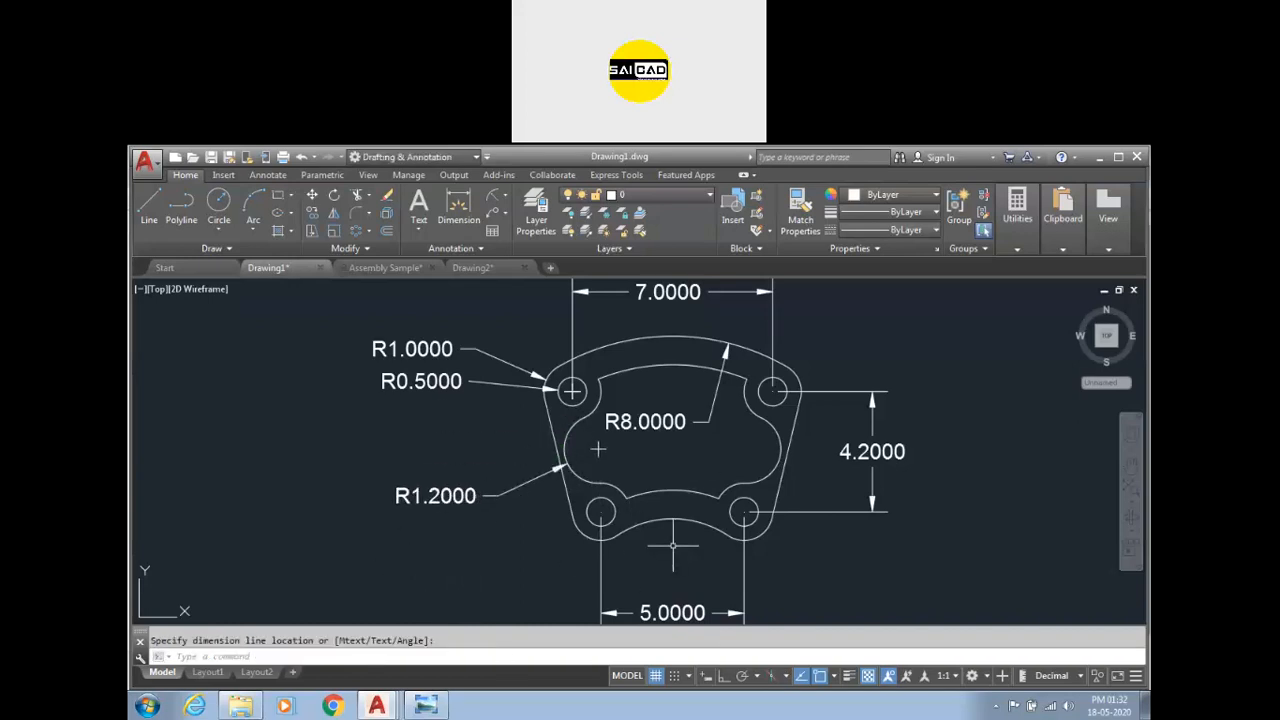
Add a radius dimension to the part's lower outer edge arc, placing the text below the part.
scroll(670, 548, "up", 2)
key("Return")
left_click(682, 502)
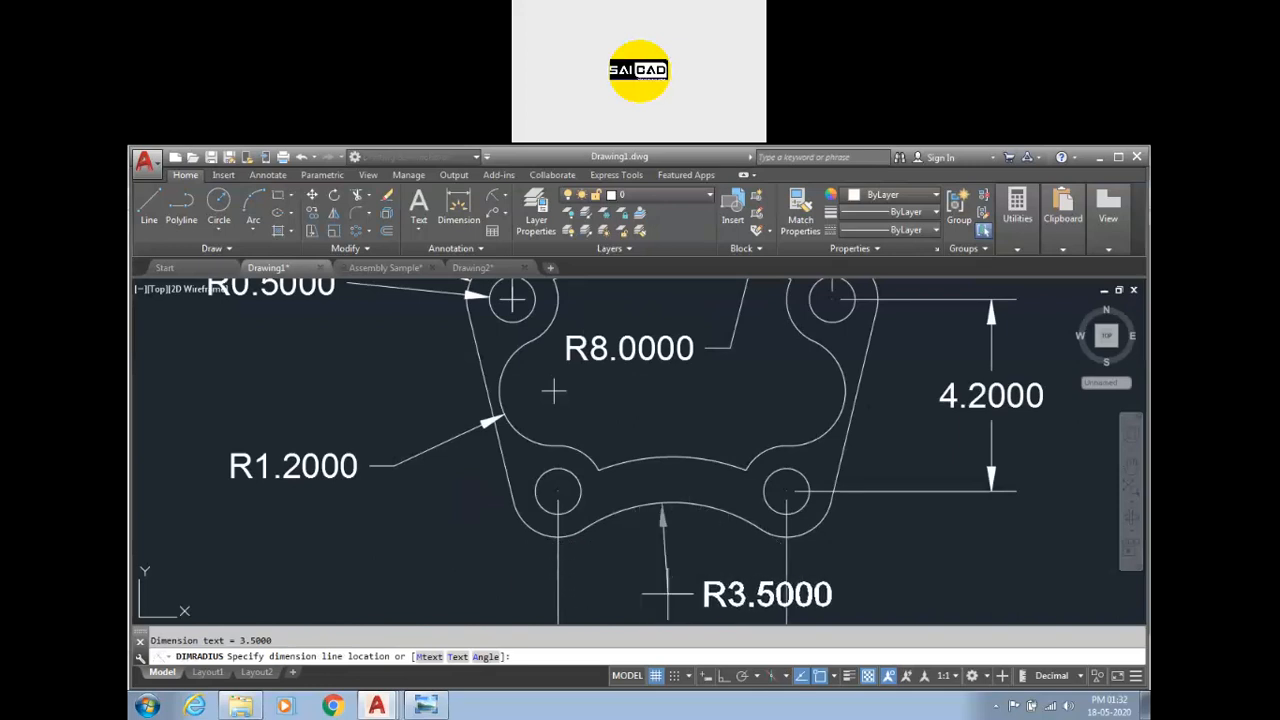
left_click(683, 580)
Add a linear dimension for the wall thickness between the cutout's lower curve and the part's bottom edge.
key("Return")
left_click(458, 207)
left_click(668, 458)
left_click(668, 504)
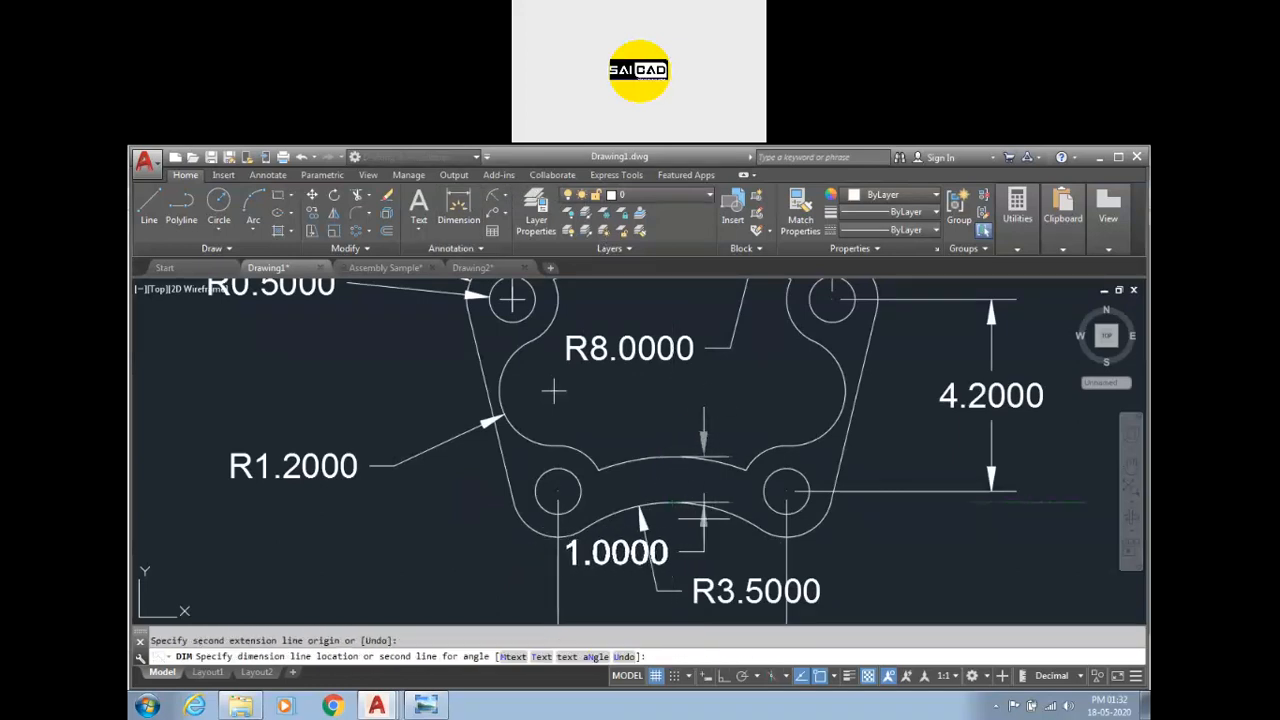
left_click(698, 550)
Move the 1.0000 dimension's text up into the cutout area, to the right of its arrow.
key("Escape")
left_click(612, 554)
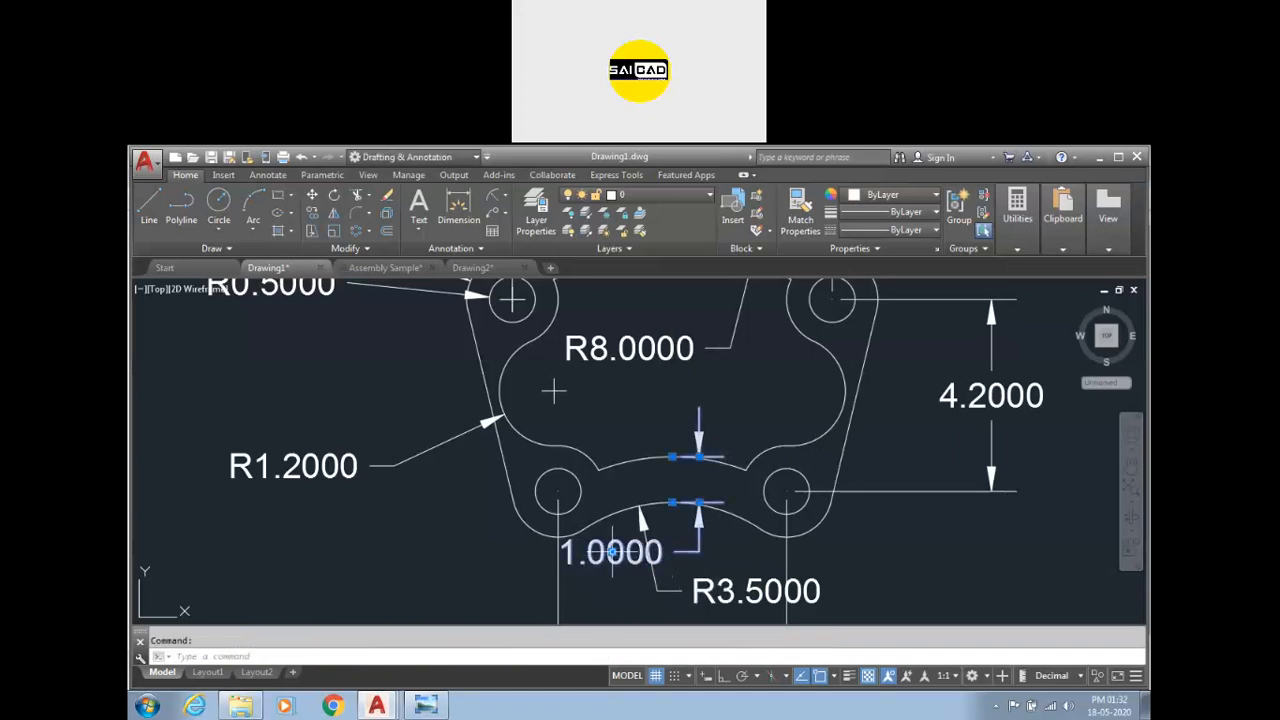
left_click(612, 552)
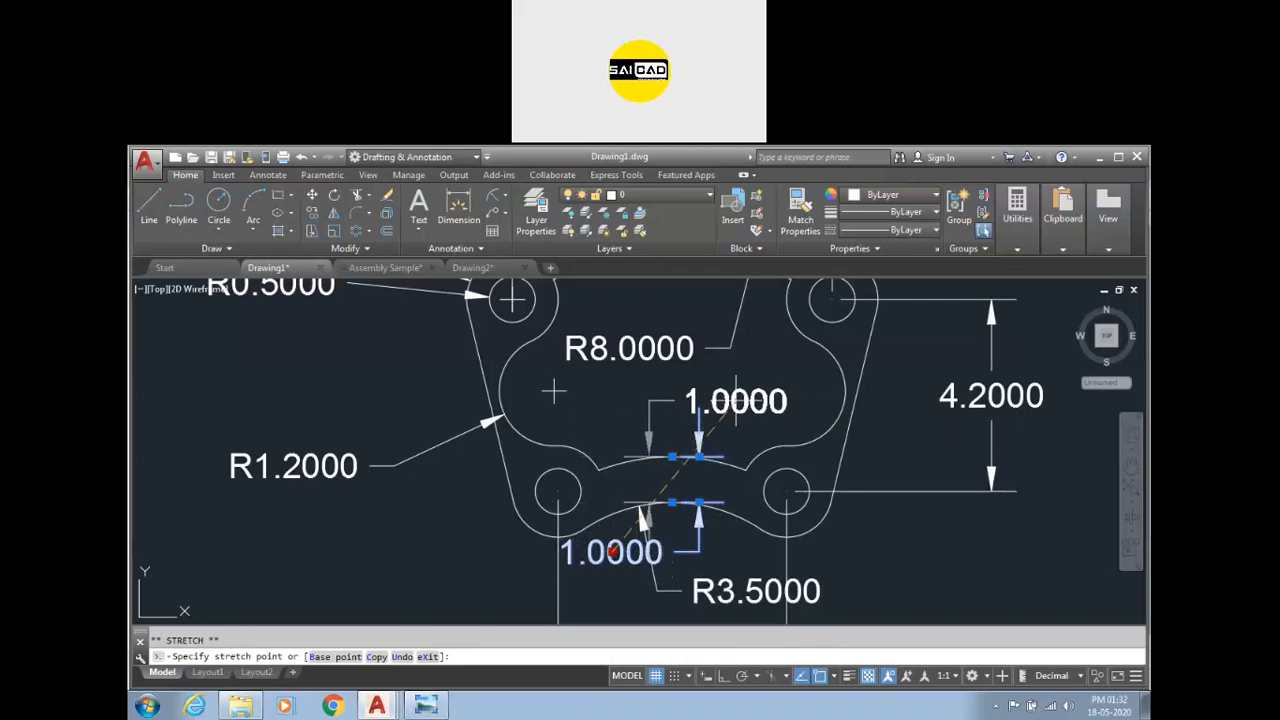
left_click(757, 392)
key("Escape")
Zoom in and out over the part to review all the placed dimensions.
scroll(677, 482, "down", 2)
scroll(657, 462, "down", 2)
scroll(709, 477, "up", 5)
scroll(700, 455, "down", 3)
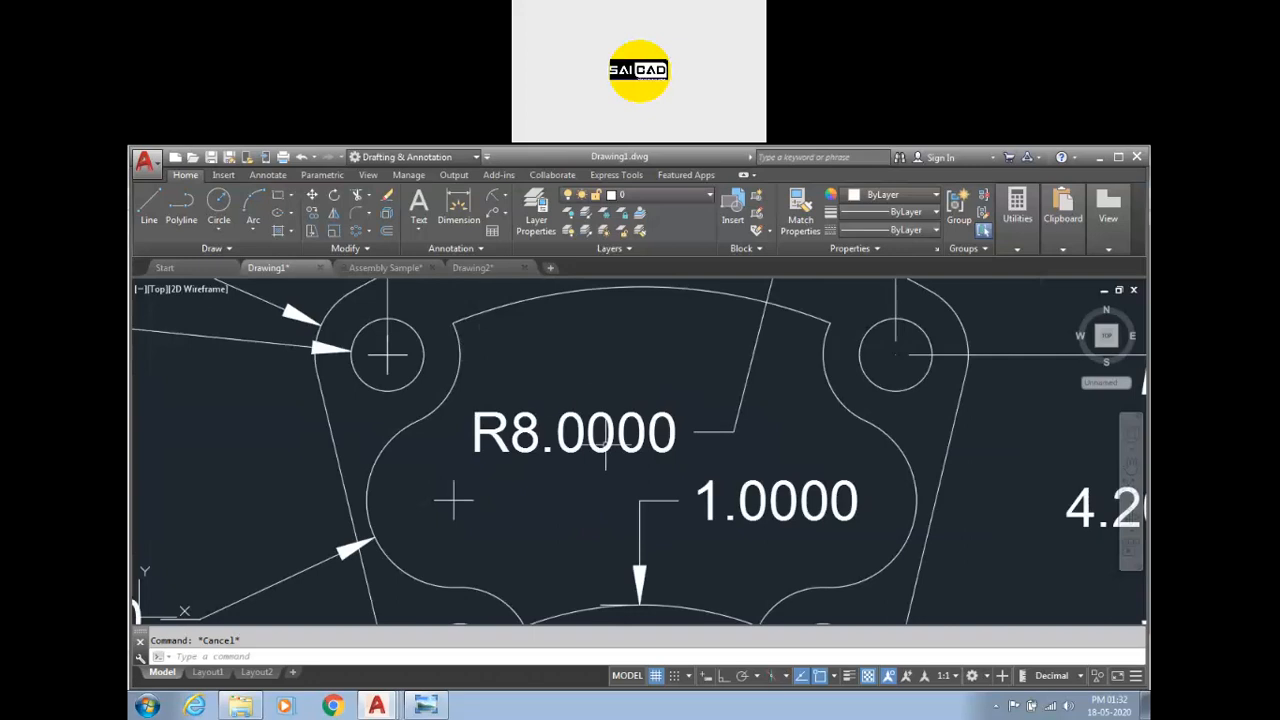
scroll(585, 458, "down", 2)
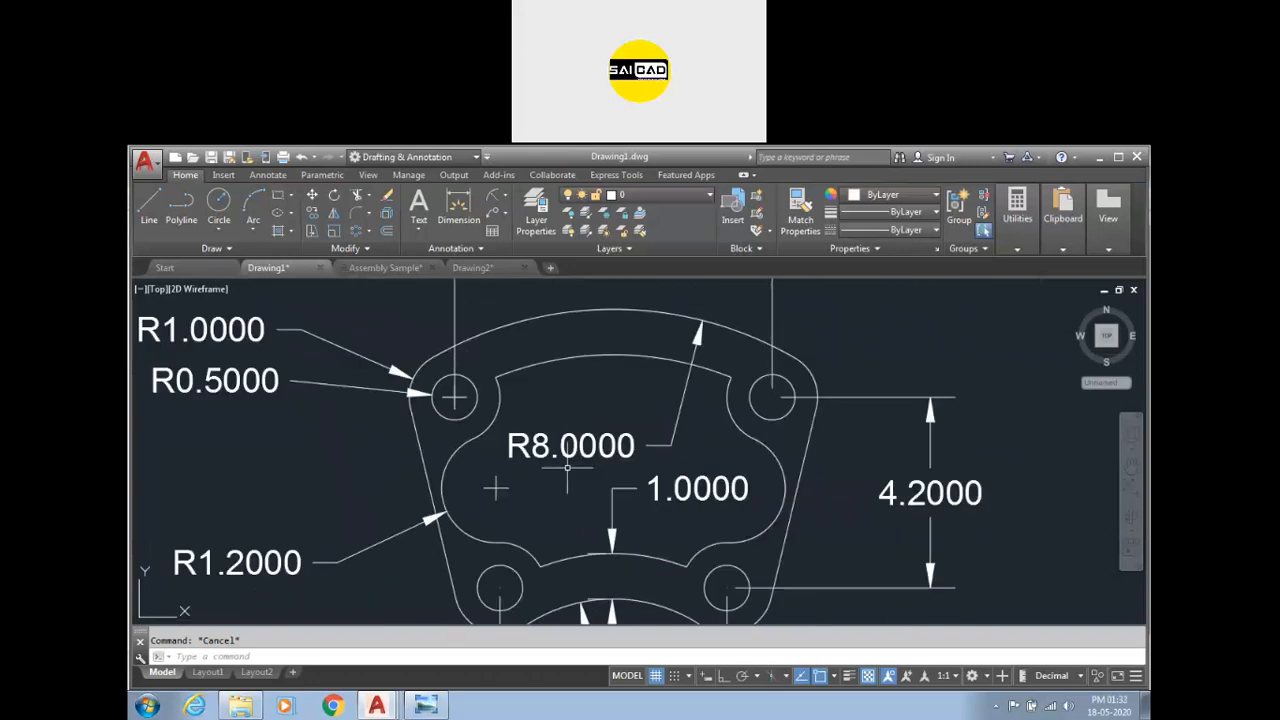
scroll(949, 512, "up", 4)
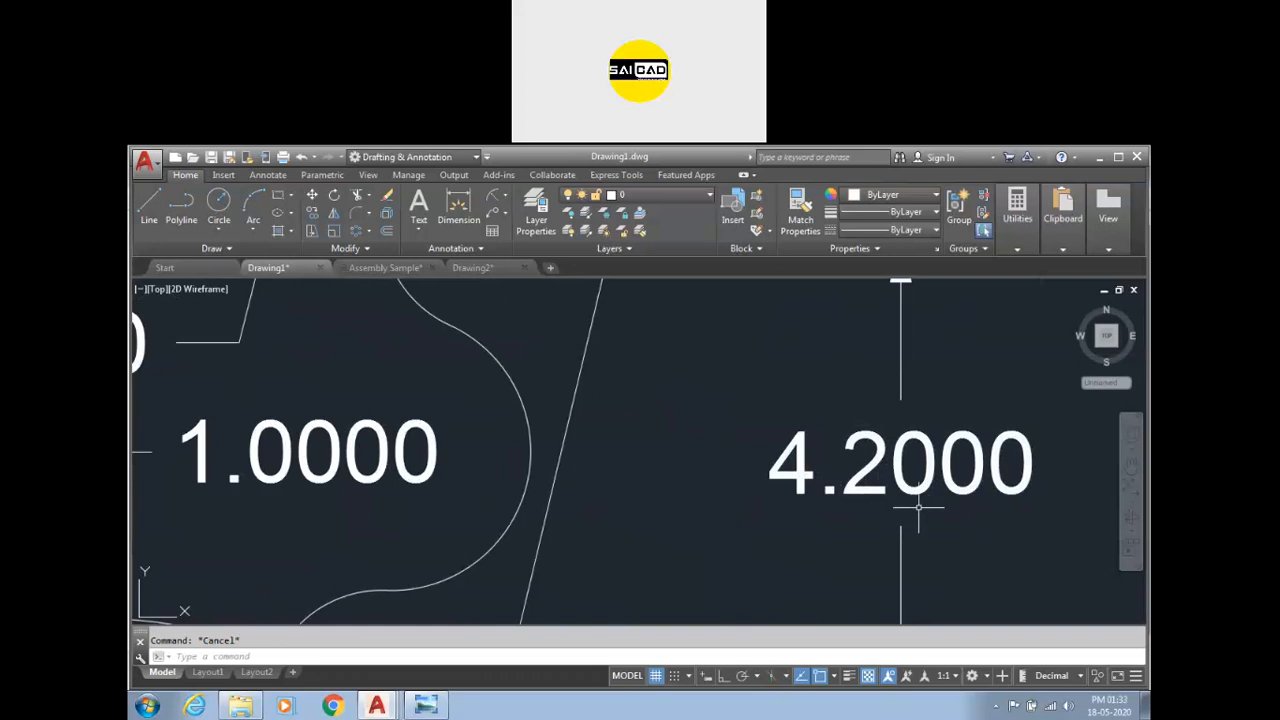
scroll(918, 508, "down", 2)
scroll(862, 440, "up", 2)
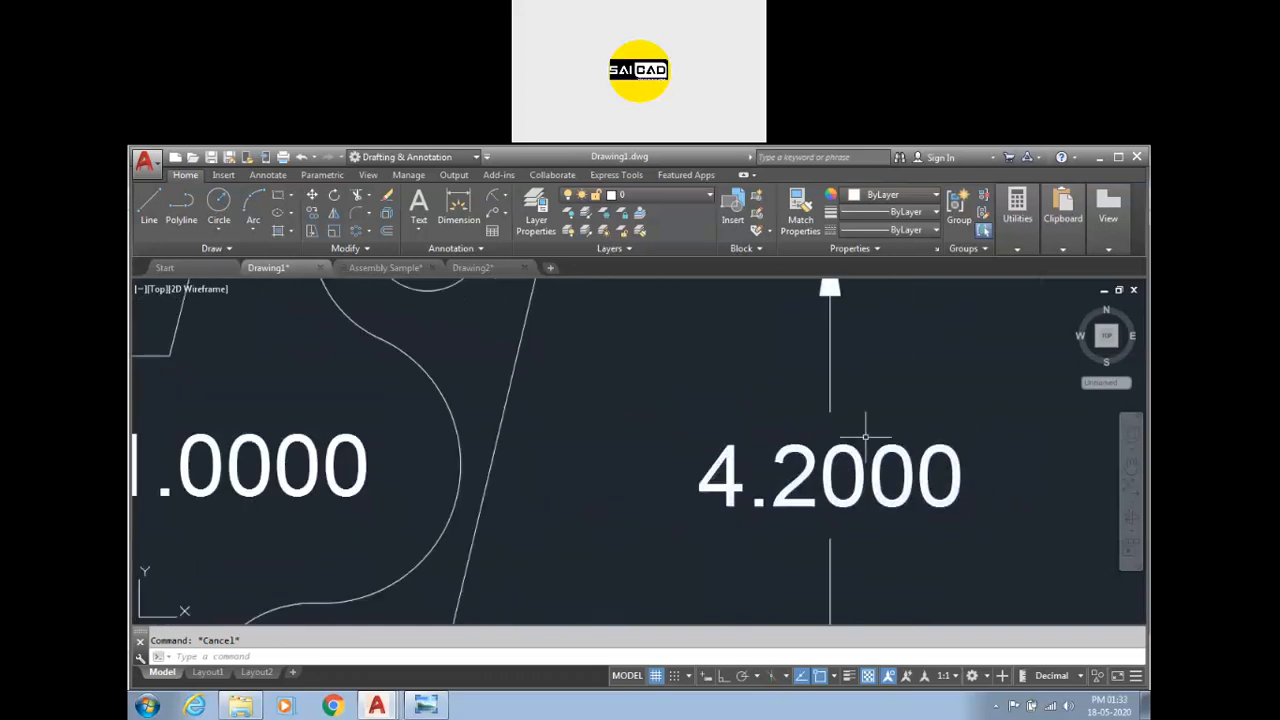
scroll(866, 437, "down", 2)
scroll(833, 470, "down", 3)
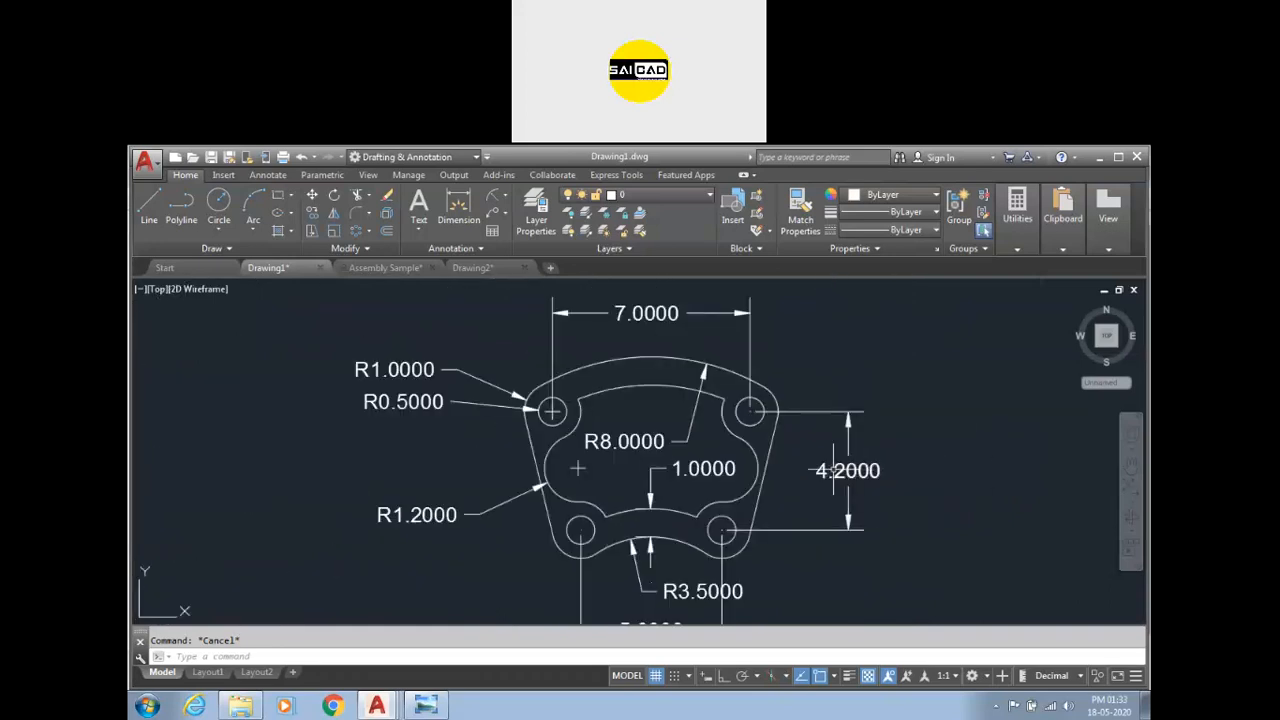
scroll(833, 470, "up", 2)
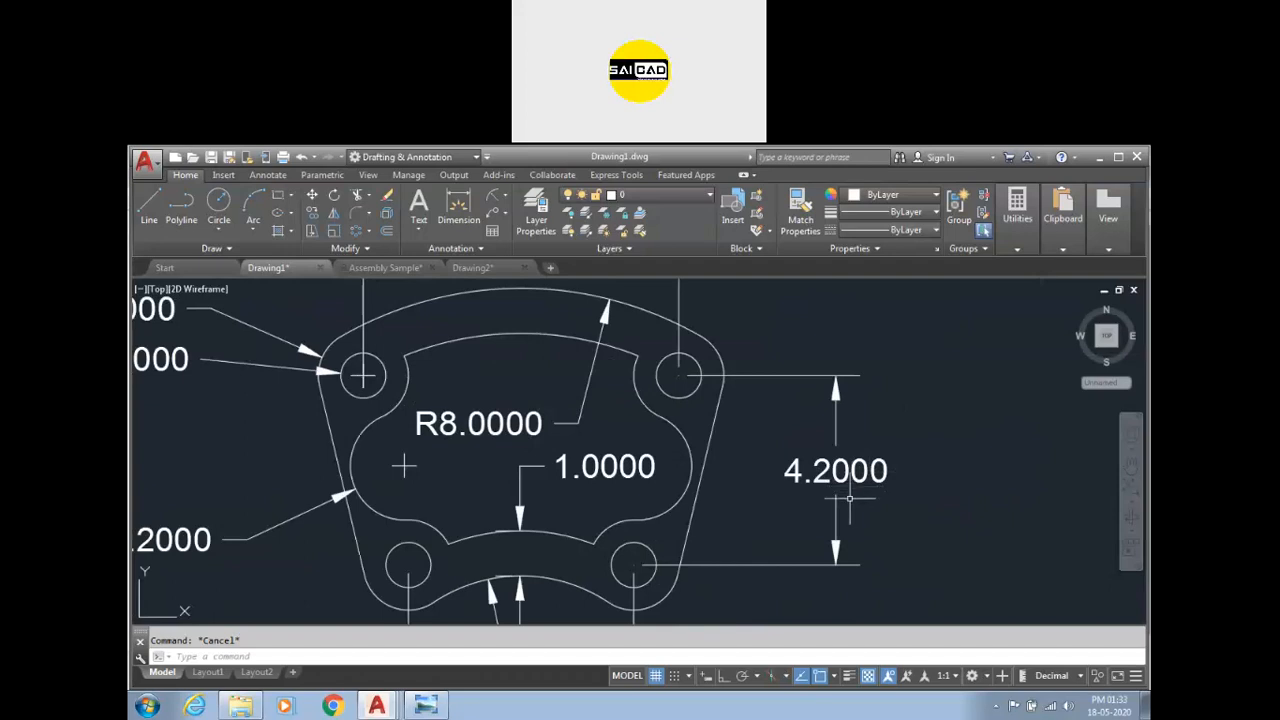
scroll(850, 485, "down", 2)
scroll(838, 457, "up", 2)
scroll(878, 480, "down", 2)
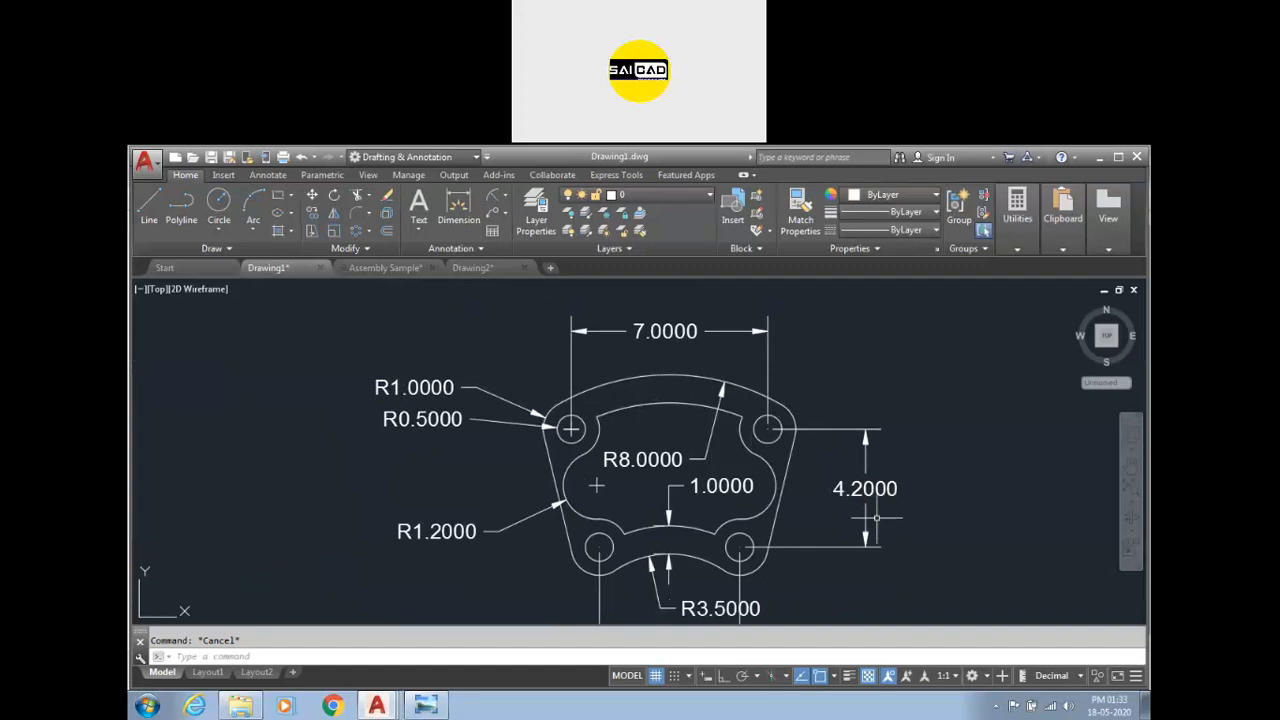
scroll(602, 389, "down", 2)
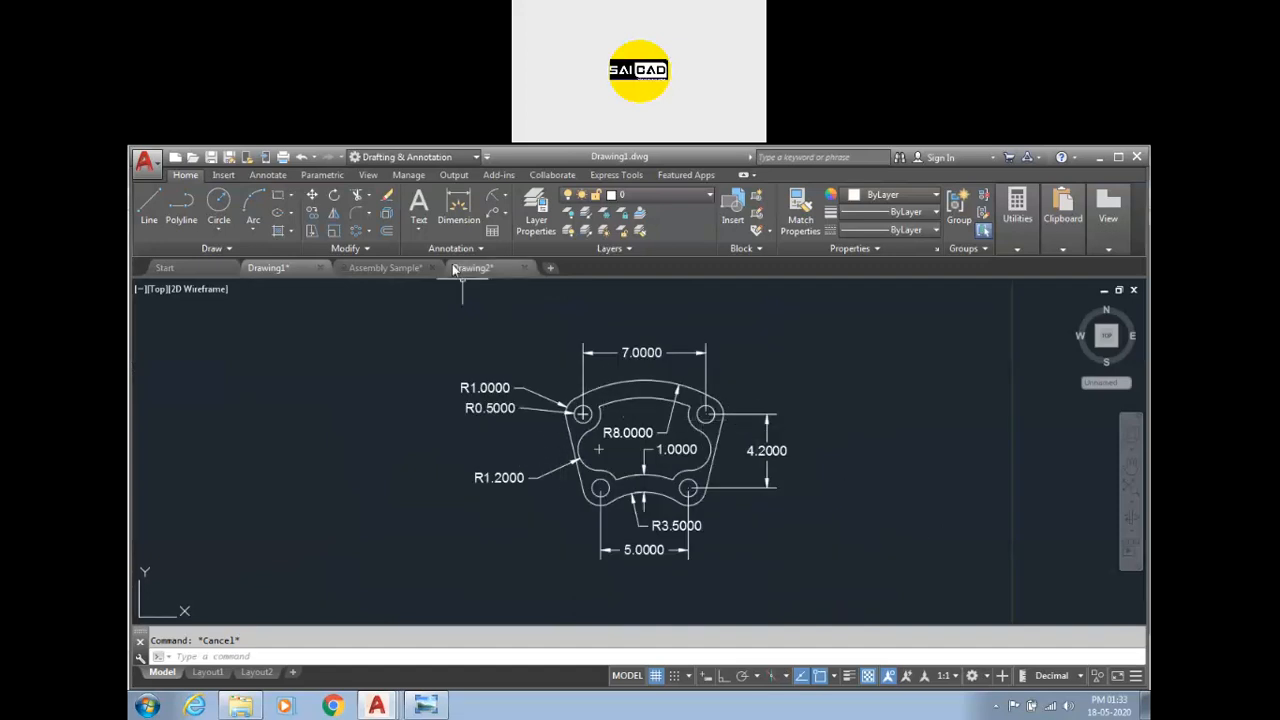
Open the Dimension Style Manager and inspect the Standard style's Fit options, then cancel and close it.
mouse_move(460, 270)
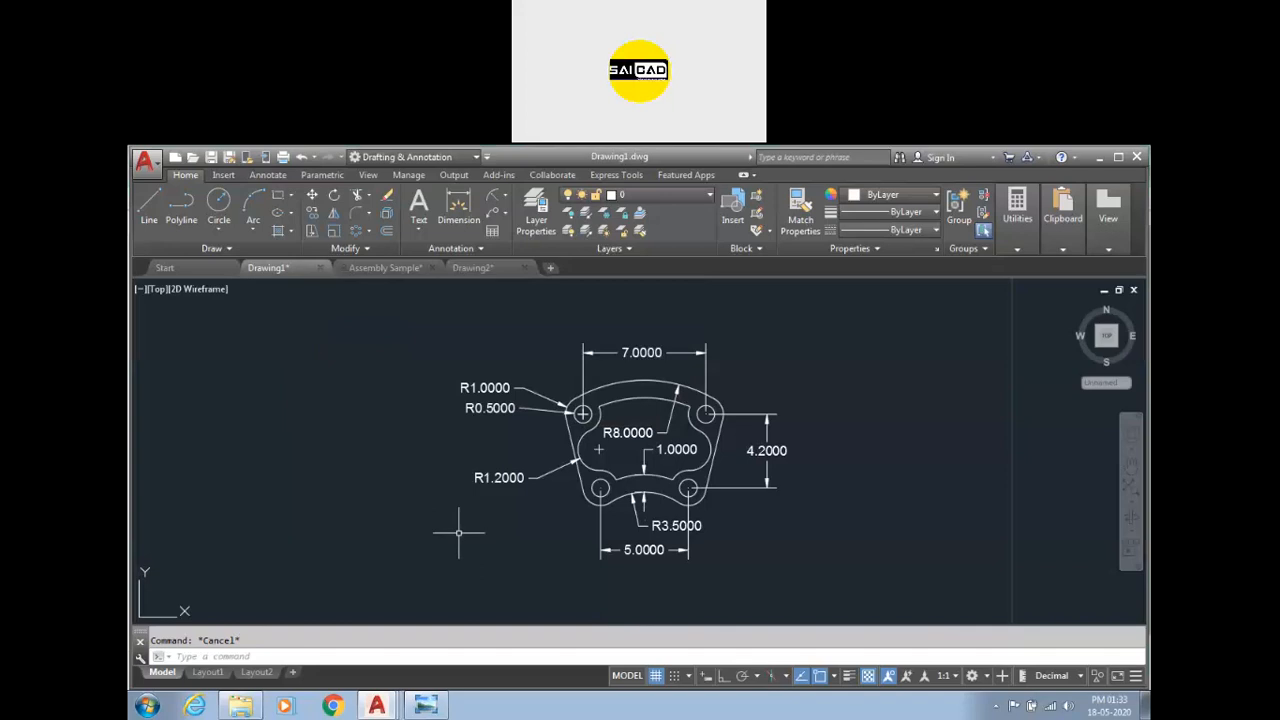
key("Return")
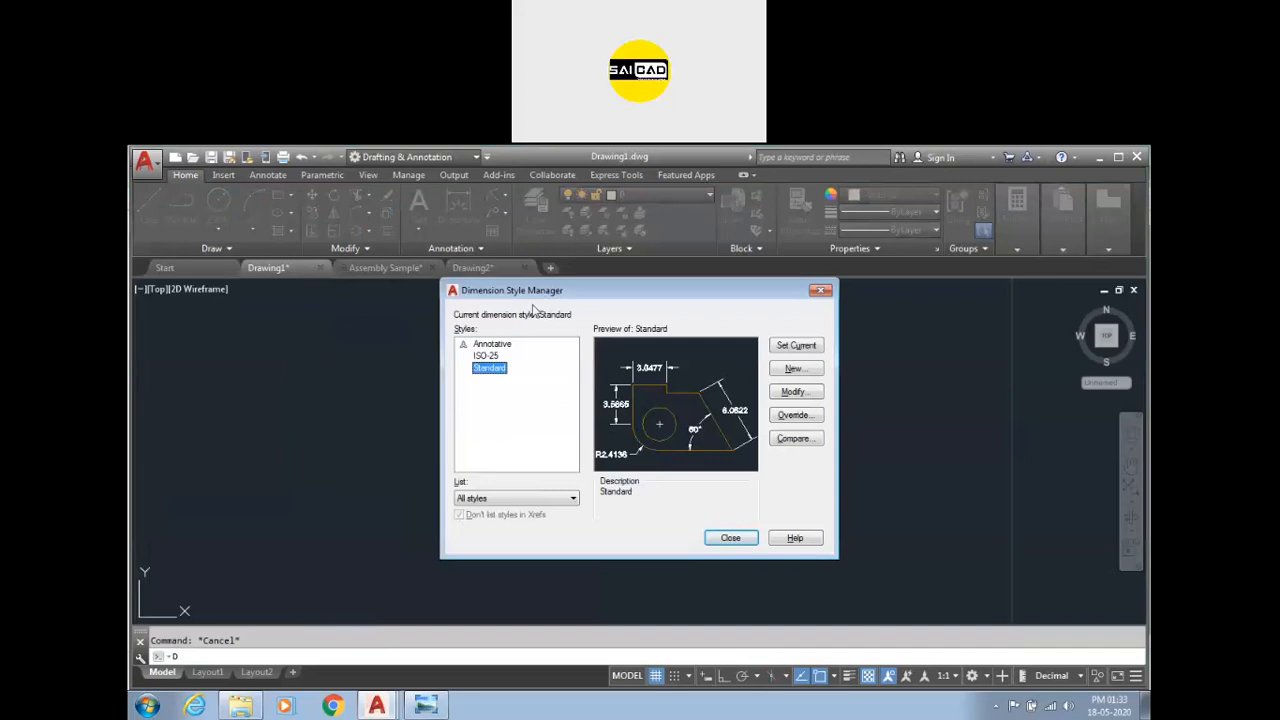
left_click(791, 393)
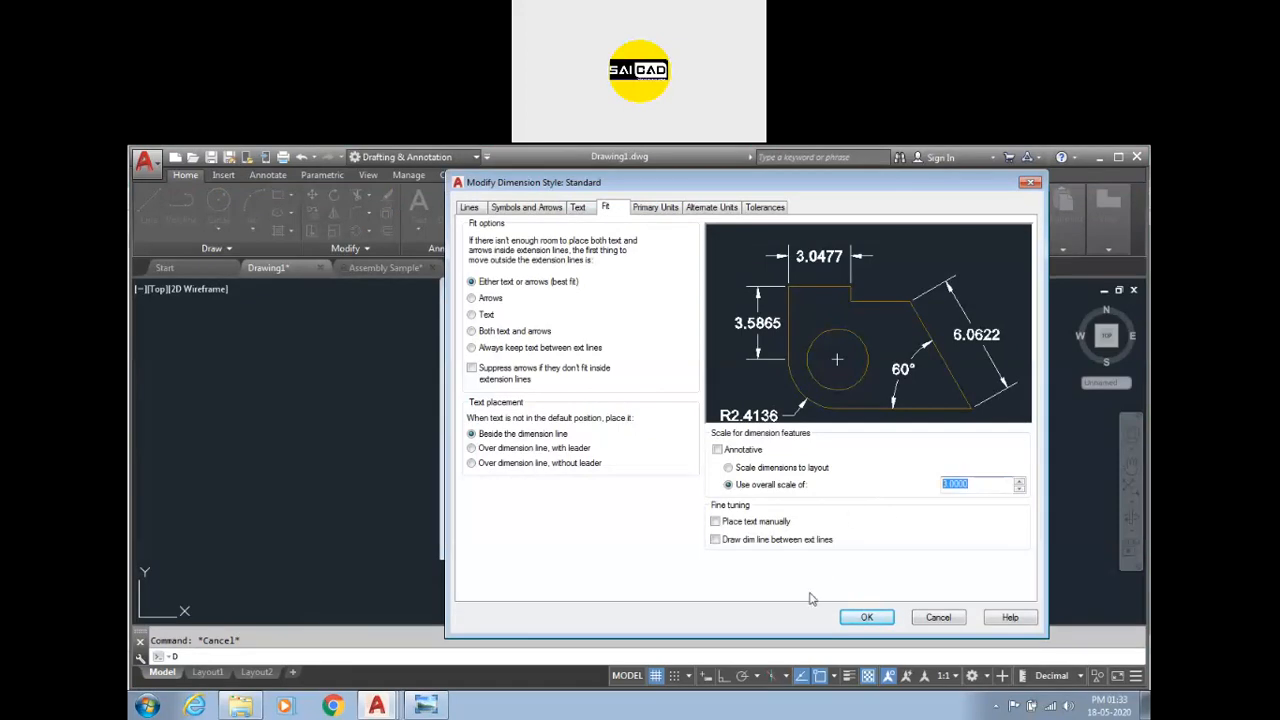
left_click(938, 617)
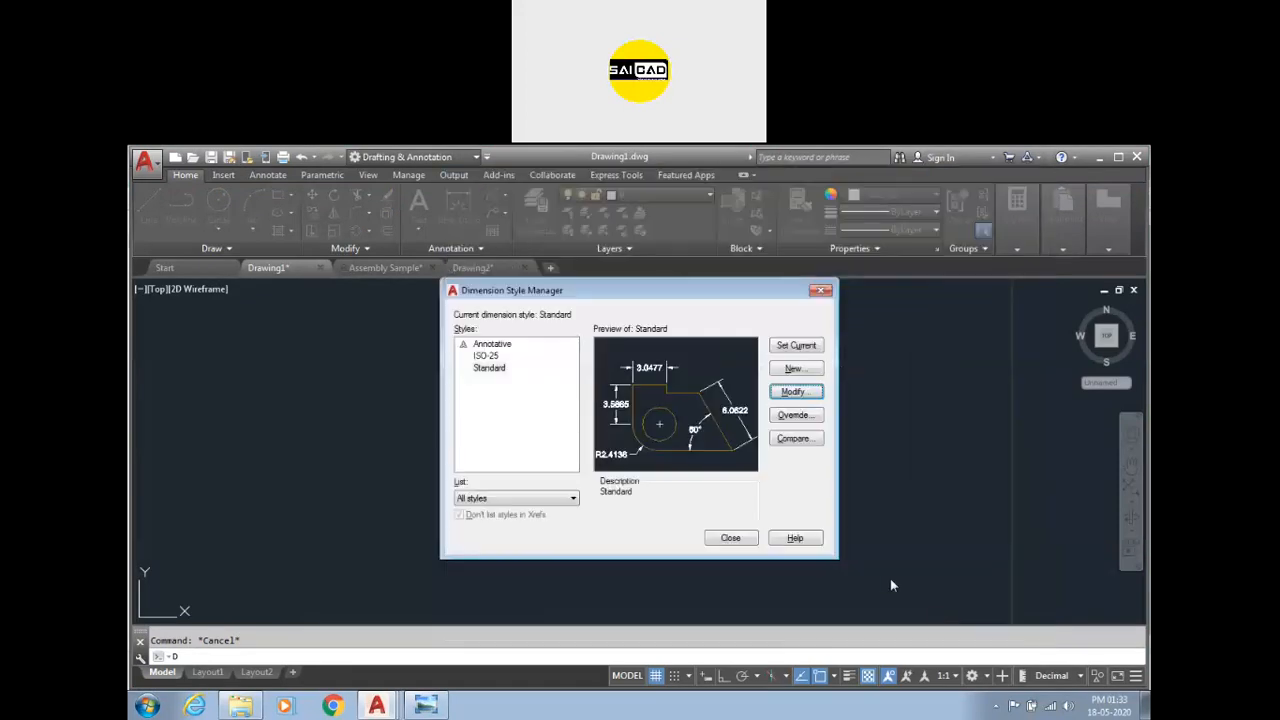
left_click(822, 293)
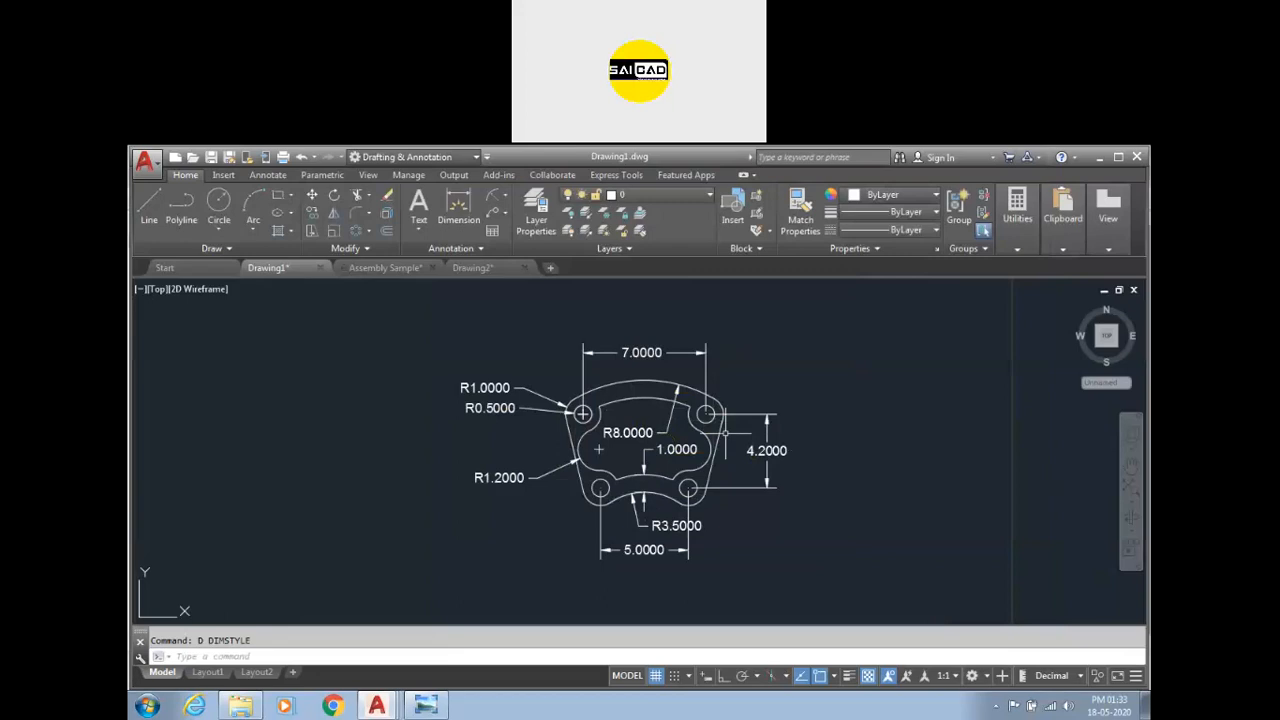
Zoom in to examine where the 7.0000 dimension's extension line crosses the part's upper arc.
scroll(694, 405, "up", 4)
scroll(694, 405, "up", 5)
scroll(692, 428, "down", 8)
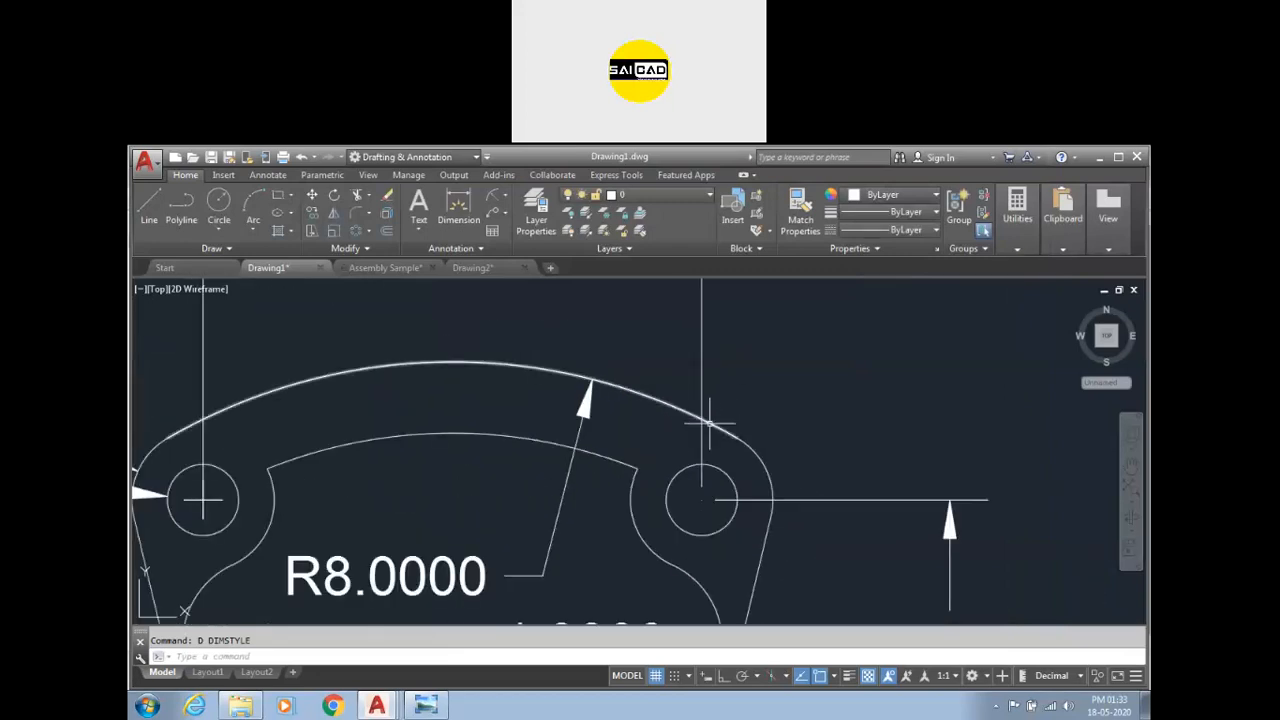
scroll(685, 430, "up", 2)
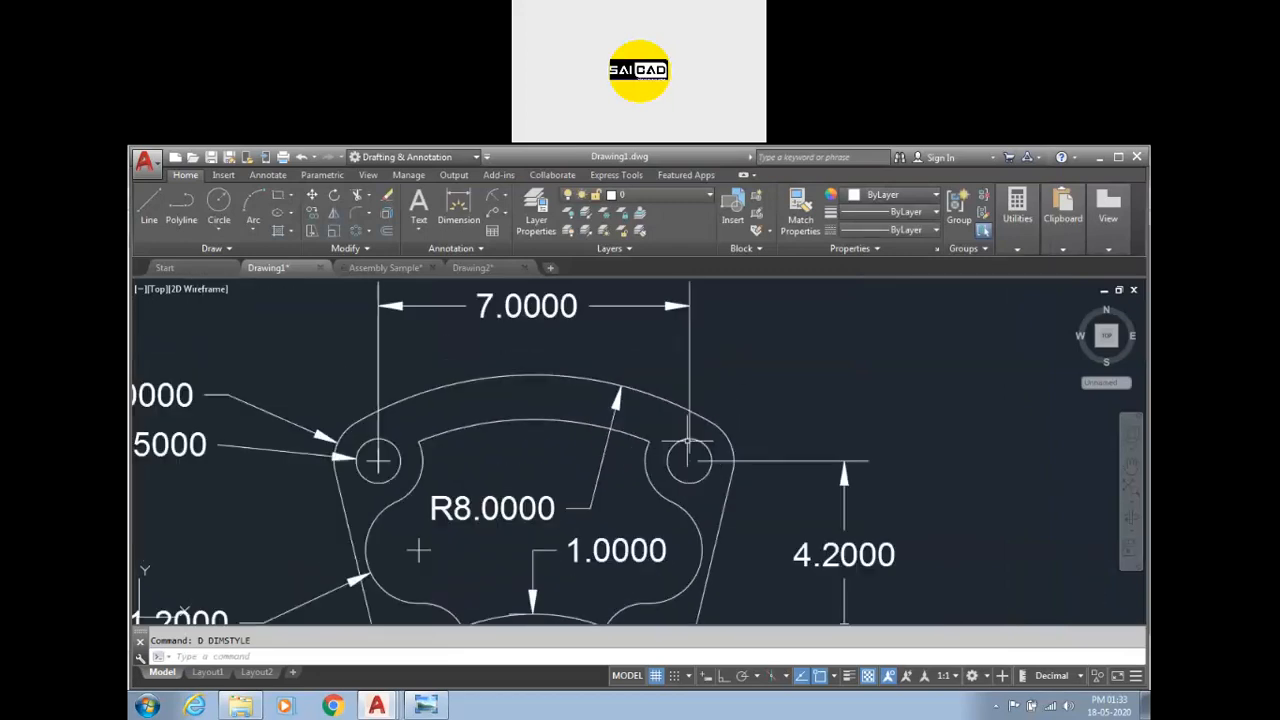
left_click(744, 327)
key("Escape")
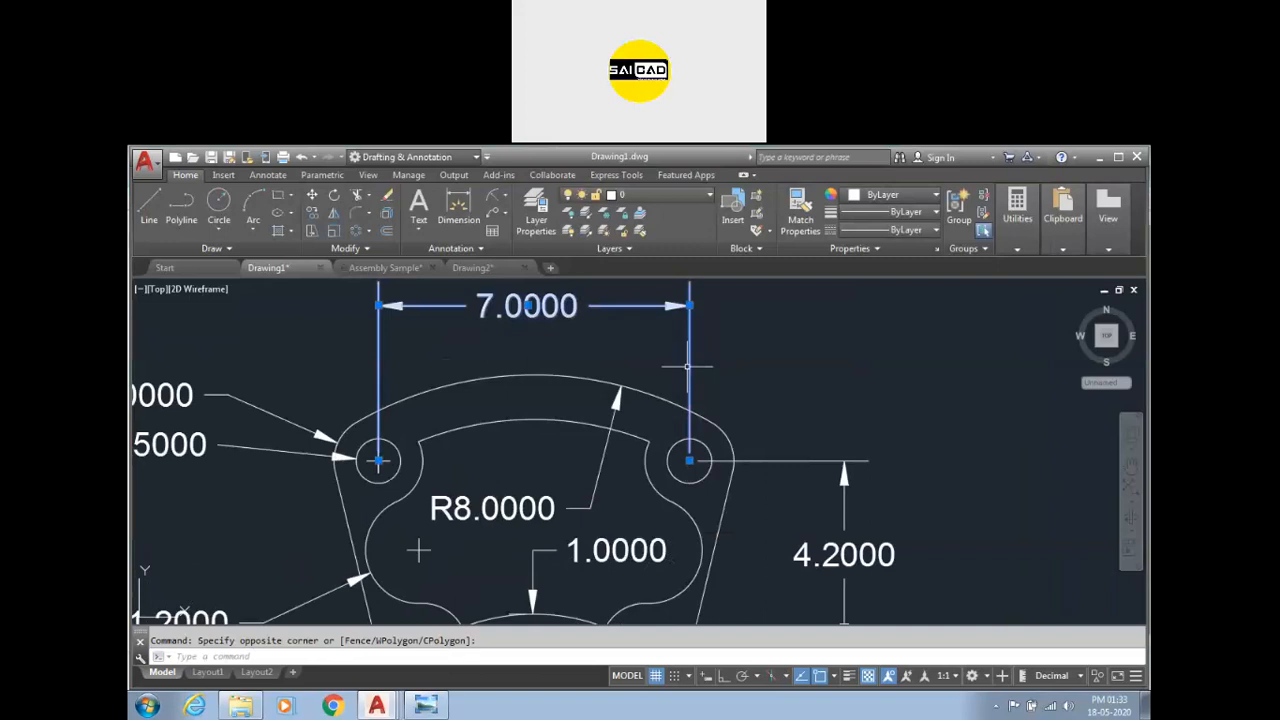
left_click(702, 416)
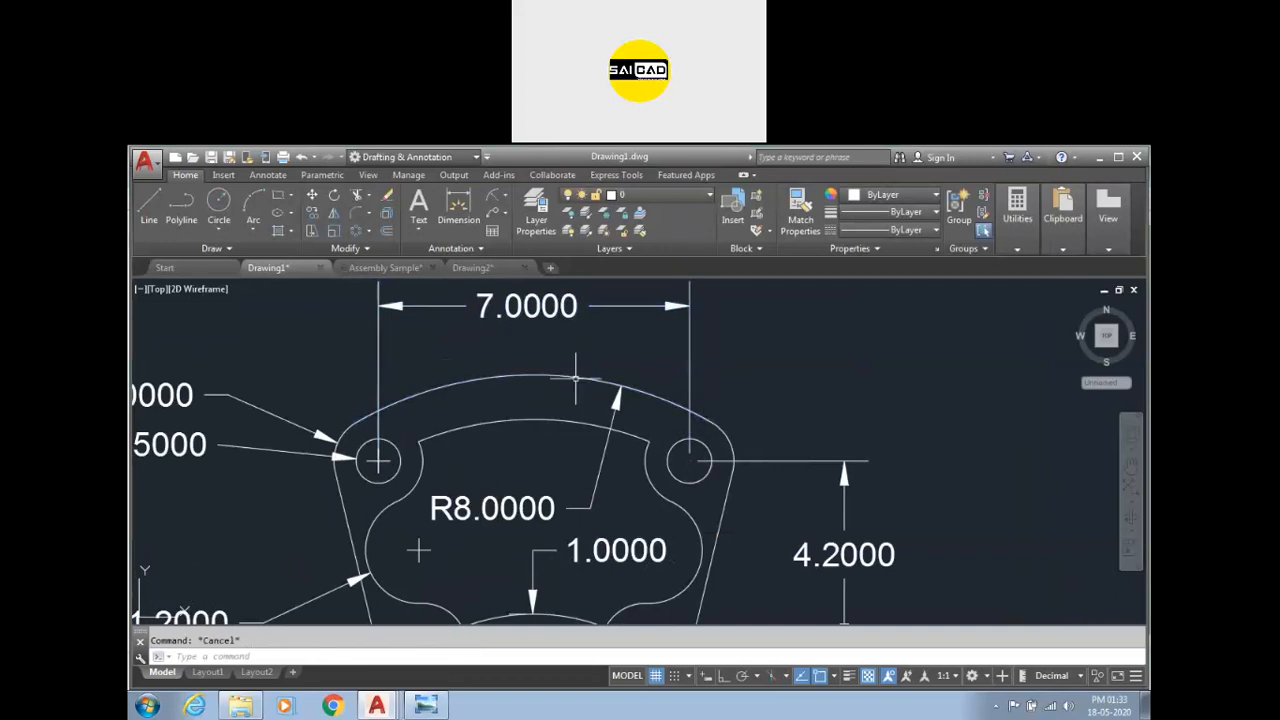
key("Escape")
left_click(689, 393)
scroll(684, 420, "up", 4)
key("Escape")
scroll(703, 433, "down", 2)
scroll(703, 433, "down", 4)
scroll(701, 428, "up", 2)
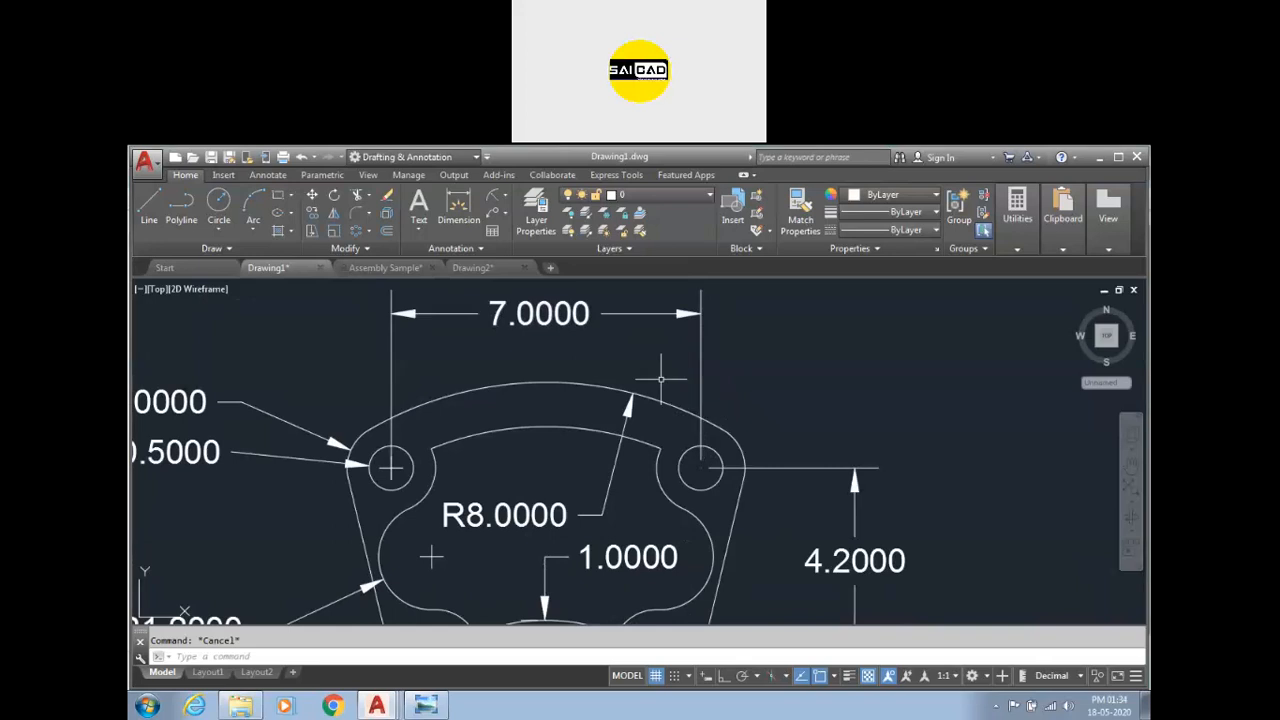
scroll(660, 378, "down", 2)
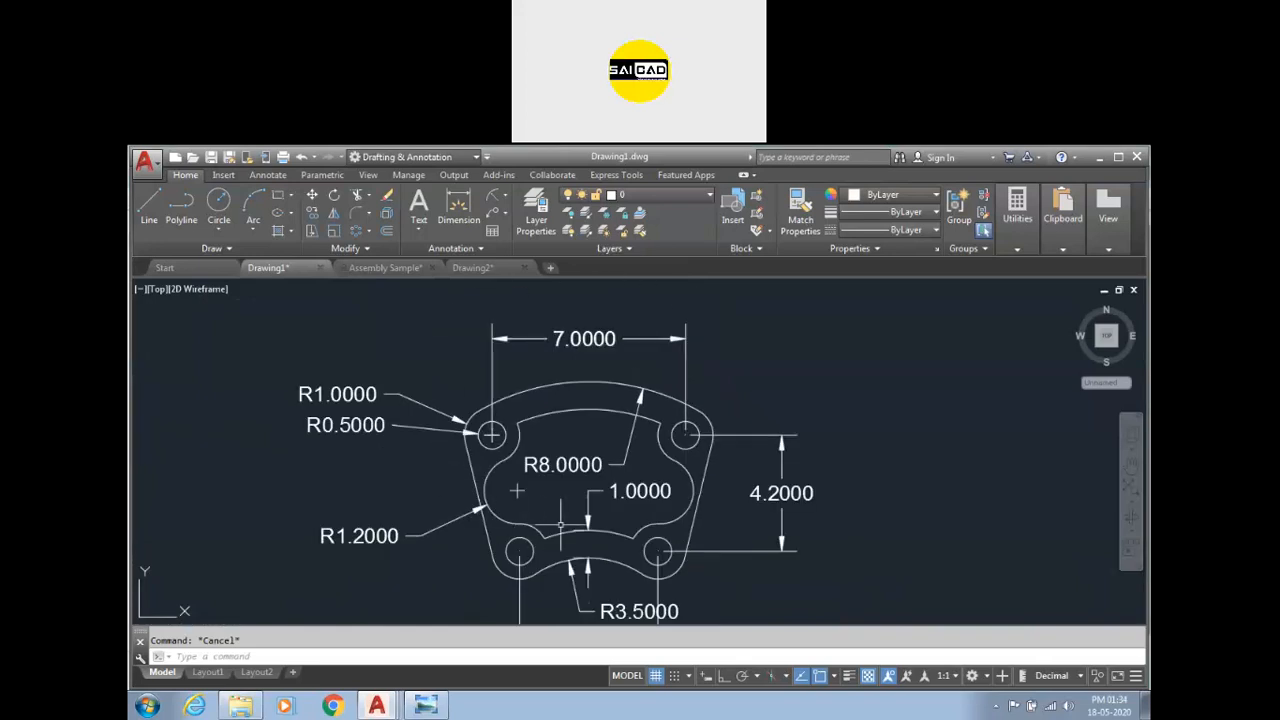
scroll(675, 417, "up", 2)
scroll(650, 390, "up", 4)
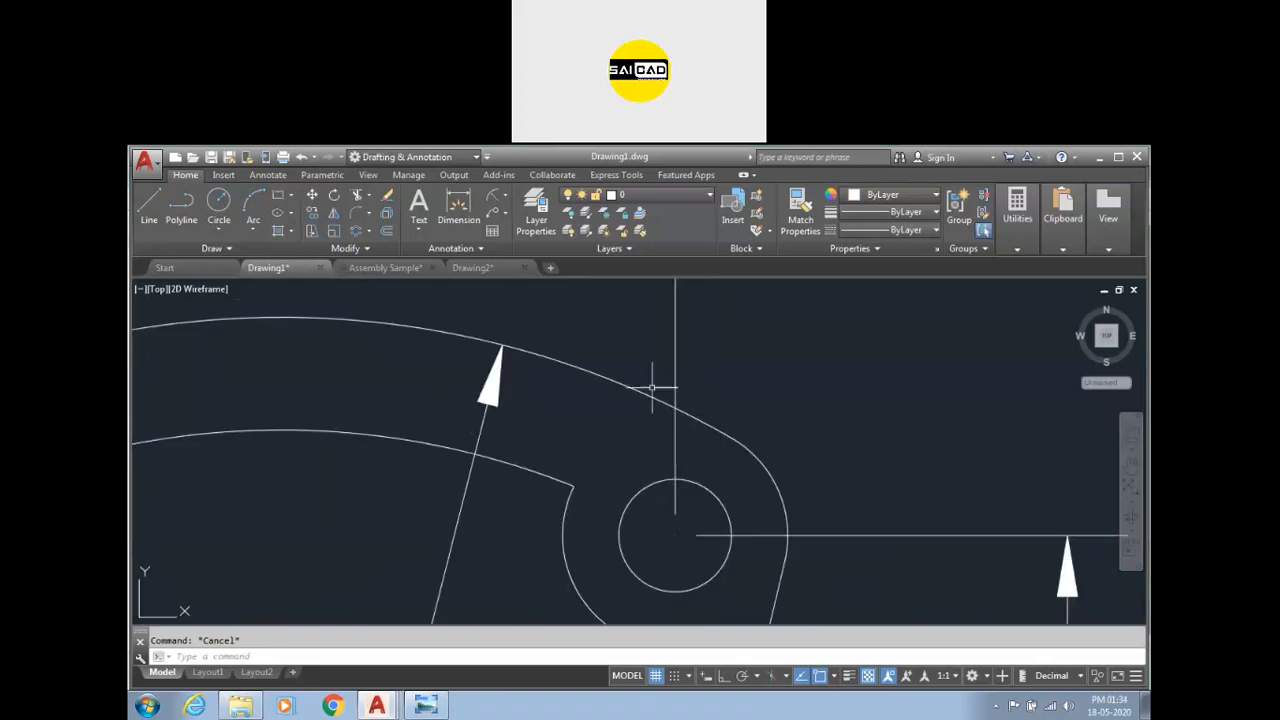
scroll(673, 392, "down", 2)
scroll(679, 425, "down", 2)
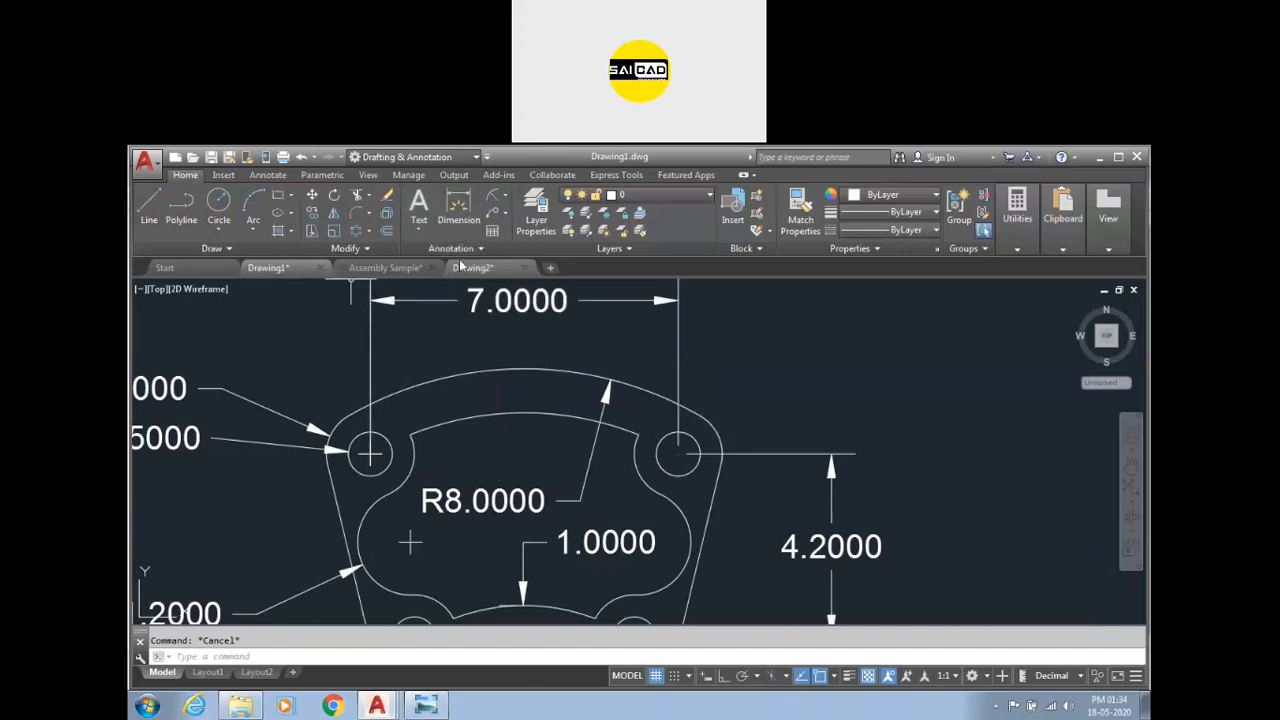
Add a dimension break to the 7.0000 dimension where its right extension line crosses the upper arc.
left_click(268, 175)
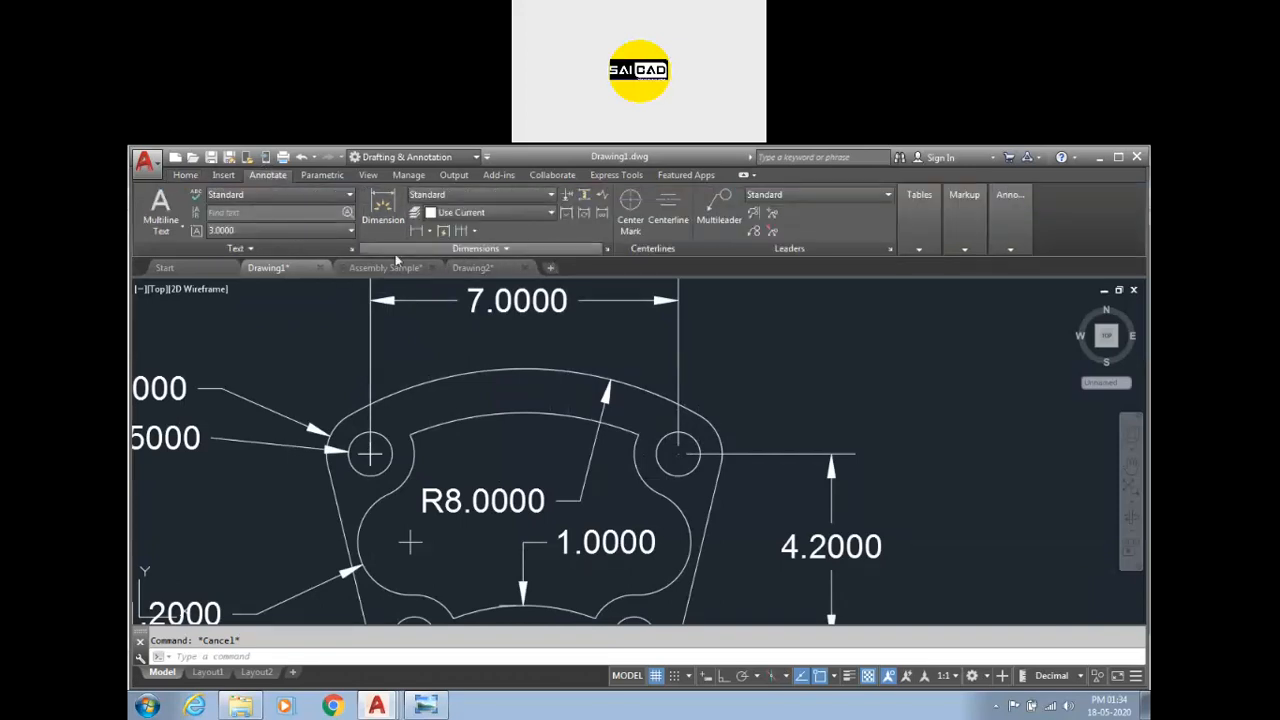
left_click(569, 196)
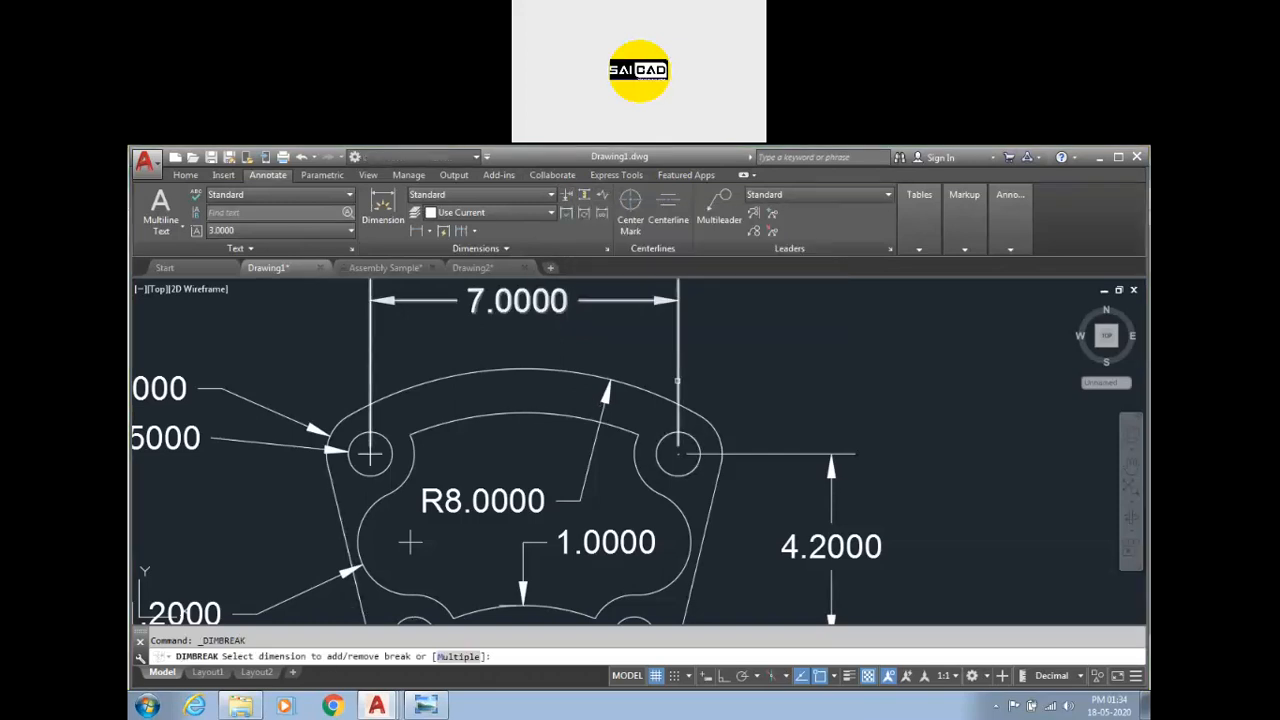
left_click(663, 396)
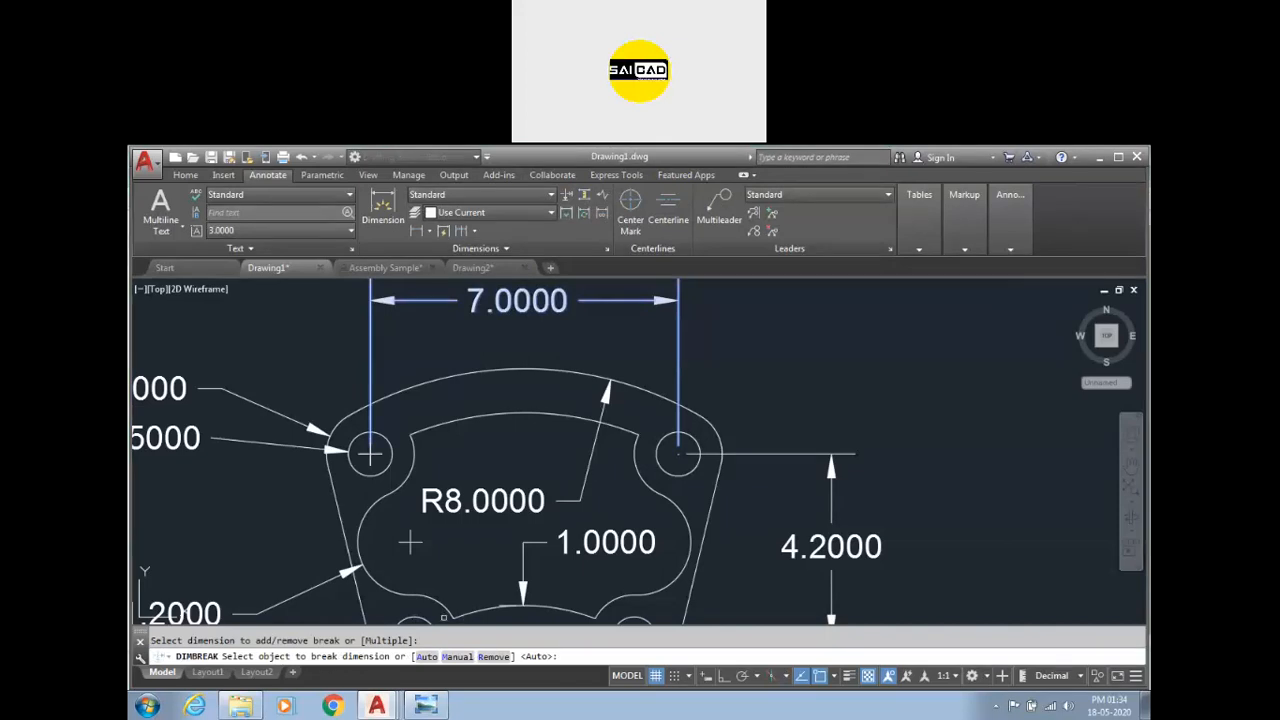
left_click(644, 394)
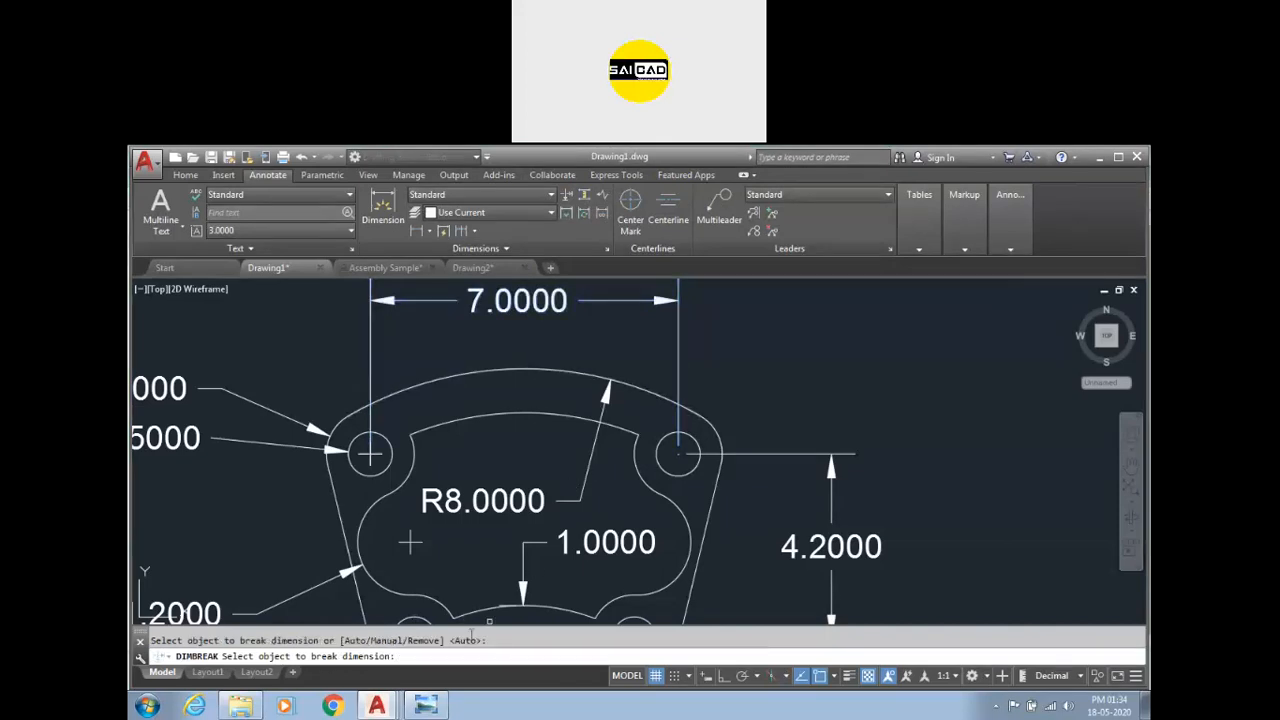
key("Return")
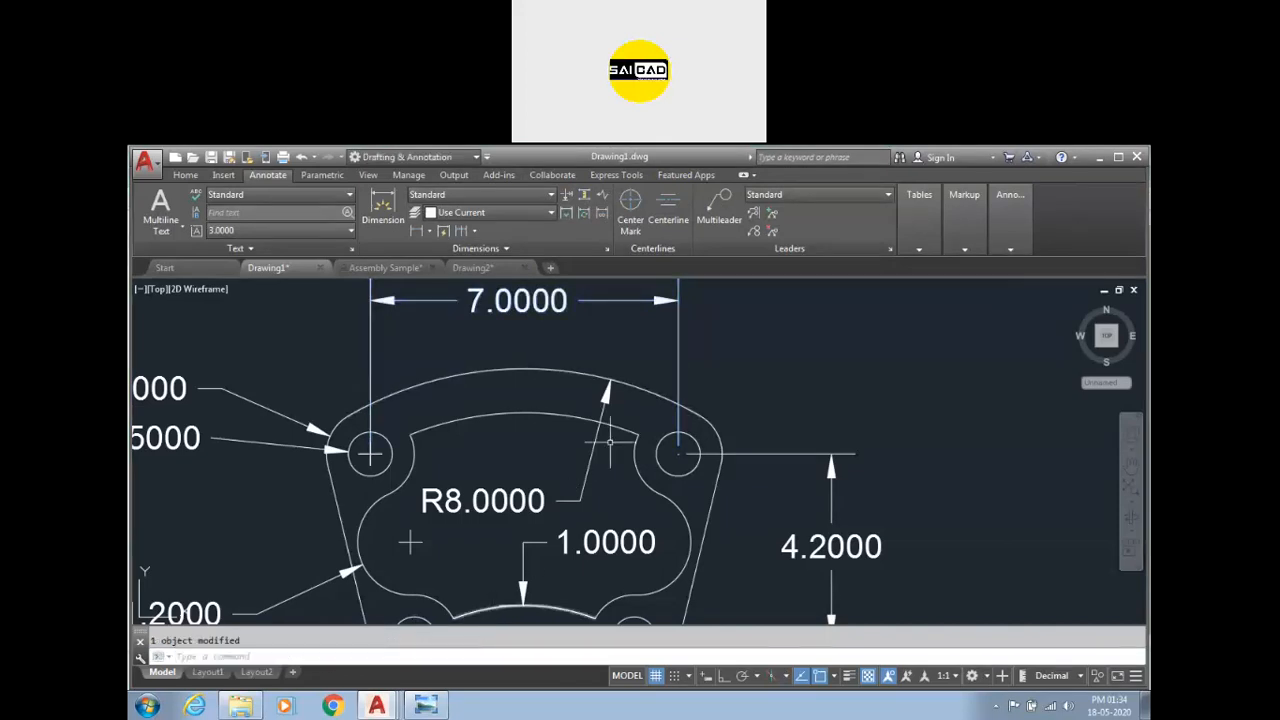
scroll(673, 410, "up", 6)
scroll(673, 410, "up", 2)
scroll(737, 397, "down", 10)
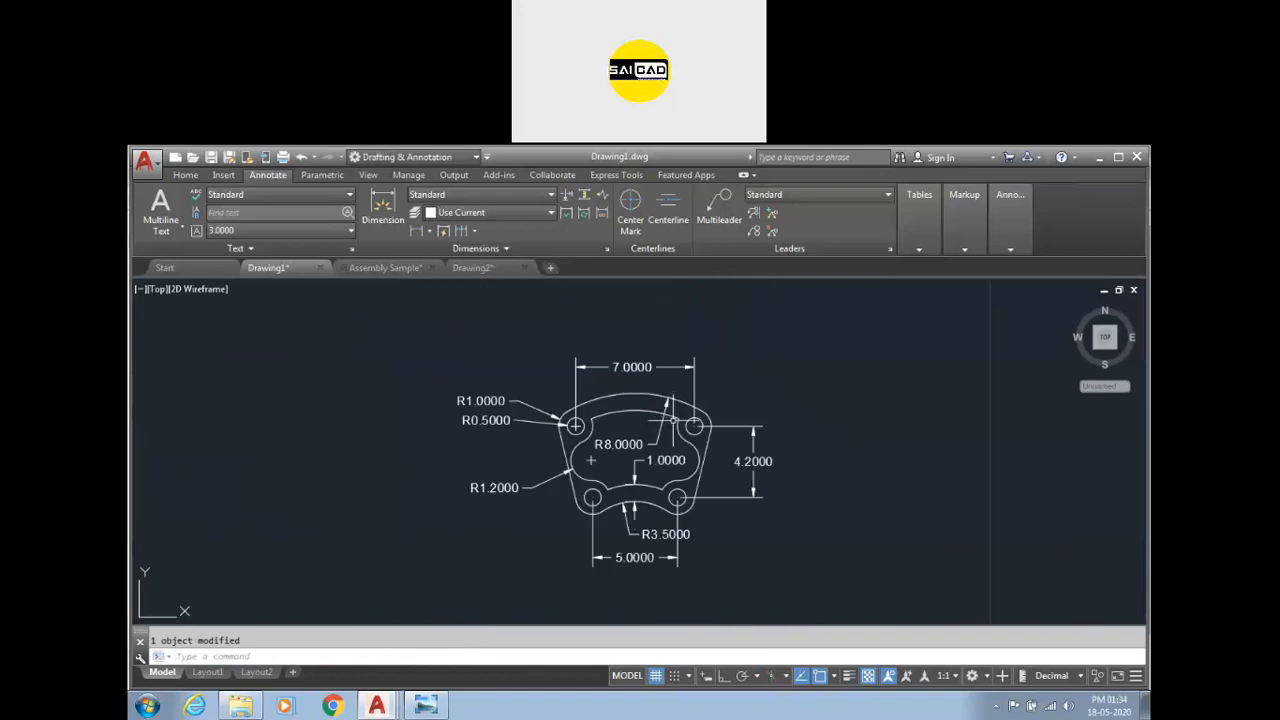
scroll(680, 422, "up", 2)
key("Escape")
left_click(709, 378)
key("Escape")
Try to add a dimension break to the 7.0000 dimension where it crosses the part's upper arc.
left_click(564, 196)
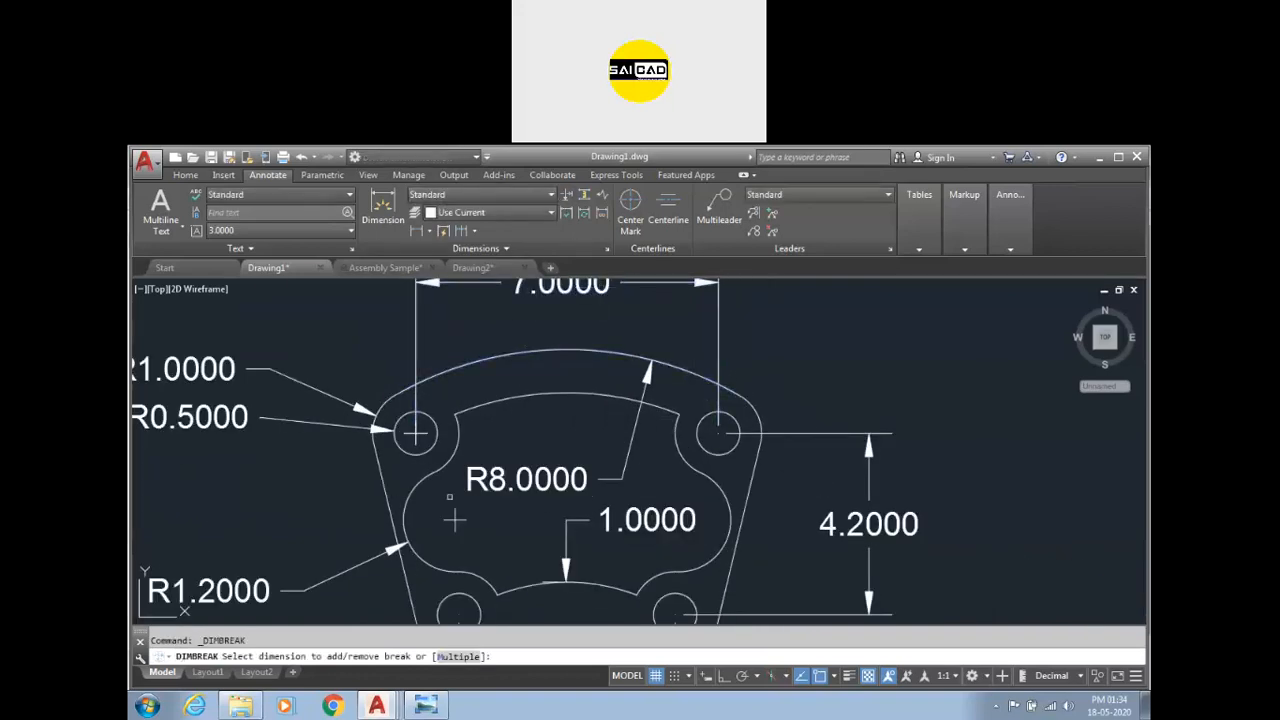
left_click(719, 340)
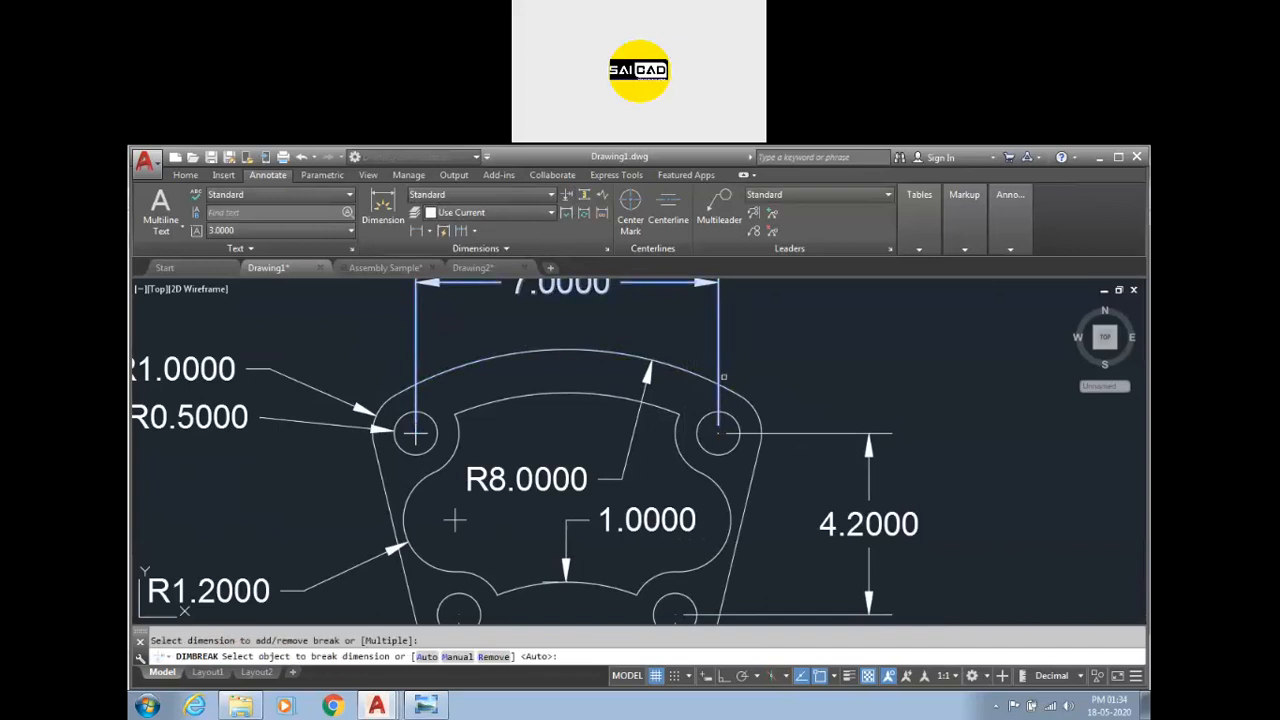
left_click(712, 377)
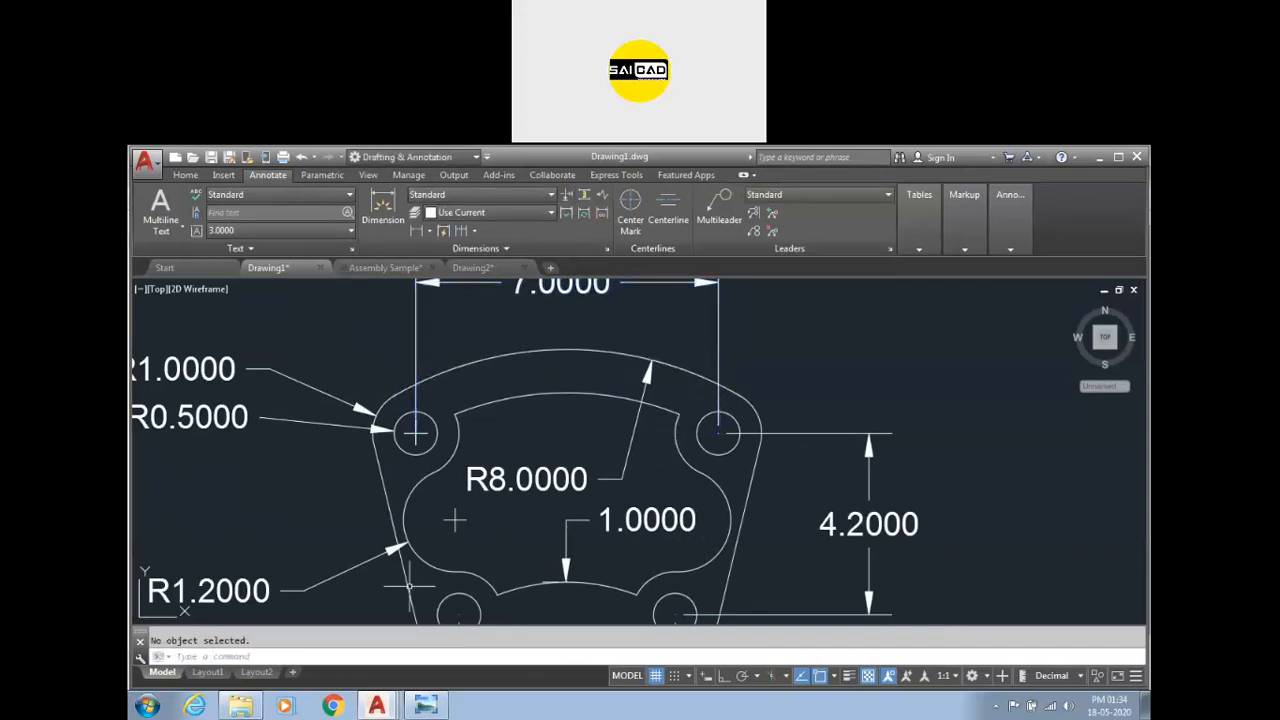
left_click(682, 373)
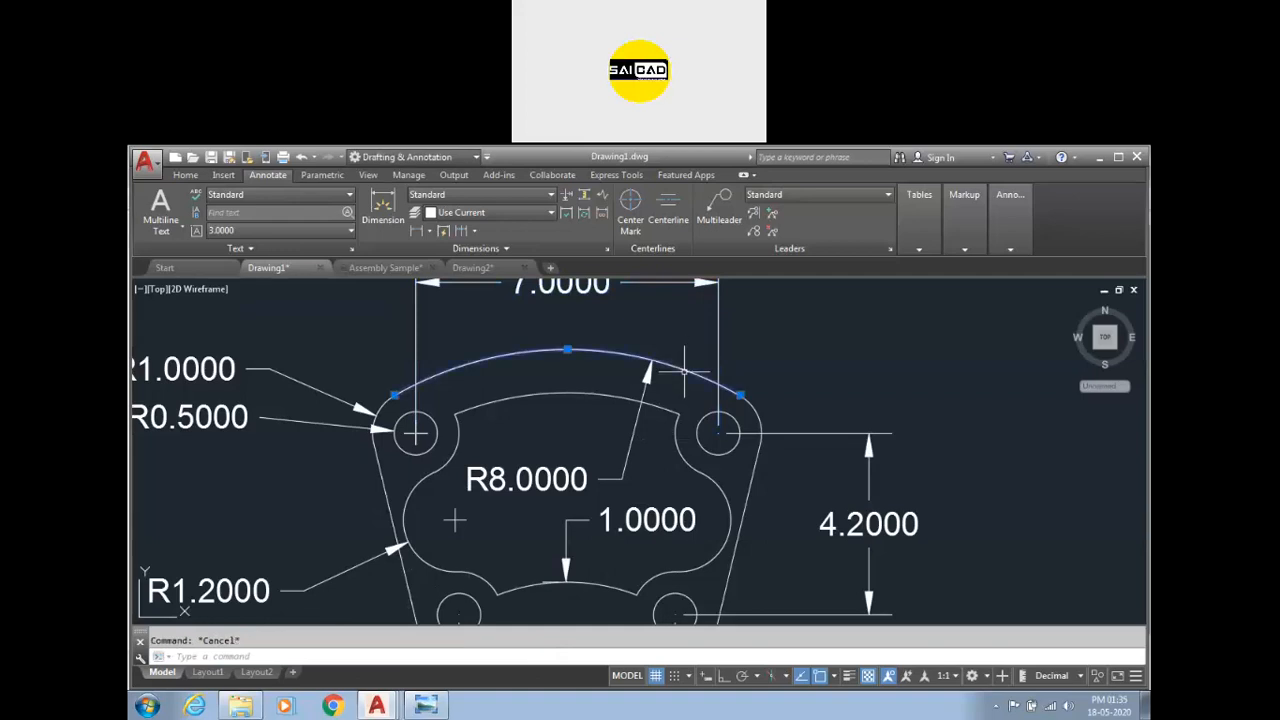
scroll(630, 360, "up", 5)
scroll(697, 363, "down", 10)
key("Escape")
Try to add a dimension break to the 4.2000 dimension where its upper extension line crosses the part outline.
scroll(700, 375, "up", 5)
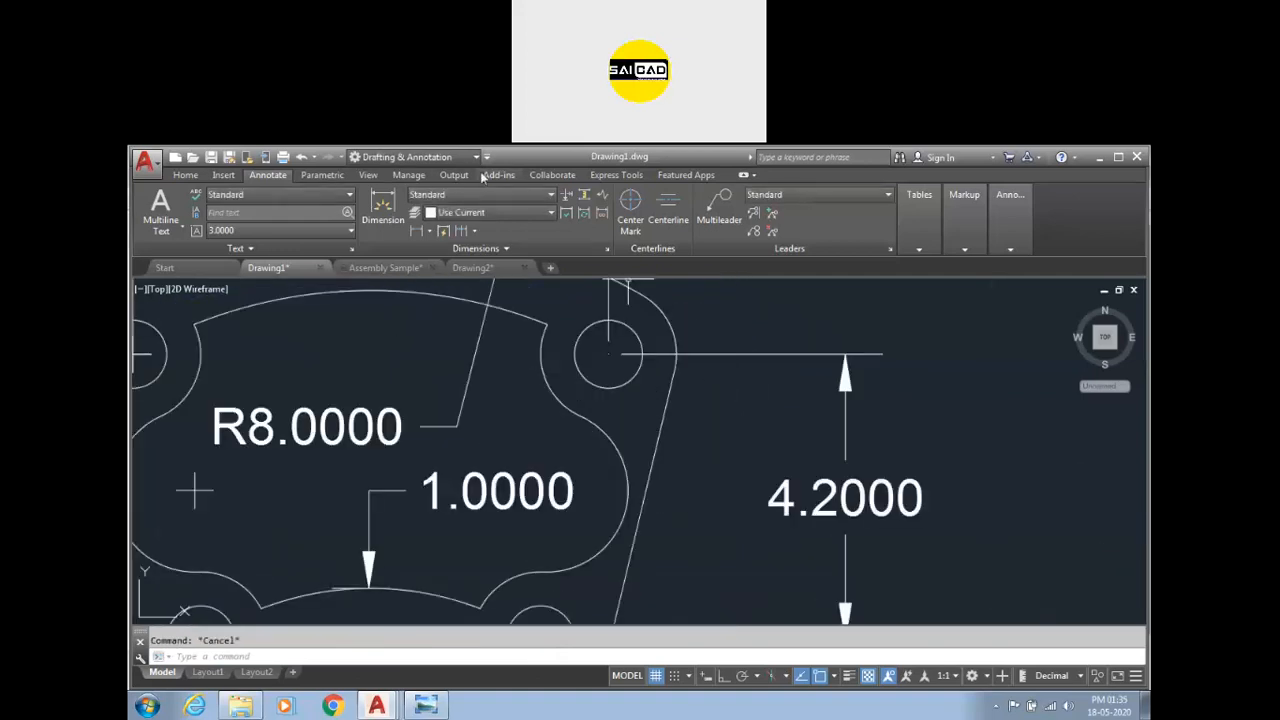
left_click(566, 196)
left_click(706, 353)
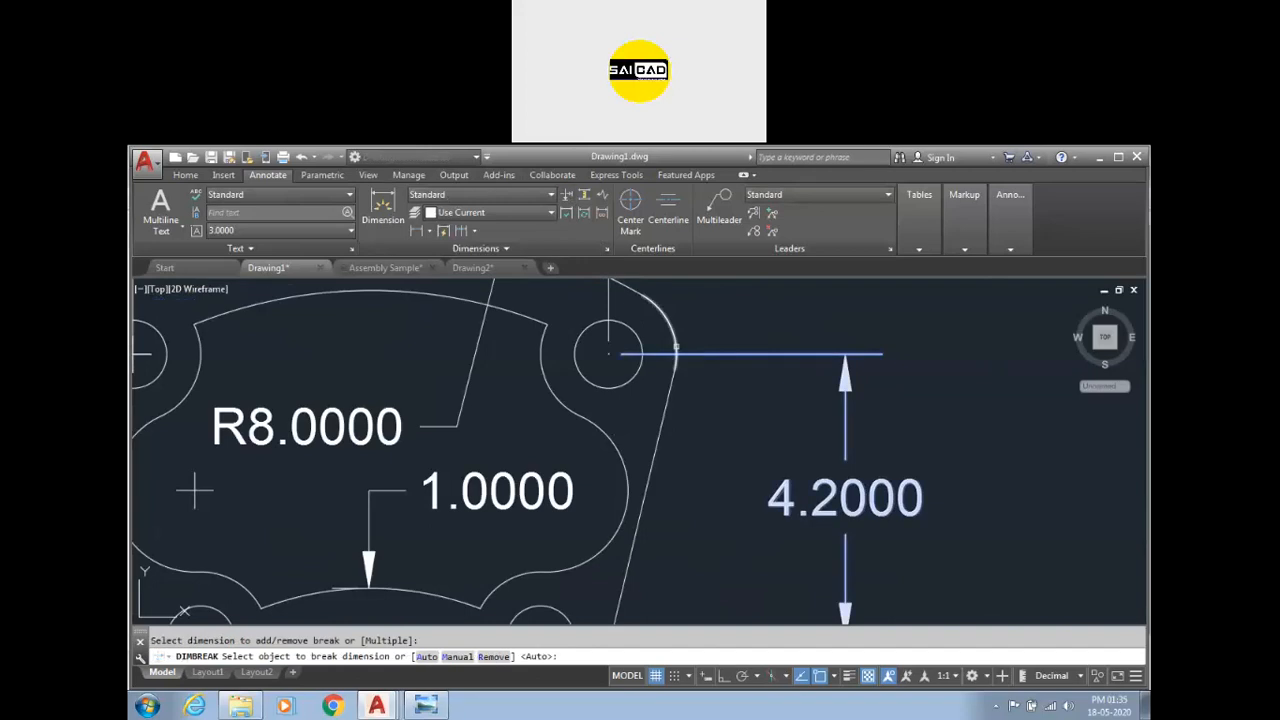
left_click(661, 370)
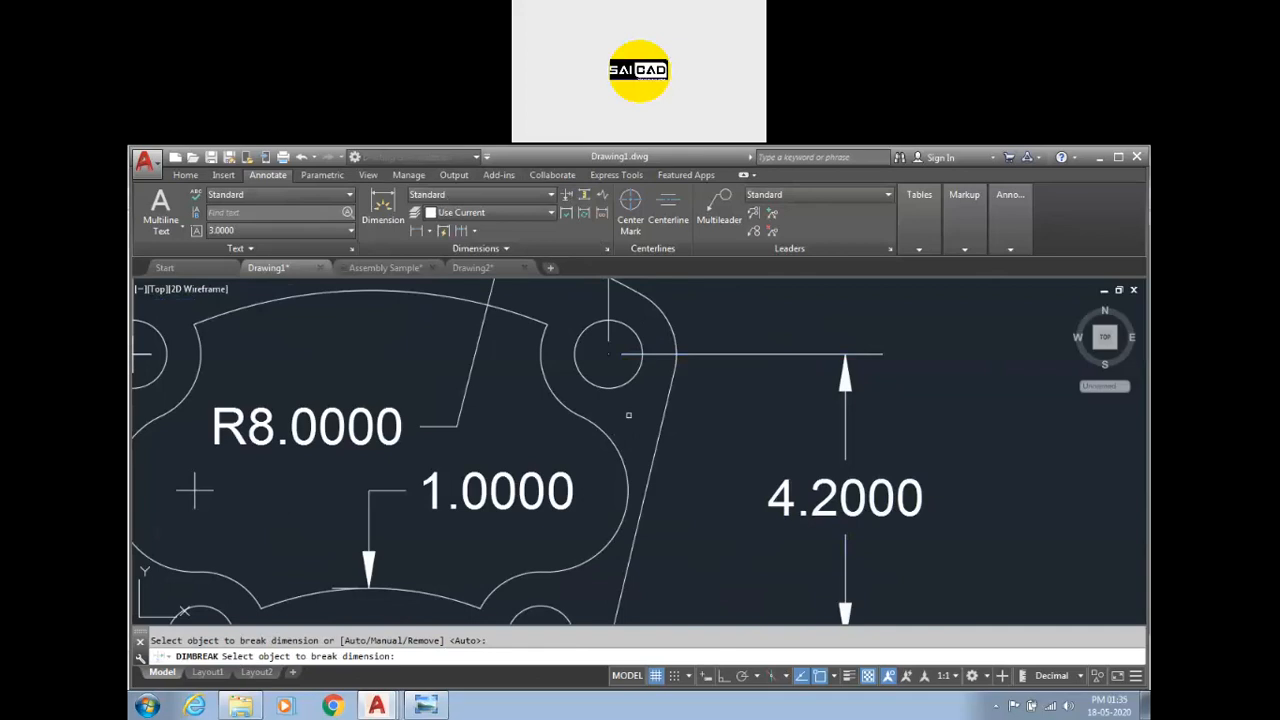
left_click(667, 368)
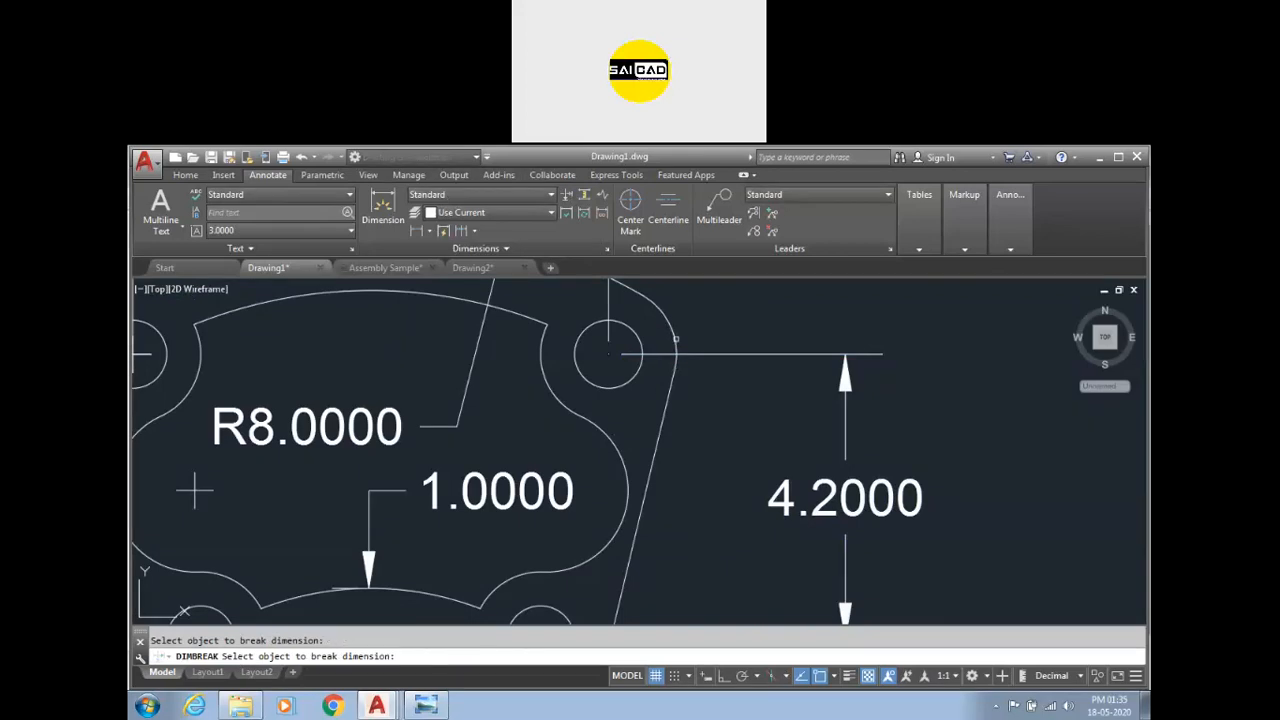
key("Return")
left_click(668, 327)
key("Return")
key("Escape")
key("Escape")
key("Return")
Add automatic dimension breaks to several dimensions at once, including the 4.2000 and 5.0000 dimensions.
left_click(566, 213)
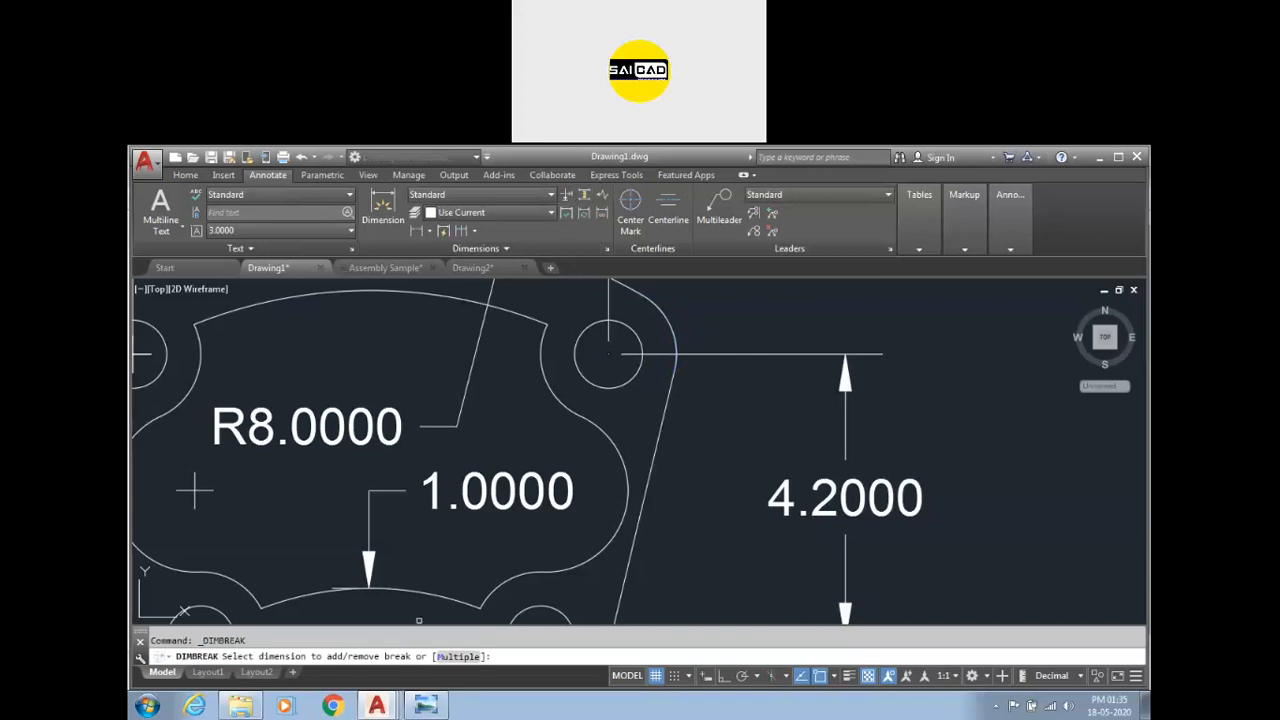
left_click(457, 657)
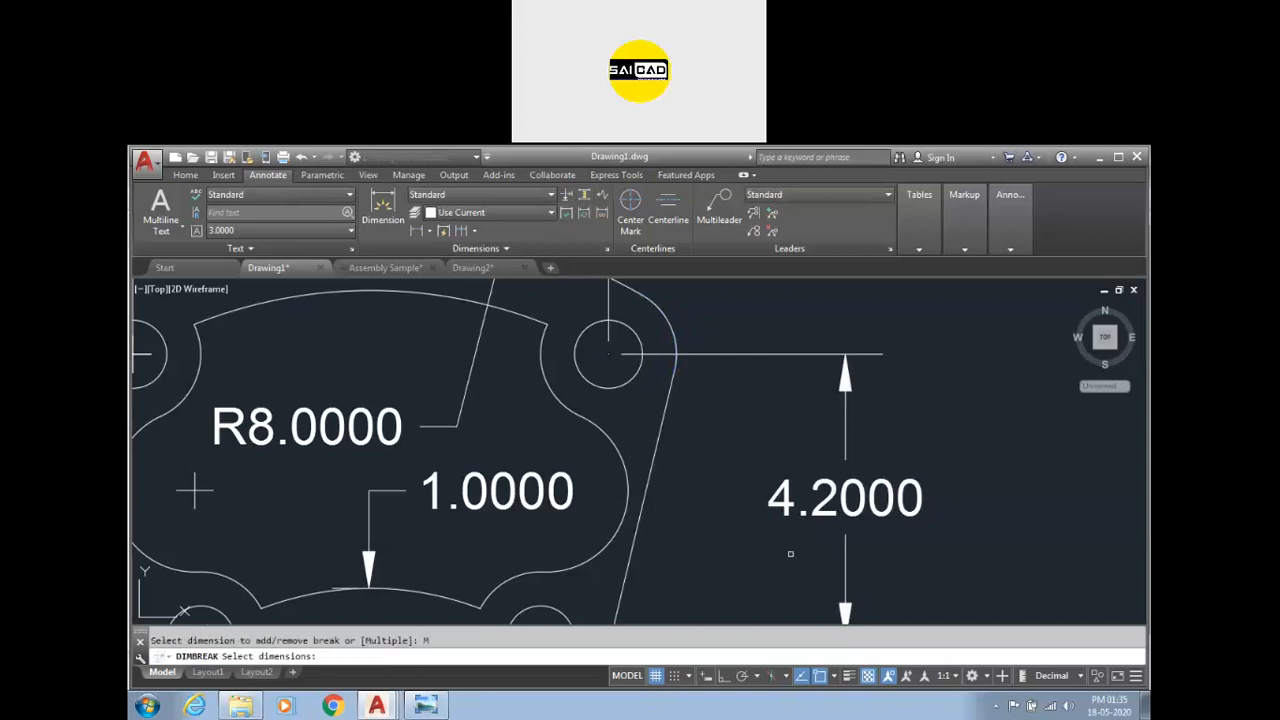
left_click(834, 507)
scroll(757, 430, "down", 8)
left_click(700, 382)
scroll(686, 491, "up", 4)
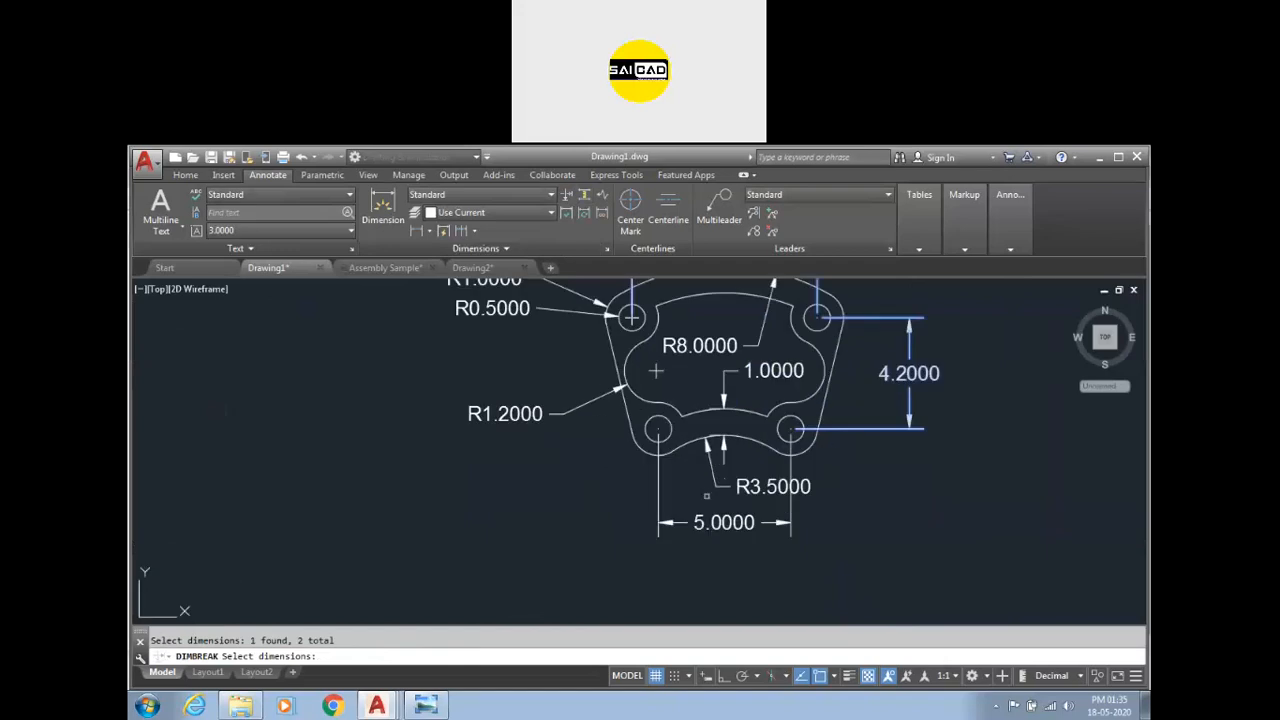
left_click(722, 524)
key("Return")
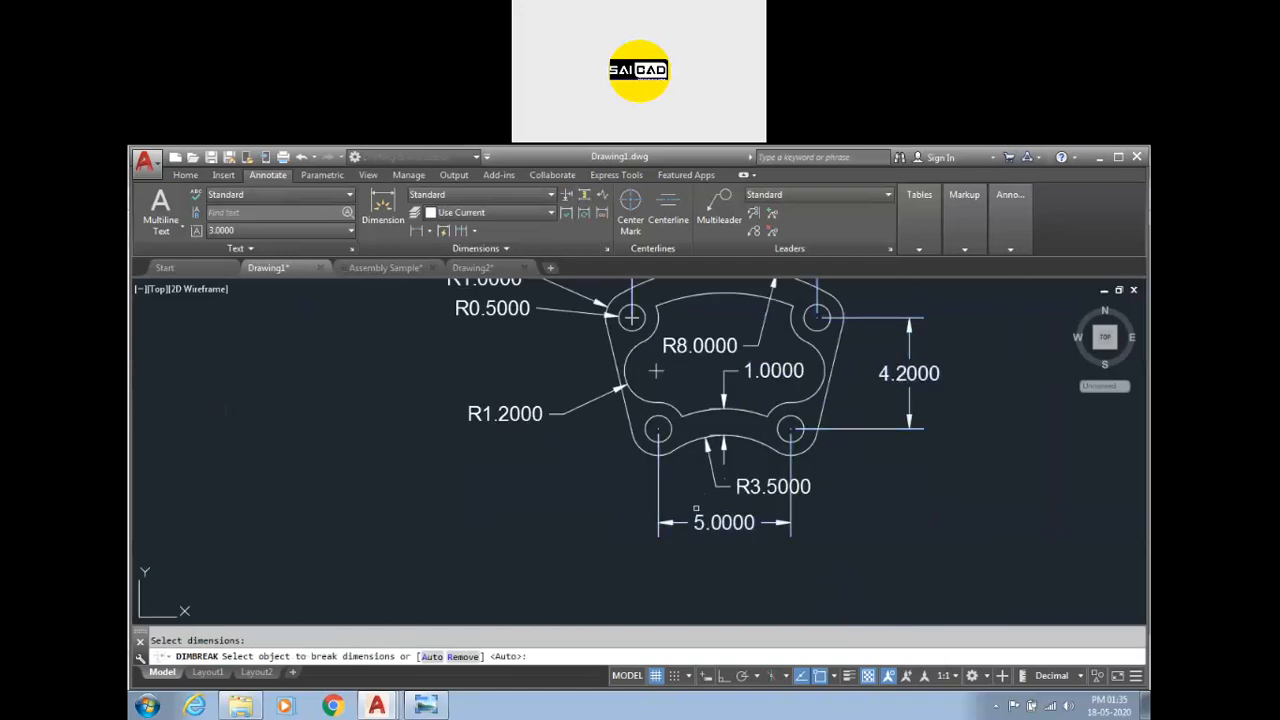
left_click(438, 657)
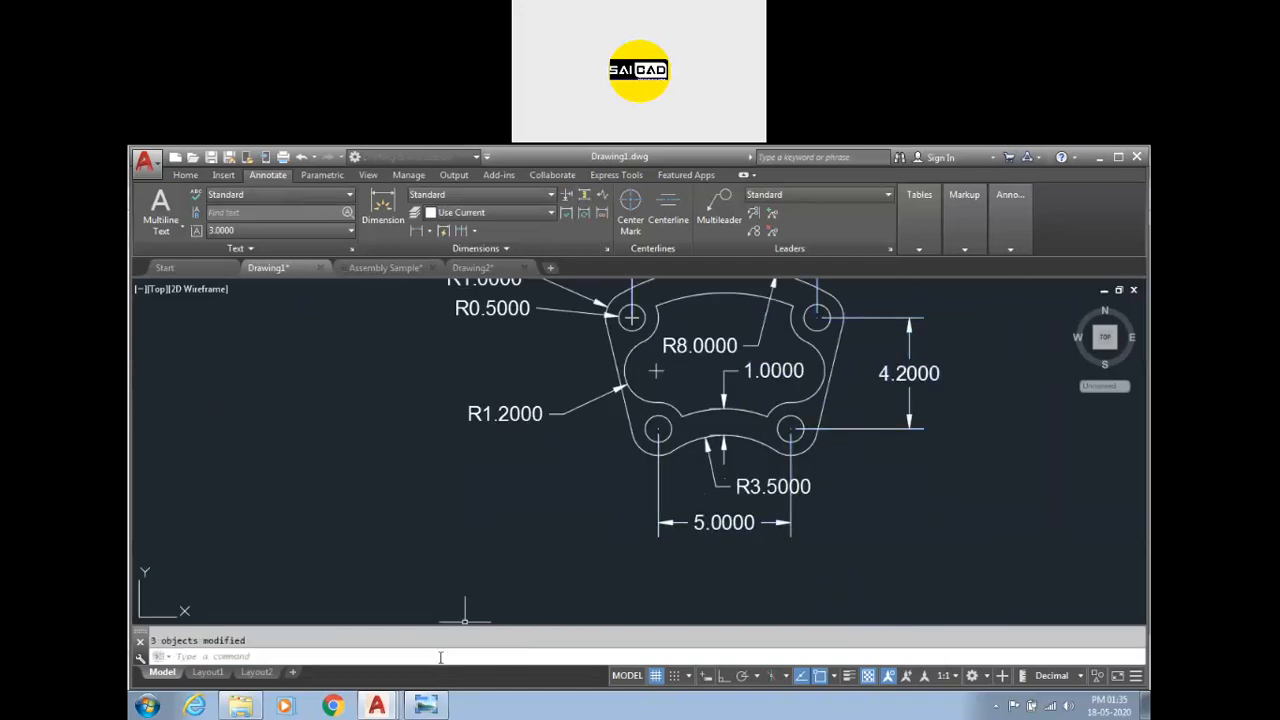
Switch to the Drawing2 drawing.
scroll(850, 311, "up", 6)
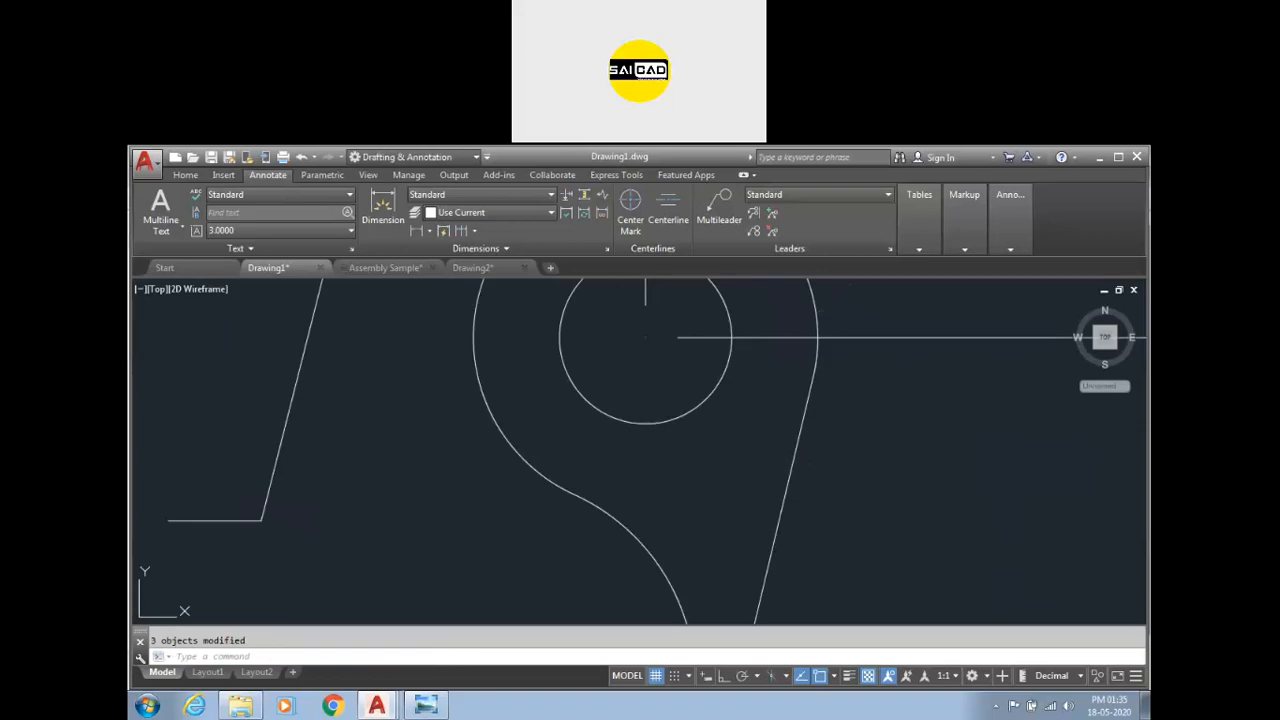
scroll(545, 378, "down", 10)
key("Escape")
left_click(472, 267)
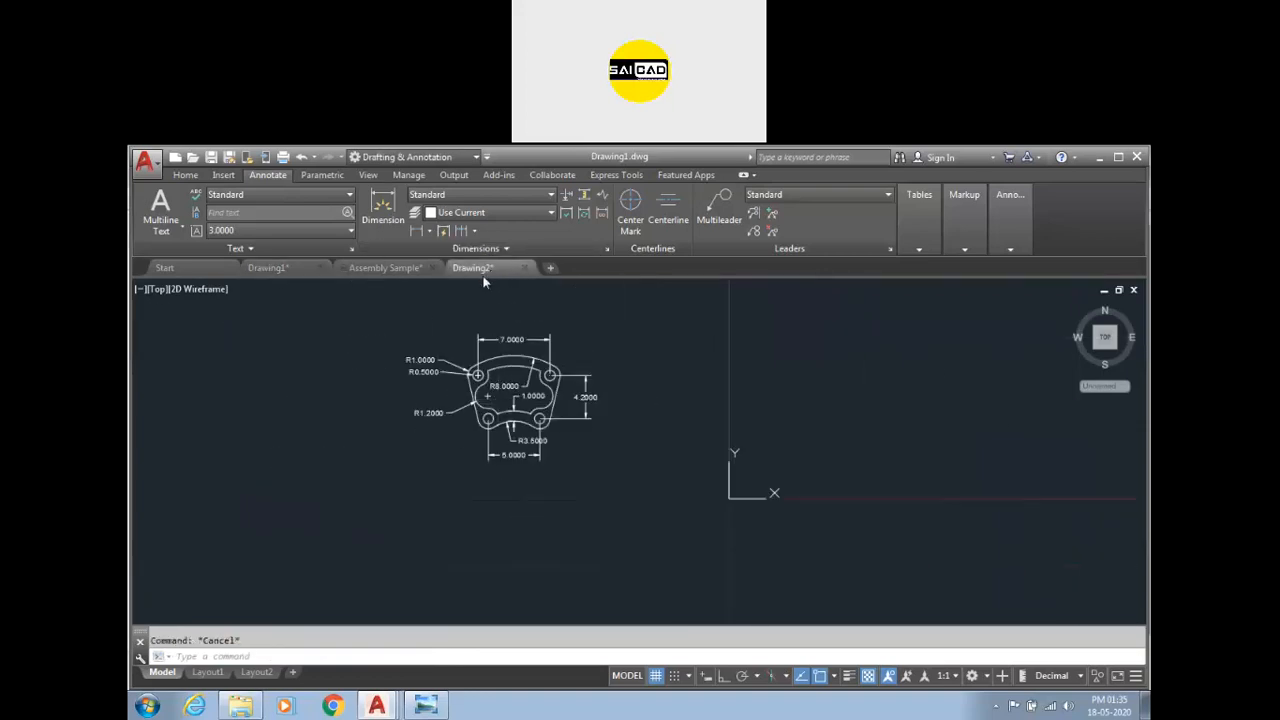
left_click(268, 274)
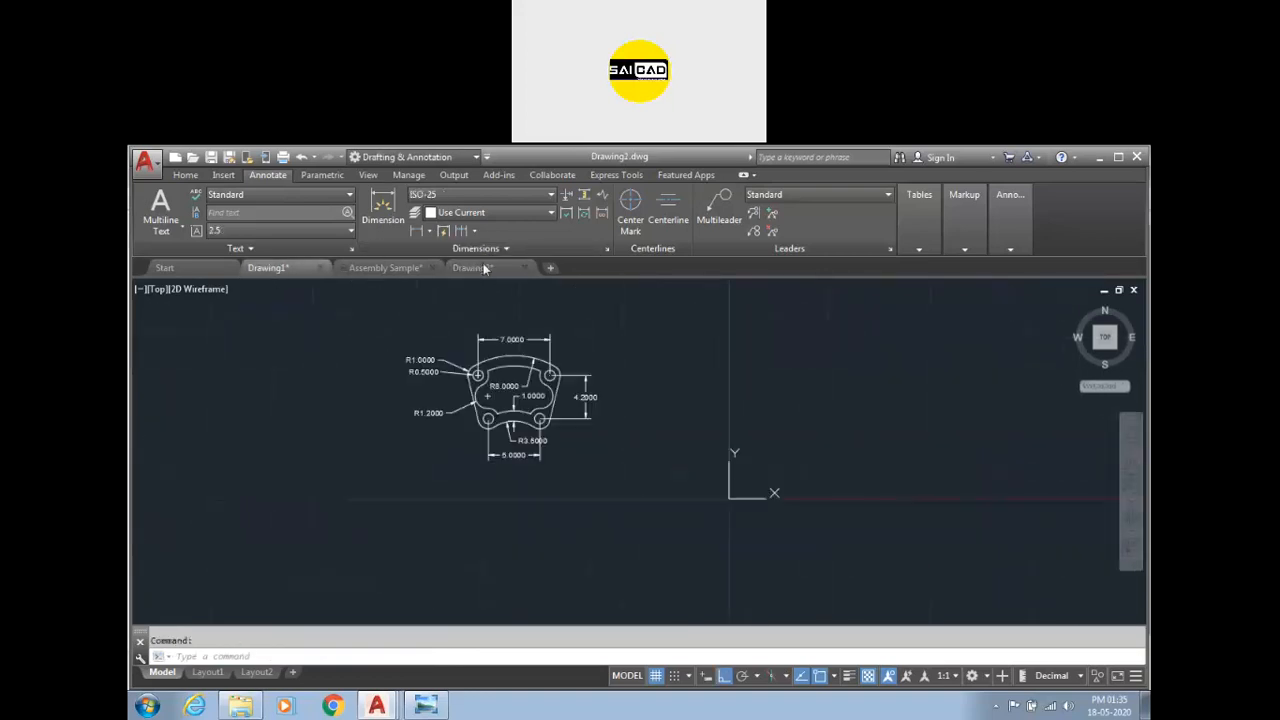
left_click(472, 267)
scroll(478, 409, "up", 2)
scroll(470, 420, "down", 1)
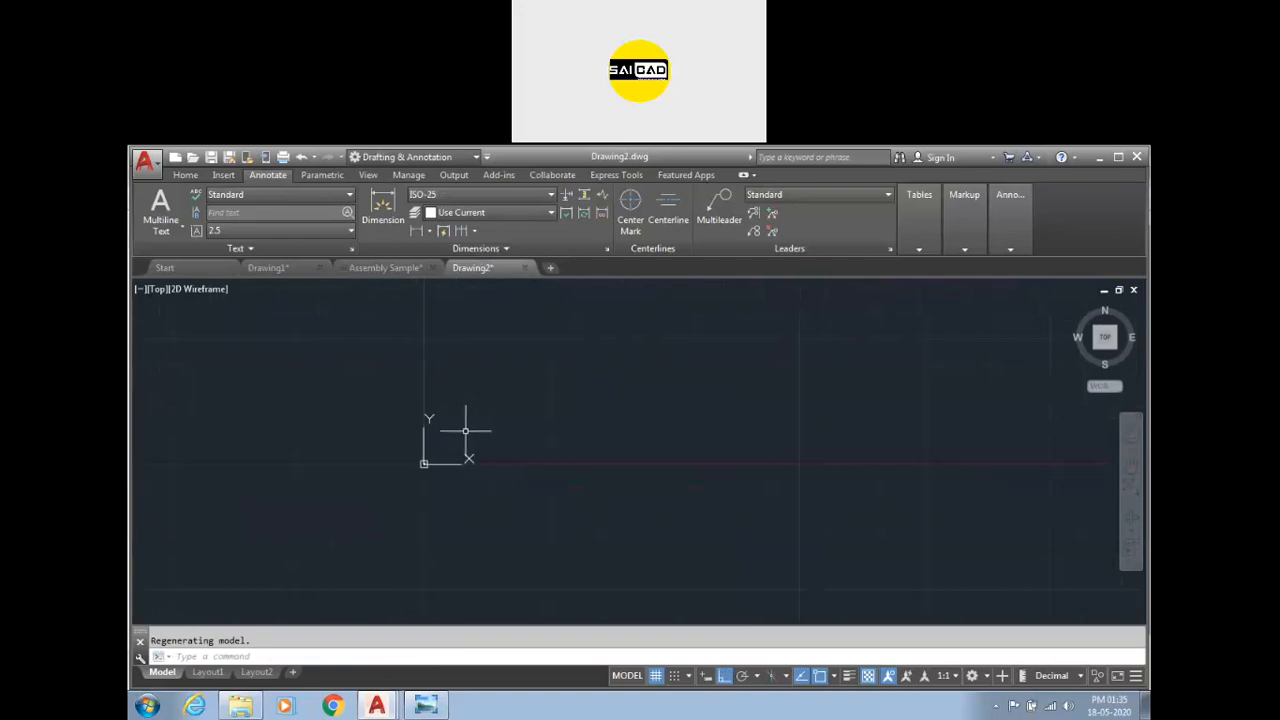
Draw a circle in Drawing2 with a rectangle inside it.
type("c")
key("Return")
left_click(606, 456)
left_click(582, 371)
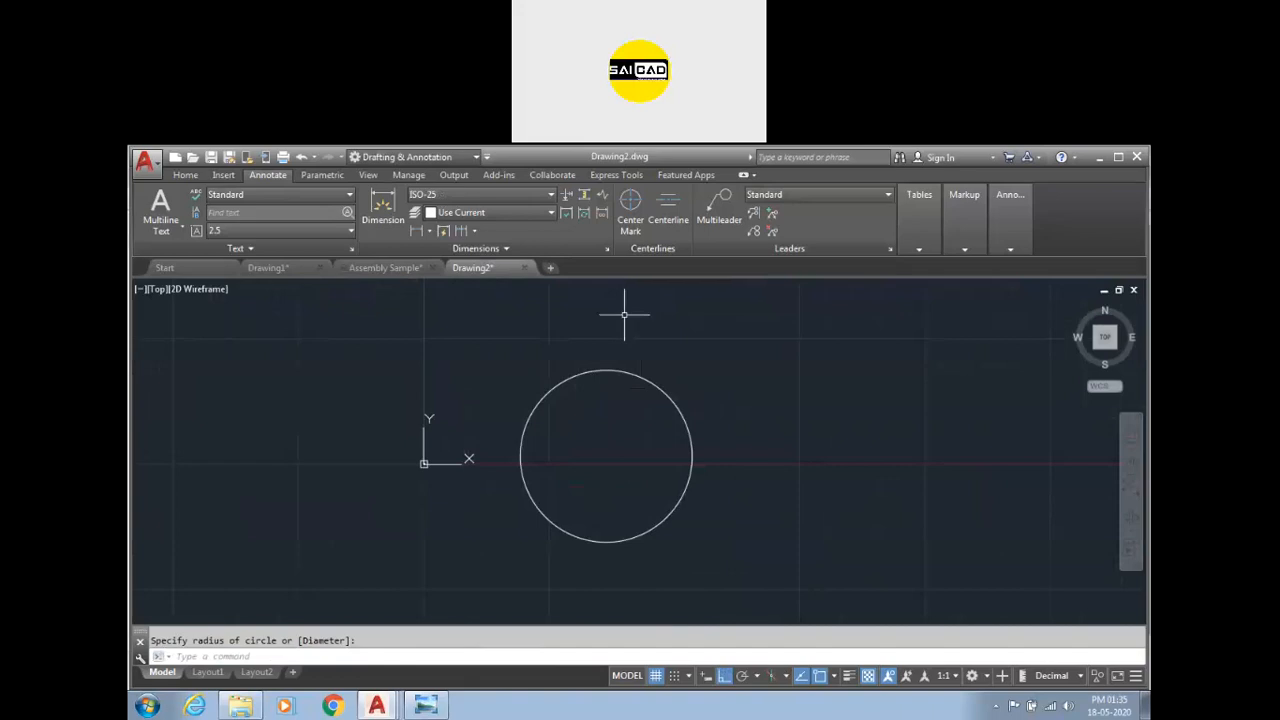
type("rec")
key("Return")
left_click(570, 421)
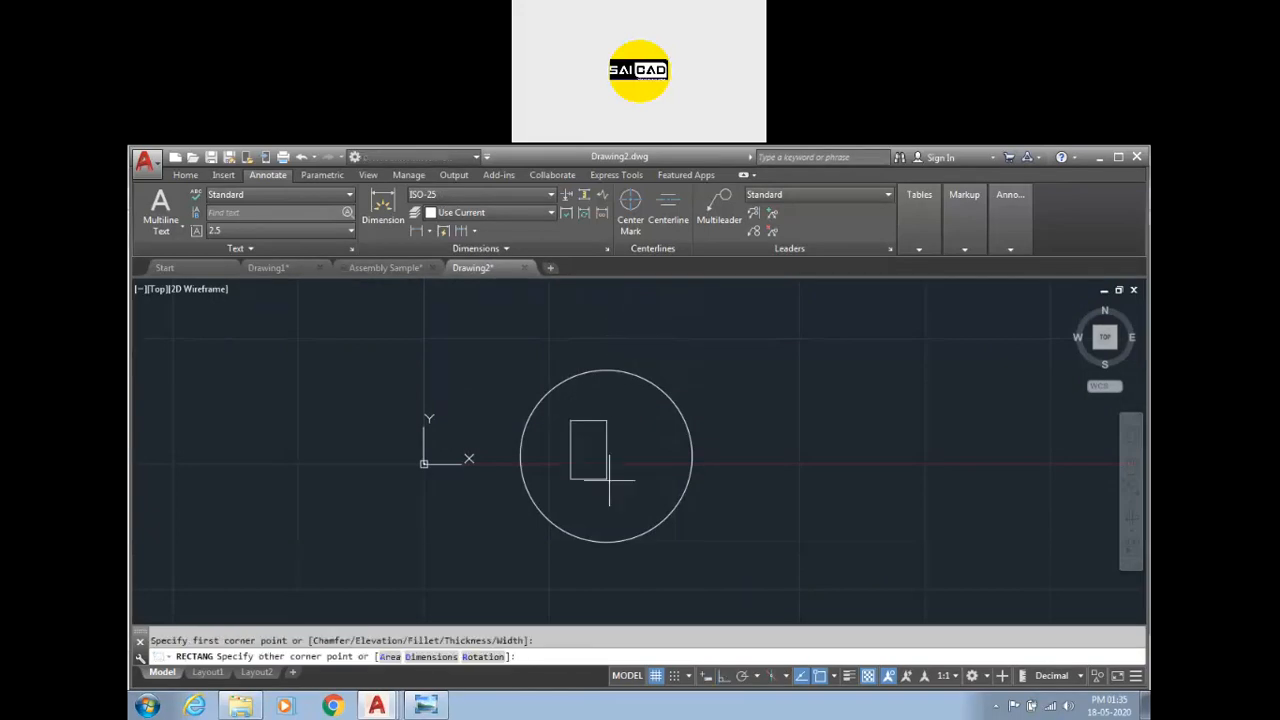
left_click(657, 503)
key("Escape")
Try to dimension the rectangle's right side.
left_click(386, 218)
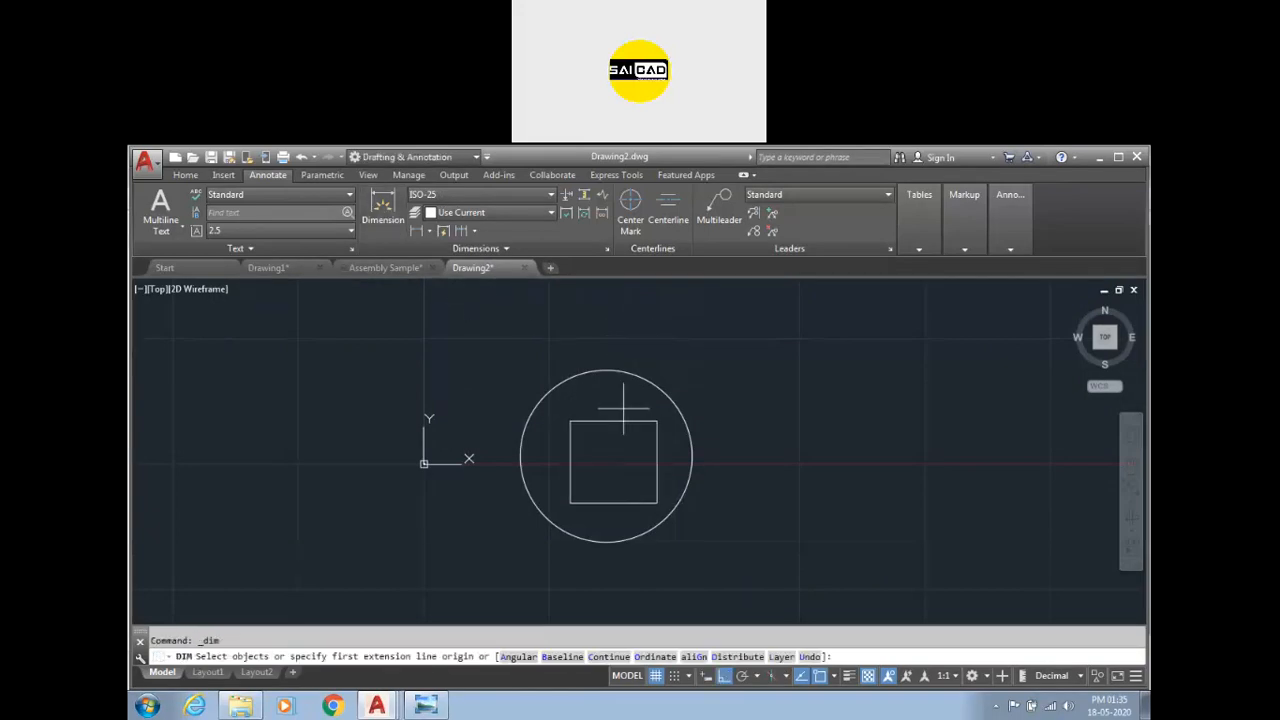
left_click(657, 445)
left_click(711, 450)
scroll(705, 452, "up", 6)
scroll(700, 457, "down", 8)
key("Escape")
Delete the circle and rectangle.
left_click(709, 409)
left_click(554, 501)
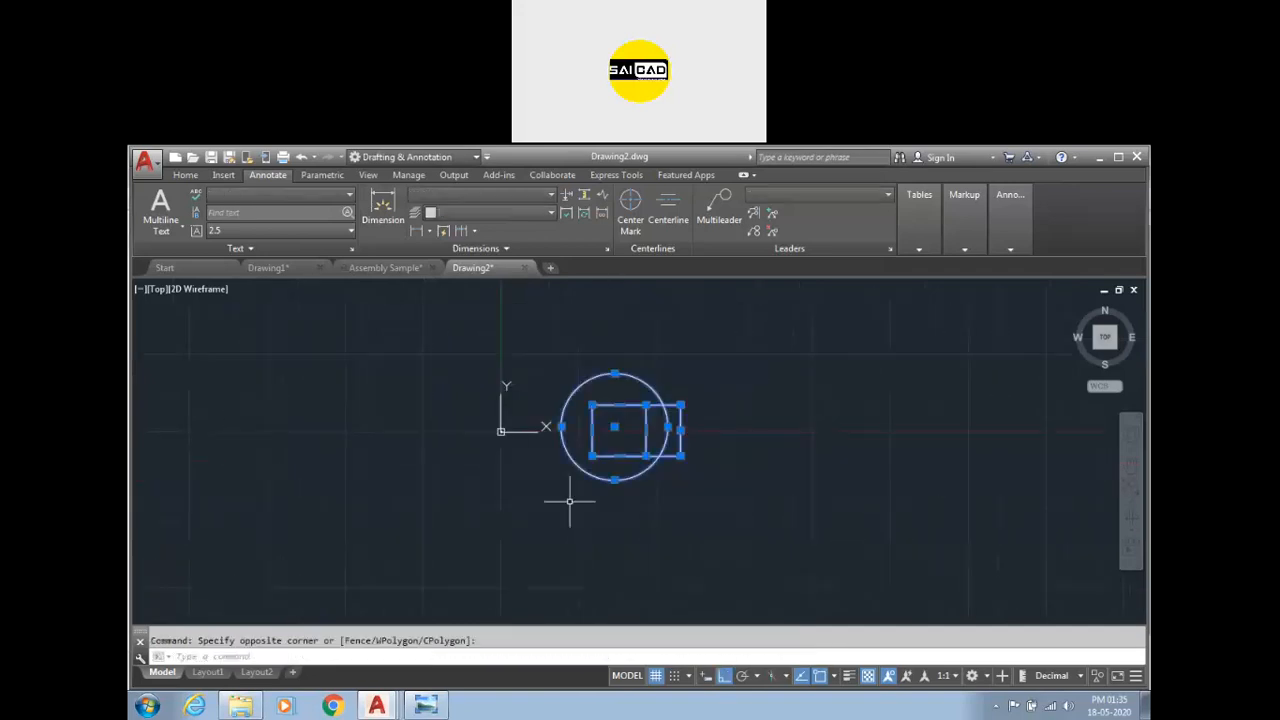
key("Delete")
Draw a circle with a radius of 5.
type("c")
key("Return")
left_click(692, 438)
type("5")
key("Return")
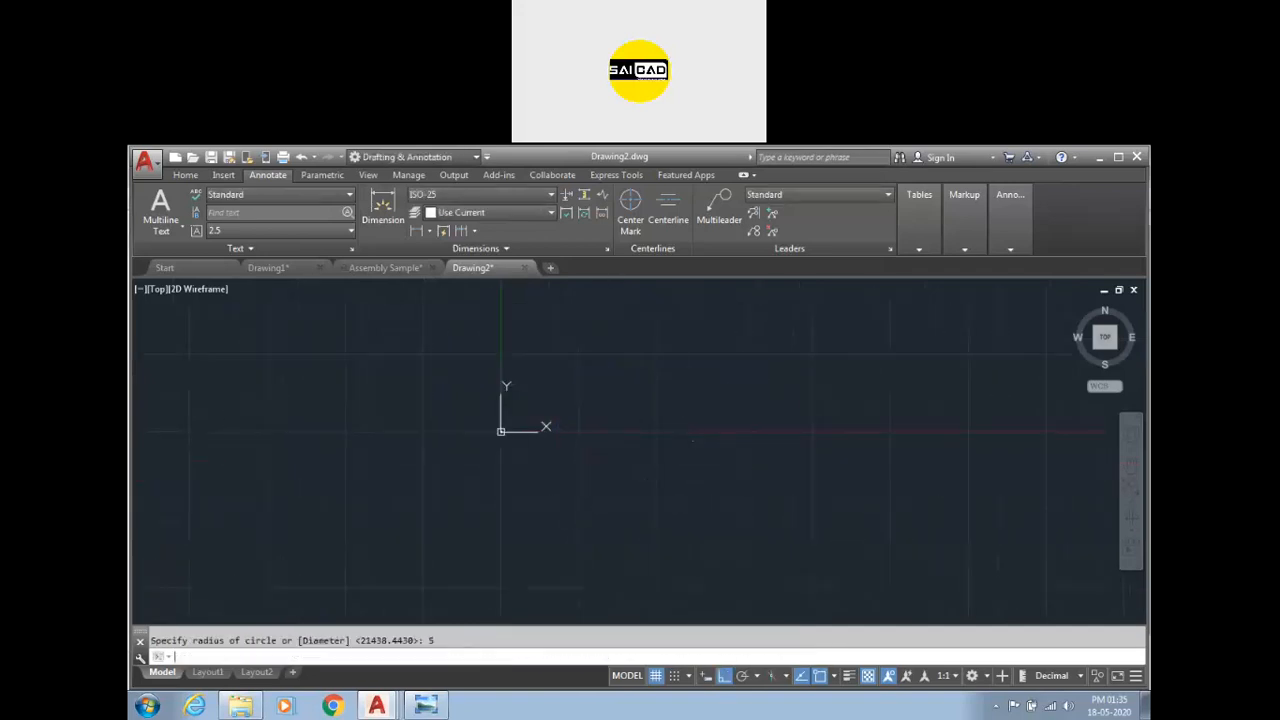
left_click(1110, 340)
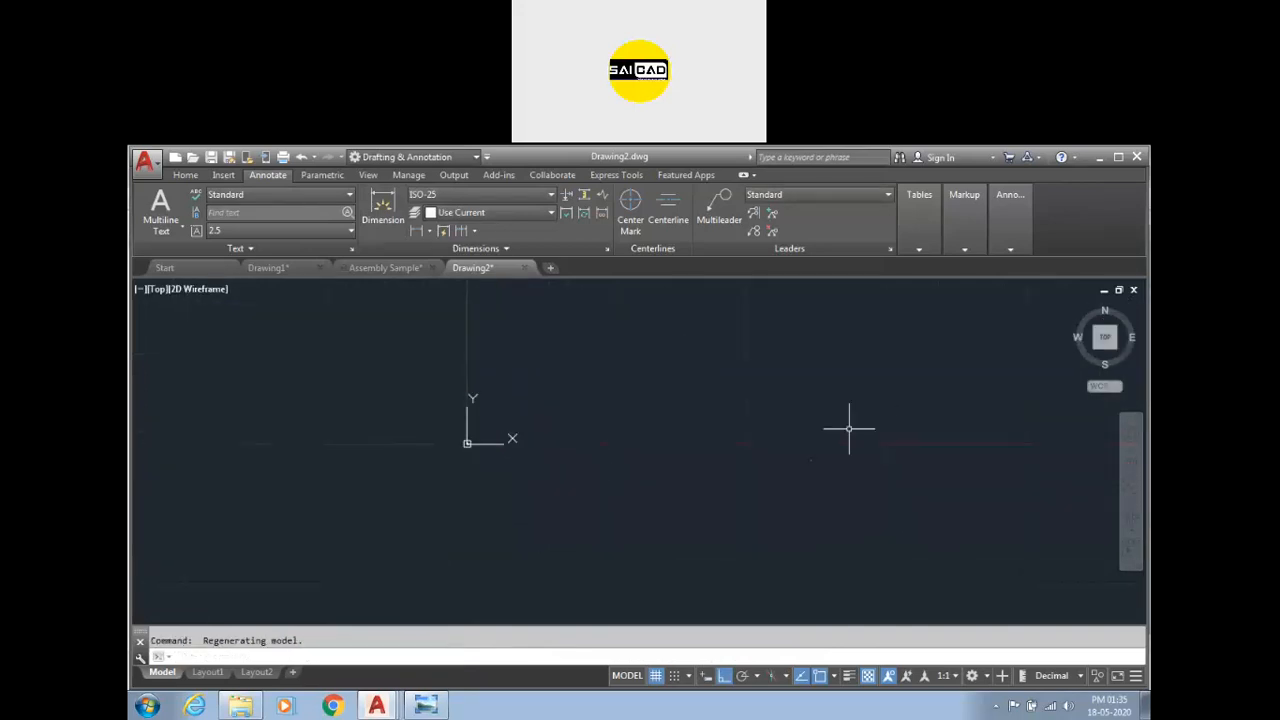
left_click(811, 459)
key("ctrl+a")
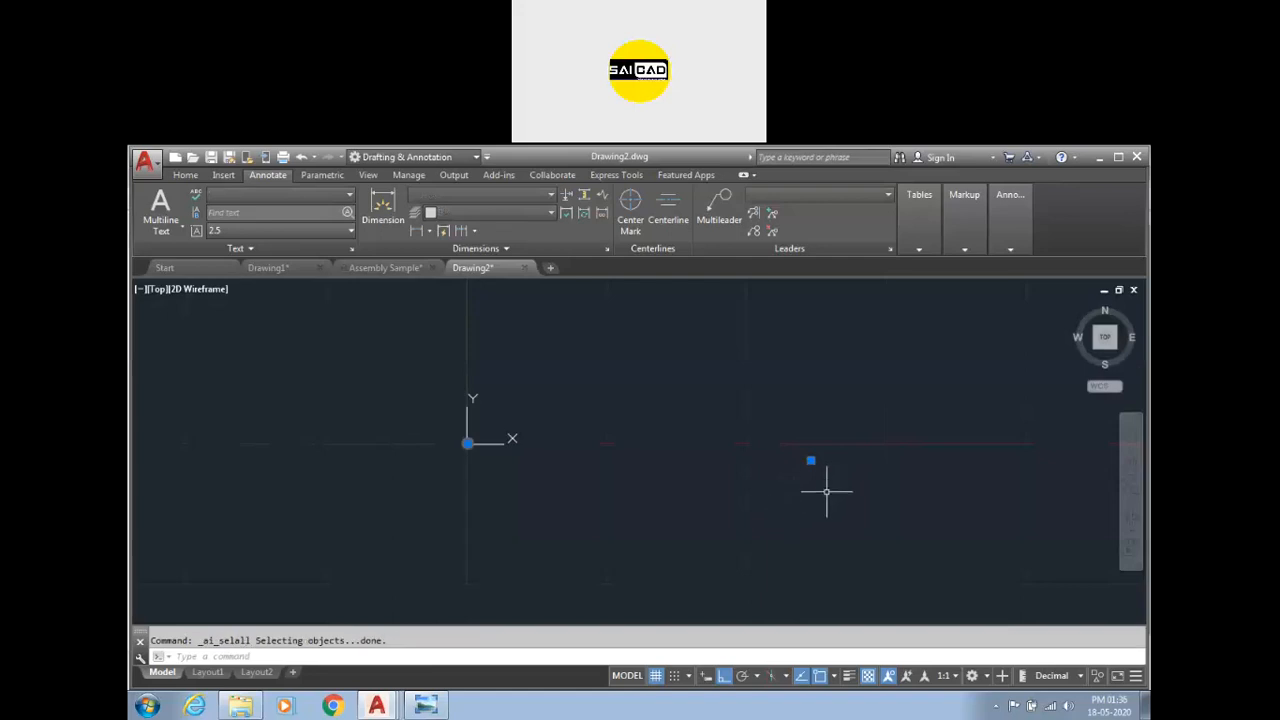
key("Escape")
Draw a circle with a radius of 10.
type("c")
key("Return")
left_click(606, 390)
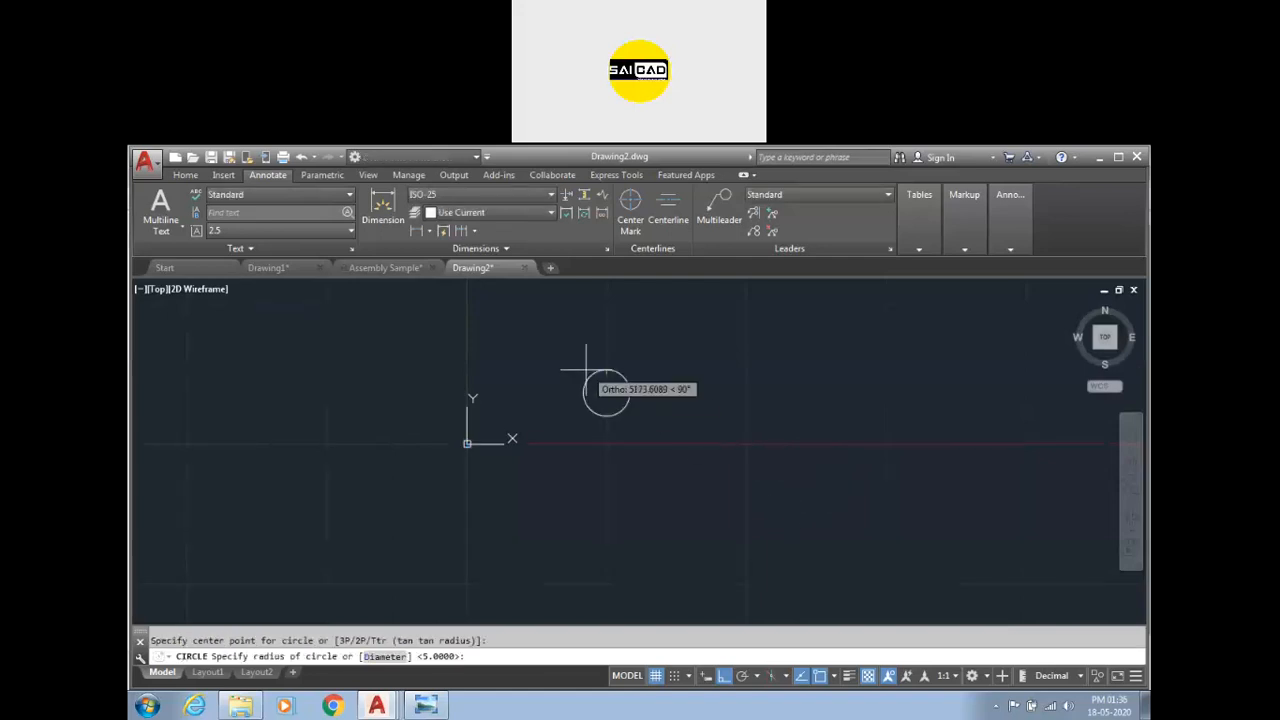
type("10")
key("Return")
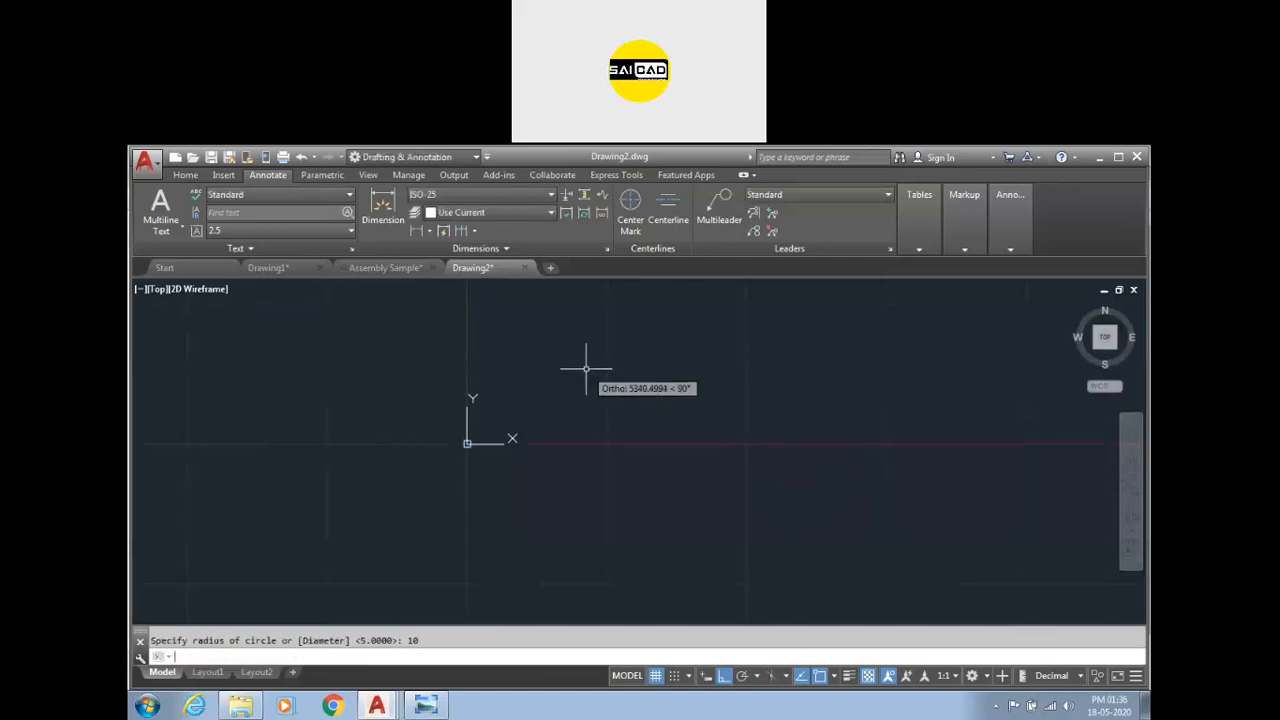
Draw a rectangle inside the circle.
scroll(643, 449, "up", 5)
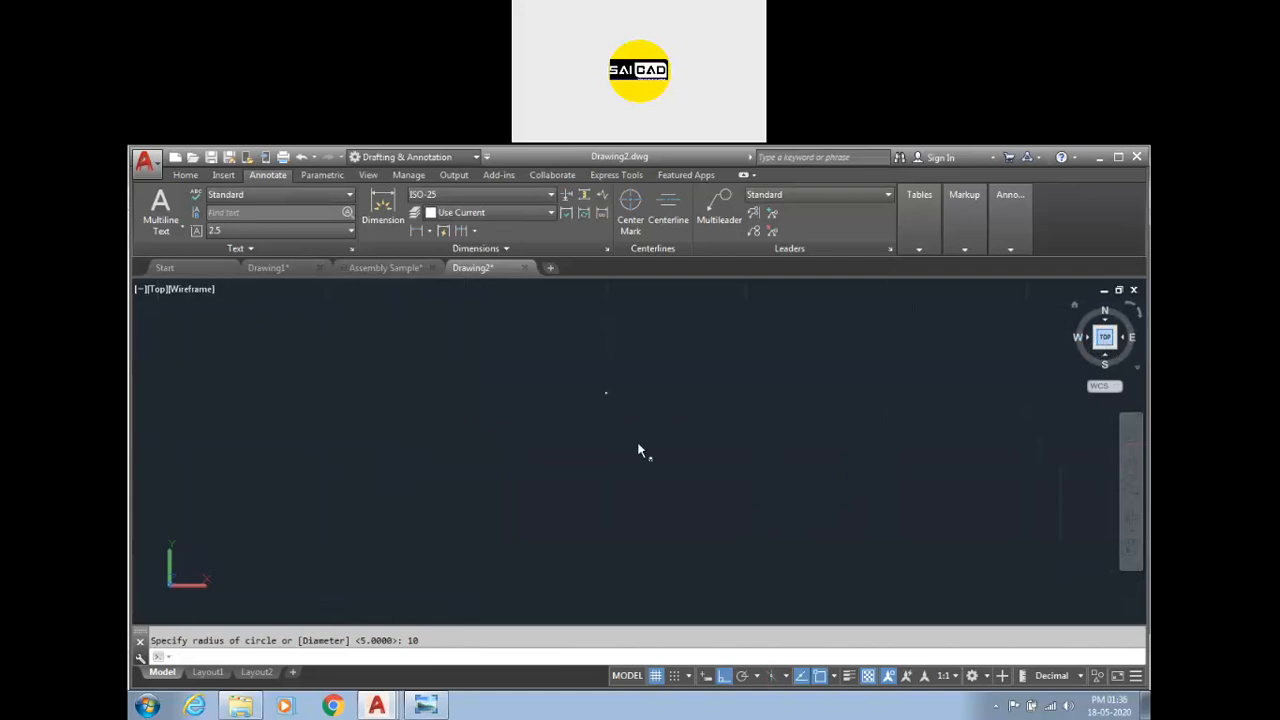
scroll(630, 420, "up", 2)
type("rec")
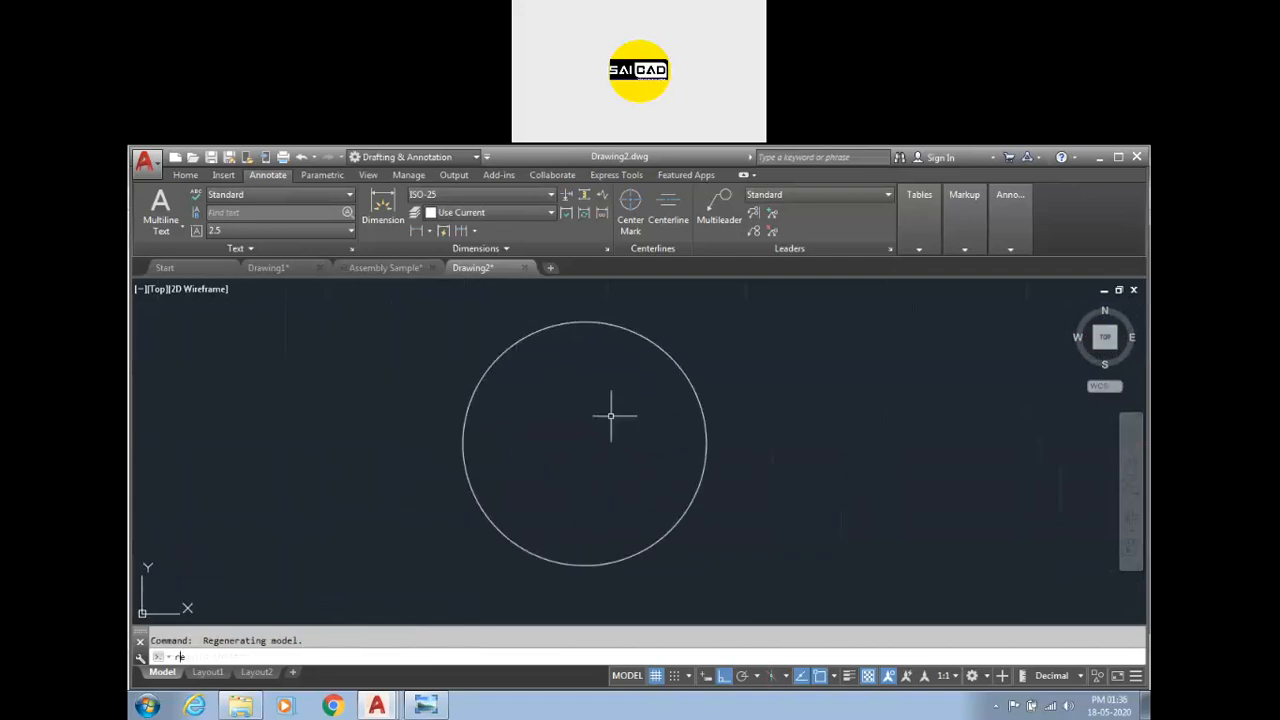
key("Return")
left_click(512, 385)
left_click(647, 505)
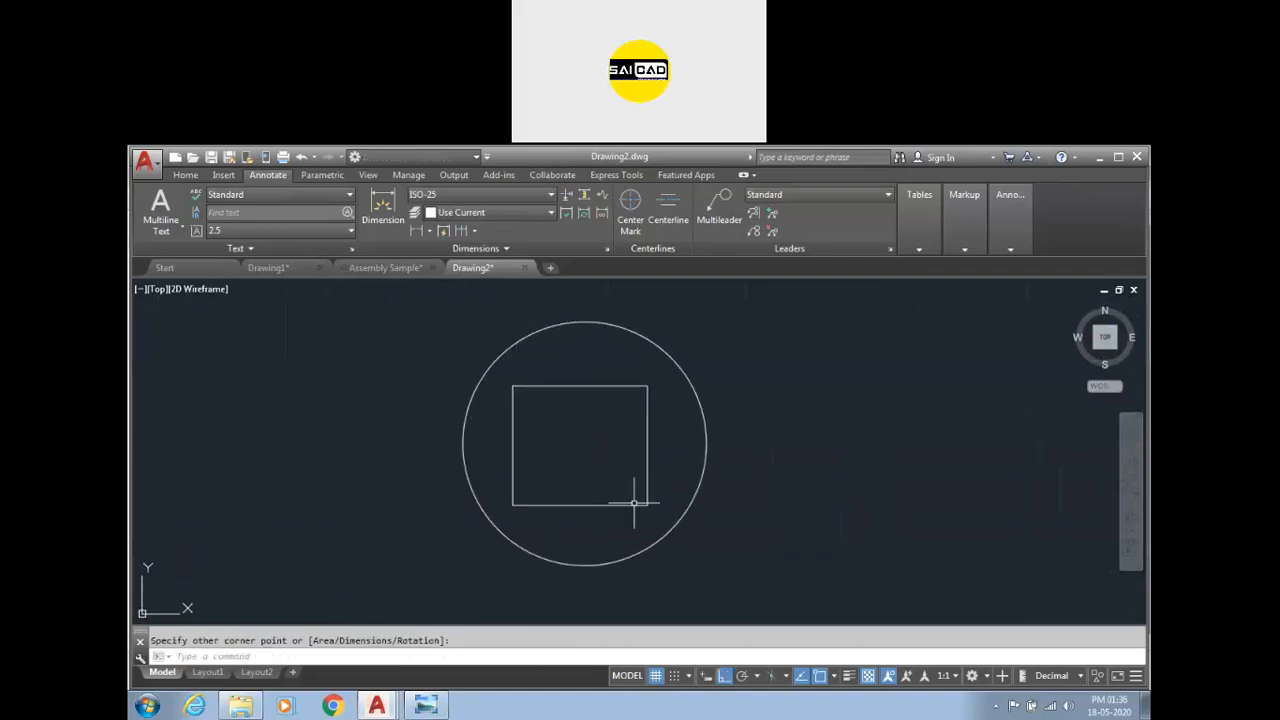
Dimension the rectangle's right side and its top edge.
left_click(383, 210)
left_click(647, 402)
left_click(779, 440)
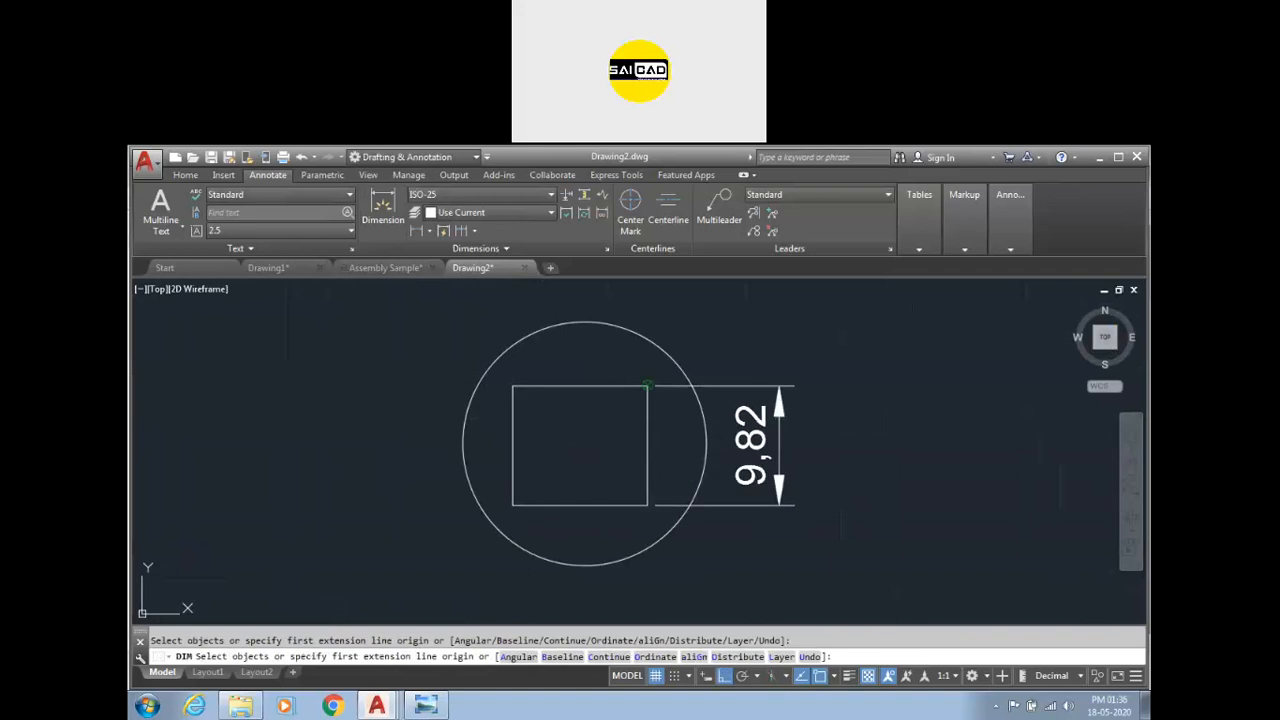
left_click(620, 384)
left_click(600, 294)
key("Escape")
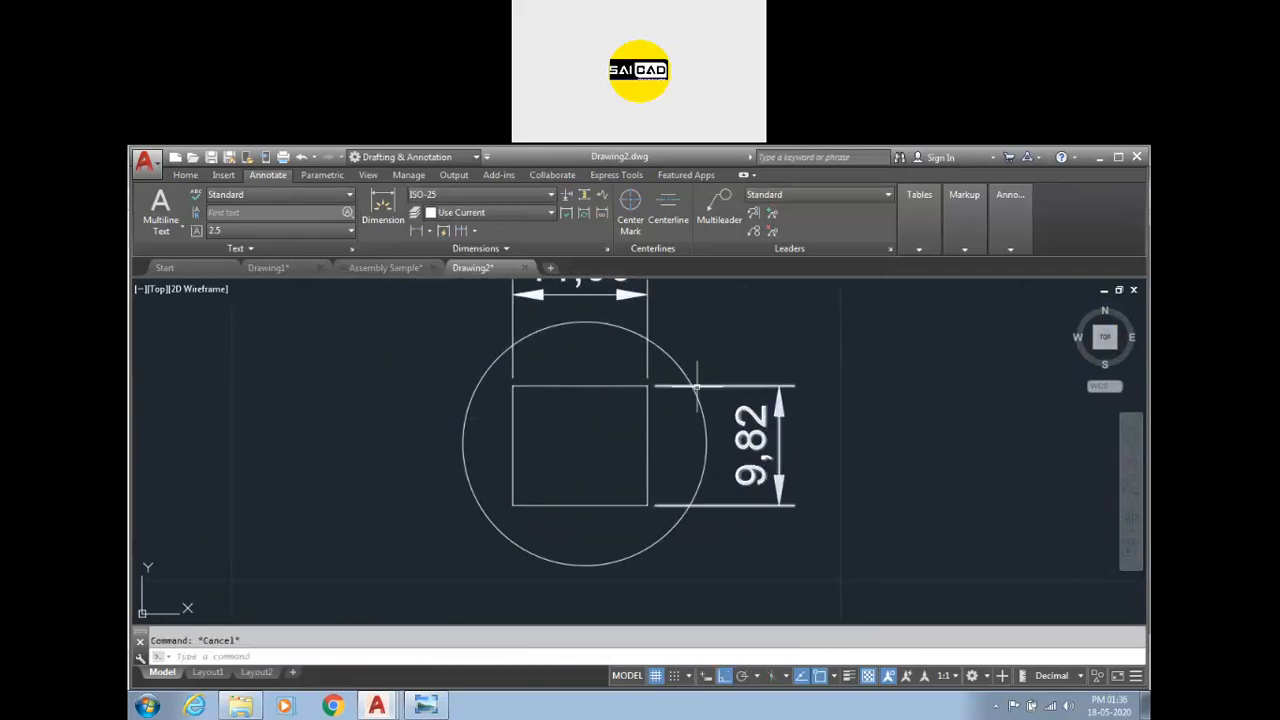
Break the rectangle's vertical dimension where the circle crosses its extension lines.
scroll(727, 432, "up", 3)
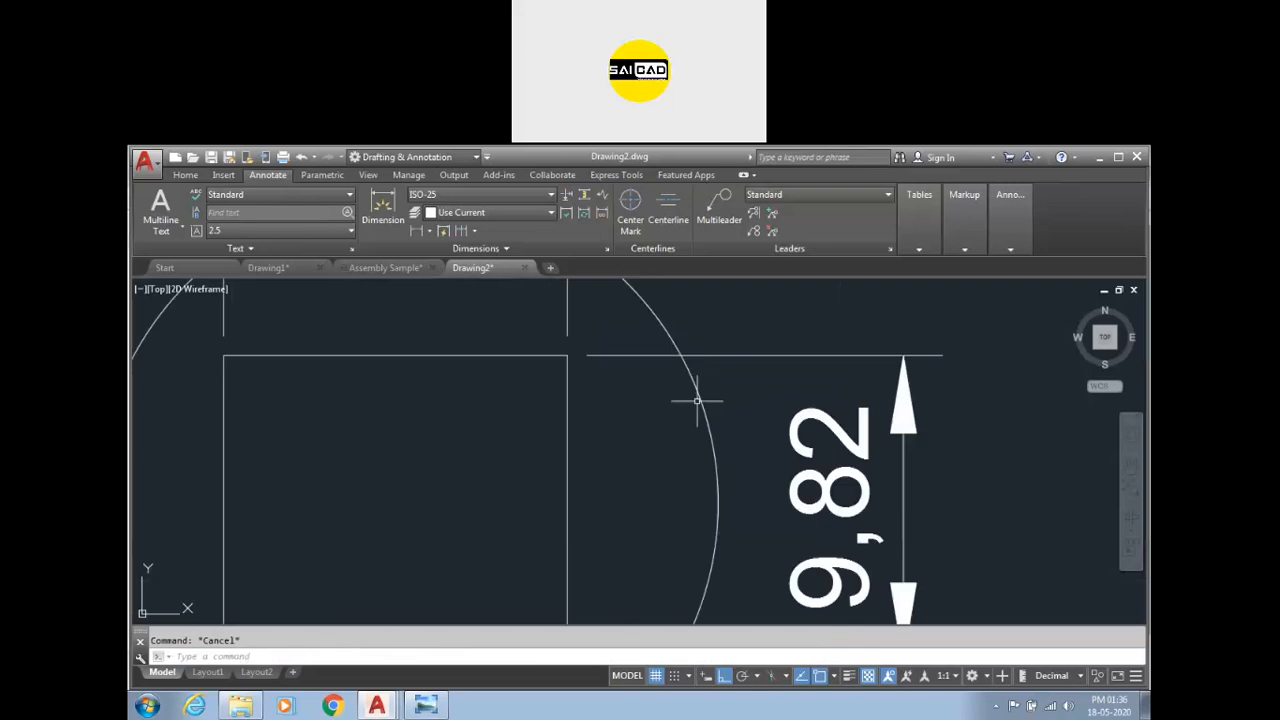
scroll(749, 337, "down", 1)
left_click(568, 200)
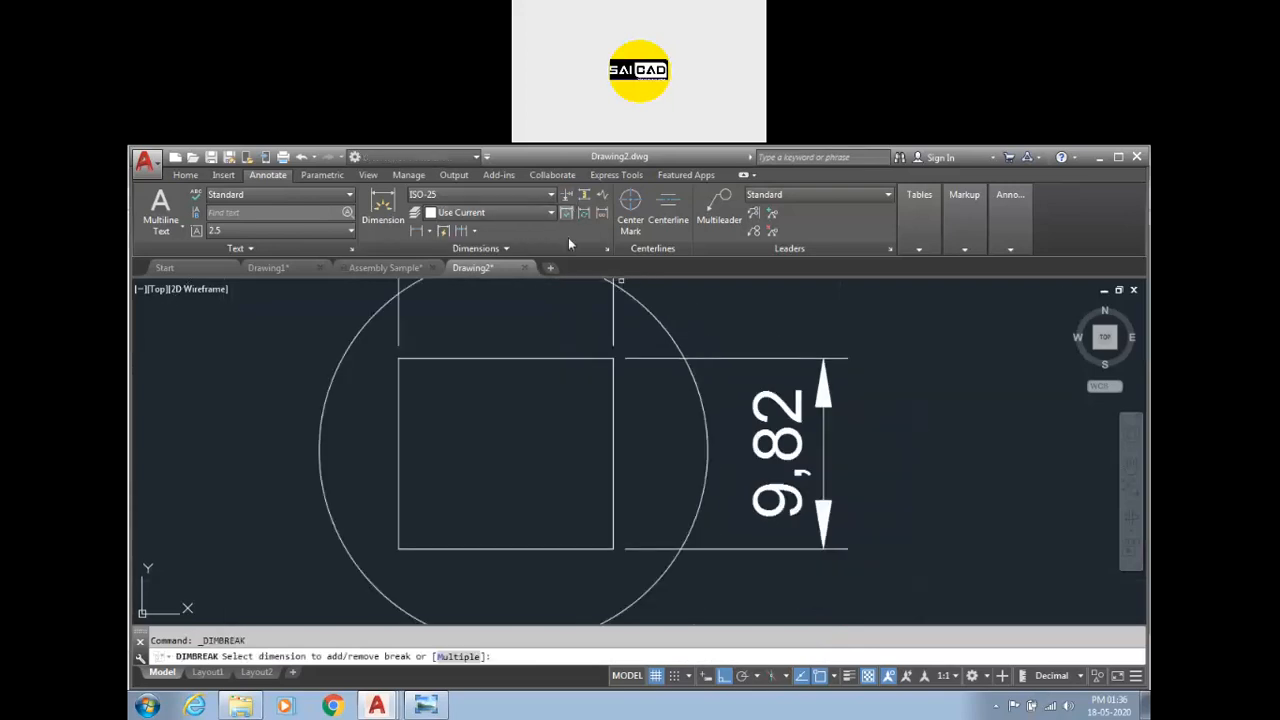
left_click(757, 358)
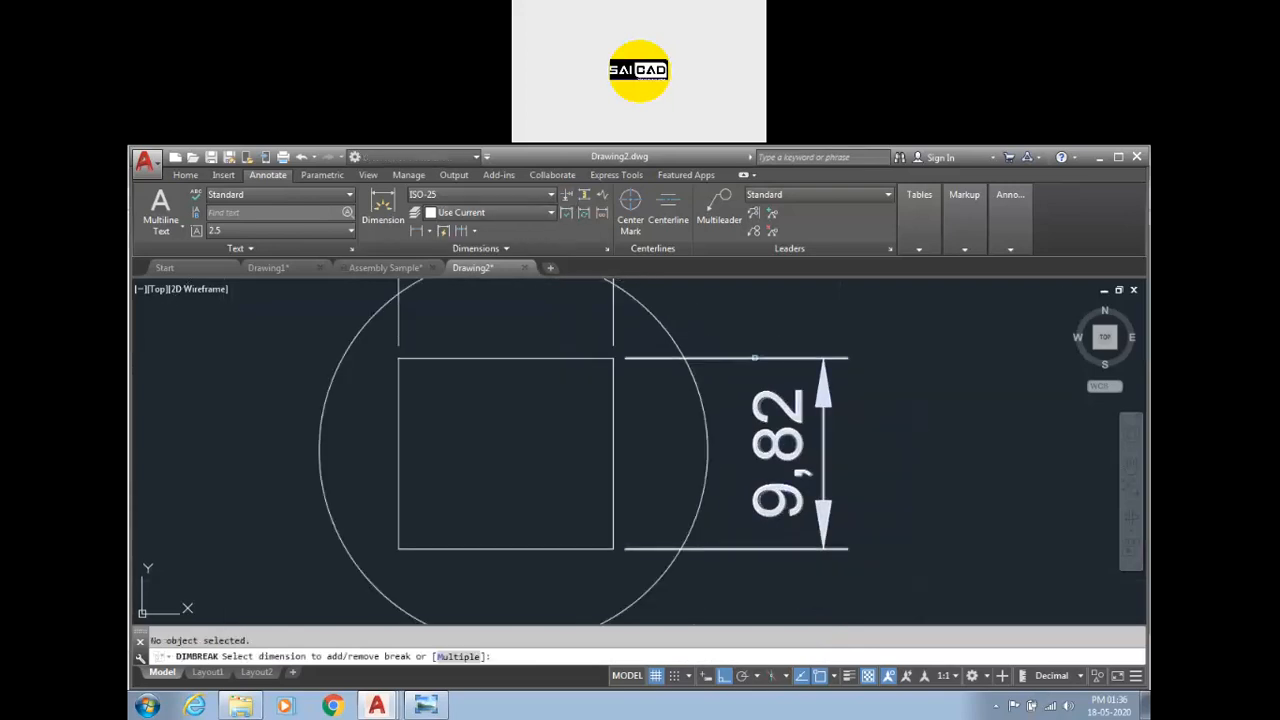
left_click(757, 359)
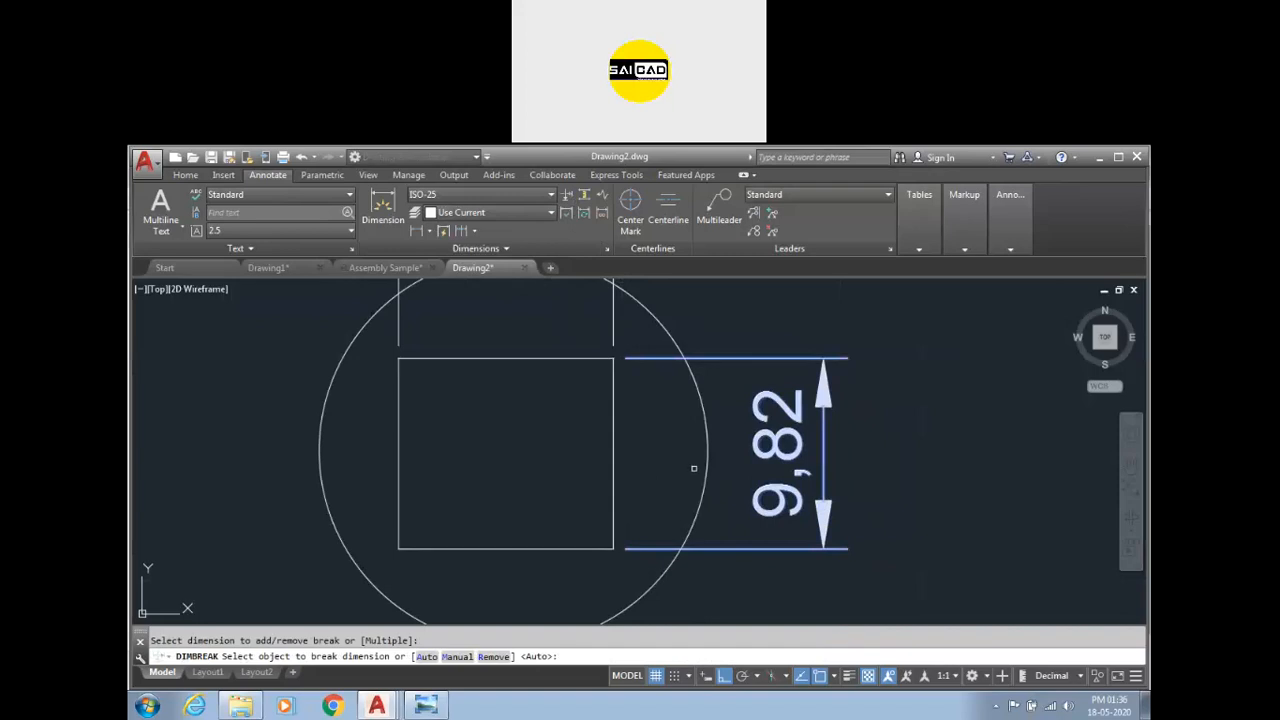
left_click(693, 466)
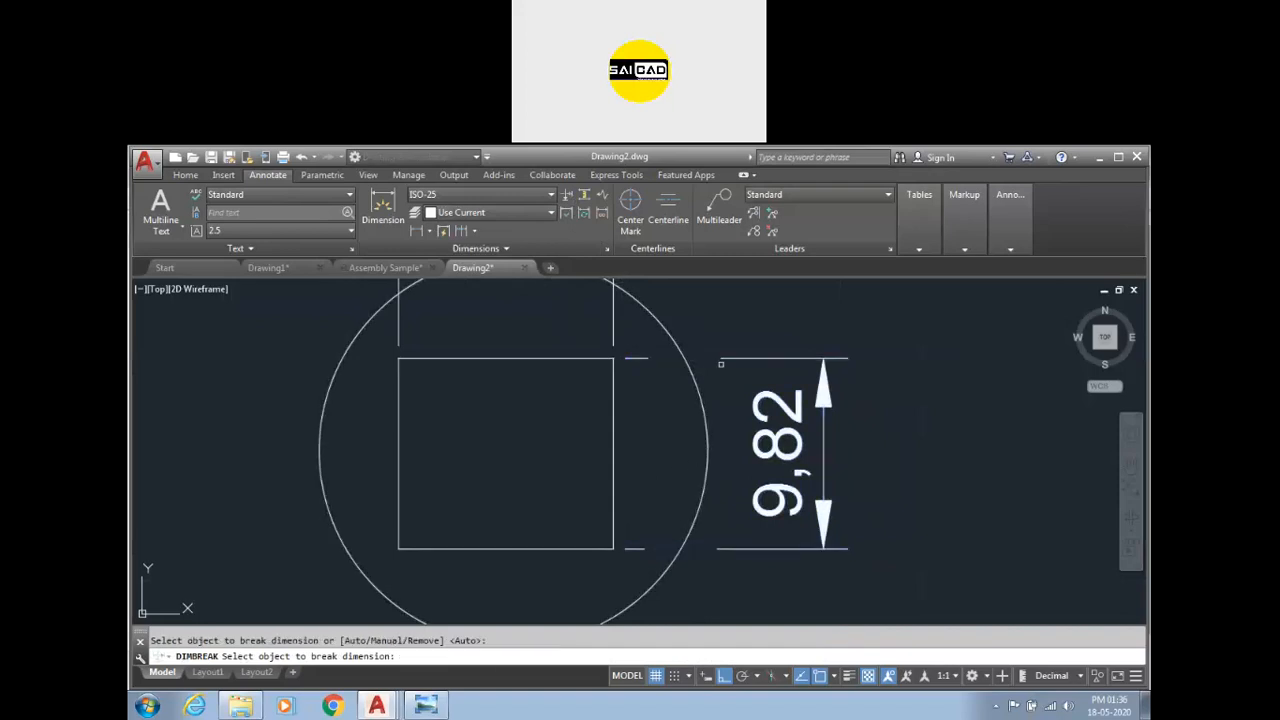
Copy the whole dimensioned sample part in Drawing1 to the clipboard.
left_click(295, 266)
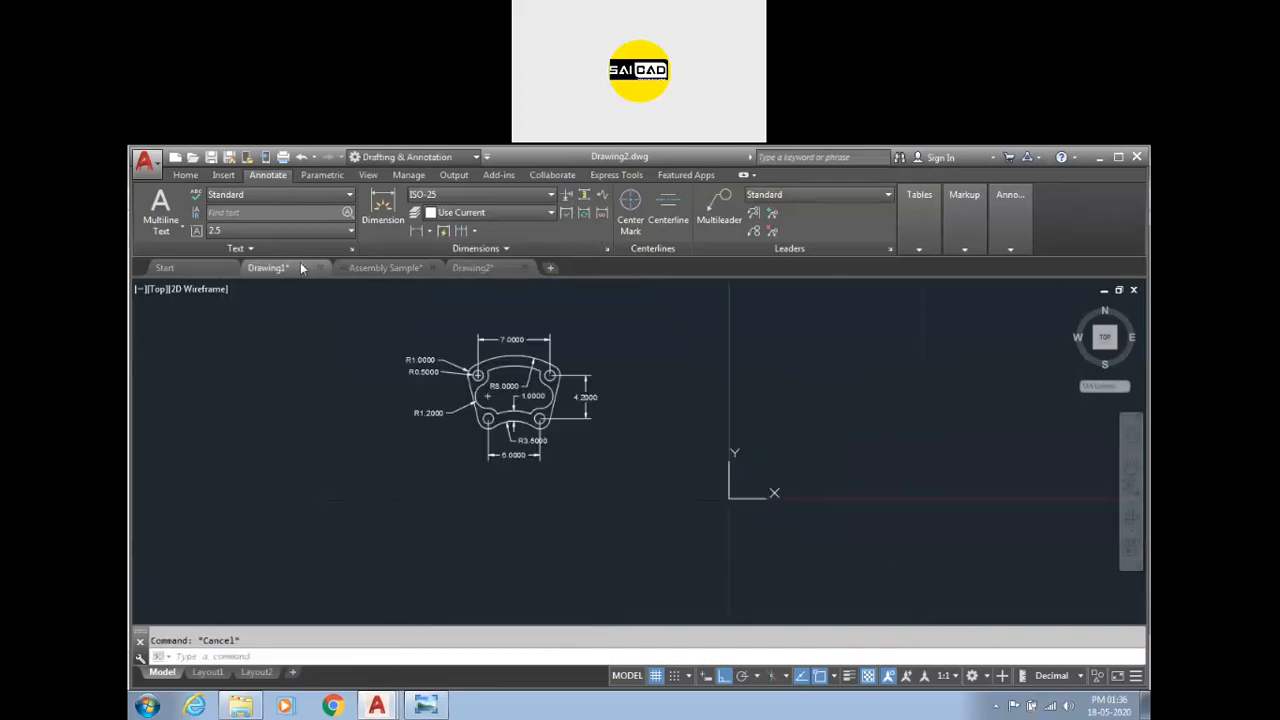
mouse_move(320, 273)
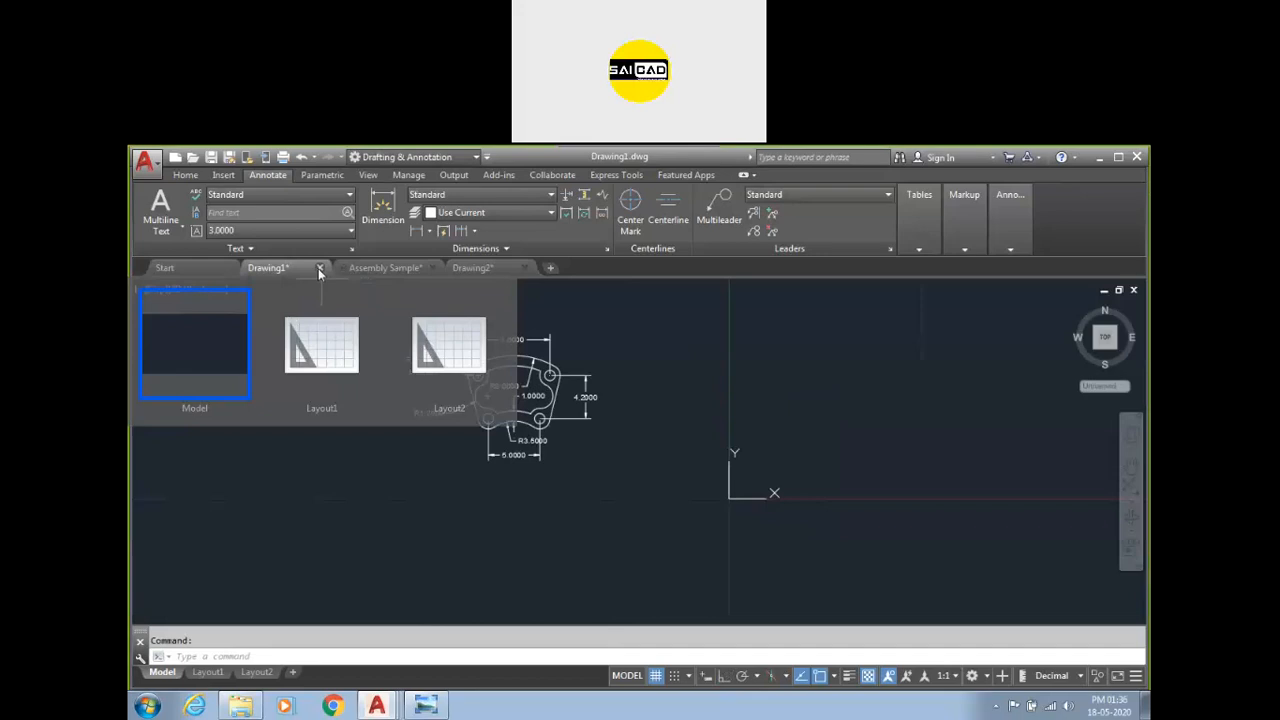
left_click(486, 270)
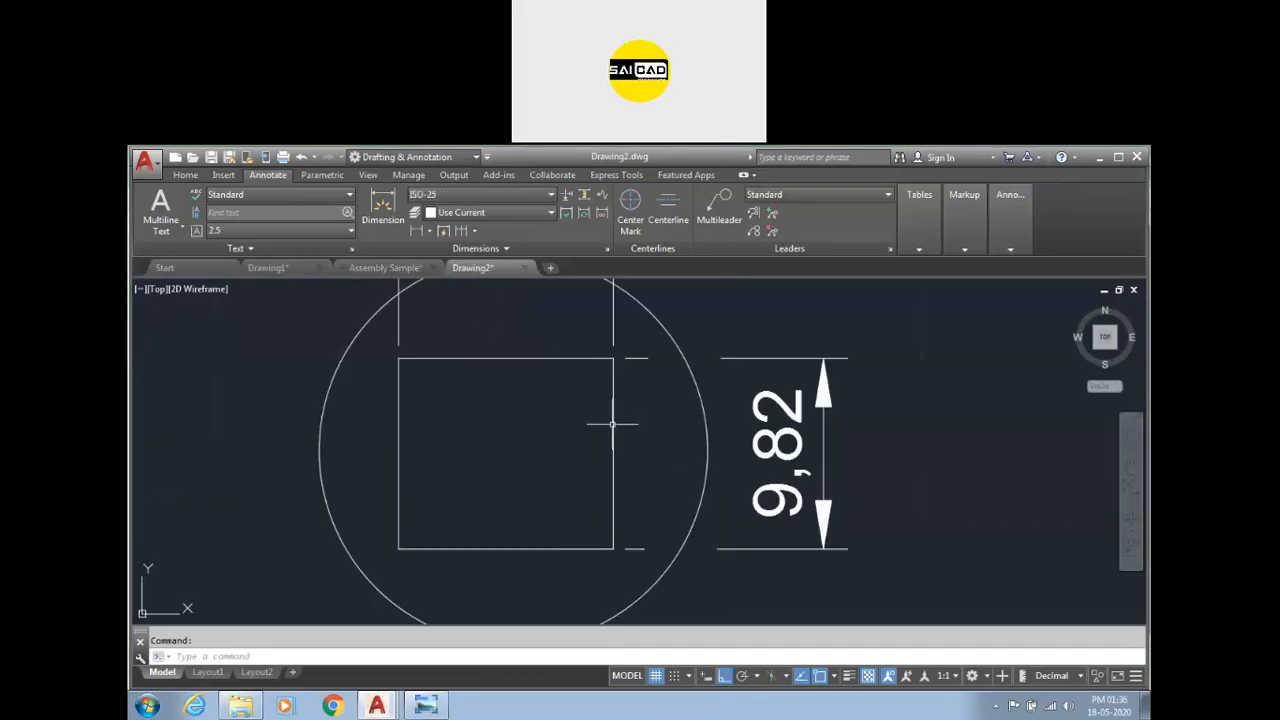
left_click(300, 268)
left_click(392, 345)
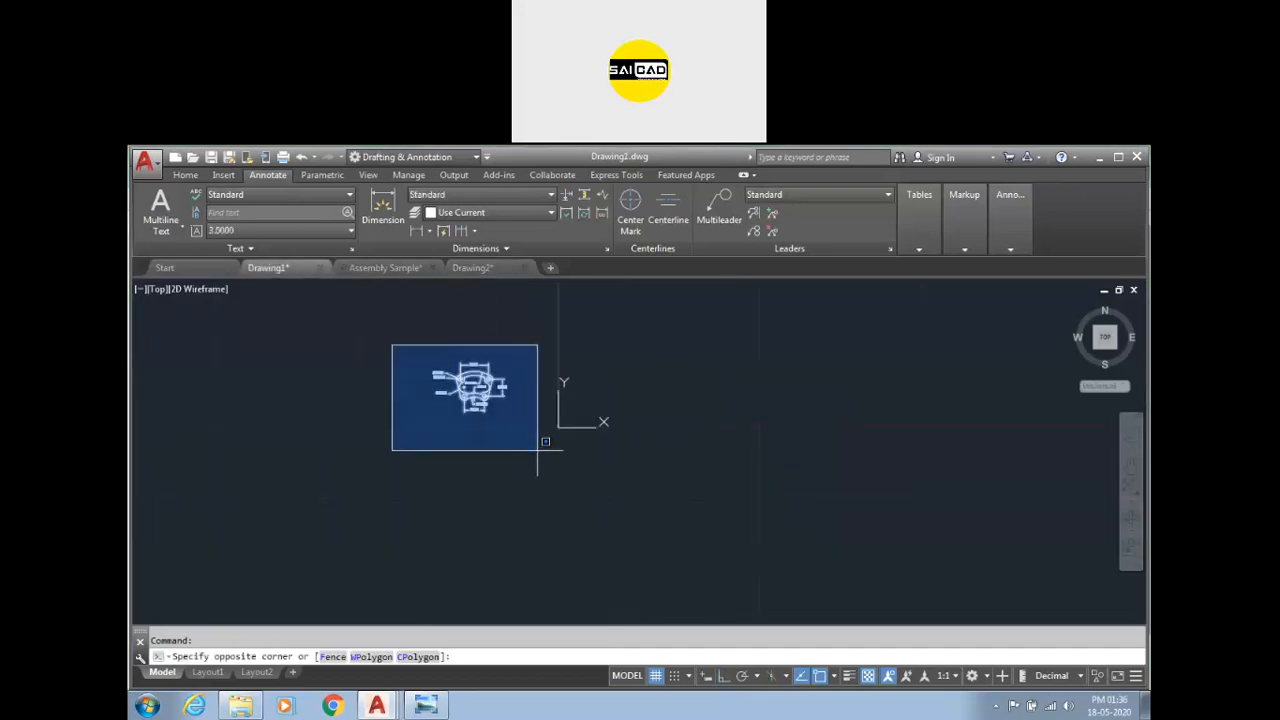
left_click(537, 450)
key("ctrl+c")
Paste the sample part into Drawing2 beside the circle-and-rectangle example.
left_click(490, 264)
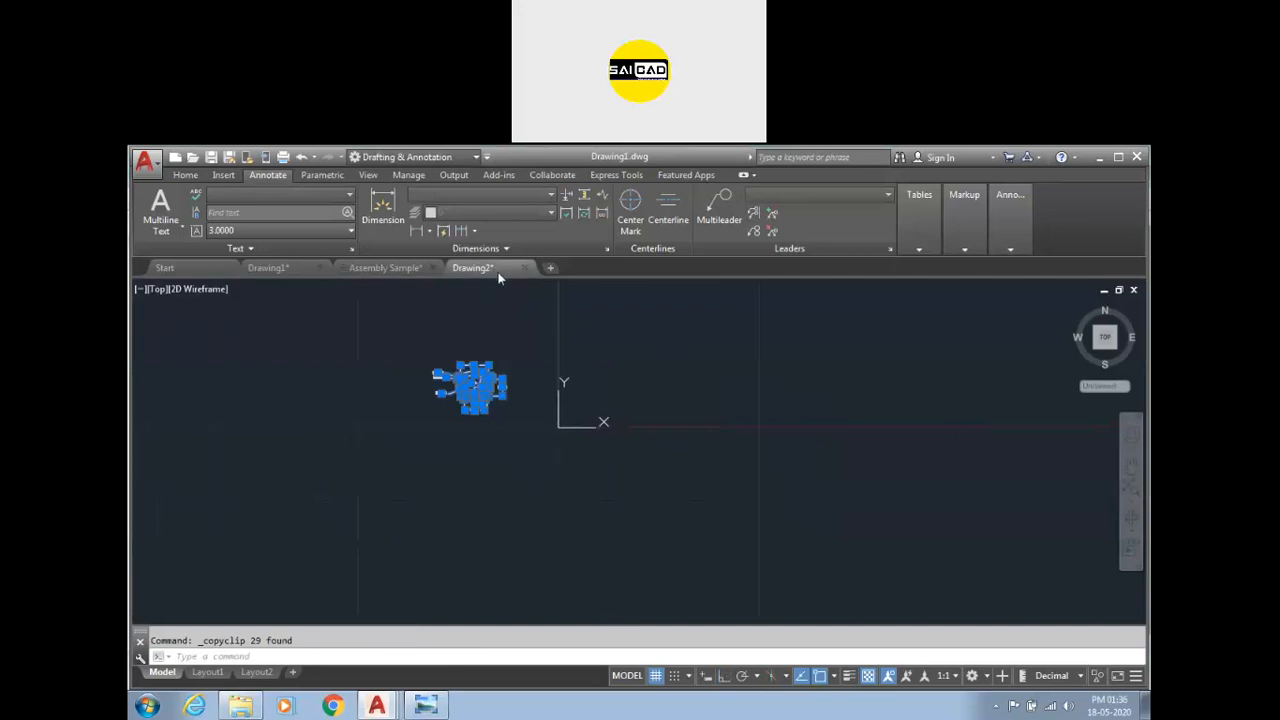
key("ctrl+v")
scroll(663, 466, "down", 5)
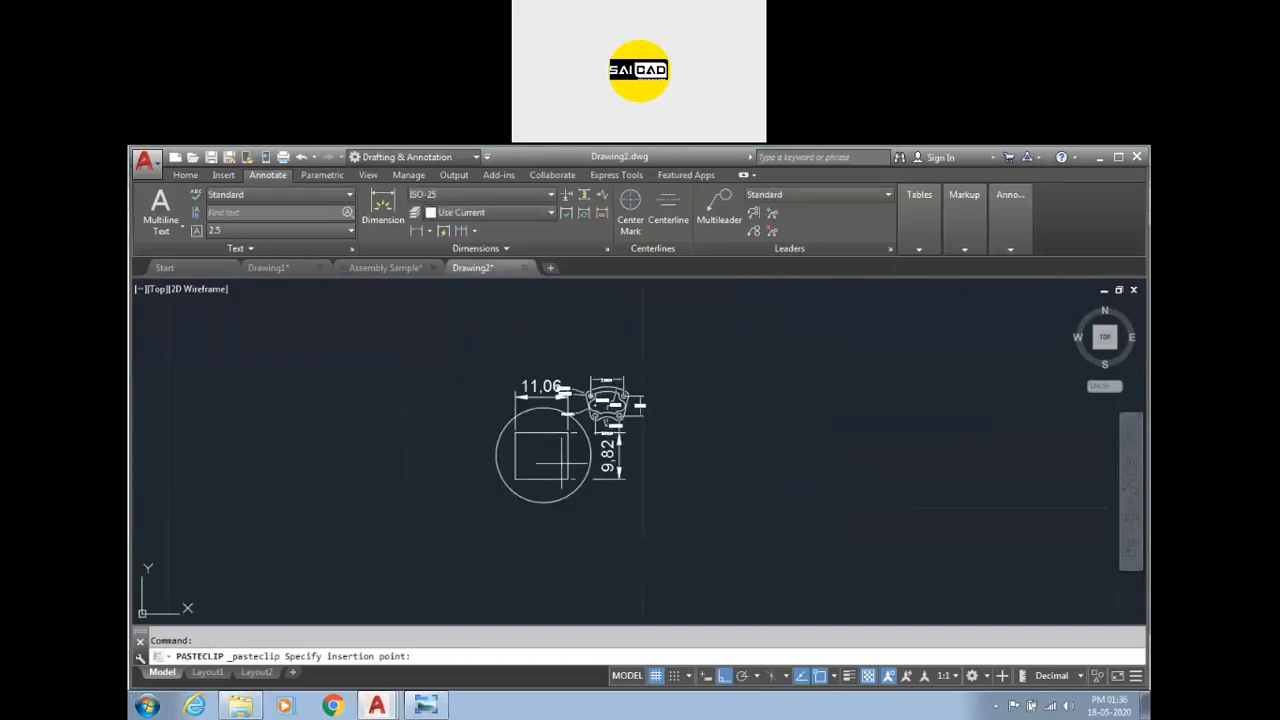
scroll(804, 420, "up", 3)
scroll(756, 383, "up", 2)
key("Escape")
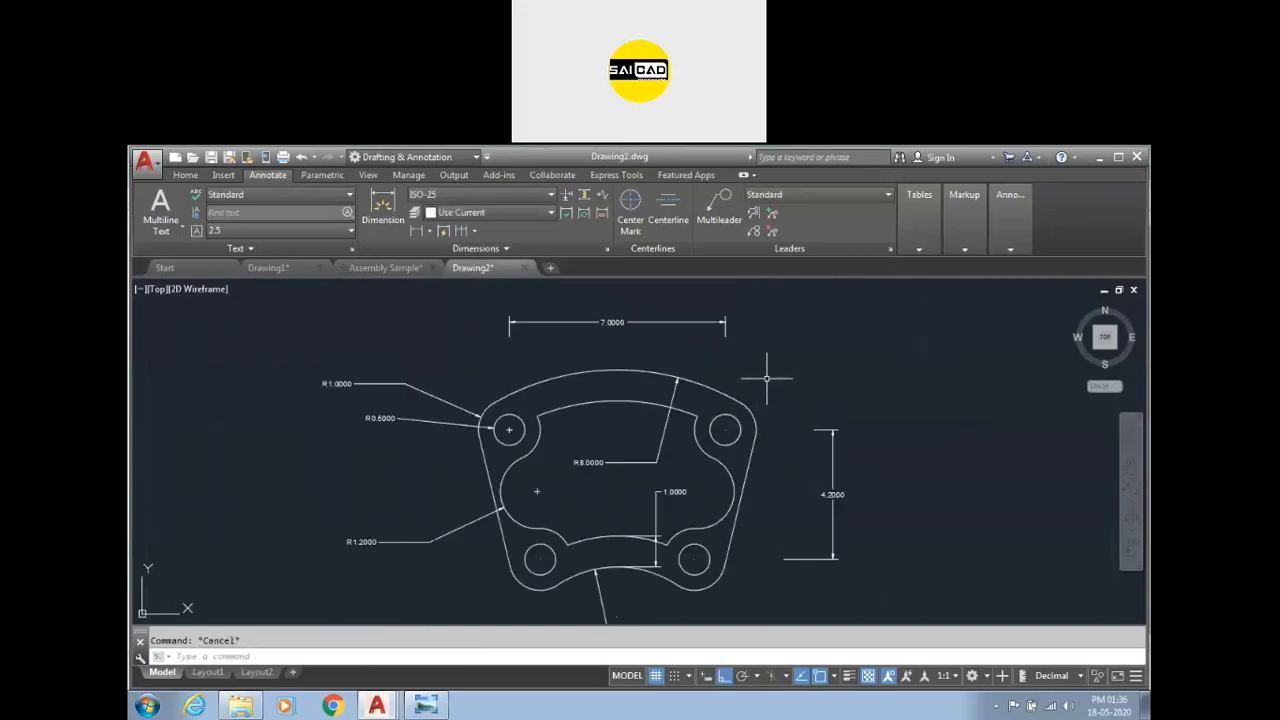
Zoom around to compare the pasted part's dimension sizes with the circle example.
scroll(768, 379, "up", 4)
scroll(749, 331, "down", 5)
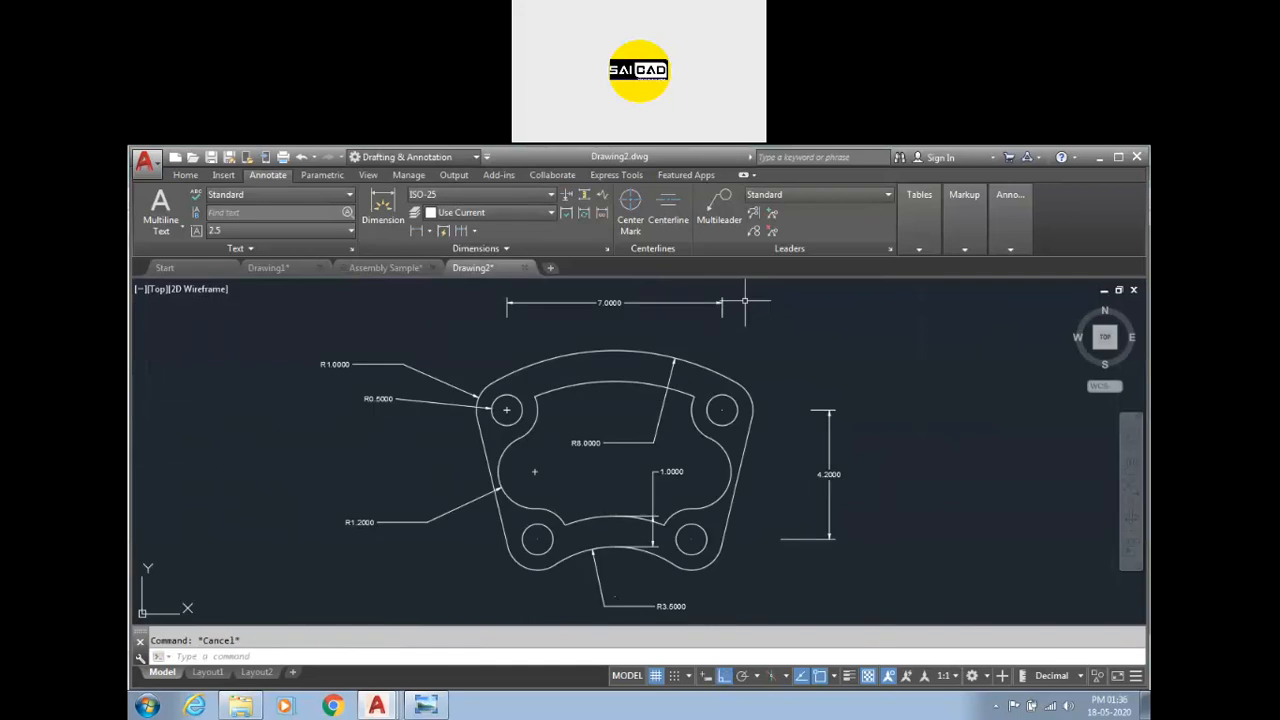
scroll(750, 377, "up", 1)
scroll(782, 405, "down", 4)
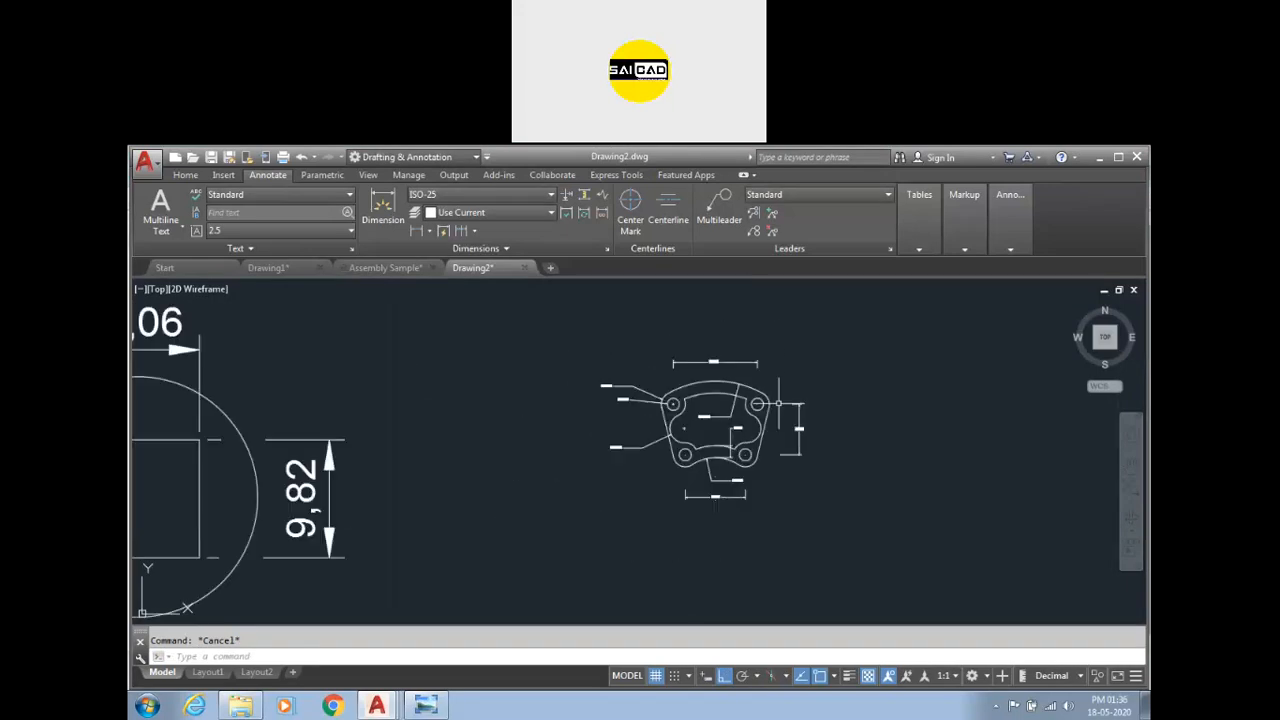
scroll(741, 490, "up", 4)
scroll(727, 462, "down", 5)
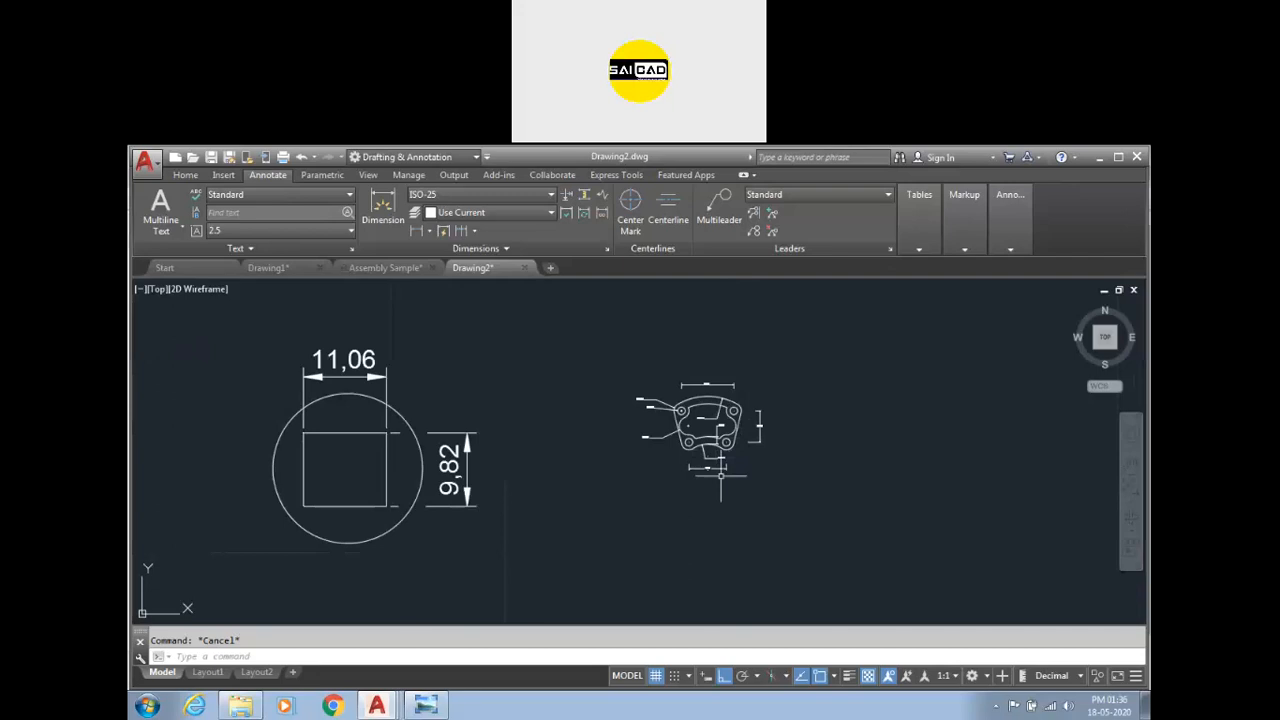
scroll(760, 398, "up", 5)
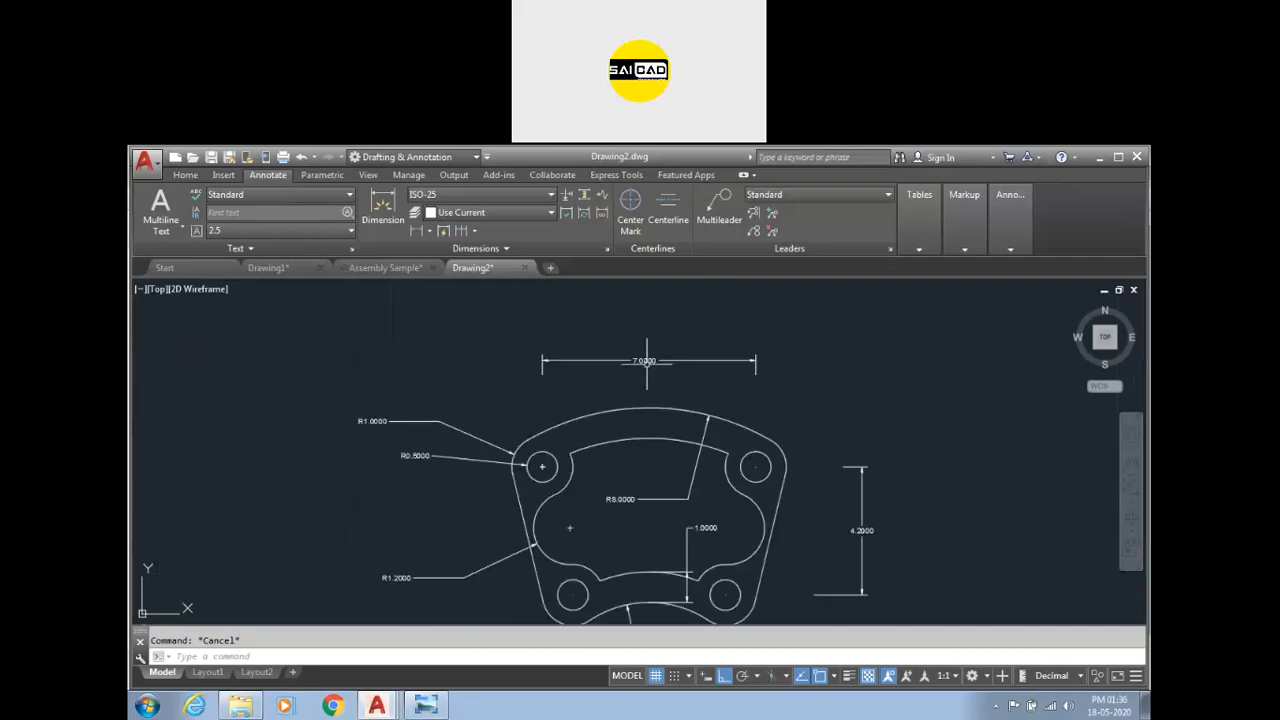
Set the ISO-25 dimension style's overall scale to 5.
key("Return")
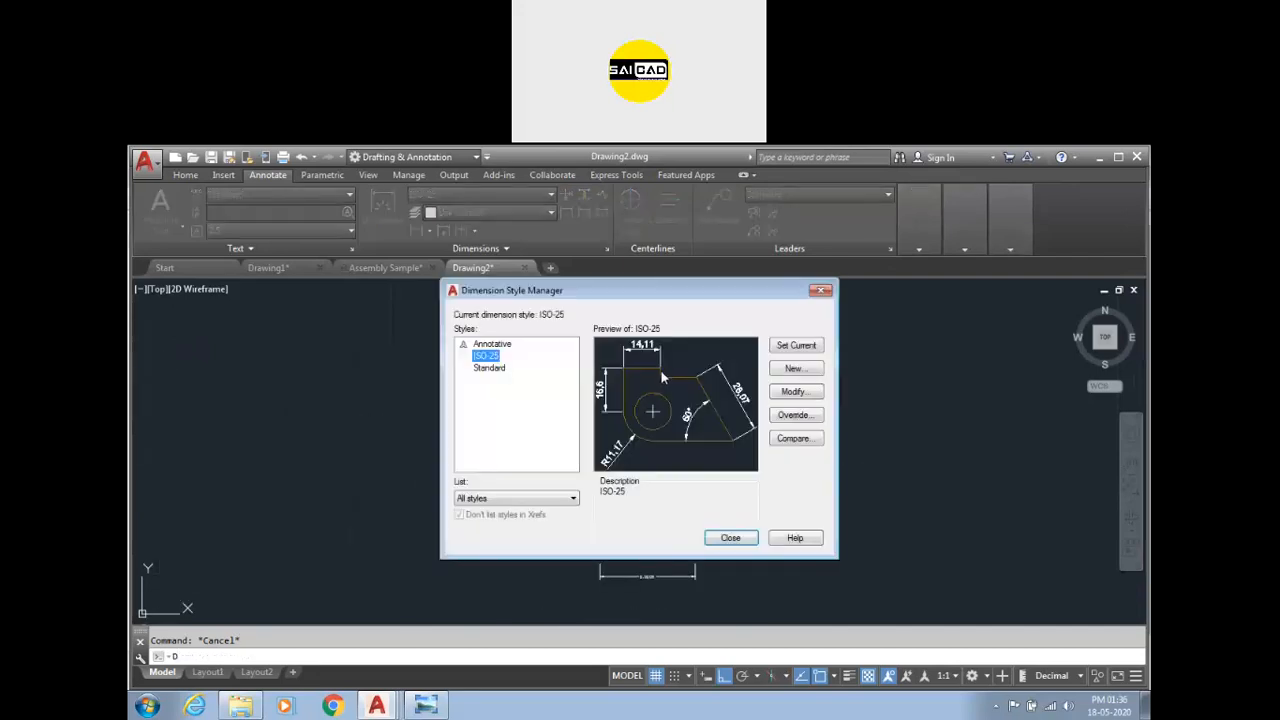
left_click(496, 370)
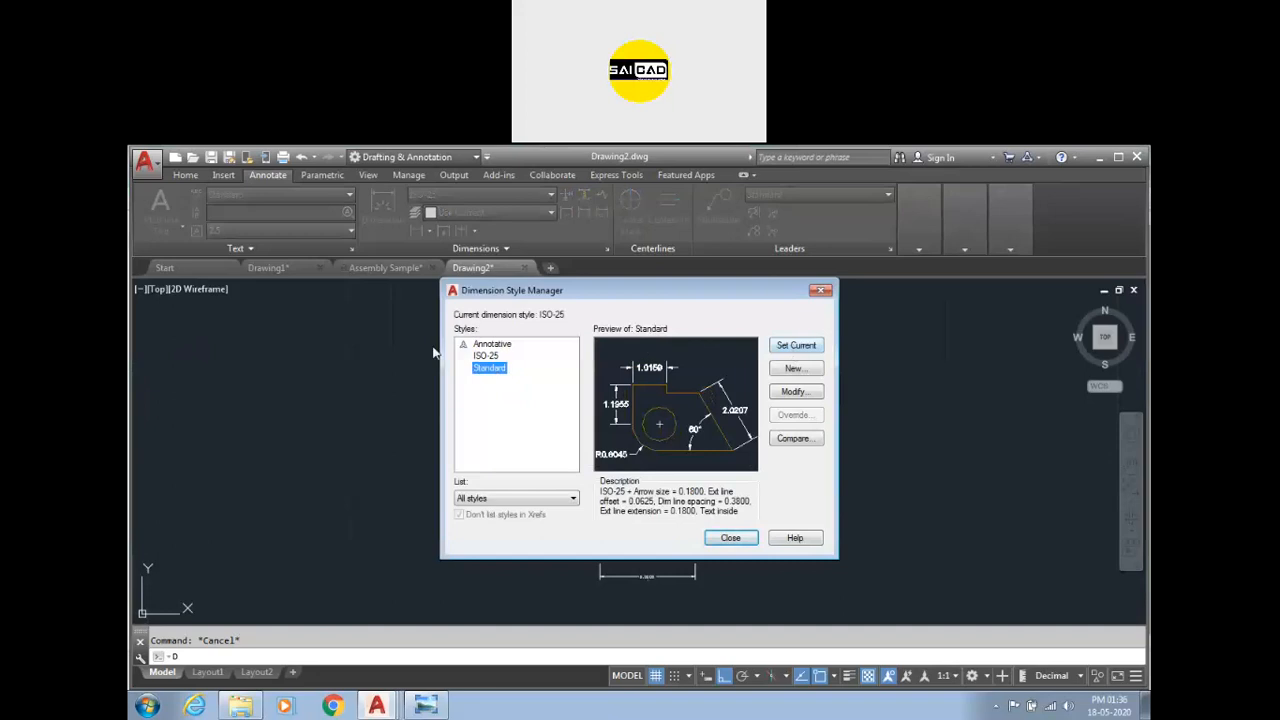
left_click(486, 355)
left_click(794, 391)
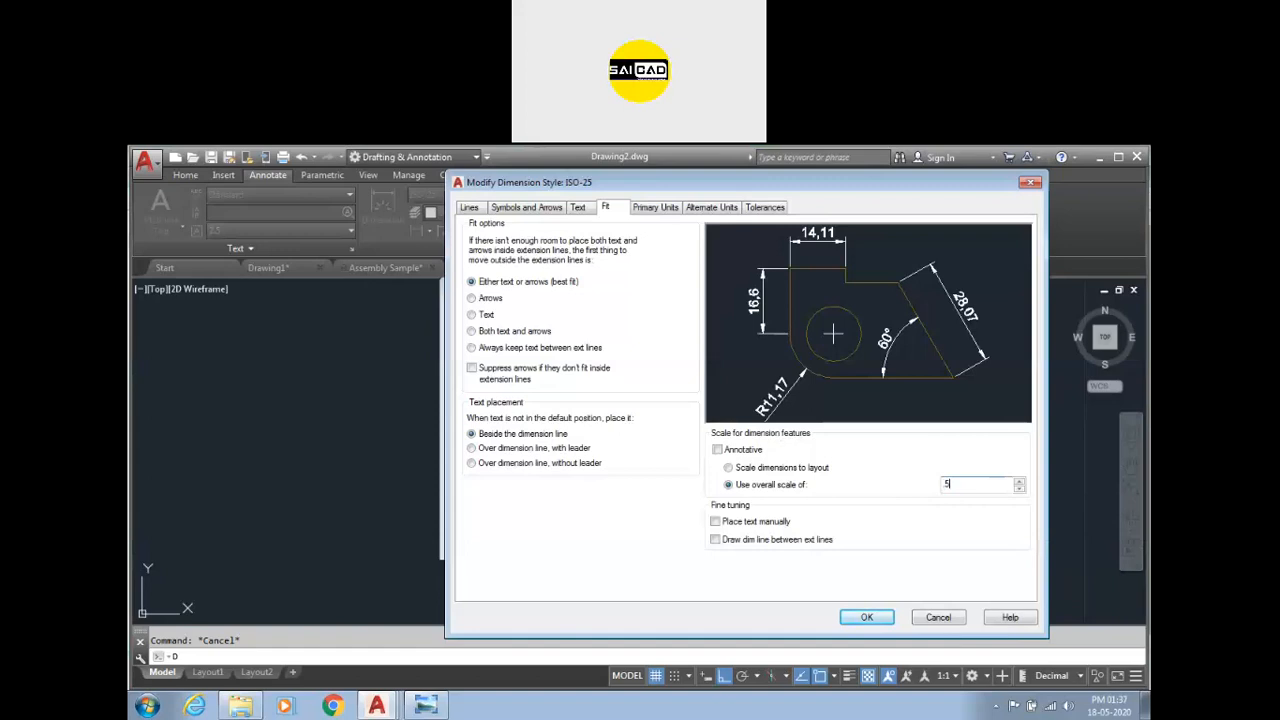
type("0.")
left_click(866, 616)
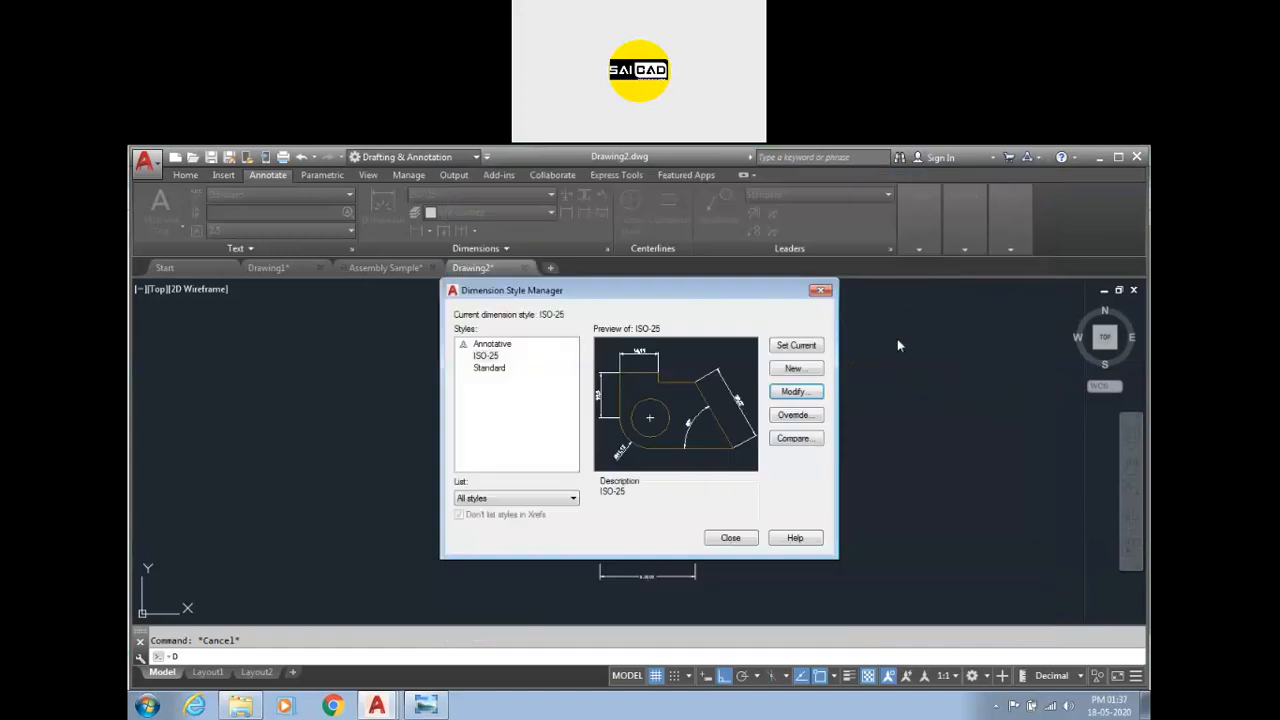
left_click(799, 351)
left_click(745, 535)
Delete all the dimensions from the pasted part.
scroll(671, 437, "up", 5)
scroll(764, 368, "down", 6)
scroll(784, 441, "up", 4)
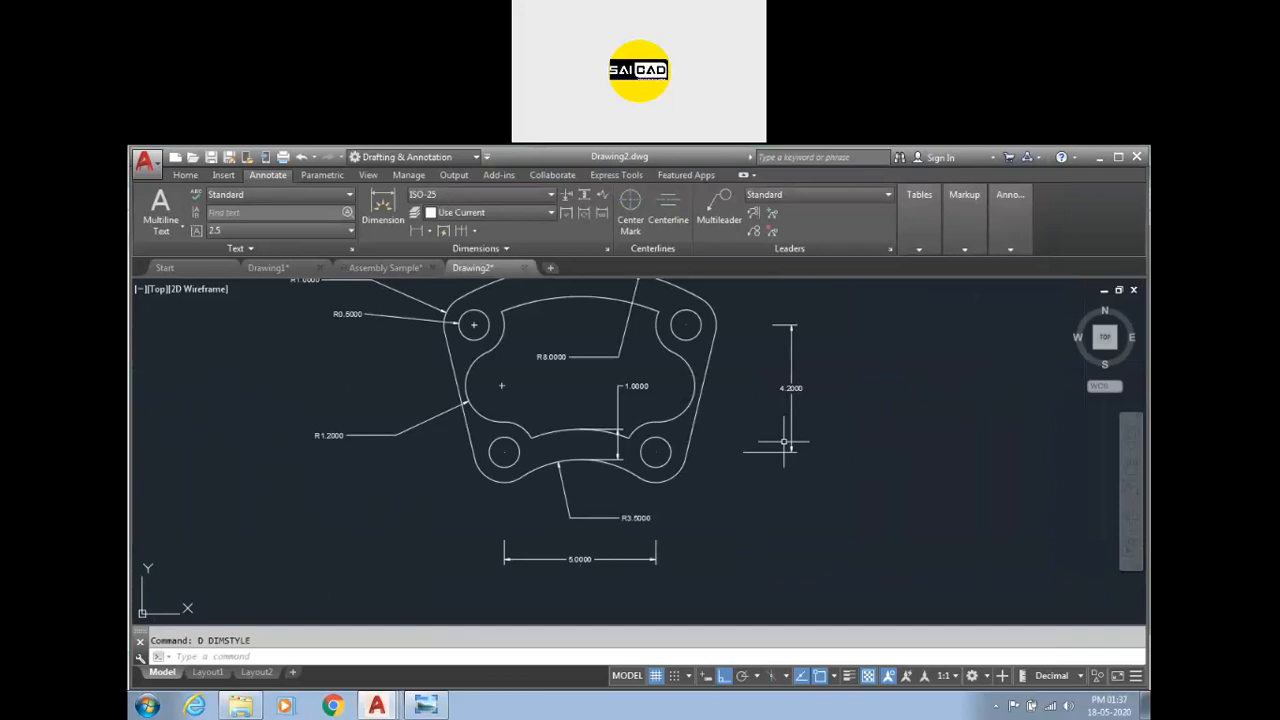
scroll(744, 444, "down", 4)
left_click(802, 383)
left_click(763, 446)
key("Delete")
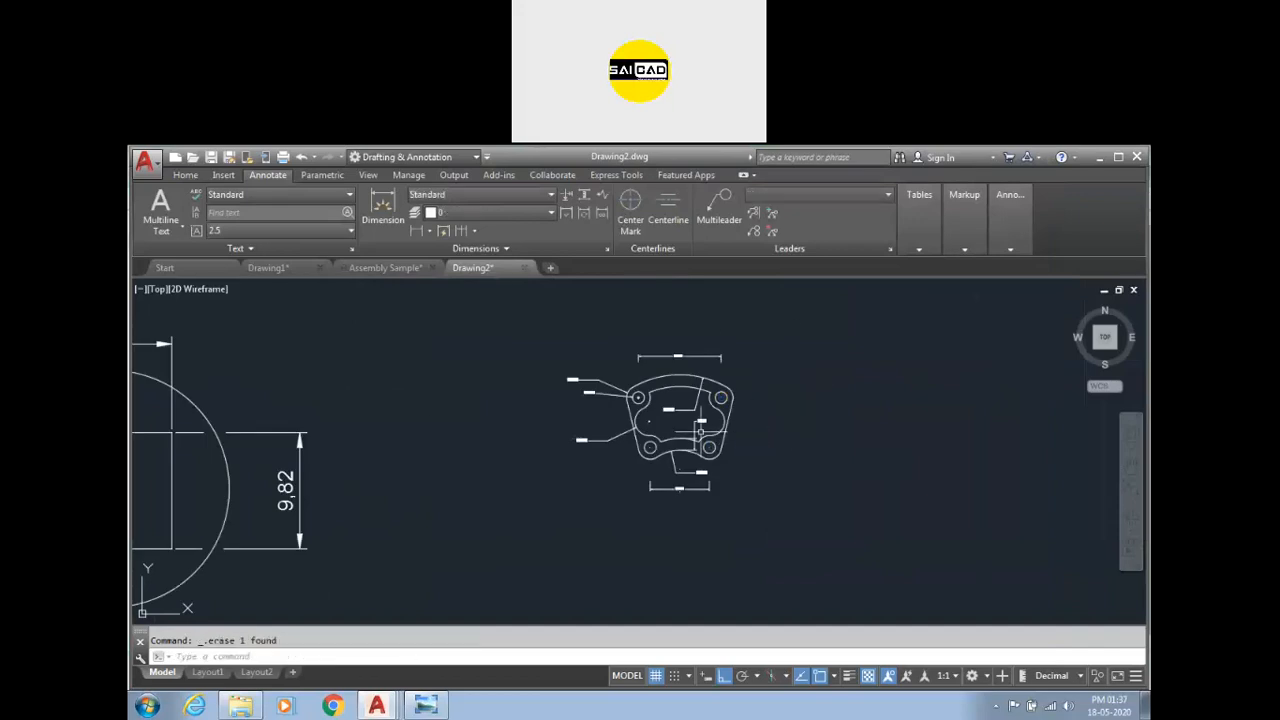
left_click(693, 433)
left_click(688, 409)
key("Delete")
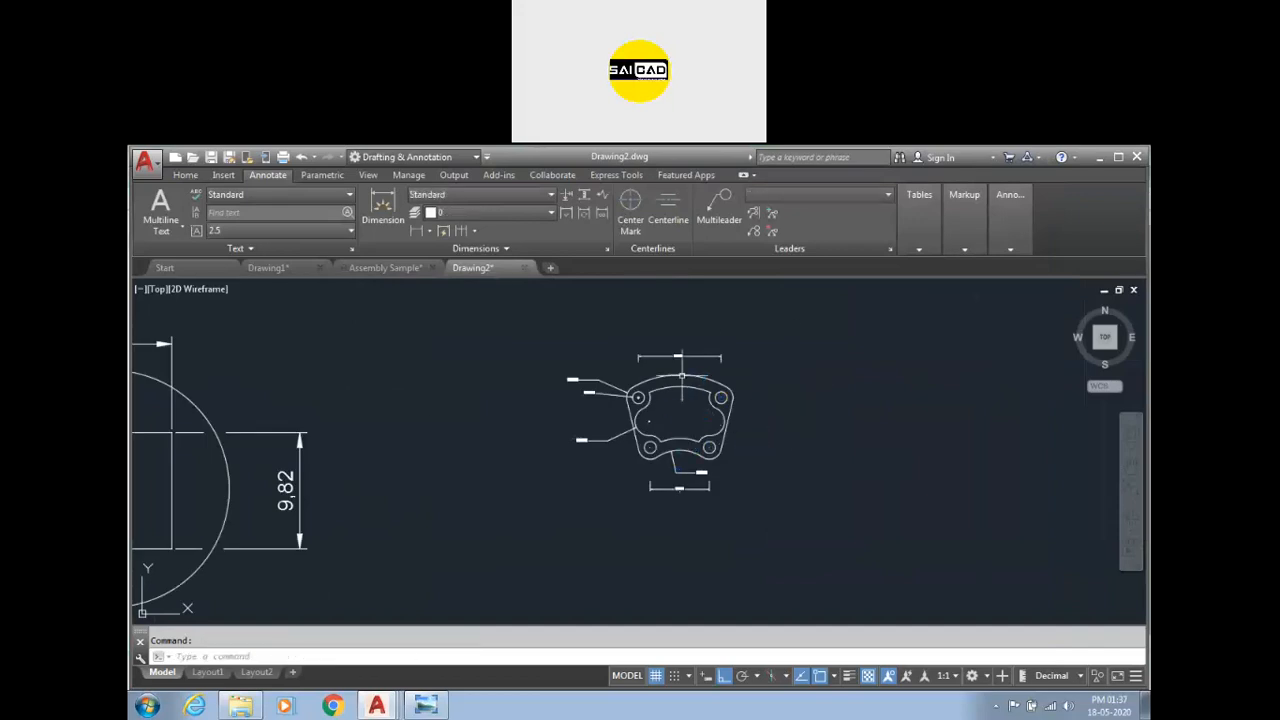
left_click(679, 357)
key("Delete")
left_click(609, 373)
left_click(566, 475)
key("Delete")
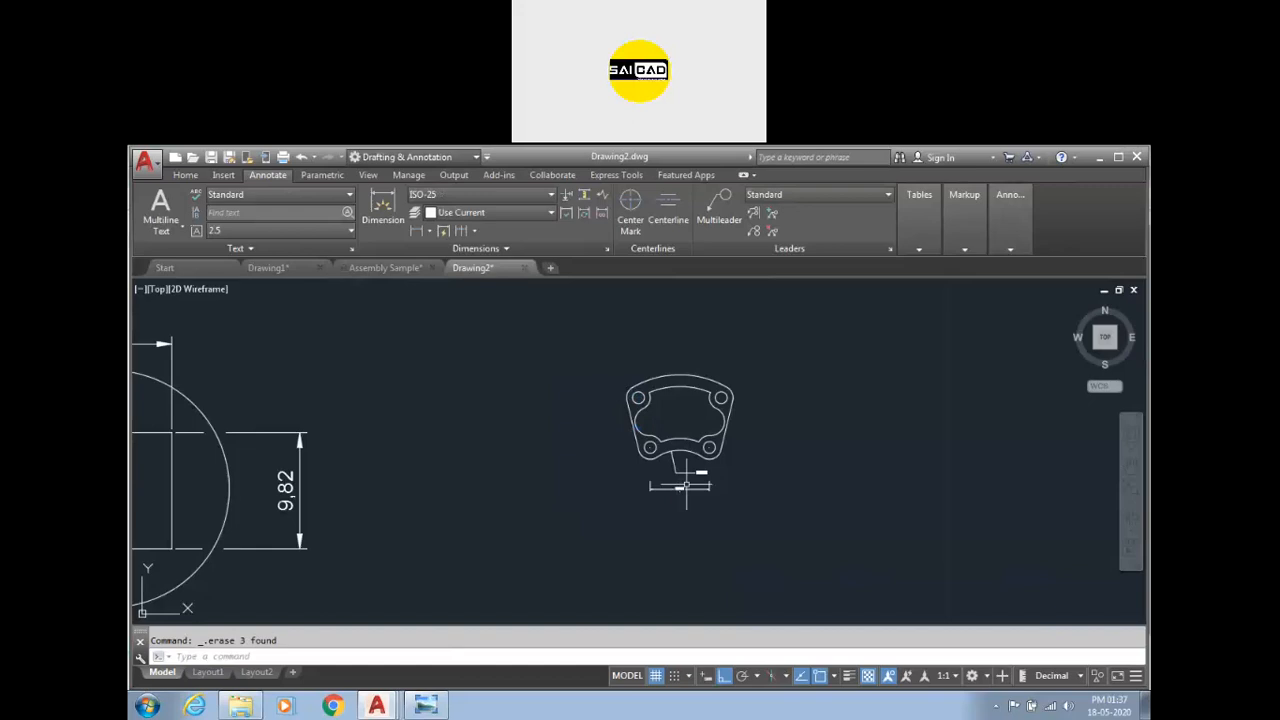
left_click(690, 465)
left_click(666, 494)
key("Delete")
scroll(672, 415, "up", 4)
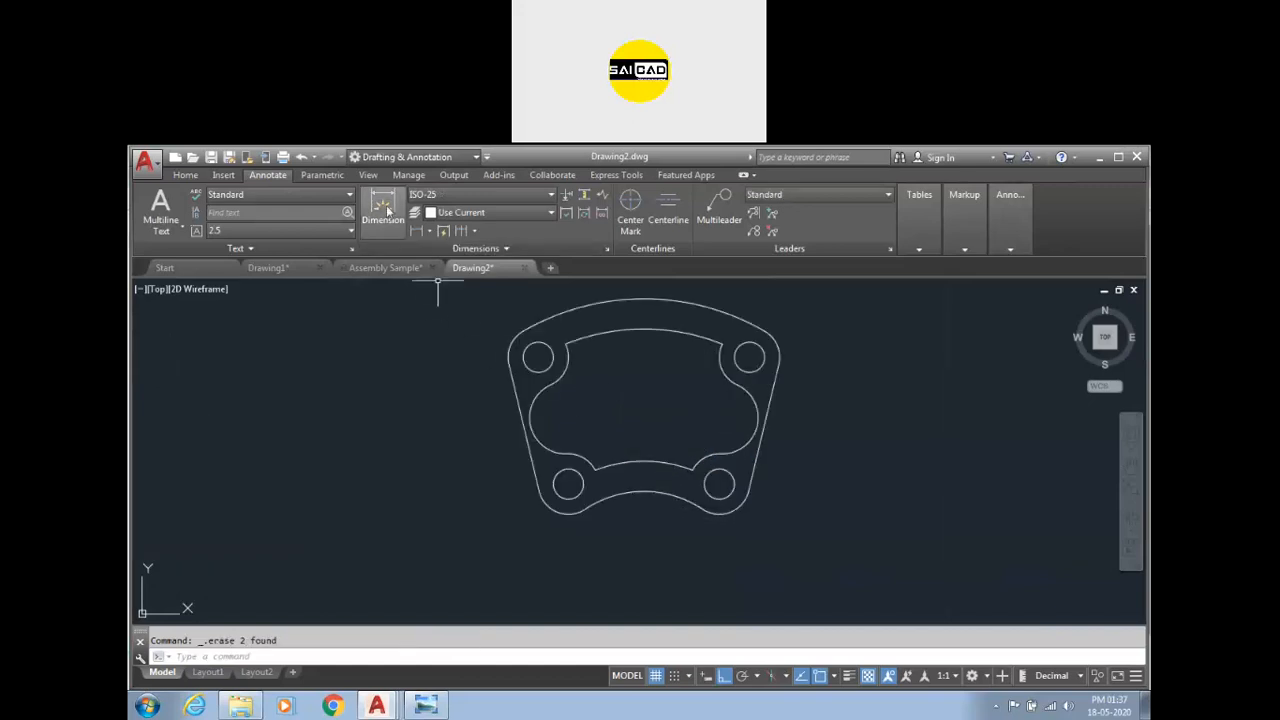
Make the Standard dimension style current.
type("d")
key("Return")
left_click(487, 369)
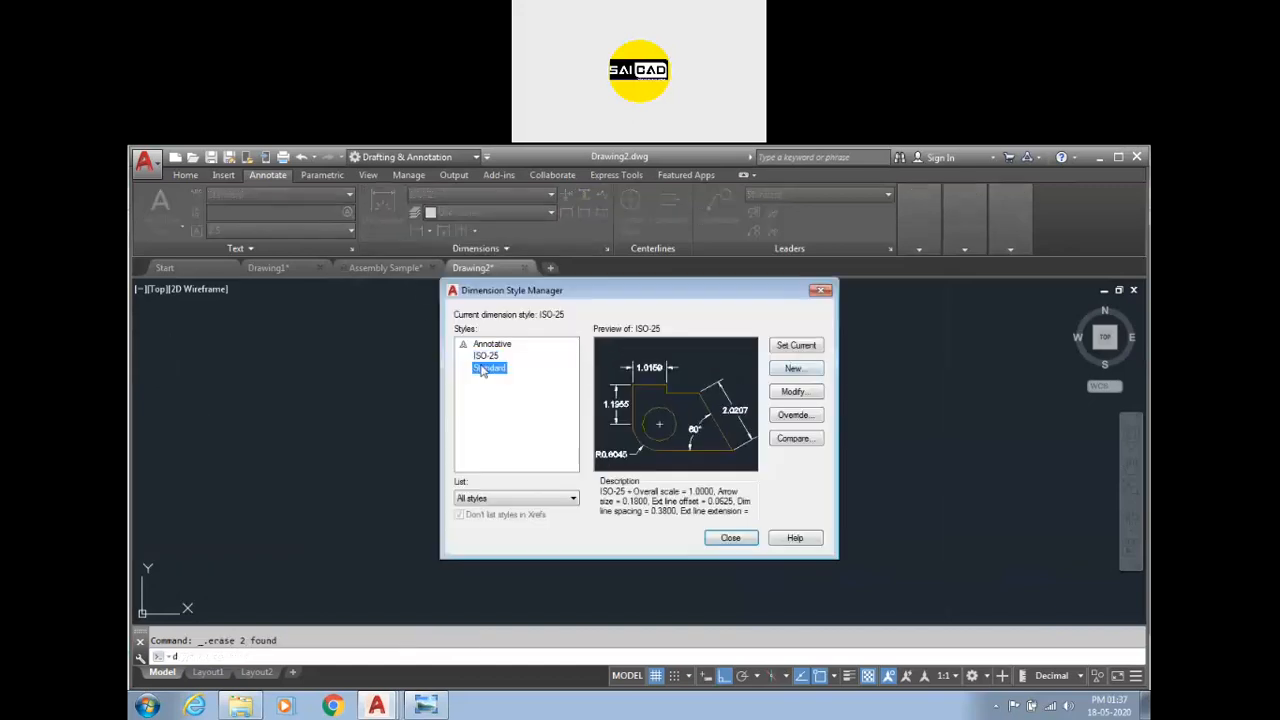
left_click(790, 346)
left_click(736, 538)
Dimension the radius of the part's top arc.
left_click(390, 203)
left_click(710, 330)
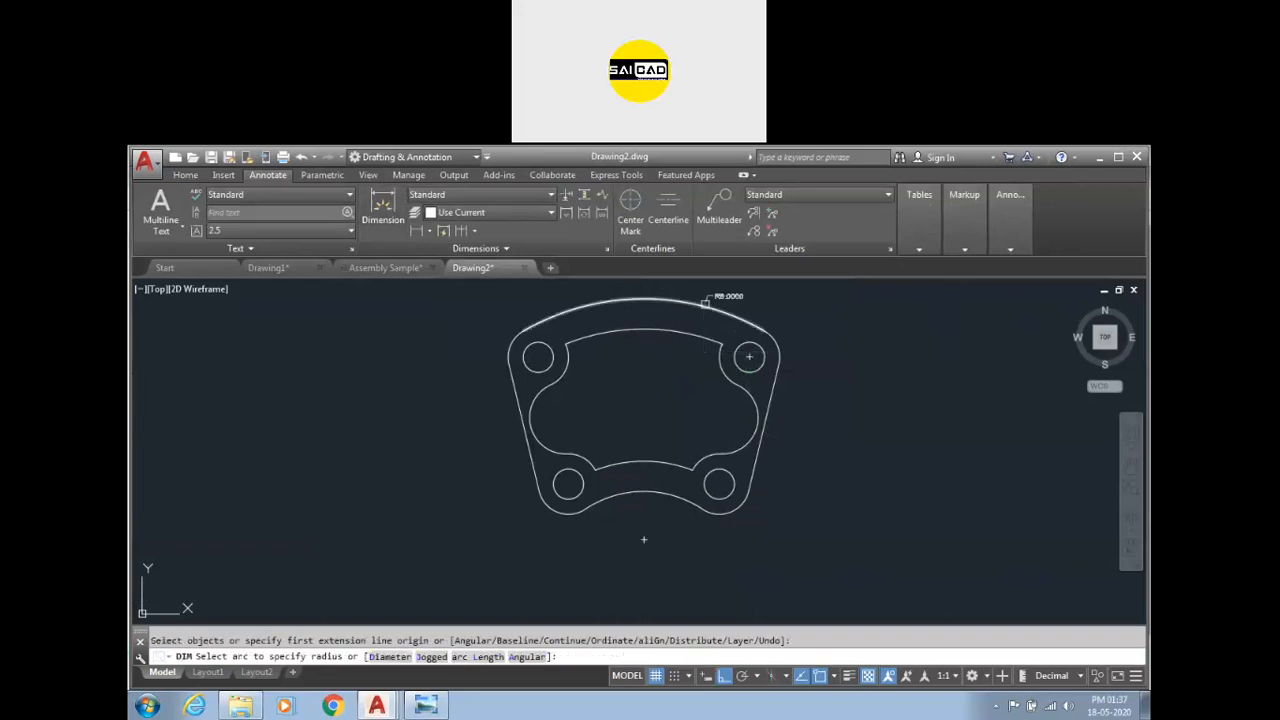
scroll(690, 330, "down", 2)
left_click(706, 322)
key("Escape")
Increase the Standard dimension style's overall scale so the dimensions display larger.
type("d")
key("Return")
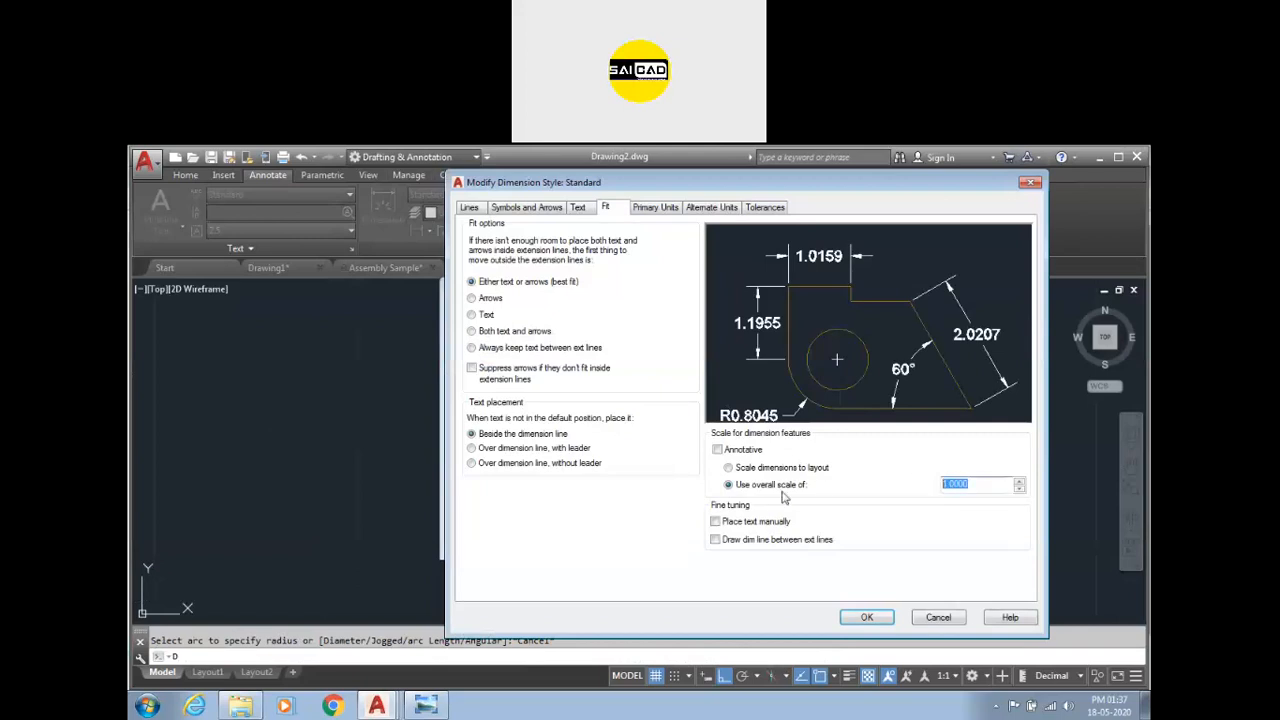
left_click(867, 617)
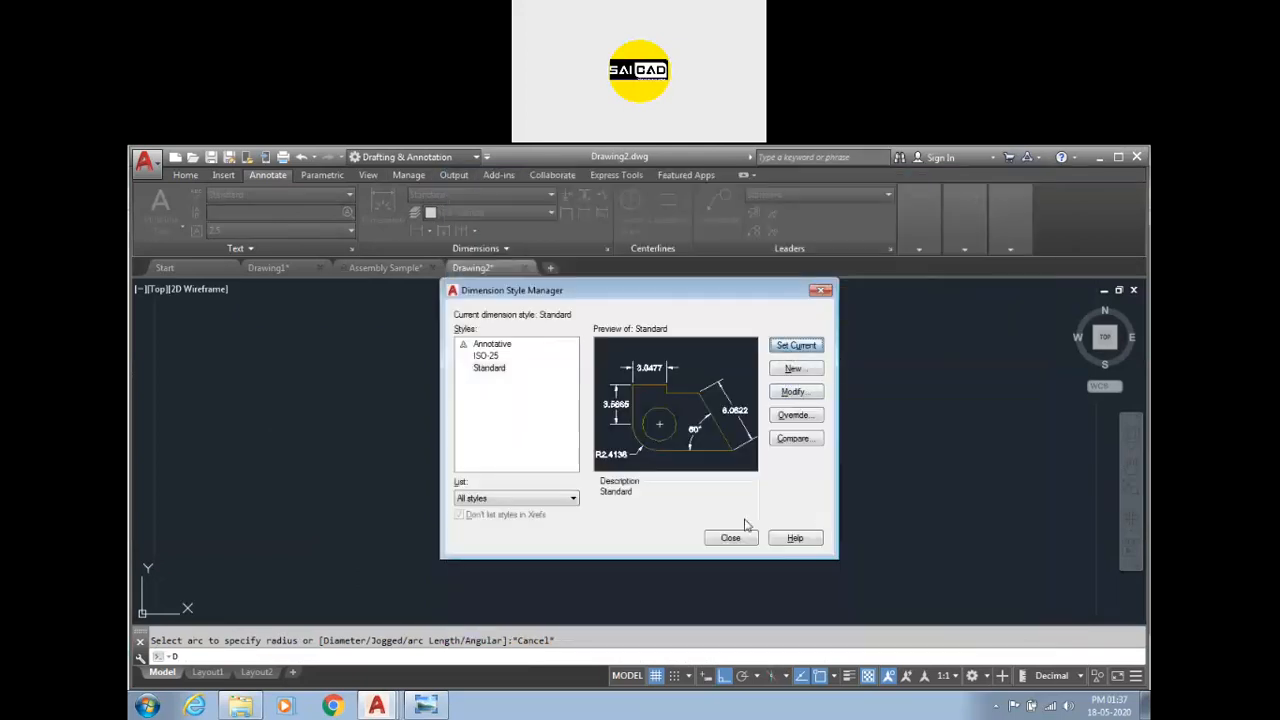
left_click(731, 538)
left_click(383, 210)
left_click(694, 431)
key("Escape")
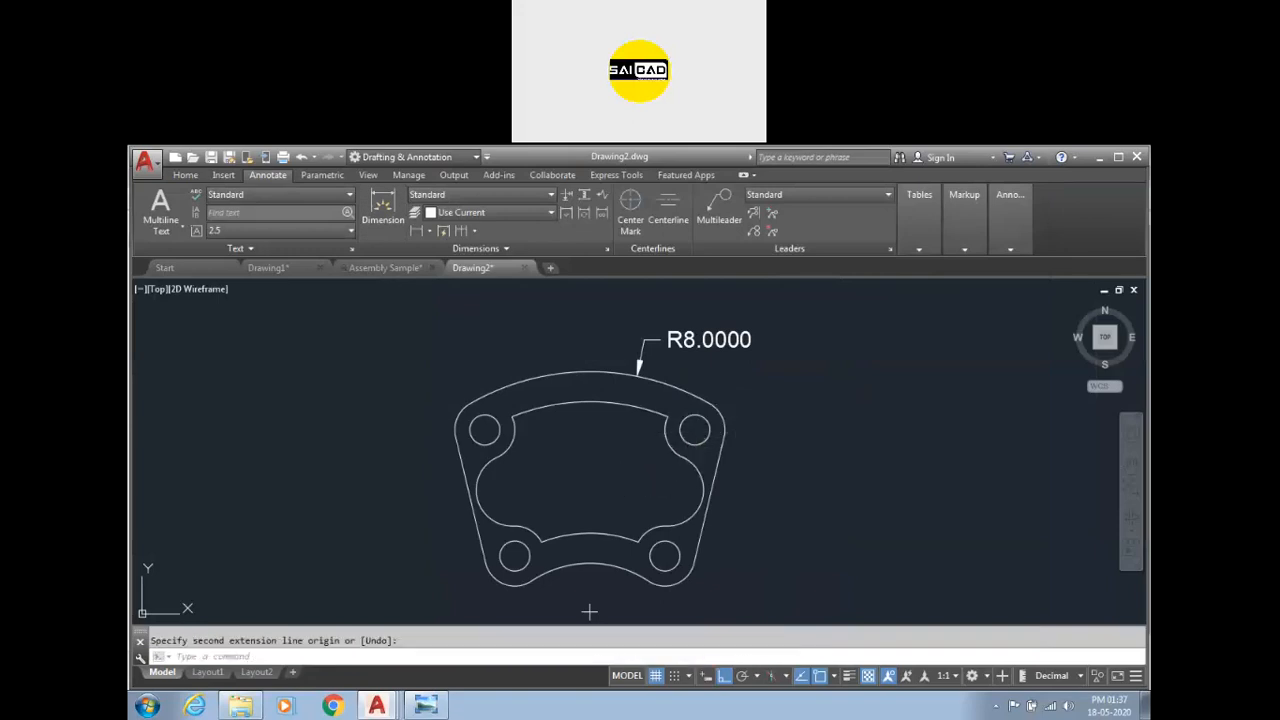
Dimension the horizontal distance between the two upper hole centres.
key("Return")
left_click(695, 430)
left_click(484, 430)
left_click(520, 291)
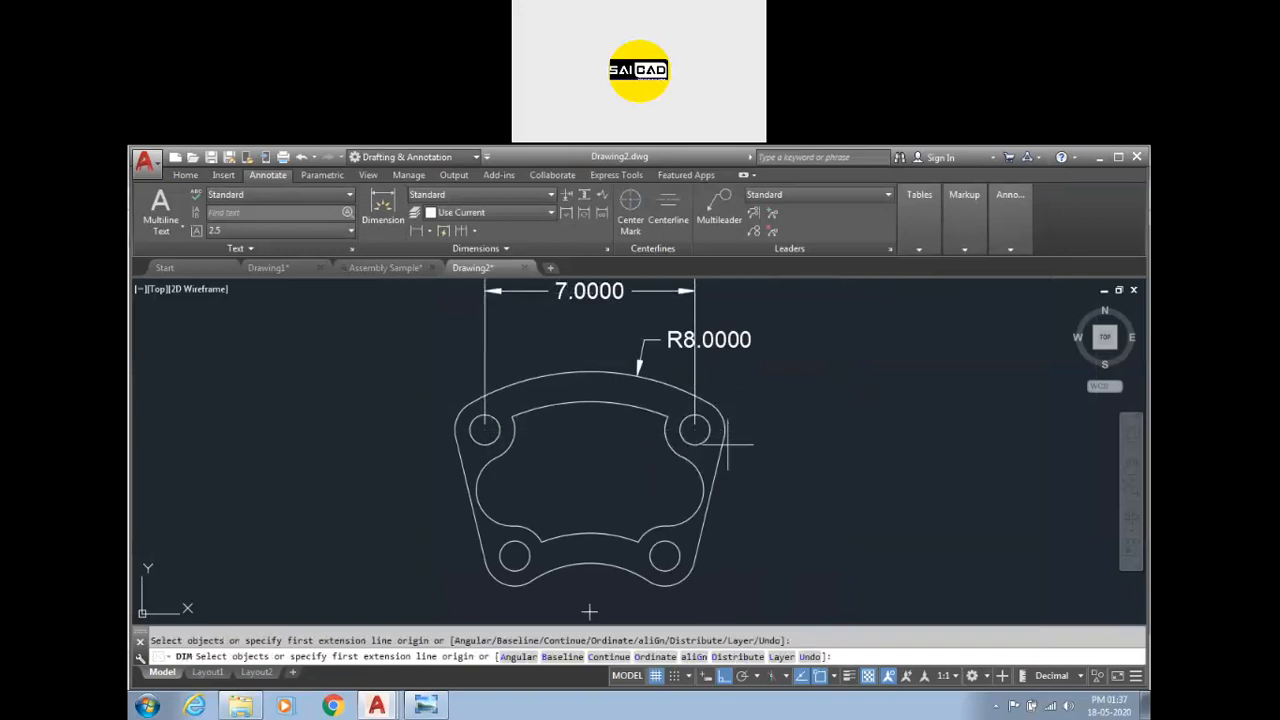
Dimension the vertical distance between the upper and lower right hole centres.
left_click(694, 430)
left_click(664, 555)
left_click(825, 550)
Dimension the horizontal distance between the two lower hole centres.
left_click(664, 555)
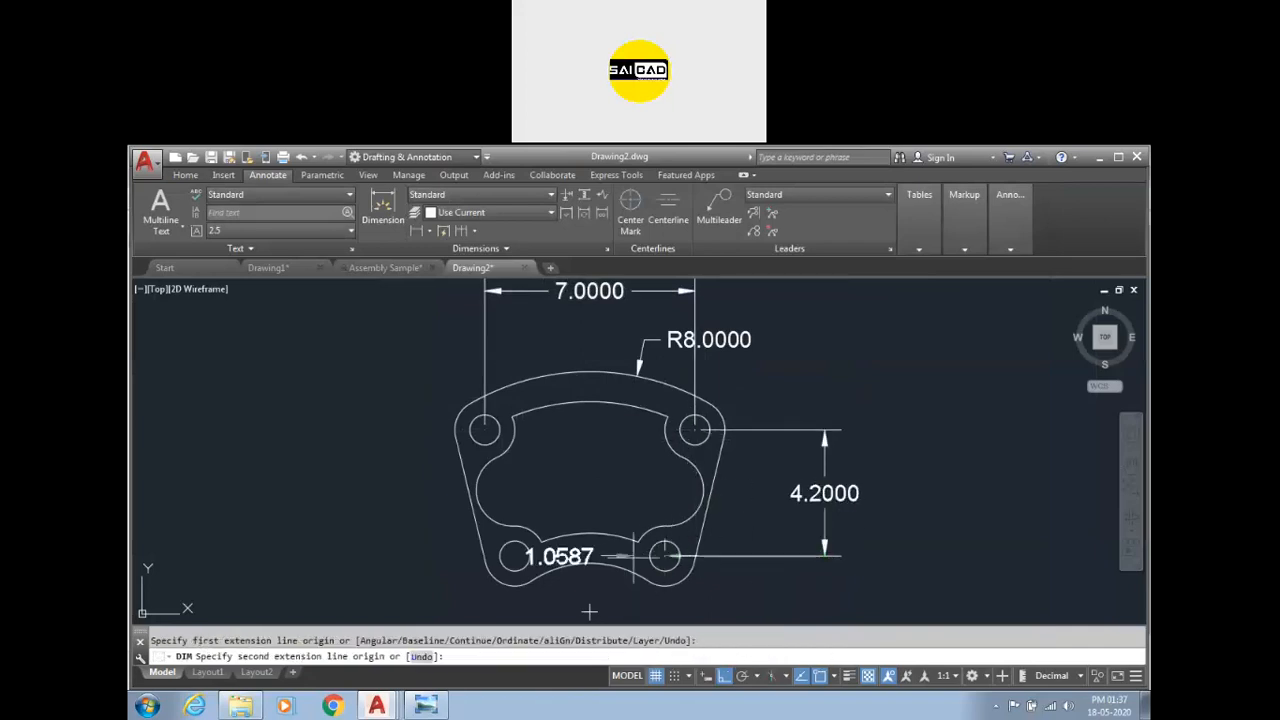
left_click(589, 611)
scroll(554, 479, "down", 6)
left_click(563, 511)
scroll(565, 472, "up", 5)
key("Escape")
key("Escape")
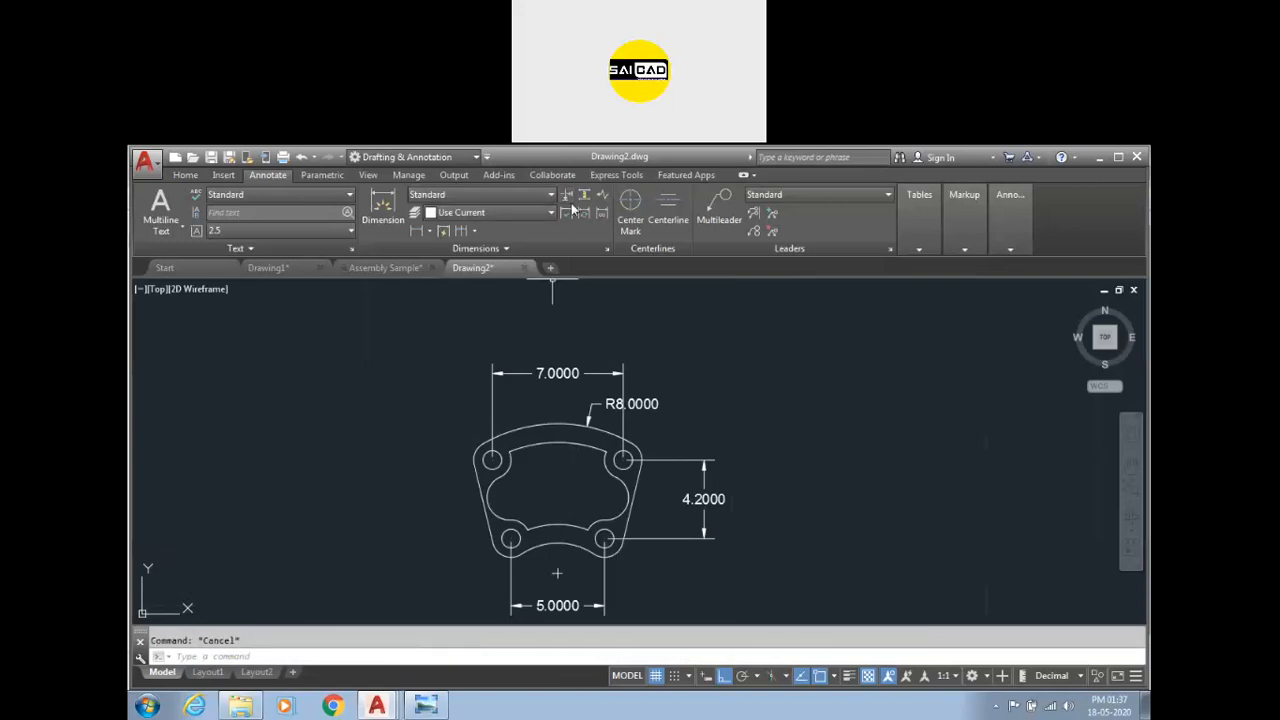
Try to break the vertical 4.2000 dimension where its extension lines cross the part outline.
left_click(567, 197)
left_click(545, 373)
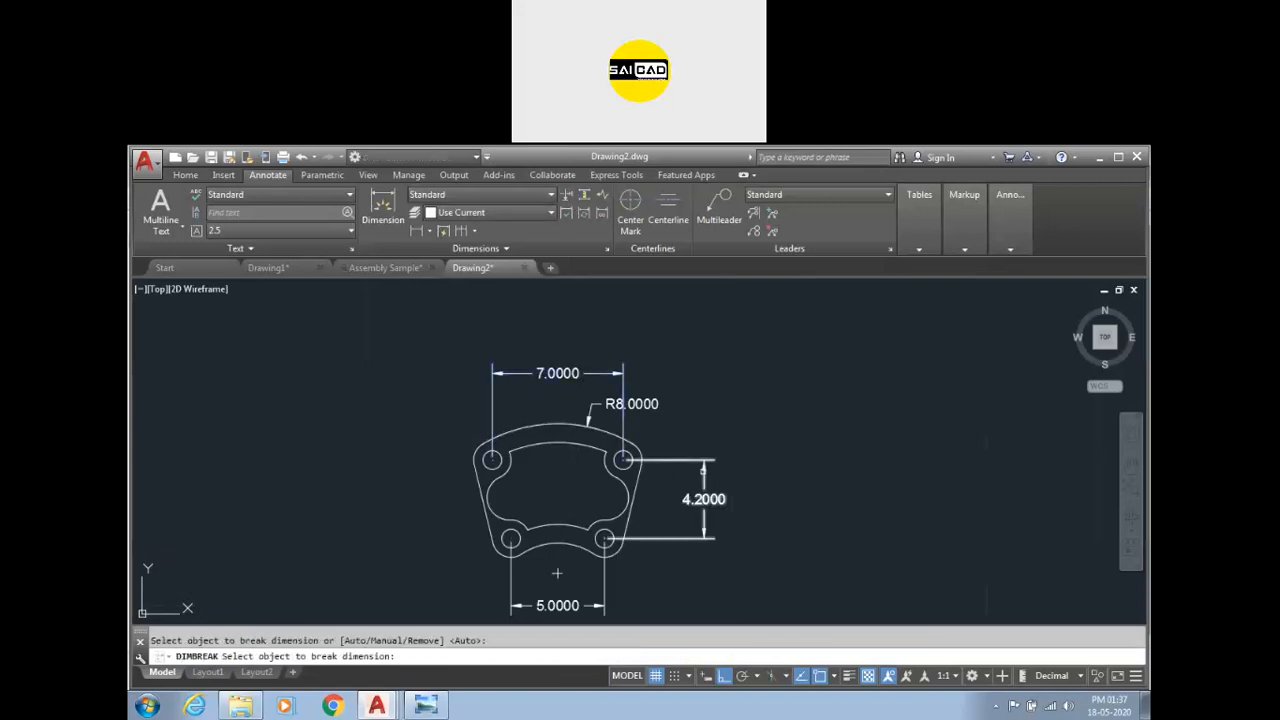
left_click(636, 478)
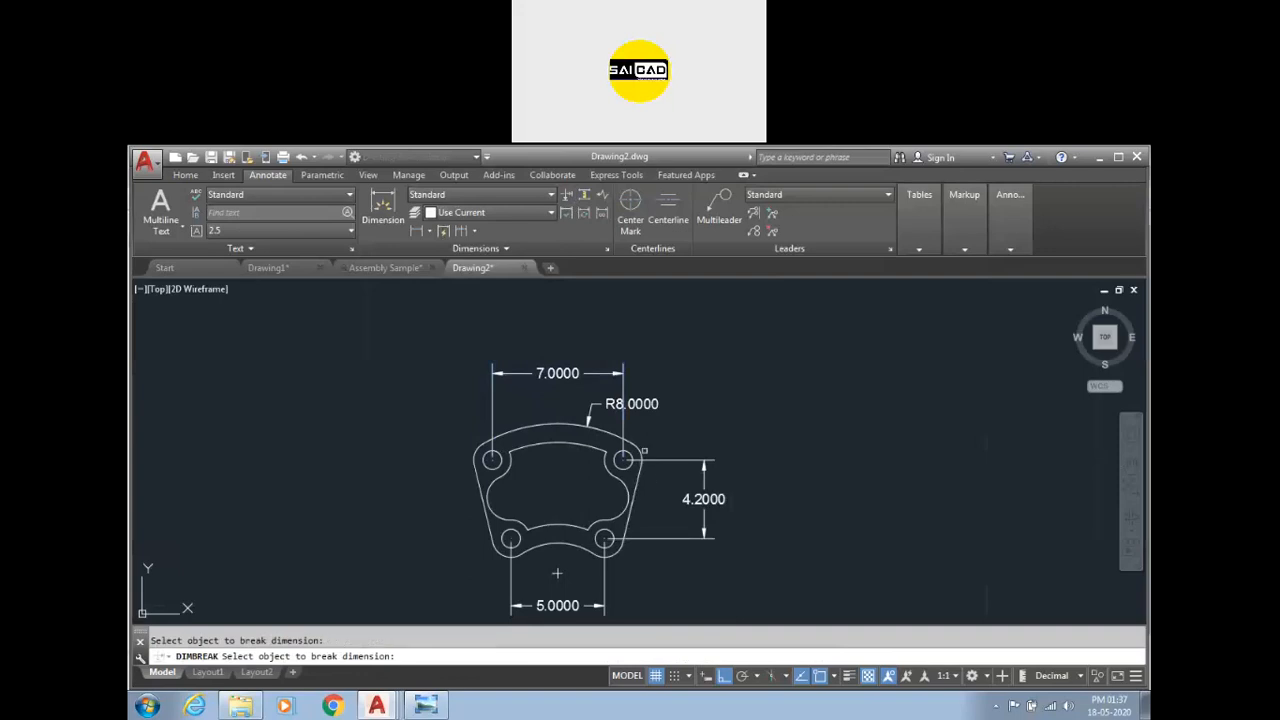
key("Escape")
left_click(397, 202)
left_click(567, 196)
left_click(693, 489)
left_click(635, 491)
left_click(642, 453)
key("Escape")
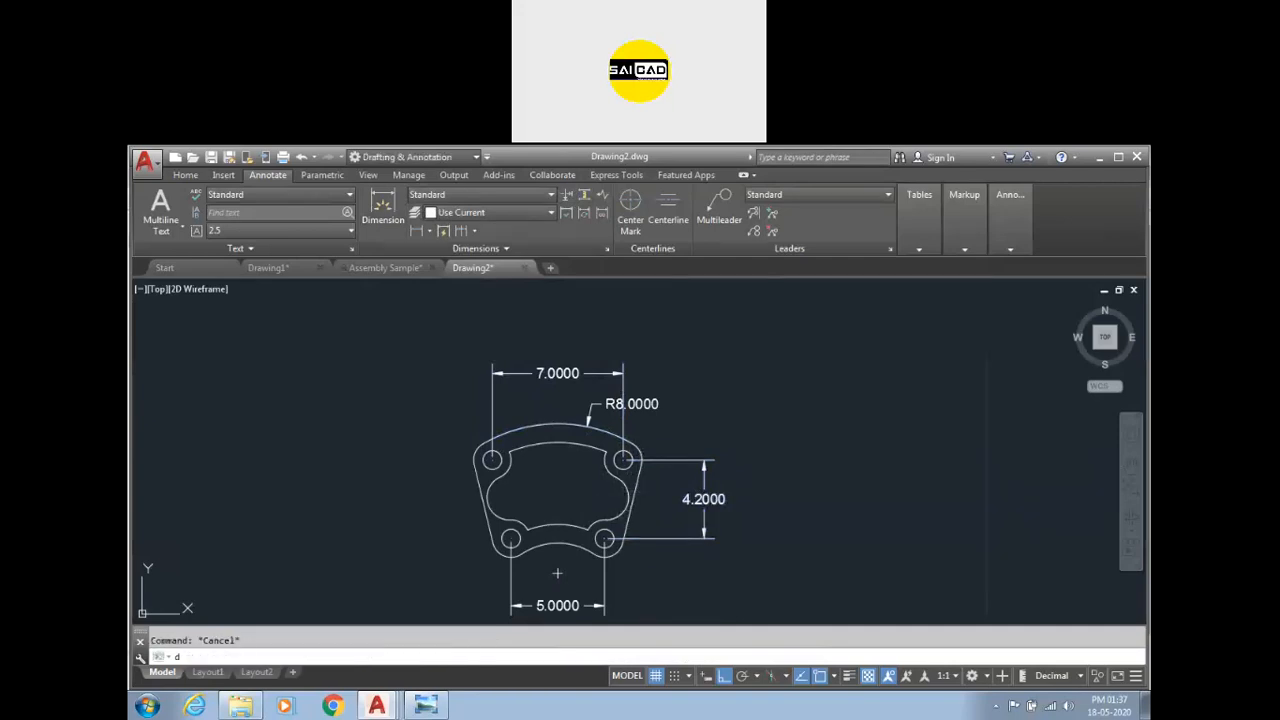
Review the Standard dimension style's Lines, Text and Symbols and Arrows settings, including the dimension break size.
key("Return")
left_click(784, 395)
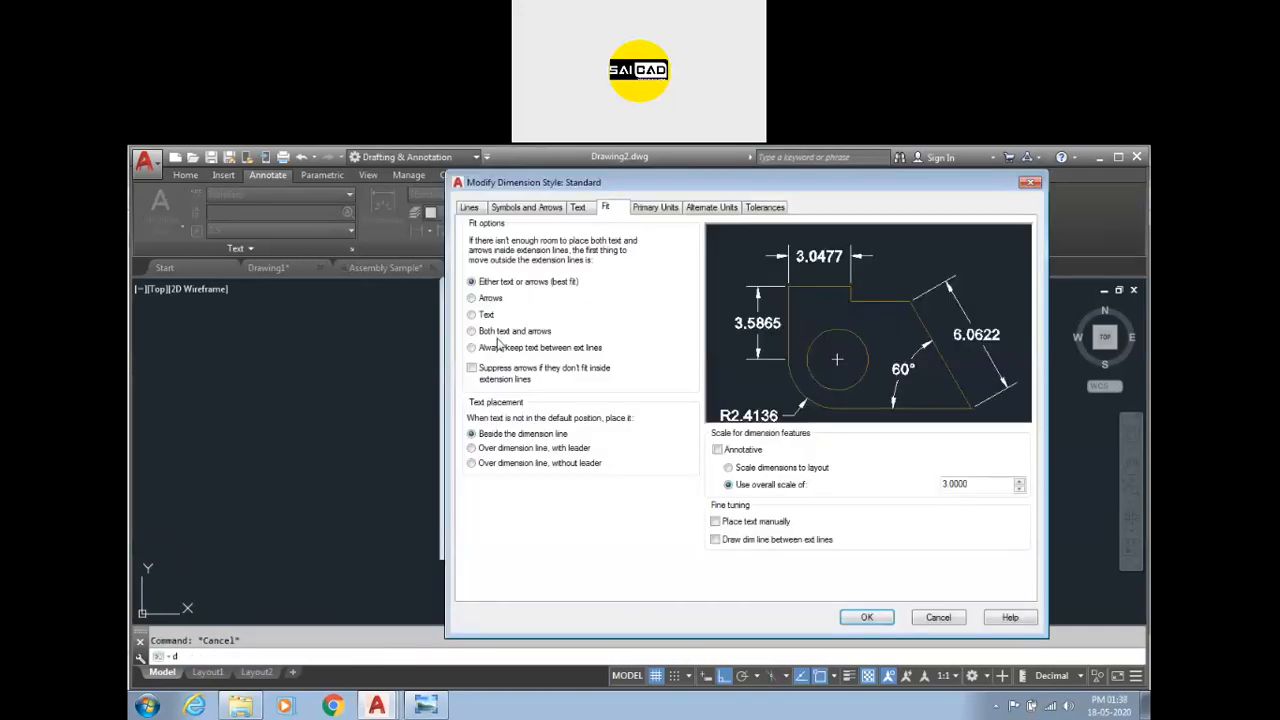
left_click(467, 207)
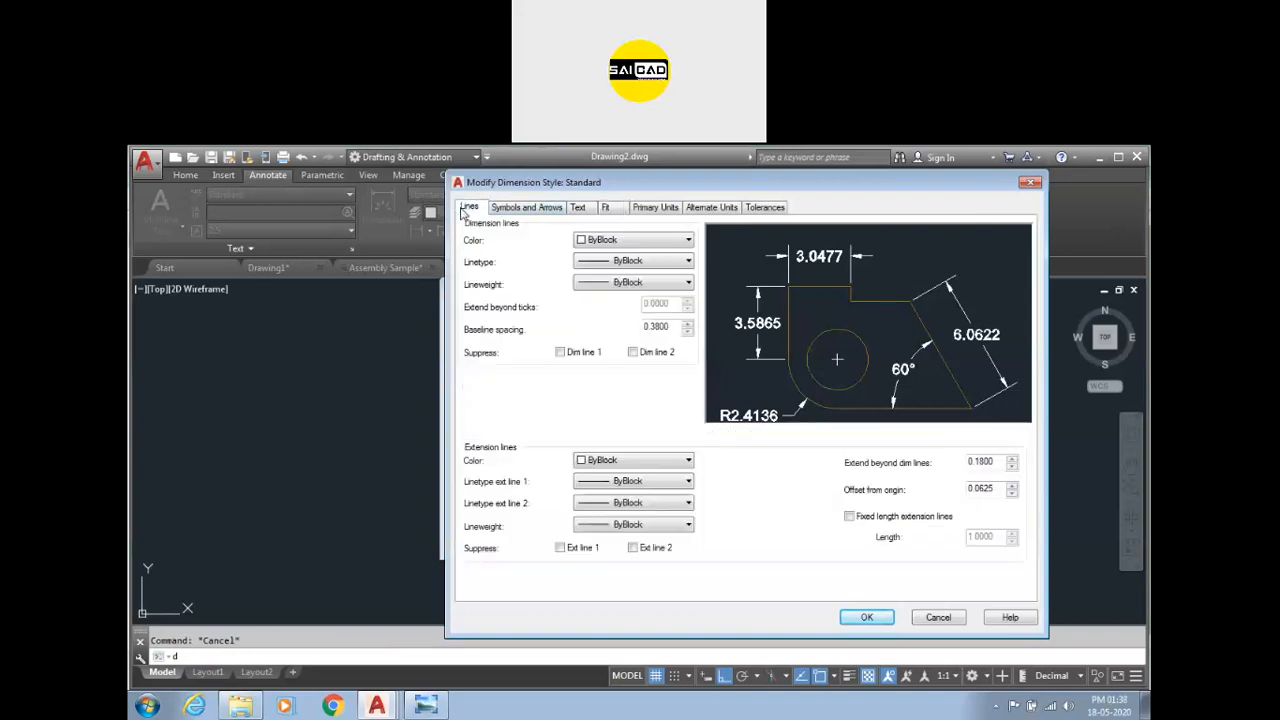
left_click(580, 210)
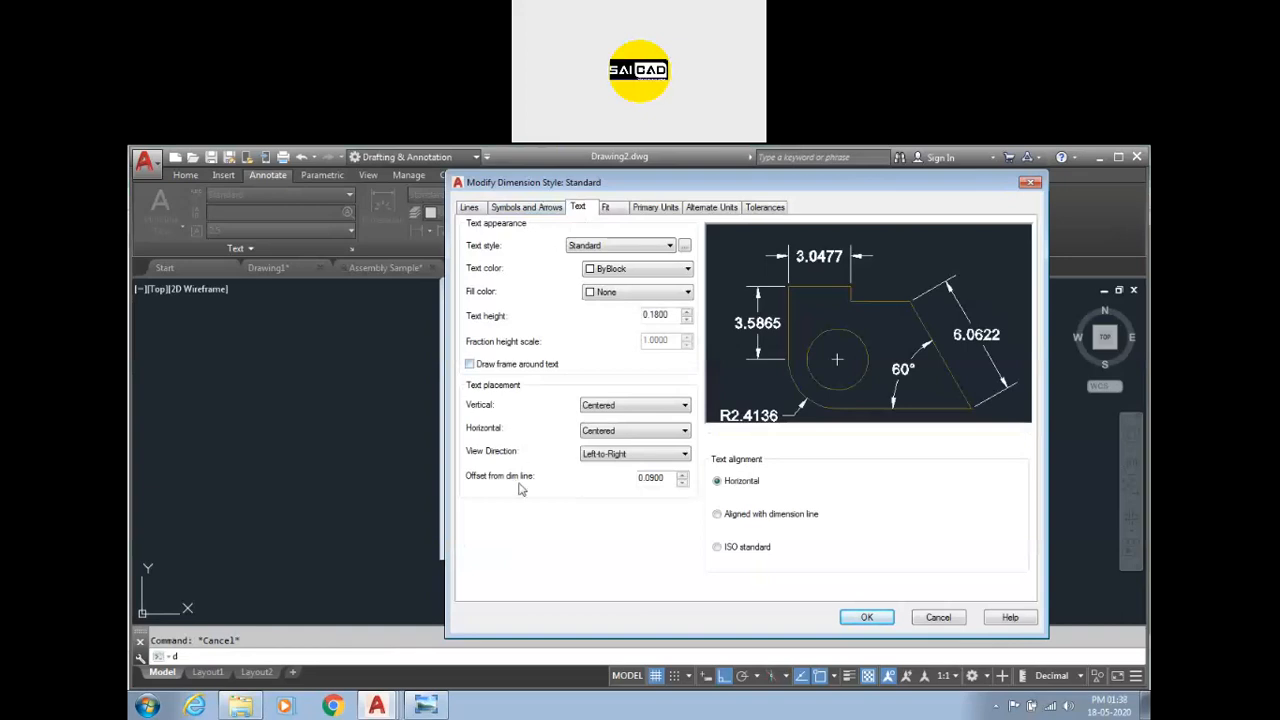
left_click(526, 207)
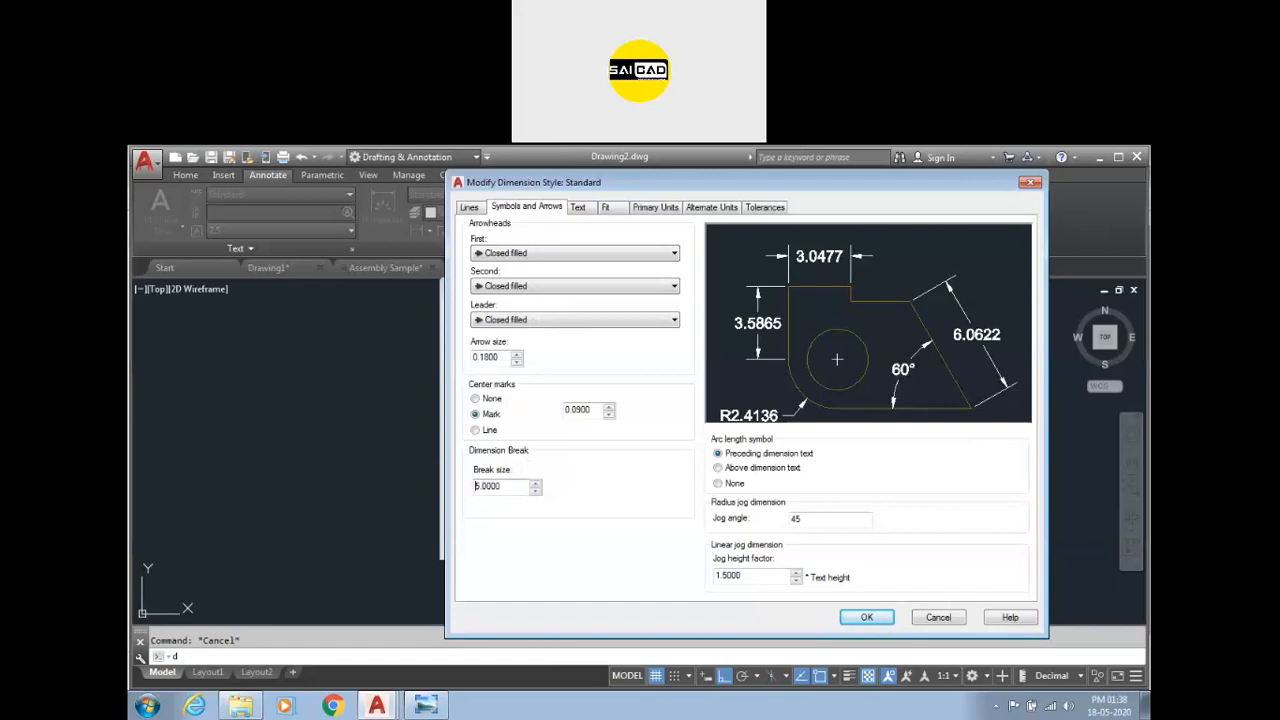
left_click(866, 617)
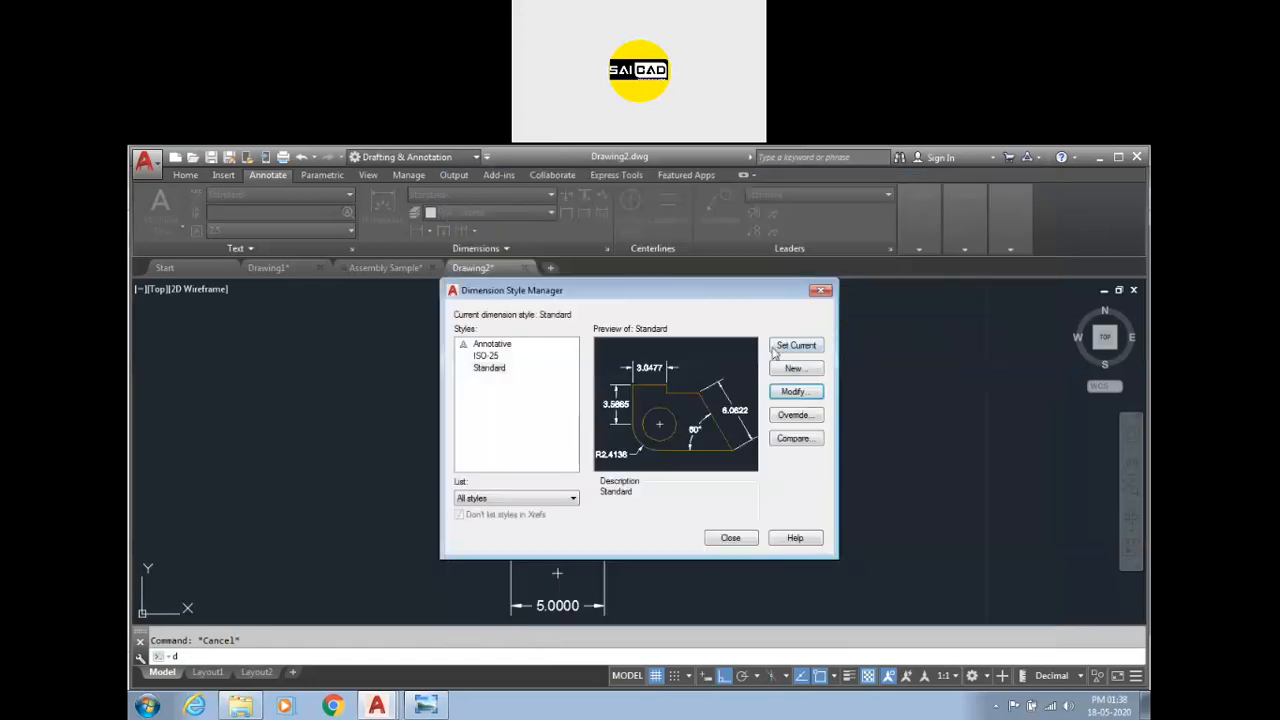
left_click(731, 538)
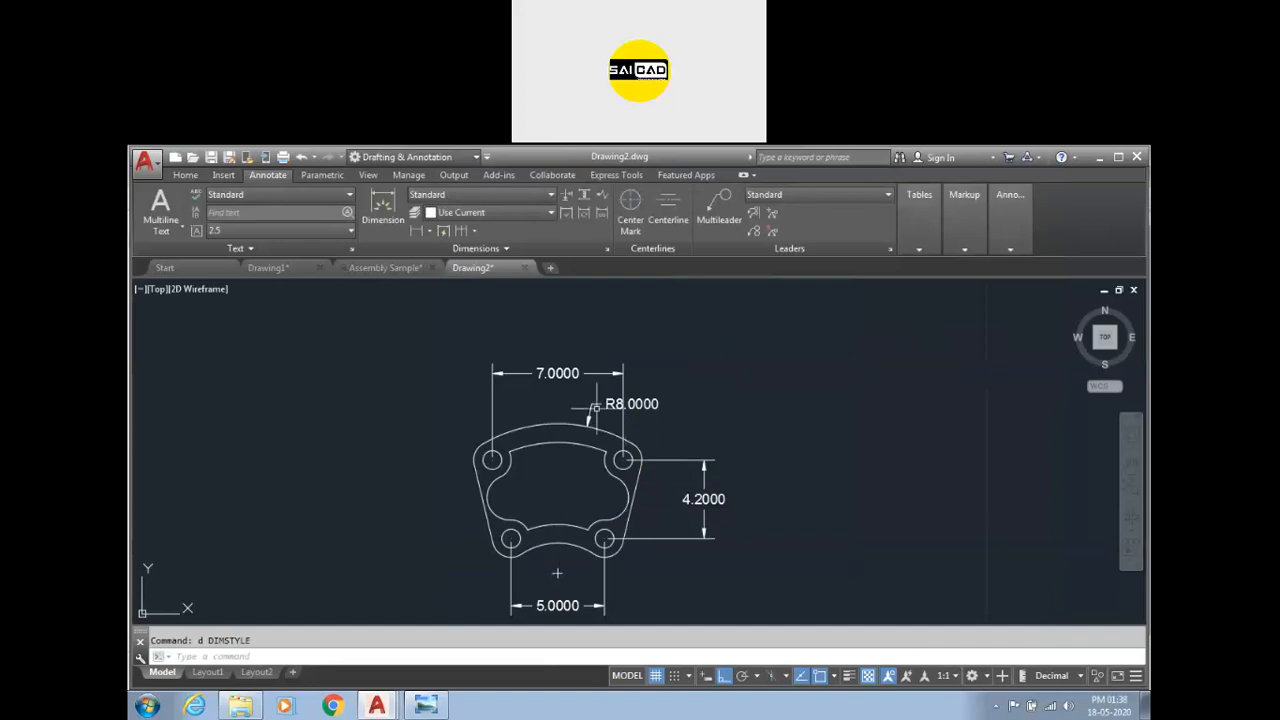
Break the vertical dimension's upper extension line where it crosses the part outline.
left_click(566, 213)
scroll(598, 498, "up", 4)
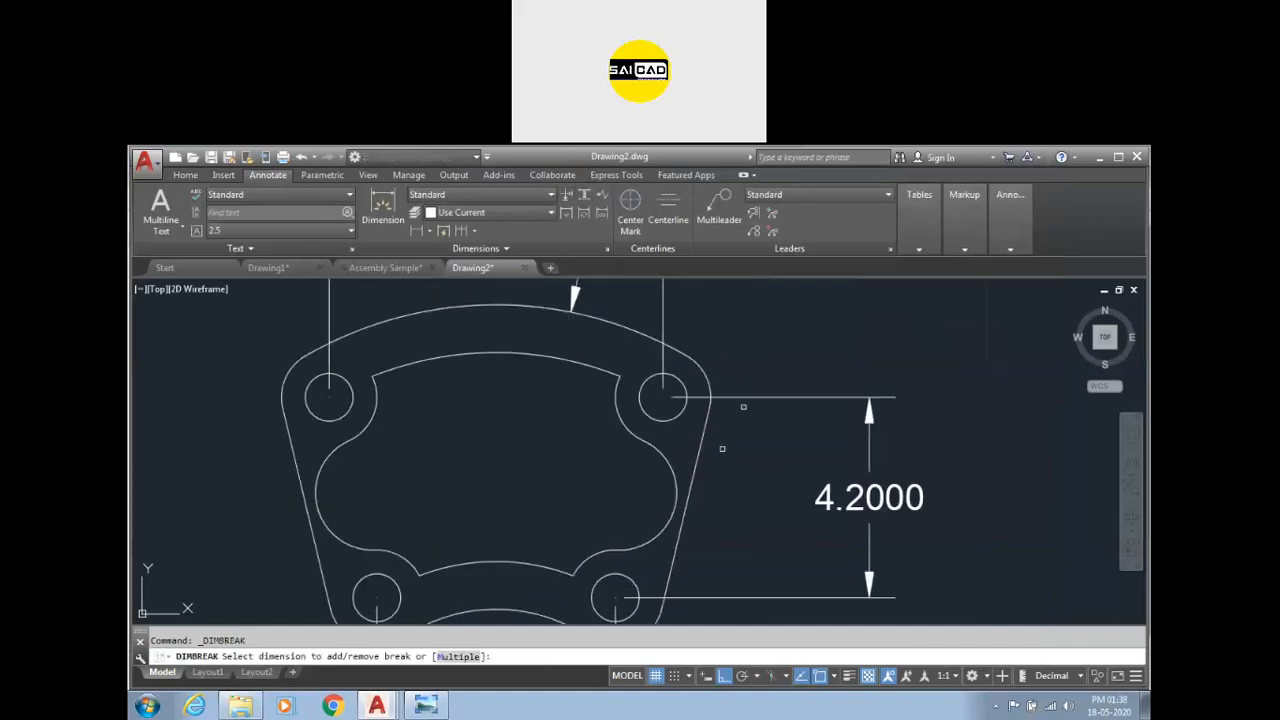
left_click(744, 399)
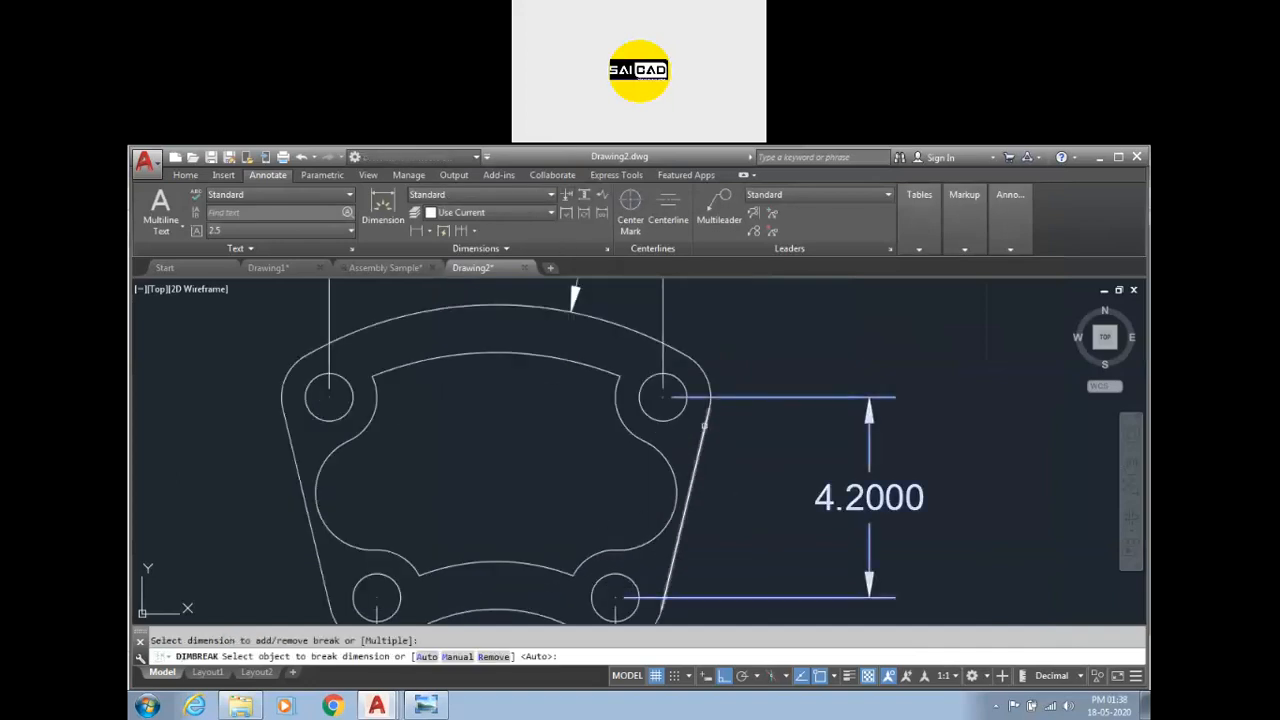
left_click(709, 387)
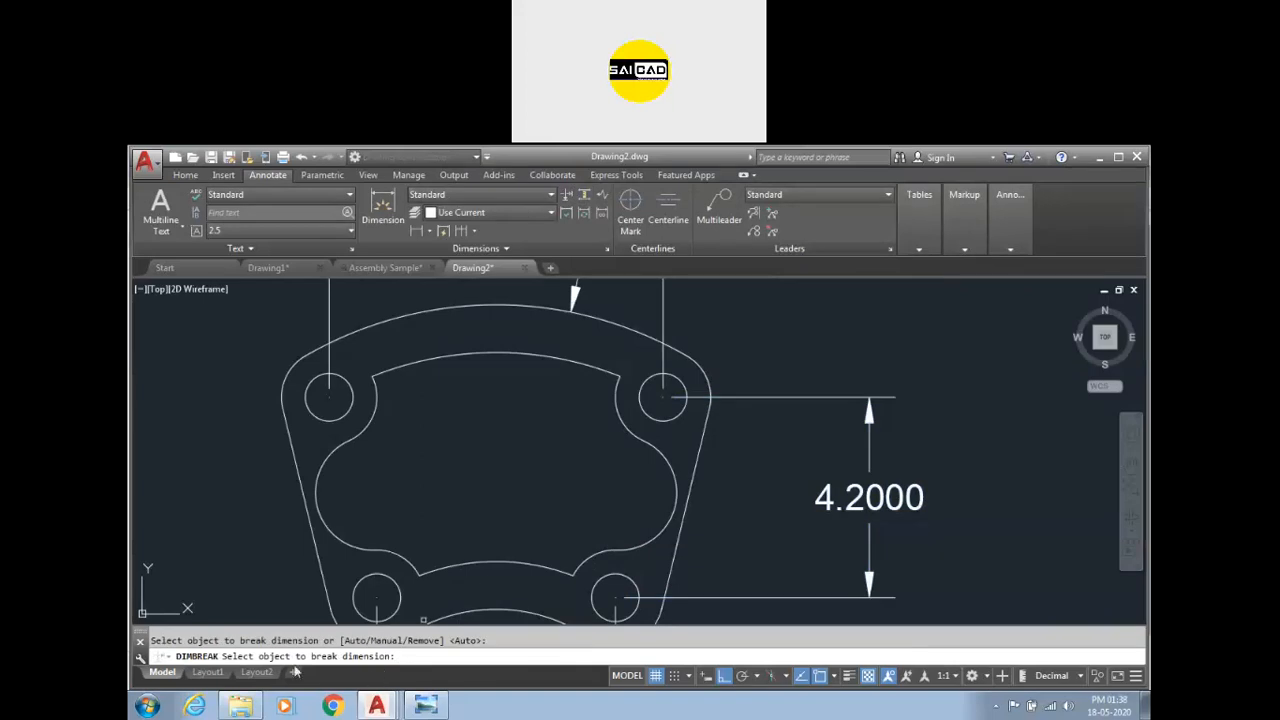
left_click(706, 418)
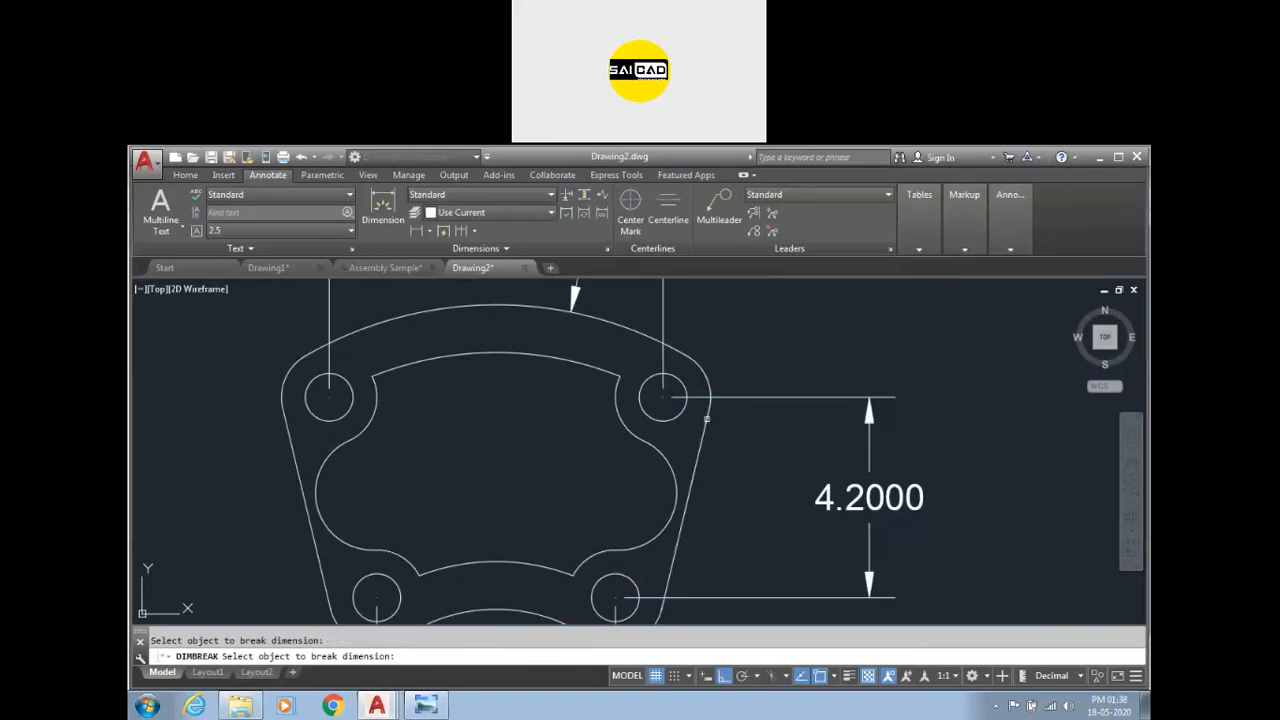
key("Escape")
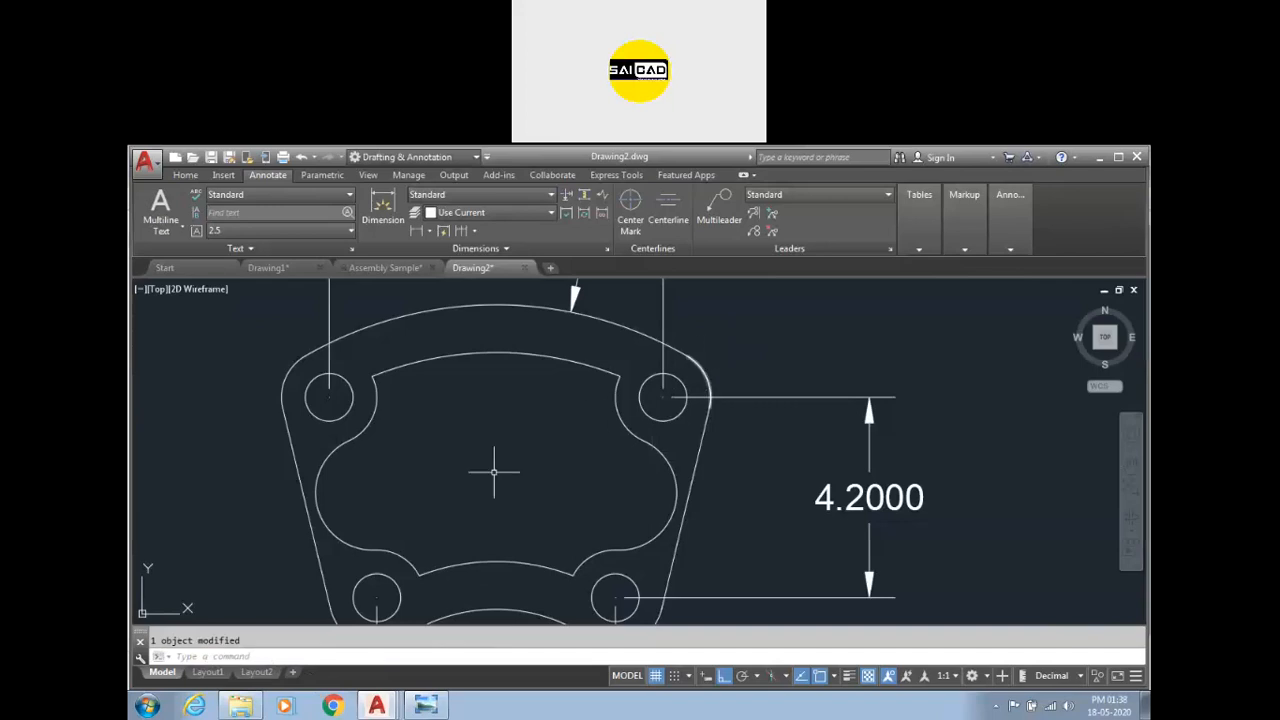
Delete the sample part together with all its dimensions.
scroll(494, 466, "down", 6)
scroll(550, 392, "up", 2)
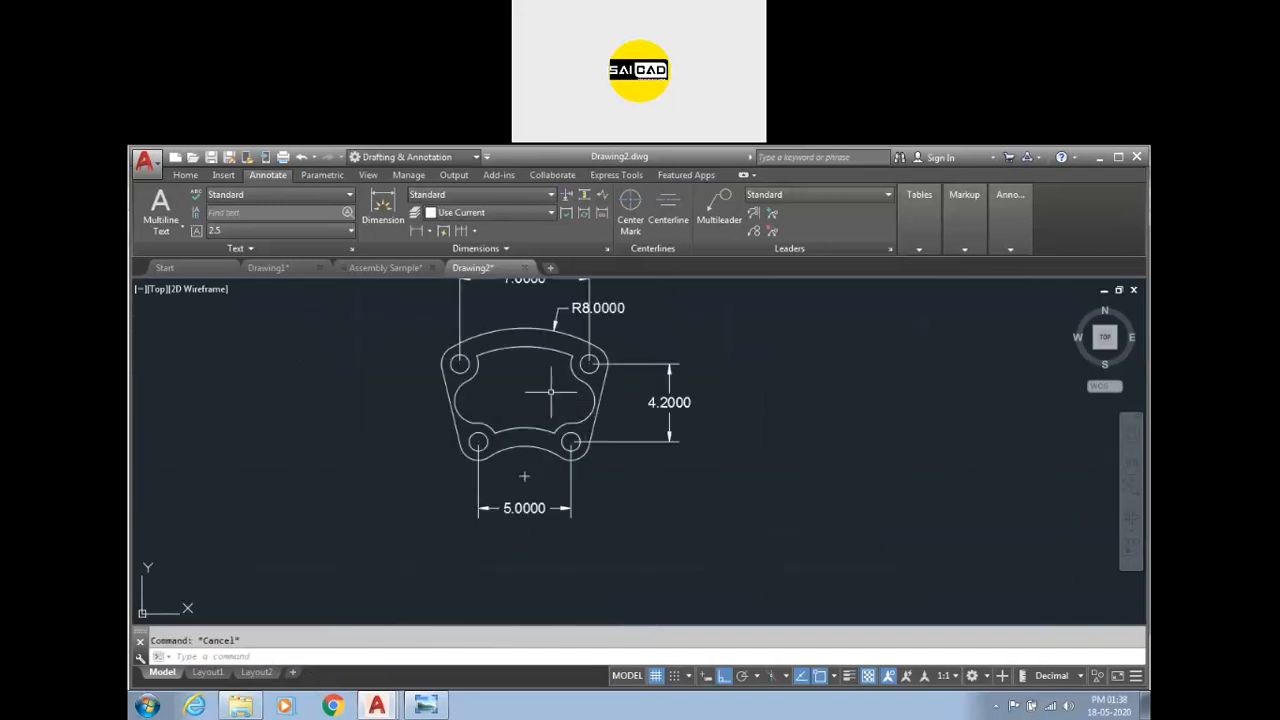
scroll(780, 440, "down", 3)
left_click(745, 415)
left_click(628, 514)
key("Delete")
scroll(482, 470, "up", 5)
scroll(488, 468, "down", 5)
scroll(491, 467, "up", 5)
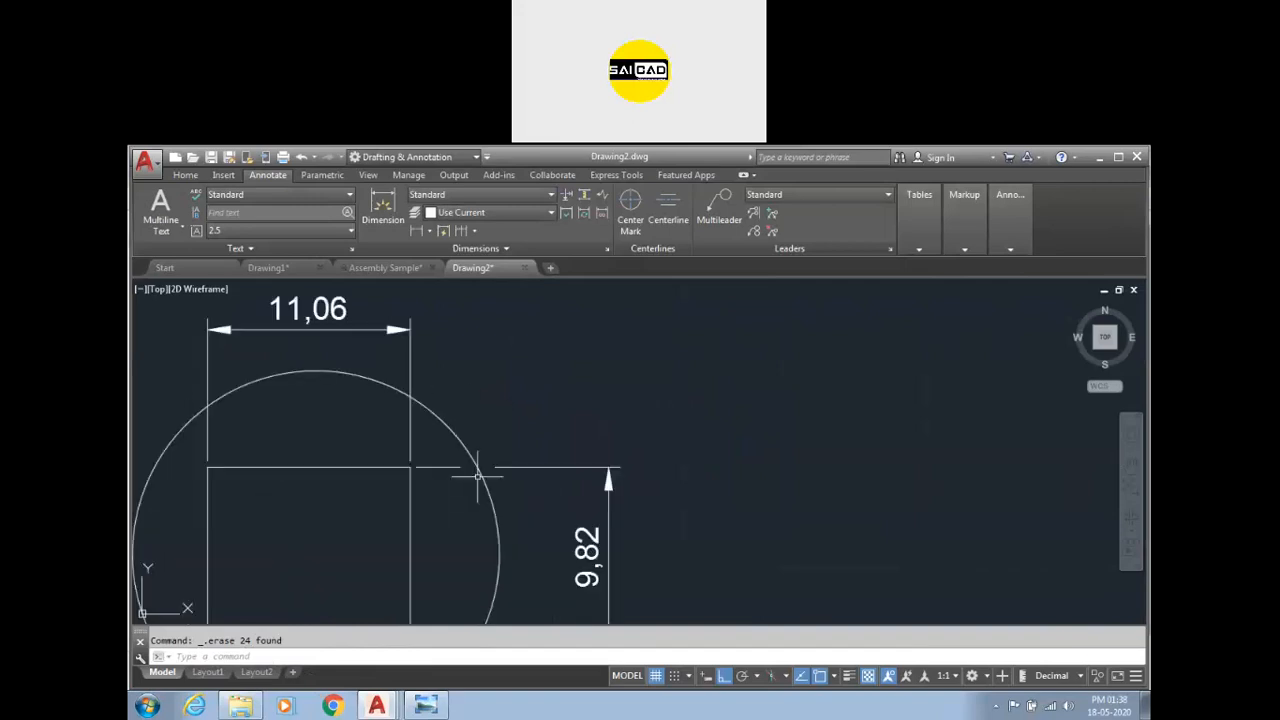
Draw a circle with the default 10 radius and a second circle overlapping its right side.
scroll(459, 455, "down", 4)
type("c")
key("Return")
left_click(693, 428)
key("Return")
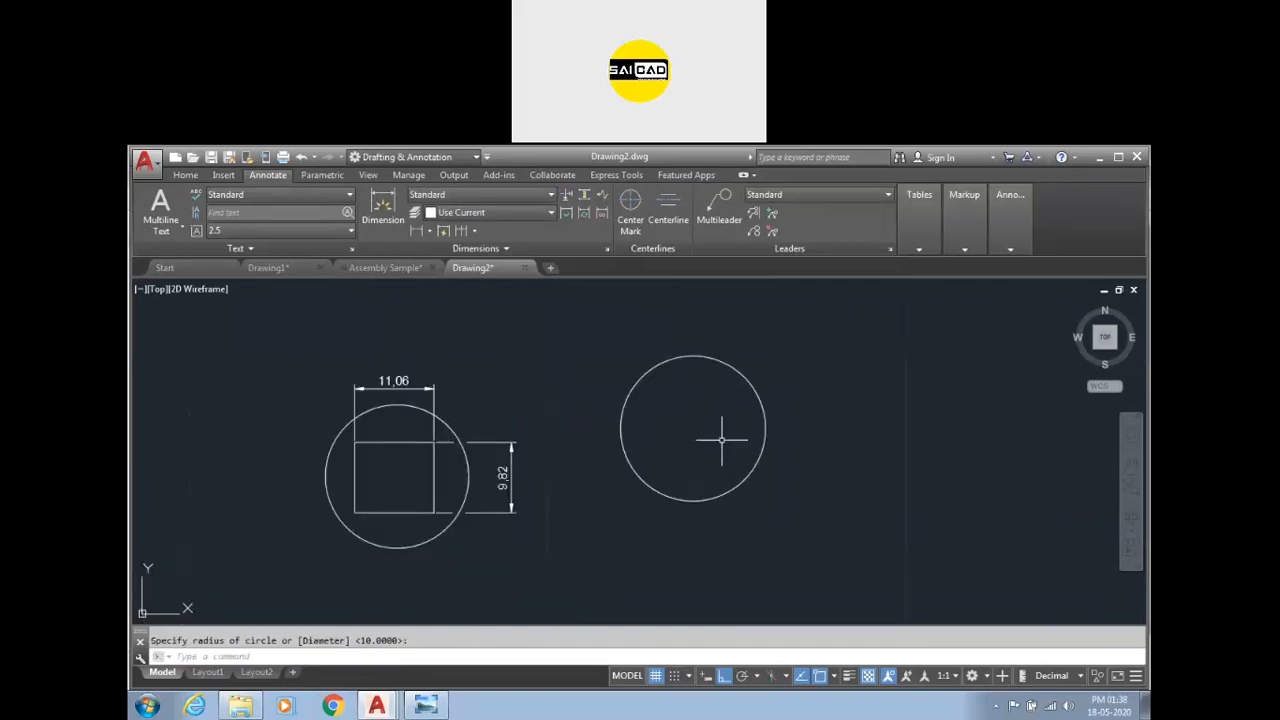
key("Return")
left_click(778, 481)
left_click(685, 425)
key("Escape")
Trim the second circle so only an arc remains inside the first circle.
type("tr")
key("Return")
key("Return")
left_click(909, 353)
left_click(819, 457)
key("Escape")
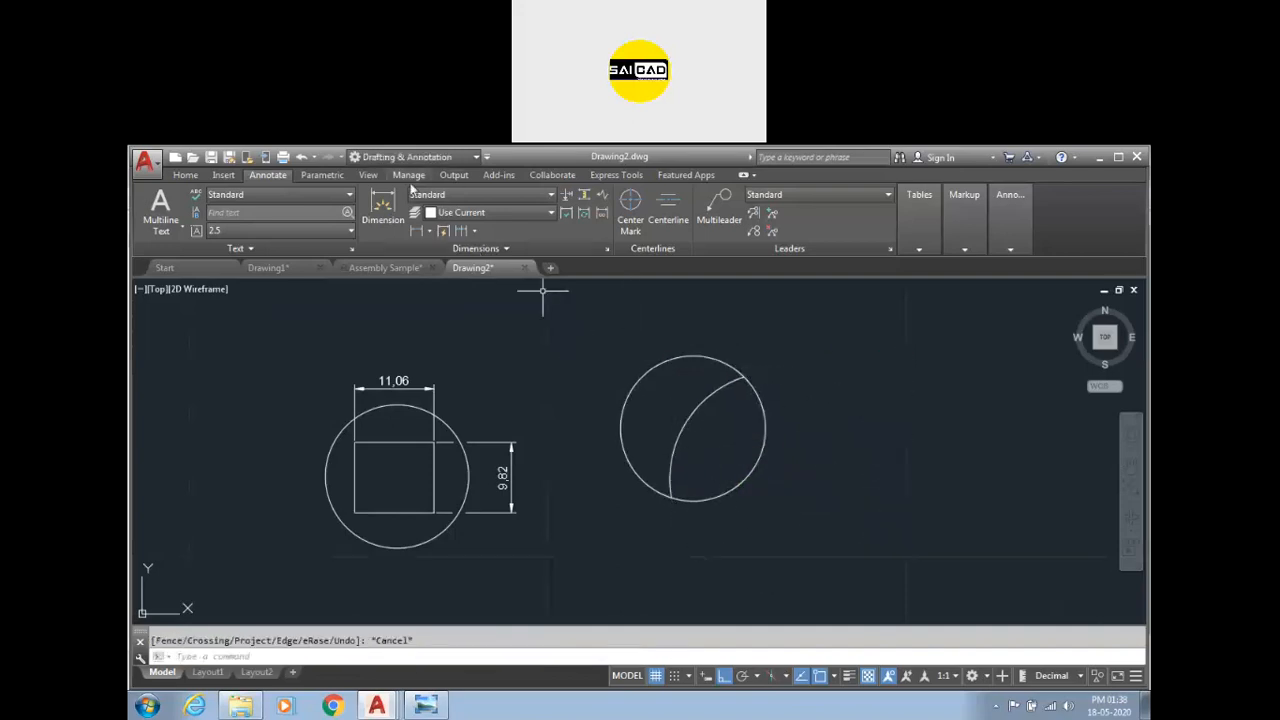
Add a horizontal dimension above the circle from the arc's upper end to the circle's right side.
left_click(384, 210)
left_click(668, 400)
left_click(836, 398)
left_click(742, 315)
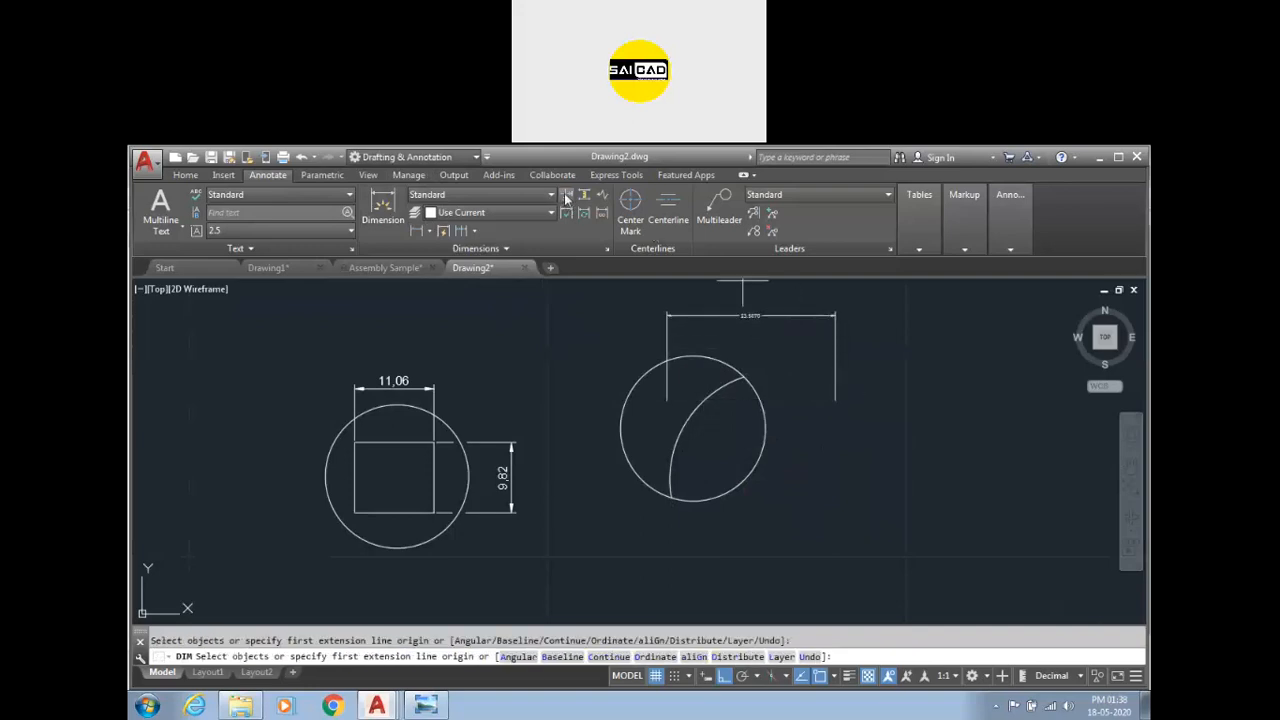
Break the horizontal dimension's left extension line where it crosses the circle.
left_click(566, 197)
scroll(688, 322, "up", 2)
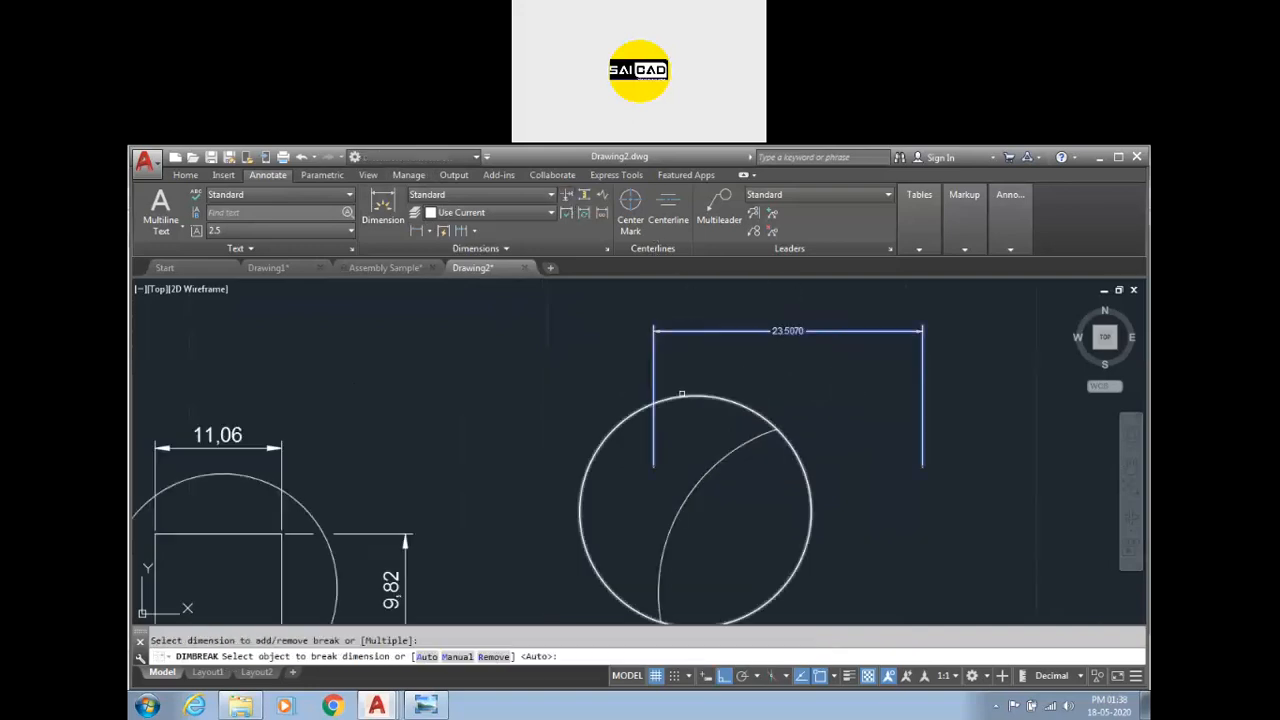
left_click(682, 398)
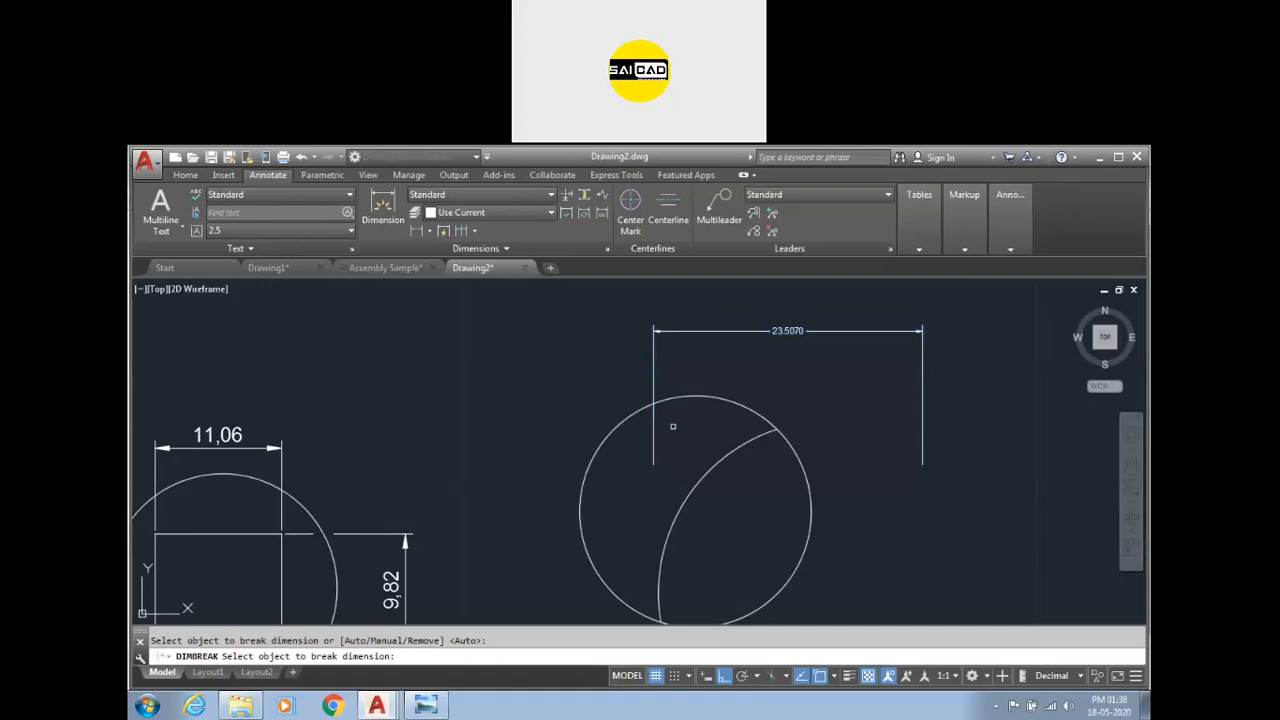
left_click(675, 397)
scroll(673, 400, "down", 1)
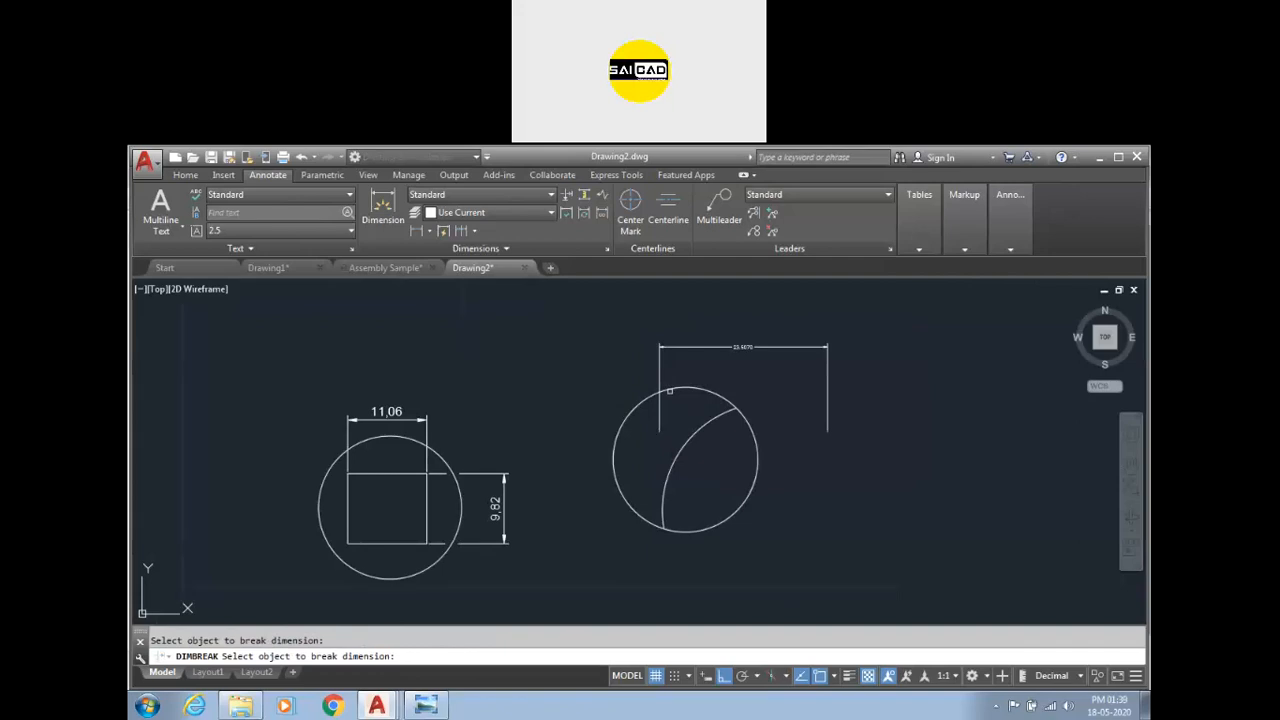
key("Escape")
key("Escape")
Try to break the 11.06 dimension's extension line where it crosses the circle.
left_click(567, 195)
left_click(418, 417)
left_click(434, 445)
scroll(412, 452, "up", 4)
scroll(530, 398, "down", 4)
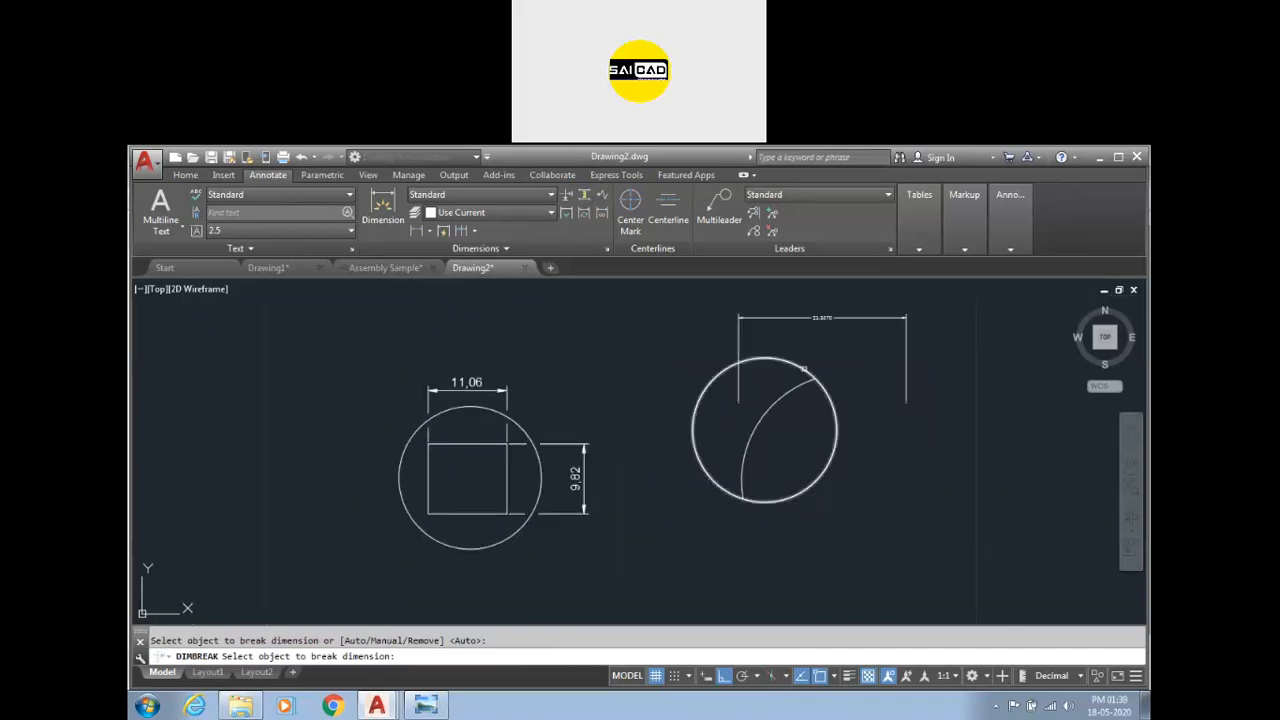
key("Escape")
Delete the circle, arc and their horizontal dimension.
scroll(540, 423, "up", 2)
scroll(585, 423, "down", 4)
left_click(835, 342)
left_click(697, 444)
key("Delete")
scroll(640, 480, "up", 2)
type("c")
key("Return")
left_click(903, 441)
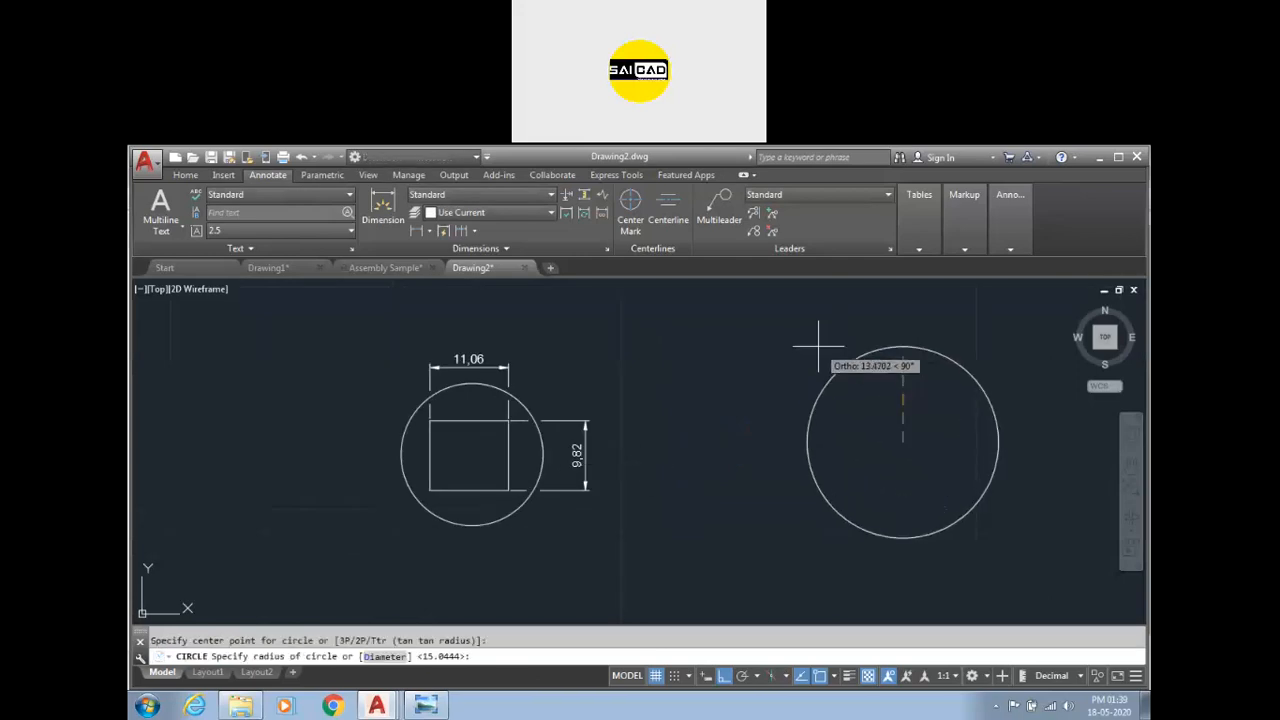
scroll(768, 387, "down", 2)
key("Escape")
Draw a large rectangle and two smaller rectangles inside it, one near the top and one near the bottom.
type("rec")
key("Return")
left_click(743, 388)
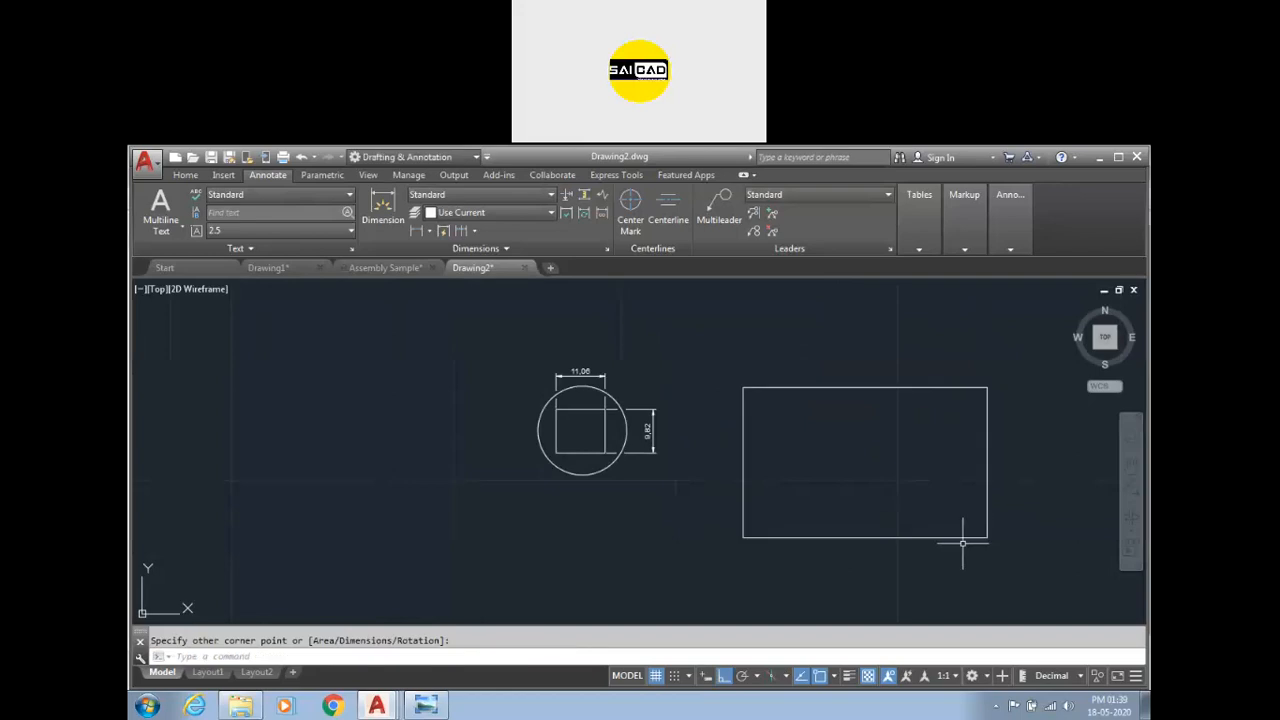
left_click(987, 537)
key("Return")
left_click(820, 388)
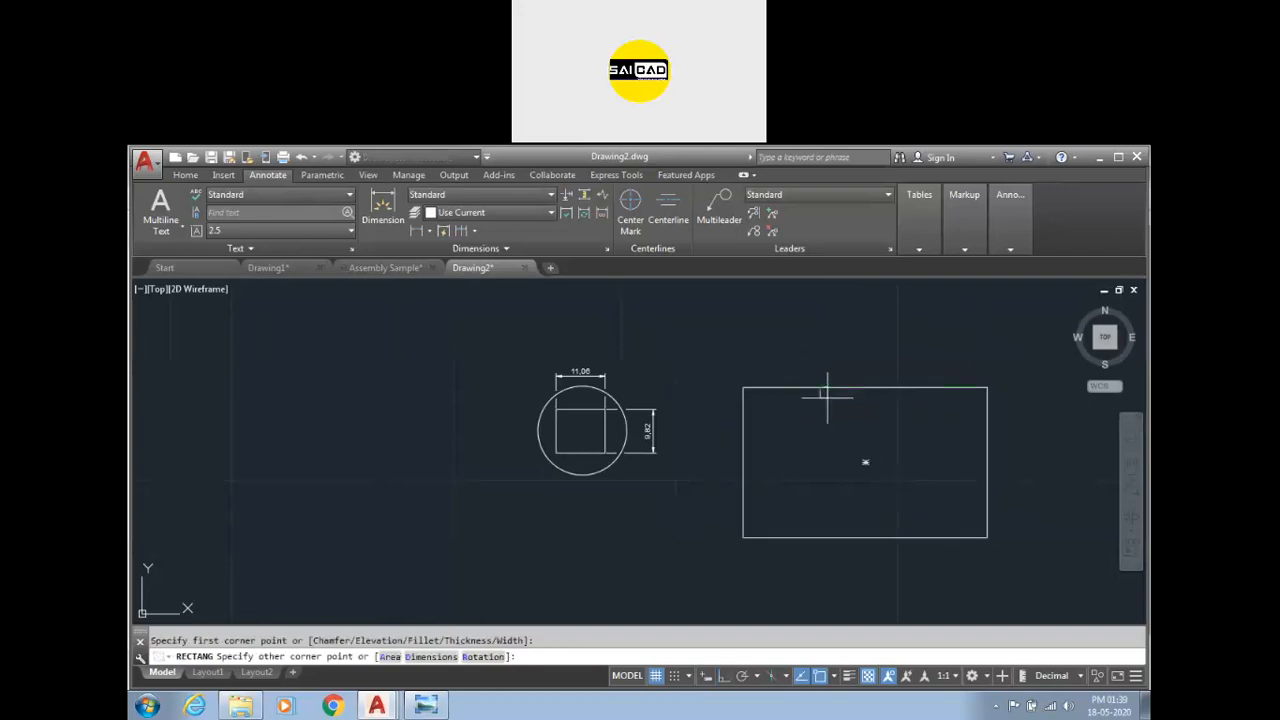
left_click(915, 437)
key("Return")
left_click(800, 486)
left_click(875, 523)
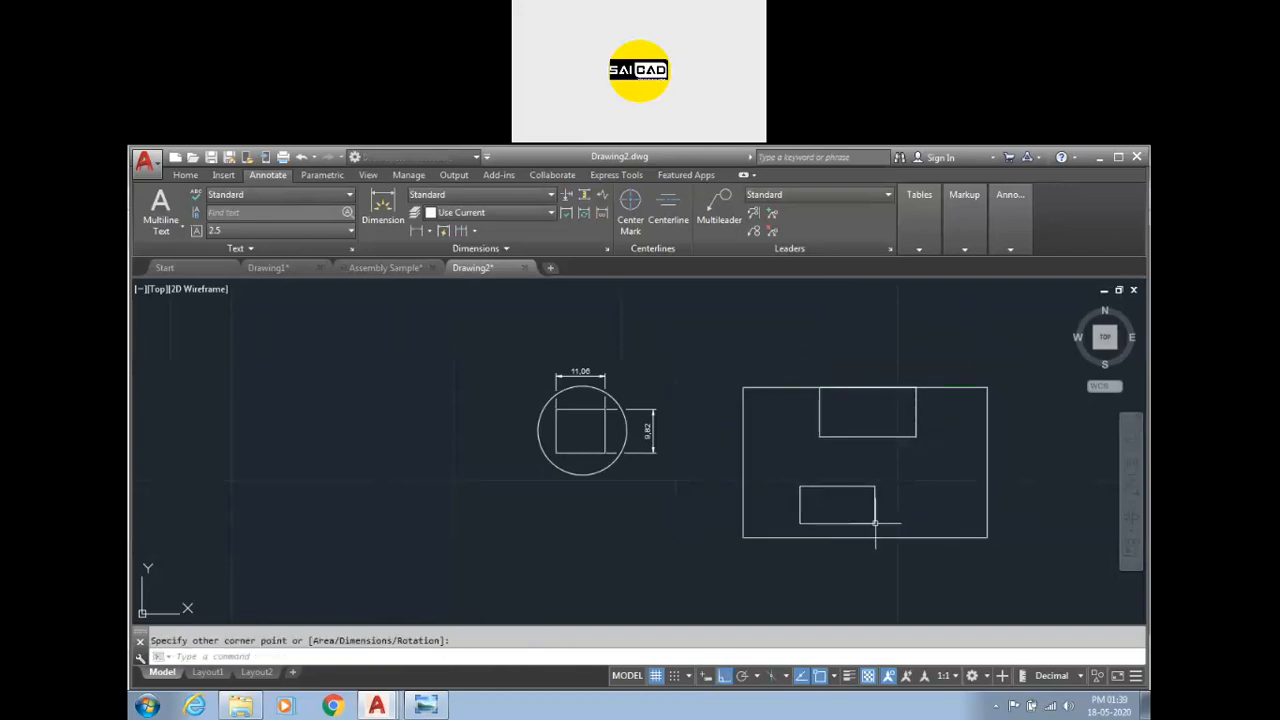
Draw a circle inside the lower right part of the large rectangle.
type("c")
key("Return")
left_click(934, 491)
left_click(922, 465)
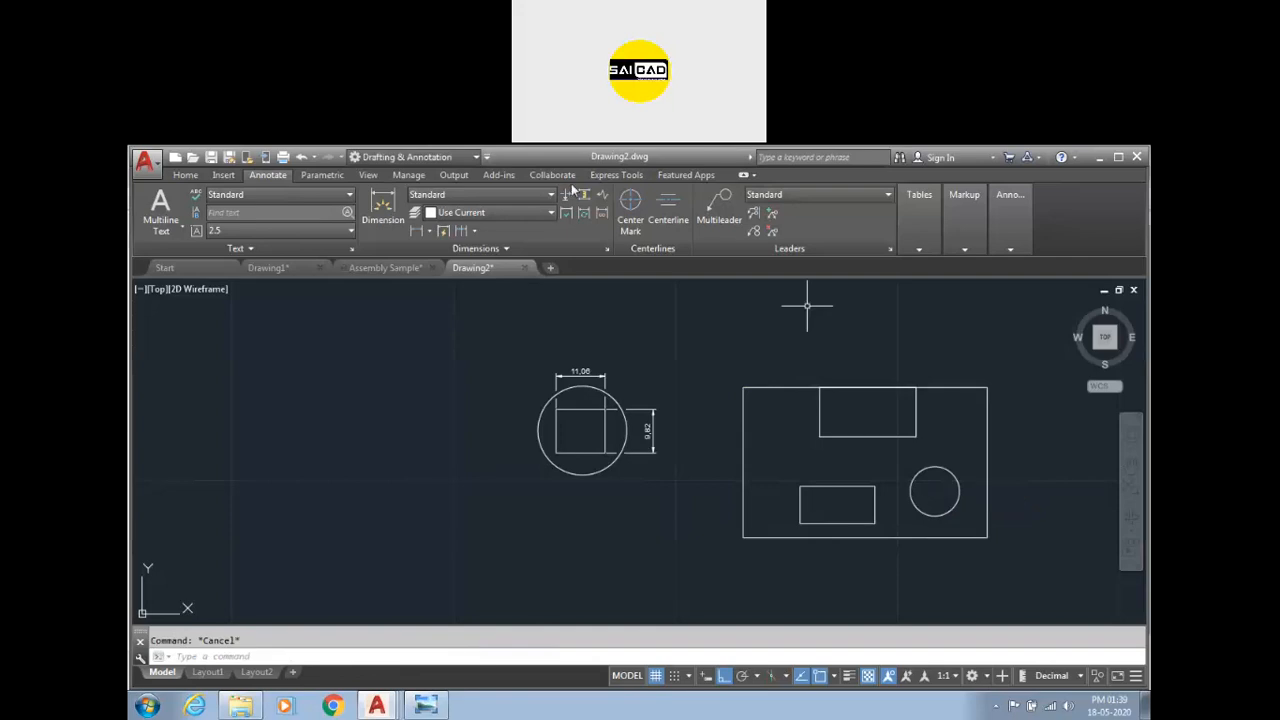
Dimension the circle's diameter with the leader placed to its upper right.
left_click(383, 207)
scroll(1011, 504, "up", 2)
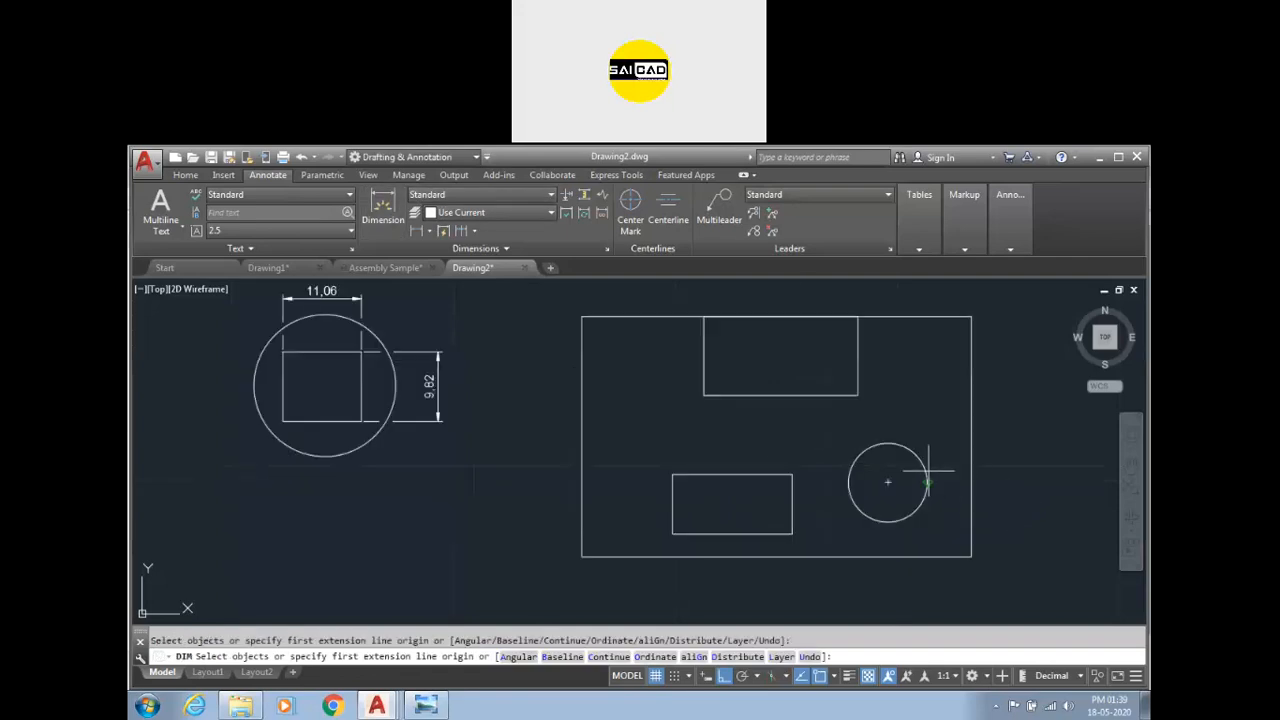
left_click(893, 445)
left_click(1022, 428)
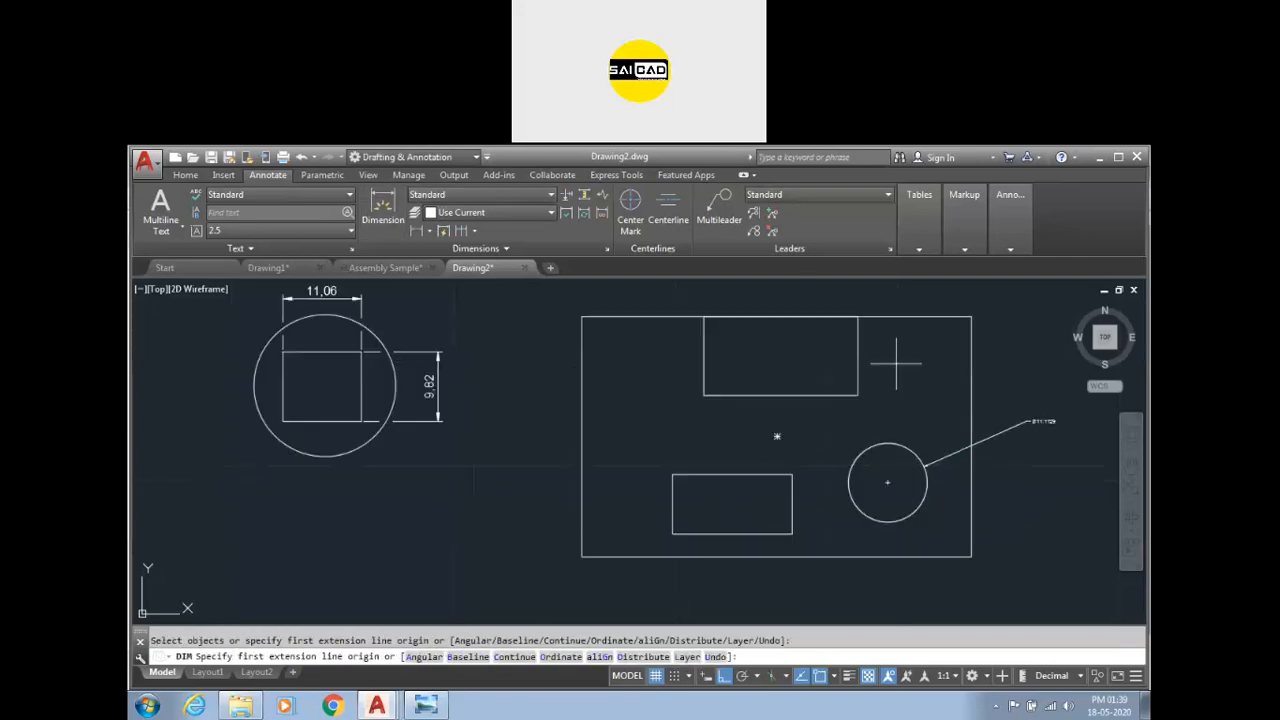
Dimension the height and width of the upper inner rectangle.
left_click(857, 335)
left_click(892, 356)
left_click(822, 395)
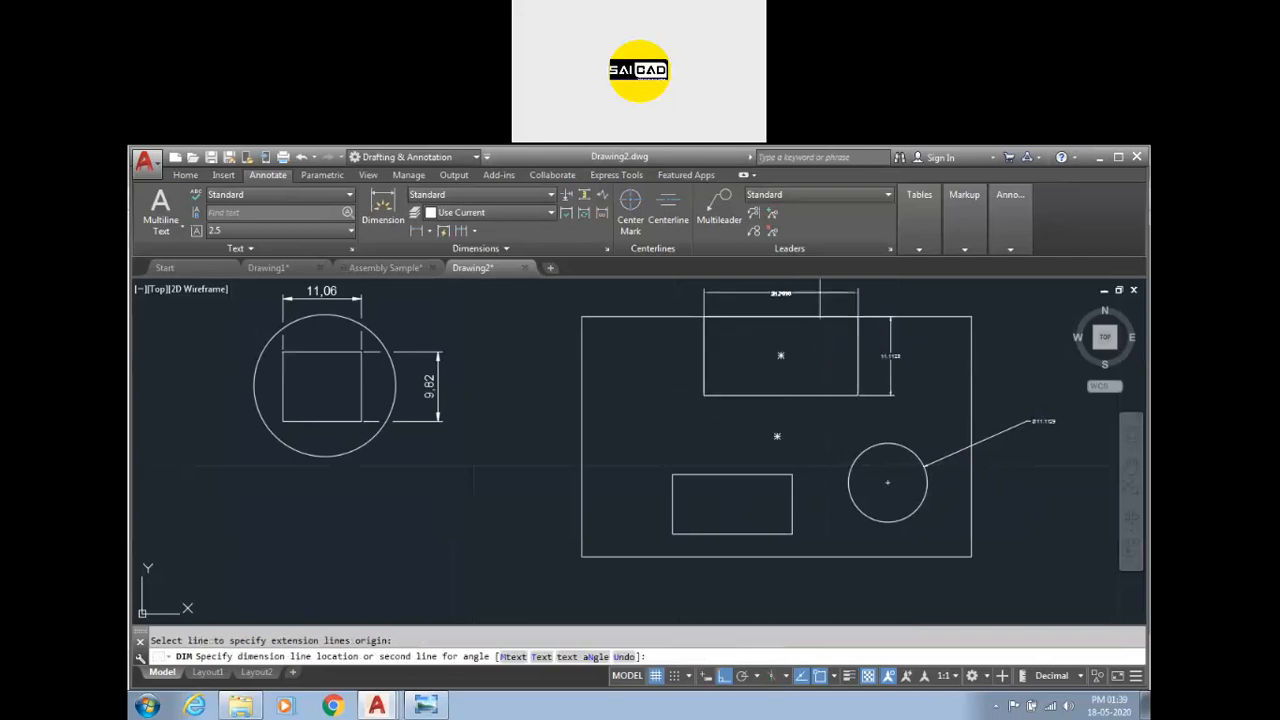
left_click(800, 284)
Dimension the width of the lower inner rectangle below the large rectangle.
left_click(766, 534)
left_click(768, 583)
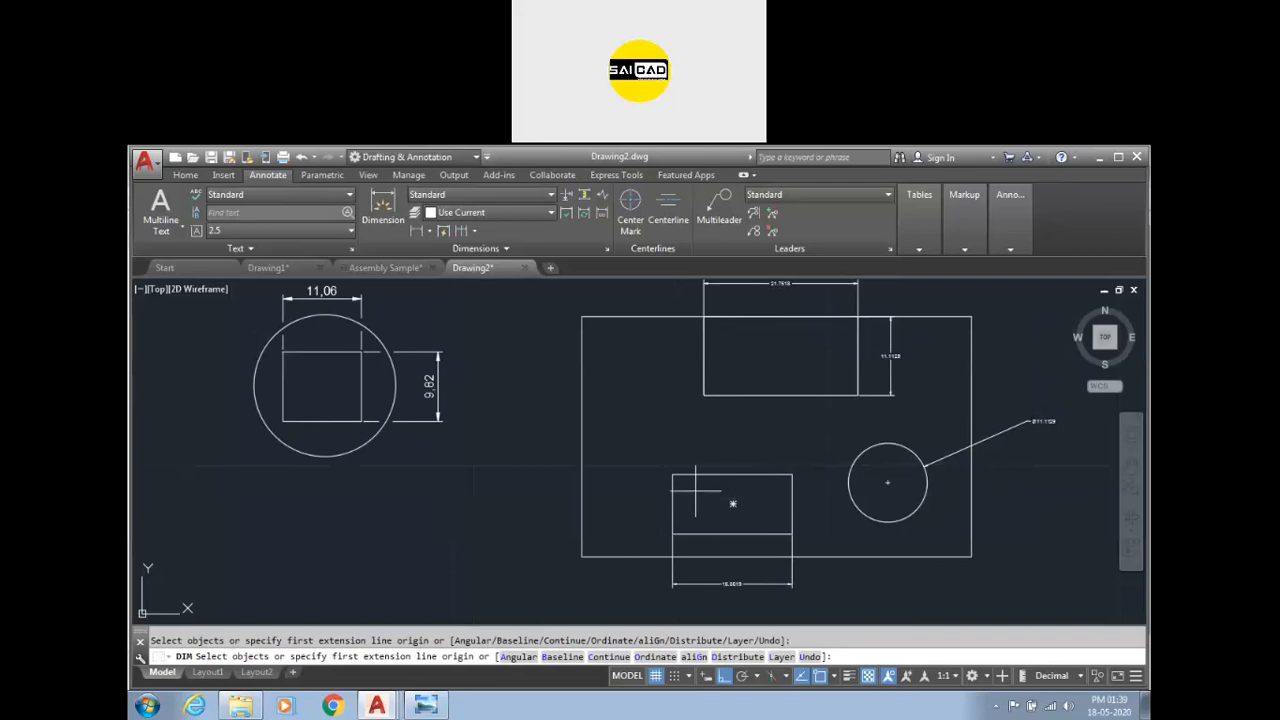
key("Return")
Dimension the height of the lower inner rectangle on its left side.
left_click(675, 489)
left_click(552, 505)
Set the Standard dimension style's overall scale to 5.
key("Return")
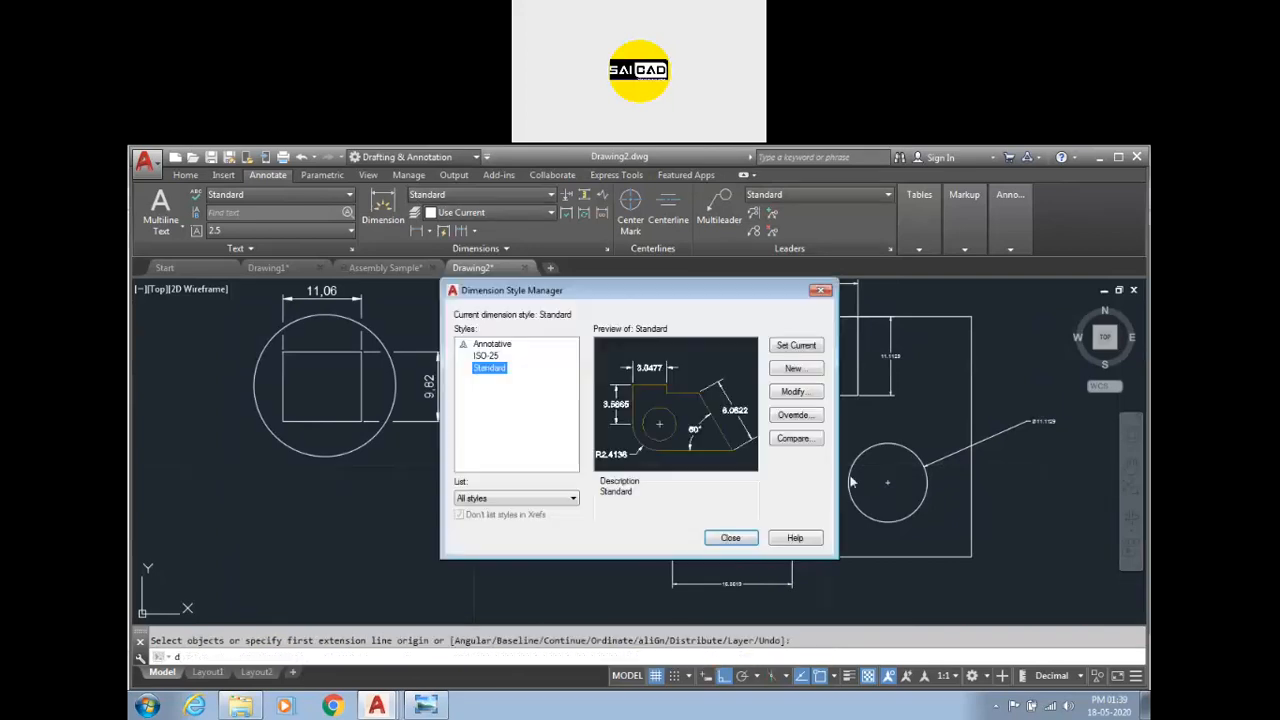
left_click(796, 391)
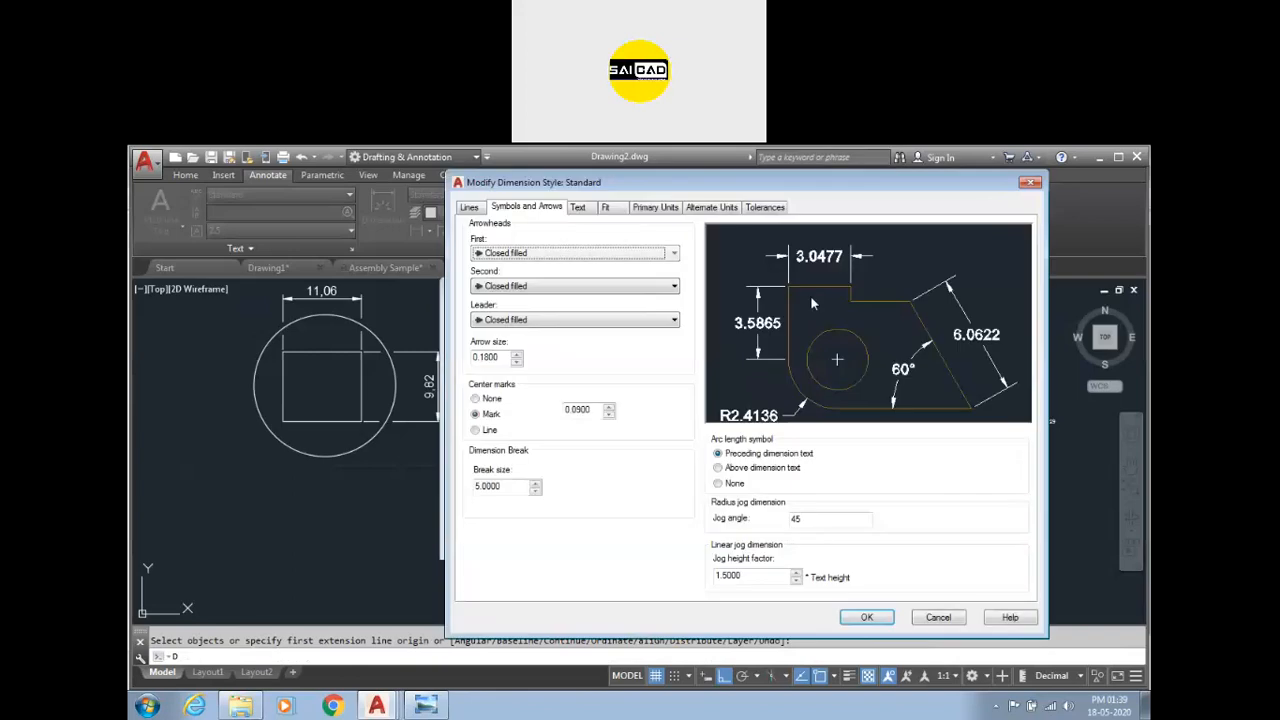
left_click(605, 208)
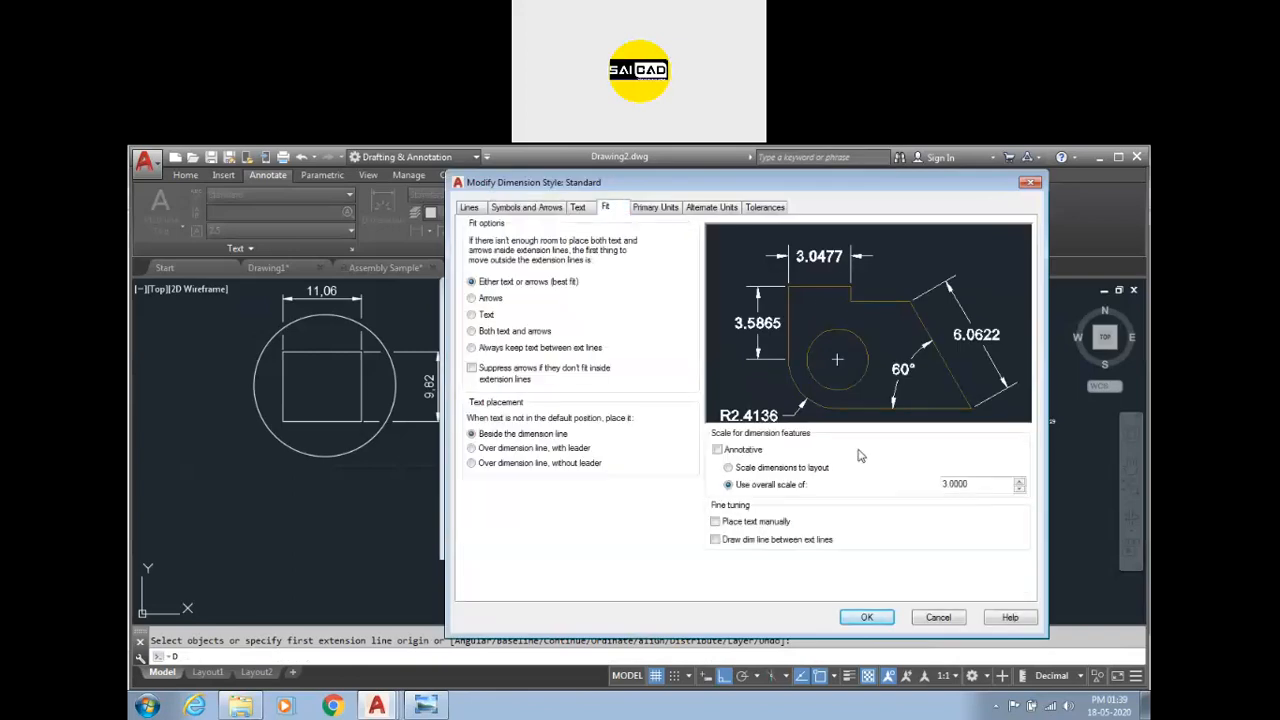
type("5")
left_click(864, 618)
left_click(733, 540)
scroll(602, 469, "down", 2)
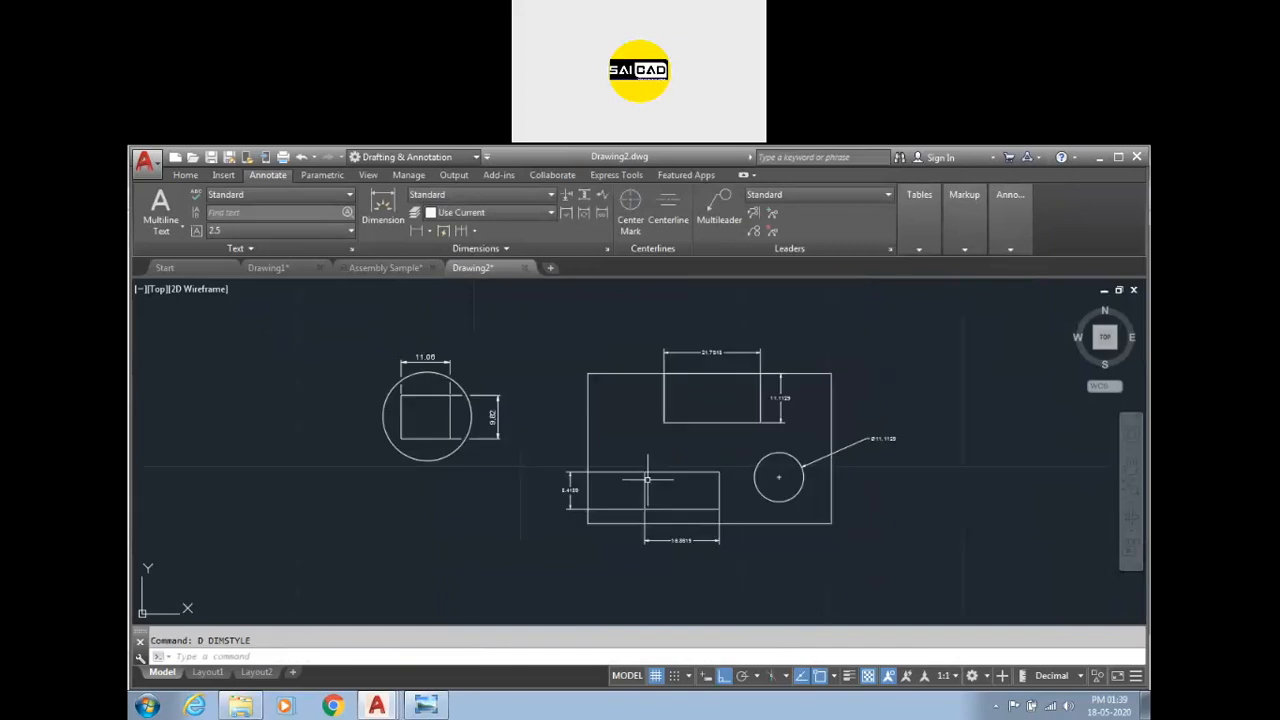
scroll(886, 449, "up", 2)
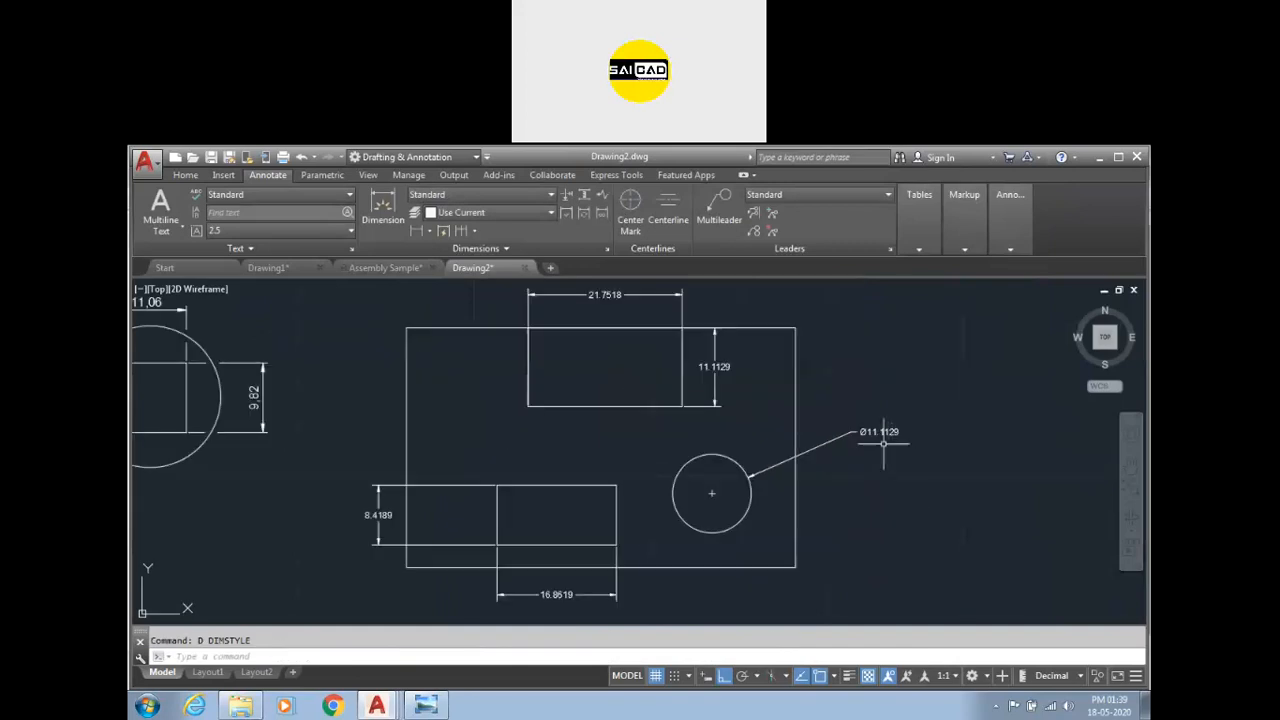
Add a dimension break to the circle's diameter dimension using the lower width dimension as the breaking object.
left_click(567, 195)
left_click(860, 431)
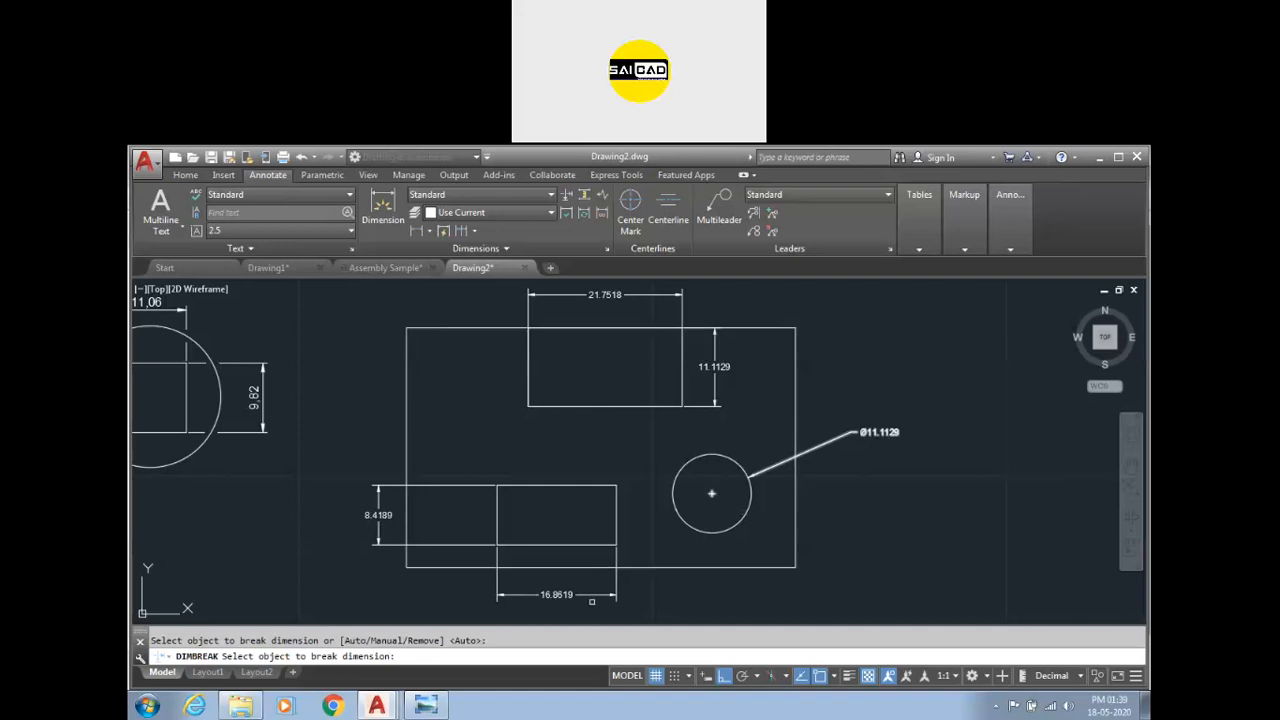
left_click(572, 595)
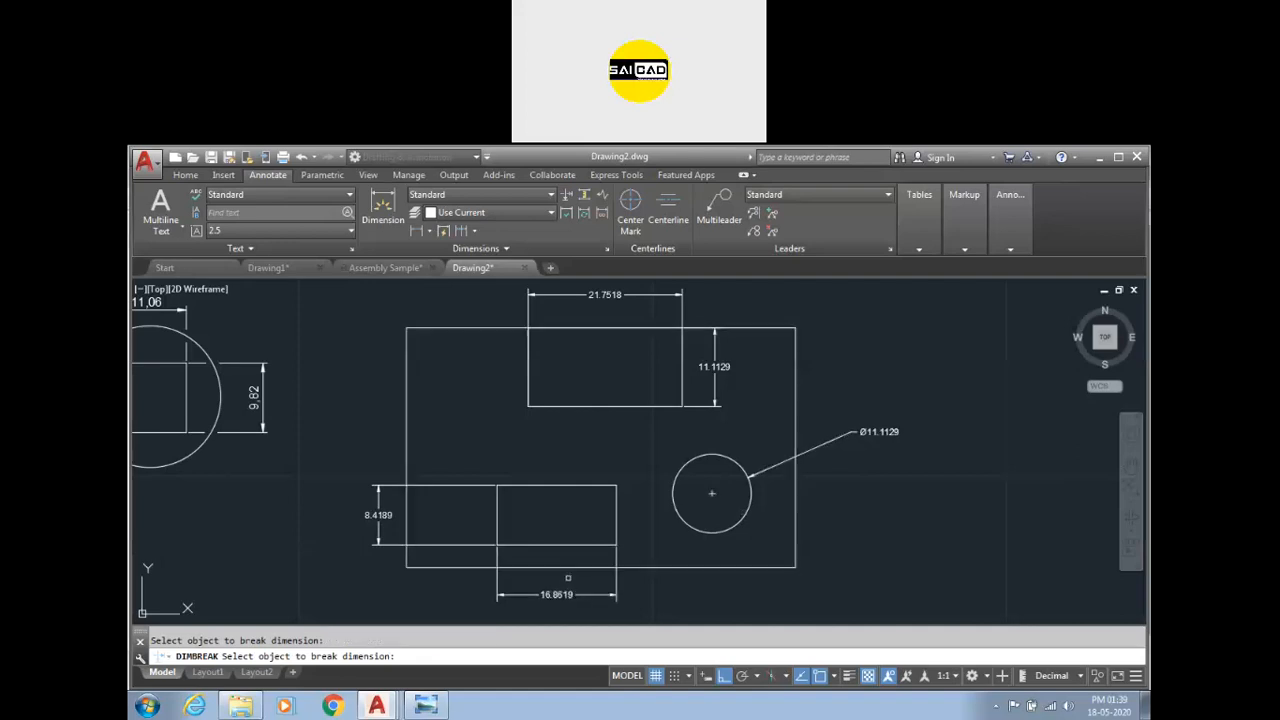
key("Return")
key("Return")
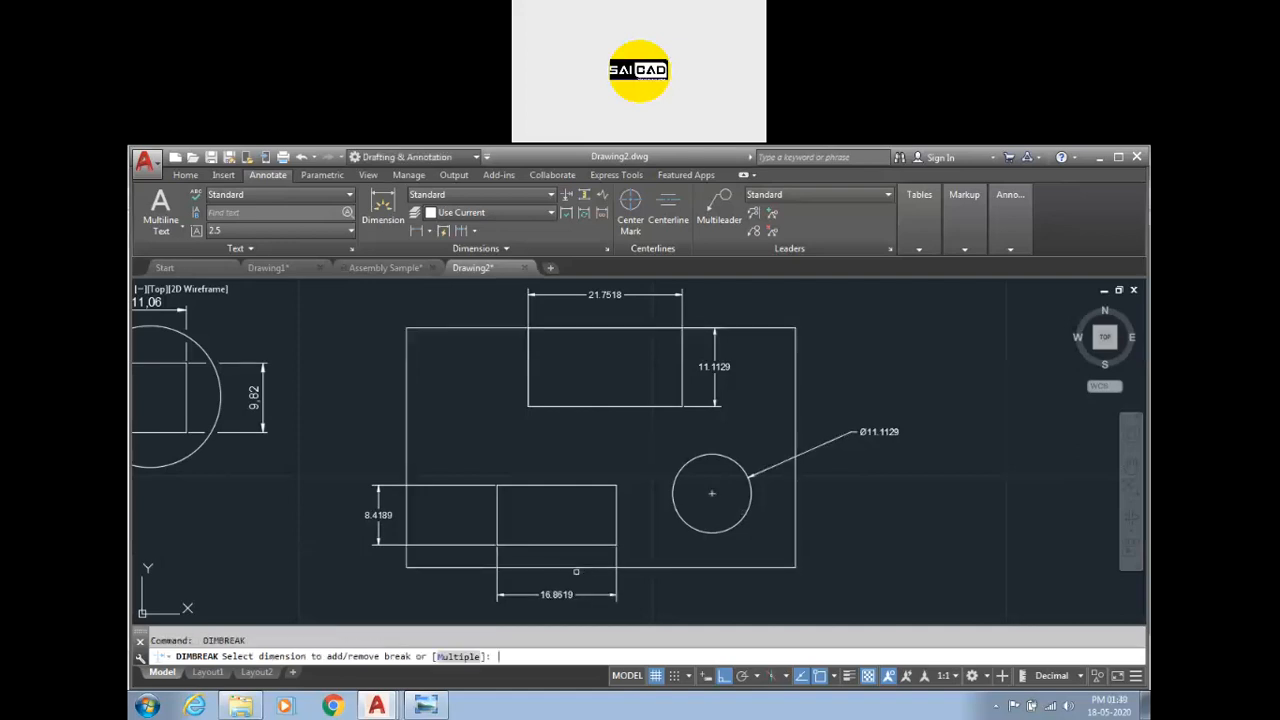
Add dimension breaks to the lower rectangle's width and height dimensions using the Multiple option.
left_click(457, 656)
left_click(566, 594)
left_click(394, 516)
left_click(358, 514)
key("Return")
left_click(471, 567)
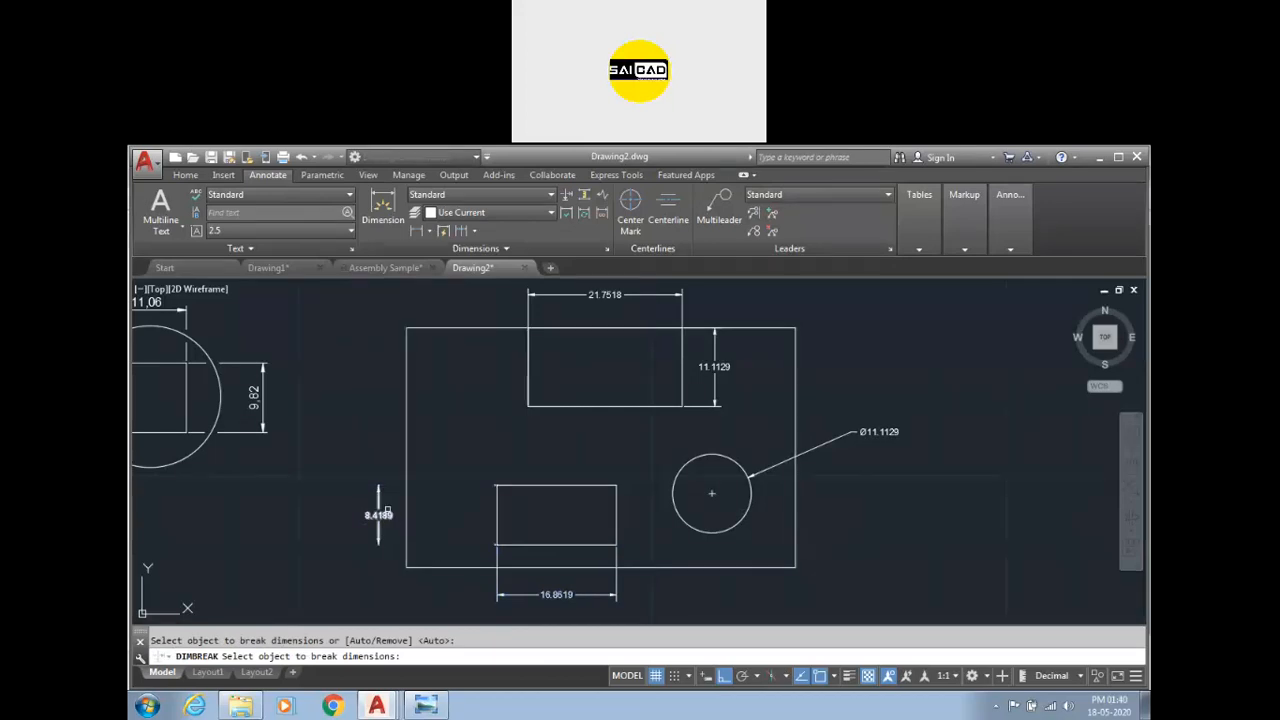
scroll(390, 510, "up", 3)
scroll(512, 424, "down", 1)
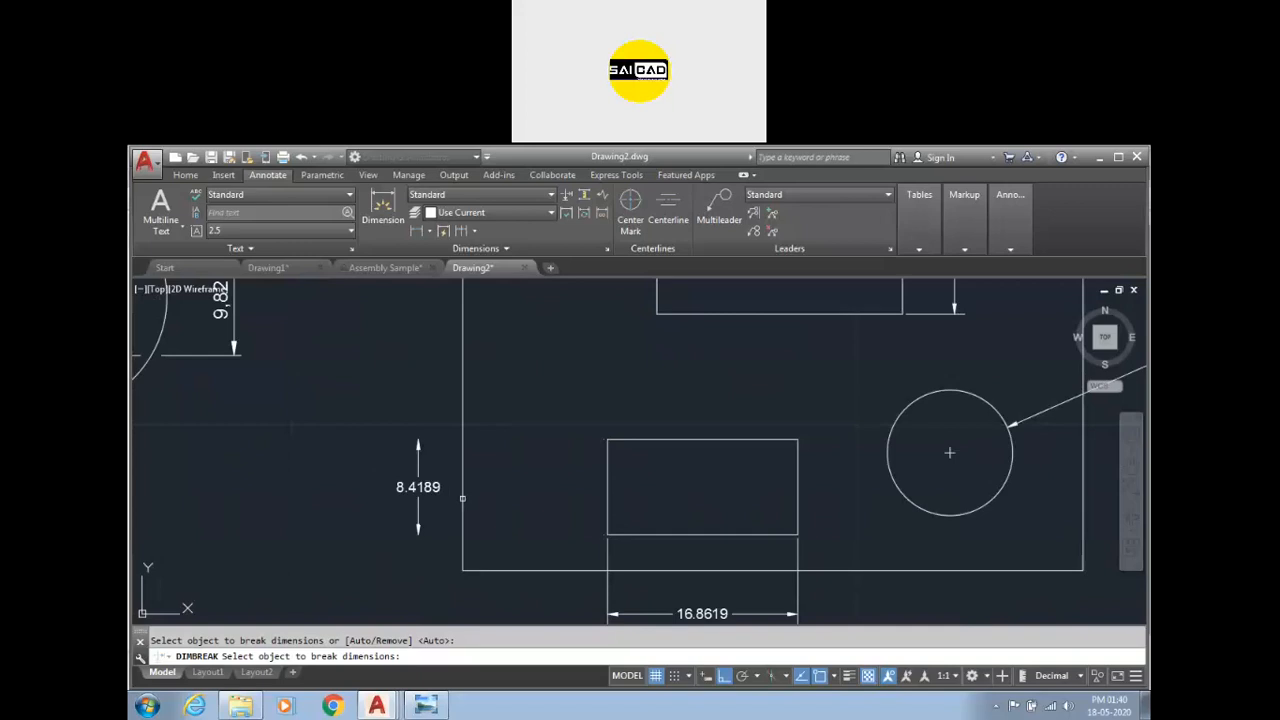
left_click(462, 497)
key("Escape")
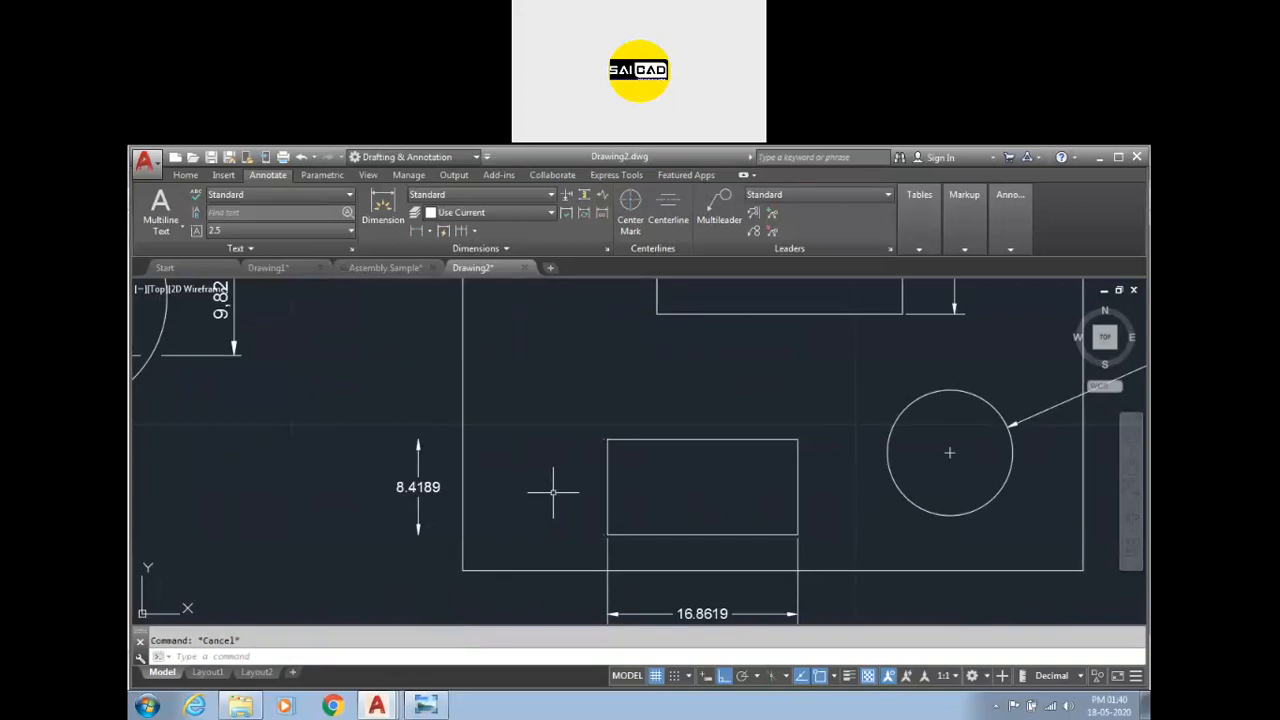
scroll(519, 473, "up", 3)
scroll(545, 400, "down", 3)
left_click(439, 455)
left_click(439, 425)
left_click(290, 425)
key("Escape")
scroll(470, 438, "down", 3)
scroll(470, 438, "up", 2)
Review the break size in the Standard dimension style's symbols and arrows settings.
type("d")
key("Return")
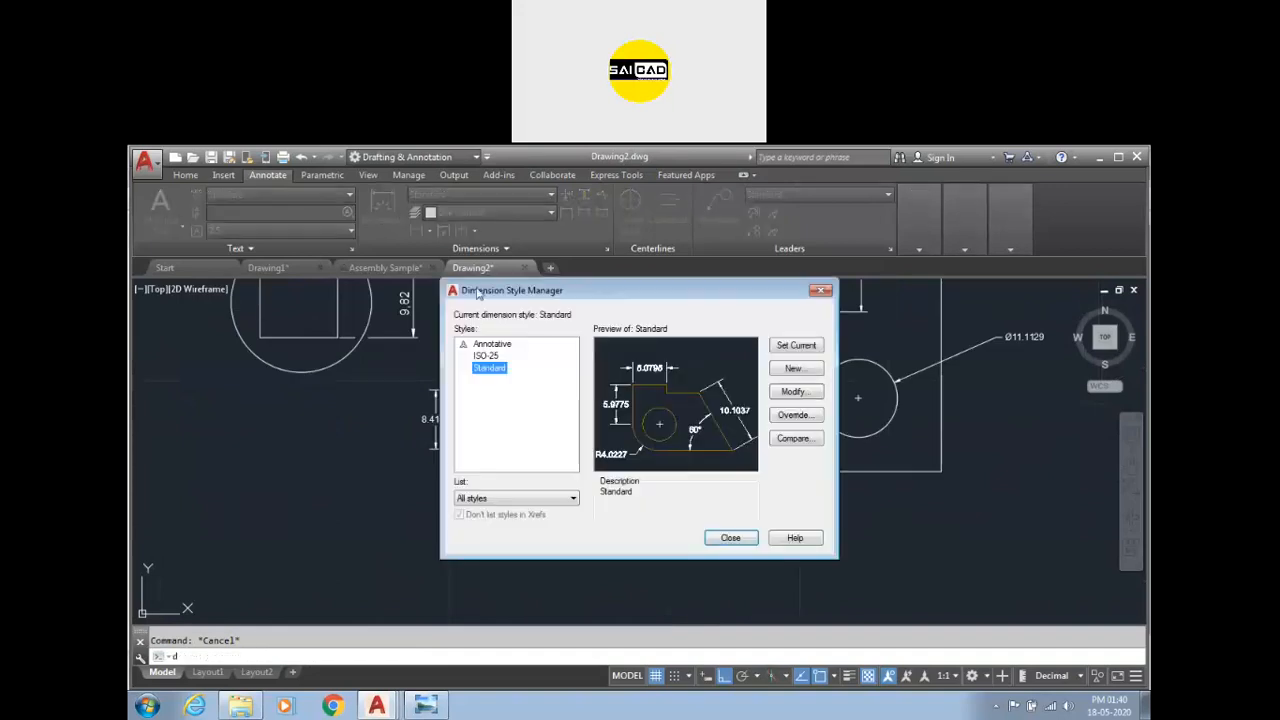
left_click(794, 367)
key("Escape")
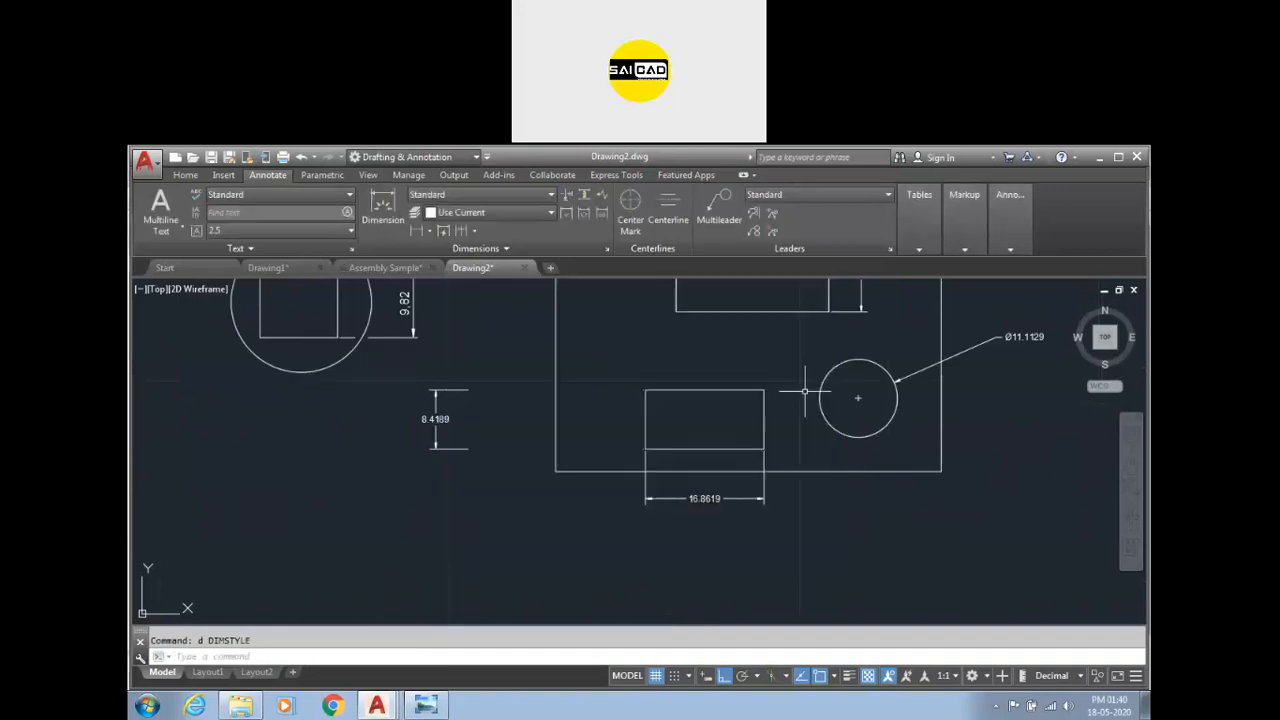
key("Return")
left_click(795, 392)
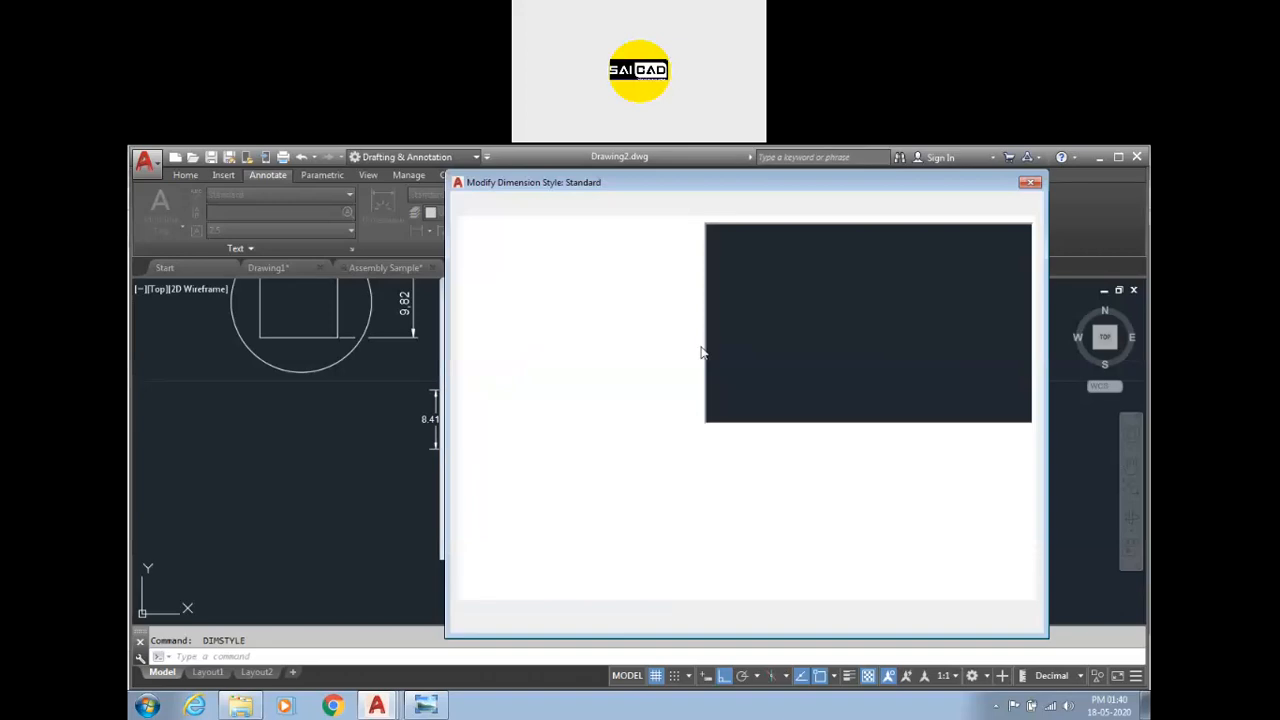
left_click(486, 208)
left_click(524, 208)
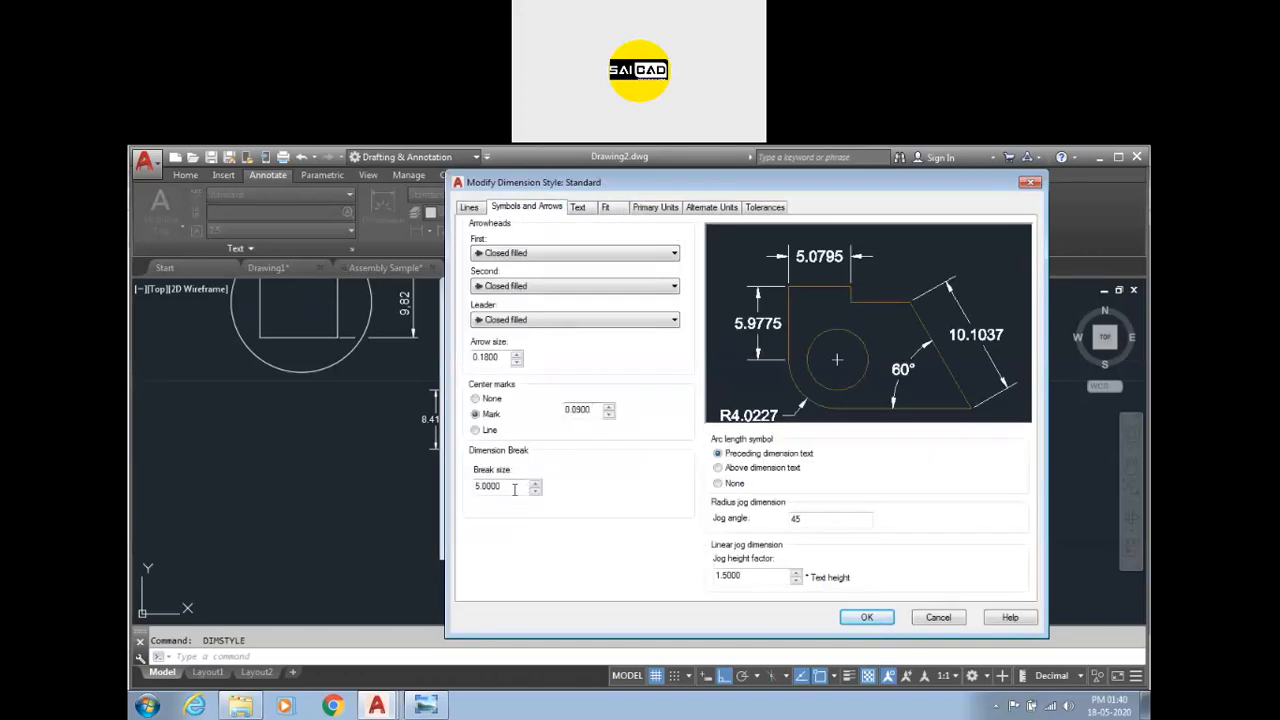
left_click(865, 617)
left_click(731, 538)
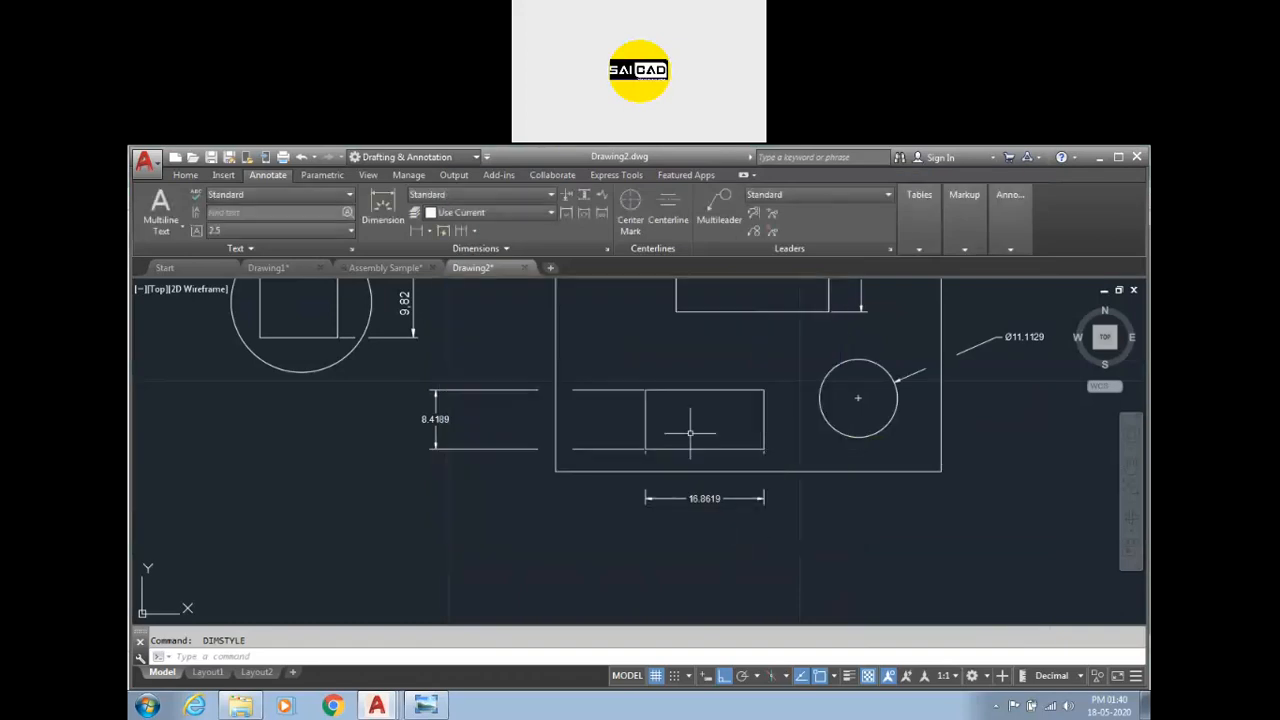
key("Escape")
left_click(716, 469)
key("Escape")
scroll(683, 492, "down", 2)
scroll(852, 418, "up", 3)
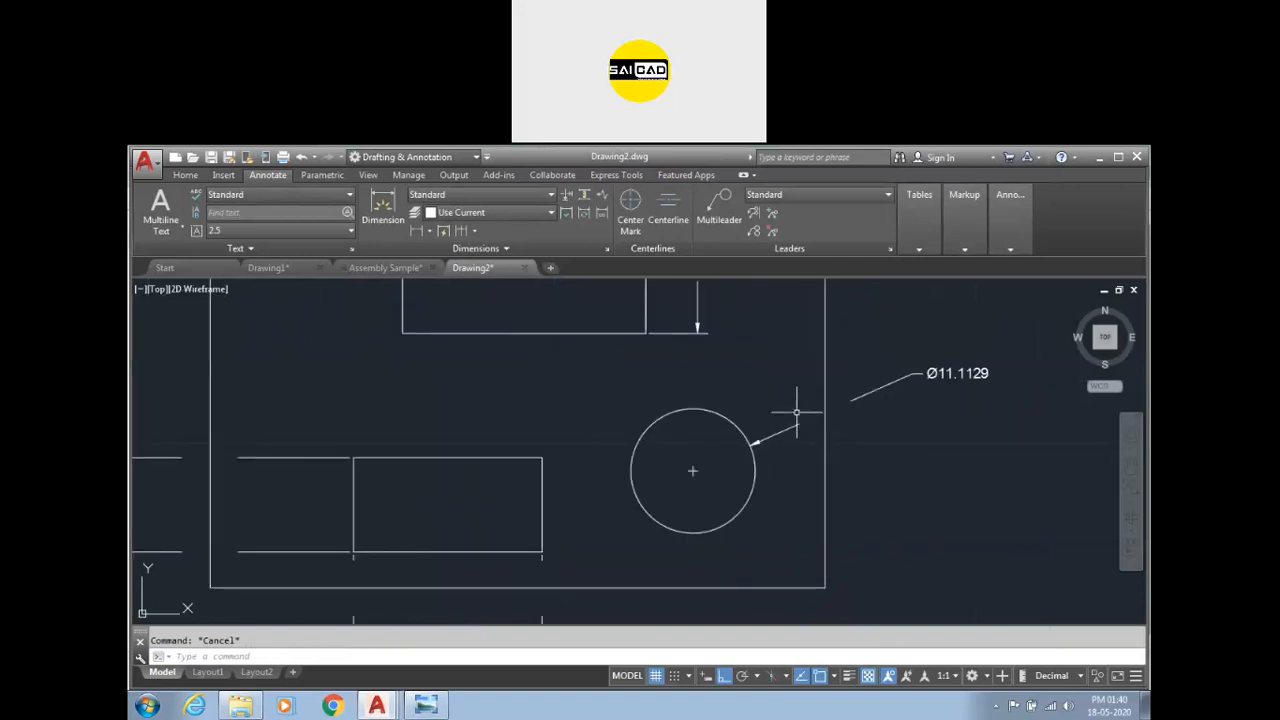
scroll(805, 410, "down", 3)
scroll(819, 419, "up", 2)
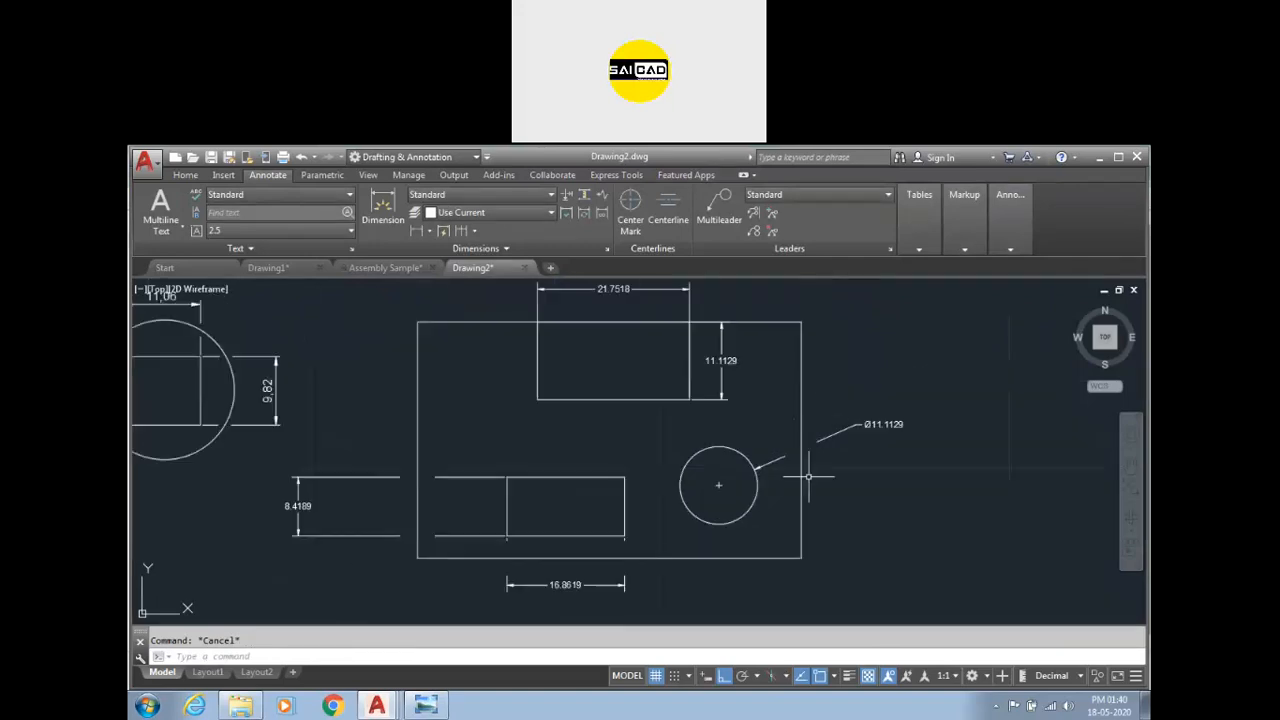
scroll(808, 458, "up", 3)
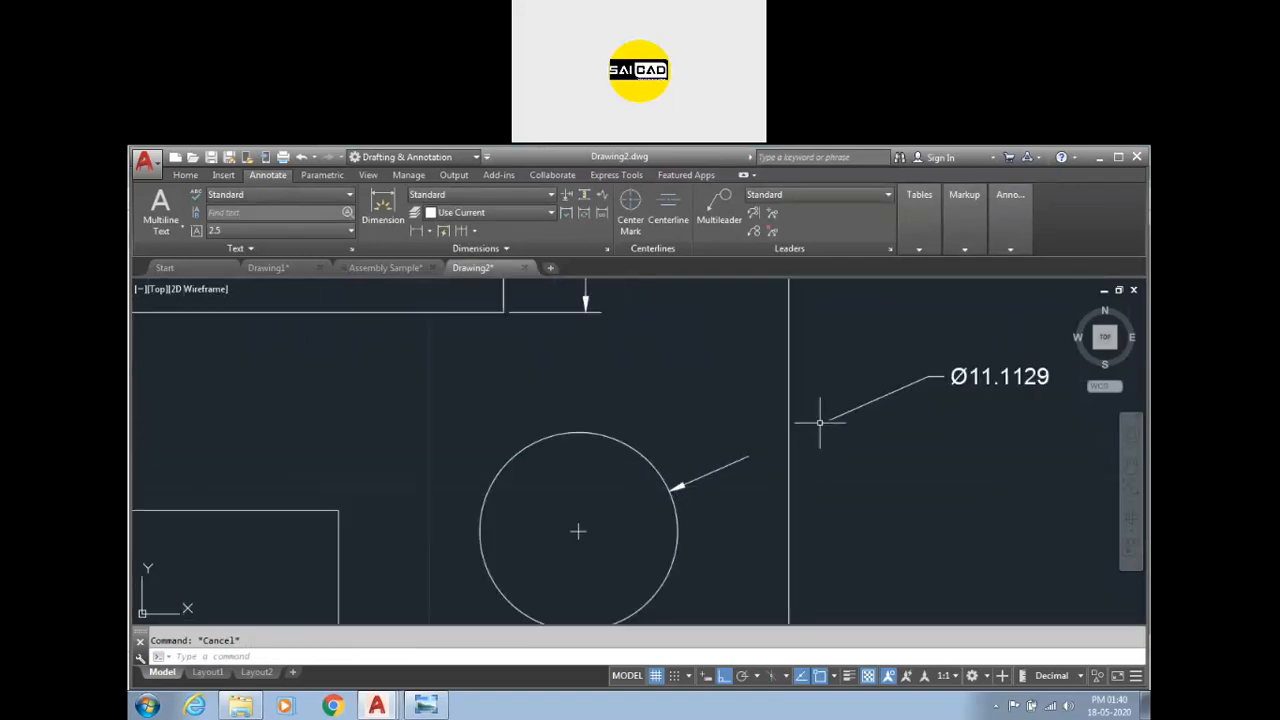
scroll(807, 413, "down", 2)
Delete the circle's diameter dimension and the lower inner rectangle's width and height dimensions.
left_click(934, 382)
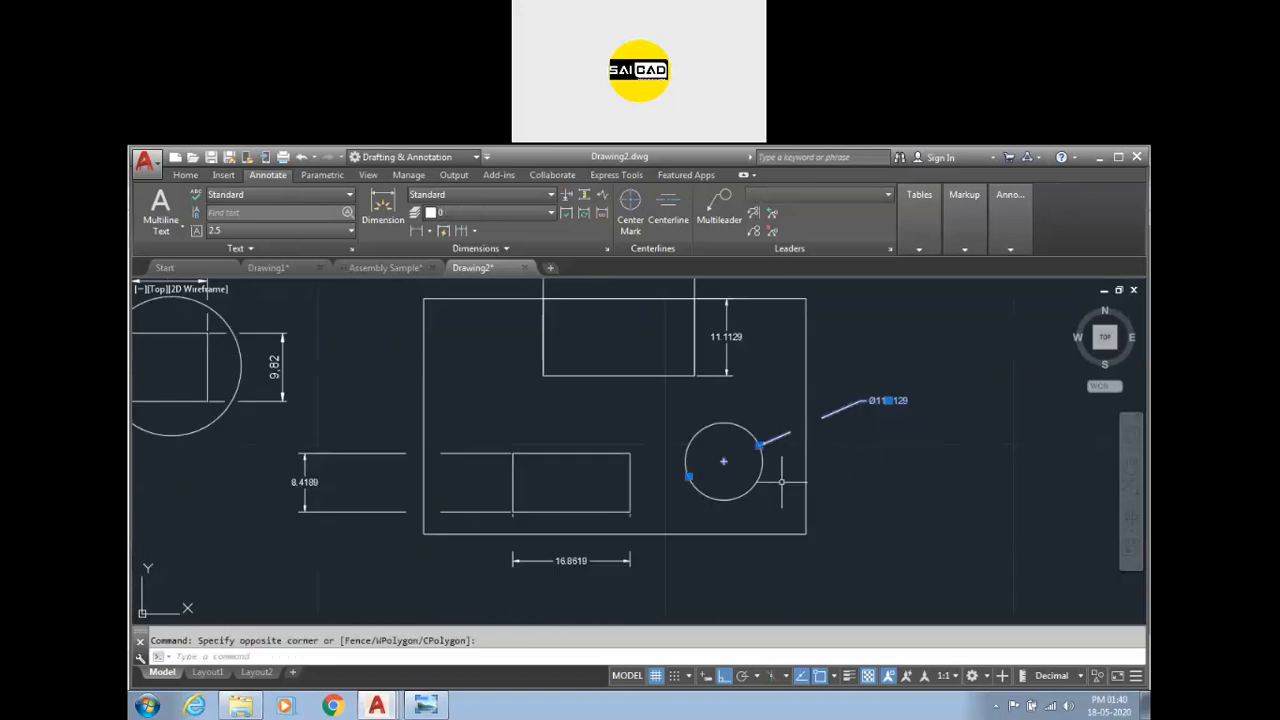
left_click(615, 563)
left_click(377, 528)
left_click(352, 491)
key("Delete")
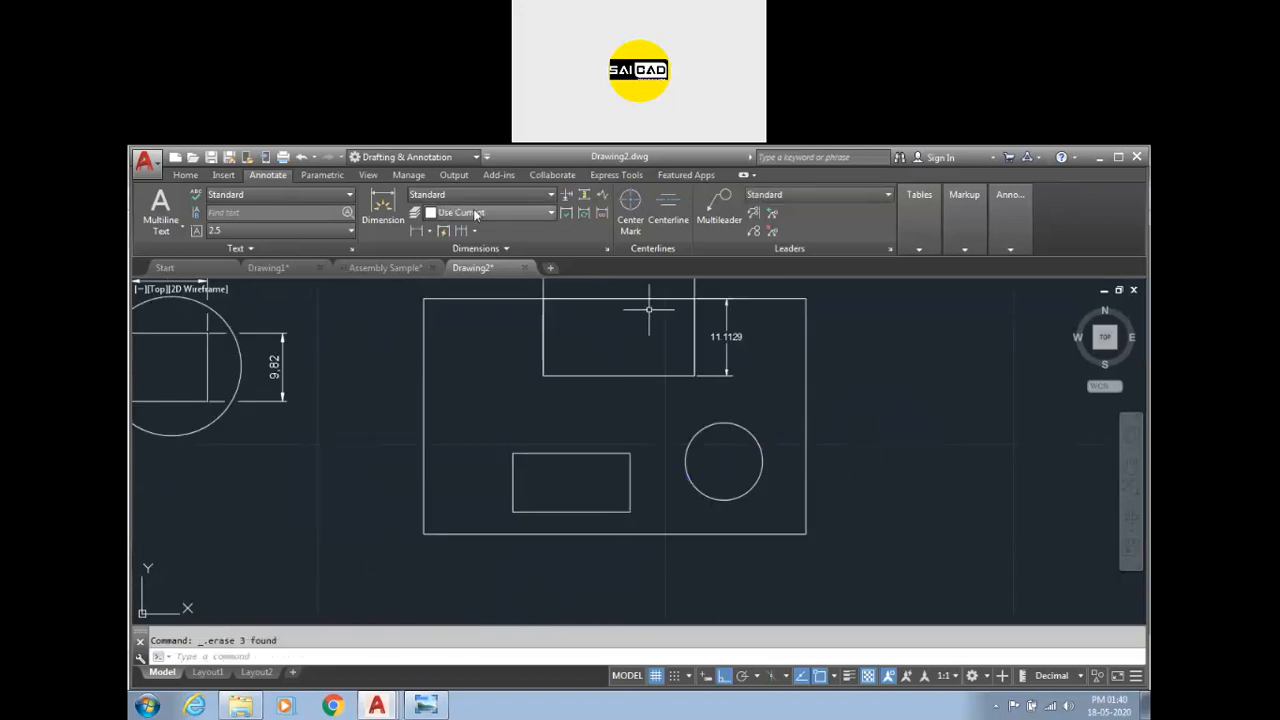
Redimension the circle's diameter and the lower inner rectangle's width with the rescaled style.
left_click(383, 210)
left_click(742, 430)
left_click(878, 400)
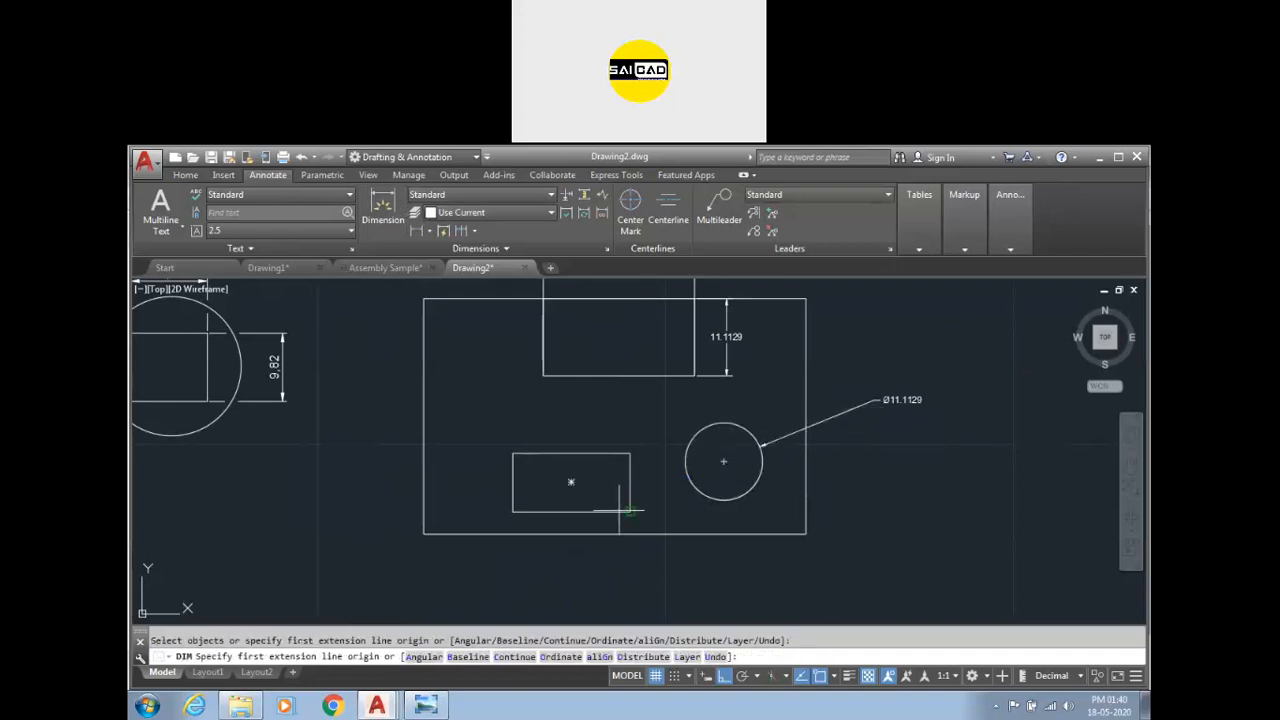
left_click(620, 512)
left_click(575, 559)
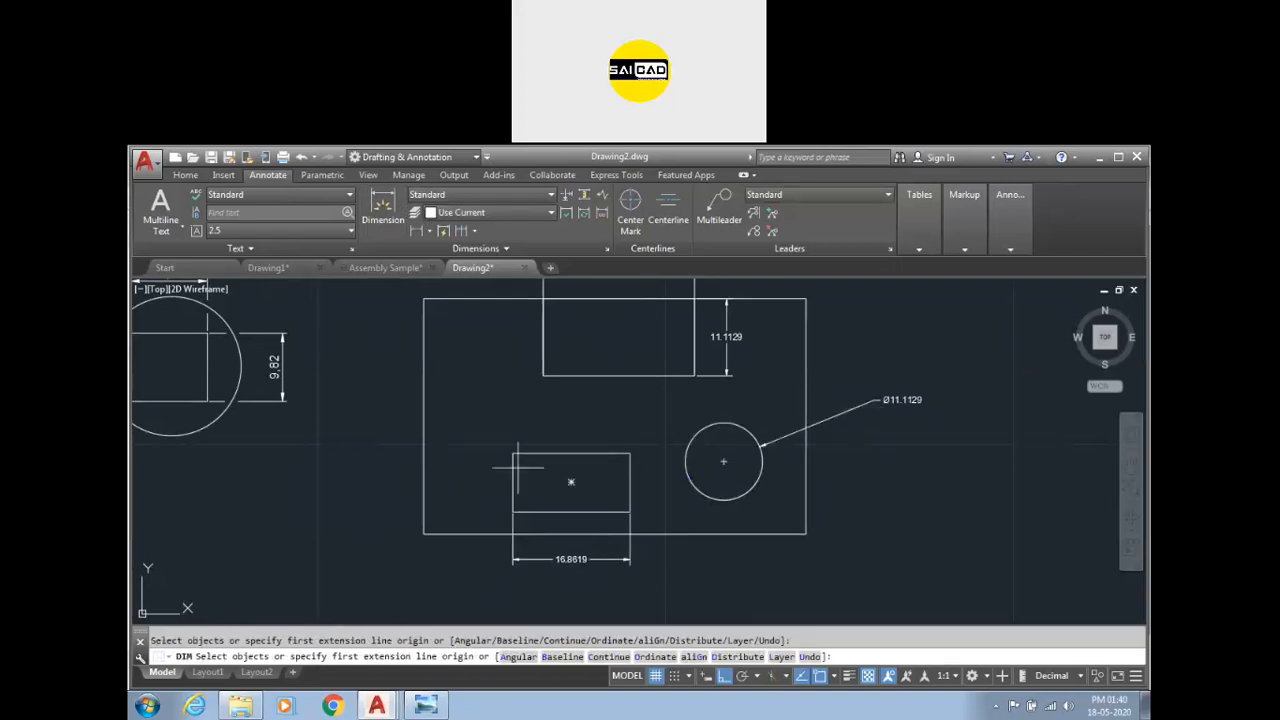
Dimension the lower inner rectangle's height on its left side.
left_click(512, 453)
left_click(512, 512)
left_click(388, 484)
key("Escape")
scroll(820, 440, "up", 4)
scroll(820, 440, "down", 4)
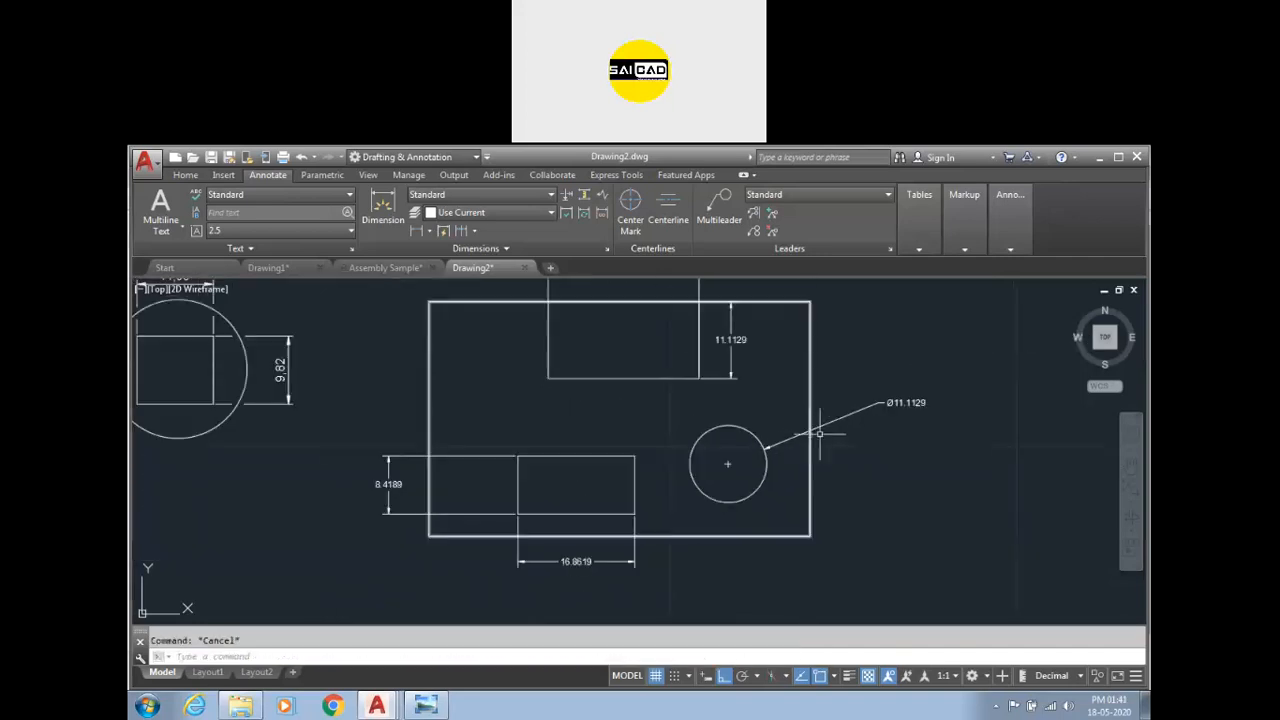
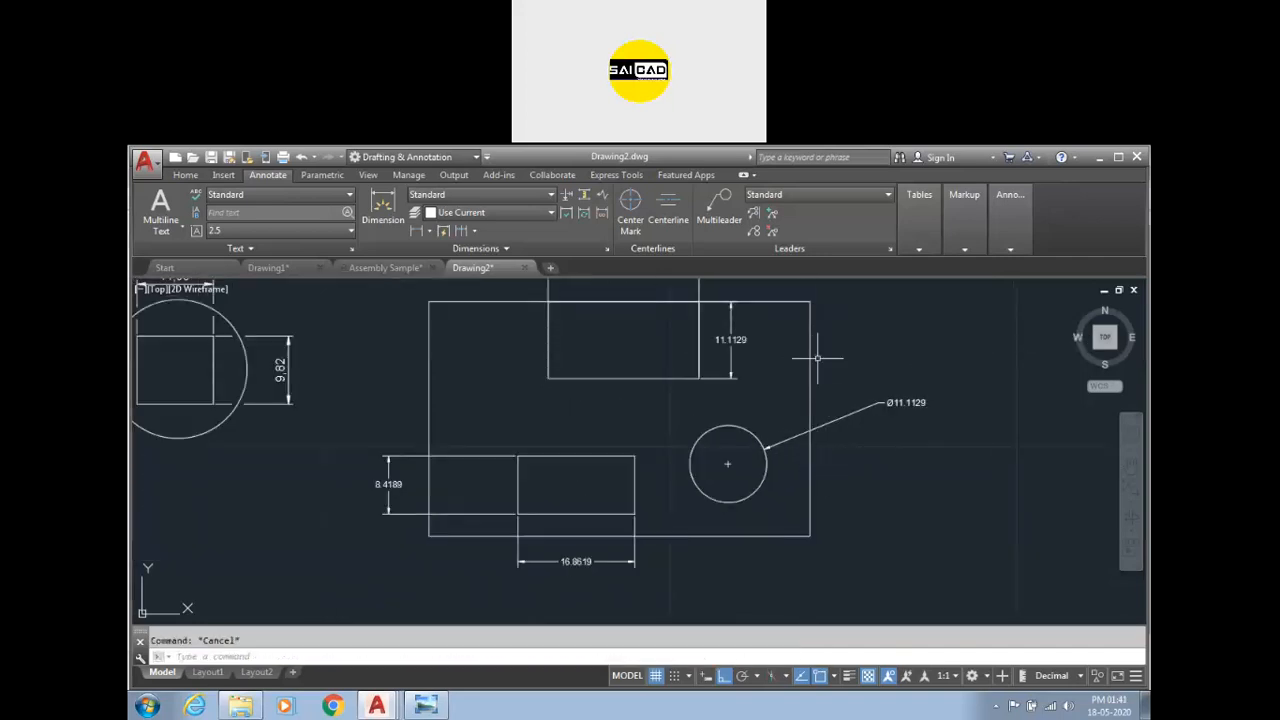
Add dimension breaks to the circle's diameter dimension and the lower inner rectangle's width and height dimensions where the outer rectangle crosses them.
left_click(566, 198)
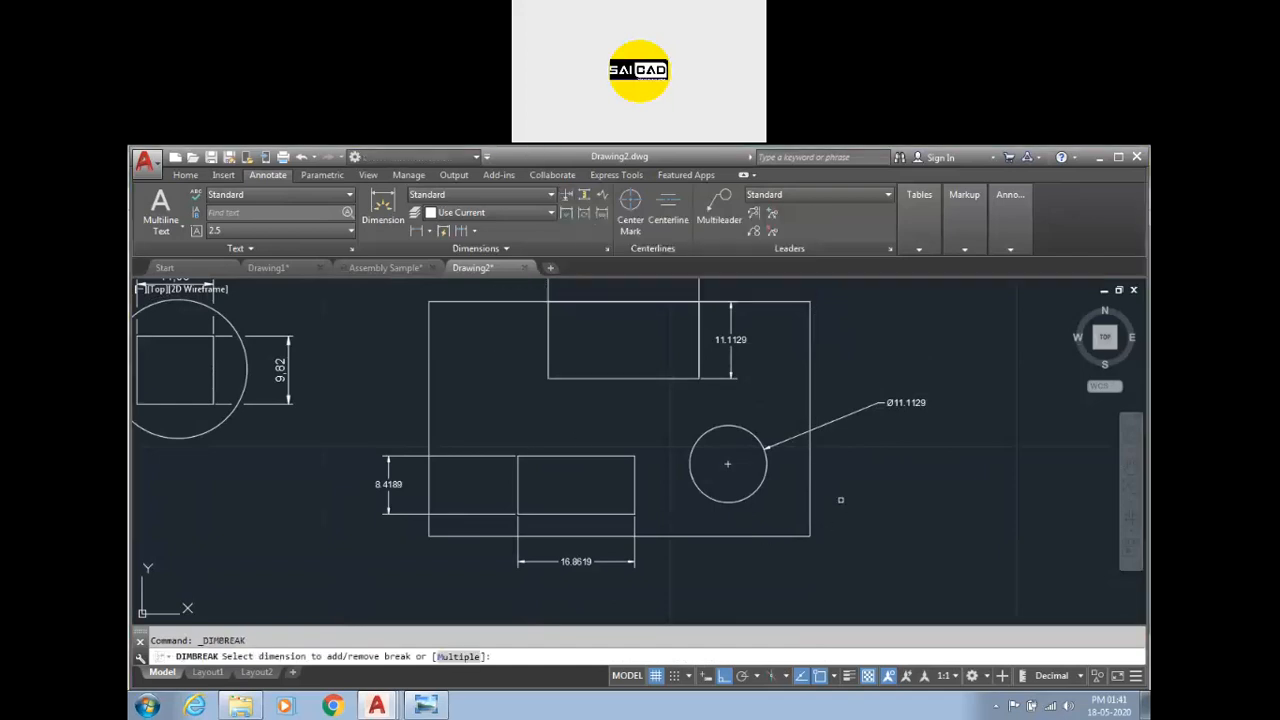
left_click(457, 656)
left_click(903, 403)
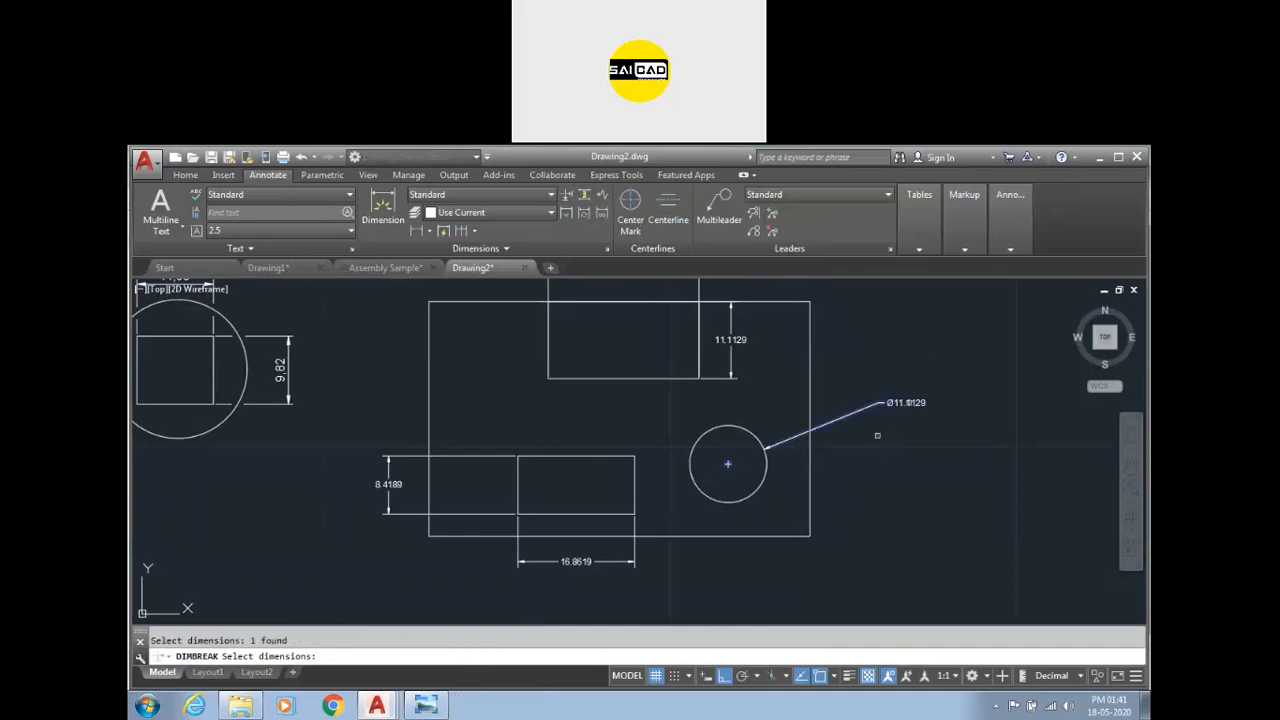
left_click(558, 563)
left_click(472, 513)
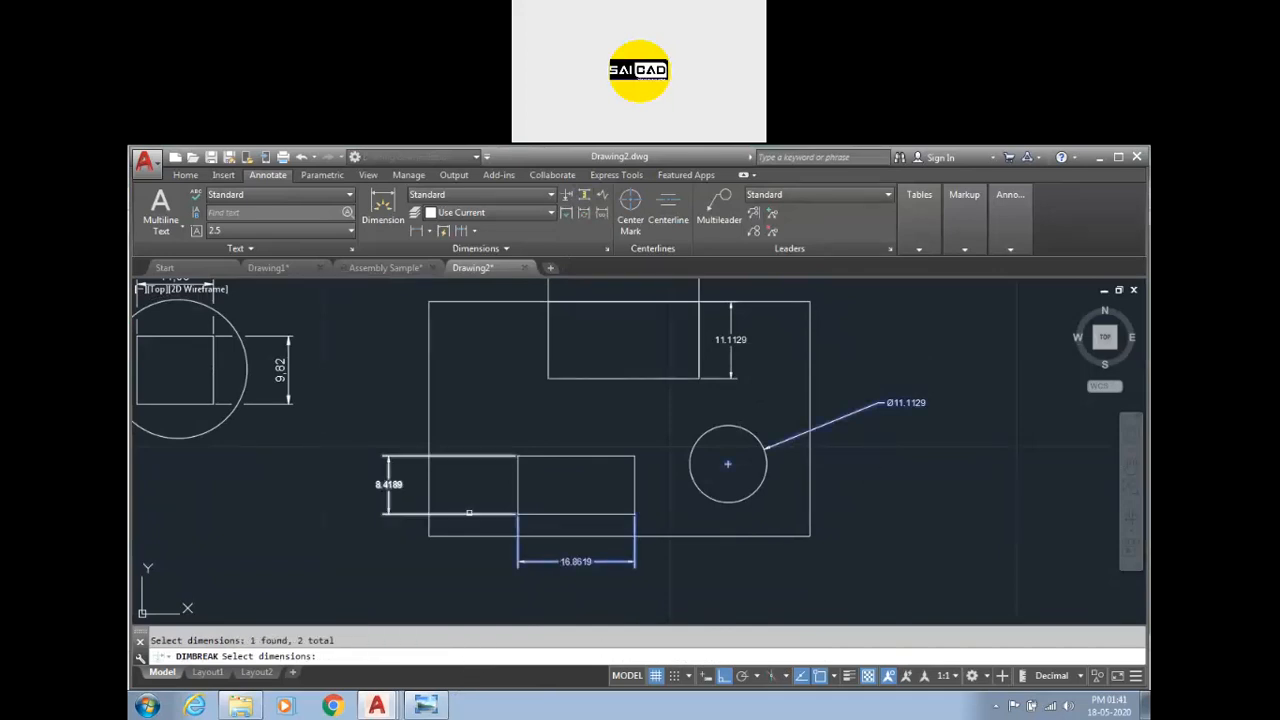
key("Return")
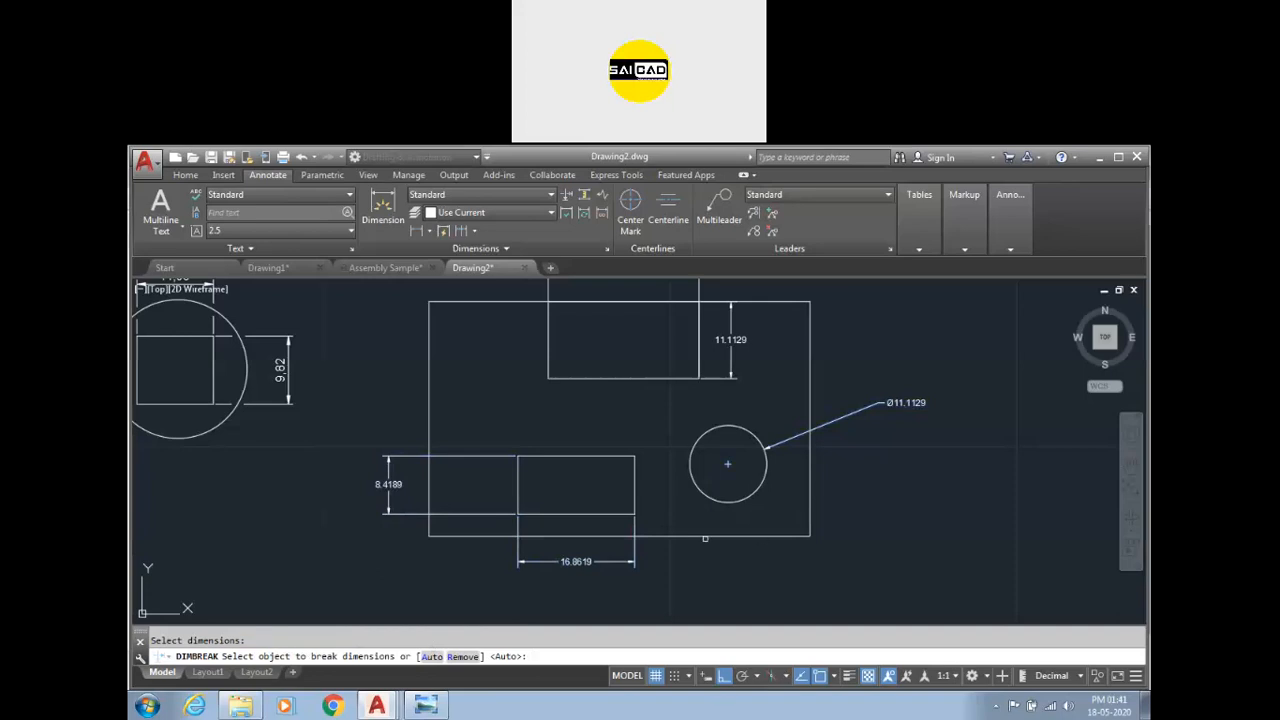
left_click(808, 513)
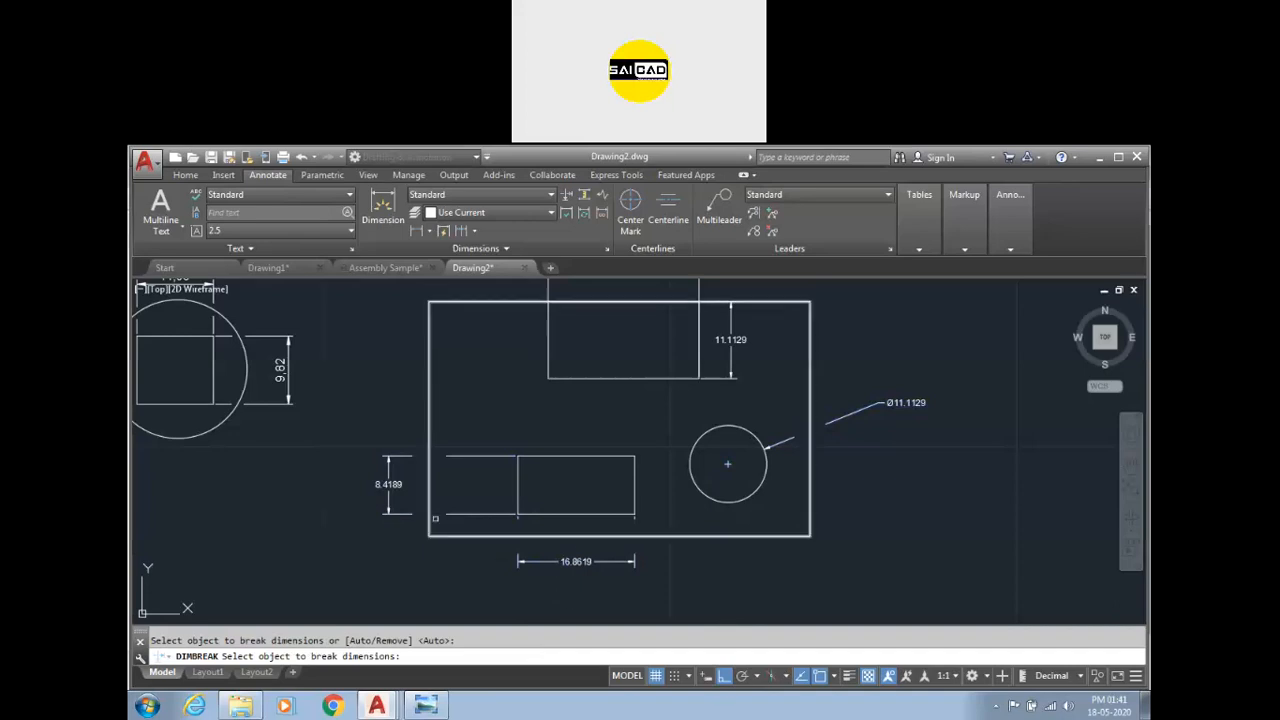
key("Return")
Draw a 48 by 241 rectangle to the right of the existing shapes.
scroll(512, 598, "up", 2)
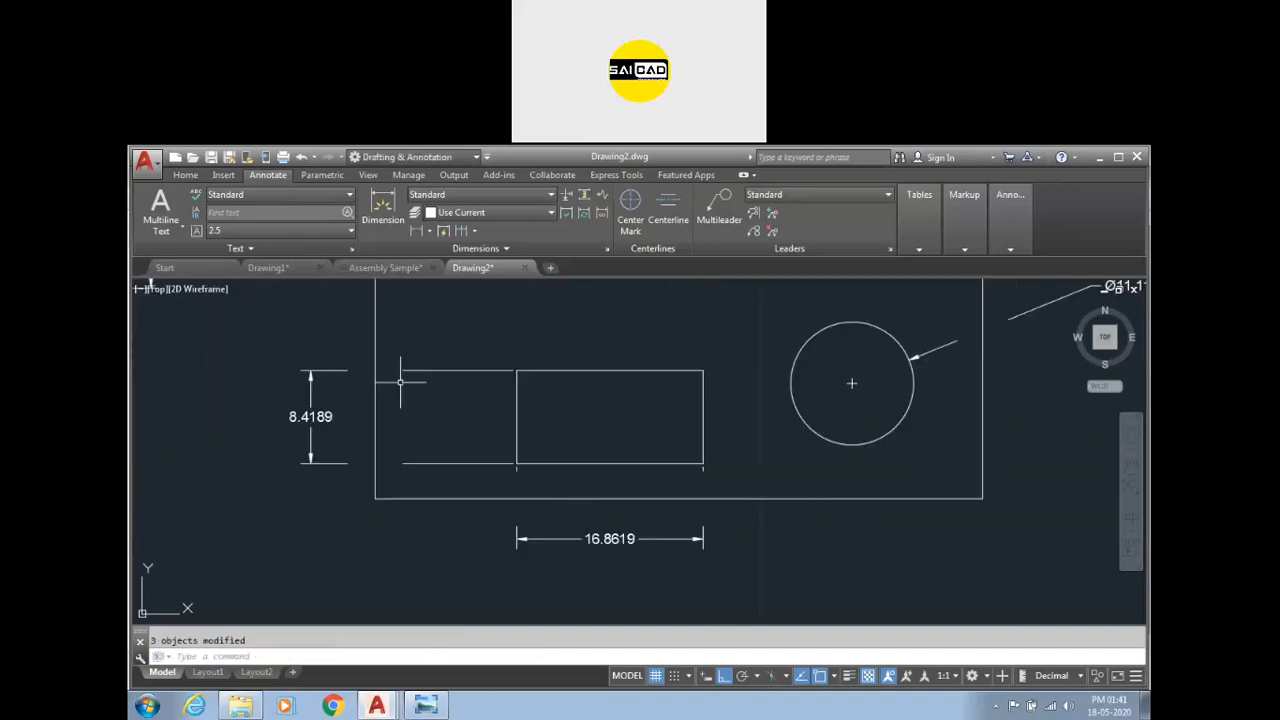
scroll(376, 488, "down", 2)
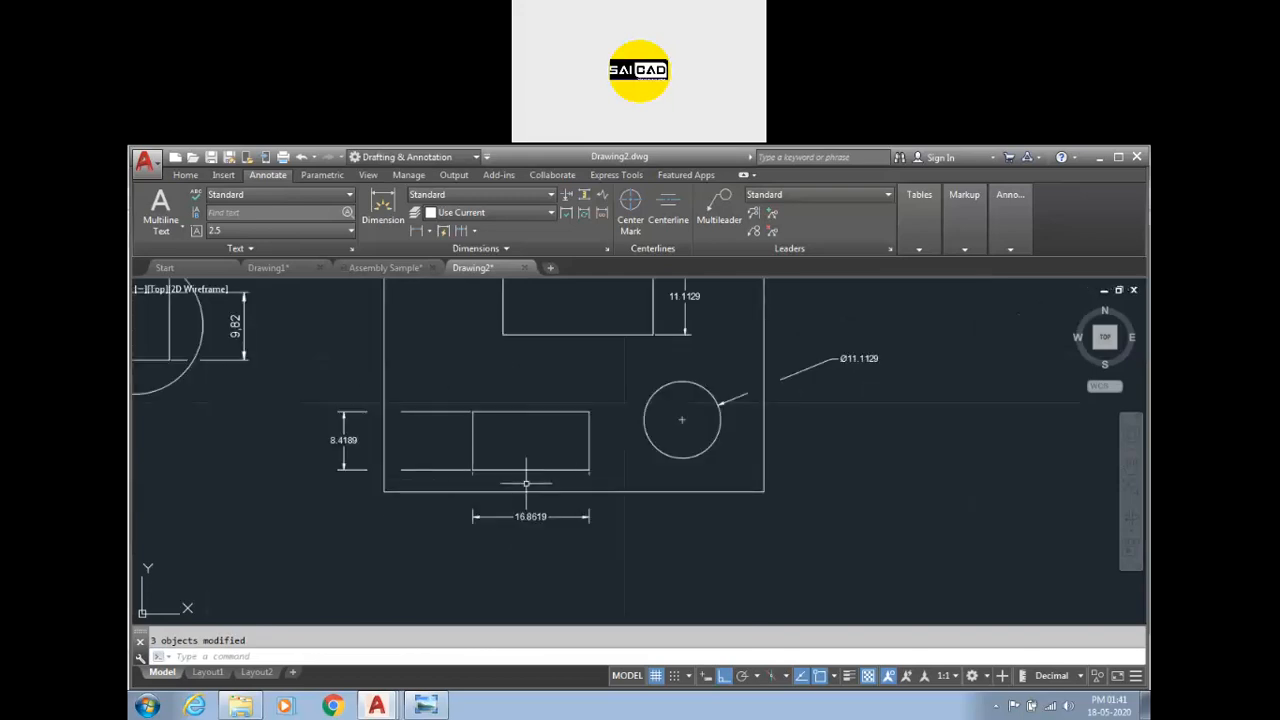
scroll(470, 482, "down", 3)
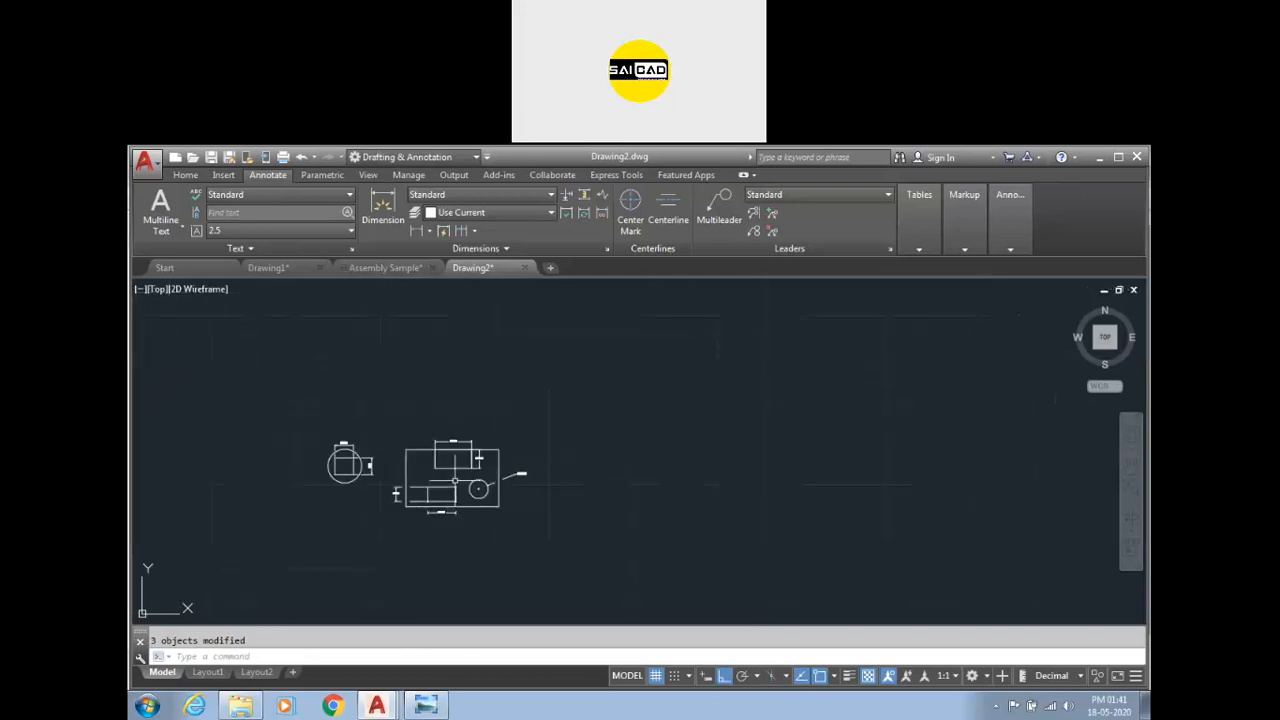
scroll(454, 481, "up", 1)
type("ec")
key("Return")
left_click(694, 514)
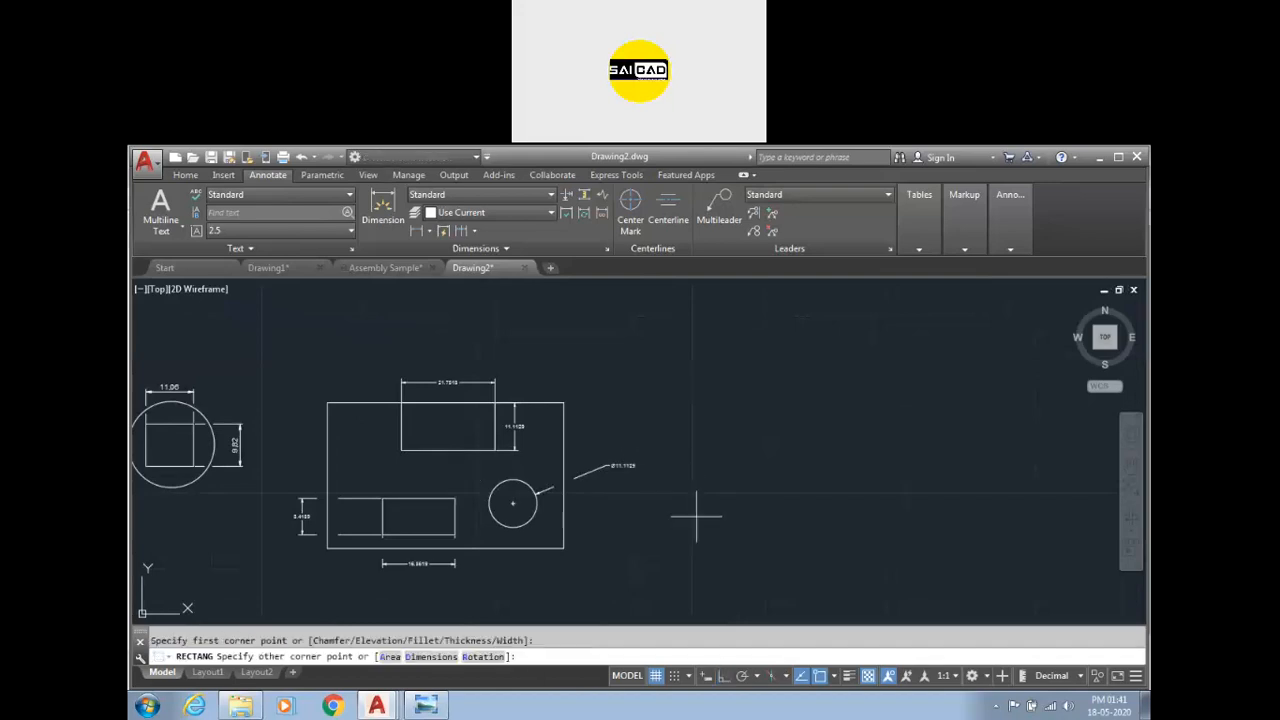
type("d")
key("Return")
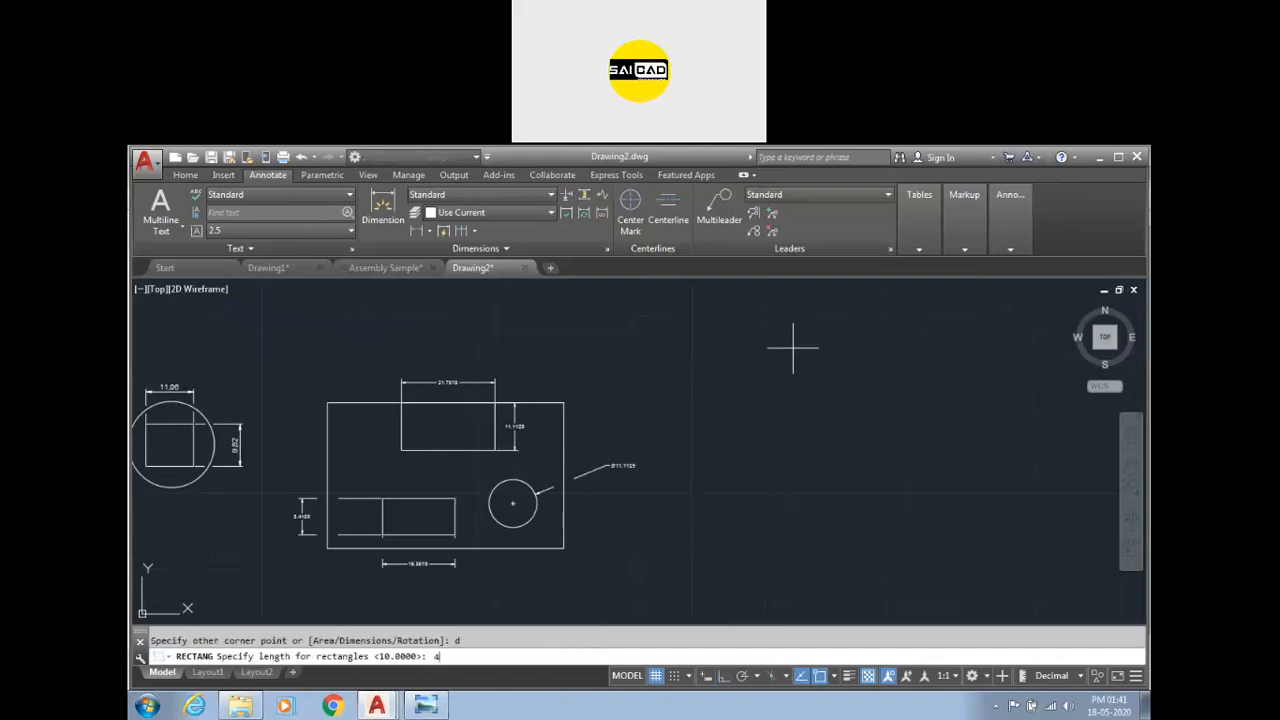
type("48")
key("Return")
type("241")
key("Return")
scroll(700, 443, "down", 6)
left_click(720, 455)
Draw concentric circles of radius 20, 32, 16 and 14 centred on the midpoint of the new rectangle's bottom edge.
type("c")
key("Return")
scroll(700, 457, "up", 3)
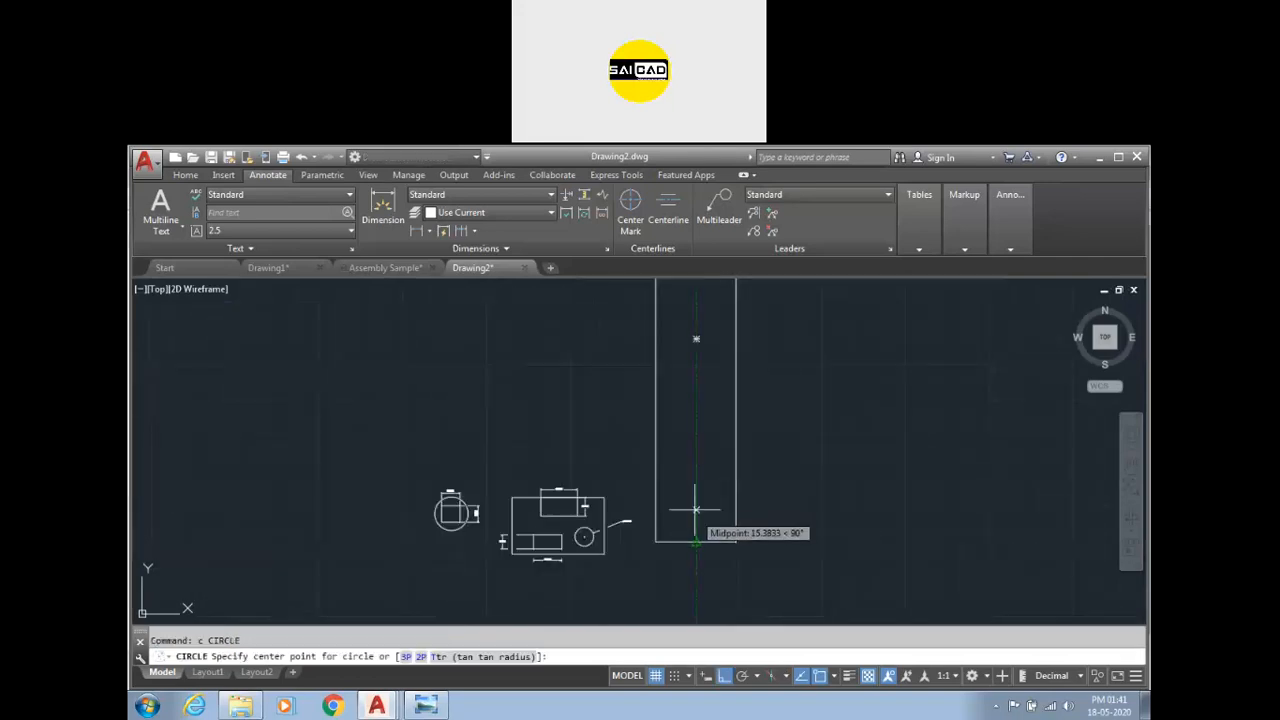
left_click(696, 541)
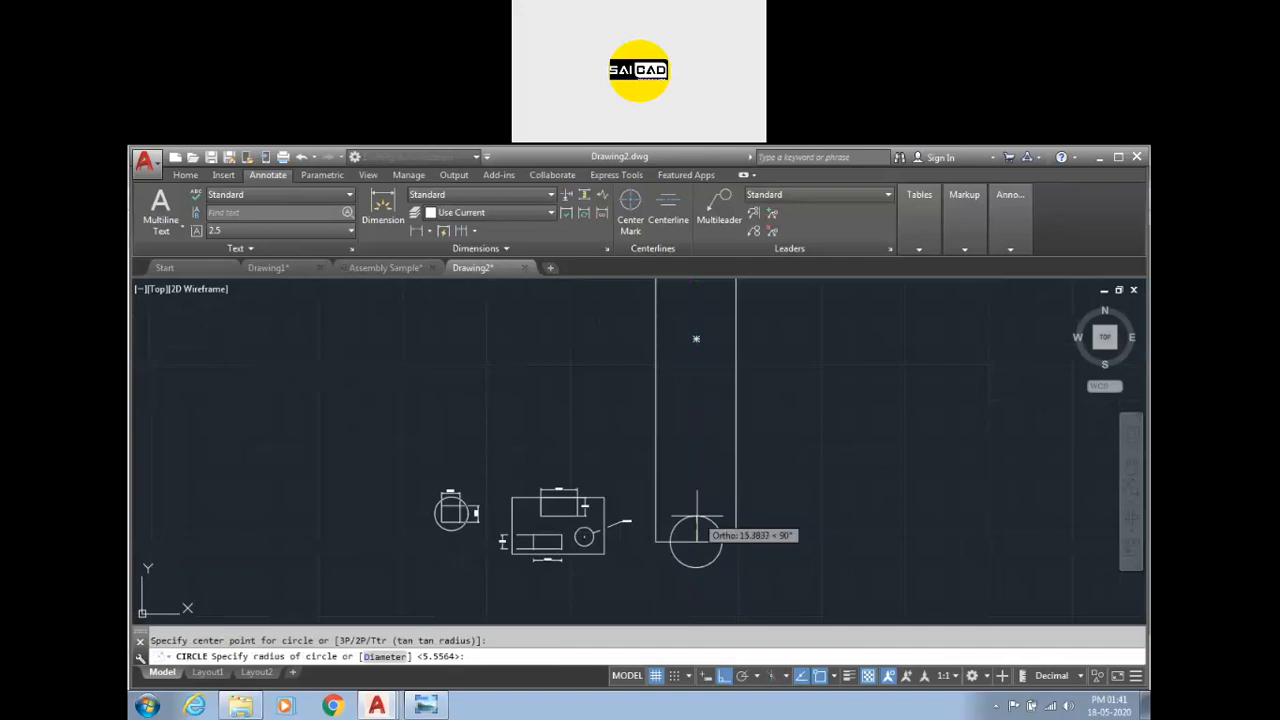
key("Return")
key("Return")
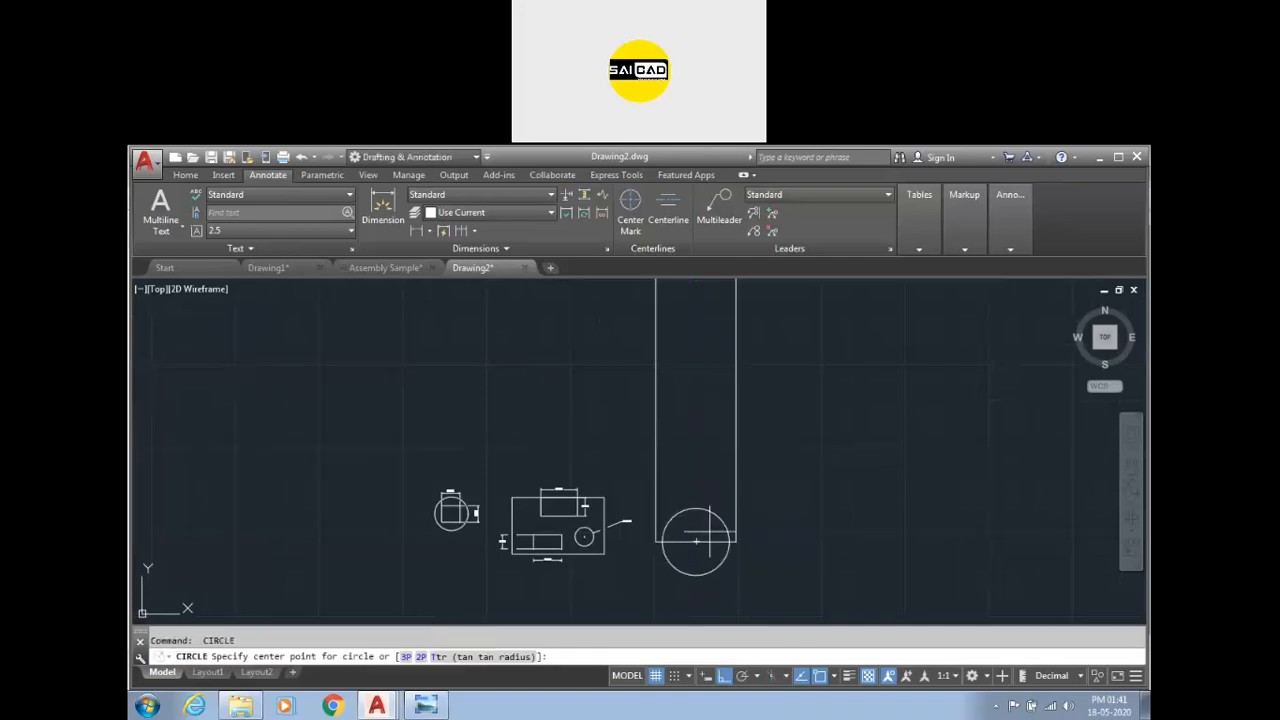
left_click(696, 540)
key("Return")
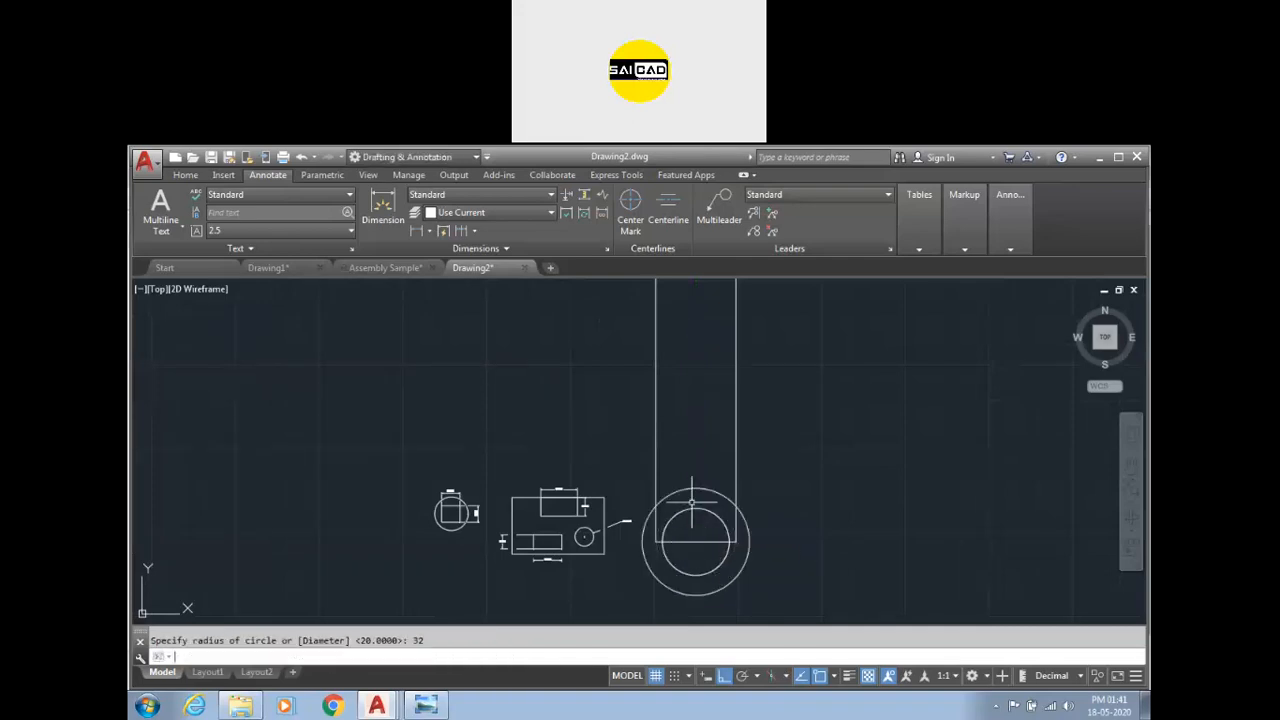
key("Return")
left_click(696, 541)
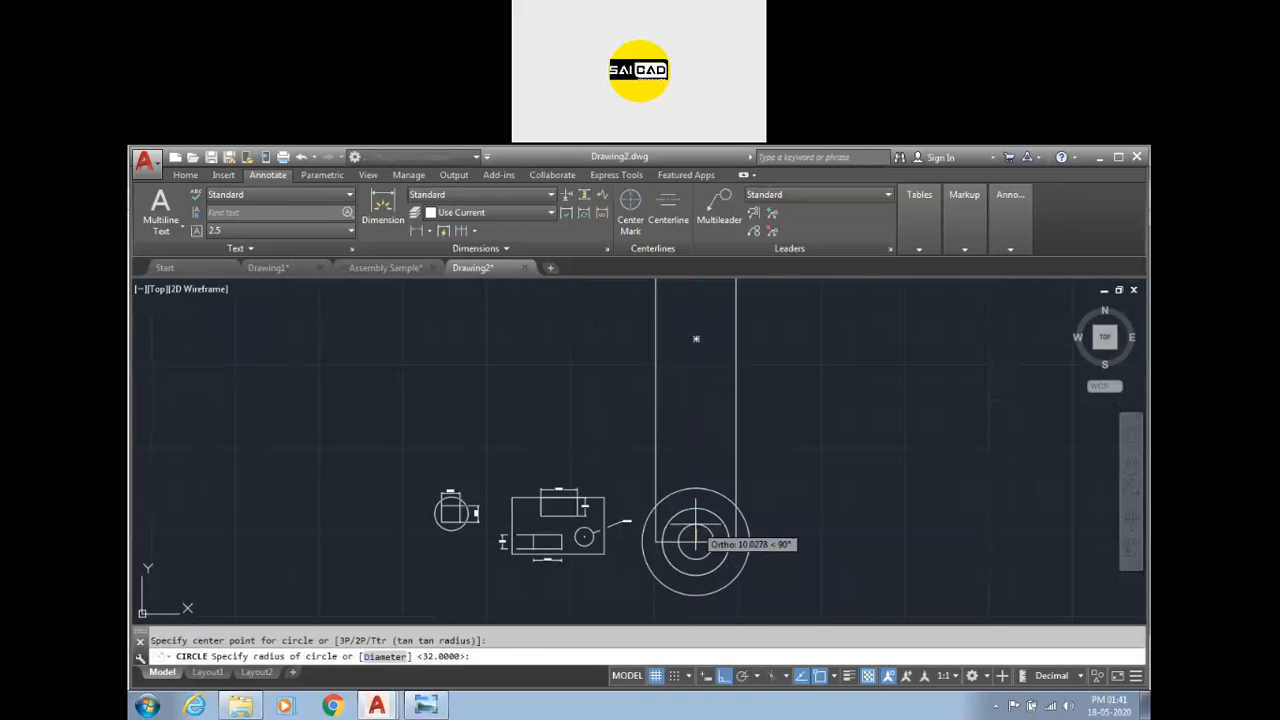
type("16")
key("Return")
key("Return")
left_click(696, 541)
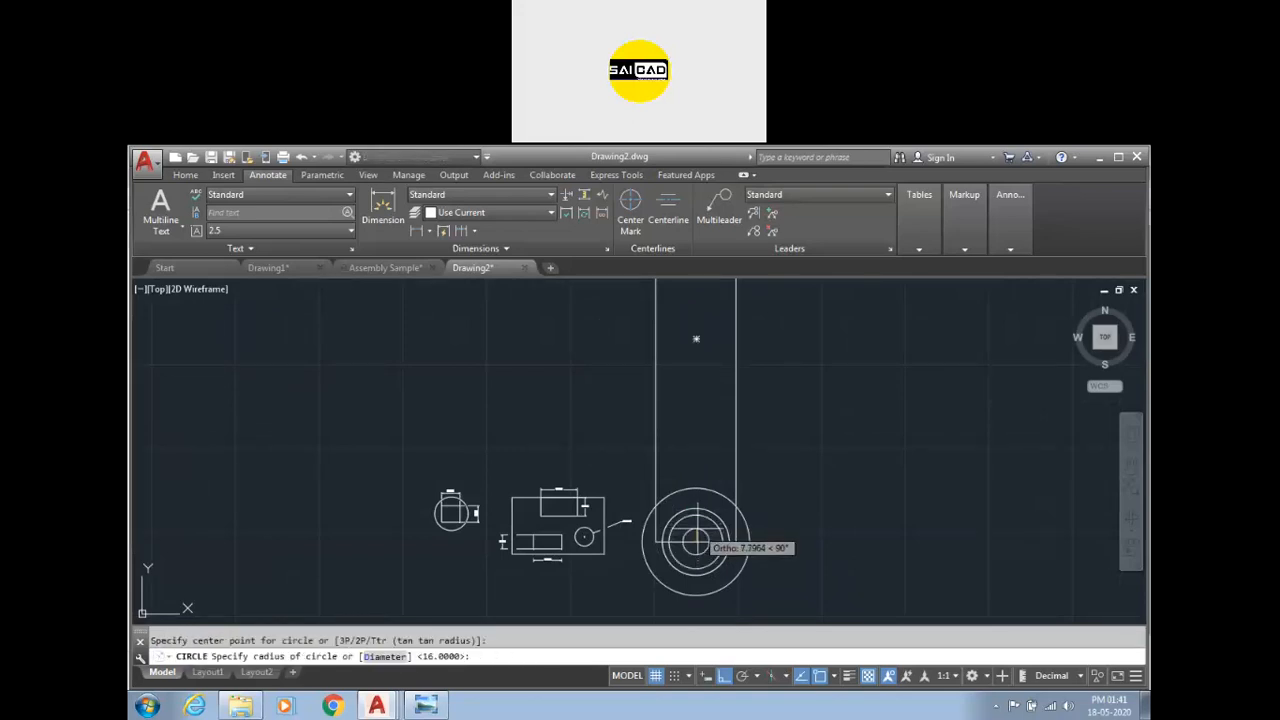
type("14")
key("Return")
key("Return")
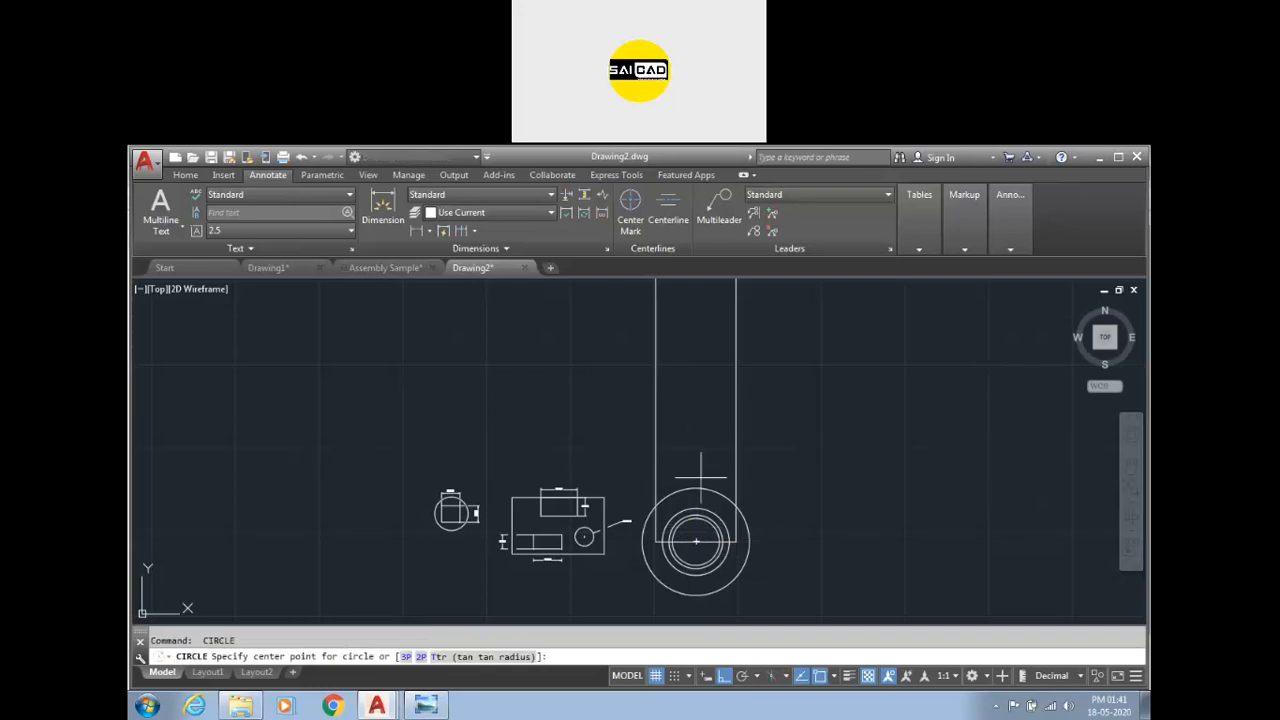
left_click(696, 541)
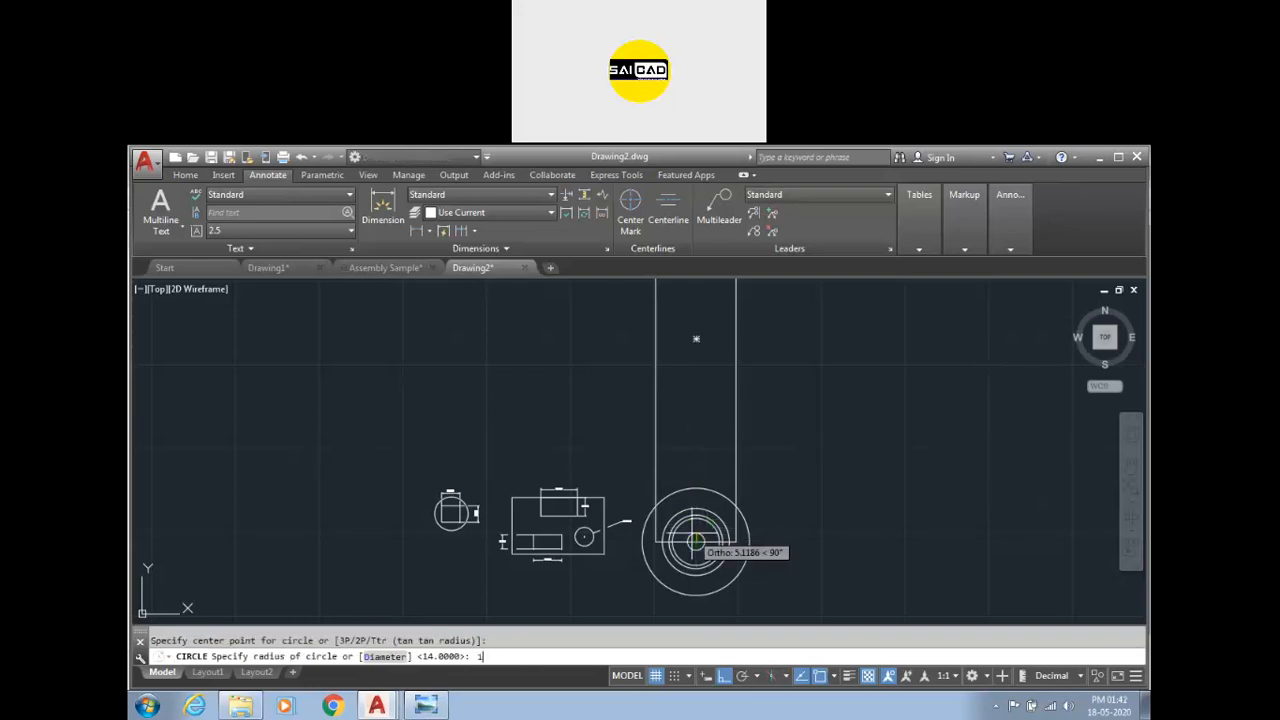
key("Escape")
Delete the largest, radius 32 circle.
left_click(720, 440)
left_click(696, 494)
key("Delete")
Move the radius 20 circle up along the rectangle's centre line using its centre grip.
scroll(701, 522, "up", 3)
left_click(713, 495)
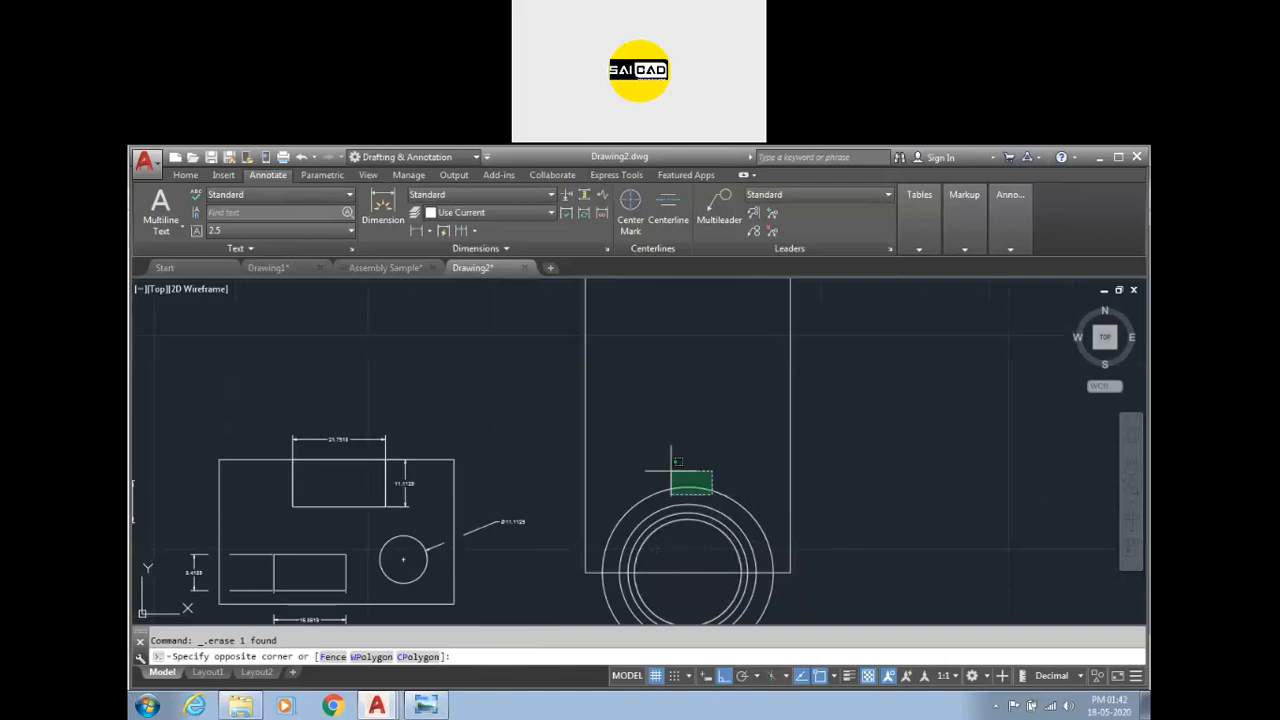
left_click(669, 469)
left_click(687, 571)
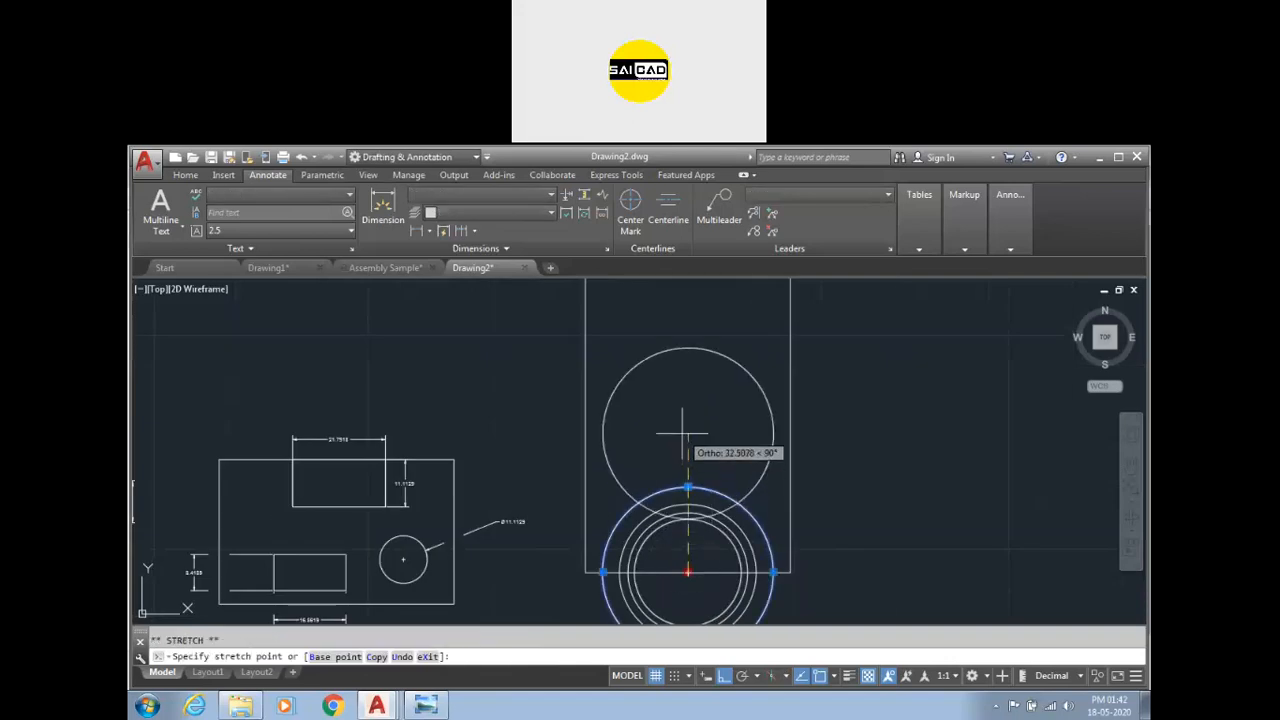
key("Return")
key("Escape")
Move the other circles up the rectangle's centre line by 65, 115 and 155 units using their centre grips.
left_click(690, 505)
left_click(687, 571)
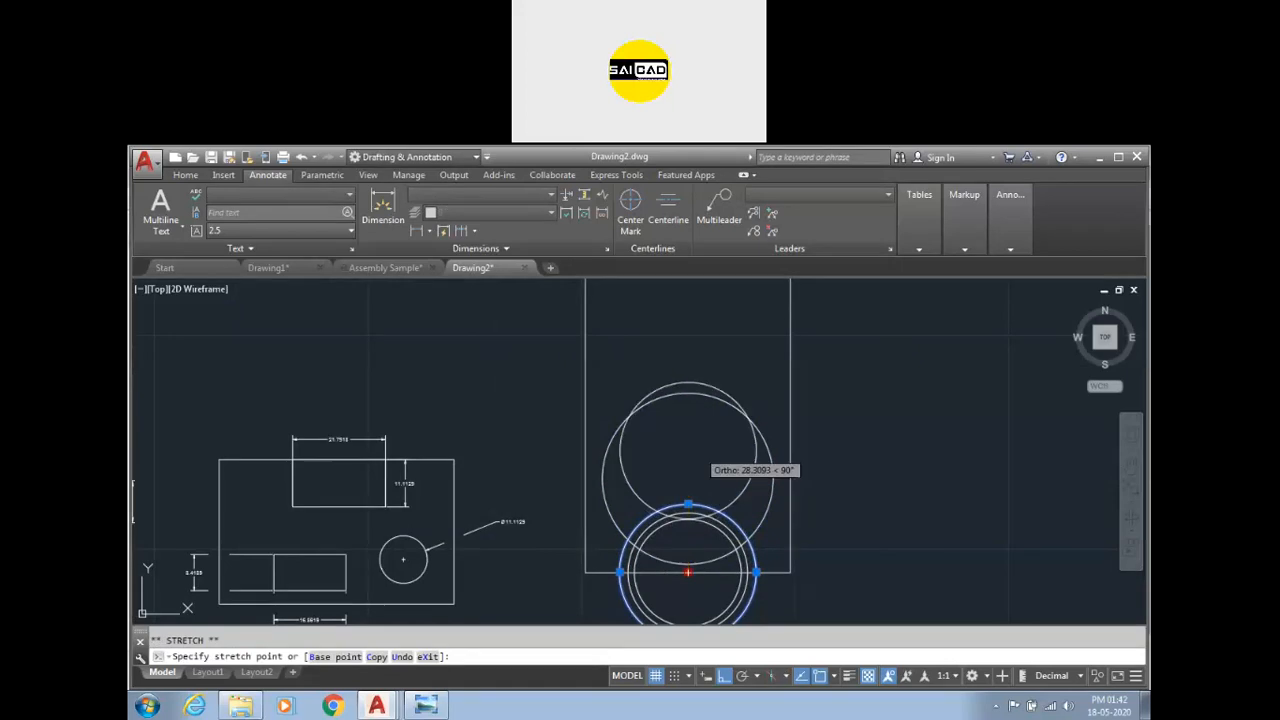
type("65")
key("Return")
key("Escape")
left_click(689, 514)
left_click(687, 572)
type("115")
key("Return")
left_click(700, 526)
left_click(690, 513)
left_click(687, 572)
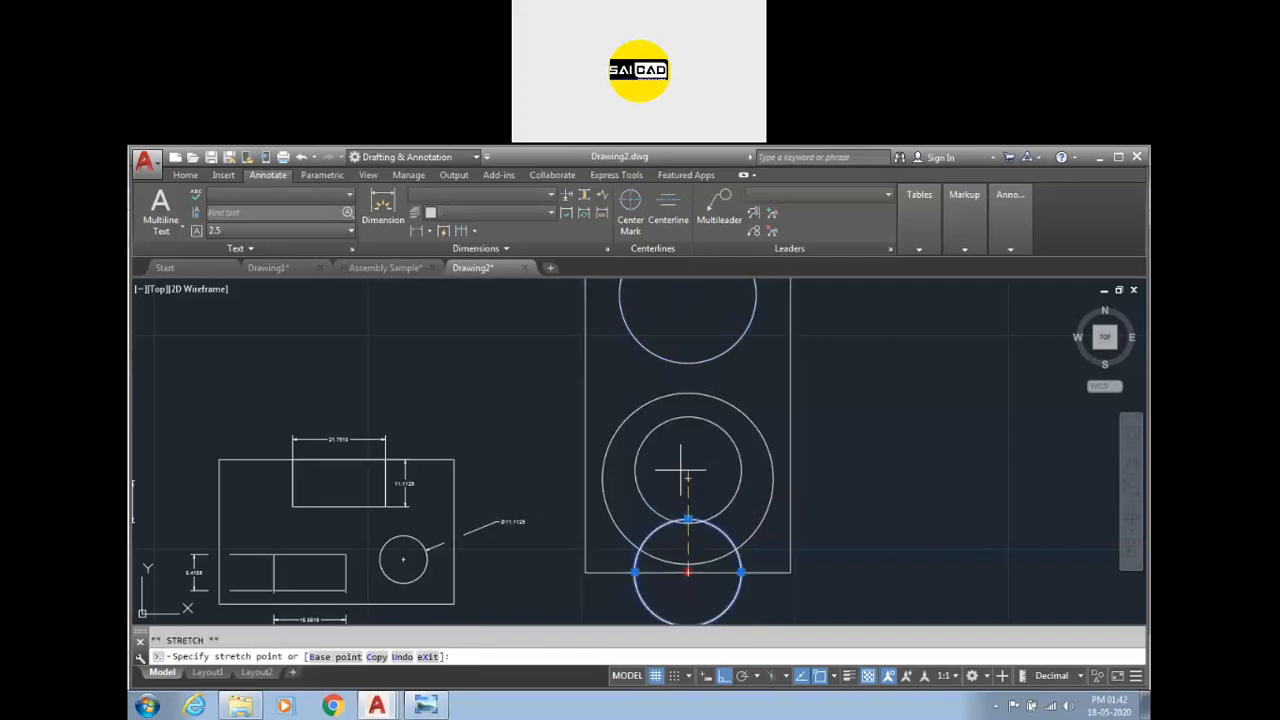
type("155")
key("Return")
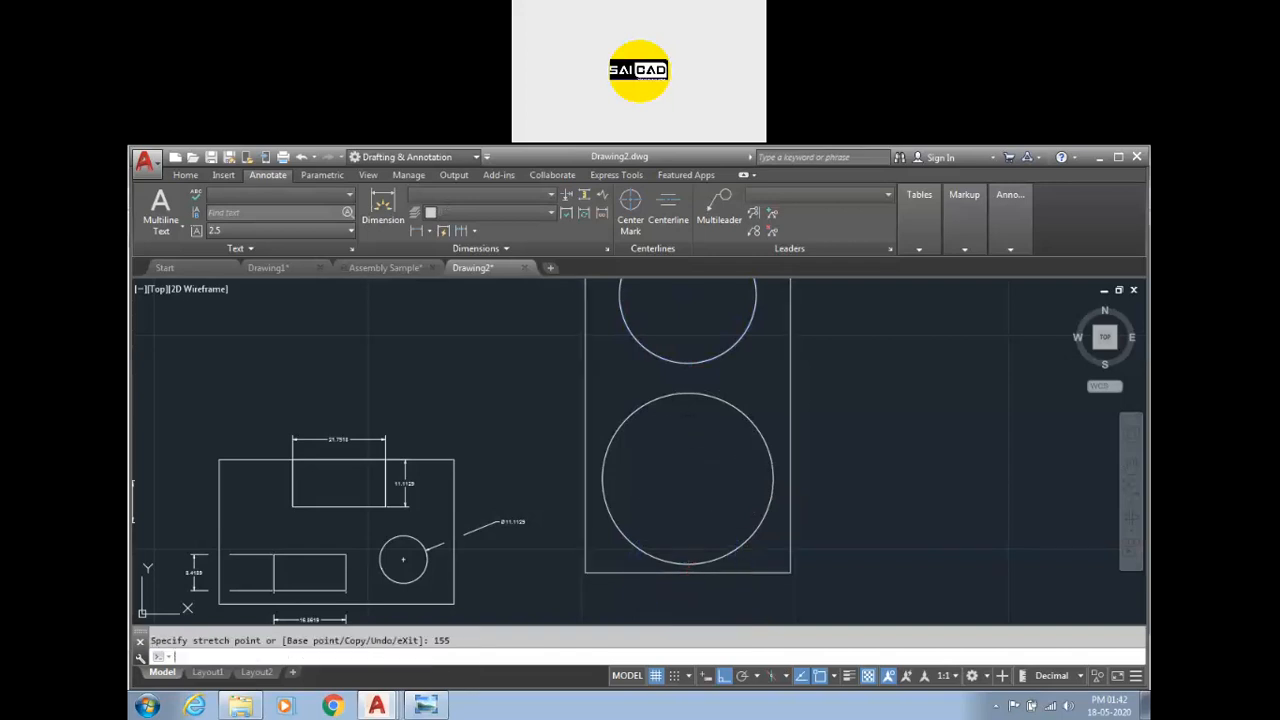
Delete the earlier sample shapes and all their dimensions.
scroll(682, 470, "down", 5)
scroll(682, 478, "up", 2)
key("Escape")
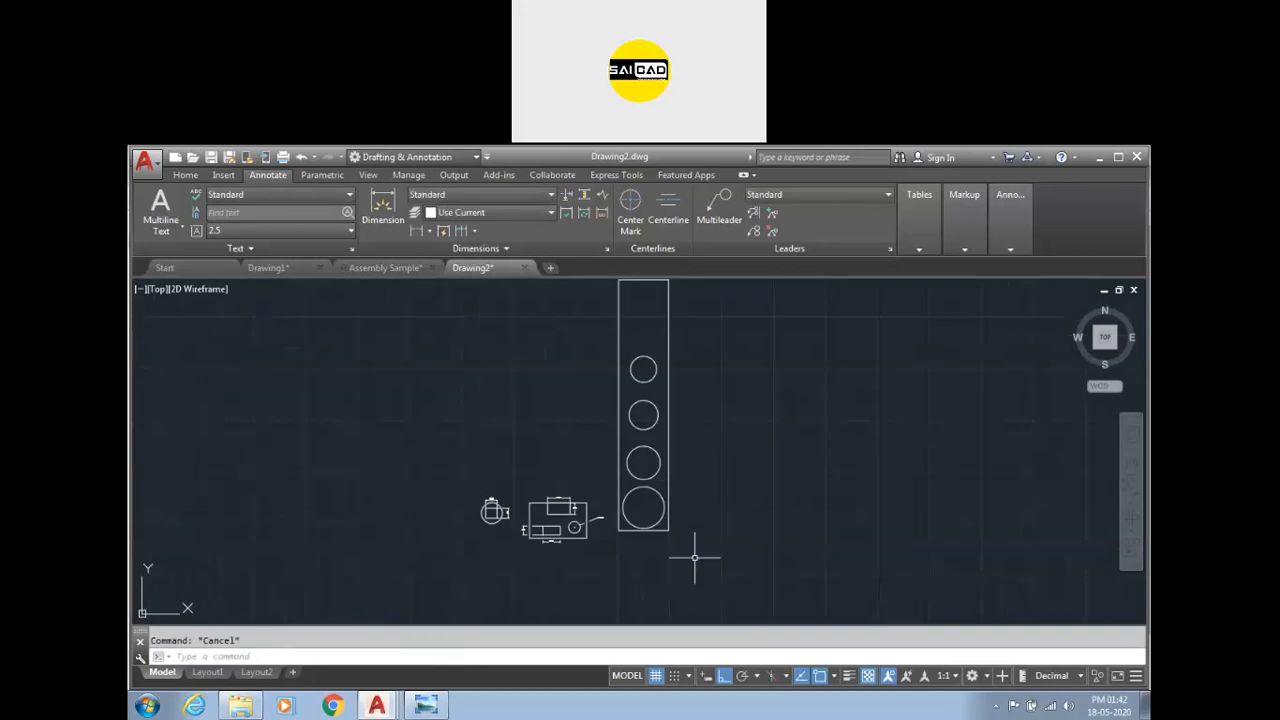
left_click(585, 475)
left_click(484, 572)
key("Delete")
Dimension the new rectangle's width and height.
scroll(523, 471, "down", 1)
scroll(537, 455, "up", 1)
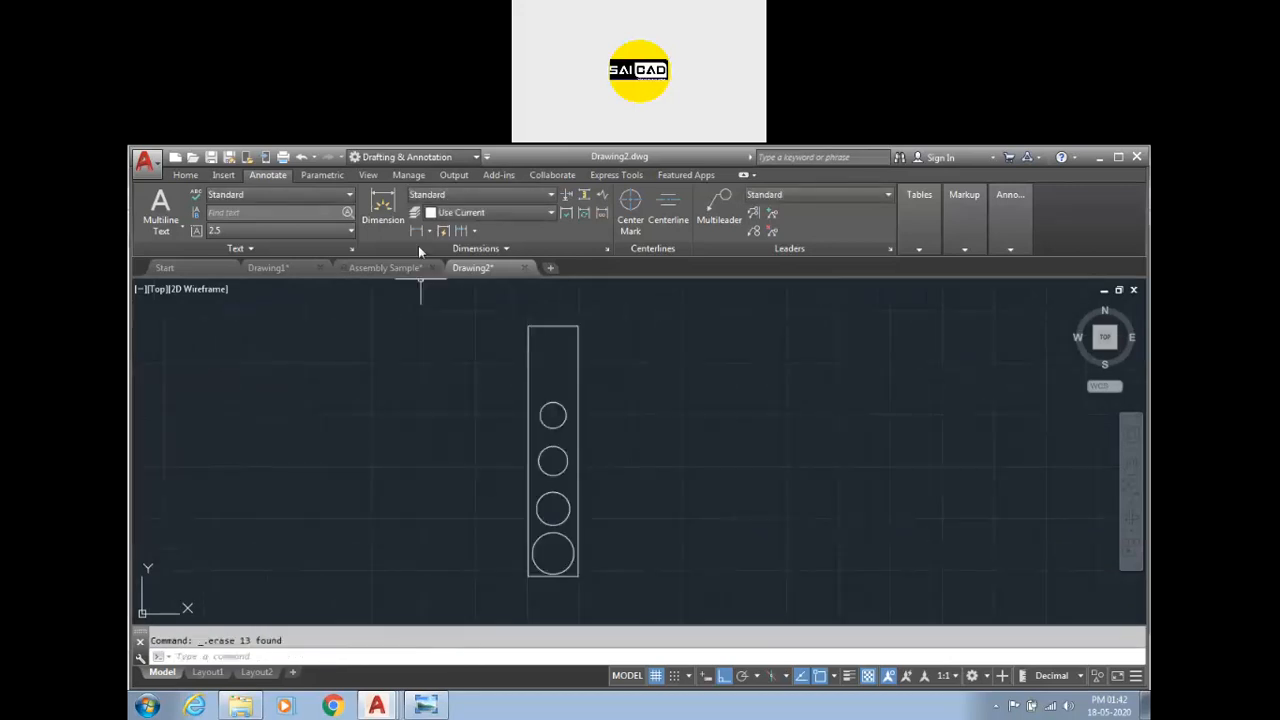
left_click(383, 207)
scroll(571, 560, "up", 5)
left_click(568, 522)
left_click(568, 570)
scroll(535, 600, "down", 3)
left_click(570, 430)
left_click(609, 455)
key("Escape")
Set the Standard dimension style's overall scale to 10.
type("d")
key("Return")
left_click(792, 393)
left_click(604, 207)
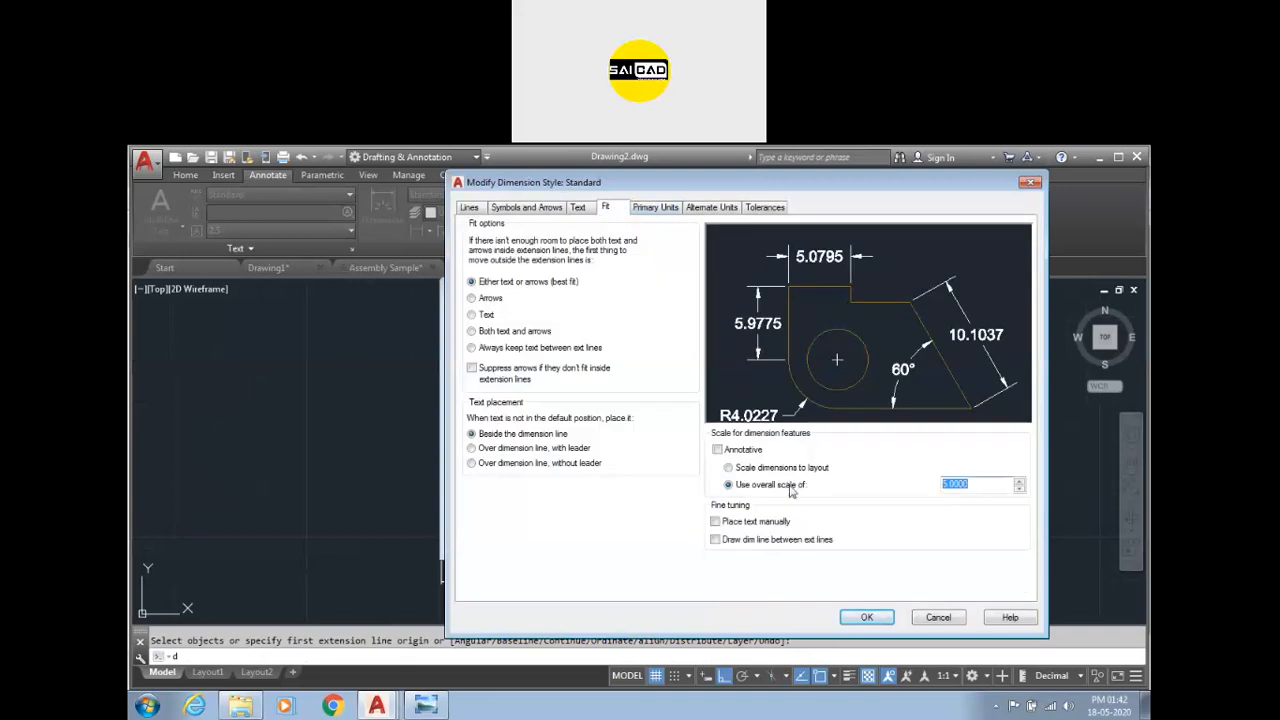
type("10")
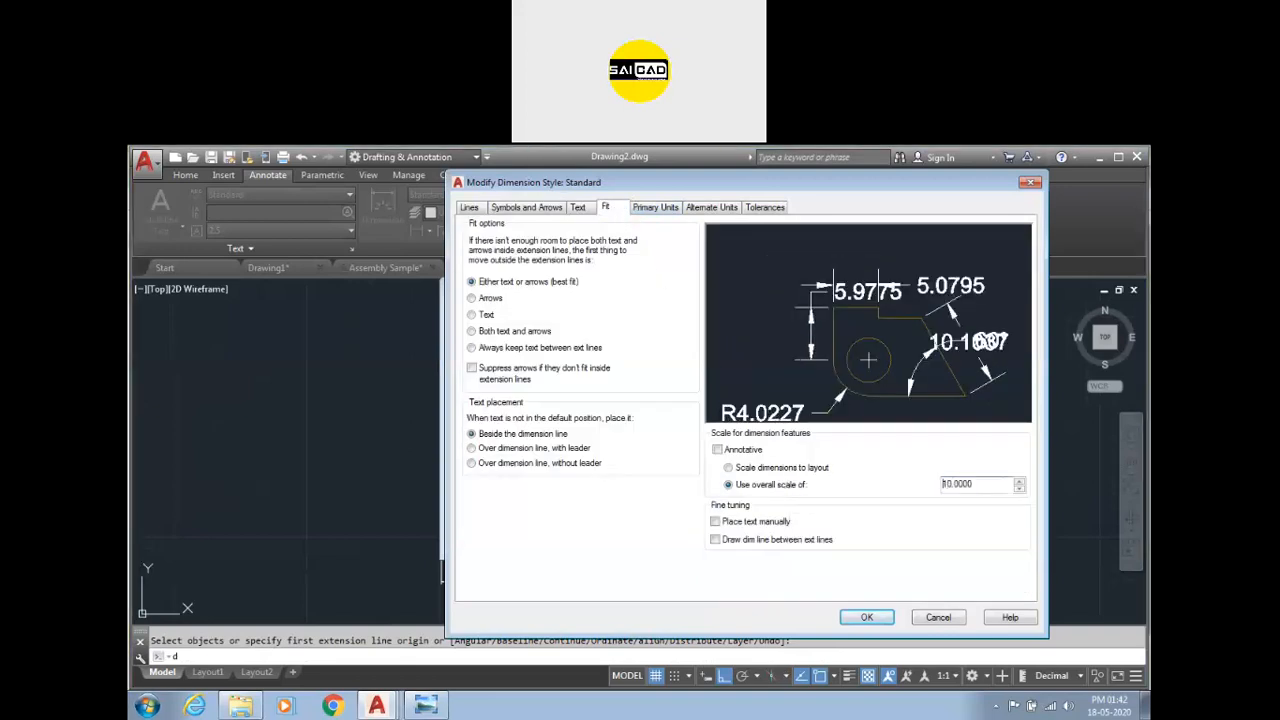
left_click(866, 618)
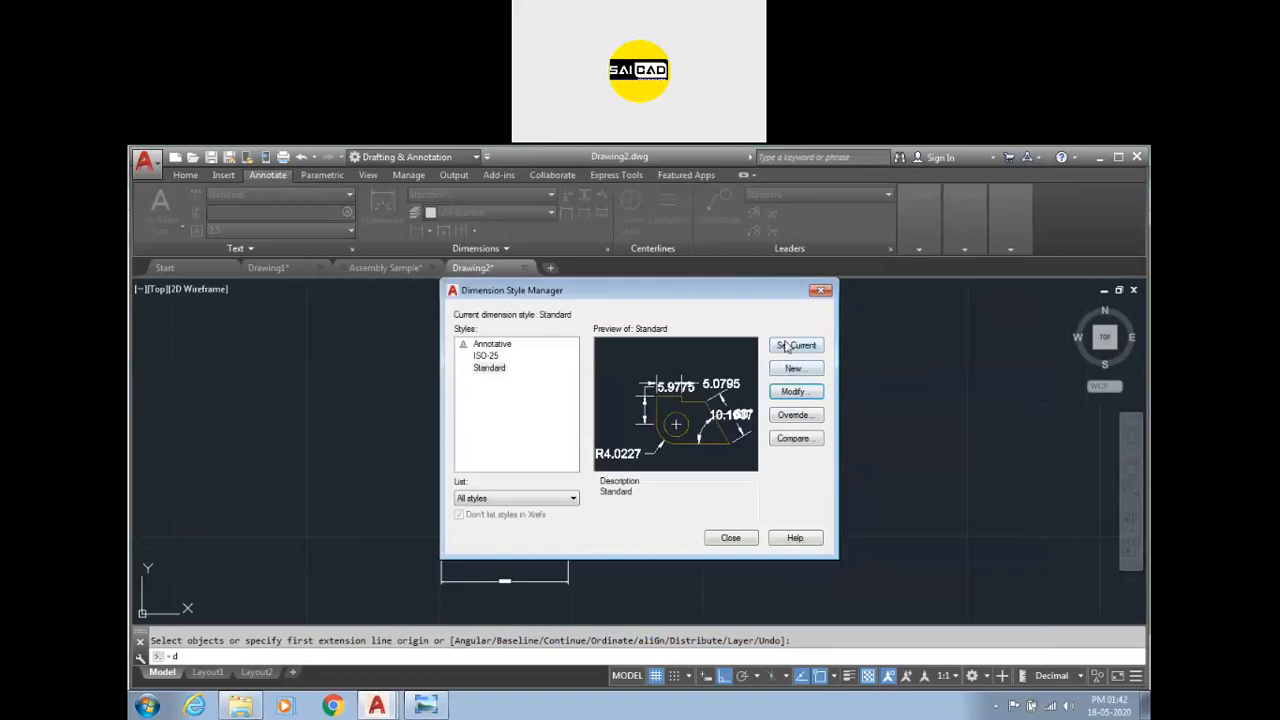
left_click(730, 537)
Change the Standard style's overall scale to 30 and set Standard as the current style.
scroll(648, 420, "down", 2)
scroll(660, 420, "up", 5)
scroll(680, 400, "down", 4)
scroll(680, 450, "up", 1)
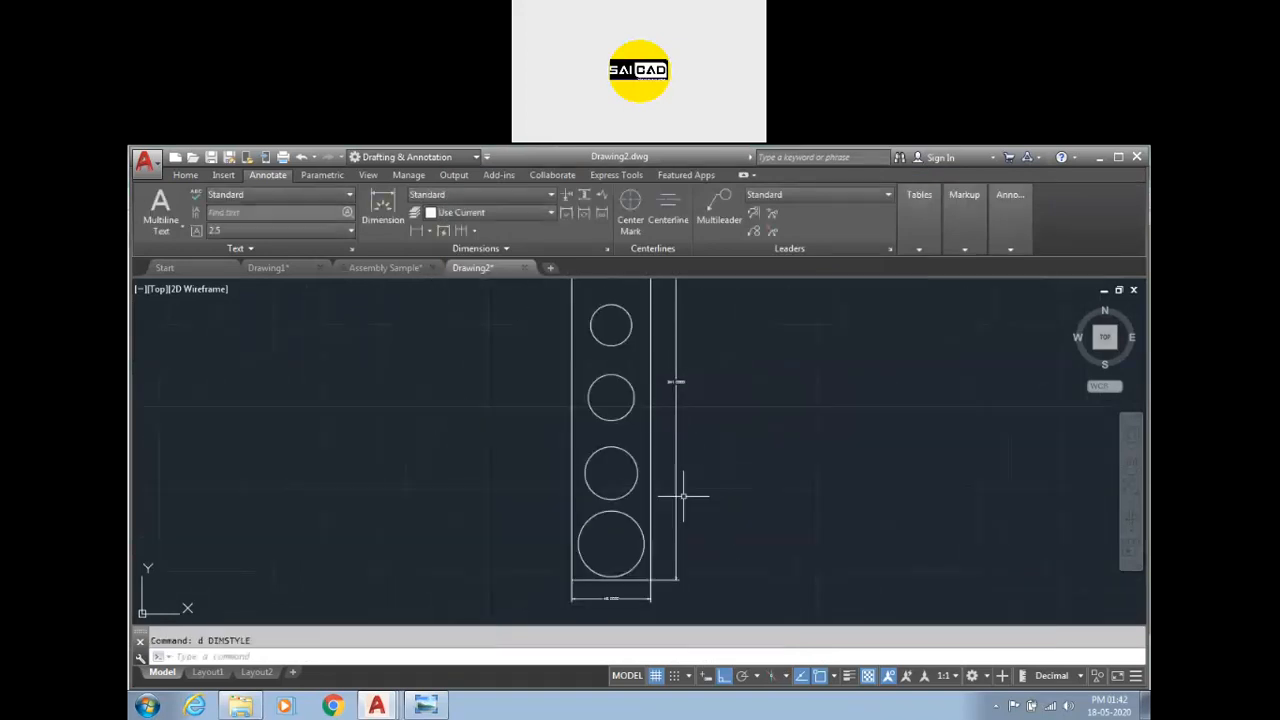
type("d")
key("Return")
left_click(800, 392)
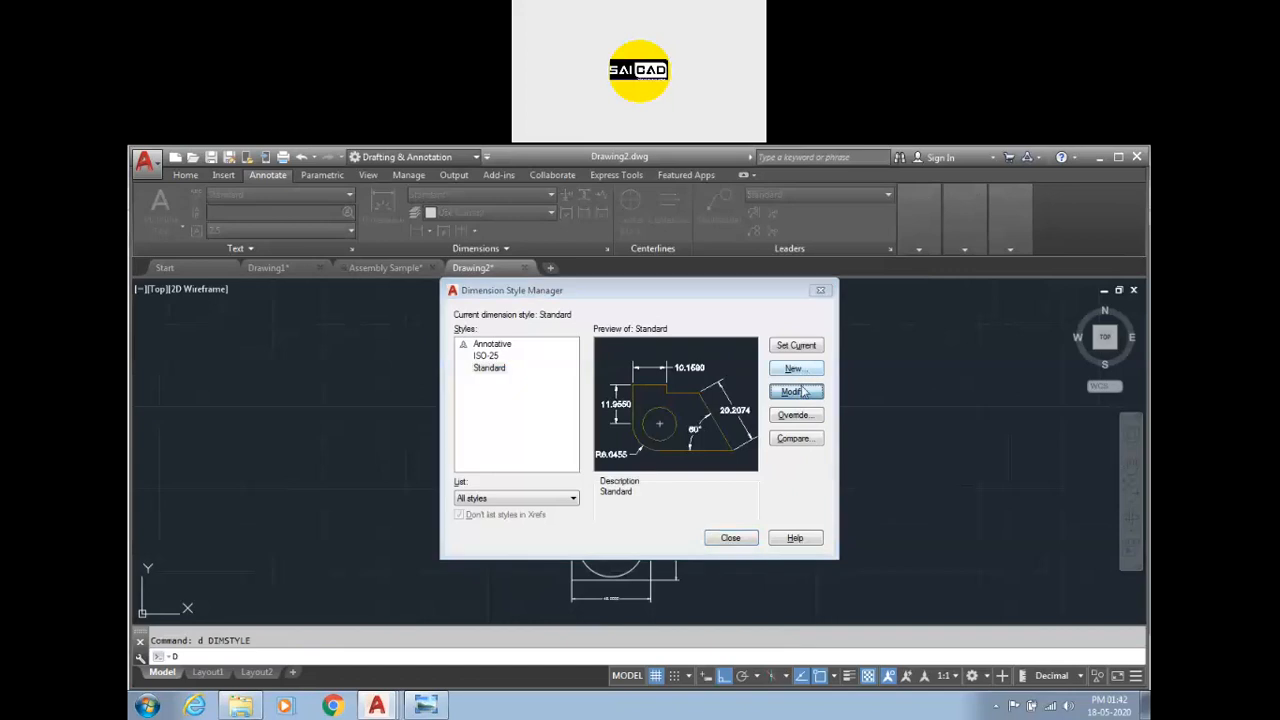
left_click_drag(977, 484, 766, 490)
type("30")
left_click(866, 617)
left_click(794, 346)
left_click(730, 537)
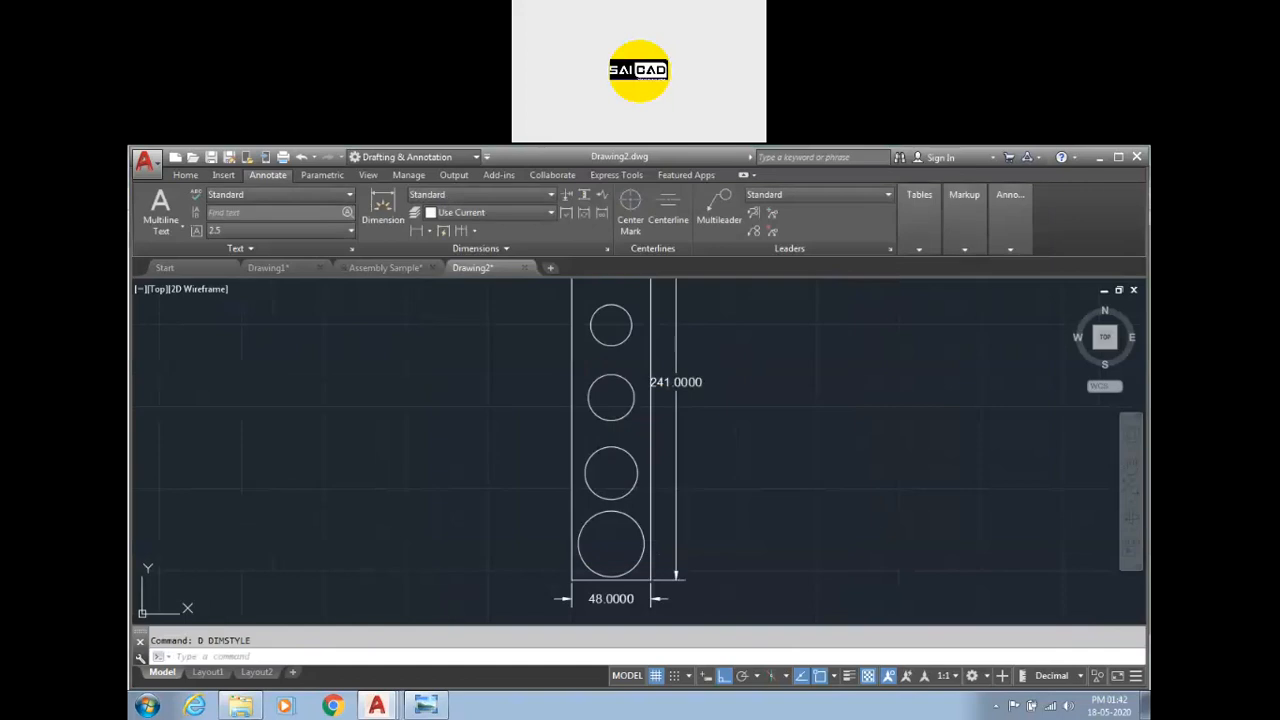
Move the rectangle's height dimension text further to the right of the rectangle.
scroll(692, 445, "up", 2)
left_click(688, 385)
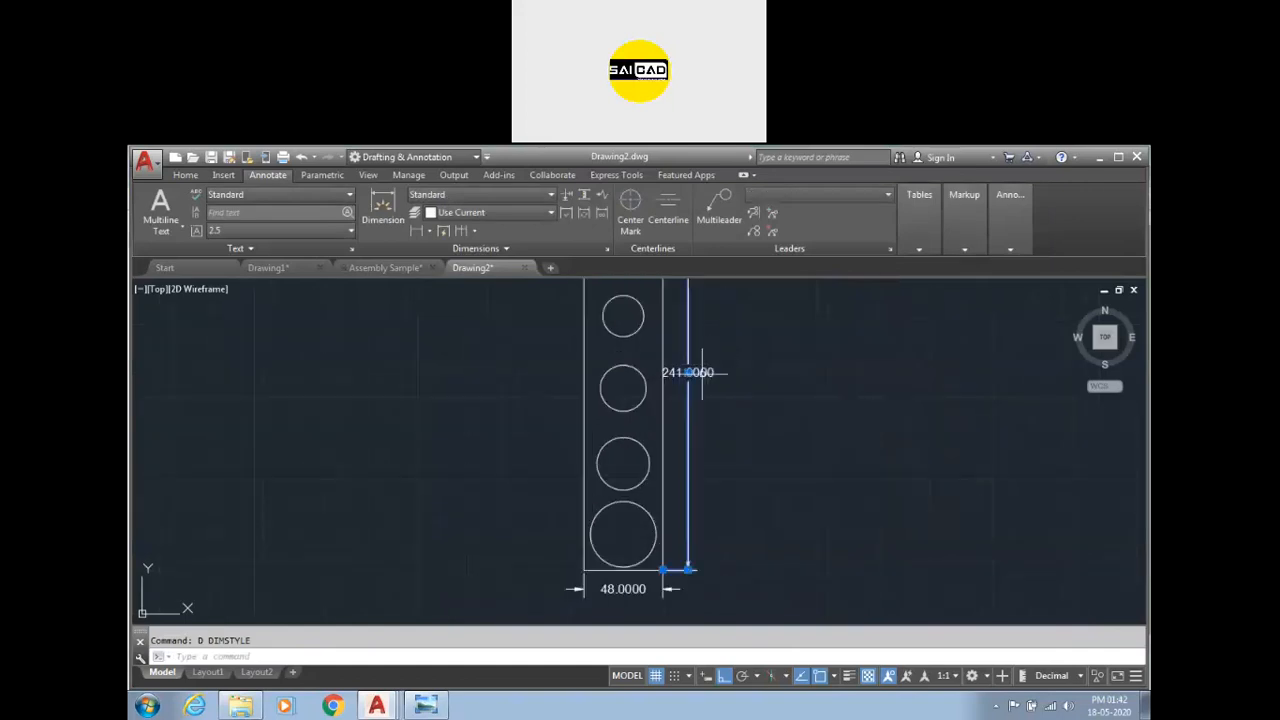
left_click(688, 372)
left_click(738, 372)
key("Escape")
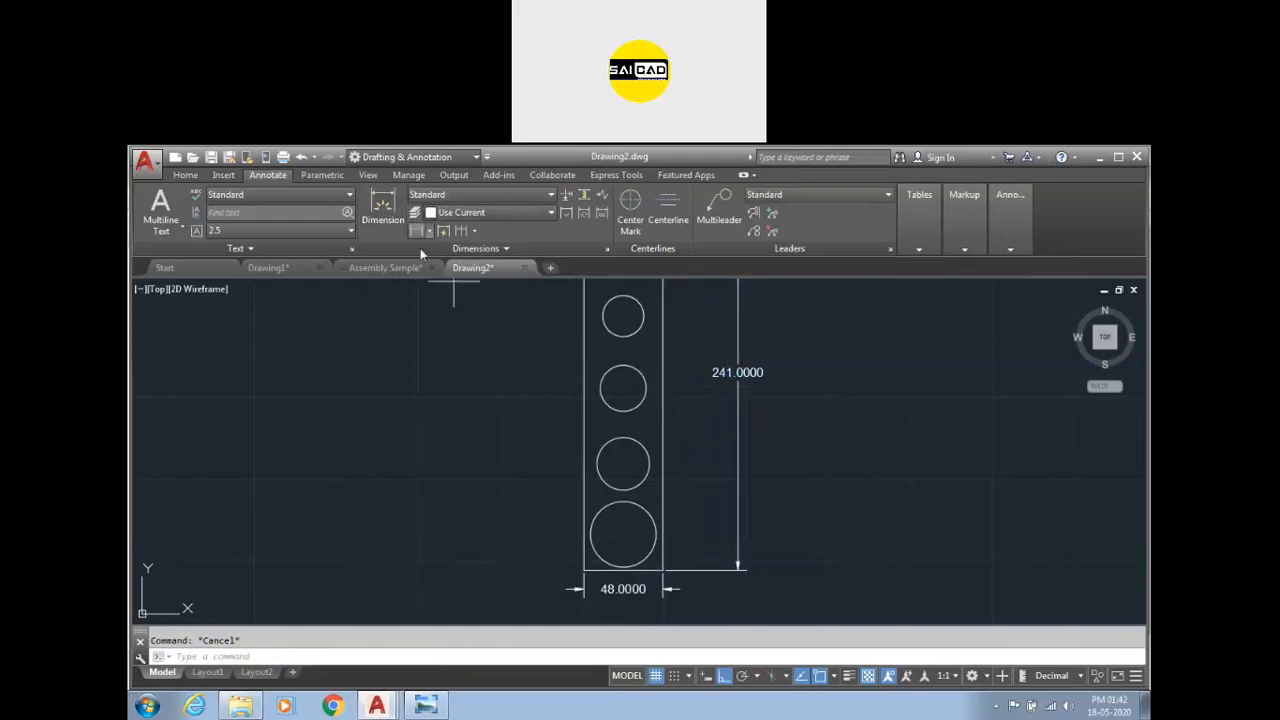
Dimension the diameters of the three lower circles with leaders placed to the left of the rectangle.
scroll(599, 512, "up", 3)
left_click(573, 520)
left_click(432, 448)
left_click(440, 322)
scroll(580, 440, "down", 4)
scroll(575, 308, "up", 4)
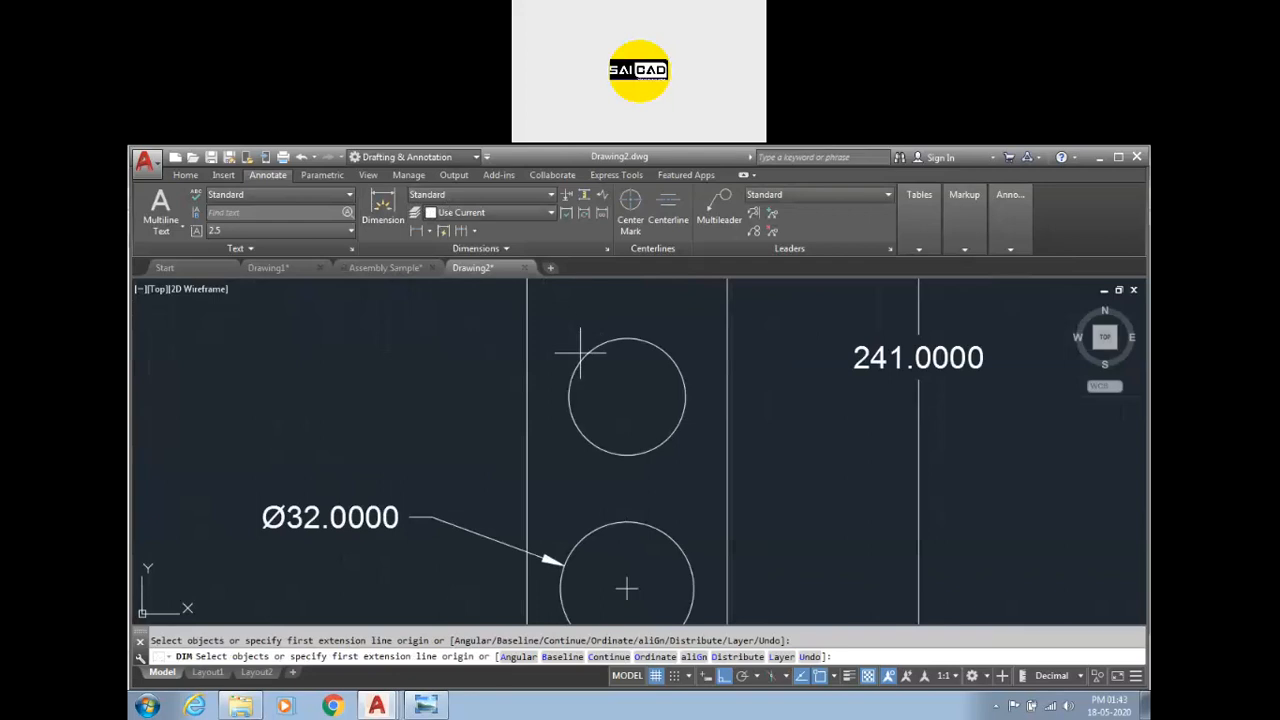
key("Escape")
left_click(586, 355)
left_click(550, 336)
scroll(600, 380, "down", 4)
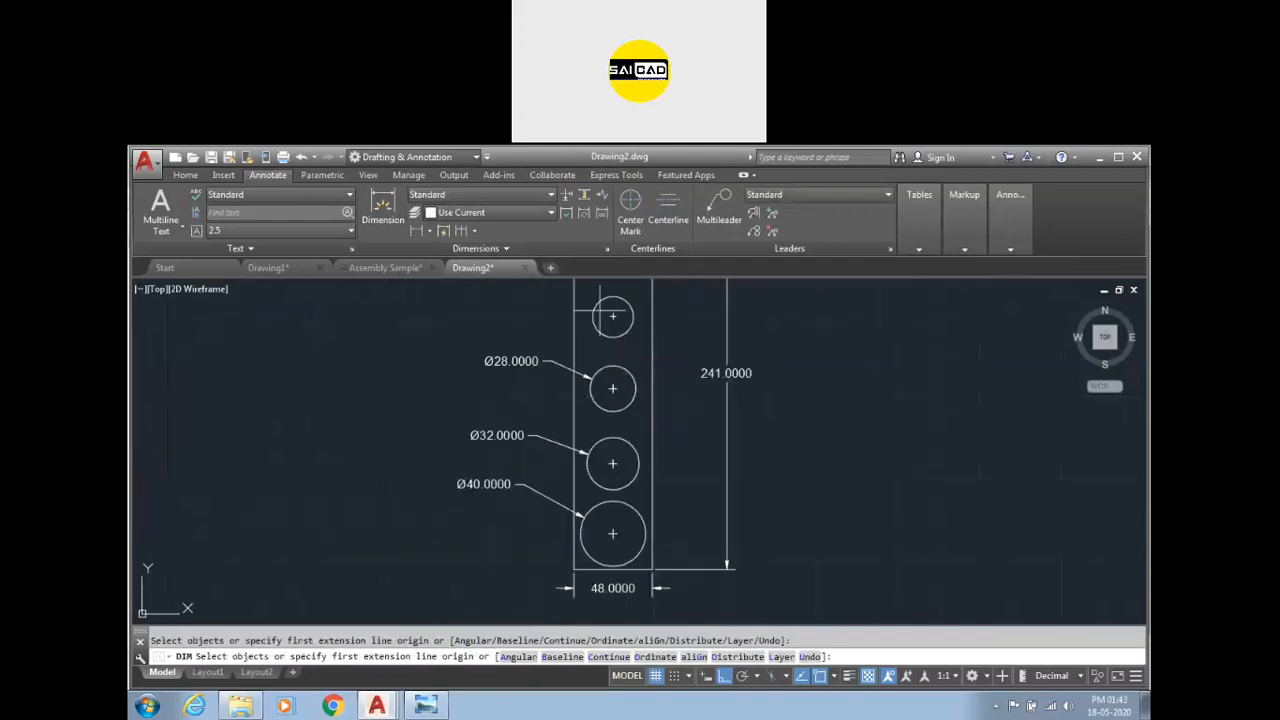
Dimension the vertical distance from the rectangle's bottom-right corner to the largest circle's center, placed right of the rectangle.
scroll(600, 299, "up", 4)
left_click(562, 343)
left_click(440, 302)
scroll(574, 315, "down", 5)
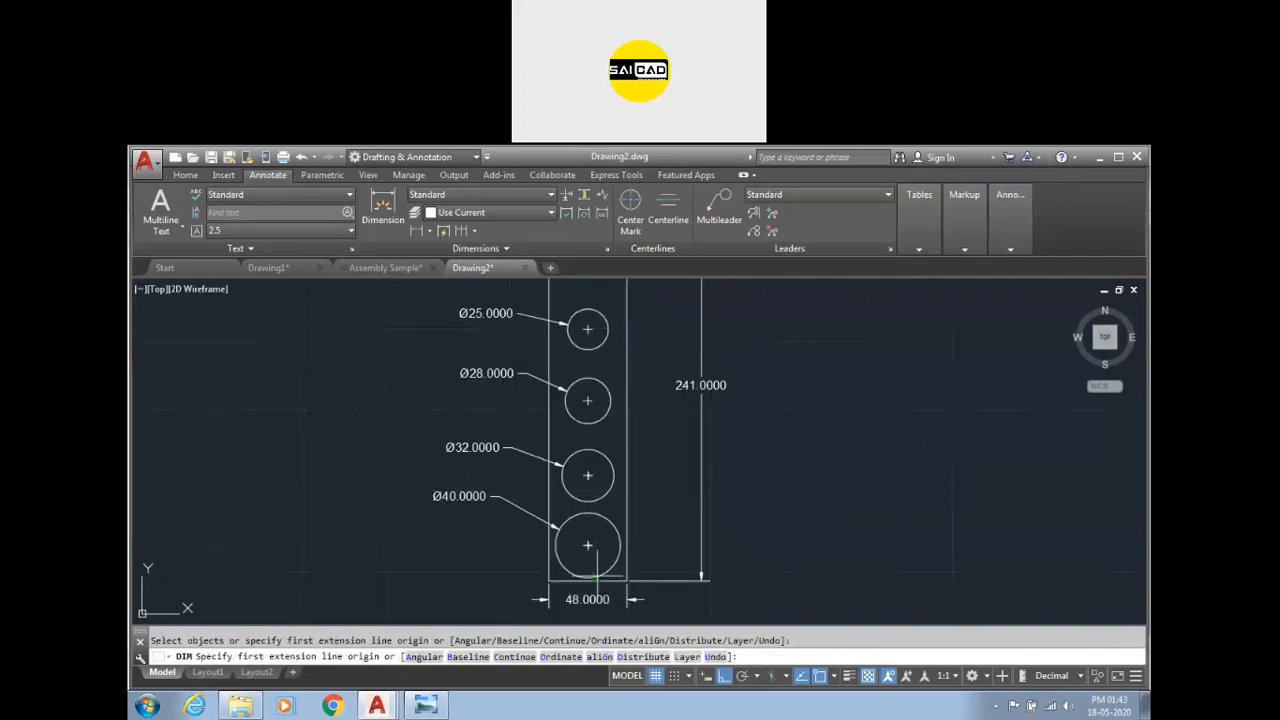
scroll(588, 546, "up", 3)
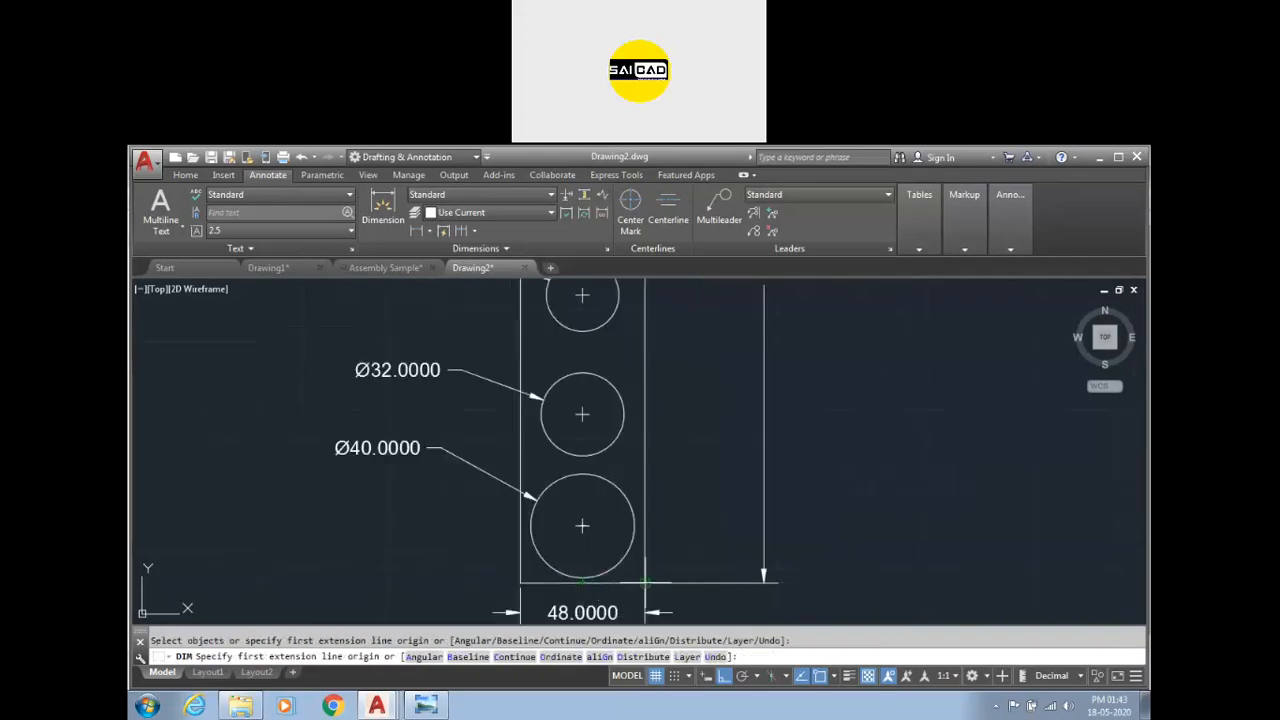
left_click(645, 581)
left_click(582, 525)
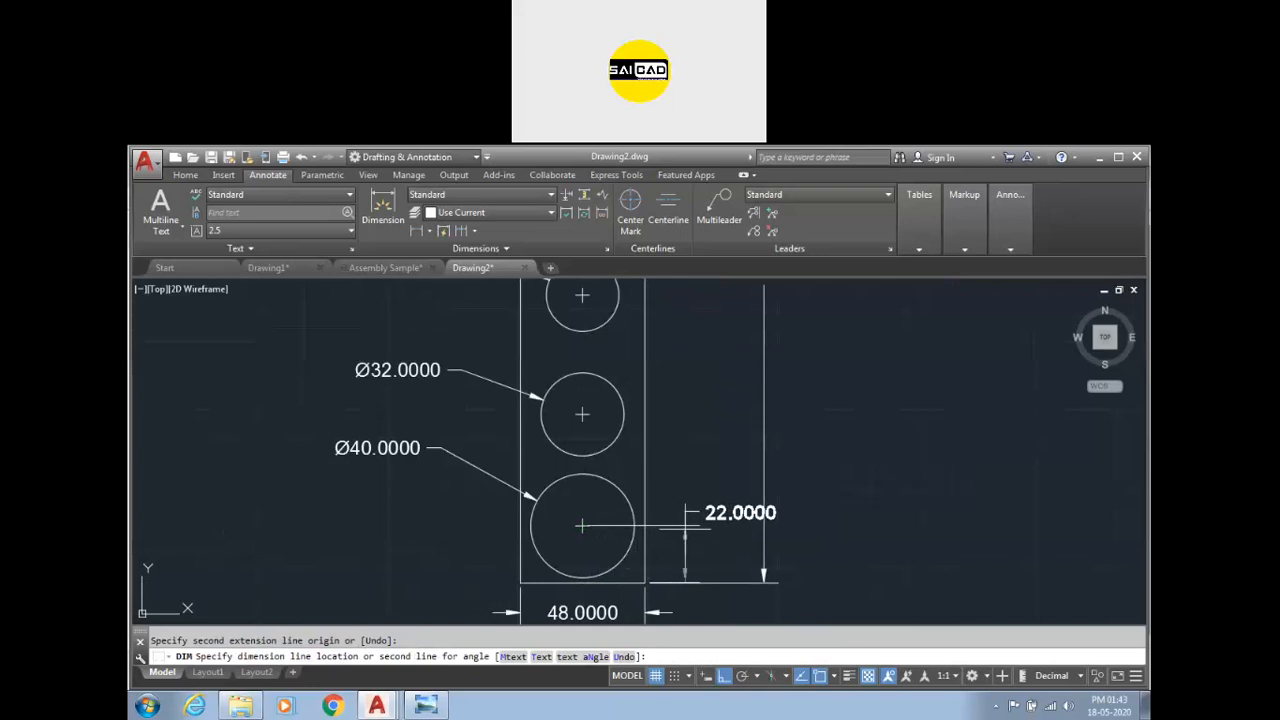
left_click(684, 532)
Dimension the vertical distance from the rectangle's bottom-right corner to the Ø32 circle's center.
left_click(645, 581)
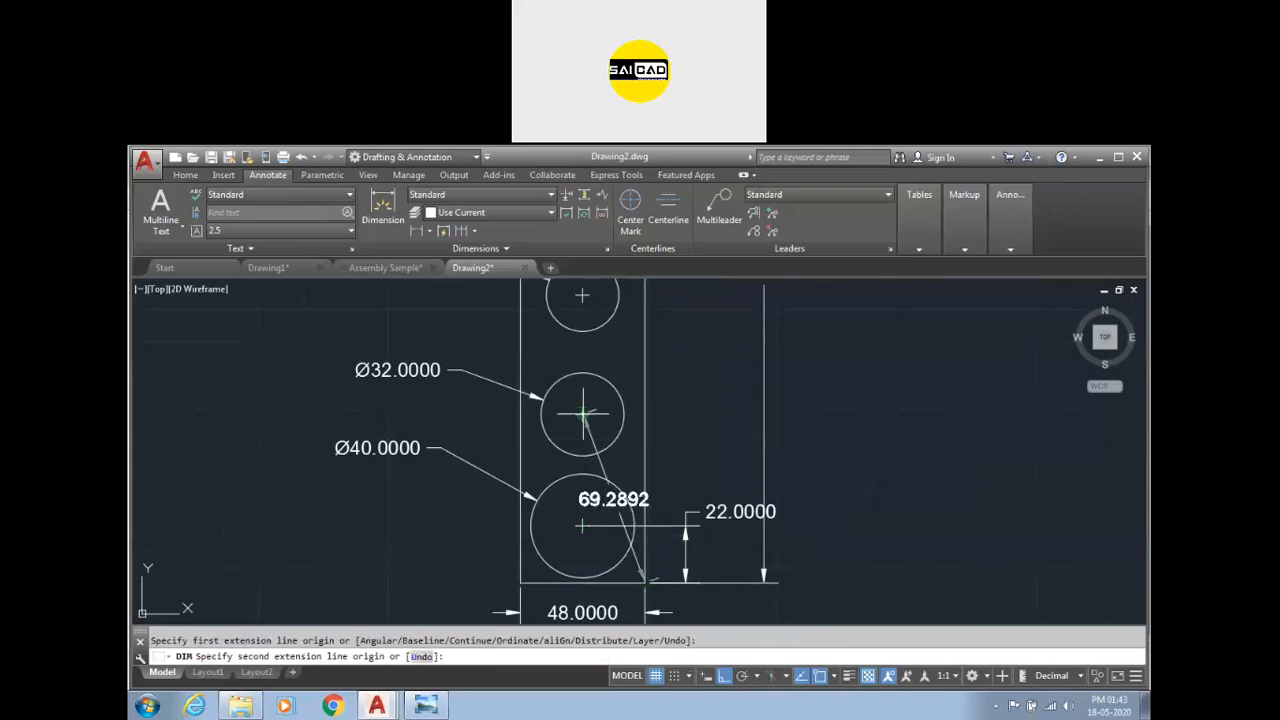
left_click(582, 413)
left_click(725, 399)
key("Escape")
Inspect the overlapping vertical dimensions at the rectangle's lower right up close.
left_click(743, 522)
left_click(740, 511)
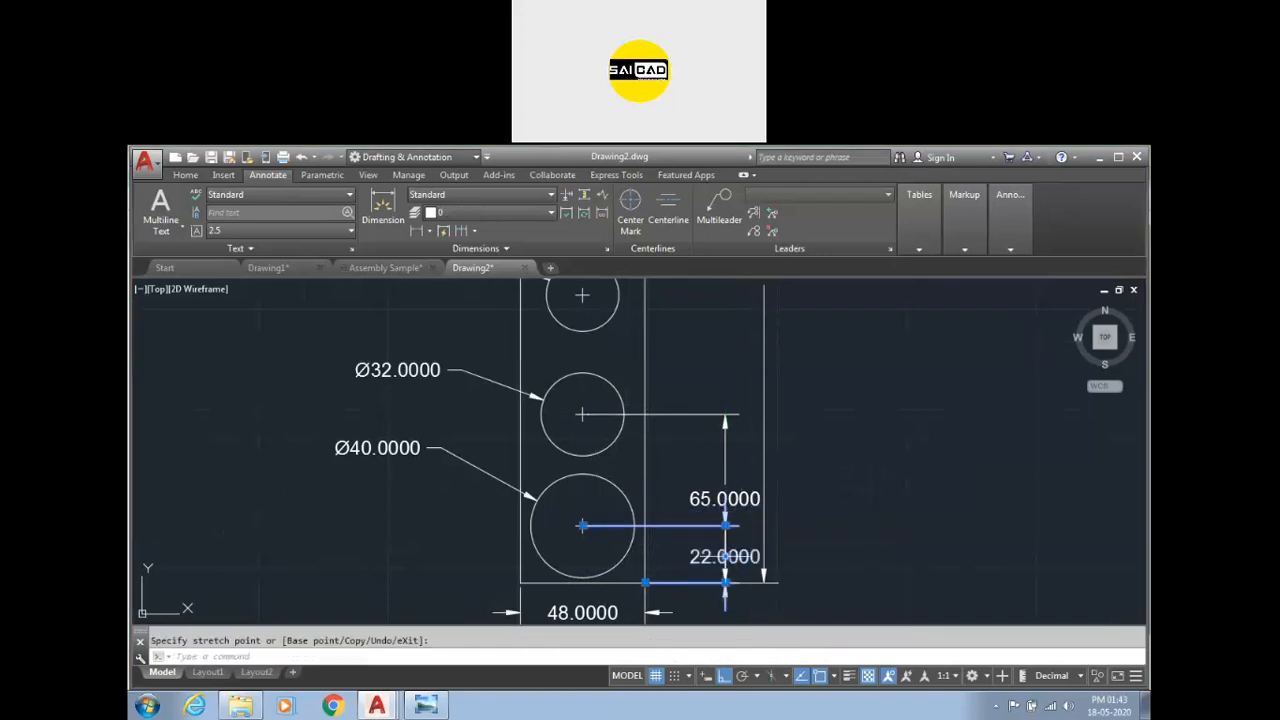
scroll(738, 568, "up", 4)
key("Escape")
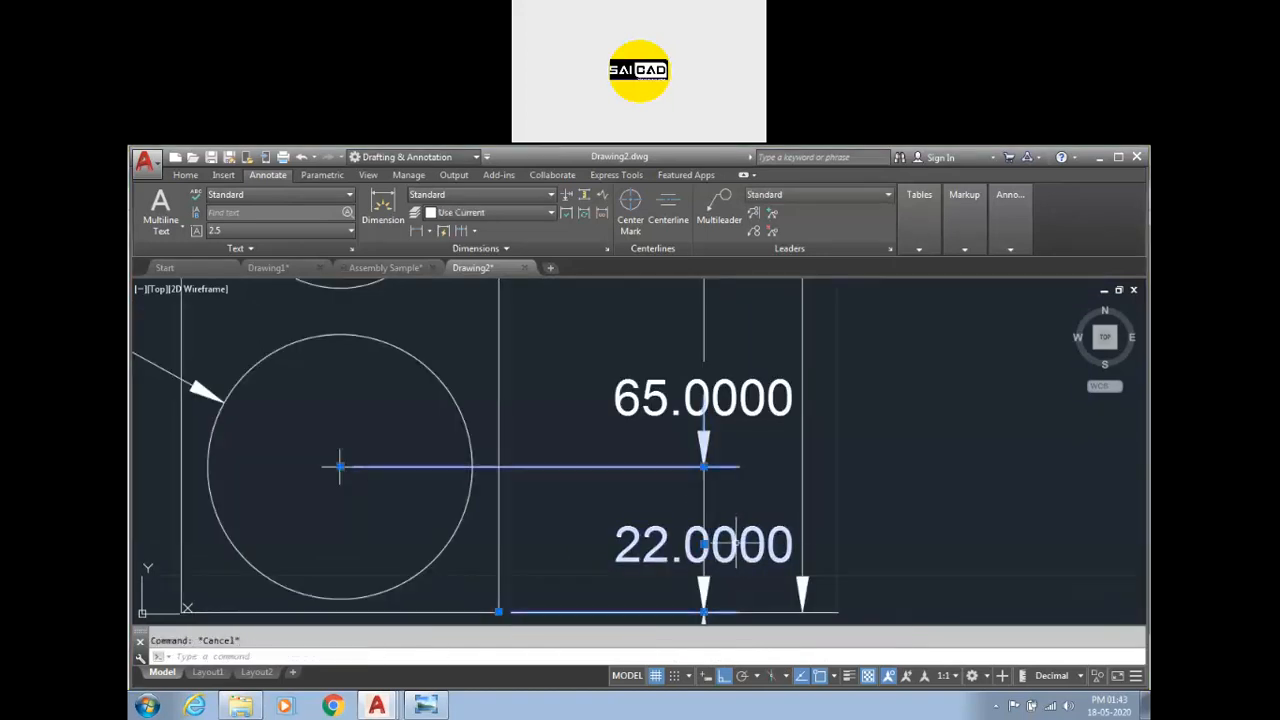
left_click(699, 542)
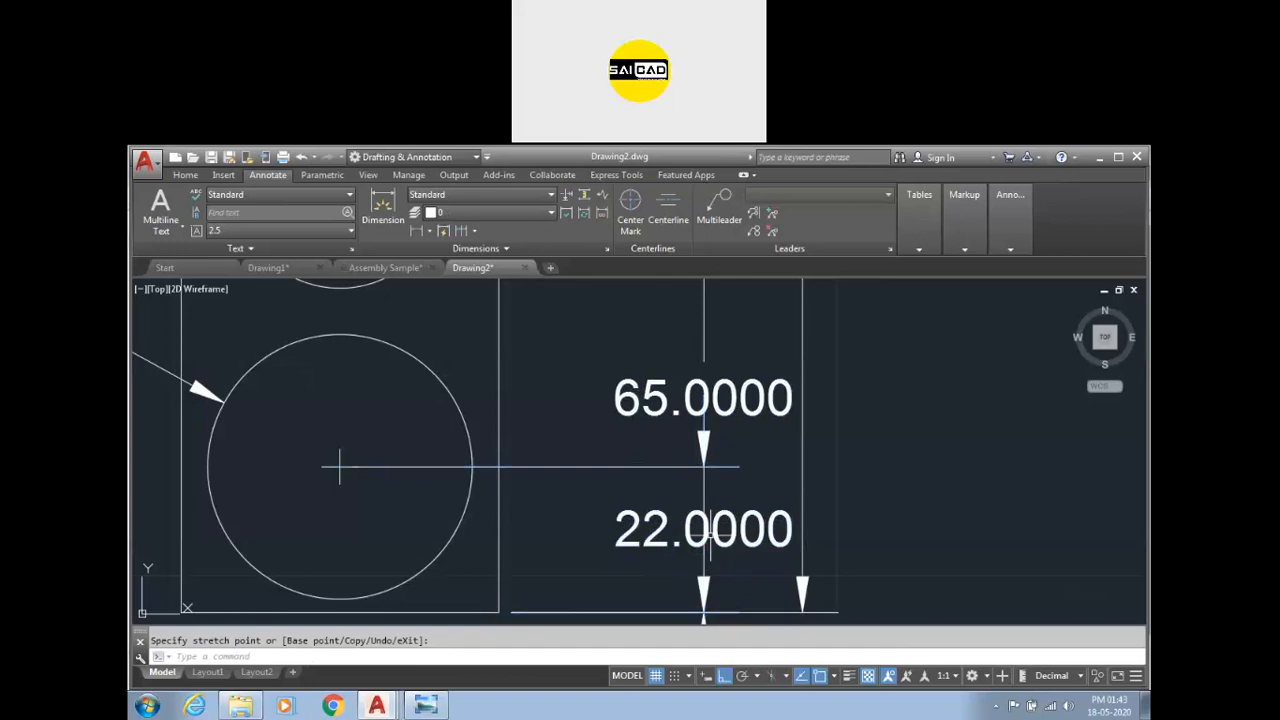
key("Escape")
scroll(686, 525, "down", 2)
scroll(712, 545, "down", 5)
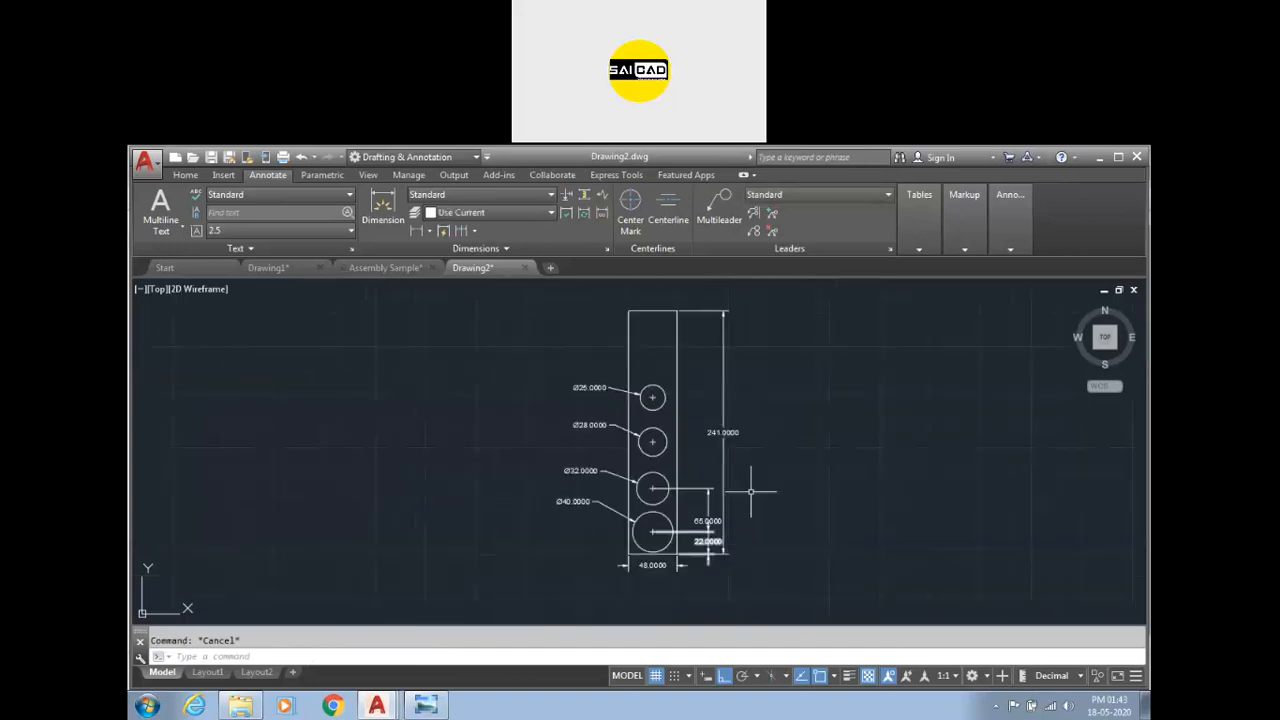
Set the Standard dimension style's overall scale to 20 and close the style manager.
key("Return")
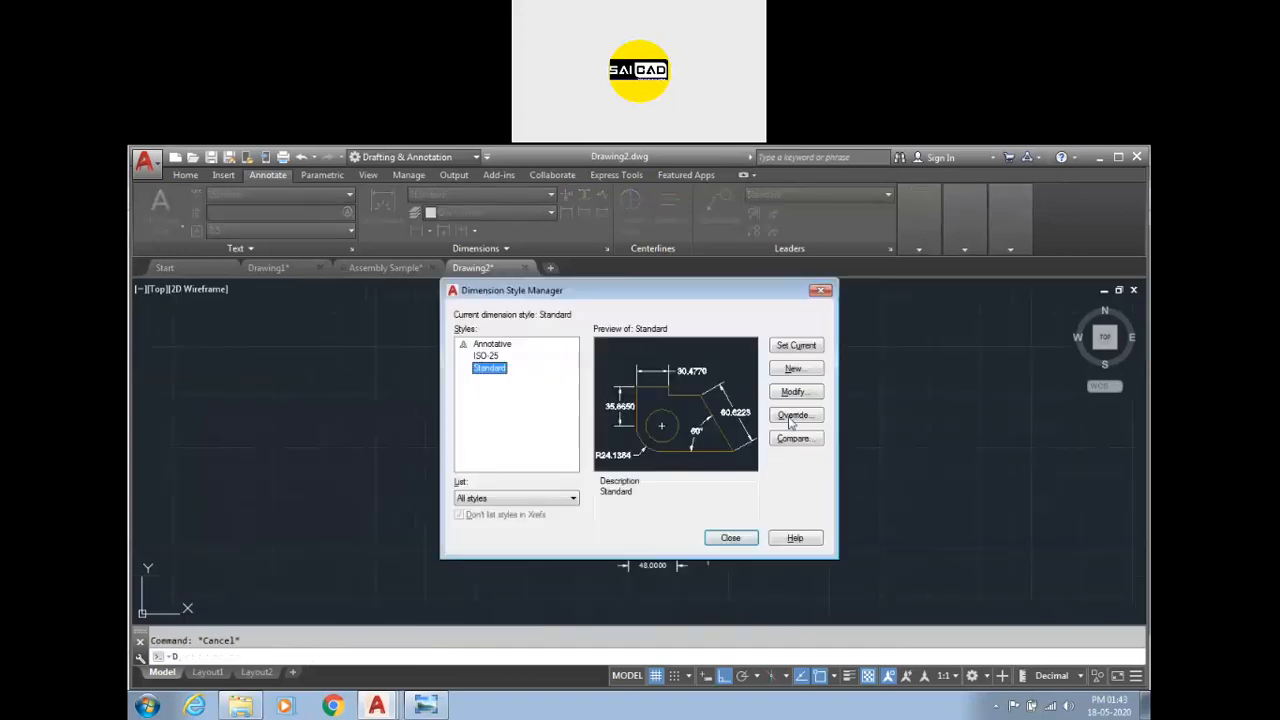
left_click(791, 393)
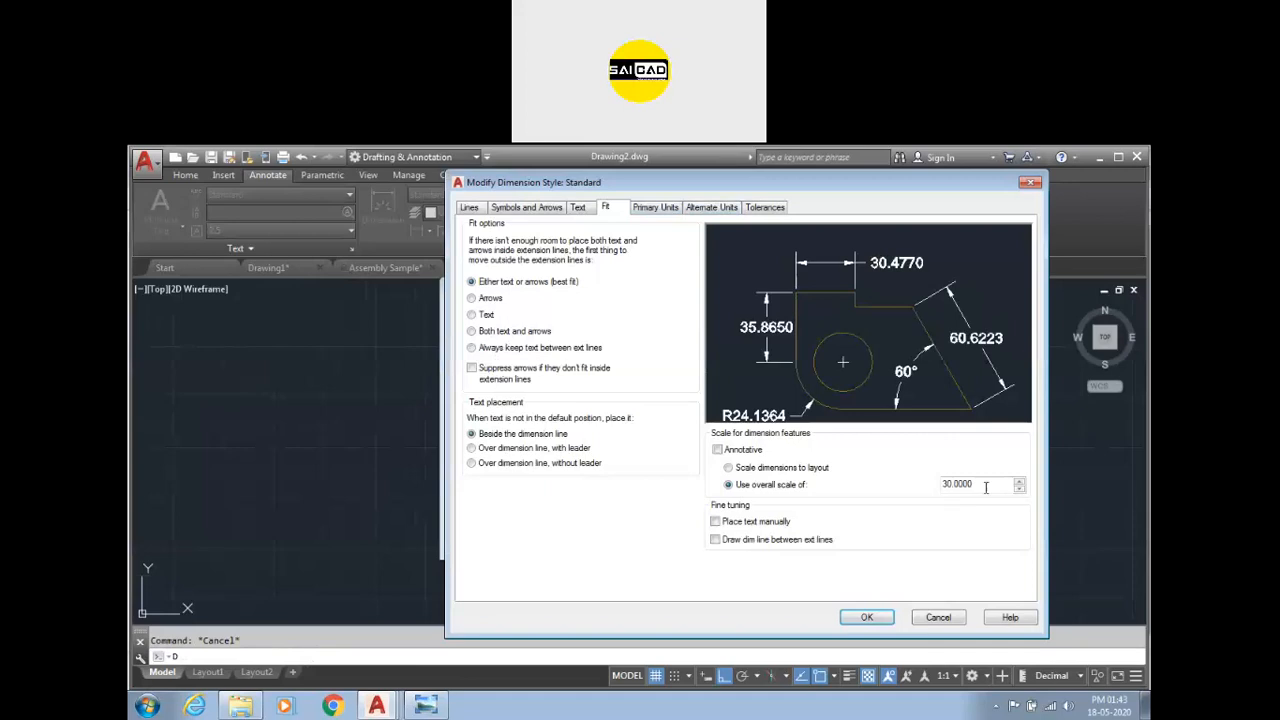
type("20")
left_click(866, 617)
left_click(731, 538)
Delete the 22.0000 dimension at the rectangle's lower right.
scroll(712, 585, "up", 5)
left_click(712, 585)
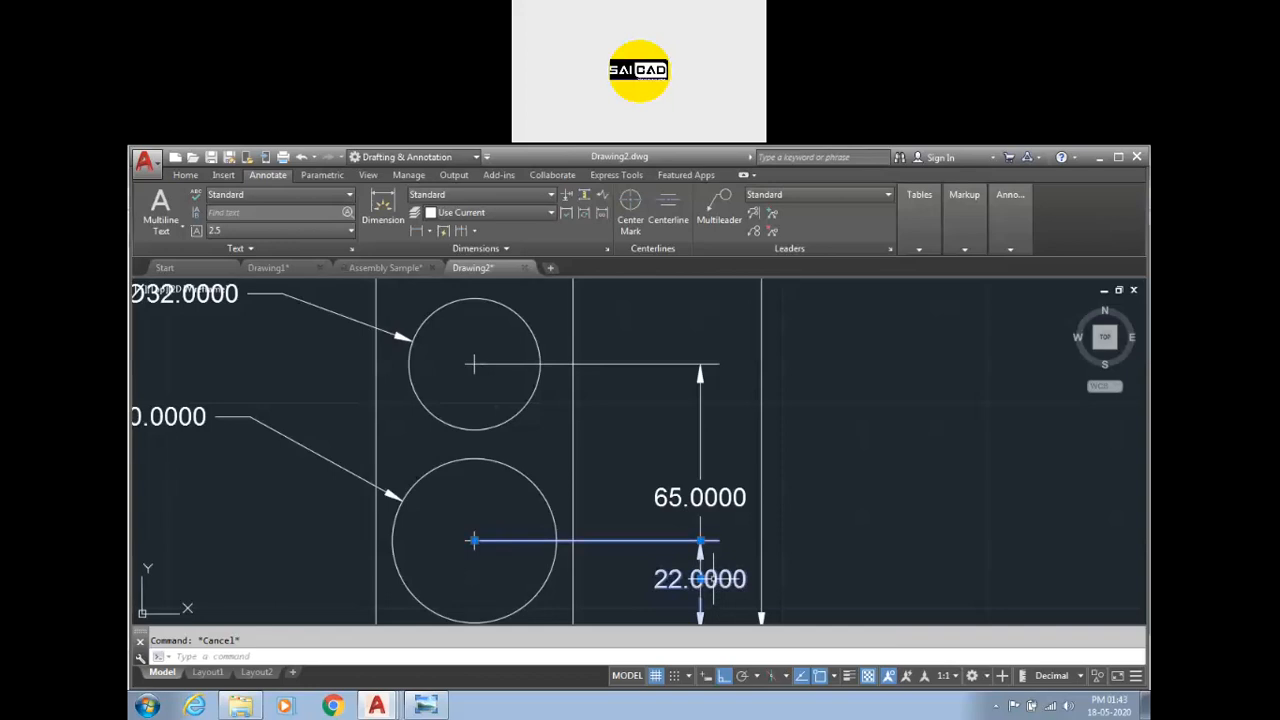
key("Delete")
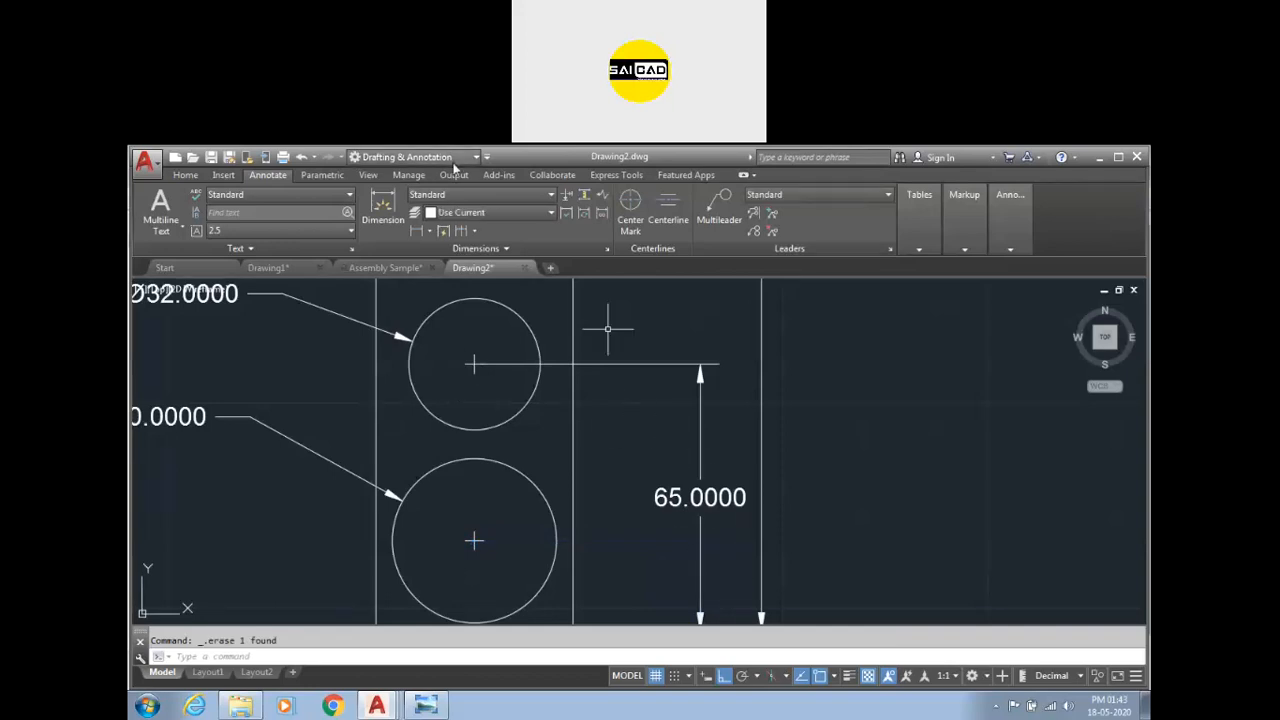
Dimension again from the largest circle's center to the rectangle's bottom-right corner, placed right of the rectangle.
left_click(383, 210)
left_click(474, 541)
scroll(478, 544, "down", 4)
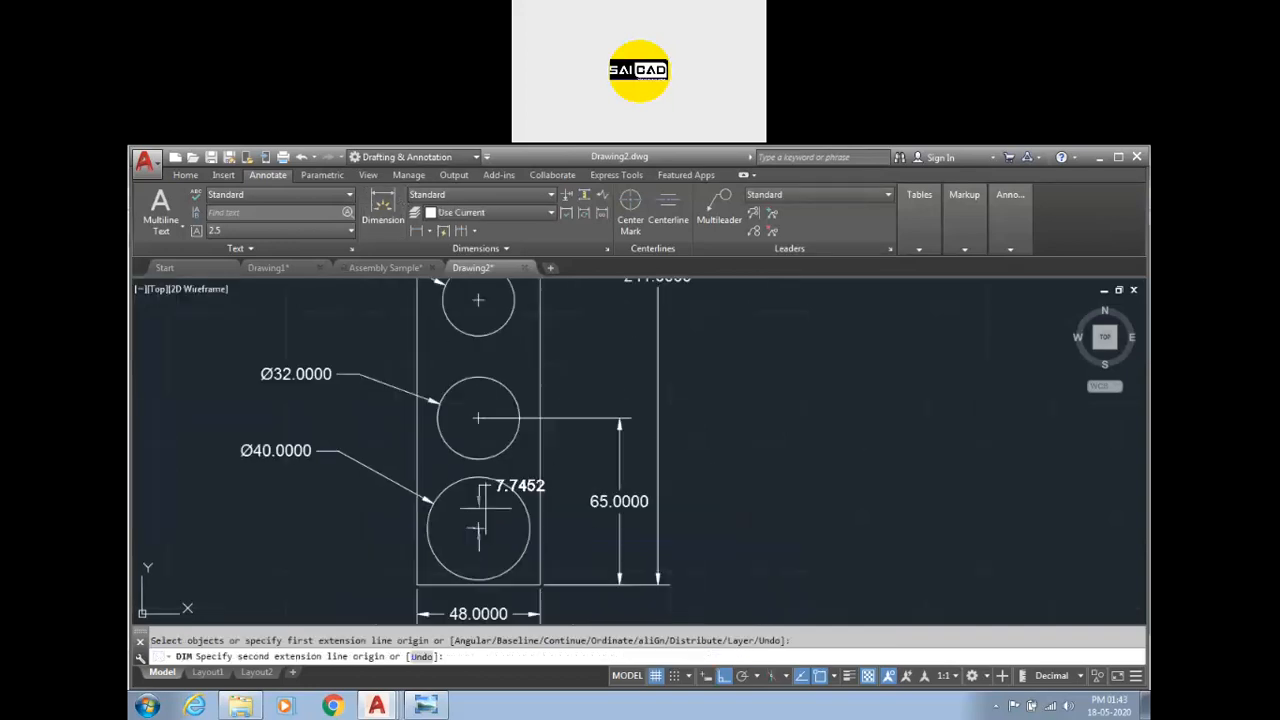
scroll(480, 561, "up", 4)
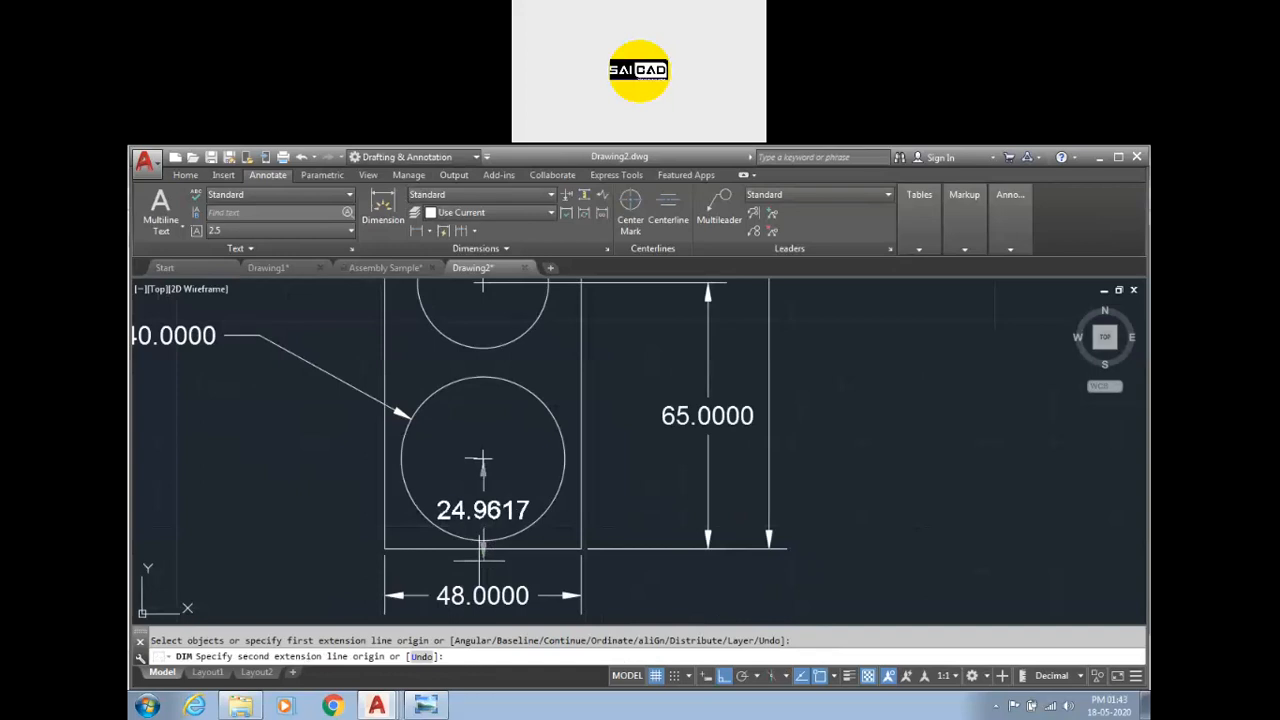
left_click(582, 546)
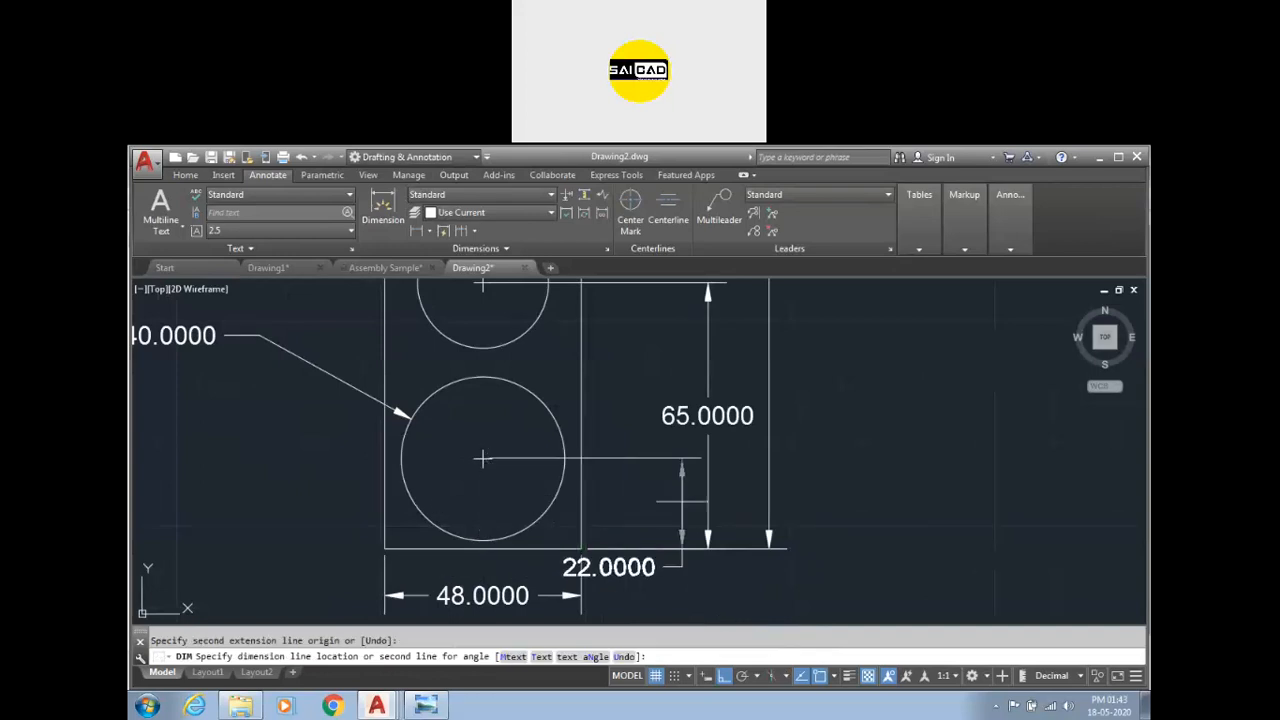
left_click(685, 510)
key("Escape")
Move the 22.0000 dimension's text further right below the rectangle's corner.
left_click(620, 573)
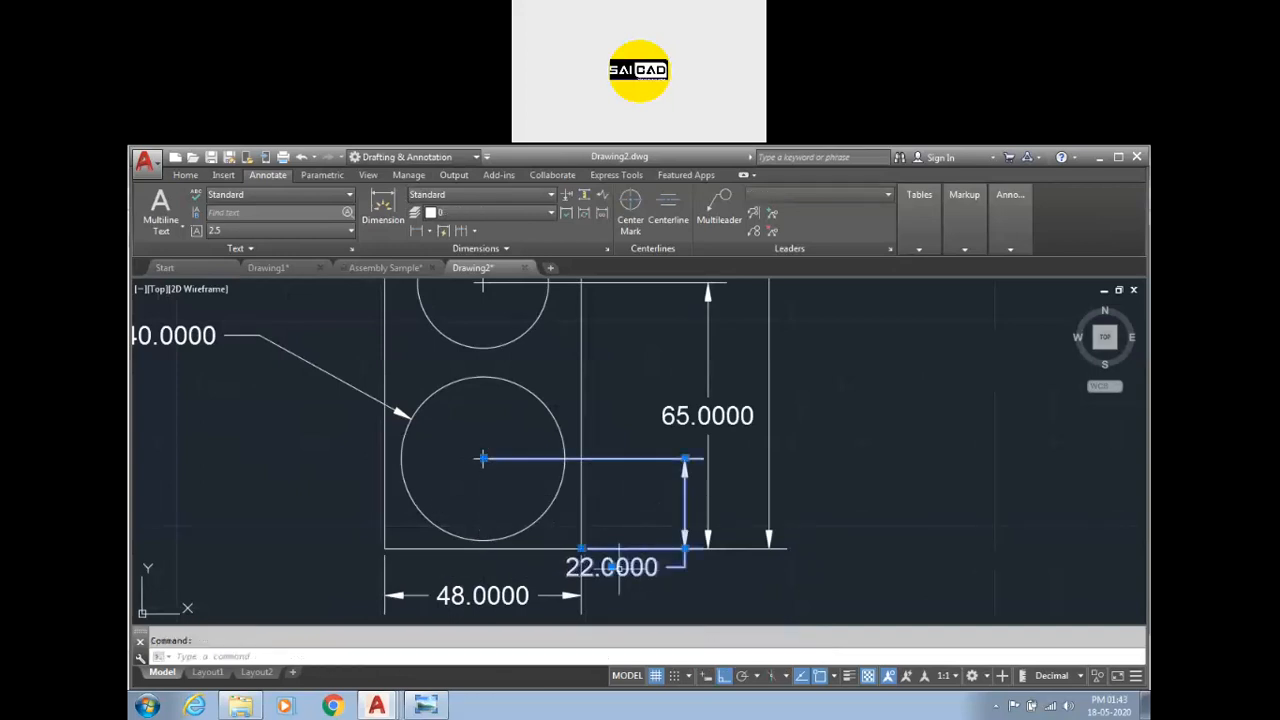
key("Escape")
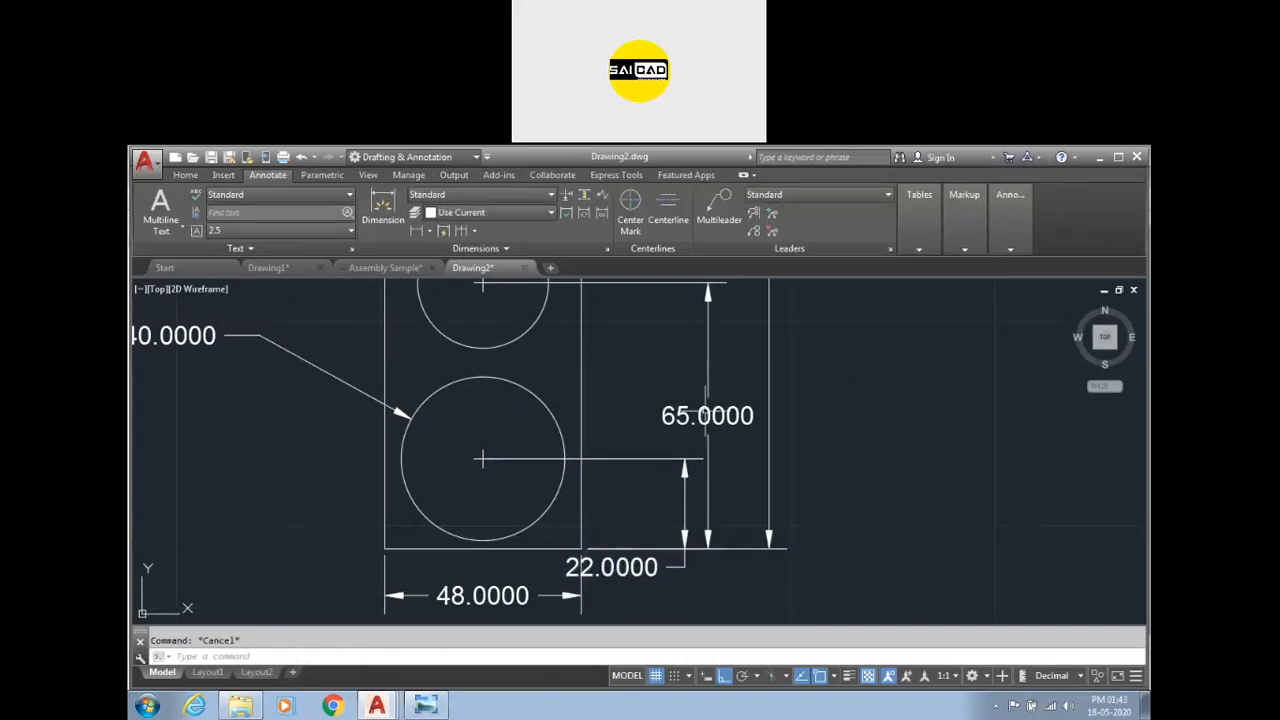
left_click(612, 567)
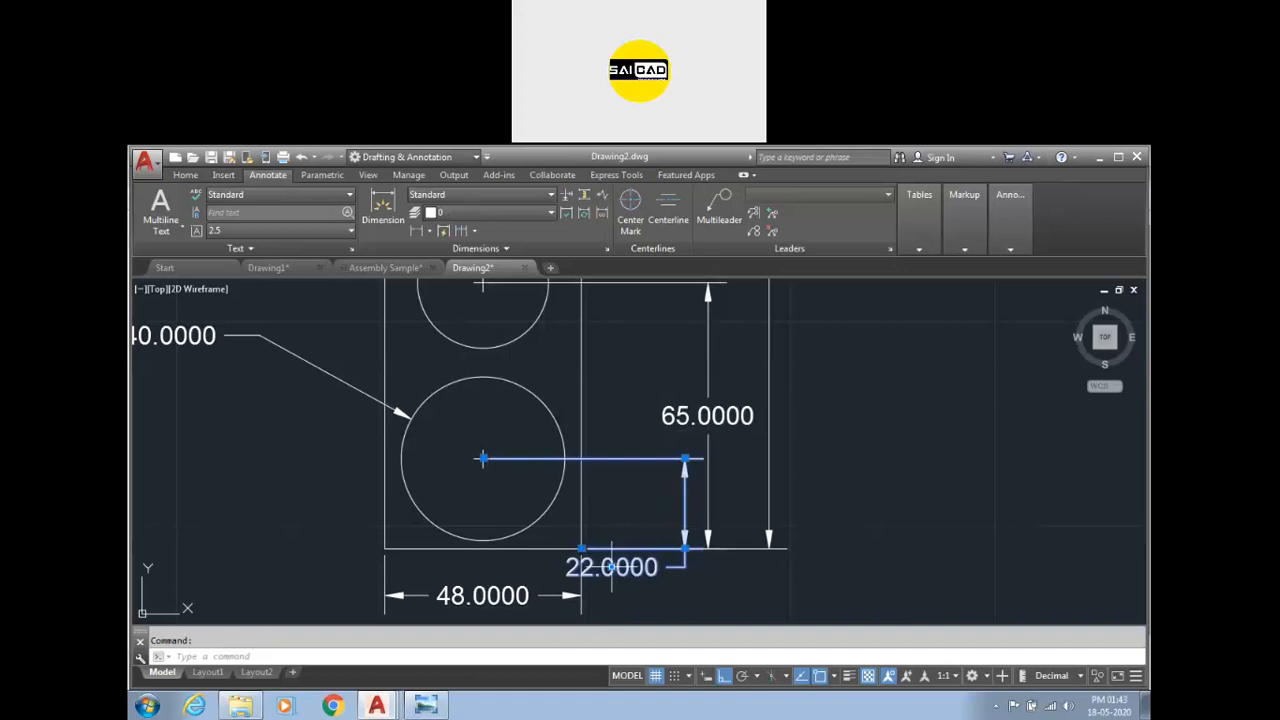
left_click(612, 567)
left_click(730, 572)
key("Escape")
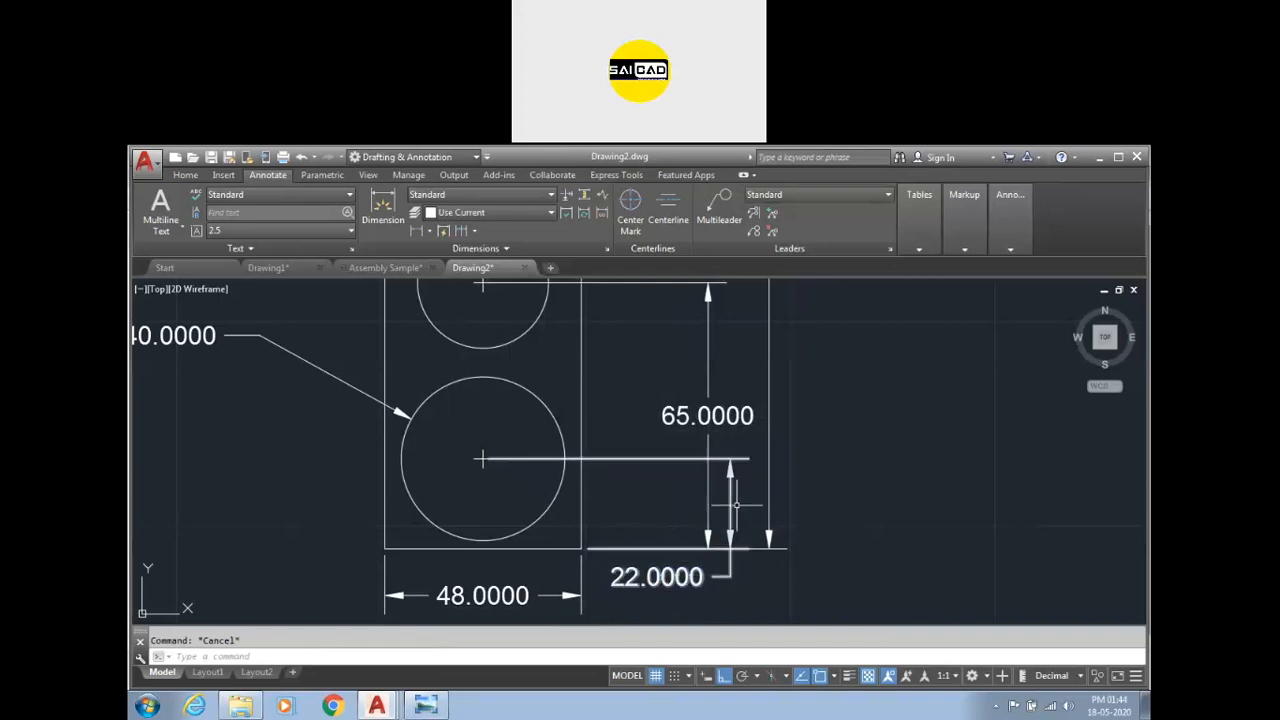
Delete the 65.0000 and 241.0000 vertical dimensions right of the rectangle.
left_click(736, 372)
left_click(686, 425)
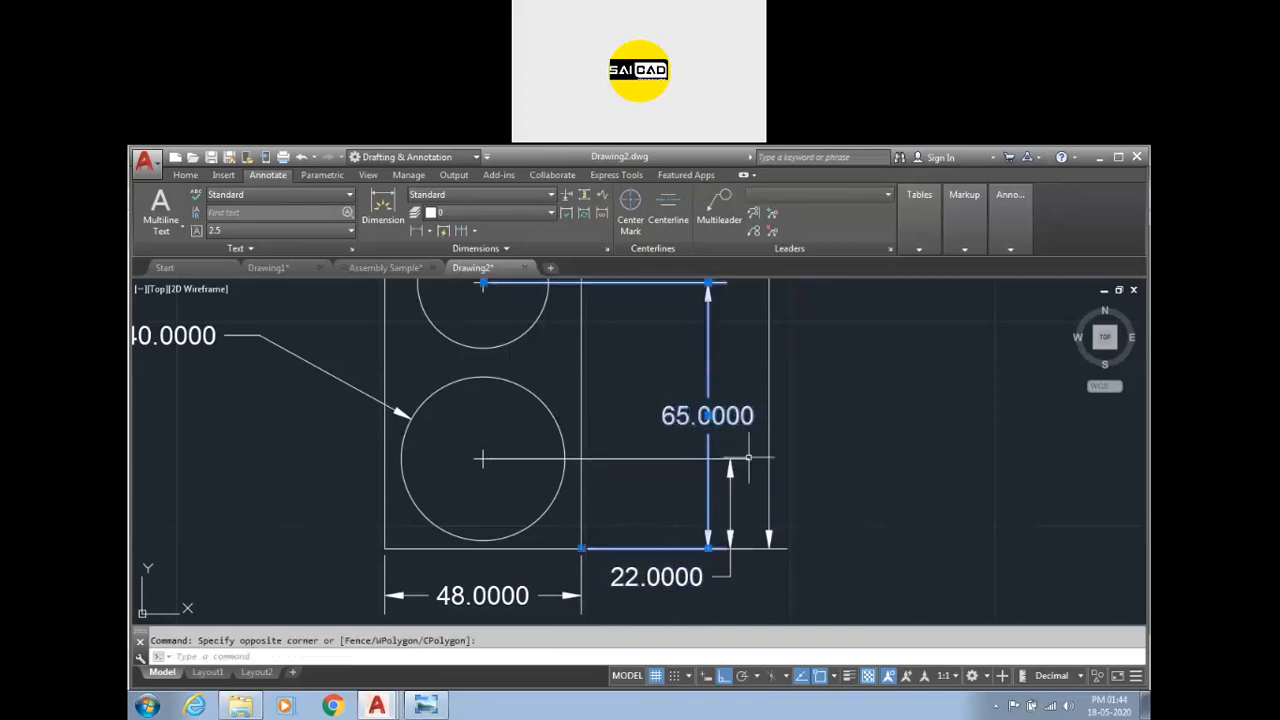
key("Delete")
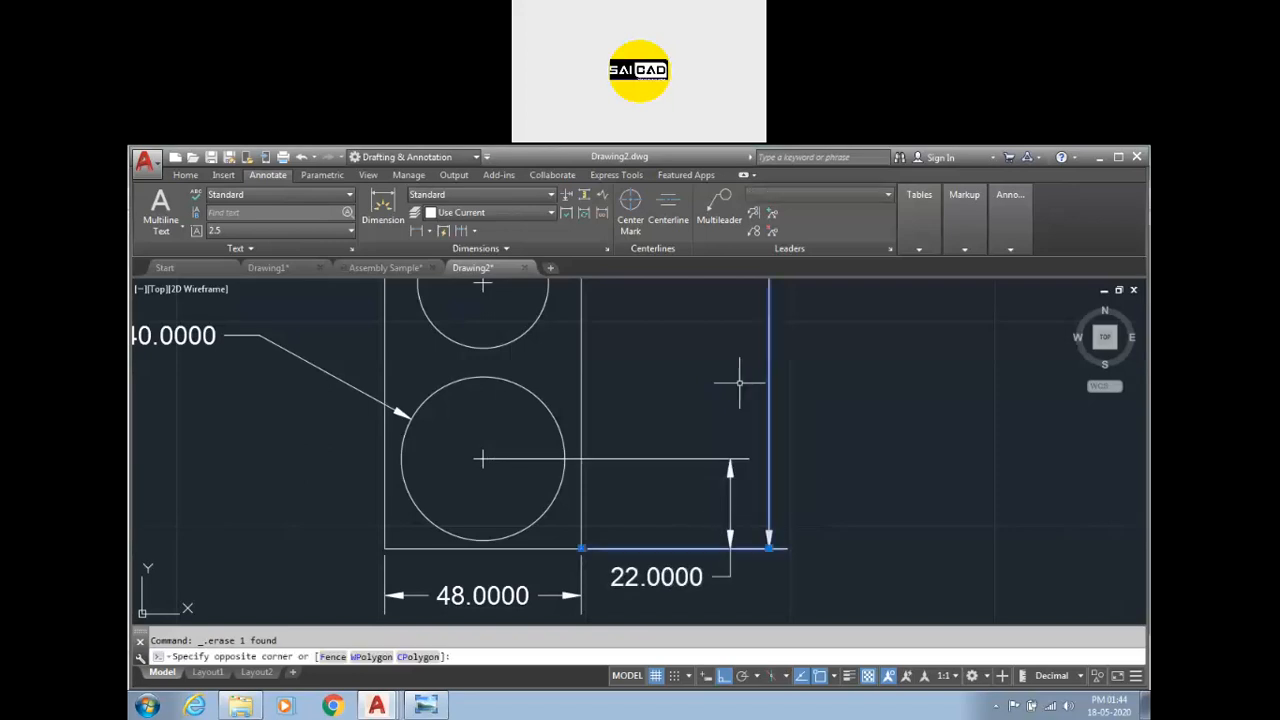
left_click(751, 447)
key("Delete")
scroll(752, 445, "down", 4)
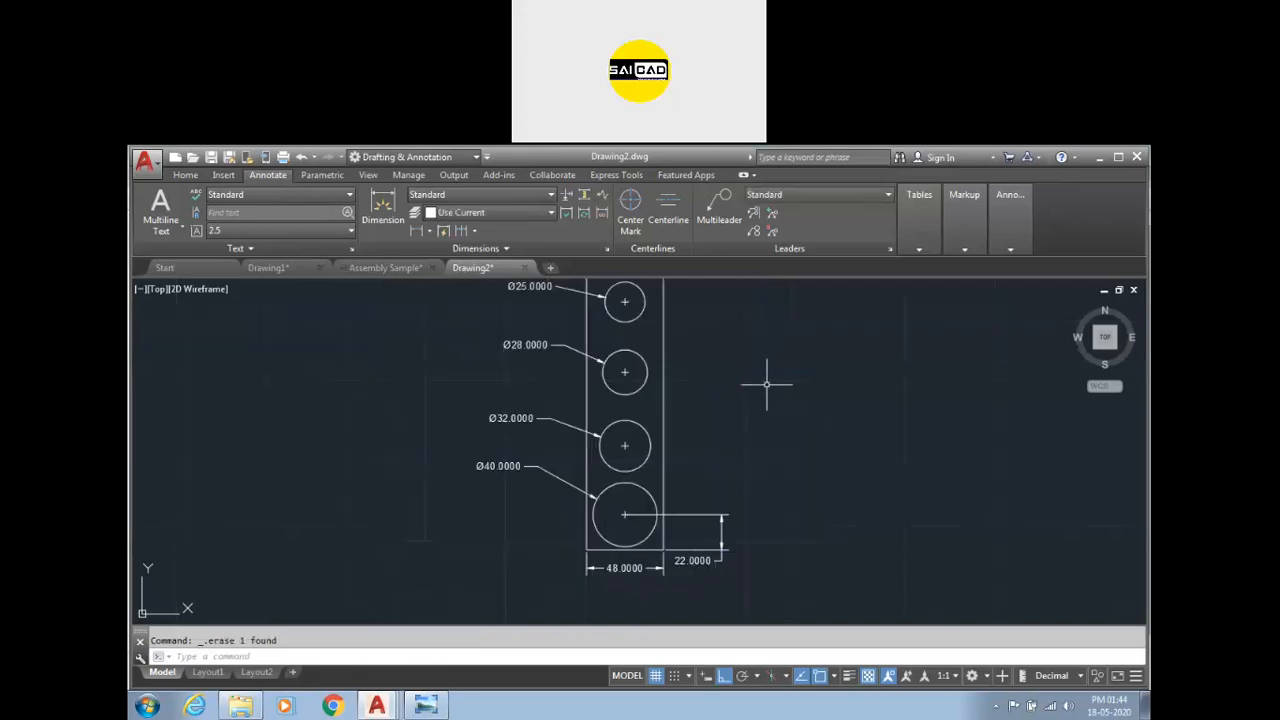
scroll(673, 488, "down", 2)
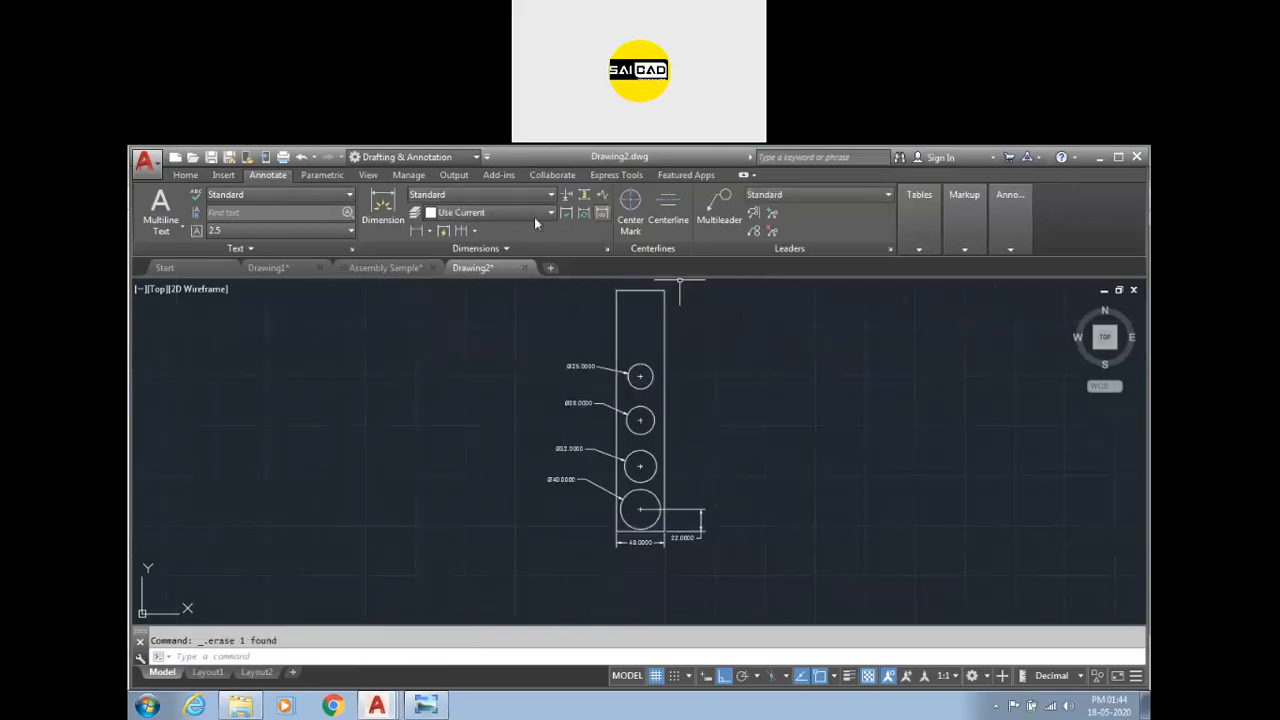
scroll(780, 491, "up", 2)
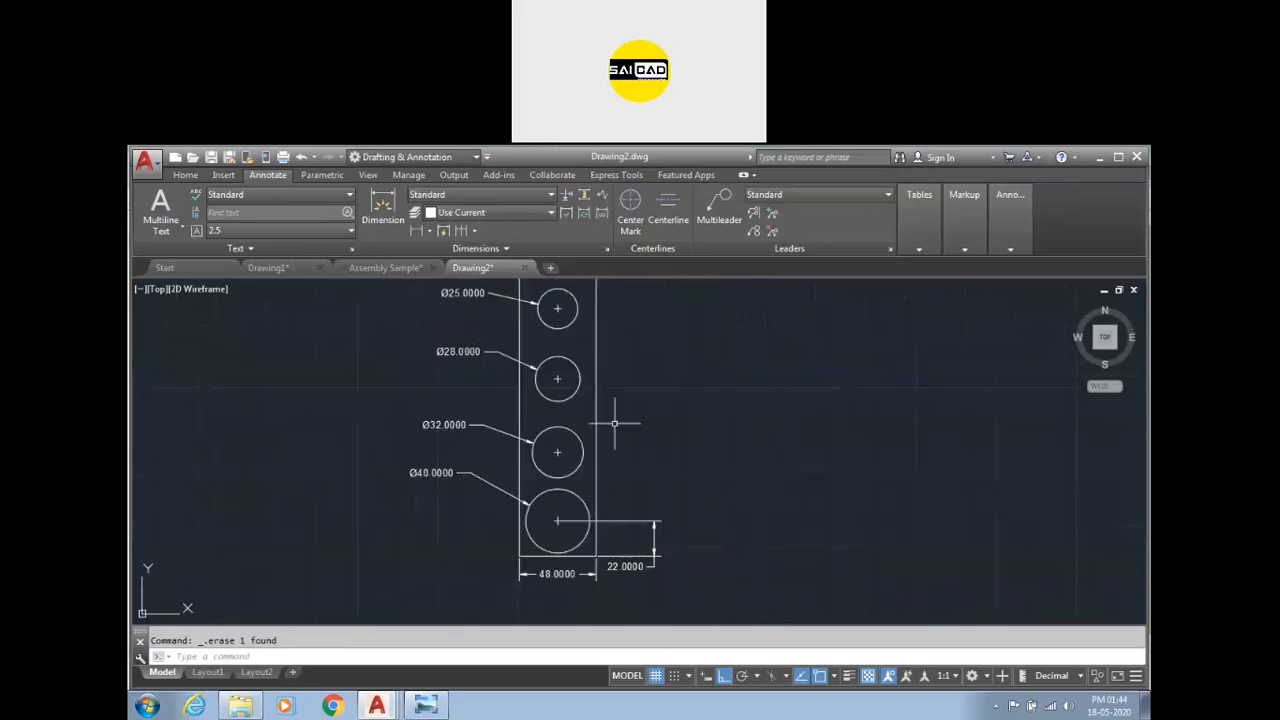
left_click(476, 231)
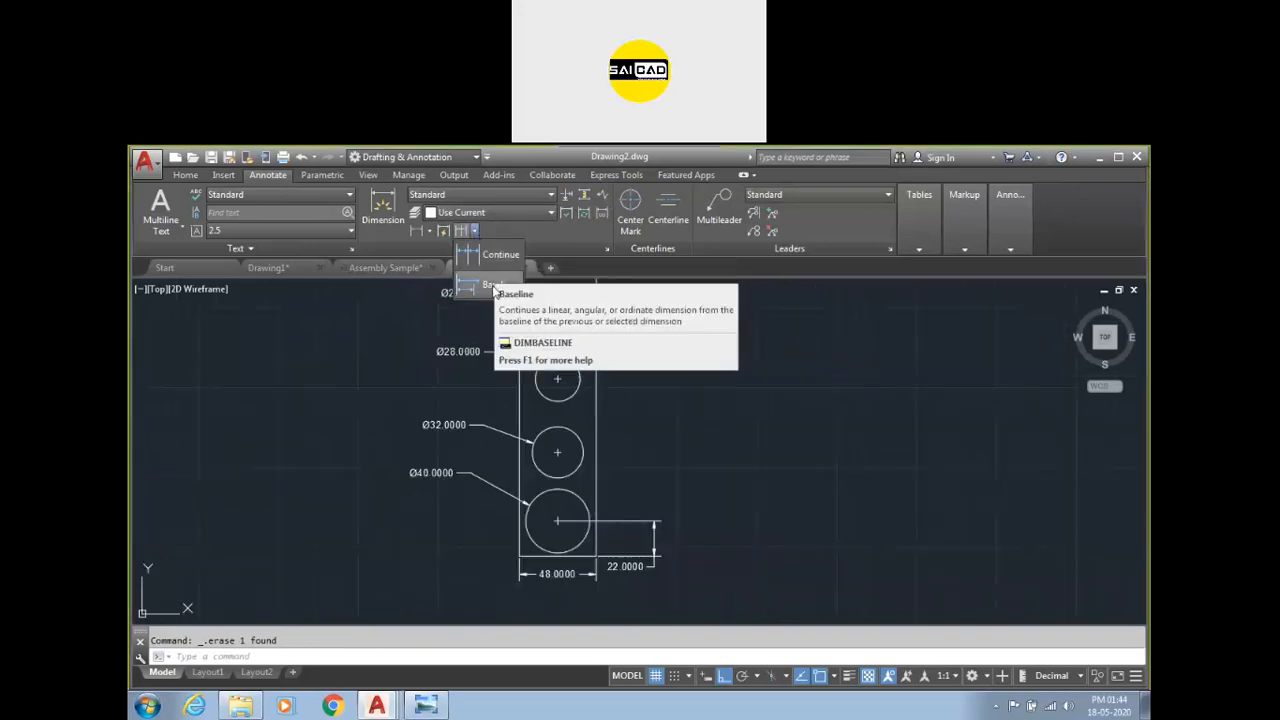
left_click(645, 432)
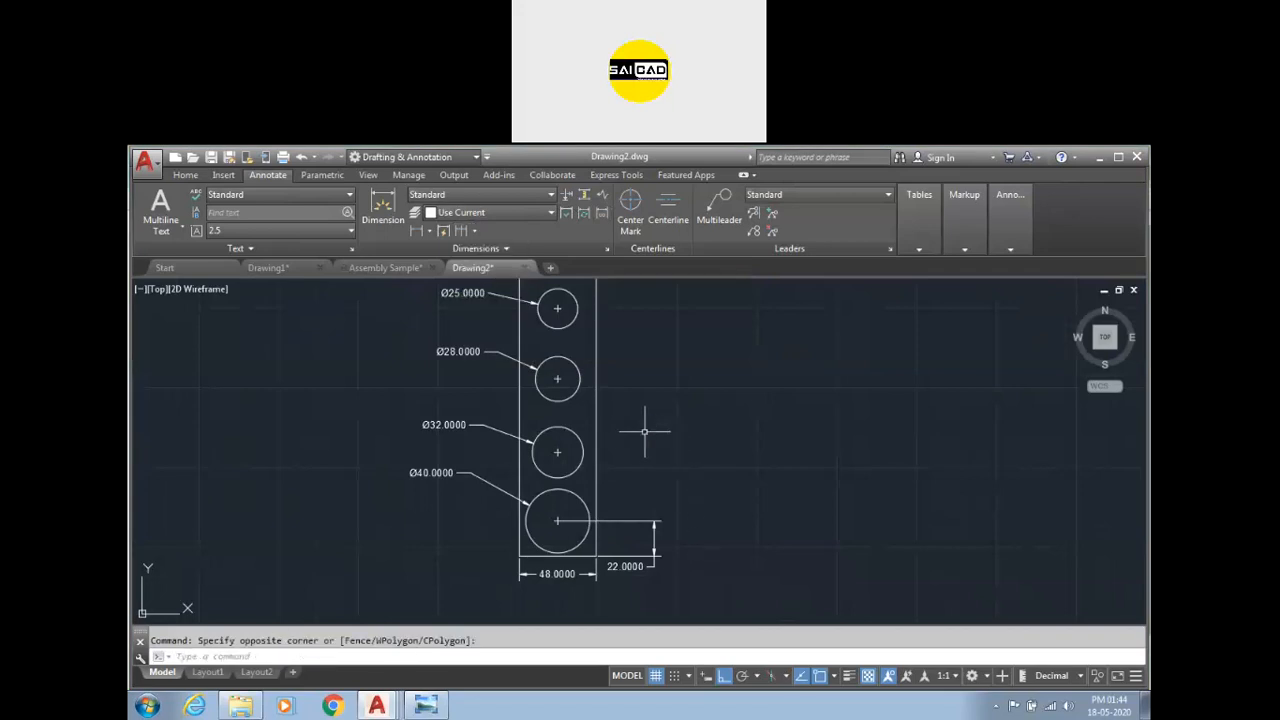
left_click(474, 231)
left_click(478, 286)
scroll(660, 560, "up", 2)
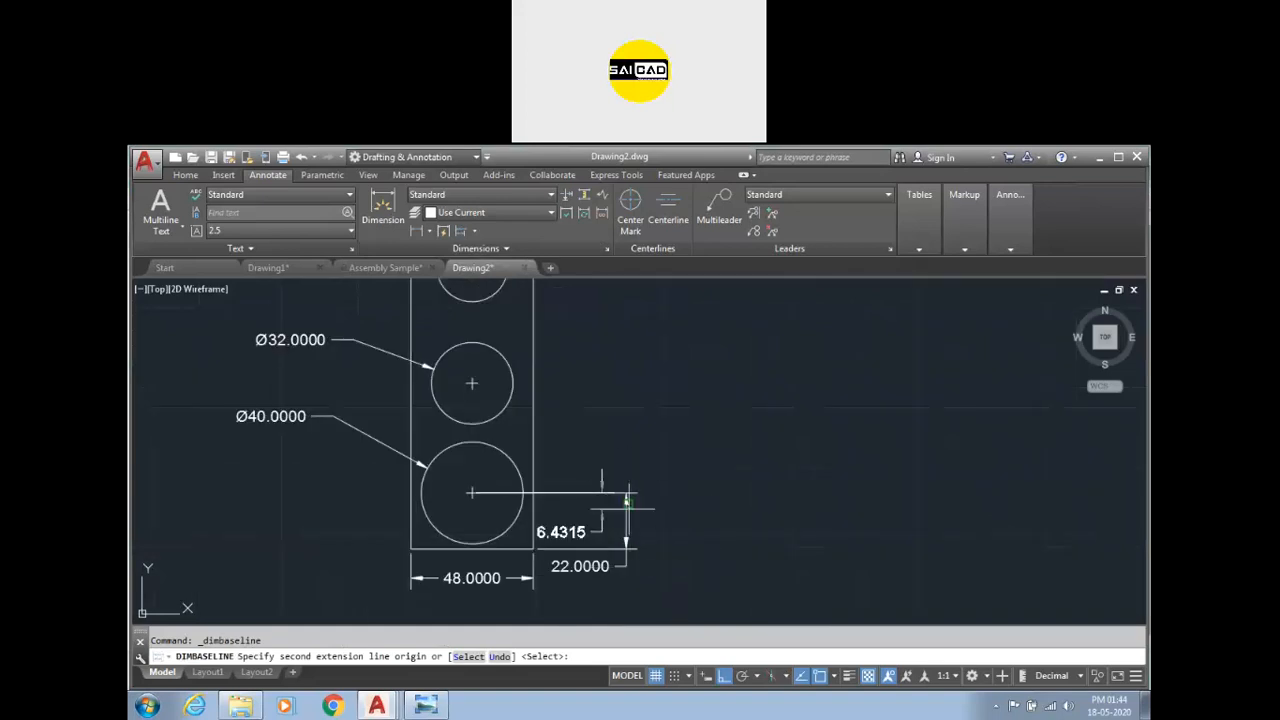
scroll(630, 497, "up", 3)
scroll(650, 495, "down", 2)
key("Escape")
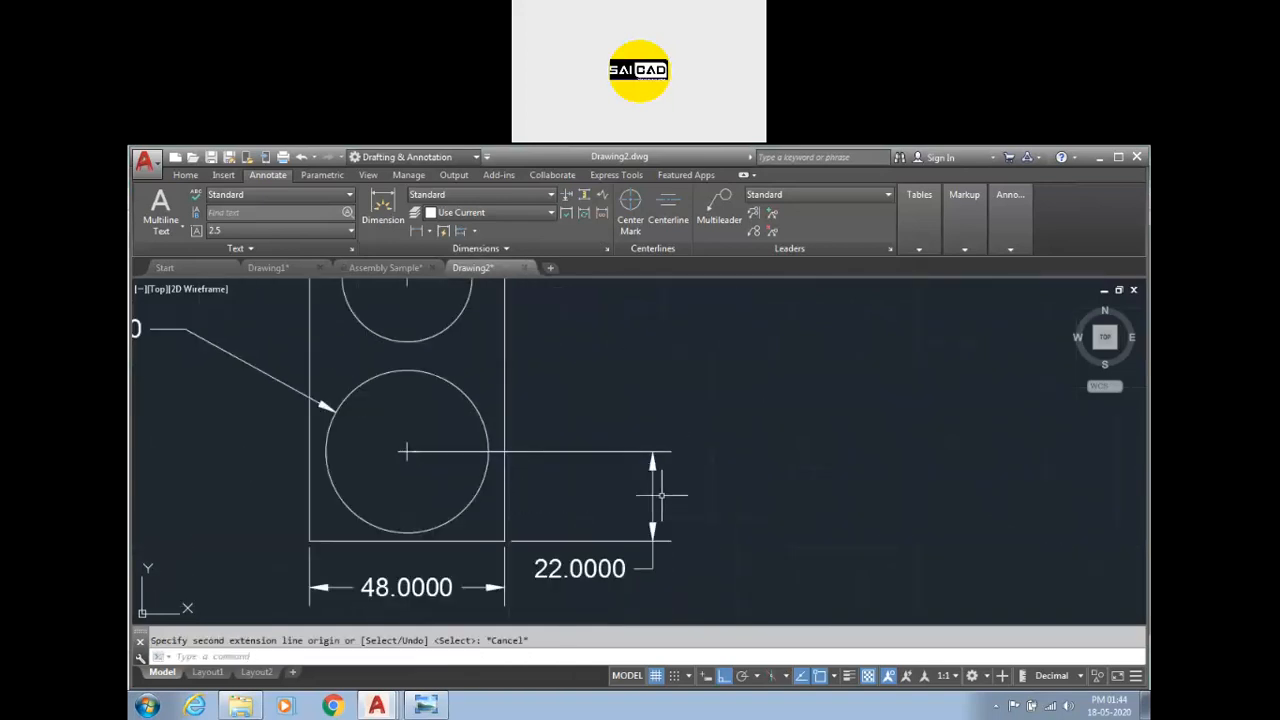
Replace the 22.0000 dimension with a new one from the rectangle's bottom-right corner to the largest circle's center.
left_click(605, 540)
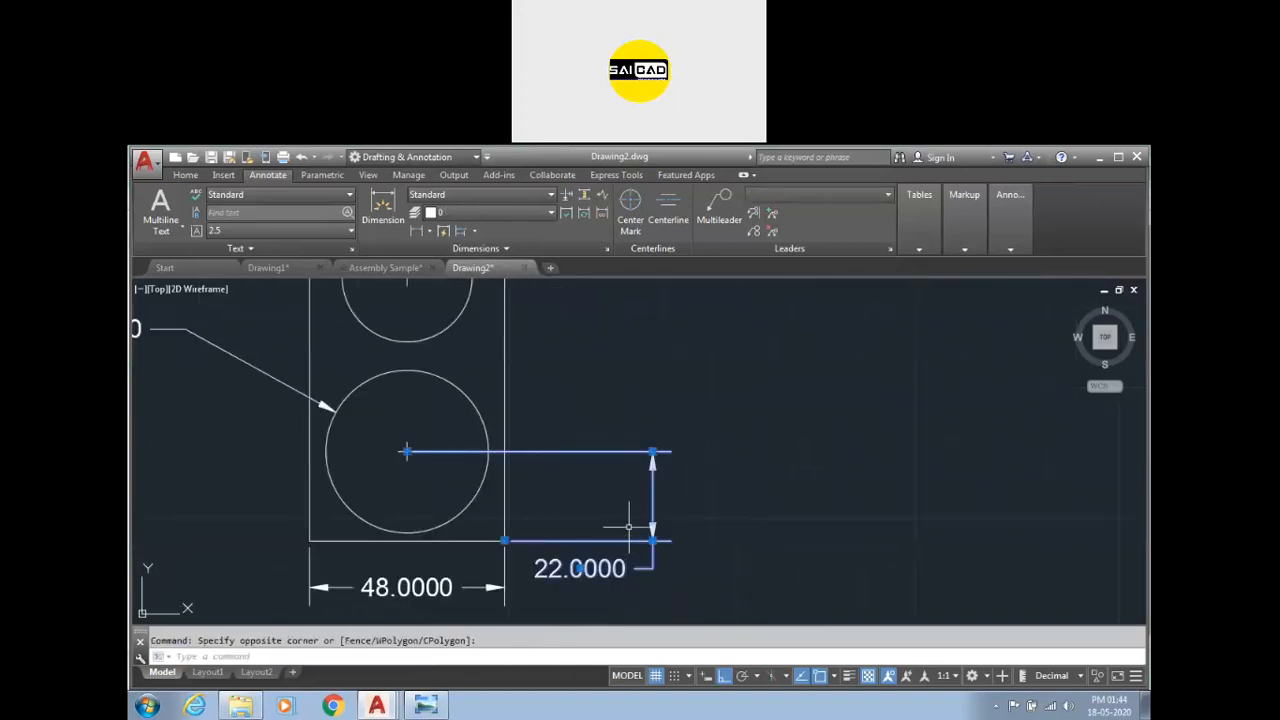
key("Delete")
left_click(379, 199)
left_click(506, 541)
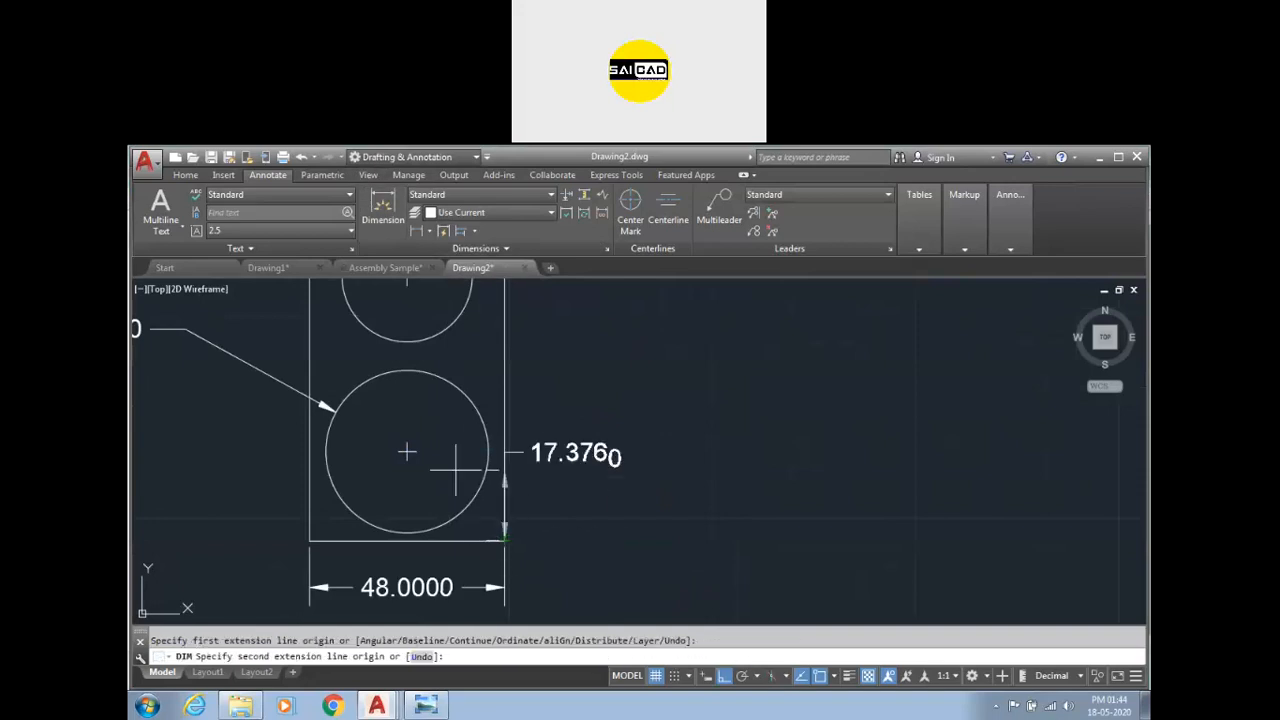
left_click(407, 452)
left_click(617, 464)
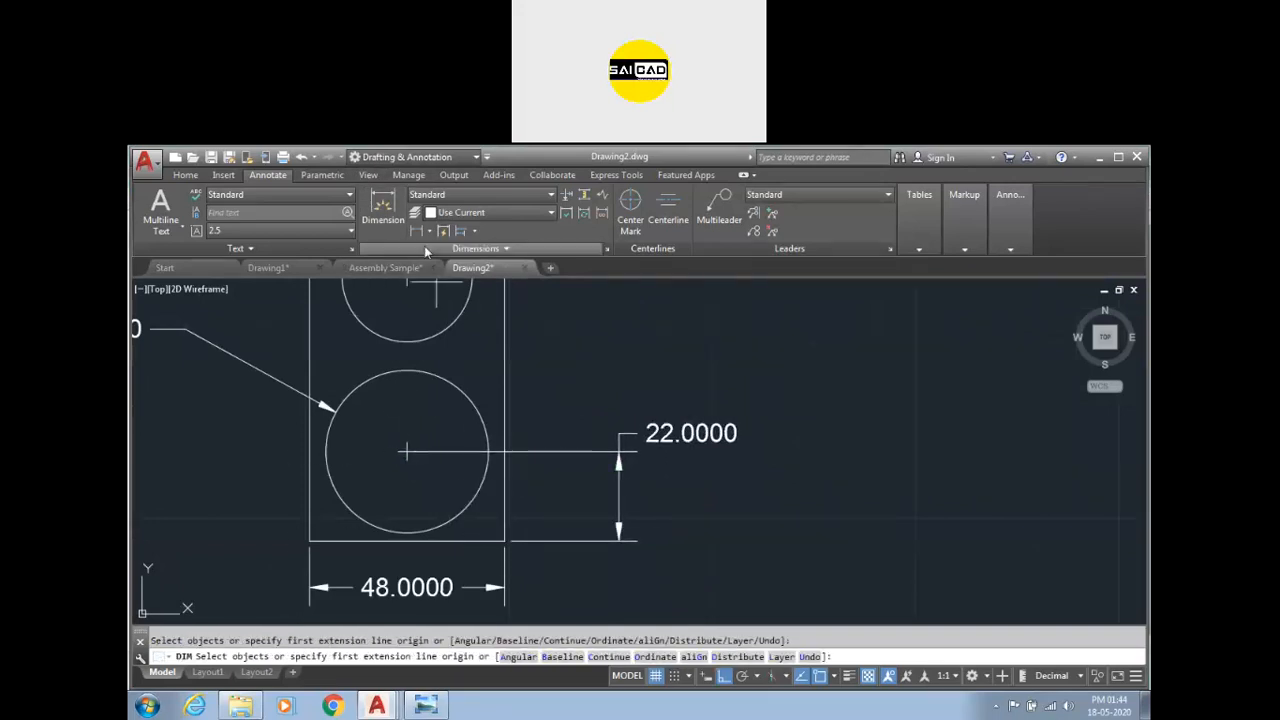
Start a baseline dimension from the rectangle's bottom edge to the centers of the Ø32 and Ø28 circles.
left_click(474, 231)
left_click(485, 287)
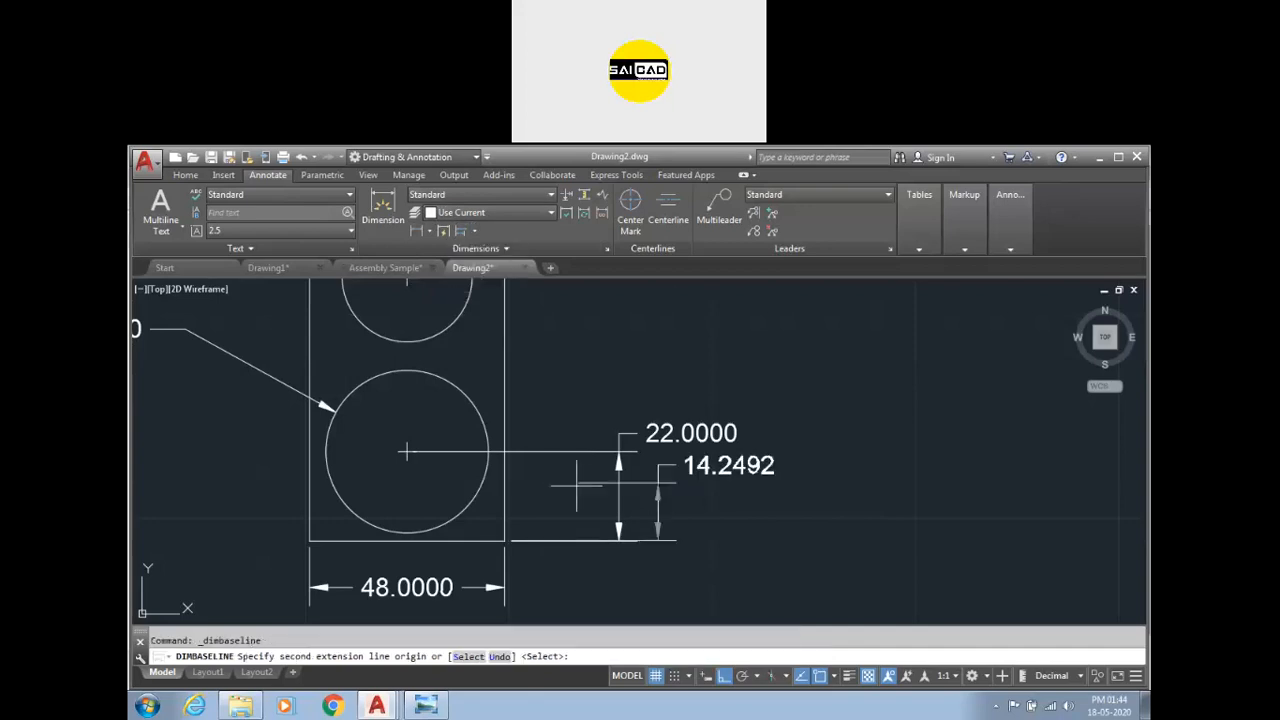
scroll(725, 540, "down", 4)
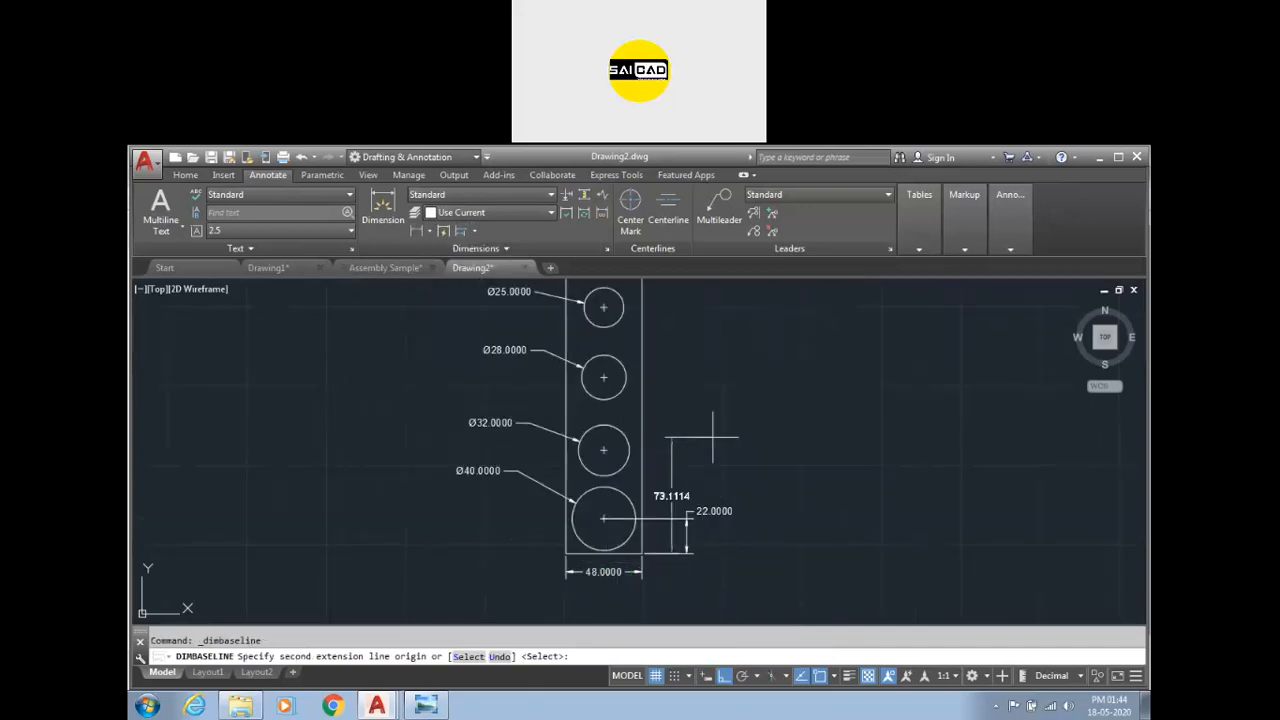
scroll(605, 450, "up", 5)
left_click(607, 449)
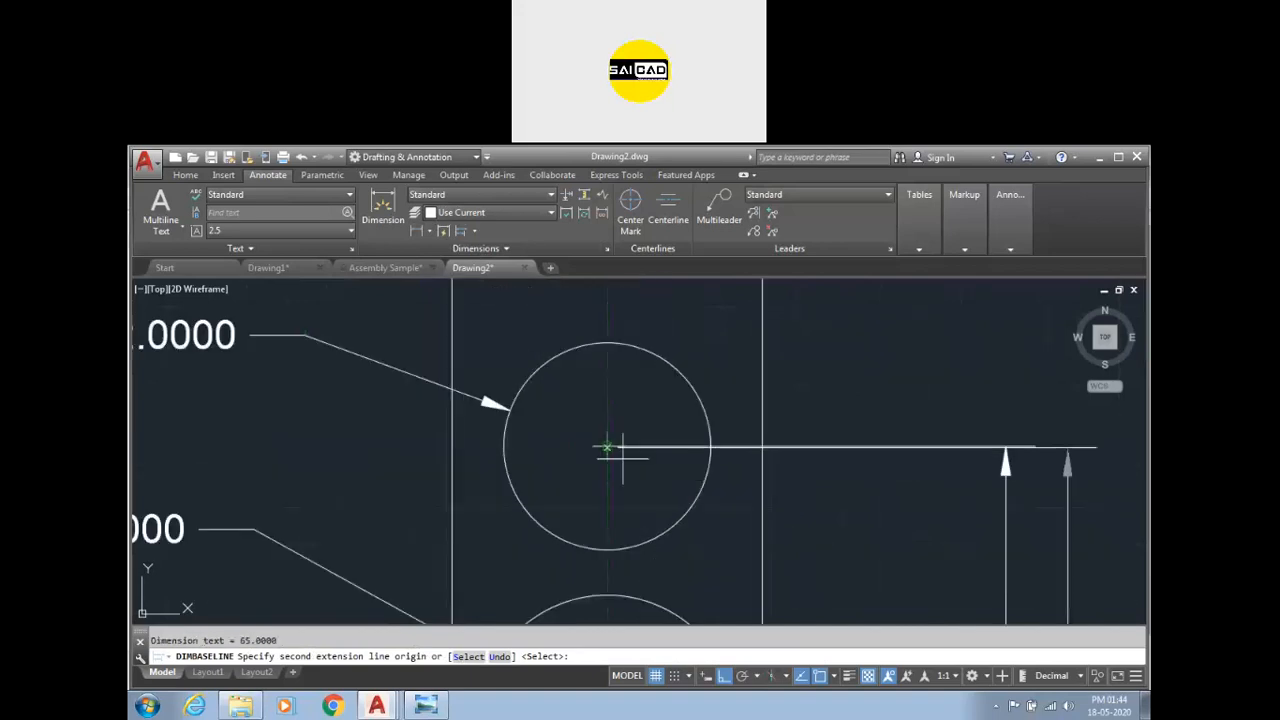
scroll(607, 449, "down", 5)
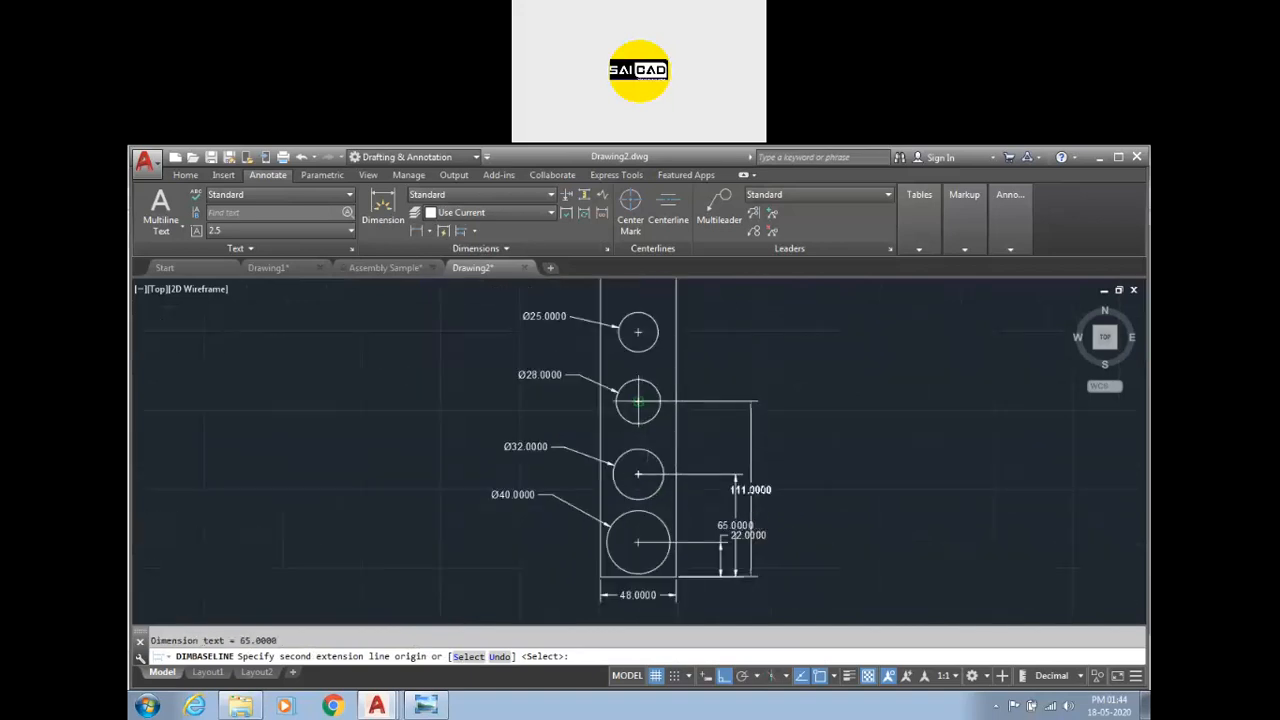
scroll(638, 401, "up", 5)
left_click(638, 401)
Add baseline dimensions to the Ø25 circle's center and the rectangle's top, then end the command.
scroll(638, 401, "down", 5)
scroll(640, 400, "up", 5)
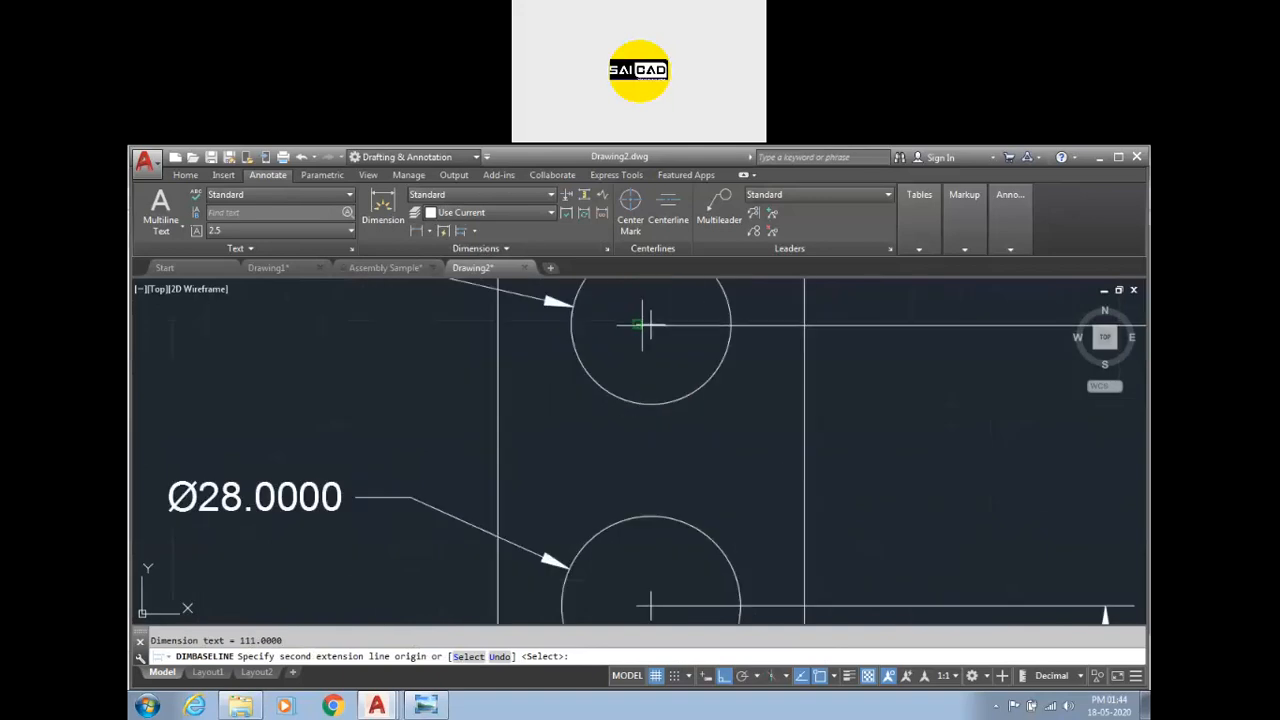
scroll(651, 323, "down", 5)
scroll(680, 370, "up", 5)
left_click(658, 398)
left_click(657, 405)
scroll(741, 335, "down", 5)
key("Escape")
scroll(803, 562, "up", 2)
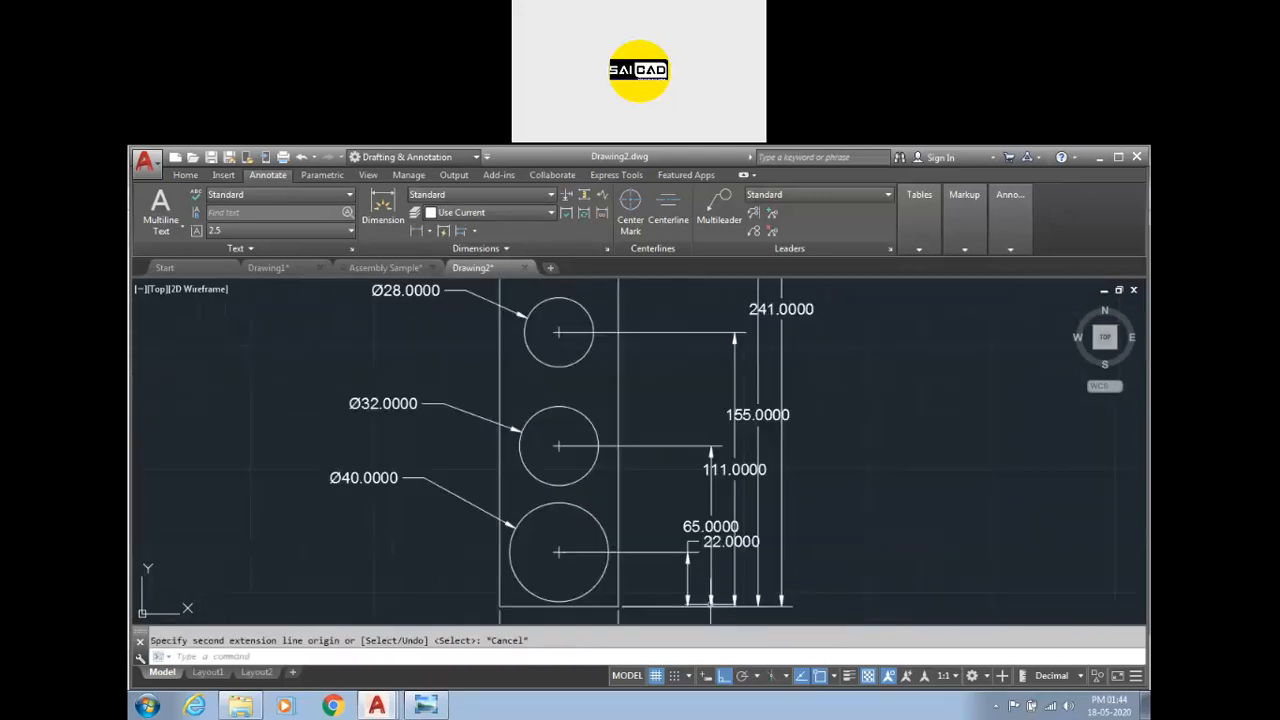
scroll(730, 450, "down", 4)
scroll(708, 518, "up", 2)
scroll(708, 518, "down", 2)
scroll(508, 343, "up", 2)
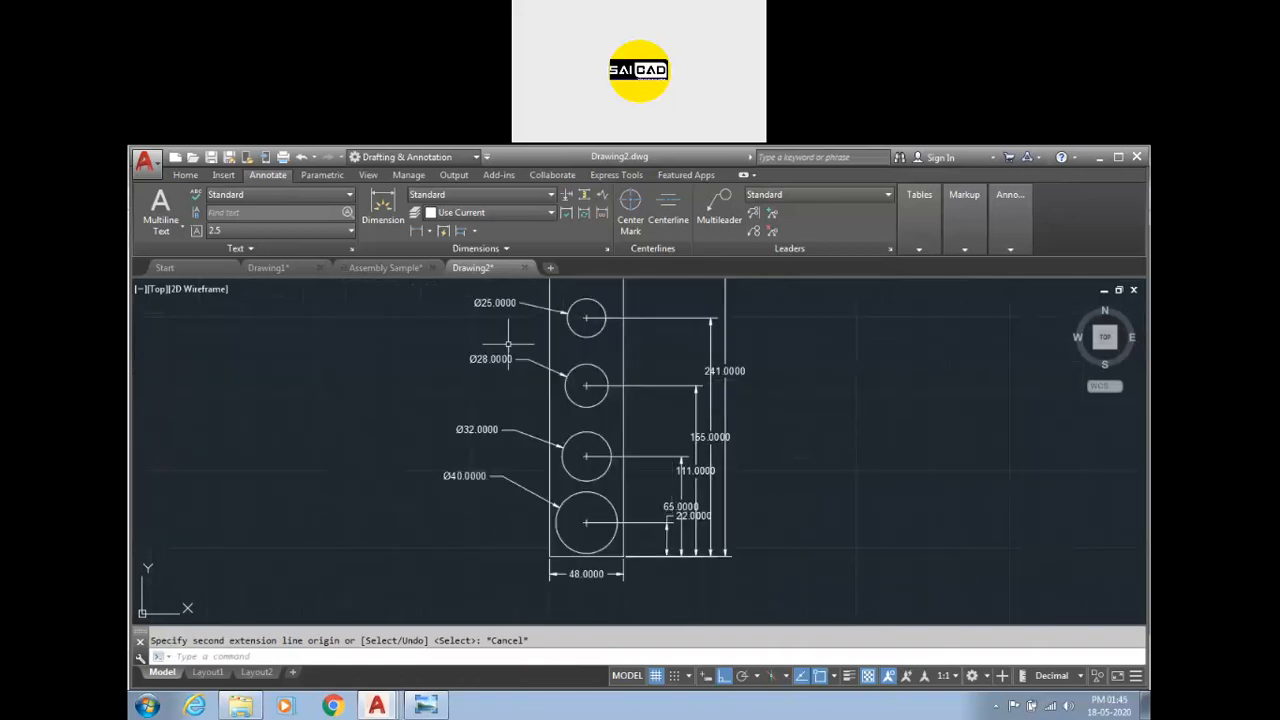
Dimension from the rectangle's bottom-left corner to the largest circle's center, placed left of the rectangle.
left_click(474, 231)
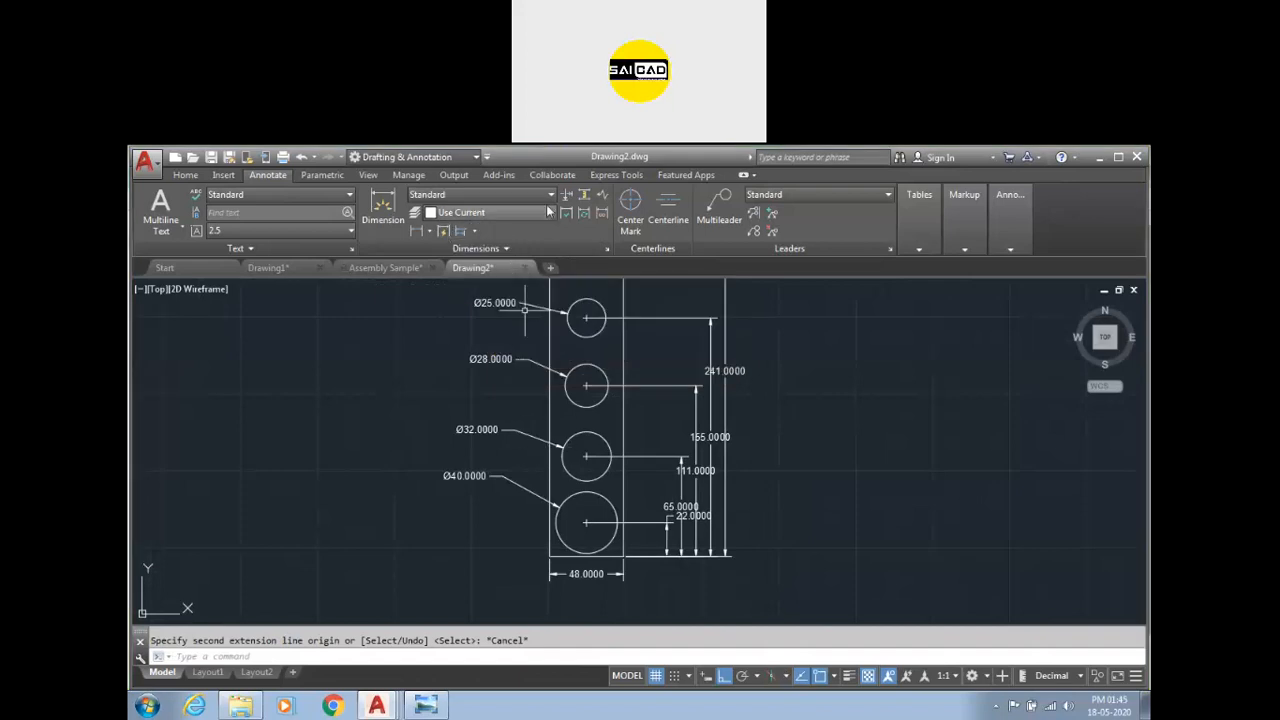
left_click(382, 210)
left_click(549, 556)
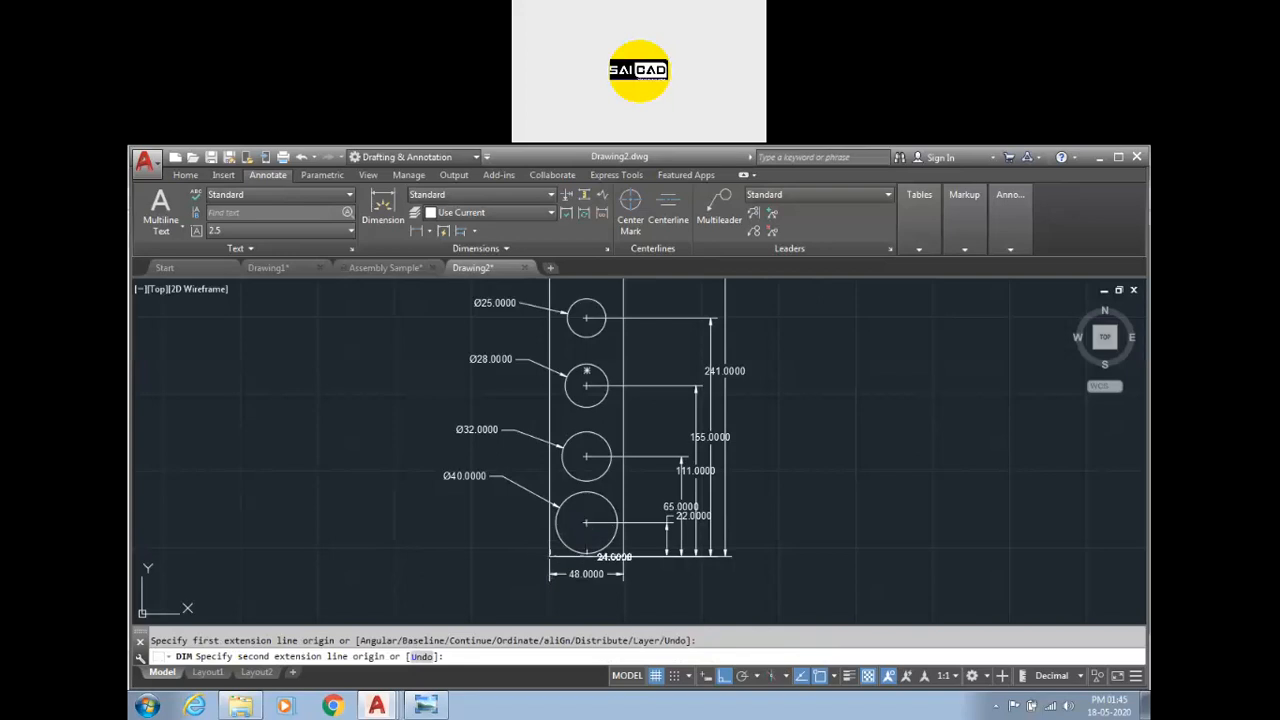
scroll(587, 524, "up", 8)
left_click(586, 509)
scroll(586, 509, "down", 6)
left_click(294, 520)
Continue the left 22.0000 dimension up to the Ø32 circle's center.
left_click(474, 232)
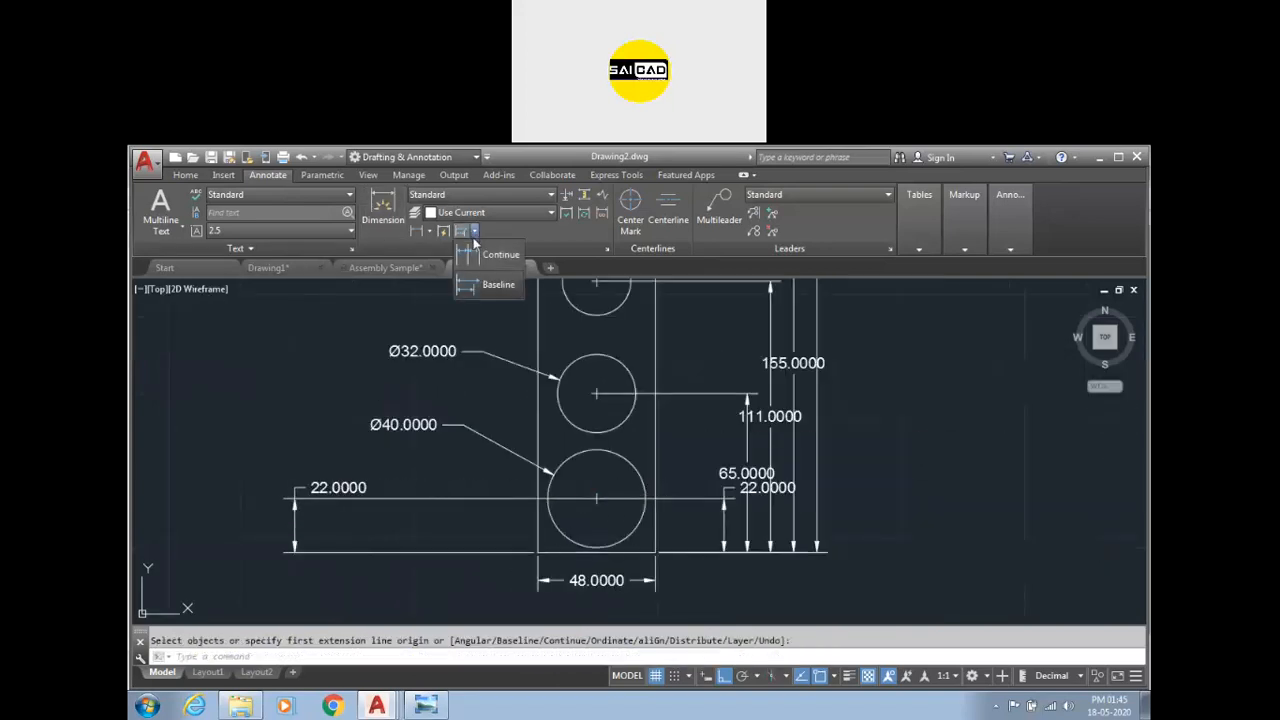
left_click(480, 254)
scroll(404, 400, "down", 2)
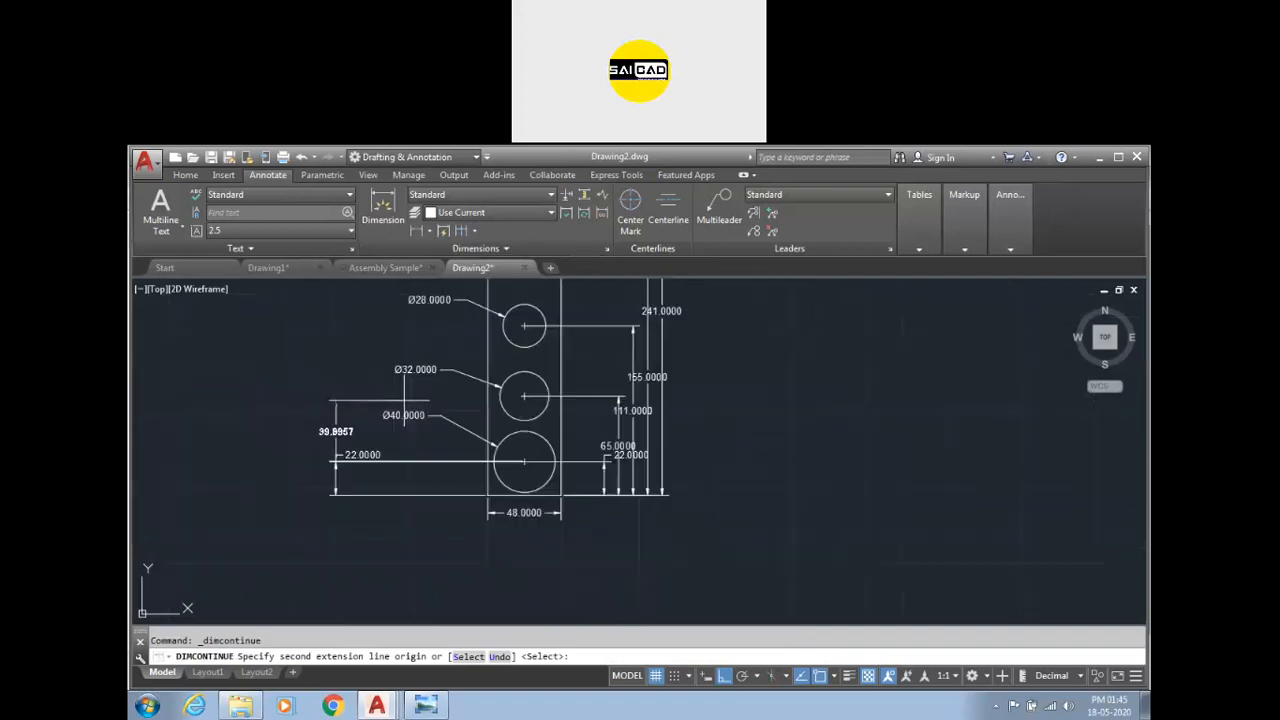
scroll(334, 447, "up", 4)
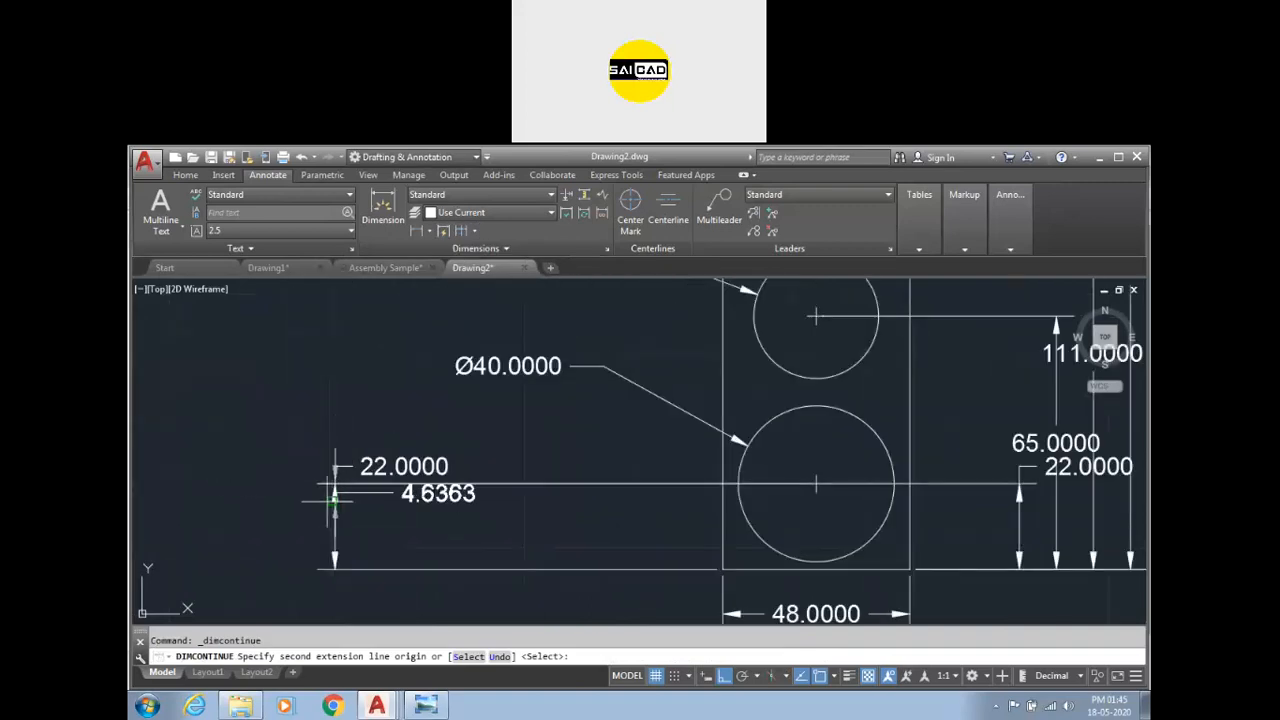
left_click(816, 316)
Continue the left dimension chain up to the Ø28 circle's center.
scroll(814, 318, "down", 3)
scroll(786, 308, "up", 5)
scroll(782, 310, "down", 6)
left_click(780, 312)
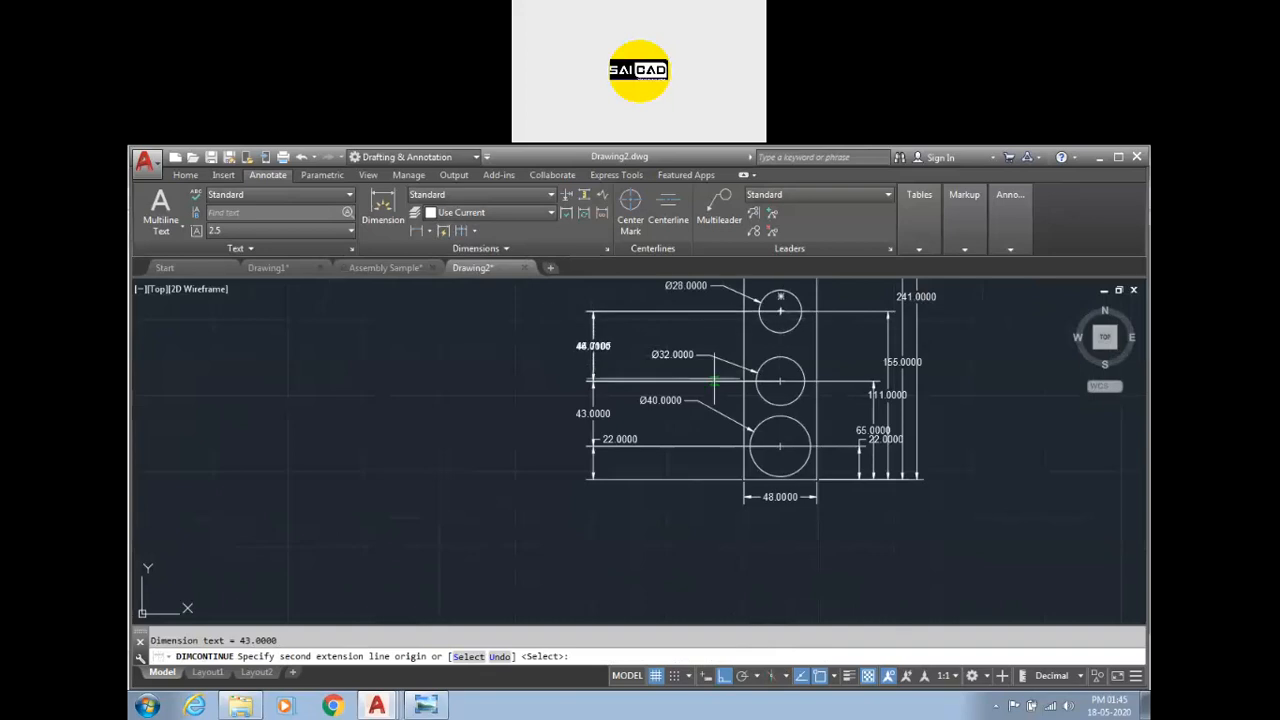
scroll(780, 312, "down", 2)
scroll(730, 300, "up", 4)
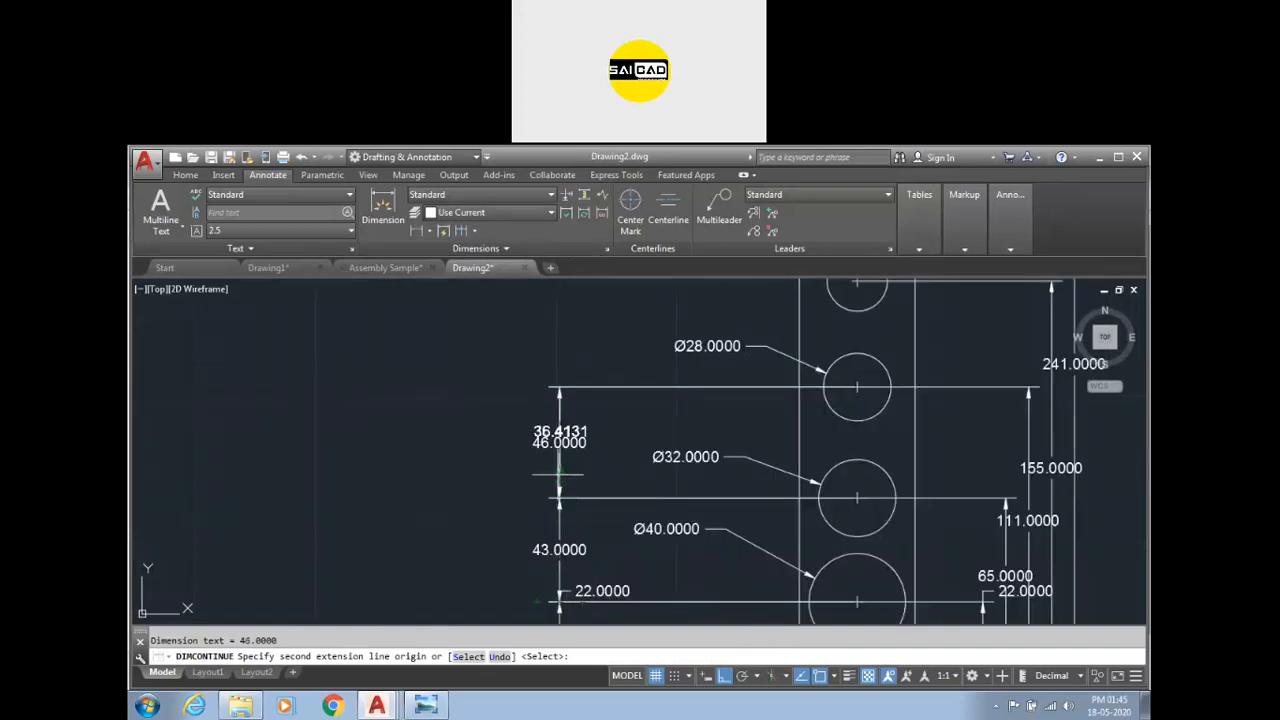
scroll(535, 428, "down", 2)
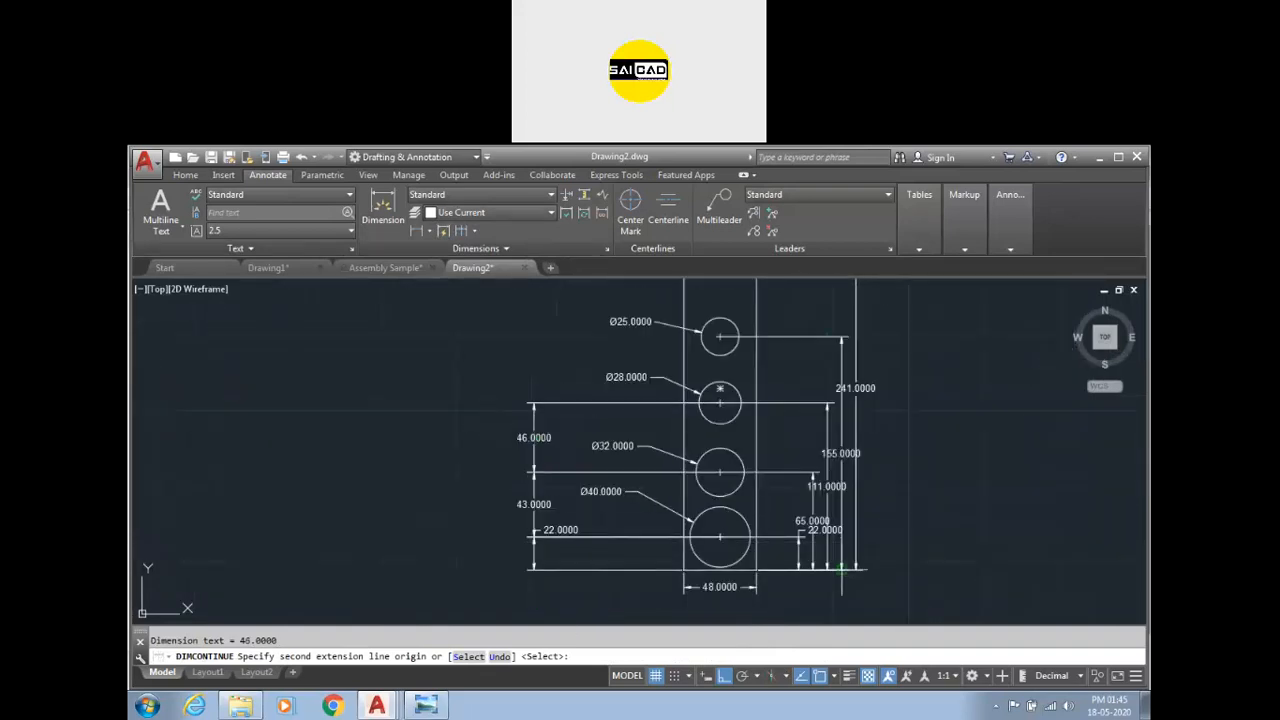
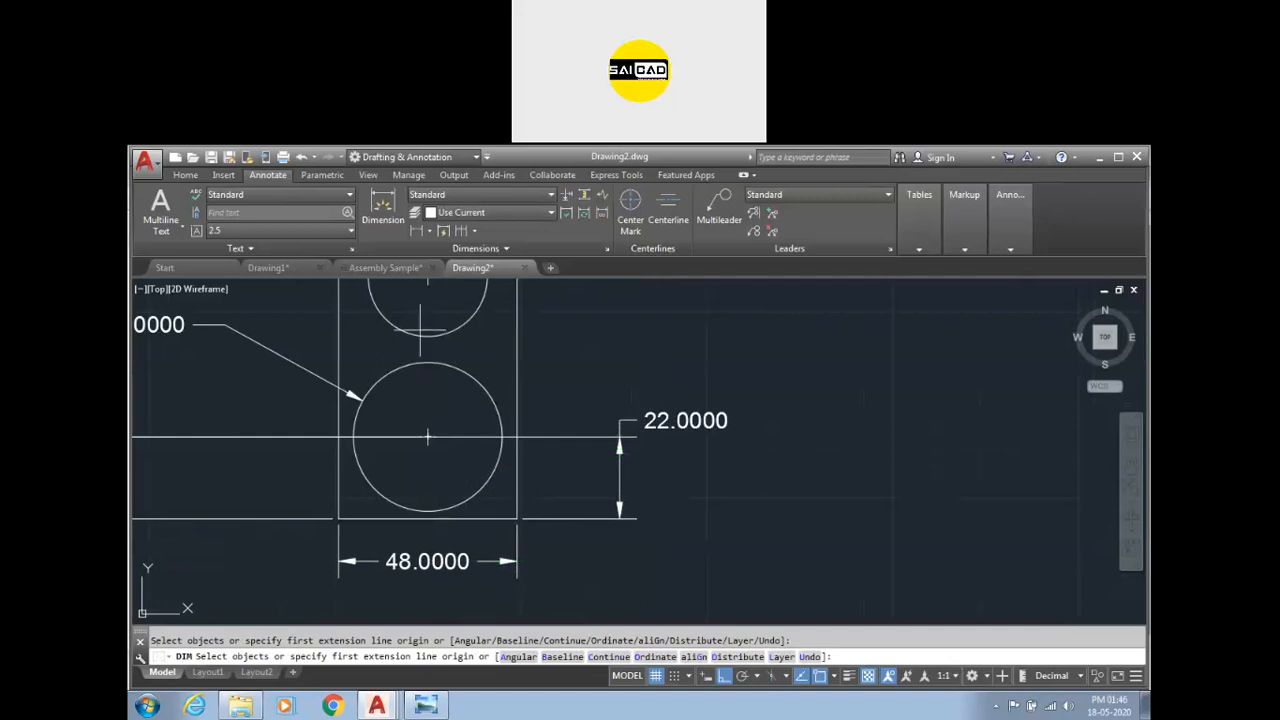
Add baseline dimensions from the right 22.0000 dimension to the Ø32, Ø28 and Ø25 circle centers and the rectangle's top, then end the command.
left_click(474, 231)
left_click(474, 285)
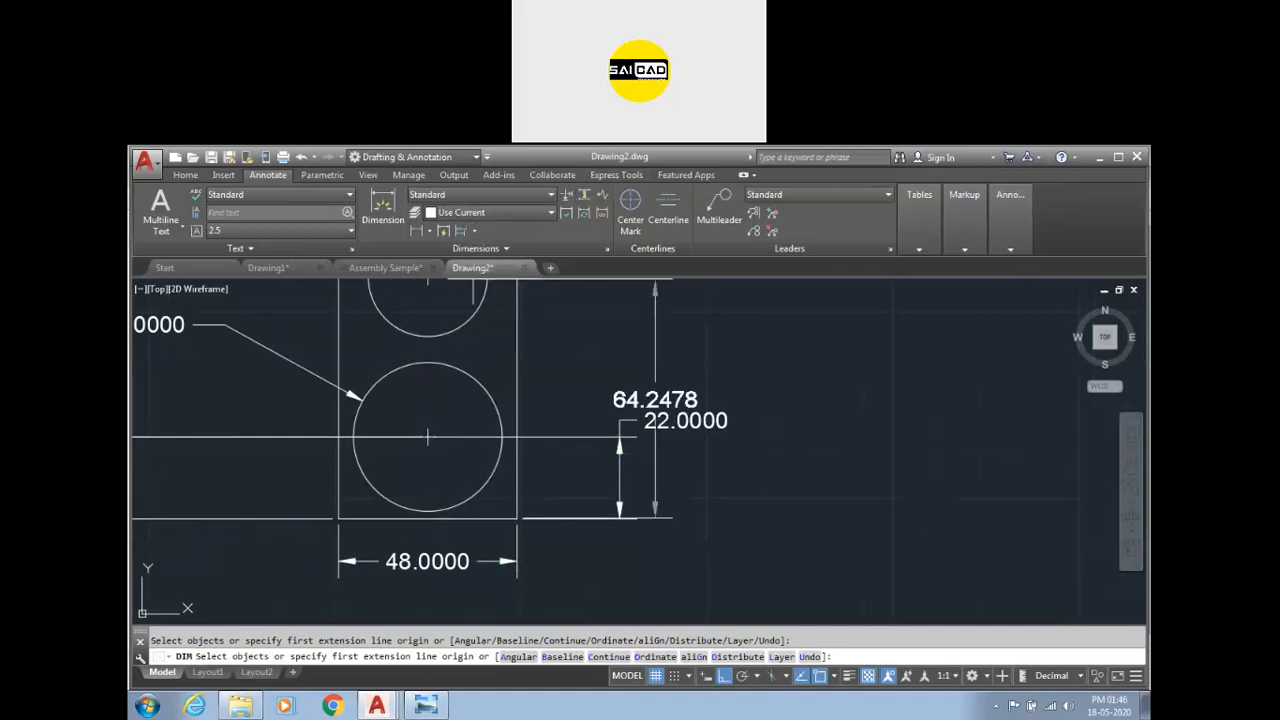
scroll(625, 455, "down", 2)
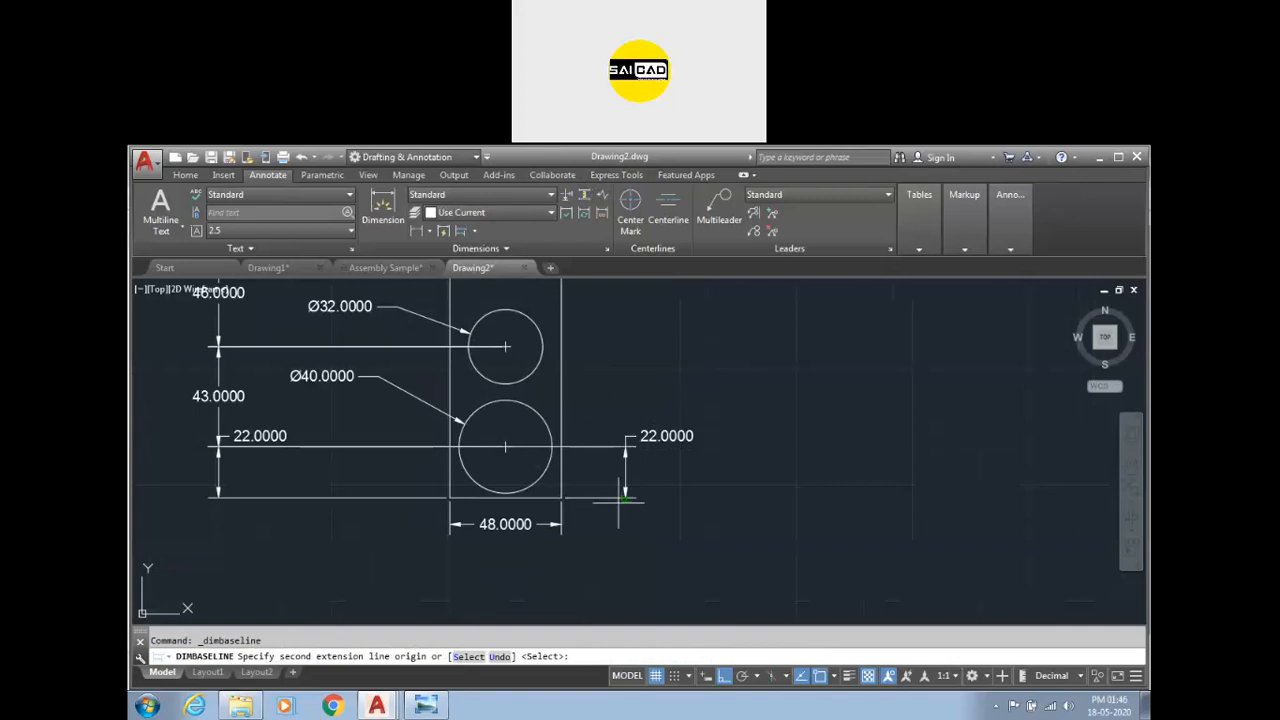
left_click(505, 349)
scroll(520, 340, "down", 4)
scroll(524, 330, "up", 2)
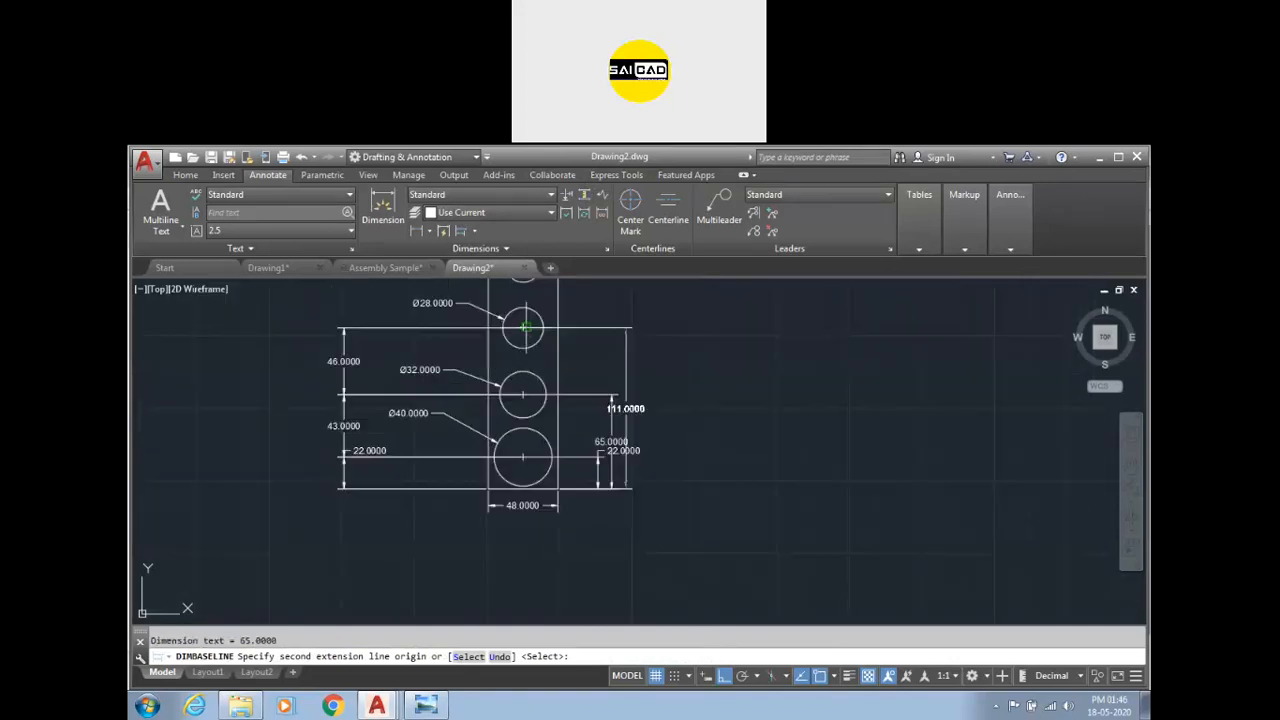
left_click(524, 326)
scroll(524, 326, "down", 2)
scroll(520, 310, "up", 5)
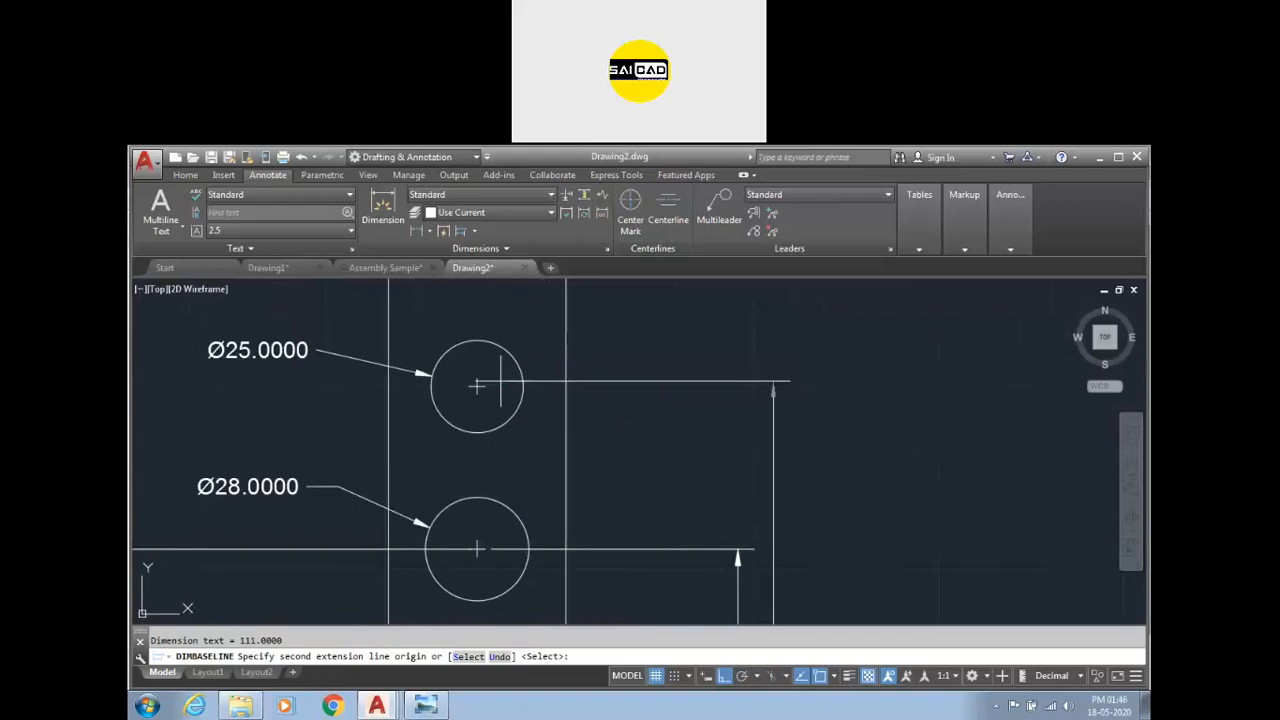
left_click(486, 383)
scroll(538, 430, "down", 6)
scroll(542, 332, "up", 4)
left_click(545, 358)
scroll(620, 360, "down", 4)
key("Return")
key("Escape")
scroll(641, 531, "up", 2)
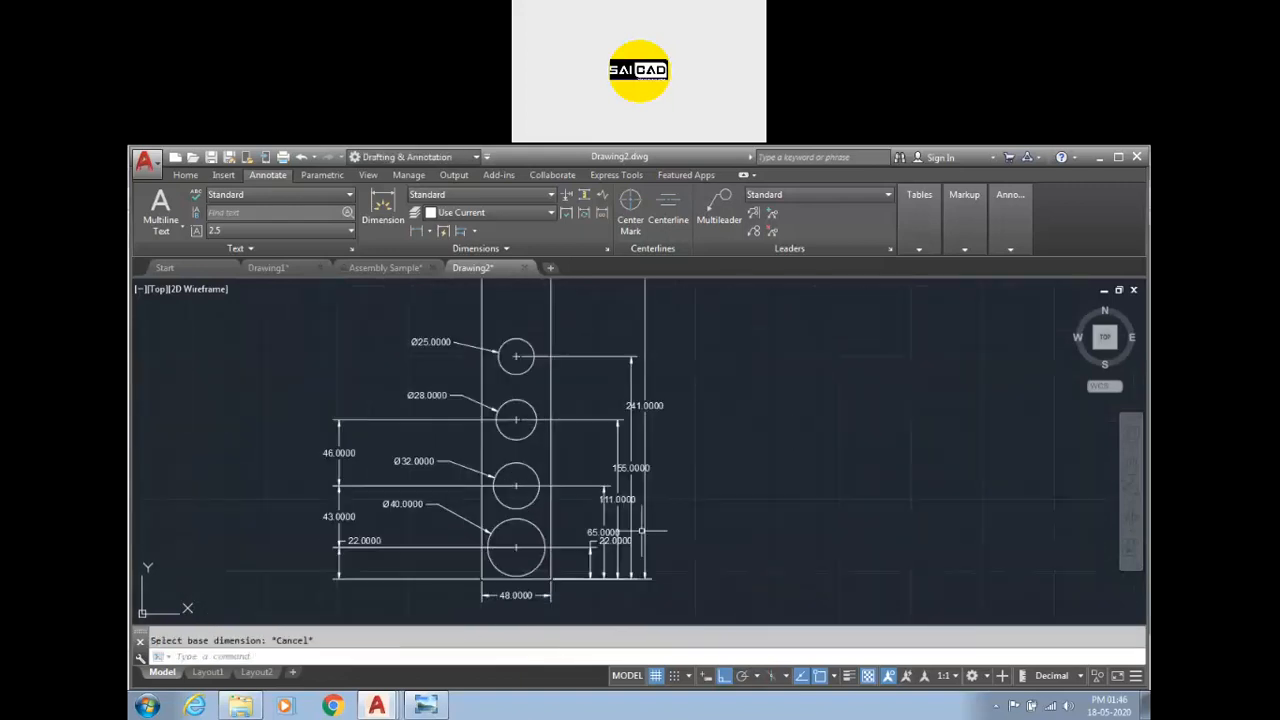
key("Escape")
scroll(641, 531, "up", 3)
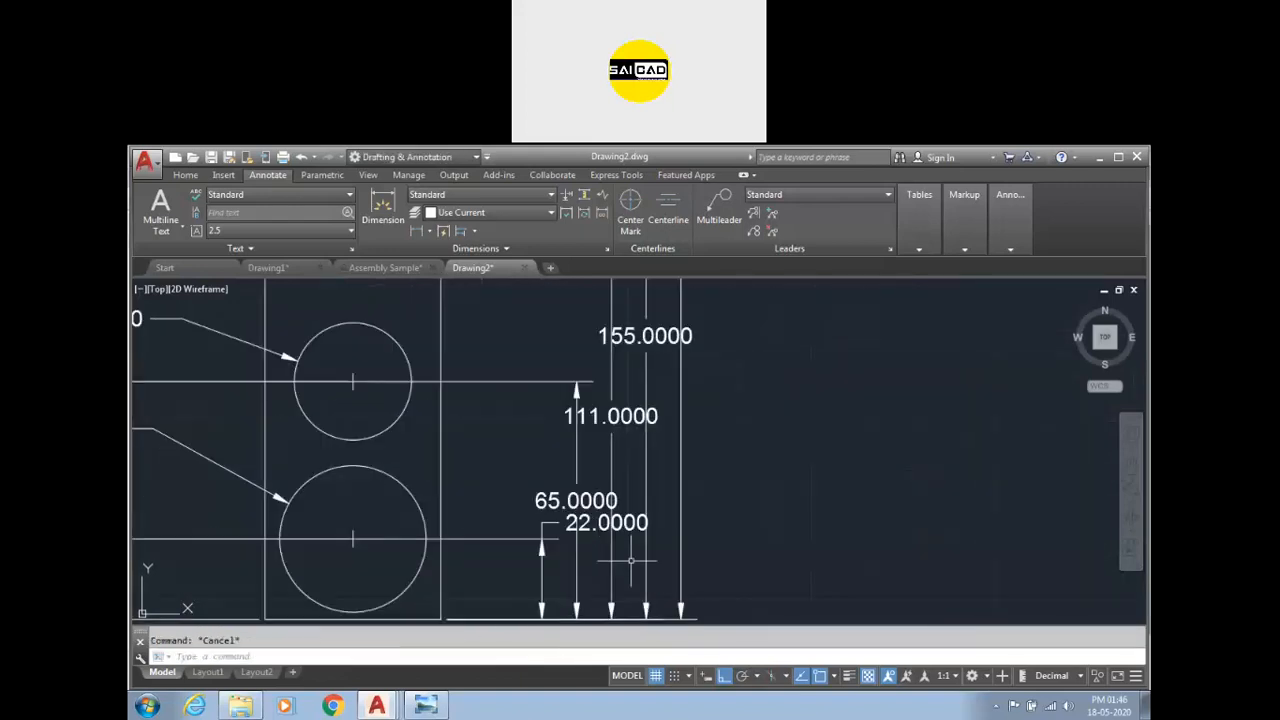
Space the right baseline dimensions 15 apart using Dimension Space with the 22.0000 dimension as base.
left_click(585, 197)
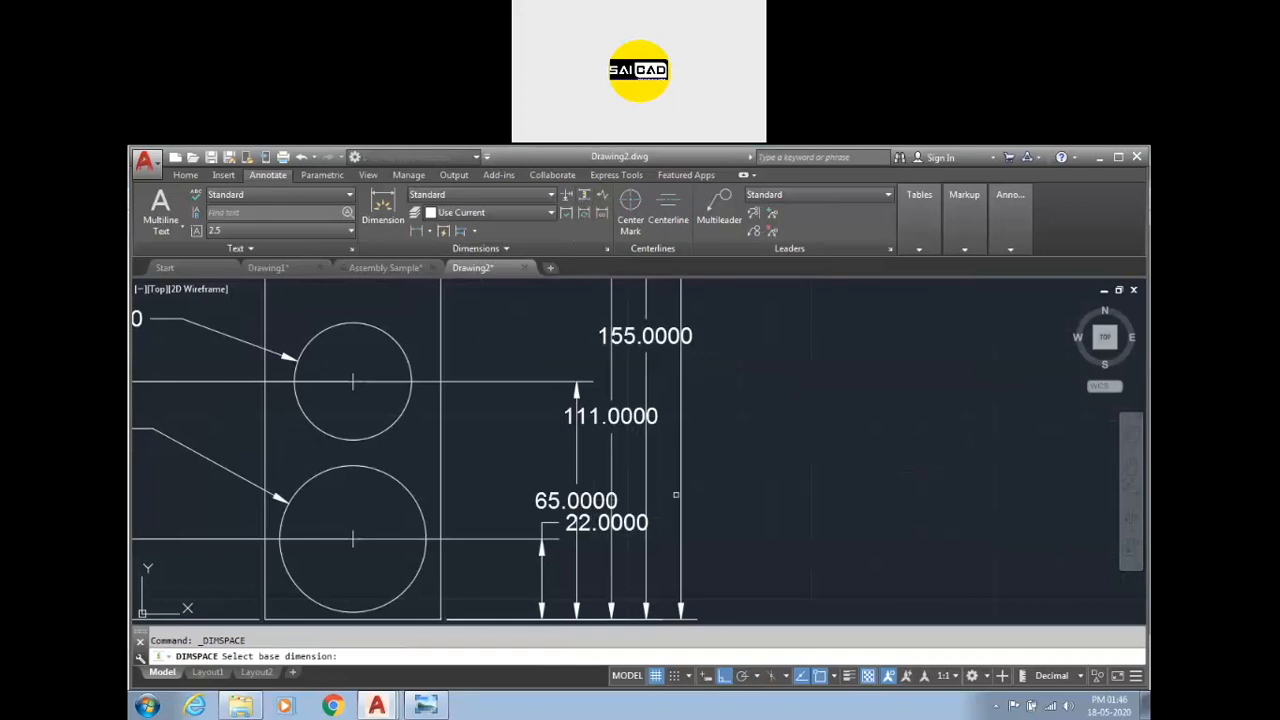
left_click(545, 566)
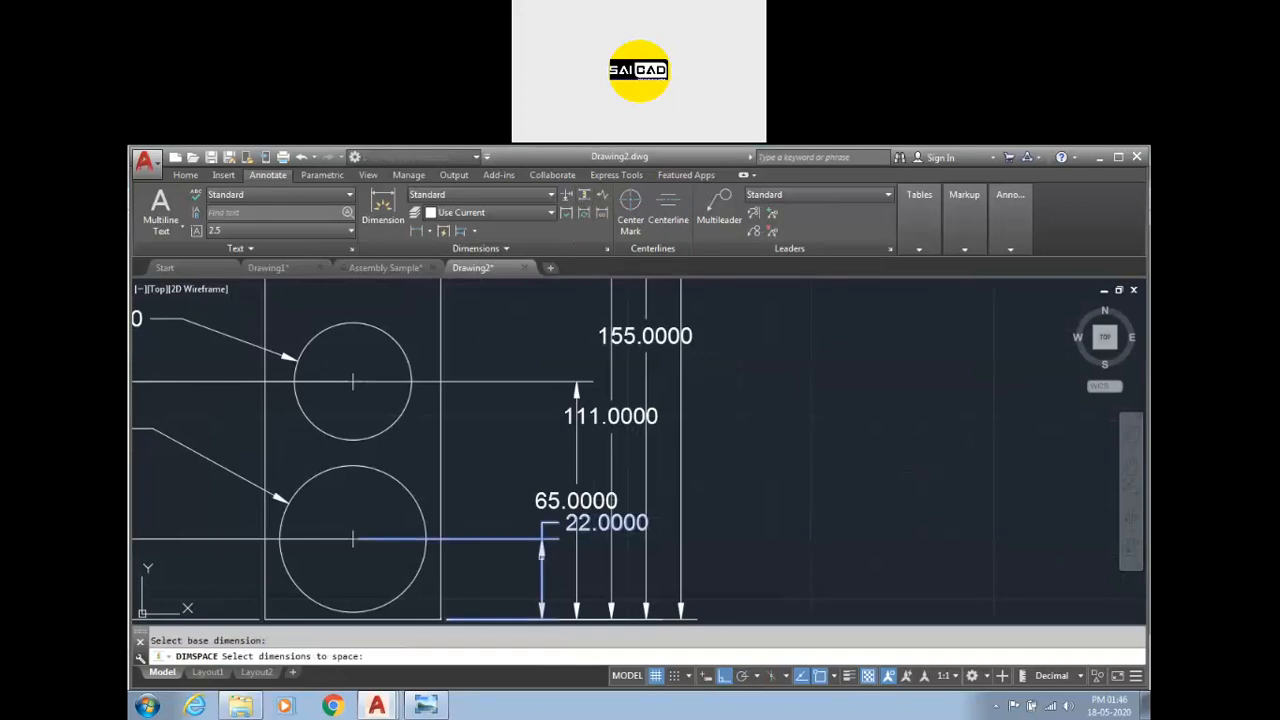
left_click(771, 397)
left_click(572, 477)
key("Return")
type("15")
key("Return")
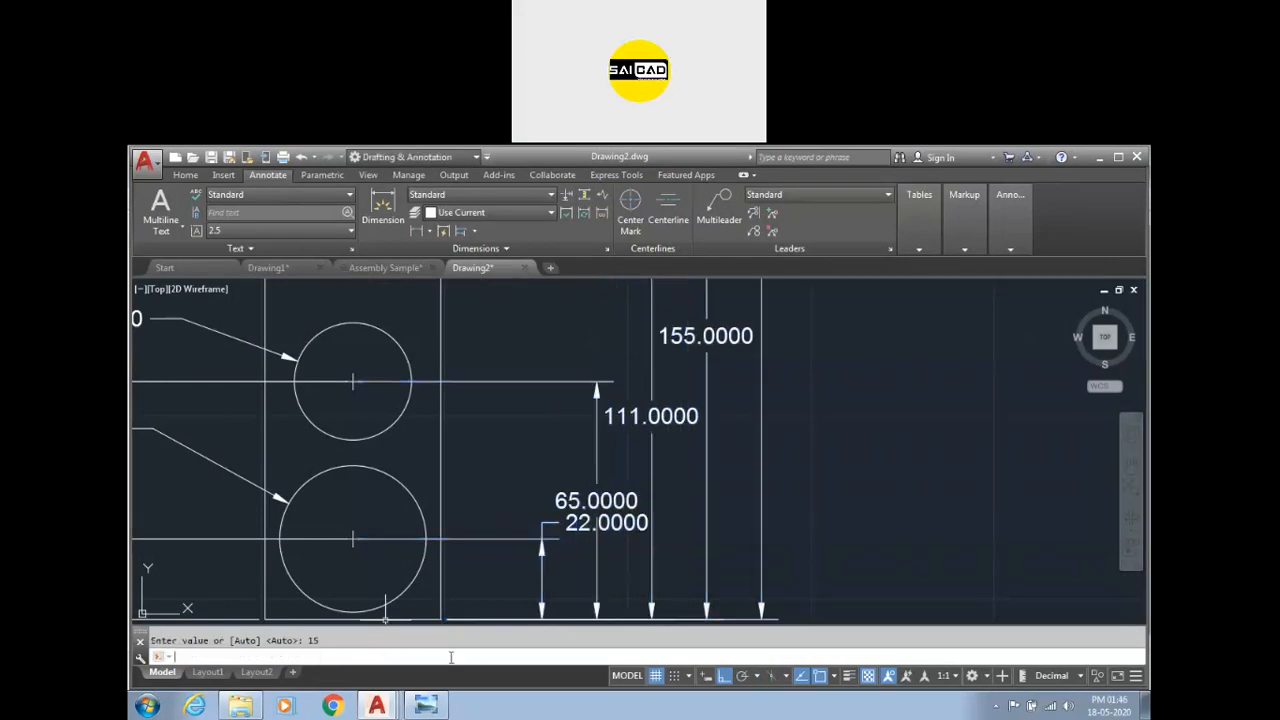
key("Escape")
Zoom in and out to inspect the spaced baseline dimension texts.
scroll(605, 465, "down", 4)
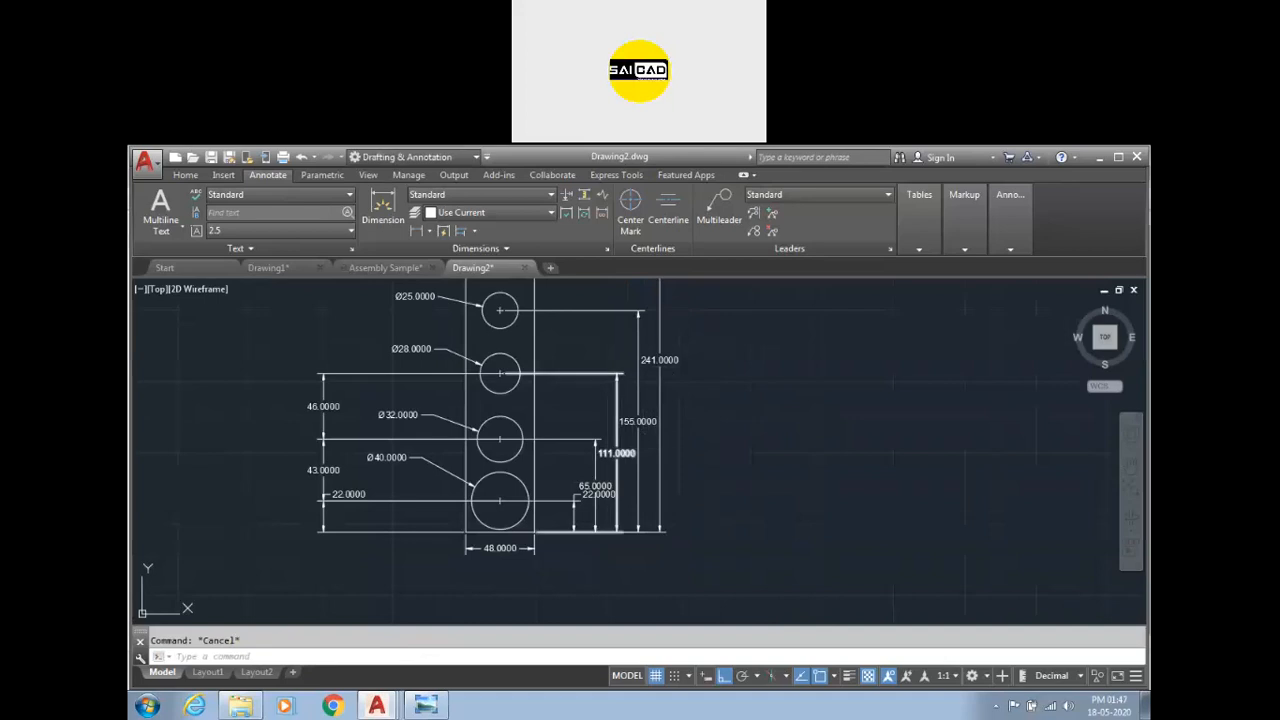
scroll(619, 455, "down", 1)
scroll(653, 418, "up", 2)
scroll(602, 444, "down", 2)
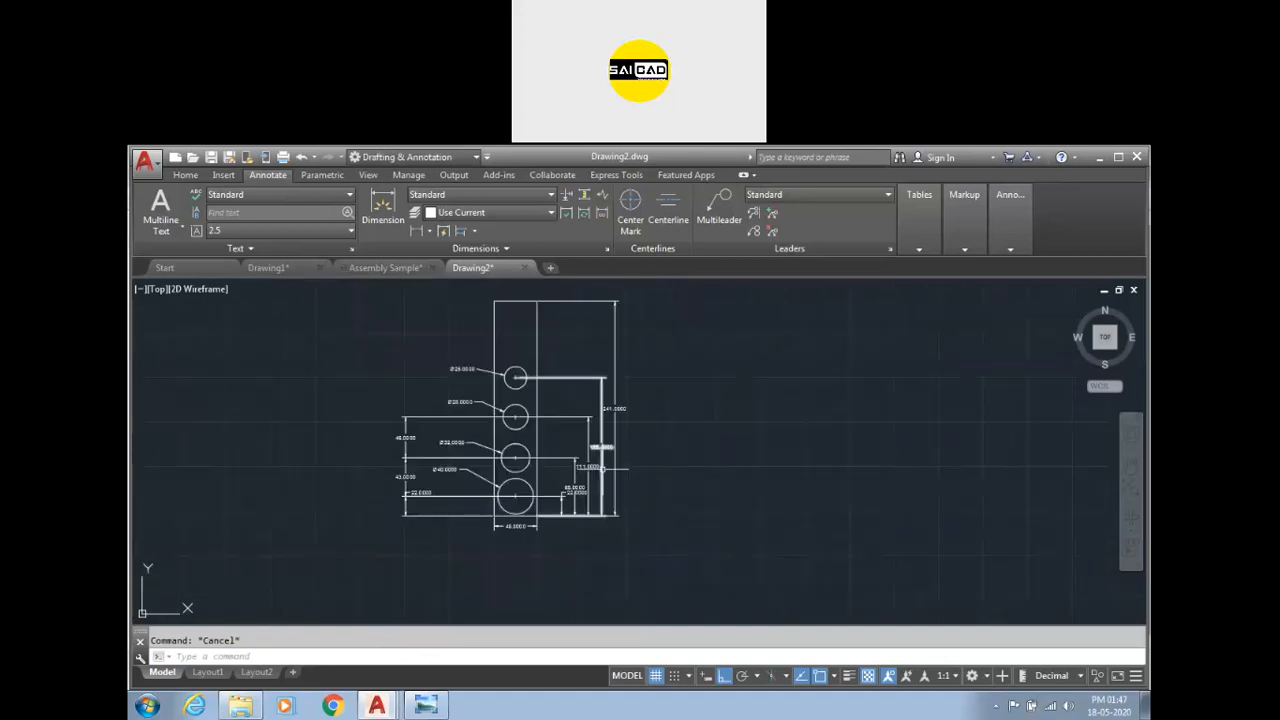
scroll(601, 467, "up", 6)
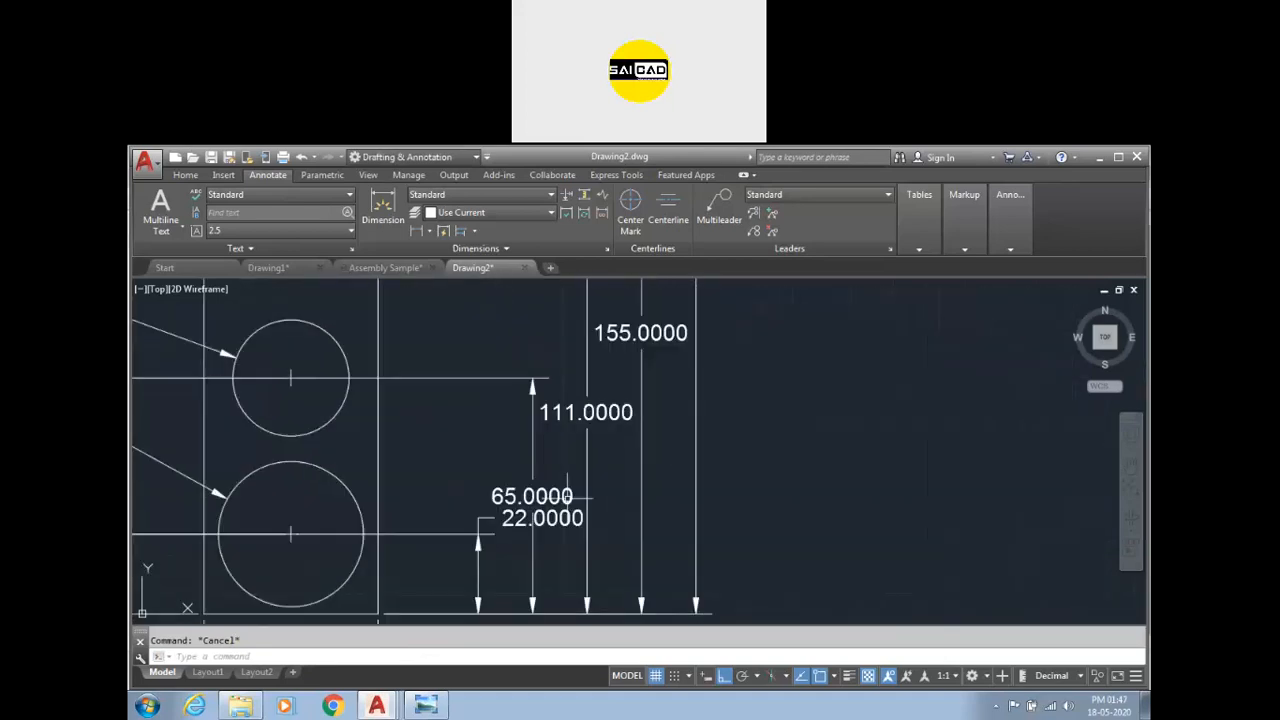
scroll(585, 468, "down", 5)
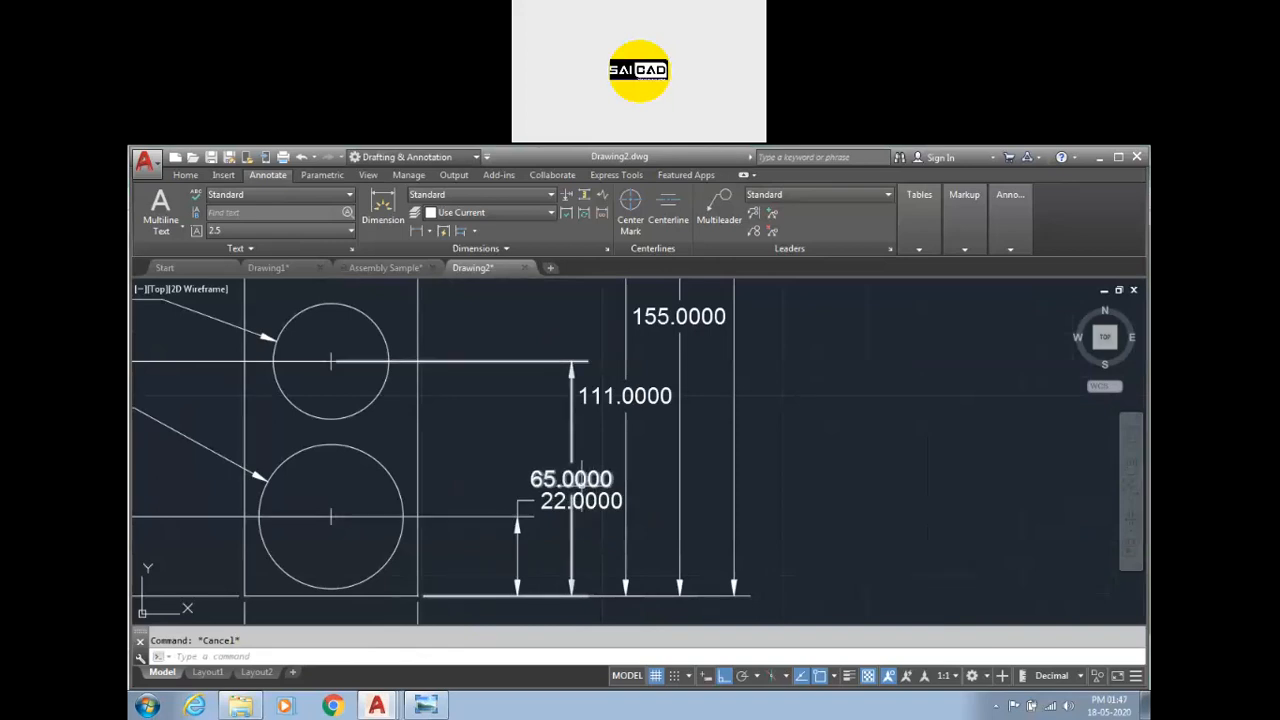
scroll(600, 466, "down", 3)
scroll(630, 472, "up", 6)
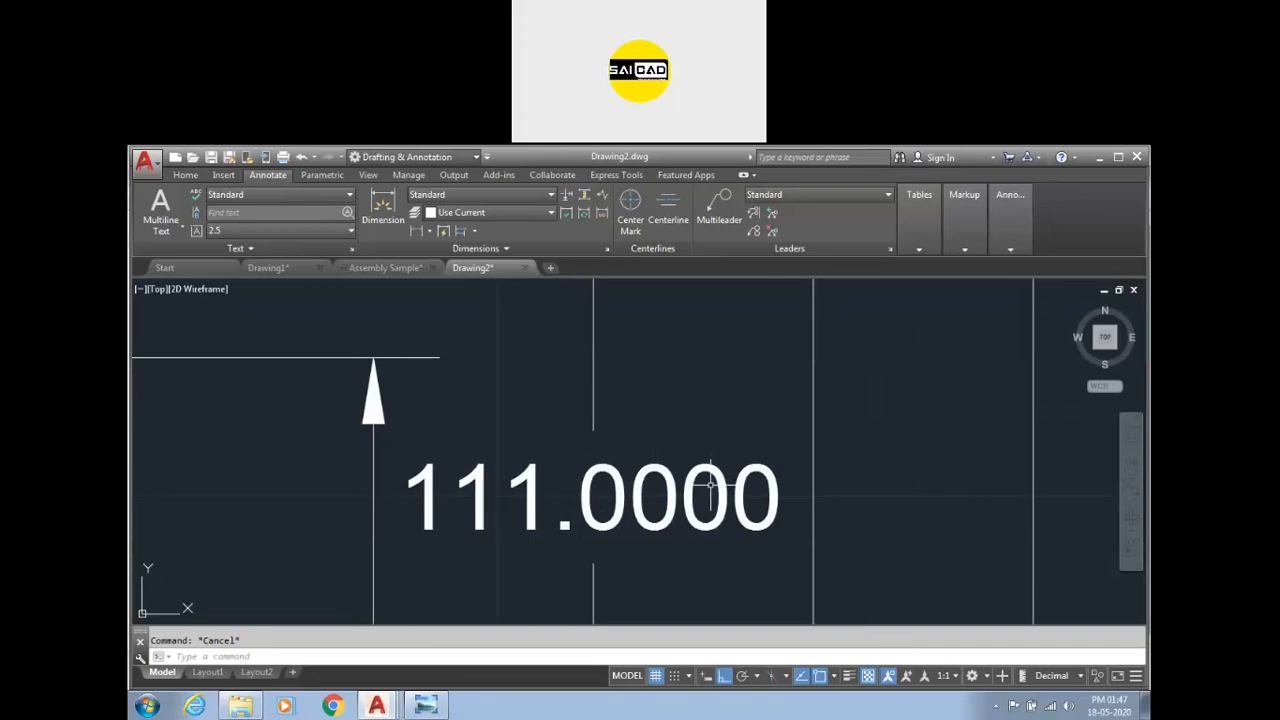
scroll(703, 490, "down", 5)
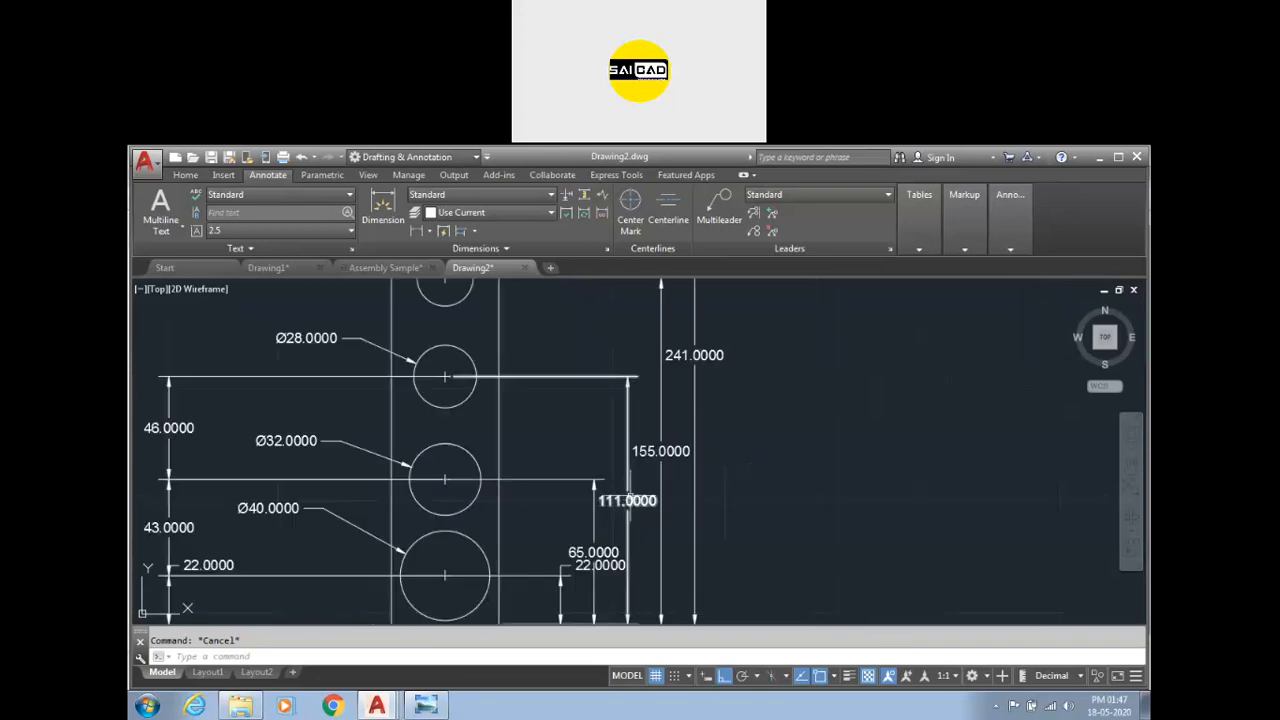
scroll(640, 500, "up", 3)
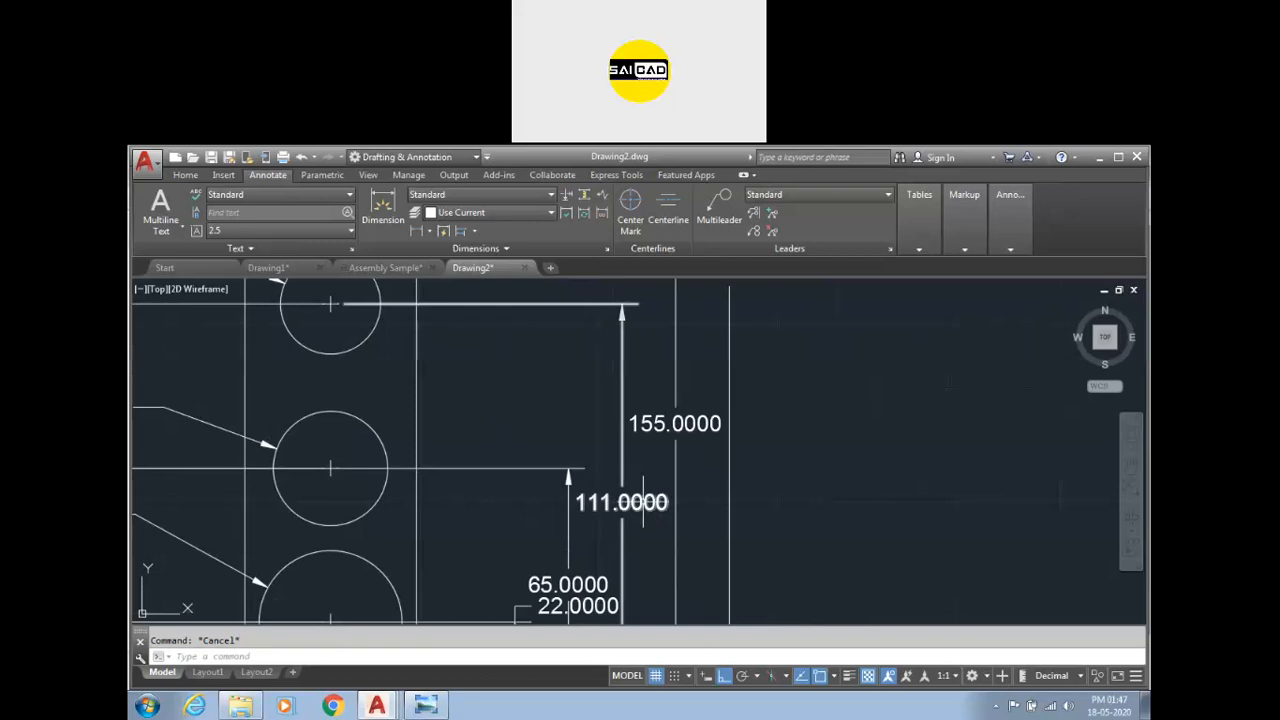
Modify the Standard dimension style to suppress trailing zeros and set angular precision to 0.00 with trailing zeros suppressed.
type("d")
key("Return")
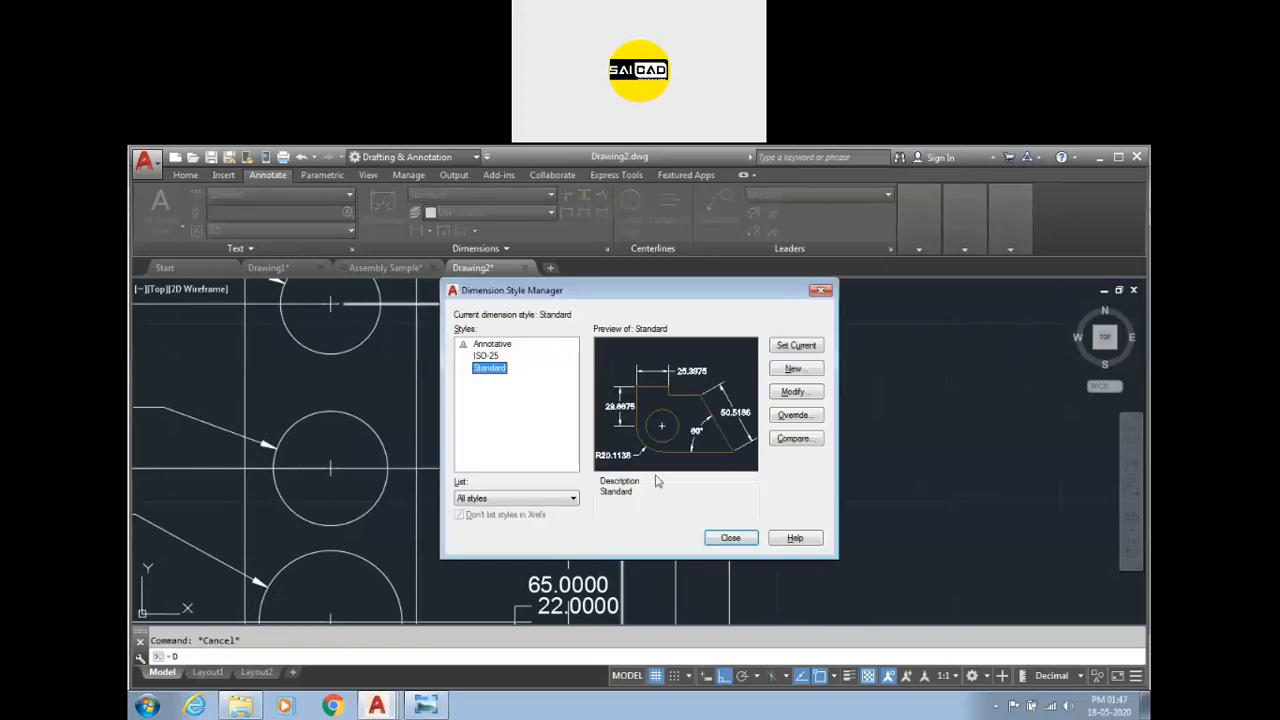
left_click(786, 392)
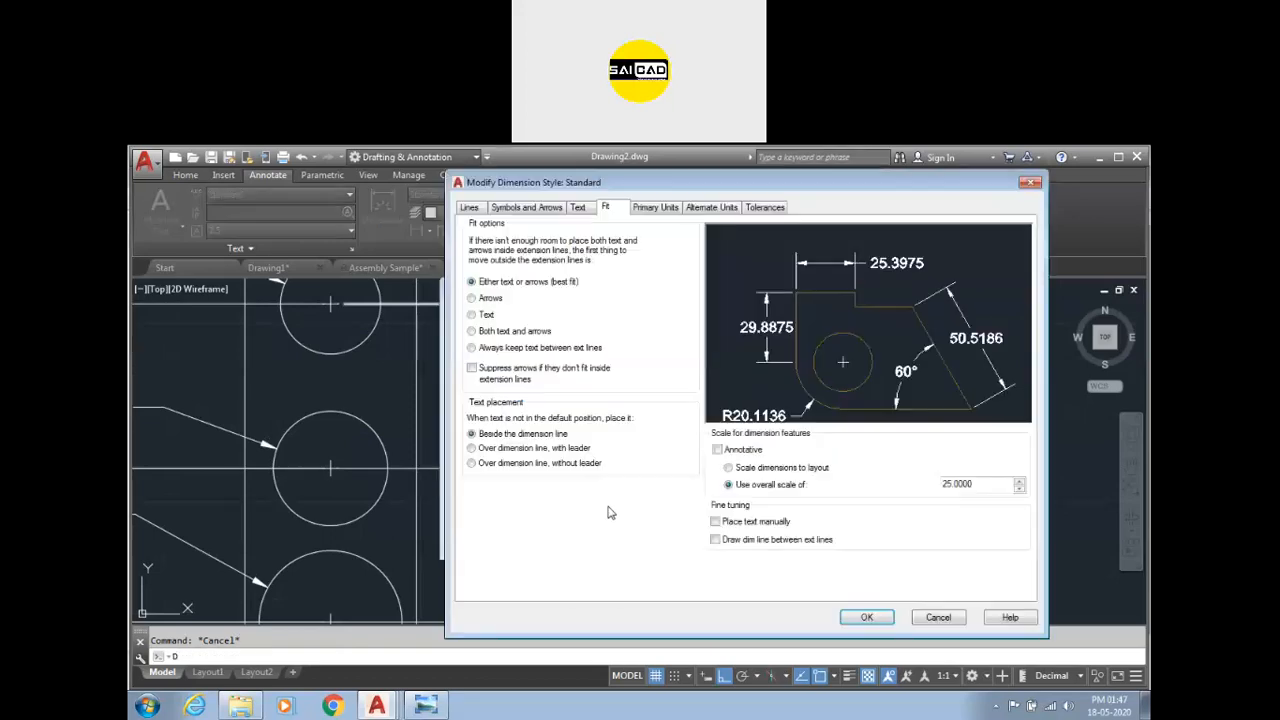
left_click(658, 208)
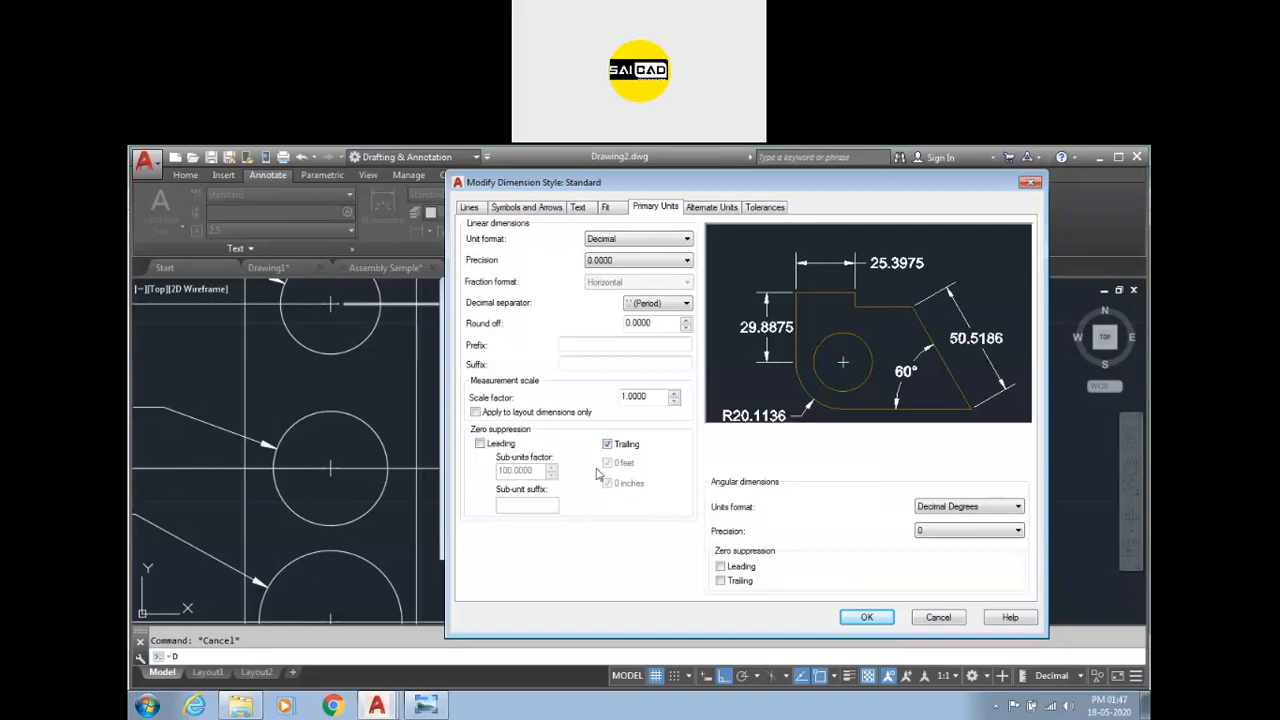
left_click(608, 444)
left_click(945, 530)
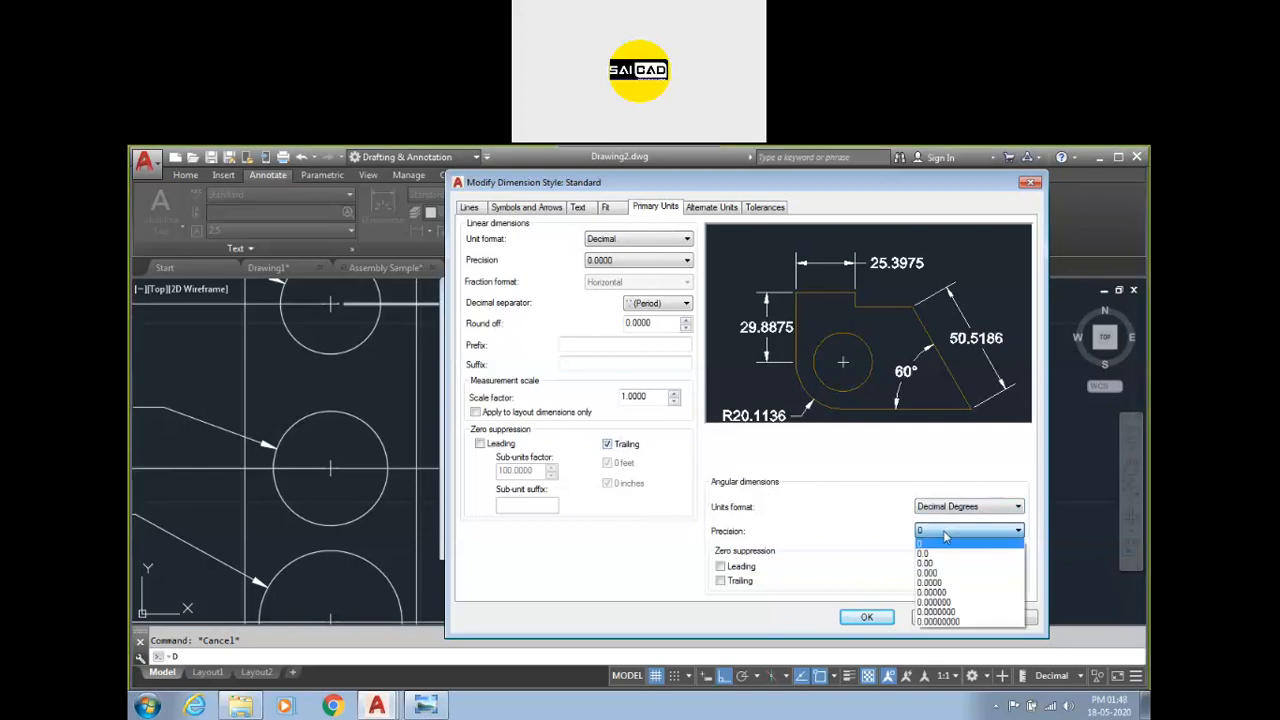
left_click(951, 566)
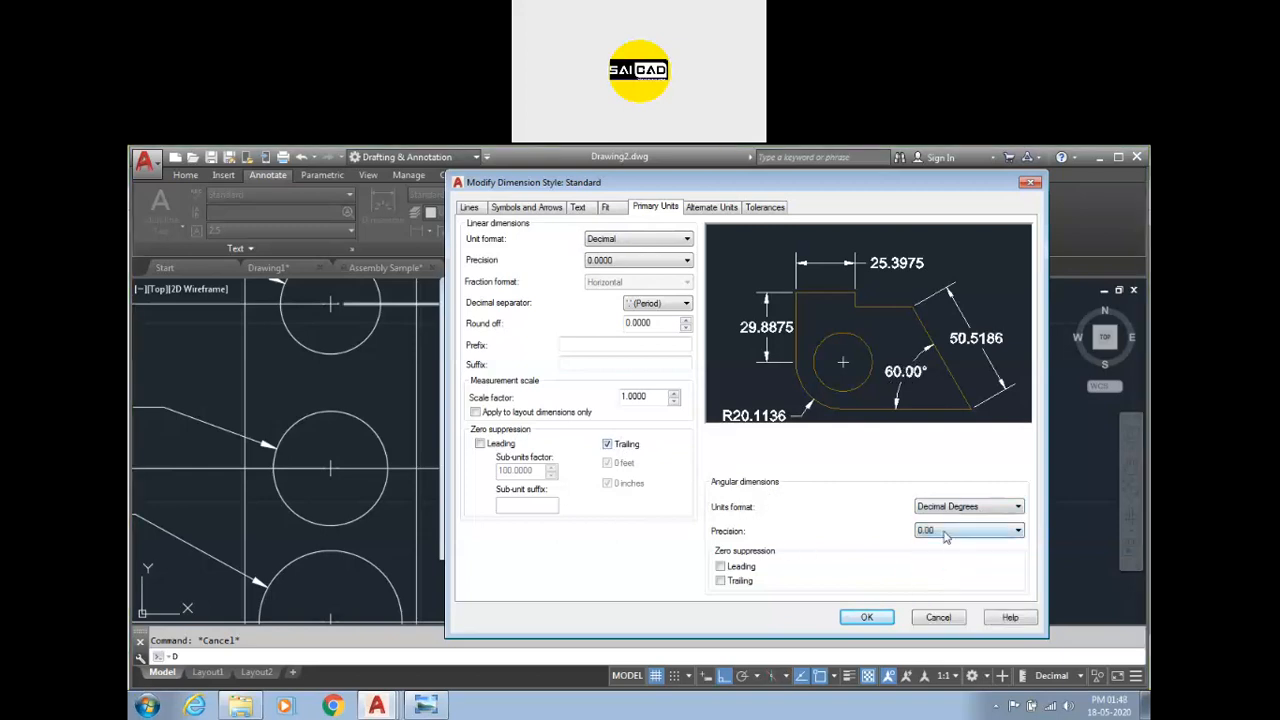
left_click(730, 581)
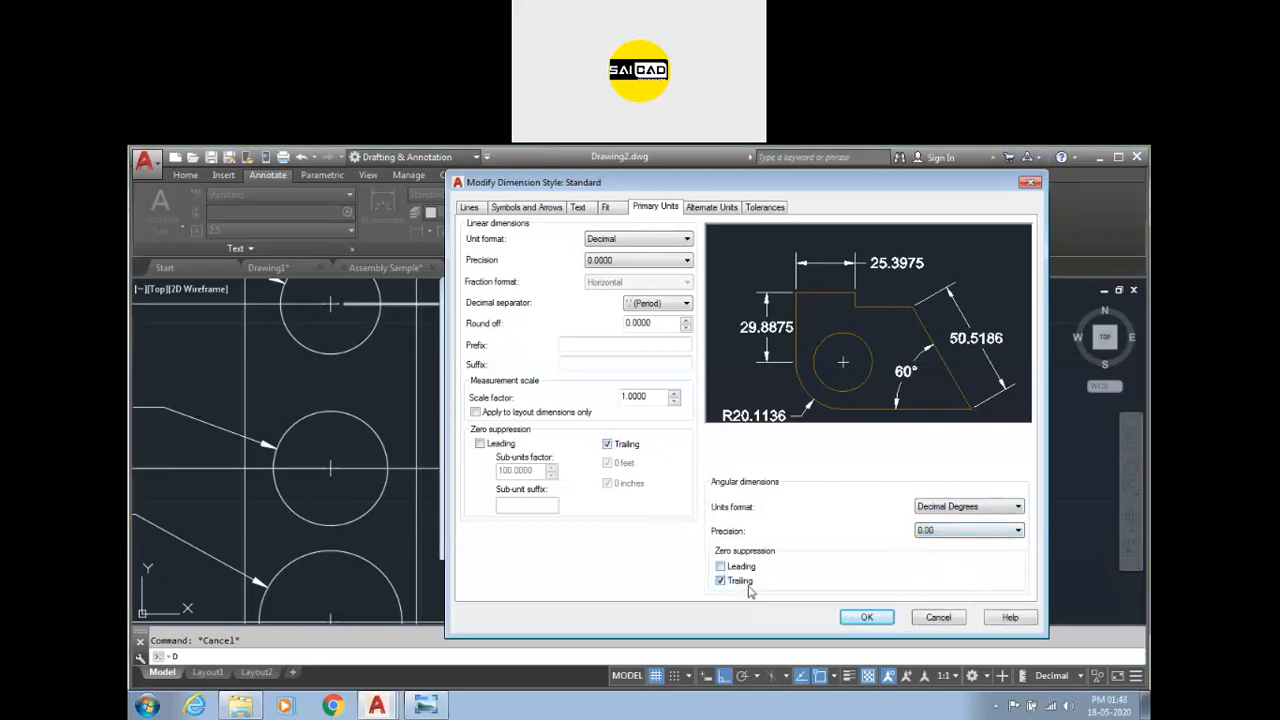
left_click(866, 617)
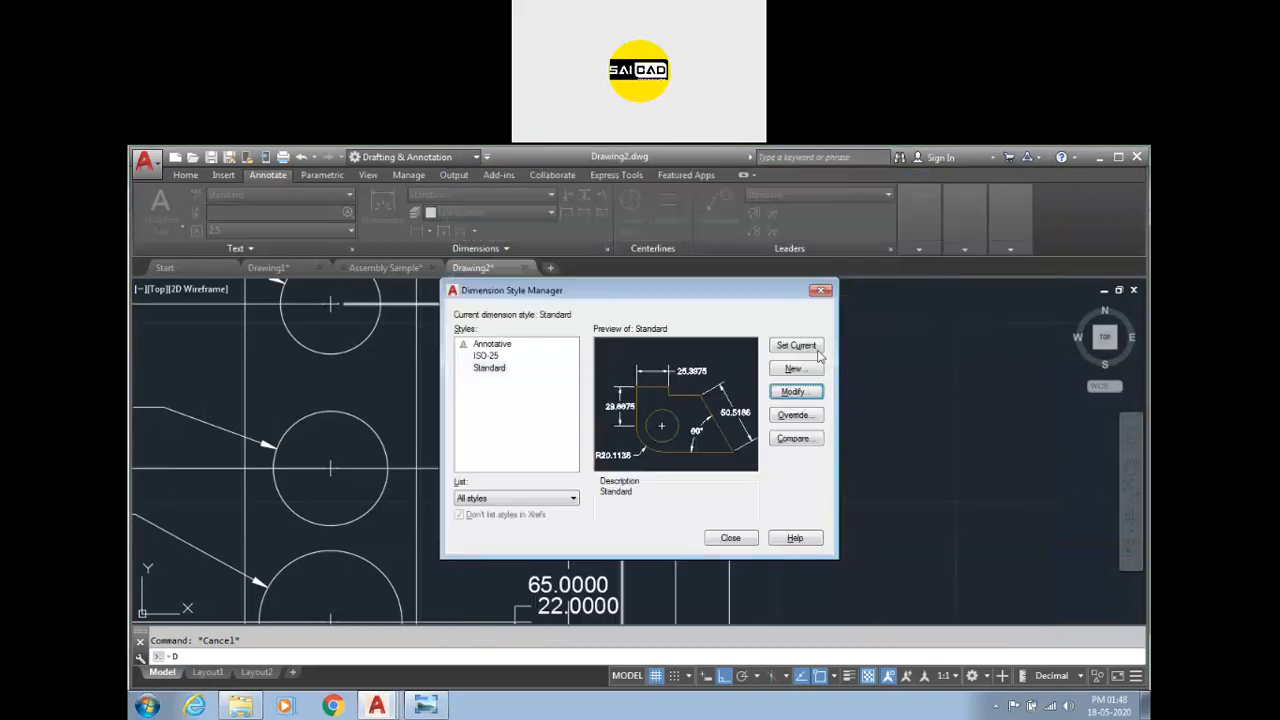
left_click(731, 538)
Grip-edit the overall 241 dimension on the right side of the rectangle.
scroll(724, 535, "down", 2)
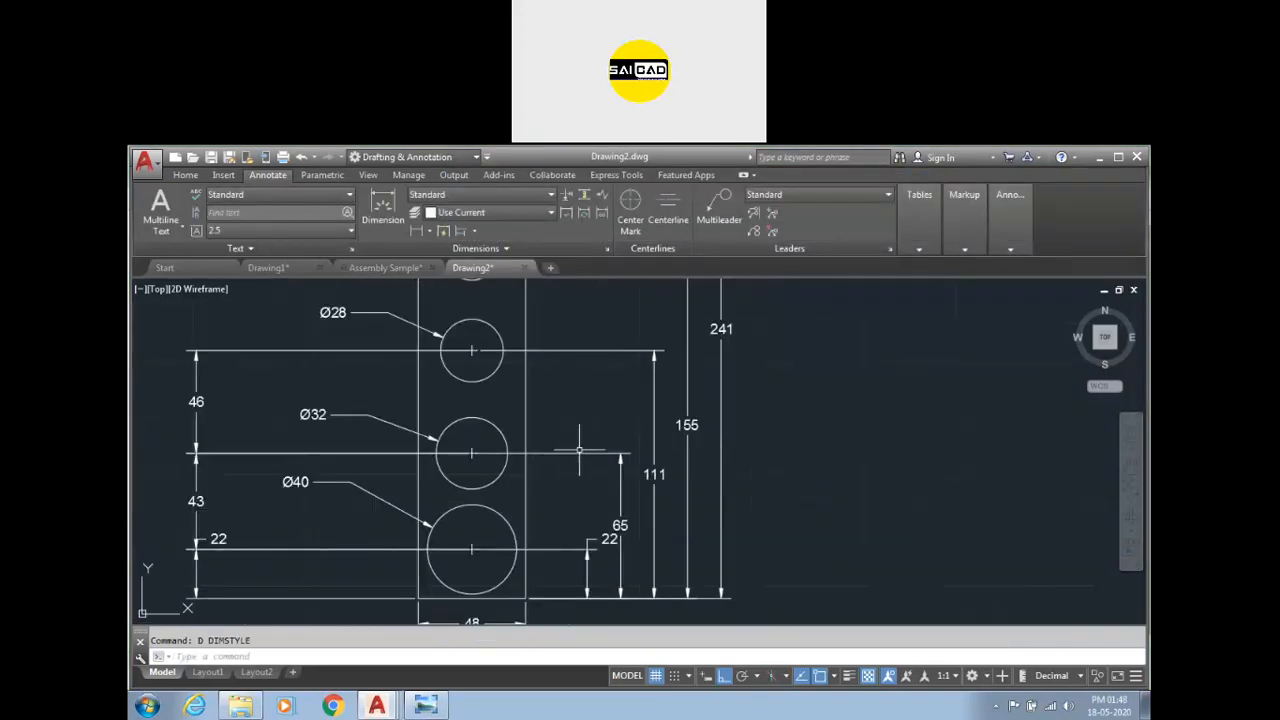
scroll(688, 418, "up", 4)
scroll(704, 418, "down", 4)
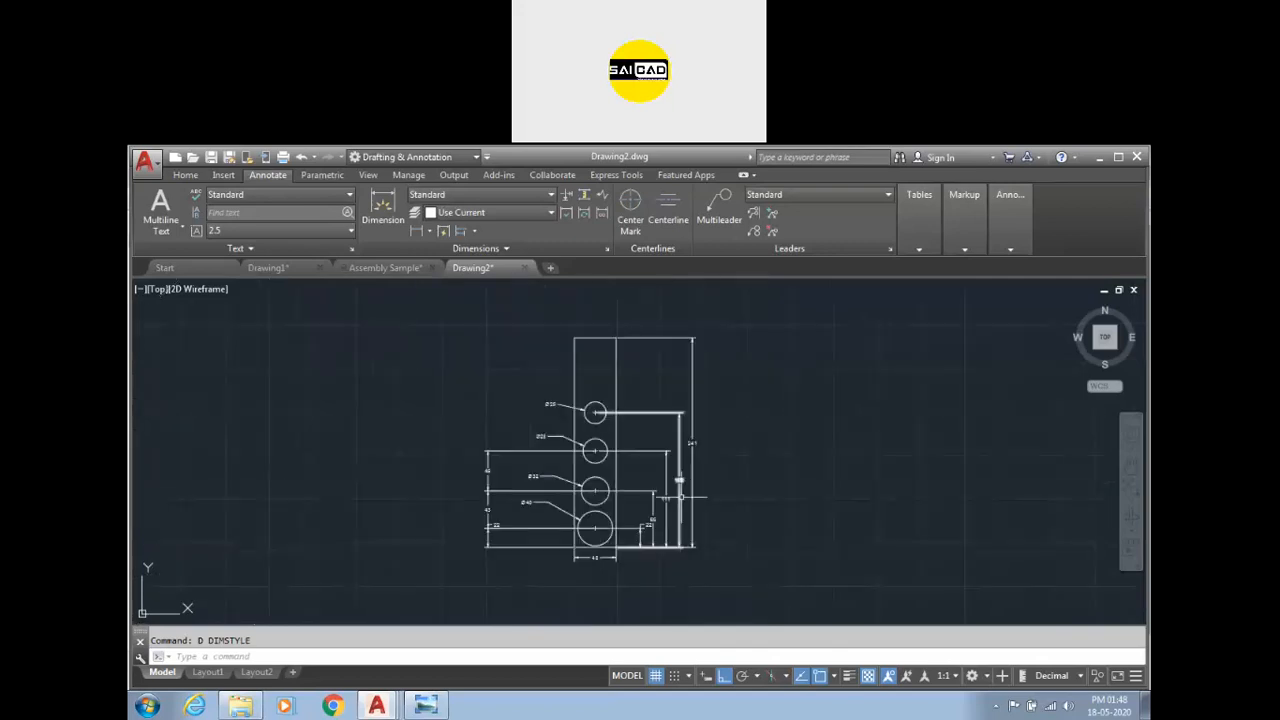
scroll(640, 335, "up", 4)
left_click(633, 331)
left_click(572, 362)
left_click(540, 353)
left_click(540, 353)
scroll(663, 380, "down", 2)
scroll(737, 560, "up", 6)
scroll(737, 577, "down", 2)
scroll(690, 595, "up", 4)
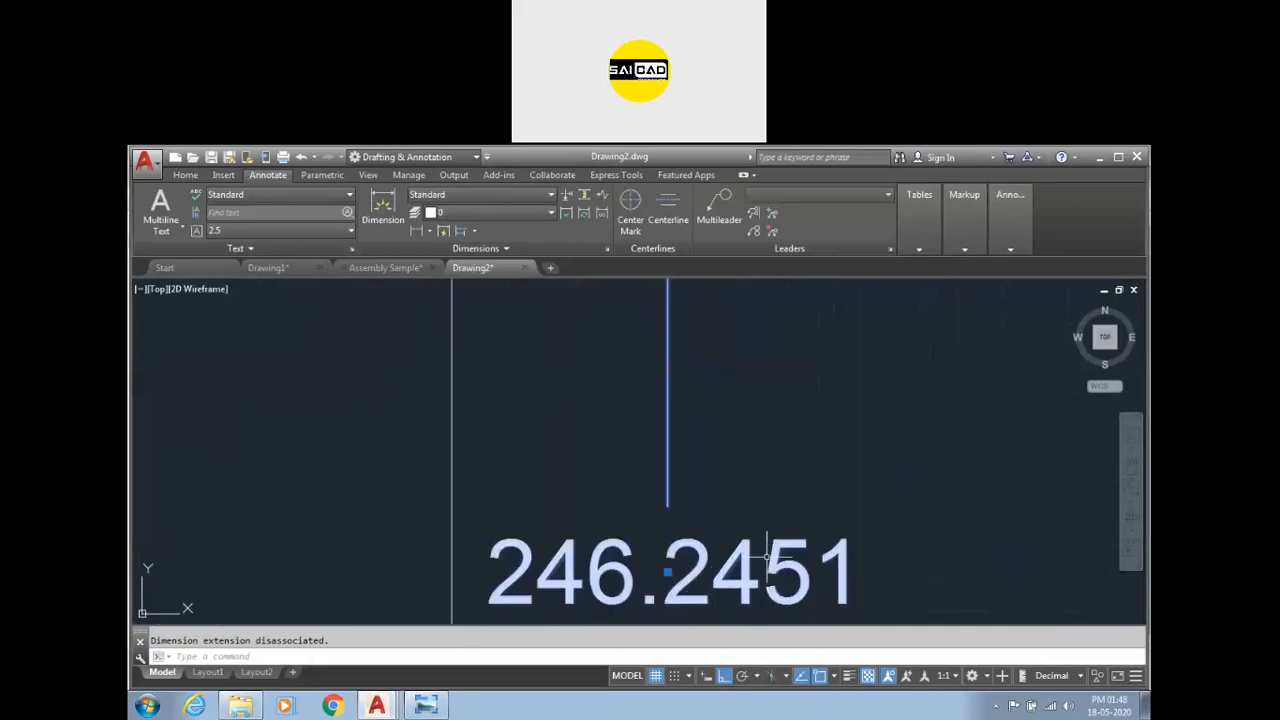
scroll(790, 545, "down", 8)
scroll(666, 363, "up", 2)
scroll(655, 400, "up", 2)
left_click(655, 409)
scroll(650, 385, "down", 4)
scroll(800, 485, "up", 8)
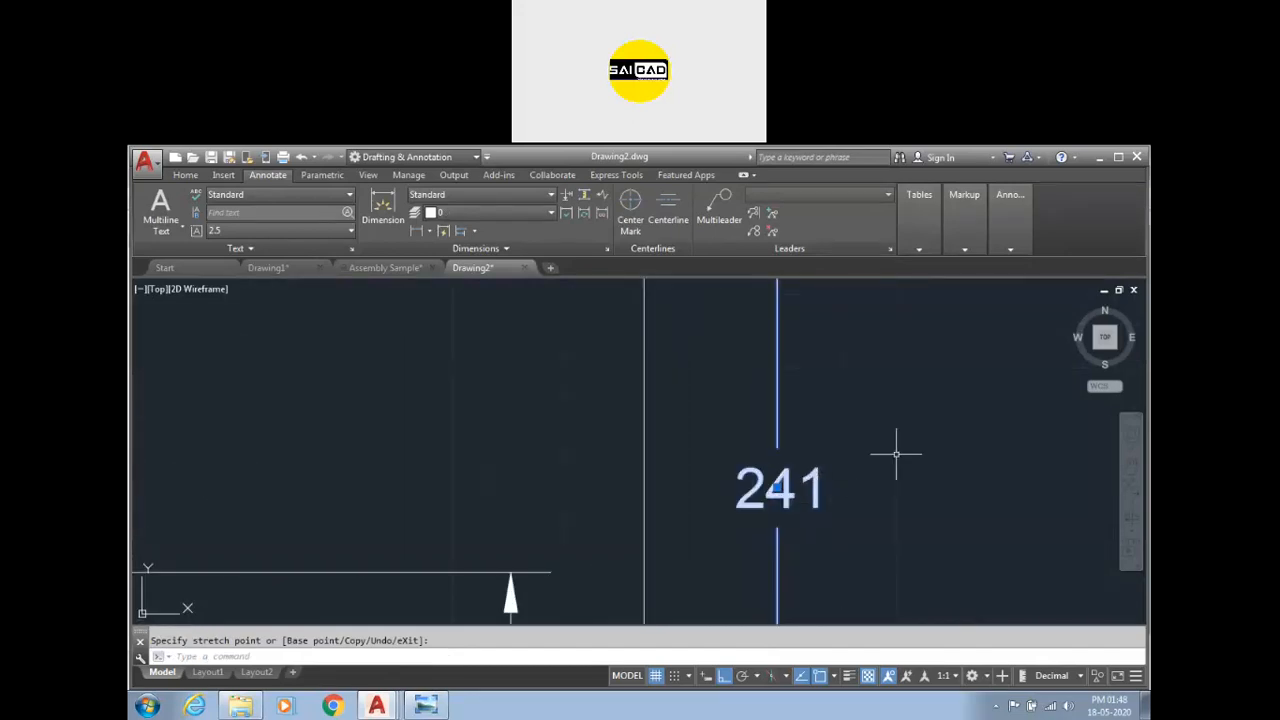
scroll(748, 476, "down", 4)
key("Escape")
scroll(745, 470, "down", 4)
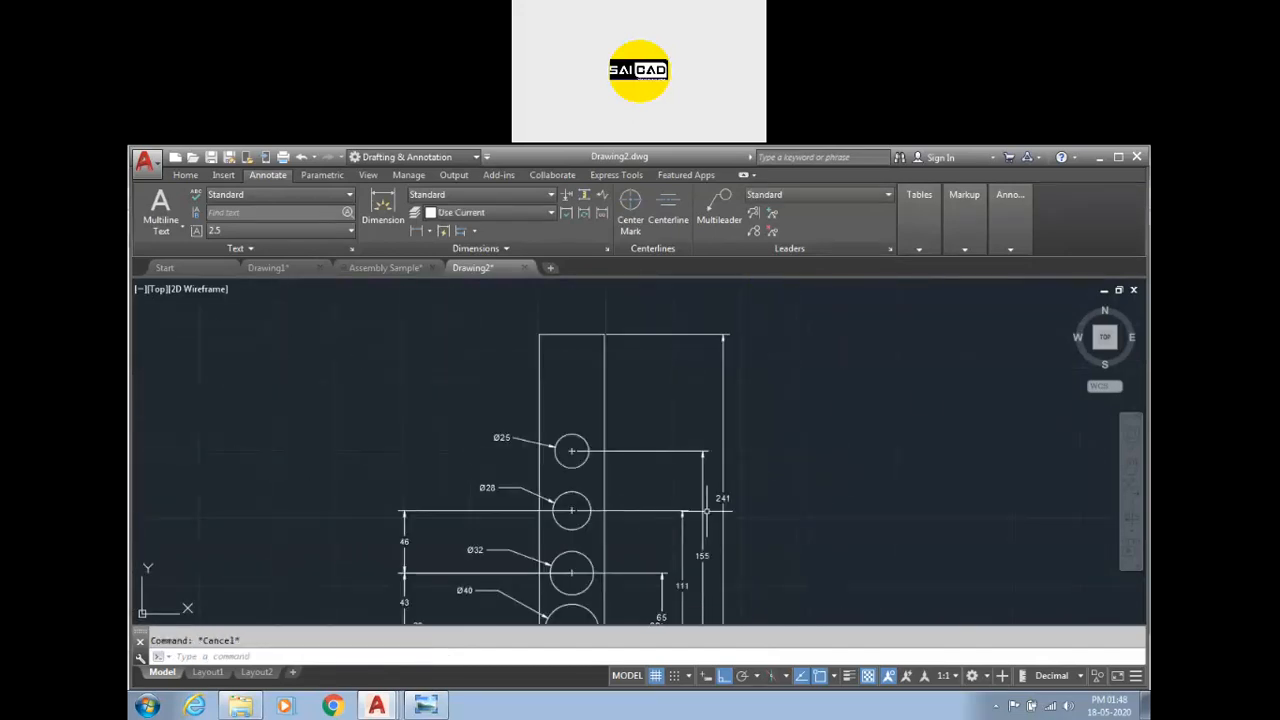
Add automatic dimension breaks to the five right-side baseline dimensions with Dimension Break.
scroll(755, 429, "down", 4)
scroll(740, 420, "up", 1)
scroll(709, 414, "up", 3)
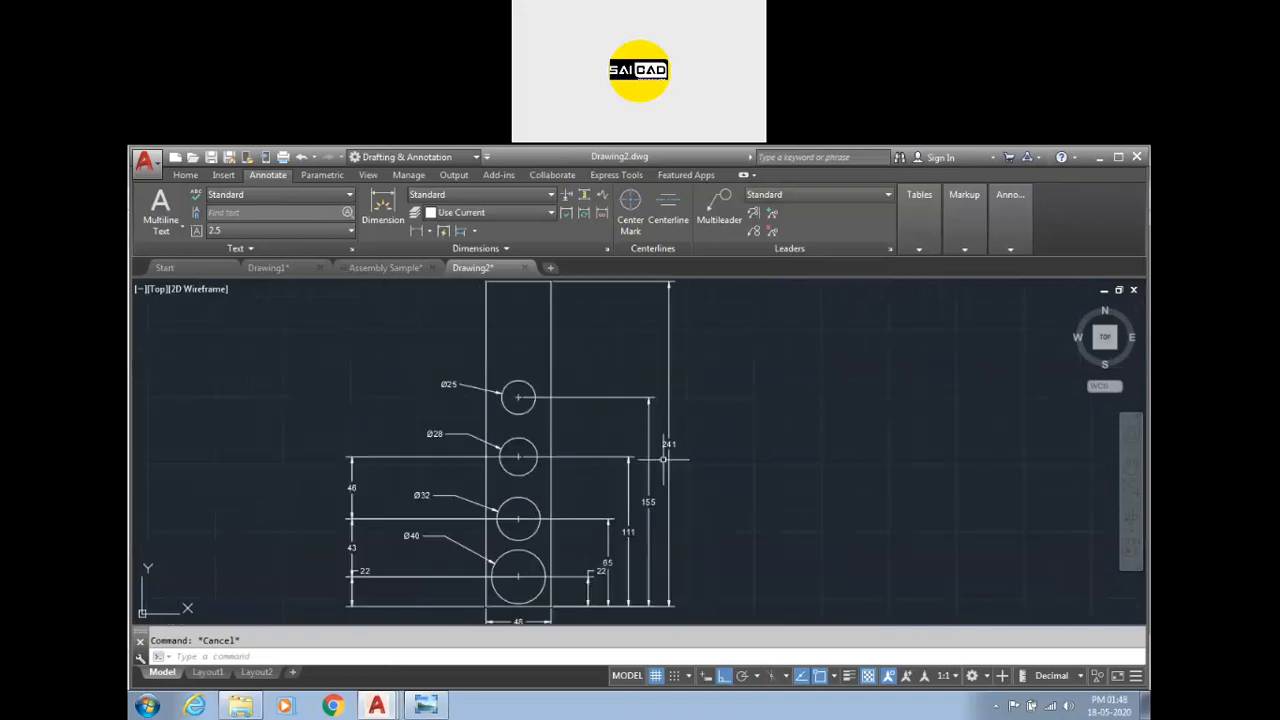
left_click(668, 445)
left_click(566, 196)
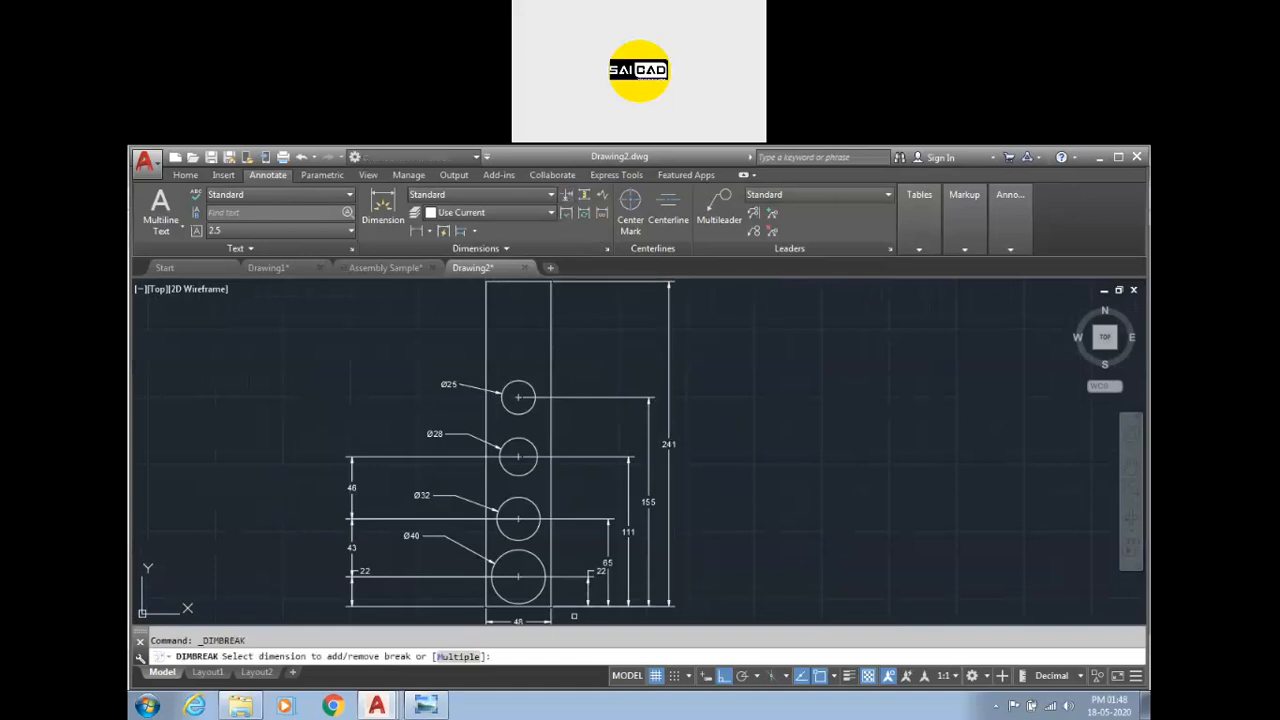
left_click(458, 656)
left_click(713, 443)
left_click(585, 585)
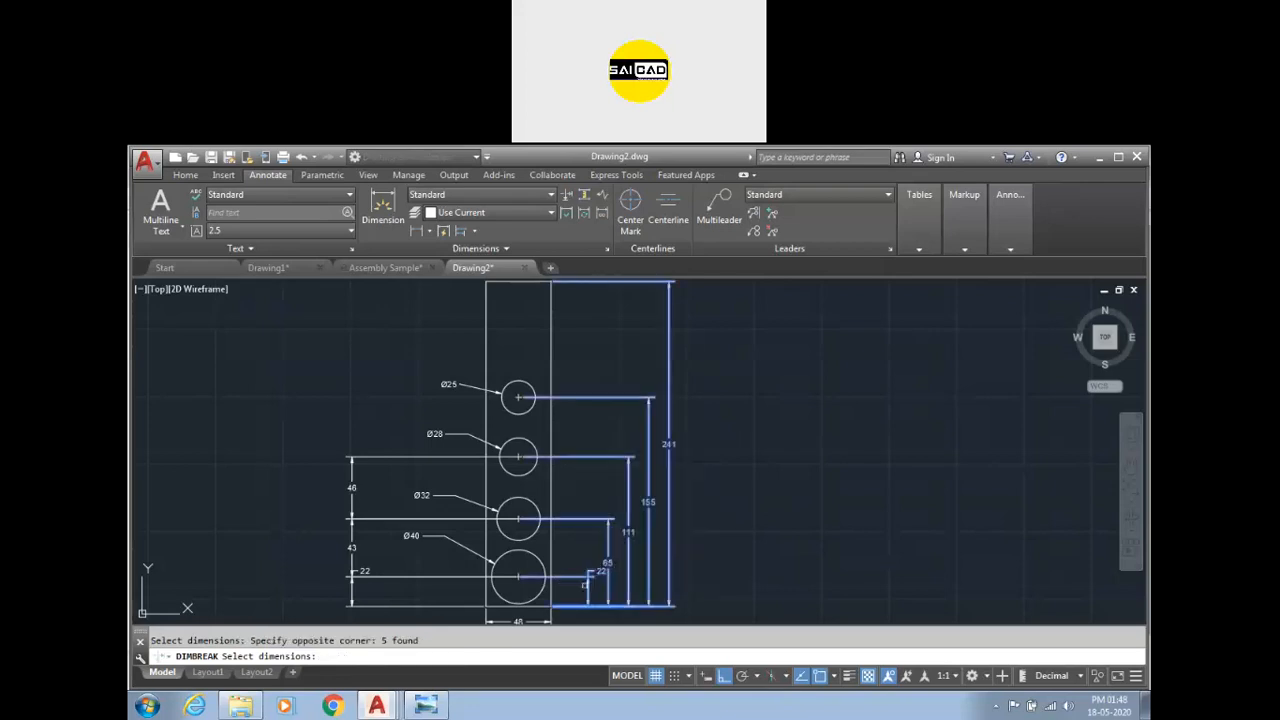
key("Return")
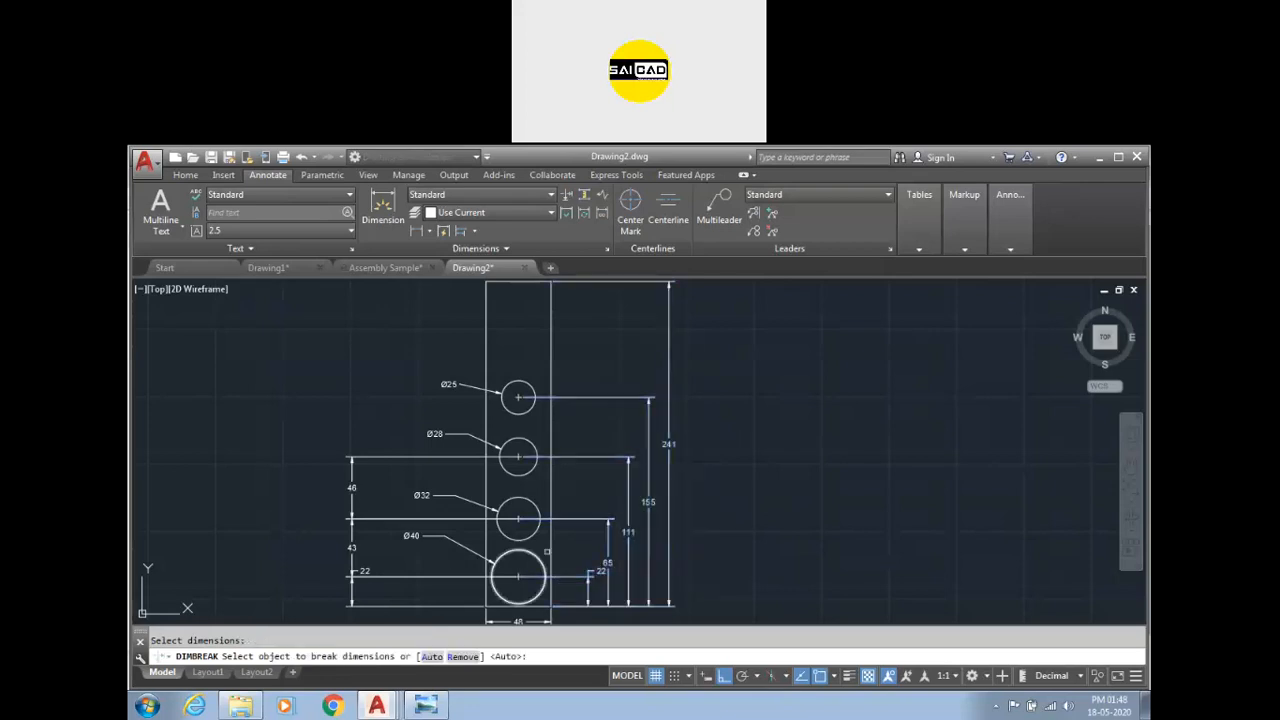
key("Return")
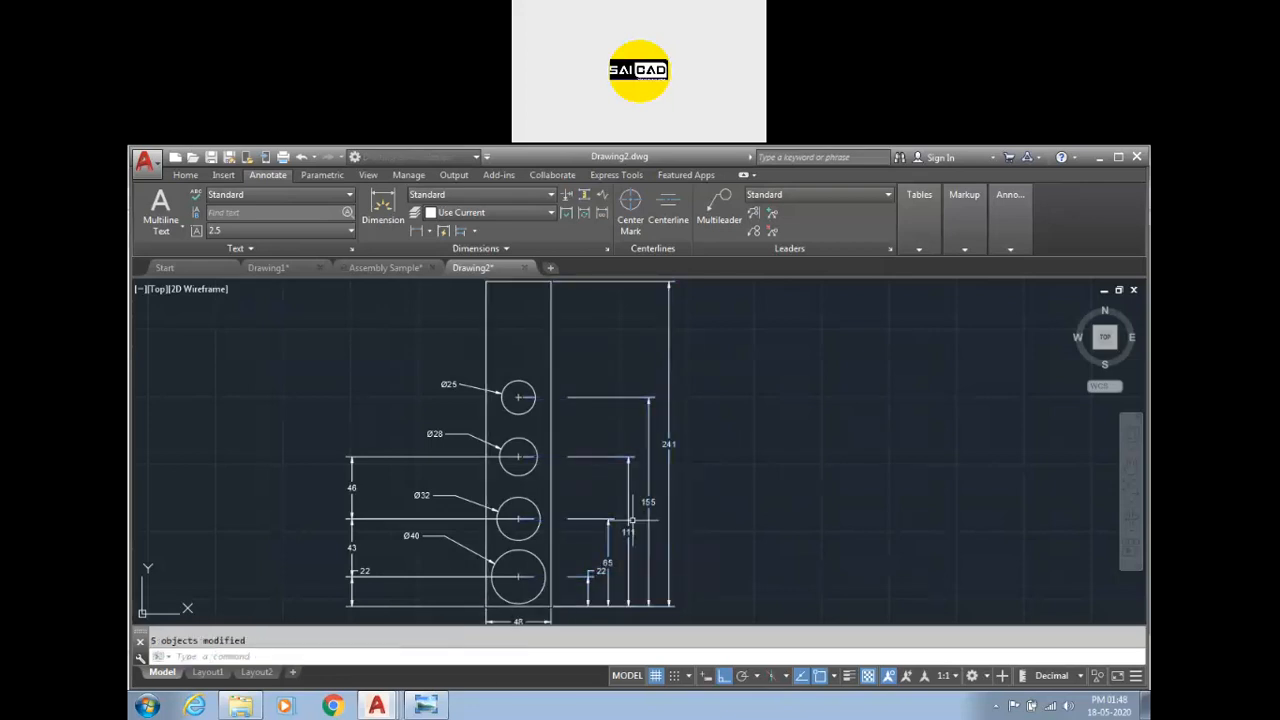
scroll(566, 317, "down", 2)
scroll(570, 500, "up", 3)
scroll(545, 570, "down", 1)
scroll(548, 583, "down", 3)
scroll(548, 570, "up", 2)
key("Escape")
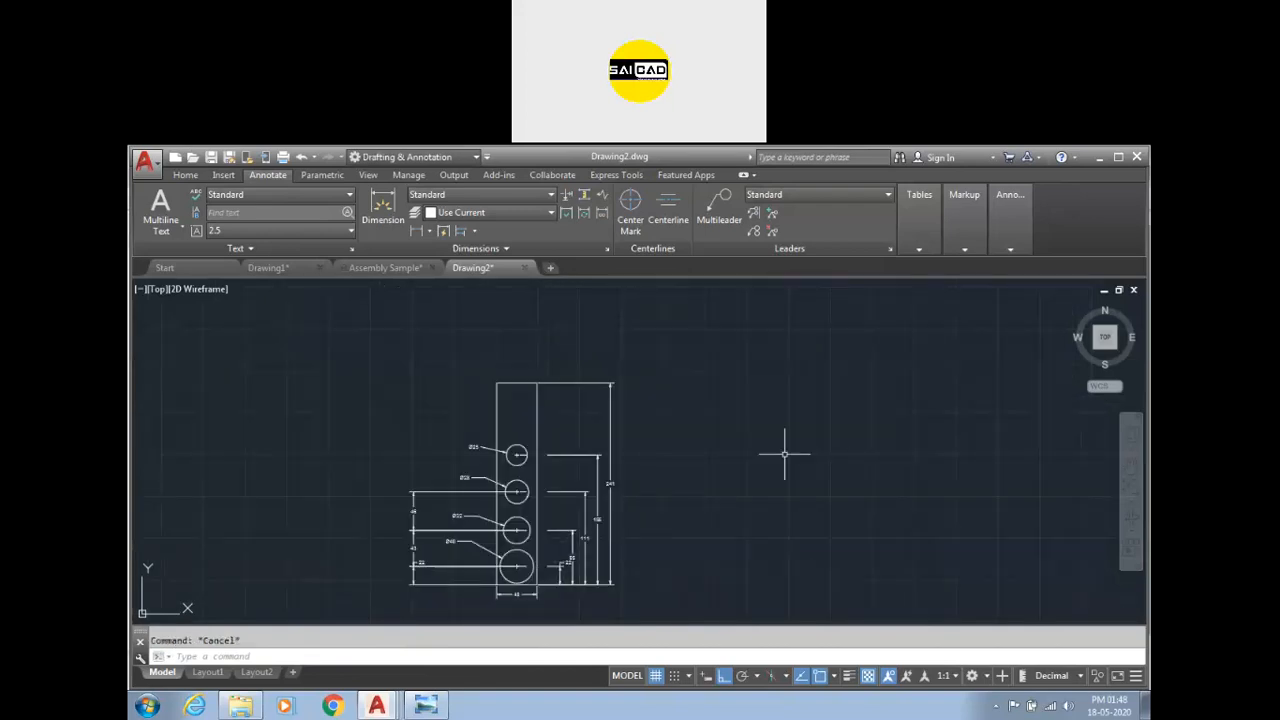
Open the Standard dimension style for modification and set its dimension line color to Red.
type("D")
key("Return")
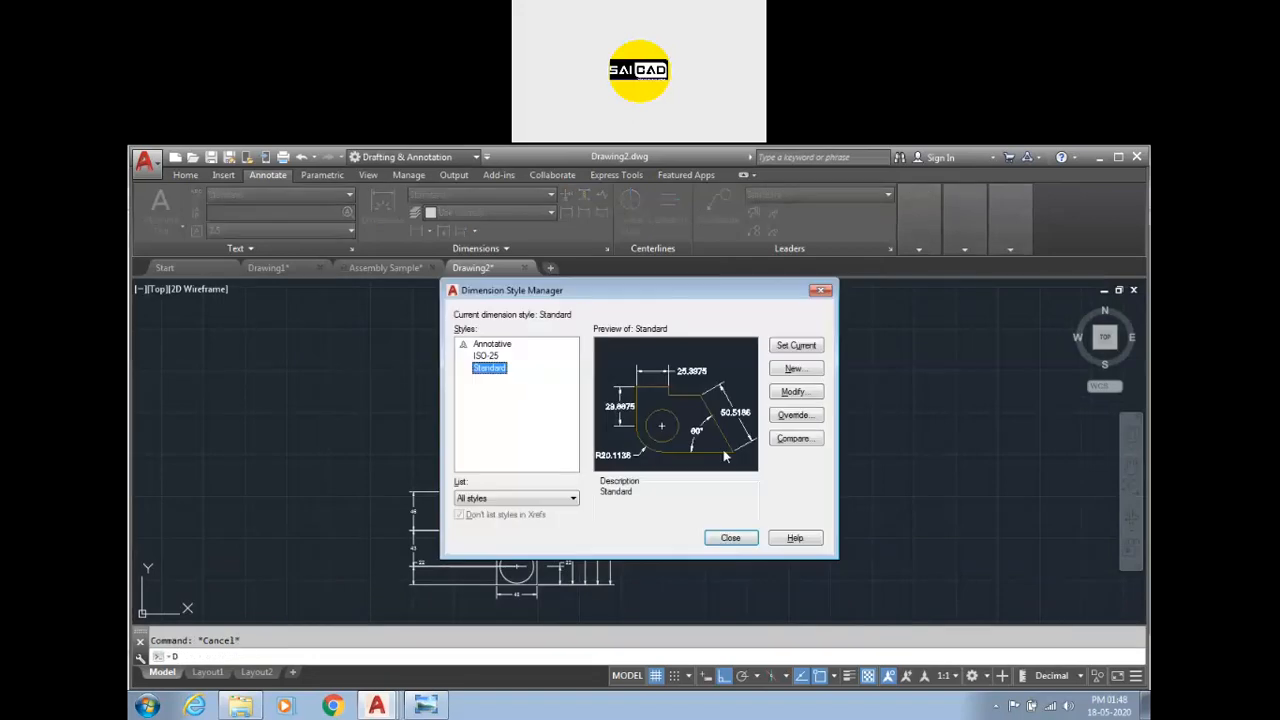
left_click(792, 391)
left_click(469, 207)
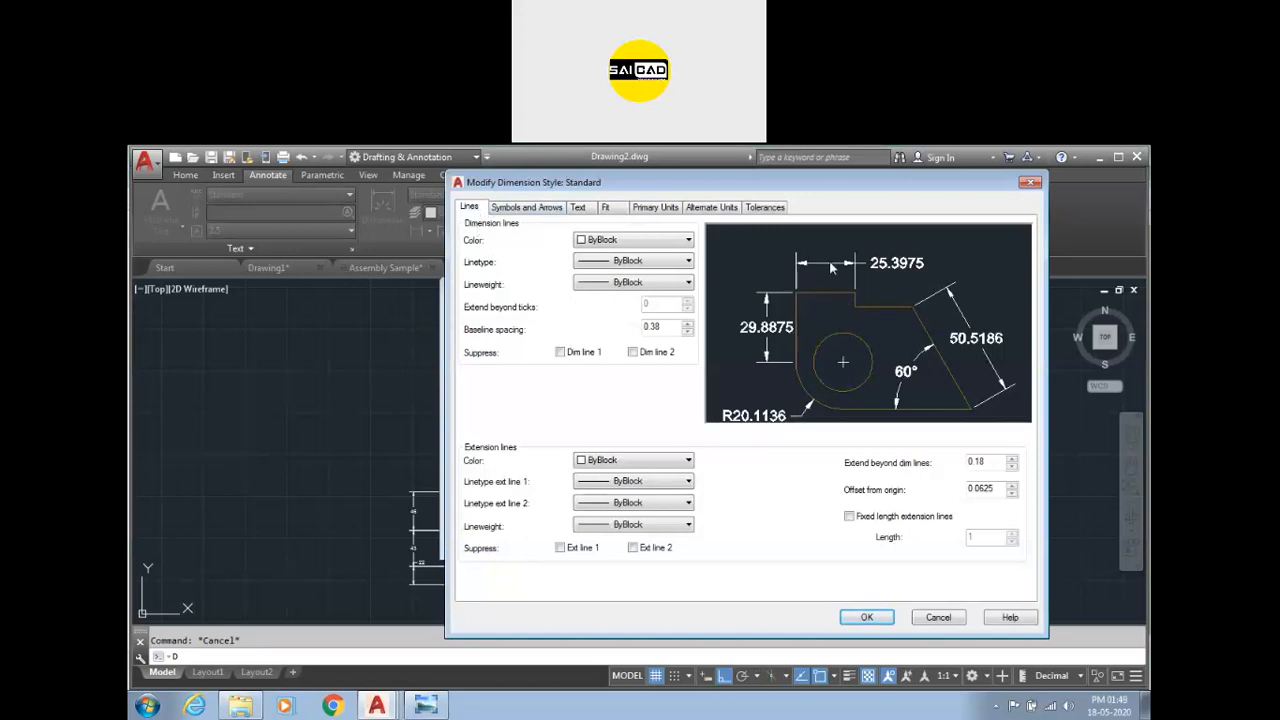
left_click(580, 243)
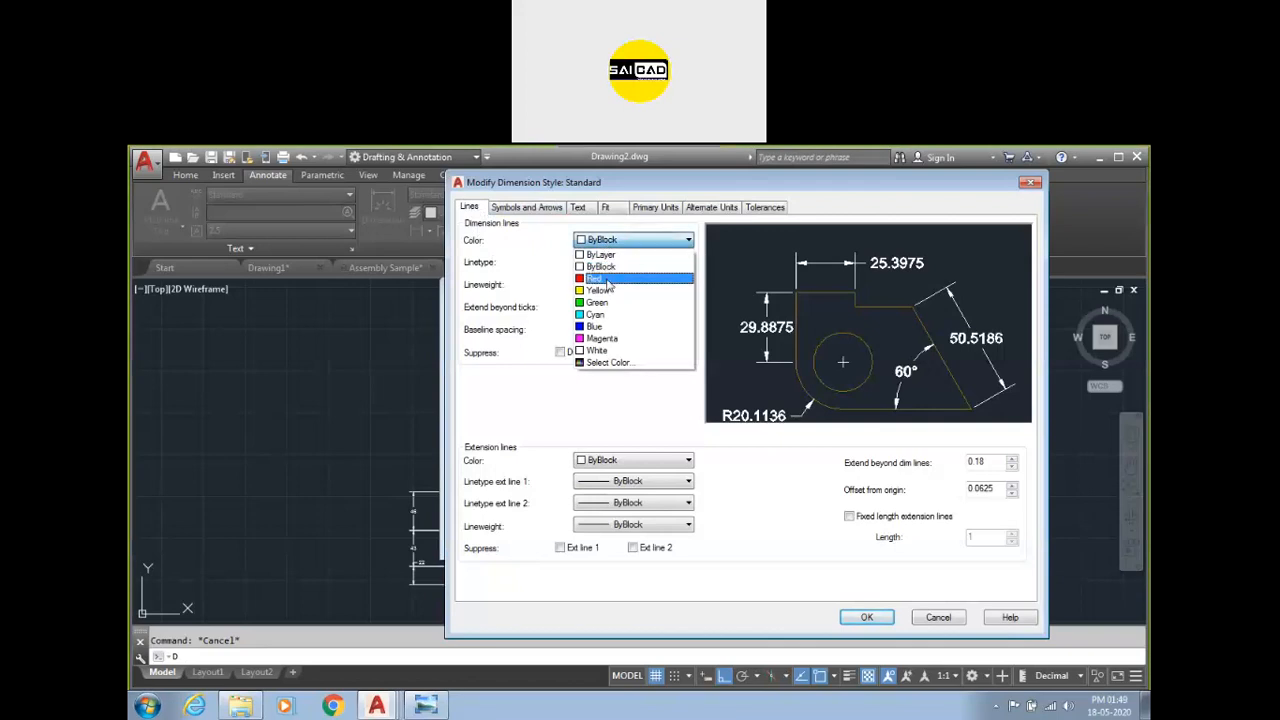
left_click(608, 279)
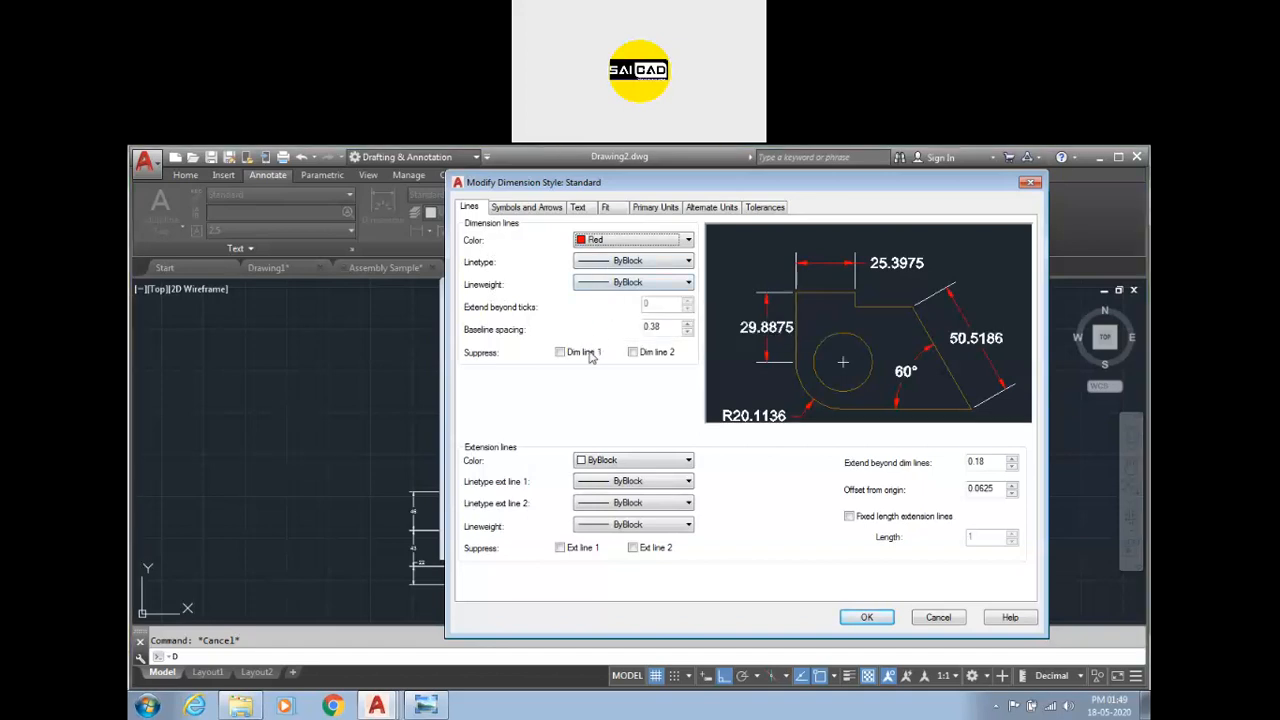
Inspect the baseline spacing value and the overall scale setting on the Fit tab.
left_click_drag(665, 326, 626, 327)
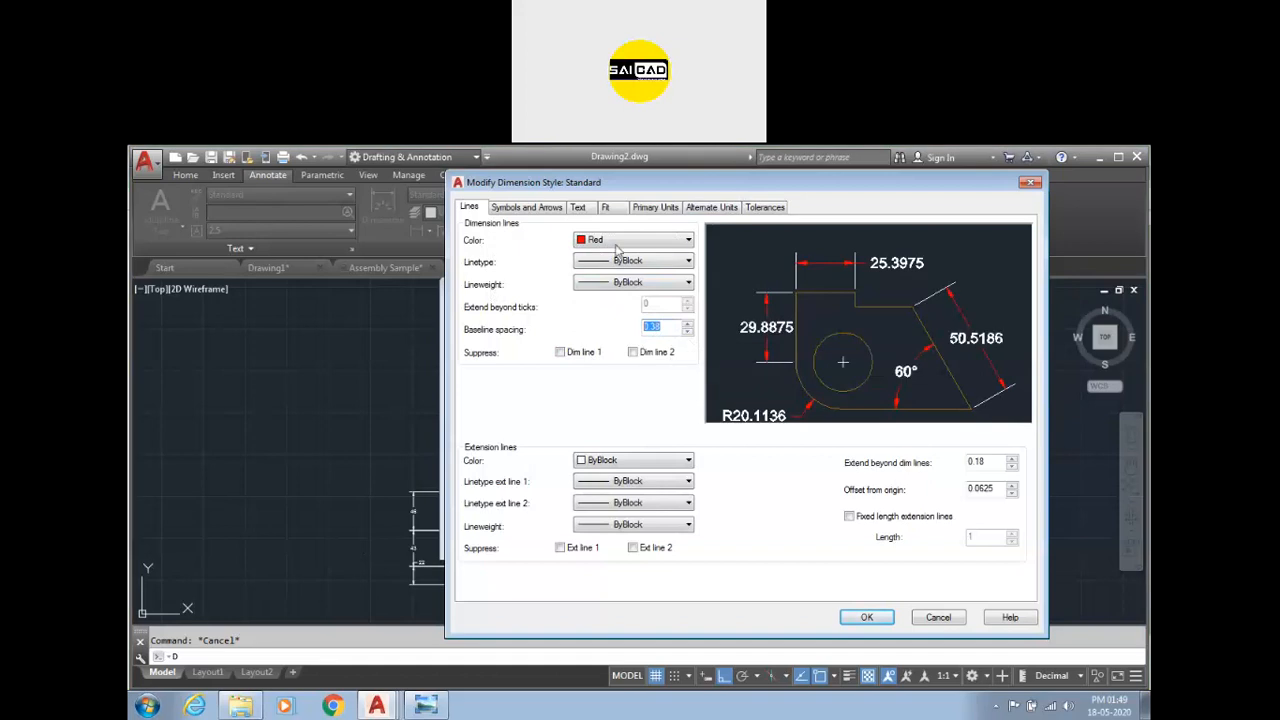
left_click(616, 212)
double_click(965, 484)
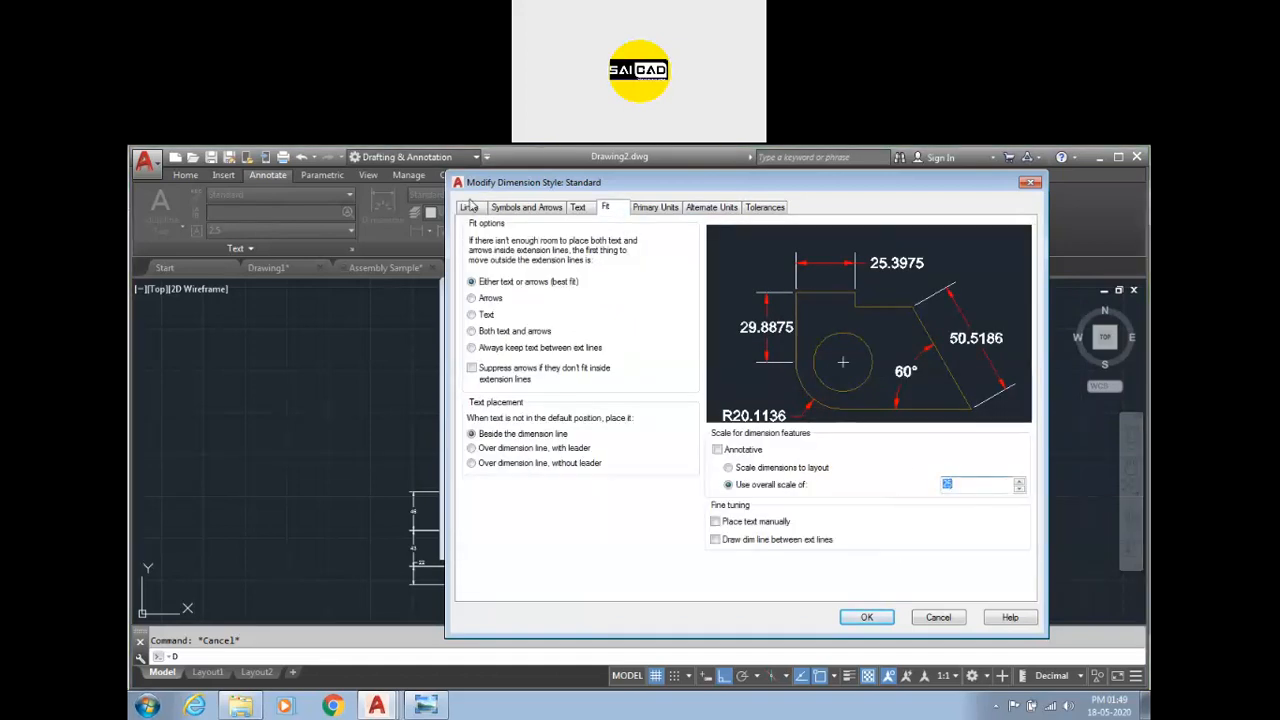
left_click(469, 208)
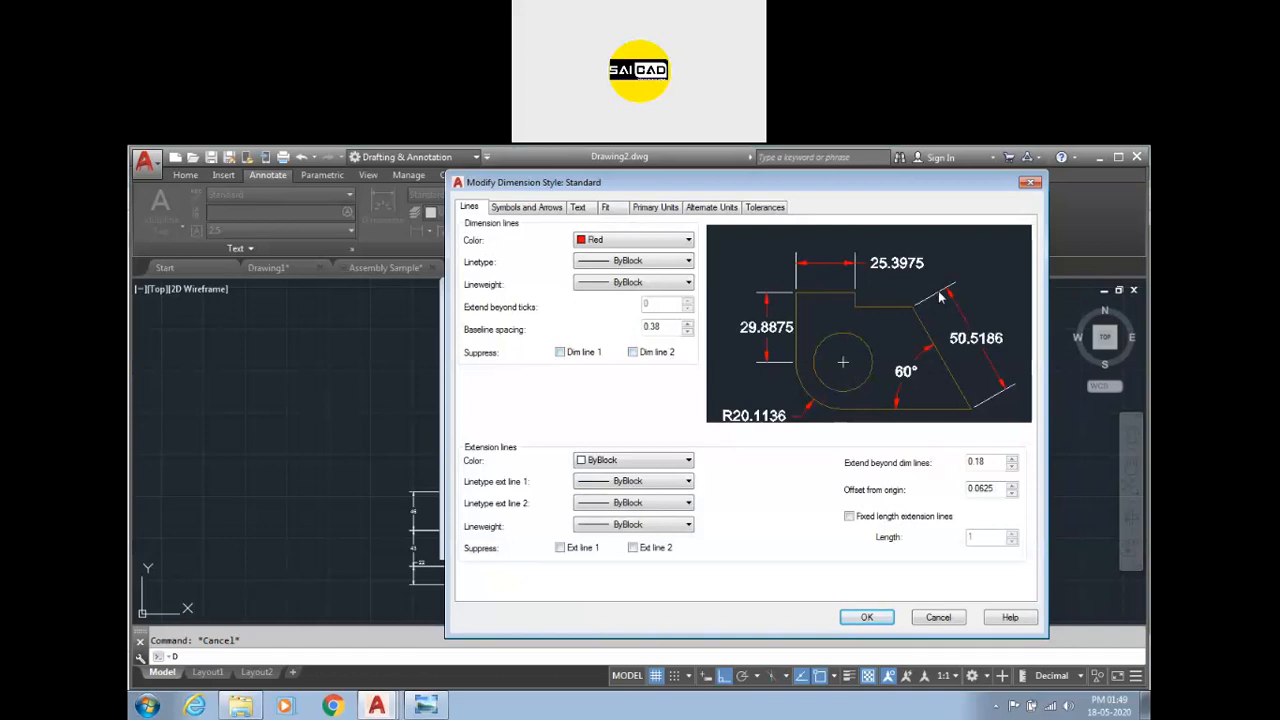
Try suppressing dimension line 1 and dimension line 2, then clear both options.
left_click(560, 353)
left_click(560, 353)
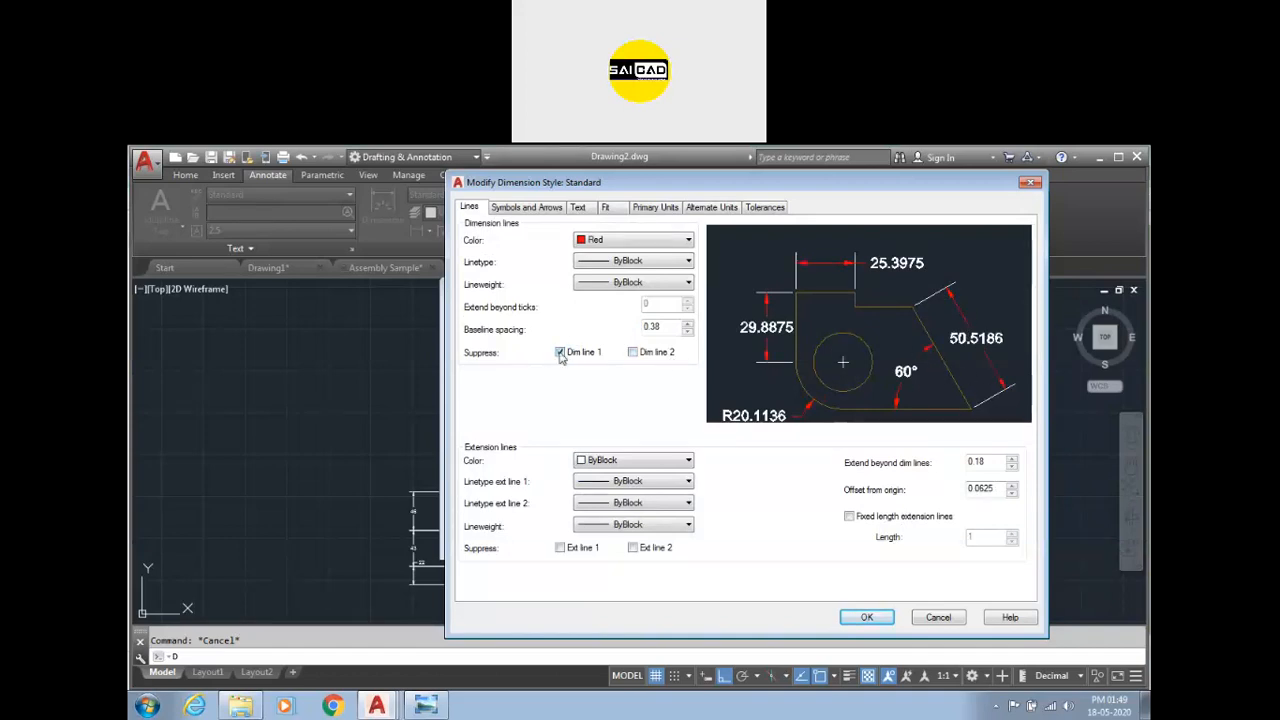
left_click(632, 354)
left_click(578, 353)
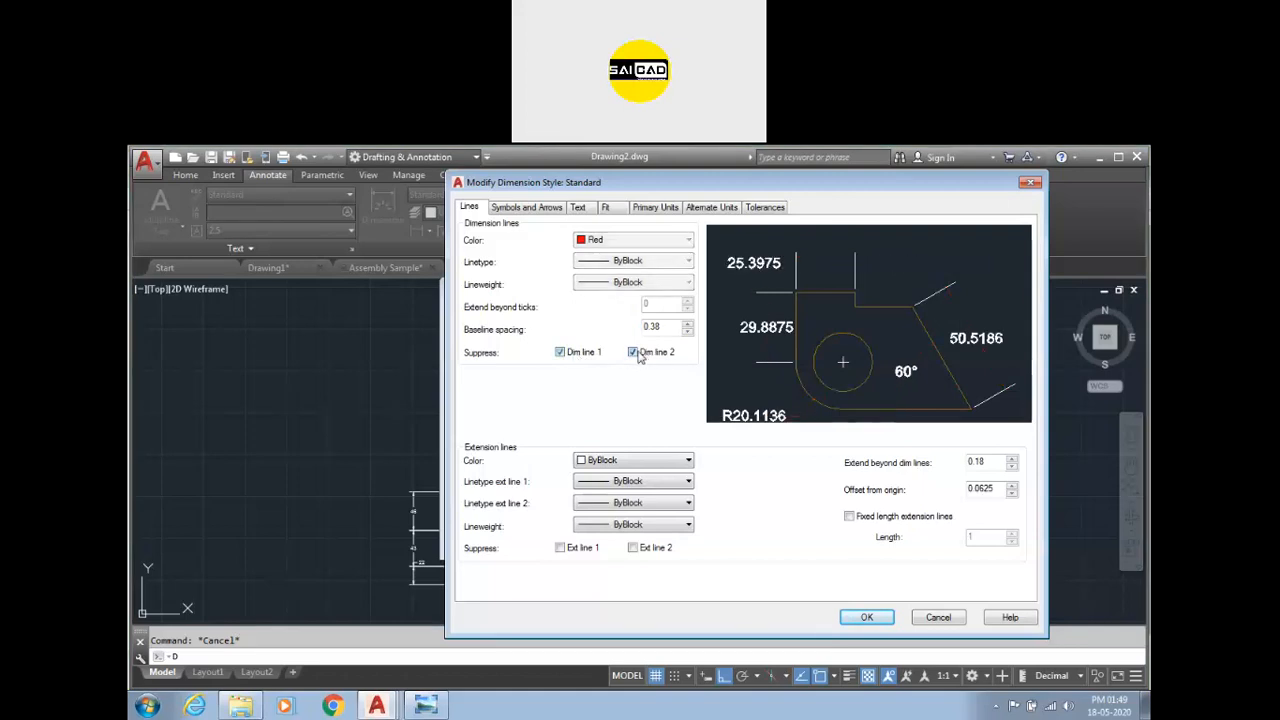
left_click(636, 354)
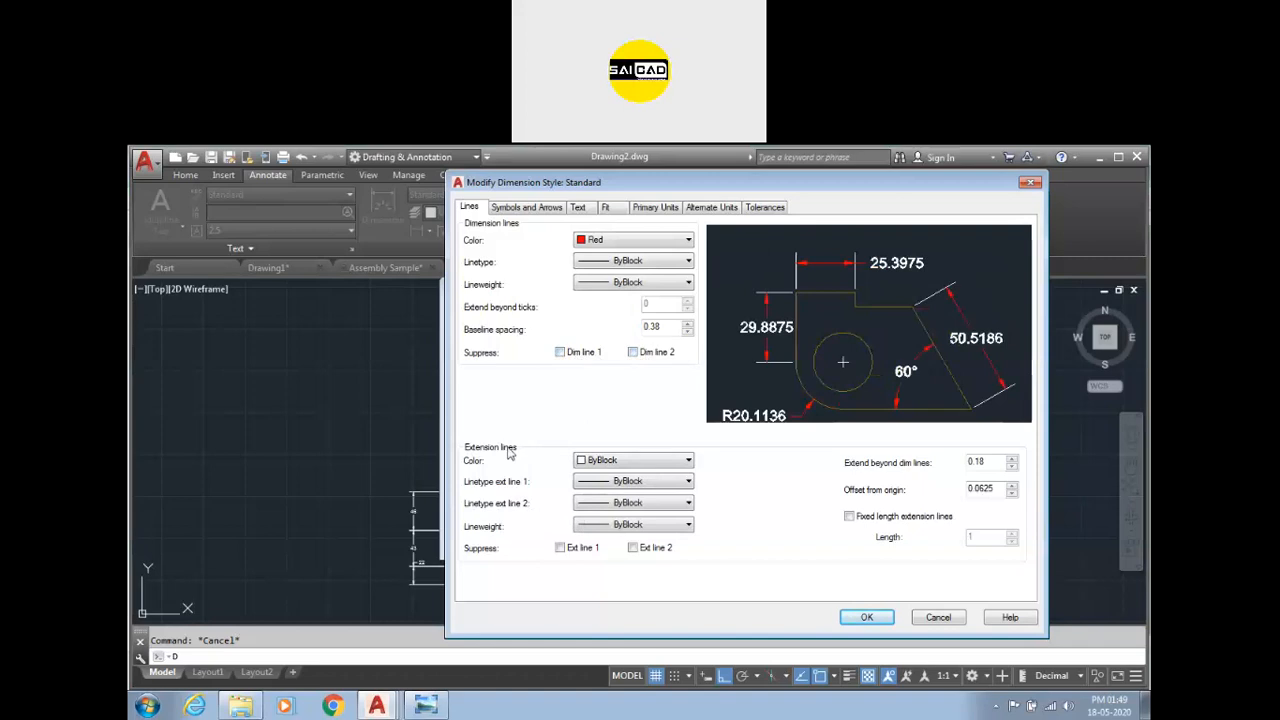
Set the extension line color to Yellow and the dimension line color to ByLayer.
left_click(603, 460)
left_click(600, 511)
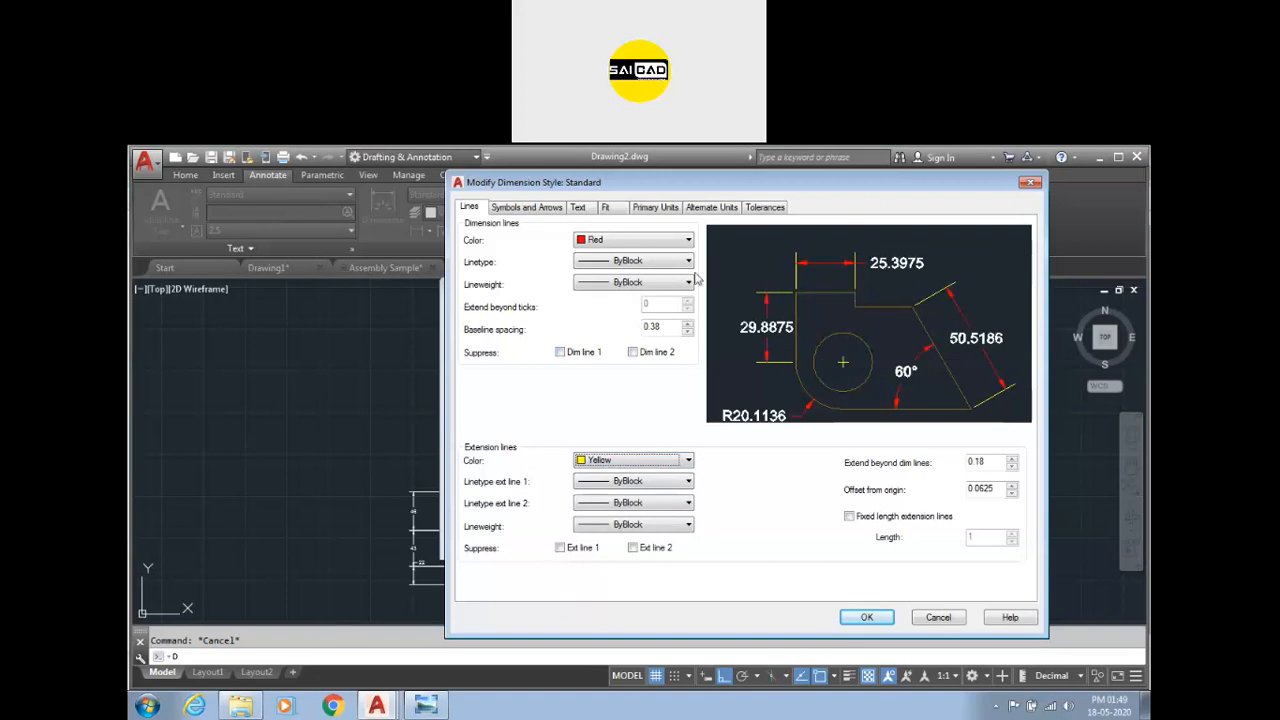
left_click(638, 244)
left_click(605, 252)
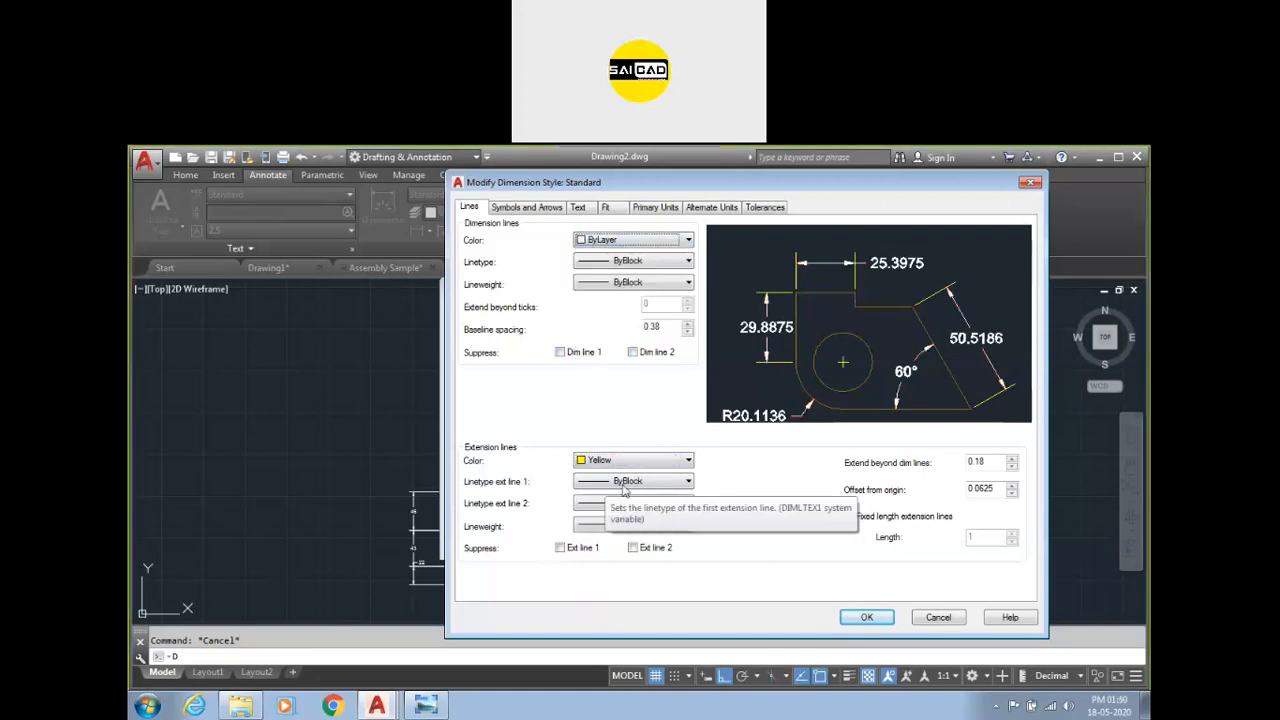
Examine the extension line linetype, lineweight and suppression options, and set the extension line color to ByLayer.
left_click(607, 482)
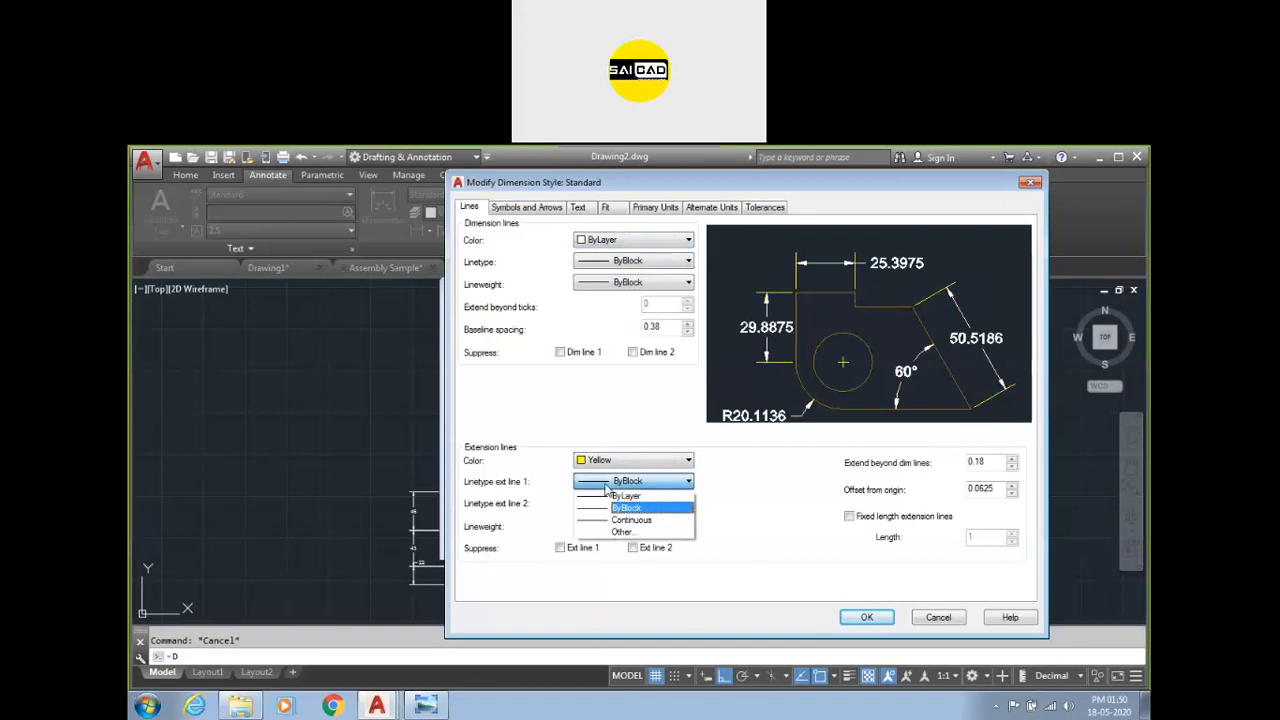
left_click(607, 487)
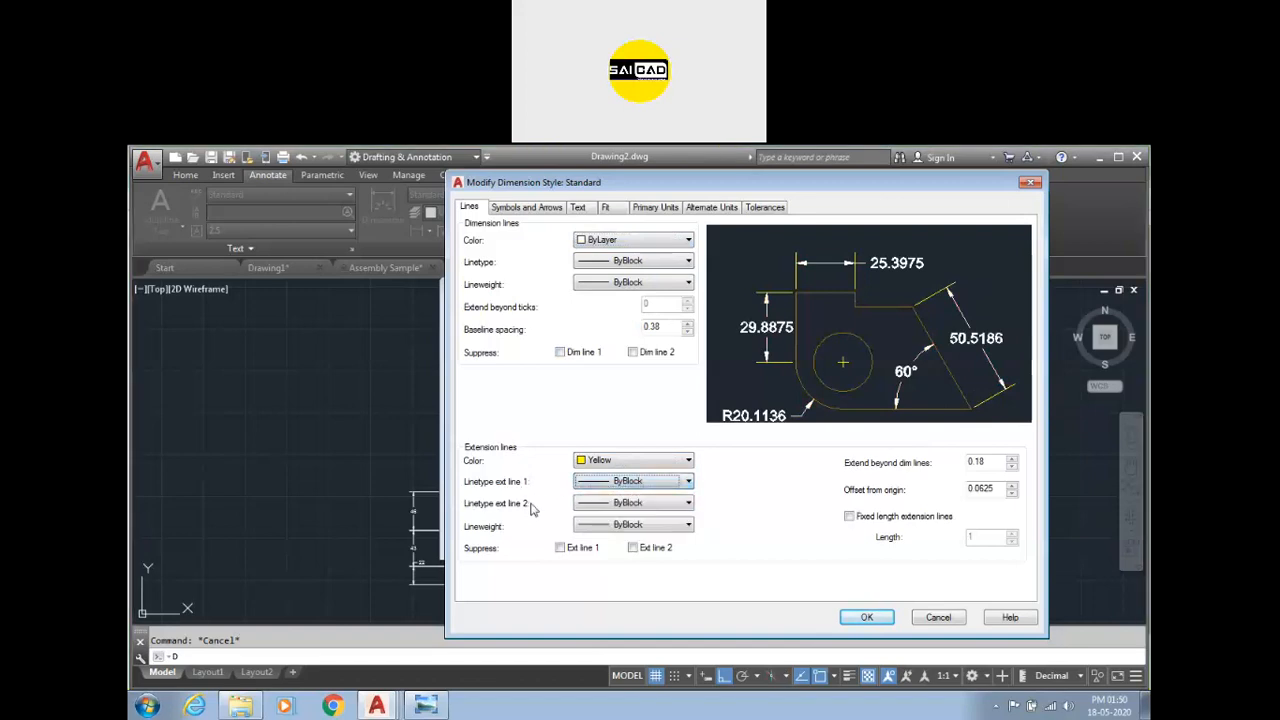
left_click(614, 503)
left_click(614, 503)
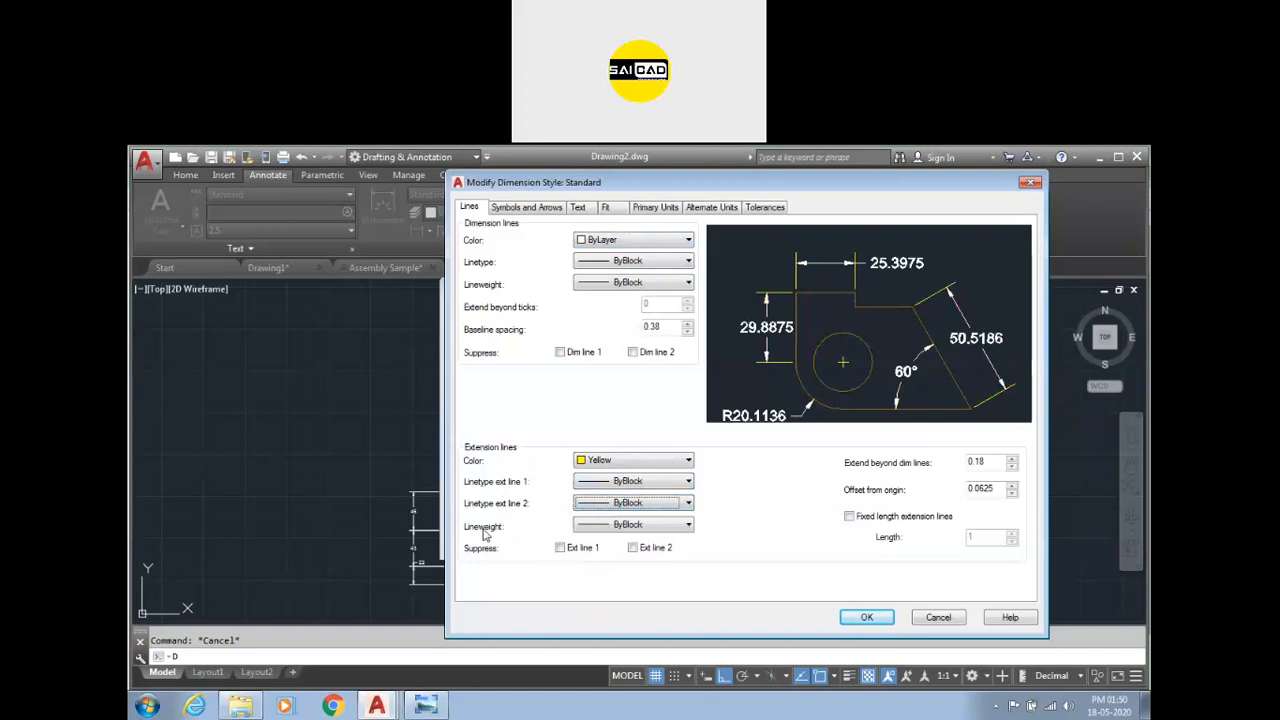
left_click(609, 526)
left_click(609, 527)
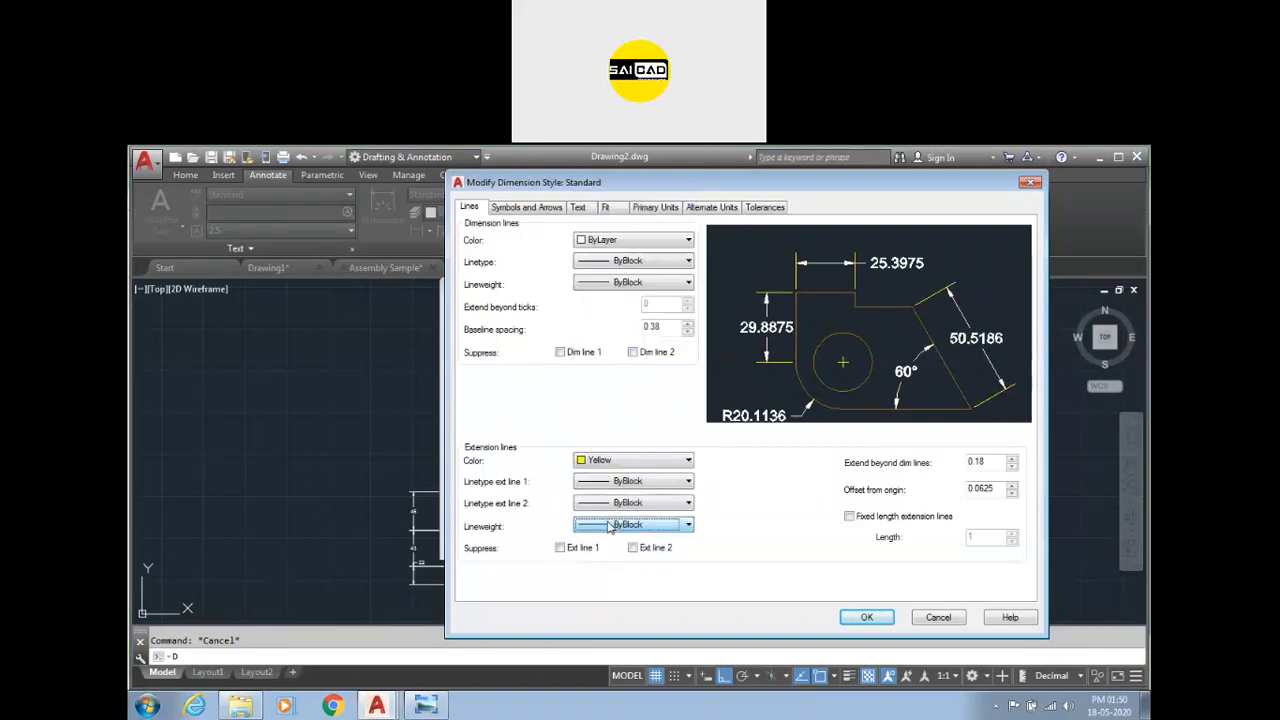
left_click(576, 552)
left_click(570, 550)
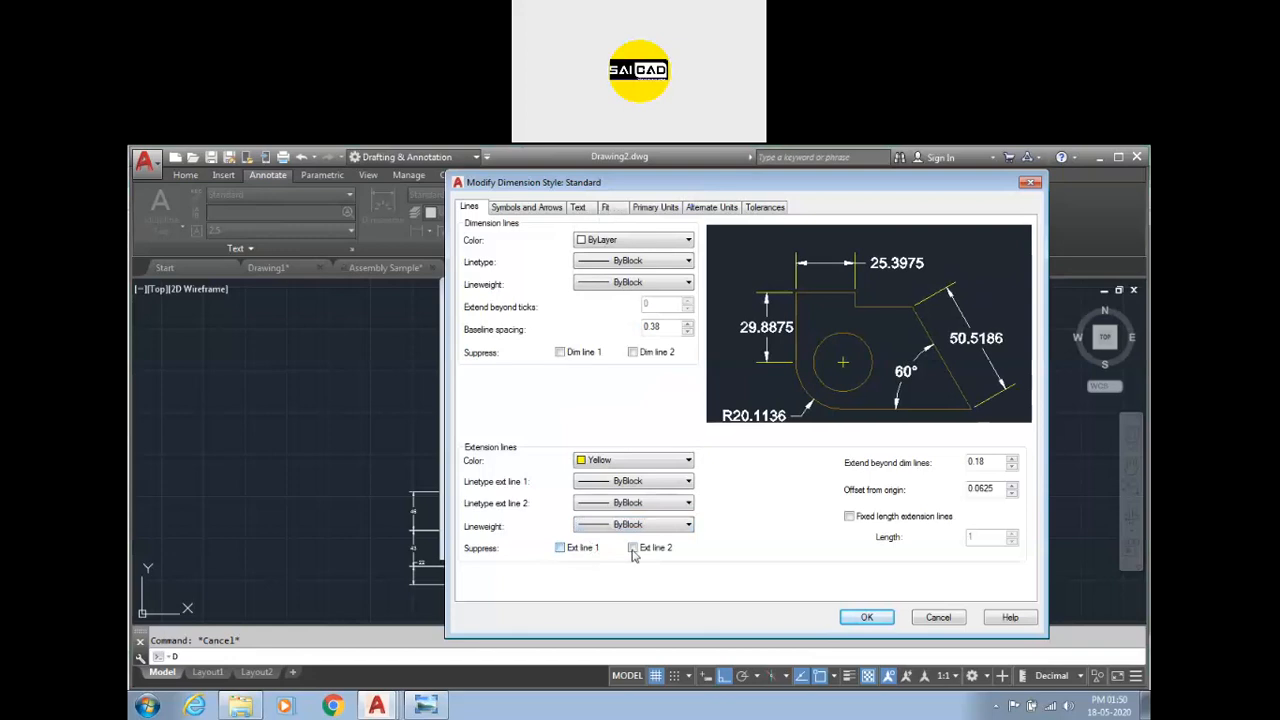
left_click(634, 550)
left_click(634, 550)
left_click(631, 462)
left_click(630, 474)
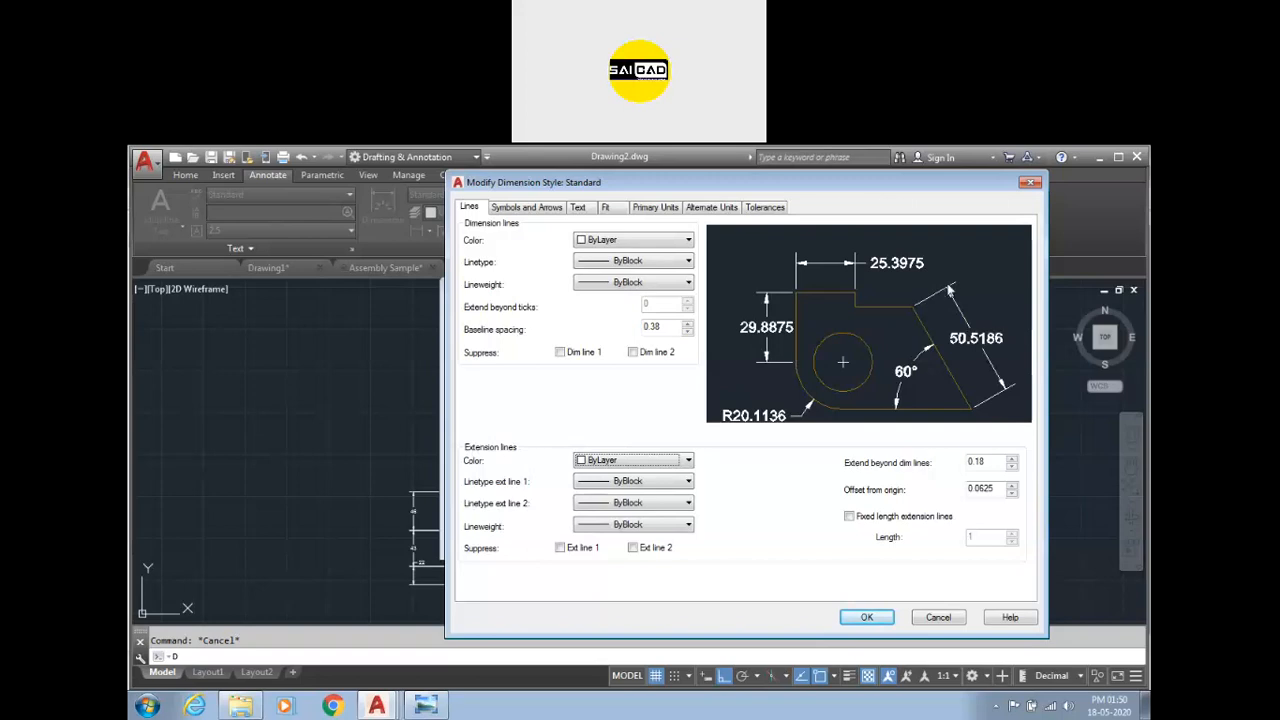
Try an extension beyond dimension lines of 0.5, then set it back to 0.18.
left_click_drag(996, 460, 966, 461)
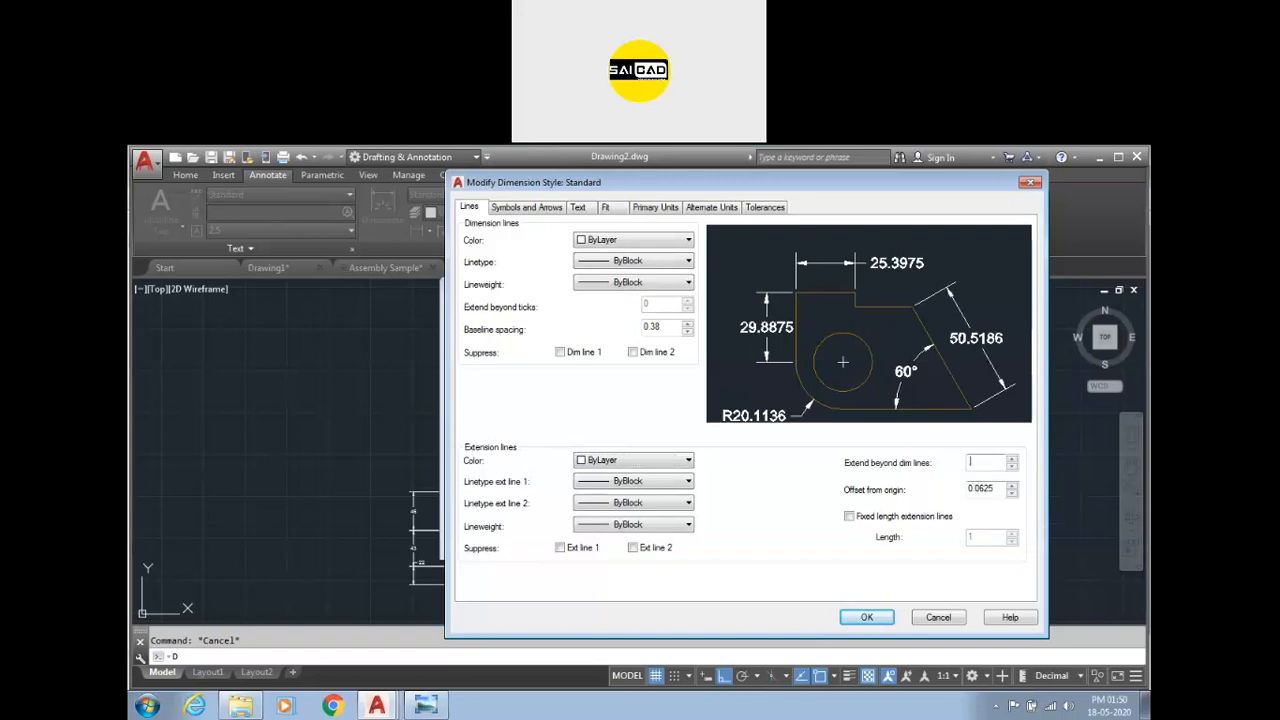
type(".5")
left_click(980, 489)
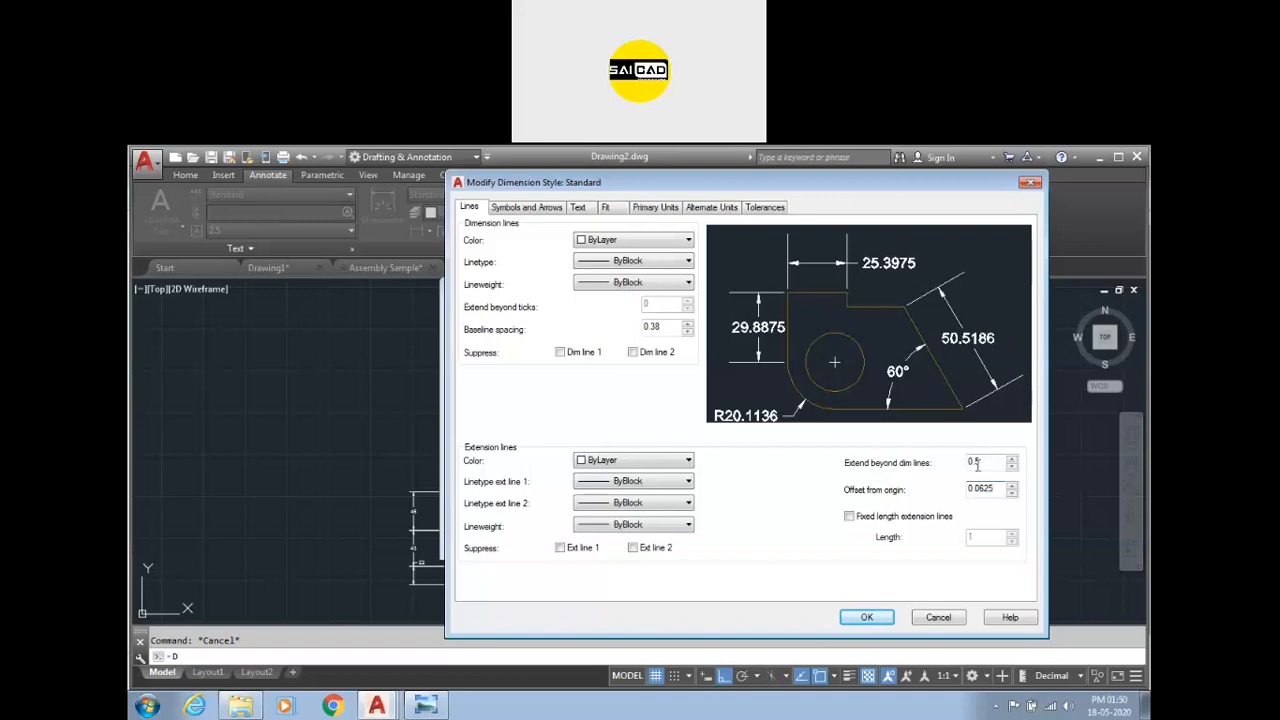
double_click(990, 464)
type("0.18")
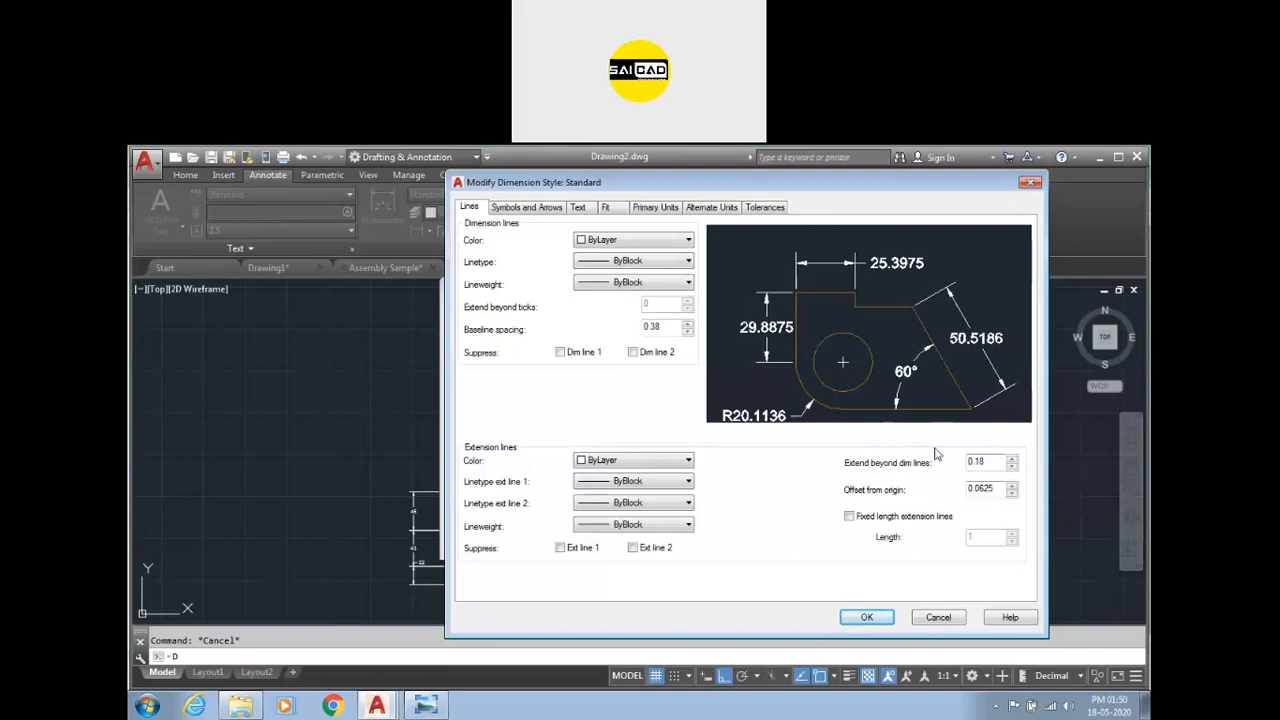
Set the extension line offset from origin to 0.2 and enable fixed-length extension lines with length 0.5.
left_click_drag(991, 492, 929, 489)
type("0.2")
left_click_drag(987, 488, 926, 480)
left_click(890, 517)
left_click_drag(985, 541, 926, 530)
type("5")
left_click(995, 489)
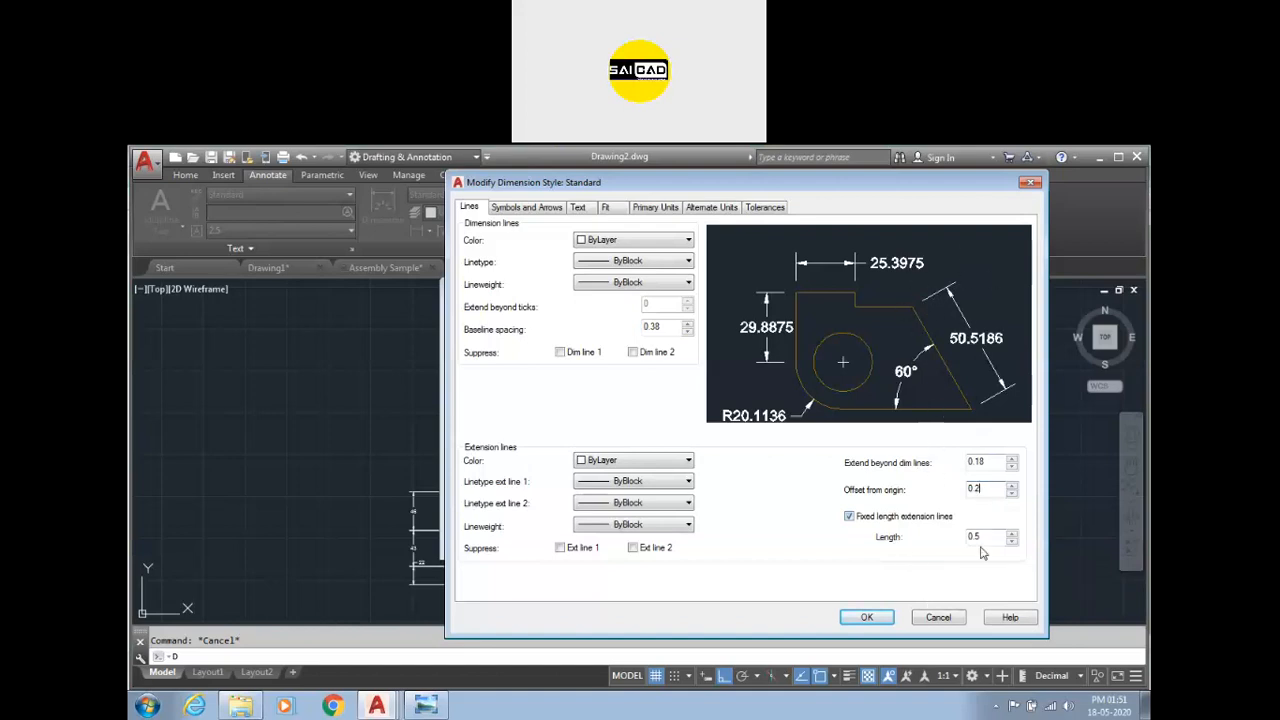
left_click_drag(992, 537, 923, 538)
left_click(866, 517)
Try Dot, Architectural tick and Oblique as the first arrowhead, then set it back to Closed filled.
left_click(523, 208)
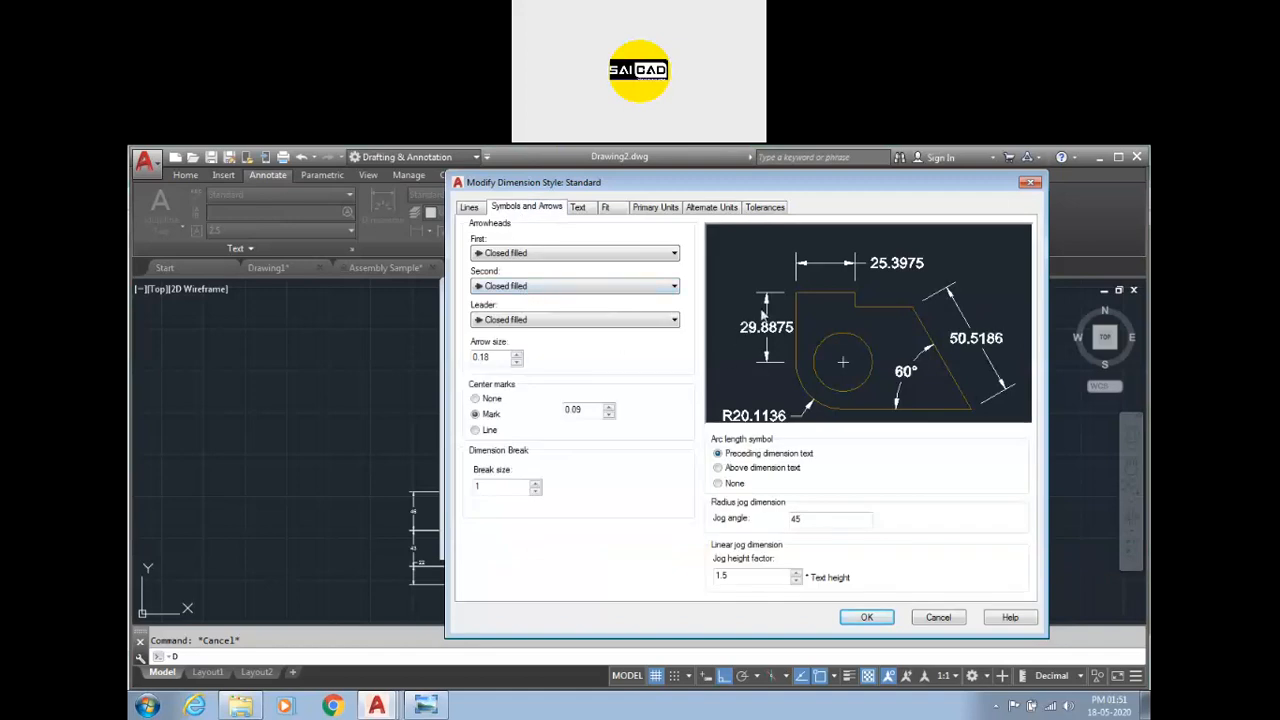
left_click(575, 253)
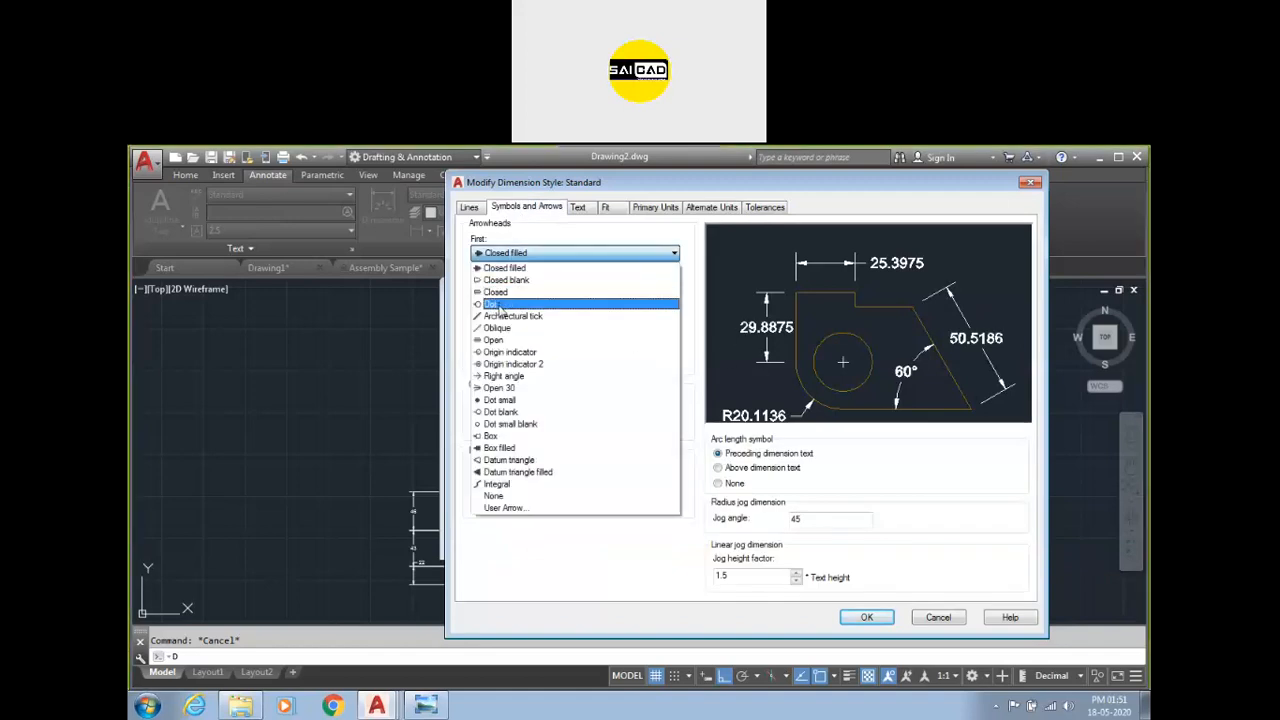
left_click(502, 300)
left_click(565, 254)
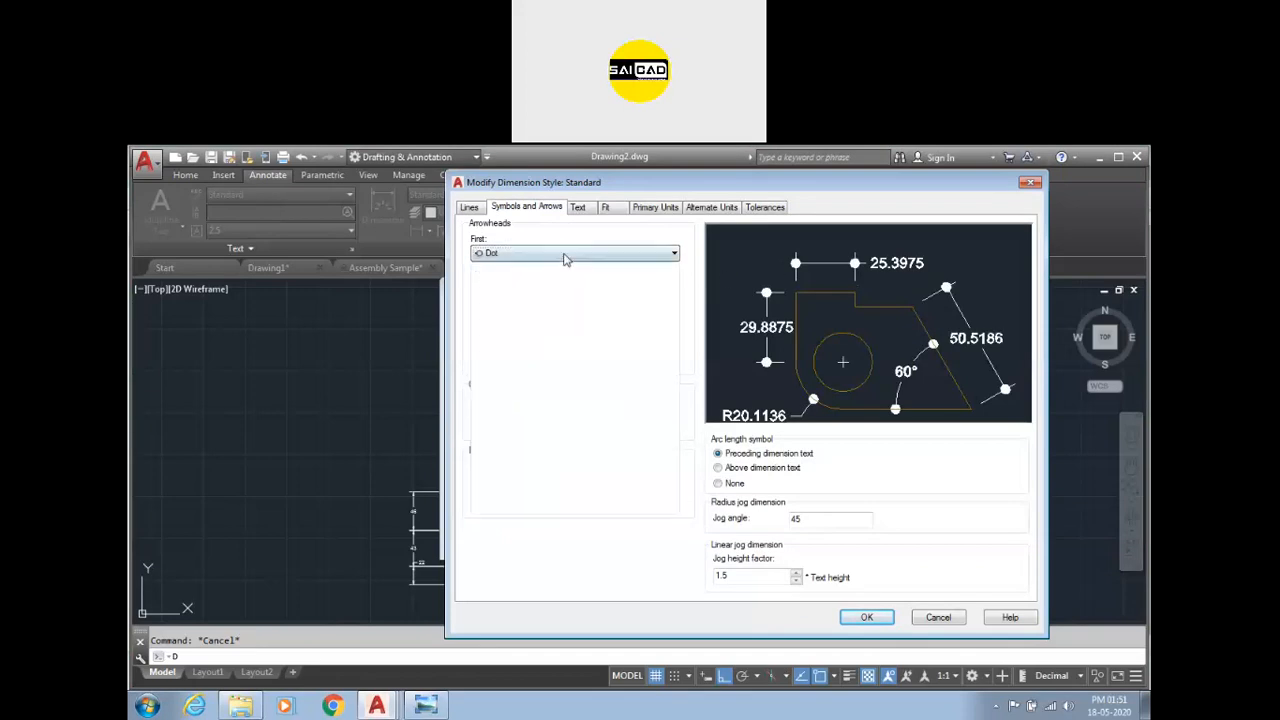
left_click(542, 316)
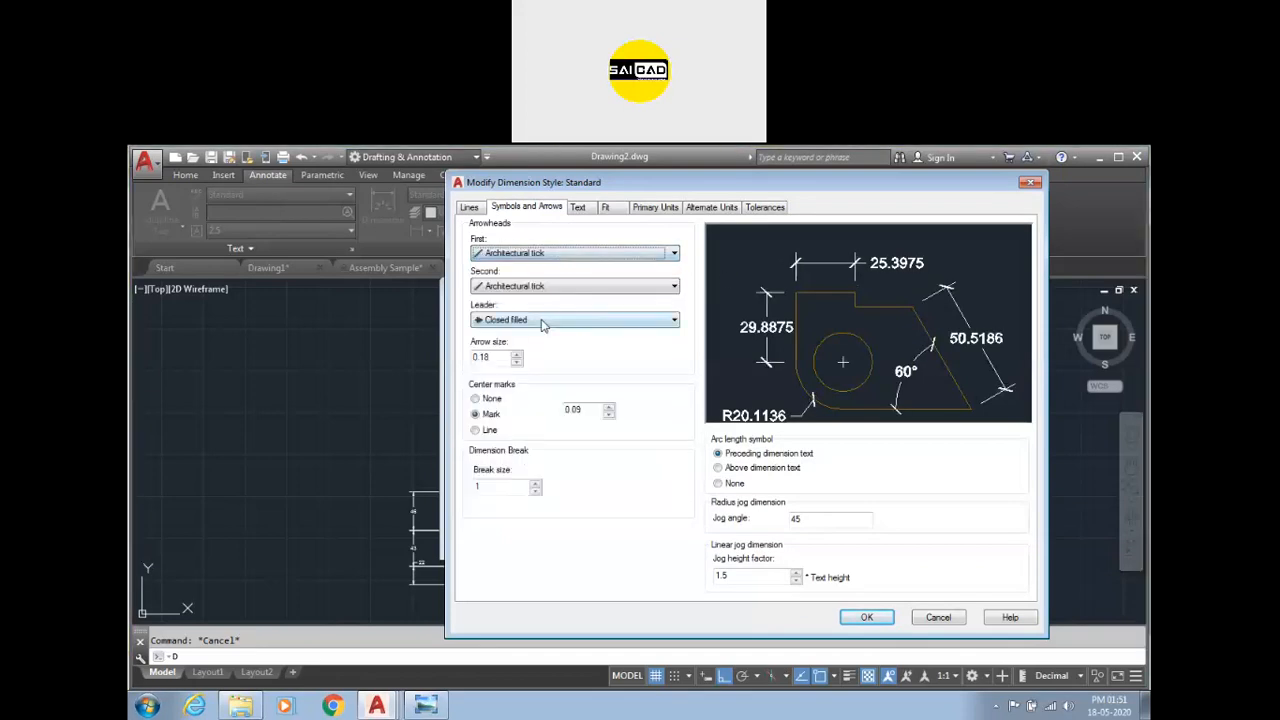
left_click(552, 254)
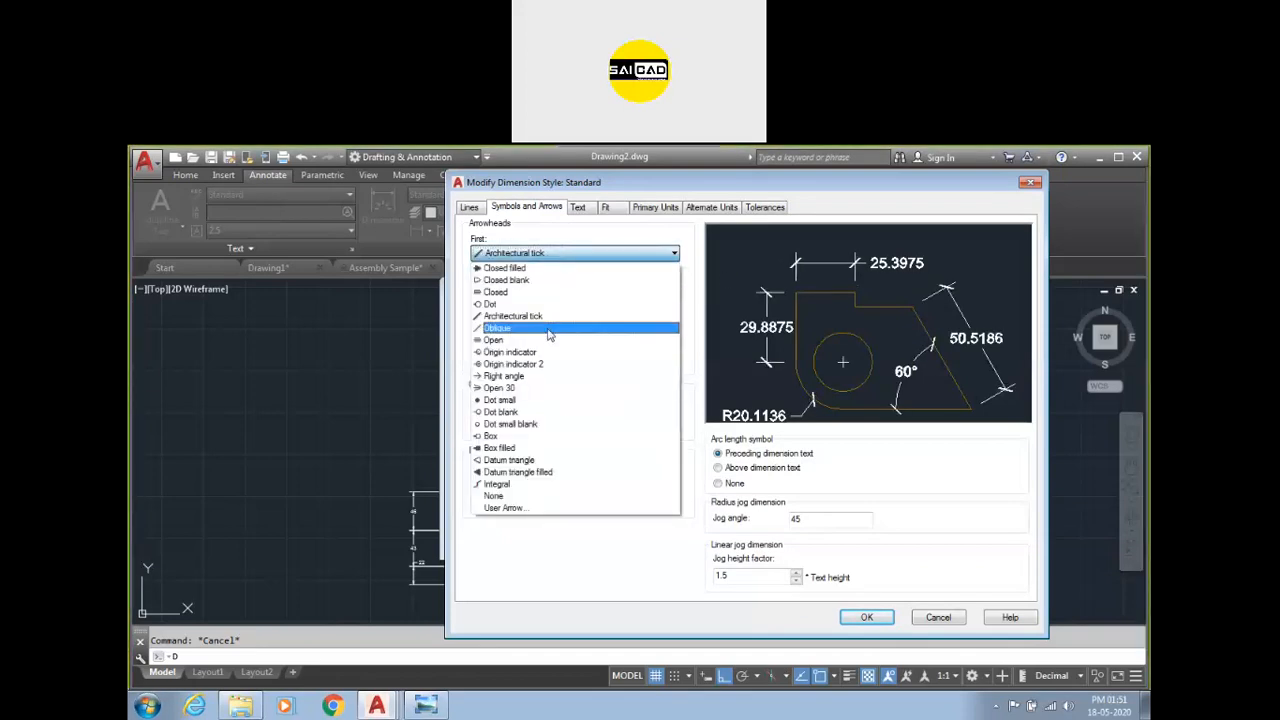
left_click(548, 328)
left_click(566, 254)
left_click(566, 268)
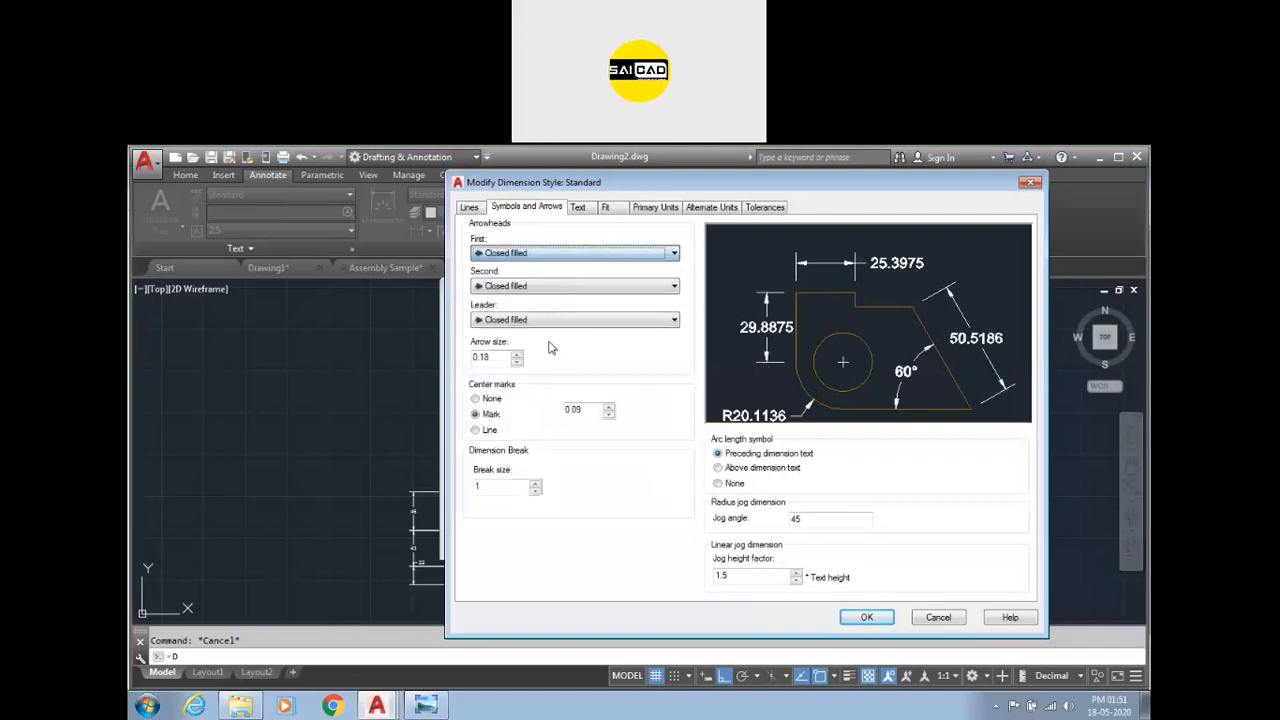
Review the first, second and leader arrowhead choices and the arrow size value.
left_click(555, 253)
left_click(555, 266)
left_click(548, 286)
left_click(548, 287)
left_click(522, 320)
left_click(515, 334)
double_click(503, 357)
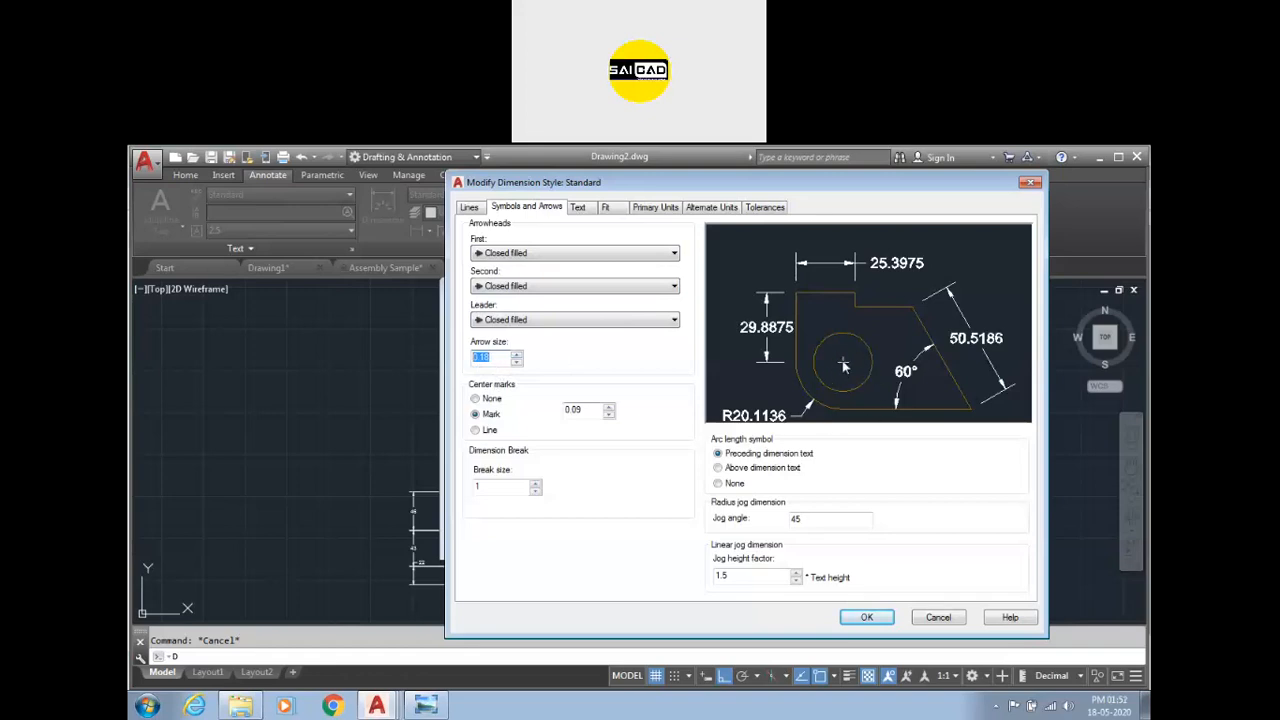
Examine the center mark, dimension break size and jog angle and height settings.
left_click(476, 399)
left_click(477, 430)
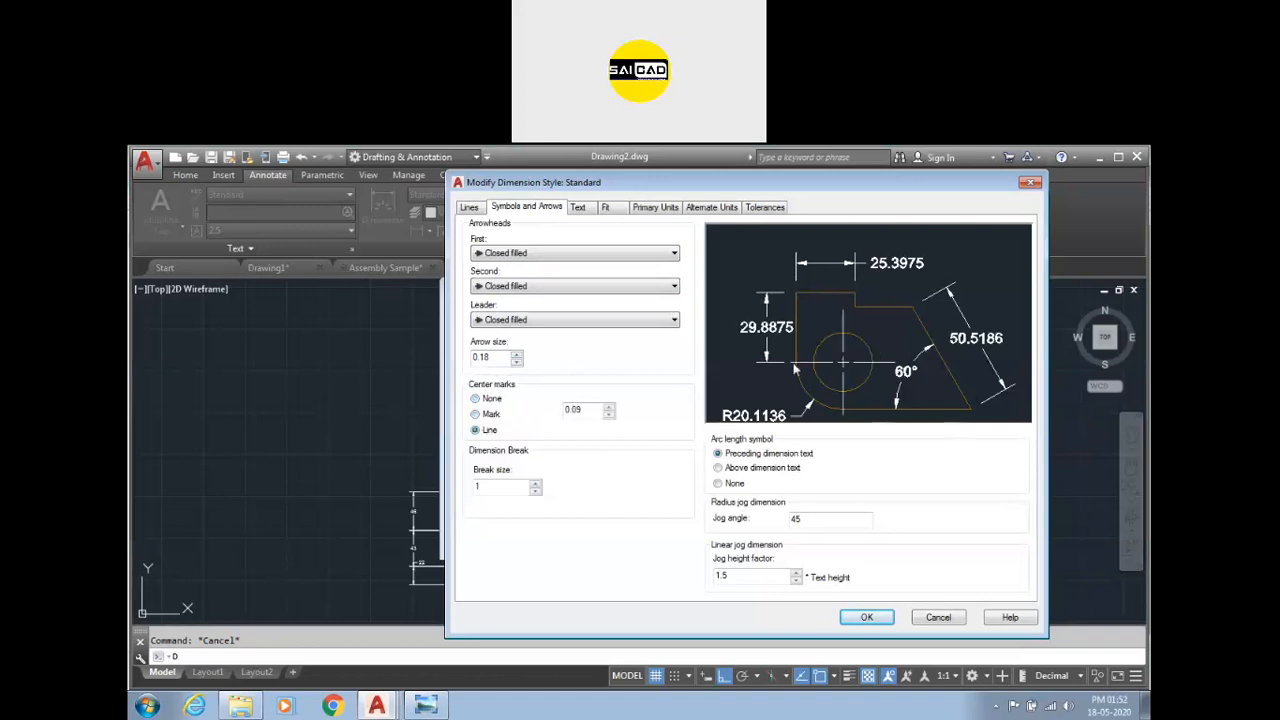
left_click(492, 414)
left_click_drag(594, 413, 566, 408)
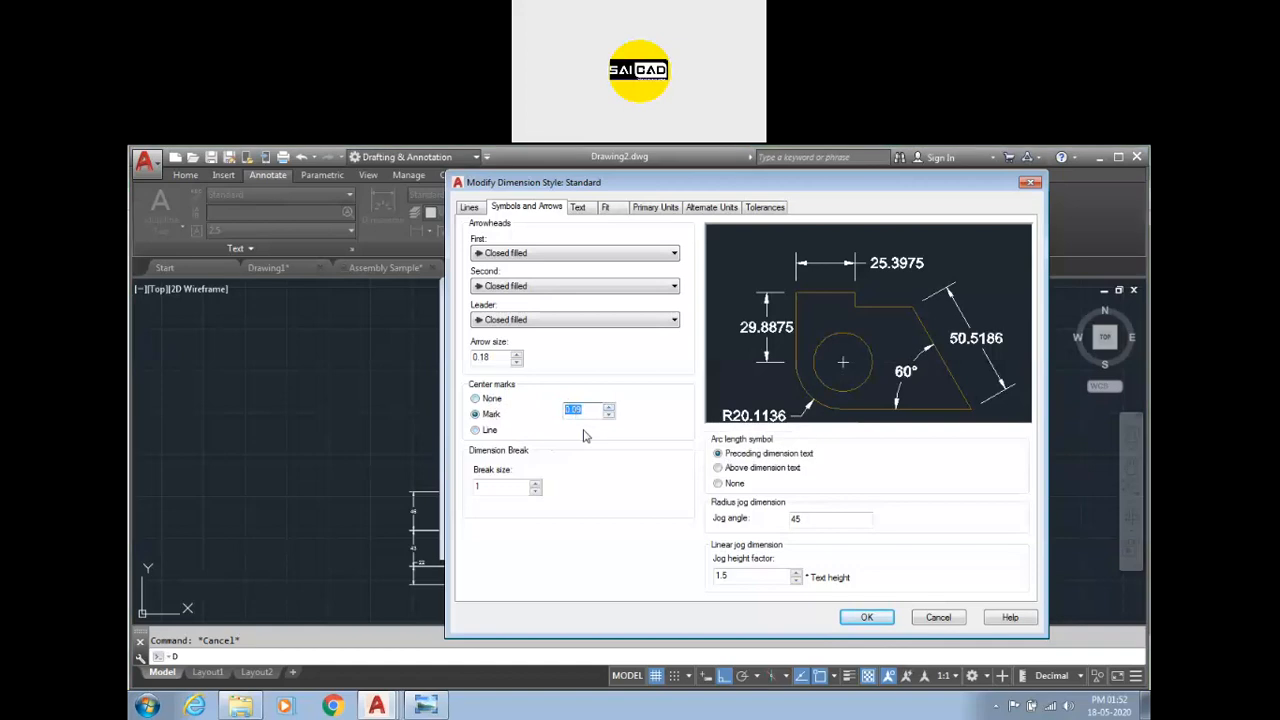
double_click(481, 485)
double_click(826, 521)
left_click(828, 521)
left_click_drag(816, 527, 773, 525)
left_click_drag(745, 575, 680, 577)
Set the dimension text vertical placement to Above.
left_click(577, 208)
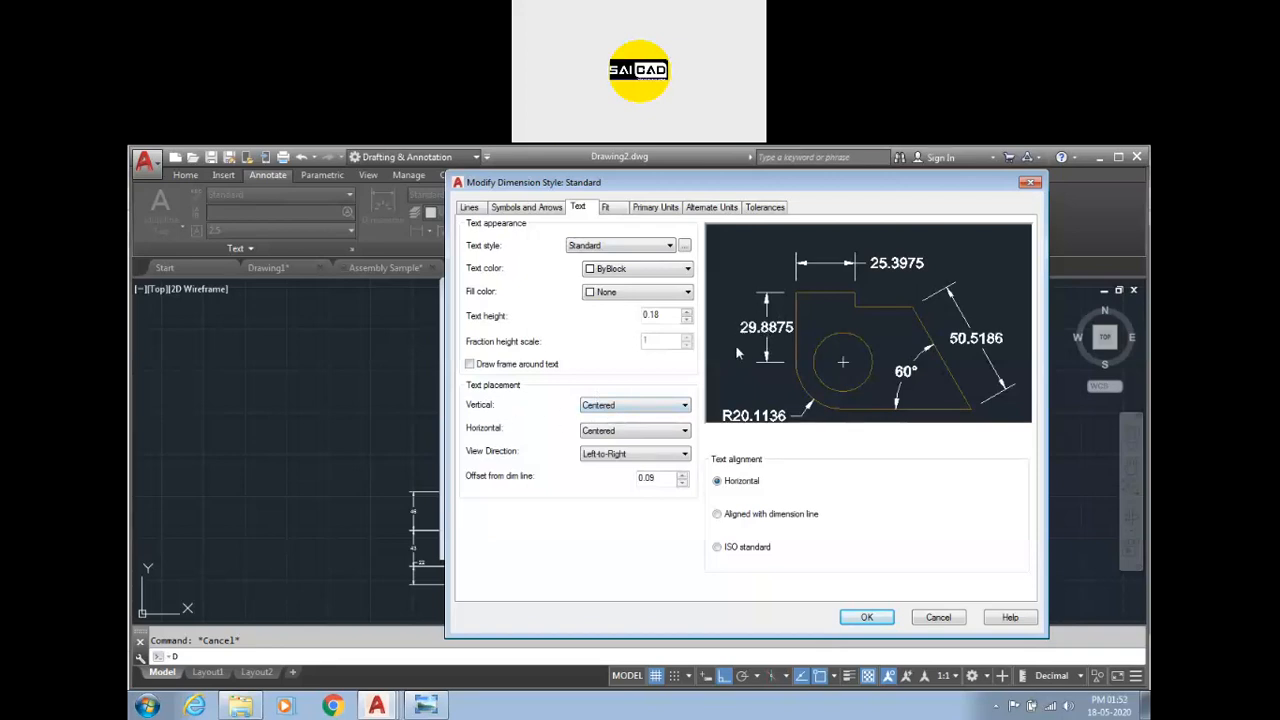
left_click(636, 405)
left_click(628, 428)
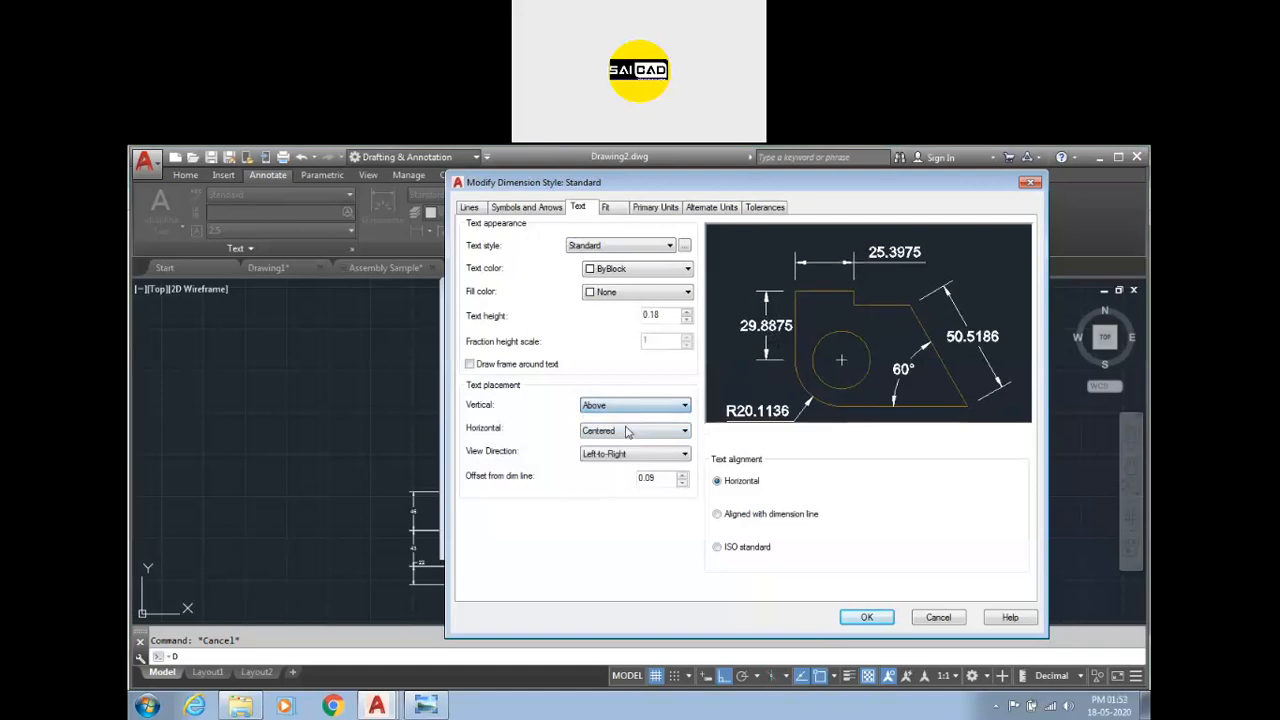
Try Outside and Below as the dimension text vertical placement, then set it to Centered.
left_click(632, 413)
left_click(630, 445)
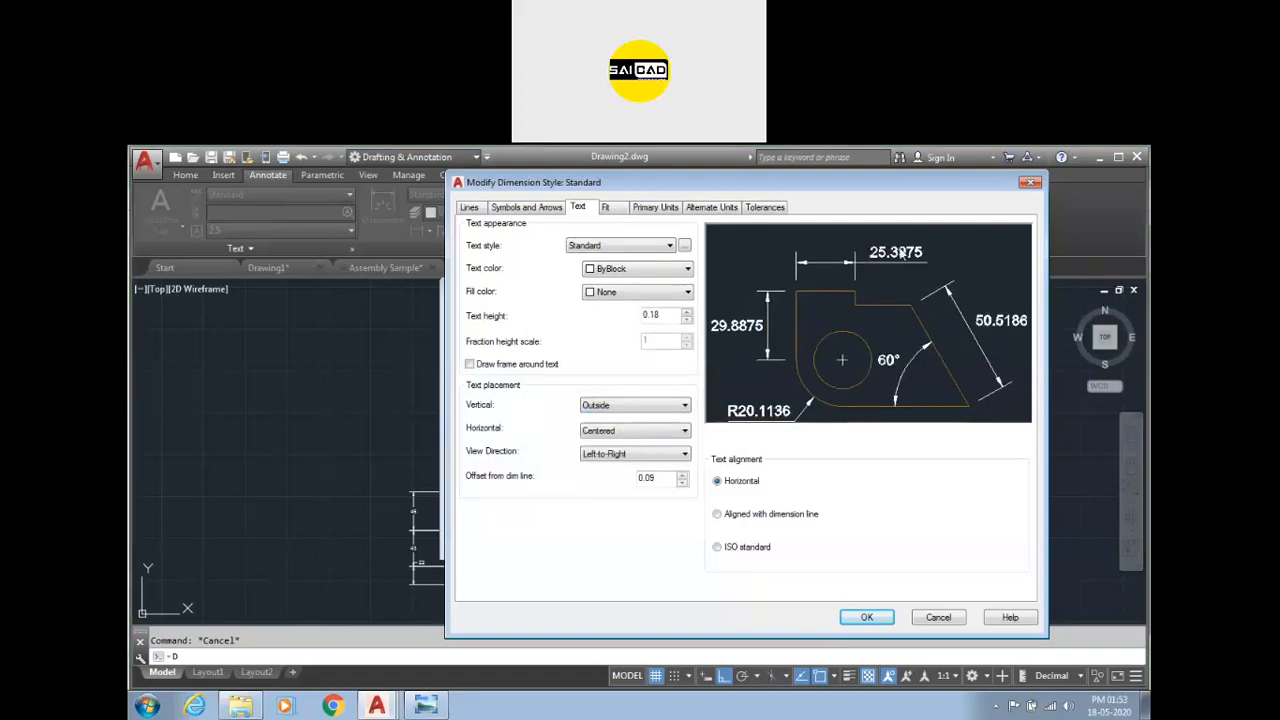
left_click(628, 405)
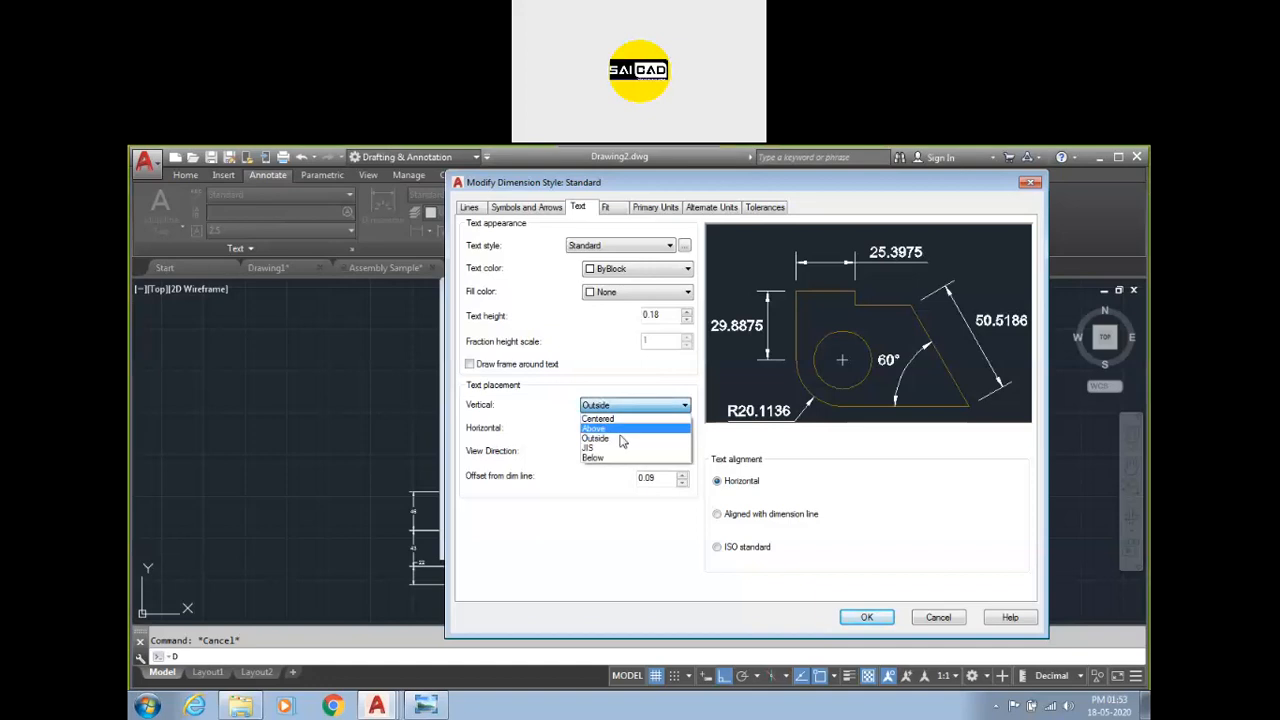
left_click(633, 457)
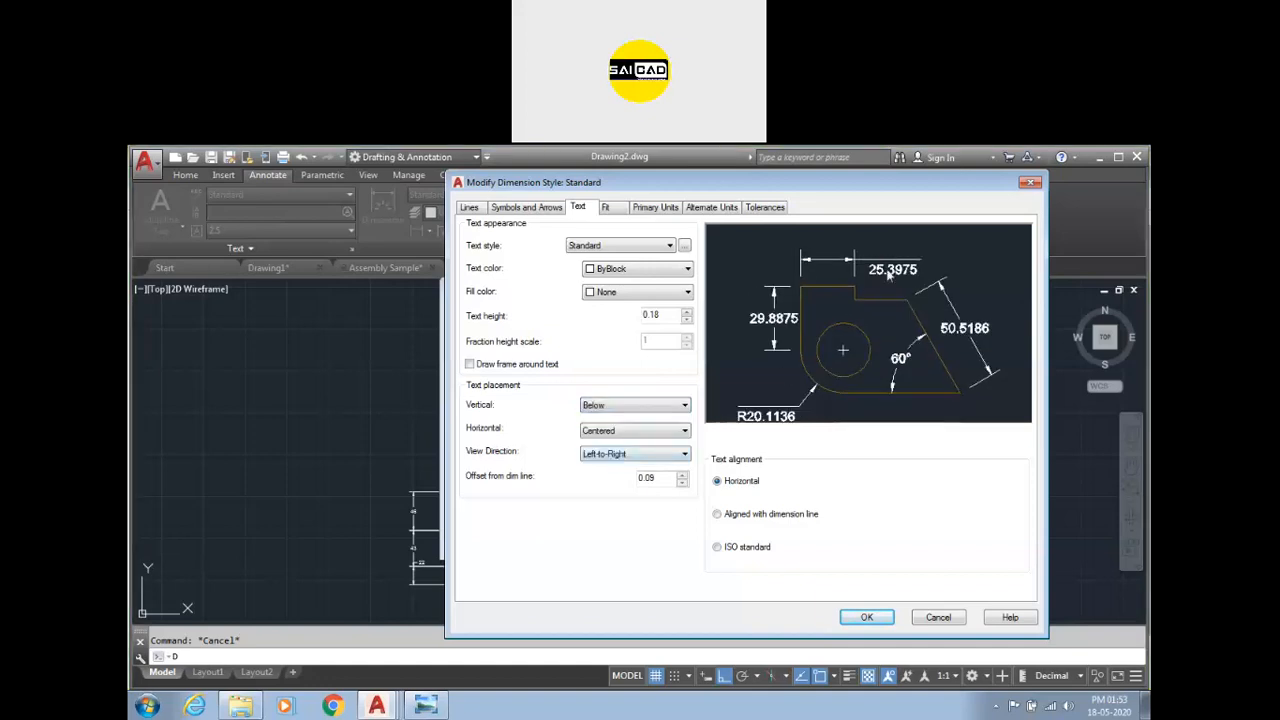
left_click(622, 405)
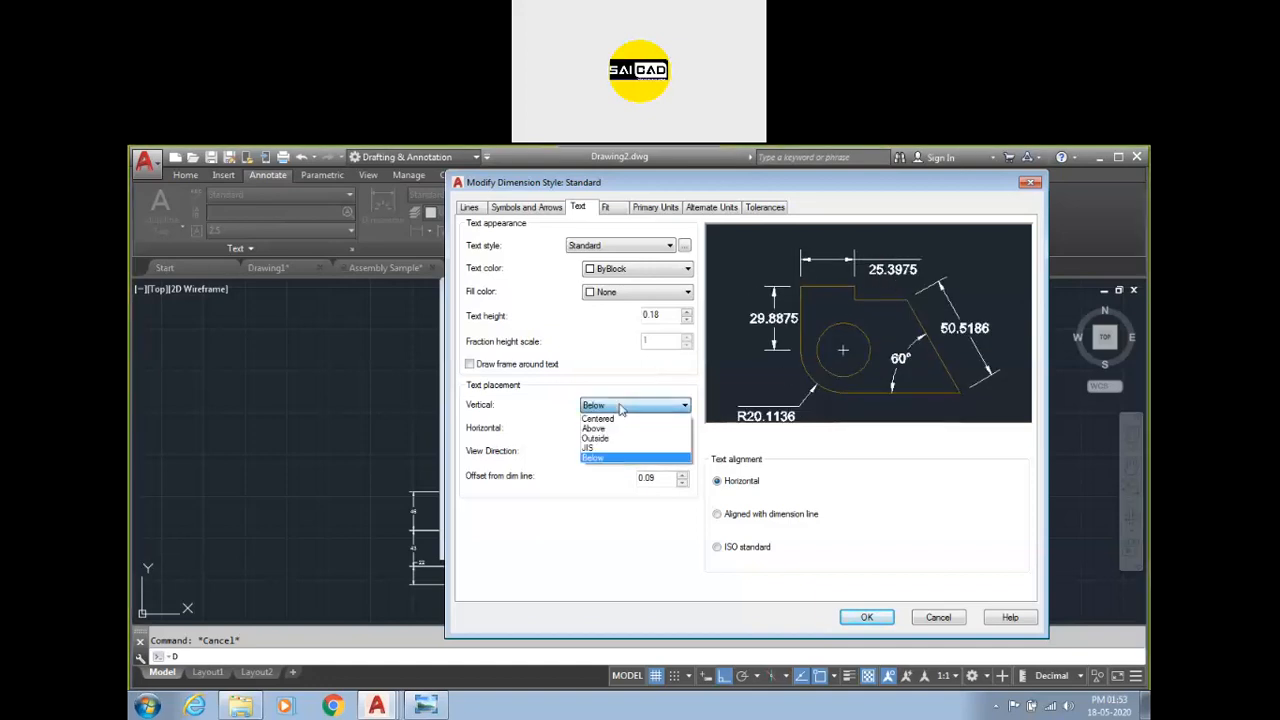
left_click(621, 418)
Try At Ext Line 1 and Over Ext Line 1 horizontal text placements, then set it back to Centered.
left_click(625, 430)
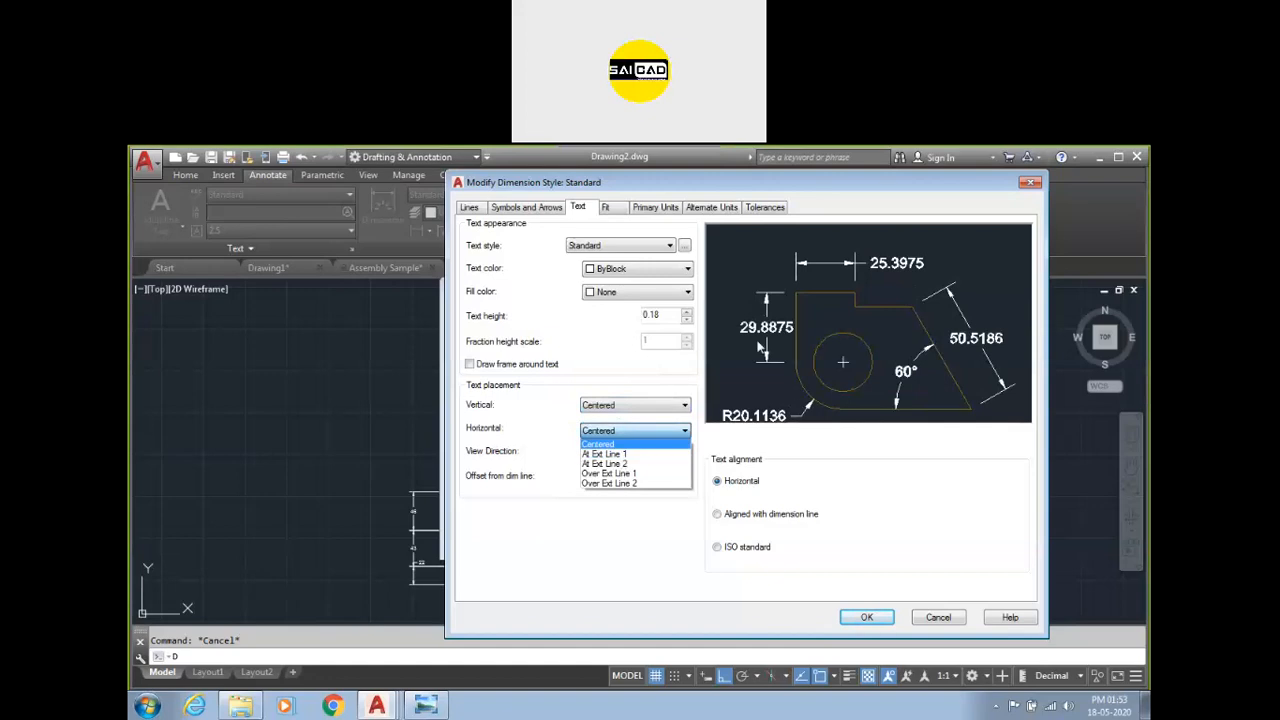
left_click(622, 454)
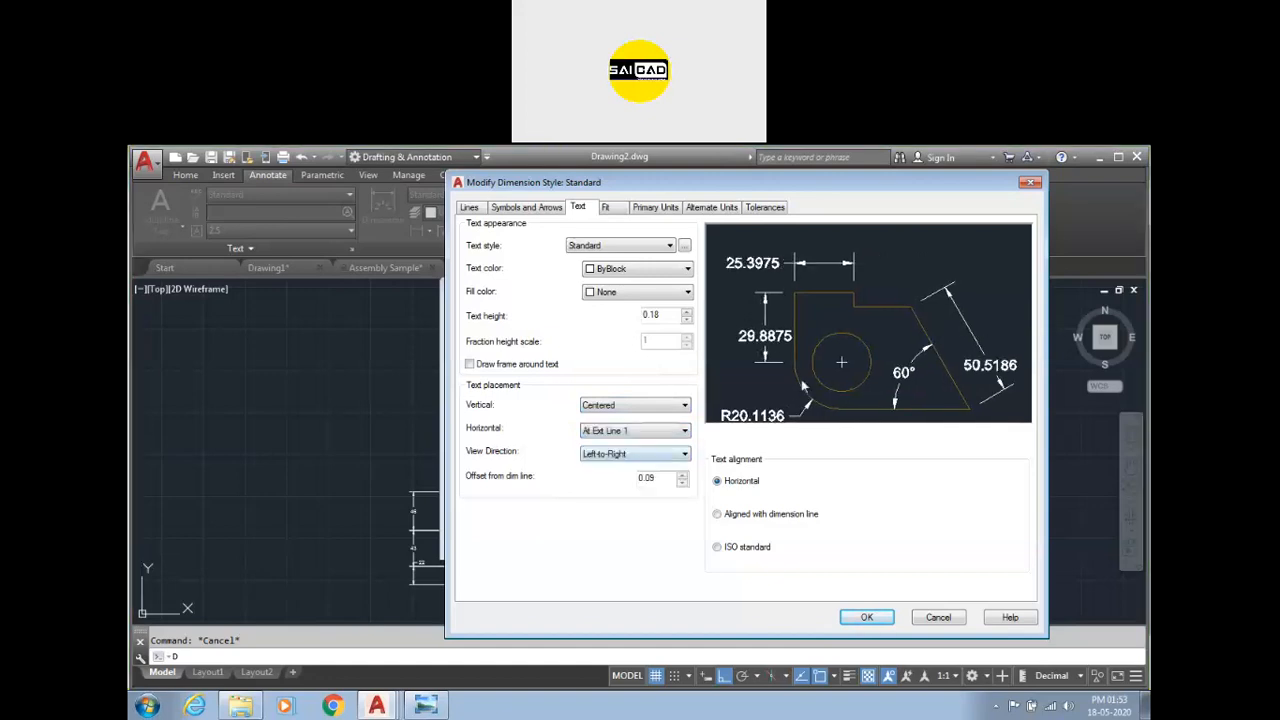
left_click(630, 431)
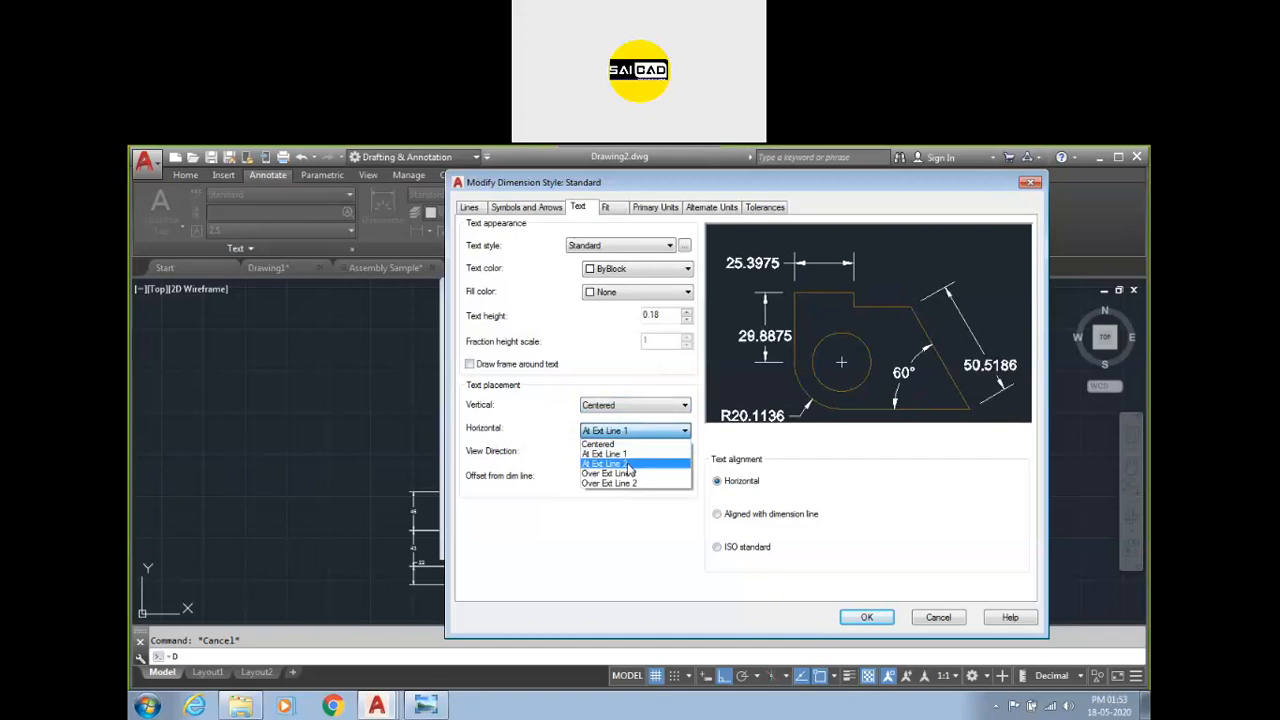
left_click(629, 476)
left_click(635, 430)
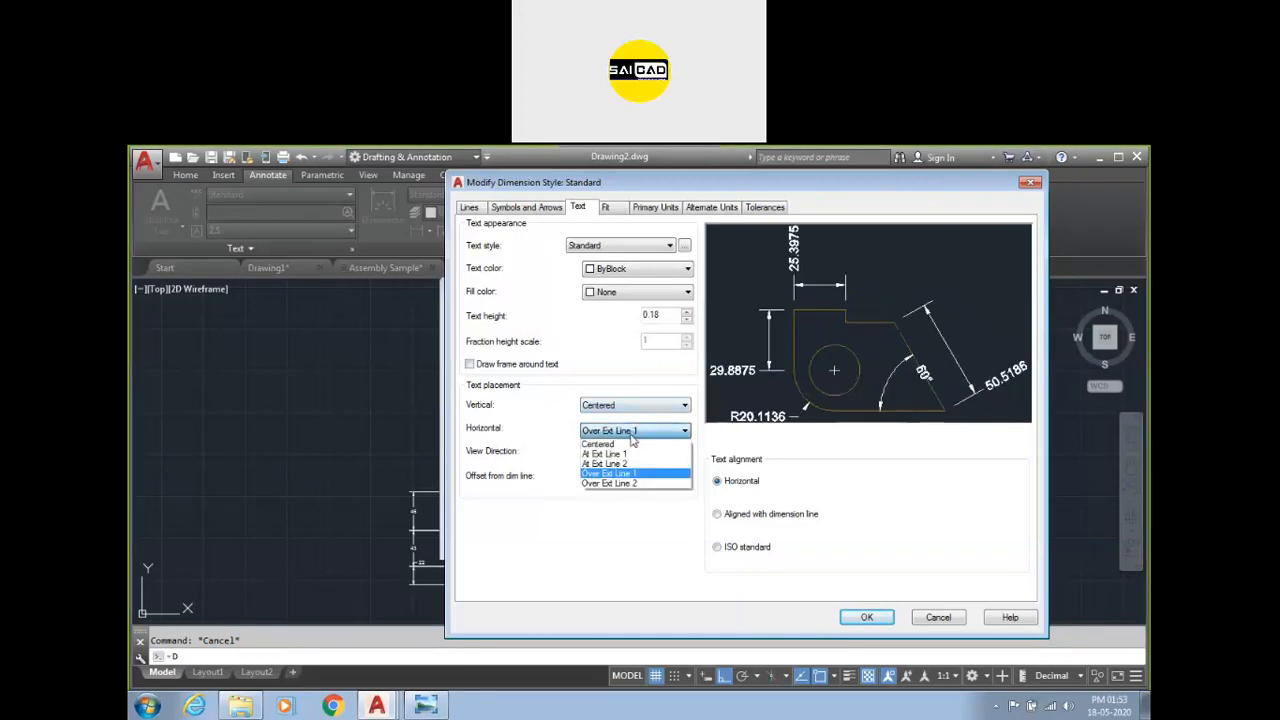
left_click(629, 445)
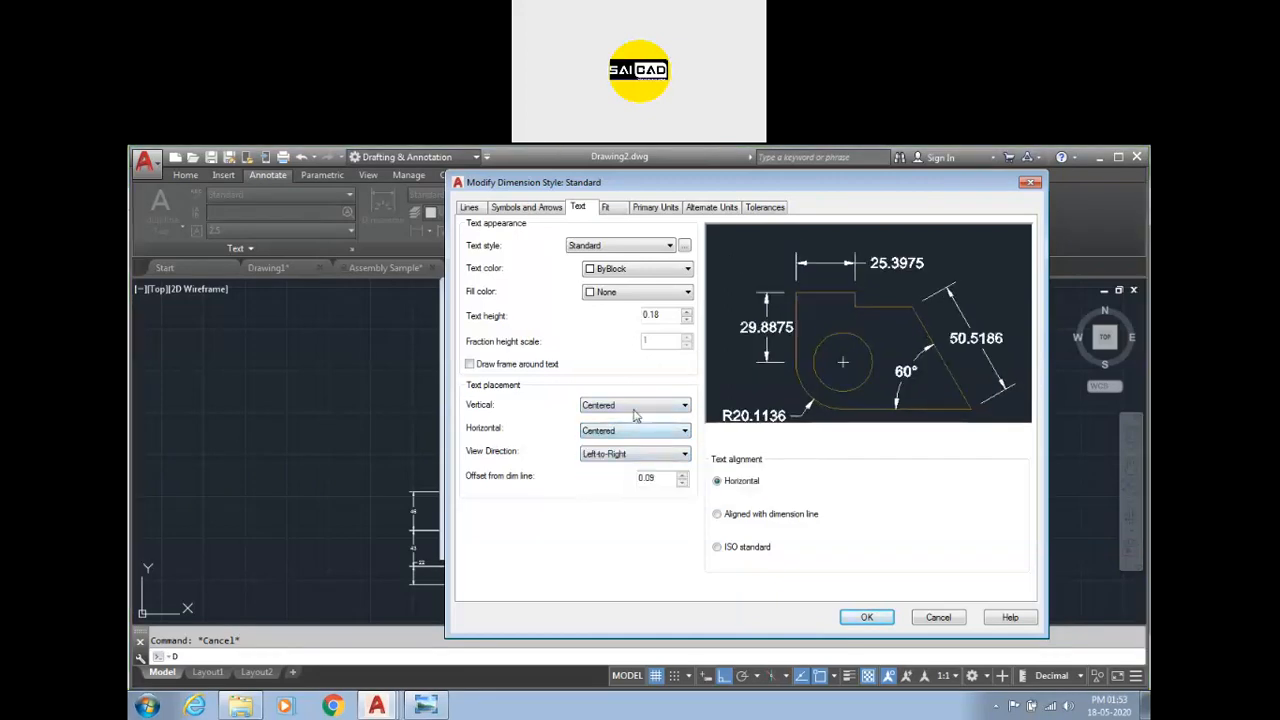
Switch the text view direction to Right-to-Left and back to Left-to-Right.
left_click(612, 456)
left_click(612, 479)
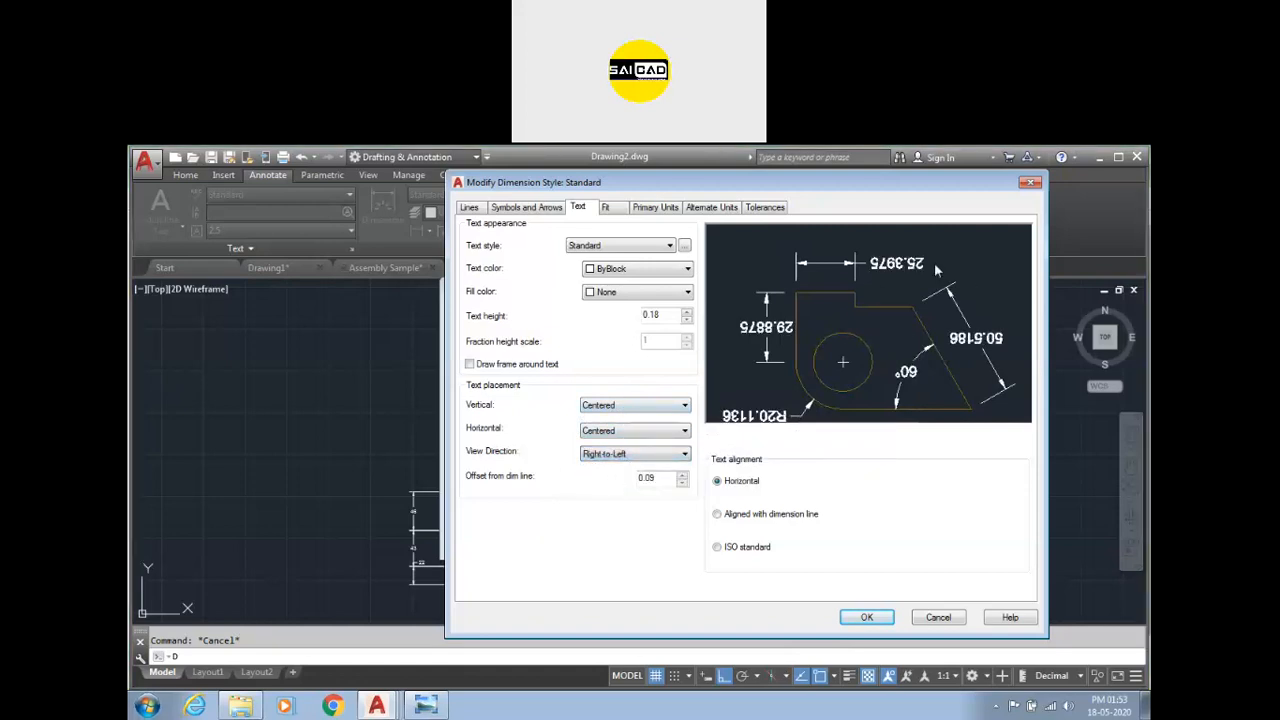
left_click(640, 455)
left_click(645, 476)
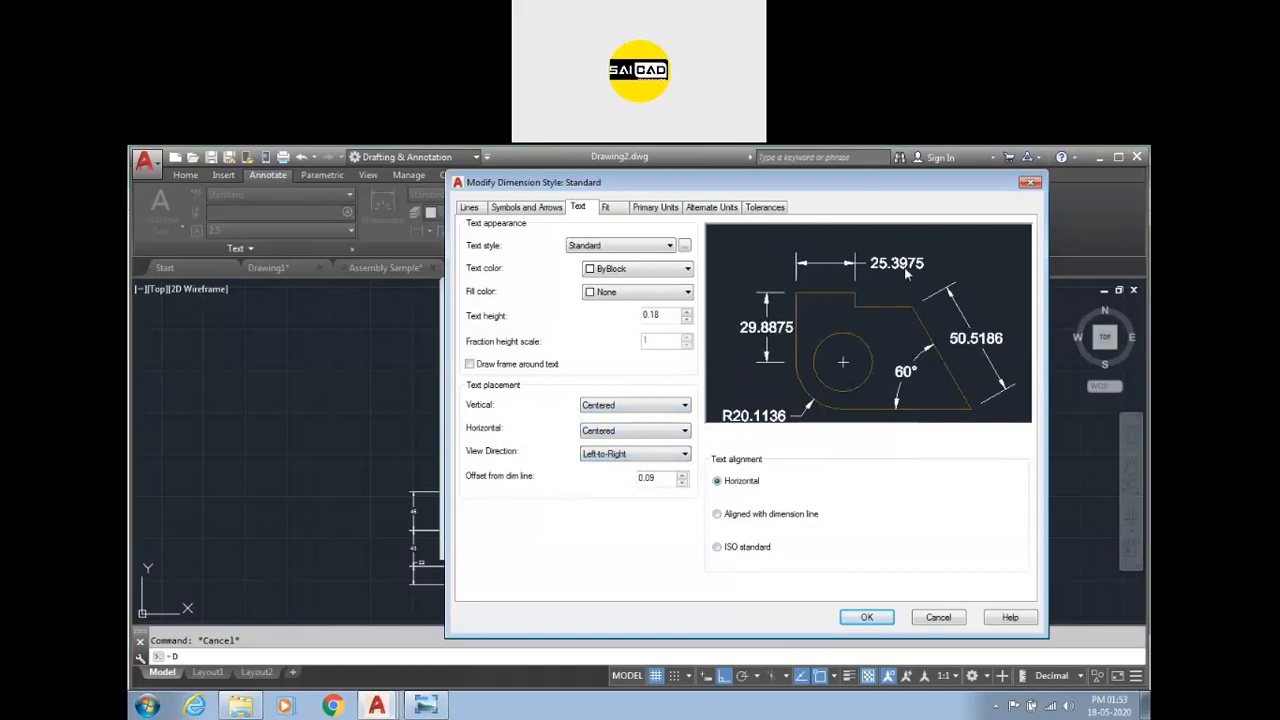
Set the text alignment to ISO standard after trying Aligned with dimension line and Horizontal.
double_click(654, 481)
left_click(731, 515)
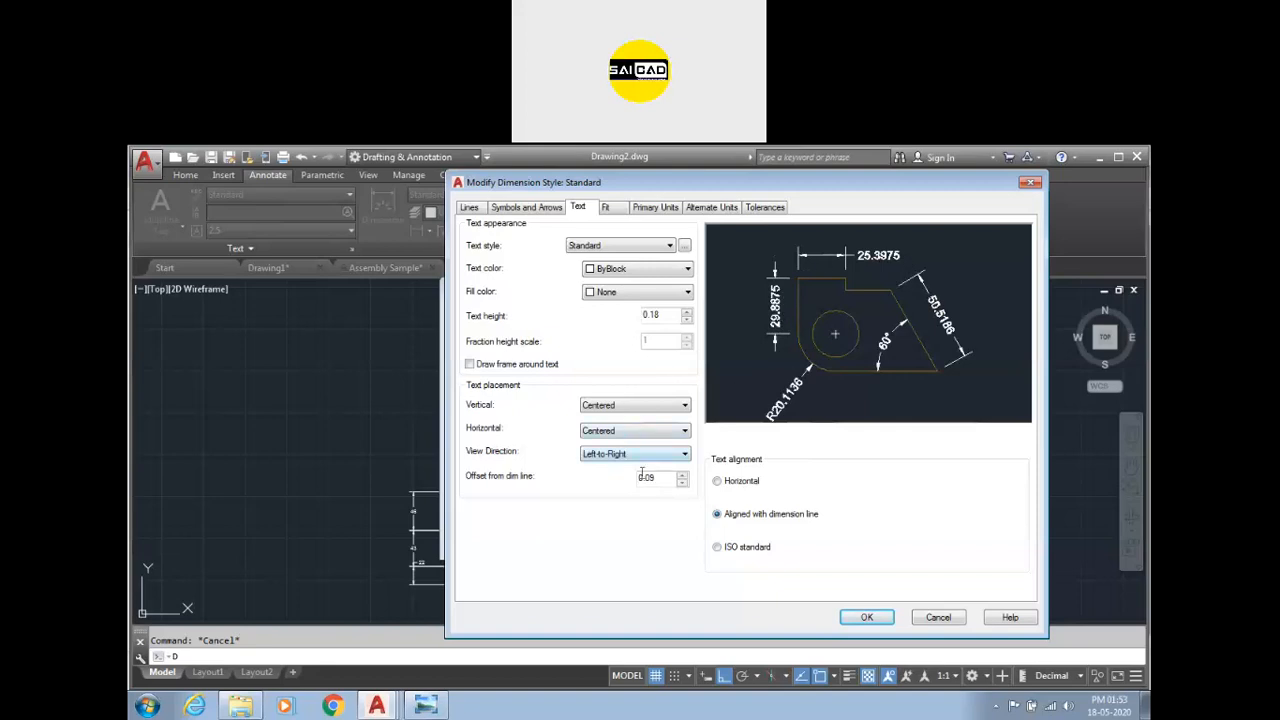
left_click(725, 482)
left_click(736, 514)
left_click(729, 548)
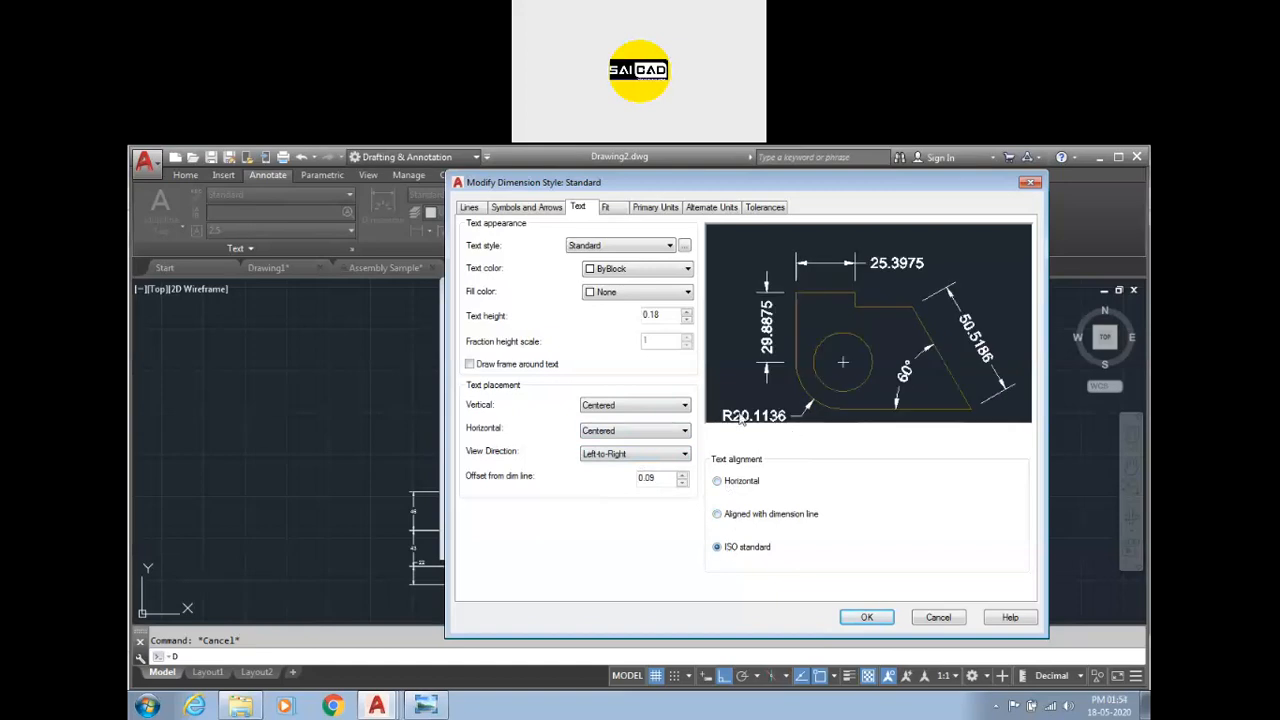
left_click(718, 513)
left_click(720, 548)
Try the Text and Arrows fit options and the dim line between ext lines option, then restore best fit.
left_click(614, 210)
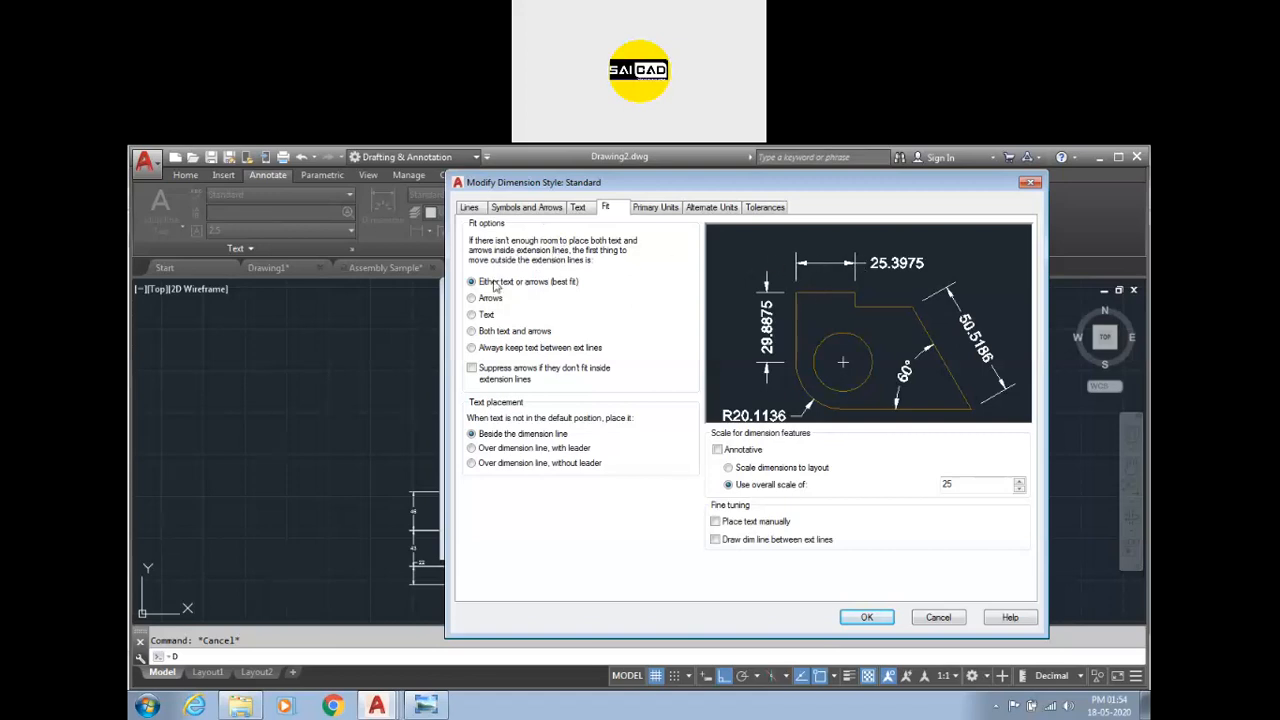
left_click(483, 316)
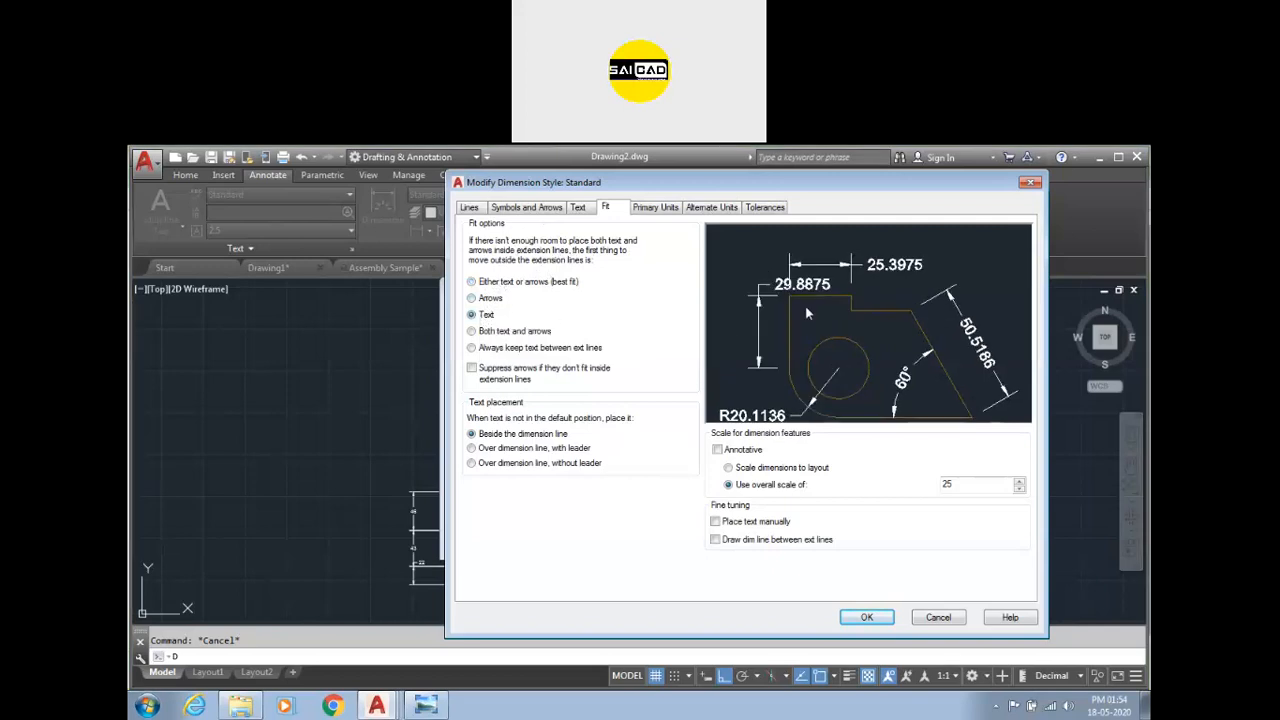
left_click(488, 299)
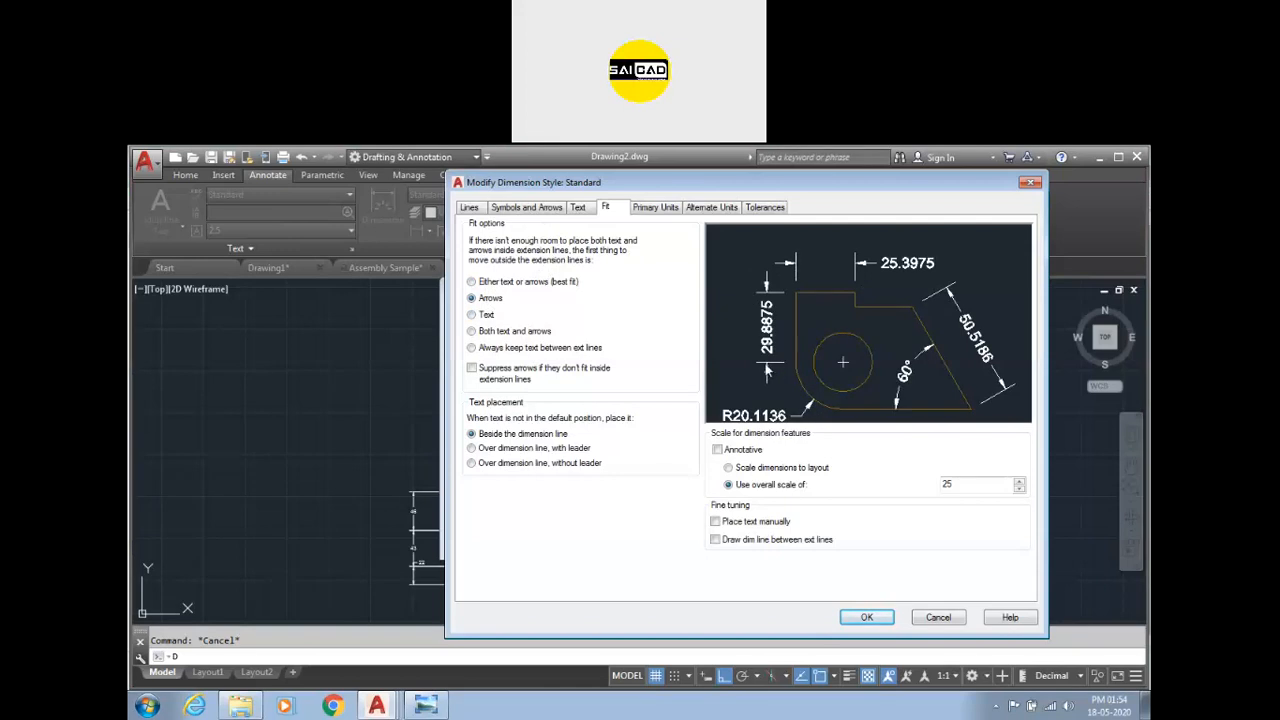
left_click(484, 315)
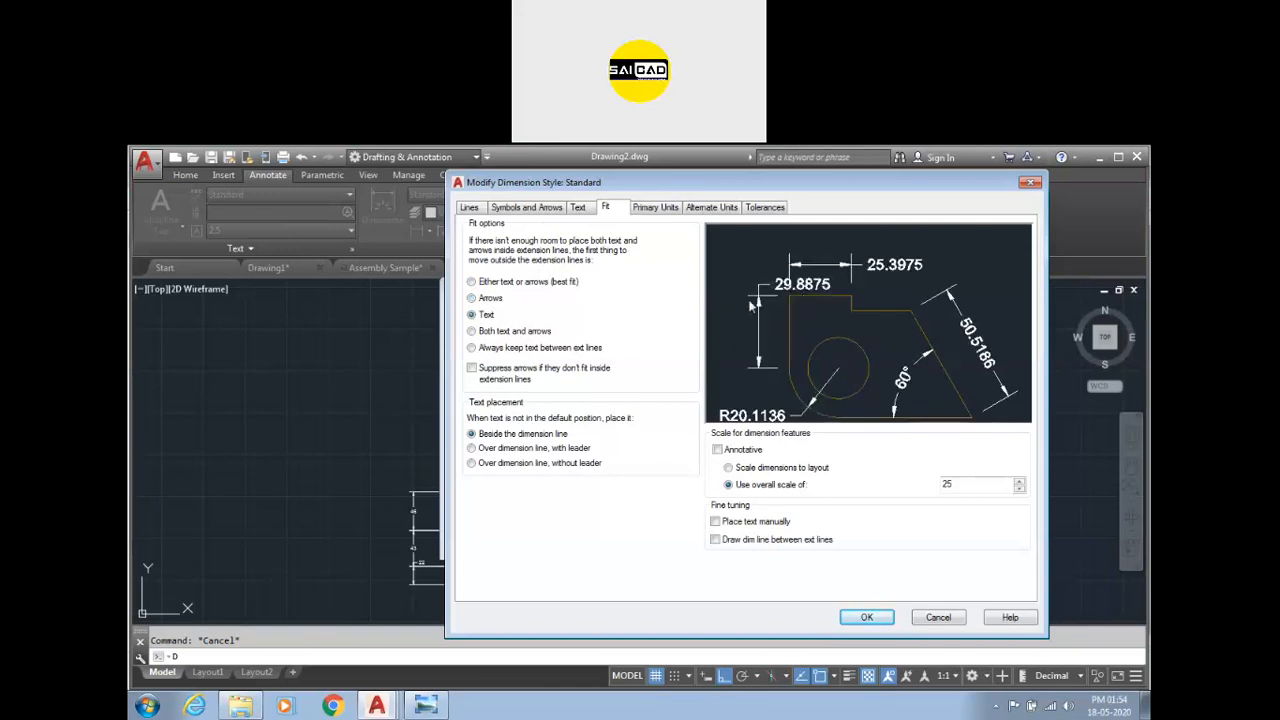
left_click(531, 283)
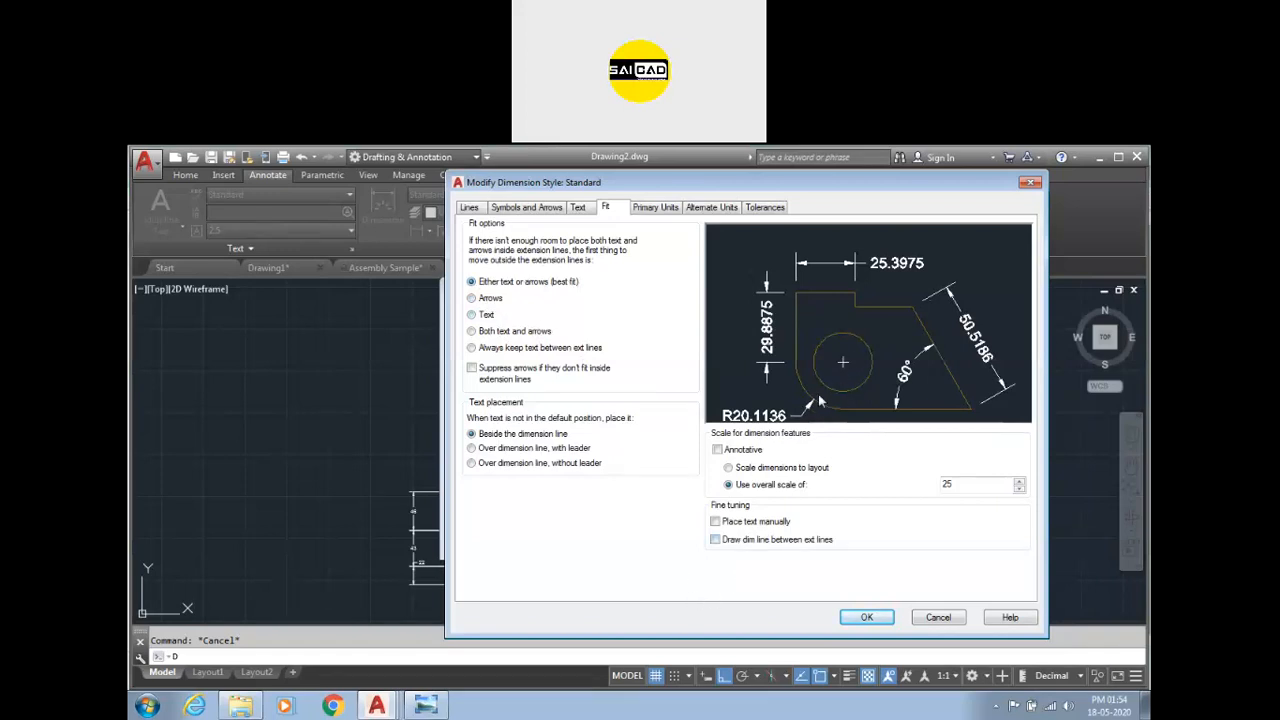
left_click(750, 541)
left_click(729, 542)
Try a primary units measurement scale factor of 25.4, then reset it to 1.
left_click(655, 207)
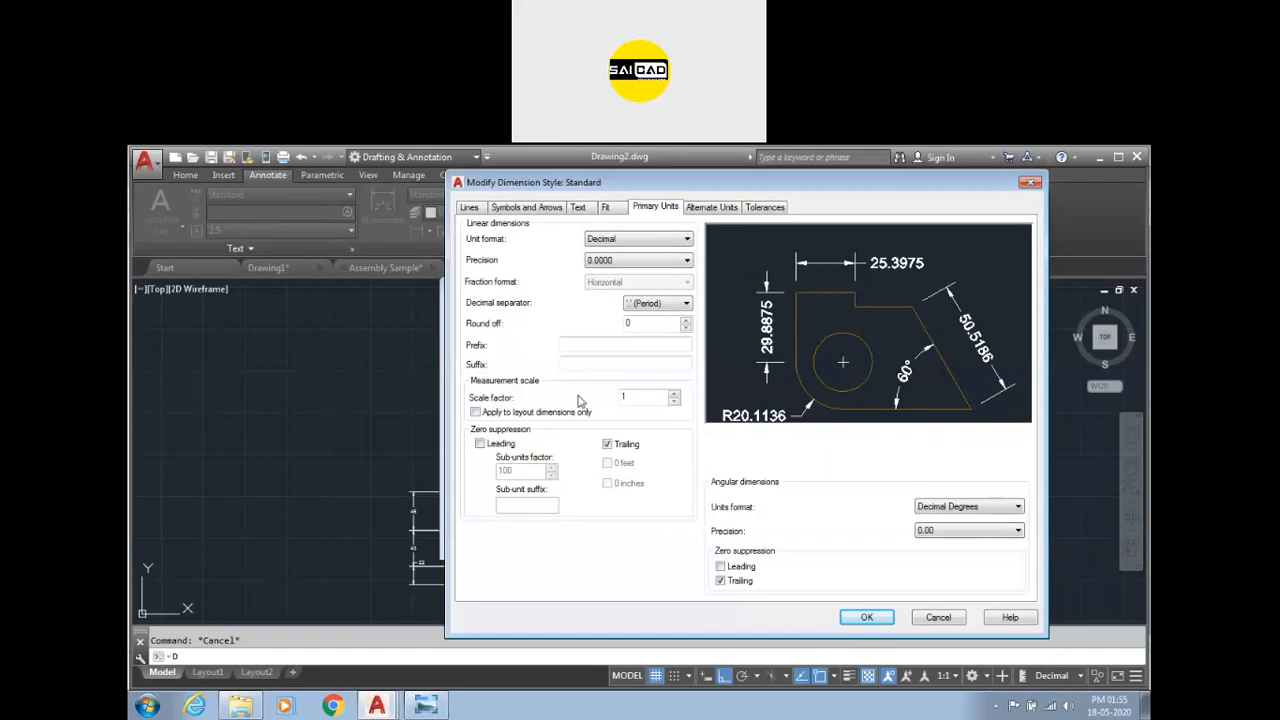
double_click(638, 397)
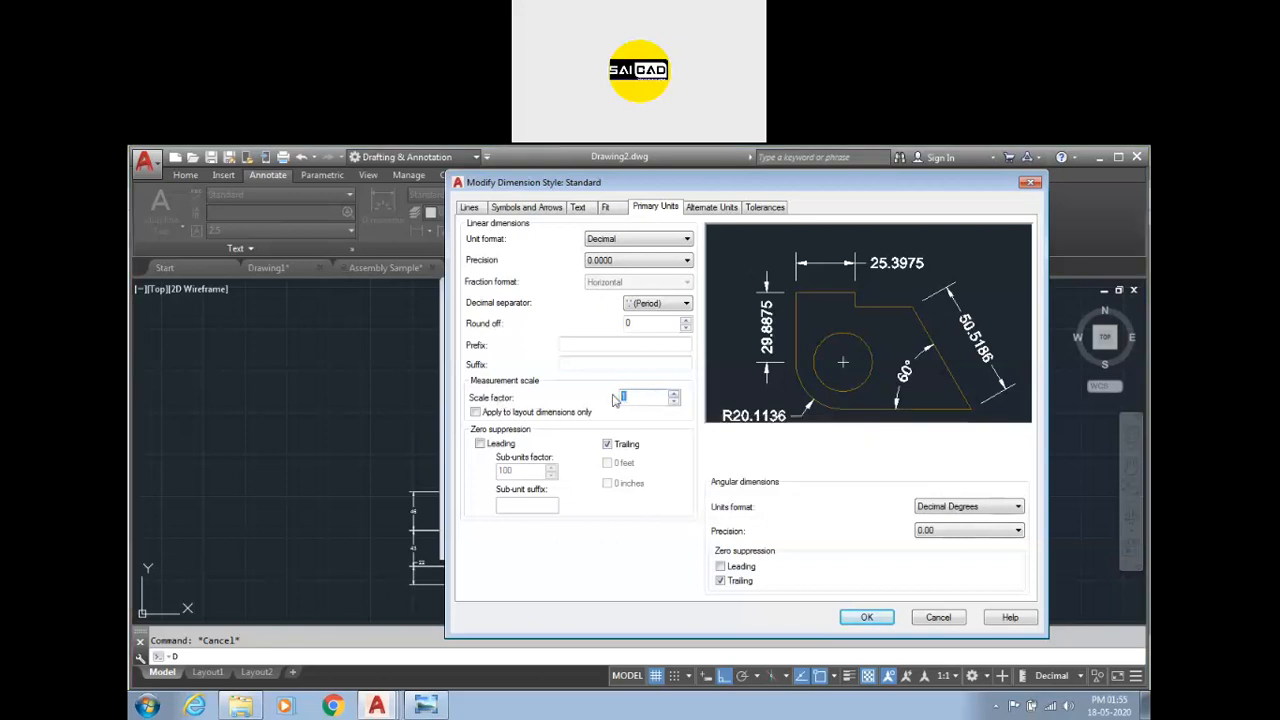
type("25.4")
left_click(655, 365)
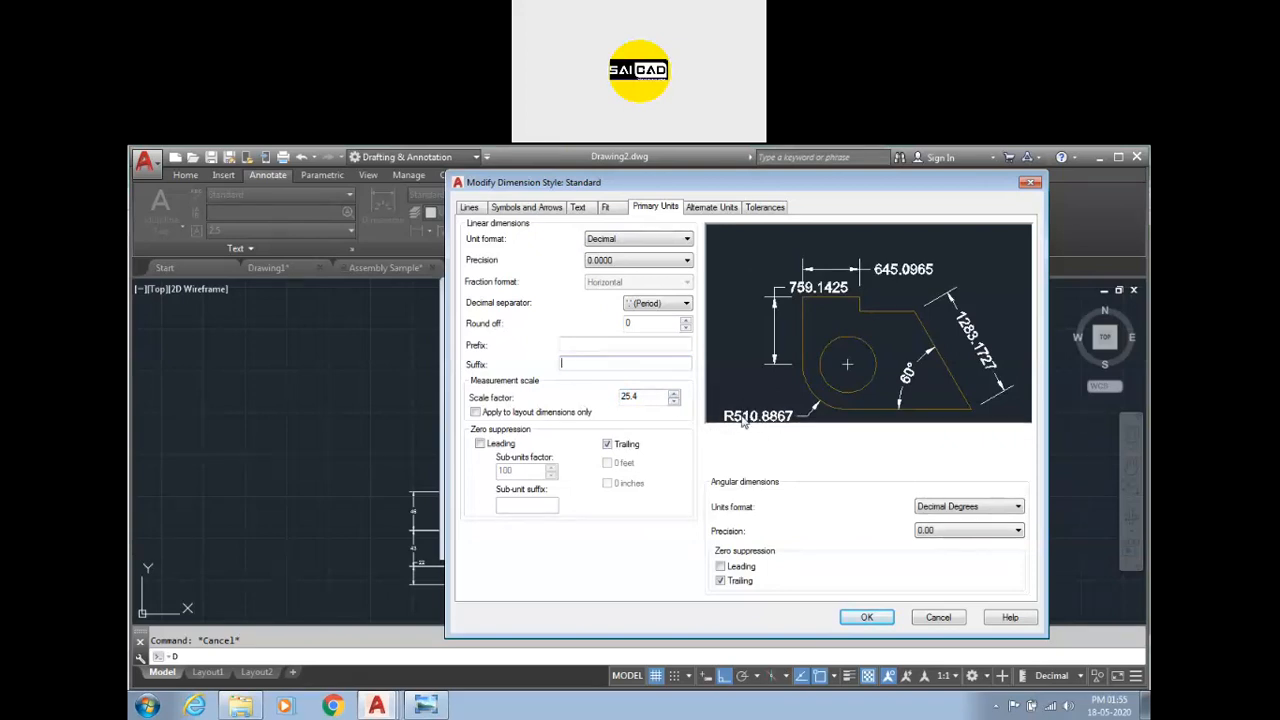
key("Tab")
type("1")
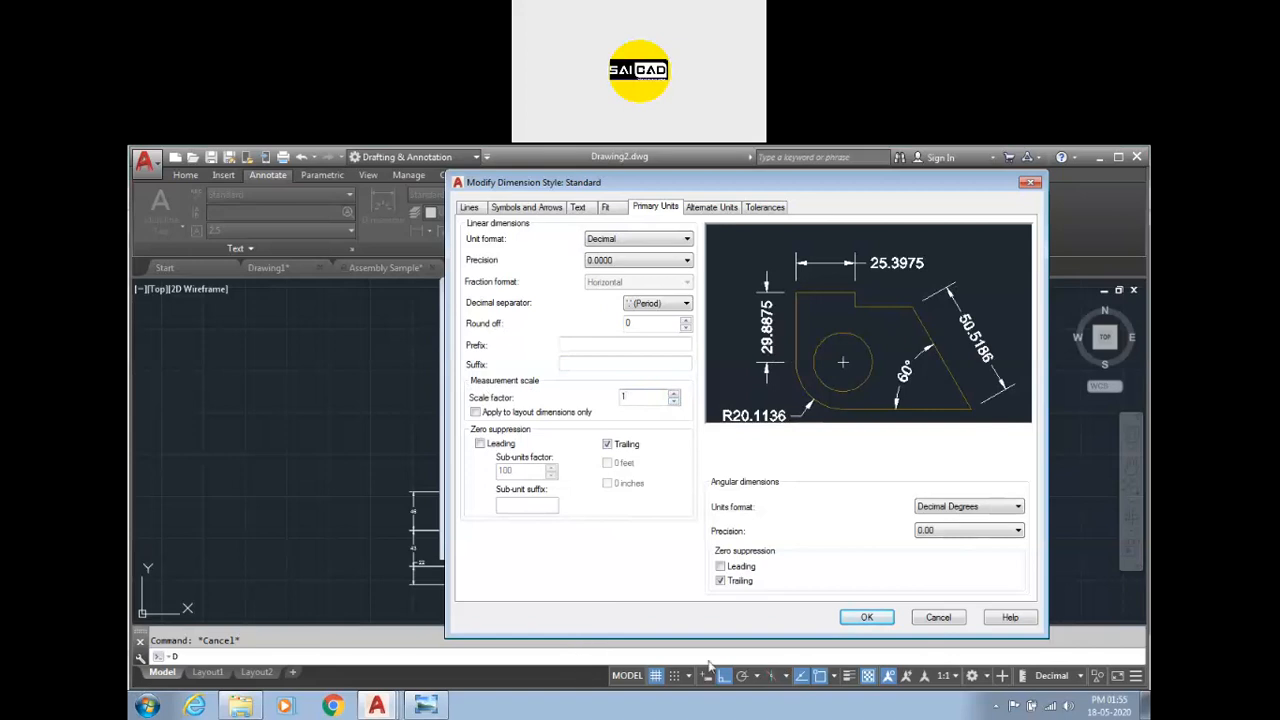
Apply the Standard dimension style changes and close the Dimension Style Manager.
left_click(866, 617)
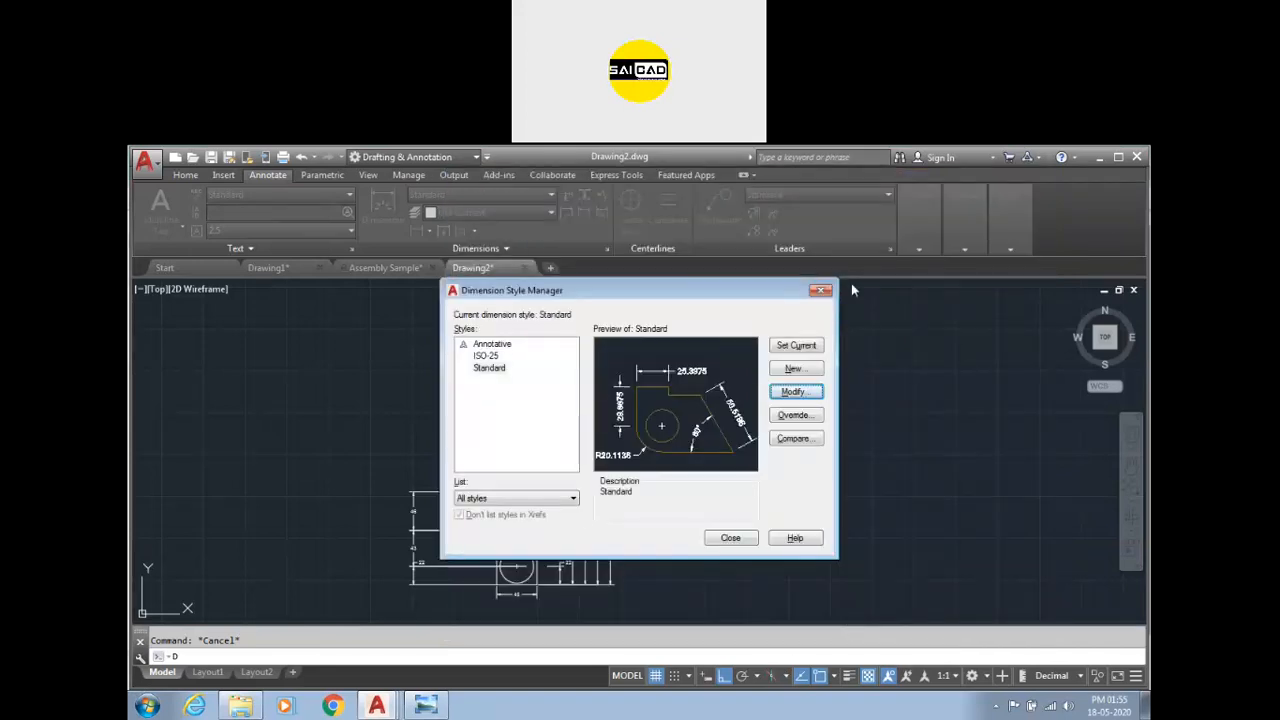
left_click(820, 291)
left_click(864, 398)
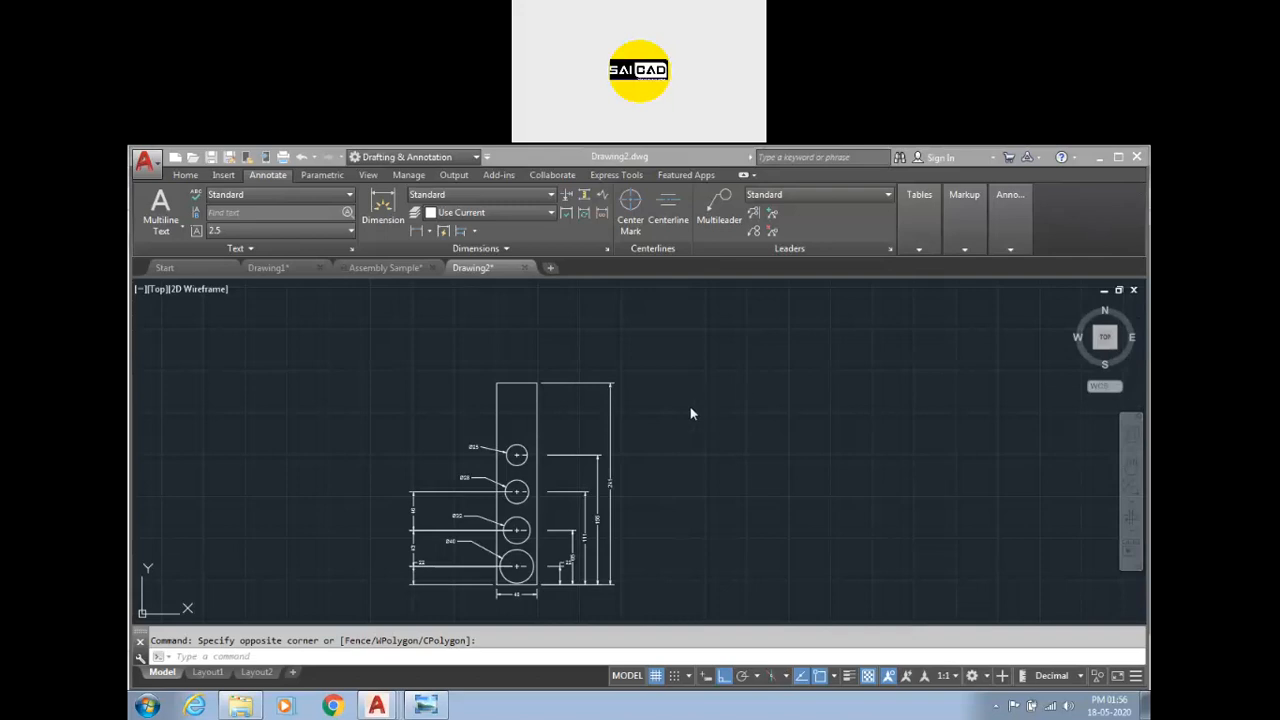
Draw a multileader from the rectangle's top-left corner up to a landing at the upper left, with Ortho off.
left_click(186, 175)
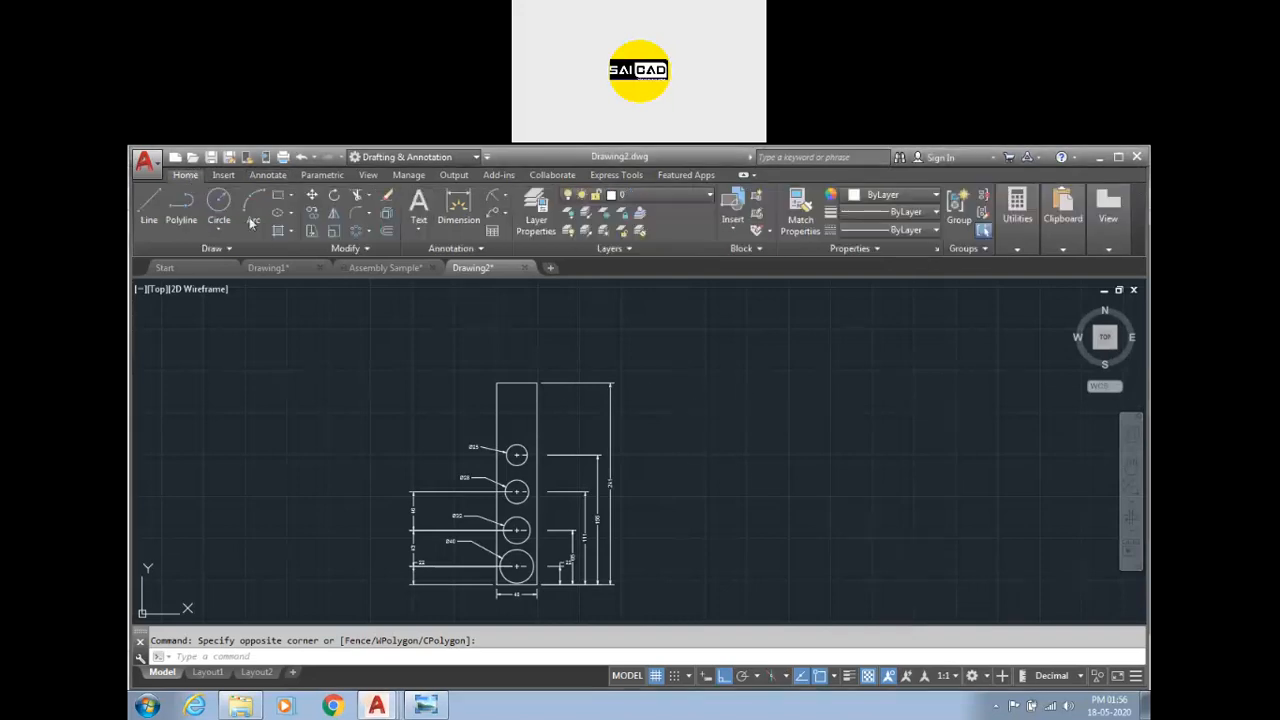
left_click(505, 214)
scroll(488, 363, "up", 5)
scroll(517, 374, "down", 5)
scroll(654, 371, "up", 5)
scroll(713, 346, "down", 5)
scroll(713, 346, "up", 3)
scroll(705, 354, "down", 3)
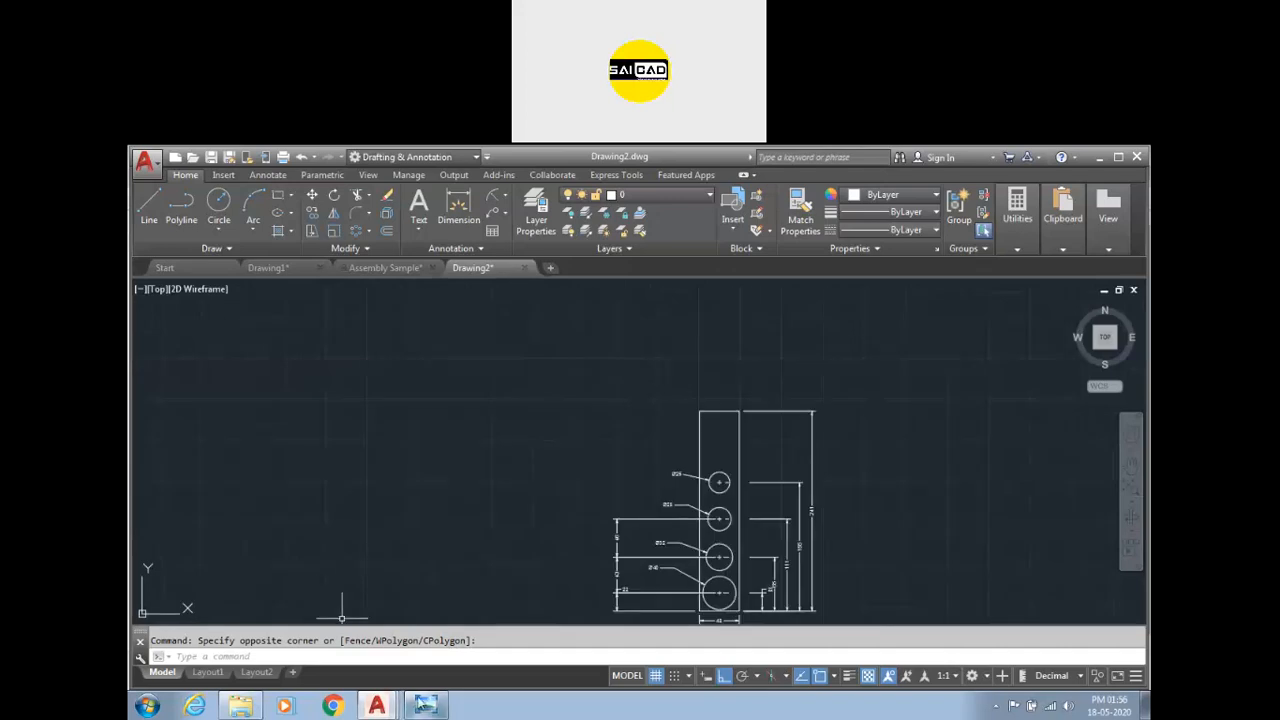
left_click(505, 212)
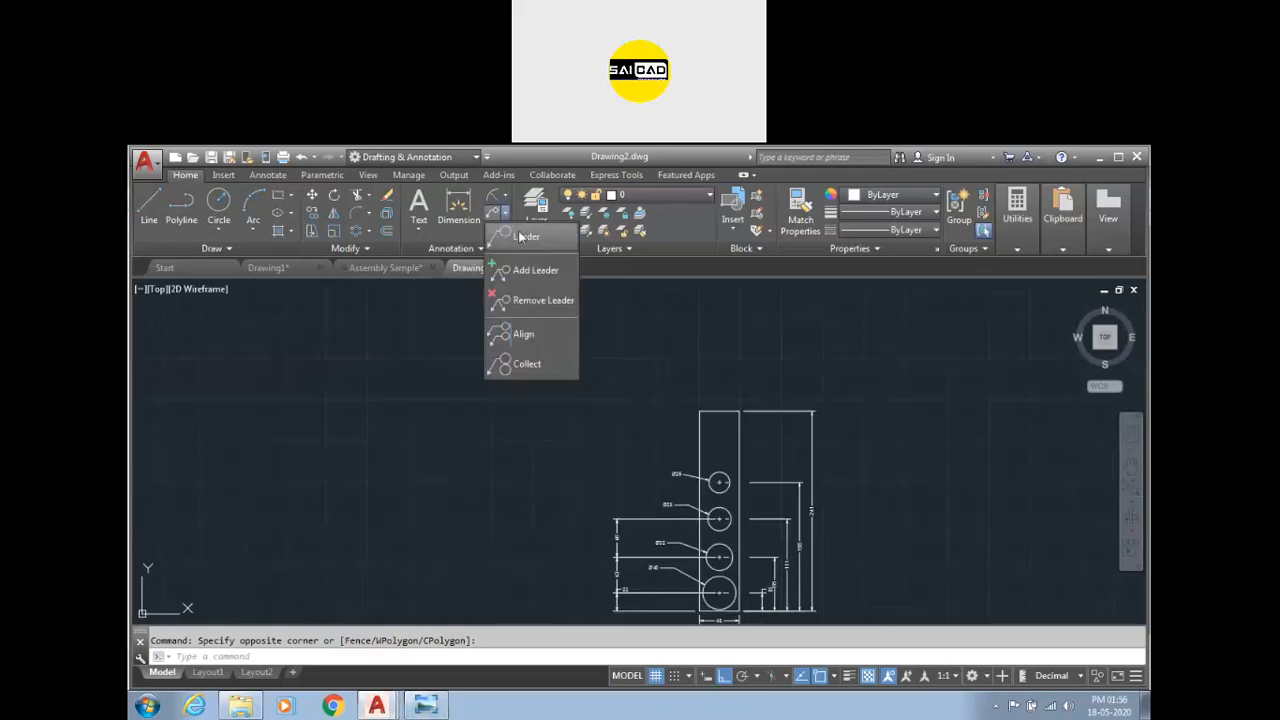
left_click(518, 240)
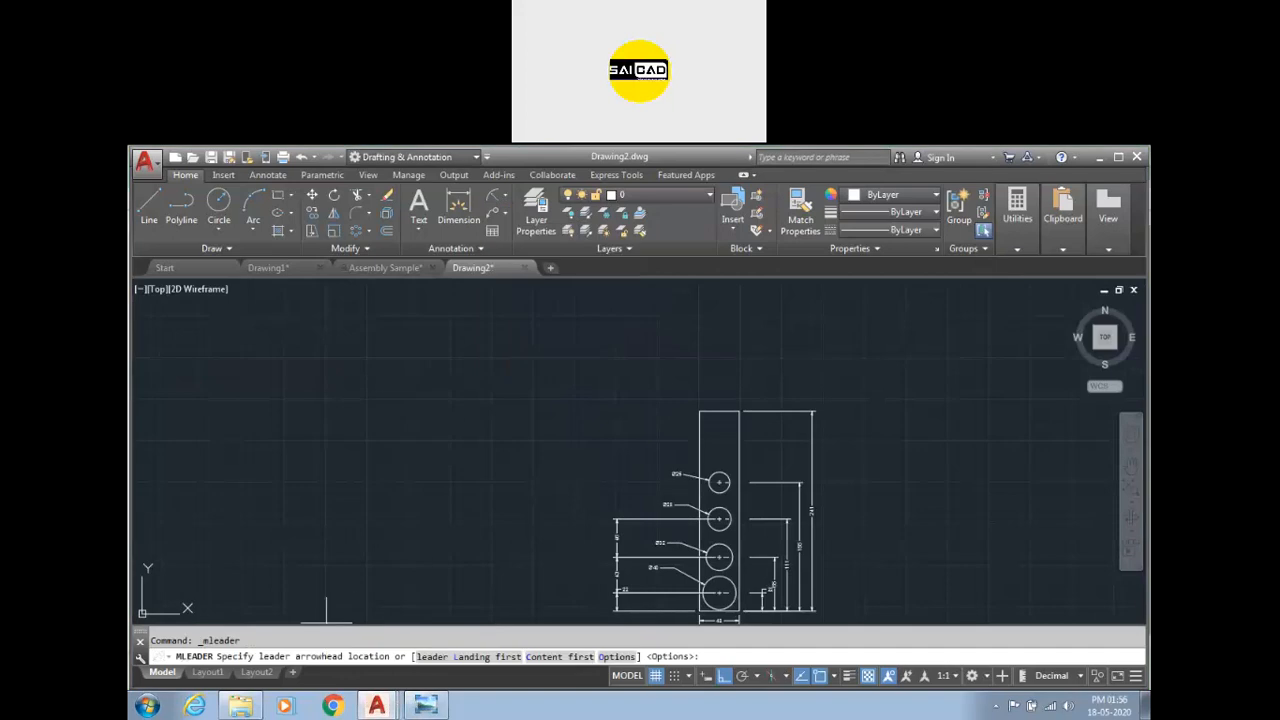
scroll(708, 382, "up", 4)
left_click(685, 449)
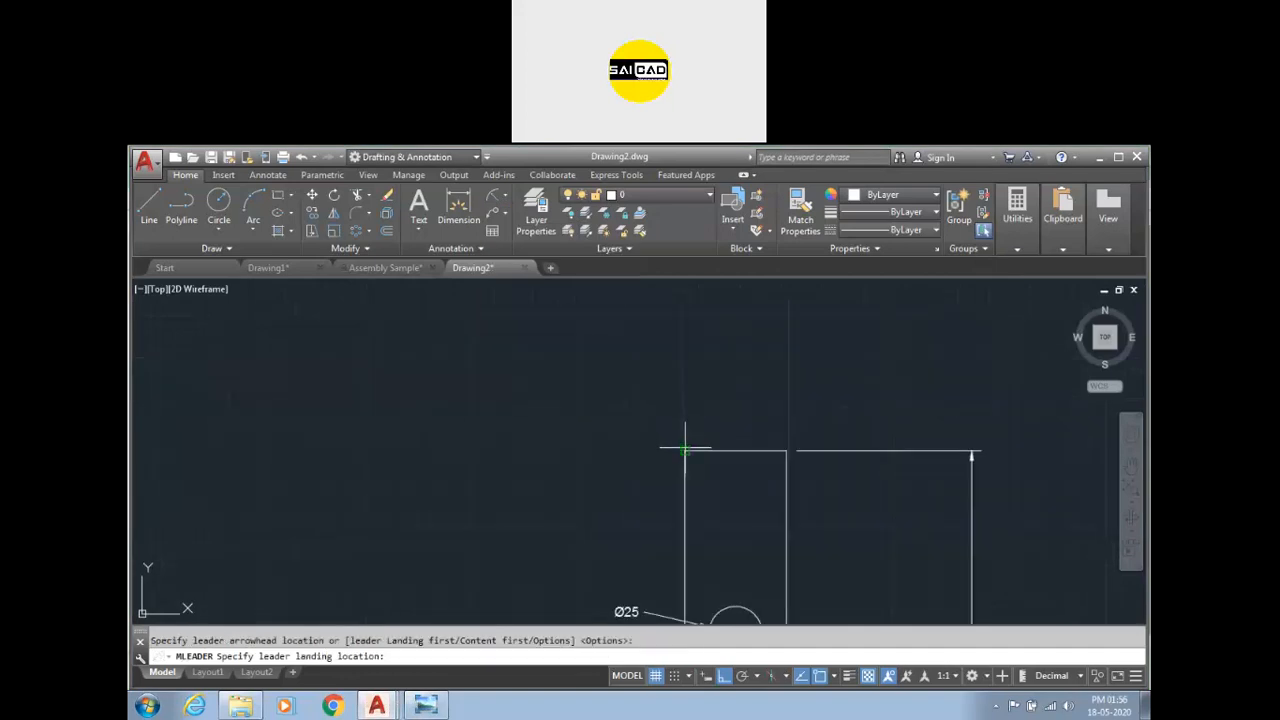
left_click(722, 677)
scroll(653, 423, "up", 5)
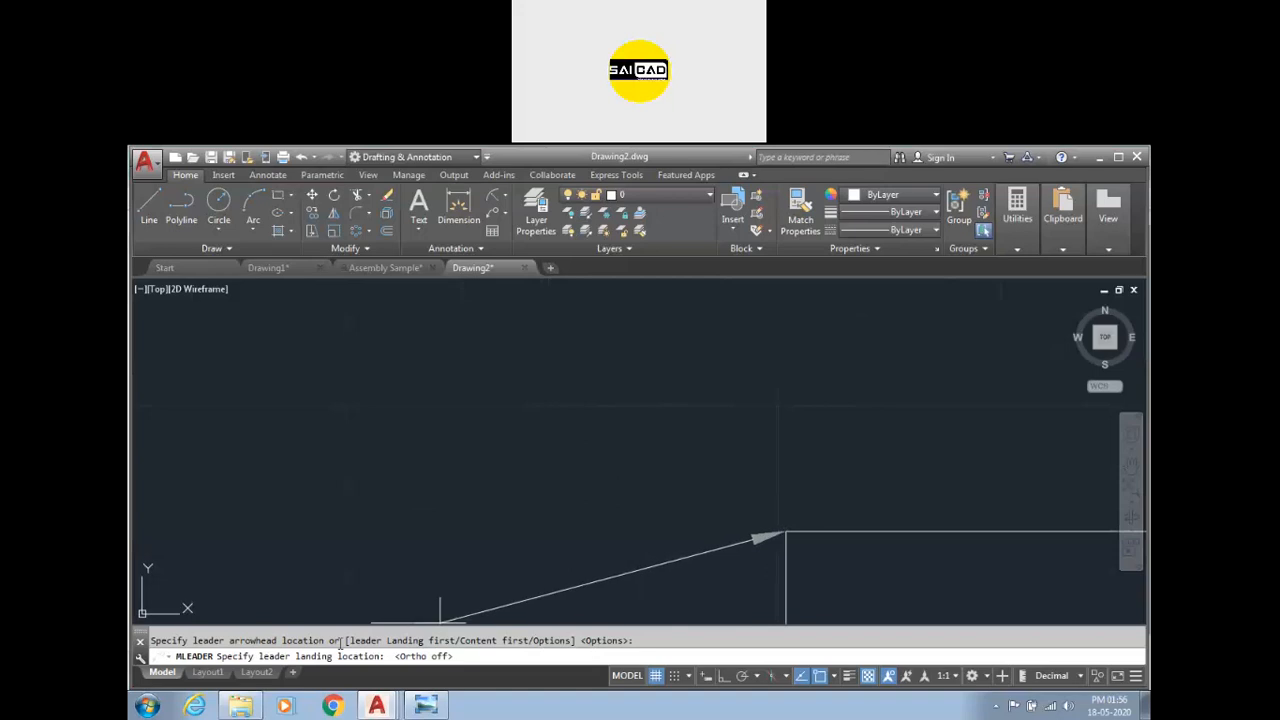
scroll(540, 370, "down", 1)
left_click(547, 351)
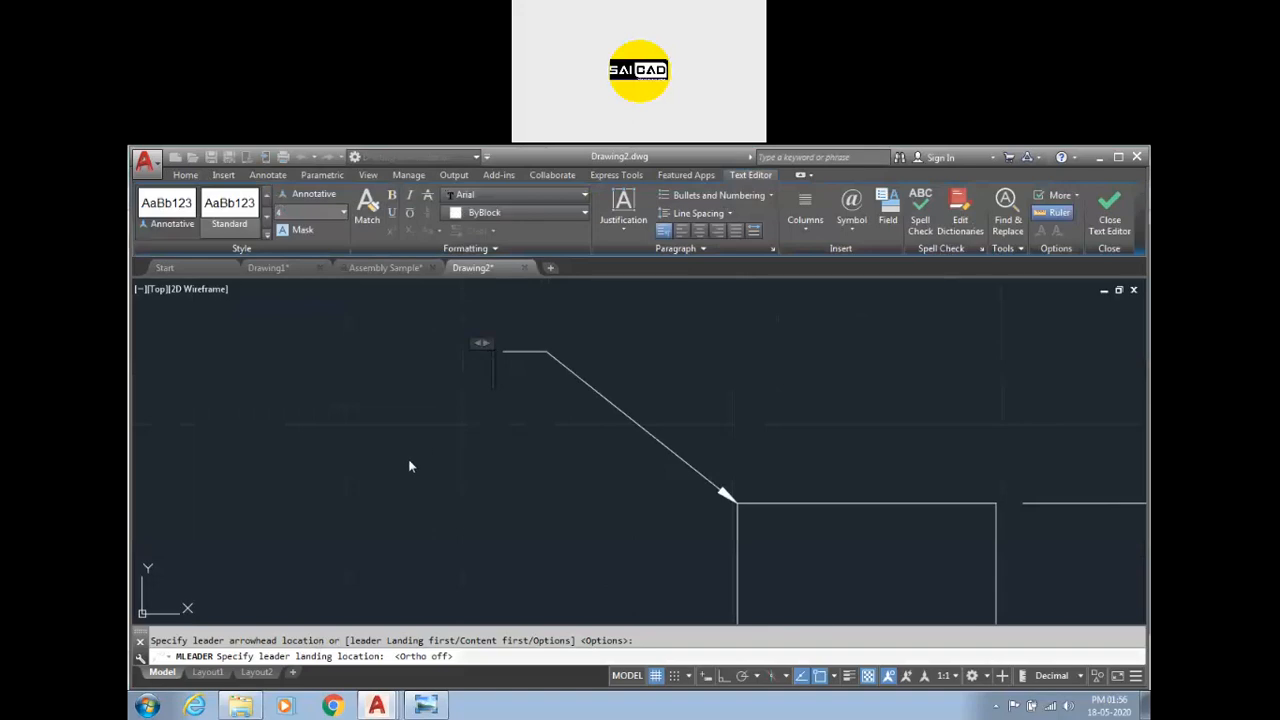
Enter (0,210) as the multileader's text and close the text editor.
scroll(398, 337, "up", 2)
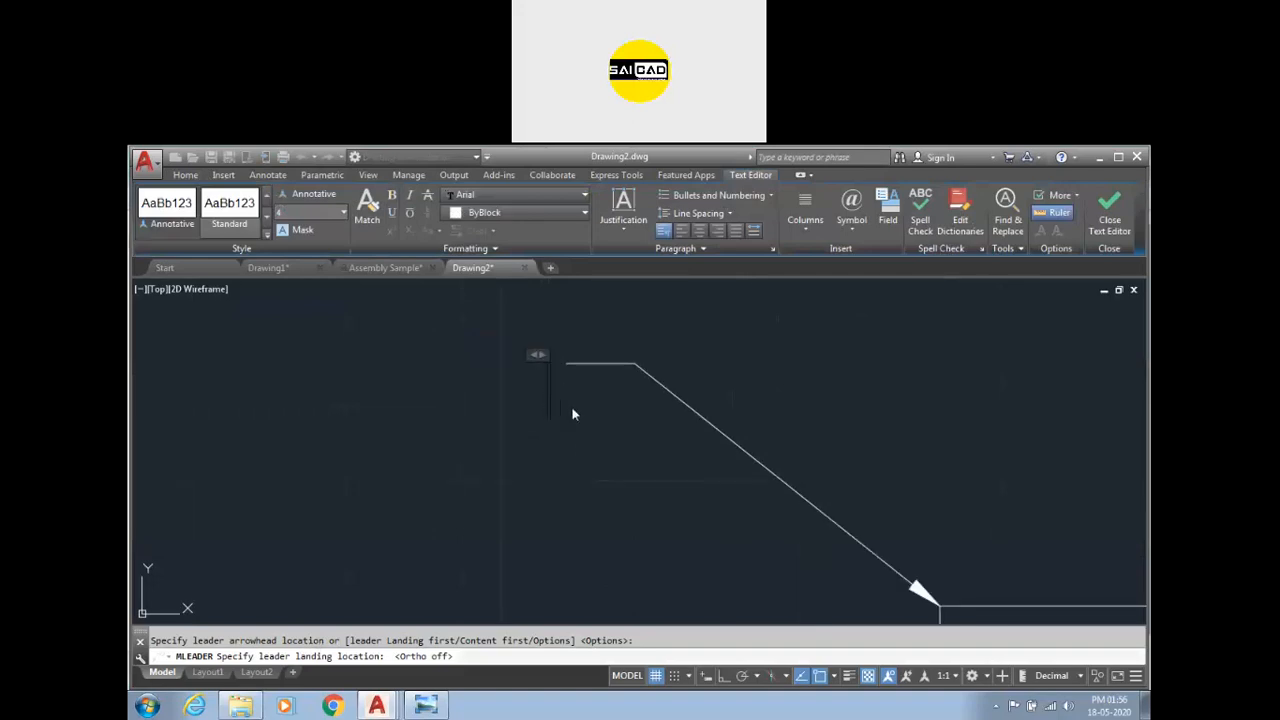
scroll(571, 406, "up", 2)
scroll(603, 443, "down", 2)
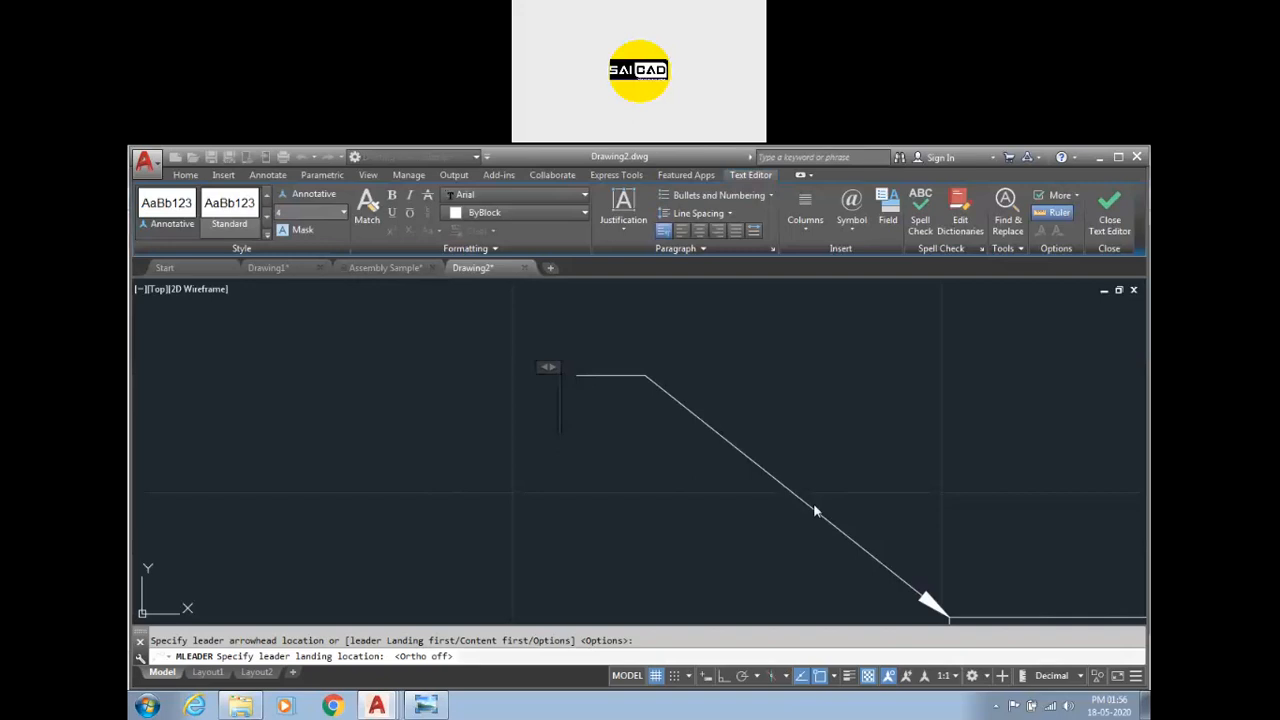
type("(")
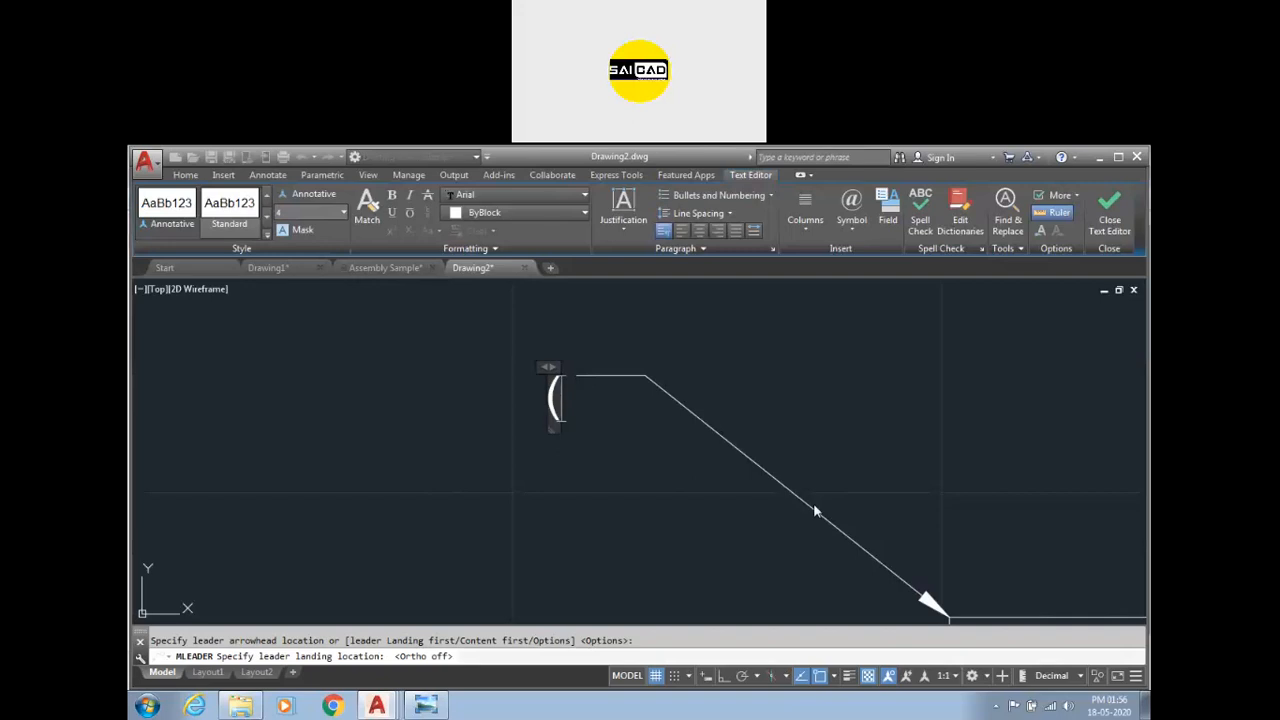
type("0,")
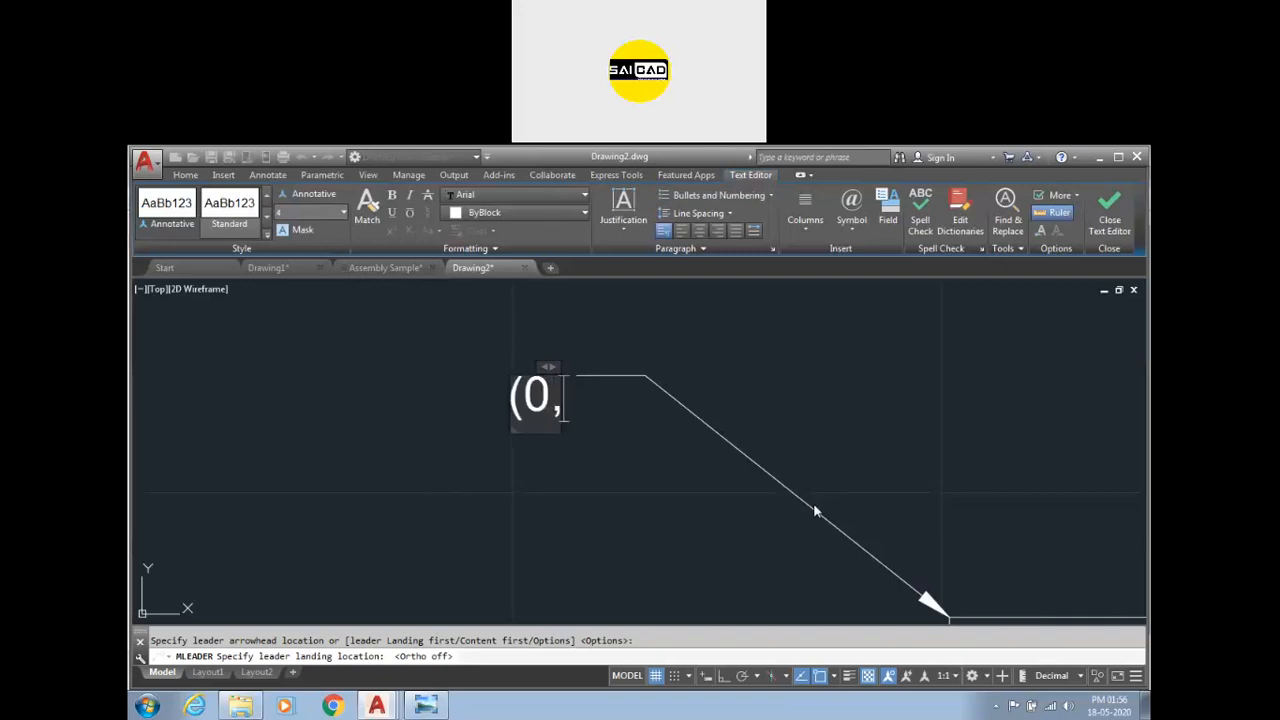
type("210")
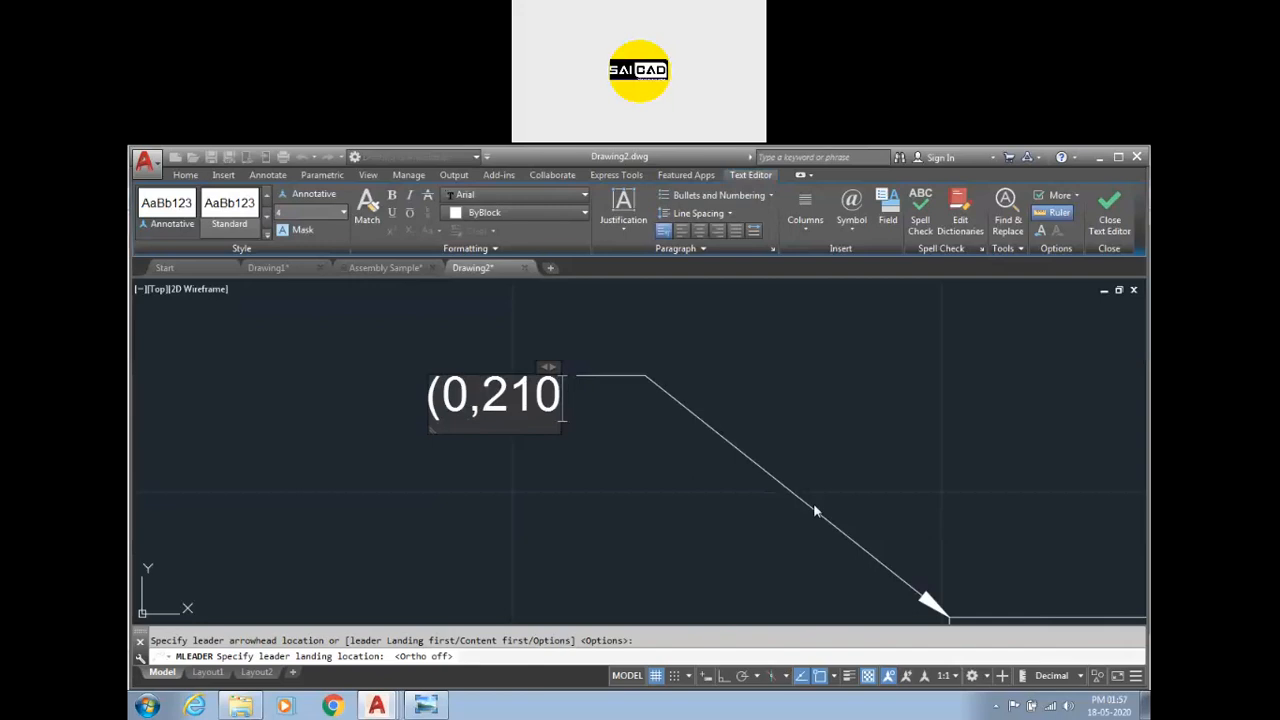
type(")")
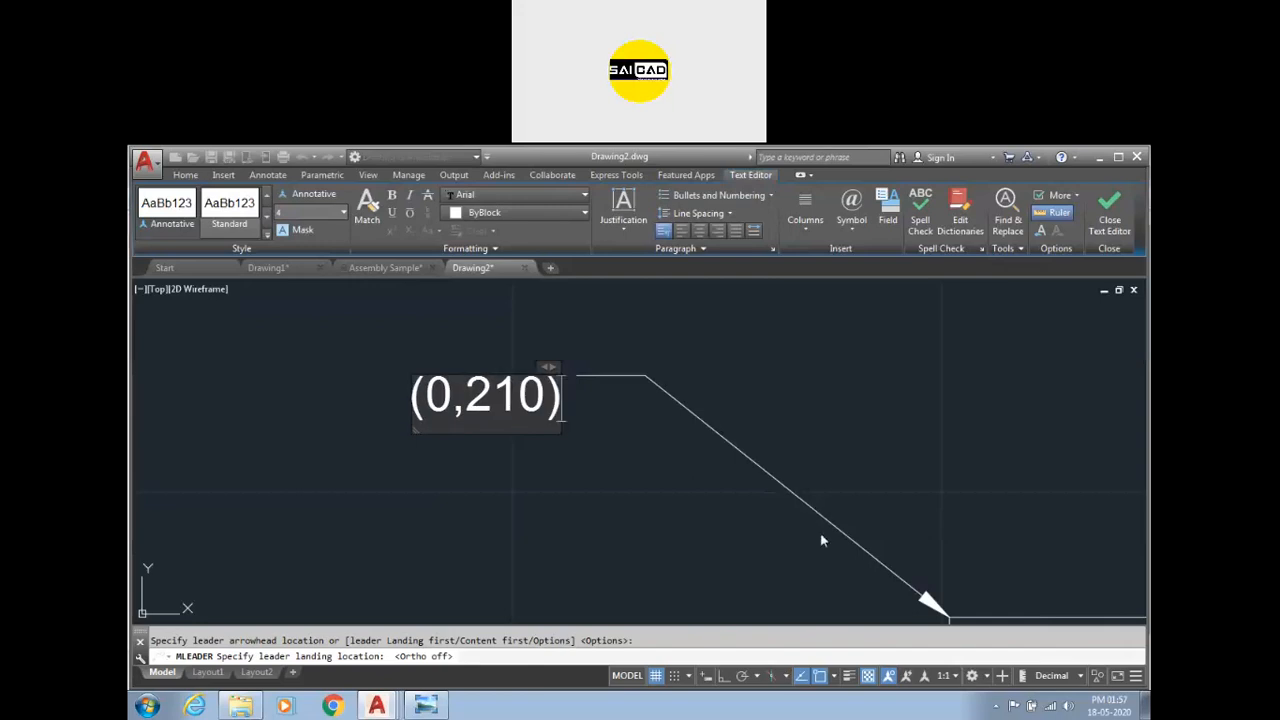
left_click(678, 499)
left_click(716, 368)
left_click(643, 468)
scroll(648, 396, "down", 3)
scroll(687, 449, "up", 3)
key("Escape")
scroll(686, 449, "down", 3)
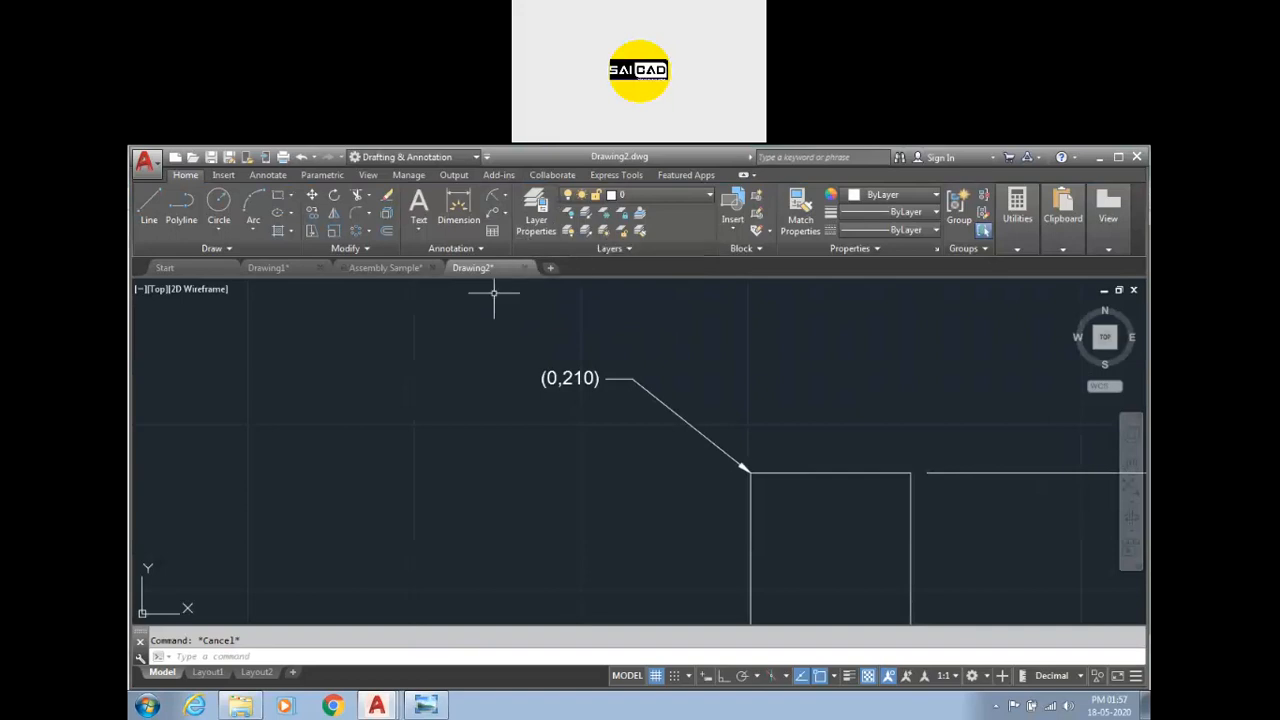
Open the offset reference image from the Drawings folder and return to the drawing.
scroll(480, 355, "down", 3)
scroll(480, 355, "up", 4)
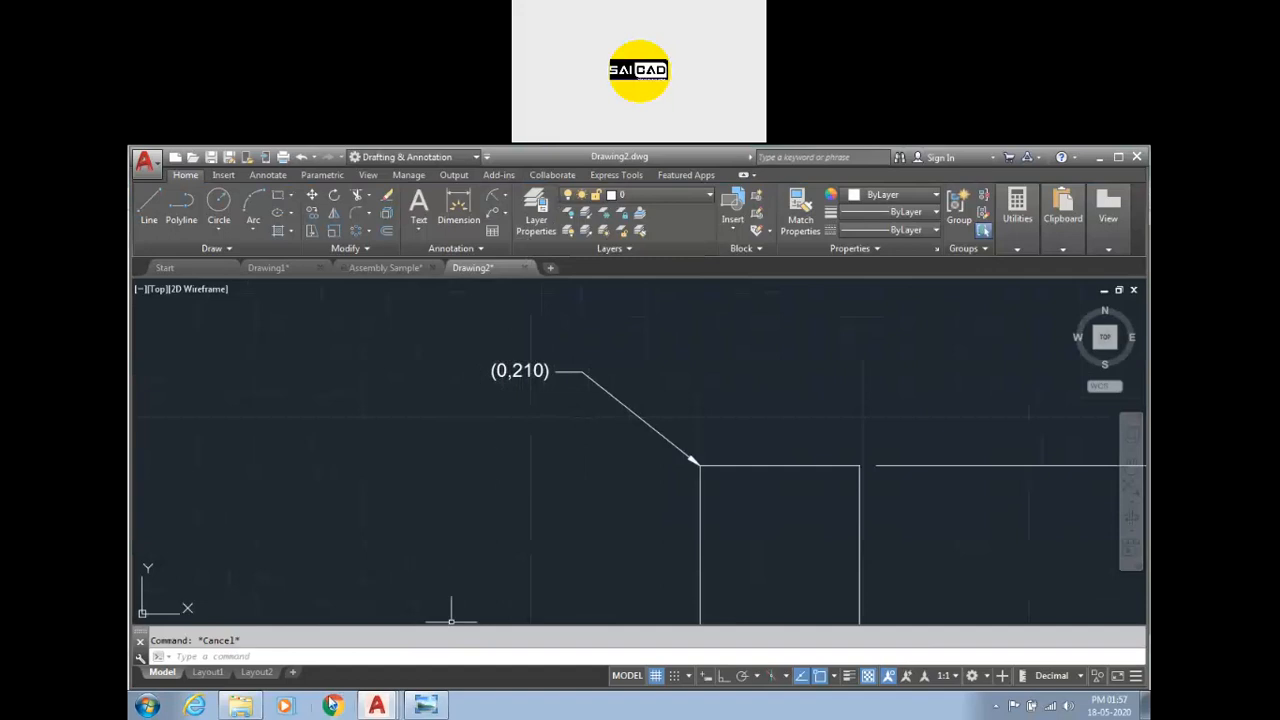
left_click(435, 711)
left_click(435, 711)
left_click(240, 707)
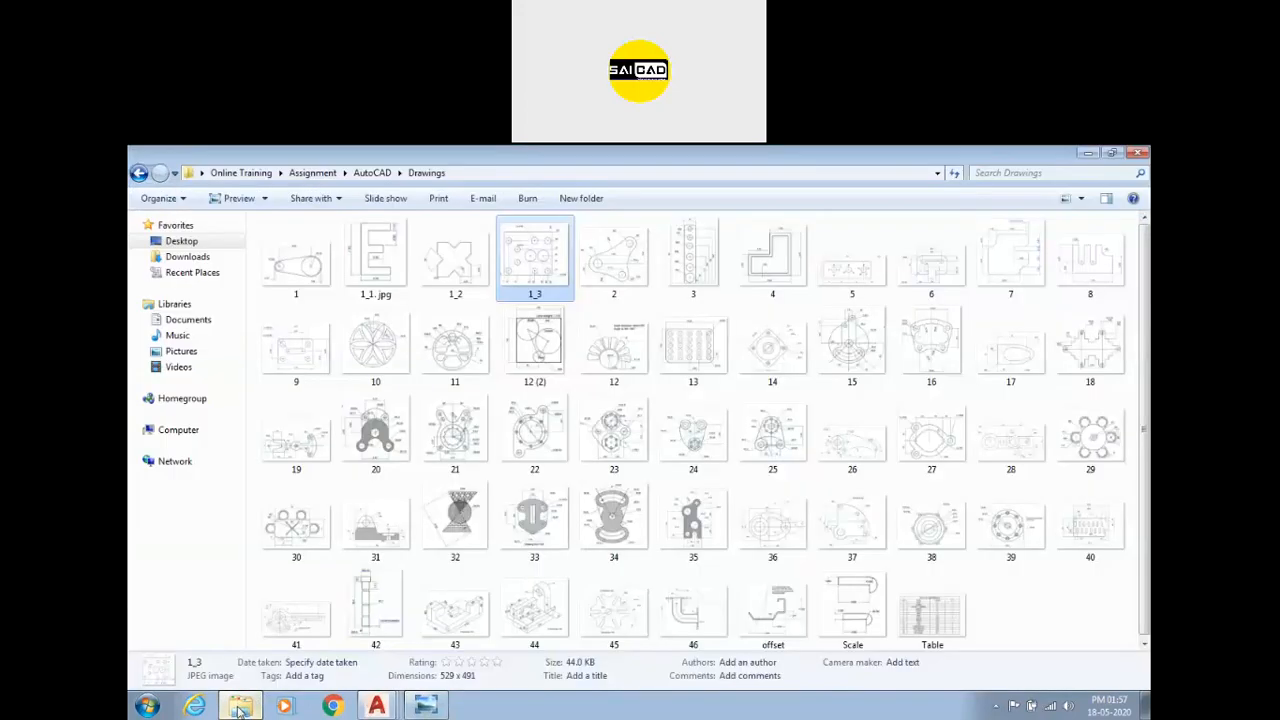
left_click(147, 706)
left_click(563, 526)
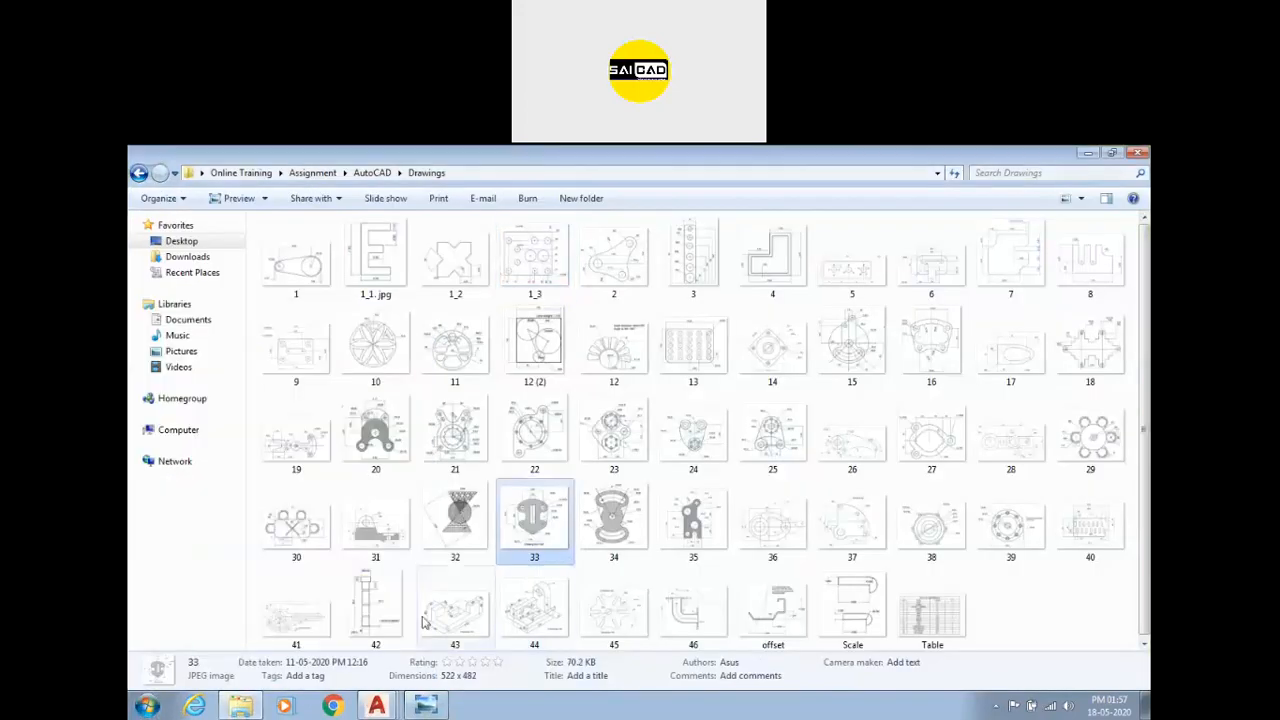
double_click(772, 606)
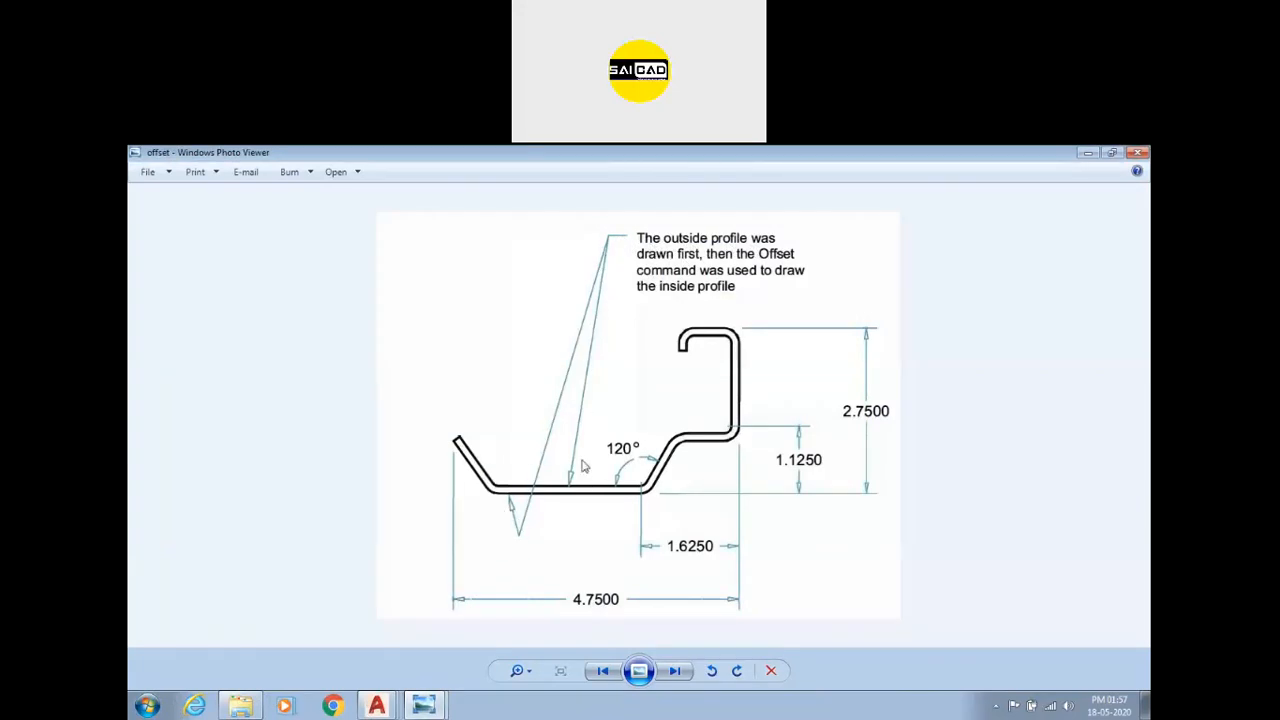
mouse_move(376, 706)
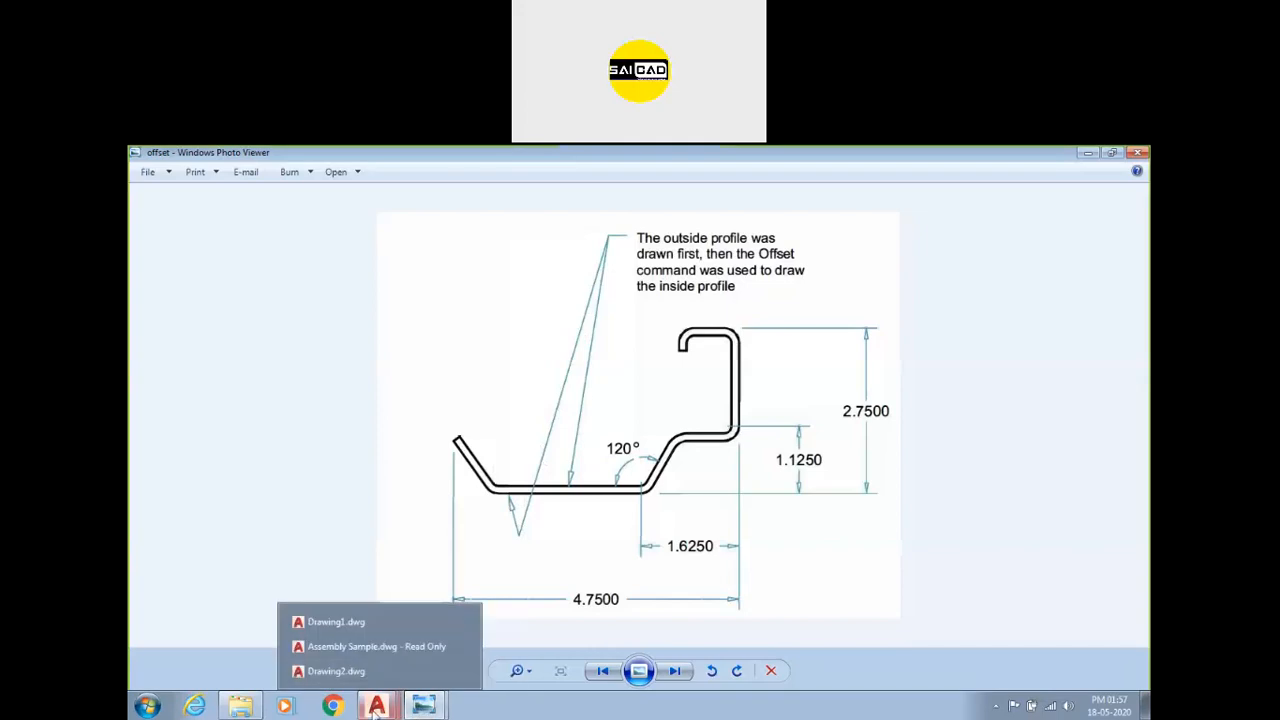
left_click(405, 669)
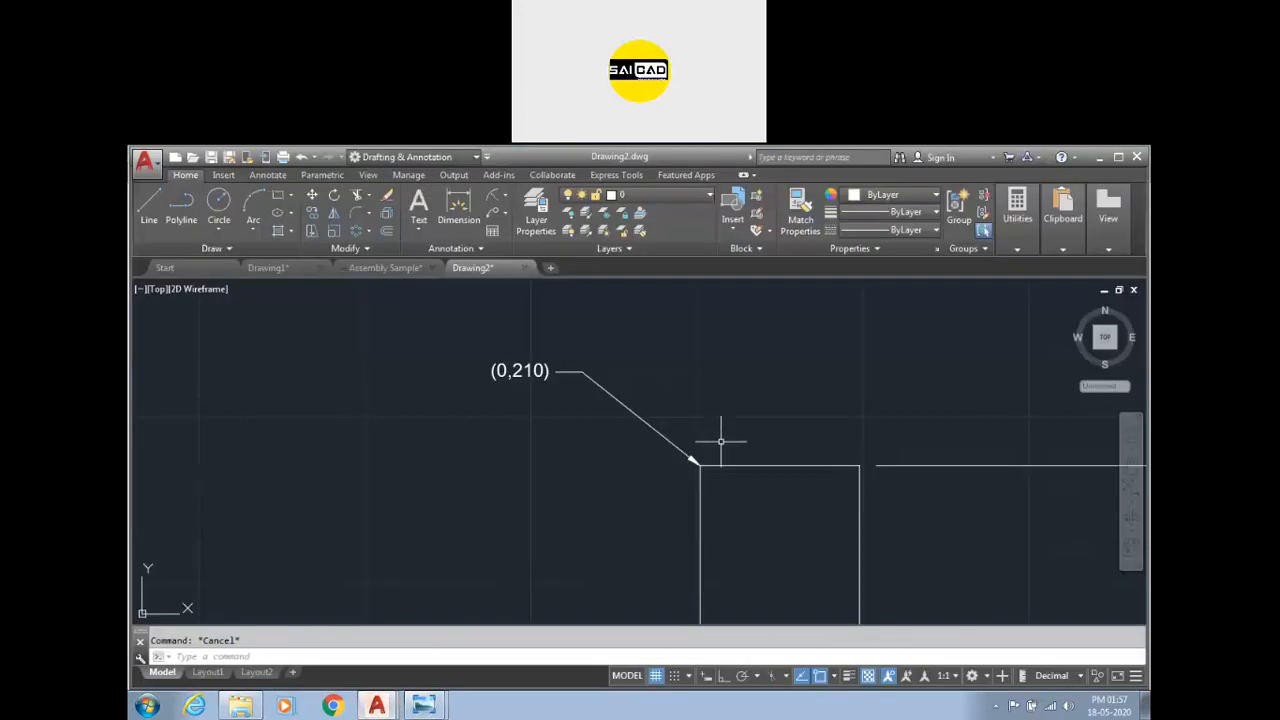
Draw a multileader from the rectangle's top edge up to a landing at the upper right with the text SDadasd.
left_click(506, 214)
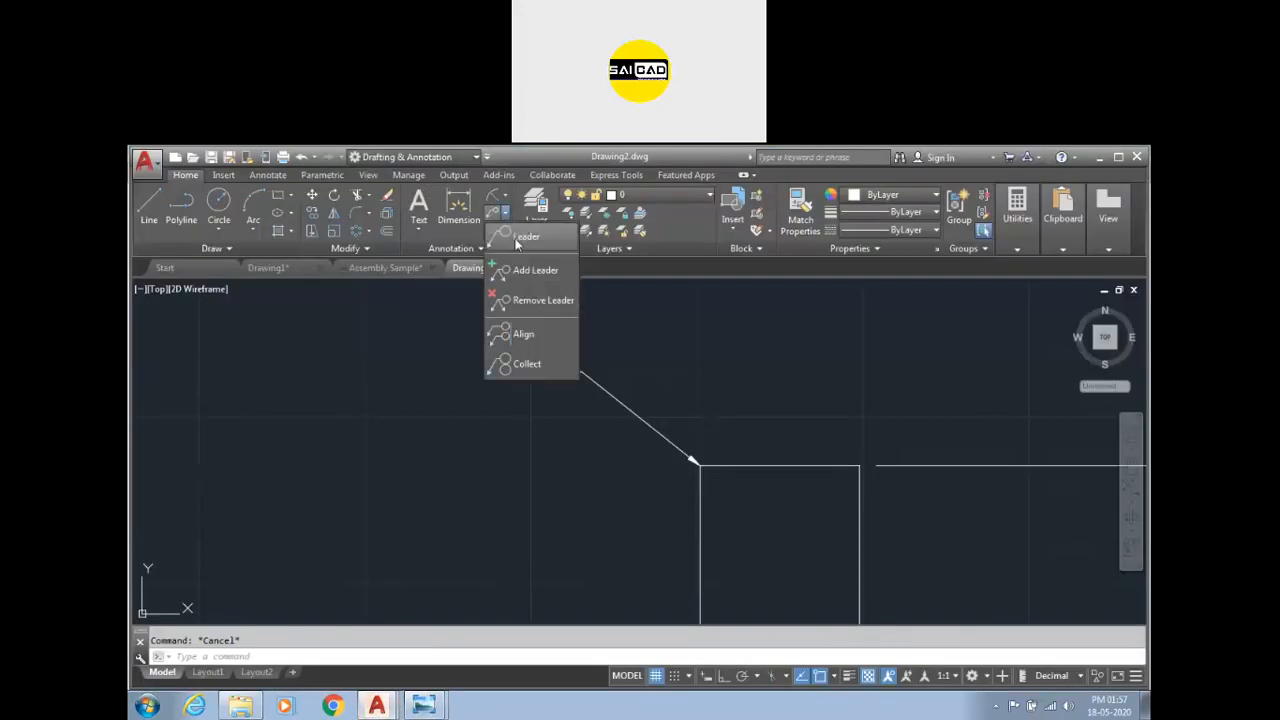
left_click(517, 240)
scroll(420, 520, "down", 2)
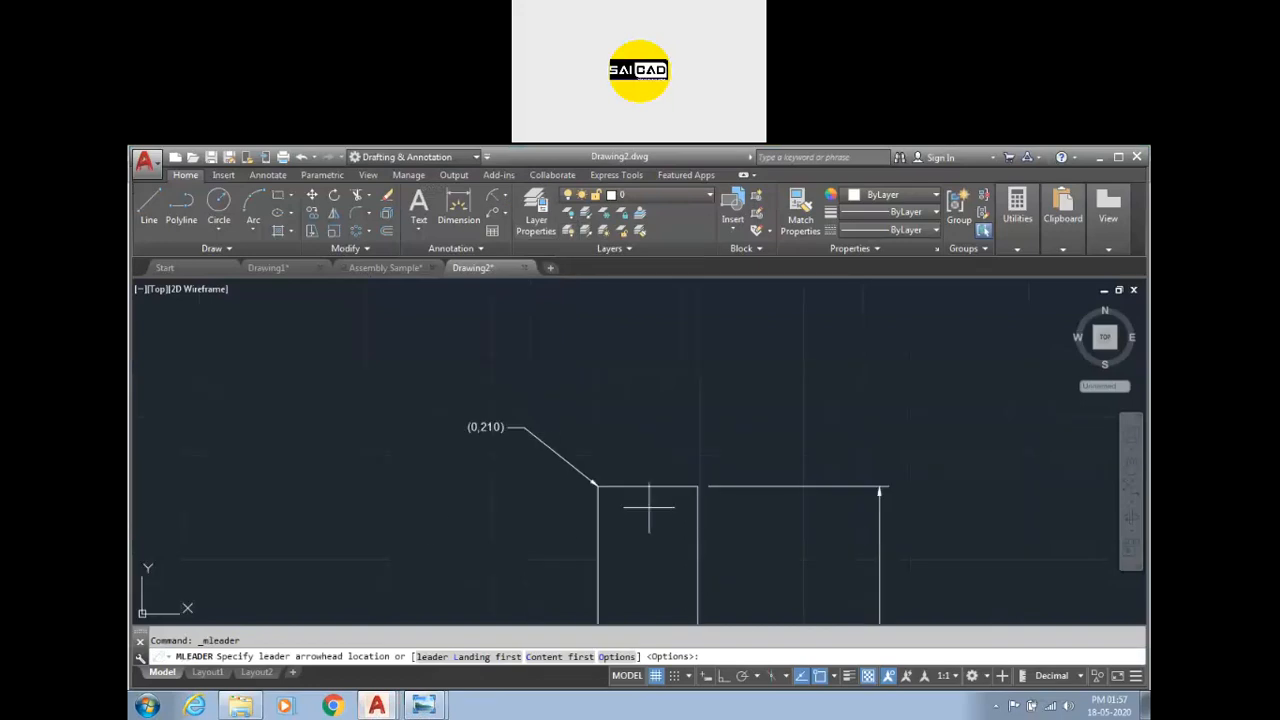
left_click(697, 487)
scroll(740, 415, "up", 2)
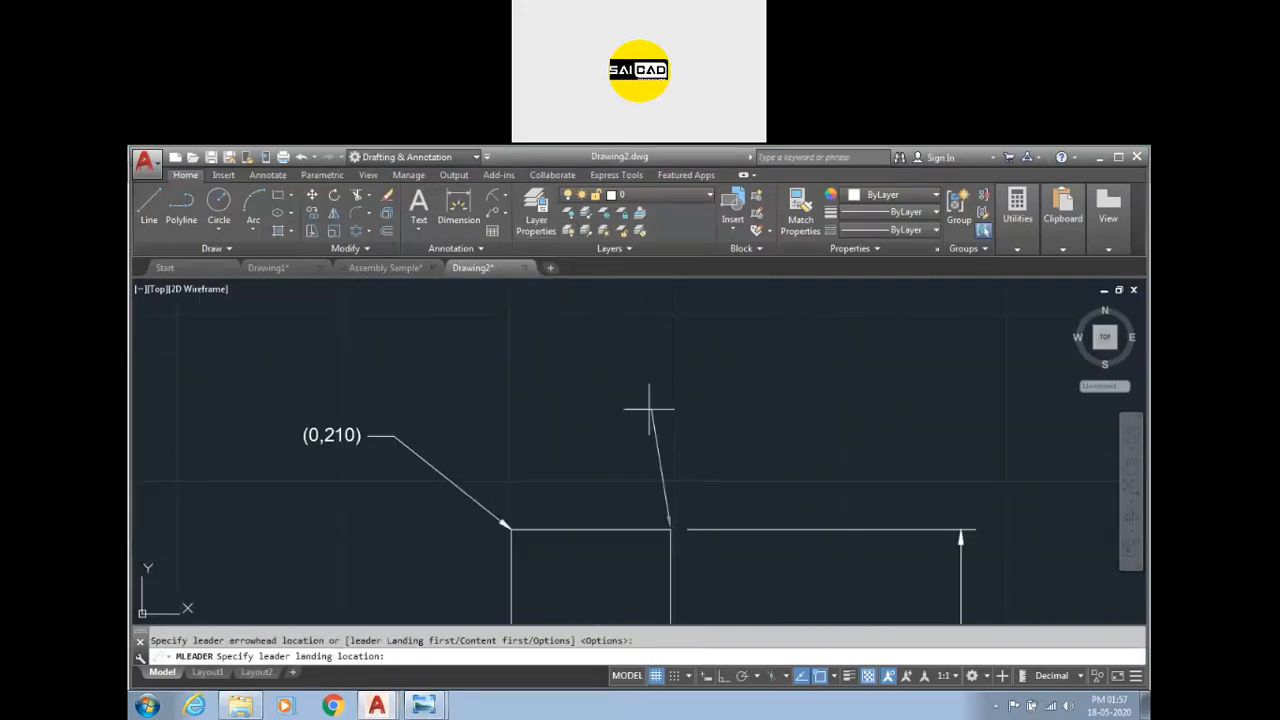
left_click(740, 378)
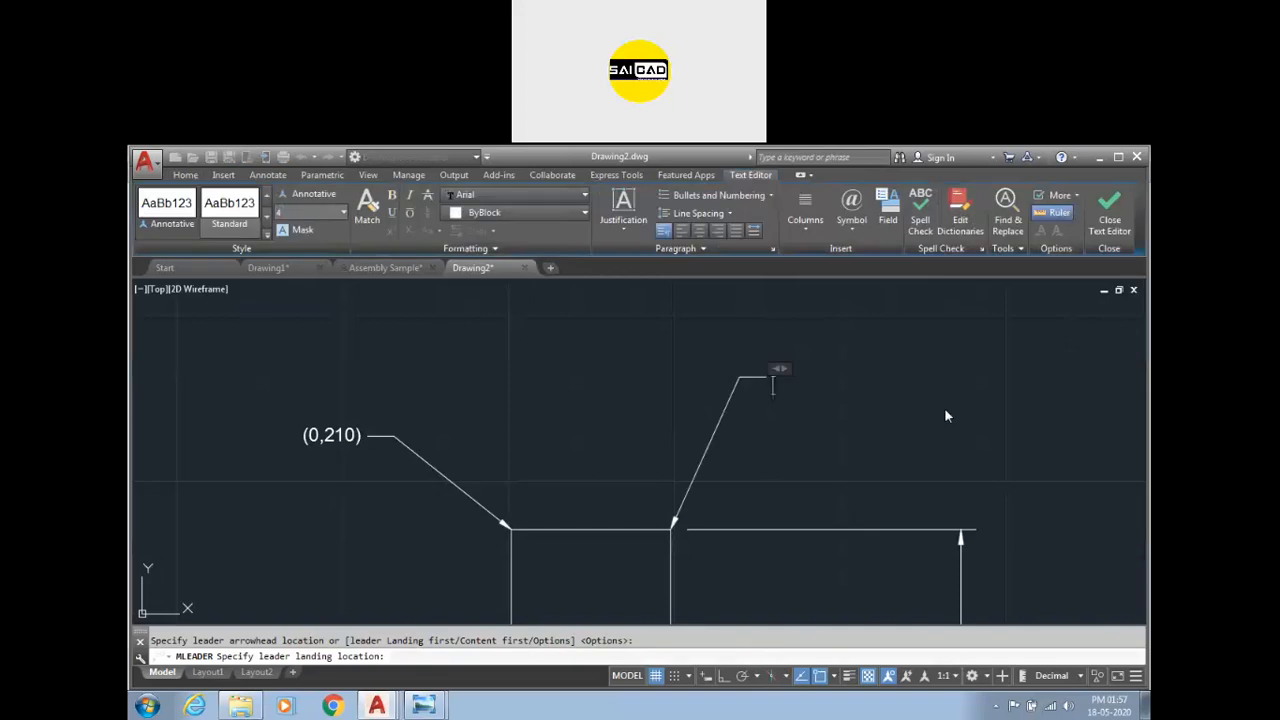
type("SDadasd")
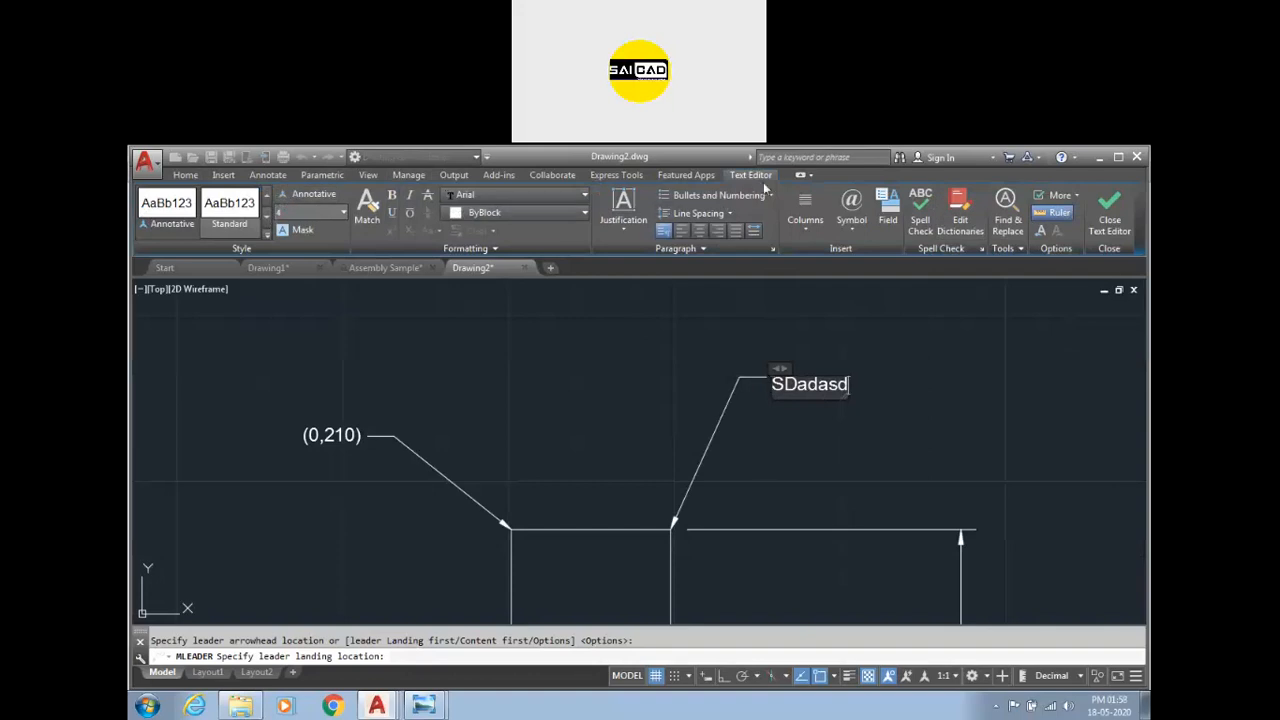
left_click(993, 390)
scroll(854, 370, "up", 4)
left_click(849, 367)
left_click(741, 424)
scroll(741, 430, "down", 4)
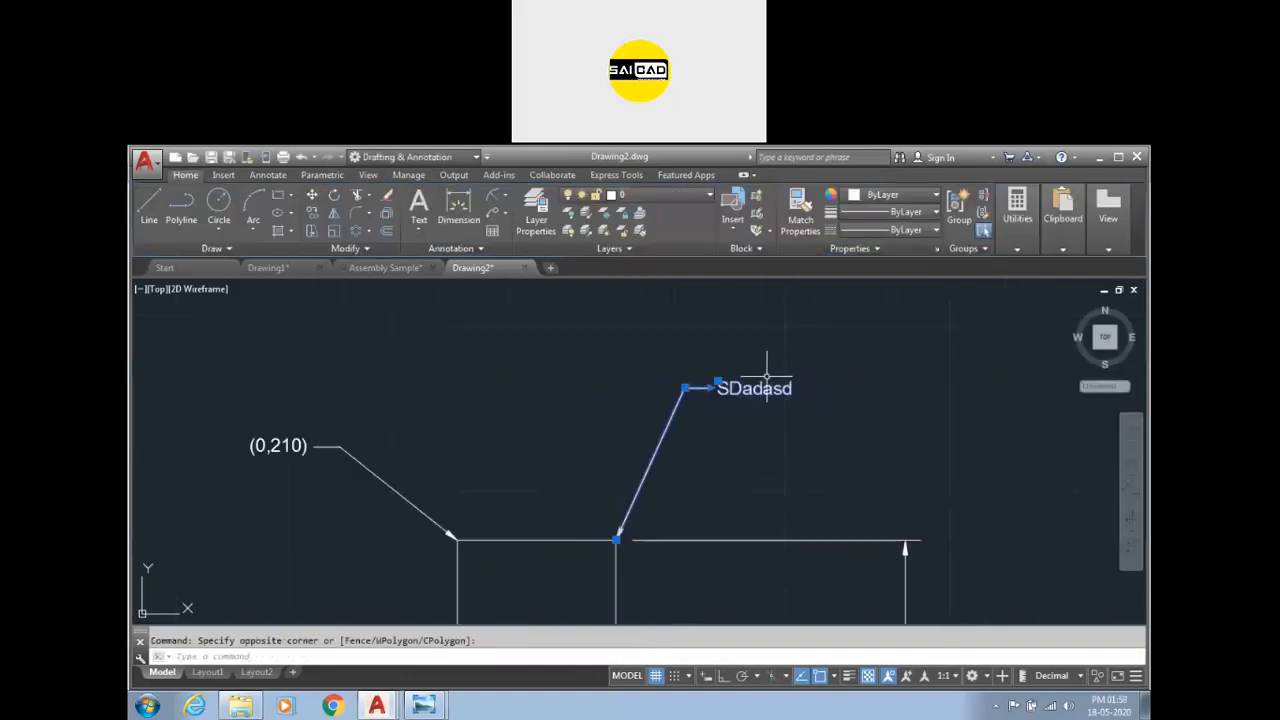
key("Escape")
Add a second leader to the SDadasd multileader pointing at the Ø25 circle.
left_click(505, 213)
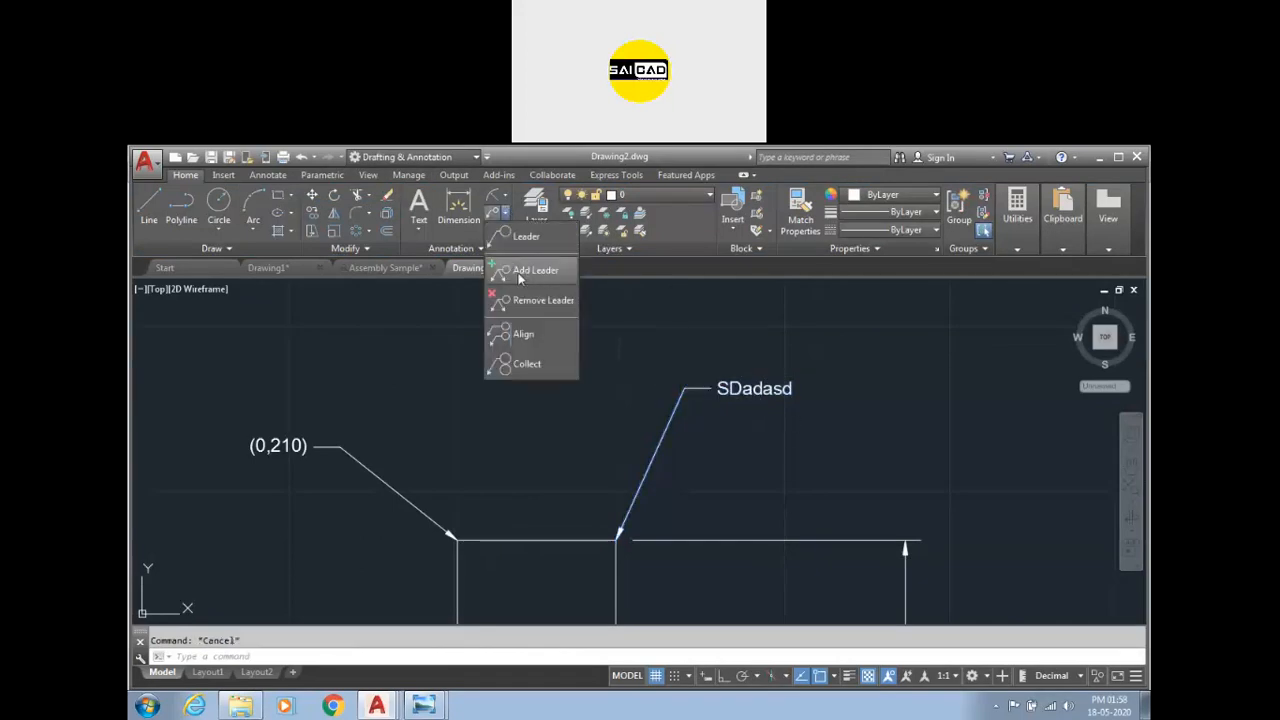
scroll(655, 336, "down", 3)
scroll(703, 340, "up", 2)
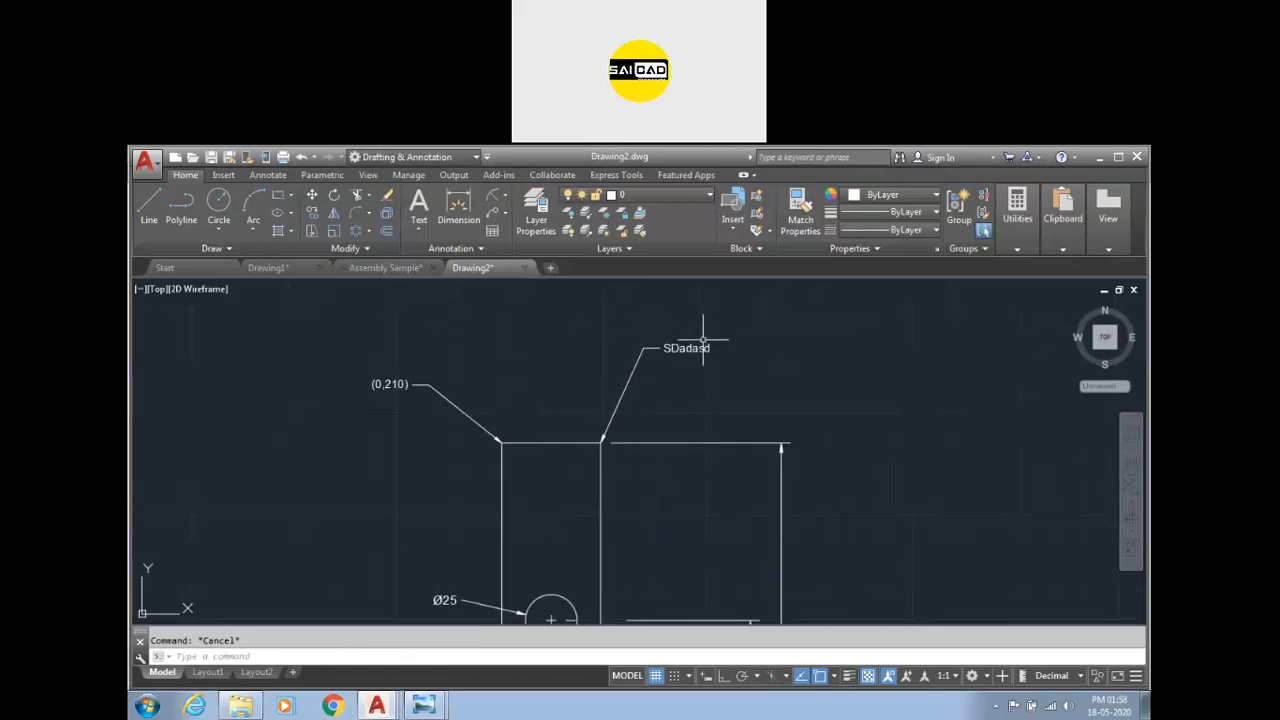
left_click(506, 214)
left_click(536, 270)
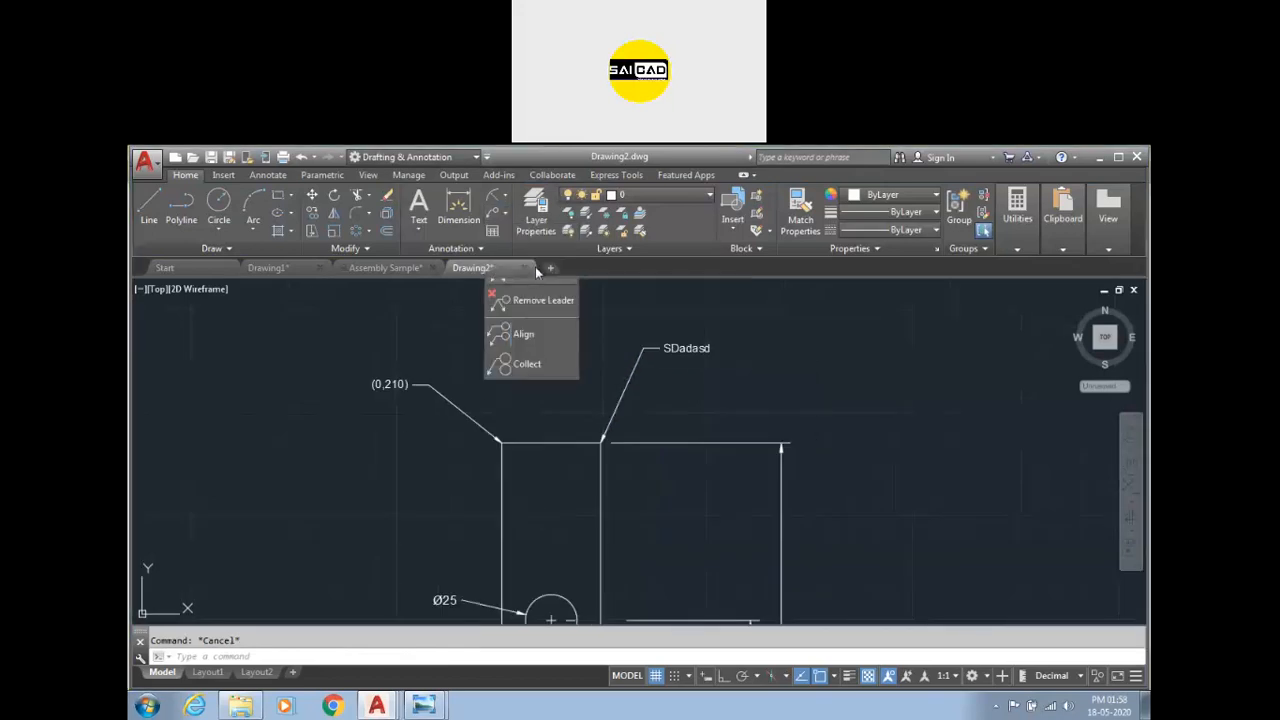
left_click(671, 350)
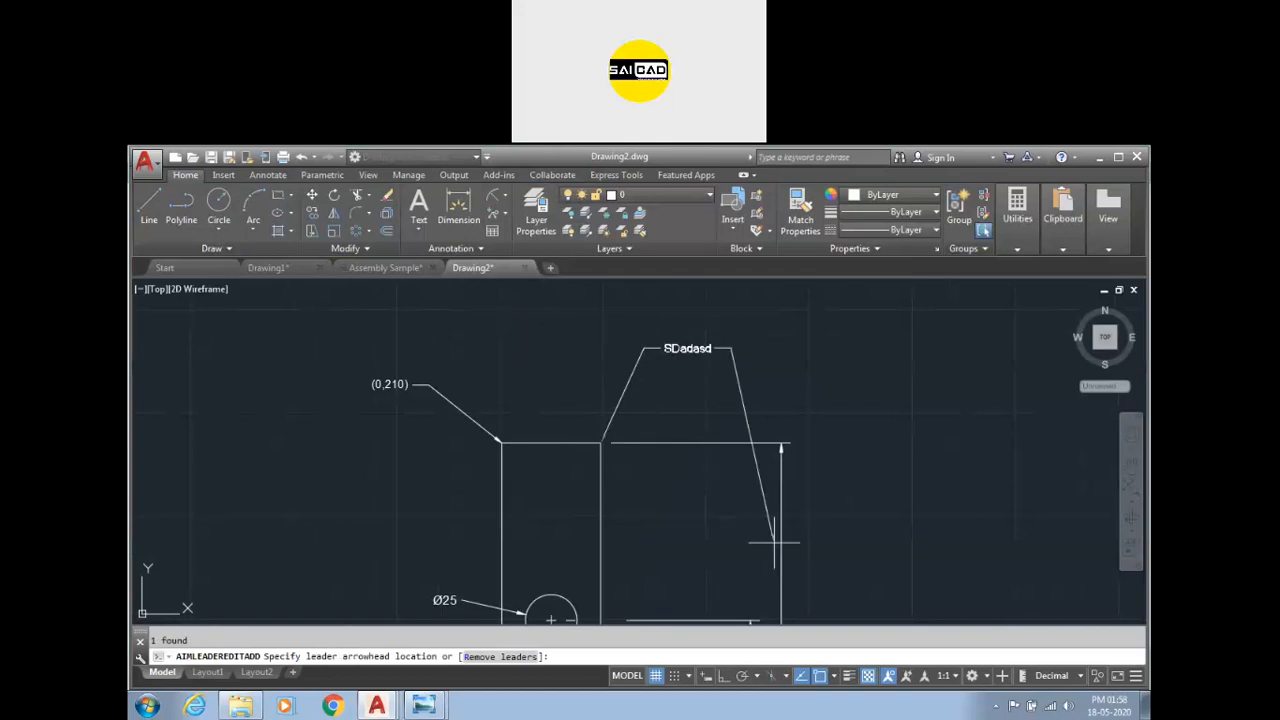
scroll(903, 409, "down", 3)
scroll(790, 500, "up", 3)
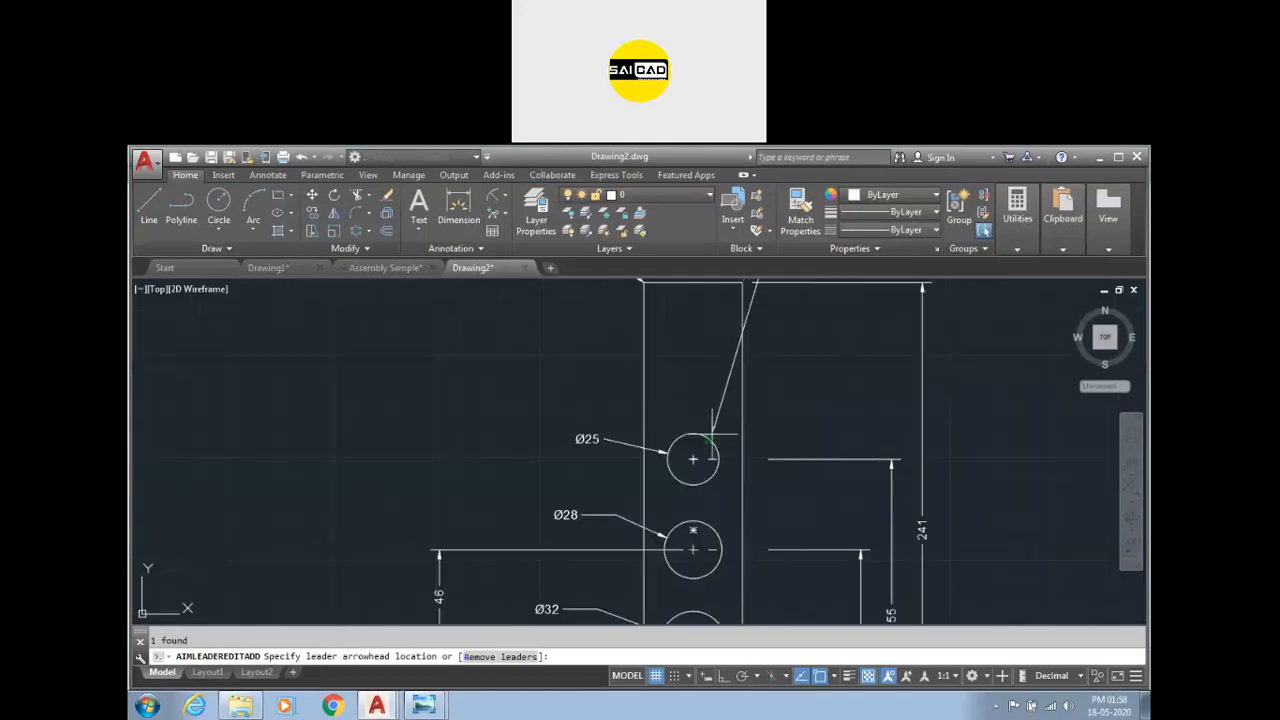
scroll(728, 430, "down", 4)
scroll(706, 487, "up", 2)
key("Escape")
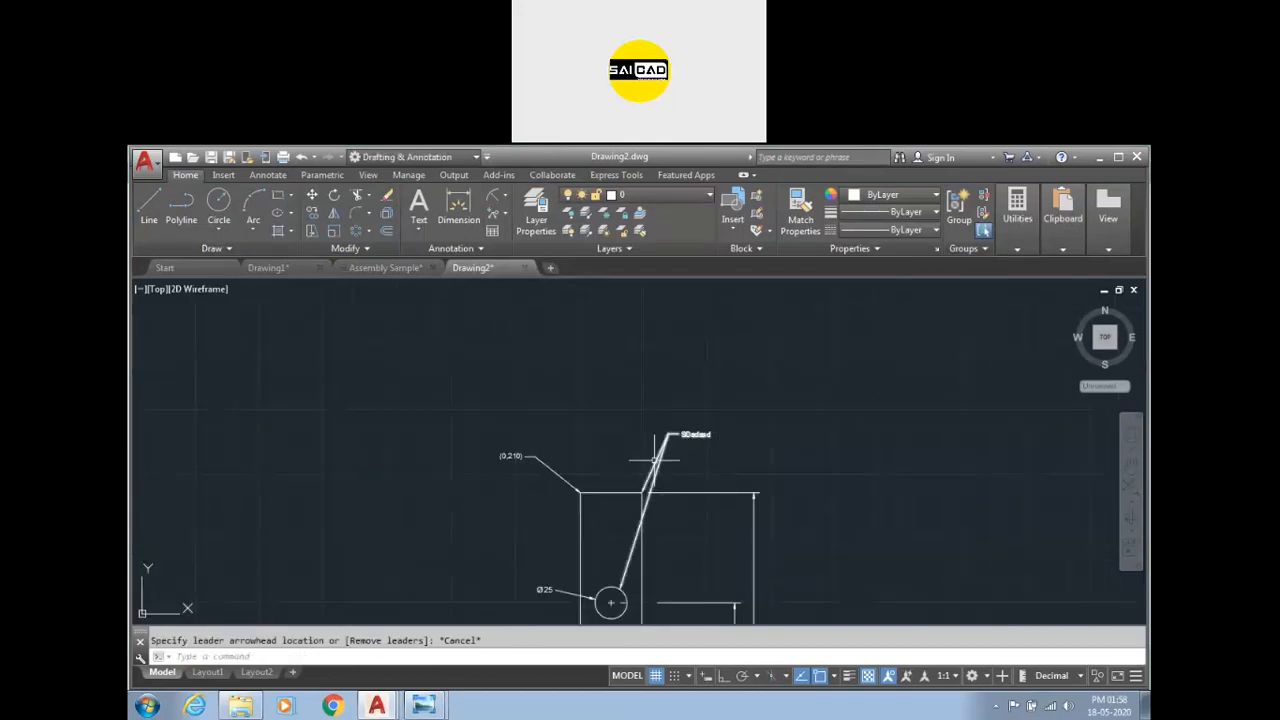
View the offset reference image again and return to the drawing.
mouse_move(423, 705)
left_click(467, 671)
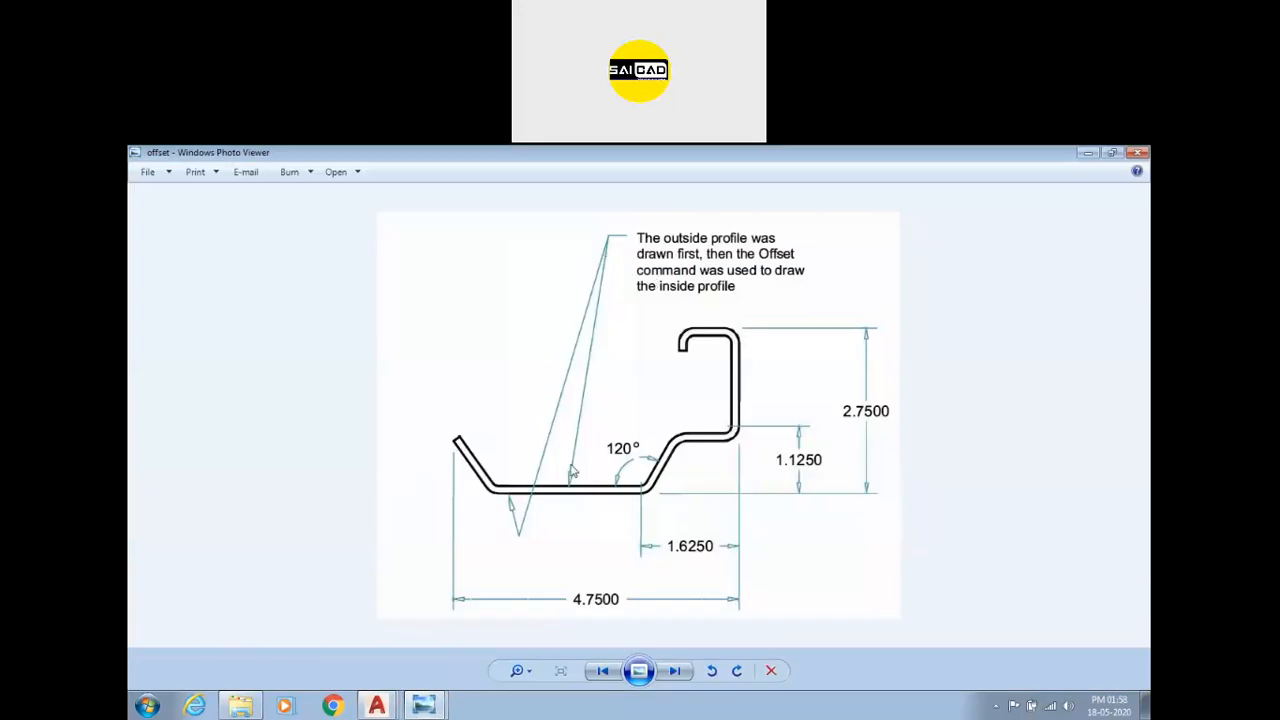
mouse_move(378, 705)
left_click(340, 671)
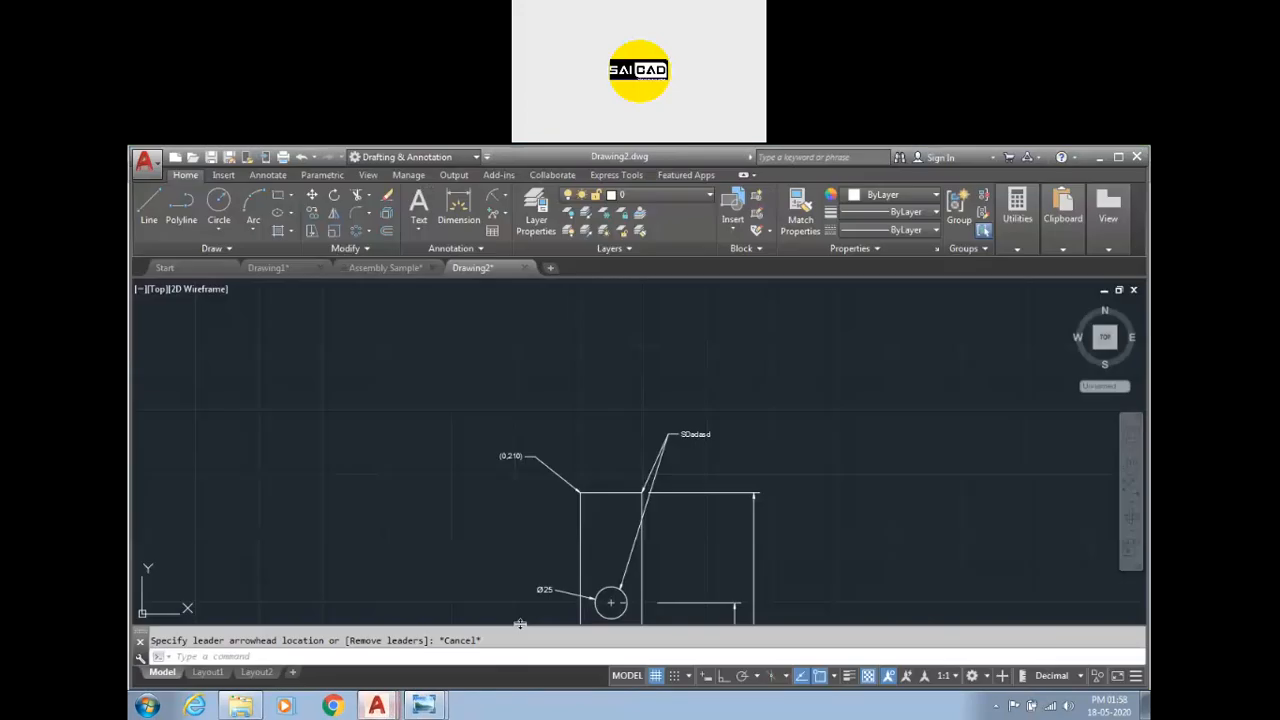
Add a second leader to the (0,210) multileader pointing at the rectangle's left edge.
left_click(507, 197)
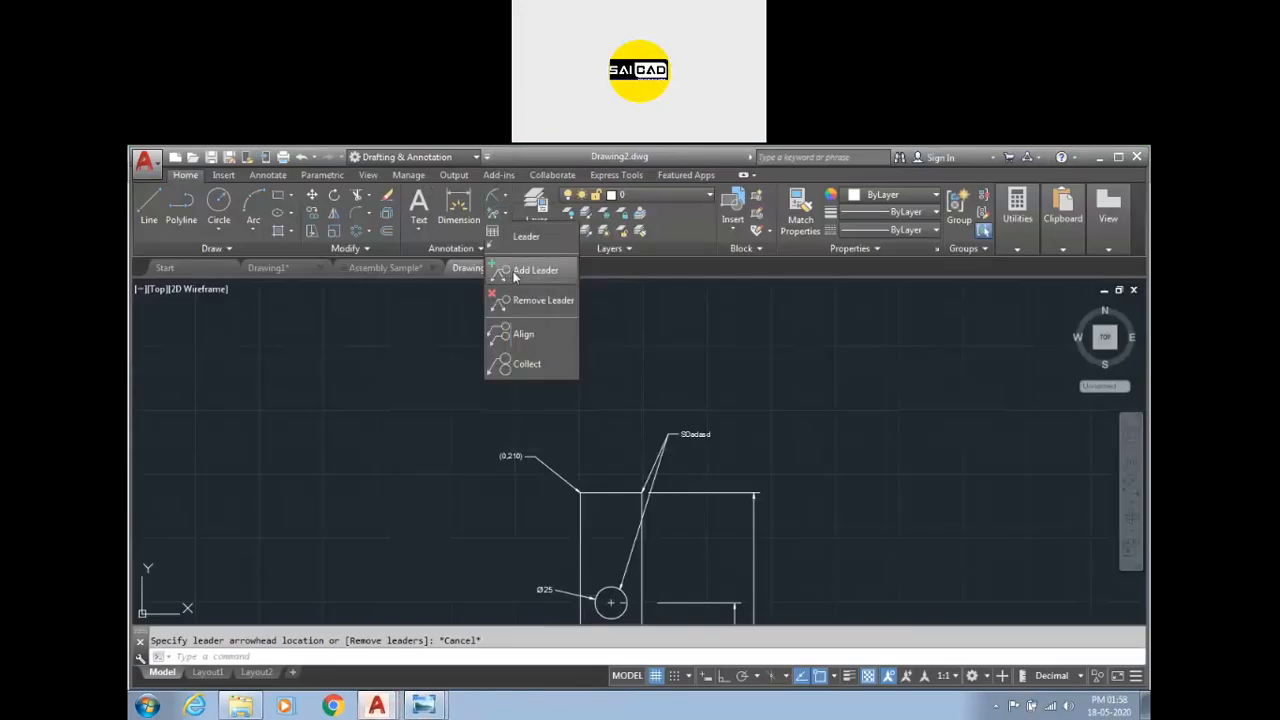
left_click(527, 268)
left_click(535, 466)
scroll(526, 504, "up", 4)
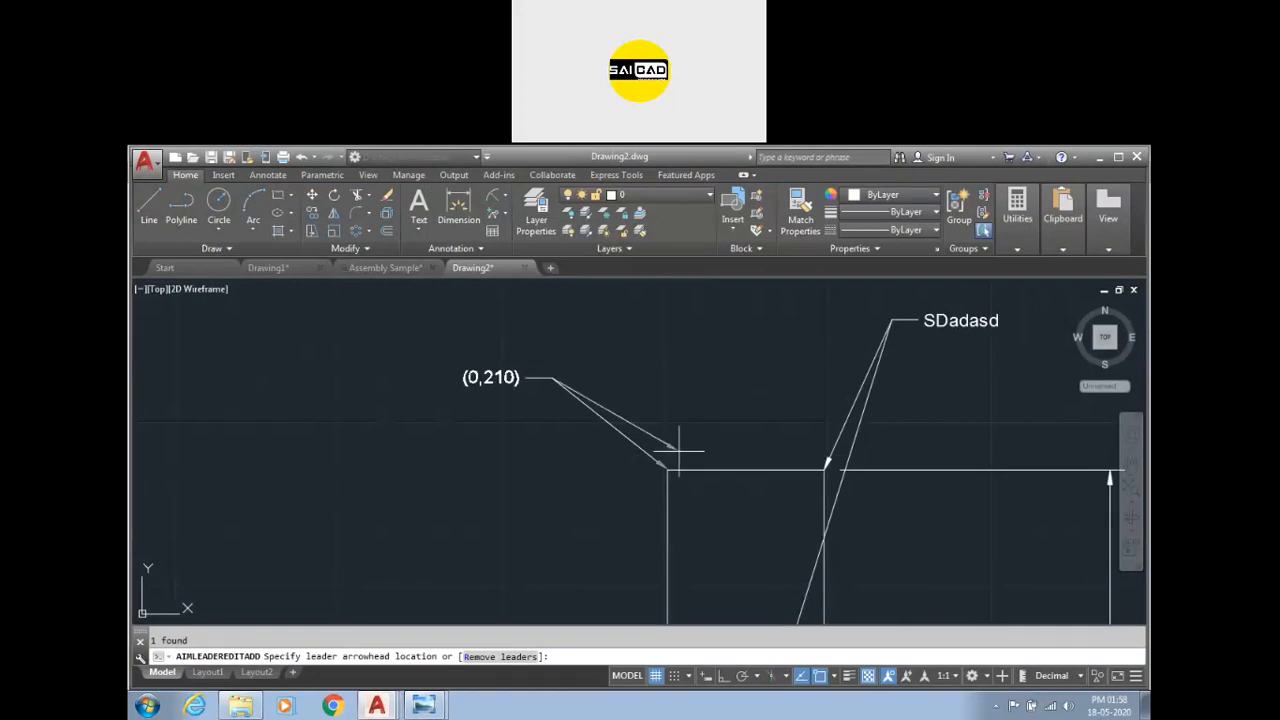
left_click(665, 560)
key("Escape")
scroll(660, 548, "up", 3)
scroll(667, 542, "down", 3)
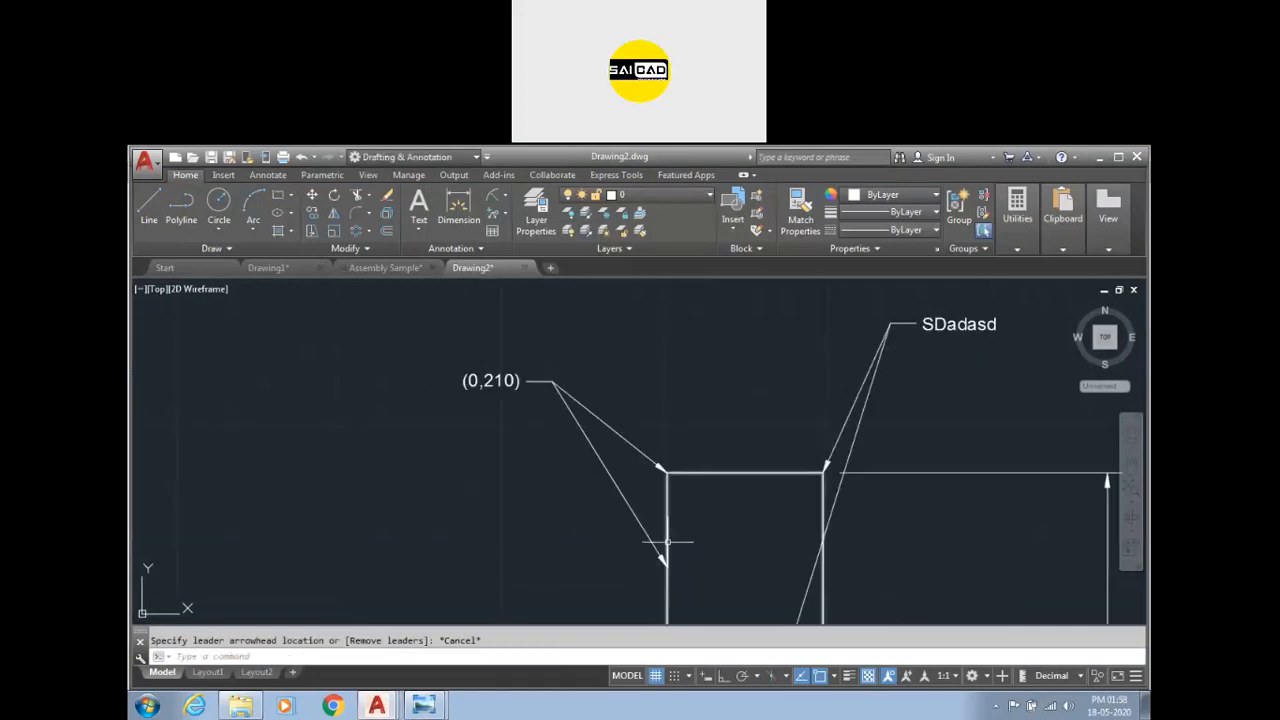
Remove the added left-edge leader from the (0,210) multileader.
left_click(500, 213)
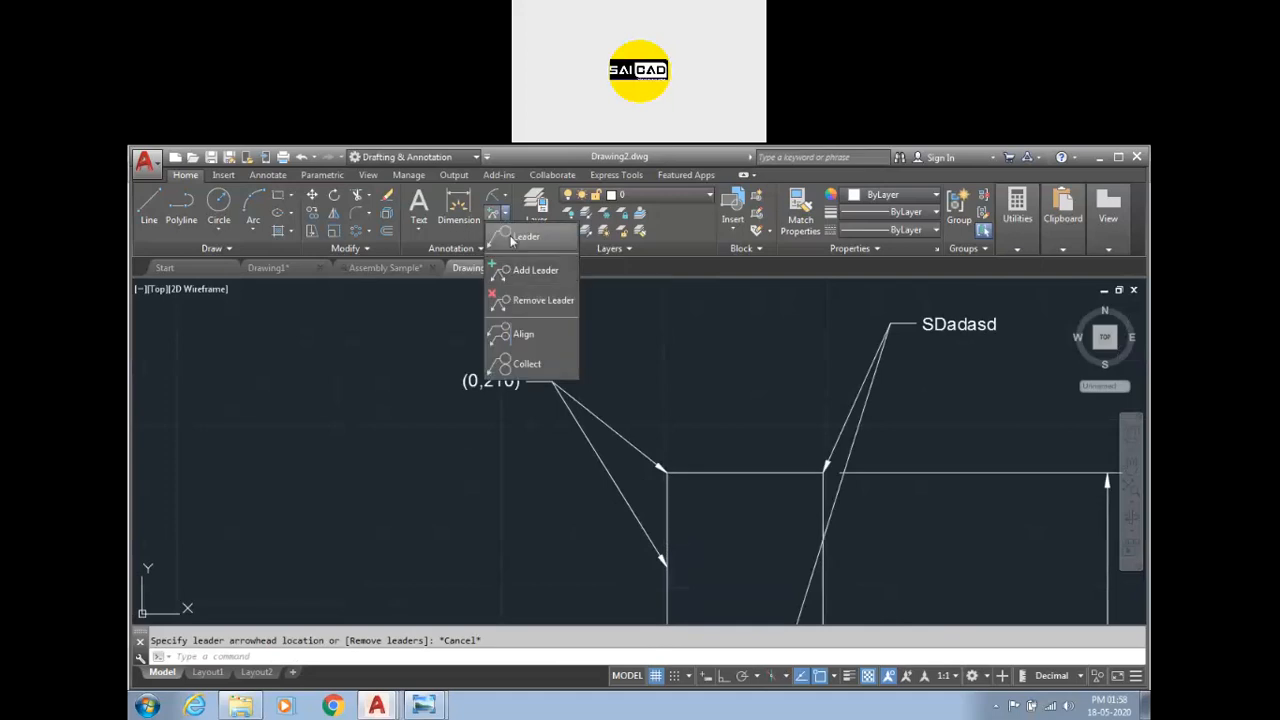
left_click(530, 296)
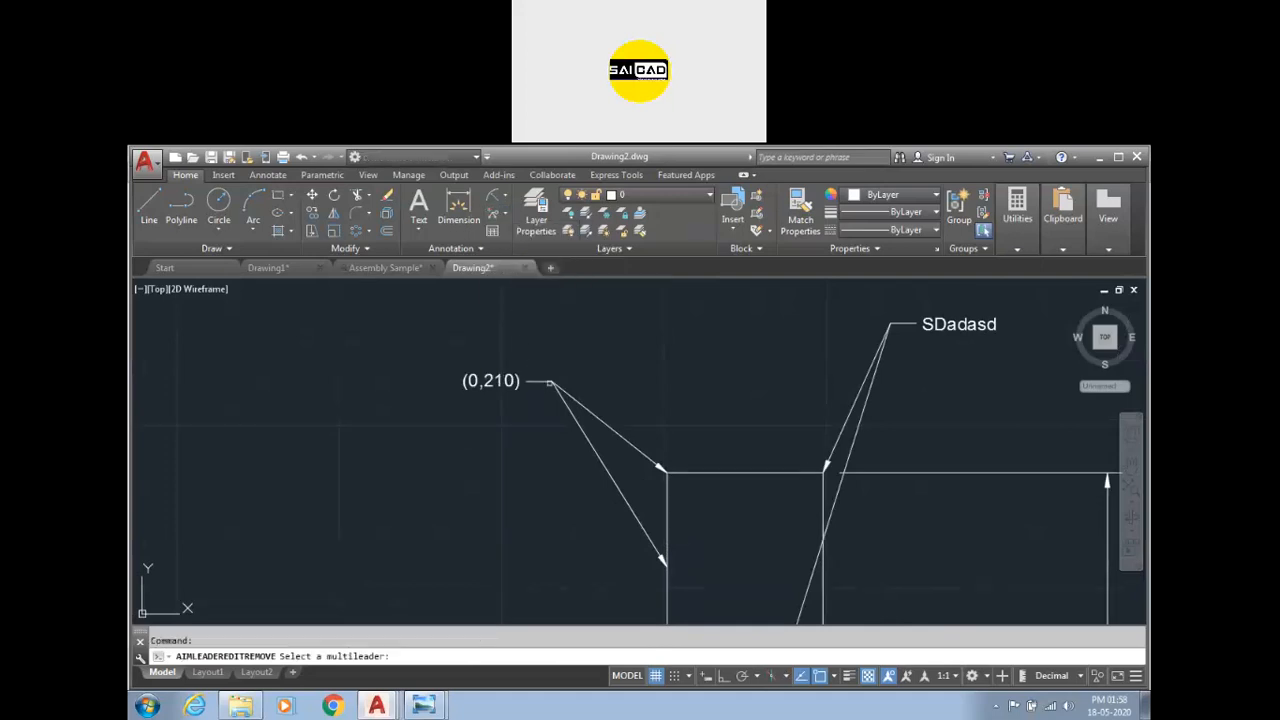
left_click(549, 383)
left_click(610, 471)
key("Return")
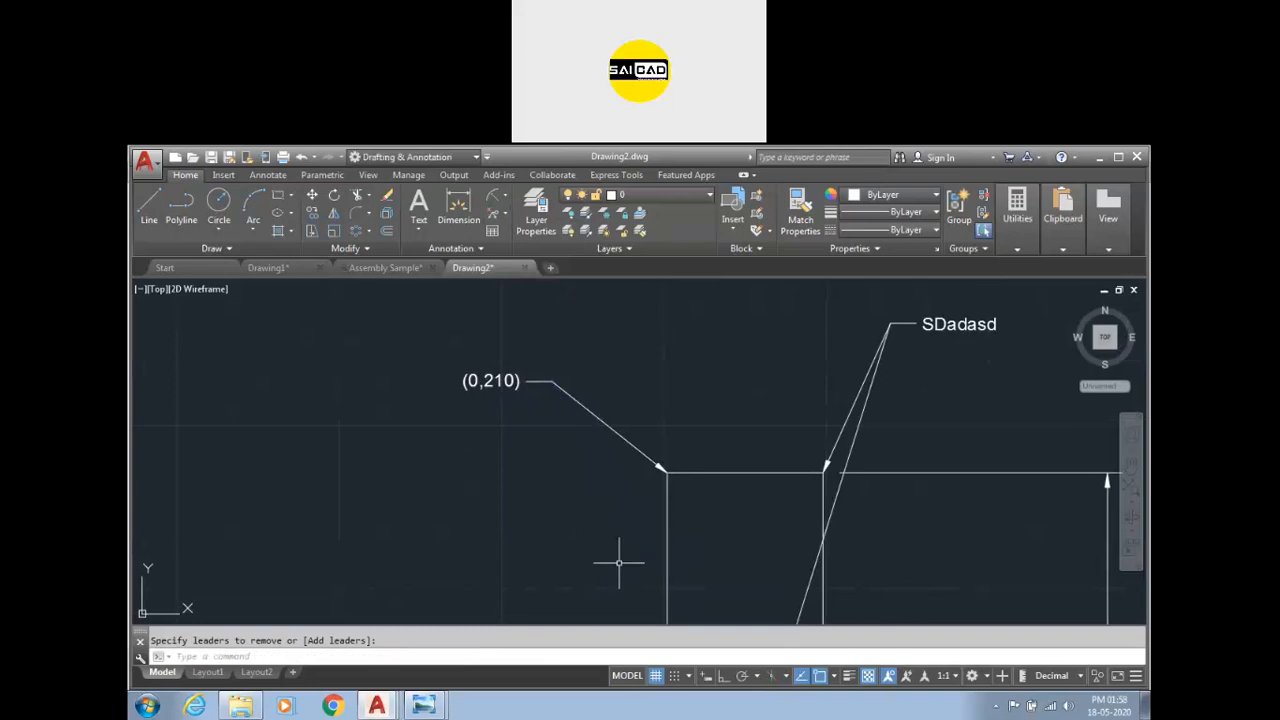
Remove the second leader from the SDadasd multileader.
key("Return")
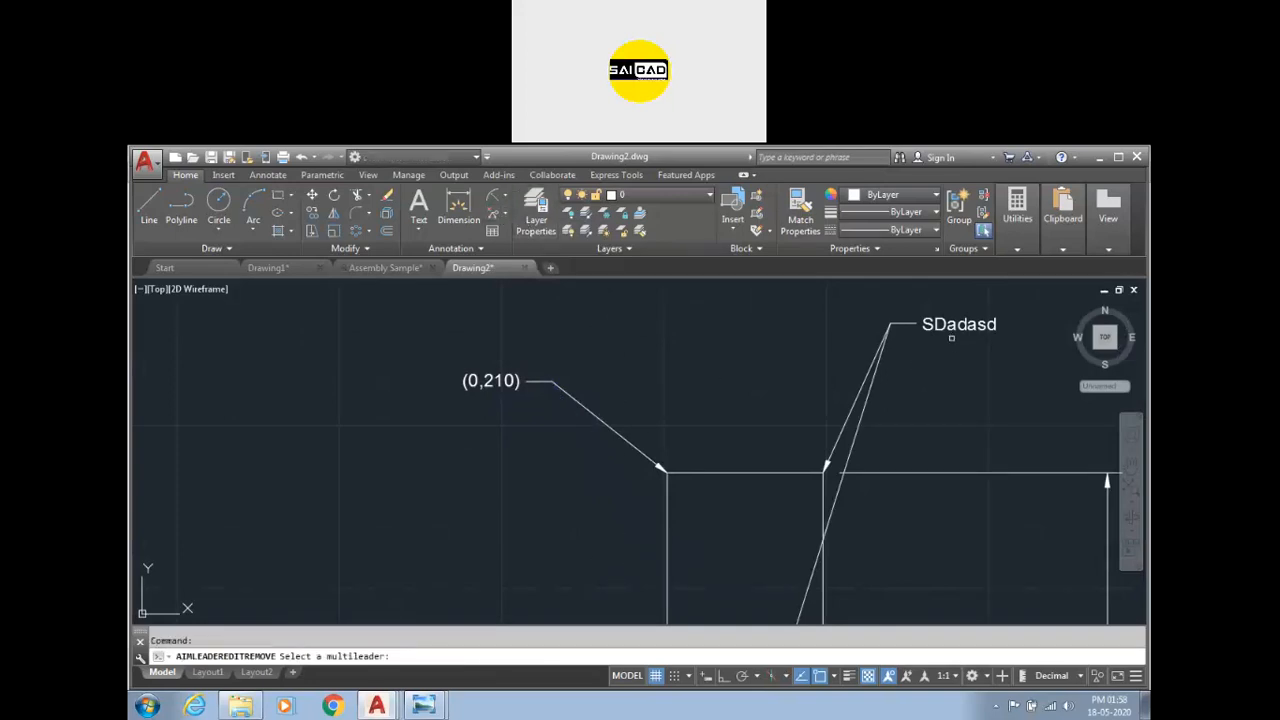
left_click(938, 344)
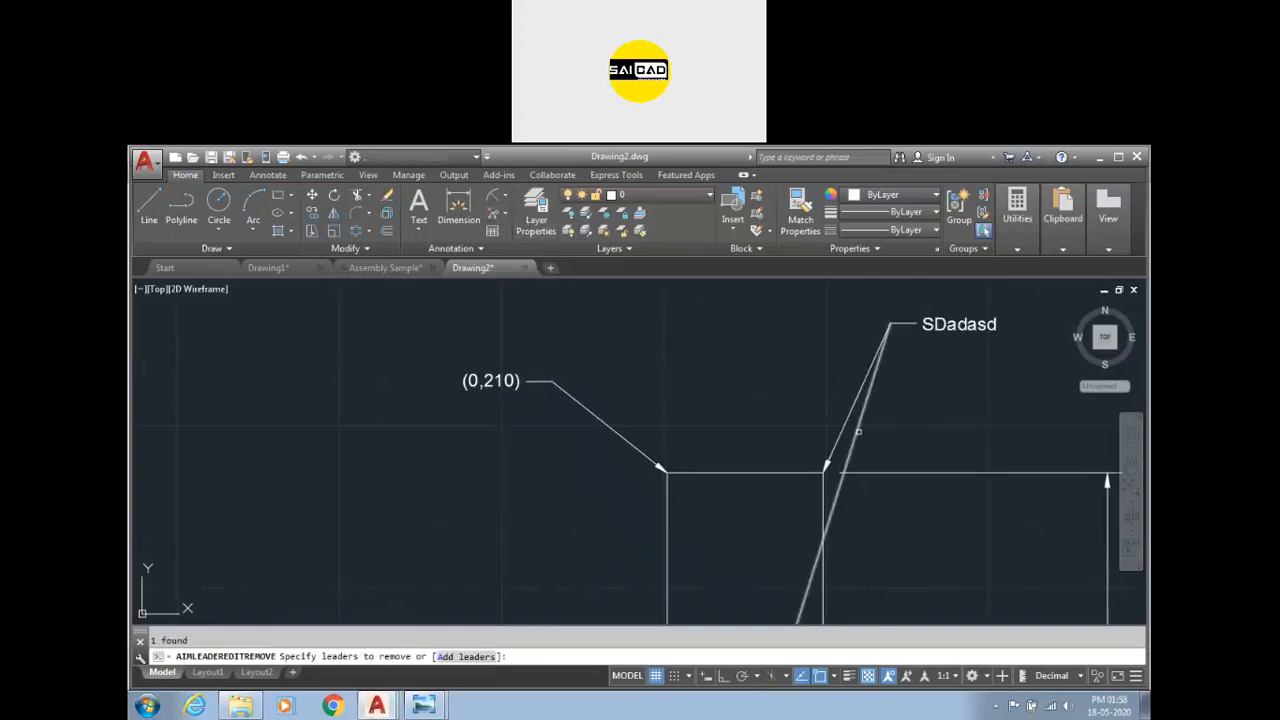
left_click(889, 452)
key("Return")
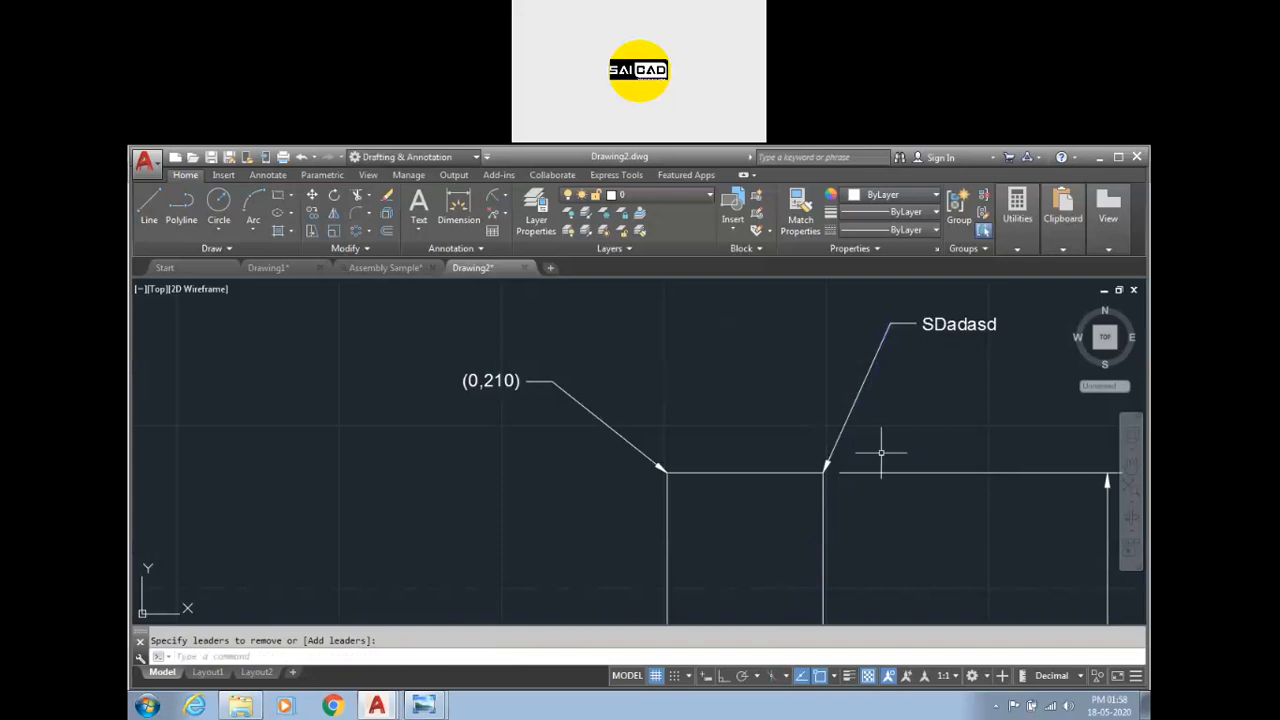
Create a multileader reading sdadsad pointing at empty space left of the rectangle.
scroll(766, 420, "down", 2)
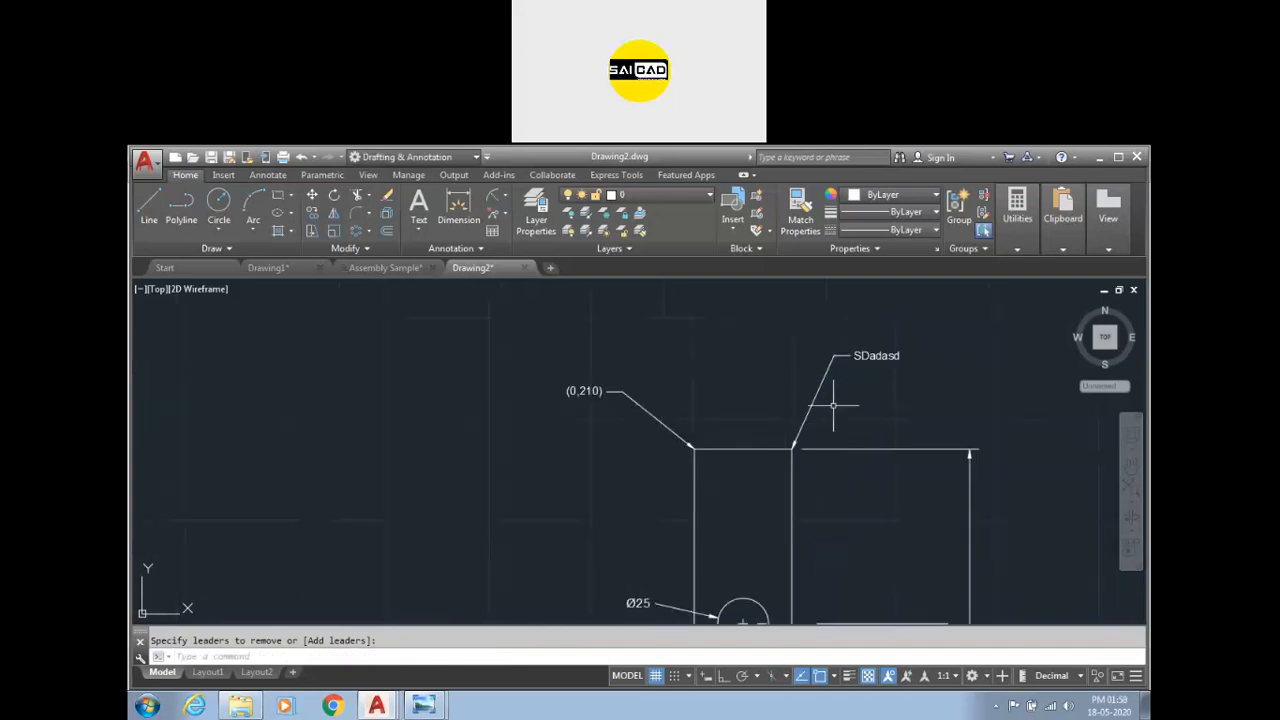
scroll(455, 410, "down", 3)
scroll(420, 440, "up", 4)
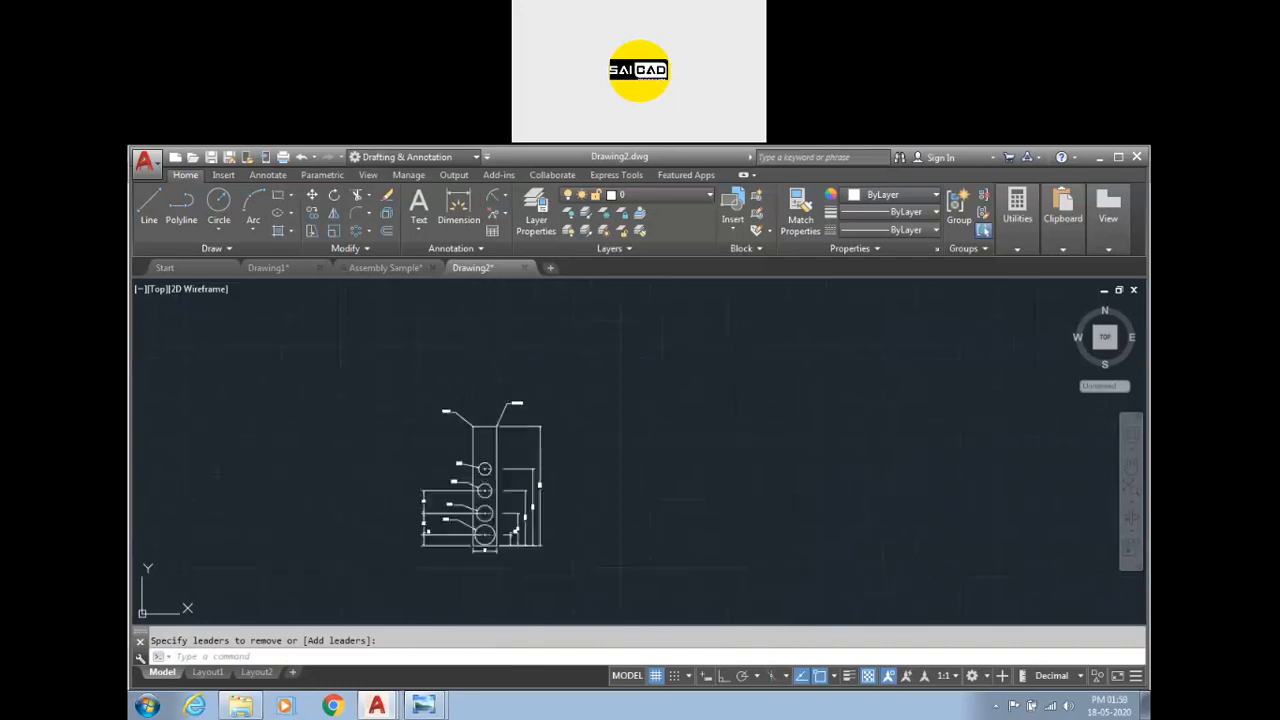
scroll(399, 462, "down", 3)
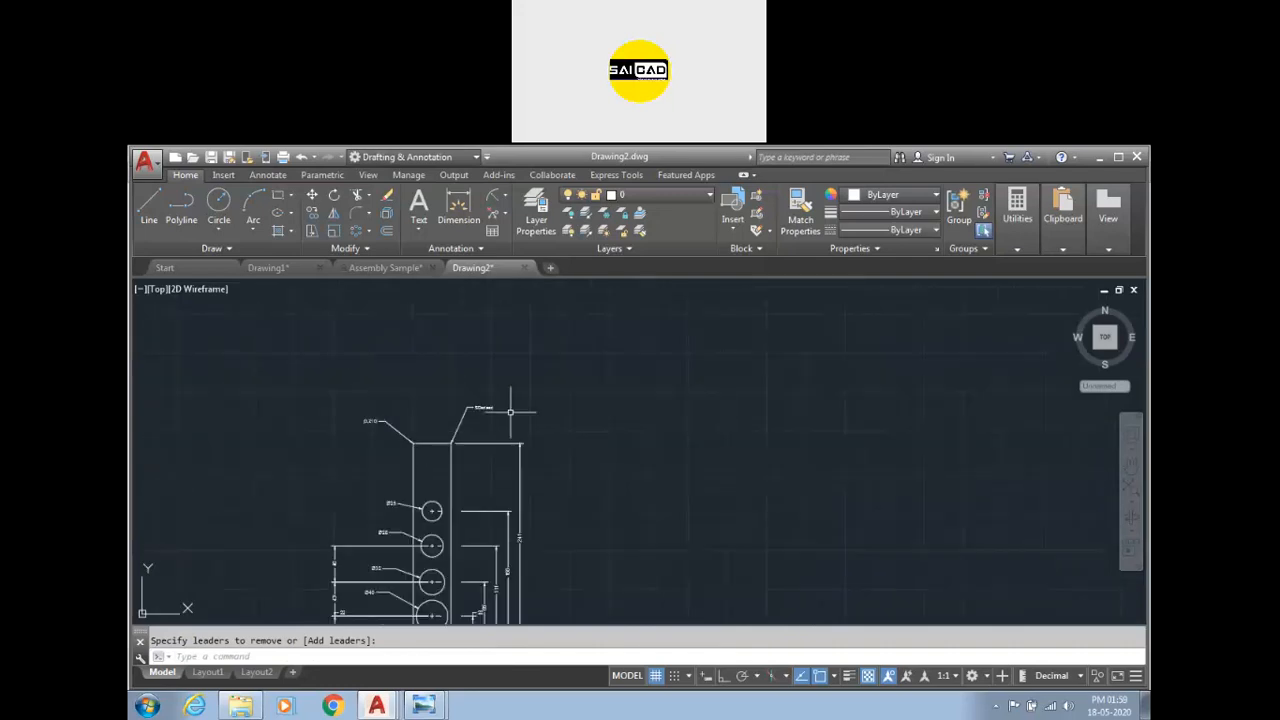
left_click(506, 215)
left_click(486, 252)
scroll(270, 460, "up", 4)
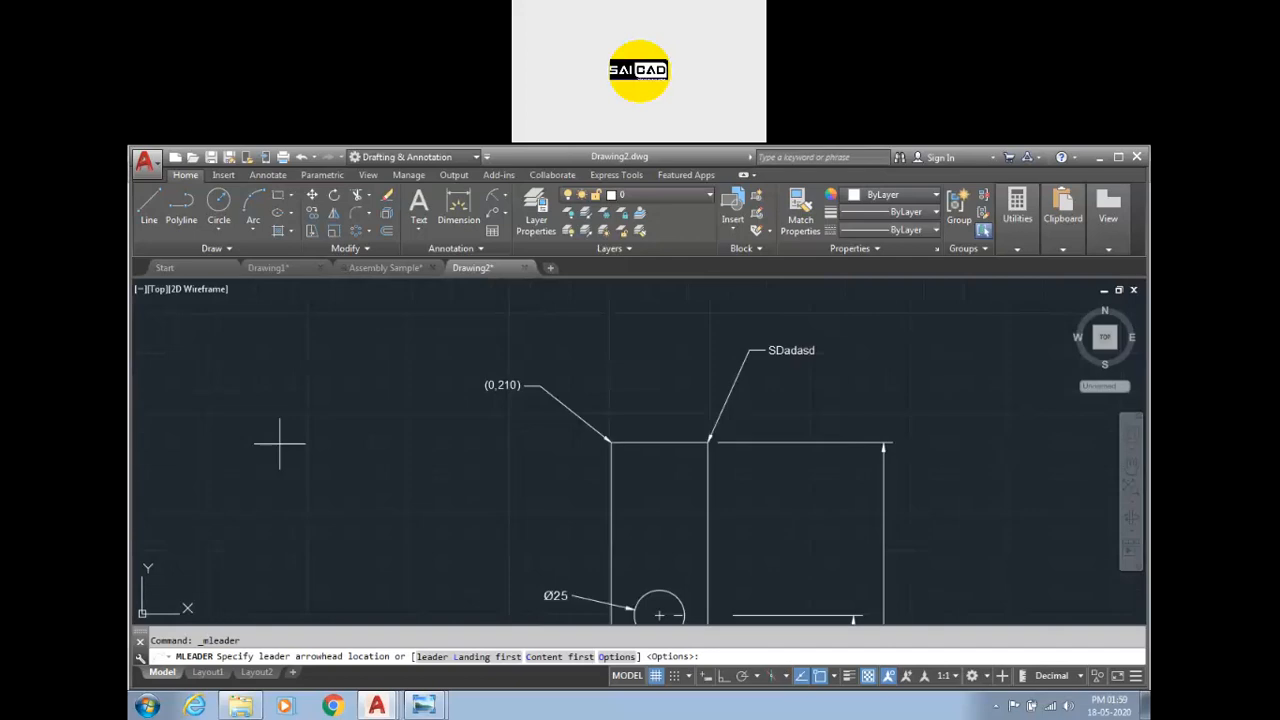
left_click(280, 442)
left_click(365, 337)
type("sdadsad")
left_click(530, 300)
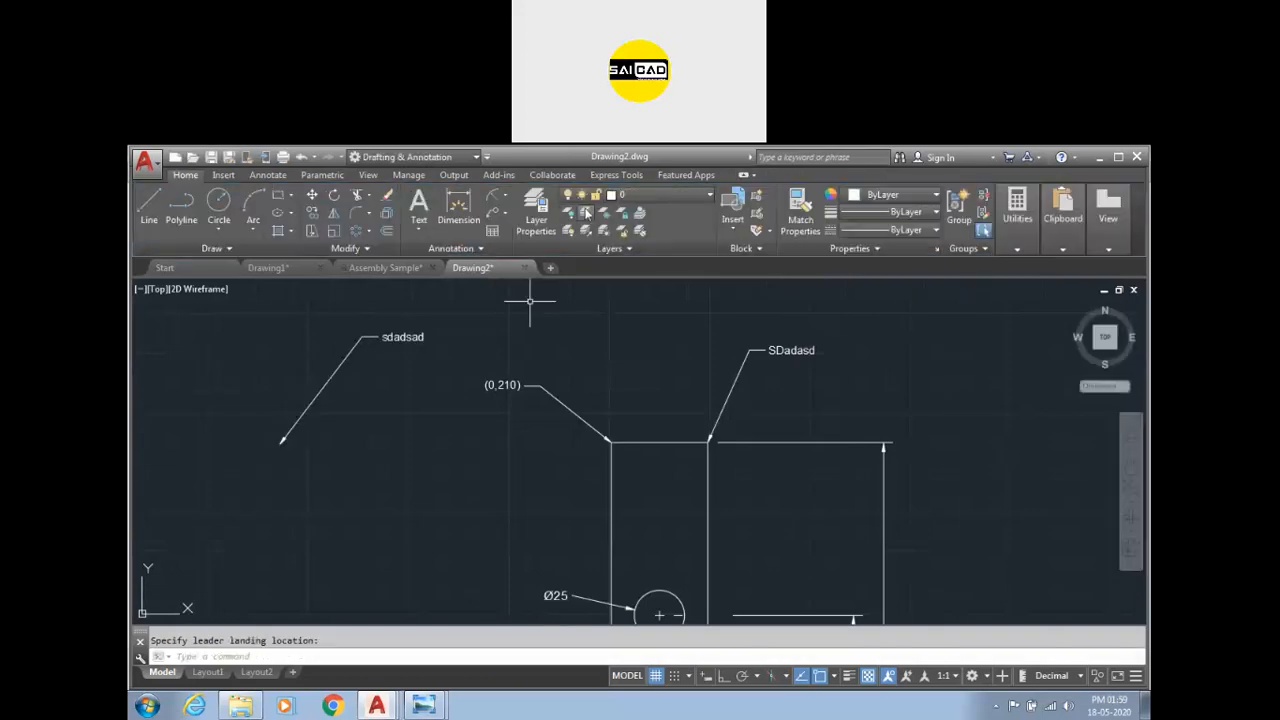
Create another multileader with text sadsad above the rectangle.
left_click(492, 213)
scroll(586, 294, "down", 5)
left_click(587, 285)
left_click(521, 333)
type("sad")
left_click(409, 351)
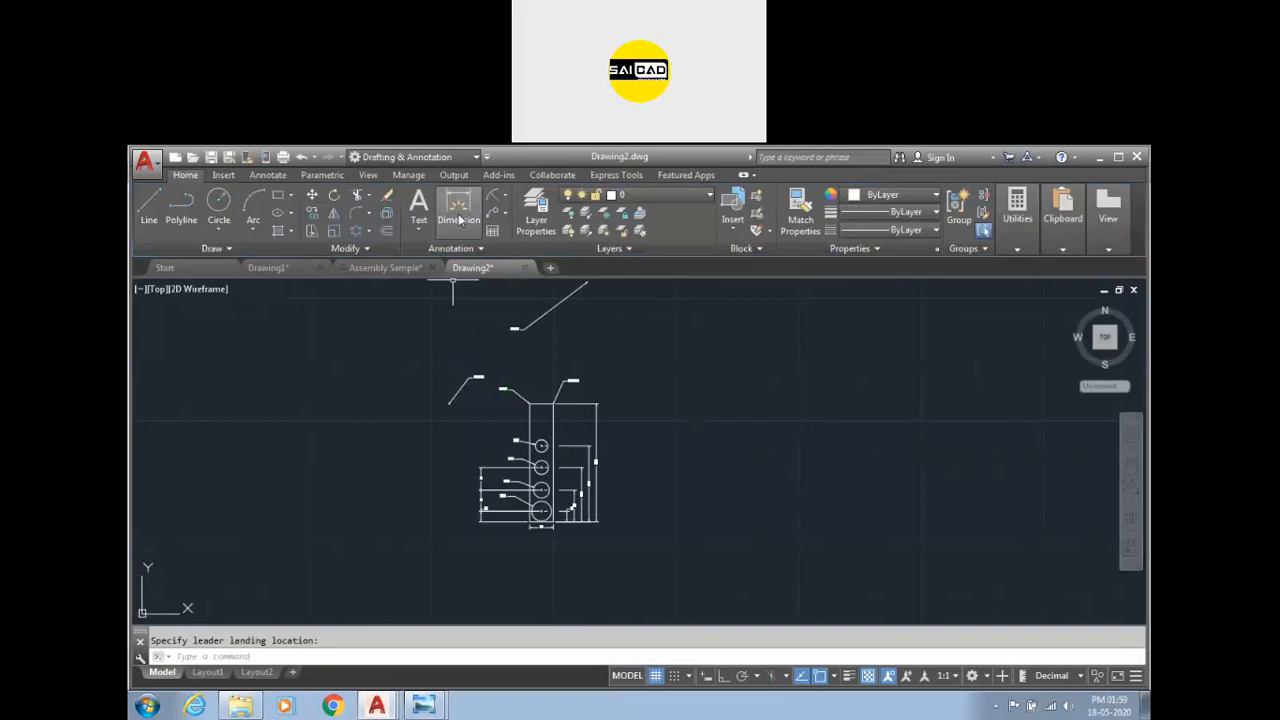
Create a multileader reading asdasd pointing down to the right of the rectangle.
left_click(492, 213)
left_click(690, 446)
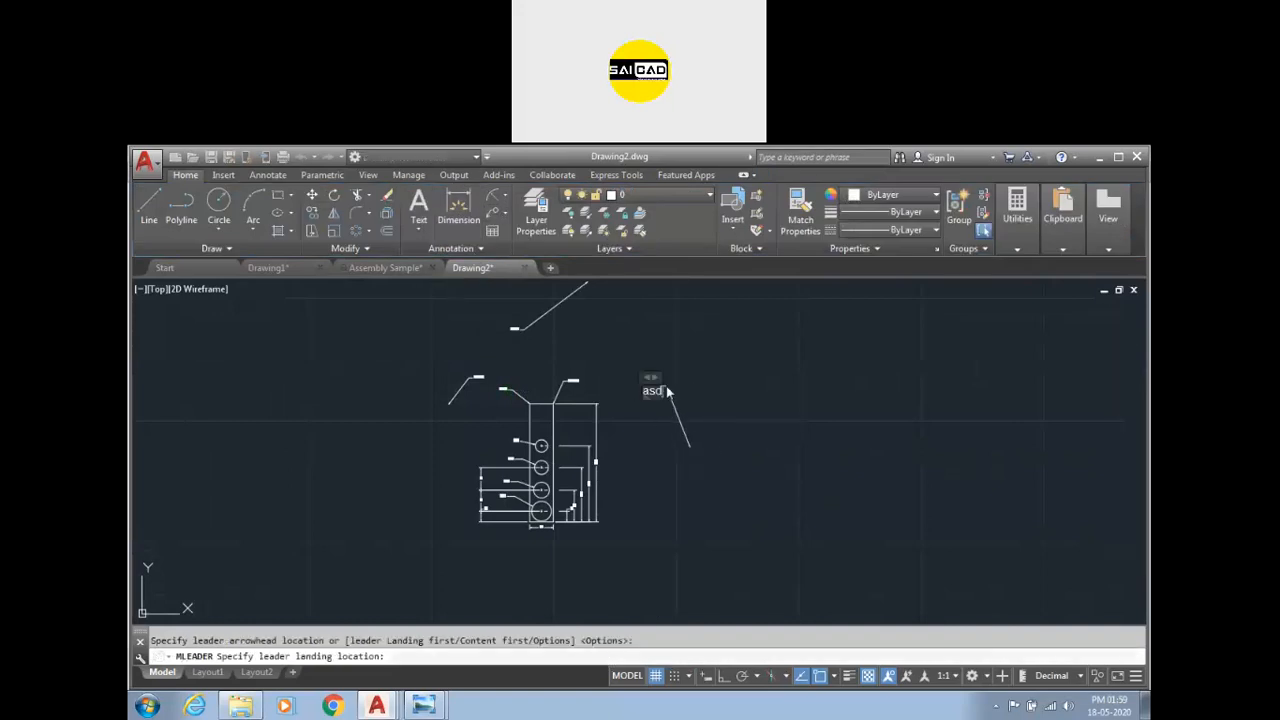
left_click(656, 386)
left_click(749, 380)
Align the four multileaders horizontally to the sdadsad multileader with Ortho on.
scroll(503, 377, "up", 3)
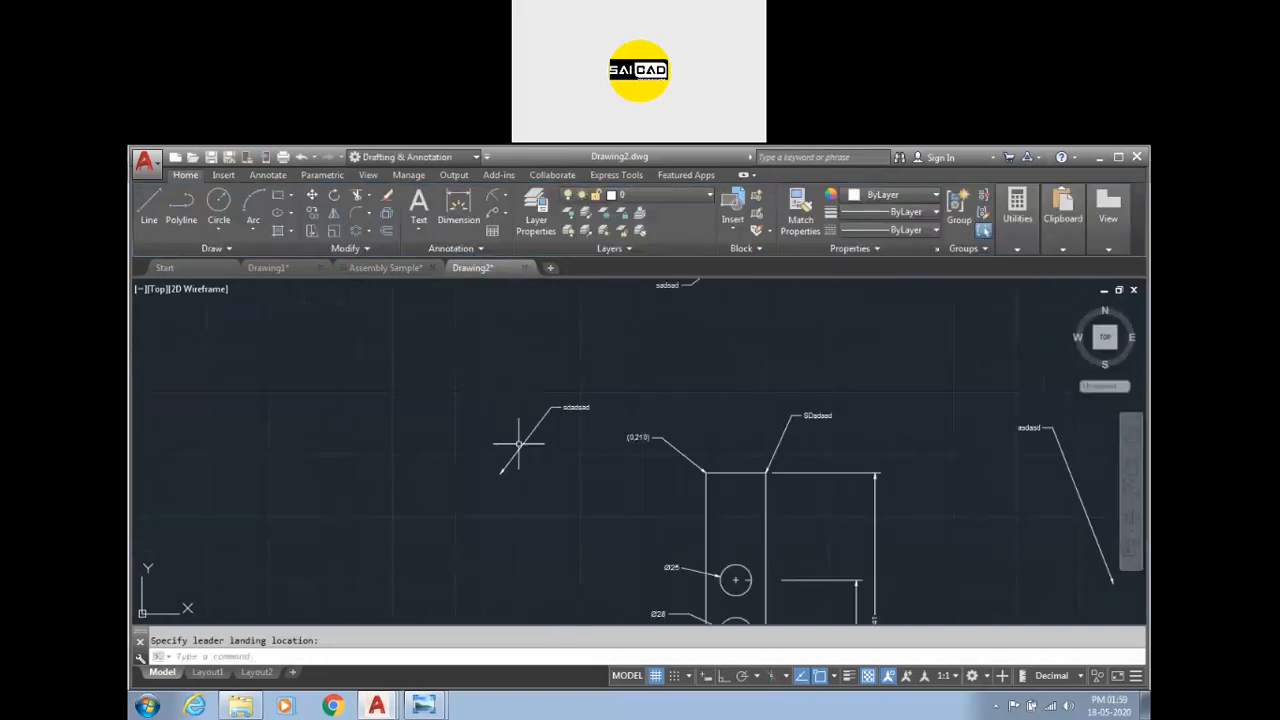
scroll(514, 443, "down", 2)
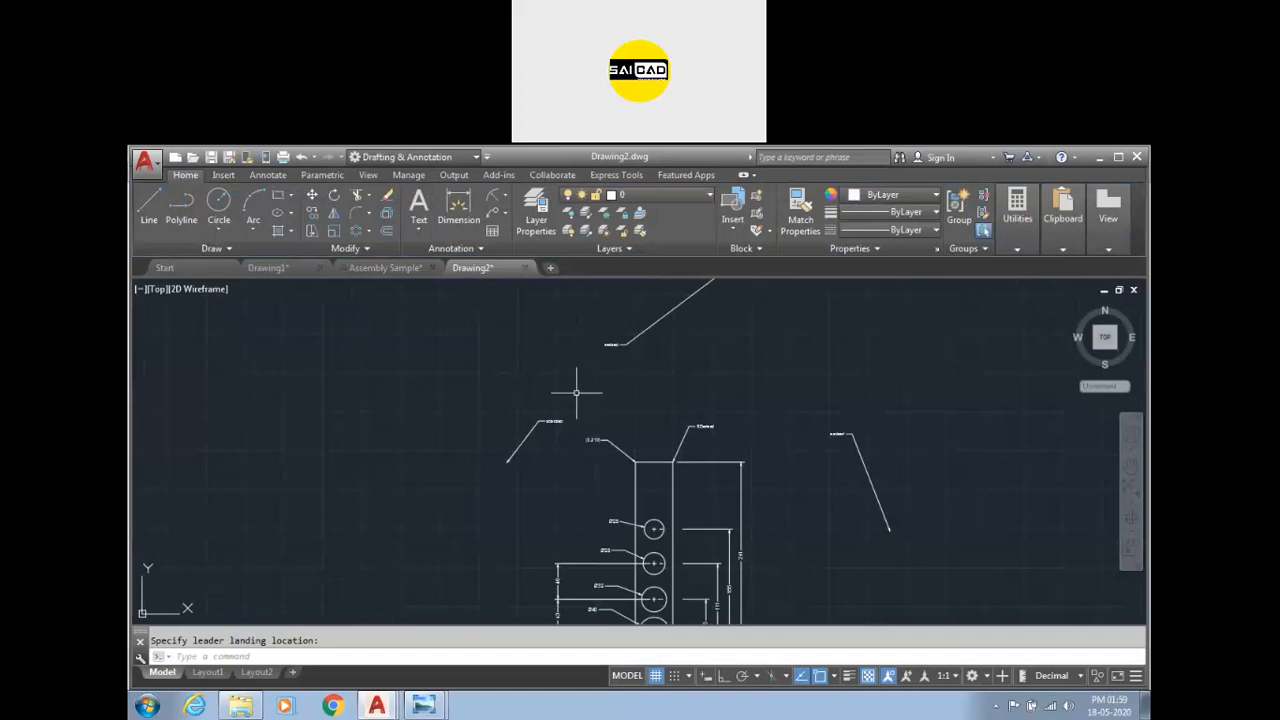
left_click(503, 213)
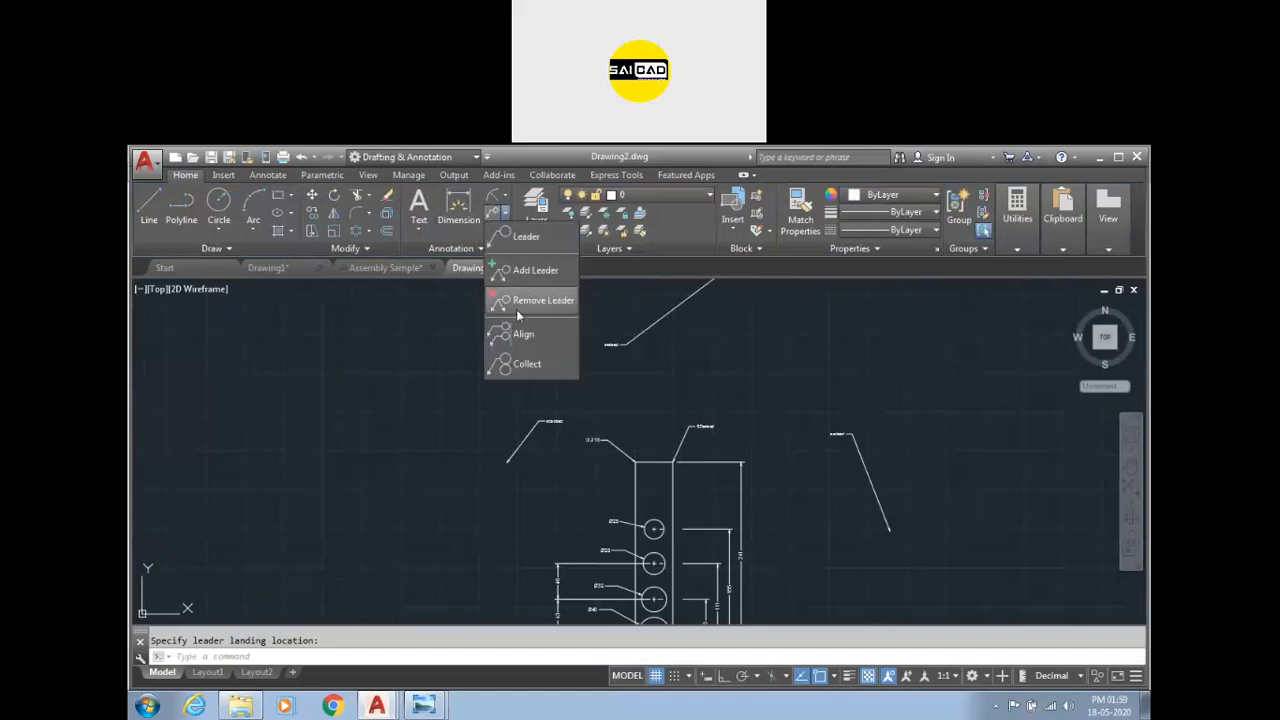
left_click(521, 337)
left_click(944, 357)
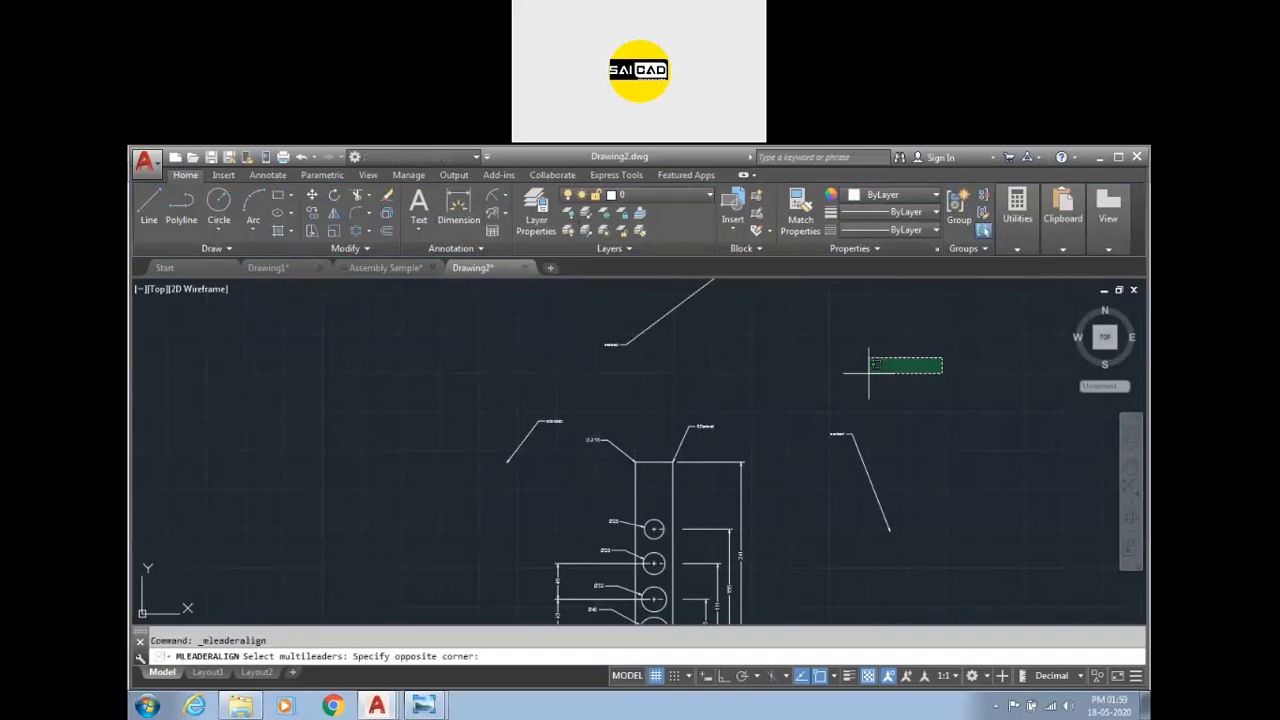
left_click(438, 472)
left_click(714, 366)
left_click(586, 321)
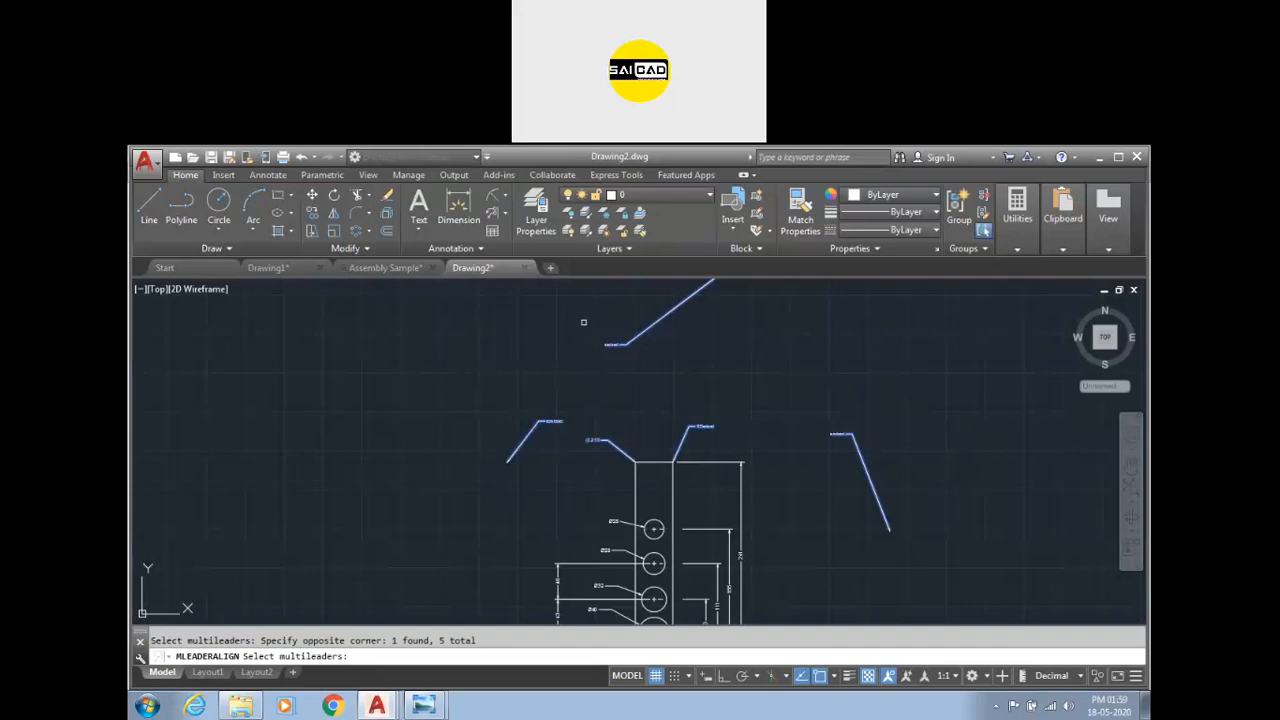
key("Return")
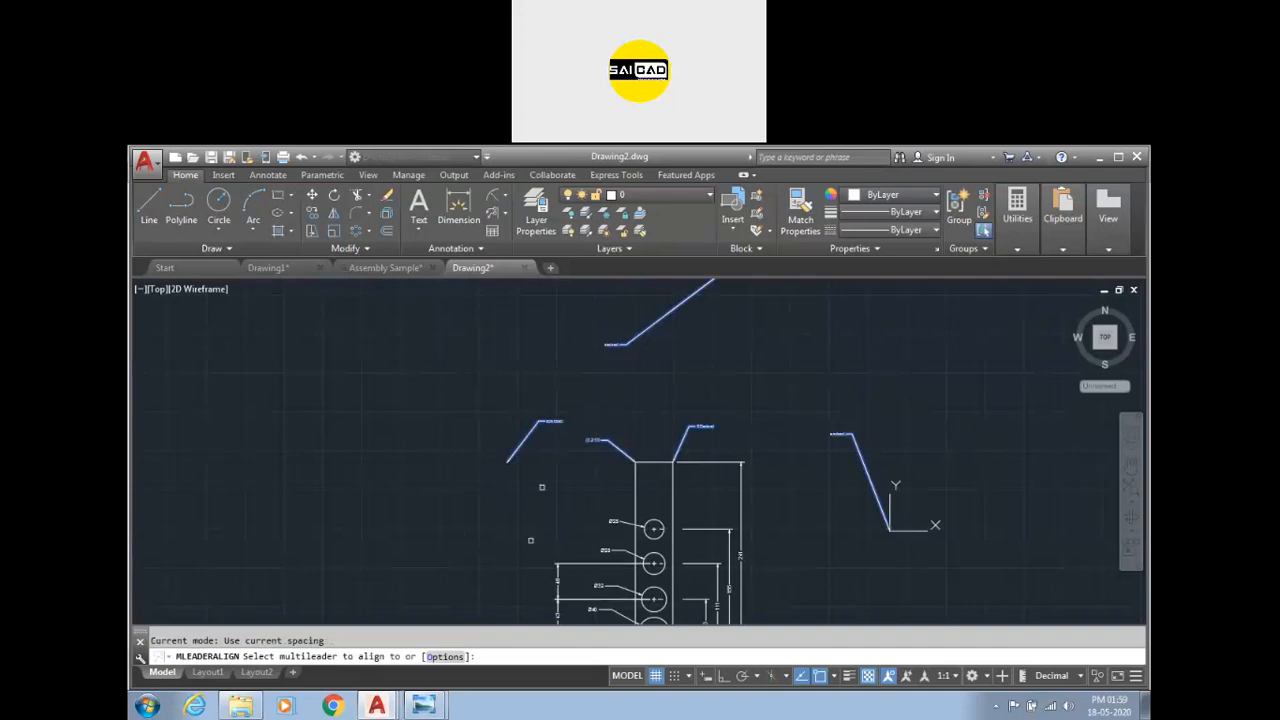
left_click(553, 421)
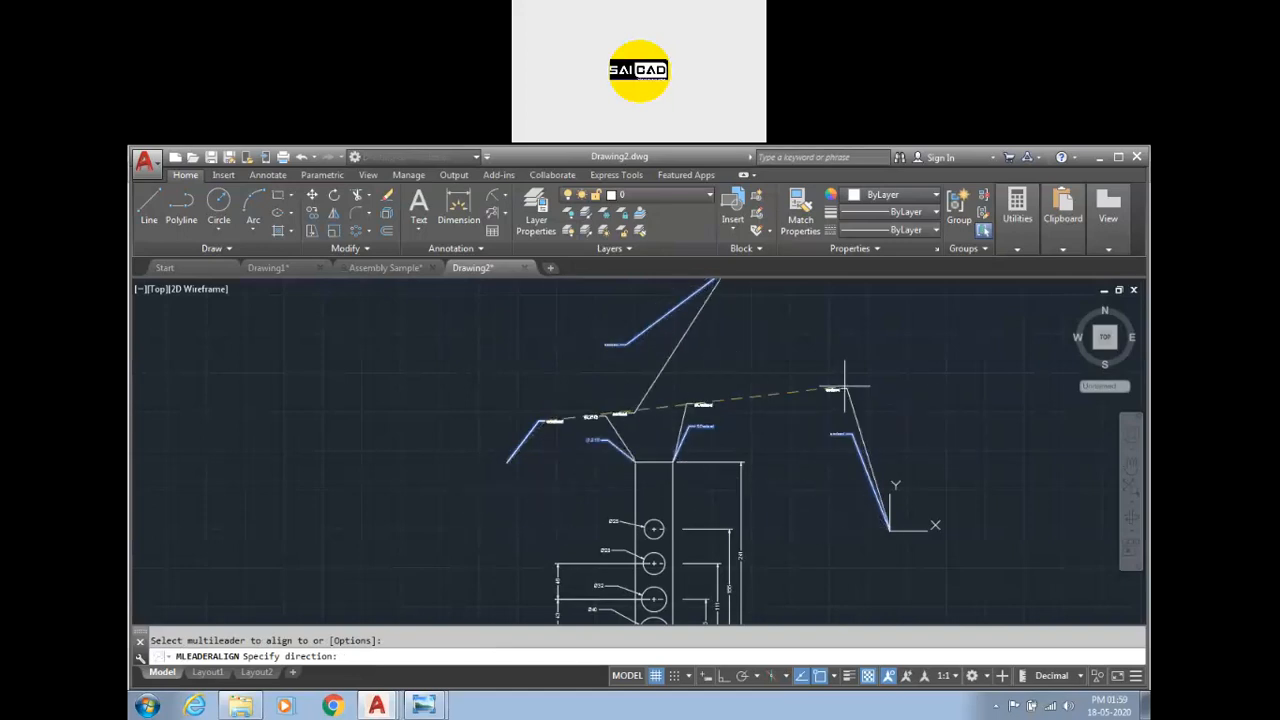
key("F8")
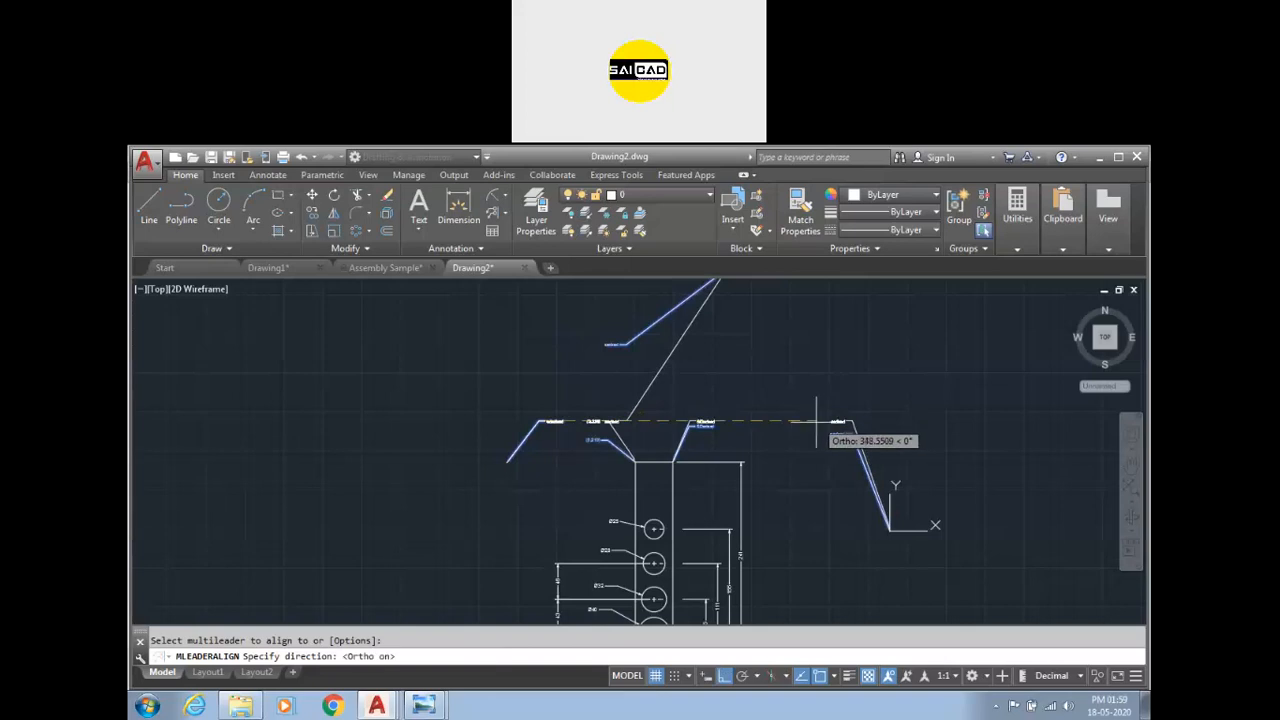
left_click(816, 420)
scroll(680, 436, "up", 4)
key("Escape")
left_click(527, 398)
left_click(540, 398)
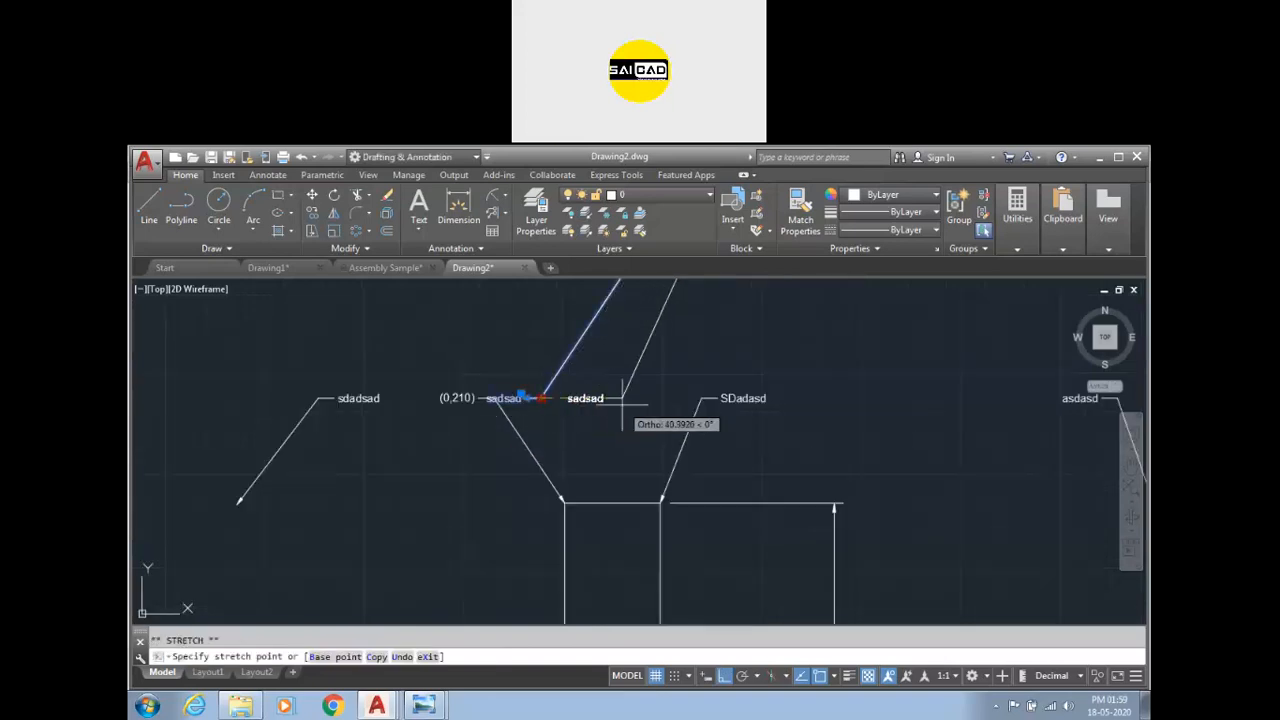
key("Escape")
Inspect the aligned multileaders around the rectangle.
scroll(553, 430, "down", 4)
scroll(470, 430, "up", 3)
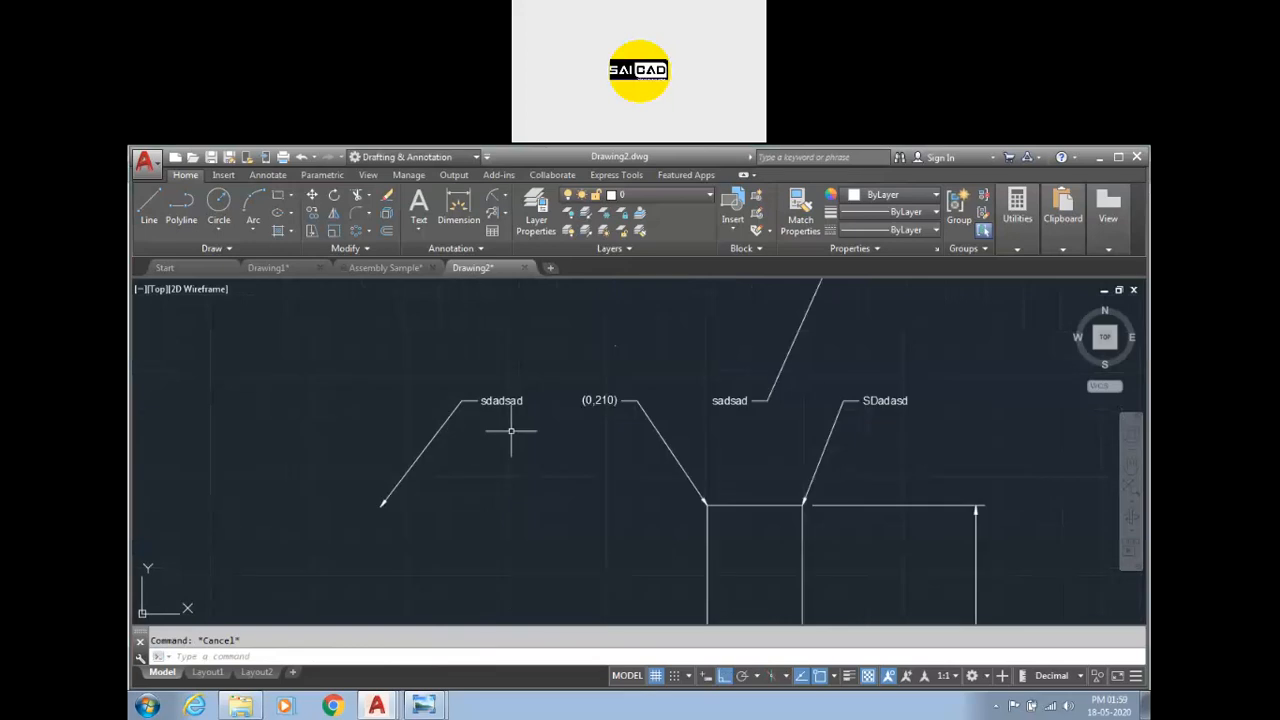
scroll(565, 438, "down", 3)
scroll(606, 443, "up", 1)
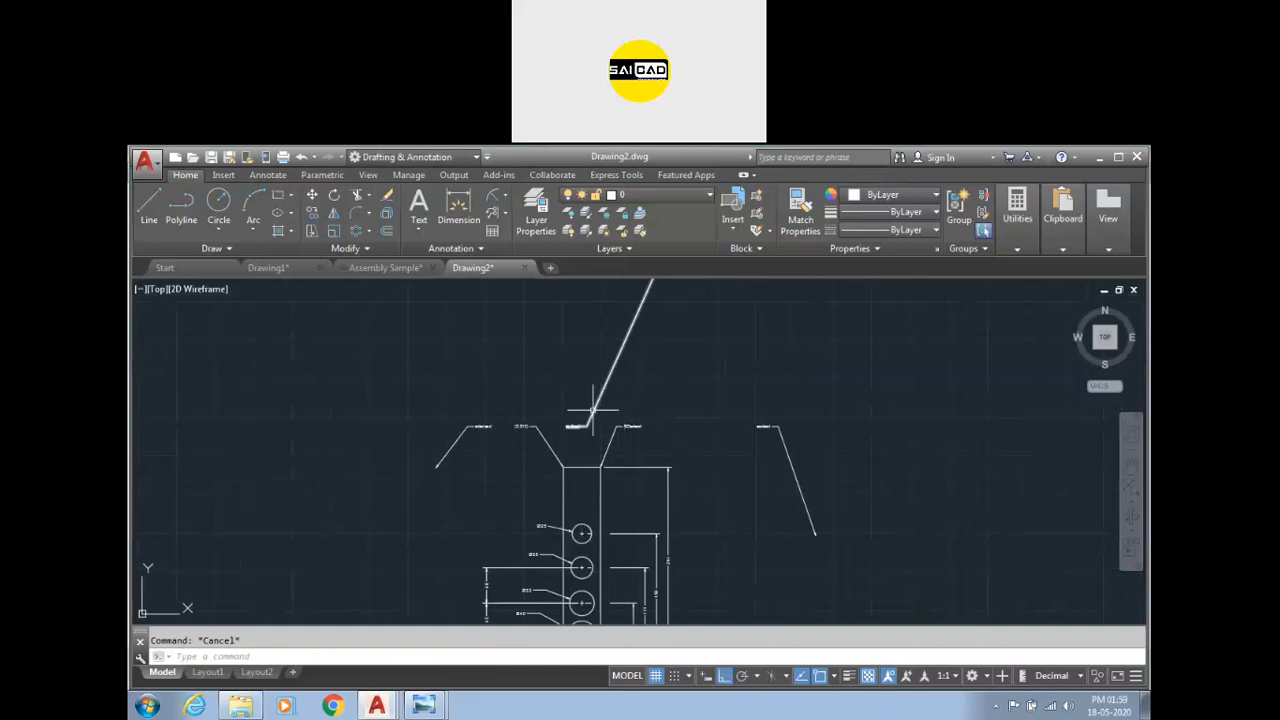
scroll(540, 440, "down", 3)
scroll(560, 465, "up", 5)
scroll(530, 455, "down", 2)
scroll(358, 463, "up", 2)
scroll(362, 470, "down", 2)
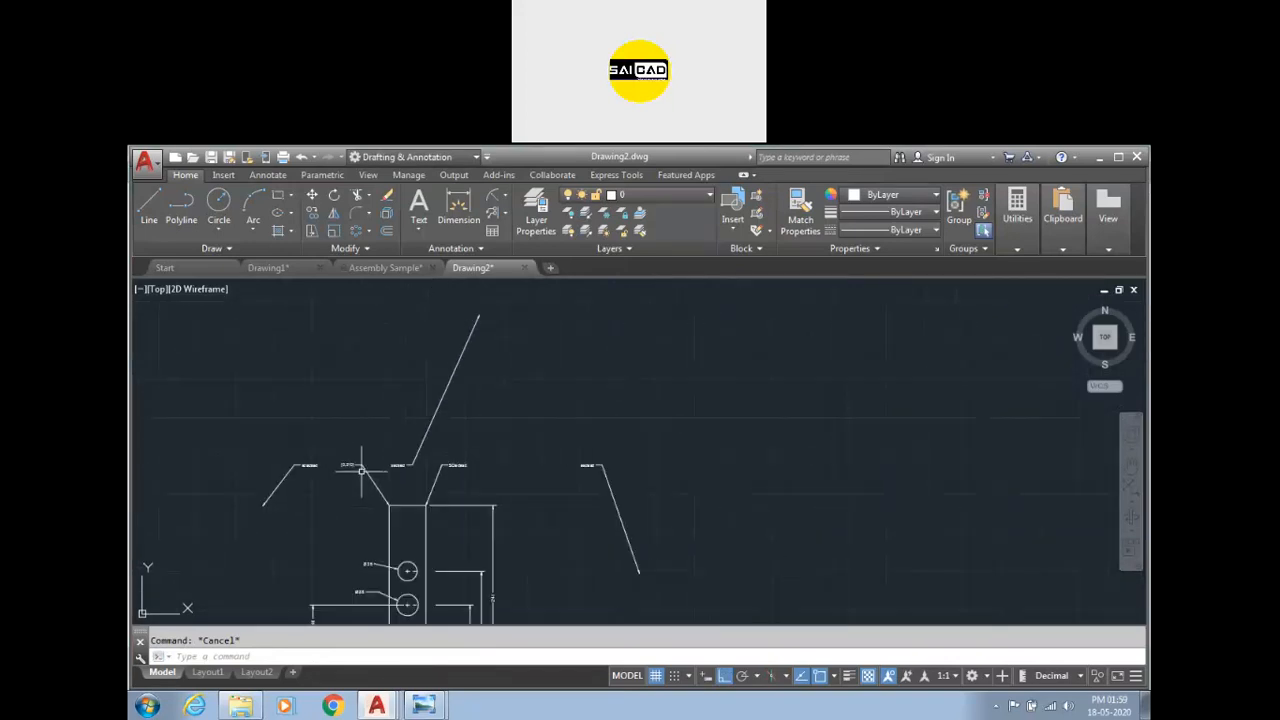
Try to collect the multileaders with the Collect command.
left_click(506, 213)
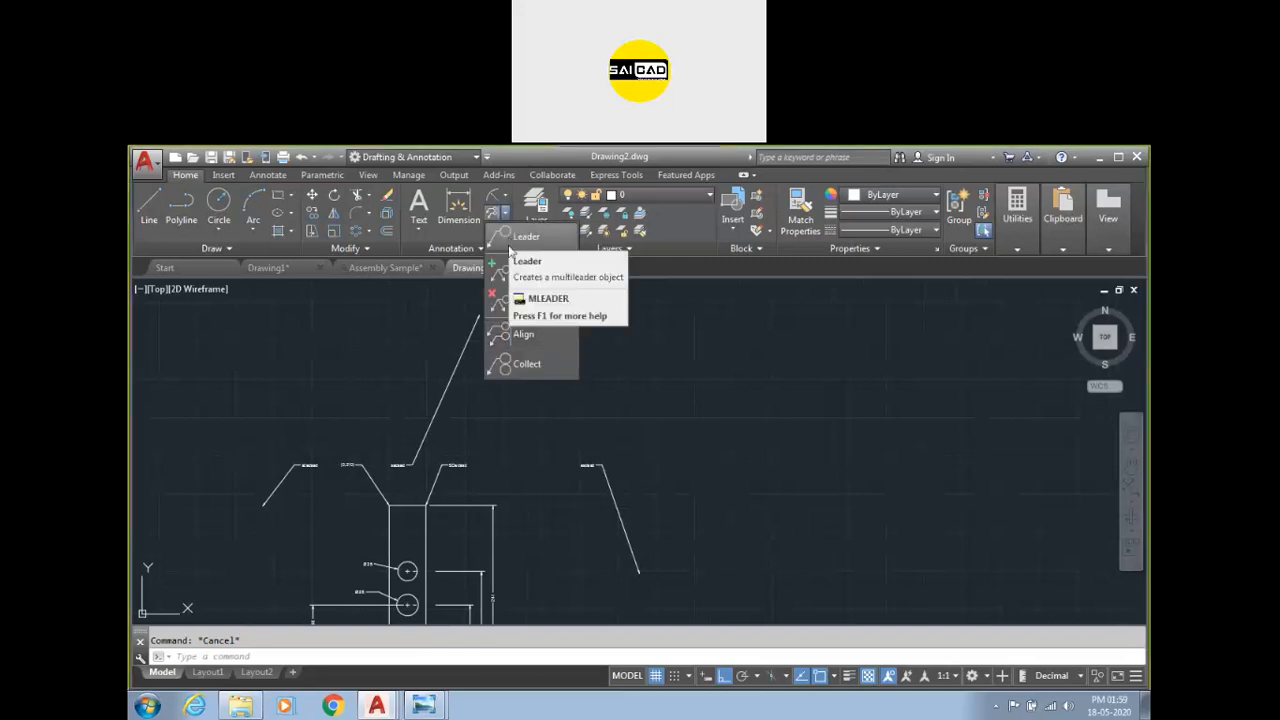
left_click(510, 367)
left_click(768, 432)
left_click(228, 520)
key("Return")
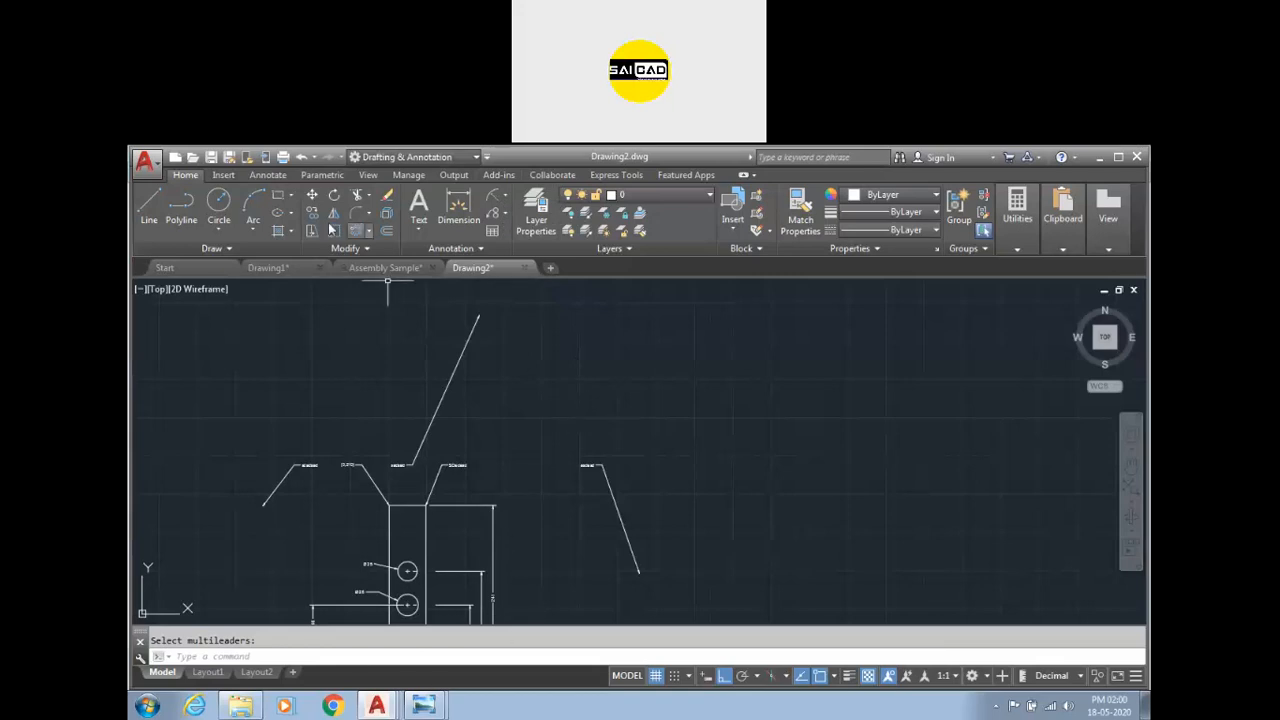
Switch to the Assembly Sample drawing and examine its balloon multileaders.
left_click(165, 267)
left_click(356, 268)
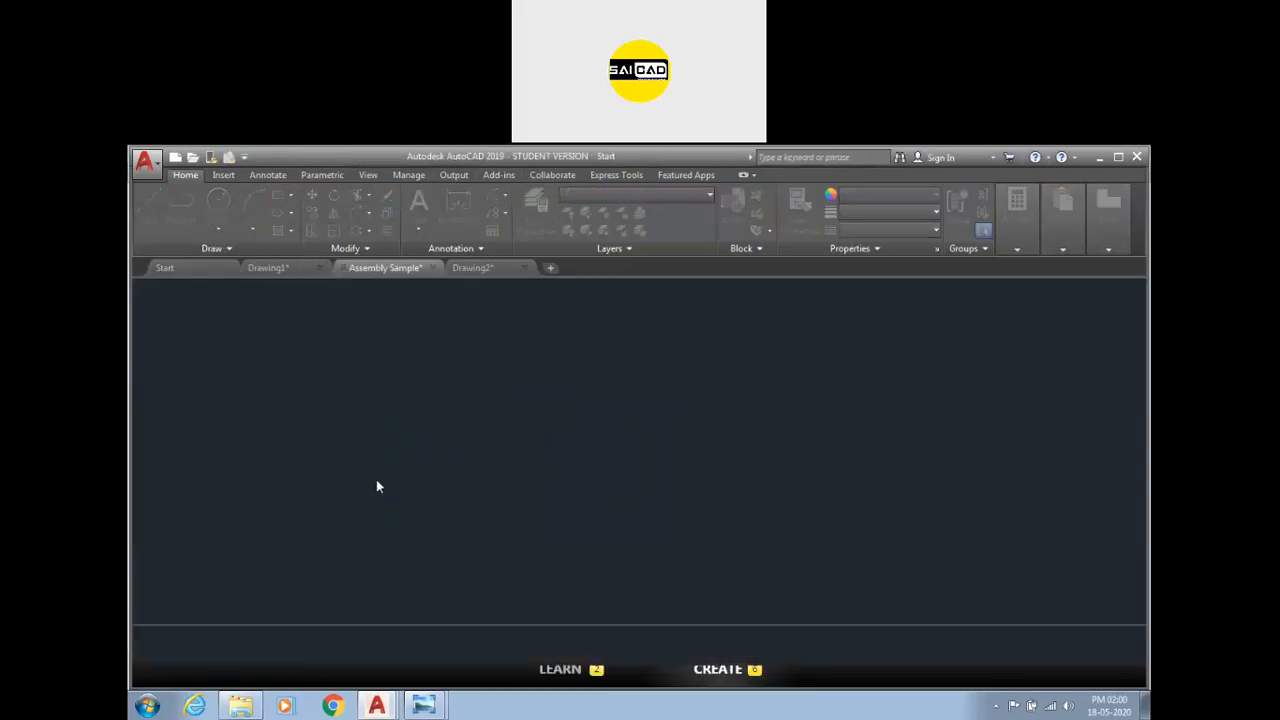
scroll(674, 417, "up", 6)
scroll(674, 417, "up", 3)
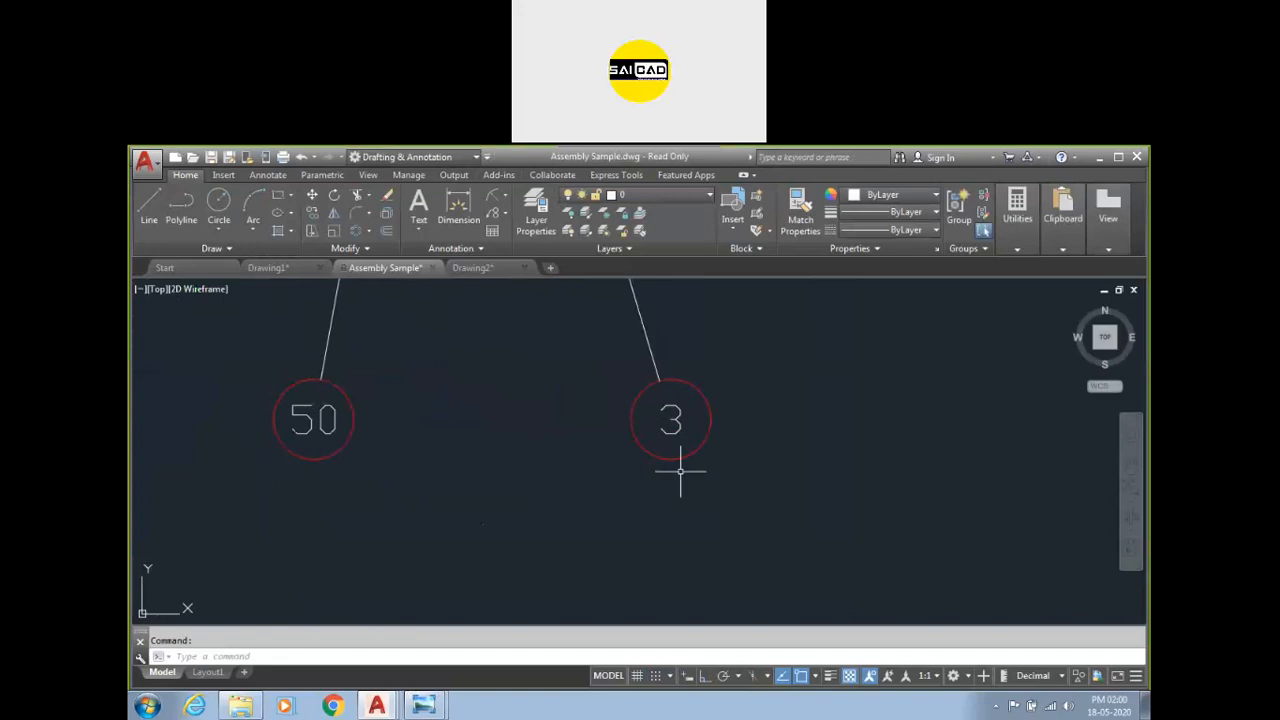
scroll(674, 349, "down", 3)
left_click(643, 406)
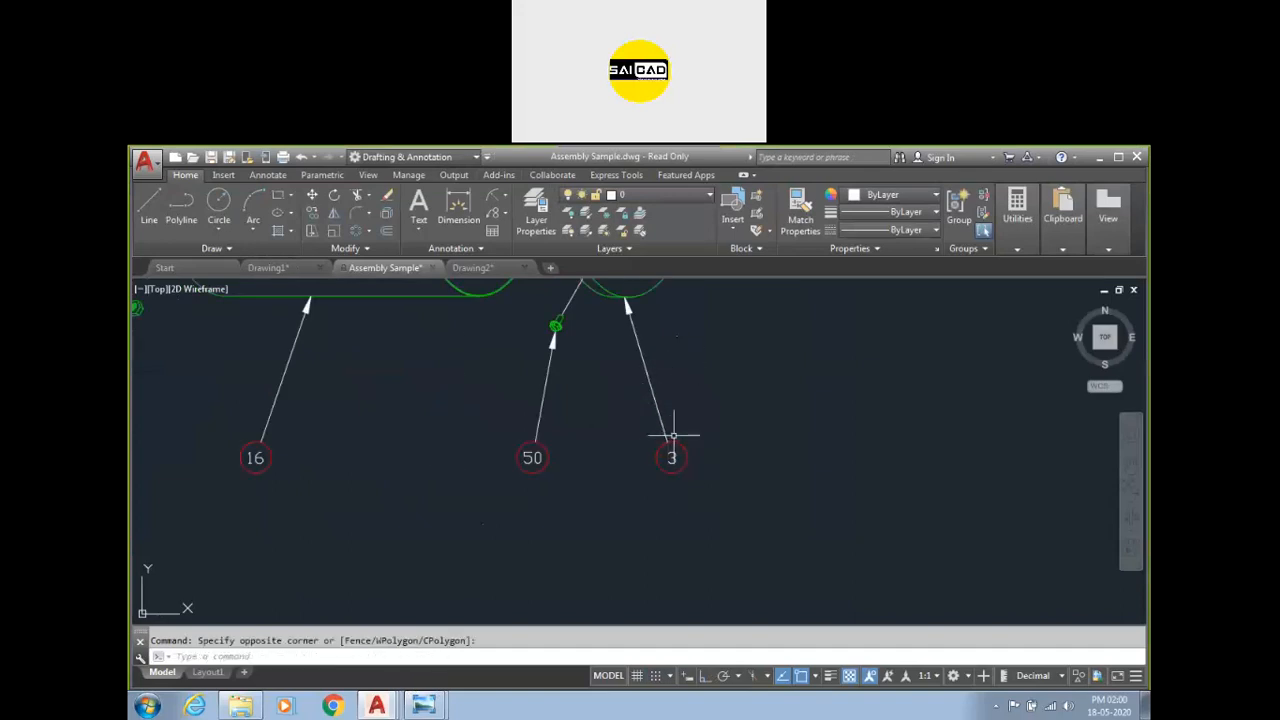
left_click(667, 440)
scroll(663, 440, "up", 3)
scroll(664, 440, "down", 3)
left_click(634, 366)
left_click(614, 414)
key("Escape")
key("Escape")
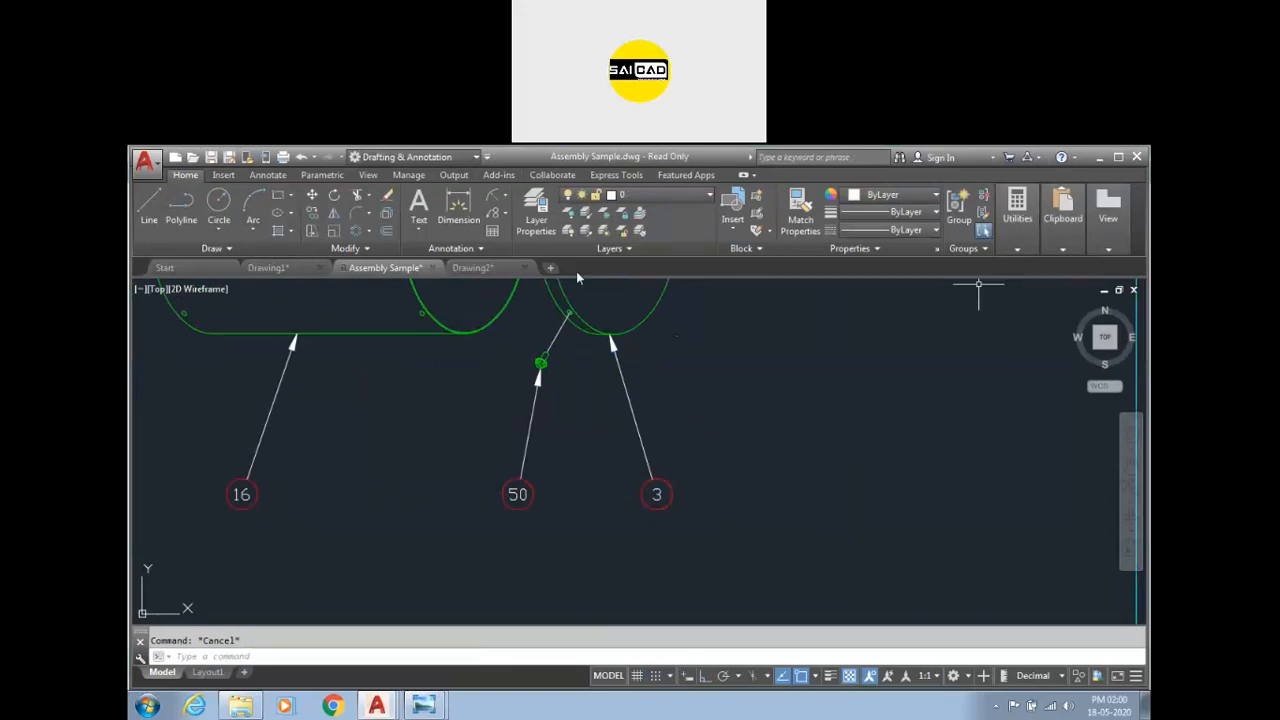
Return to Drawing2 and start entering the TP command.
left_click(488, 268)
scroll(589, 377, "down", 4)
scroll(503, 443, "up", 2)
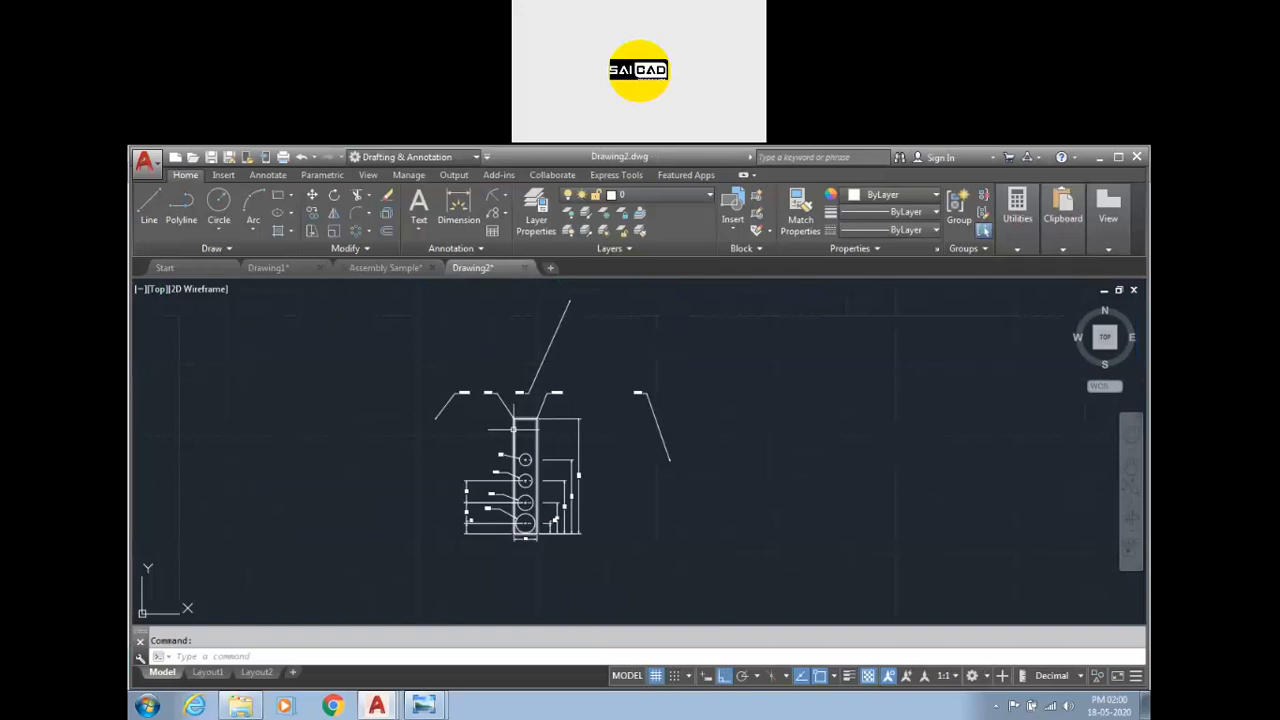
type("tp")
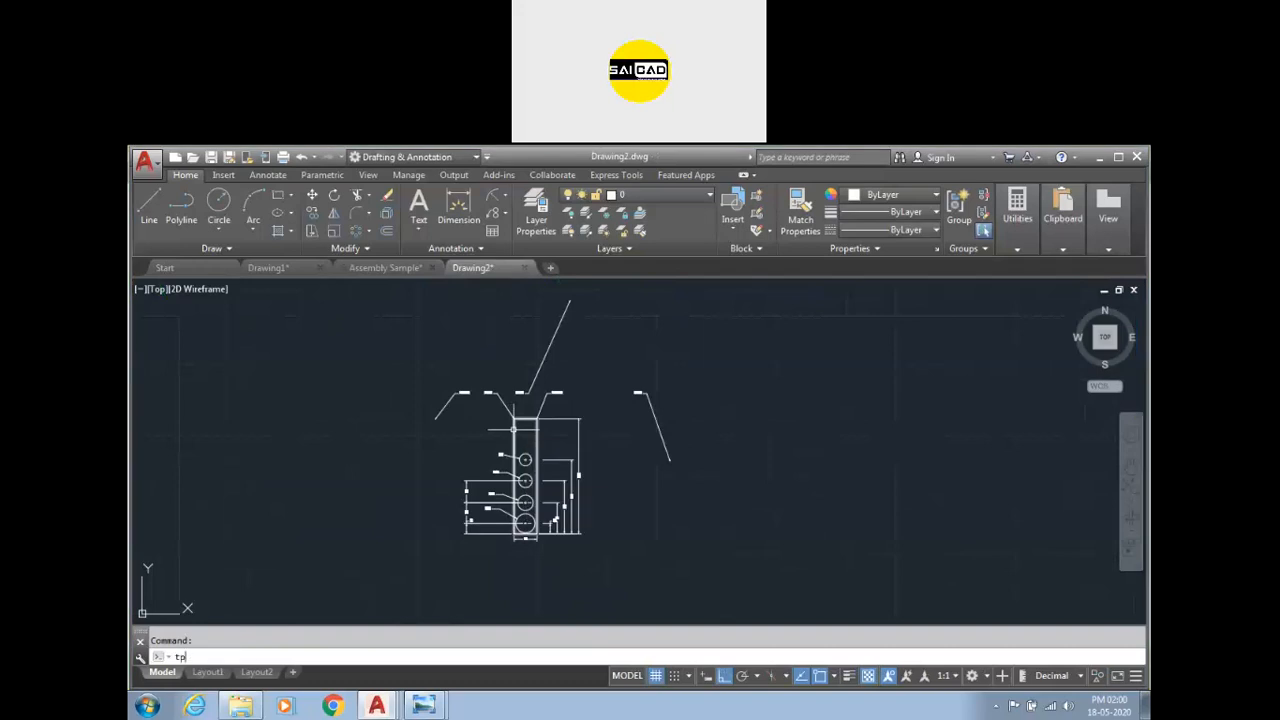
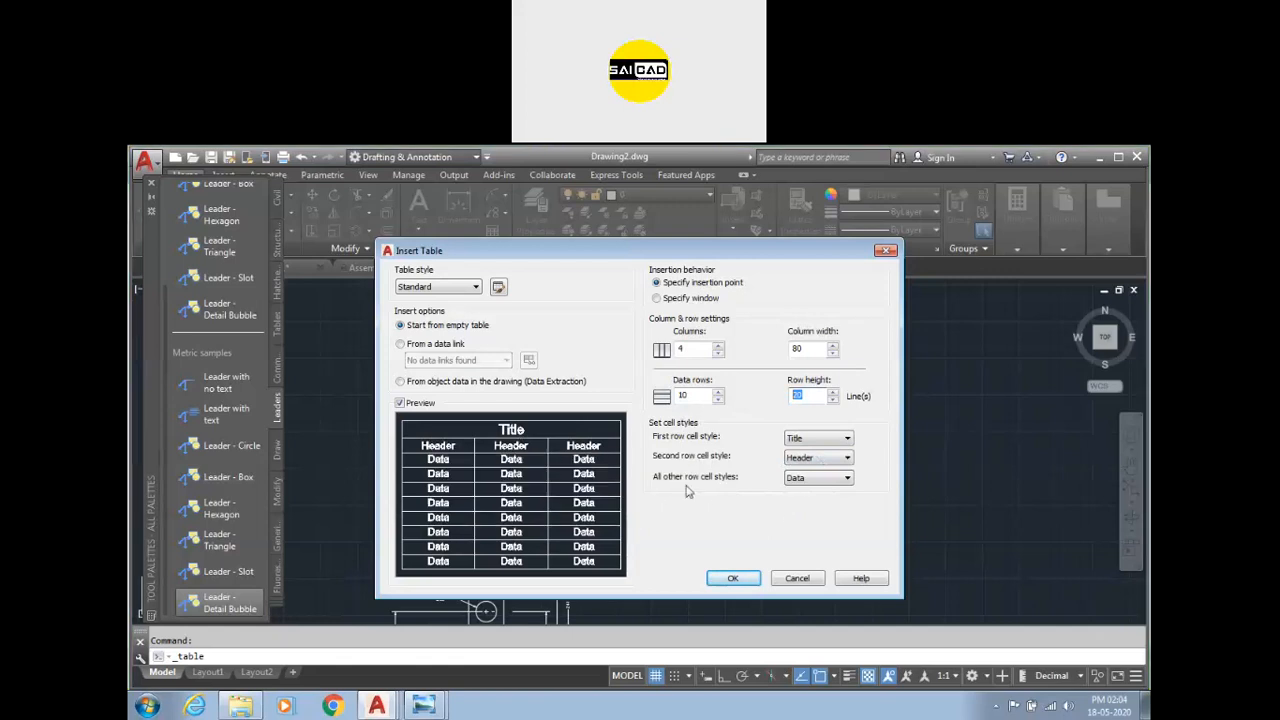
Insert a table with 4 columns of width 80 and 10 data rows, and enter the title sdfsdfsdfsd.
left_click(732, 580)
left_click(686, 379)
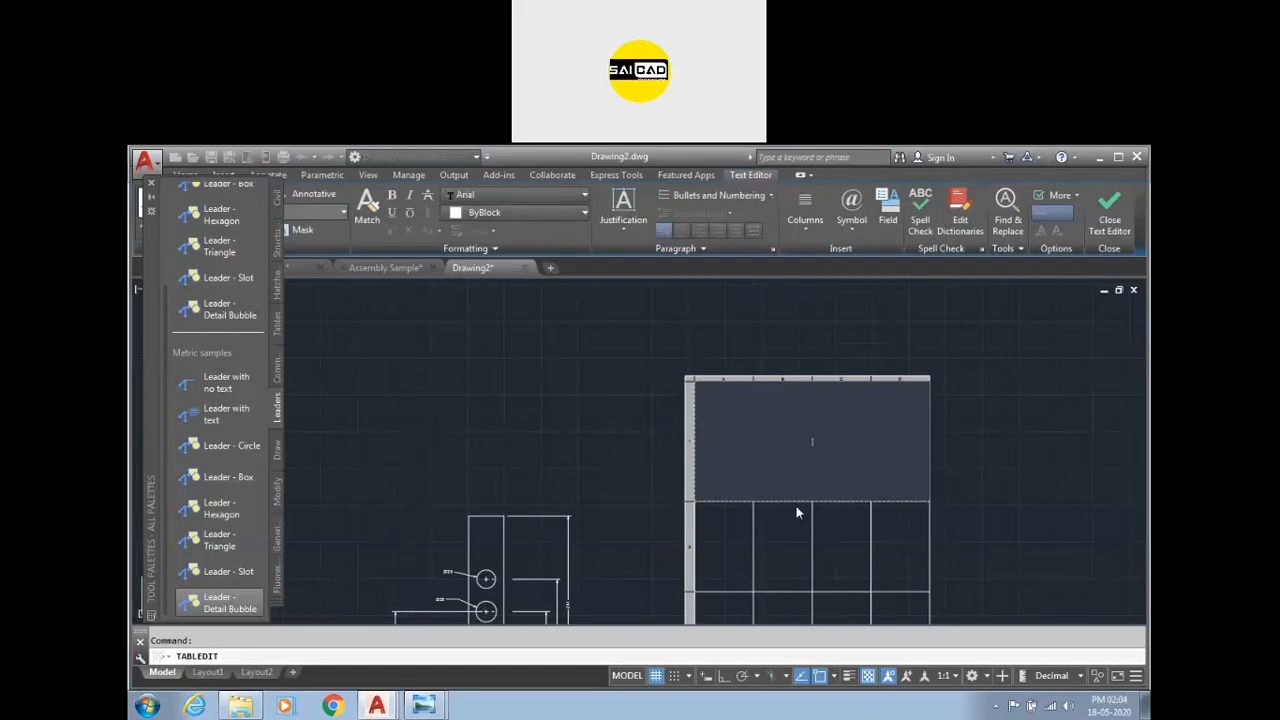
type("sdfsdfsdf")
left_click(1015, 373)
scroll(860, 400, "down", 10)
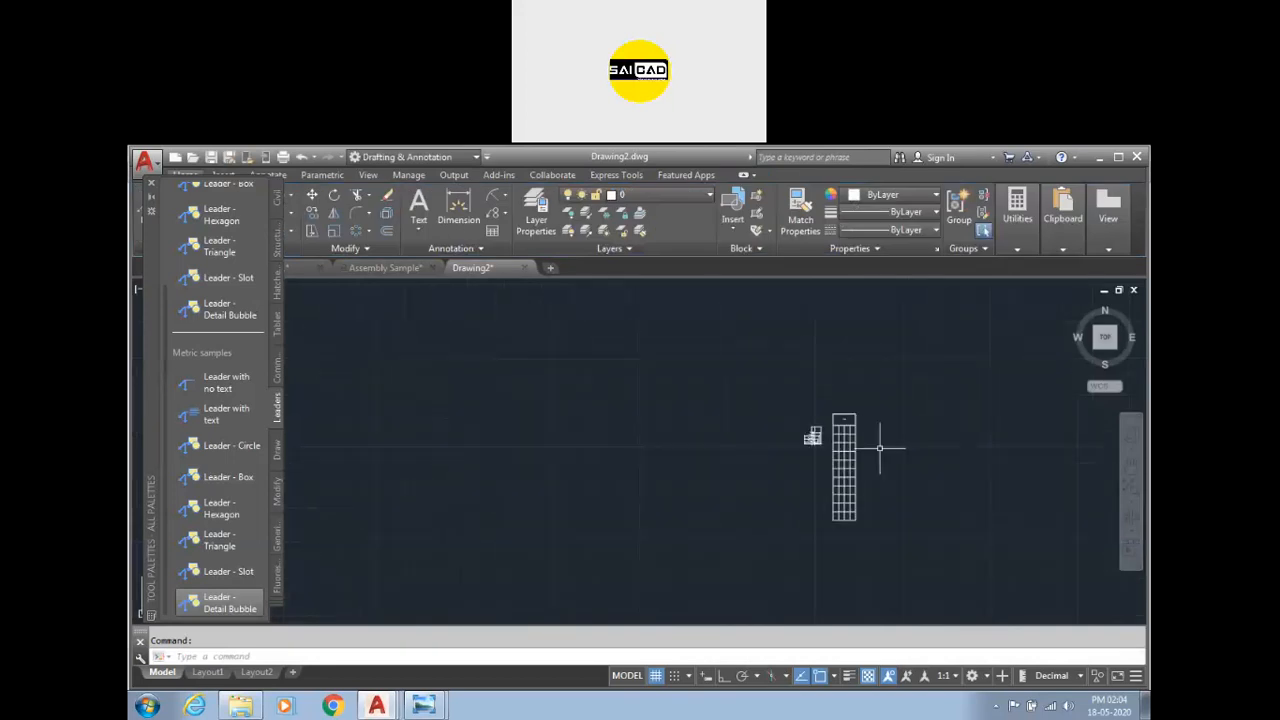
Stretch the table uniformly from its corner so it becomes wider.
left_click(878, 422)
scroll(930, 480, "up", 5)
scroll(900, 515, "down", 2)
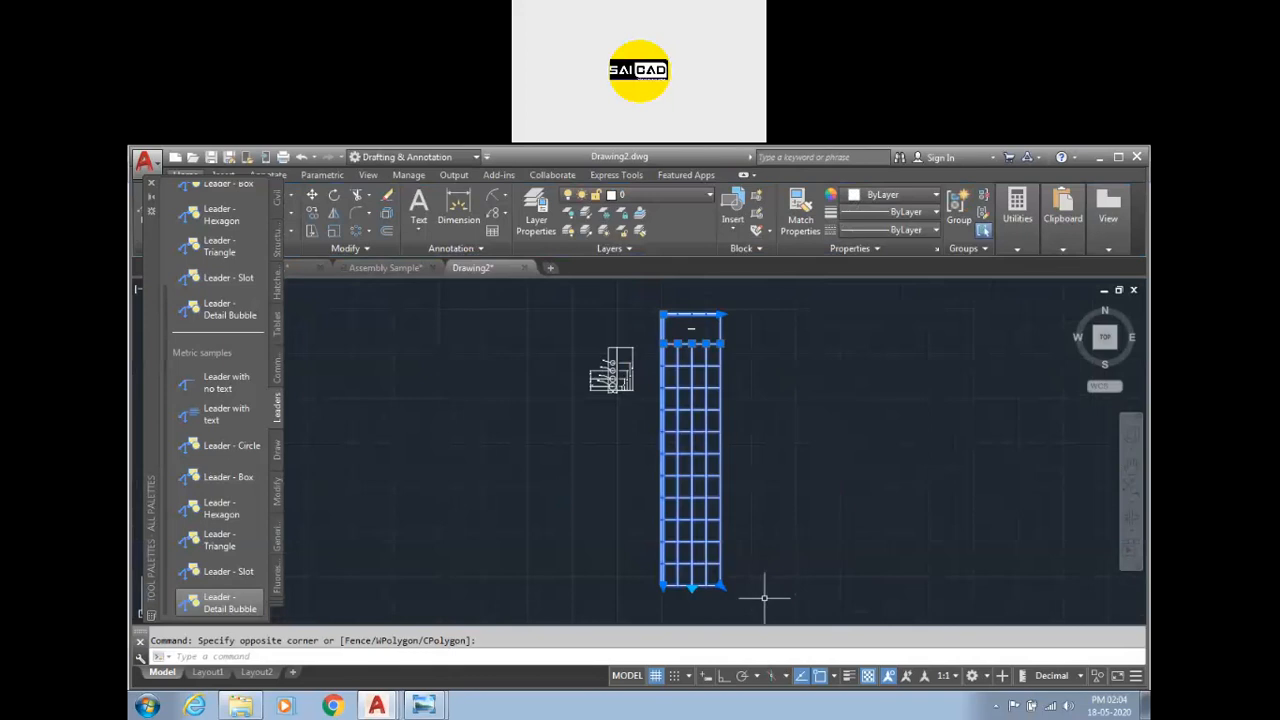
left_click(721, 585)
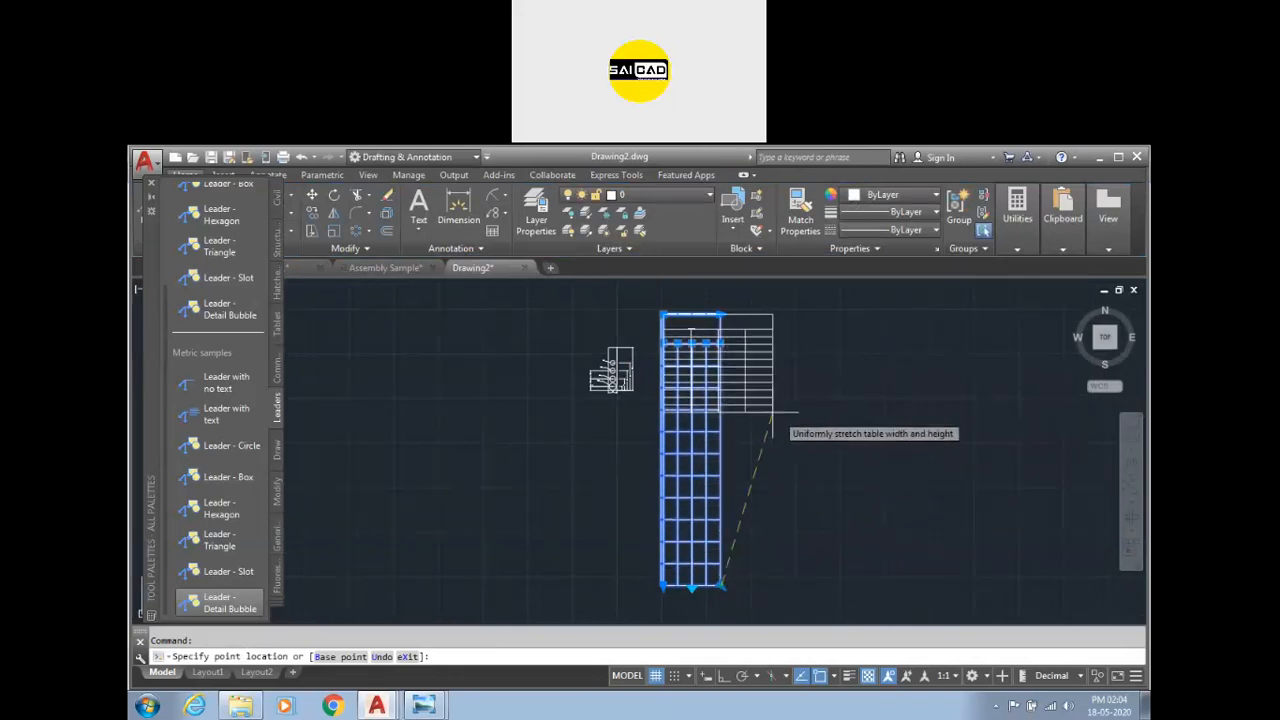
key("Escape")
key("Escape")
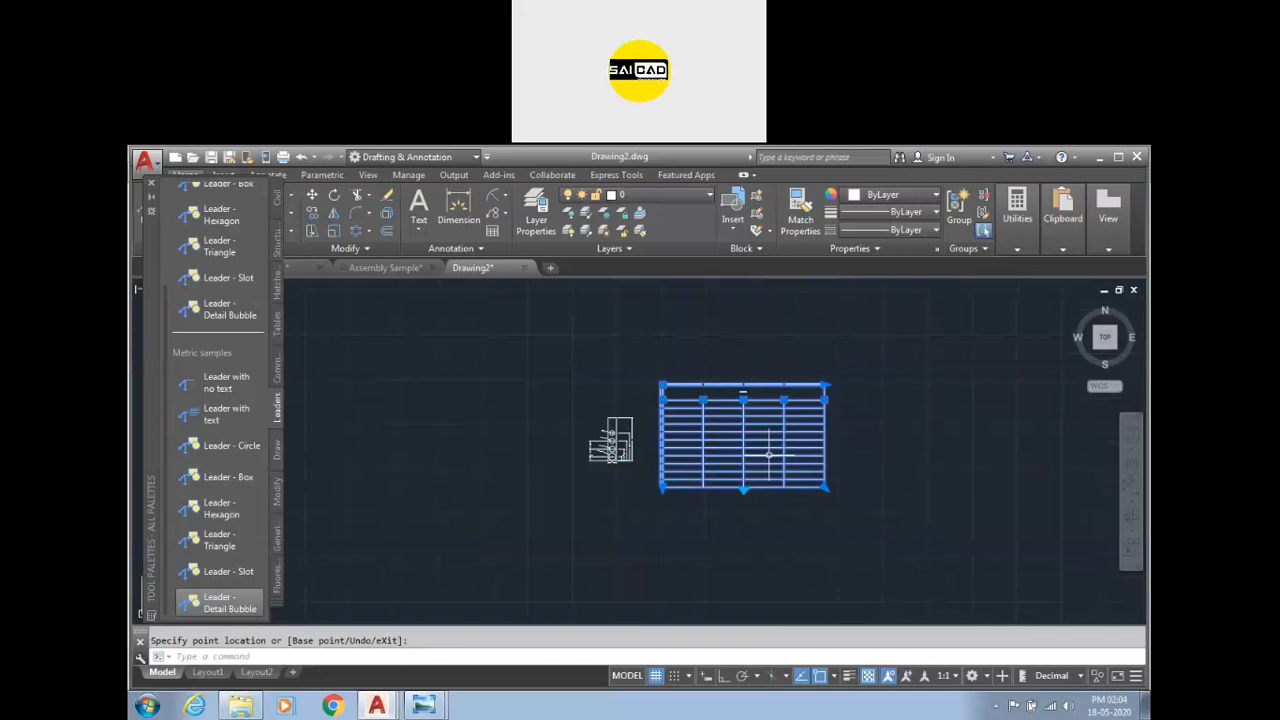
scroll(782, 398, "up", 2)
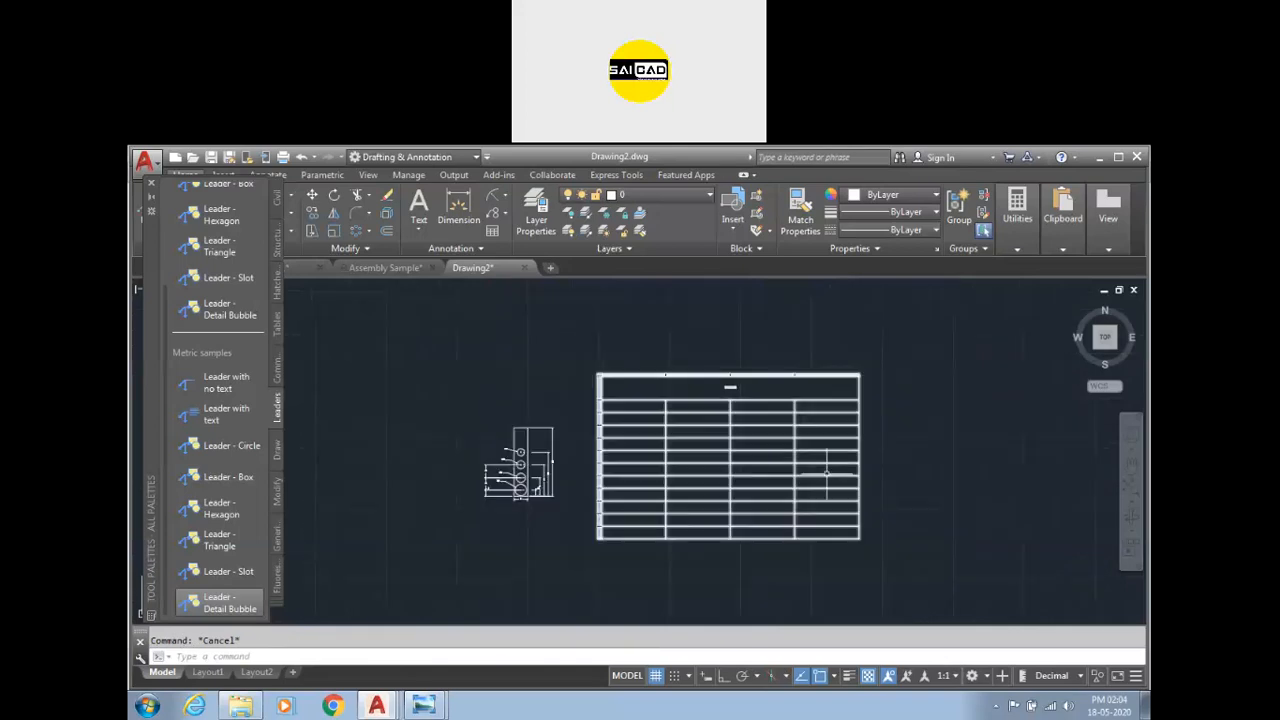
Stretch the table further to enlarge its width and height.
left_click(929, 432)
left_click(824, 508)
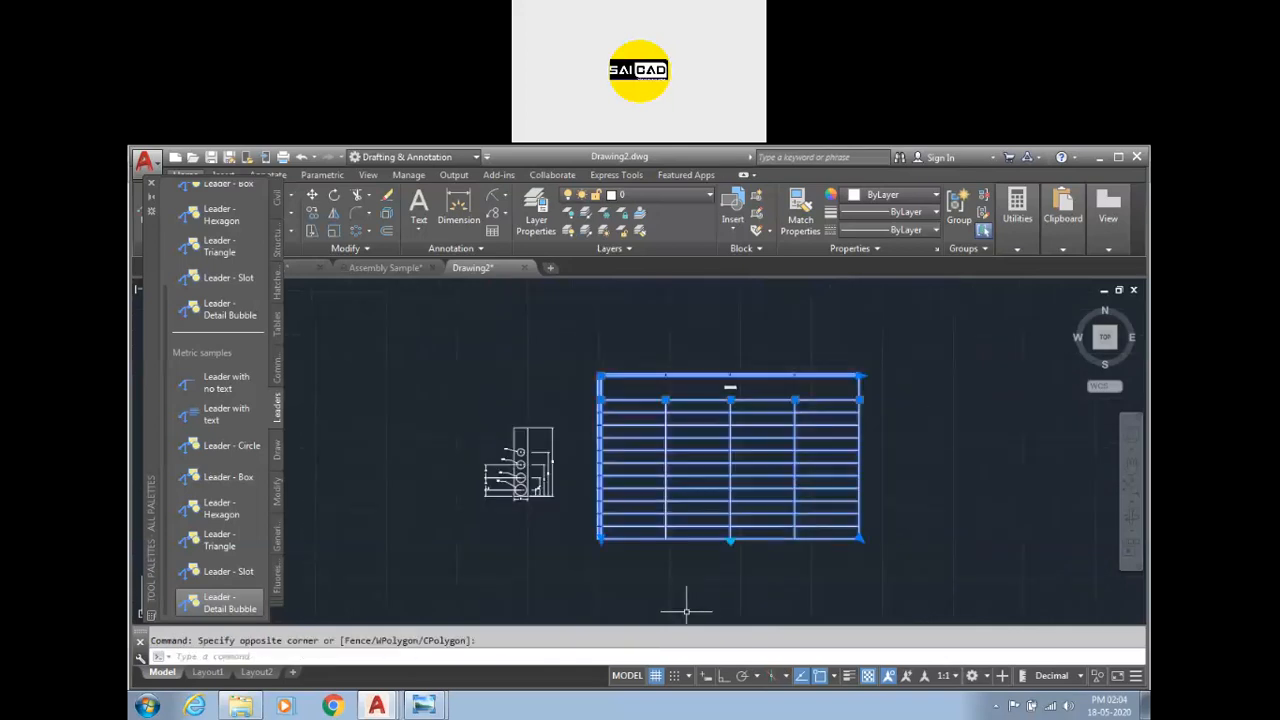
key("Escape")
left_click(924, 410)
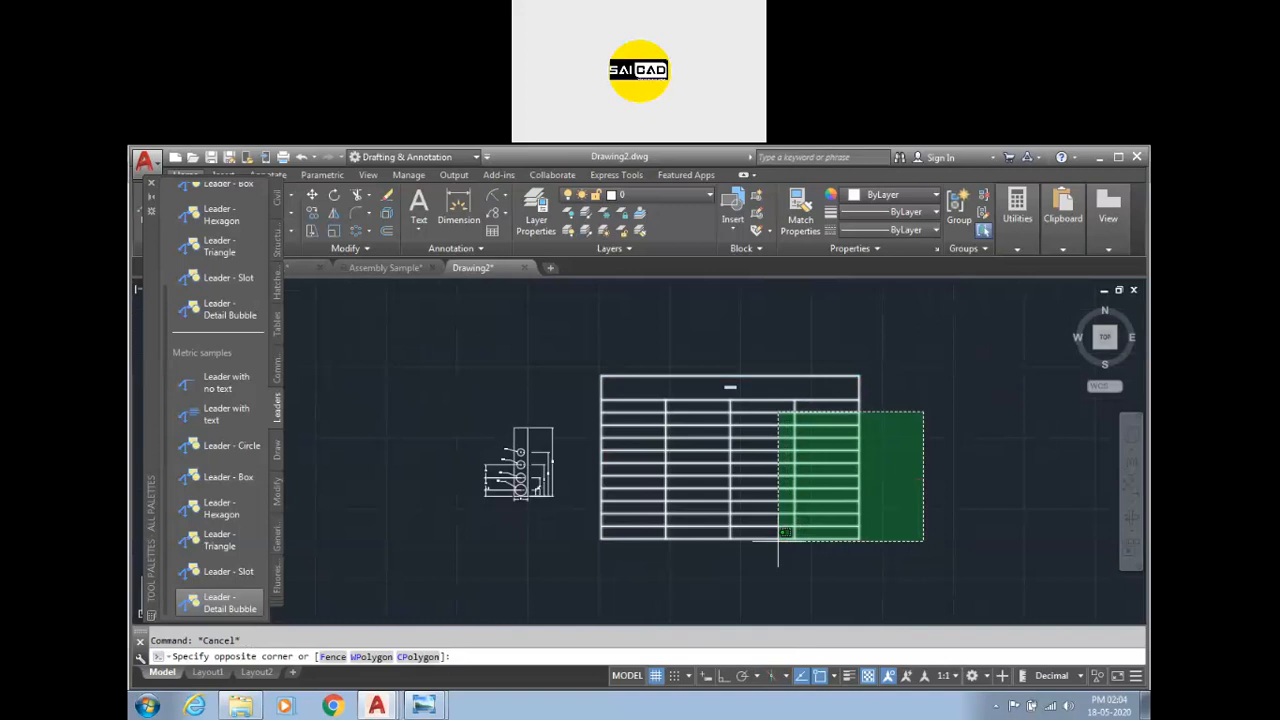
left_click(738, 570)
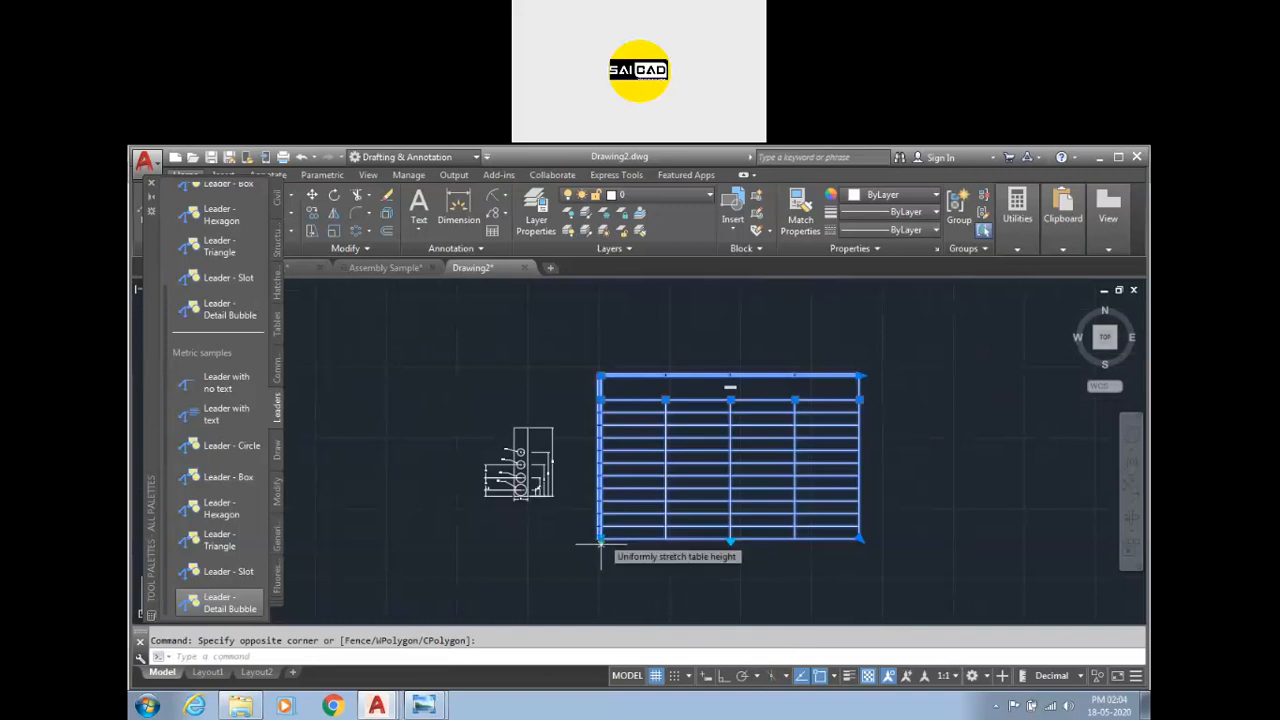
left_click(731, 541)
left_click(861, 375)
left_click(932, 389)
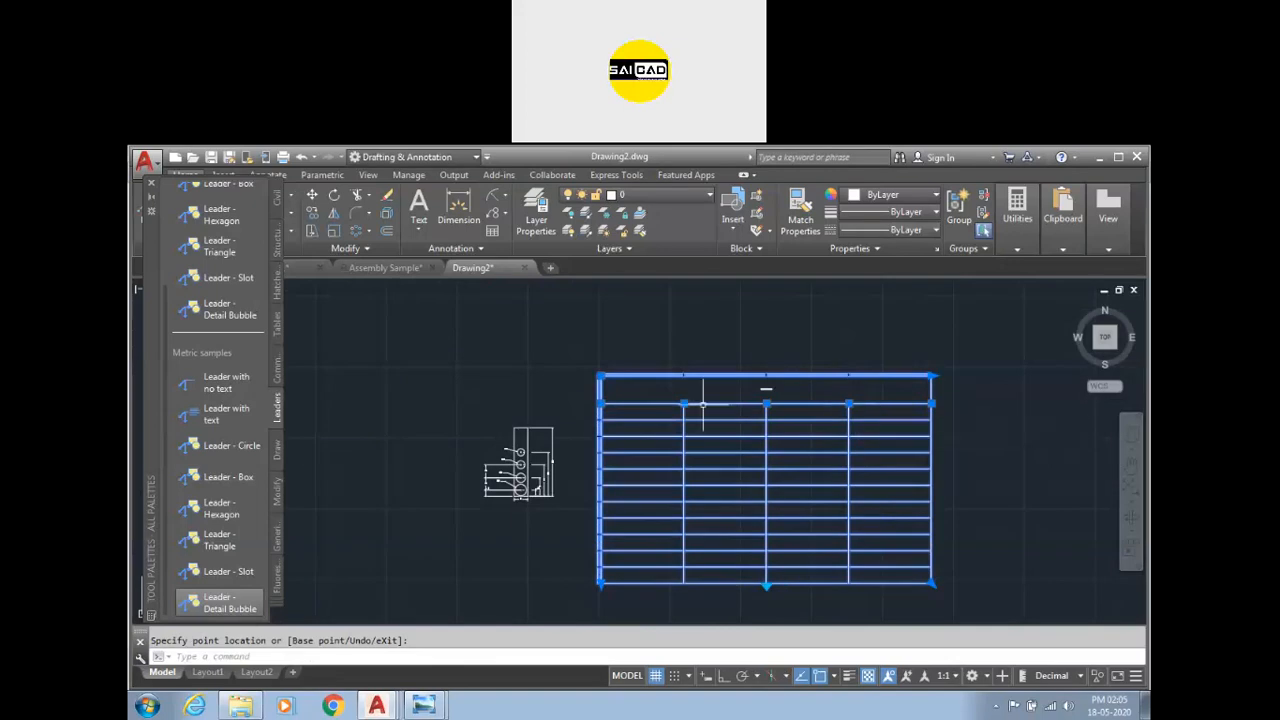
Adjust the column widths by moving the column dividers of the table.
left_click(641, 403)
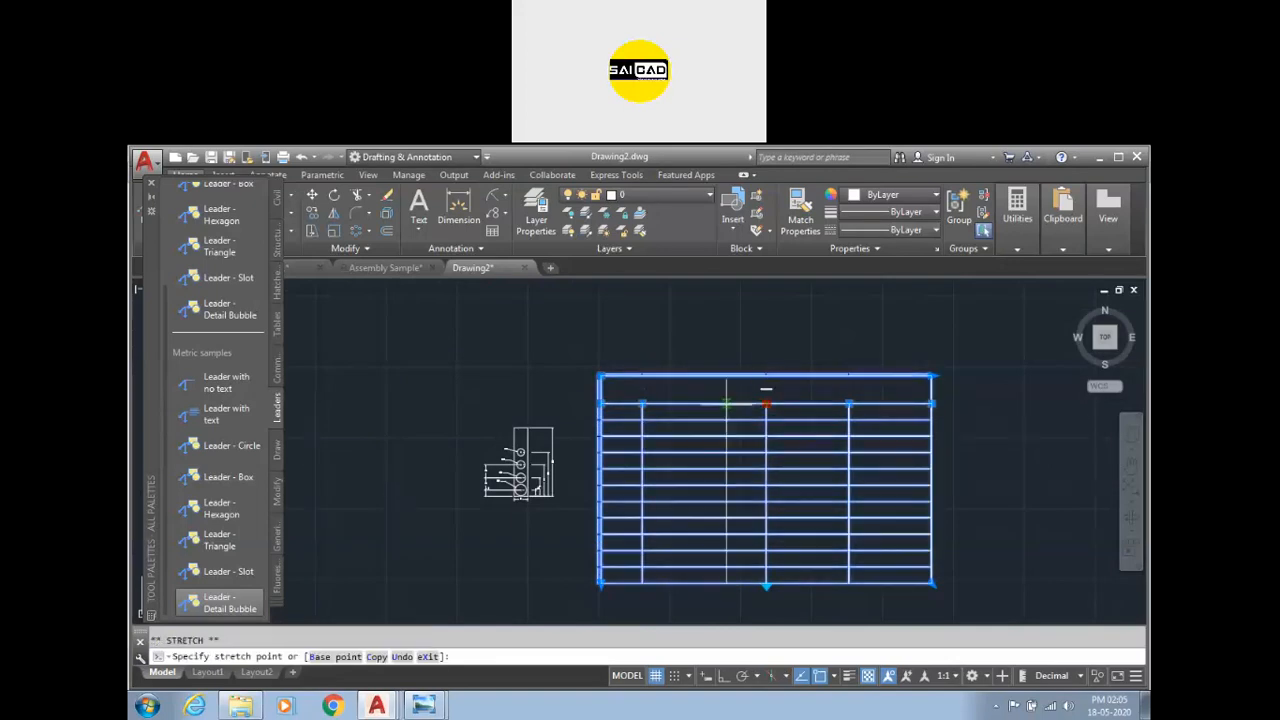
left_click(726, 403)
left_click(848, 403)
left_click(824, 403)
key("Escape")
Select a block of body cells and merge them all.
left_click(970, 435)
left_click(892, 477)
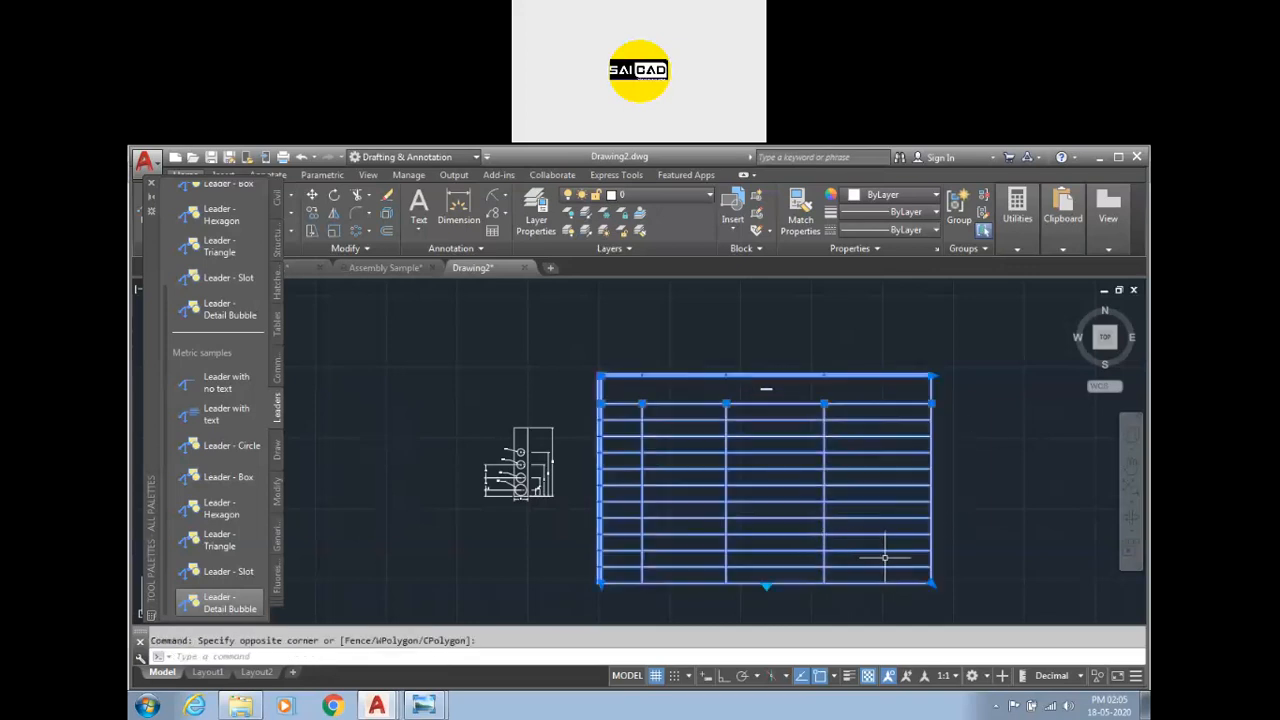
left_click(853, 444)
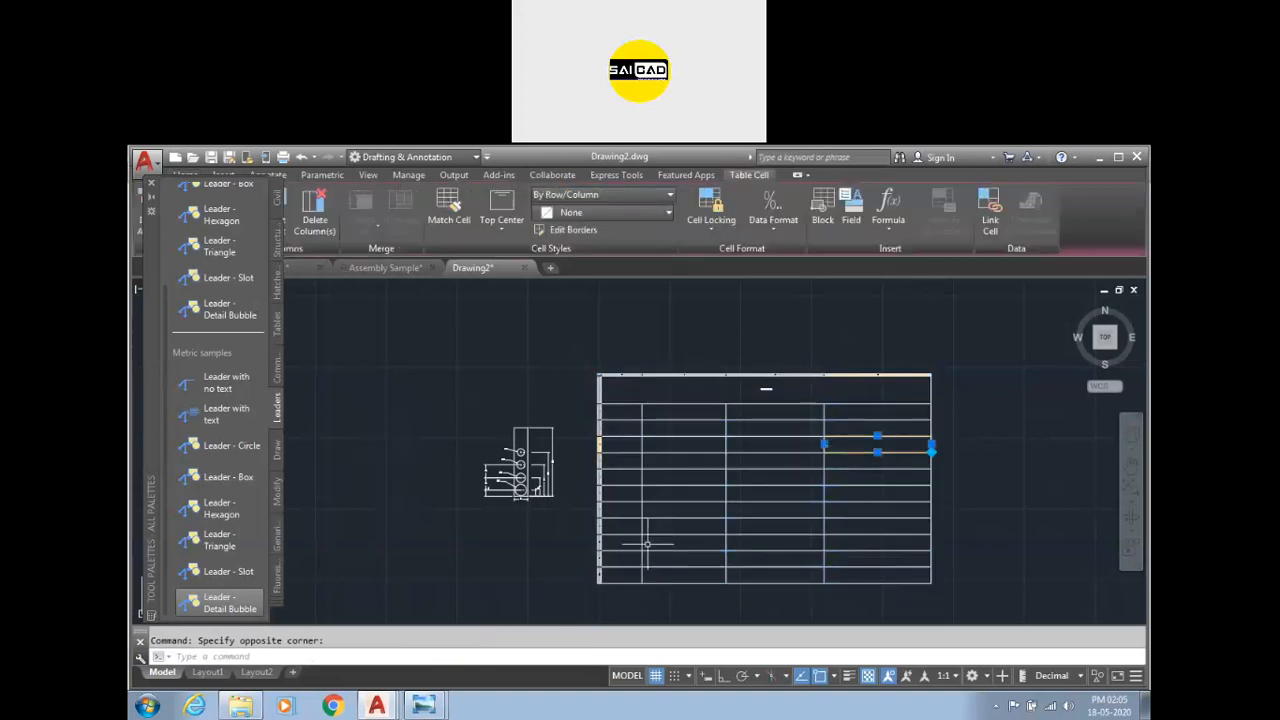
left_click(151, 184)
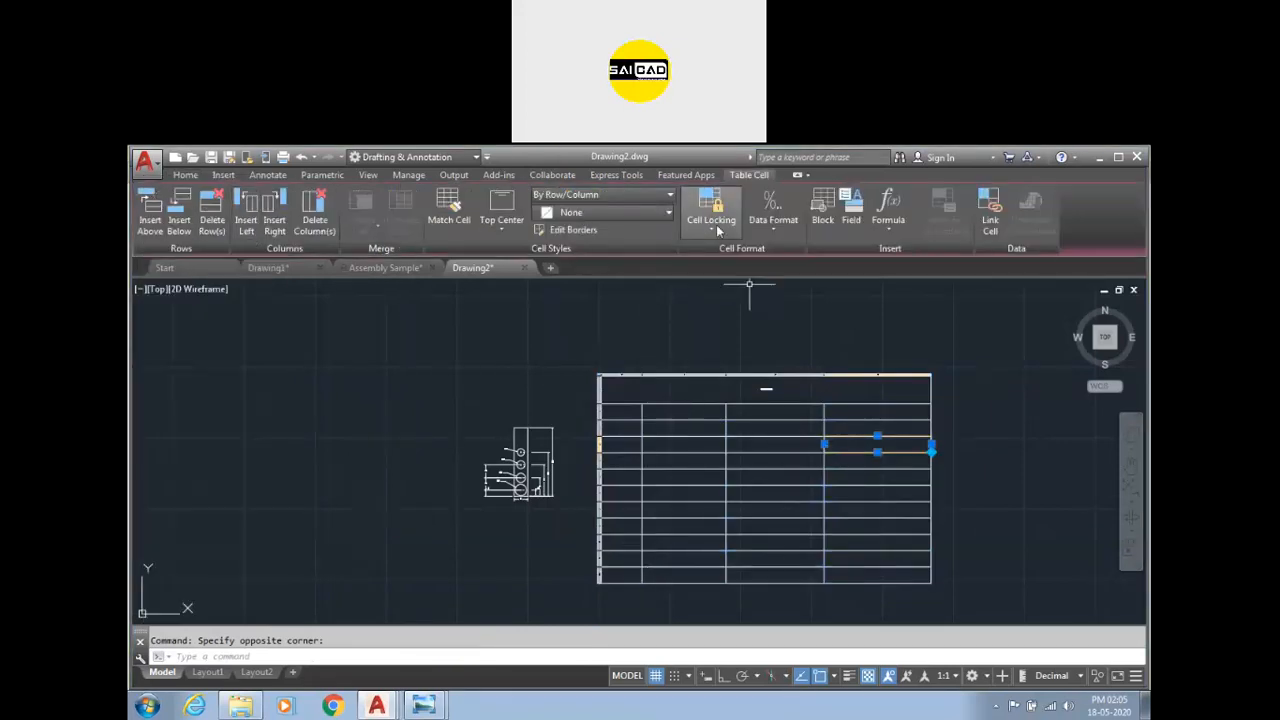
scroll(870, 487, "up", 2)
left_click(843, 452)
left_click(590, 575)
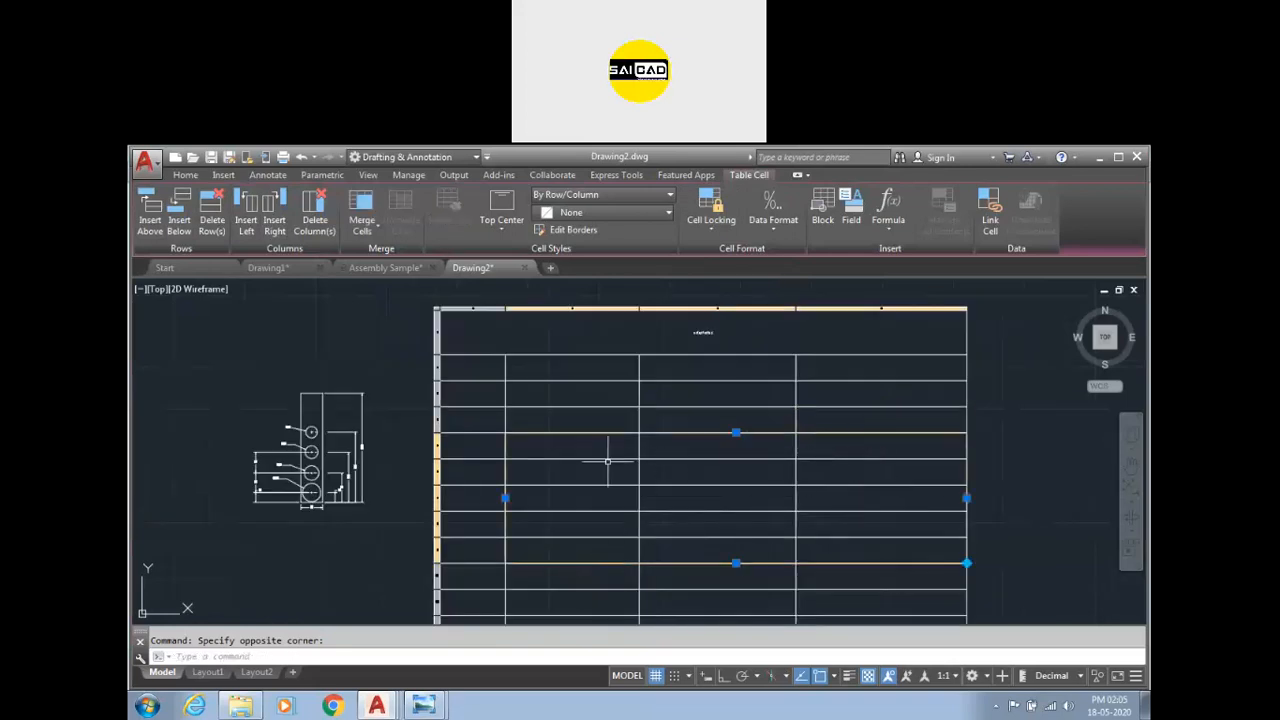
left_click(362, 222)
left_click(385, 256)
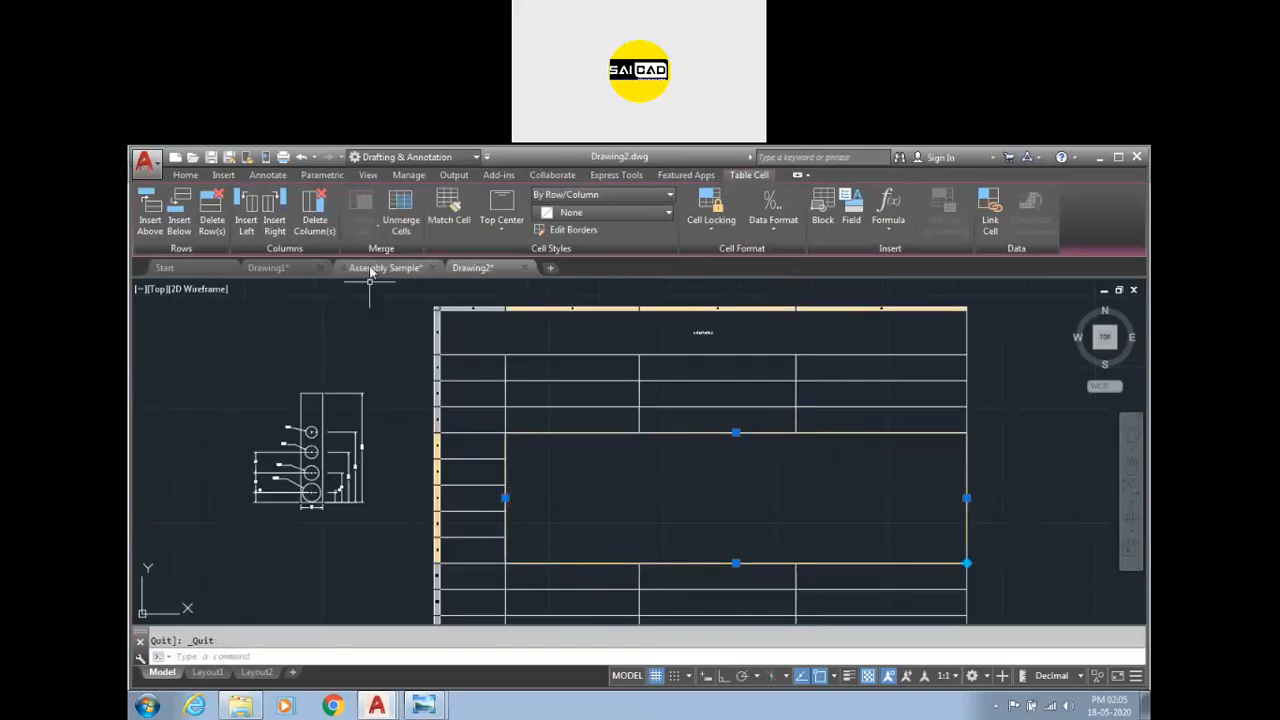
Merge the selected cells by column, then unmerge them.
left_click(362, 222)
left_click(370, 283)
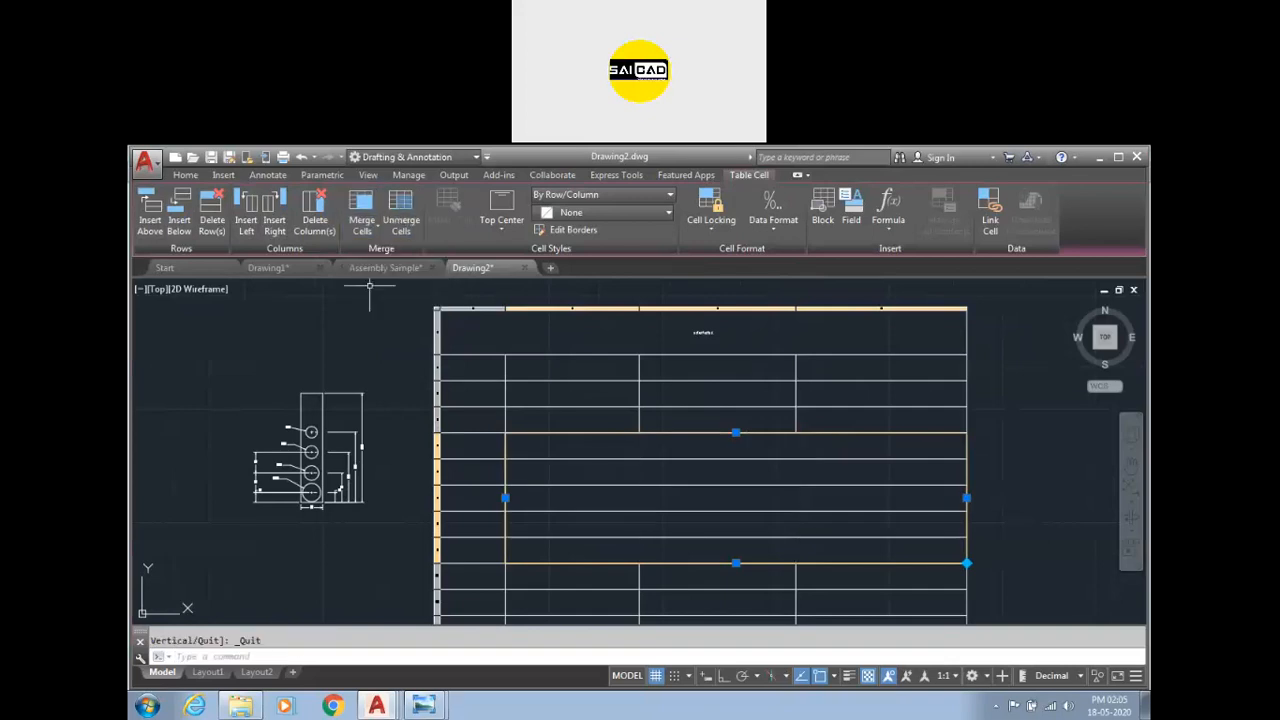
left_click(362, 222)
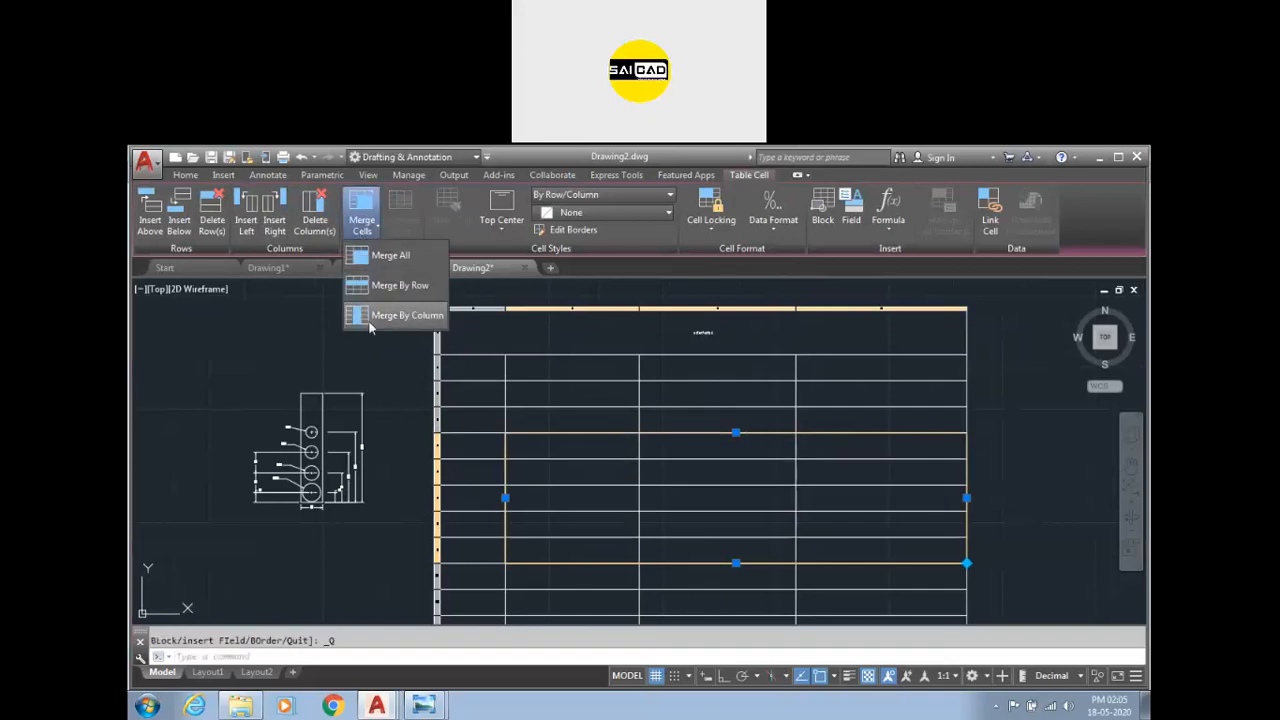
left_click(385, 315)
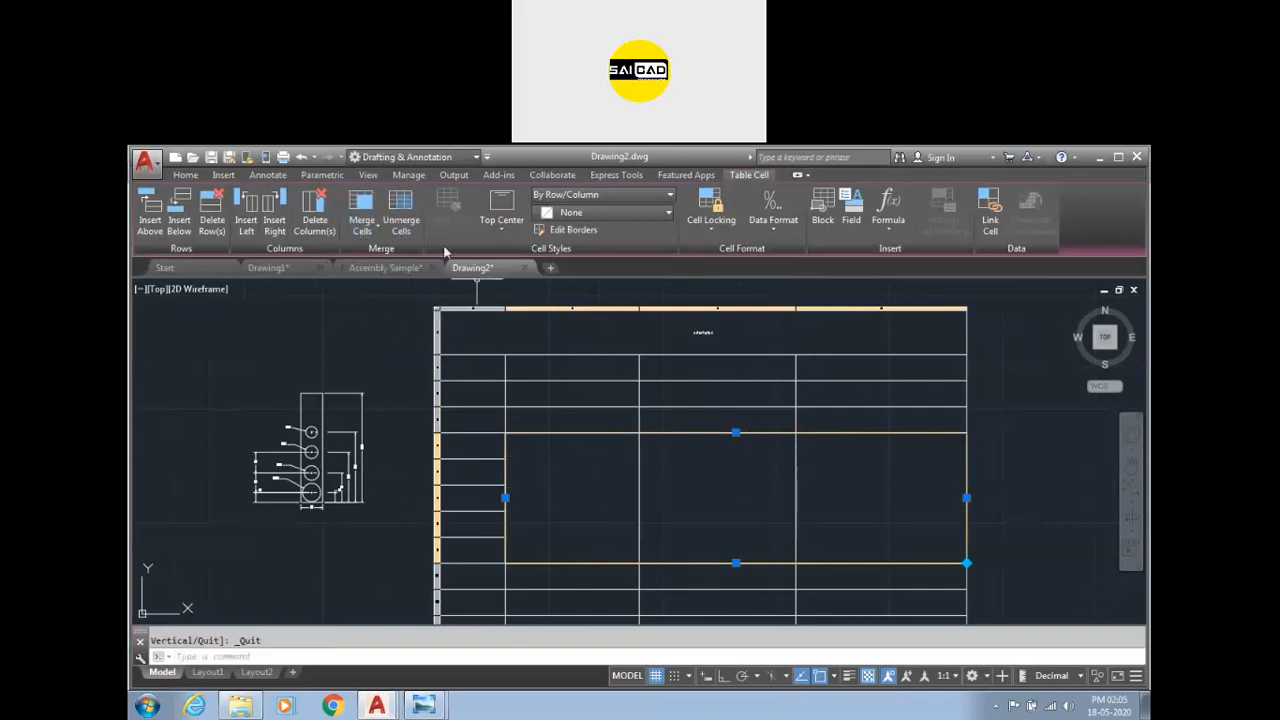
left_click(400, 215)
Set the title cell's background fill to red.
left_click(549, 398)
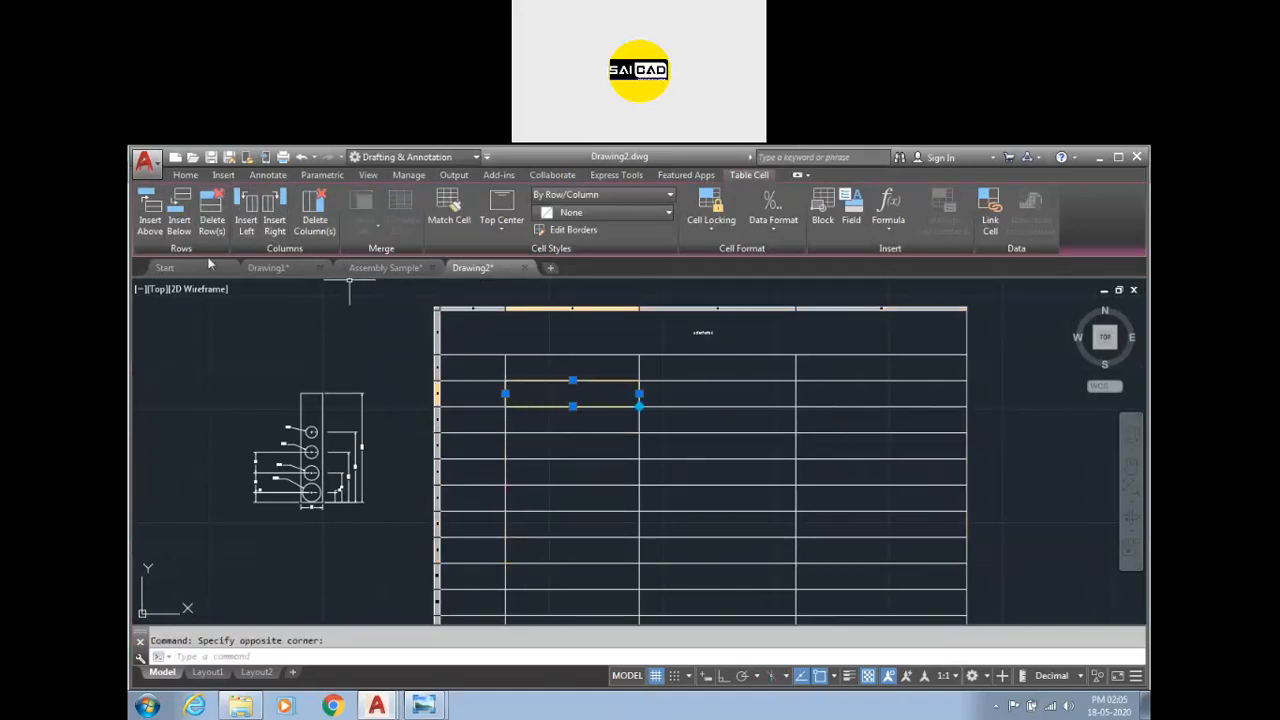
left_click(694, 332)
double_click(705, 345)
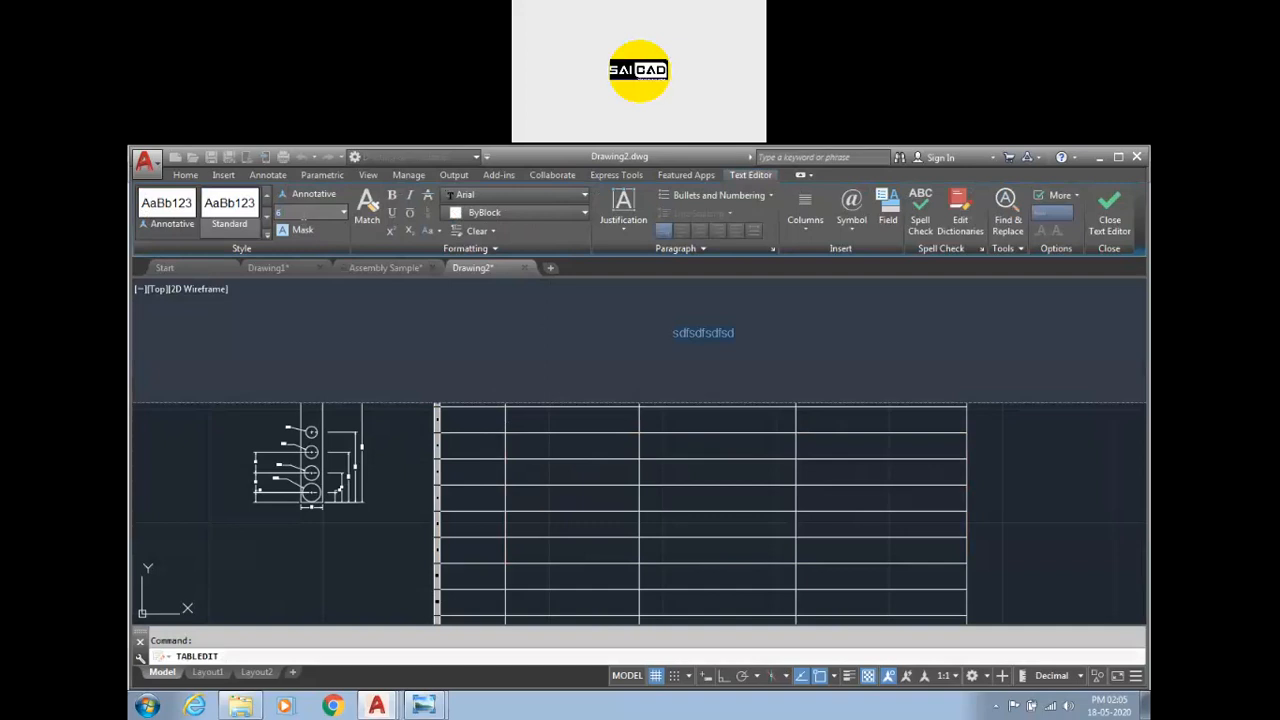
left_click(626, 528)
left_click(716, 322)
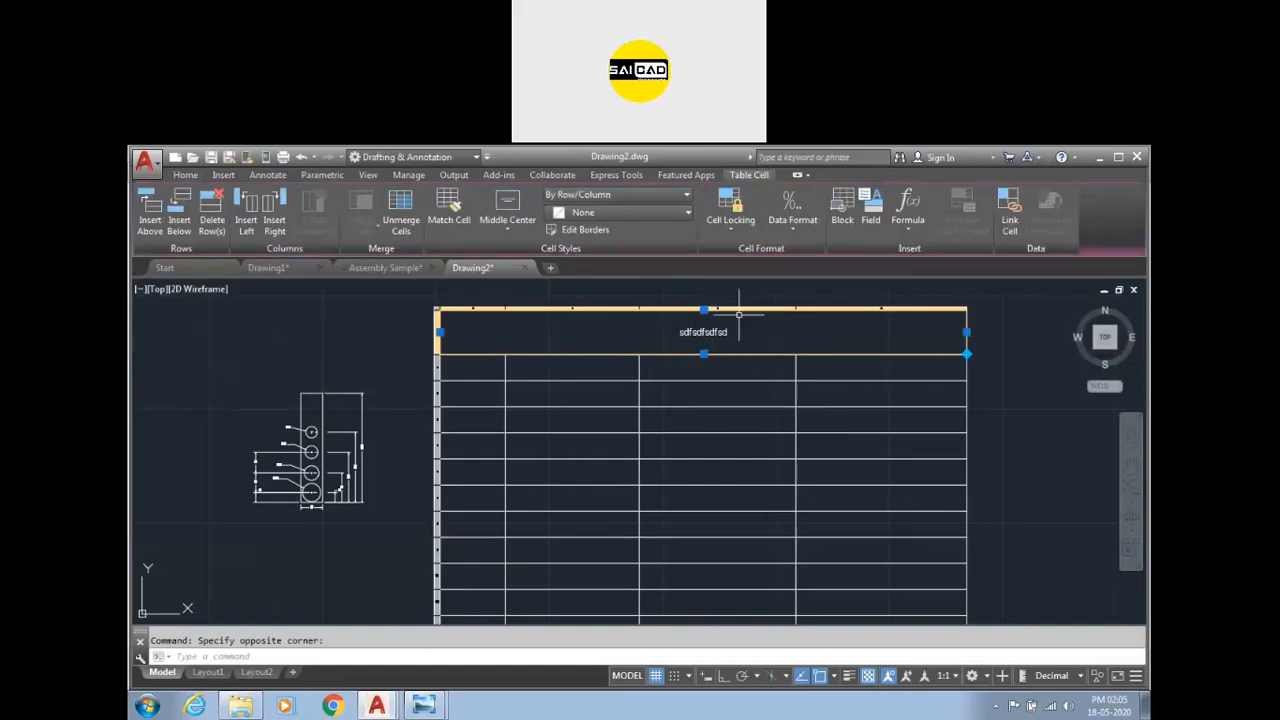
left_click(638, 213)
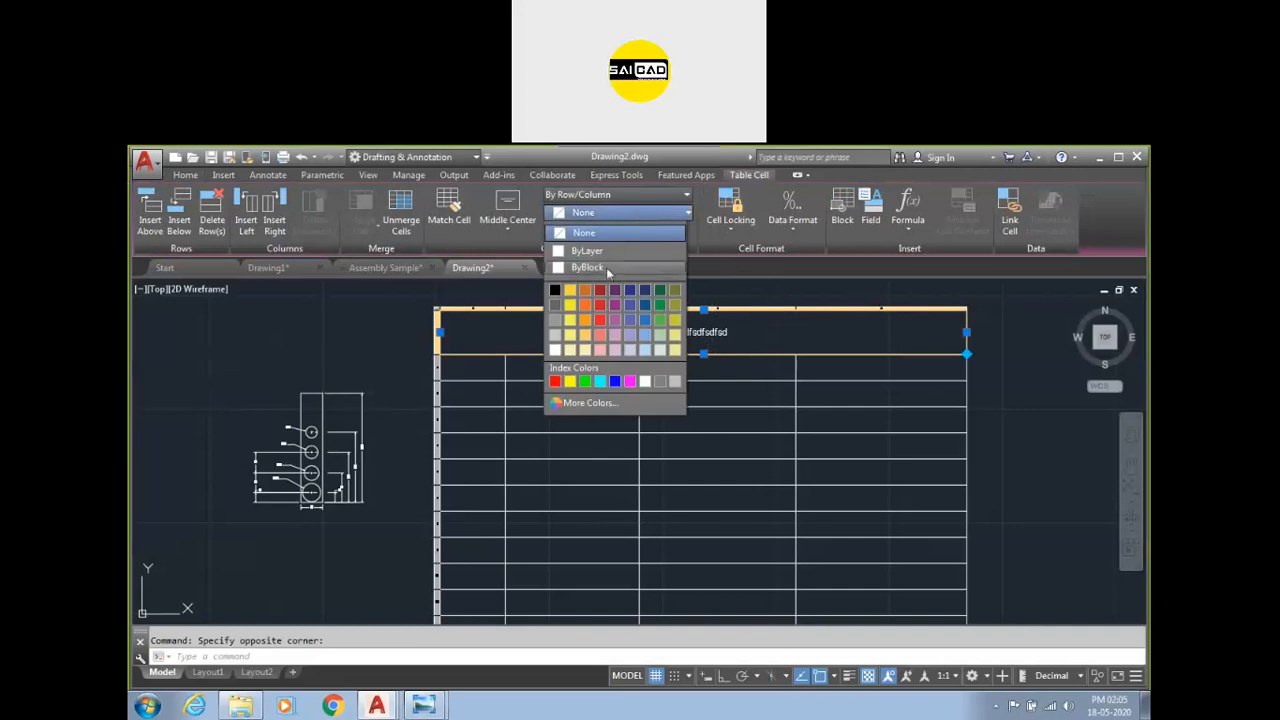
left_click(555, 381)
key("Escape")
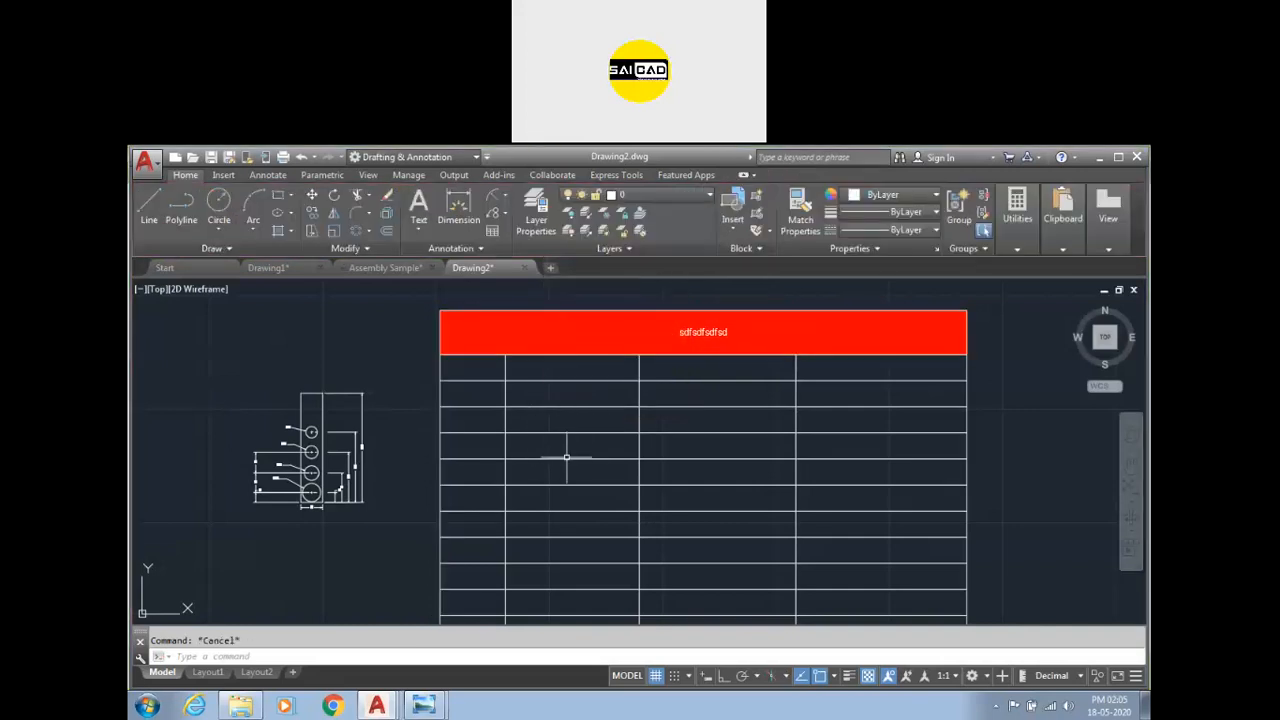
Change the title text to uppercase.
double_click(706, 333)
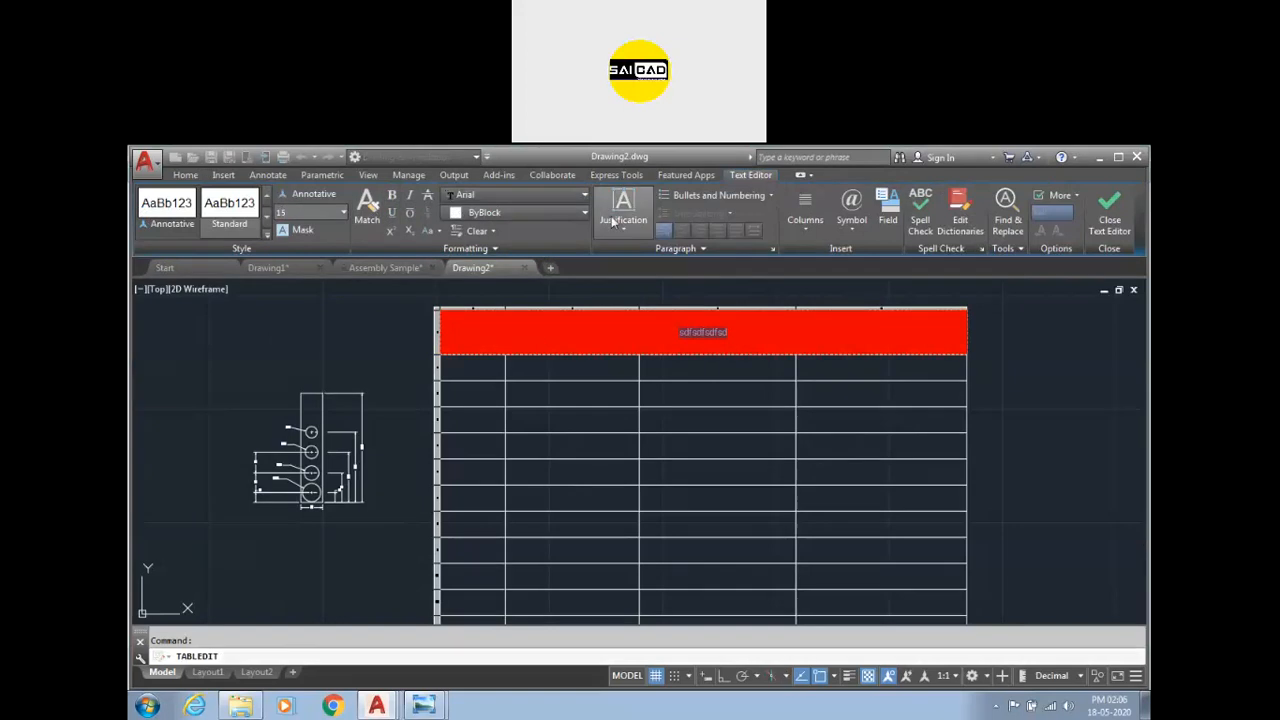
left_click(434, 231)
left_click(442, 254)
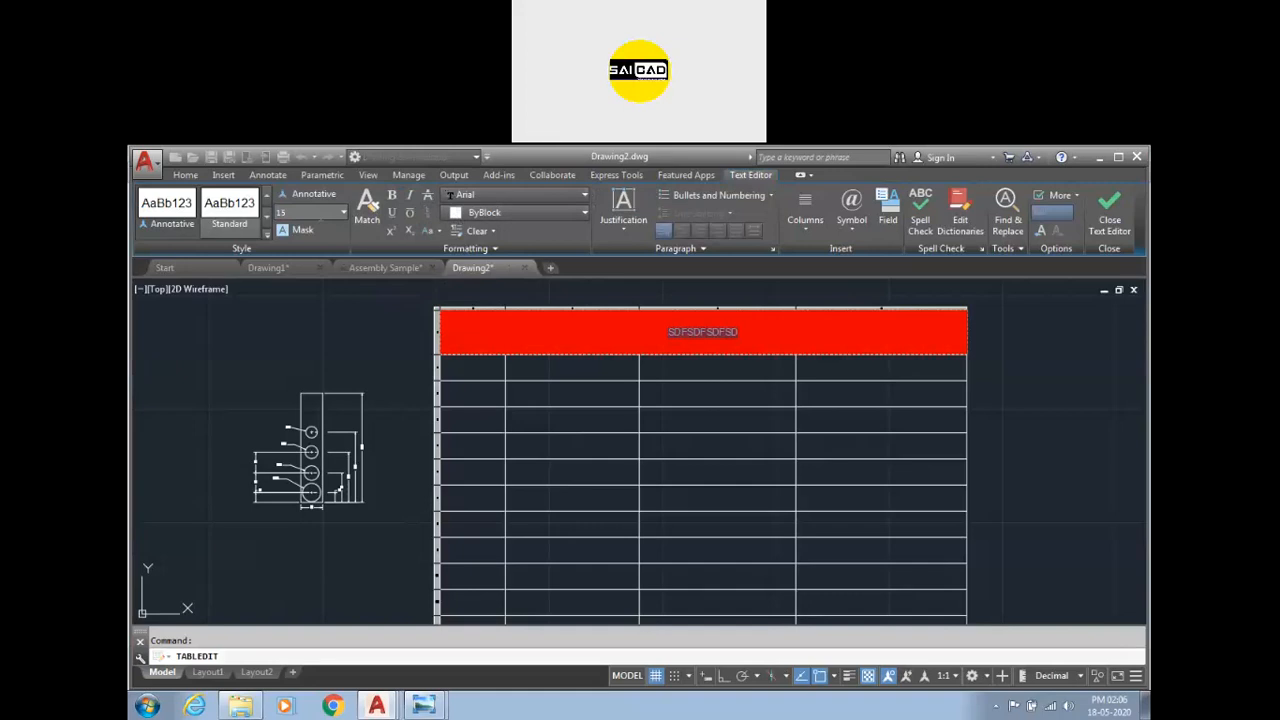
left_click(541, 386)
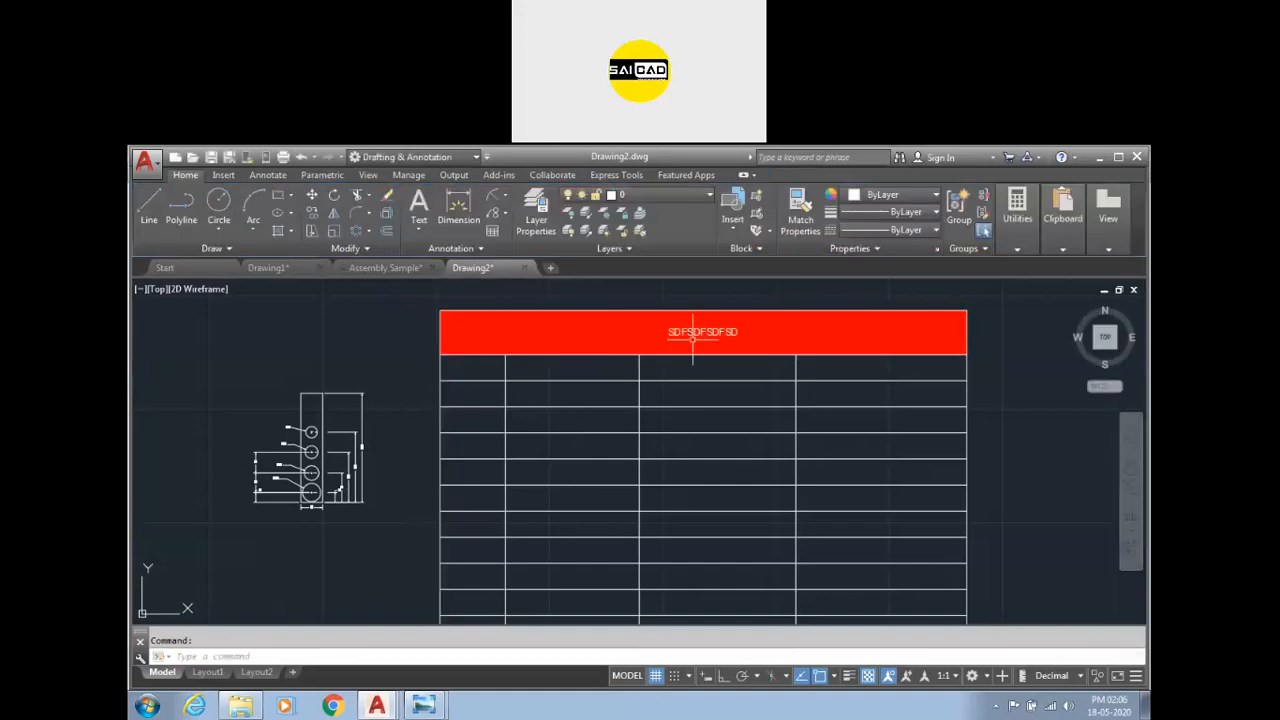
left_click(670, 387)
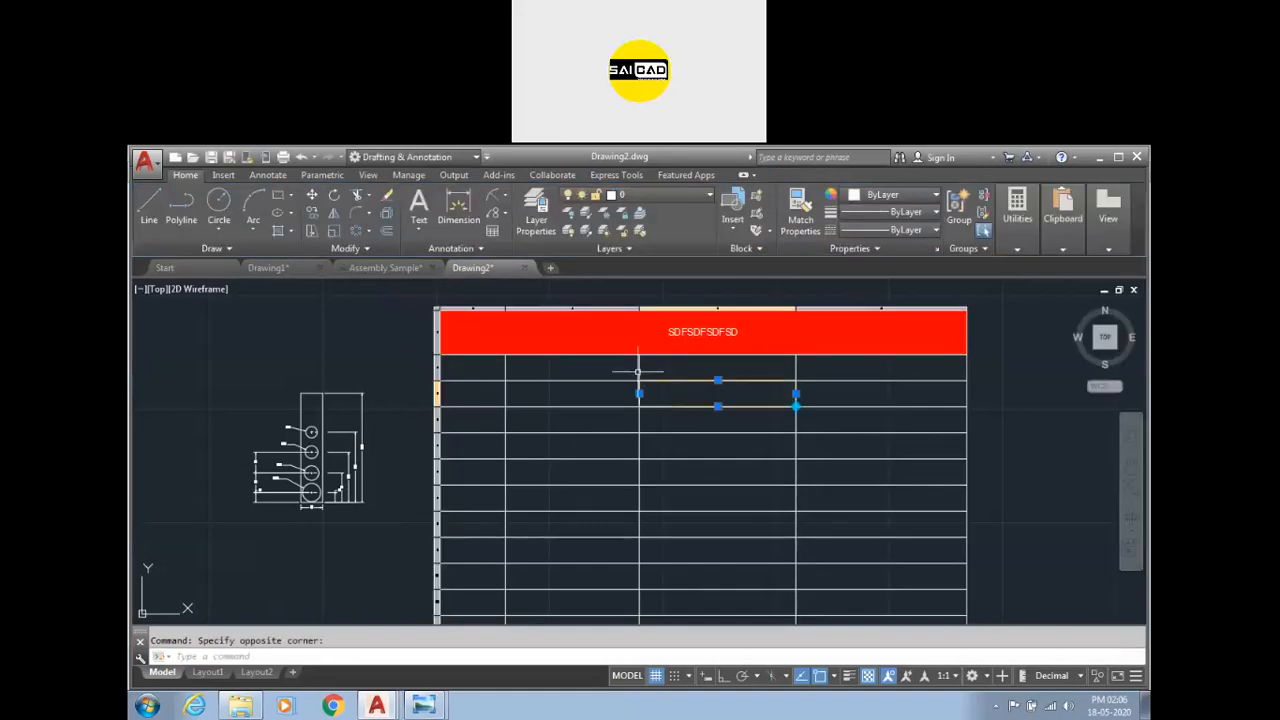
Try the Top Left, Top Center and Middle Left alignments on the title cell.
left_click(638, 372)
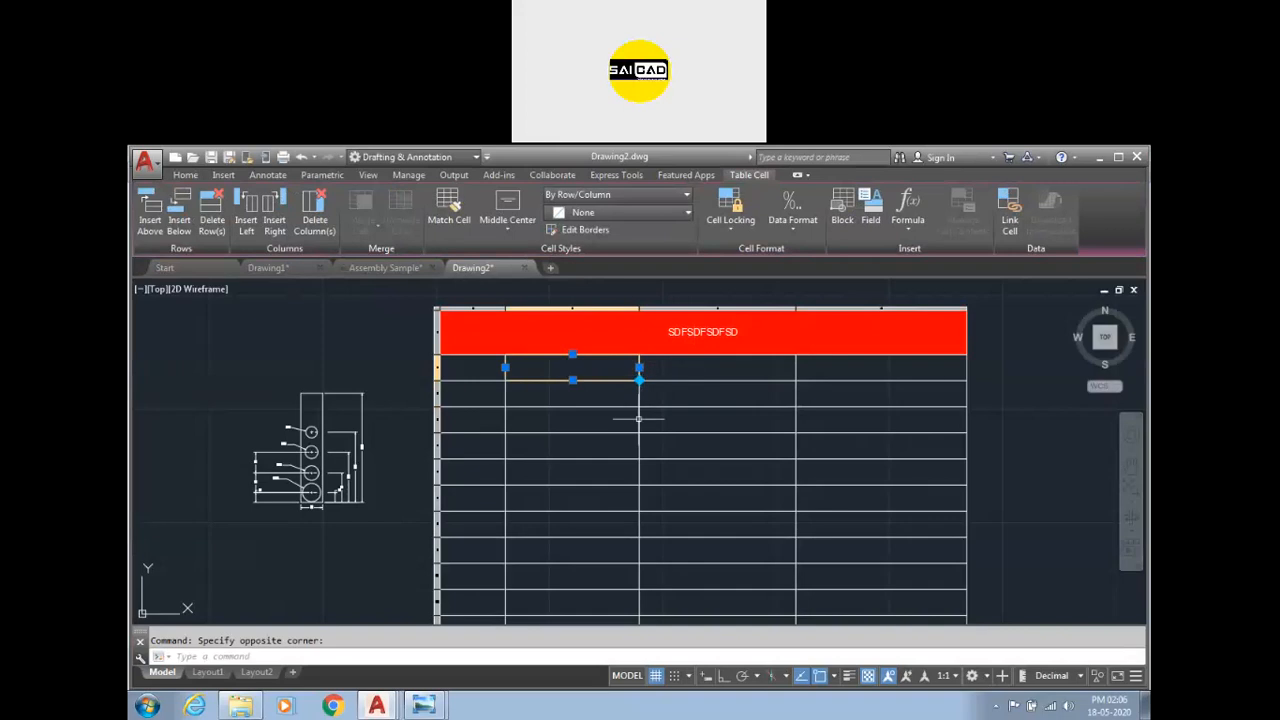
left_click(686, 331)
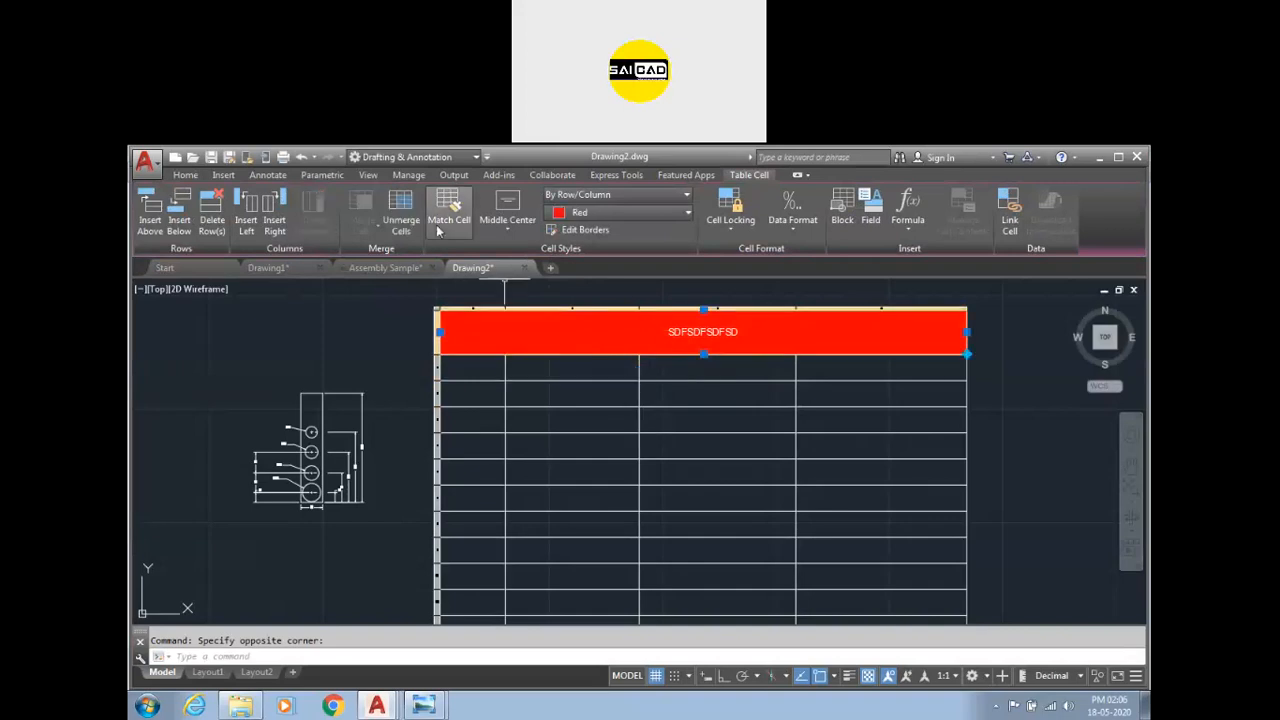
left_click(509, 228)
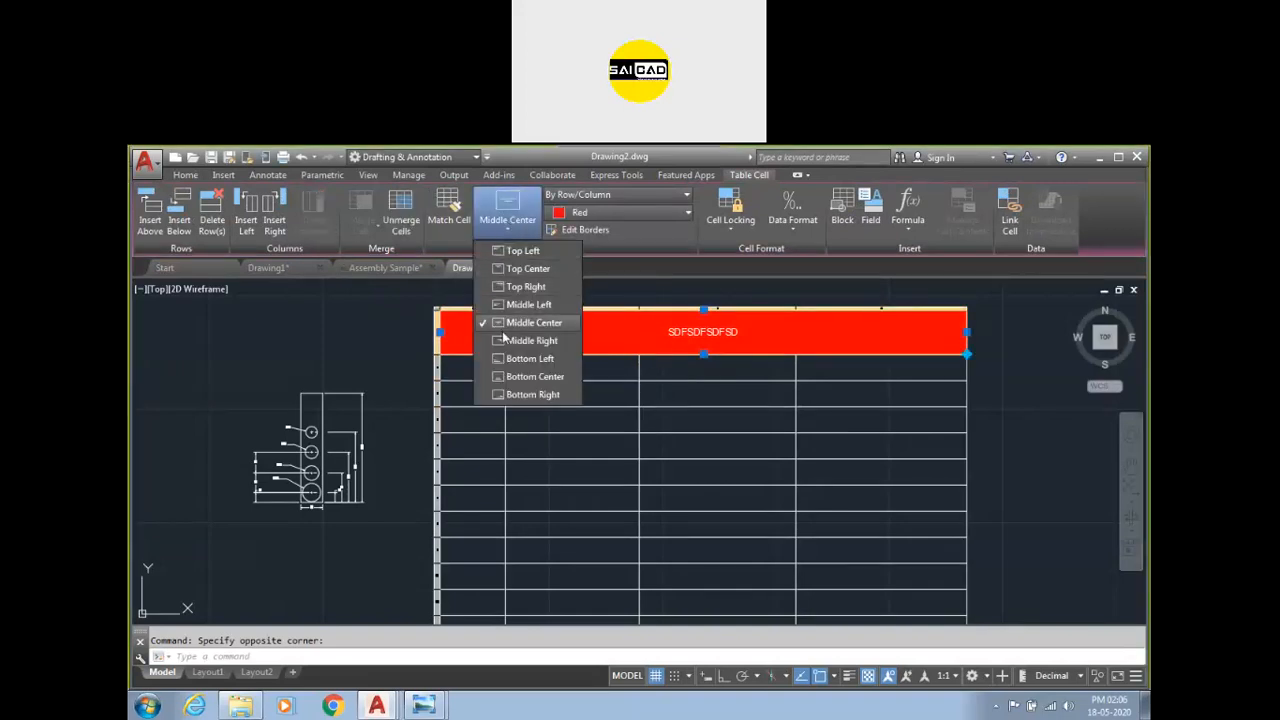
left_click(507, 257)
left_click(503, 227)
left_click(510, 269)
left_click(501, 215)
left_click(511, 304)
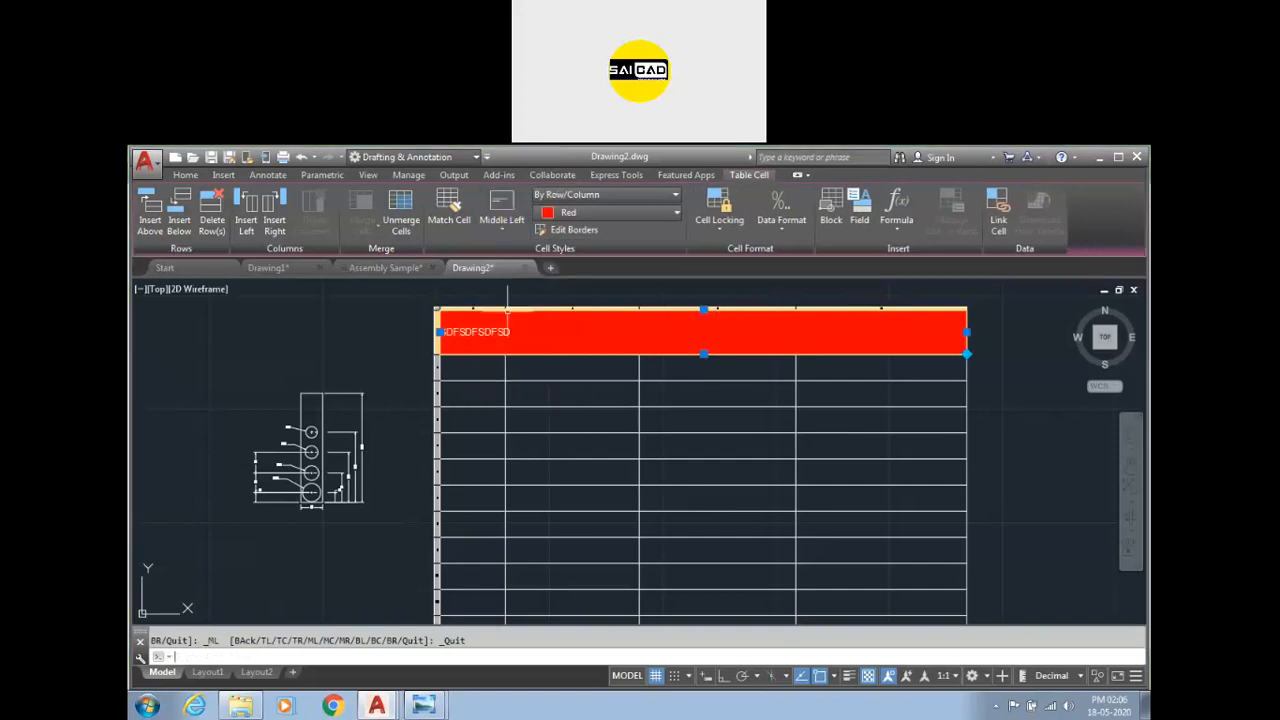
Restore the title cell's alignment to Middle Center.
left_click(503, 215)
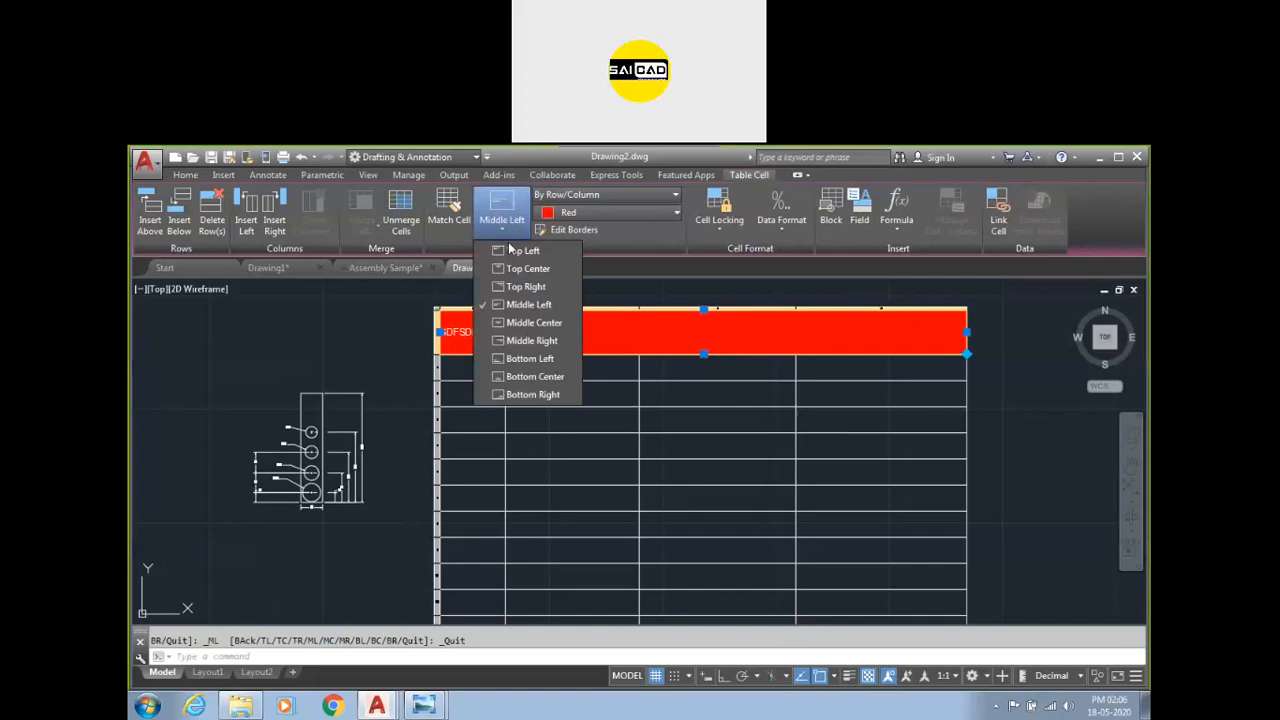
left_click(525, 322)
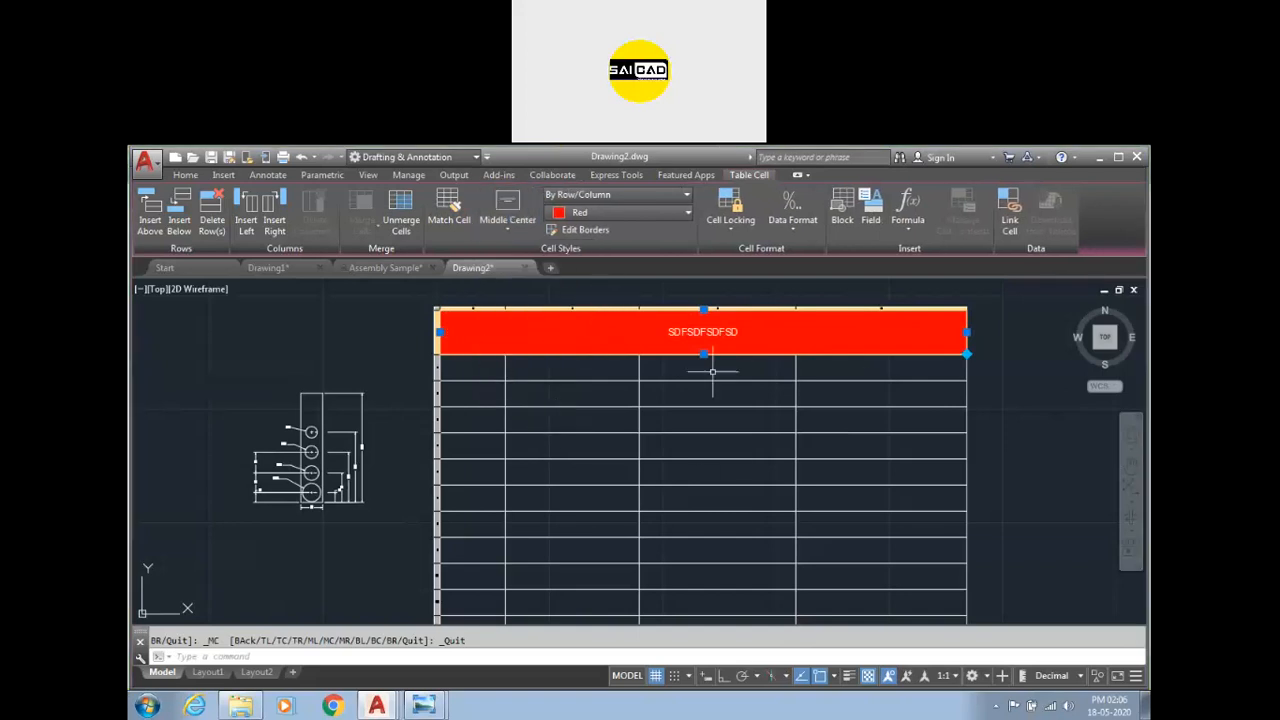
key("Escape")
left_click(693, 426)
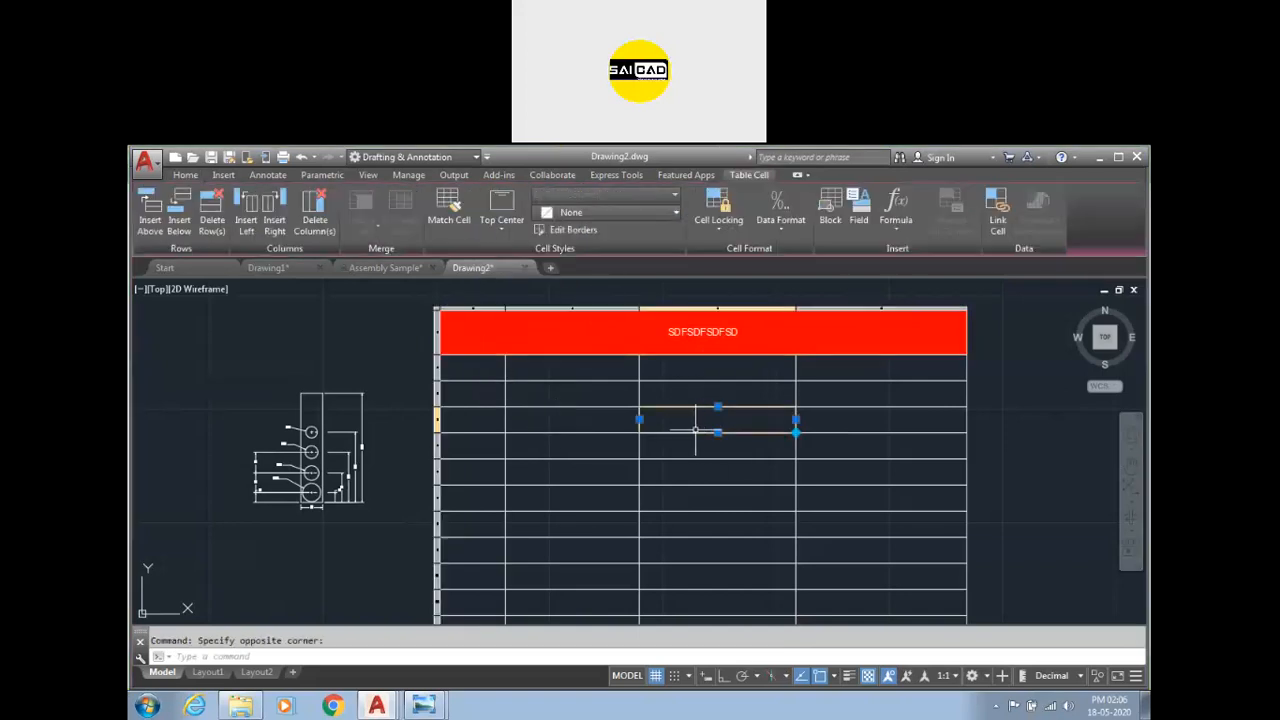
Enter the text adasdasd in the third-column cell of the fourth row.
type("SDFS")
left_click(806, 402)
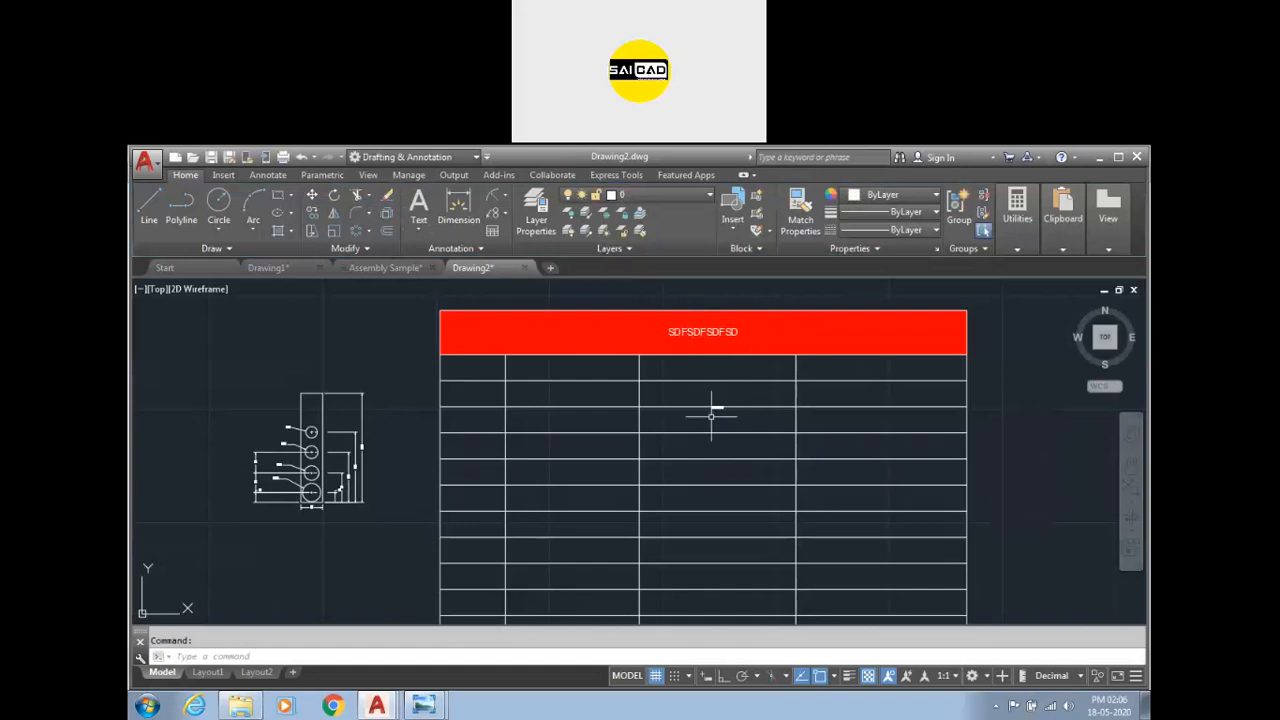
left_click(760, 331)
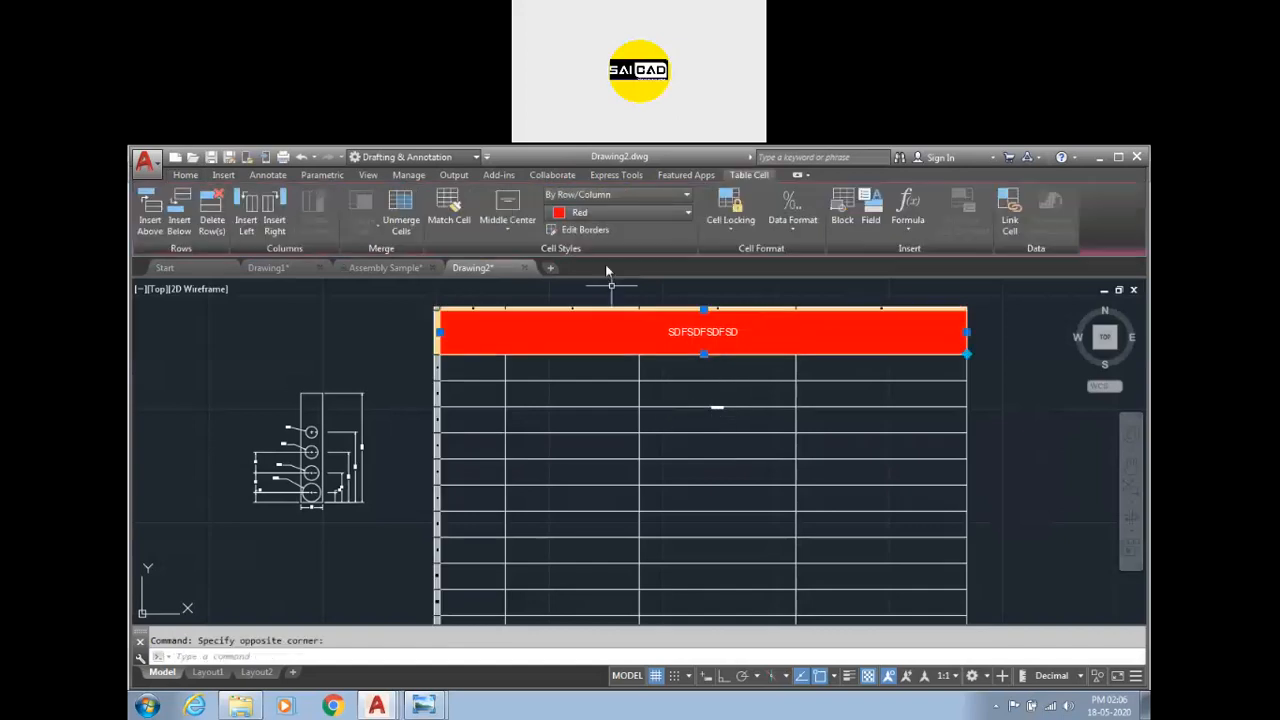
left_click(447, 219)
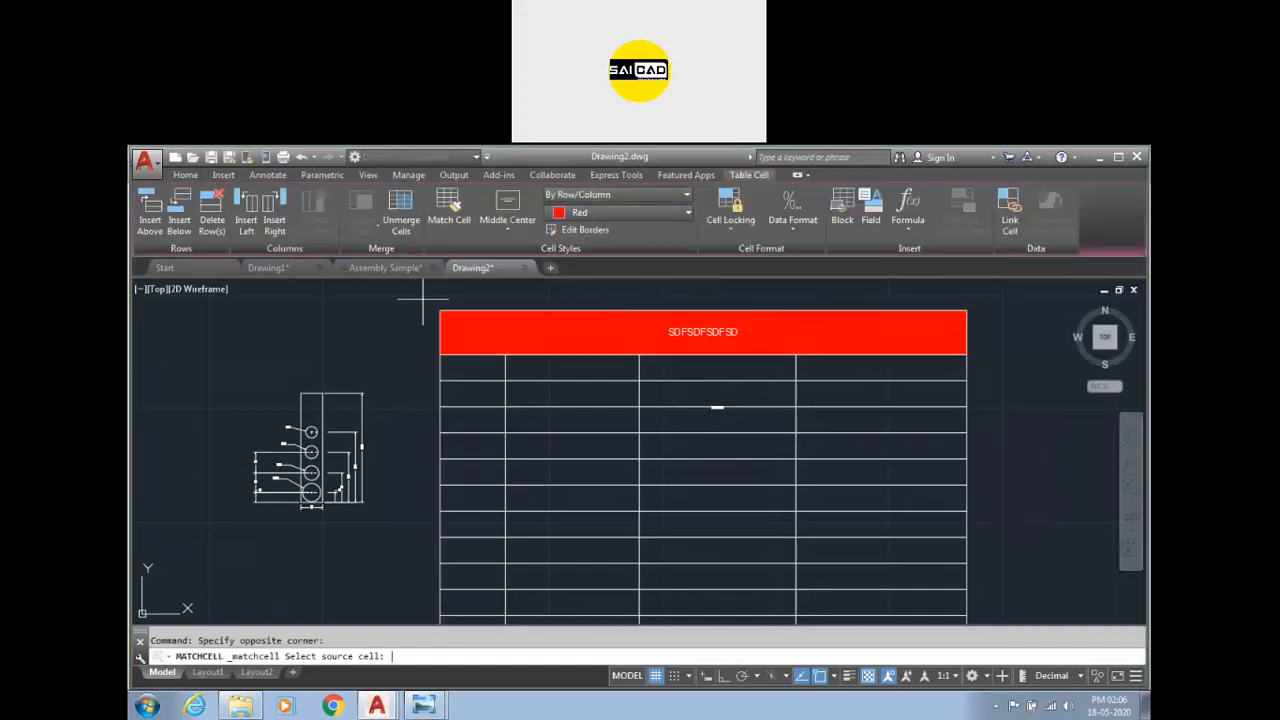
left_click(733, 422)
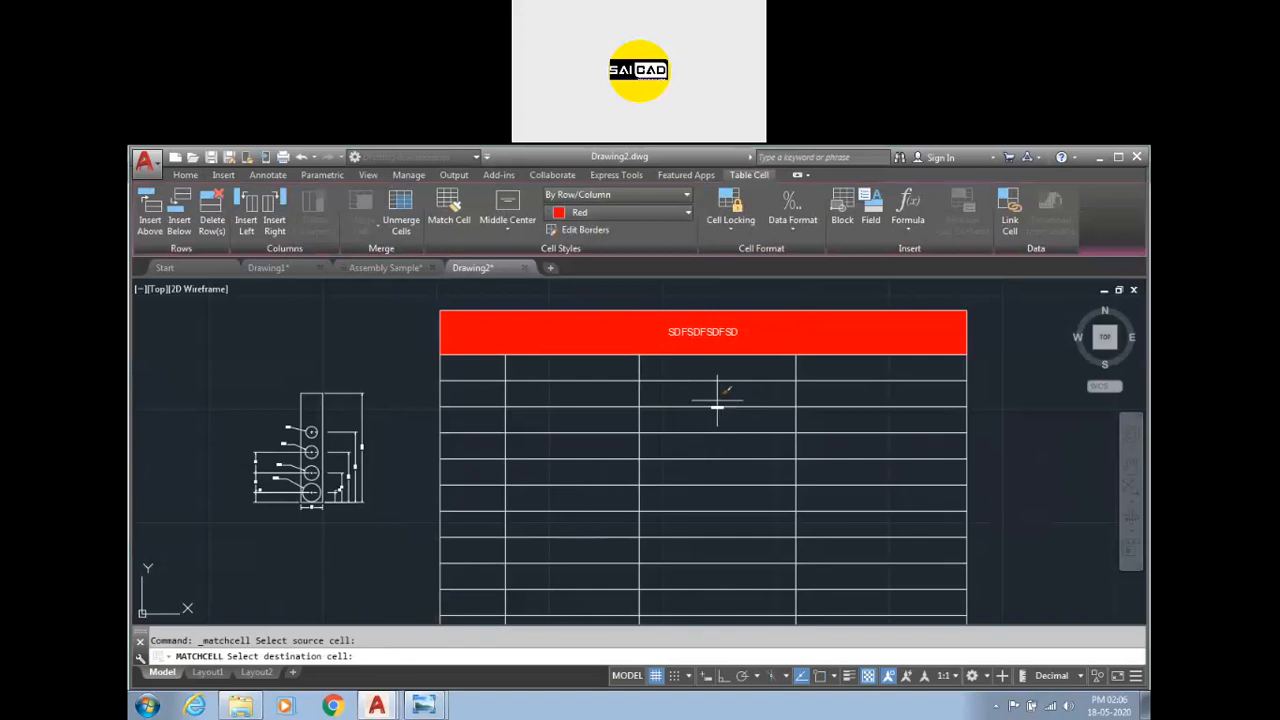
key("Escape")
Copy the red title cell's formatting onto the adasdasd cell with Match Cell.
left_click(631, 347)
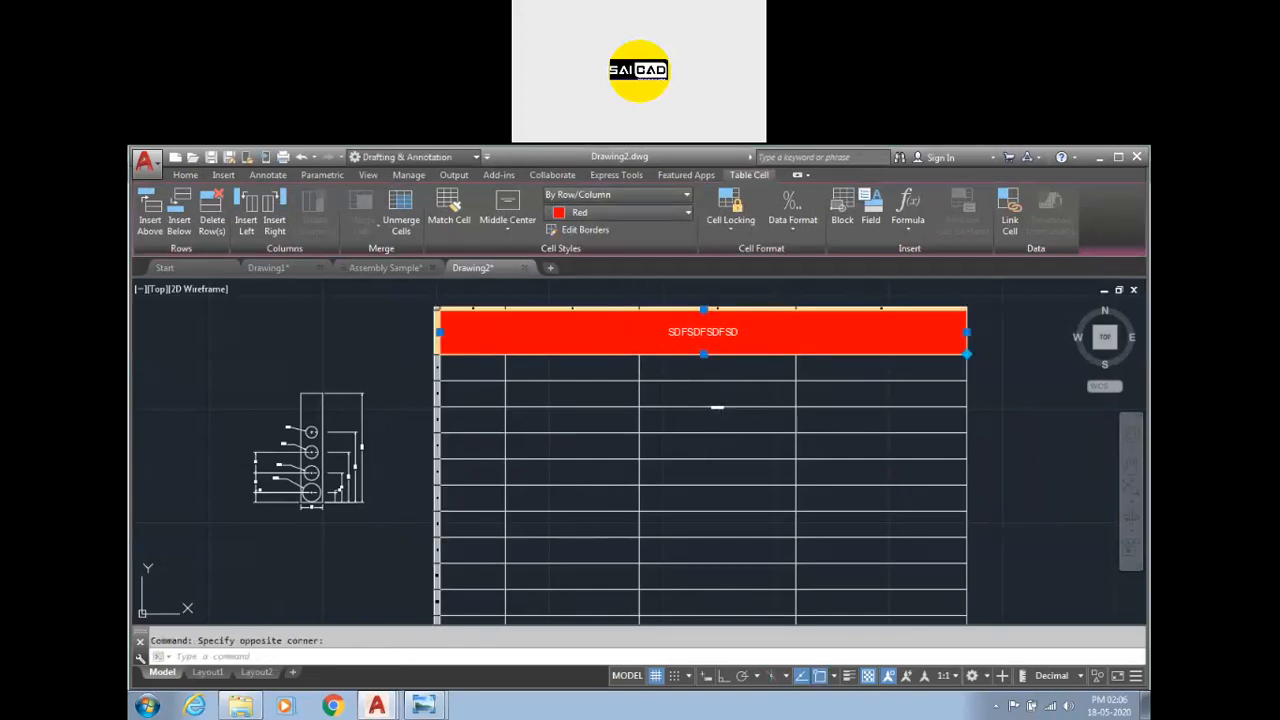
left_click(465, 222)
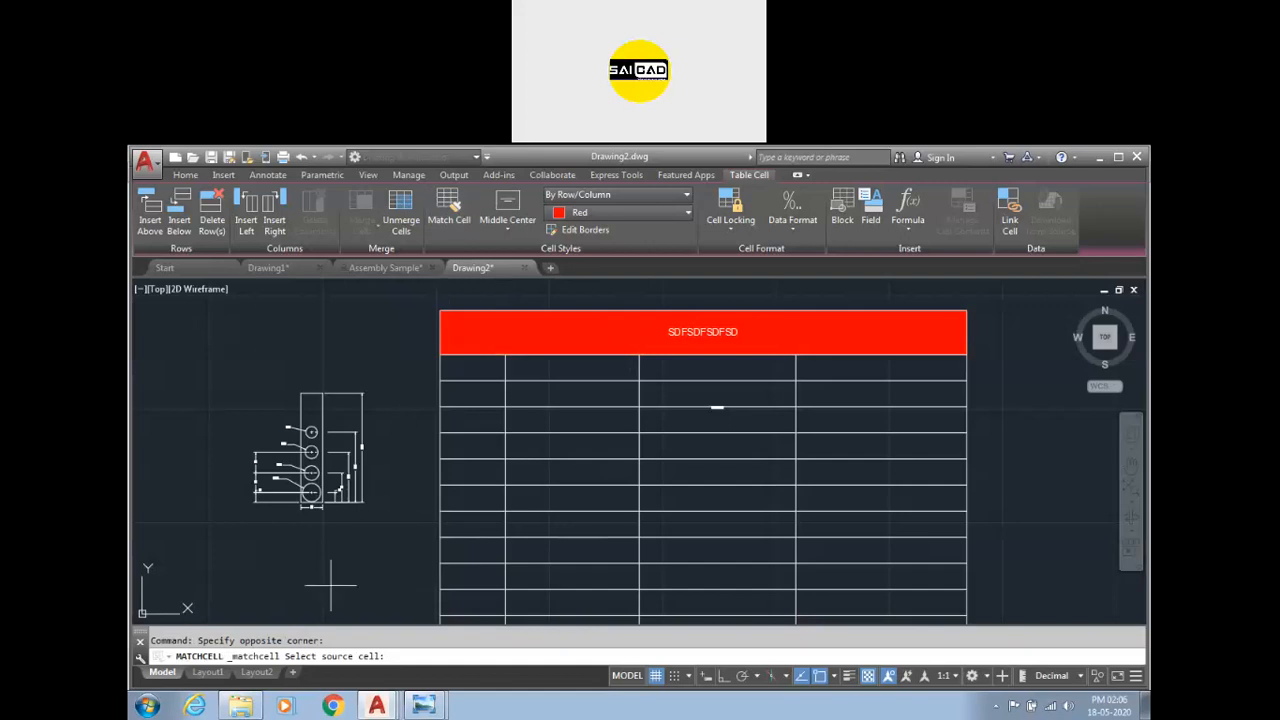
left_click(634, 322)
left_click(703, 418)
scroll(770, 428, "up", 2)
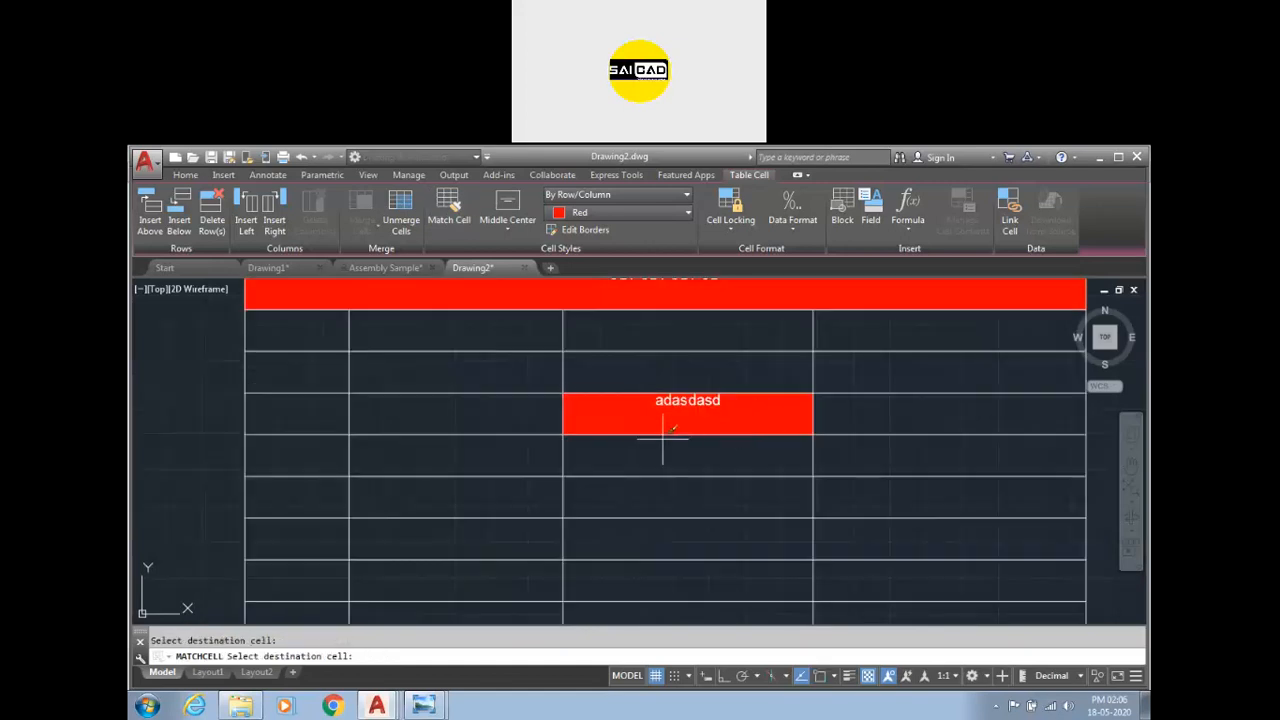
scroll(744, 380, "down", 4)
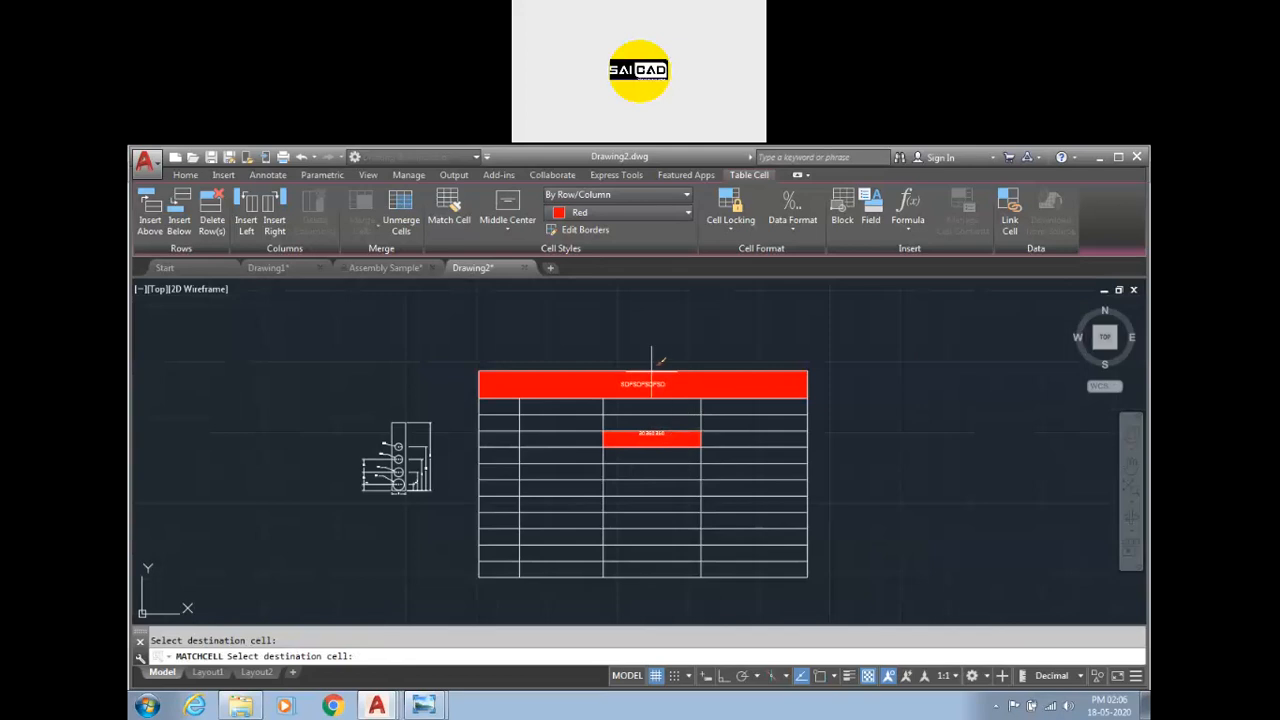
scroll(665, 435, "up", 4)
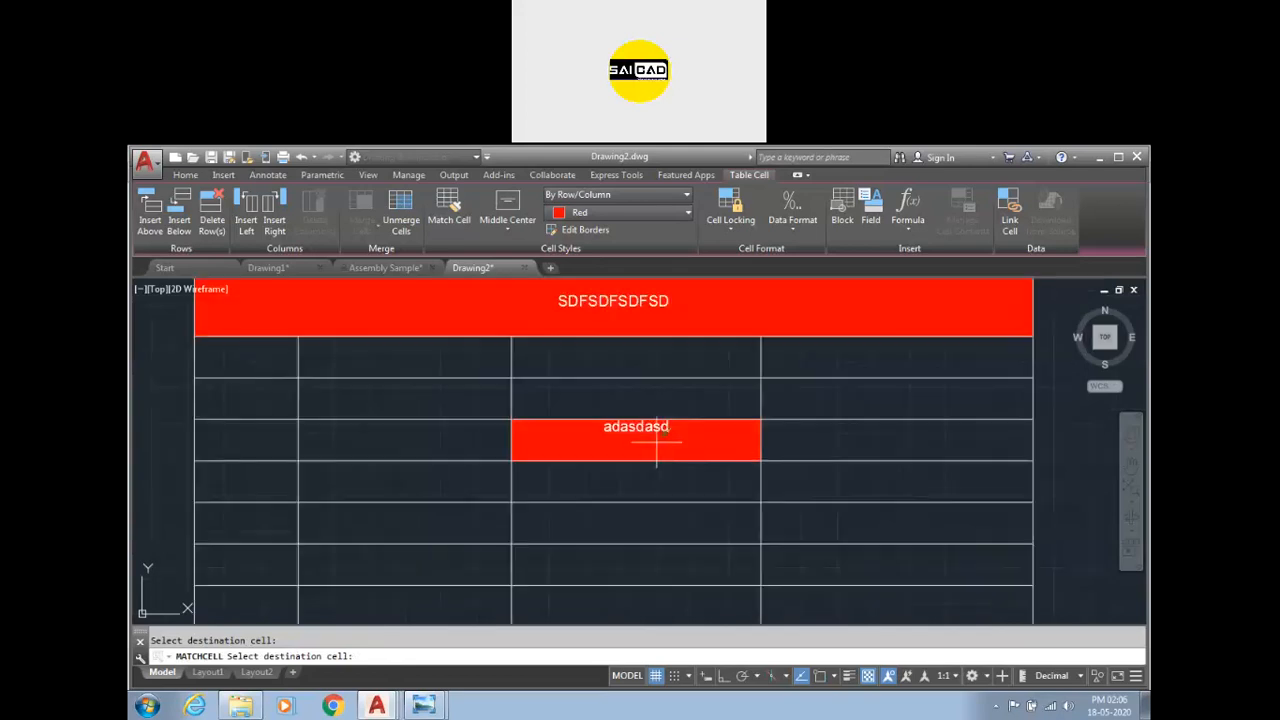
scroll(656, 440, "down", 2)
key("Escape")
Enter the text dfdsdf in the last-column cell of the sixth row.
left_click(745, 494)
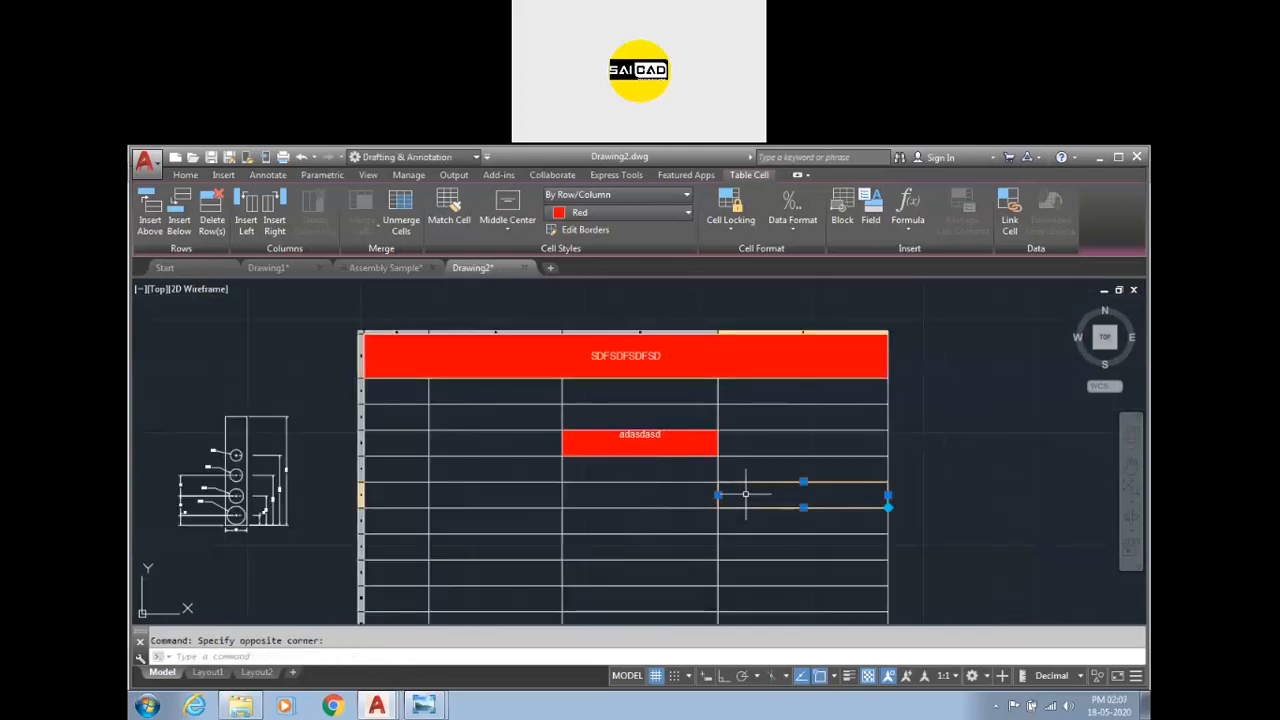
type("dfdsdf")
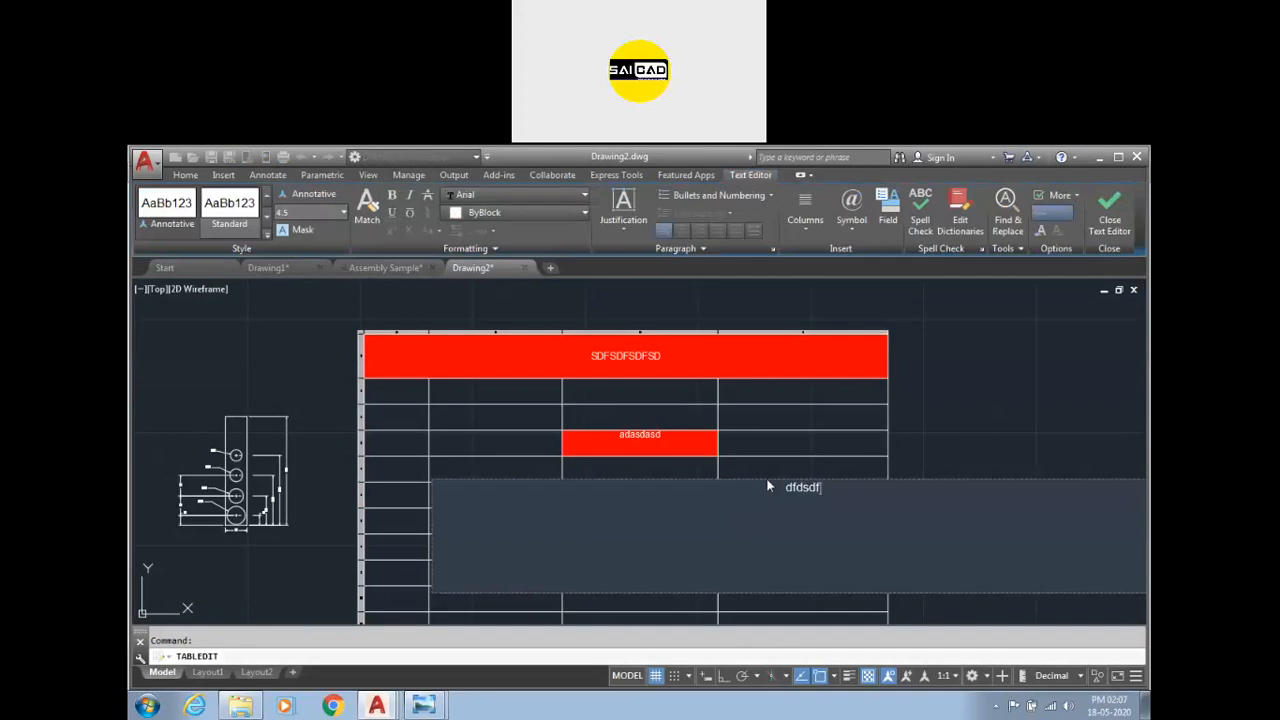
left_click(808, 453)
Set the dfdsdf cell's alignment to Middle Center.
left_click(768, 492)
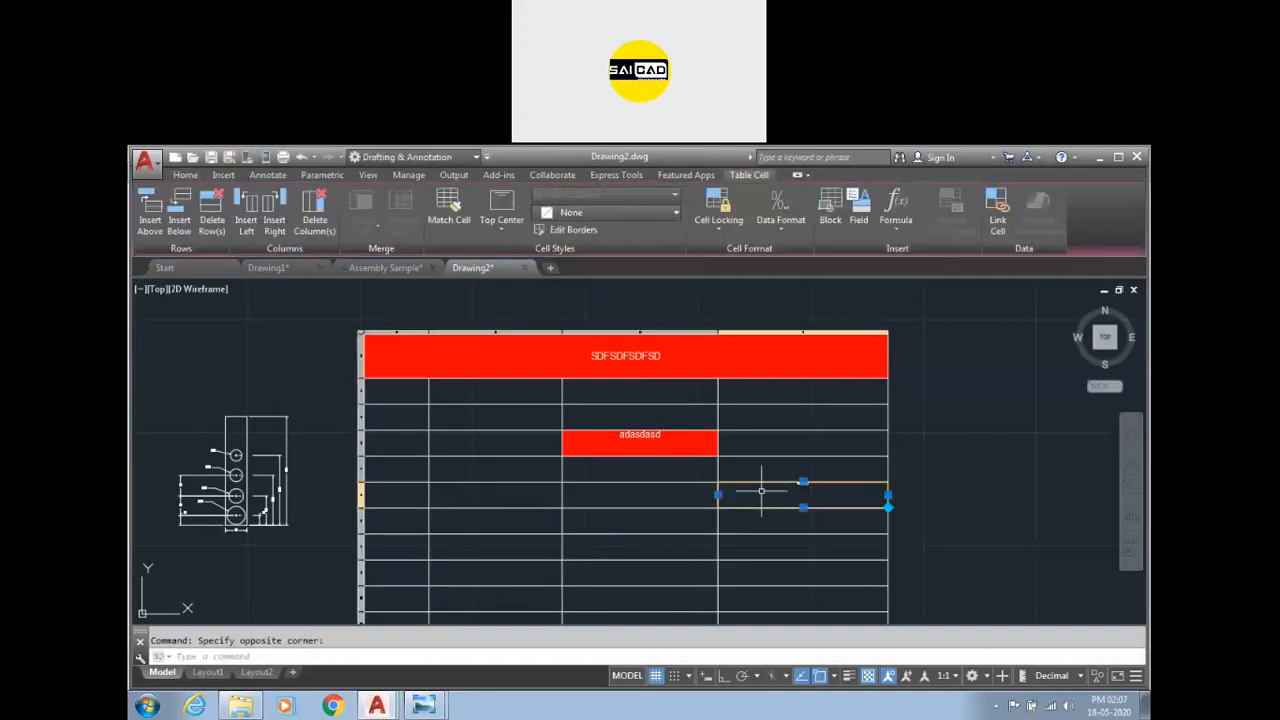
left_click(502, 225)
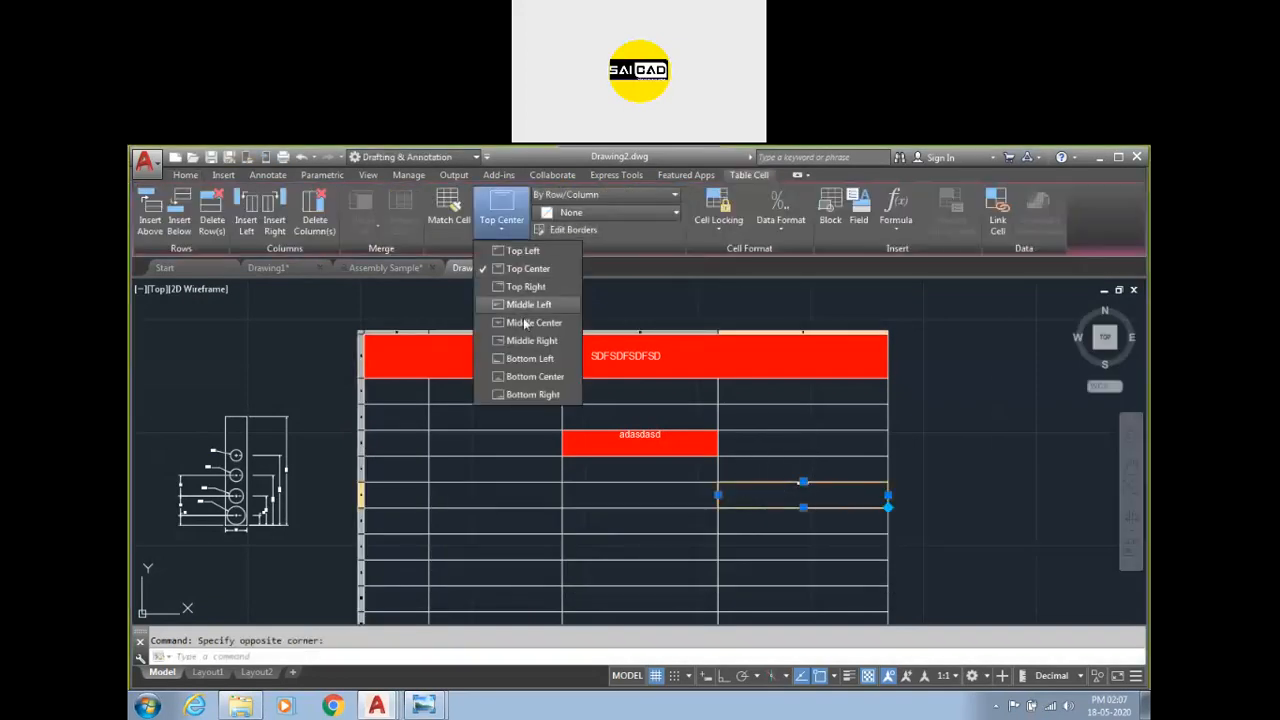
left_click(530, 322)
key("Escape")
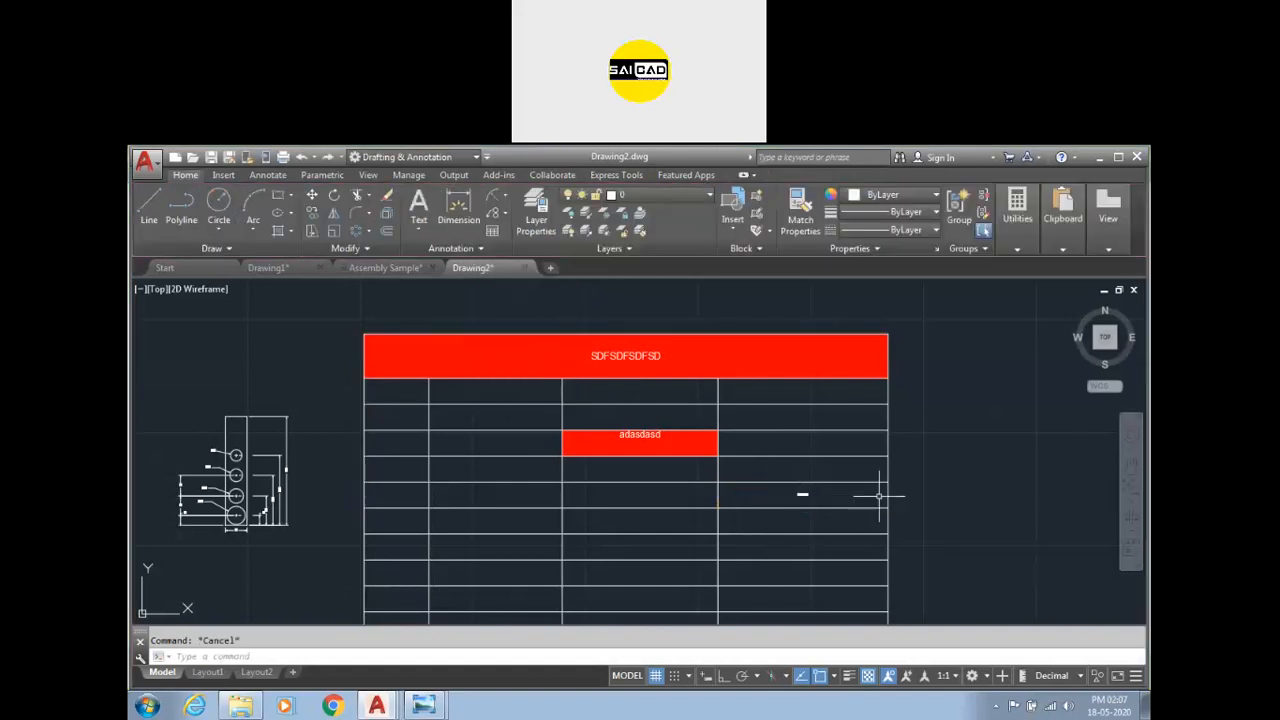
Apply the title cell's red formatting to the dfdsdf cell with Match Cell.
left_click(785, 496)
key("Escape")
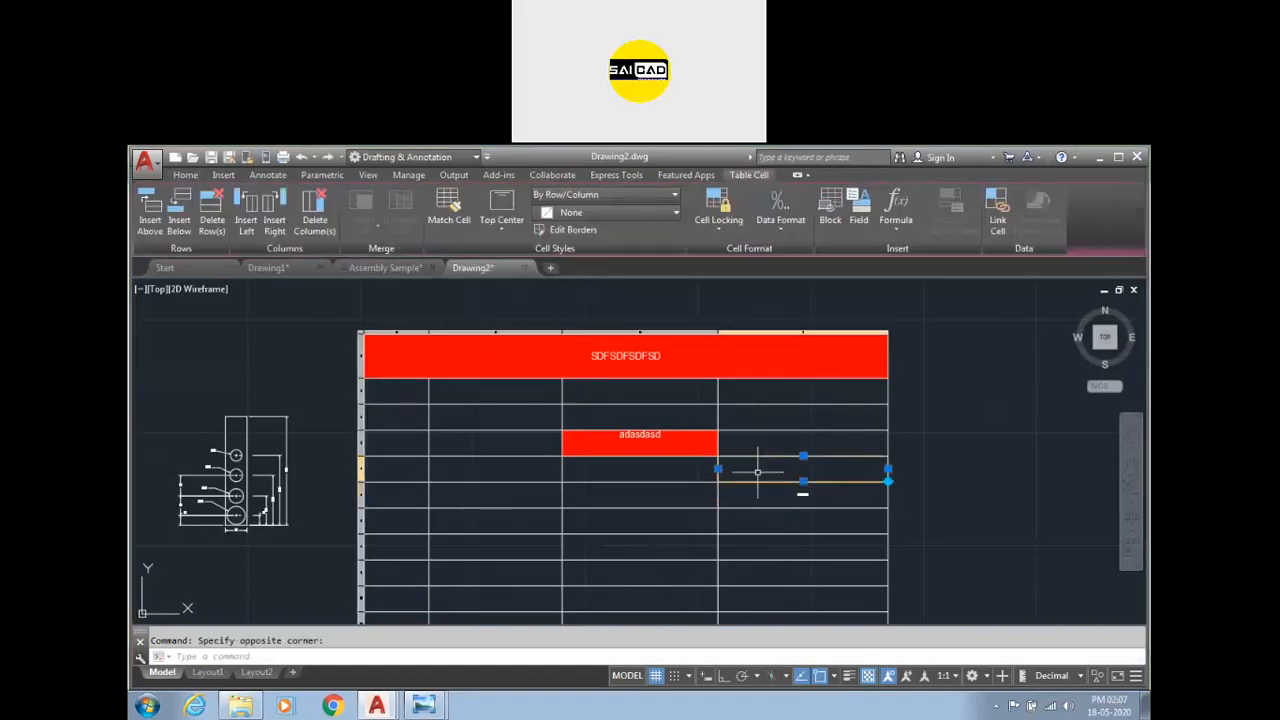
left_click(730, 356)
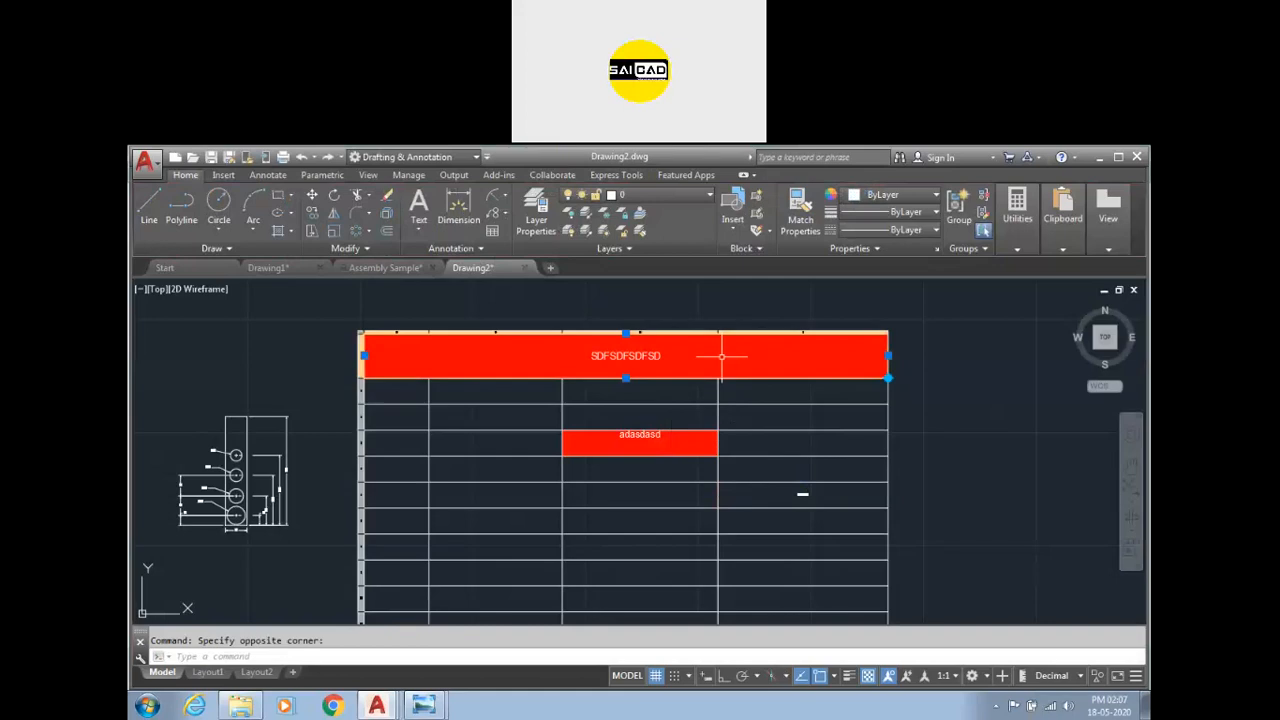
left_click(449, 212)
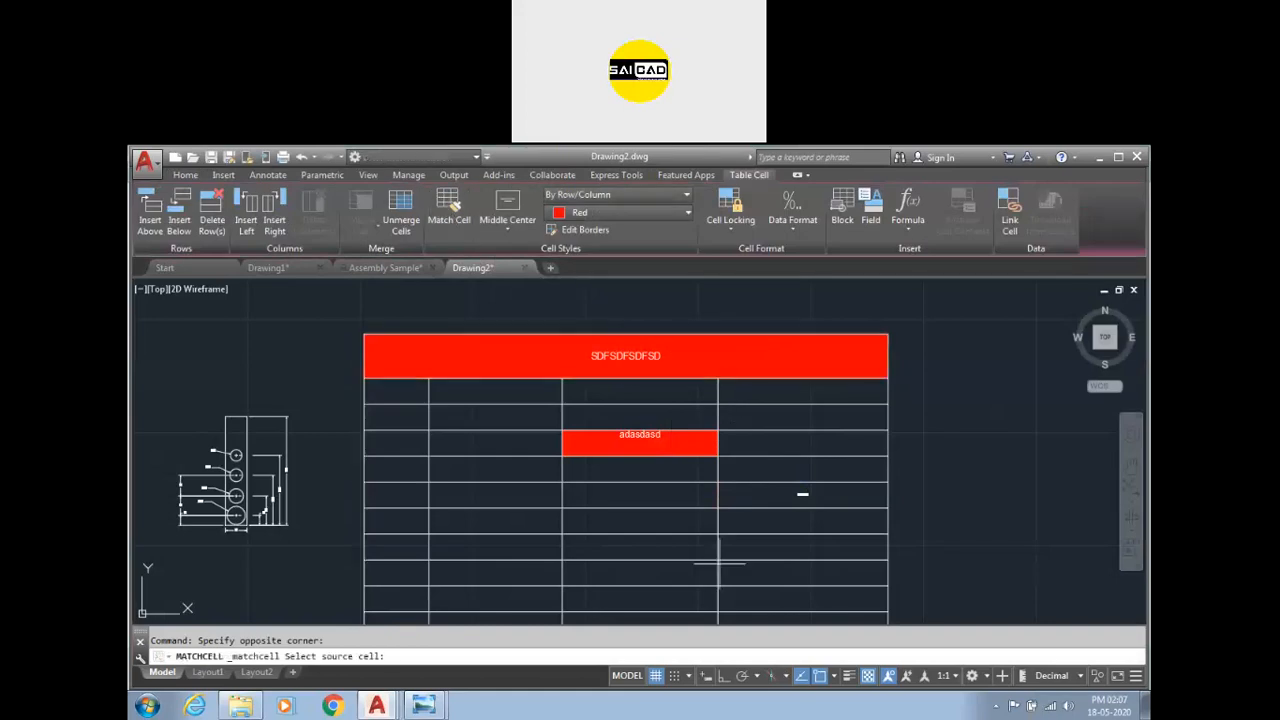
left_click(790, 495)
key("Escape")
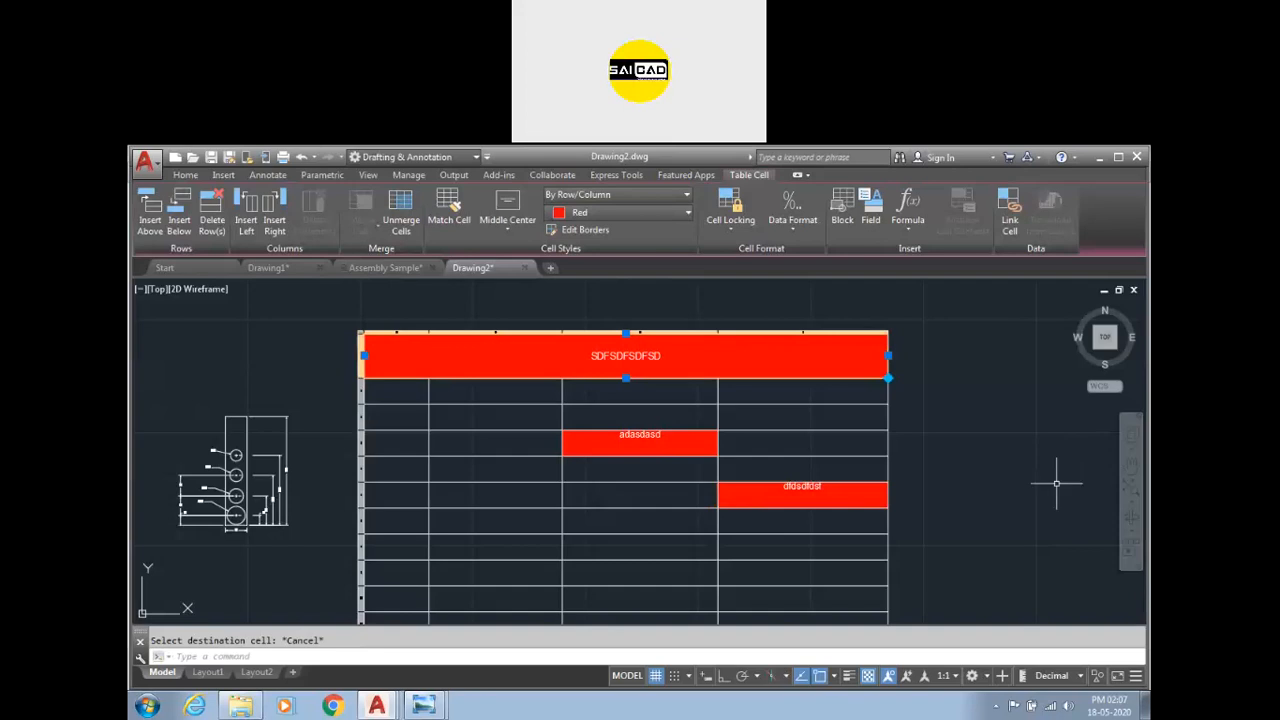
Delete the text from the red dfdsdf cell.
left_click(770, 485)
key("Delete")
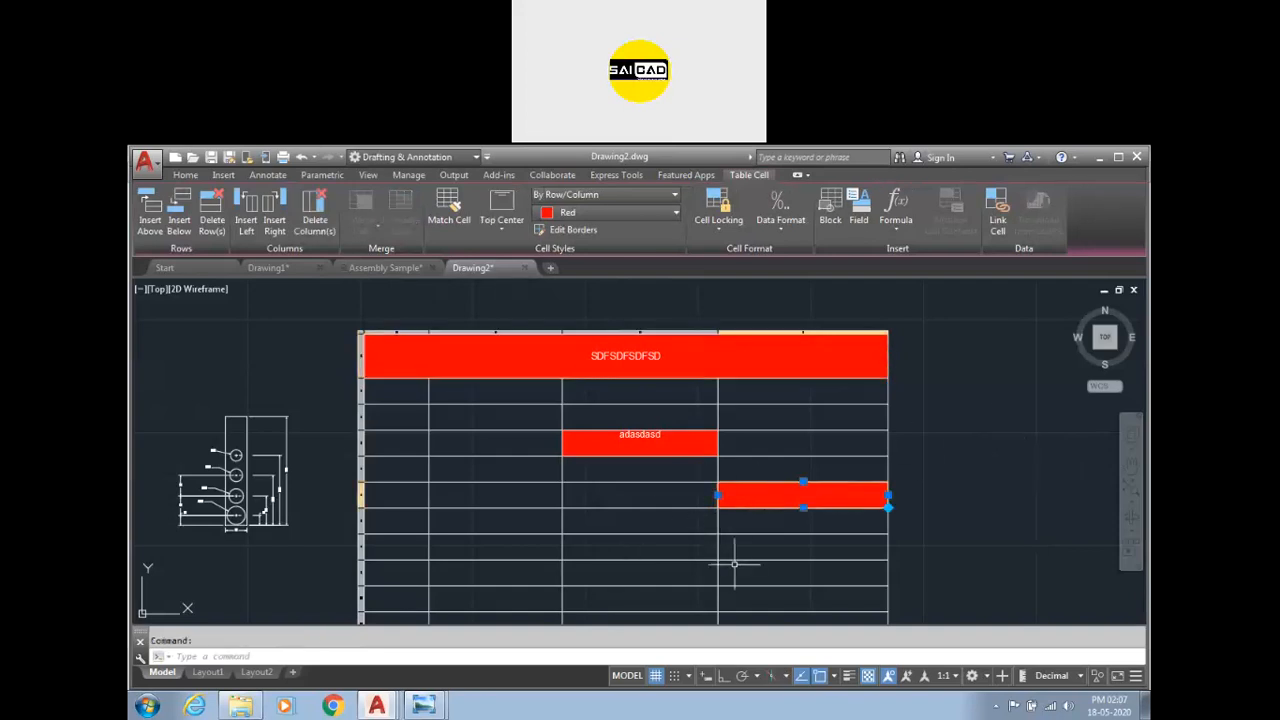
Set the adasdasd cell's locking to Content and Format Locked.
left_click(695, 440)
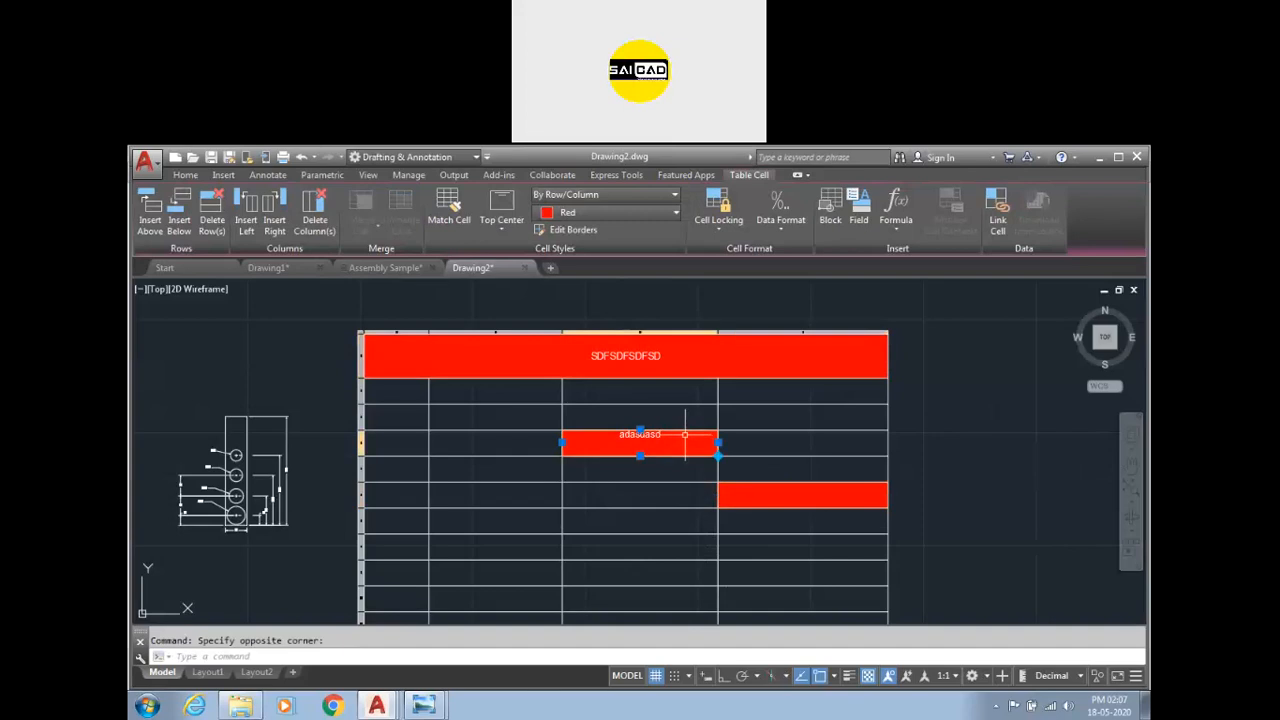
left_click(718, 225)
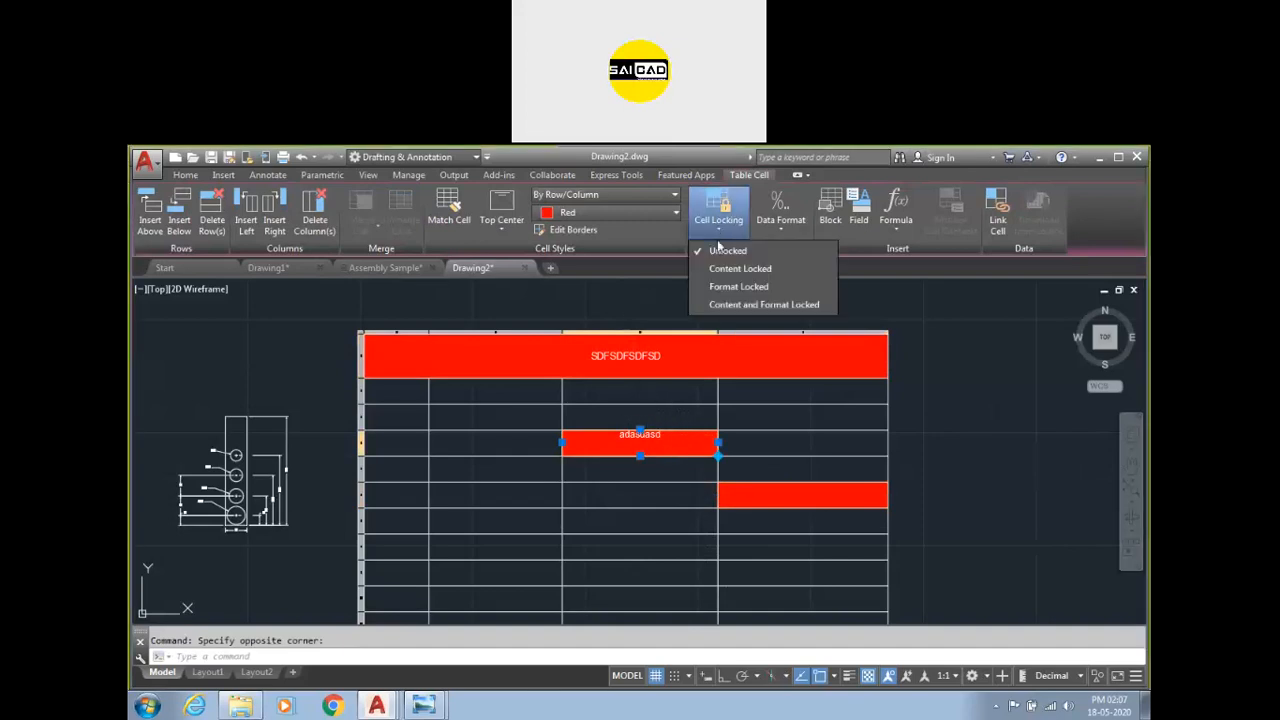
left_click(762, 305)
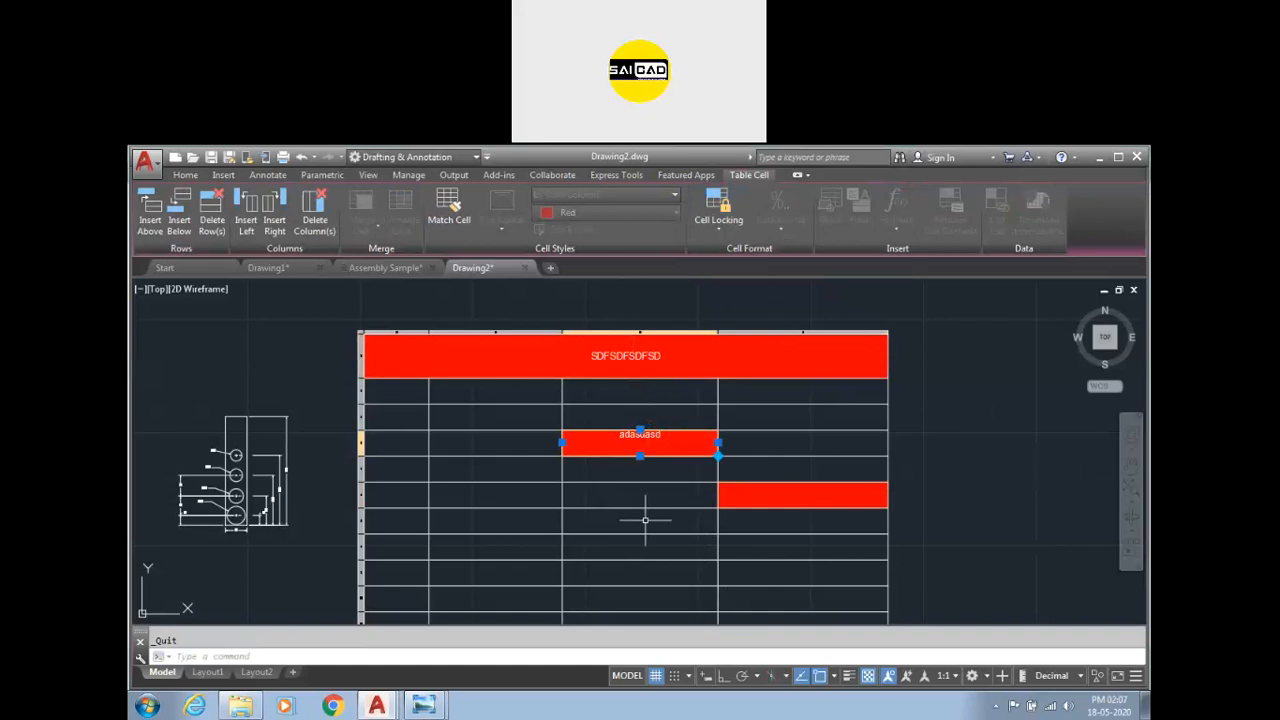
key("Escape")
Try to delete the content of the locked adasdasd cell.
left_click(643, 443)
key("Delete")
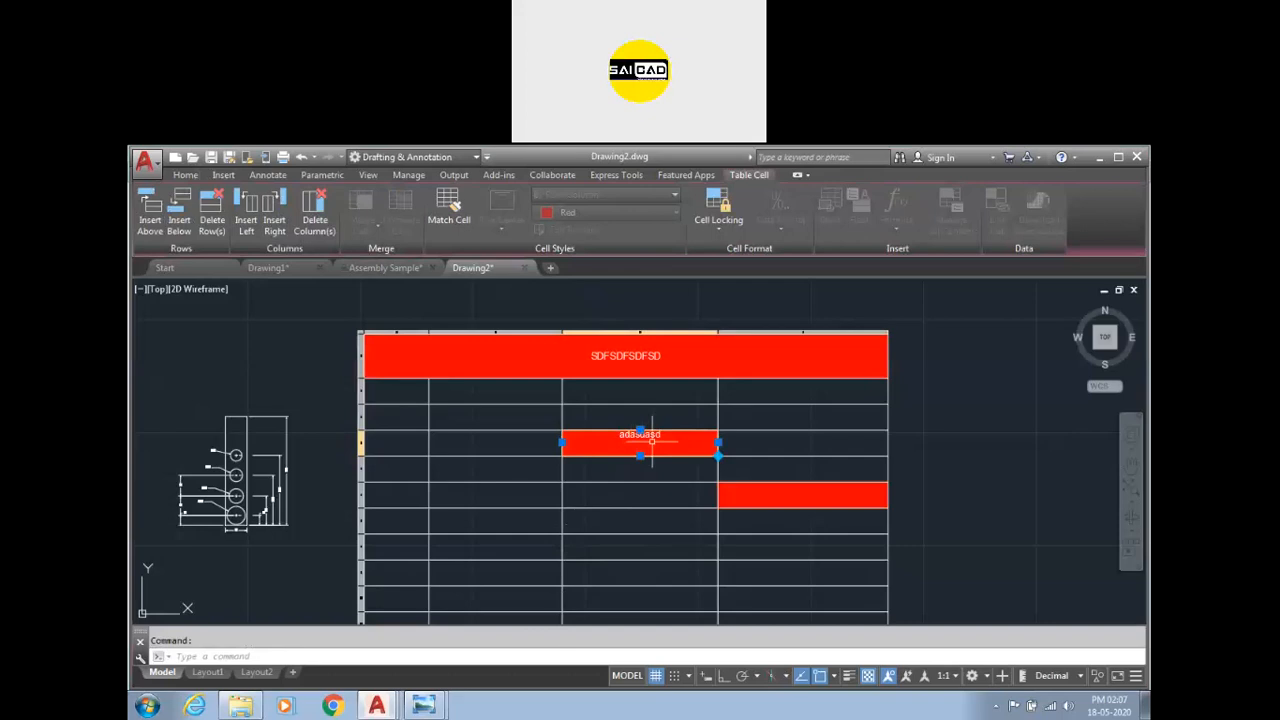
mouse_move(649, 446)
left_click(722, 205)
key("Escape")
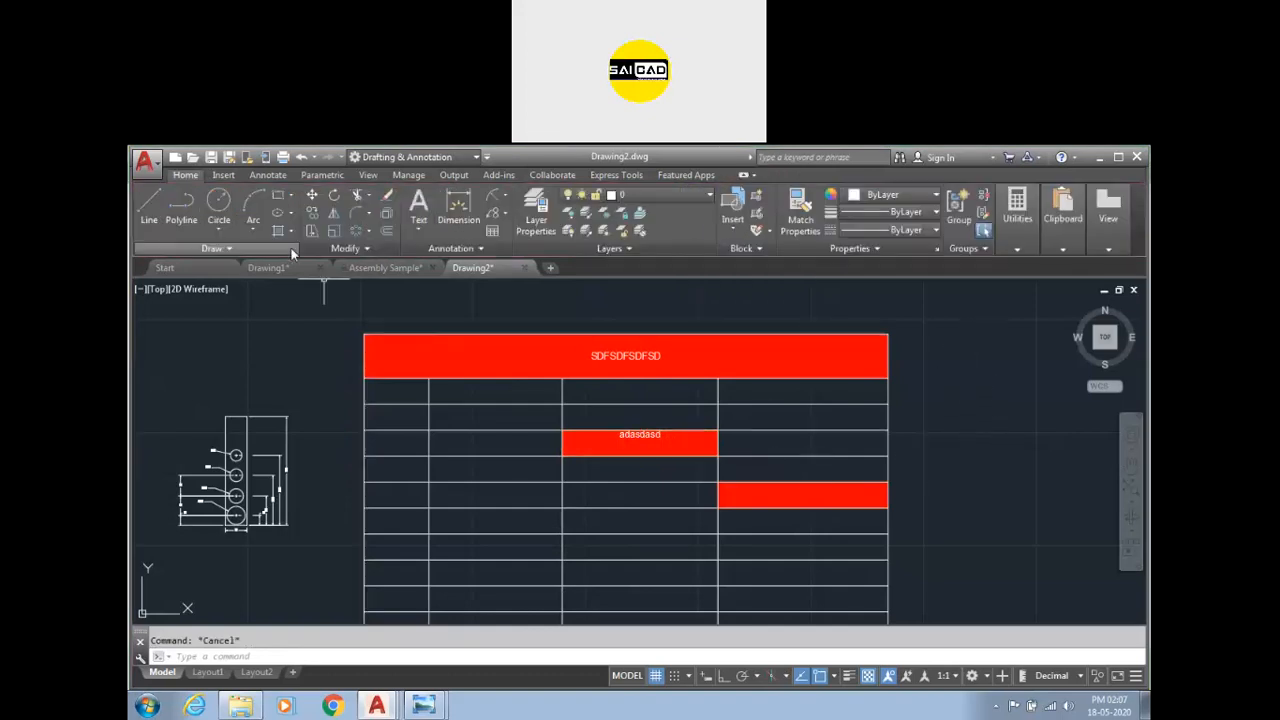
left_click(806, 467)
scroll(534, 426, "down", 5)
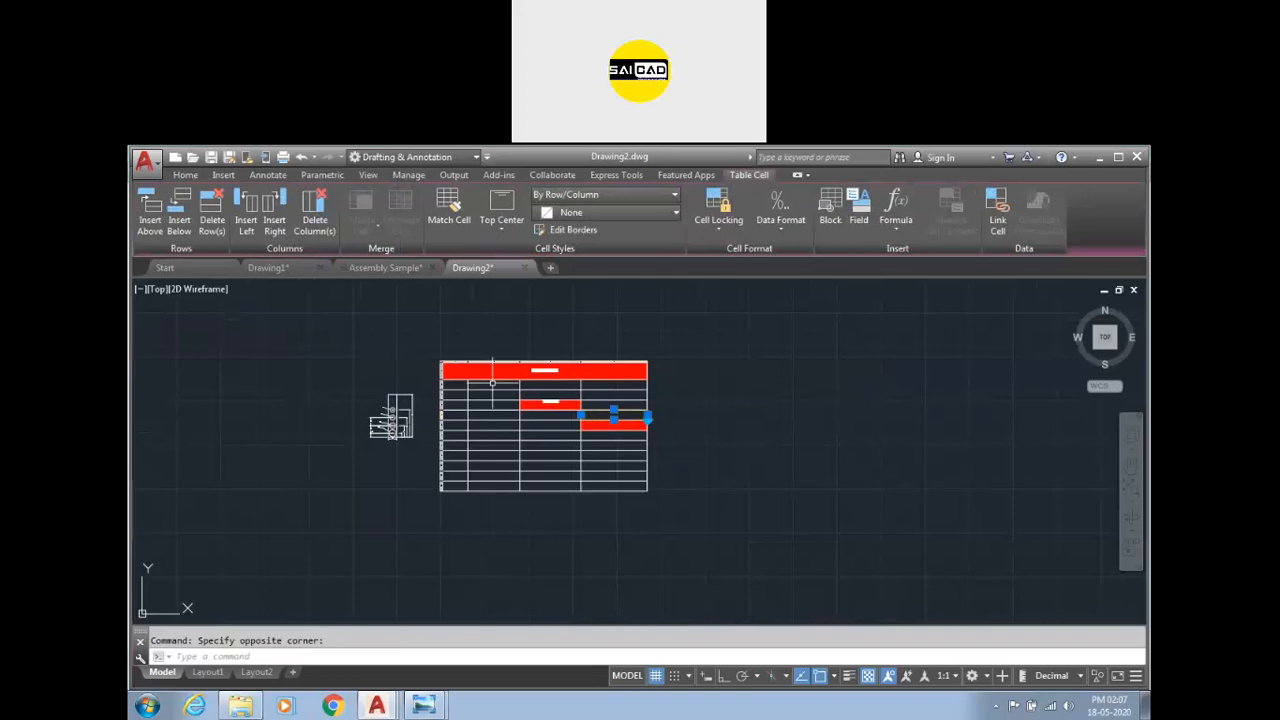
scroll(534, 426, "up", 3)
left_click(643, 476)
left_click(460, 428)
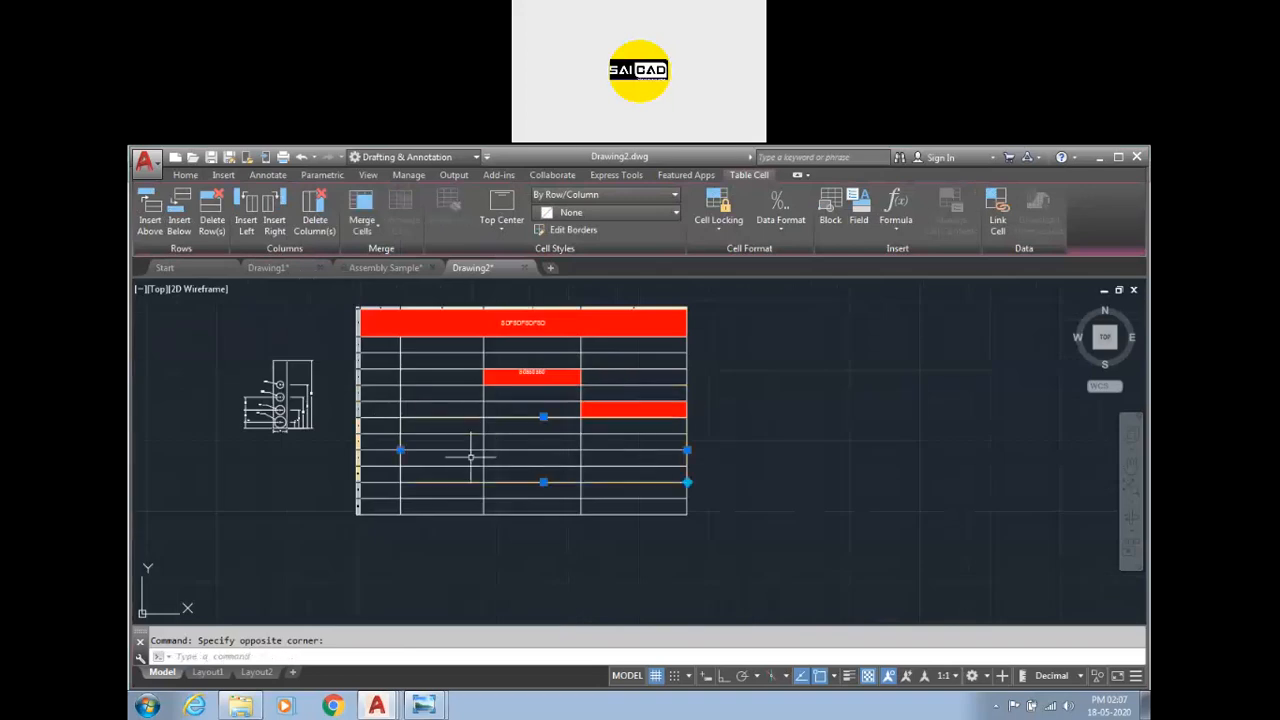
scroll(470, 457, "down", 2)
key("Escape")
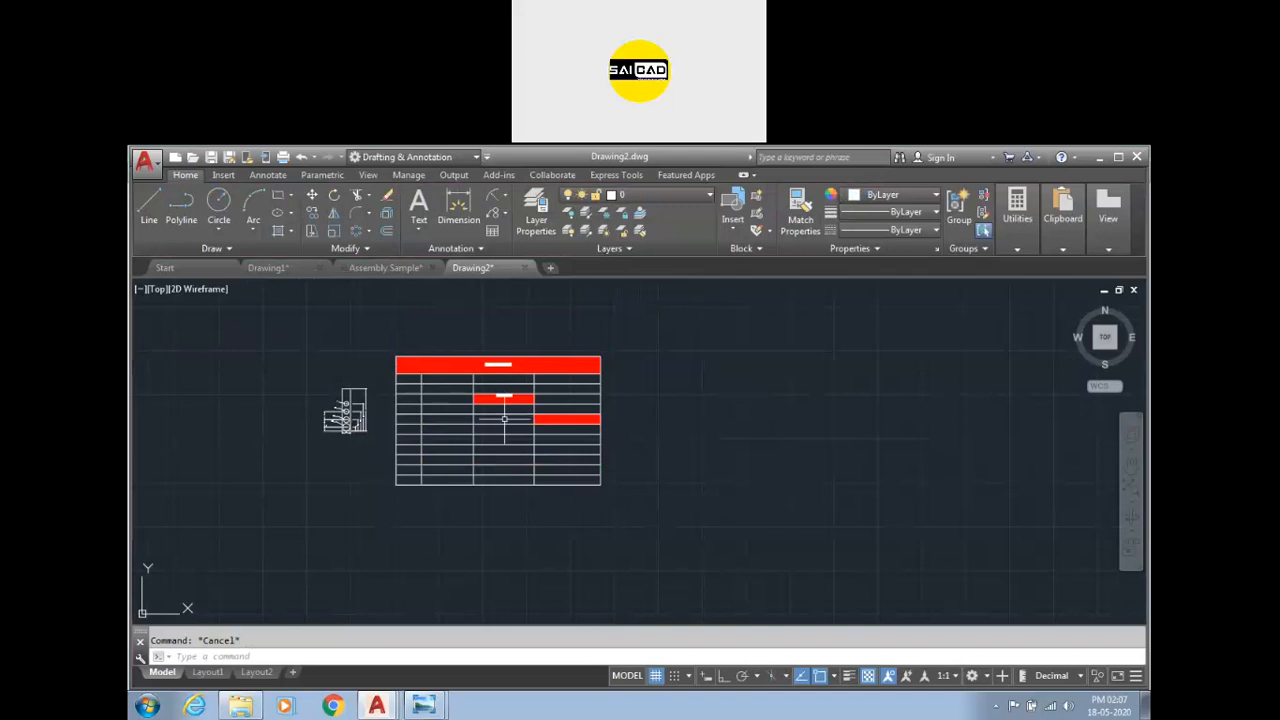
scroll(504, 418, "down", 4)
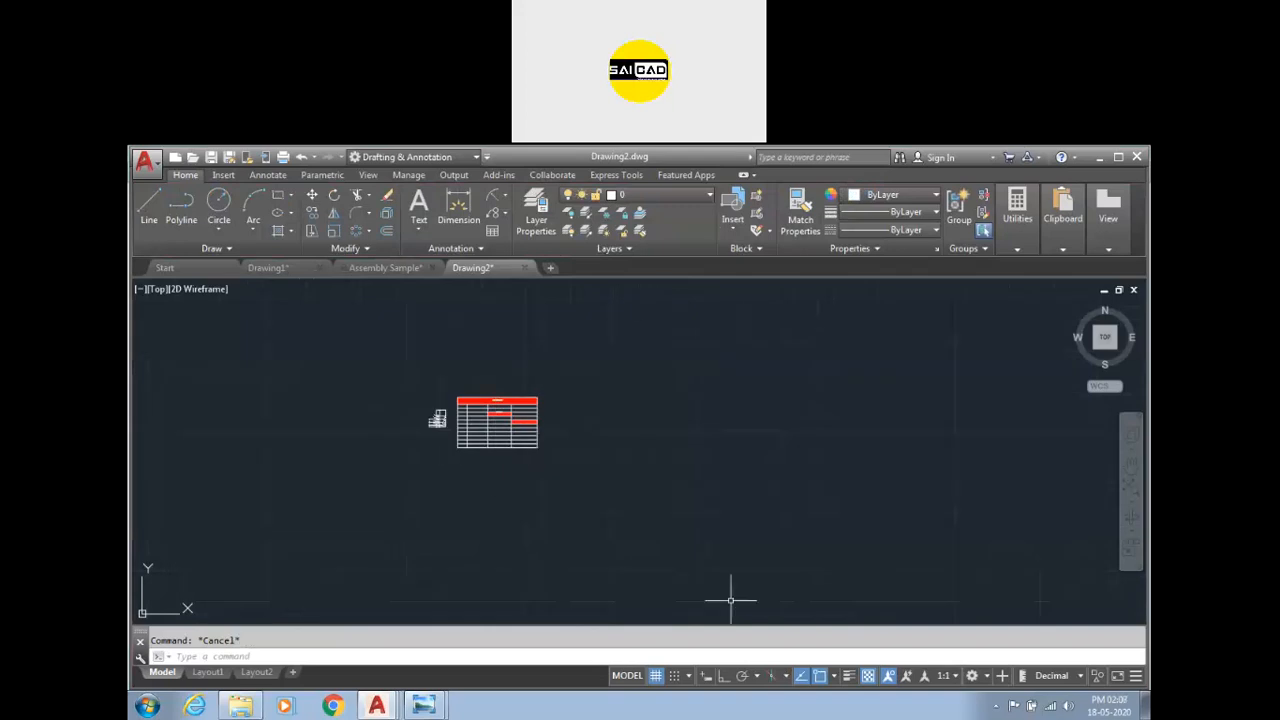
scroll(575, 365, "up", 2)
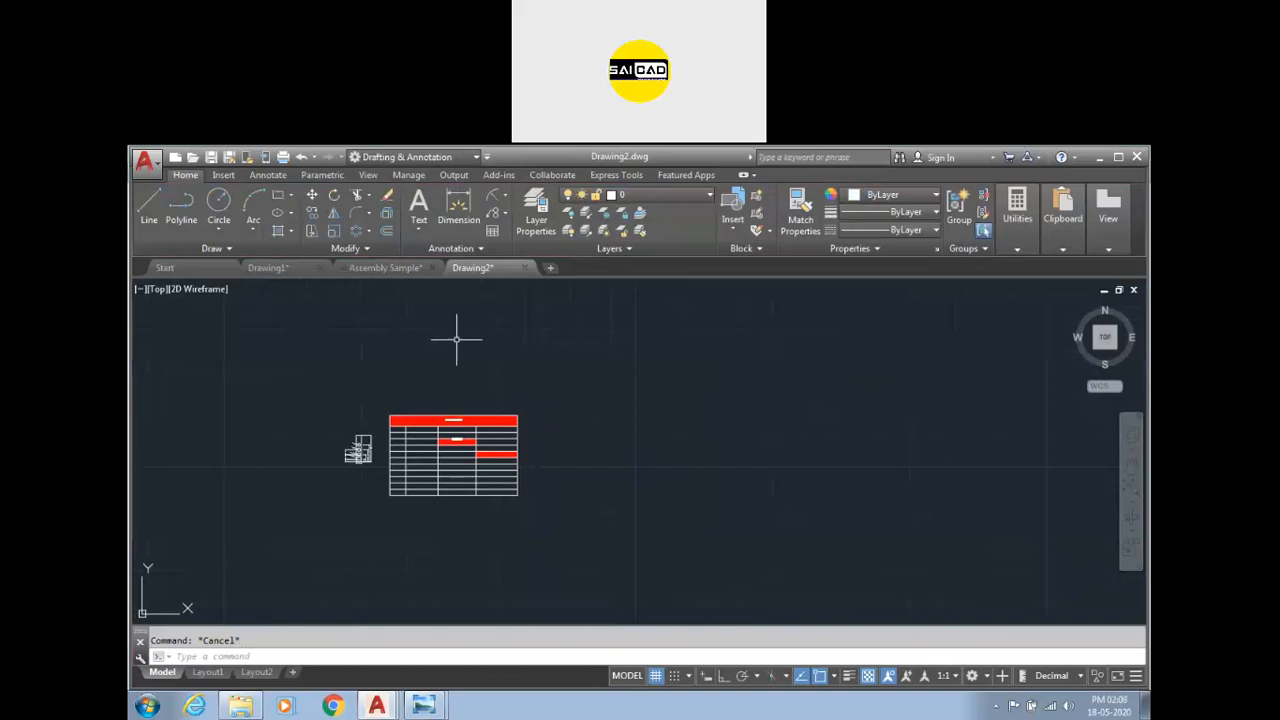
Start inserting a table from a data link and create a new Excel data link named sadasd.
left_click(491, 232)
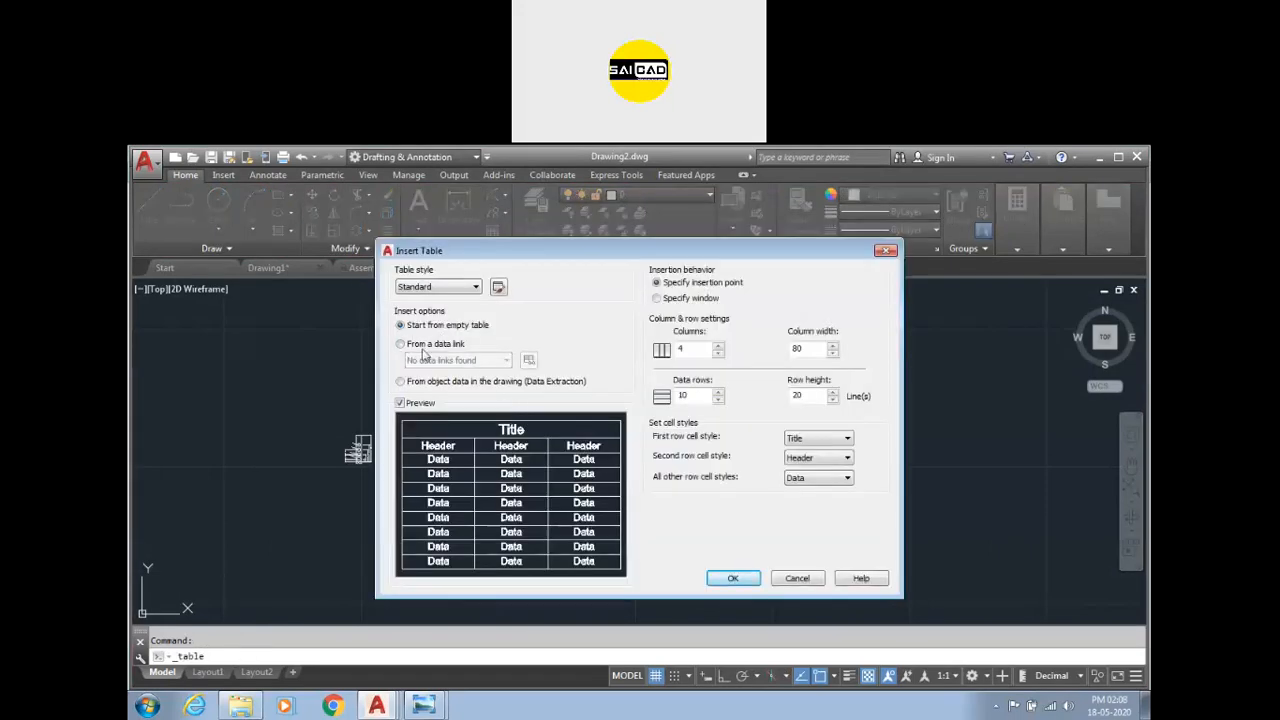
left_click(420, 344)
left_click(470, 360)
left_click(470, 362)
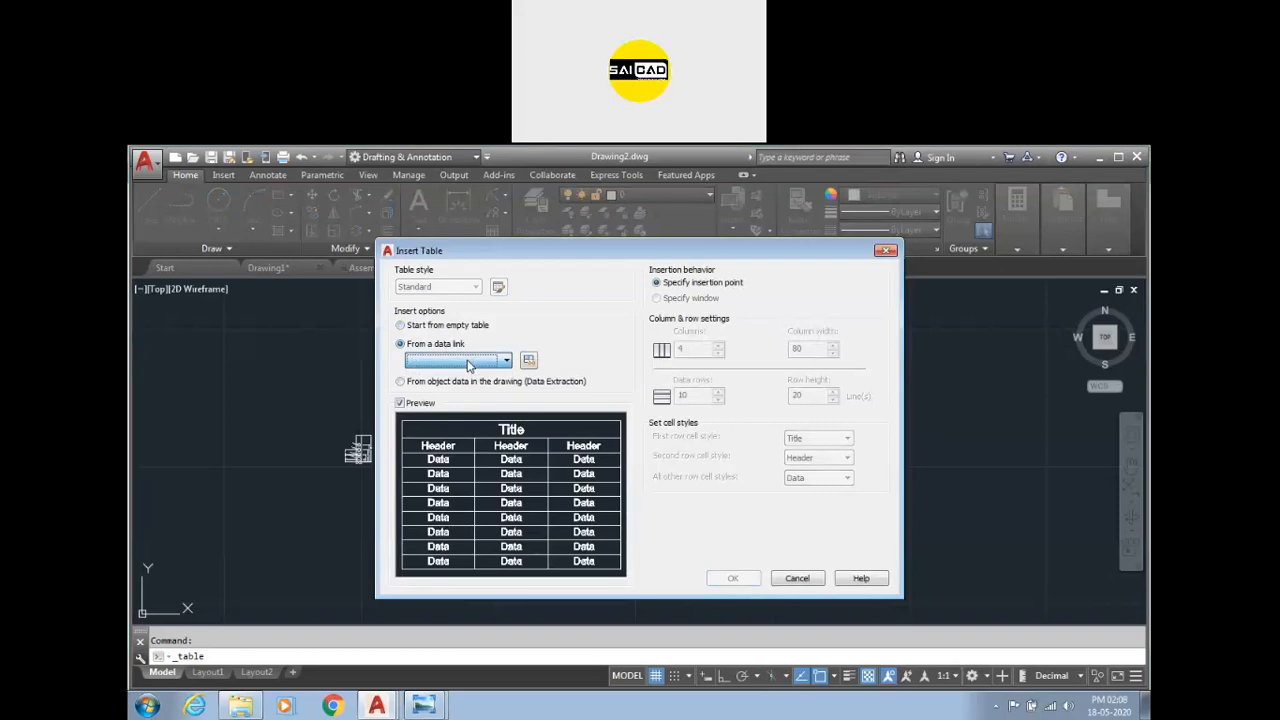
left_click(529, 361)
left_click(600, 330)
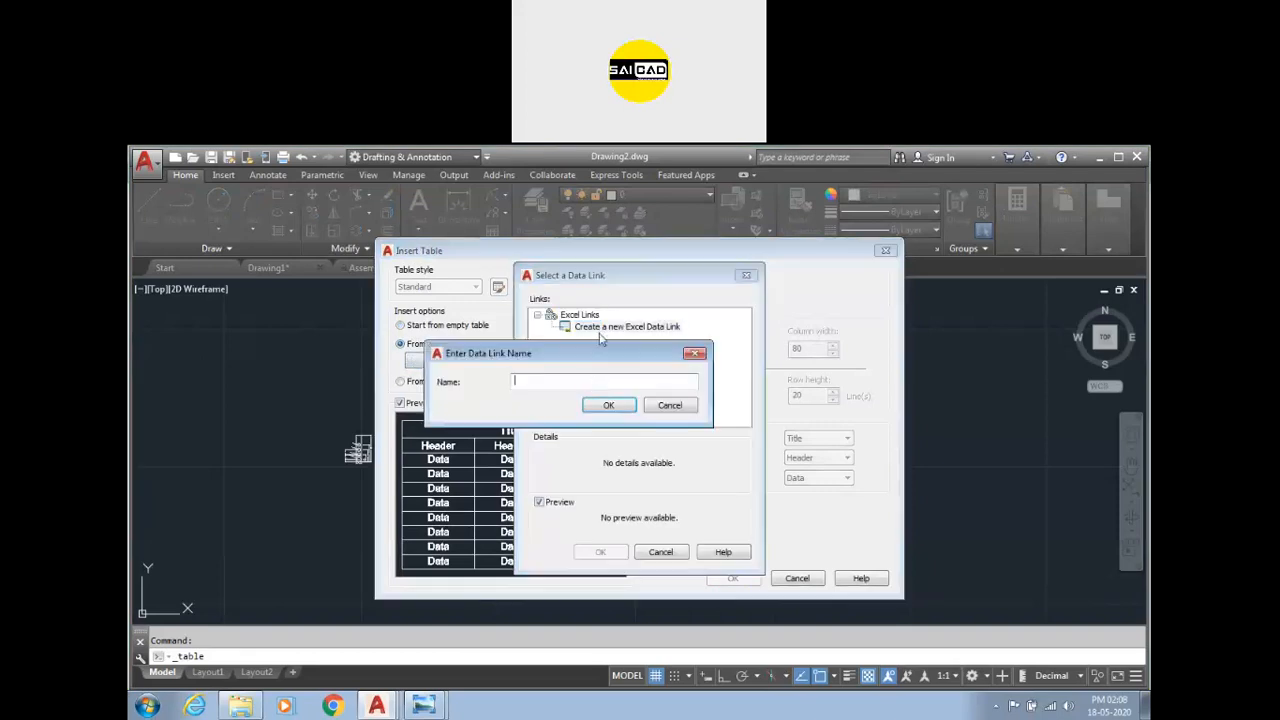
type("saicad")
left_click(604, 410)
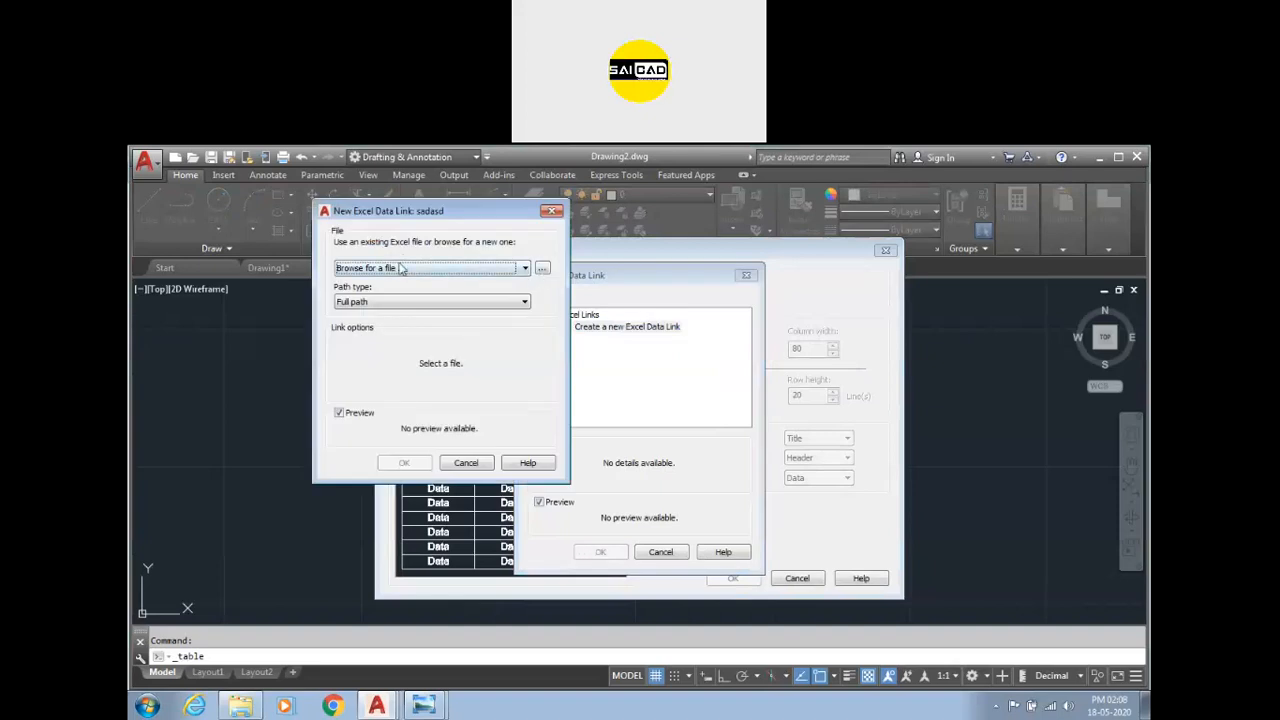
Browse to the Enquiry Excel file on the Desktop and attach it to the sadasd data link.
left_click(542, 268)
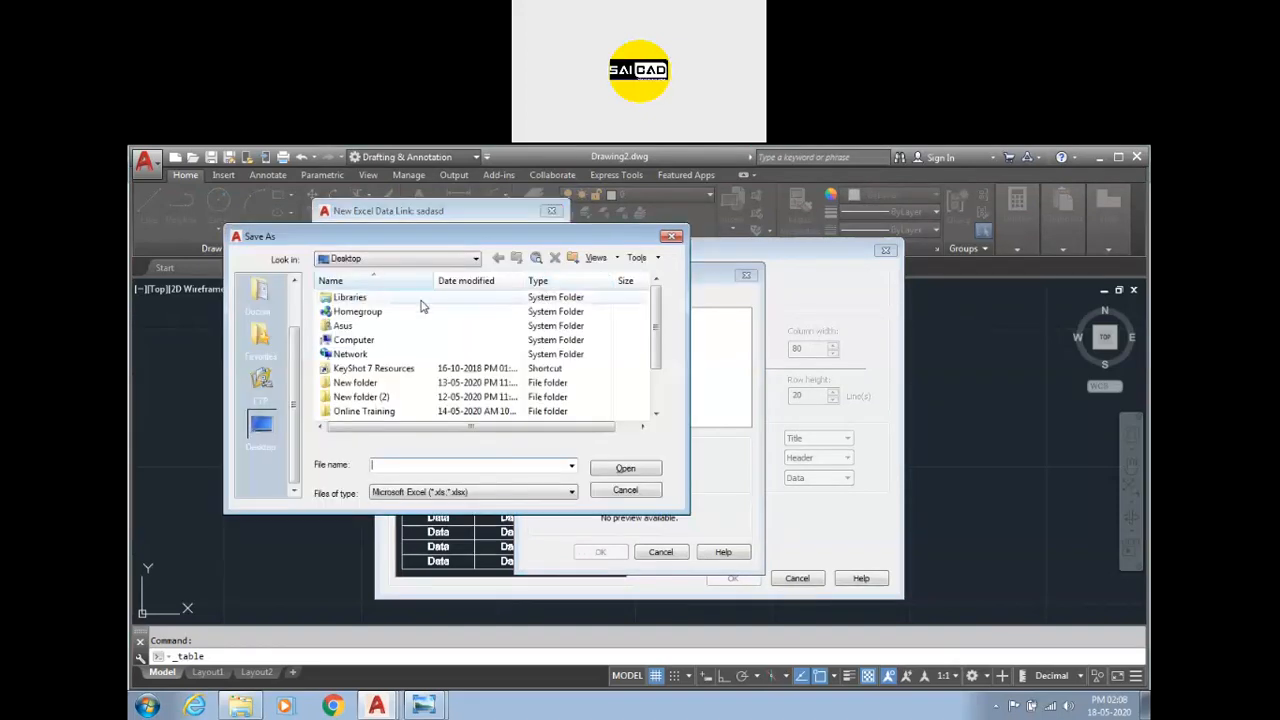
left_click(443, 368)
scroll(443, 385, "down", 2)
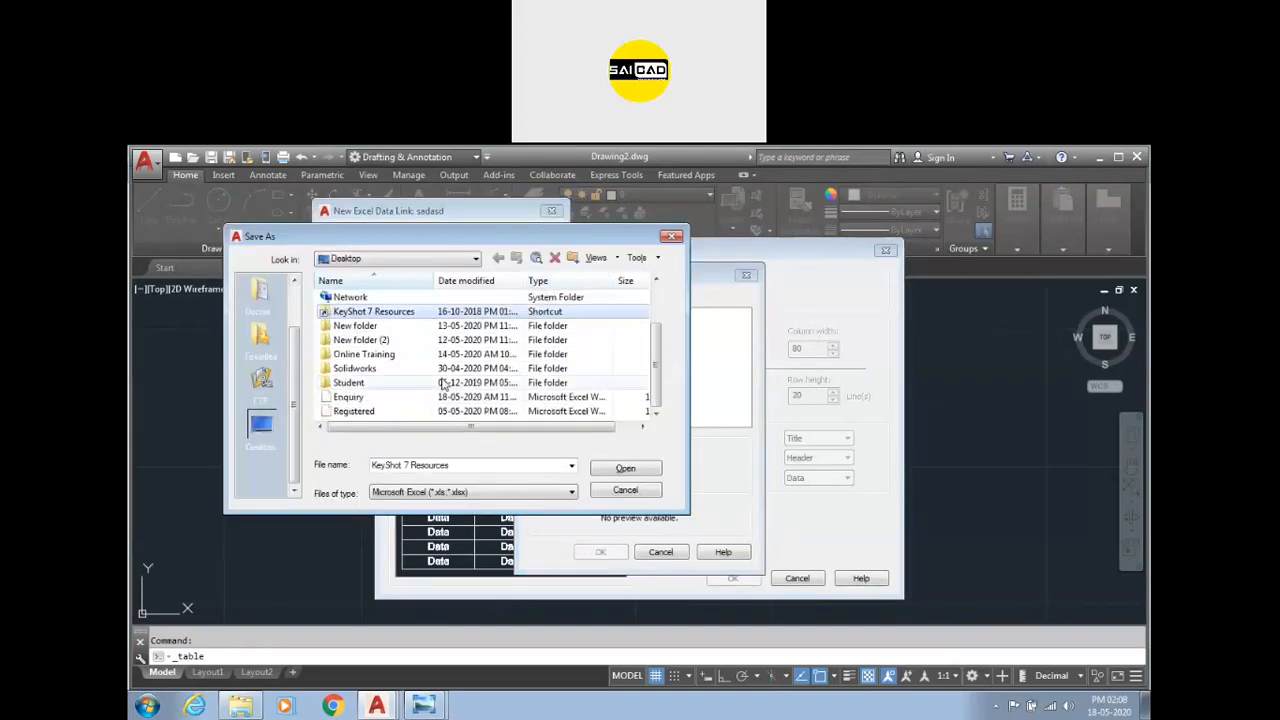
left_click(445, 397)
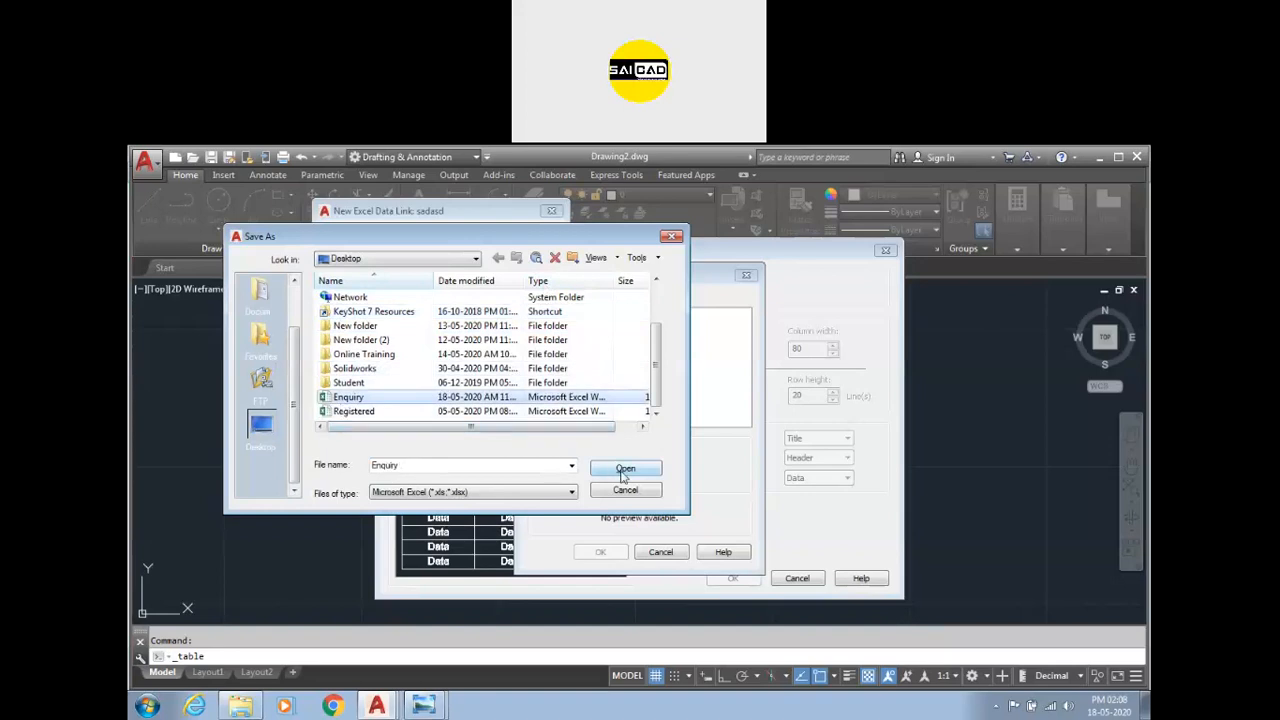
left_click(624, 469)
left_click(388, 670)
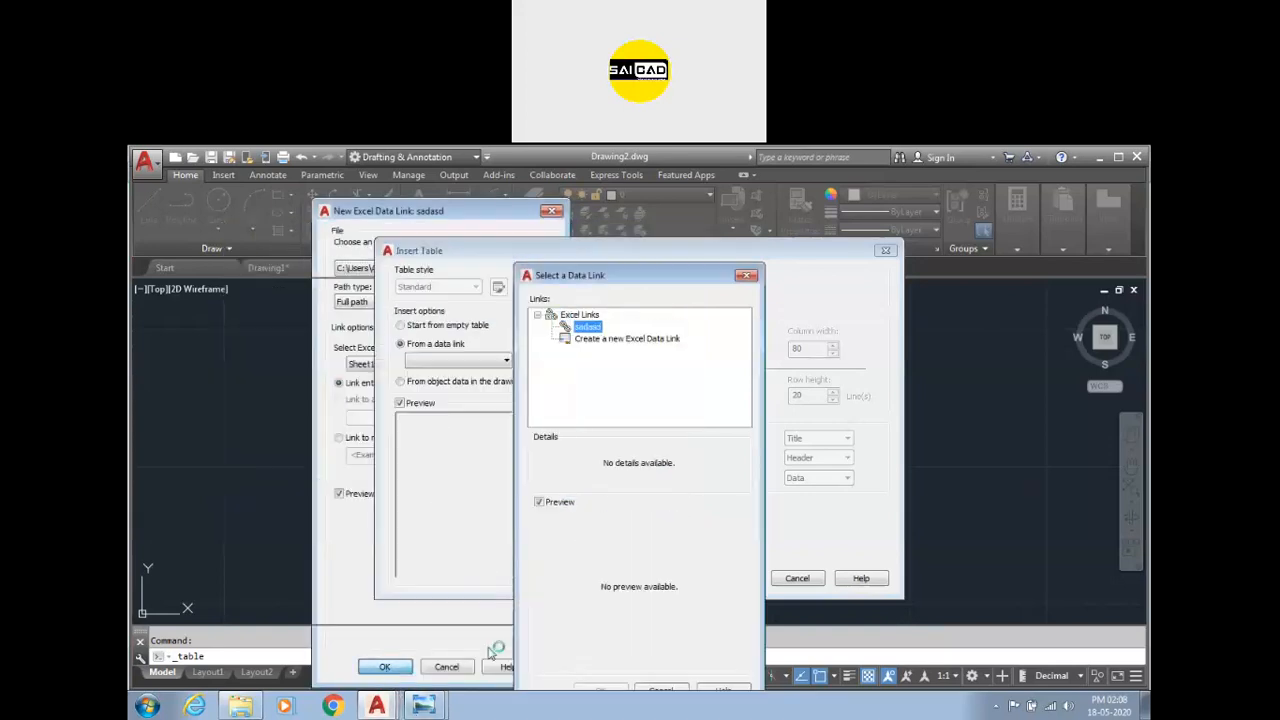
Insert a table from the sadasd data link and place it in the drawing.
left_click(604, 689)
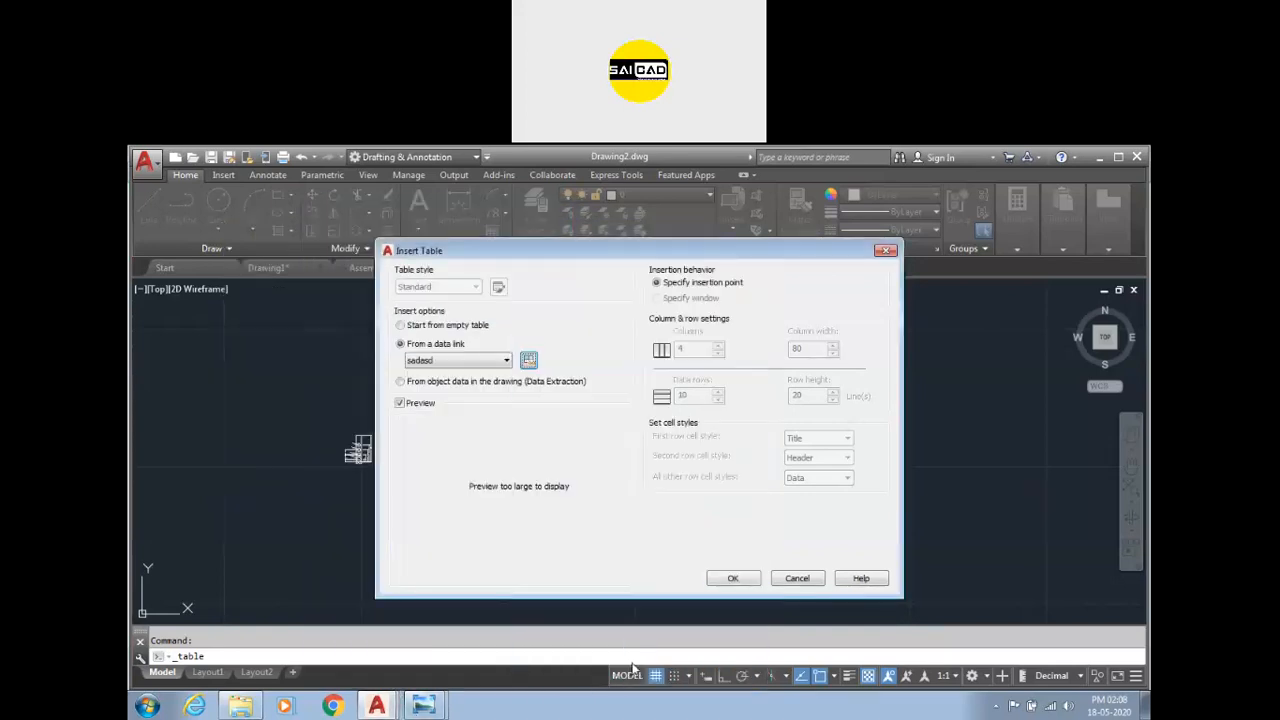
left_click(708, 581)
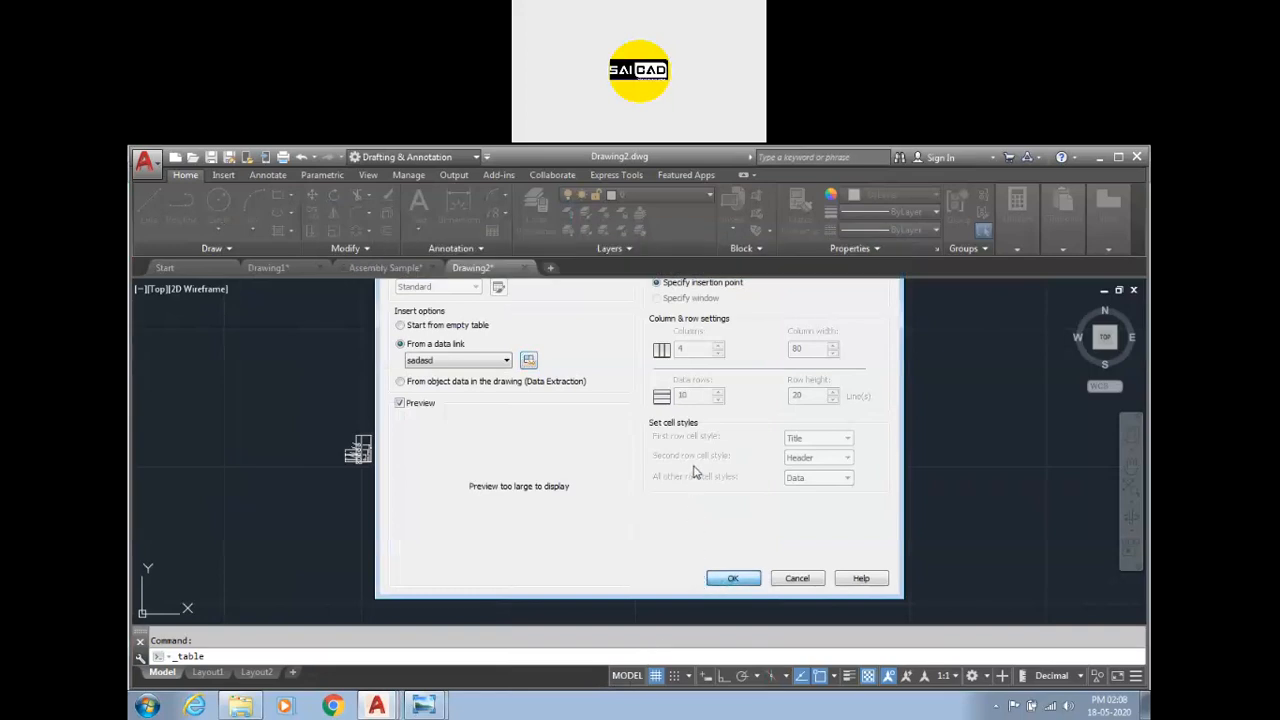
scroll(682, 405, "up", 8)
scroll(606, 334, "down", 3)
left_click(604, 340)
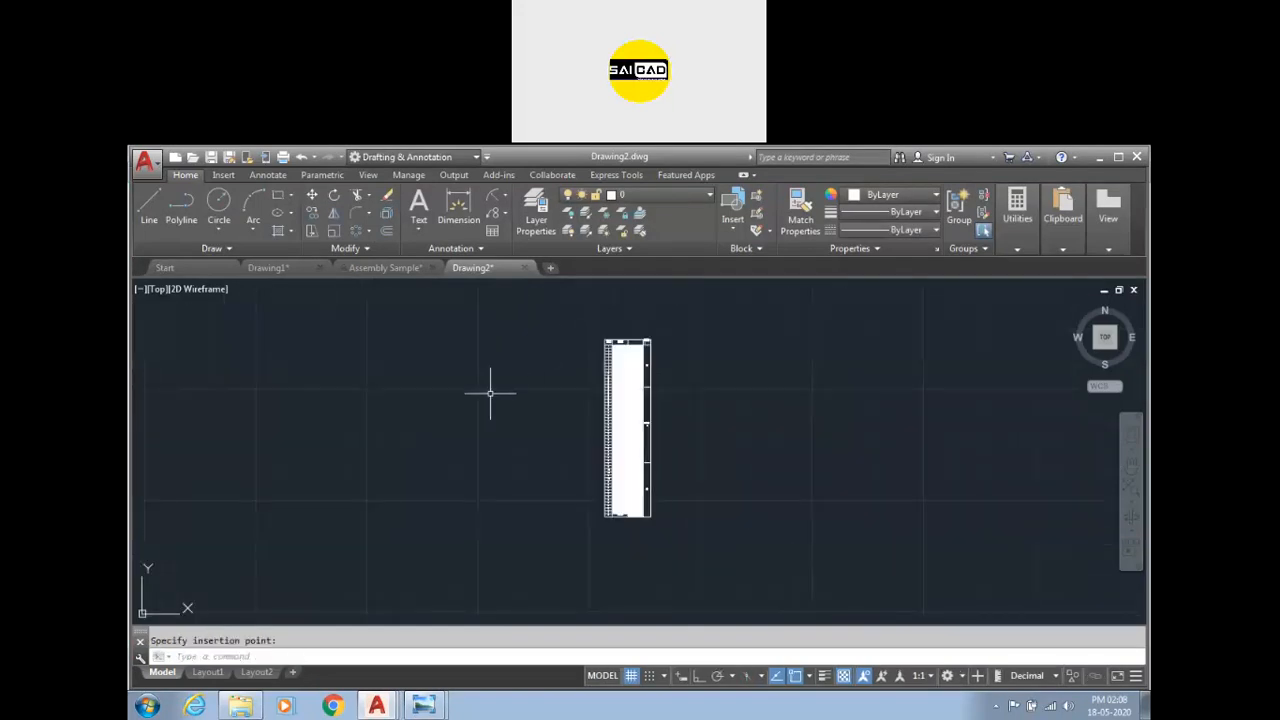
scroll(630, 350, "up", 8)
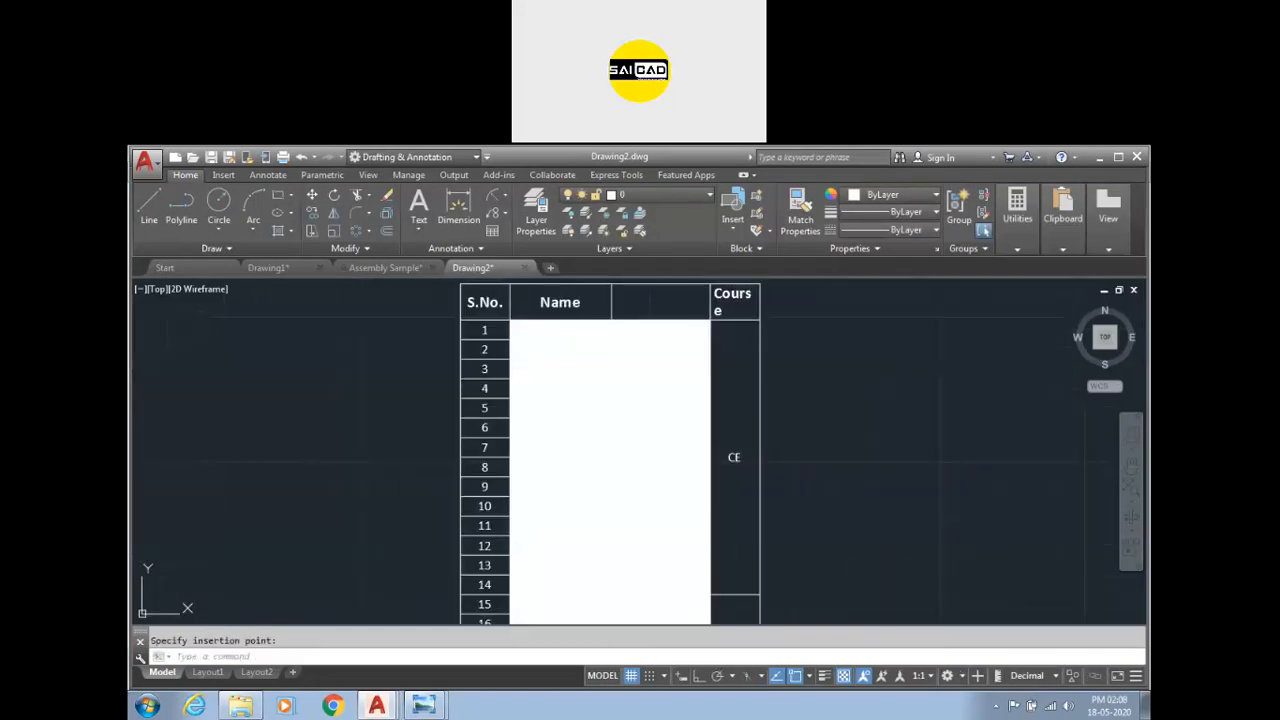
Select various cells of the inserted linked table to inspect them.
key("Escape")
left_click(680, 330)
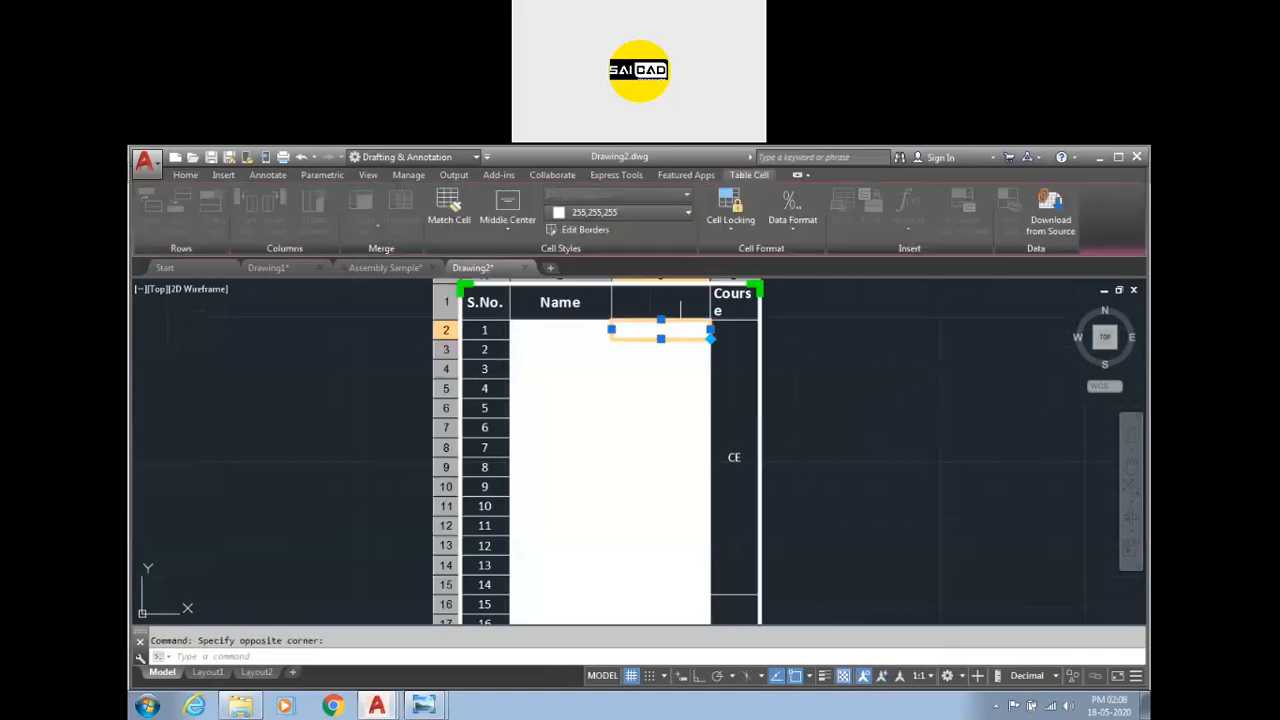
left_click(567, 327)
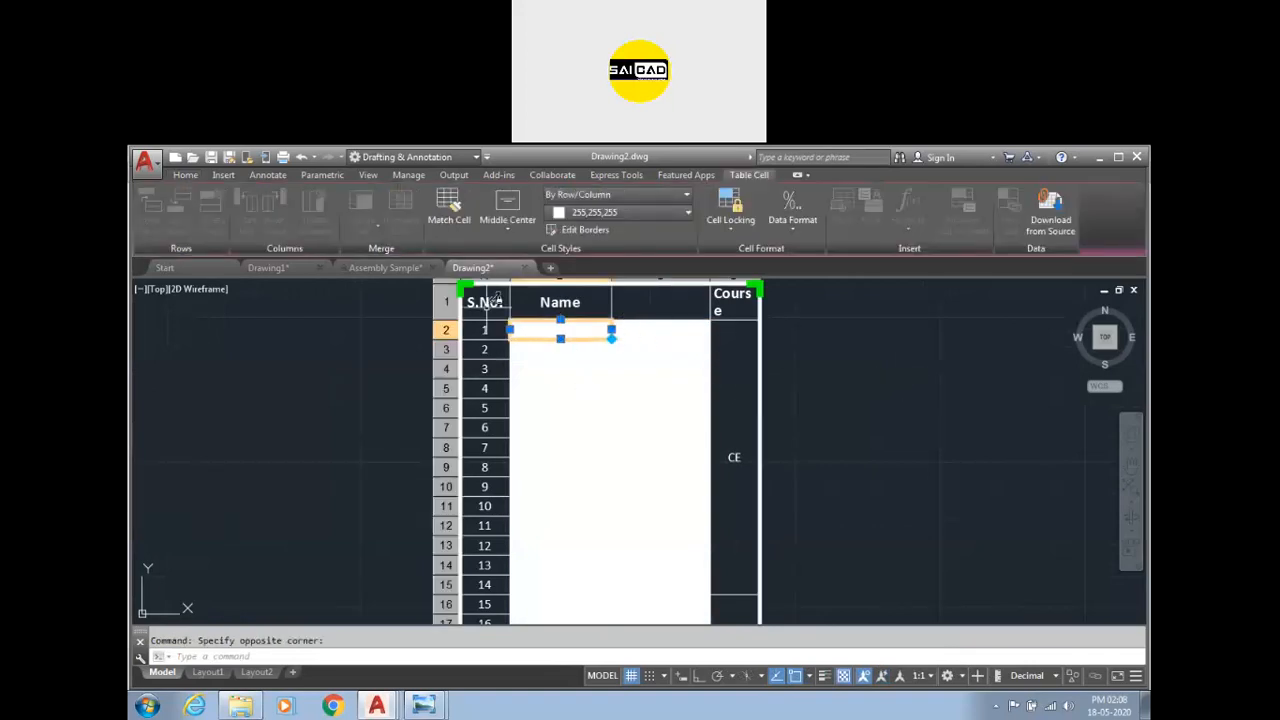
left_click(609, 404)
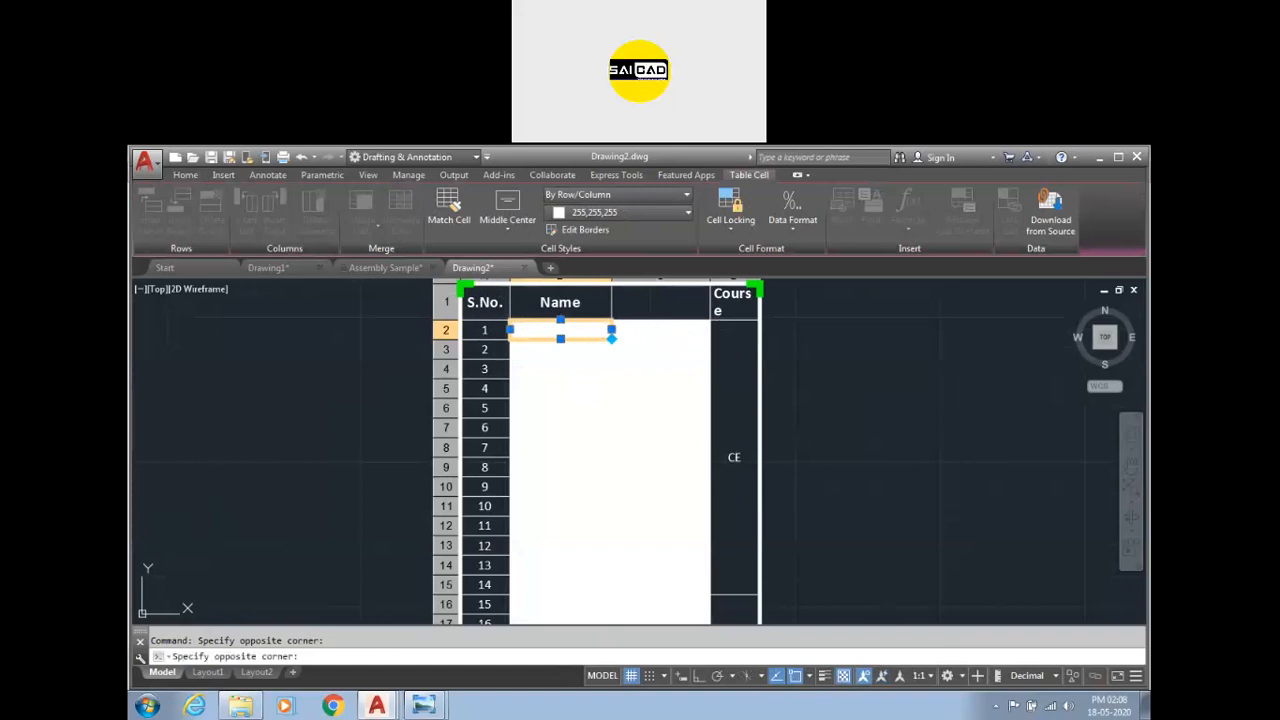
left_click(520, 614)
scroll(650, 320, "down", 5)
key("Escape")
left_click(665, 347)
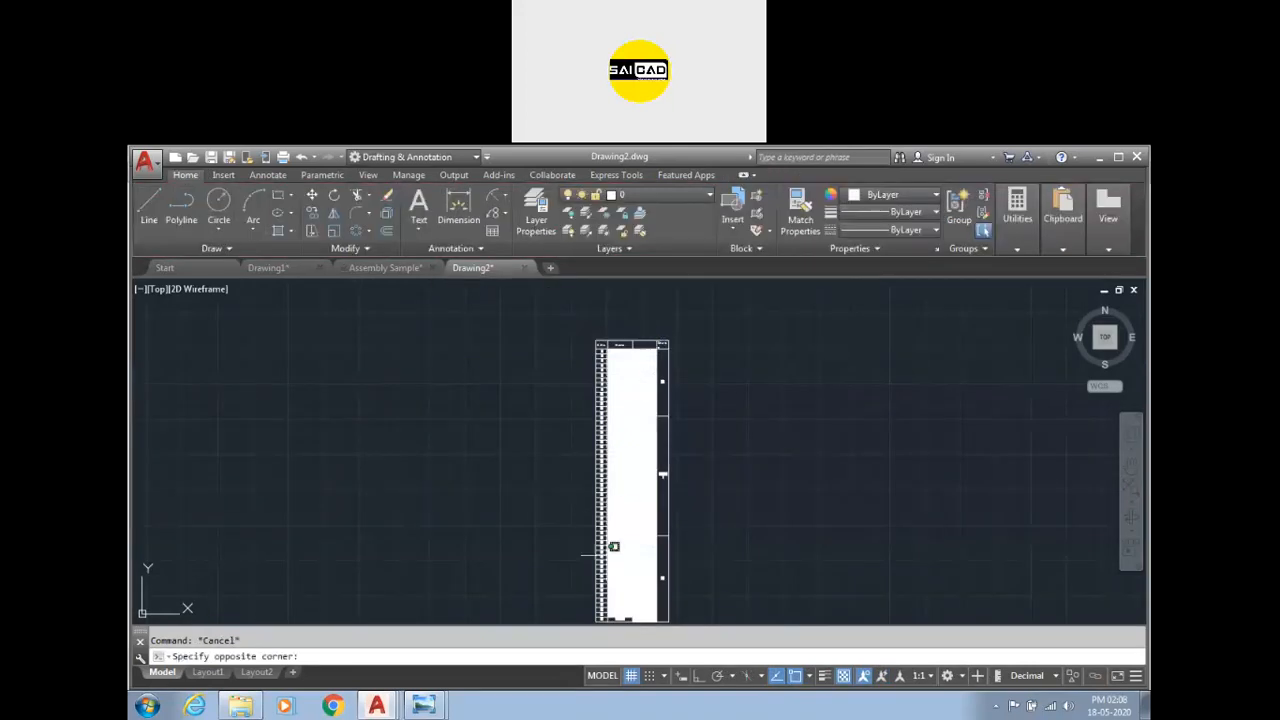
left_click(598, 615)
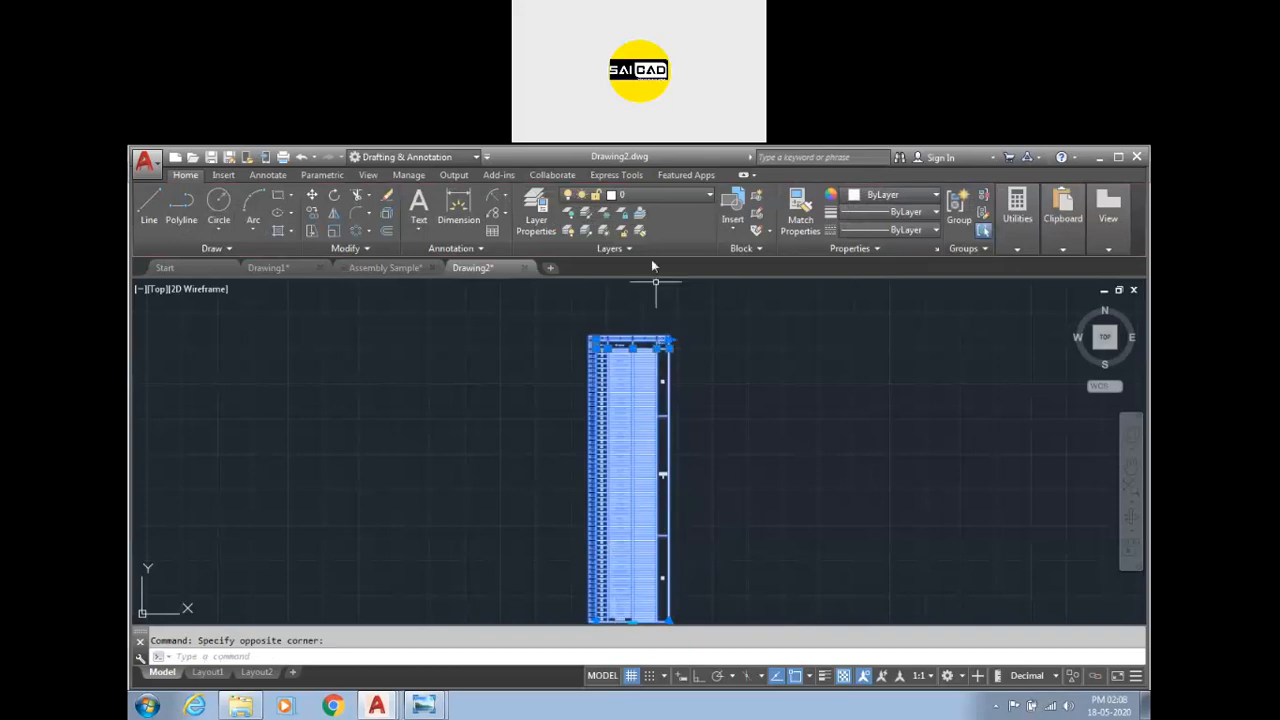
Set the background fill of the white cells in columns B and C, rows 2 to 15, to None.
key("Escape")
left_click(635, 331)
left_click(638, 374)
double_click(654, 367)
left_click(650, 355)
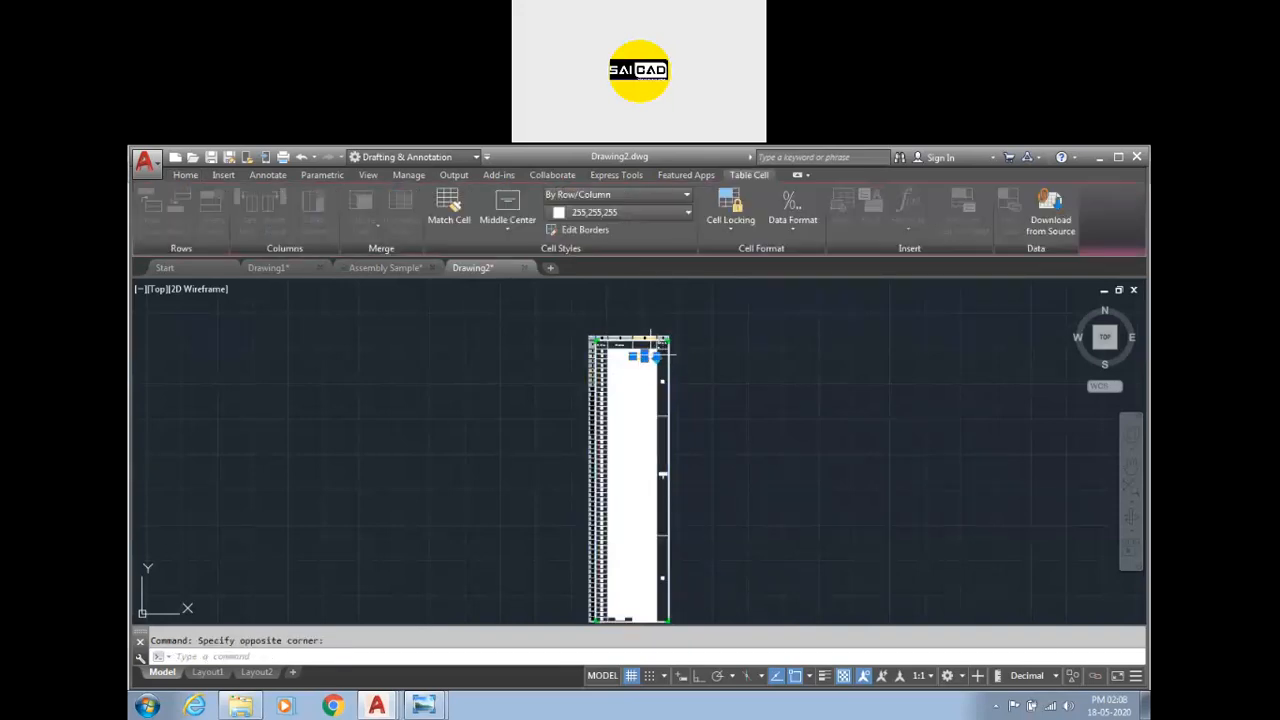
scroll(651, 340, "up", 5)
left_click_drag(653, 342, 544, 530)
left_click_drag(548, 582, 550, 598)
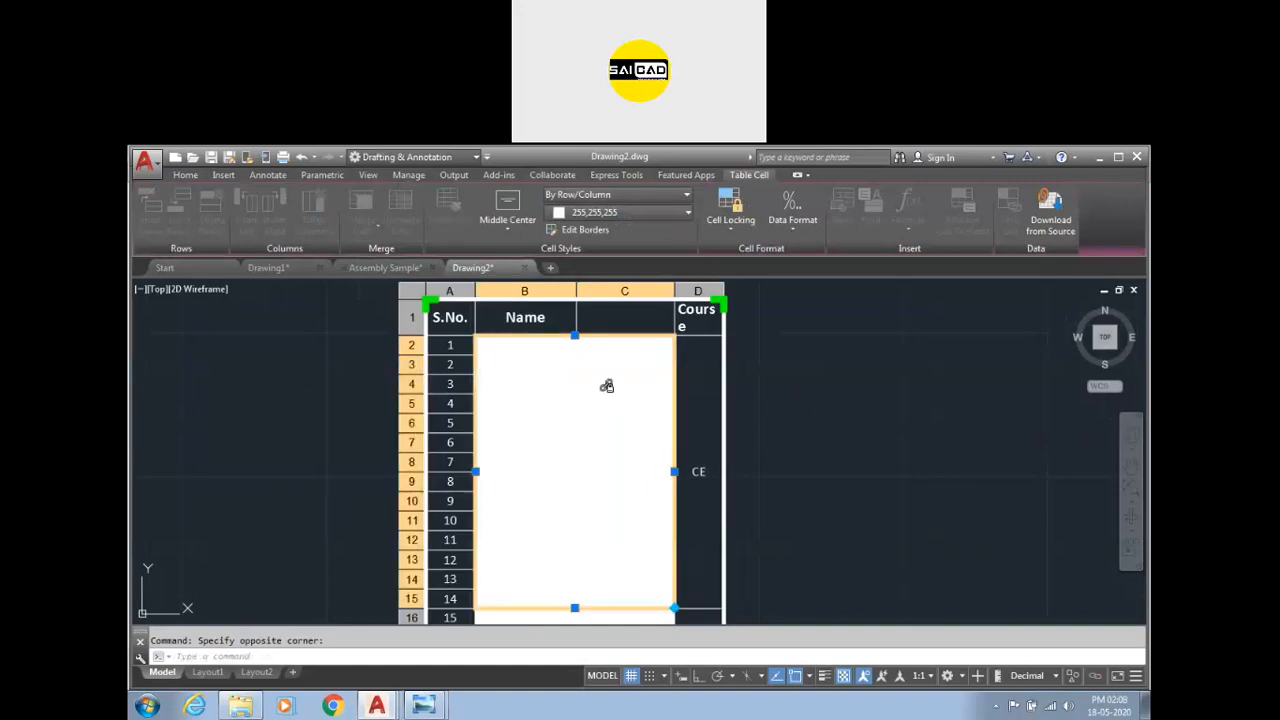
left_click(624, 214)
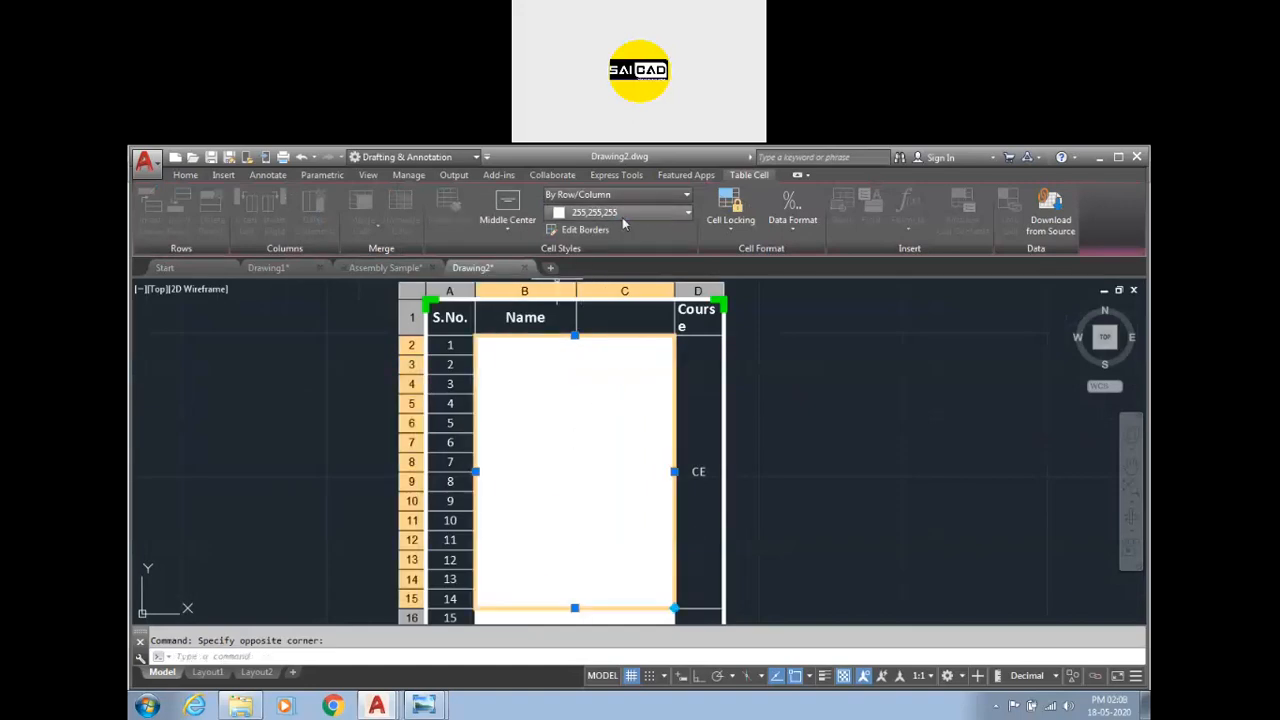
left_click(587, 232)
Set the background fill of the remaining white cells in columns B and C to None.
key("Escape")
scroll(589, 357, "down", 5)
scroll(589, 357, "up", 2)
left_click(604, 357)
left_click(550, 594)
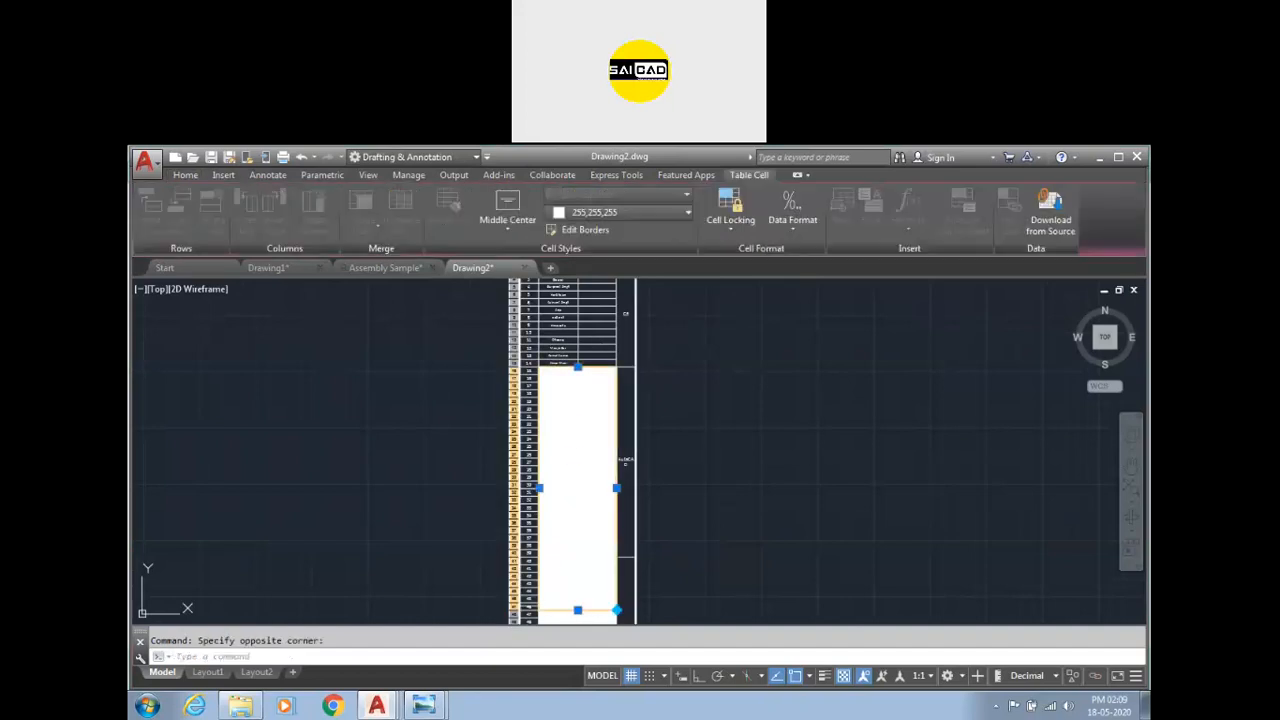
left_click(643, 211)
left_click(633, 232)
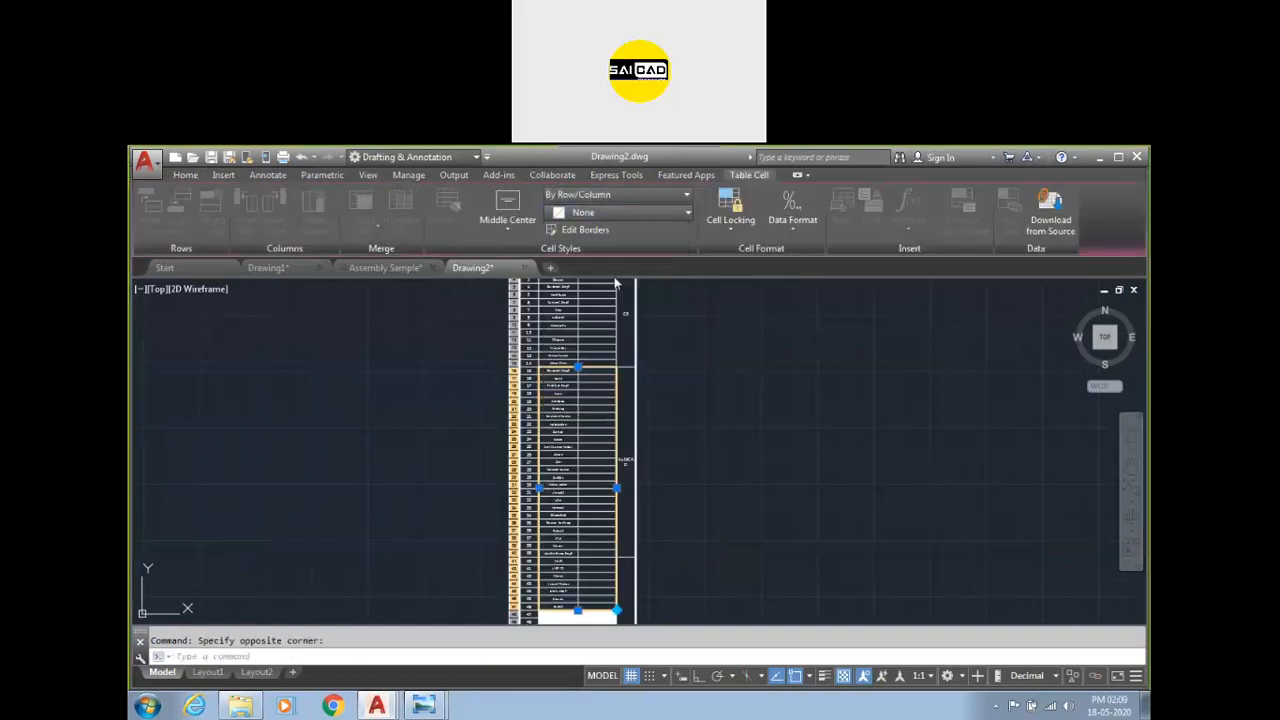
key("Escape")
Zoom through the linked table to review its names and rows.
scroll(542, 408, "up", 3)
scroll(660, 345, "down", 4)
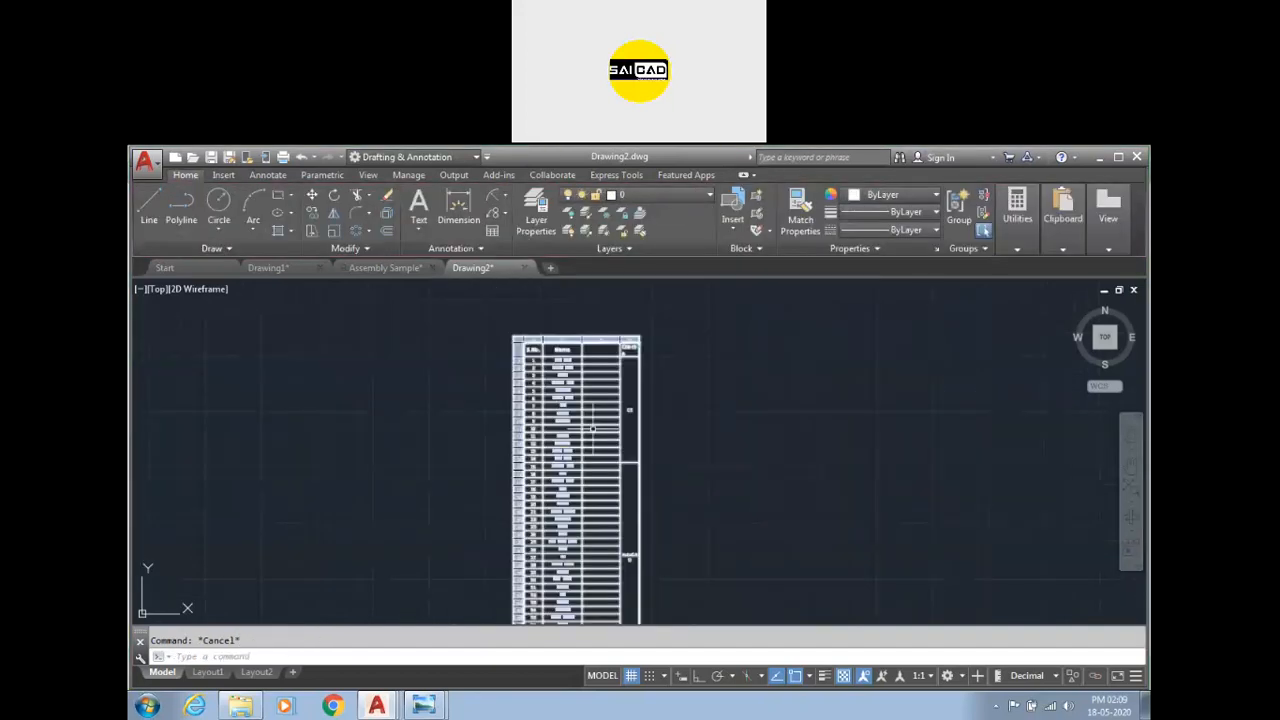
scroll(660, 345, "up", 4)
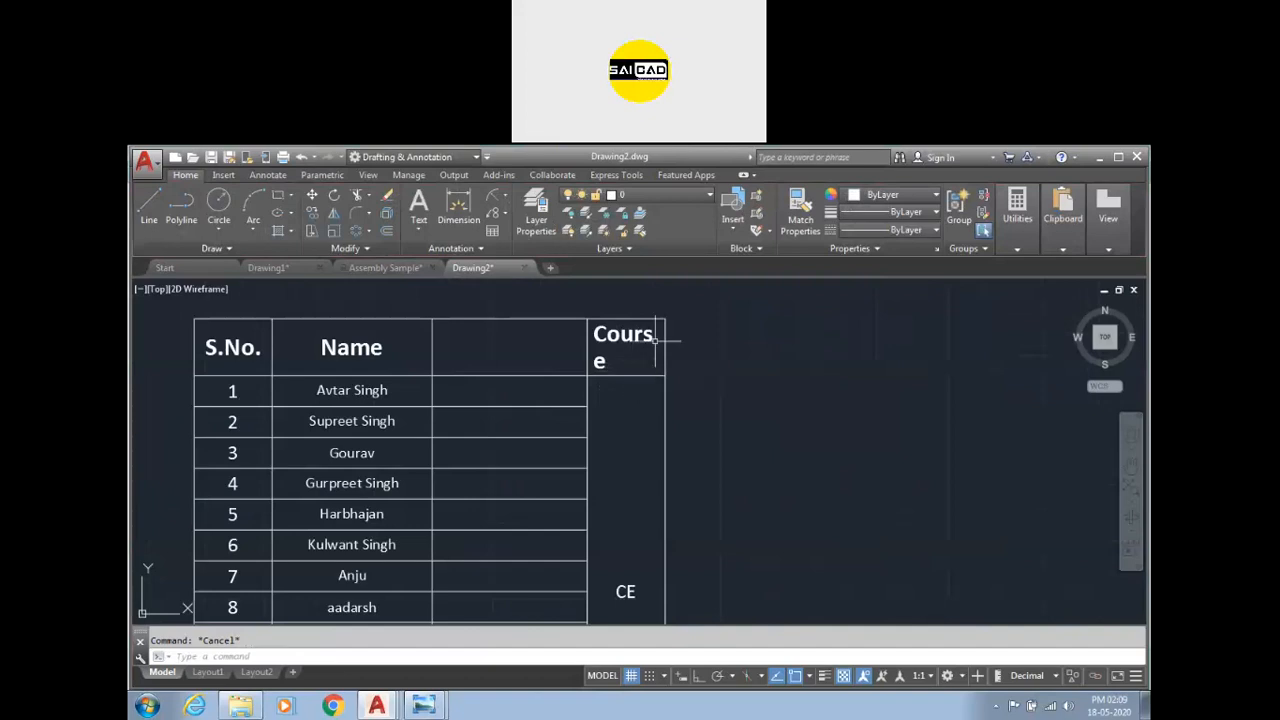
scroll(570, 330, "down", 5)
scroll(527, 421, "up", 3)
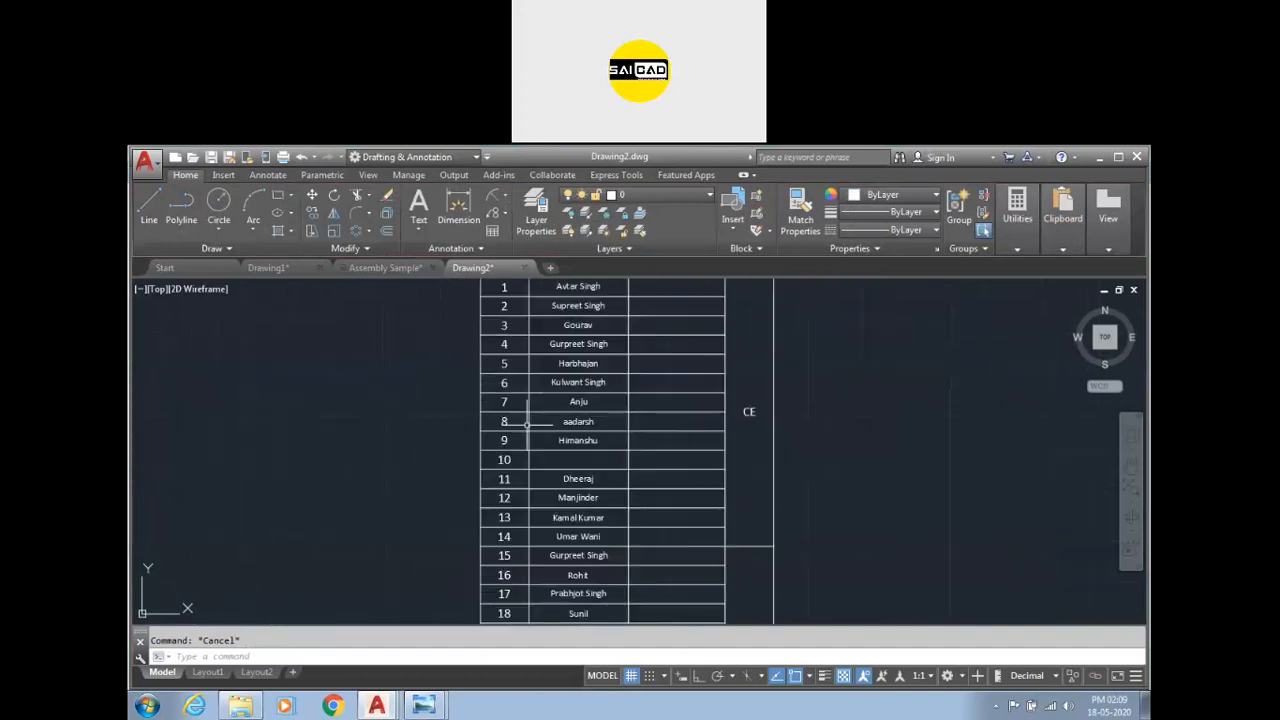
scroll(527, 421, "down", 4)
scroll(573, 390, "up", 5)
scroll(541, 443, "down", 4)
left_click(797, 387)
left_click(653, 497)
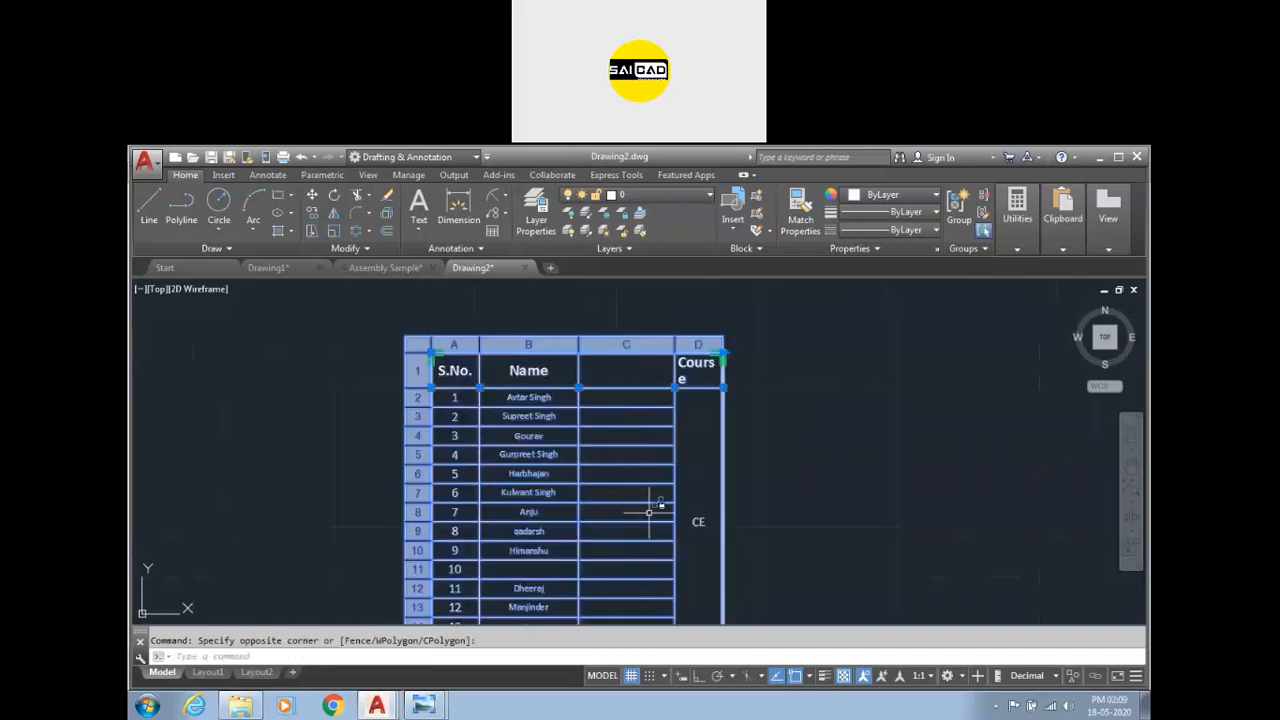
Switch to the desktop and open the Enquiry Excel file.
left_click(1145, 706)
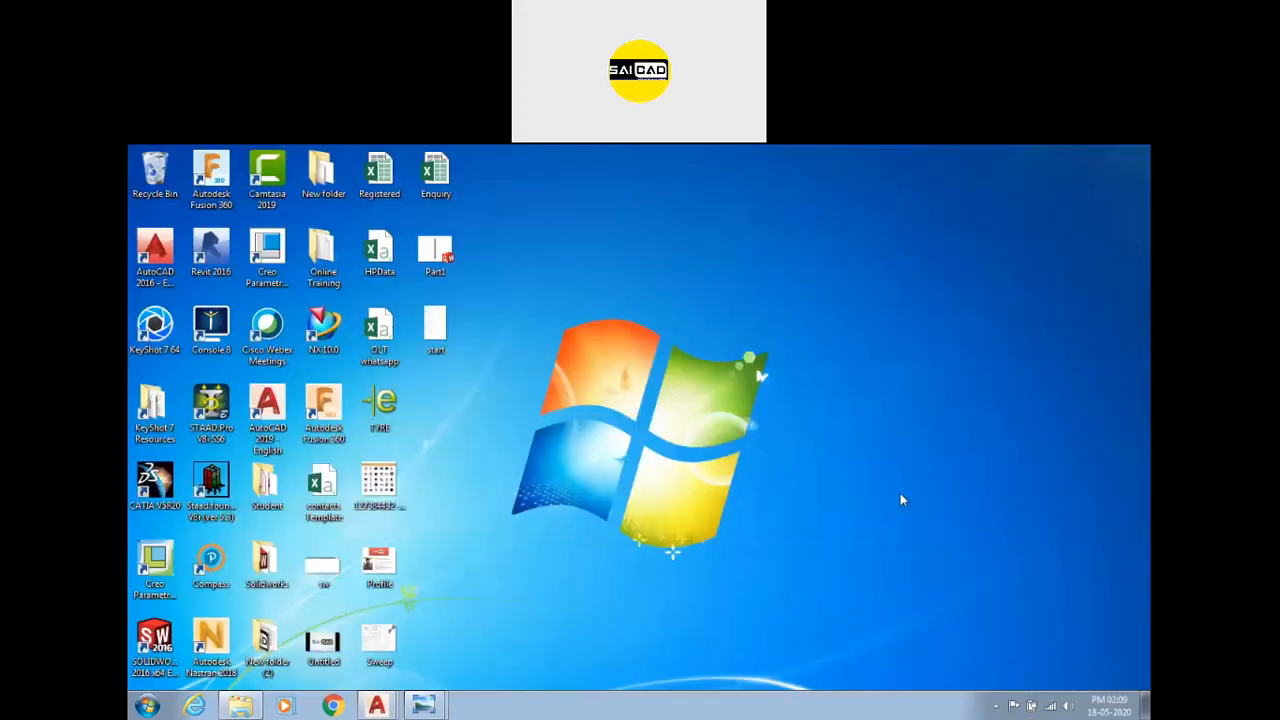
double_click(435, 172)
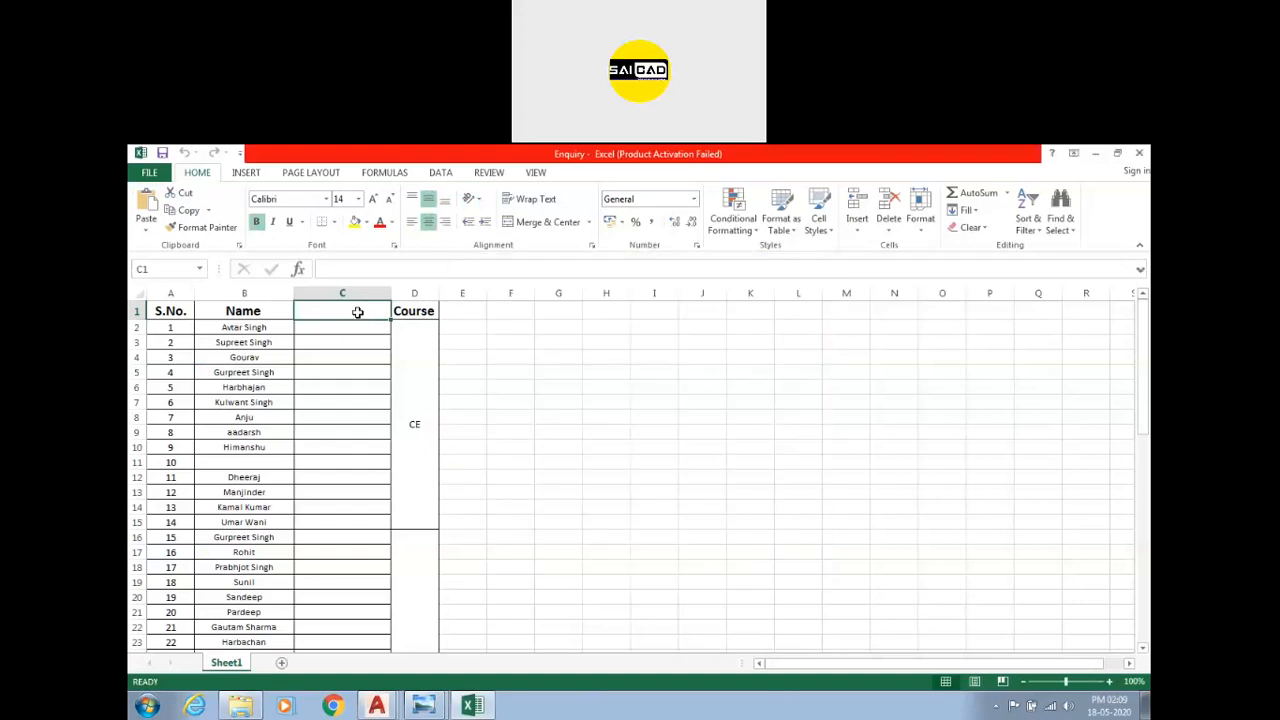
Enter Content as the header of column C in Excel and close the workbook.
left_click_drag(621, 399, 612, 387)
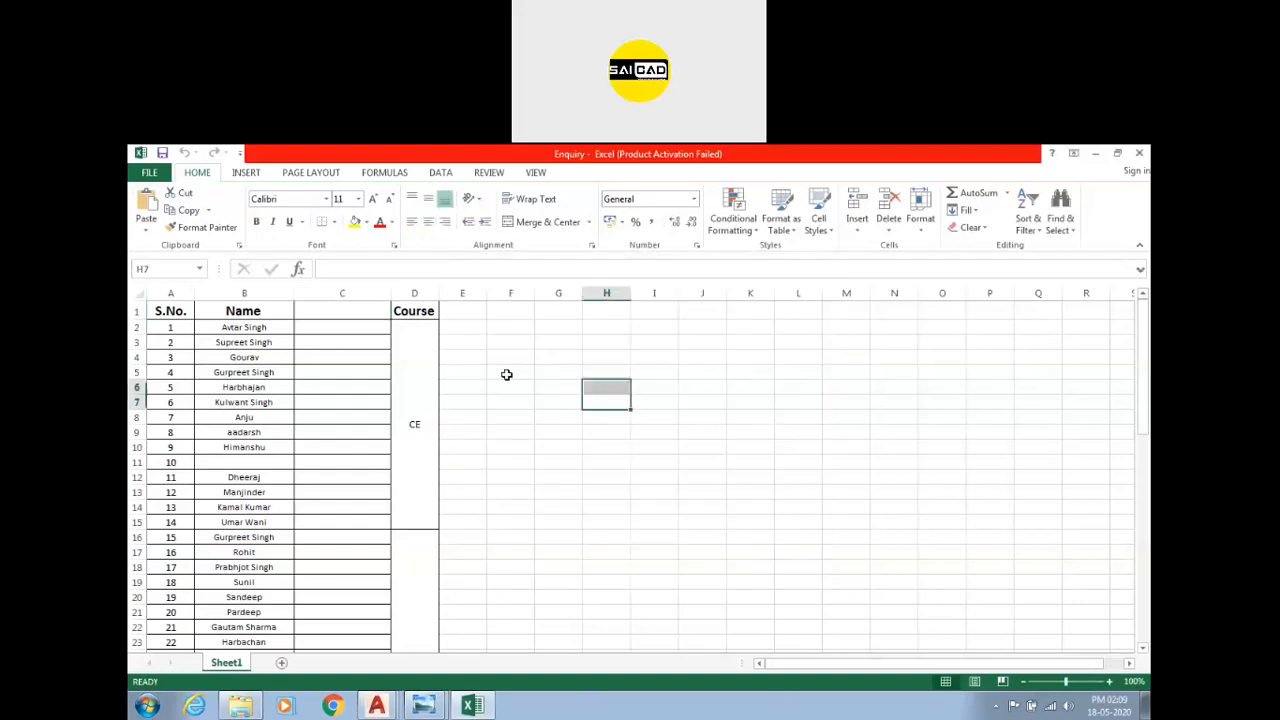
left_click(338, 318)
type("Content")
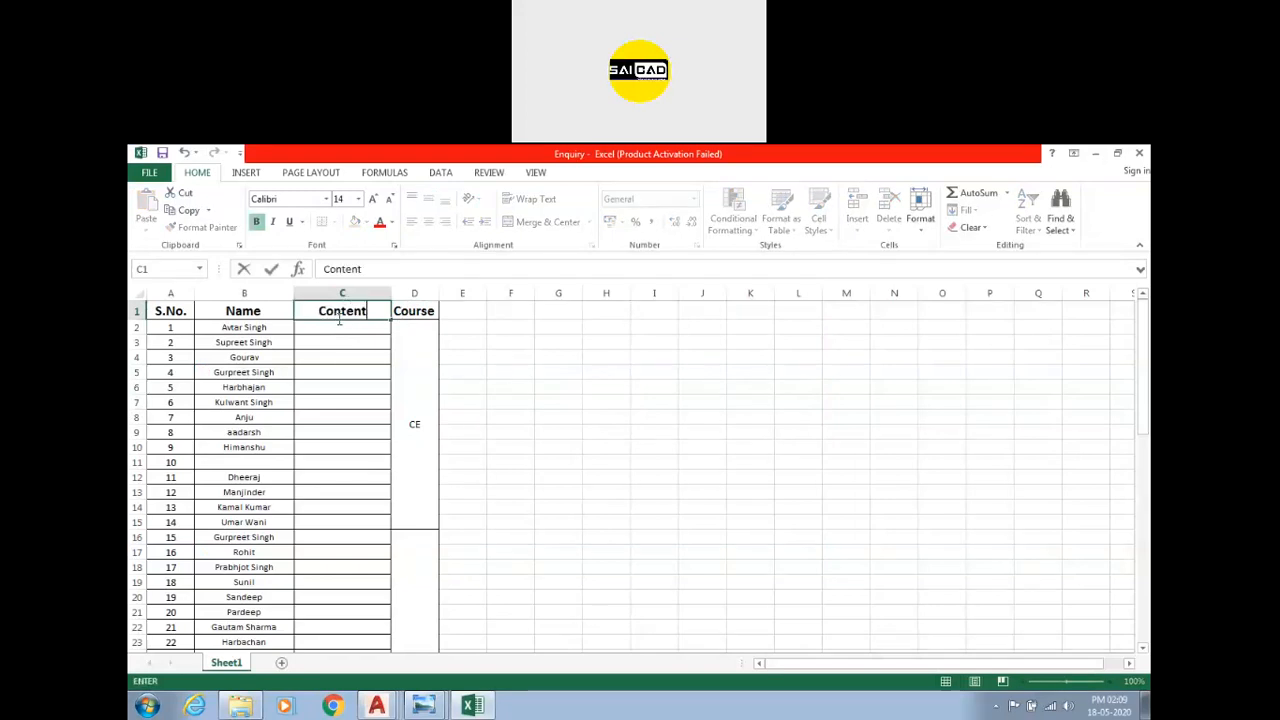
left_click(586, 372)
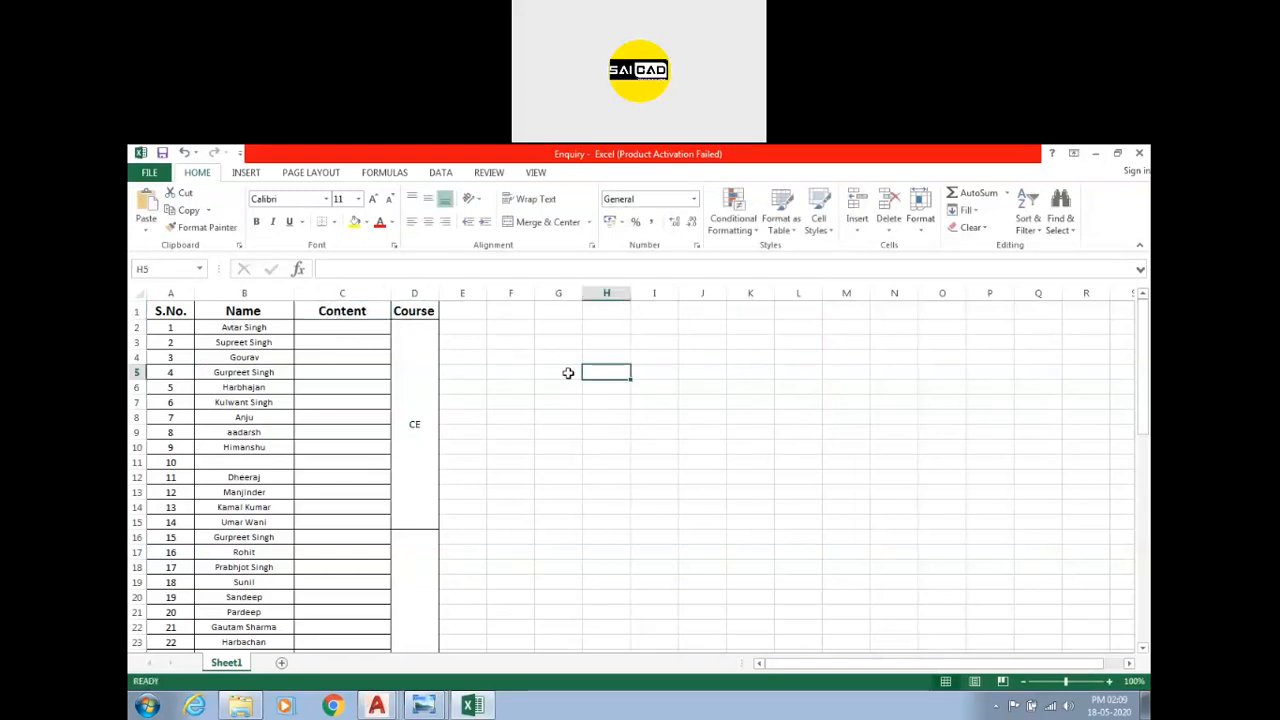
left_click(1139, 153)
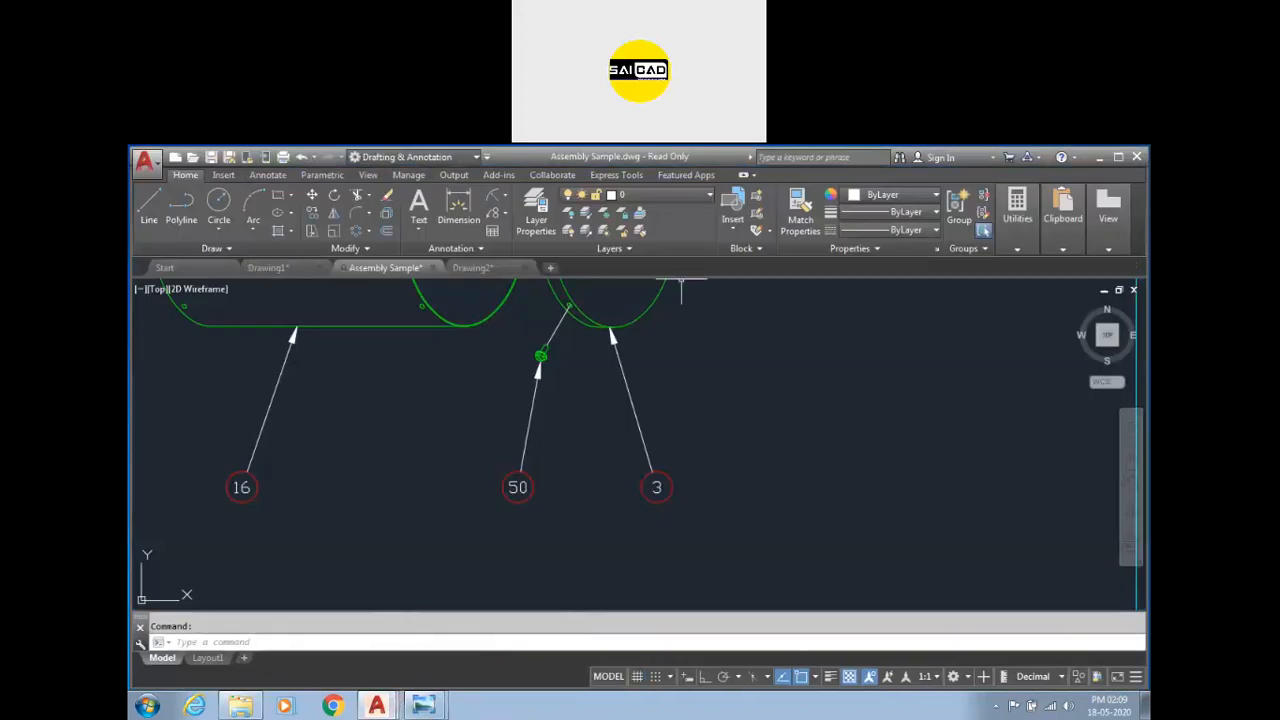
Return to Drawing2 and update the table from the changed Excel data link.
left_click(472, 267)
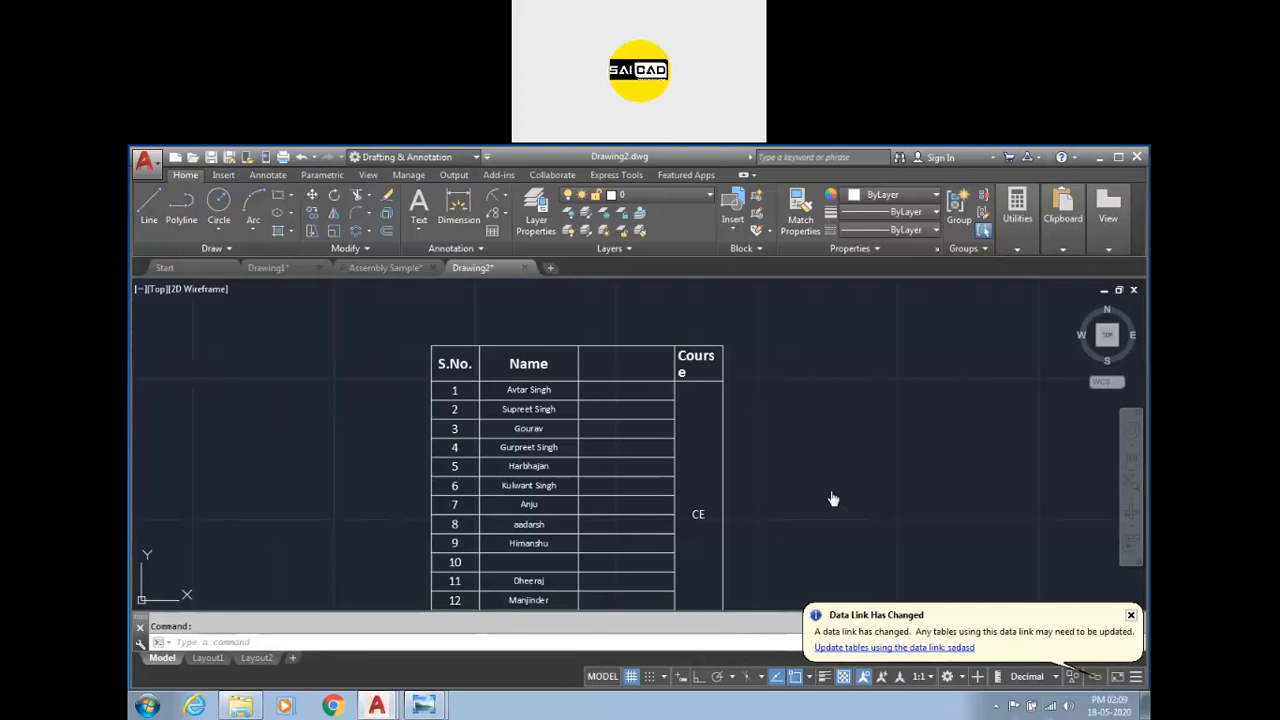
scroll(705, 418, "up", 5)
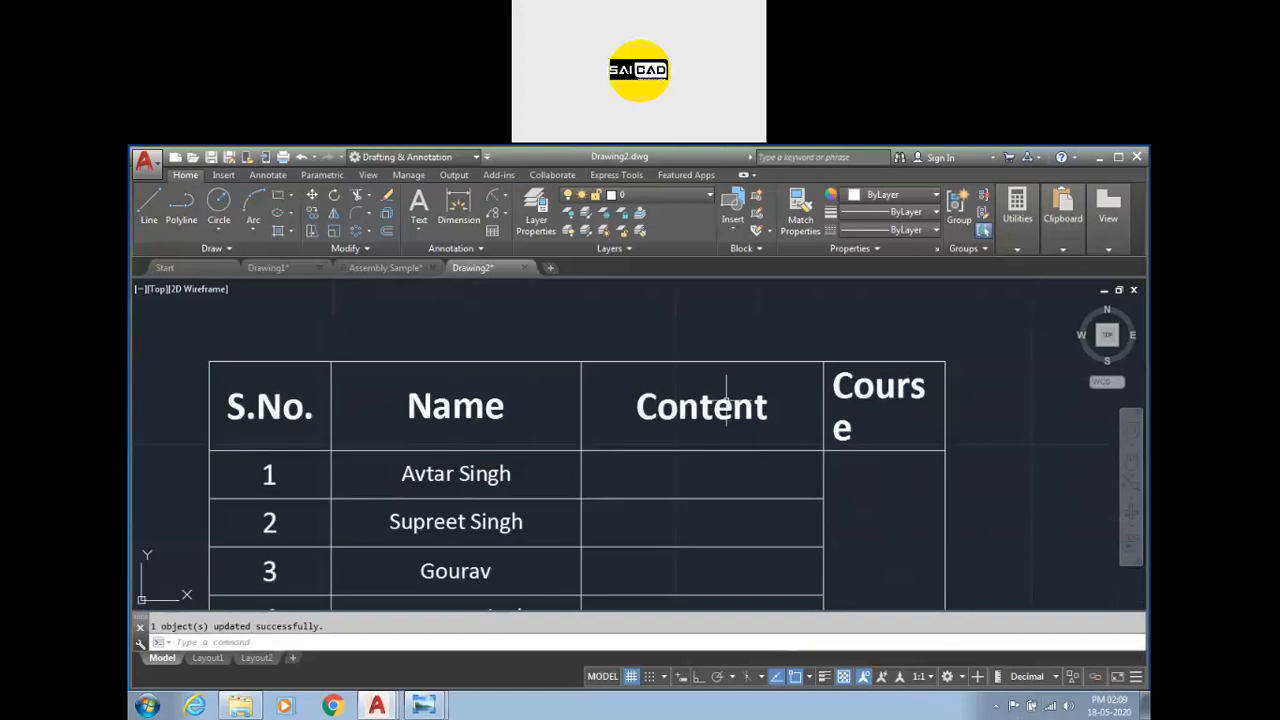
scroll(434, 410, "down", 4)
scroll(526, 433, "up", 5)
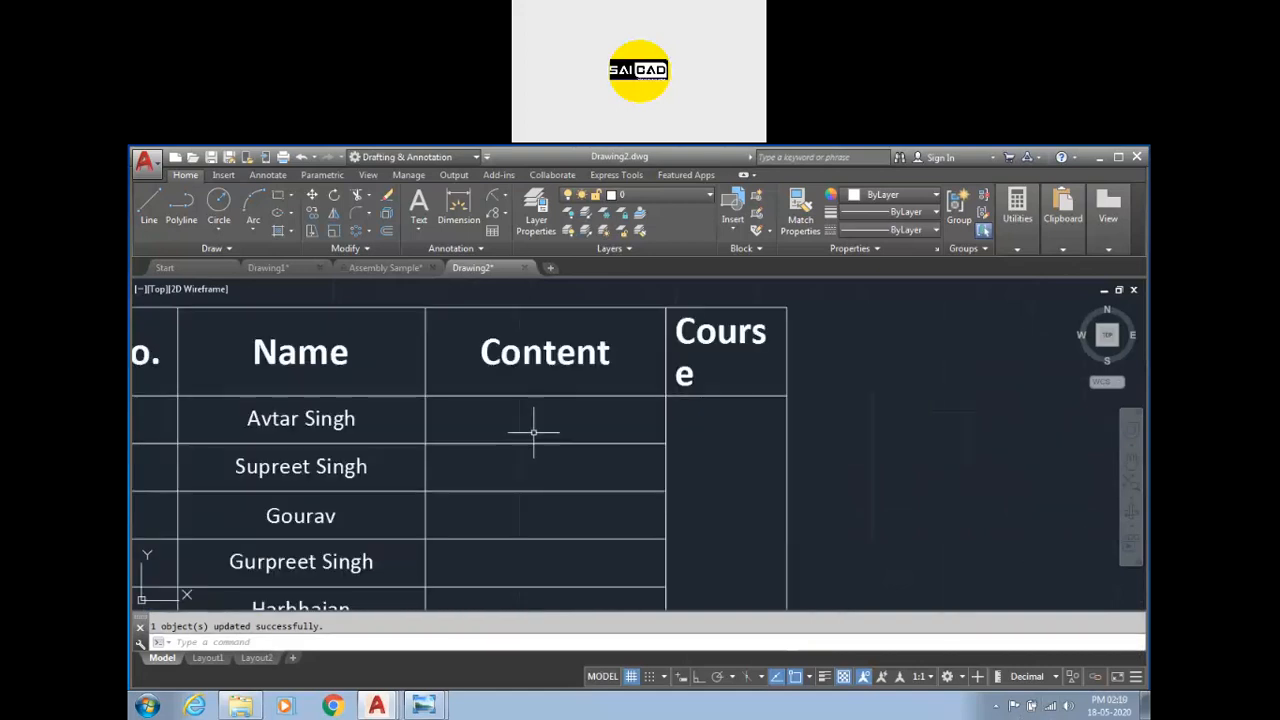
scroll(578, 352, "down", 4)
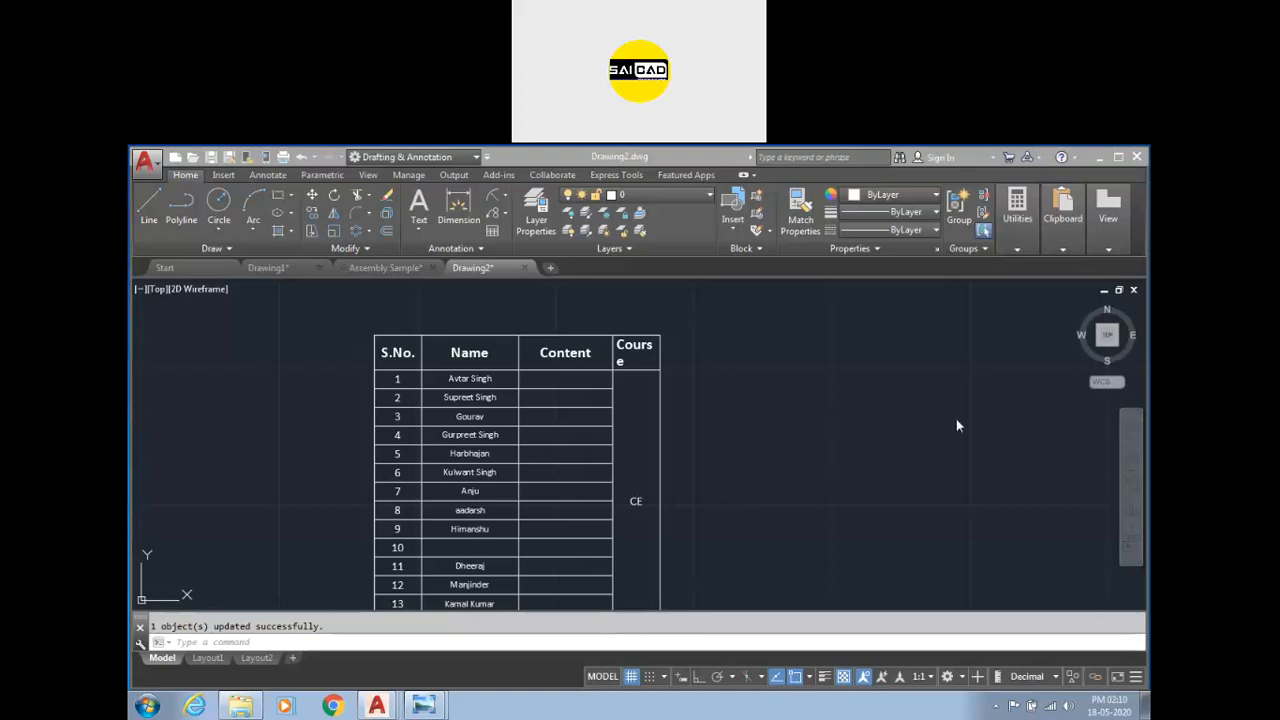
Open the Tool Palettes and place a Leader - Circle multileader to the right of the table.
left_click(743, 466)
type("t")
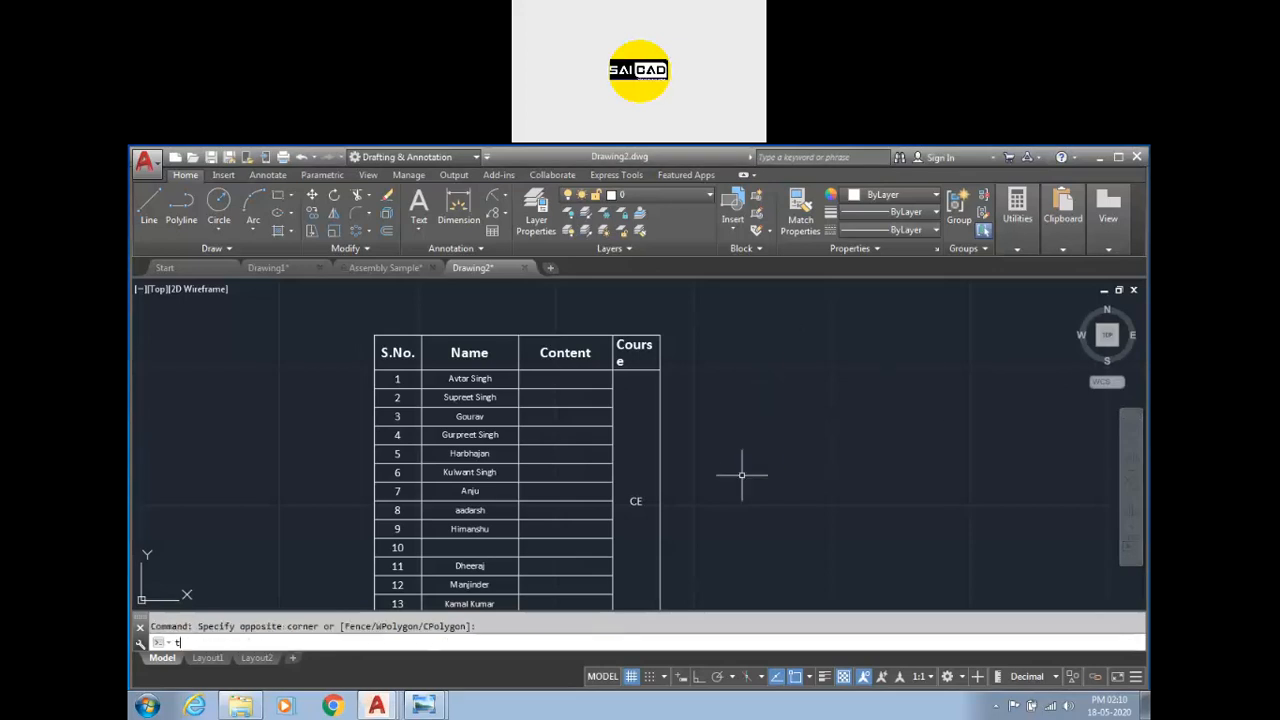
type("p")
key("Return")
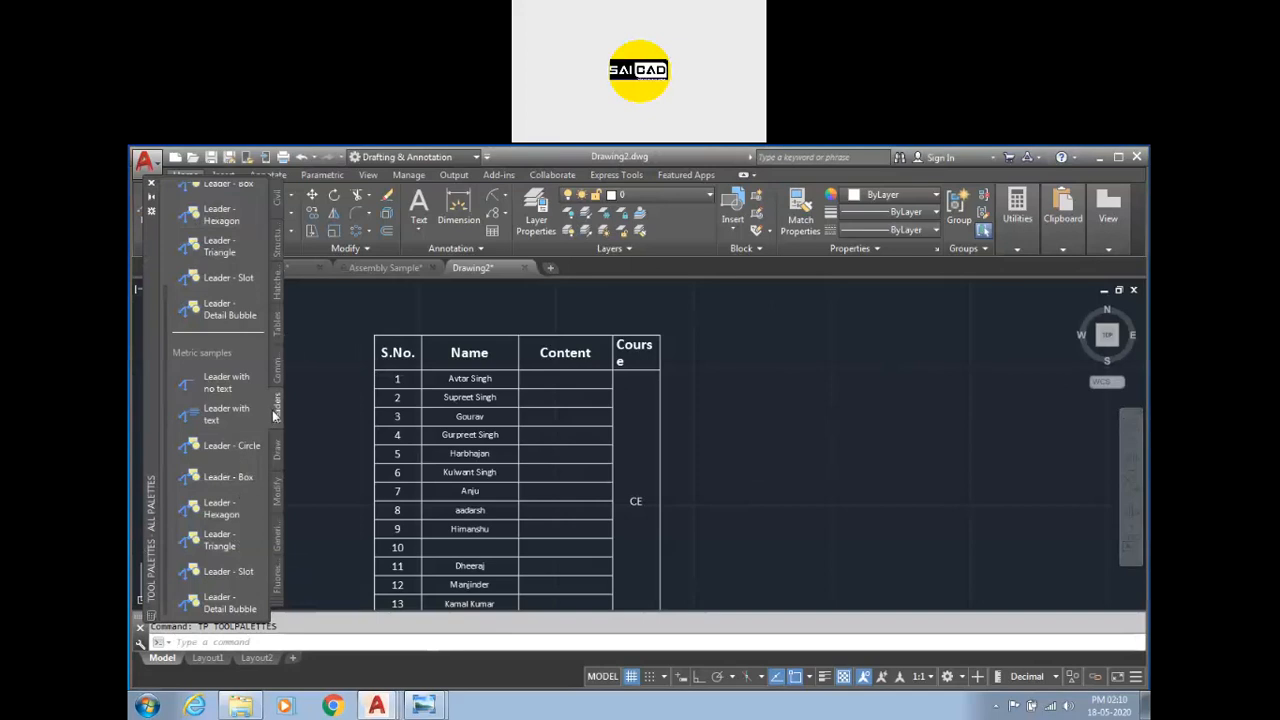
left_click(222, 445)
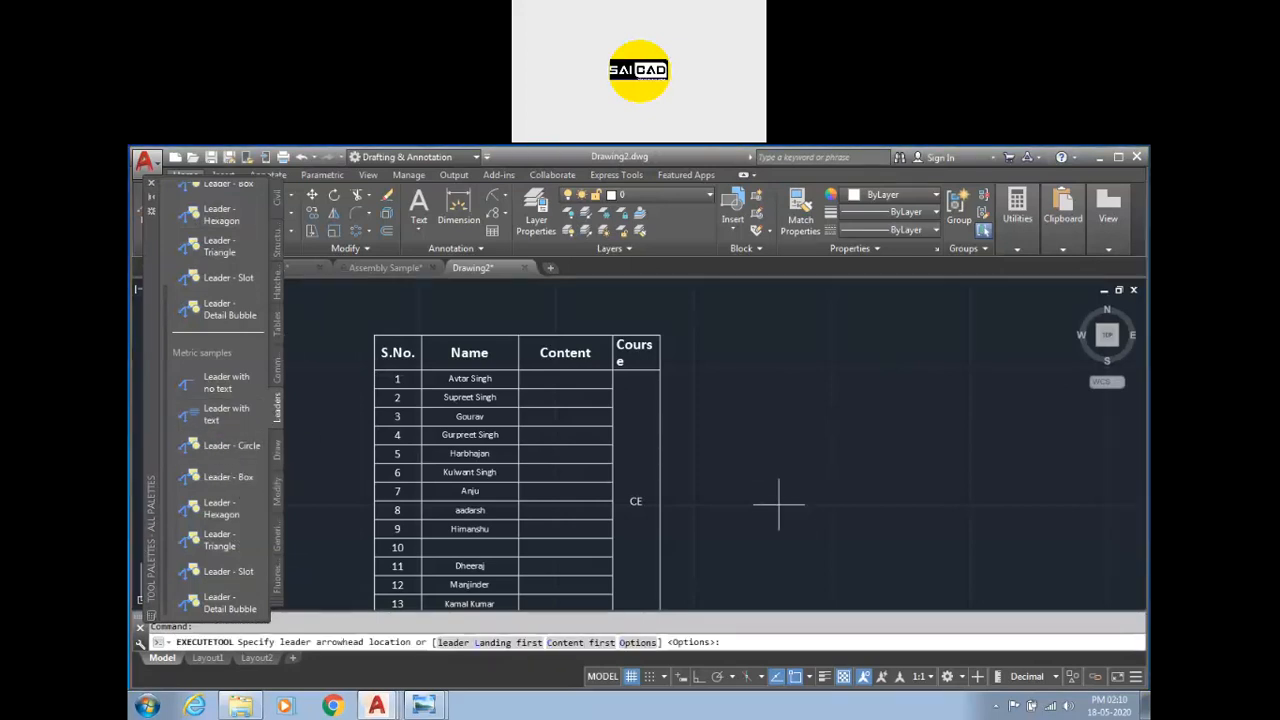
left_click(770, 503)
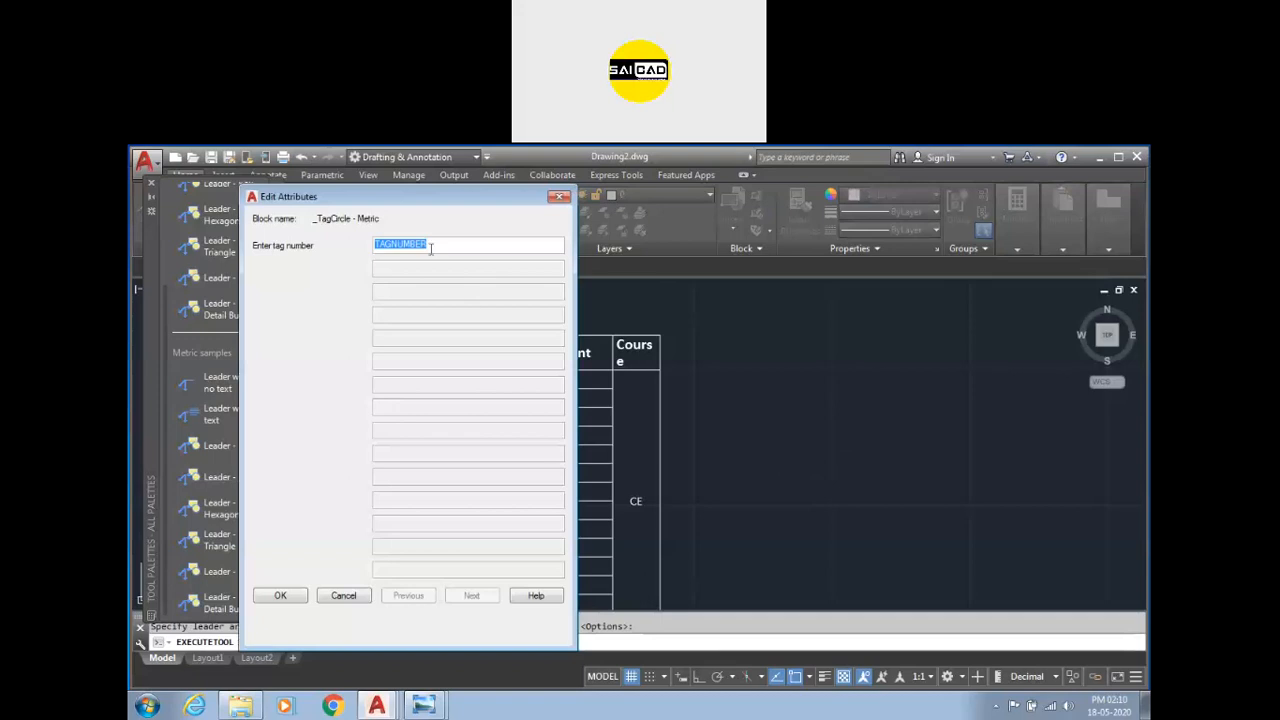
left_click(282, 595)
Set the circle leader's tag number to 1.
scroll(893, 440, "up", 4)
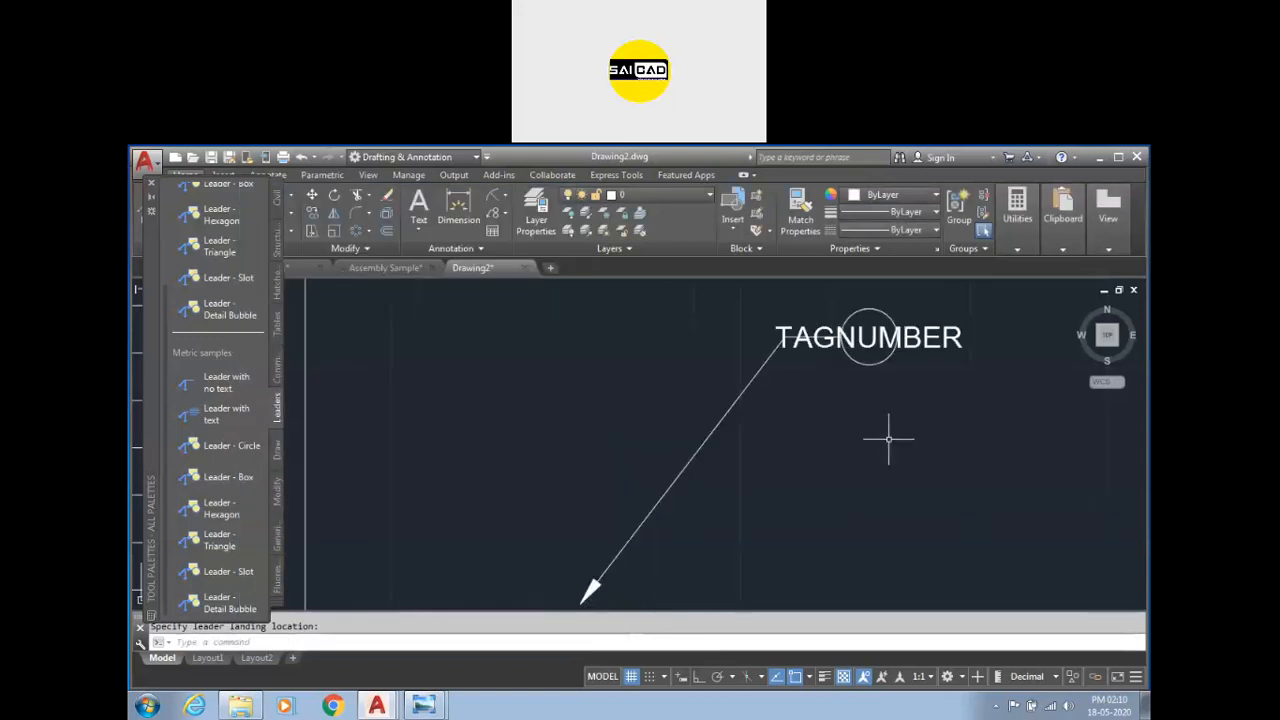
double_click(869, 338)
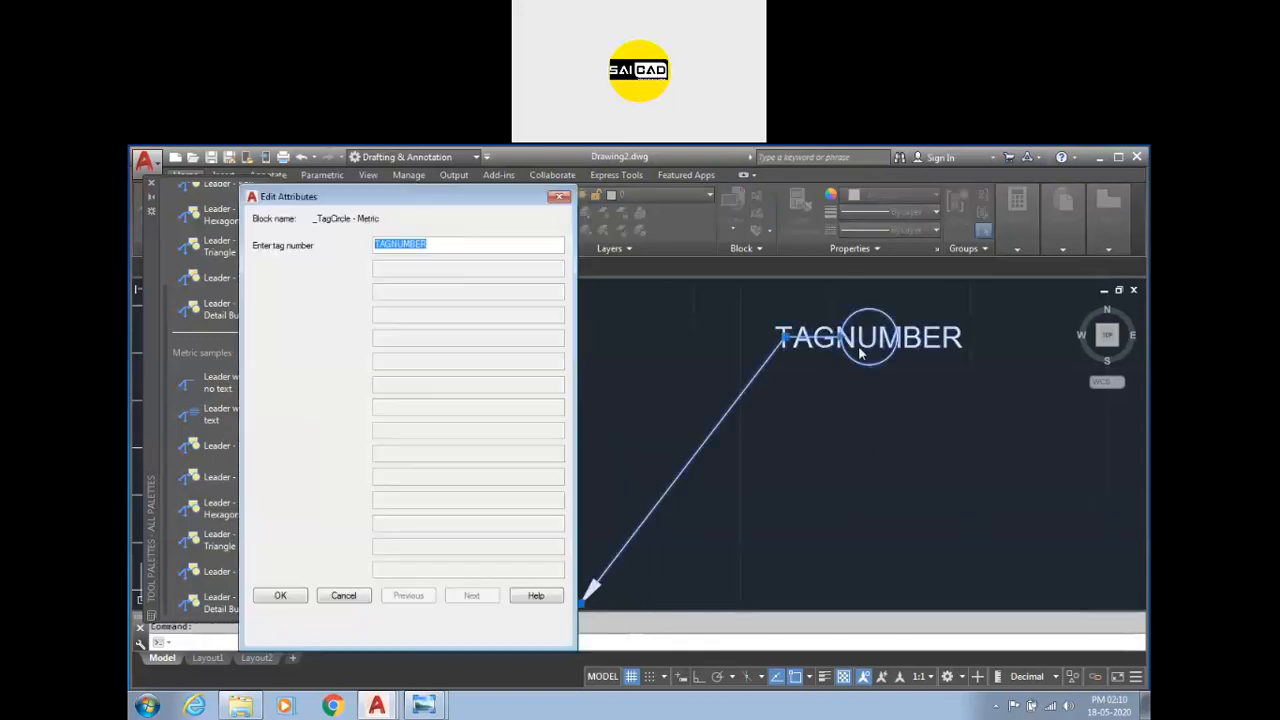
type("1")
left_click(295, 600)
Select the circle leader, close the Tool Palettes and clear the selection.
left_click(936, 488)
left_click(802, 421)
left_click(884, 382)
left_click(862, 376)
scroll(807, 395, "down", 2)
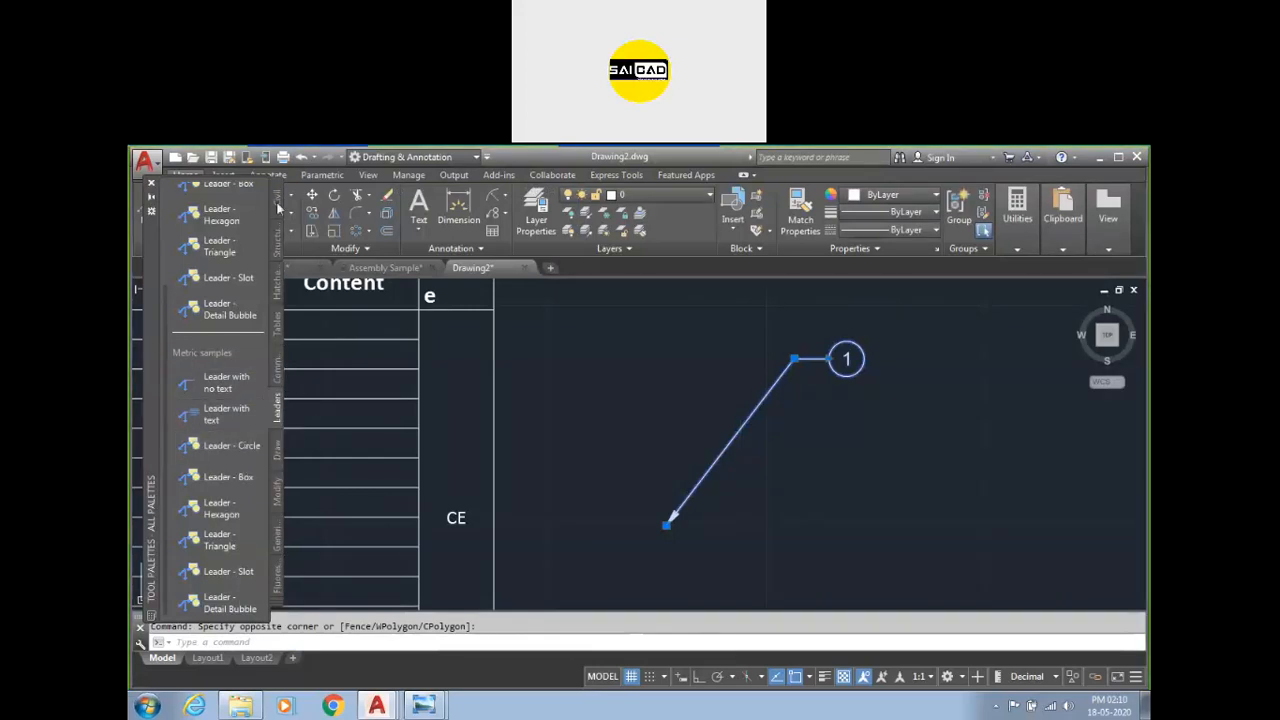
left_click(152, 185)
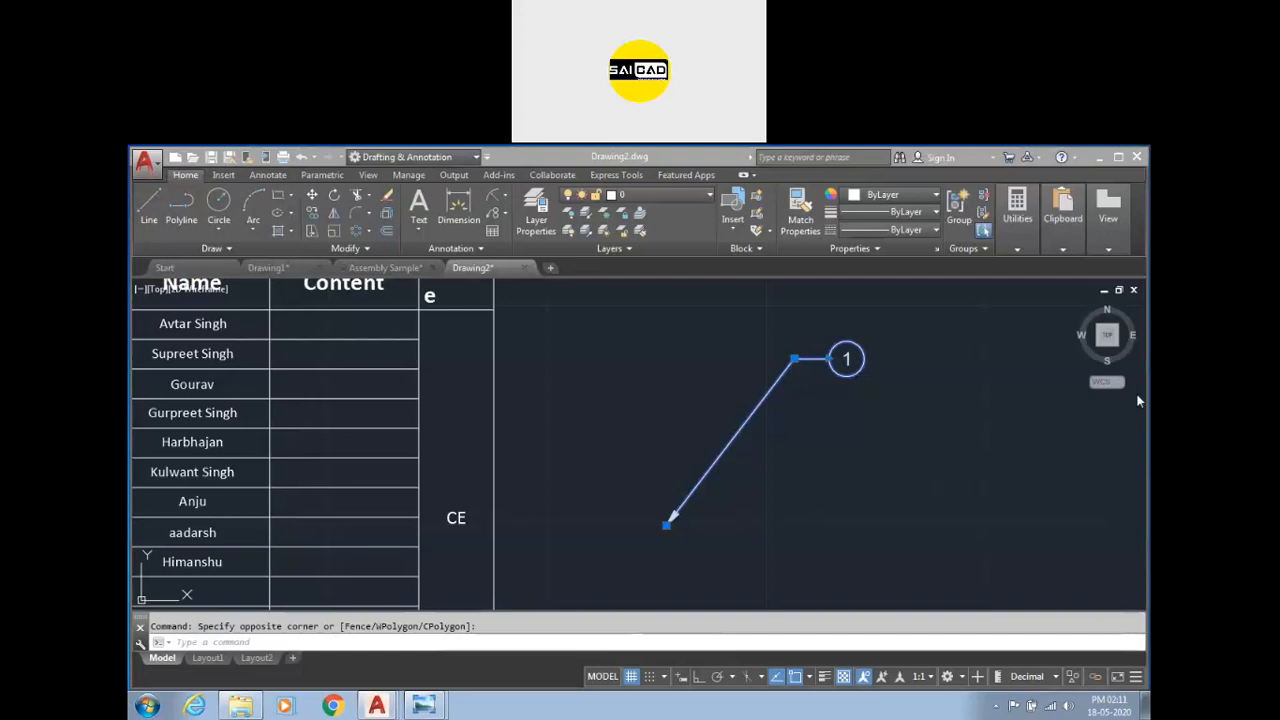
key("Escape")
scroll(615, 460, "down", 5)
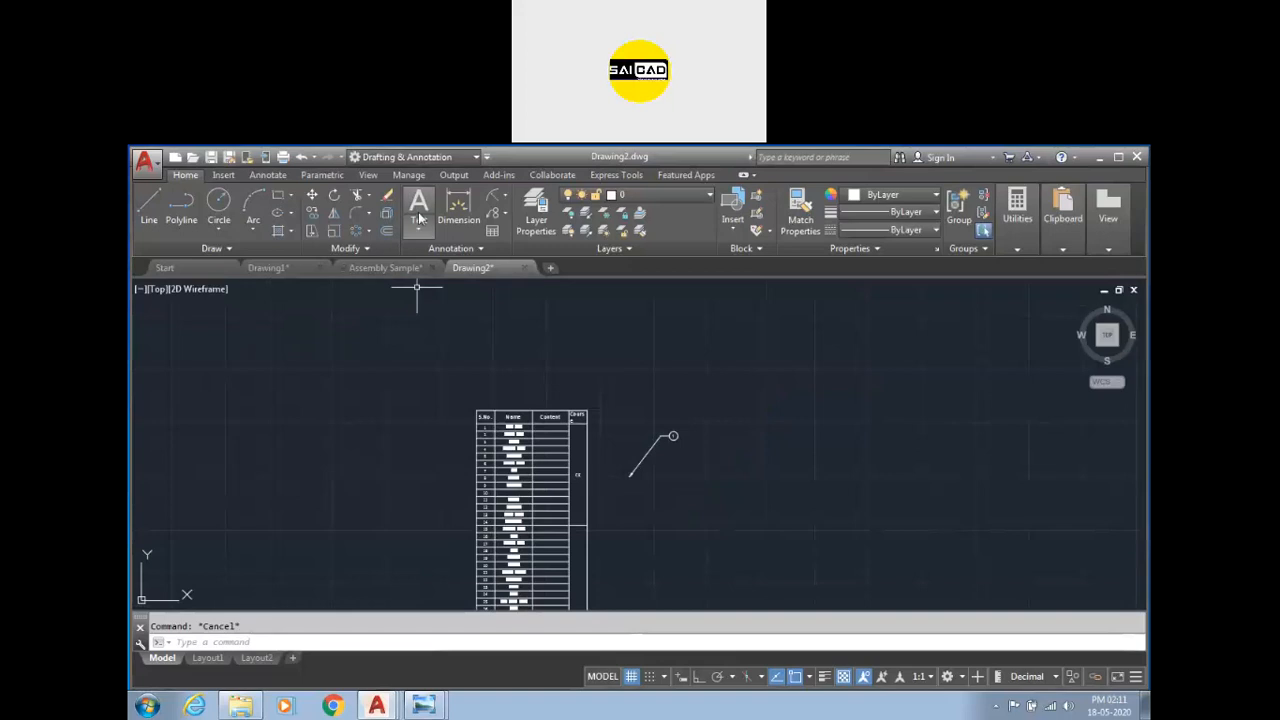
Delete the existing table and the circle leader from the drawing.
left_click(493, 231)
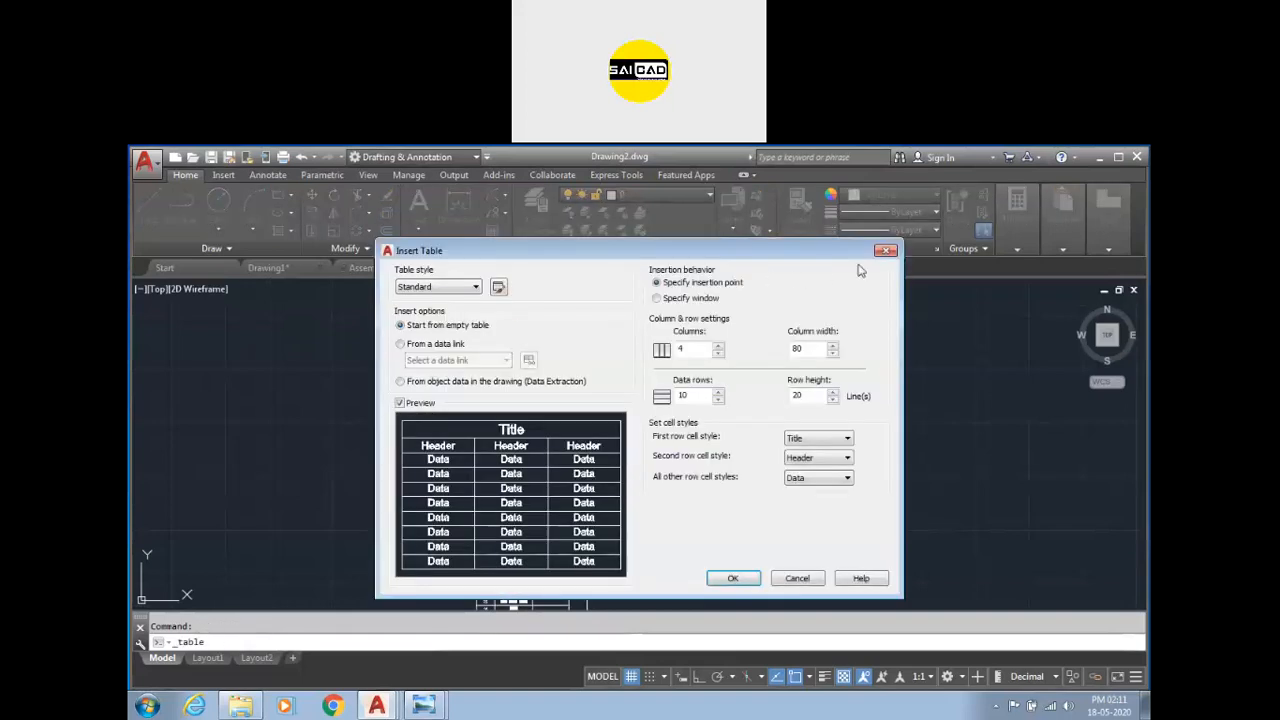
left_click(886, 251)
left_click(634, 334)
left_click(403, 515)
key("Delete")
Start inserting a table from a data link and create a new Excel data link named fsdfsdf.
left_click(492, 231)
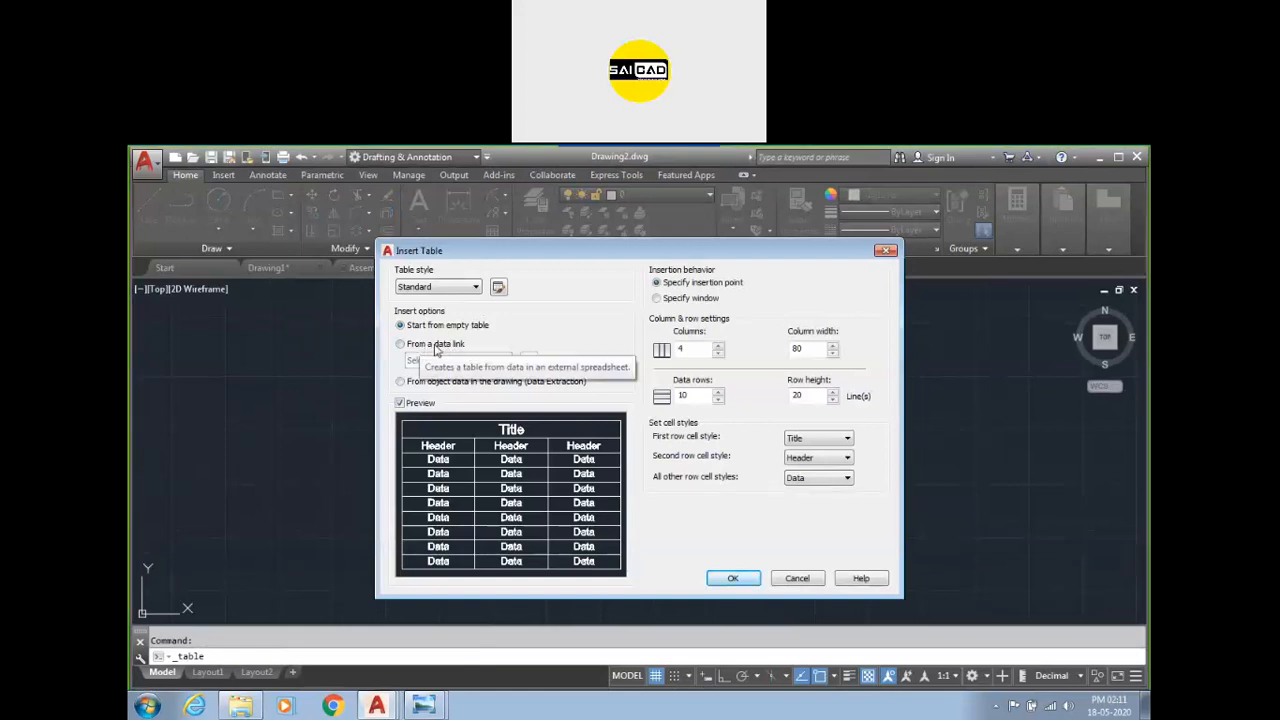
left_click(430, 344)
left_click(478, 362)
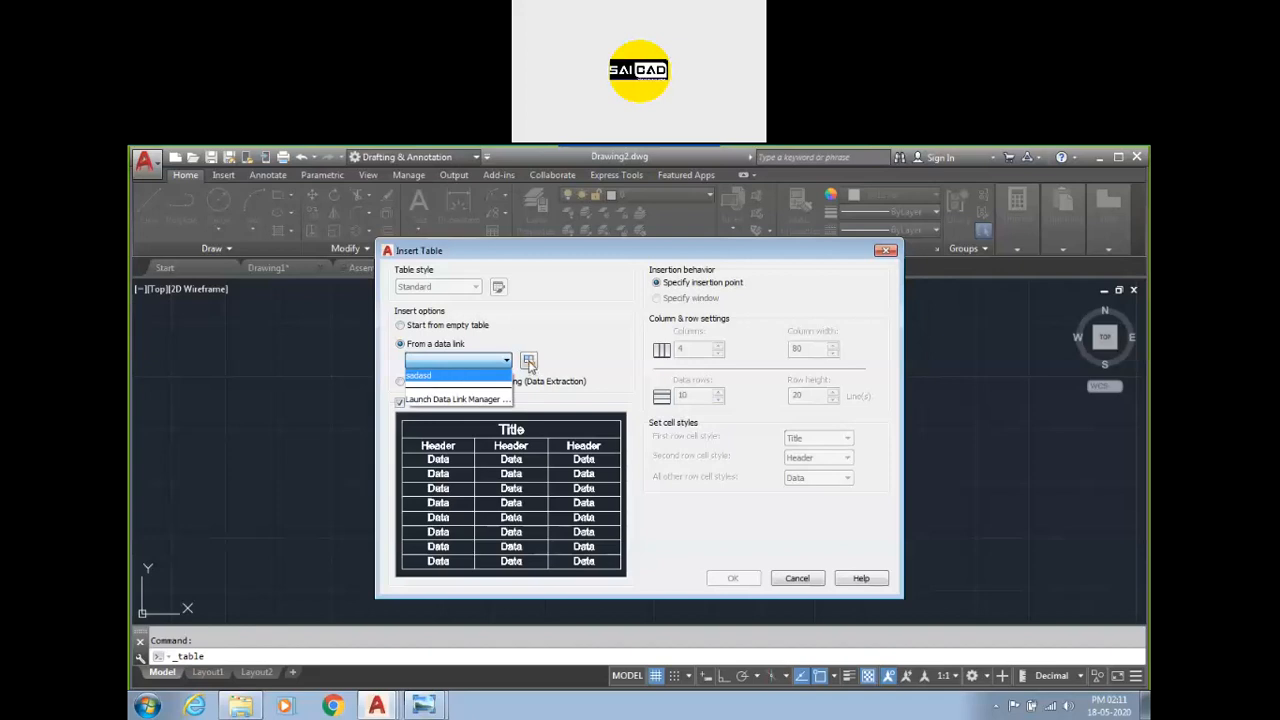
left_click(530, 366)
left_click(530, 367)
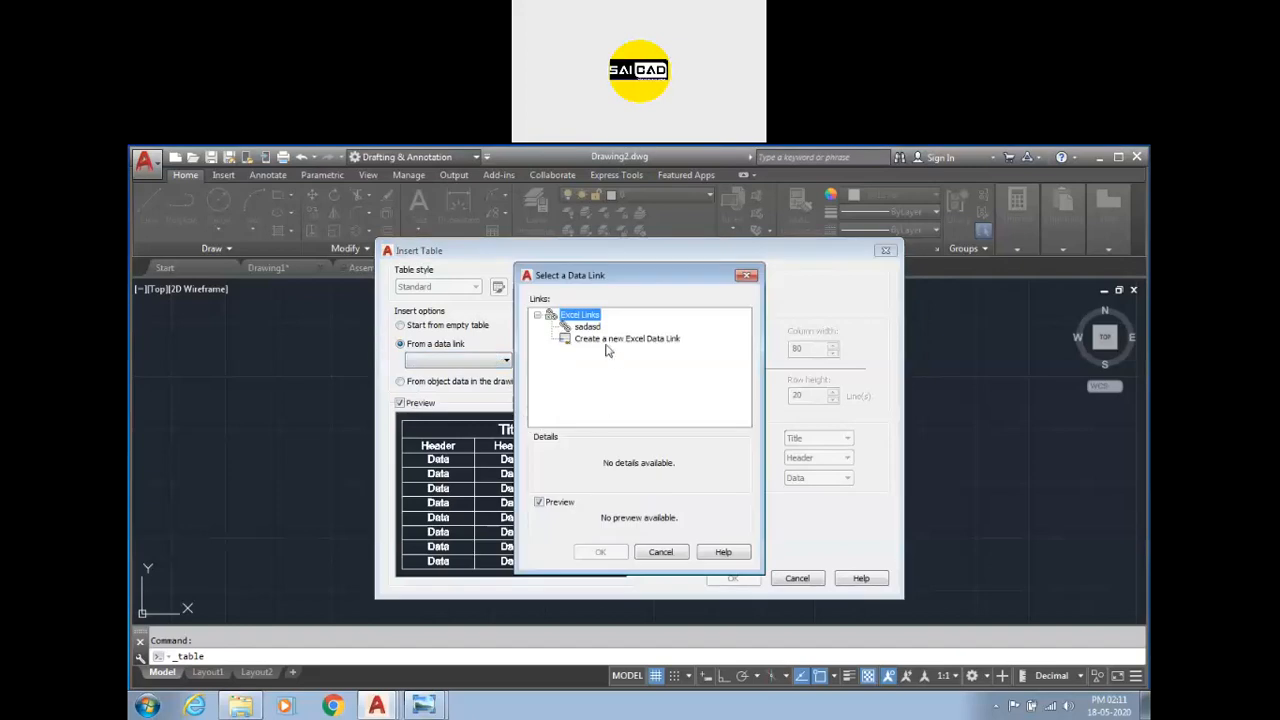
left_click(608, 341)
left_click(612, 406)
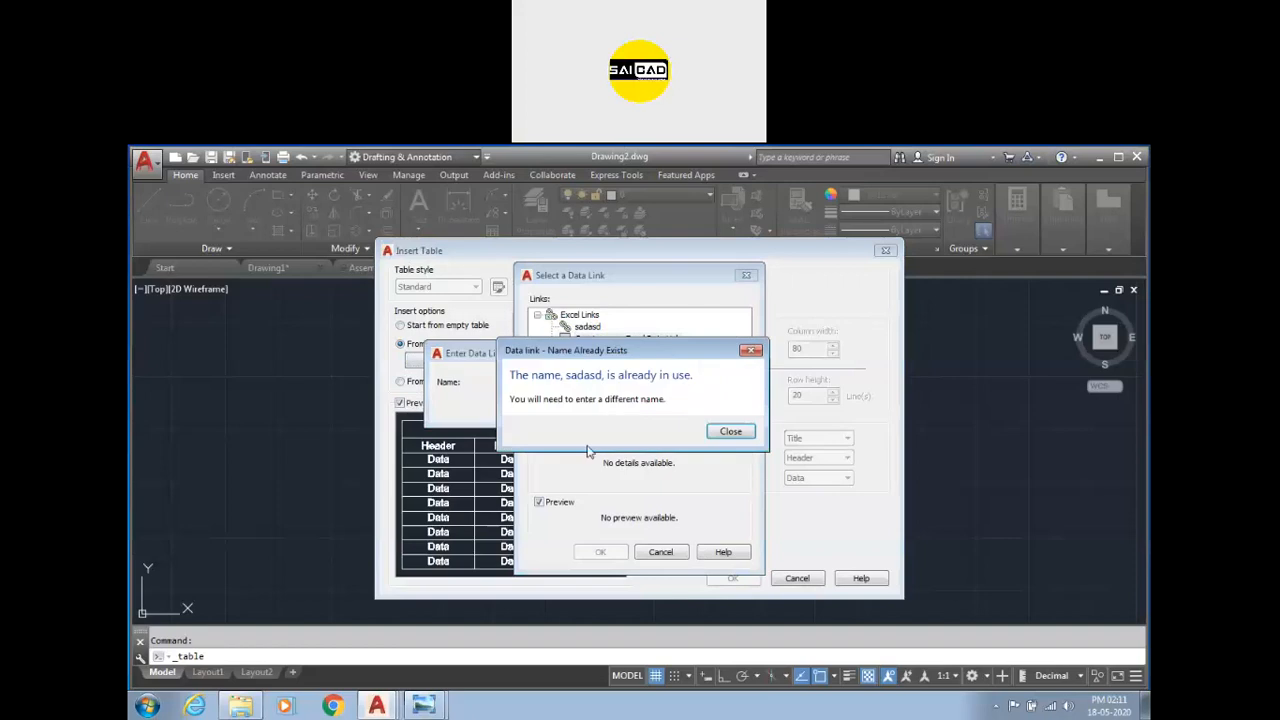
left_click(750, 350)
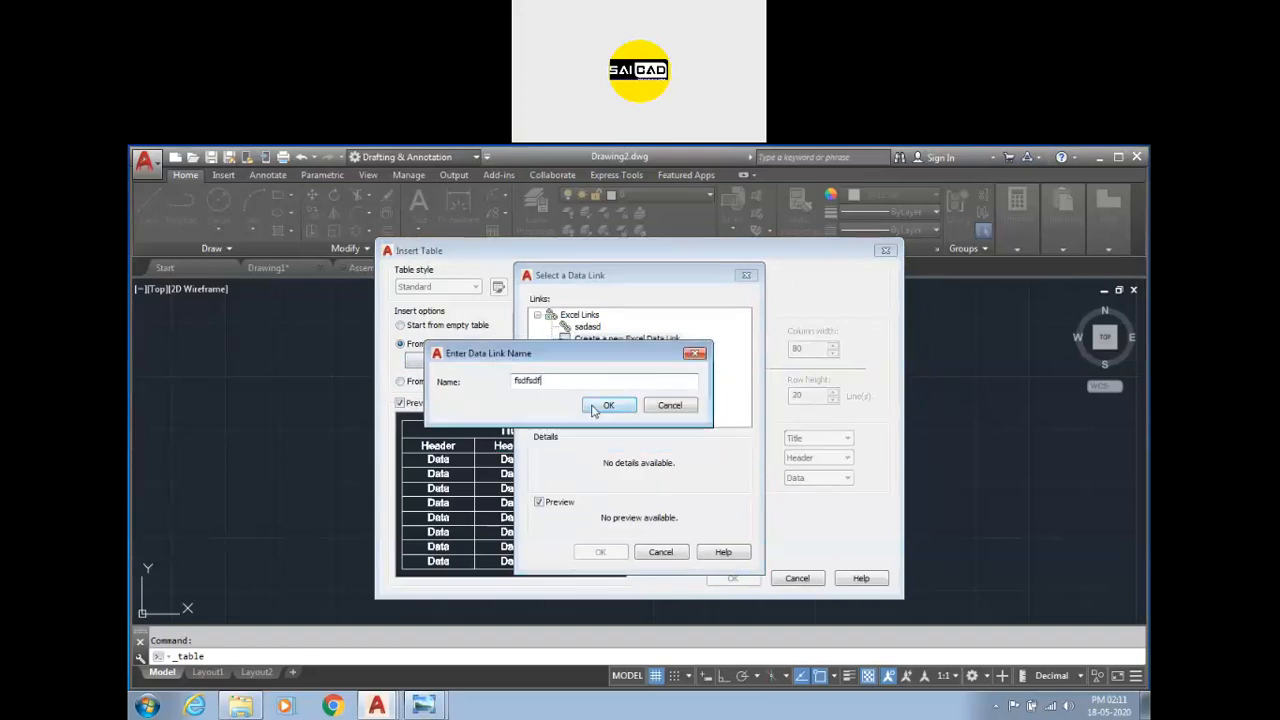
type("fsdfsdf")
left_click(606, 405)
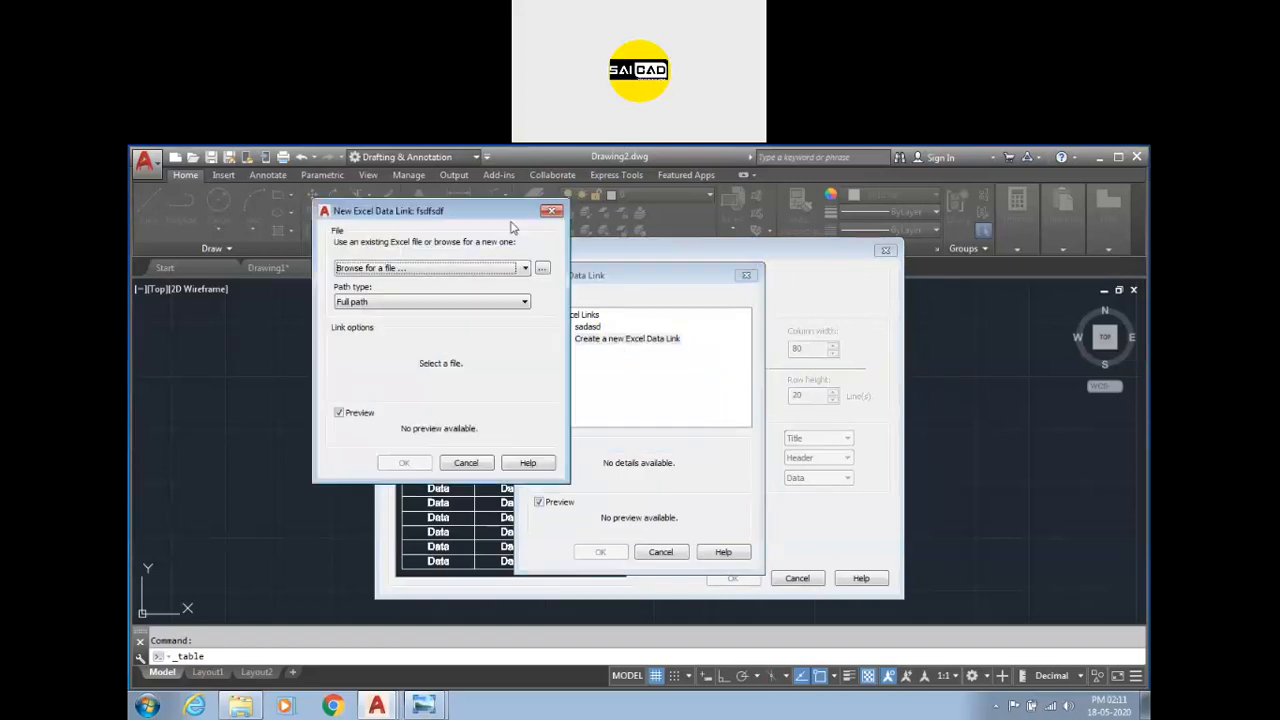
Browse to the Enquiry Excel file on the Desktop for the new data link and accept its link settings.
left_click(541, 270)
scroll(378, 380, "down", 2)
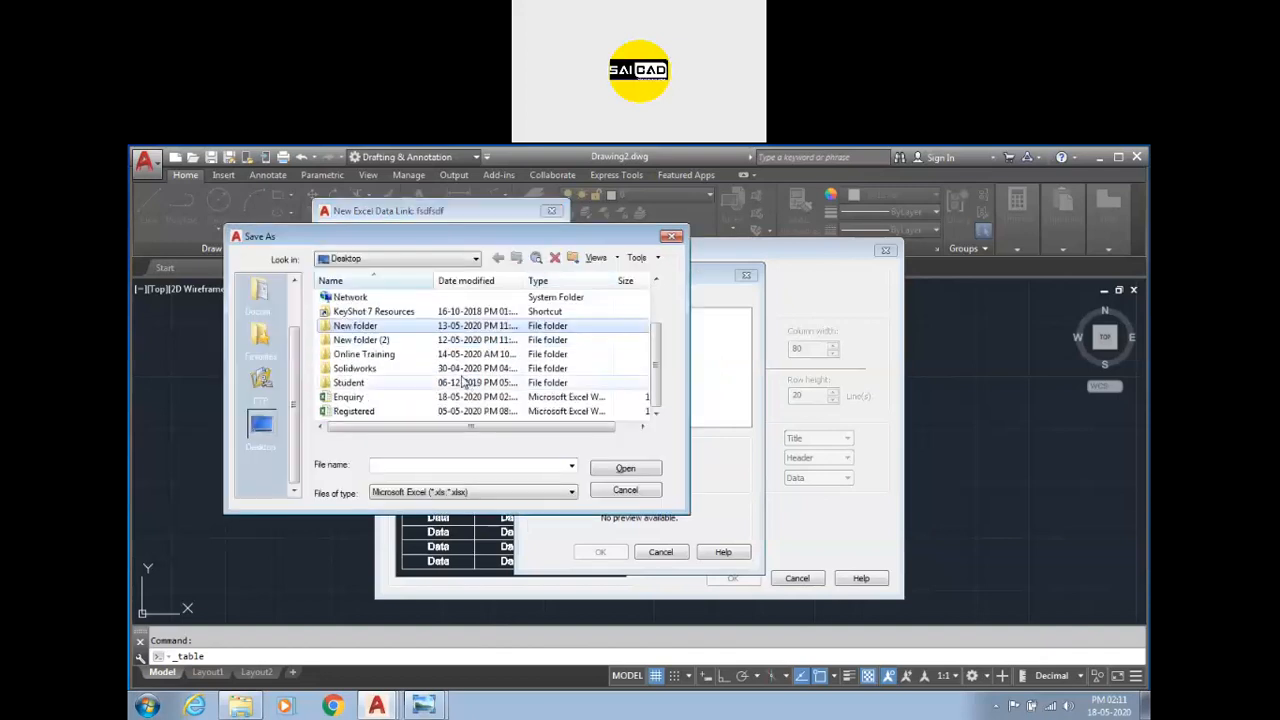
left_click(365, 398)
left_click(625, 468)
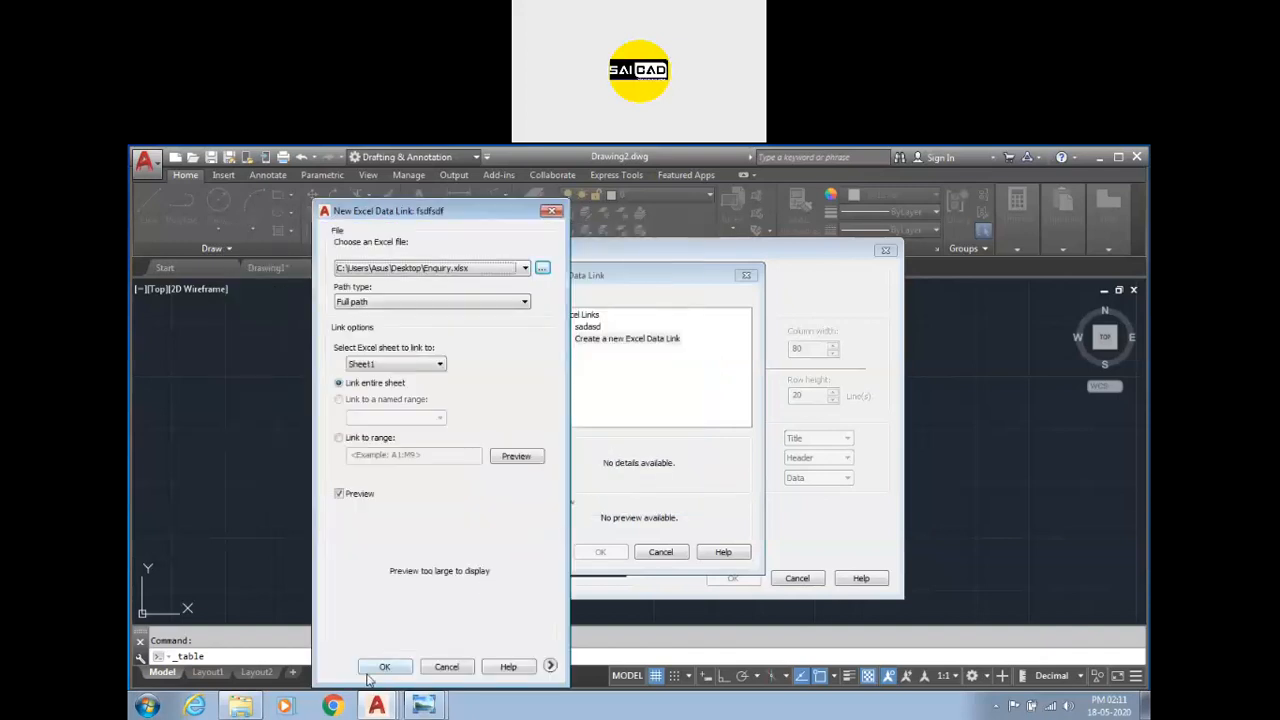
left_click(382, 667)
left_click(604, 689)
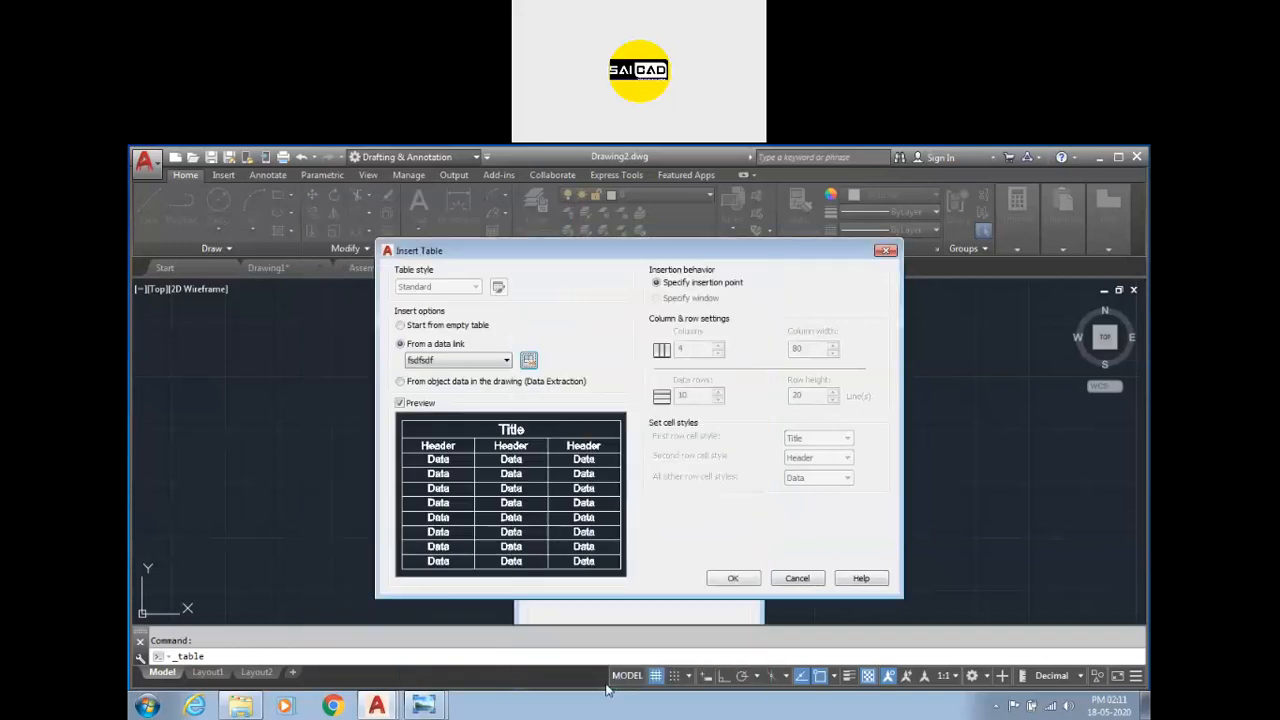
Insert the linked table at a point in the drawing.
left_click(743, 584)
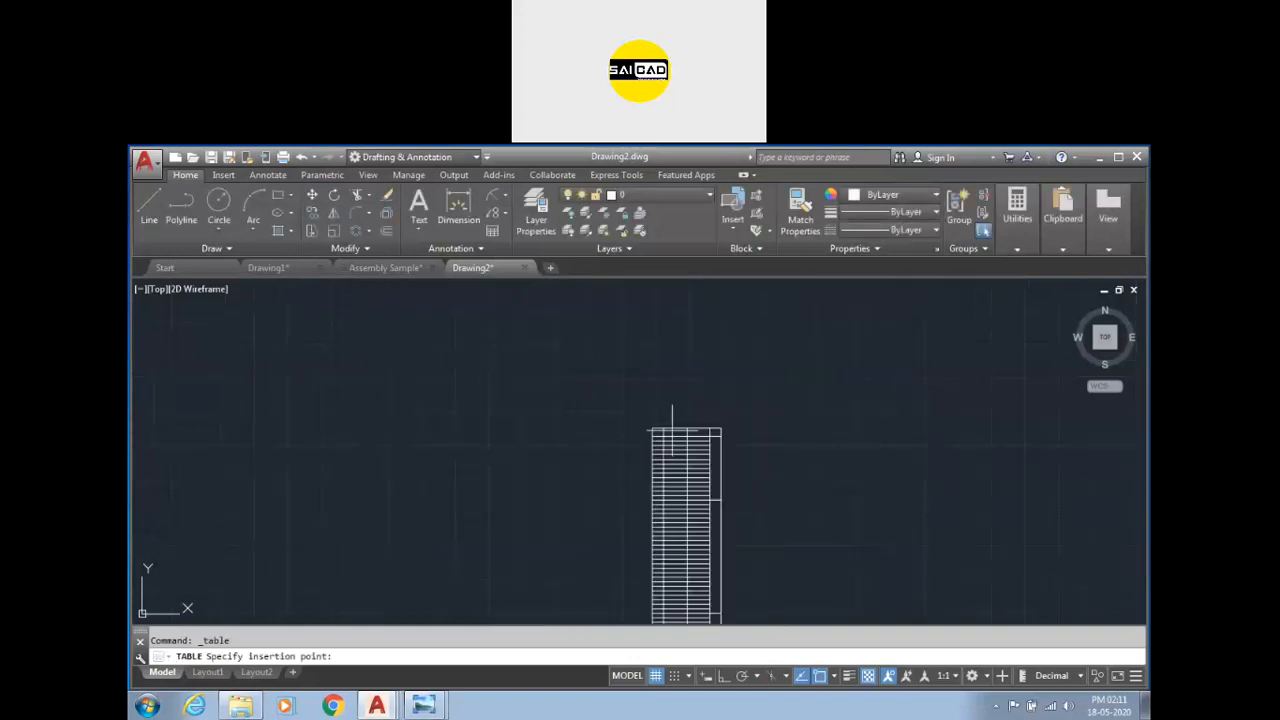
left_click(514, 295)
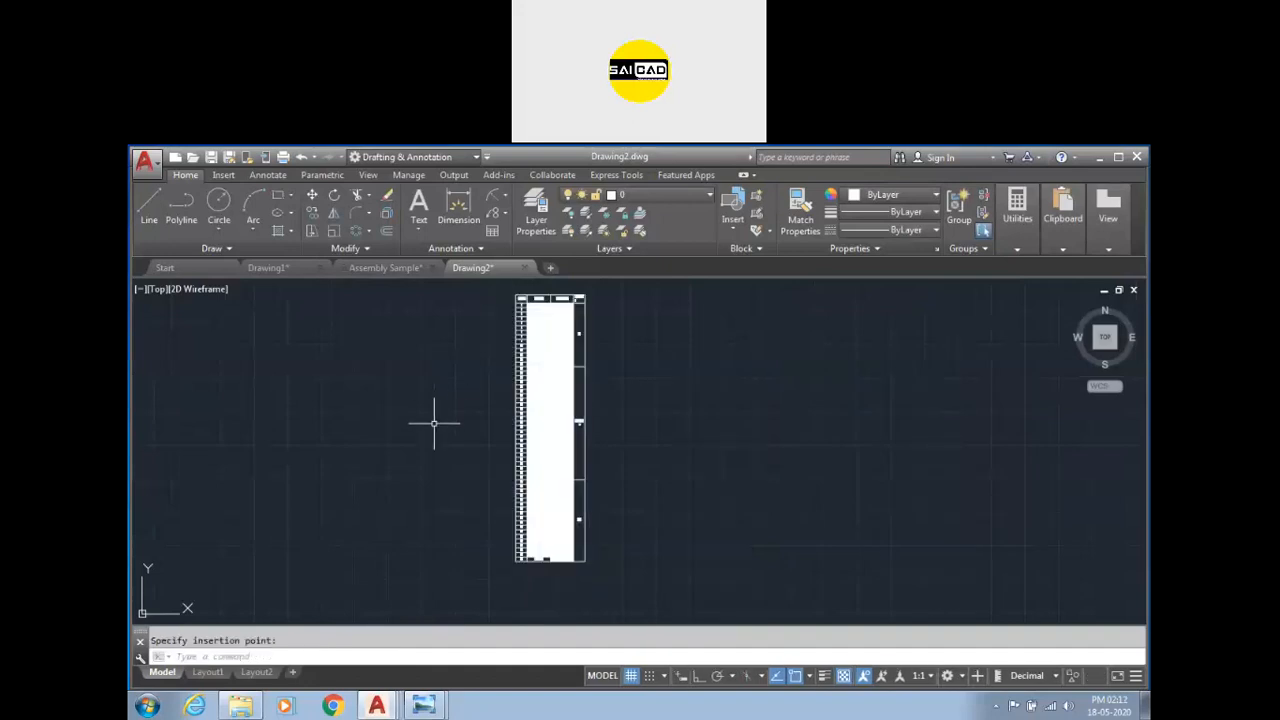
scroll(543, 286, "up", 4)
scroll(543, 290, "up", 4)
scroll(629, 318, "down", 6)
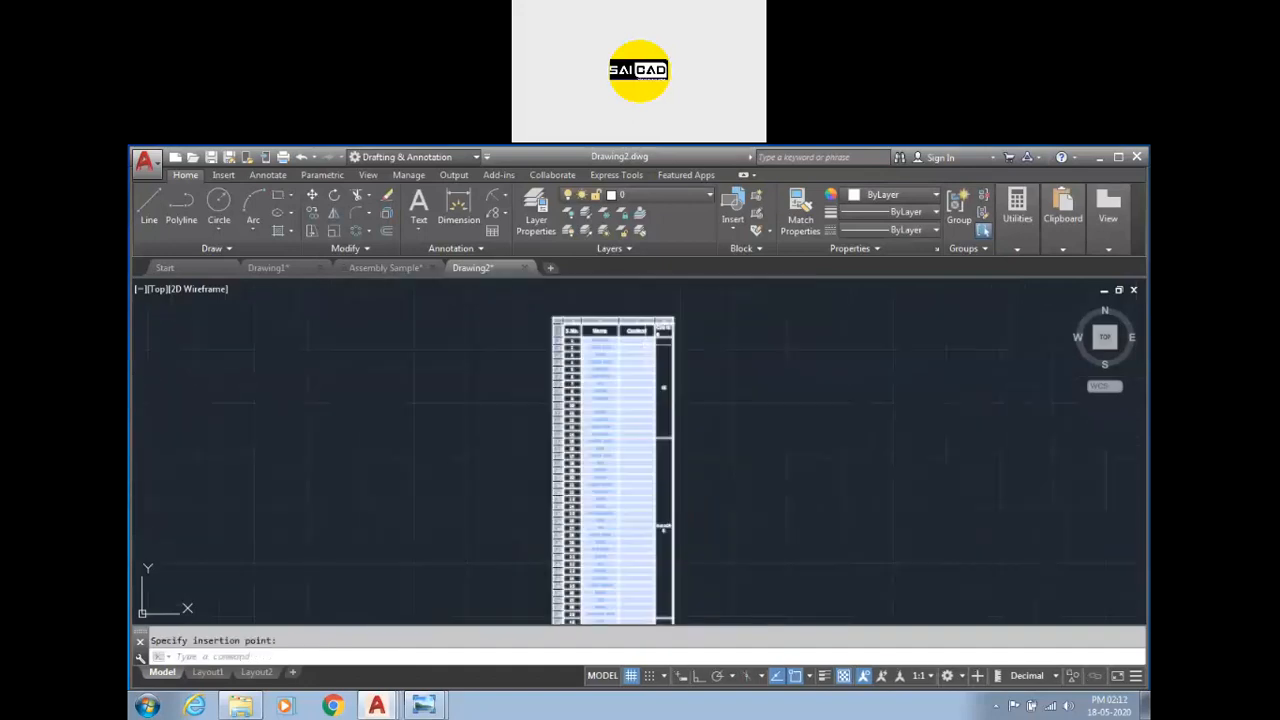
Set the background colour of the Name and Content data cells to None.
key("Escape")
left_click(640, 341)
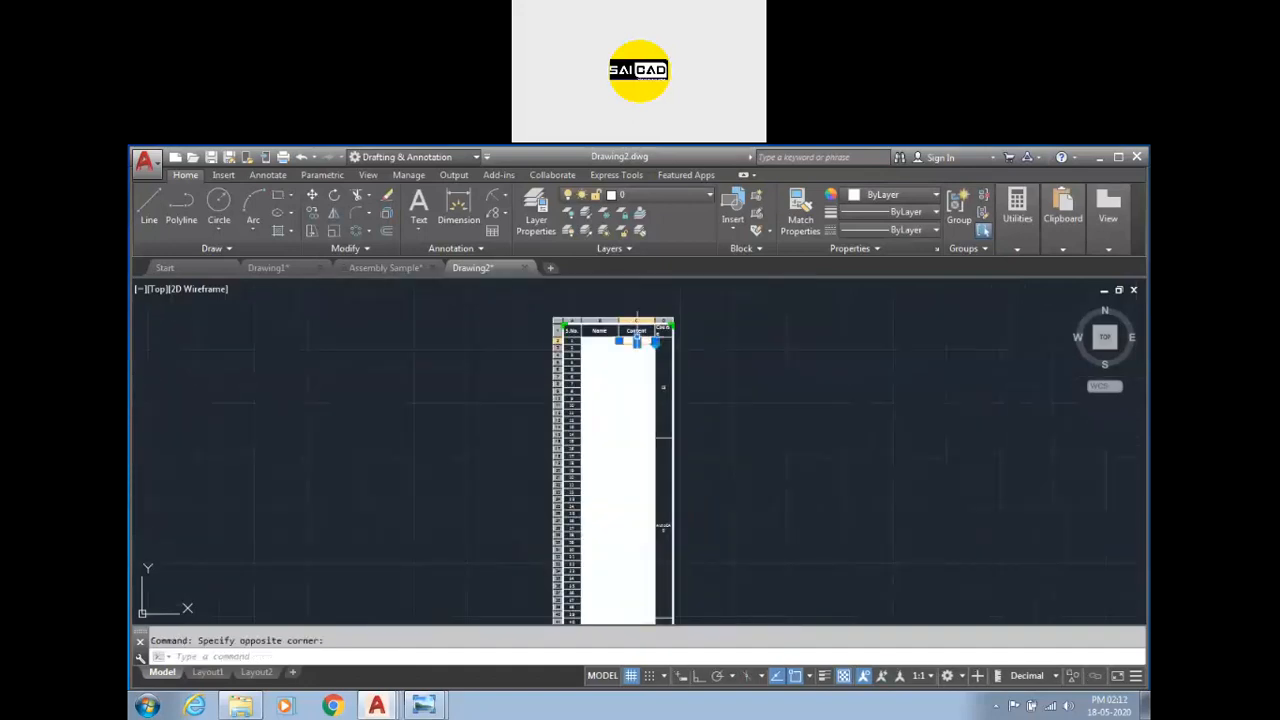
left_click(614, 401)
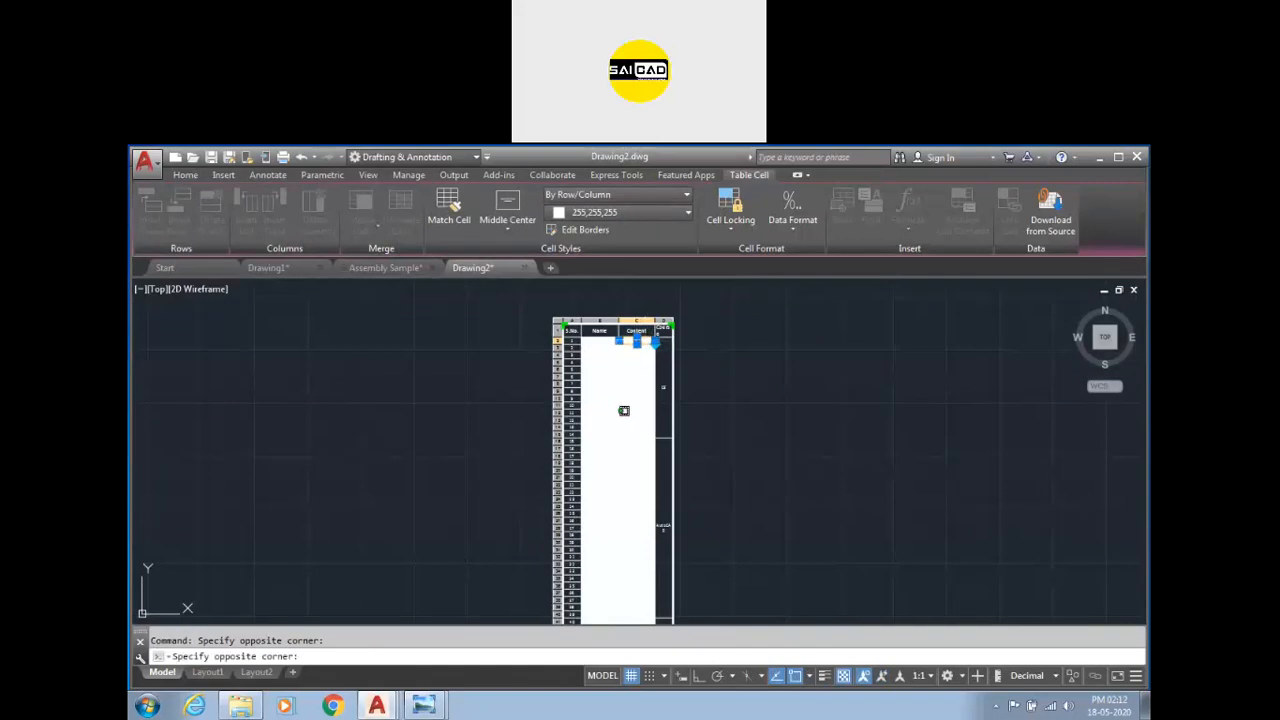
left_click(602, 608)
left_click(638, 214)
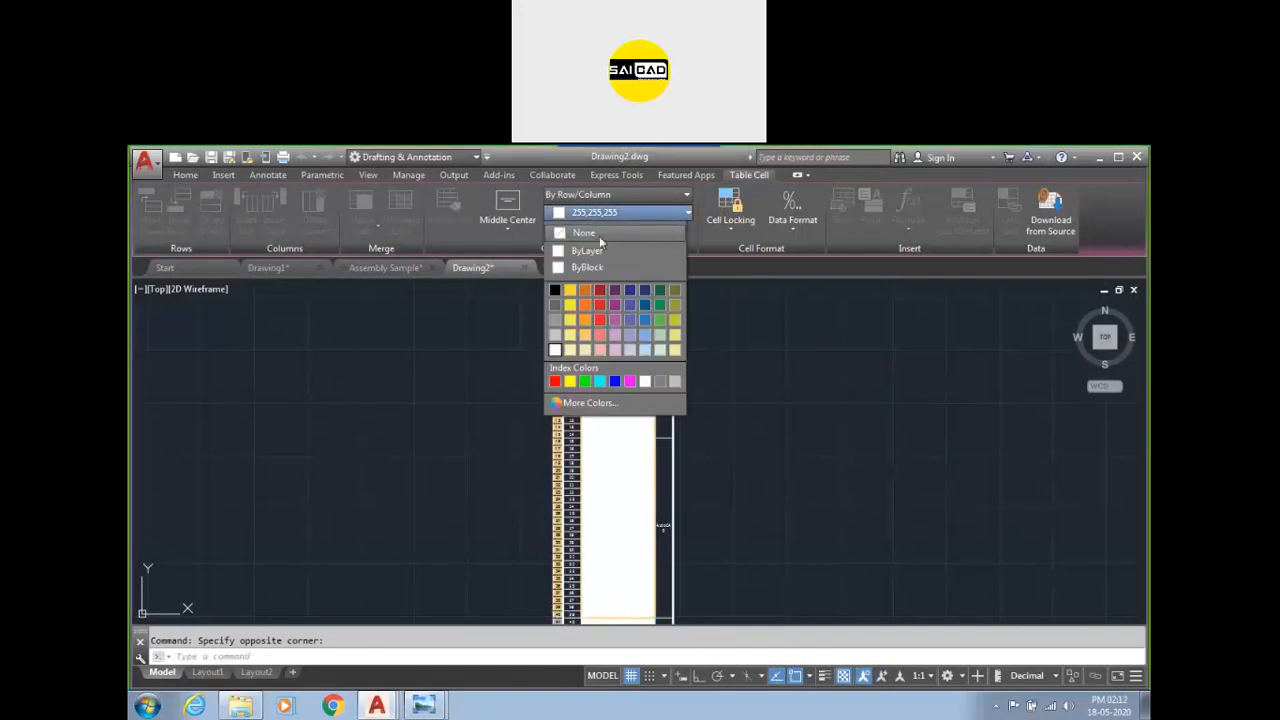
left_click(599, 236)
scroll(606, 331, "up", 5)
key("Escape")
scroll(640, 430, "down", 4)
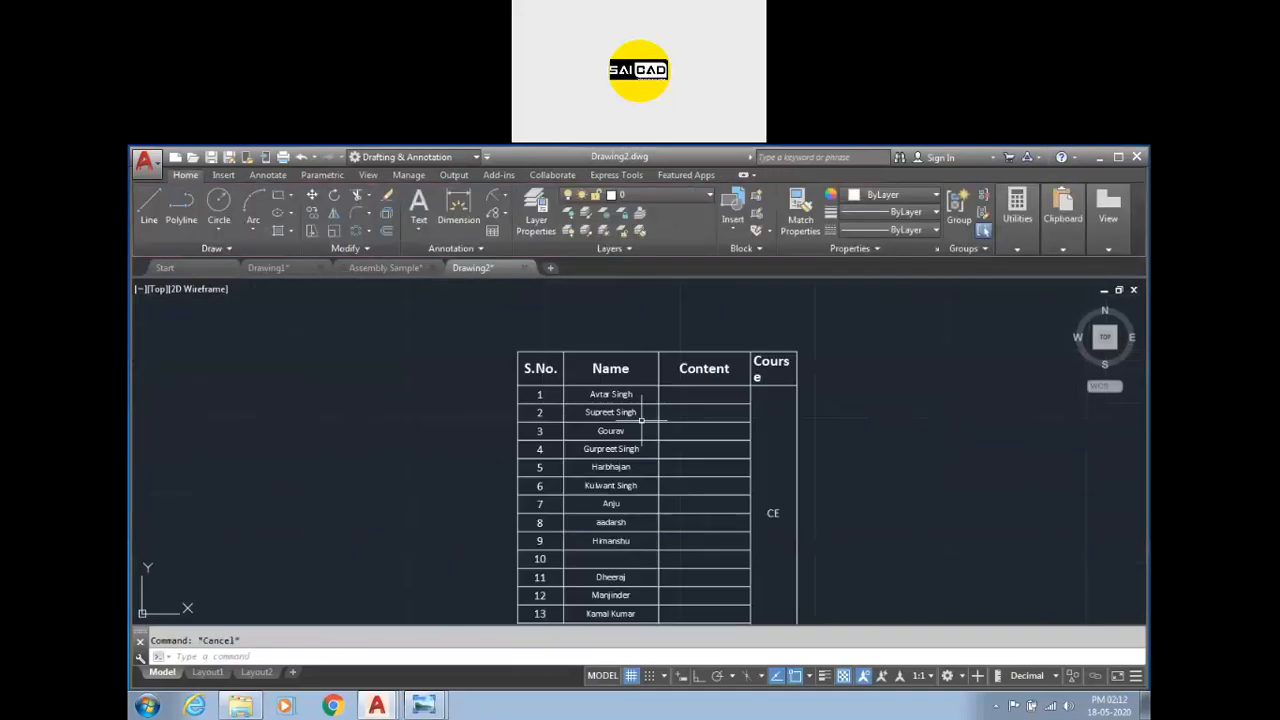
scroll(628, 332, "down", 3)
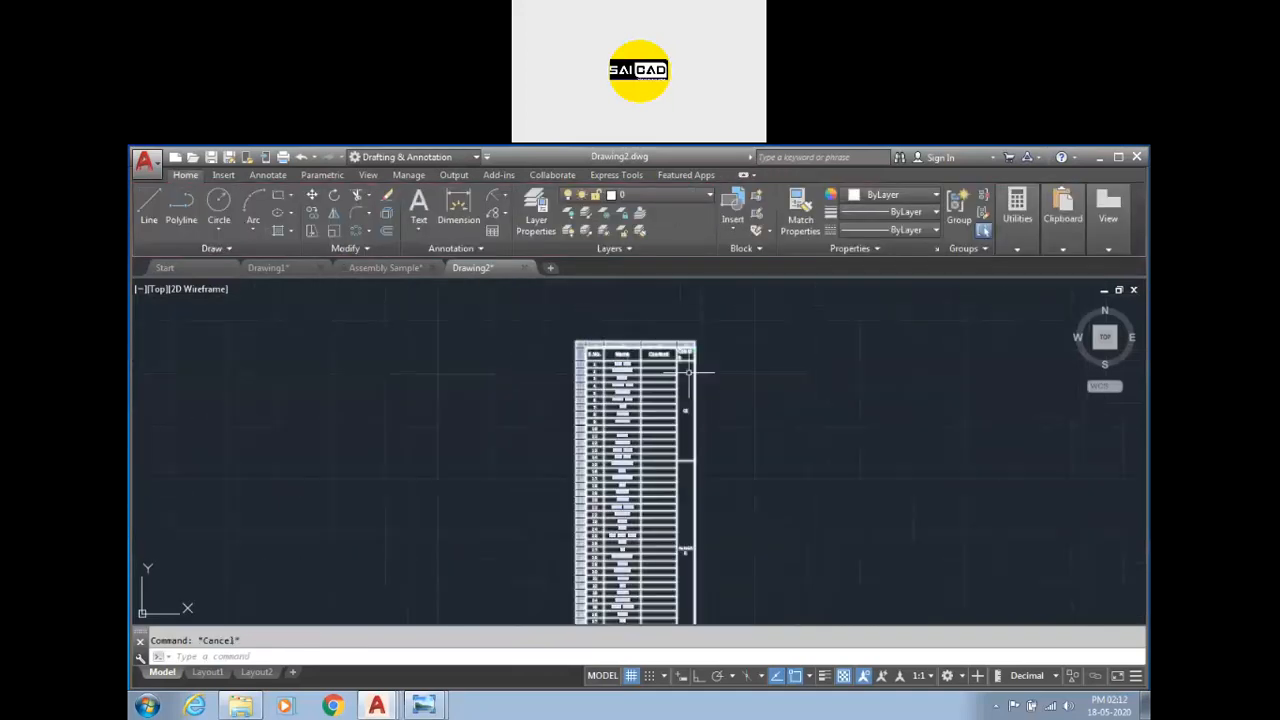
scroll(694, 349, "up", 2)
left_click(515, 466)
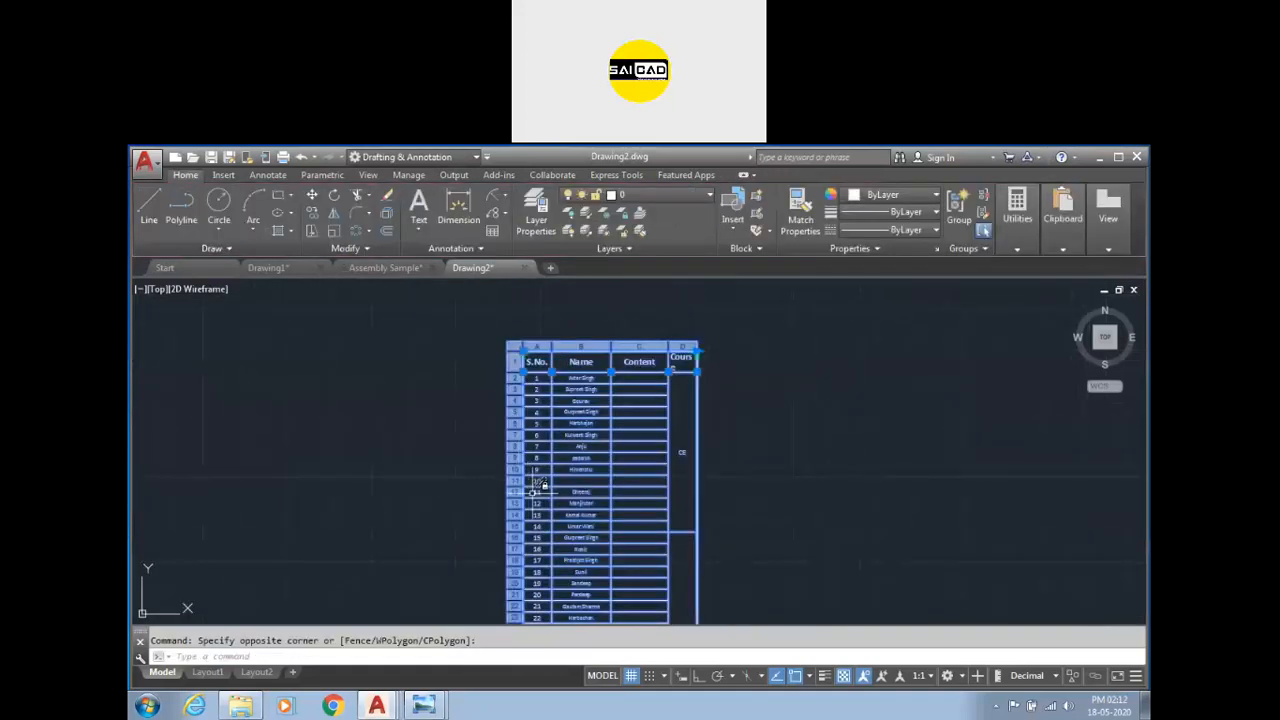
left_click(490, 232)
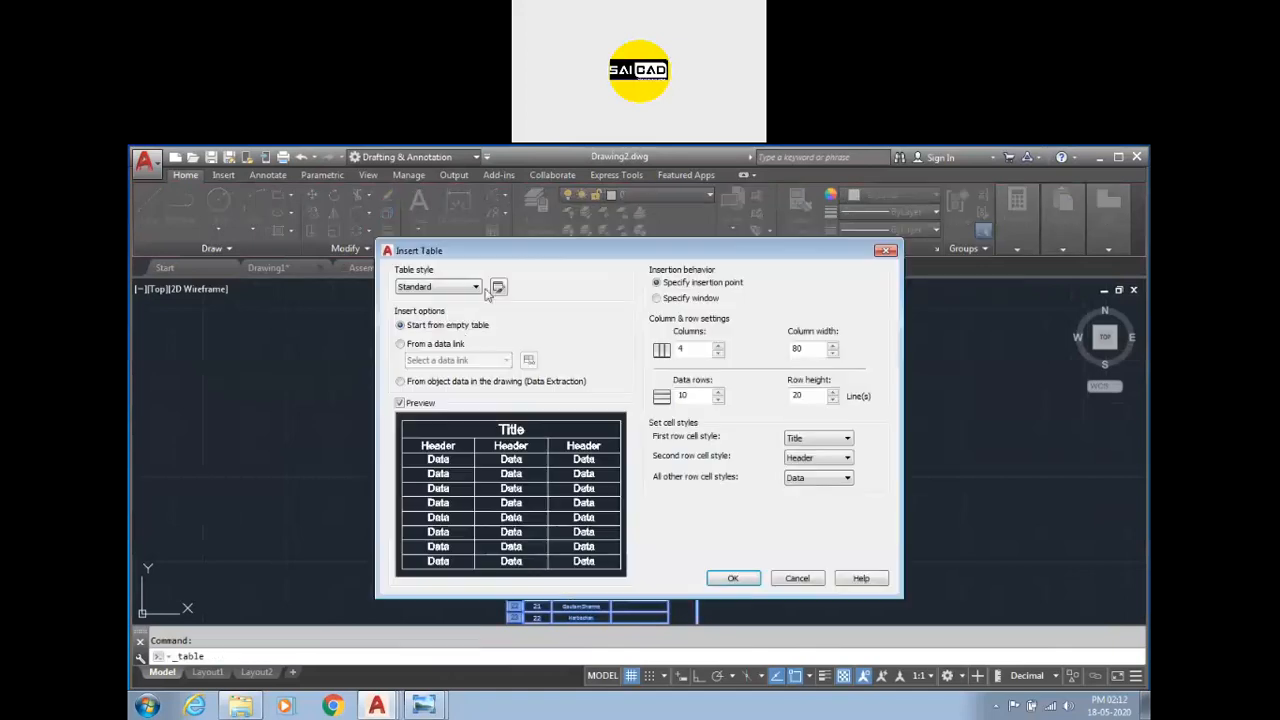
left_click(423, 344)
left_click(505, 360)
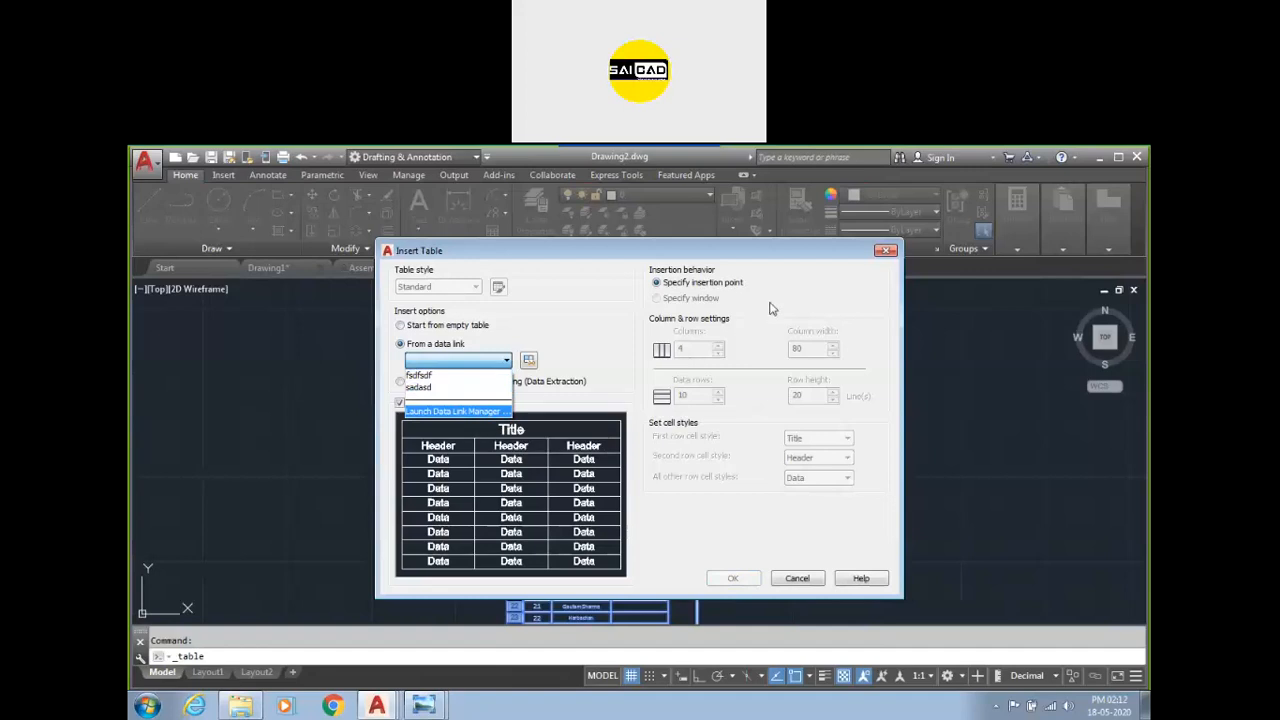
left_click(882, 259)
left_click(886, 251)
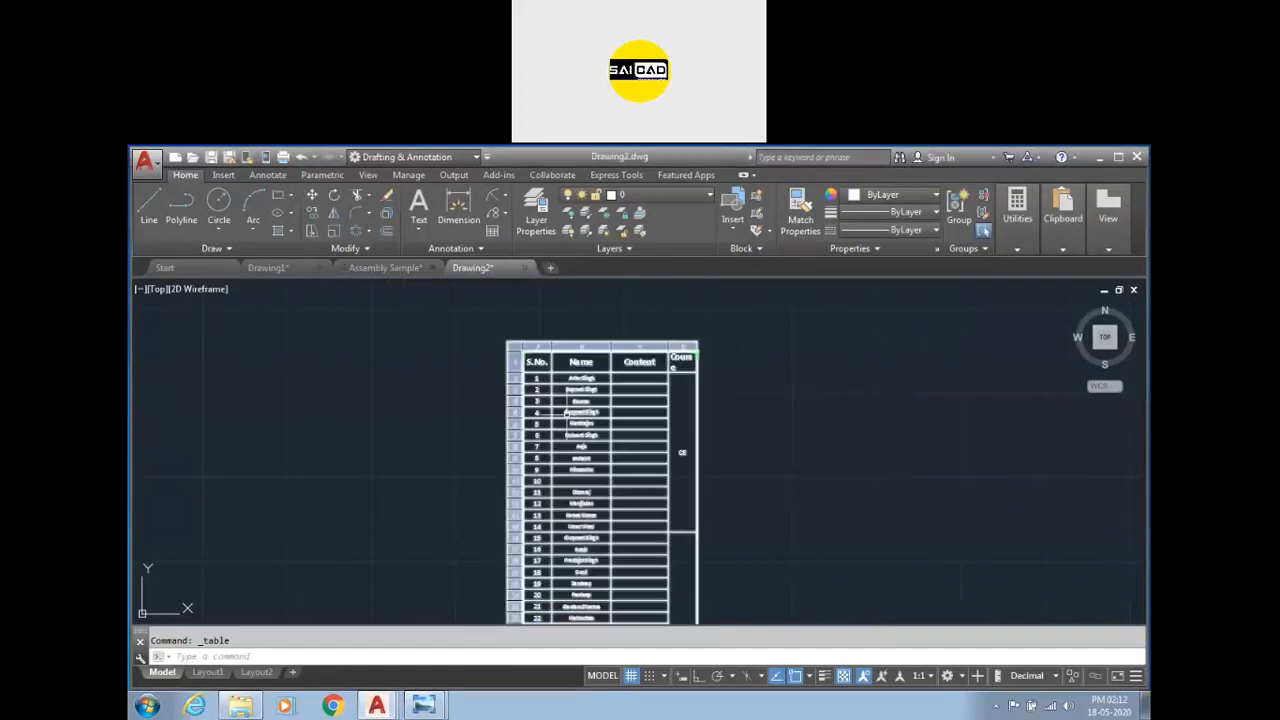
Delete the linked table from the drawing.
scroll(443, 423, "down", 1)
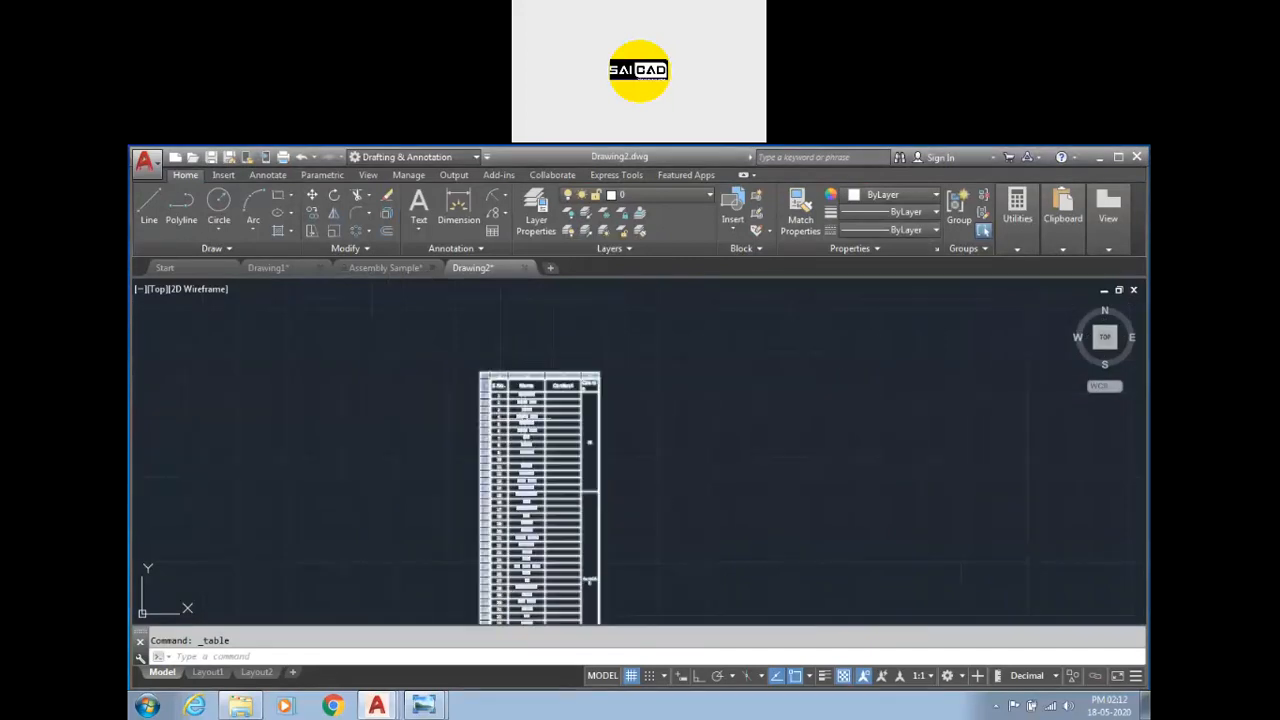
scroll(560, 392, "down", 1)
left_click(564, 580)
left_click(443, 388)
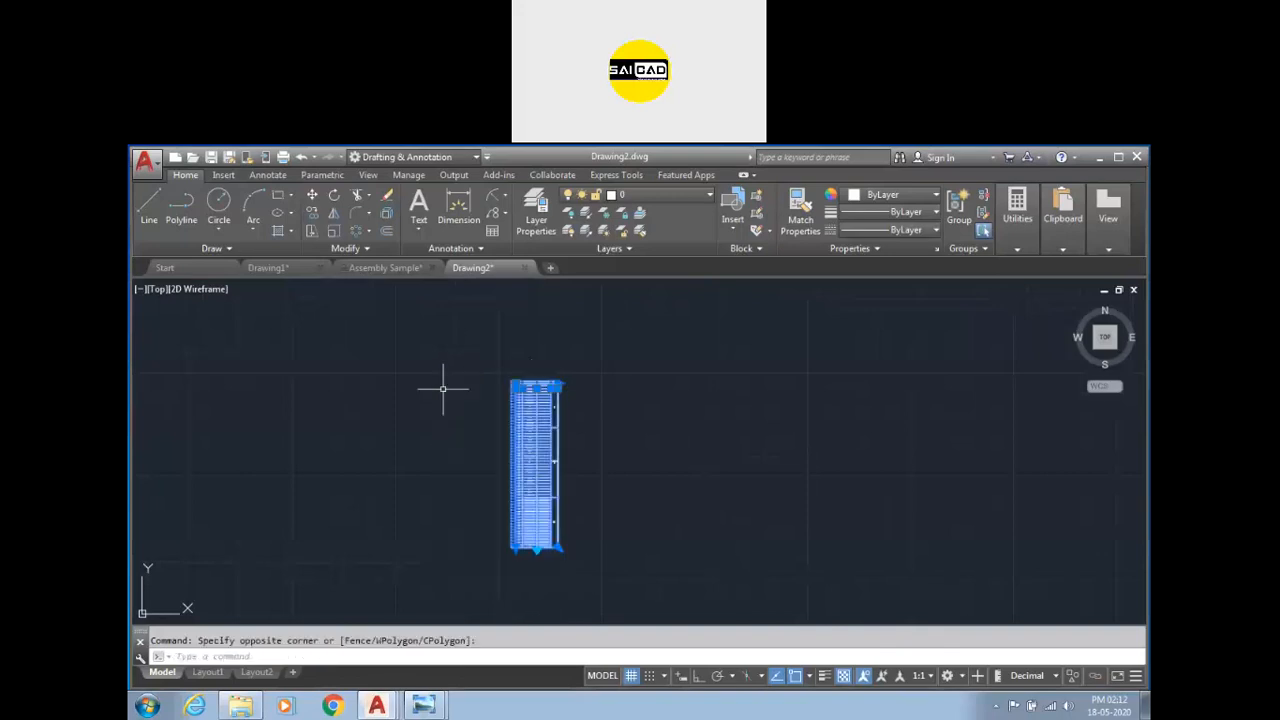
key("Delete")
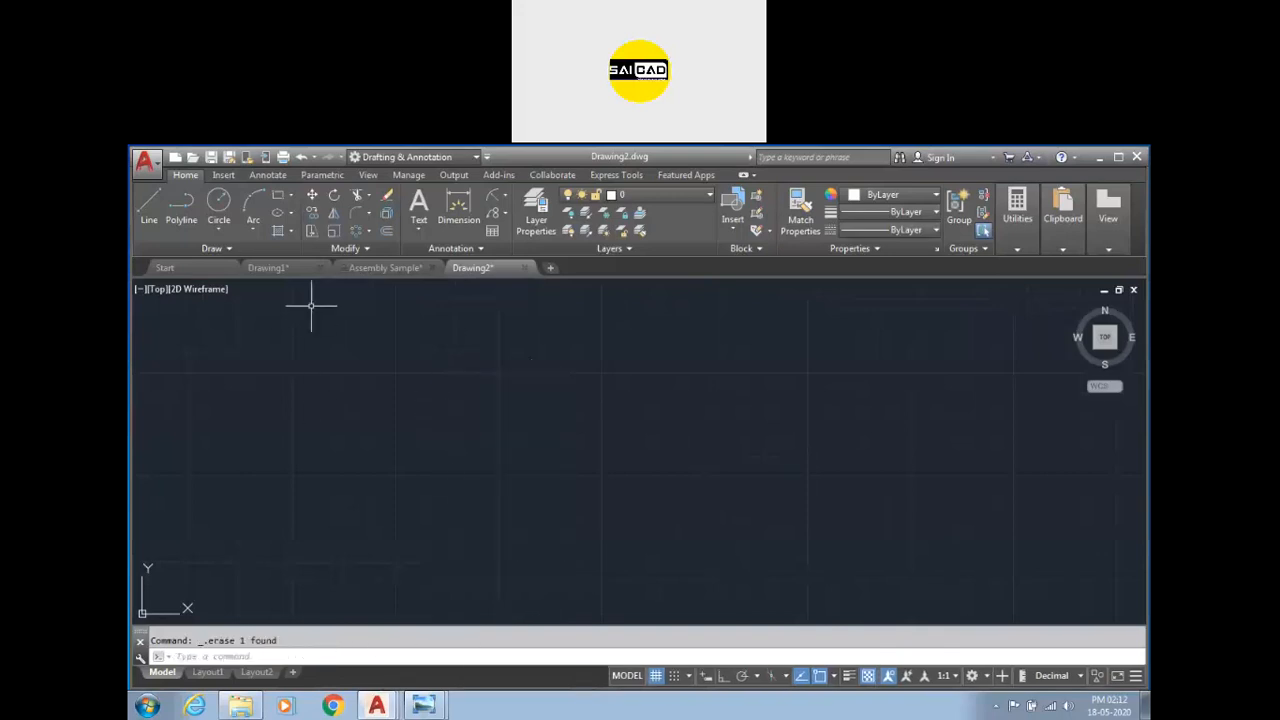
Switch to the Assembly Sample drawing.
left_click(383, 268)
scroll(596, 508, "down", 4)
scroll(448, 468, "up", 3)
scroll(781, 449, "down", 3)
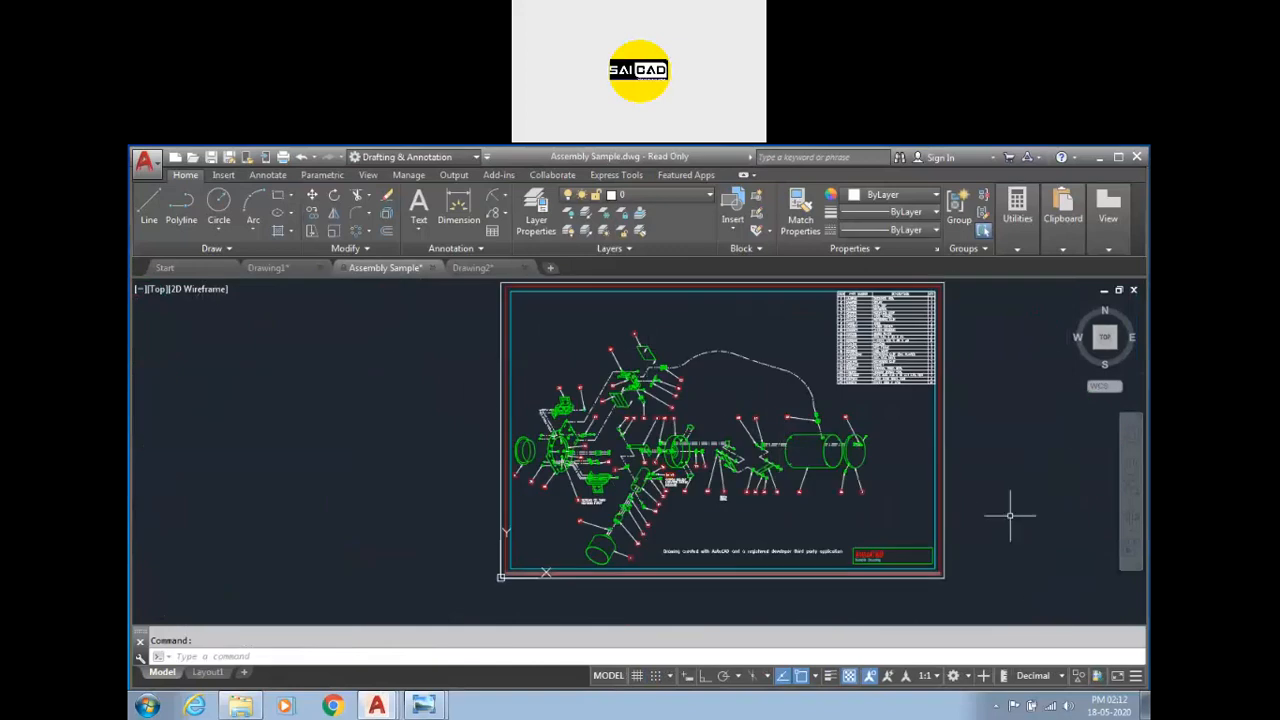
Select objects of the cylinder assembly to check which layers they belong to.
scroll(908, 434, "up", 2)
scroll(840, 435, "down", 2)
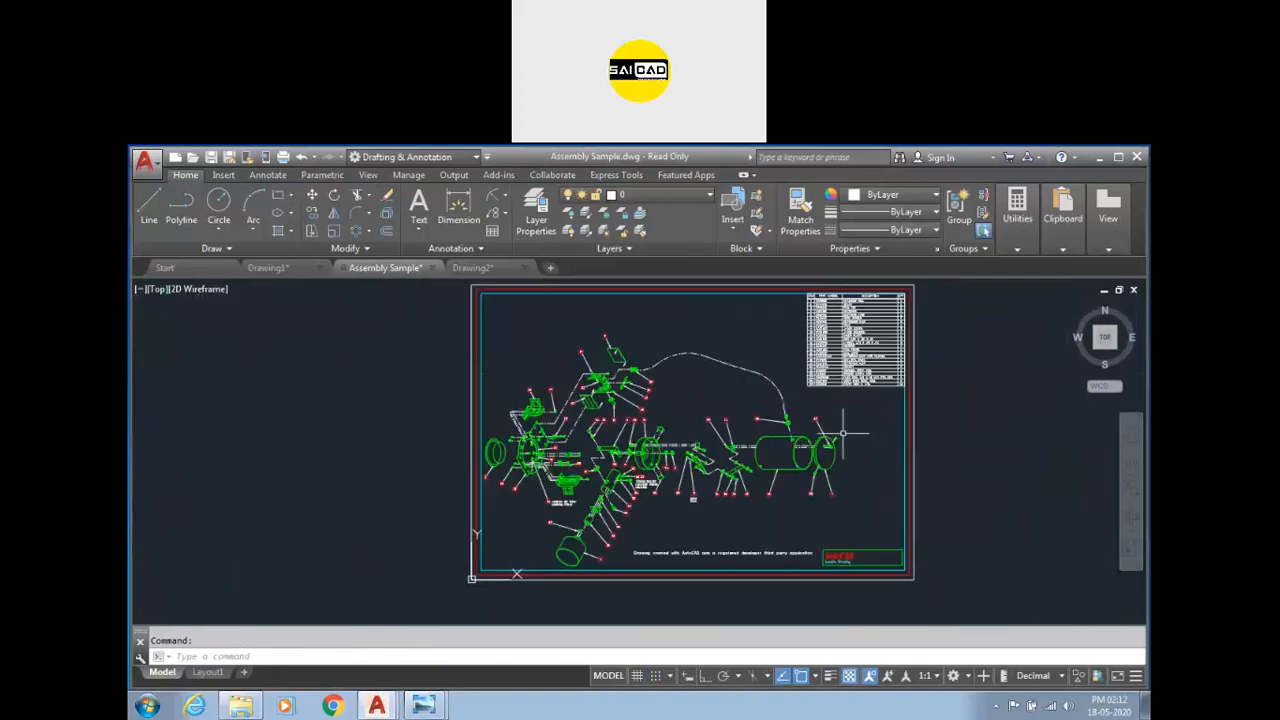
left_click(680, 196)
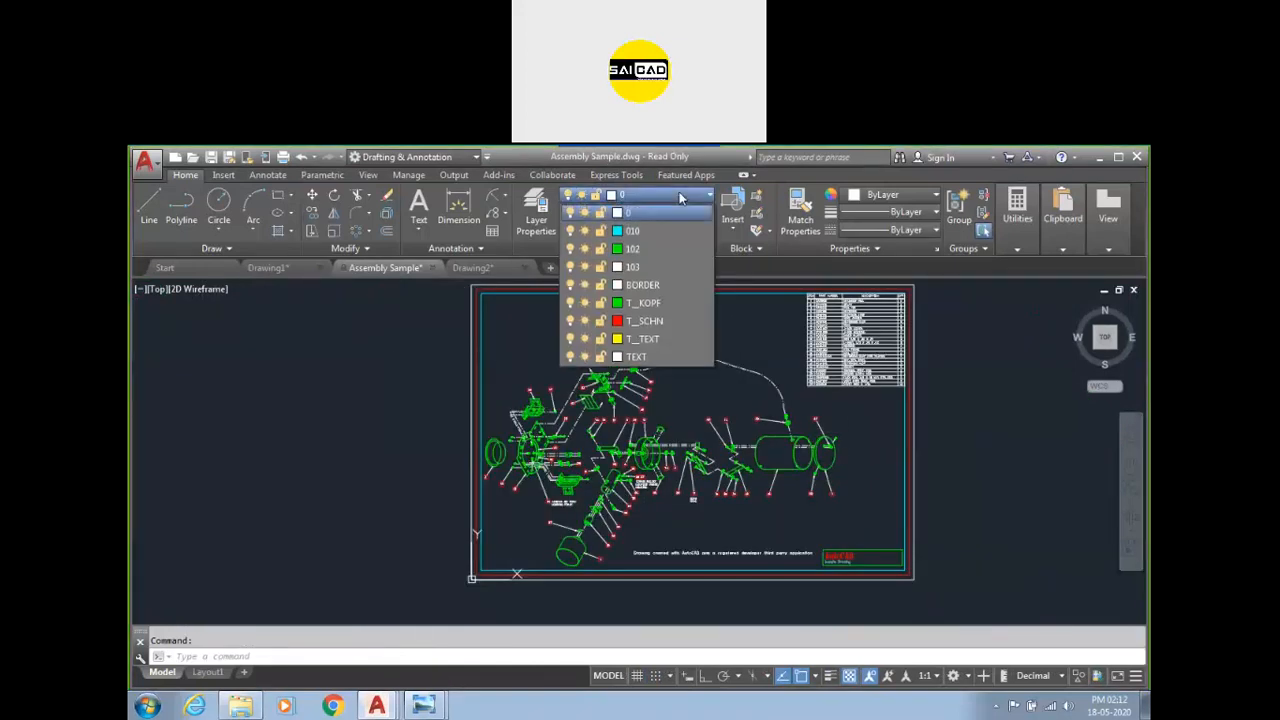
left_click(742, 341)
scroll(797, 450, "up", 3)
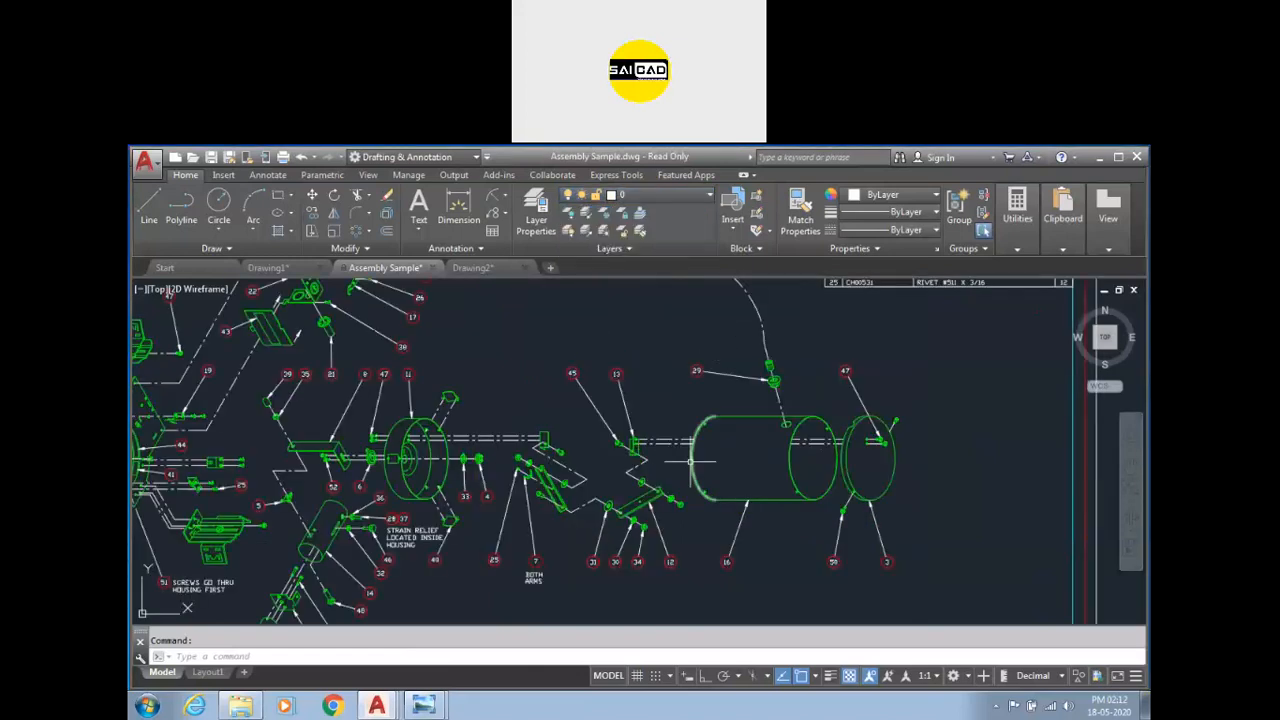
left_click(693, 463)
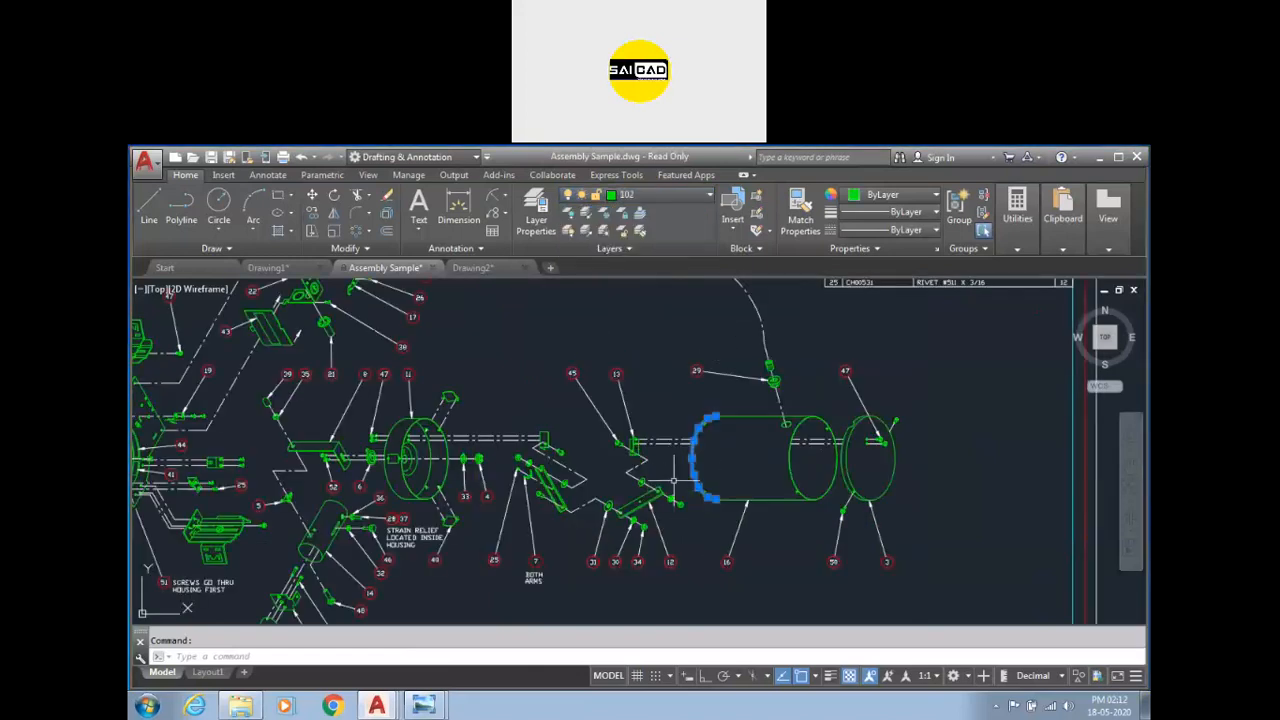
scroll(693, 467, "up", 2)
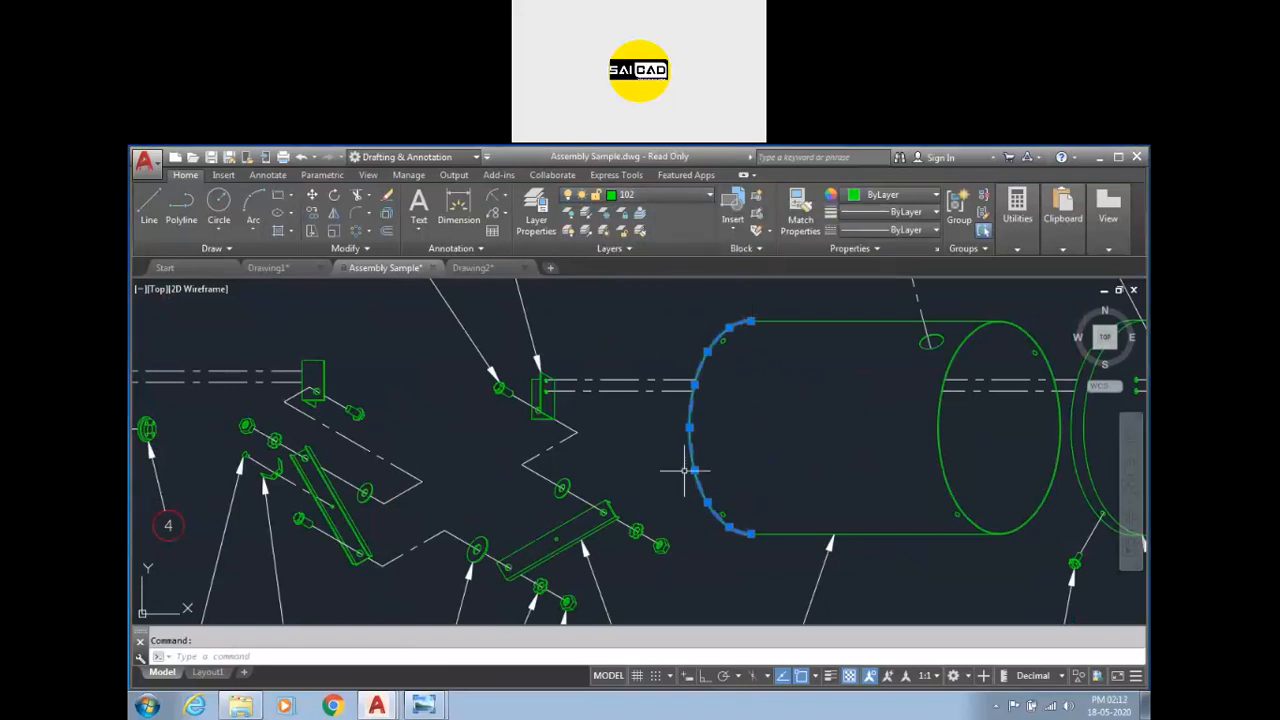
key("Escape")
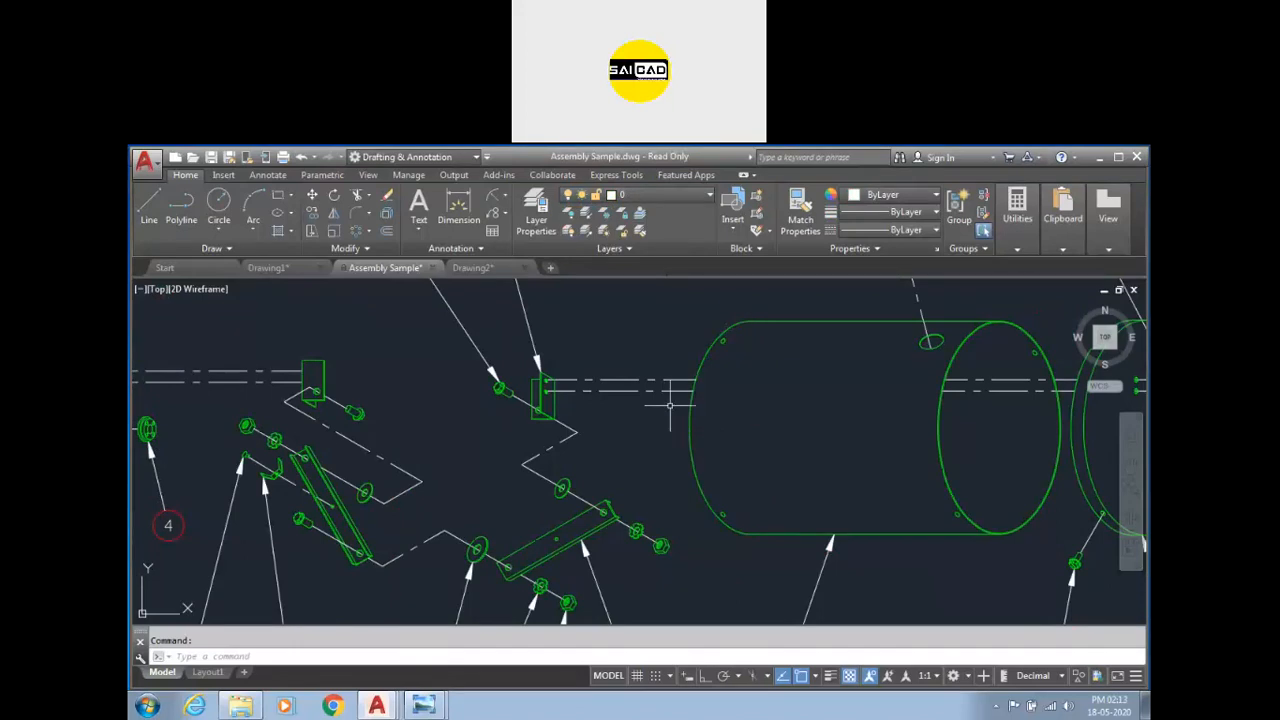
left_click(658, 391)
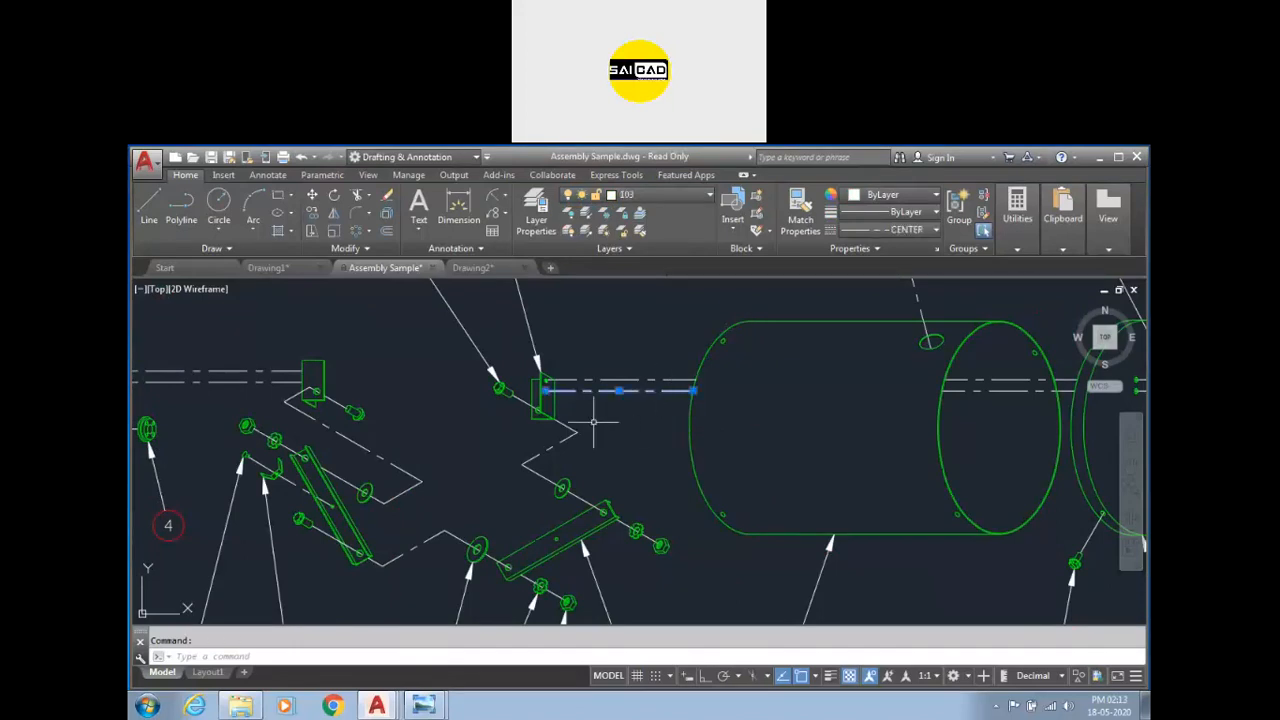
key("Escape")
scroll(643, 417, "down", 3)
Turn layer 102 off and then back on again.
left_click(669, 196)
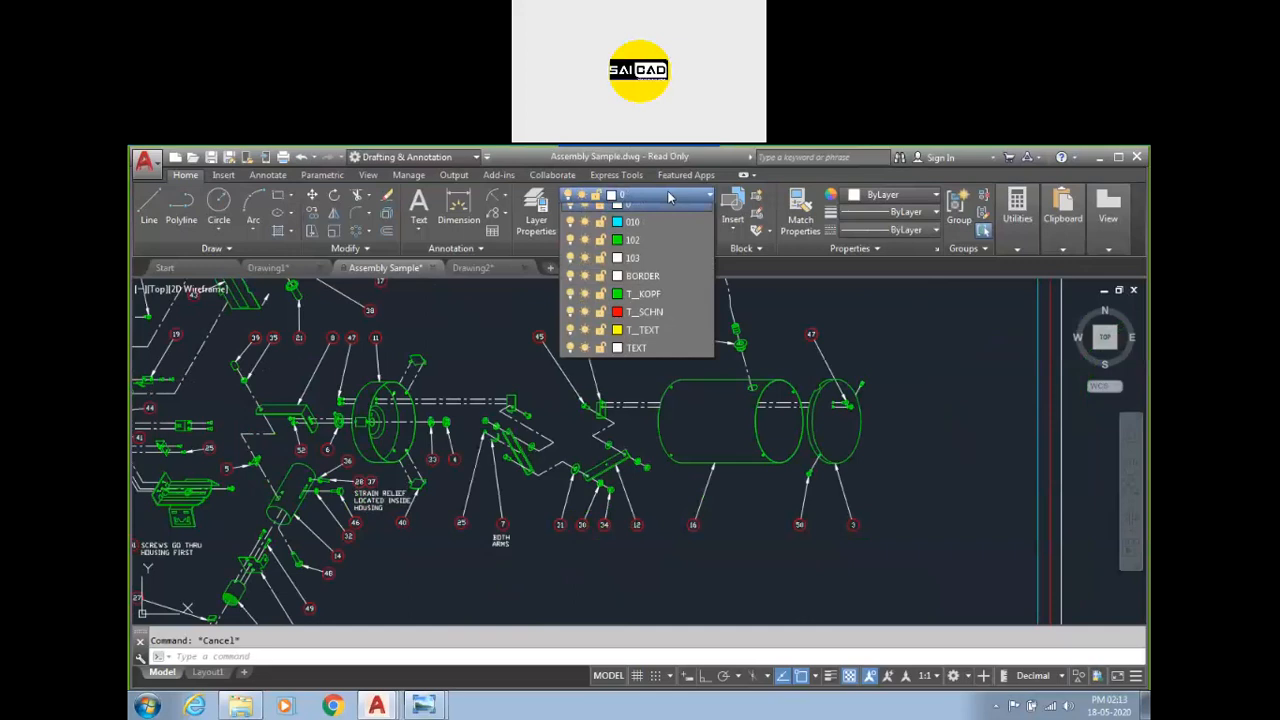
left_click(570, 249)
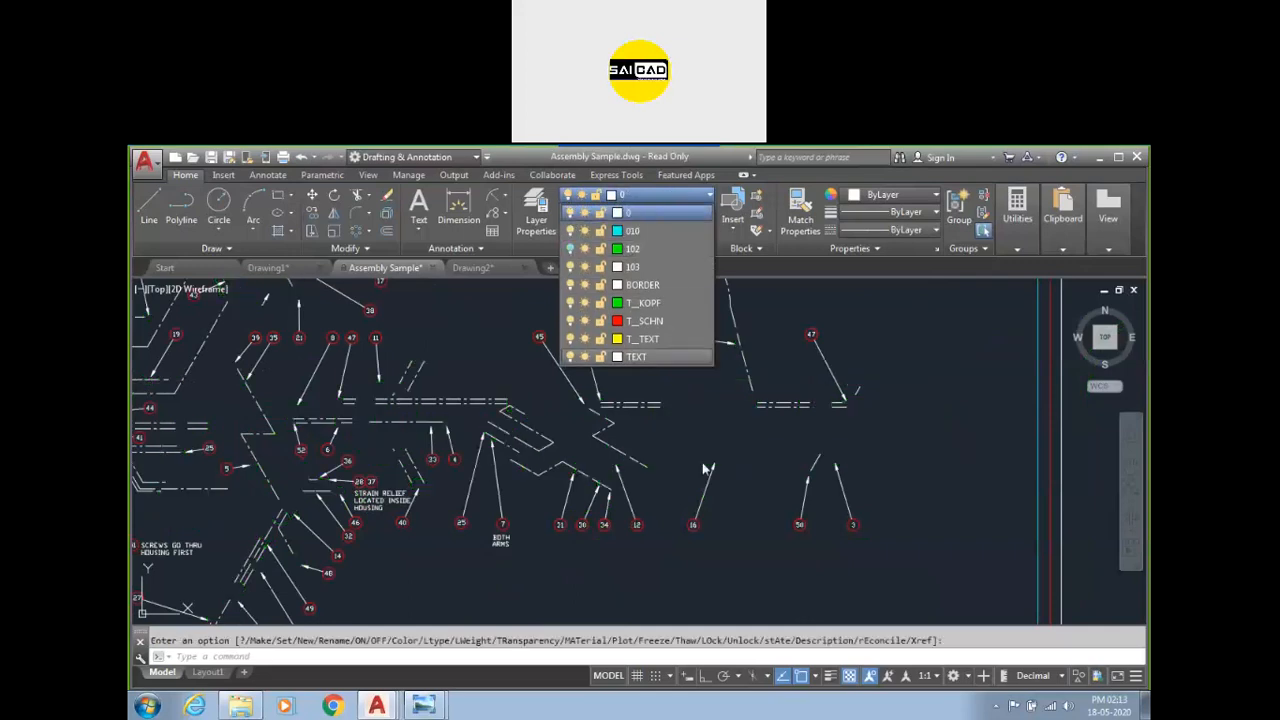
left_click(760, 470)
scroll(900, 414, "down", 5)
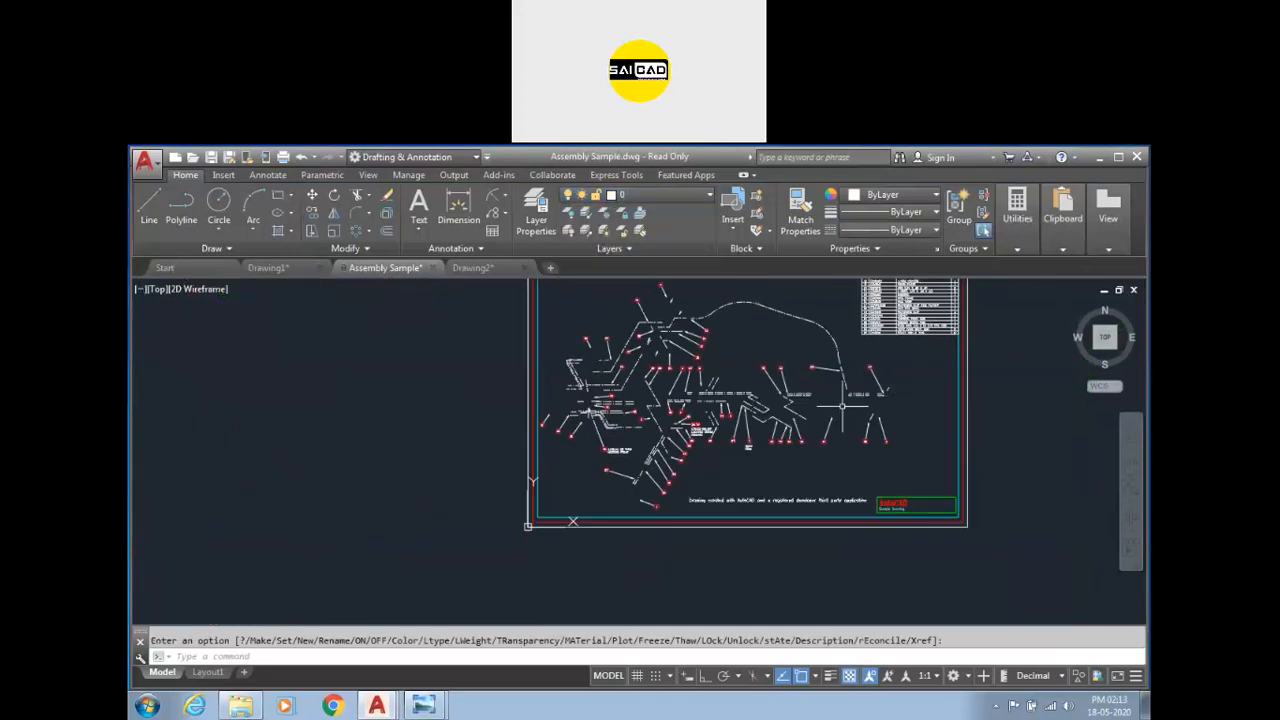
scroll(737, 443, "up", 2)
scroll(700, 415, "up", 2)
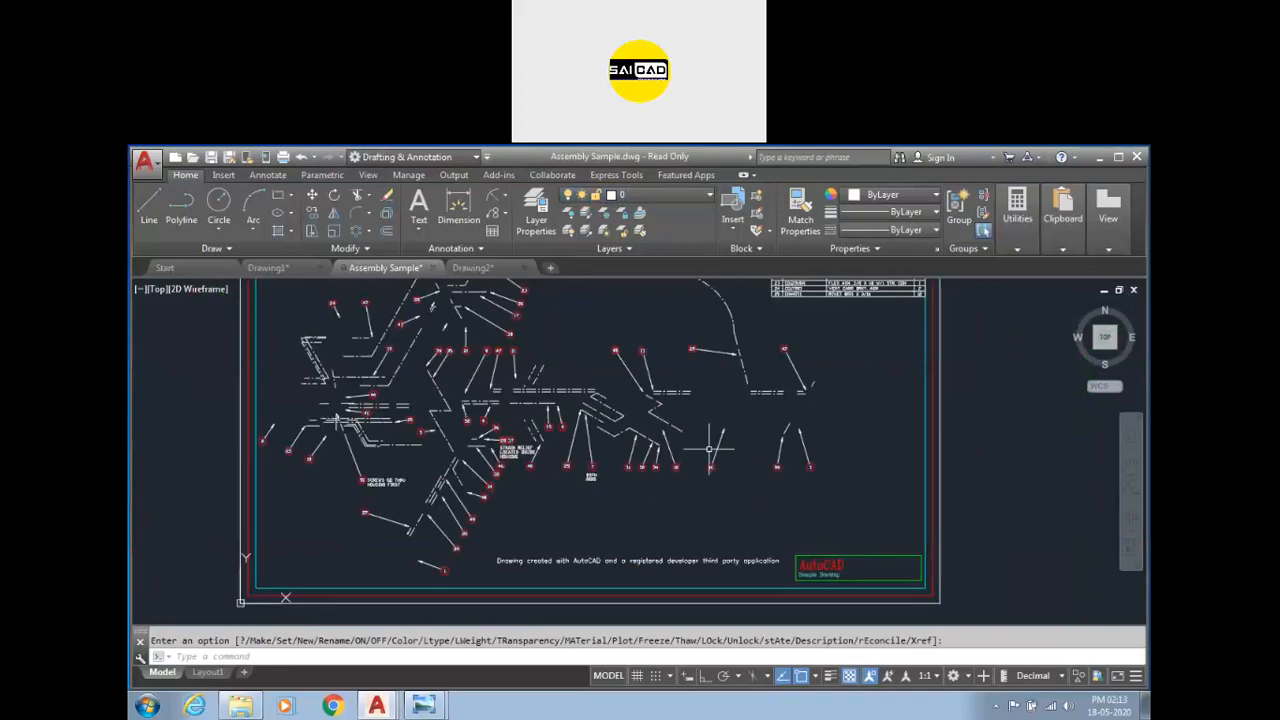
scroll(700, 410, "down", 1)
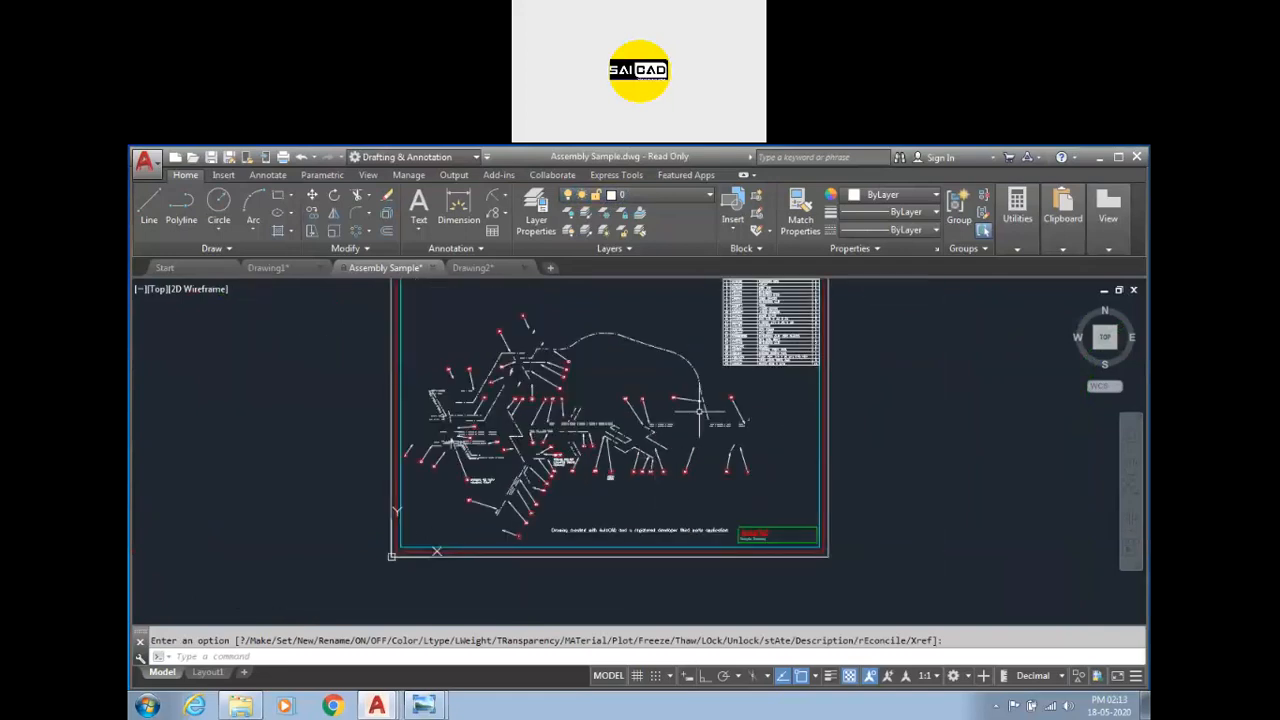
left_click(669, 193)
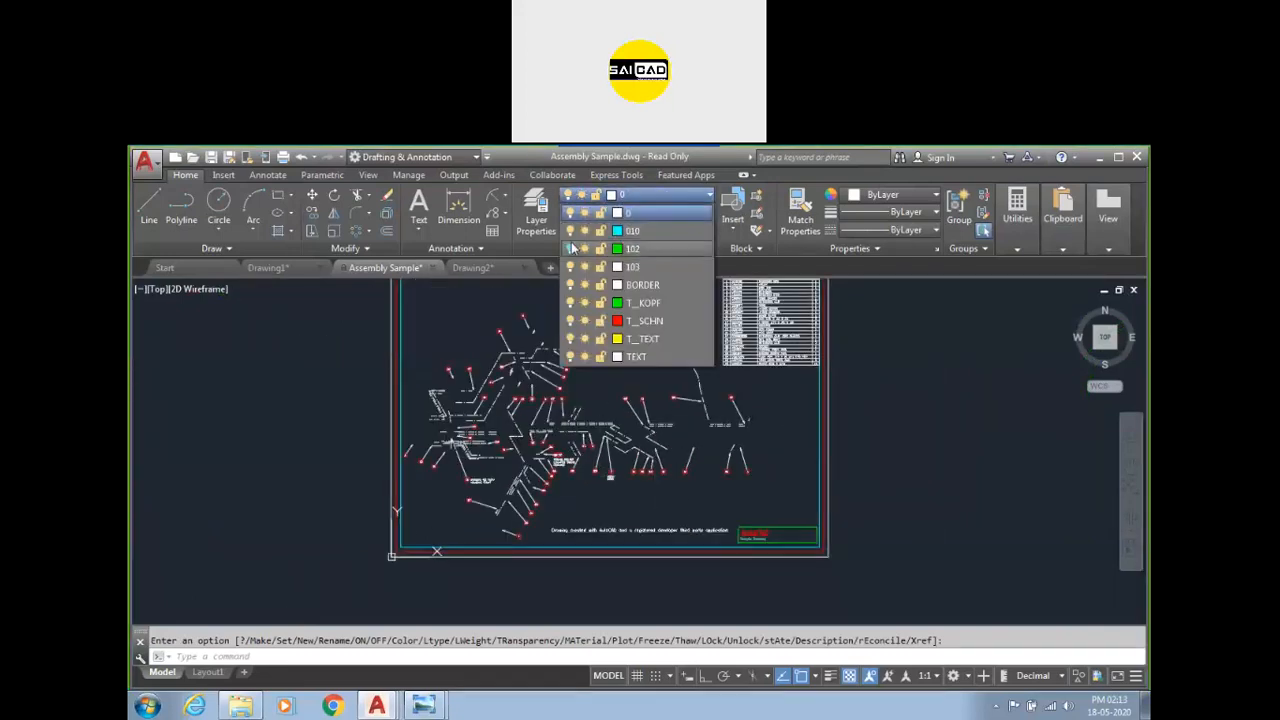
left_click(570, 249)
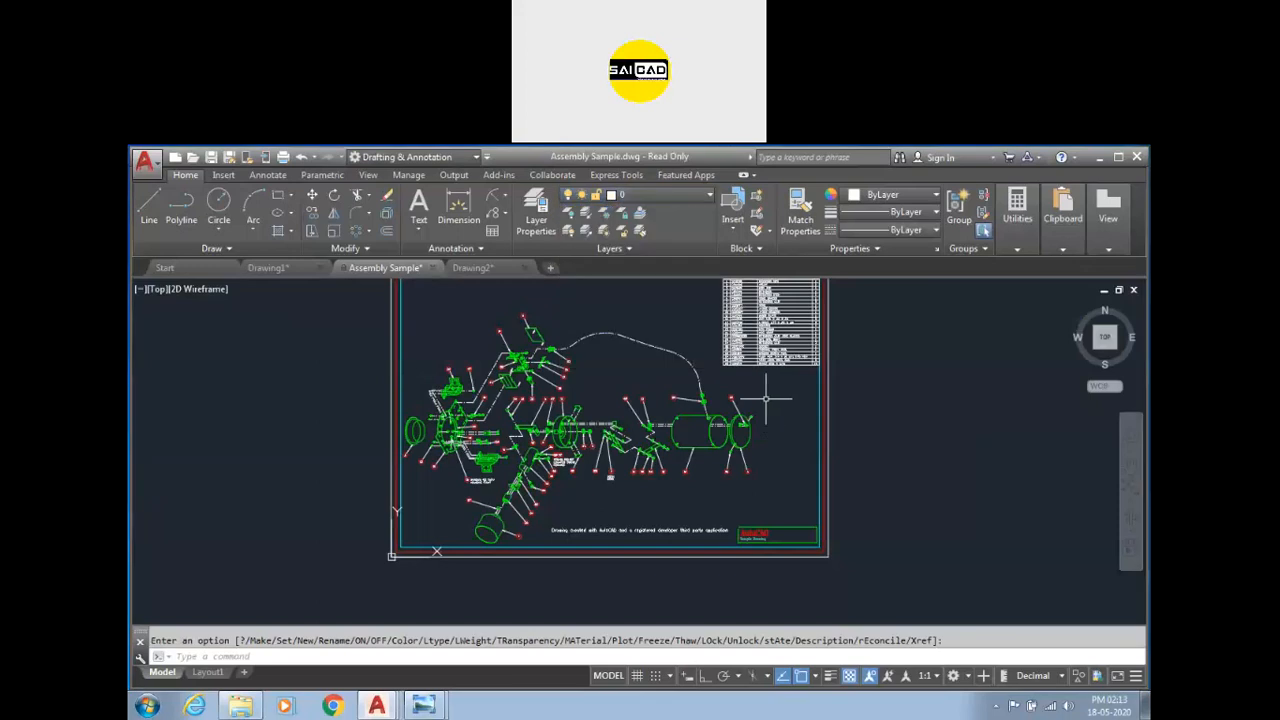
Isolate layer 102 with Layer Isolate by picking one of the cylinder's objects.
scroll(740, 410, "up", 5)
left_click(729, 408)
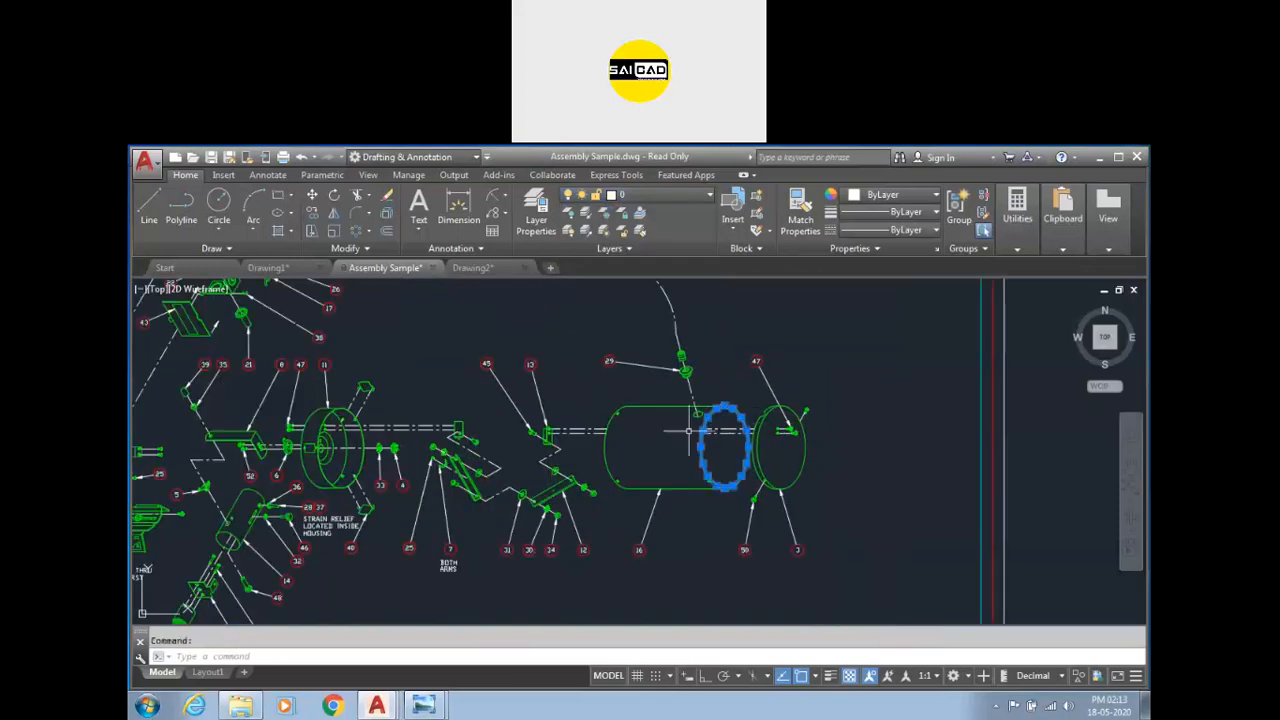
key("Escape")
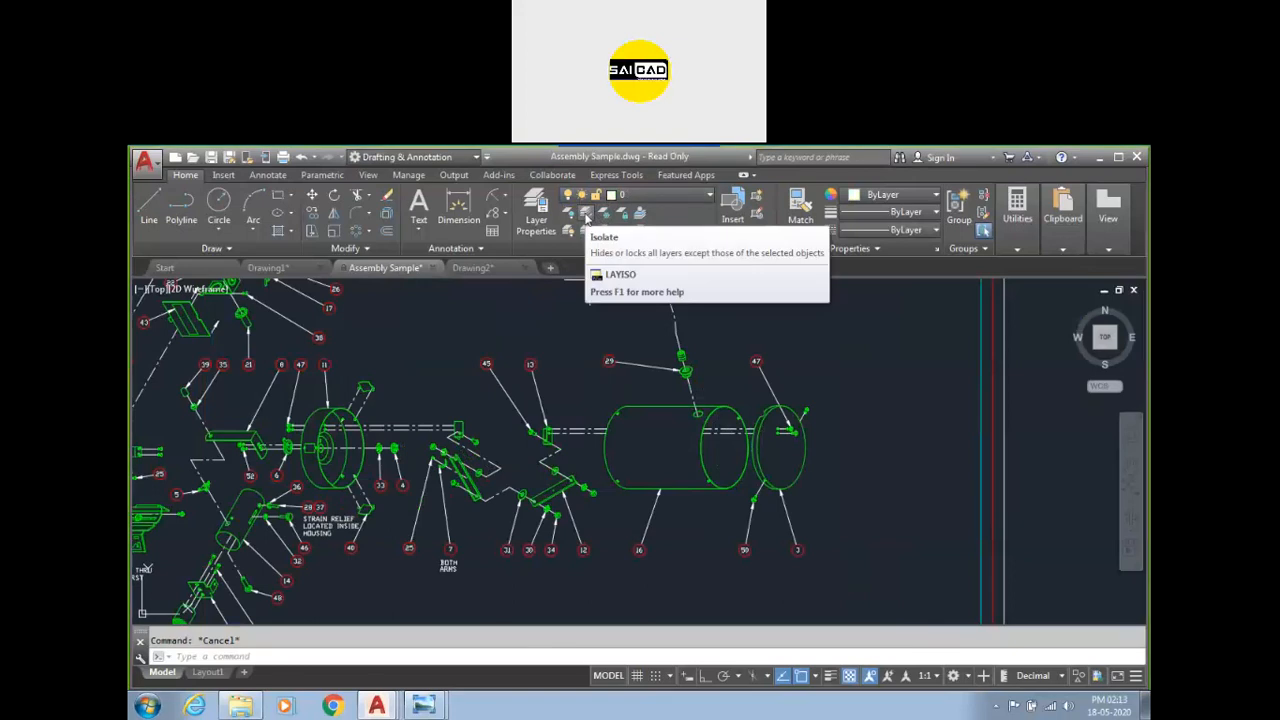
left_click(586, 215)
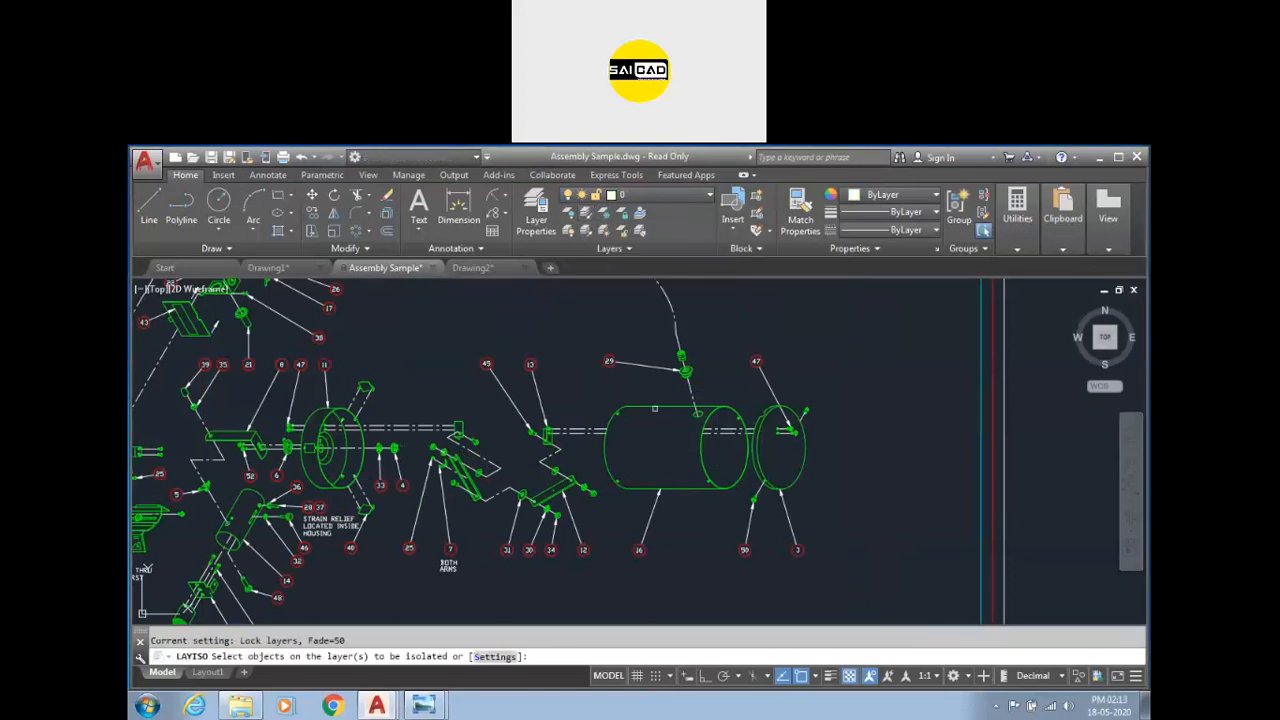
left_click(654, 407)
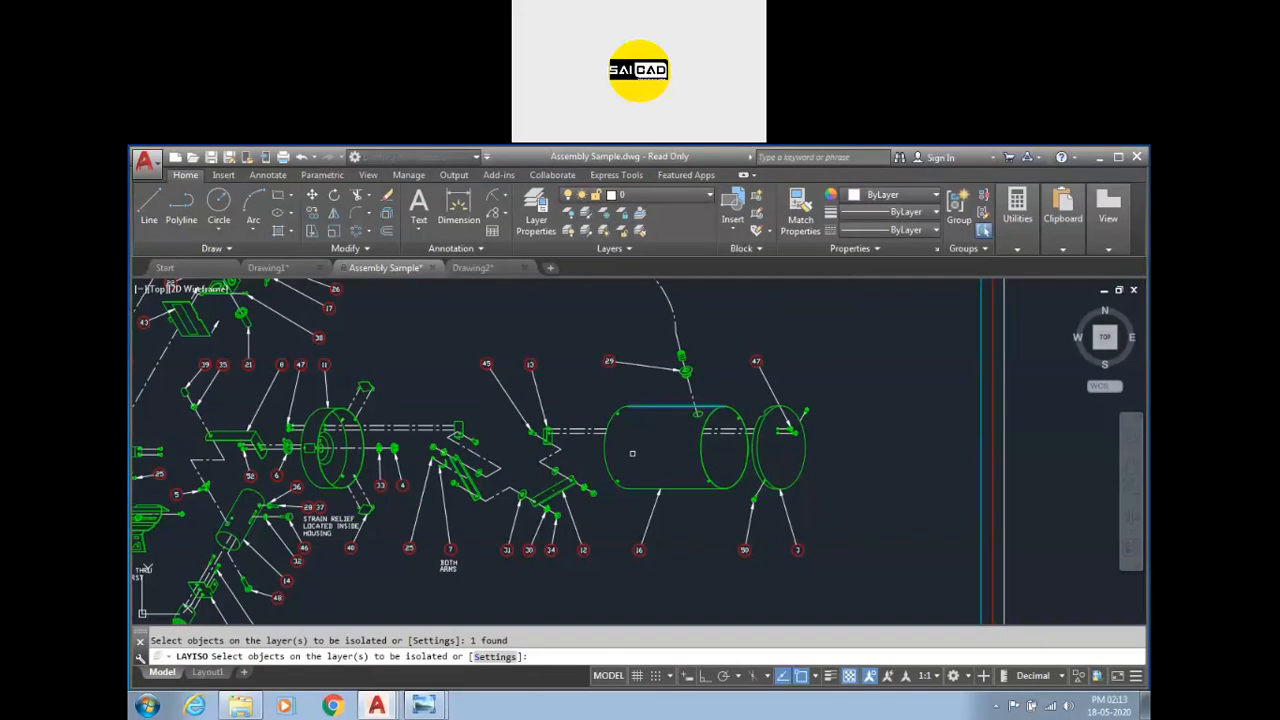
key("Return")
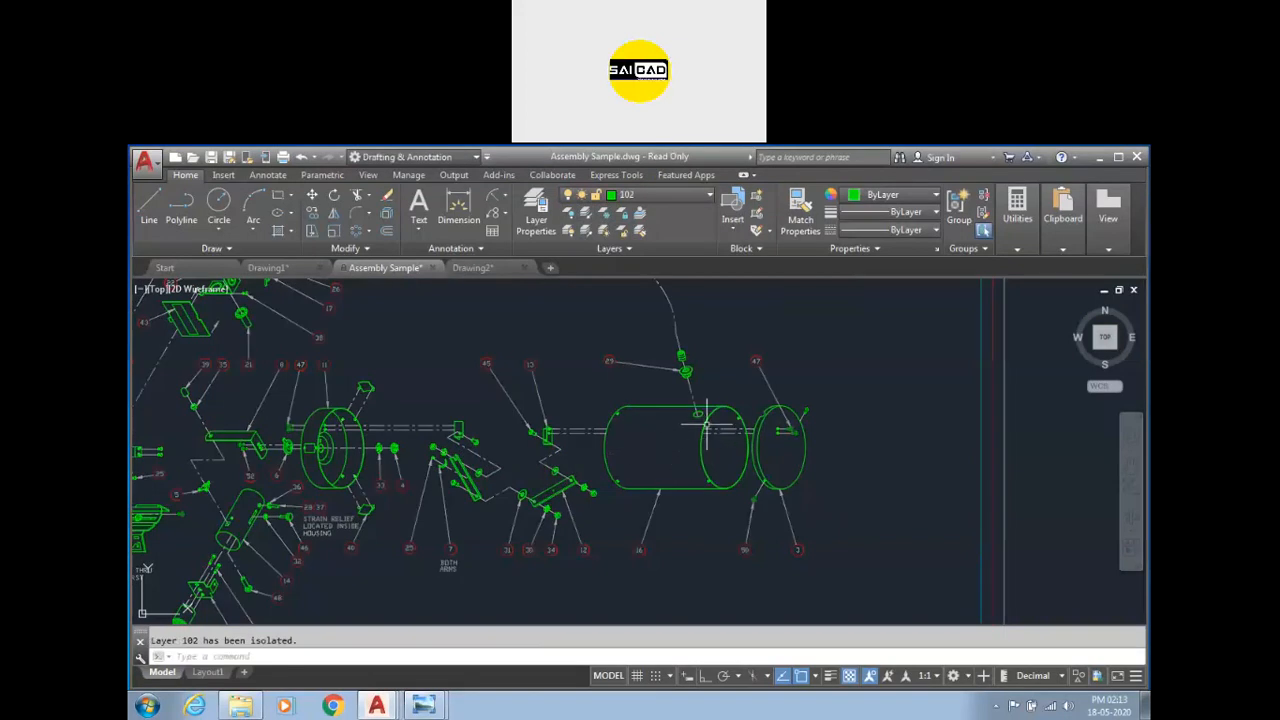
Window-select the objects around the cylinder and erase them.
scroll(770, 413, "down", 4)
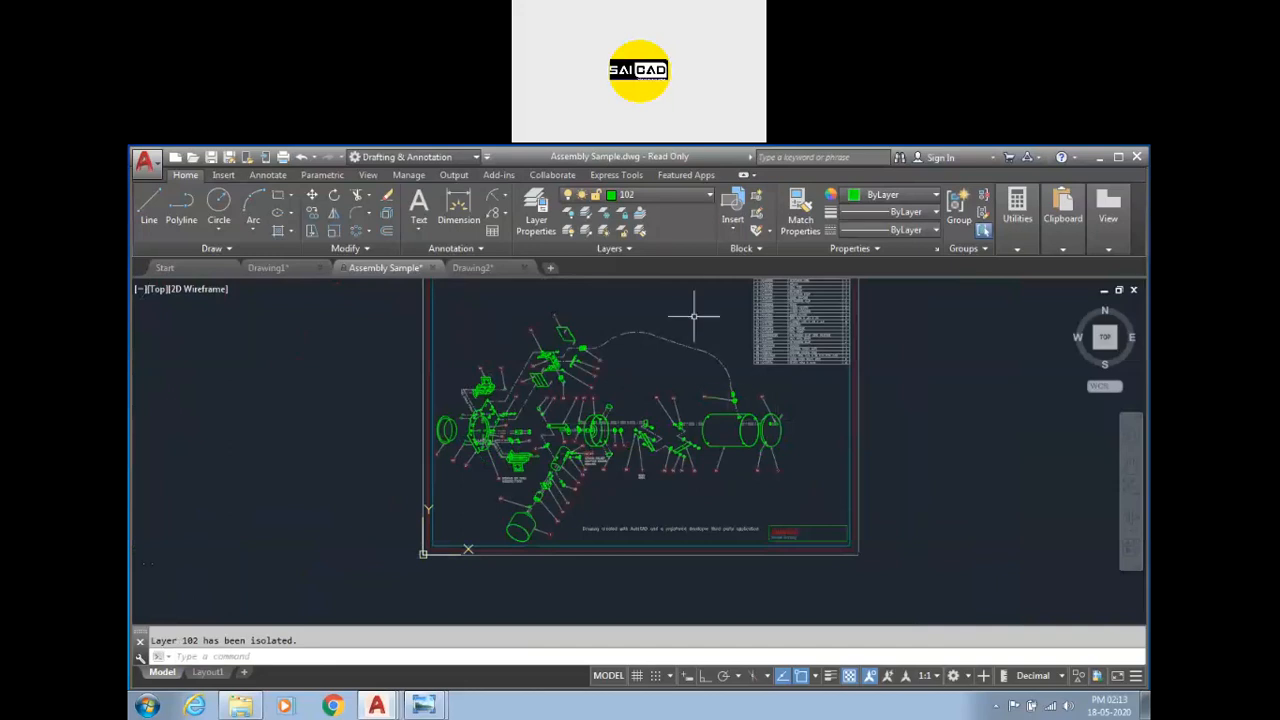
left_click(680, 196)
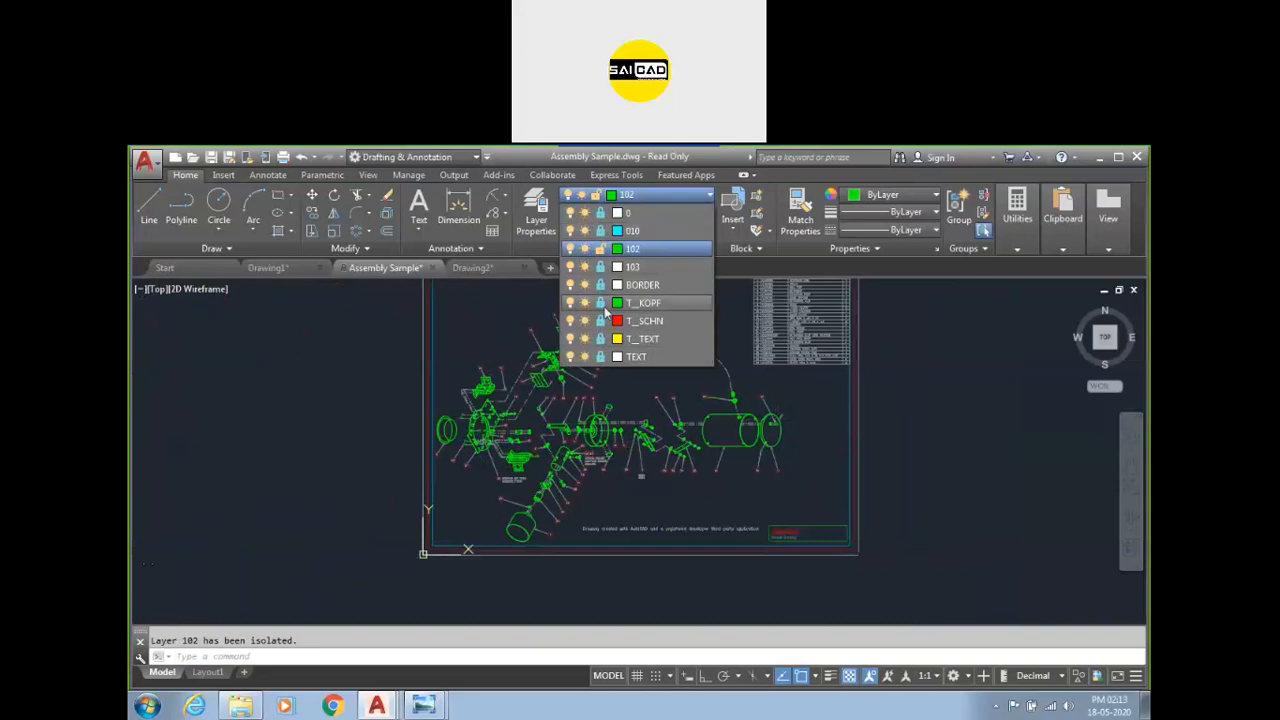
scroll(774, 410, "up", 3)
left_click(877, 387)
left_click(571, 551)
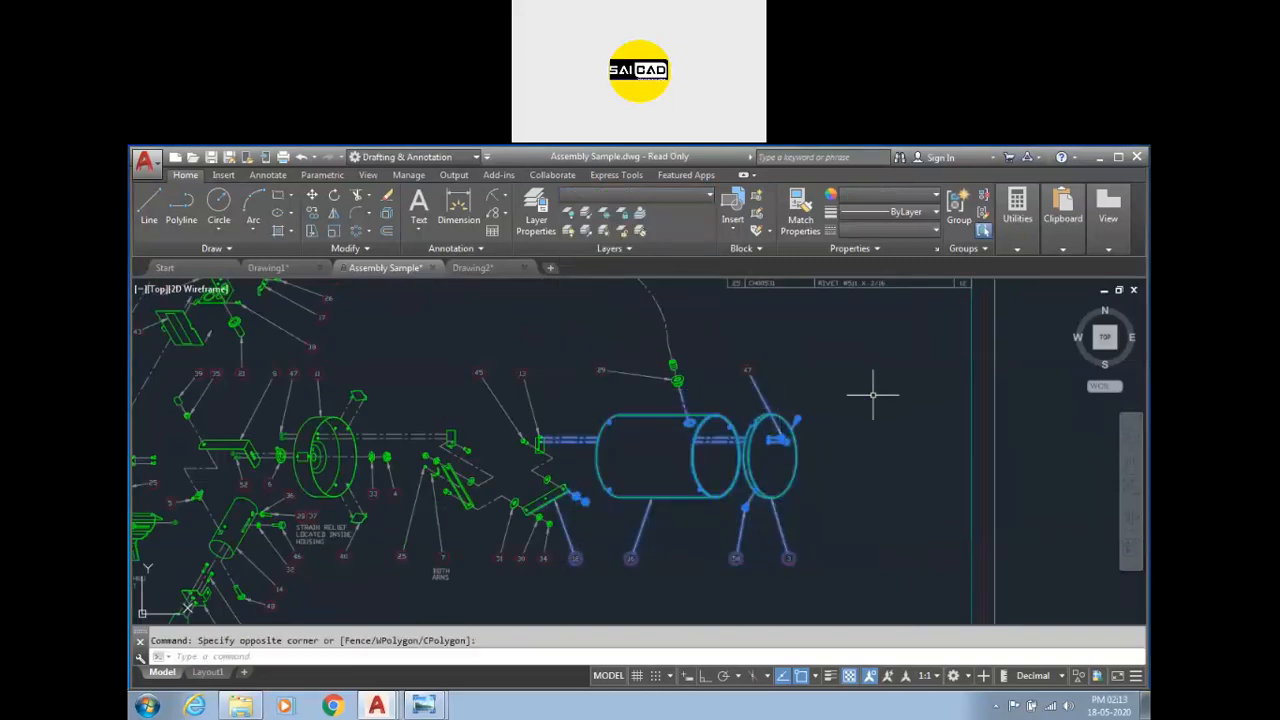
key("Delete")
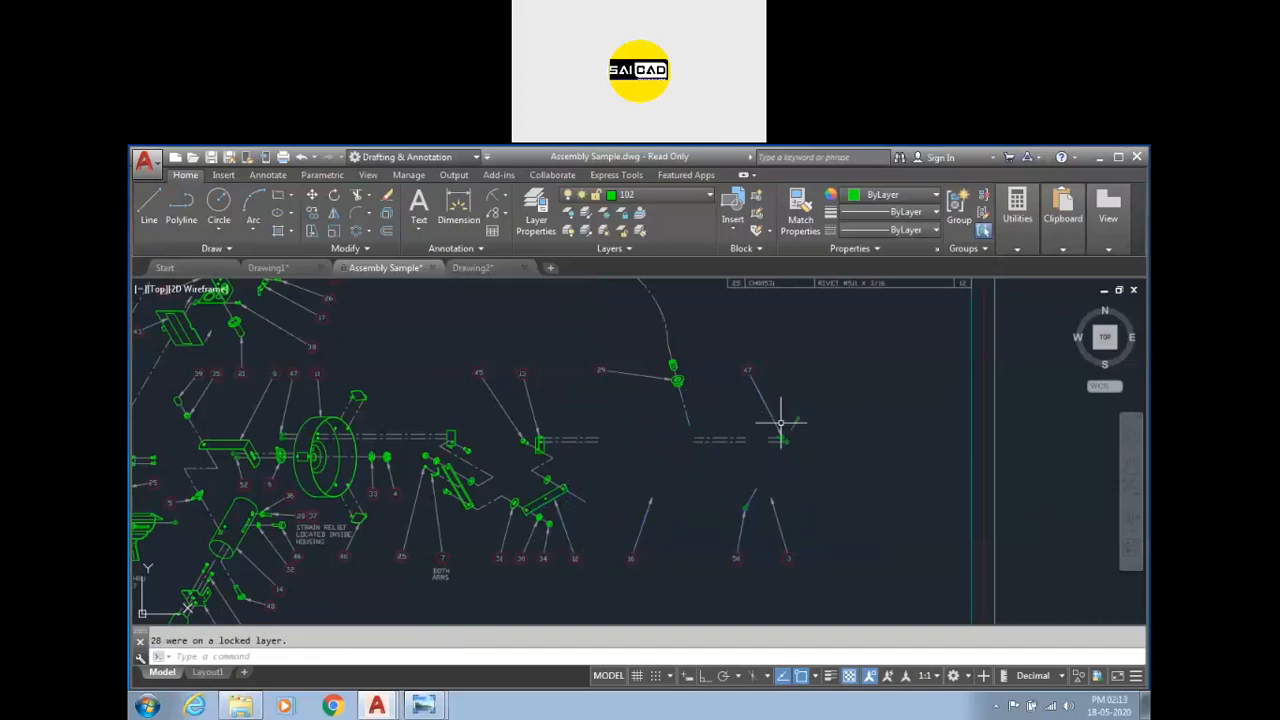
scroll(784, 422, "up", 4)
scroll(815, 375, "down", 2)
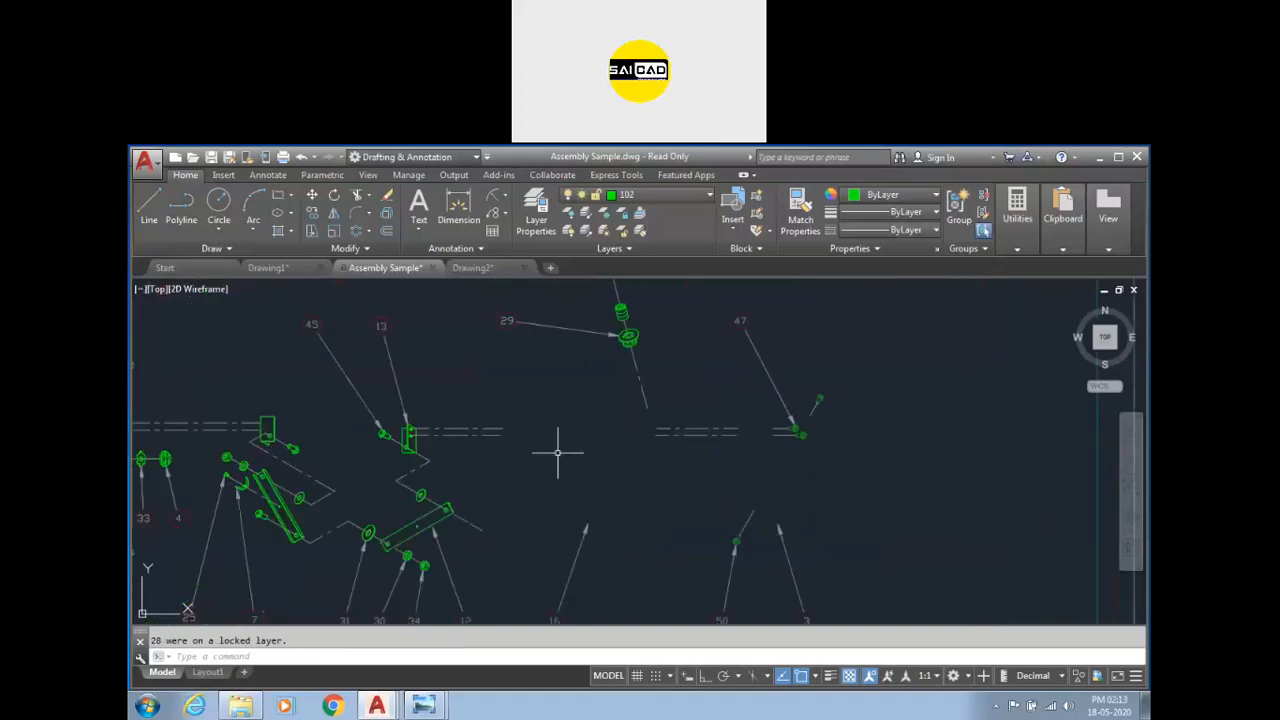
Undo the erase of the cylinder objects.
key("ctrl+z")
key("ctrl+z")
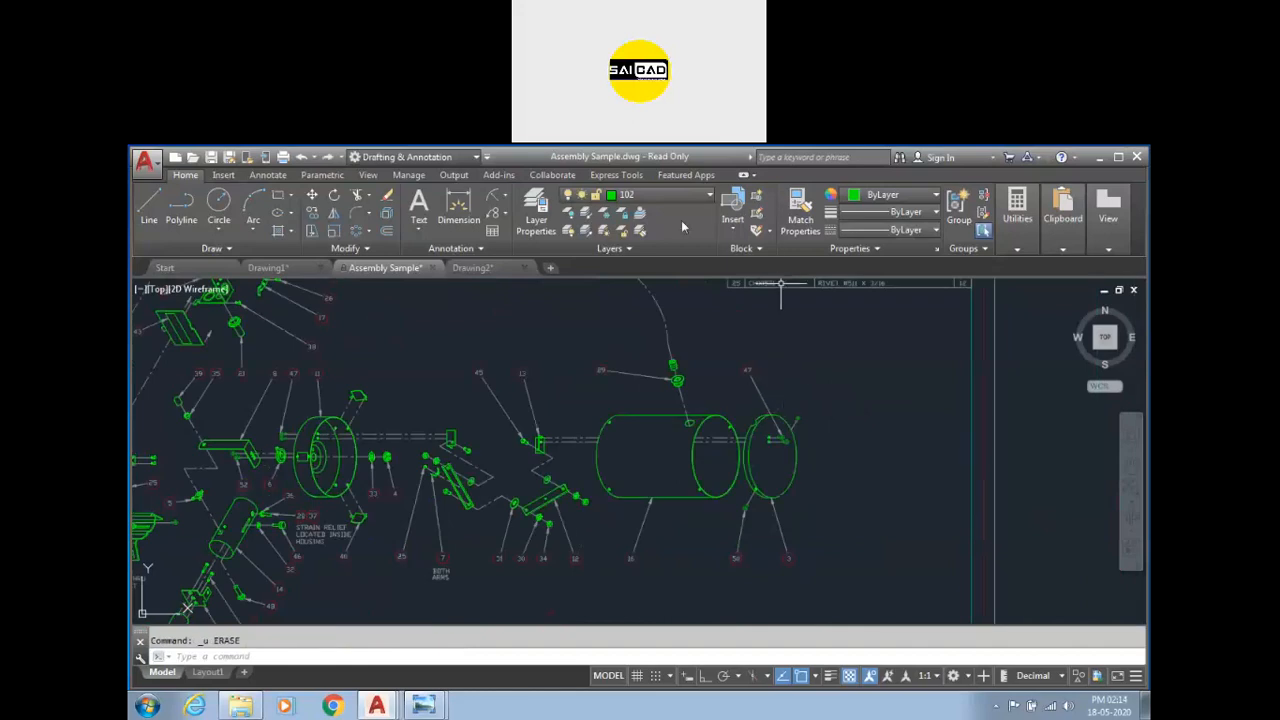
key("Escape")
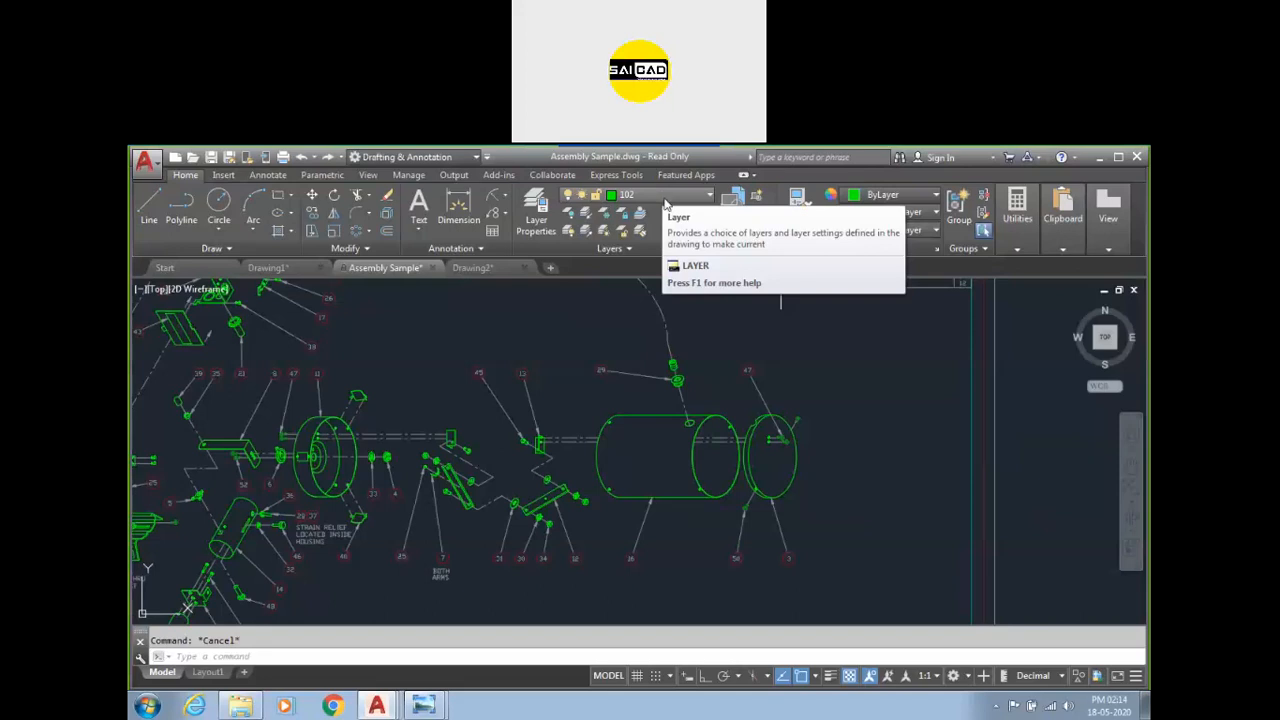
Lock layer 102, then restore the isolated layers with Layer Unisolate.
scroll(816, 487, "down", 4)
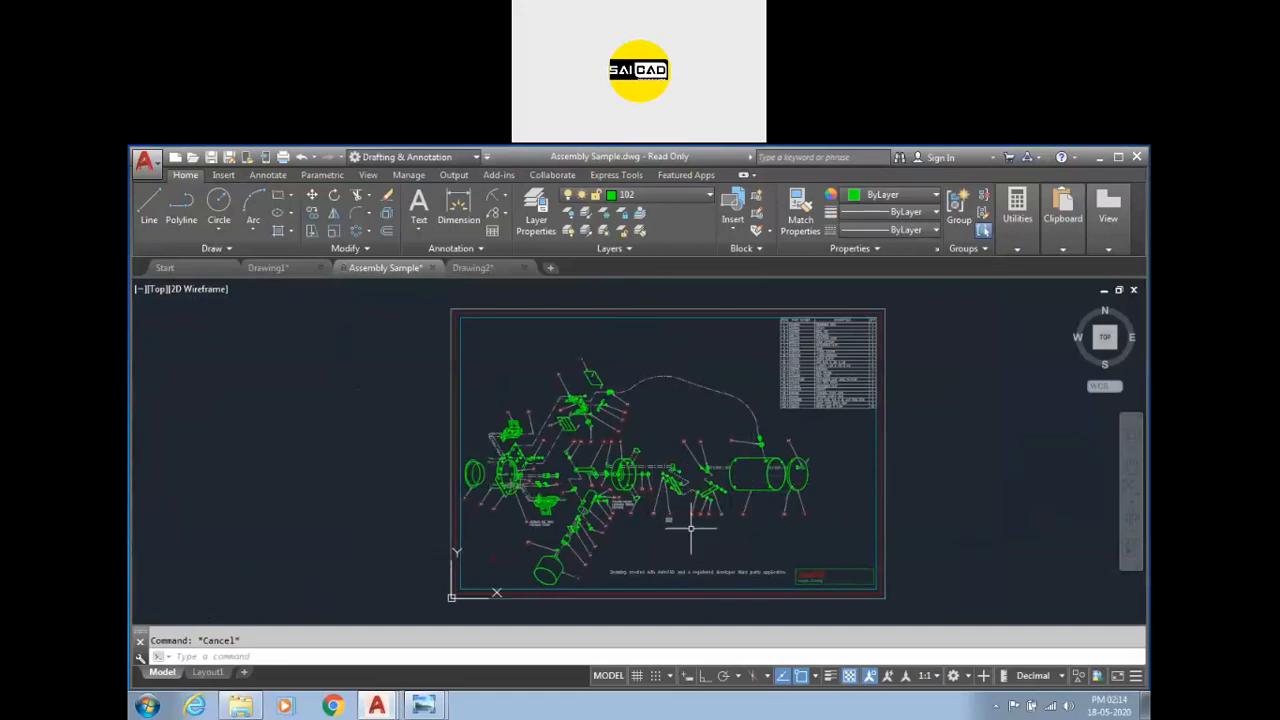
scroll(776, 540, "up", 4)
scroll(775, 549, "down", 4)
scroll(777, 394, "up", 4)
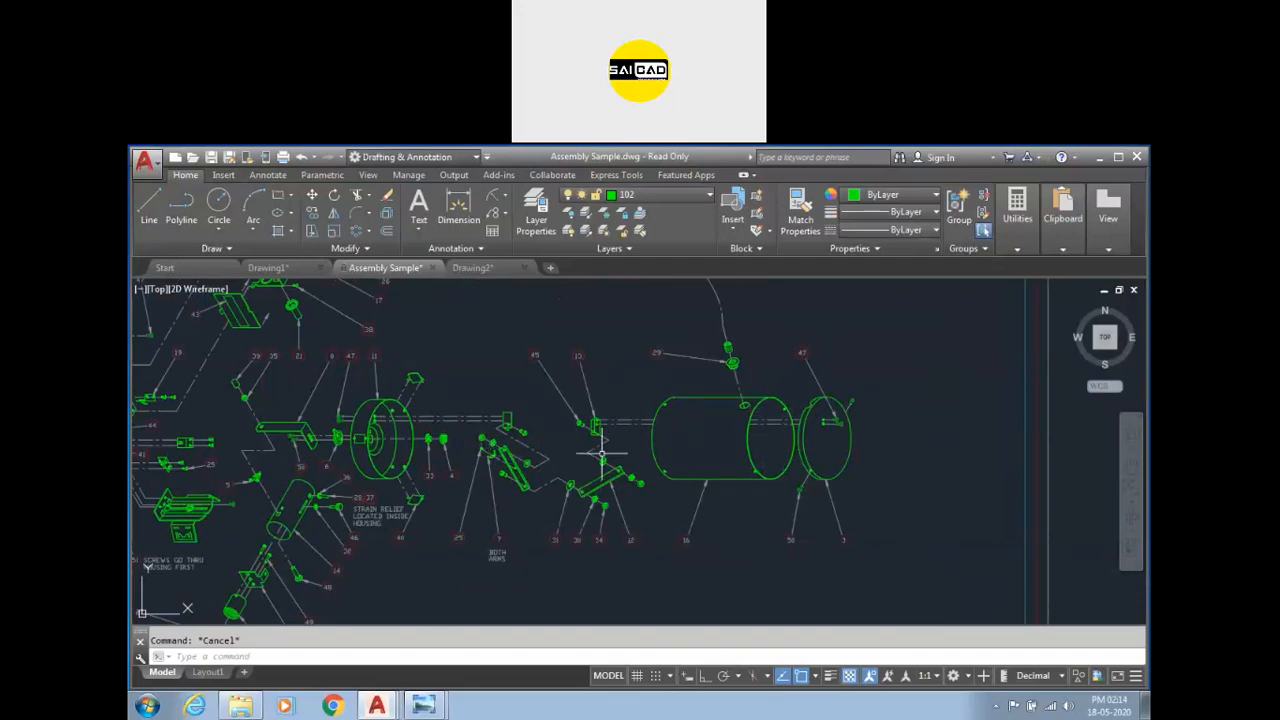
left_click(666, 195)
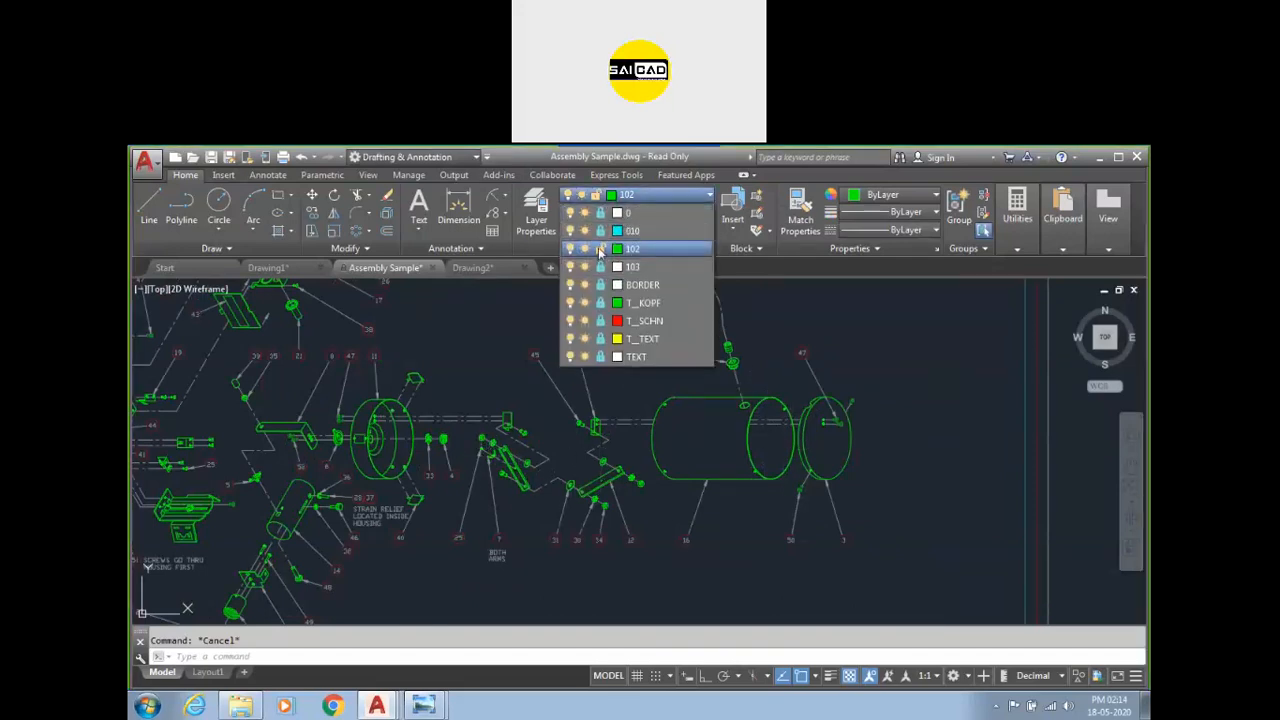
left_click(600, 249)
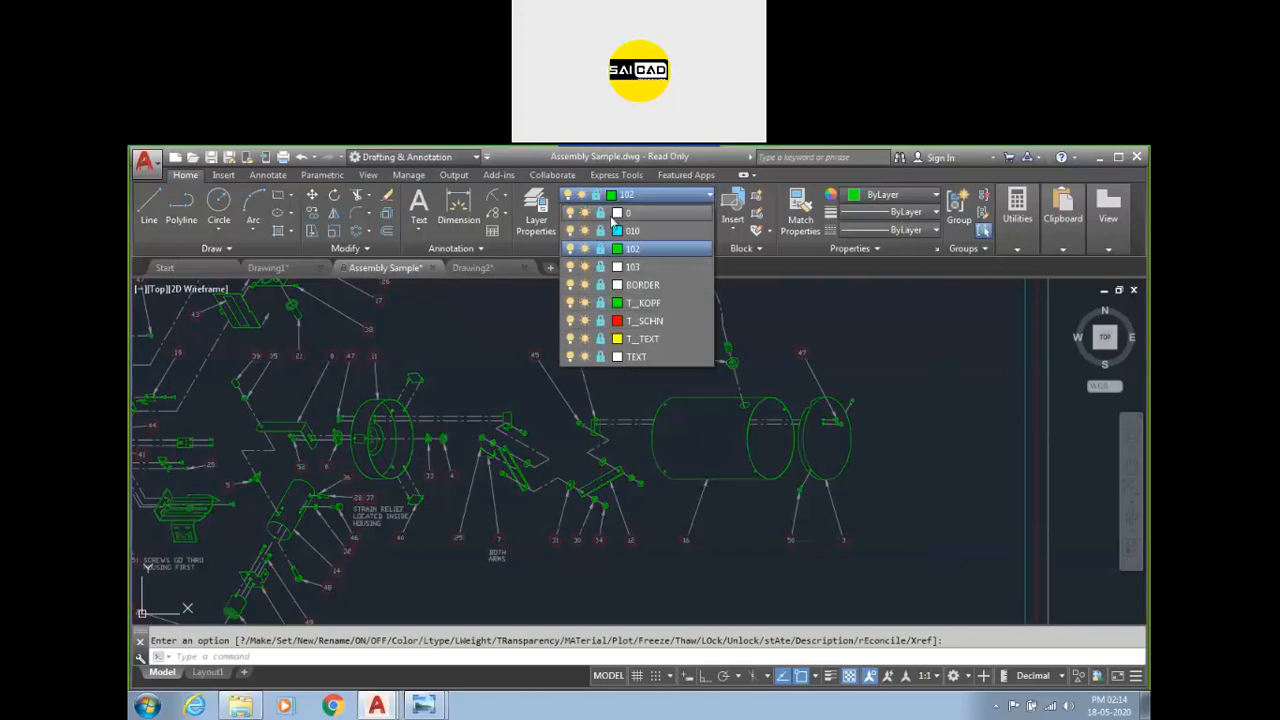
left_click(528, 311)
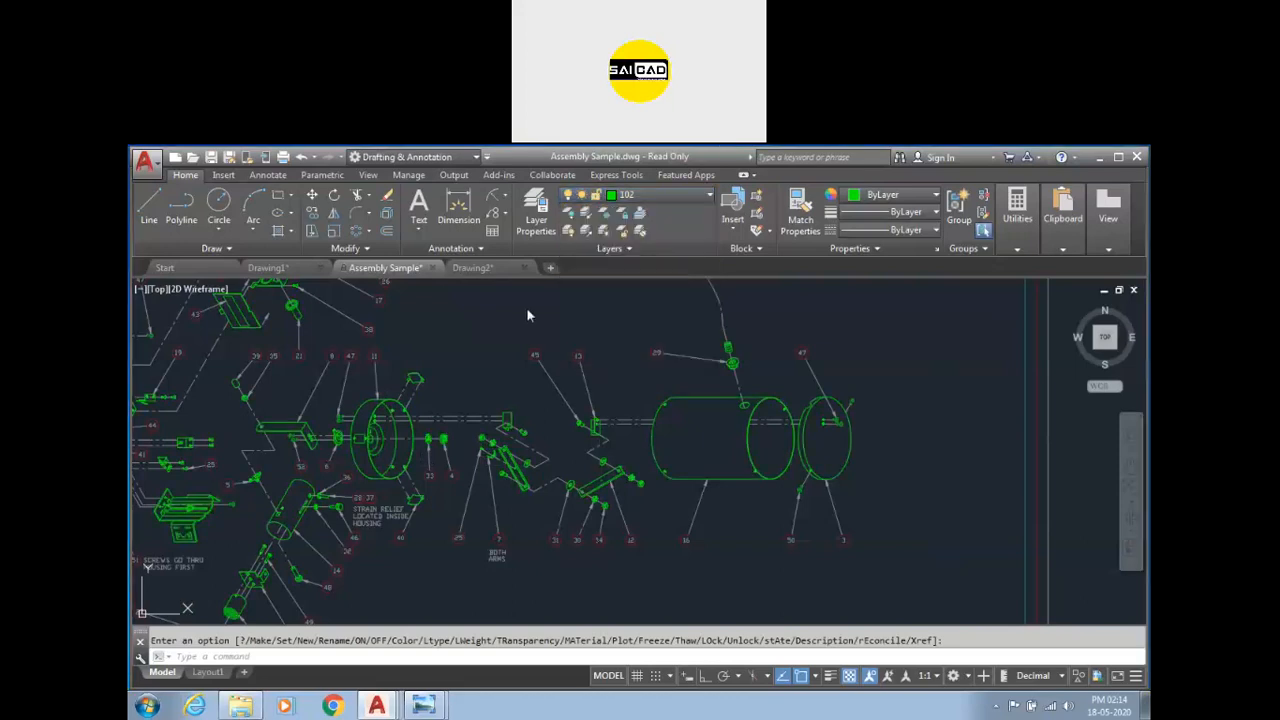
left_click(588, 233)
scroll(700, 505, "down", 8)
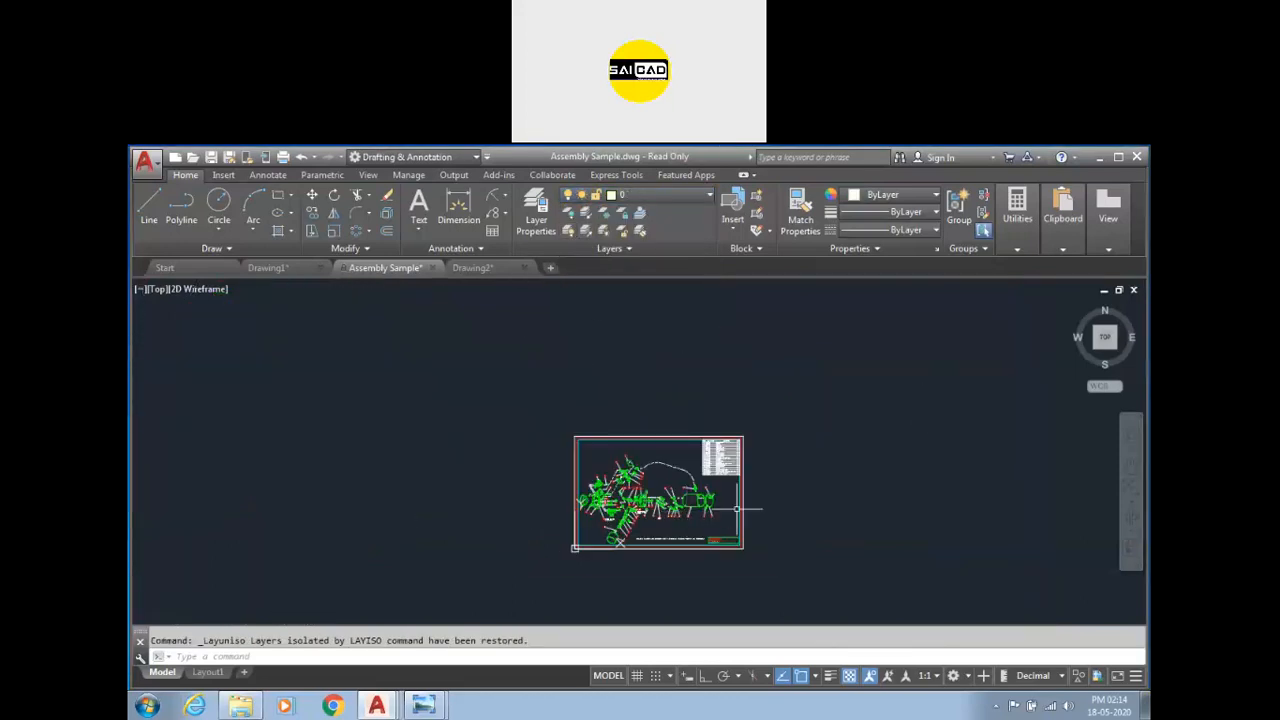
scroll(725, 512, "up", 4)
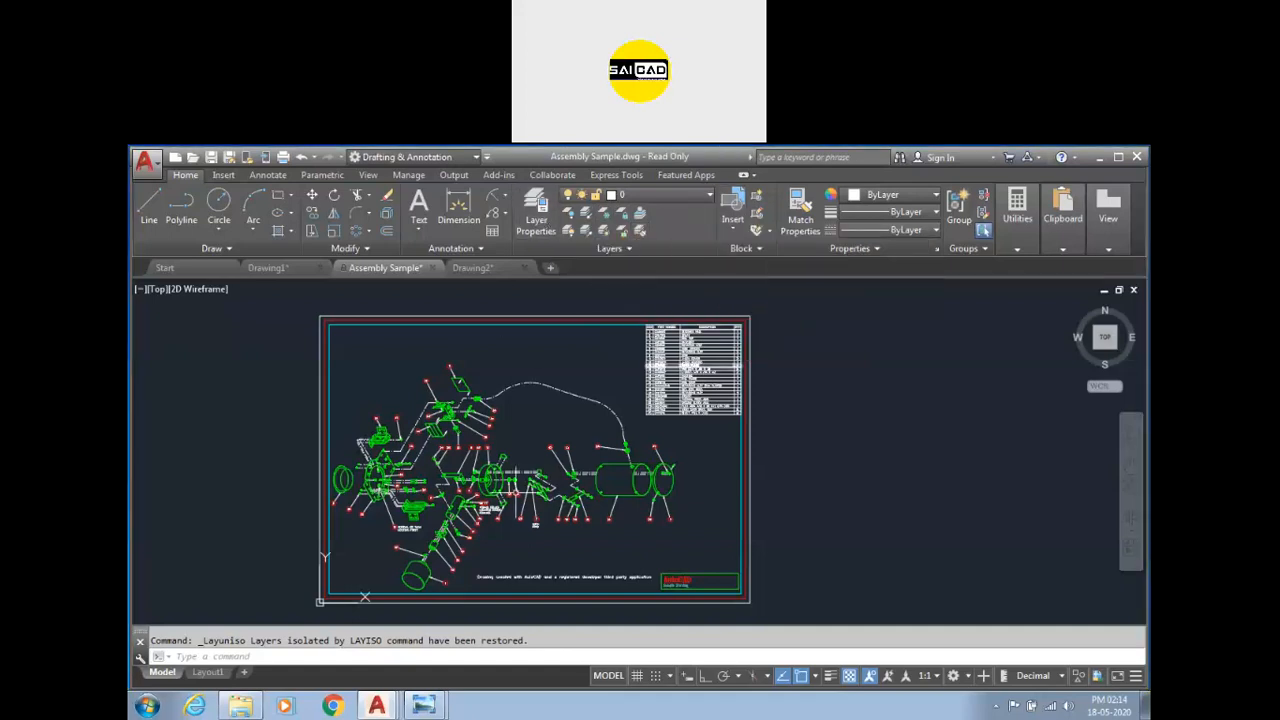
Switch to Drawing2 and open the Layer Properties Manager.
left_click(480, 267)
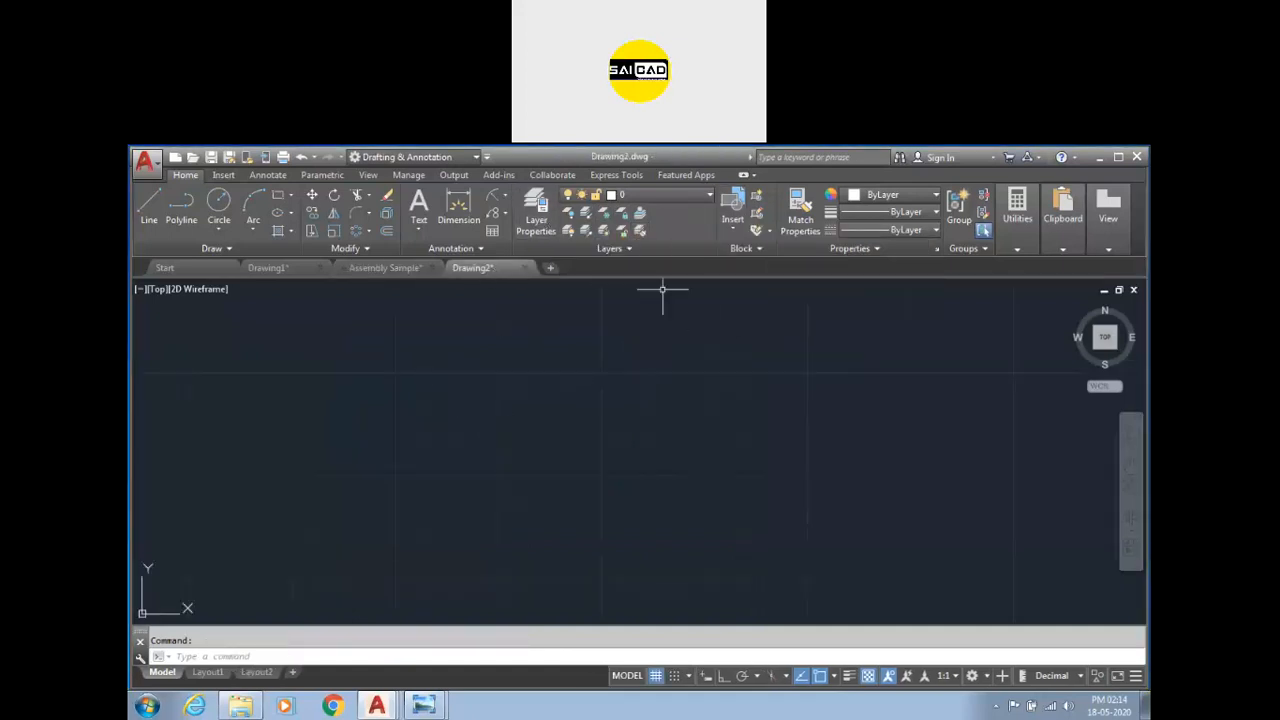
left_click(686, 196)
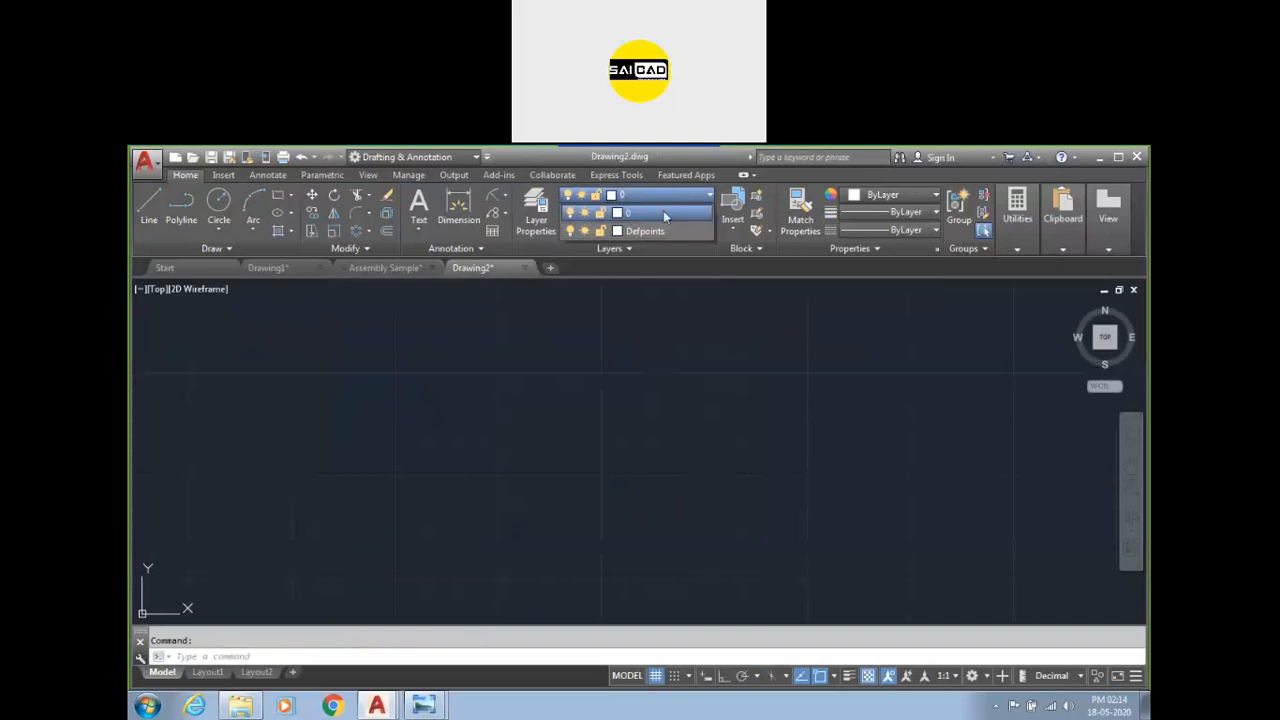
left_click(529, 343)
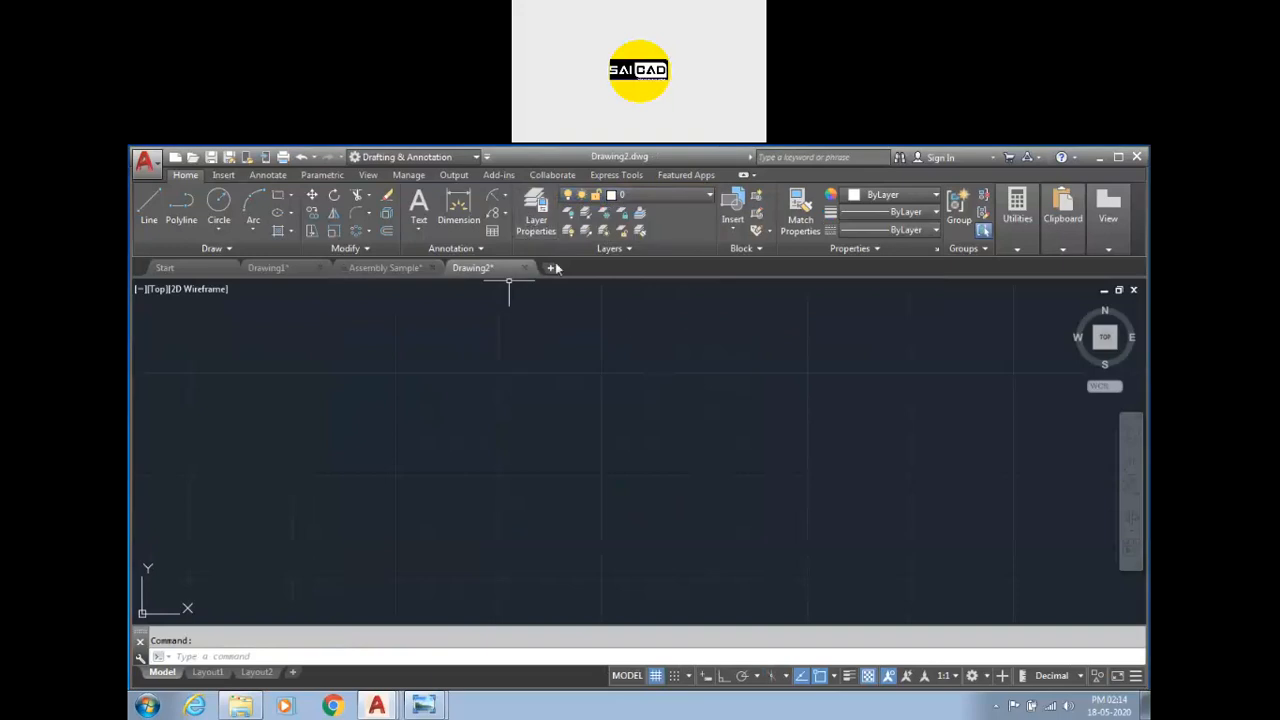
left_click(536, 224)
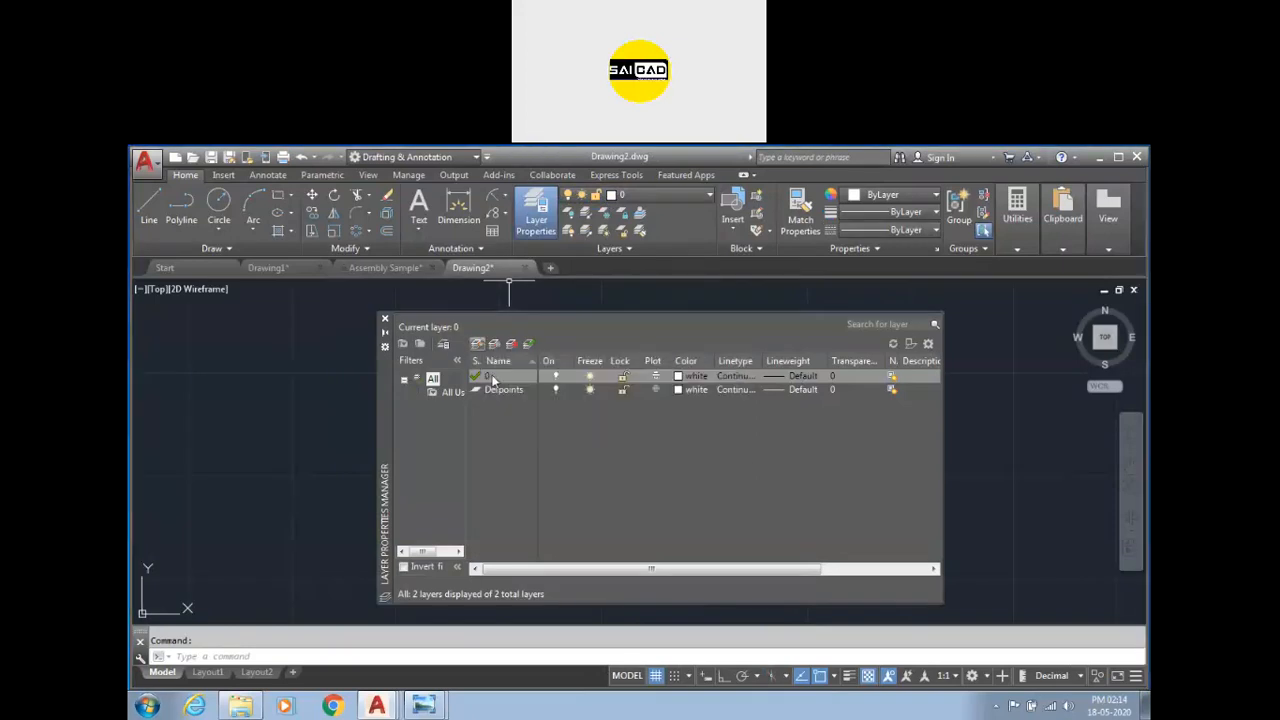
Create a new layer named Ref and set its colour to red.
right_click(593, 436)
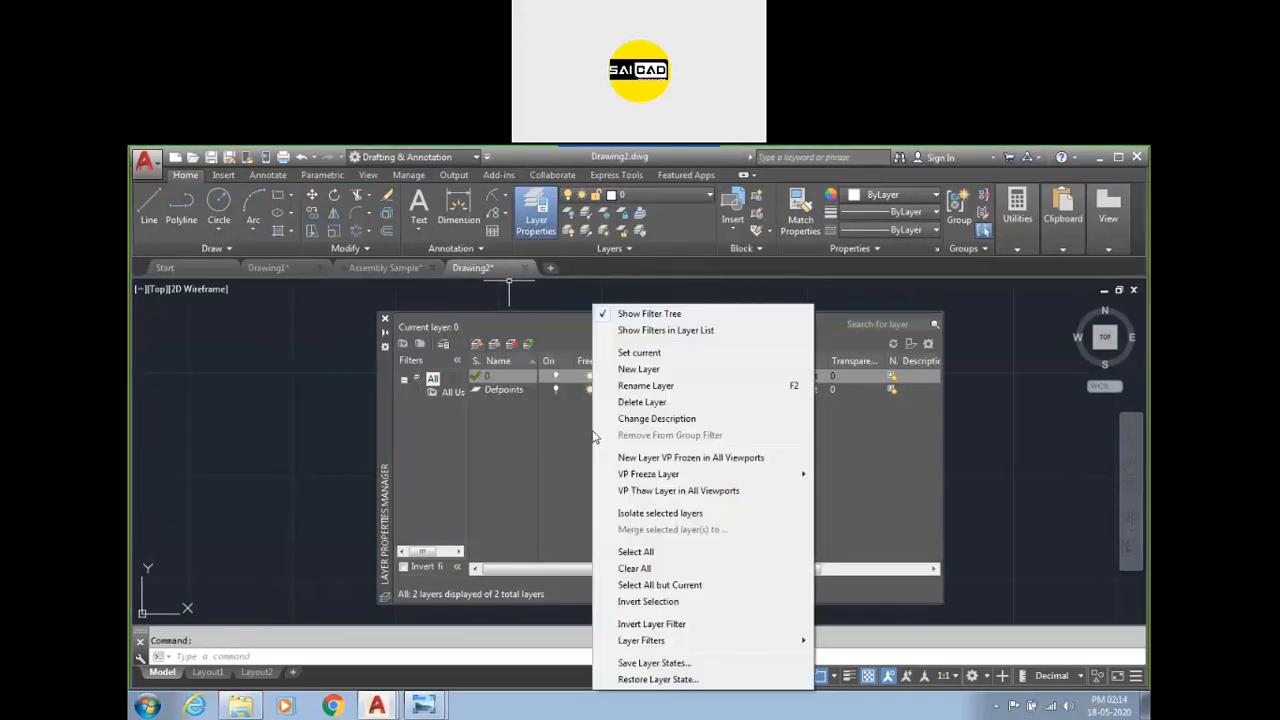
left_click(638, 369)
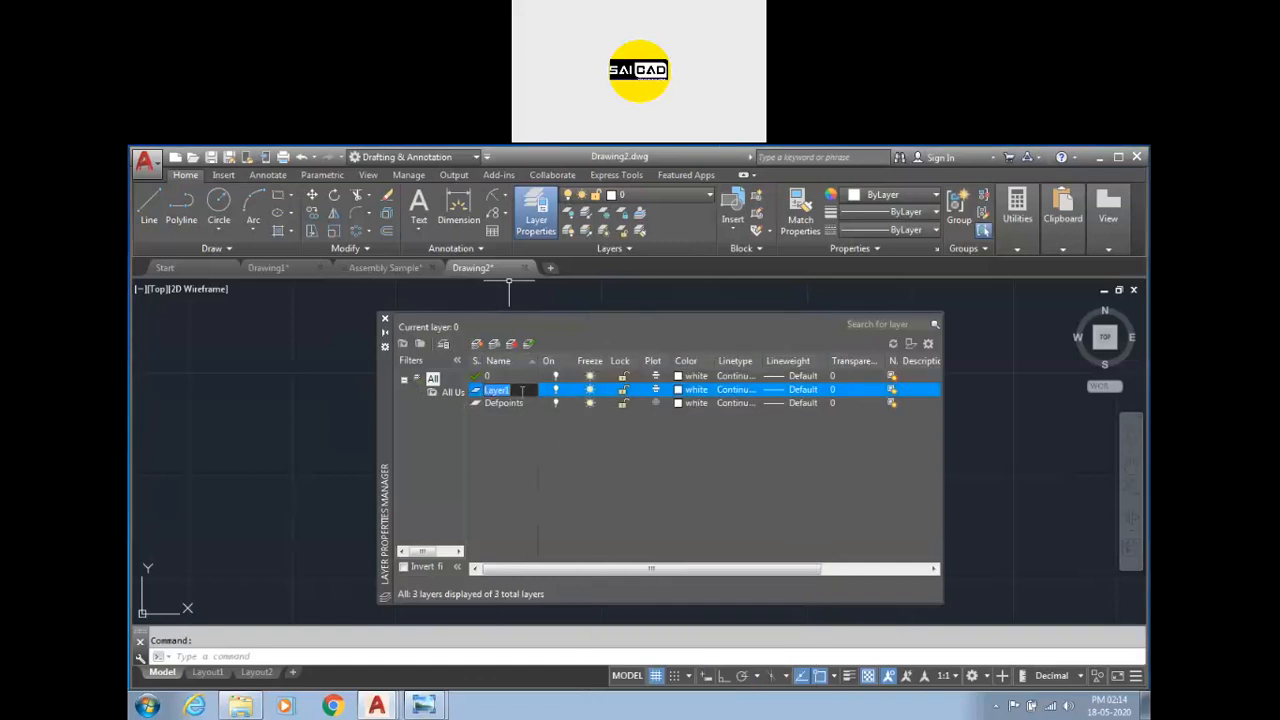
type("Ref")
key("Return")
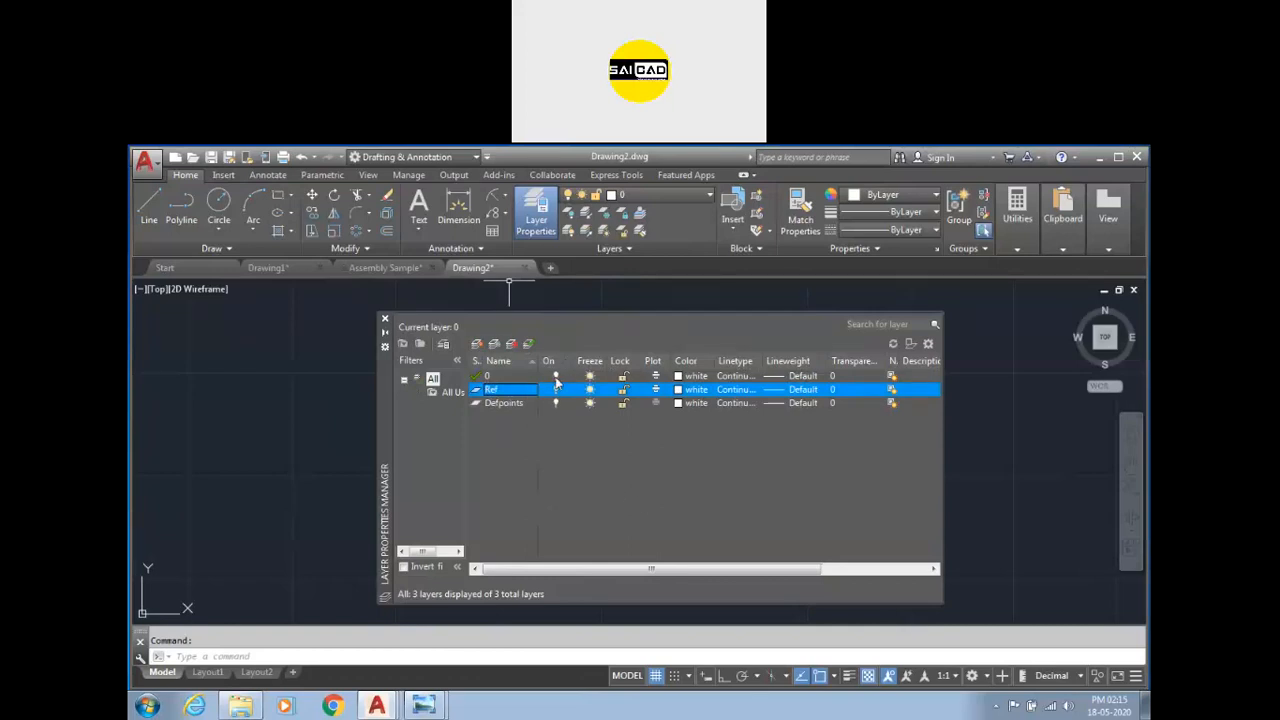
left_click(678, 393)
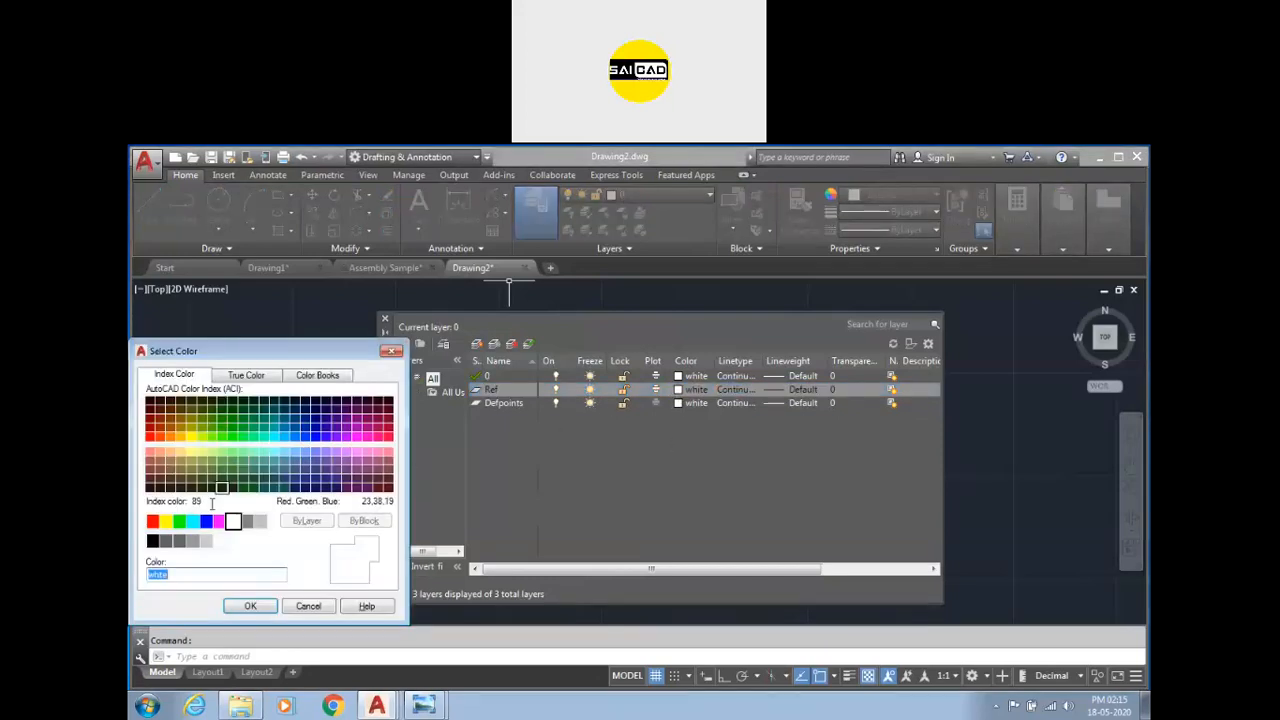
left_click(153, 521)
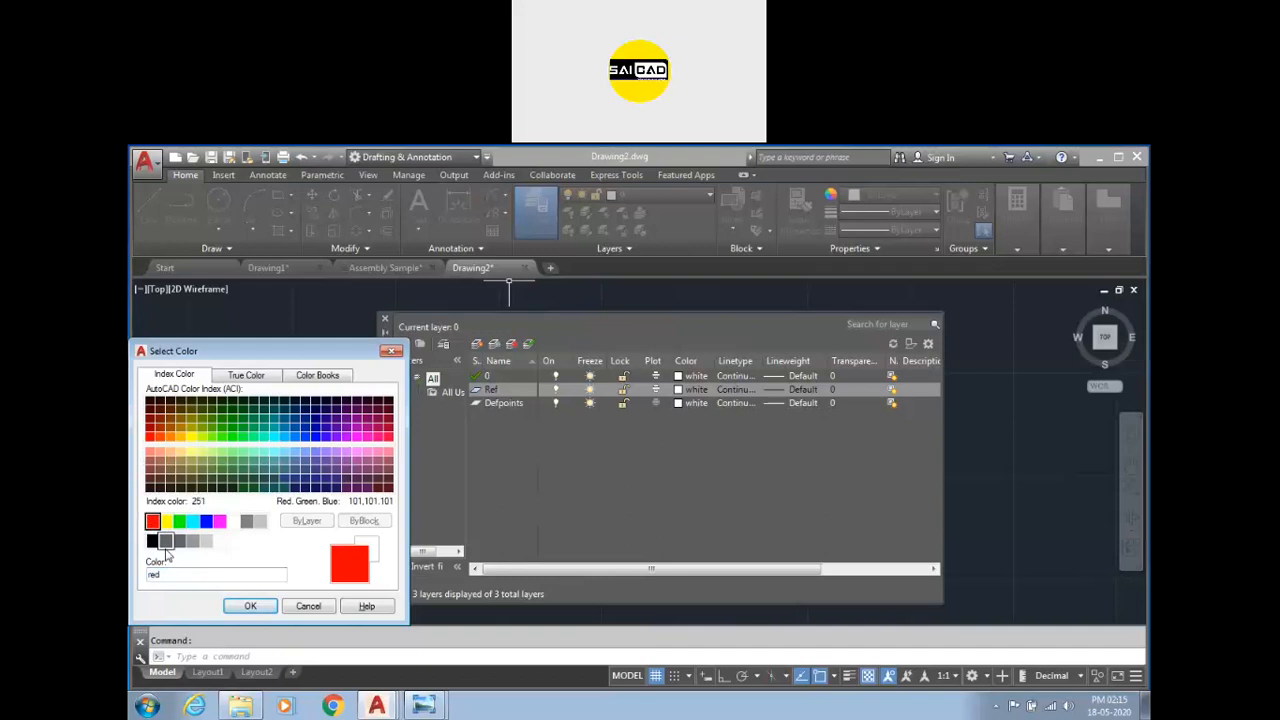
left_click(248, 606)
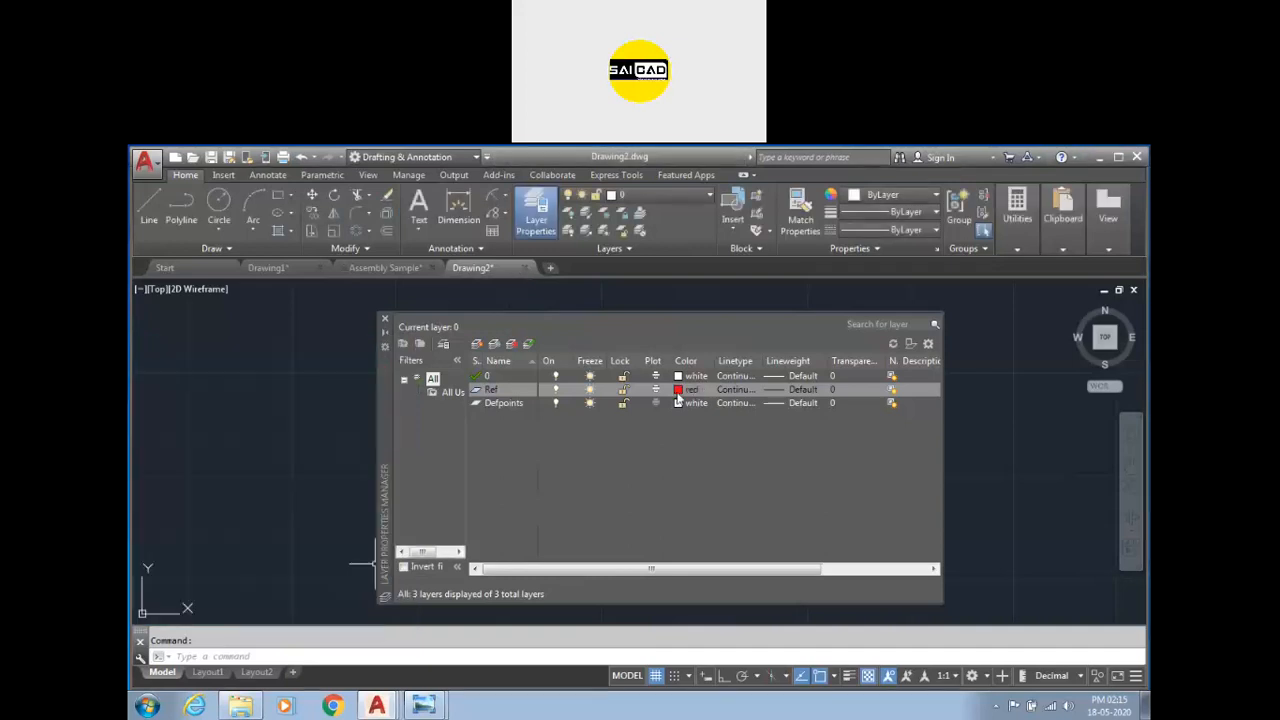
Load the ACAD_ISO03W100 linetype from acadiso.lin through the Ref layer's linetype dialog.
left_click(736, 389)
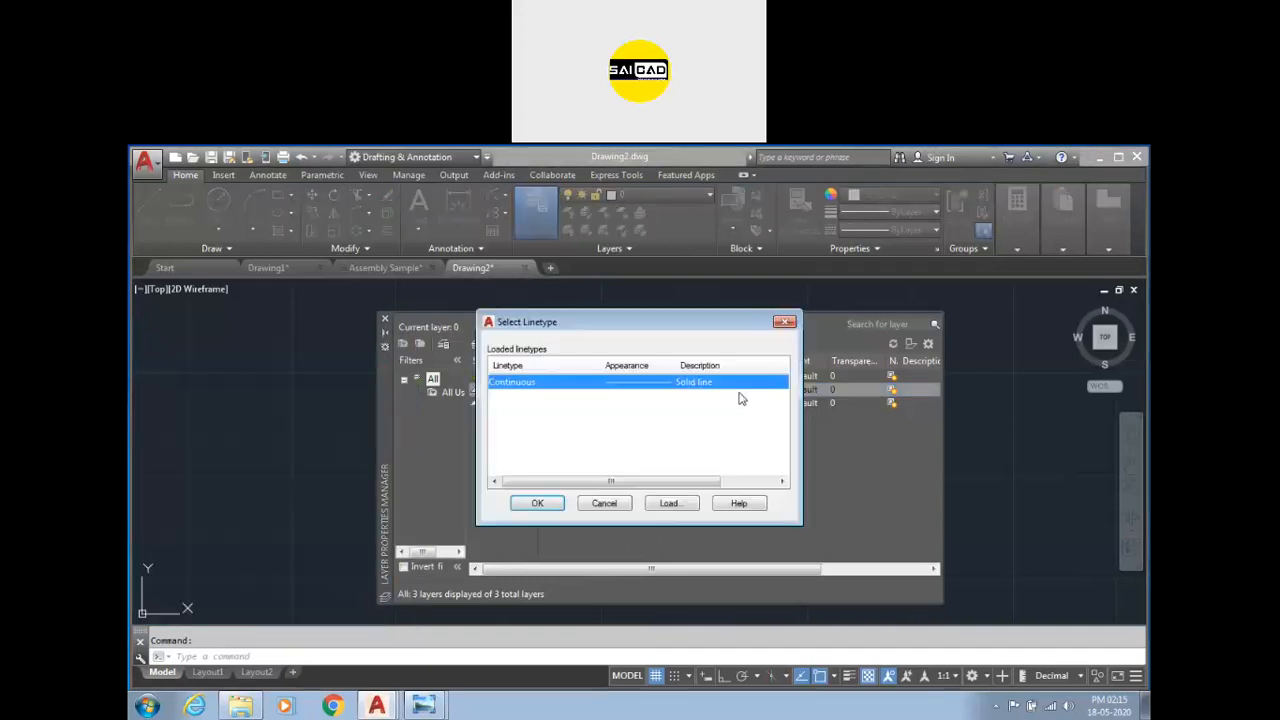
left_click(666, 503)
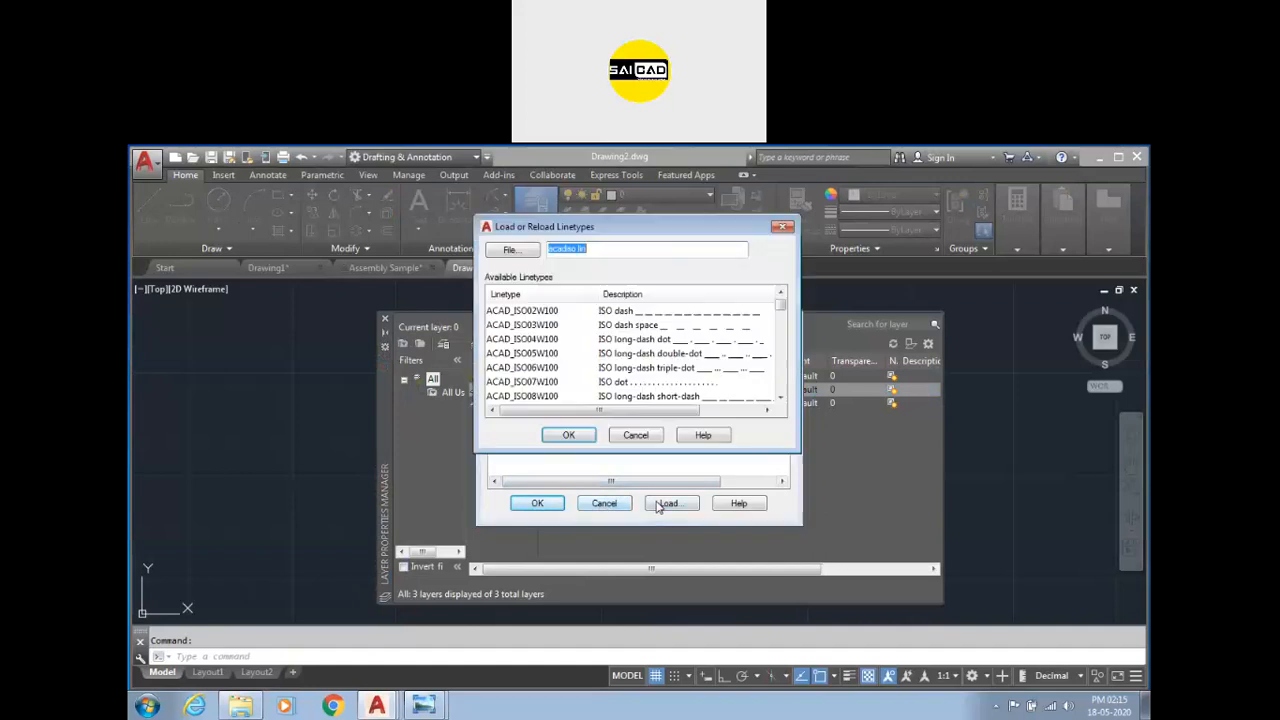
left_click(618, 311)
left_click(606, 325)
left_click(568, 435)
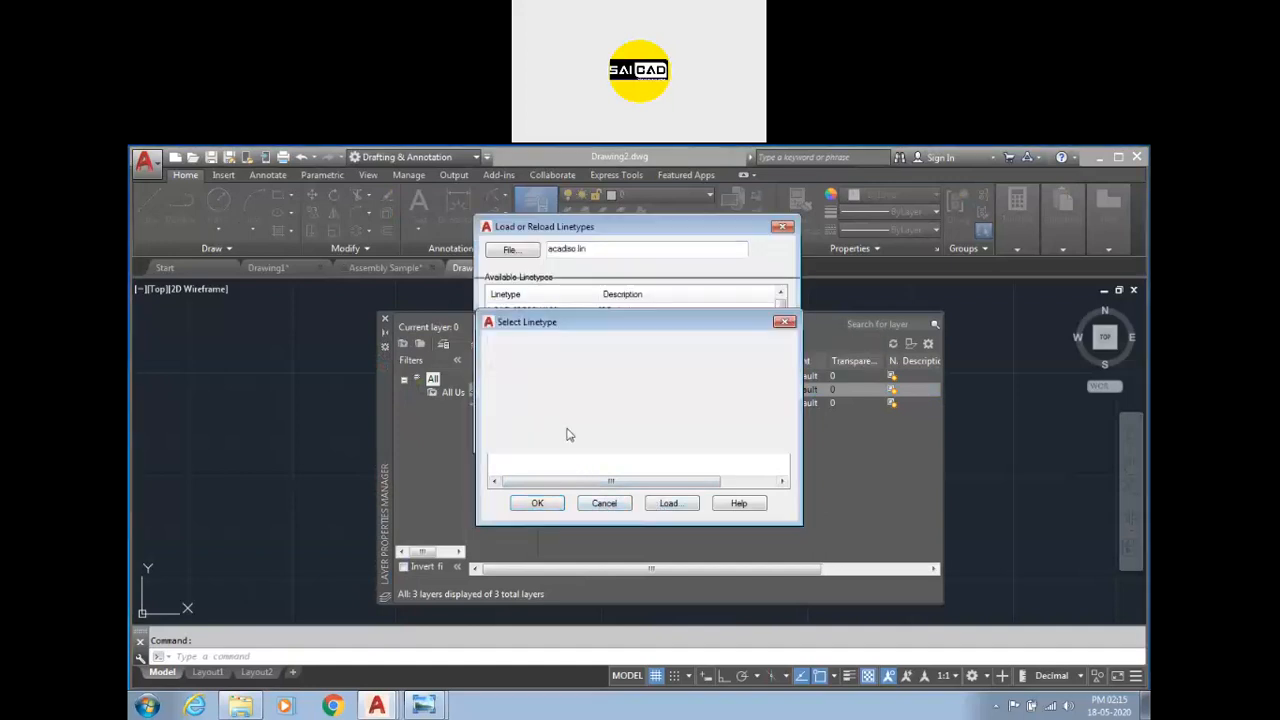
left_click(540, 503)
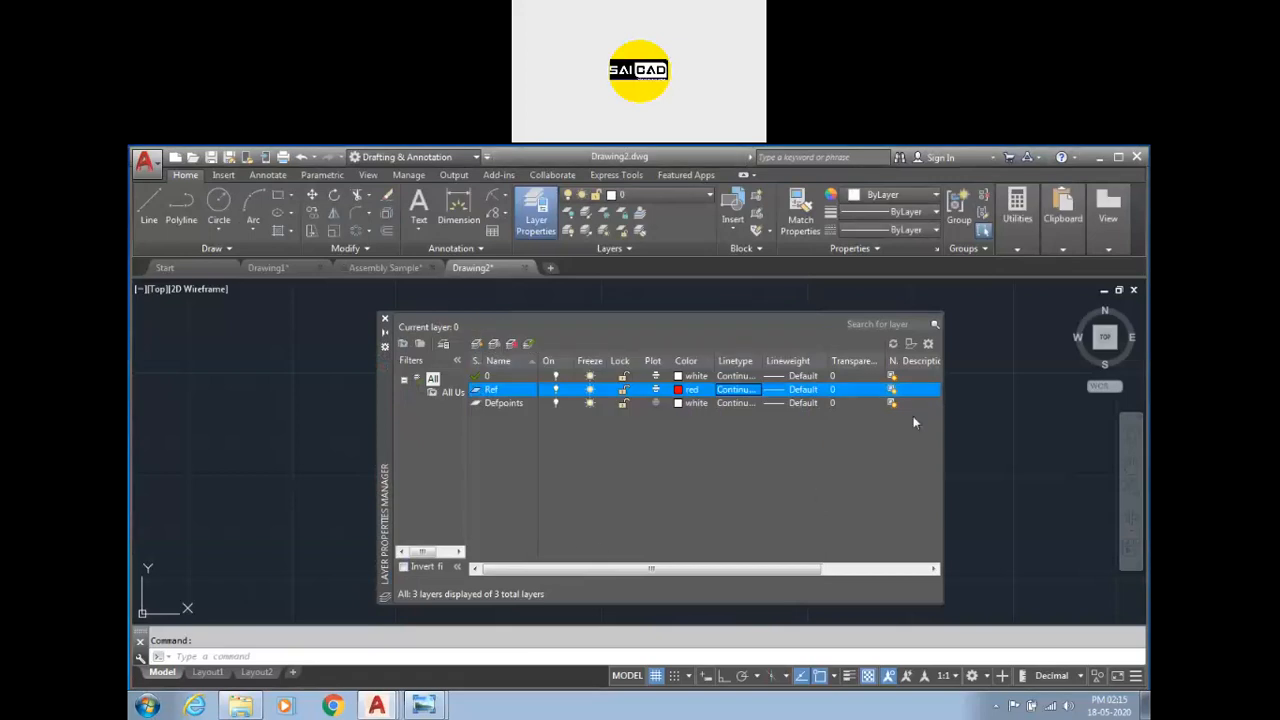
Create a new layer named Dimension.
right_click(632, 472)
left_click(680, 366)
type("Dimension")
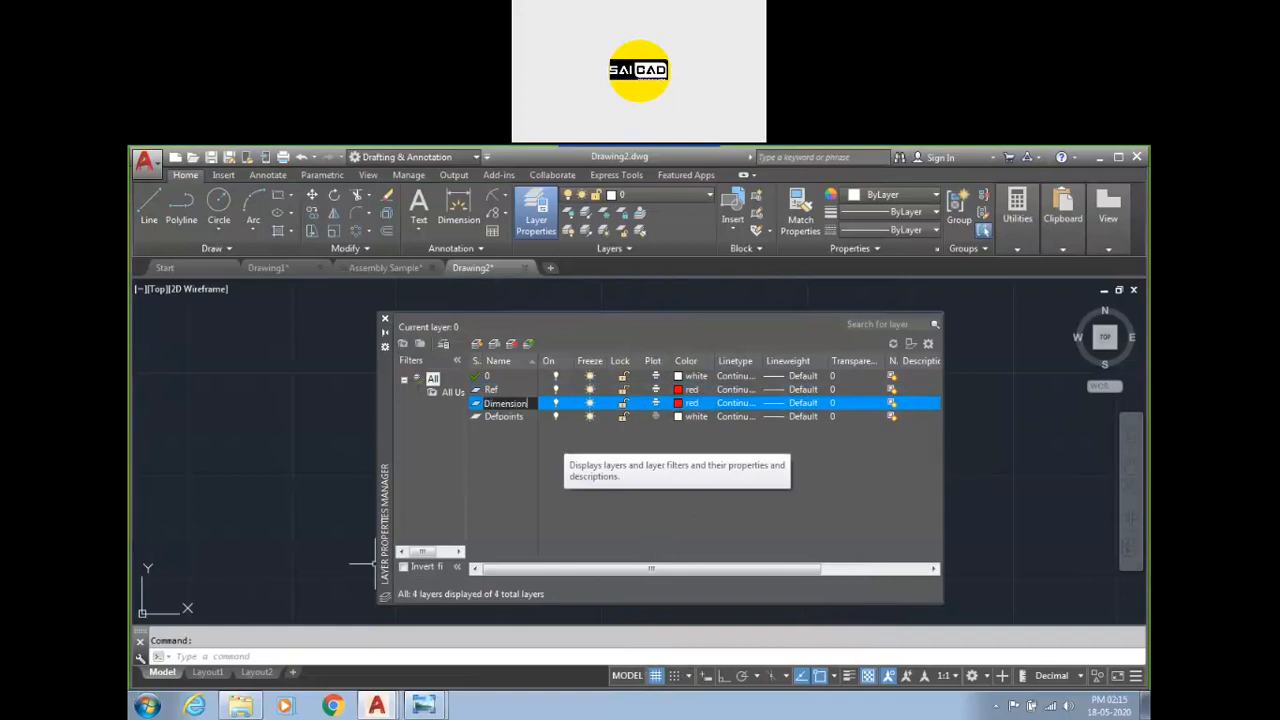
key("Return")
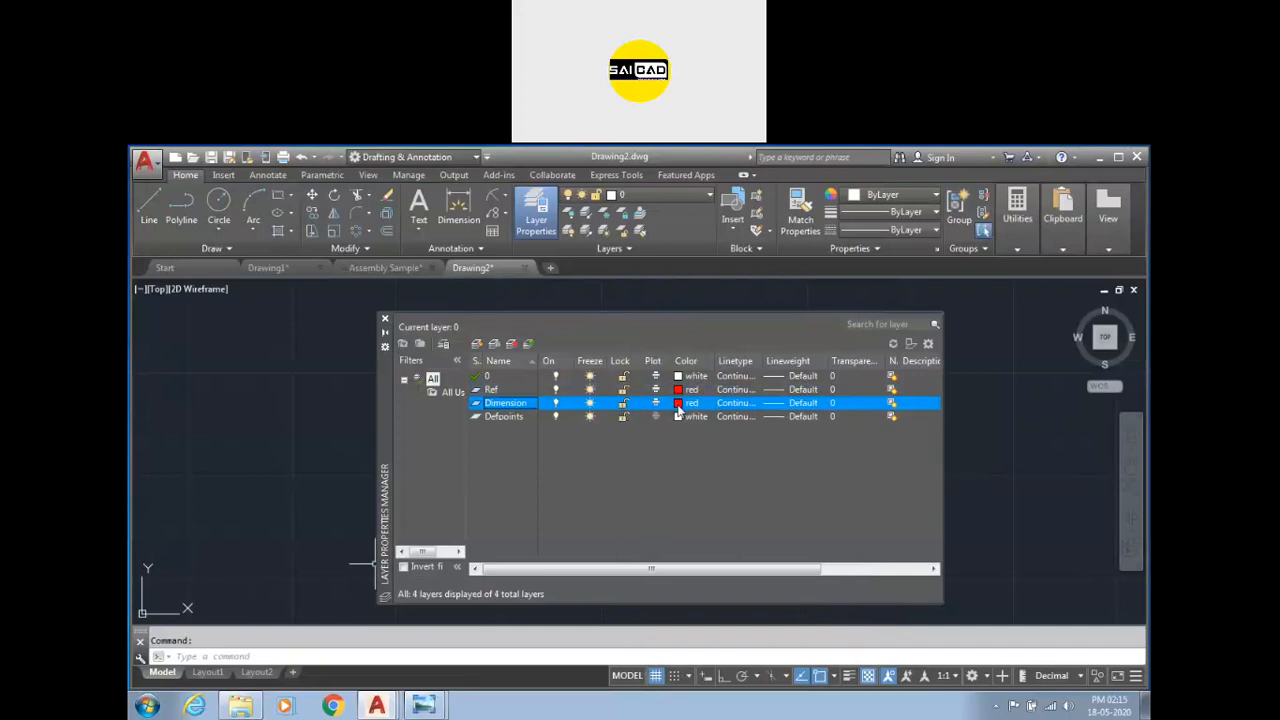
left_click(770, 410)
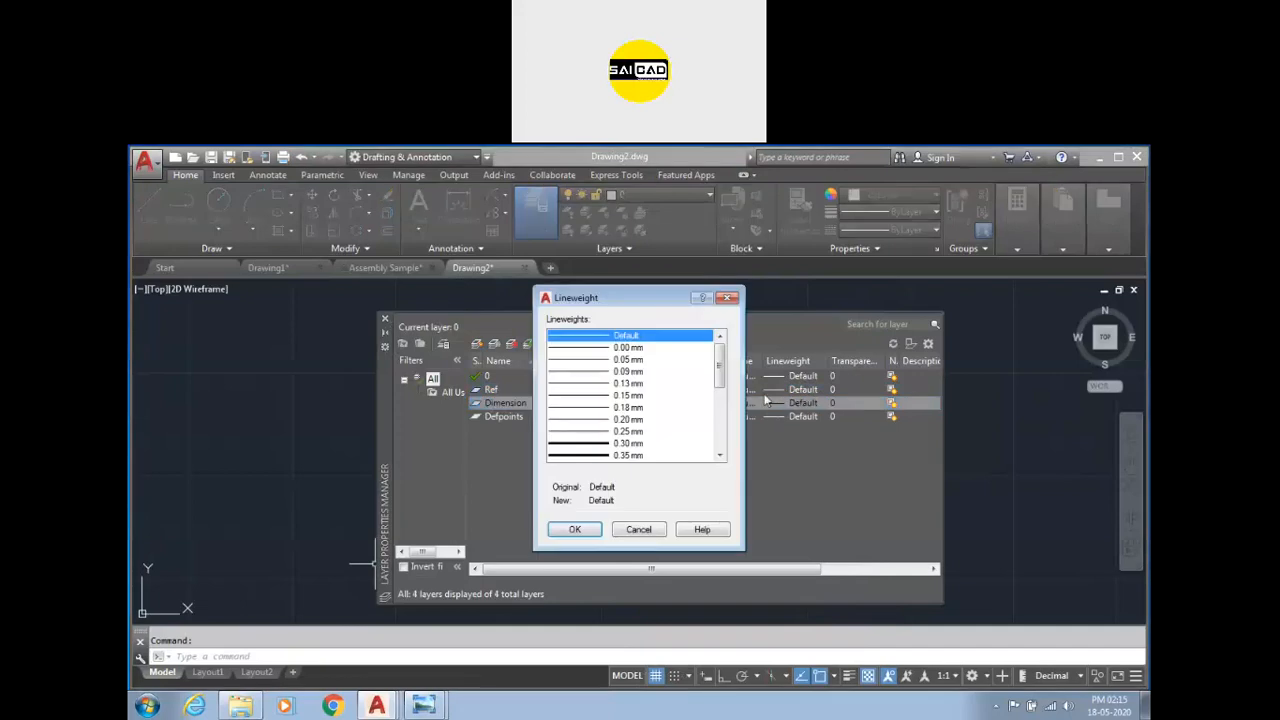
left_click(727, 300)
left_click(712, 402)
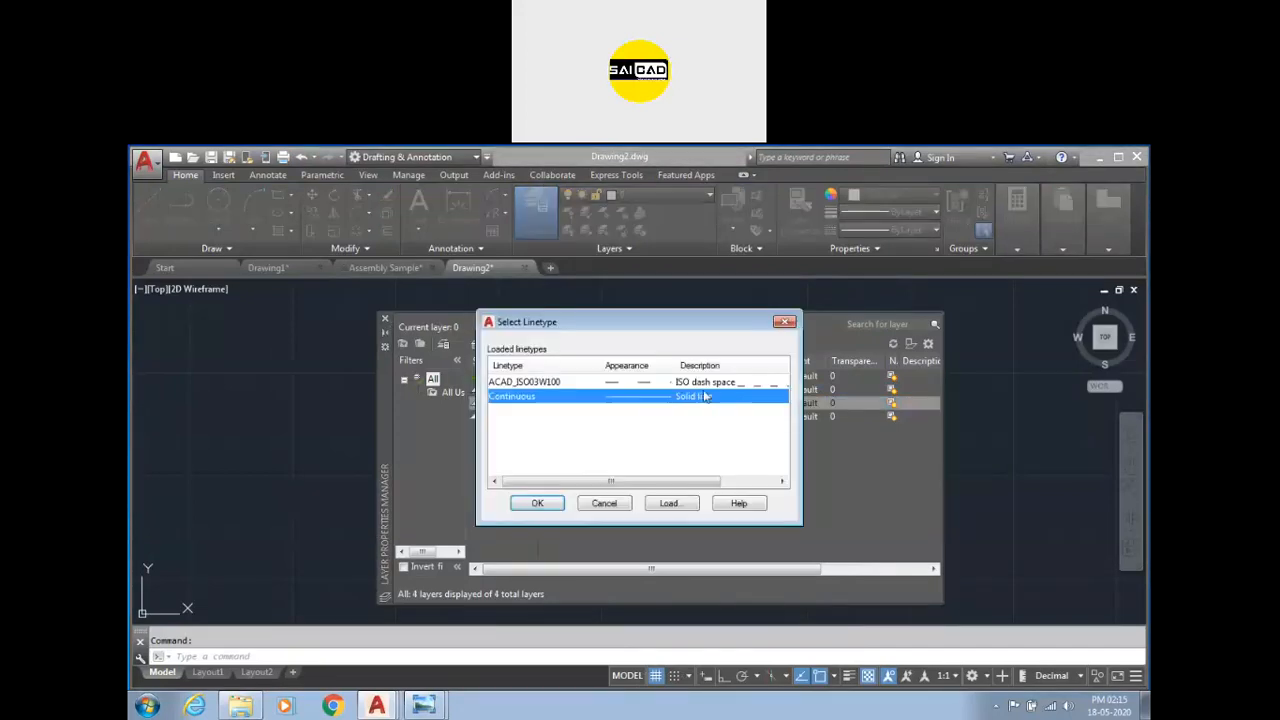
left_click(537, 503)
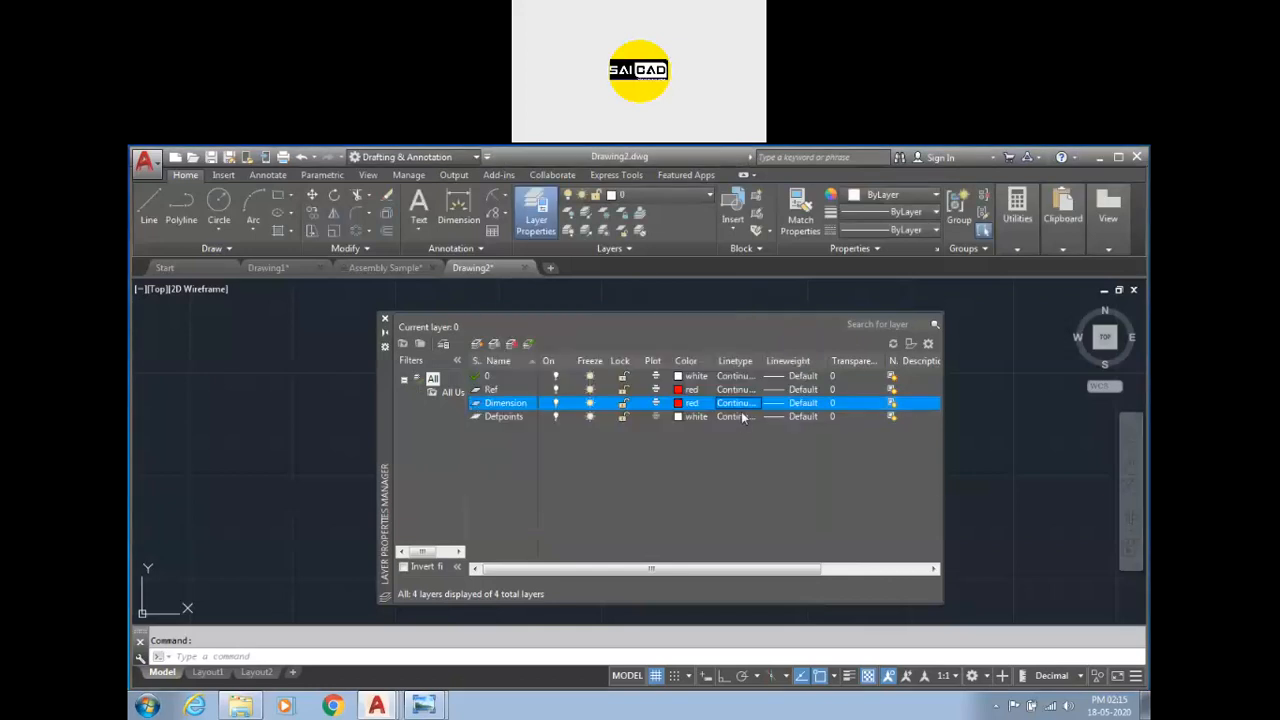
Assign the ACAD_ISO03W100 linetype to the Ref layer.
left_click(737, 397)
left_click(690, 382)
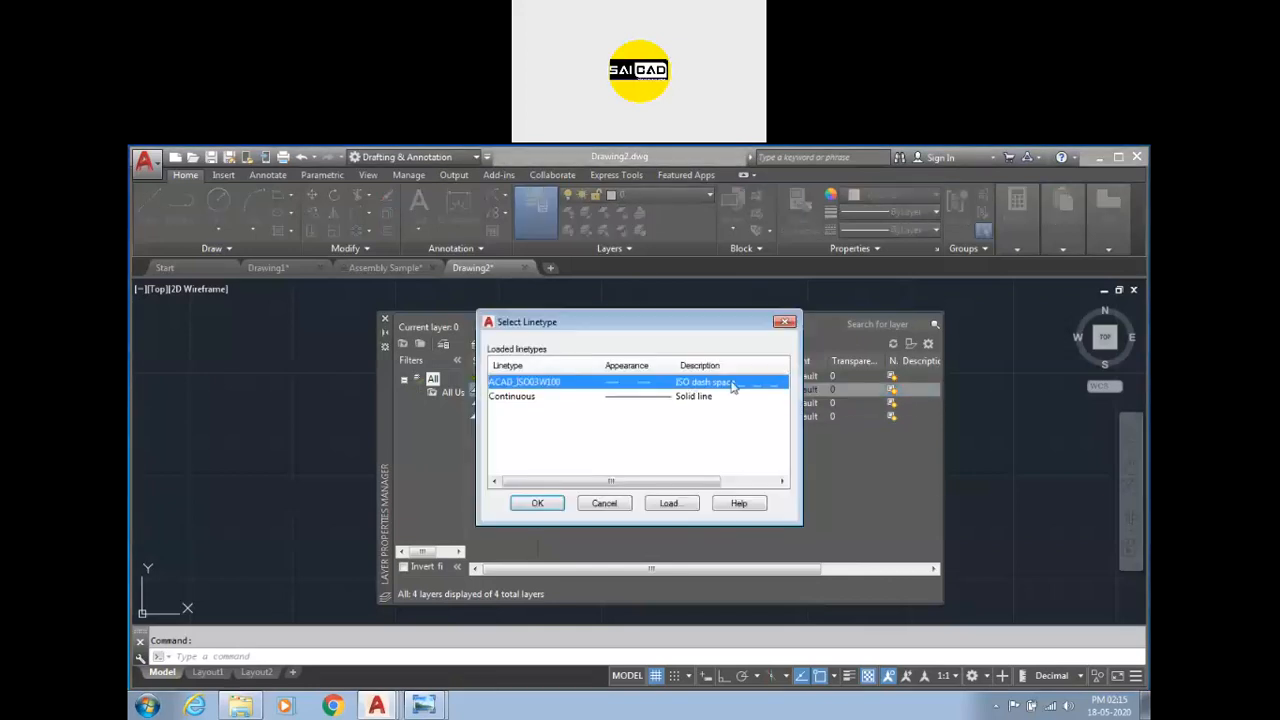
left_click(537, 503)
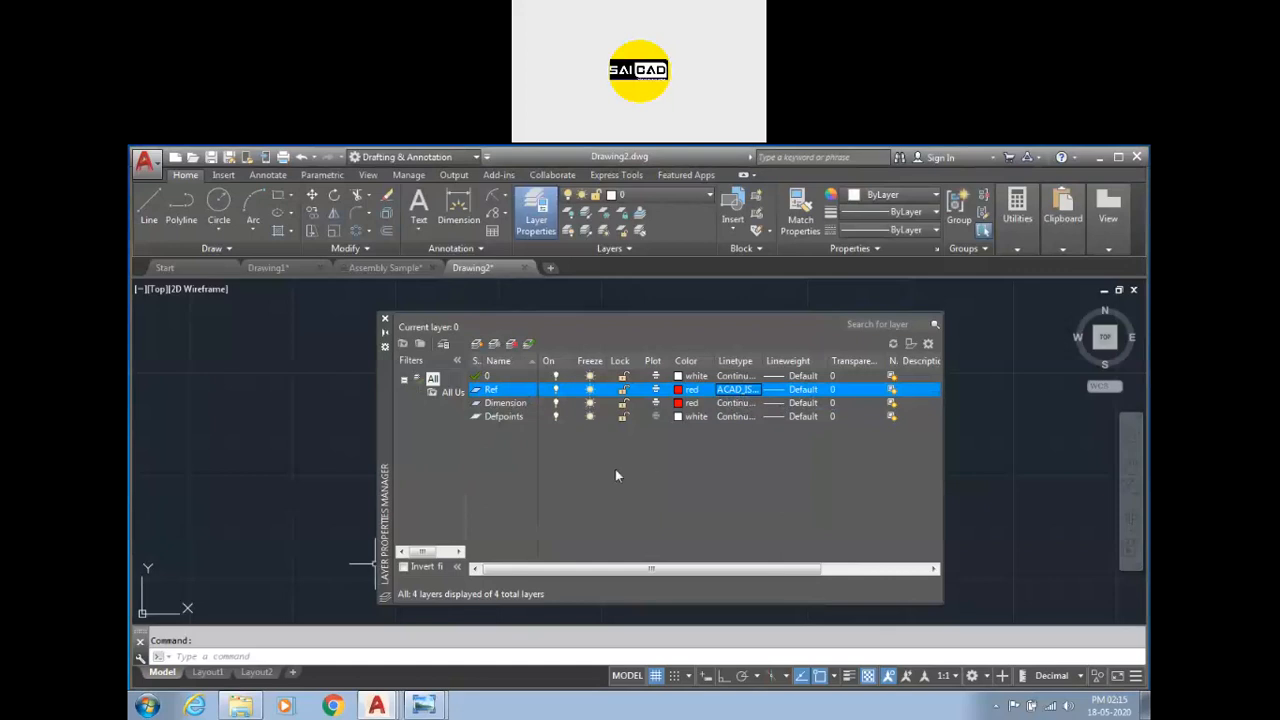
Create a new layer named Geom and set its colour to yellow.
right_click(578, 444)
left_click(640, 369)
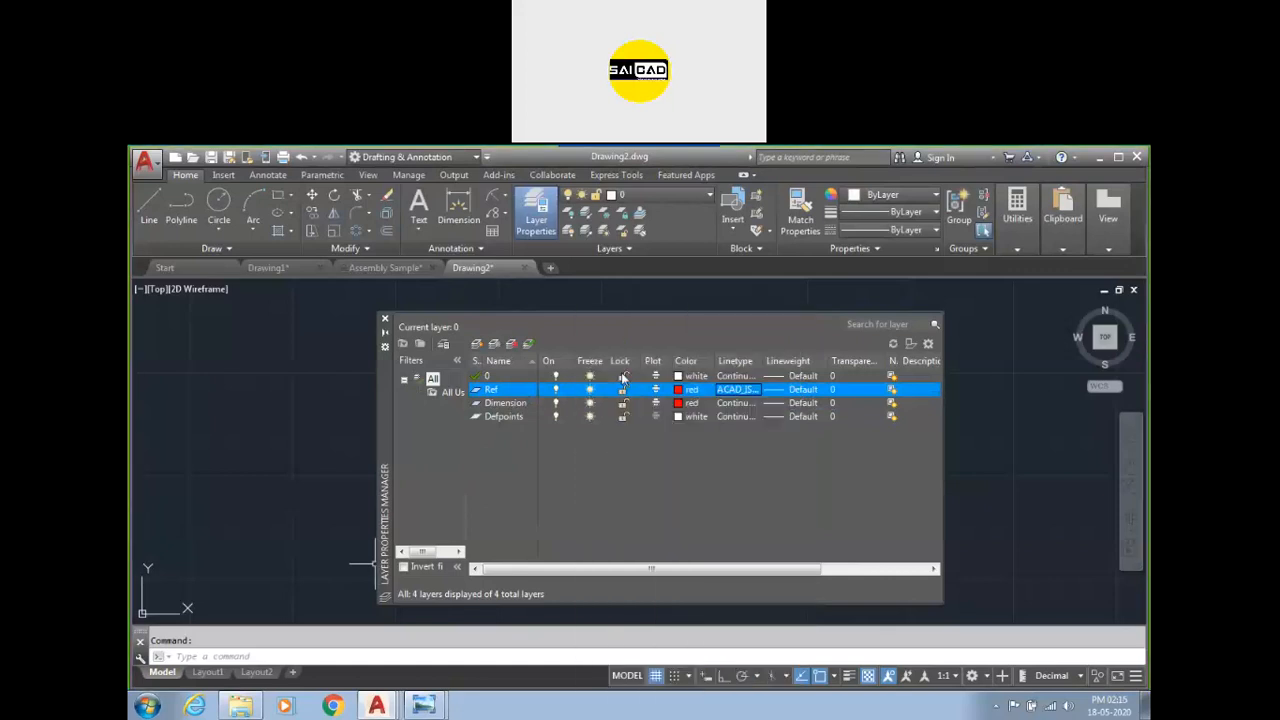
type("Geom")
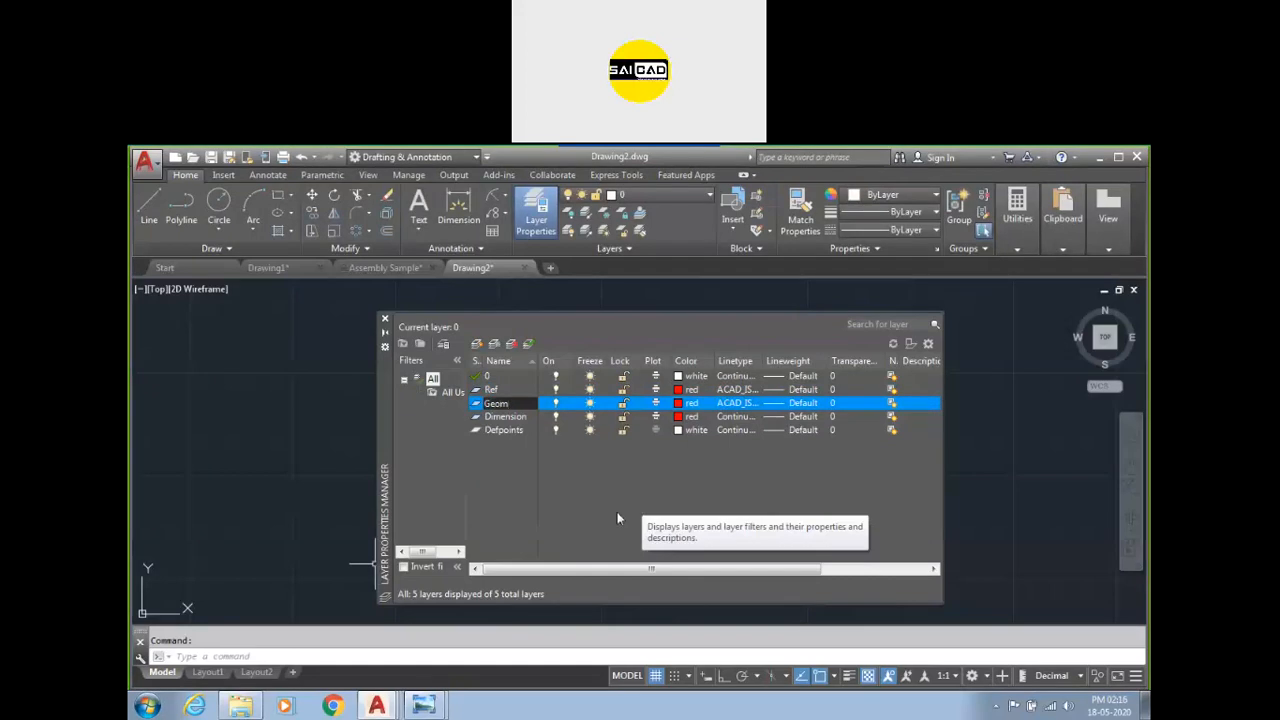
left_click(682, 404)
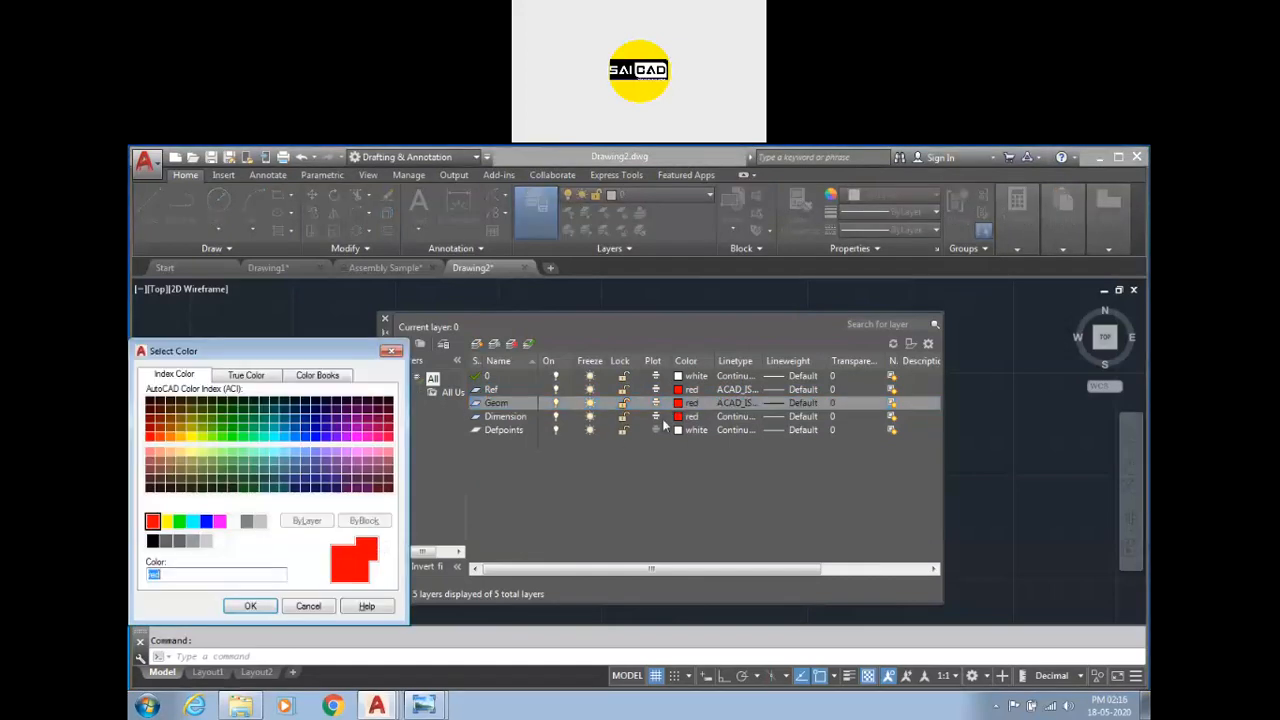
left_click(165, 521)
left_click(250, 606)
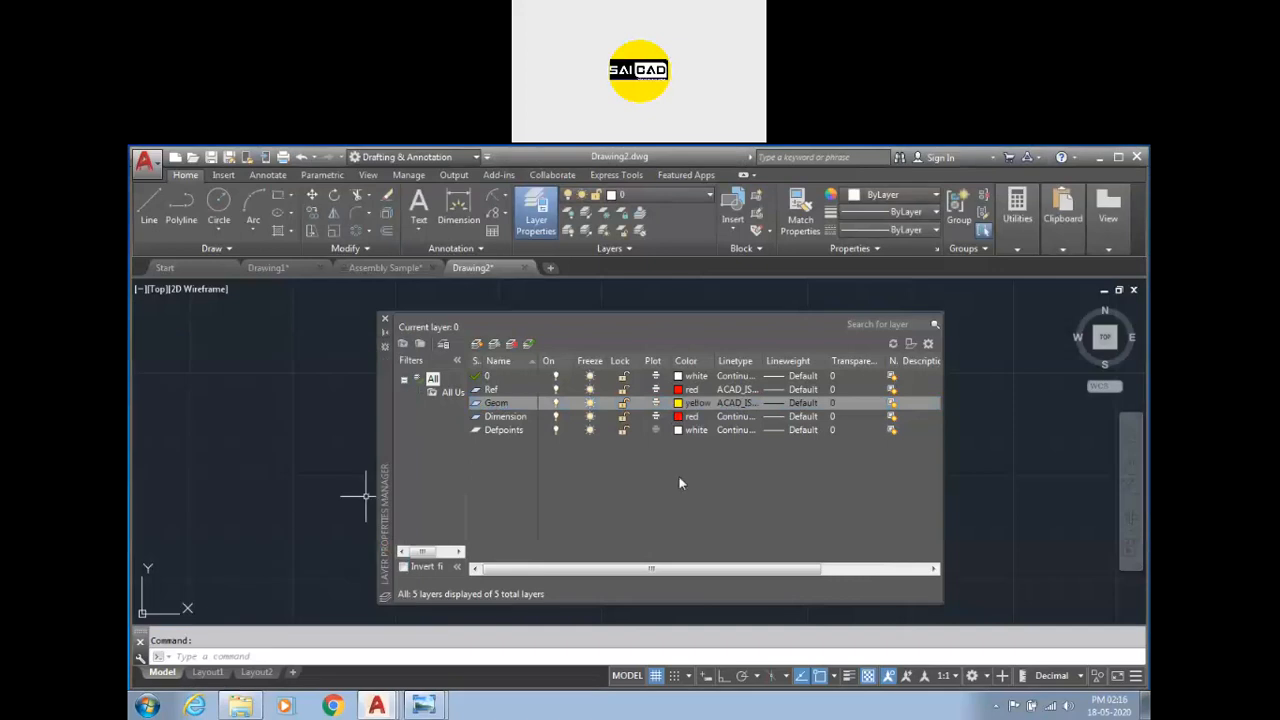
Close the Layer Properties Manager and erase the table placed beside the plate drawing.
left_click(385, 321)
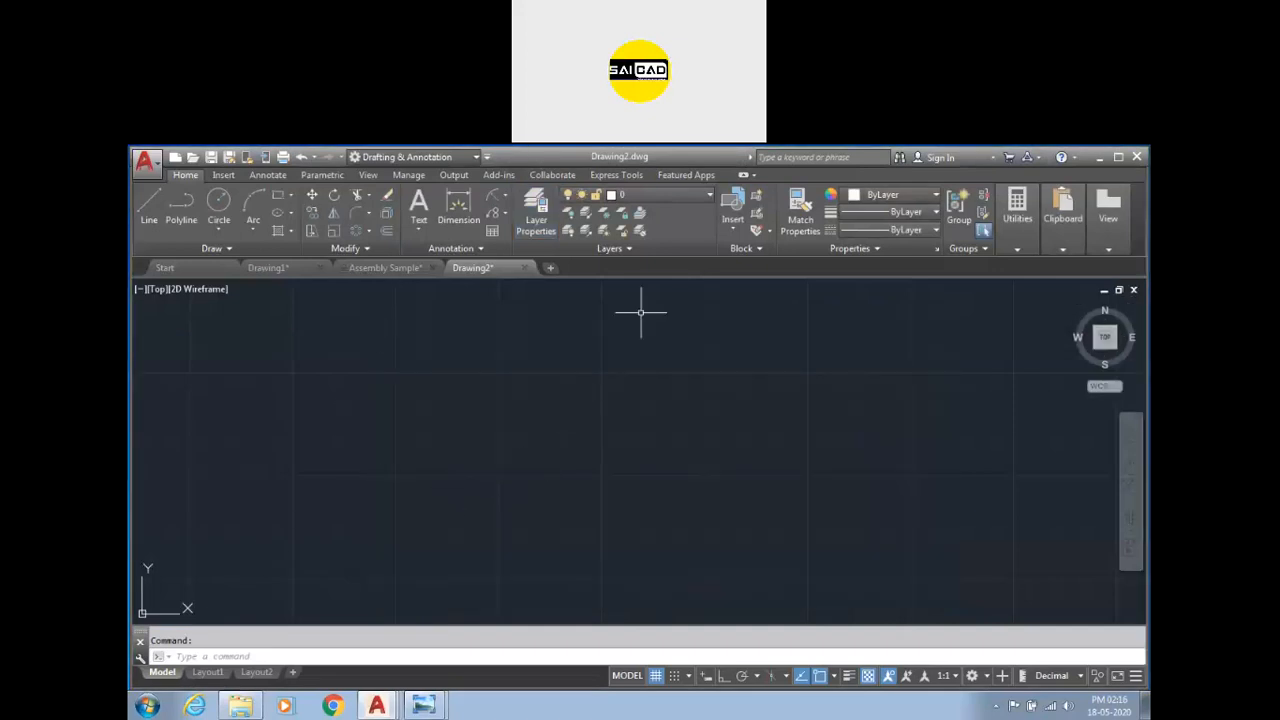
left_click(686, 195)
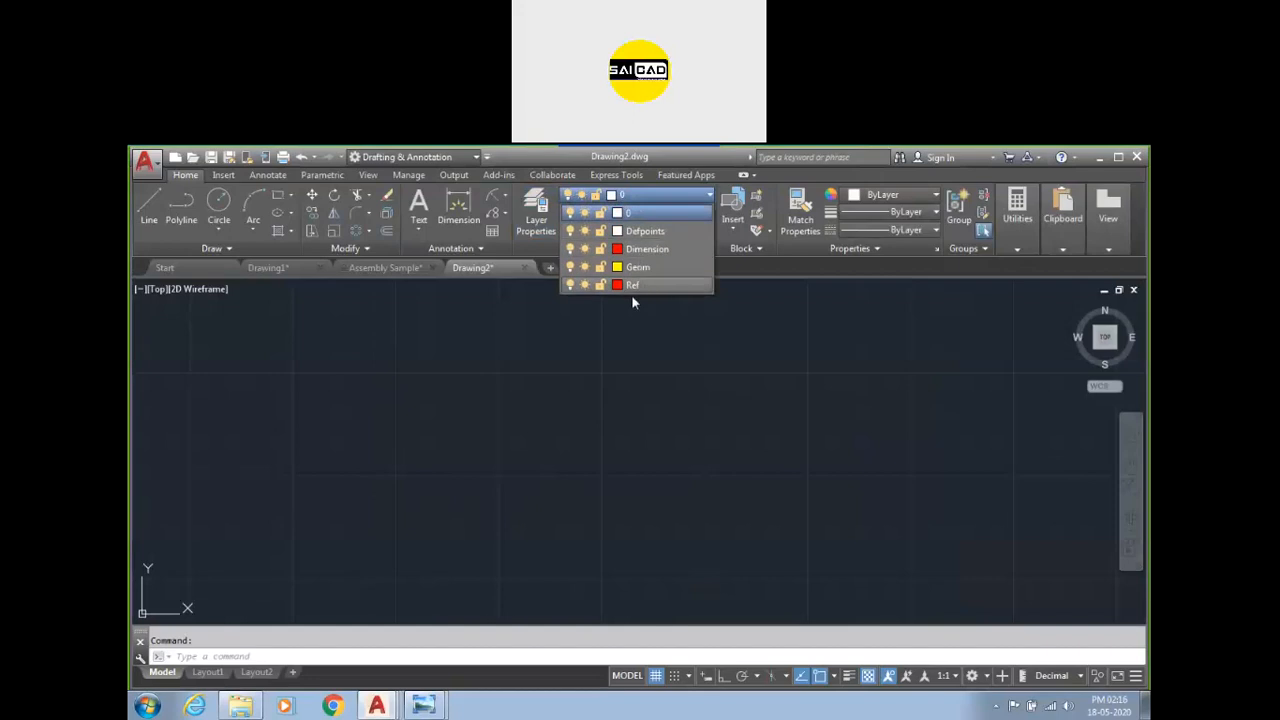
left_click(585, 426)
scroll(620, 405, "down", 5)
scroll(436, 432, "up", 6)
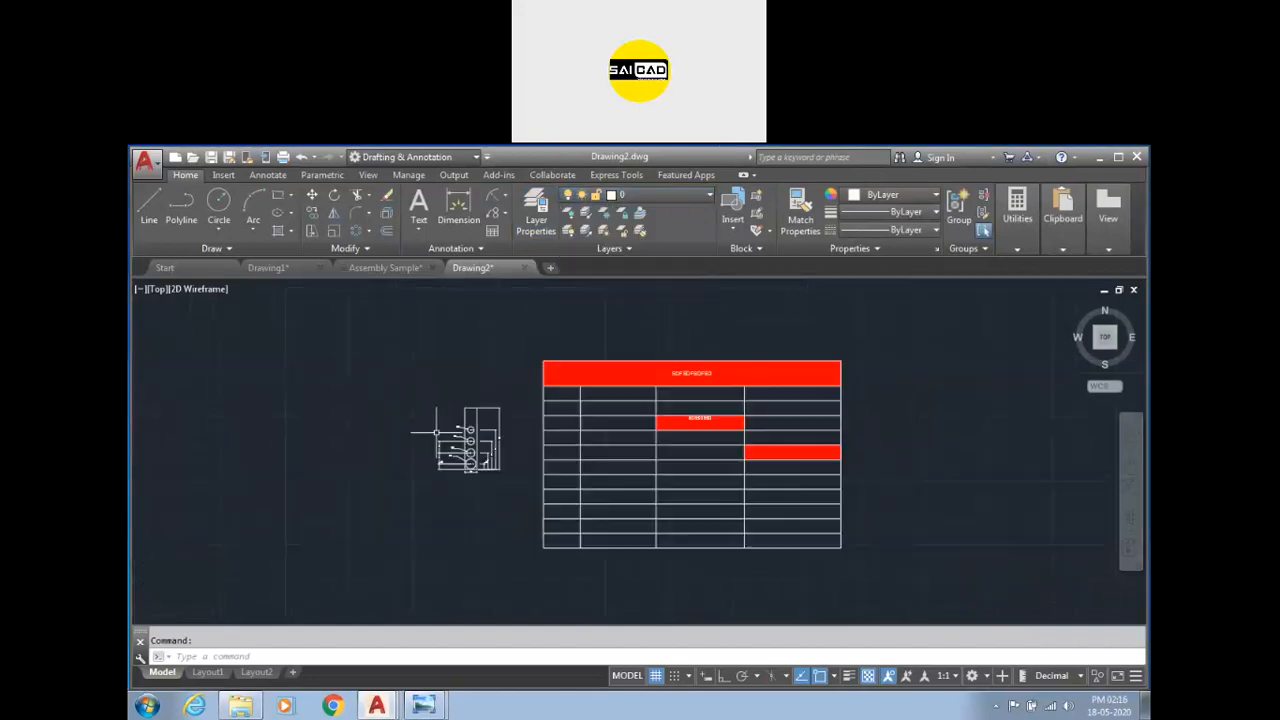
scroll(452, 421, "down", 5)
left_click(821, 333)
left_click(506, 525)
key("Delete")
scroll(460, 430, "up", 5)
scroll(467, 439, "up", 2)
scroll(470, 440, "down", 2)
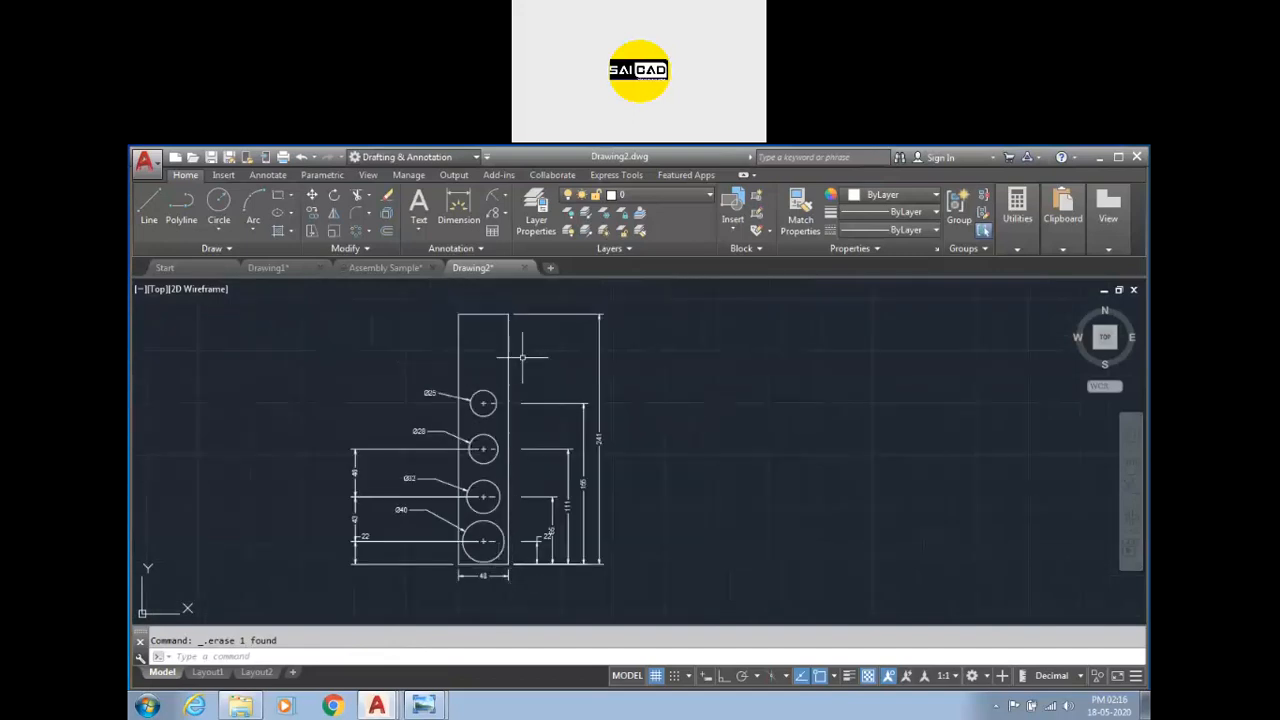
Move the dimensions on the plate's right side to the Dimension layer.
left_click(735, 378)
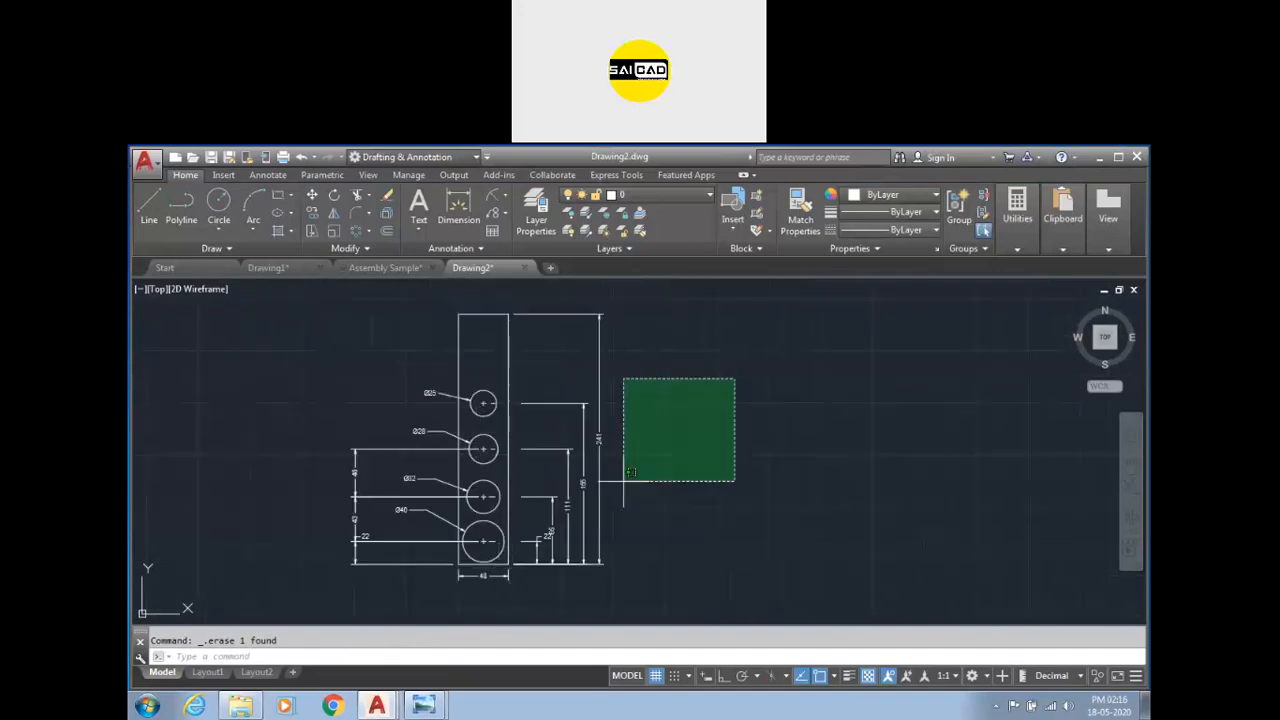
left_click(506, 606)
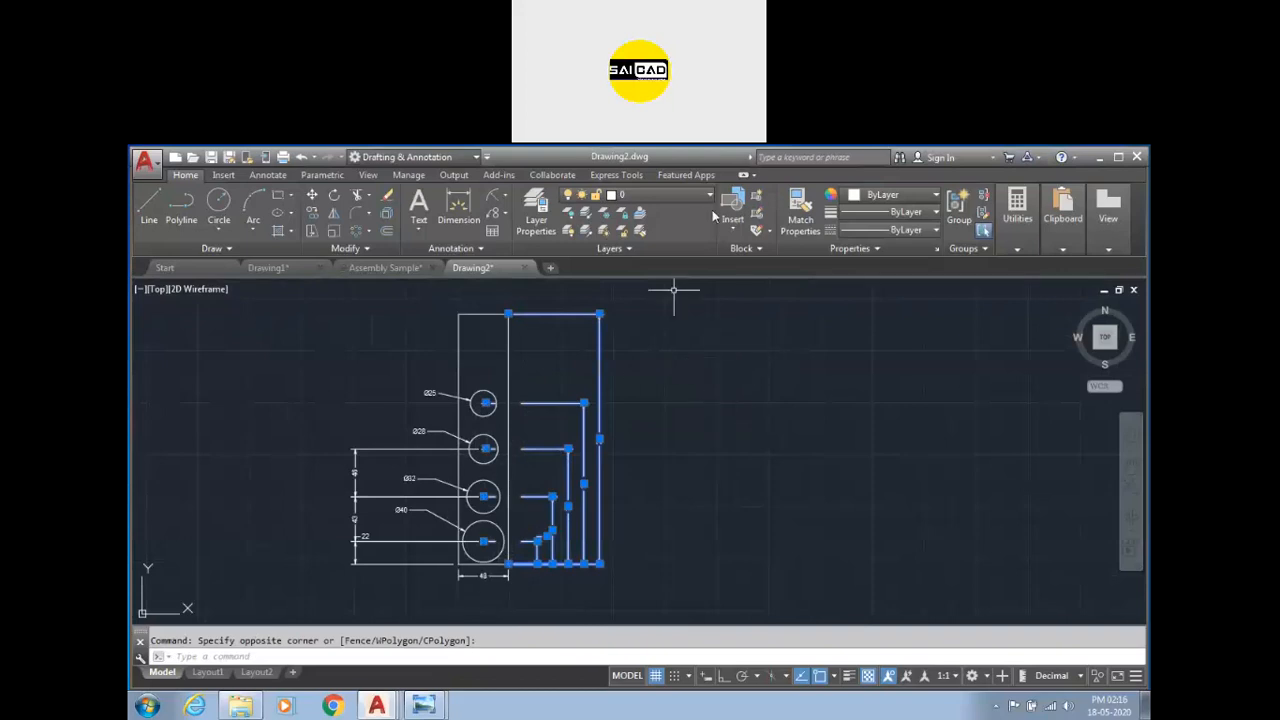
left_click(691, 192)
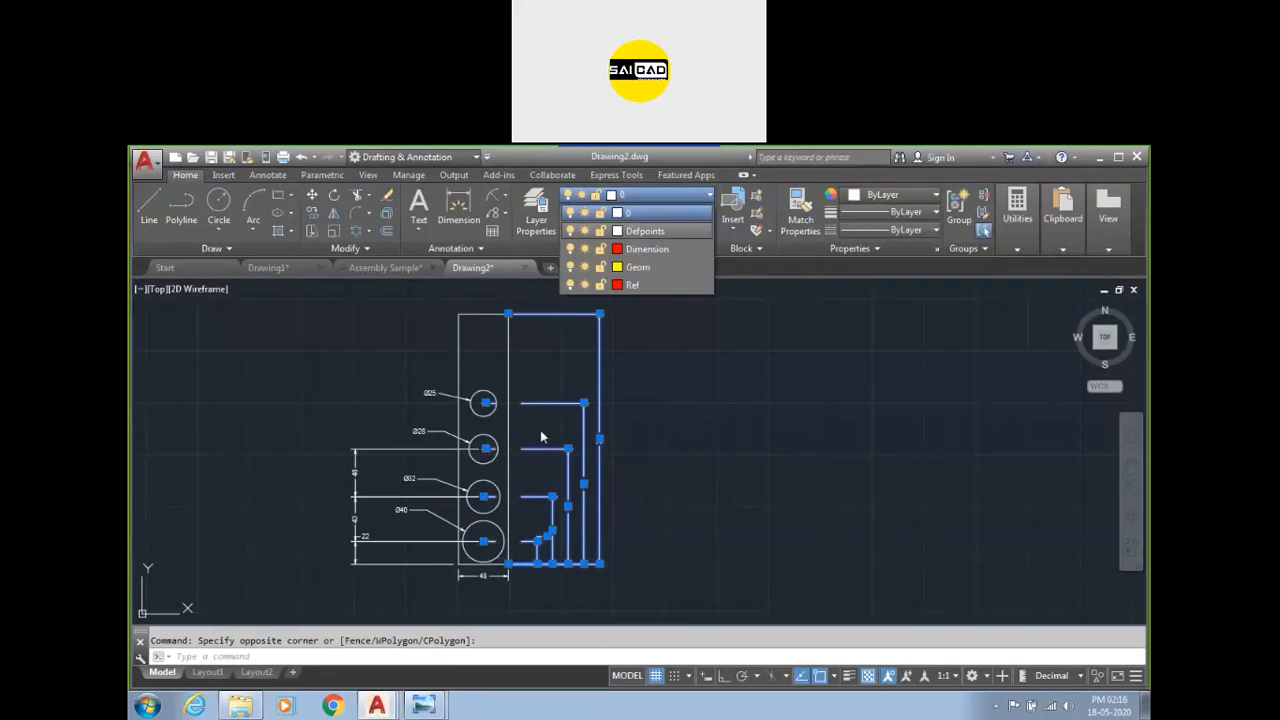
left_click(666, 249)
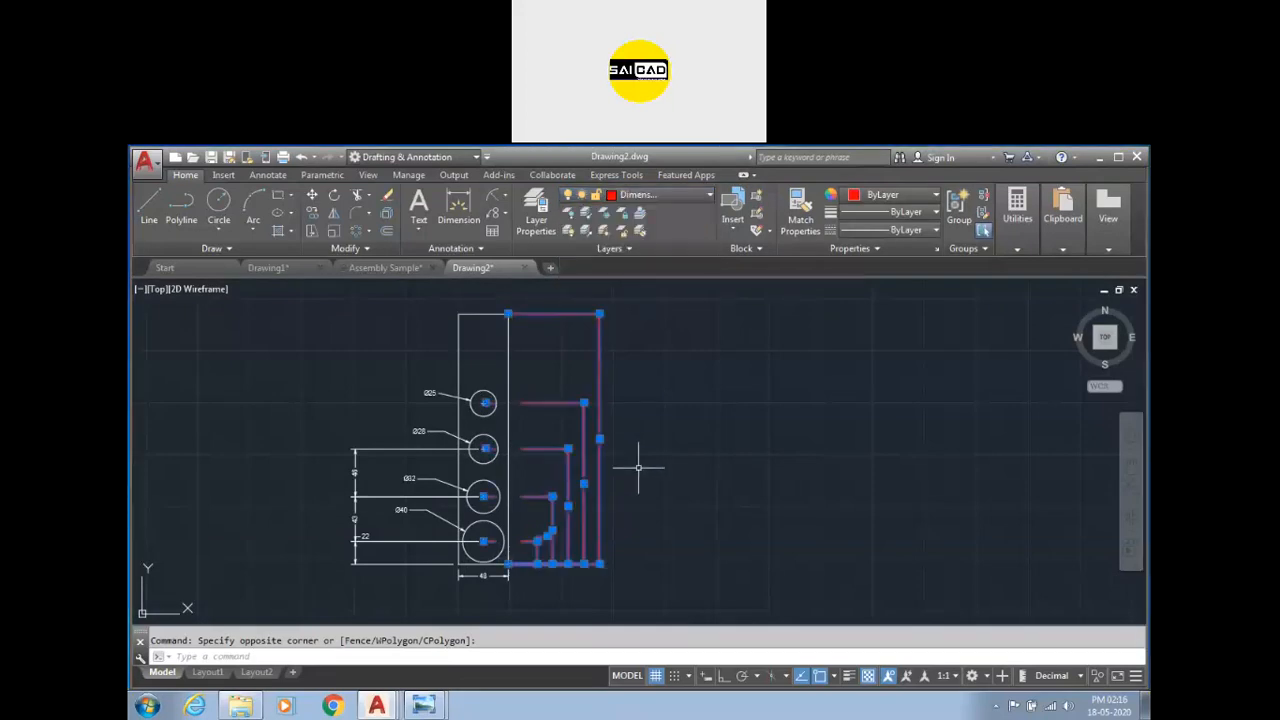
key("Escape")
left_click(634, 394)
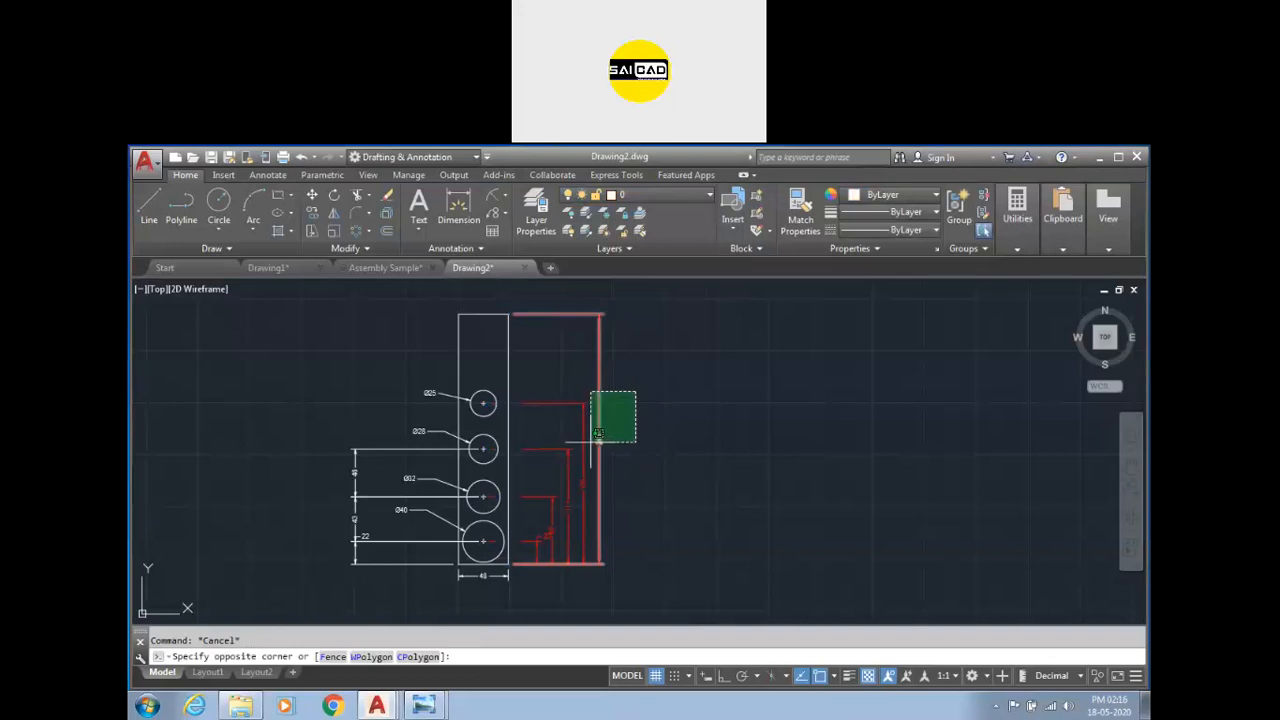
left_click(594, 443)
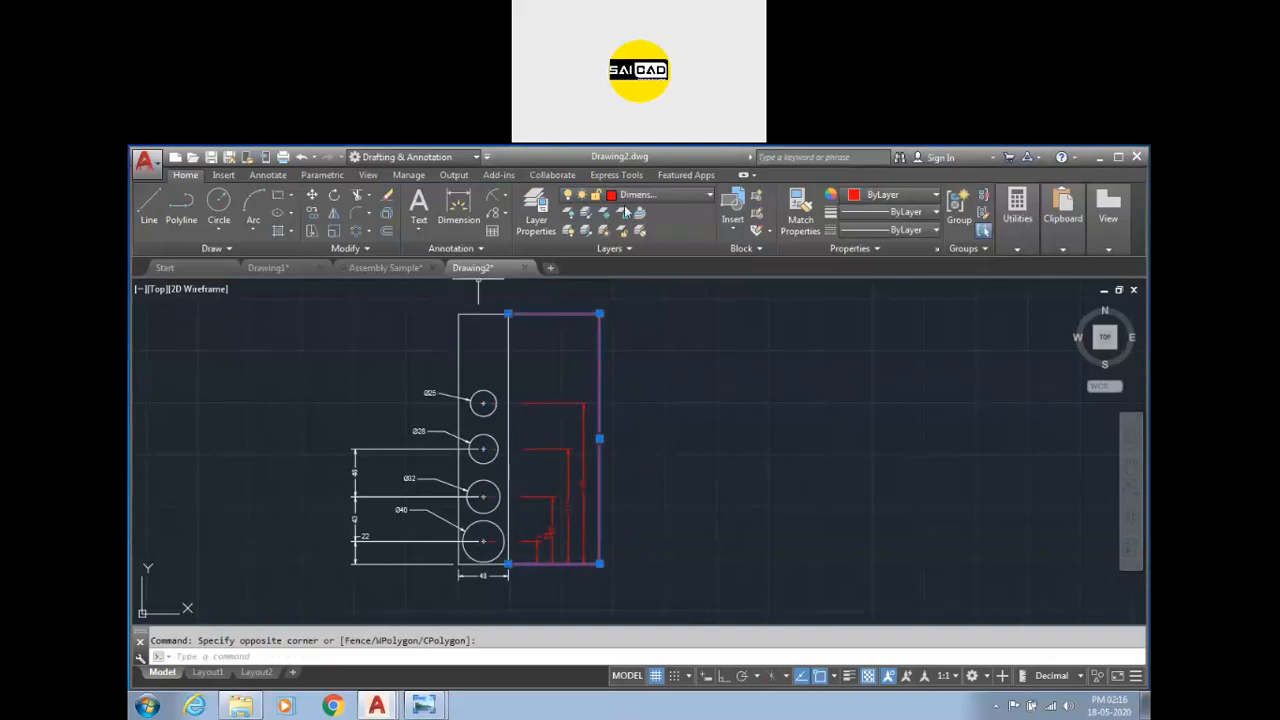
key("Escape")
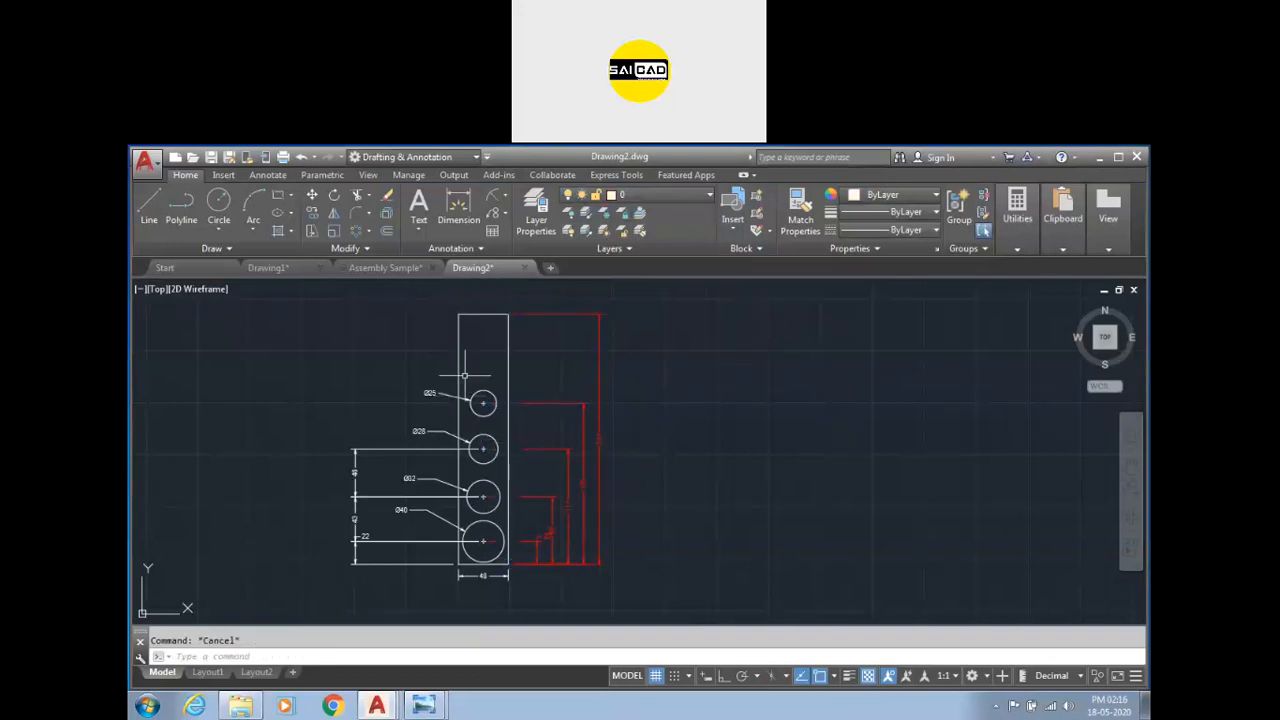
Move the plate's rectangular outline to the Geom layer.
left_click(473, 297)
left_click(440, 335)
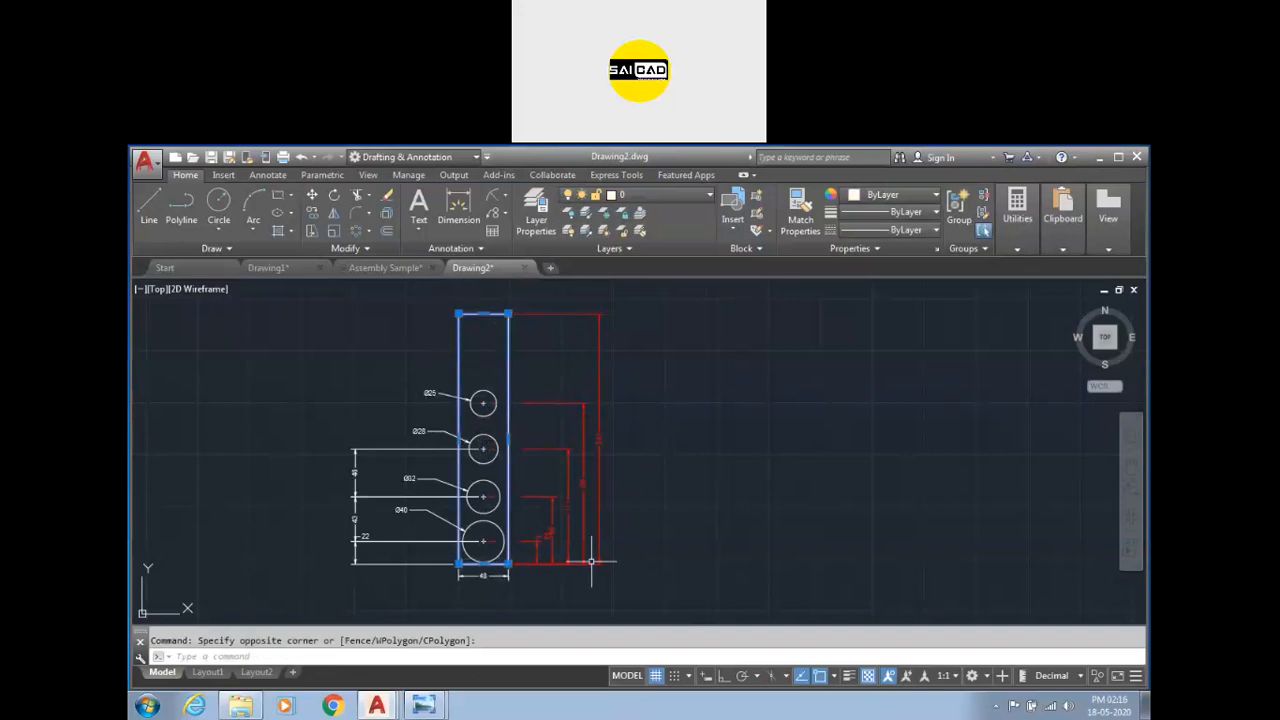
left_click(694, 195)
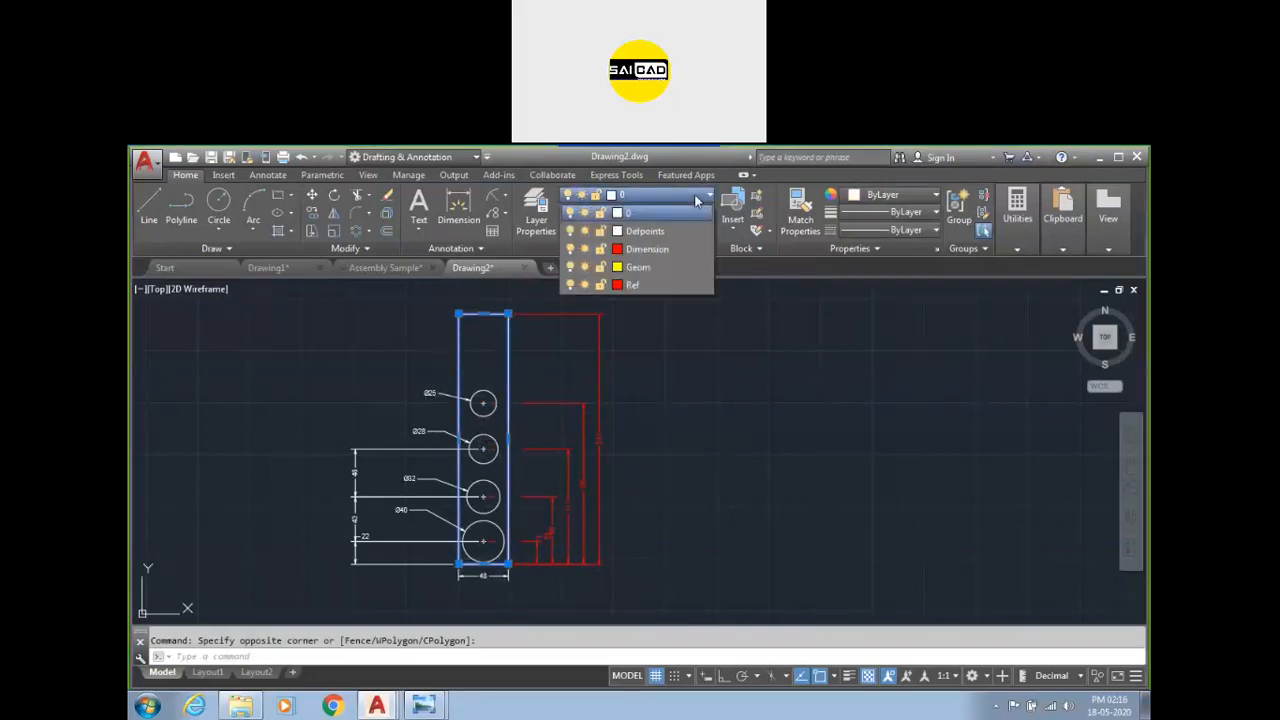
left_click(656, 268)
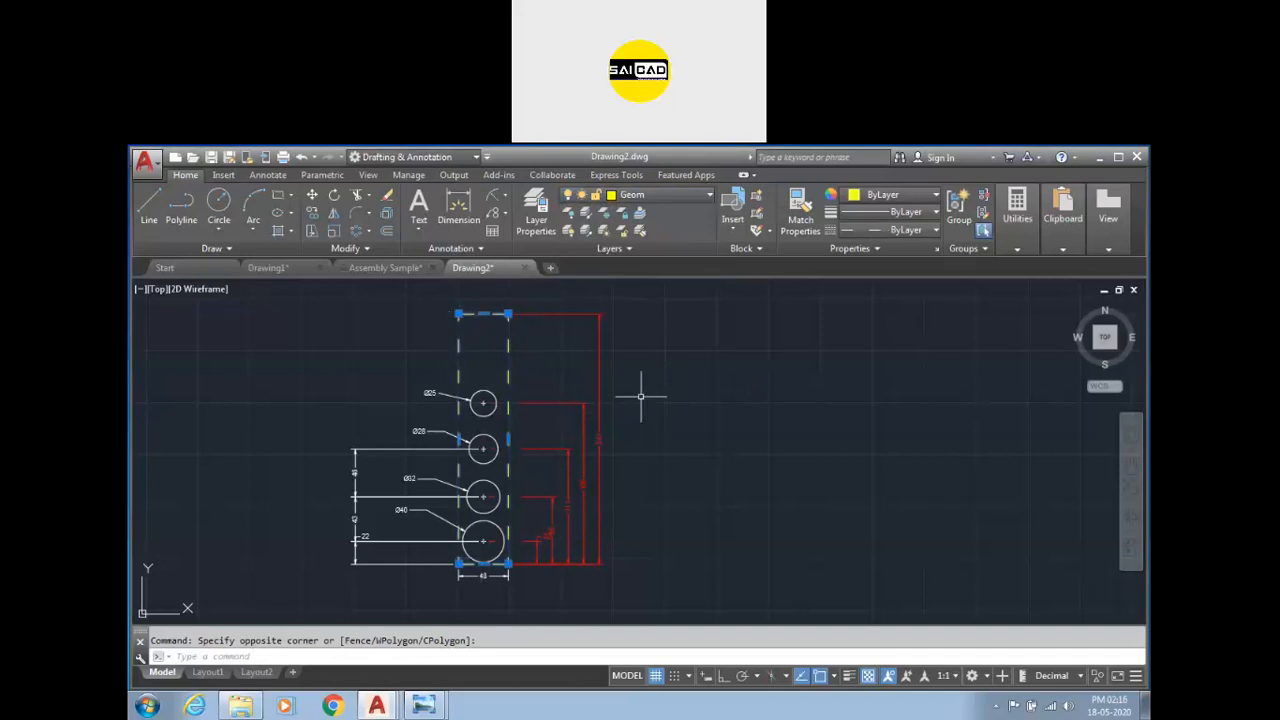
key("Escape")
Change the Geom layer's linetype to Continuous in the Layer Properties Manager and close it.
scroll(500, 345, "up", 2)
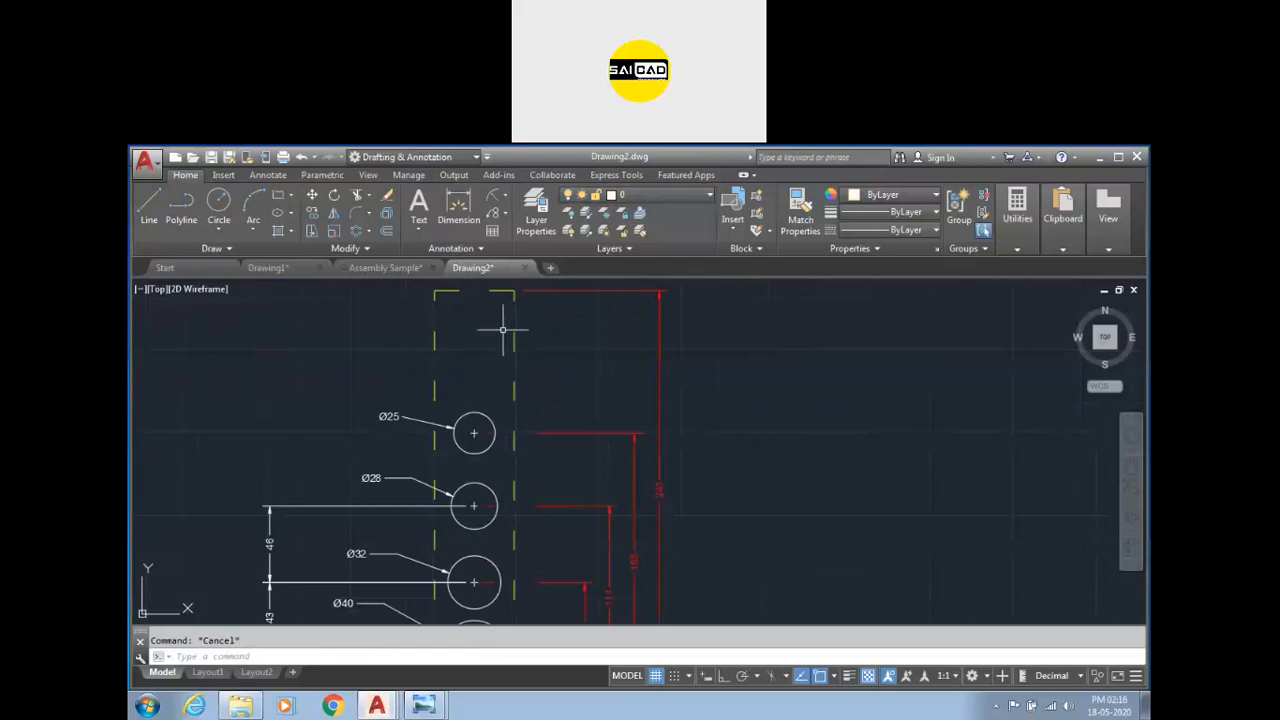
mouse_move(512, 336)
left_click(536, 212)
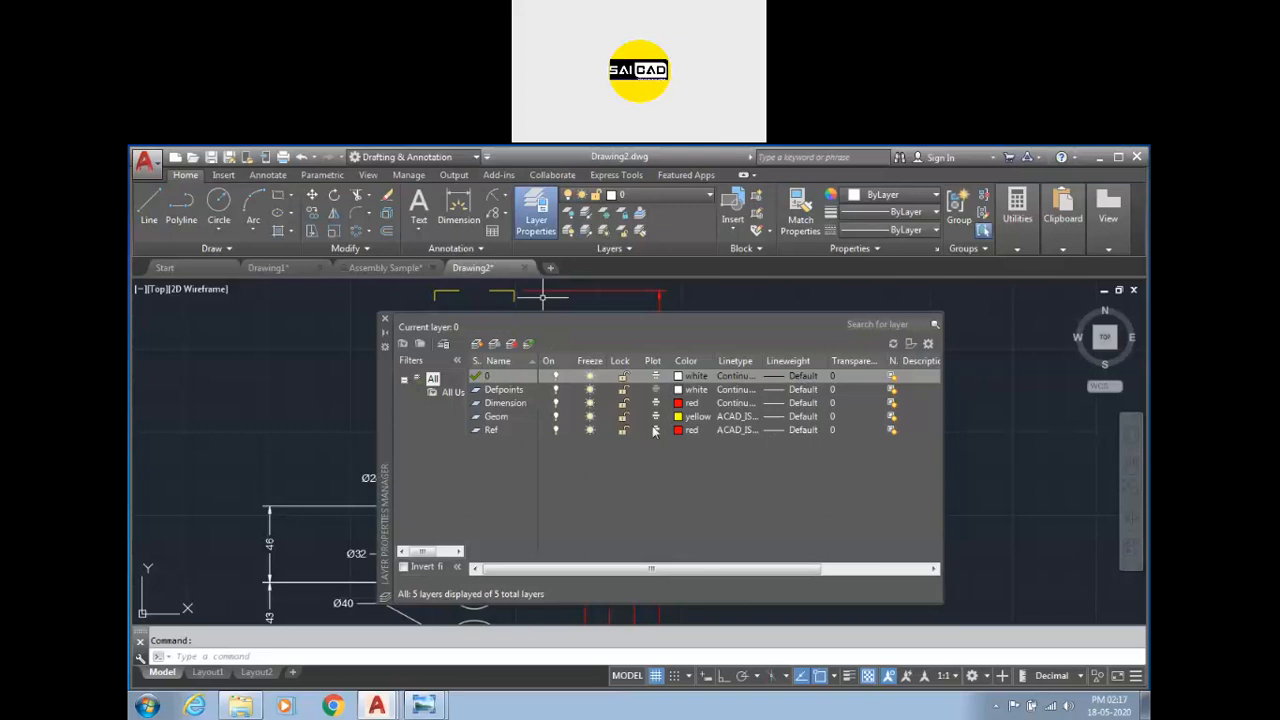
left_click(495, 418)
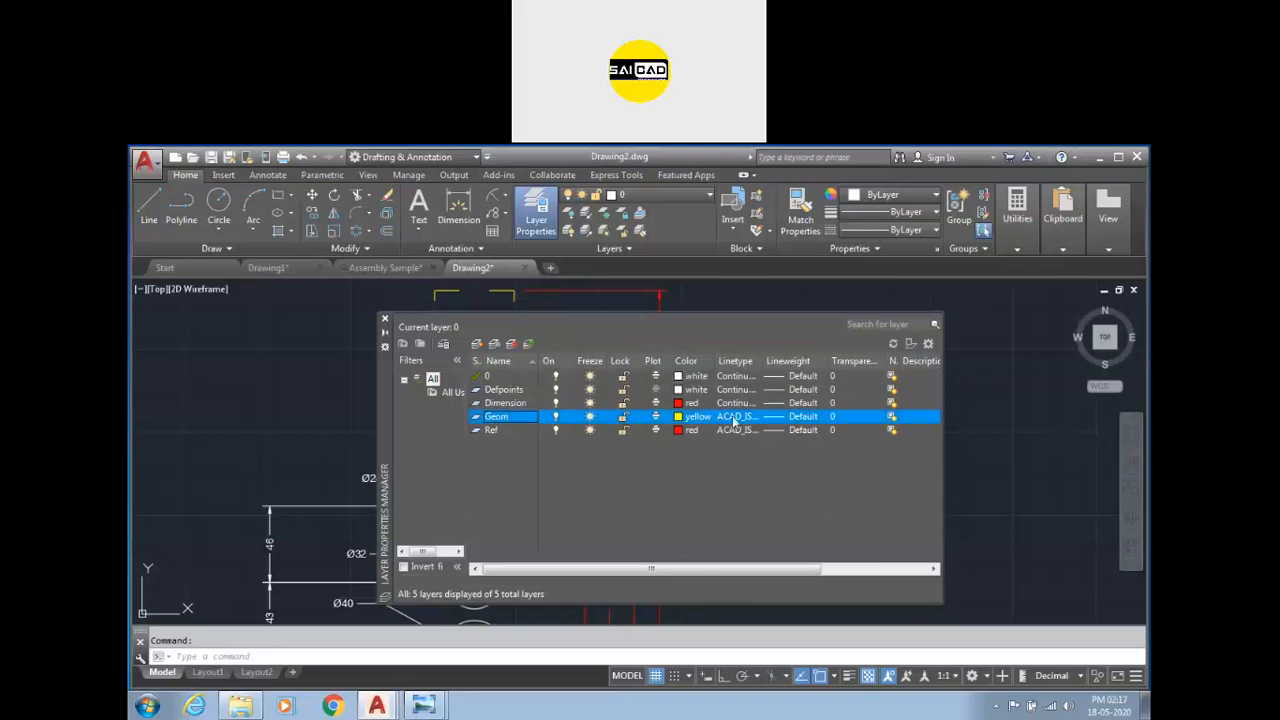
left_click(735, 424)
left_click(692, 398)
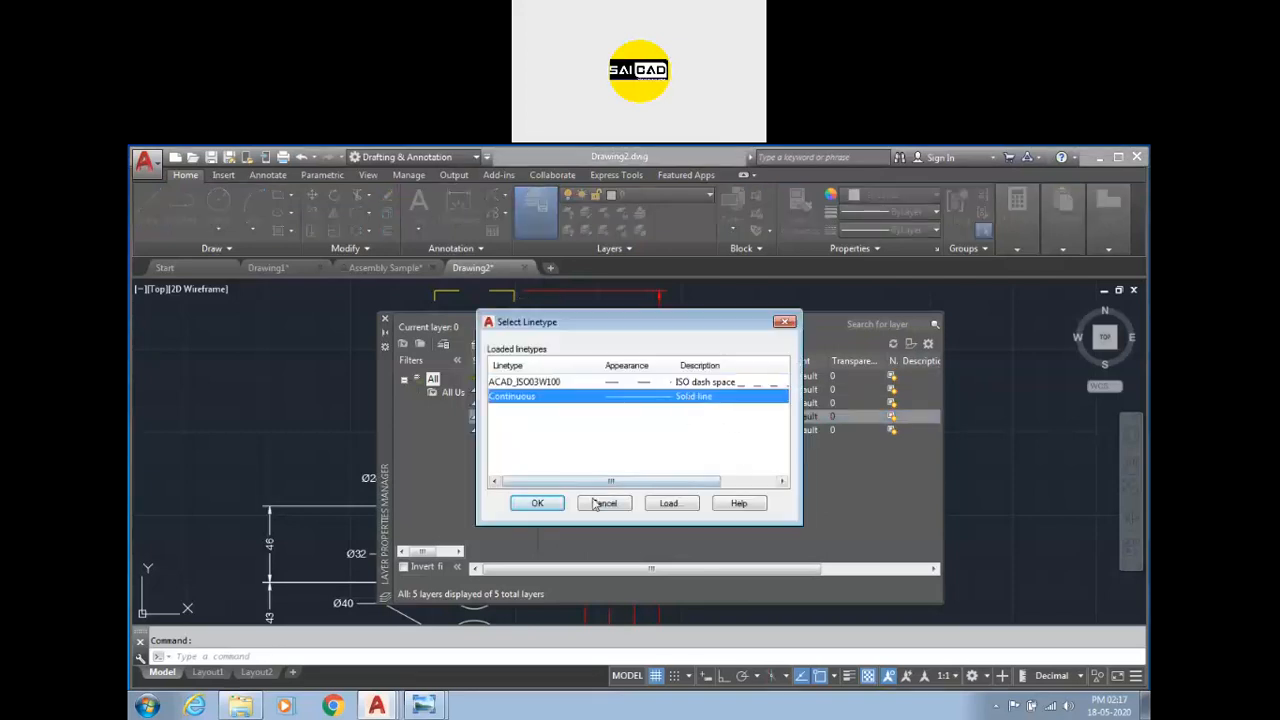
left_click(537, 503)
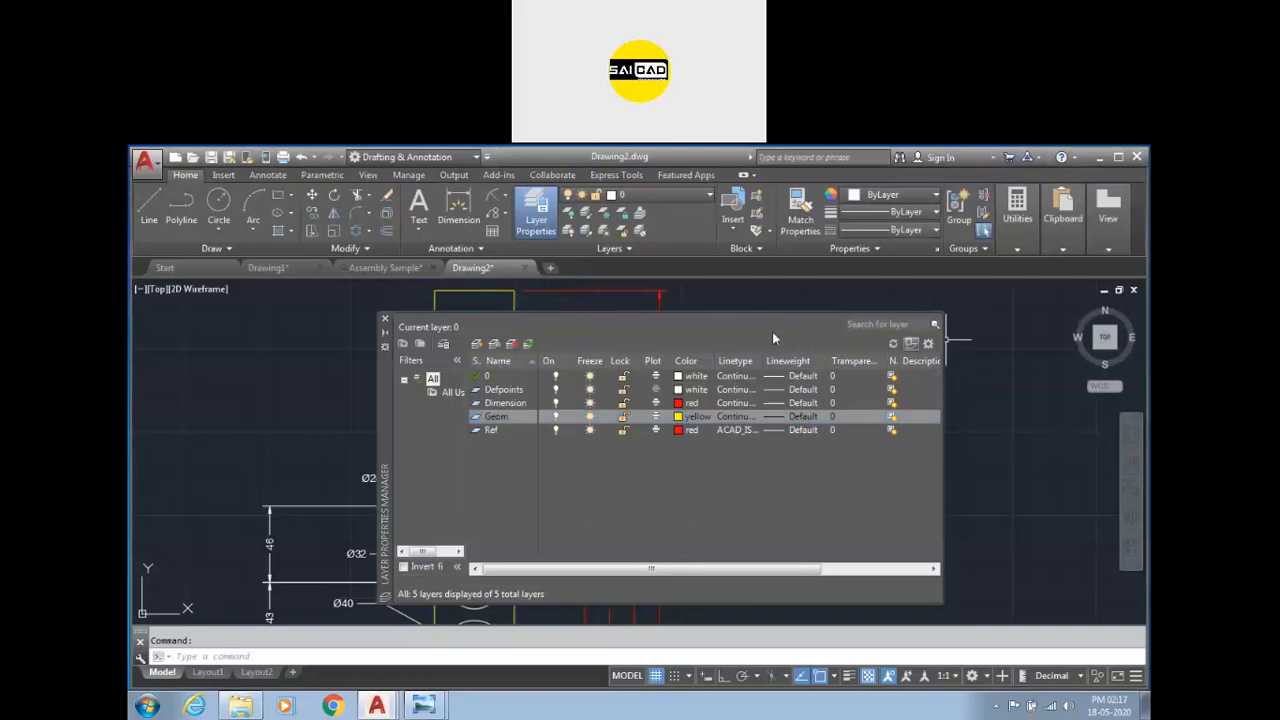
left_click(384, 318)
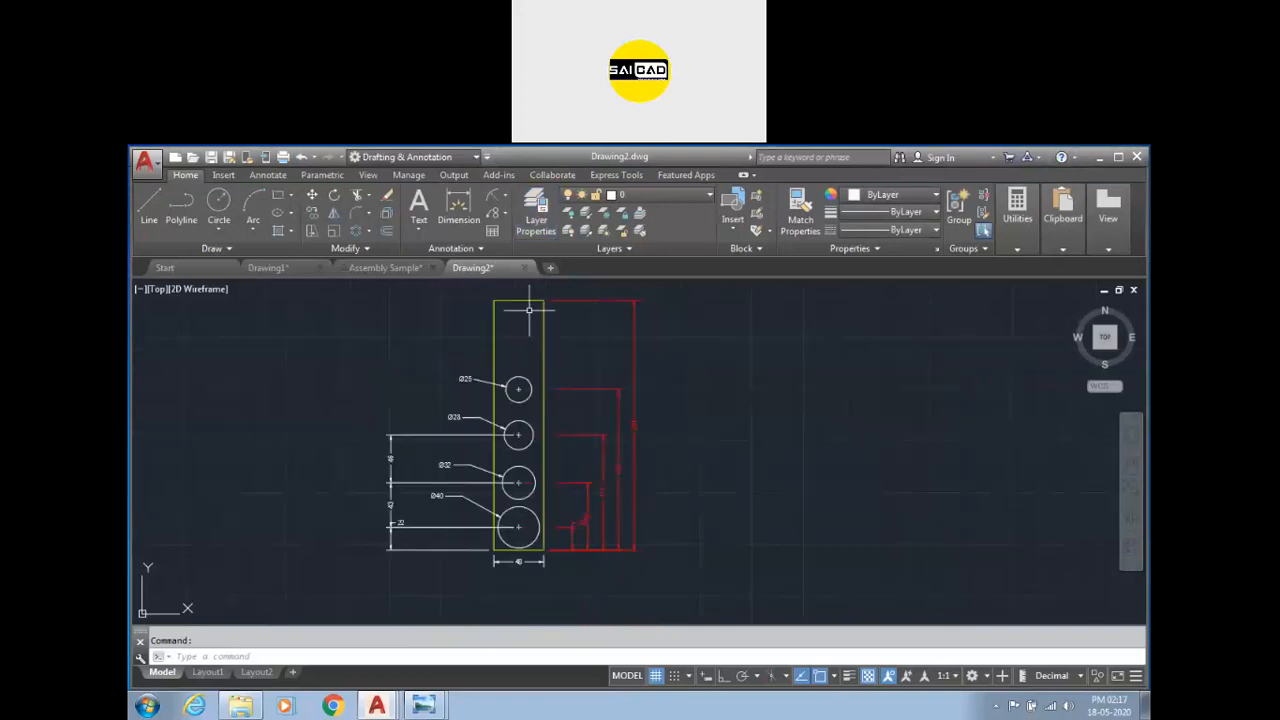
scroll(546, 301, "up", 4)
left_click(573, 369)
left_click(505, 397)
scroll(606, 360, "down", 2)
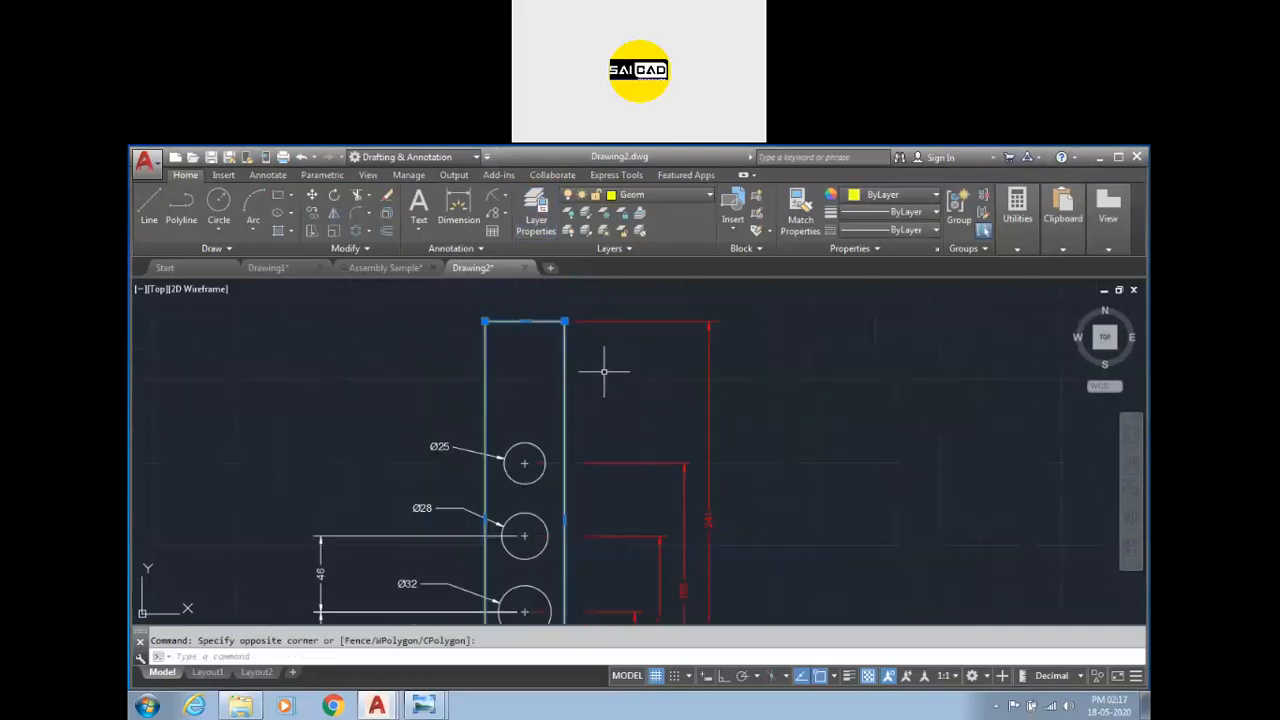
key("Escape")
scroll(620, 350, "down", 2)
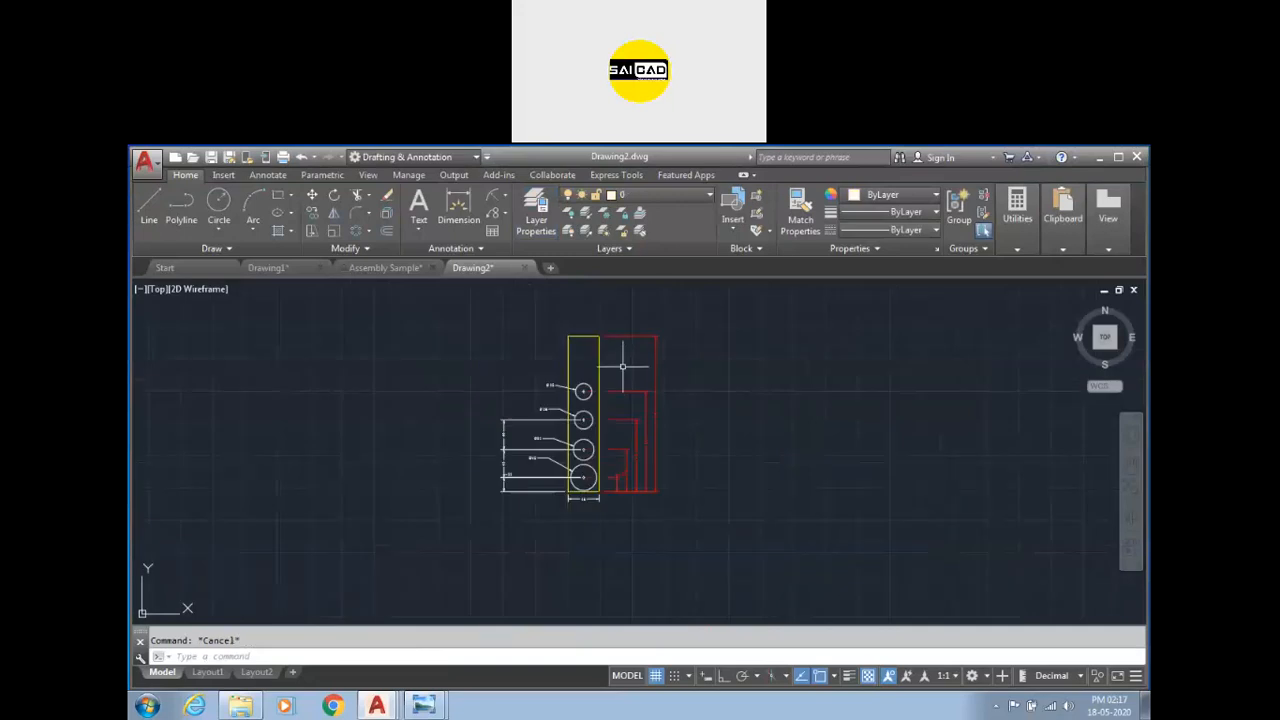
Draw a vertical centre line through the four hole centres along the plate's length.
scroll(561, 459, "up", 2)
left_click(150, 205)
left_click(597, 519)
scroll(598, 530, "down", 3)
left_click(589, 425)
right_click(606, 366)
left_click(632, 374)
scroll(630, 352, "down", 5)
scroll(620, 377, "up", 7)
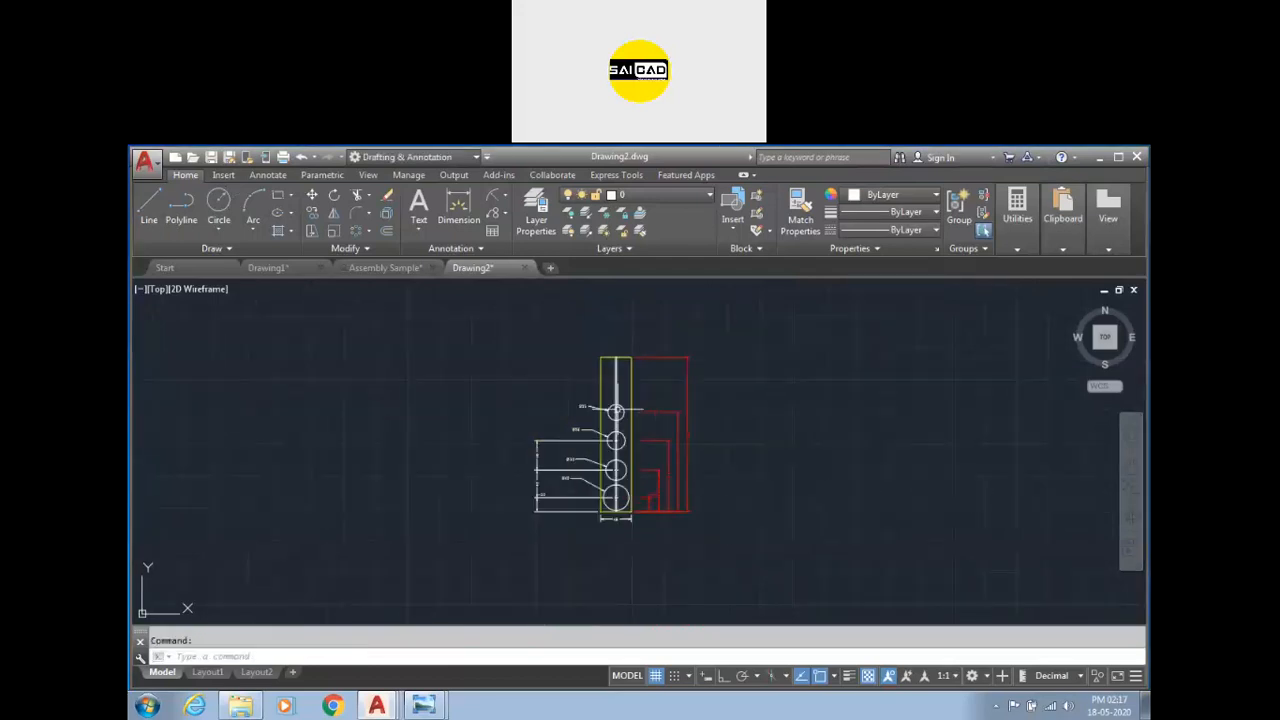
Move the vertical centre line to the Ref layer.
left_click(614, 382)
left_click(662, 194)
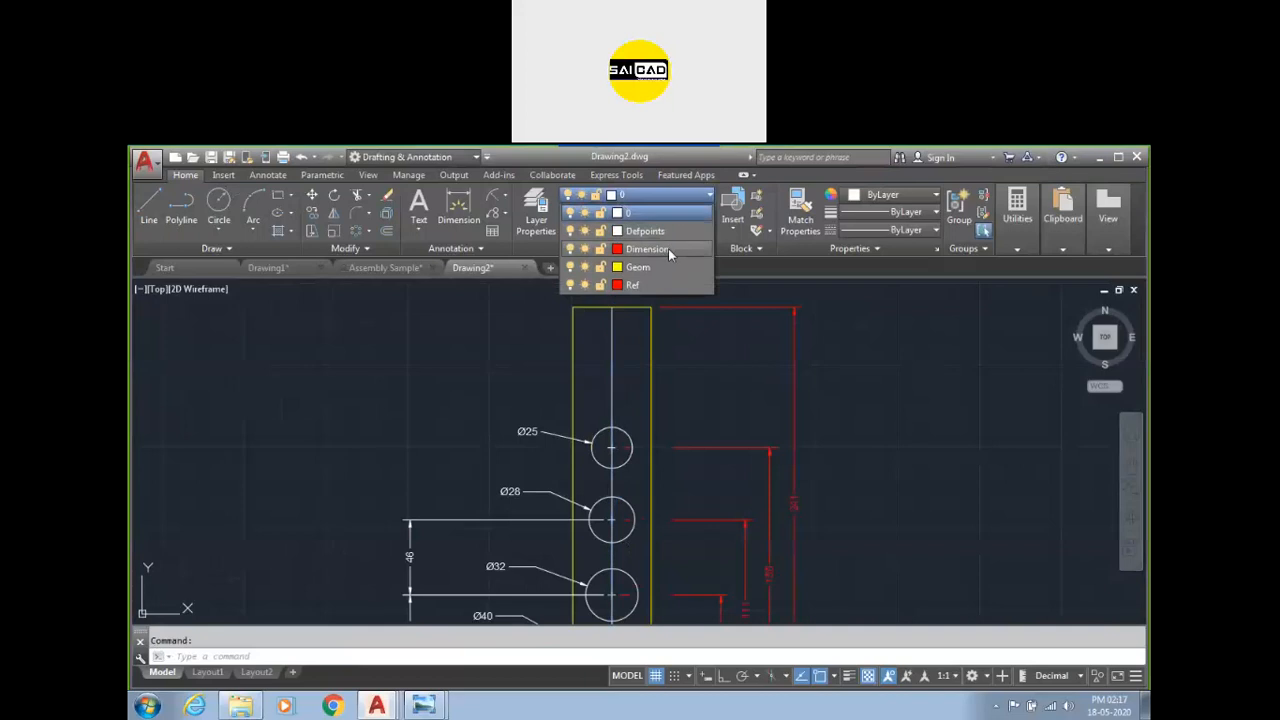
left_click(660, 285)
key("Escape")
Use Match Properties to copy a right-side dimension's properties onto the leaders and the left and bottom dimensions.
scroll(645, 420, "down", 2)
scroll(626, 560, "up", 1)
scroll(628, 571, "up", 2)
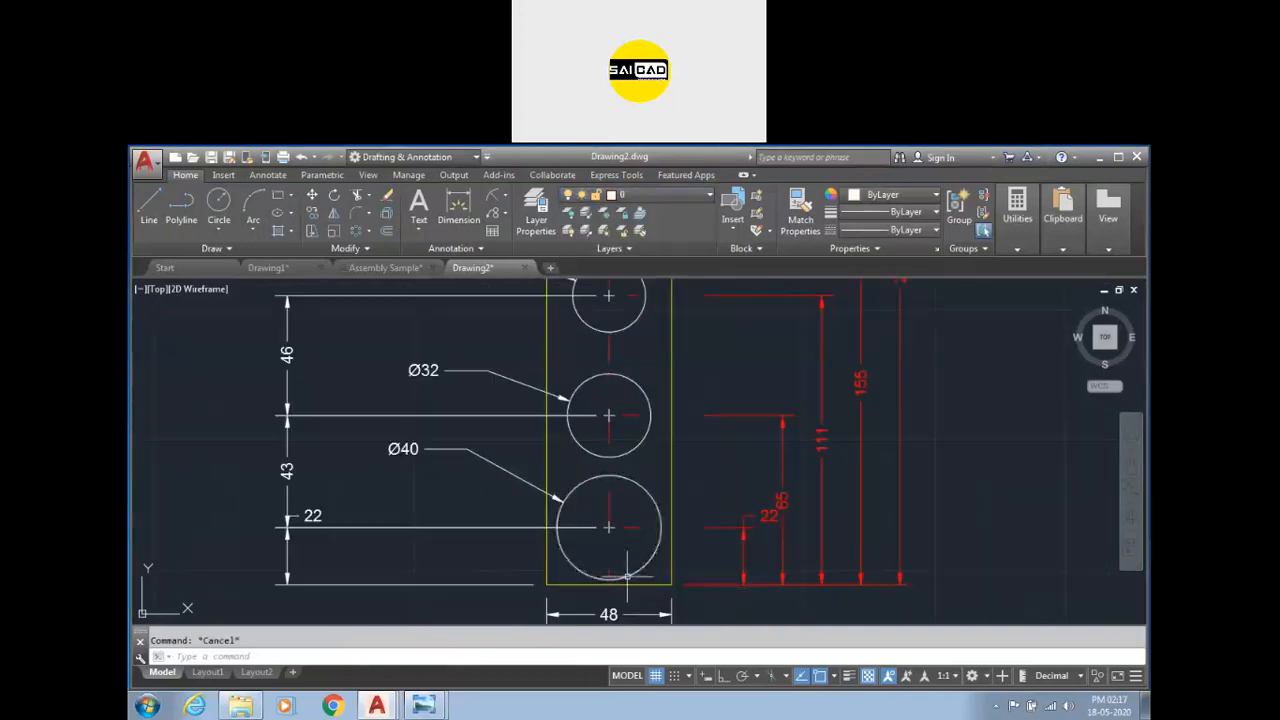
scroll(677, 565, "down", 4)
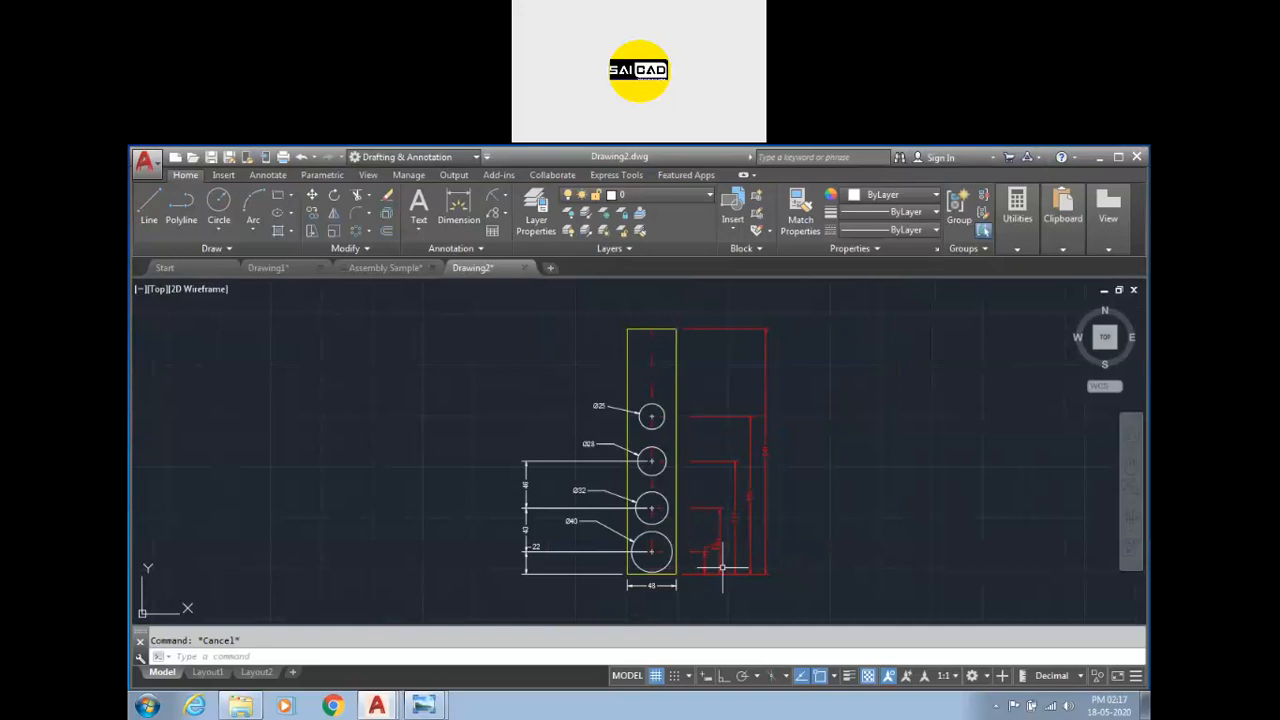
scroll(660, 527, "up", 2)
scroll(652, 330, "down", 2)
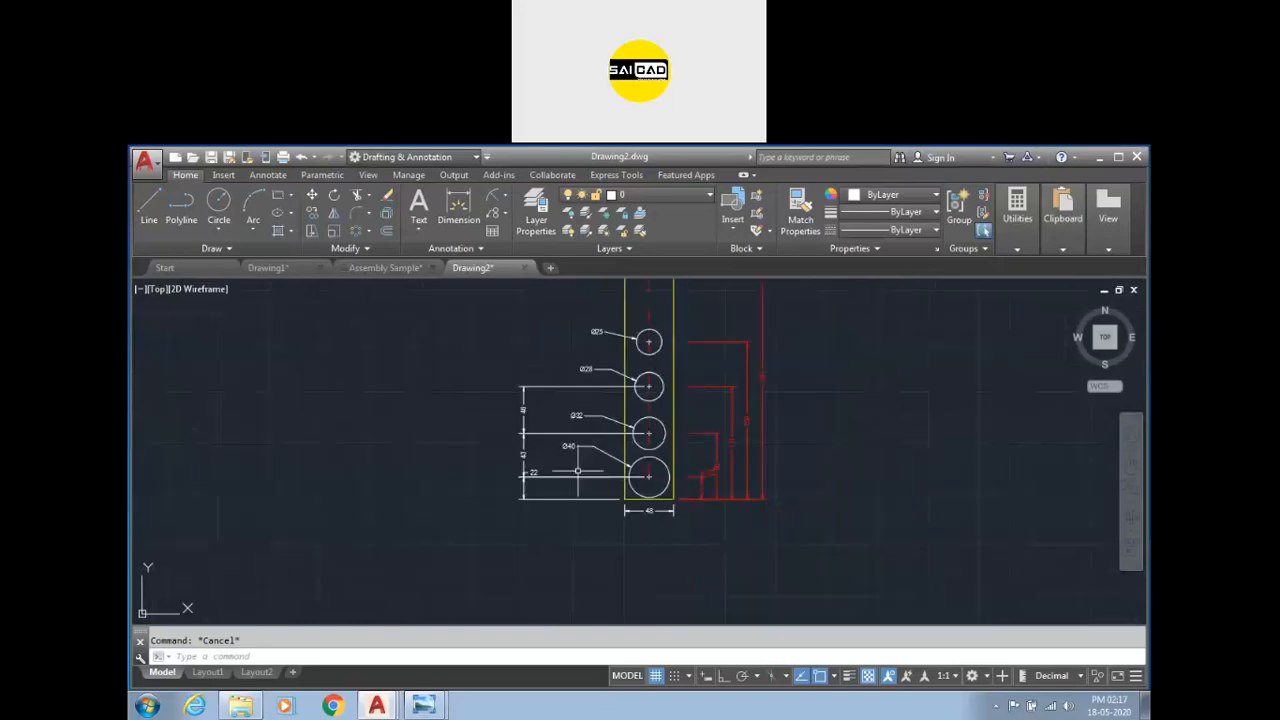
scroll(640, 455, "down", 3)
scroll(662, 455, "up", 3)
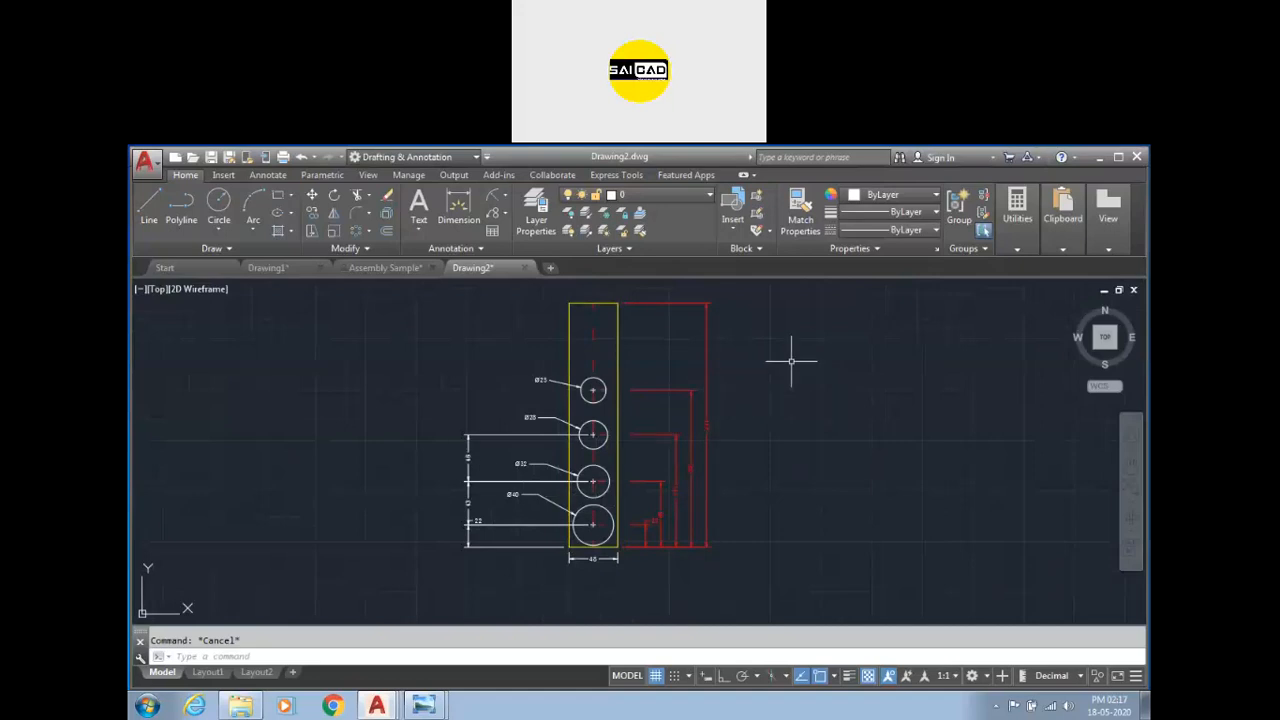
left_click(790, 222)
left_click(696, 302)
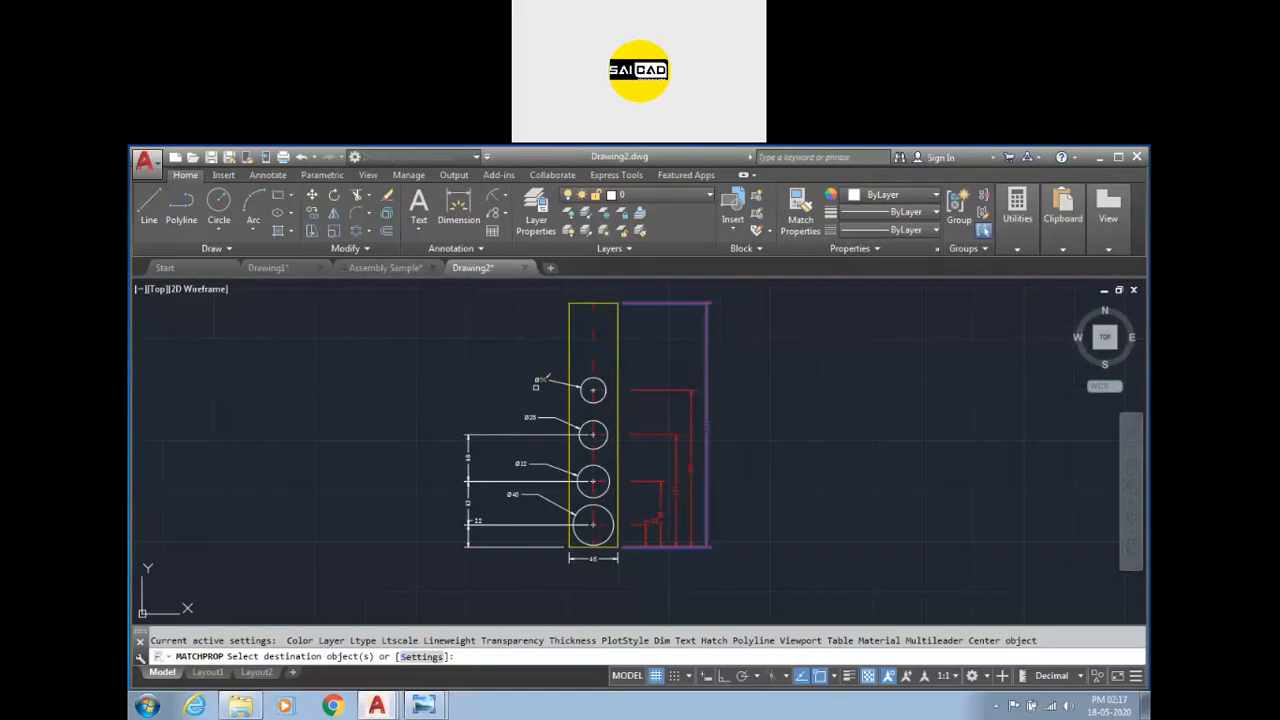
left_click(550, 327)
left_click(422, 622)
left_click(576, 558)
right_click(390, 397)
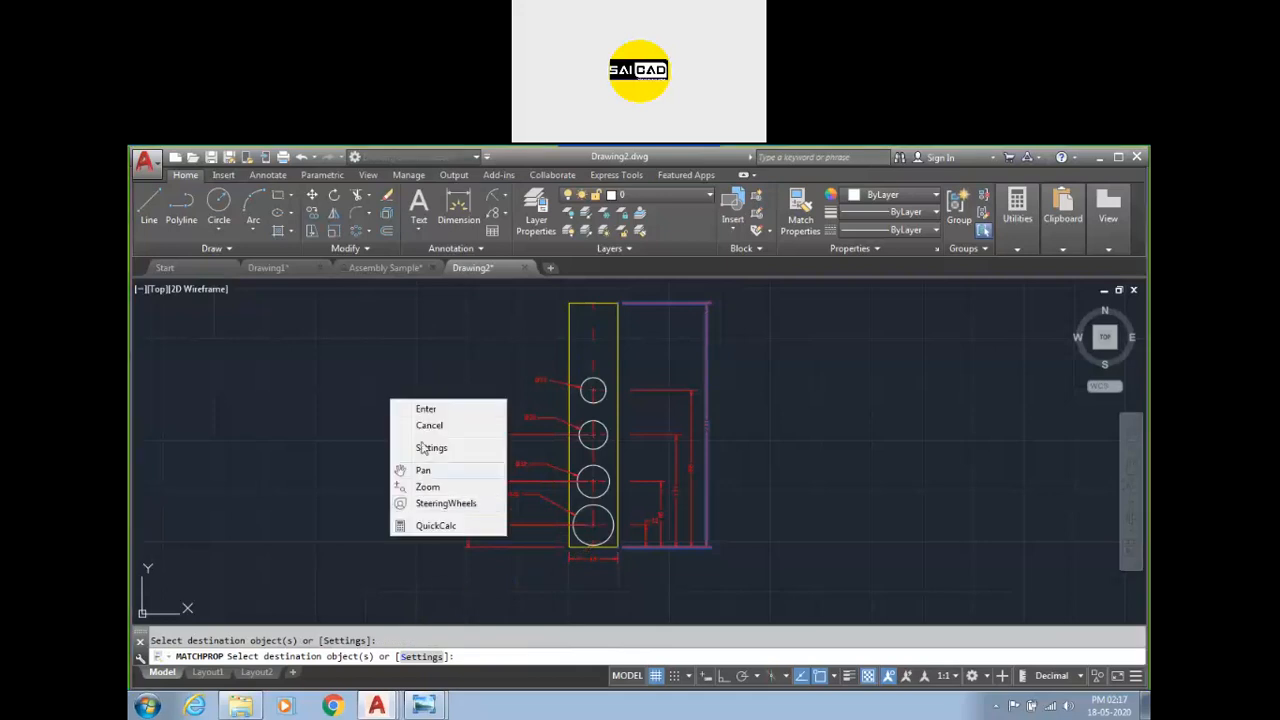
left_click(430, 410)
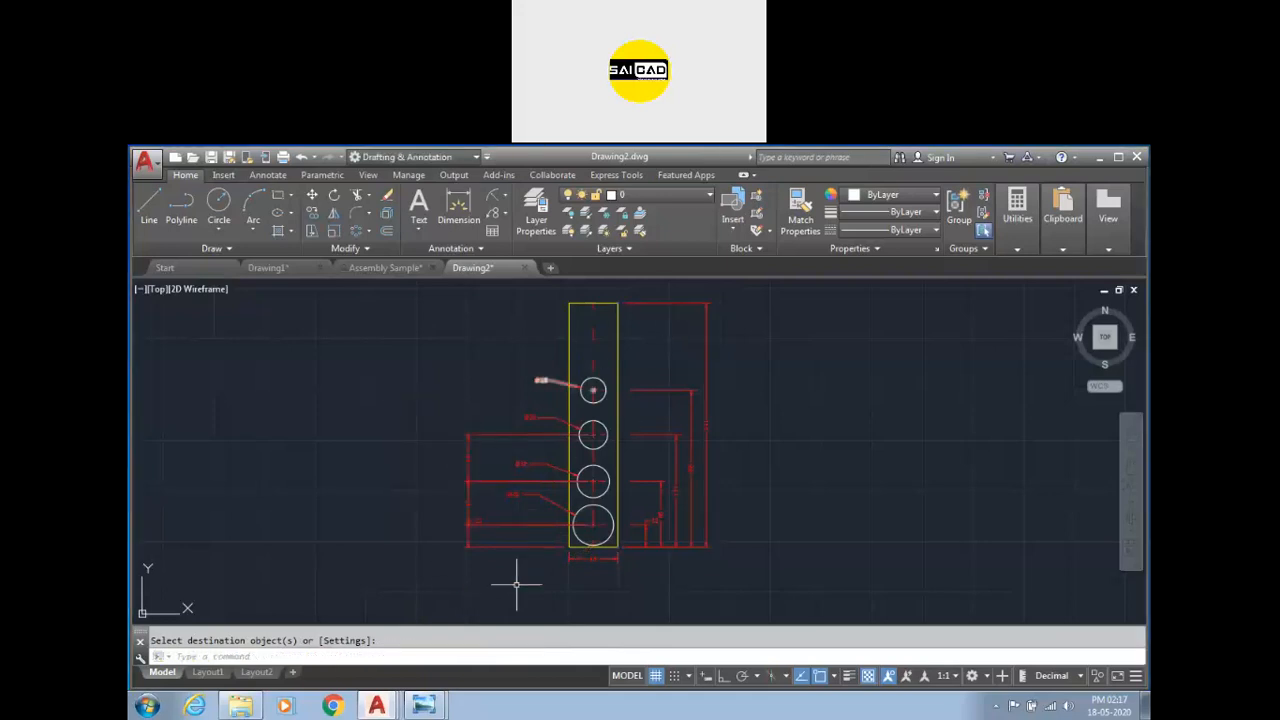
Turn off the Dimension and Ref layers.
scroll(649, 429, "up", 2)
scroll(634, 434, "down", 4)
scroll(651, 414, "up", 2)
left_click(640, 195)
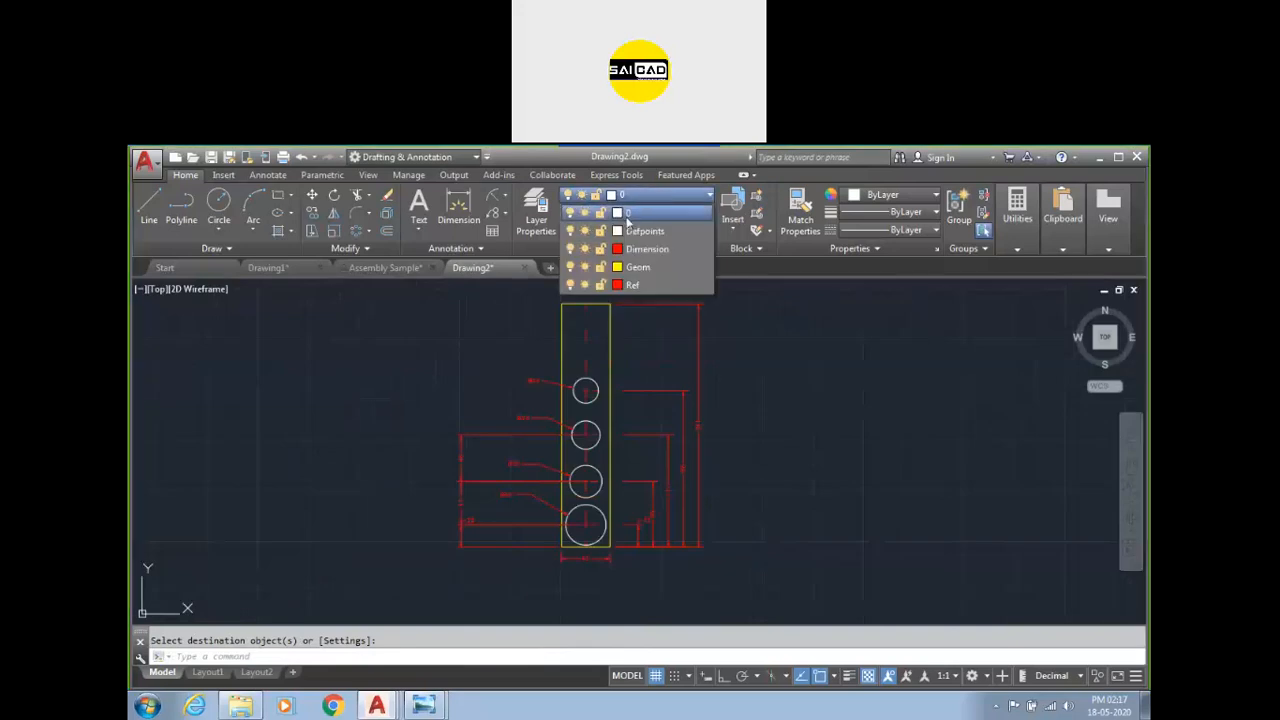
left_click(570, 249)
left_click(675, 399)
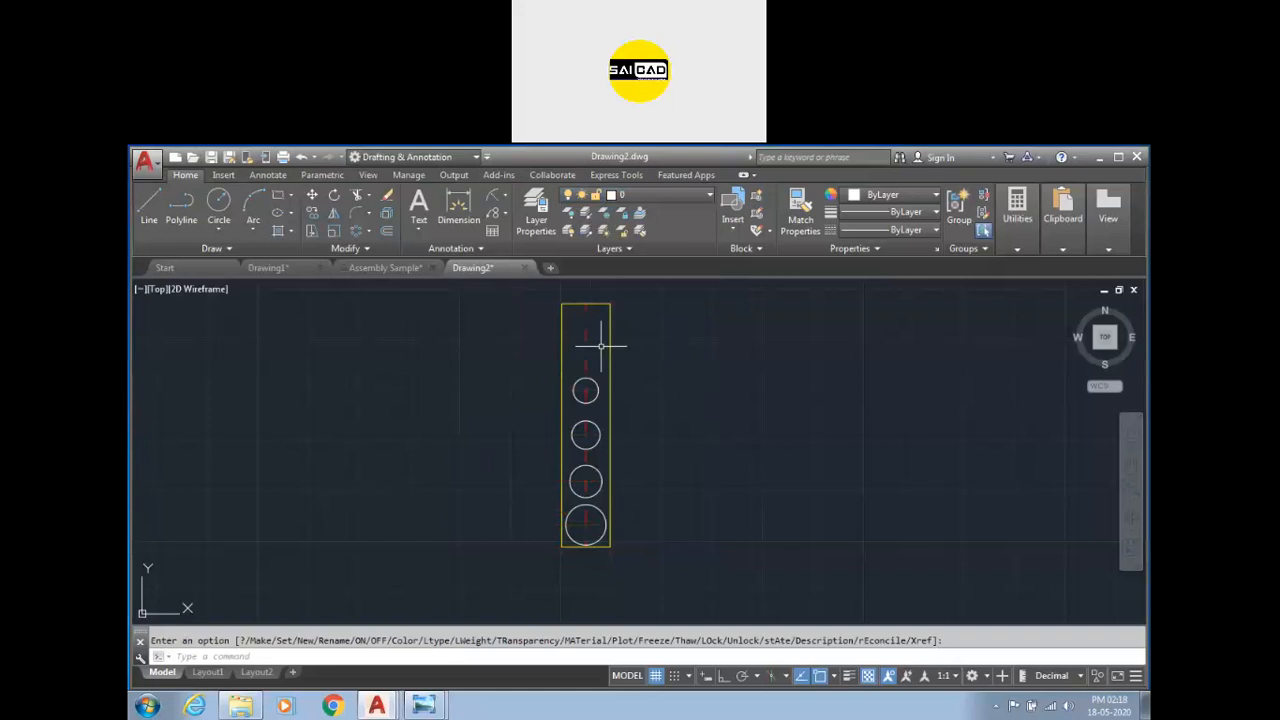
left_click(645, 196)
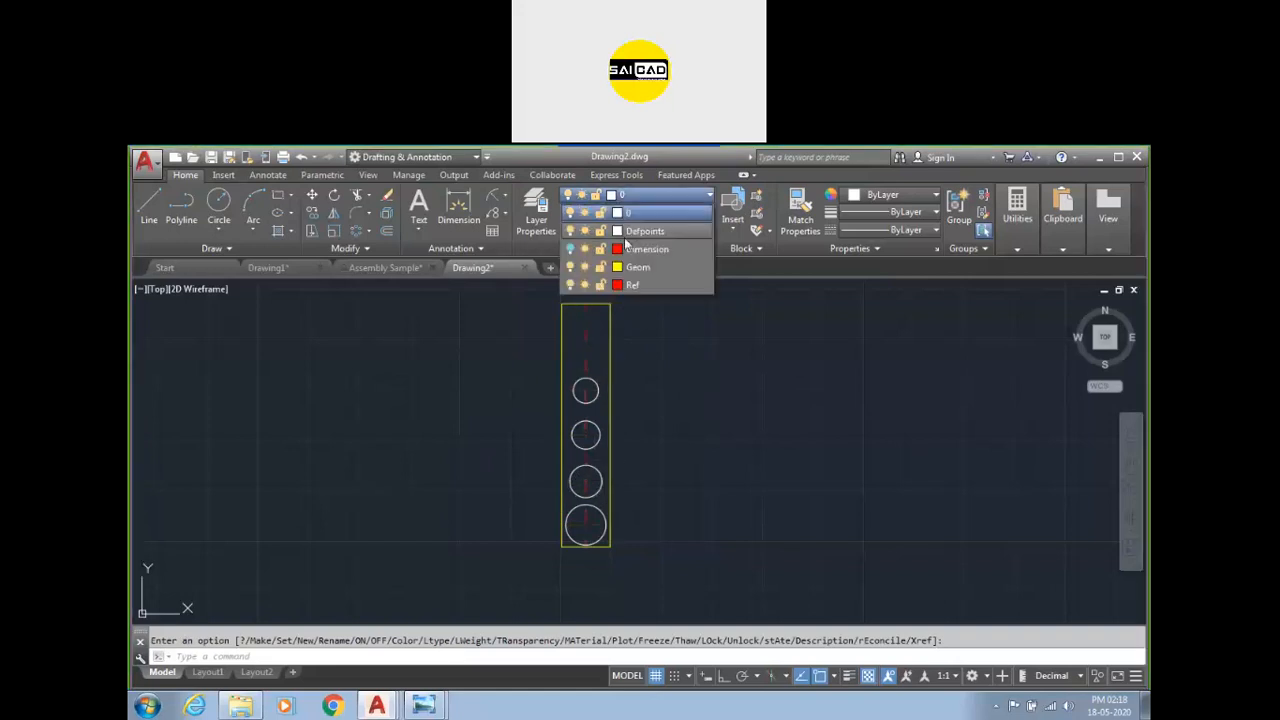
left_click(570, 285)
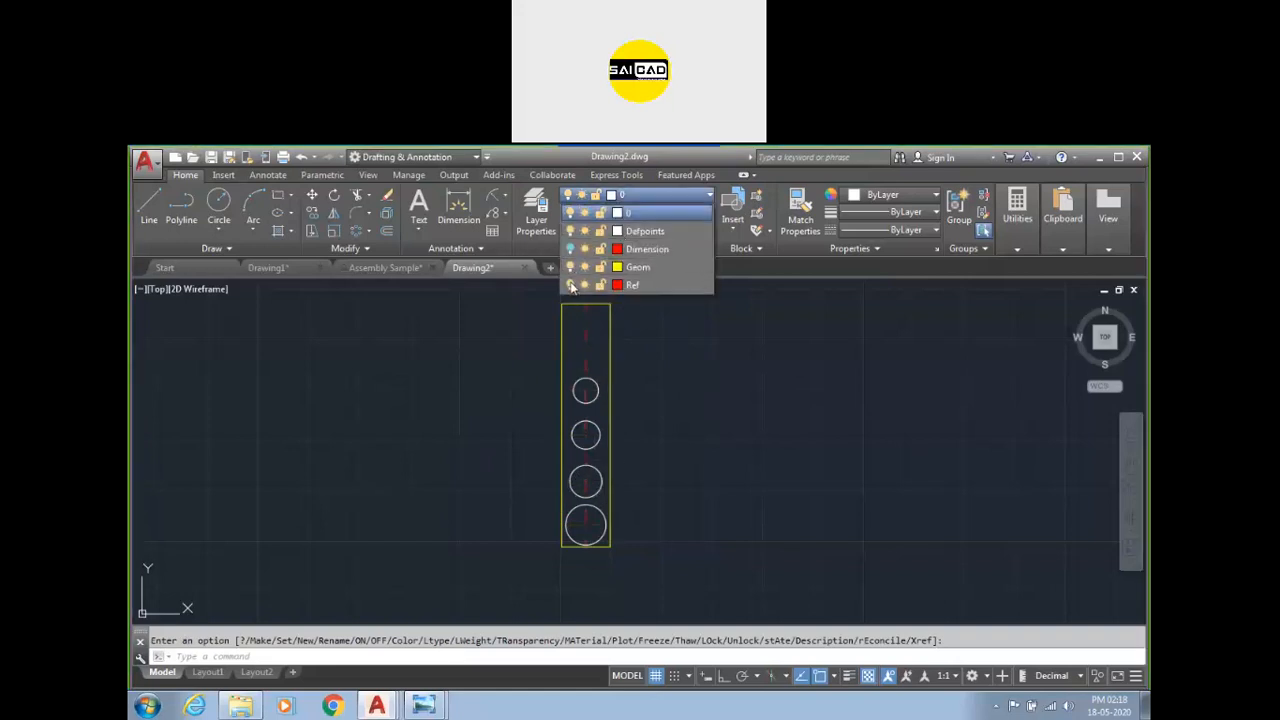
left_click(609, 438)
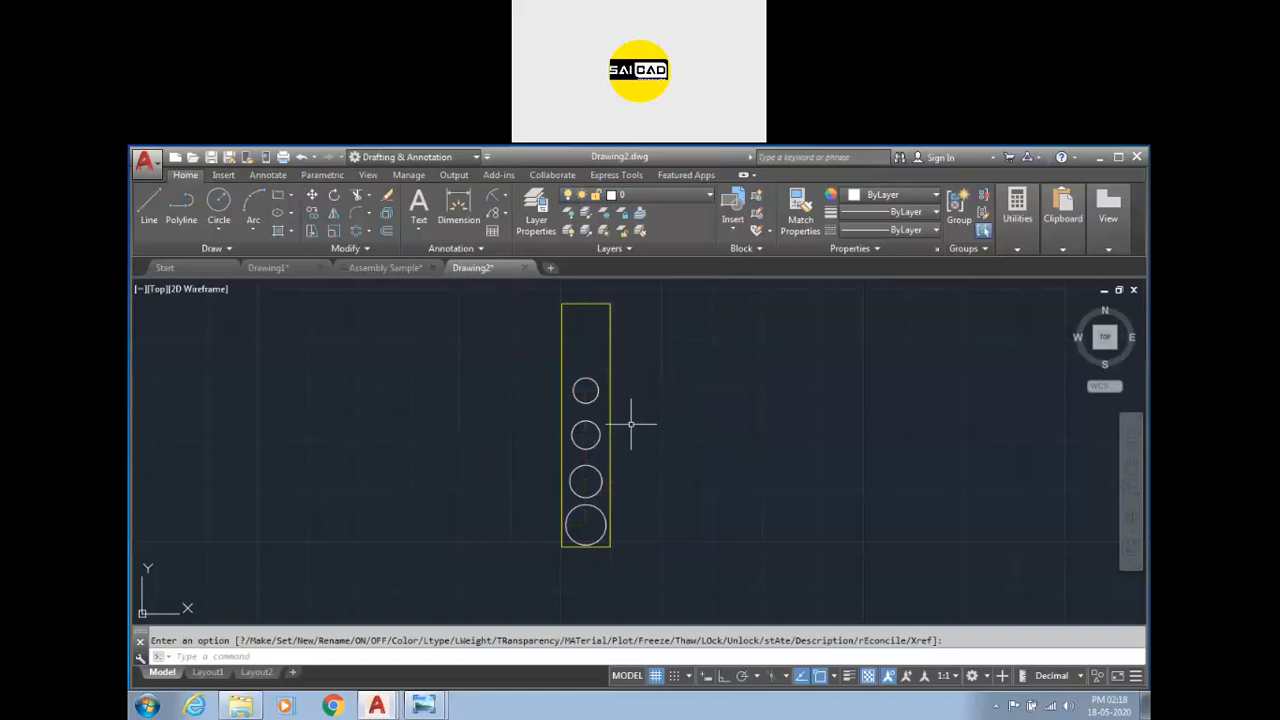
Move the four circles, together with the plate outline, to the Geom layer.
scroll(645, 455, "down", 2)
scroll(675, 354, "up", 2)
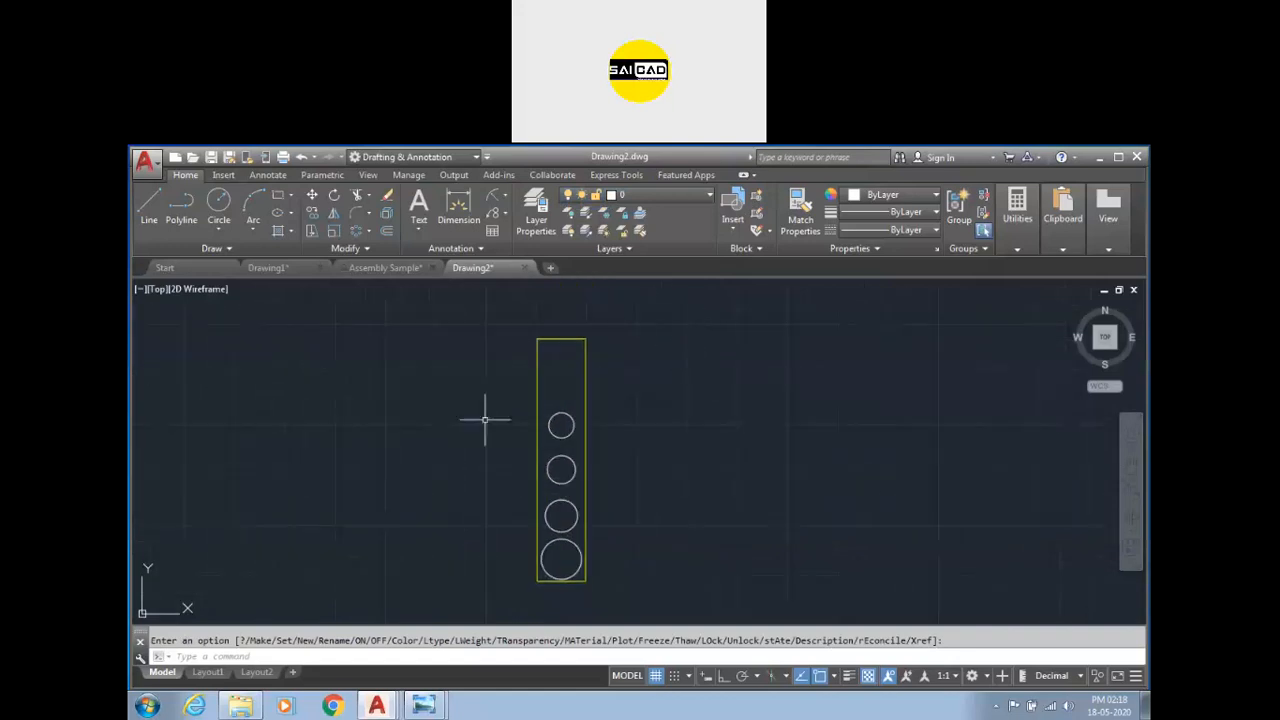
left_click(724, 326)
left_click(482, 594)
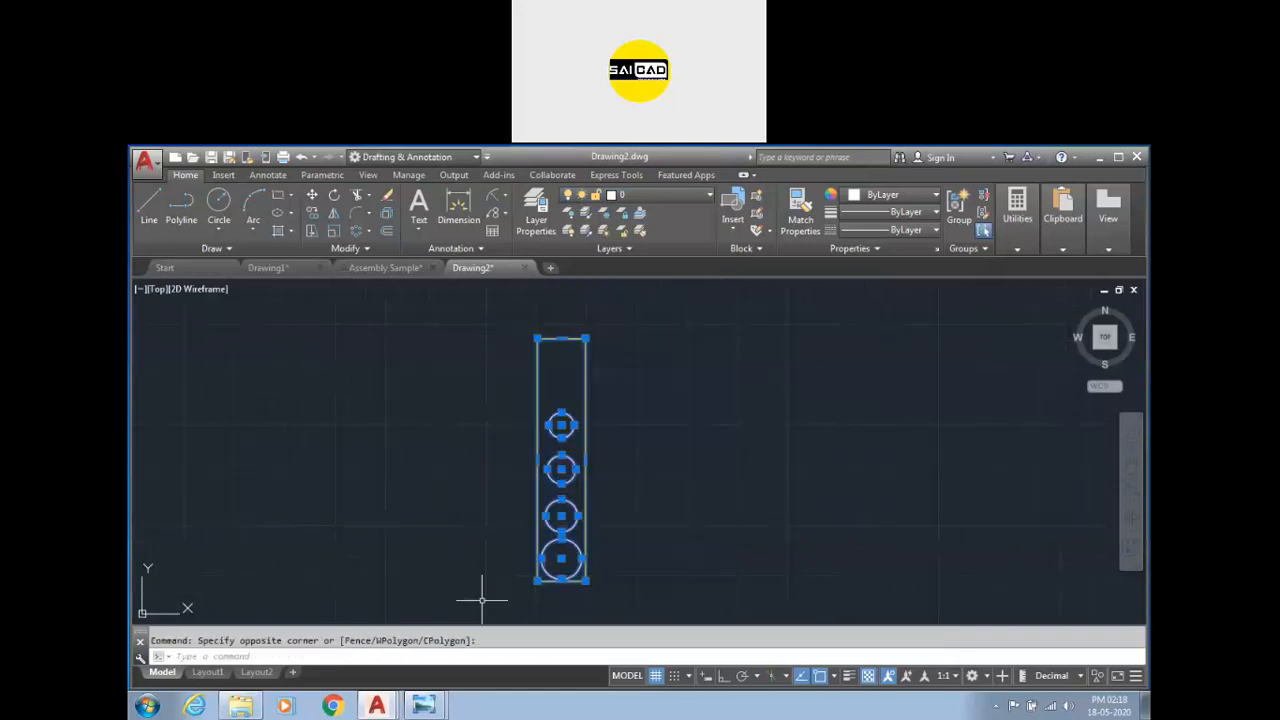
left_click(643, 193)
left_click(640, 276)
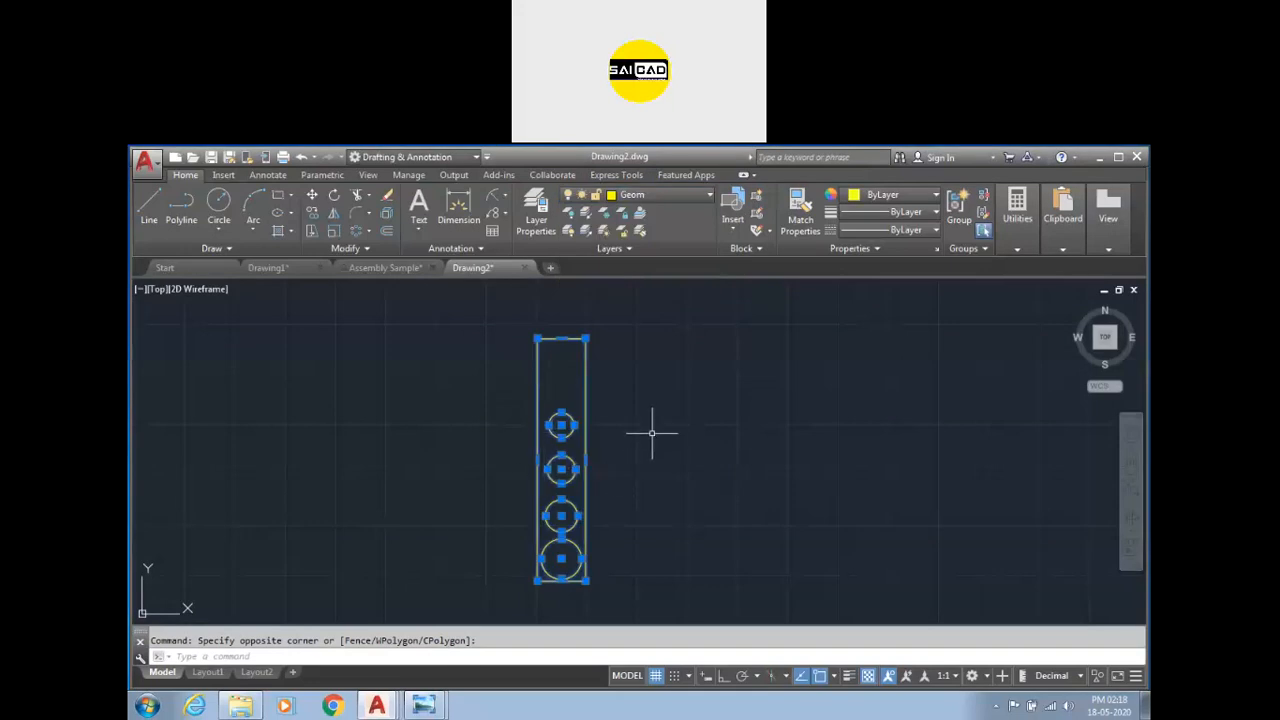
key("Escape")
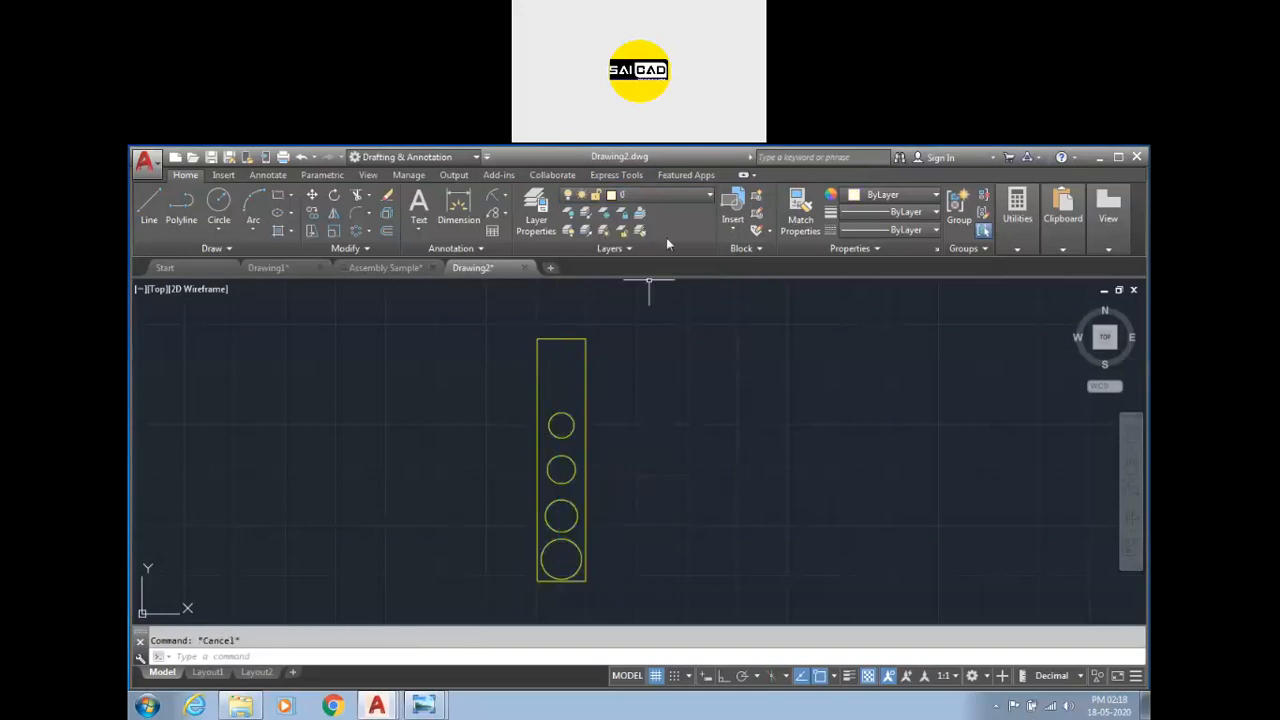
Turn the Dimension and Ref layers back on.
left_click(660, 195)
left_click(570, 249)
left_click(570, 249)
left_click(810, 384)
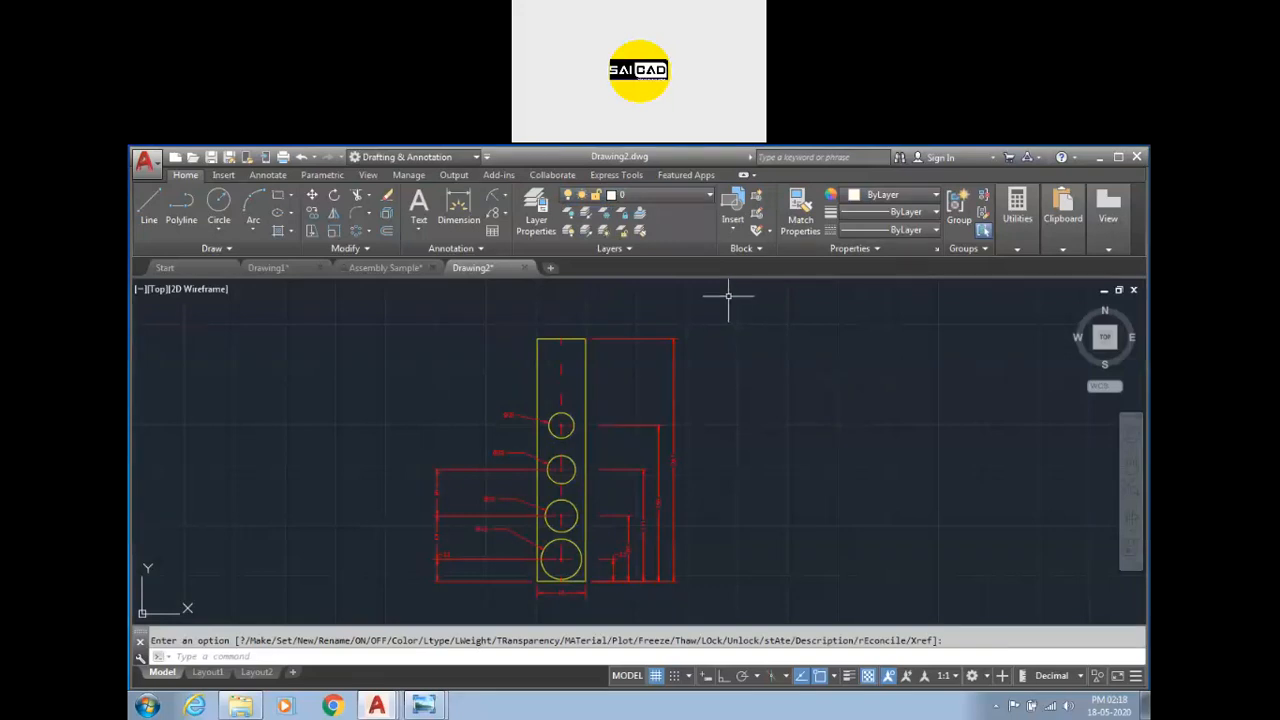
Draw a circle on the current layer 0 to the right of the plate.
left_click(688, 196)
left_click(688, 196)
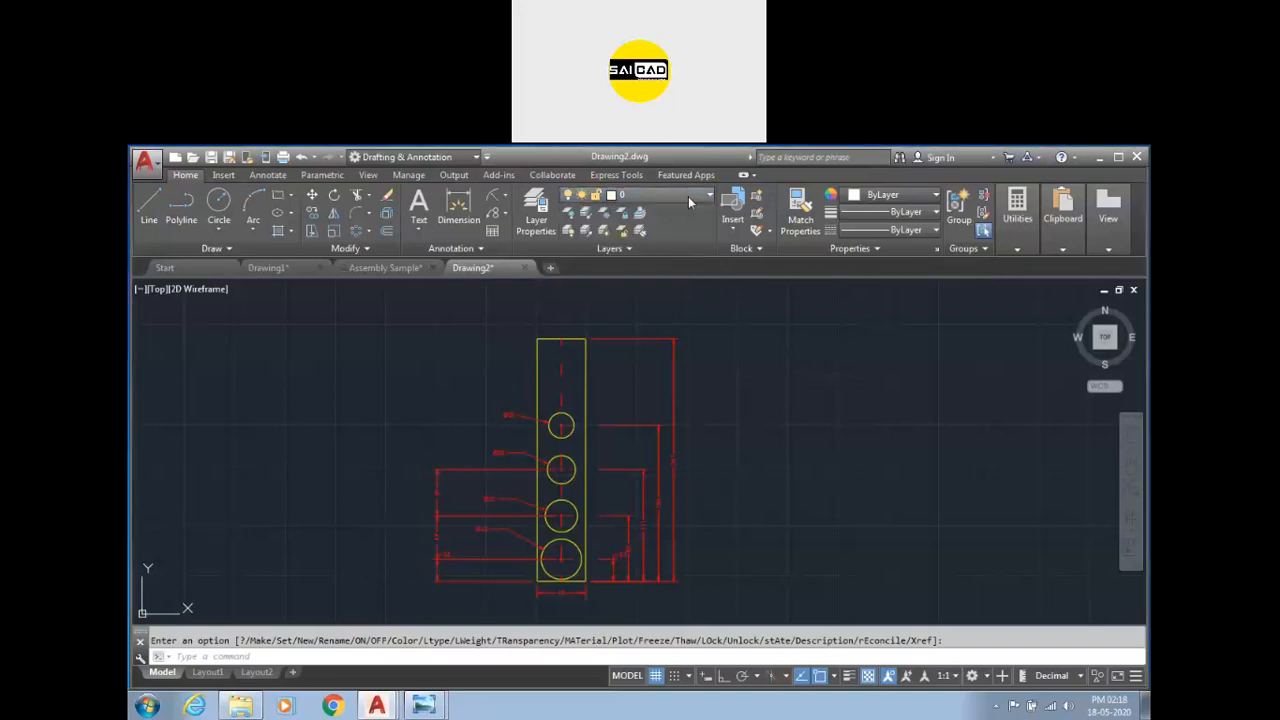
left_click(688, 196)
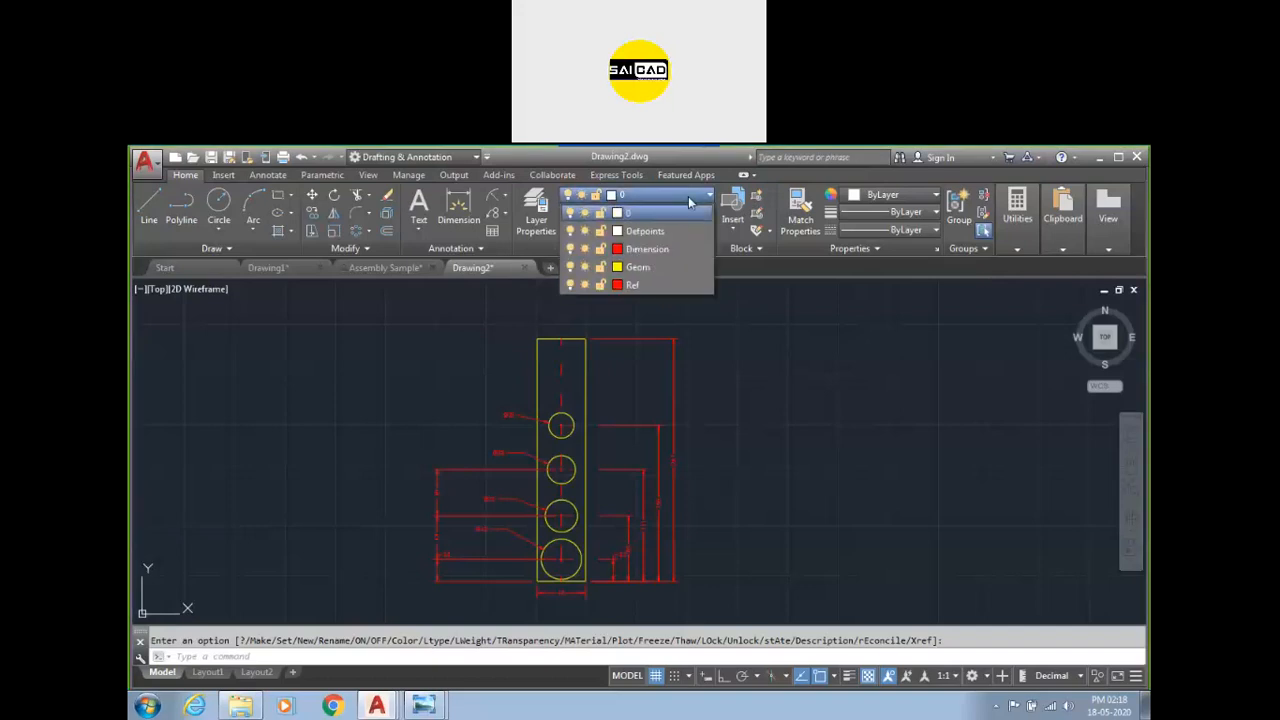
key("Escape")
scroll(348, 428, "down", 4)
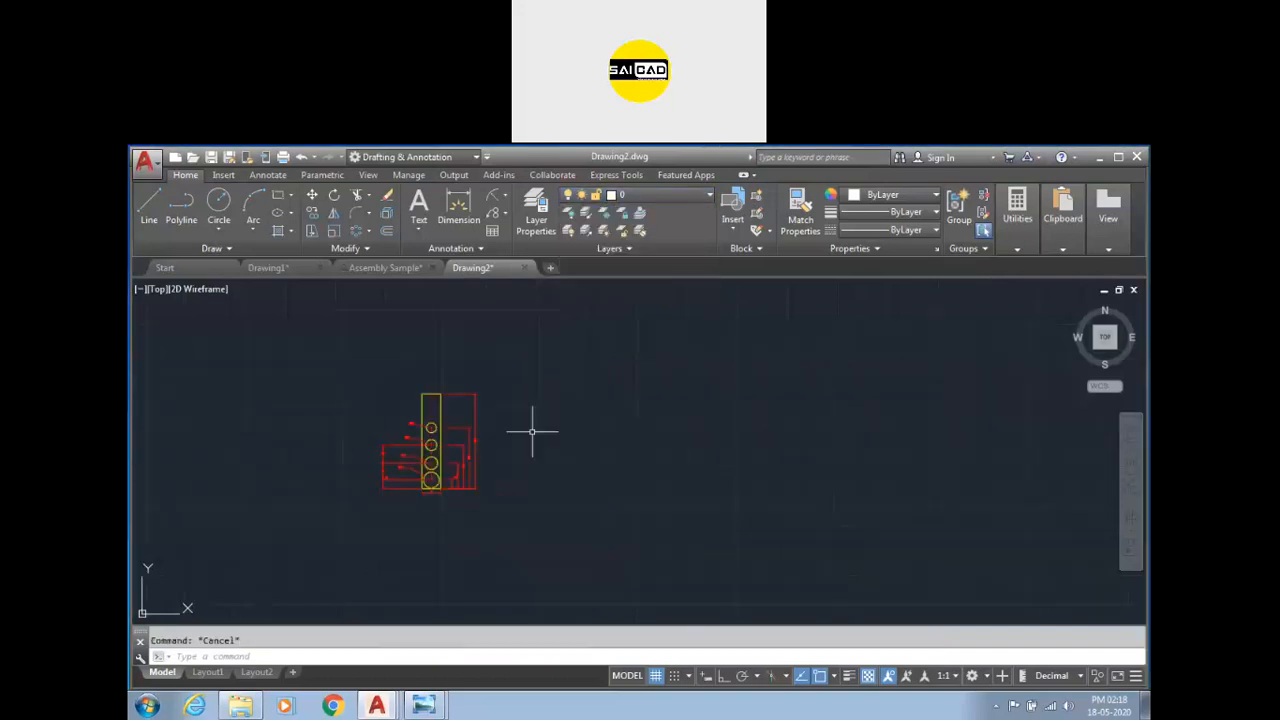
scroll(532, 432, "up", 2)
type("c")
key("Return")
left_click(559, 432)
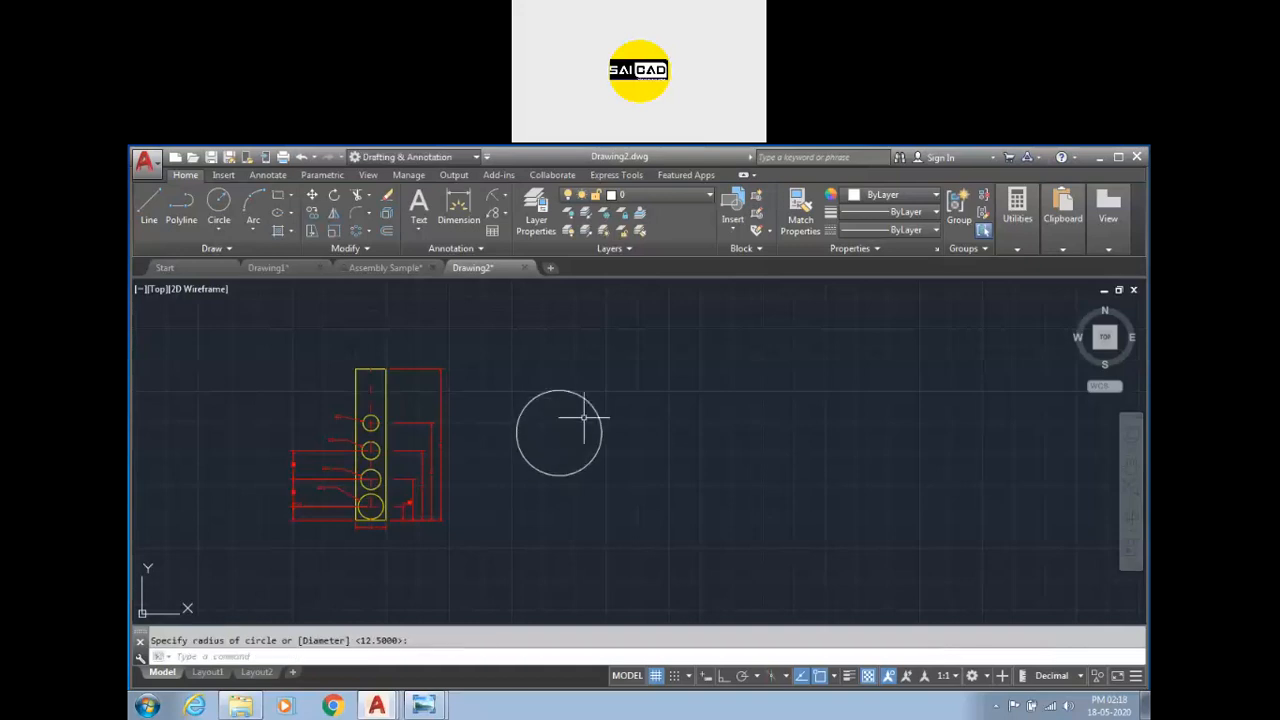
left_click(581, 371)
left_click(537, 406)
key("Escape")
left_click(643, 363)
left_click(580, 406)
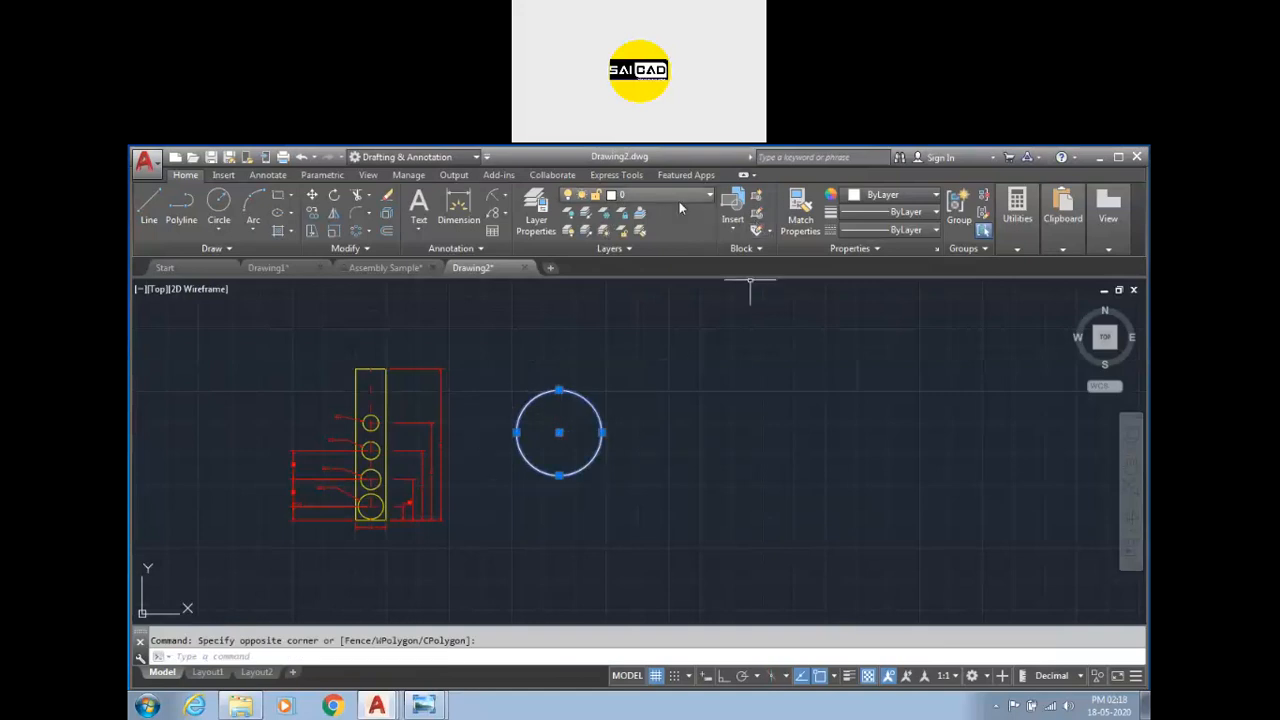
key("Escape")
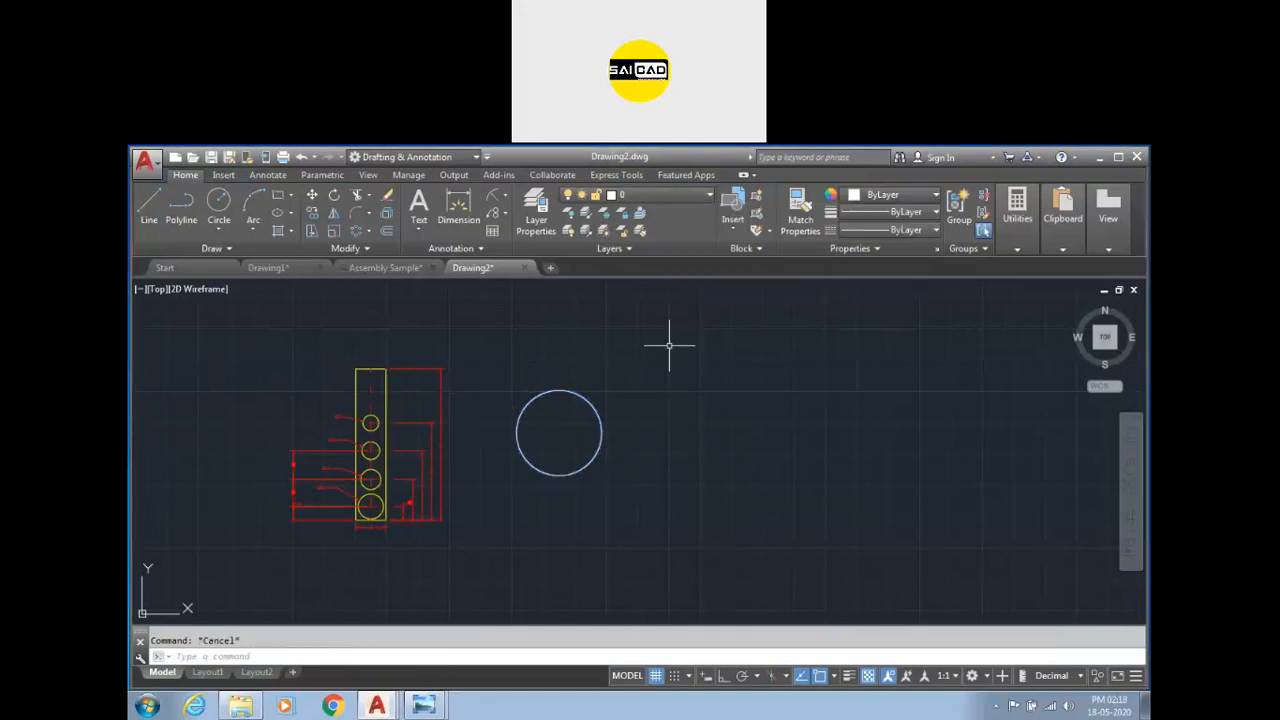
Make Geom the current layer and draw a second circle further to the right.
left_click(682, 198)
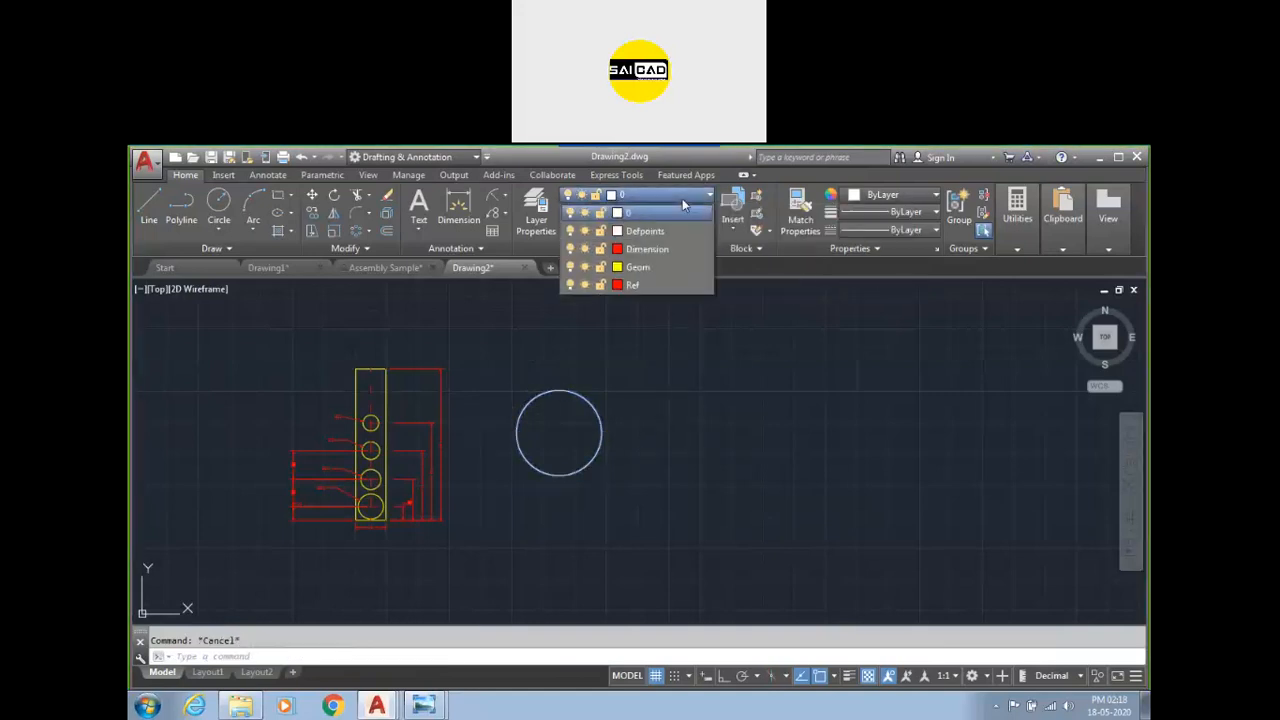
left_click(657, 267)
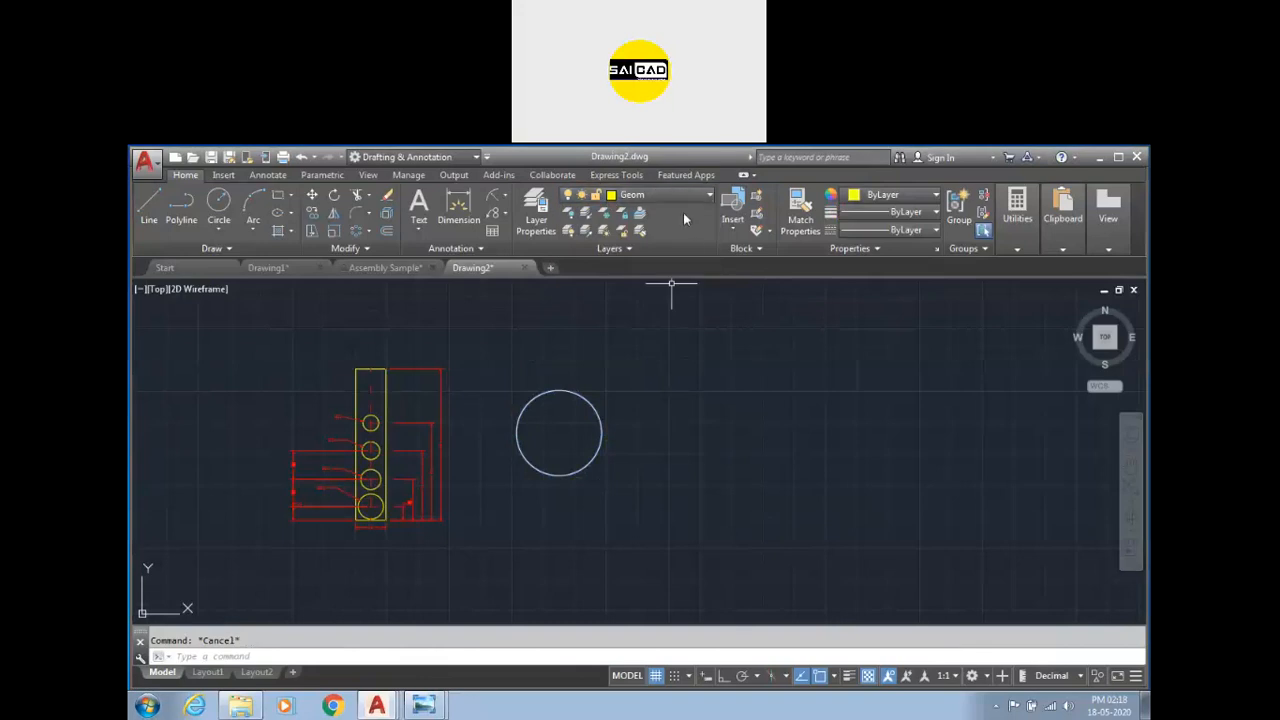
left_click(218, 205)
left_click(742, 421)
left_click(735, 372)
left_click(834, 337)
left_click(754, 430)
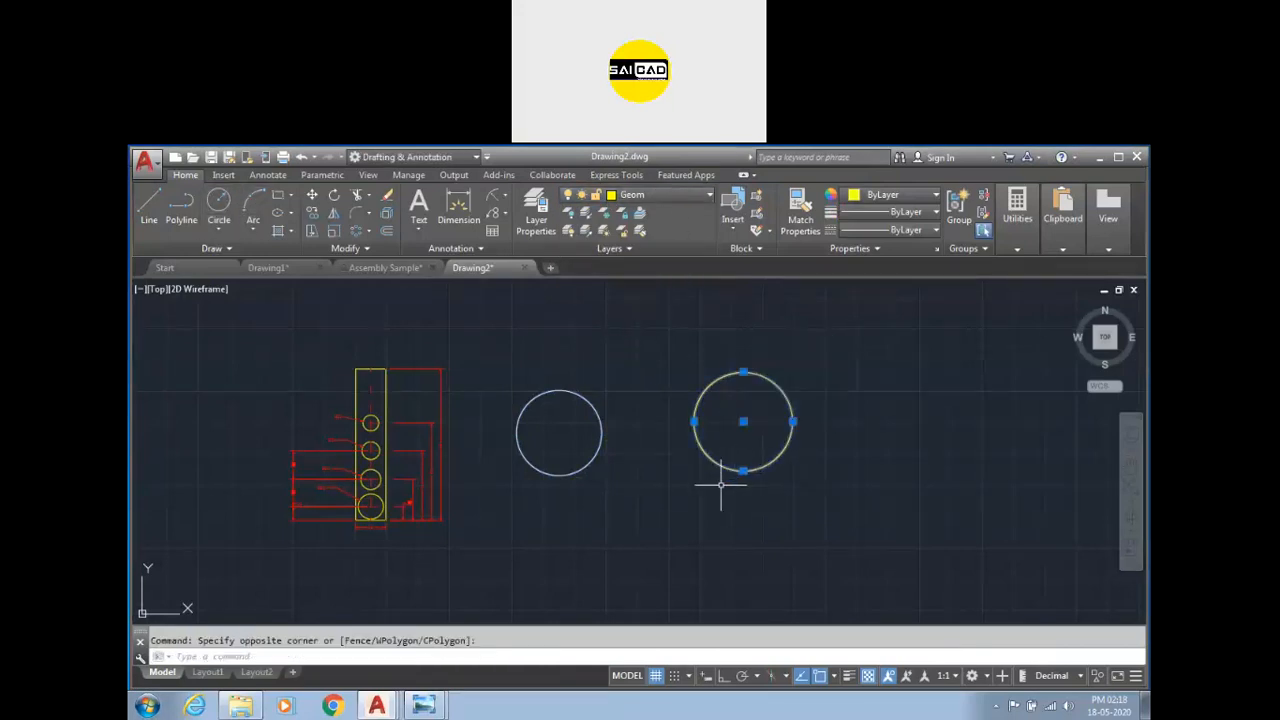
key("Escape")
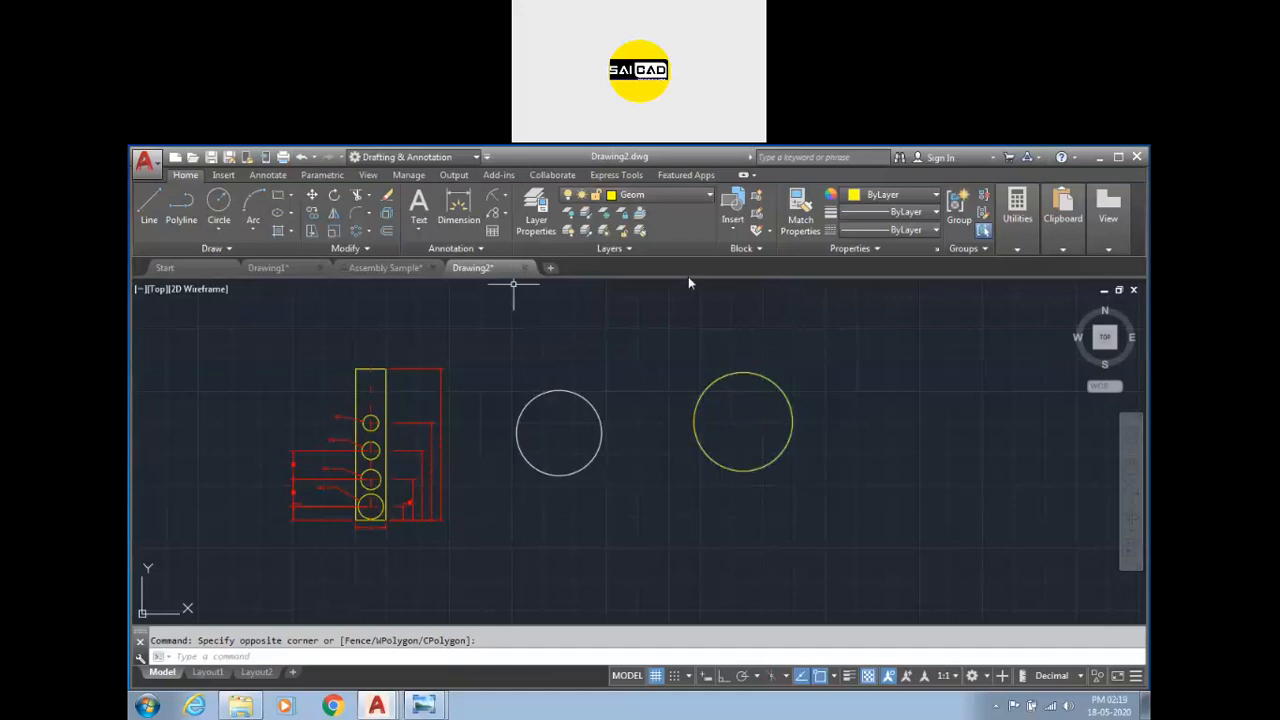
Add a diameter dimension to the yellow circle.
left_click(459, 206)
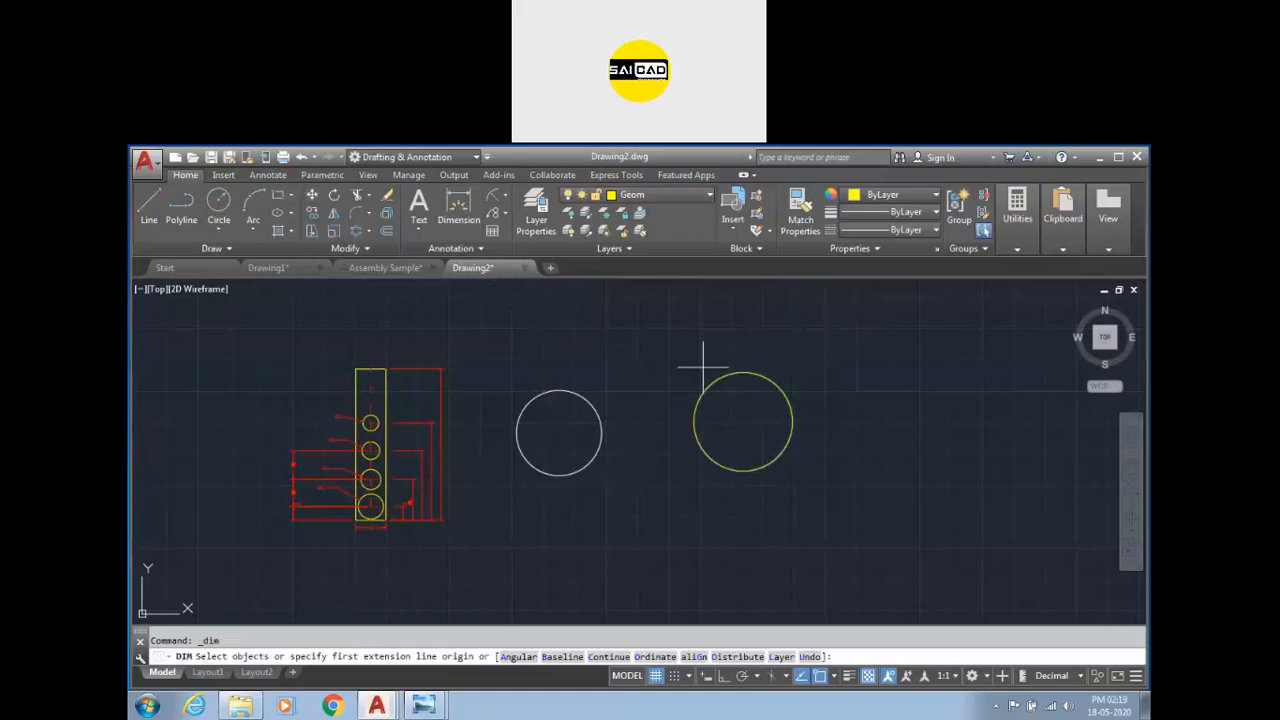
left_click(772, 380)
left_click(779, 337)
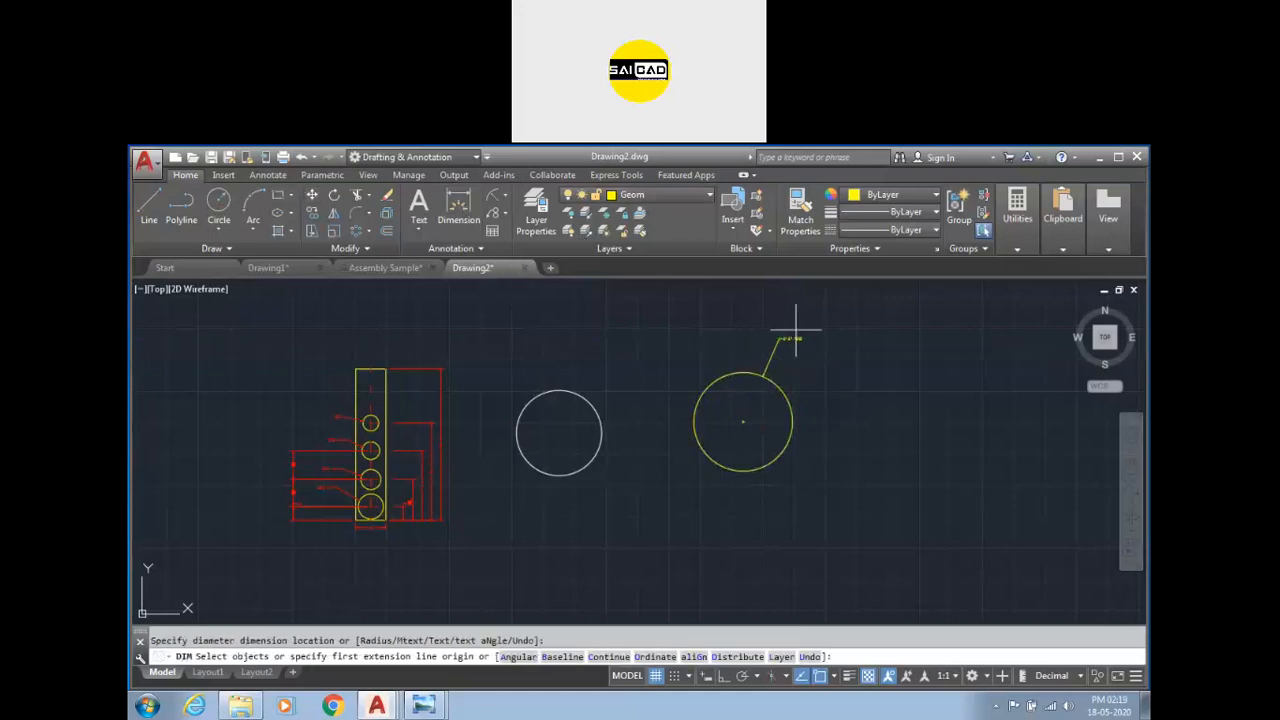
scroll(796, 332, "up", 4)
key("Return")
left_click(871, 334)
Move the diameter dimension to the Dimension layer.
left_click(754, 374)
left_click(659, 196)
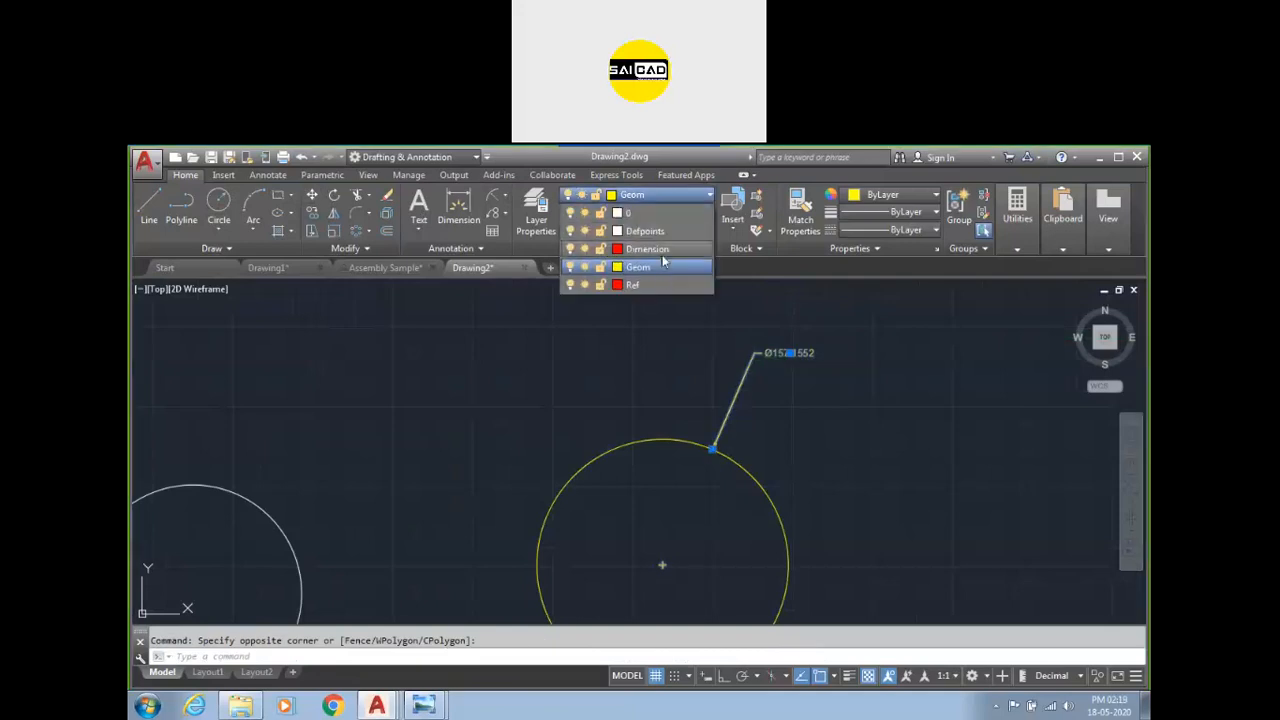
left_click(640, 246)
key("Escape")
scroll(671, 380, "down", 4)
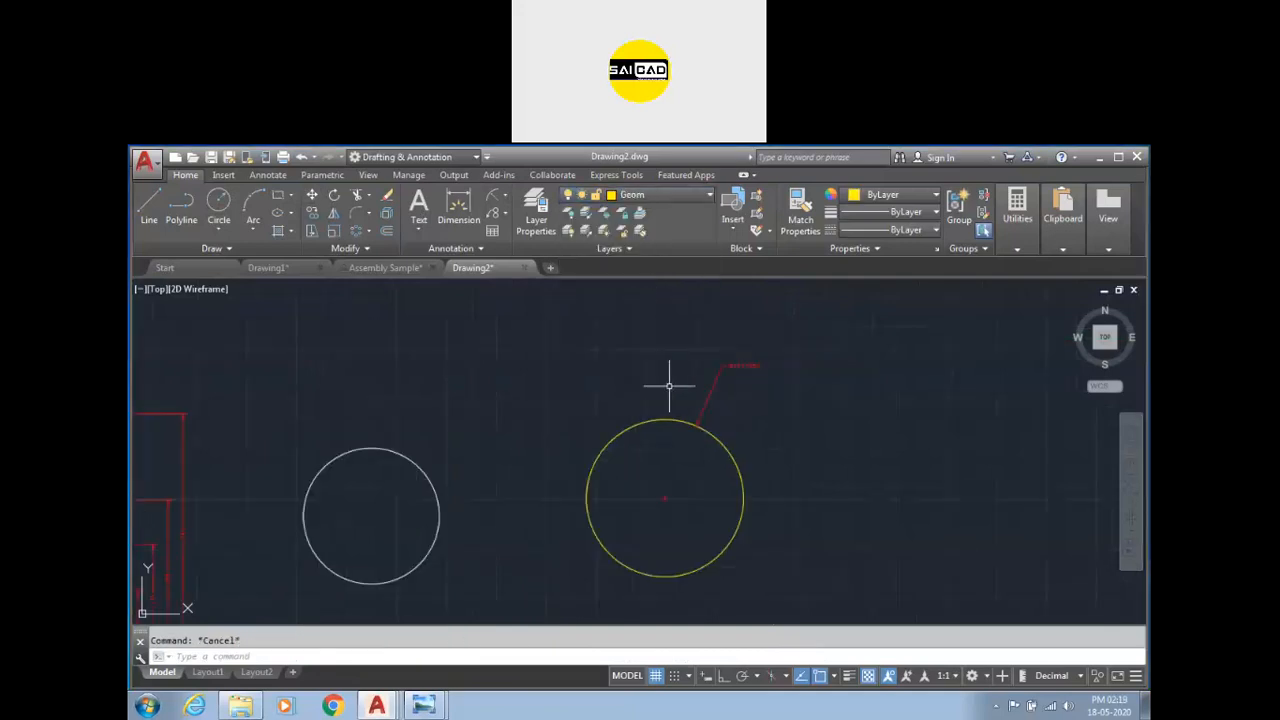
scroll(716, 376, "up", 2)
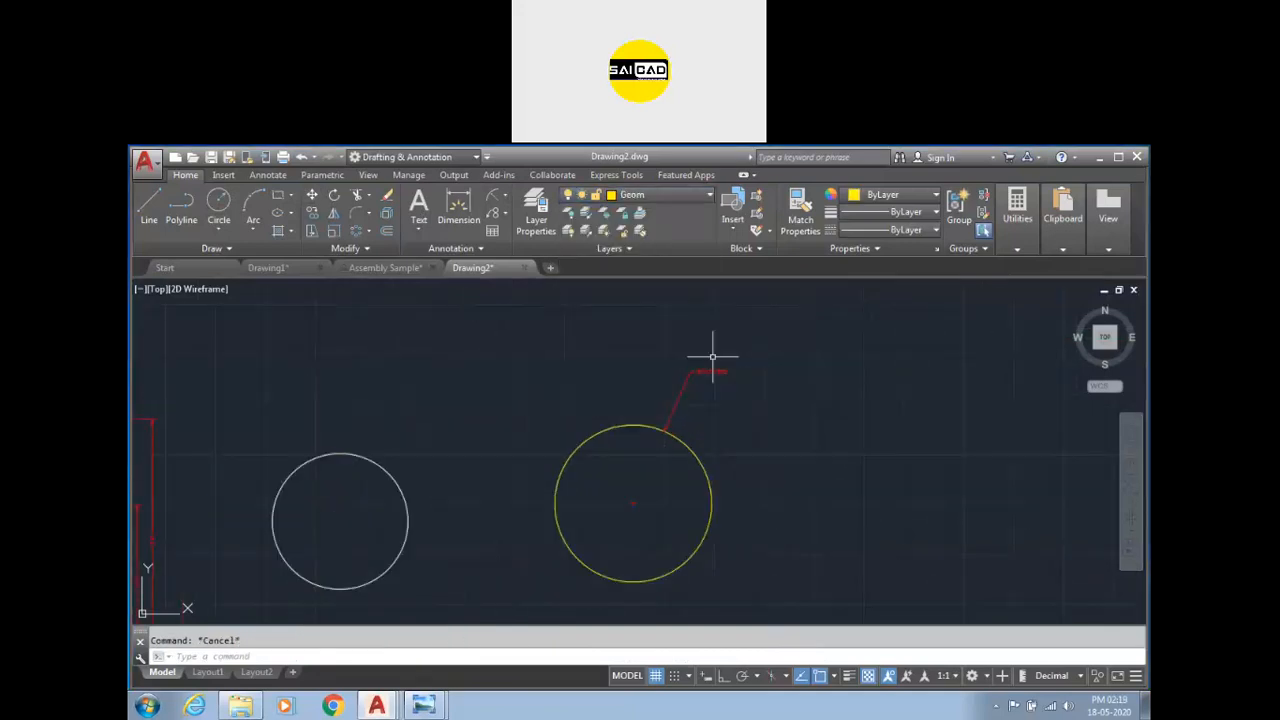
Make Dimension the current layer and add a linear dimension from the yellow circle's centre to its top.
left_click(656, 196)
left_click(660, 246)
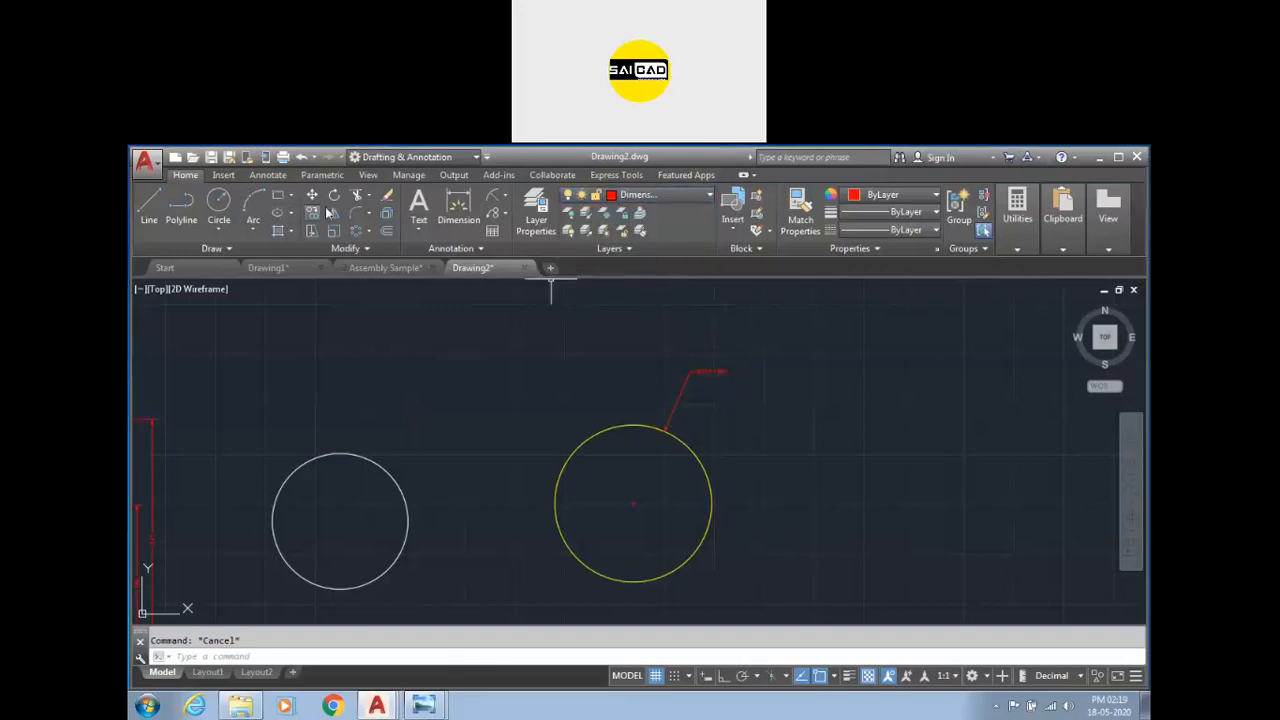
left_click(462, 211)
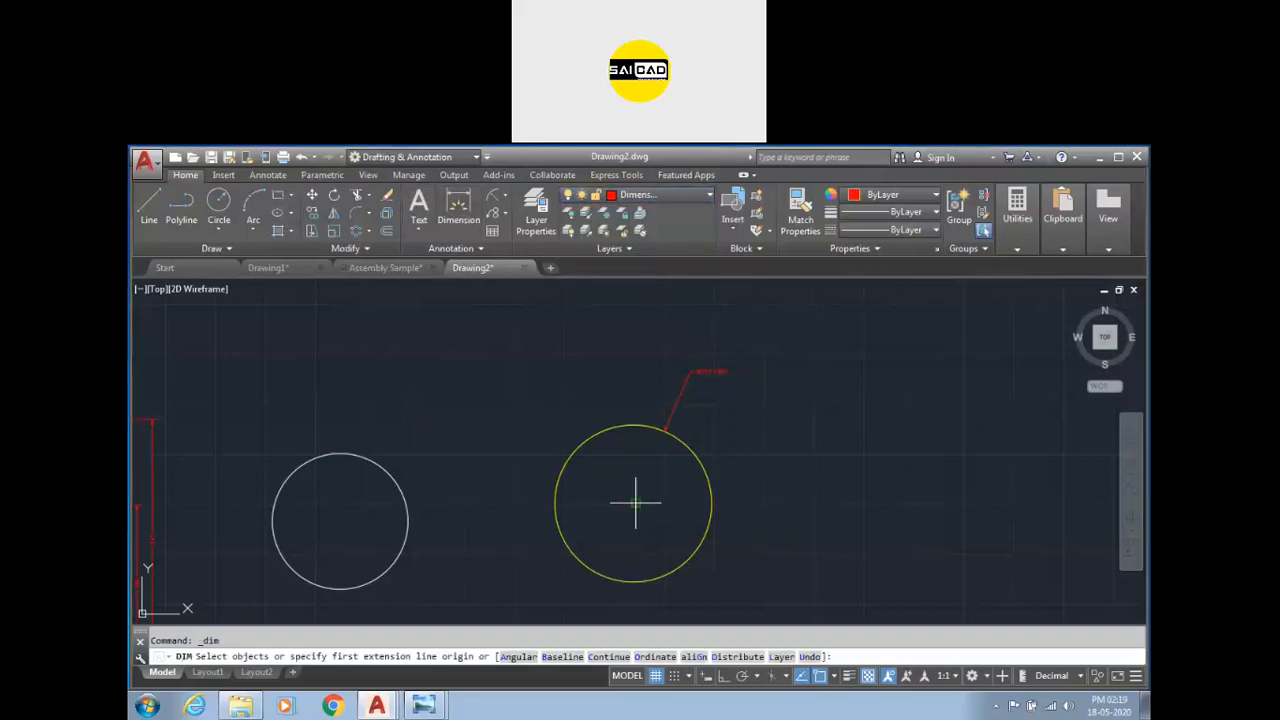
left_click(635, 503)
left_click(634, 425)
left_click(797, 462)
scroll(778, 341, "down", 2)
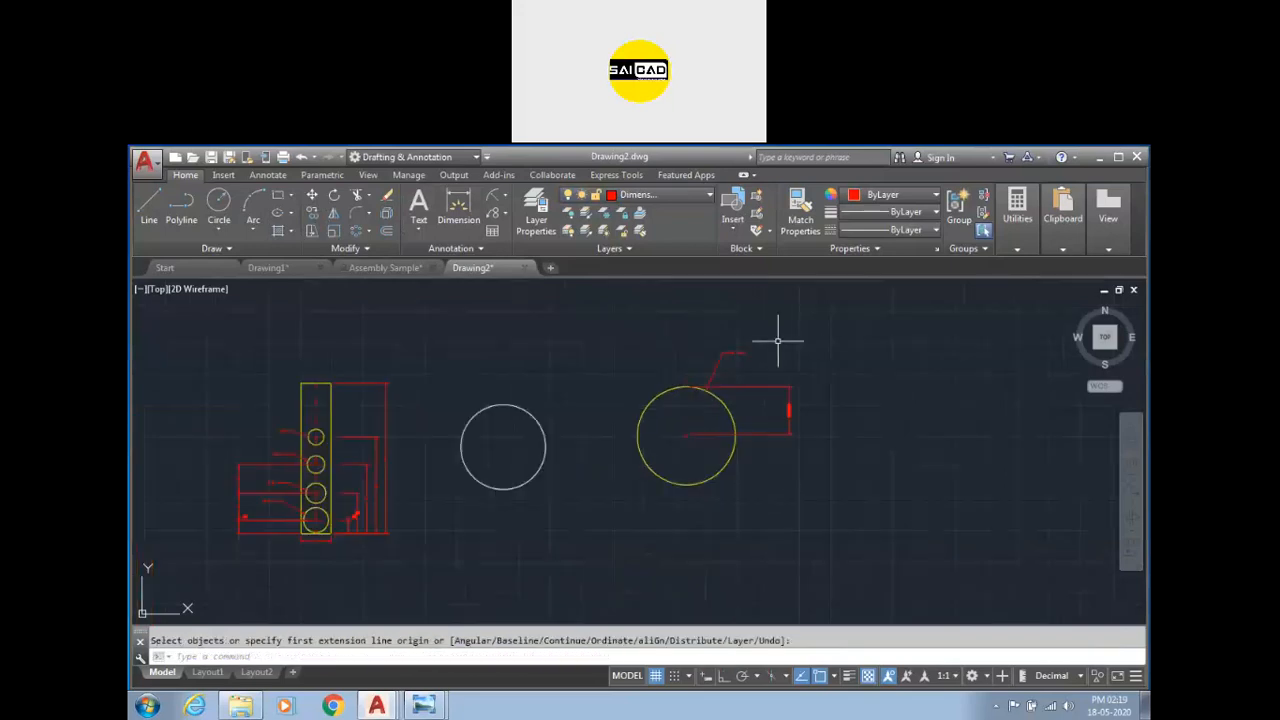
Delete the two dimensions on the yellow circle.
left_click(792, 330)
left_click(742, 390)
key("Delete")
scroll(706, 363, "up", 2)
scroll(686, 387, "down", 4)
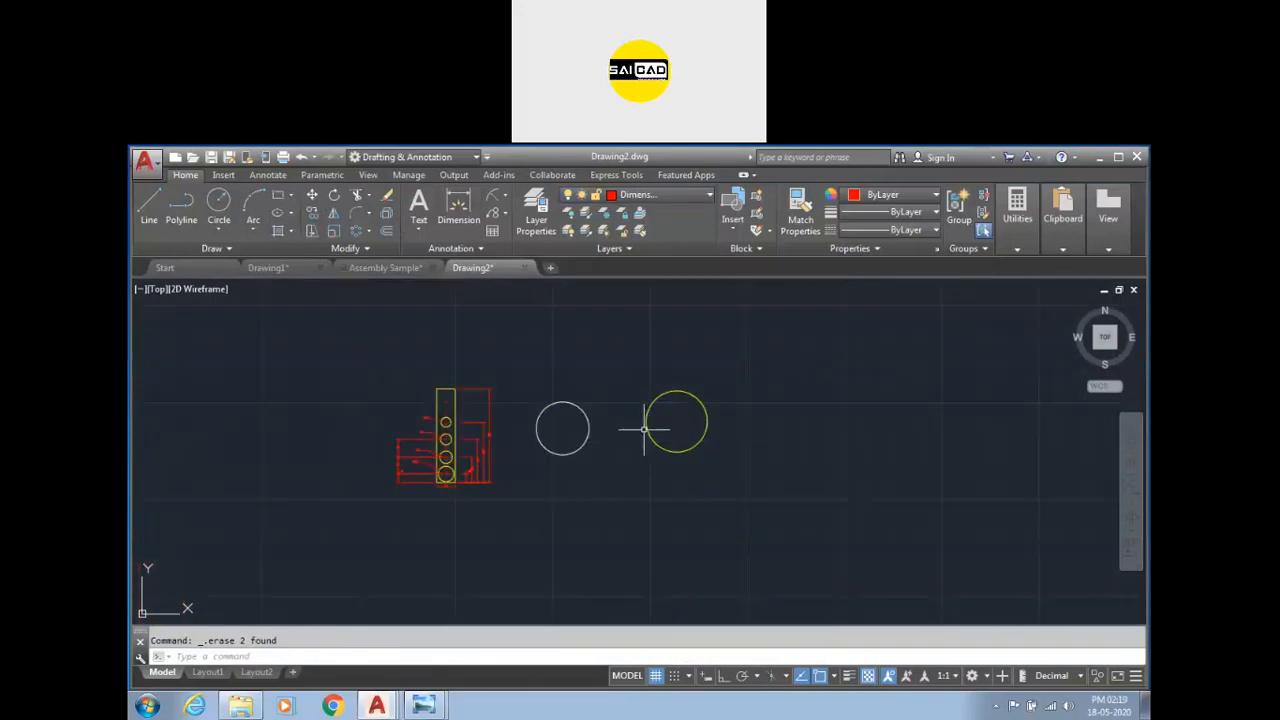
Toggle the Plot setting of the Ref and Geom layers in the Layer Properties Manager, then close it.
left_click(536, 212)
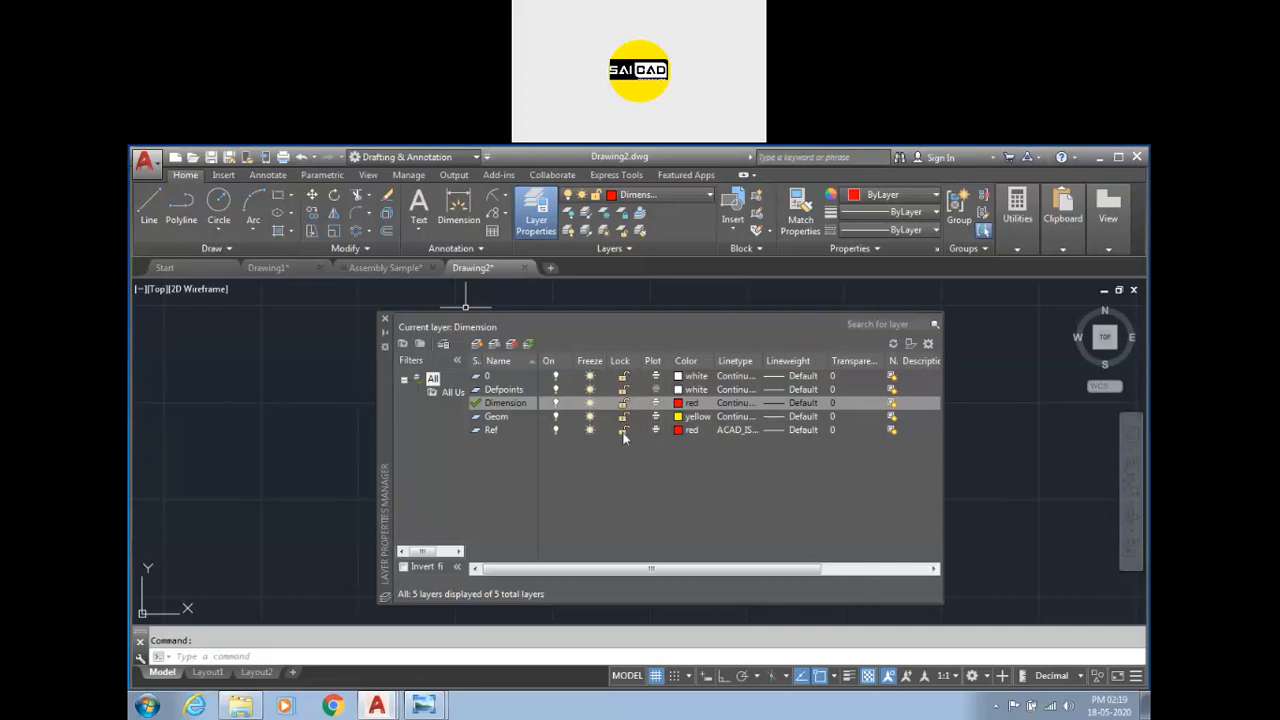
left_click(655, 432)
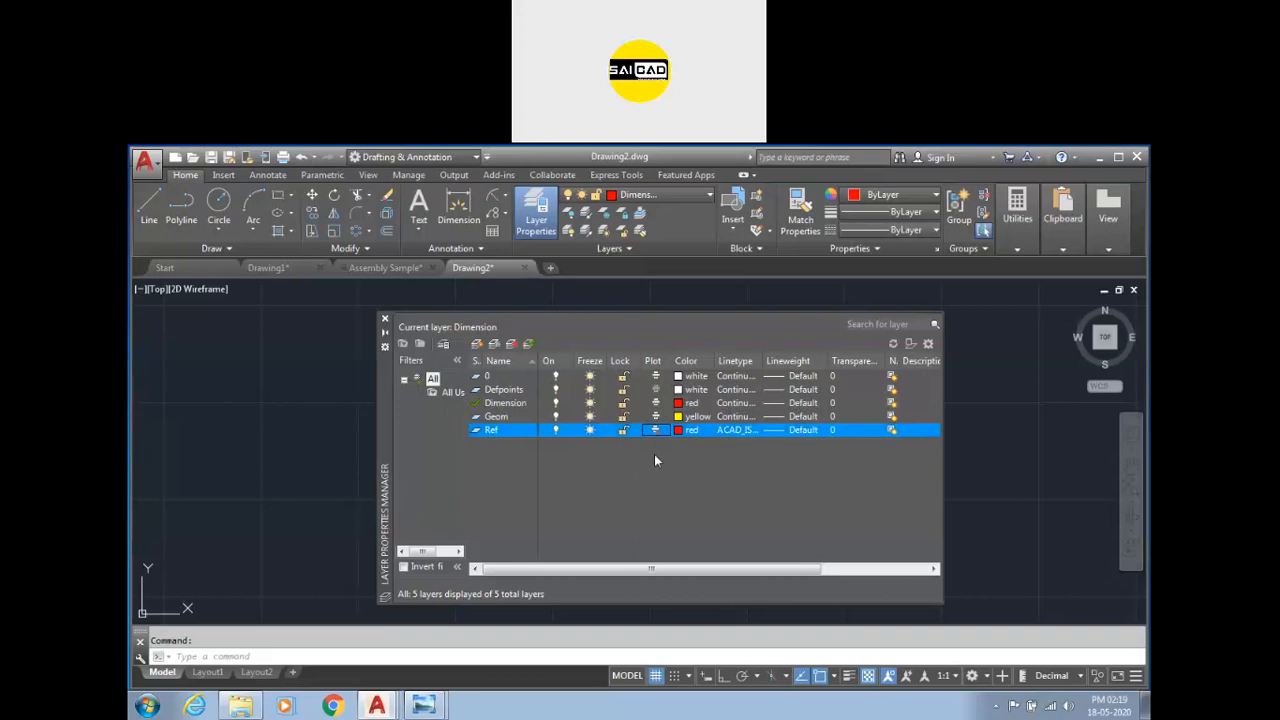
left_click(654, 417)
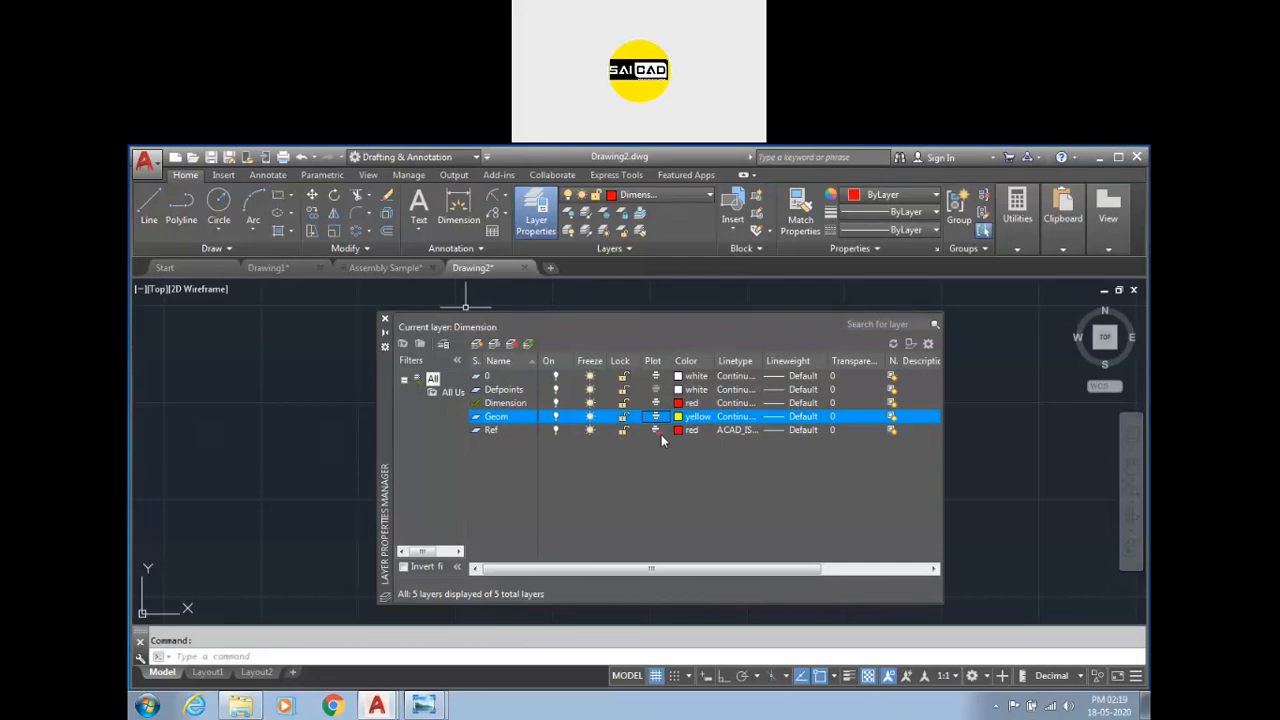
left_click(656, 430)
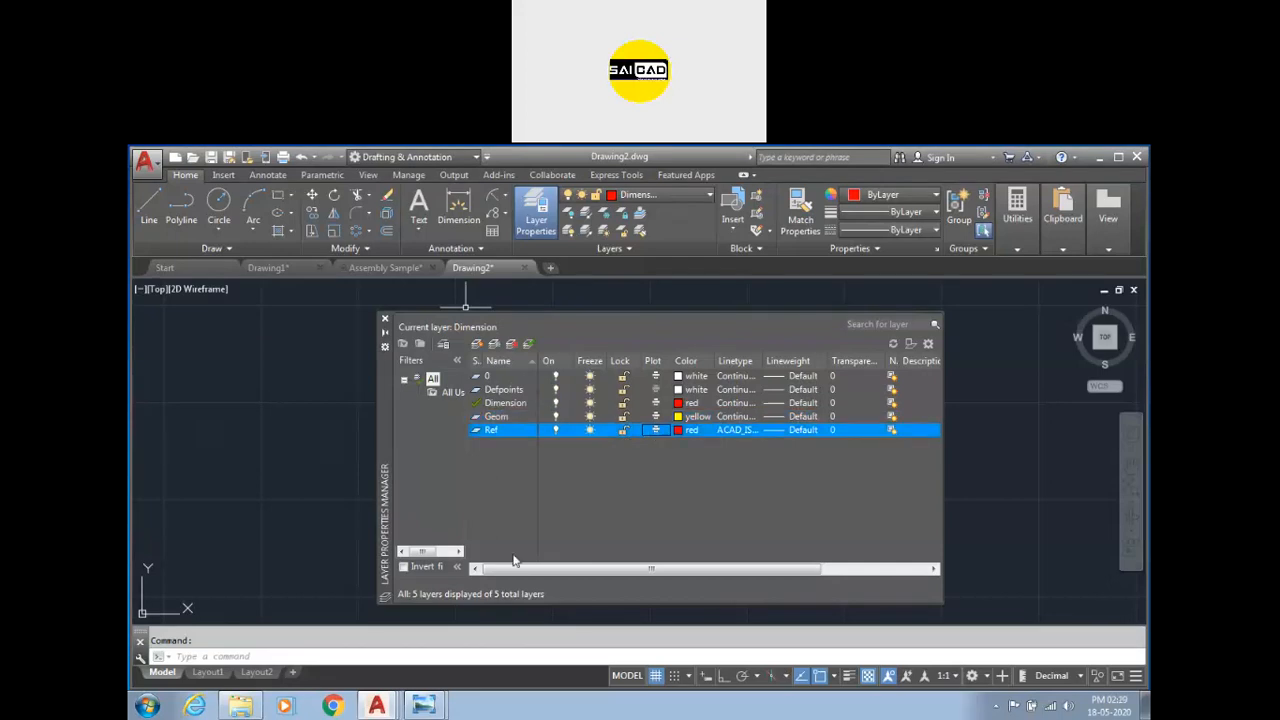
left_click(384, 318)
left_click(805, 330)
left_click(446, 456)
middle_click_drag(335, 413, 449, 431)
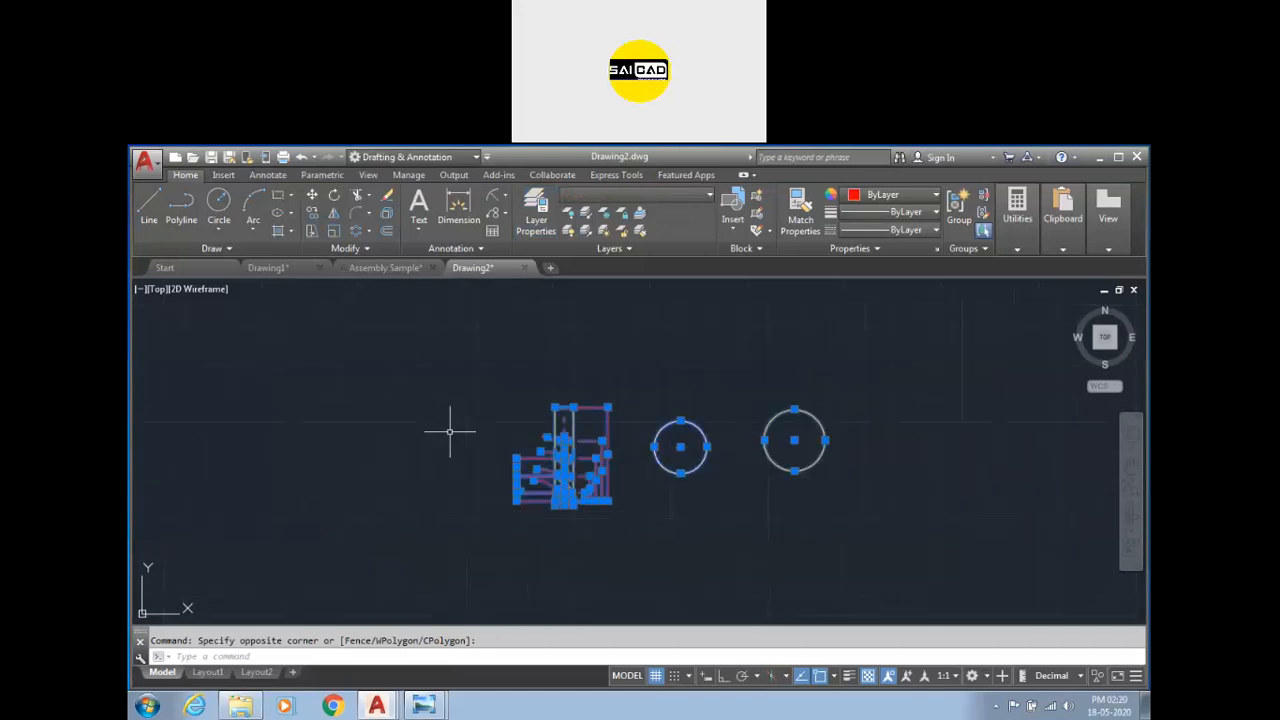
key("Escape")
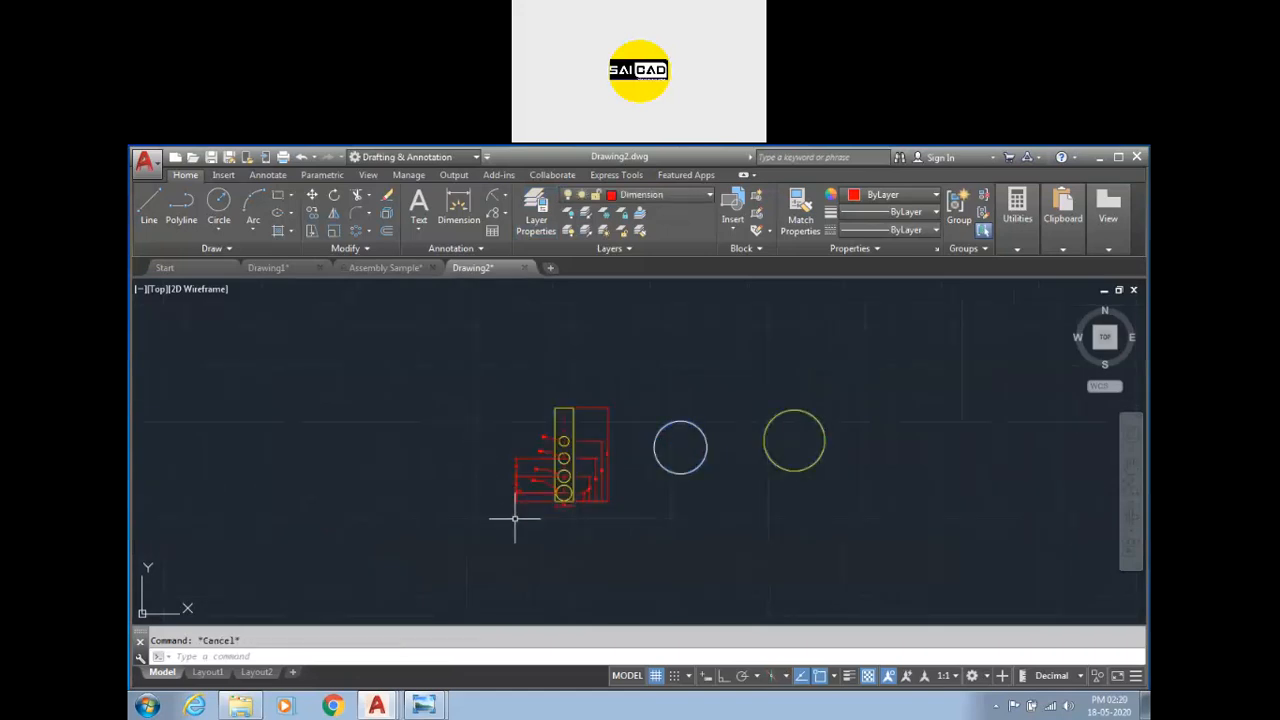
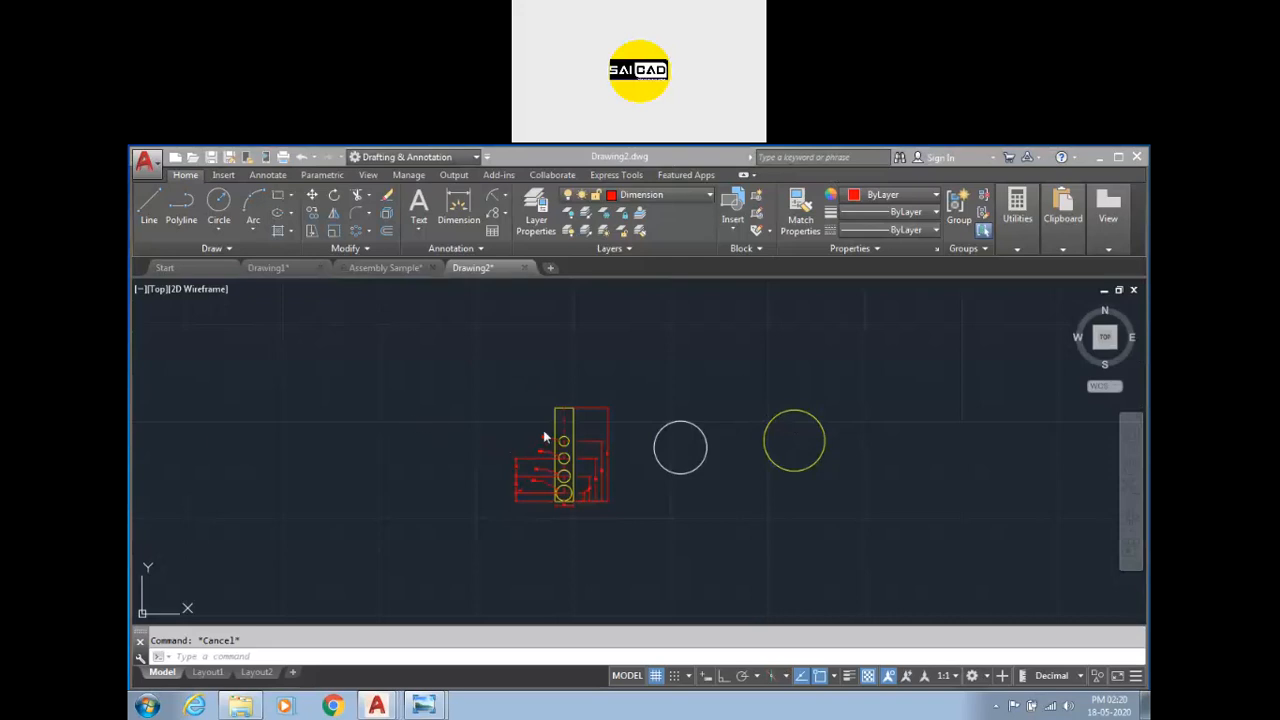
Draw a rectangle to the left of the existing part drawing.
scroll(543, 449, "down", 2)
scroll(493, 461, "up", 1)
scroll(774, 409, "up", 4)
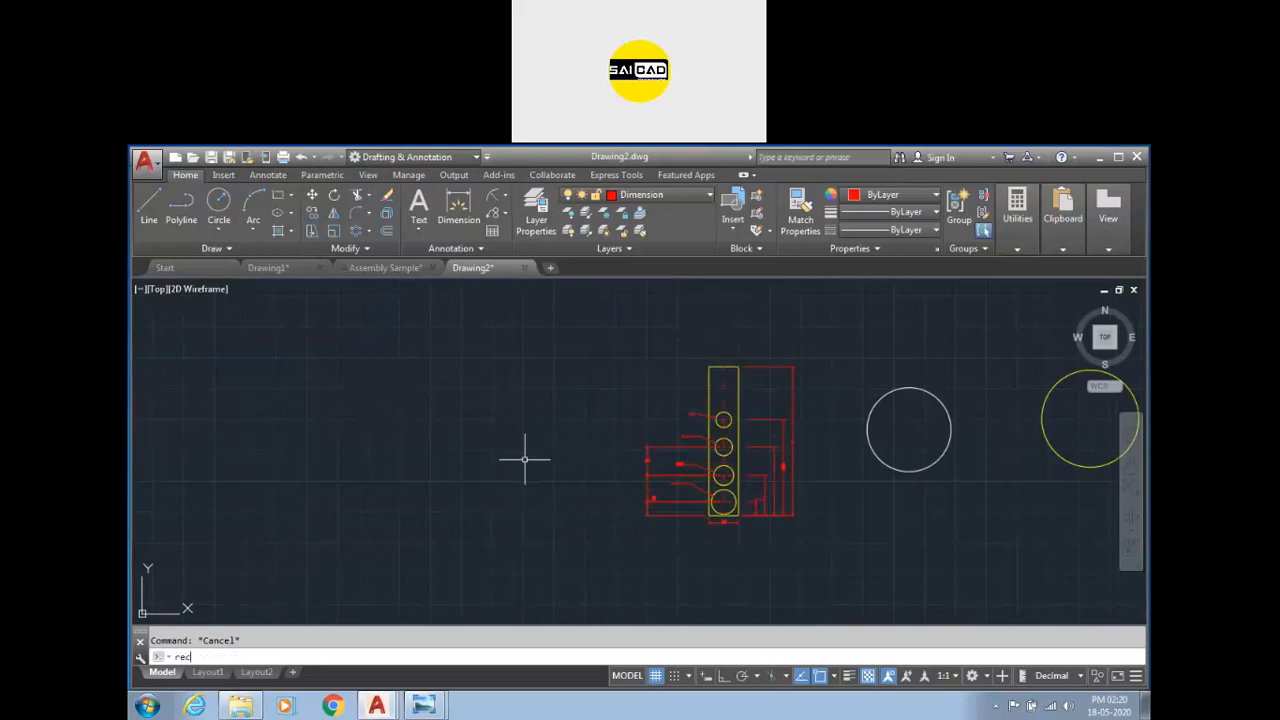
type("c")
key("Return")
left_click(239, 425)
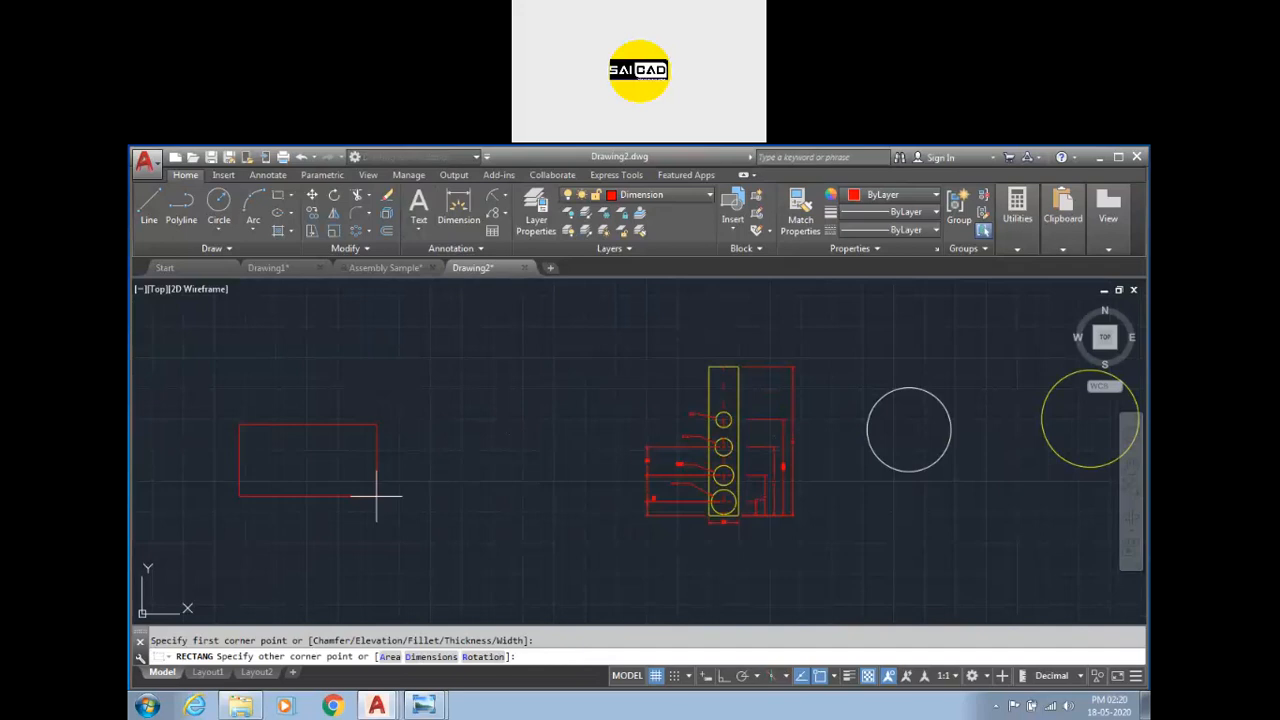
left_click(453, 490)
key("Escape")
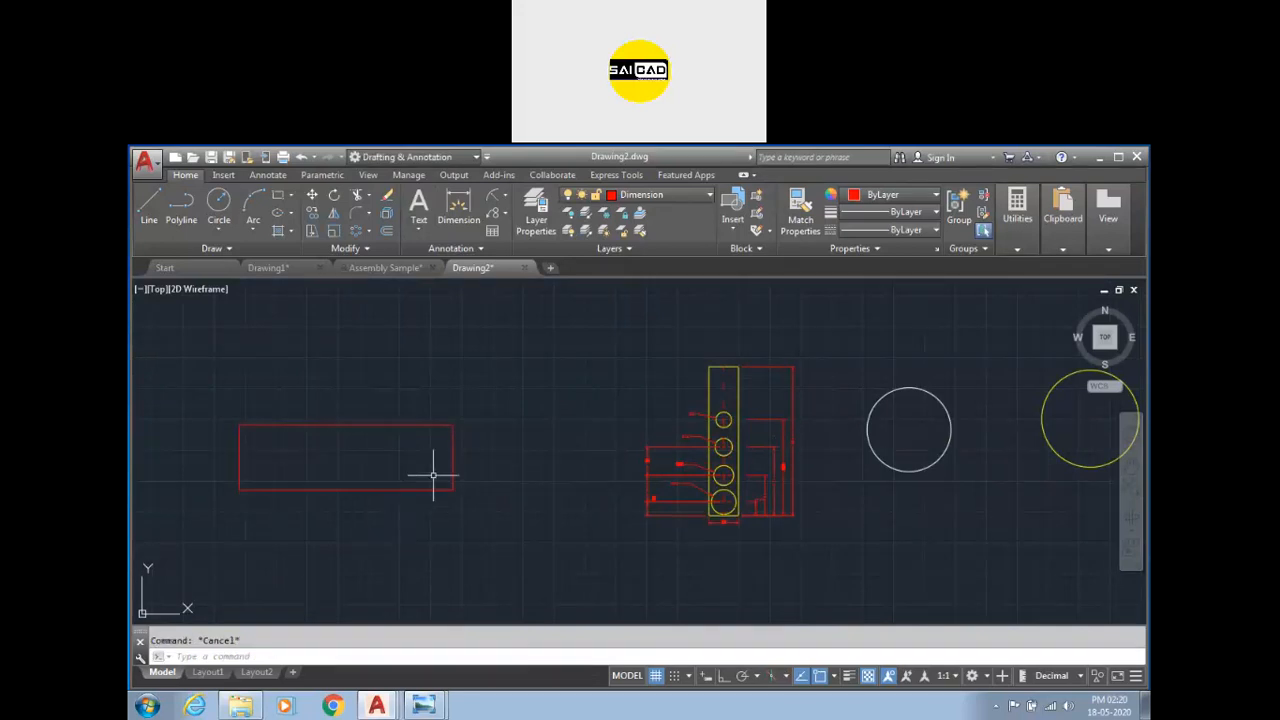
Draw a vertical line crossing the rectangle near its right end.
type("l")
key("Return")
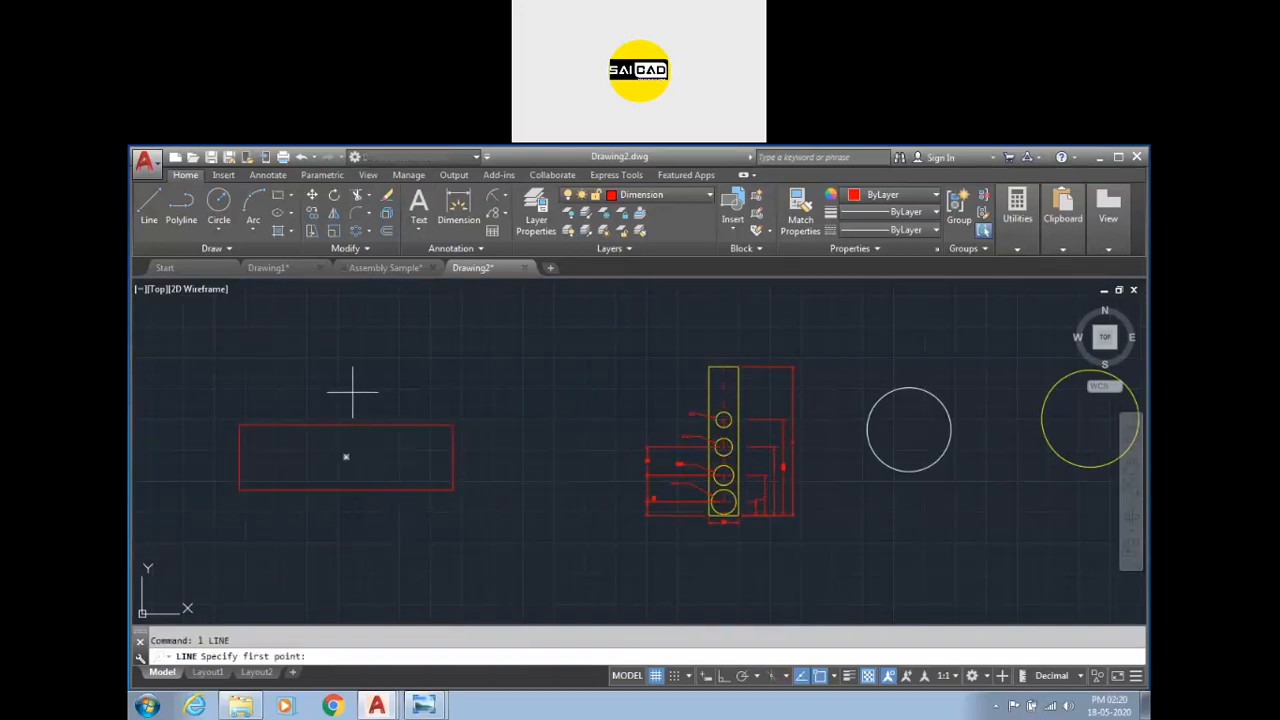
left_click(378, 402)
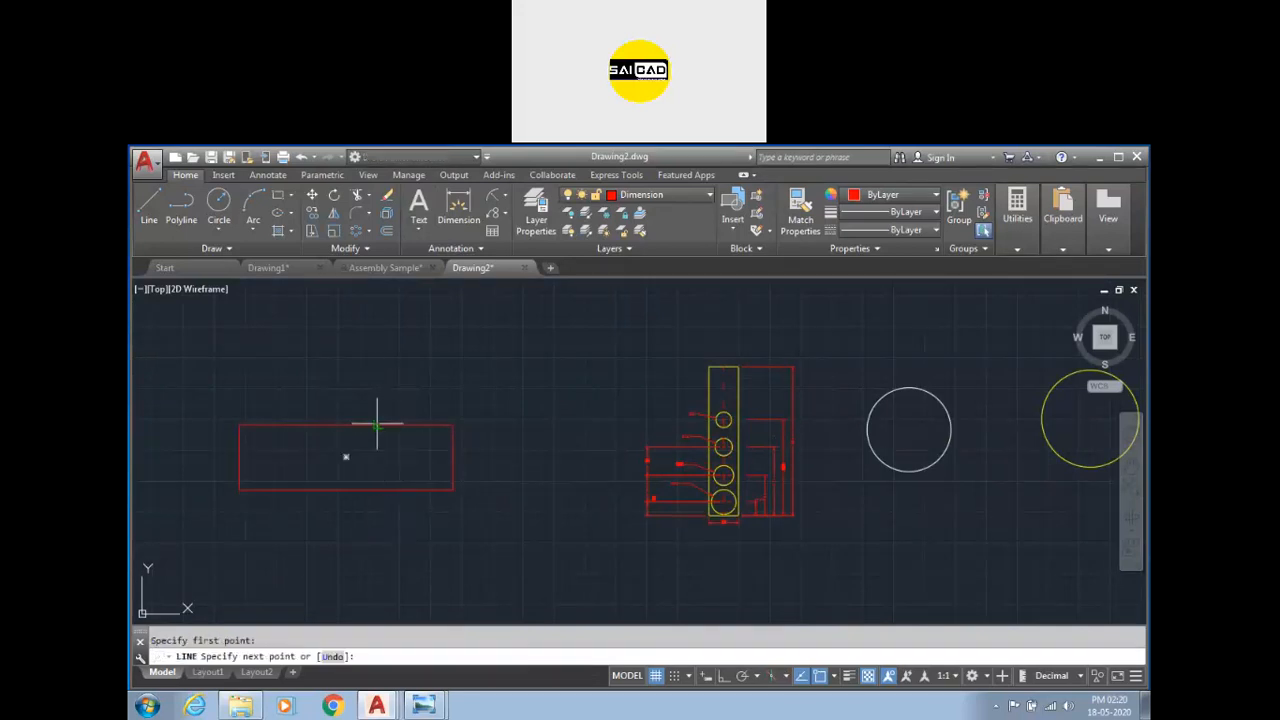
left_click(379, 535)
key("Escape")
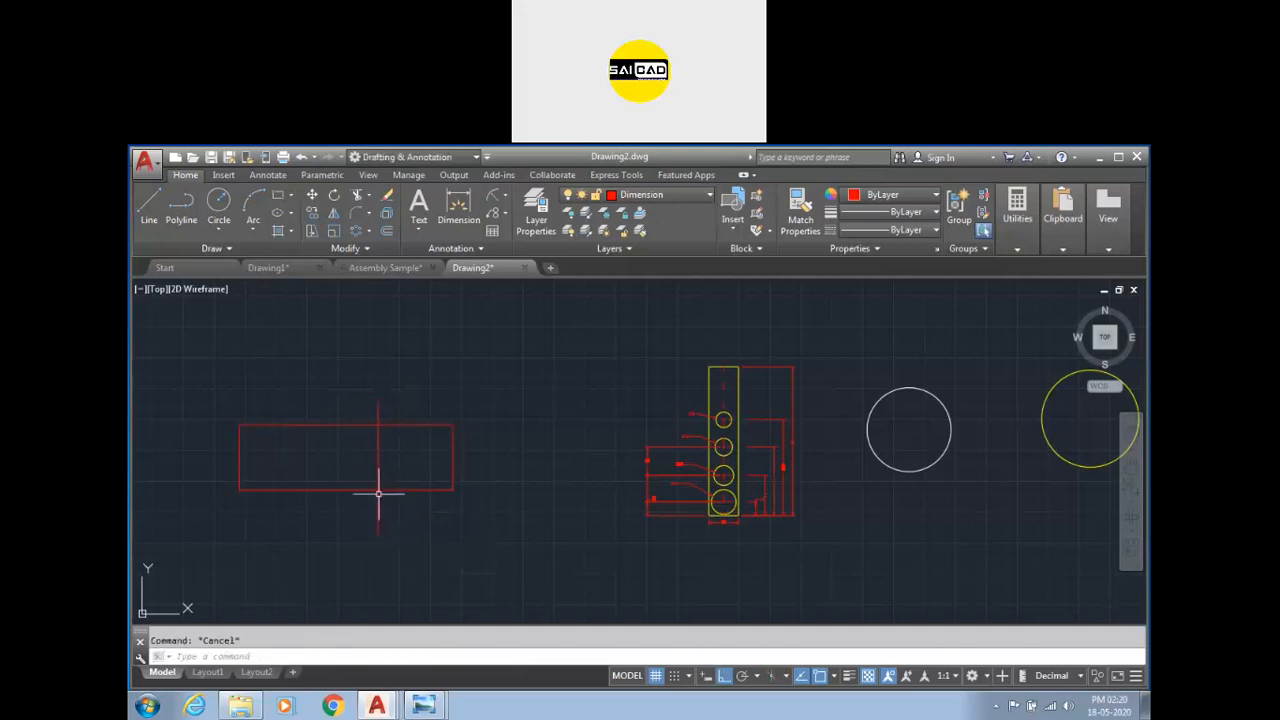
Draw a circle just to the right of the rectangle.
type("c")
key("Return")
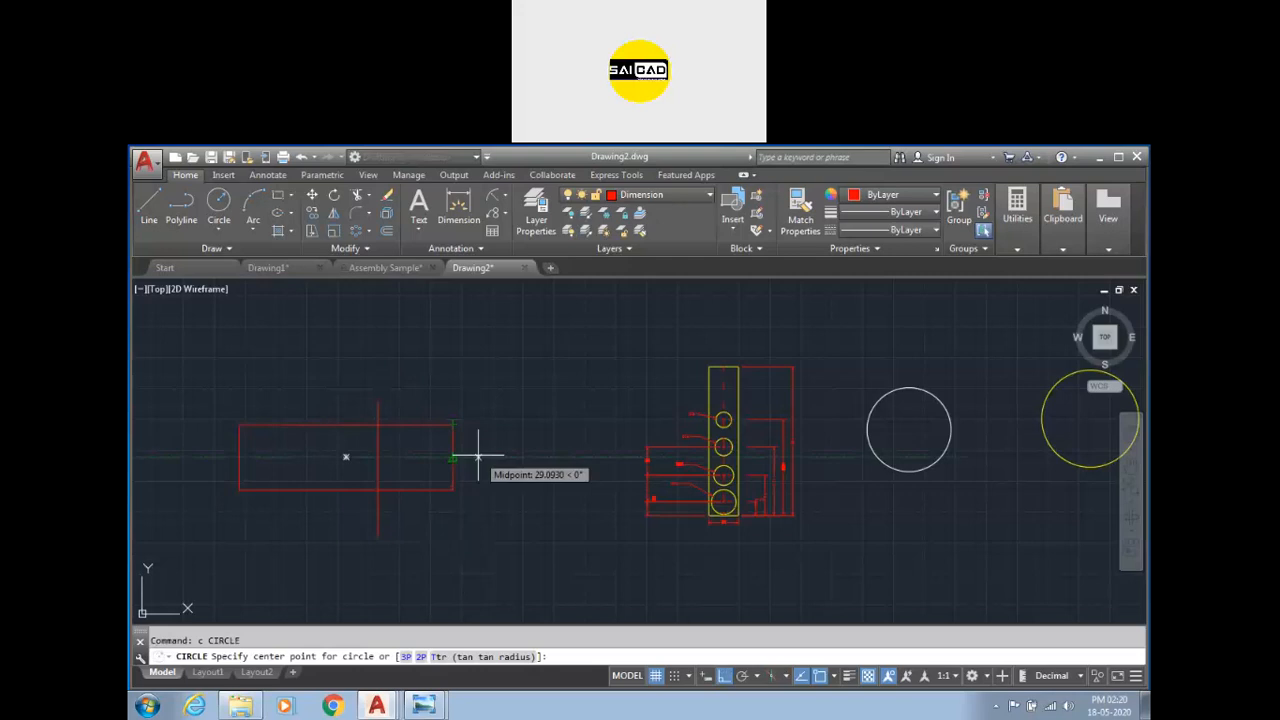
left_click(515, 457)
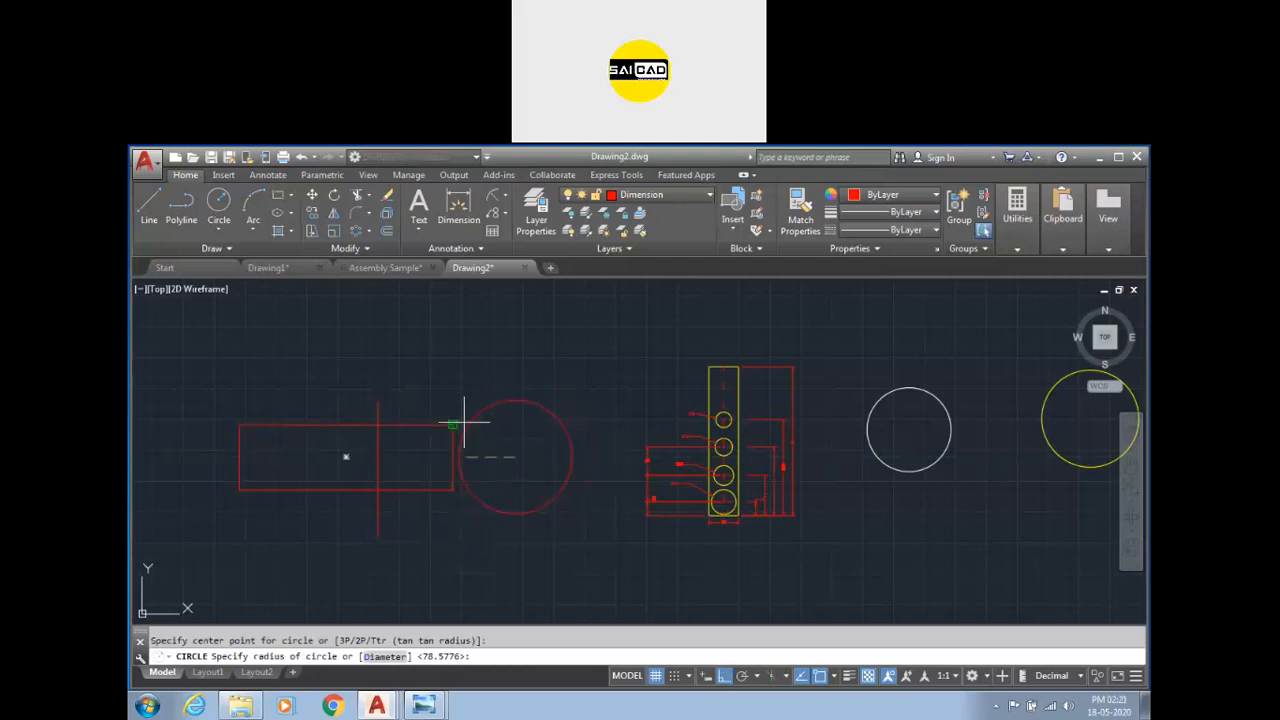
left_click(488, 450)
key("Escape")
Fill the circle with a Solid hatch and set the hatch colour to 248,246,176.
scroll(500, 466, "up", 3)
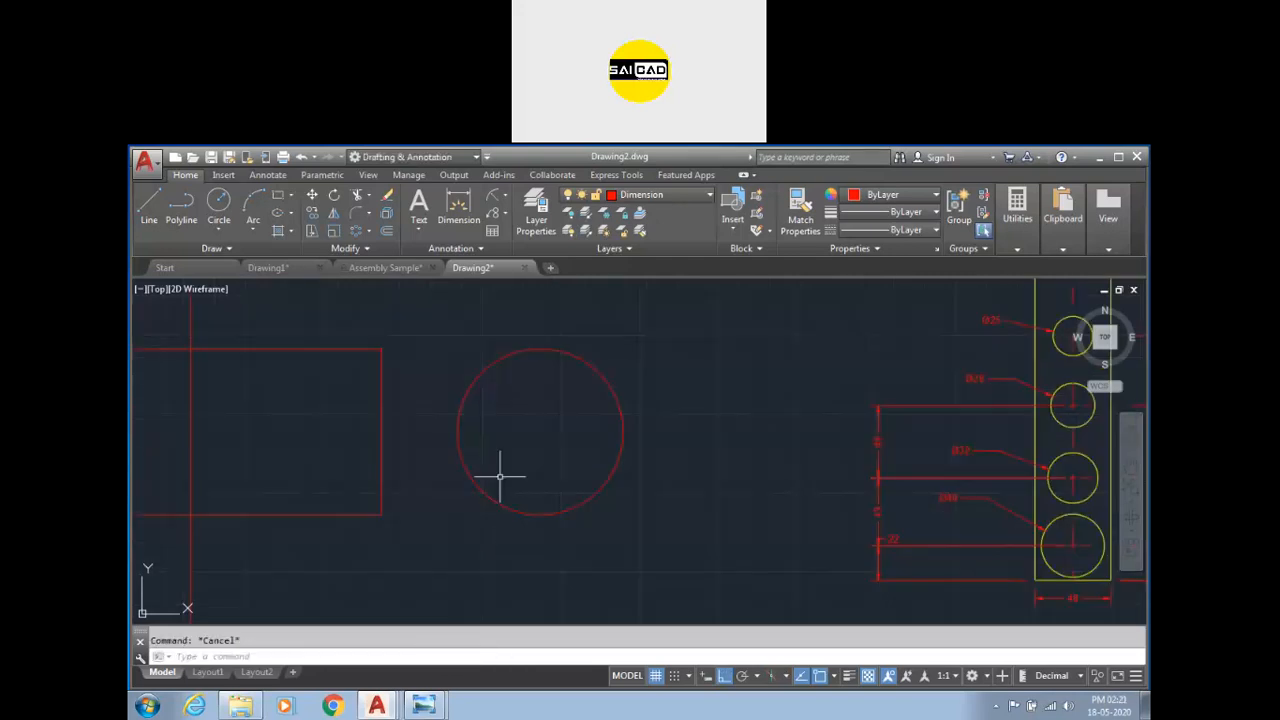
scroll(500, 476, "down", 2)
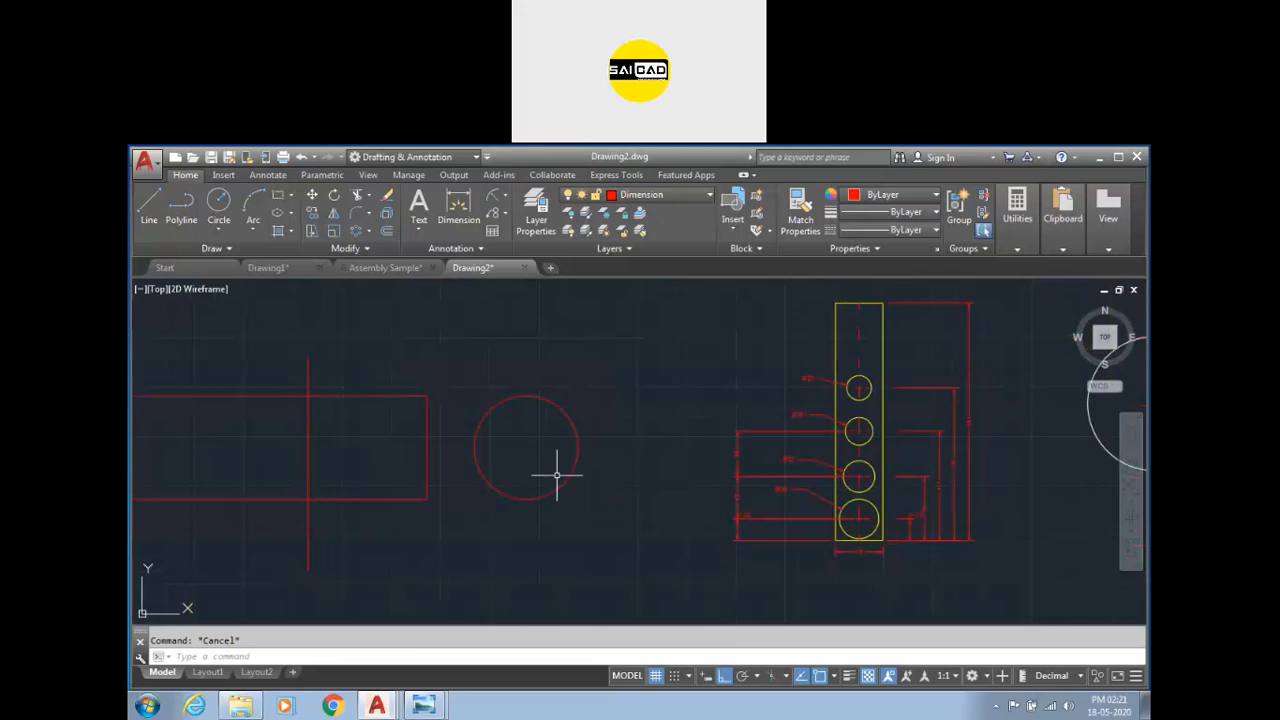
left_click(279, 231)
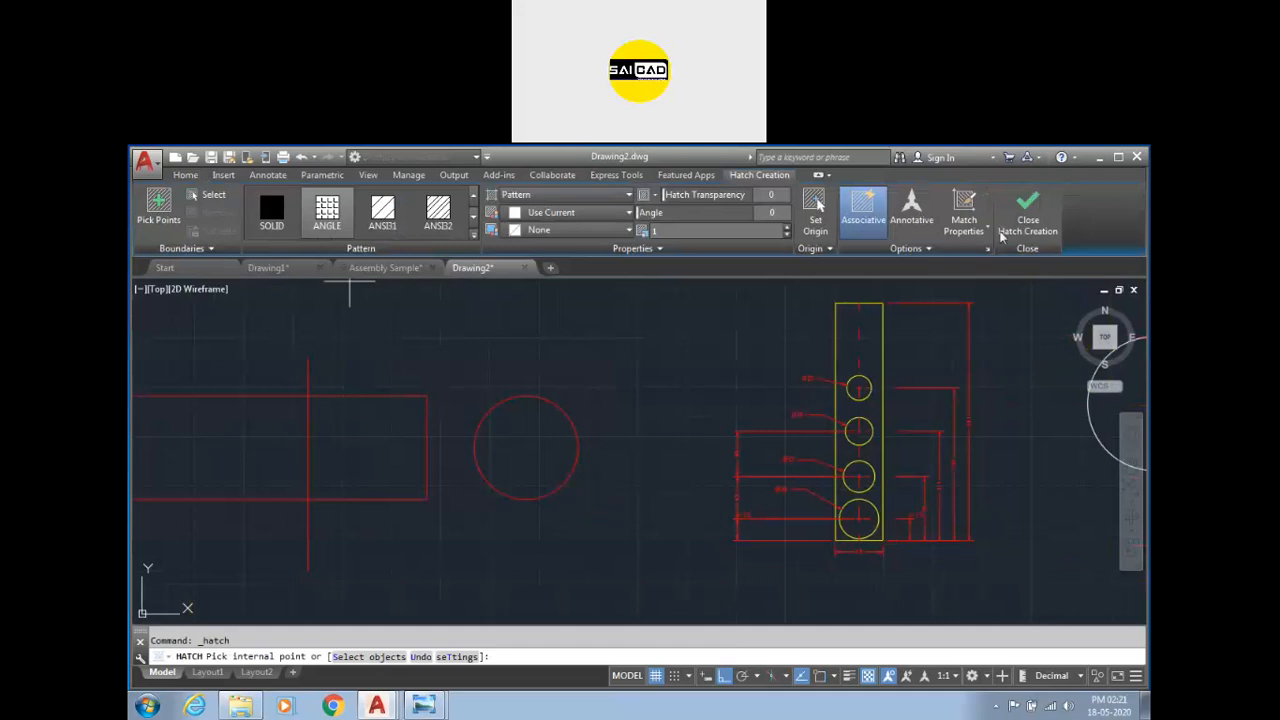
key("Escape")
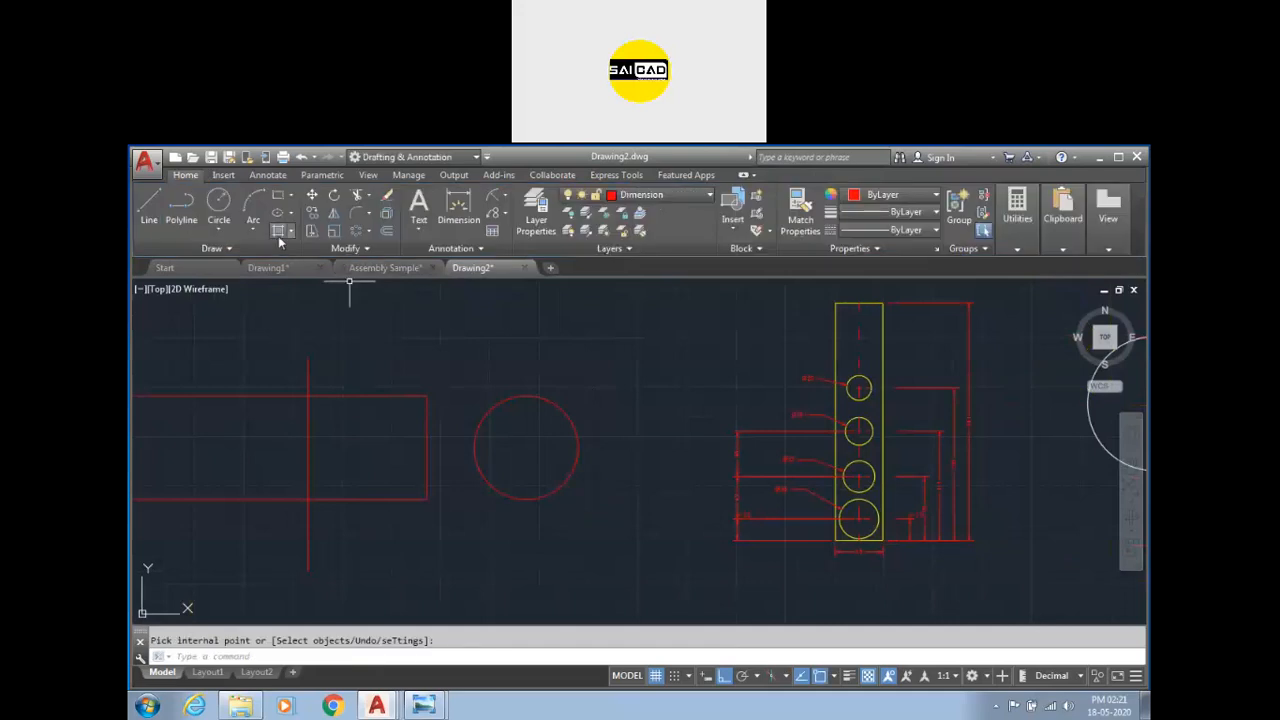
left_click(278, 233)
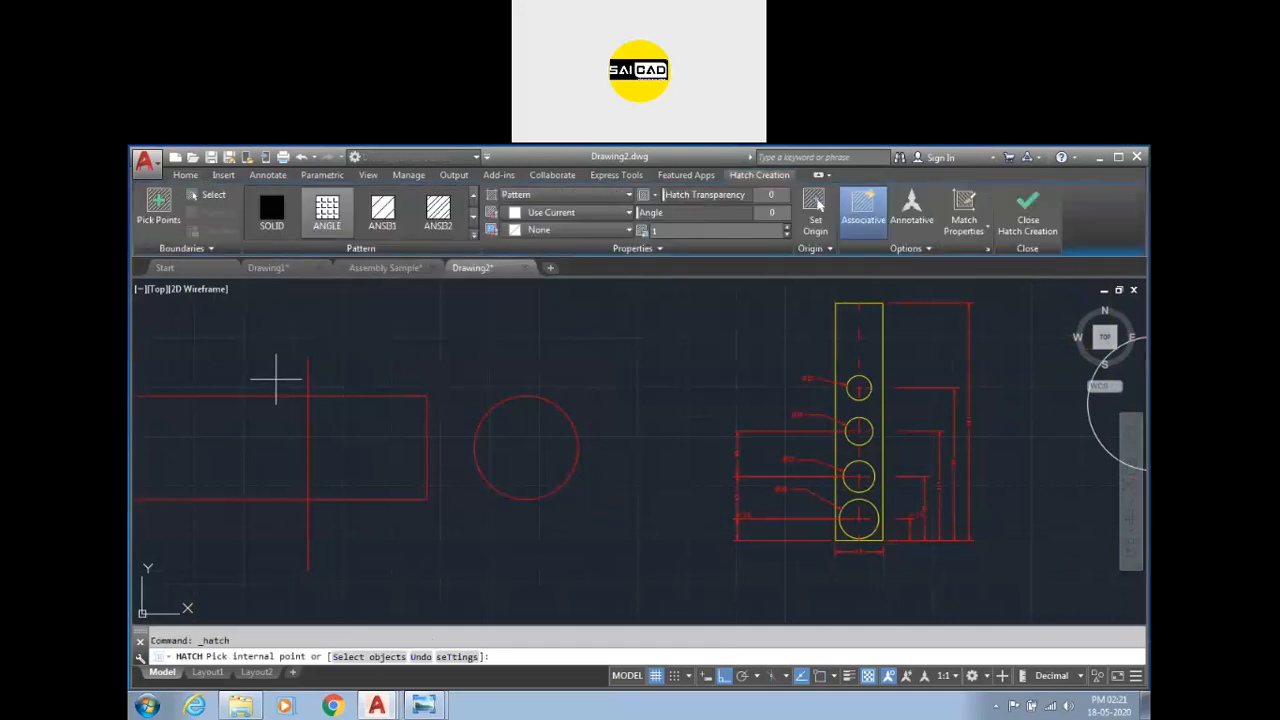
left_click(560, 194)
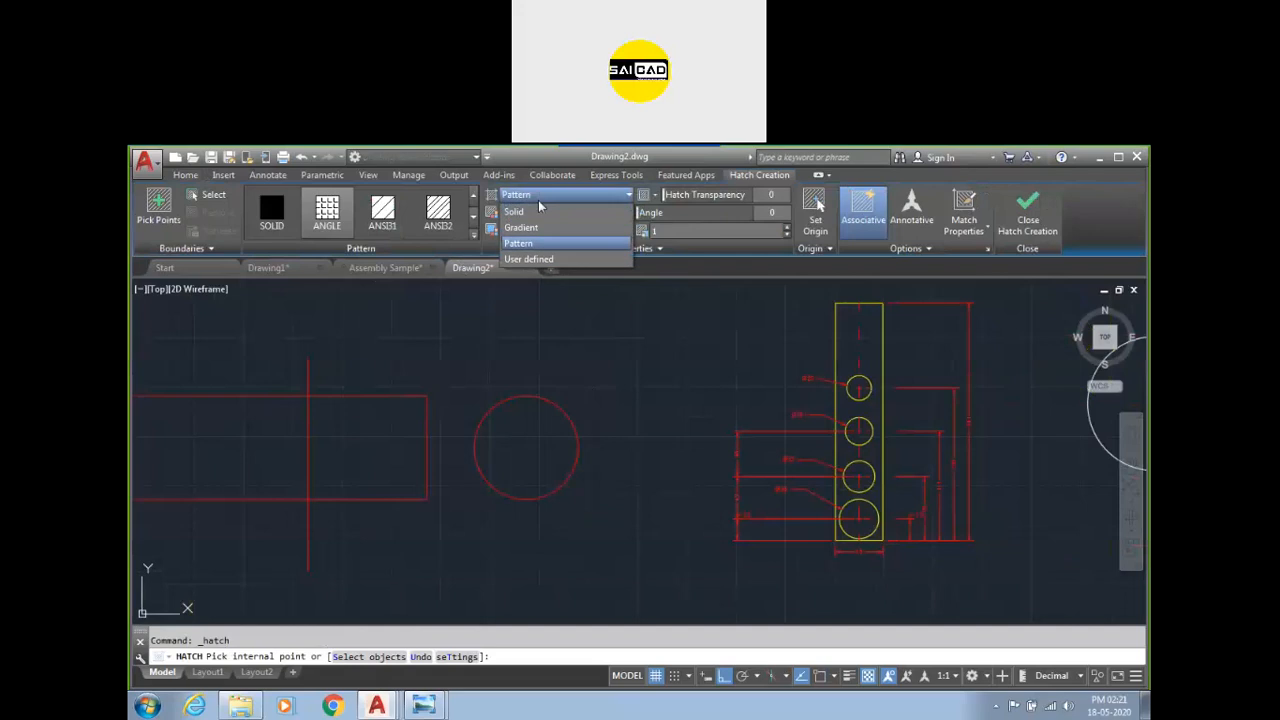
left_click(515, 212)
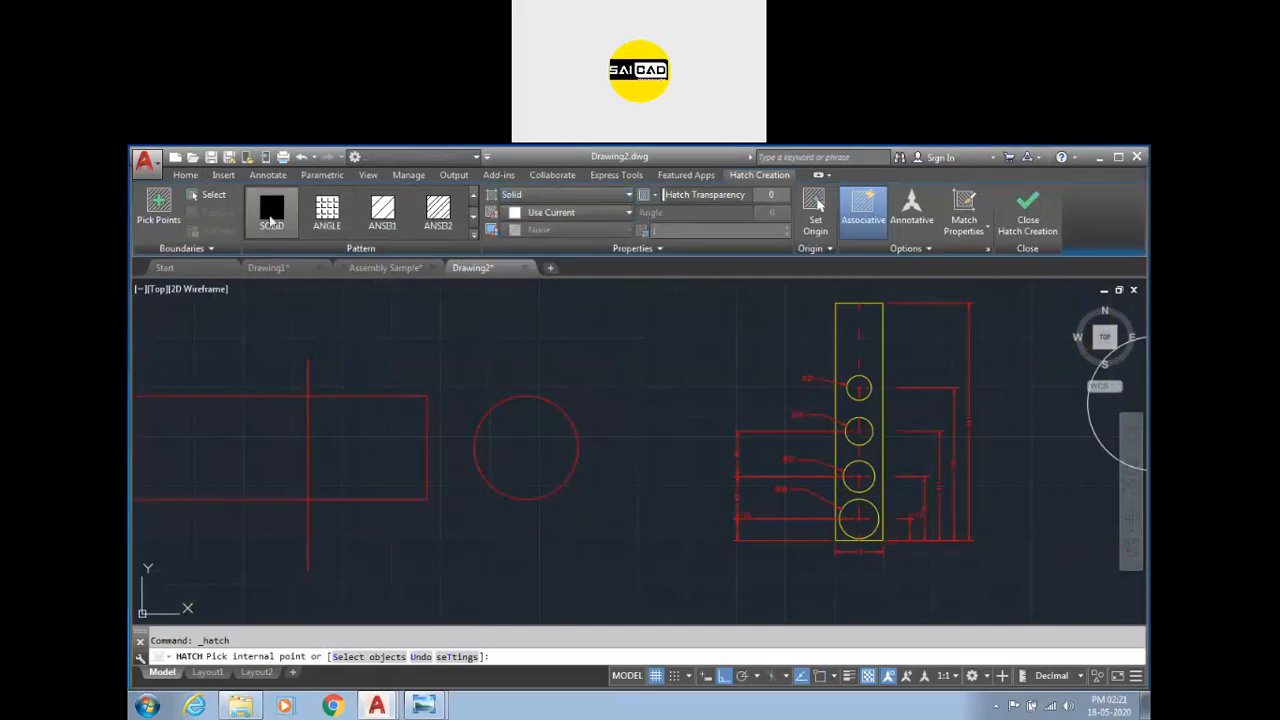
left_click(497, 434)
left_click(575, 212)
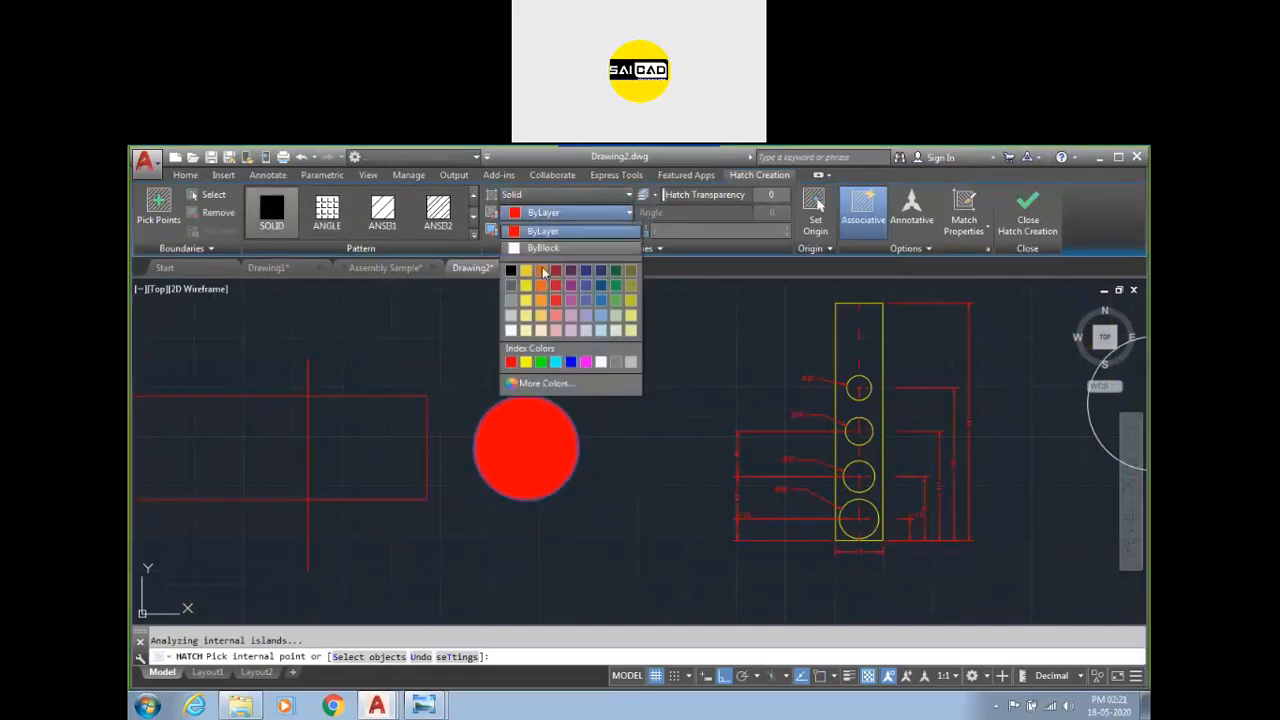
left_click(511, 331)
Try the Gradient hatch type on the circle, then change the hatch type to Pattern.
left_click(535, 196)
left_click(519, 218)
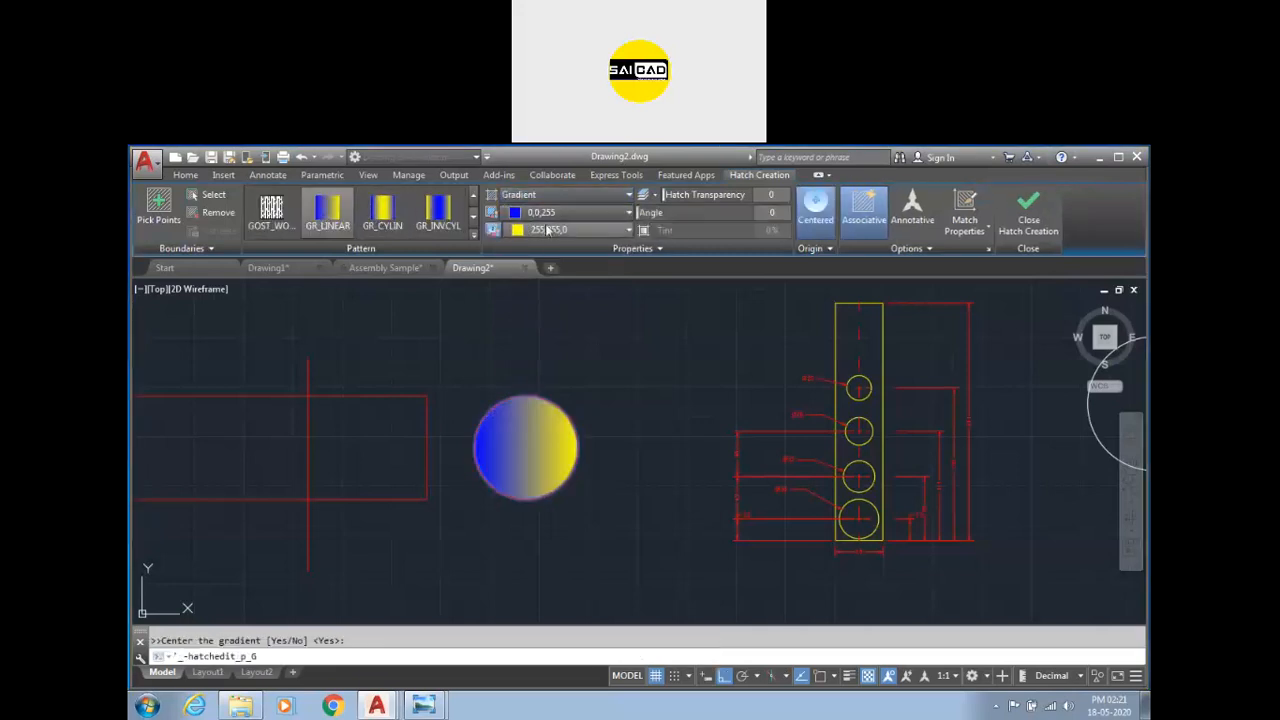
left_click(473, 220)
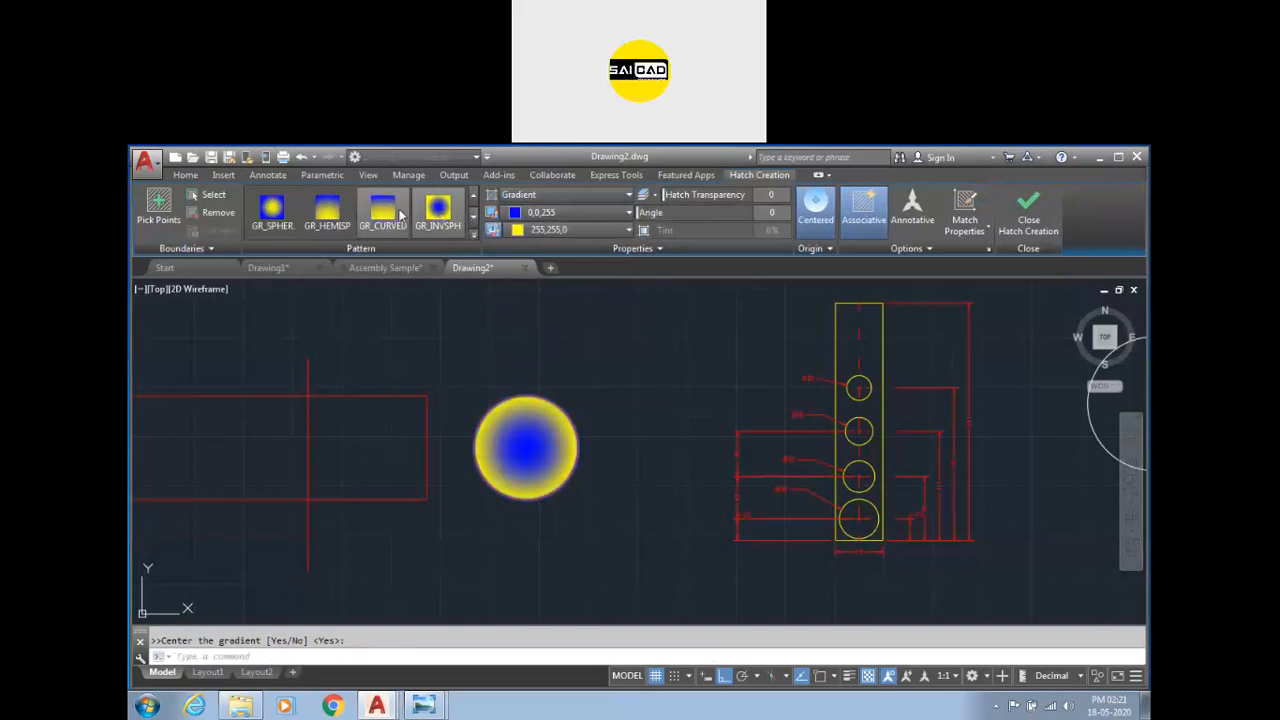
left_click(560, 194)
left_click(546, 244)
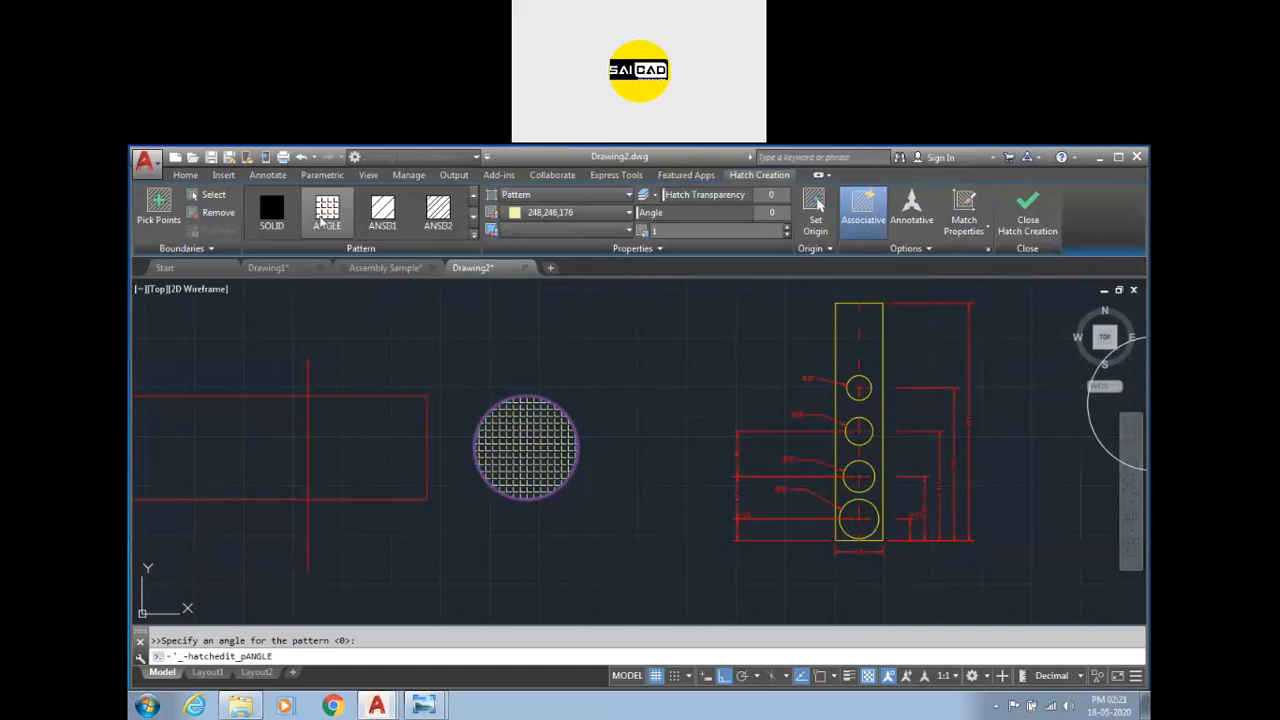
Apply the ANSI31, STEEL and STARS patterns to the circle's hatch in turn.
left_click(382, 212)
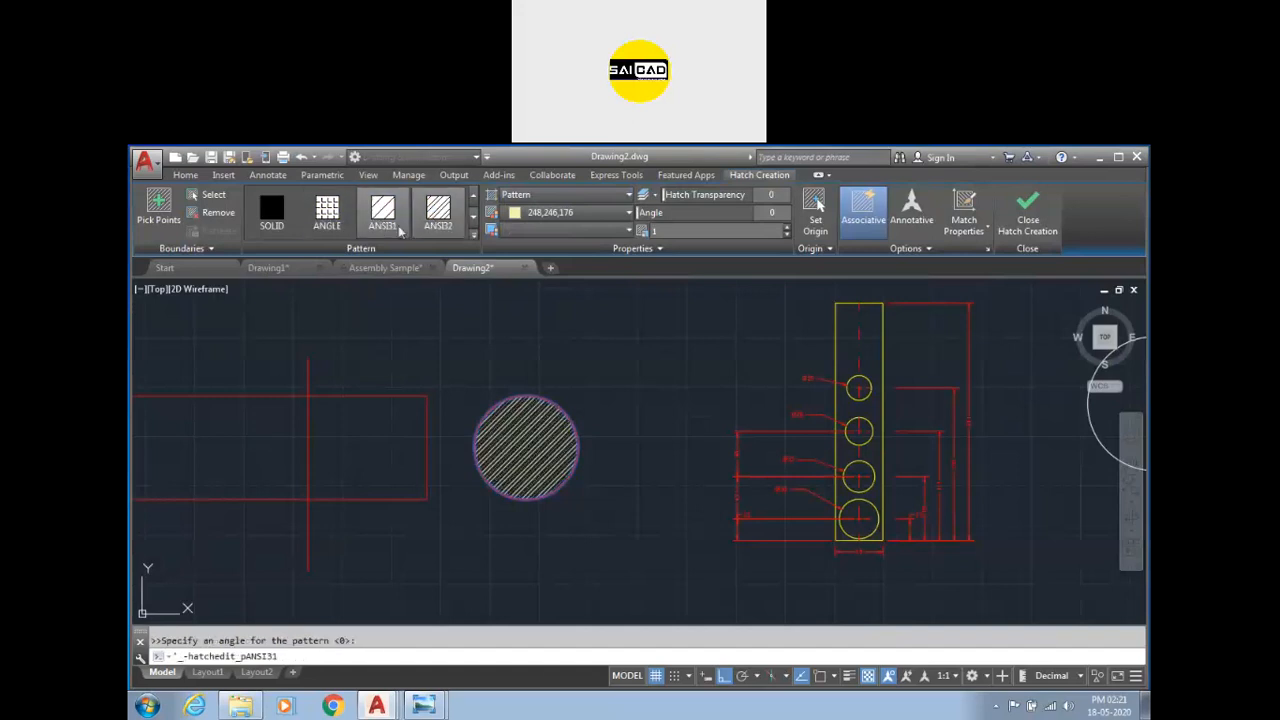
left_click(476, 236)
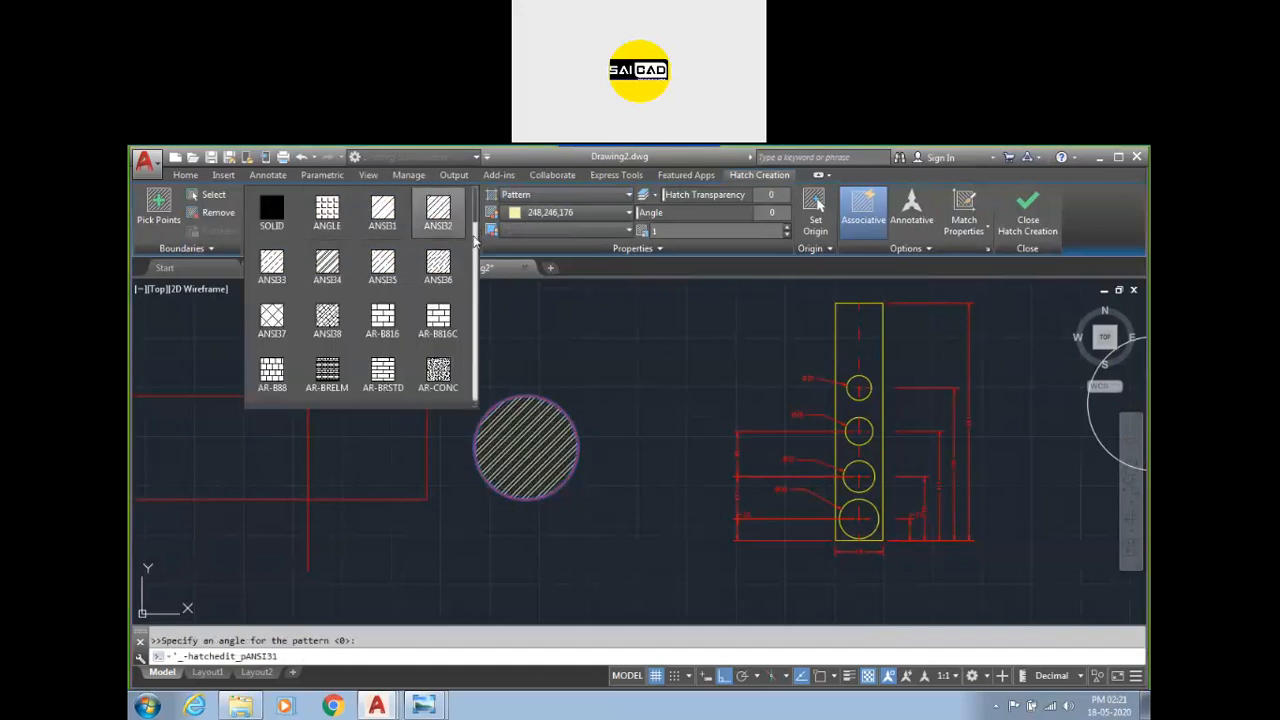
left_click_drag(476, 222, 470, 402)
left_click(438, 265)
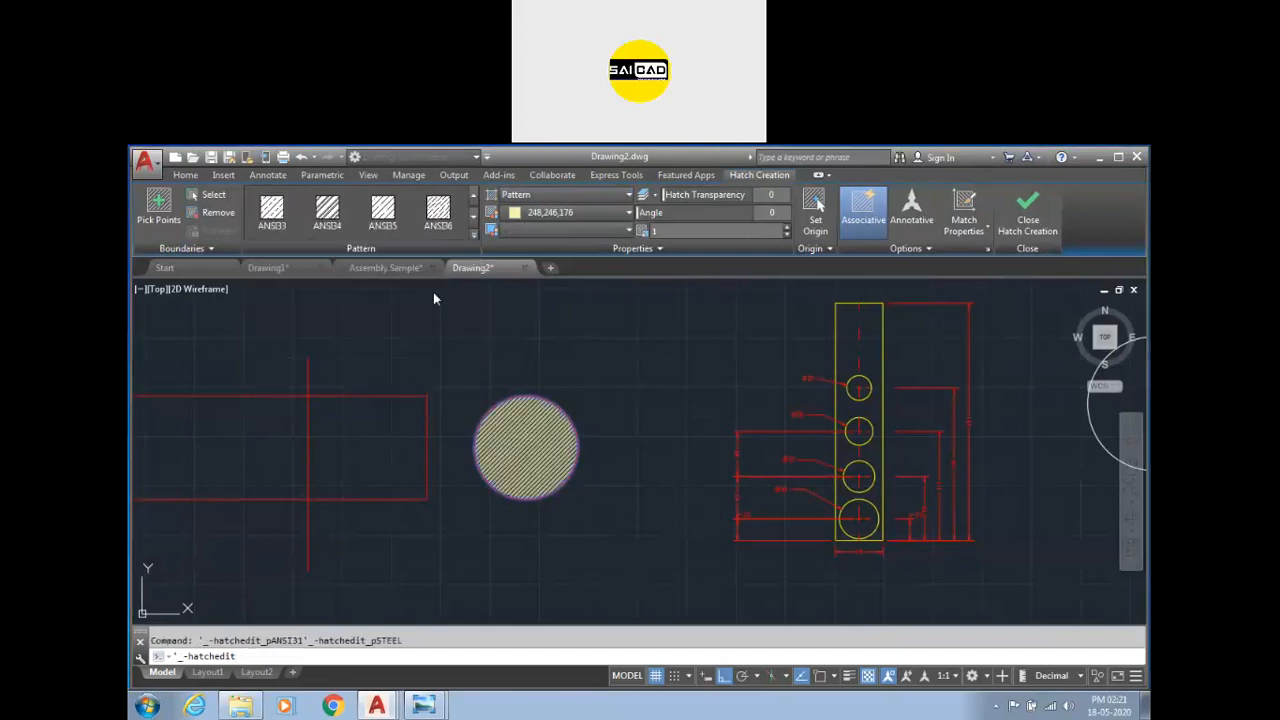
left_click(474, 236)
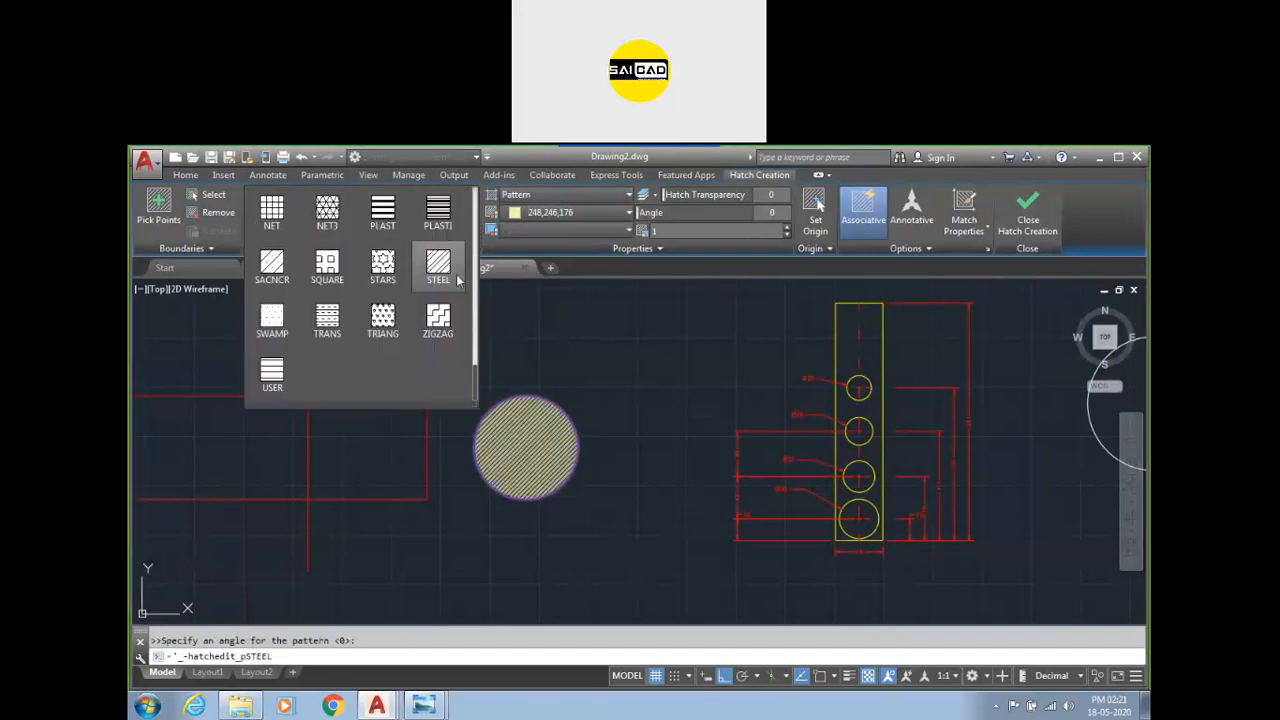
left_click(395, 268)
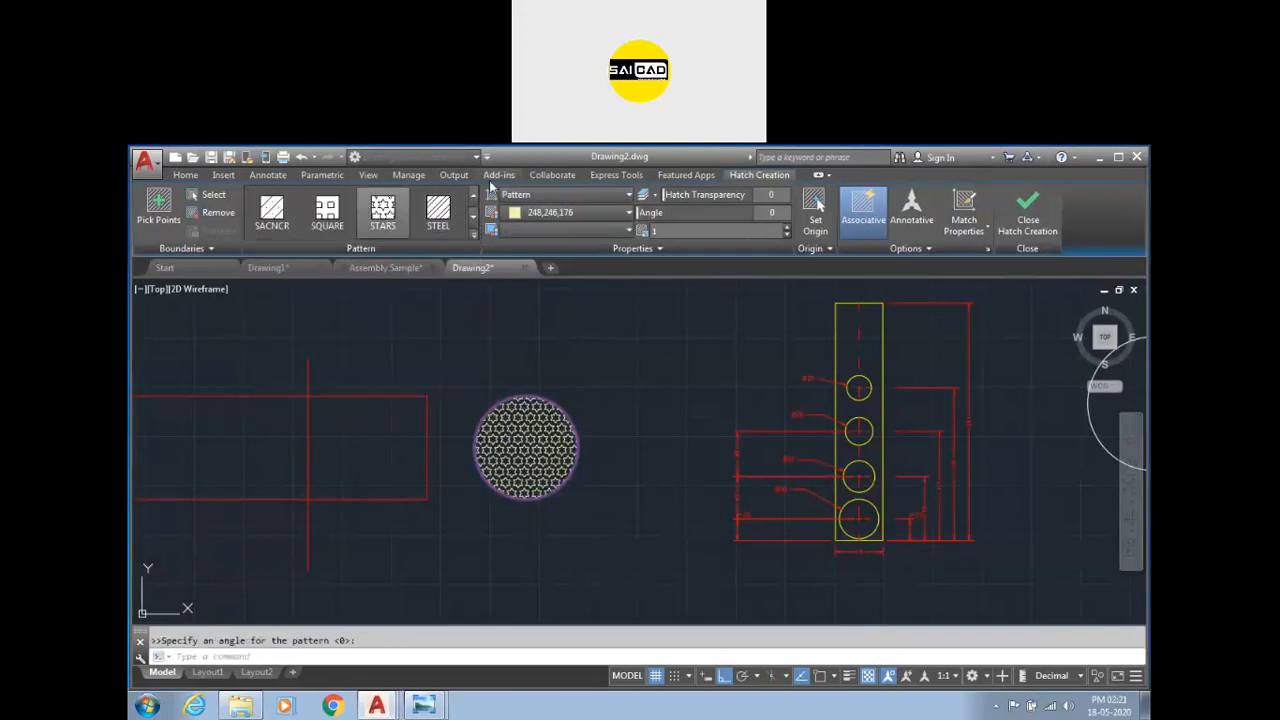
Scroll through the hatch pattern gallery to browse the available patterns.
left_click(523, 197)
left_click(523, 198)
left_click(476, 238)
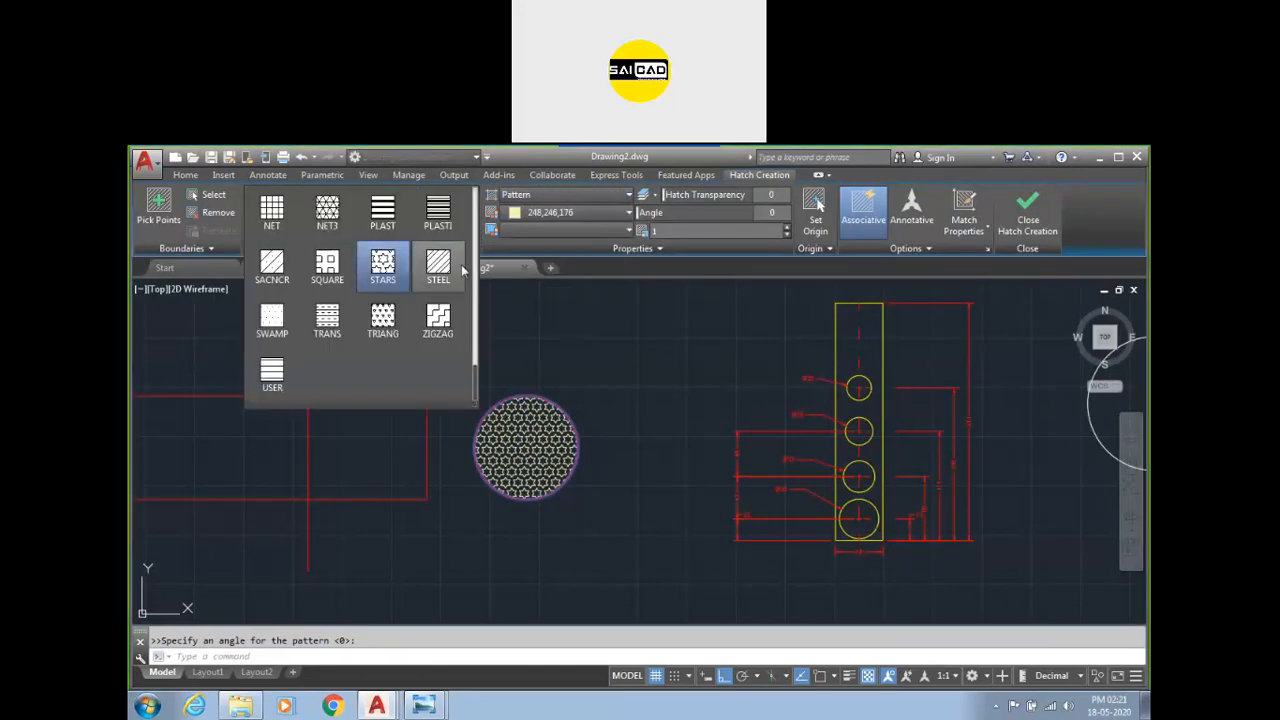
scroll(440, 300, "up", 1)
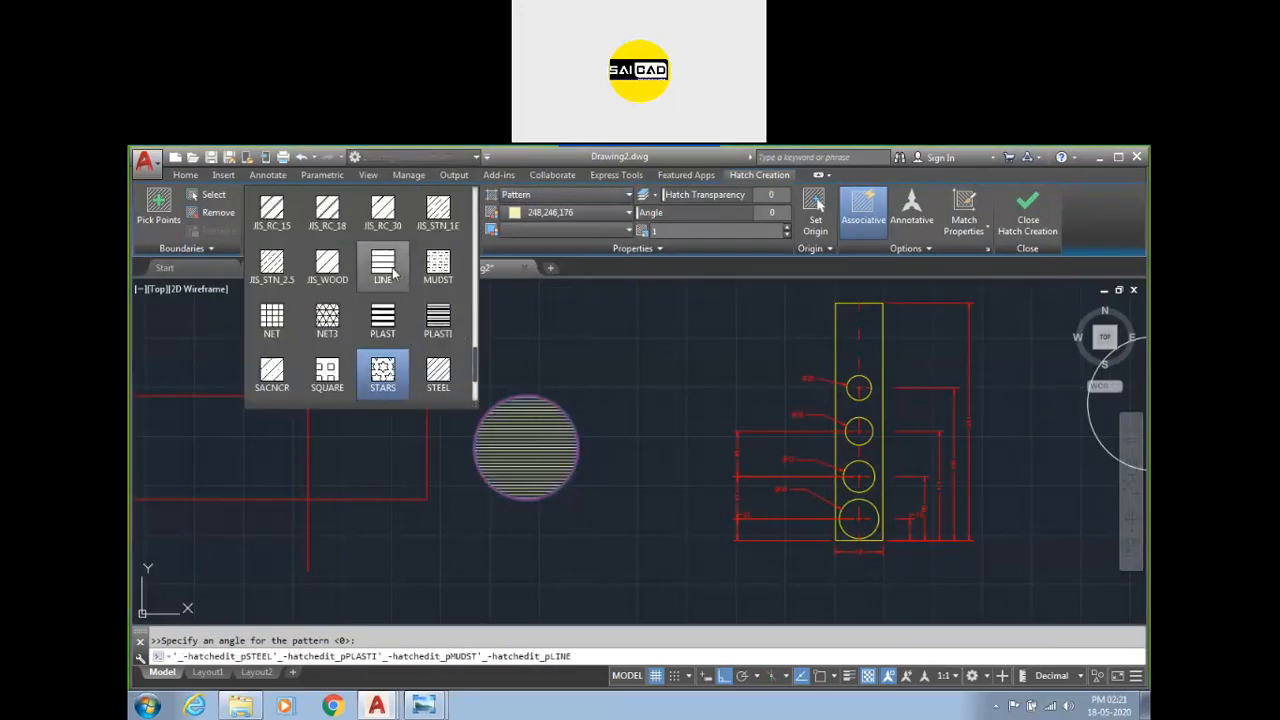
scroll(383, 268, "up", 1)
scroll(383, 300, "up", 3)
scroll(388, 286, "up", 2)
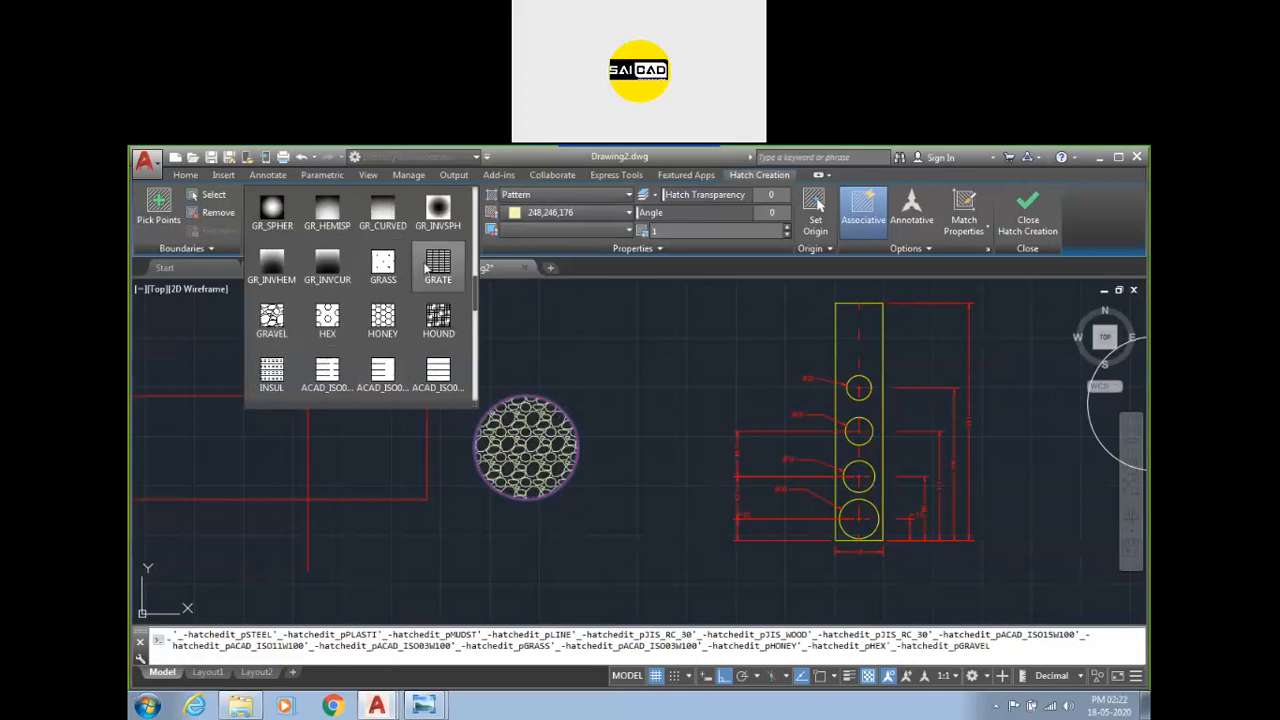
scroll(390, 298, "up", 3)
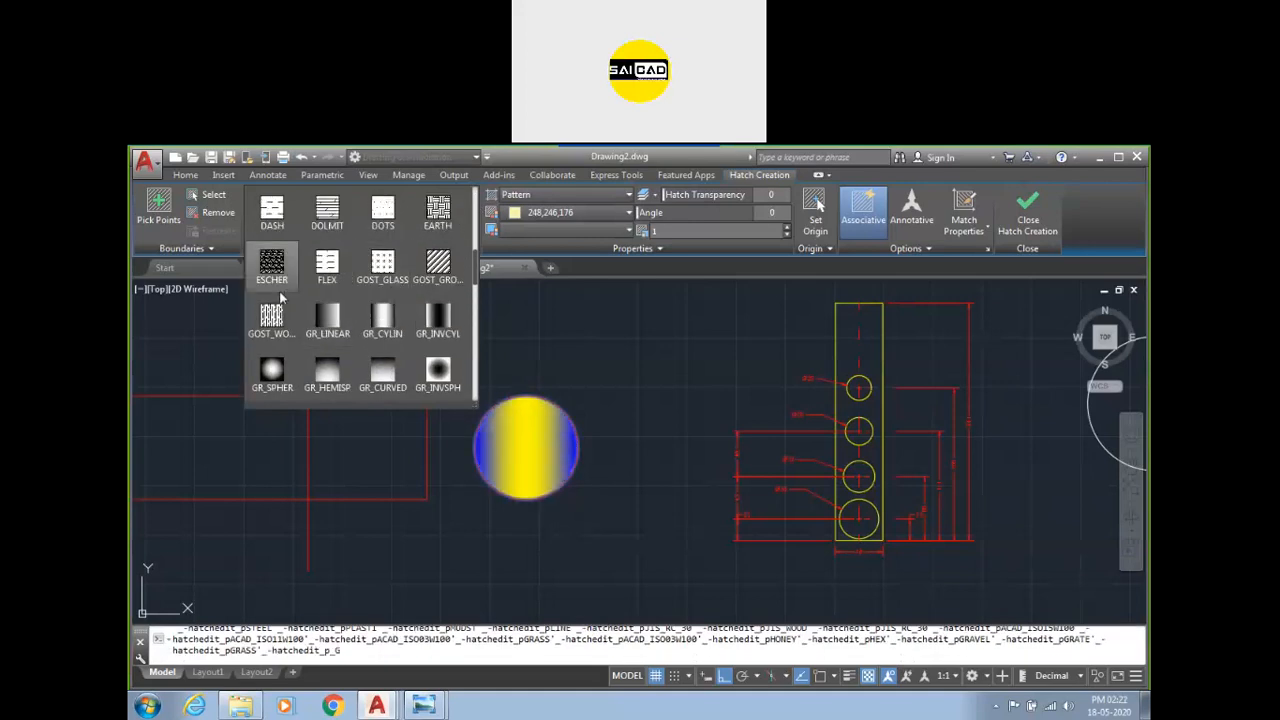
scroll(388, 256, "up", 1)
scroll(385, 259, "up", 2)
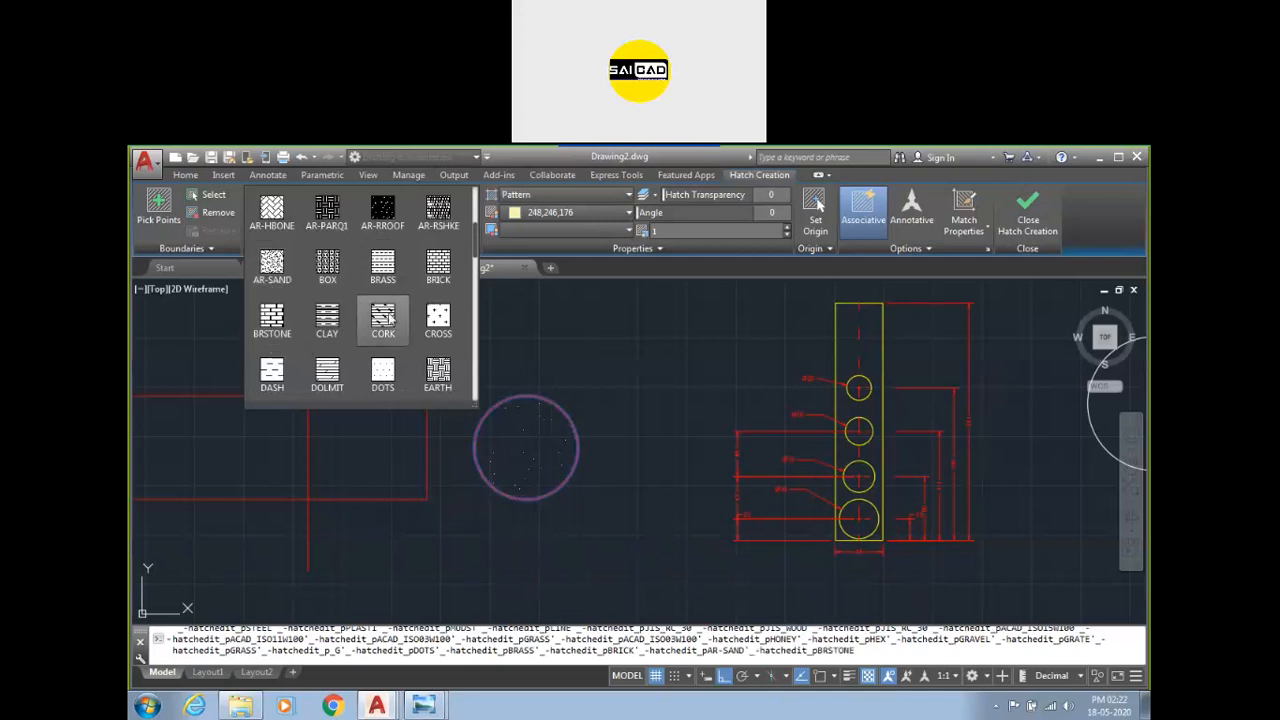
scroll(383, 250, "up", 1)
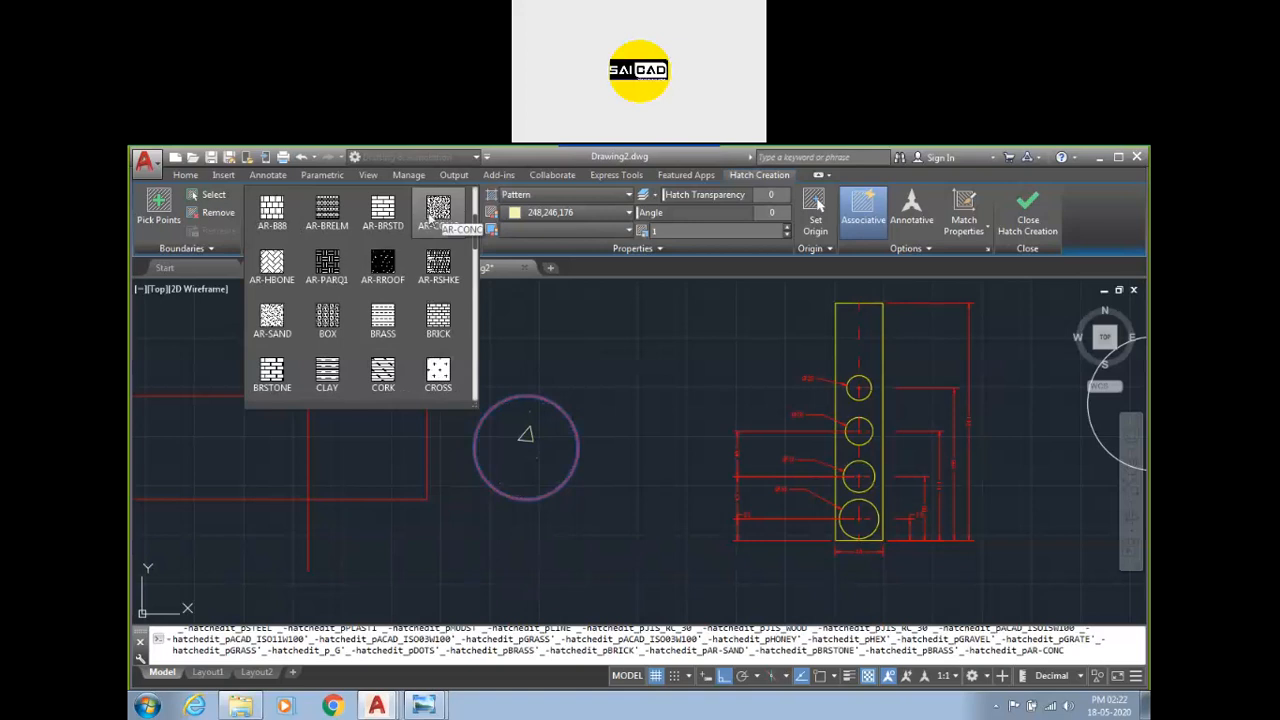
Apply the AR-BRSTD pattern to the circle and reduce the hatch pattern scale to 0.084.
left_click(390, 219)
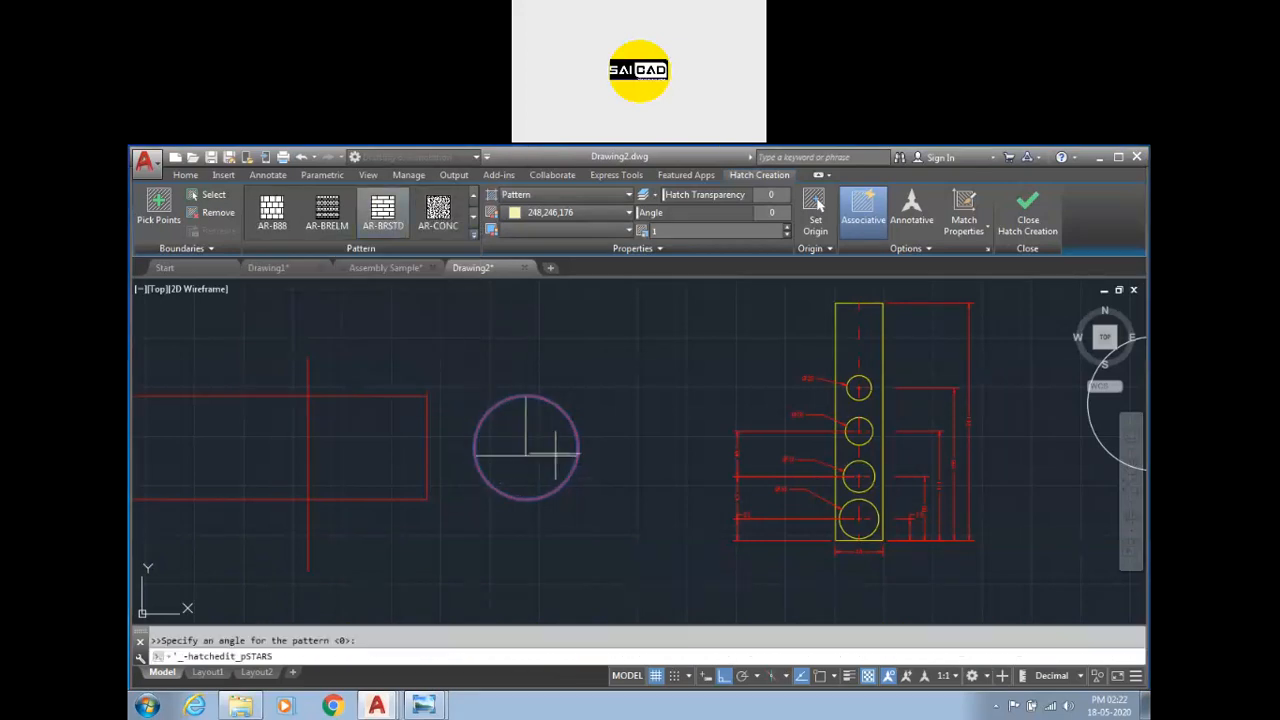
left_click(384, 210)
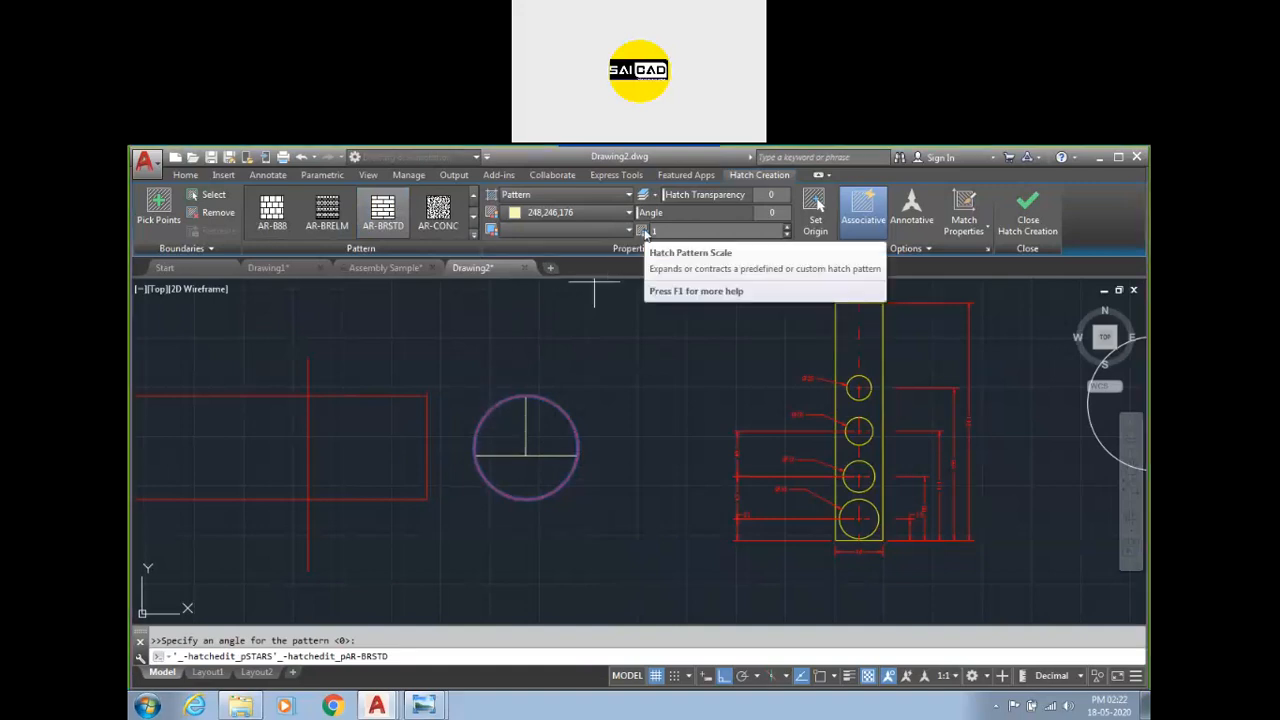
left_click(788, 235)
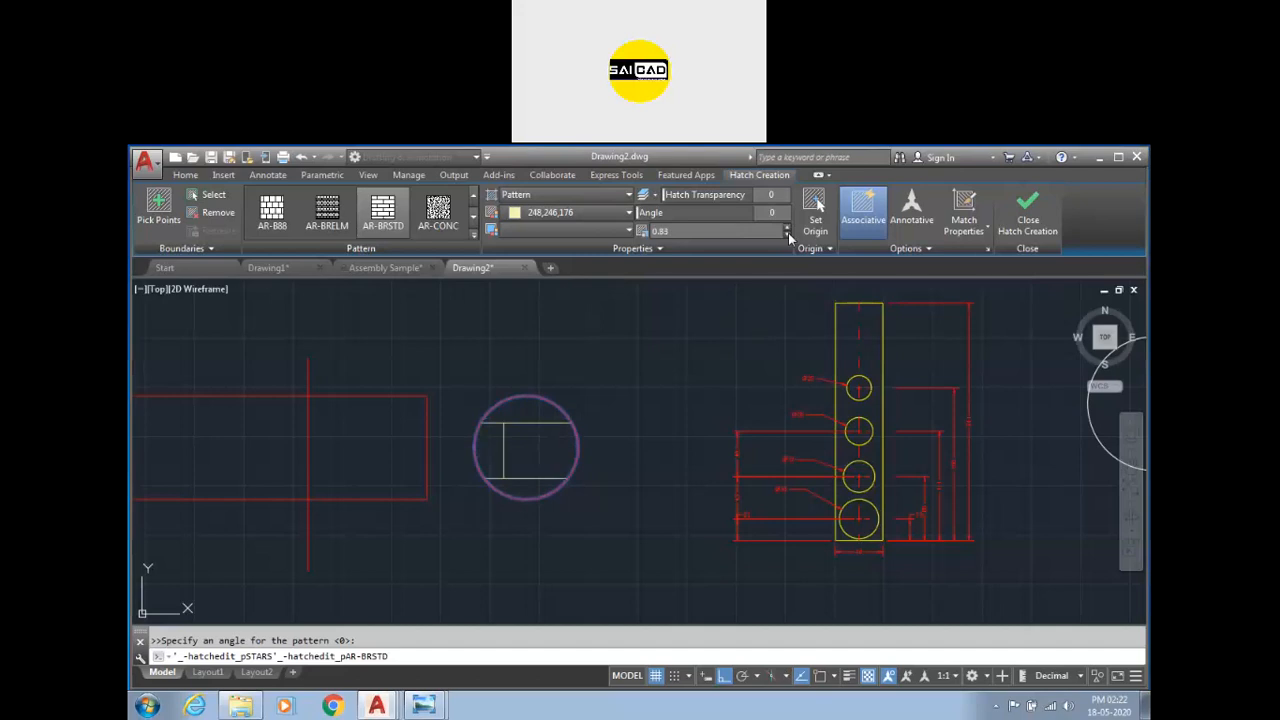
left_click(788, 235)
left_click(788, 235)
left_click(788, 235)
left_click(788, 235)
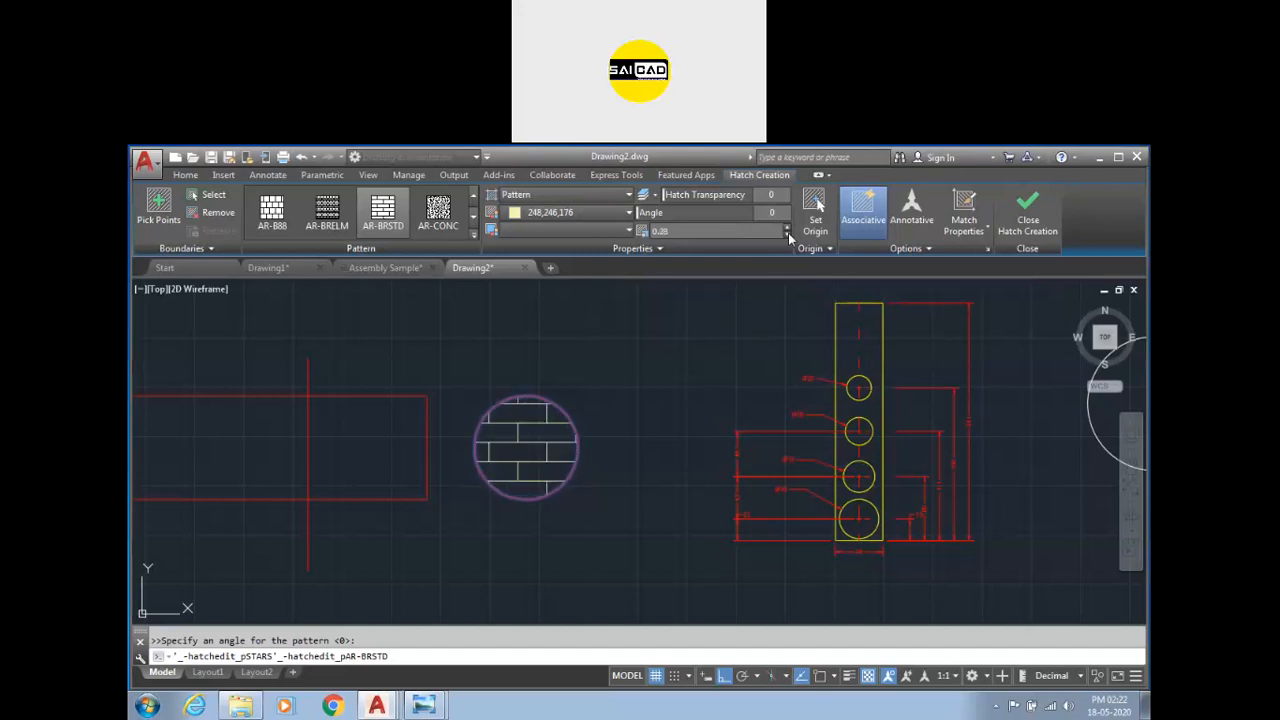
left_click(788, 235)
left_click(788, 235)
left_click(788, 235)
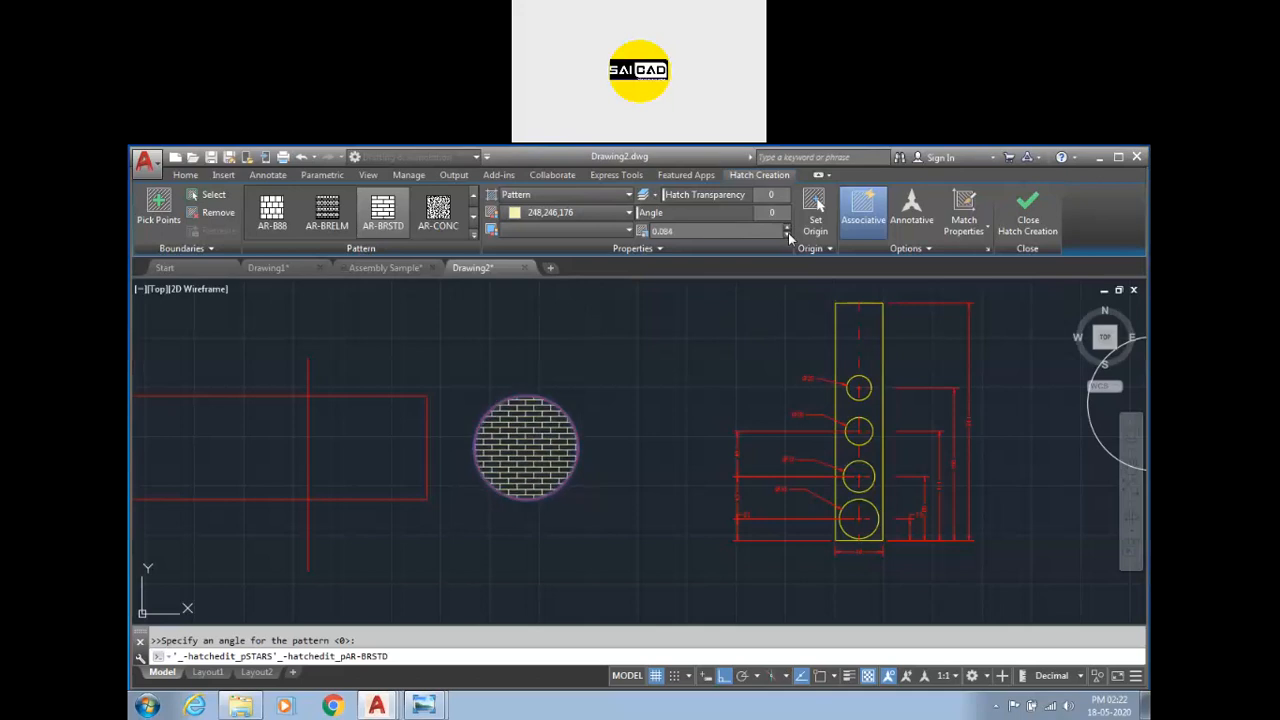
Increase the circle's hatch pattern scale to 0.098.
left_click(788, 227)
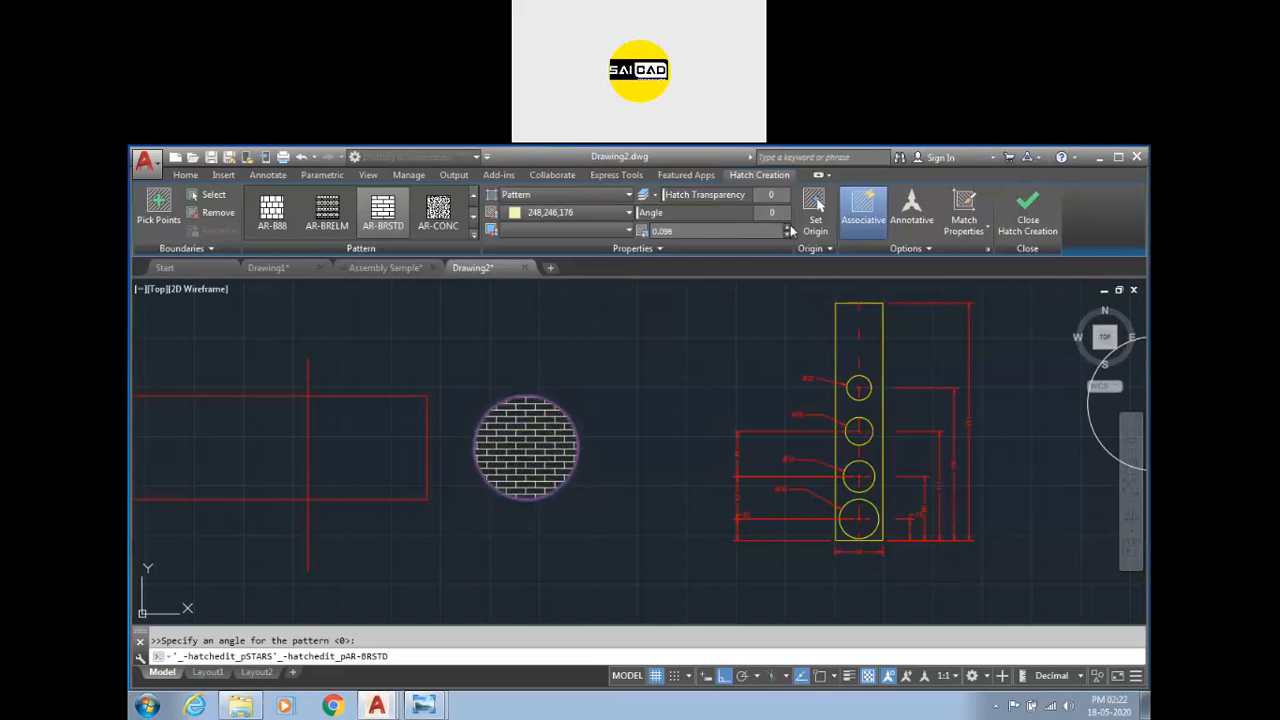
scroll(471, 463, "up", 5)
scroll(533, 350, "down", 2)
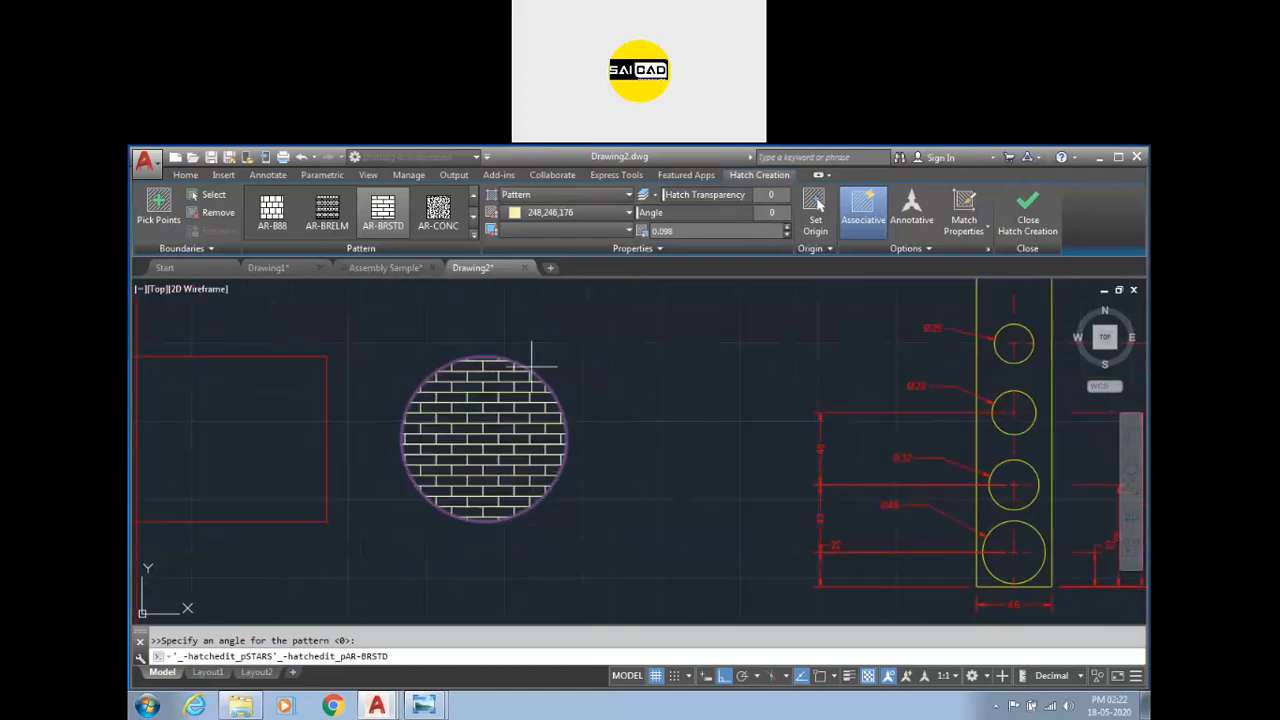
Set the circle's hatch colour to Red.
left_click(575, 213)
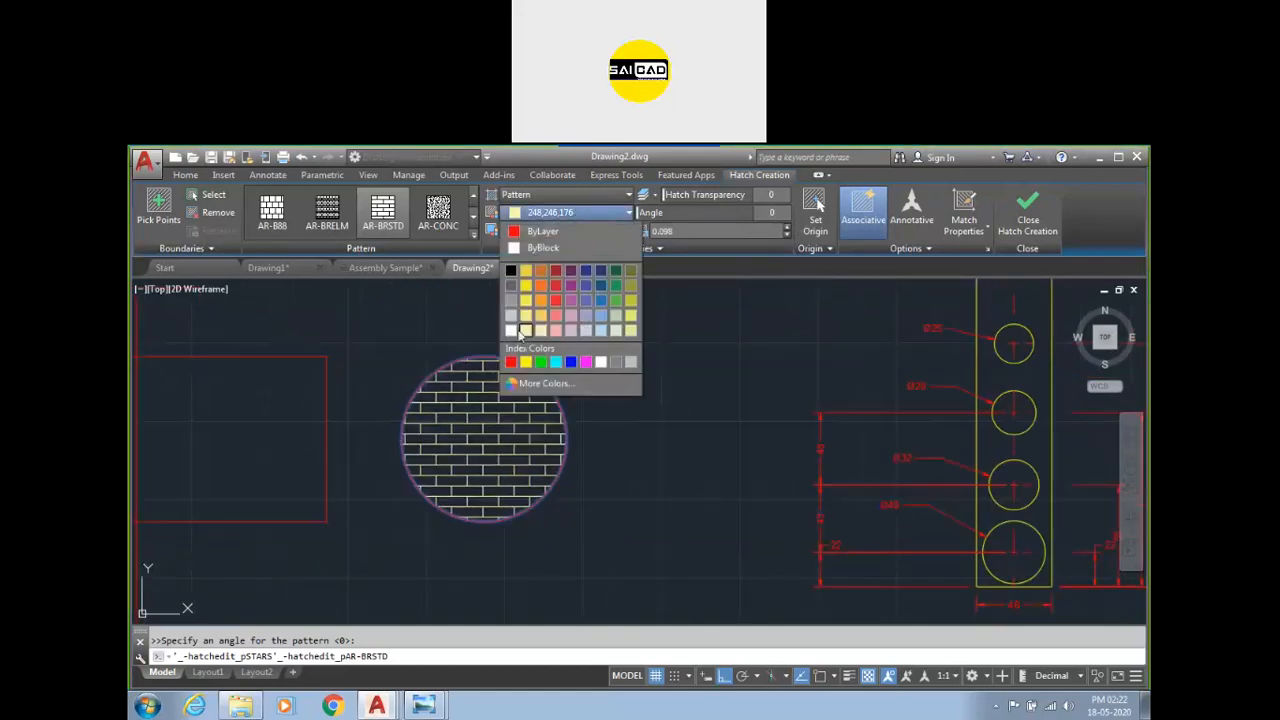
left_click(510, 361)
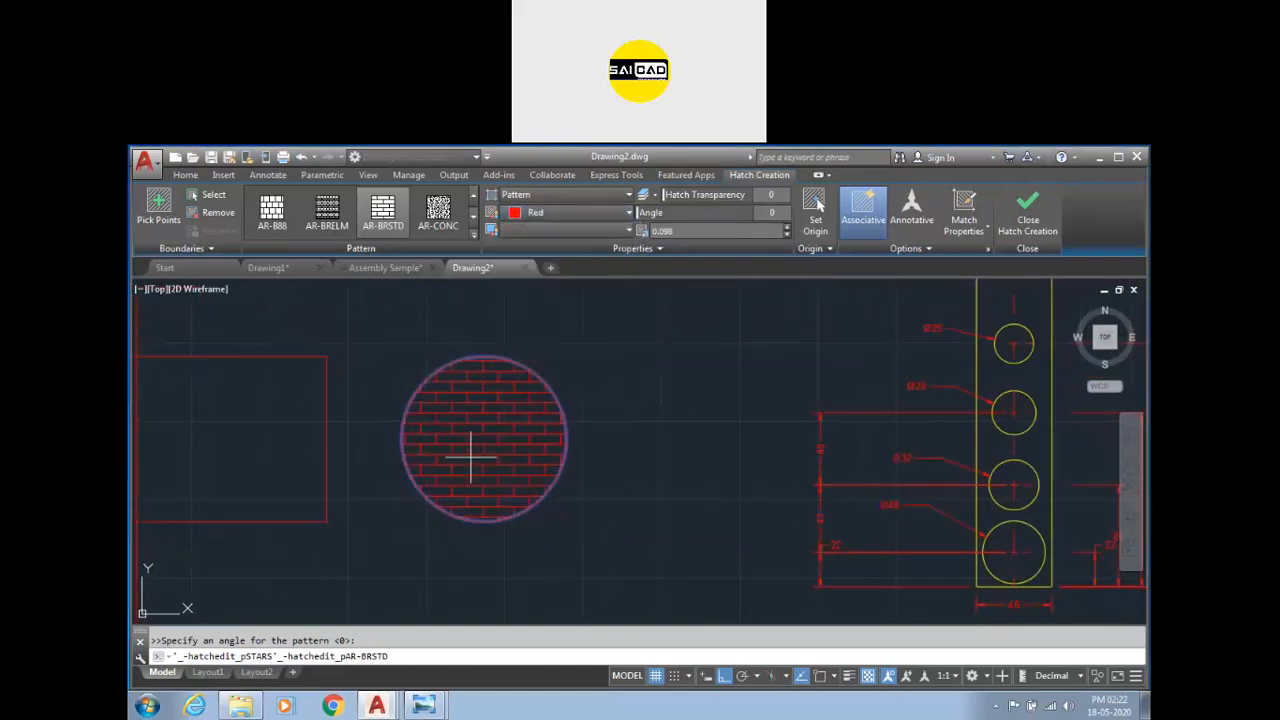
scroll(471, 459, "up", 2)
left_click(570, 212)
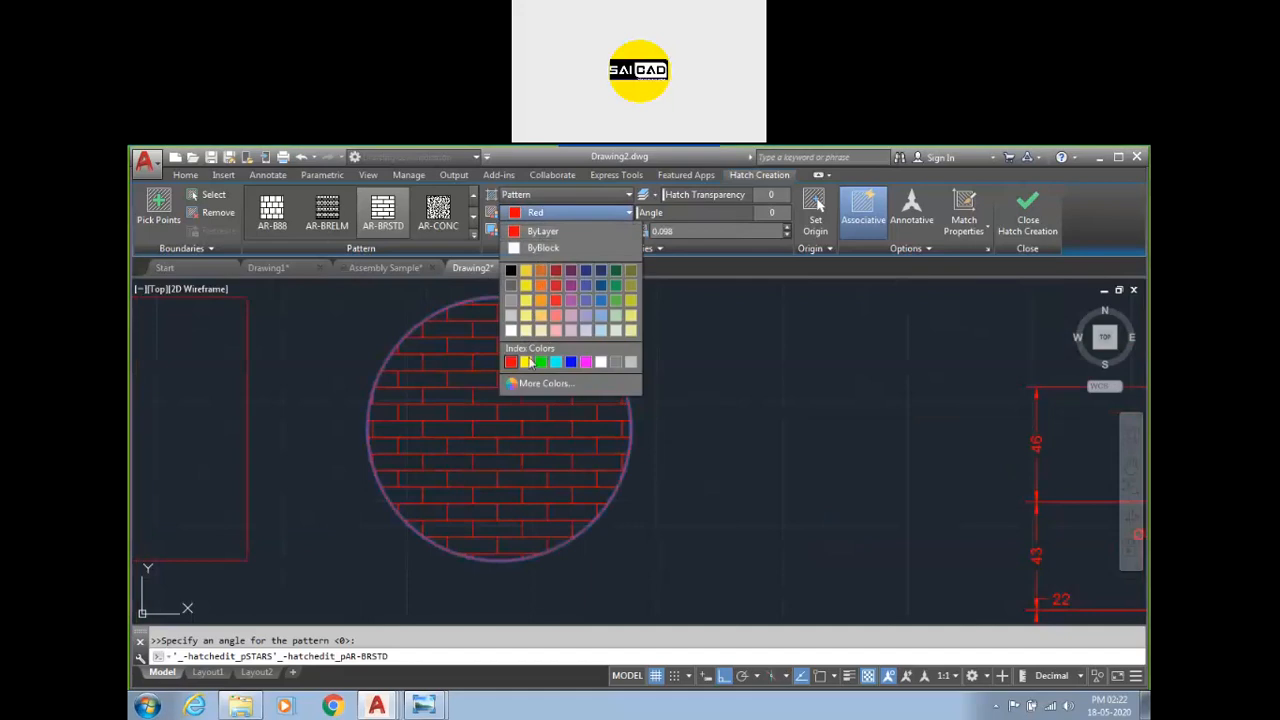
left_click(685, 249)
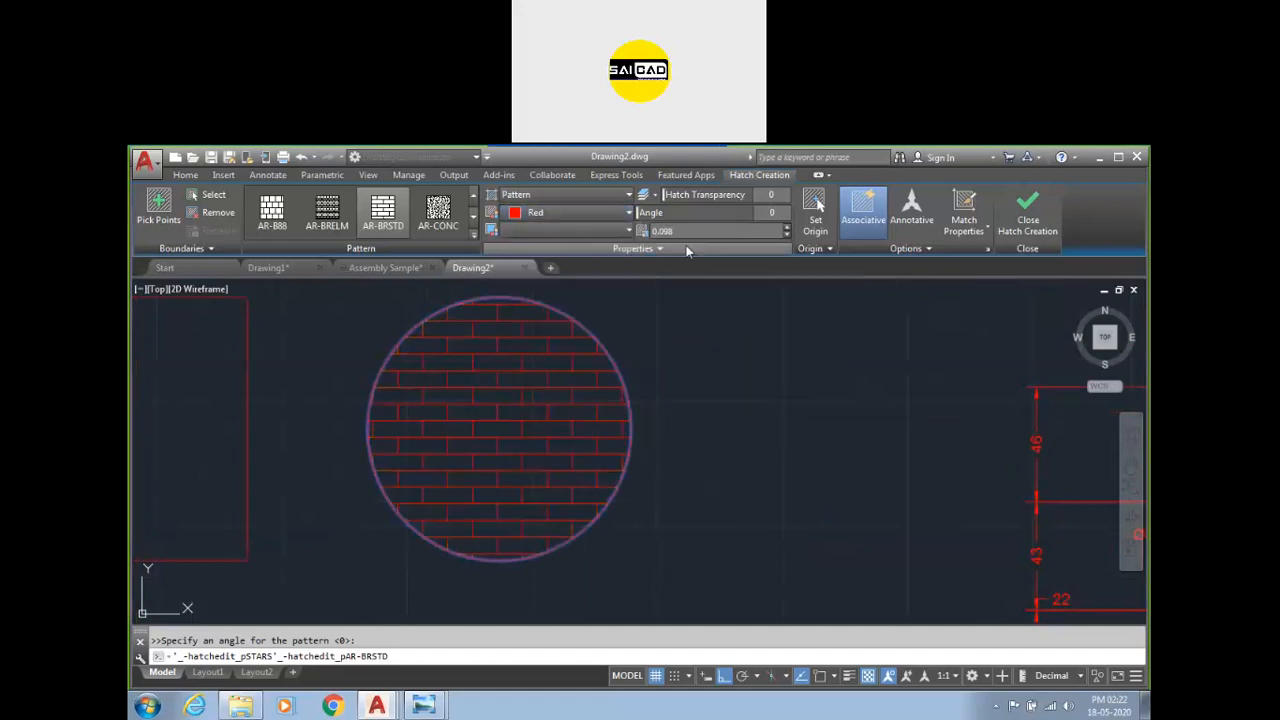
scroll(489, 355, "up", 6)
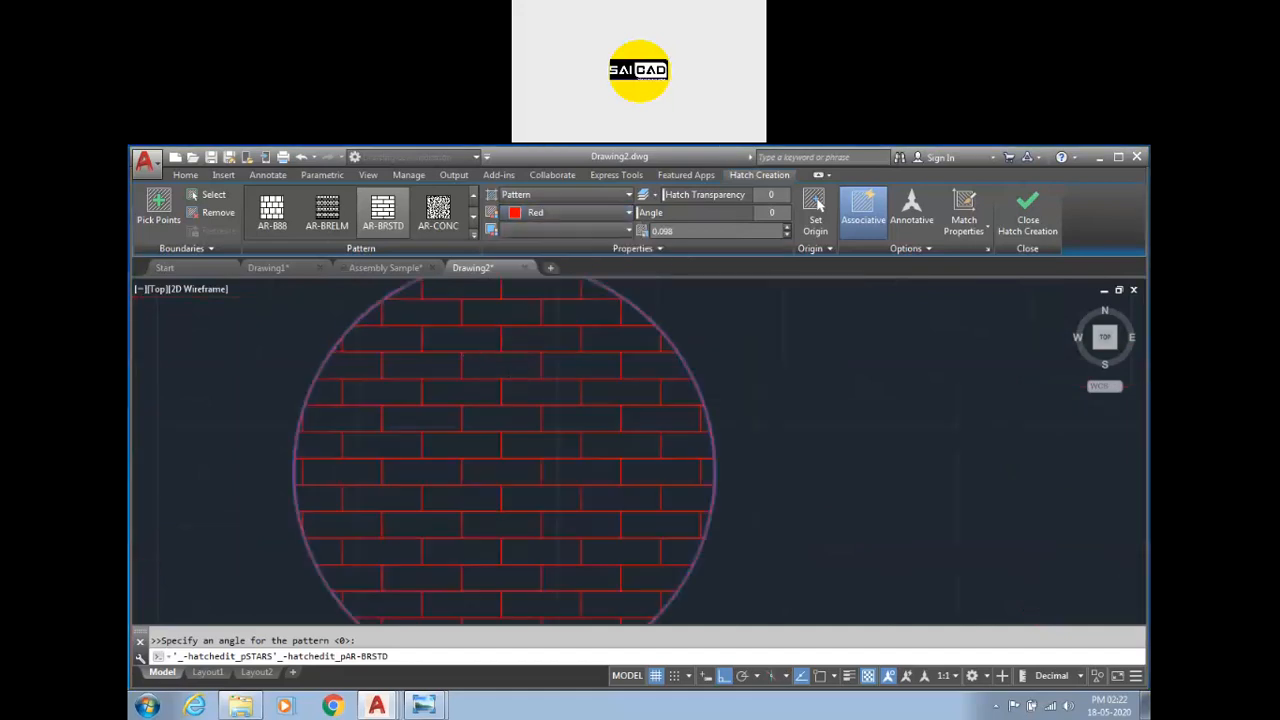
scroll(553, 340, "down", 4)
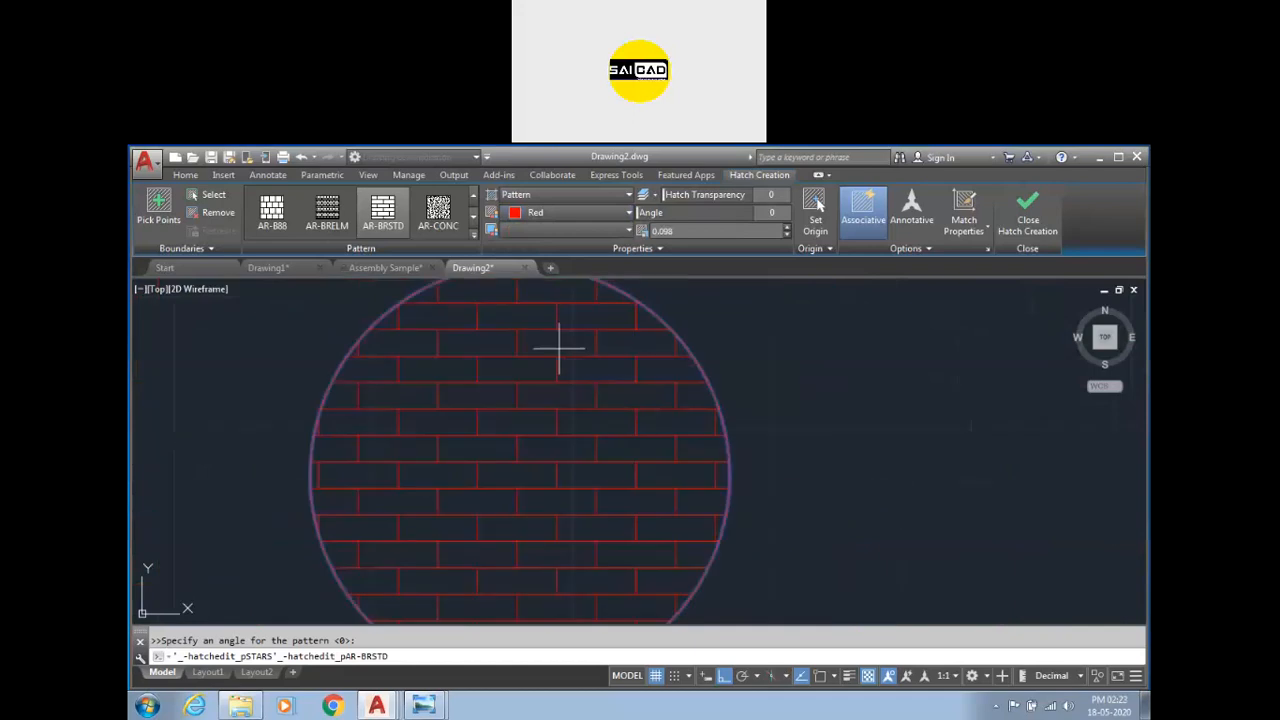
scroll(489, 355, "down", 4)
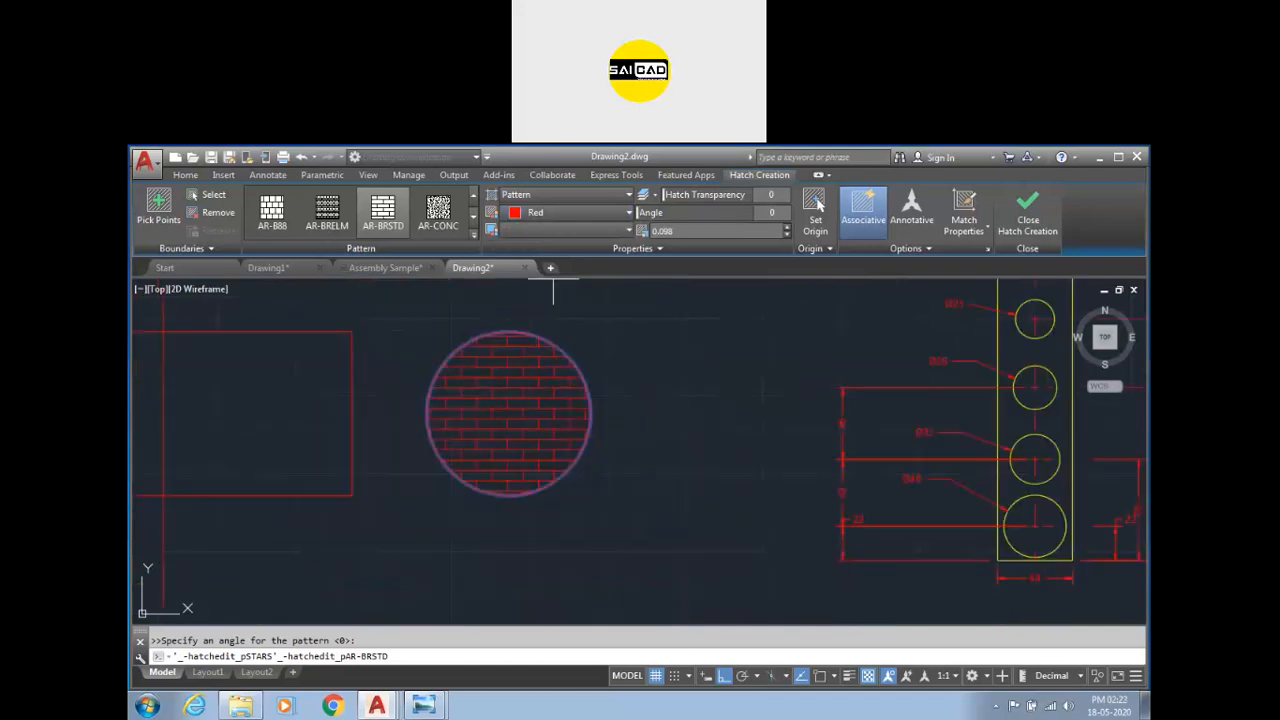
Set the hatch background colour to 241,235,31 yellow.
left_click(559, 230)
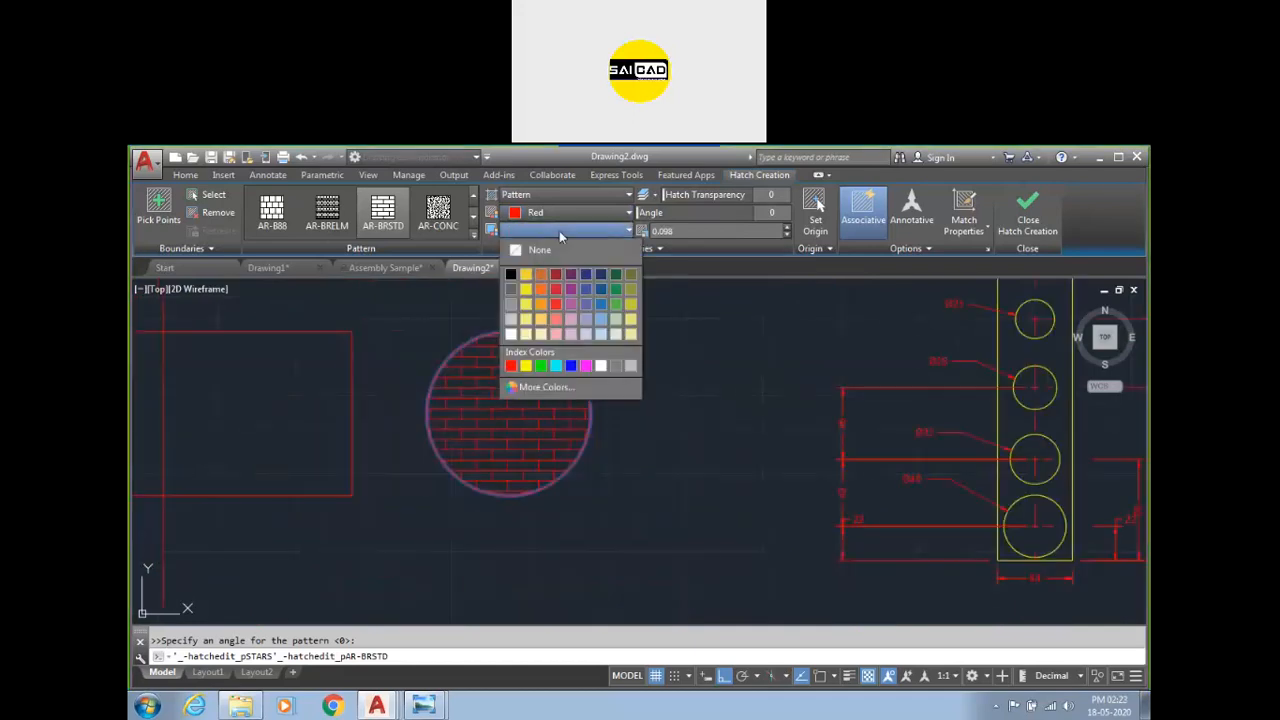
left_click(526, 289)
scroll(500, 401, "up", 2)
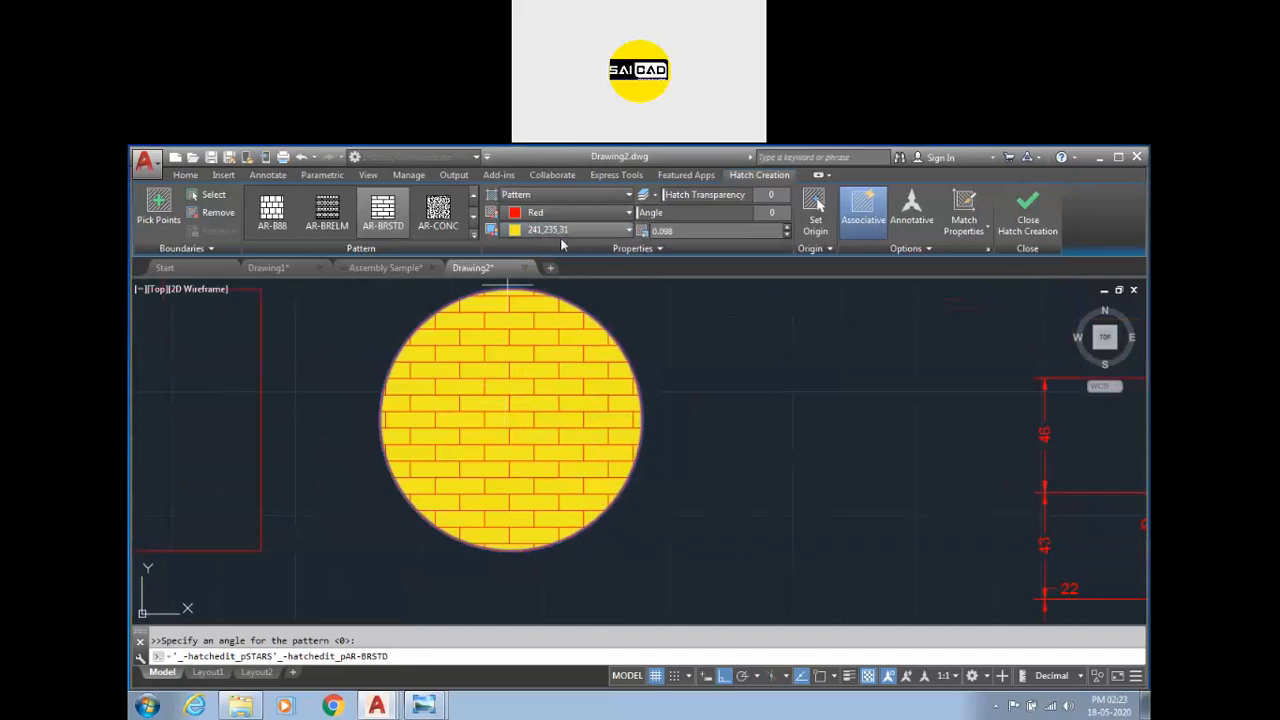
scroll(400, 455, "down", 2)
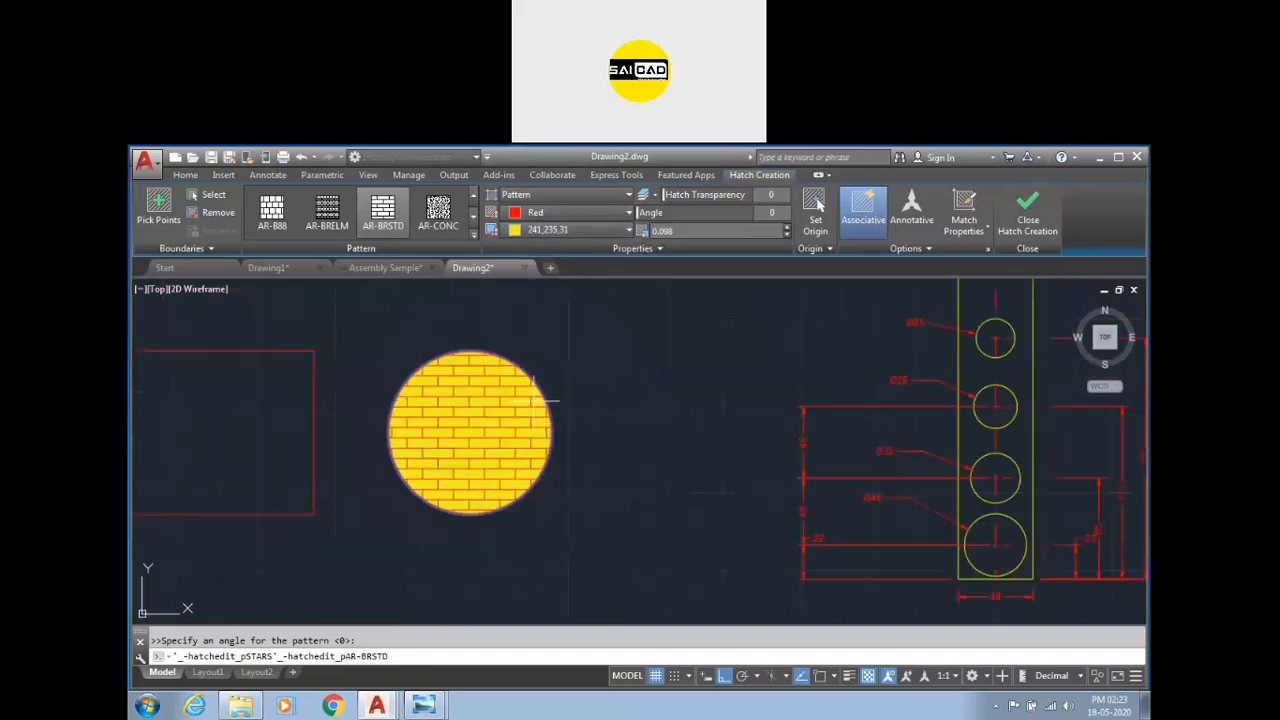
Finish the circle's hatch and close the hatch creation.
mouse_move(665, 195)
left_mouse_down()
mouse_move(776, 195)
mouse_move(645, 206)
left_mouse_up()
scroll(456, 401, "up", 4)
scroll(456, 348, "down", 2)
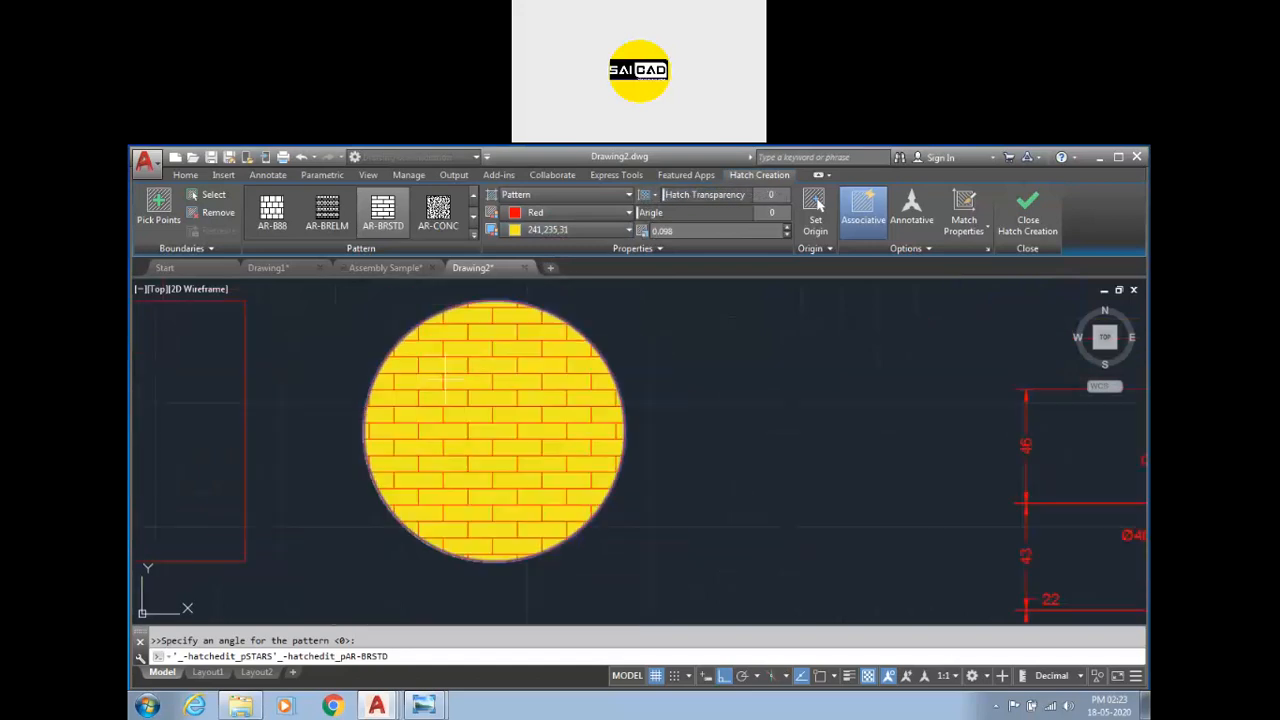
mouse_move(637, 212)
left_mouse_down()
mouse_move(650, 212)
mouse_move(624, 212)
left_mouse_up()
scroll(560, 428, "down", 2)
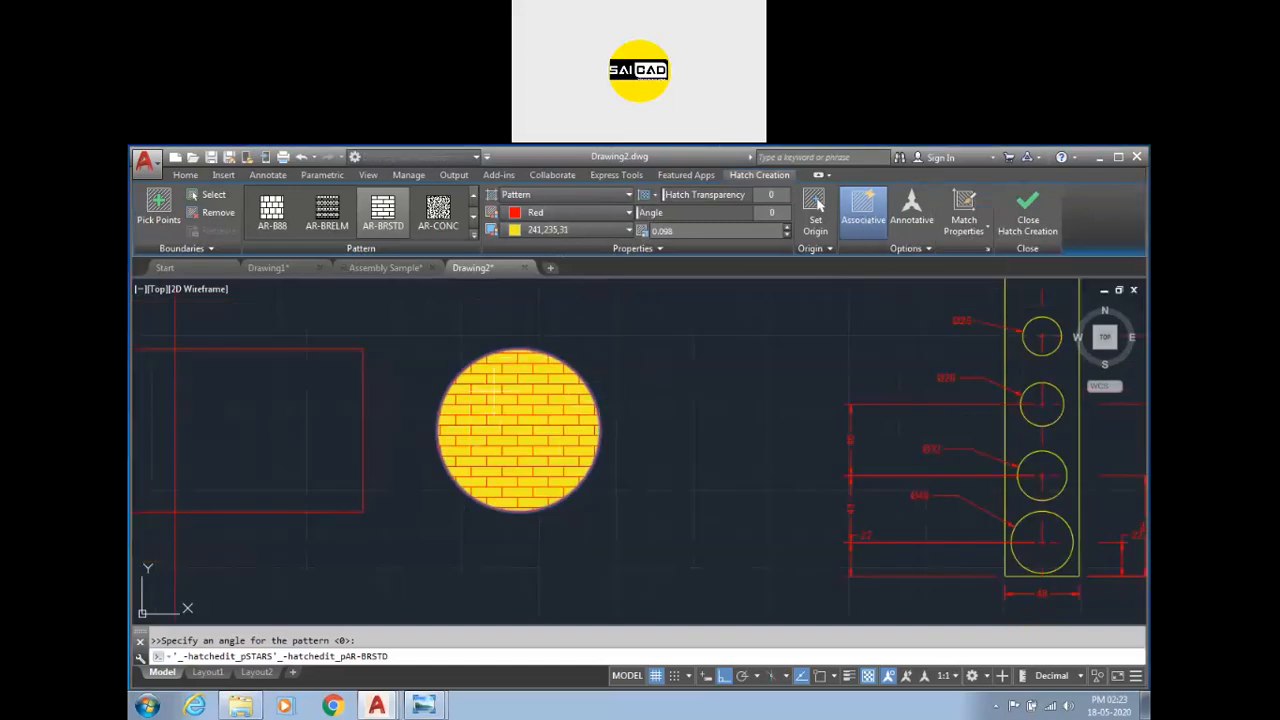
left_click(1027, 212)
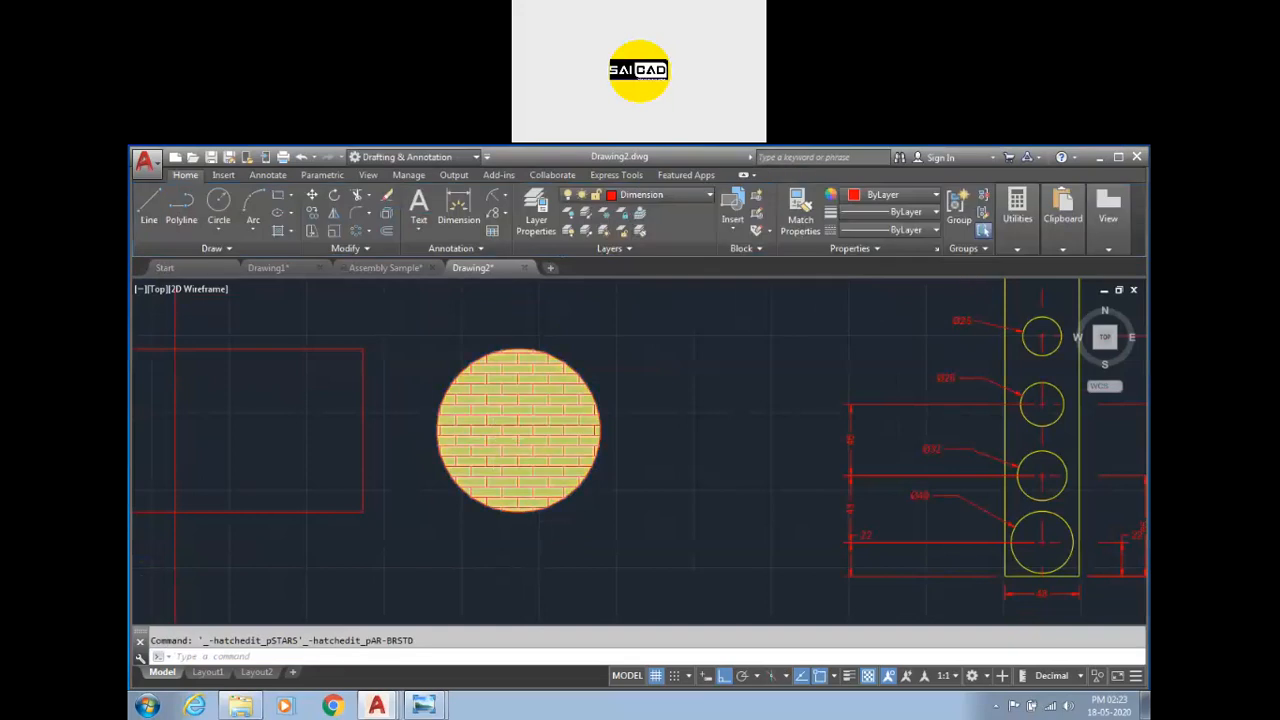
scroll(580, 440, "down", 3)
left_click(552, 418)
scroll(549, 410, "up", 4)
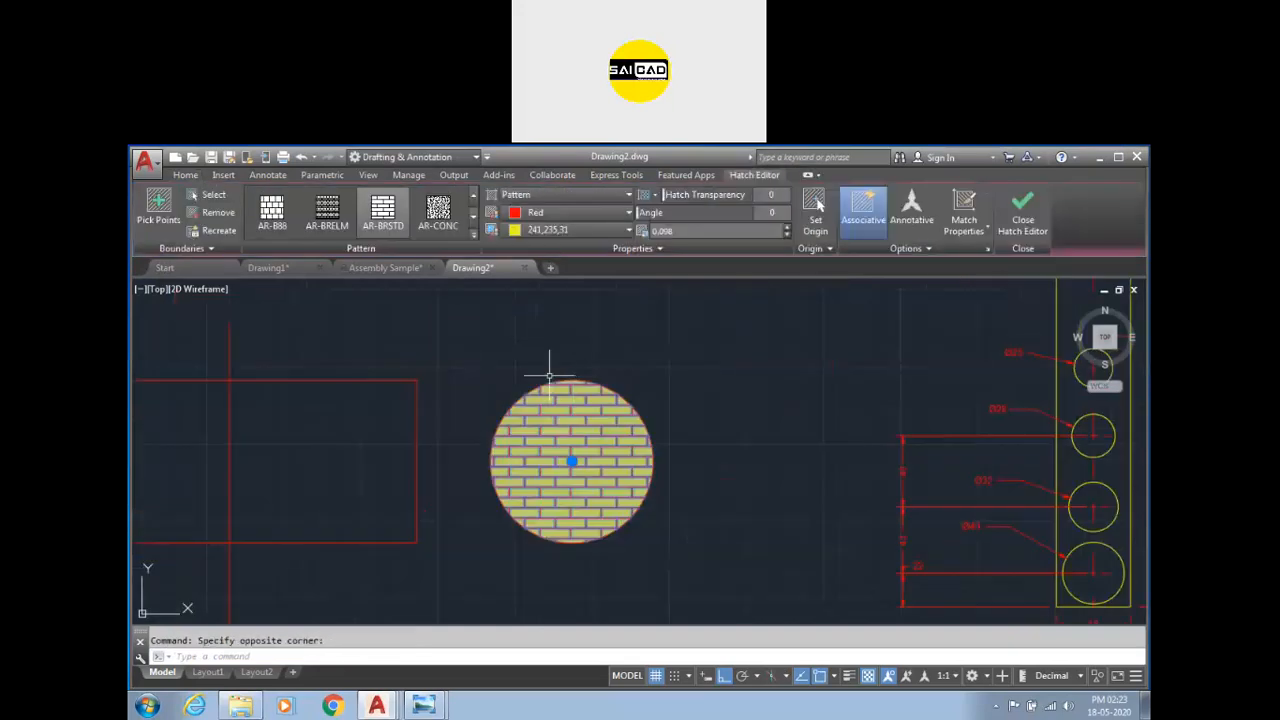
left_click(587, 380)
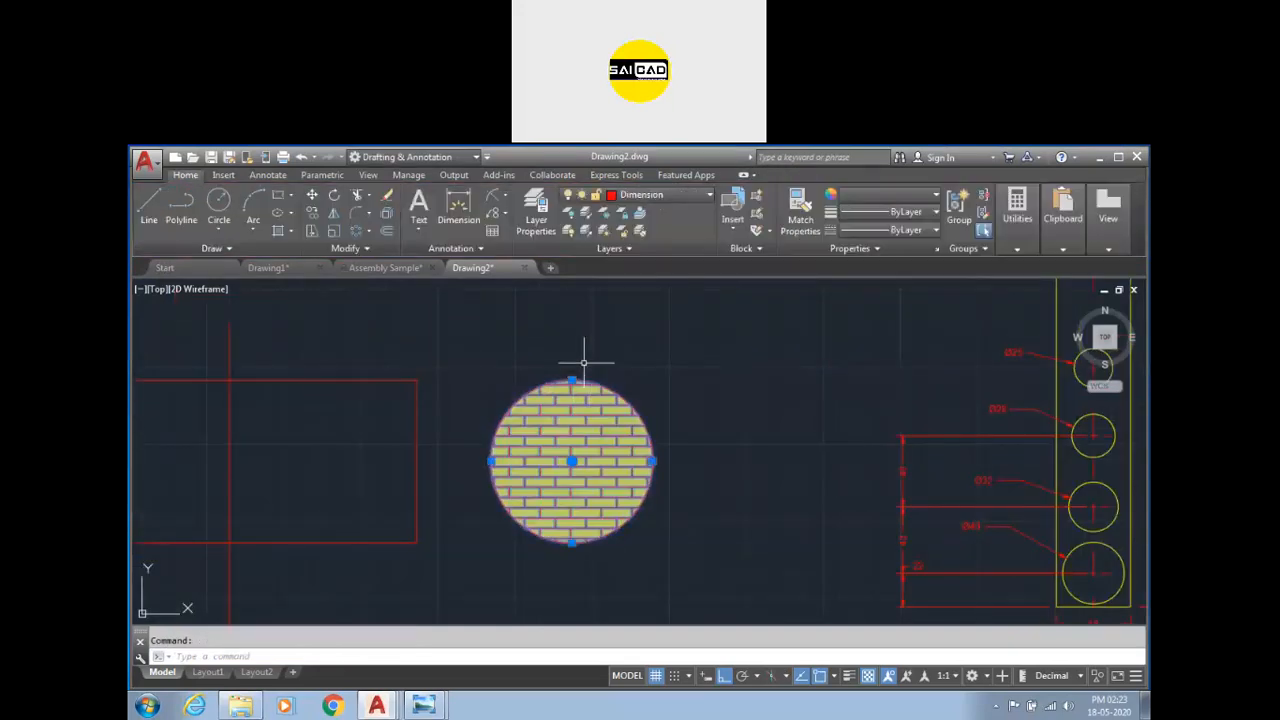
left_click(572, 380)
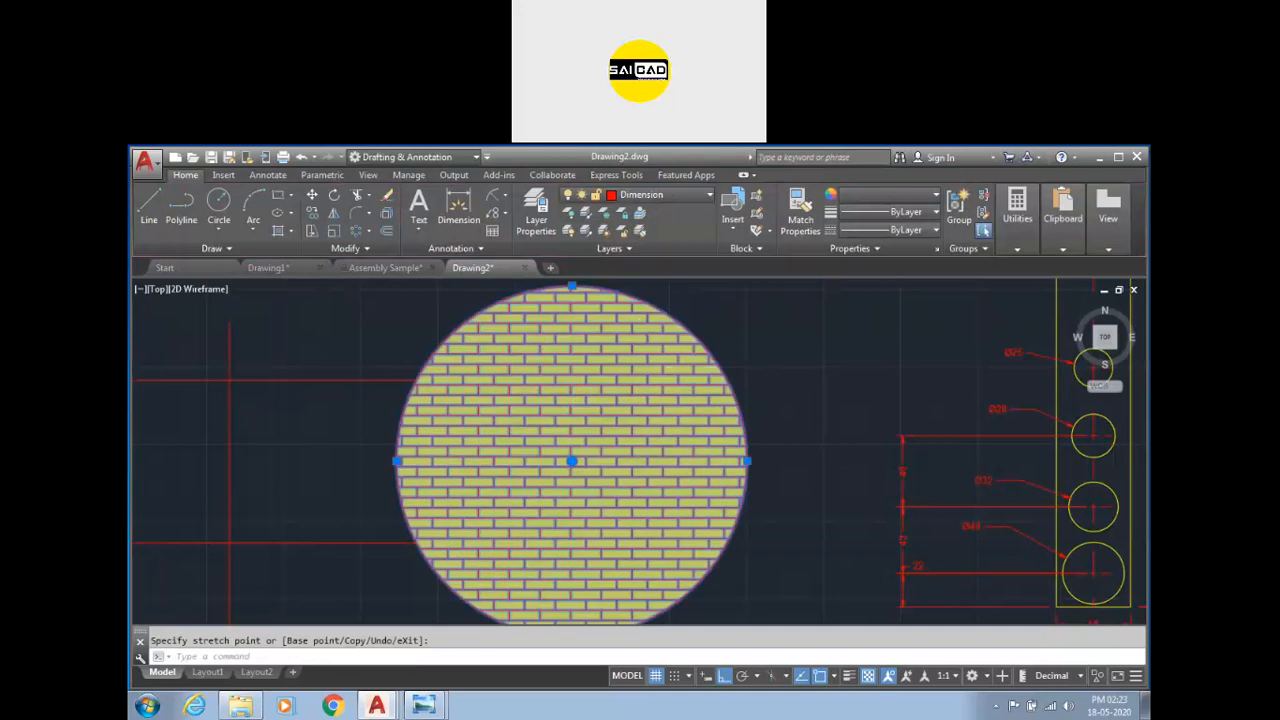
scroll(689, 345, "down", 3)
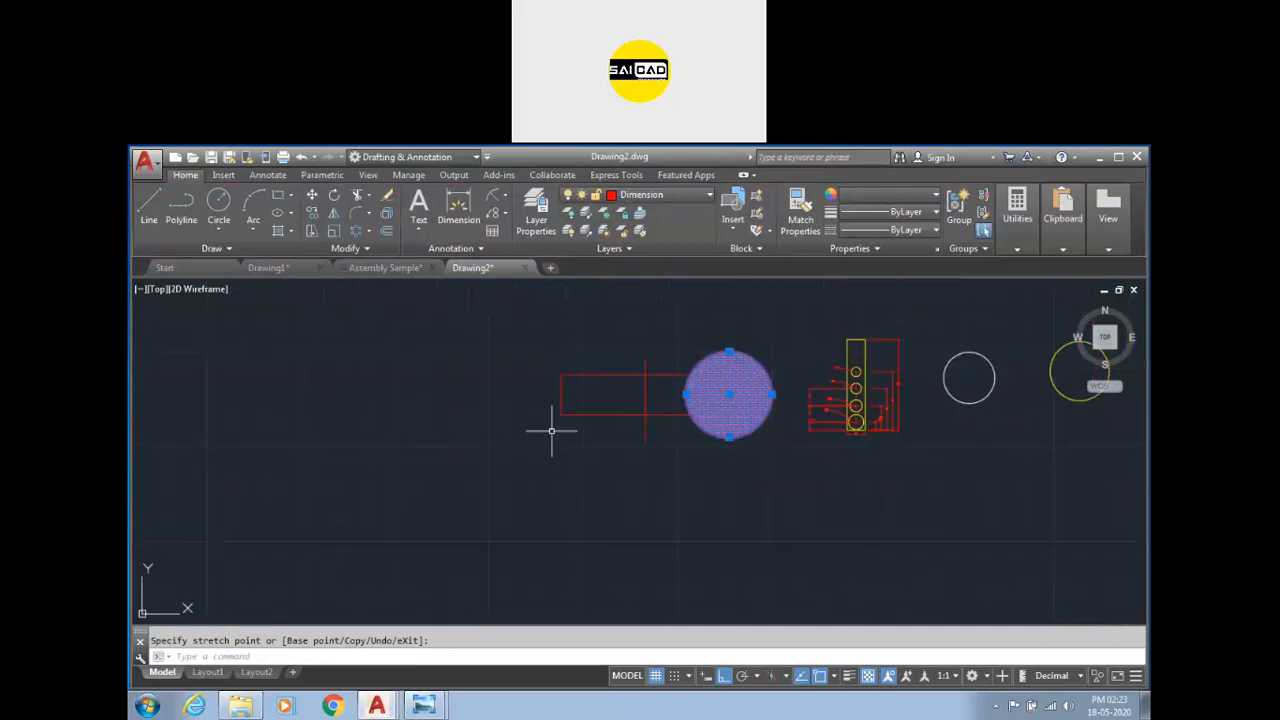
scroll(551, 429, "down", 2)
scroll(594, 429, "up", 4)
key("Escape")
Draw a rectangle below the circle with the Rectangle command.
scroll(600, 430, "down", 2)
type("rec")
key("Return")
left_click(420, 518)
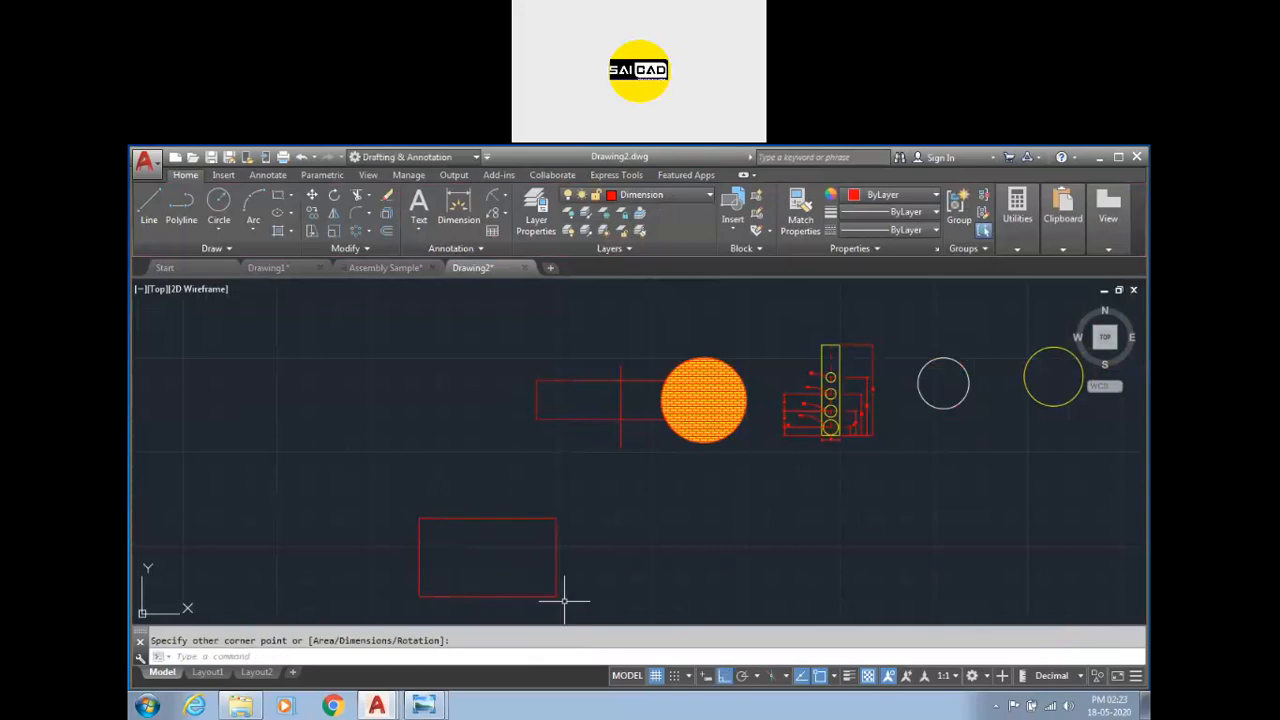
Hatch the new rectangle with the current pattern by picking a point inside it.
type("h")
key("Return")
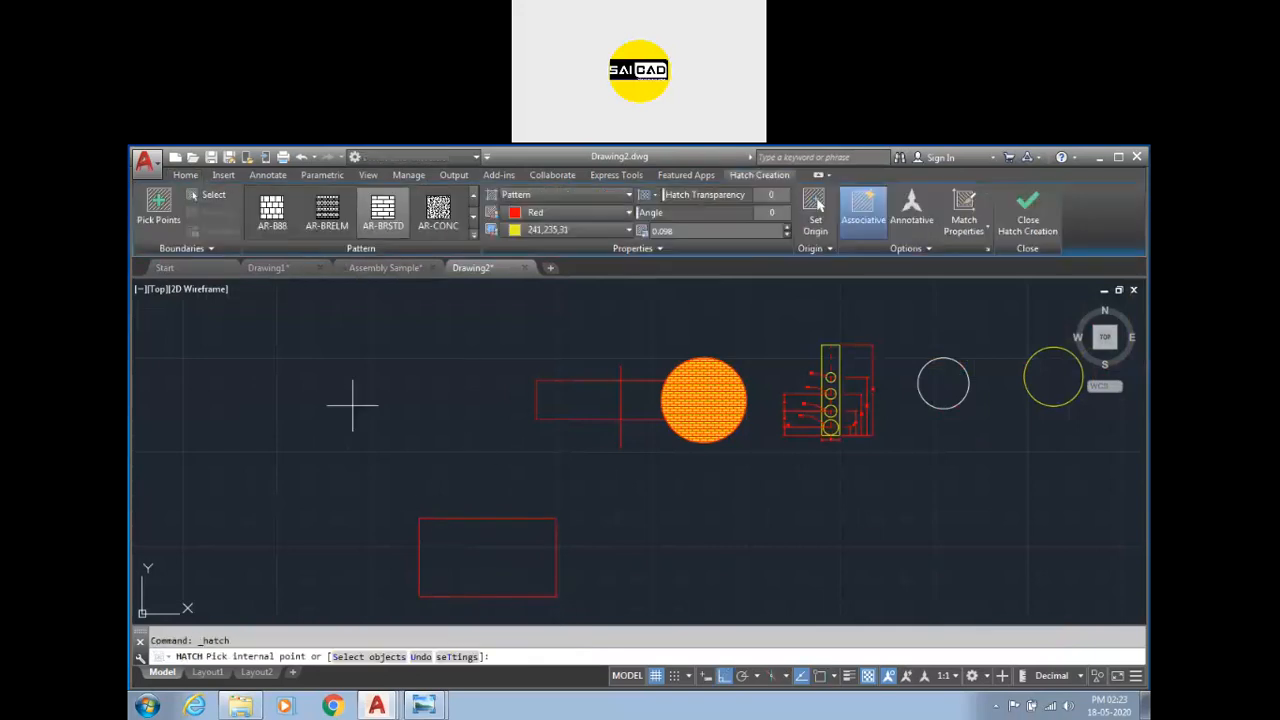
left_click(491, 583)
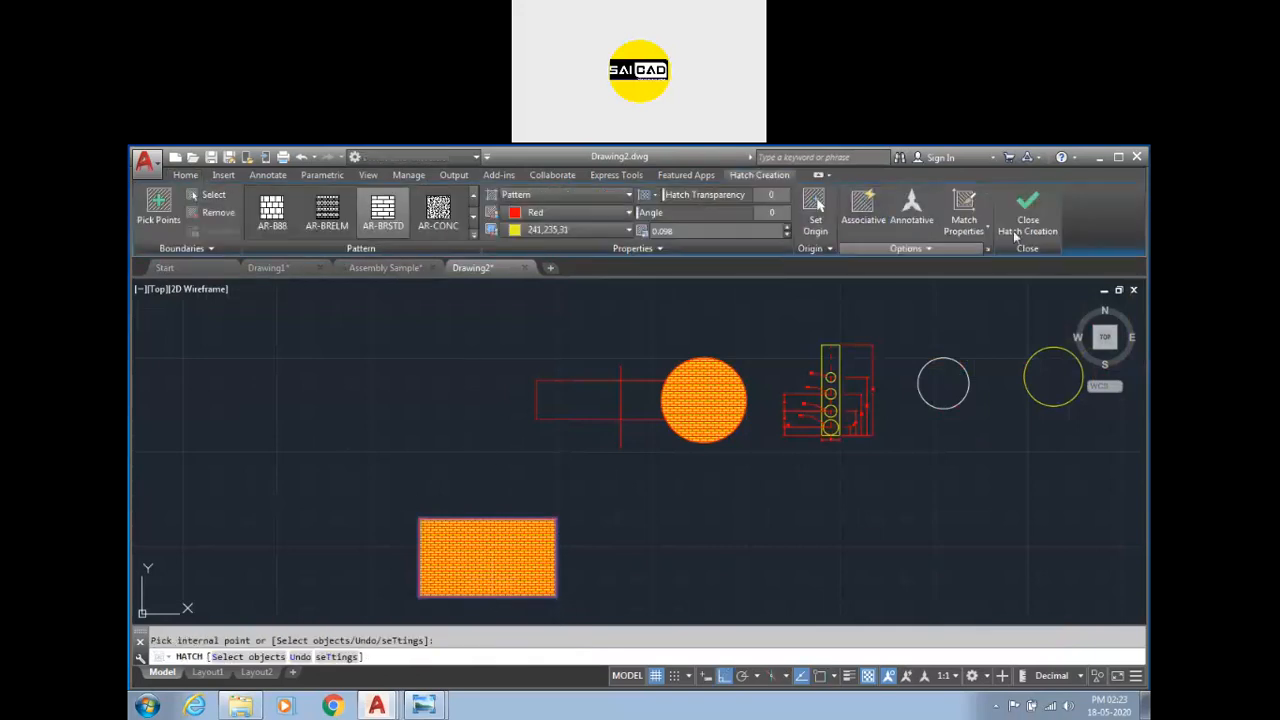
key("Escape")
Stretch a corner grip of the rectangle's hatch boundary outward to a new position.
left_click(557, 537)
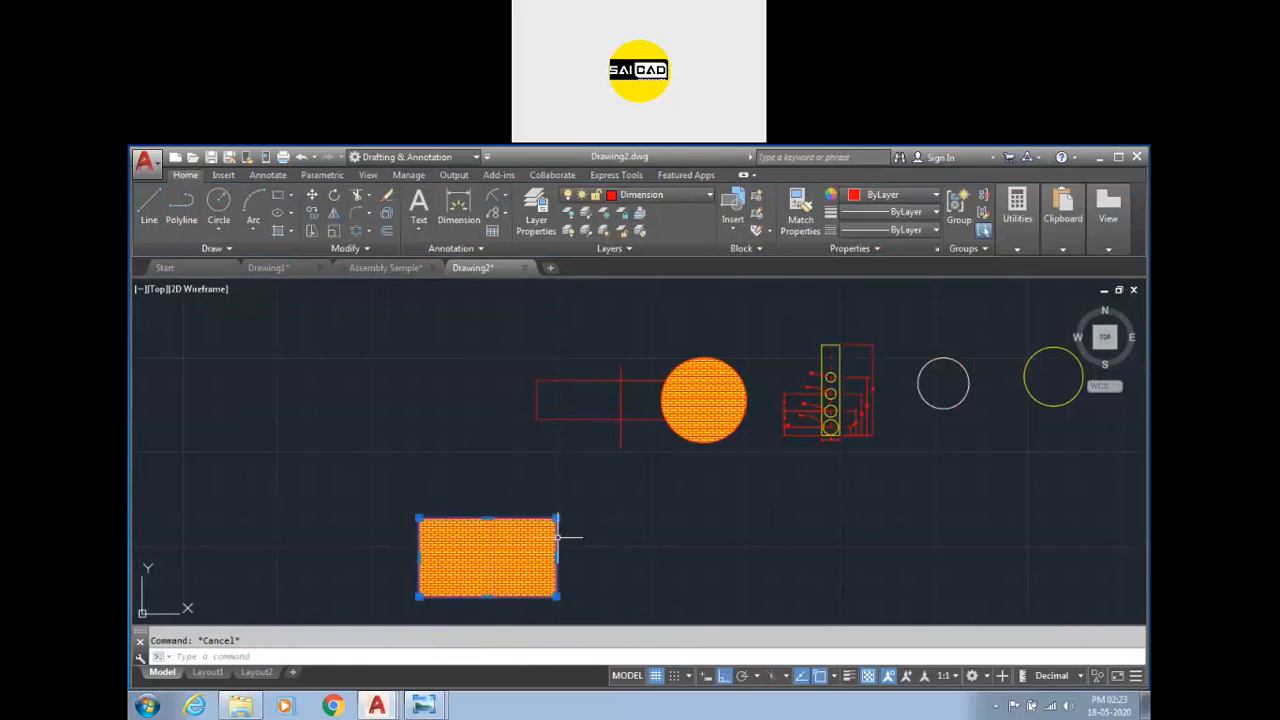
scroll(555, 603, "up", 4)
left_click(561, 578)
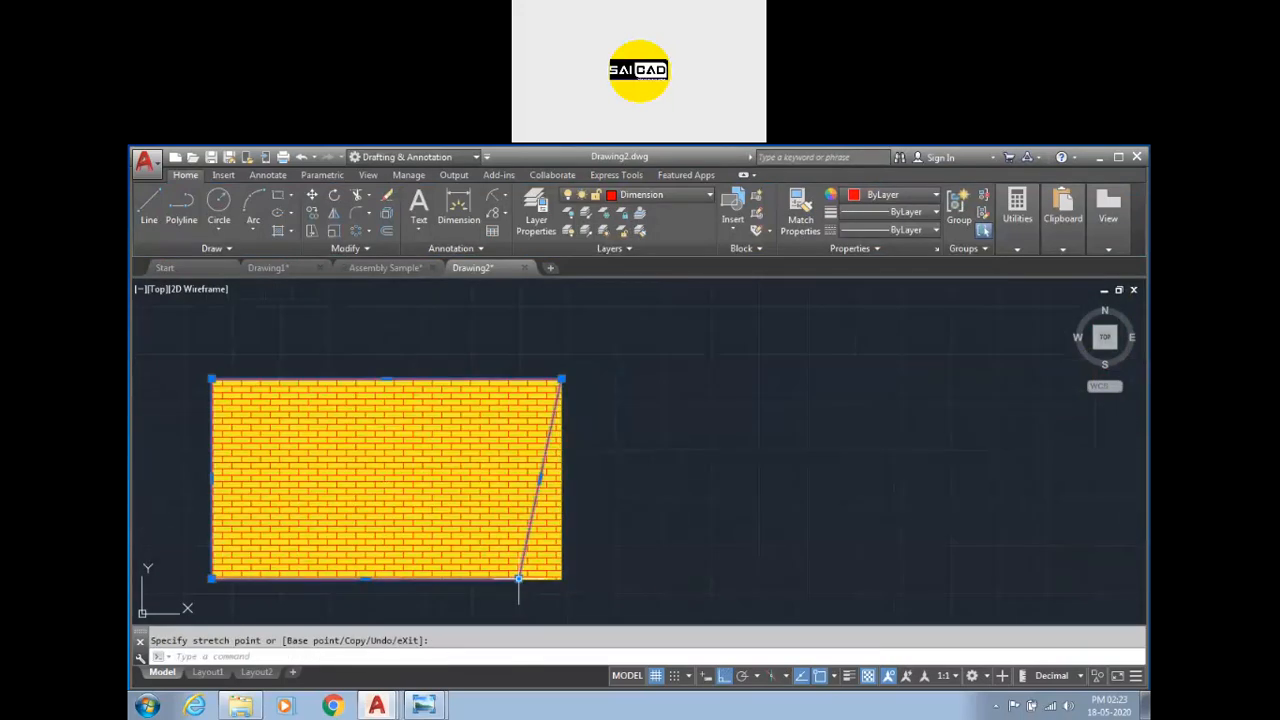
scroll(670, 485, "down", 4)
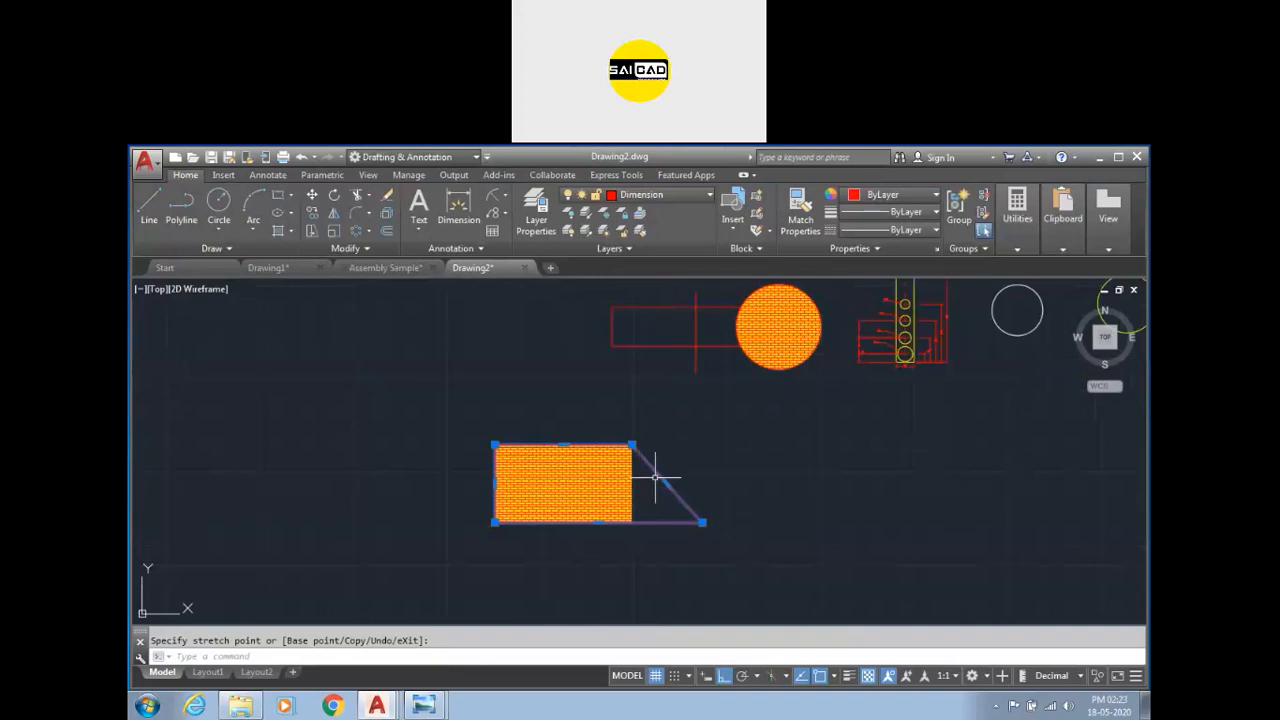
left_click(666, 483)
left_click(806, 503)
key("Escape")
left_click(642, 482)
left_click(586, 500)
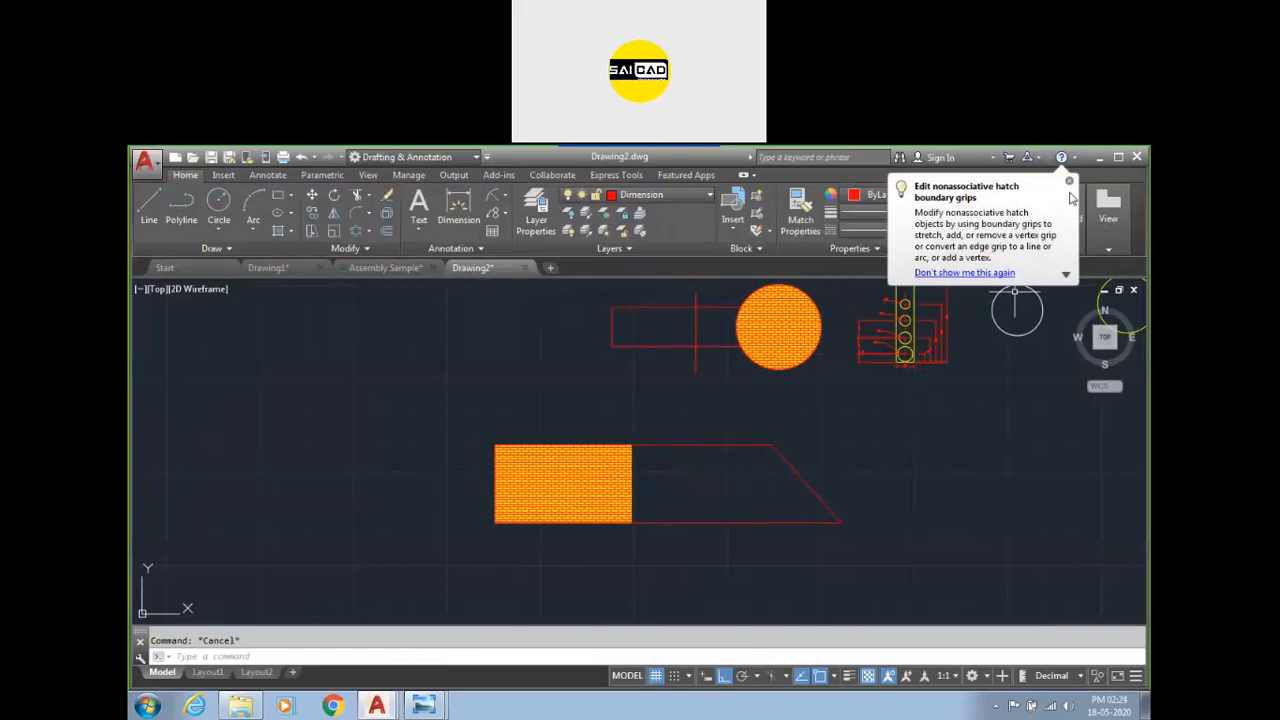
Dismiss the tip balloon and delete the rectangle together with its hatch.
left_click(1069, 181)
left_click(854, 398)
left_click(482, 571)
key("Delete")
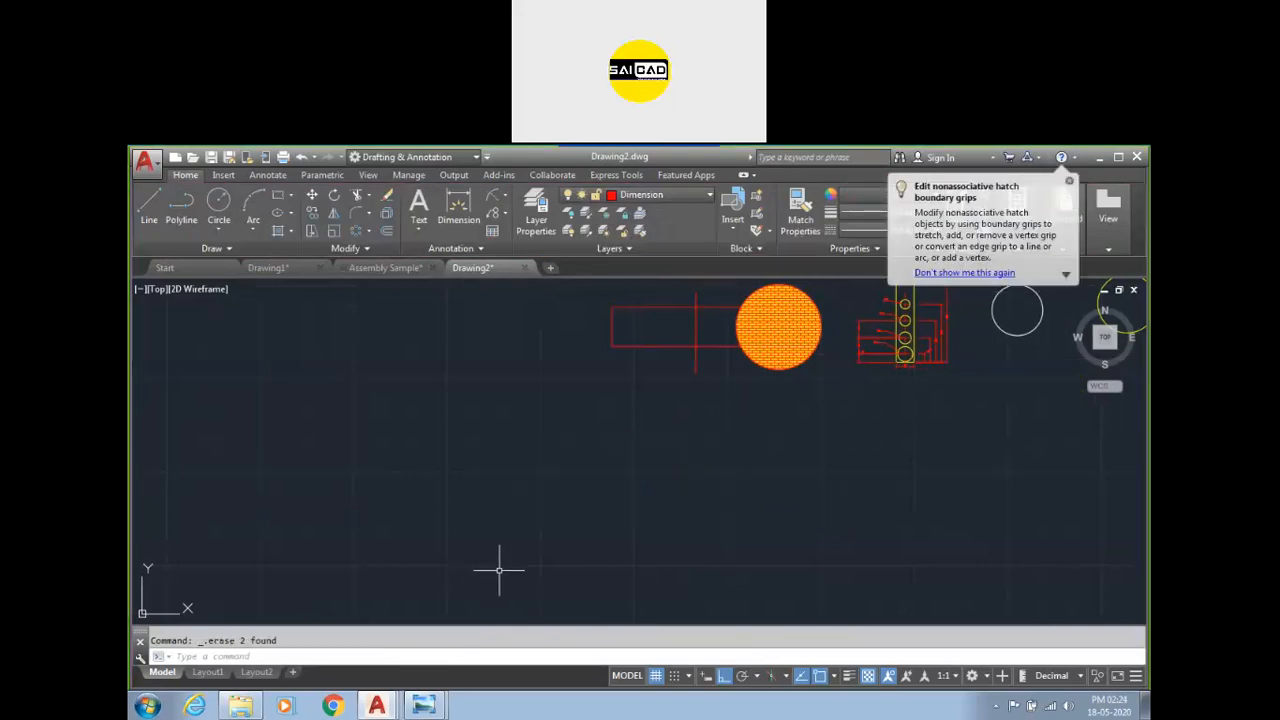
Draw a large rectangle below the existing shapes with the Rectangle command.
type("rec")
key("Return")
left_click(345, 457)
left_click(612, 602)
key("Return")
key("Escape")
Draw a small circle inside the large rectangle near its upper-left corner.
type("c")
key("Return")
left_click(400, 503)
left_click(404, 488)
Draw a smaller rectangle inside the large one, to the right of the circle.
type("c")
key("Return")
left_click(473, 502)
left_click(572, 568)
key("Escape")
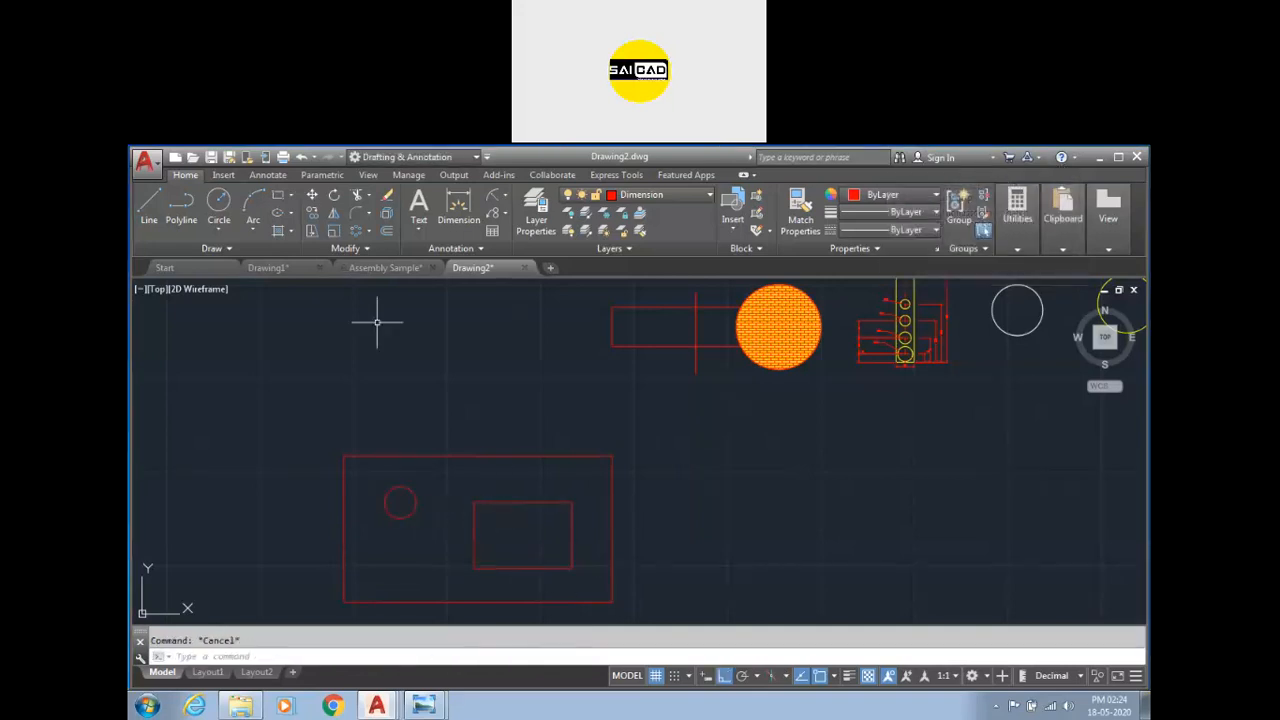
Hatch the large rectangle's area around the circle and inner rectangle by picking an internal point.
left_click(278, 230)
left_click(402, 502)
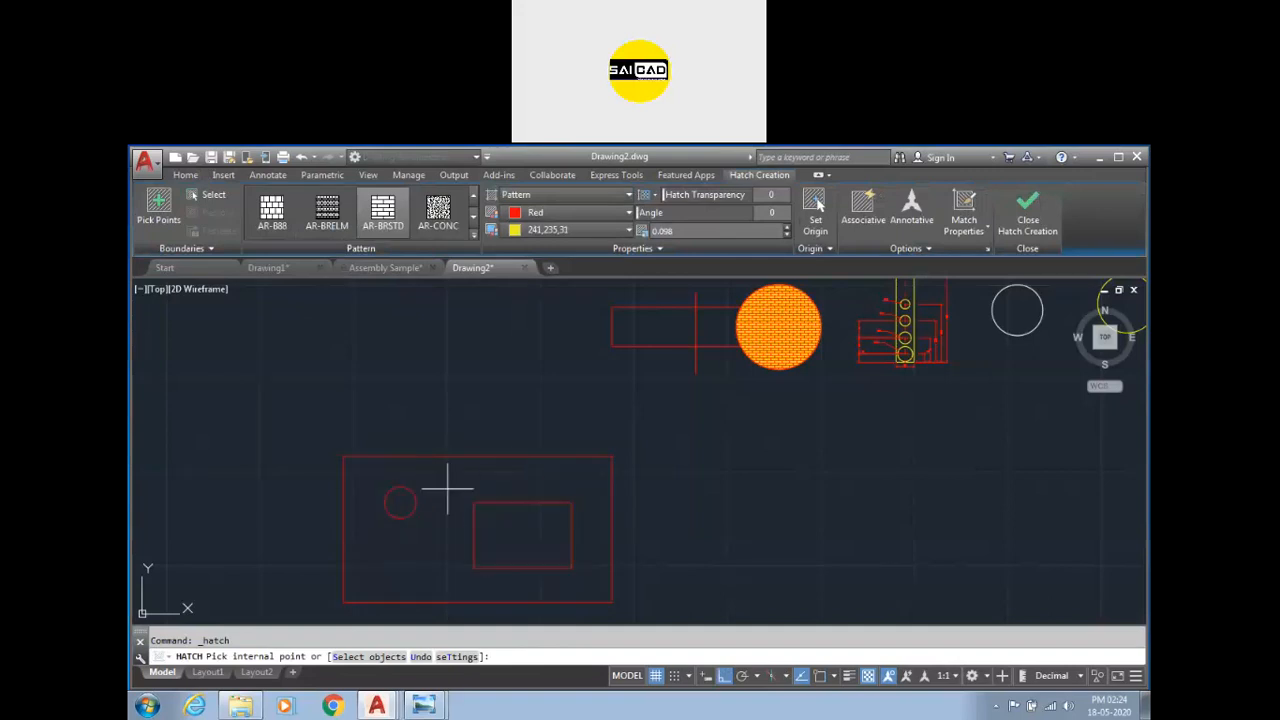
left_click(432, 560)
scroll(467, 434, "down", 2)
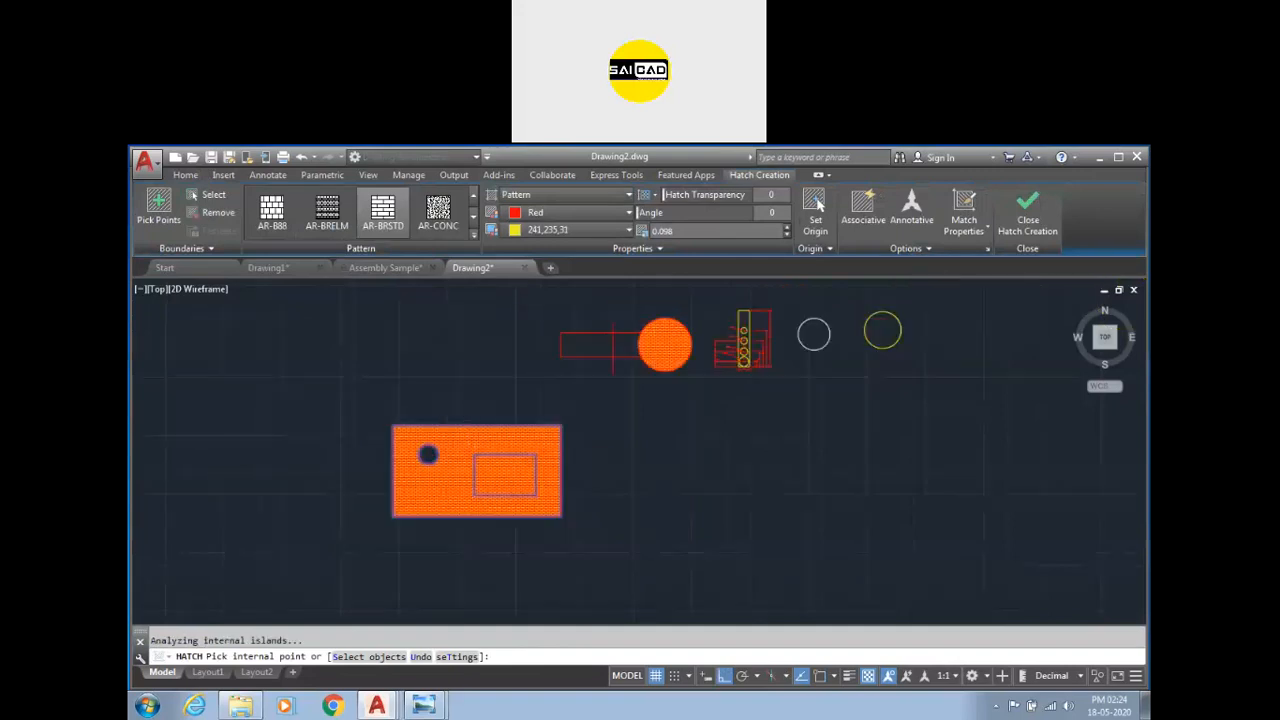
Pick internal points inside the inner rectangle and the small circle to try adding them to the hatch.
scroll(485, 499, "up", 4)
scroll(726, 492, "down", 3)
scroll(737, 451, "up", 3)
scroll(600, 475, "down", 2)
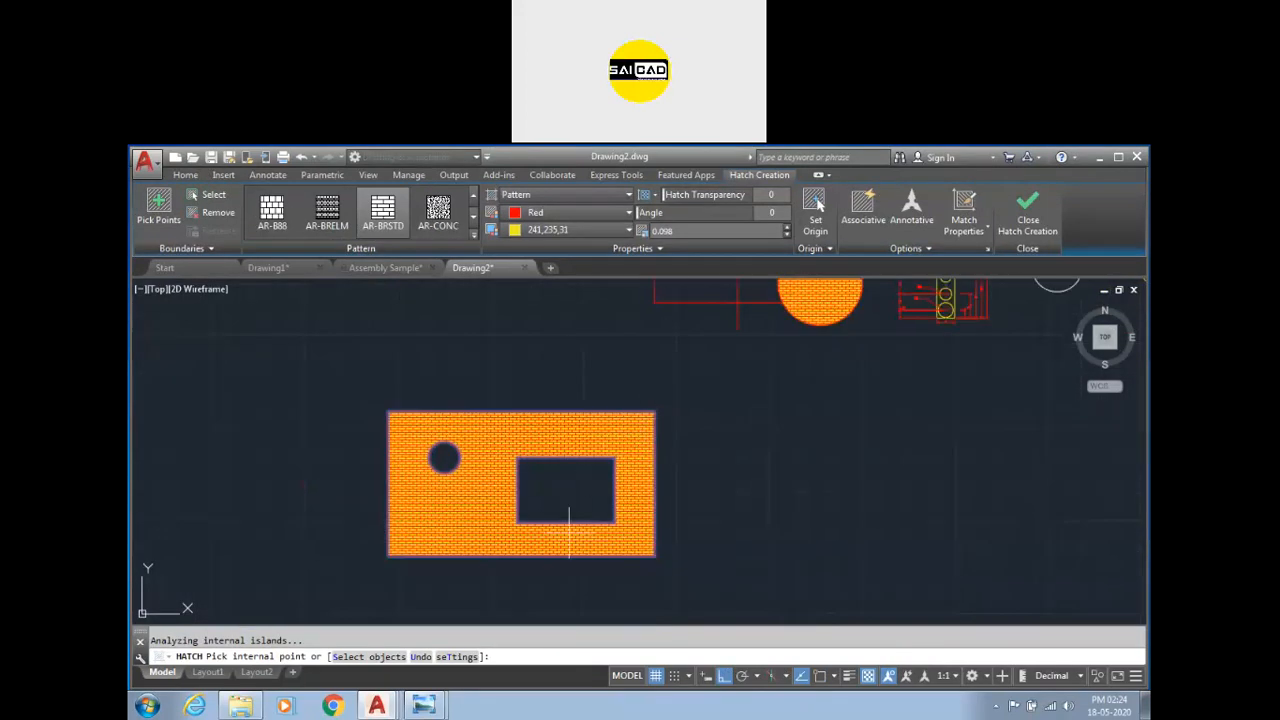
scroll(569, 532, "up", 2)
left_click(543, 473)
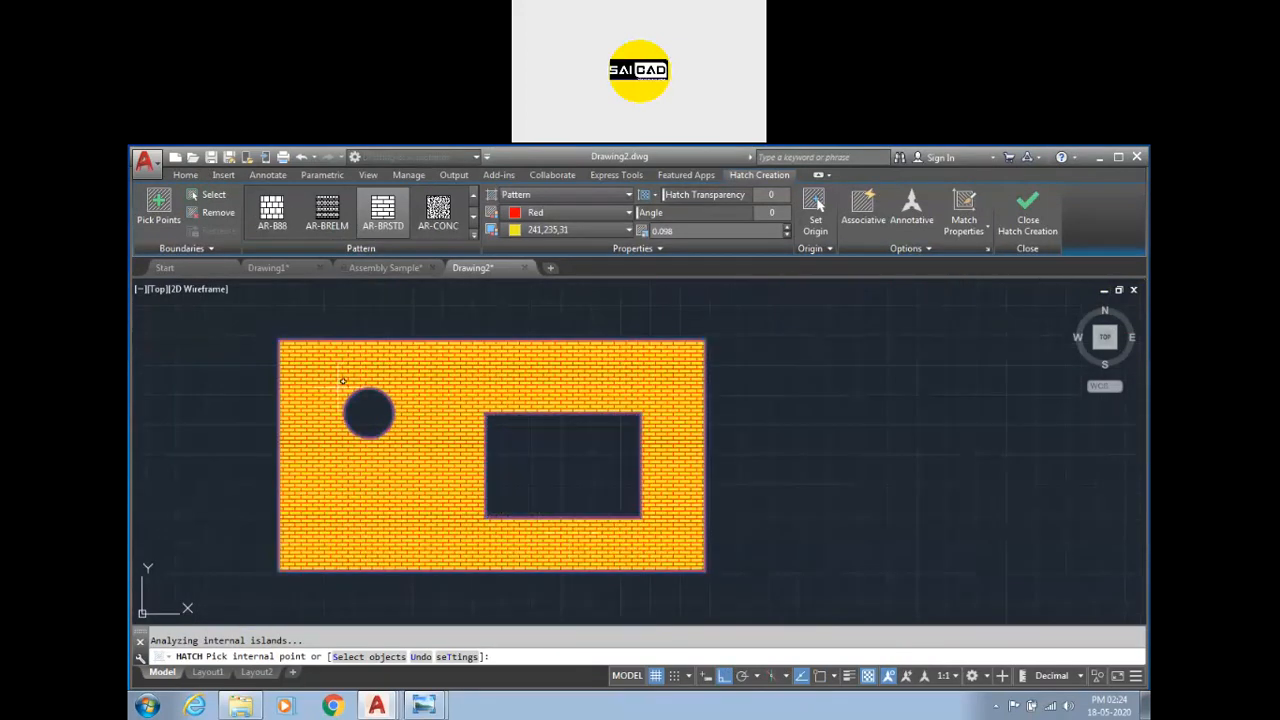
left_click(369, 409)
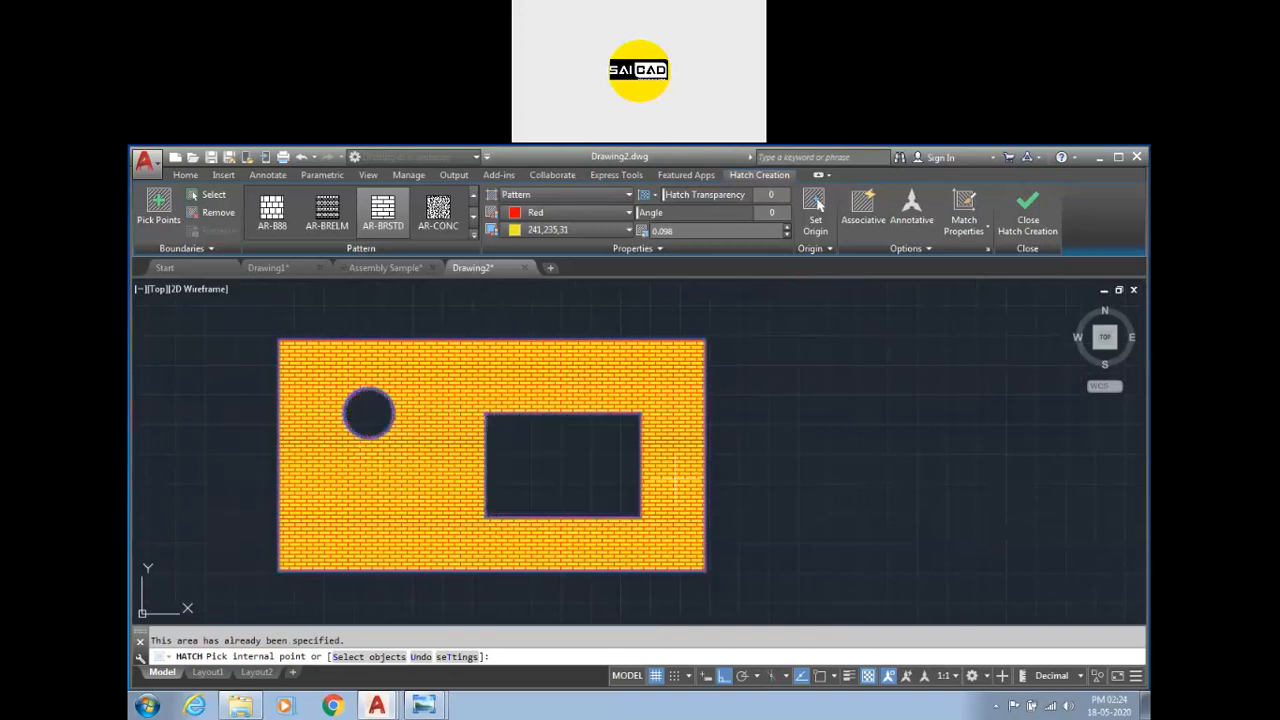
Set the hatch's island detection to Ignore Island Detection.
left_click(921, 249)
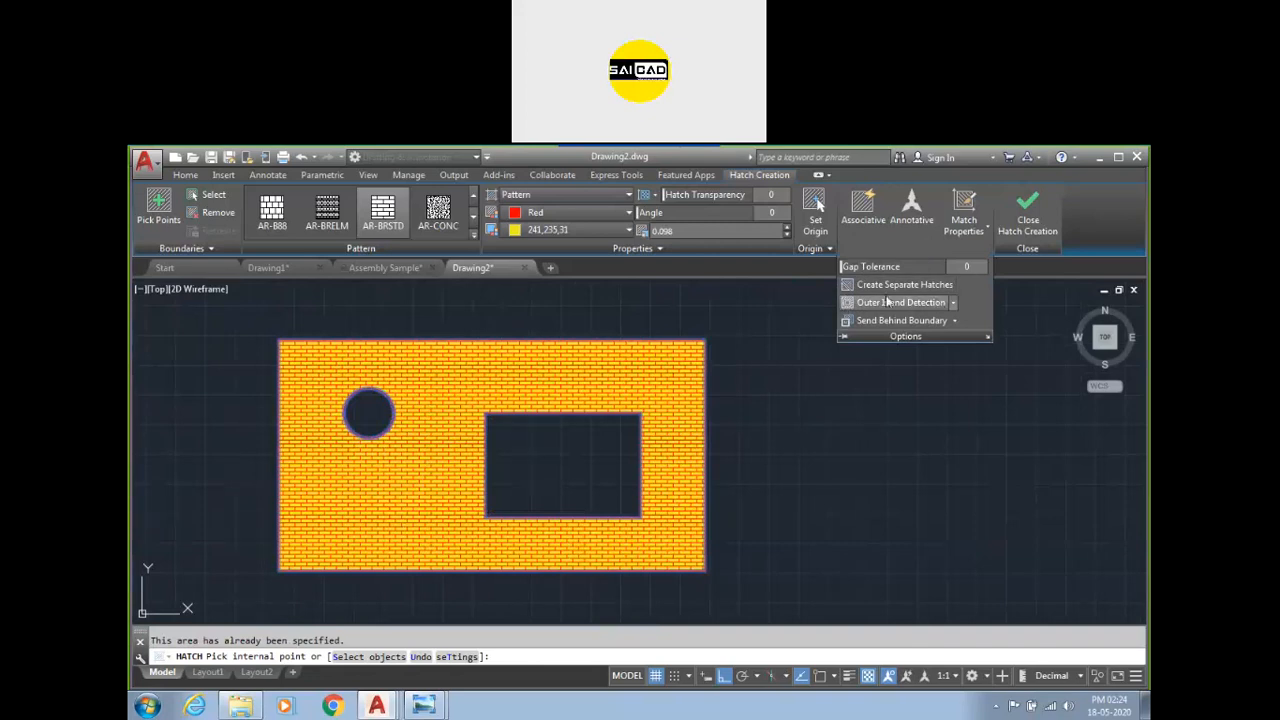
left_click(955, 303)
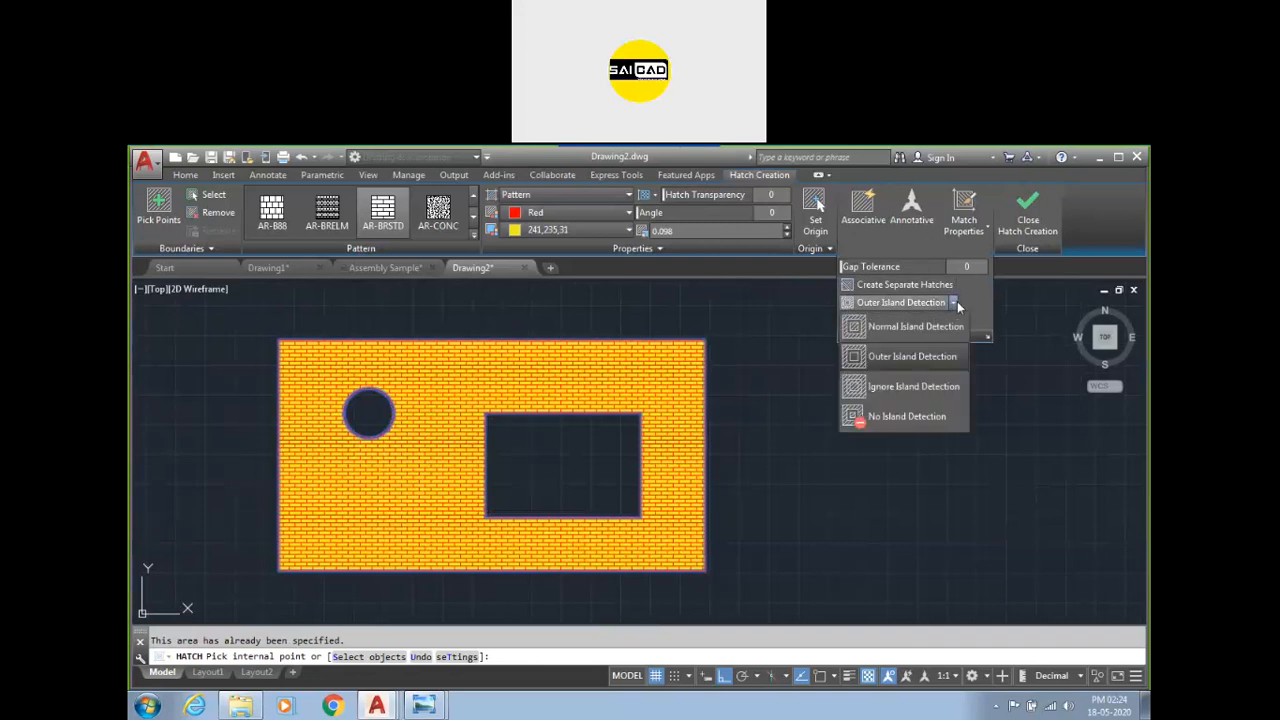
left_click(908, 389)
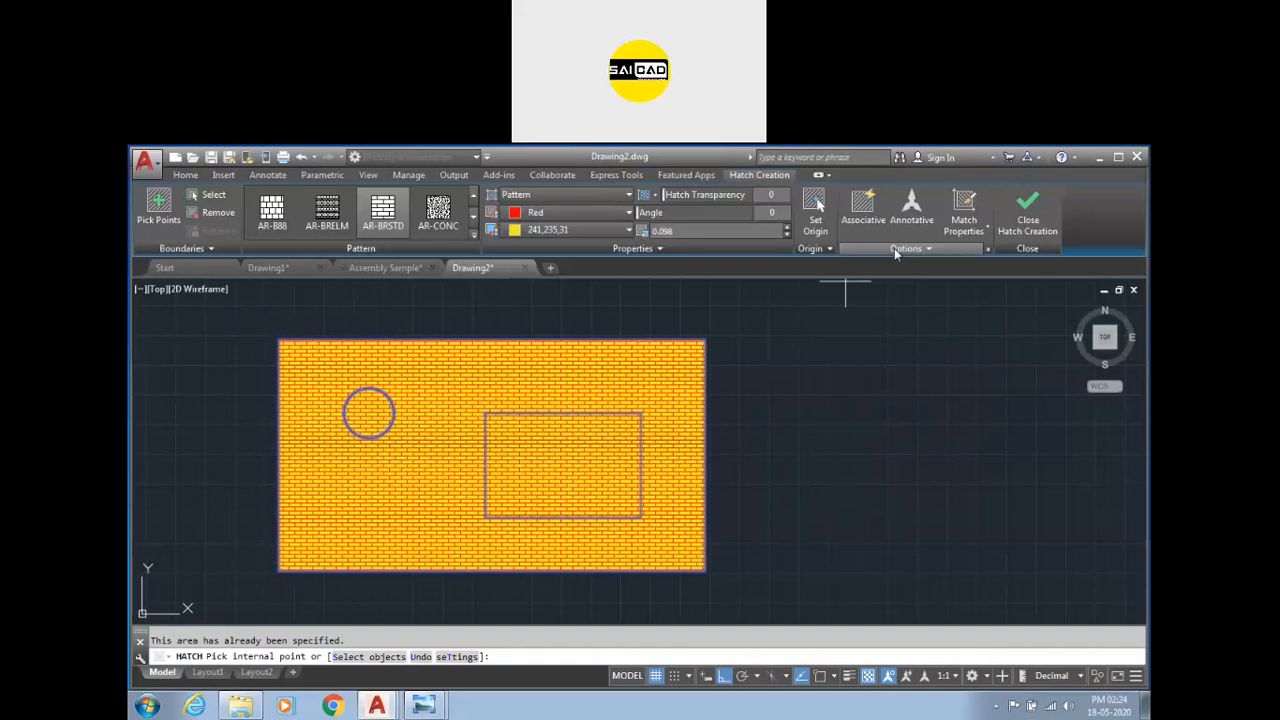
Set island detection back to Outer Island Detection and finish the hatch.
left_click(905, 248)
left_click(955, 303)
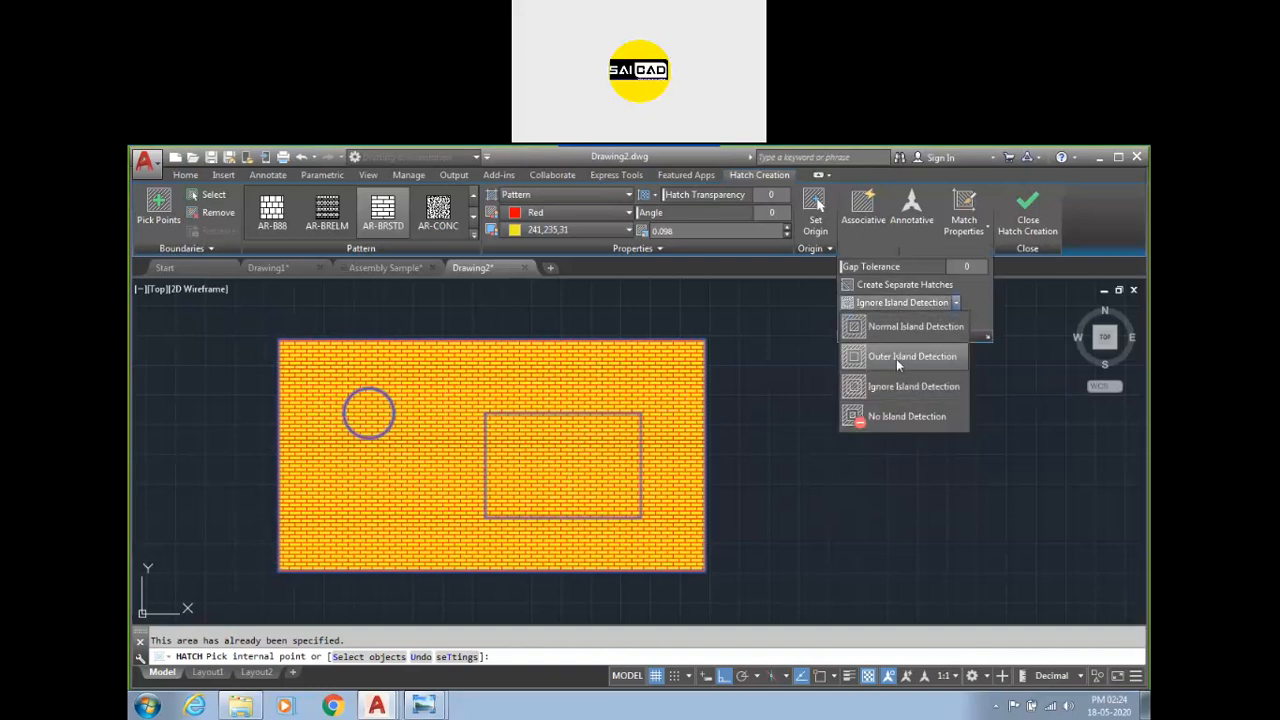
left_click(896, 359)
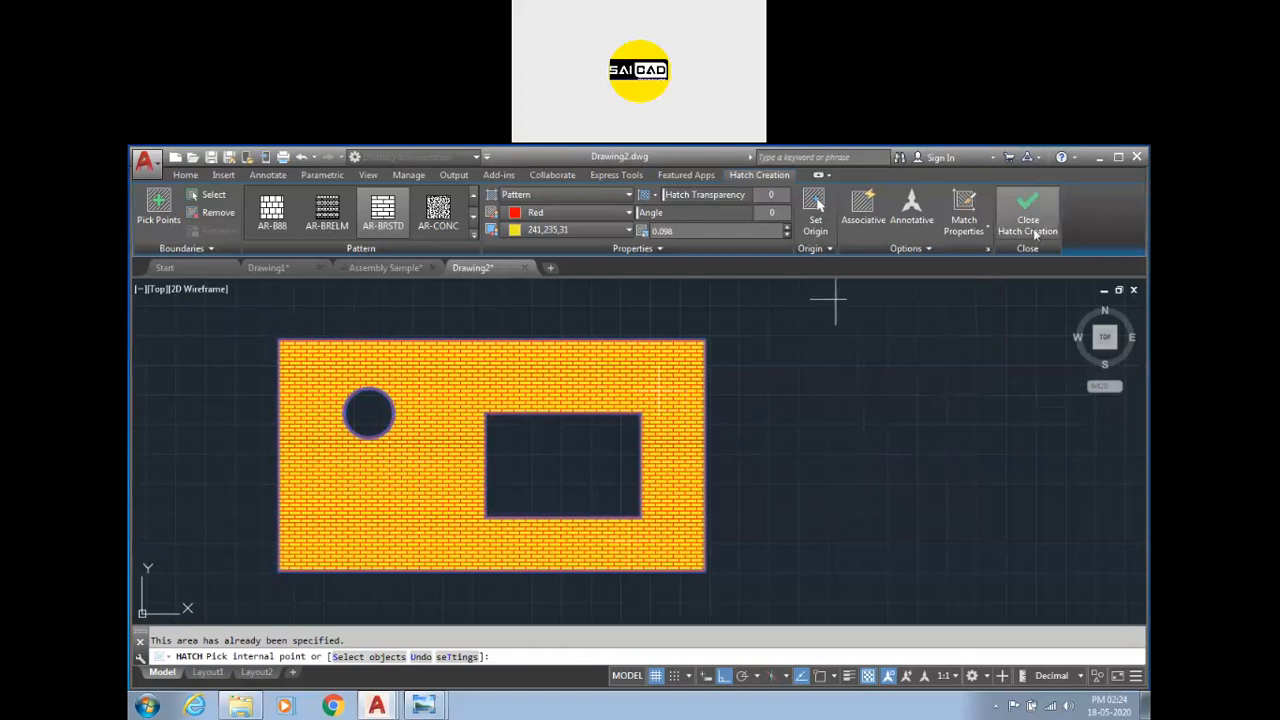
key("Return")
Select all the shapes and hatches with a crossing window and delete them.
scroll(516, 418, "down", 4)
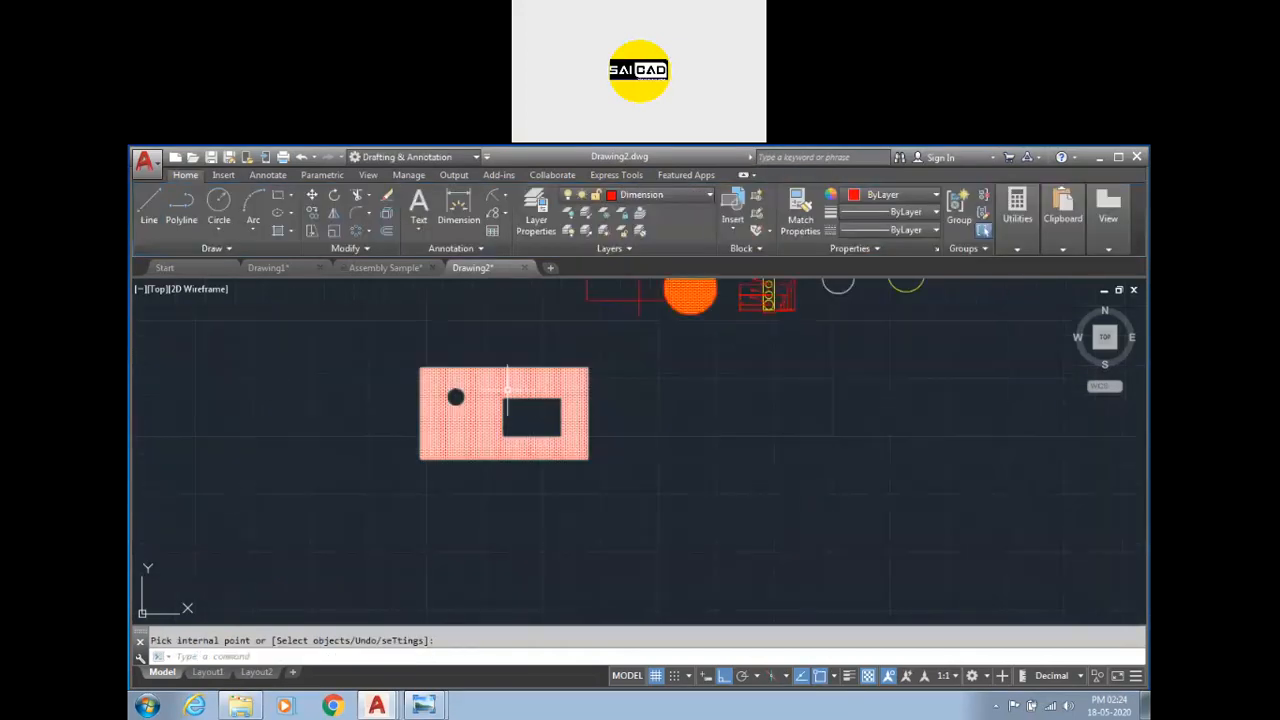
scroll(608, 346, "up", 2)
middle_click_drag(608, 346, 533, 419)
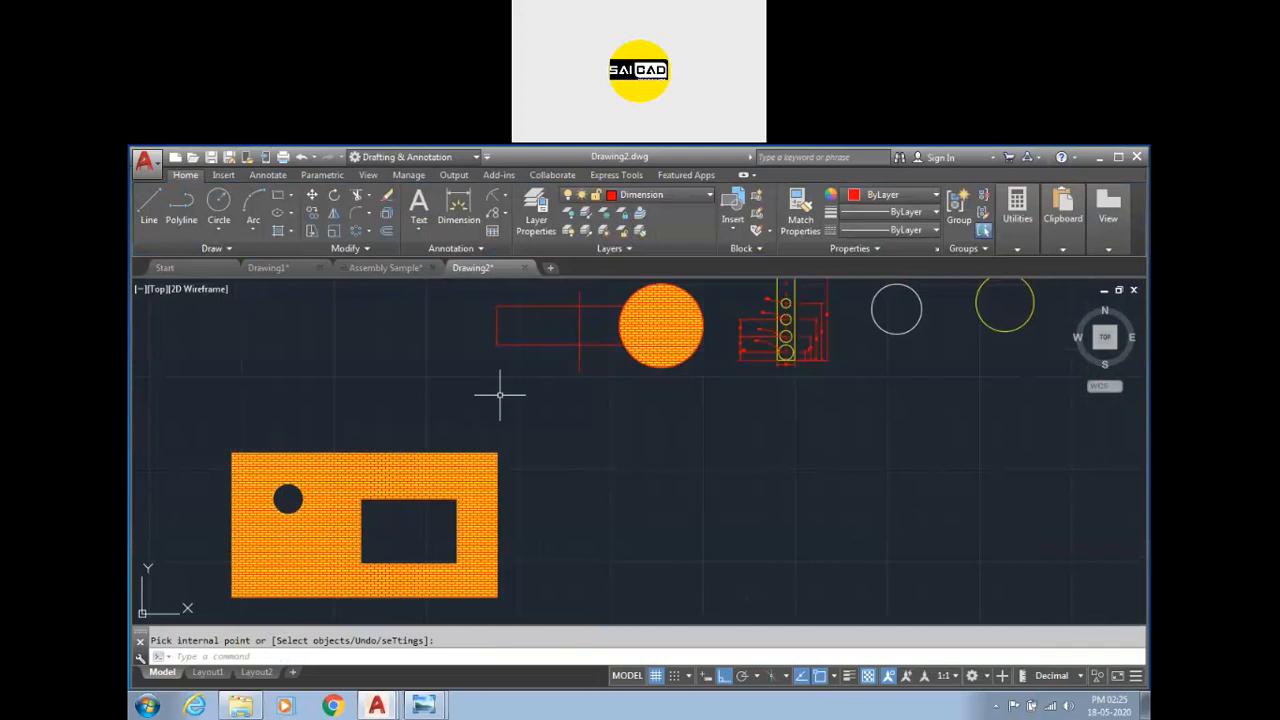
scroll(686, 294, "down", 3)
scroll(680, 290, "up", 5)
scroll(675, 370, "down", 5)
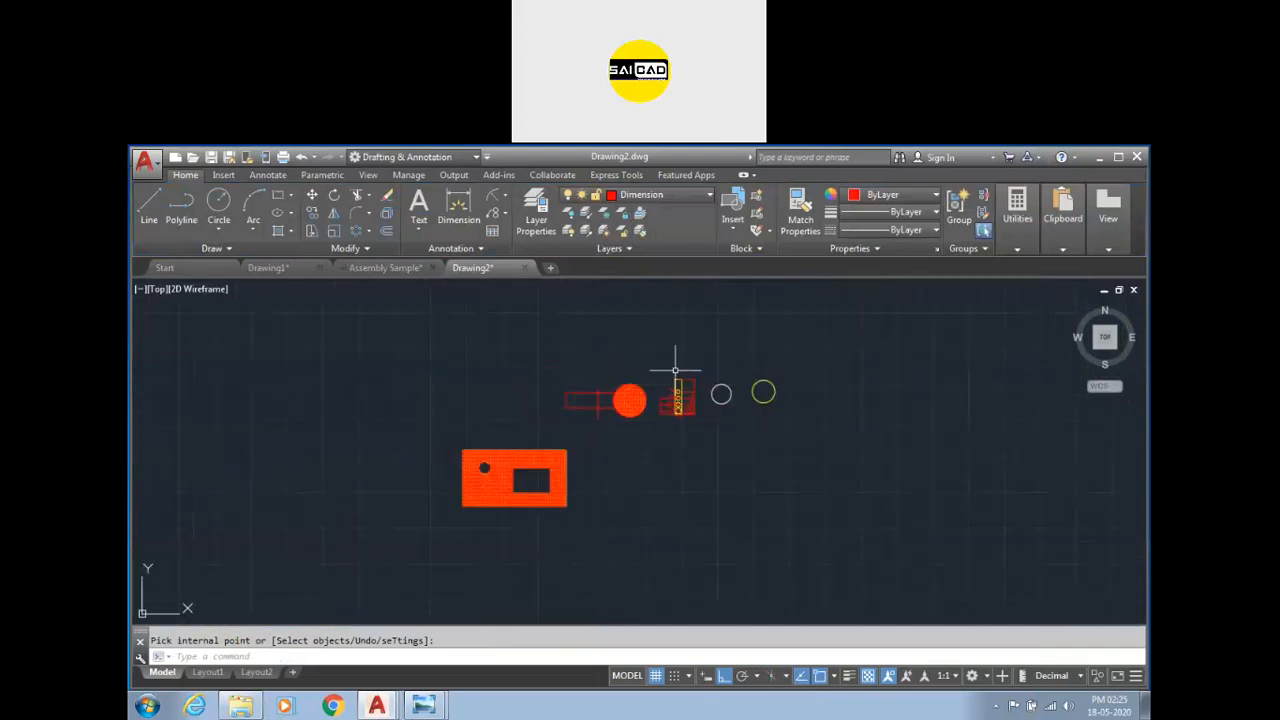
scroll(665, 368, "down", 2)
left_click(826, 349)
left_click(468, 491)
key("Delete")
Open the reference drawing image 20 from the Drawings folder.
left_click(241, 707)
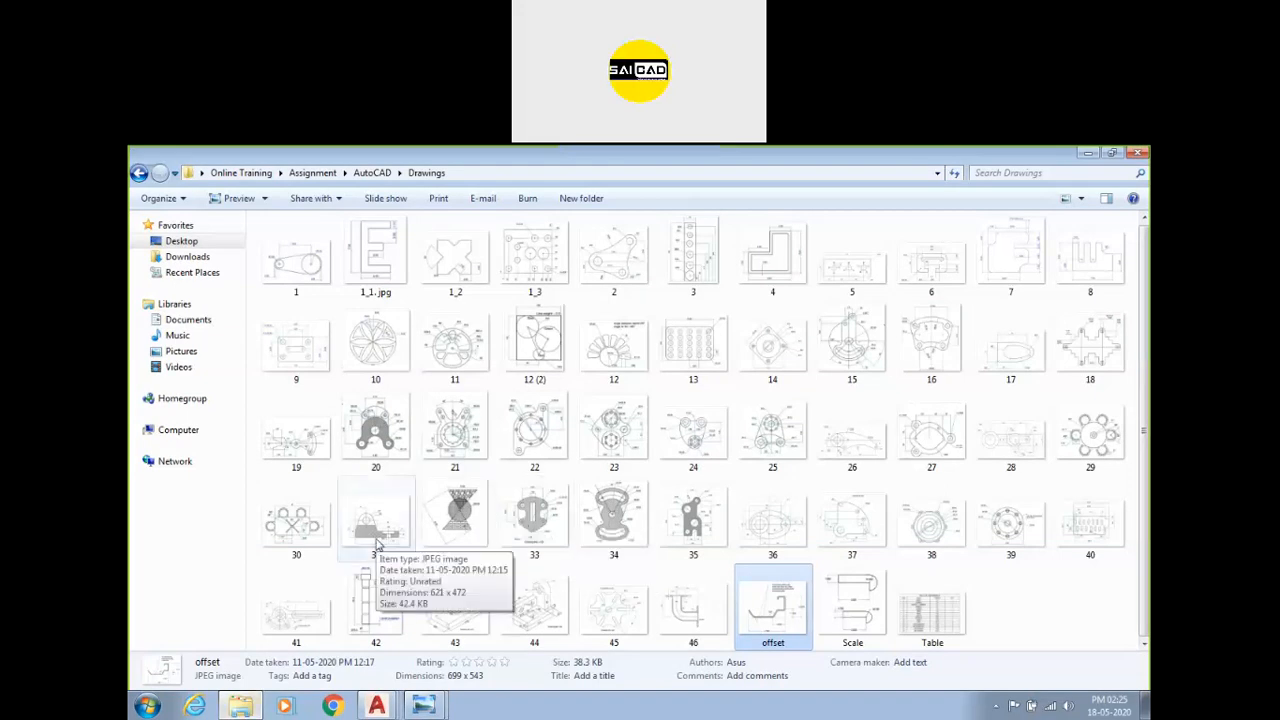
double_click(375, 430)
scroll(649, 370, "up", 2)
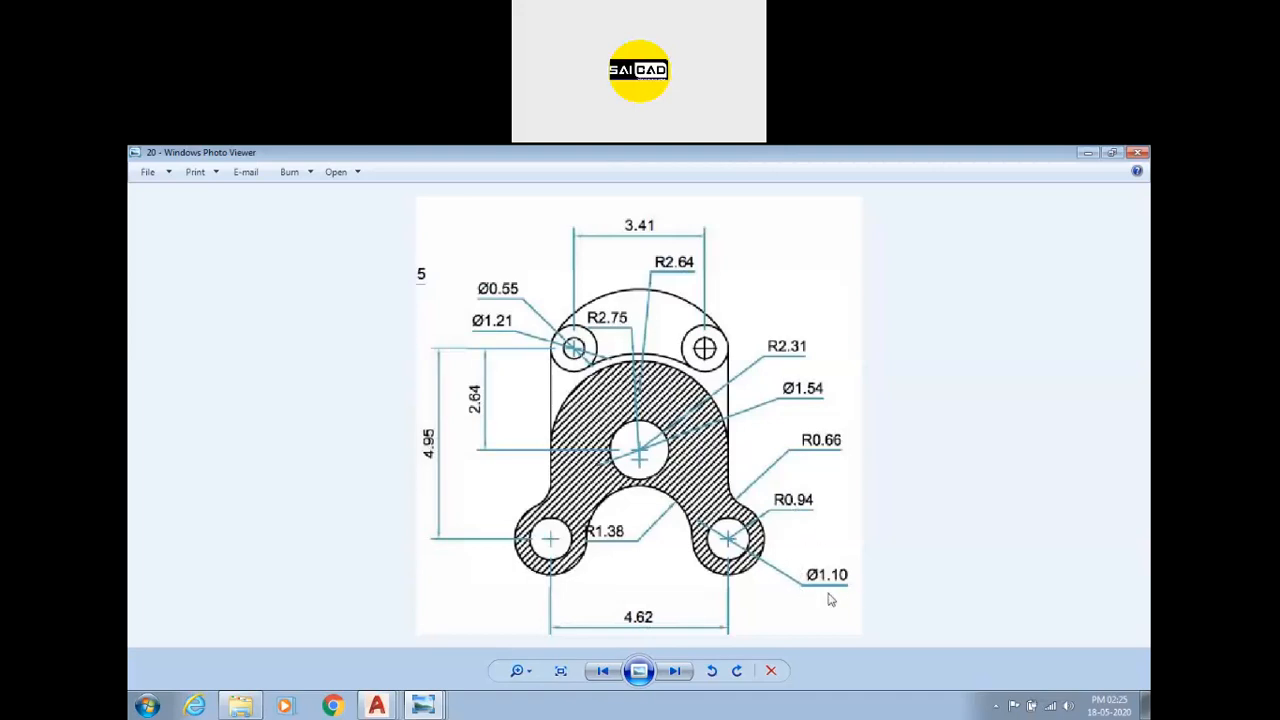
Close the Assembly Sample and Drawing1 files without saving changes.
left_click(378, 706)
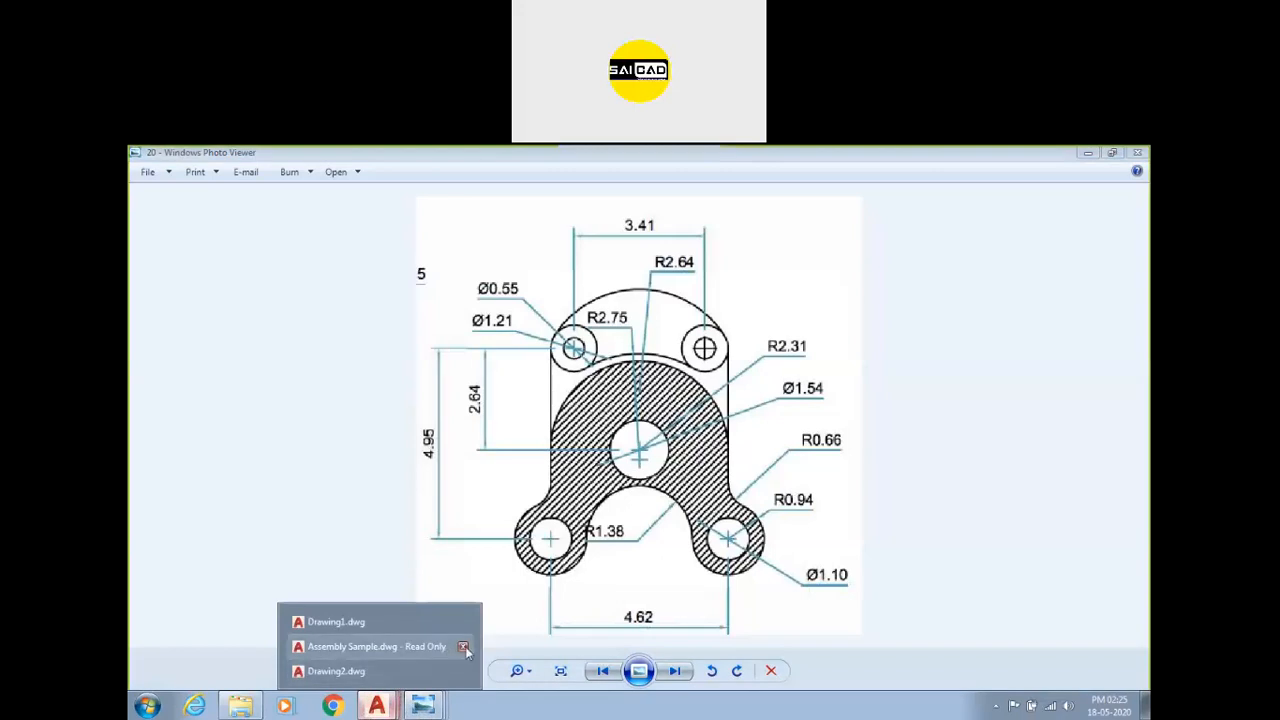
left_click(463, 647)
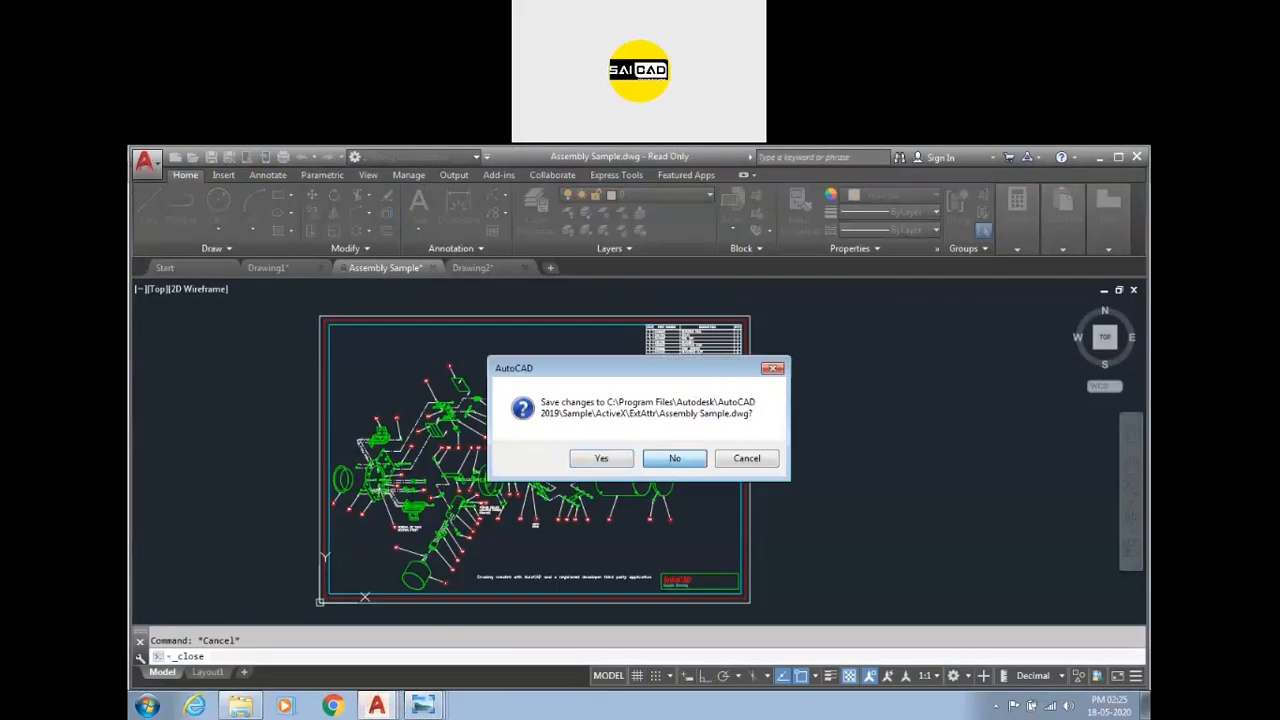
left_click(674, 458)
left_click(300, 268)
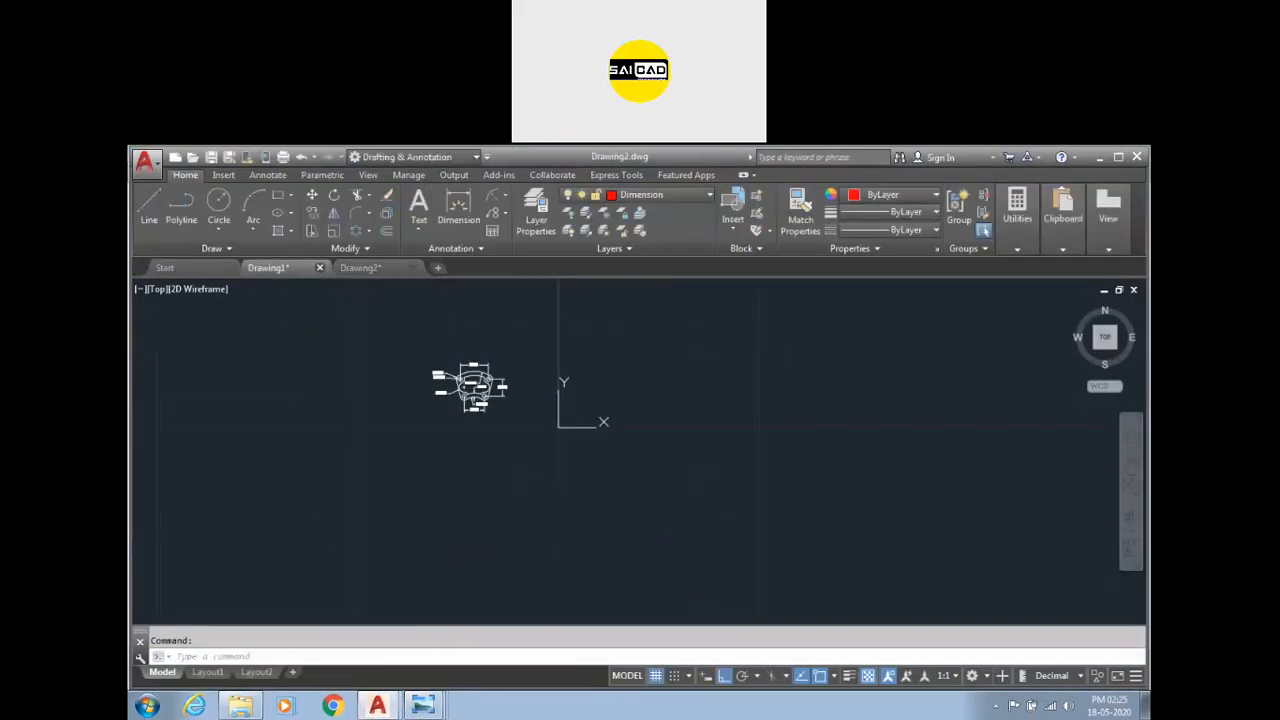
left_click(649, 457)
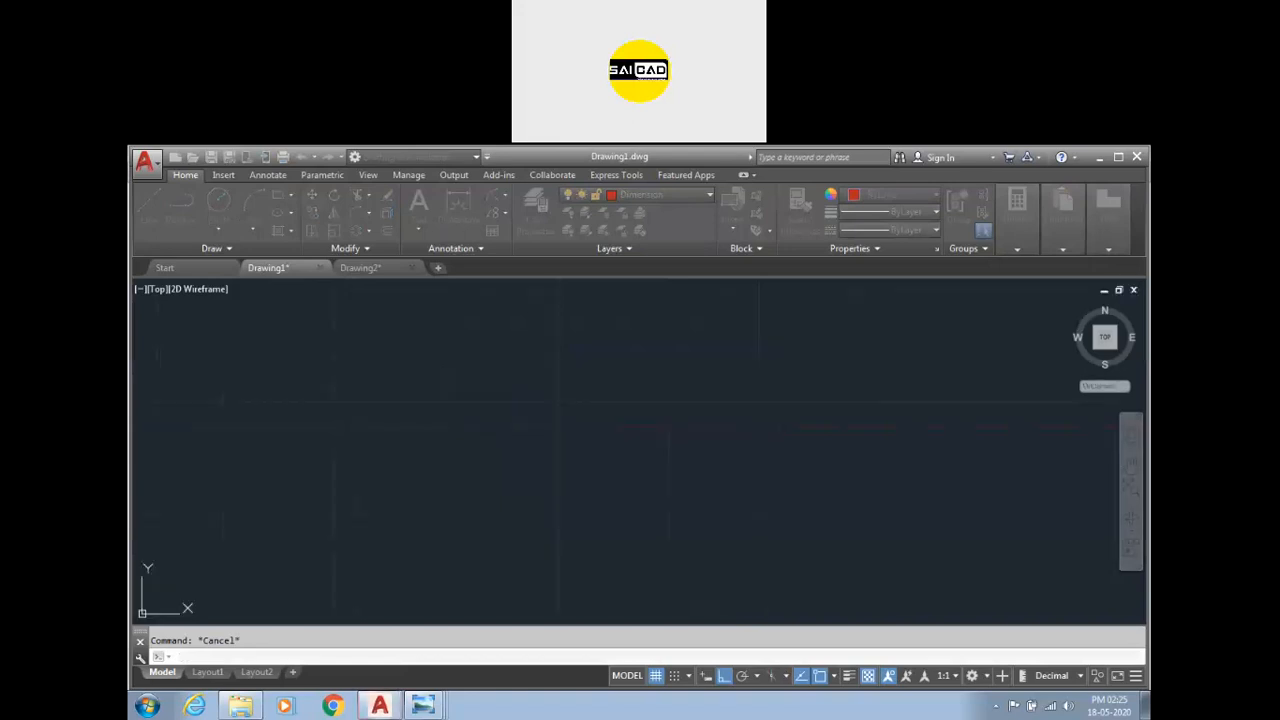
Draw a circle of radius 0.9 at a picked centre point.
type("c")
key("Return")
left_click(461, 447)
key("Return")
key("Return")
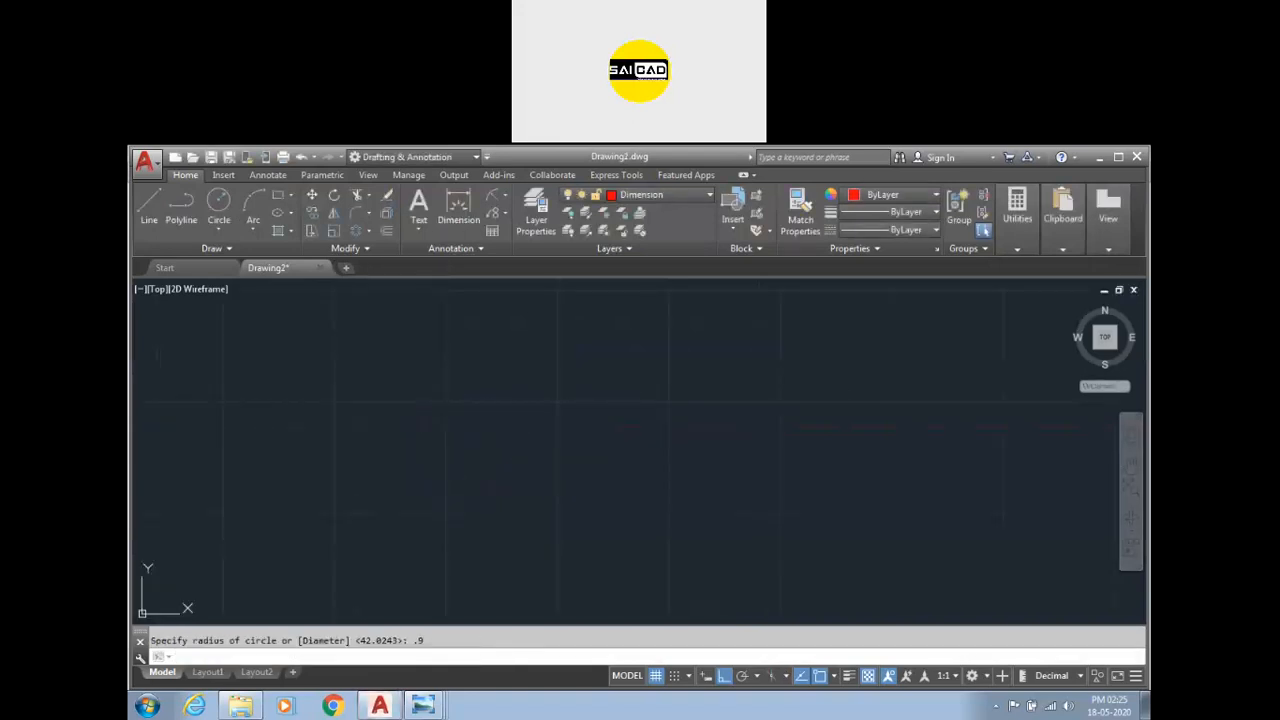
left_click(1107, 341)
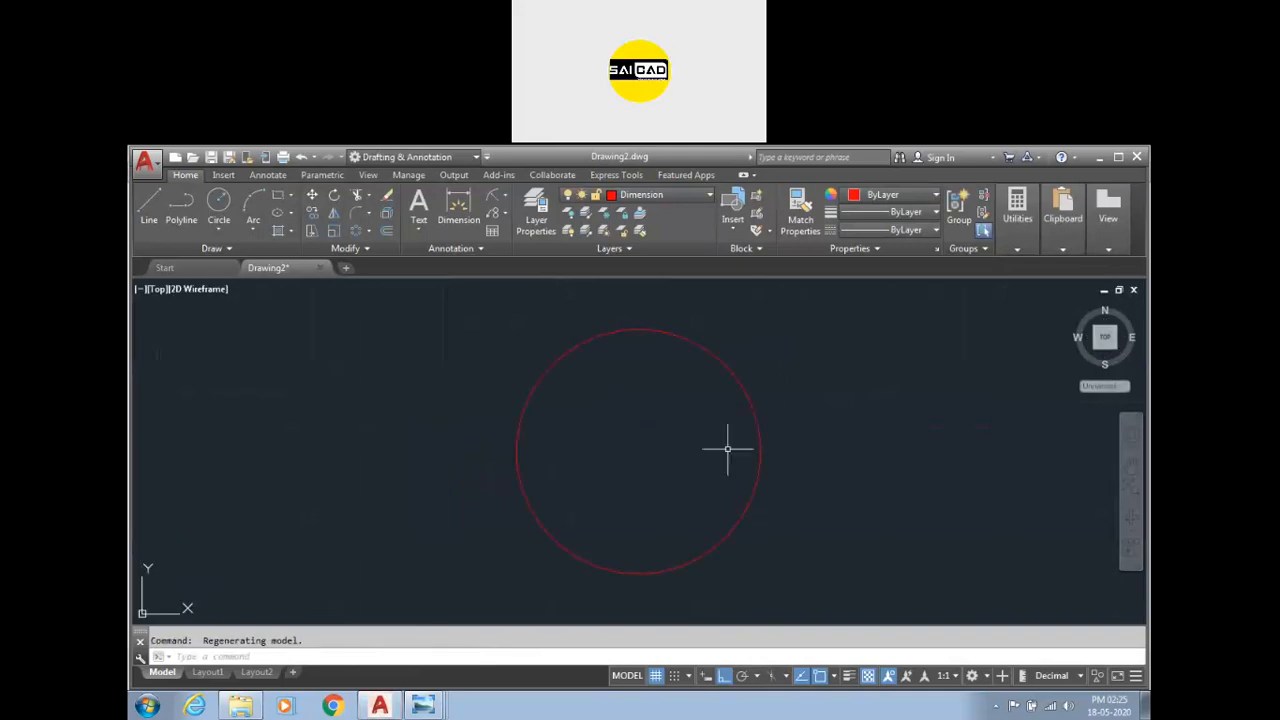
Draw a concentric circle of diameter 1.1 at the first circle's centre.
type("c")
key("Return")
left_click(638, 452)
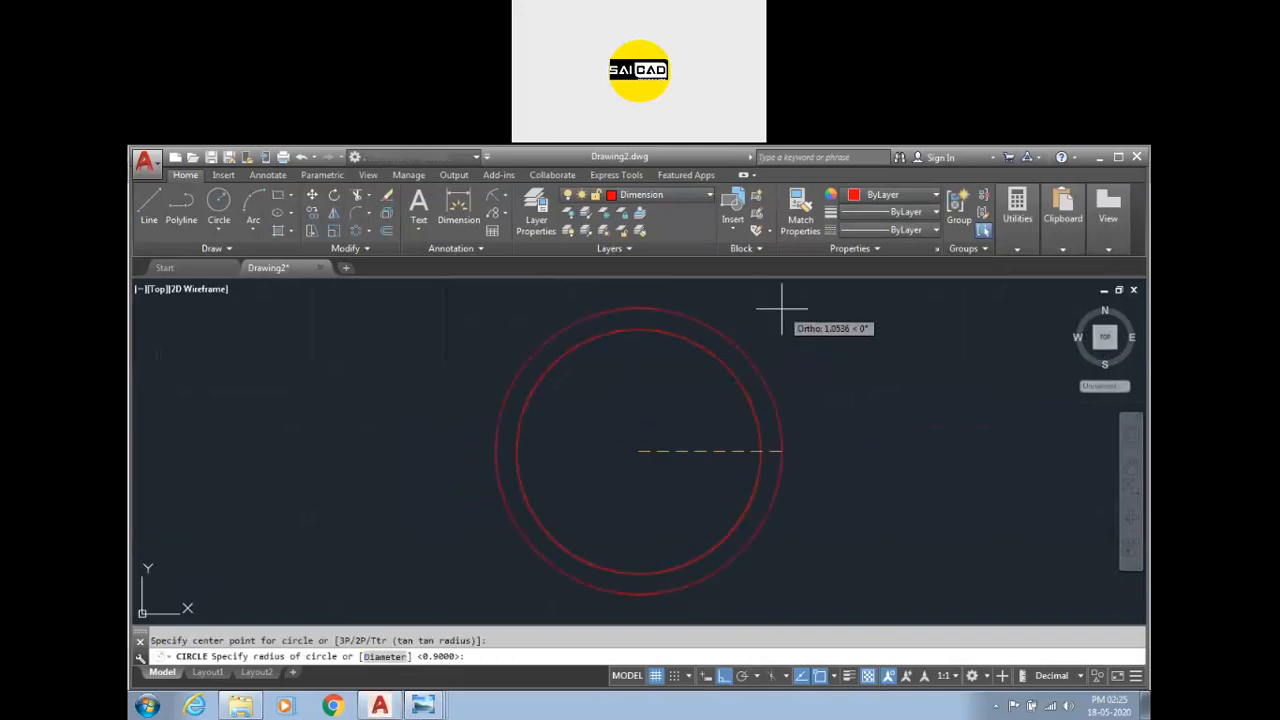
type("d")
key("Return")
type("1.")
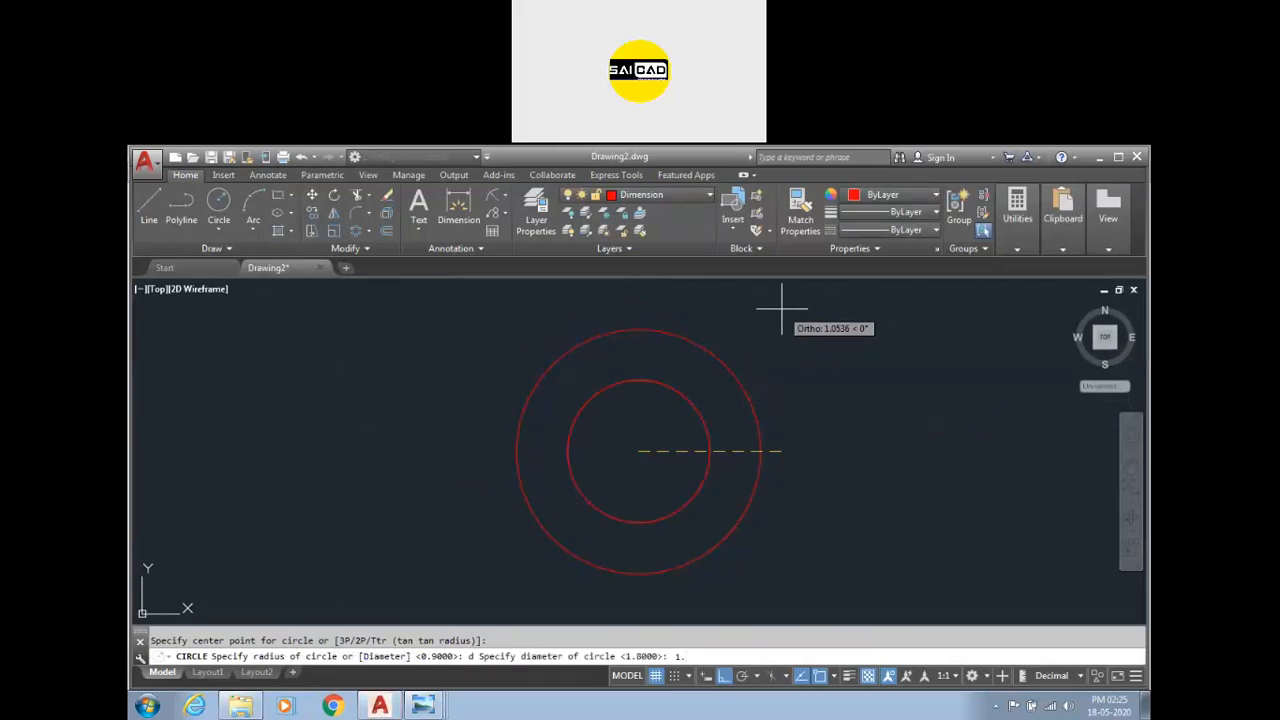
type("1")
key("Return")
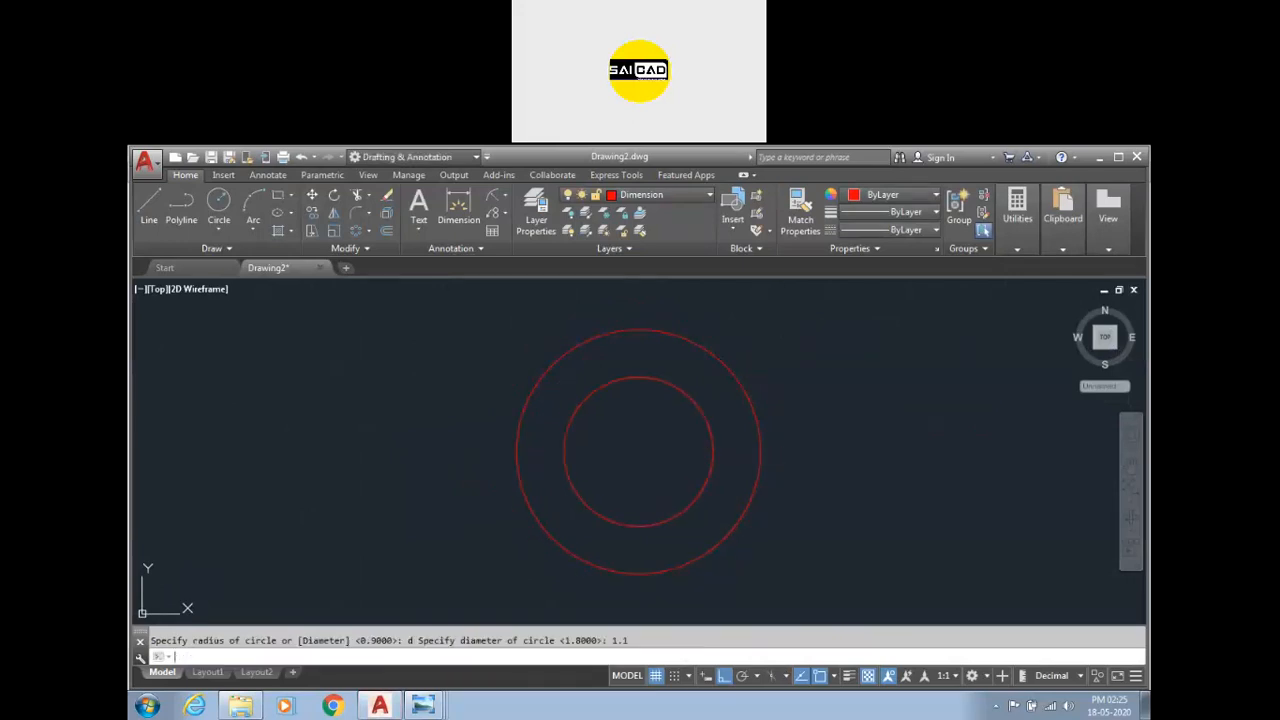
Restore the image 20 viewer window and close the file explorer and the other image viewer.
left_click(425, 706)
left_click(470, 643)
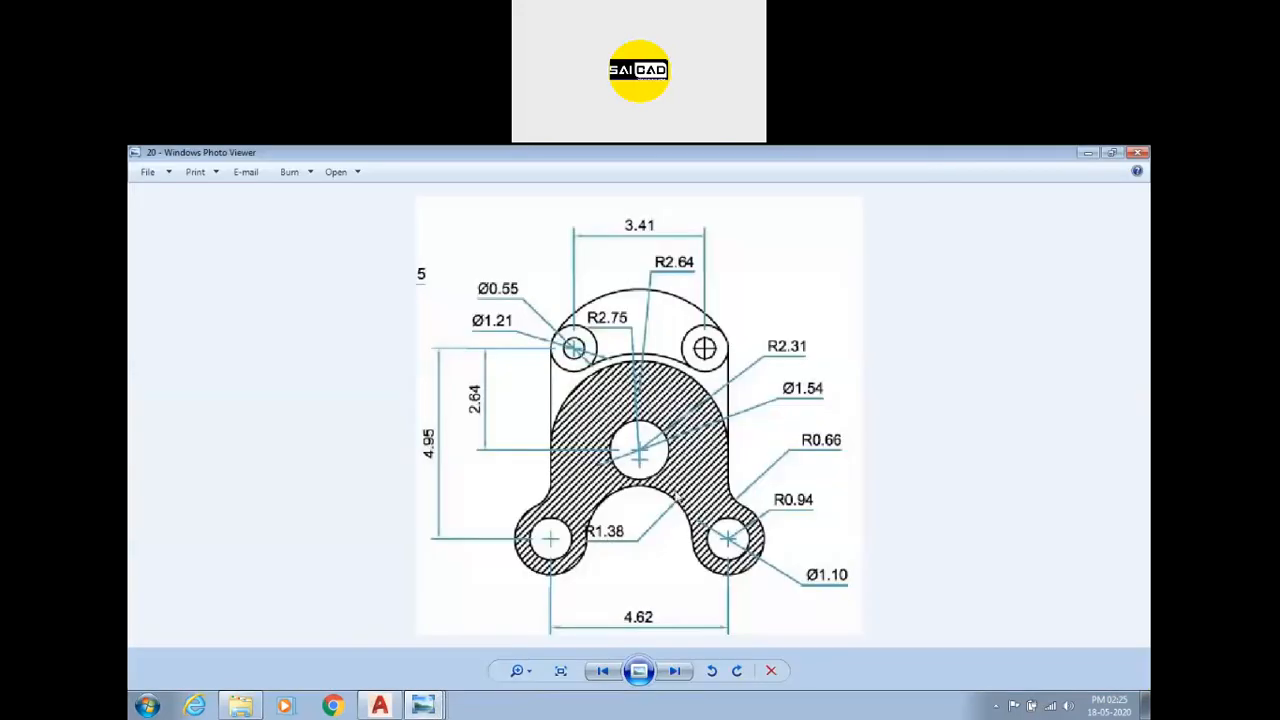
left_click_drag(941, 166, 945, 244)
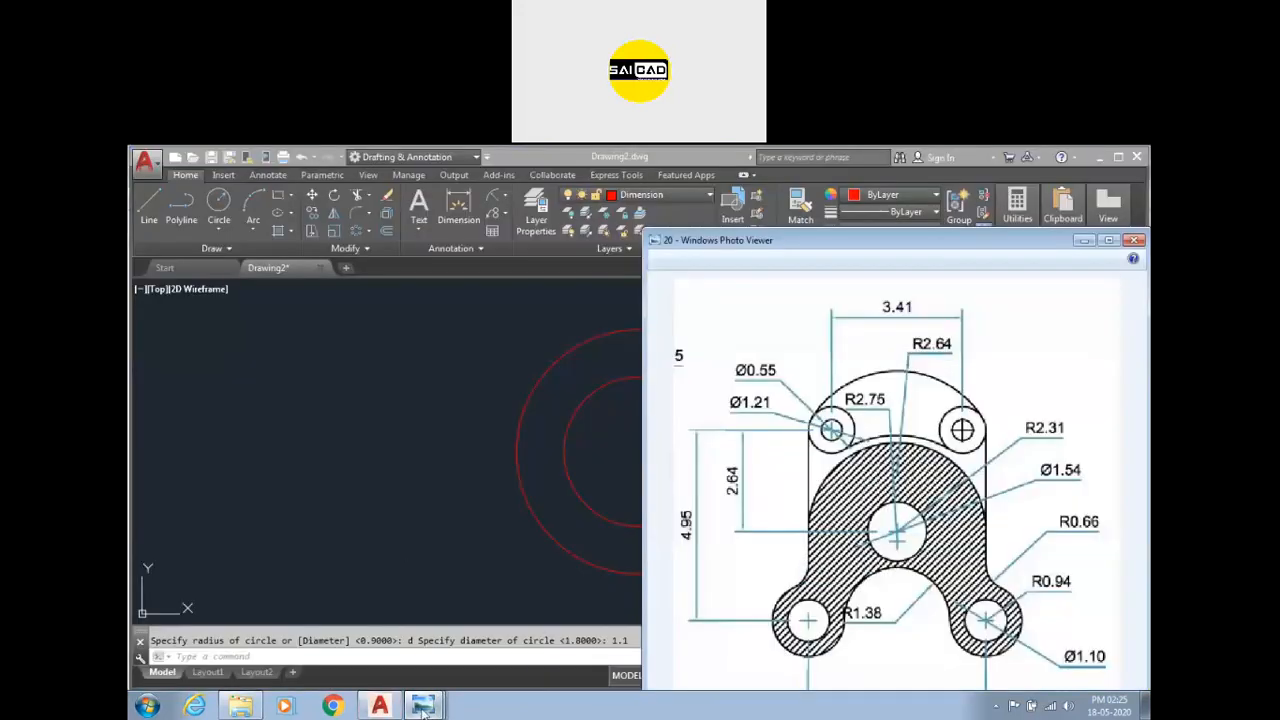
left_click(431, 702)
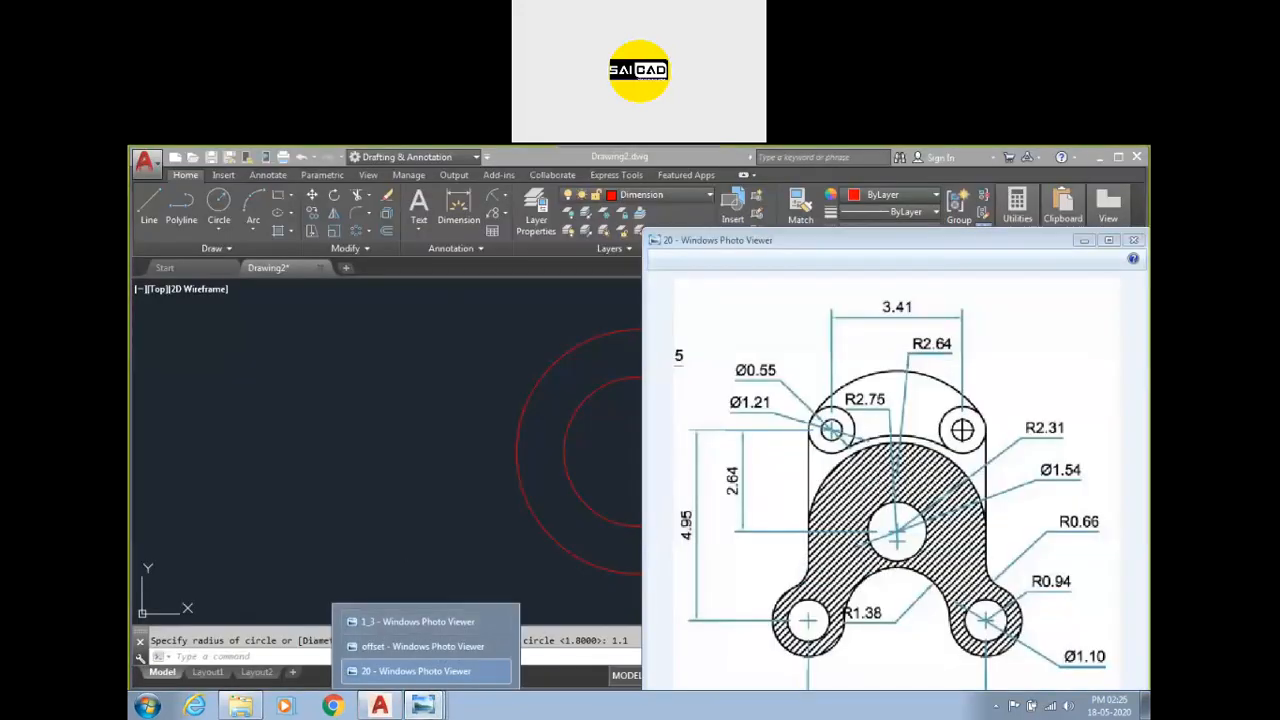
left_click(1098, 160)
left_click(1098, 158)
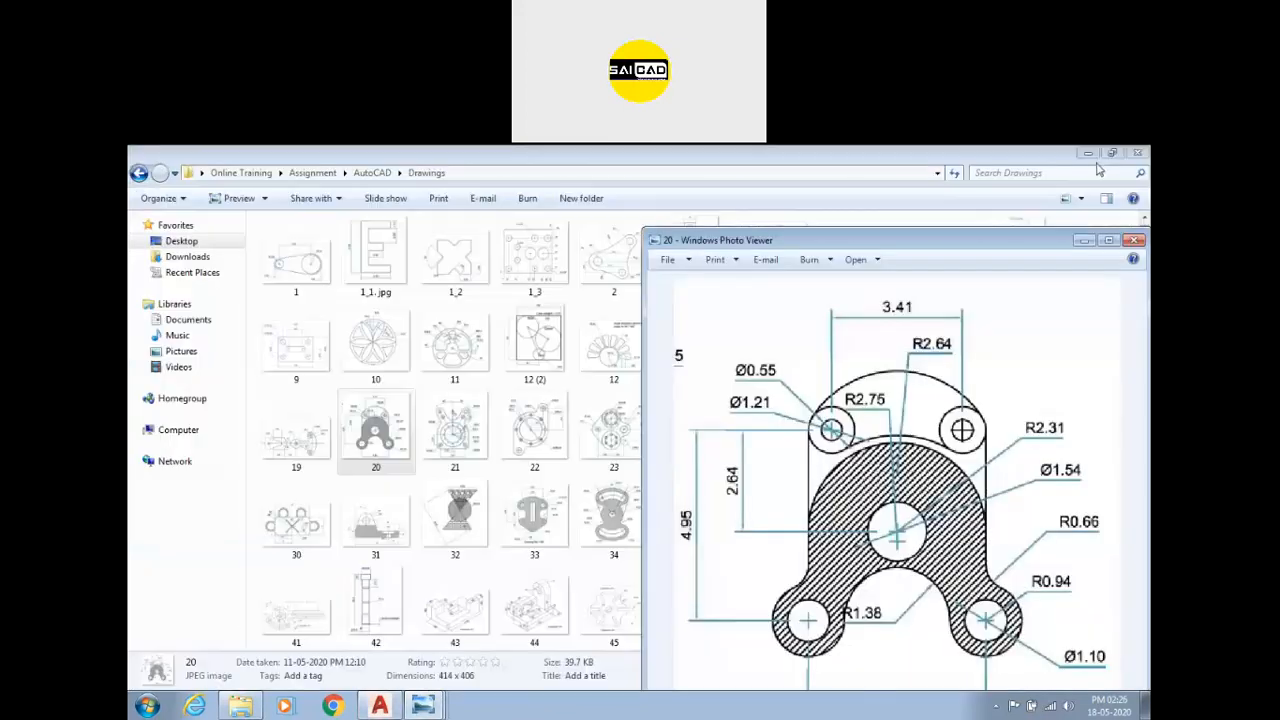
left_click(1137, 156)
left_click(423, 705)
left_click(412, 649)
left_click(423, 705)
left_click(418, 620)
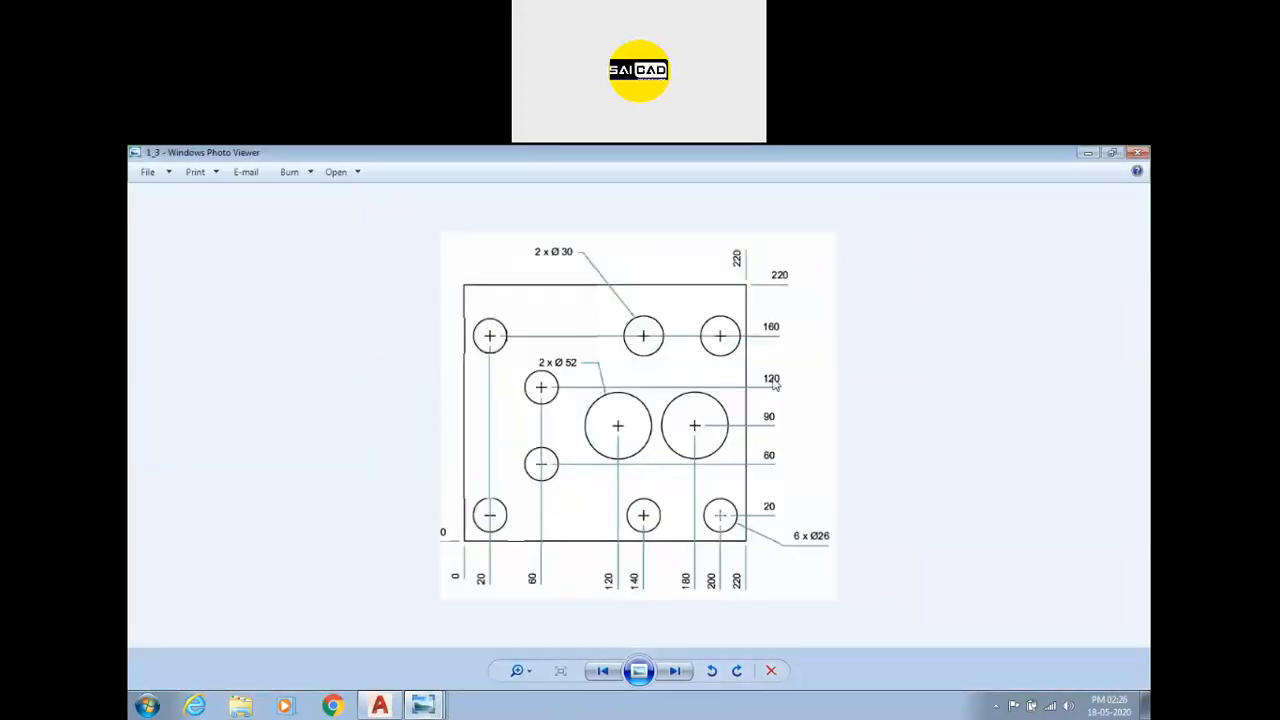
left_click(1137, 156)
left_click(1137, 156)
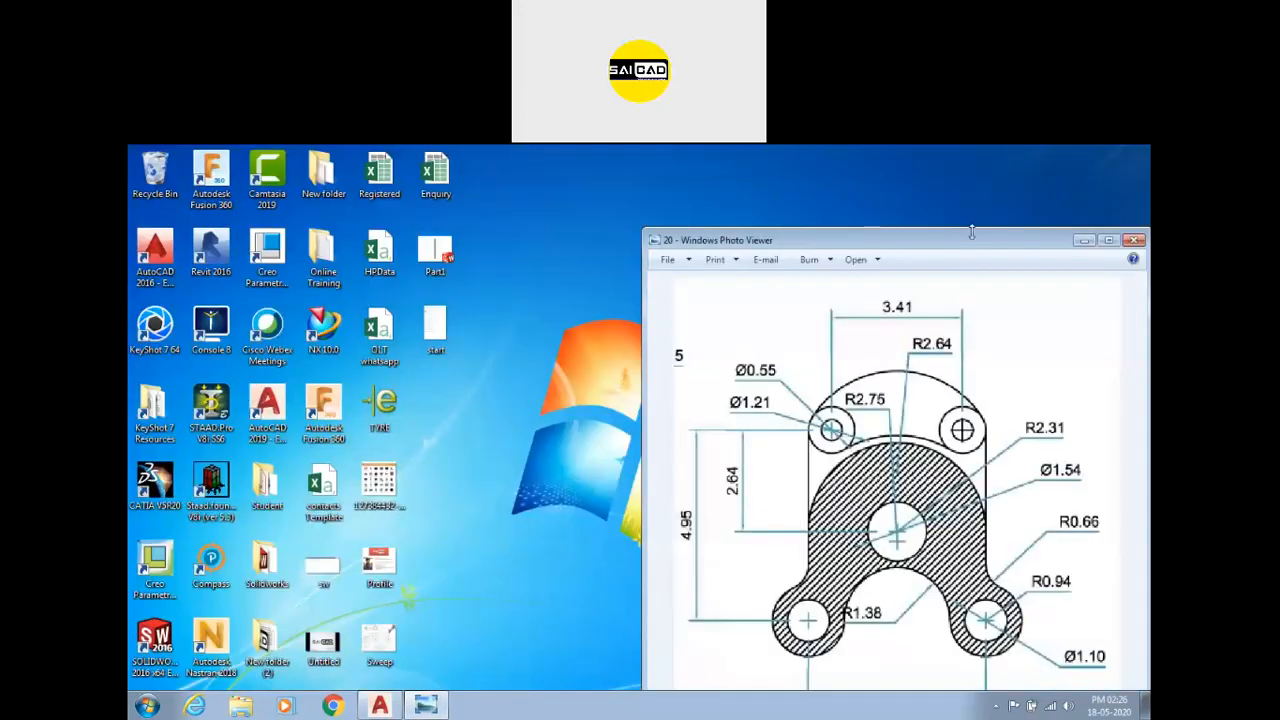
Snap the image viewer to the left half of the screen and the drawing to the right half.
key("super+Left")
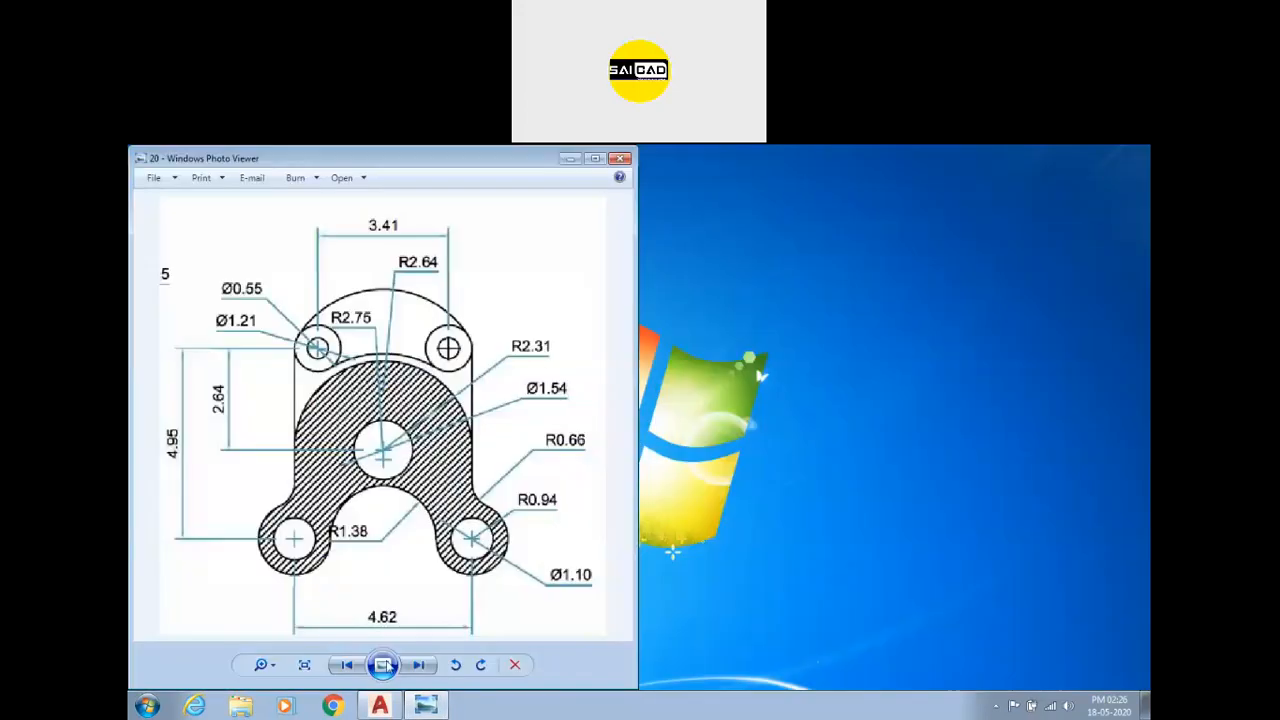
left_click(382, 705)
key("super+Right")
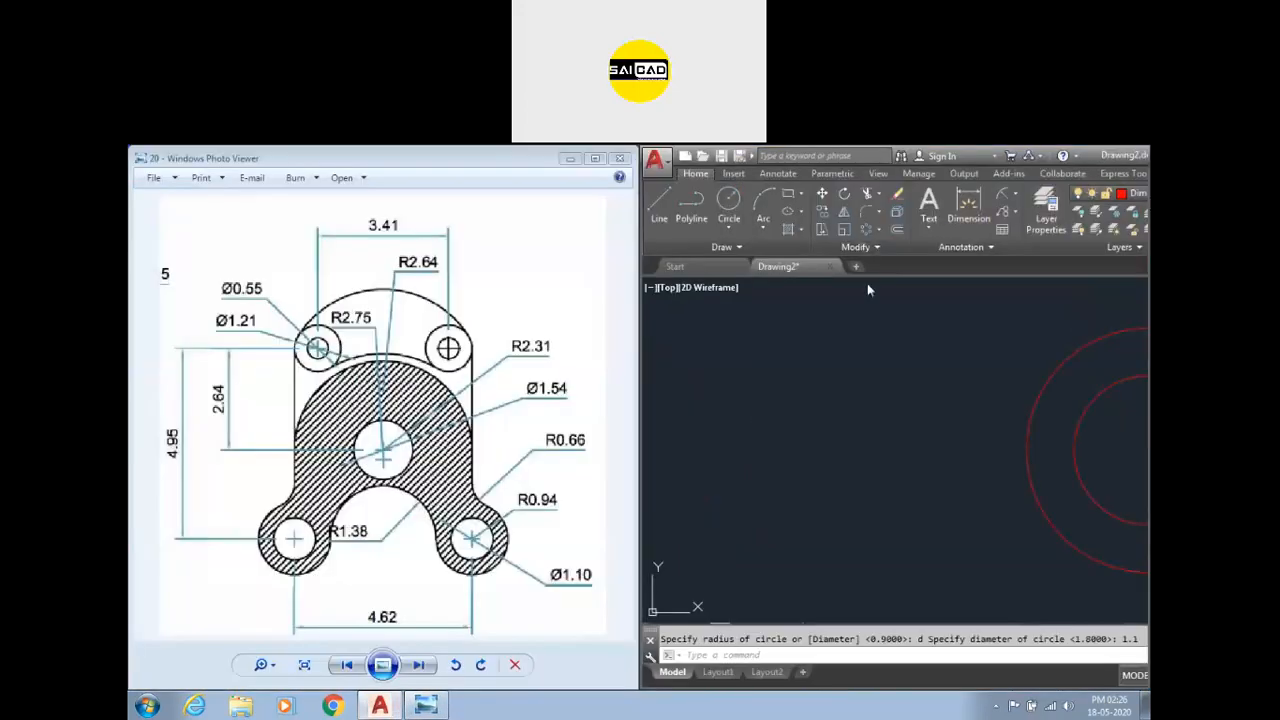
Copy both concentric circles 4.62 units horizontally to the right.
left_click(848, 420)
scroll(776, 438, "down", 5)
scroll(834, 400, "up", 3)
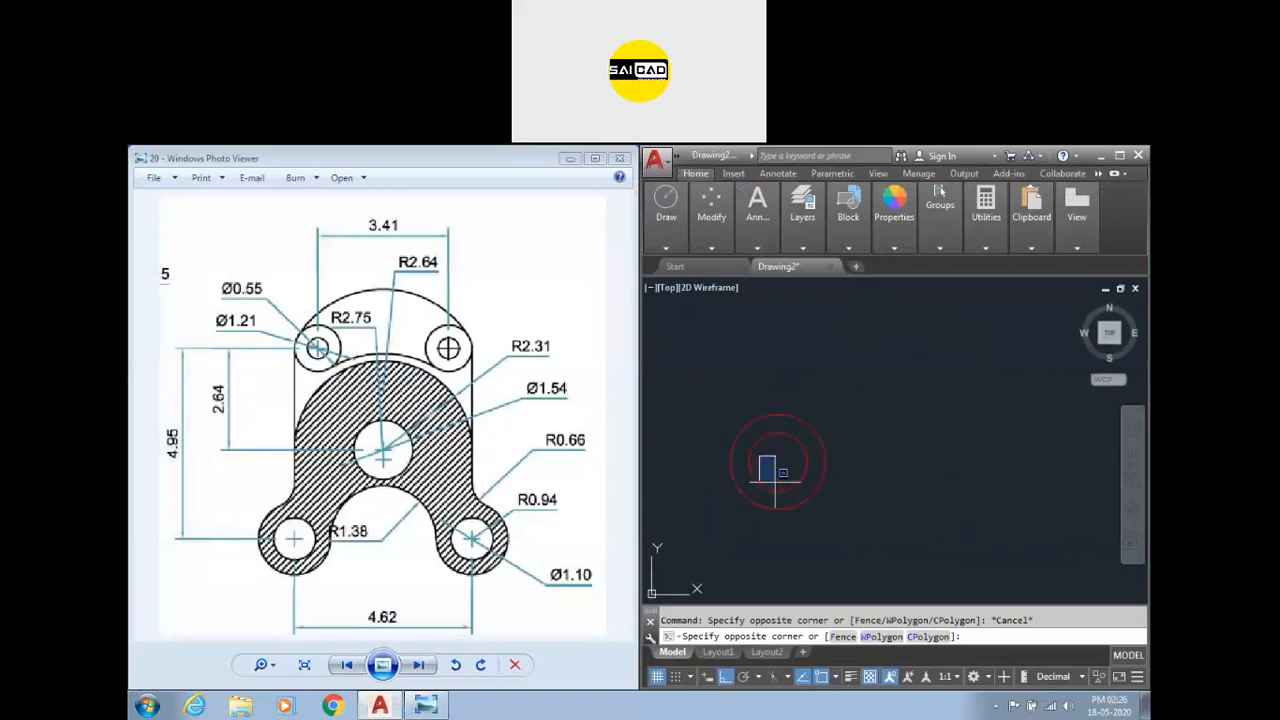
key("Escape")
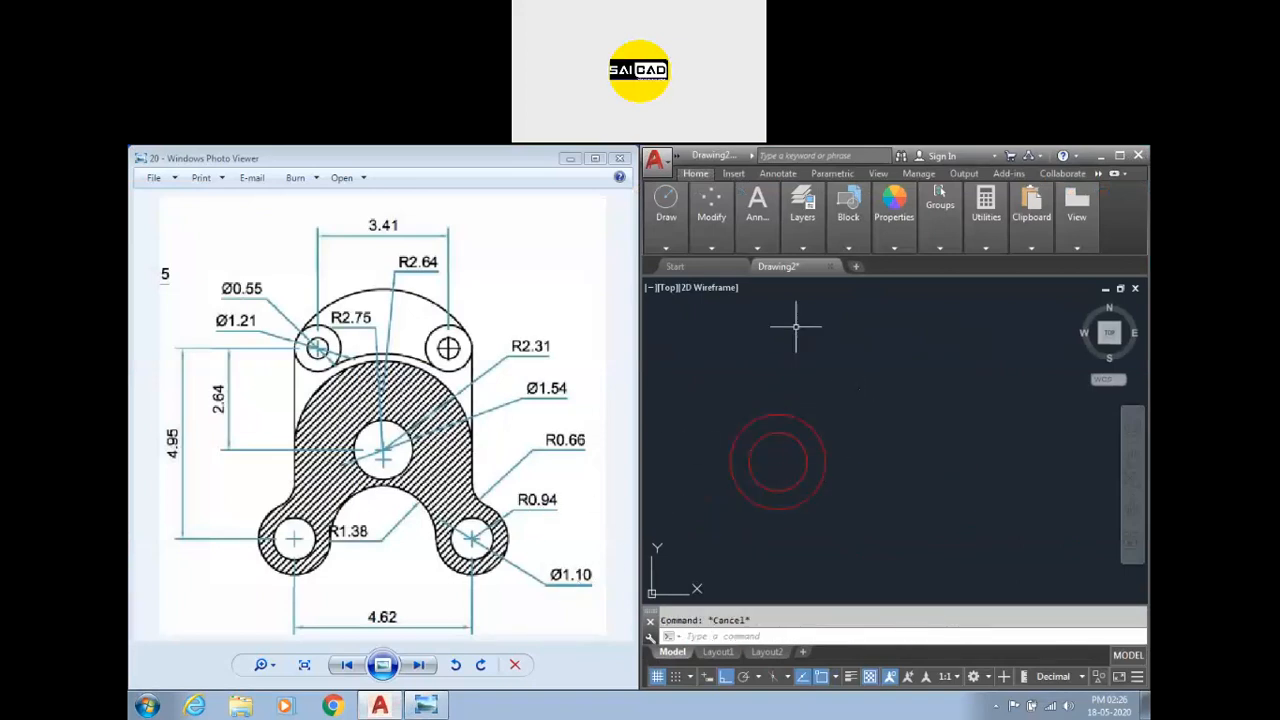
left_click(852, 409)
left_click(727, 513)
type("co")
key("Return")
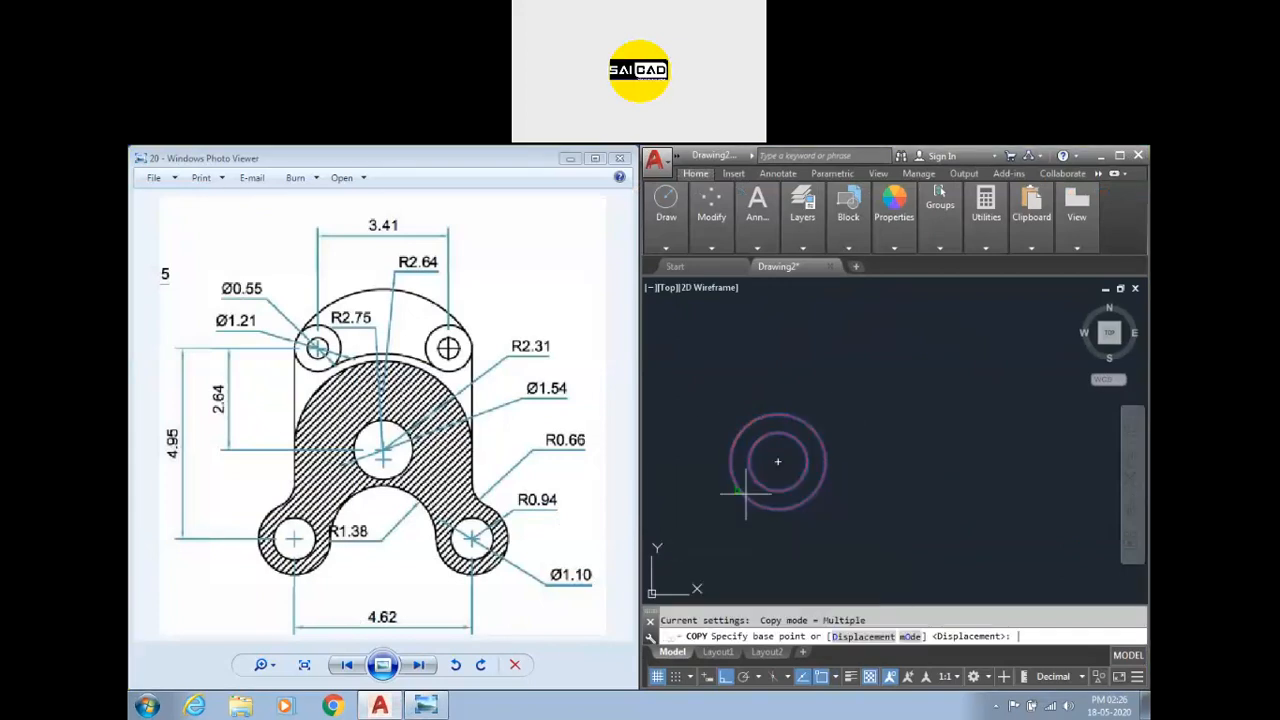
left_click(778, 461)
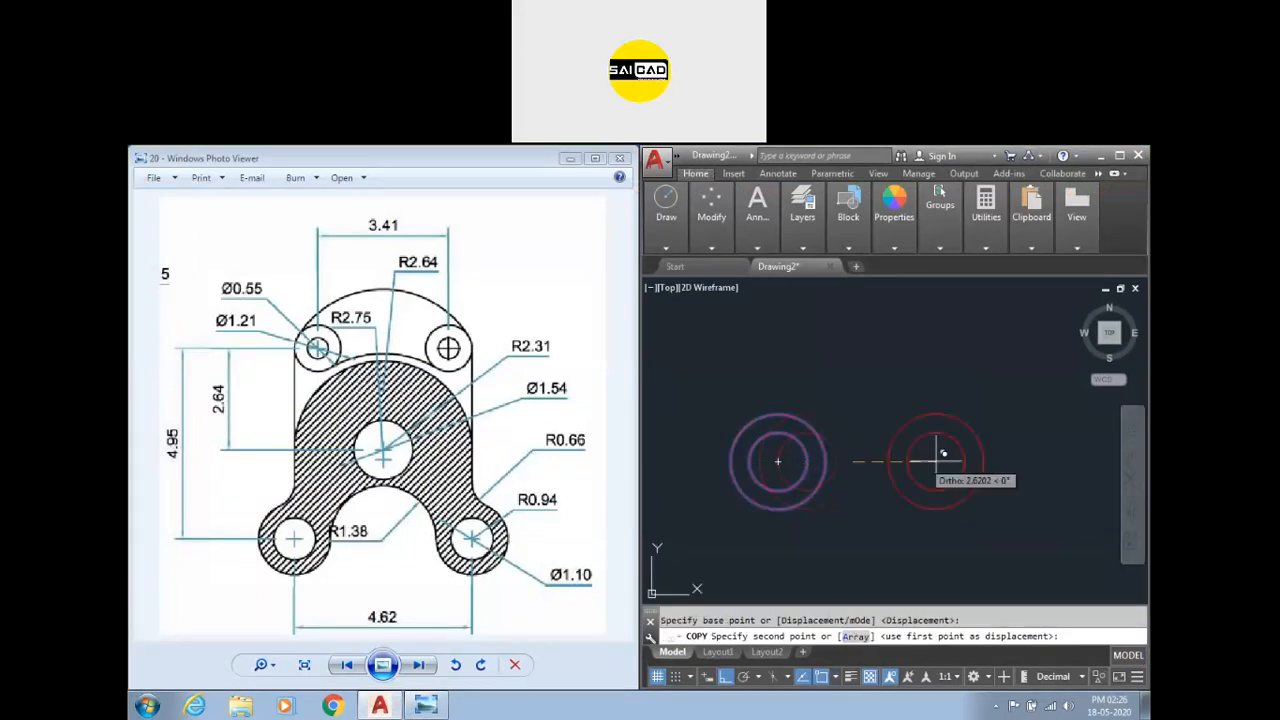
type("4.62")
key("Return")
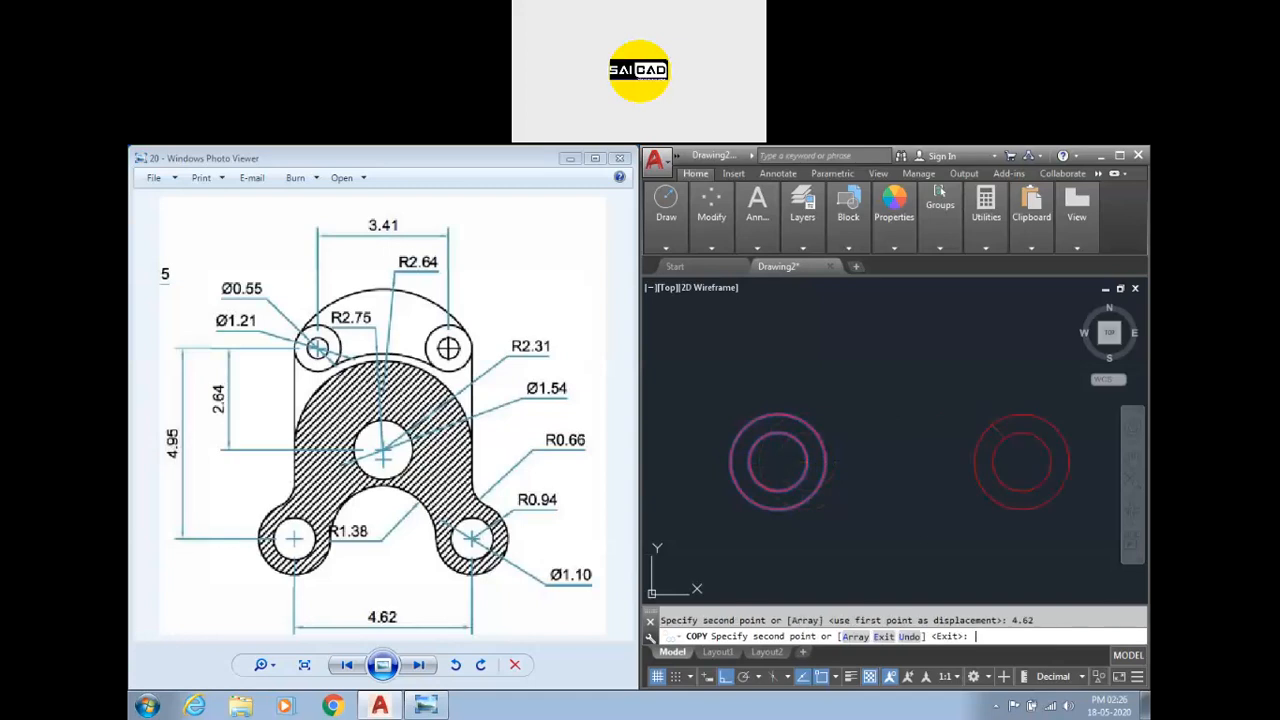
key("Escape")
Draw a circle of radius 2.31 centred by tracking 2.31 right and 2.31 up from the left circle's centre.
scroll(908, 457, "down", 1)
scroll(843, 523, "down", 1)
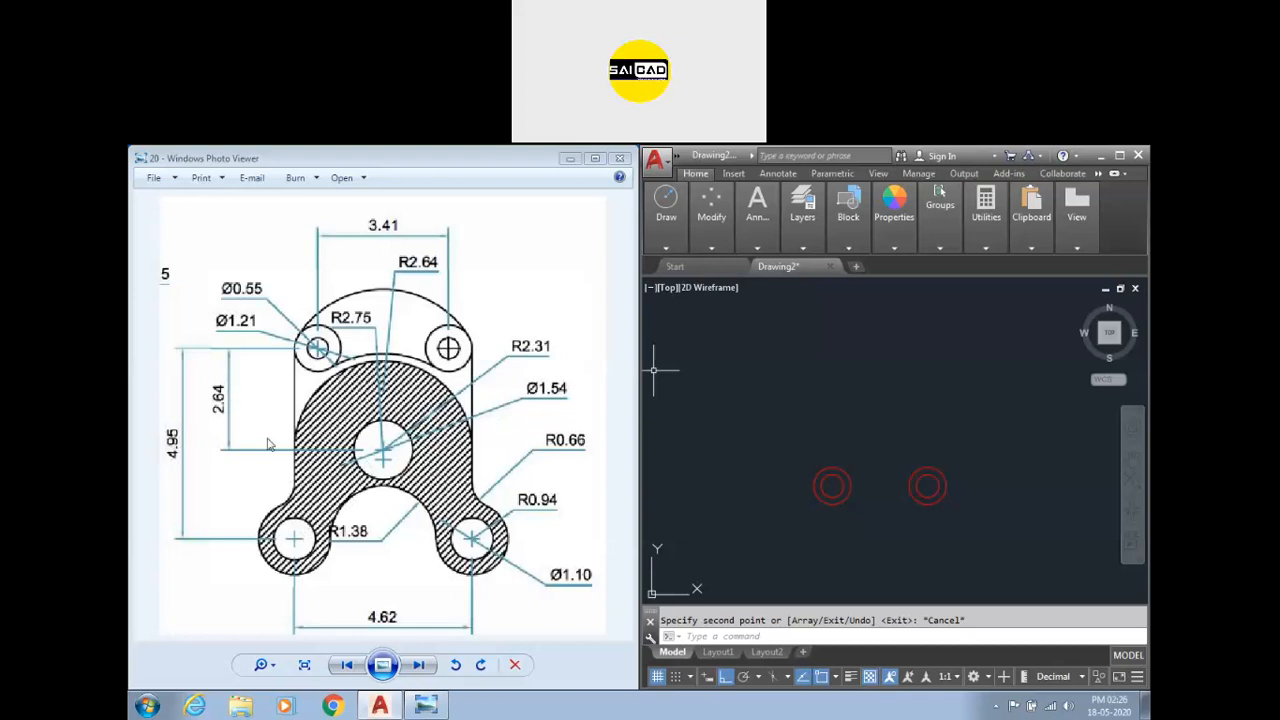
type("c")
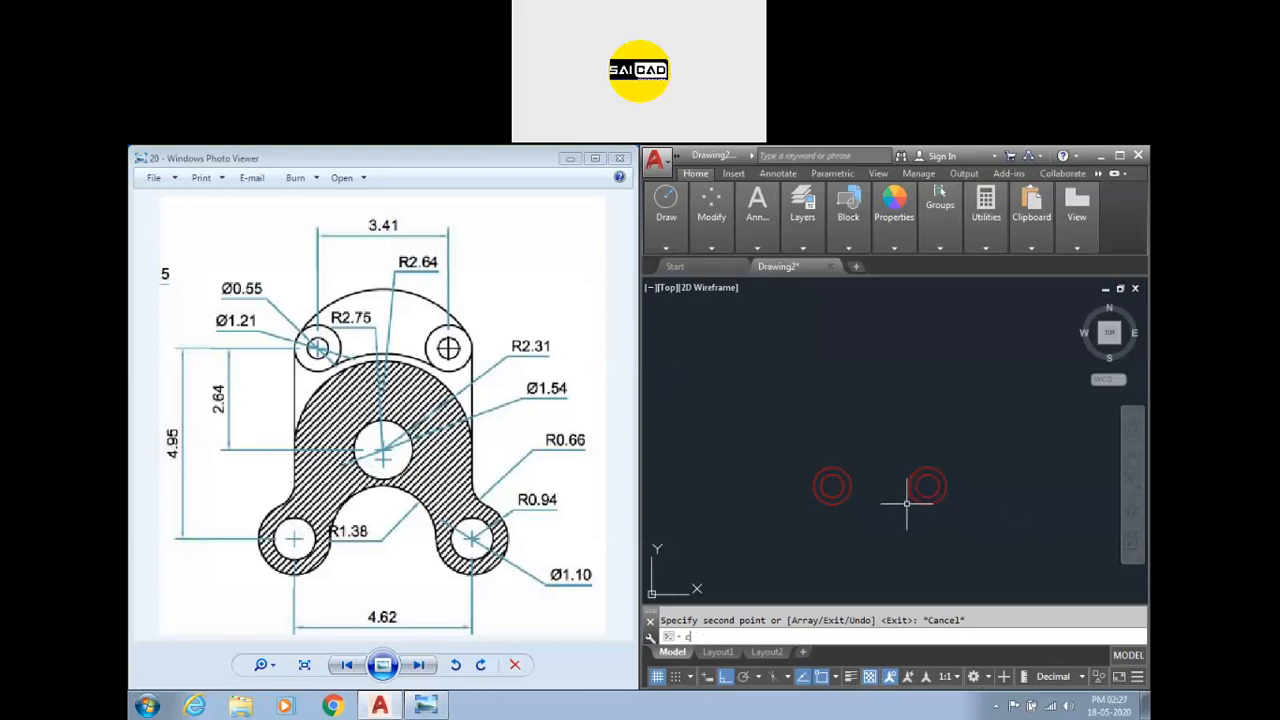
key("Return")
type("tk")
key("Return")
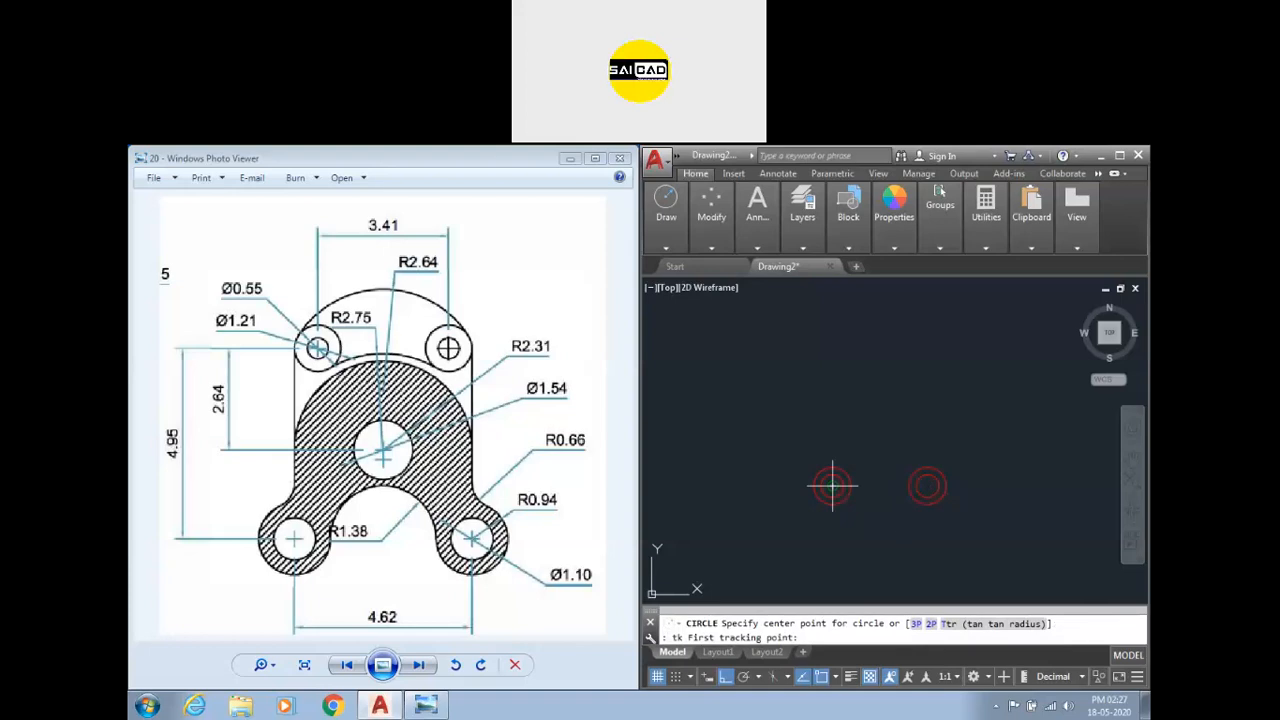
left_click(832, 487)
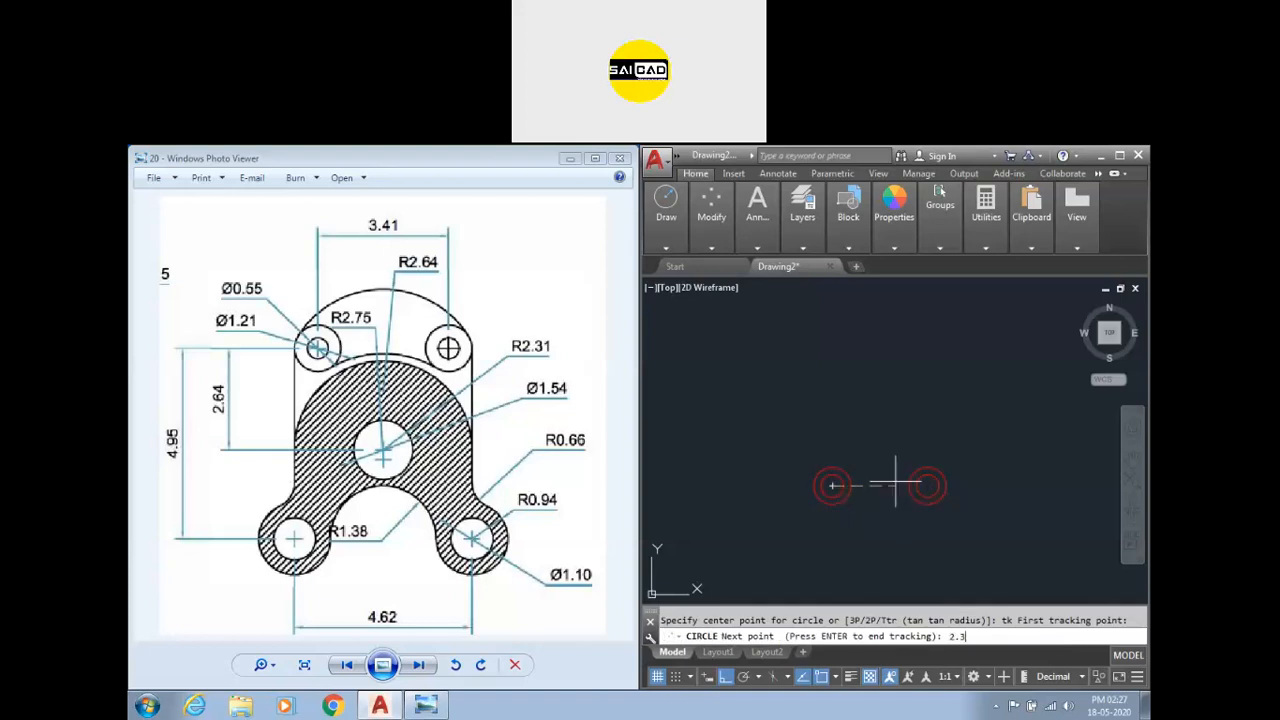
key("Return")
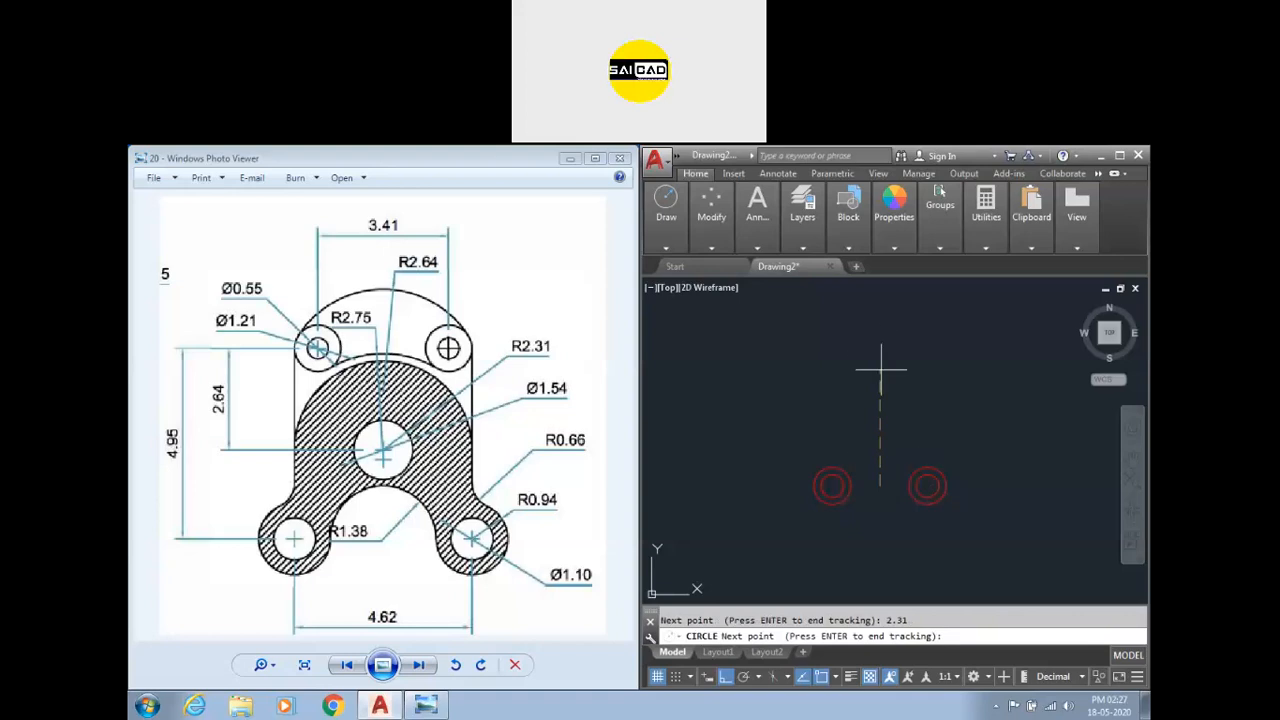
type("2.31")
key("Return")
key("Return")
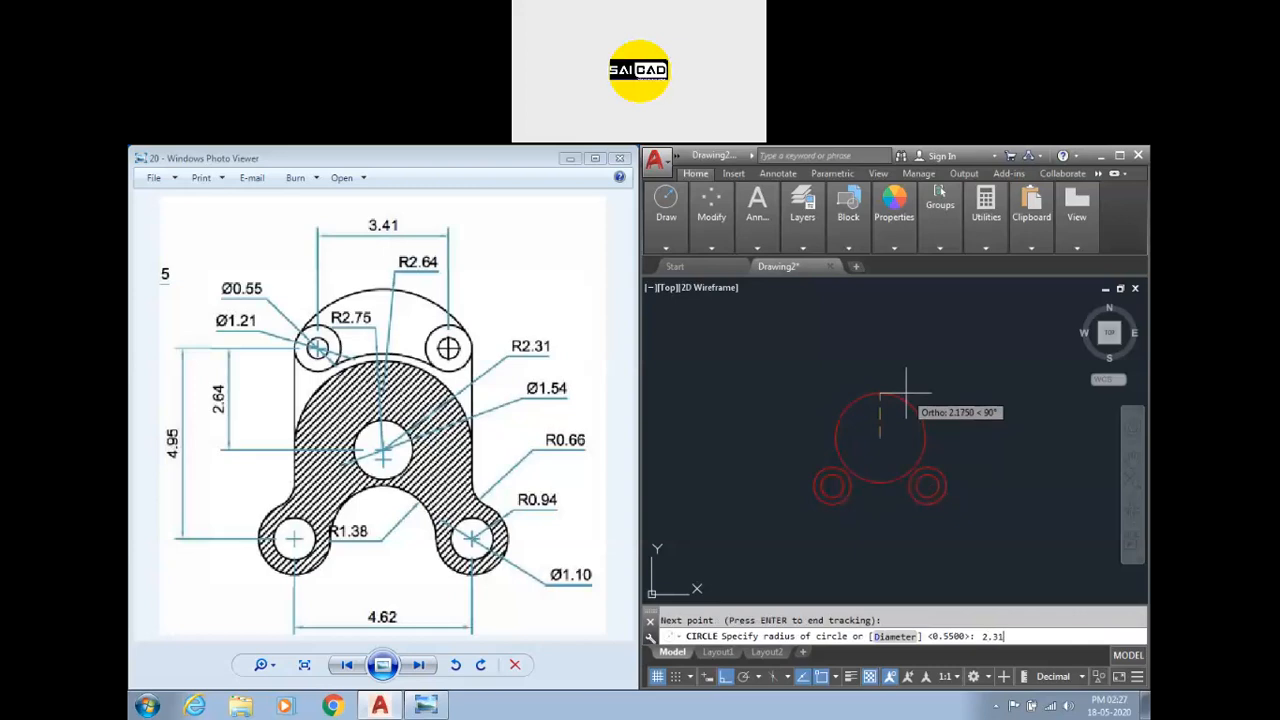
type("2.31")
key("Return")
Draw a concentric circle of diameter 1.54 at the large circle's centre.
scroll(875, 451, "up", 4)
key("Return")
left_click(872, 446)
type("d")
key("Return")
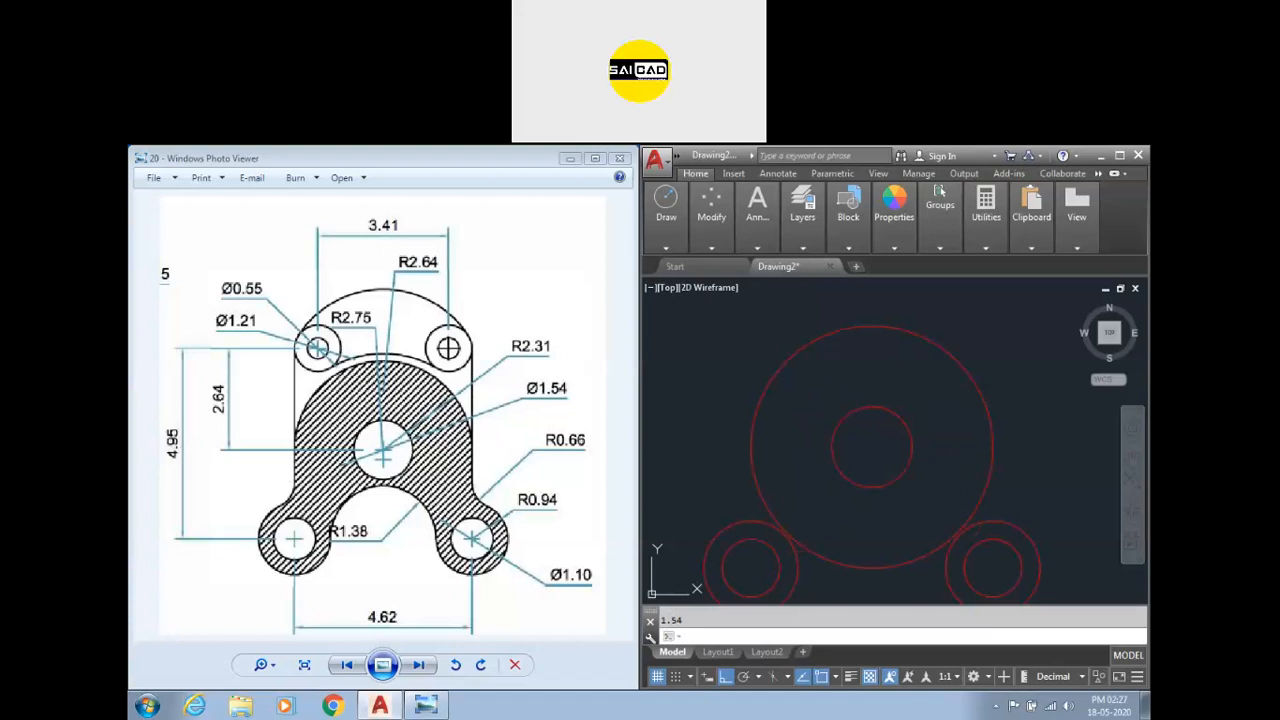
scroll(960, 440, "down", 2)
type("1")
key("Return")
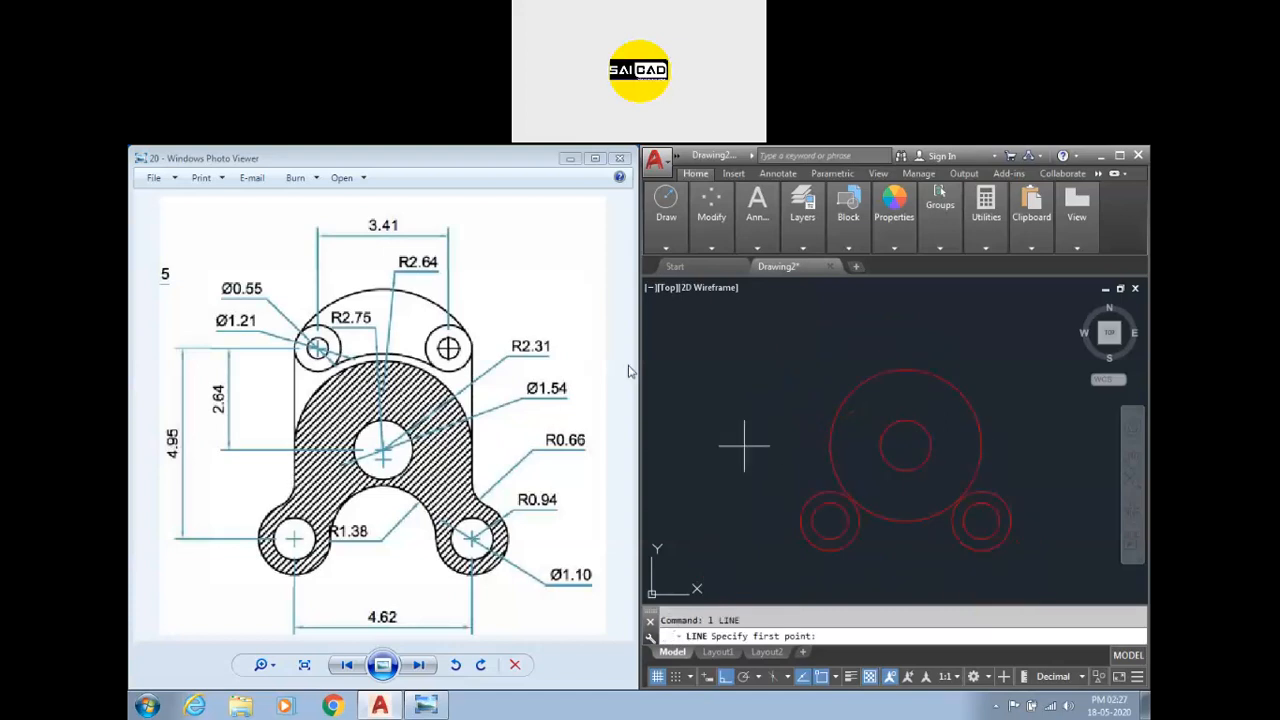
key("Escape")
Draw a circle of diameter 1.21 by tracking 2.64 up and then to the right from the large circle's centre.
scroll(869, 495, "down", 2)
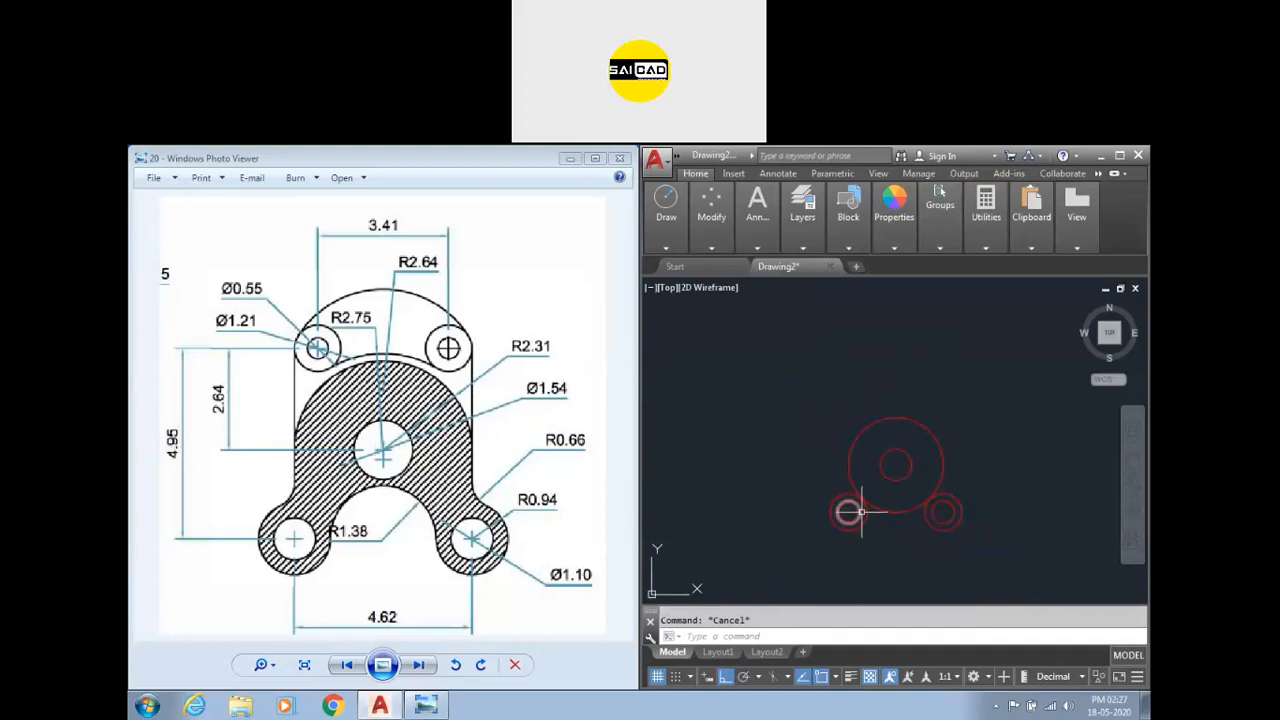
type("c")
key("Return")
type("tk")
key("Return")
left_click(896, 464)
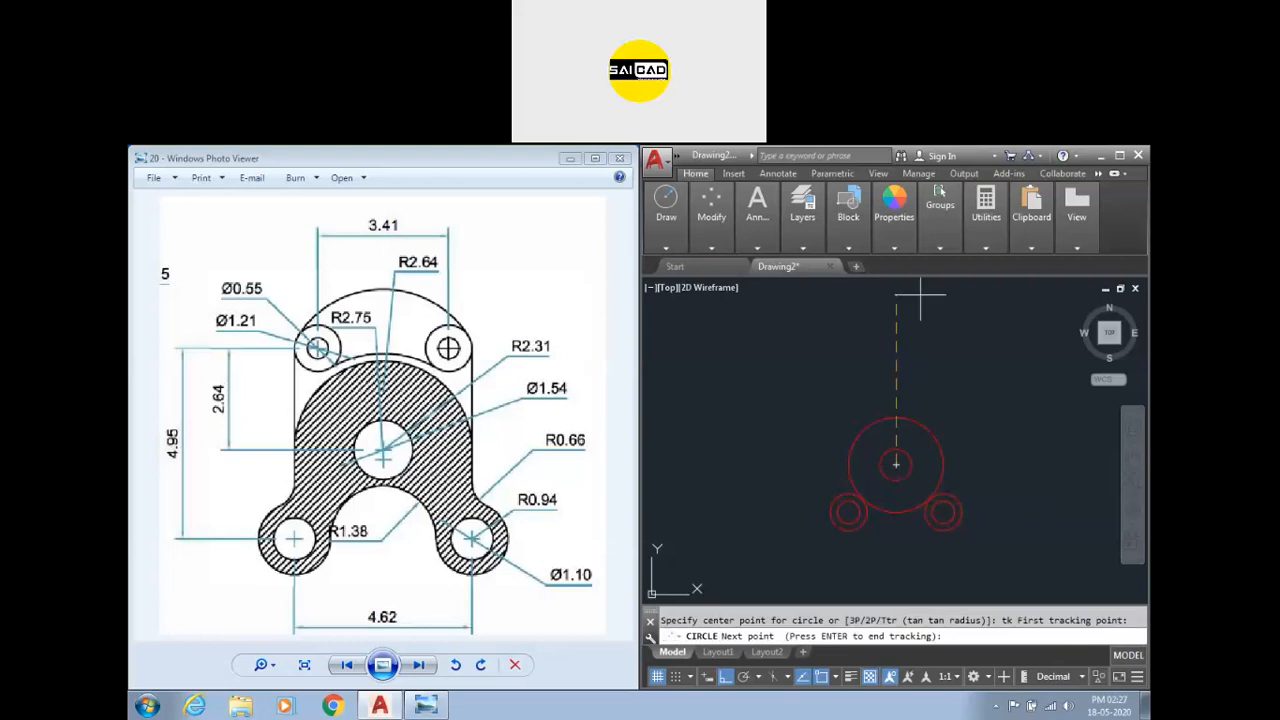
type("2.64")
key("Return")
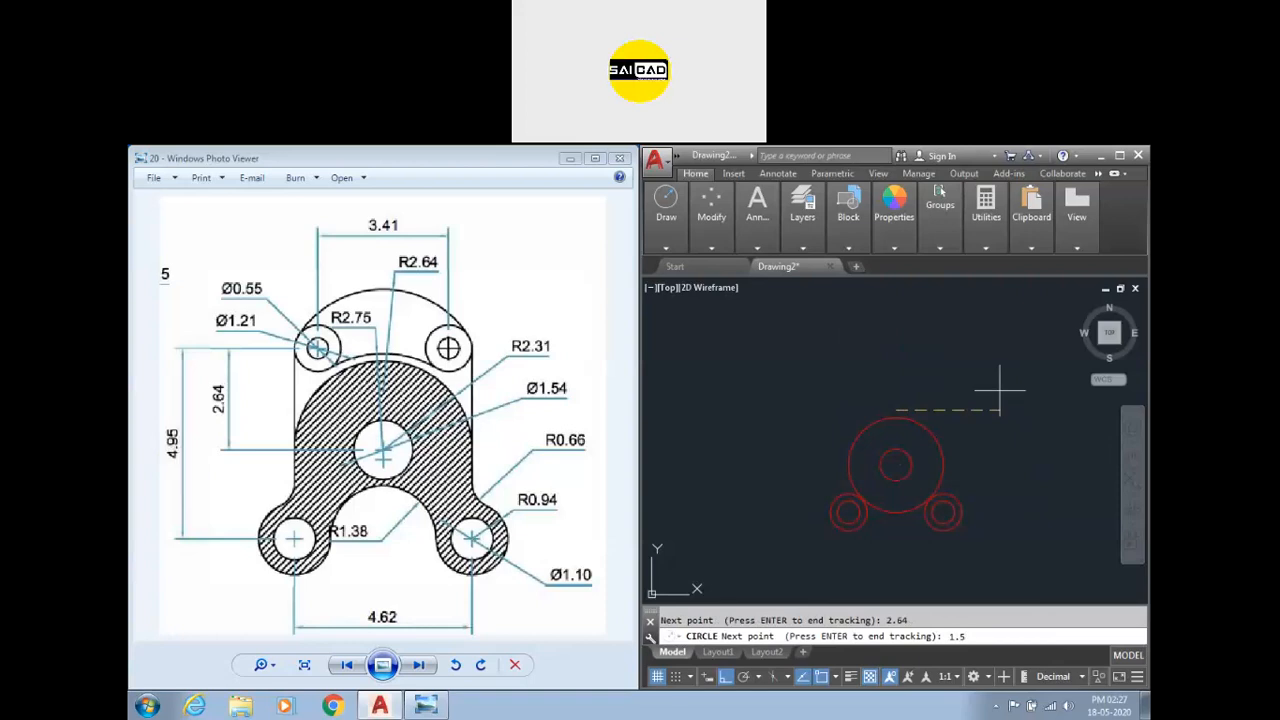
key("Return")
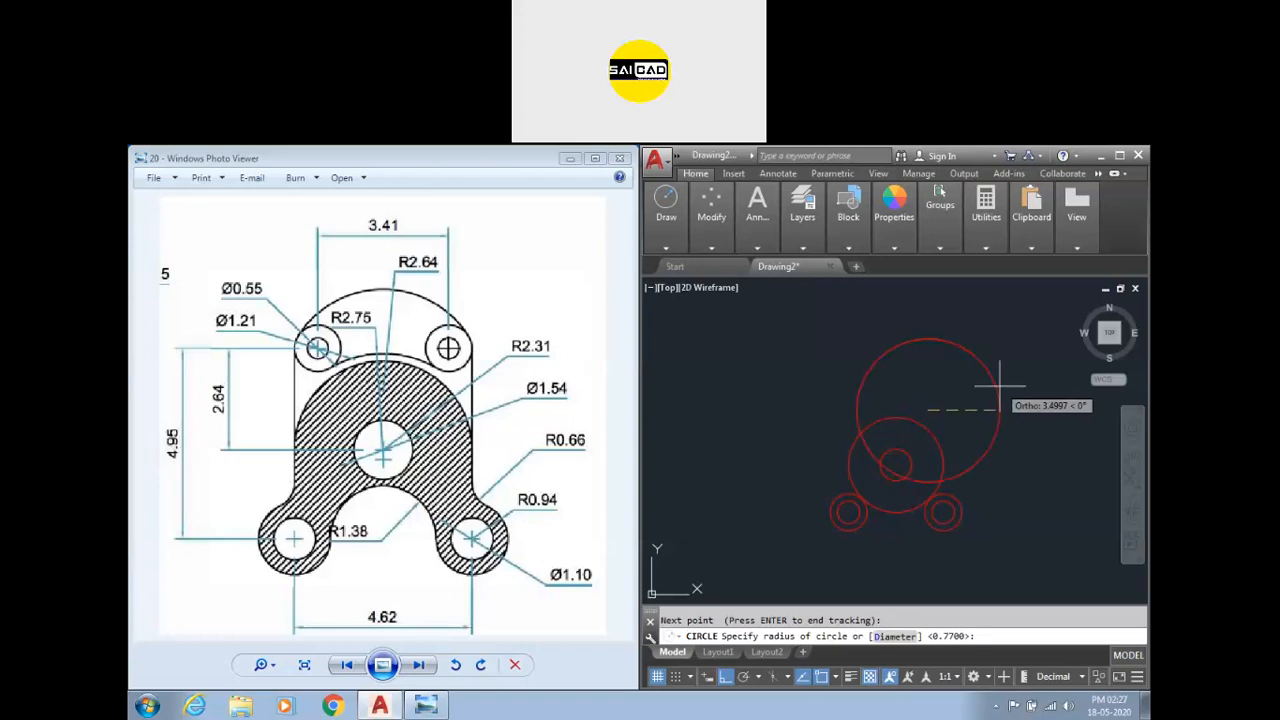
type("d")
key("Return")
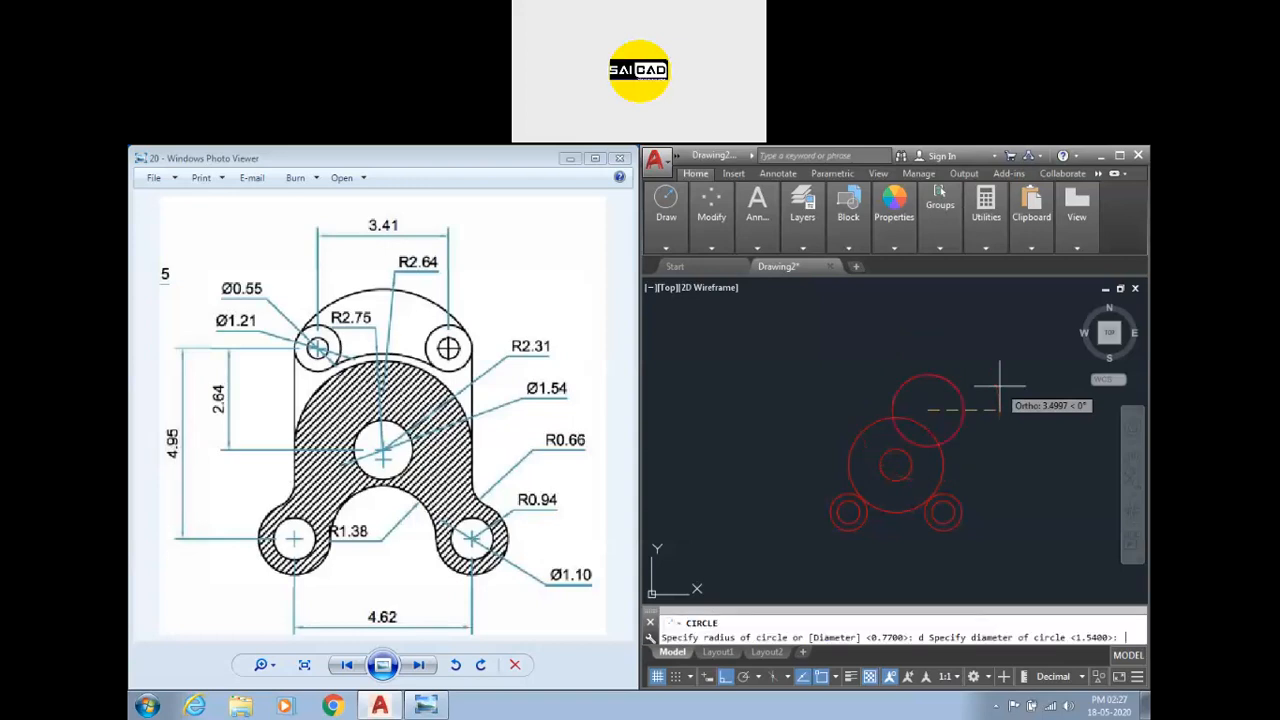
type("1.21")
key("Return")
key("Return")
Draw a concentric circle of diameter 0.55 inside the new 1.21 circle.
scroll(945, 459, "up", 2)
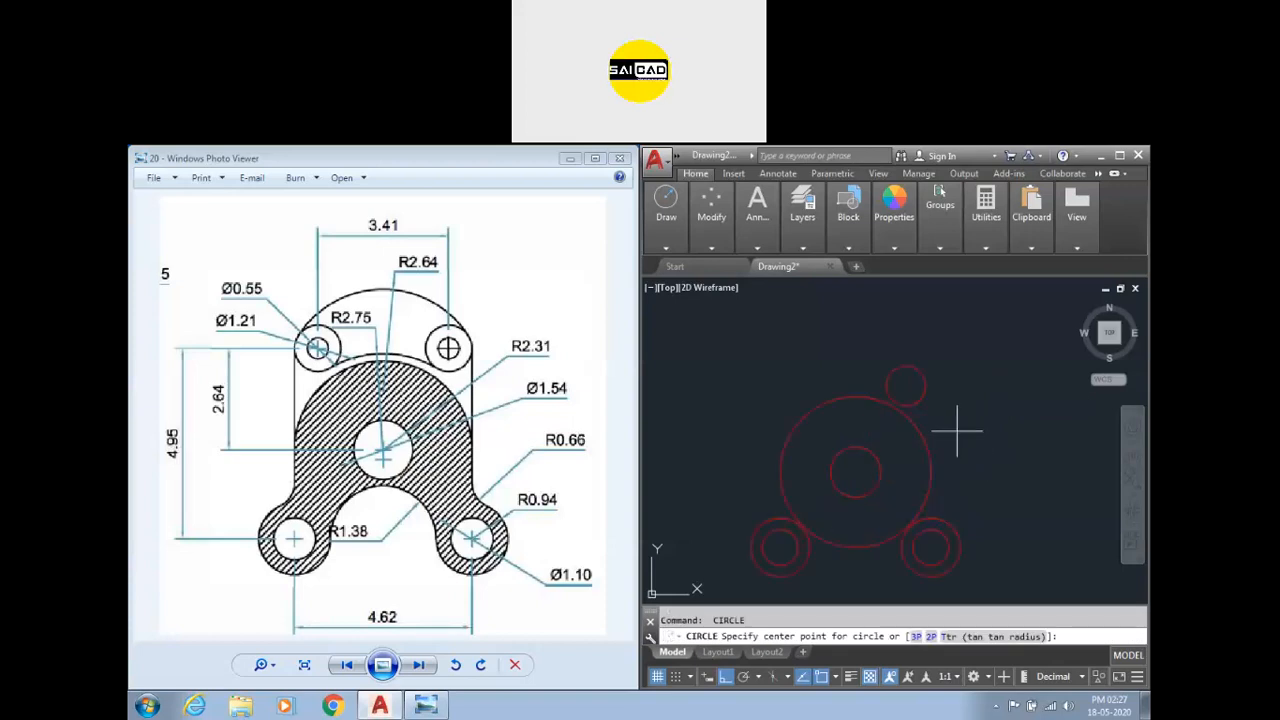
left_click(906, 385)
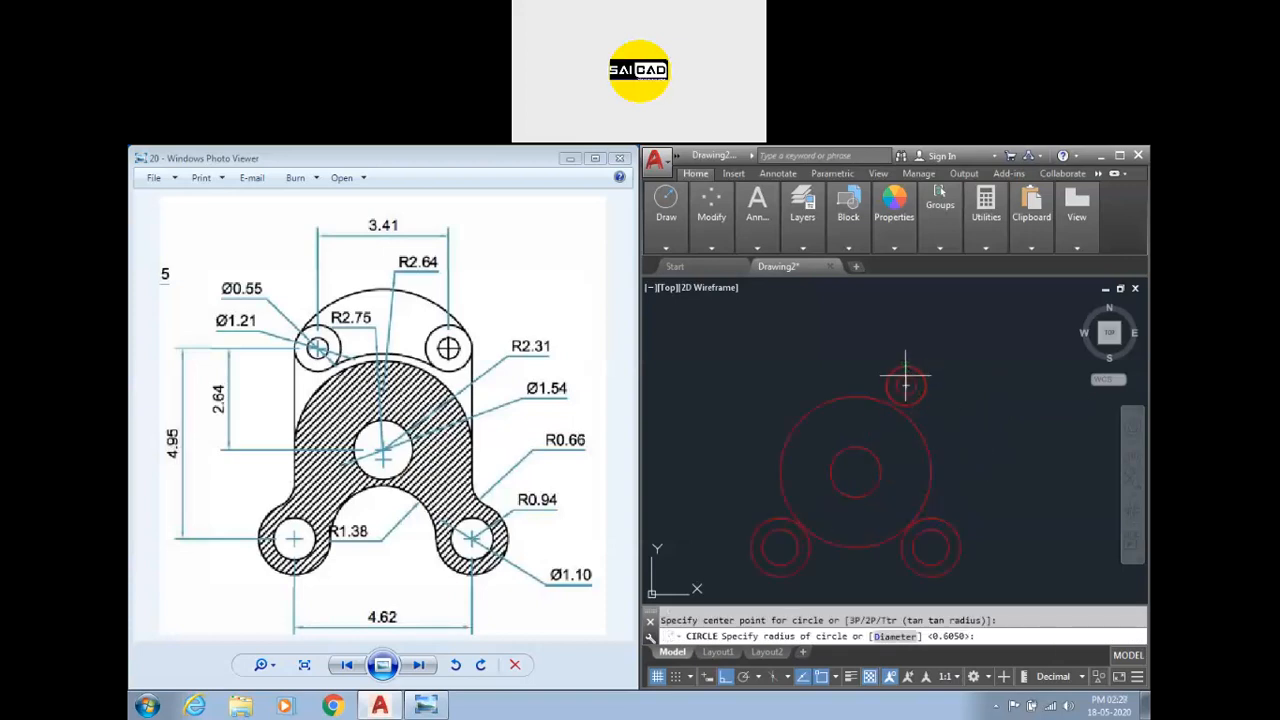
type("d")
key("Return")
key("Return")
key("Escape")
Mirror the two small upper circles about the vertical axis through the large circle's centre.
left_click(952, 366)
left_click(934, 392)
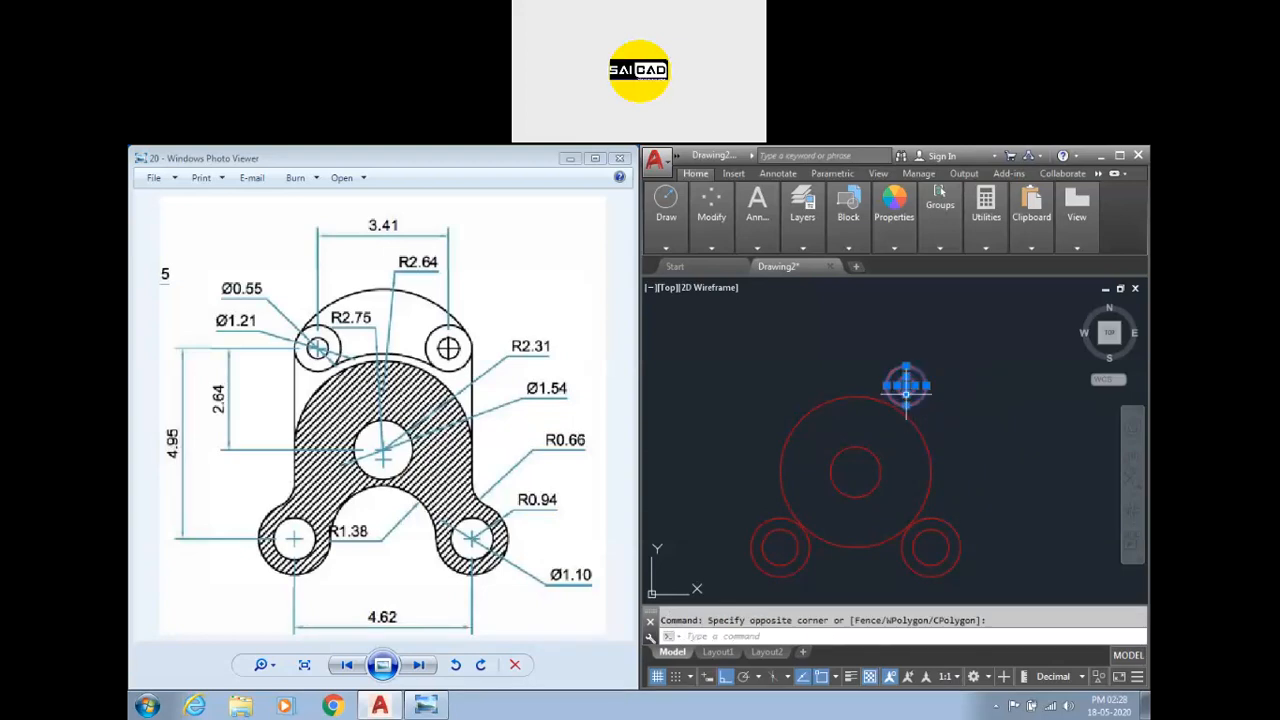
type("mi")
key("Return")
left_click(855, 471)
left_click(856, 380)
key("Escape")
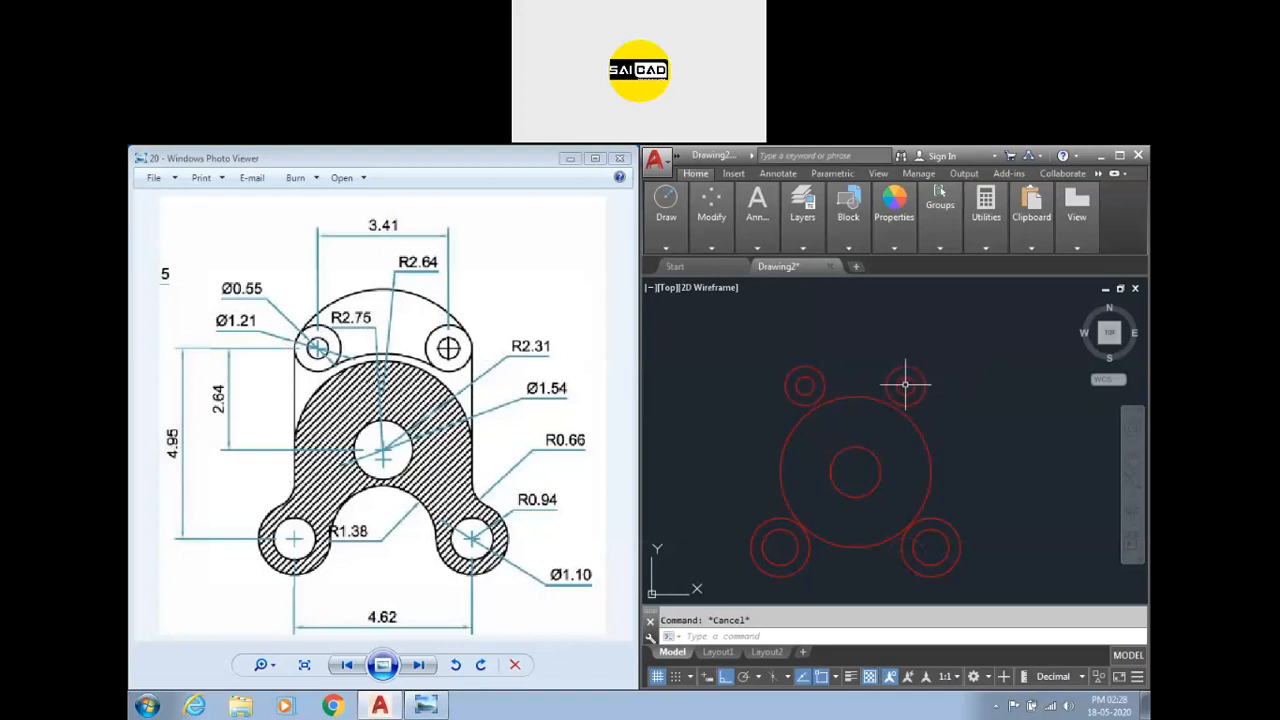
Draw a circle of radius 2.64 tangent to both upper 1.21 circles.
type("c")
key("Return")
type("t")
key("Return")
left_click(786, 375)
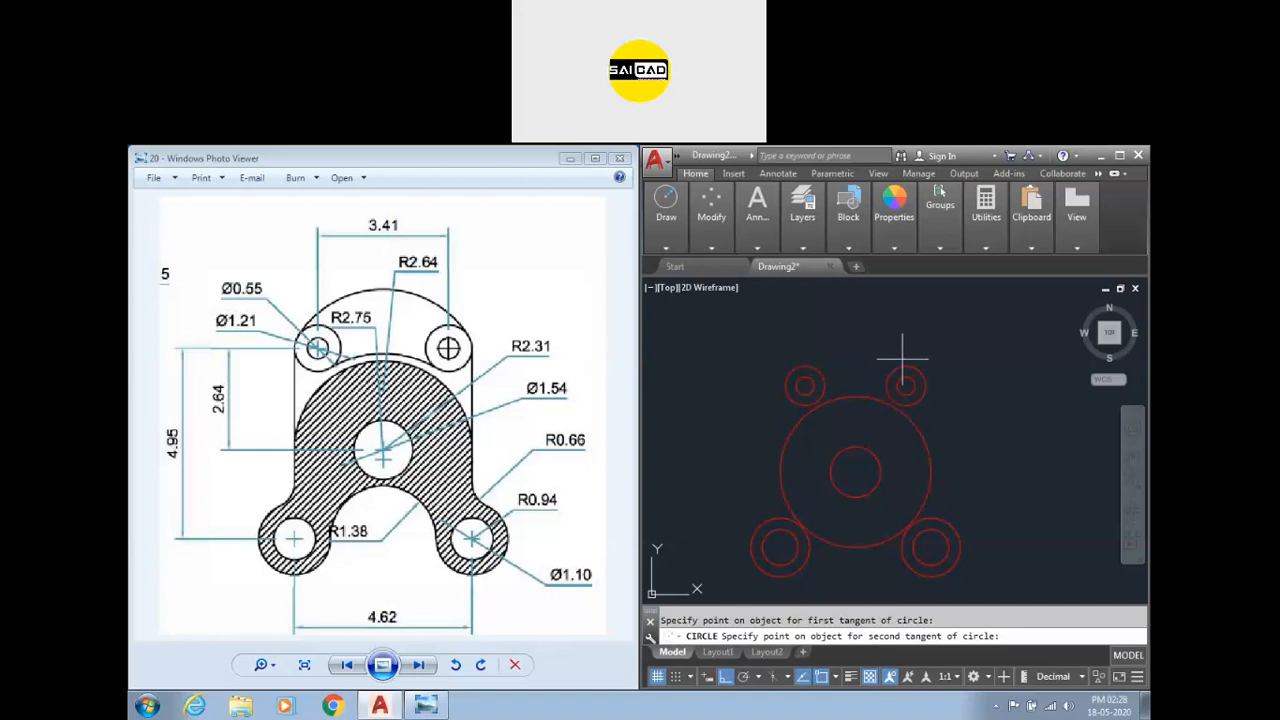
left_click(924, 376)
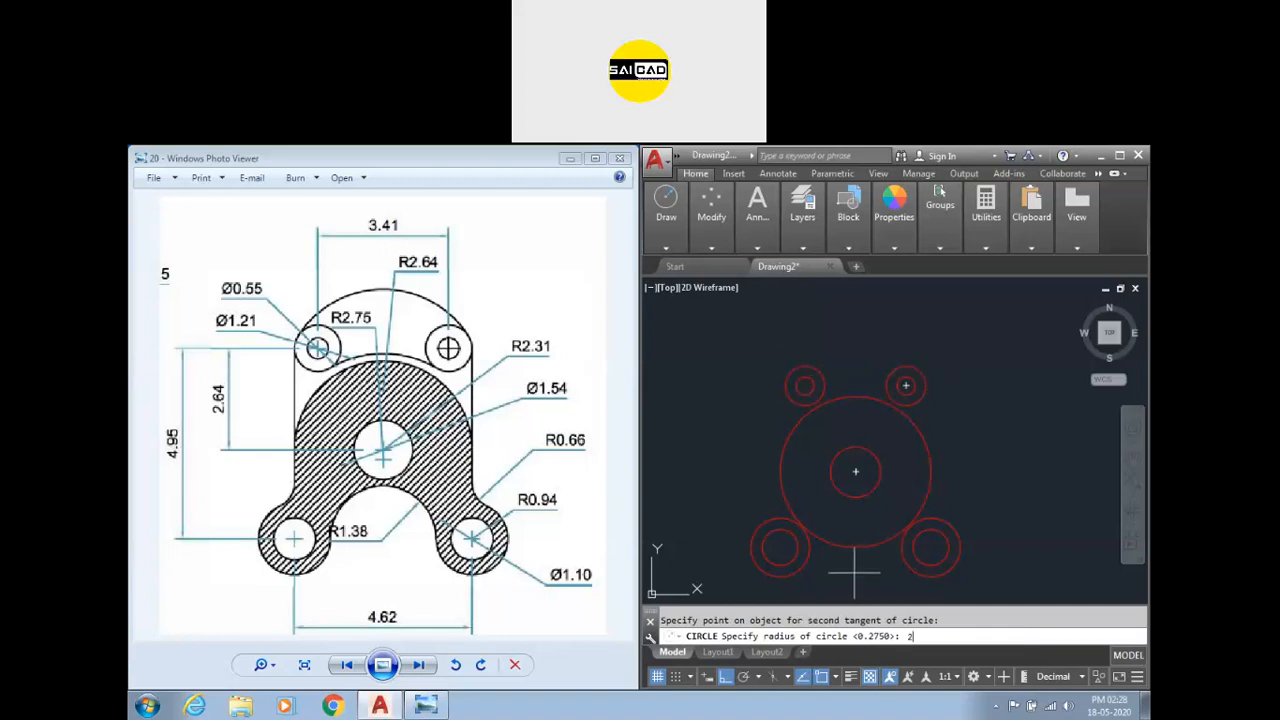
type("2.64")
key("Return")
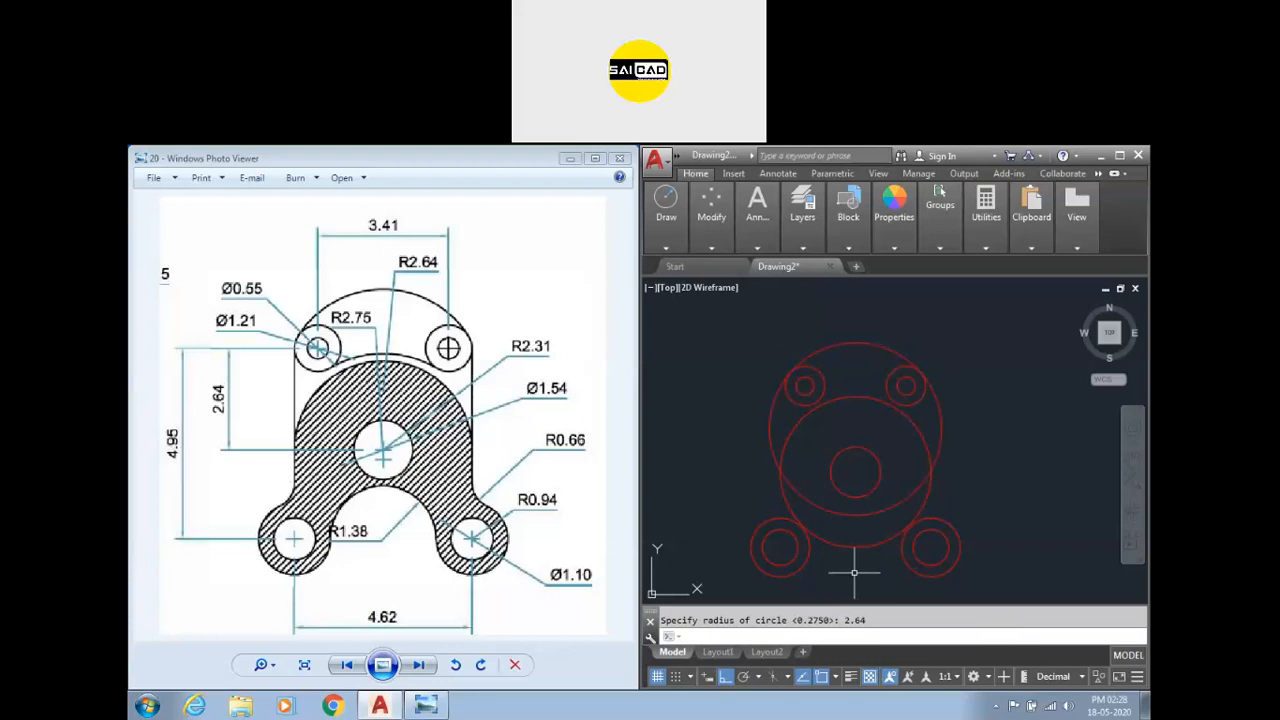
Draw a circle of radius 2.75 tangent to two existing circles.
type("c")
key("Return")
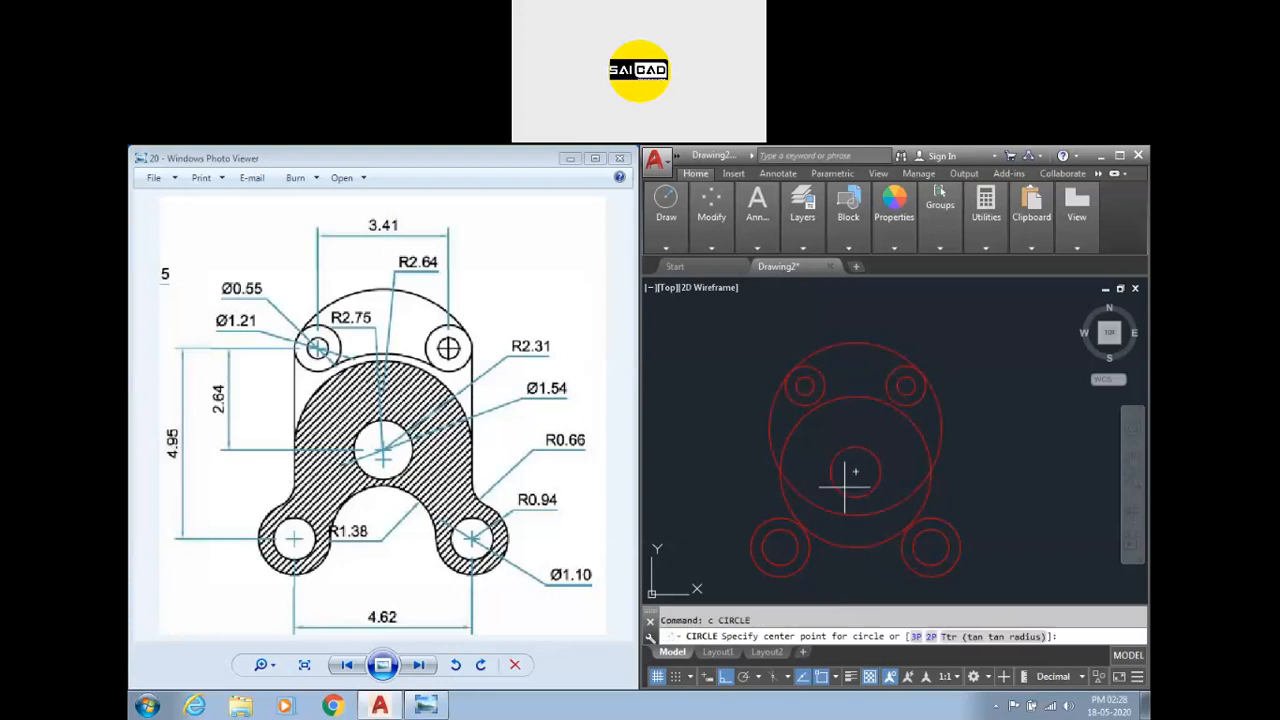
type("t")
key("Return")
left_click(821, 394)
left_click(905, 385)
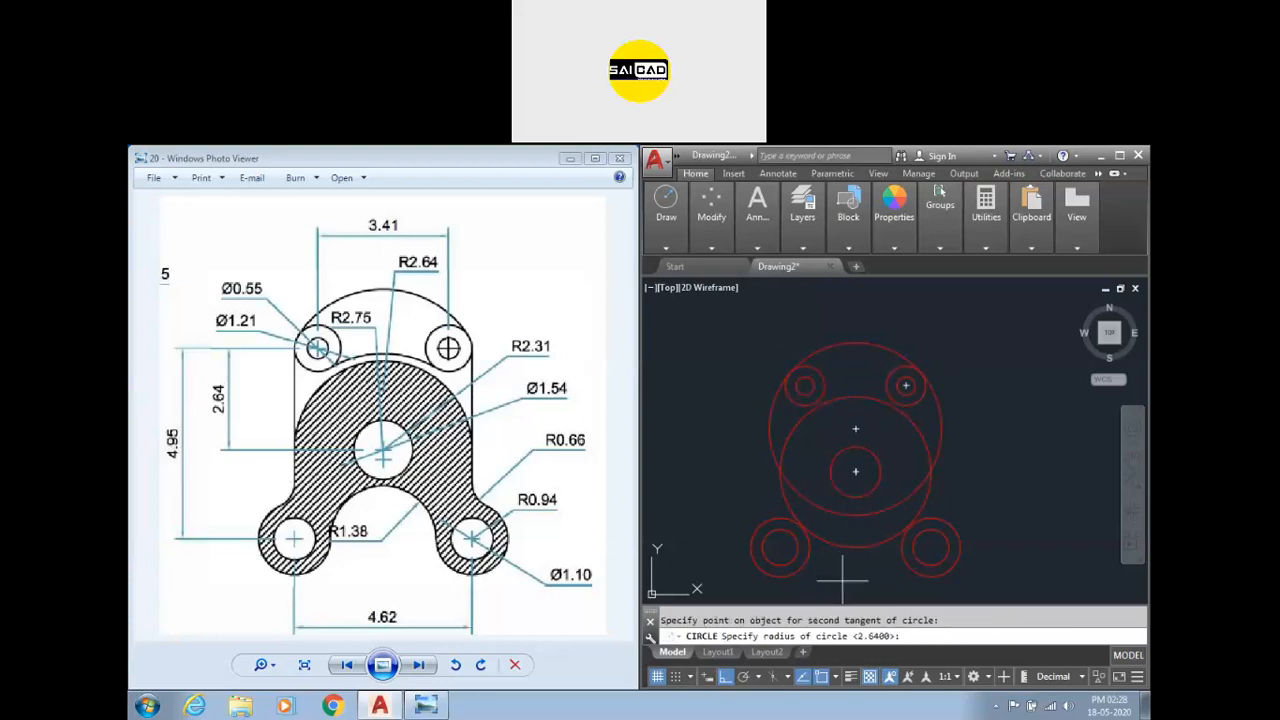
type("2.75")
key("Return")
key("Escape")
type("tr")
key("Return")
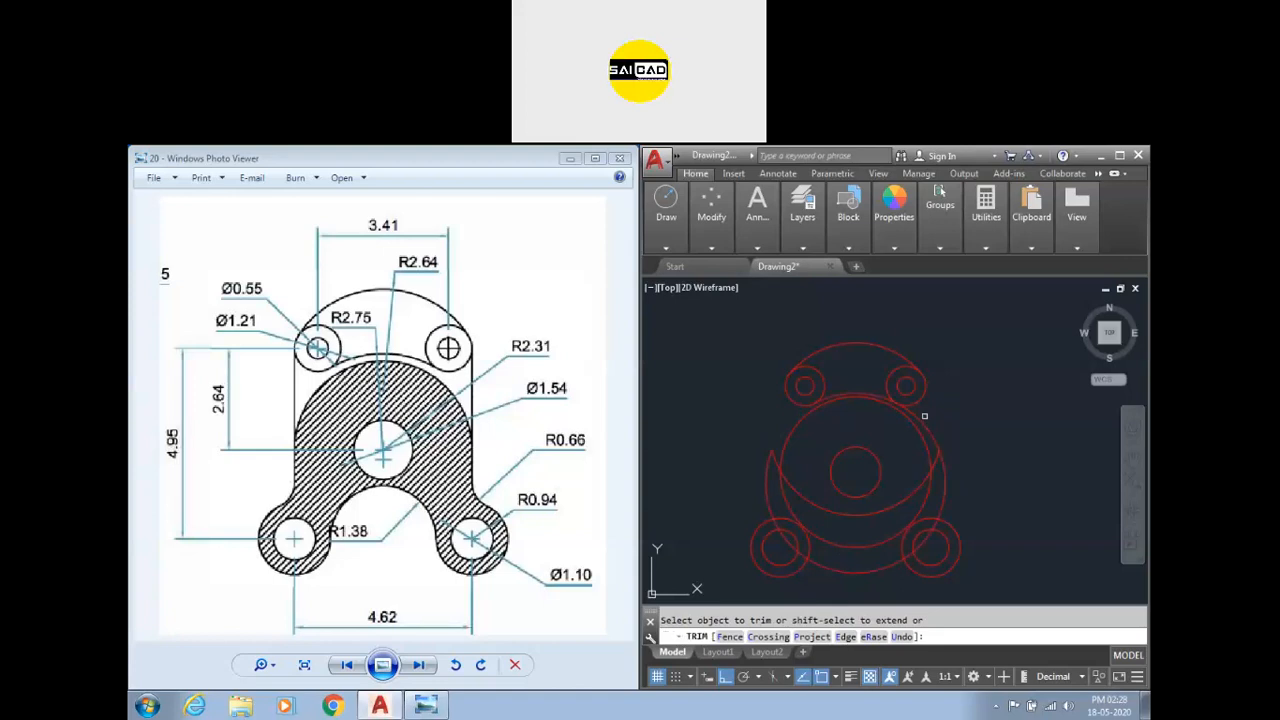
key("Escape")
Erase the radius 2.75 circle.
left_click(952, 442)
left_click(938, 453)
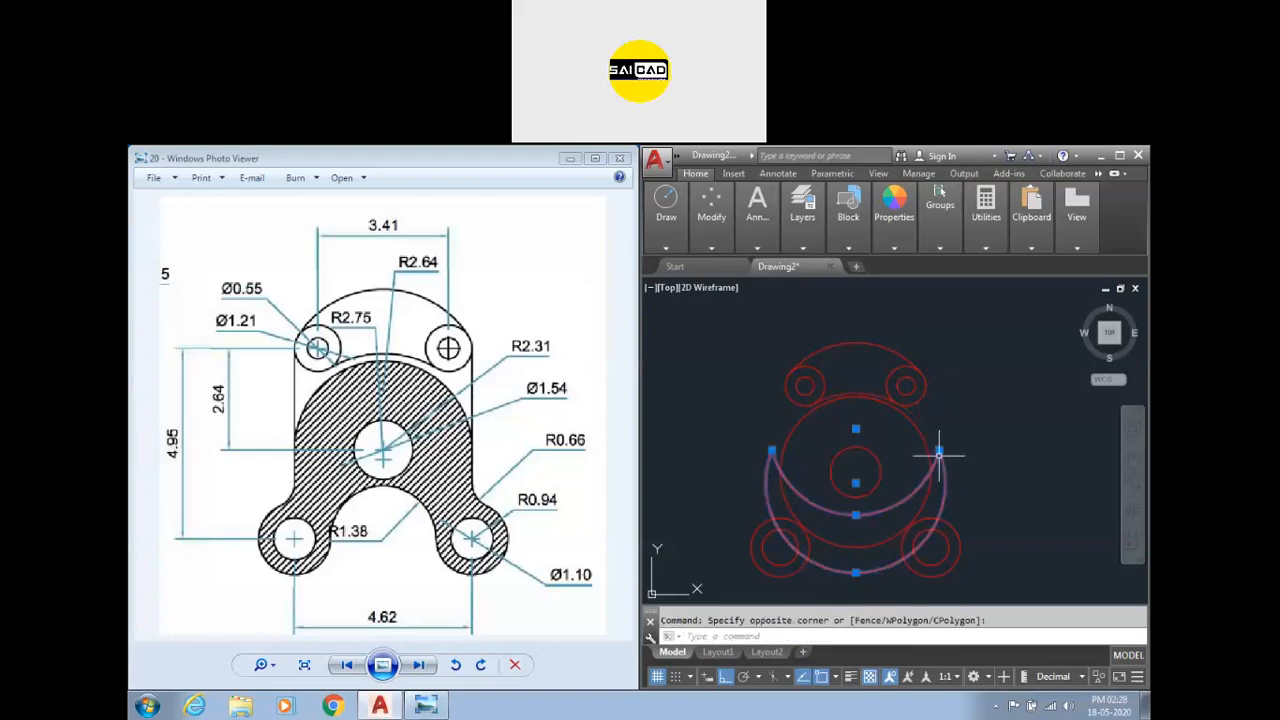
key("Delete")
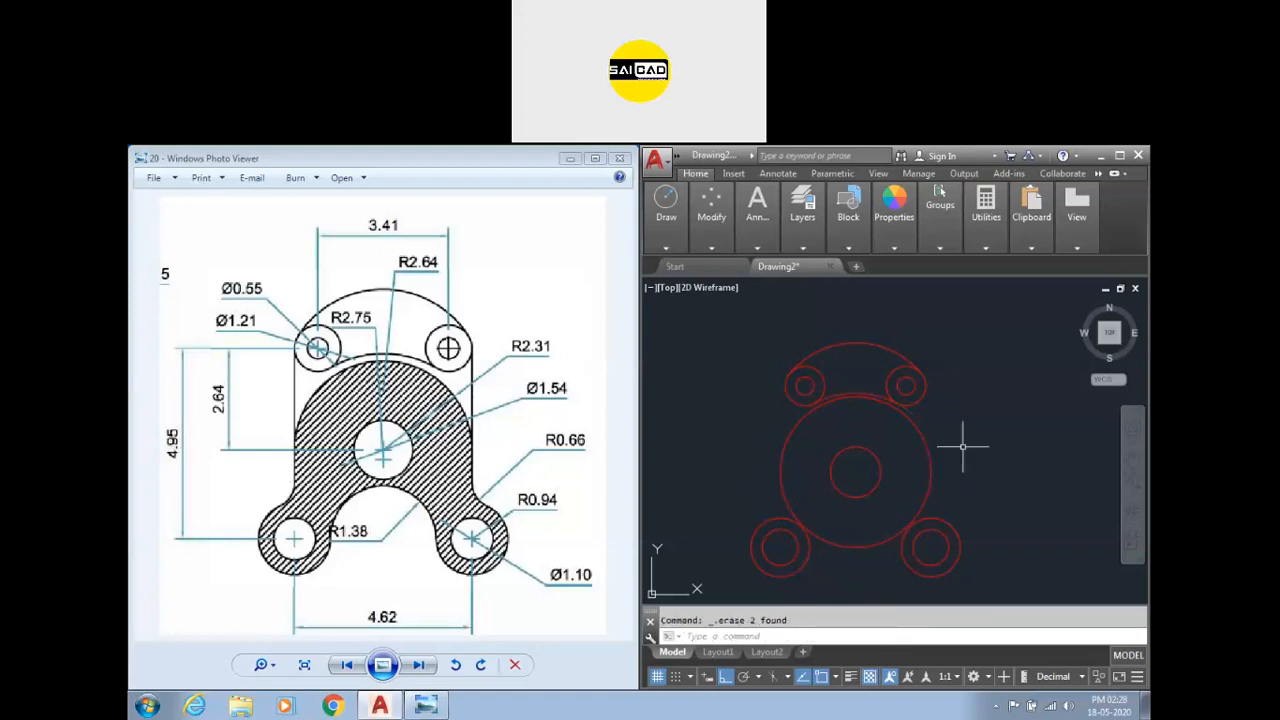
type("l")
key("Return")
left_click(786, 385)
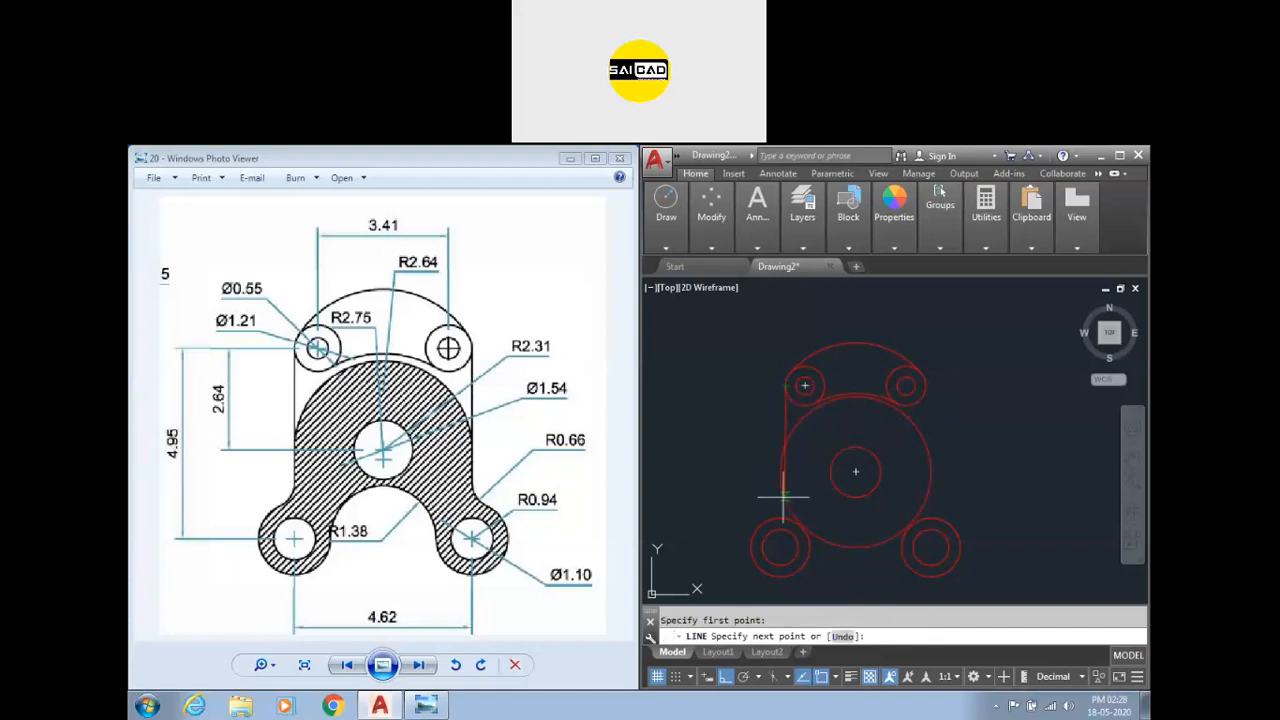
key("Escape")
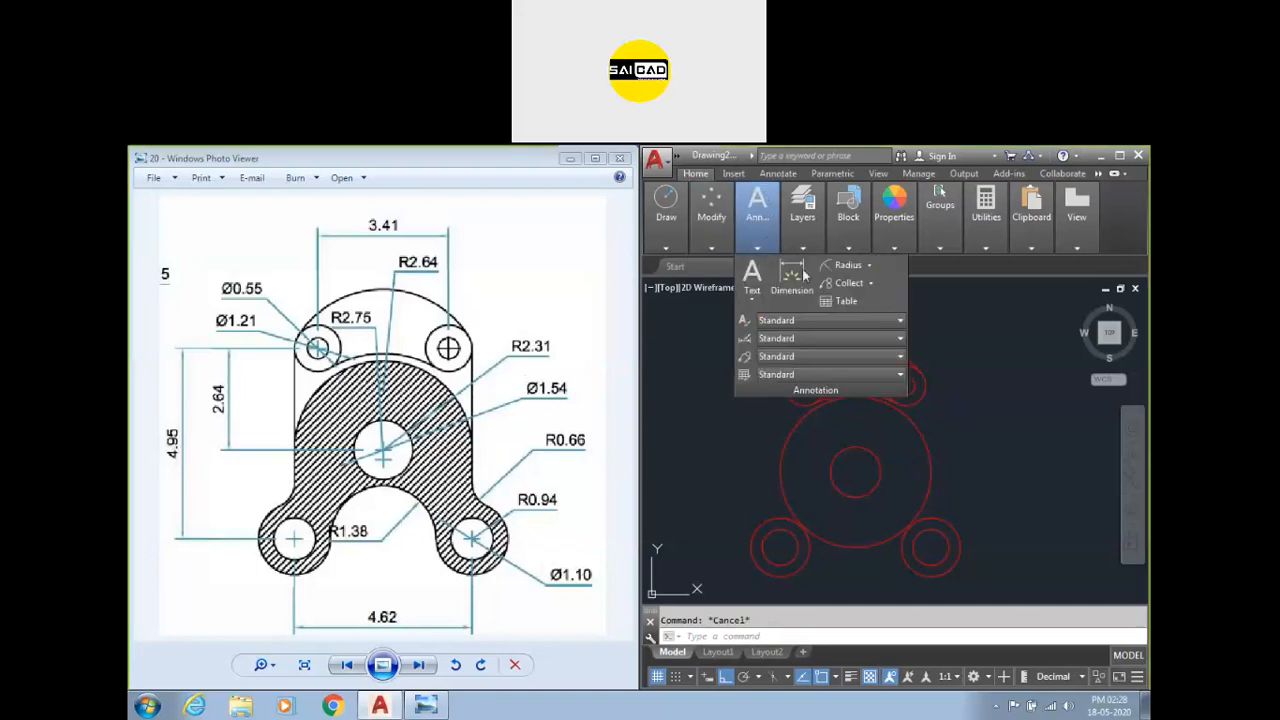
Add a linear dimension between the centres of the two small upper circles.
left_click(800, 292)
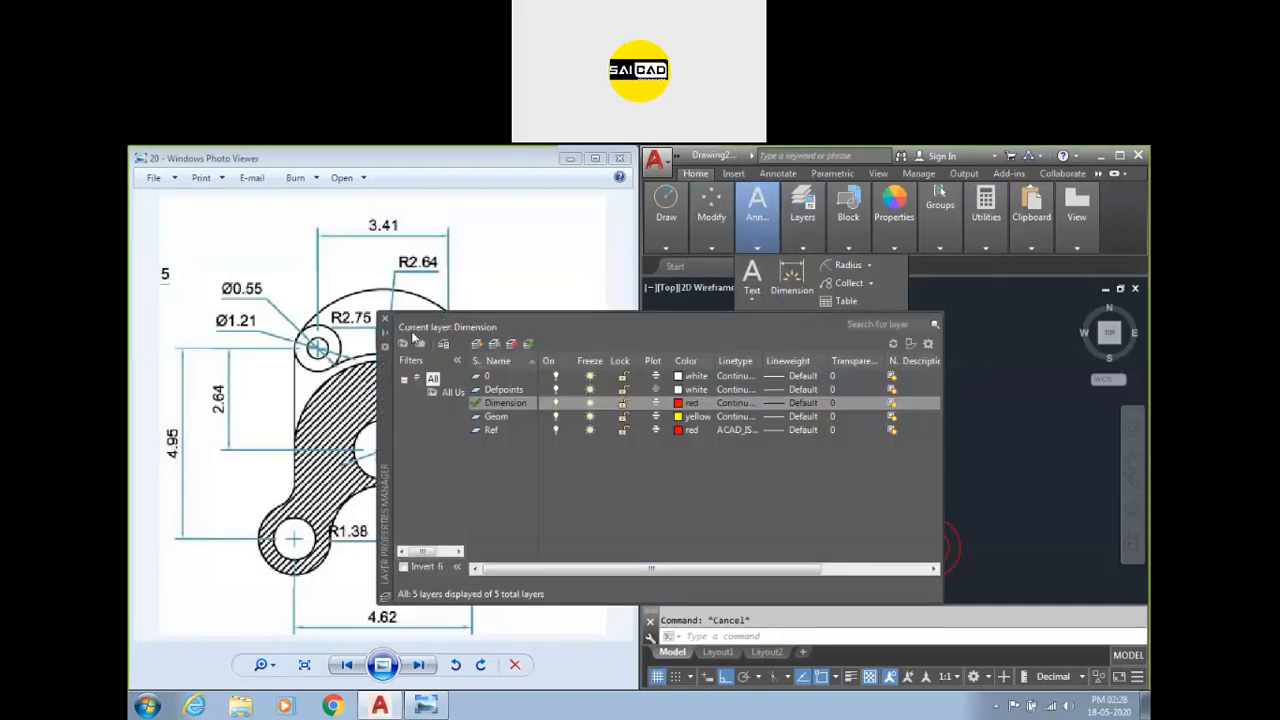
left_click(384, 318)
mouse_move(766, 212)
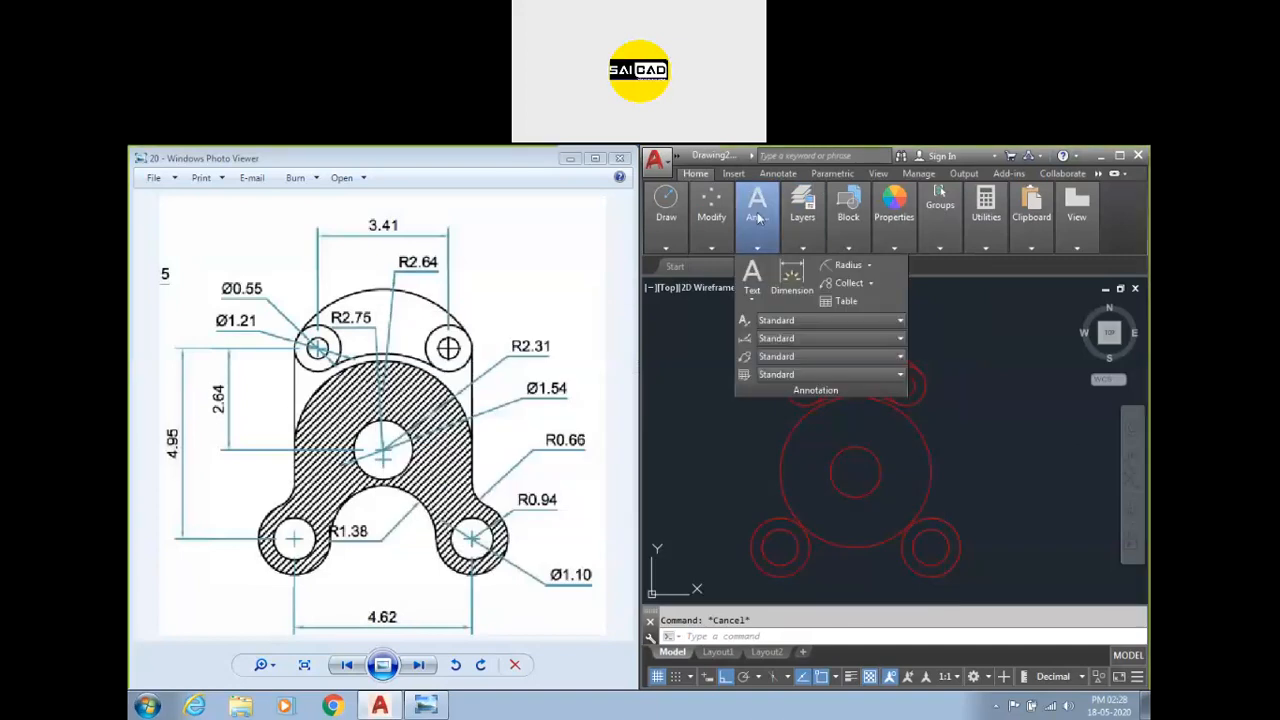
left_click(778, 280)
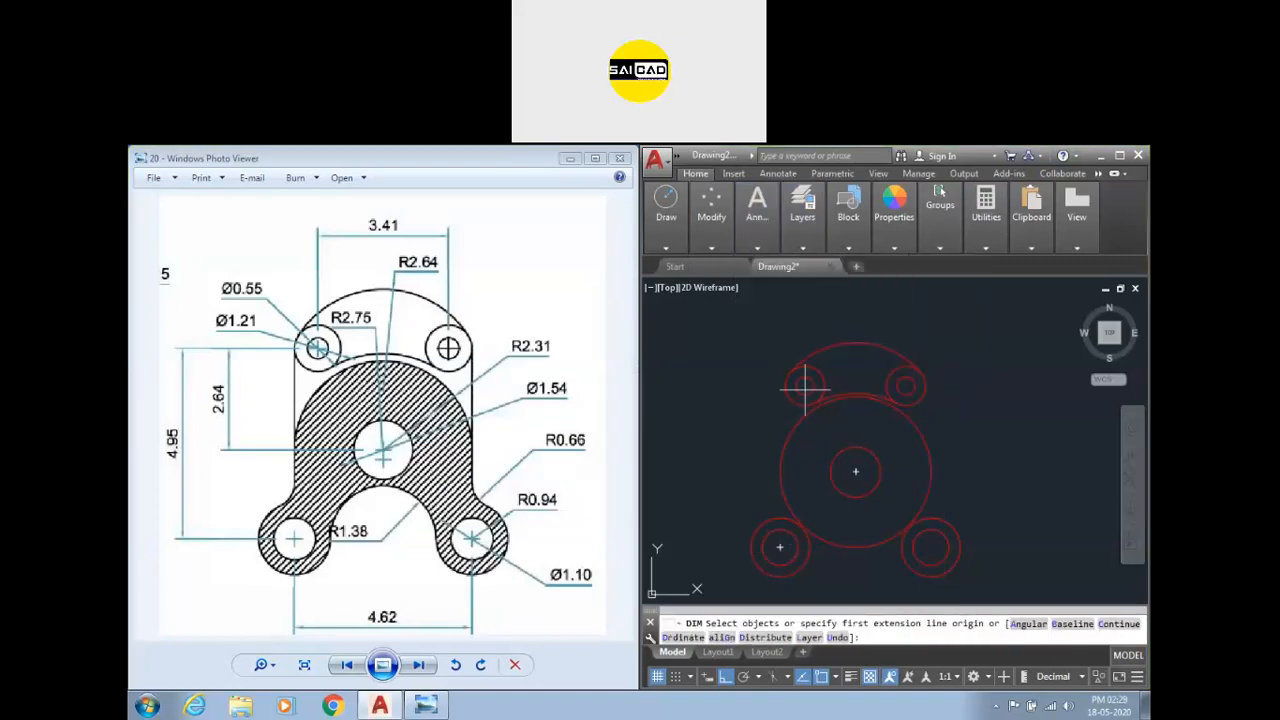
left_click(804, 383)
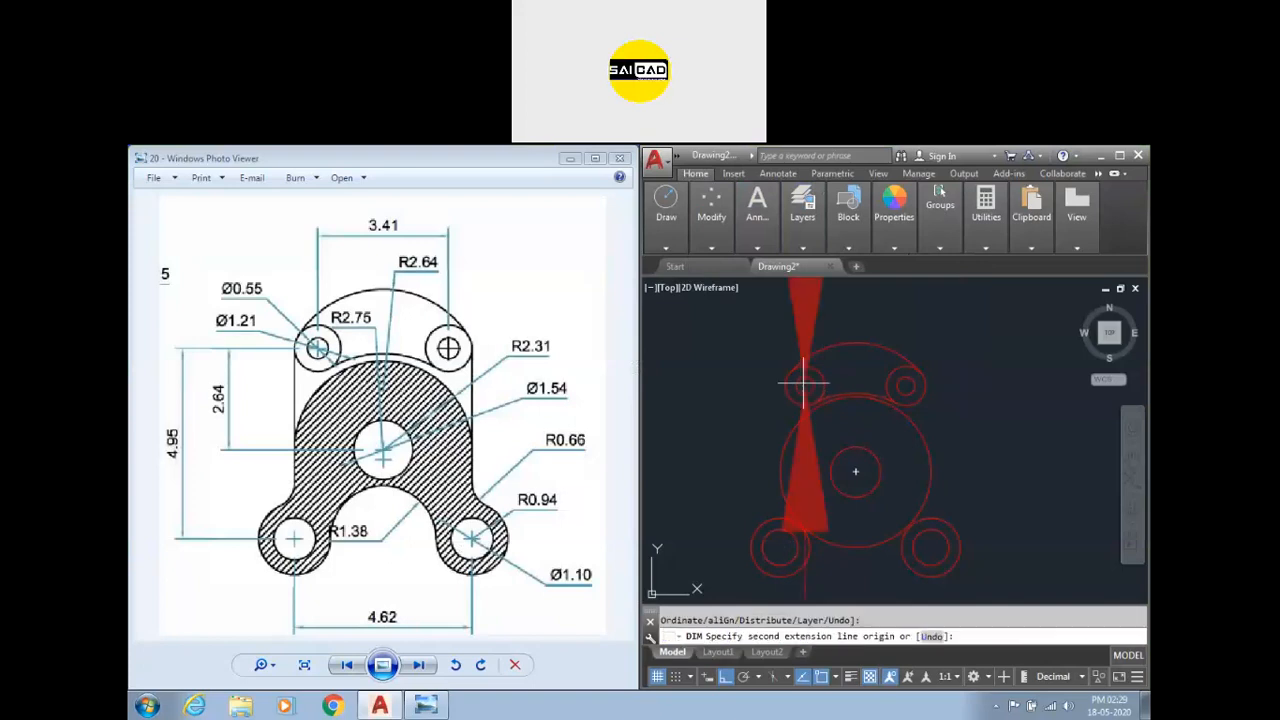
left_click(906, 383)
scroll(862, 402, "down", 5)
left_click(873, 346)
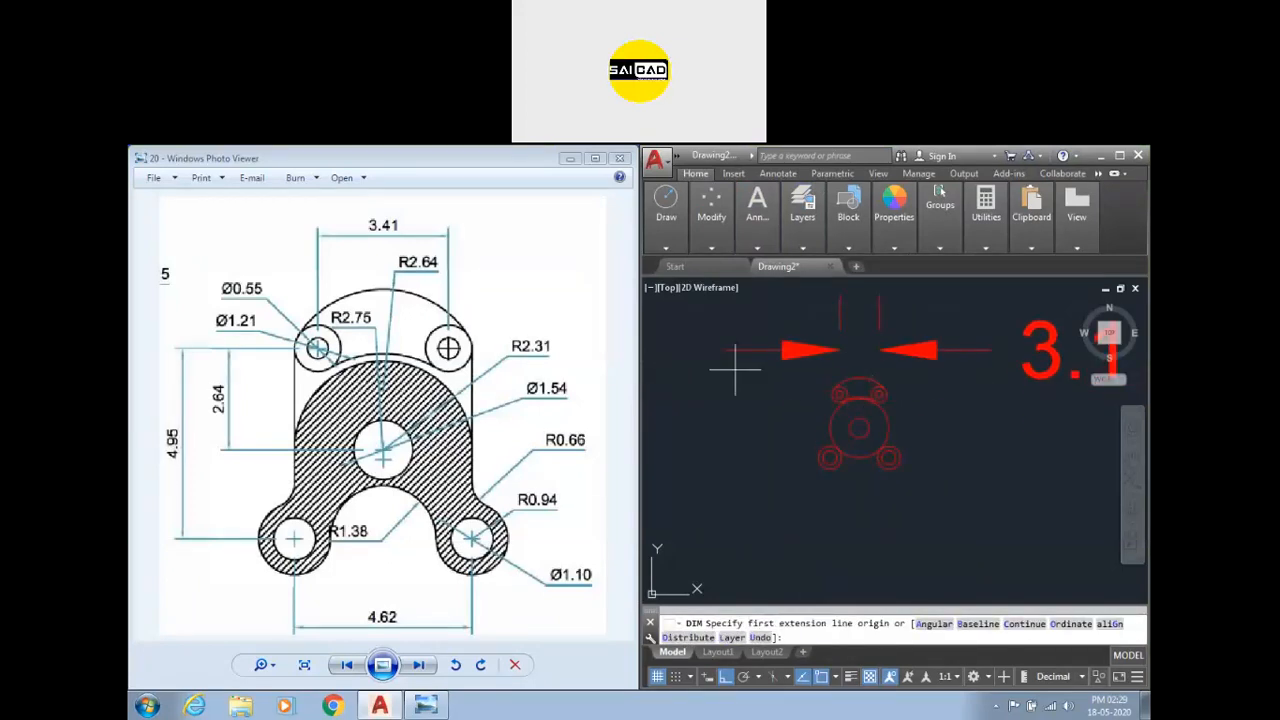
scroll(737, 383, "down", 2)
scroll(863, 367, "up", 2)
scroll(863, 367, "up", 2)
scroll(740, 409, "down", 4)
scroll(752, 430, "up", 3)
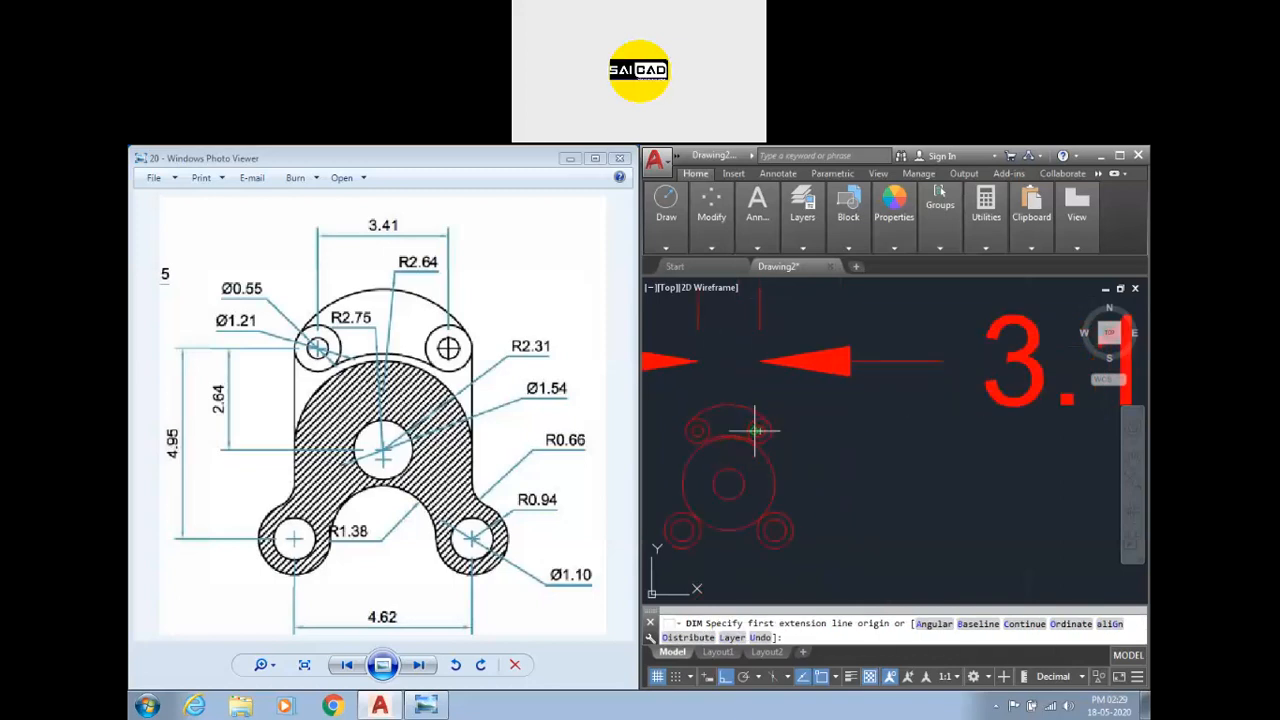
scroll(750, 437, "down", 3)
scroll(765, 430, "up", 3)
key("Escape")
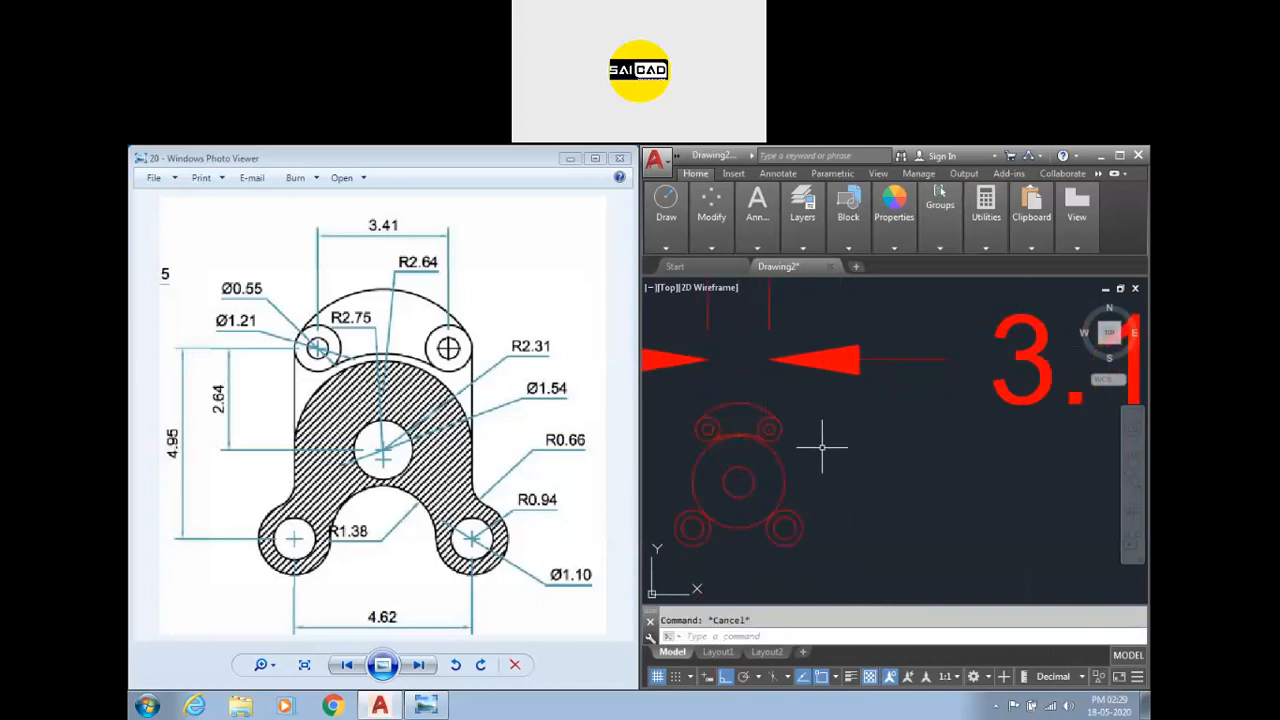
scroll(966, 424, "down", 2)
left_click(1020, 430)
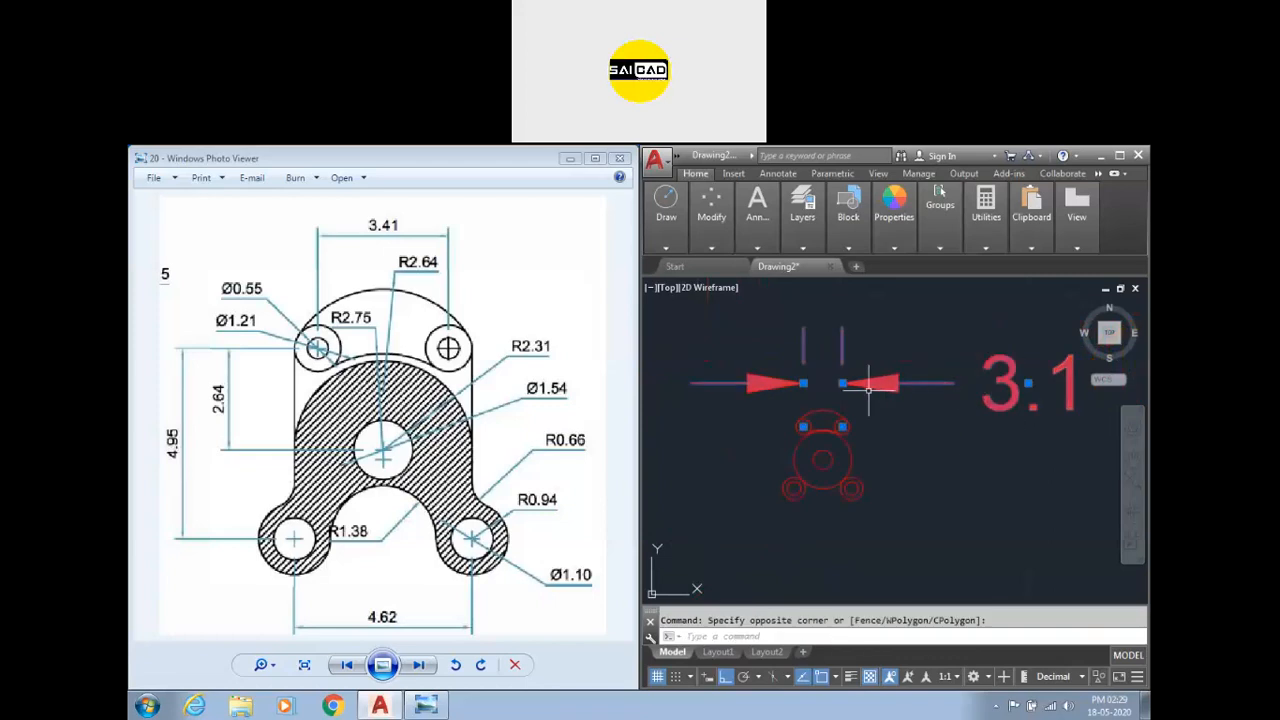
scroll(838, 430, "up", 2)
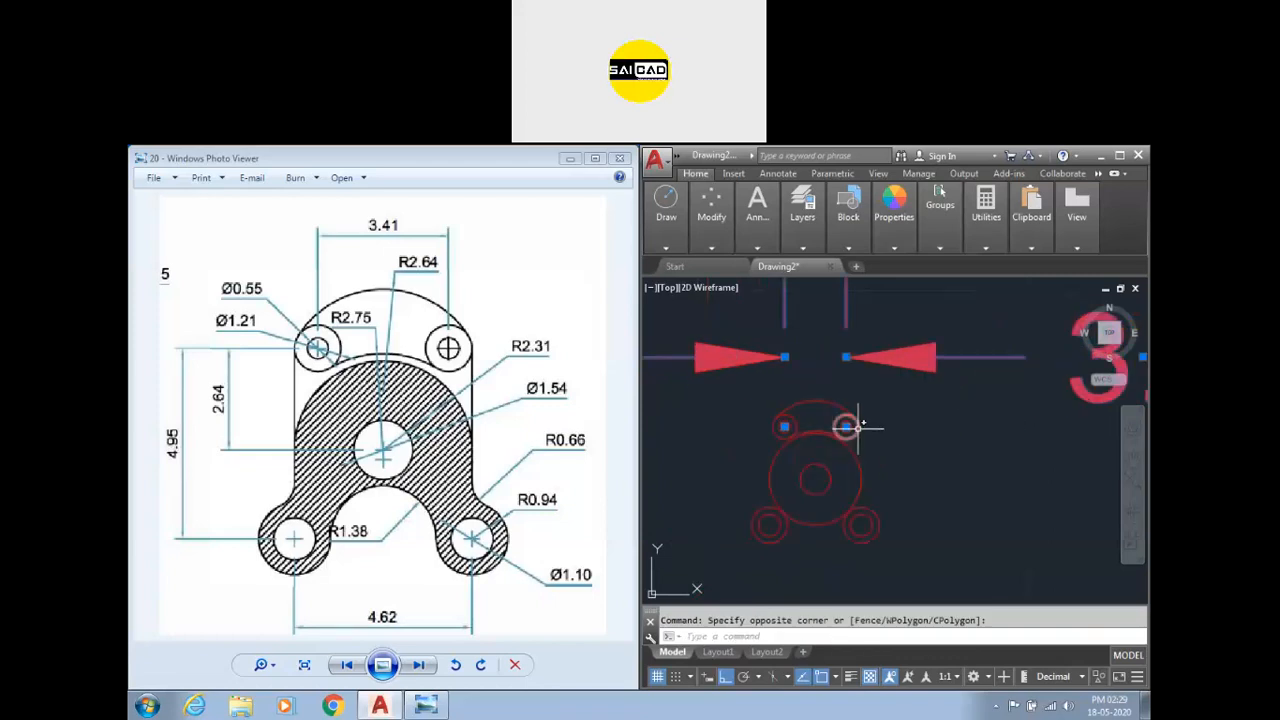
scroll(840, 425, "down", 2)
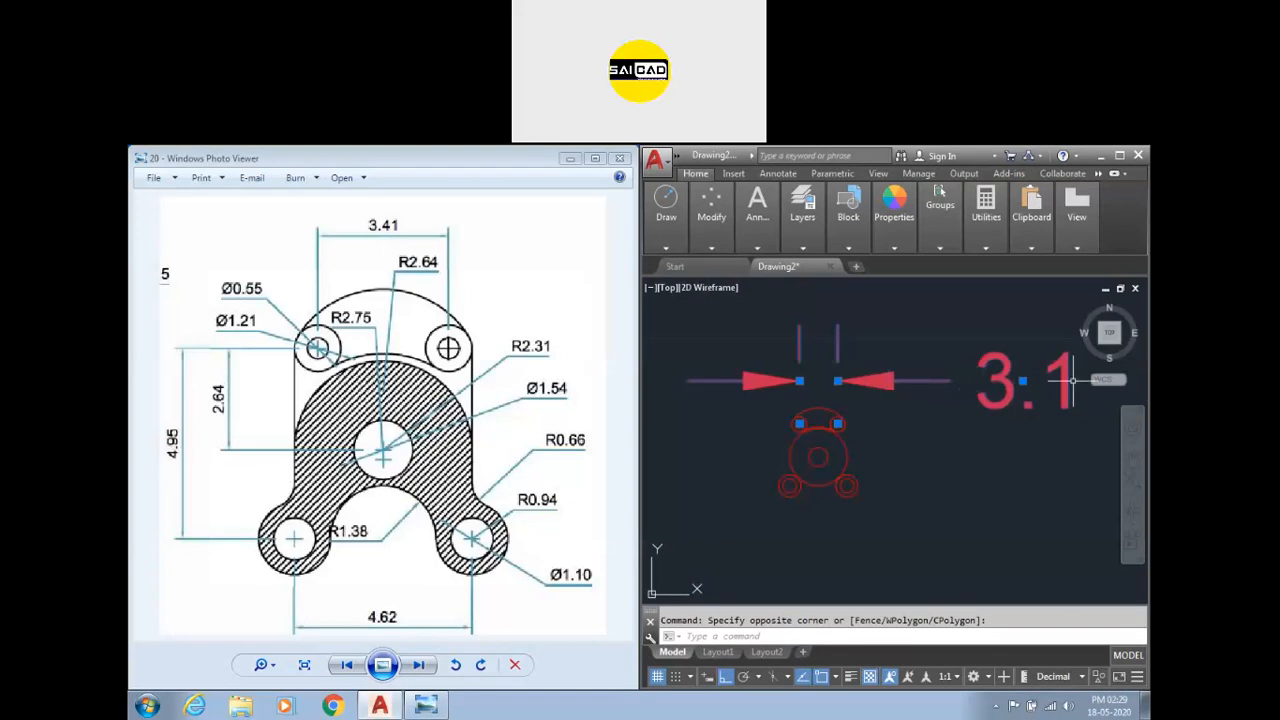
key("Escape")
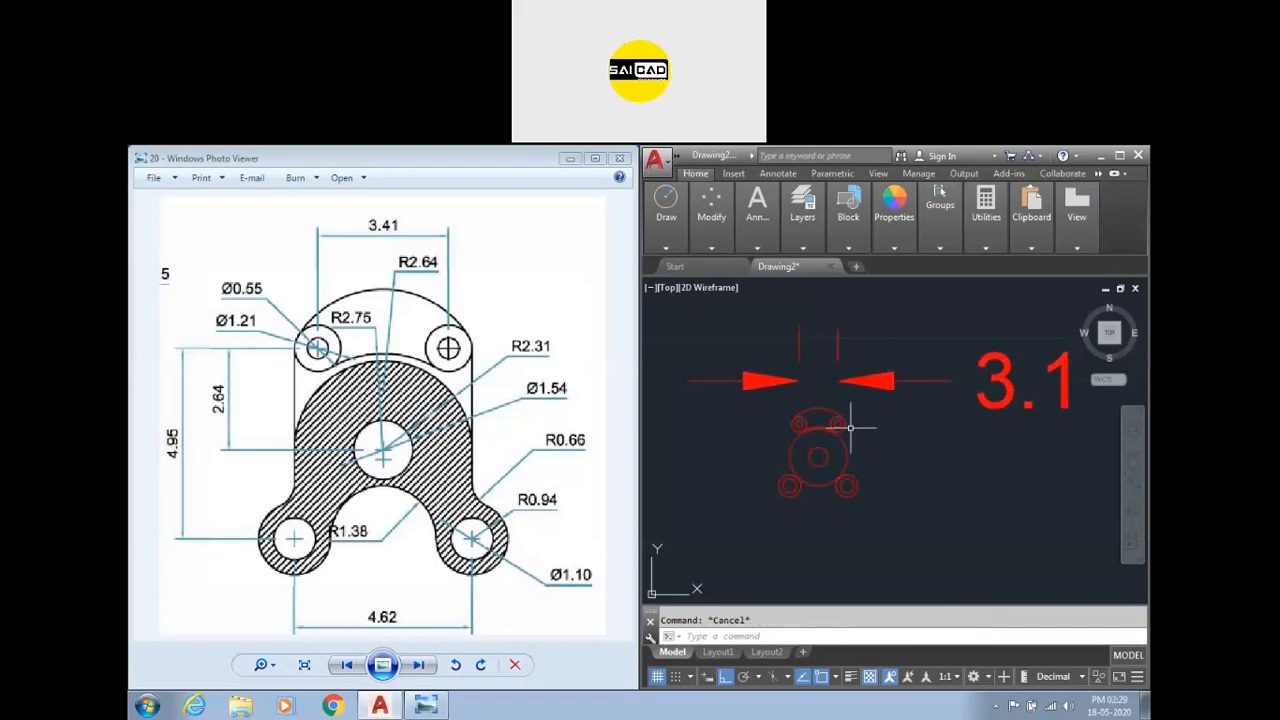
scroll(850, 428, "up", 1)
left_click(938, 336)
left_click(917, 378)
scroll(806, 420, "up", 4)
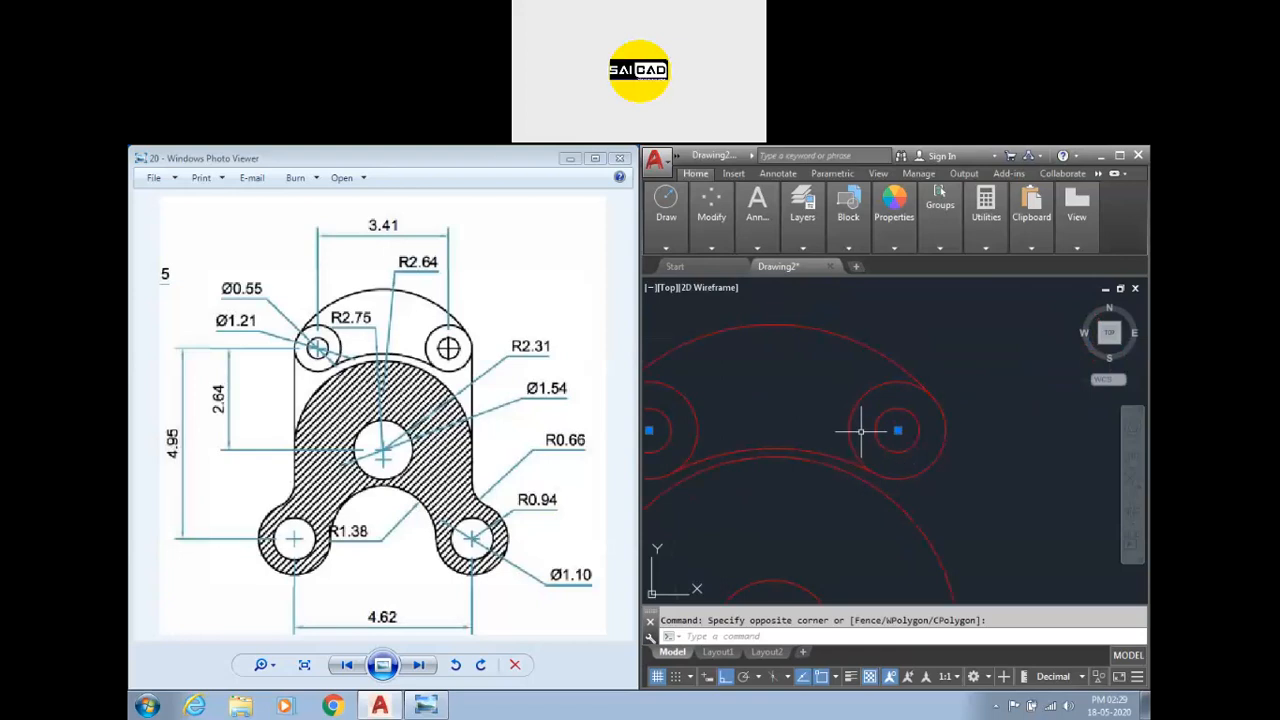
key("Escape")
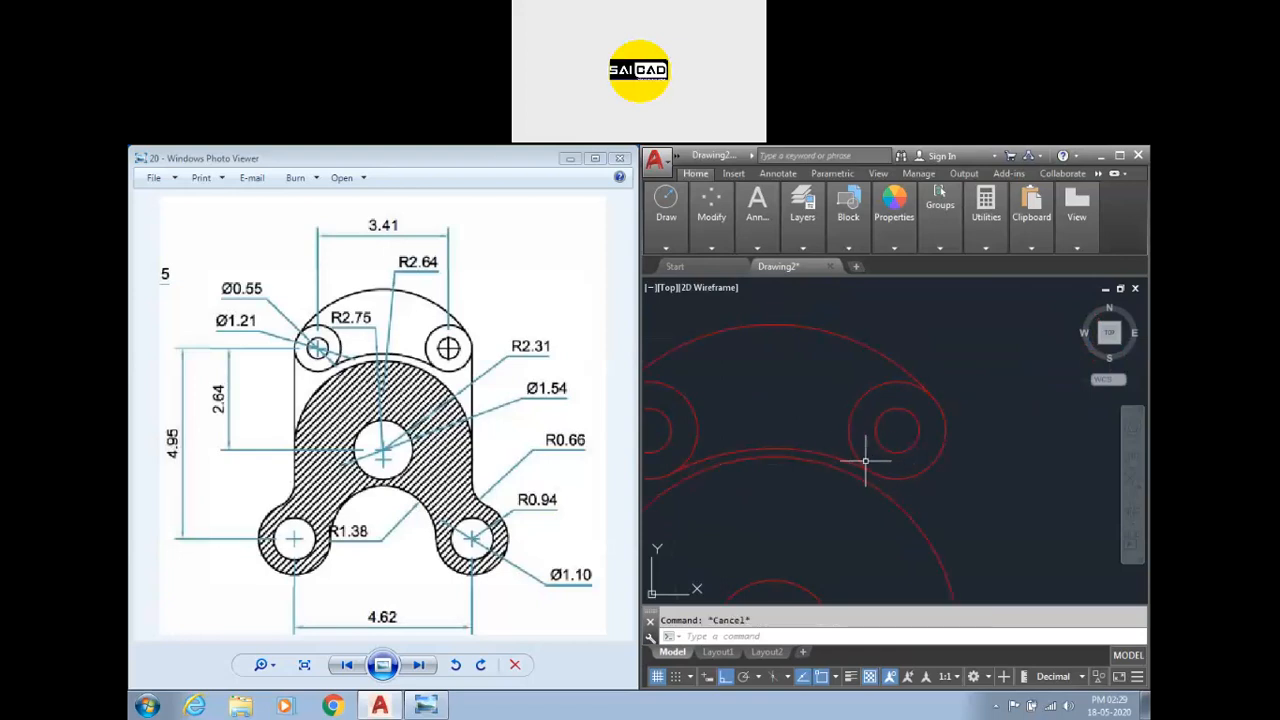
Stretch the right upper circle pair and its tangent curves 0.2 to the right.
type("s")
key("Return")
left_click(985, 339)
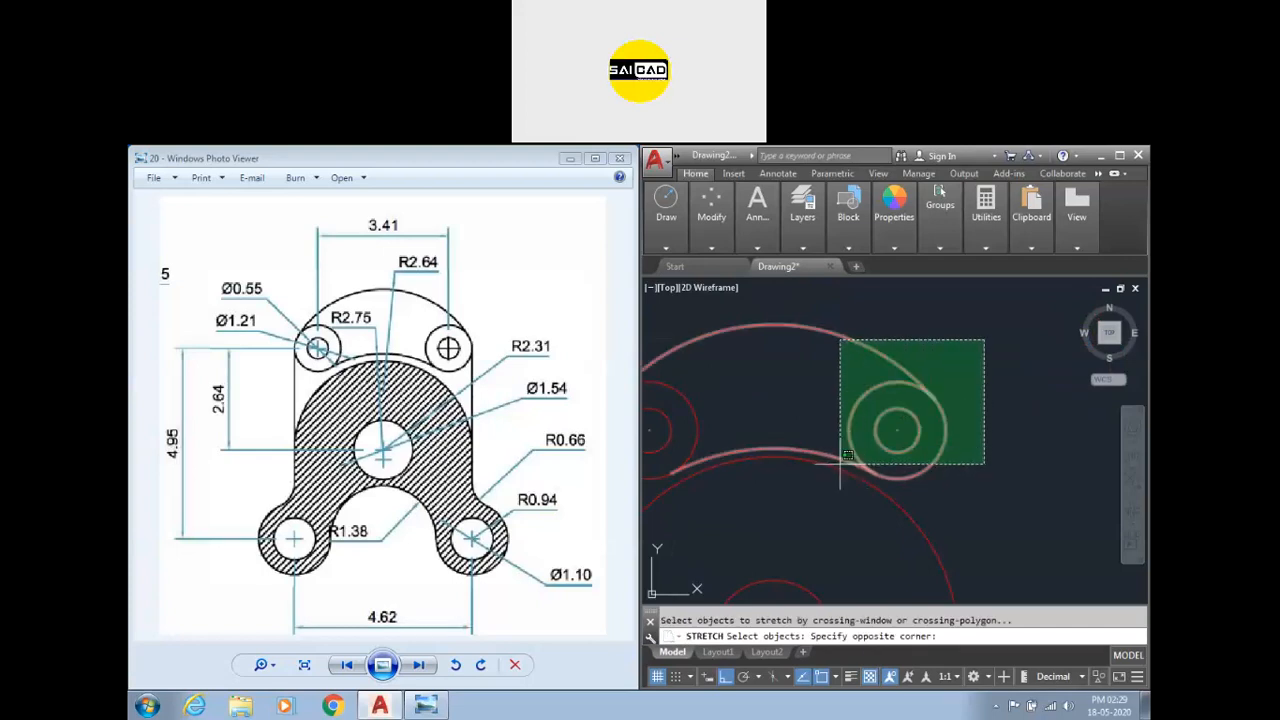
left_click(841, 462)
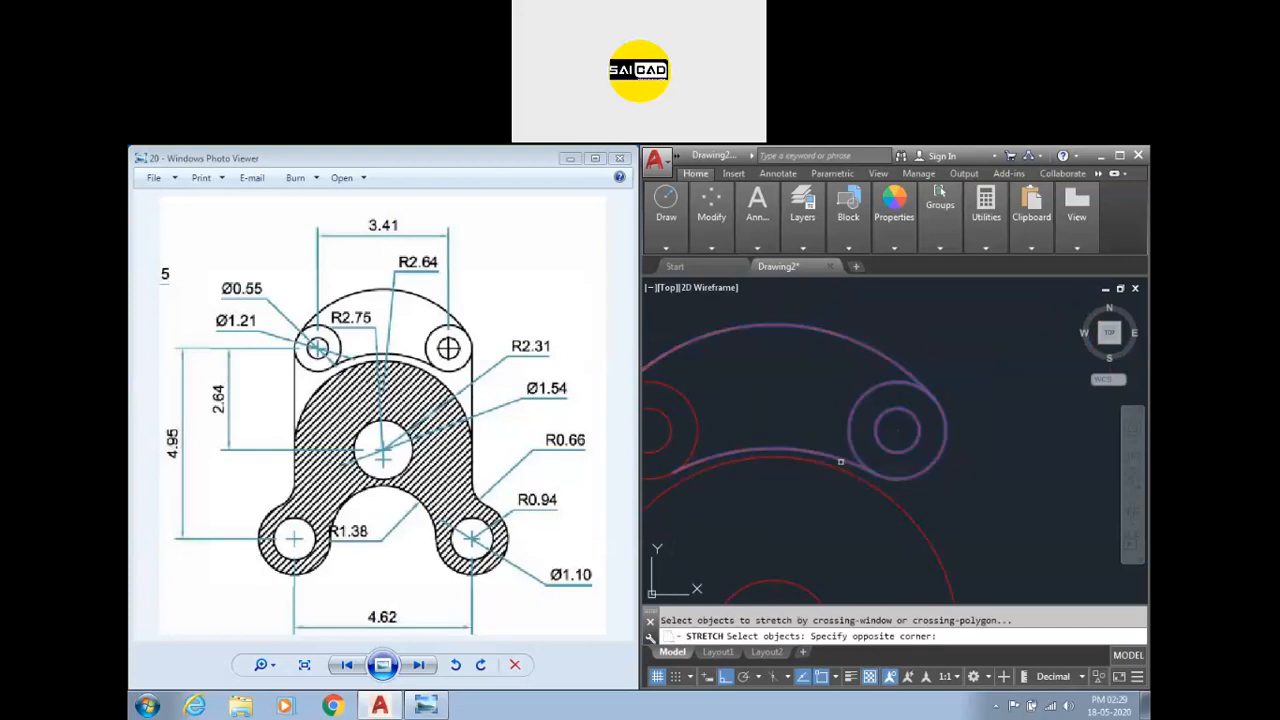
key("Return")
left_click(897, 430)
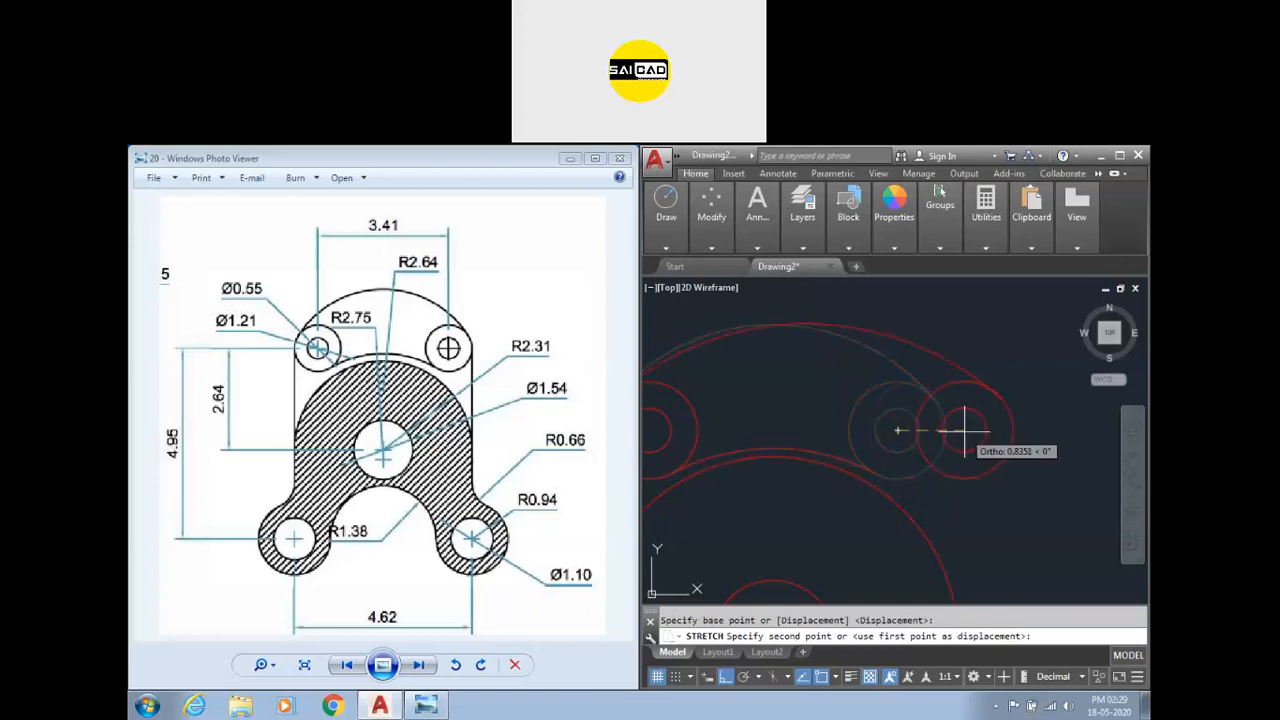
type(".2")
key("Return")
key("Escape")
Erase the horizontal dimension between the two upper circles.
scroll(937, 423, "down", 5)
left_click(1001, 398)
left_click(951, 425)
key("Delete")
Set the Standard dimension style's overall scale to 5 and maximize the drawing window.
type("d")
key("Return")
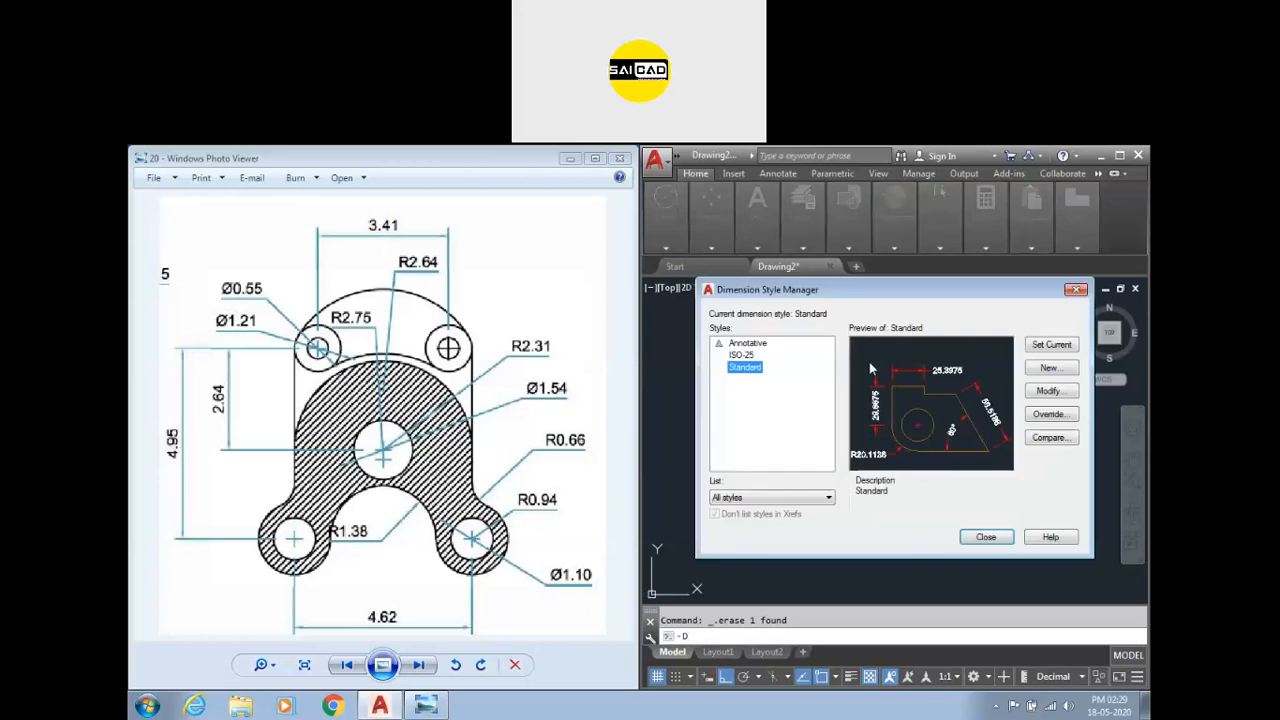
left_click(1050, 391)
left_click(607, 207)
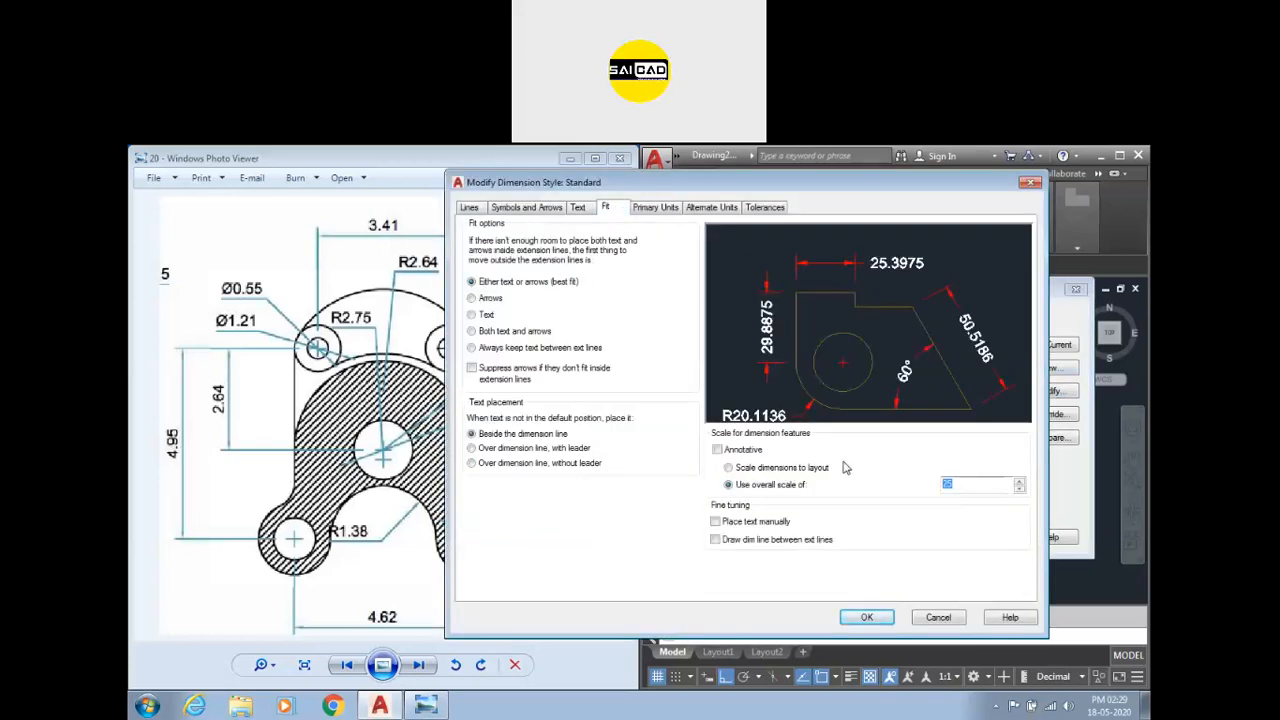
type("5")
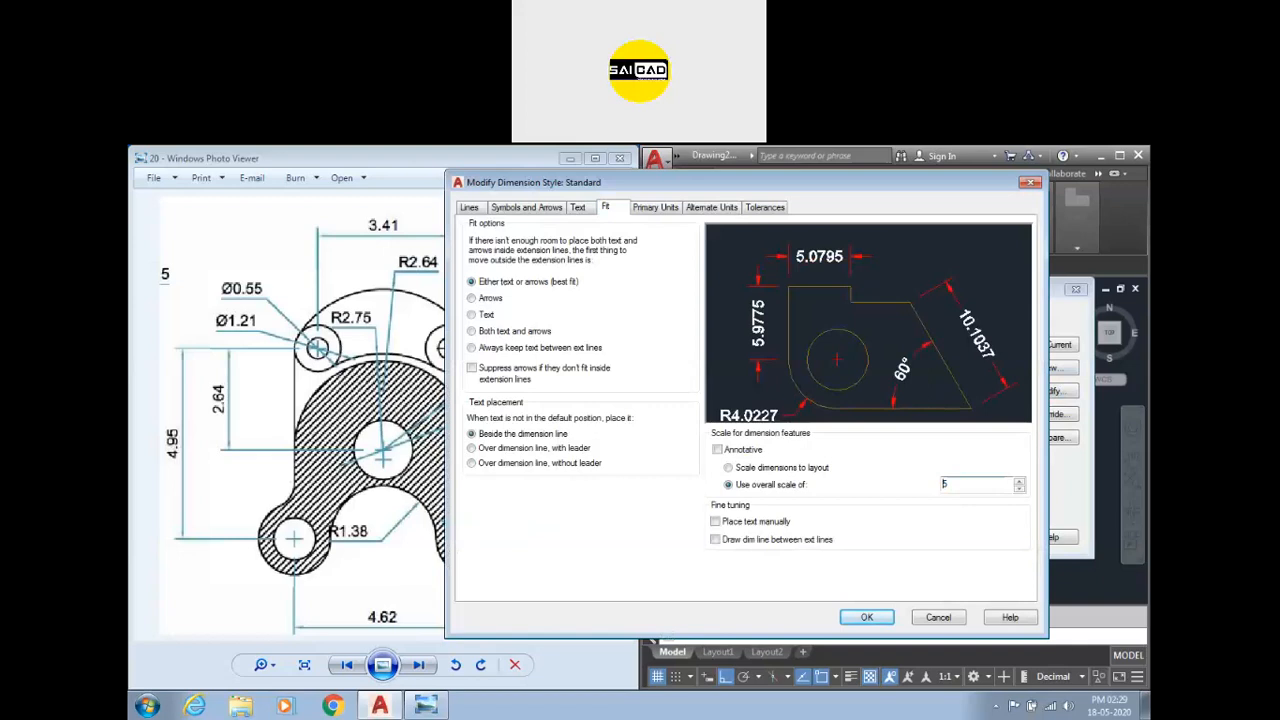
left_click(866, 618)
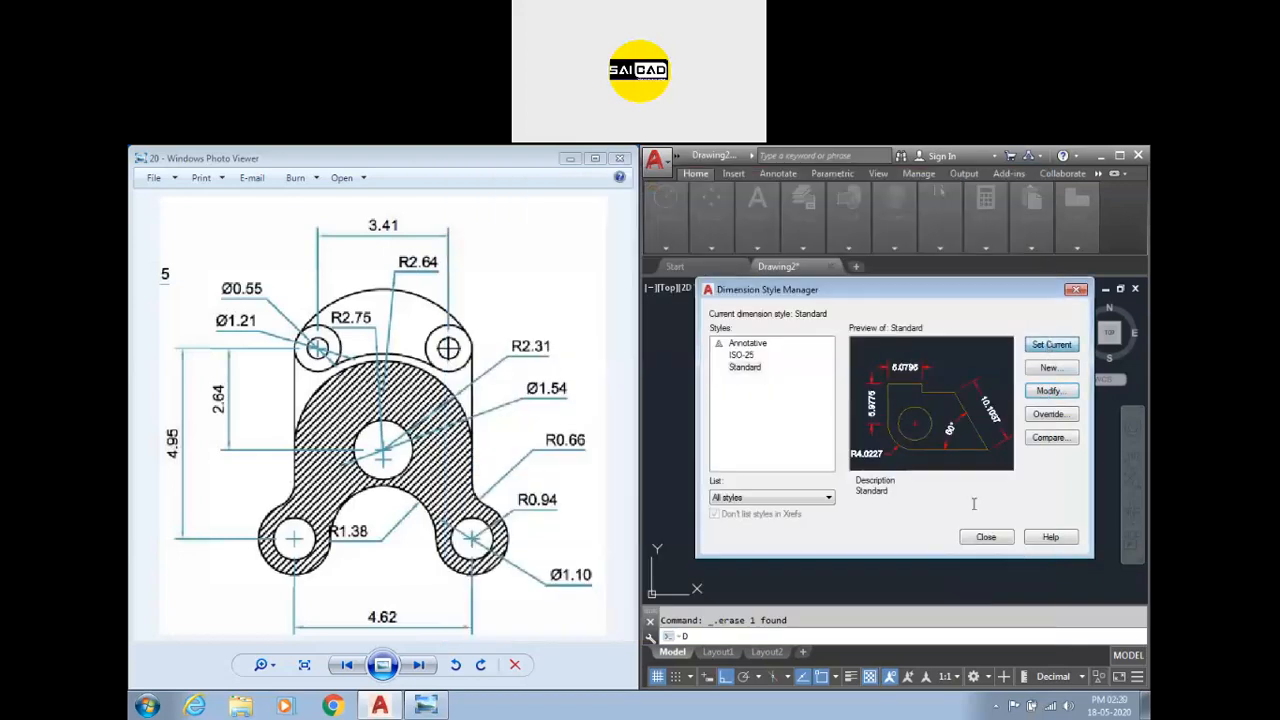
left_click(988, 537)
left_click(1119, 157)
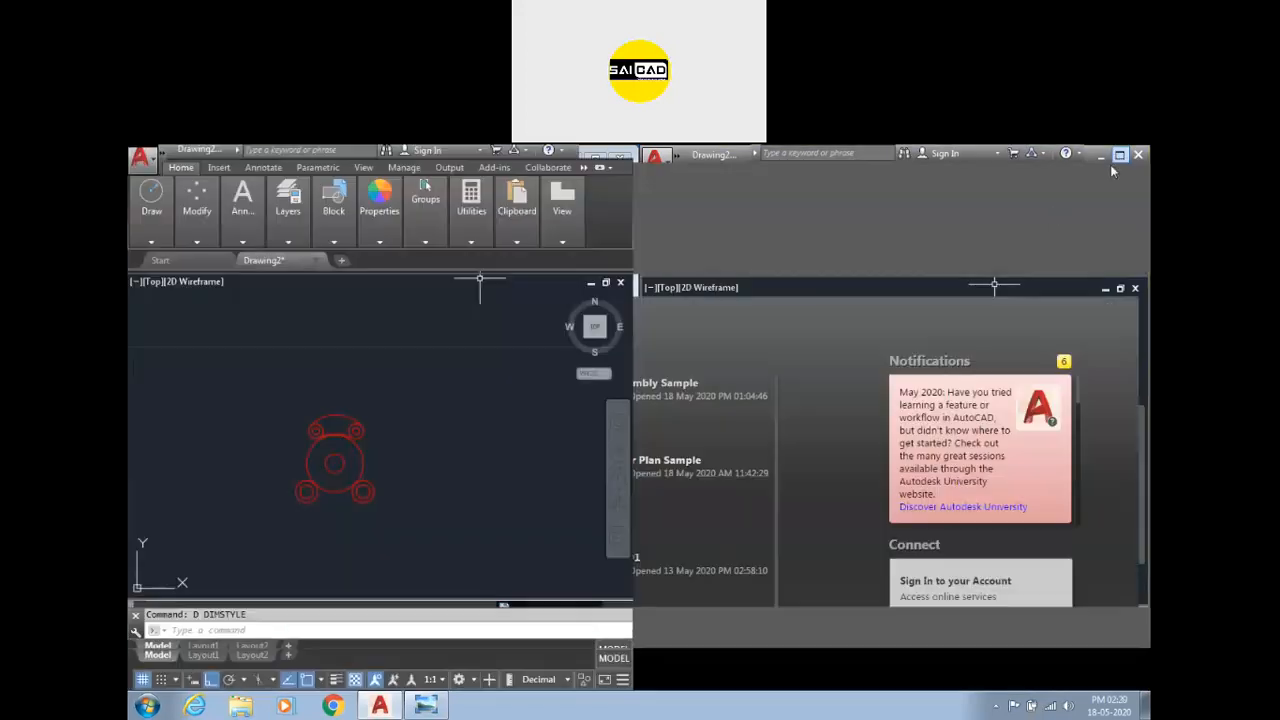
scroll(649, 386, "up", 6)
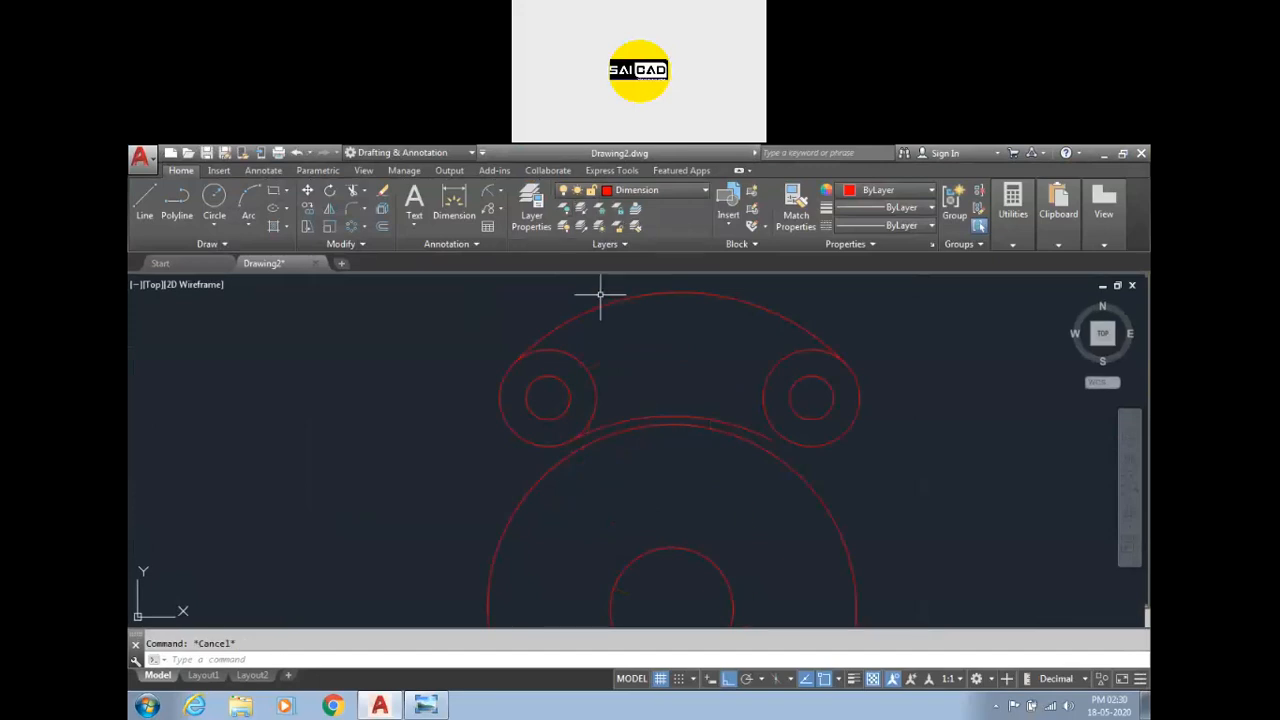
scroll(834, 366, "up", 2)
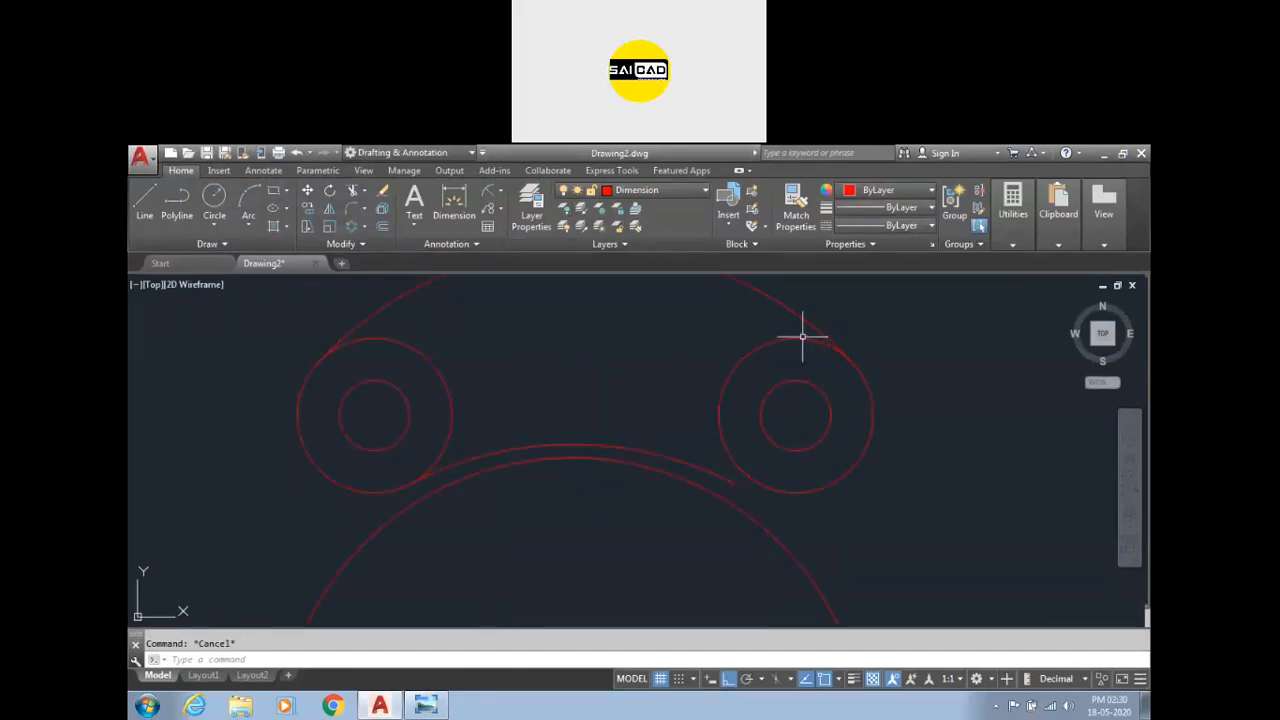
left_click(728, 479)
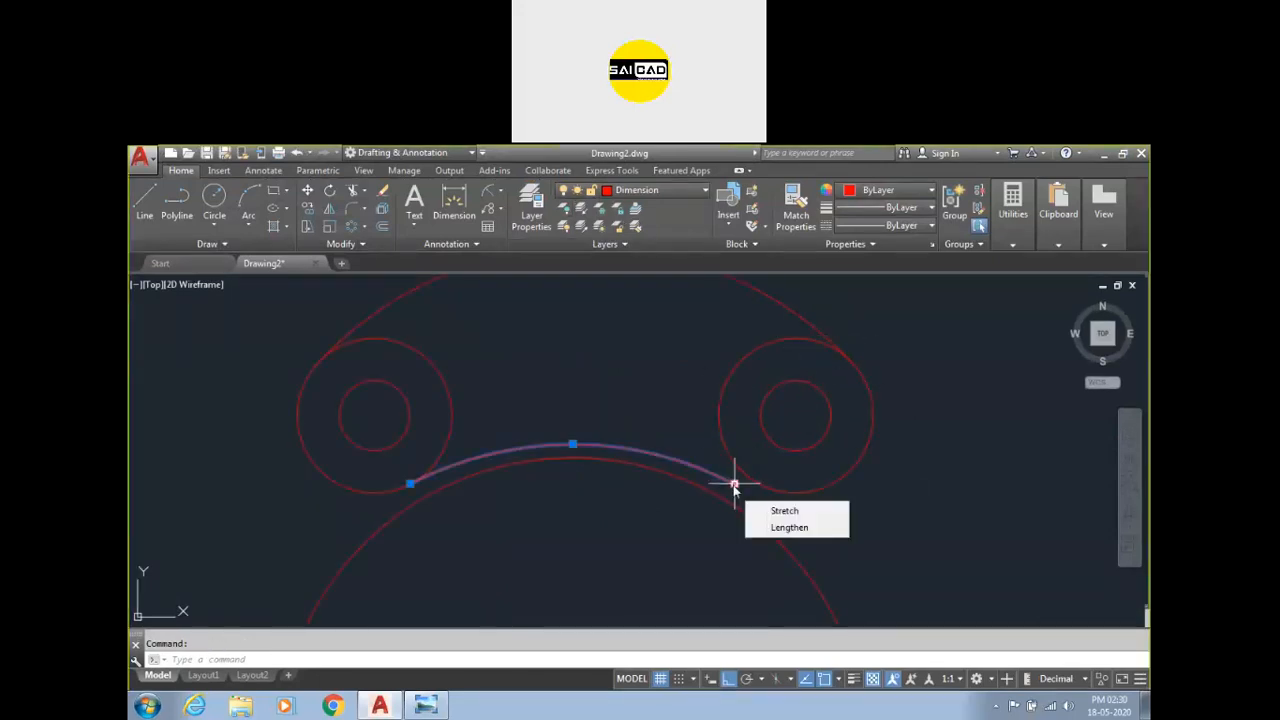
left_click(734, 484)
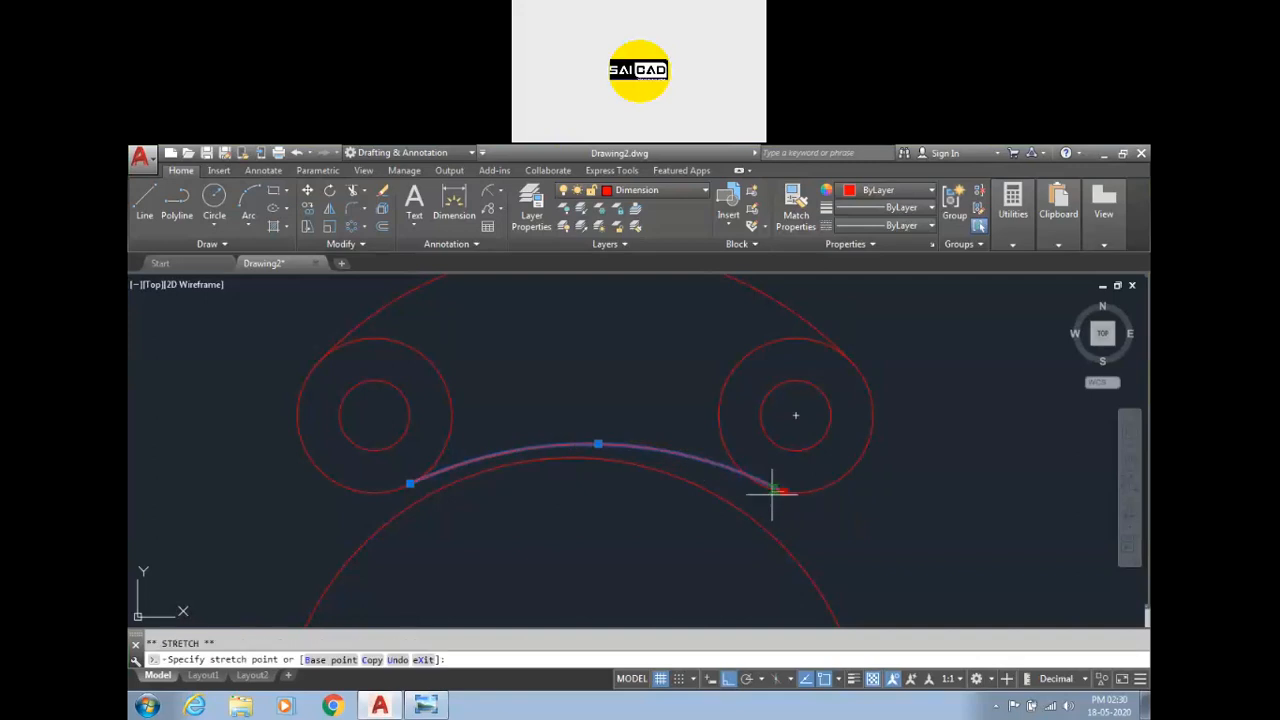
key("Escape")
scroll(855, 436, "down", 4)
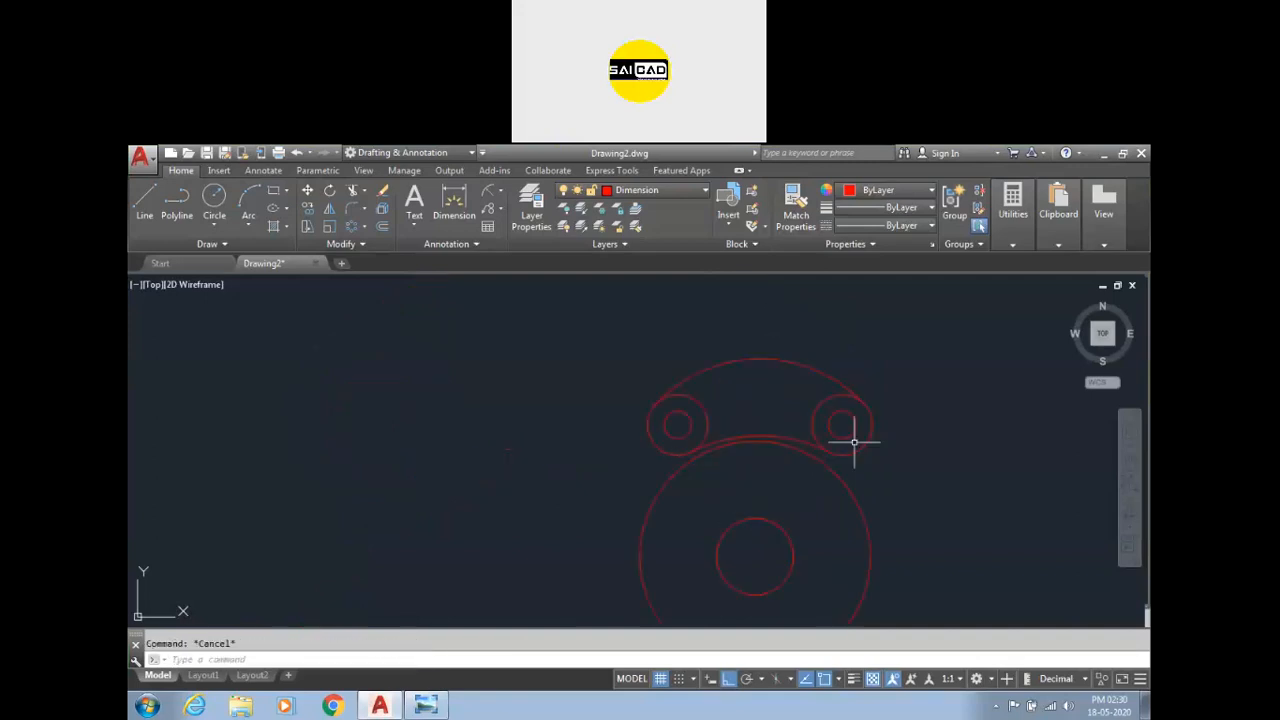
scroll(800, 465, "up", 4)
scroll(770, 480, "down", 4)
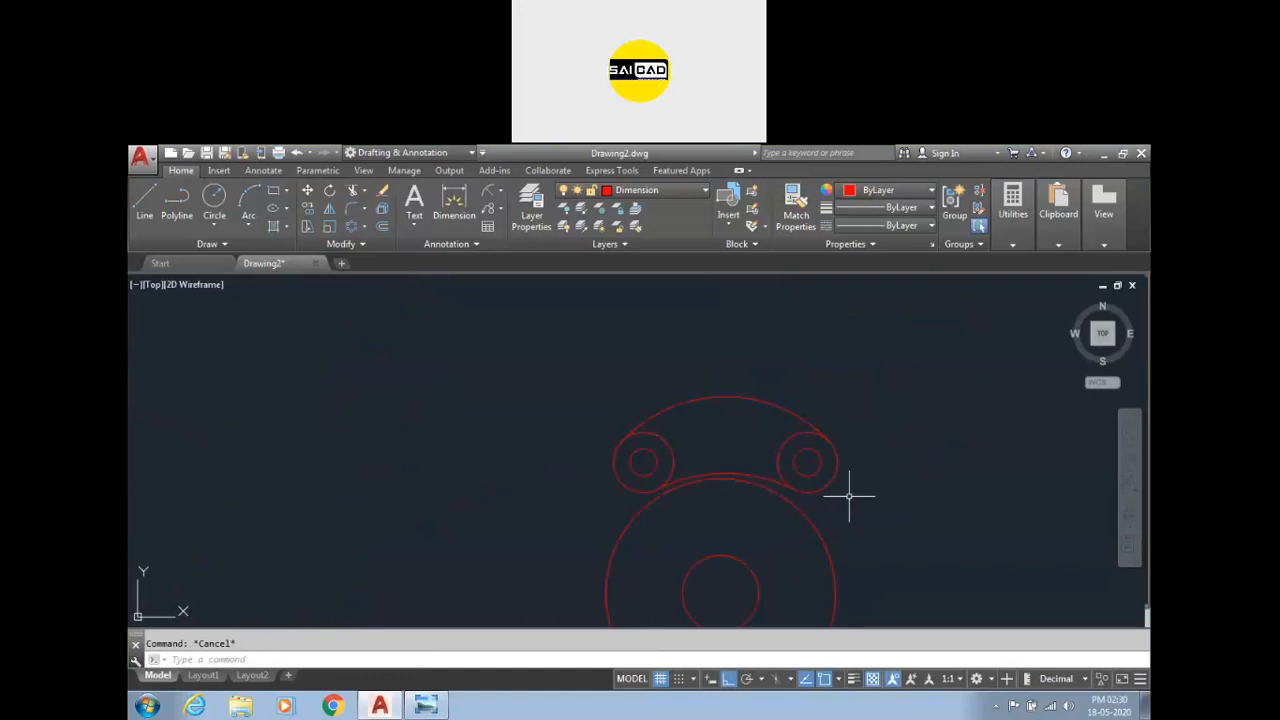
Dimension the horizontal distance between the centres of the two upper small circles.
left_click(454, 205)
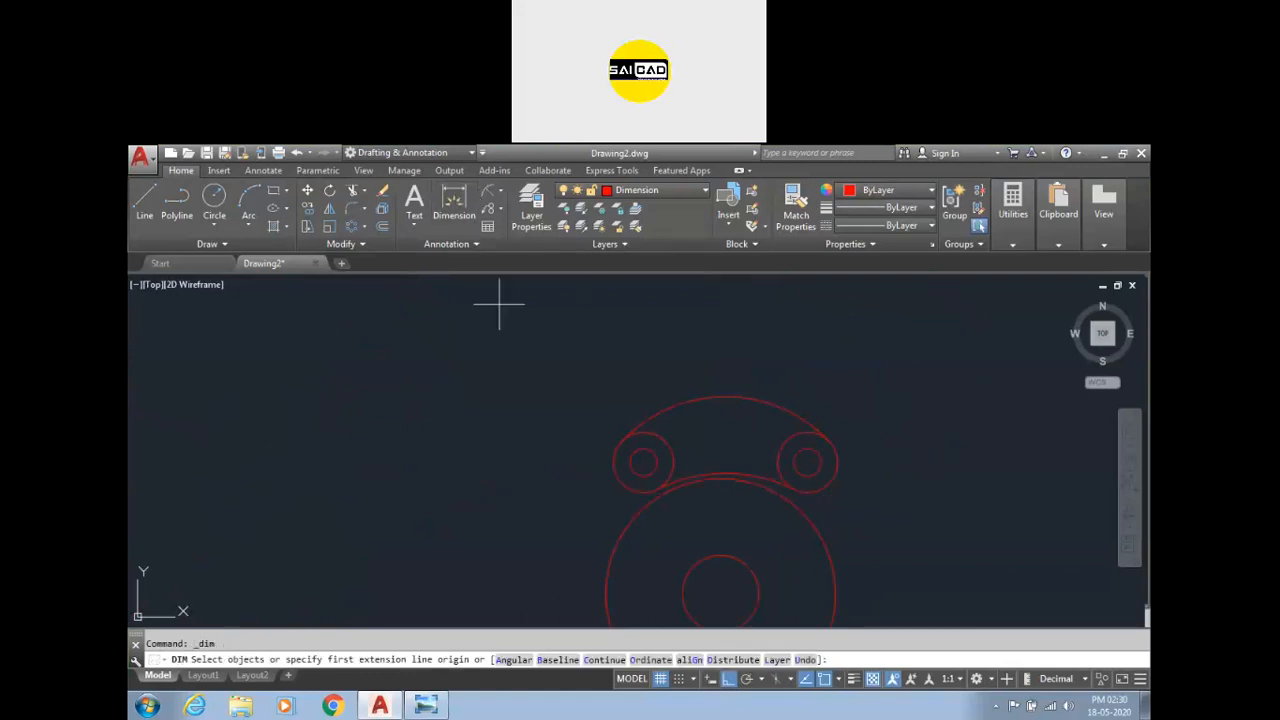
left_click(645, 461)
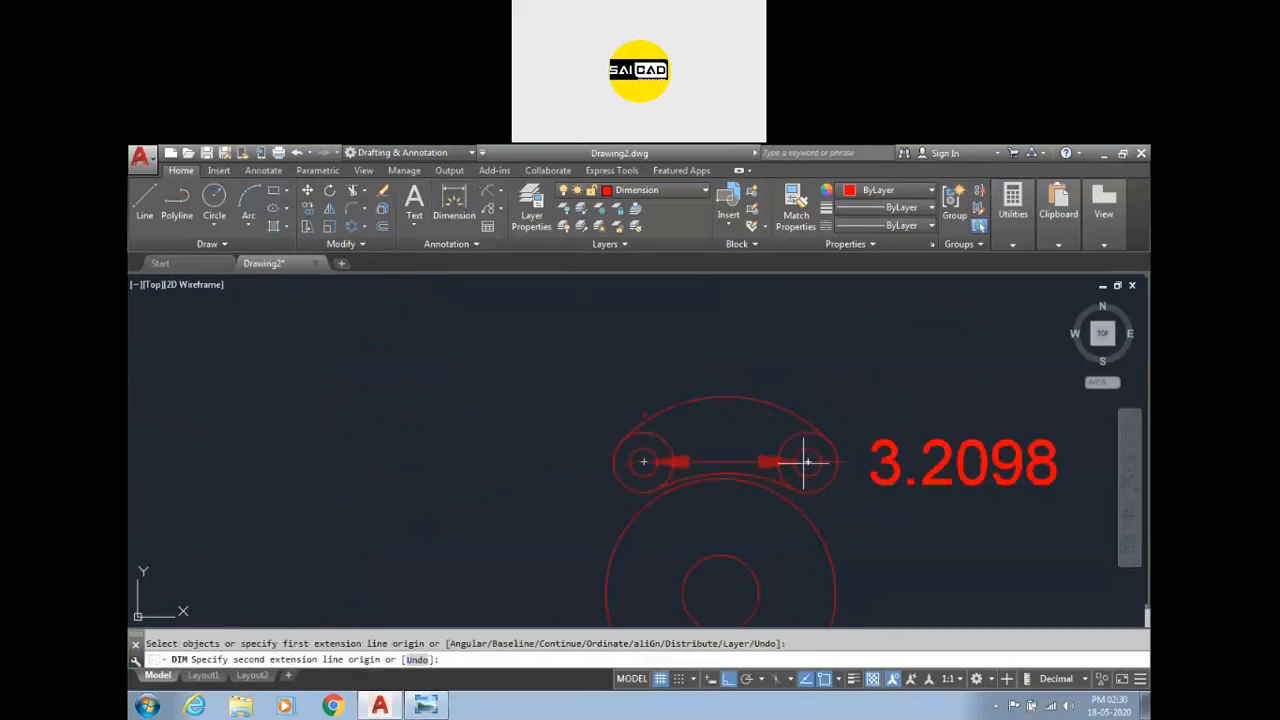
left_click(808, 461)
left_click(785, 333)
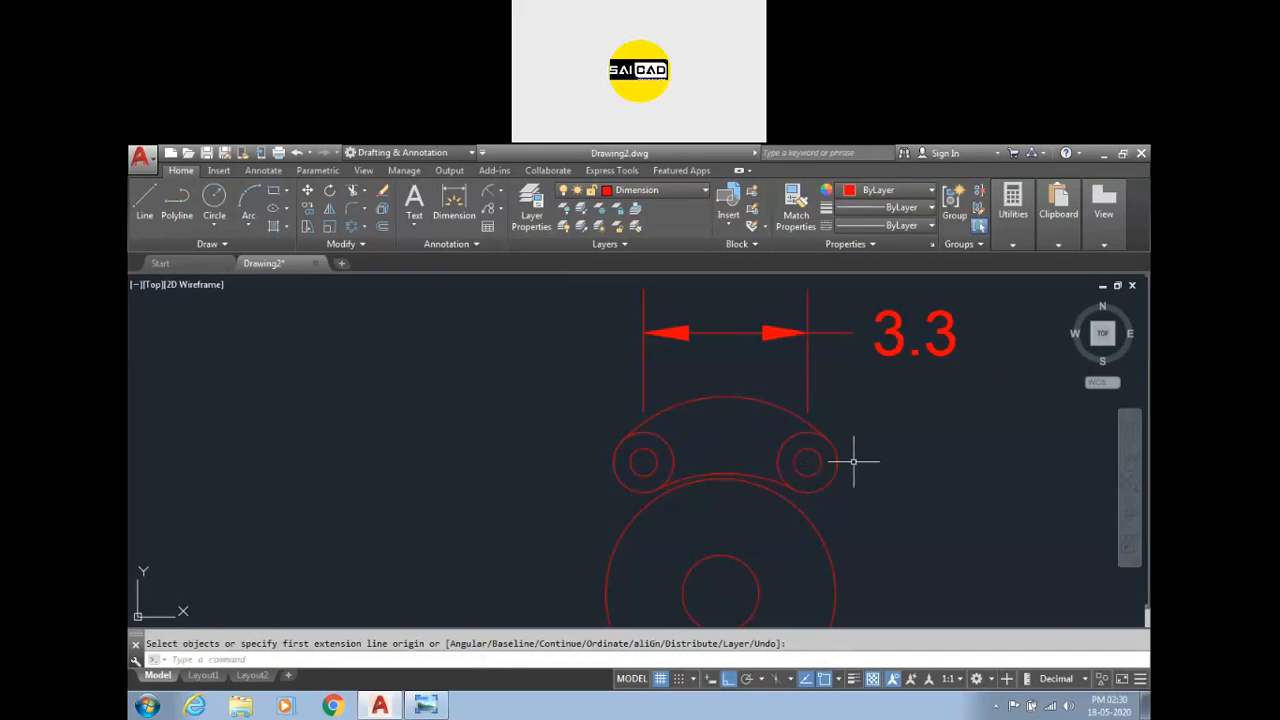
Stretch the right upper circle pair slightly further to the right.
type("s")
key("Return")
left_click(902, 402)
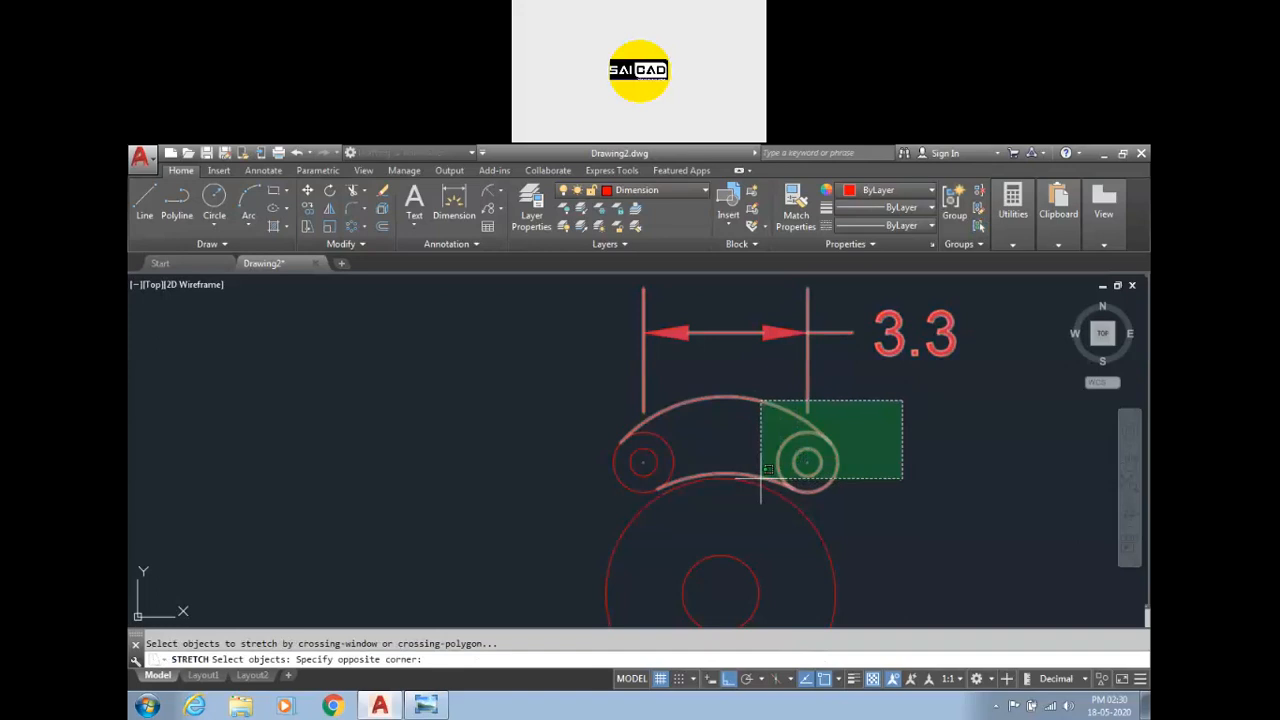
left_click(807, 490)
key("Return")
left_click(807, 461)
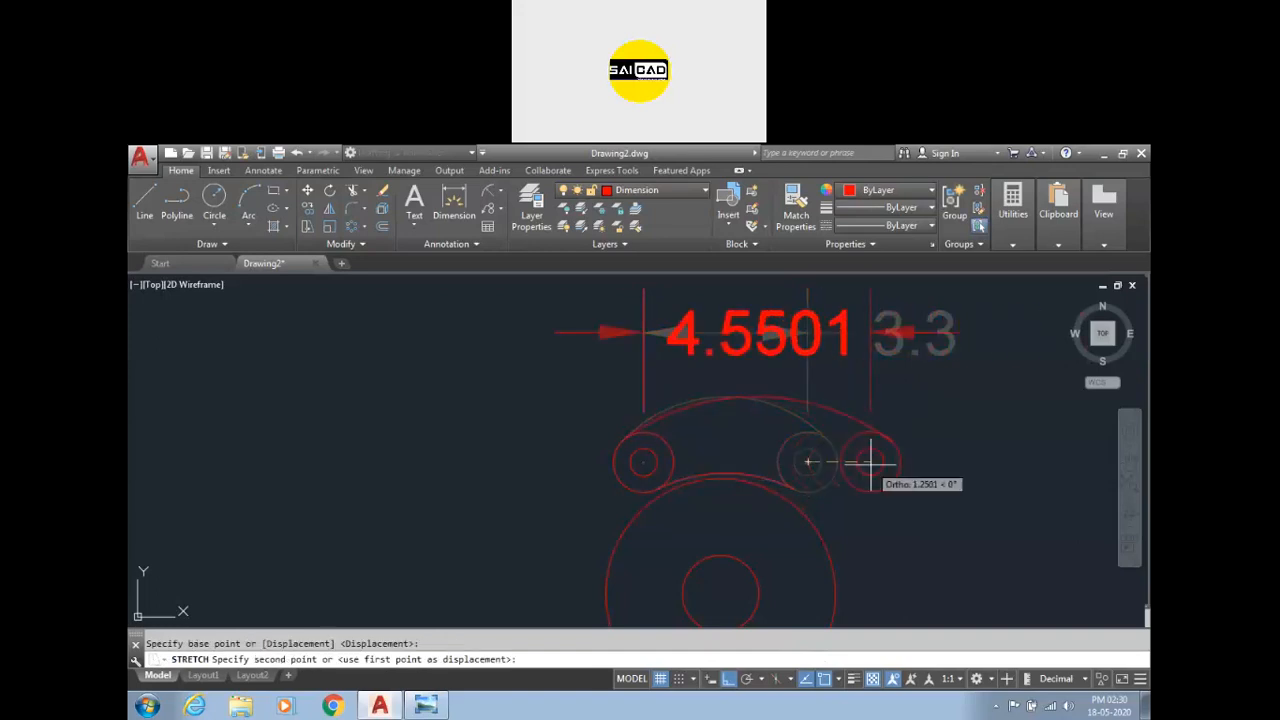
key("Escape")
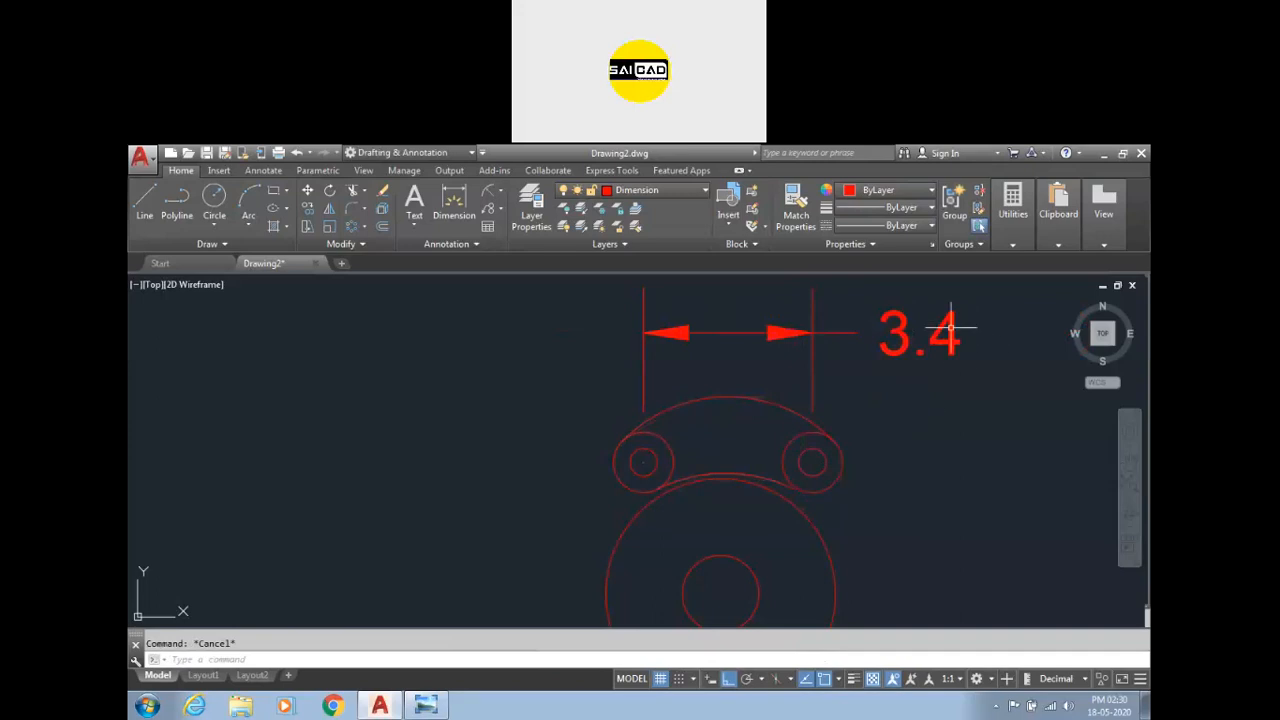
Review the primary units settings of the Standard dimension style.
type("d")
key("Return")
left_click(790, 393)
left_click(712, 210)
left_click(667, 210)
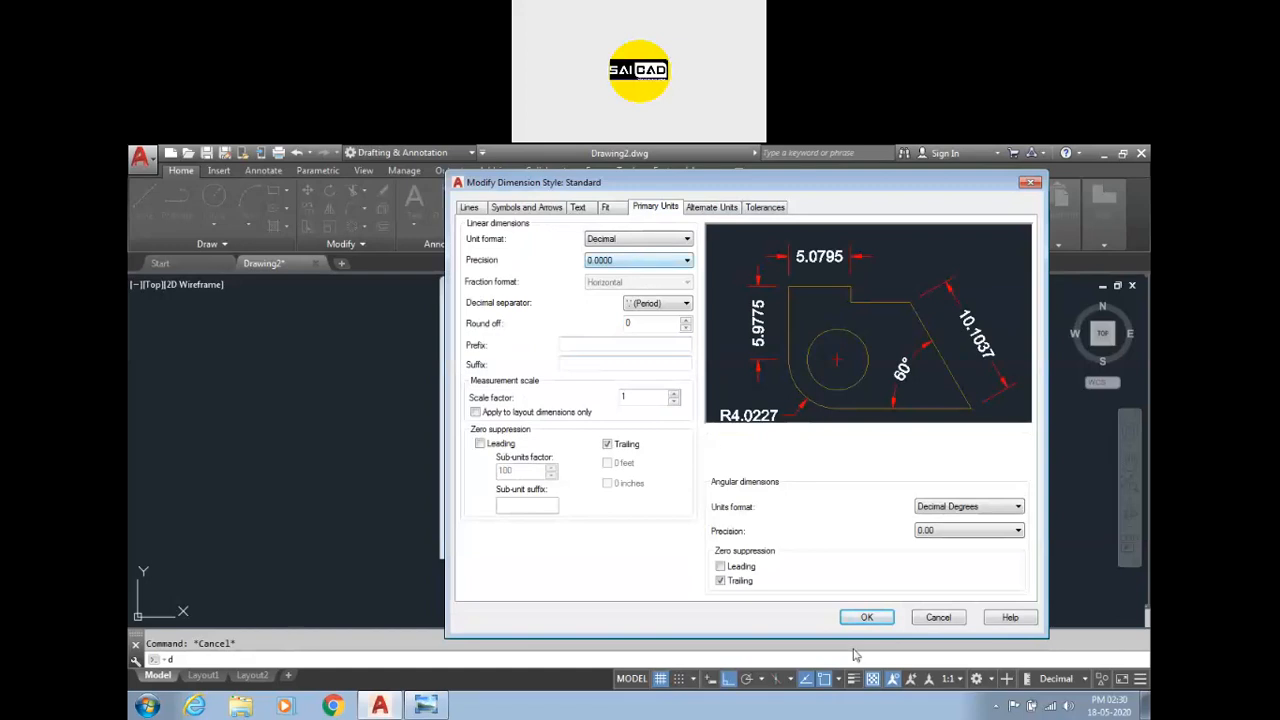
left_click(862, 617)
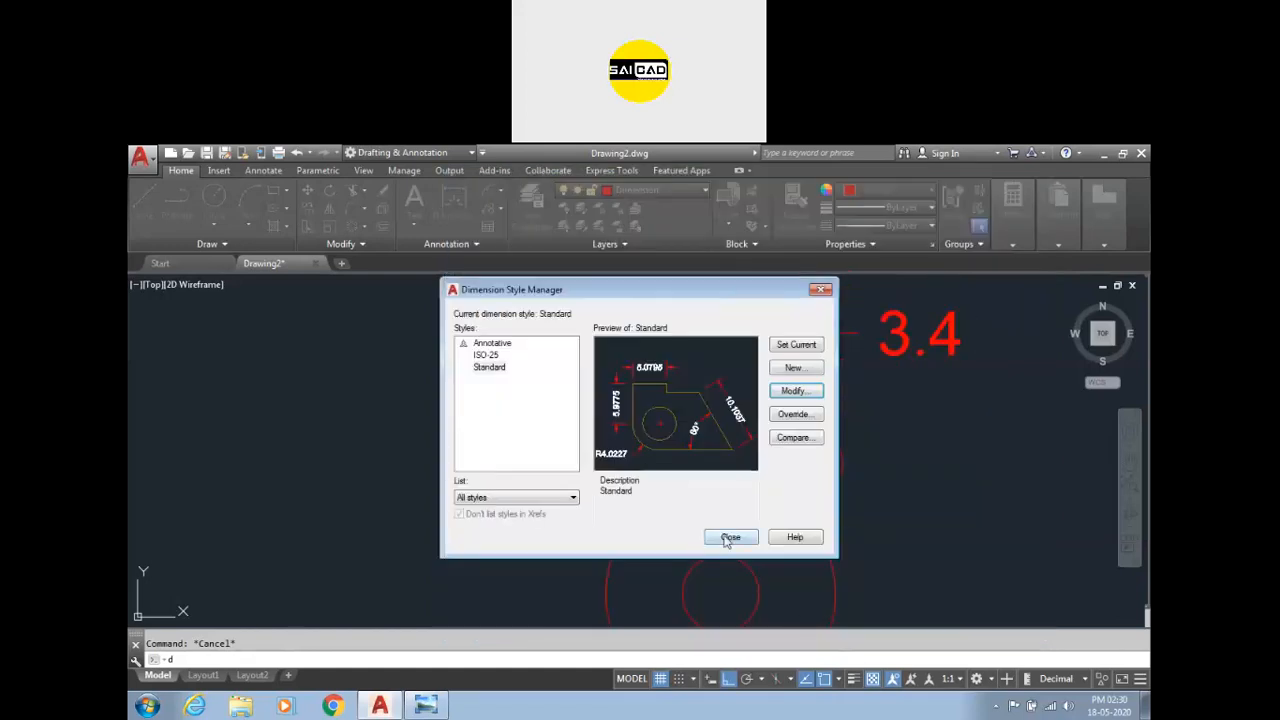
left_click(729, 538)
Erase the dimension and the large tangent circle above the two upper circles.
scroll(690, 470, "down", 2)
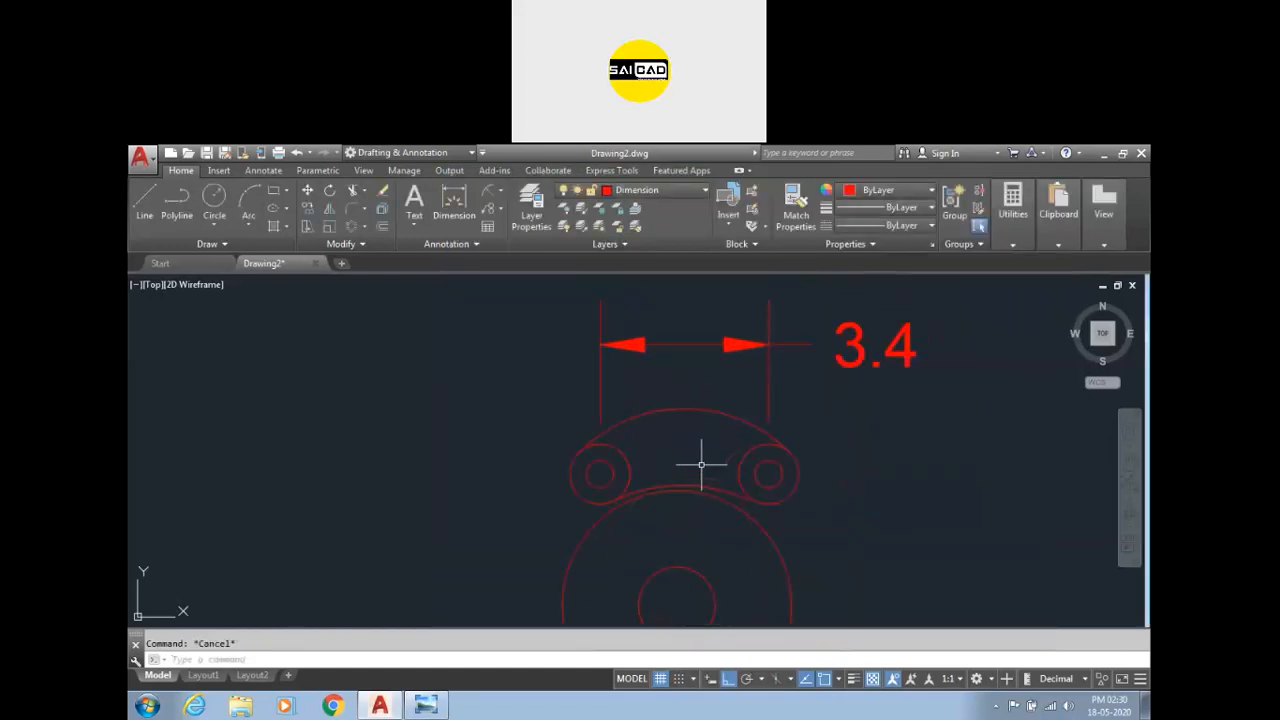
scroll(748, 456, "down", 2)
left_click(829, 383)
left_click(643, 457)
key("Escape")
left_click(816, 388)
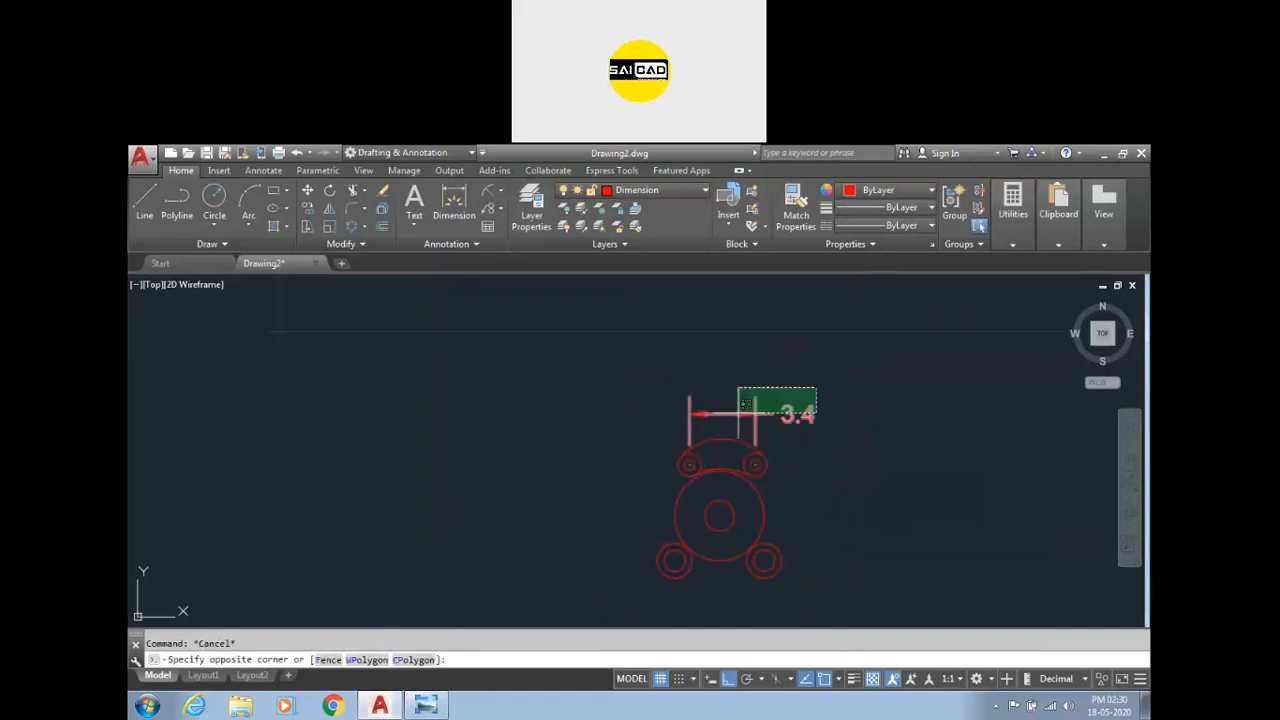
left_click(695, 441)
key("Delete")
Erase the arc running between the two upper circle pairs.
scroll(732, 461, "up", 5)
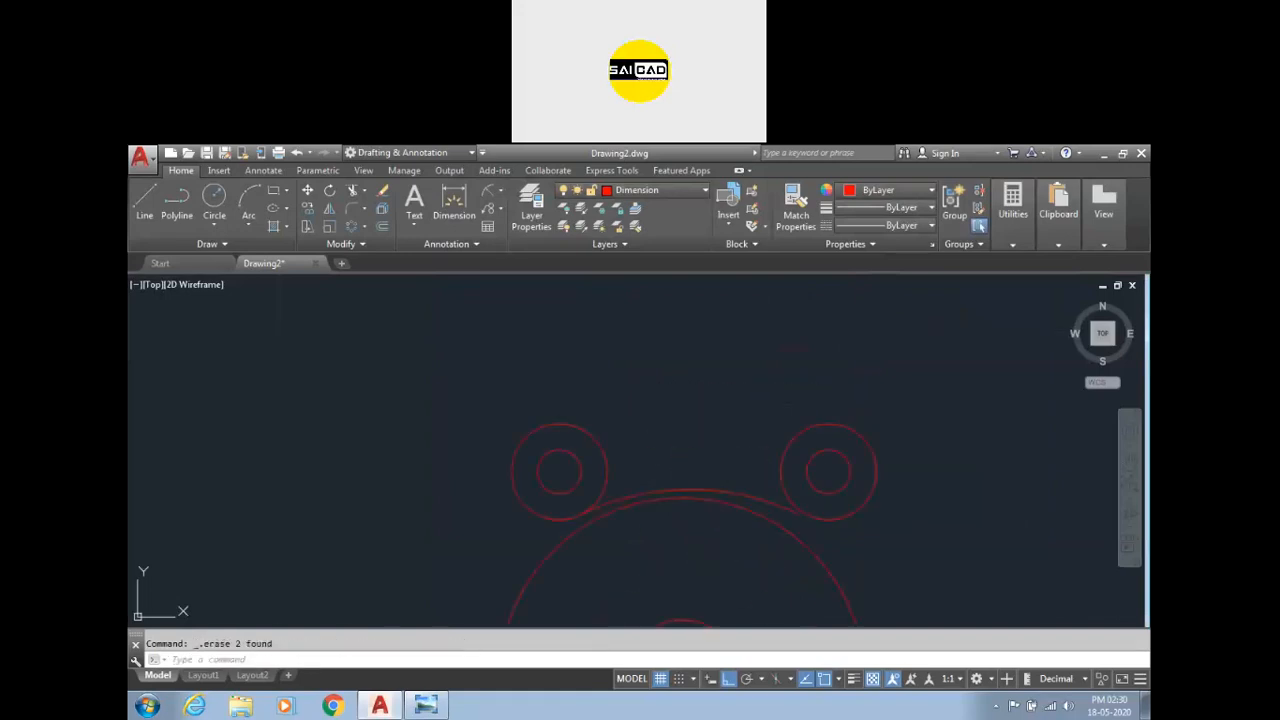
left_click(787, 520)
left_click(709, 451)
key("Delete")
Draw a line from the large circle's centre 2.64 straight up, then 3.41 to the right.
scroll(728, 440, "down", 5)
type("l")
key("Return")
left_click(724, 462)
left_click(426, 706)
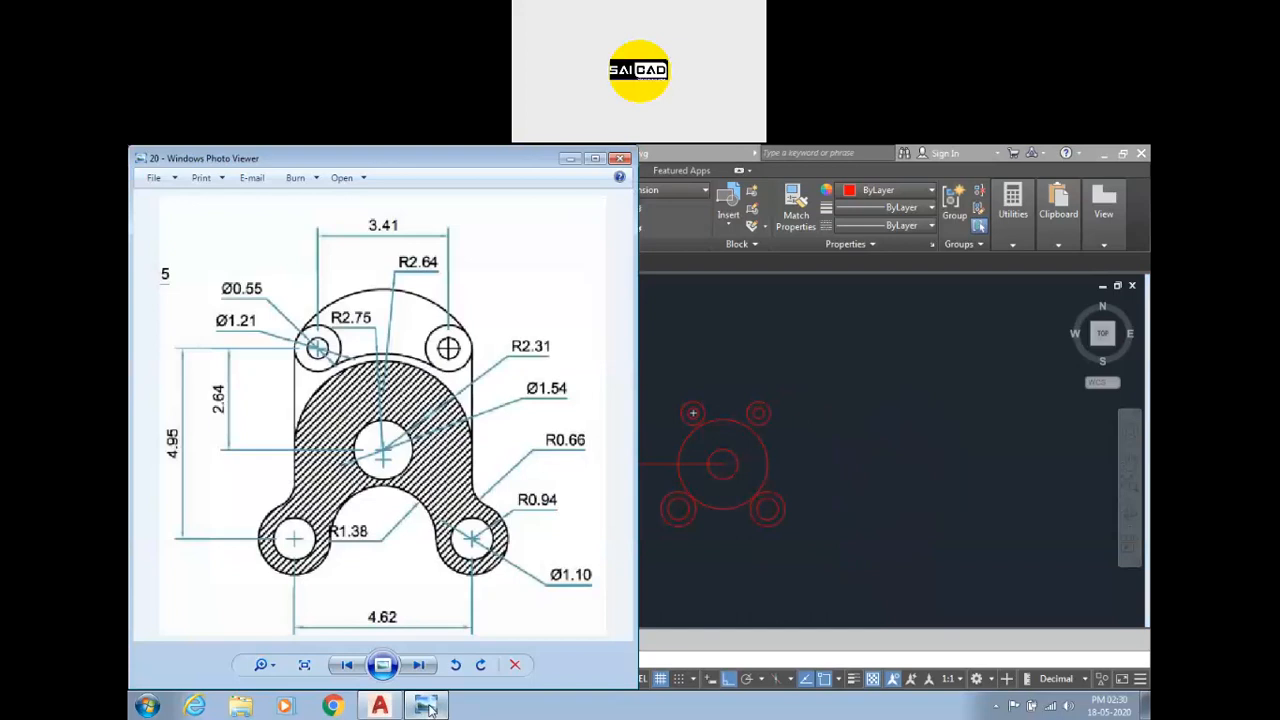
left_click(426, 706)
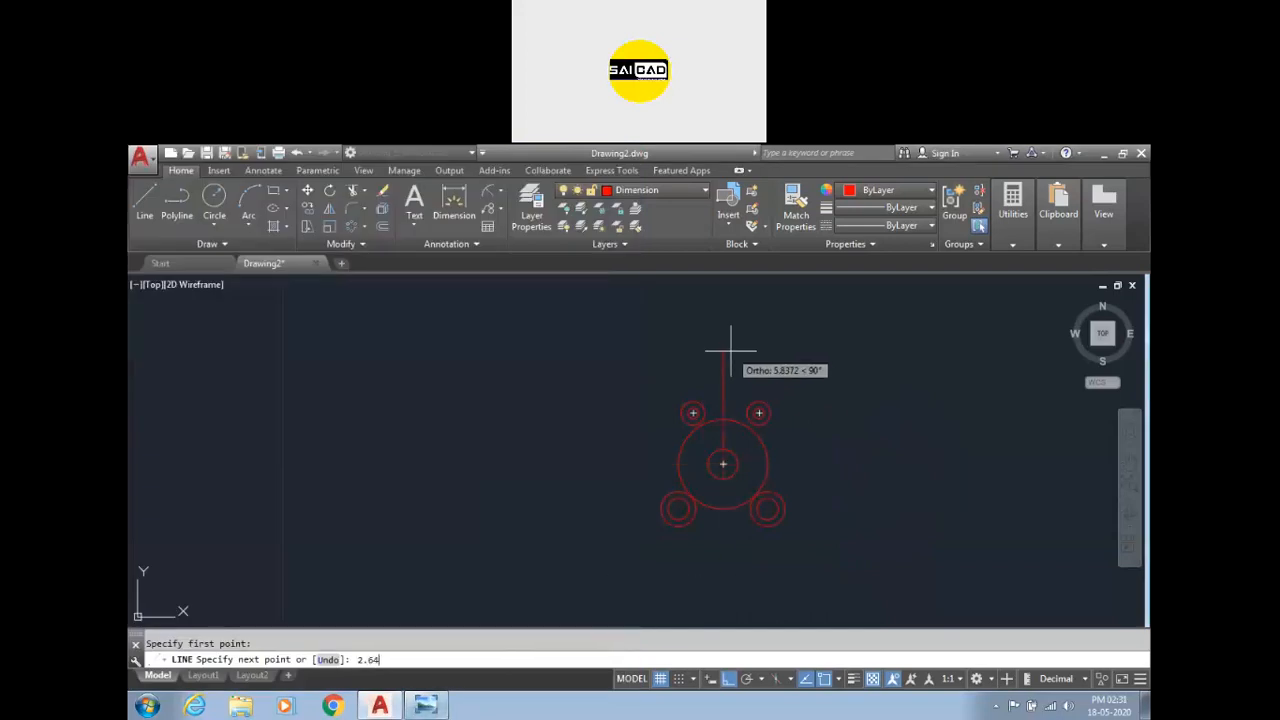
key("Return")
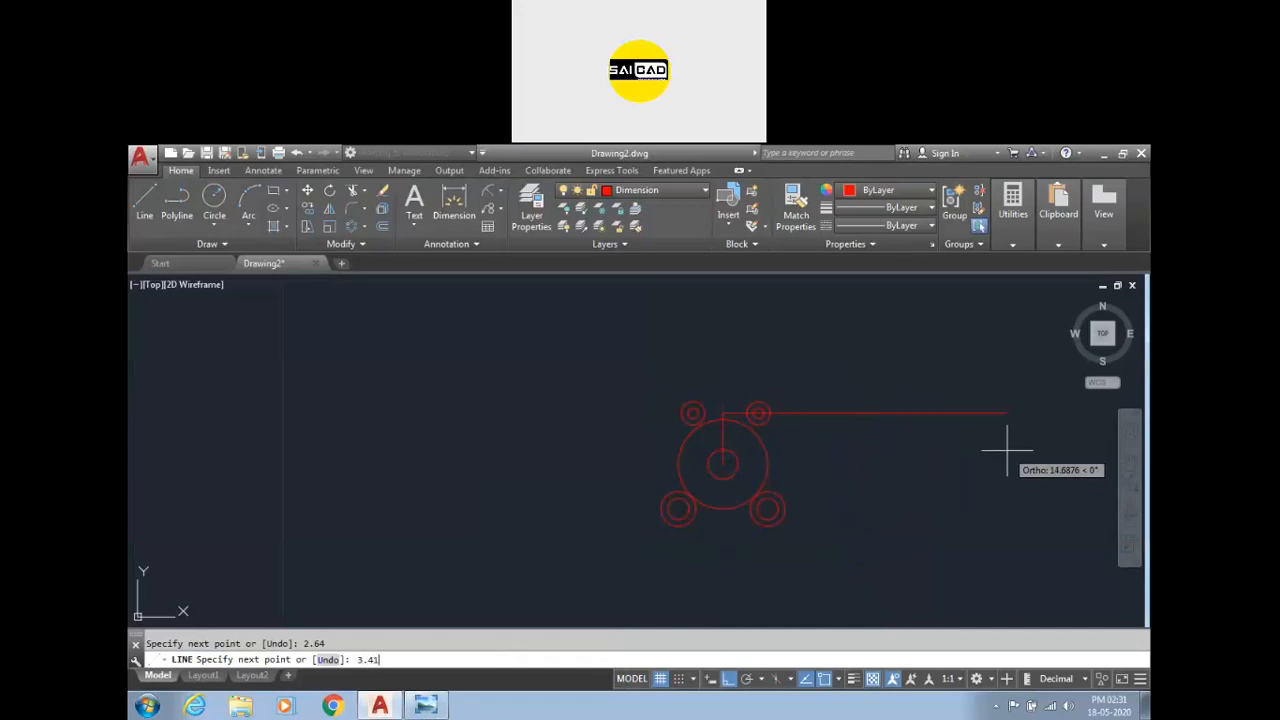
left_click(425, 706)
left_click(425, 706)
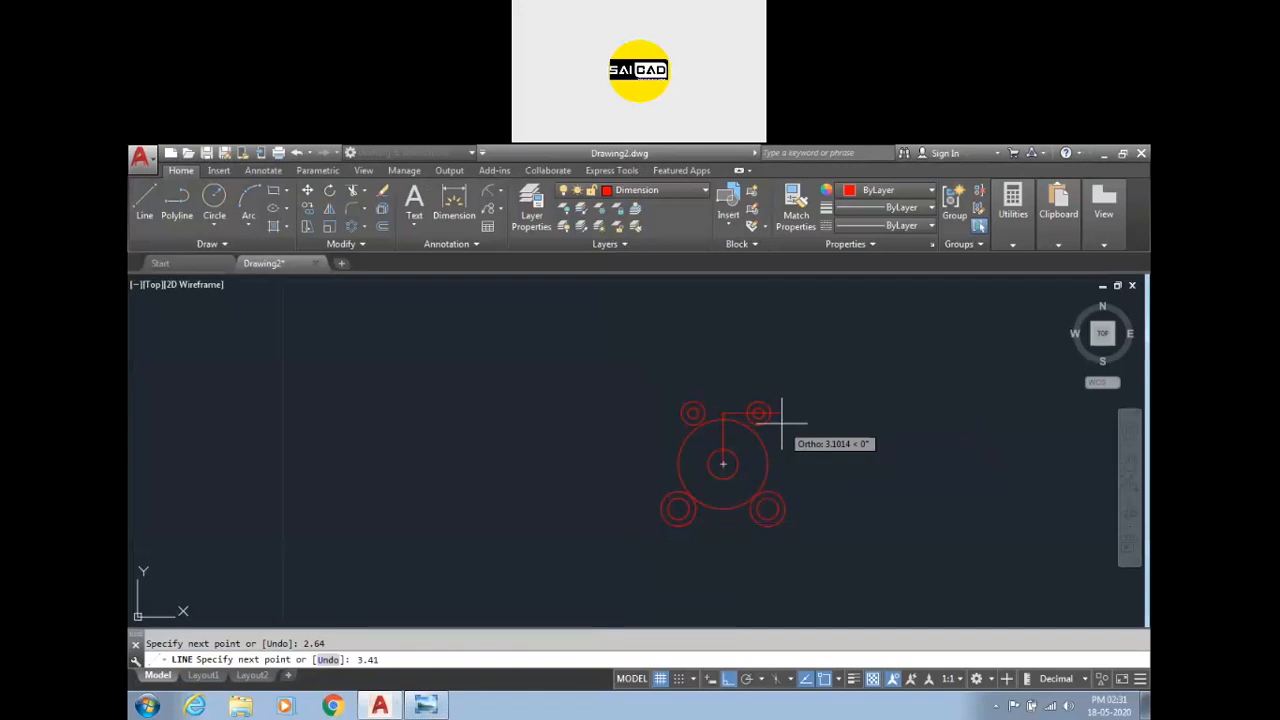
key("Return")
key("Escape")
Adjust the horizontal line and stretch both upper circle pairs so their centres sit on its ends.
scroll(750, 415, "up", 6)
left_click(860, 403)
left_click(776, 402)
left_click(643, 402)
key("Escape")
left_click(863, 354)
left_click(803, 402)
left_click(789, 402)
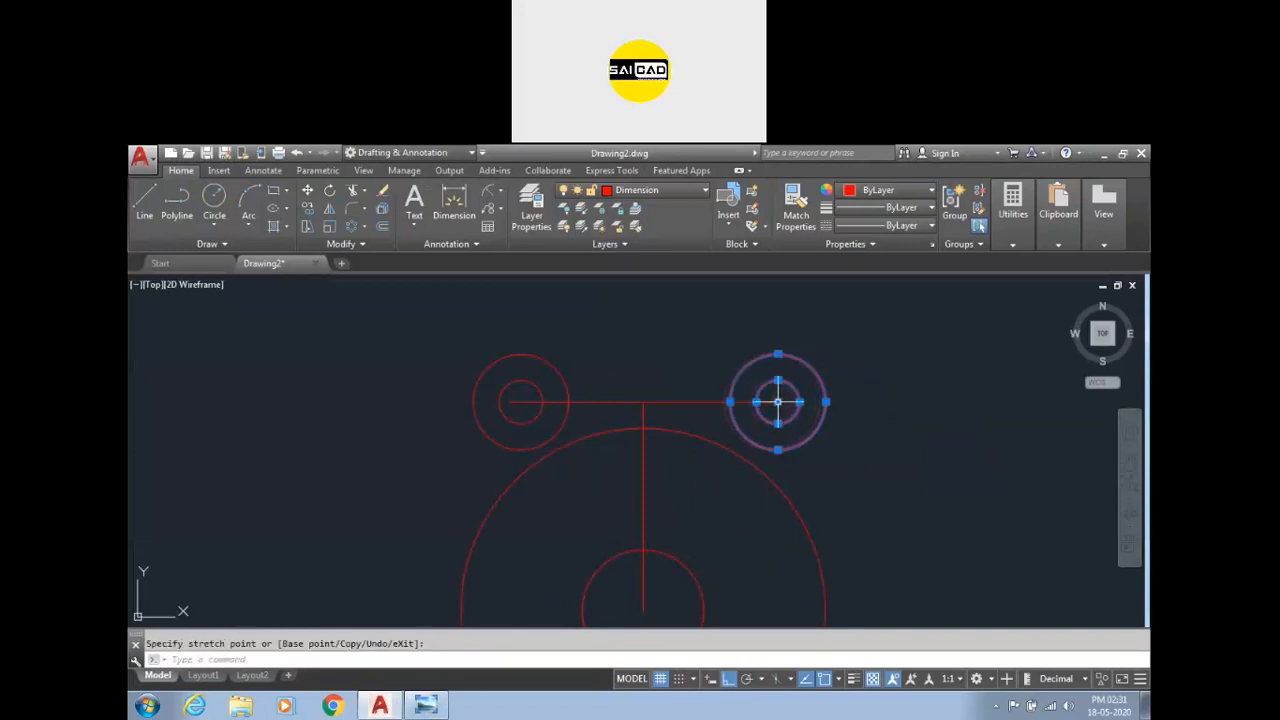
left_click(582, 355)
left_click(527, 389)
left_click(521, 402)
left_click(509, 402)
key("Escape")
Dimension the horizontal distance between the centres of the two upper circle pairs.
scroll(700, 429, "down", 3)
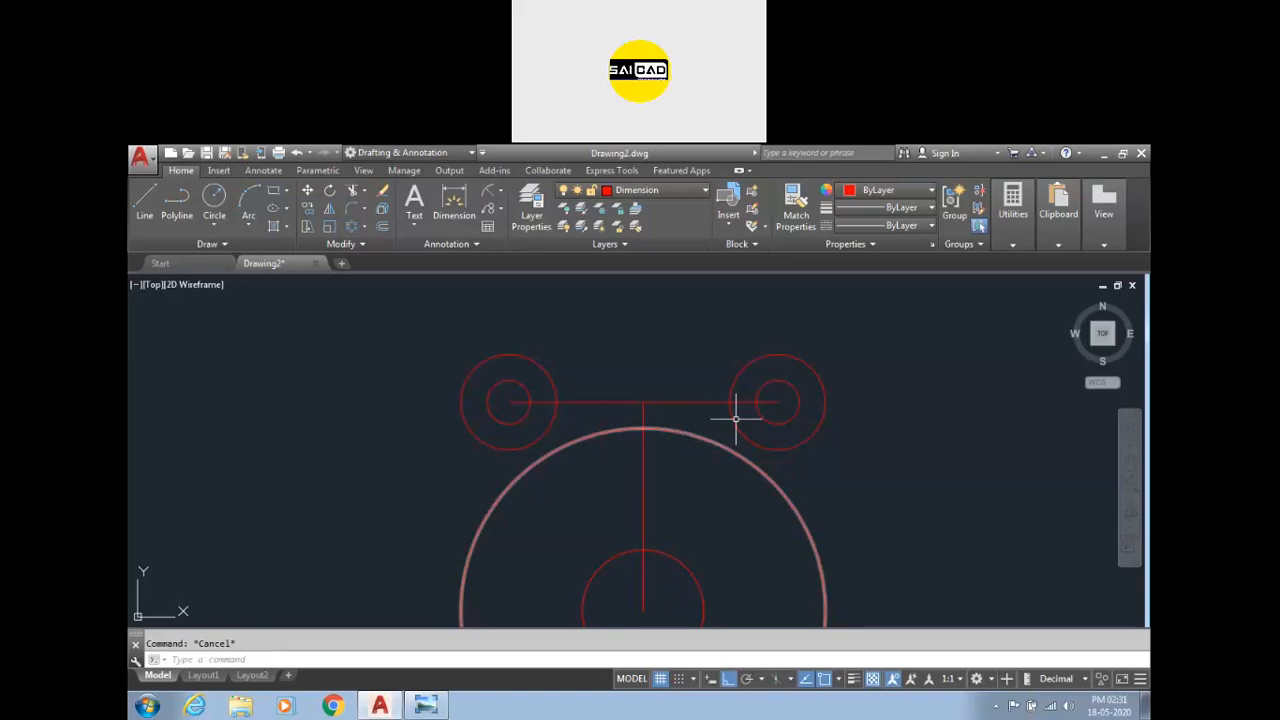
scroll(645, 430, "up", 3)
left_click(647, 440)
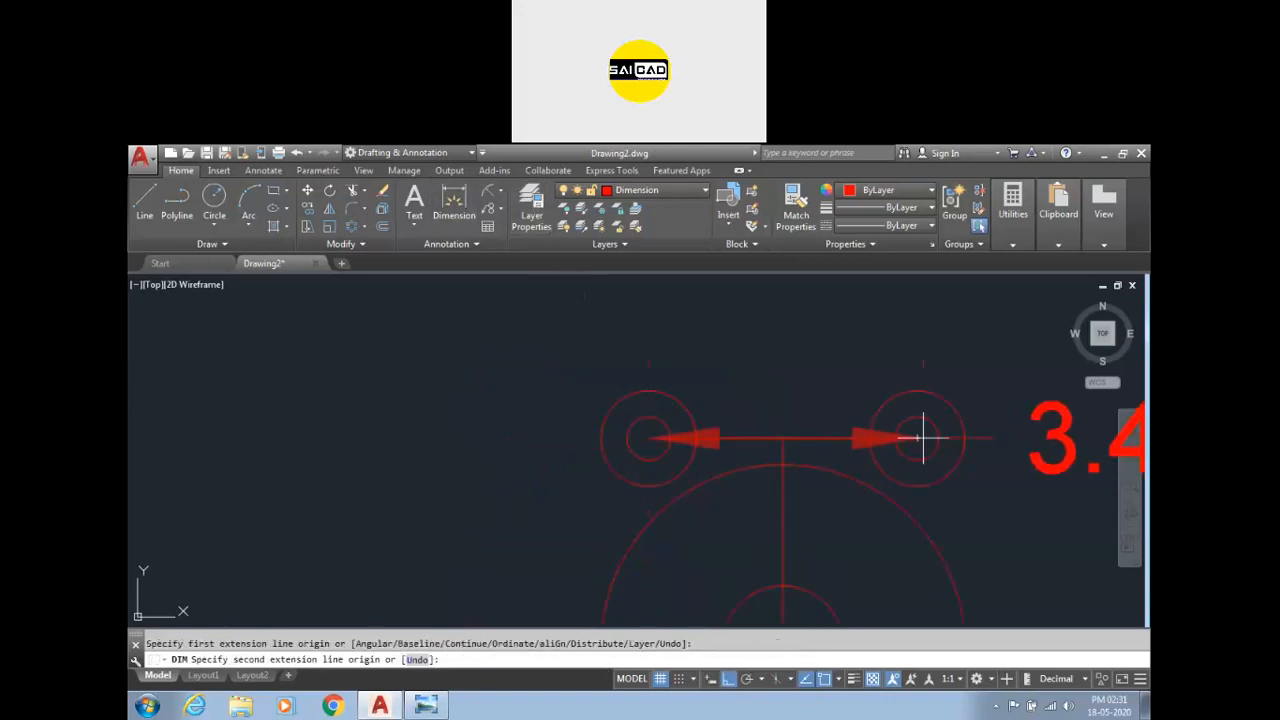
left_click(916, 438)
left_click(866, 318)
left_click(863, 358)
scroll(804, 372, "down", 4)
key("Escape")
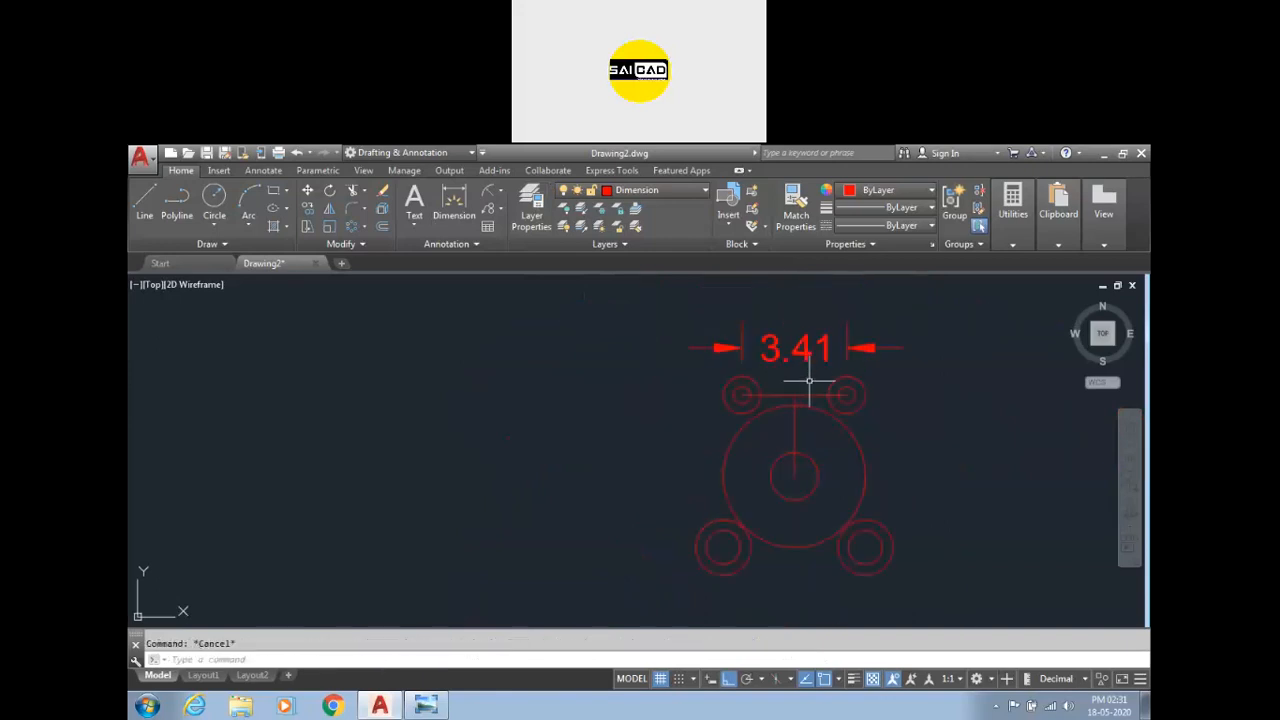
Draw vertical lines down from the outer edges of the upper circles toward the lower circles.
type("l")
key("Return")
left_click(741, 394)
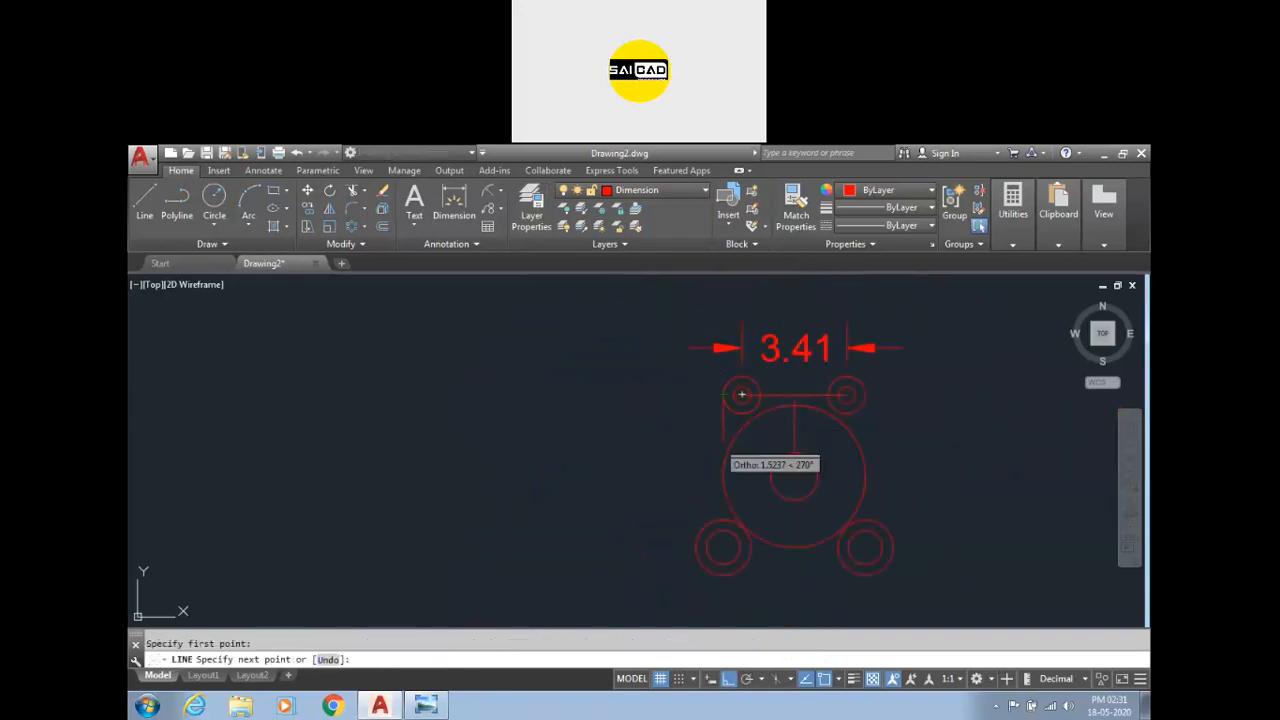
scroll(722, 515, "up", 4)
left_click(722, 519)
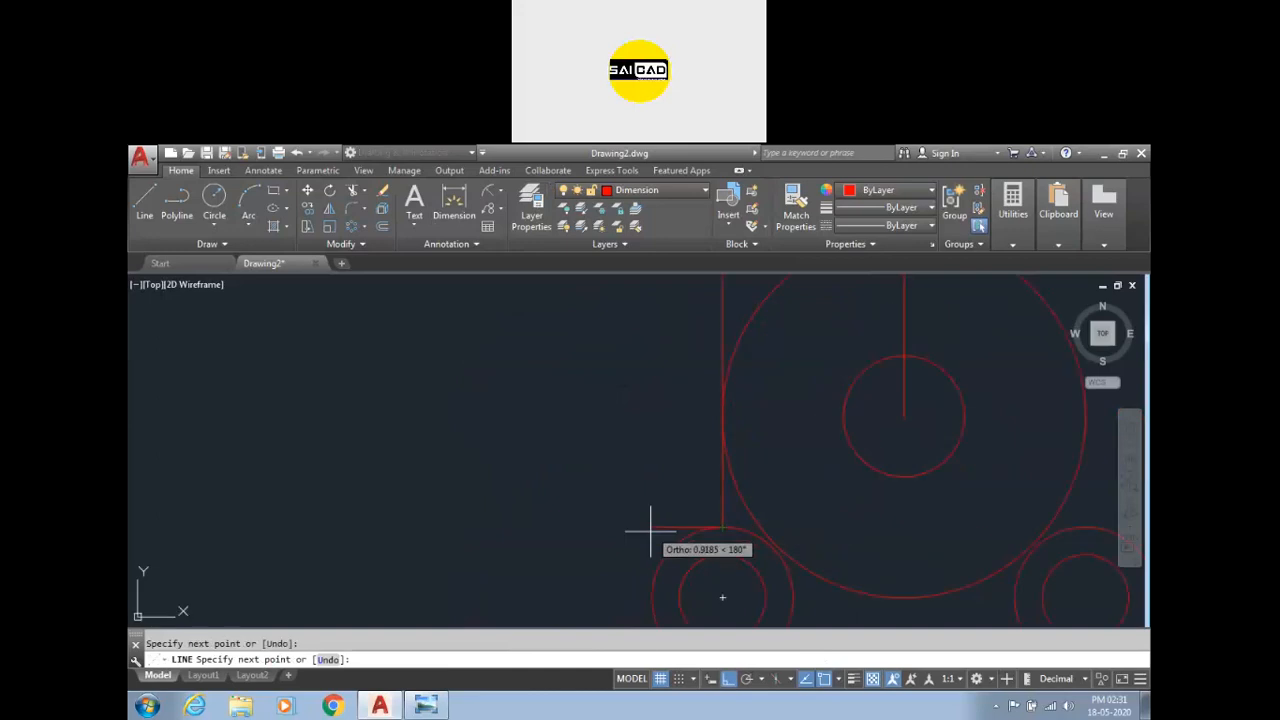
scroll(620, 518, "down", 4)
key("Return")
key("Return")
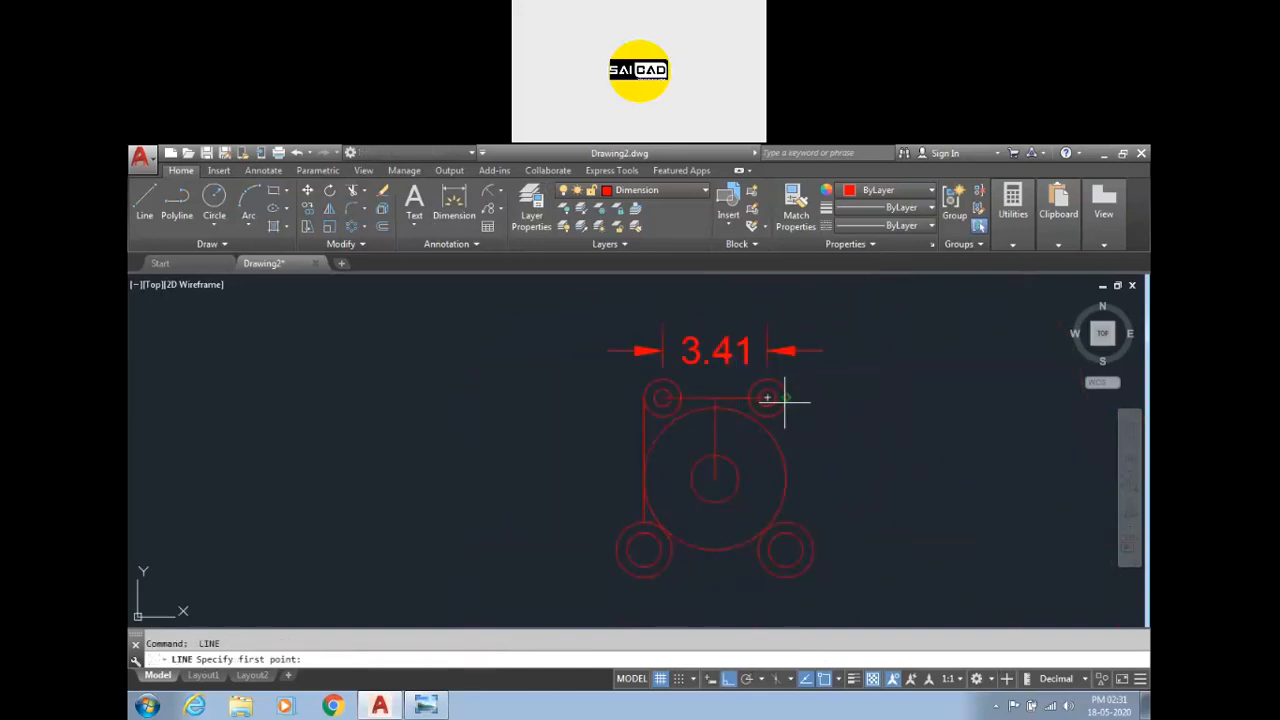
left_click(786, 400)
key("Escape")
Select and erase the T-shaped construction lines joining the circle centres.
left_click(722, 393)
left_click(708, 405)
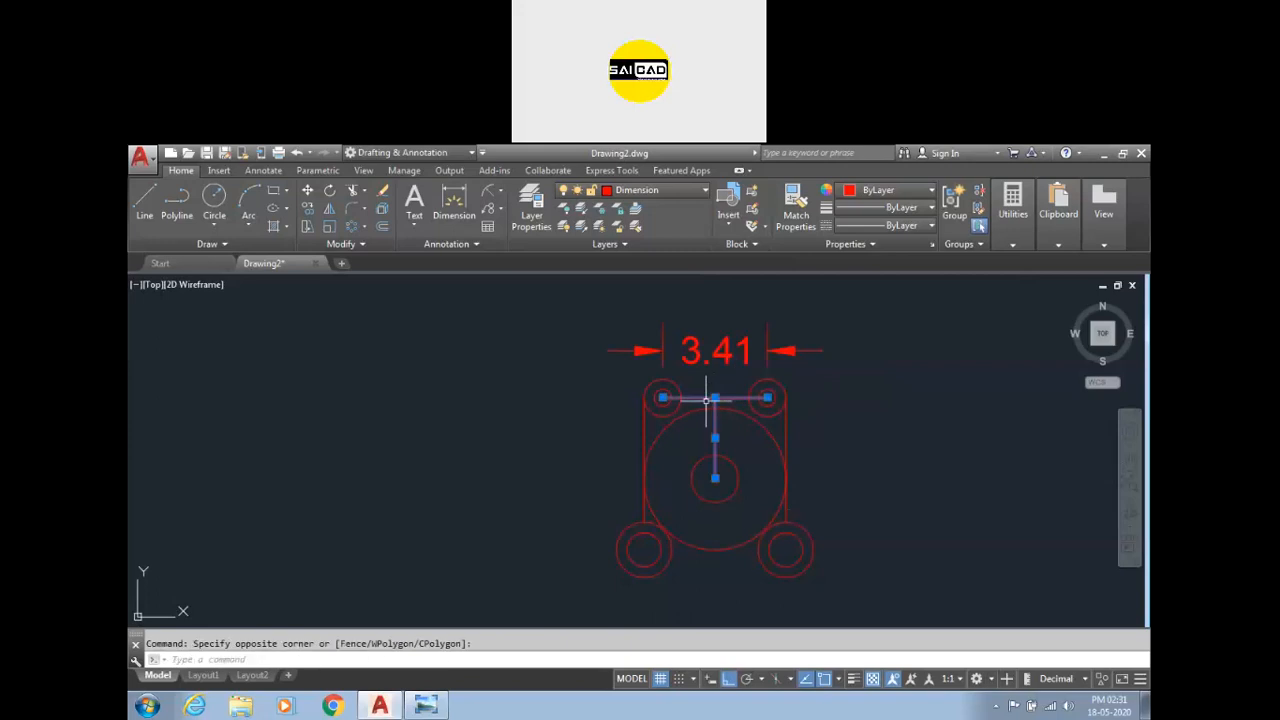
left_click(685, 190)
left_click(628, 280)
key("Escape")
scroll(723, 412, "up", 4)
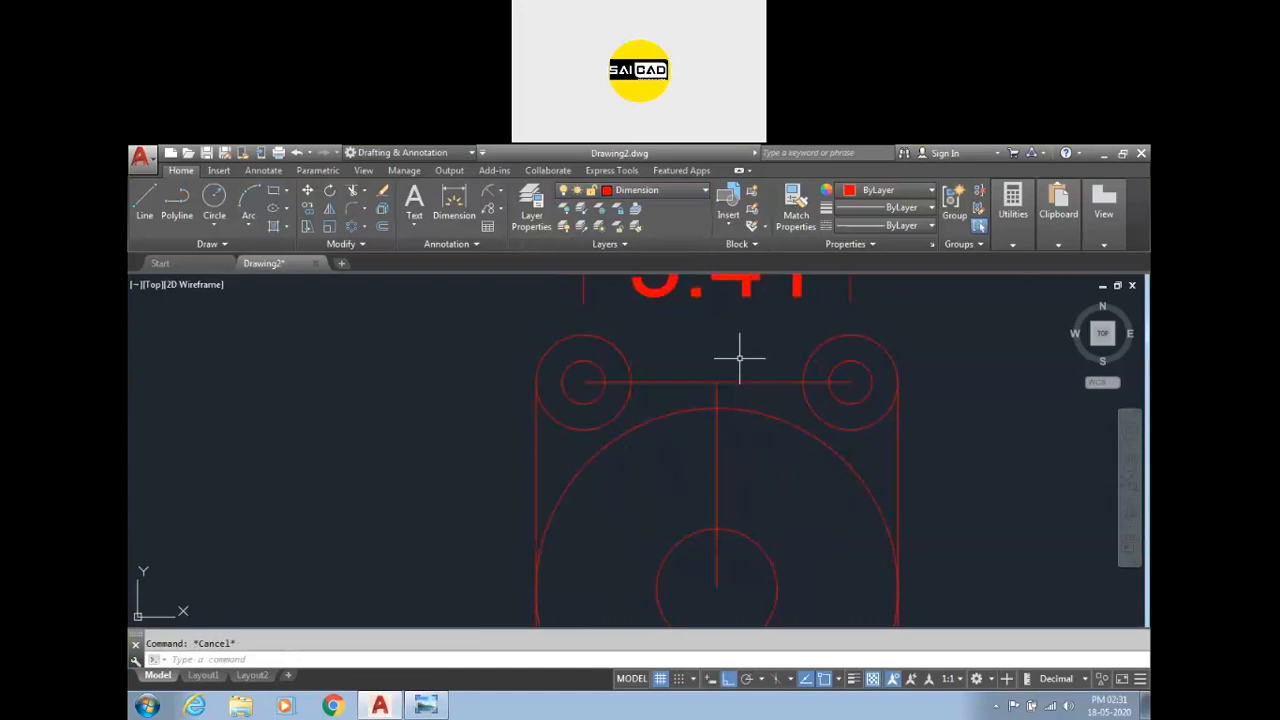
left_click(740, 357)
left_click(692, 388)
scroll(697, 405, "down", 4)
key("Escape")
left_click(745, 375)
left_click(700, 400)
key("Delete")
left_click(755, 338)
key("Escape")
Set the overall dimension scale of the Standard style to 0.5.
type("d")
key("Return")
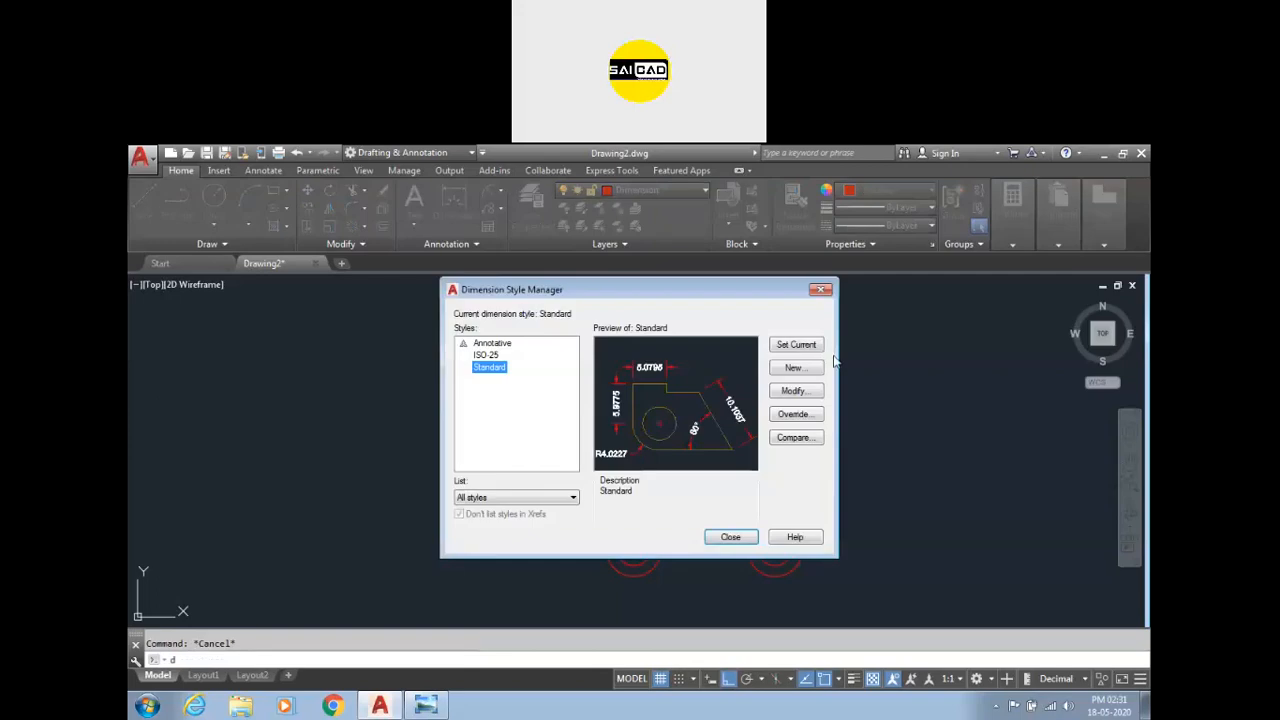
left_click(793, 391)
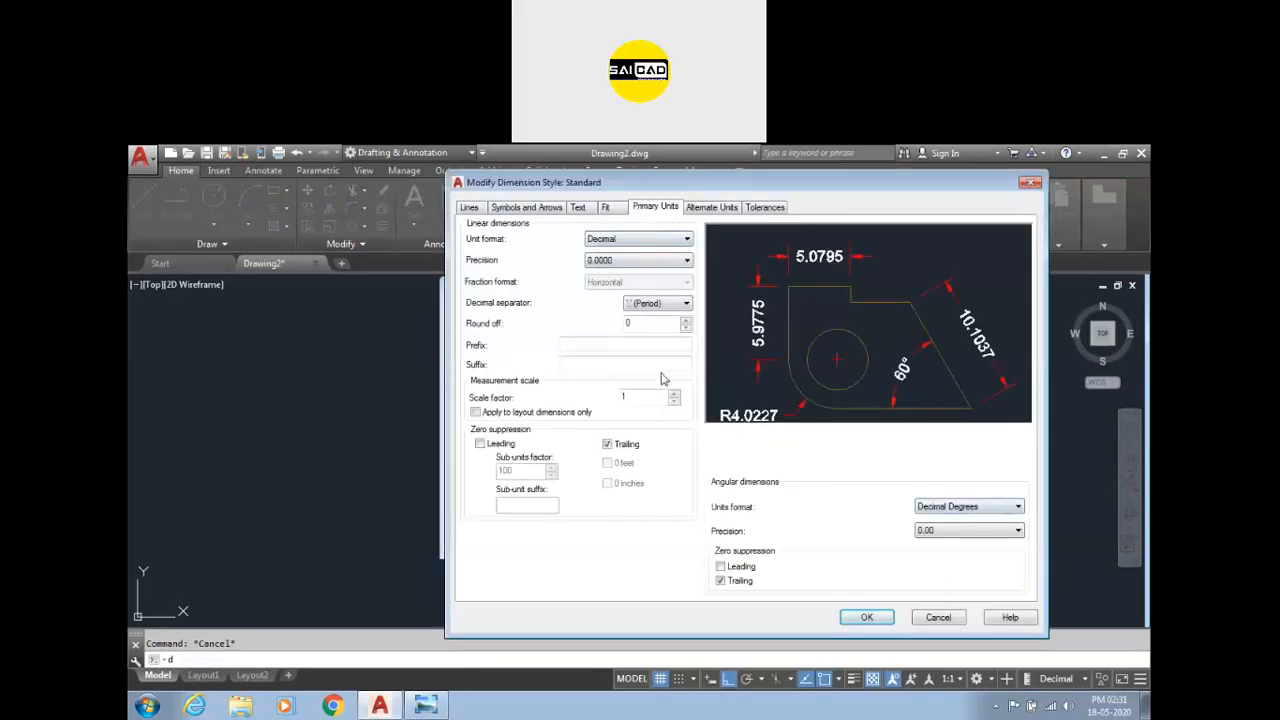
left_click(604, 207)
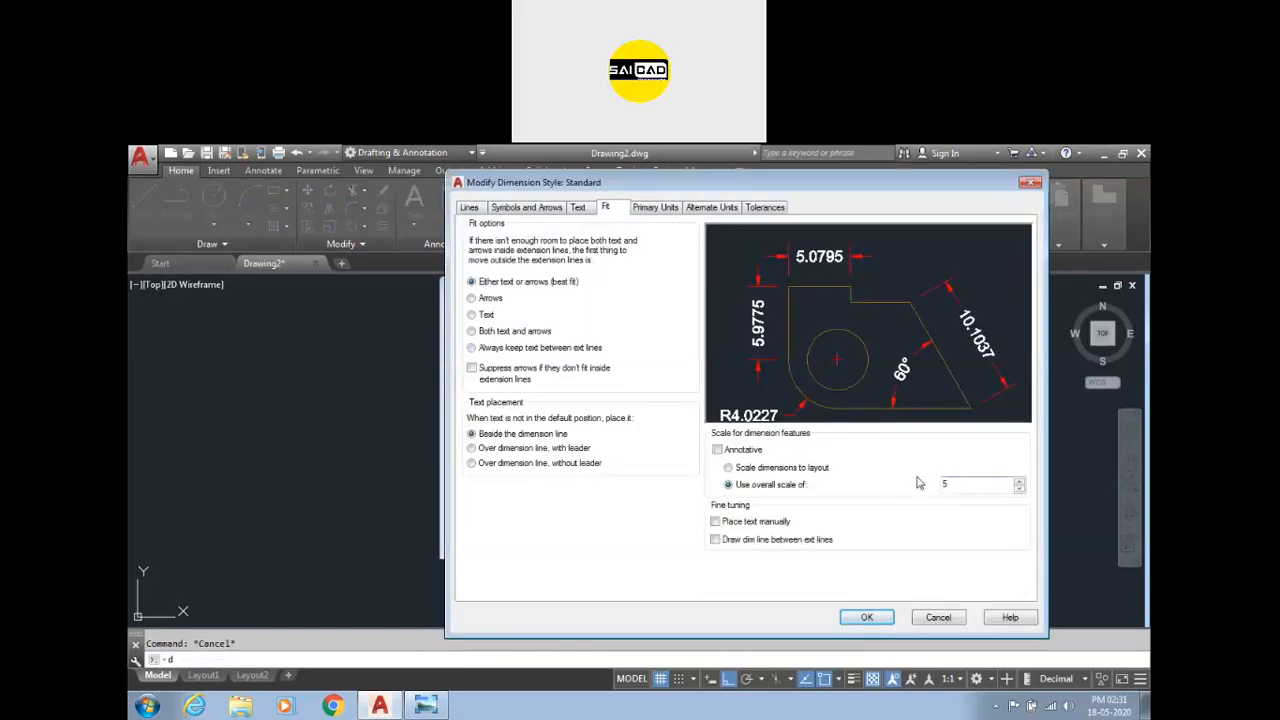
type("0.5")
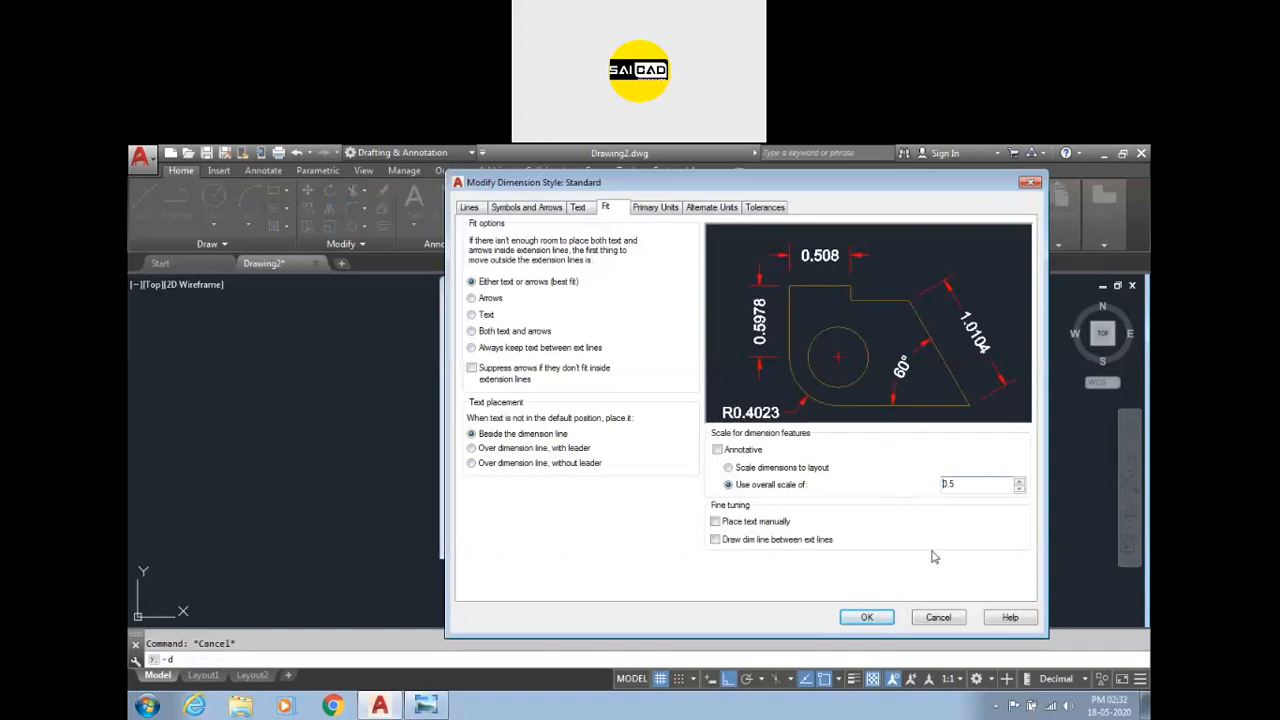
left_click(884, 616)
left_click(745, 537)
Change the Standard style's overall dimension scale to 2.
scroll(694, 366, "up", 3)
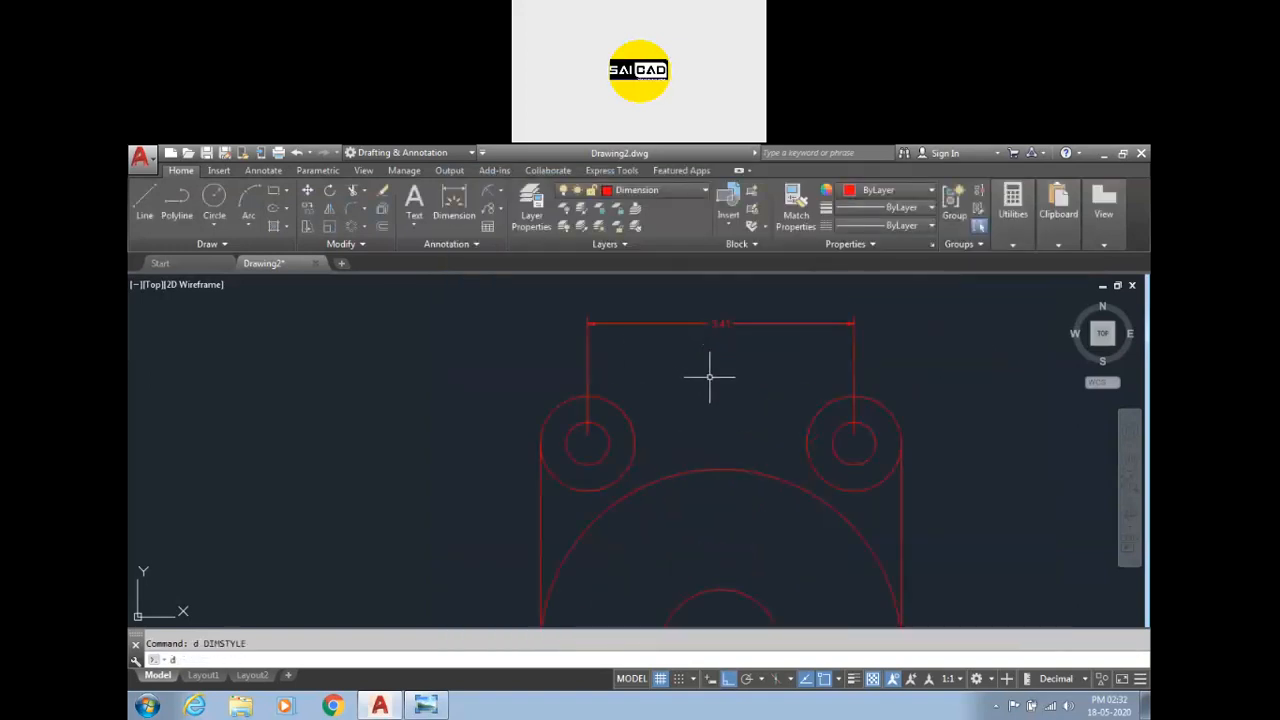
key("Return")
left_click(795, 389)
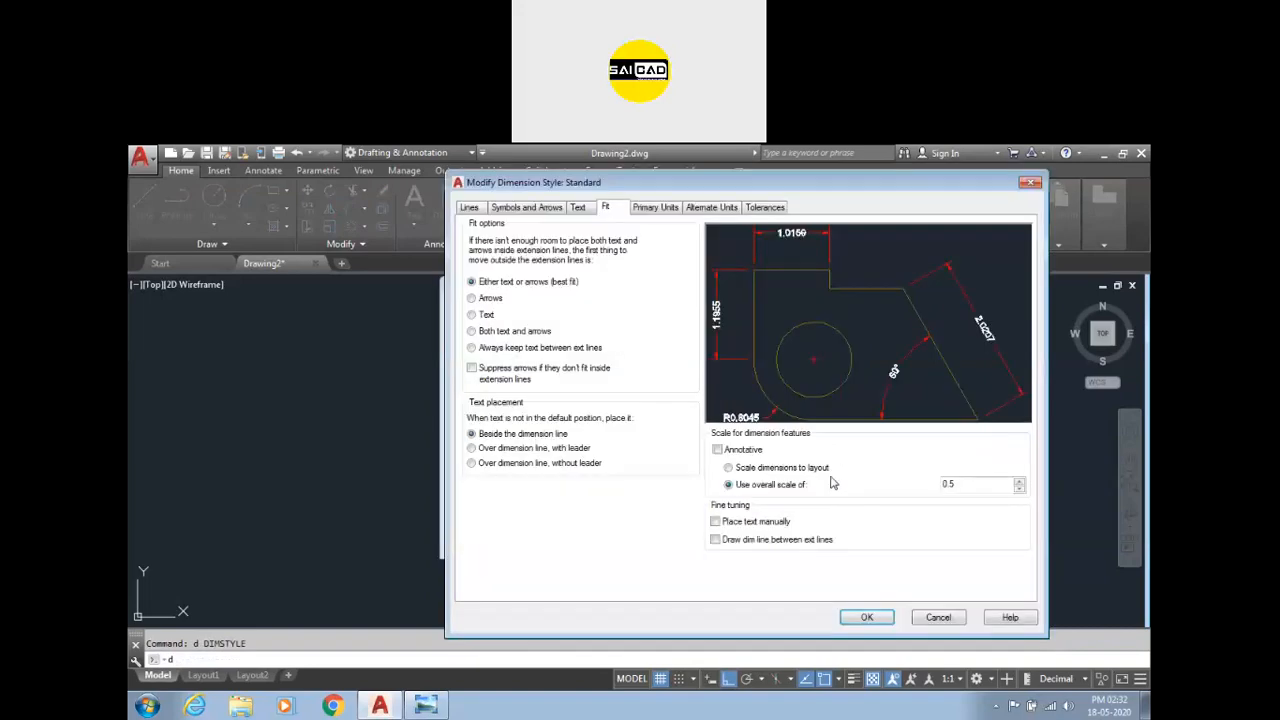
left_click(866, 617)
left_click(730, 537)
Draw a circle of radius 2.75 tangent to both upper outer circles using Tan Tan Radius.
scroll(750, 395, "down", 2)
scroll(738, 420, "up", 2)
scroll(733, 441, "down", 2)
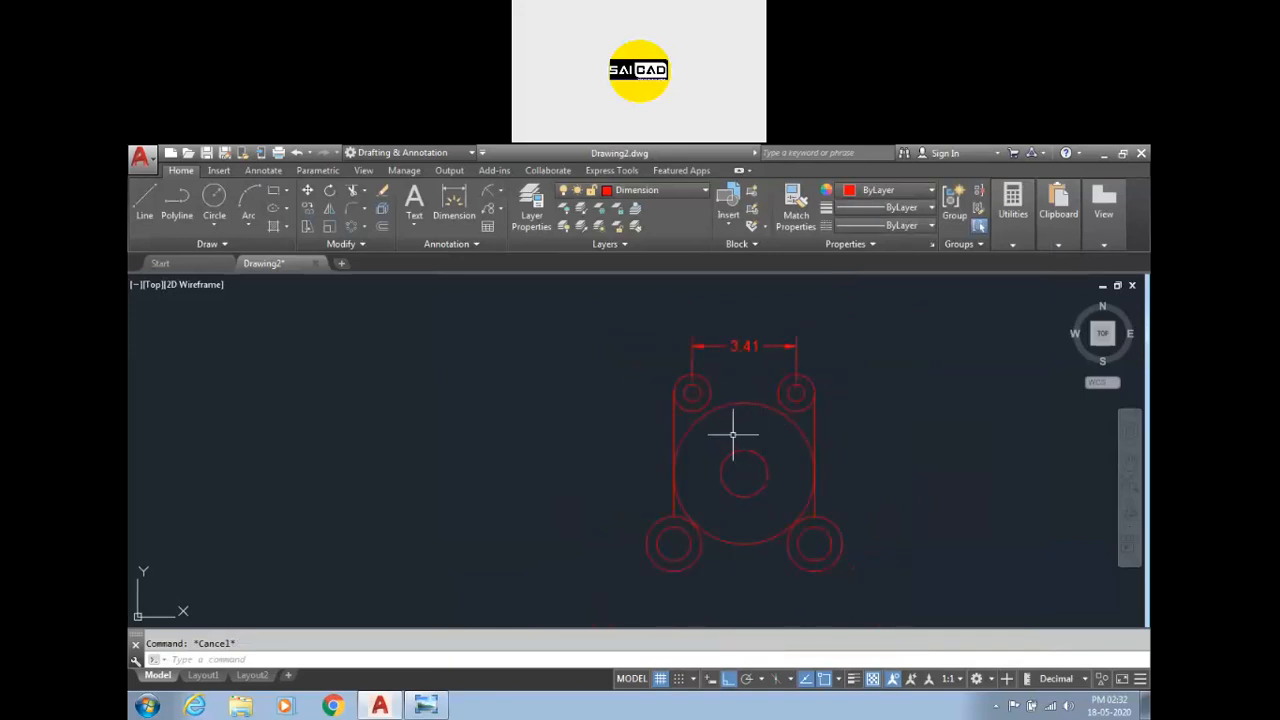
type("c")
key("Return")
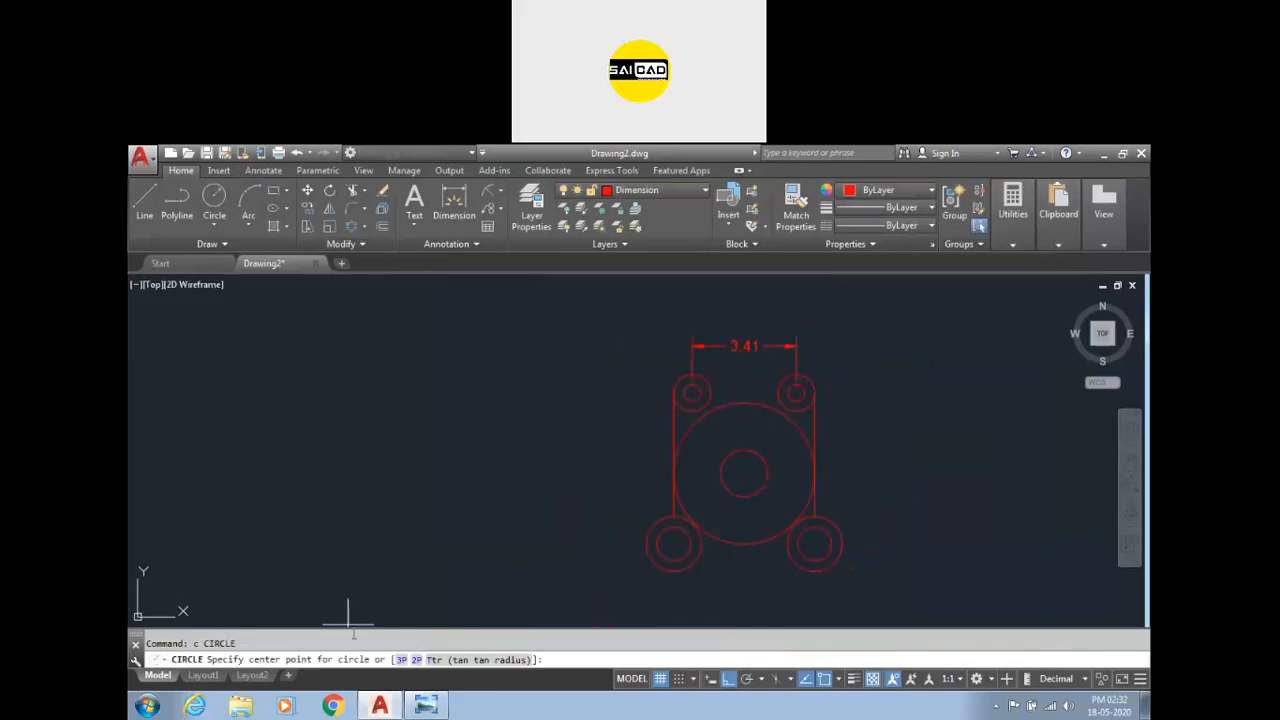
left_click(494, 660)
scroll(675, 440, "up", 2)
scroll(733, 421, "up", 2)
left_click(704, 381)
left_click(909, 374)
scroll(795, 425, "down", 4)
key("Return")
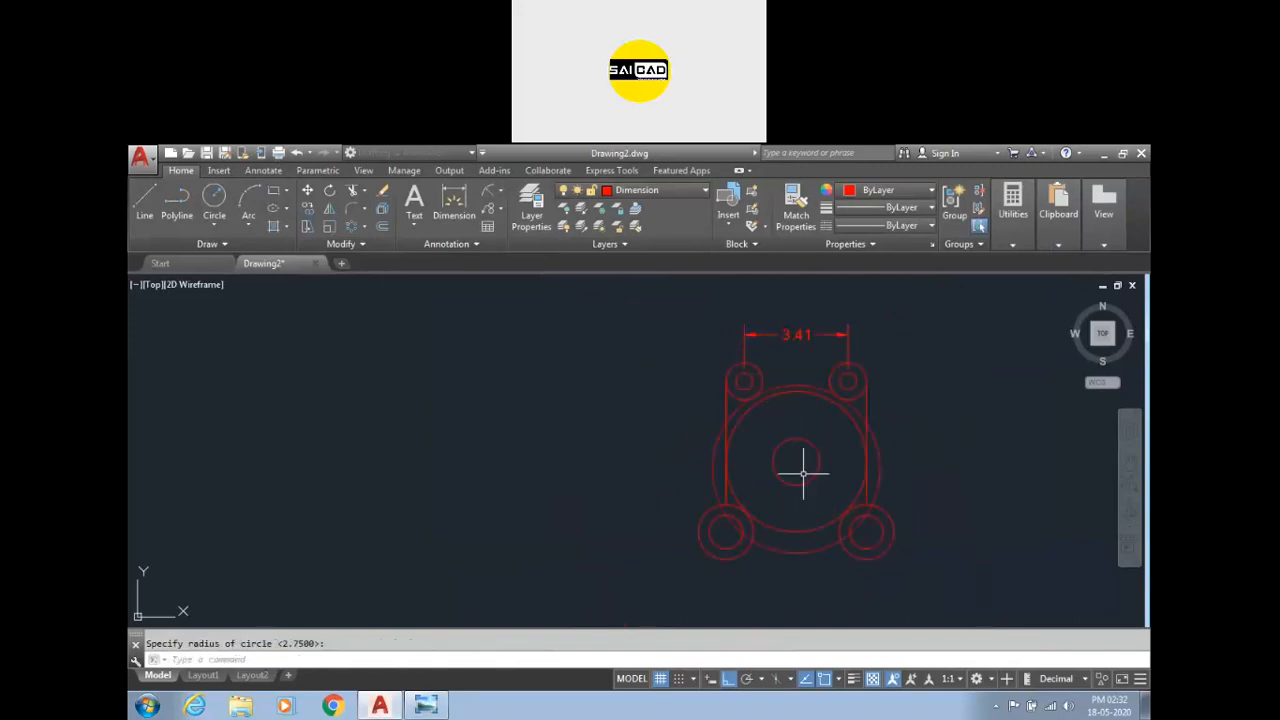
key("Return")
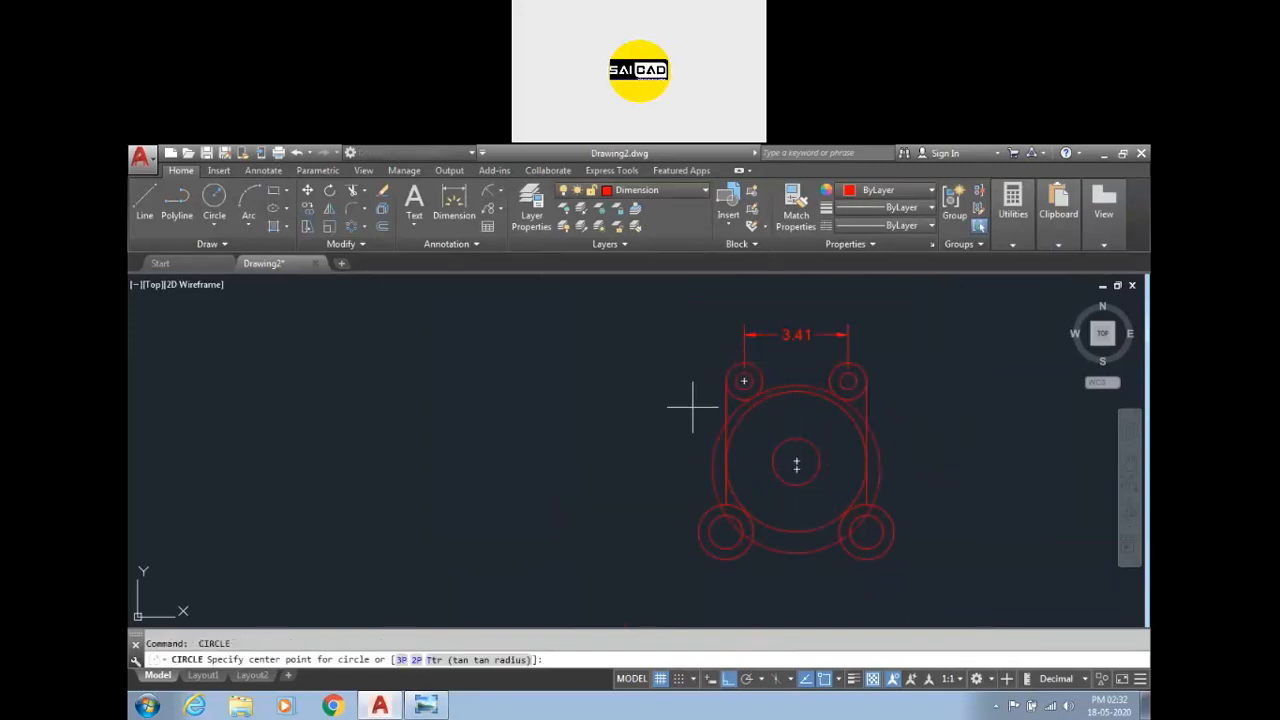
Draw another tangent-tangent-radius circle touching both upper outer circles with radius 2.64.
type("t")
key("Return")
left_click(729, 371)
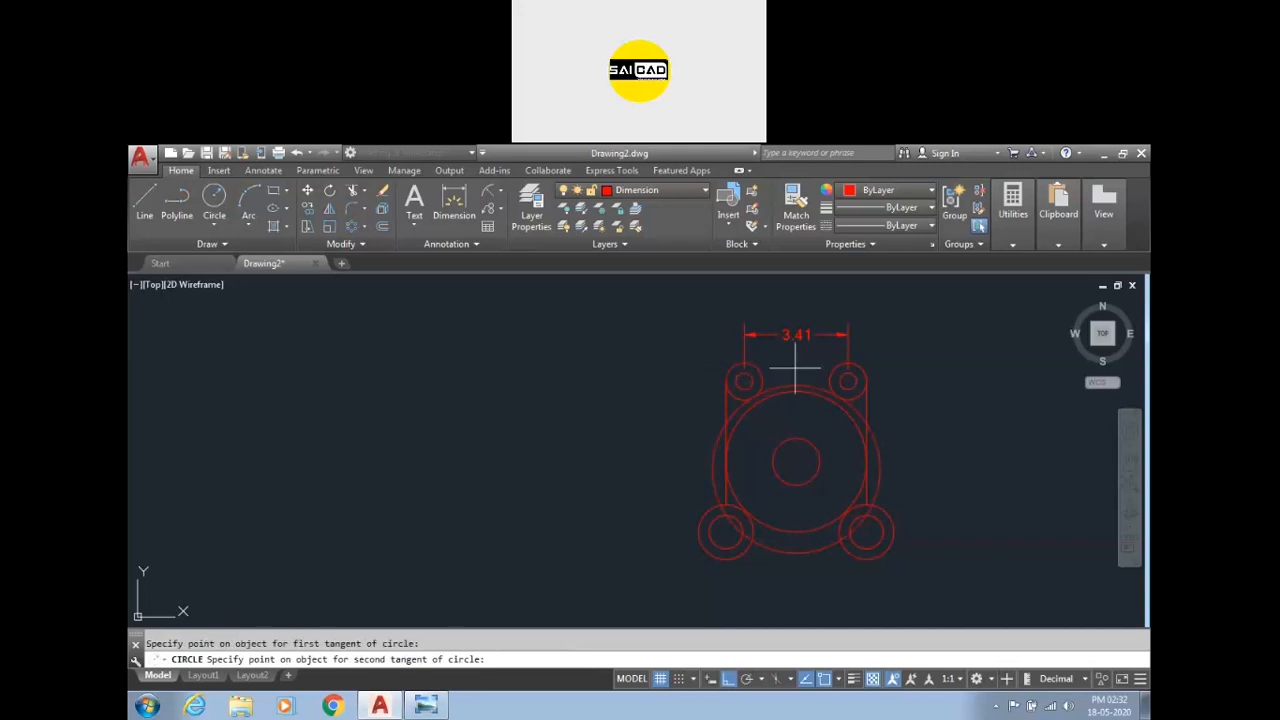
left_click(858, 373)
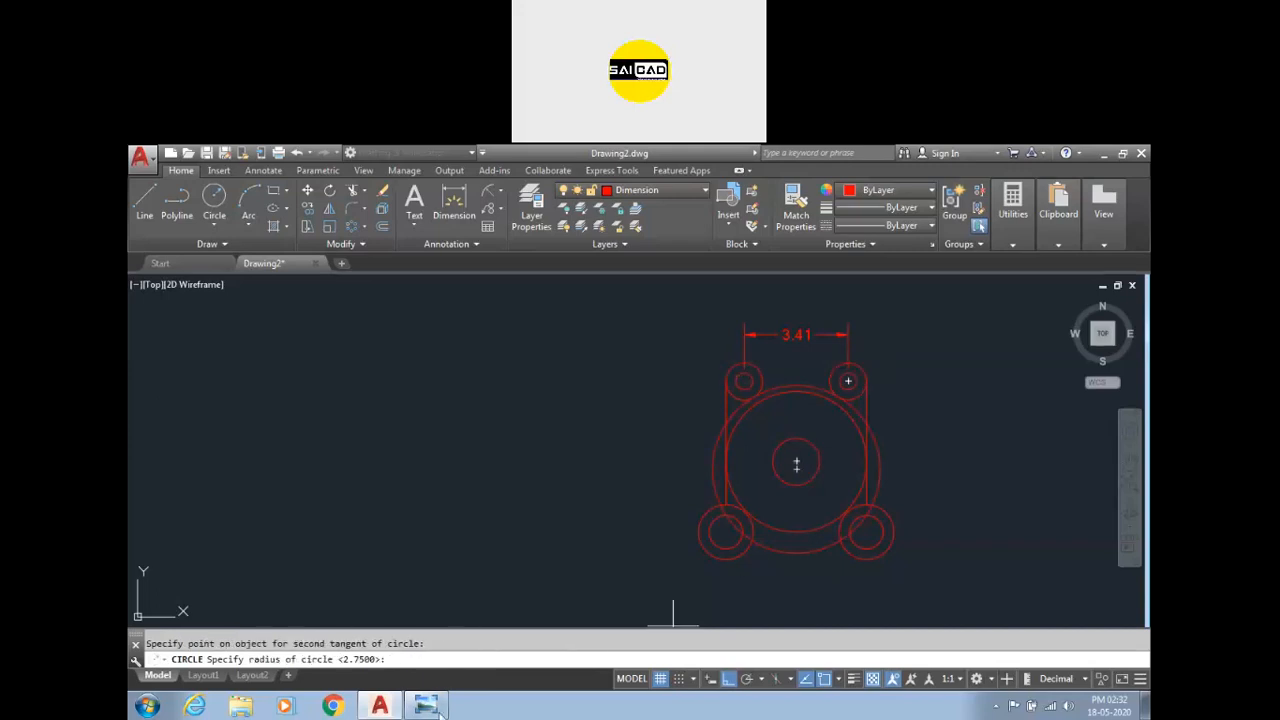
left_click(426, 706)
left_click(426, 706)
type("2.6")
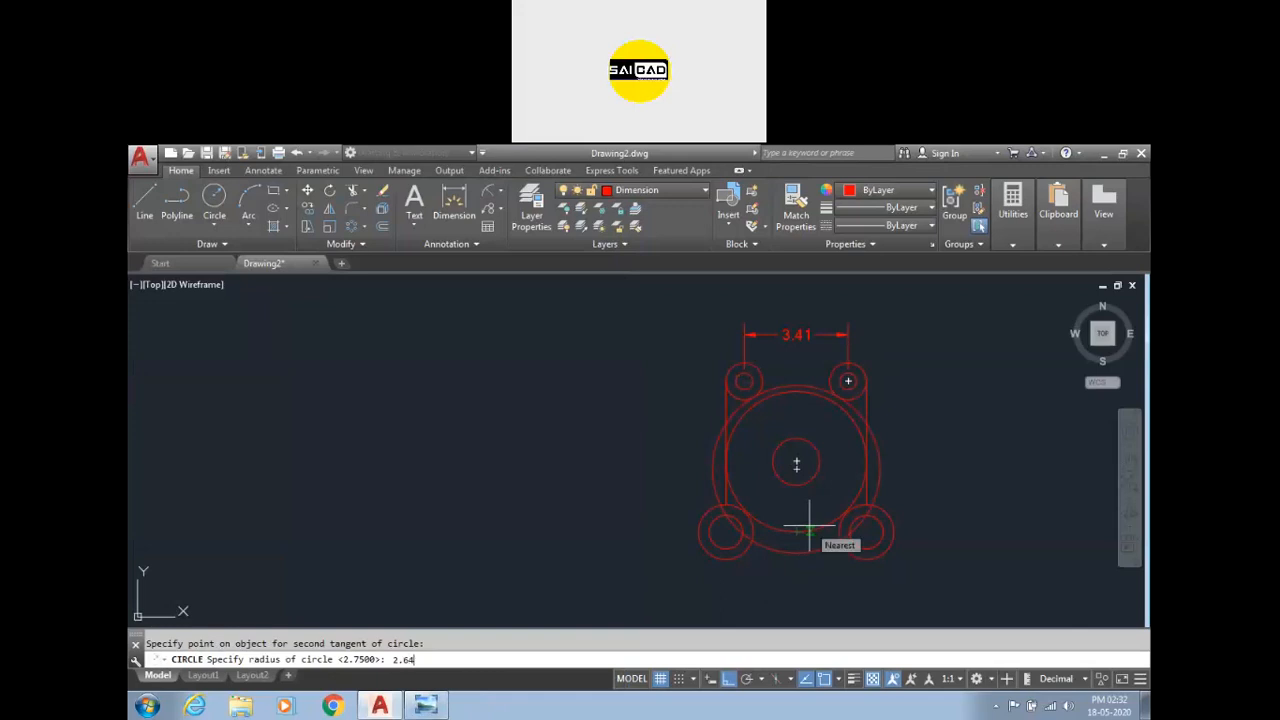
type("4")
key("Return")
Trim the tangent circles between the upper circles and erase the leftover lower arc.
type("tr")
key("Return")
key("Return")
scroll(886, 400, "up", 4)
left_click(878, 398)
left_click(844, 418)
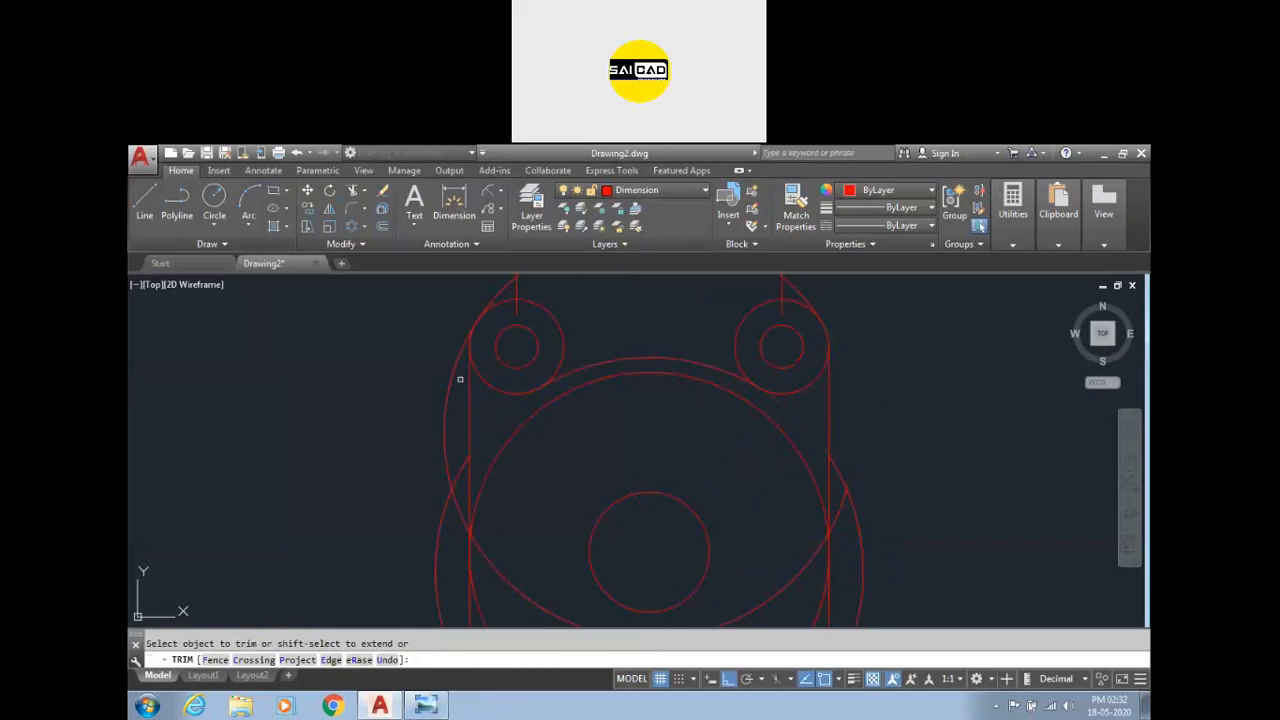
key("Escape")
scroll(633, 394, "down", 2)
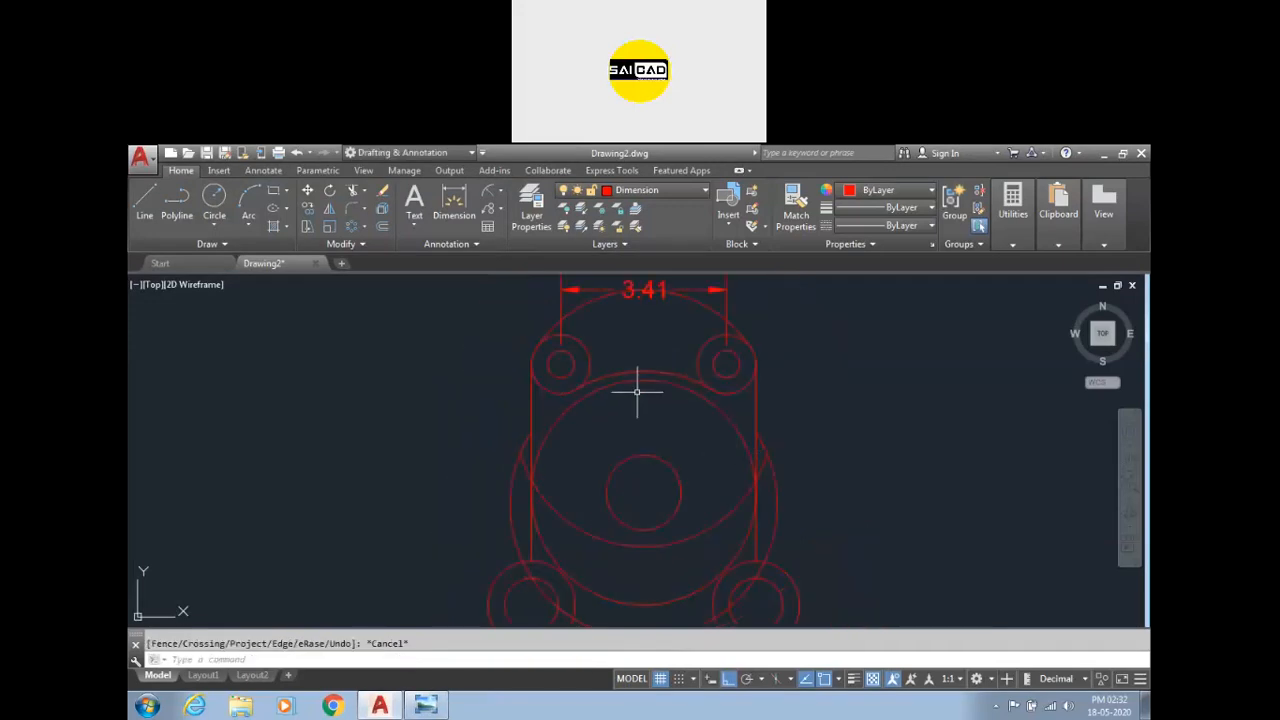
left_click(767, 462)
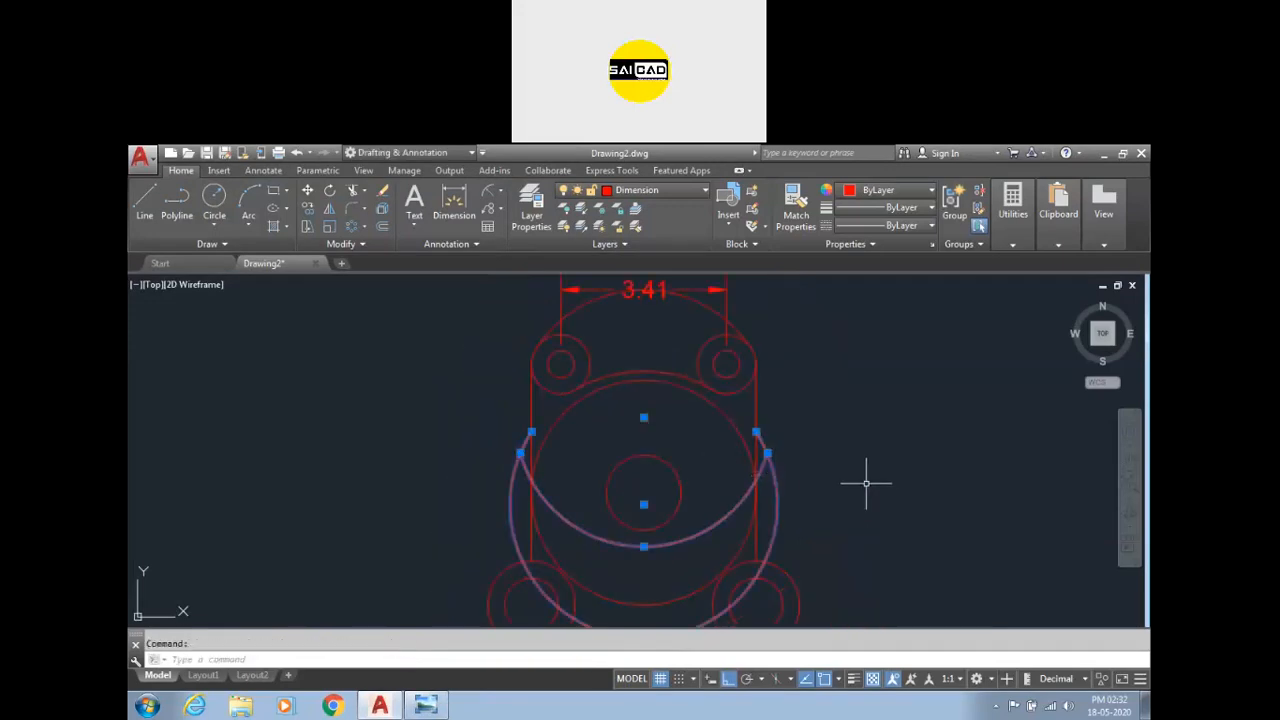
key("Delete")
scroll(745, 440, "down", 5)
scroll(766, 371, "up", 5)
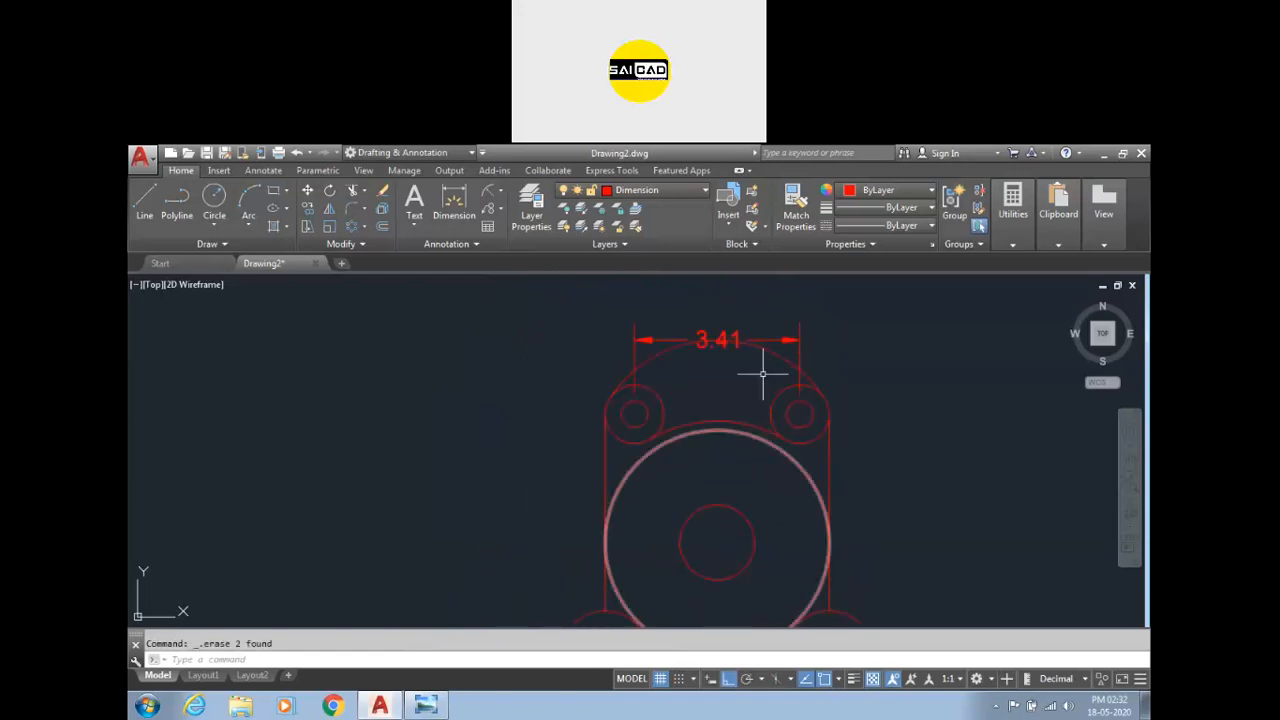
Move the 3.41 dimension line closer to the upper circles.
left_click(773, 342)
left_click(717, 340)
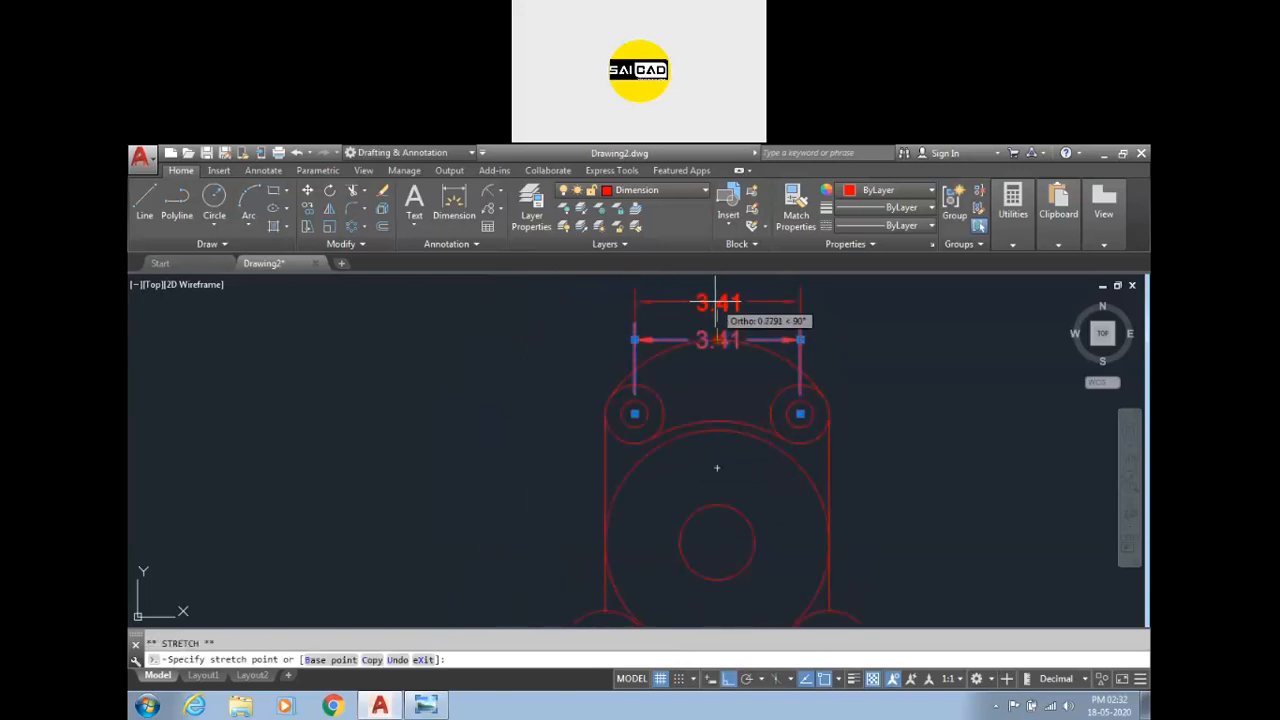
key("Escape")
scroll(863, 354, "down", 2)
scroll(729, 343, "up", 2)
scroll(731, 451, "down", 2)
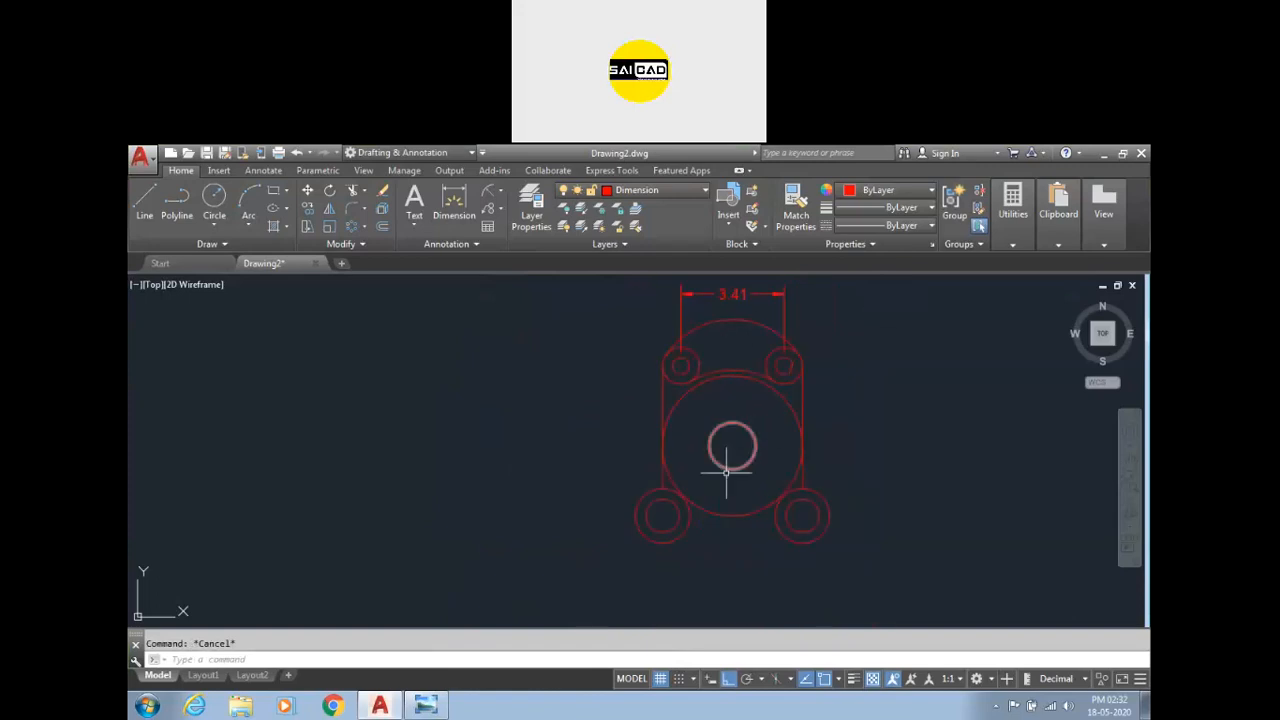
Try to draw a circle of radius 1.38 tangent to the two lower circle pairs.
left_click(427, 705)
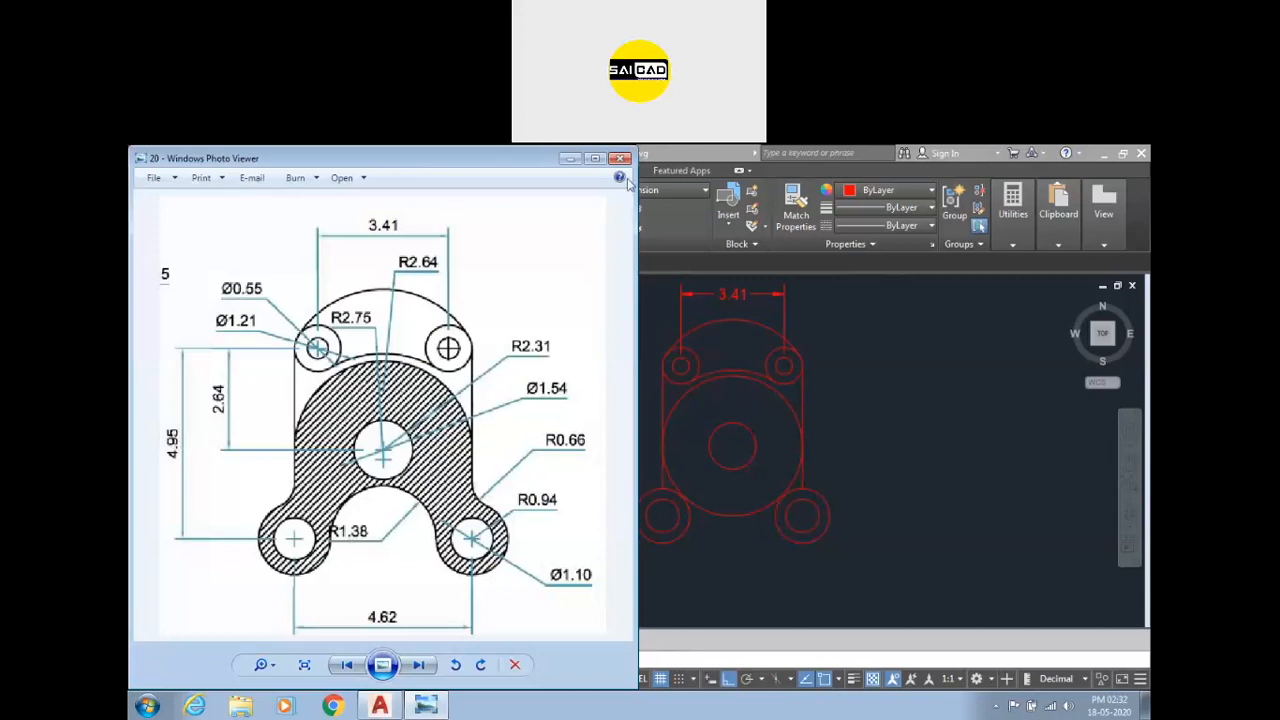
left_click(727, 589)
type("c")
key("Return")
type("t")
key("Return")
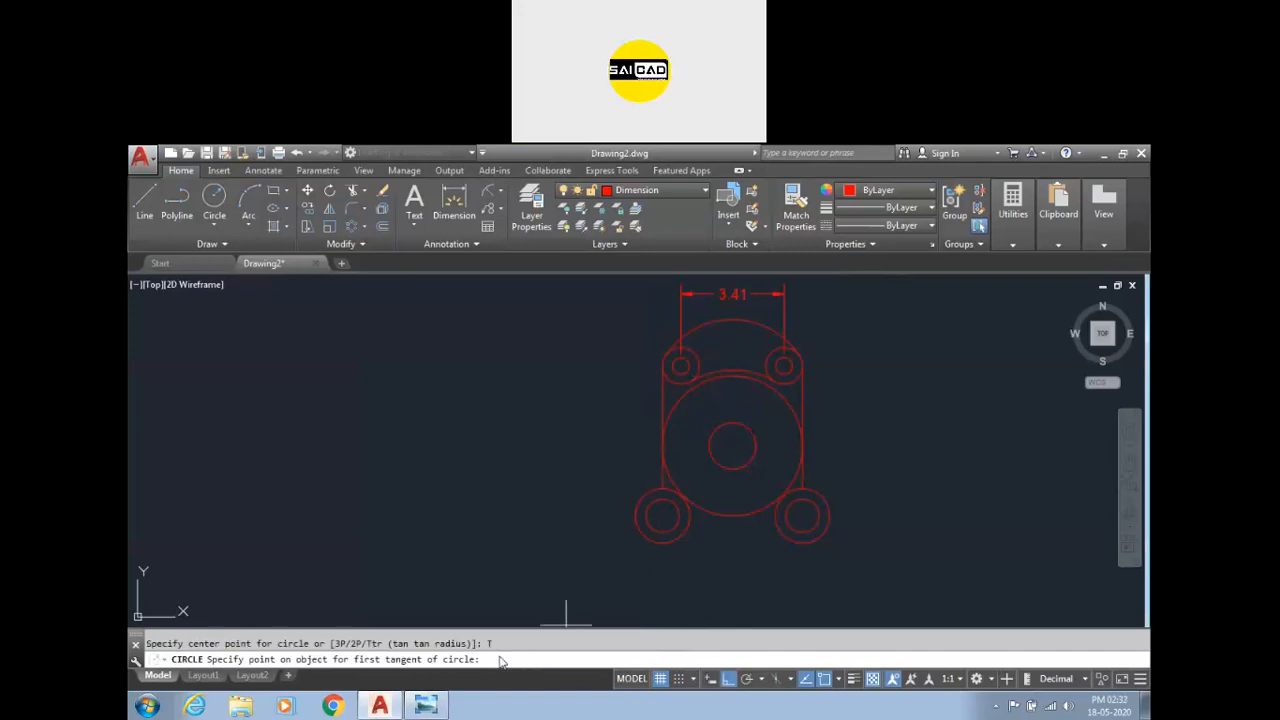
left_click(690, 521)
left_click(776, 518)
type("1.38")
key("Return")
left_click(427, 706)
left_click(427, 706)
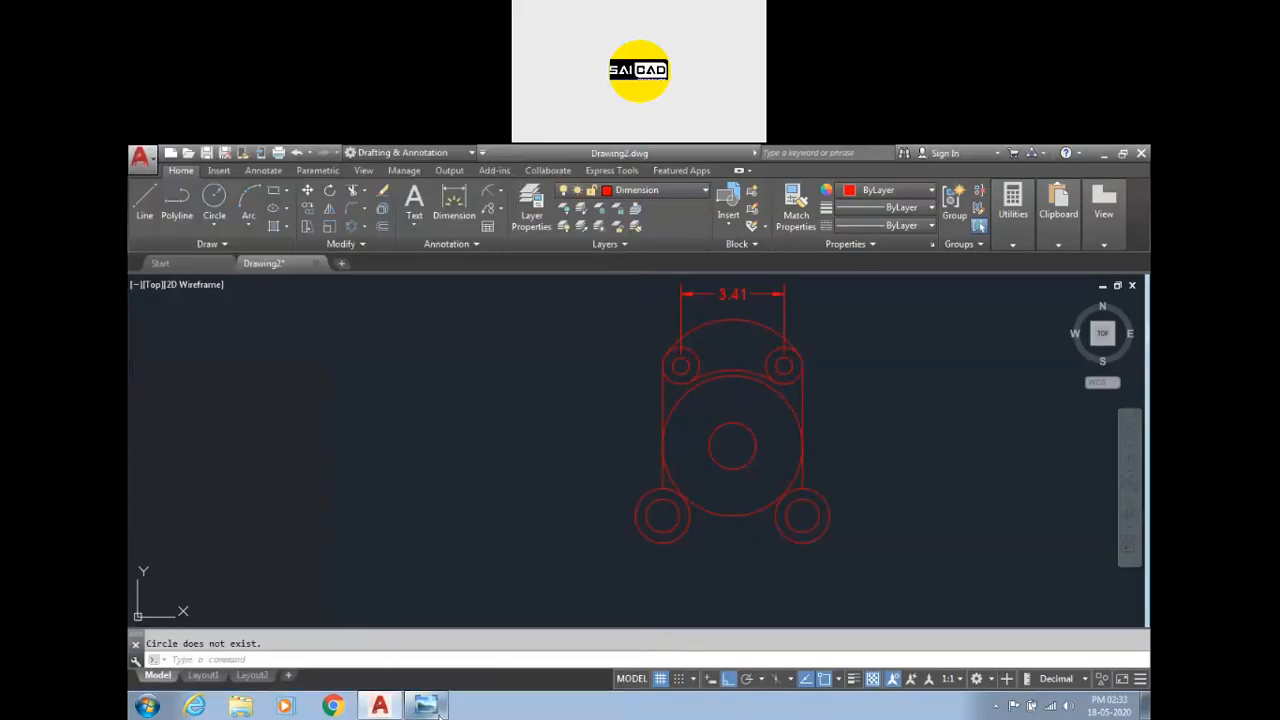
Draw a two-point circle spanning between the inner edges of the two lower circle pairs.
scroll(697, 429, "up", 3)
scroll(626, 437, "down", 2)
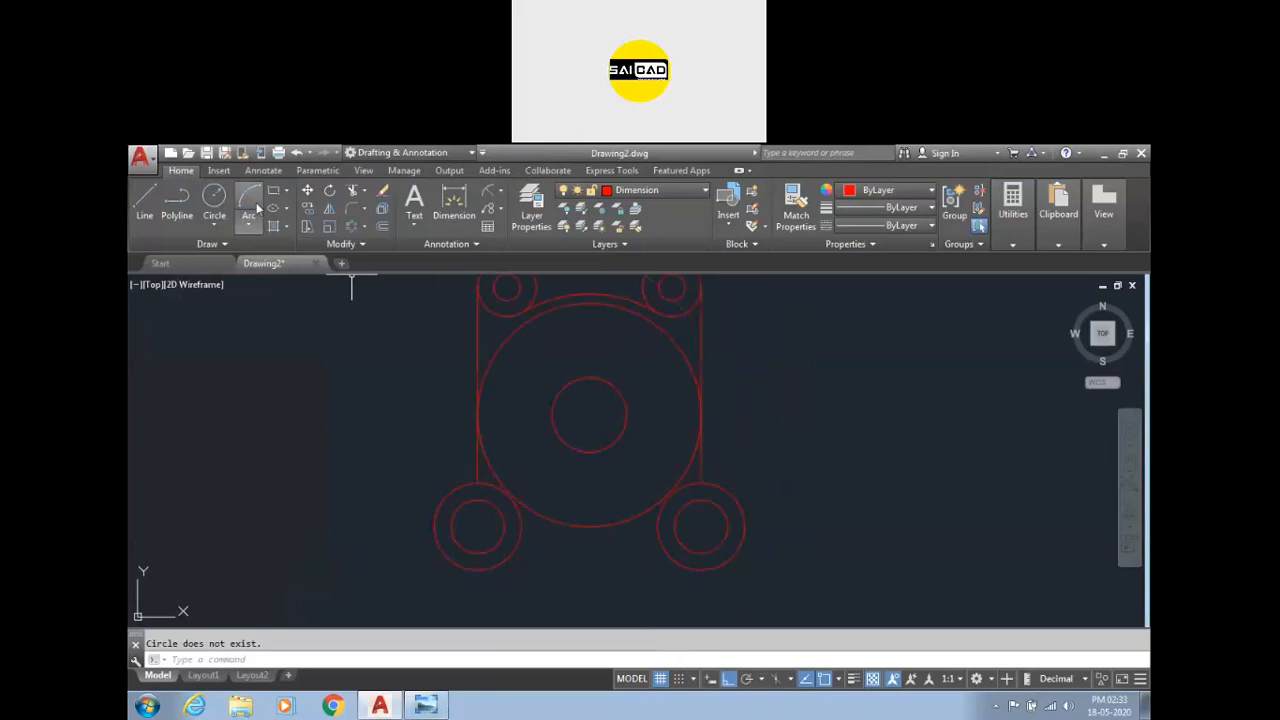
left_click(214, 227)
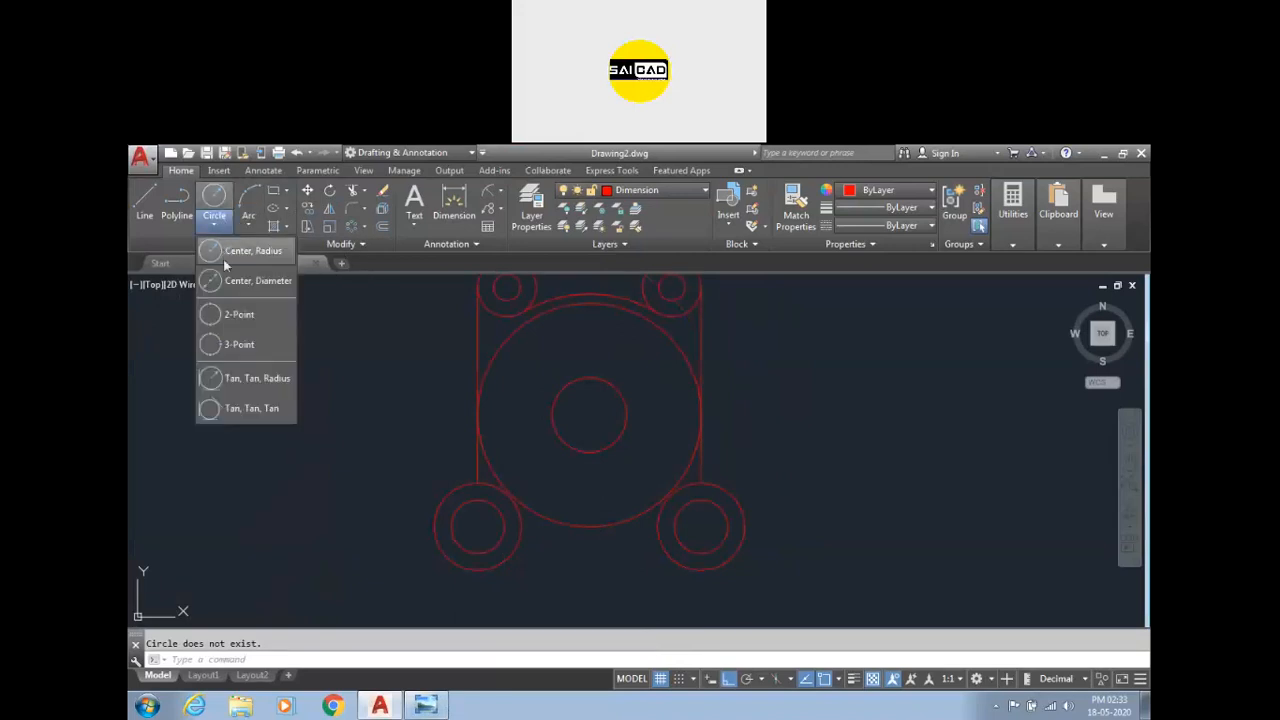
left_click(230, 316)
left_click(523, 527)
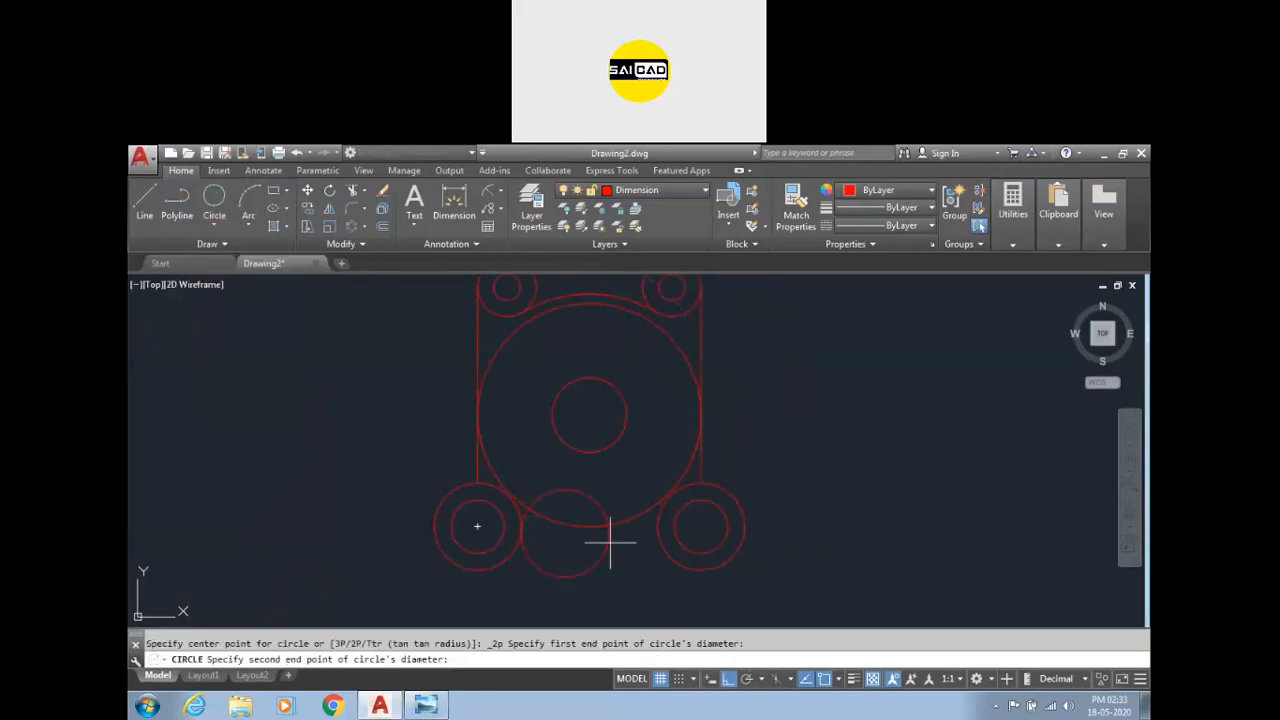
left_click(658, 526)
key("Escape")
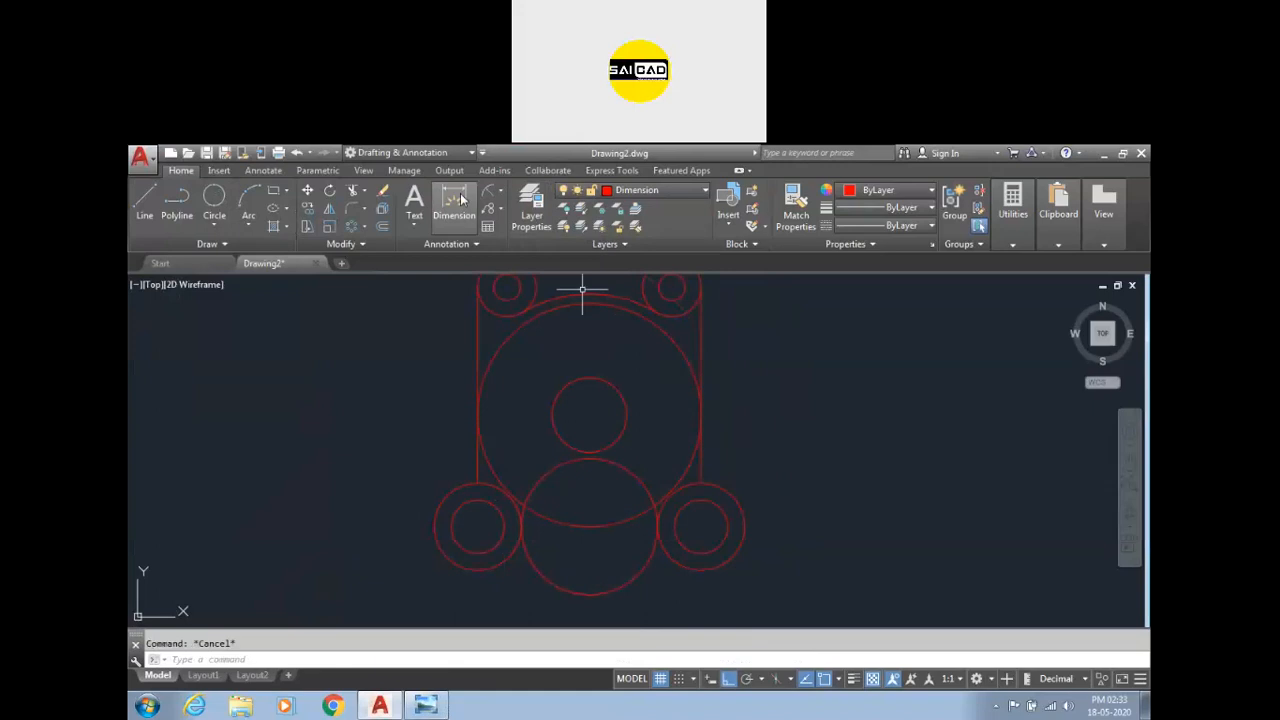
left_click(487, 193)
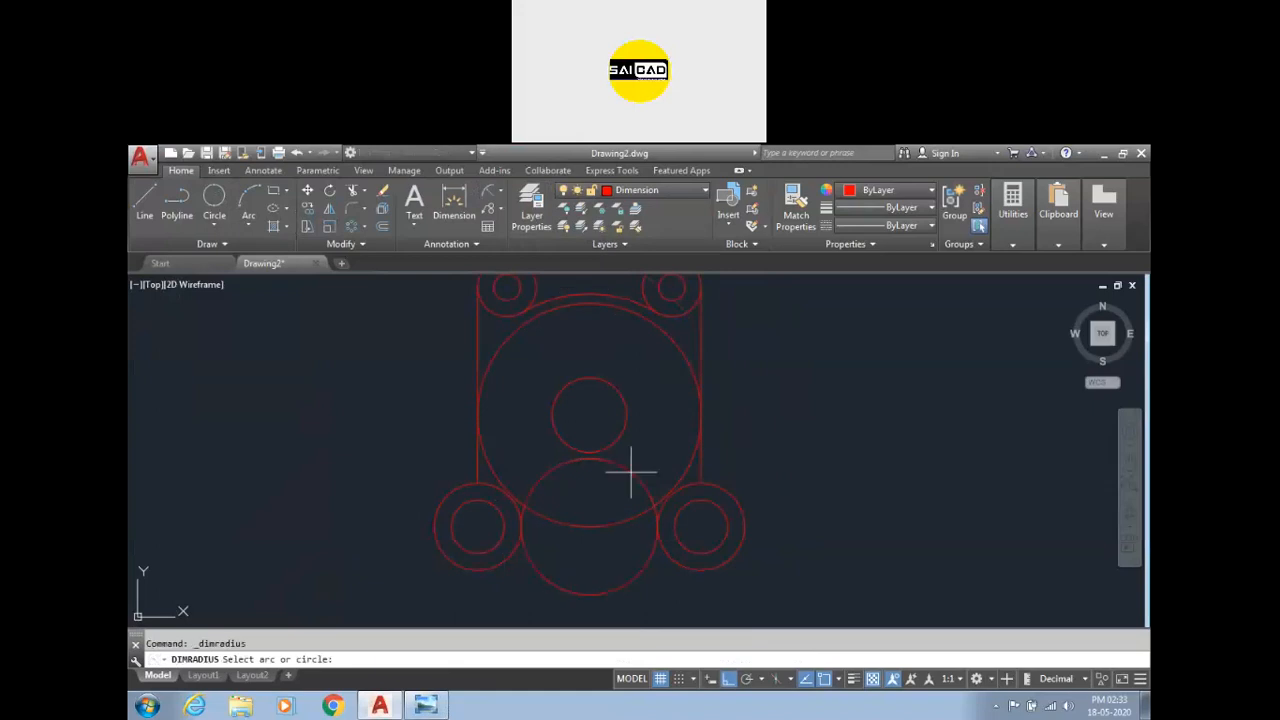
left_click(630, 462)
key("Escape")
Switch to the reference image to check the remaining dimensions, then return to the drawing.
left_click(428, 706)
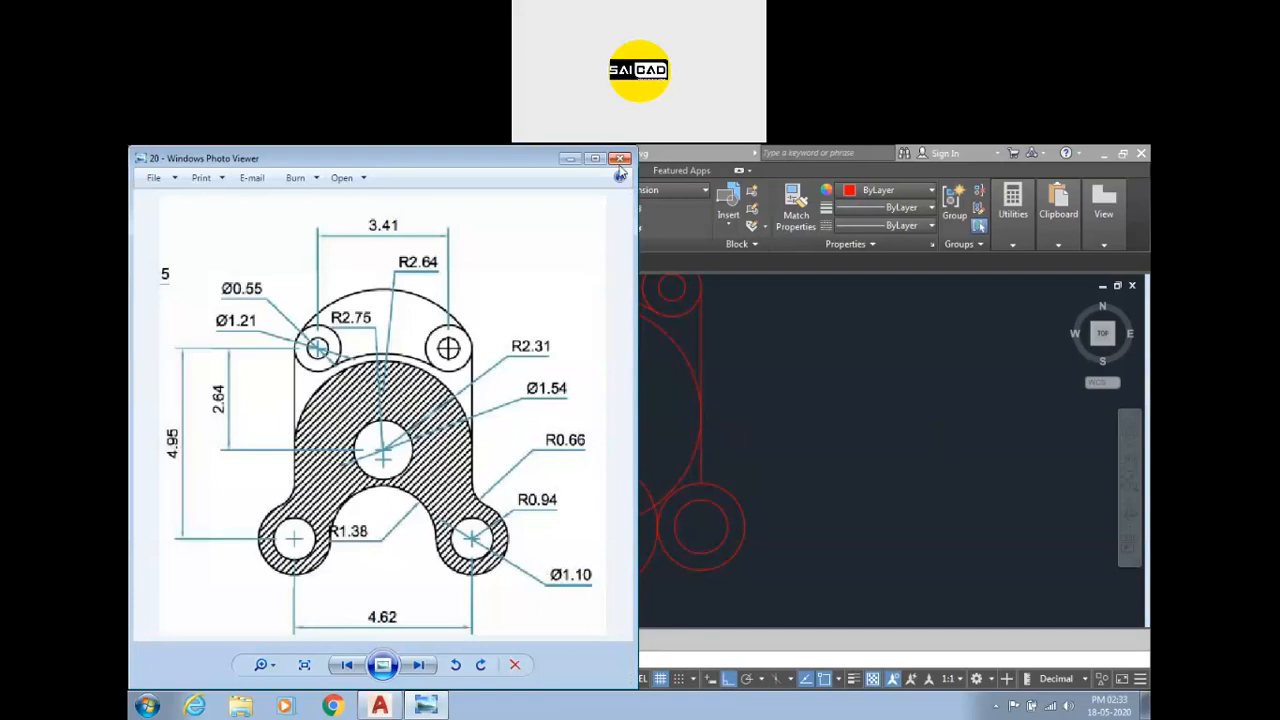
left_click_drag(491, 162, 497, 240)
left_click(621, 239)
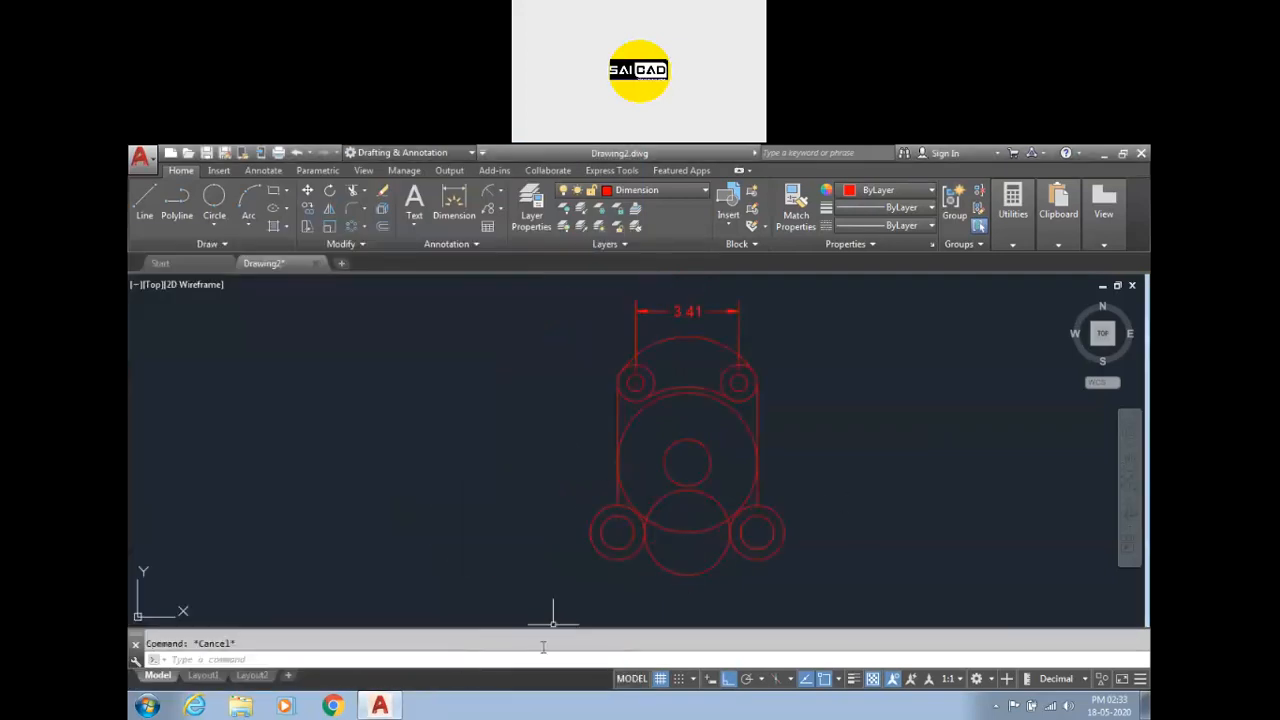
left_click(395, 708)
left_click(385, 706)
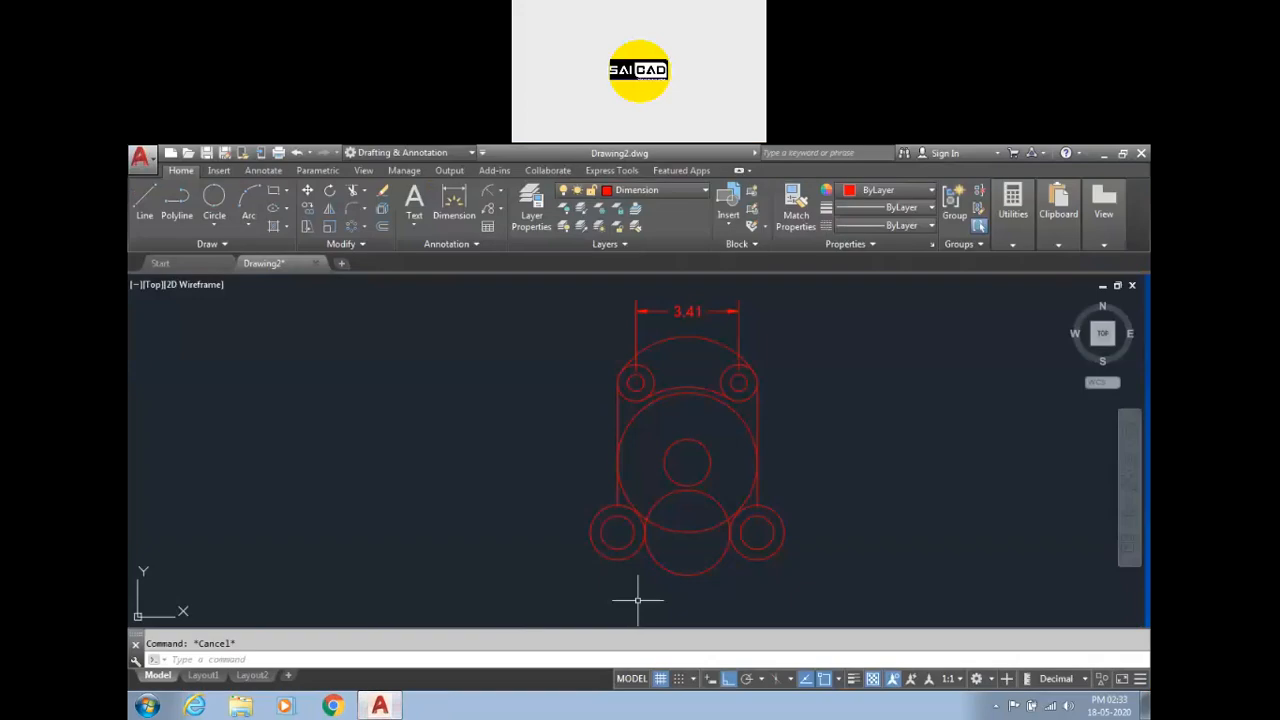
Fillet both lower outer circles to the vertical side lines with radius 0.66.
key("Return")
type("r")
key("Return")
type(".66")
key("Return")
scroll(614, 525, "up", 4)
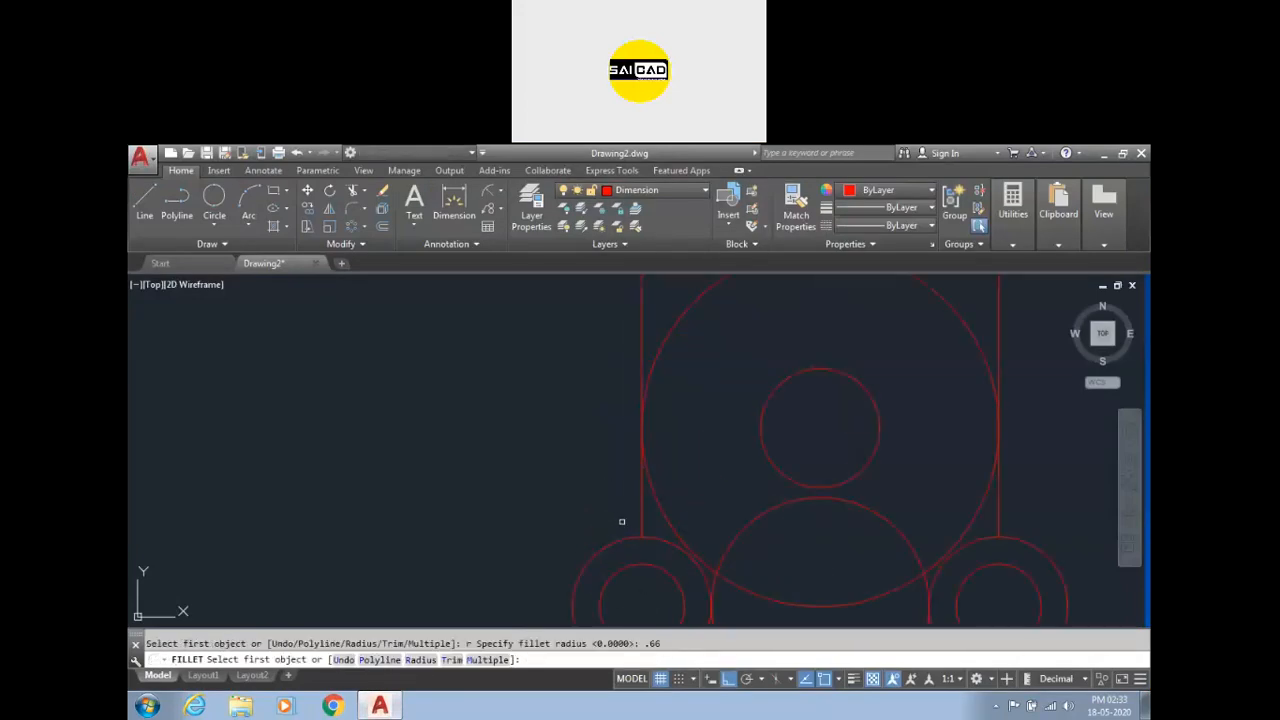
left_click(627, 538)
left_click(640, 510)
key("Return")
left_click(1014, 532)
left_click(999, 518)
key("Escape")
Trim the two-point circle between the lower circles and erase its leftover lower arc.
type("tr")
key("Return")
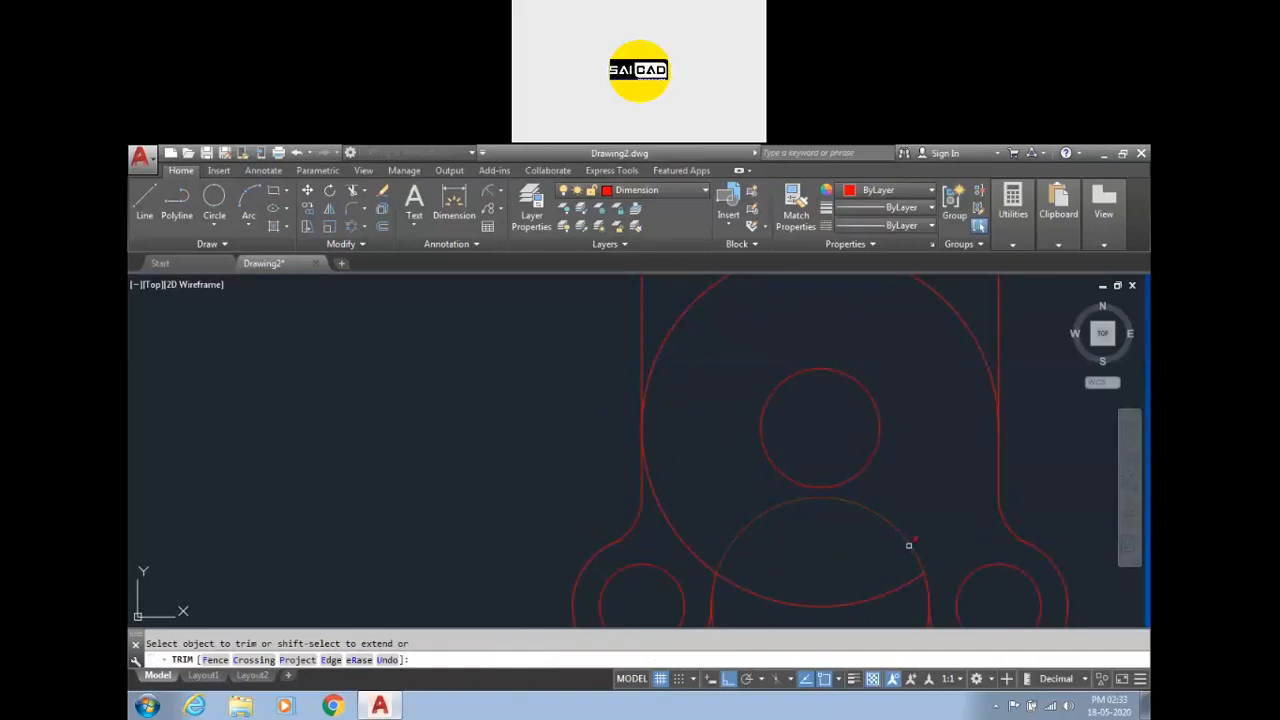
scroll(675, 443, "down", 5)
scroll(694, 527, "up", 4)
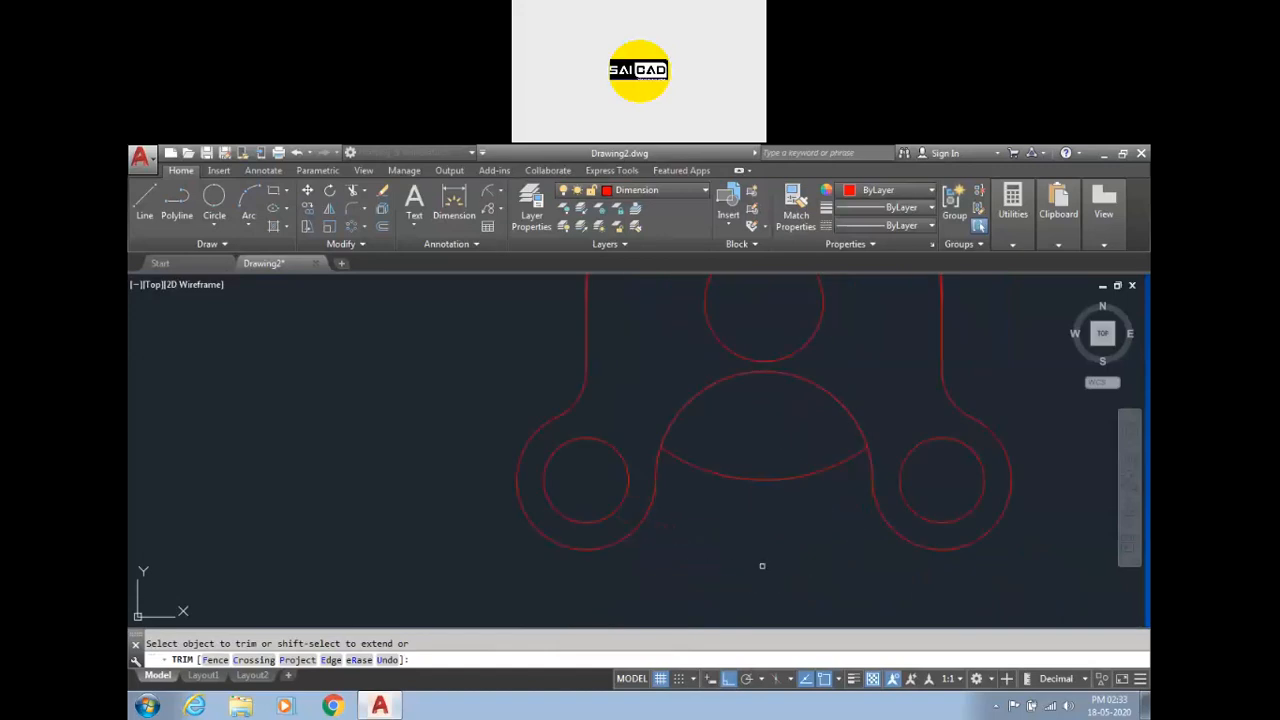
key("Escape")
left_click(858, 516)
left_click(806, 451)
key("Delete")
scroll(757, 543, "down", 4)
scroll(800, 390, "up", 2)
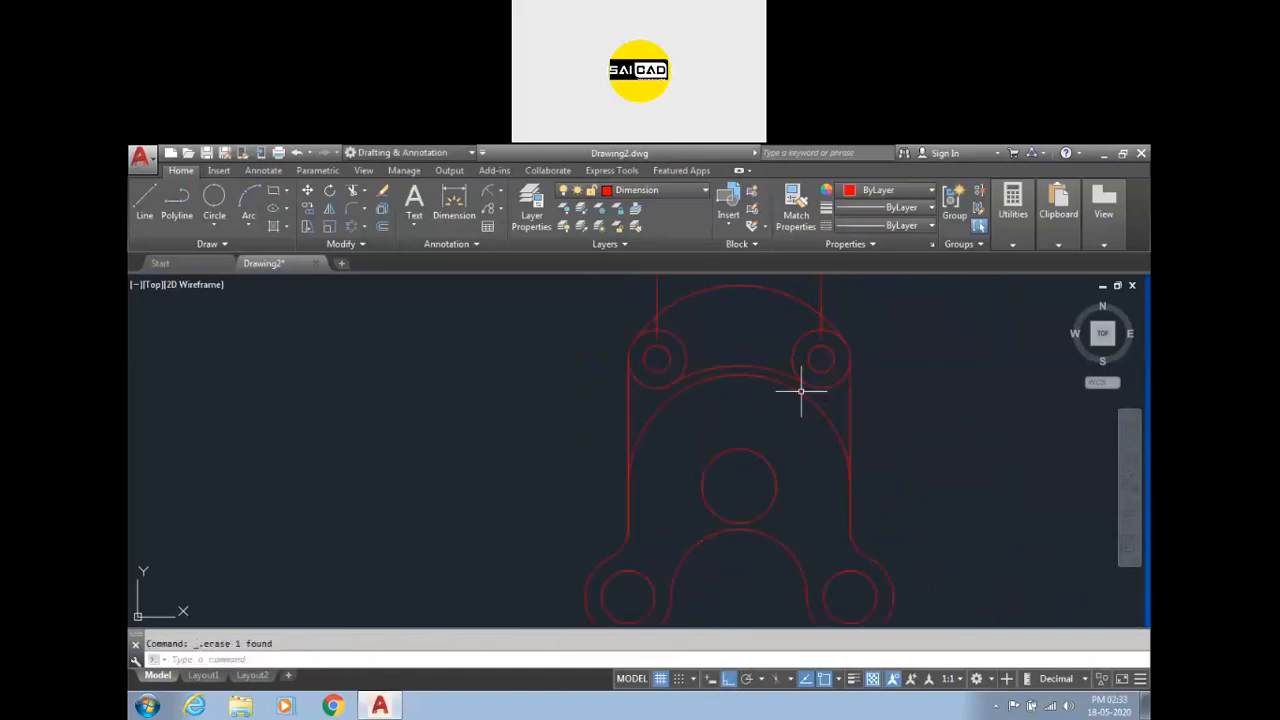
Reopen reference image 20 from the AutoCAD Drawings assignment folder and examine it before returning to the drawing.
left_click(395, 708)
left_click(382, 707)
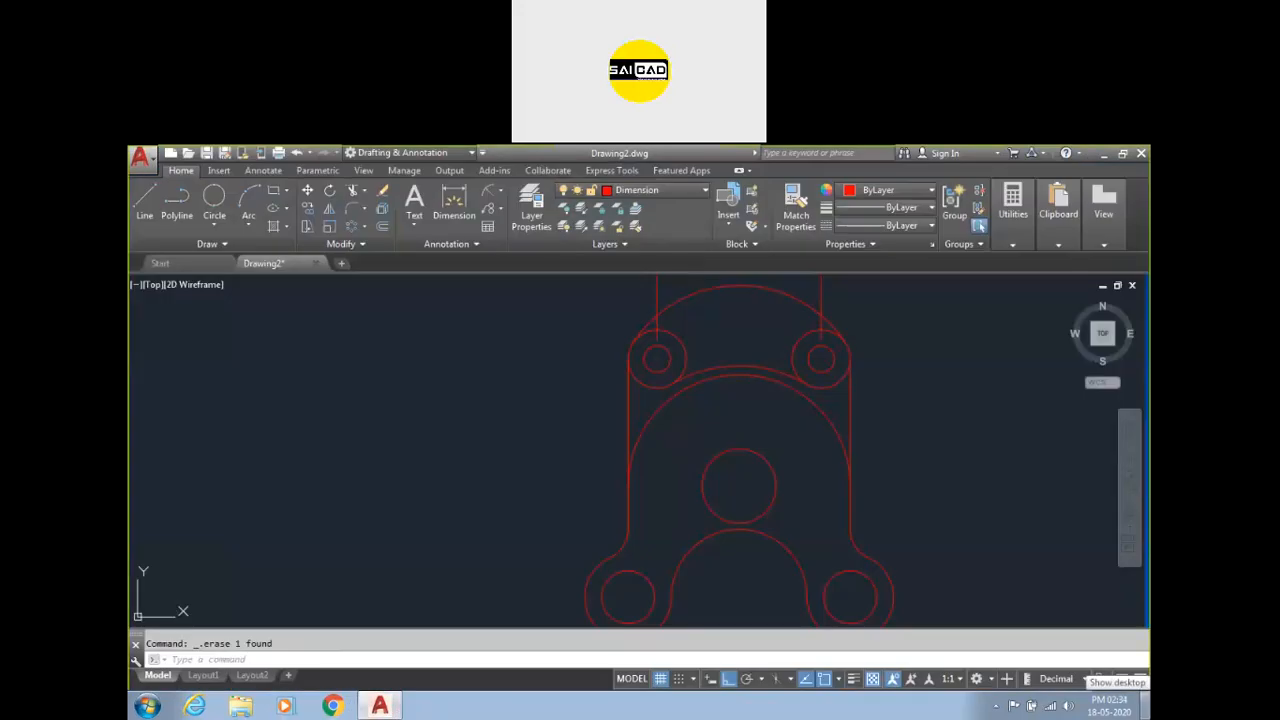
key("super")
left_click(1145, 706)
left_click(457, 464)
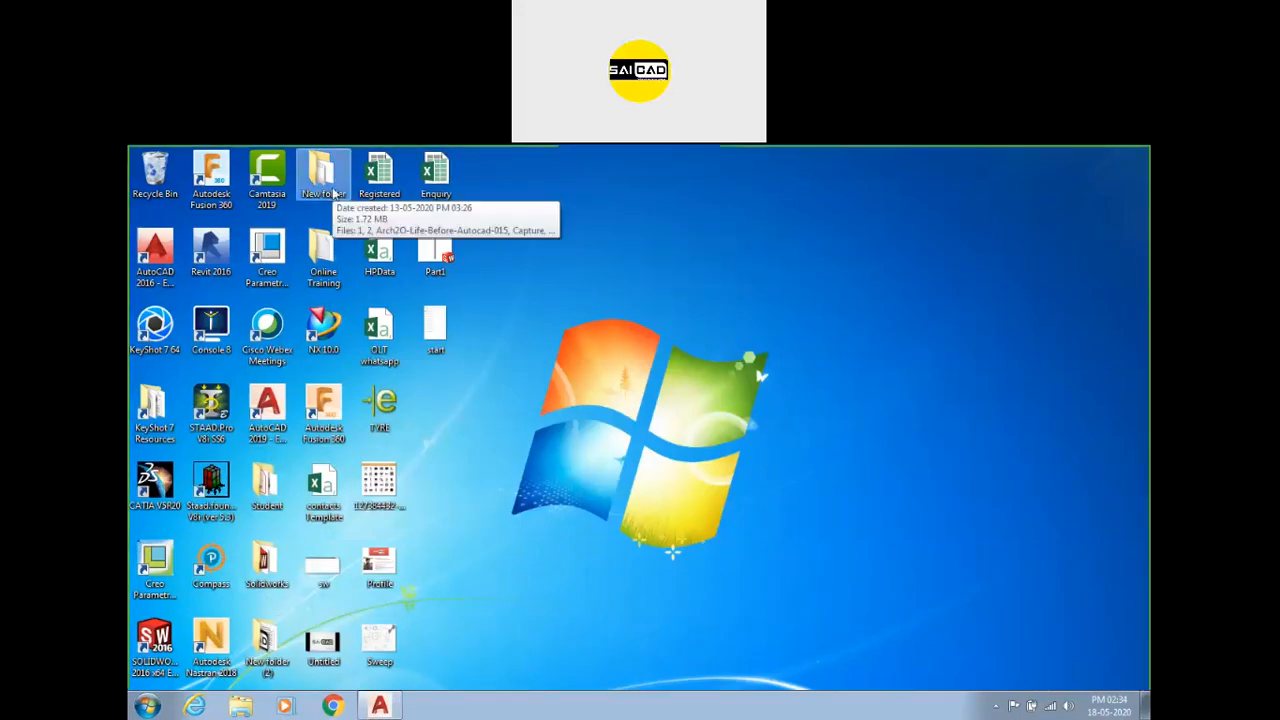
double_click(330, 240)
double_click(323, 275)
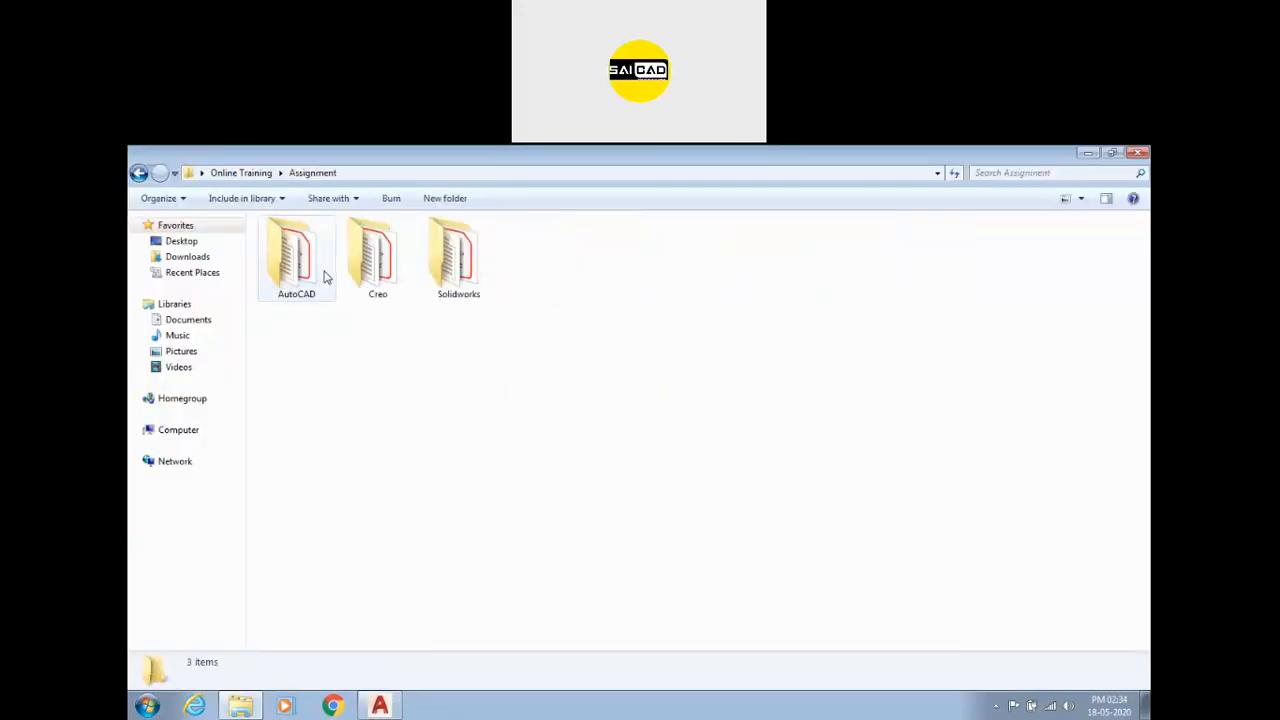
double_click(323, 277)
double_click(320, 277)
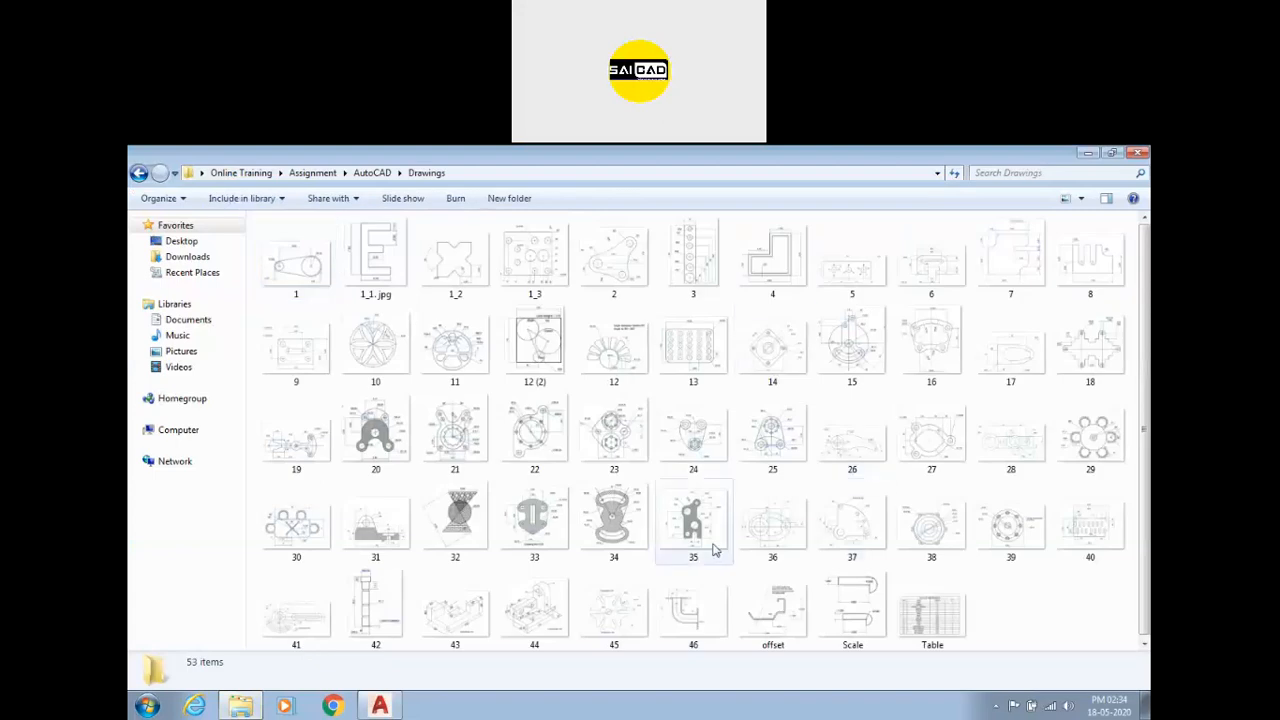
double_click(378, 432)
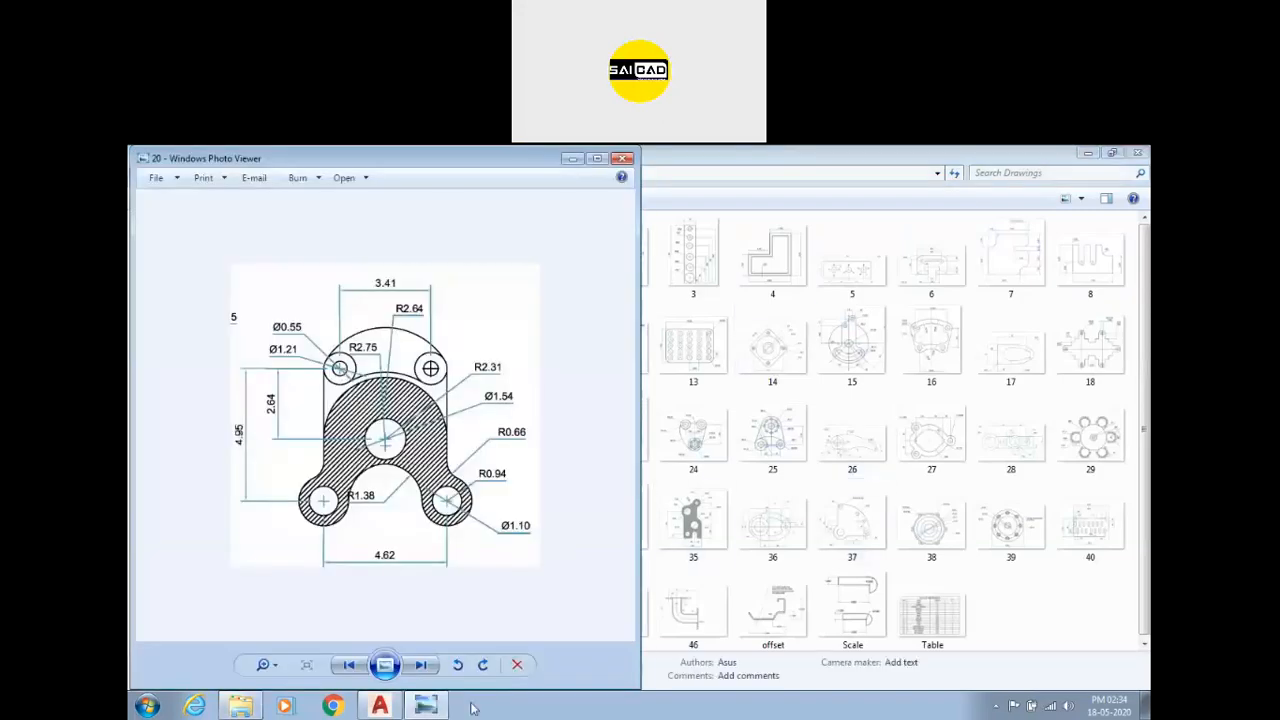
scroll(427, 464, "up", 1)
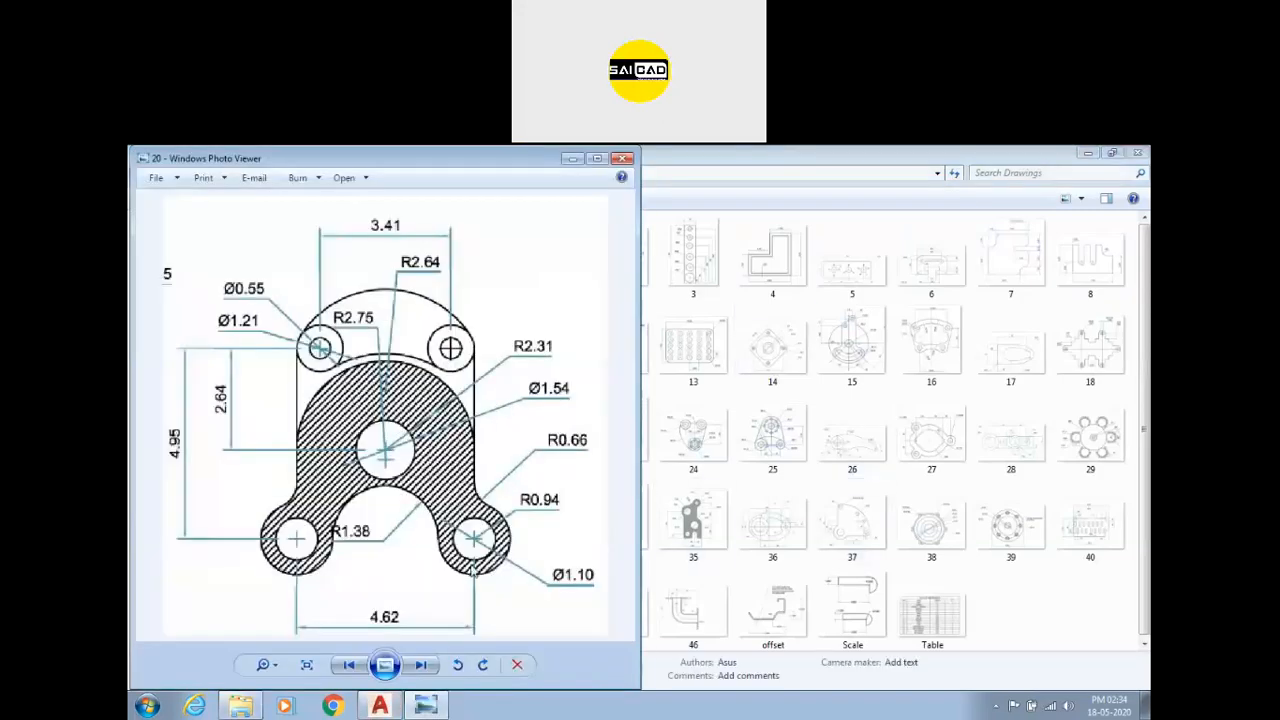
scroll(420, 528, "down", 1)
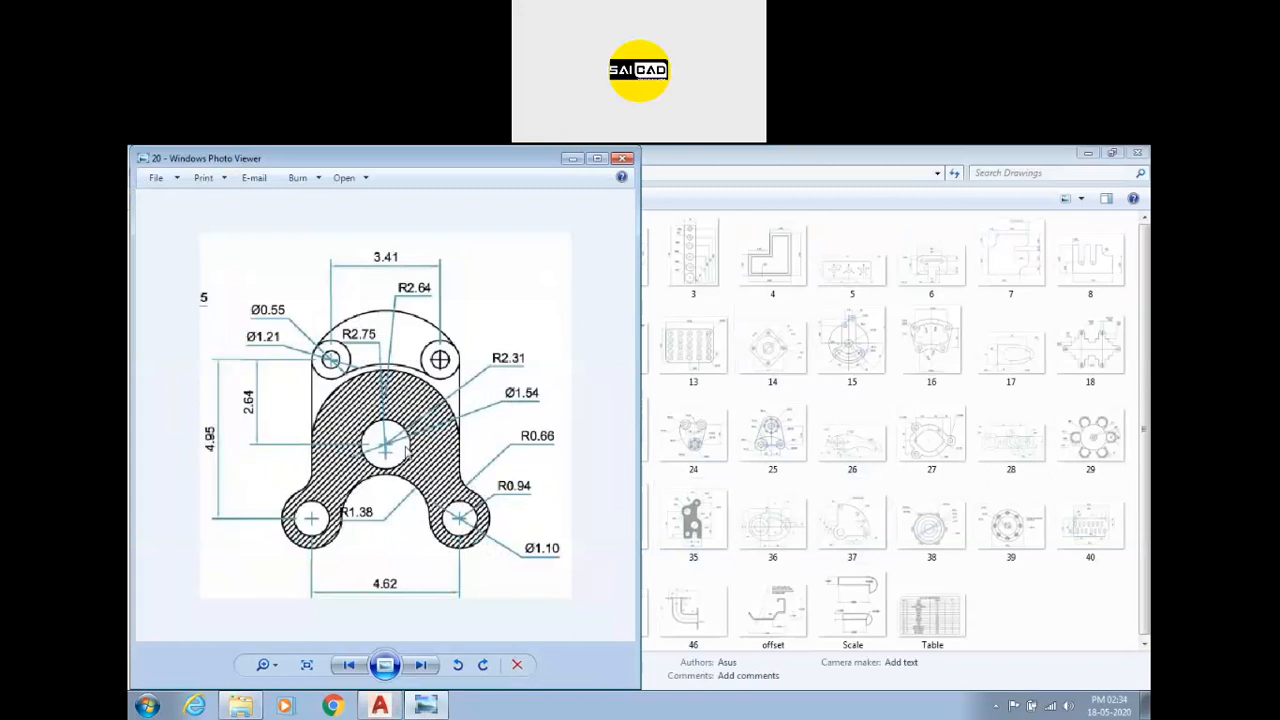
left_click(427, 707)
left_click(385, 707)
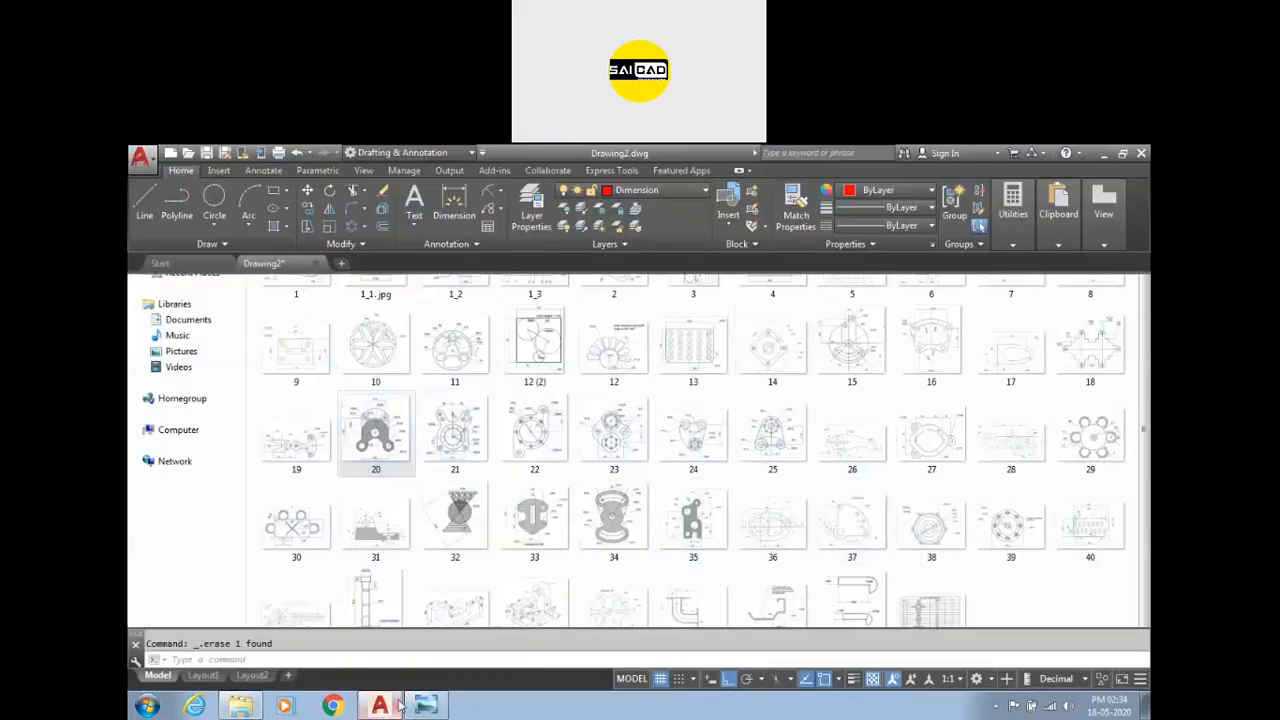
Hatch the part's inner region with the STEEL pattern and no background colour.
left_click(272, 226)
scroll(414, 343, "down", 2)
left_click(610, 407)
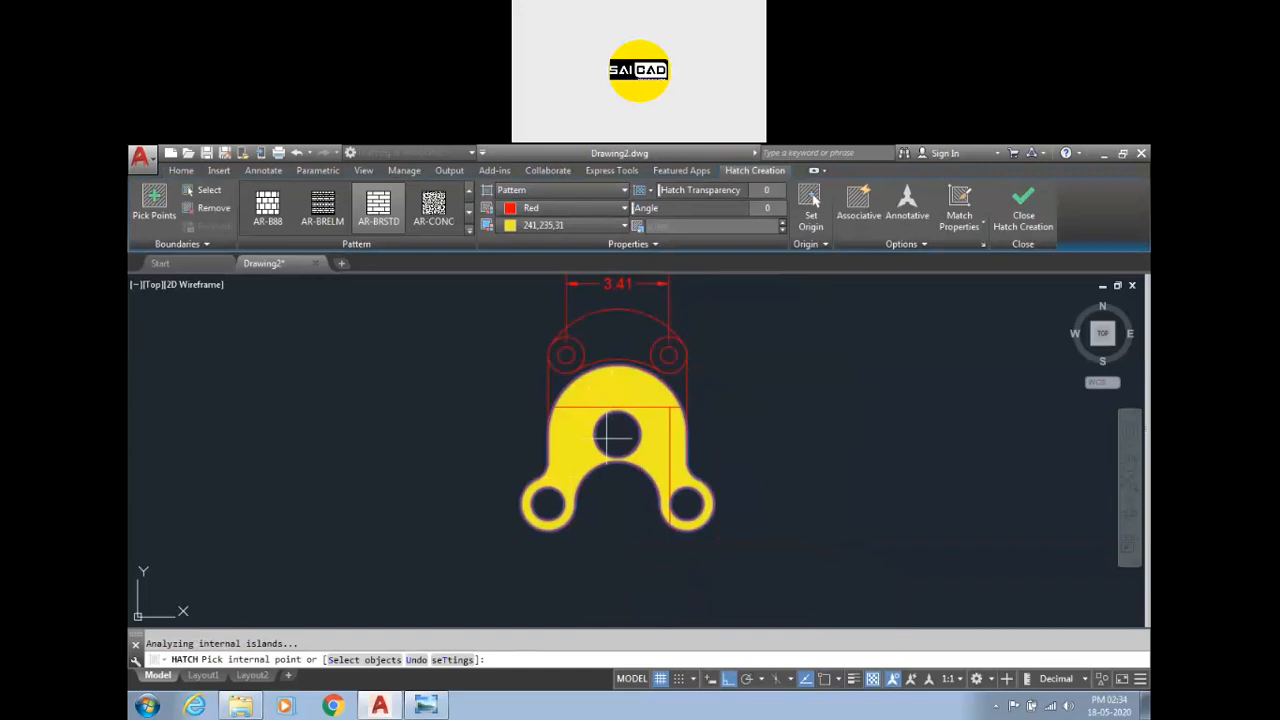
left_click(559, 224)
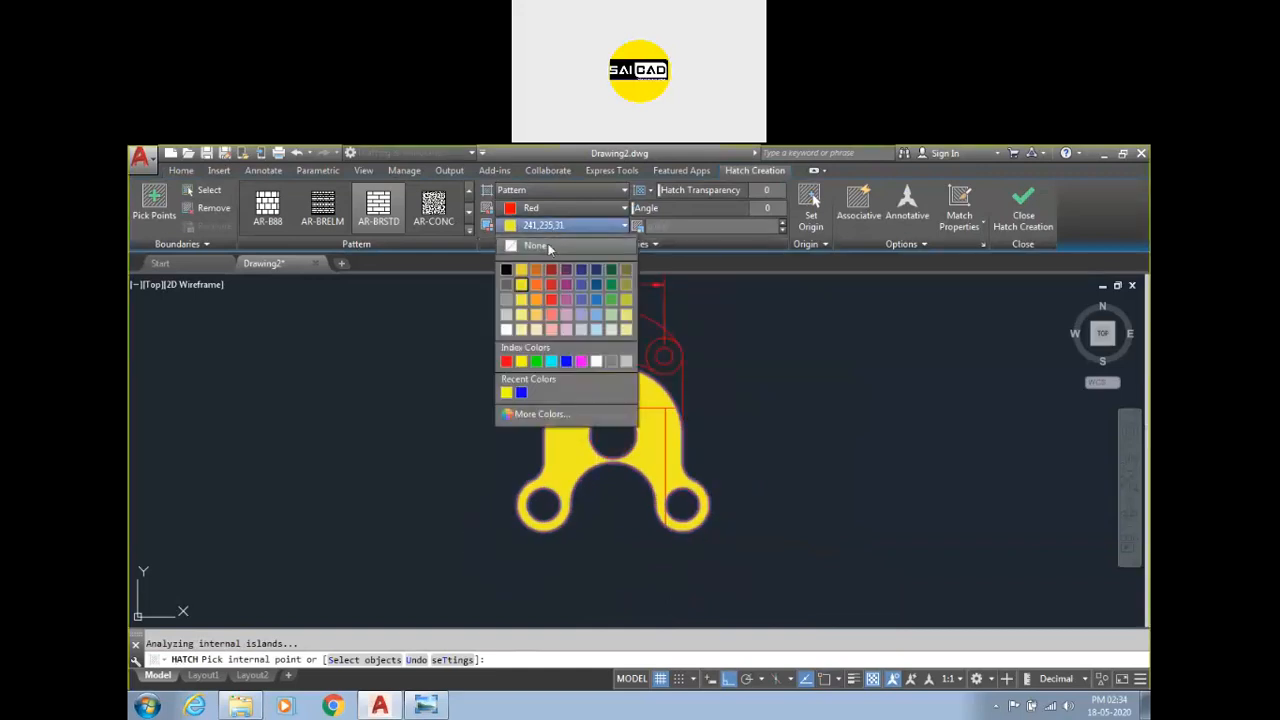
left_click(537, 245)
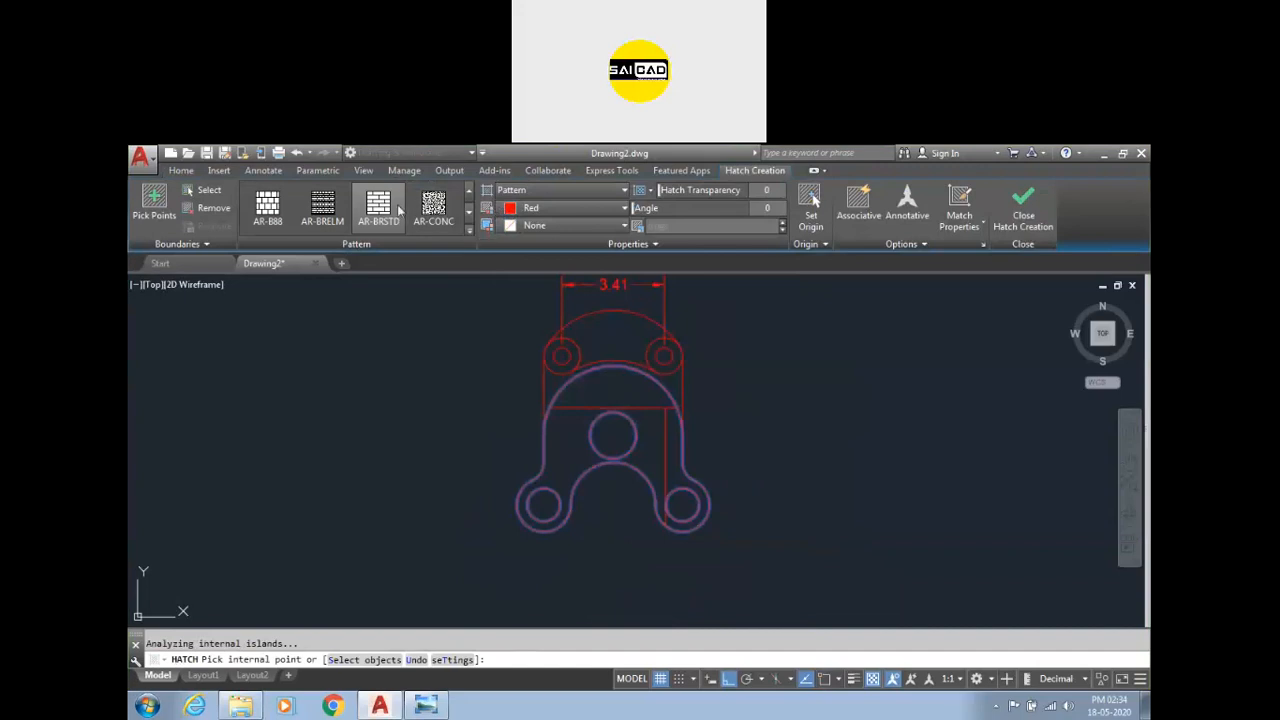
left_click(322, 207)
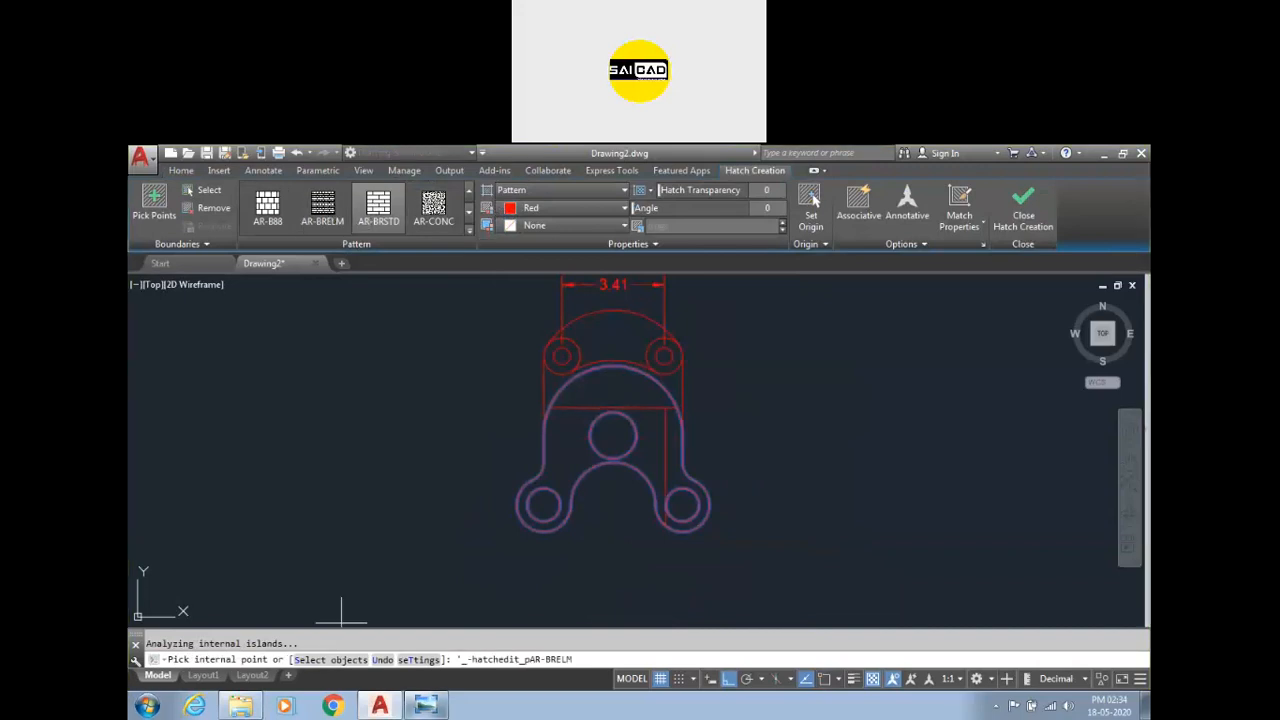
left_click(426, 705)
left_click(426, 705)
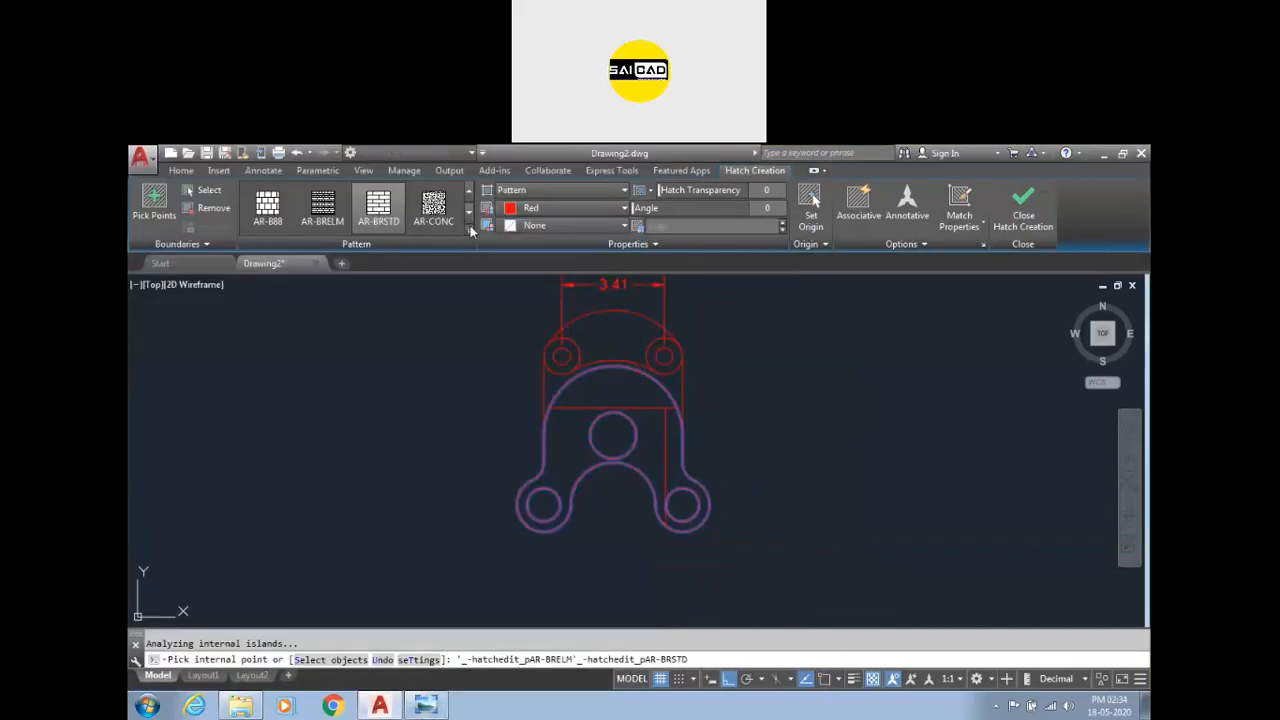
left_click(469, 229)
scroll(370, 330, "down", 10)
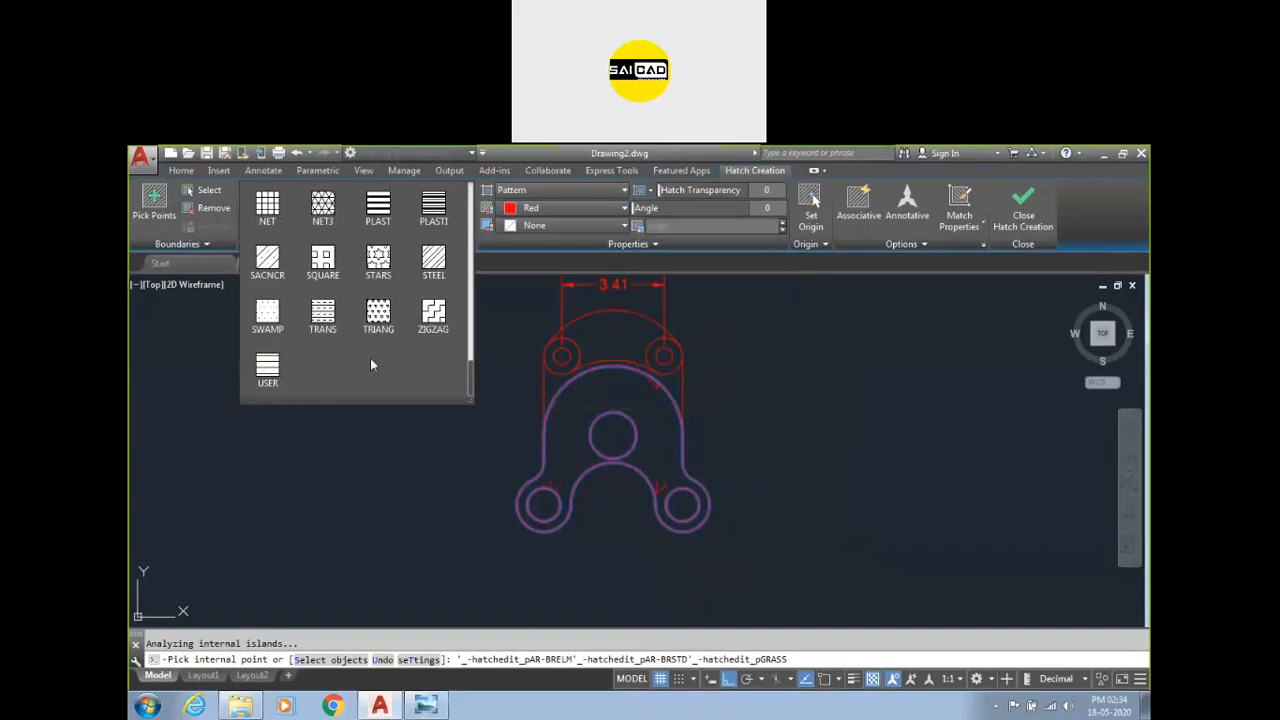
left_click(424, 270)
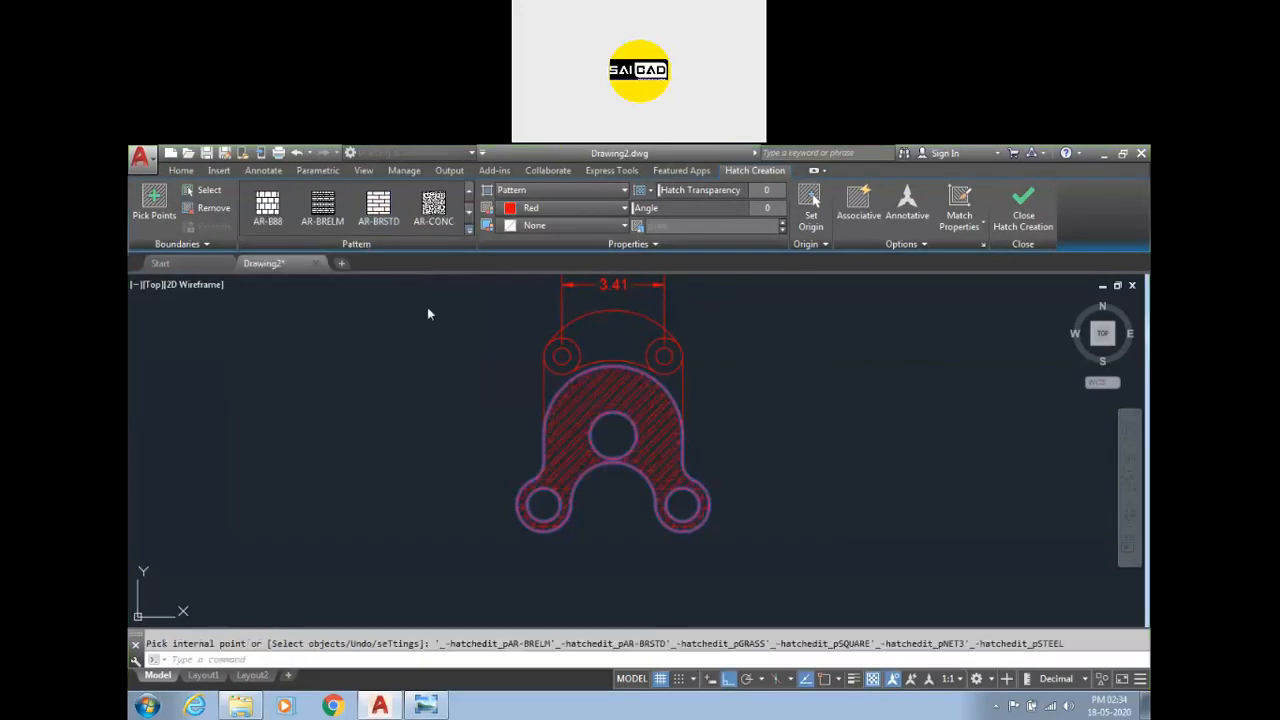
scroll(613, 435, "up", 5)
scroll(585, 430, "down", 5)
left_click(1060, 226)
scroll(620, 475, "up", 2)
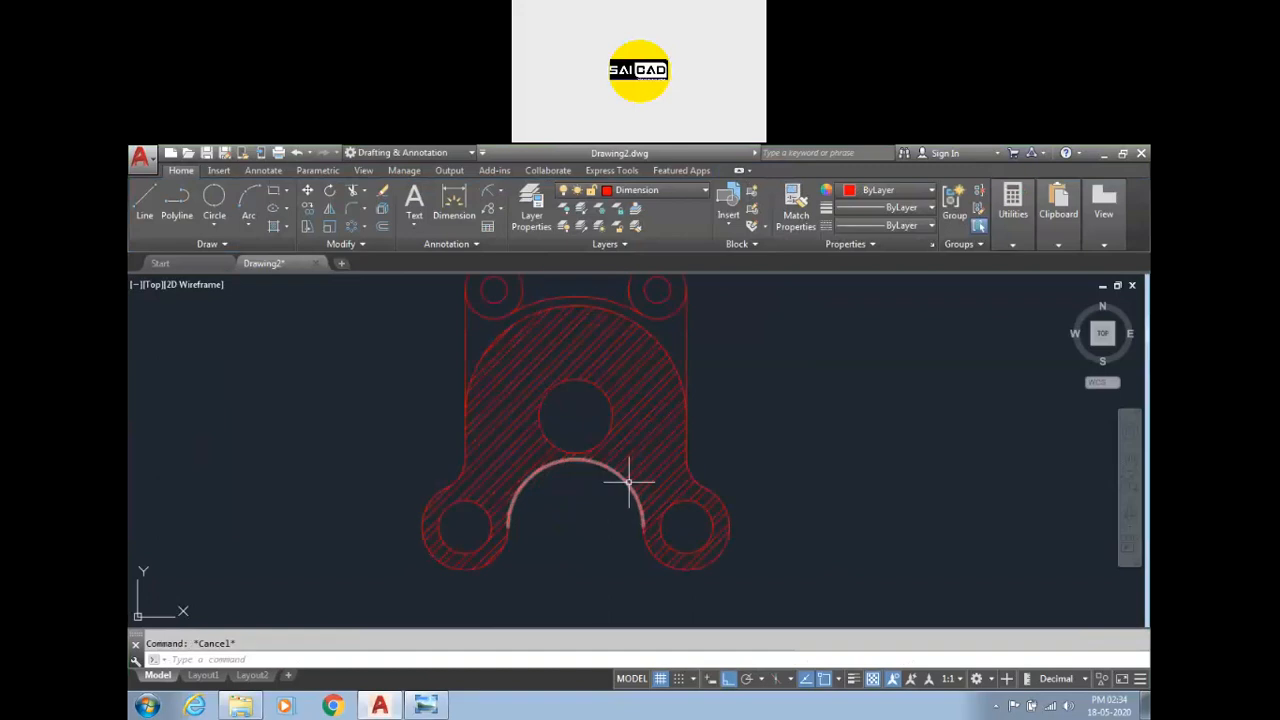
scroll(643, 457, "down", 2)
Place all drawing geometry on the Geom layer and the 3.41 dimension on the Dimension layer.
left_click(748, 326)
left_click(396, 531)
left_click(660, 190)
left_click(669, 243)
key("Escape")
left_click(690, 300)
left_click(614, 294)
left_click(672, 195)
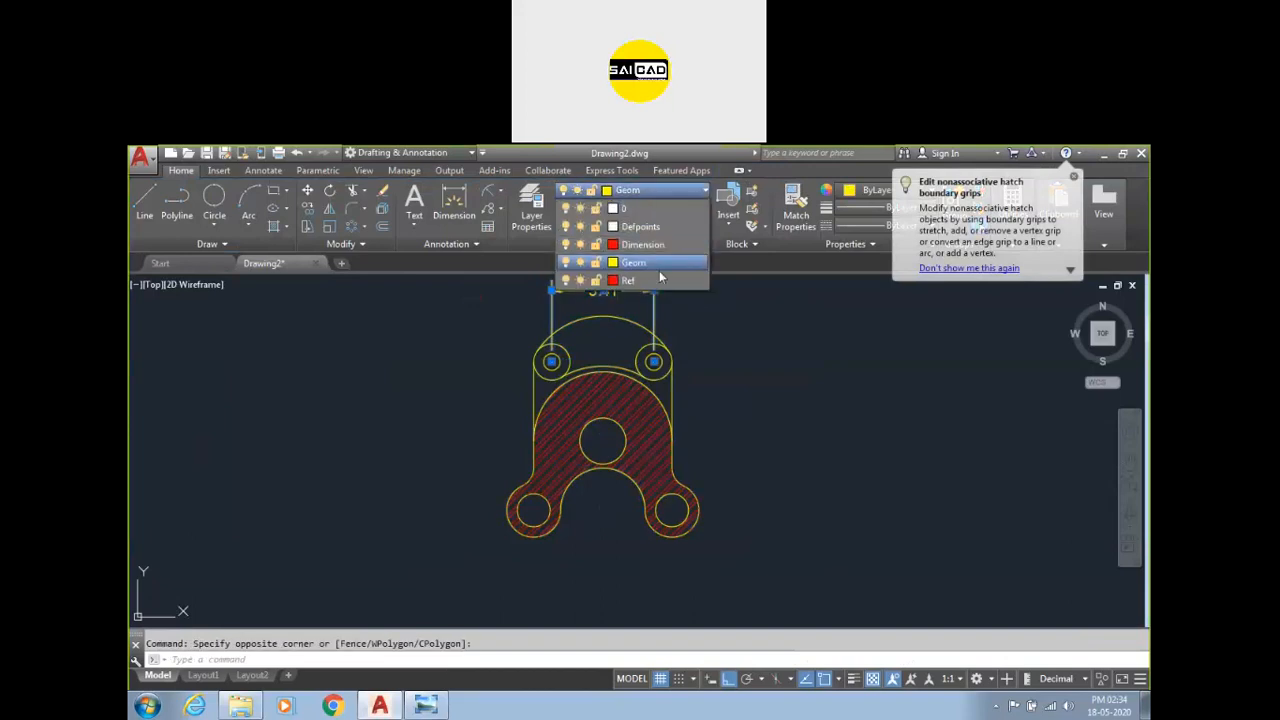
left_click(642, 244)
key("Escape")
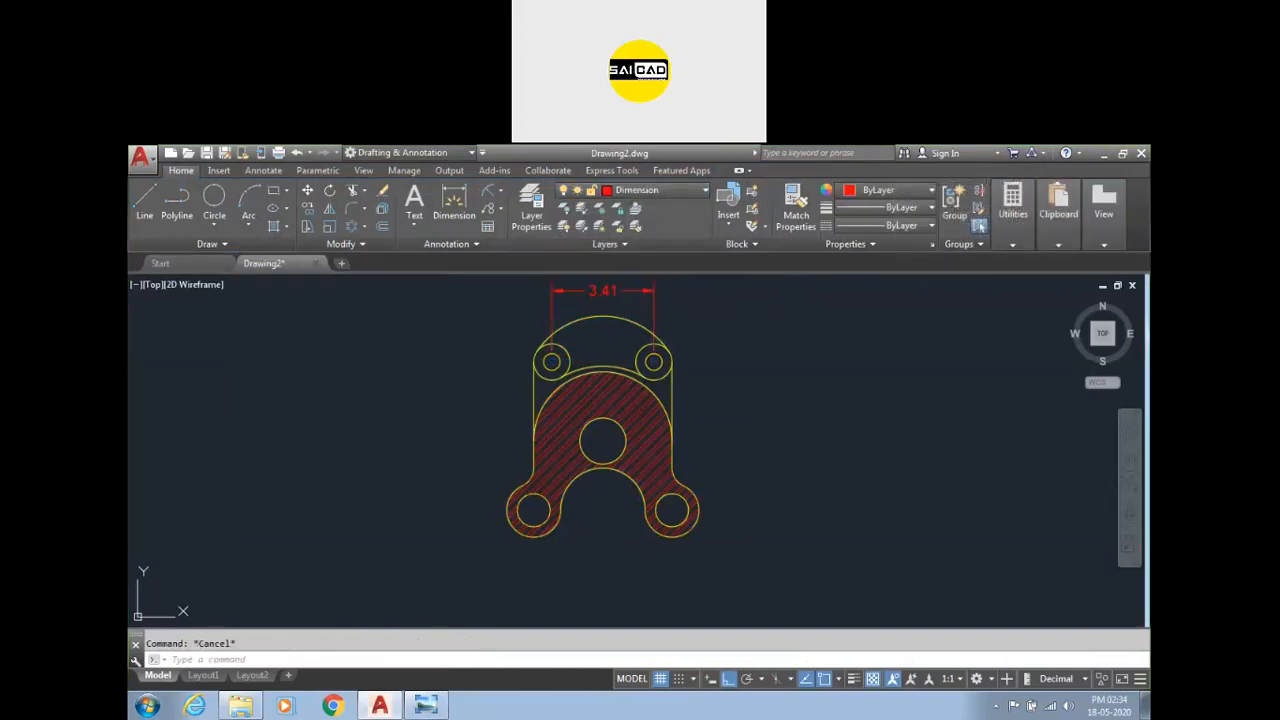
Set the hatch colour to ByLayer.
scroll(630, 406, "up", 5)
left_click(631, 413)
left_click(589, 370)
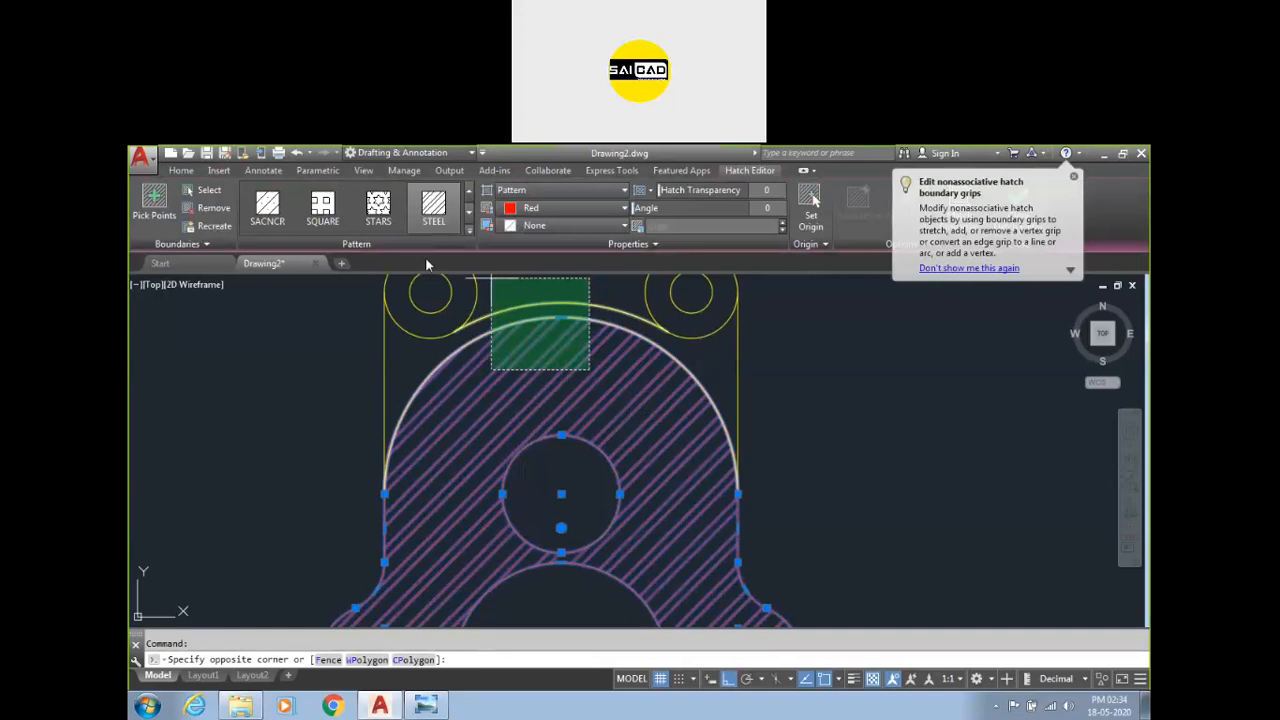
key("Escape")
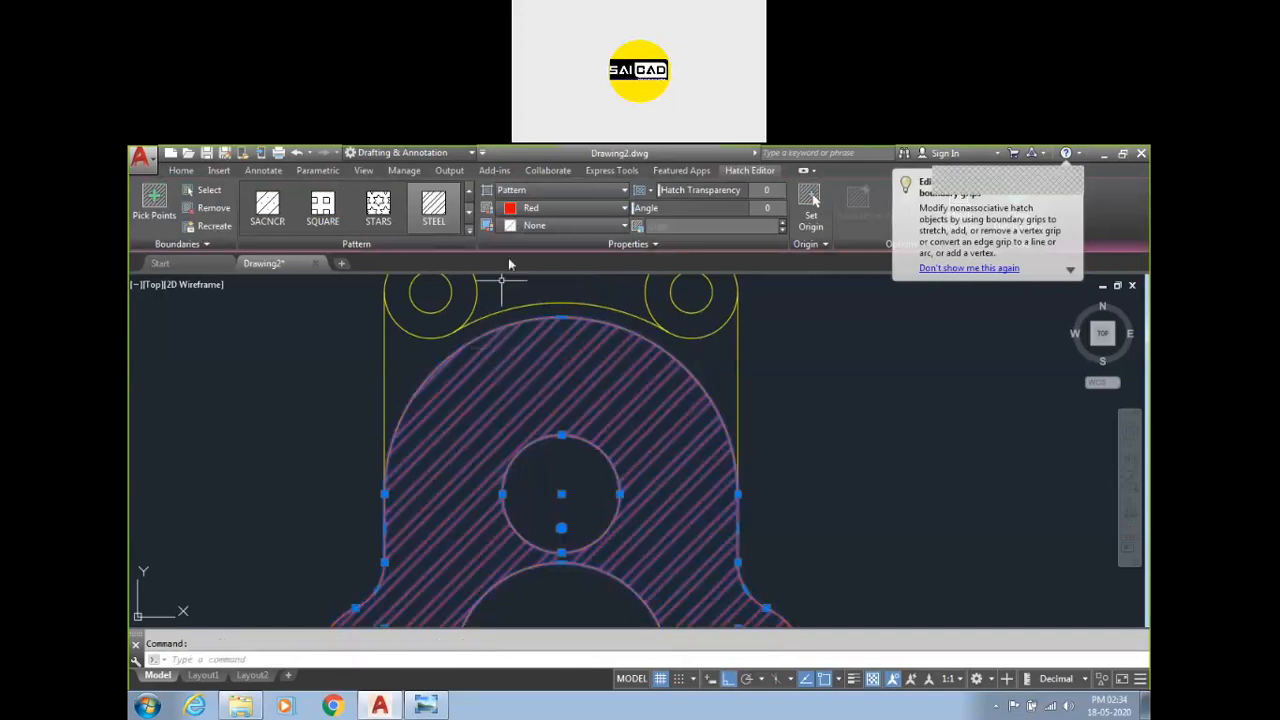
left_click(565, 208)
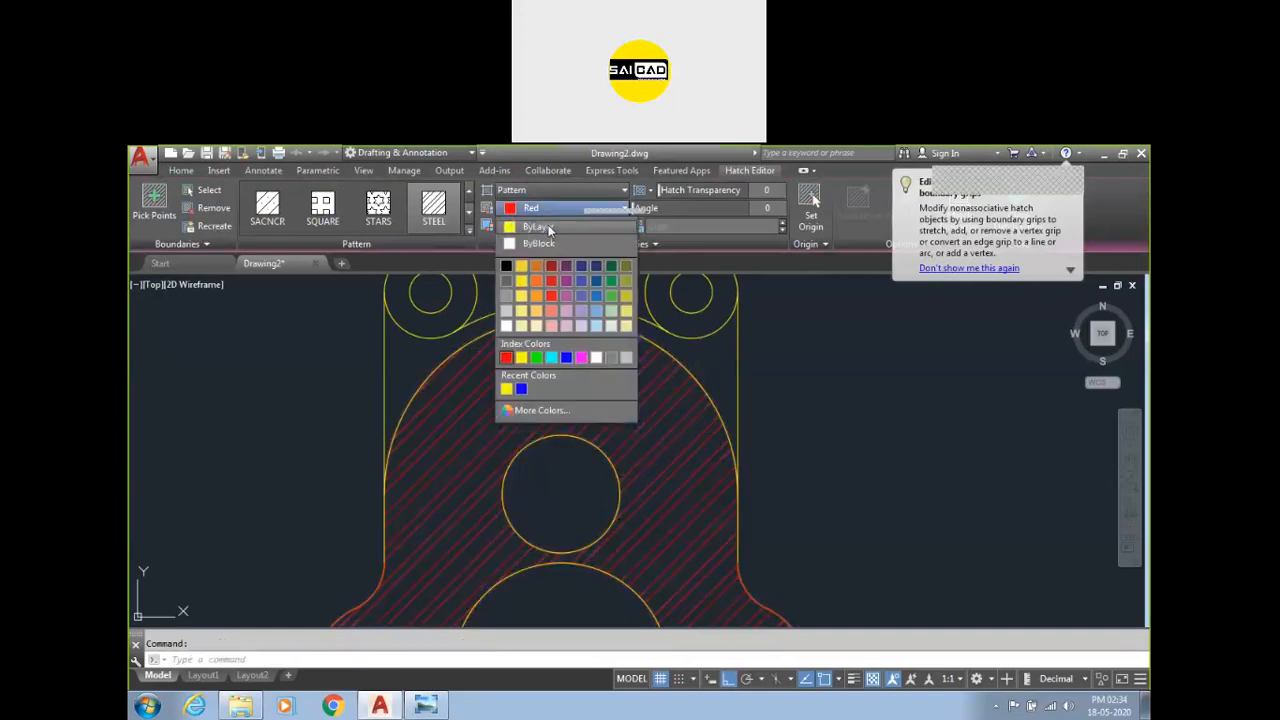
left_click(537, 227)
key("Escape")
scroll(591, 463, "down", 3)
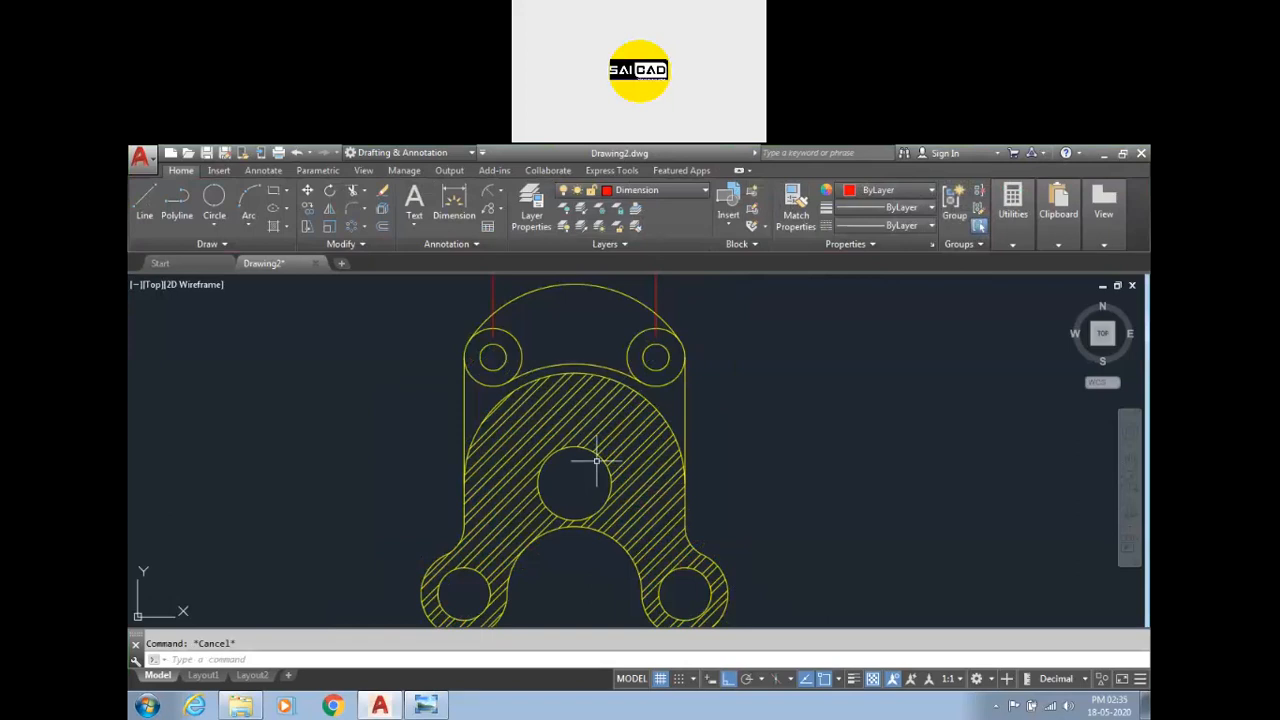
left_click(584, 400)
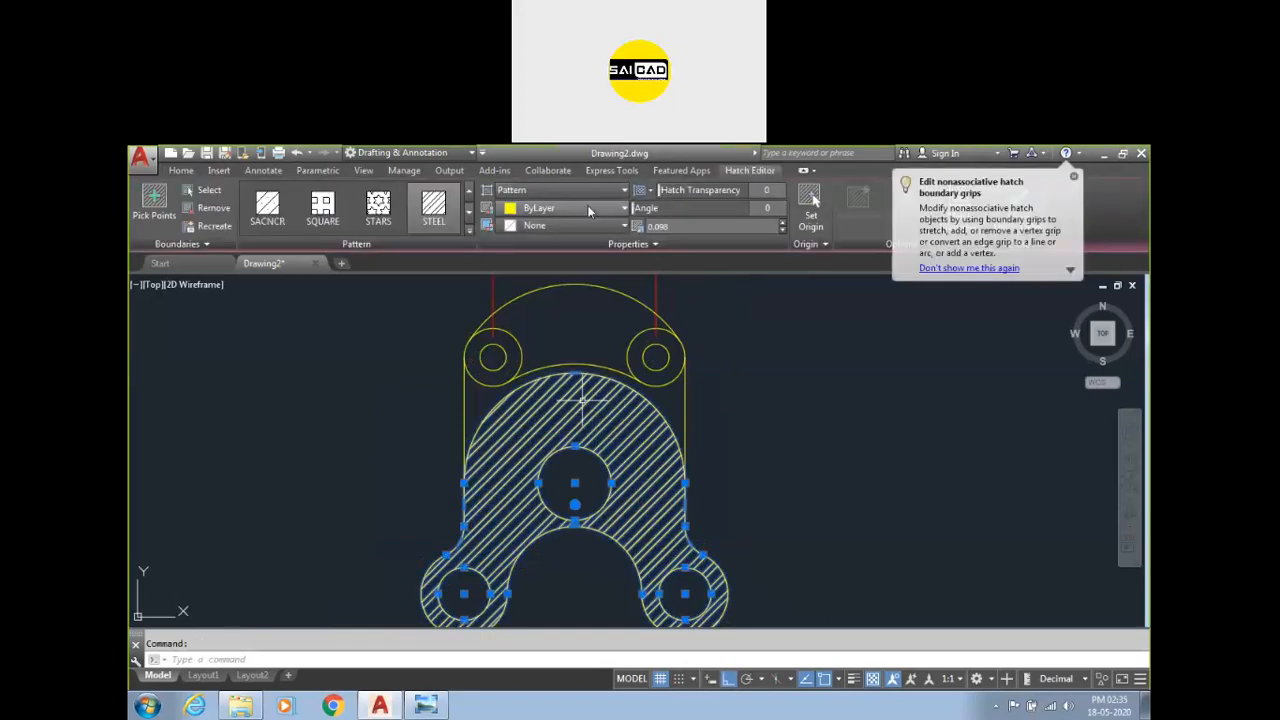
left_click(588, 208)
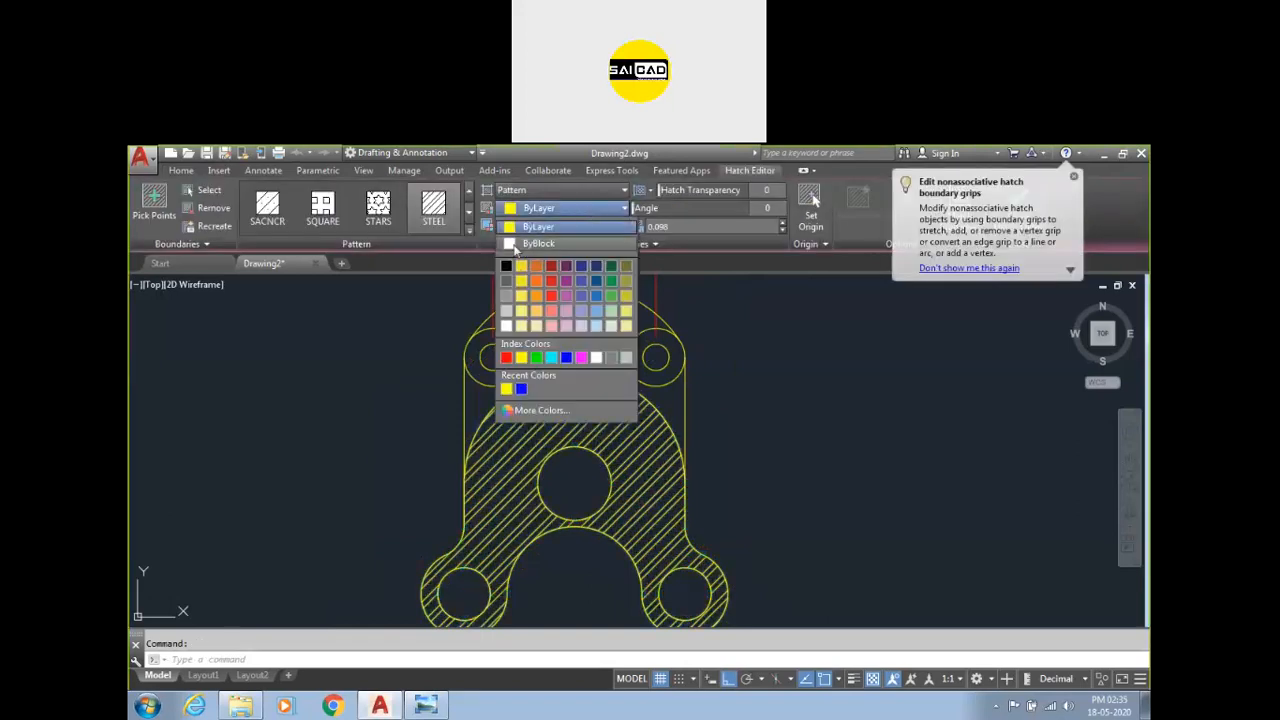
key("Escape")
key("Escape")
scroll(598, 471, "down", 4)
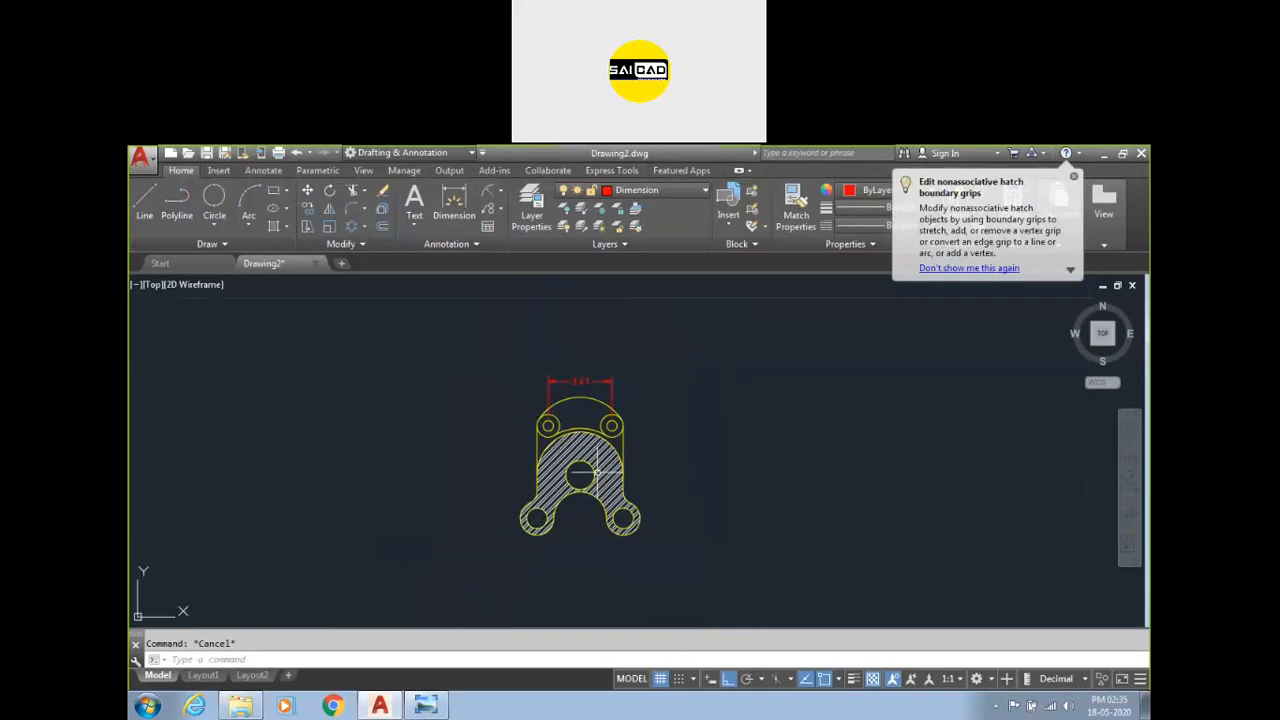
left_click(1074, 178)
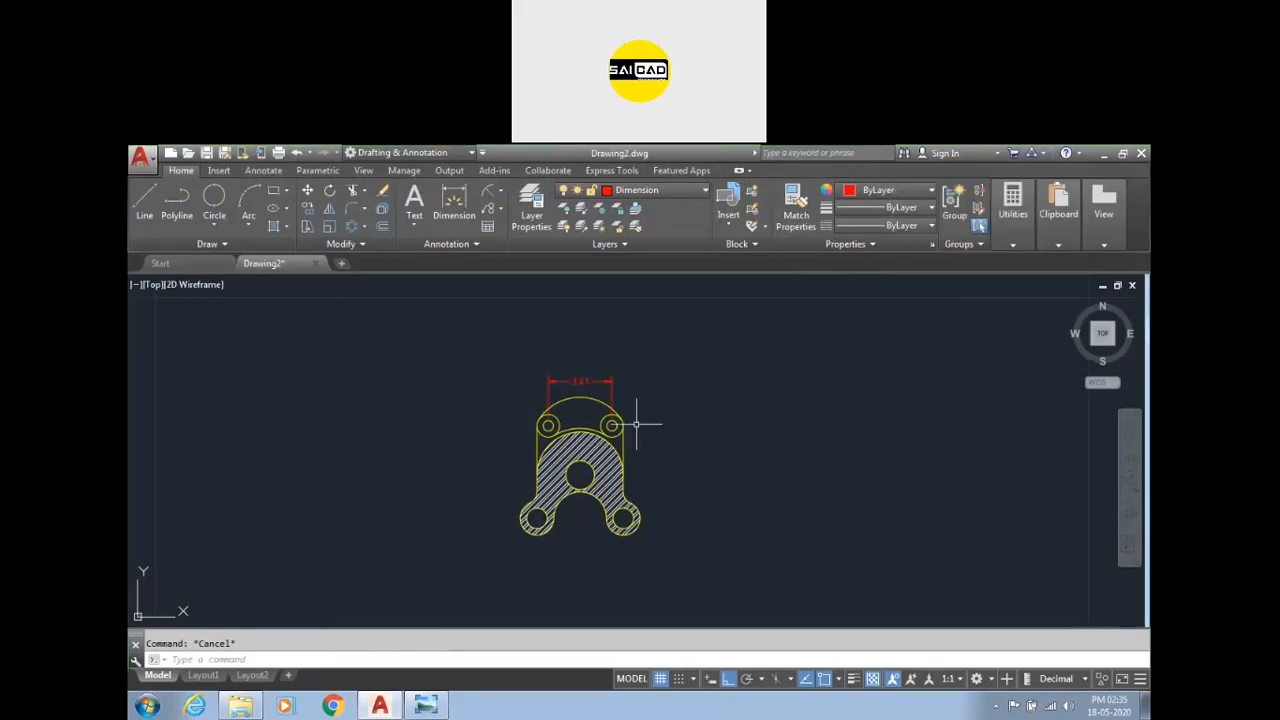
Dimension the radius of the lower right lobe's outer arc and the diameter of its hole.
left_click(454, 205)
scroll(608, 540, "up", 4)
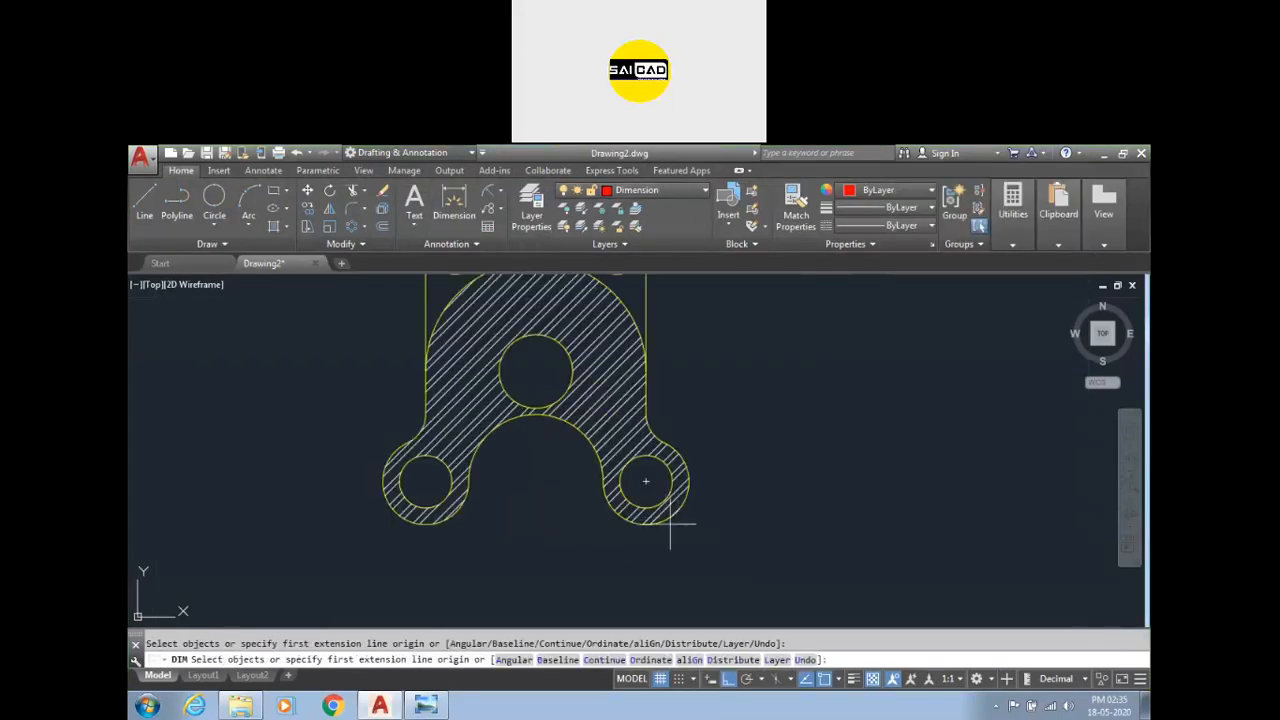
scroll(663, 522, "up", 4)
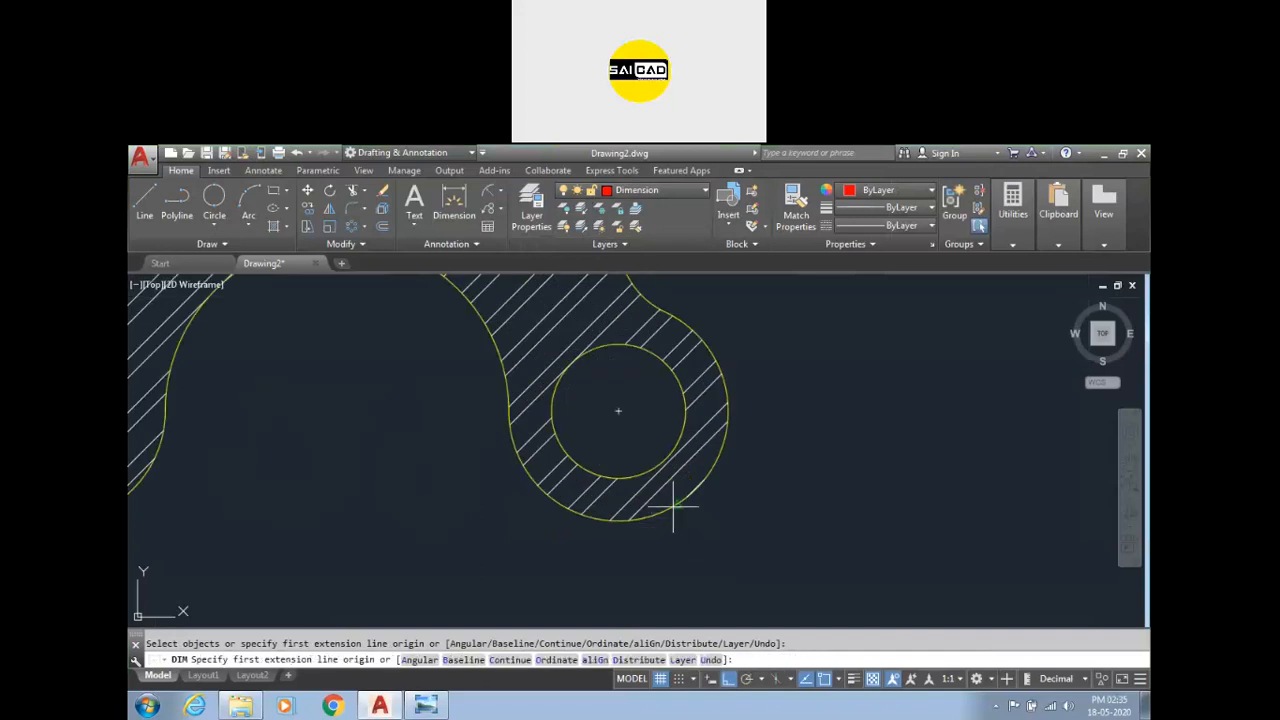
left_click(454, 205)
left_click(658, 520)
left_click(729, 593)
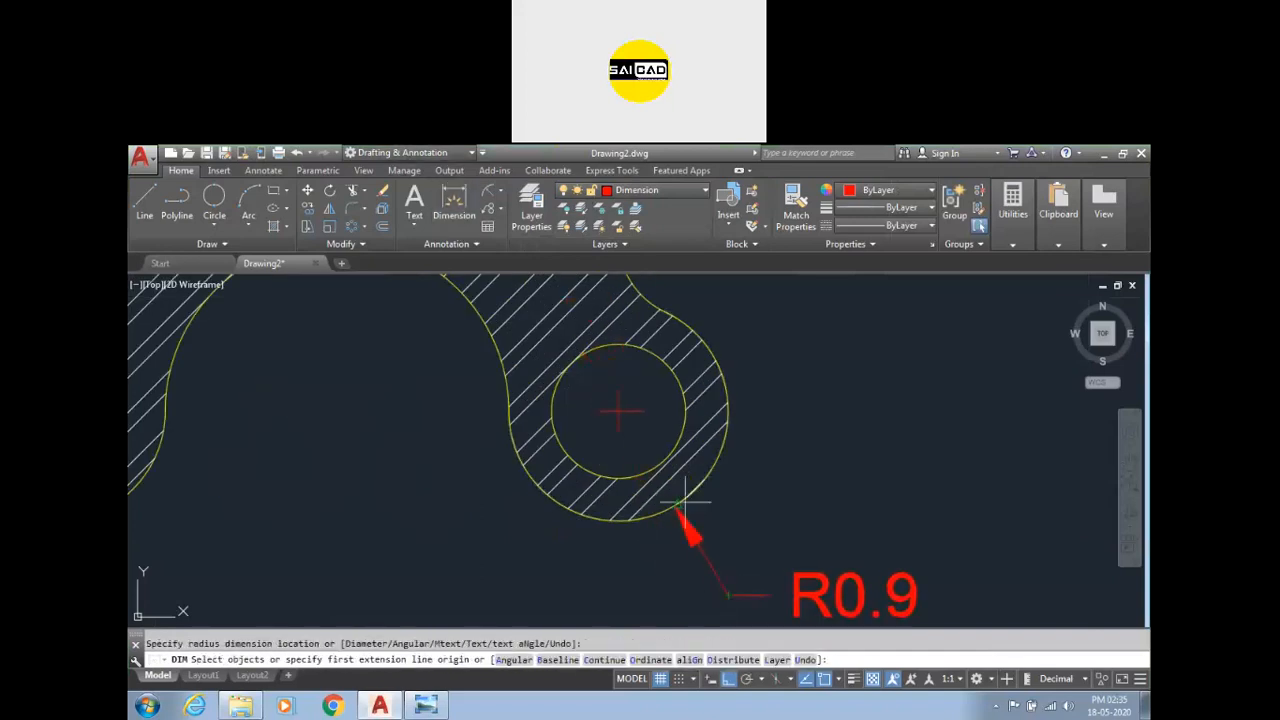
left_click(684, 432)
left_click(794, 491)
Dimension the horizontal distance between the two lower hole centres and the inner arch radius.
scroll(857, 498, "down", 4)
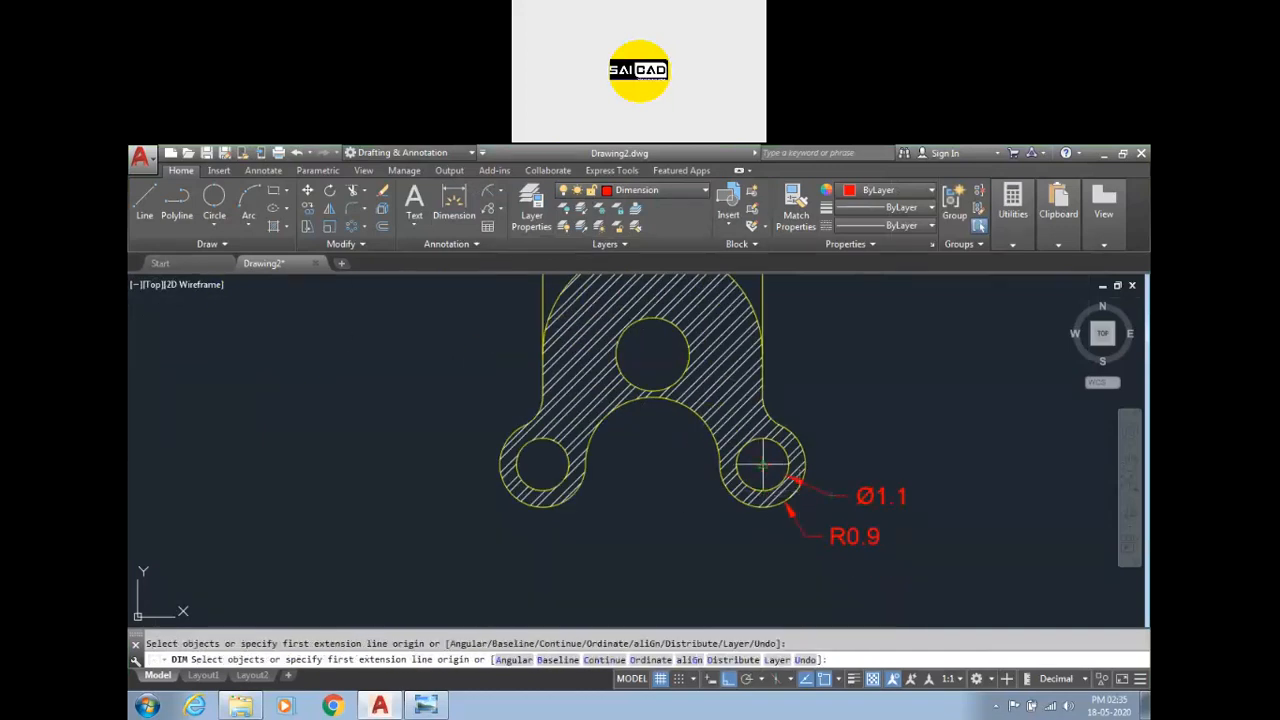
left_click(763, 464)
left_click(543, 464)
left_click(615, 576)
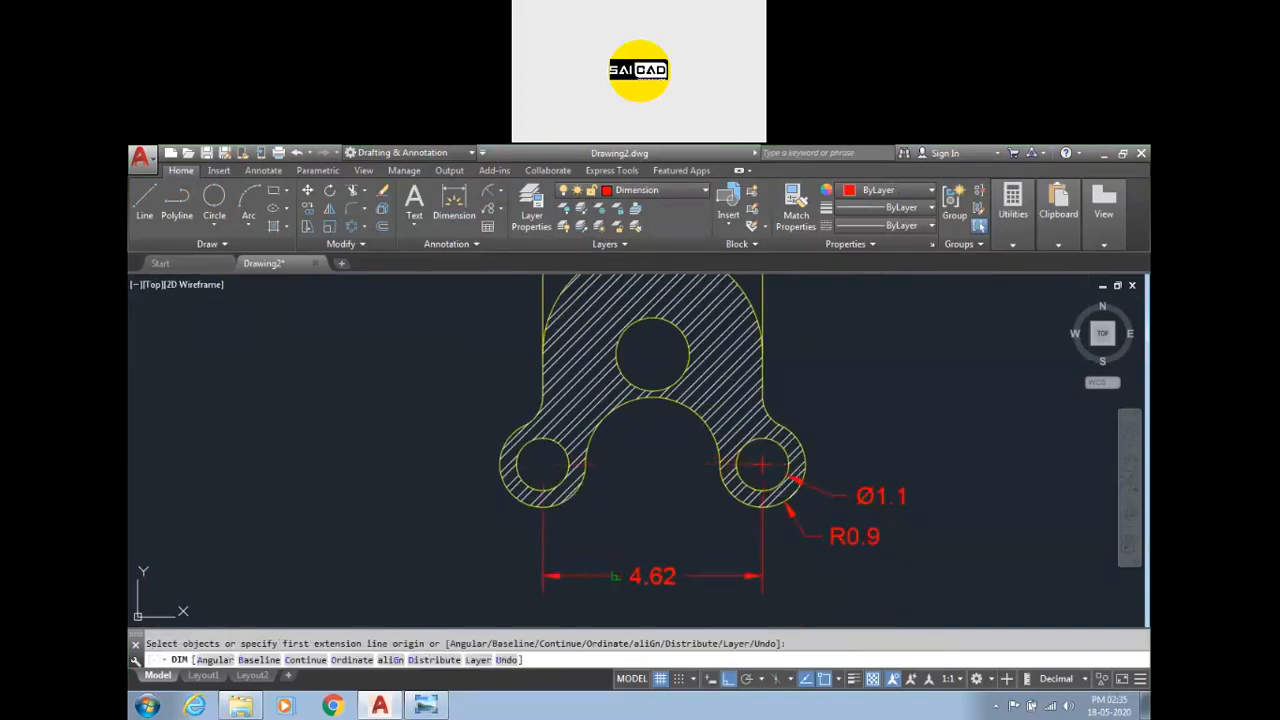
left_click(686, 409)
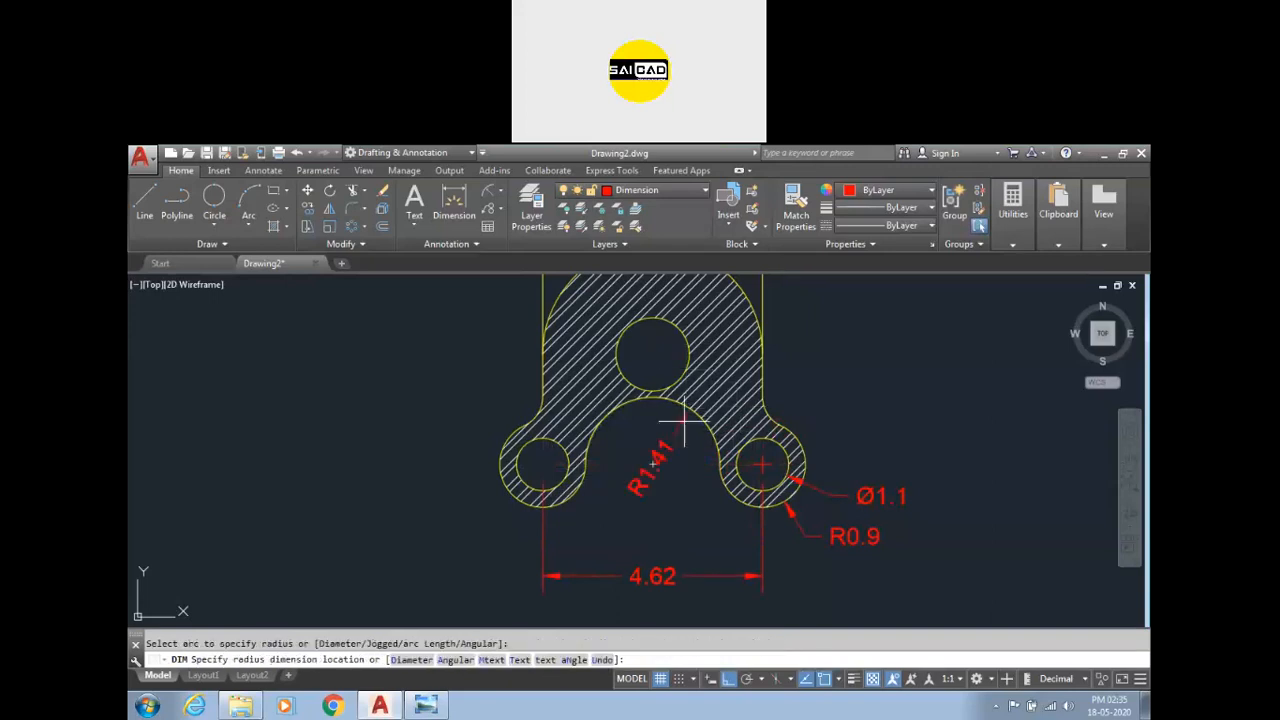
left_click(665, 510)
Dimension the radius of the top arc and the right side arc.
left_click(668, 332)
left_click(819, 295)
scroll(786, 366, "down", 5)
scroll(800, 390, "up", 6)
left_click(783, 450)
left_click(857, 406)
Dimension the central hole's diameter and the left side arc's radius.
left_click(785, 356)
left_click(848, 316)
left_click(788, 368)
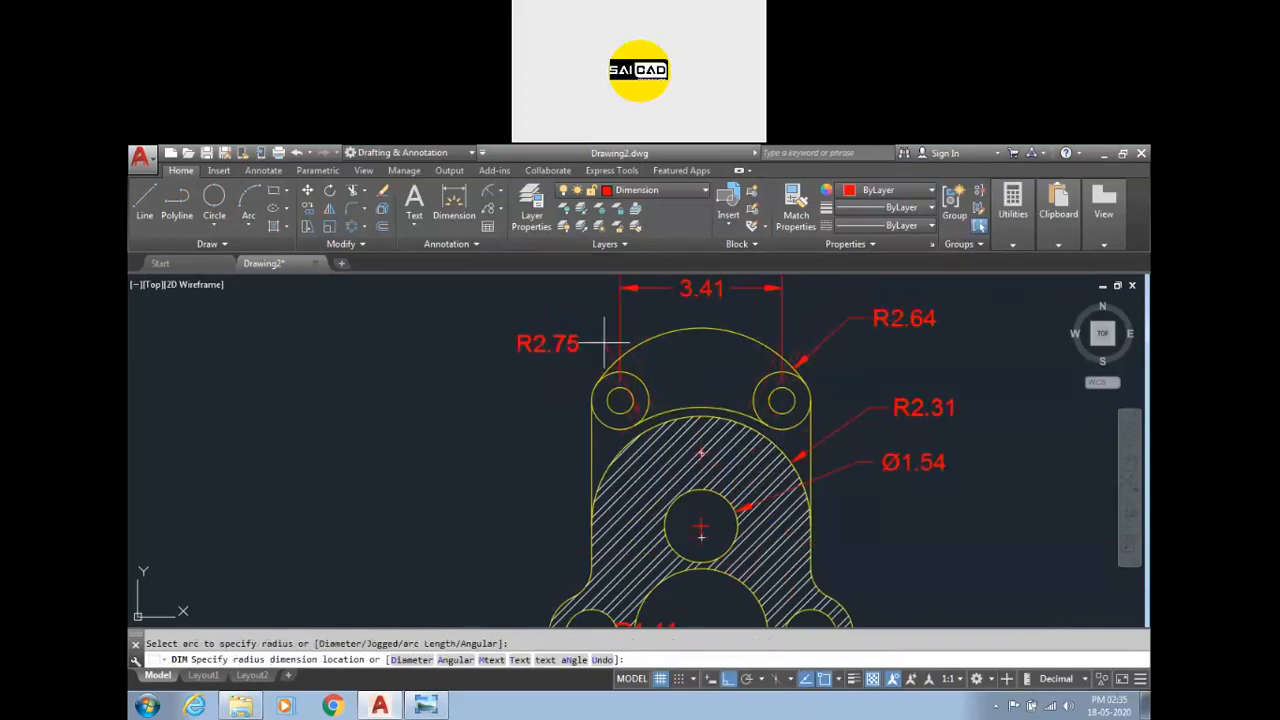
left_click(531, 356)
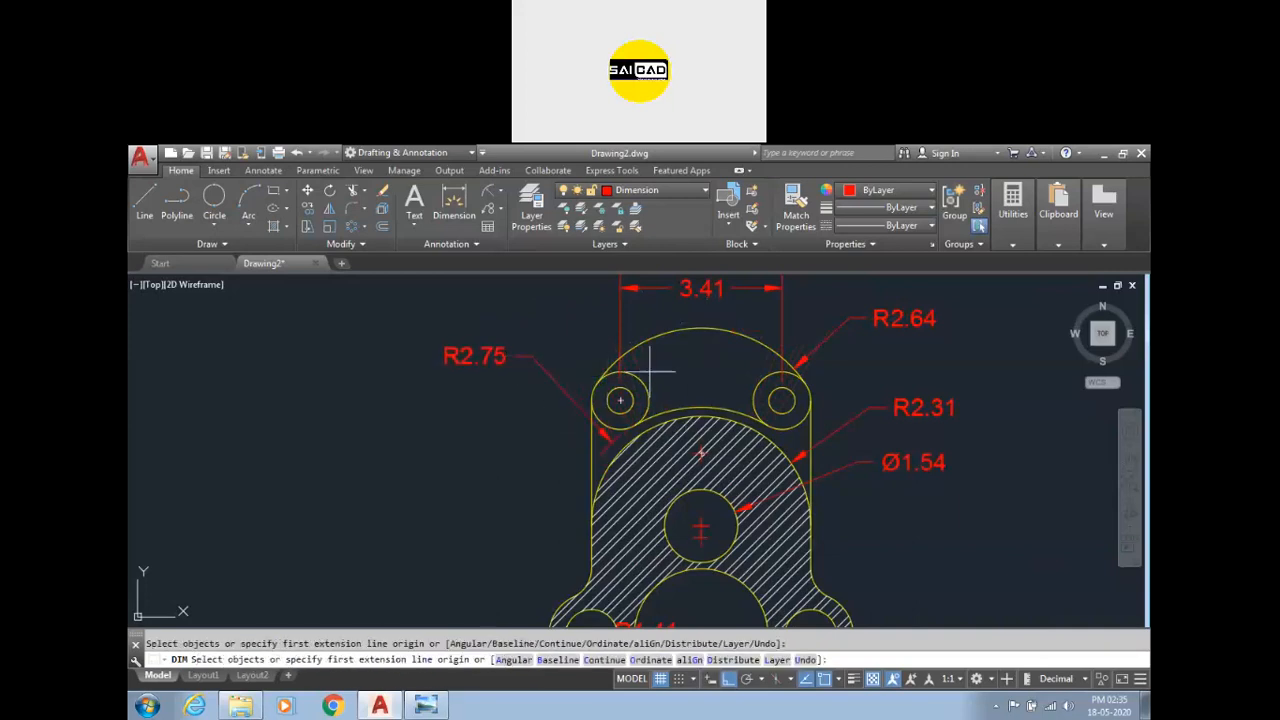
Dimension the diameters of the upper right lobe's outer circle and its small hole.
scroll(801, 389, "up", 4)
left_click(812, 380)
left_click(843, 349)
left_click(783, 346)
scroll(770, 400, "down", 4)
left_click(831, 345)
scroll(762, 388, "down", 4)
scroll(680, 478, "up", 4)
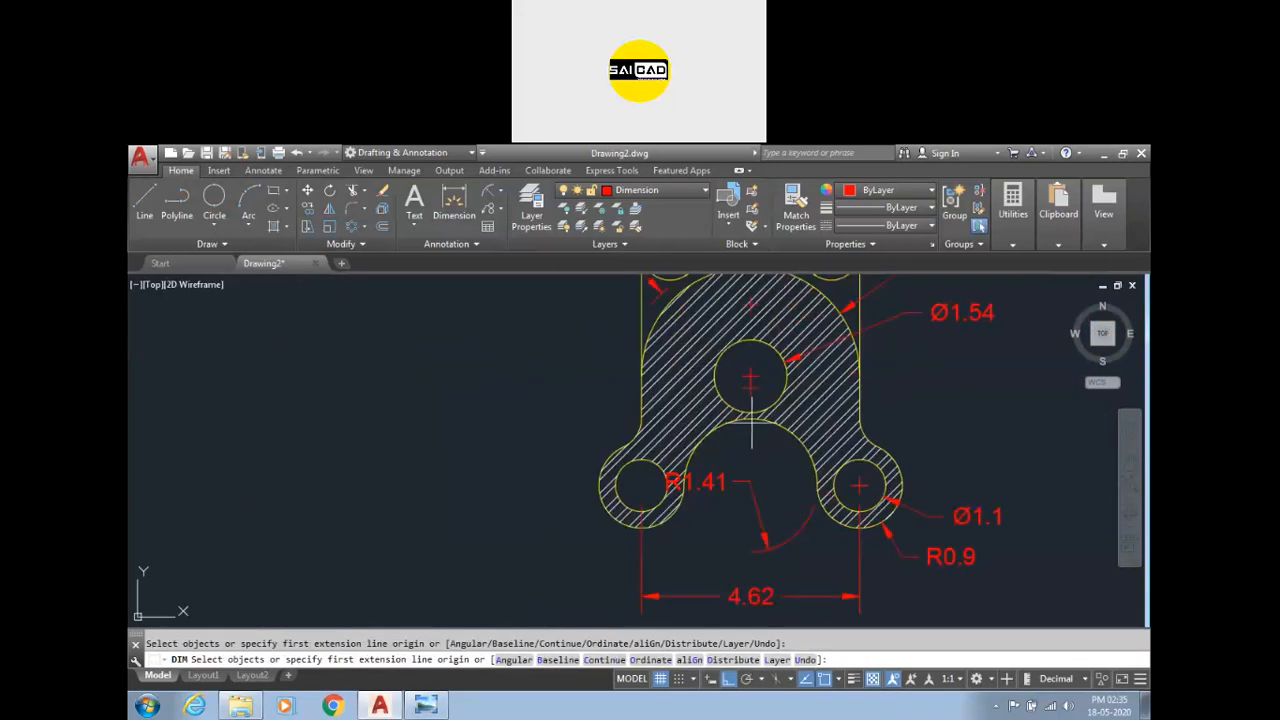
scroll(715, 430, "down", 2)
scroll(707, 353, "up", 2)
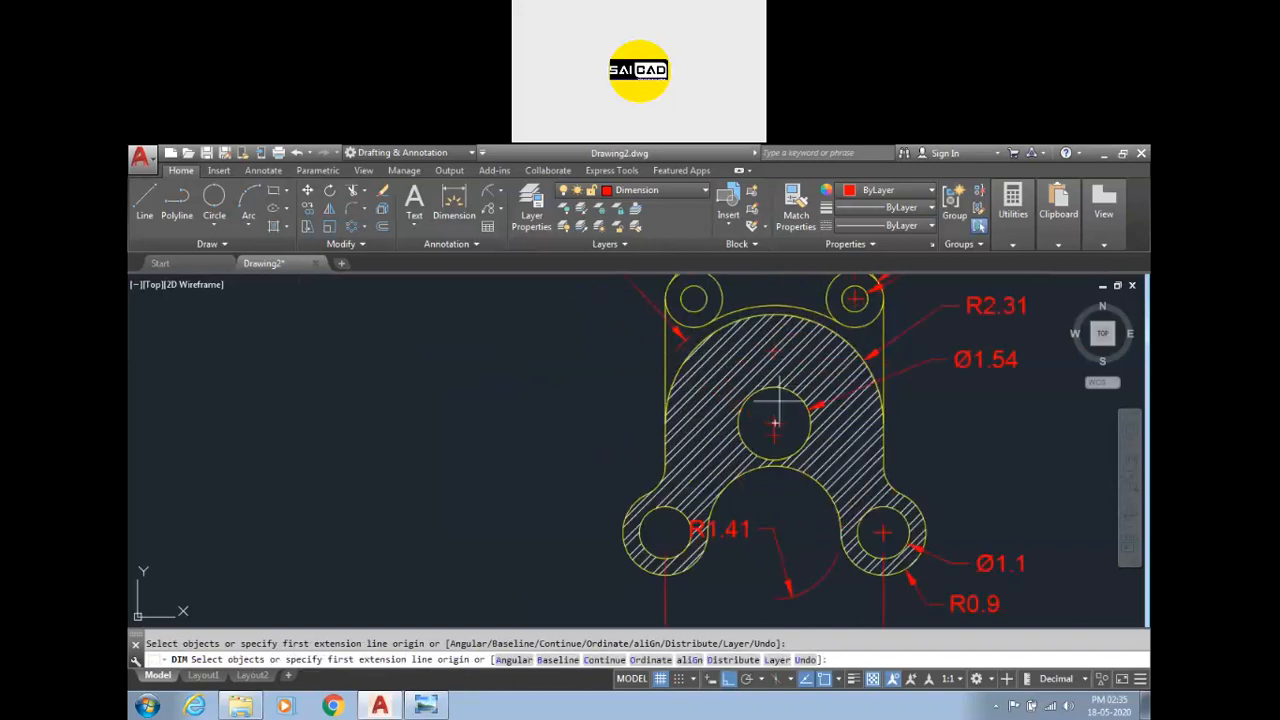
Add vertical dimensions from the central hole centre to the upper and lower hole centres.
left_click(694, 298)
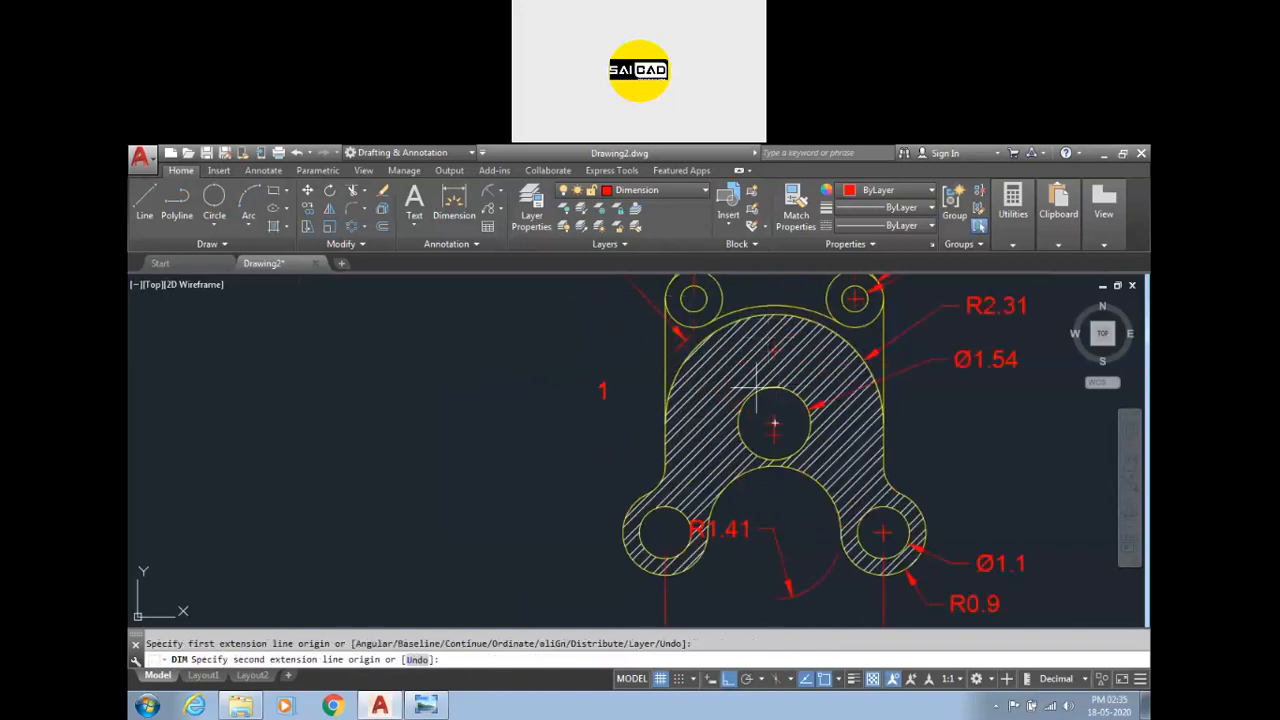
scroll(776, 414, "up", 6)
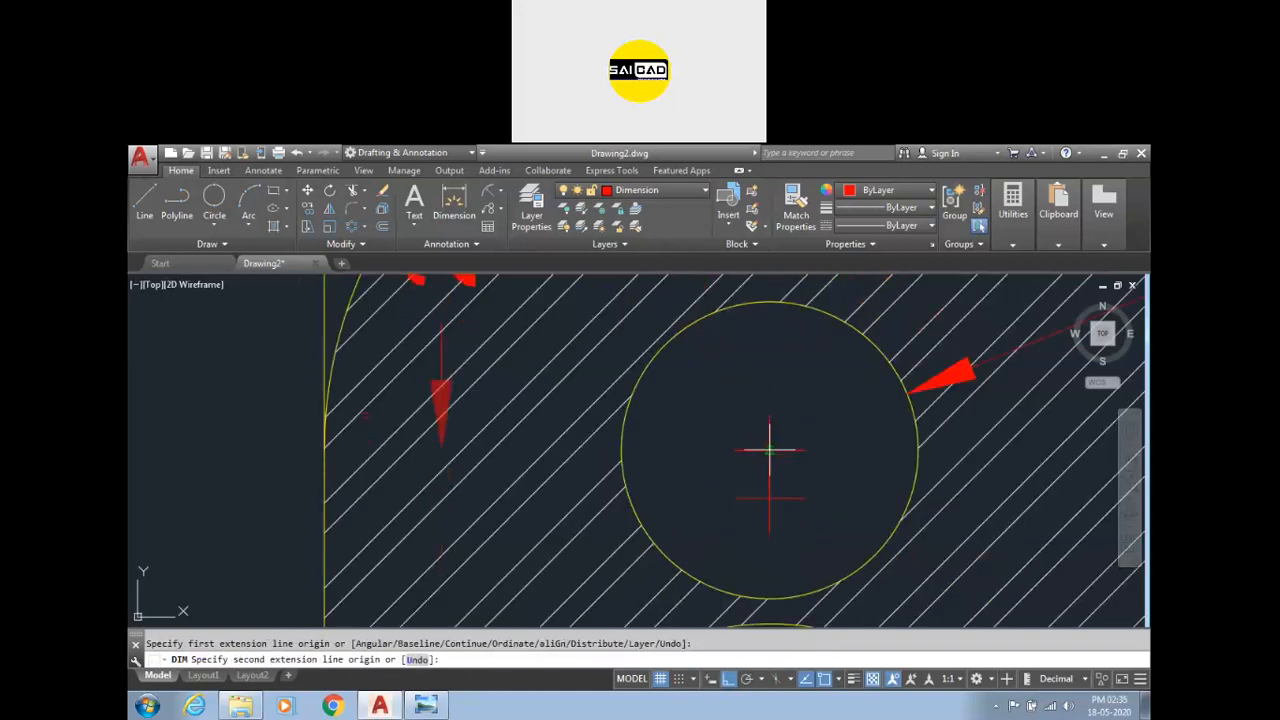
left_click(770, 449)
scroll(807, 428, "down", 6)
left_click(604, 446)
scroll(744, 493, "up", 4)
left_click(700, 606)
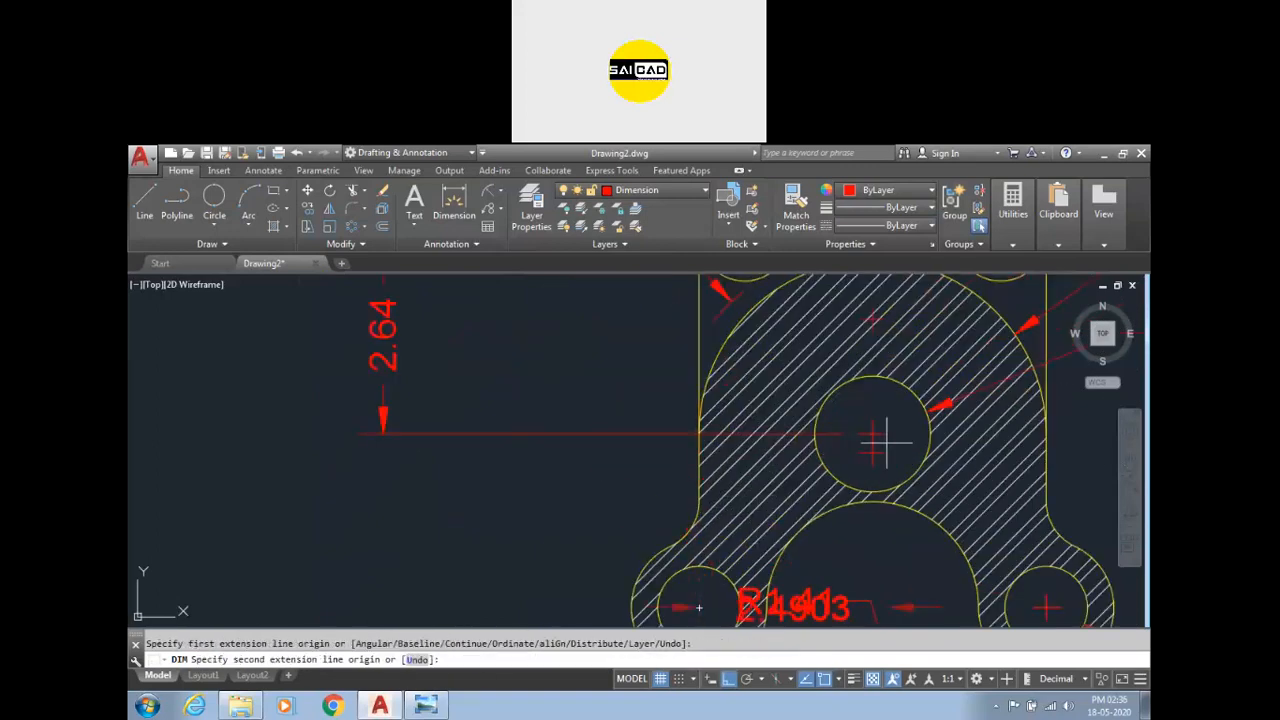
left_click(872, 434)
left_click(380, 506)
scroll(490, 532, "down", 5)
scroll(533, 508, "down", 2)
scroll(713, 468, "up", 2)
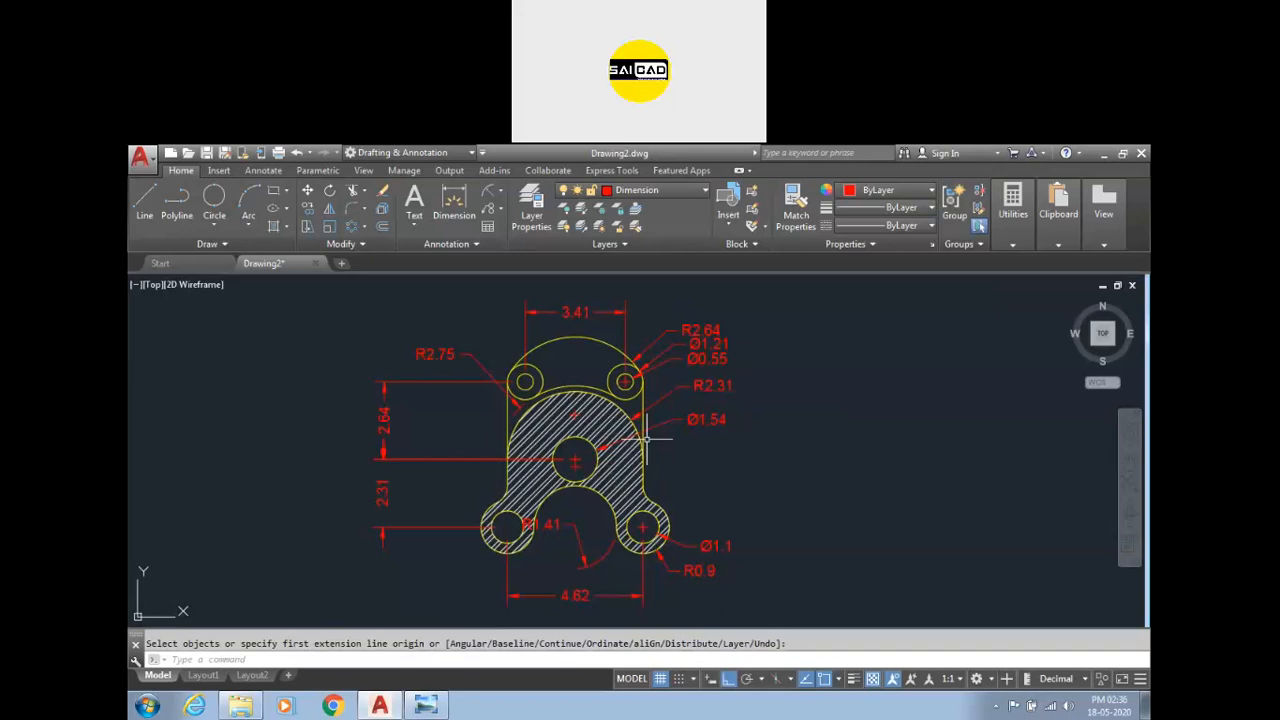
left_click(147, 706)
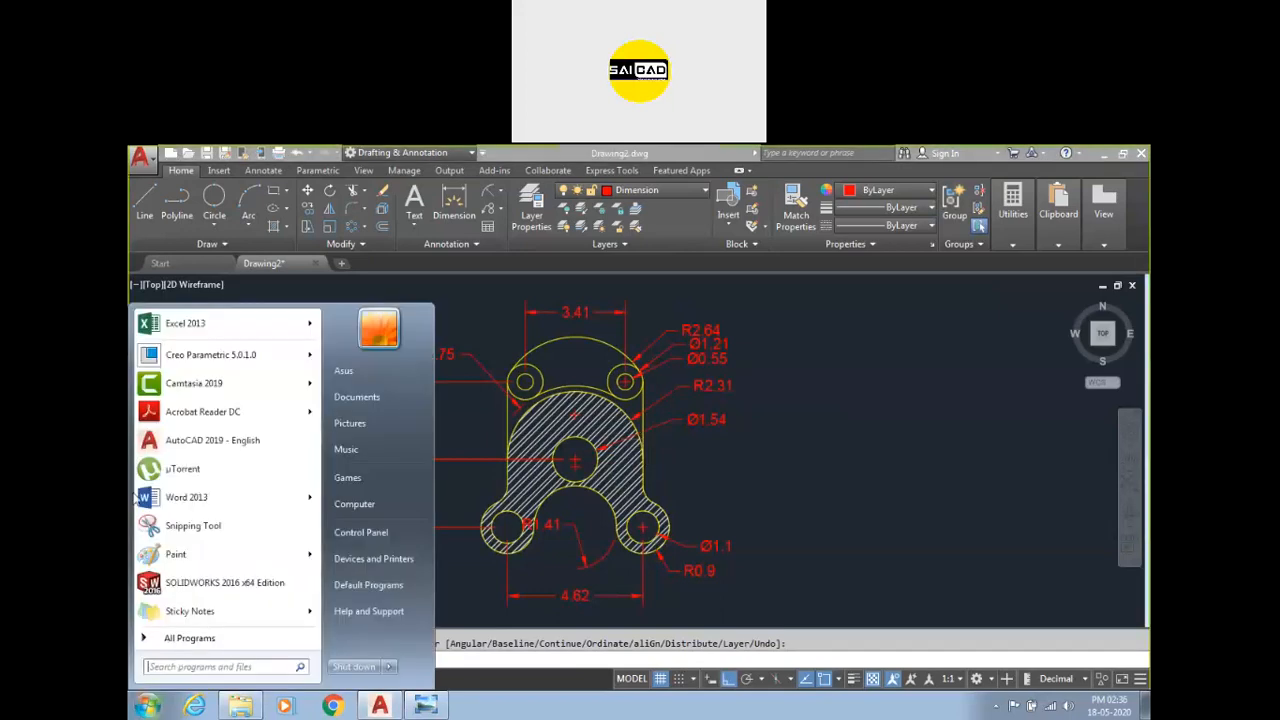
mouse_move(188, 412)
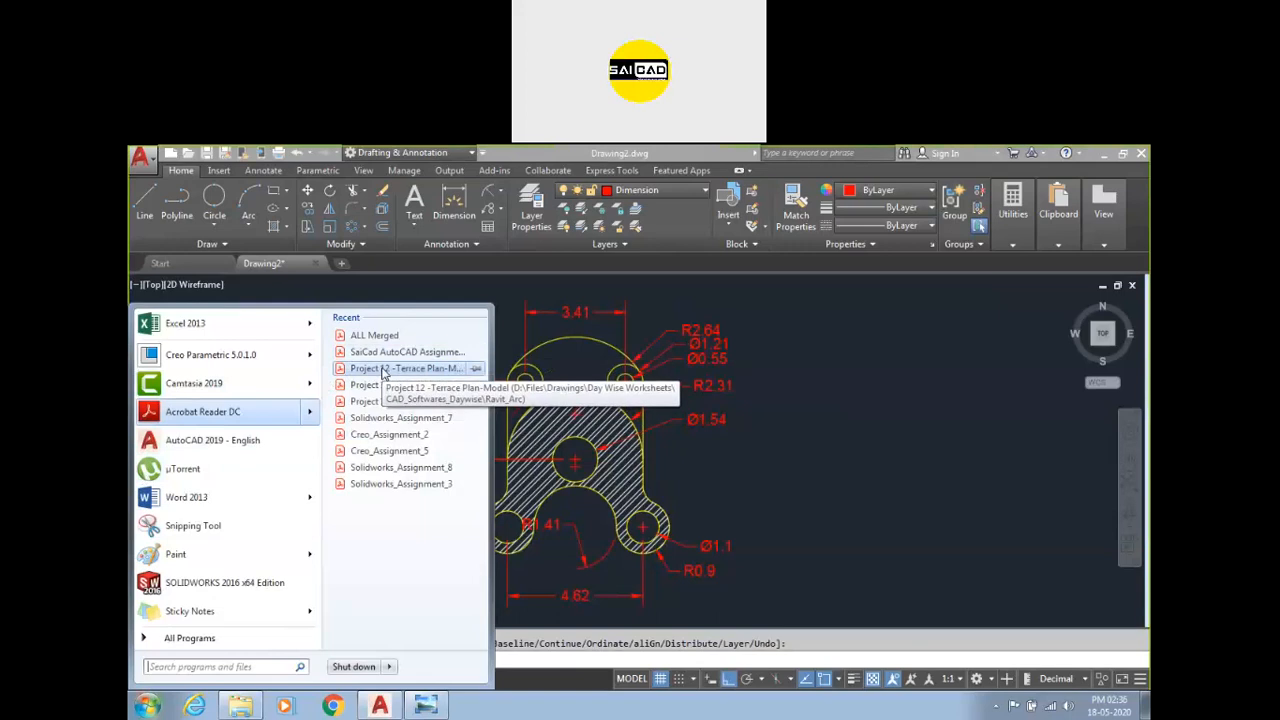
left_click(866, 426)
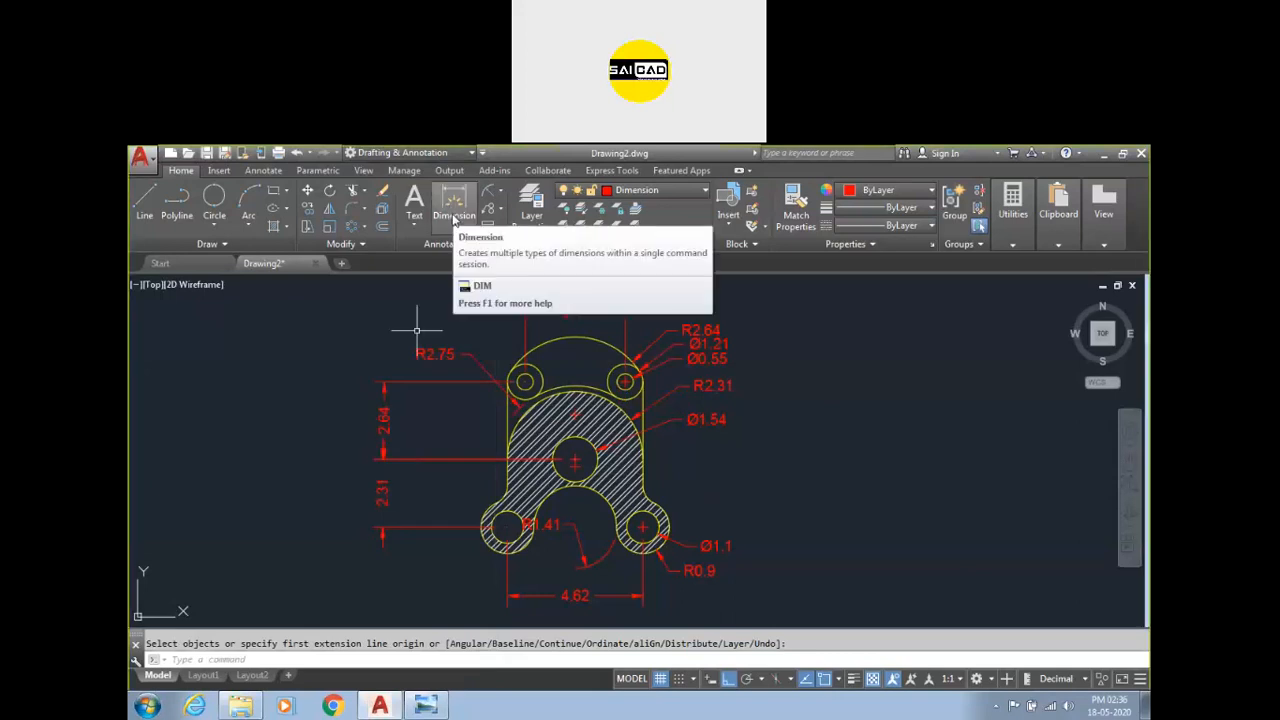
Delete the two vertical dimensions beside the part.
left_click(406, 487)
left_click(357, 512)
left_click(422, 442)
left_click(308, 432)
key("Delete")
Dimension the vertical distance from the upper left hole centre to the central hole centre.
left_click(454, 205)
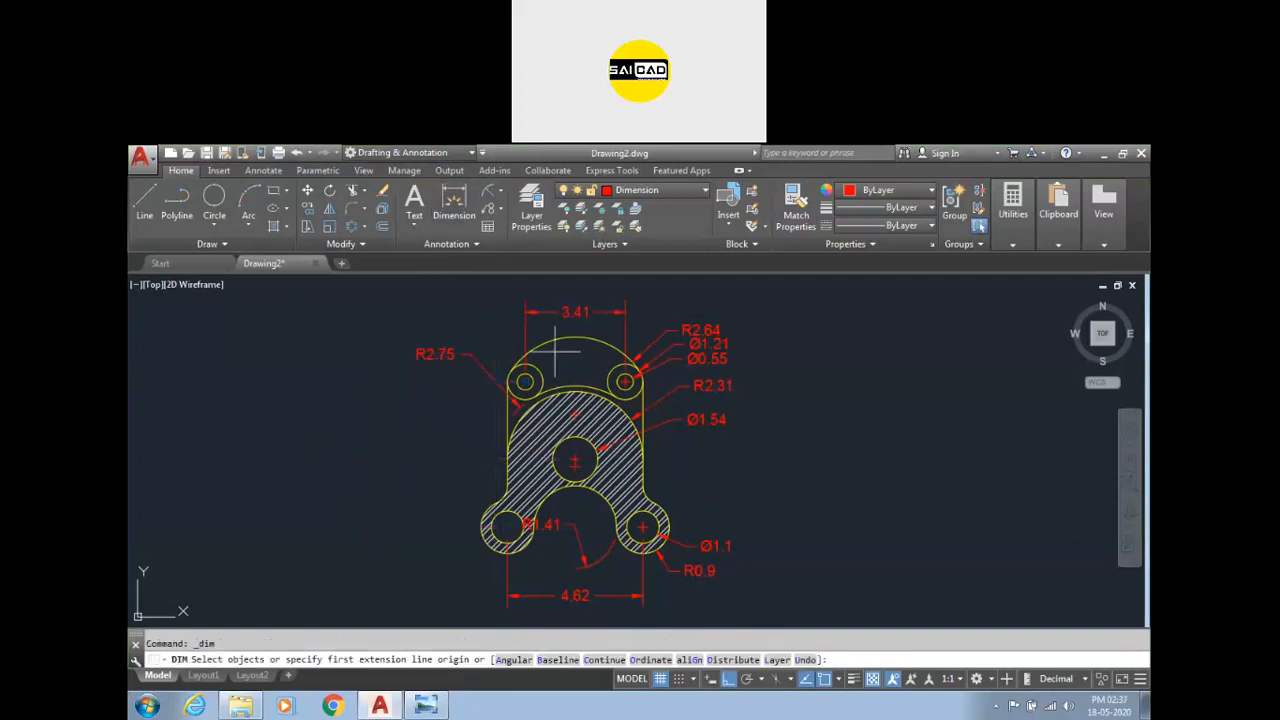
scroll(557, 350, "up", 2)
left_click(491, 389)
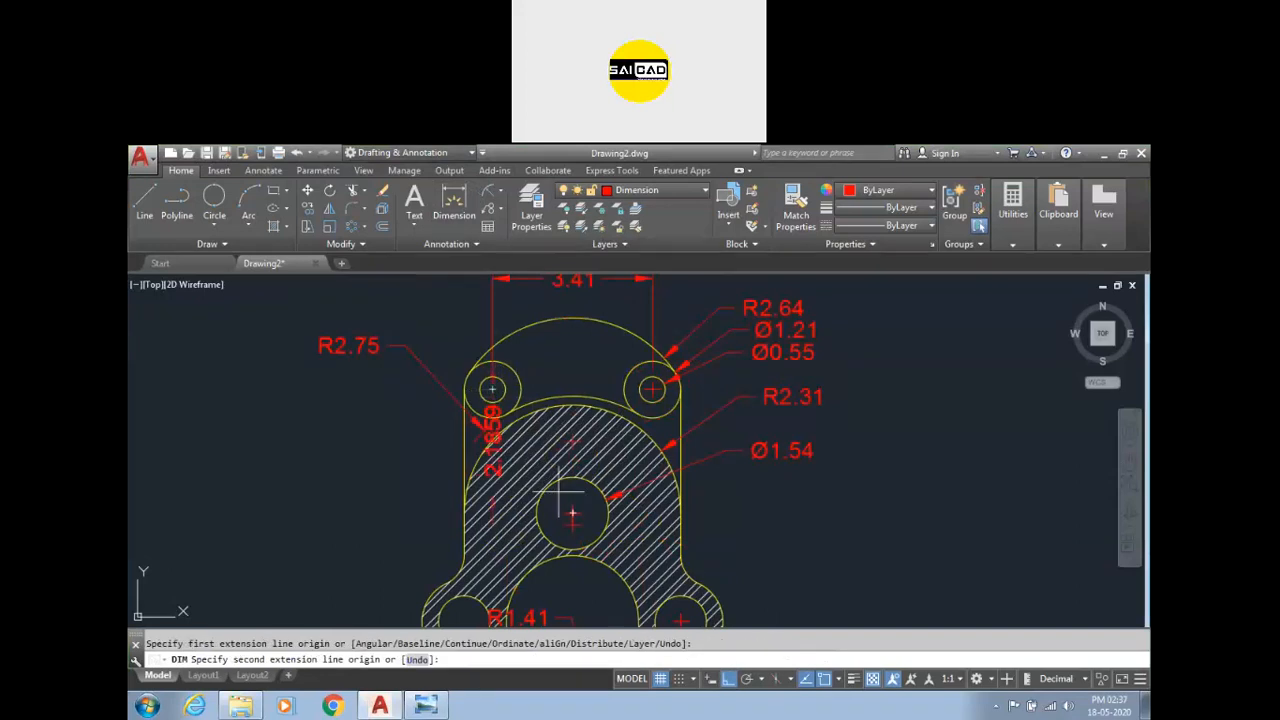
left_click(572, 513)
left_click(328, 500)
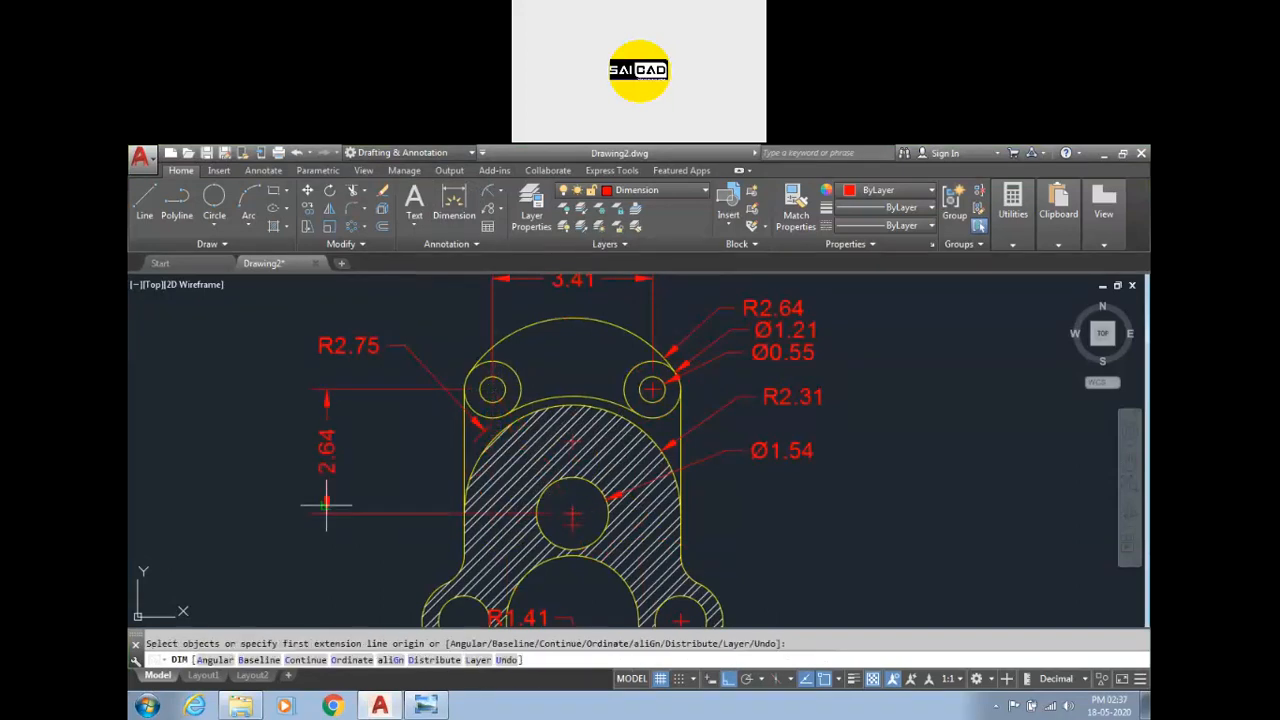
Try adding a continued dimension from the 2.64 dimension to the lower hole centre, and undo it.
left_click(278, 171)
left_click(470, 226)
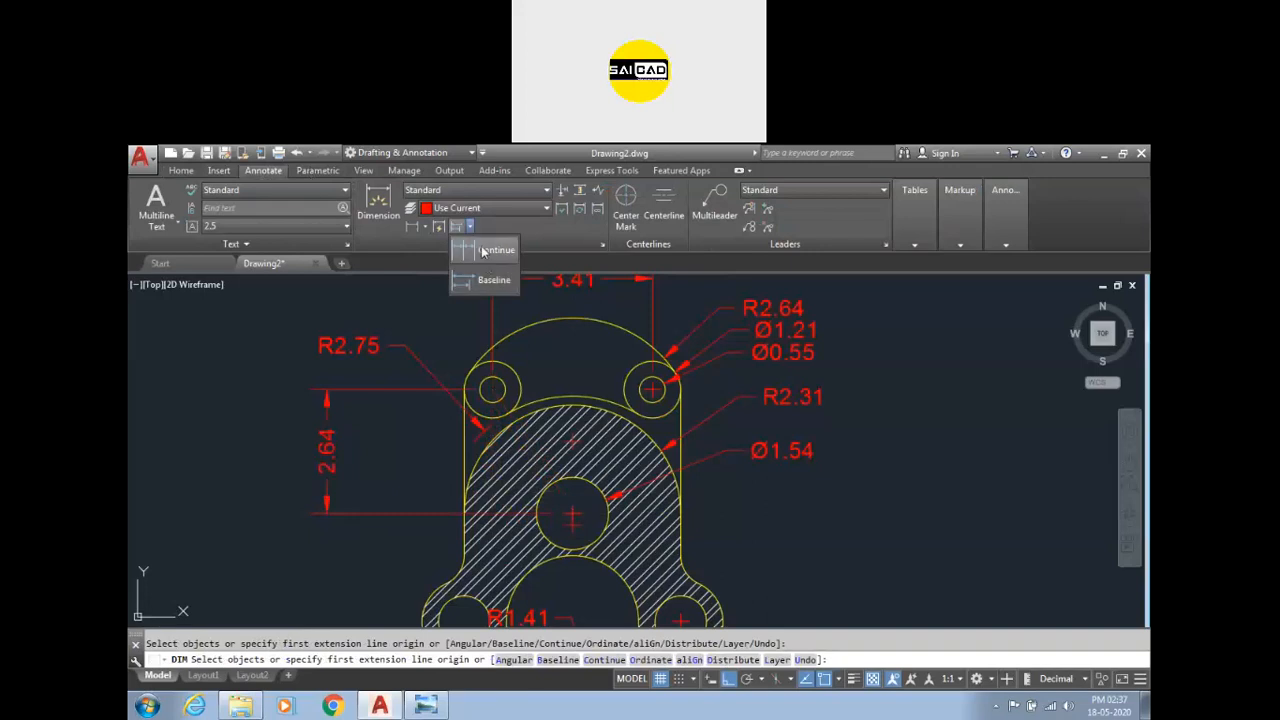
left_click(487, 252)
scroll(486, 420, "down", 4)
scroll(500, 366, "up", 6)
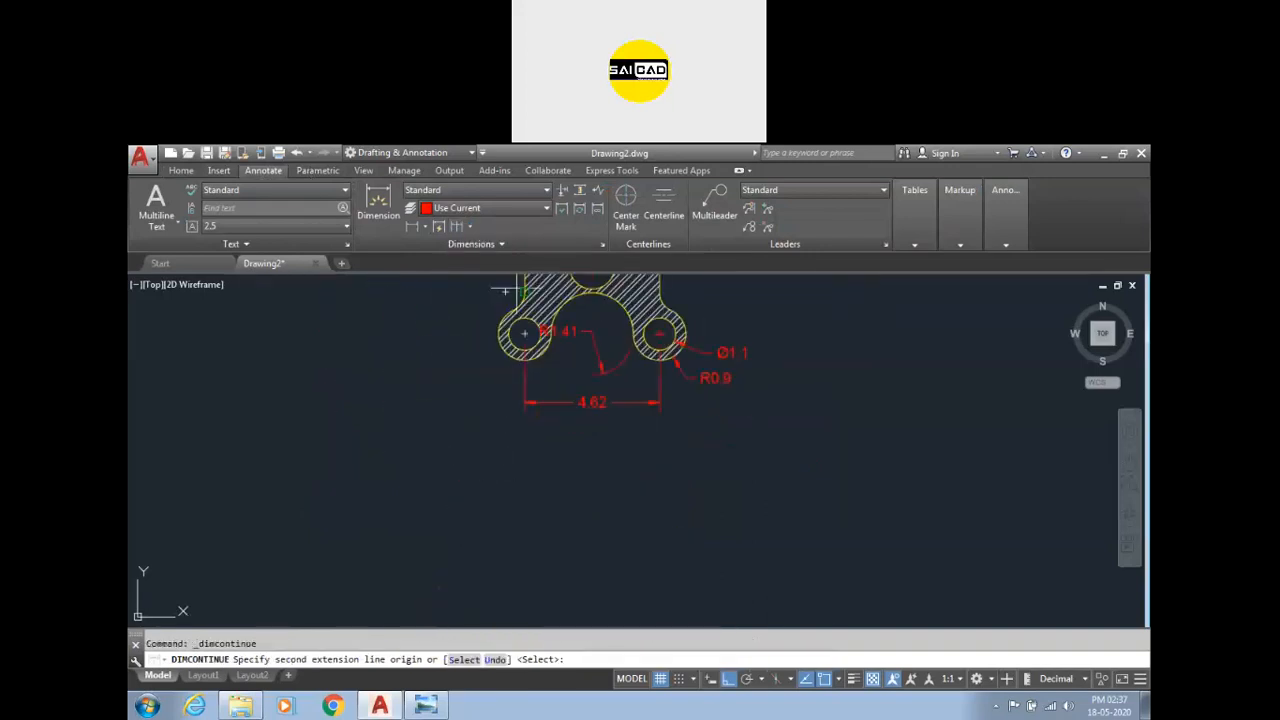
scroll(505, 292, "up", 4)
left_click(531, 393)
scroll(425, 515, "down", 4)
key("Escape")
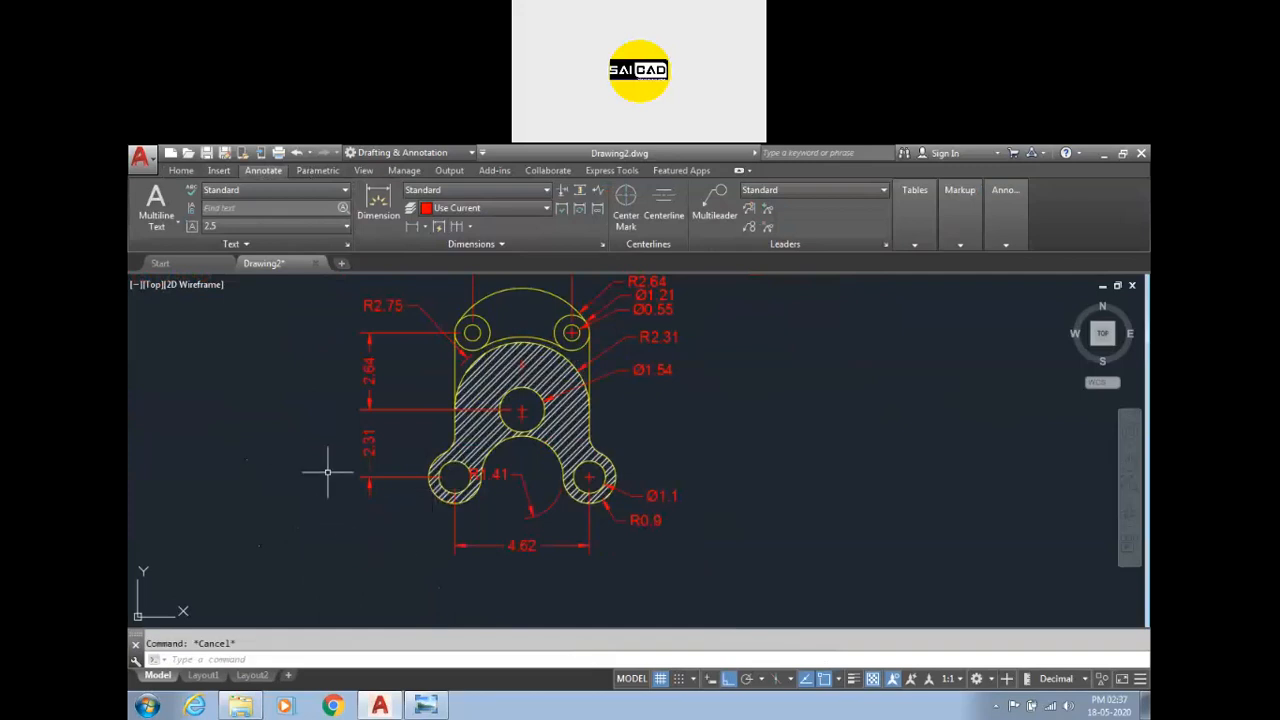
key("ctrl+z")
Add a baseline dimension from the 2.64 dimension down to the lower left hole centre.
scroll(380, 440, "up", 2)
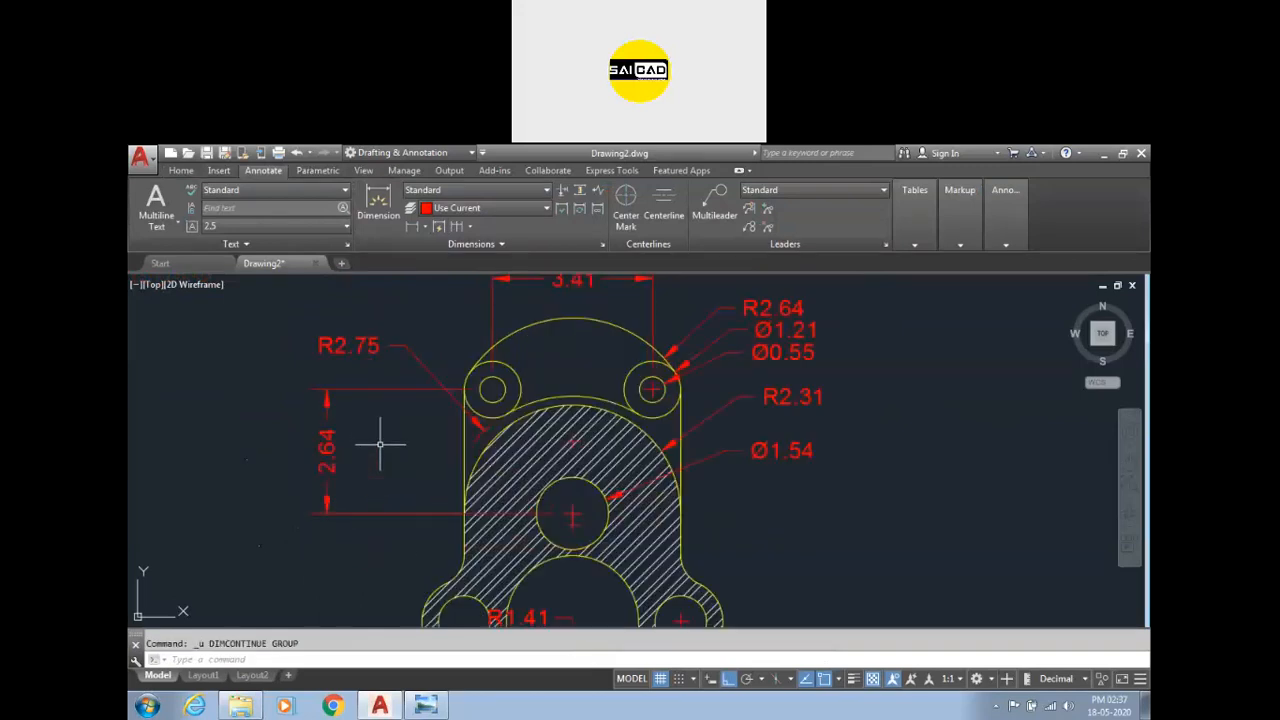
scroll(455, 365, "down", 2)
left_click(478, 227)
left_click(484, 284)
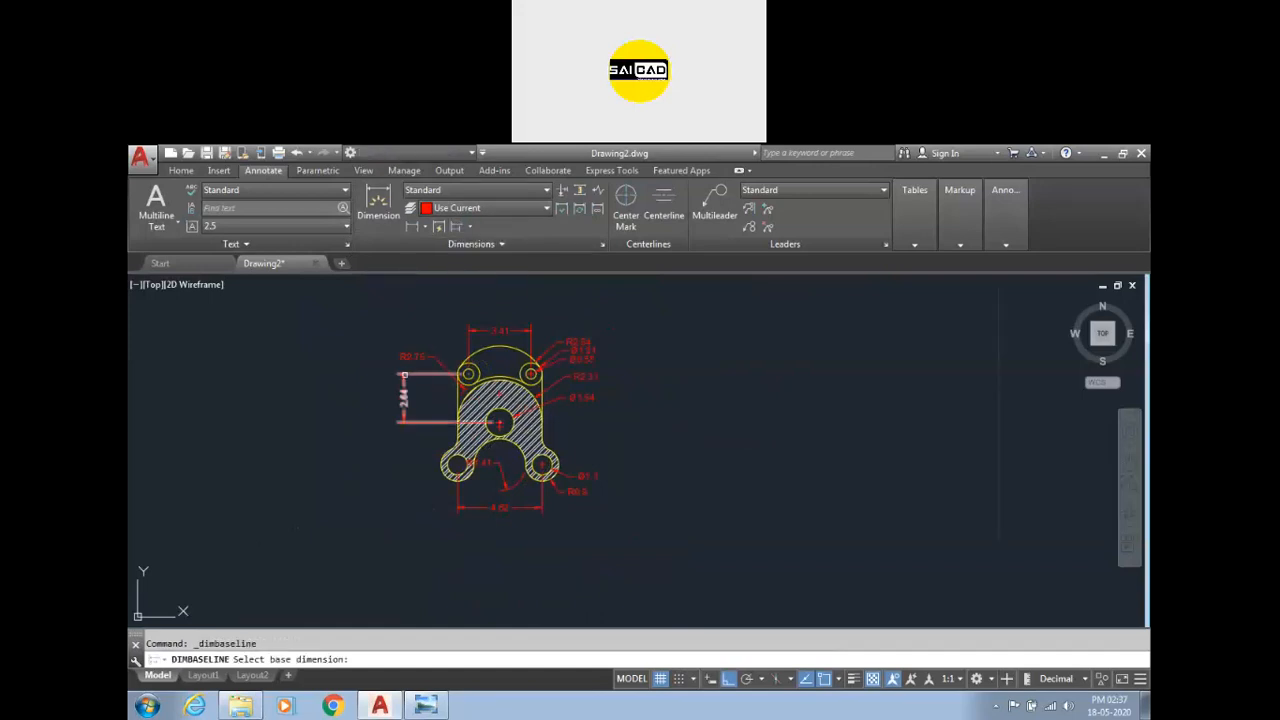
left_click(403, 388)
left_click(455, 463)
key("Escape")
key("Escape")
scroll(428, 371, "up", 5)
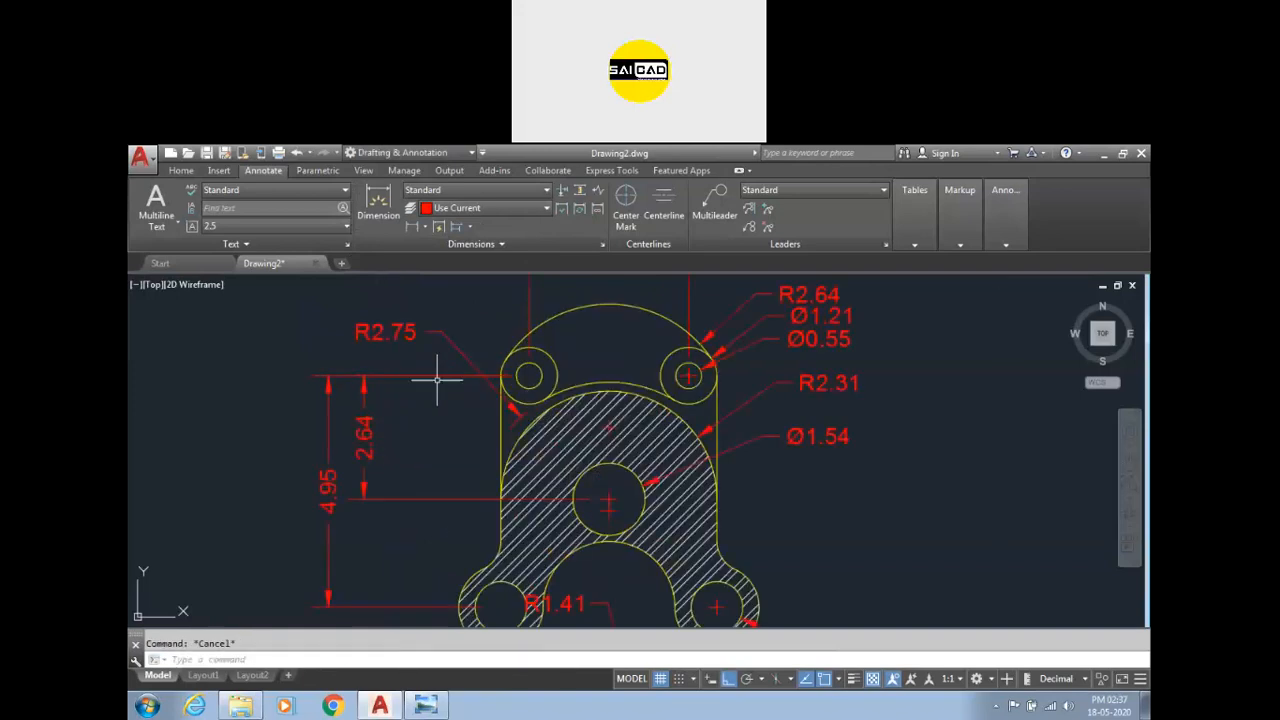
Reposition the R2.64, Ø1.21 and Ø0.55 leader labels upward into a neat stack beside the upper right hole.
scroll(423, 380, "down", 5)
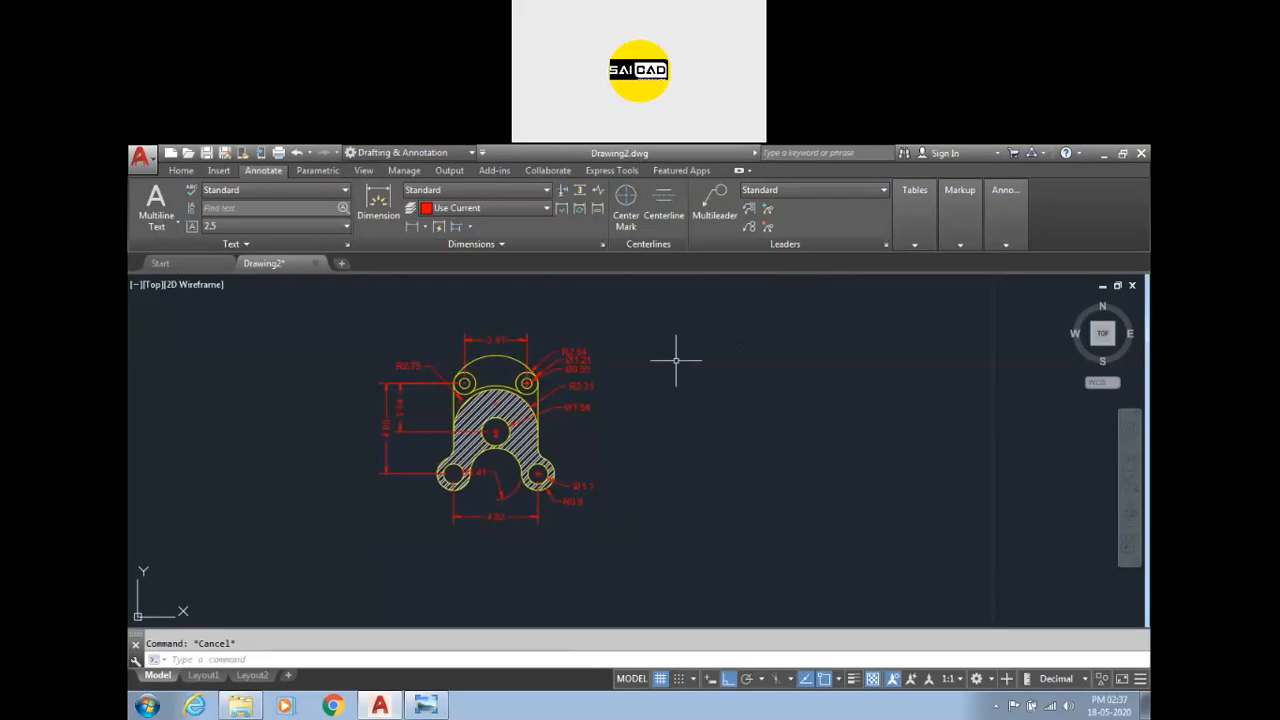
scroll(560, 357, "up", 6)
scroll(585, 350, "down", 2)
scroll(650, 360, "down", 2)
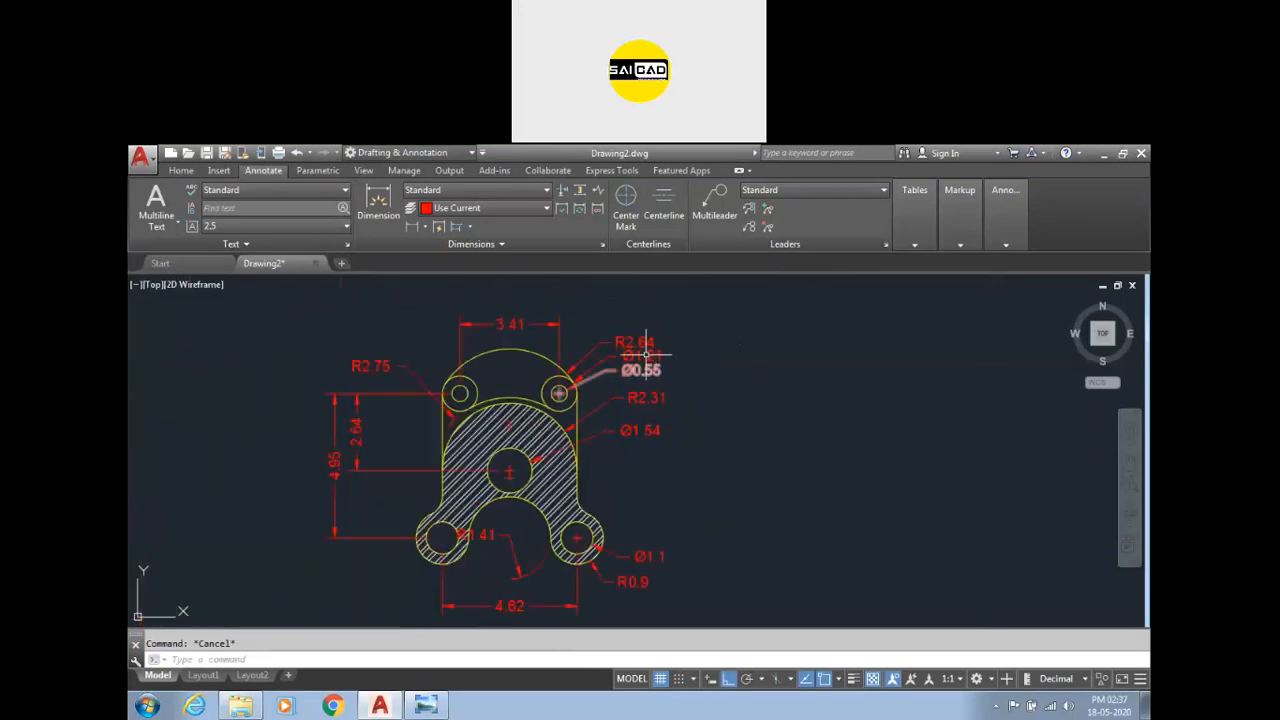
left_click(635, 342)
left_click(635, 342)
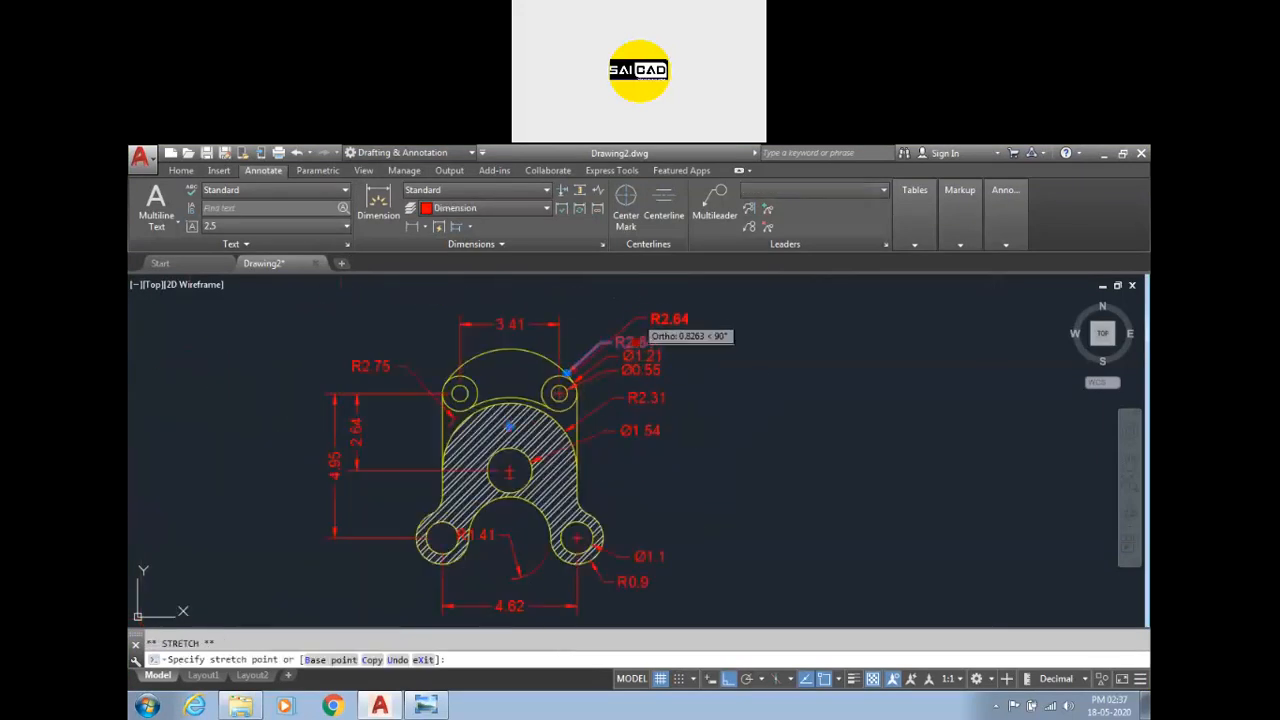
left_click(666, 300)
left_click(644, 355)
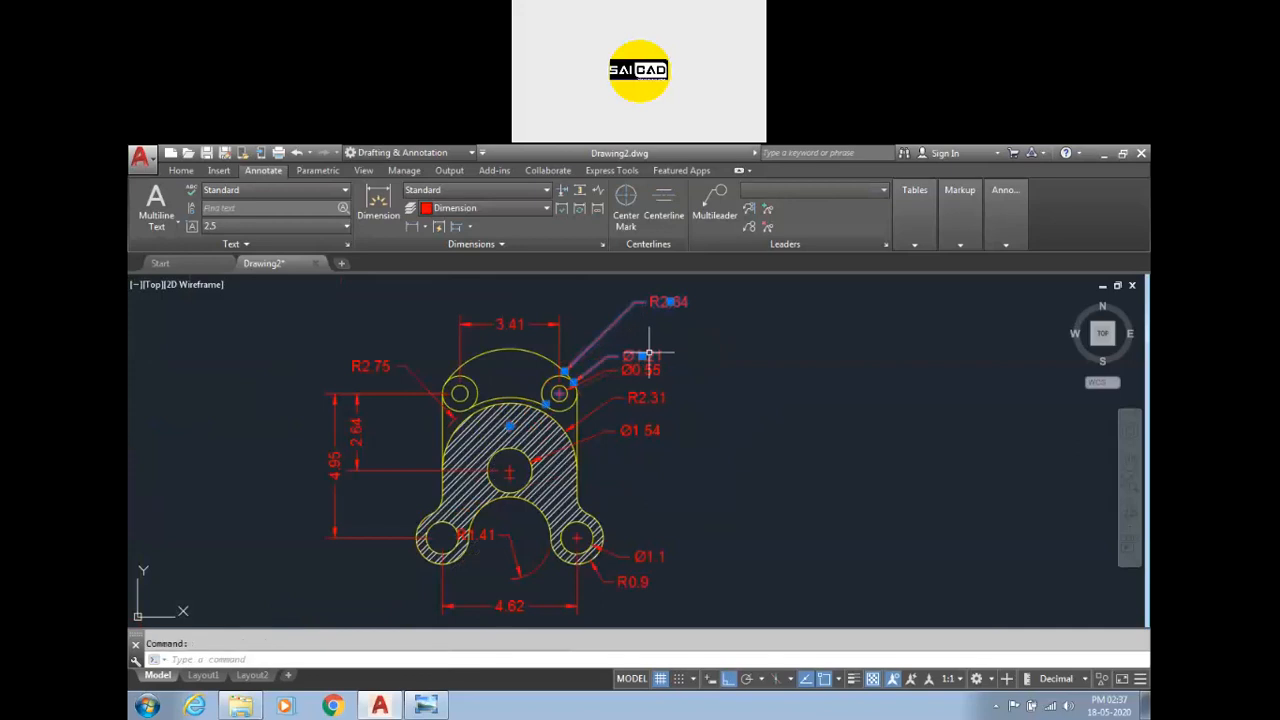
left_click(644, 355)
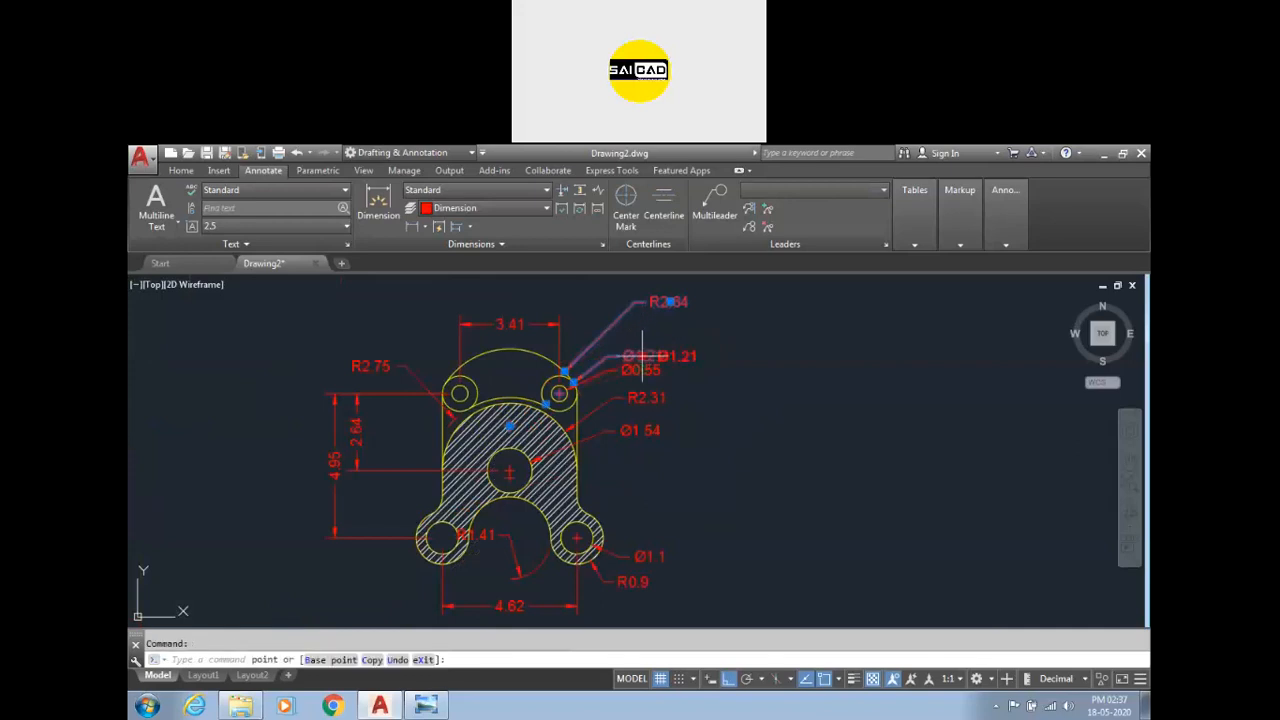
left_click(676, 332)
left_click(635, 371)
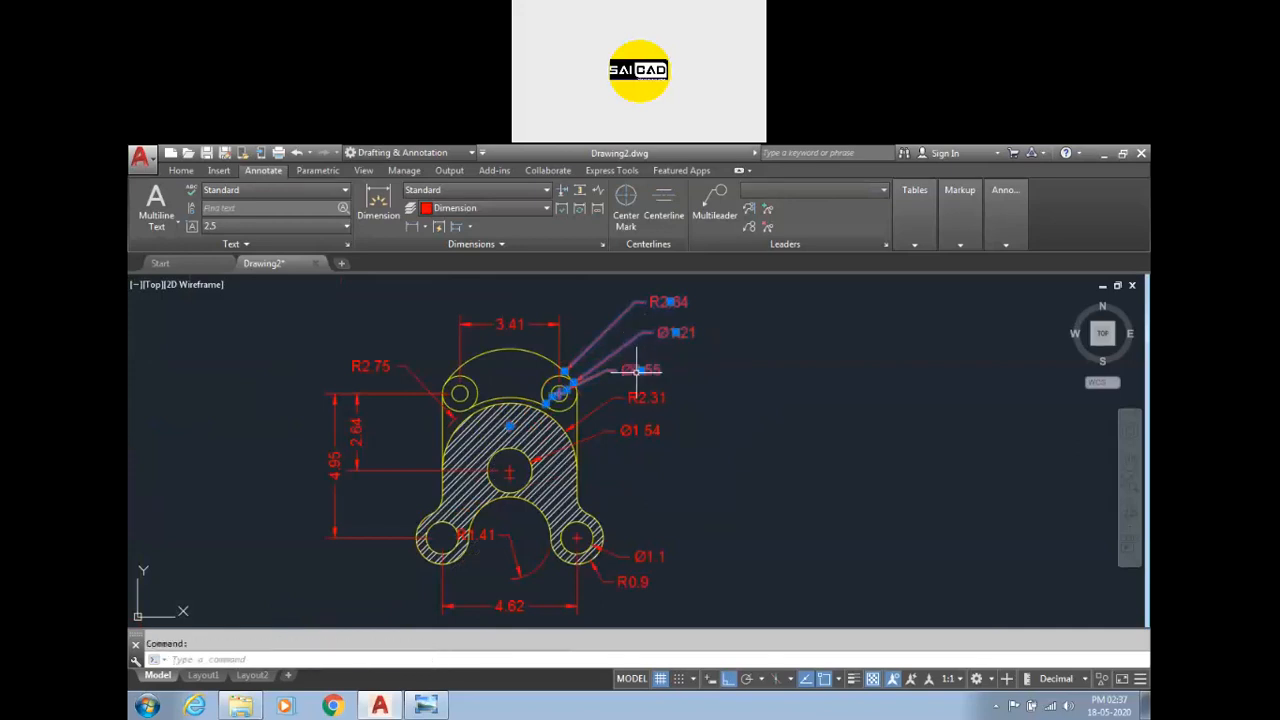
left_click(641, 370)
left_click(676, 352)
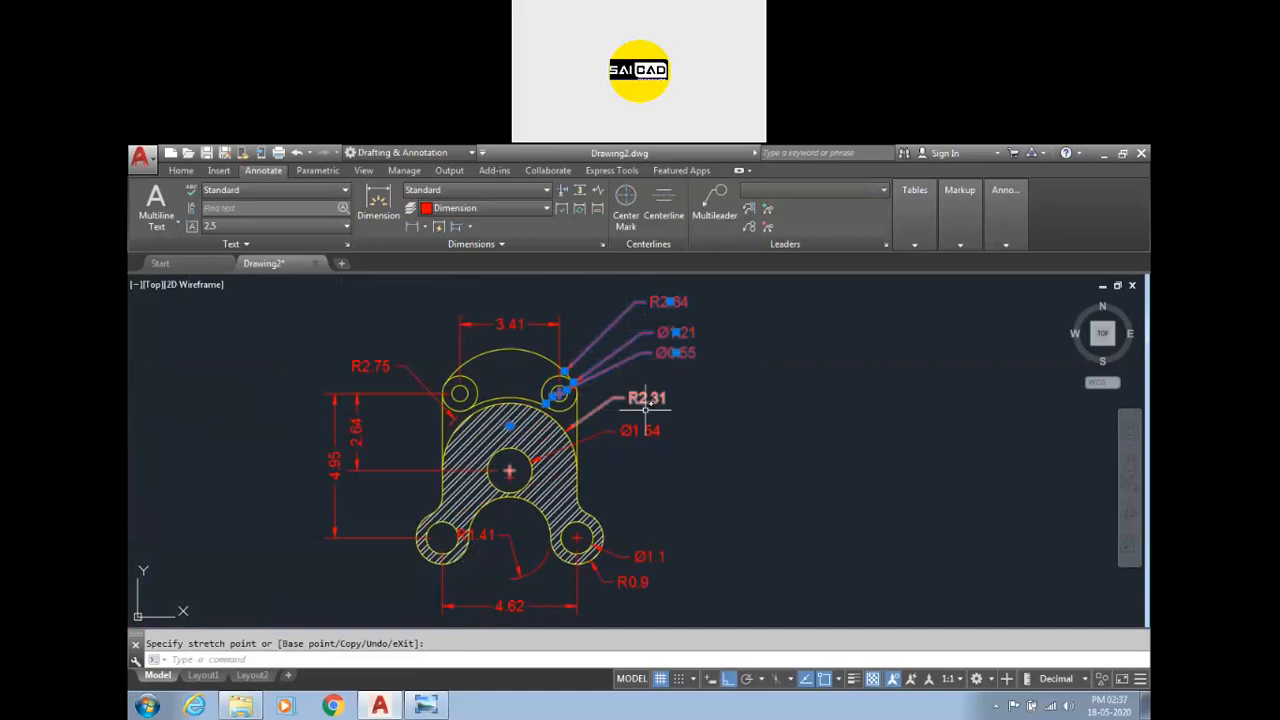
Reposition the R2.31 and Ø1.54 leader labels so they sit stacked together beside the part's right side.
left_click(630, 397)
left_click(647, 397)
left_click(680, 397)
left_click(640, 431)
left_click(640, 431)
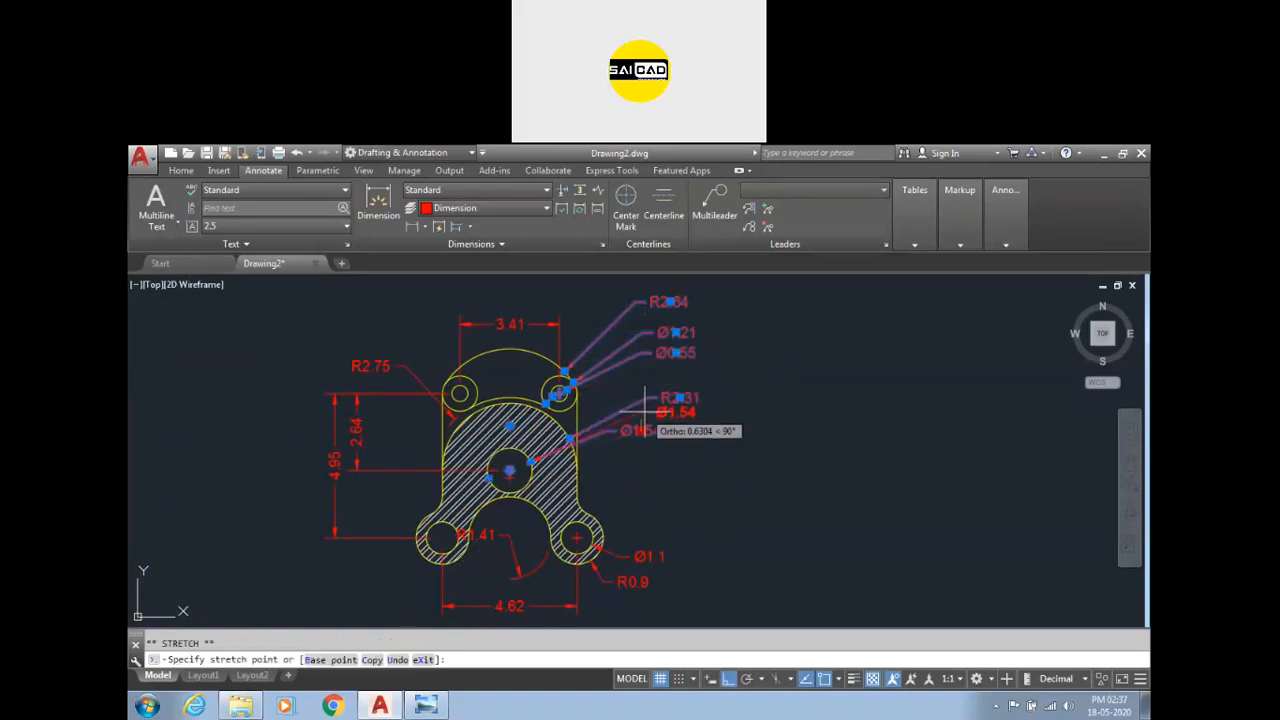
left_click(648, 410)
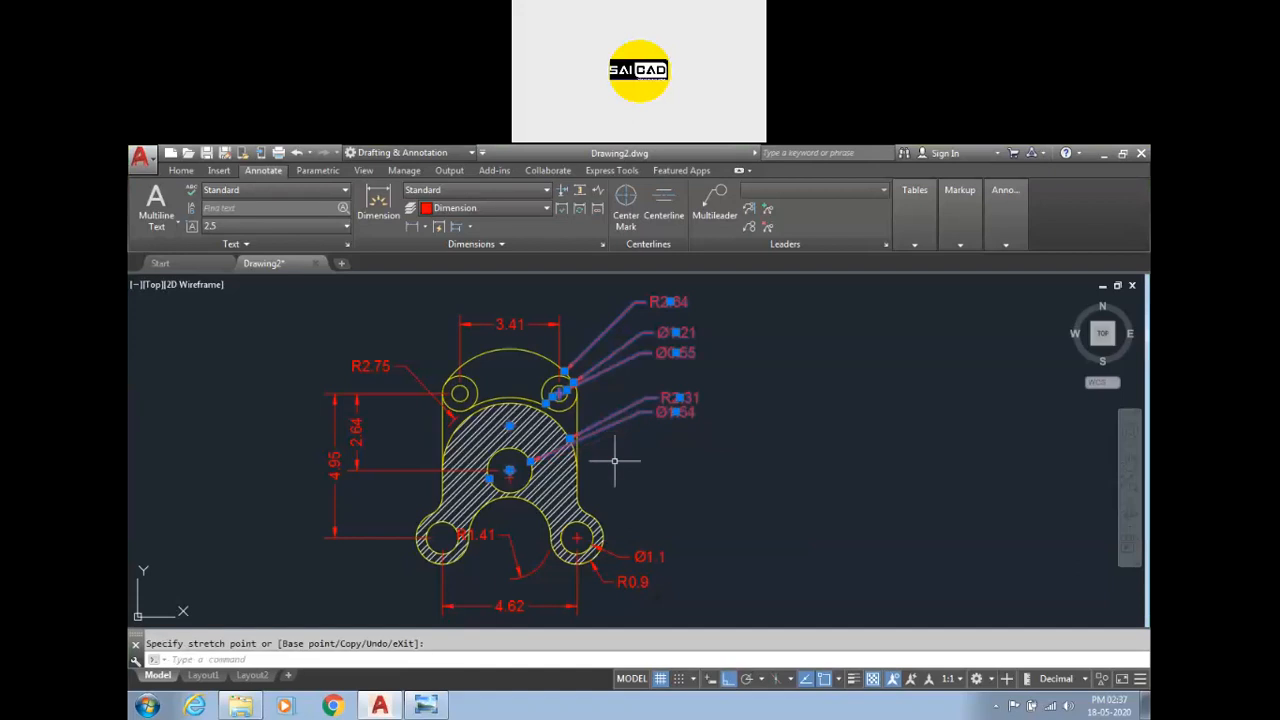
key("Escape")
Switch to Acrobat Reader and open the SaiCad AutoCAD Assignment 2 PDF from the recent files.
left_click(147, 706)
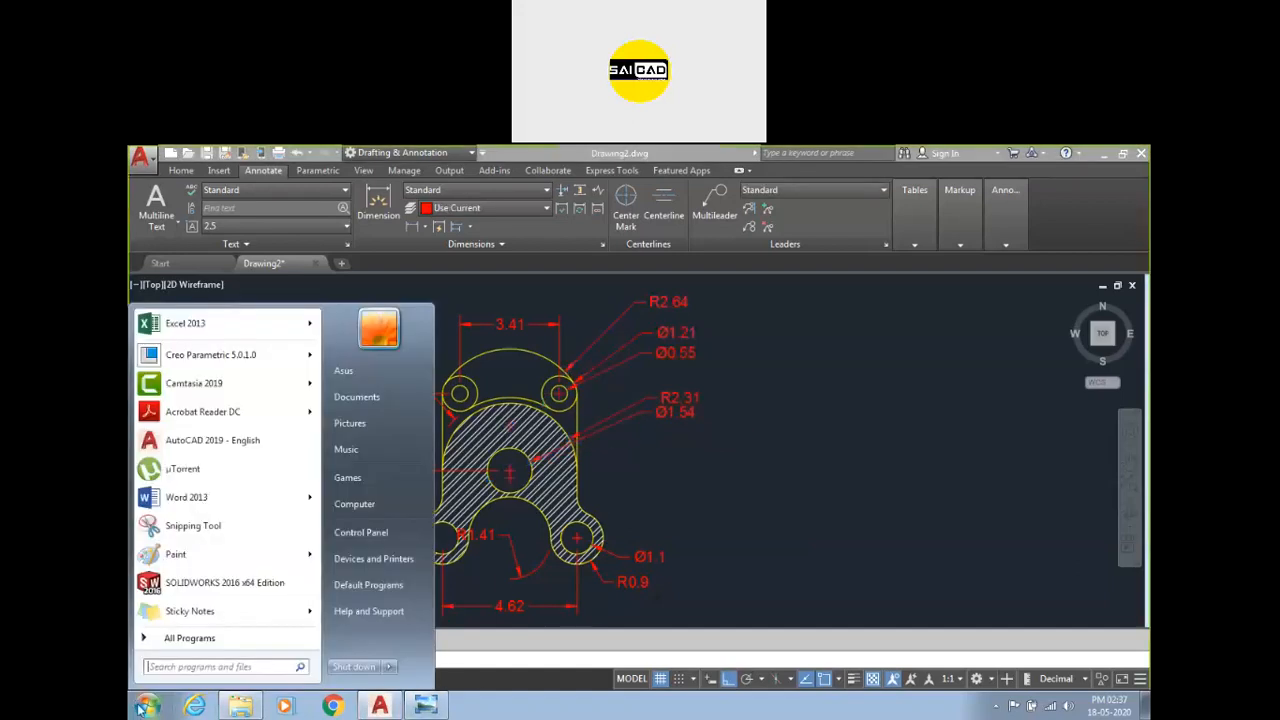
mouse_move(230, 411)
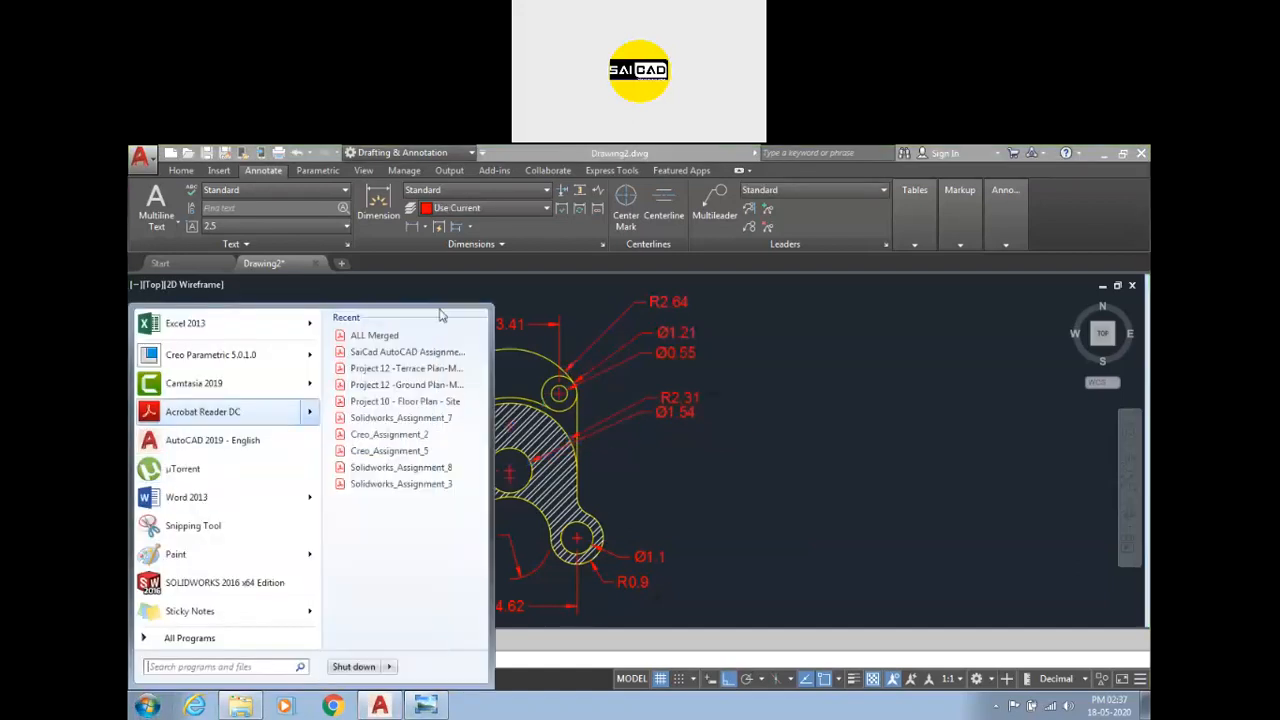
left_click(405, 352)
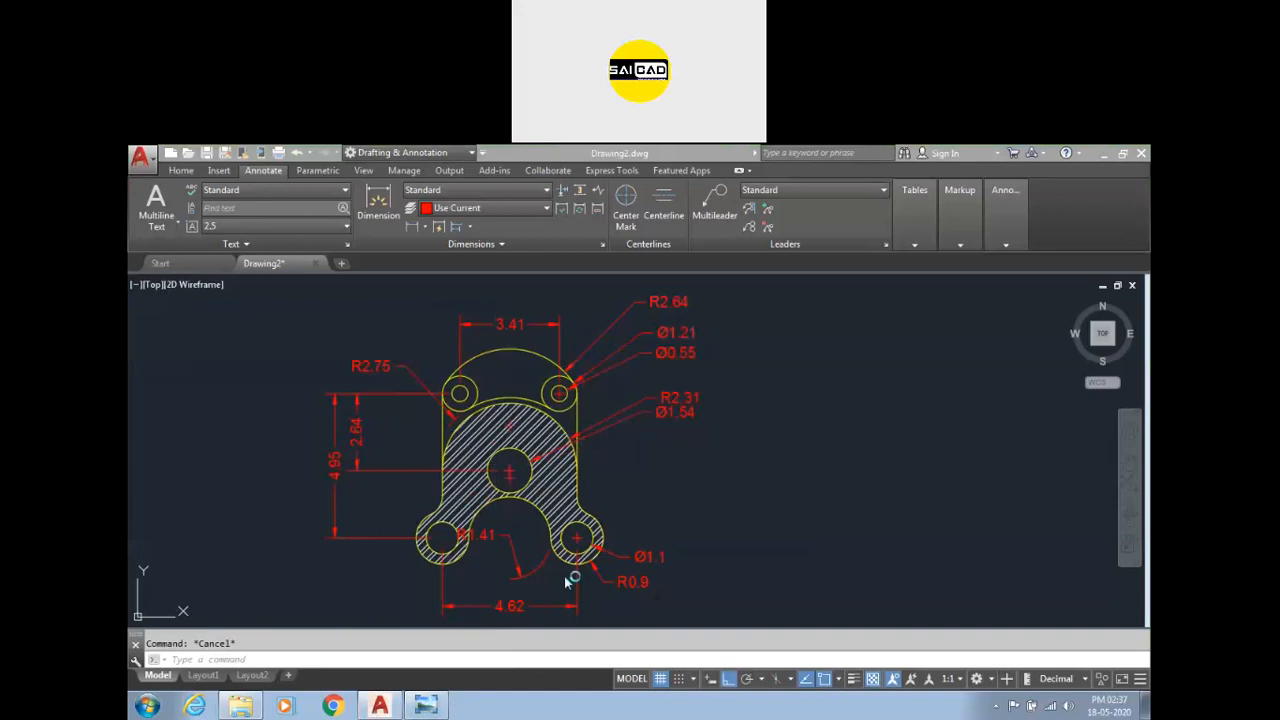
scroll(590, 447, "down", 10)
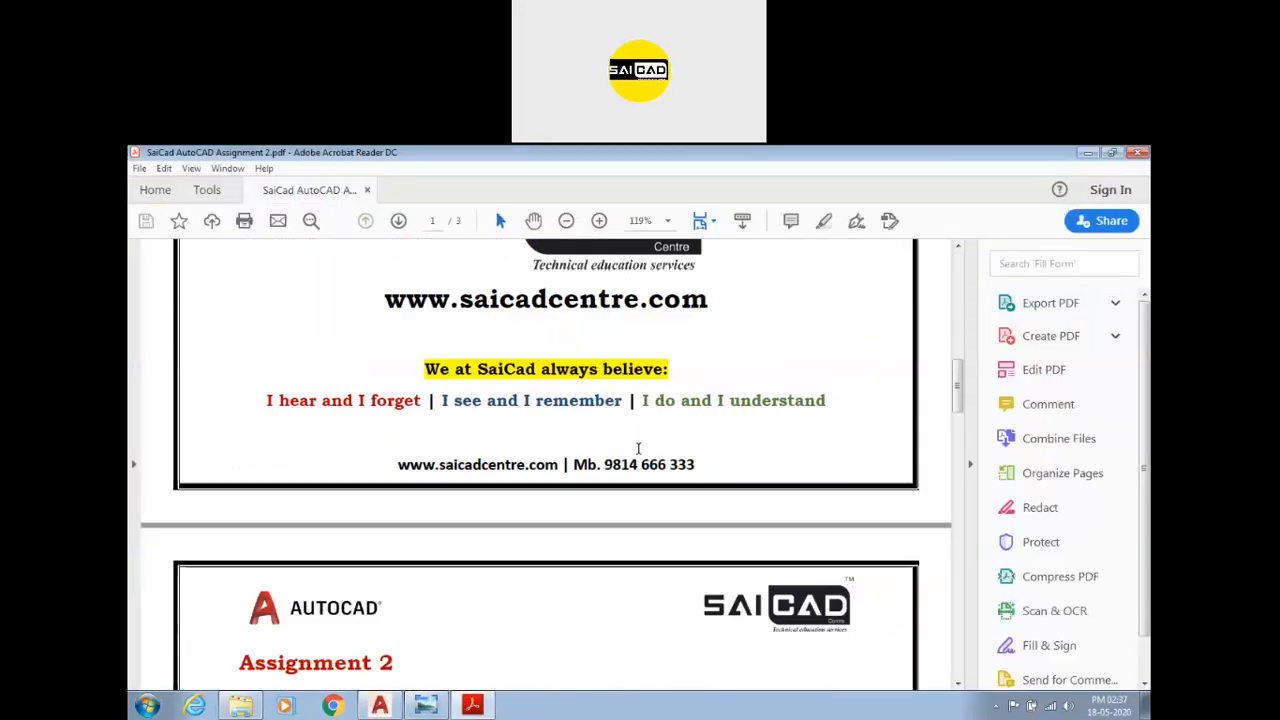
Open the SaiCad AutoCAD Assignment 3 PDF from the recent documents list.
left_click(217, 190)
left_click(154, 201)
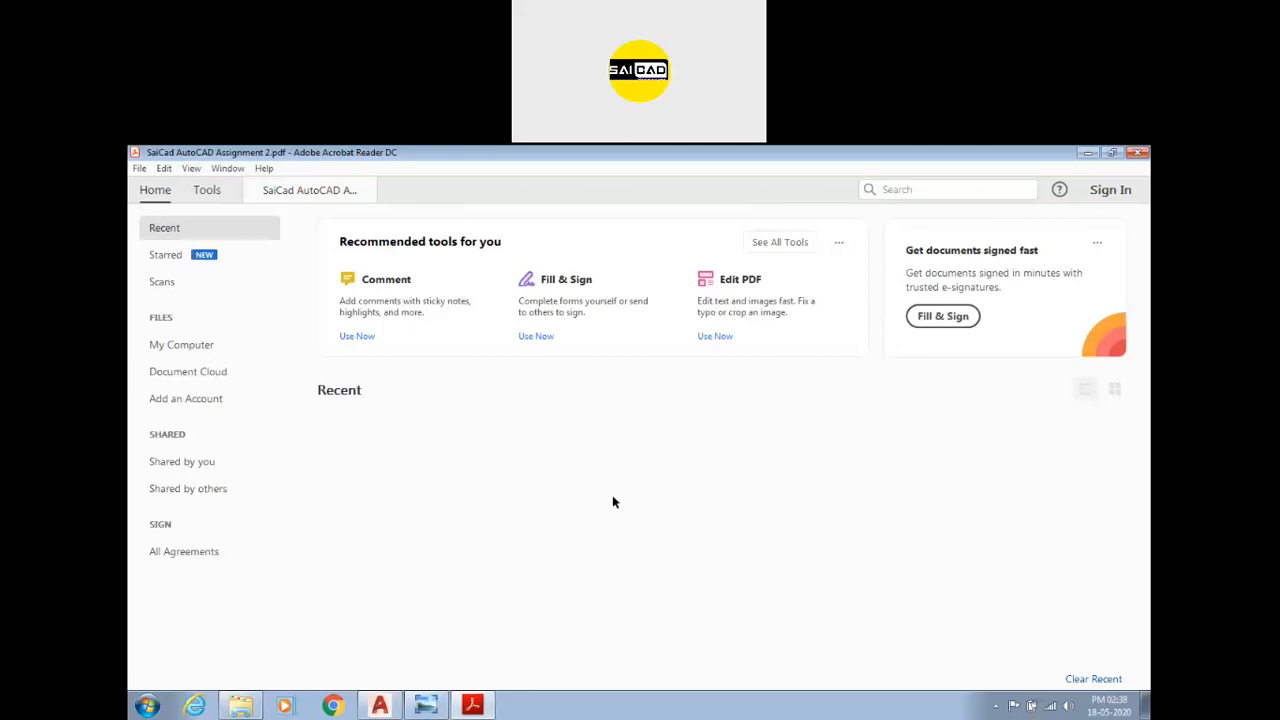
left_click(553, 496)
double_click(500, 495)
Scroll through the pages of Assignment 3 to review its practice drawings and bill of materials.
scroll(842, 535, "down", 10)
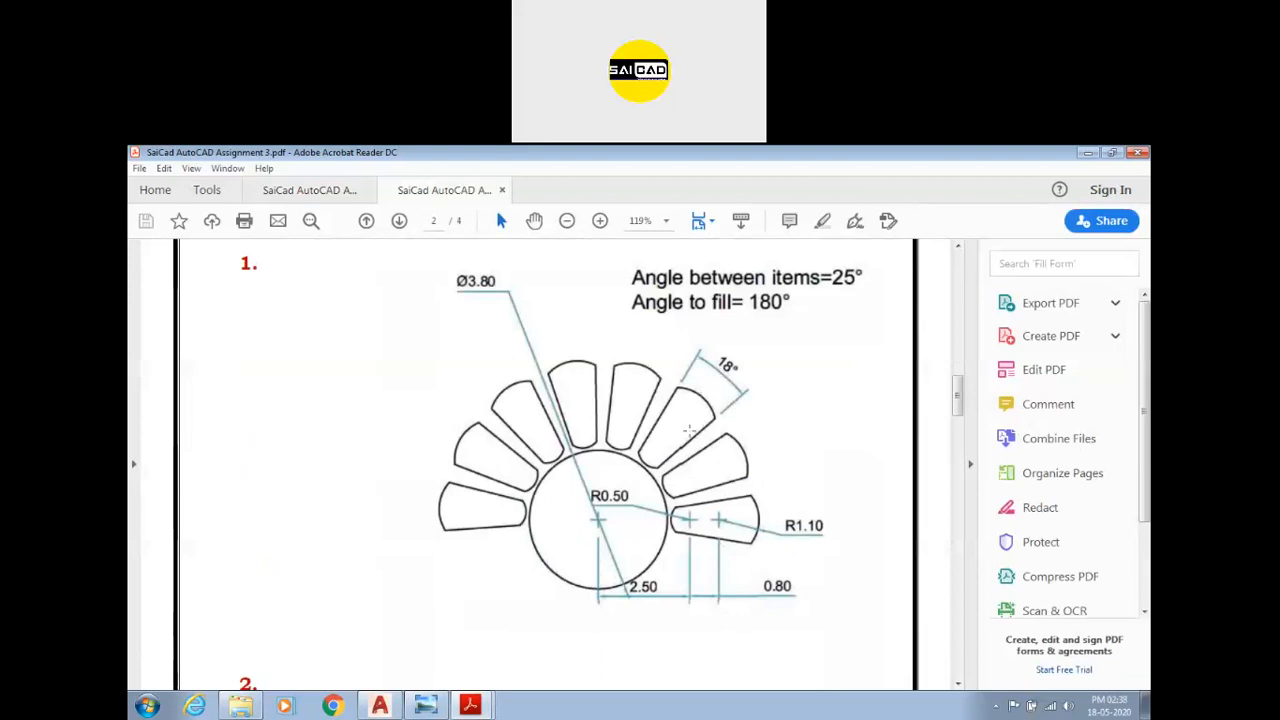
scroll(688, 430, "up", 2)
scroll(504, 508, "down", 1)
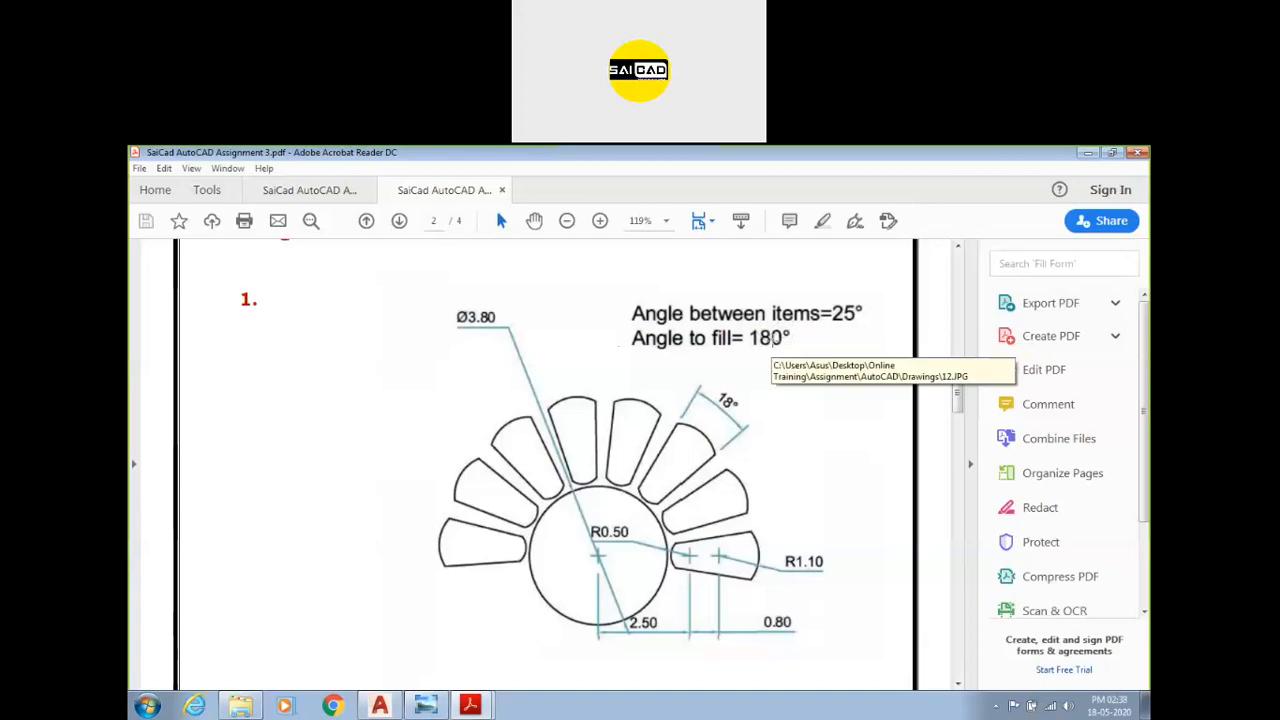
scroll(624, 342, "down", 10)
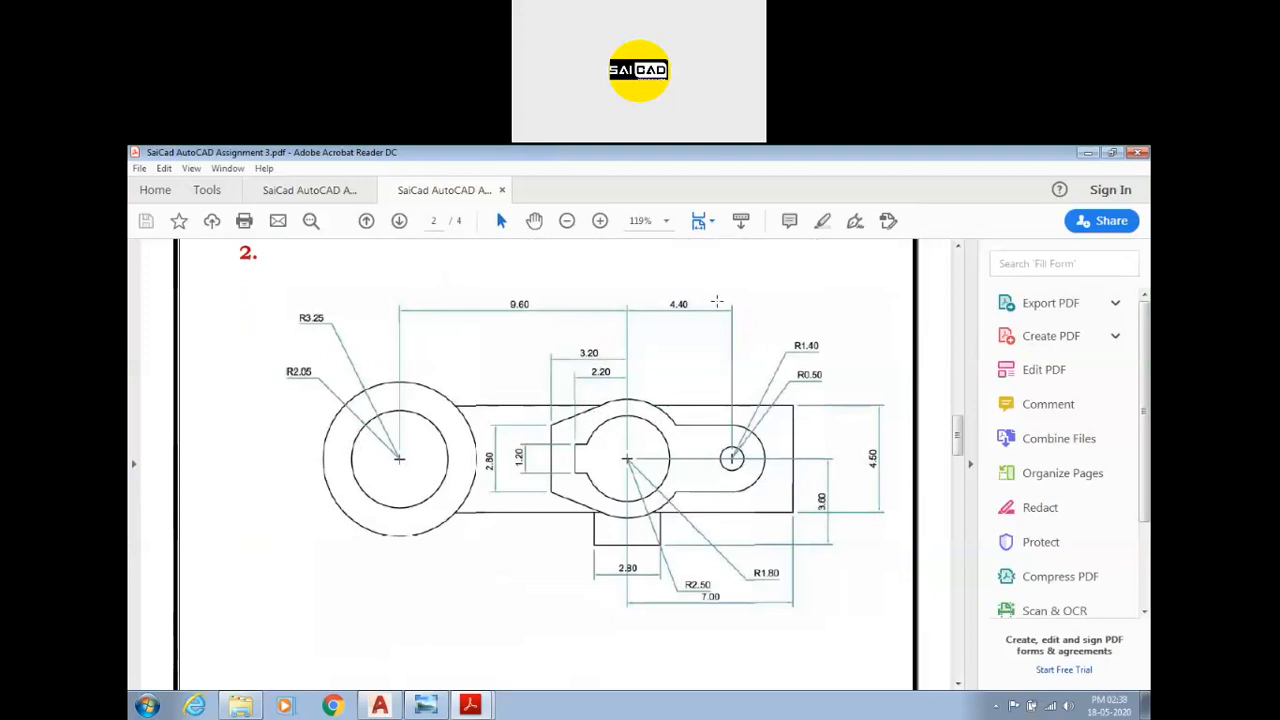
scroll(673, 345, "down", 10)
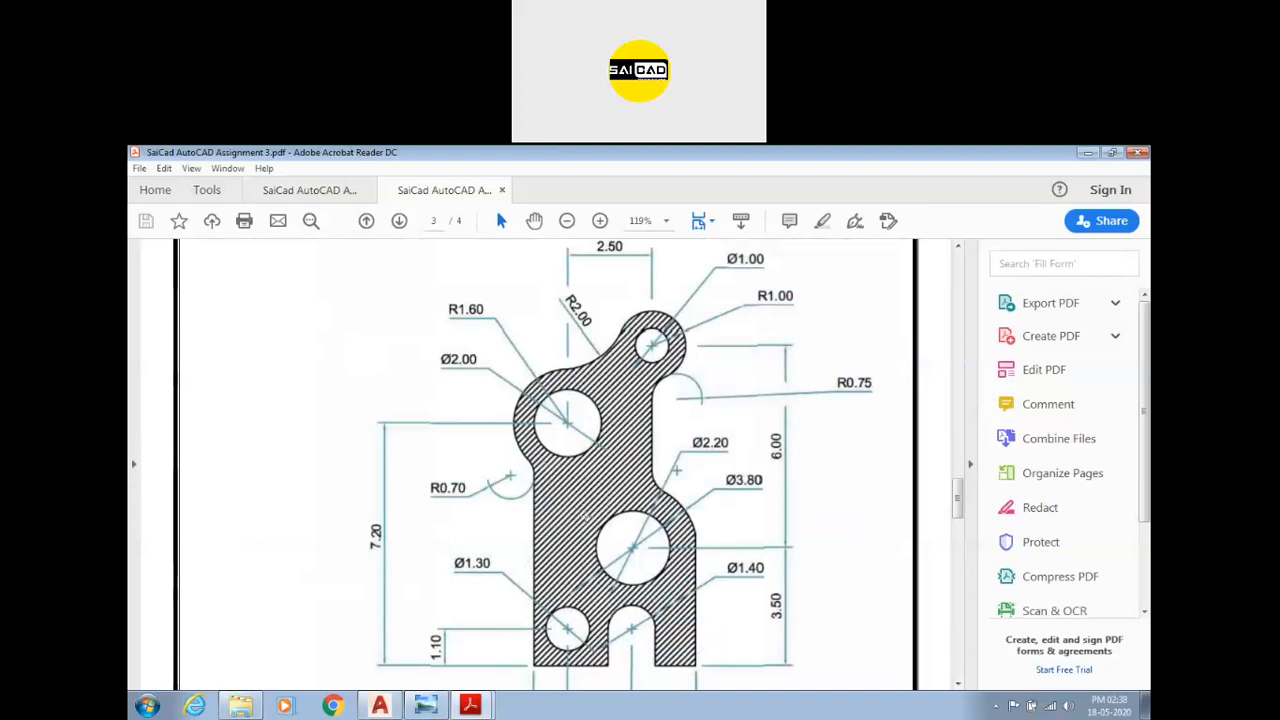
scroll(605, 372, "down", 5)
scroll(558, 380, "down", 1)
scroll(458, 368, "up", 1)
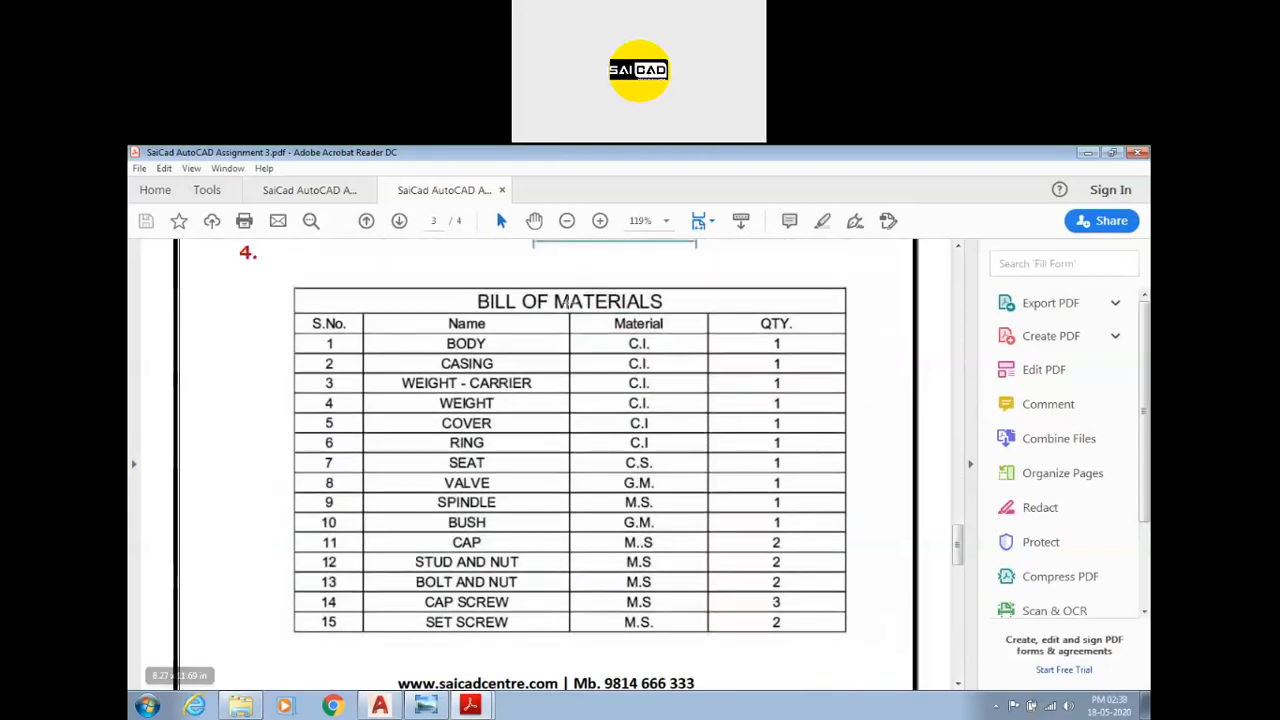
scroll(645, 482, "down", 5)
scroll(610, 477, "down", 10)
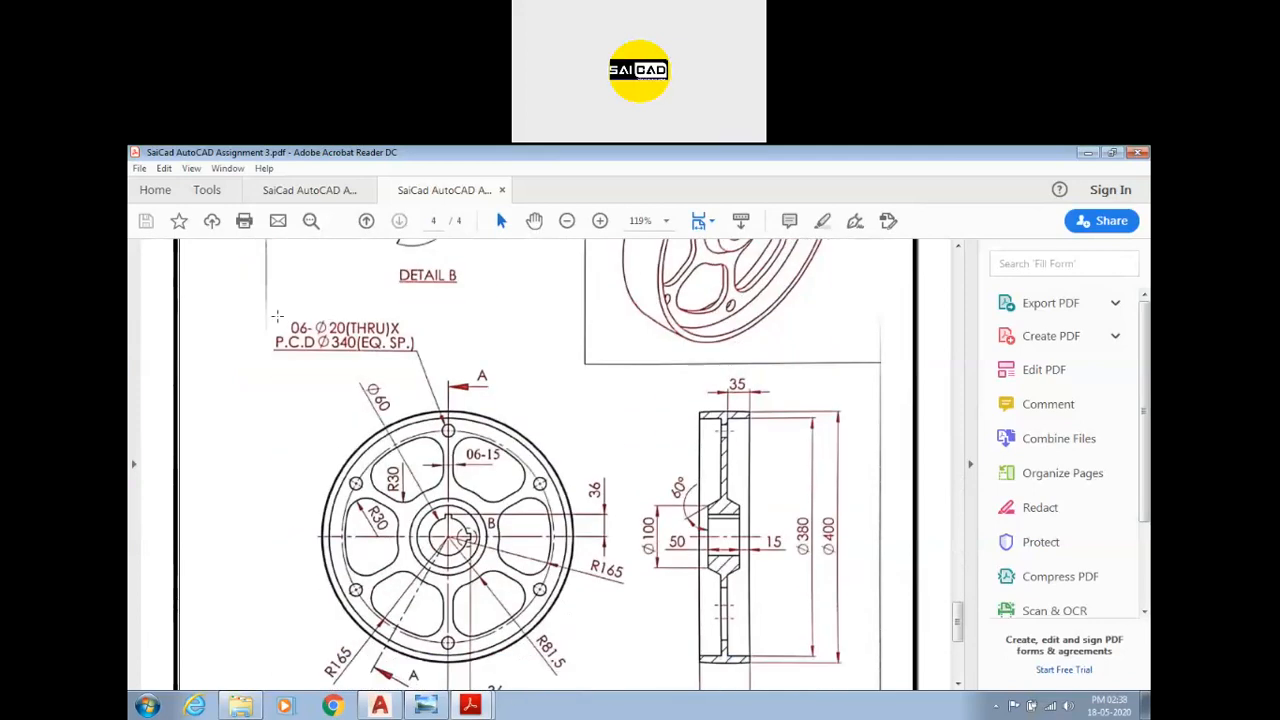
scroll(447, 348, "down", 1)
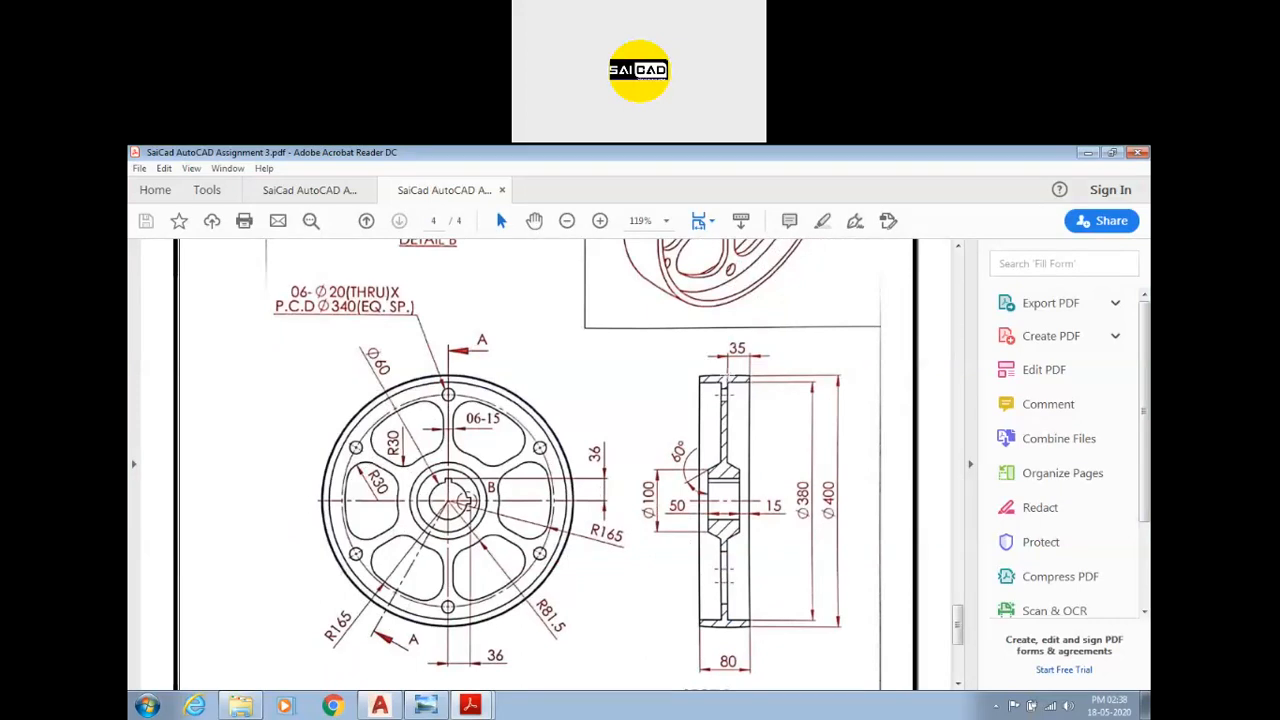
scroll(703, 373, "up", 1)
scroll(760, 418, "up", 4, "ctrl")
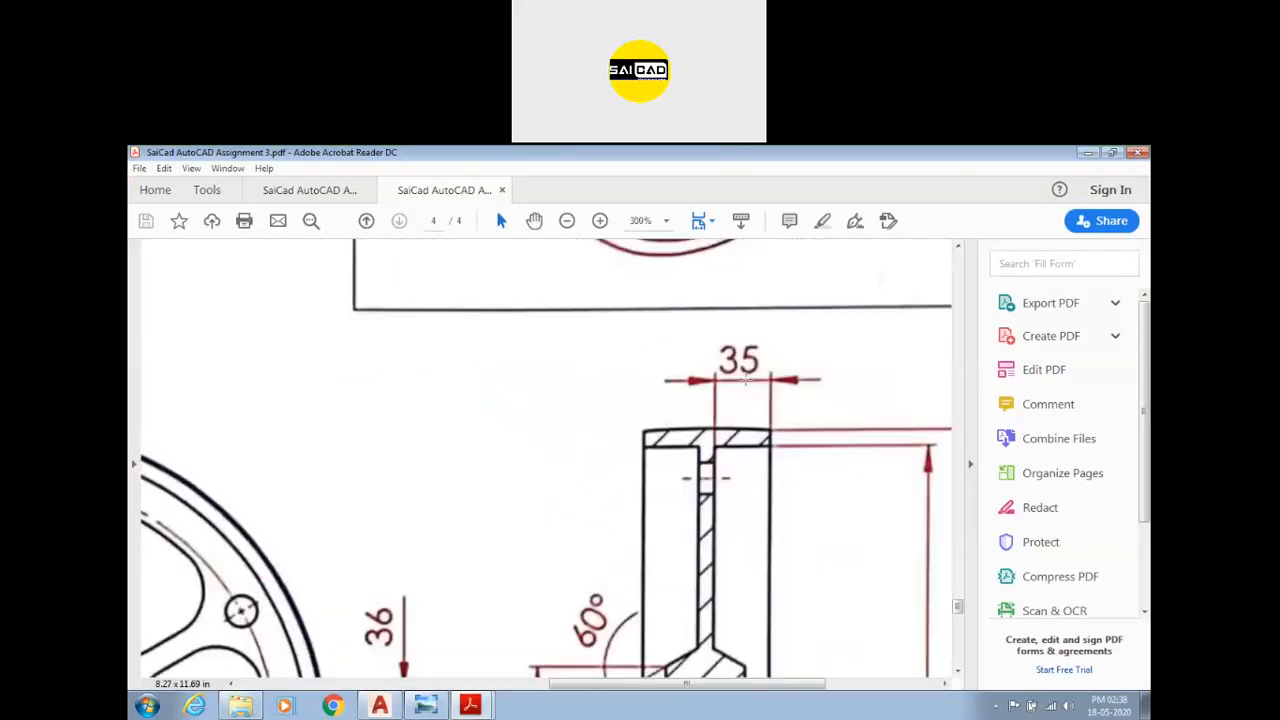
scroll(752, 388, "down", 3, "ctrl")
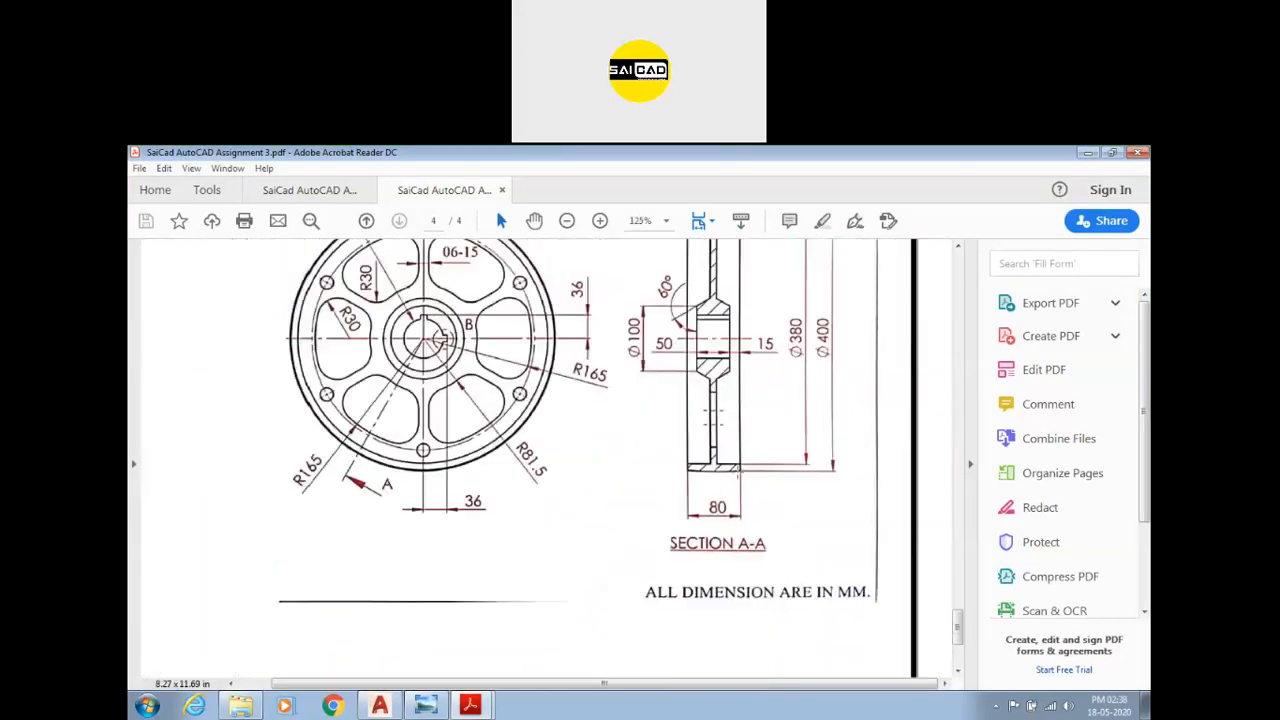
scroll(690, 512, "up", 2)
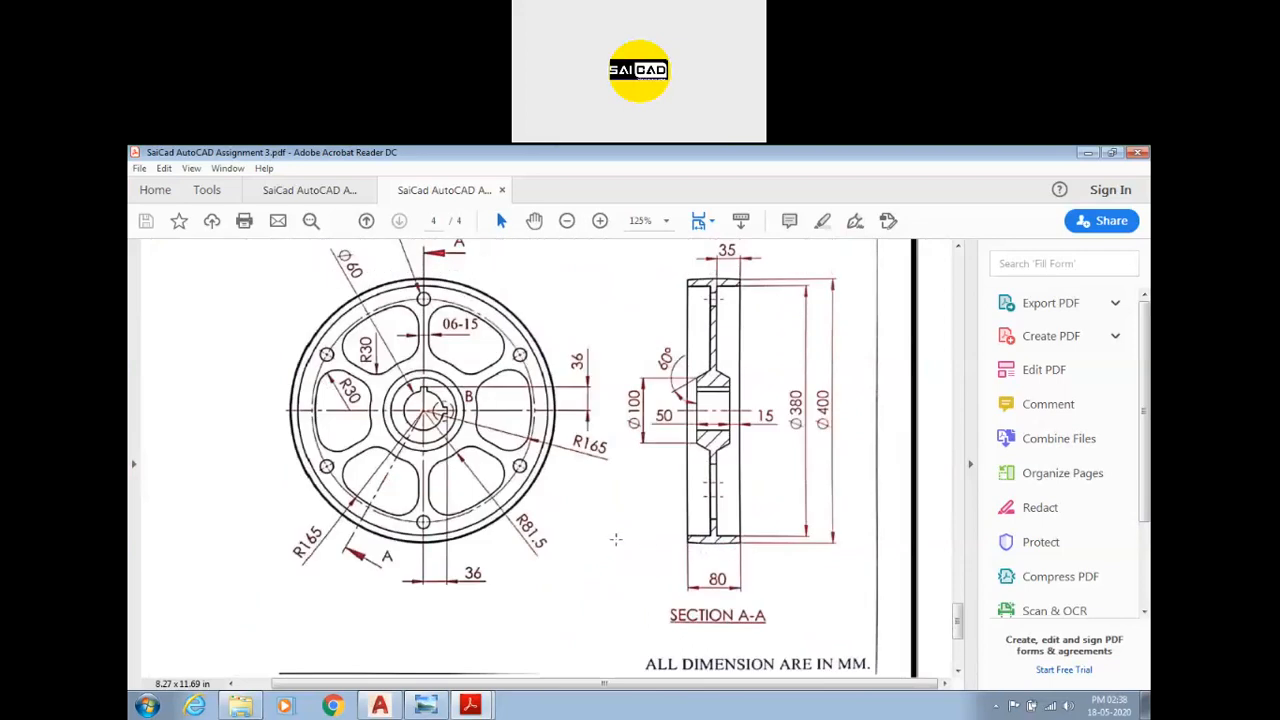
scroll(712, 515, "up", 2)
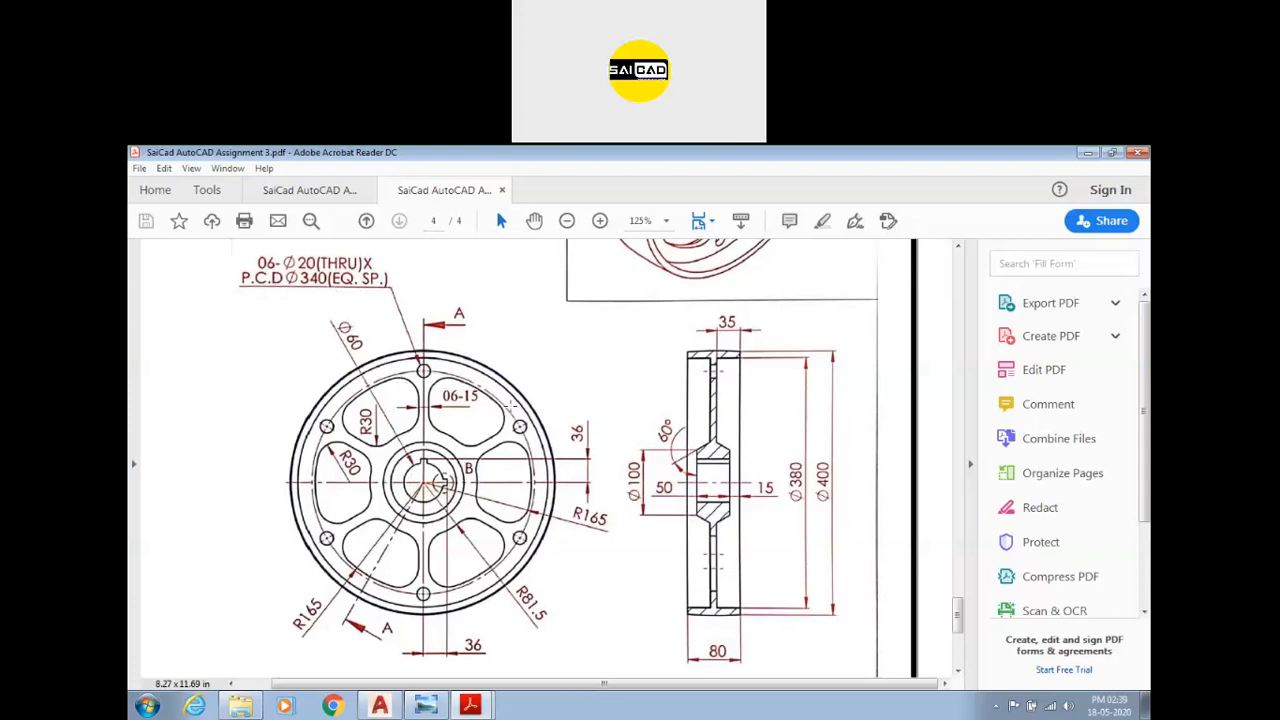
scroll(451, 368, "up", 1)
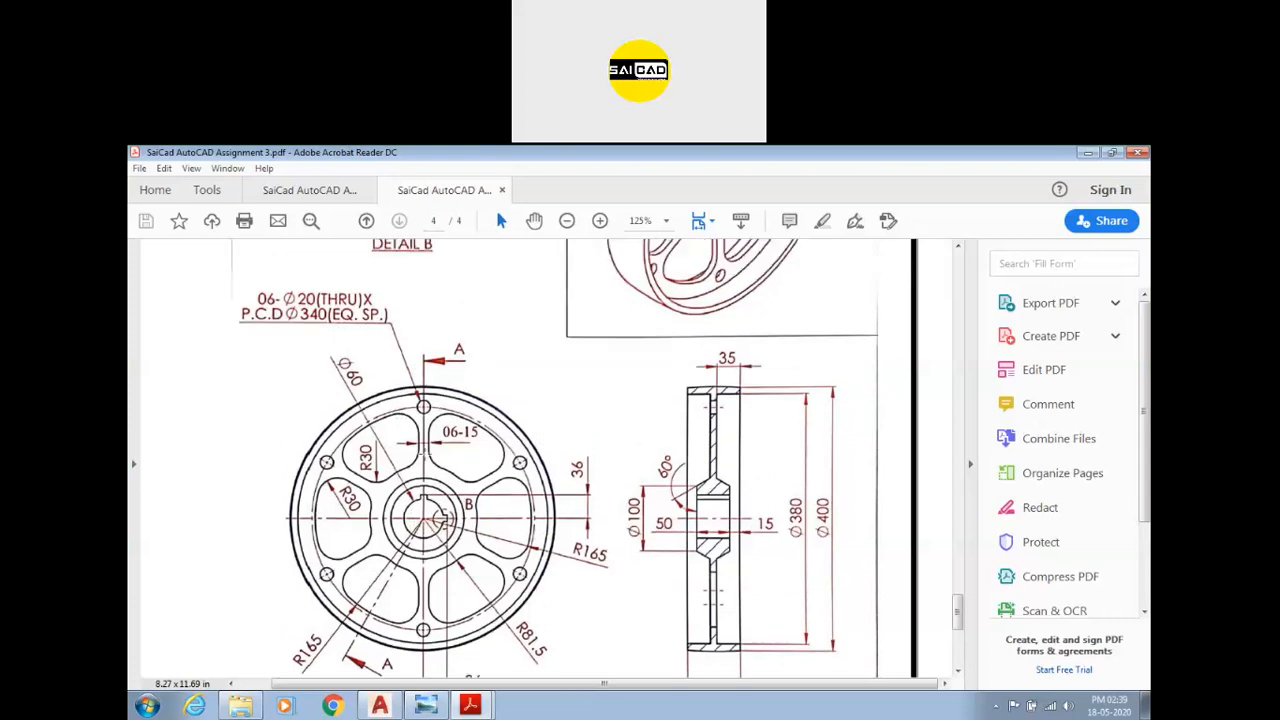
scroll(440, 515, "down", 3, "ctrl")
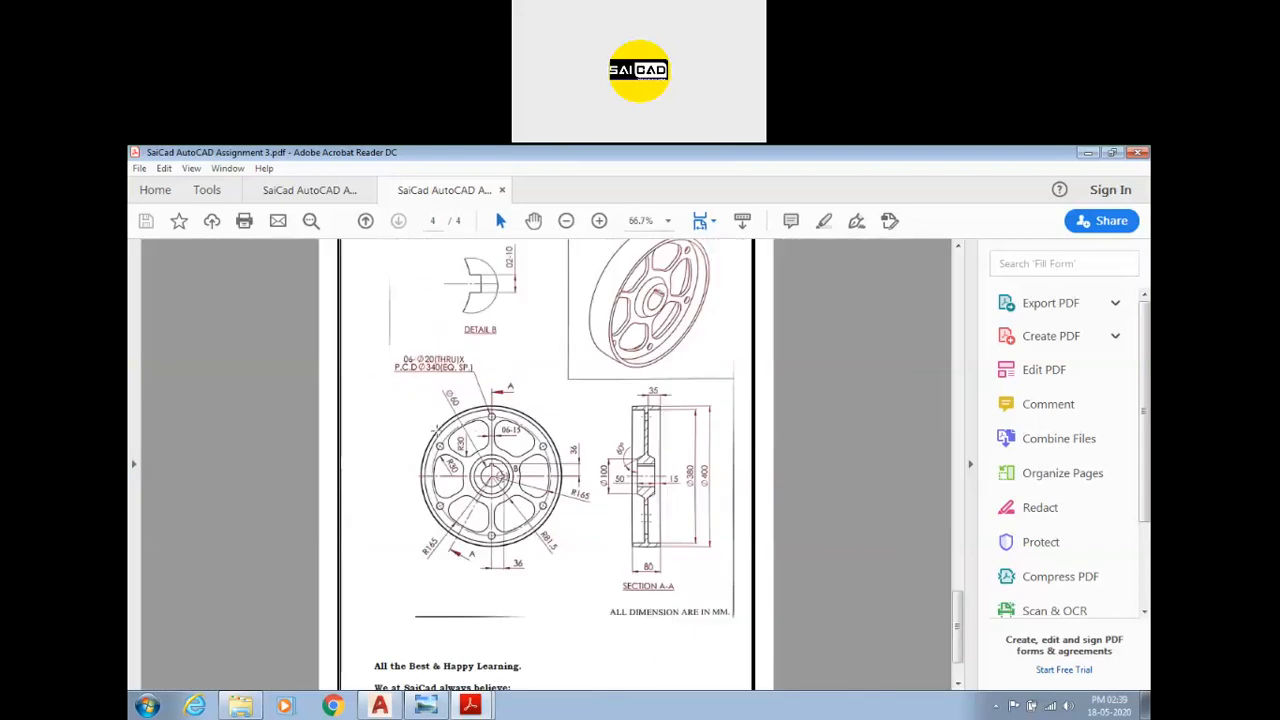
scroll(439, 423, "up", 4)
scroll(471, 402, "up", 1, "ctrl")
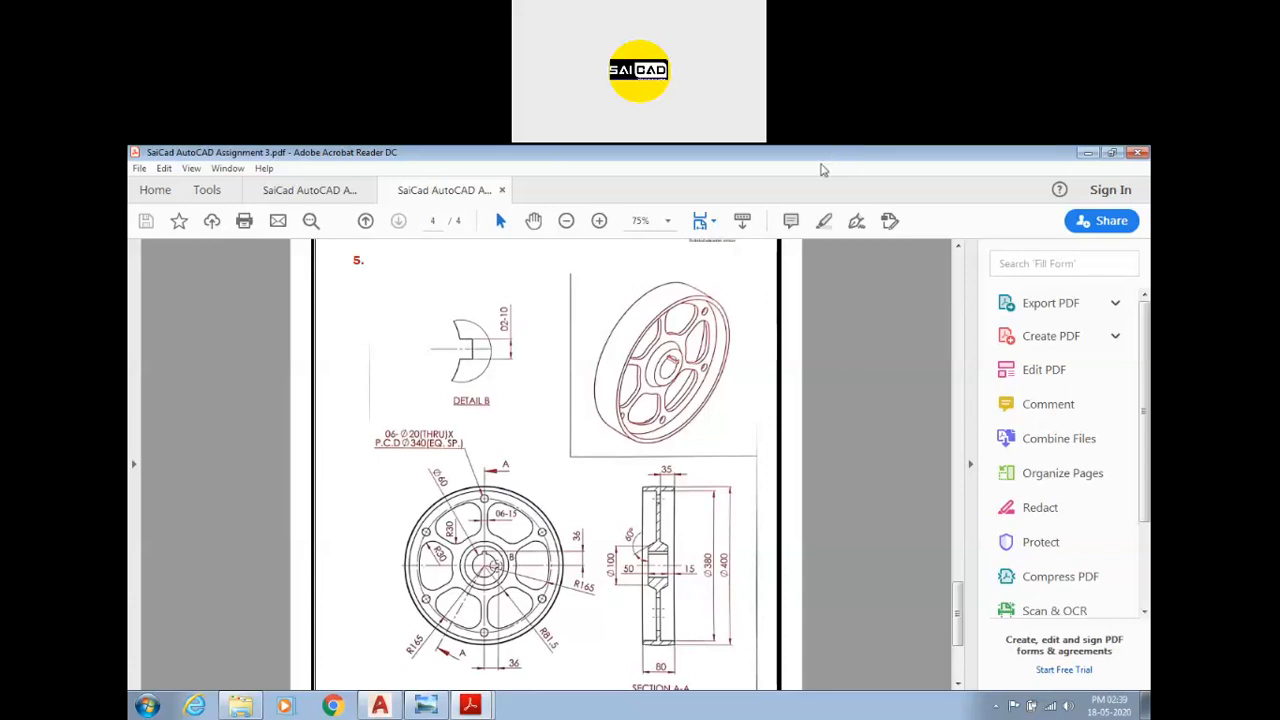
left_click(905, 195)
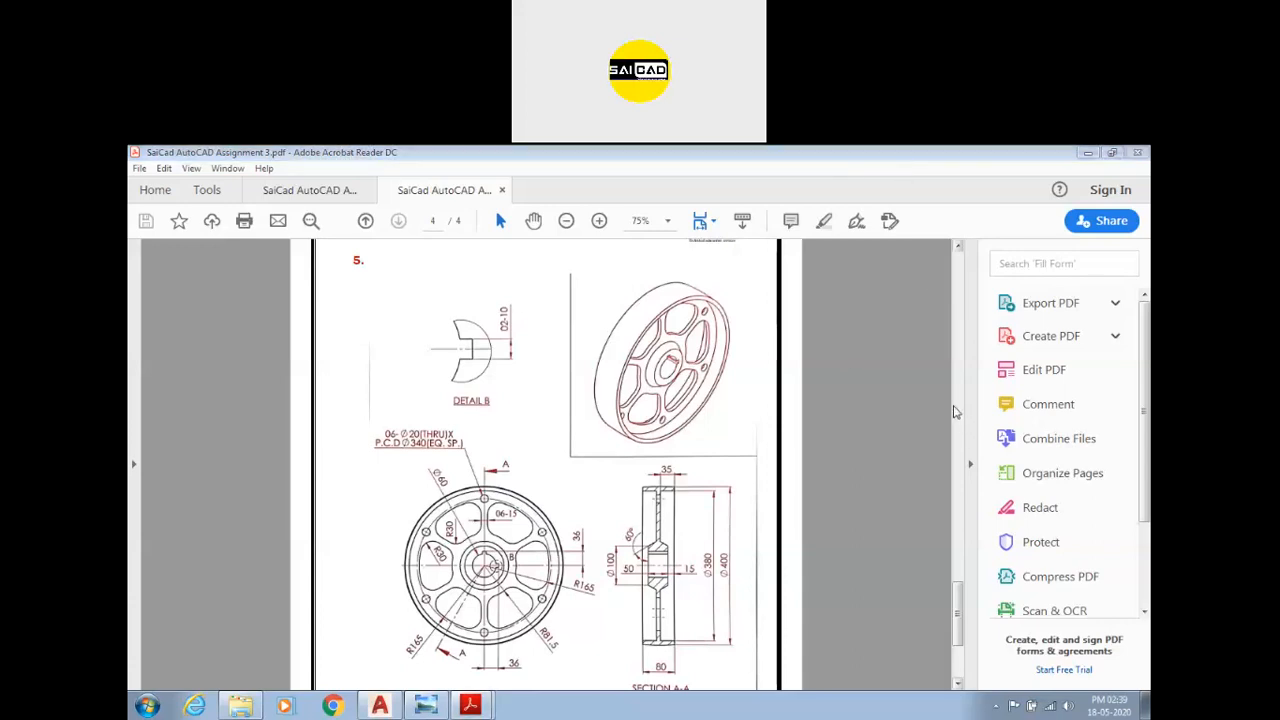